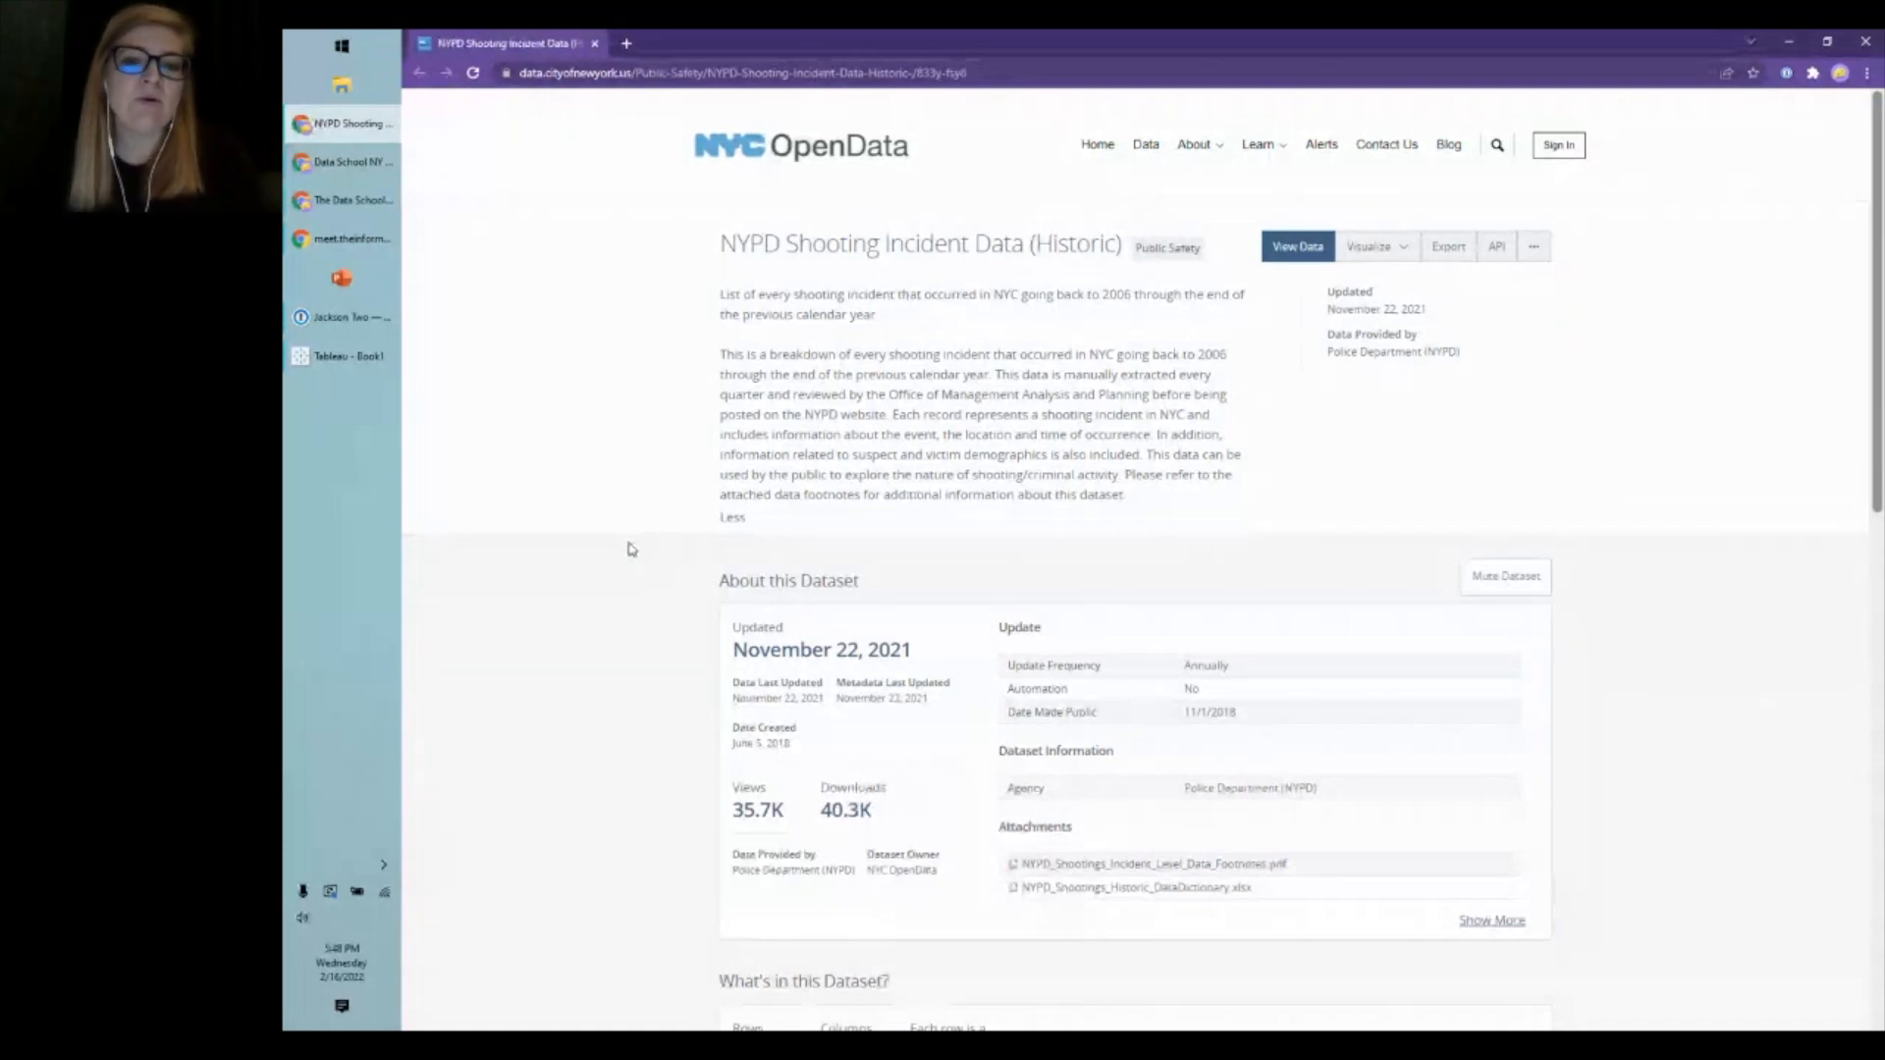
- Expand 'Columns in this Dataset' with Show All (19) and scroll down to Lon_Lat
{"action": "scroll", "coordinate": [631, 549], "scroll_direction": "down", "scroll_amount": 9}
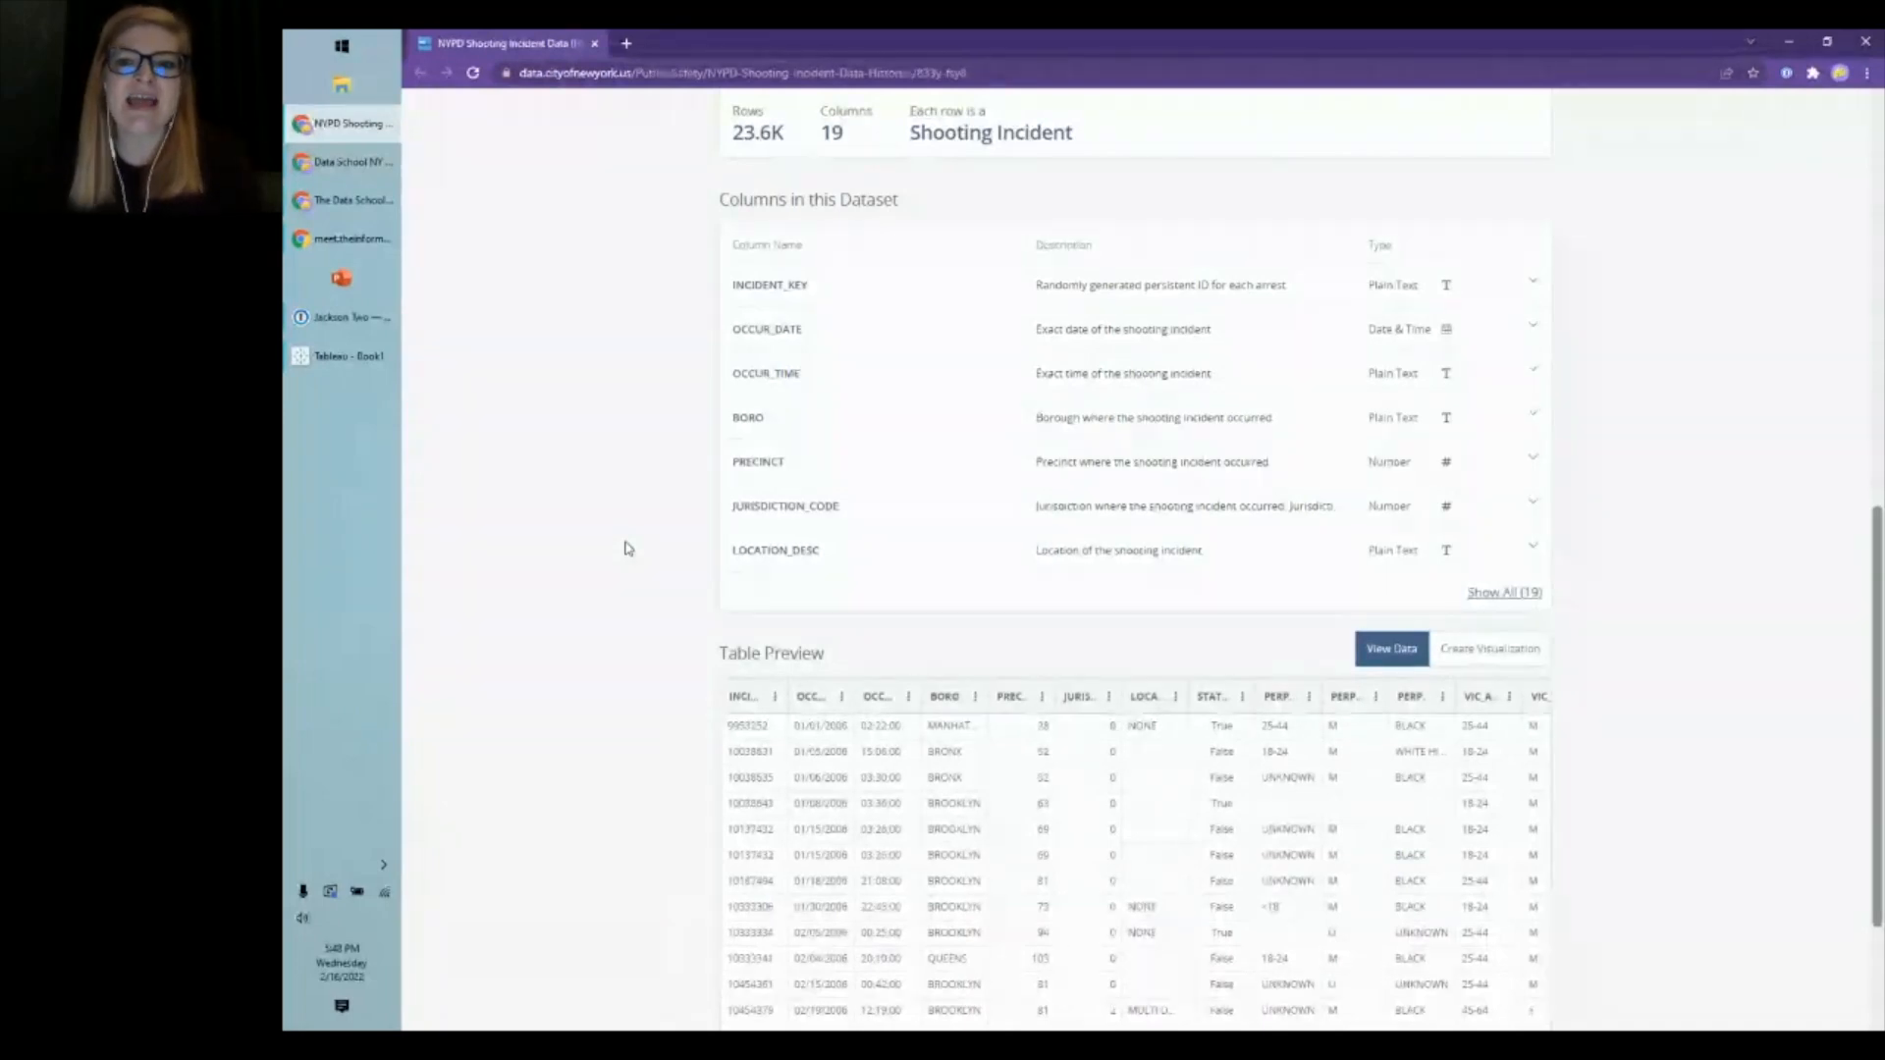
{"action": "left_click", "coordinate": [1473, 593]}
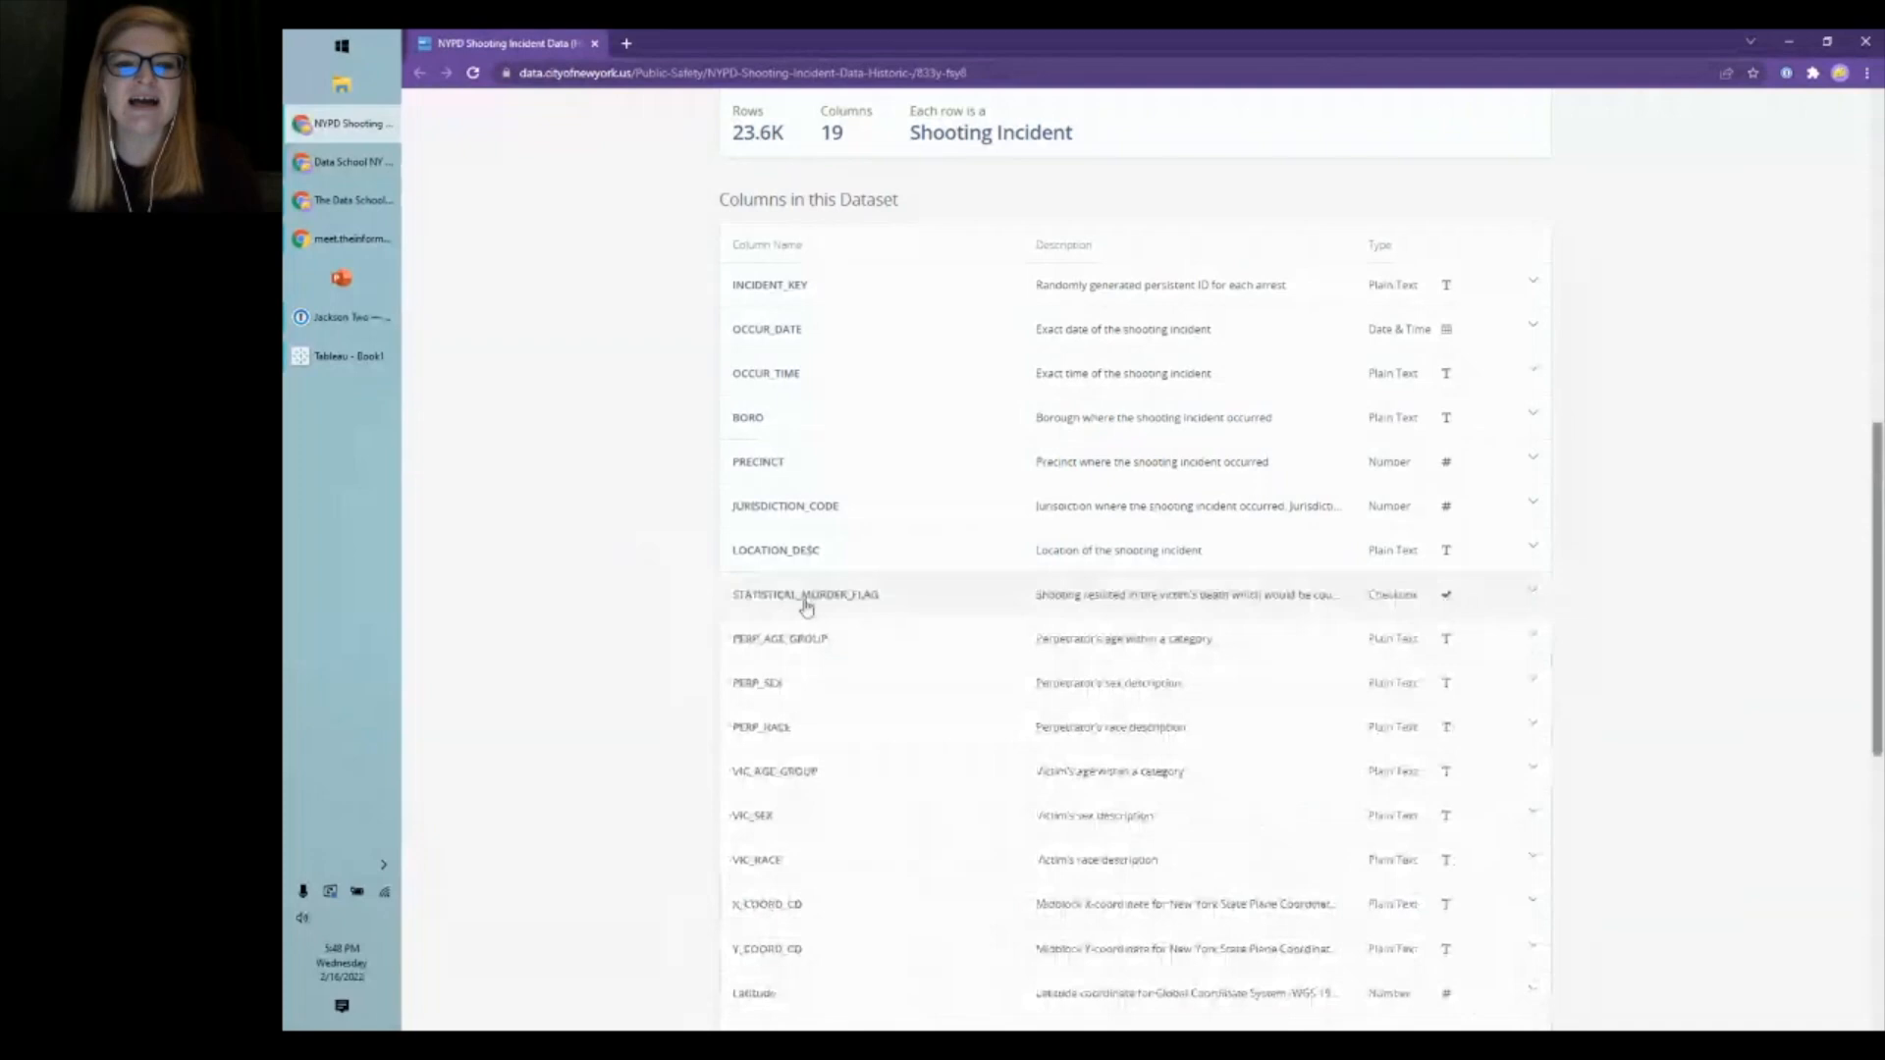
{"action": "scroll", "coordinate": [660, 579], "scroll_direction": "up", "scroll_amount": 7}
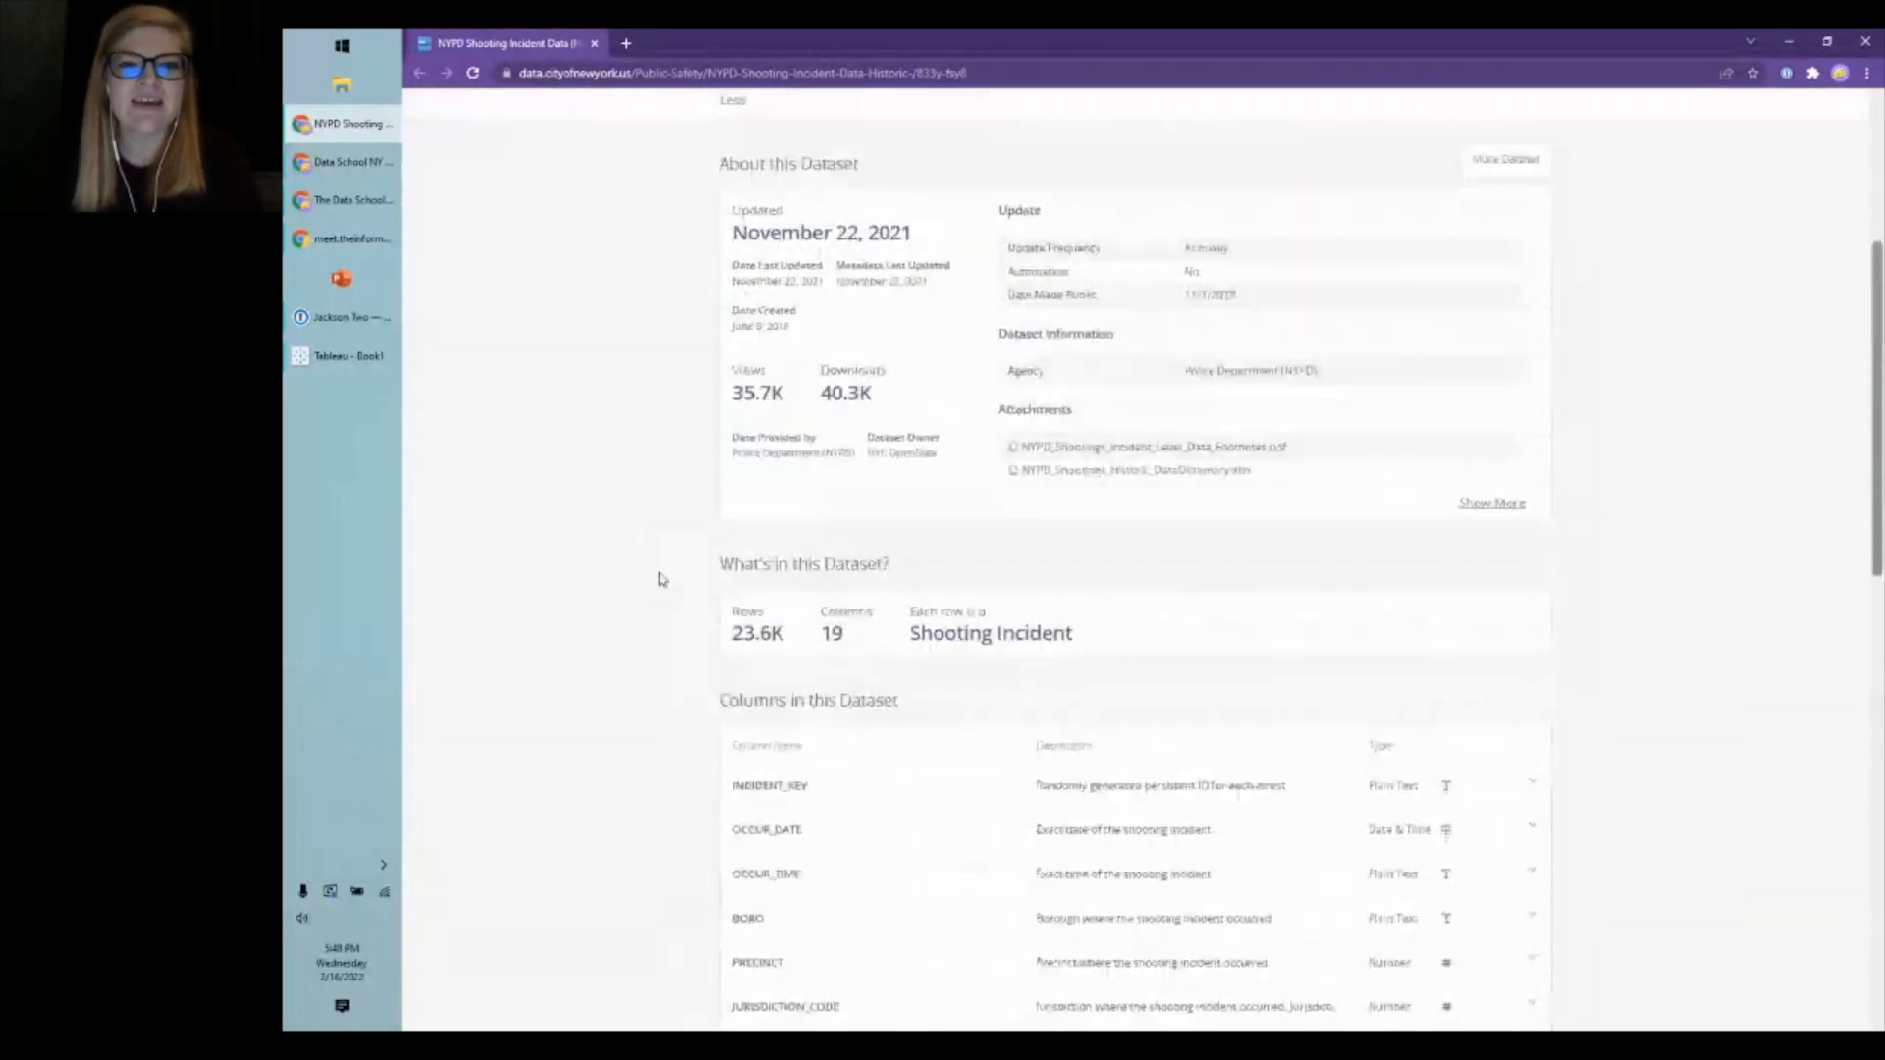
{"action": "scroll", "coordinate": [659, 579], "scroll_direction": "up", "scroll_amount": 1}
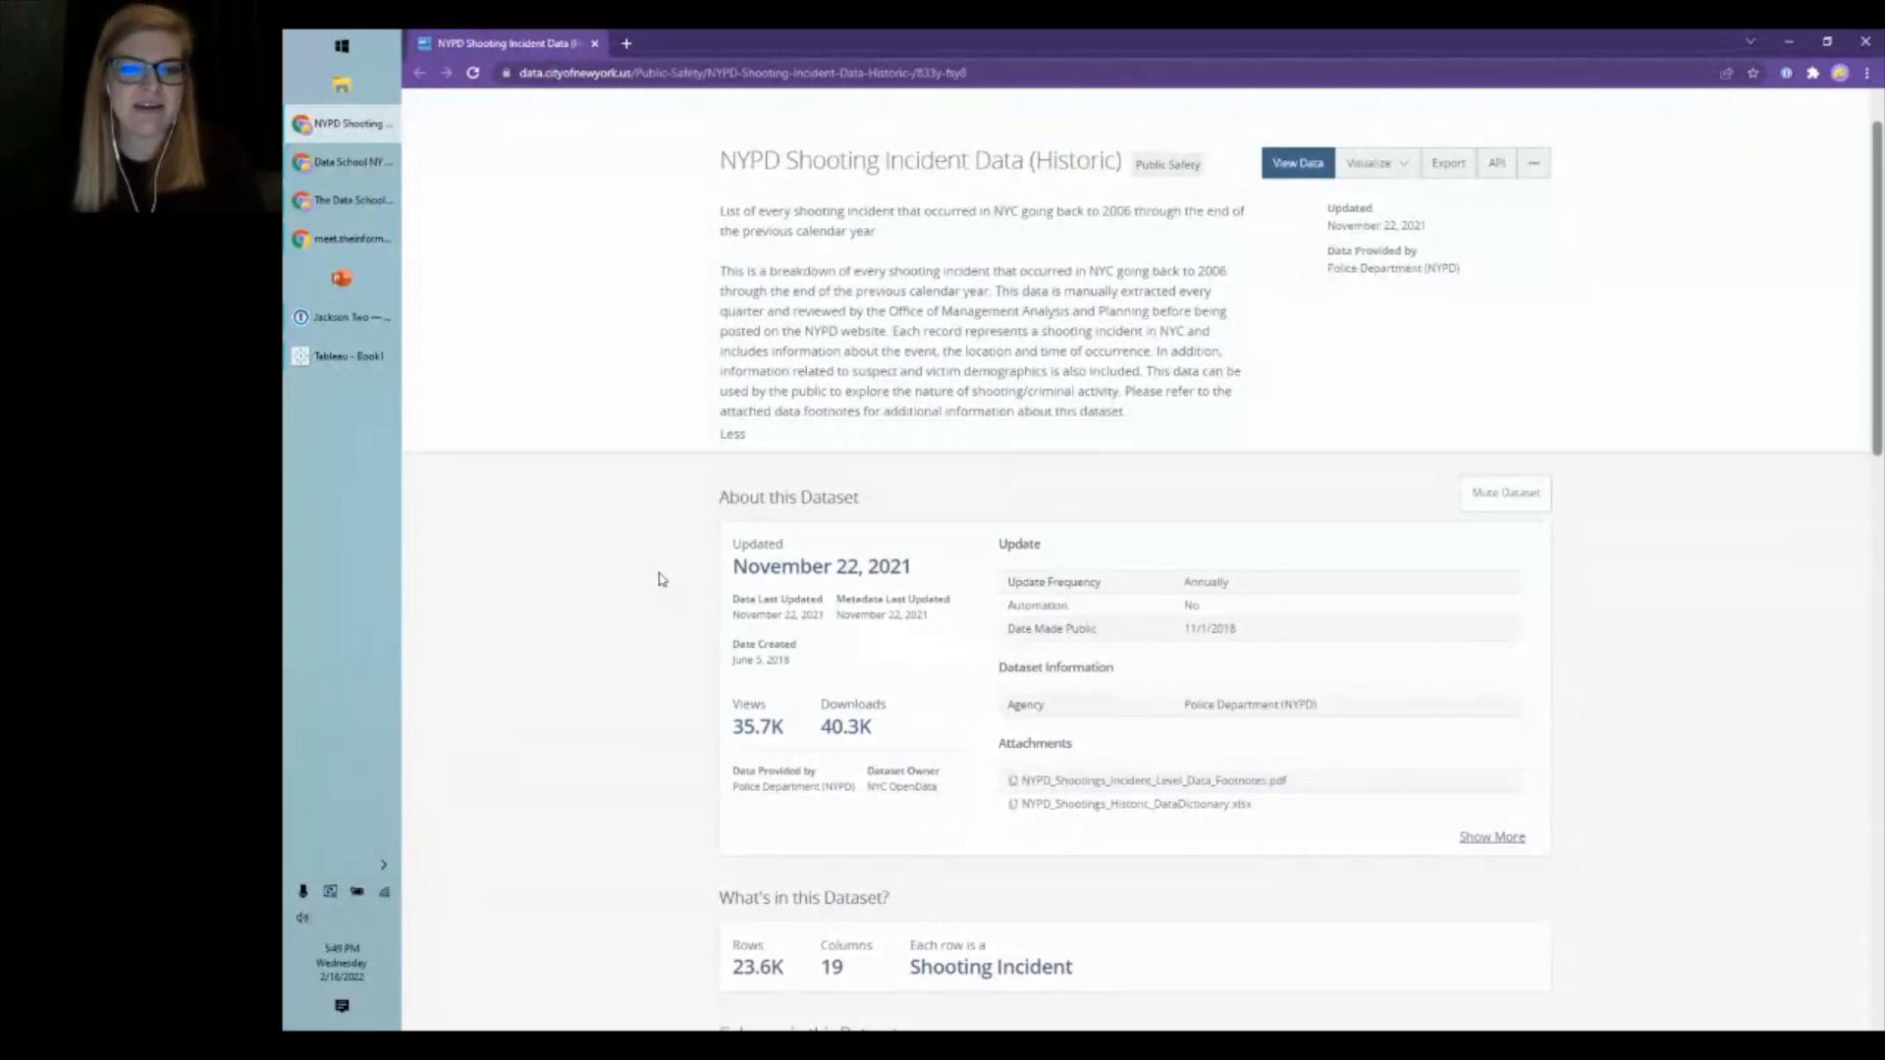
{"action": "scroll", "coordinate": [661, 579], "scroll_direction": "down", "scroll_amount": 1}
{"action": "scroll", "coordinate": [658, 582], "scroll_direction": "down", "scroll_amount": 5}
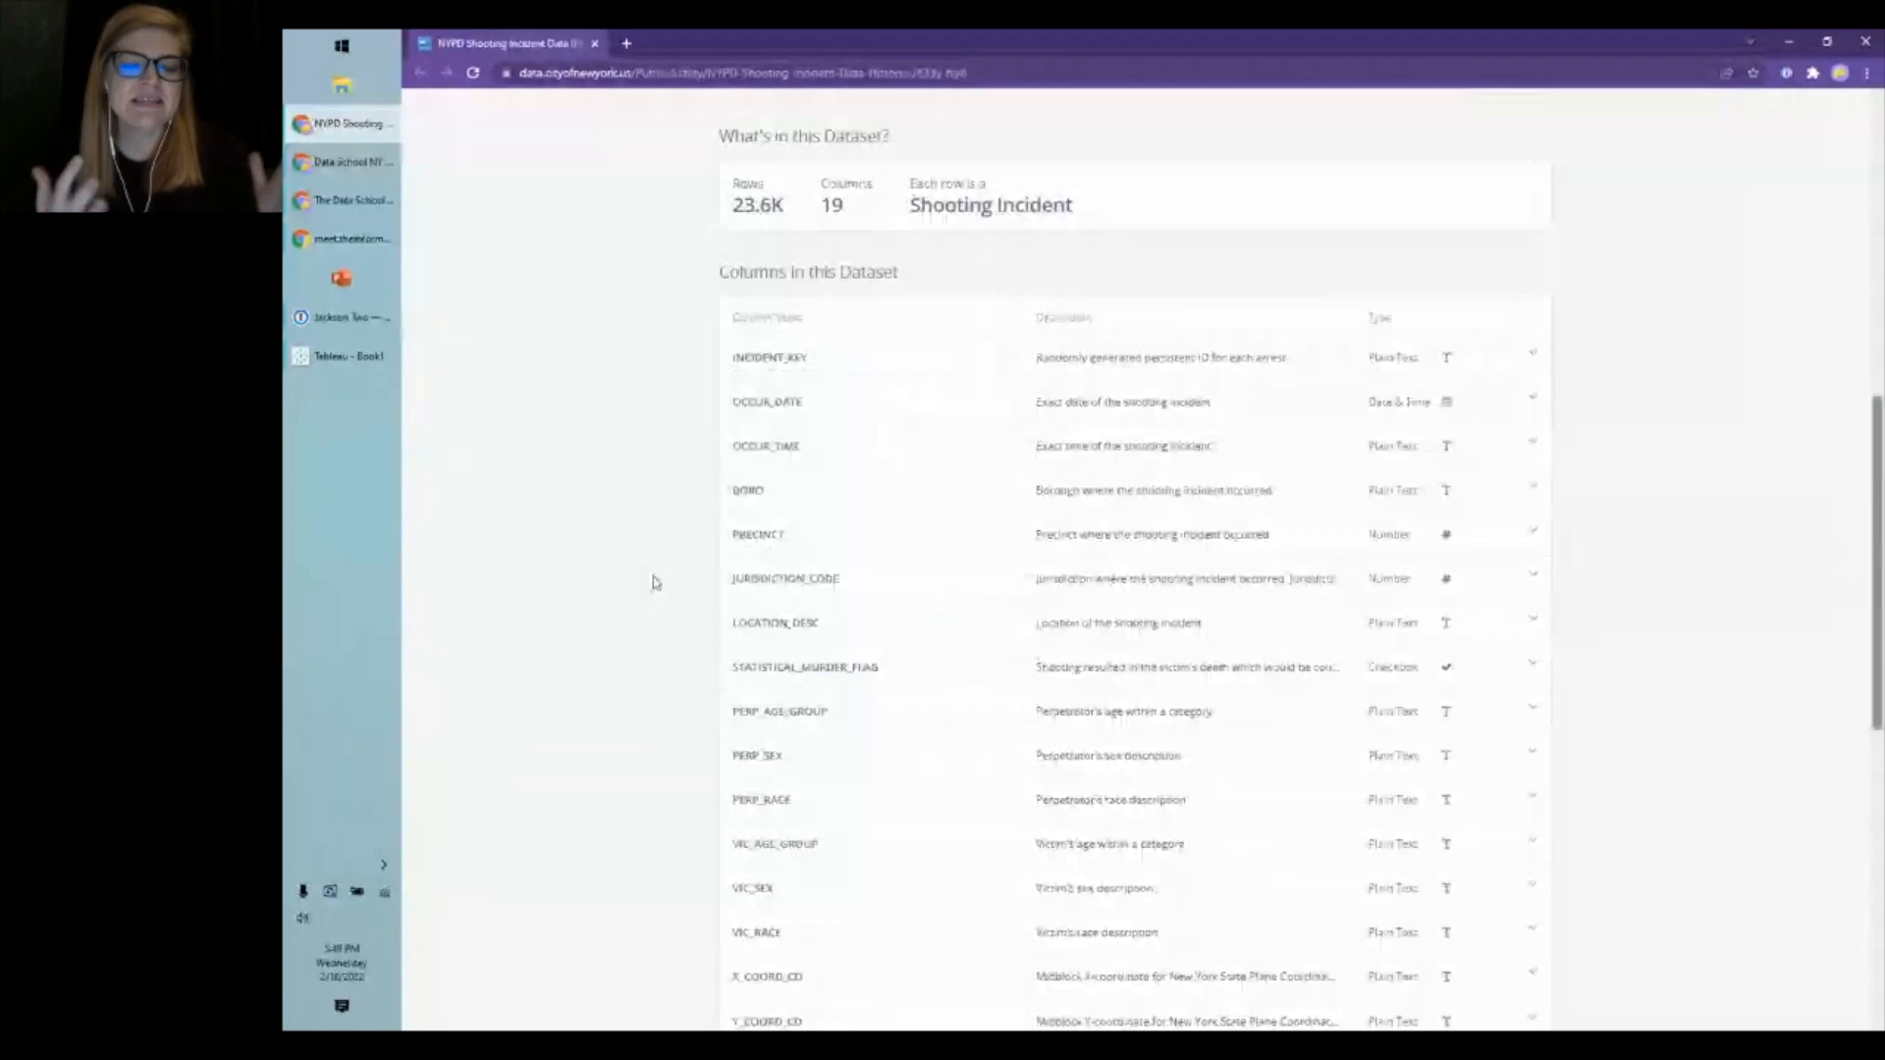
{"action": "scroll", "coordinate": [657, 583], "scroll_direction": "down", "scroll_amount": 1}
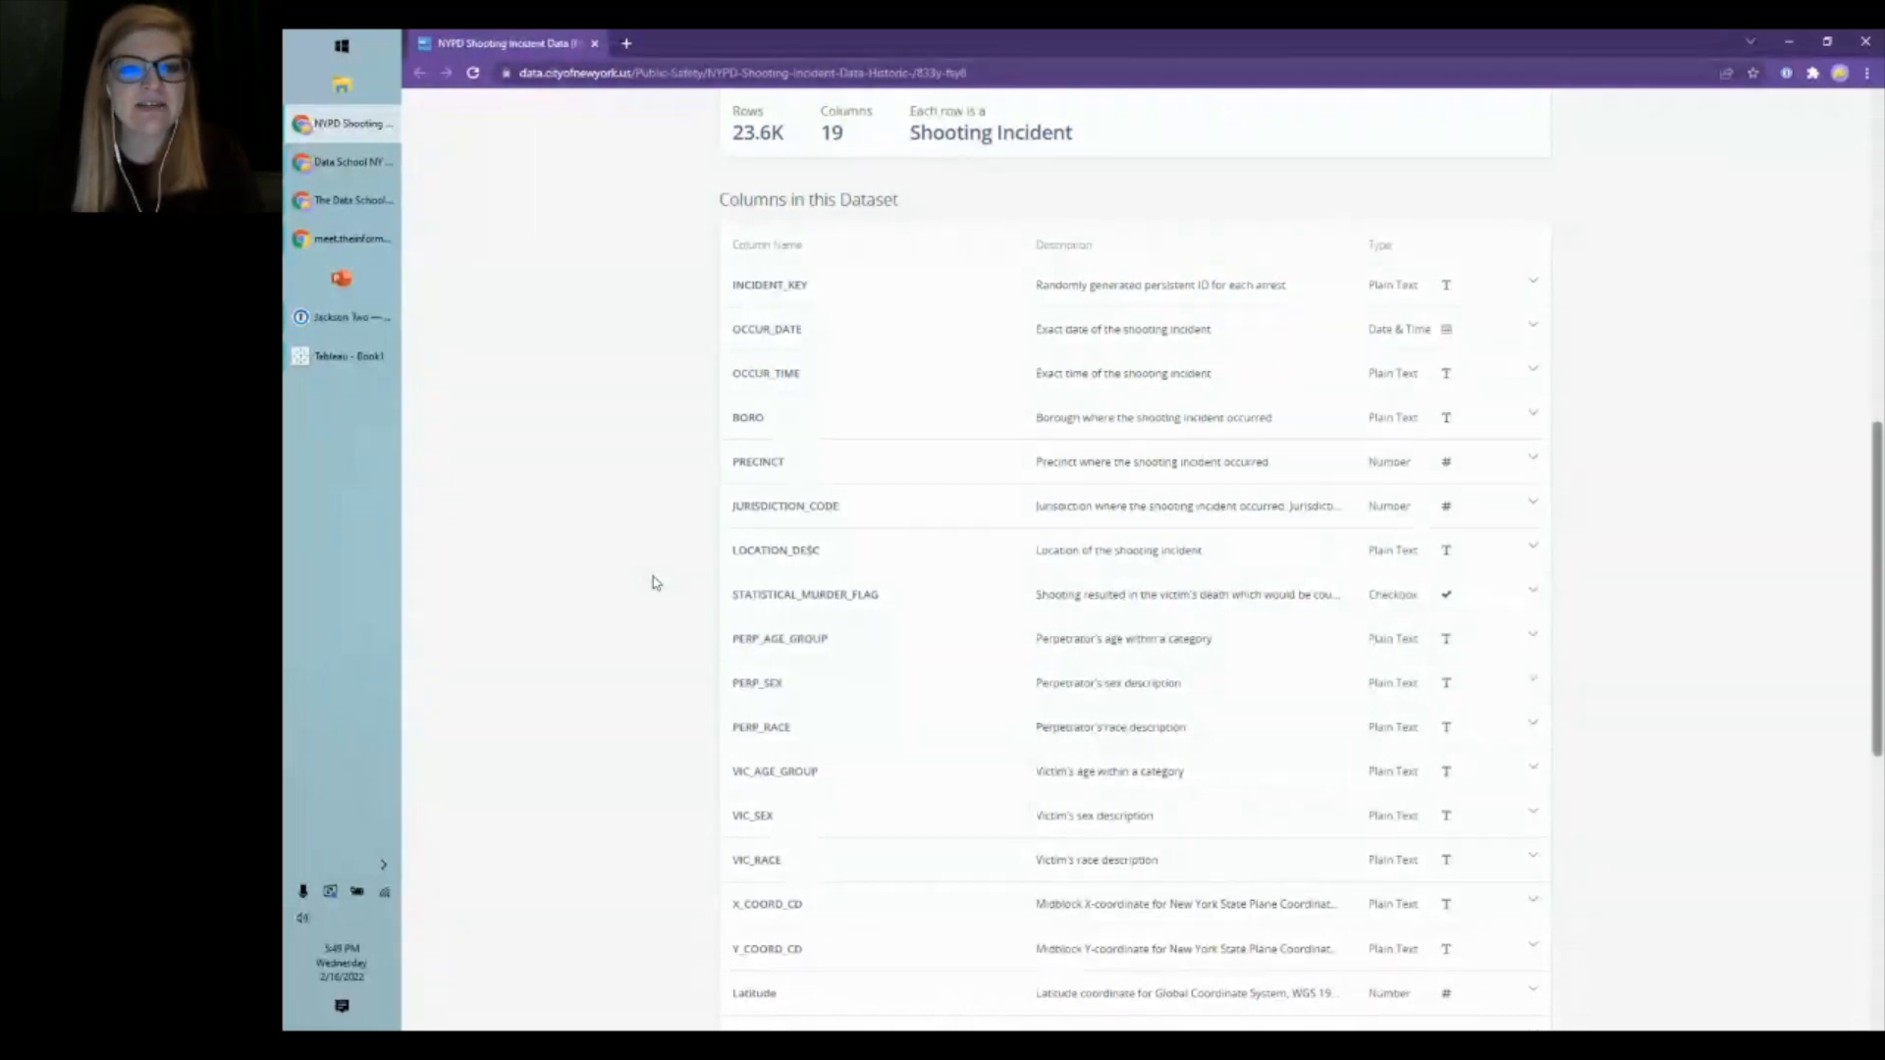
{"action": "scroll", "coordinate": [633, 700], "scroll_direction": "down", "scroll_amount": 3}
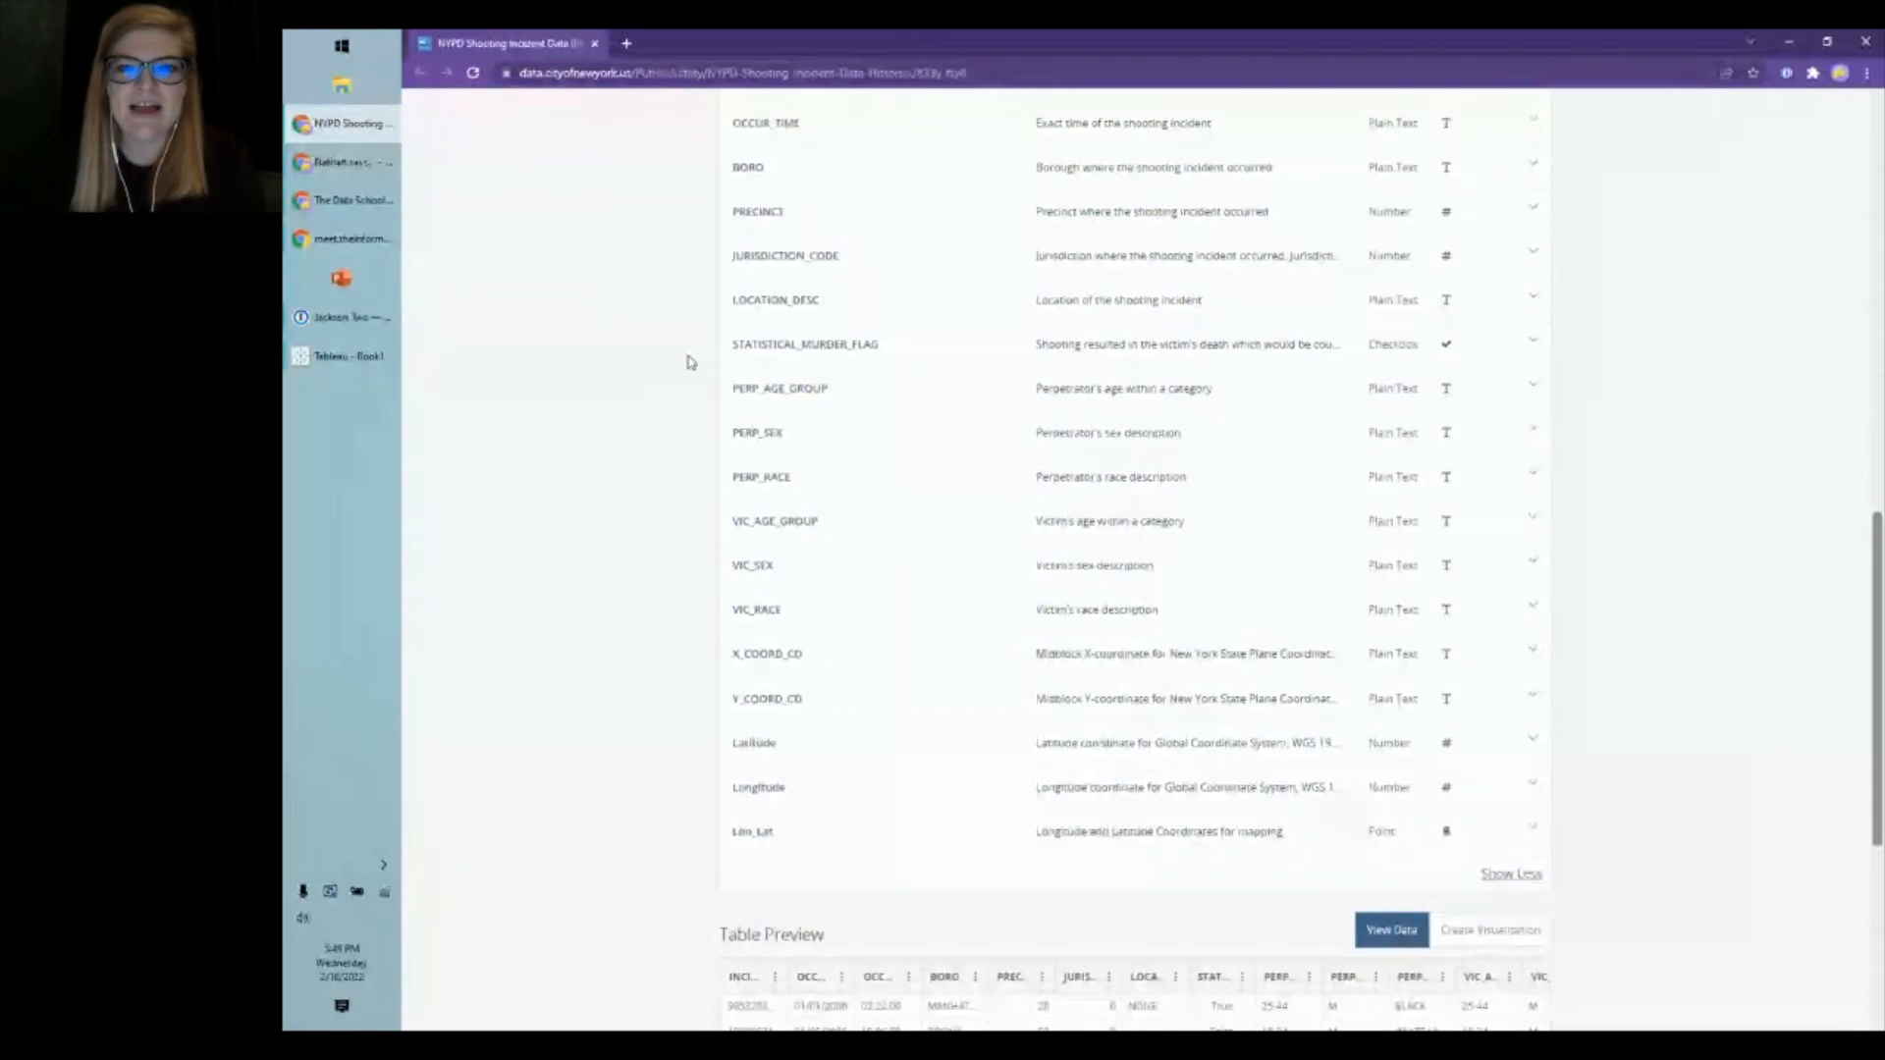
- Expand the STATISTICAL_MURDER_FLAG row, then scroll through the Table Preview and back up
{"action": "left_click", "coordinate": [1195, 355]}
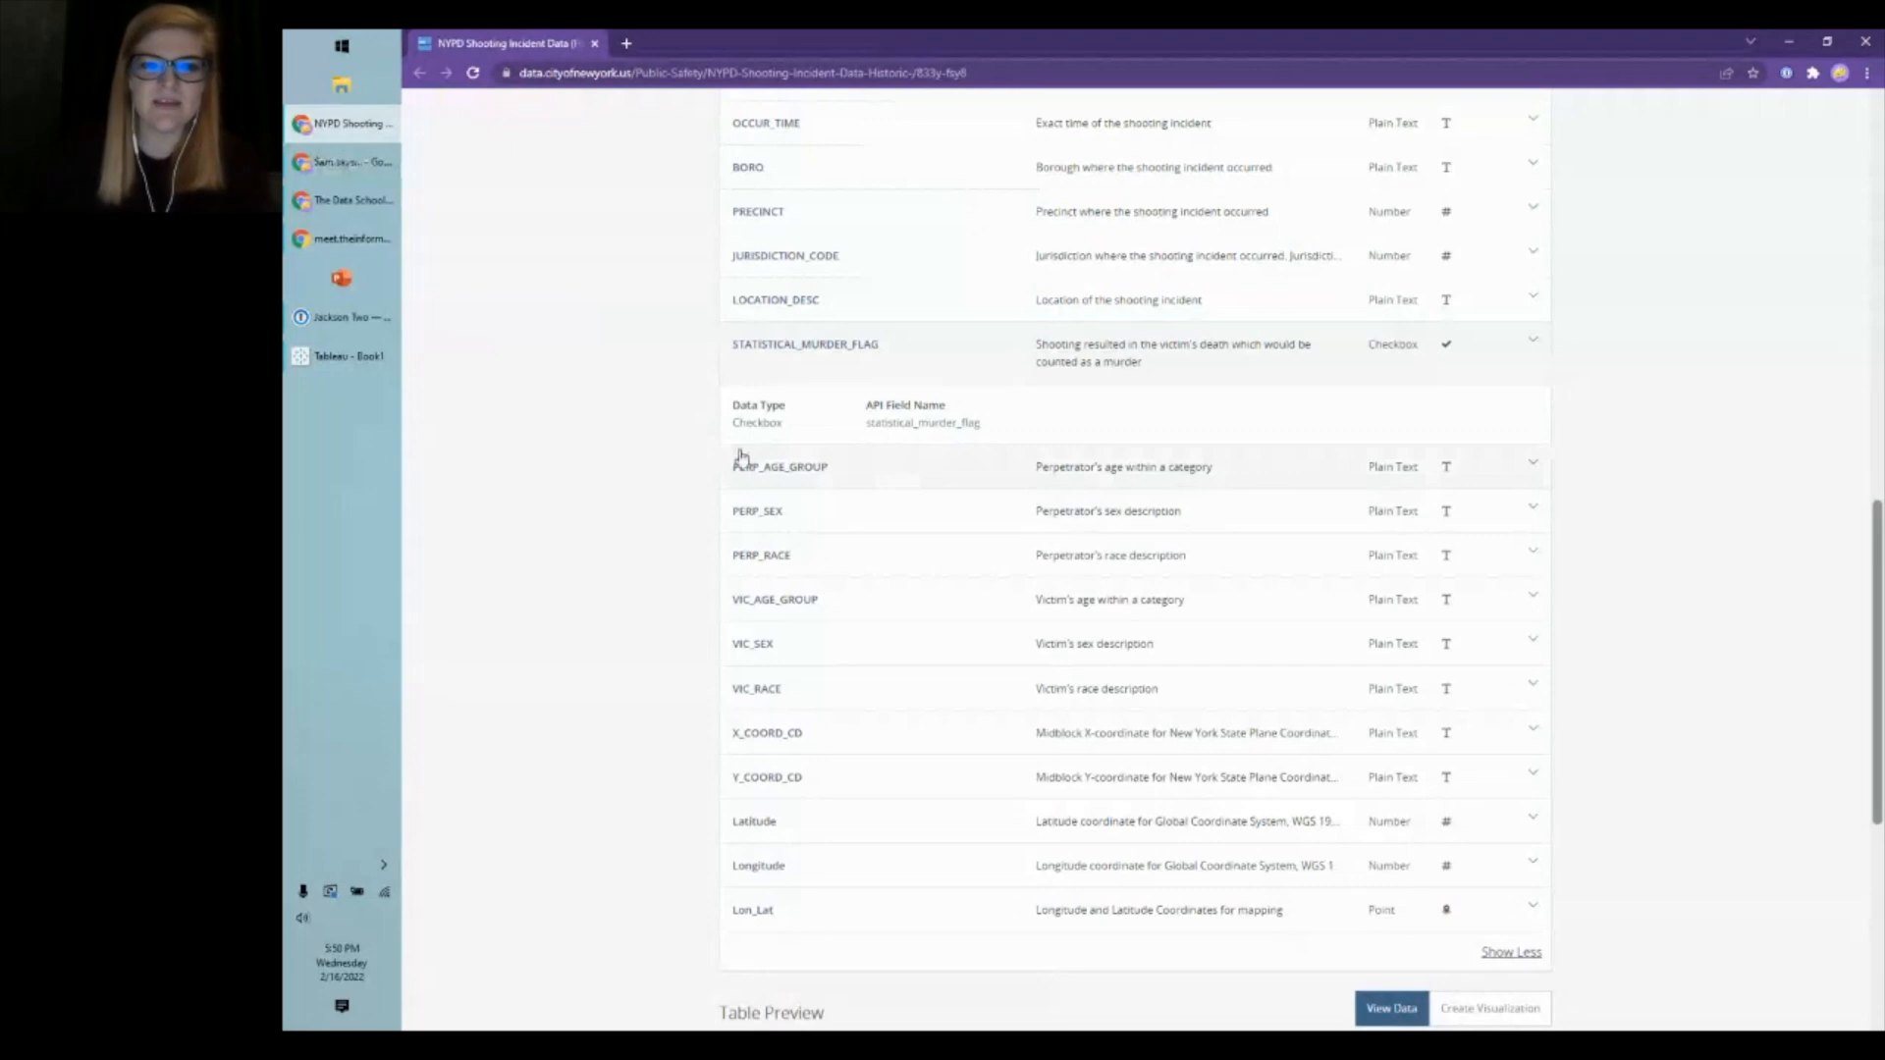
{"action": "scroll", "coordinate": [632, 454], "scroll_direction": "down", "scroll_amount": 3}
{"action": "scroll", "coordinate": [631, 455], "scroll_direction": "down", "scroll_amount": 1}
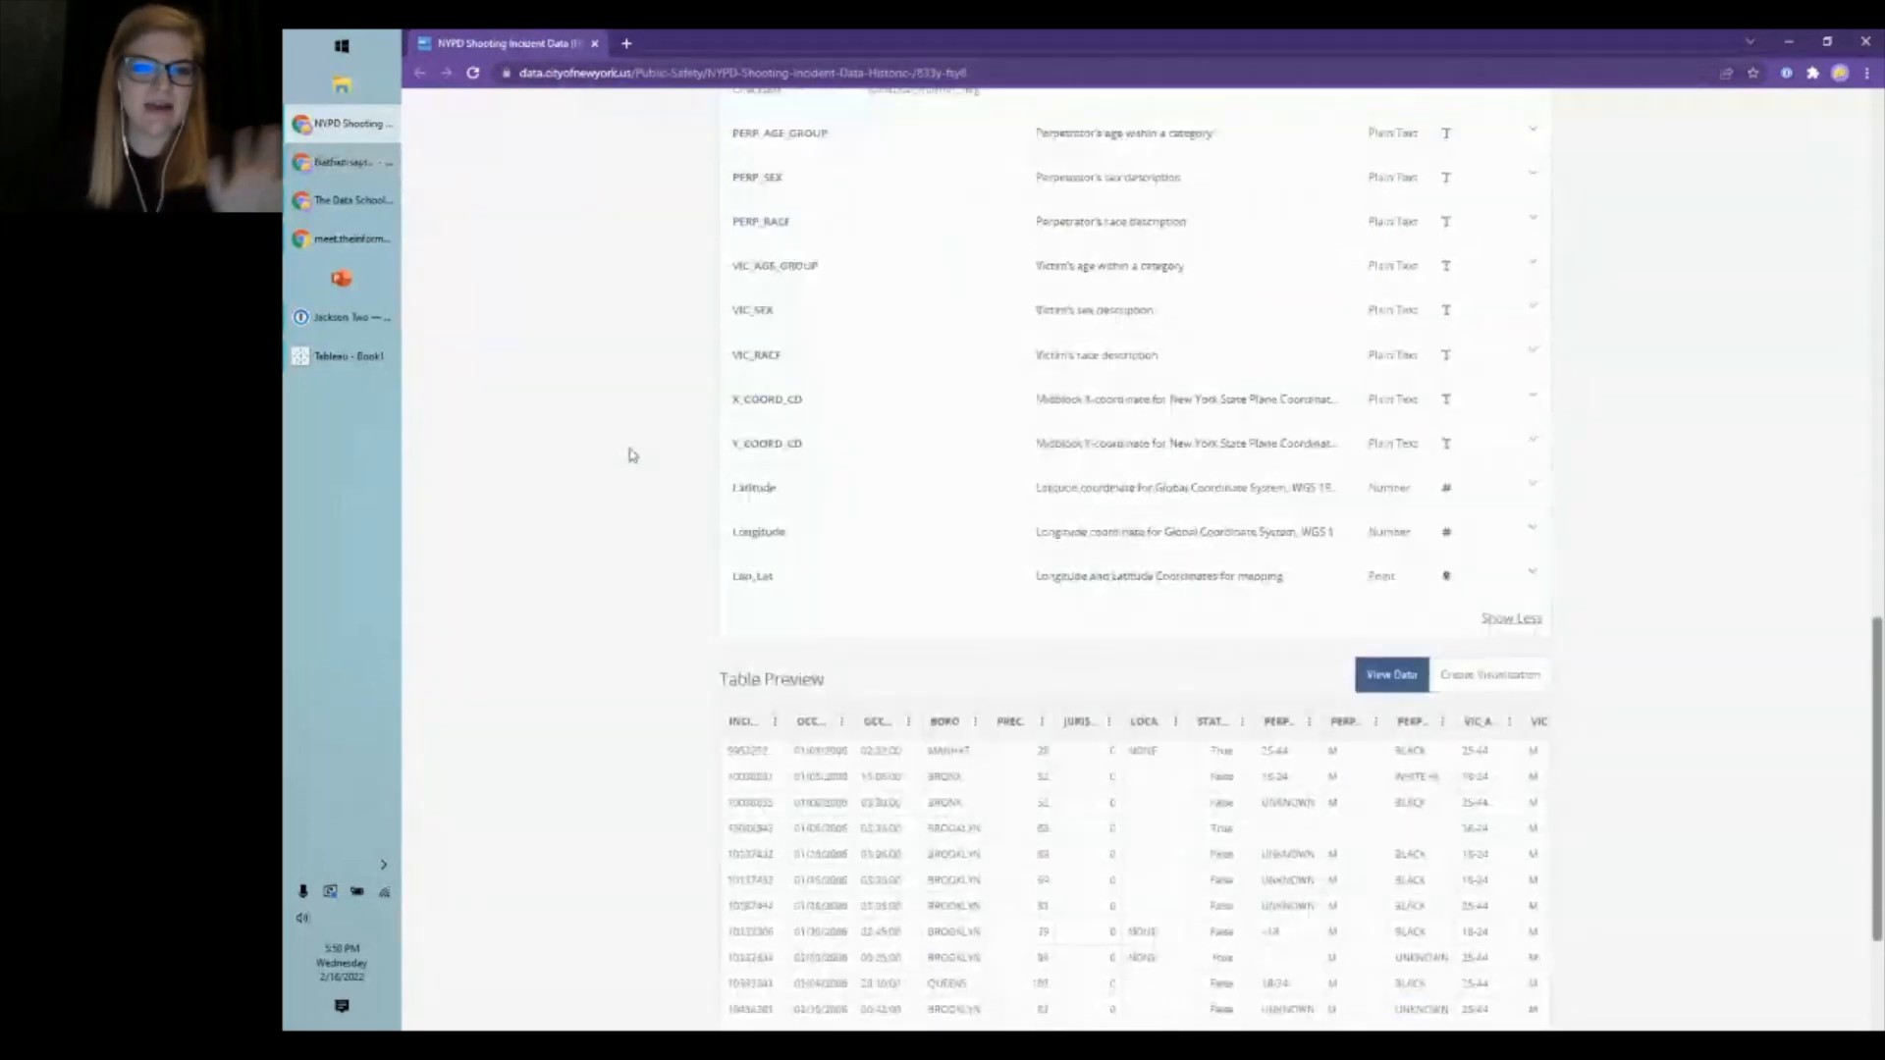
{"action": "scroll", "coordinate": [632, 455], "scroll_direction": "down", "scroll_amount": 1}
{"action": "scroll", "coordinate": [631, 454], "scroll_direction": "down", "scroll_amount": 2}
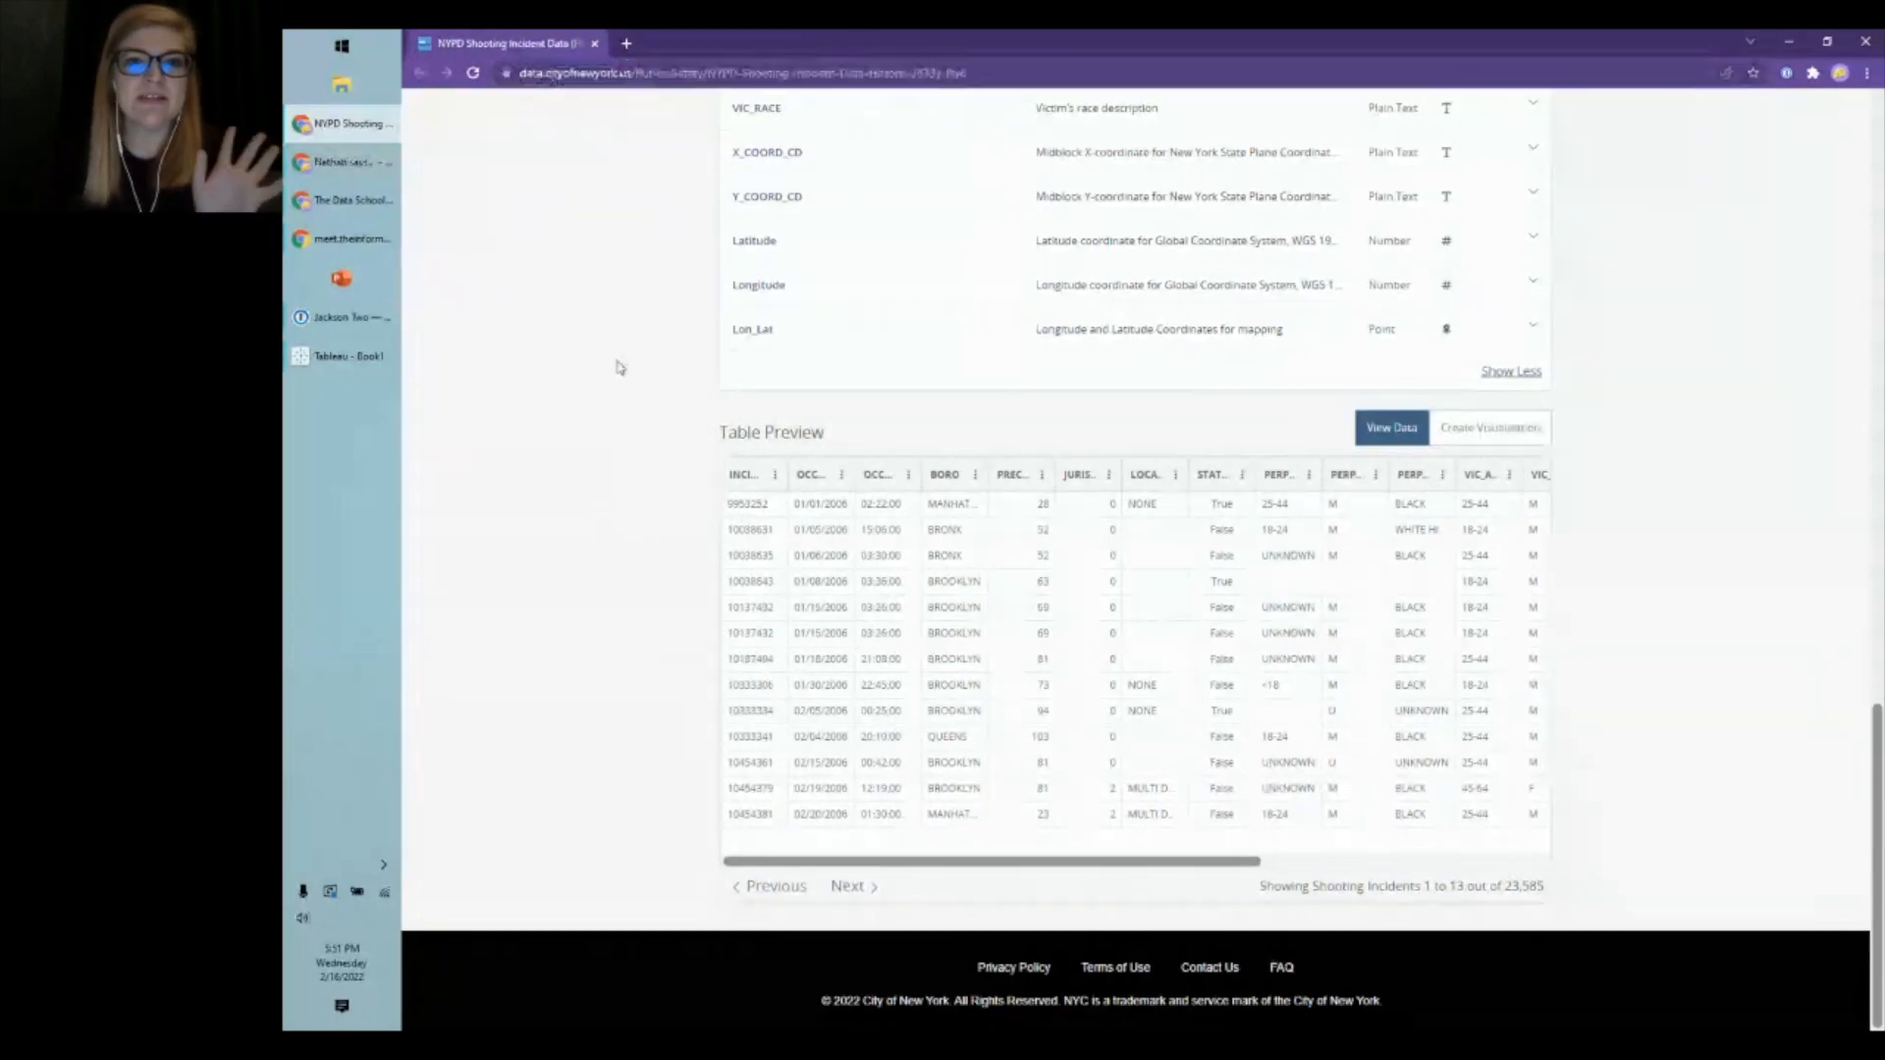
{"action": "scroll", "coordinate": [848, 405], "scroll_direction": "up", "scroll_amount": 2}
{"action": "scroll", "coordinate": [848, 404], "scroll_direction": "up", "scroll_amount": 8}
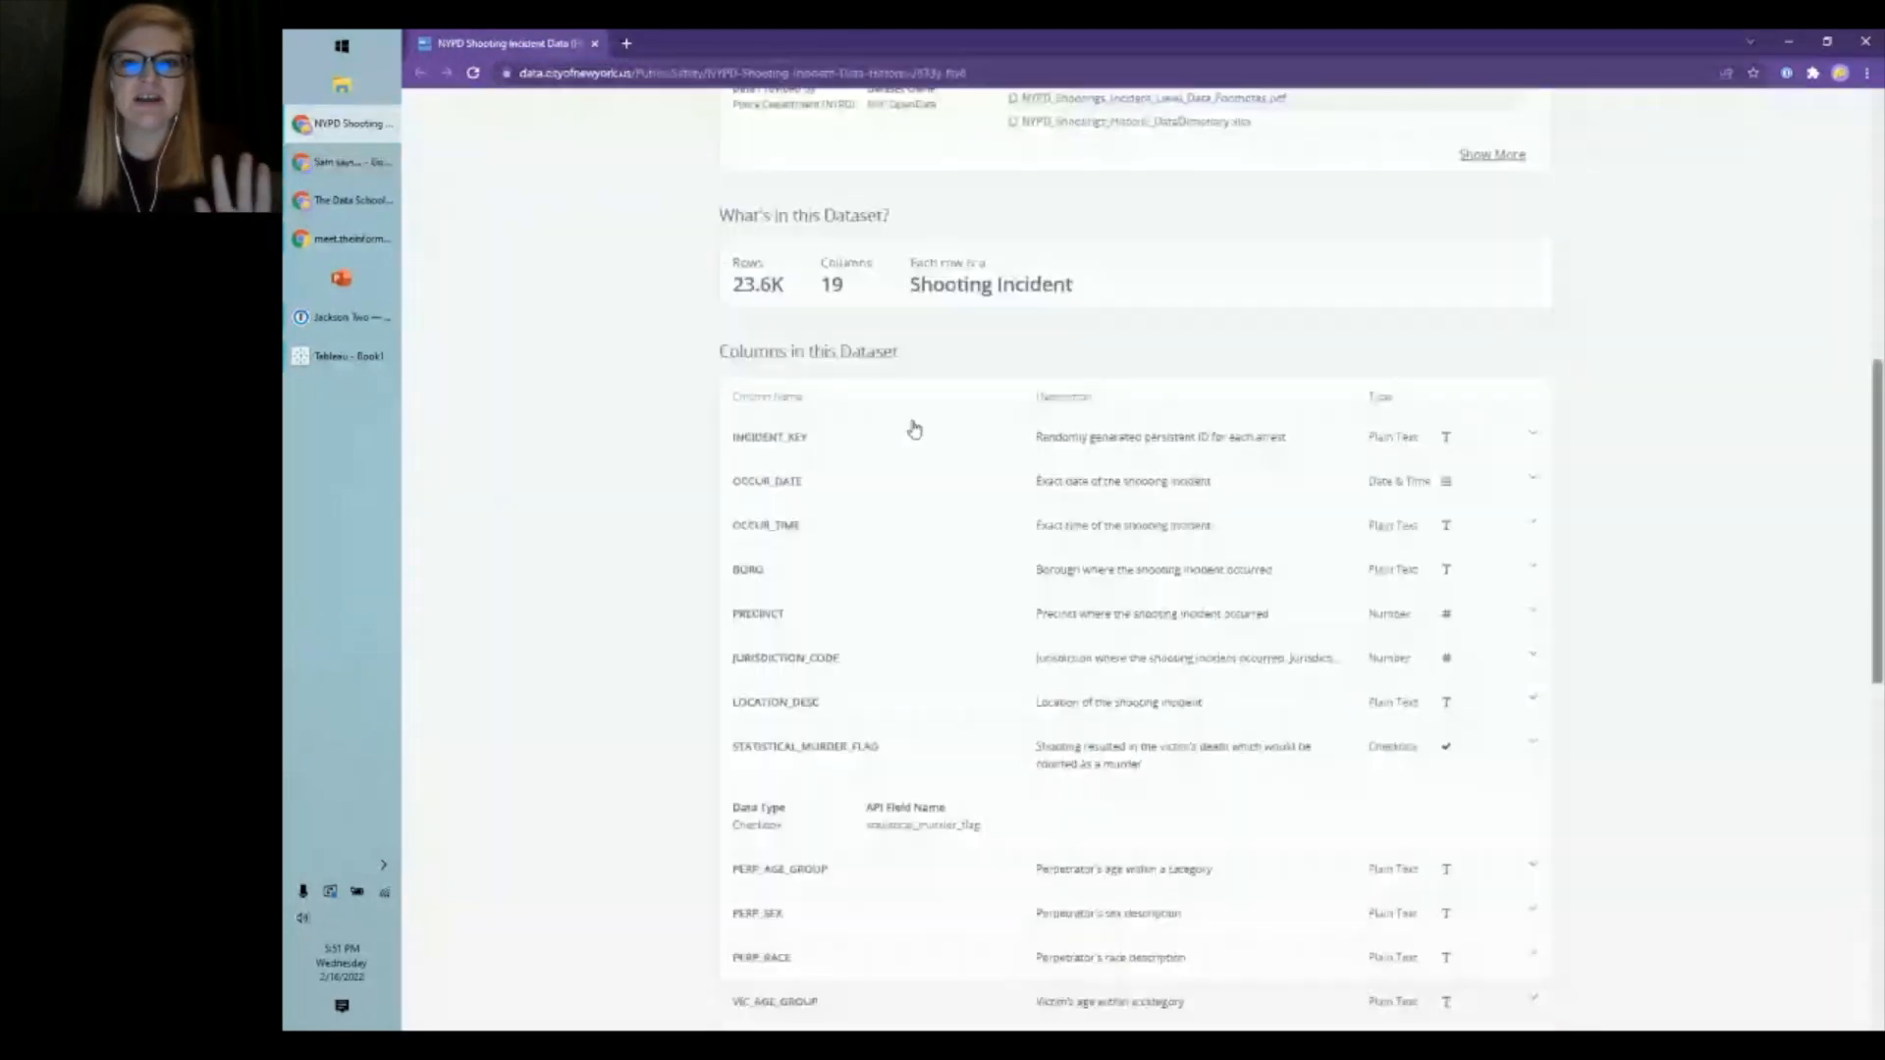
{"action": "scroll", "coordinate": [914, 429], "scroll_direction": "up", "scroll_amount": 6}
{"action": "scroll", "coordinate": [934, 459], "scroll_direction": "up", "scroll_amount": 2}
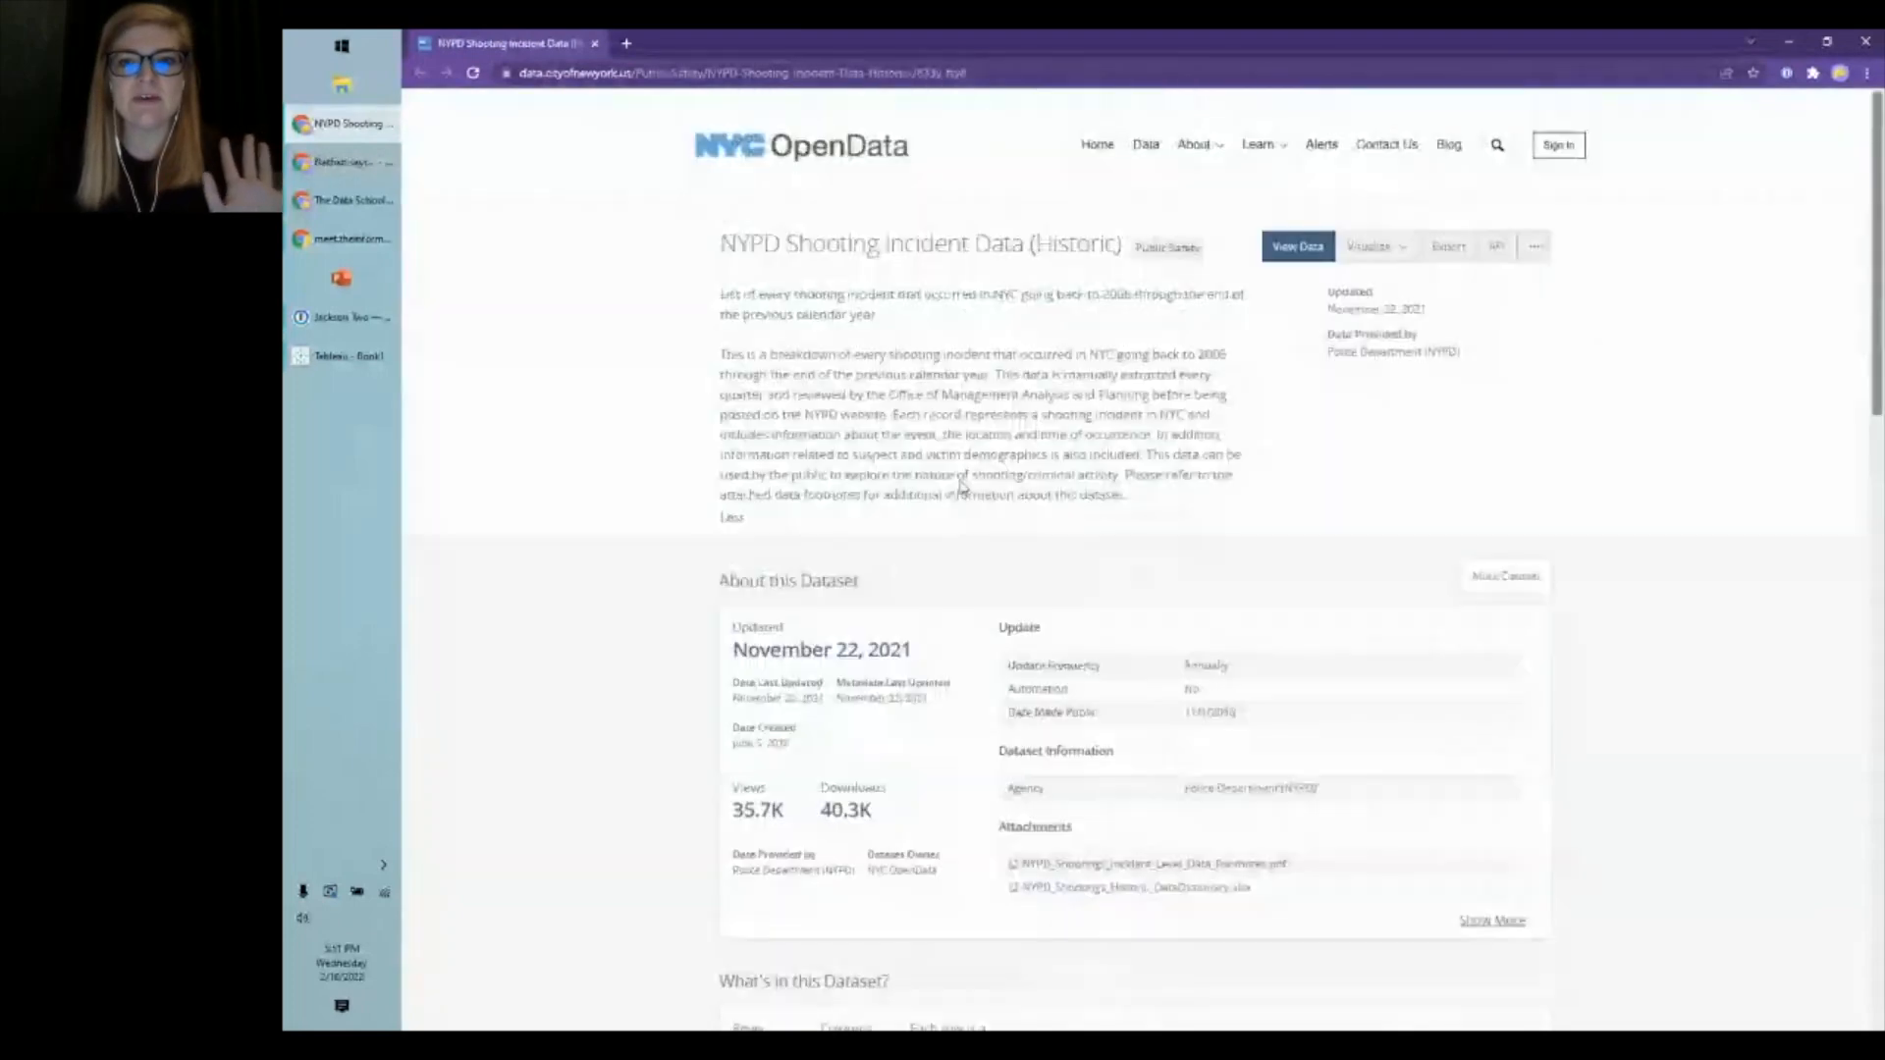
{"action": "left_click", "coordinate": [1446, 251]}
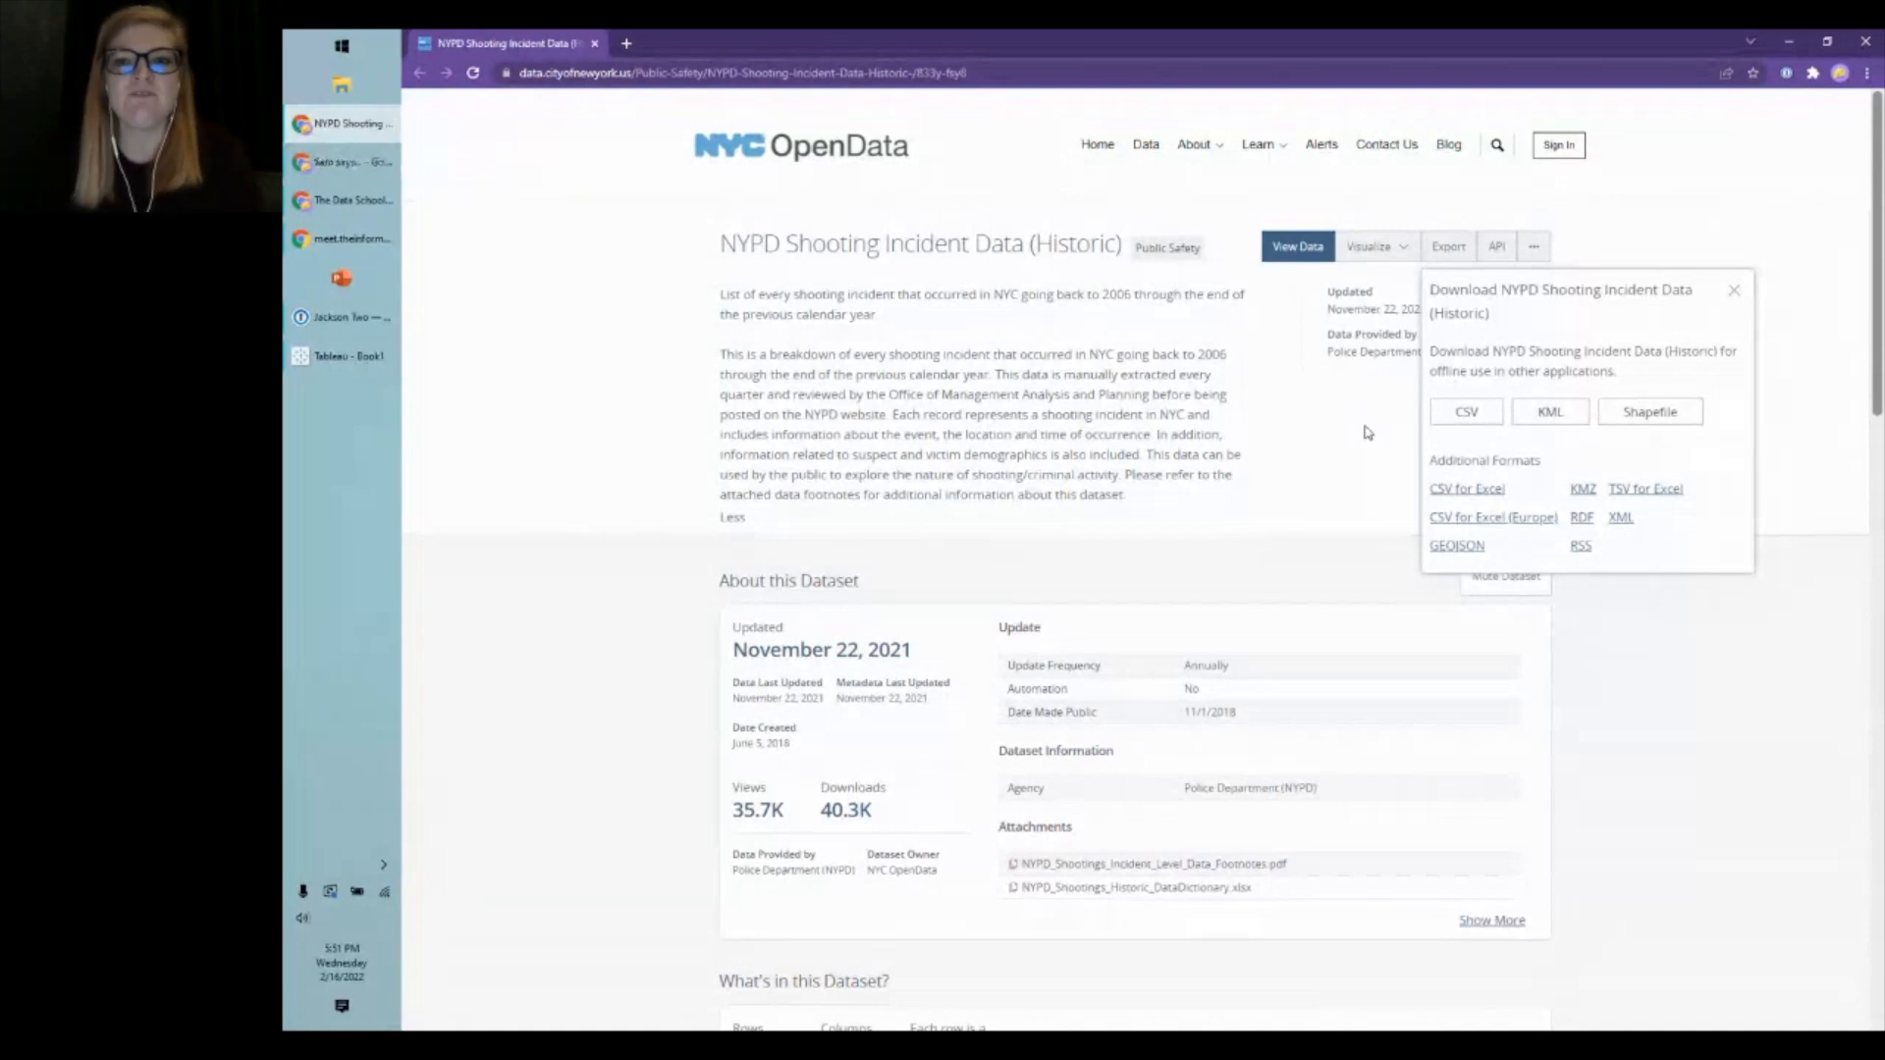
{"action": "left_click", "coordinate": [1734, 291]}
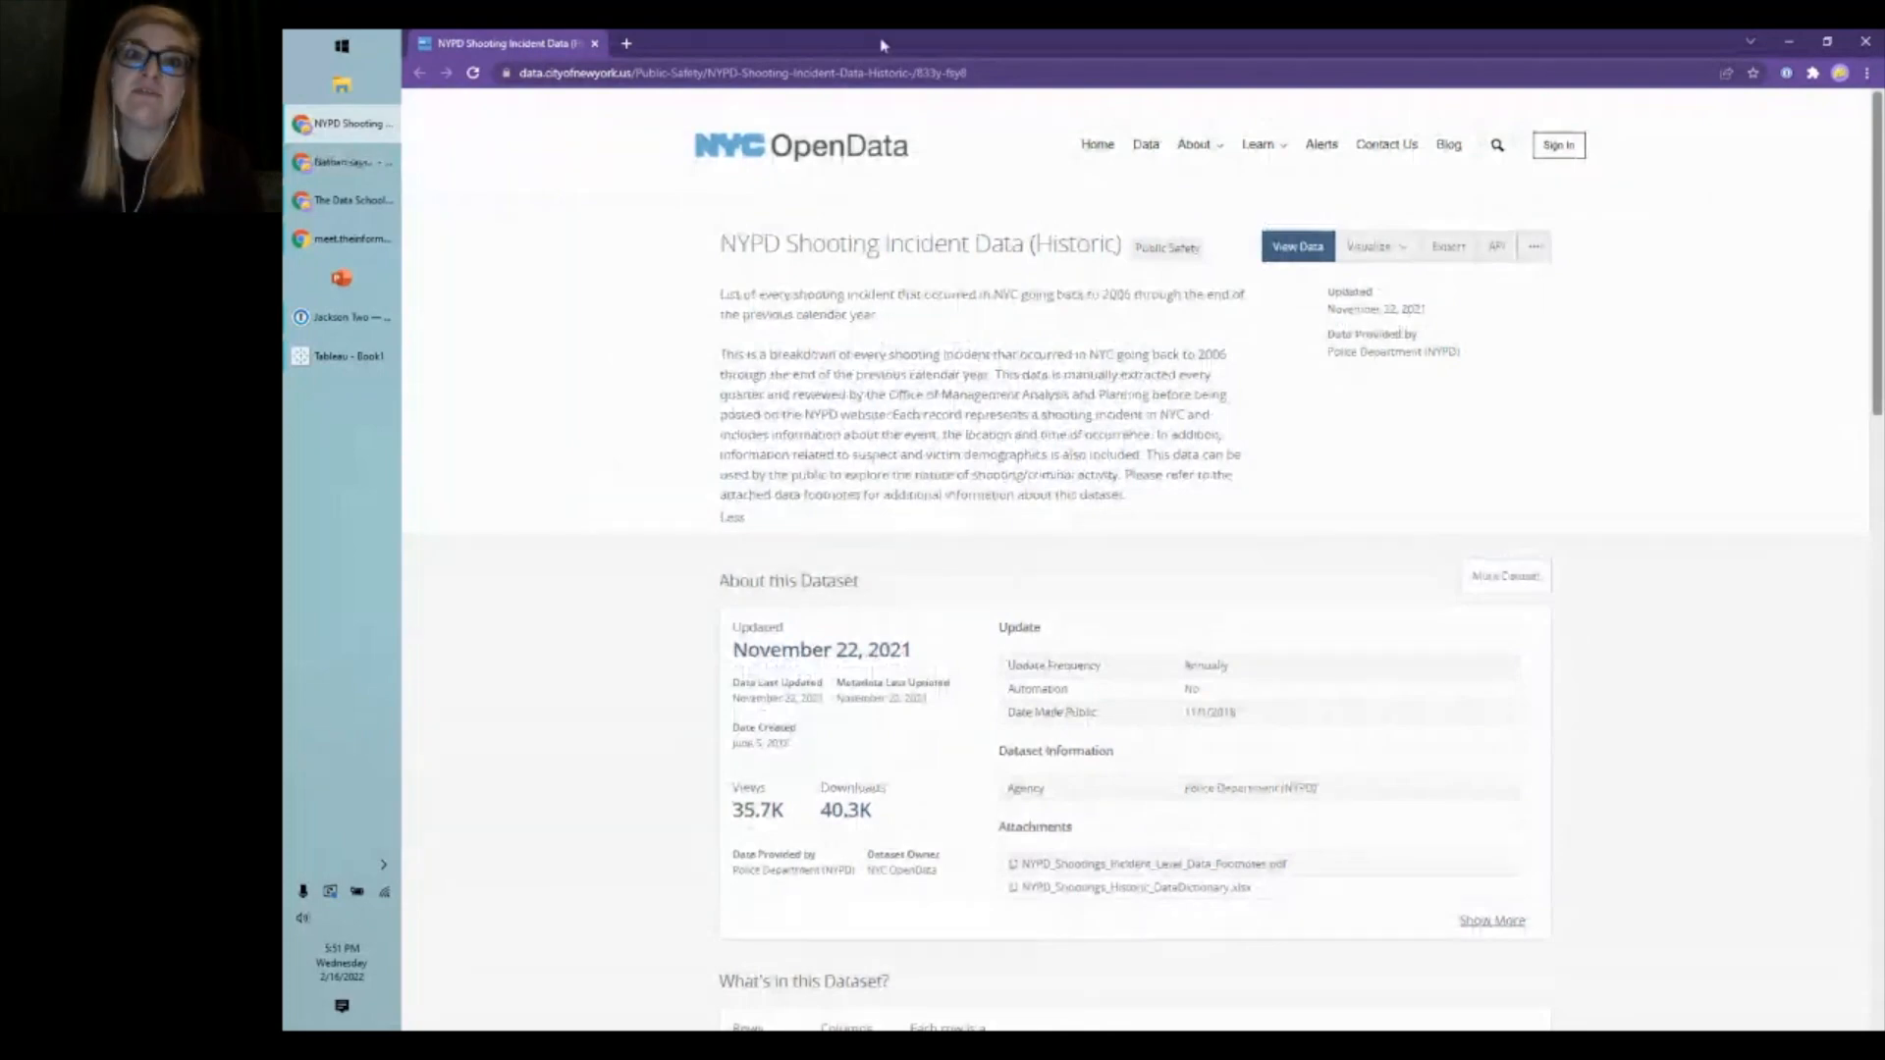
- Move the browser aside and close the existing Tableau window
{"action": "left_click_drag", "start_coordinate": [883, 45], "coordinate": [926, 122]}
{"action": "left_click", "coordinate": [812, 124]}
{"action": "left_click", "coordinate": [1711, 102]}
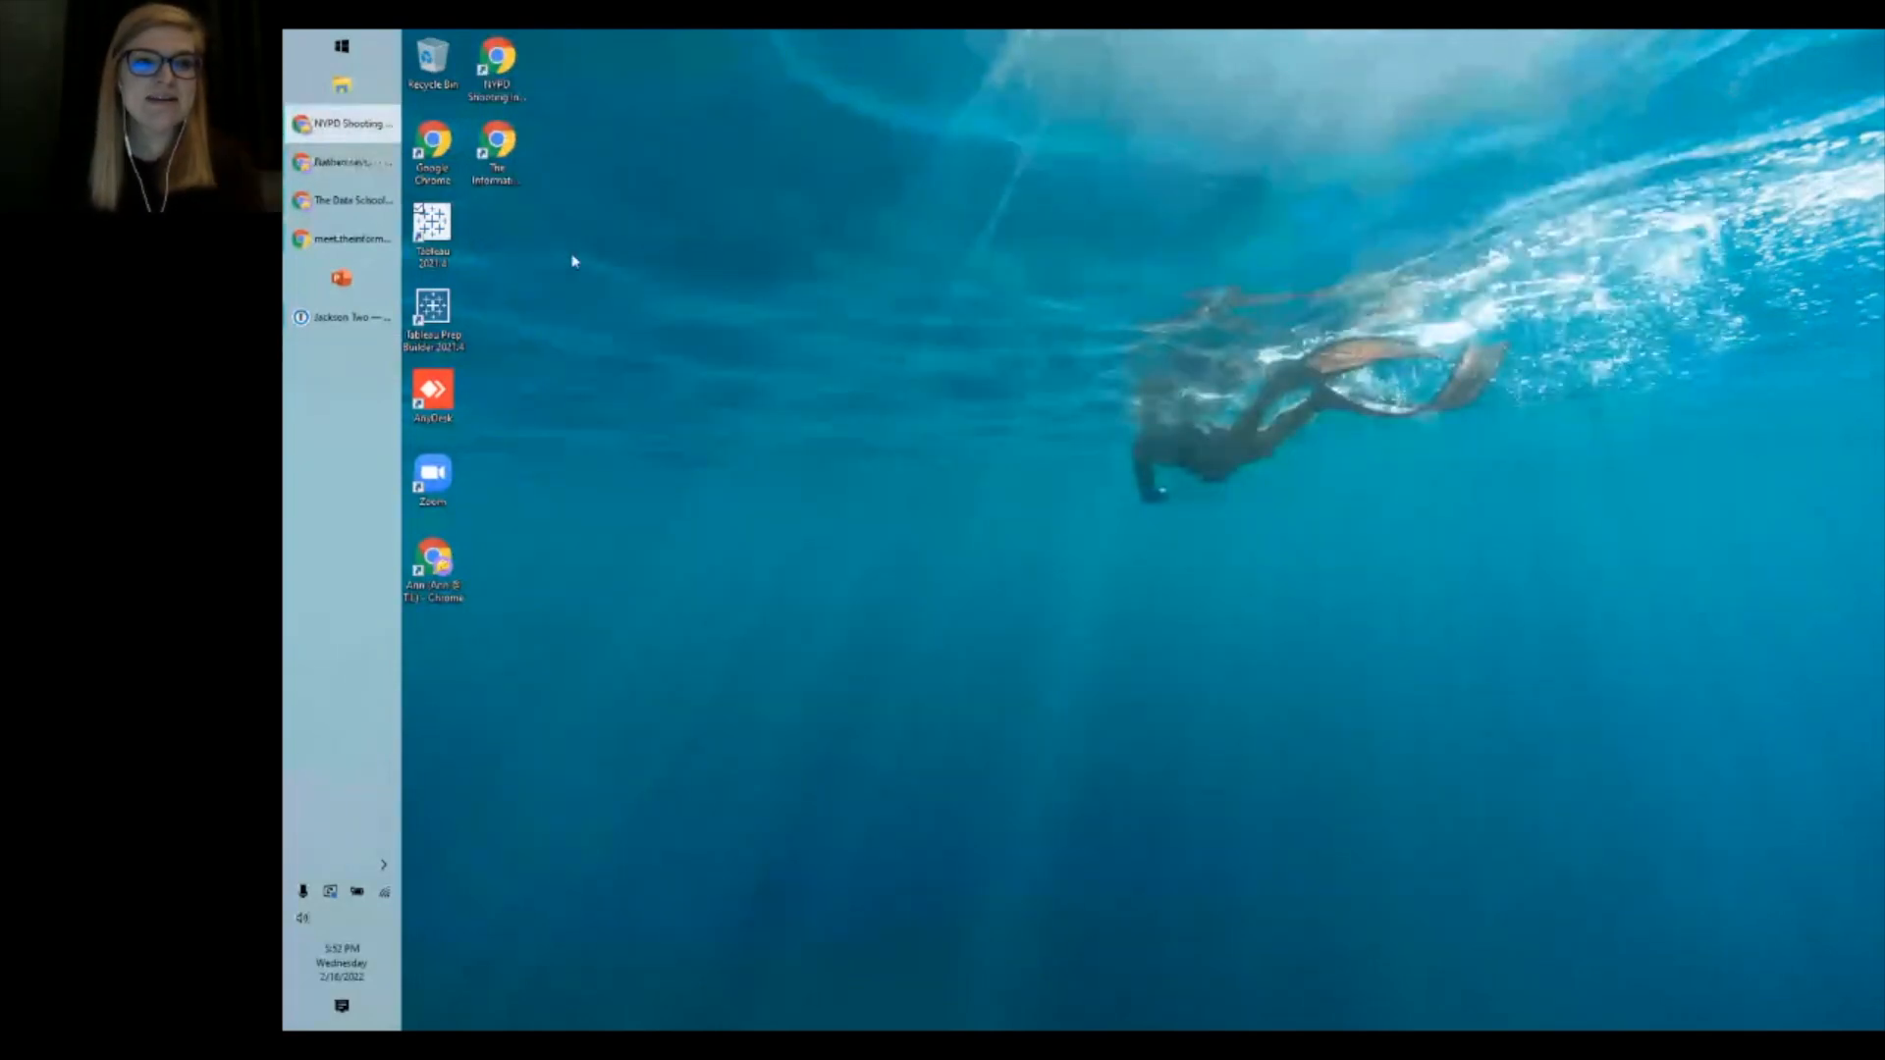
- Launch Tableau 2021.4 from the desktop shortcut and maximize its window
{"action": "left_click", "coordinate": [440, 251]}
{"action": "double_click", "coordinate": [441, 251]}
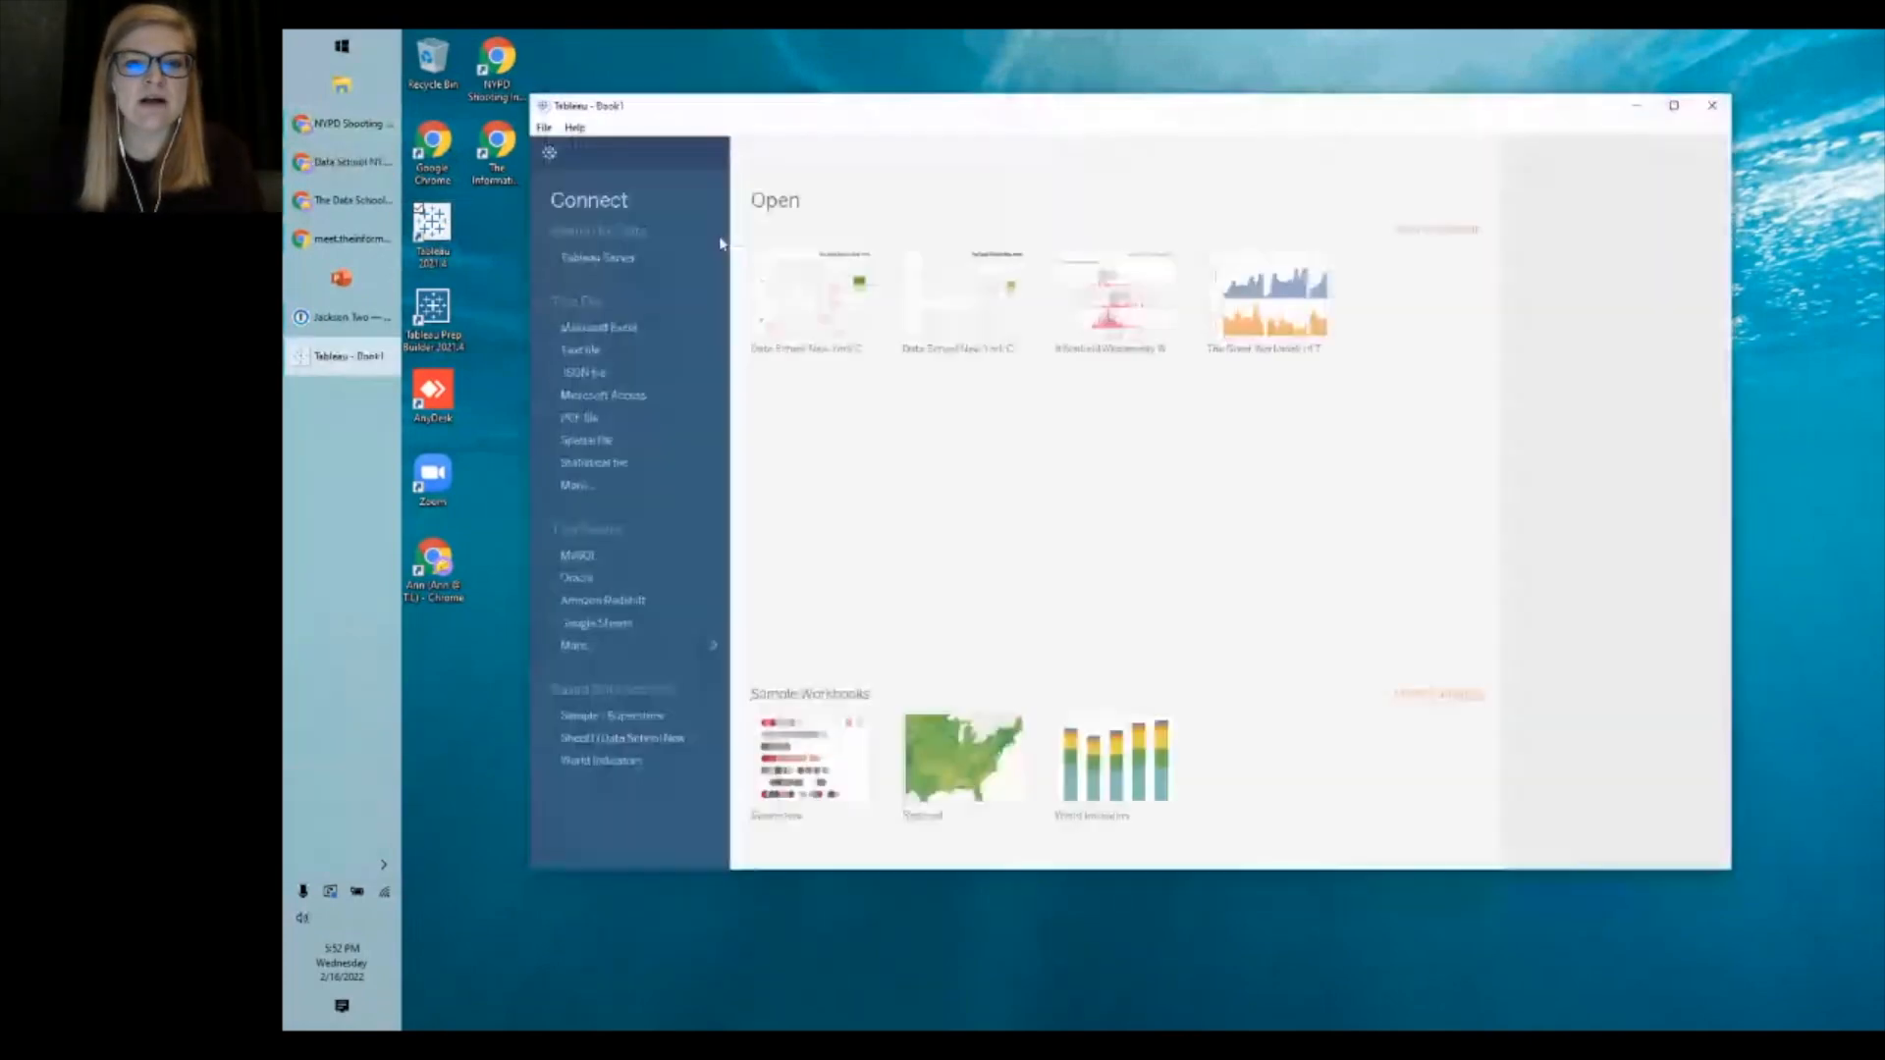
{"action": "double_click", "coordinate": [806, 119]}
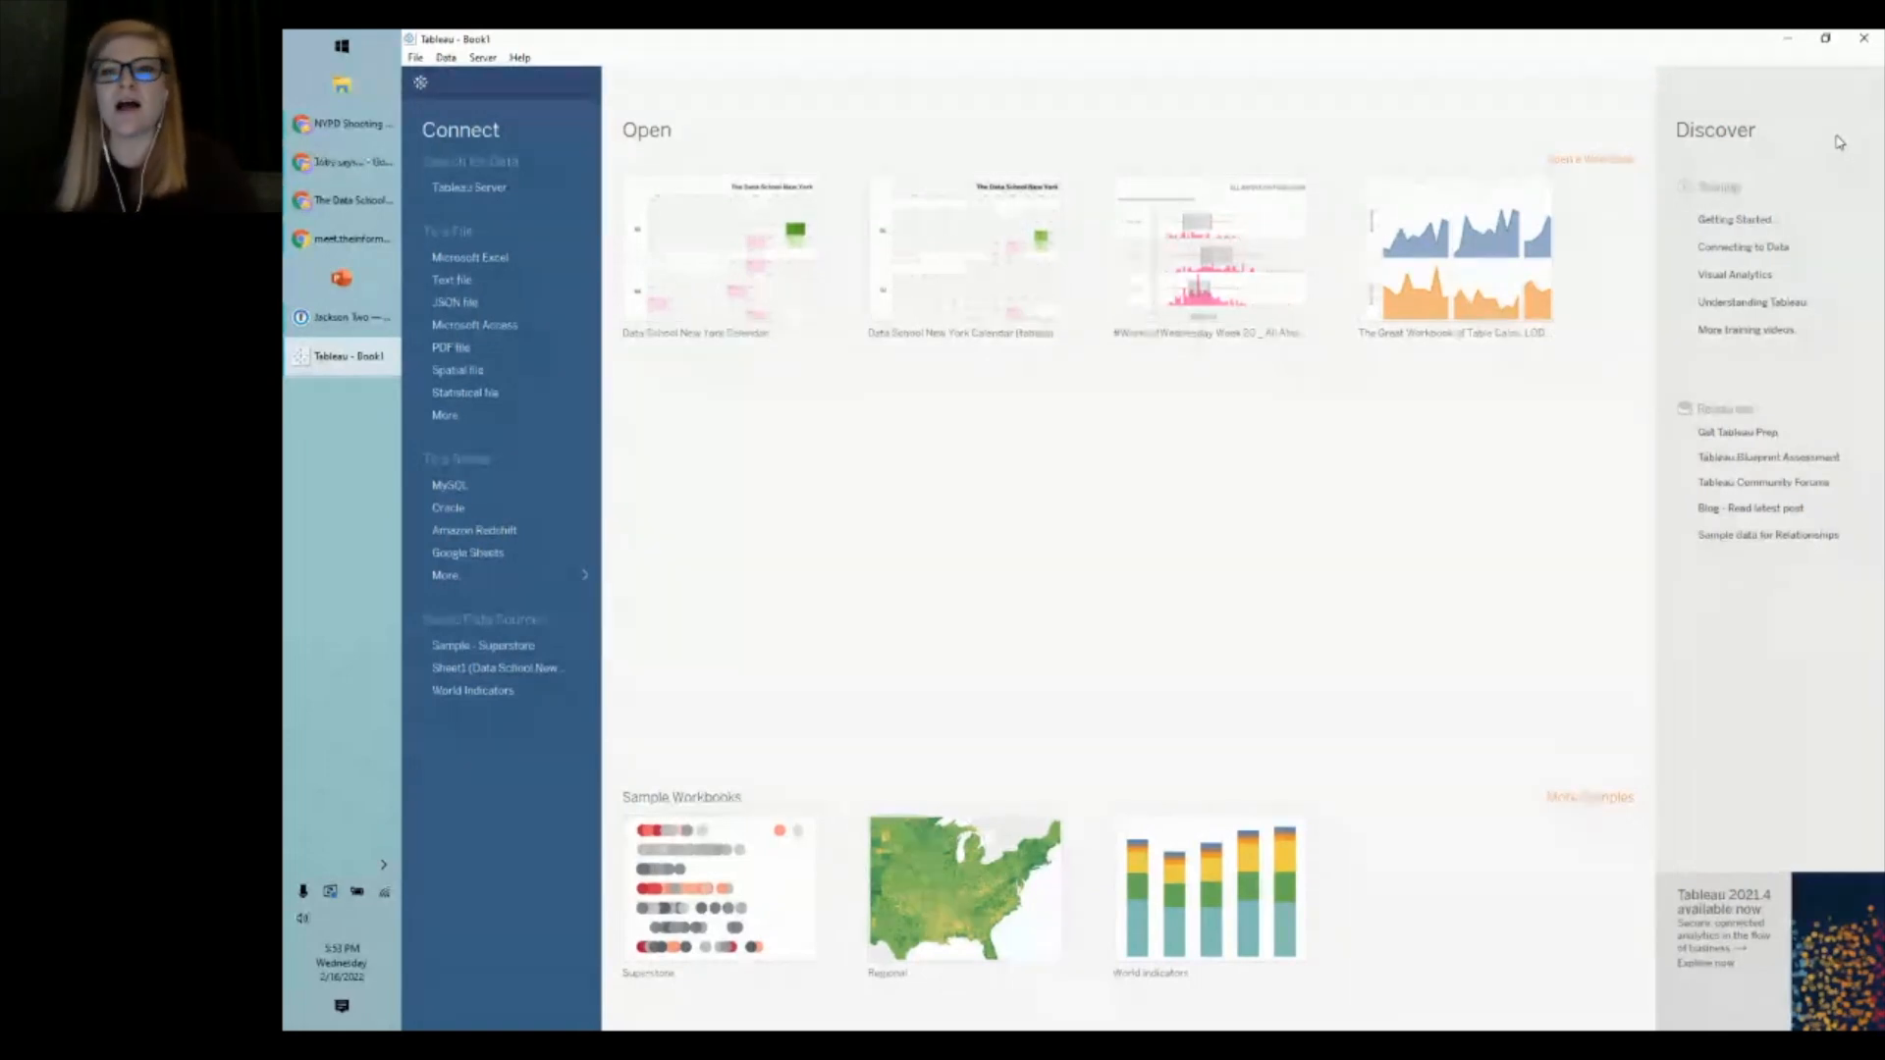
{"action": "key", "text": "alt+Tab"}
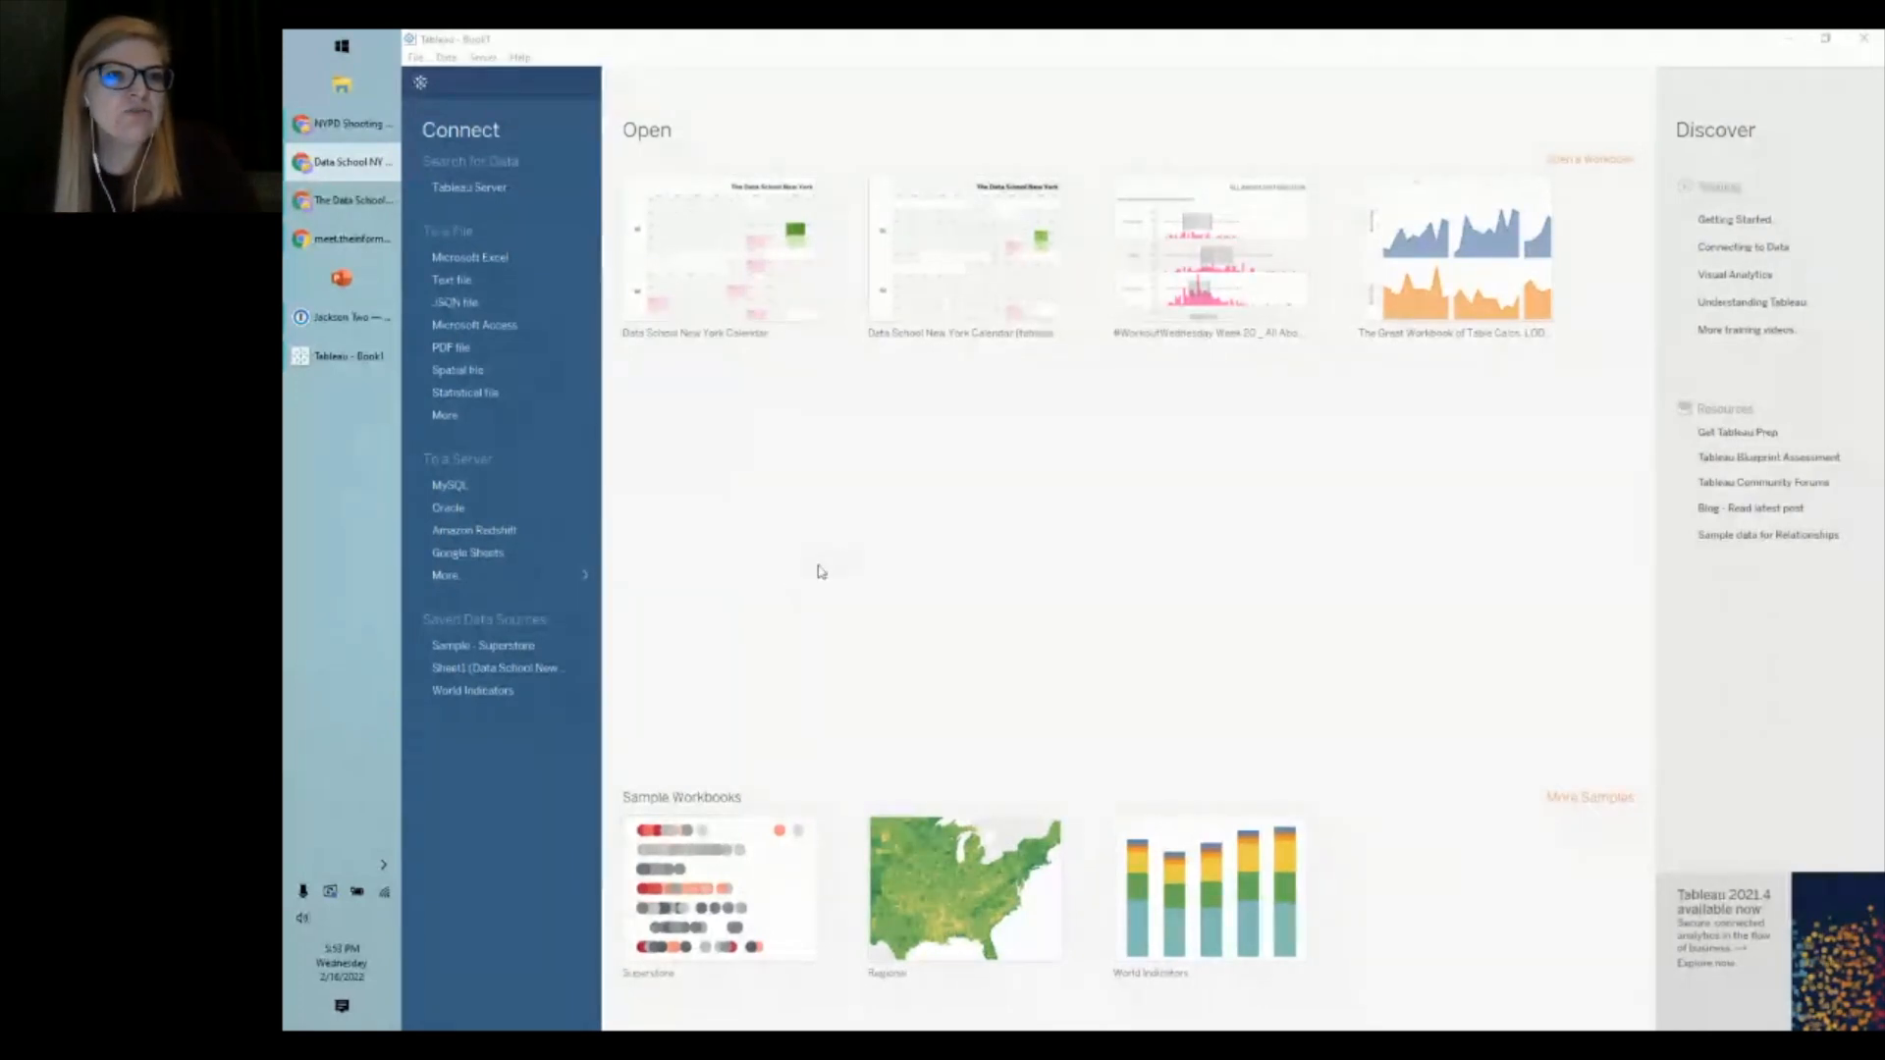
- Return focus to the Tableau Book1 start page to view its Connect pane
{"action": "left_click", "coordinate": [584, 577]}
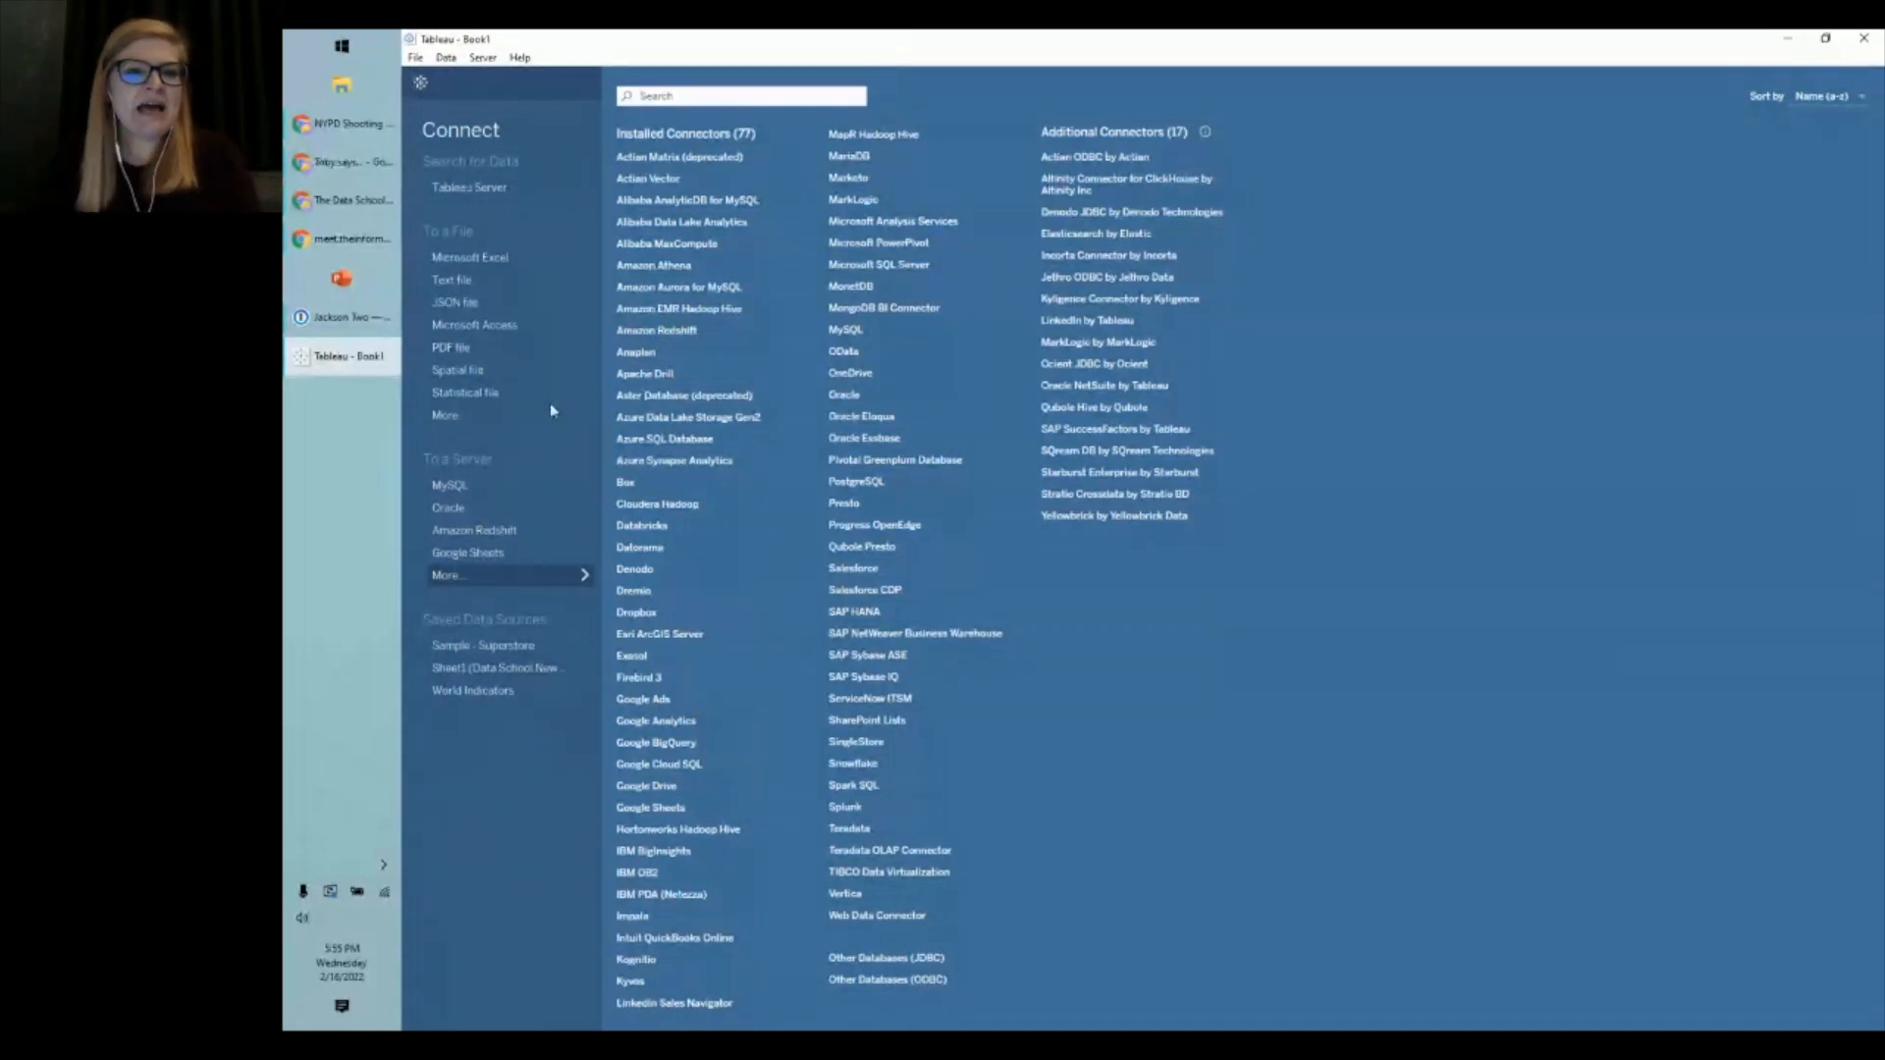
- Connect a Text file source to NYPD_Shooting_Incident_Data__Historic_.csv in Downloads
{"action": "left_click", "coordinate": [539, 282]}
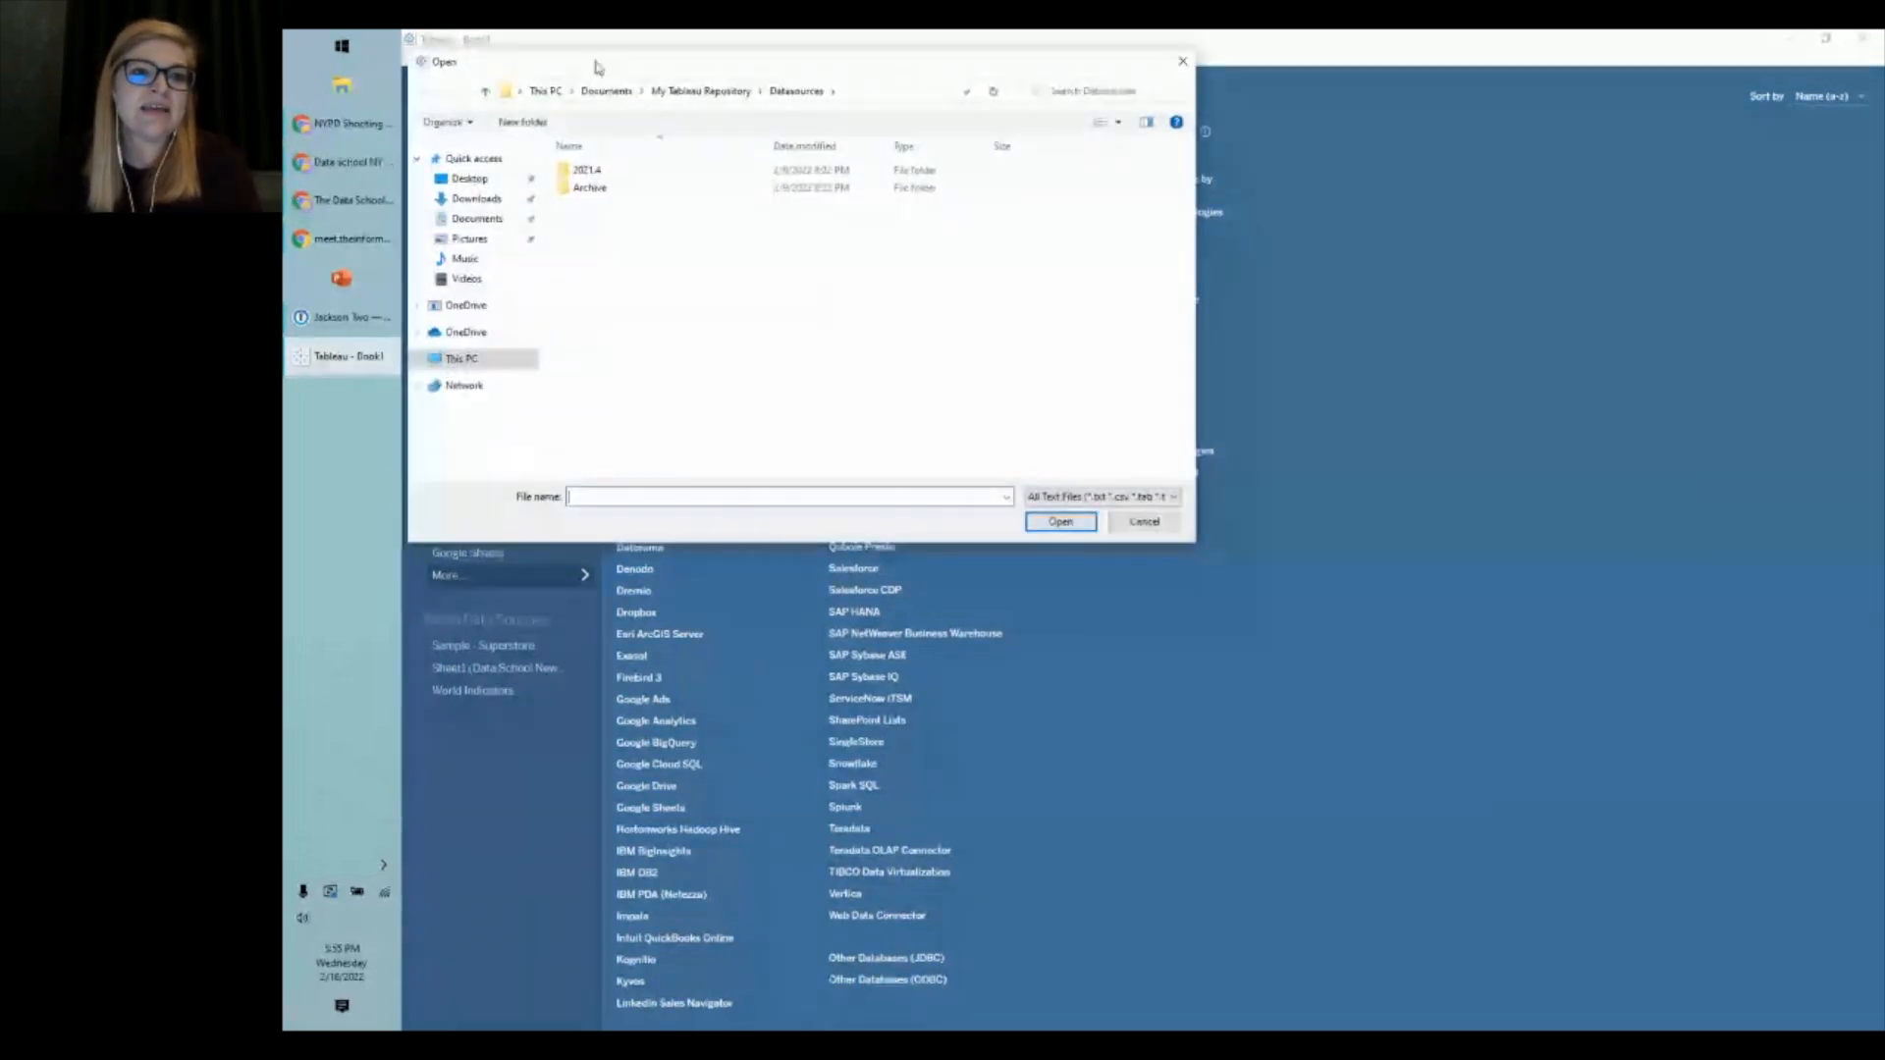
{"action": "left_click_drag", "start_coordinate": [595, 66], "coordinate": [1059, 148]}
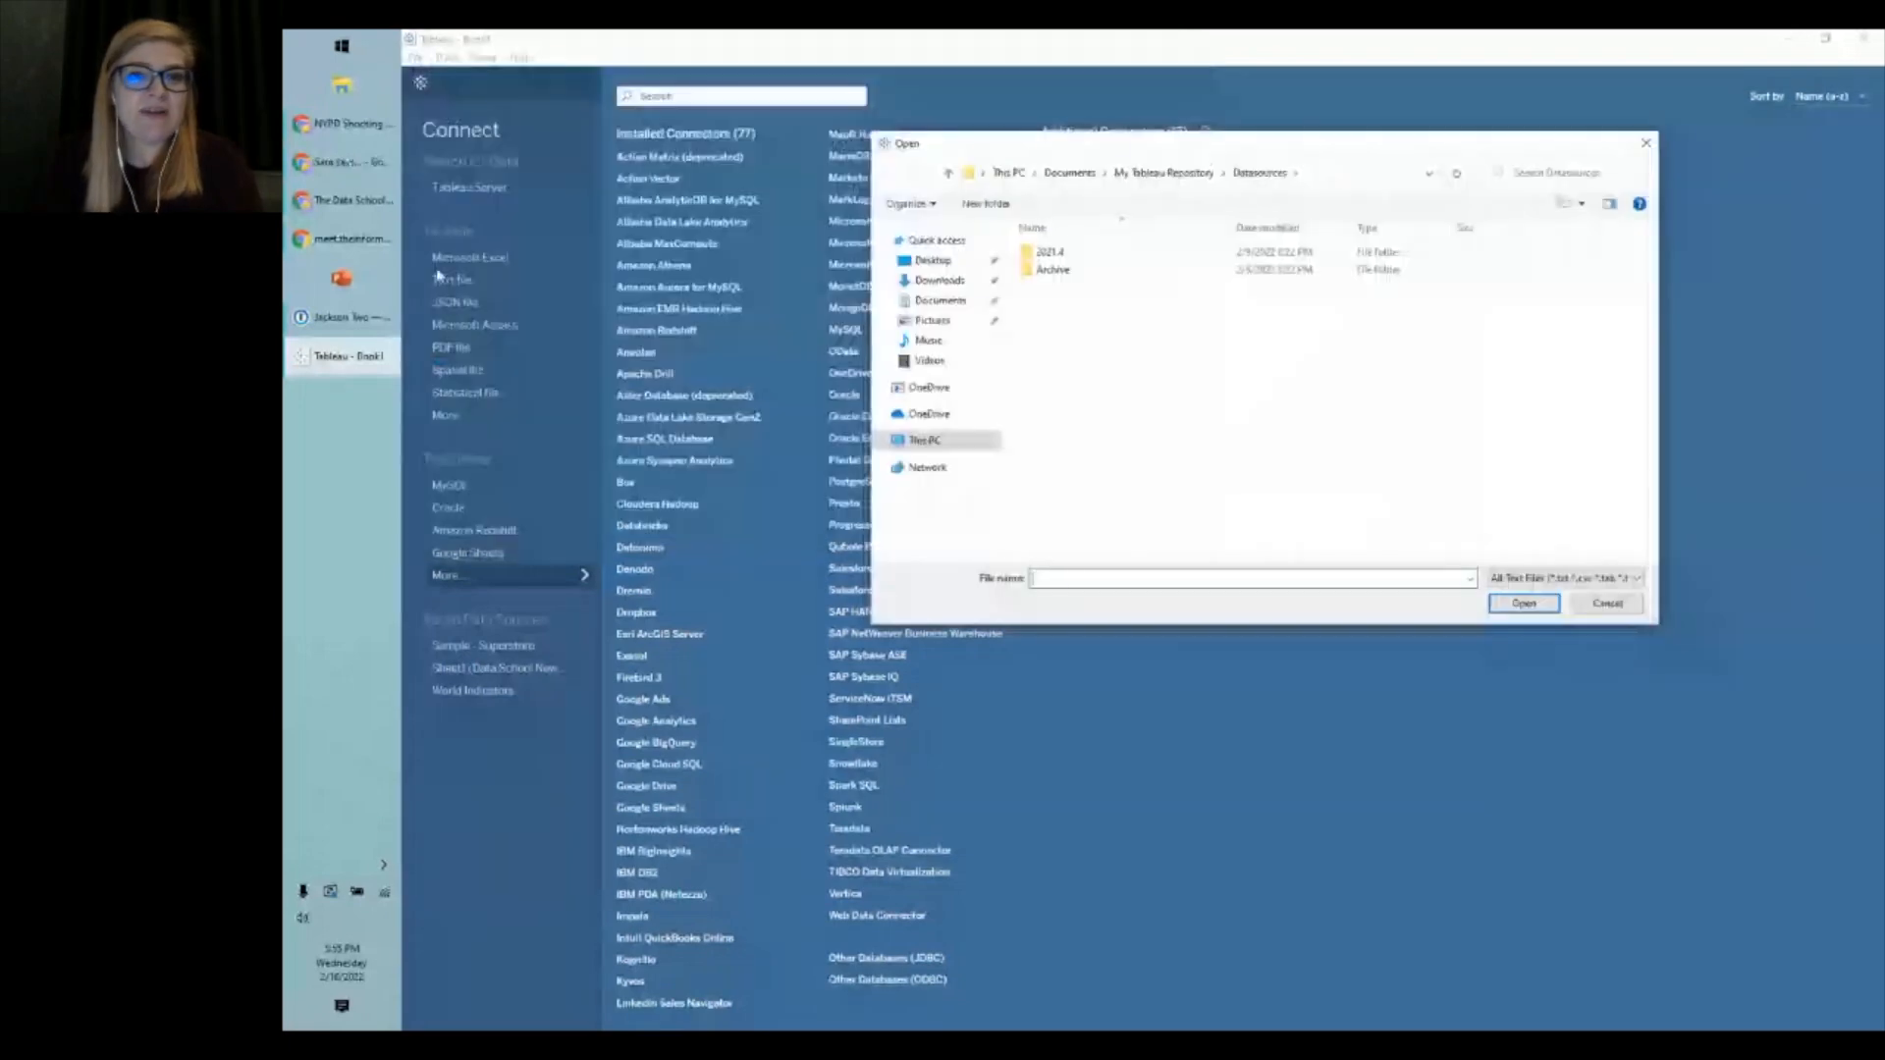
{"action": "left_click", "coordinate": [940, 282]}
{"action": "left_click", "coordinate": [1126, 275]}
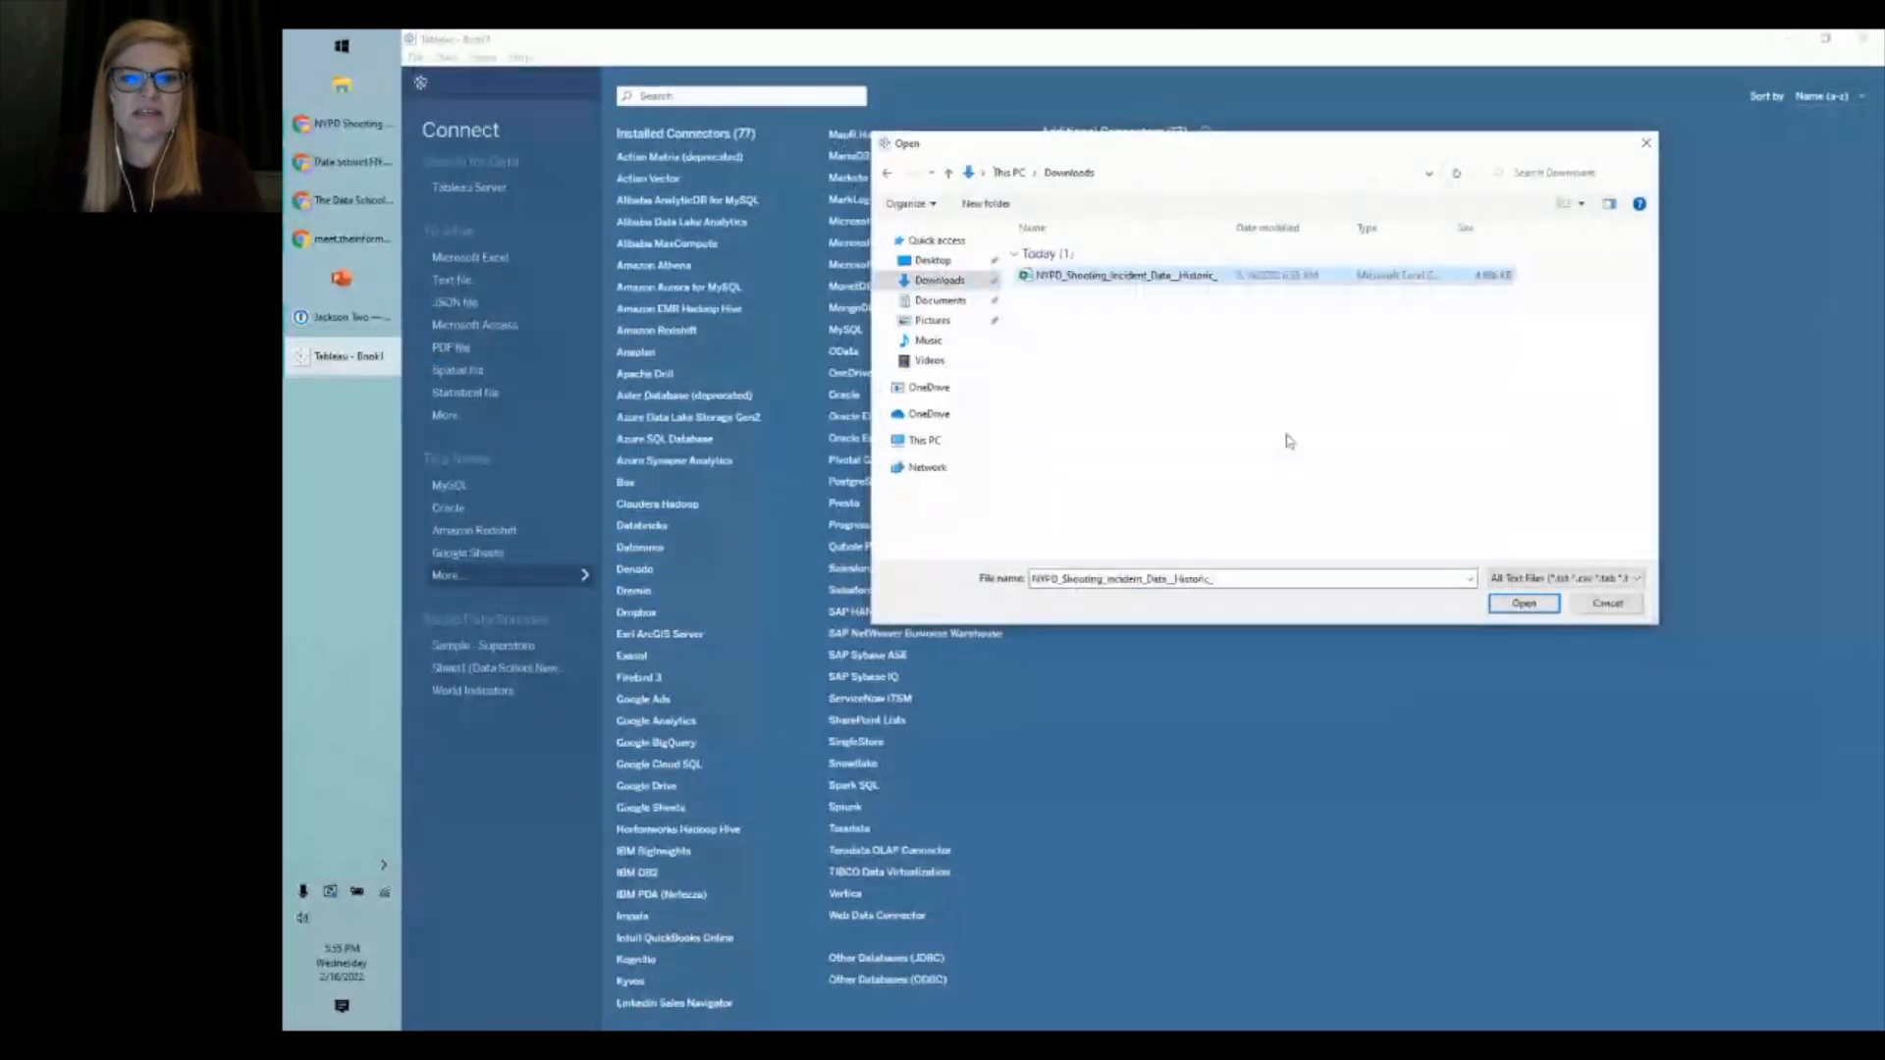
{"action": "left_click", "coordinate": [1524, 603]}
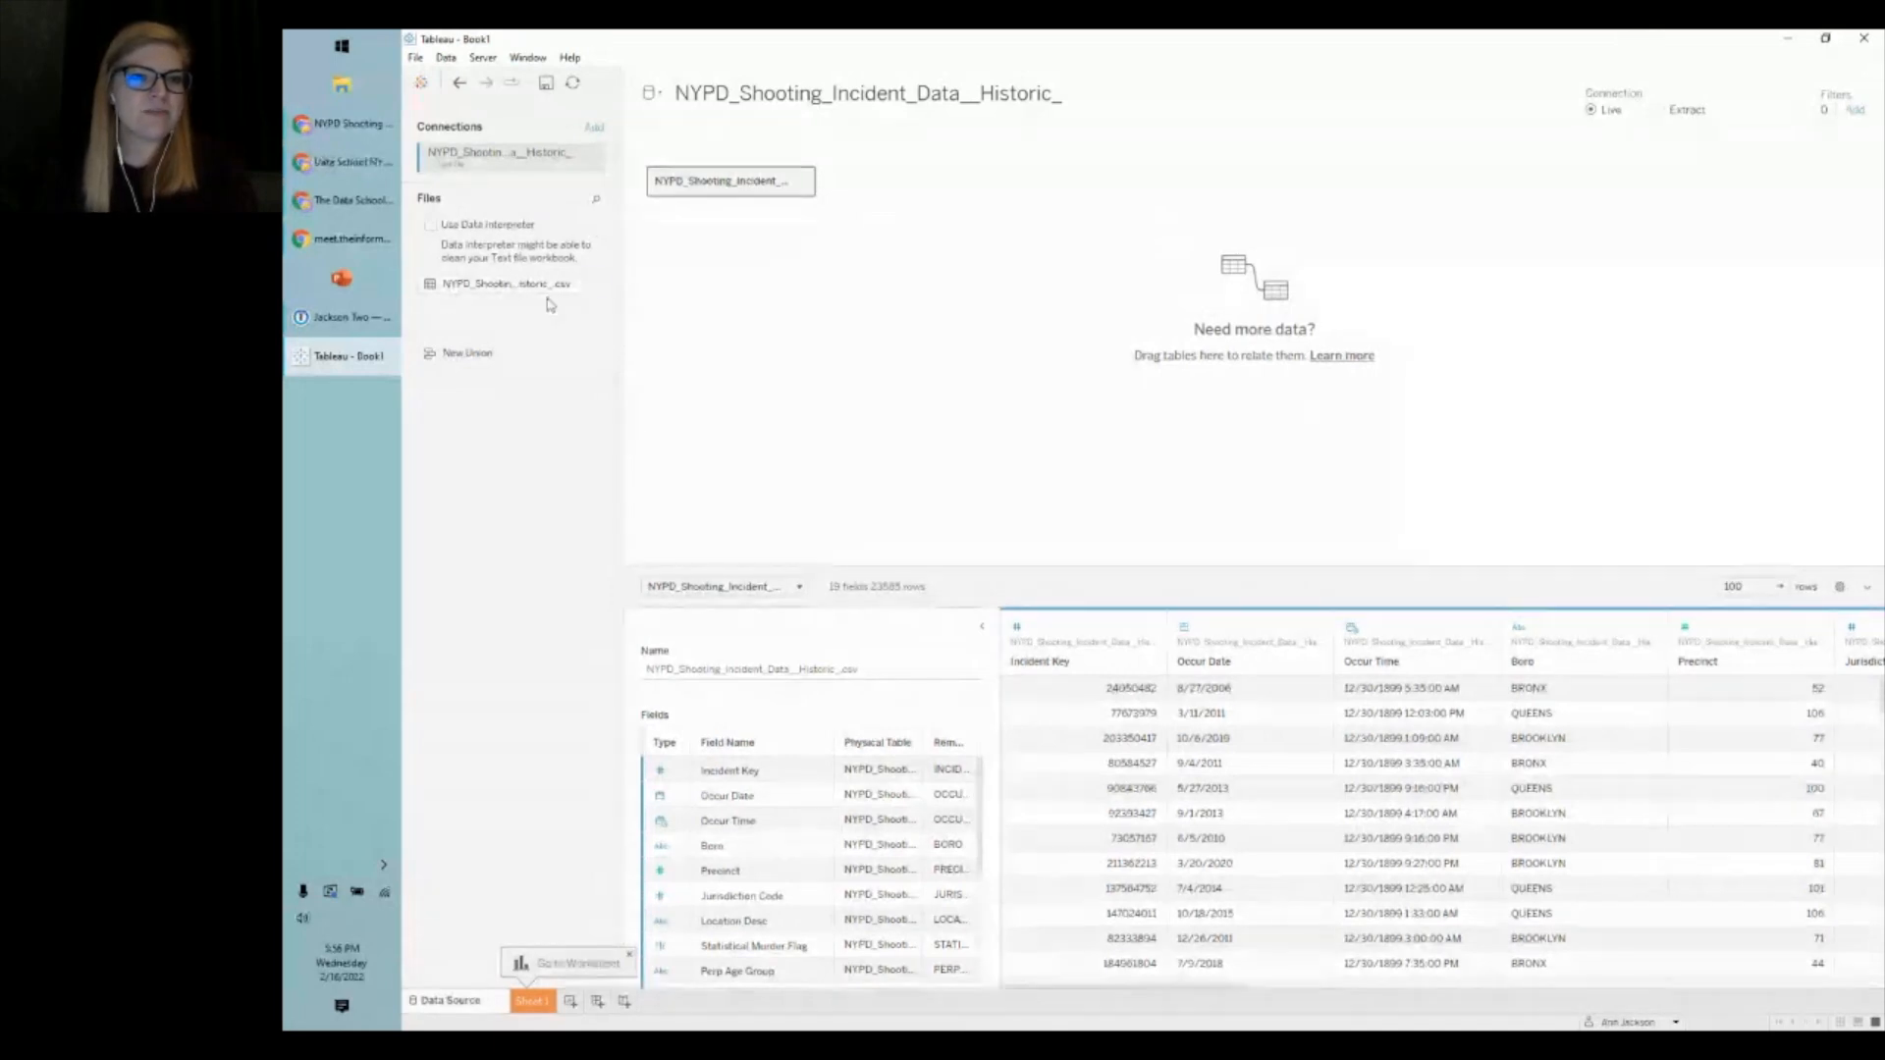
- Open the View Data preview of the shooting CSV, reposition it and drag it larger
{"action": "left_click", "coordinate": [599, 285]}
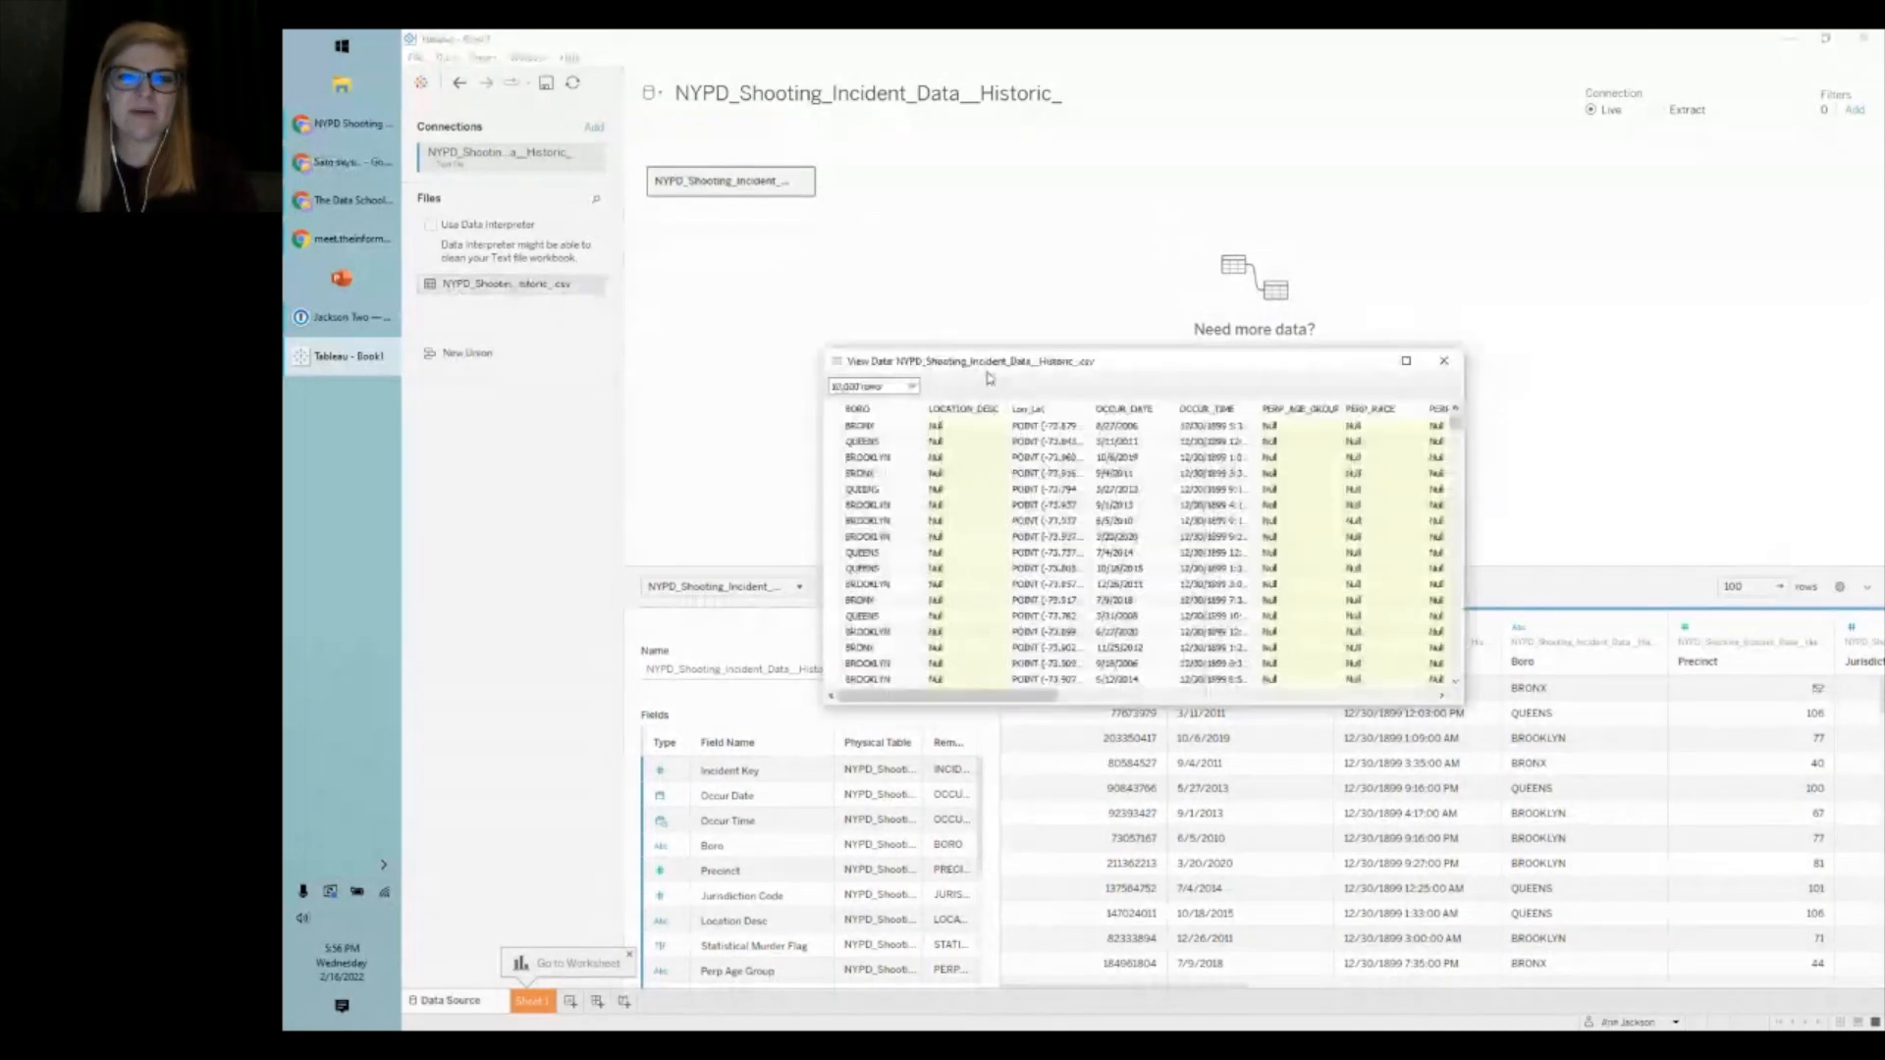
{"action": "left_click_drag", "start_coordinate": [989, 378], "coordinate": [724, 122]}
{"action": "left_click_drag", "start_coordinate": [1198, 441], "coordinate": [1355, 609]}
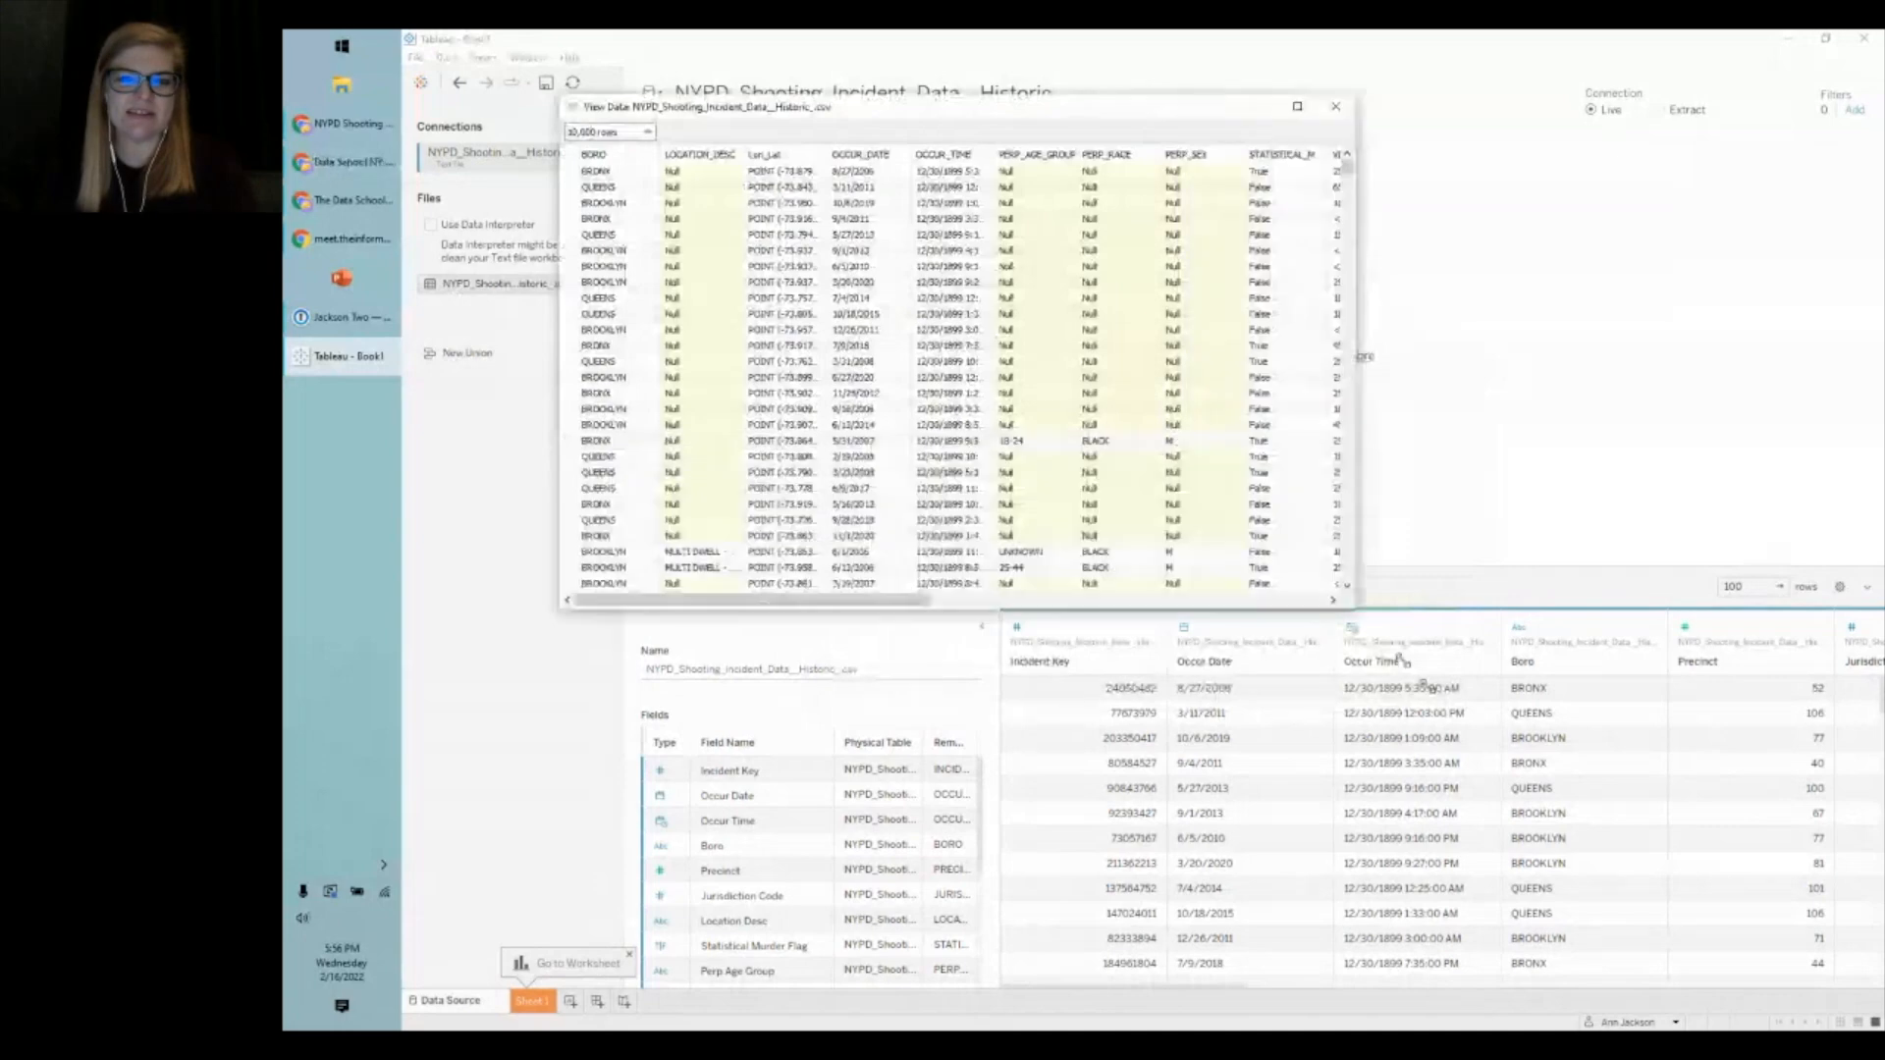
{"action": "left_click_drag", "start_coordinate": [1427, 686], "coordinate": [1718, 907]}
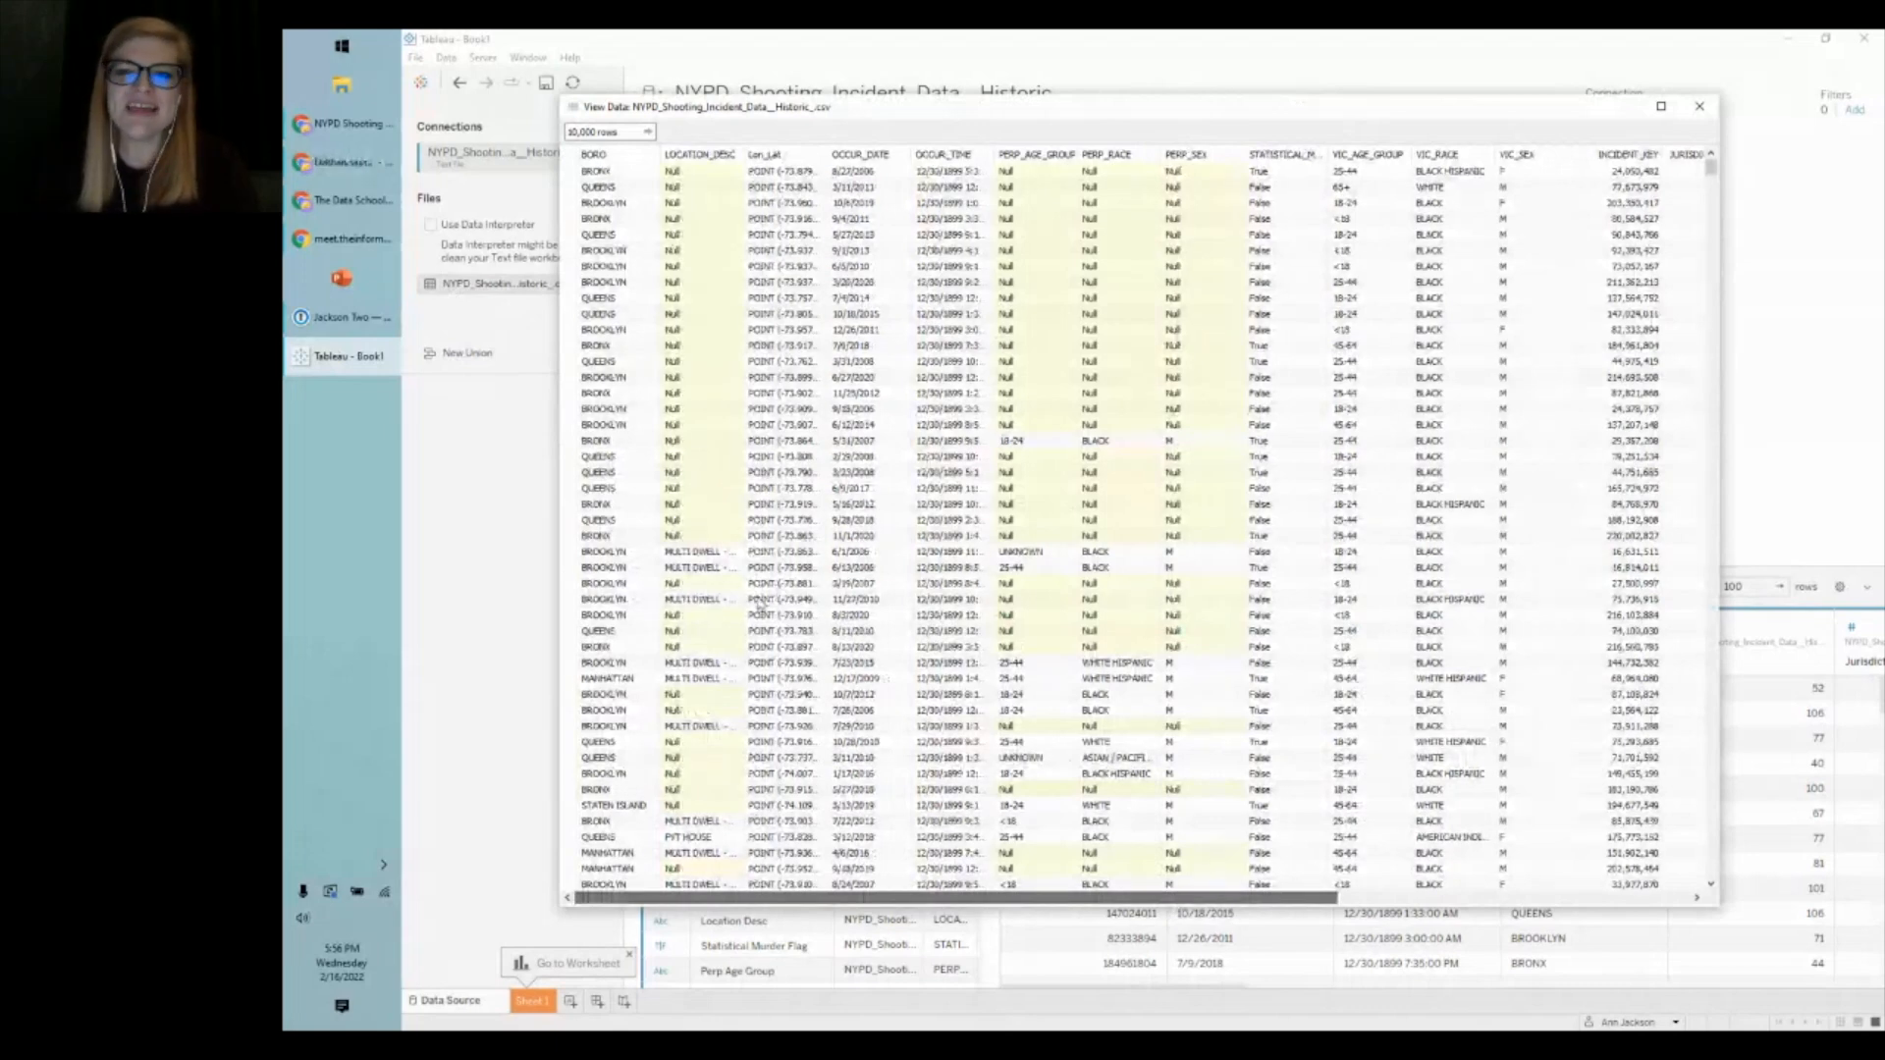
- Close the View Data window and drag the splitter up to enlarge the data grid
{"action": "key", "text": "Escape"}
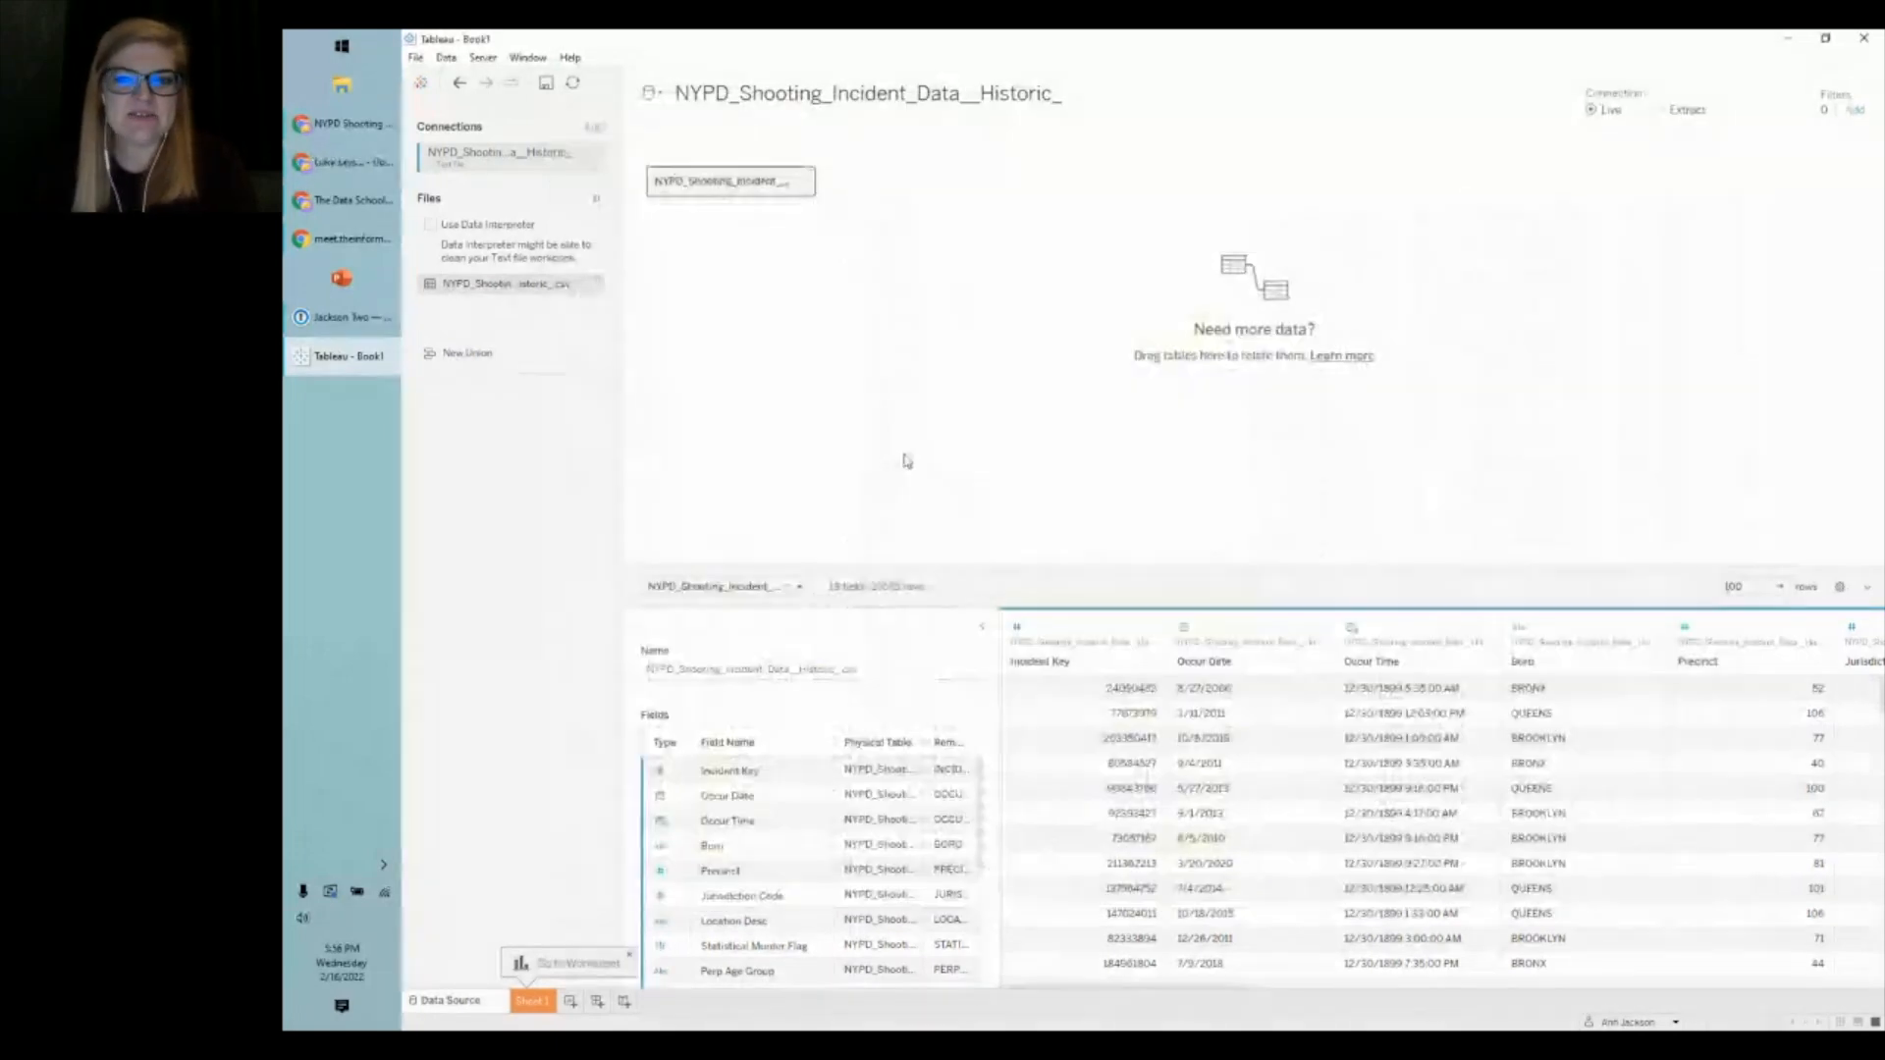
{"action": "left_click_drag", "start_coordinate": [993, 567], "coordinate": [995, 366]}
{"action": "left_click_drag", "start_coordinate": [992, 463], "coordinate": [1127, 462]}
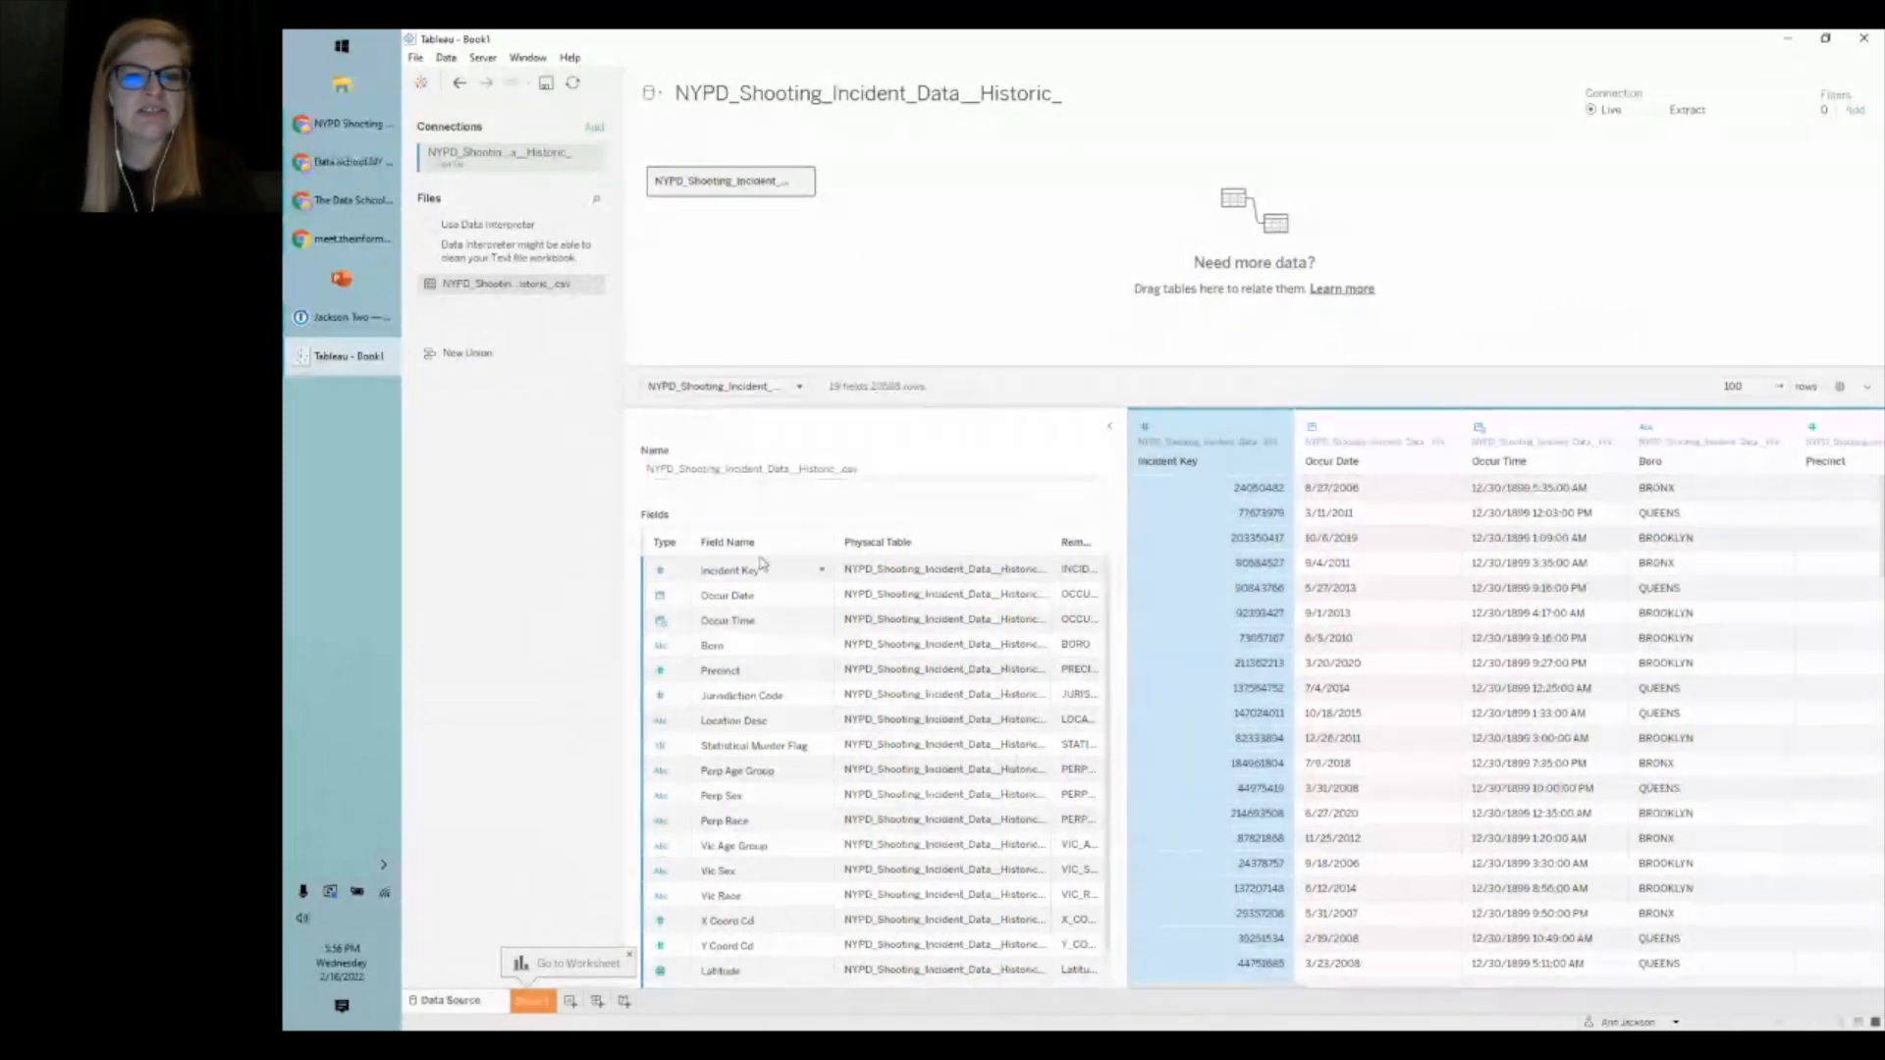
- Scroll the data grid horizontally to review the CSV's 19 columns
{"action": "scroll", "coordinate": [758, 756], "scroll_direction": "down", "scroll_amount": 1}
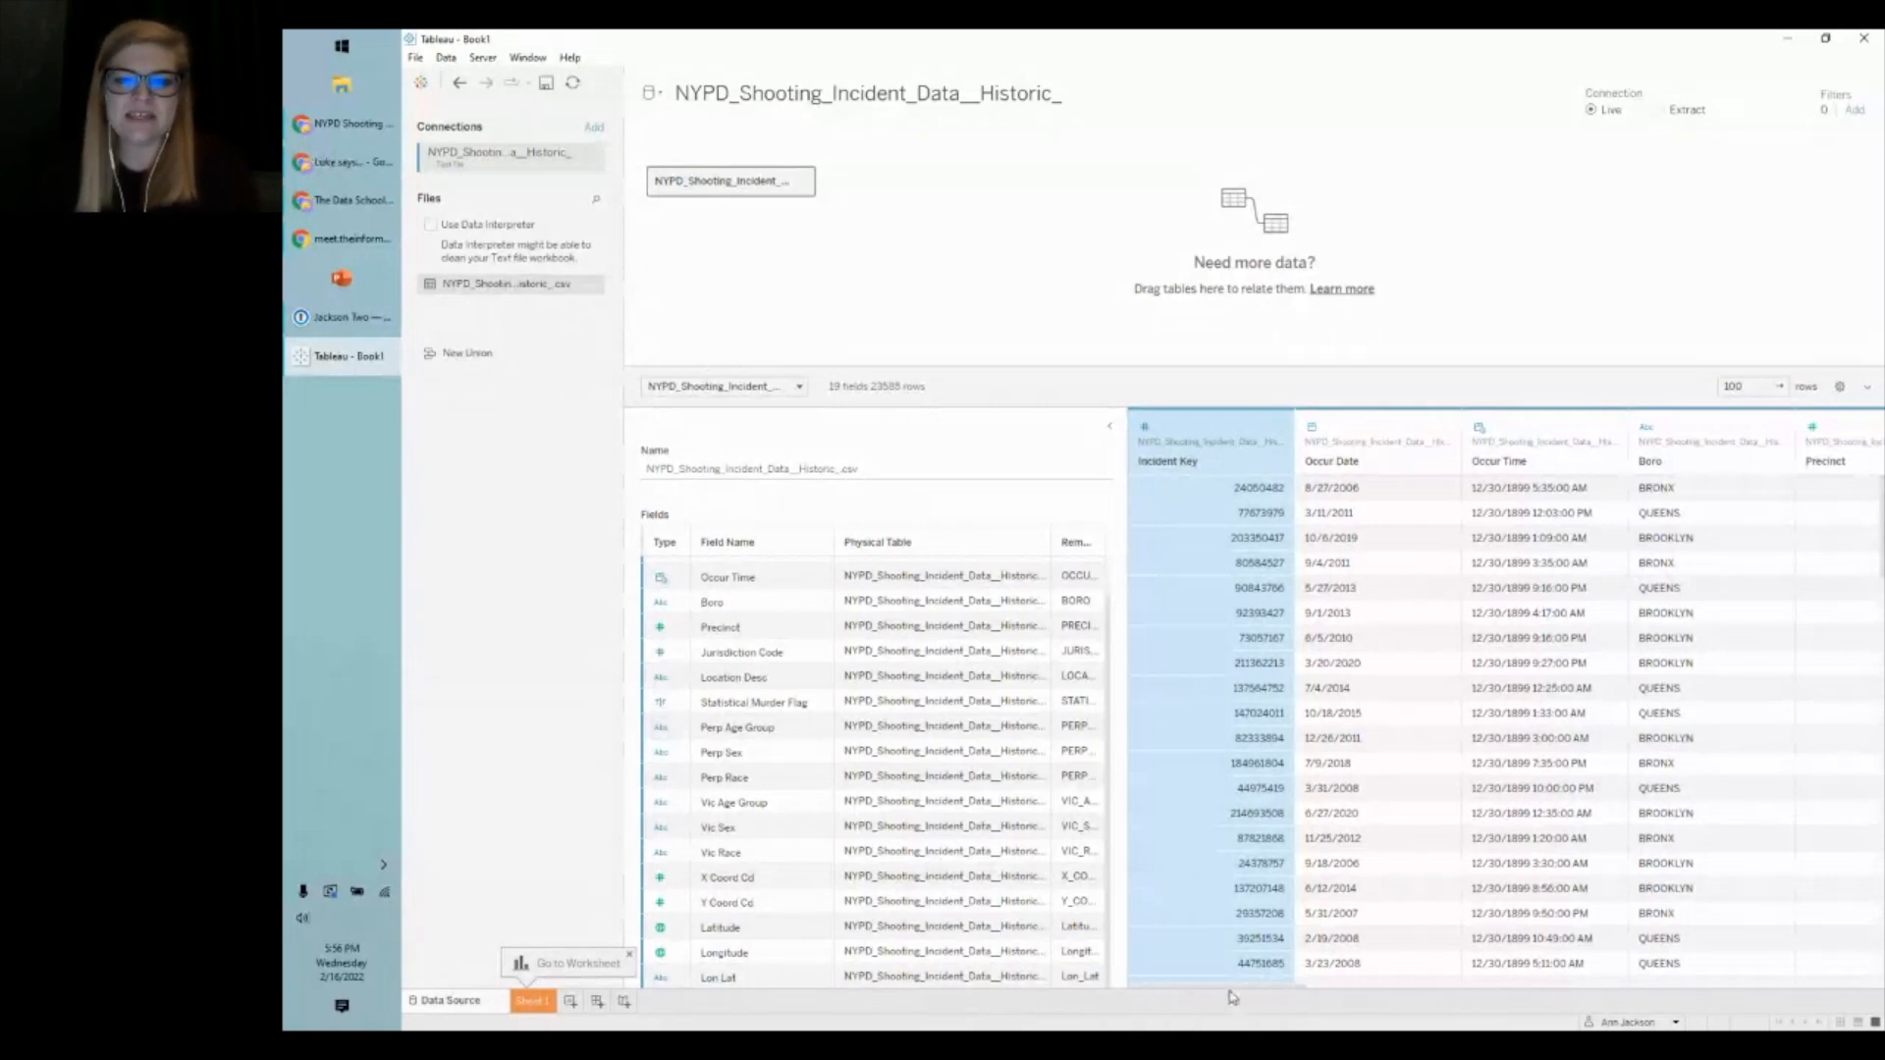
{"action": "left_click_drag", "start_coordinate": [1232, 995], "coordinate": [1325, 994]}
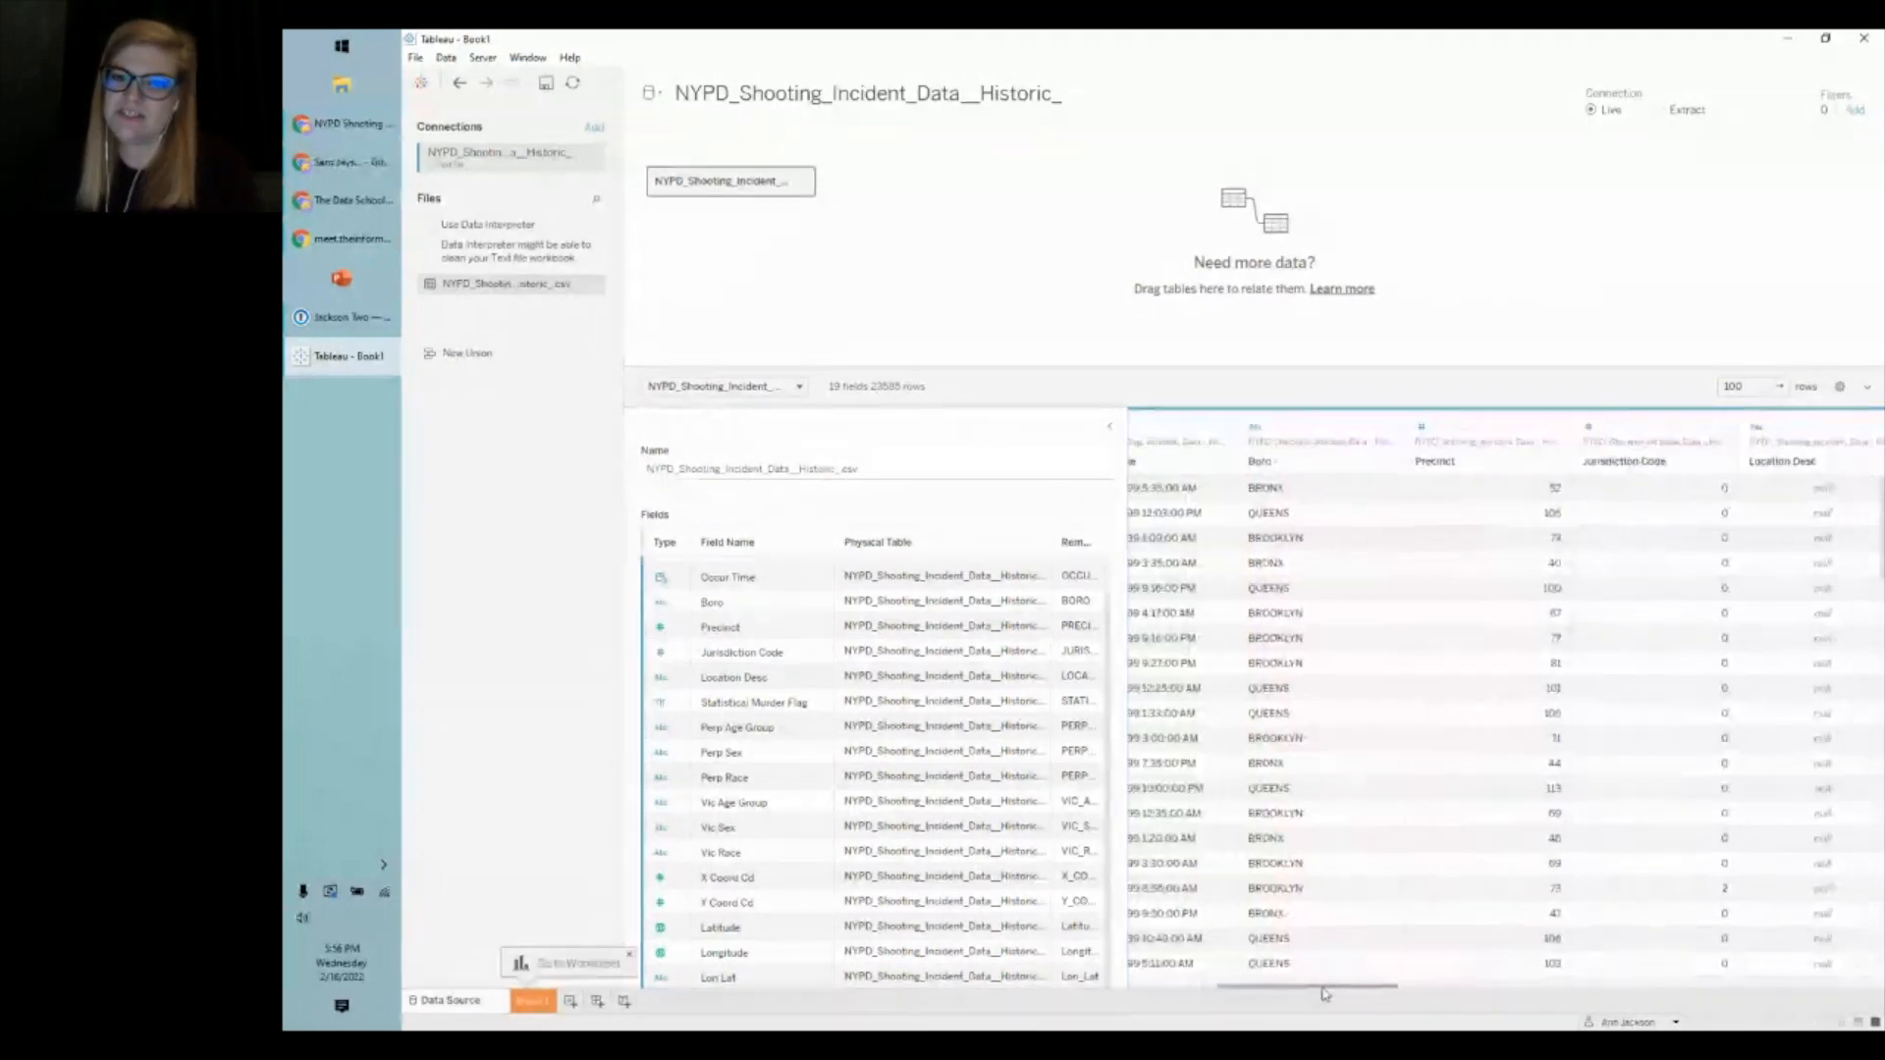
{"action": "left_click_drag", "start_coordinate": [1325, 994], "coordinate": [1215, 978]}
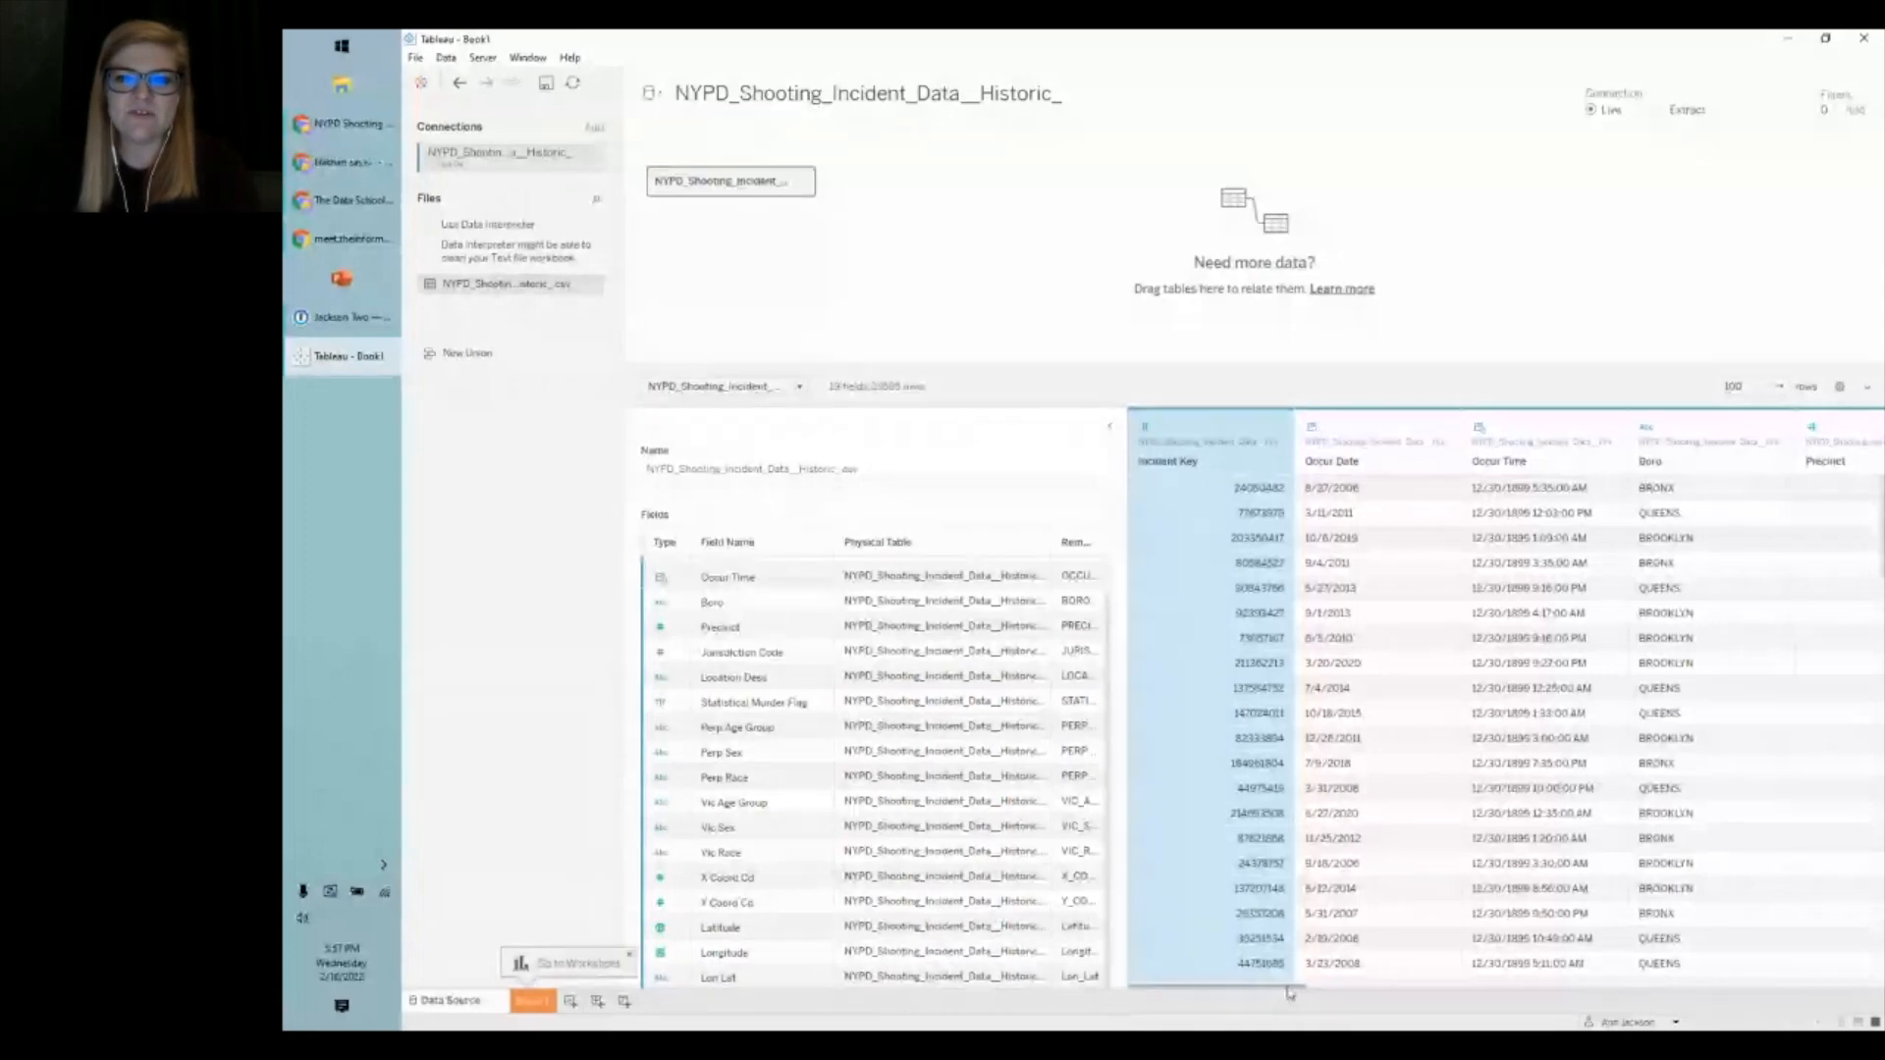
{"action": "left_click_drag", "start_coordinate": [1289, 994], "coordinate": [1336, 994]}
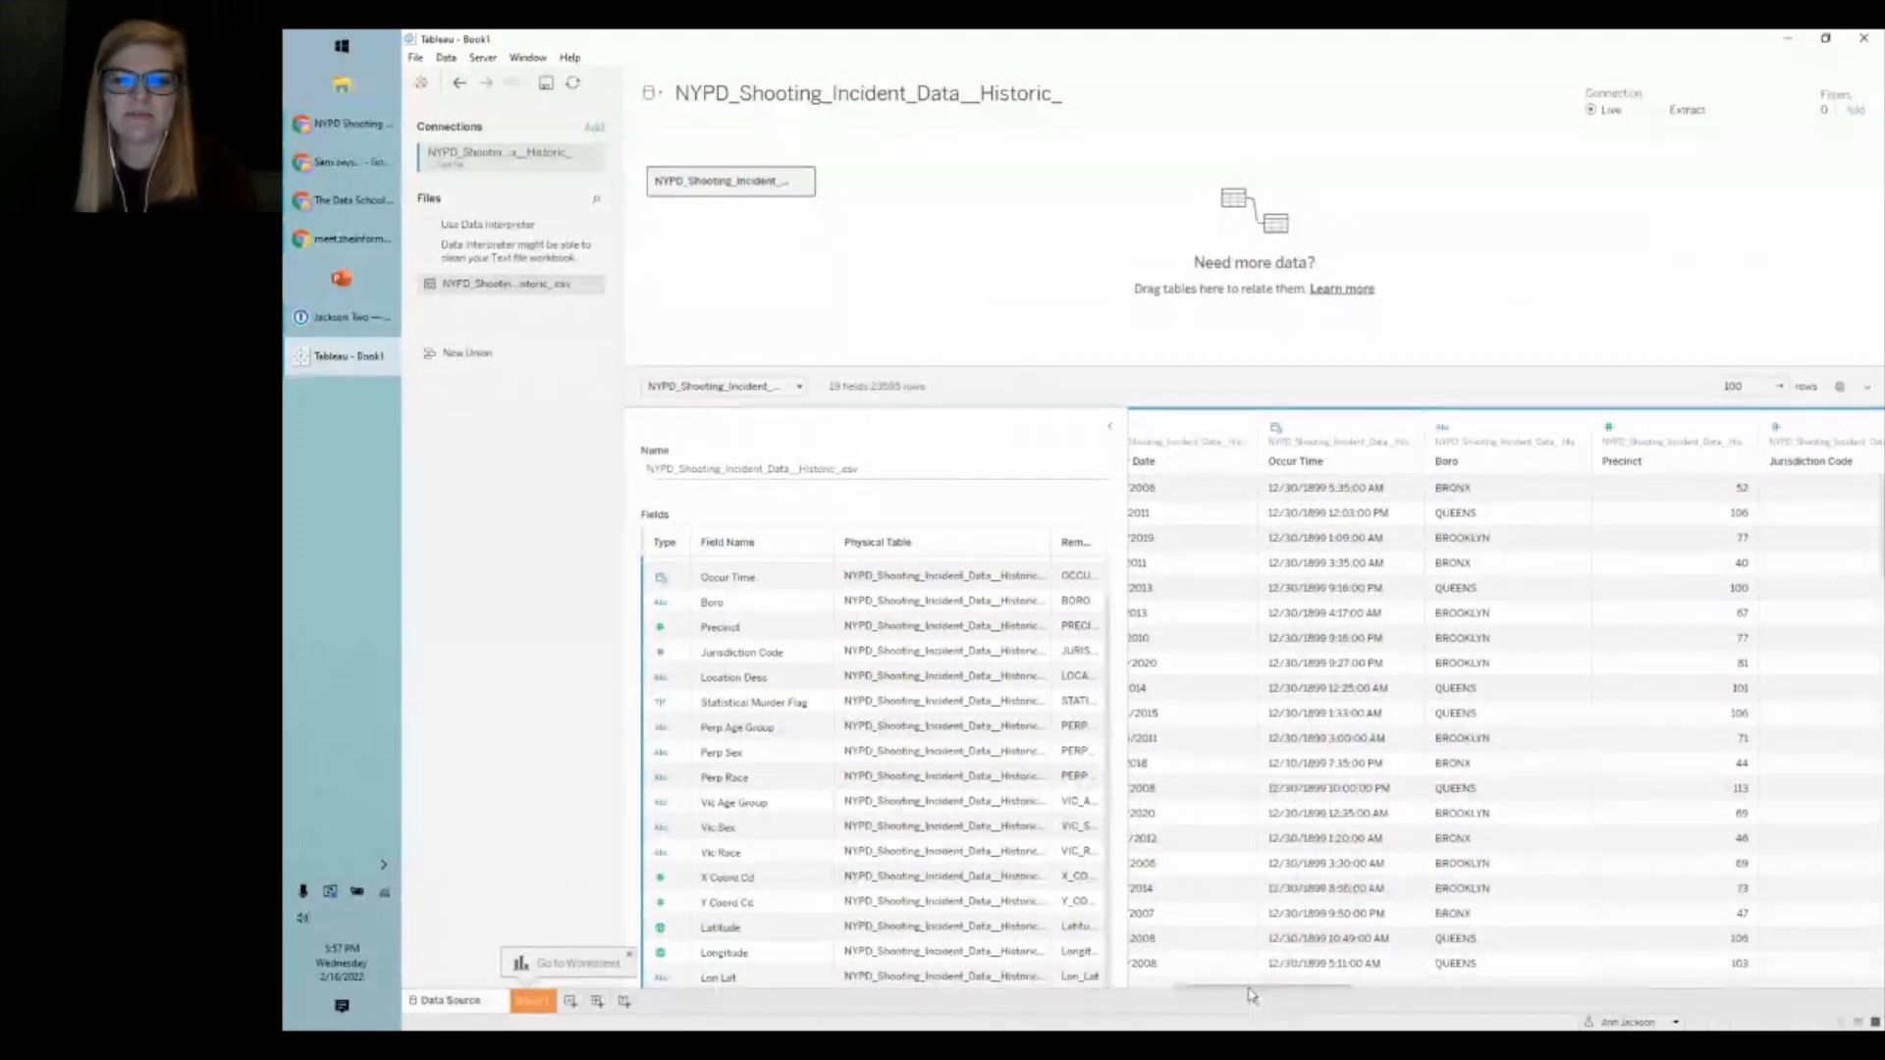
{"action": "left_click_drag", "start_coordinate": [1248, 995], "coordinate": [1263, 991]}
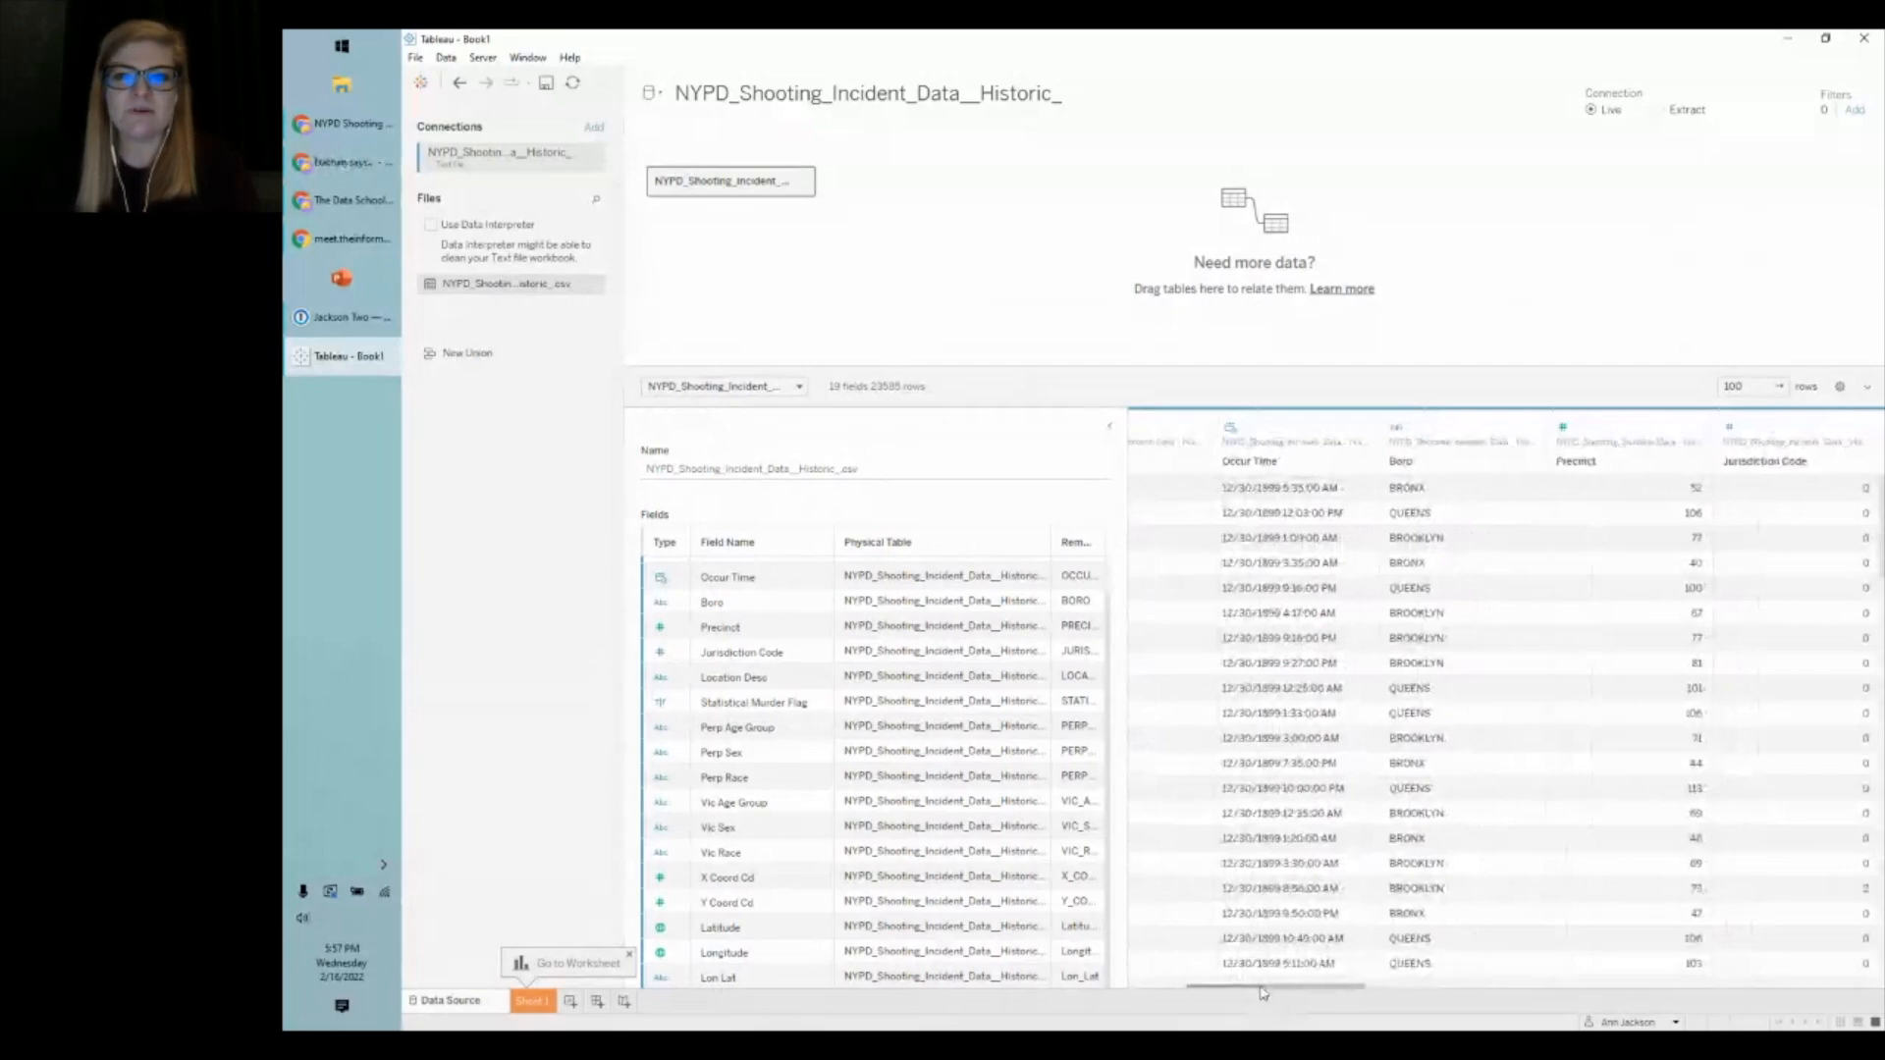
{"action": "left_click_drag", "start_coordinate": [1263, 991], "coordinate": [1424, 989]}
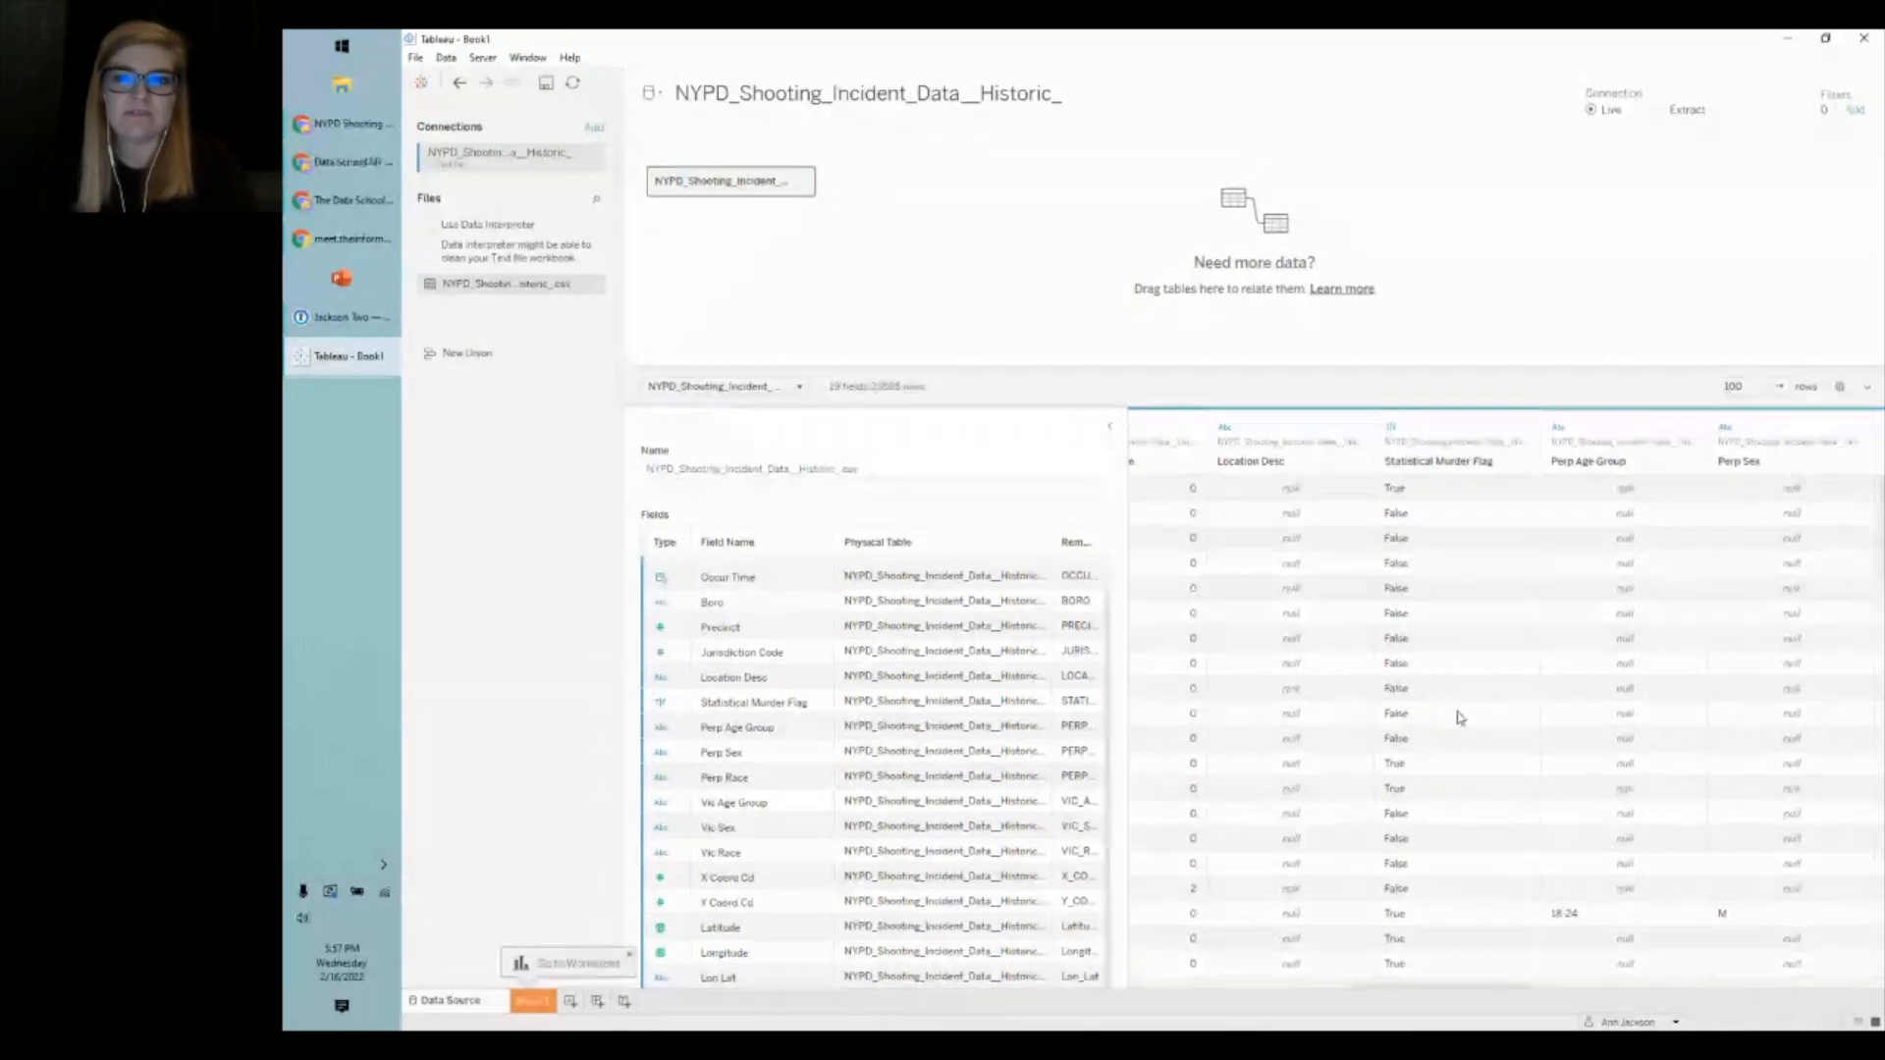
{"action": "left_click_drag", "start_coordinate": [1426, 989], "coordinate": [1544, 984]}
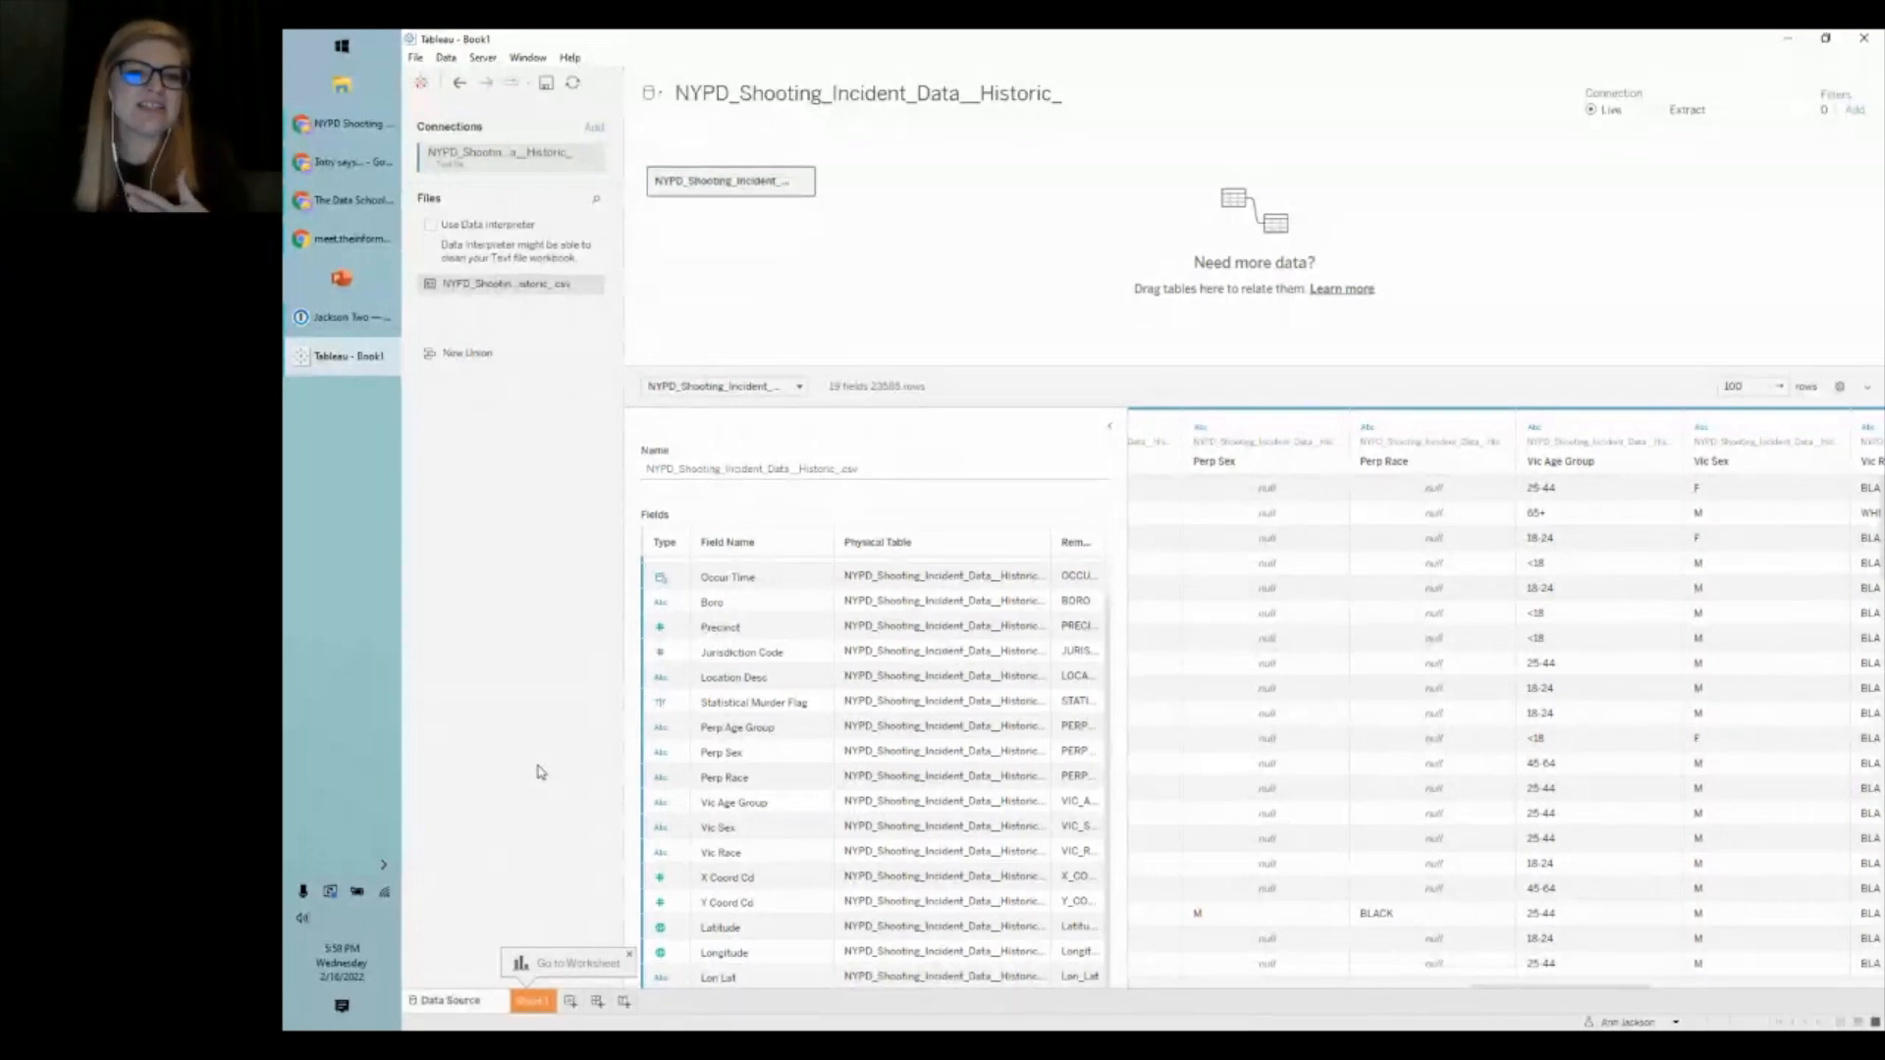
- On Sheet 1, set all workbook fonts to Tableau Medium via Format > Workbook
{"action": "left_click", "coordinate": [531, 1002]}
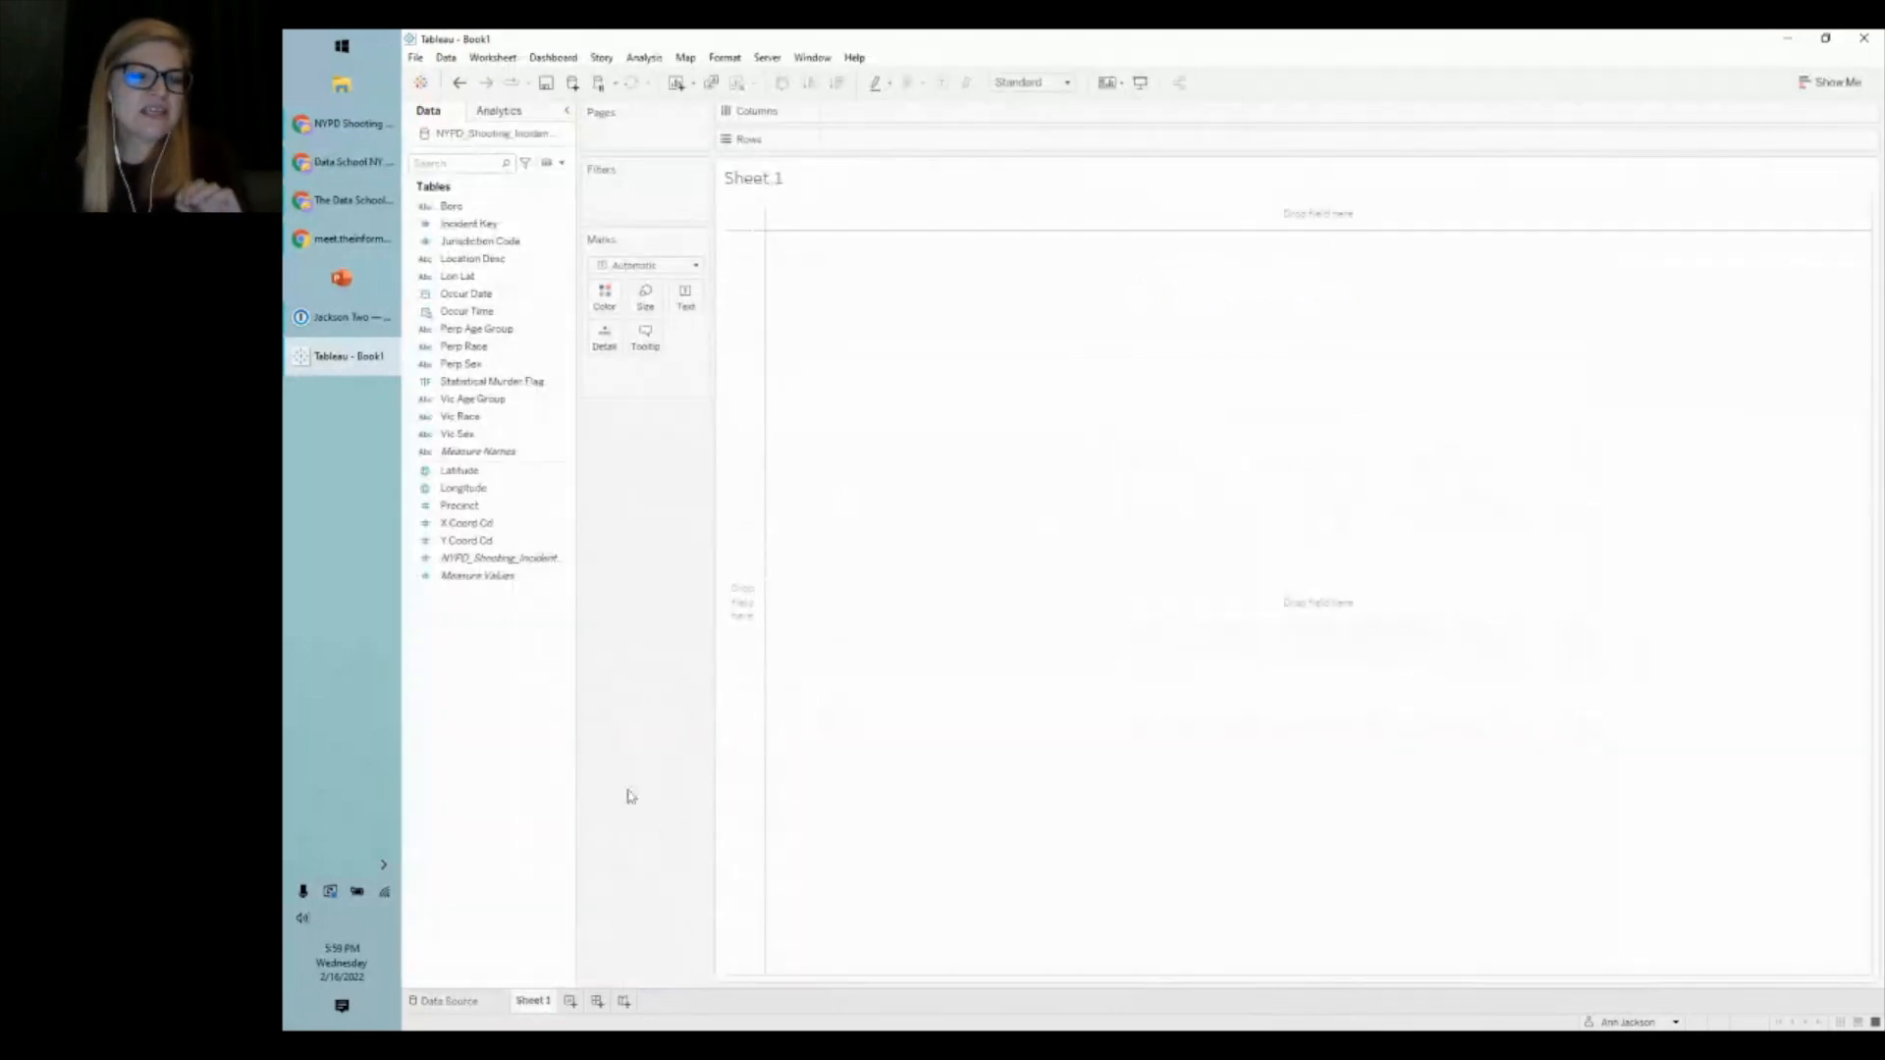
{"action": "left_click", "coordinate": [725, 57]}
{"action": "left_click", "coordinate": [746, 111]}
{"action": "left_click", "coordinate": [540, 214]}
{"action": "left_click", "coordinate": [550, 205]}
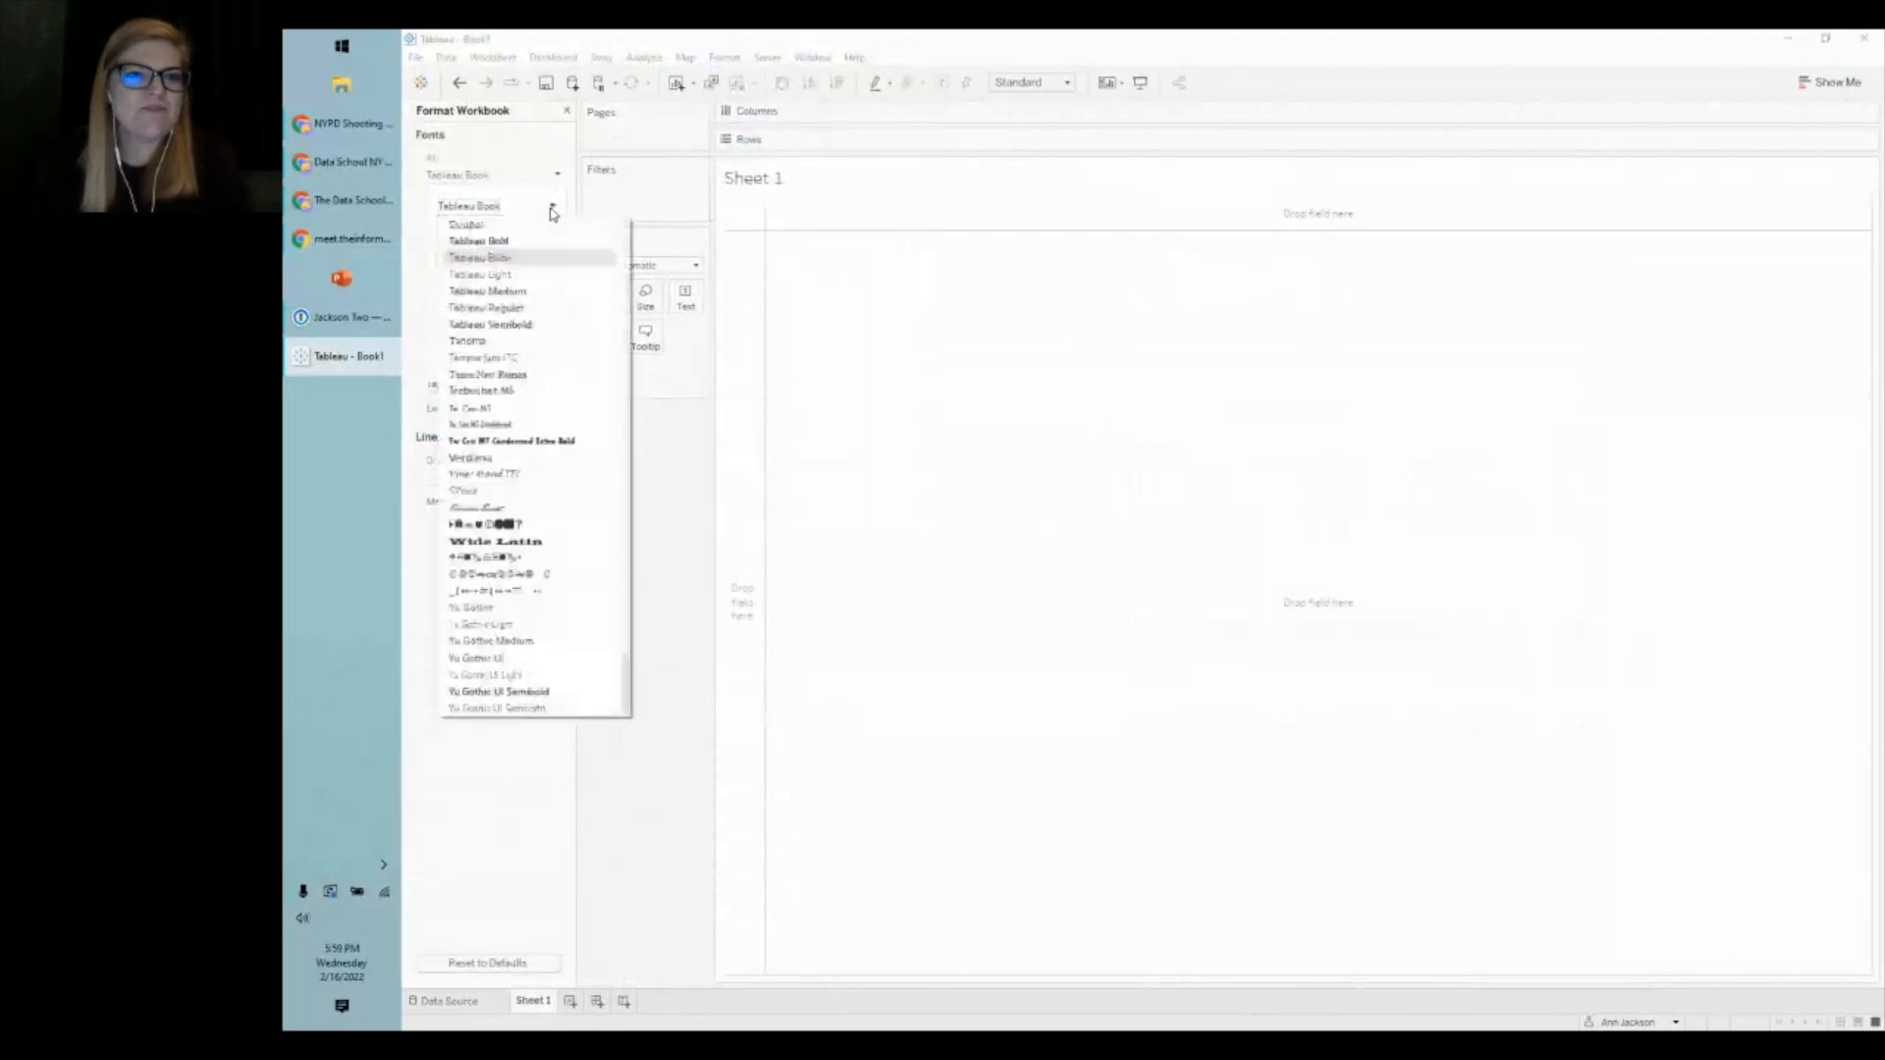
{"action": "left_click", "coordinate": [540, 292]}
{"action": "left_click", "coordinate": [572, 207]}
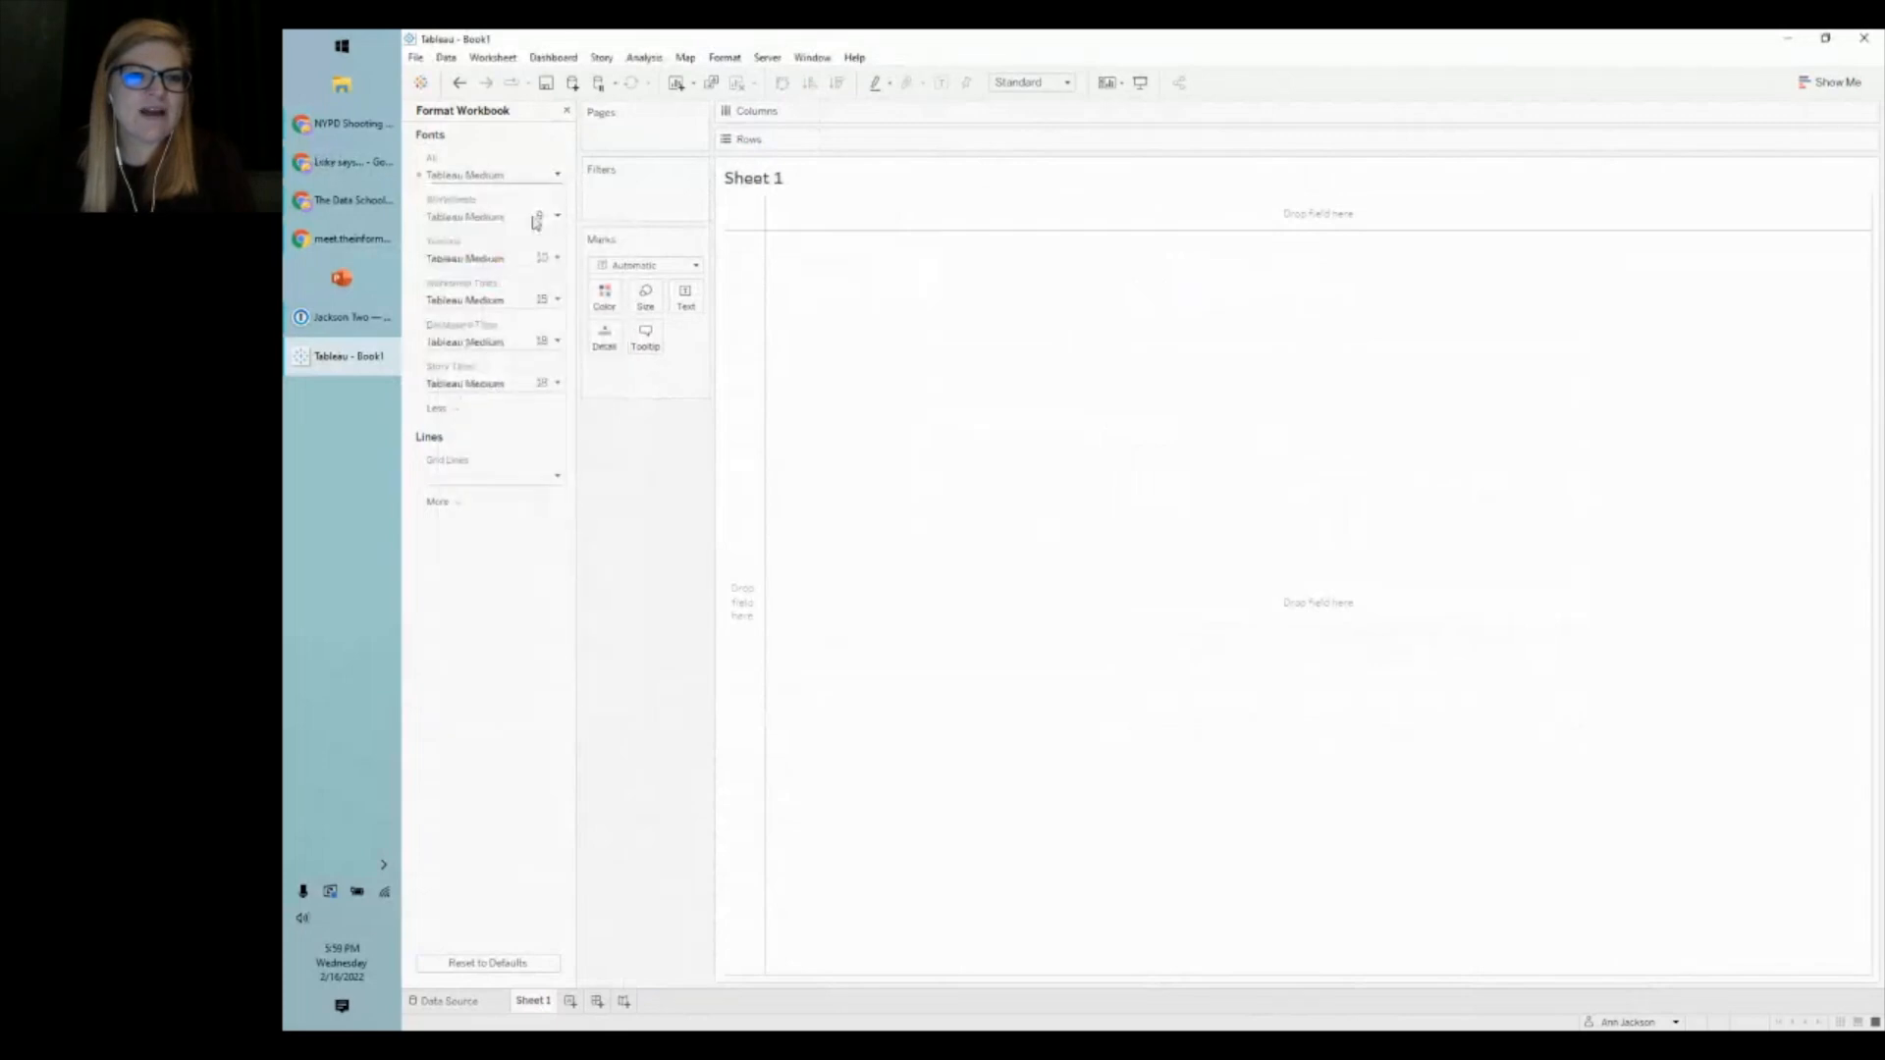
- Set the worksheet font size to 12
{"action": "left_click", "coordinate": [550, 216]}
{"action": "left_click", "coordinate": [457, 277]}
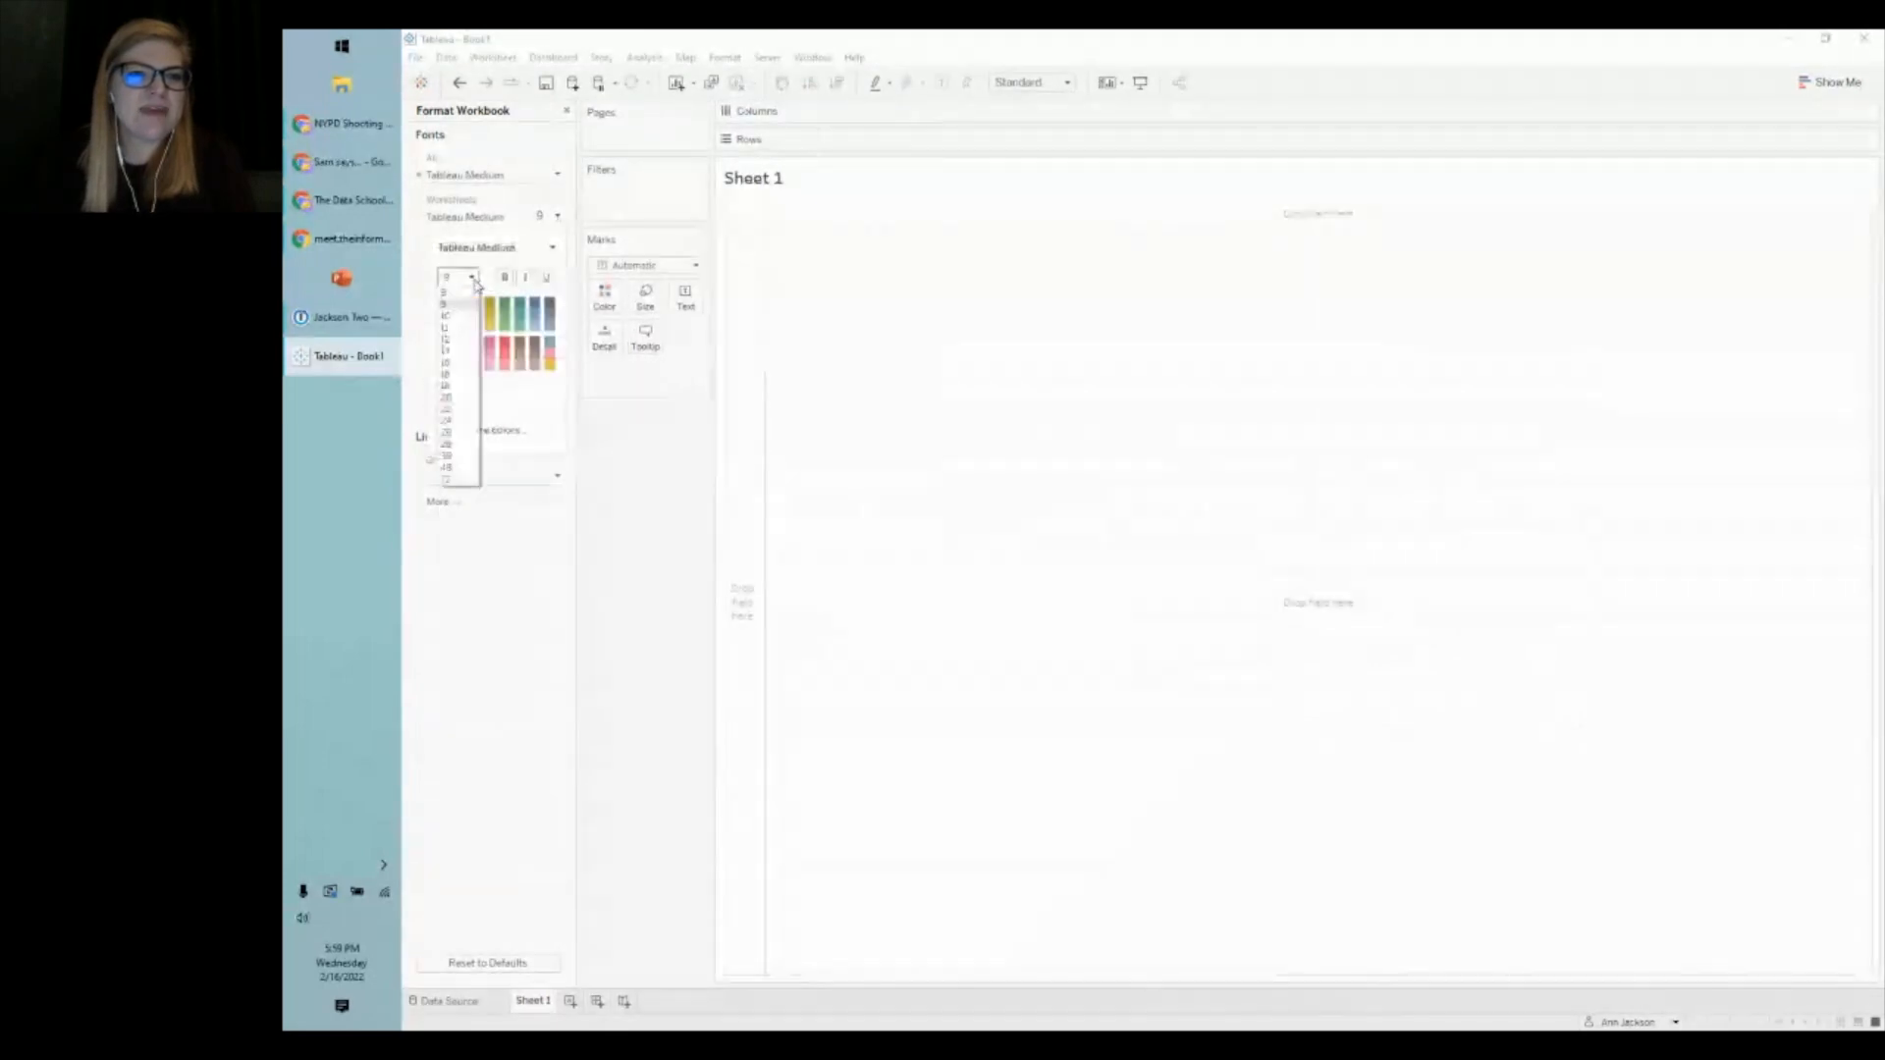
{"action": "left_click", "coordinate": [459, 352]}
{"action": "left_click", "coordinate": [471, 277]}
{"action": "left_click", "coordinate": [459, 338]}
{"action": "left_click", "coordinate": [539, 556]}
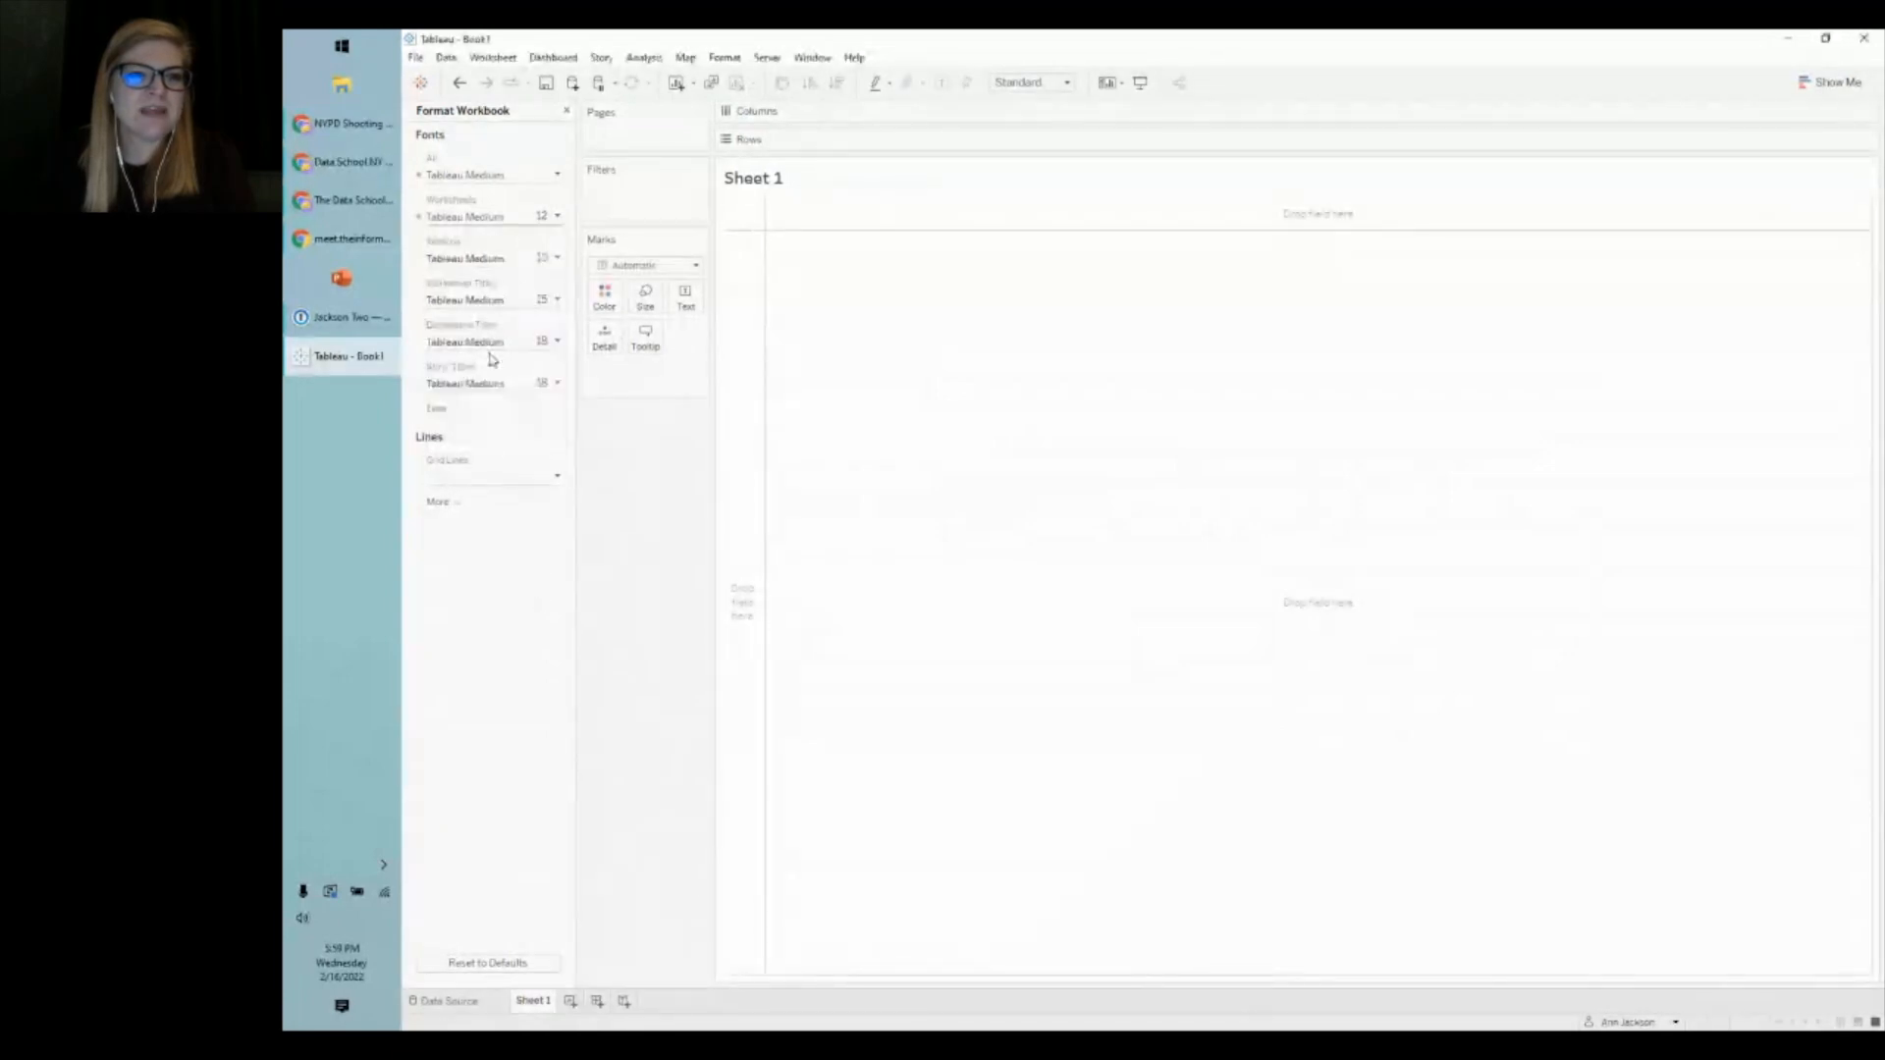
- Set tooltip text to size 11 and worksheet titles to size 22, then close the pane
{"action": "left_click", "coordinate": [550, 258]}
{"action": "left_click", "coordinate": [469, 321]}
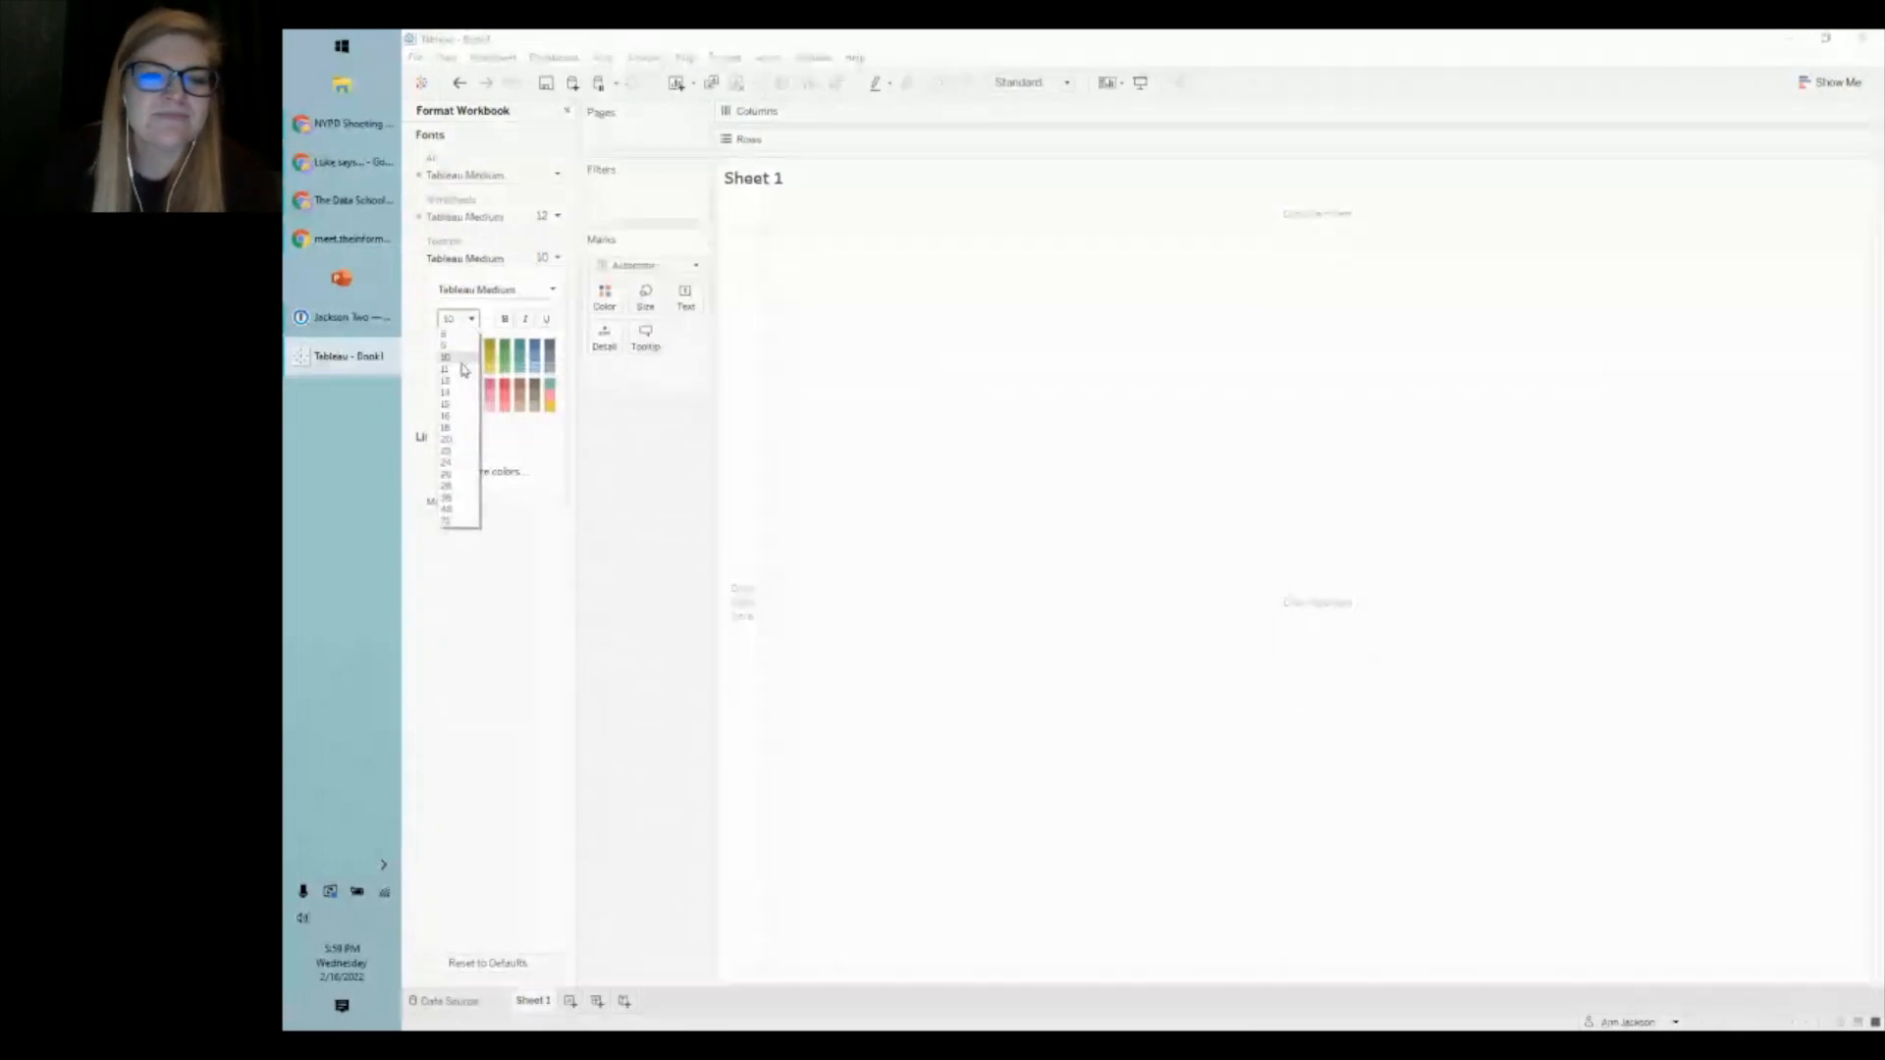
{"action": "left_click", "coordinate": [458, 368]}
{"action": "left_click", "coordinate": [545, 299]}
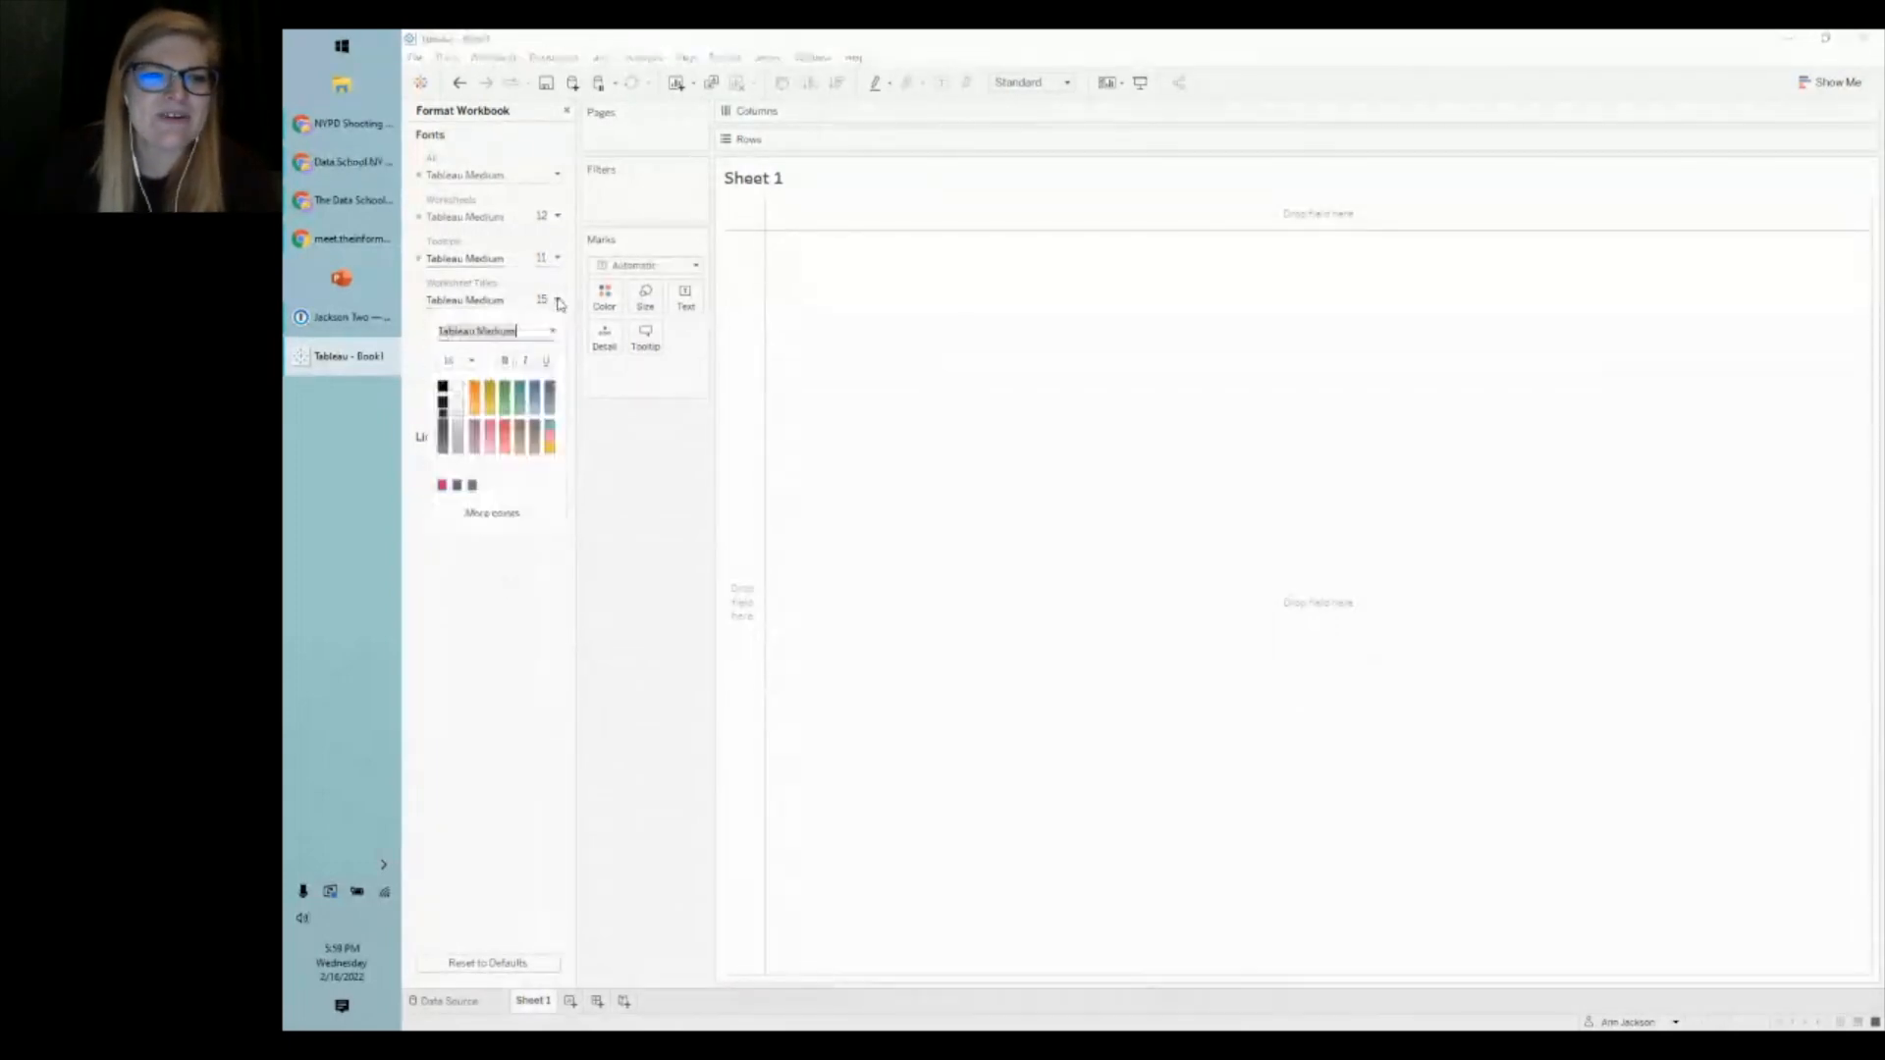
{"action": "left_click", "coordinate": [470, 361]}
{"action": "left_click", "coordinate": [449, 493]}
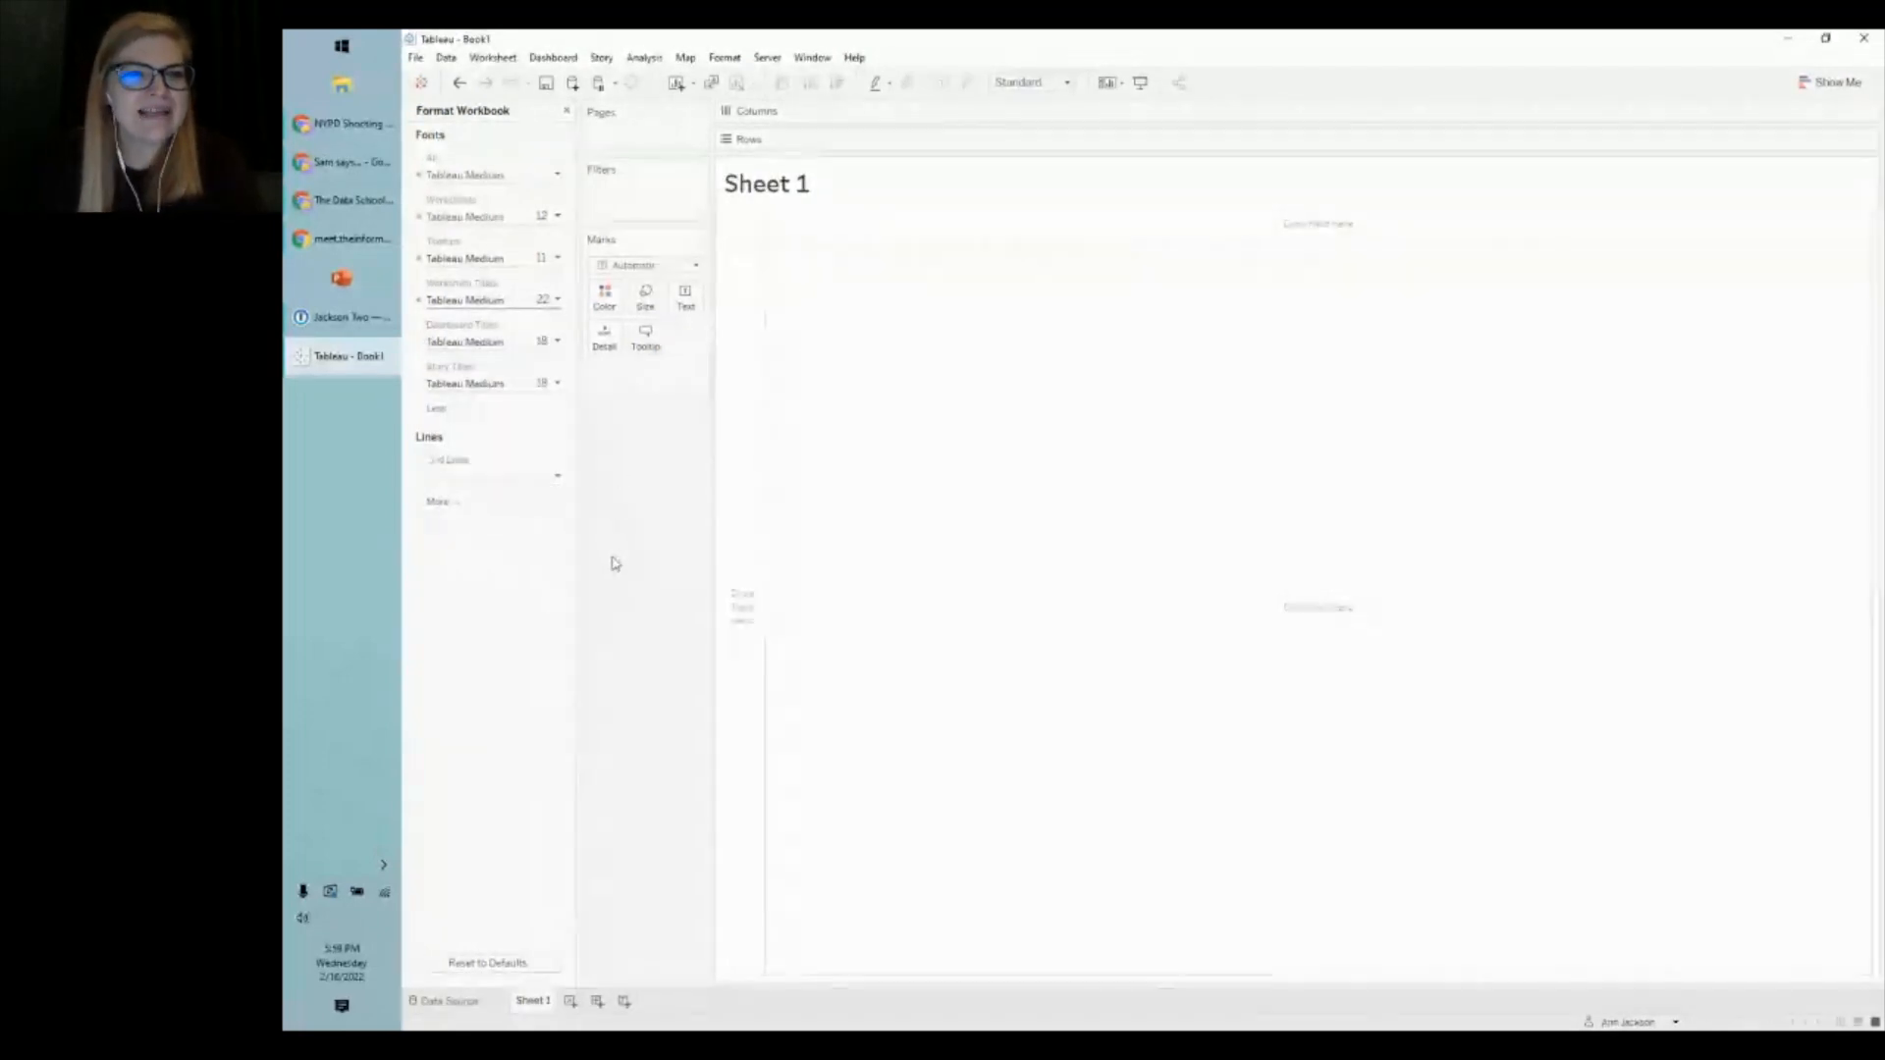
{"action": "left_click", "coordinate": [565, 112]}
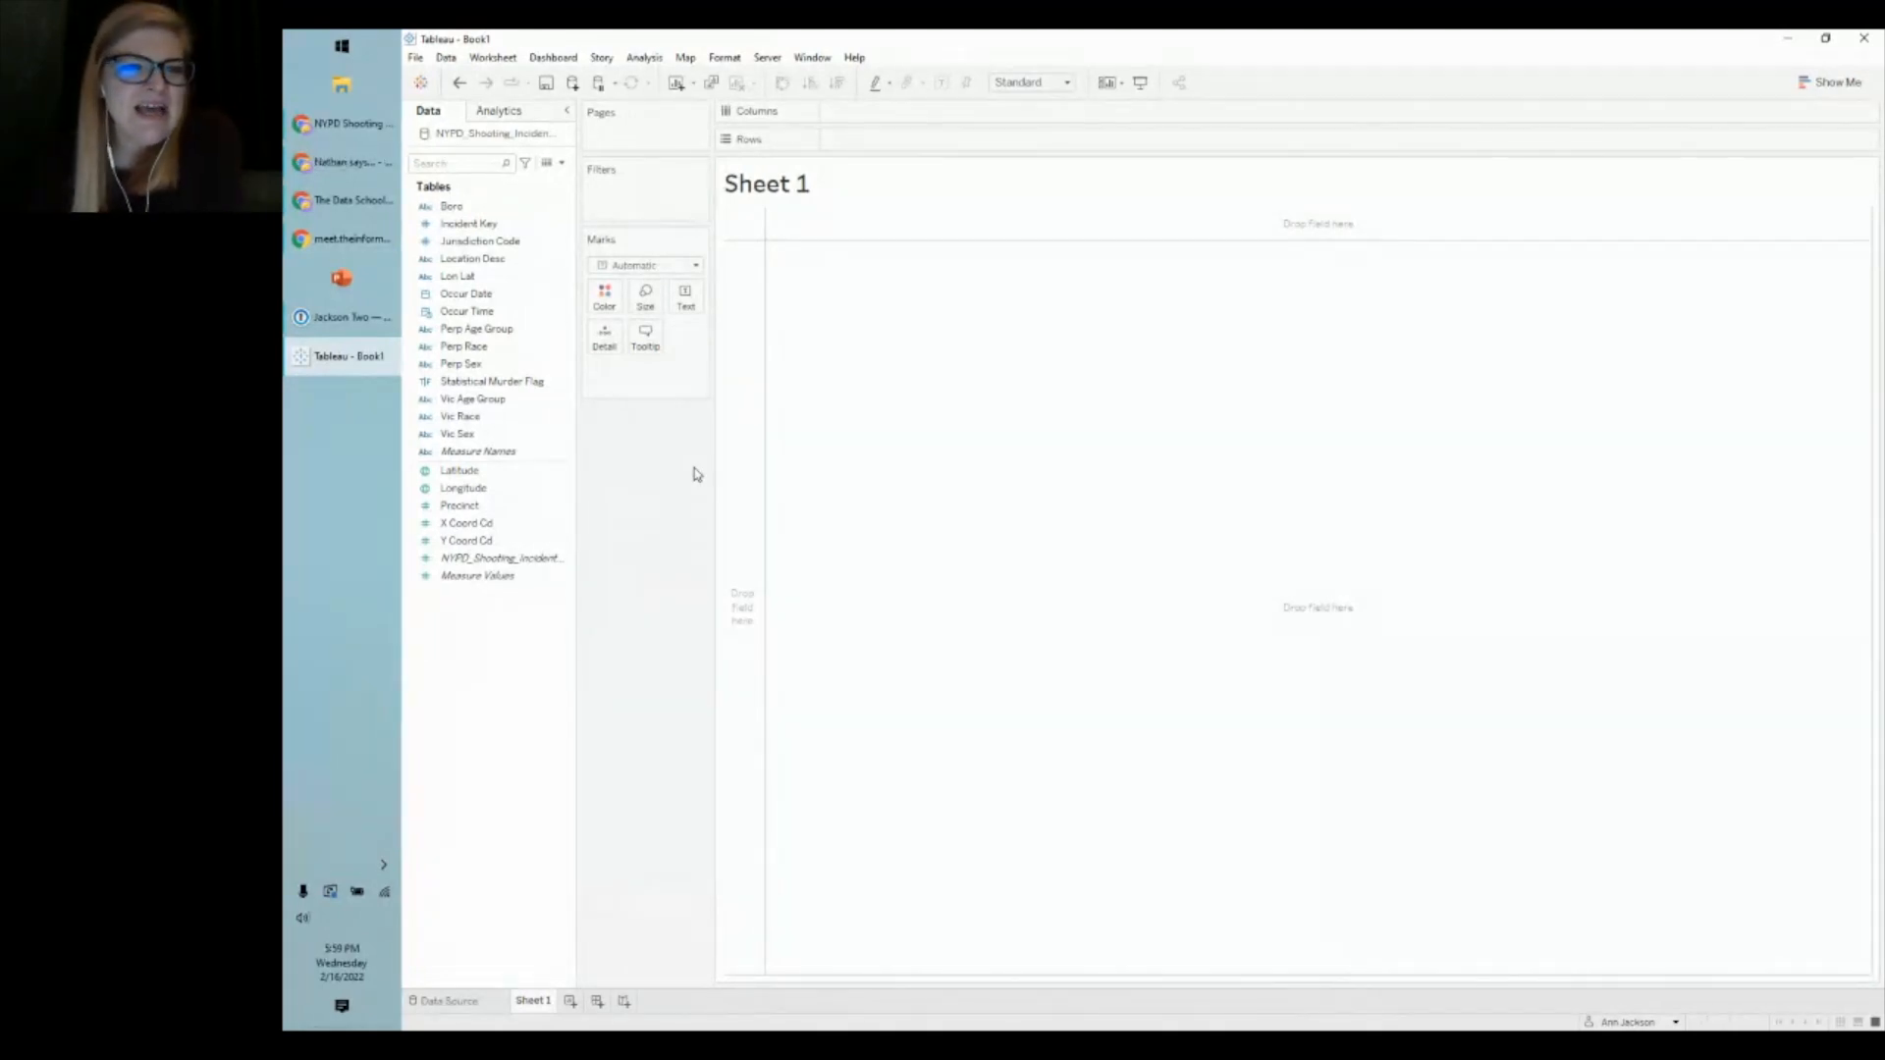
- Add YEAR(Occur Date) to Columns and set the view to Entire View
{"action": "left_click", "coordinate": [455, 295]}
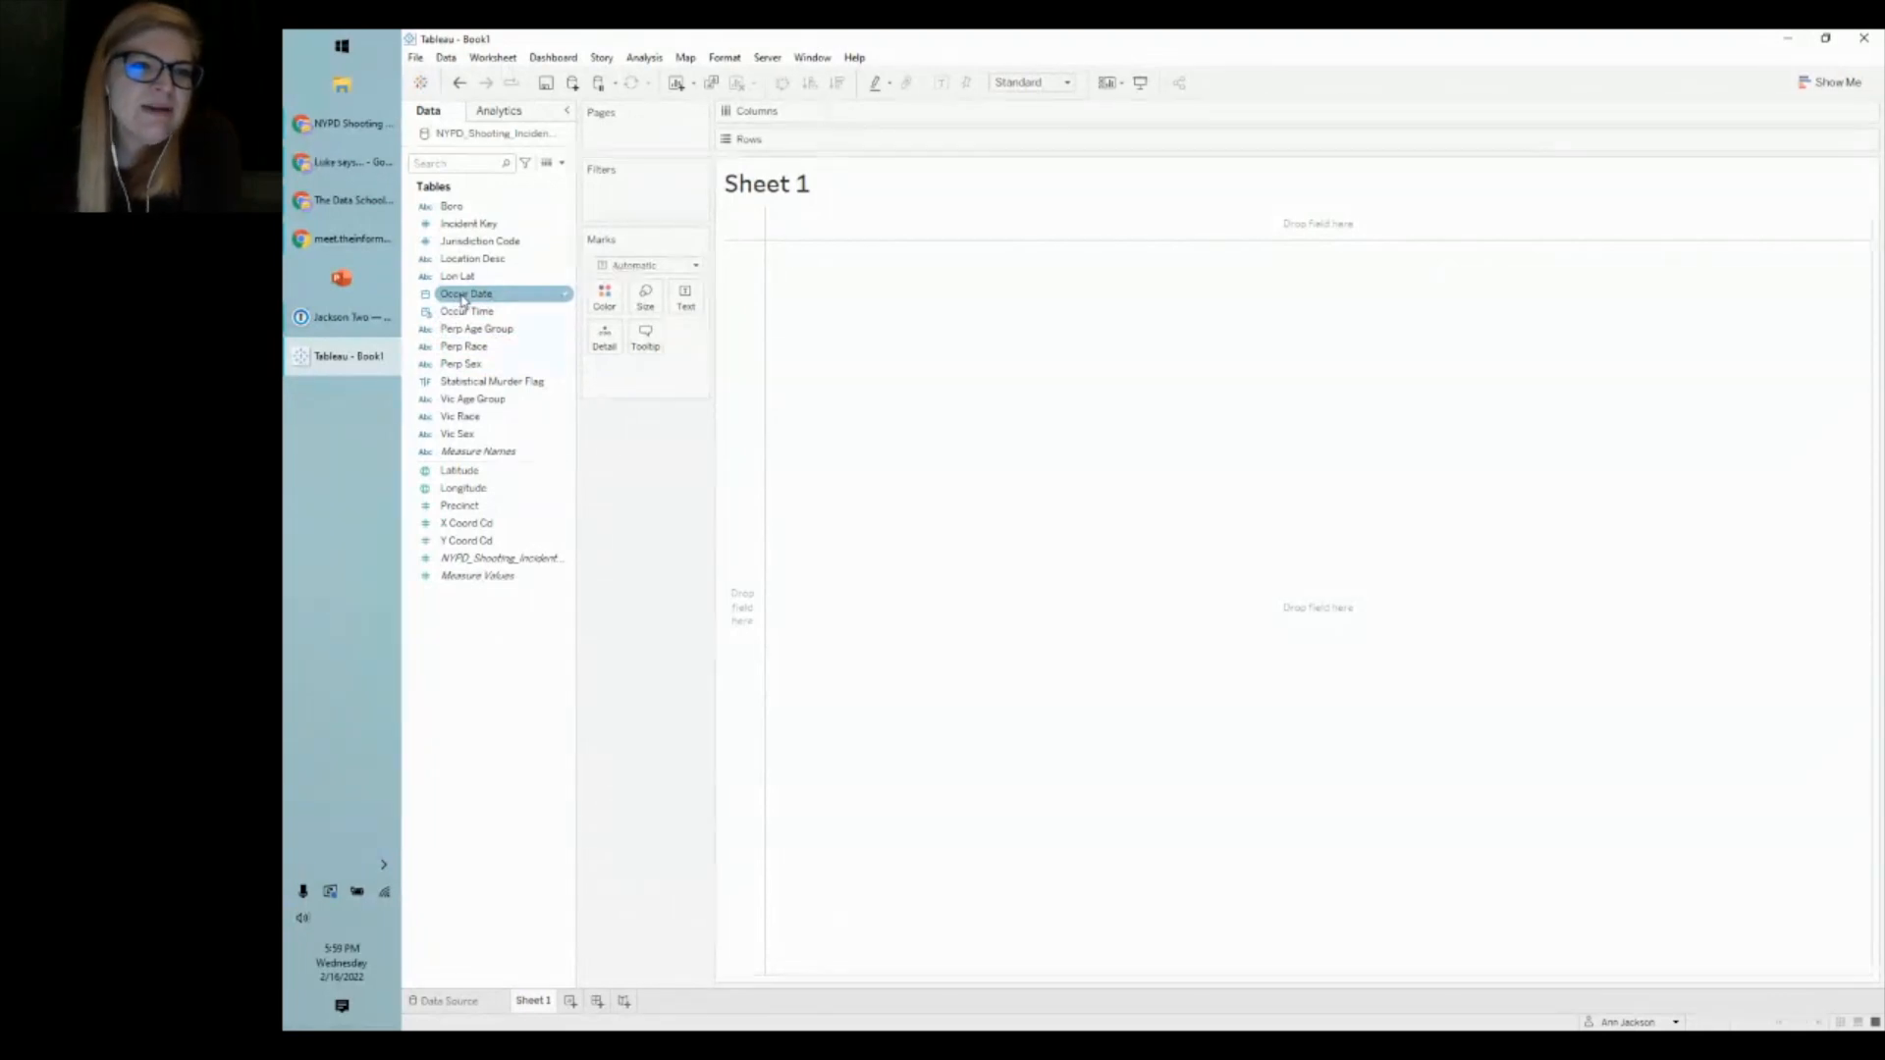
{"action": "double_click", "coordinate": [467, 296]}
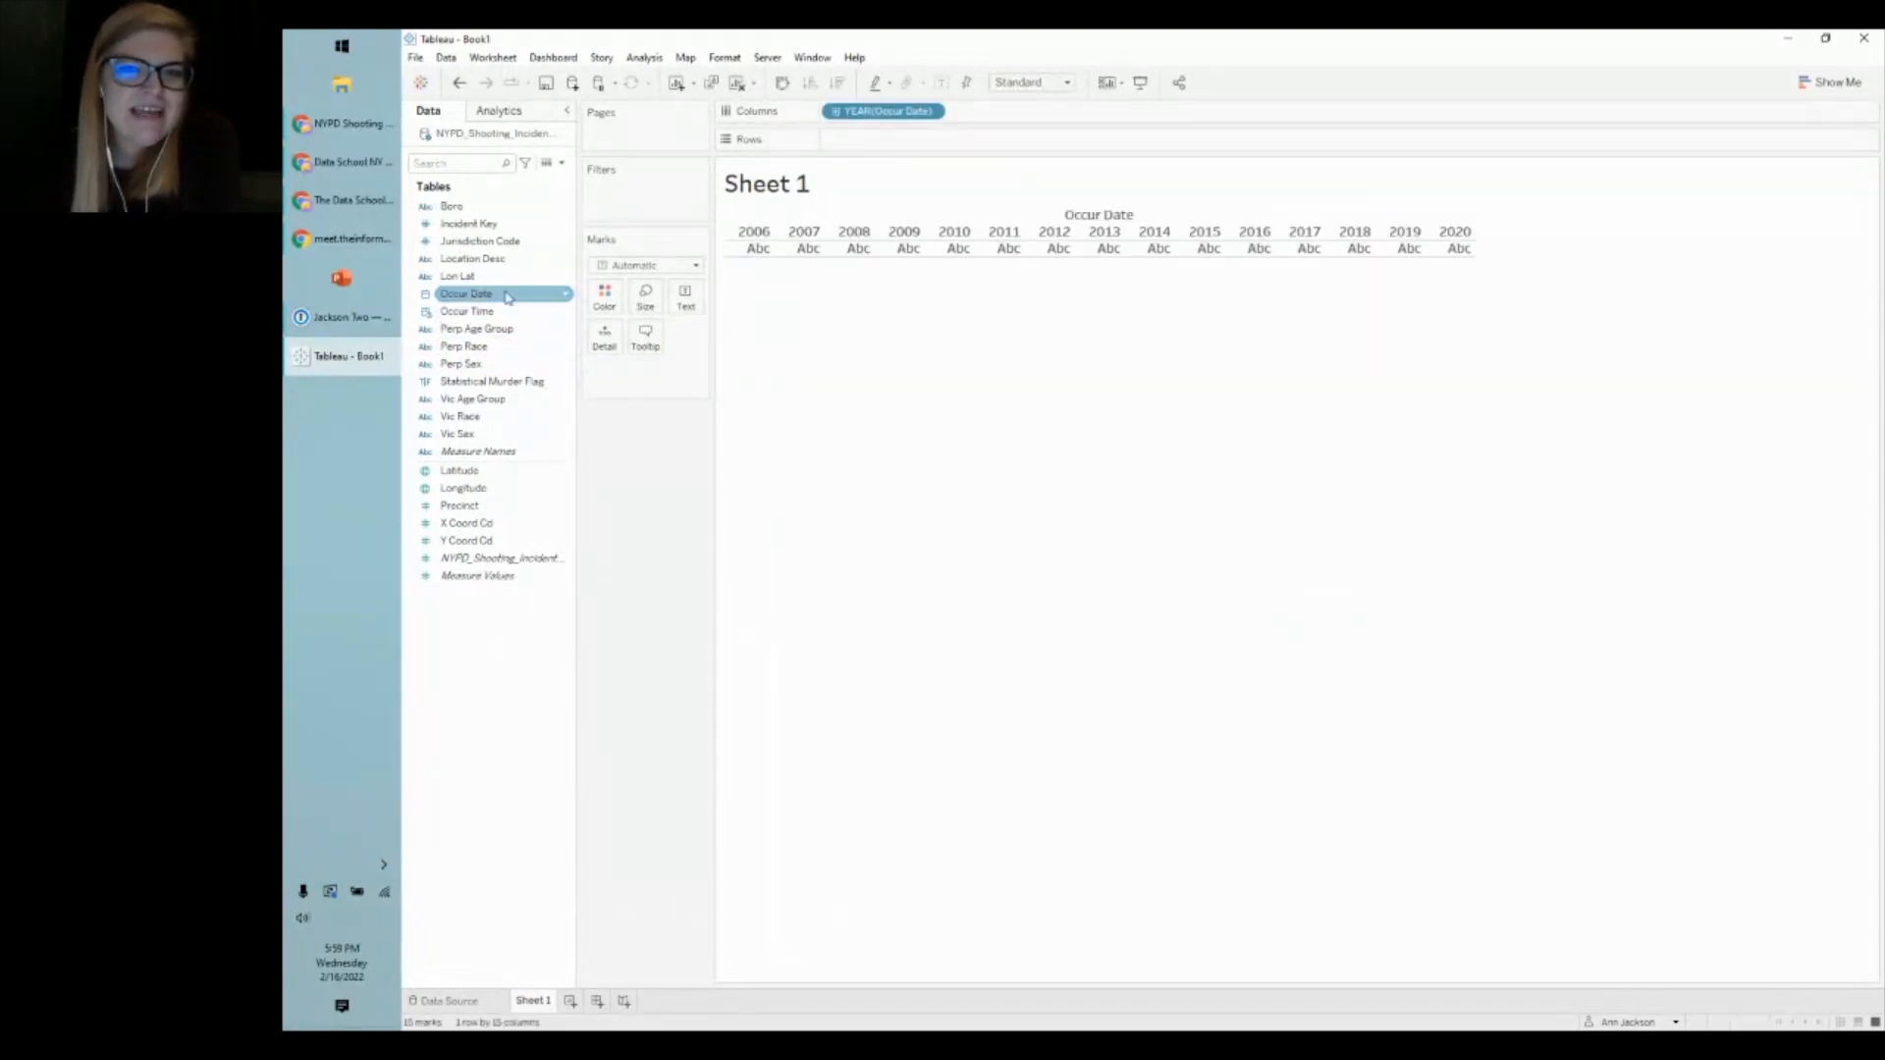
{"action": "left_click", "coordinate": [1031, 82]}
{"action": "left_click", "coordinate": [1026, 140]}
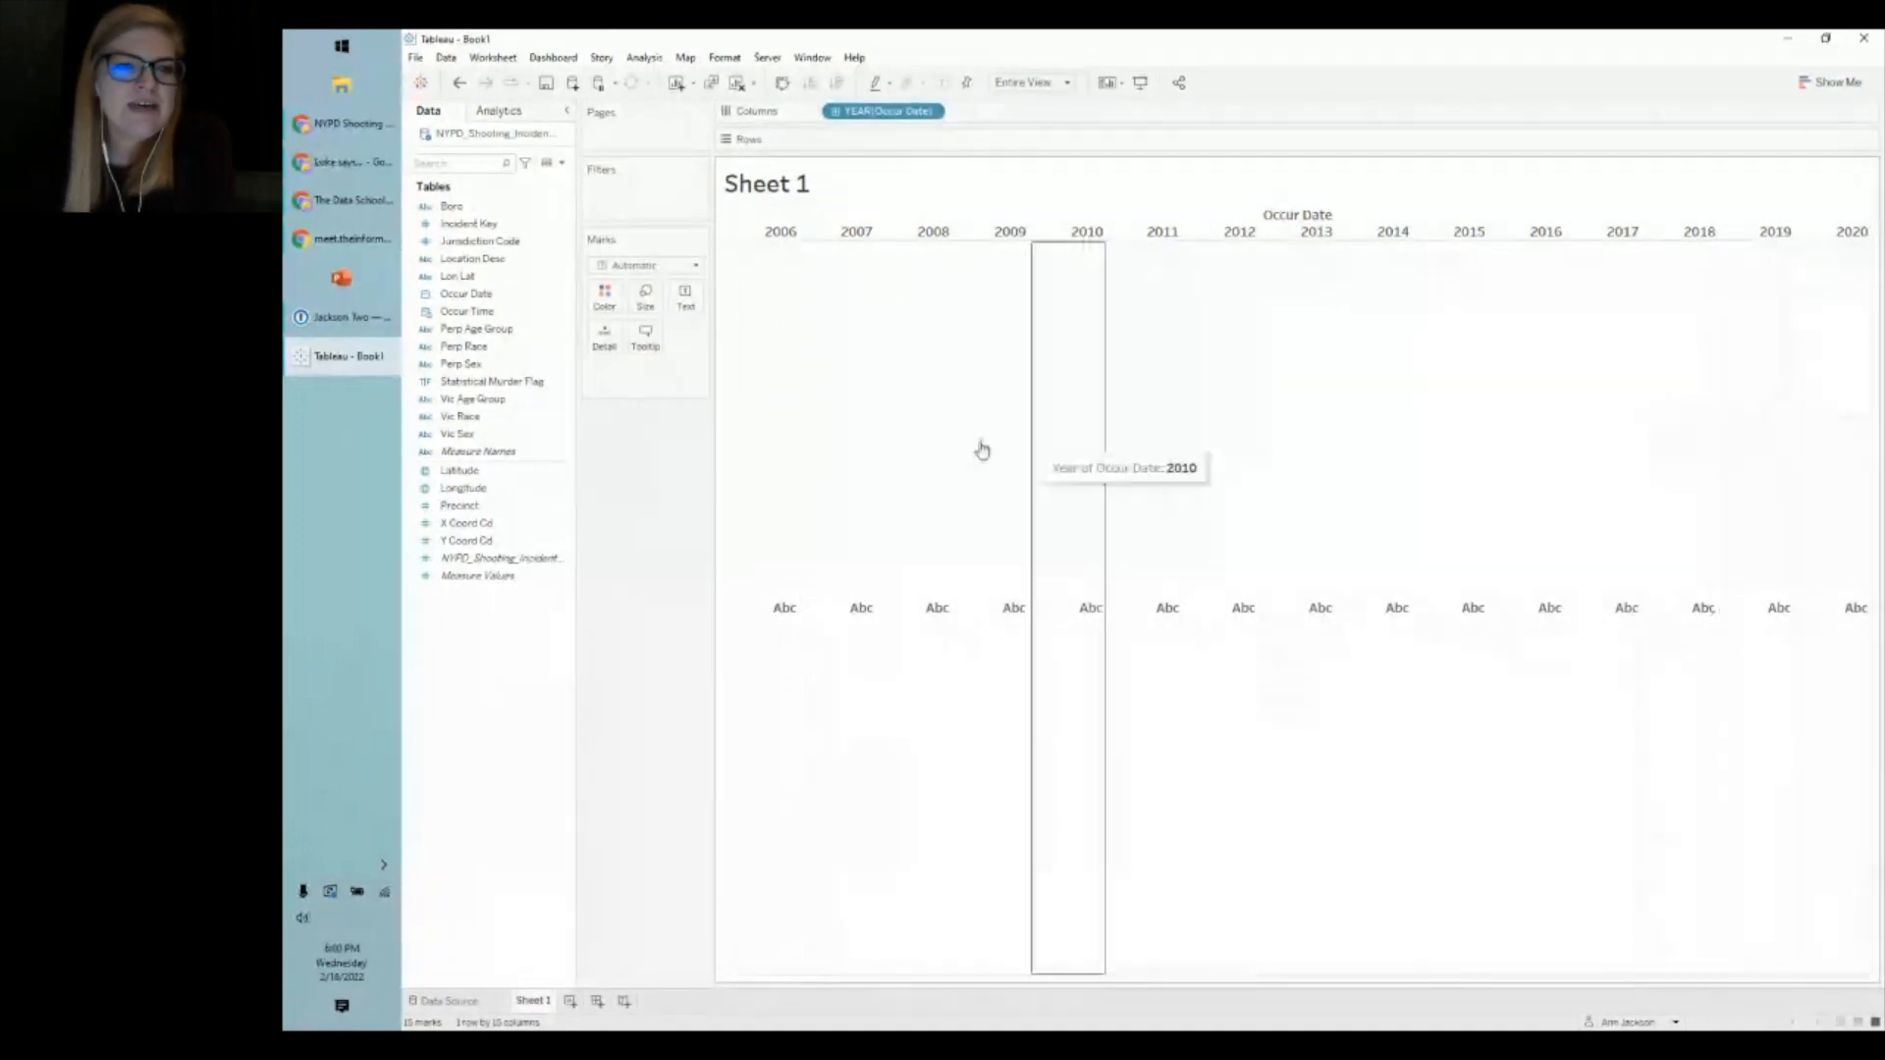
- Widen the Data pane and drag the shooting record count onto Rows
{"action": "left_click", "coordinate": [572, 525]}
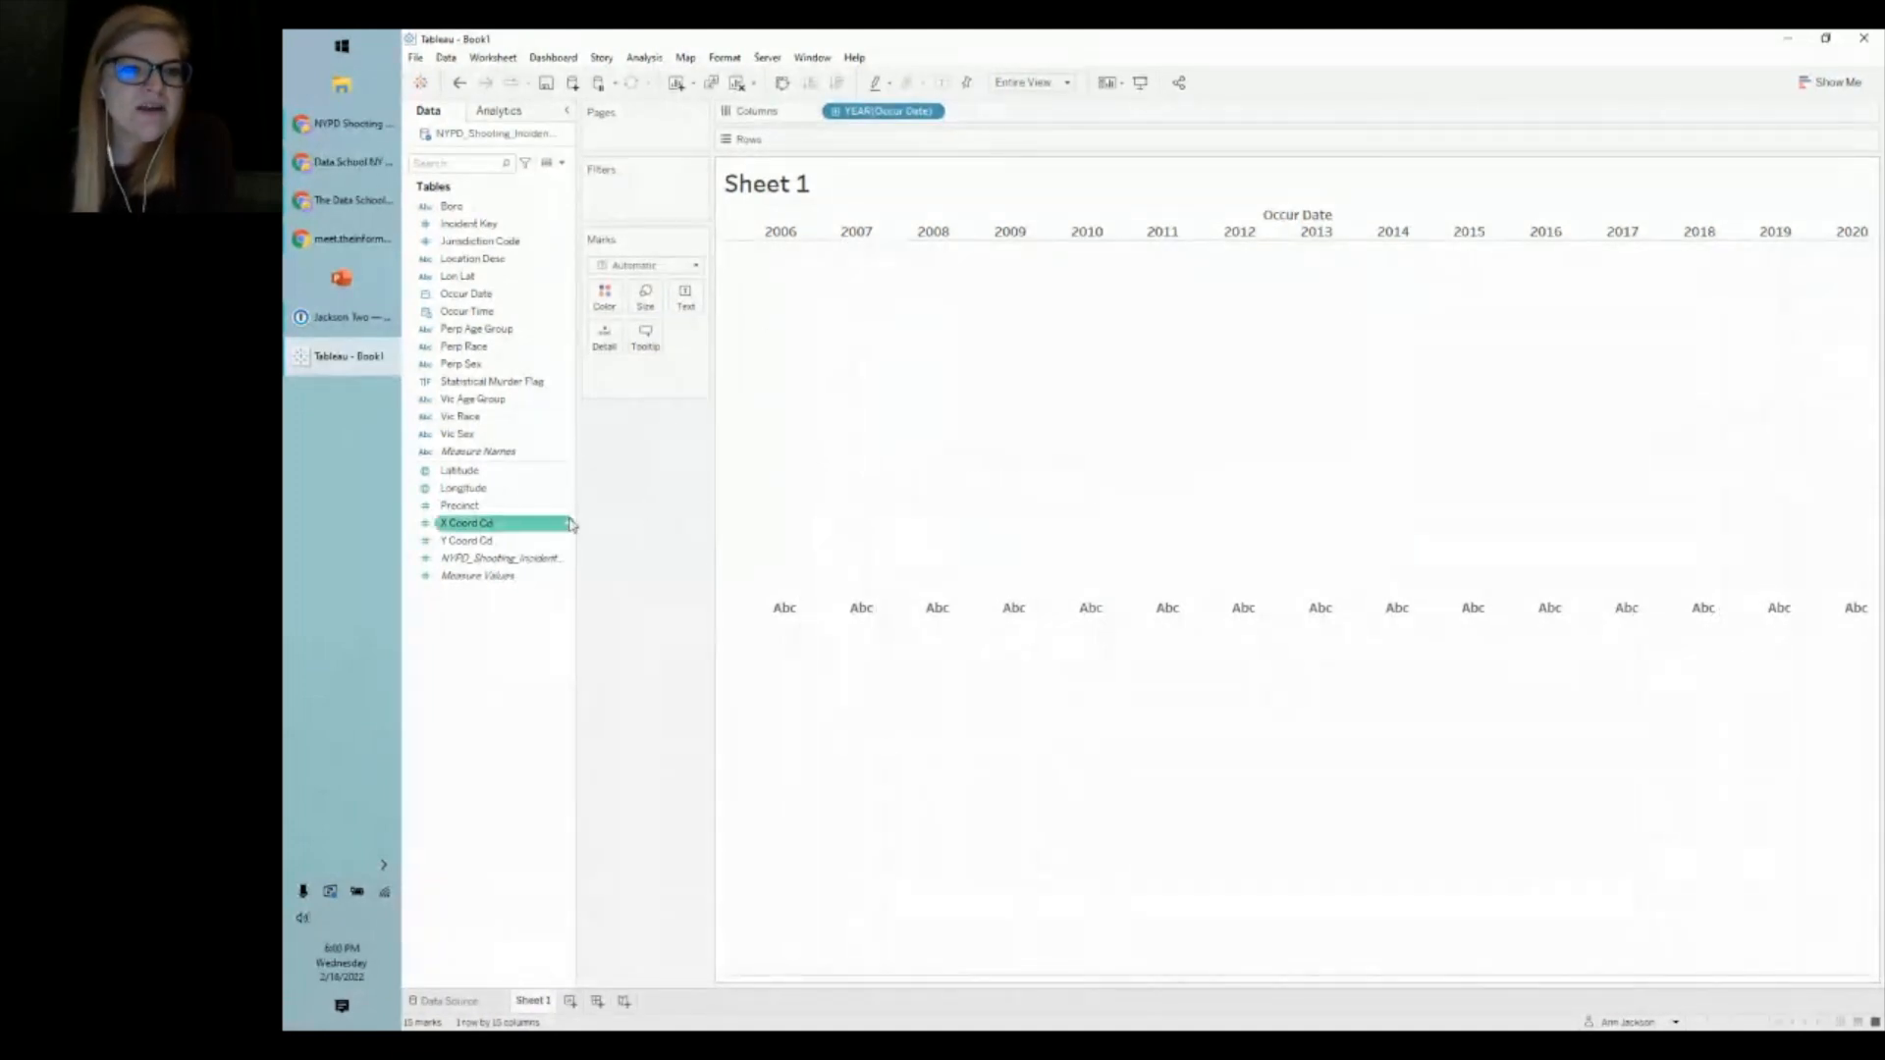
{"action": "left_click_drag", "start_coordinate": [577, 526], "coordinate": [673, 517]}
{"action": "left_click", "coordinate": [572, 559]}
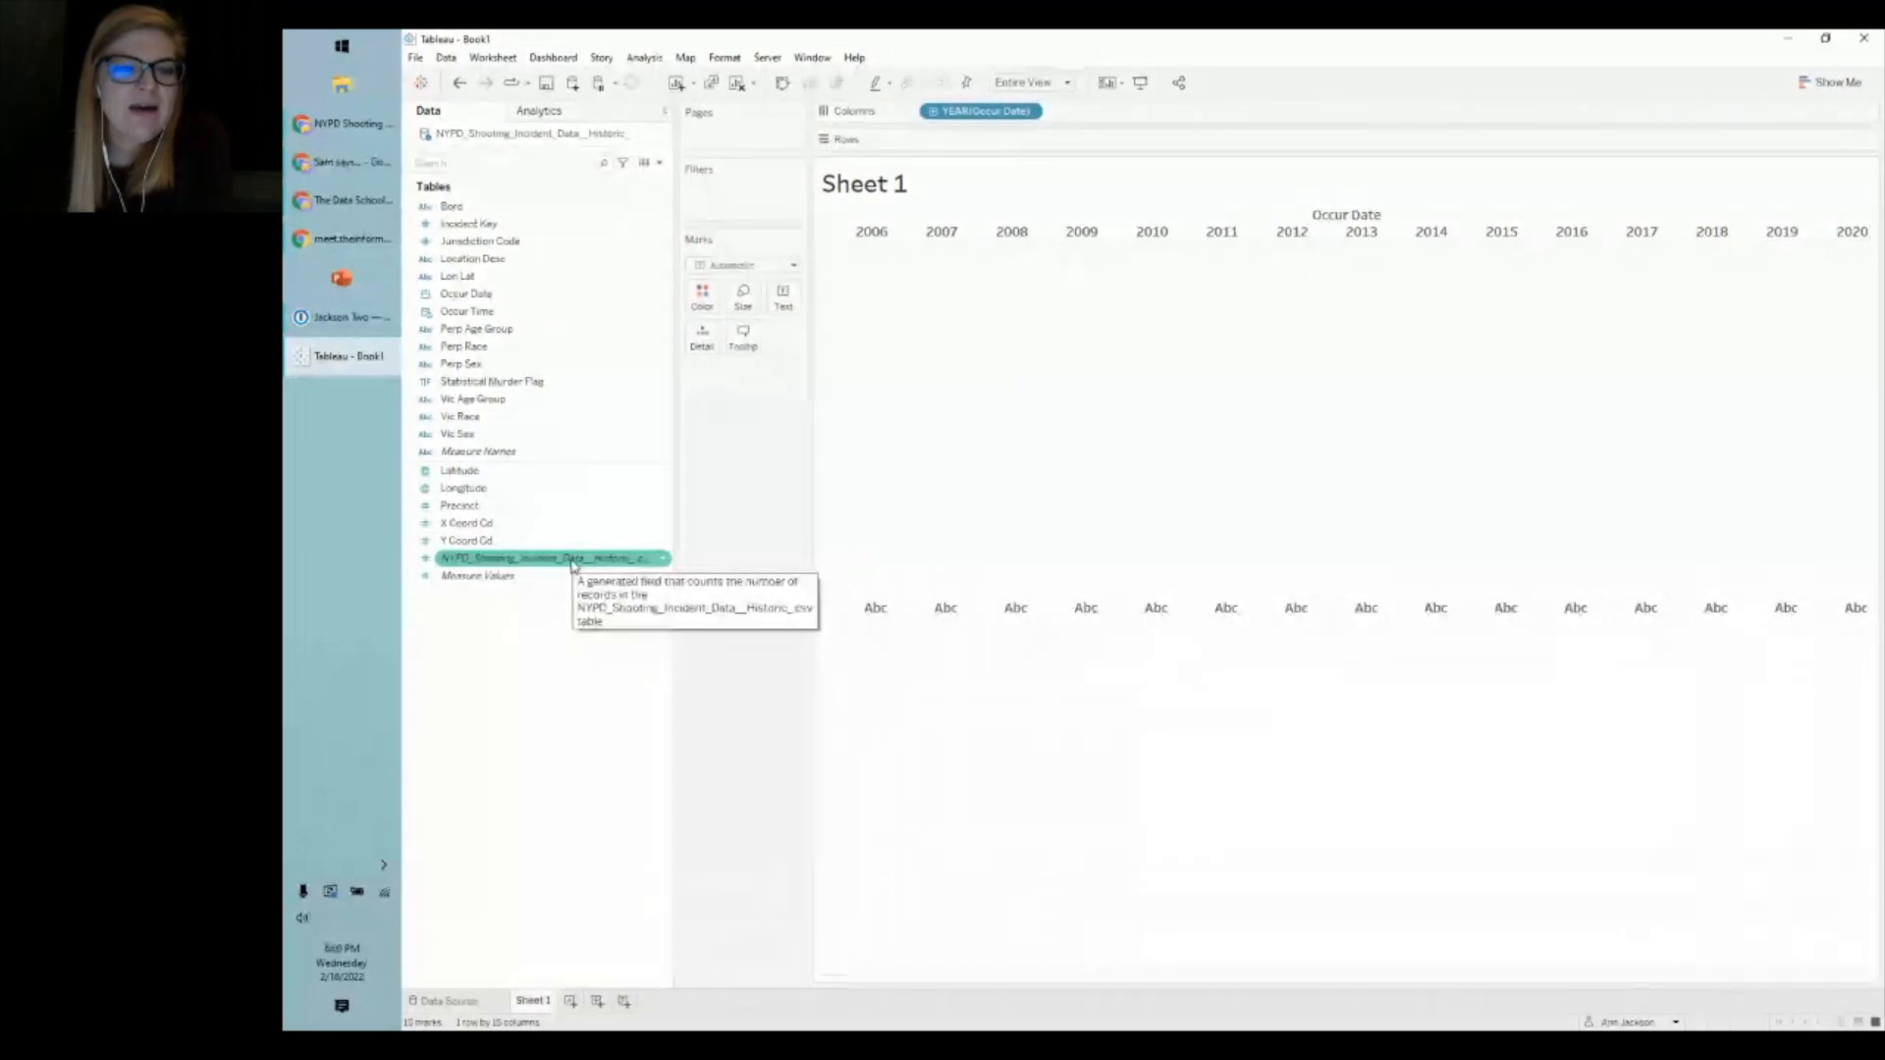
{"action": "left_click_drag", "start_coordinate": [529, 561], "coordinate": [1021, 147]}
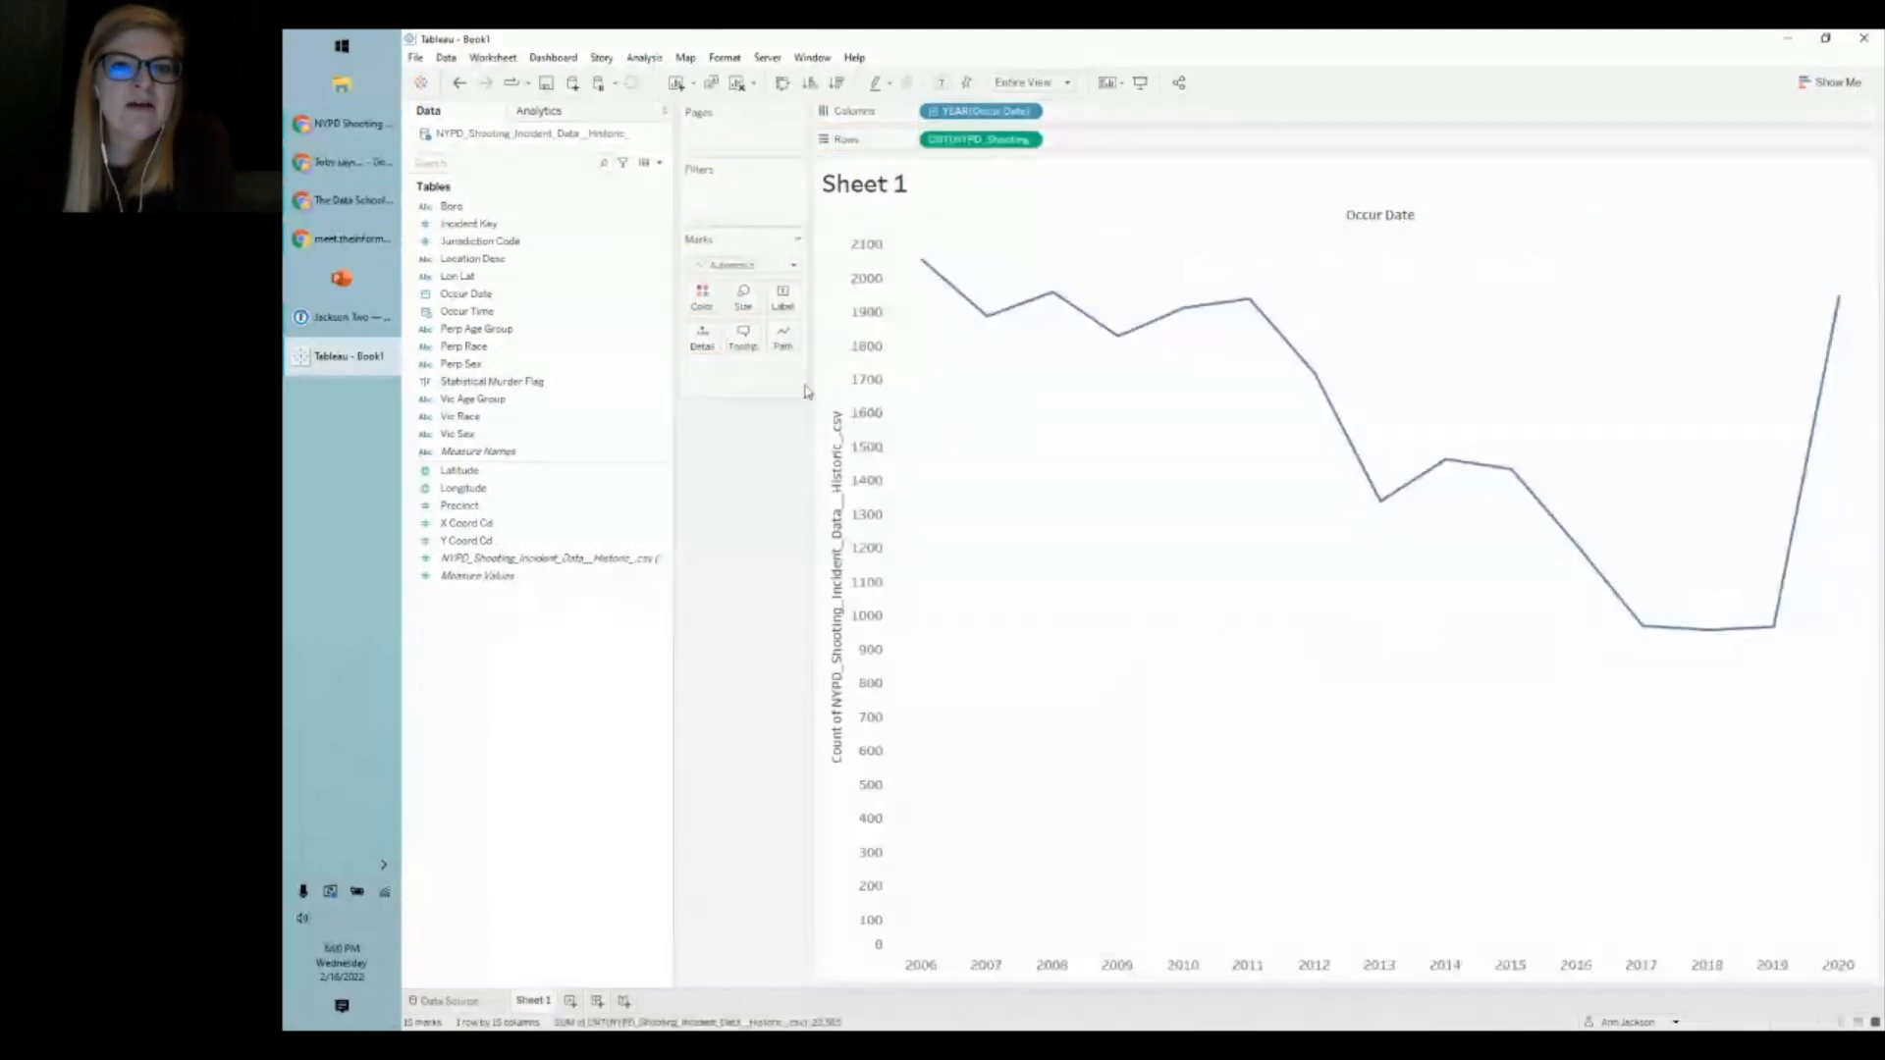
{"action": "mouse_move", "coordinate": [923, 267]}
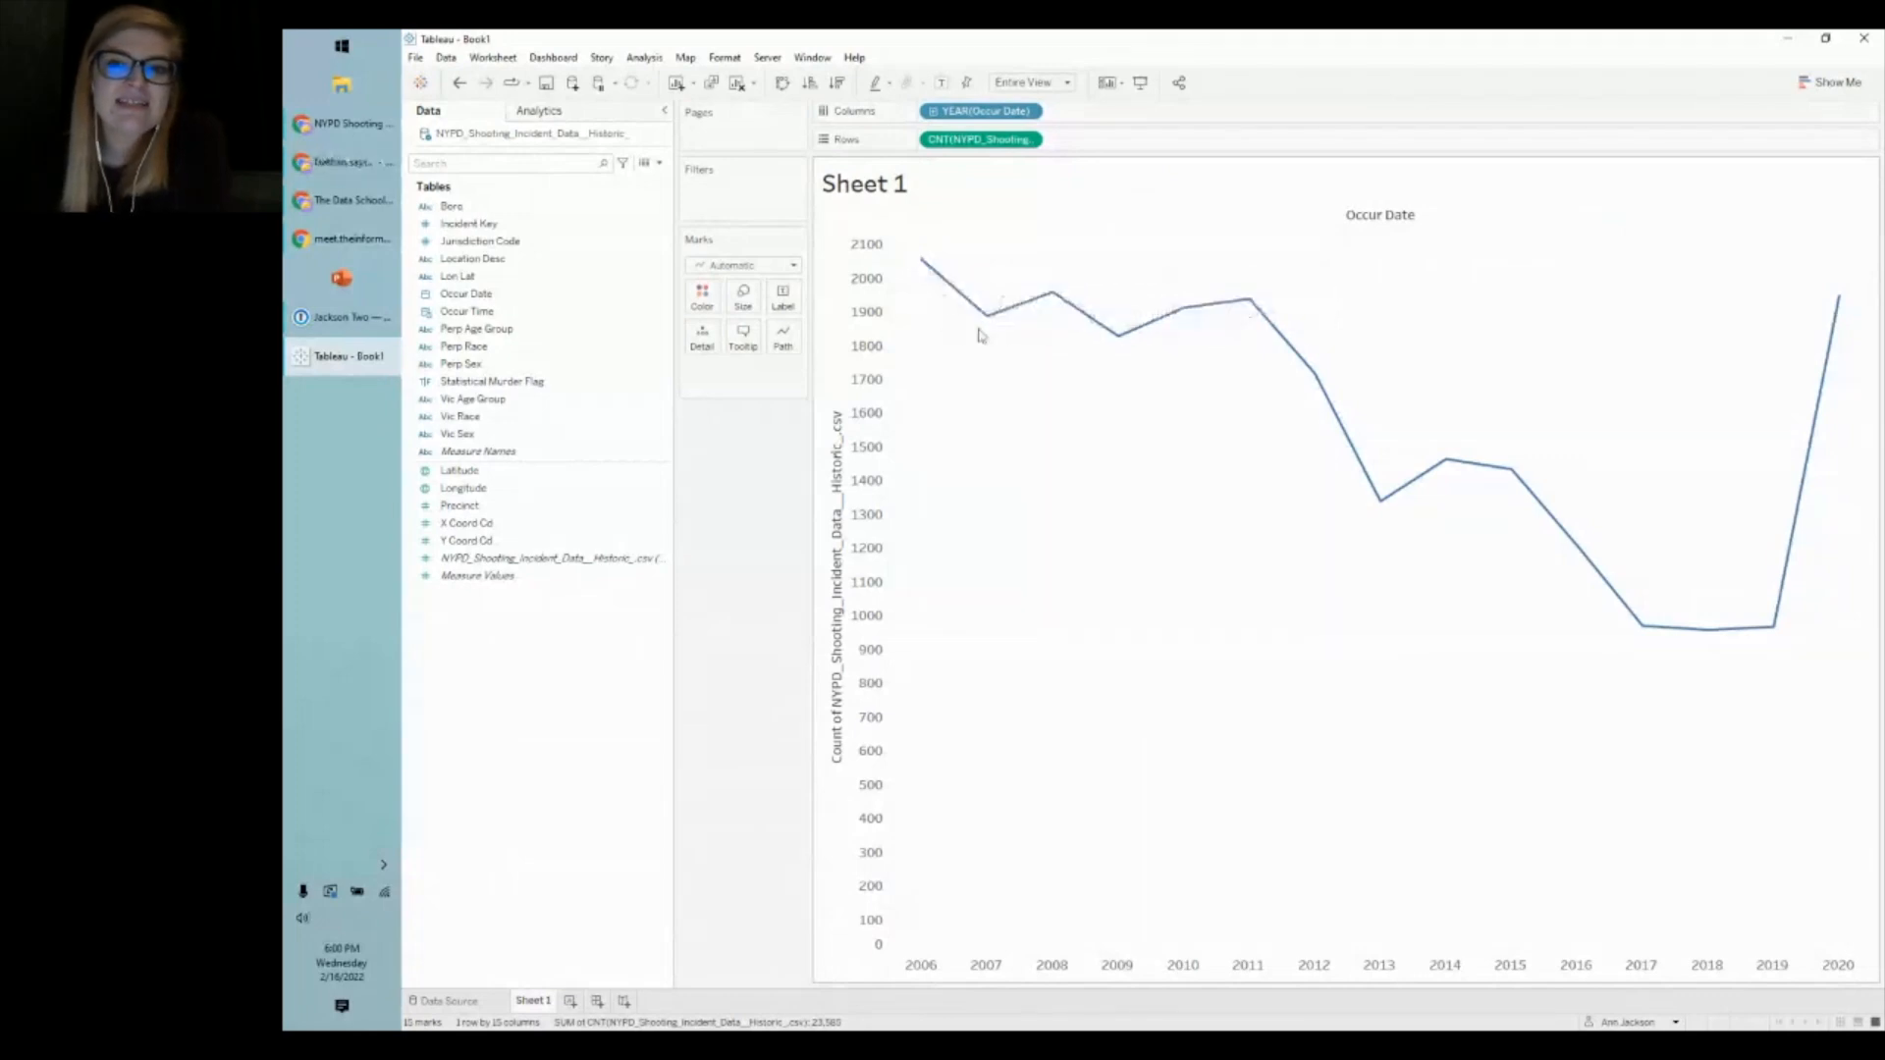
{"action": "mouse_move", "coordinate": [1123, 343]}
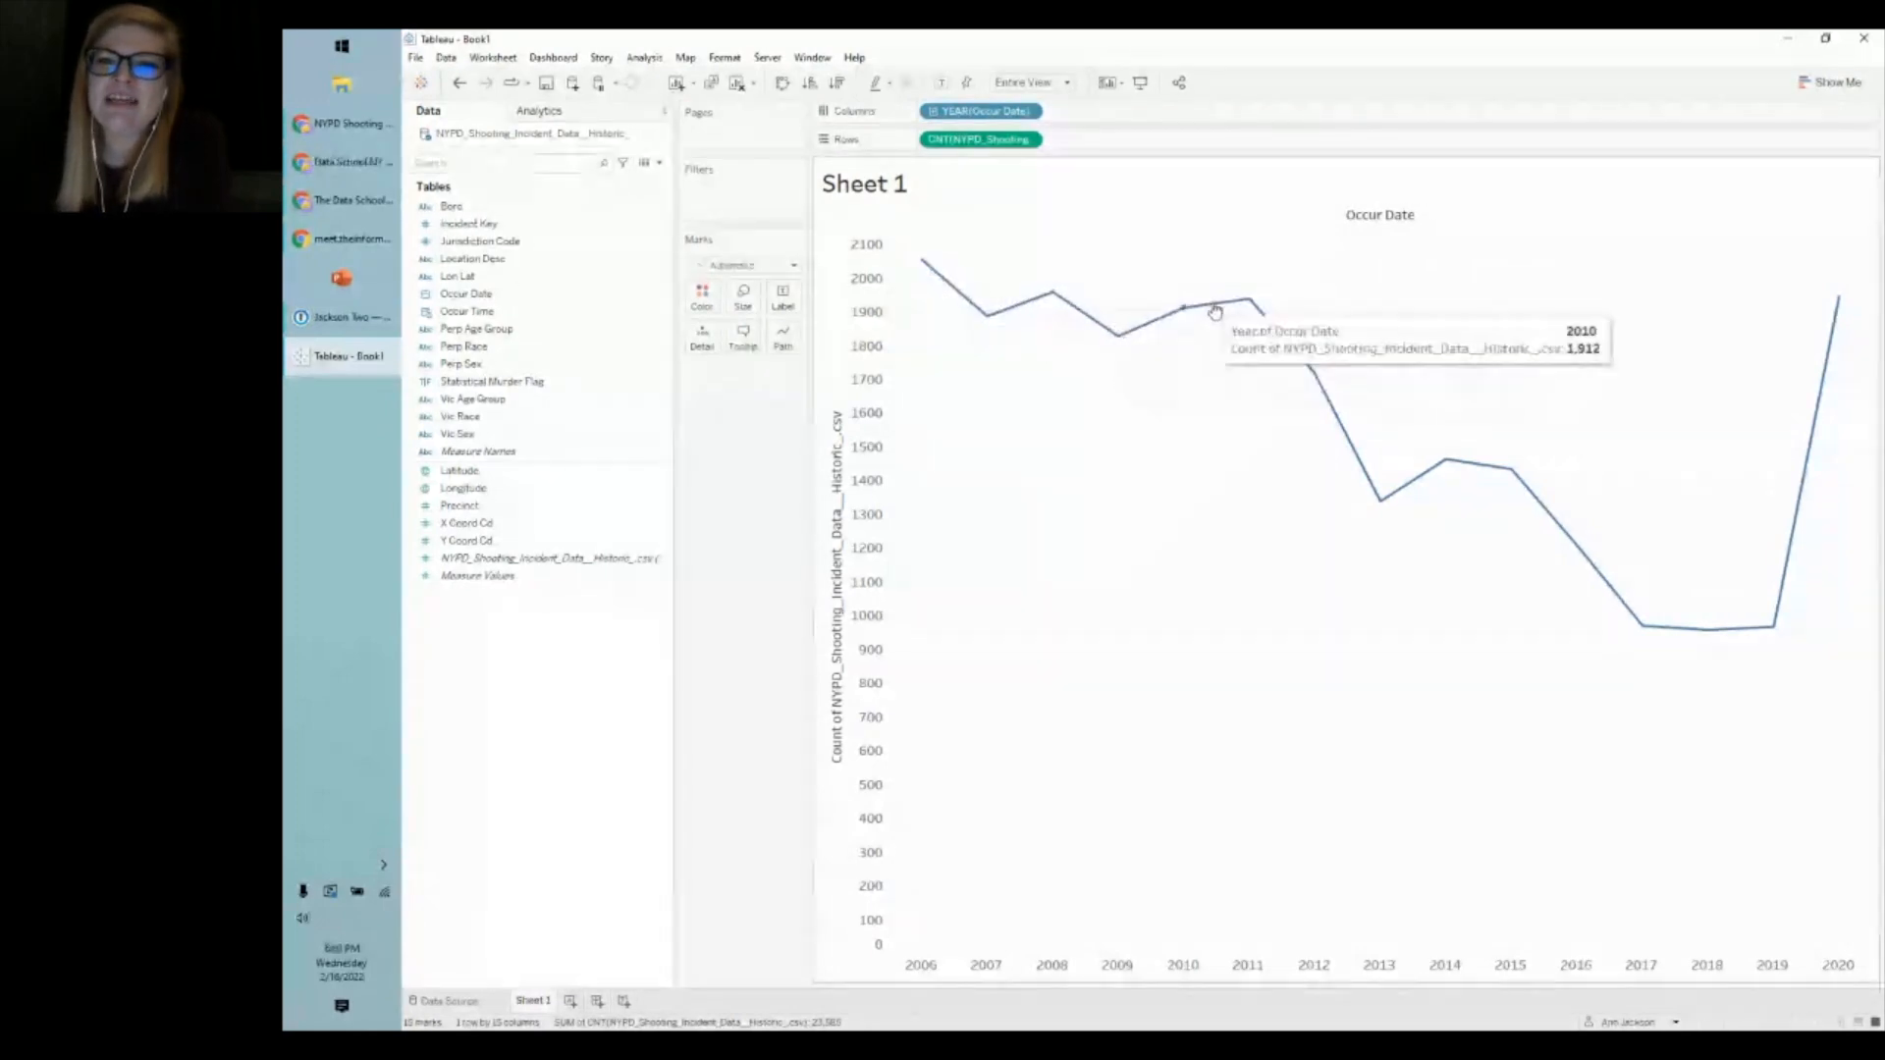
{"action": "mouse_move", "coordinate": [1365, 483]}
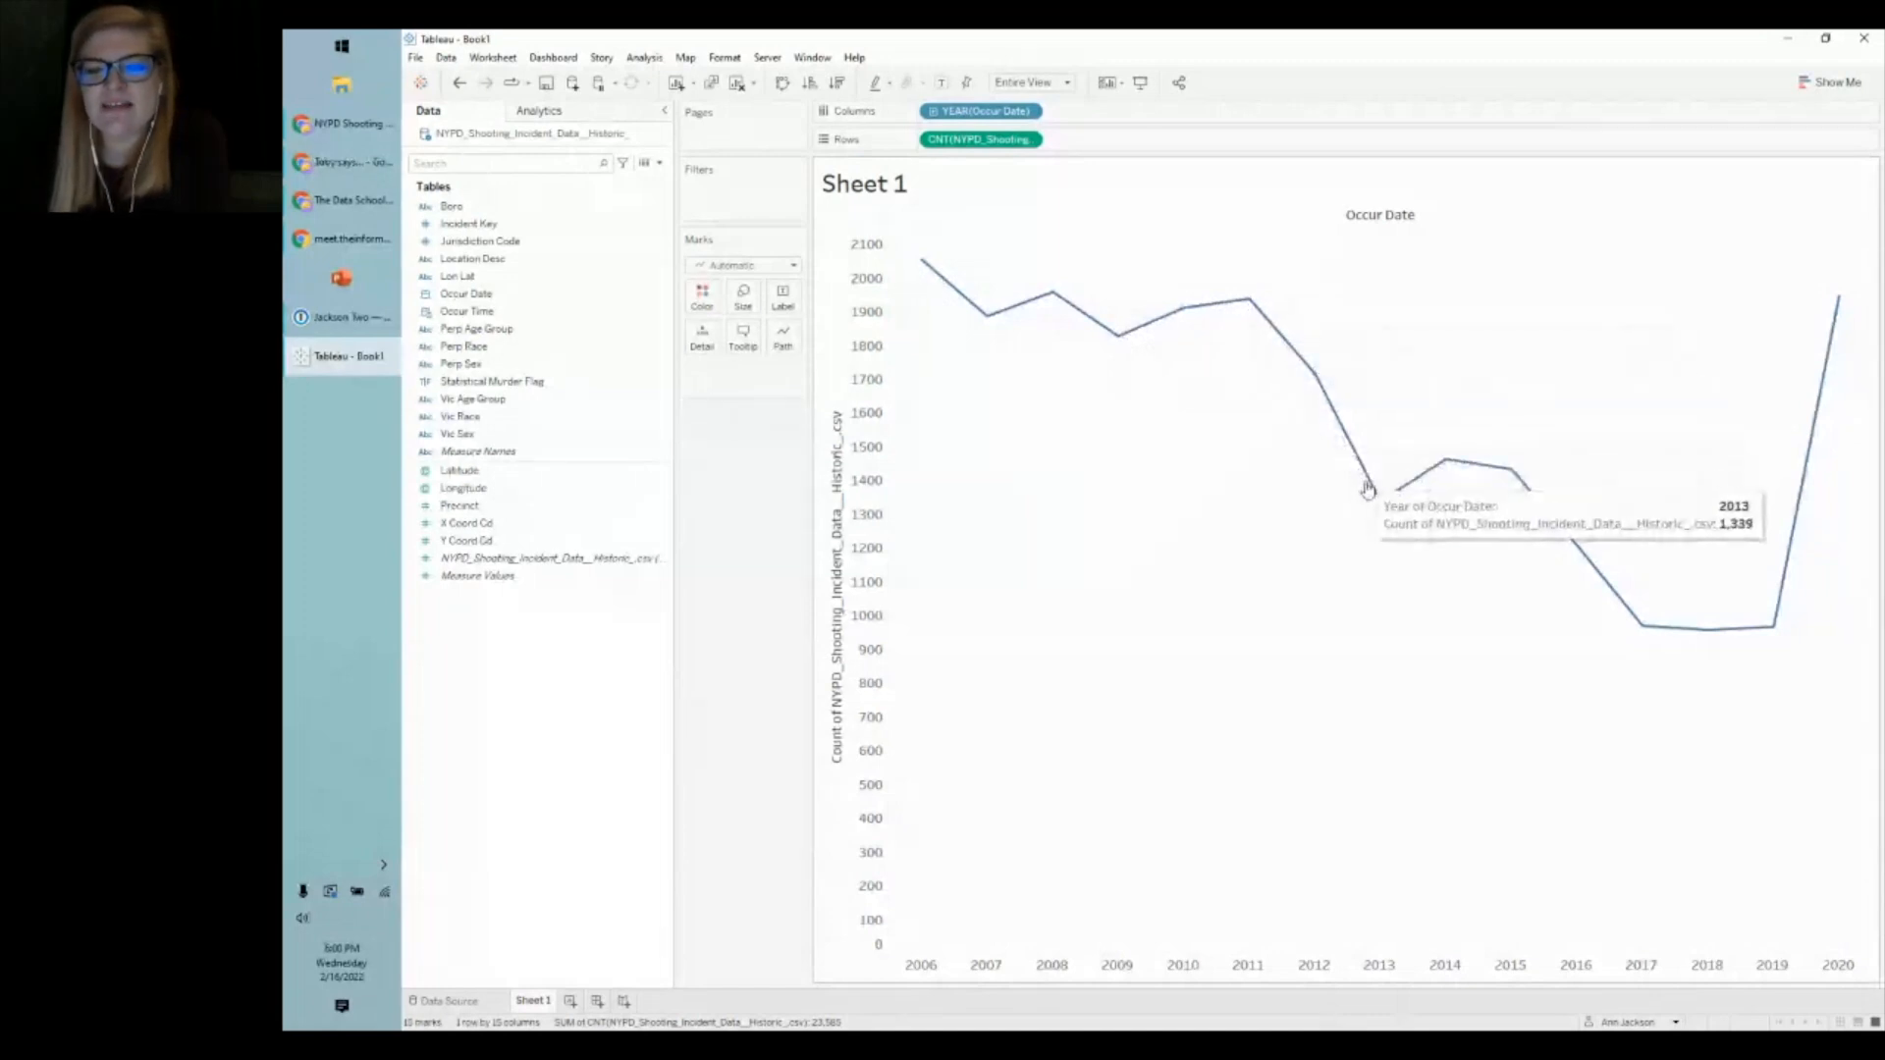
{"action": "mouse_move", "coordinate": [1657, 641]}
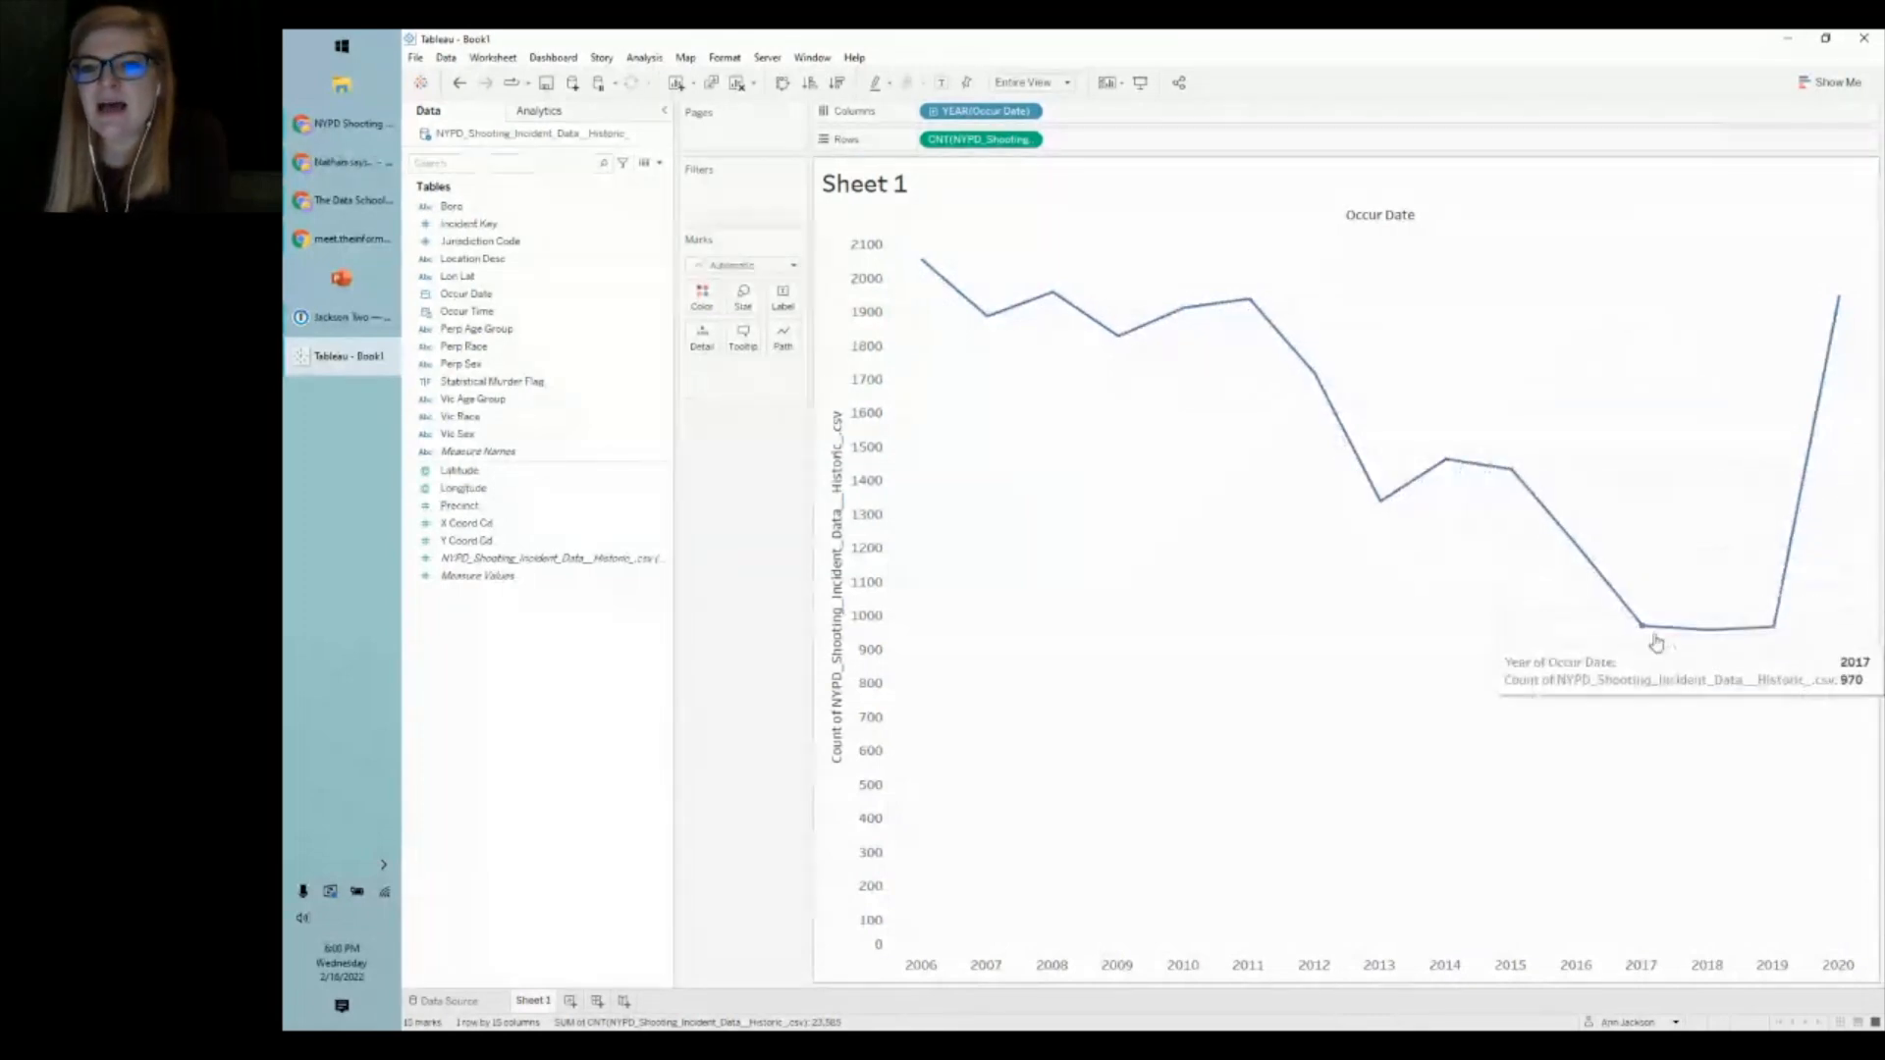
{"action": "mouse_move", "coordinate": [1767, 636]}
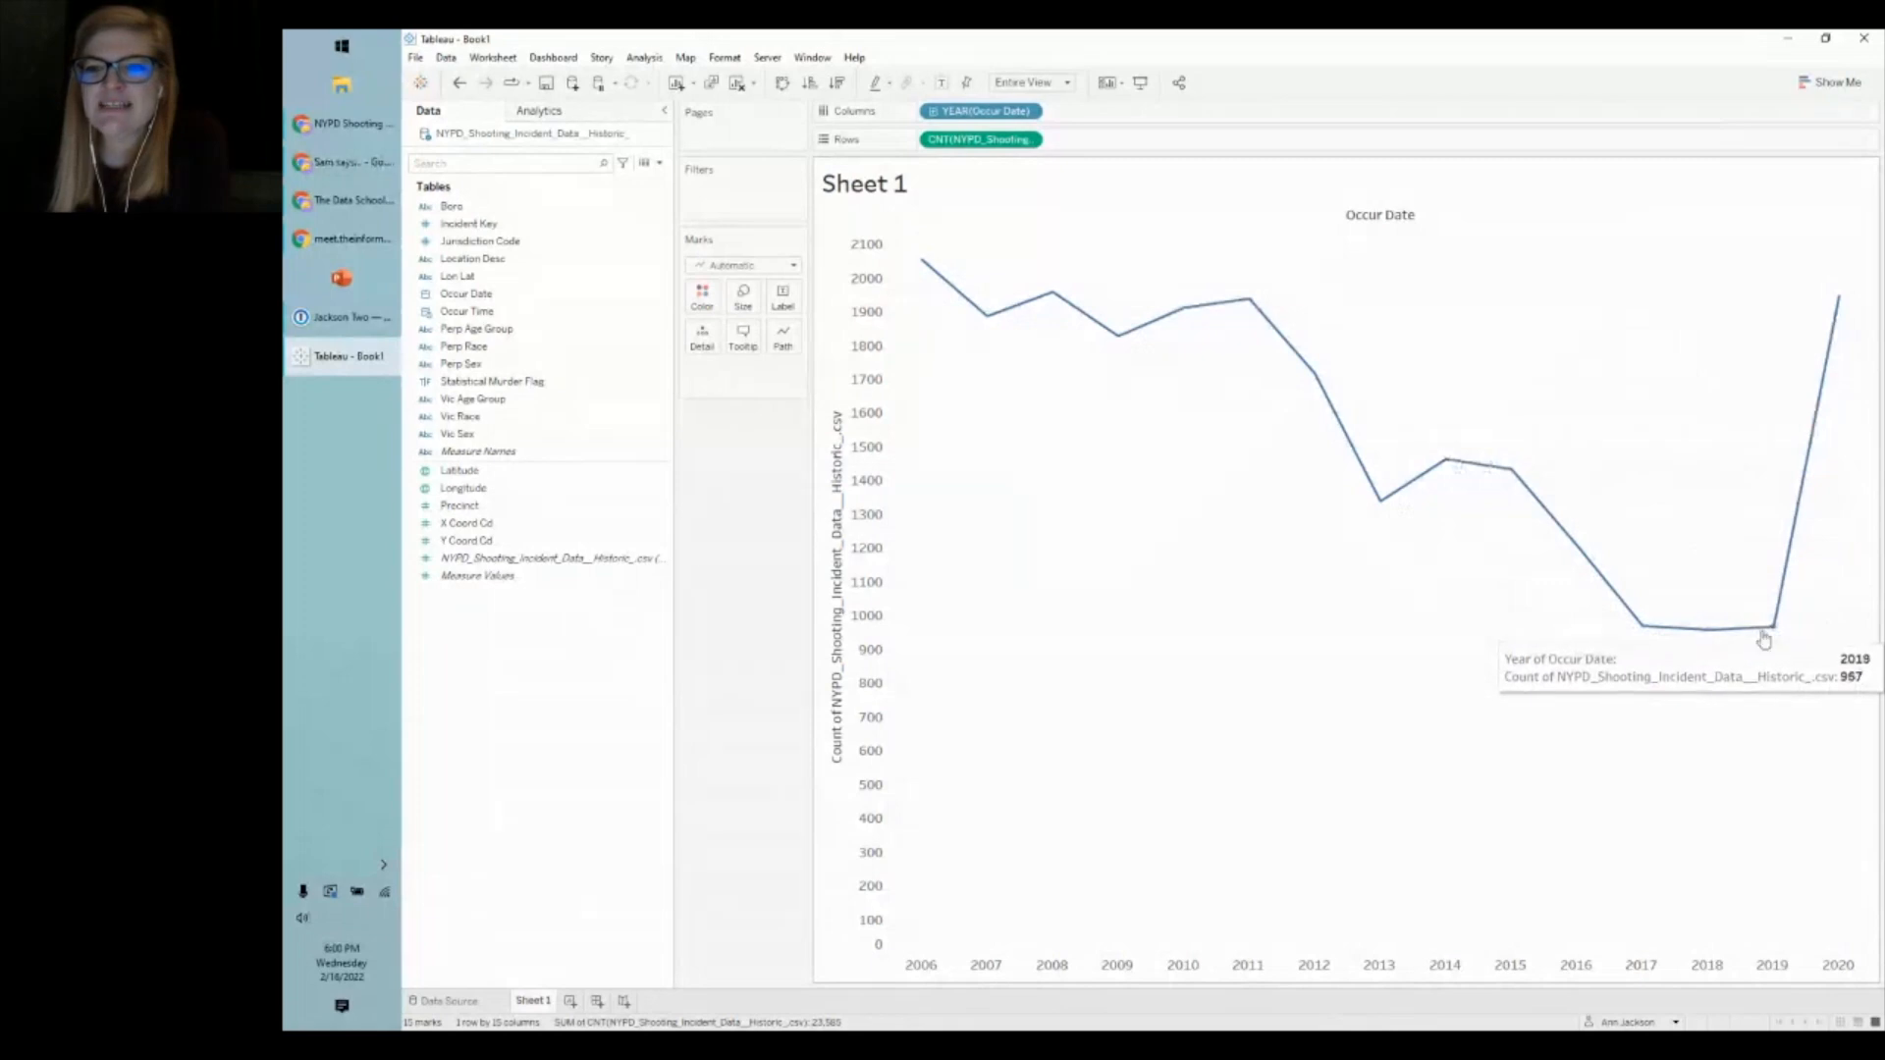
{"action": "mouse_move", "coordinate": [1832, 302]}
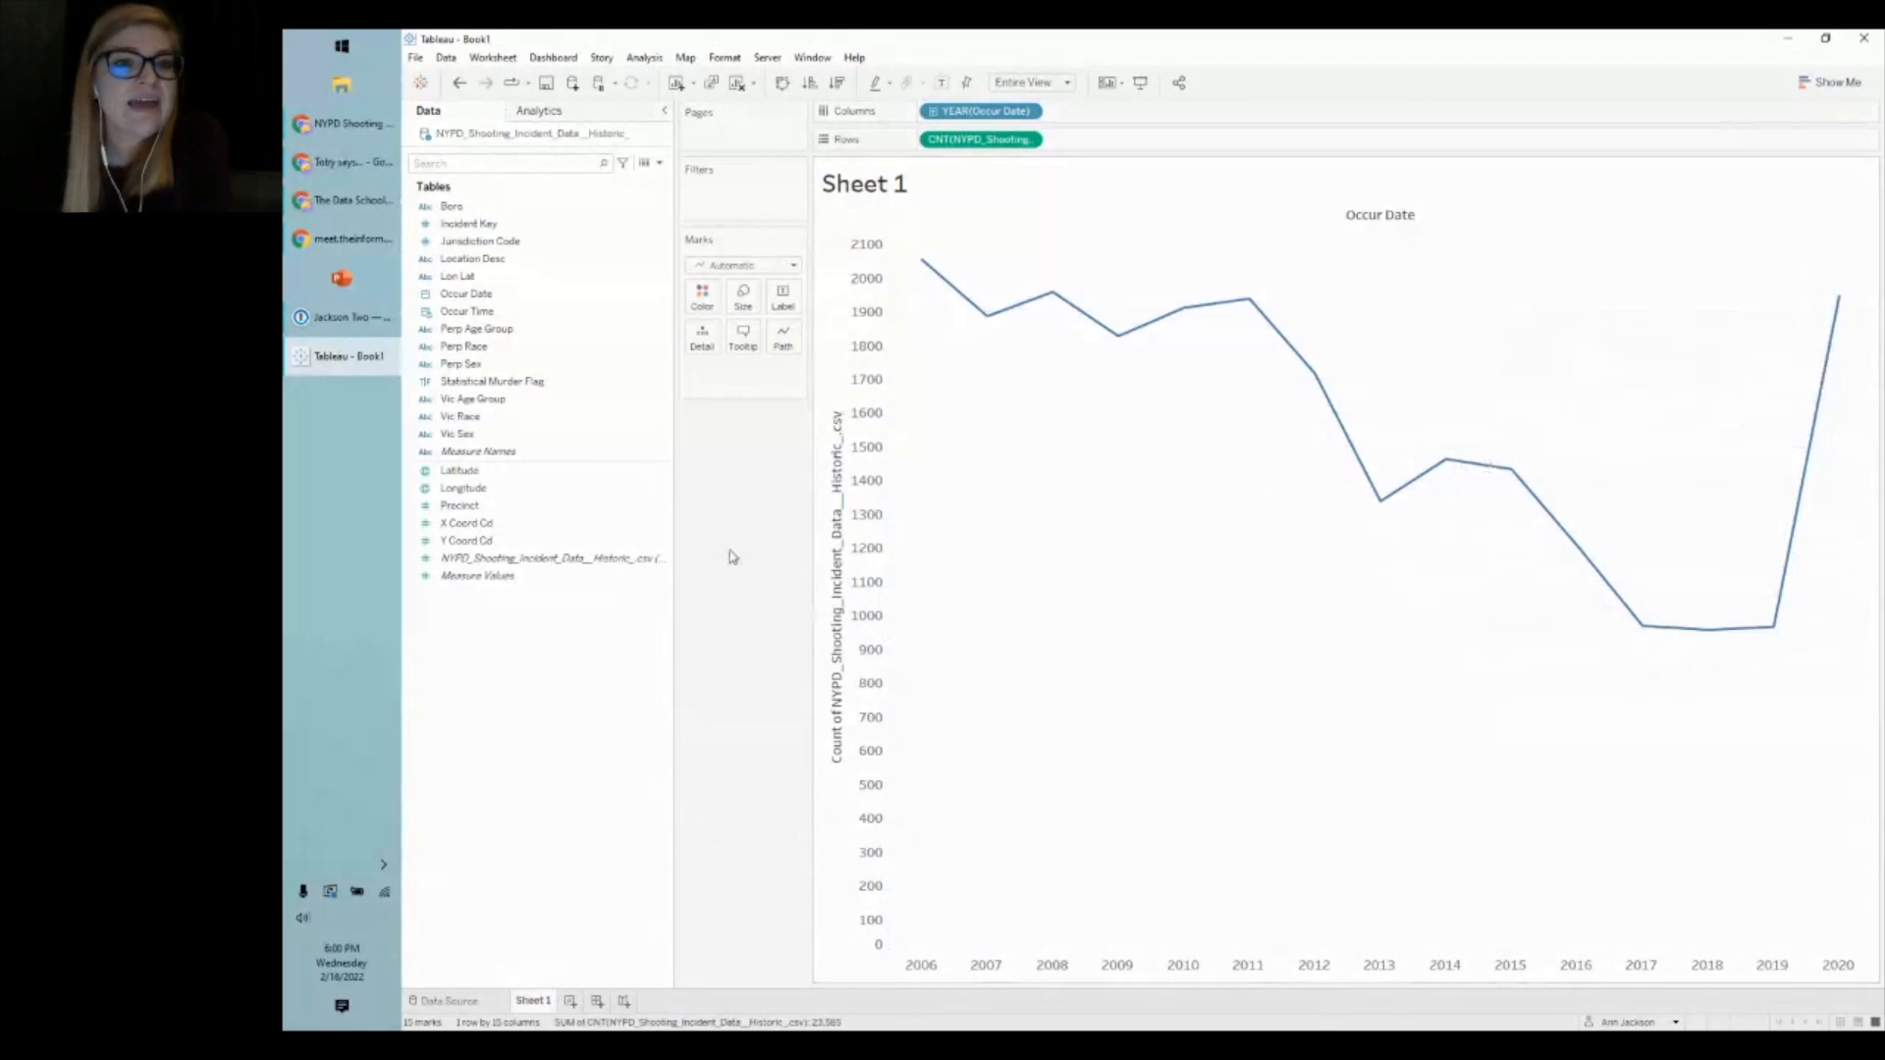
- Drill YEAR(Occur Date) down to MONTH and remove the QUARTER pill from Columns
{"action": "left_click_drag", "start_coordinate": [673, 522], "coordinate": [586, 517]}
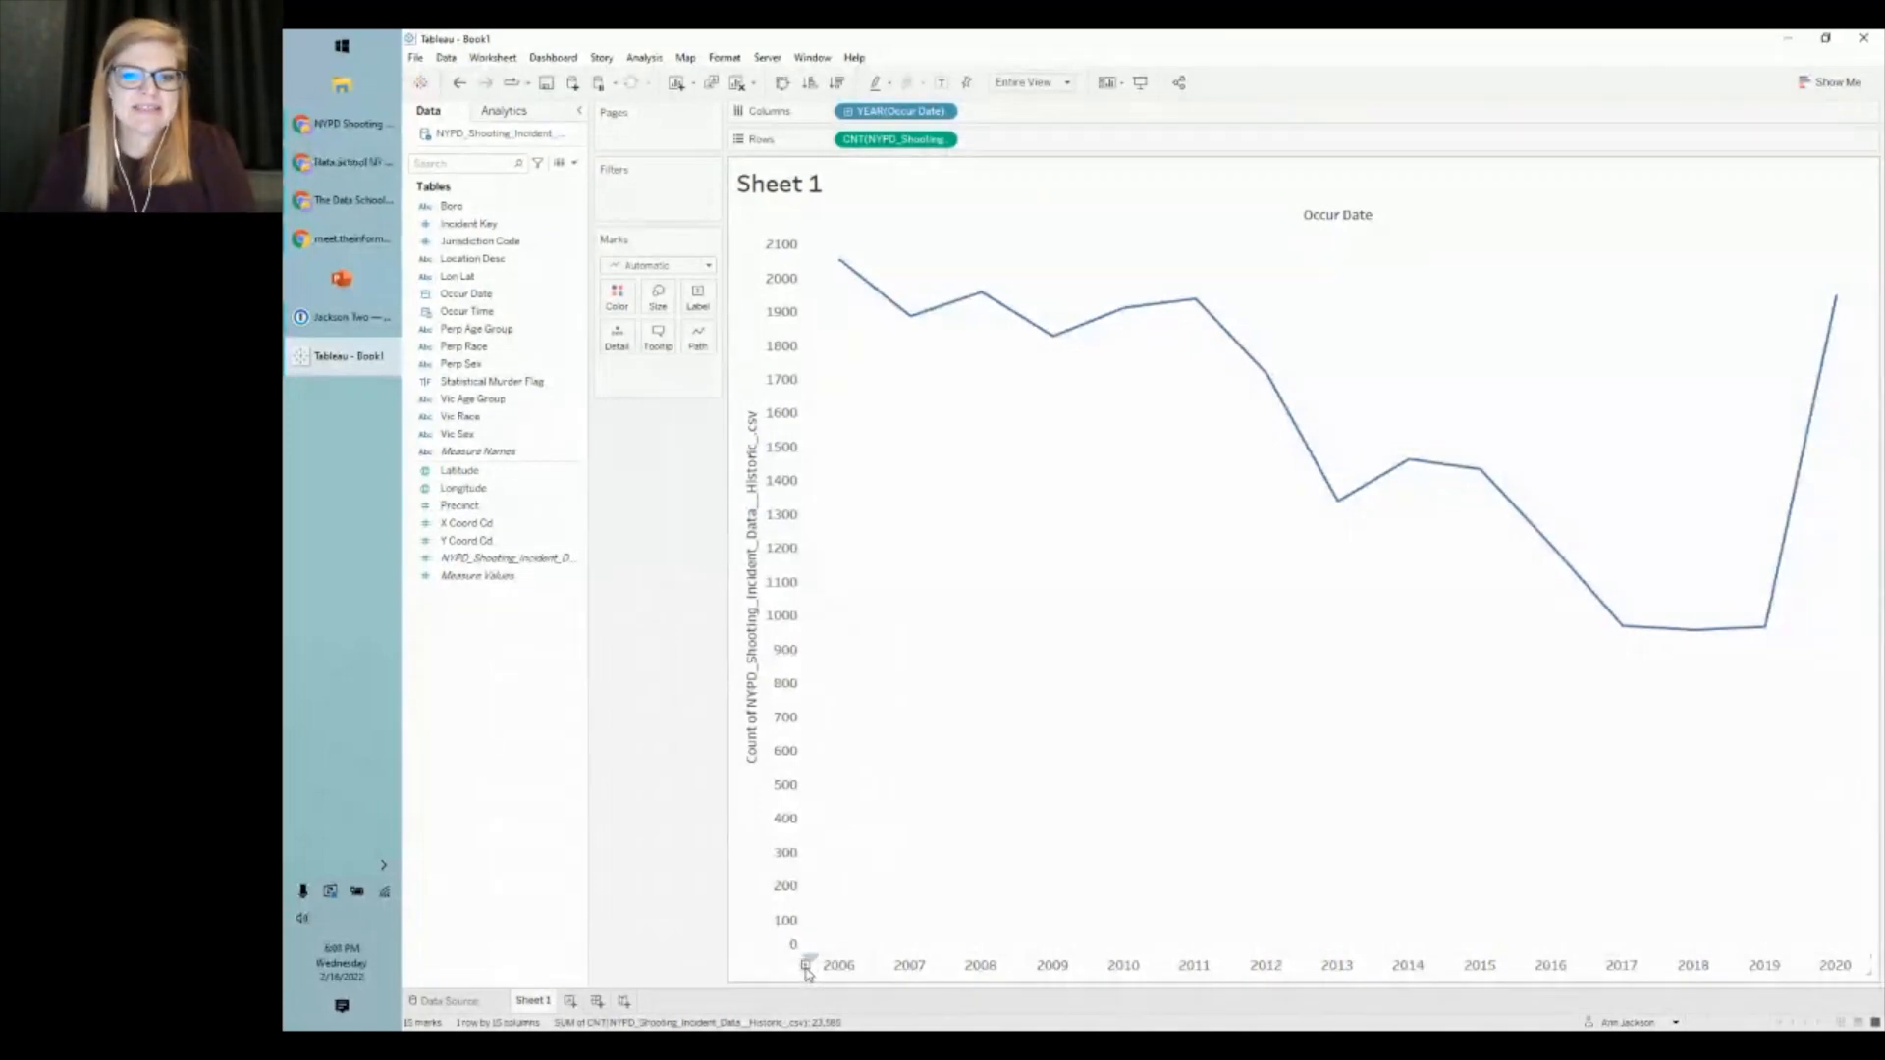
{"action": "left_click", "coordinate": [805, 966]}
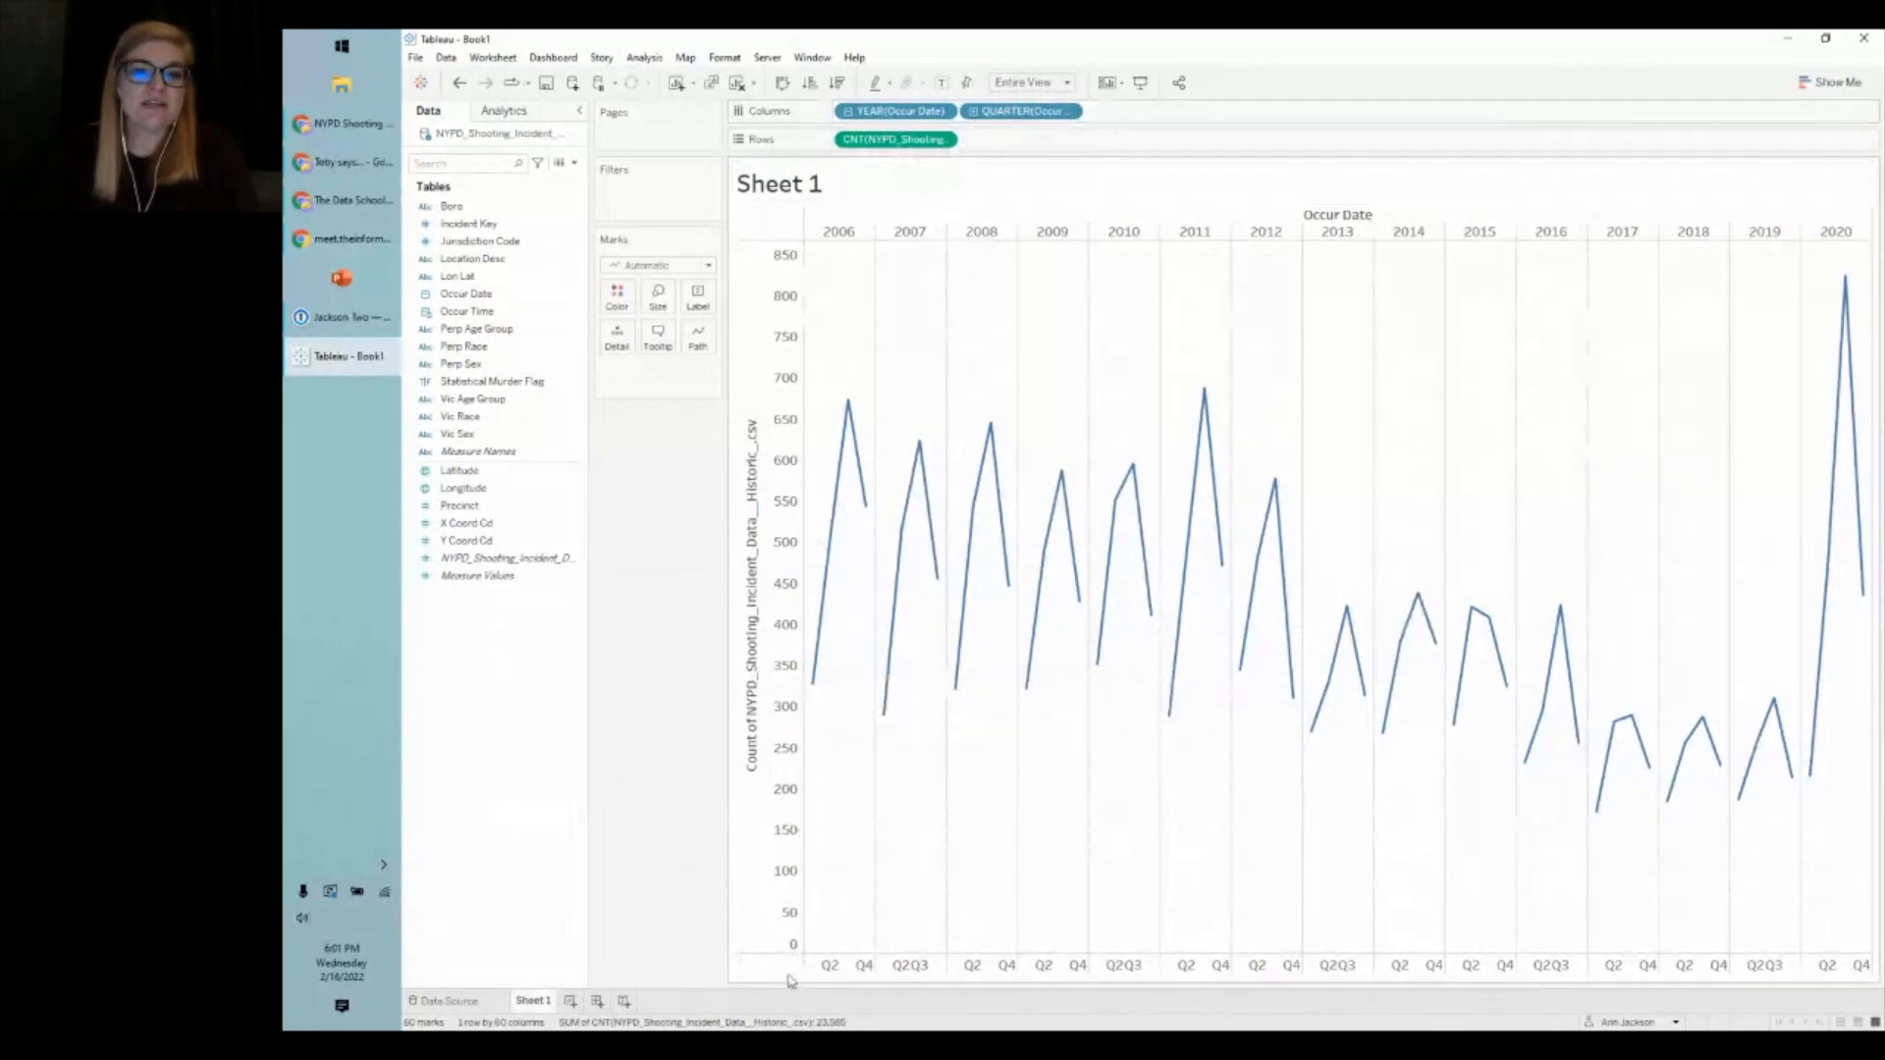
{"action": "left_click", "coordinate": [973, 112]}
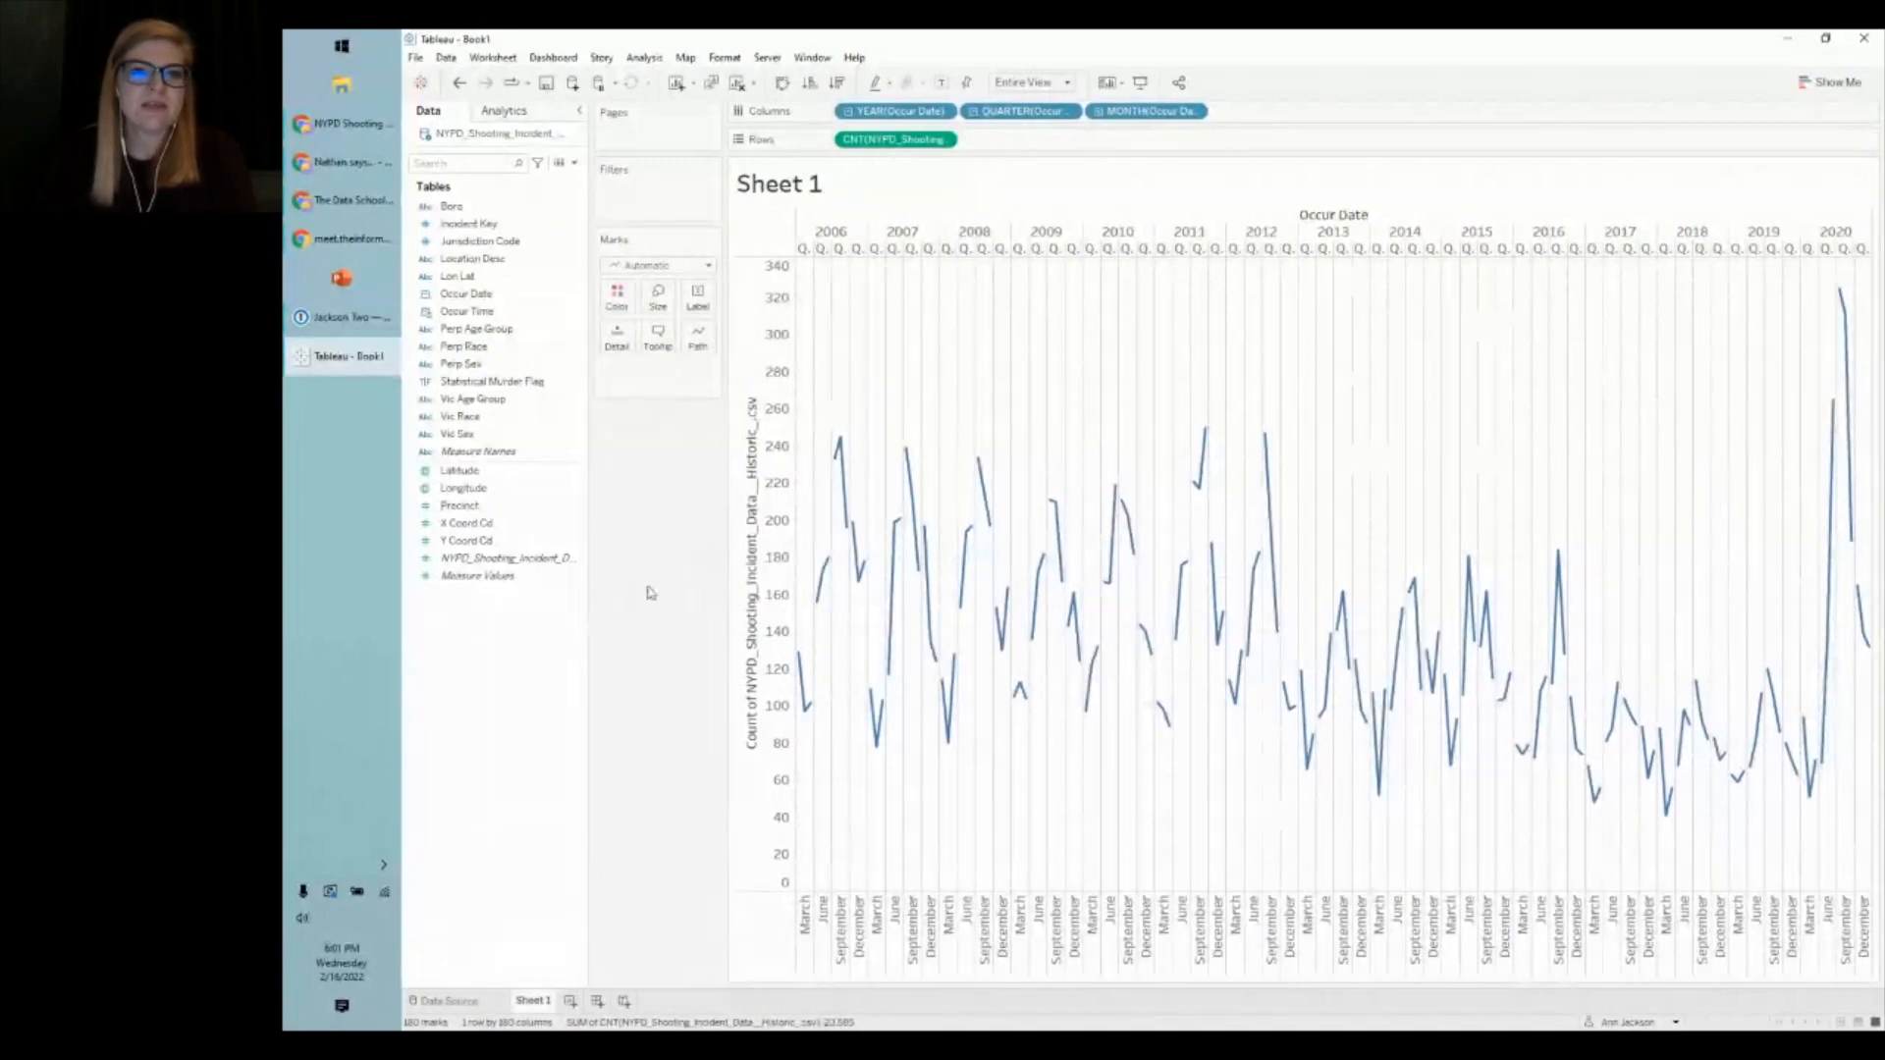
{"action": "left_click_drag", "start_coordinate": [1017, 115], "coordinate": [666, 469]}
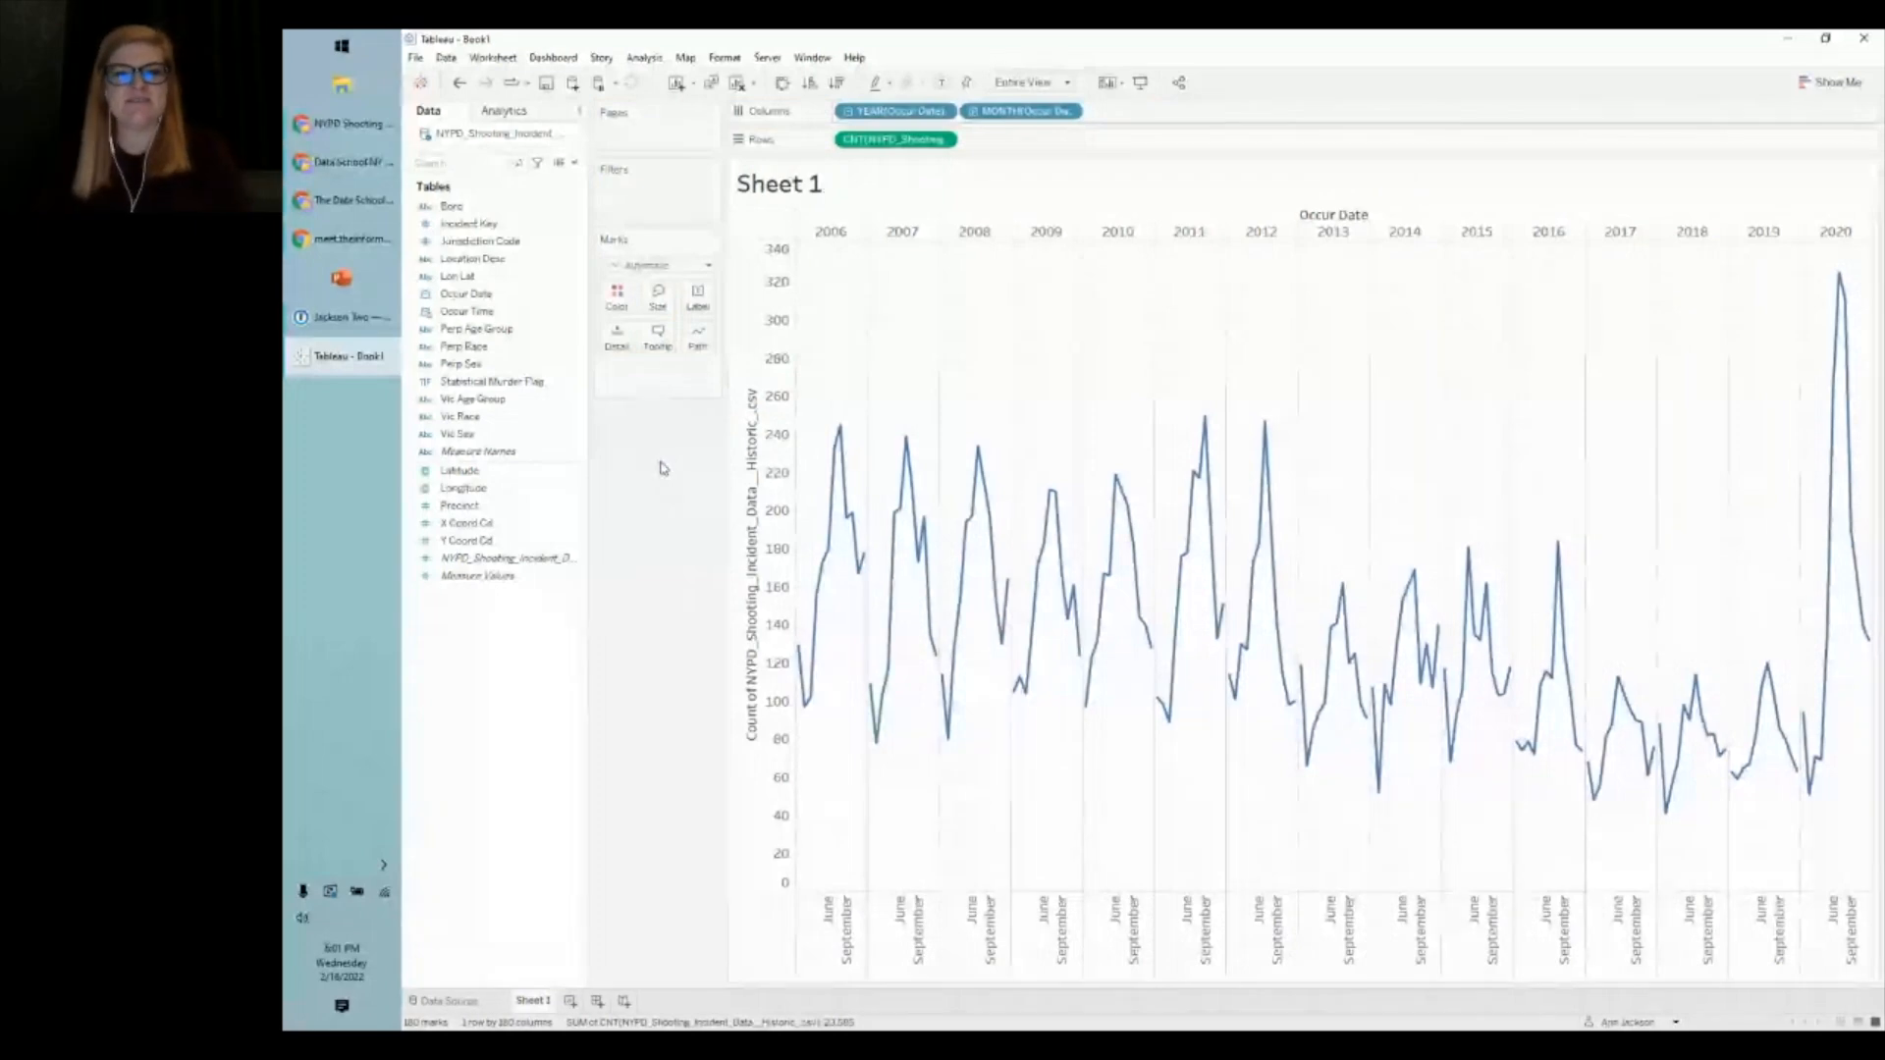
{"action": "mouse_move", "coordinate": [864, 532]}
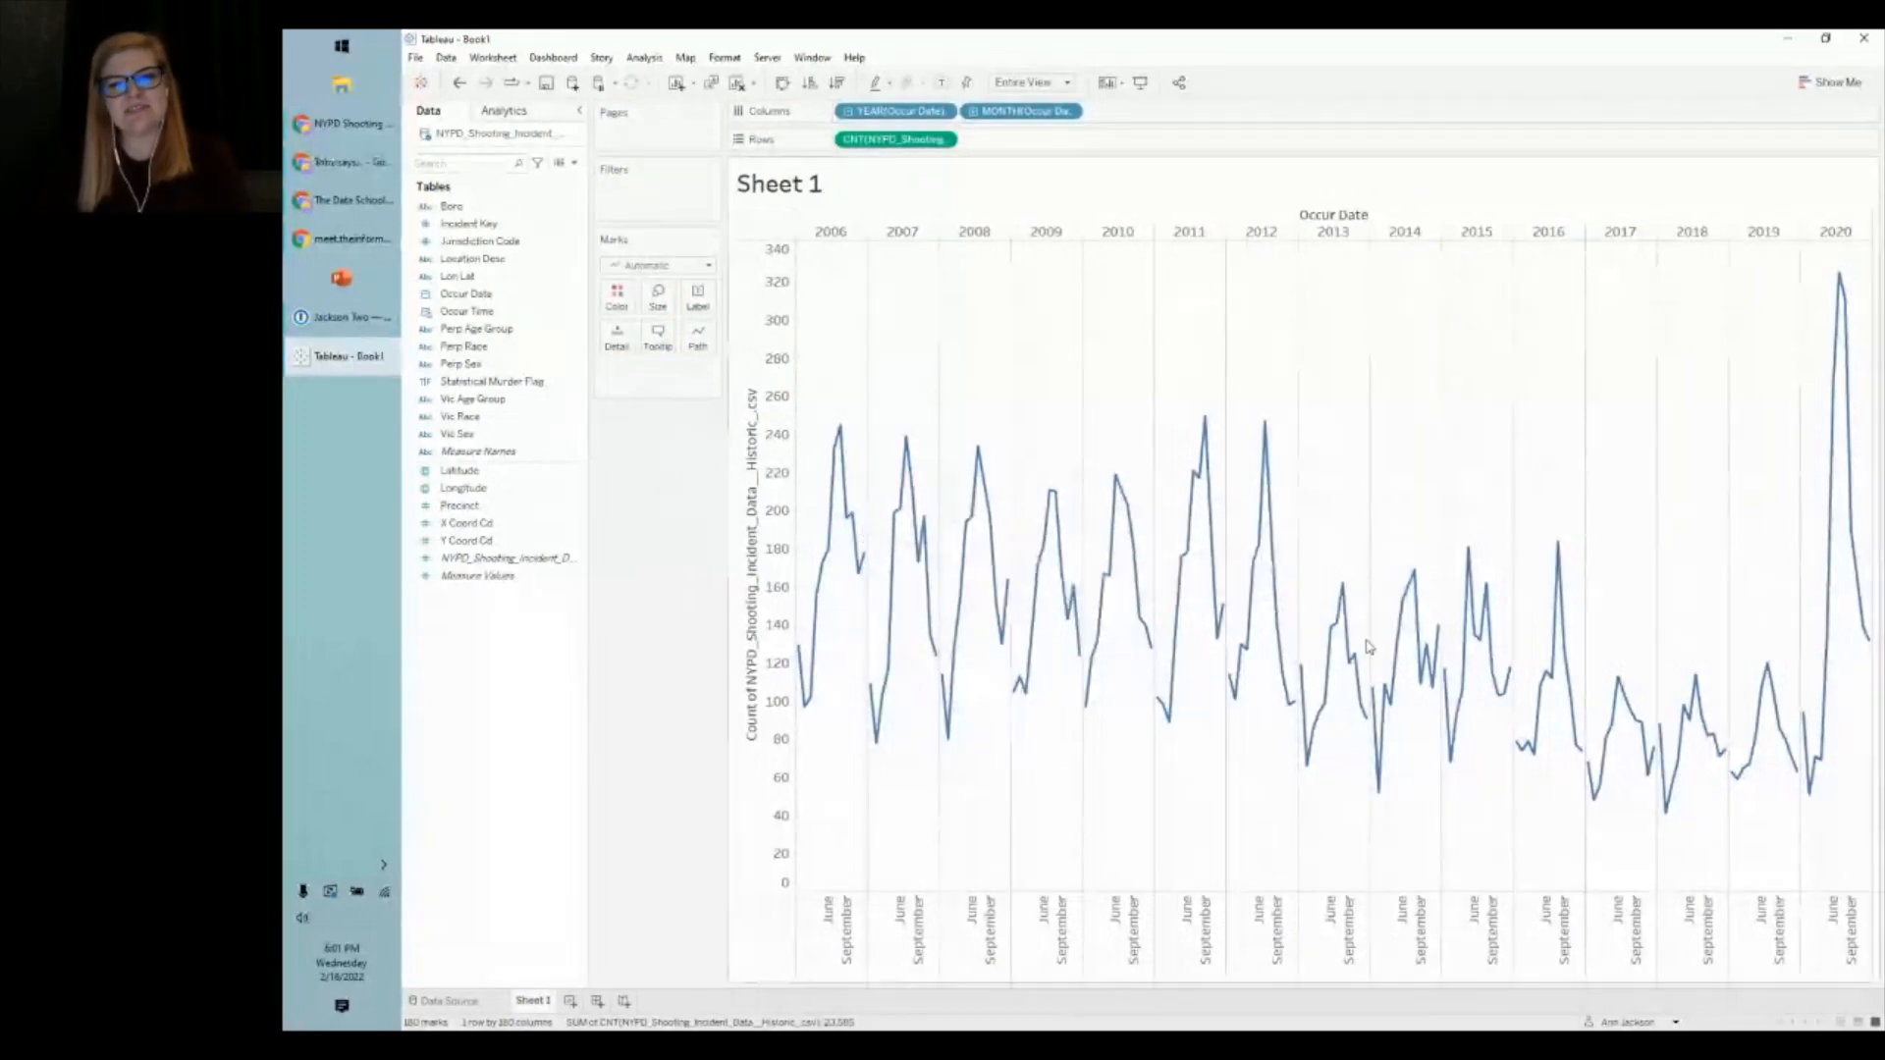
{"action": "mouse_move", "coordinate": [796, 680]}
{"action": "mouse_move", "coordinate": [842, 442]}
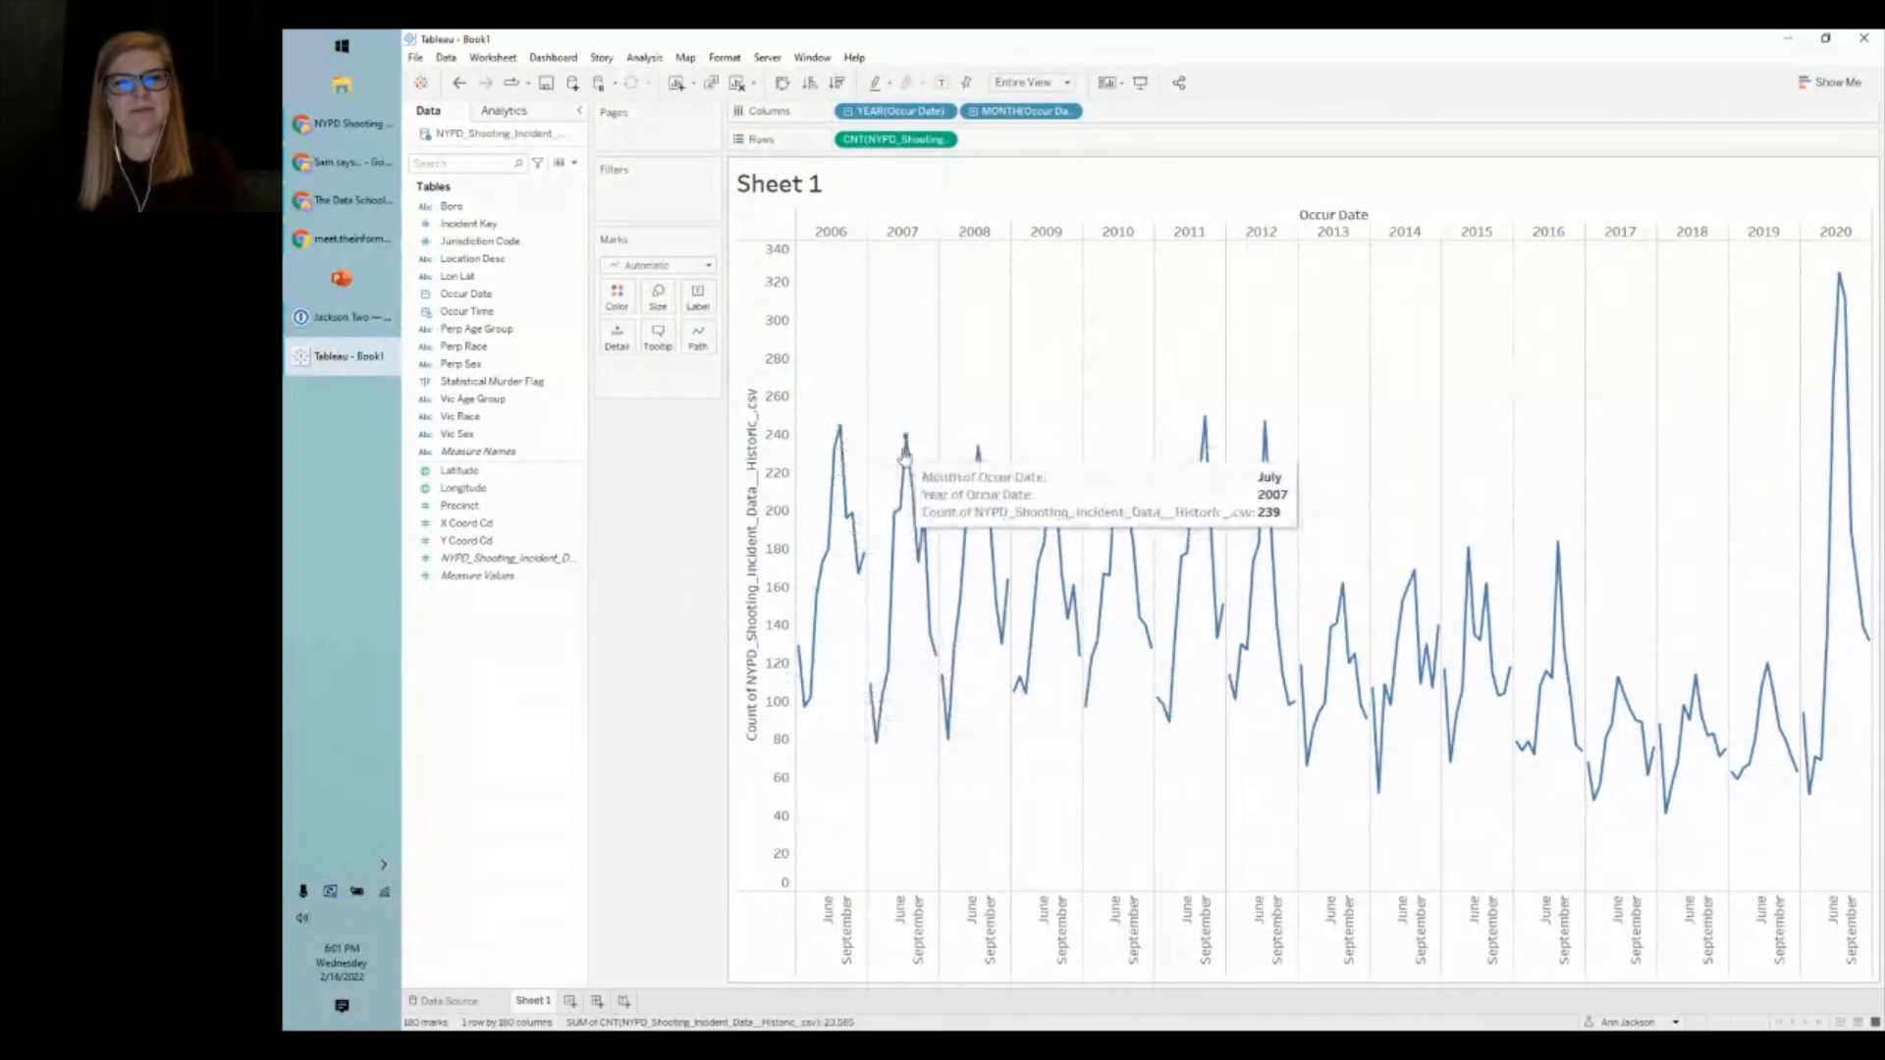
{"action": "mouse_move", "coordinate": [903, 451]}
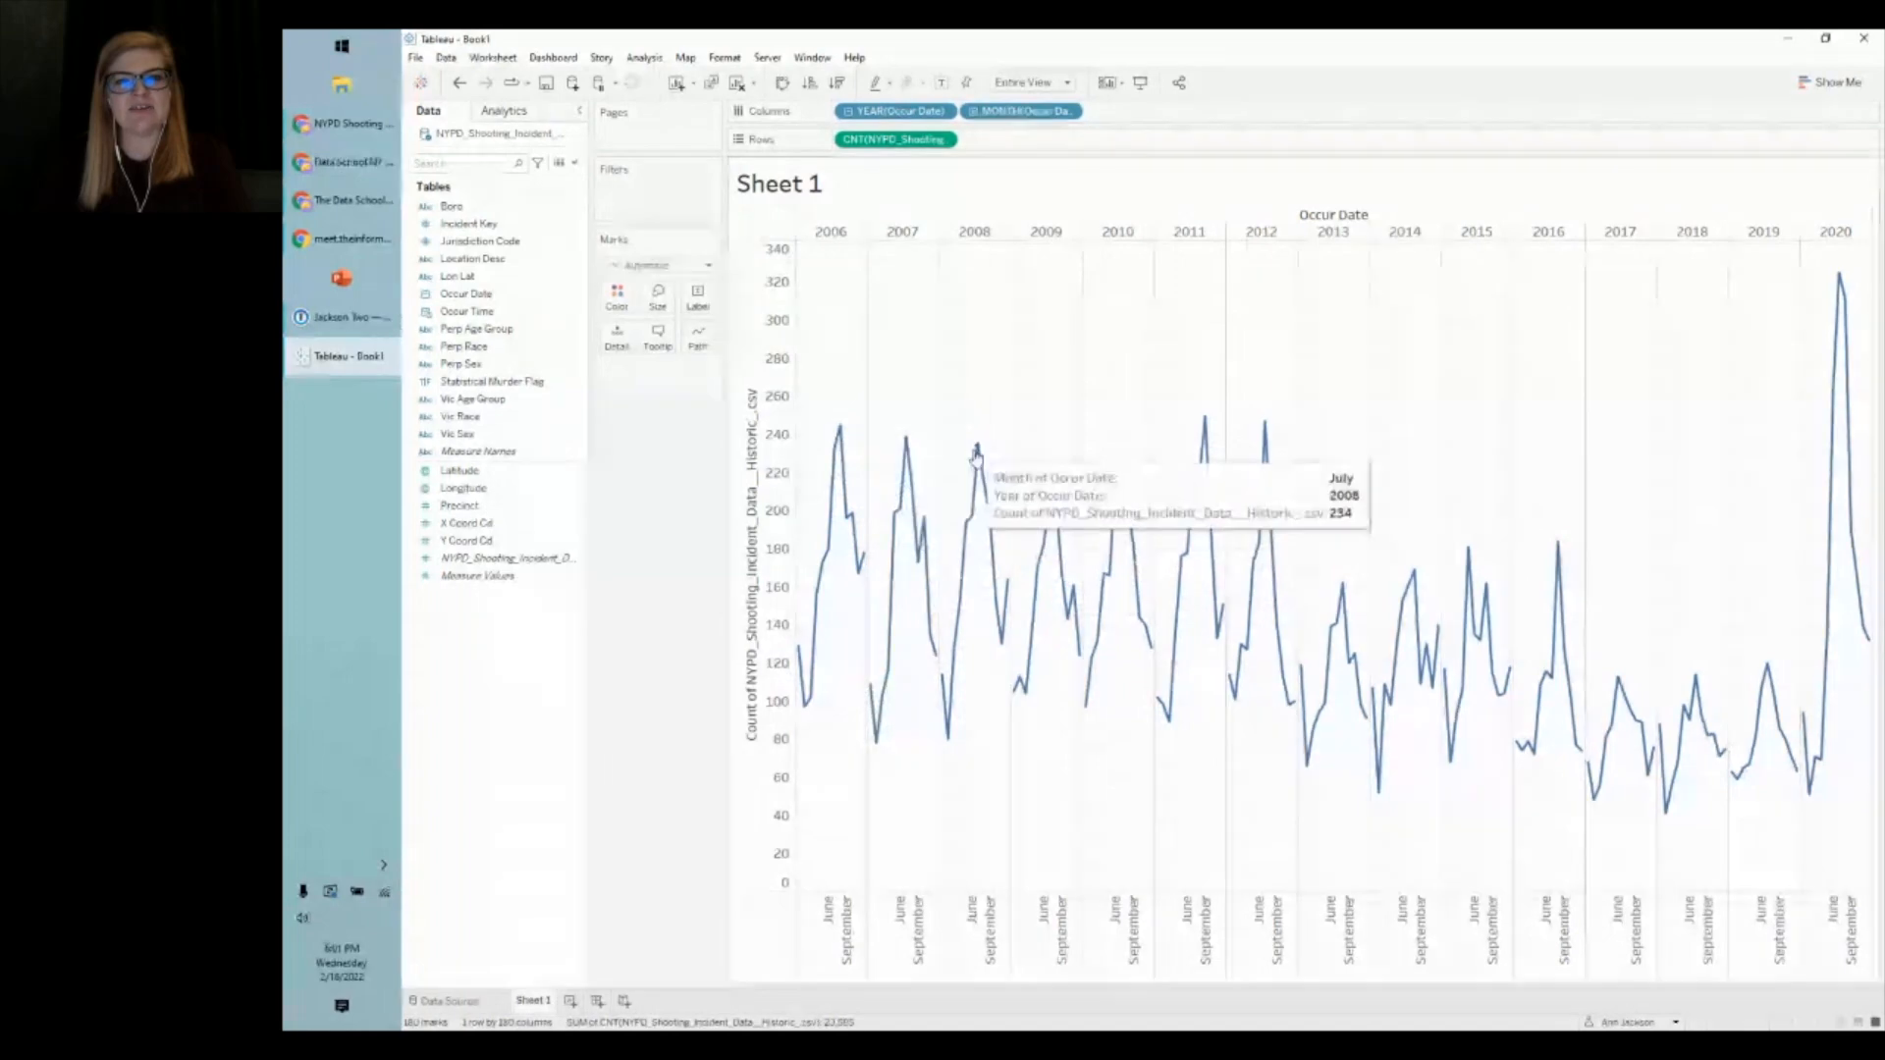
{"action": "mouse_move", "coordinate": [1051, 497]}
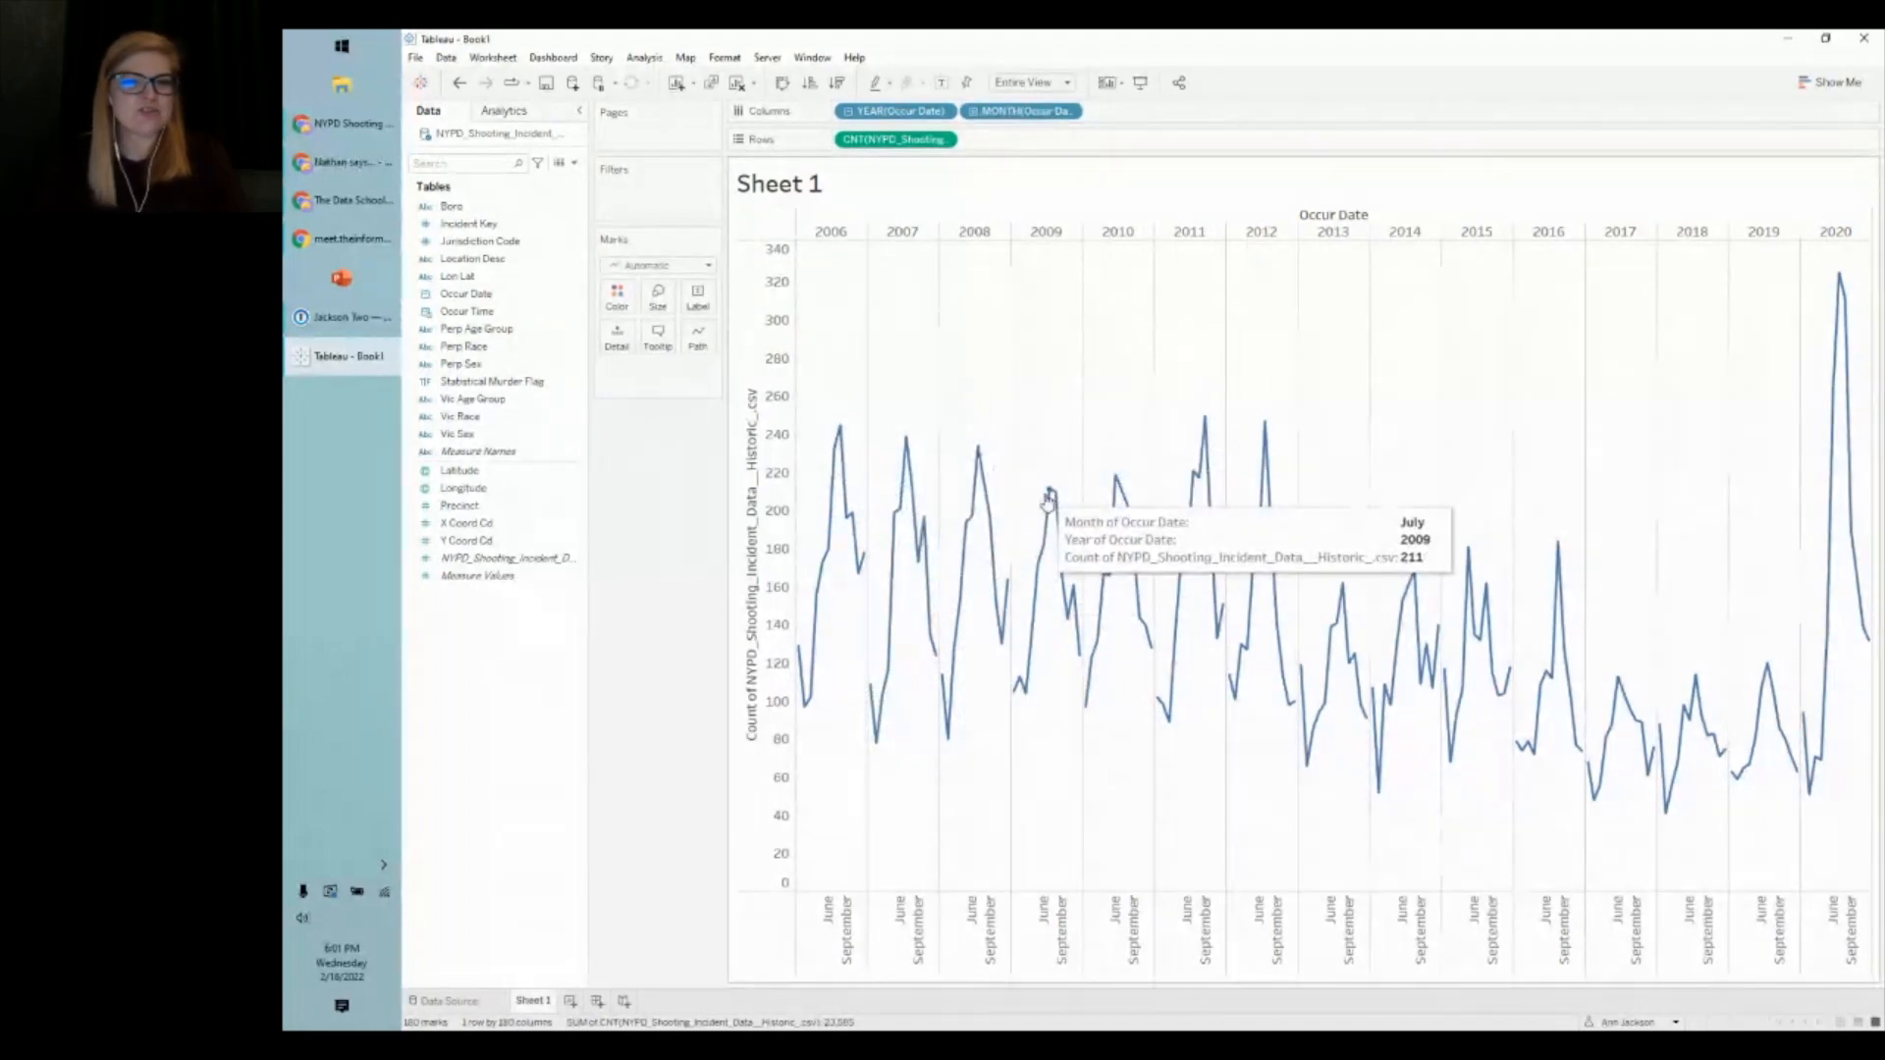
{"action": "mouse_move", "coordinate": [1110, 485]}
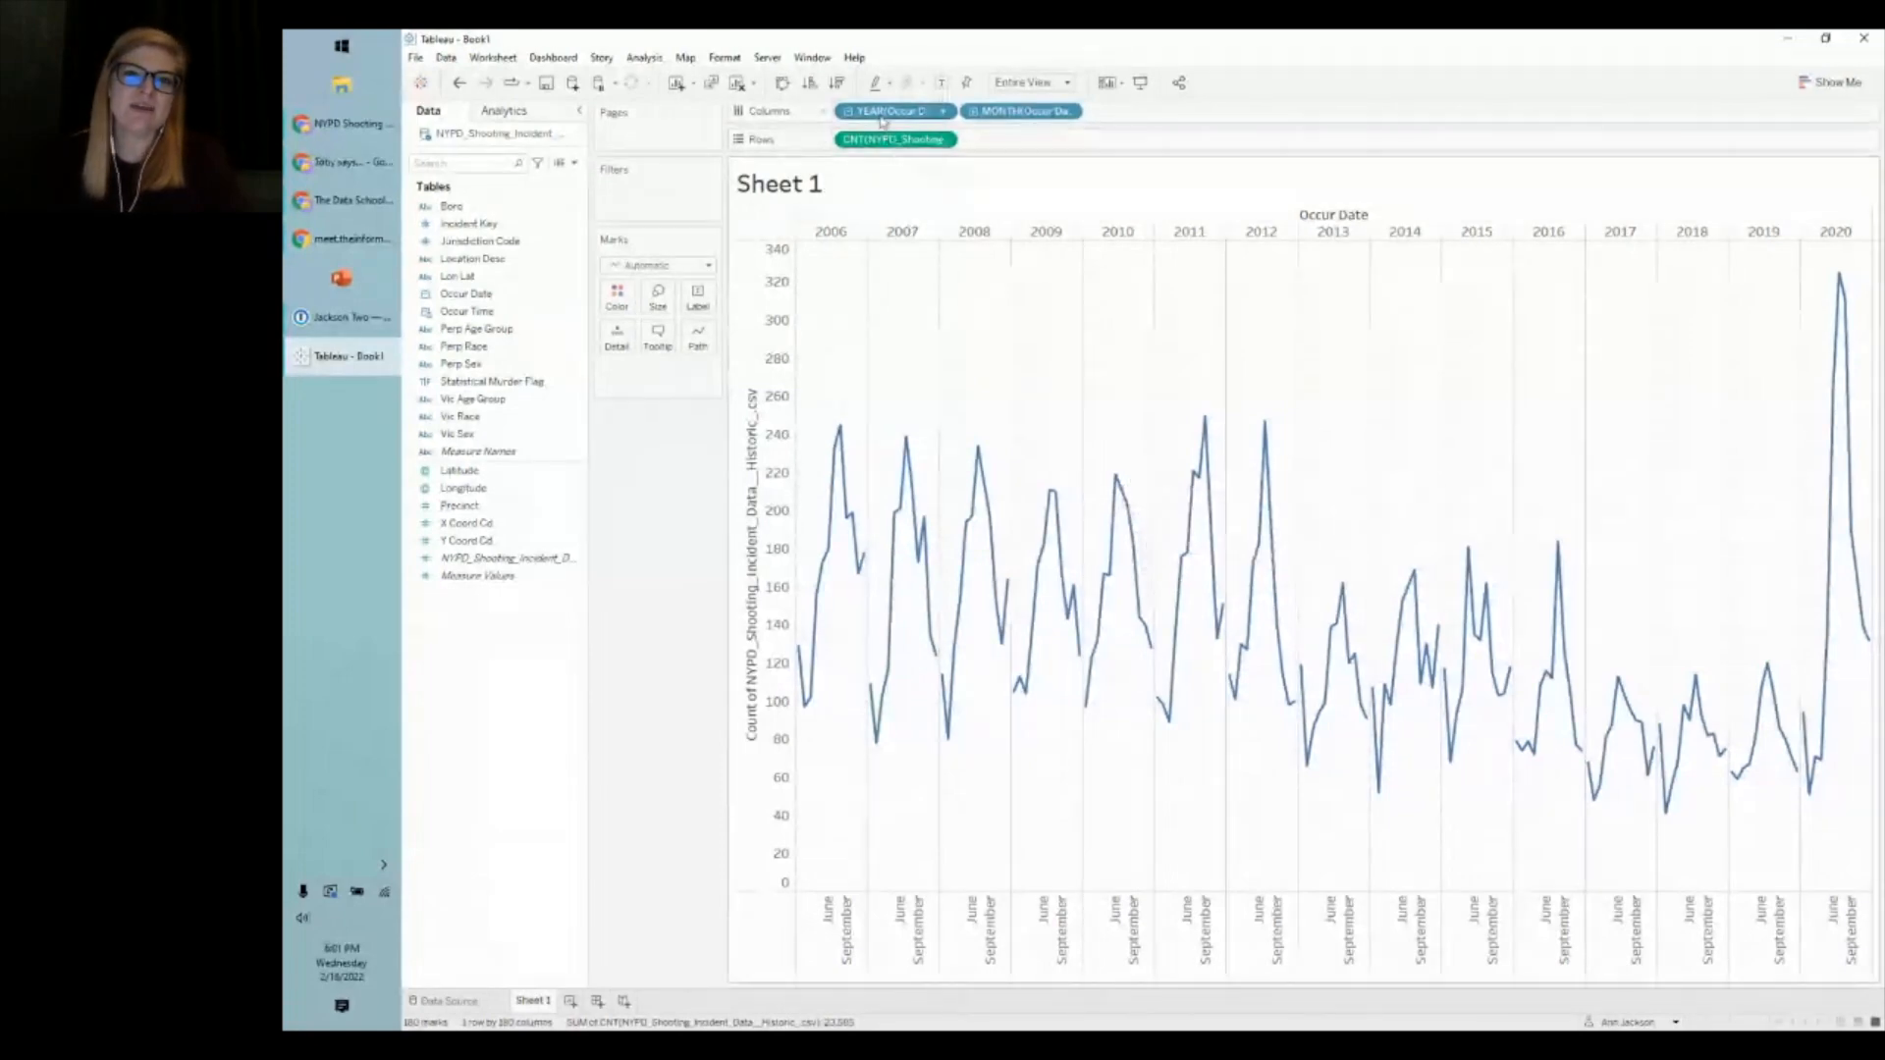
- Move YEAR(Occur Date) after MONTH(Occur Date) on Columns so each month shows its years
{"action": "left_click_drag", "start_coordinate": [879, 118], "coordinate": [1144, 116]}
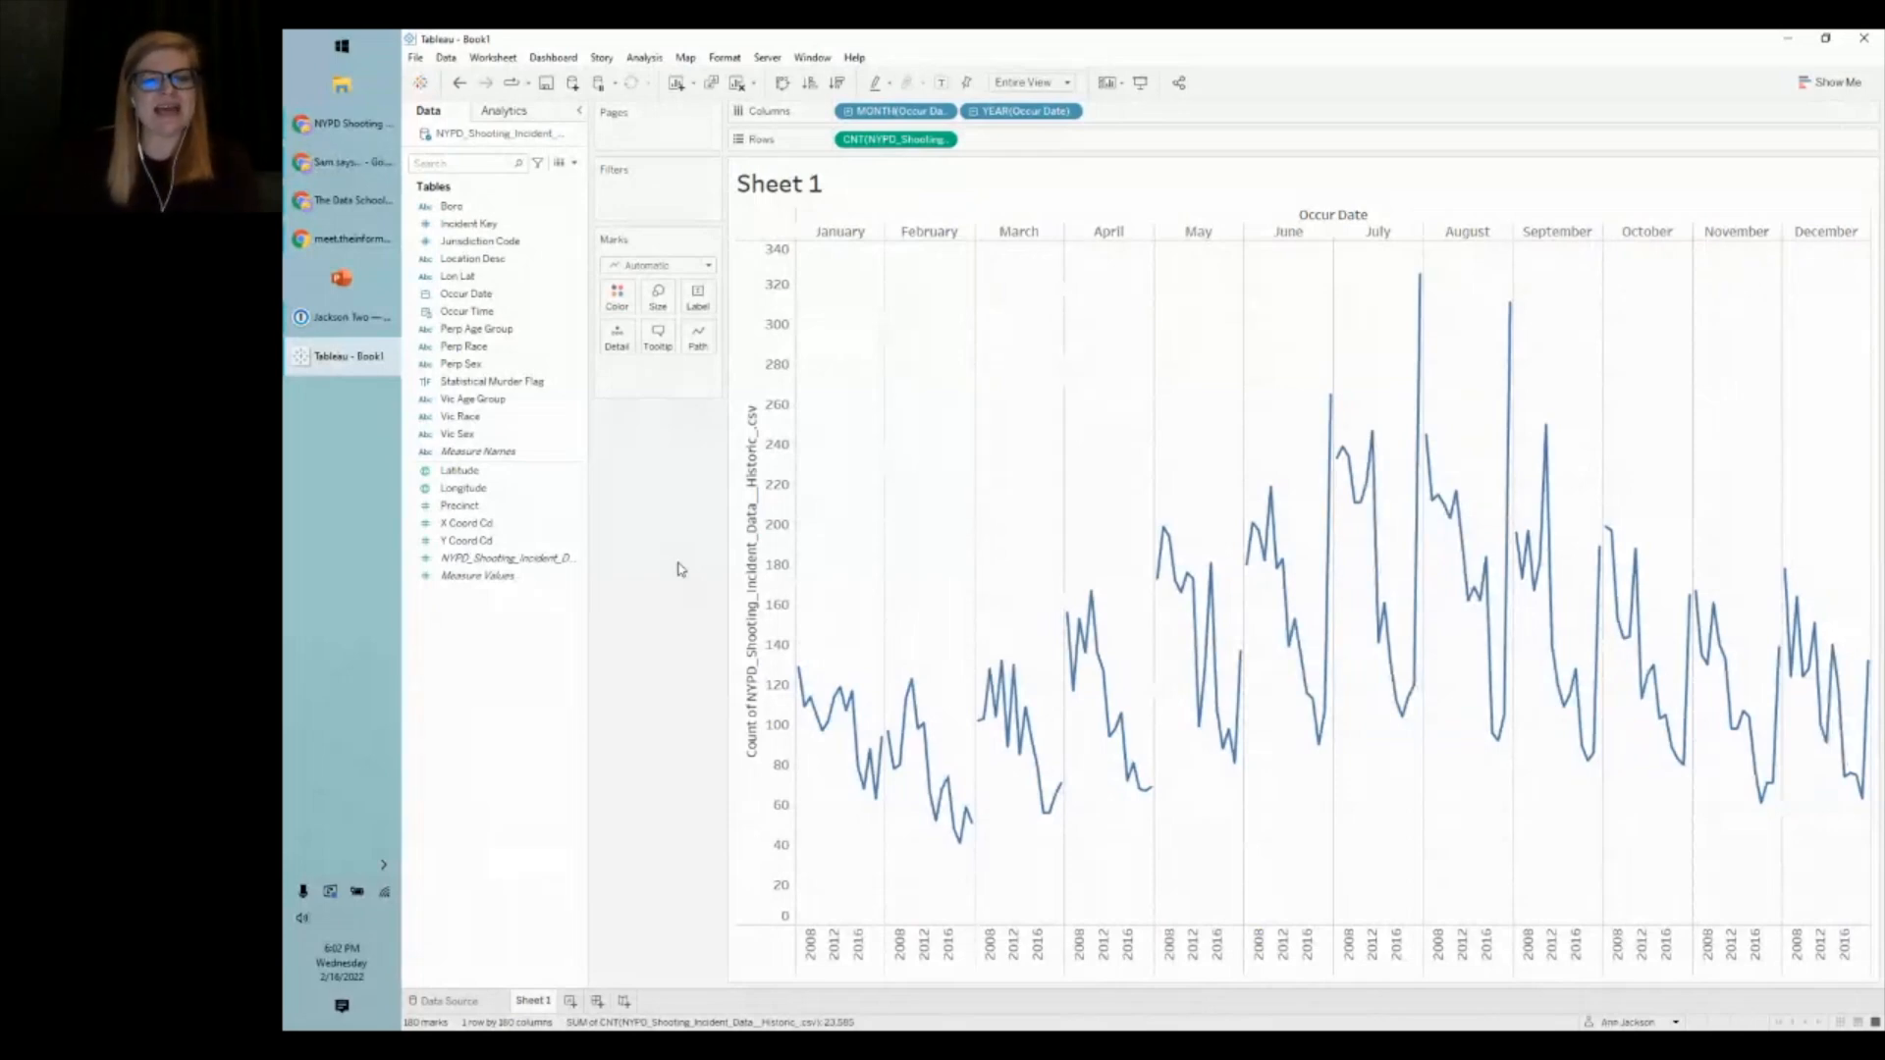
{"action": "left_click", "coordinate": [473, 1009]}
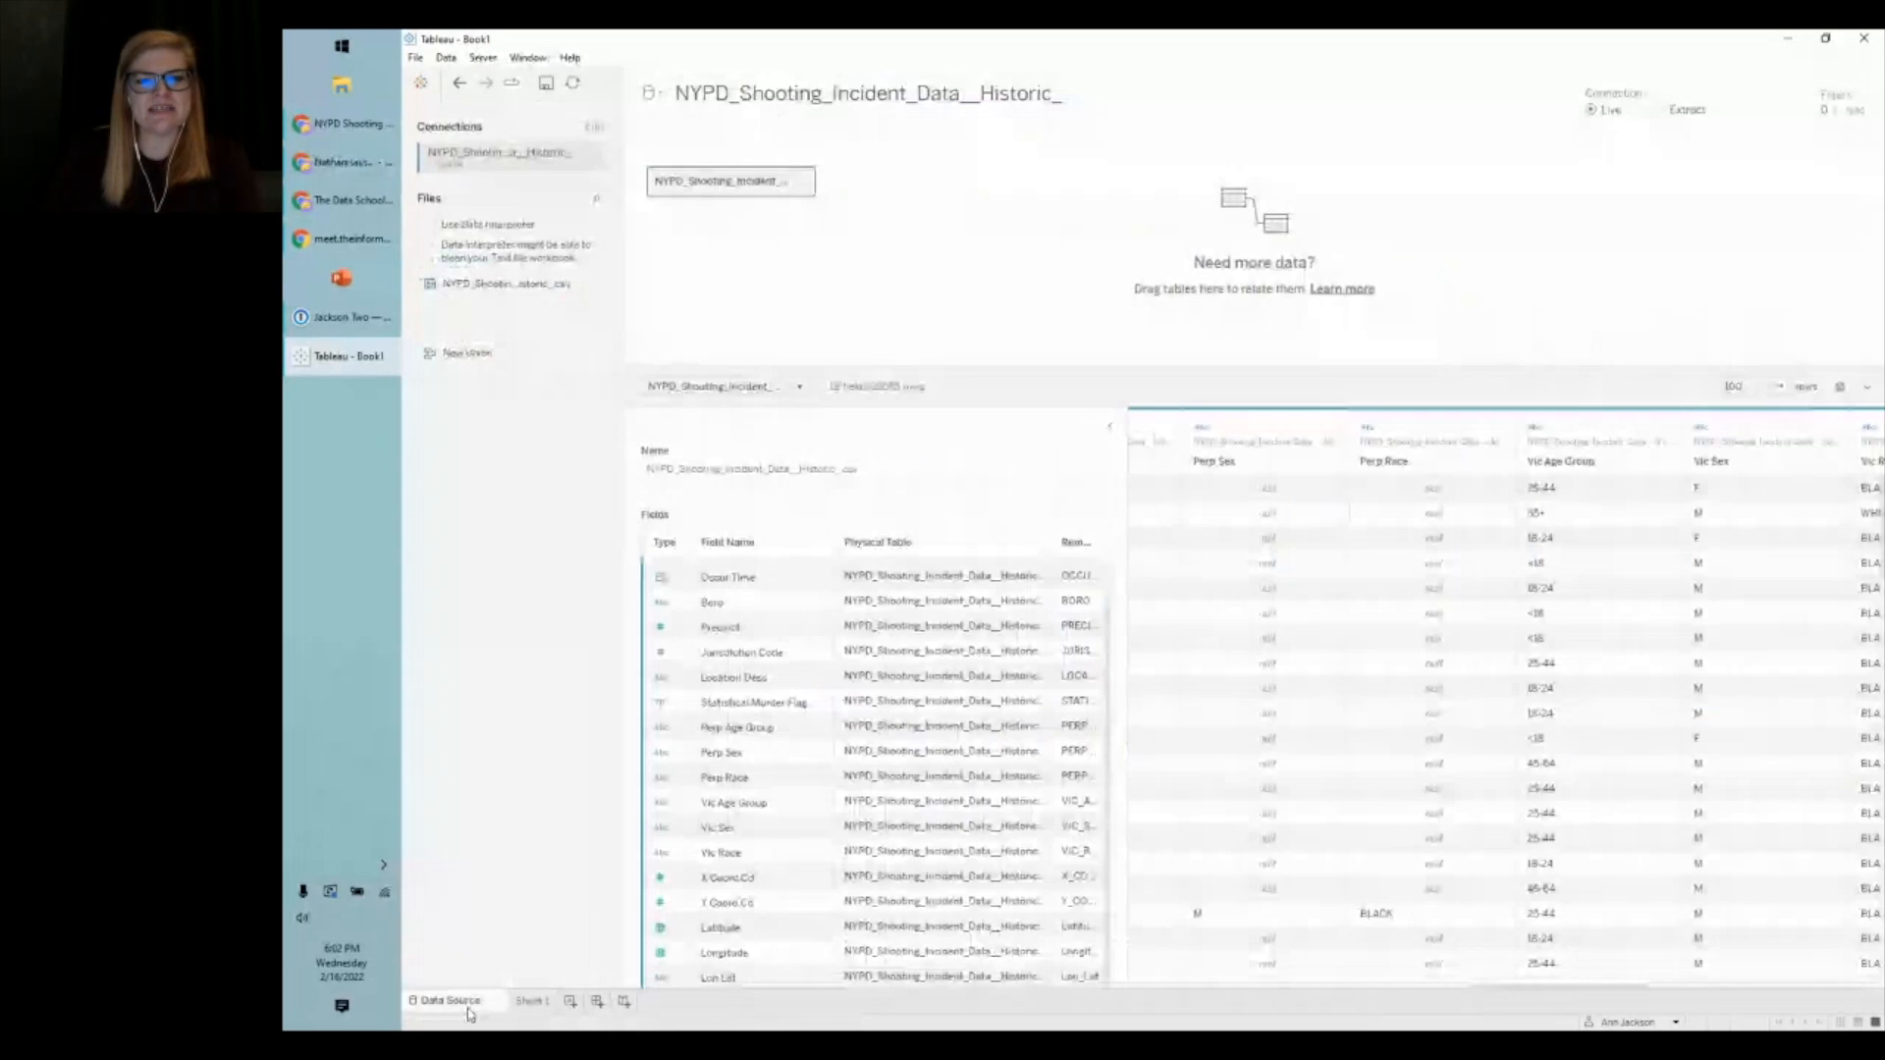
{"action": "left_click", "coordinate": [538, 1002]}
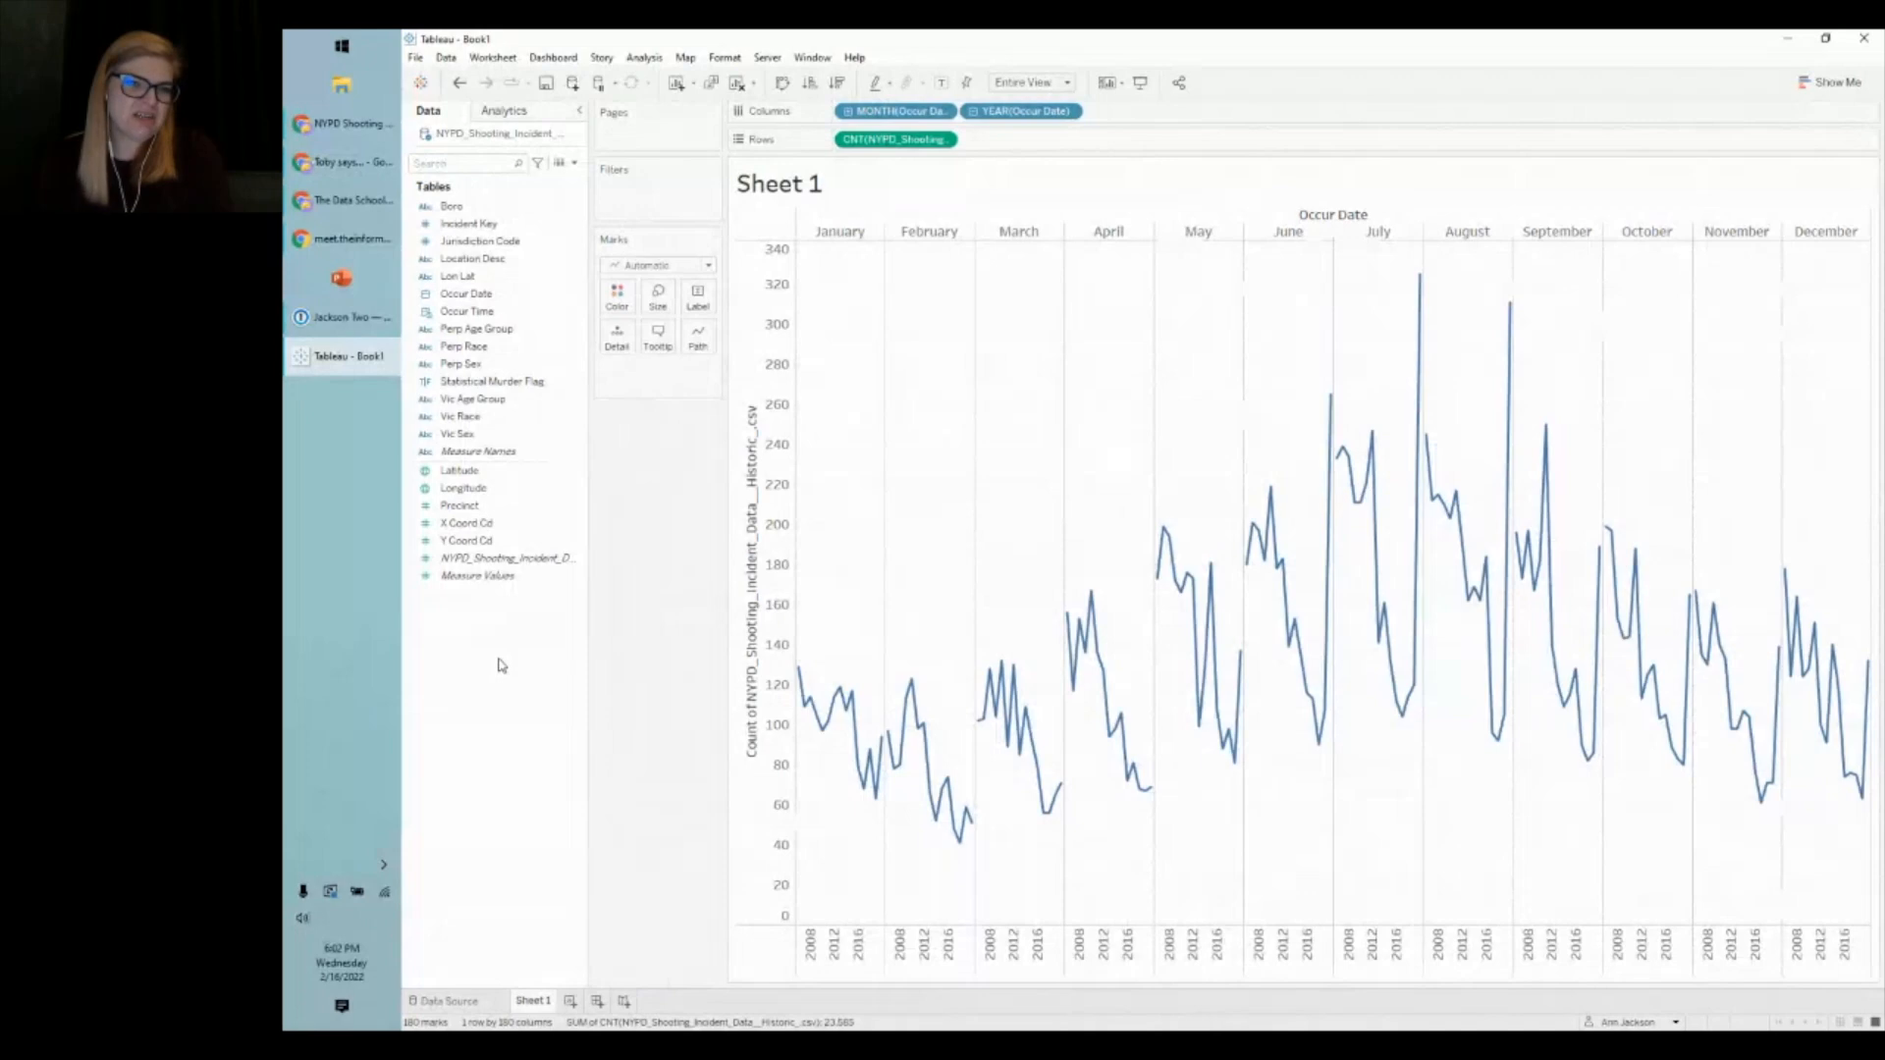
{"action": "left_click", "coordinate": [414, 450]}
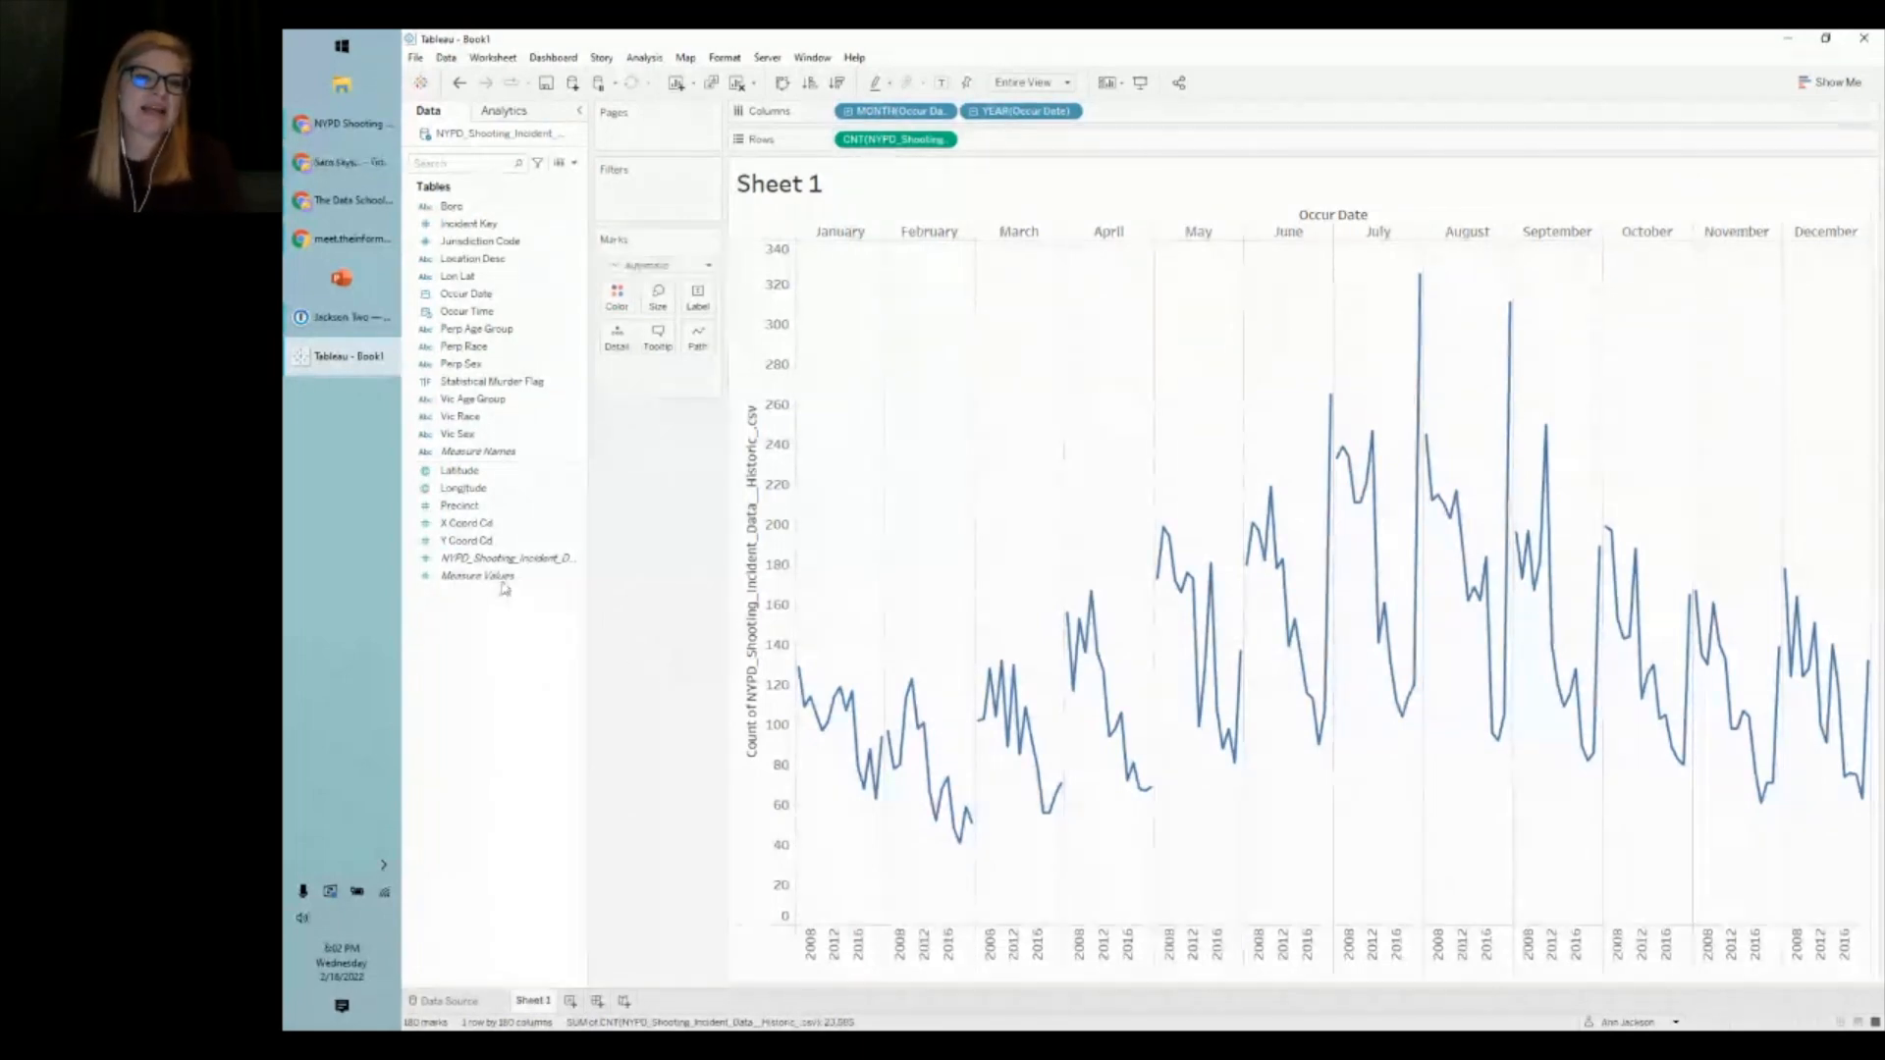
{"action": "left_click", "coordinate": [471, 575]}
{"action": "left_click_drag", "start_coordinate": [507, 575], "coordinate": [672, 579]}
{"action": "left_click_drag", "start_coordinate": [498, 558], "coordinate": [929, 144]}
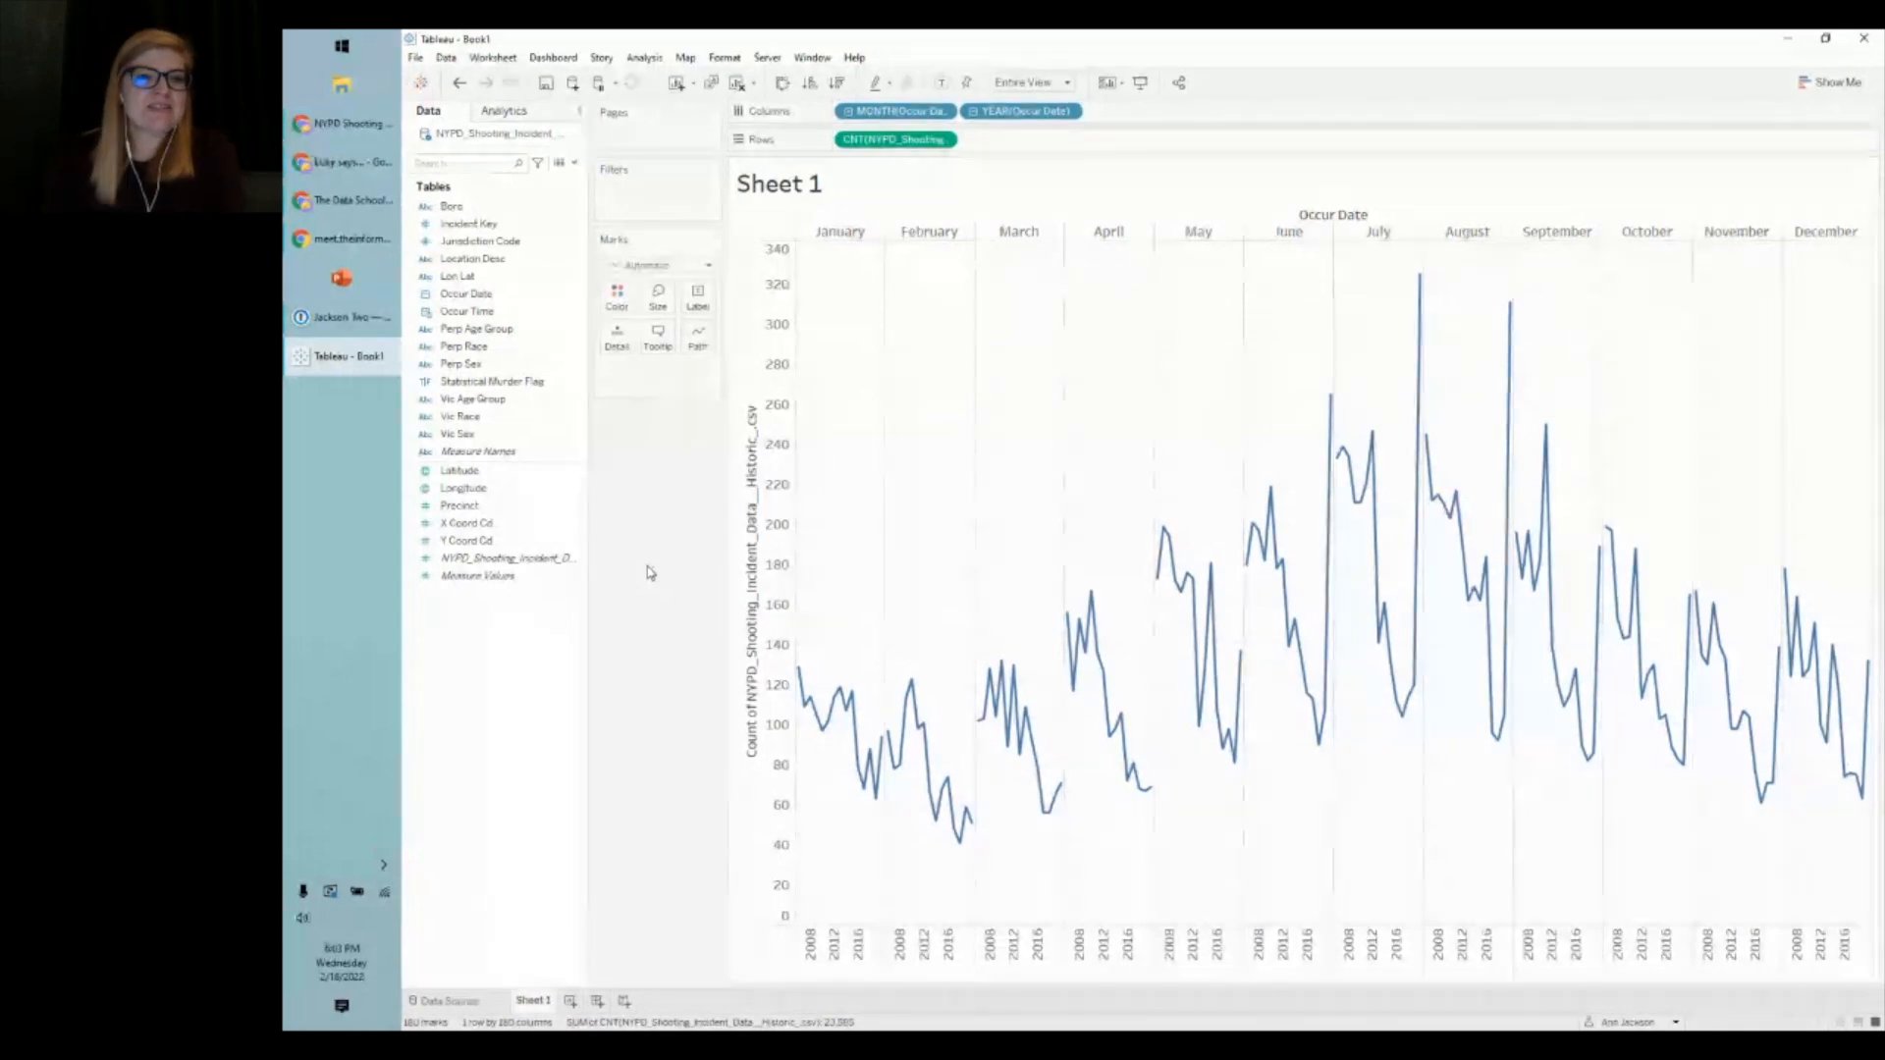
{"action": "left_click", "coordinate": [494, 229]}
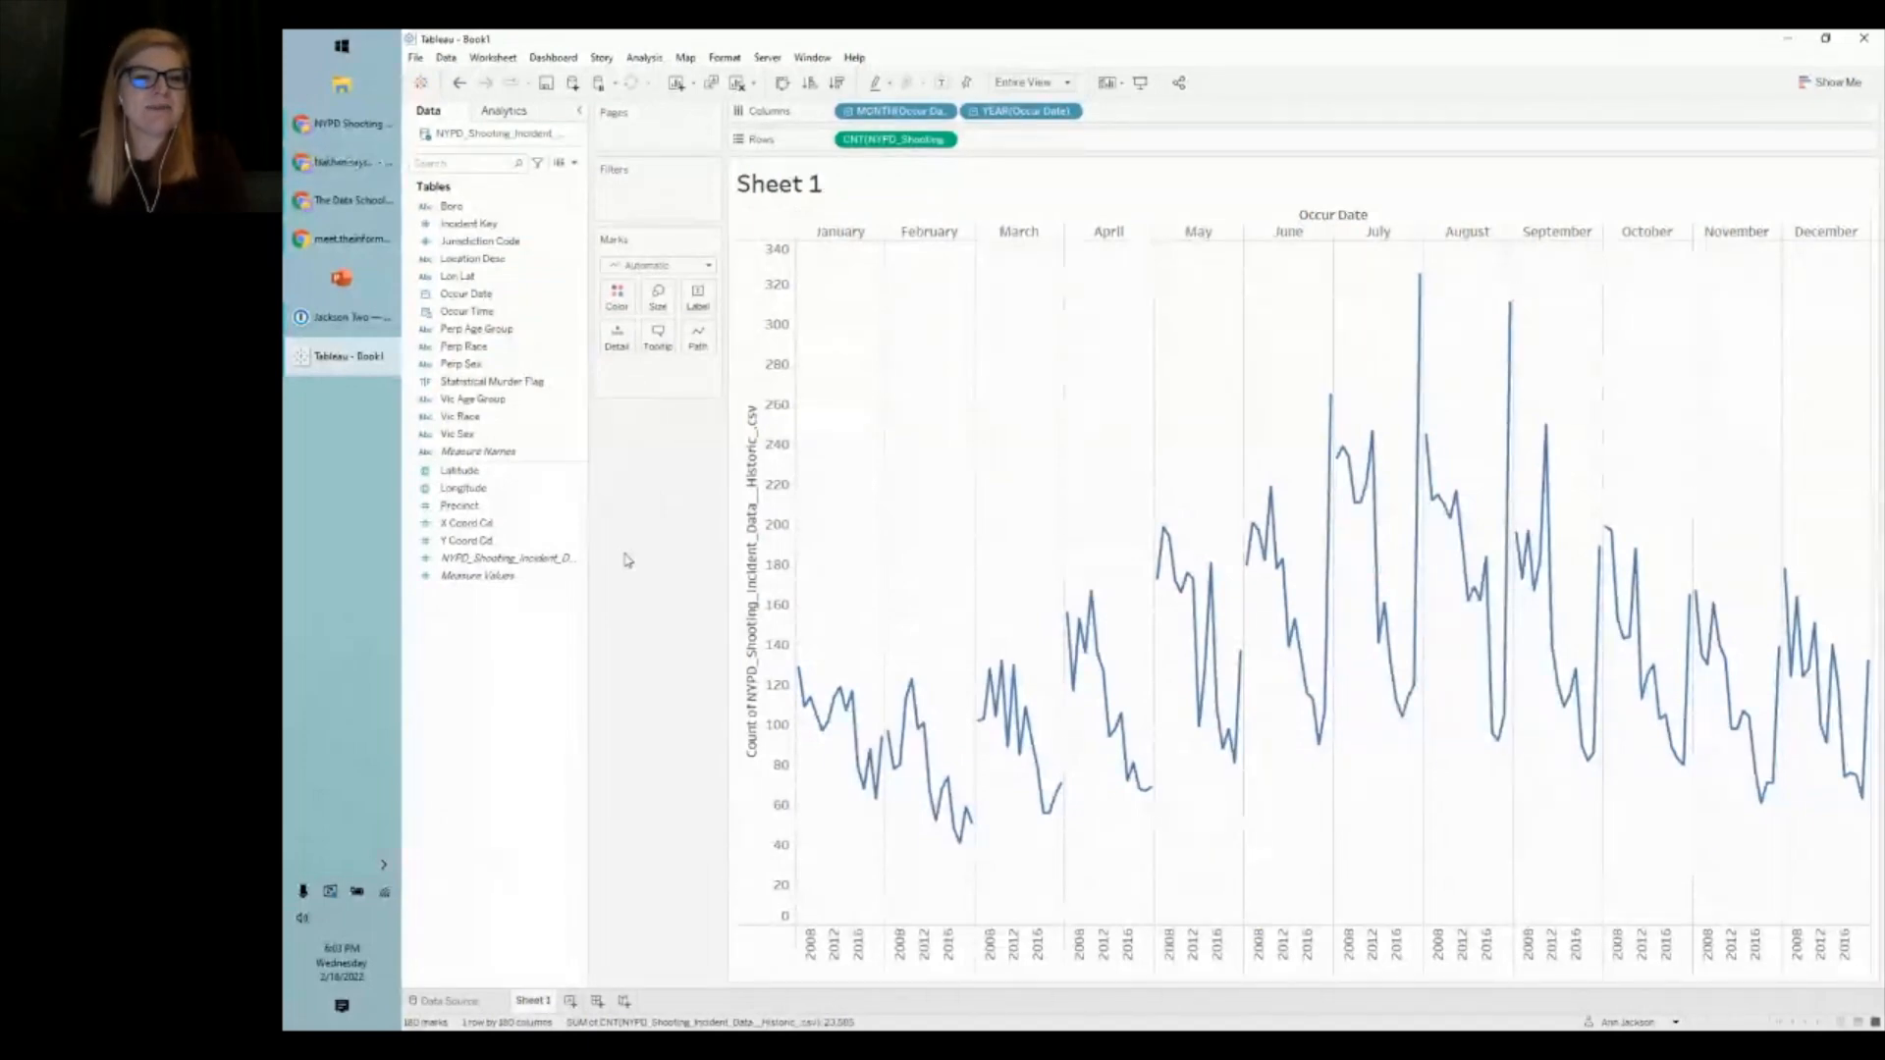
{"action": "left_click", "coordinate": [530, 494]}
{"action": "left_click", "coordinate": [496, 507]}
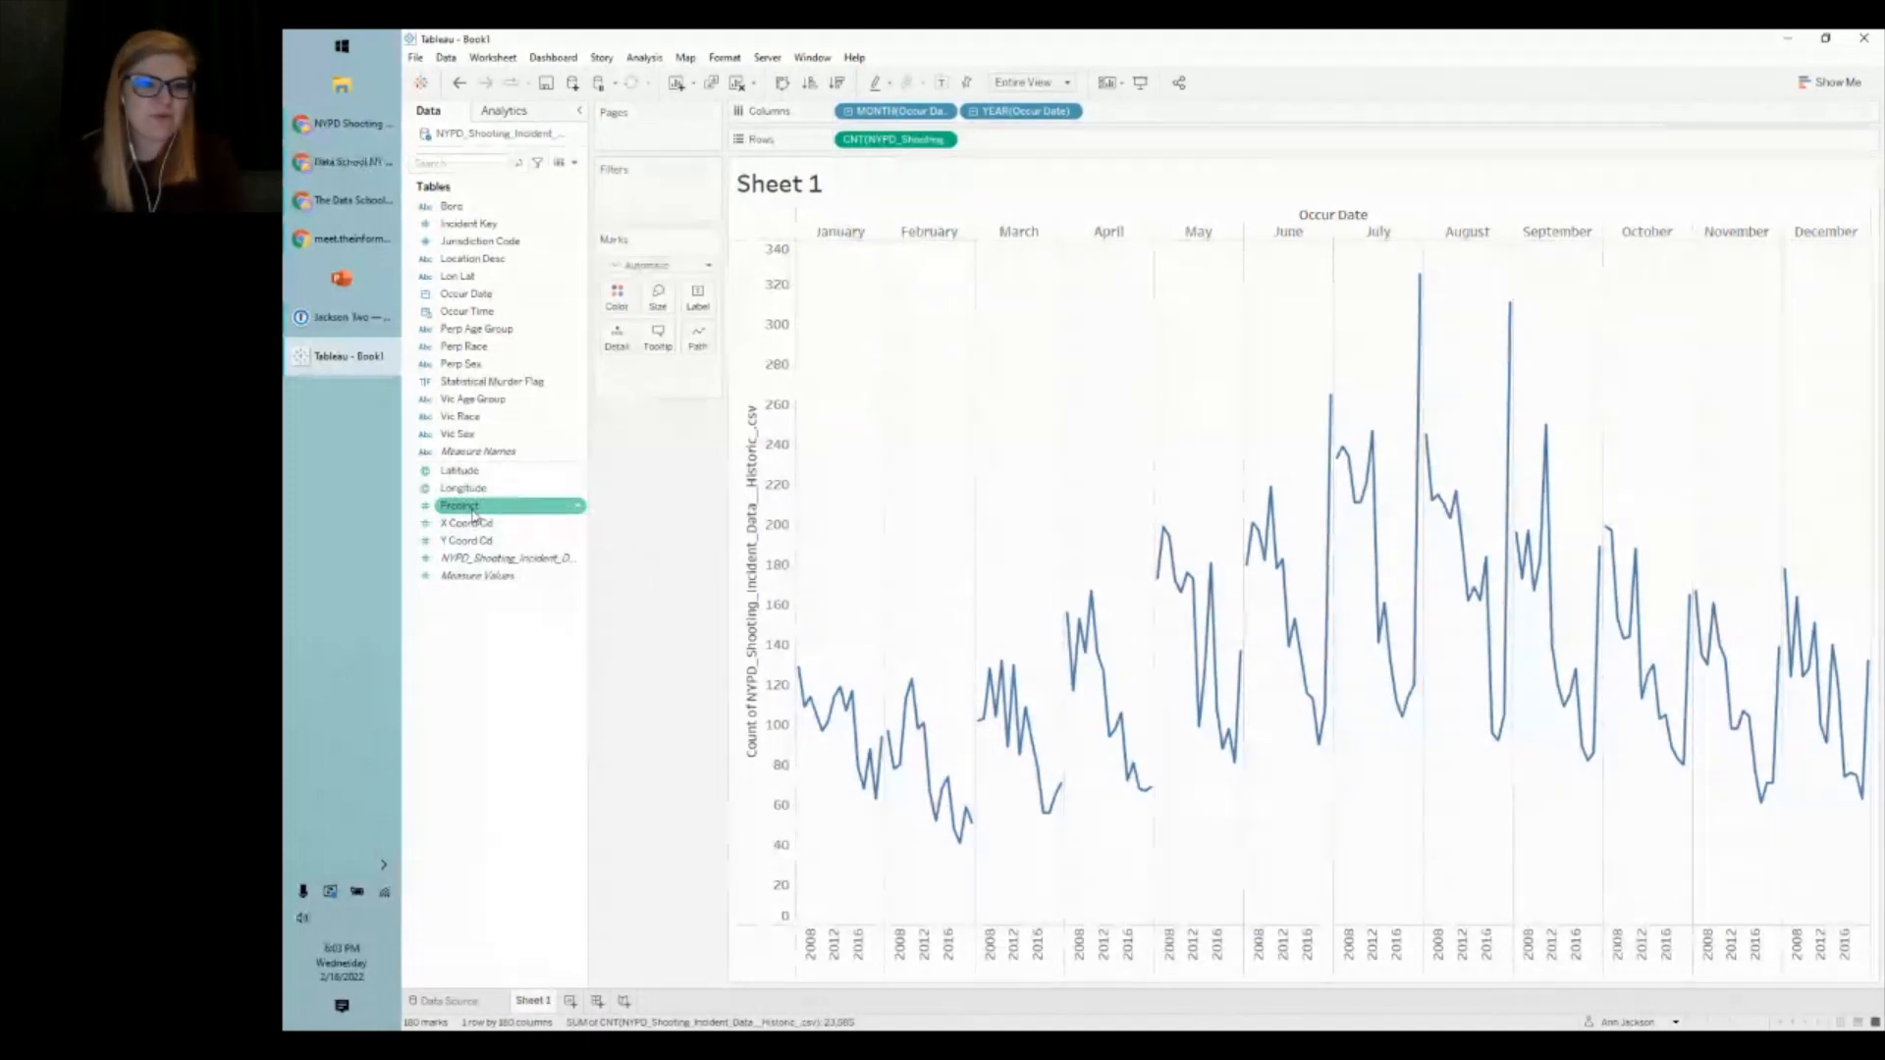
- Preview the incident records, then move Precinct from Measures into Dimensions below Perp Sex
{"action": "left_click", "coordinate": [560, 163]}
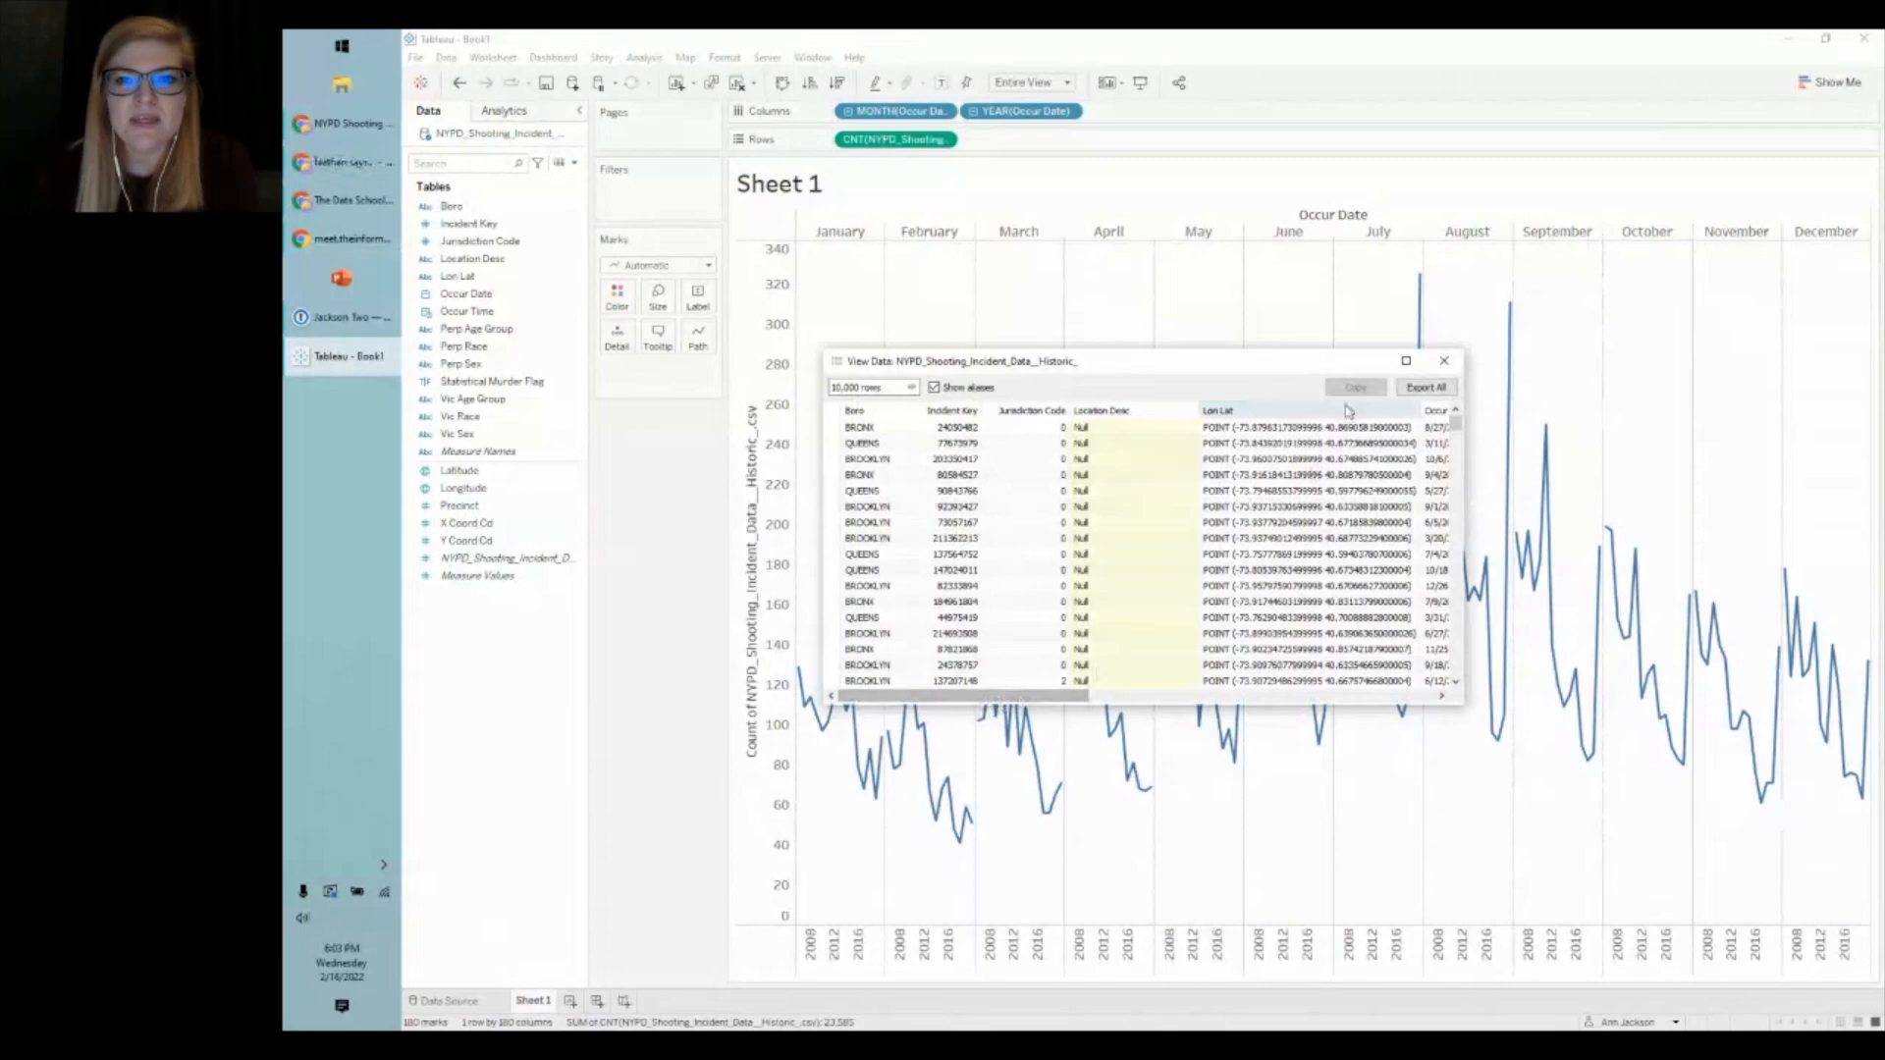
{"action": "left_click", "coordinate": [1444, 360]}
{"action": "left_click_drag", "start_coordinate": [475, 505], "coordinate": [480, 391]}
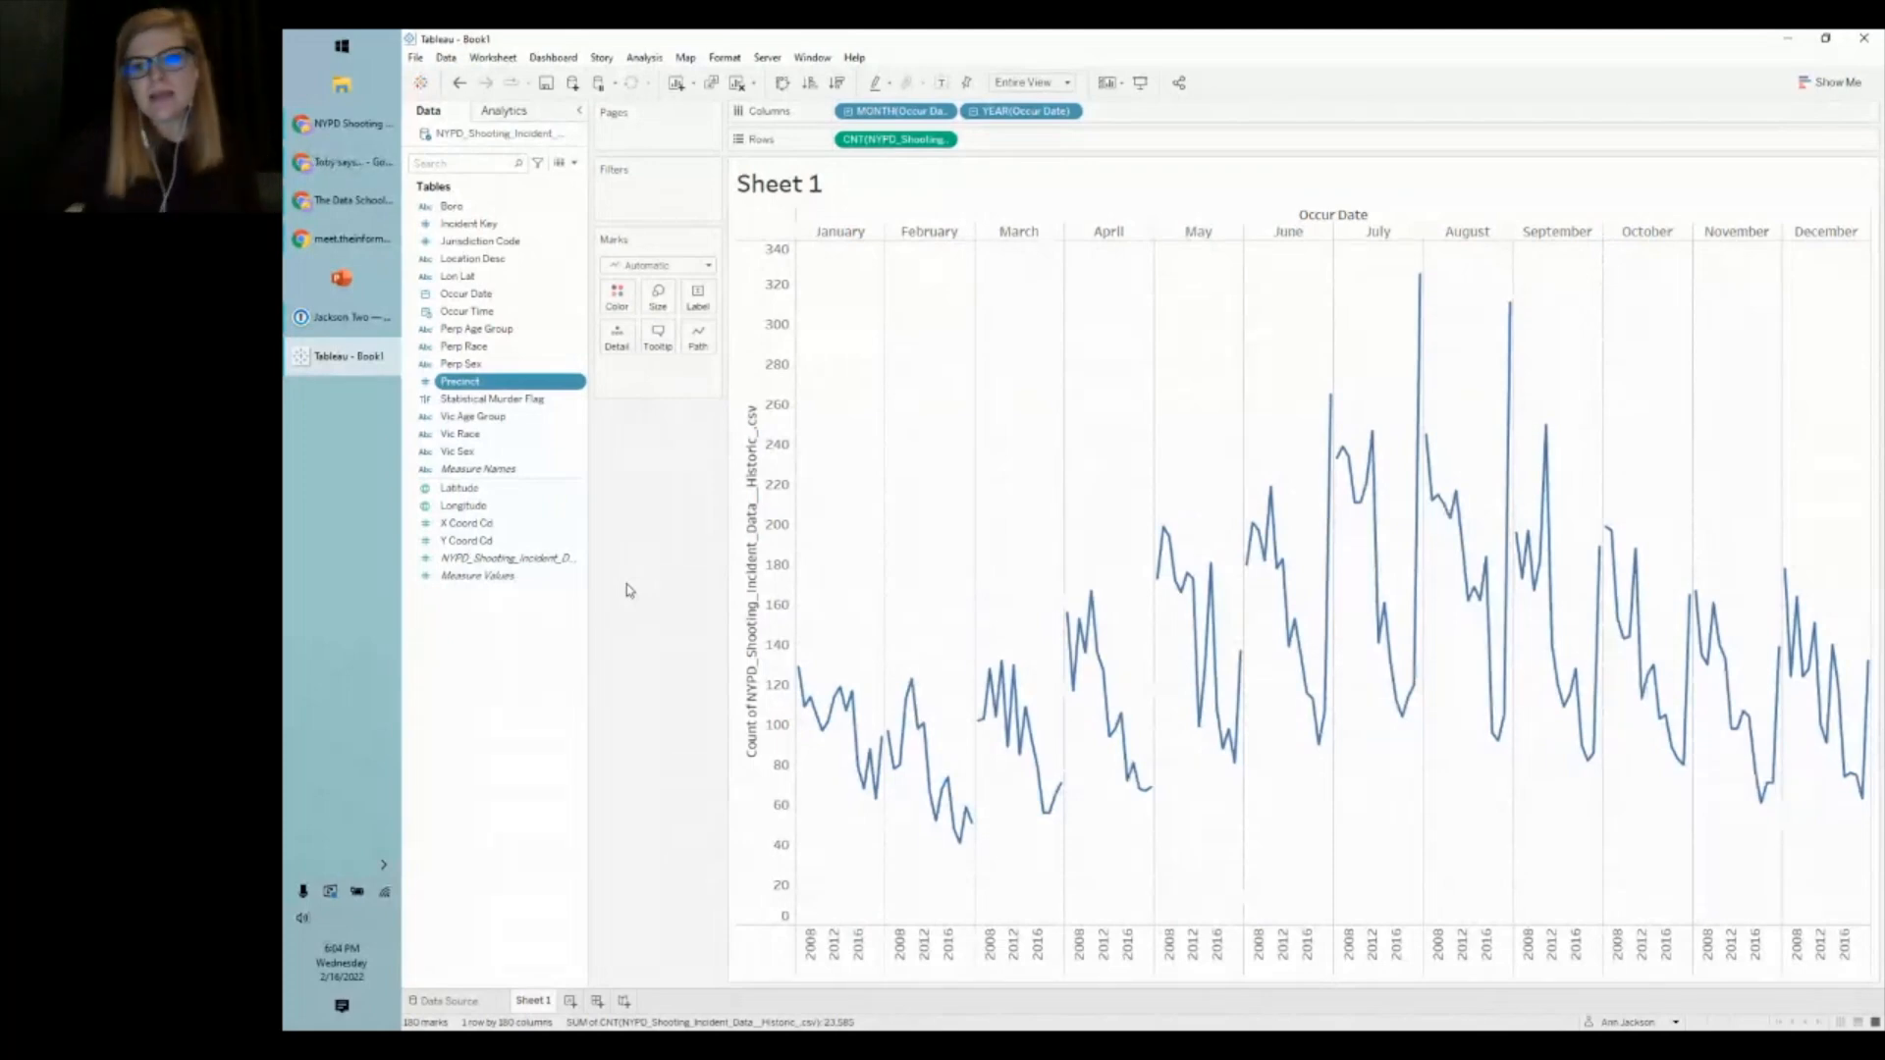
- Drop Precinct on Columns, then put YEAR(Occur Date) on Color for one line per year, 2006–2020
{"action": "left_click_drag", "start_coordinate": [459, 381], "coordinate": [1144, 116]}
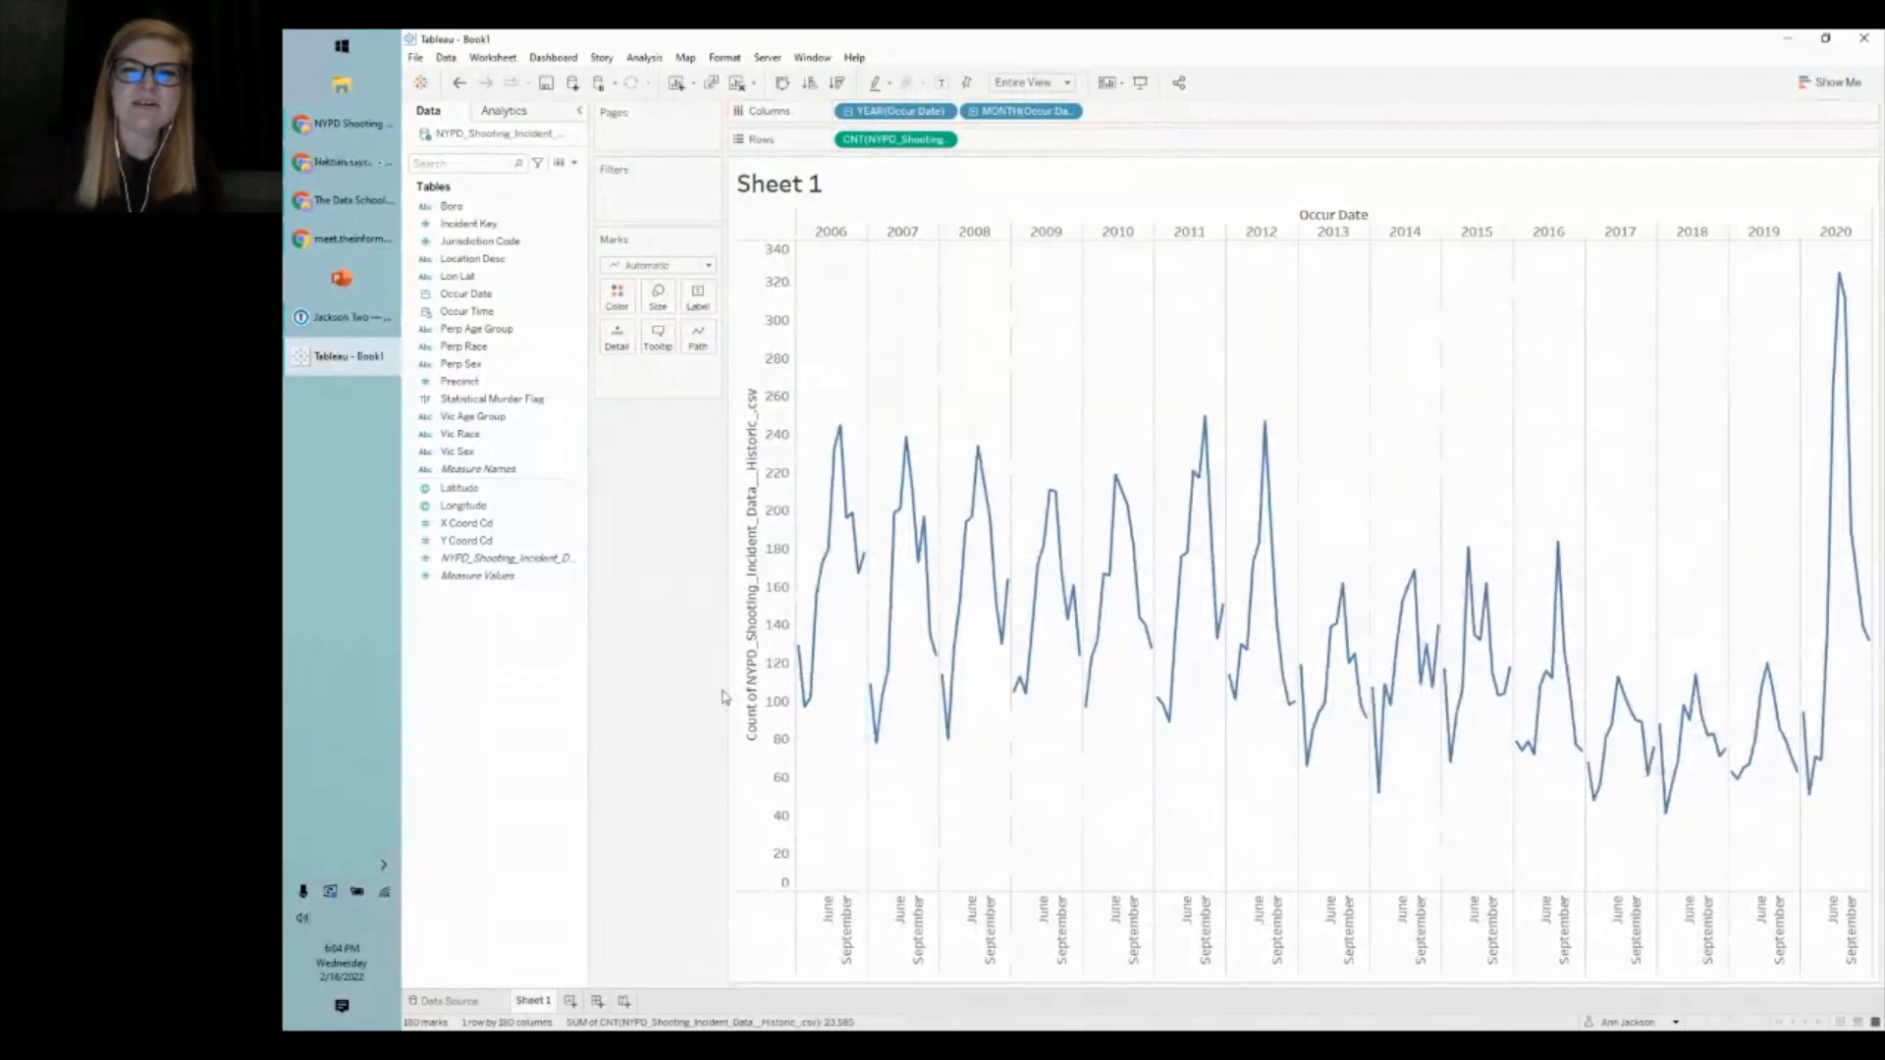
{"action": "mouse_move", "coordinate": [1839, 282]}
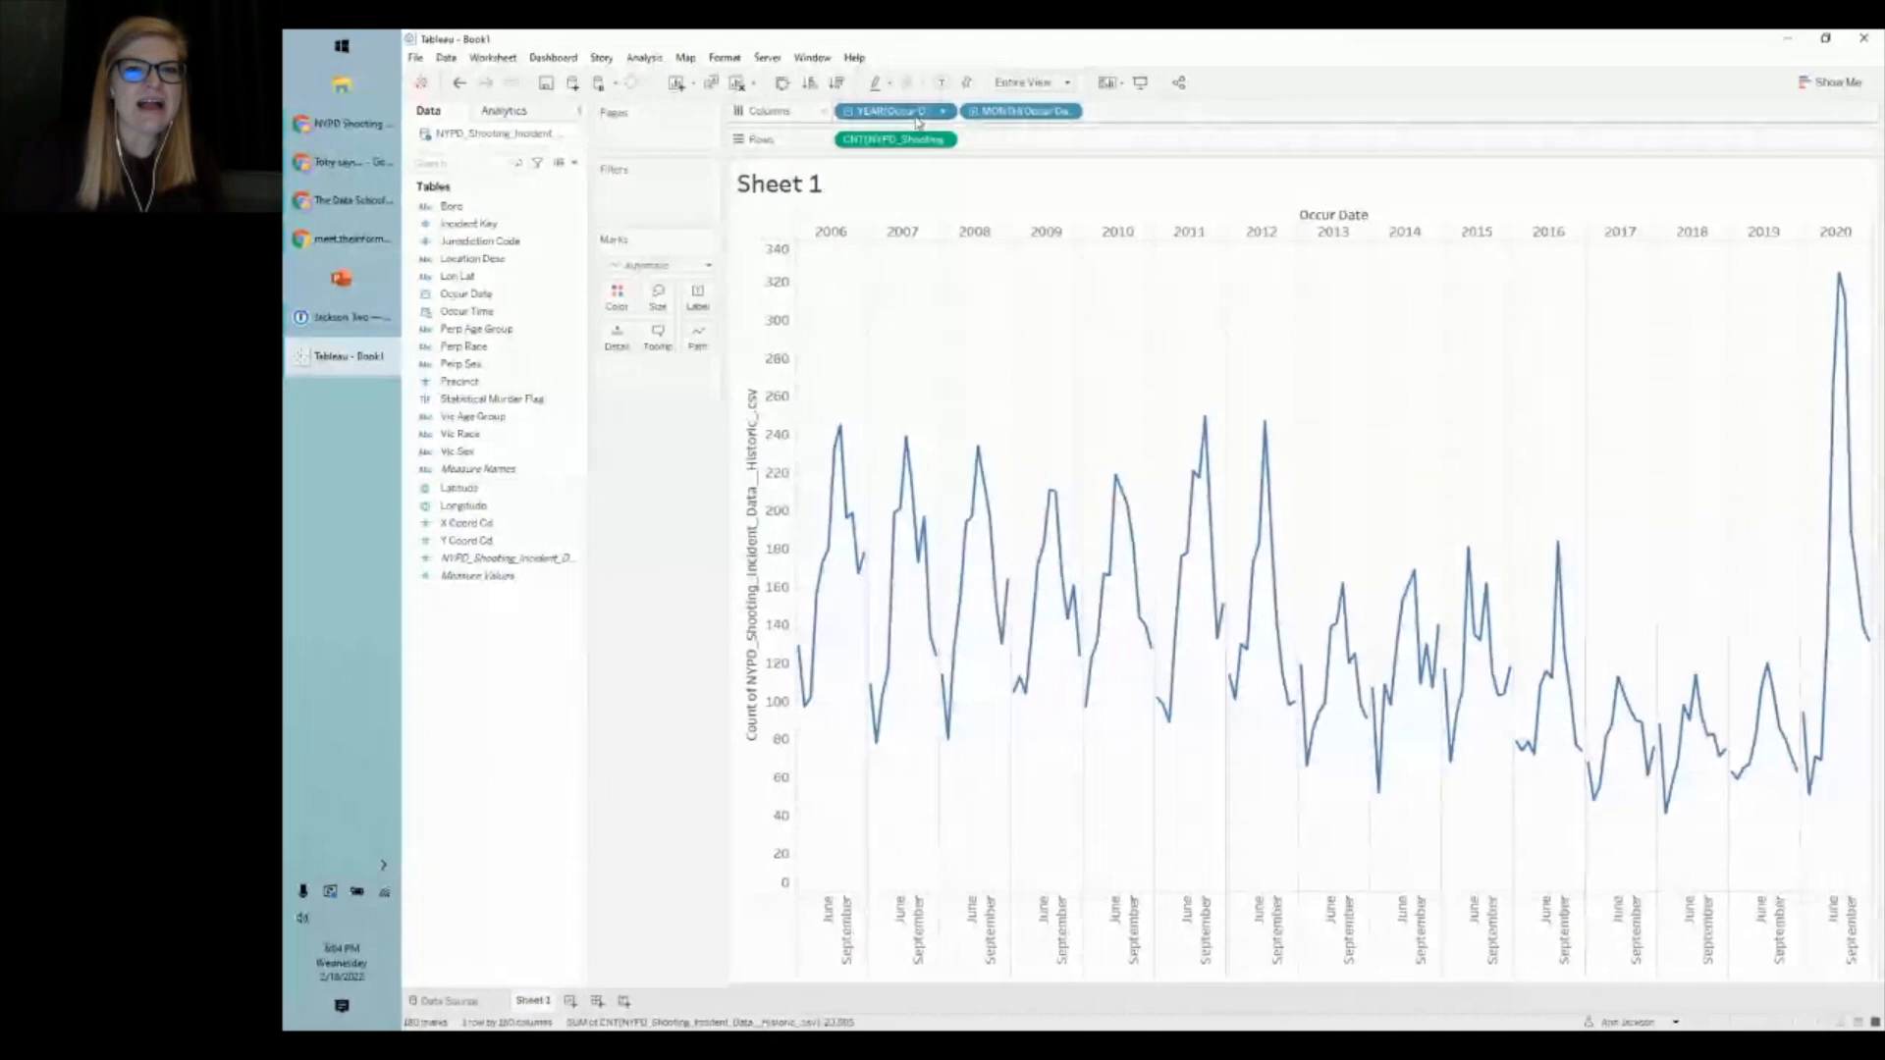
{"action": "left_click_drag", "start_coordinate": [915, 113], "coordinate": [617, 297]}
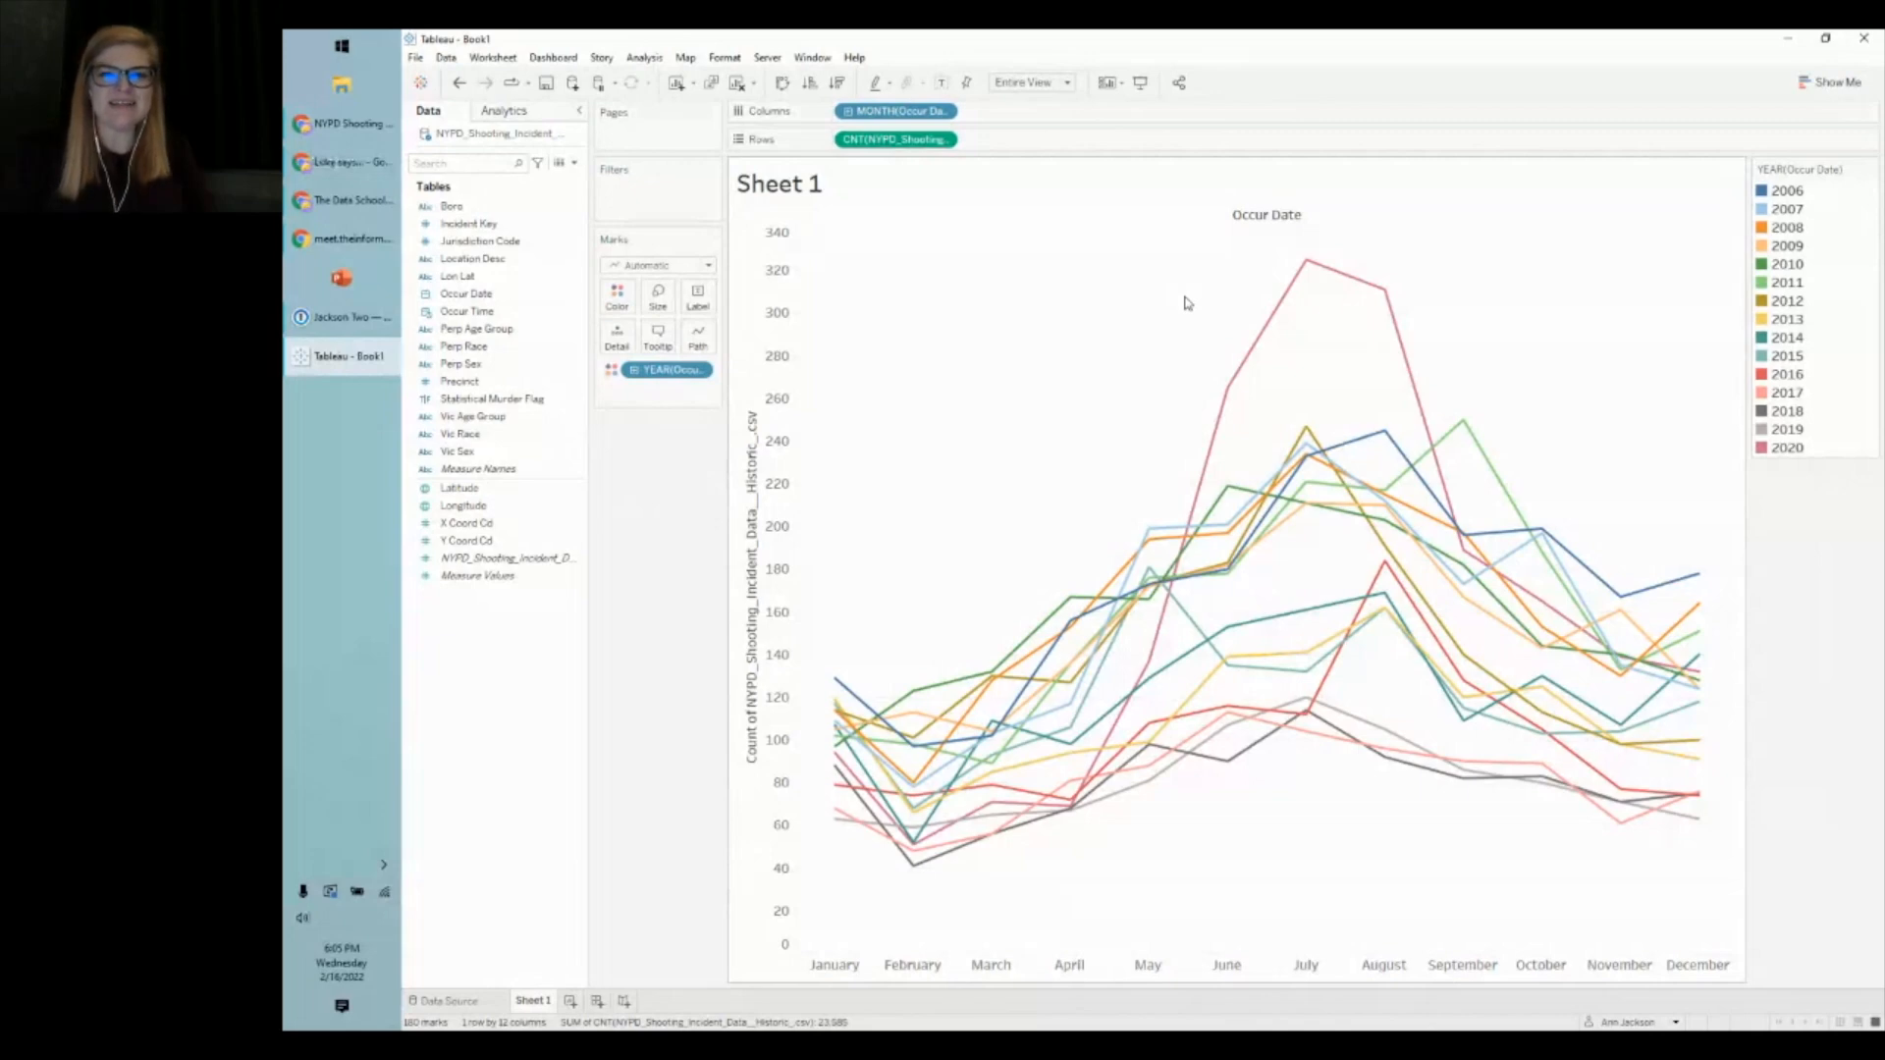
{"action": "mouse_move", "coordinate": [1216, 481]}
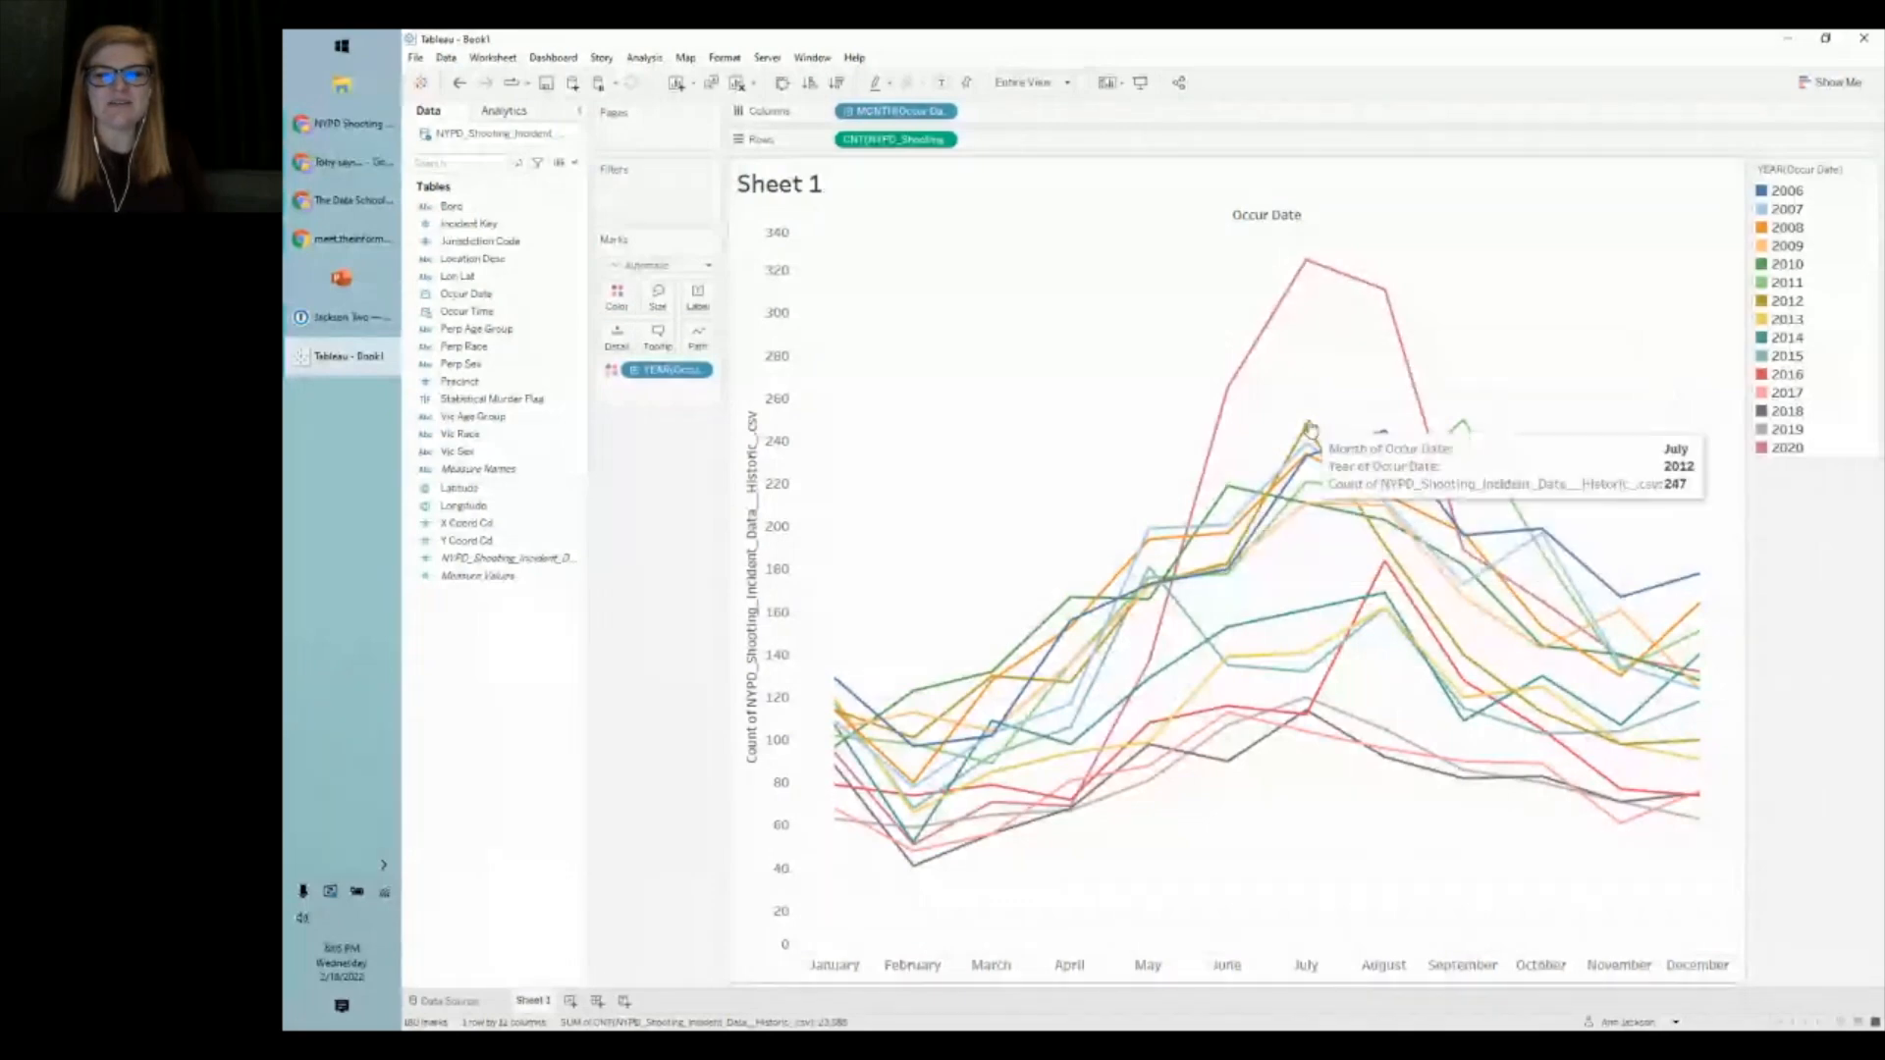
{"action": "mouse_move", "coordinate": [1299, 733]}
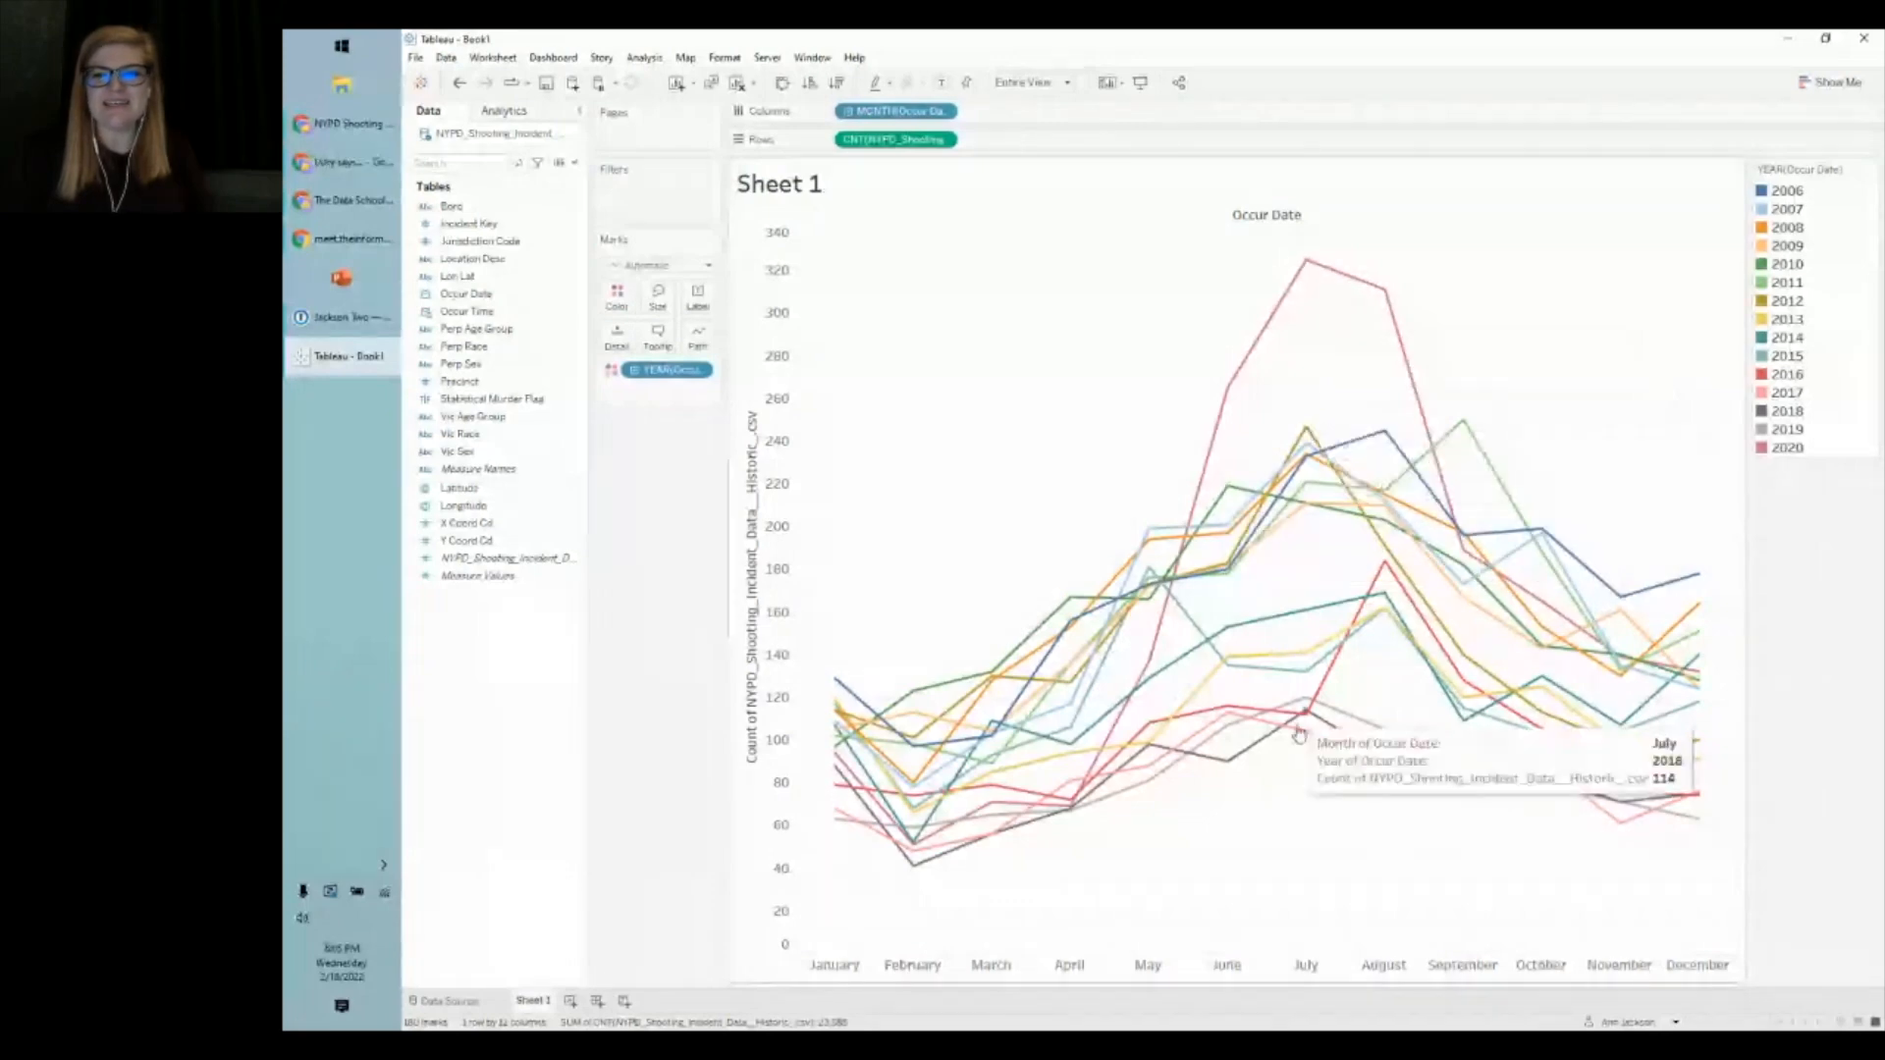
{"action": "mouse_move", "coordinate": [1638, 646]}
{"action": "mouse_move", "coordinate": [1468, 438]}
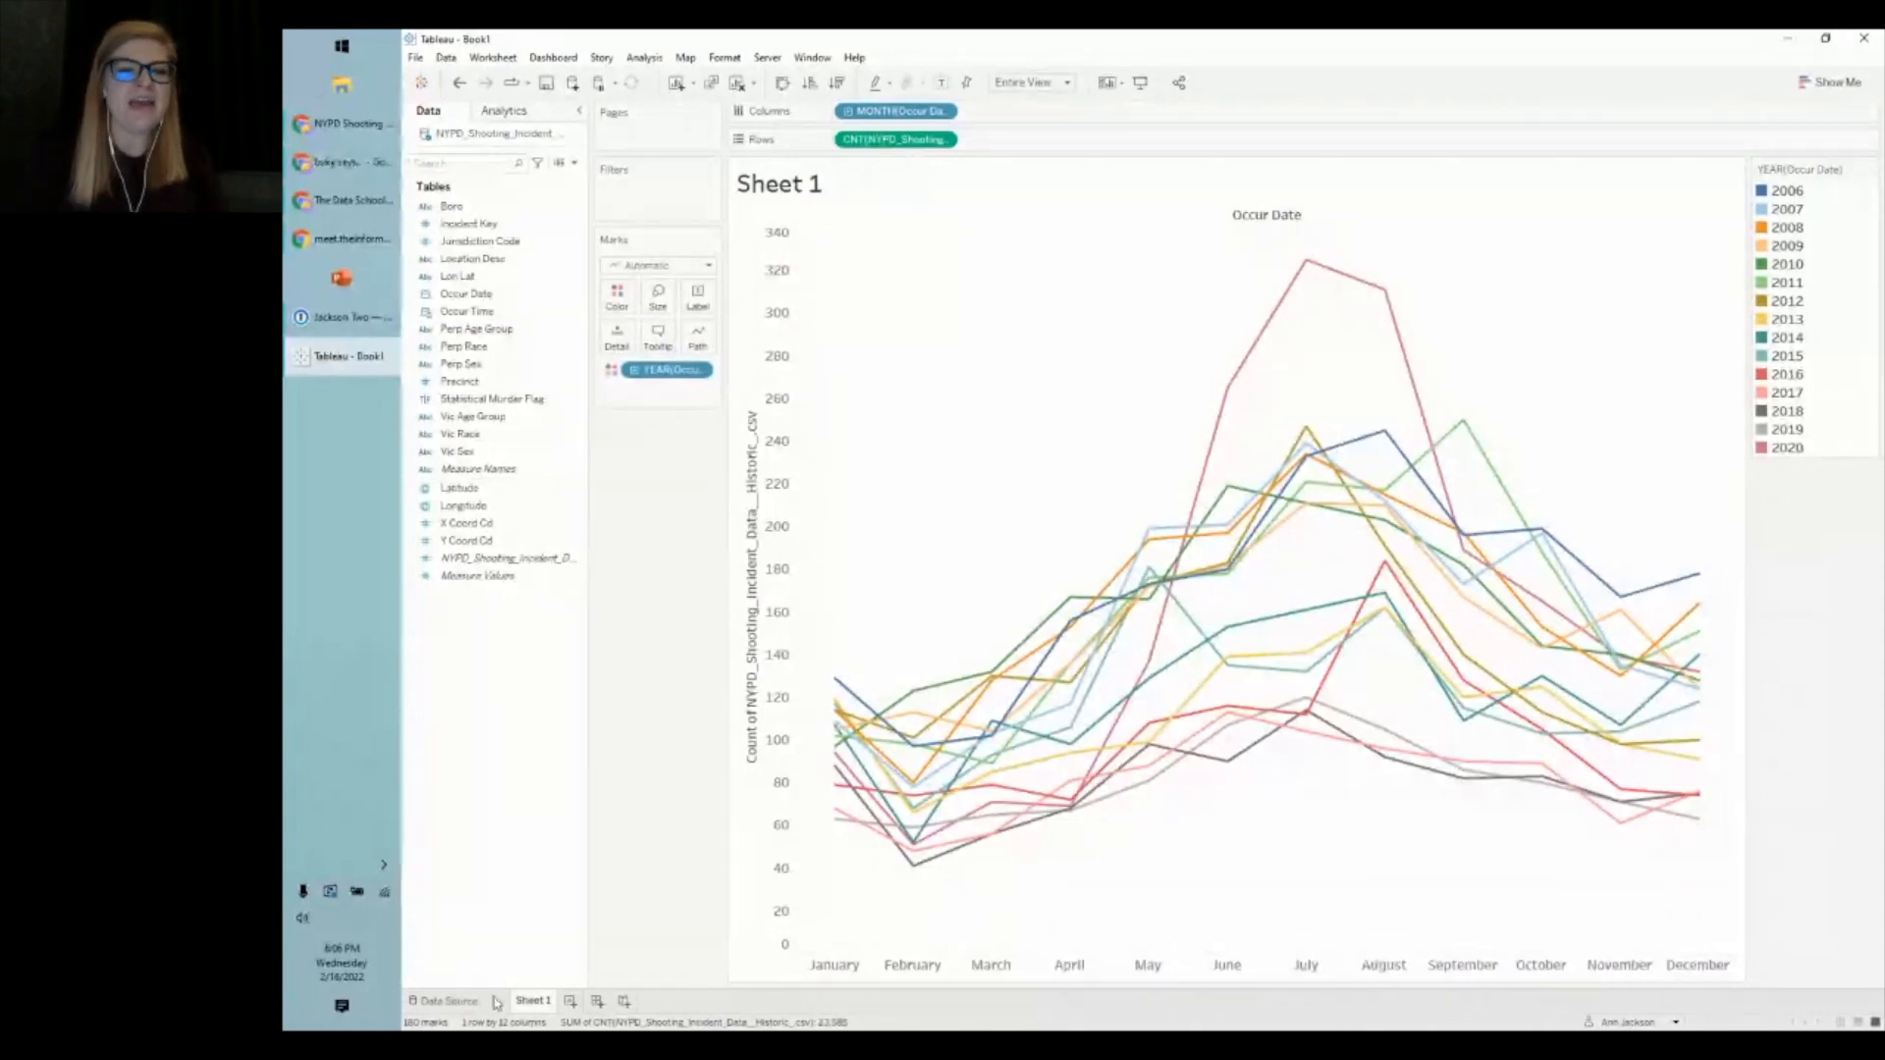
{"action": "right_click", "coordinate": [528, 1002]}
- Rename Sheet 1 to '# of Shootings by Month and Year' and select the record-count field
{"action": "left_click", "coordinate": [569, 791]}
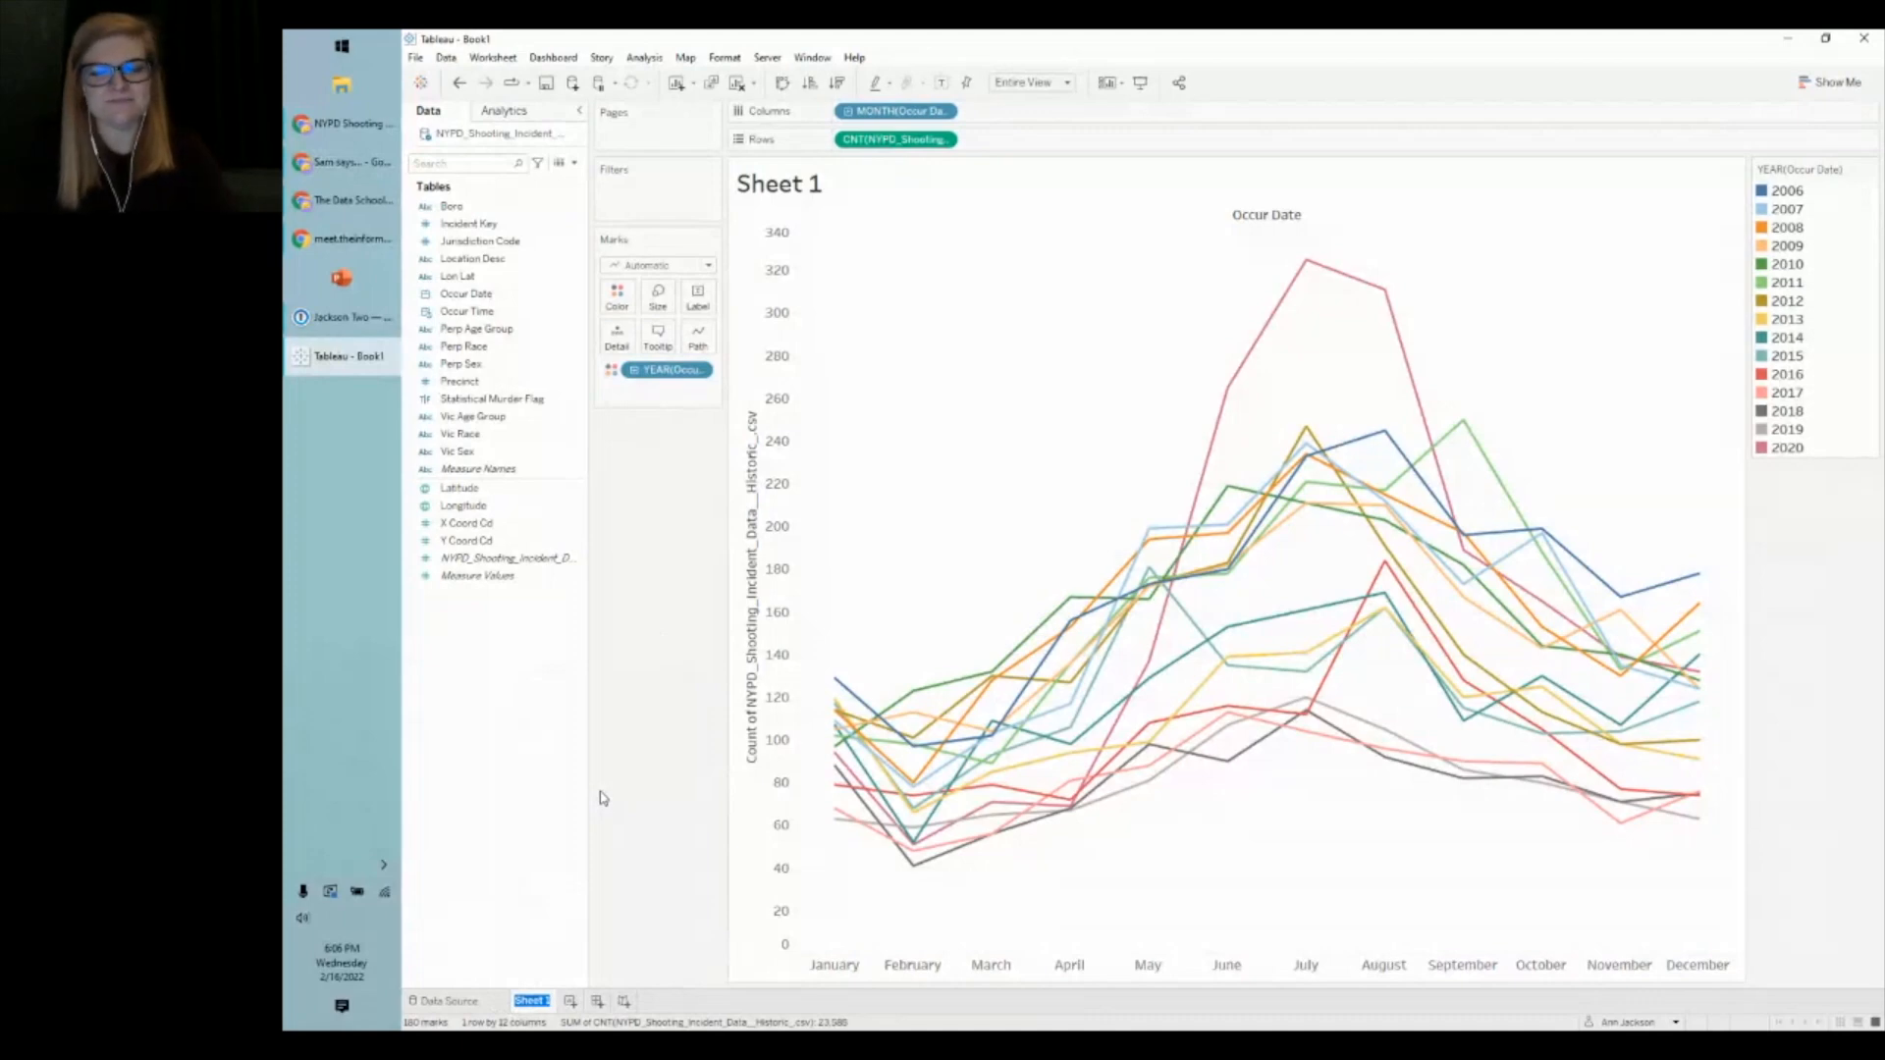
{"action": "type", "text": "# of Sho"}
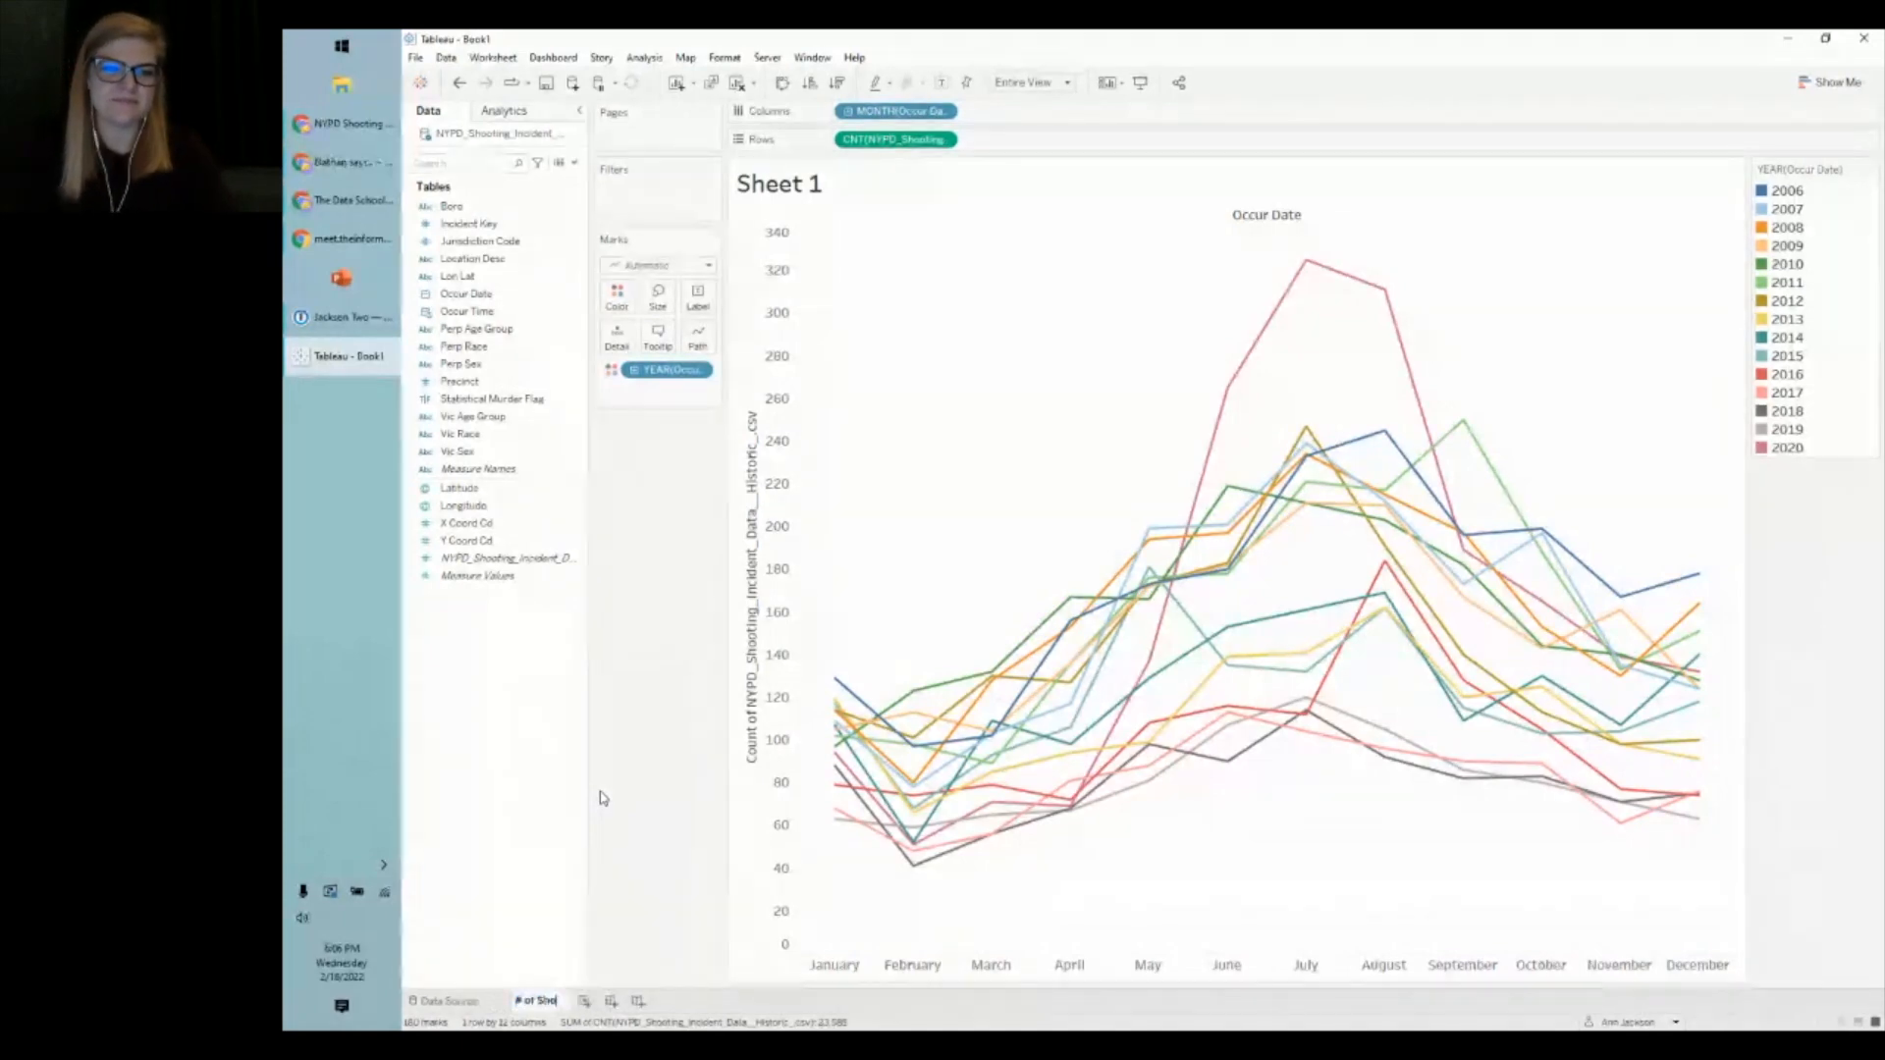
{"action": "type", "text": "otings by Month"}
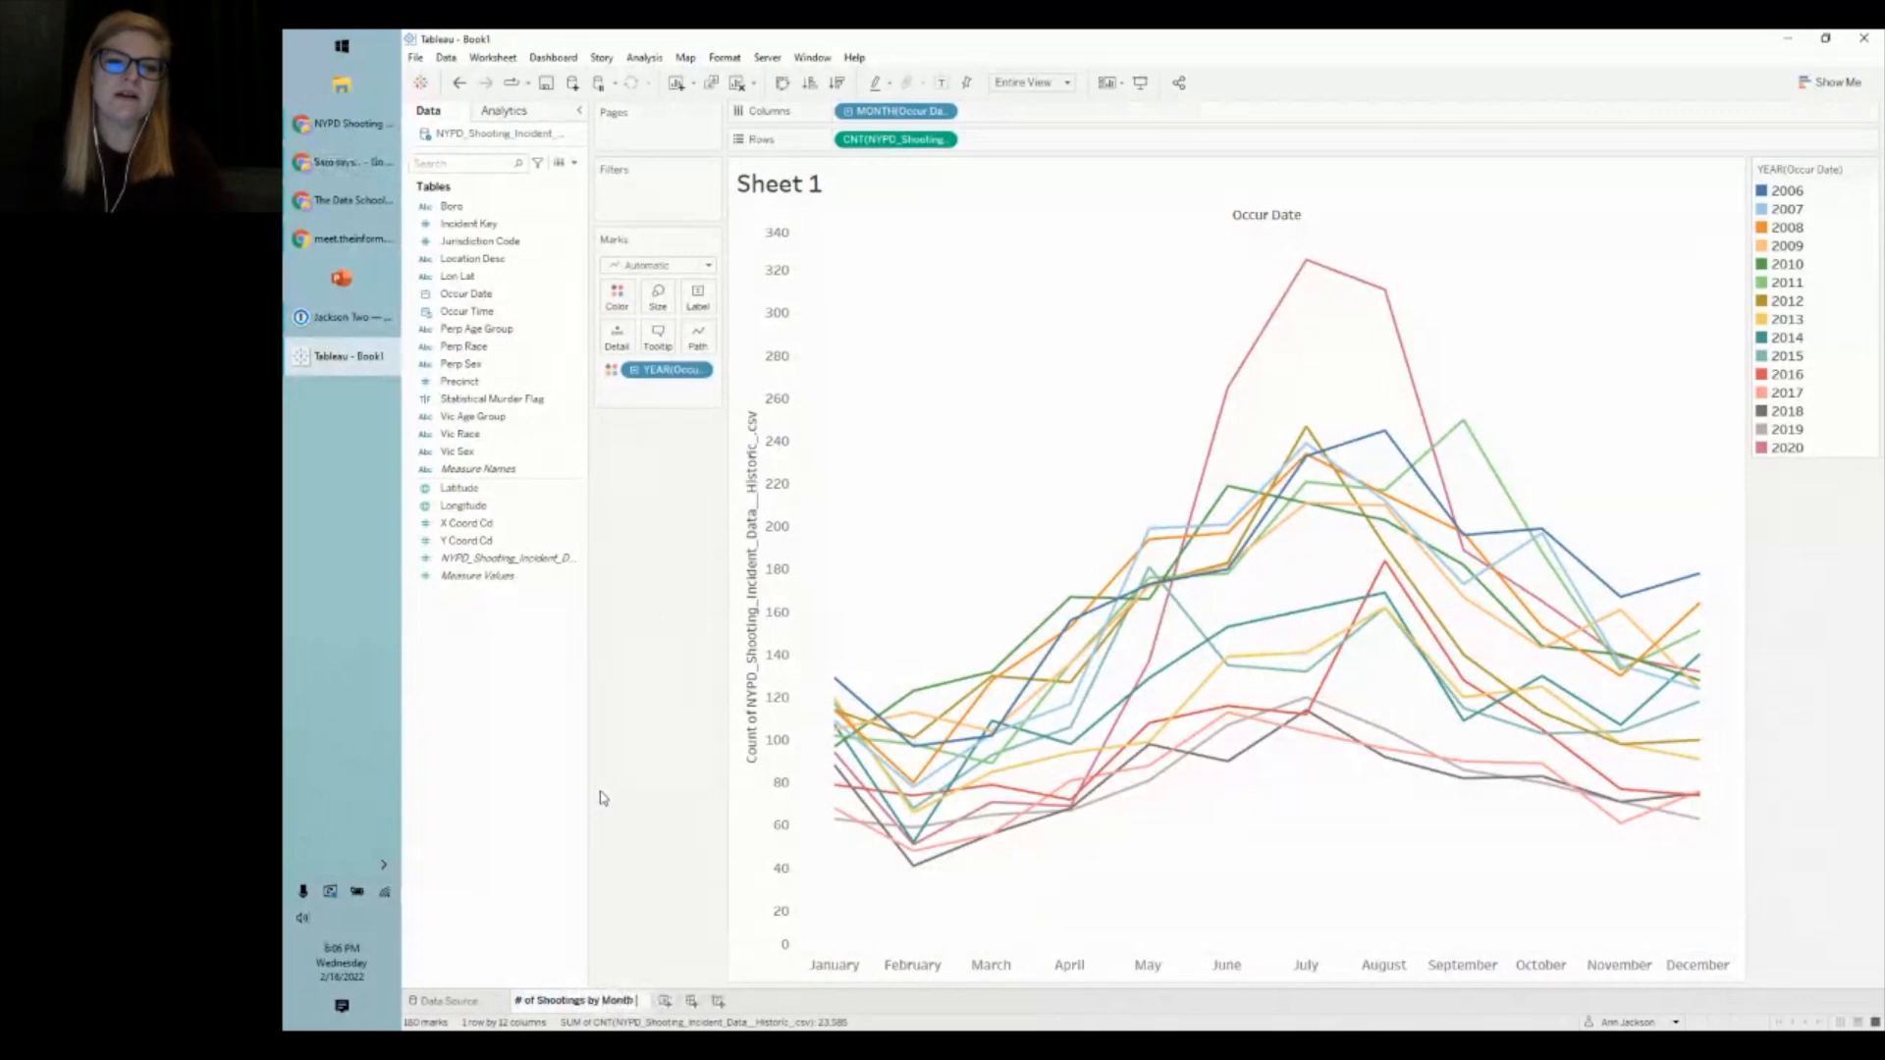
{"action": "type", "text": " and"}
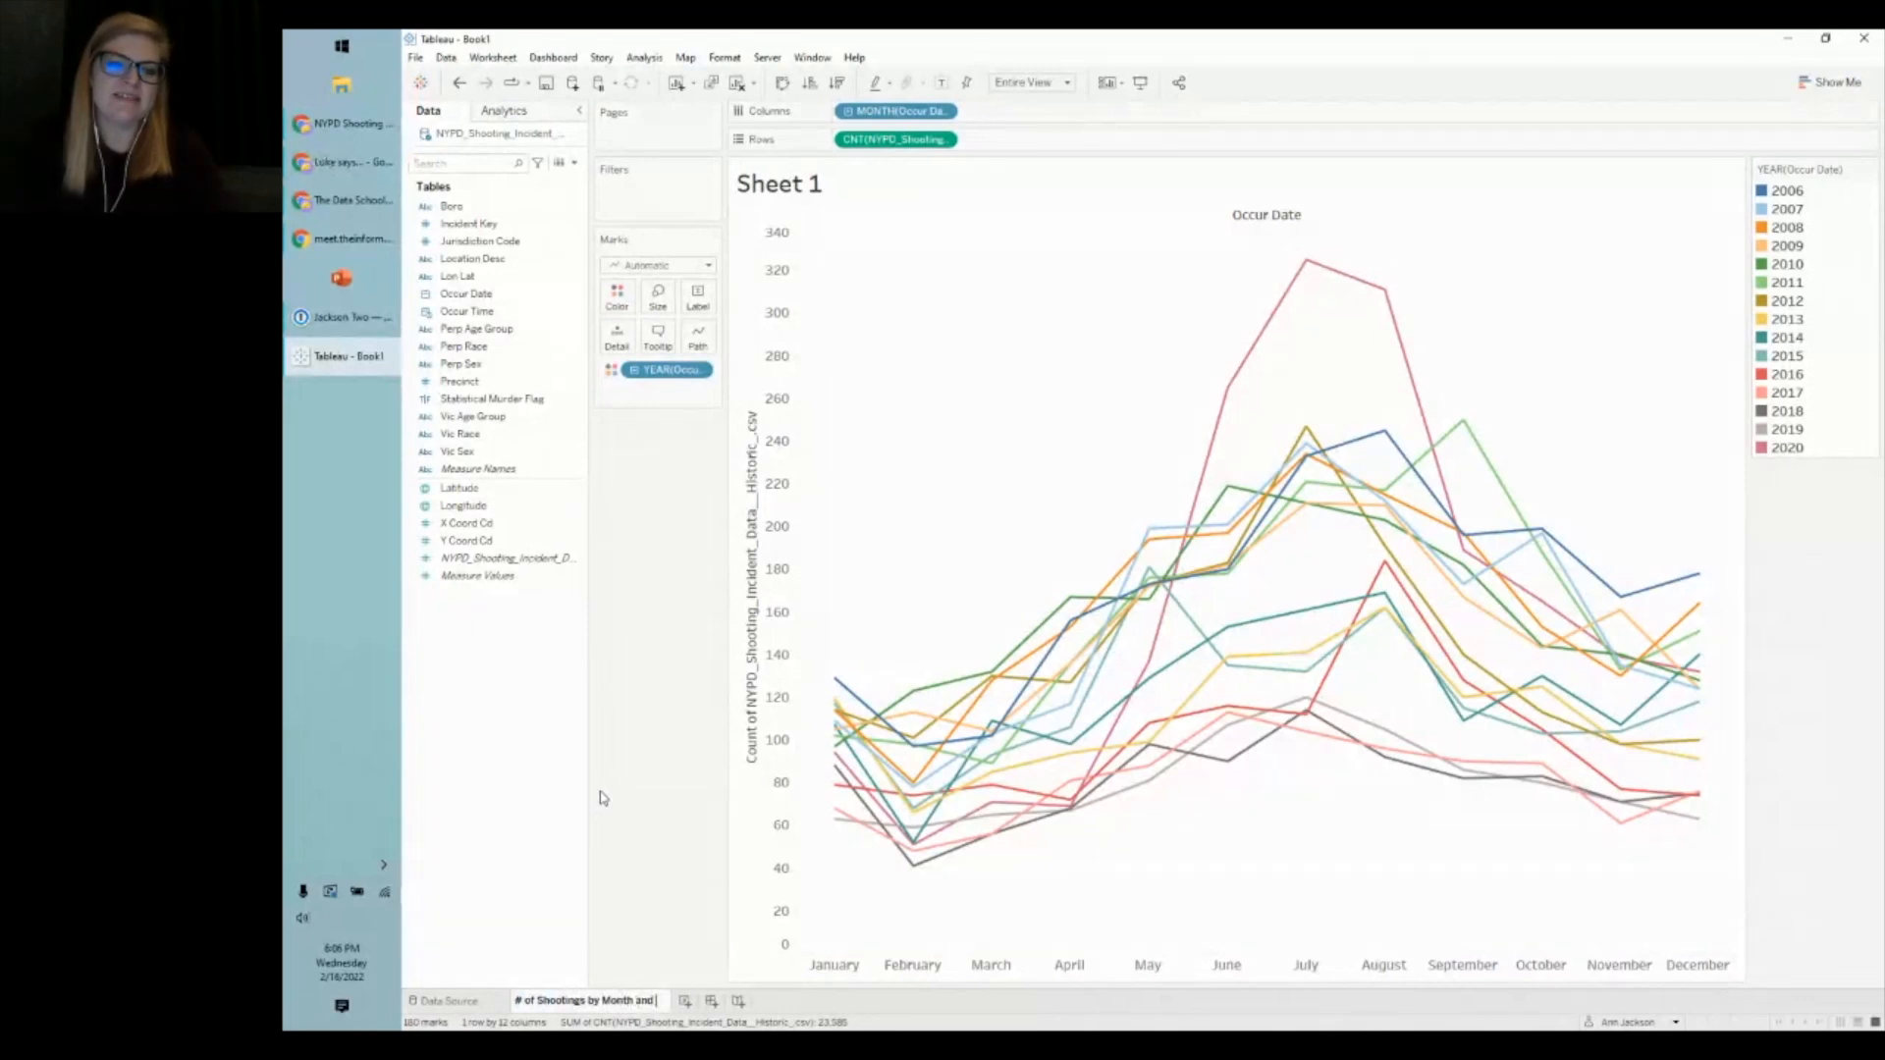
{"action": "type", "text": " Year"}
{"action": "key", "text": "Return"}
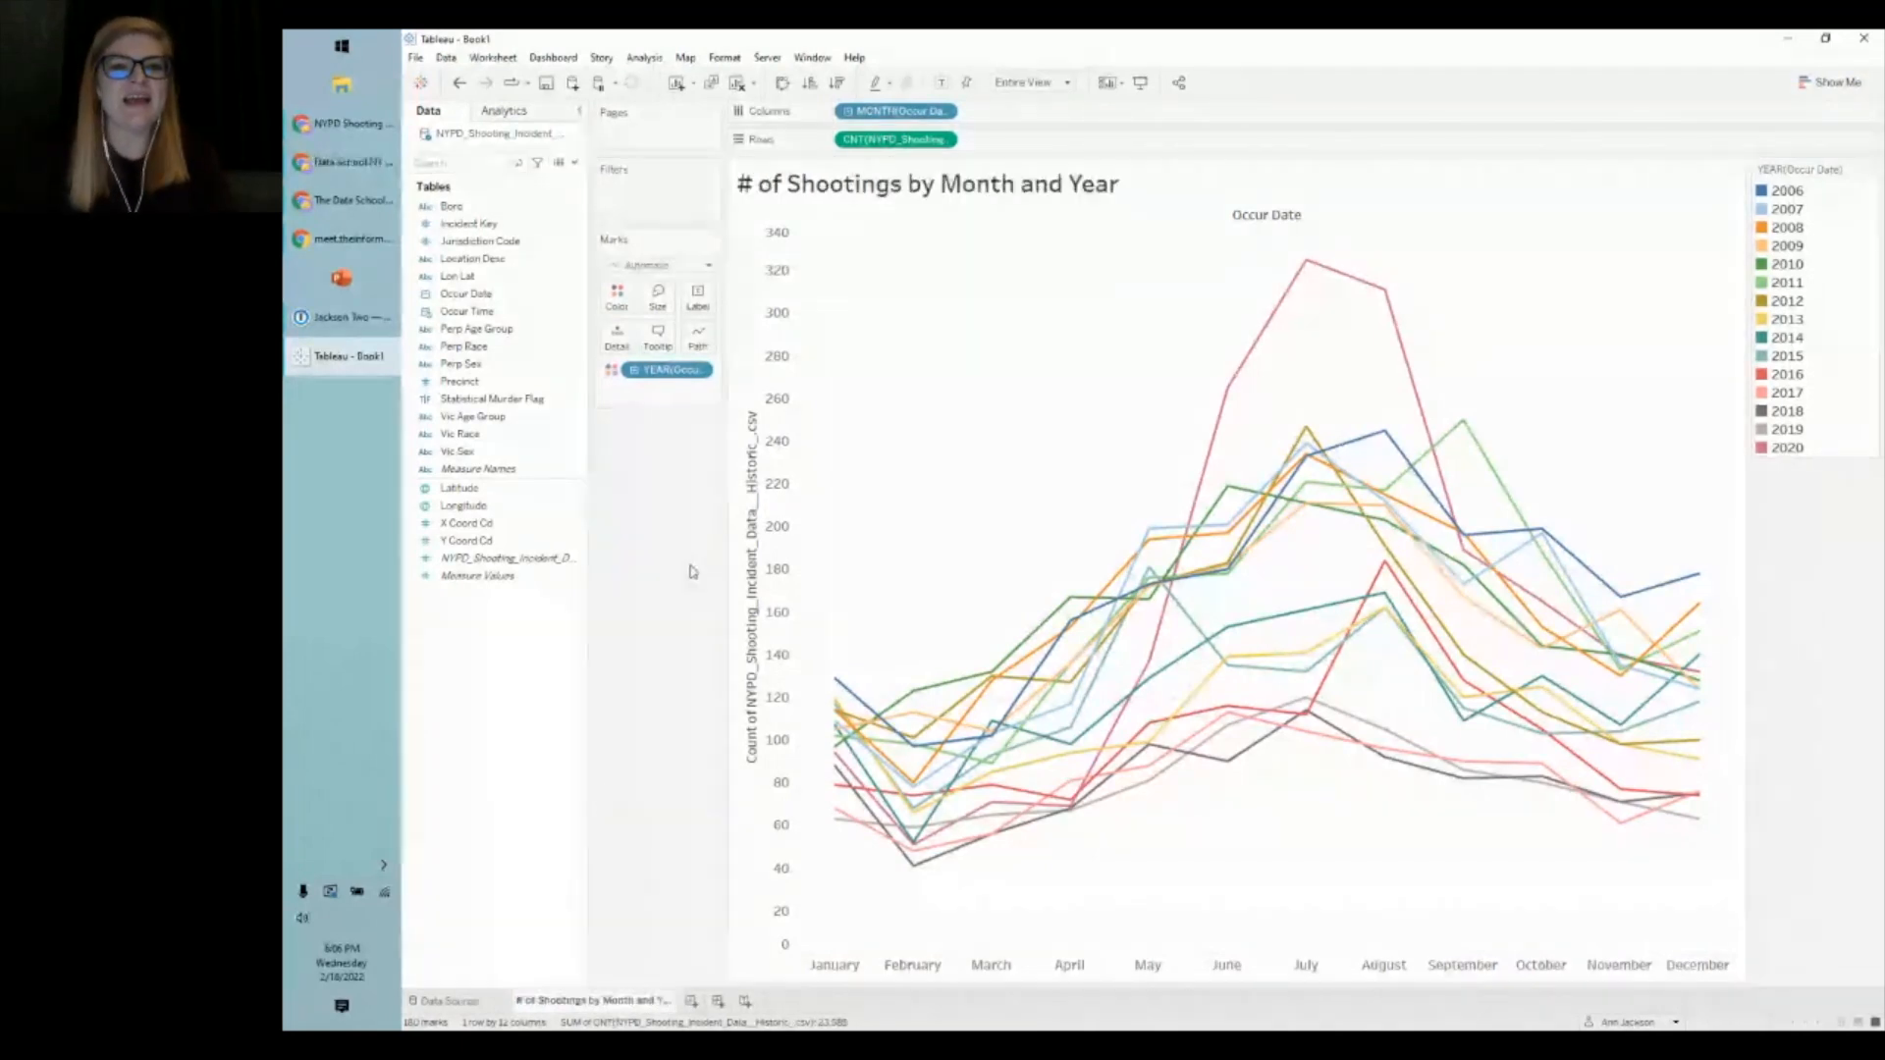
{"action": "left_click", "coordinate": [491, 559]}
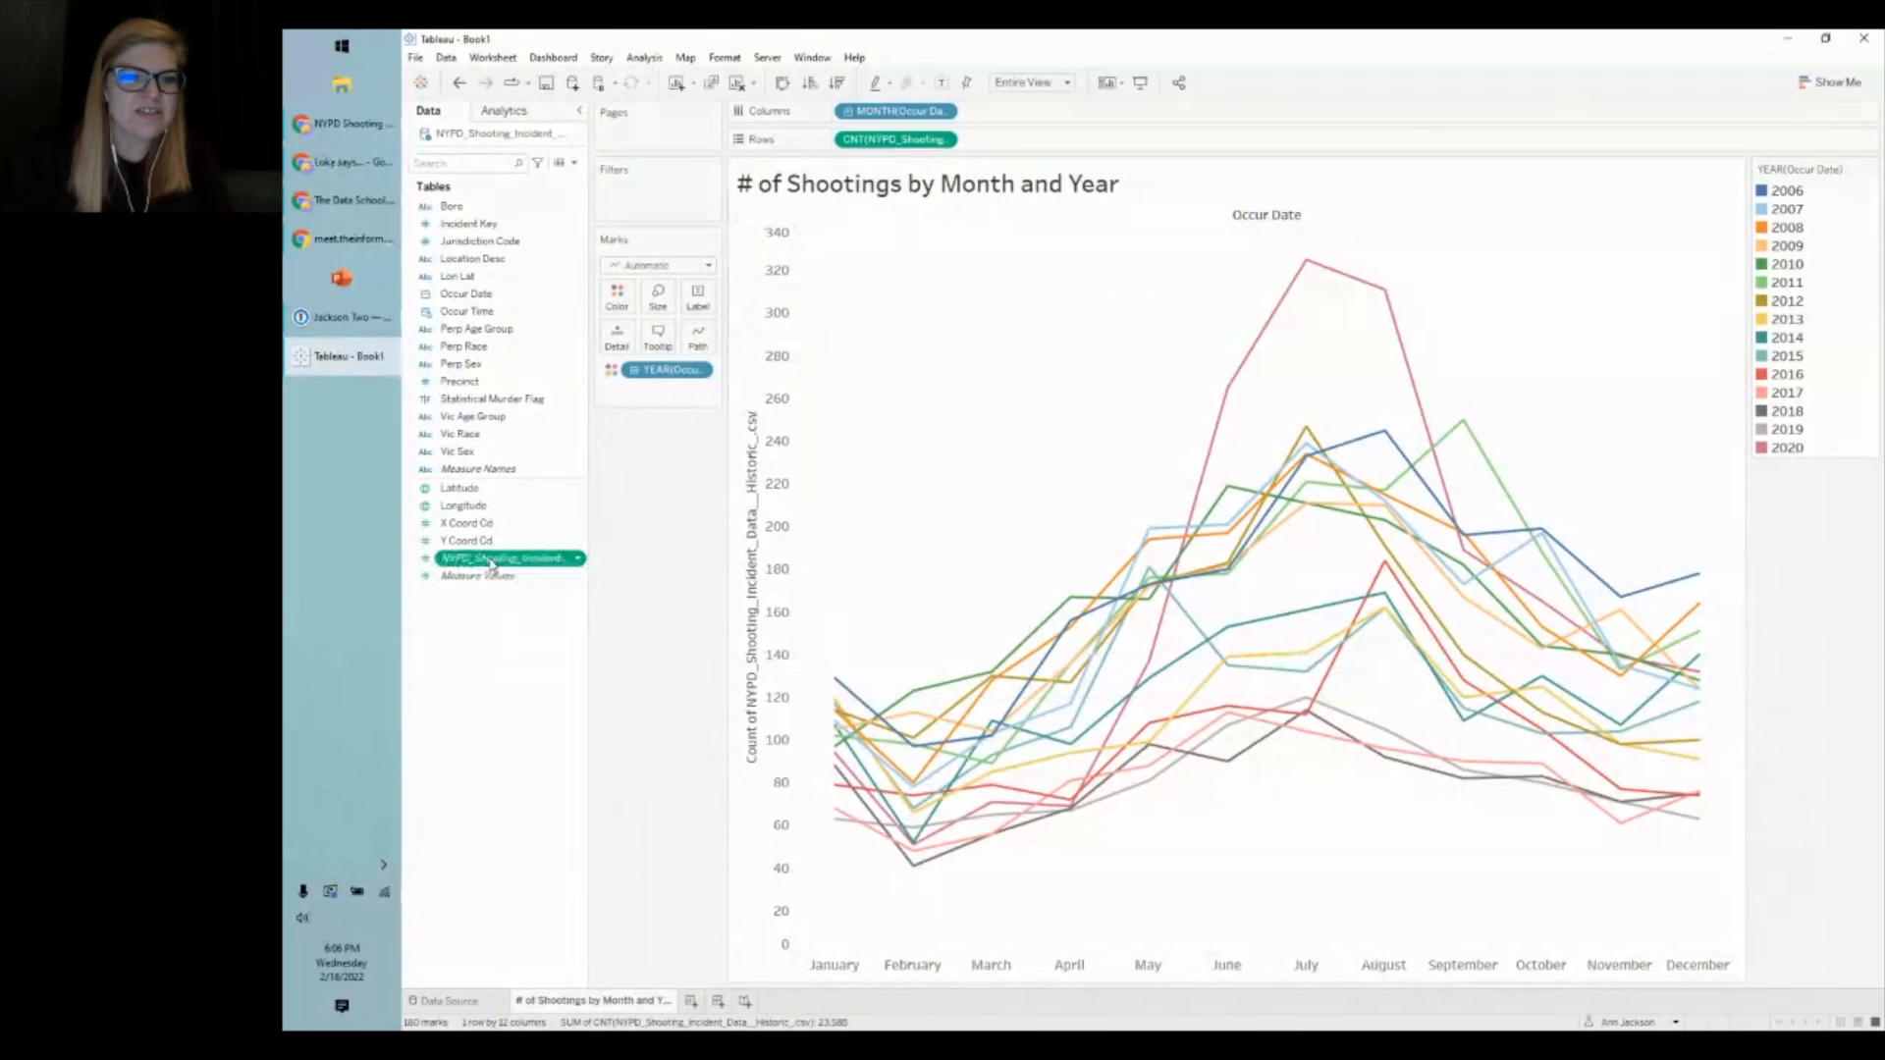
{"action": "left_click", "coordinate": [574, 163]}
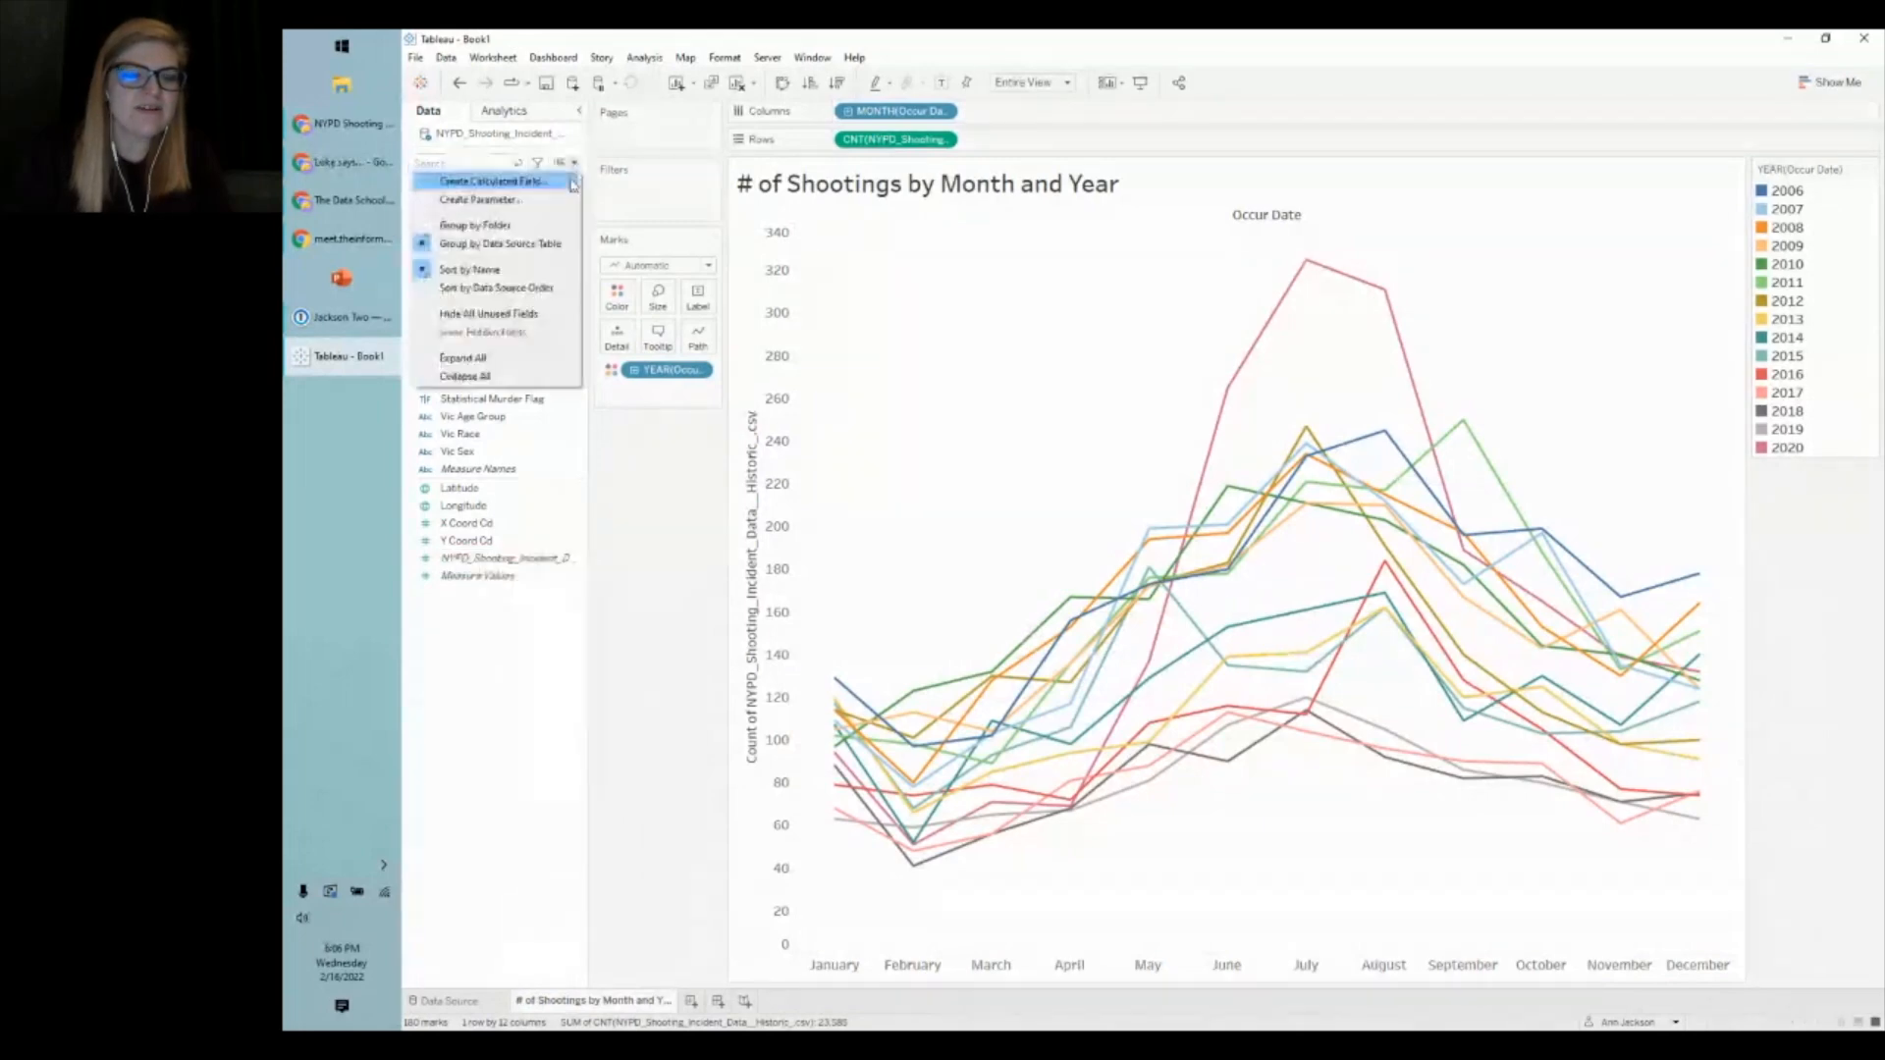
- Create a calculated field named '# of Incidences' with the formula 1
{"action": "left_click", "coordinate": [510, 181]}
{"action": "type", "text": "# of Inc"}
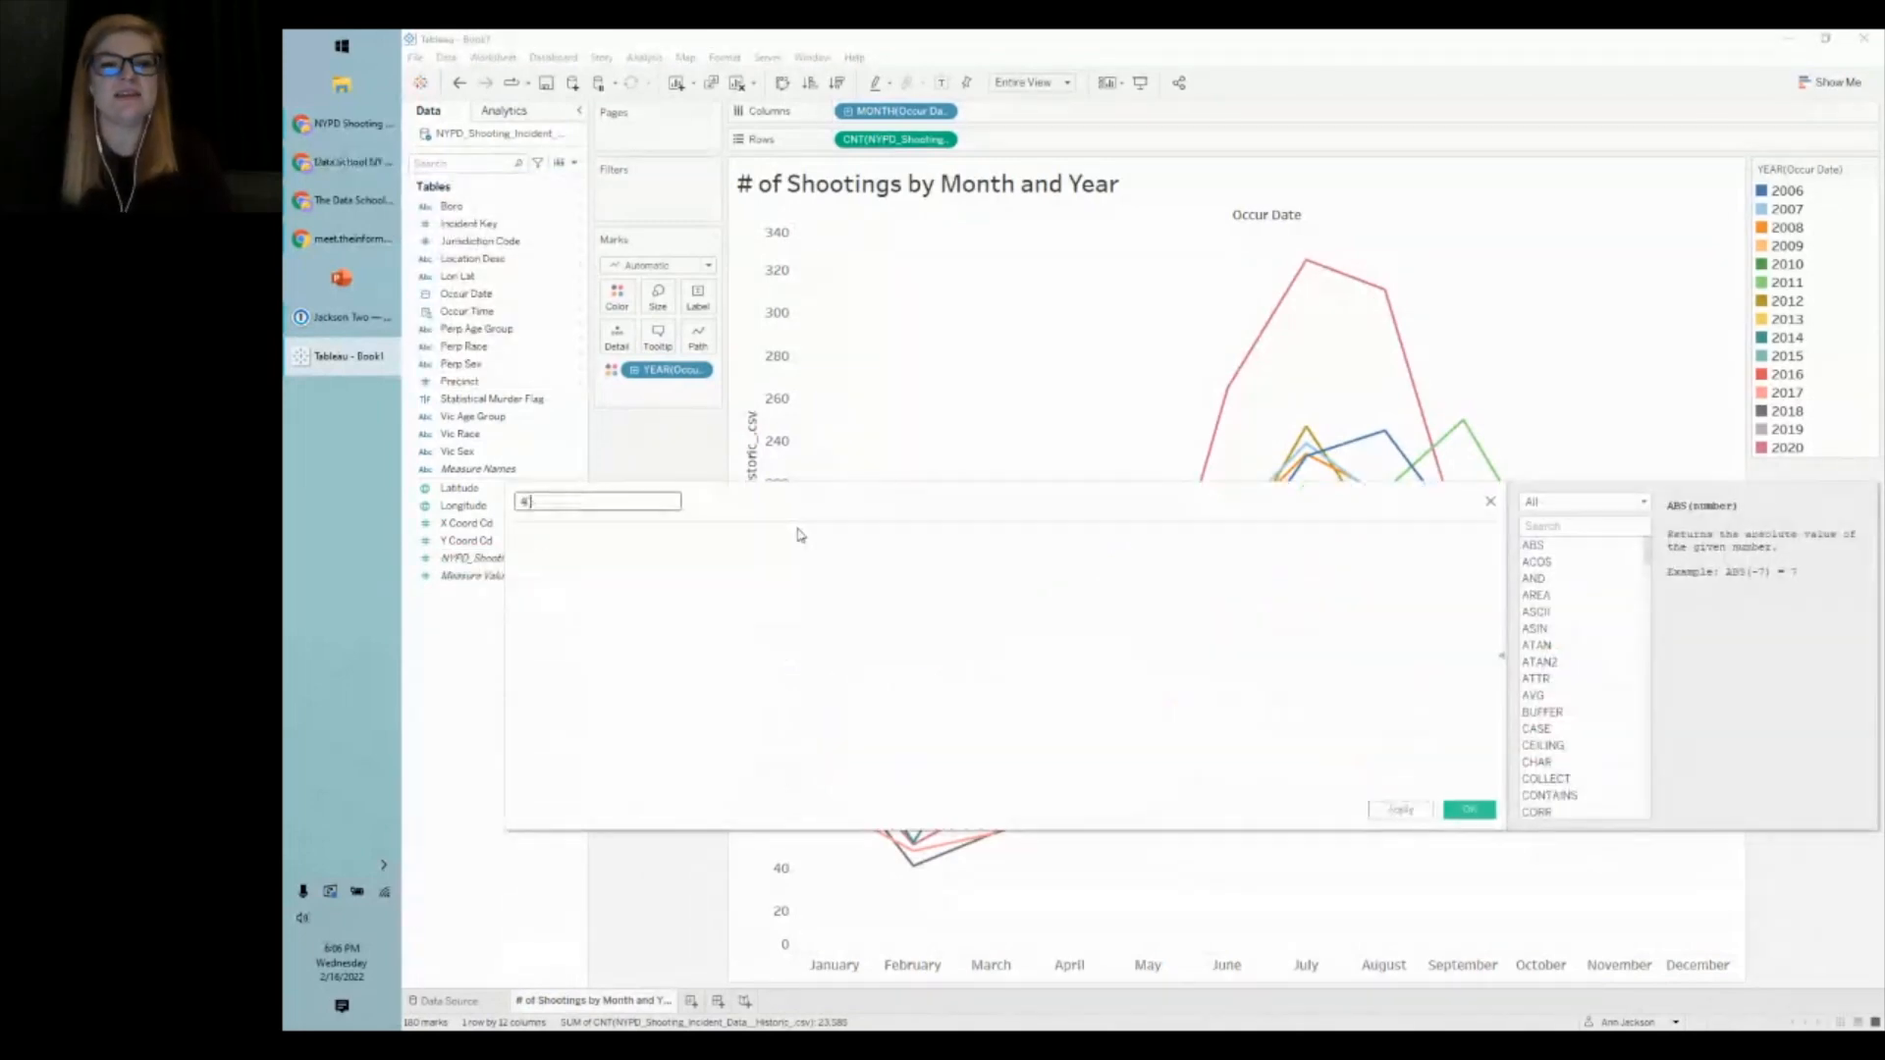
{"action": "key", "text": "BackSpace"}
{"action": "key", "text": "BackSpace"}
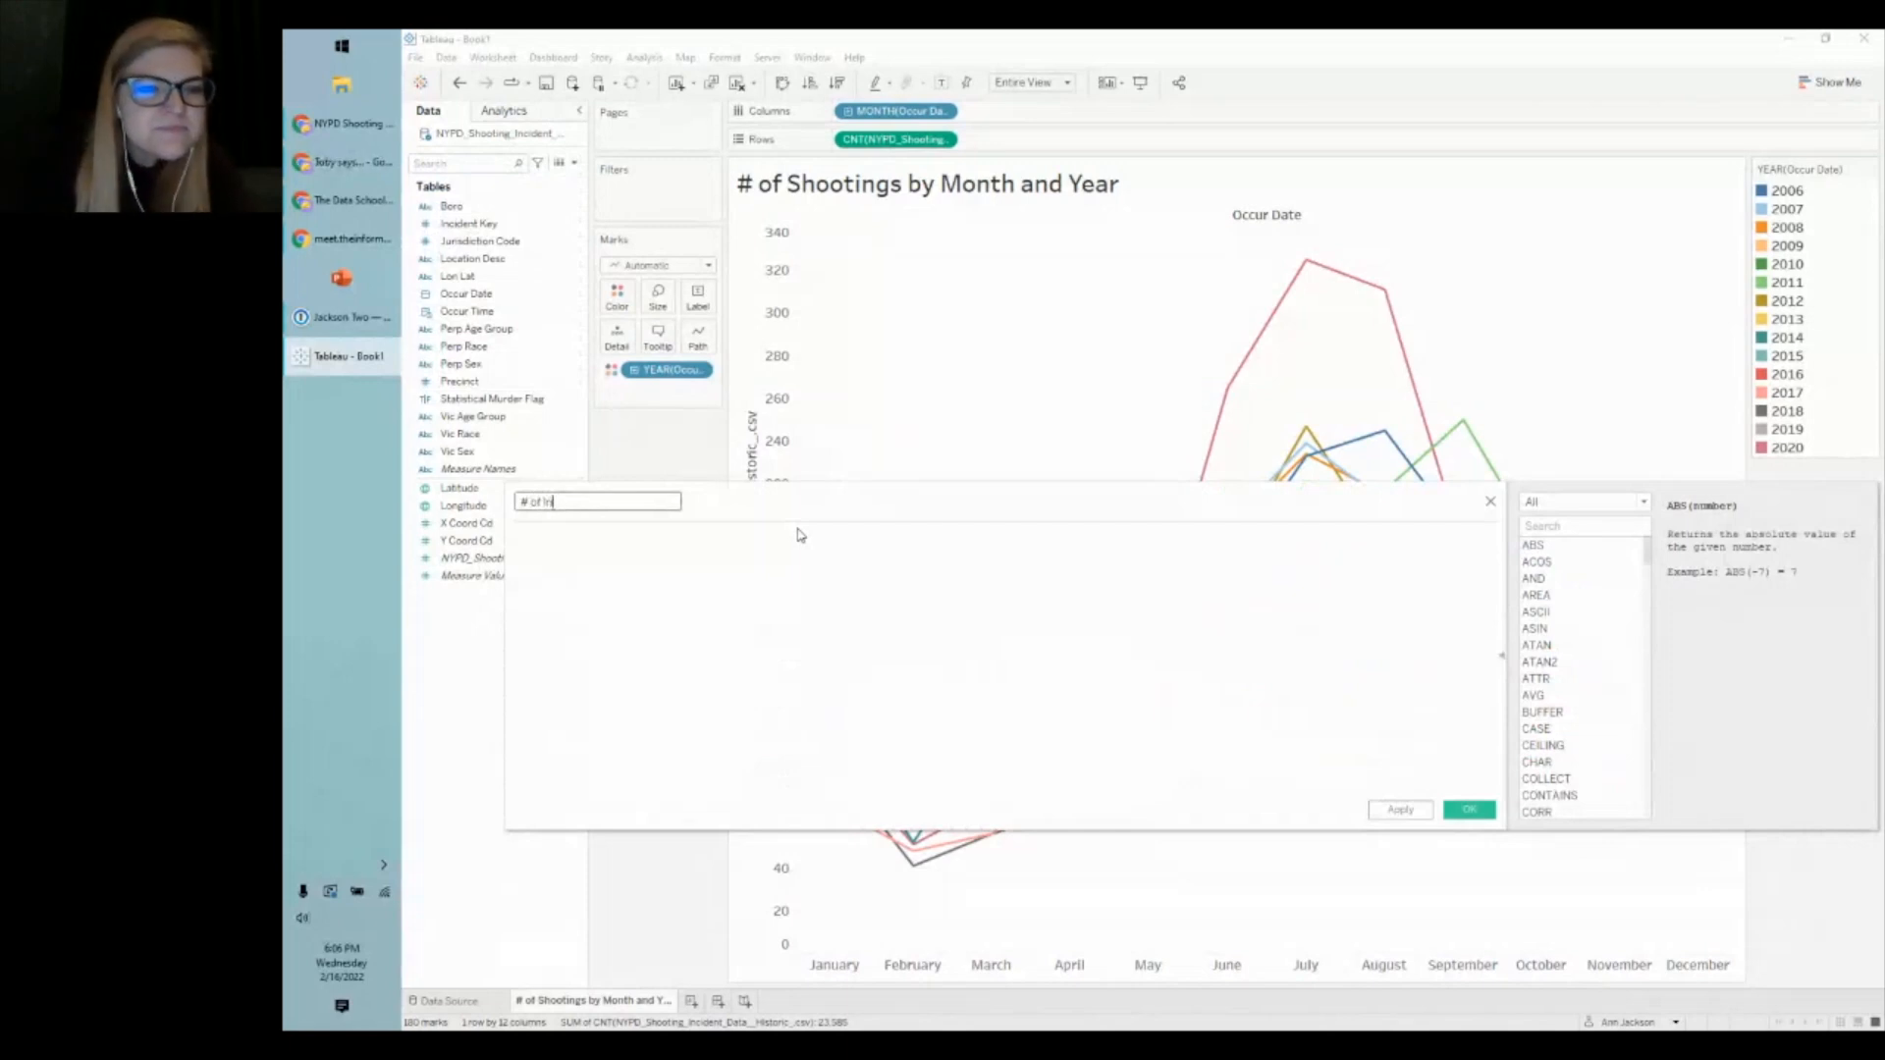
{"action": "type", "text": "cidences"}
{"action": "key", "text": "Tab"}
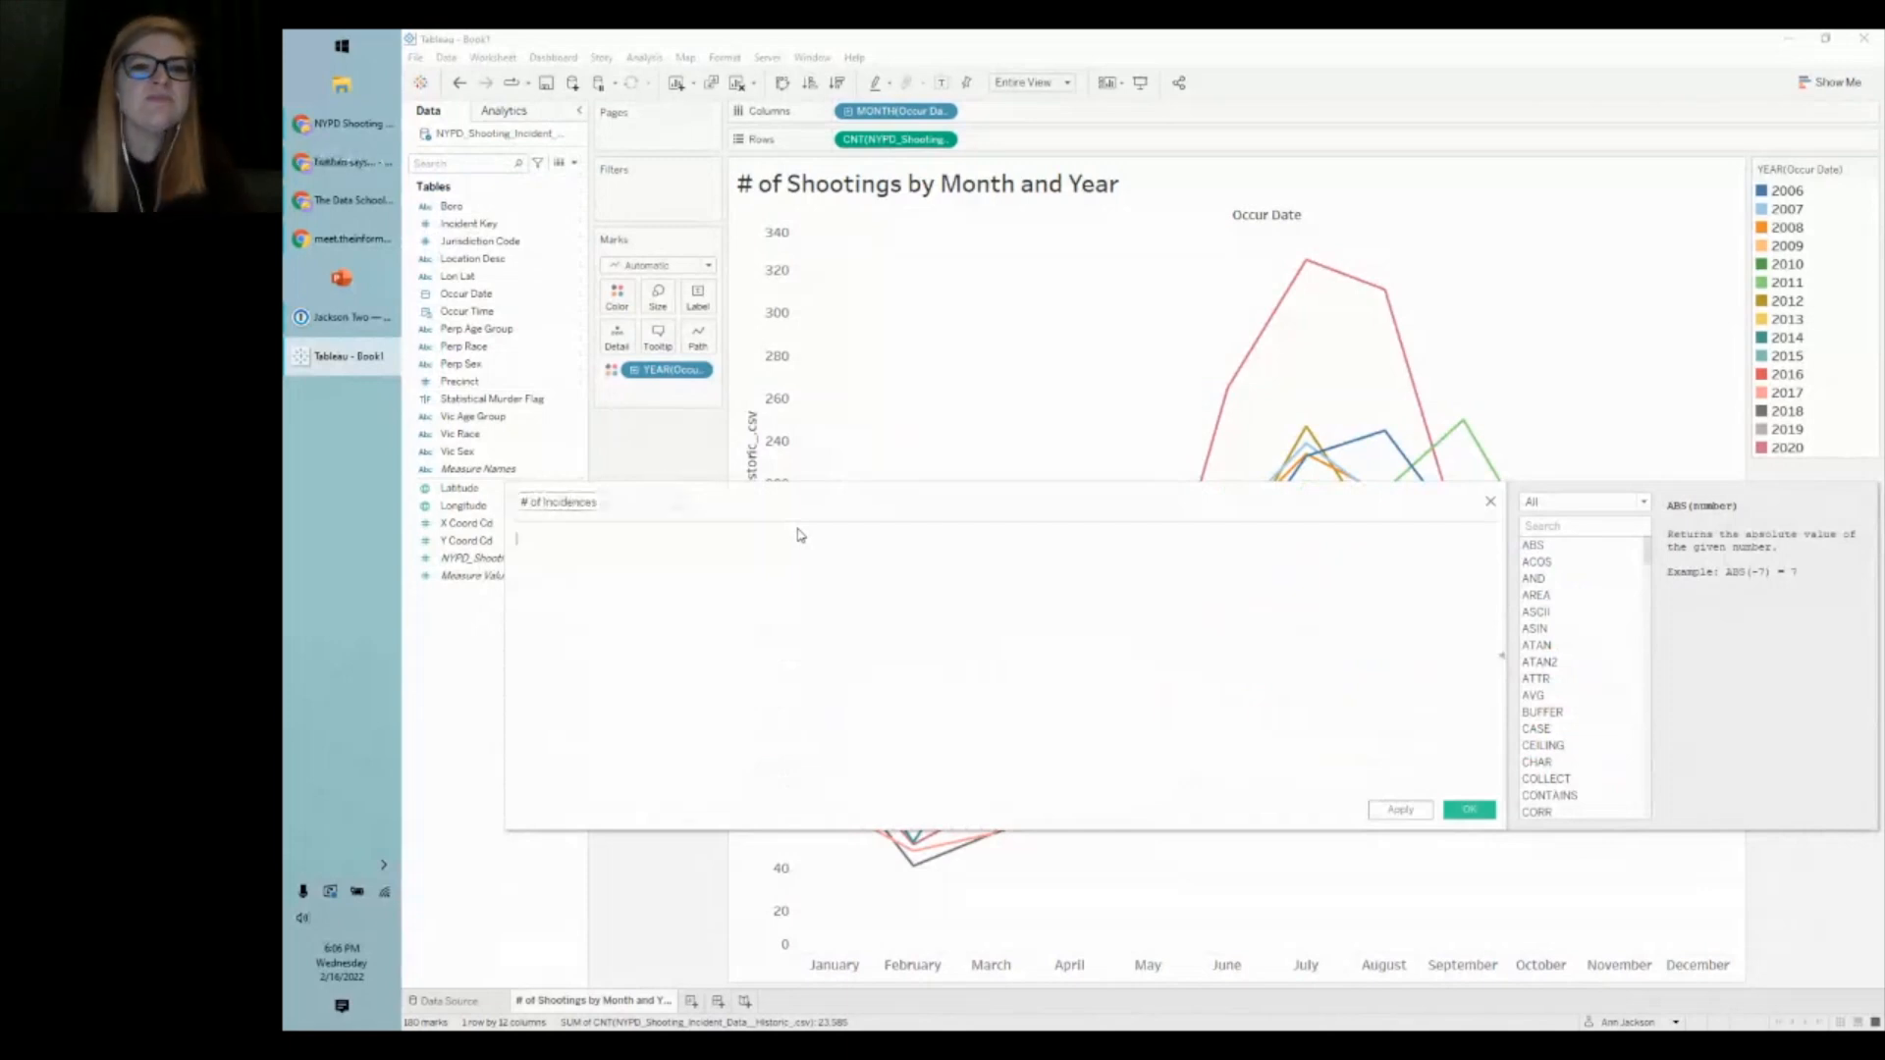
{"action": "left_click_drag", "start_coordinate": [793, 504], "coordinate": [1167, 511]}
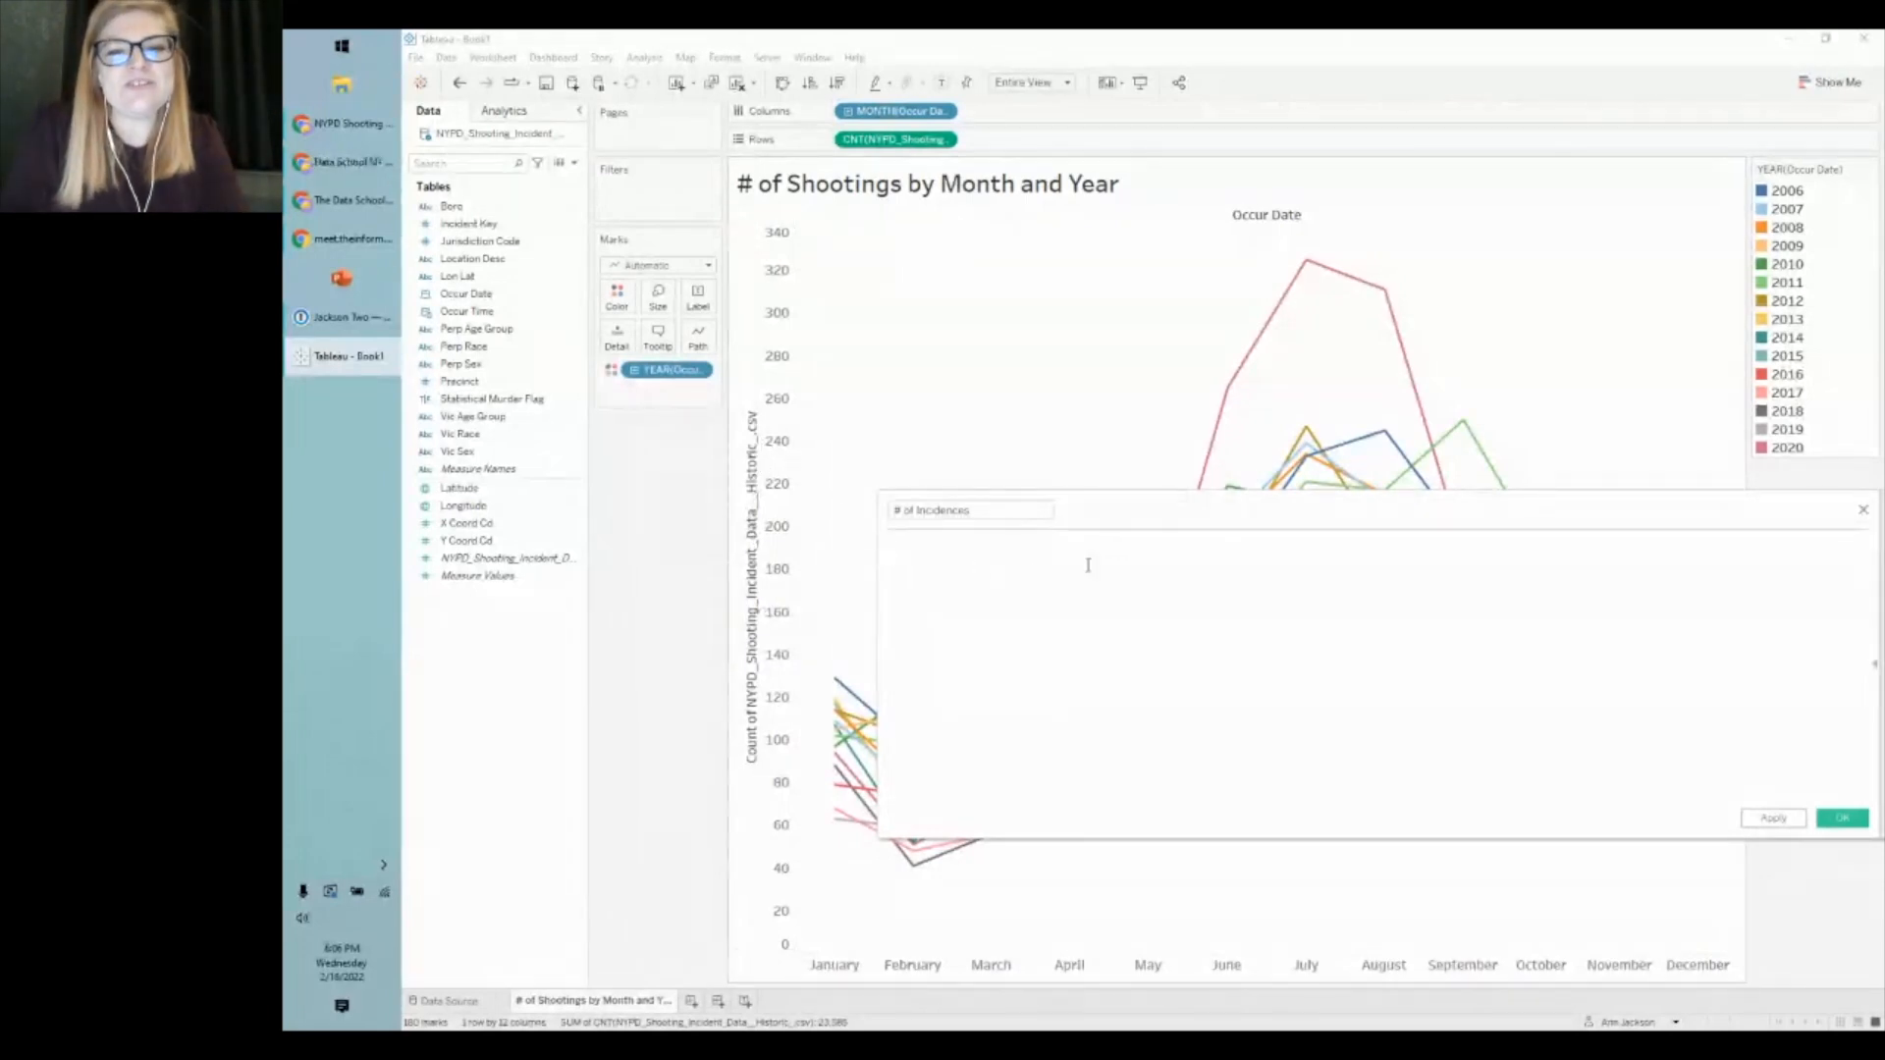
{"action": "type", "text": "1"}
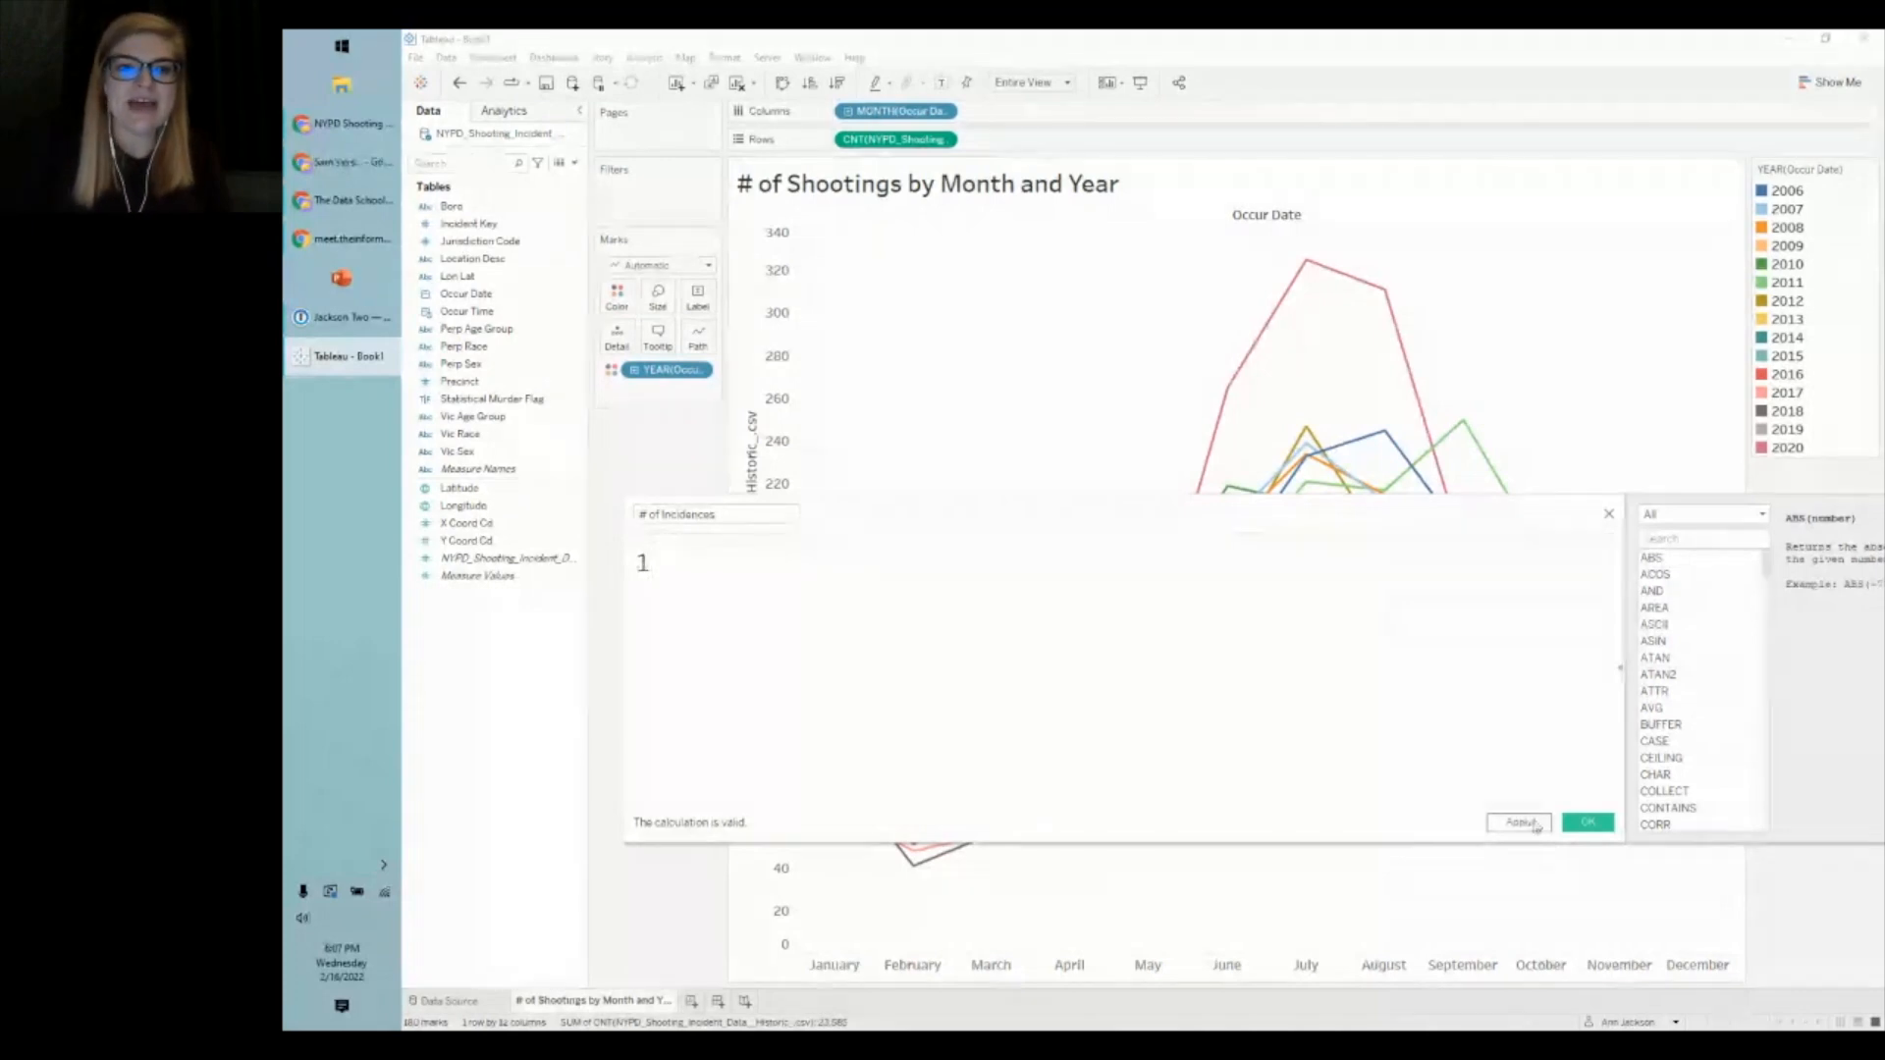
{"action": "left_click", "coordinate": [1588, 822]}
- Replace CNT on Rows with SUM(# of Incidences), then add a blank Sheet 2 with Ctrl+M
{"action": "left_click_drag", "start_coordinate": [495, 493], "coordinate": [908, 140]}
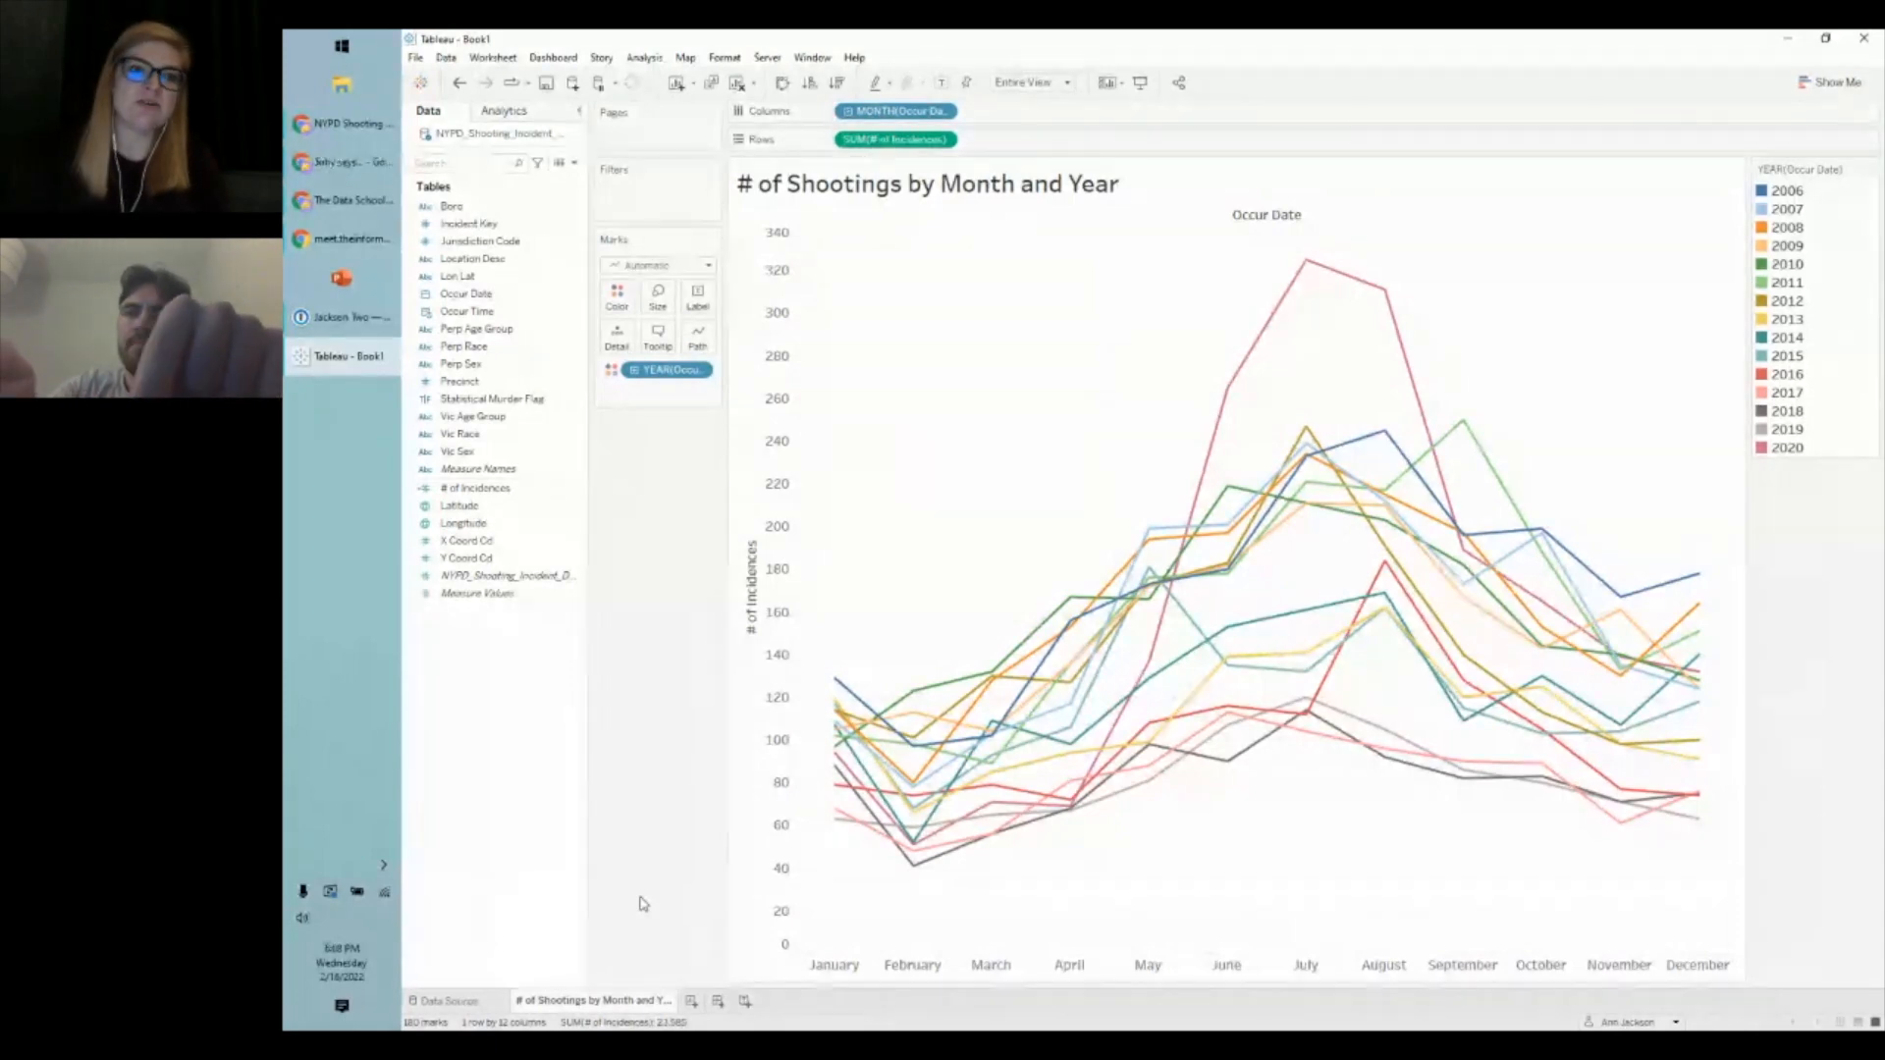
{"action": "left_click", "coordinate": [517, 469]}
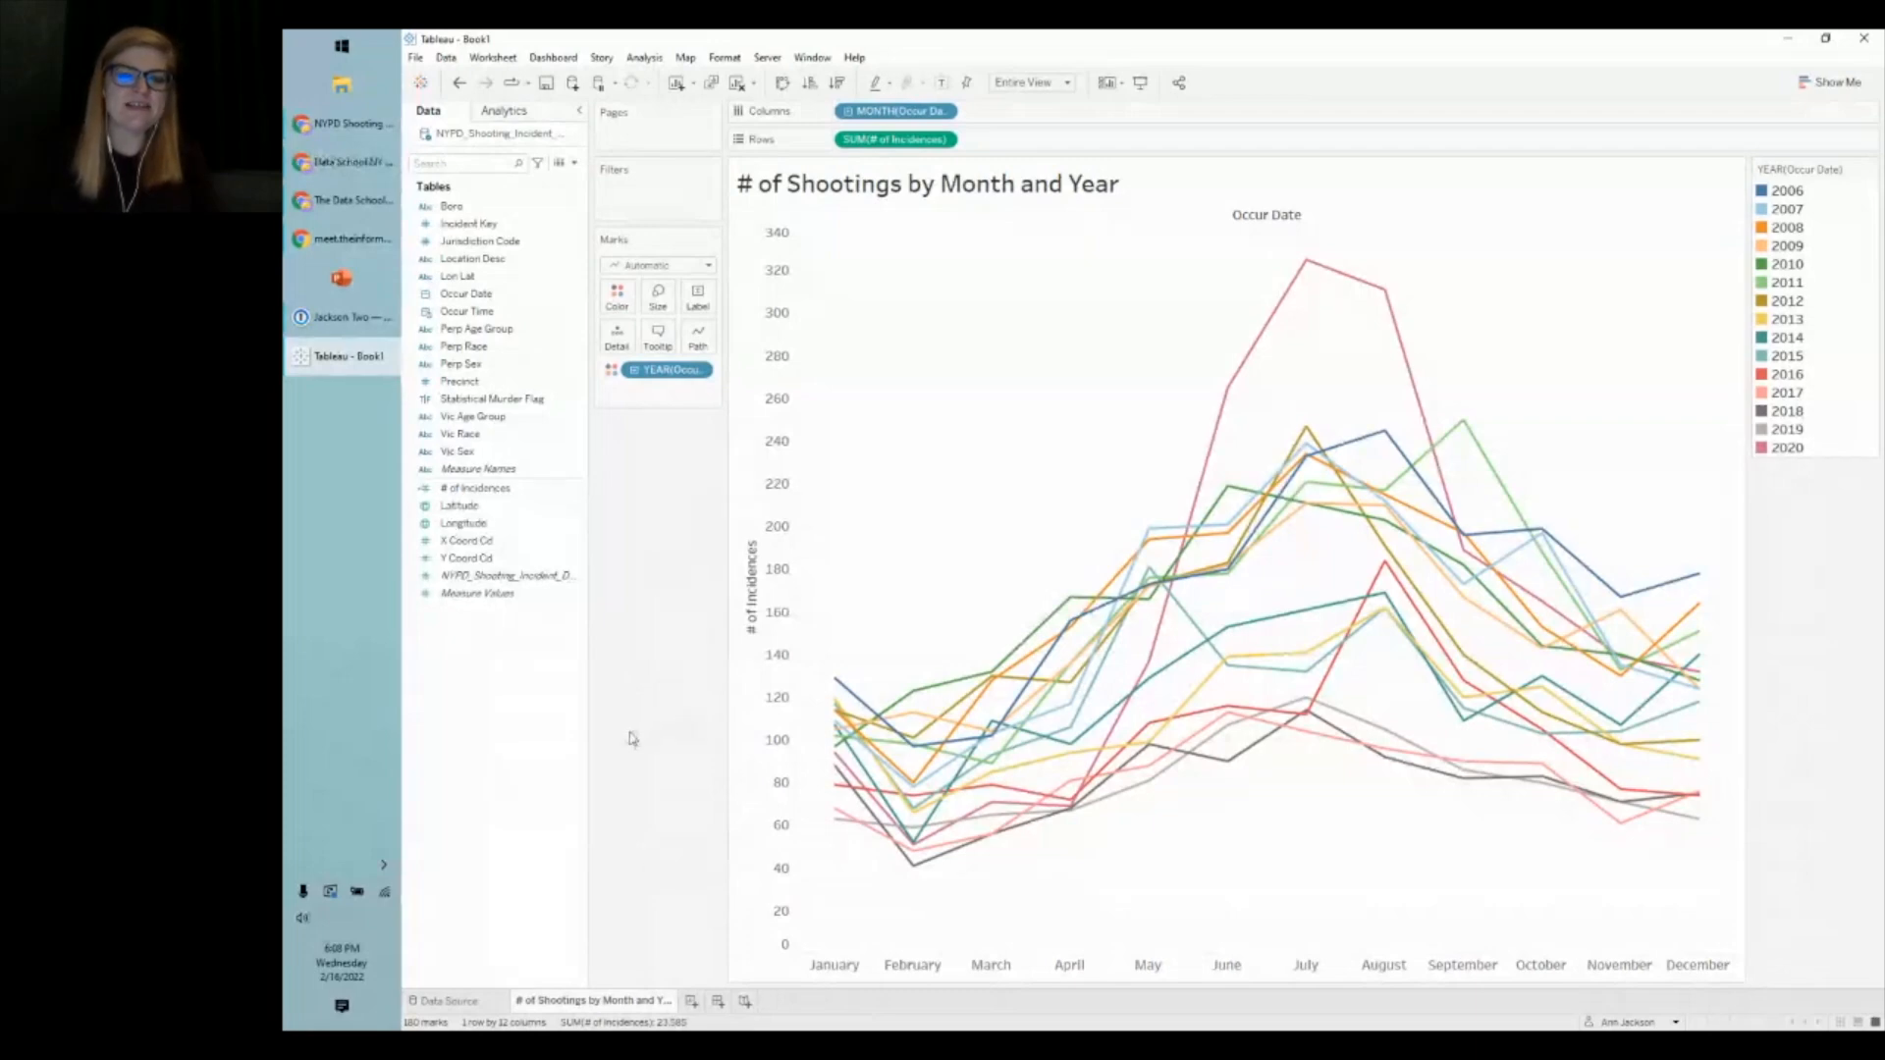
{"action": "key", "text": "ctrl+m"}
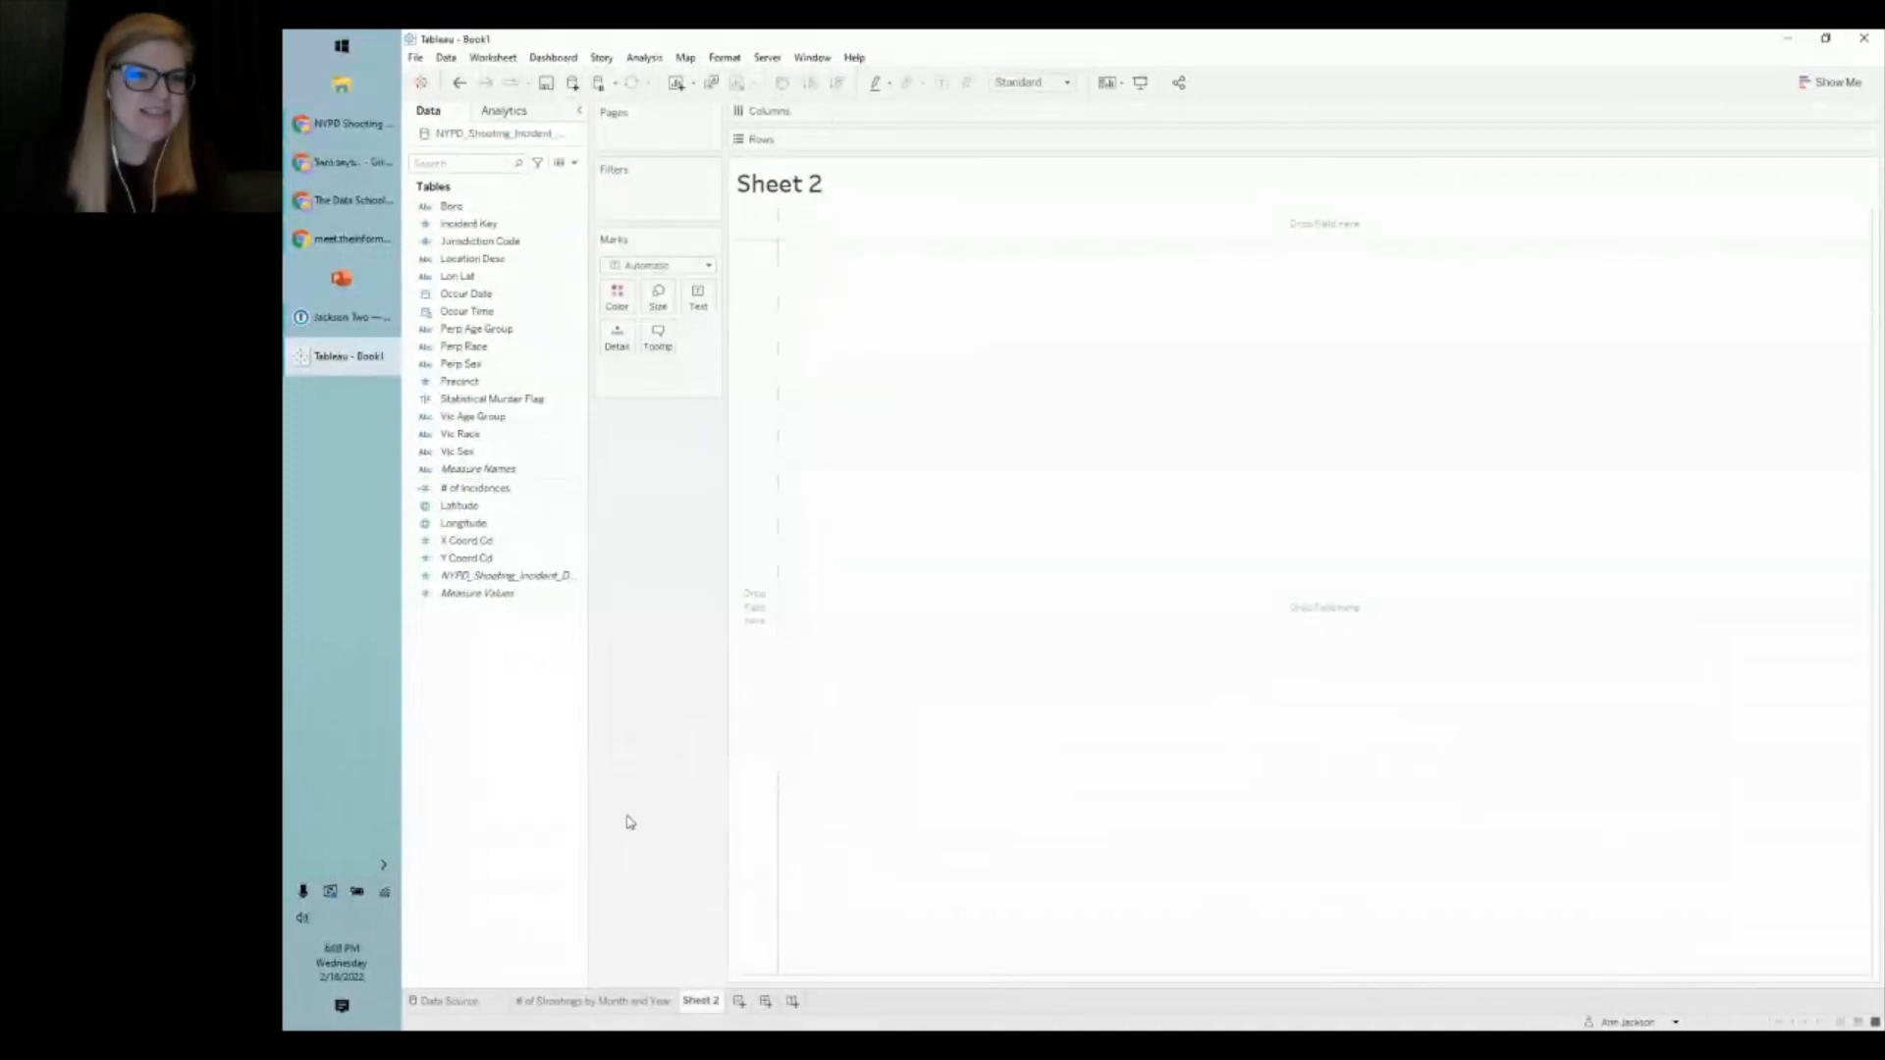
{"action": "left_click", "coordinate": [537, 561]}
{"action": "left_click", "coordinate": [511, 506]}
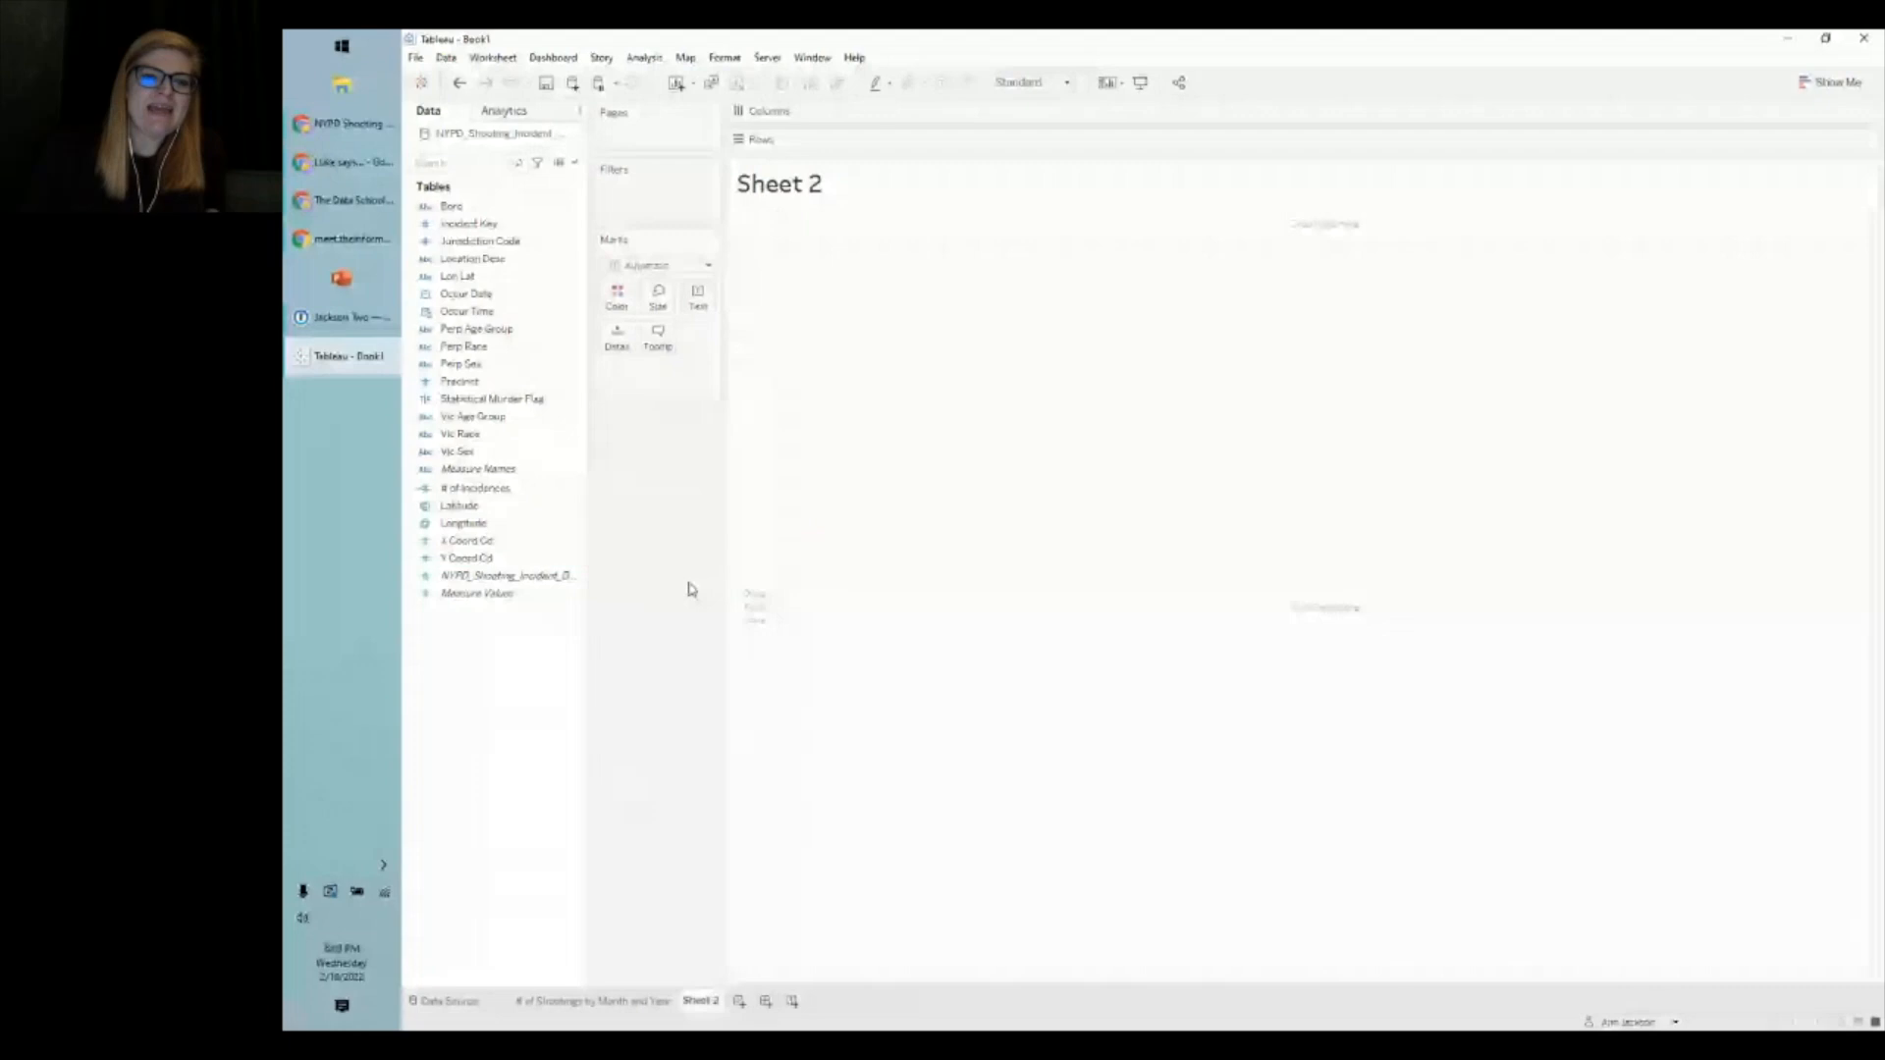
{"action": "left_click", "coordinate": [480, 525]}
{"action": "left_click", "coordinate": [485, 510]}
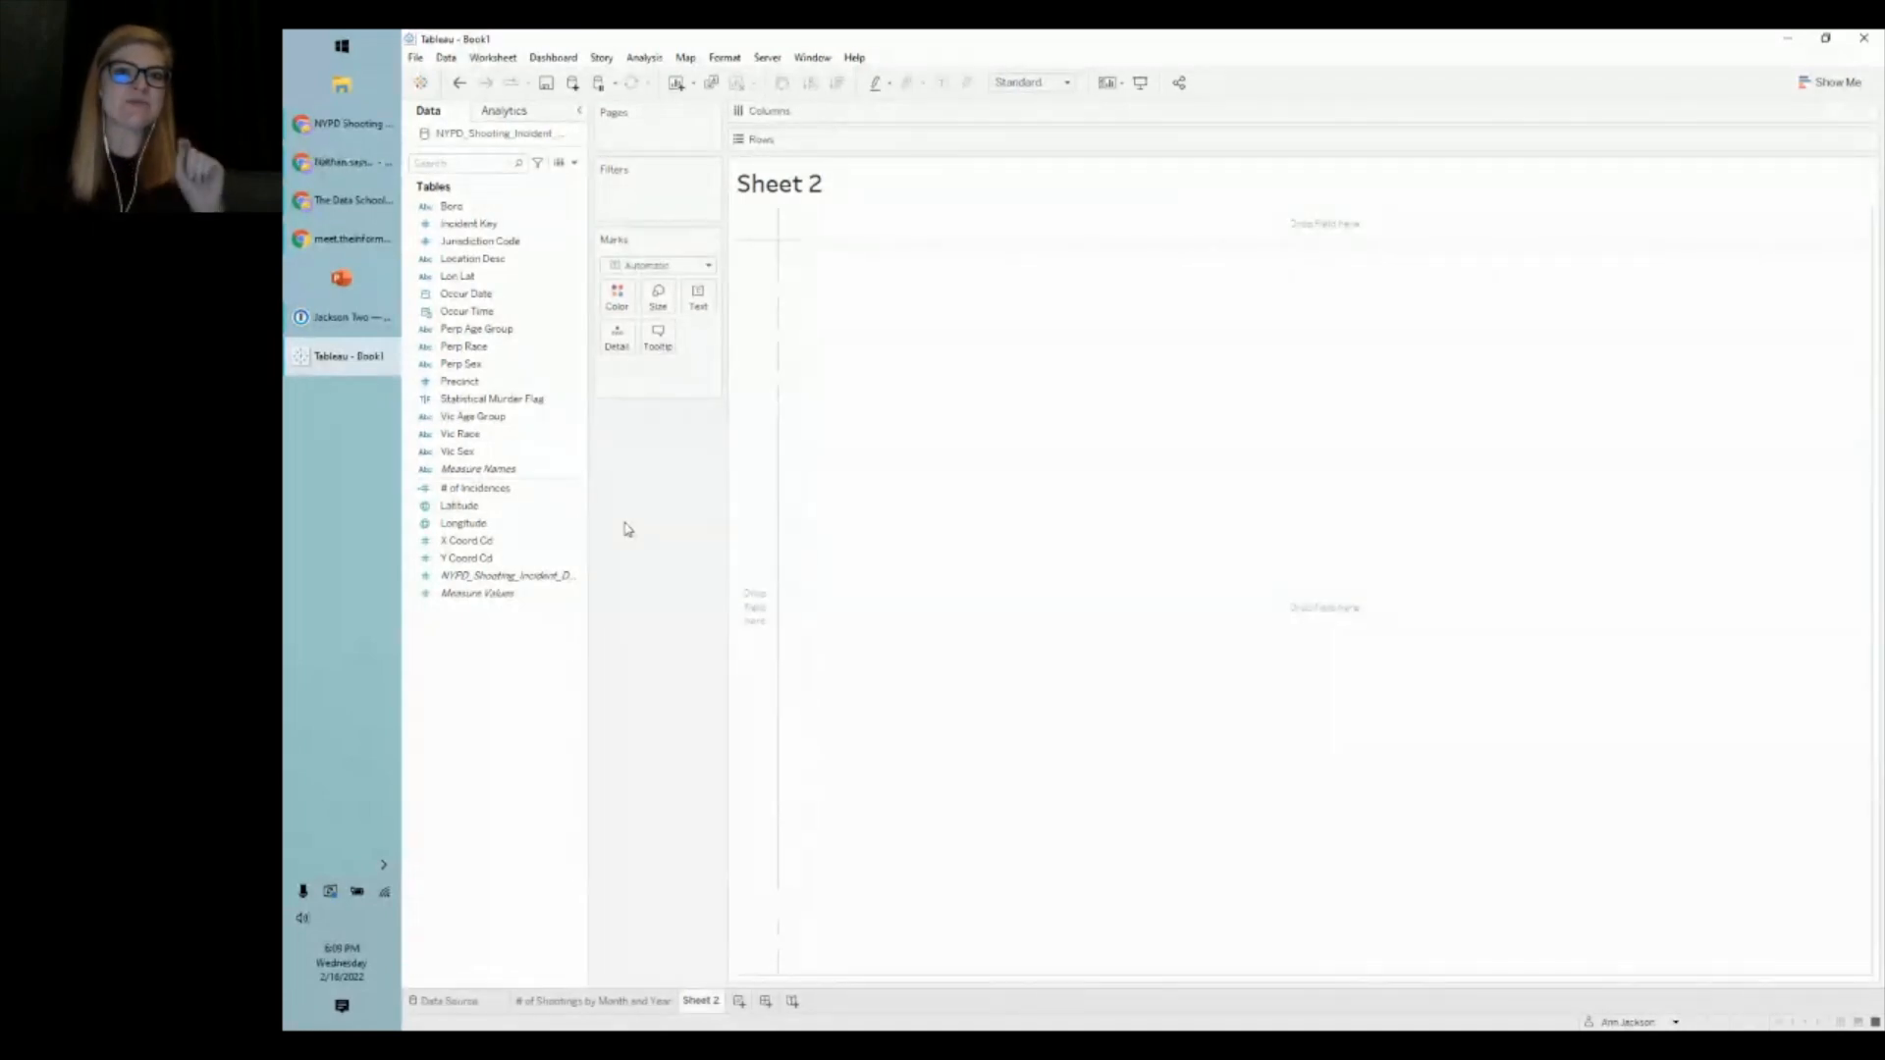
- Add AVG(Latitude) to Rows and AVG(Longitude) to Columns, mapping one point at New York
{"action": "double_click", "coordinate": [476, 511]}
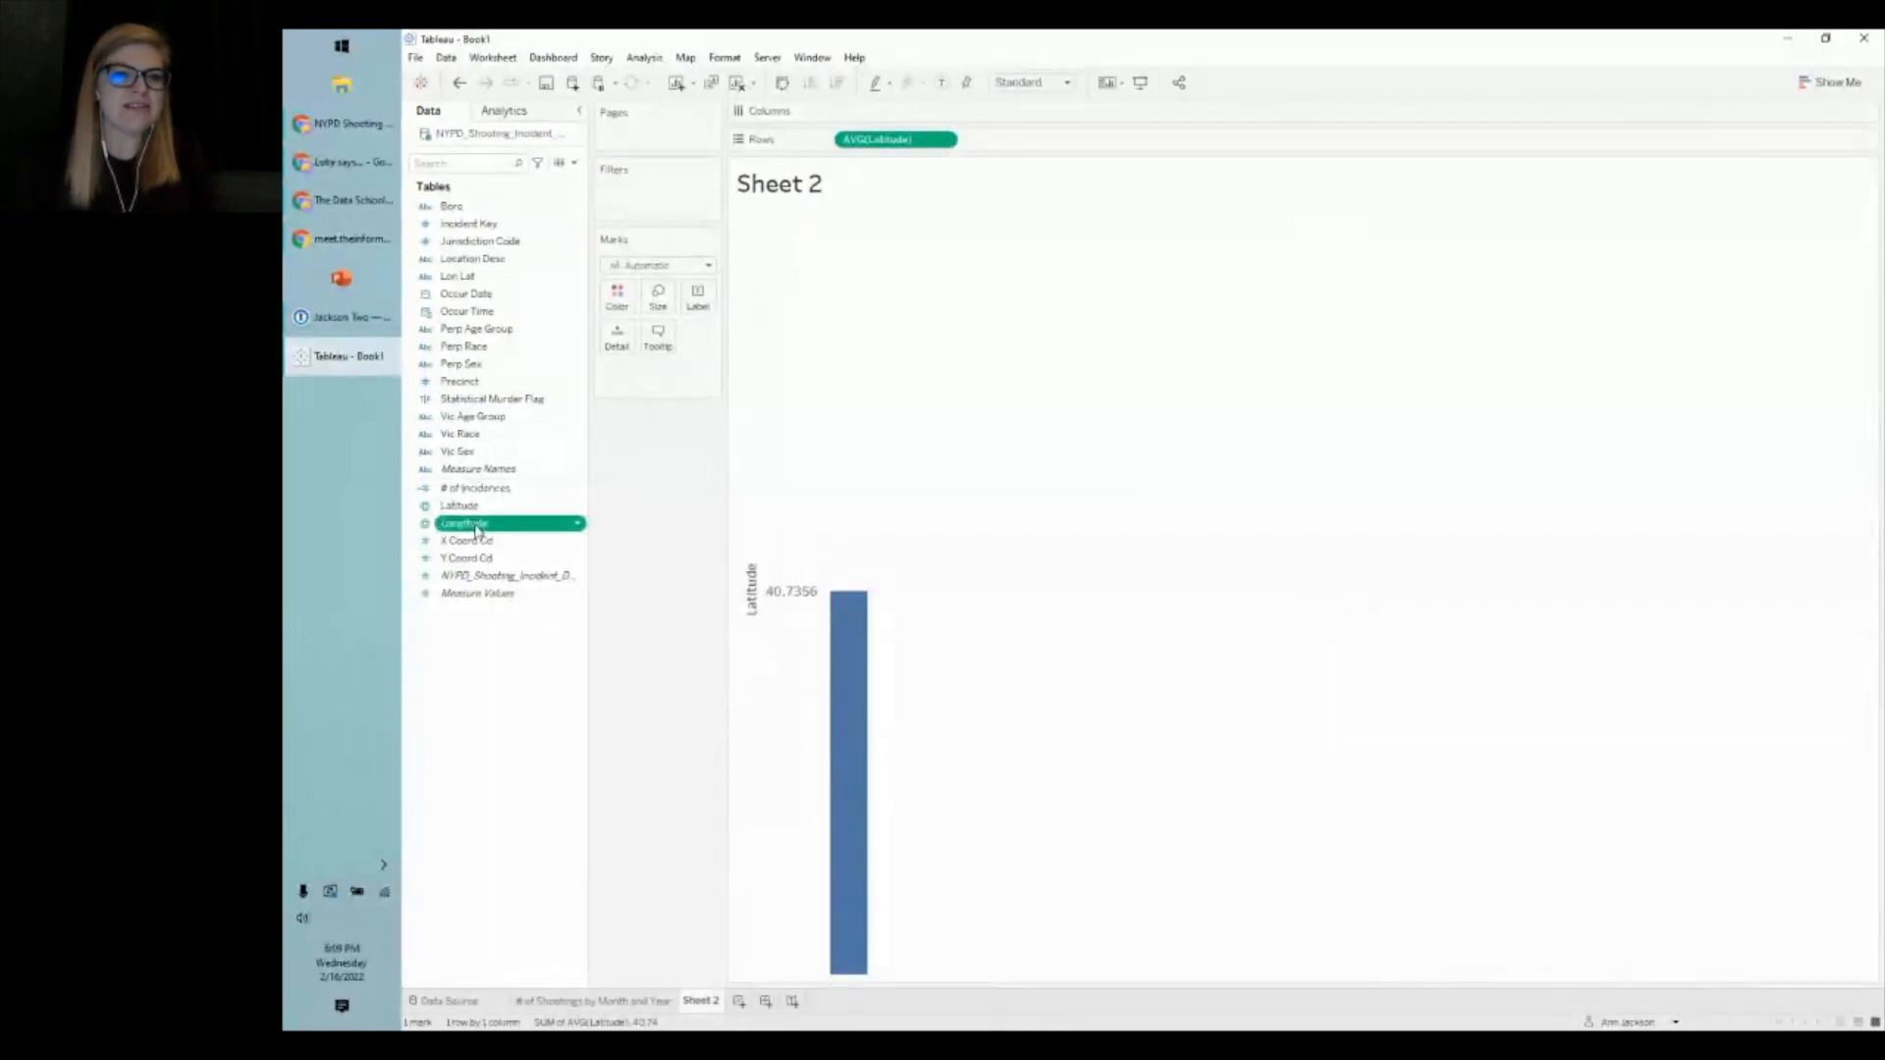
{"action": "double_click", "coordinate": [476, 525]}
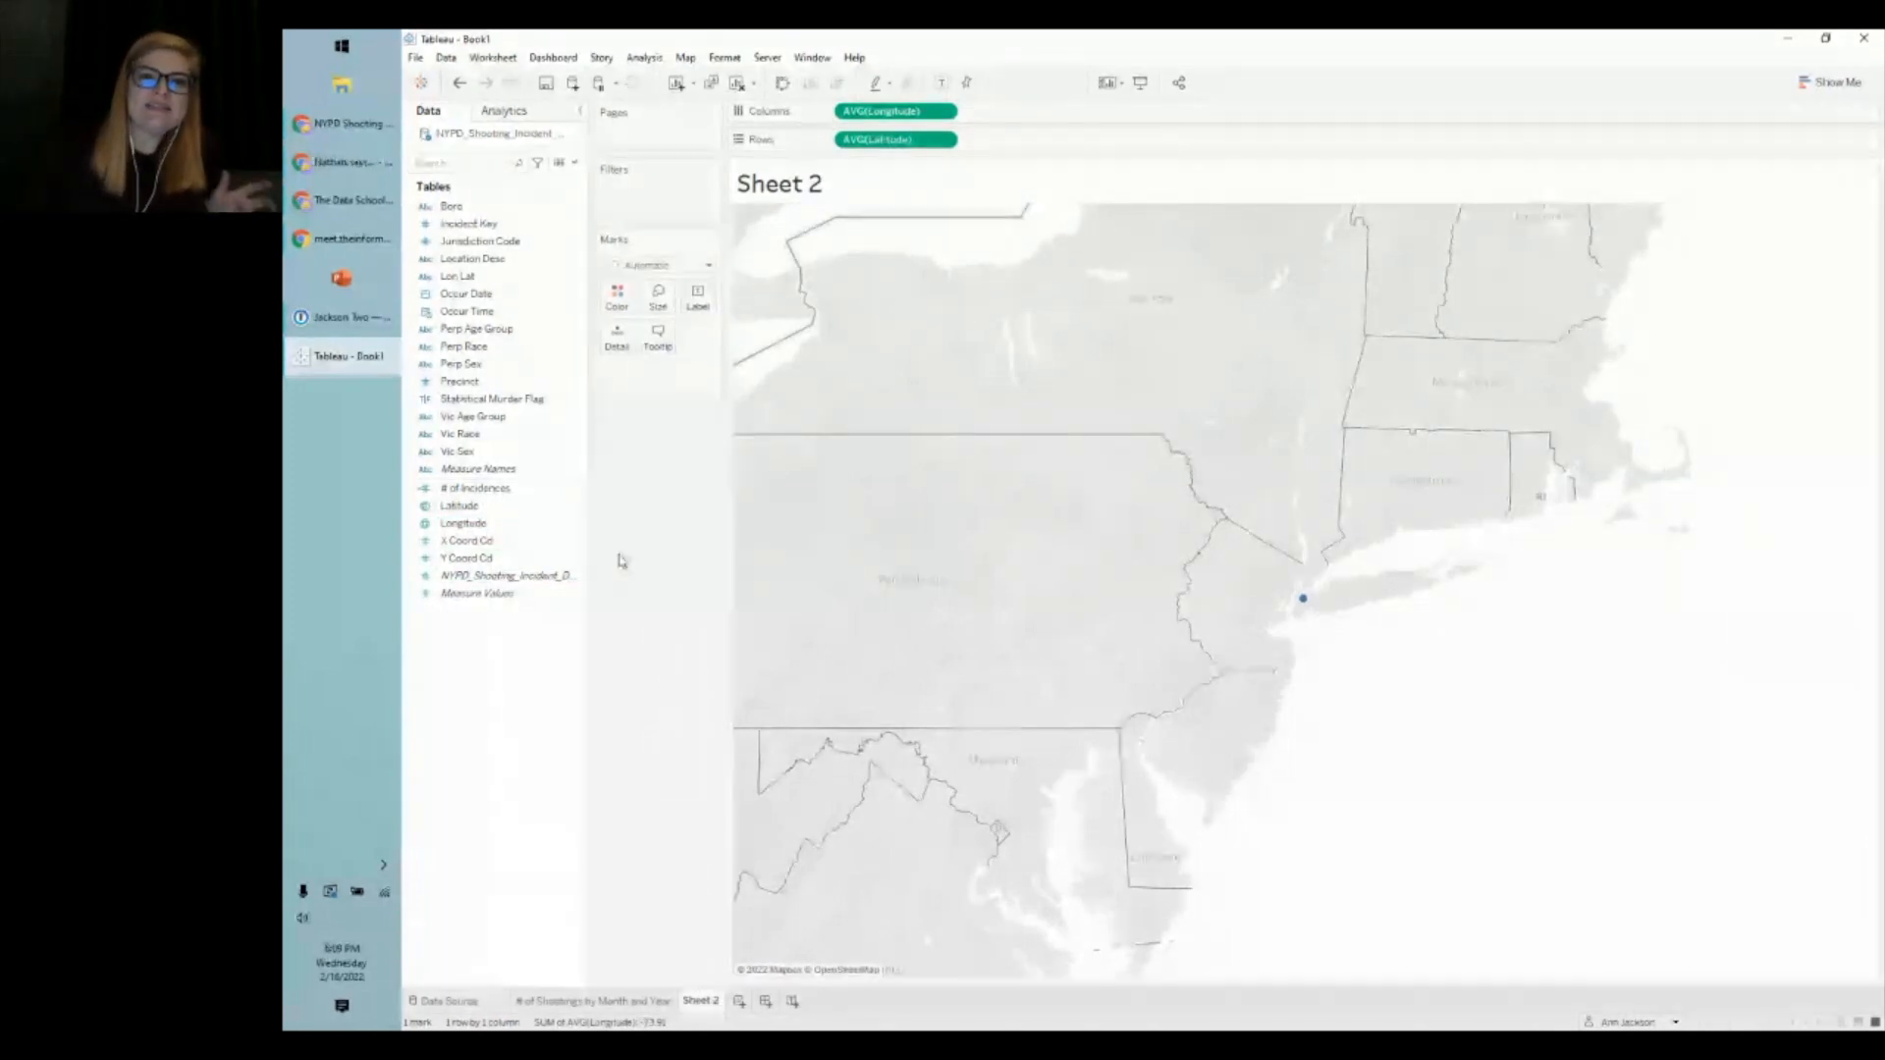
{"action": "left_click", "coordinate": [459, 82]}
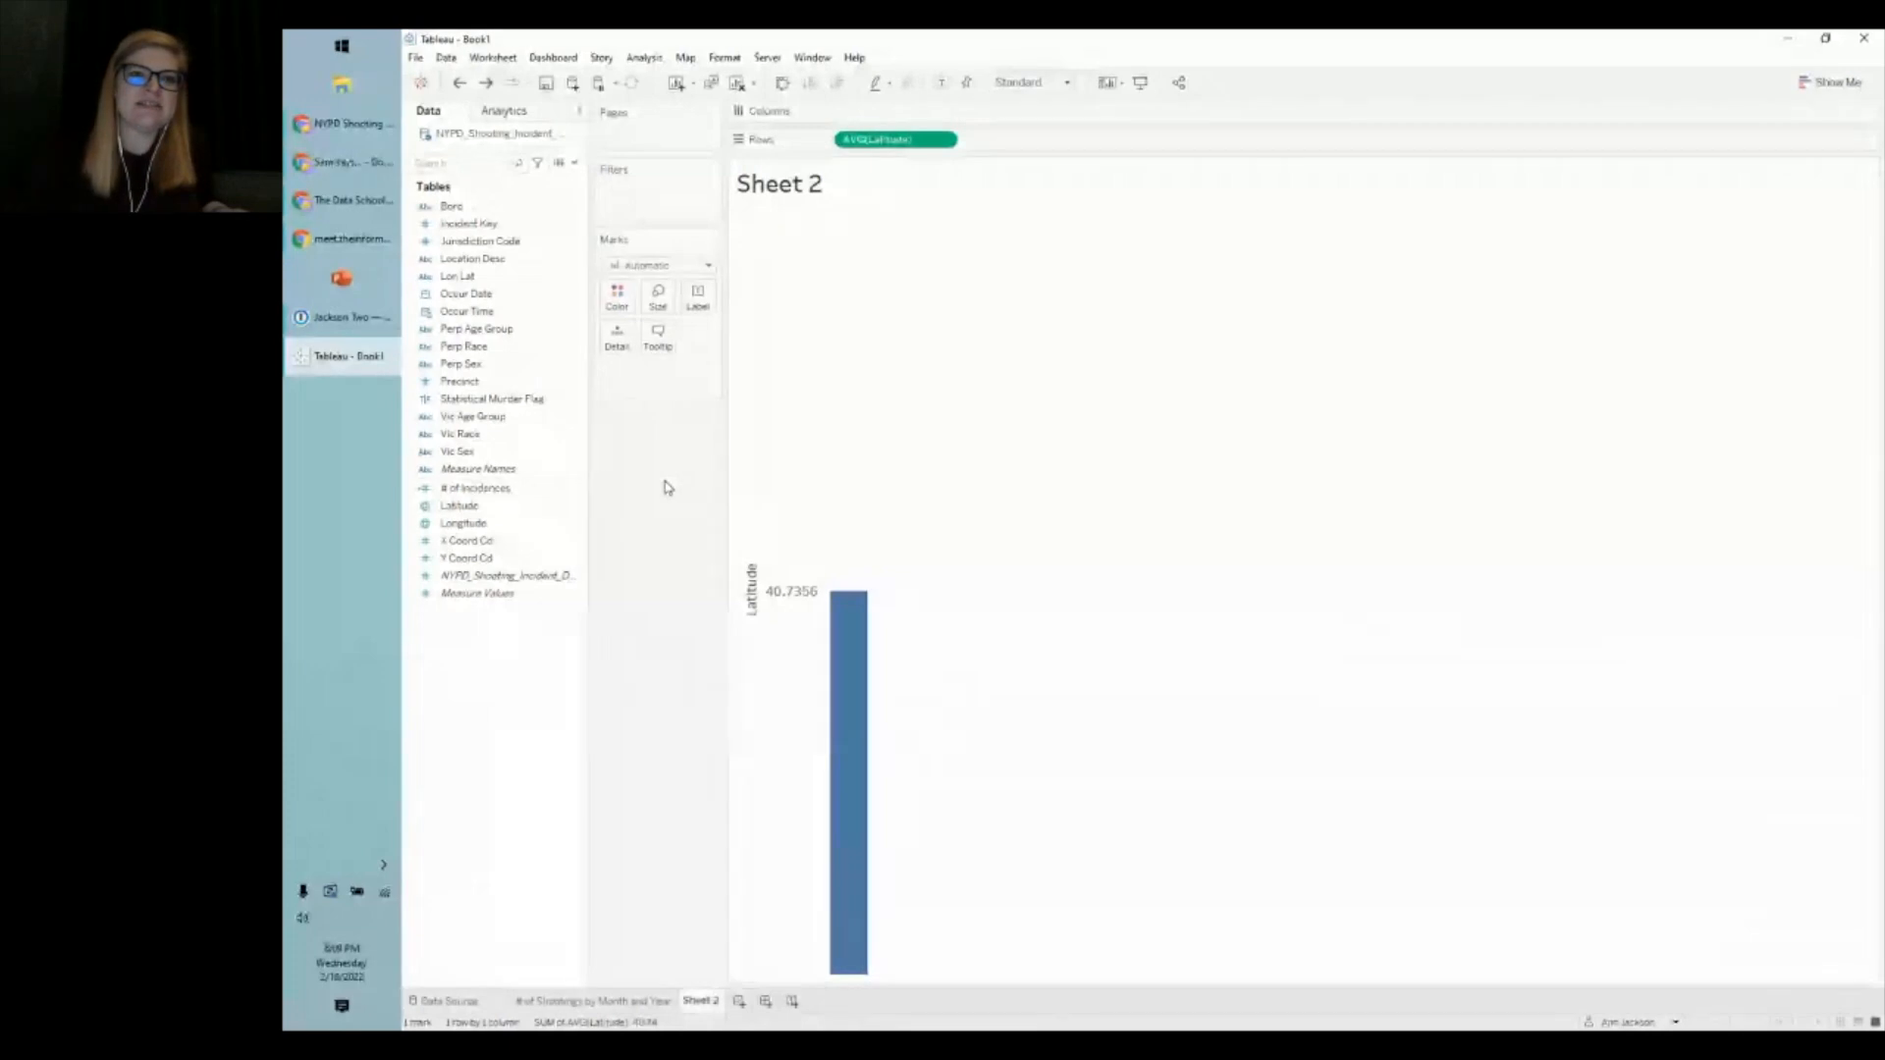
{"action": "left_click", "coordinate": [485, 86]}
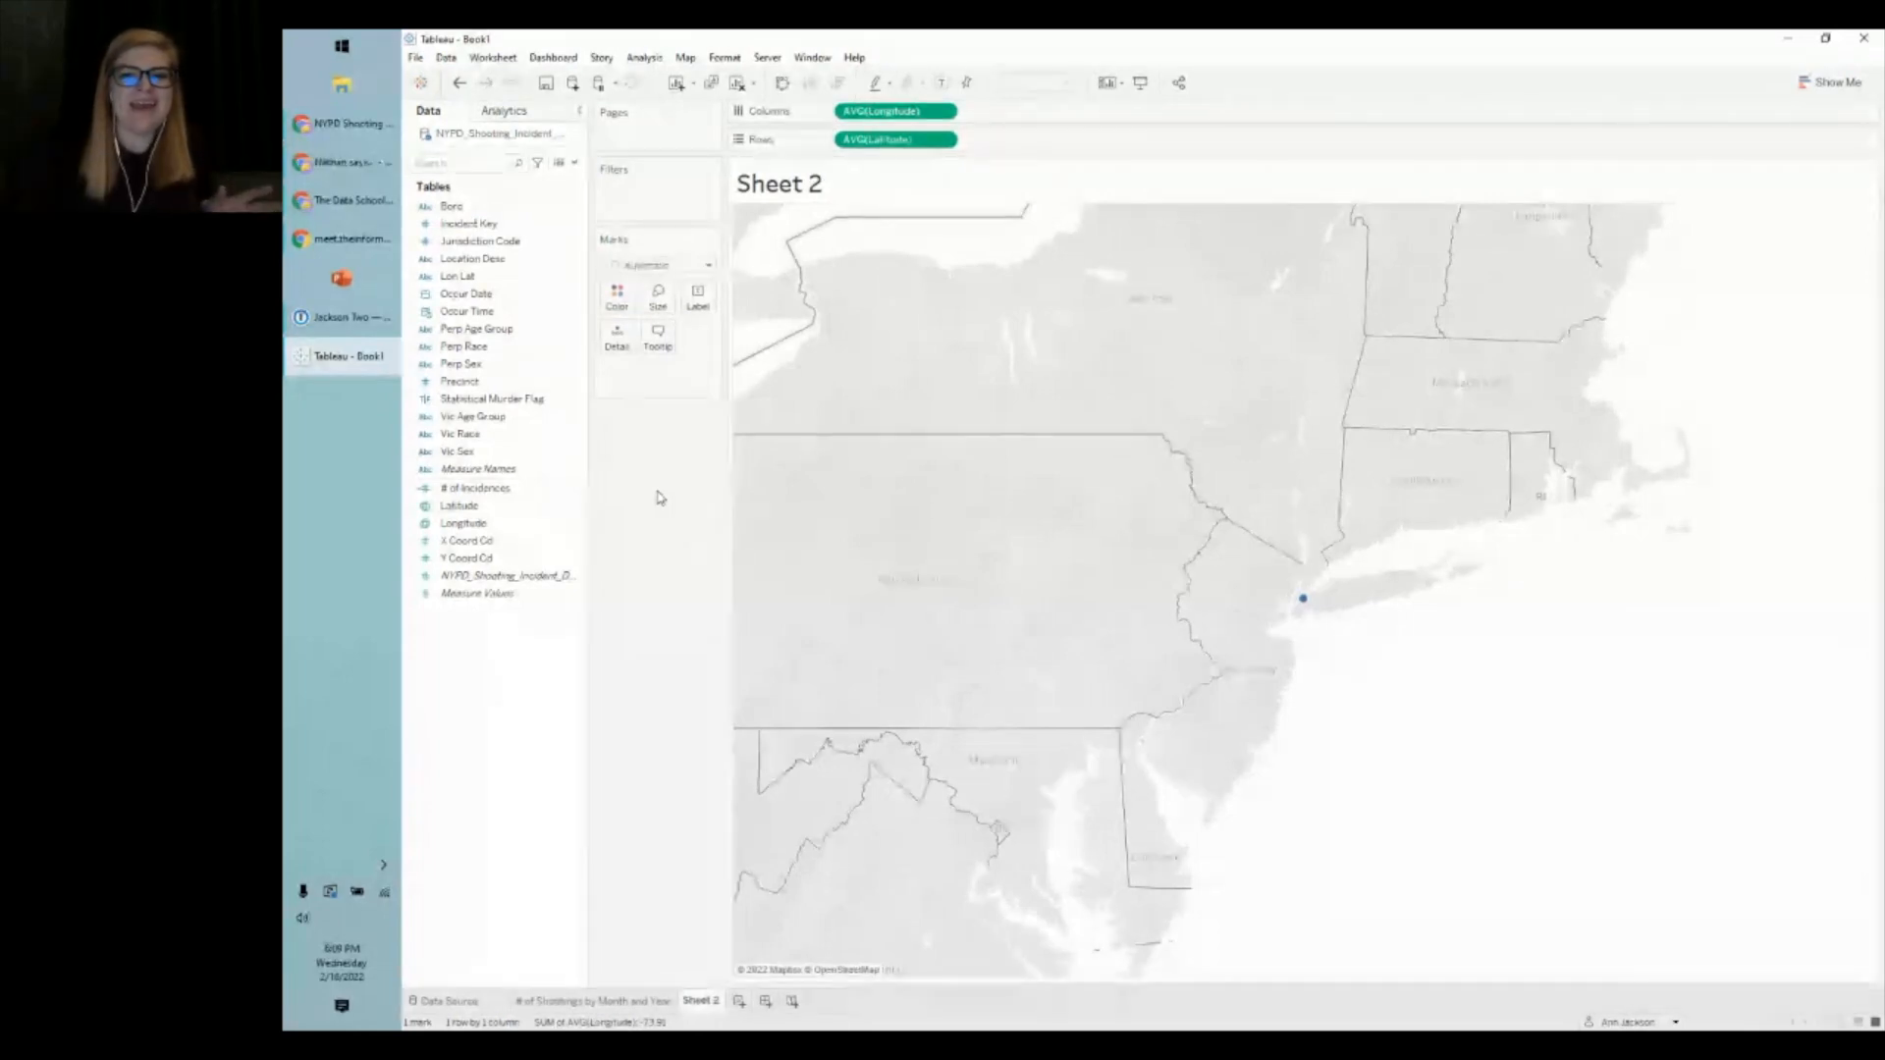
{"action": "mouse_move", "coordinate": [1307, 611]}
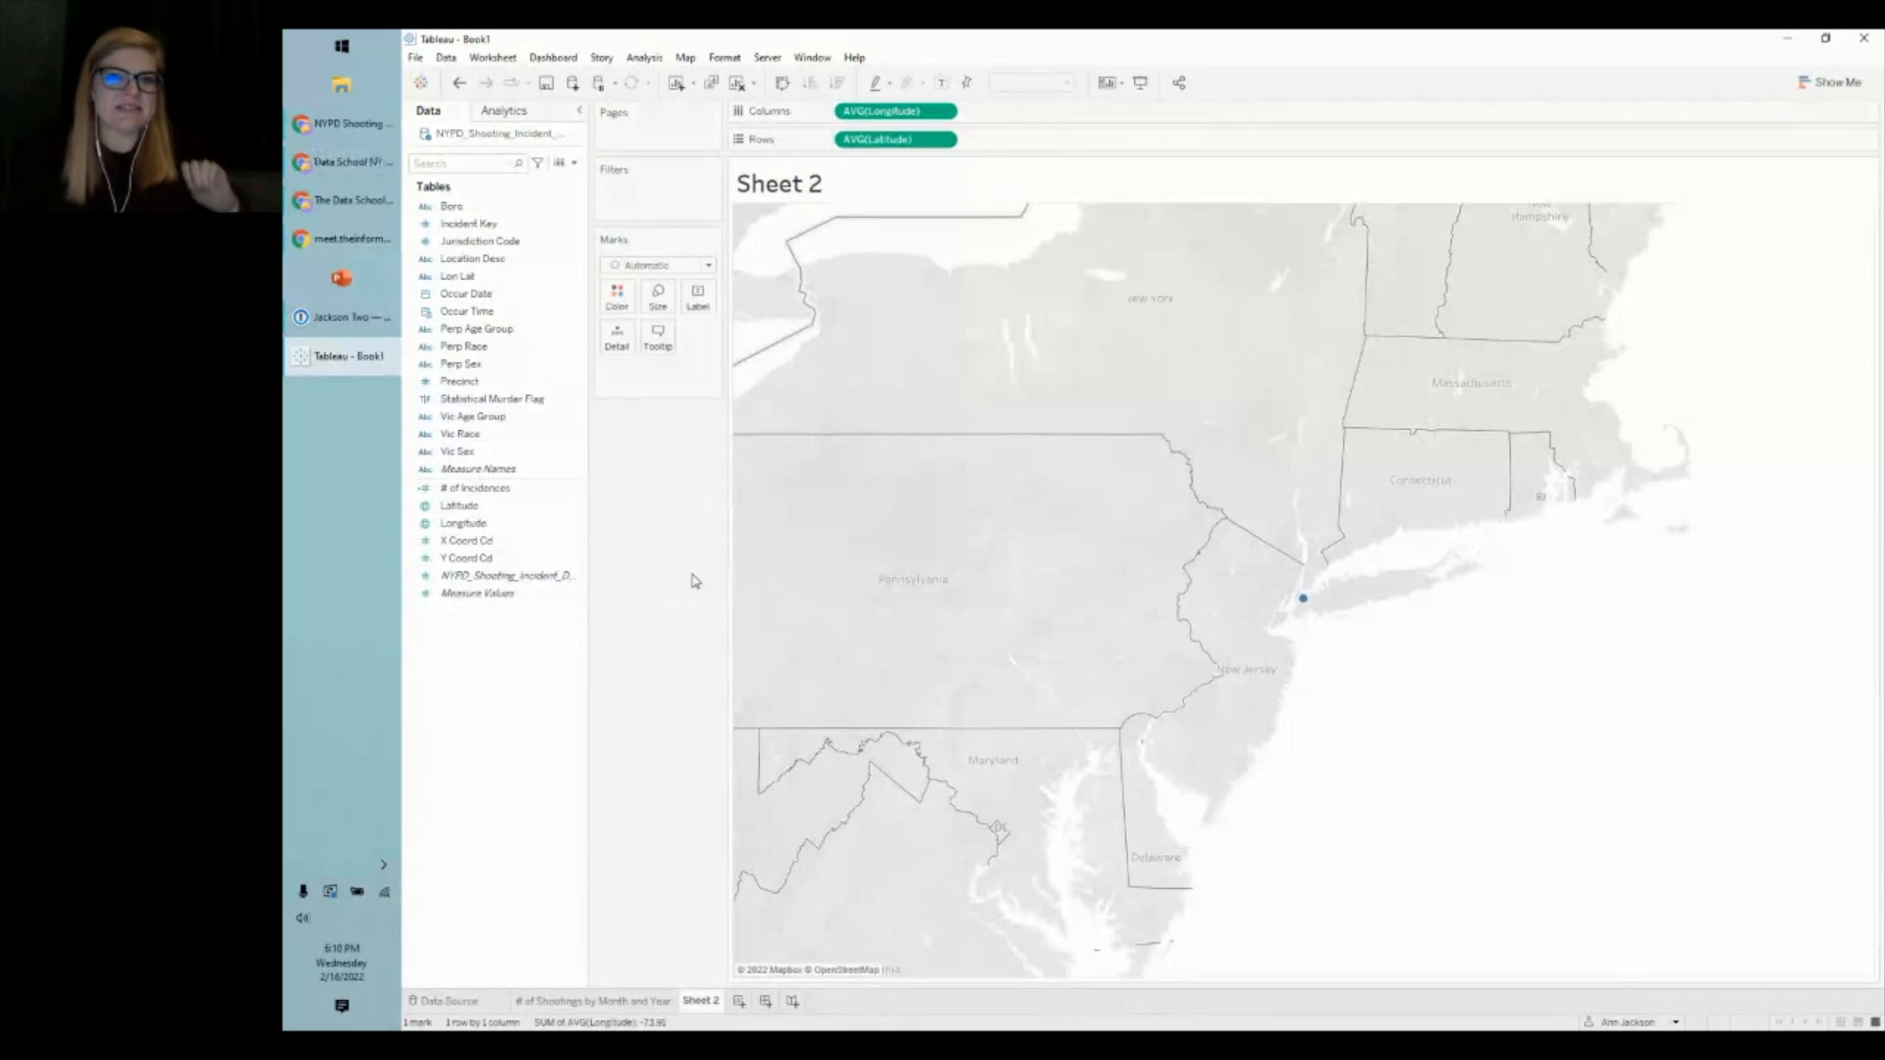
- Put Incident Key on Detail, plotting 18,064 shooting locations across the boroughs
{"action": "left_click_drag", "start_coordinate": [470, 224], "coordinate": [643, 385]}
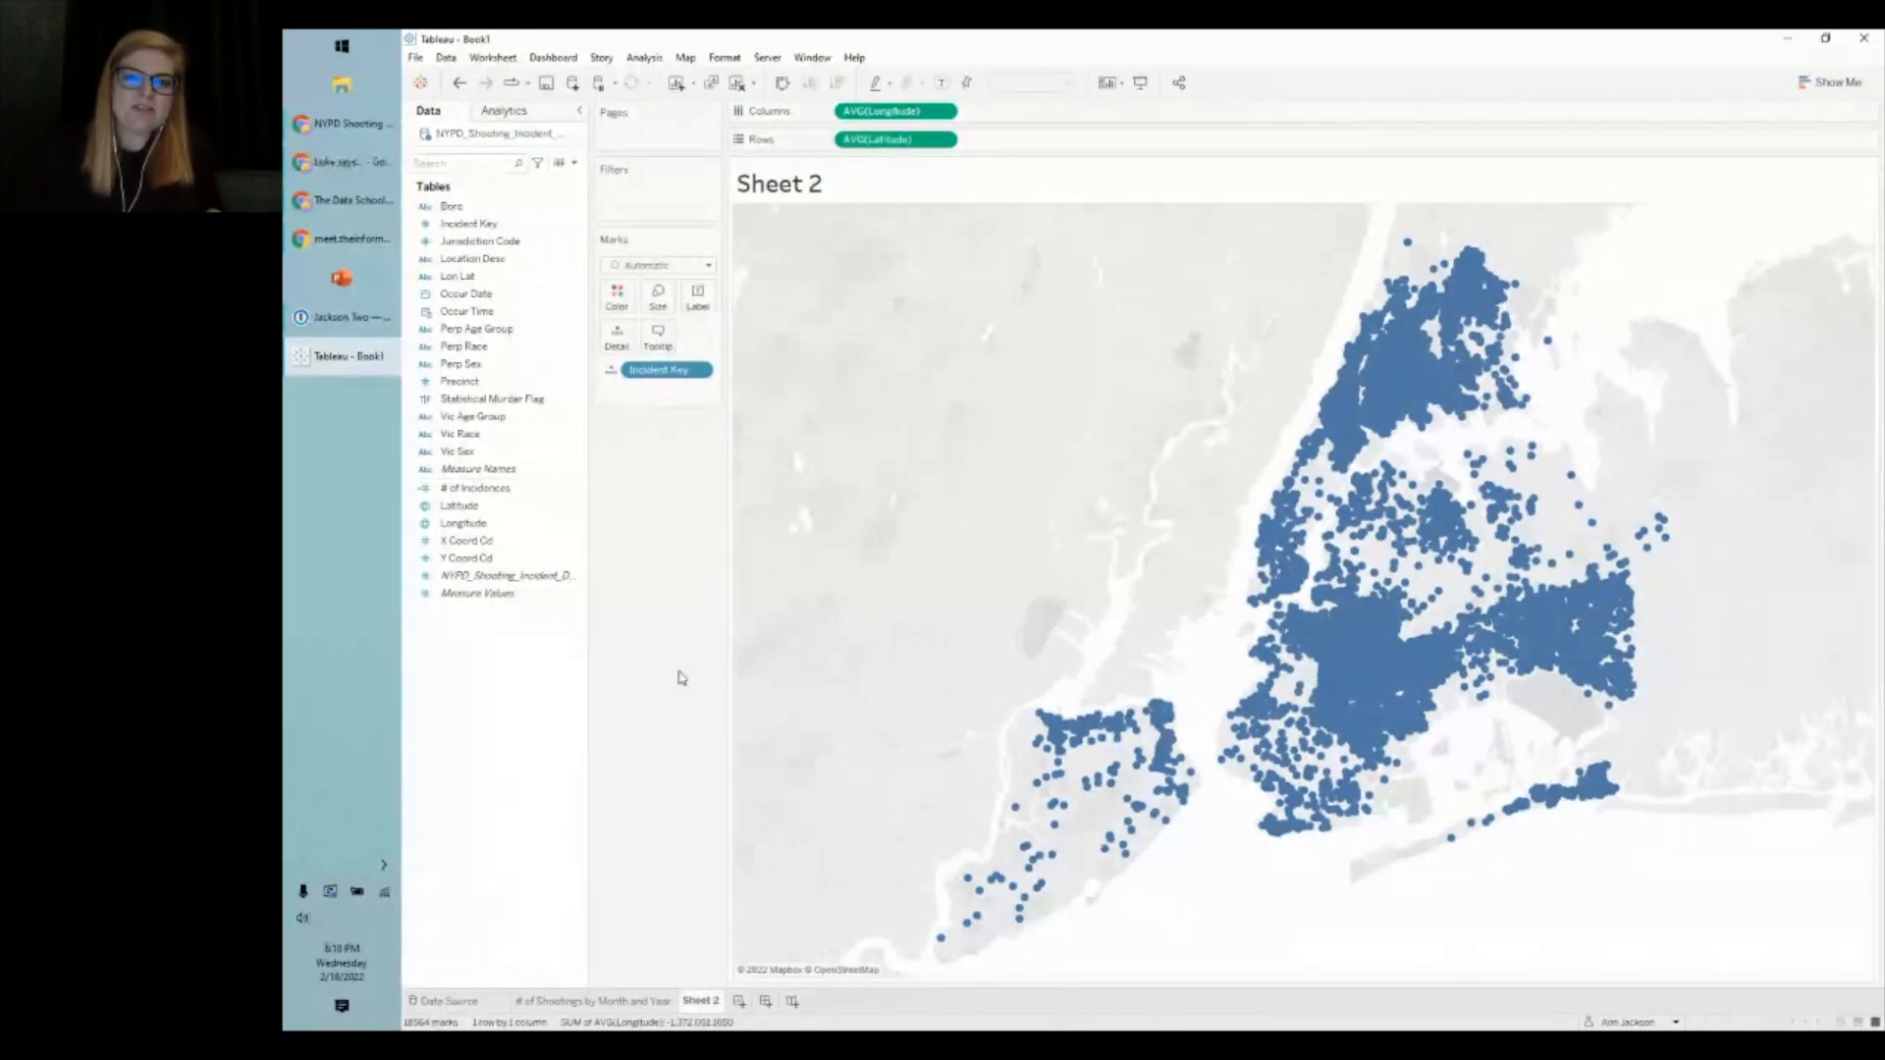
{"action": "mouse_move", "coordinate": [1164, 717]}
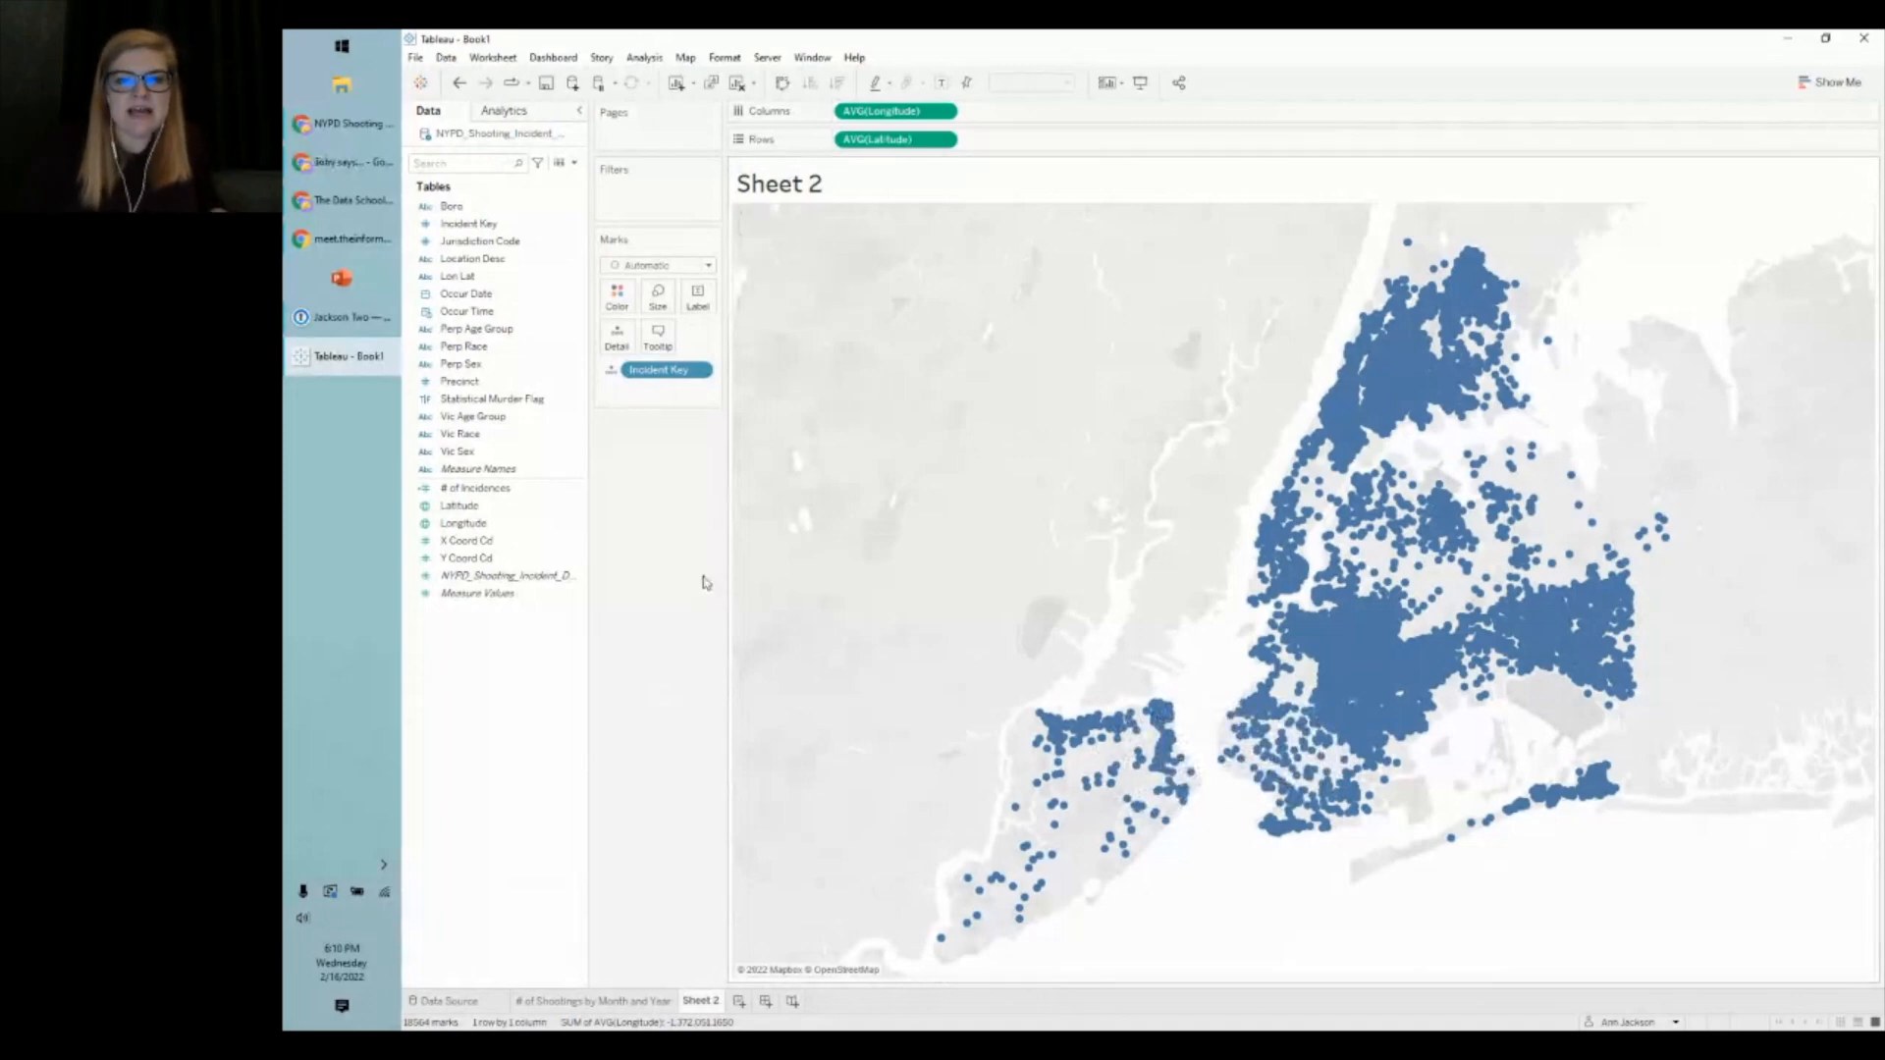
{"action": "mouse_move", "coordinate": [1335, 420]}
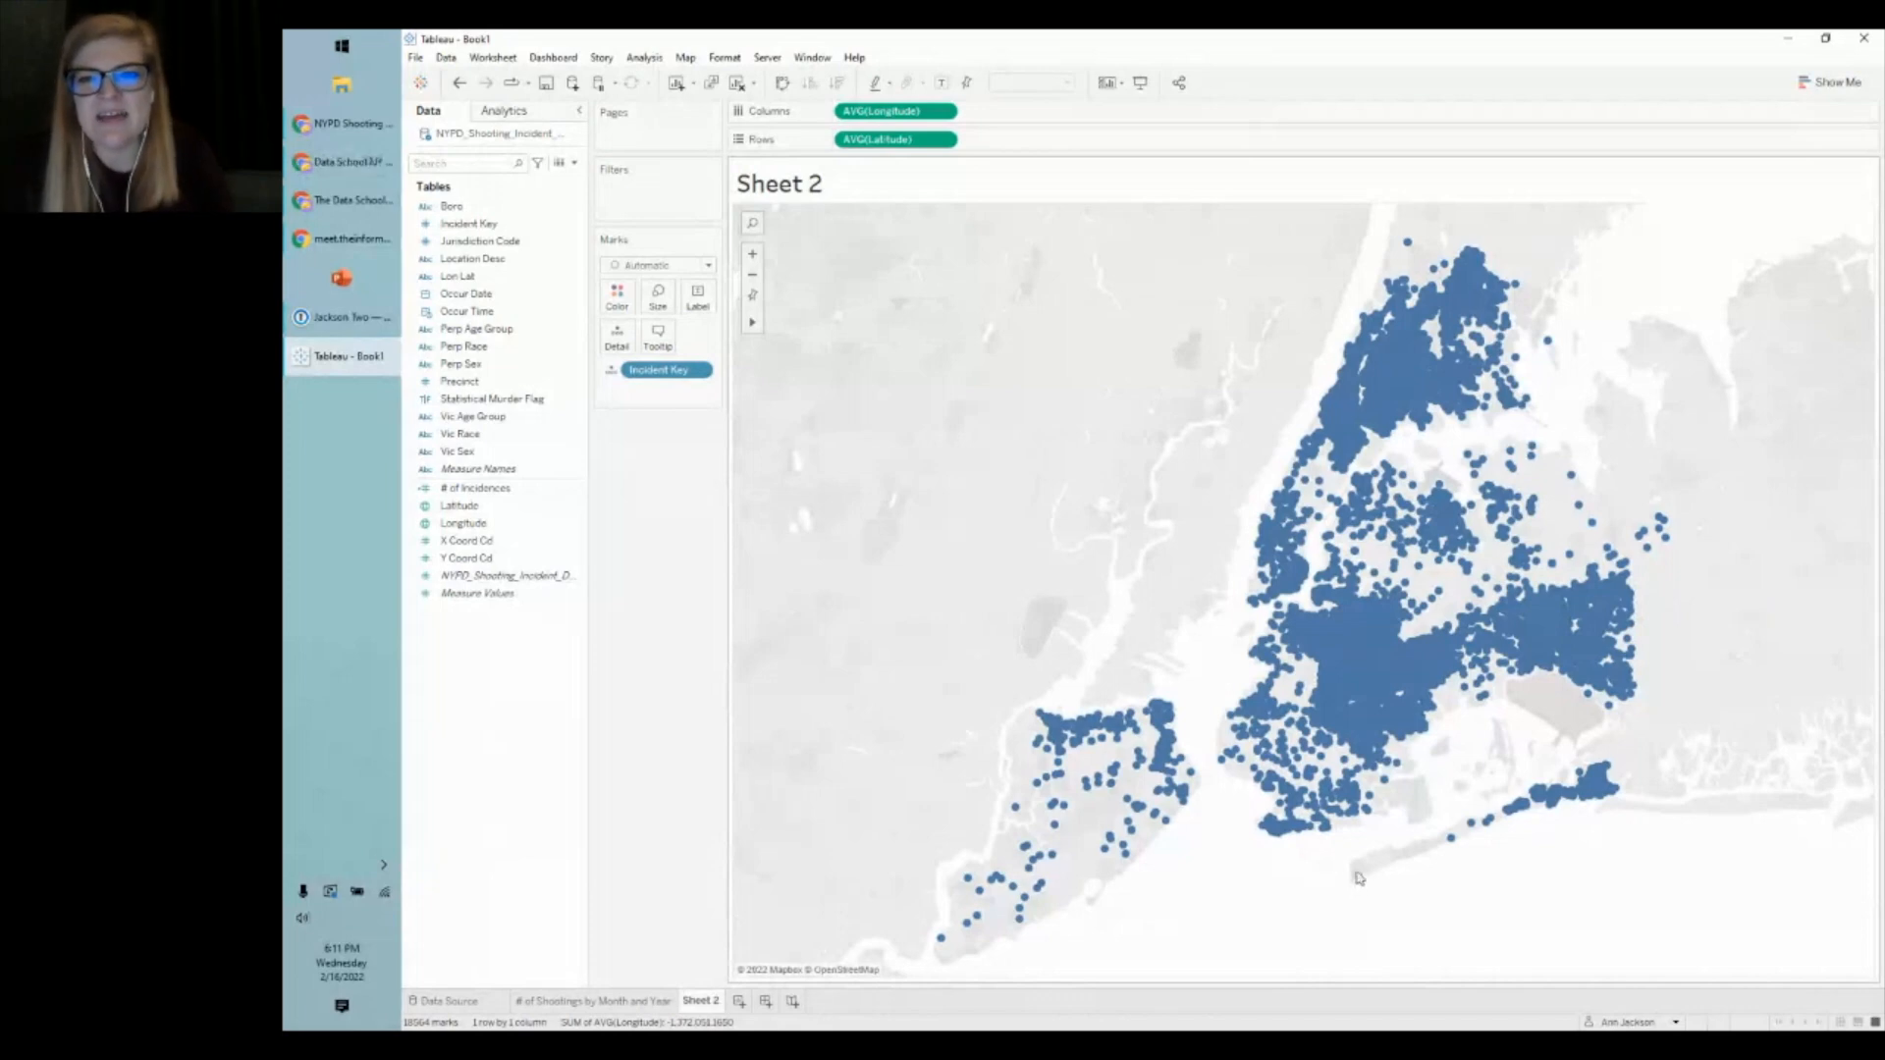
{"action": "mouse_move", "coordinate": [1303, 580]}
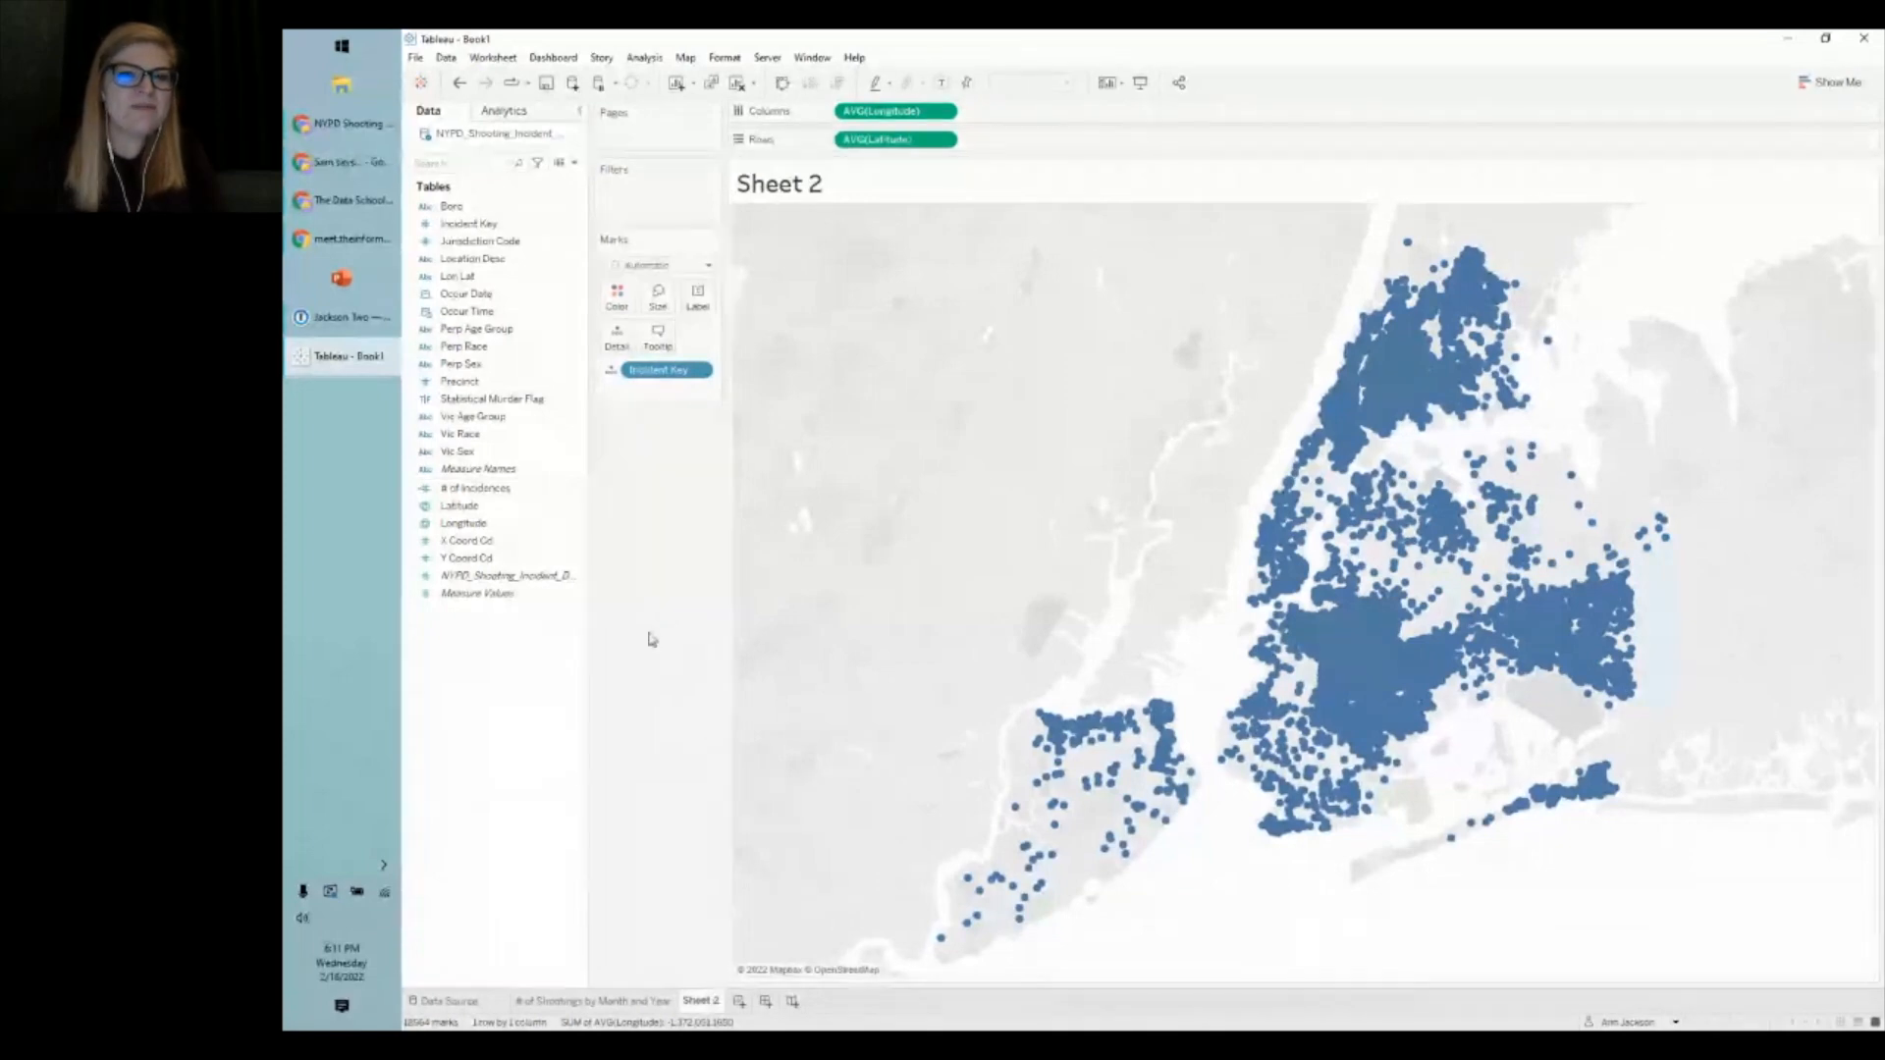
- In Map Layers, set Background Style to Streets and uncheck Points of Interest
{"action": "left_click", "coordinate": [685, 61]}
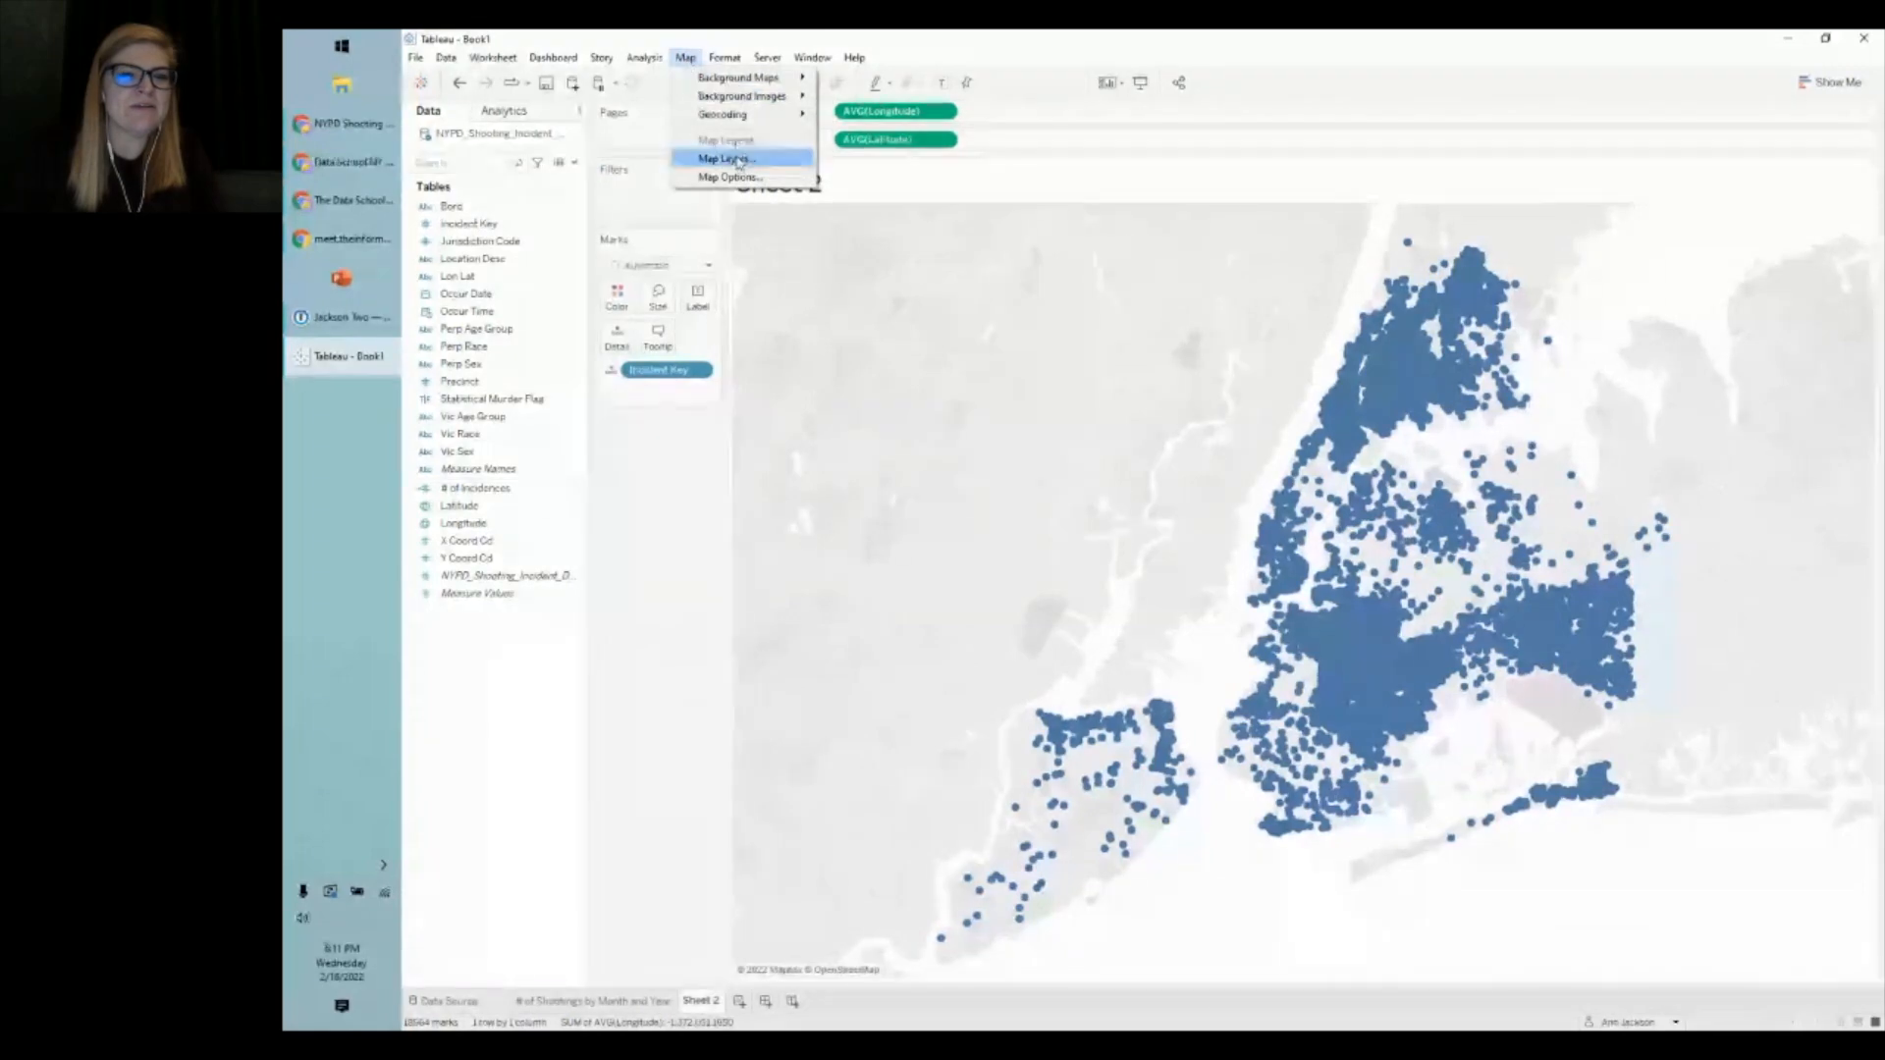
{"action": "left_click", "coordinate": [738, 161]}
{"action": "left_click_drag", "start_coordinate": [586, 166], "coordinate": [630, 165]}
{"action": "left_click", "coordinate": [594, 174]}
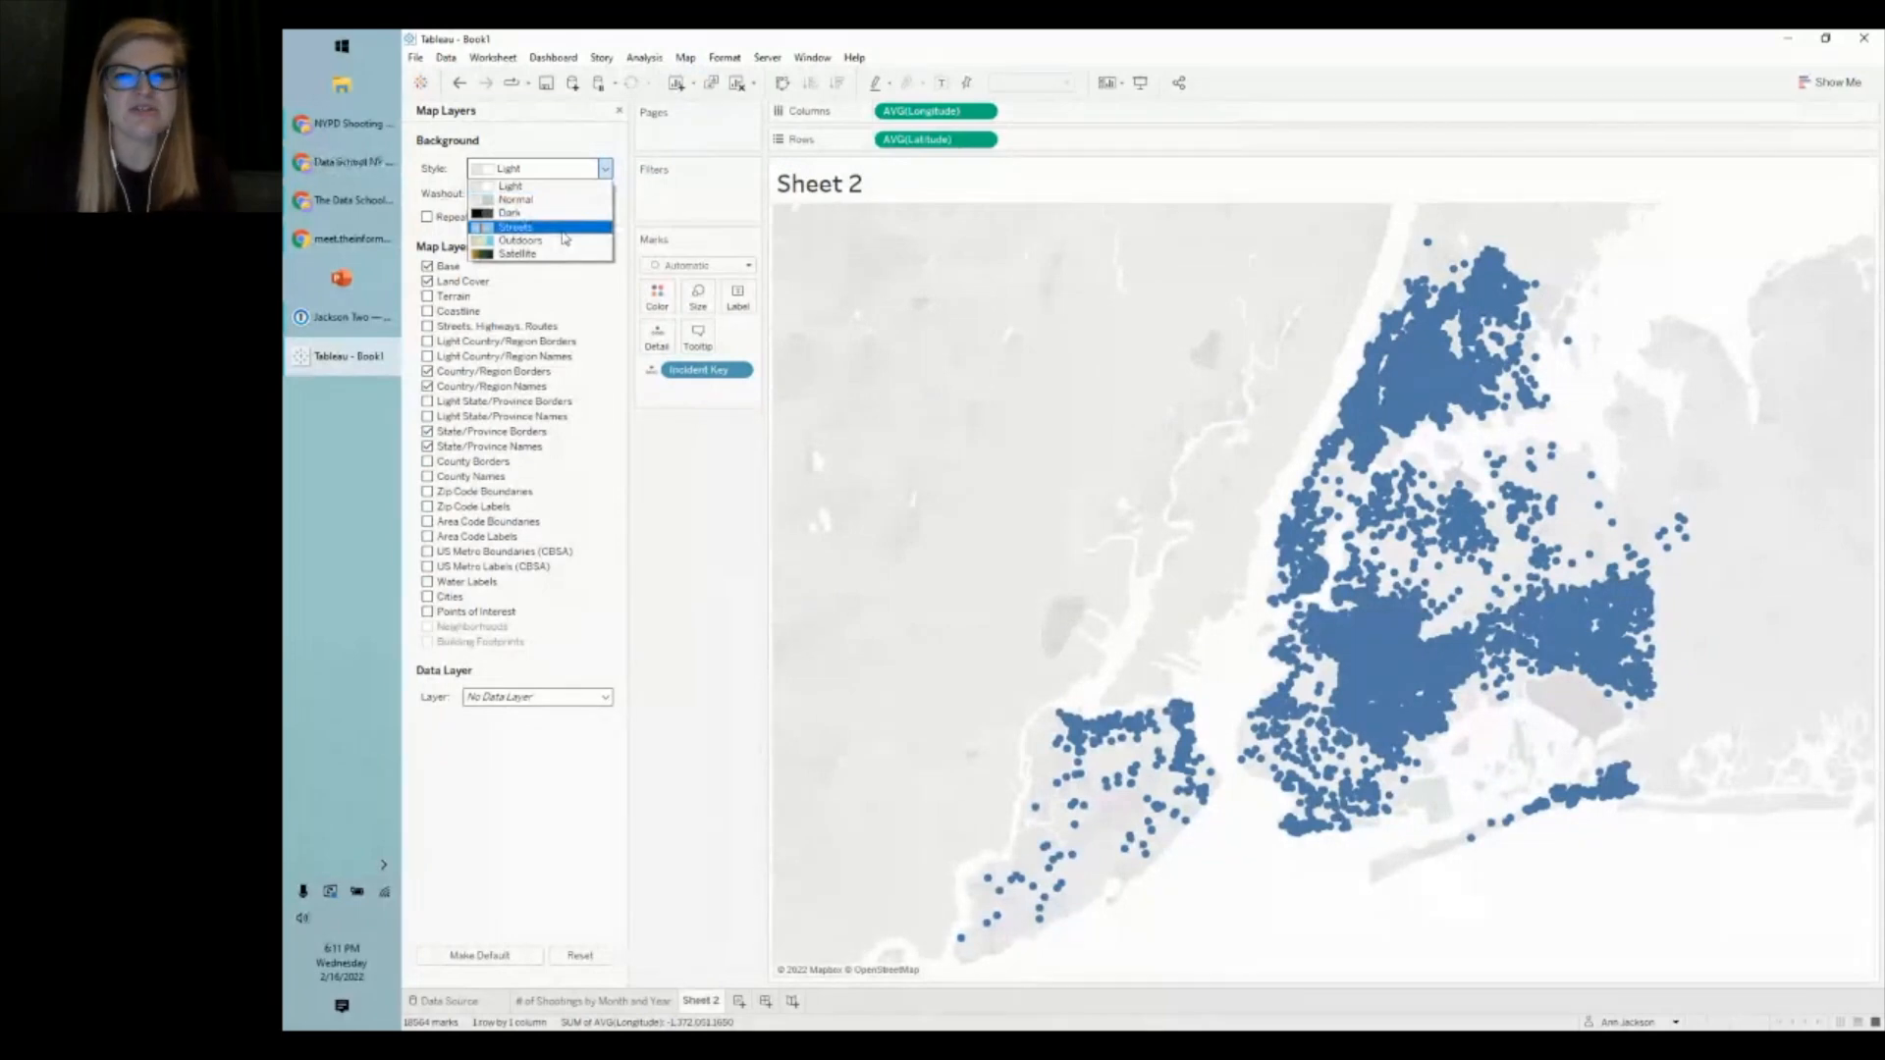
{"action": "left_click", "coordinate": [564, 231]}
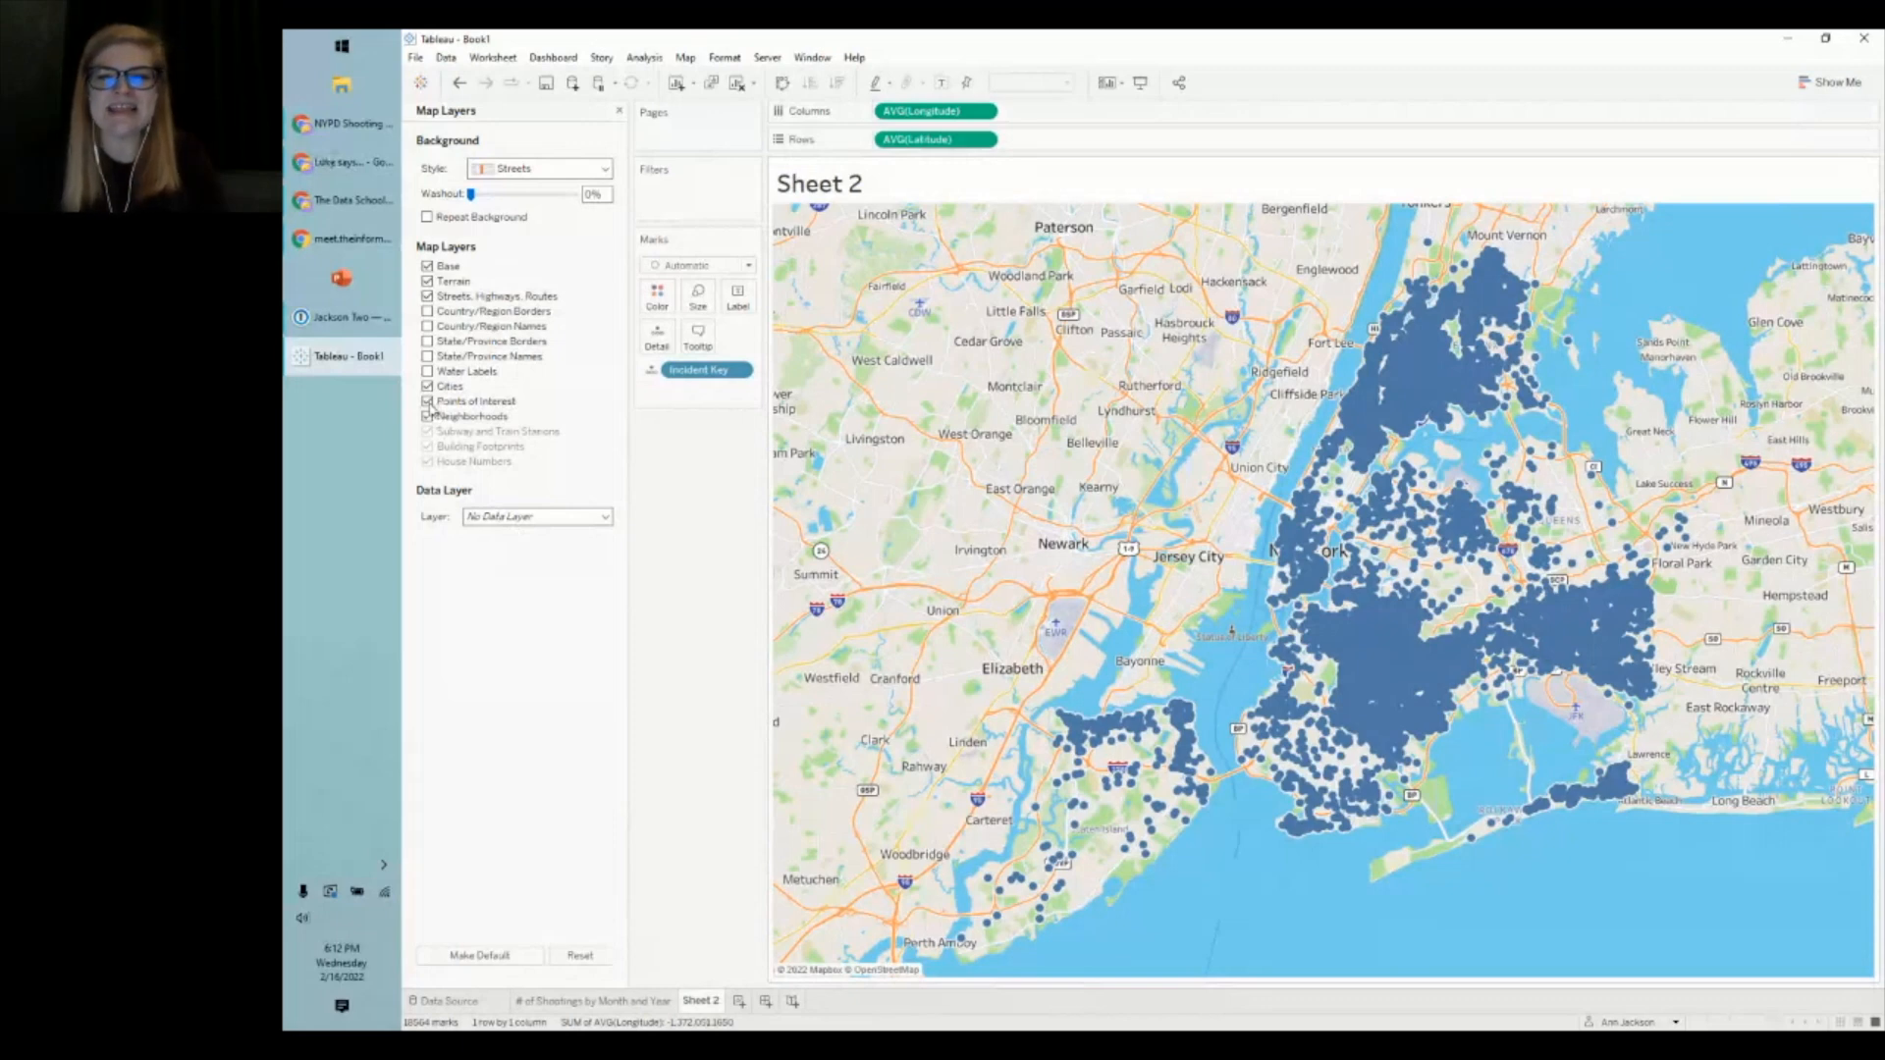
{"action": "left_click", "coordinate": [427, 402]}
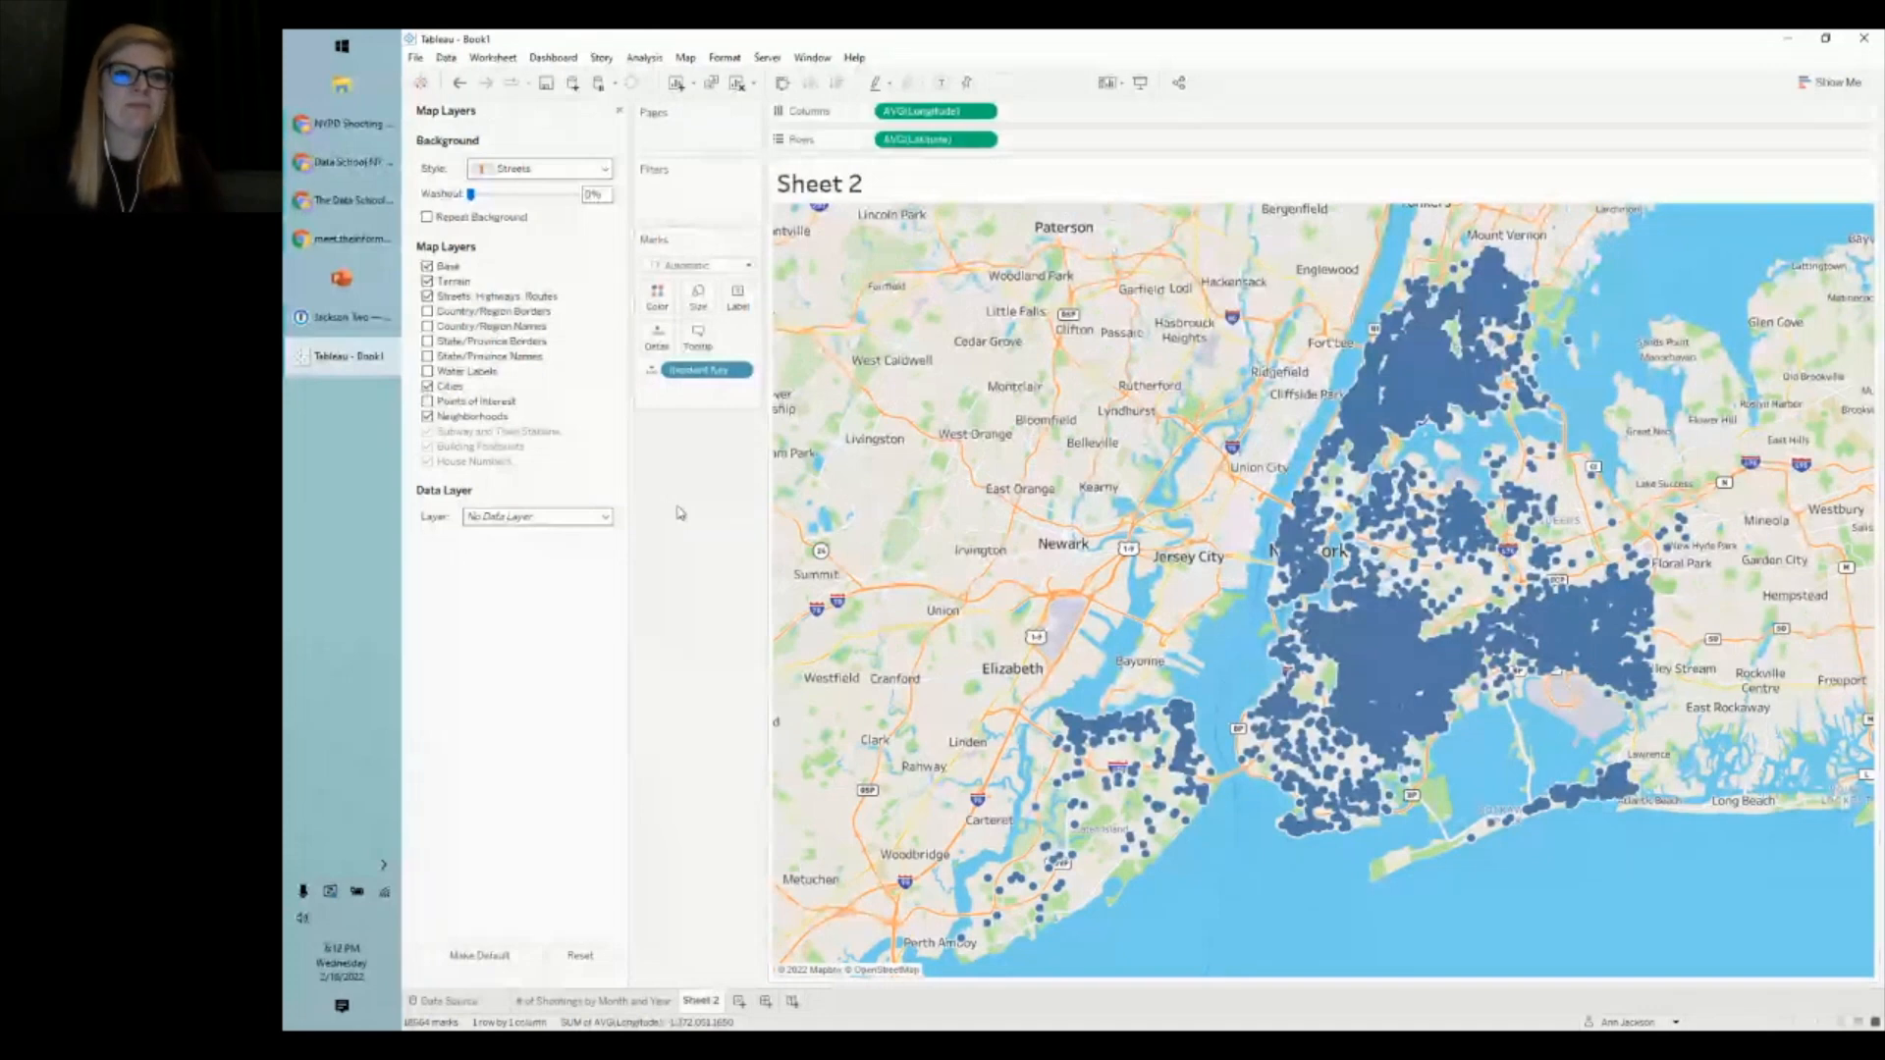
- Switch the Marks card mark type from Automatic to Map
{"action": "left_click", "coordinate": [702, 265]}
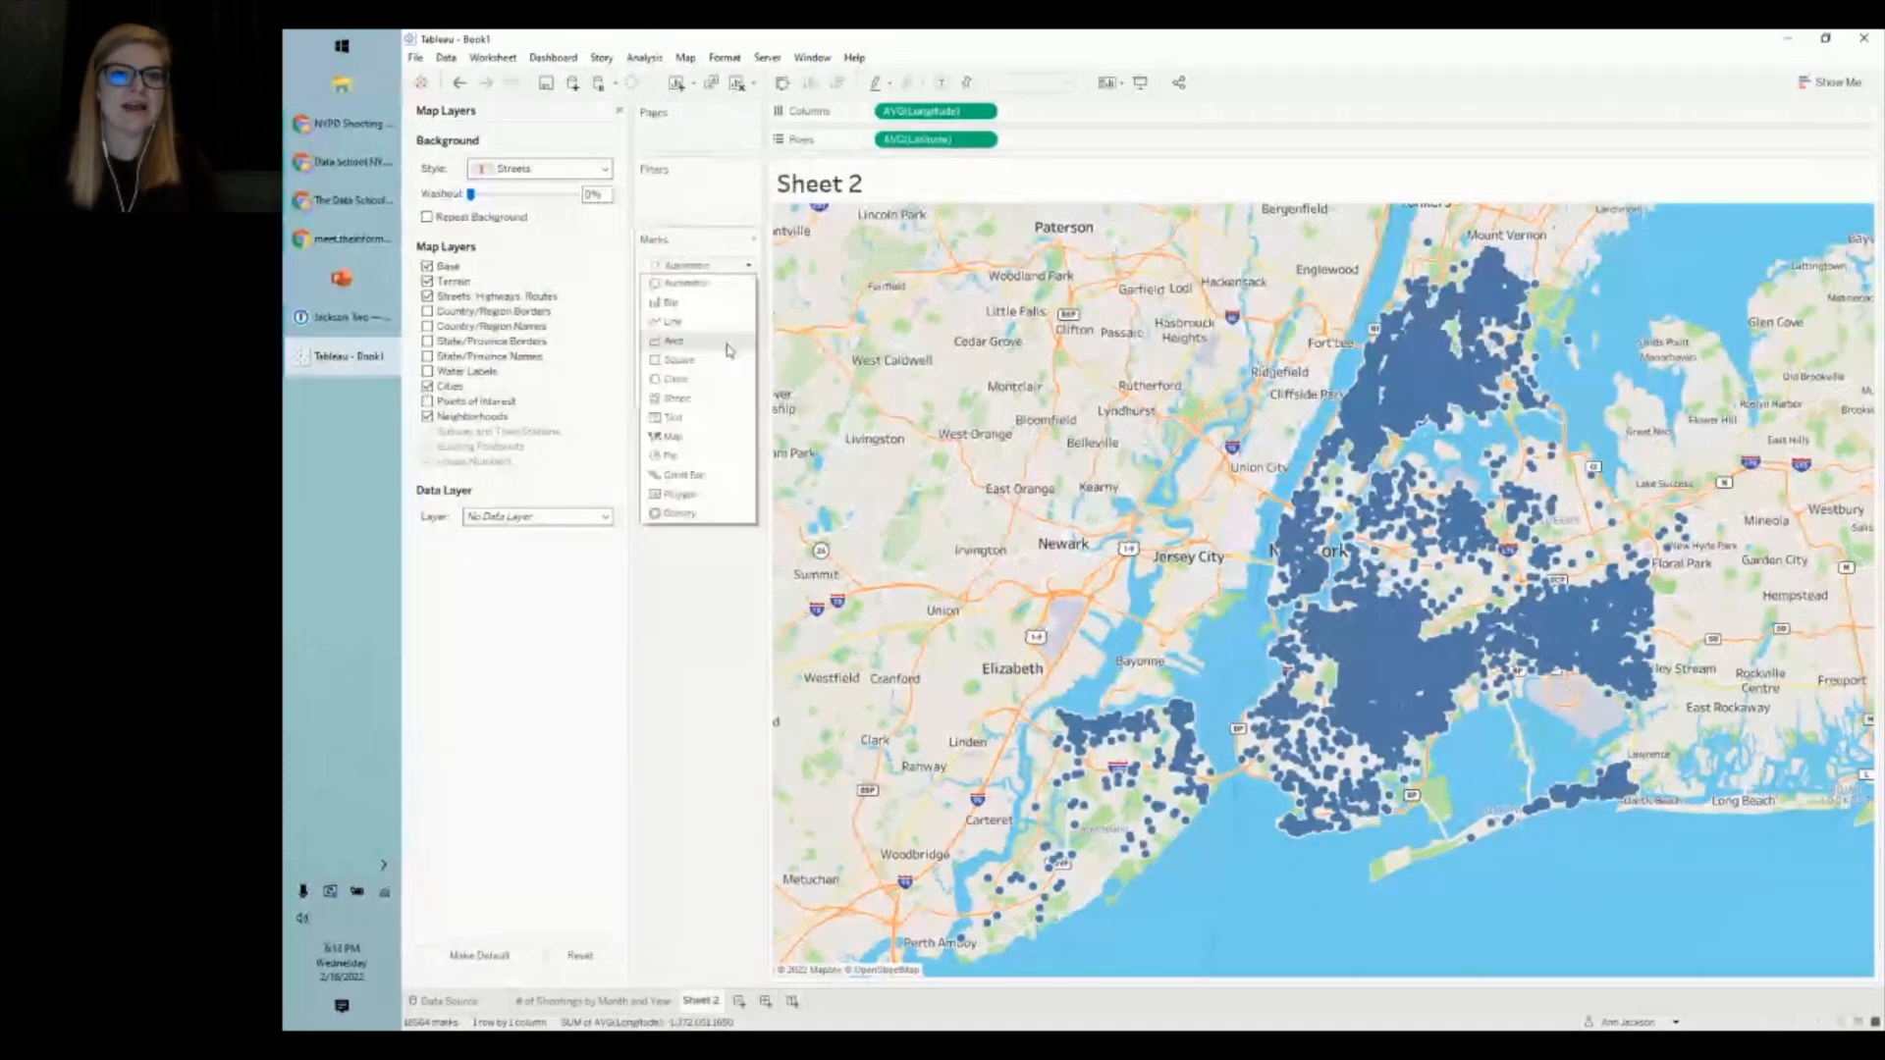
{"action": "left_click", "coordinate": [679, 269]}
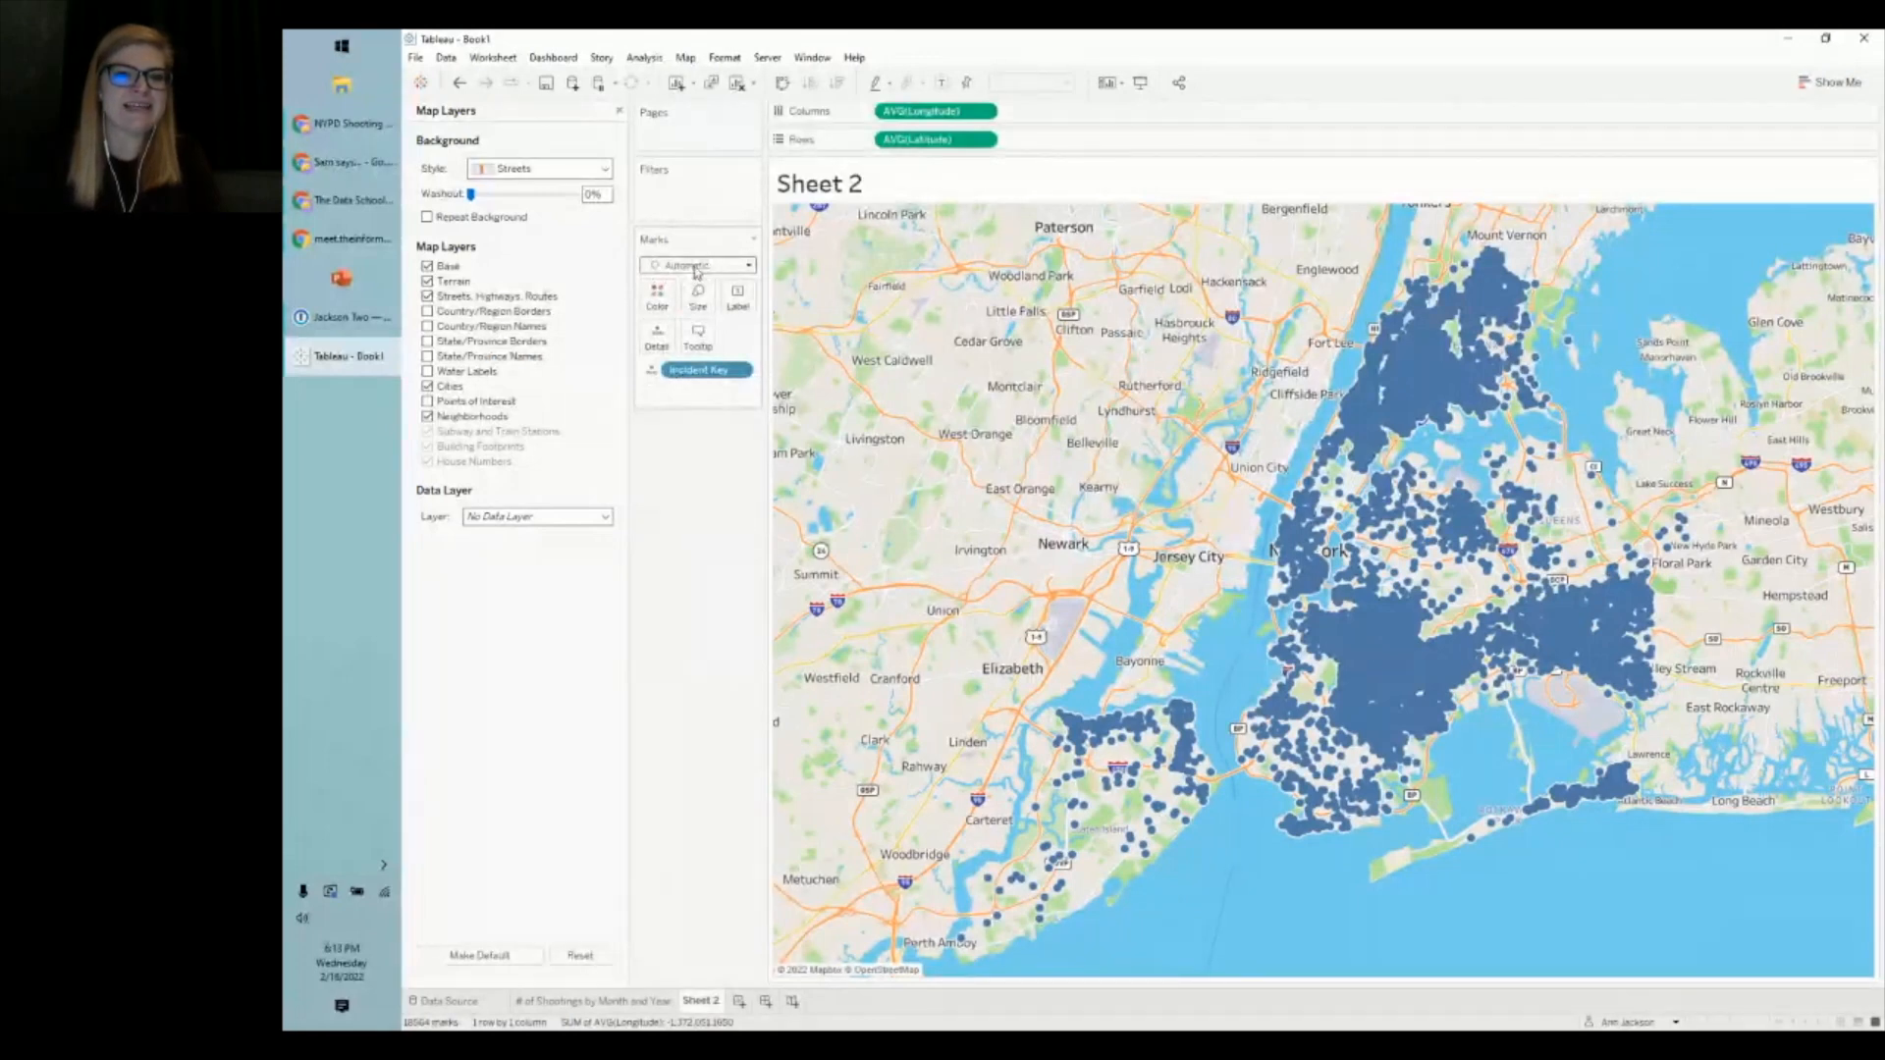
{"action": "left_click", "coordinate": [695, 271]}
{"action": "left_click", "coordinate": [695, 438]}
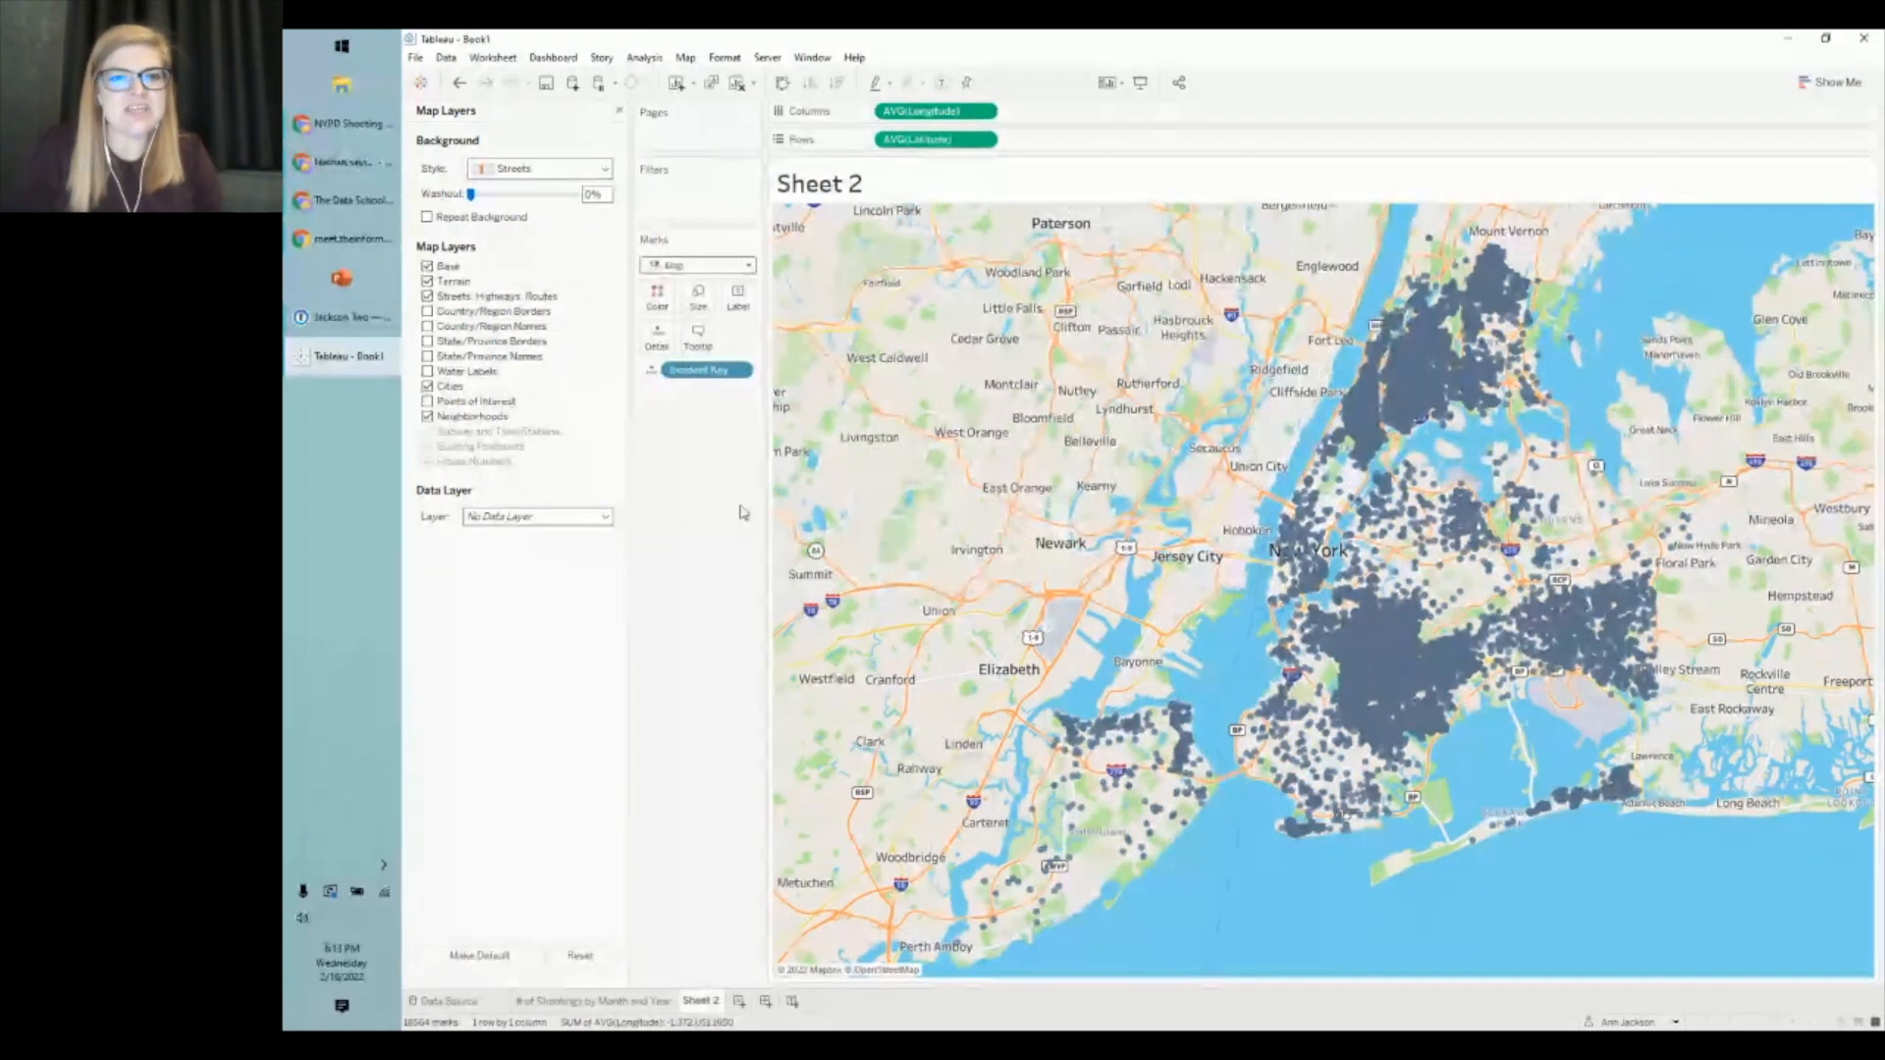
- Change the incident marks to the Density mark type, showing hotspots in the Bronx and Brooklyn
{"action": "left_click", "coordinate": [721, 270]}
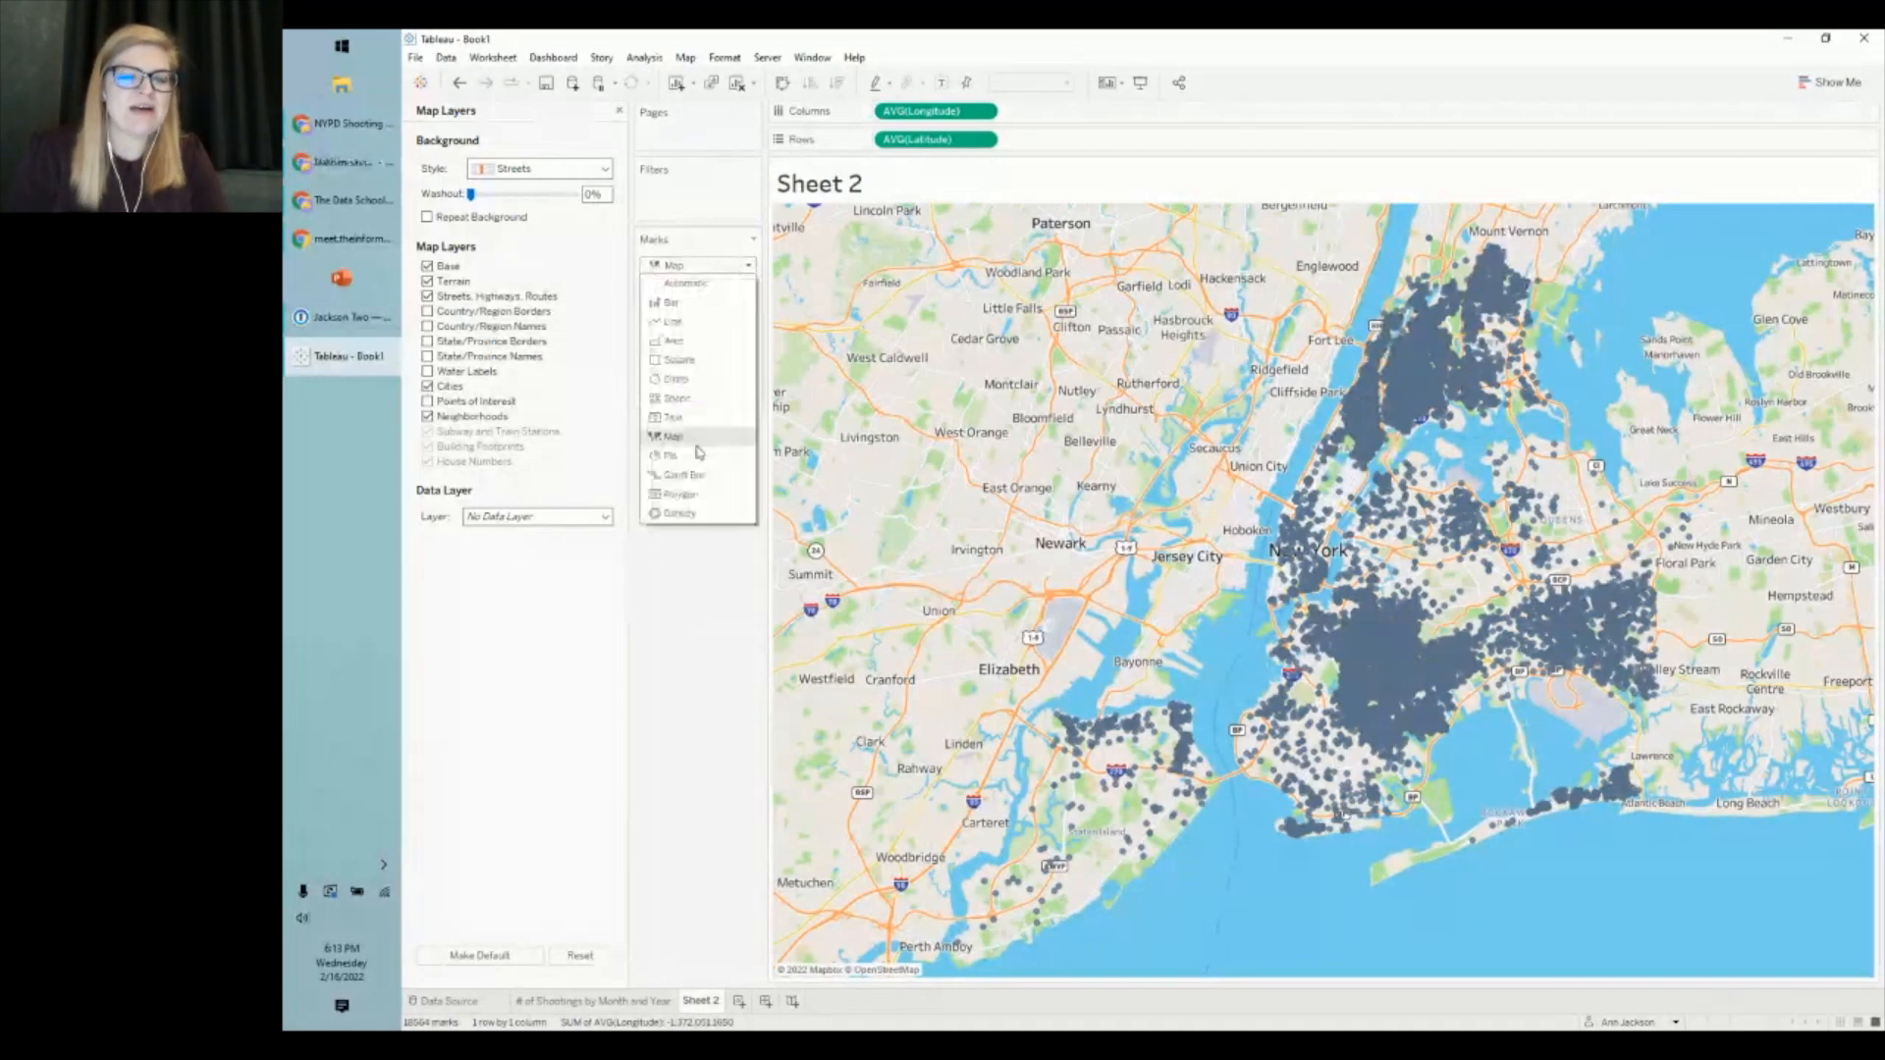
{"action": "left_click", "coordinate": [694, 519]}
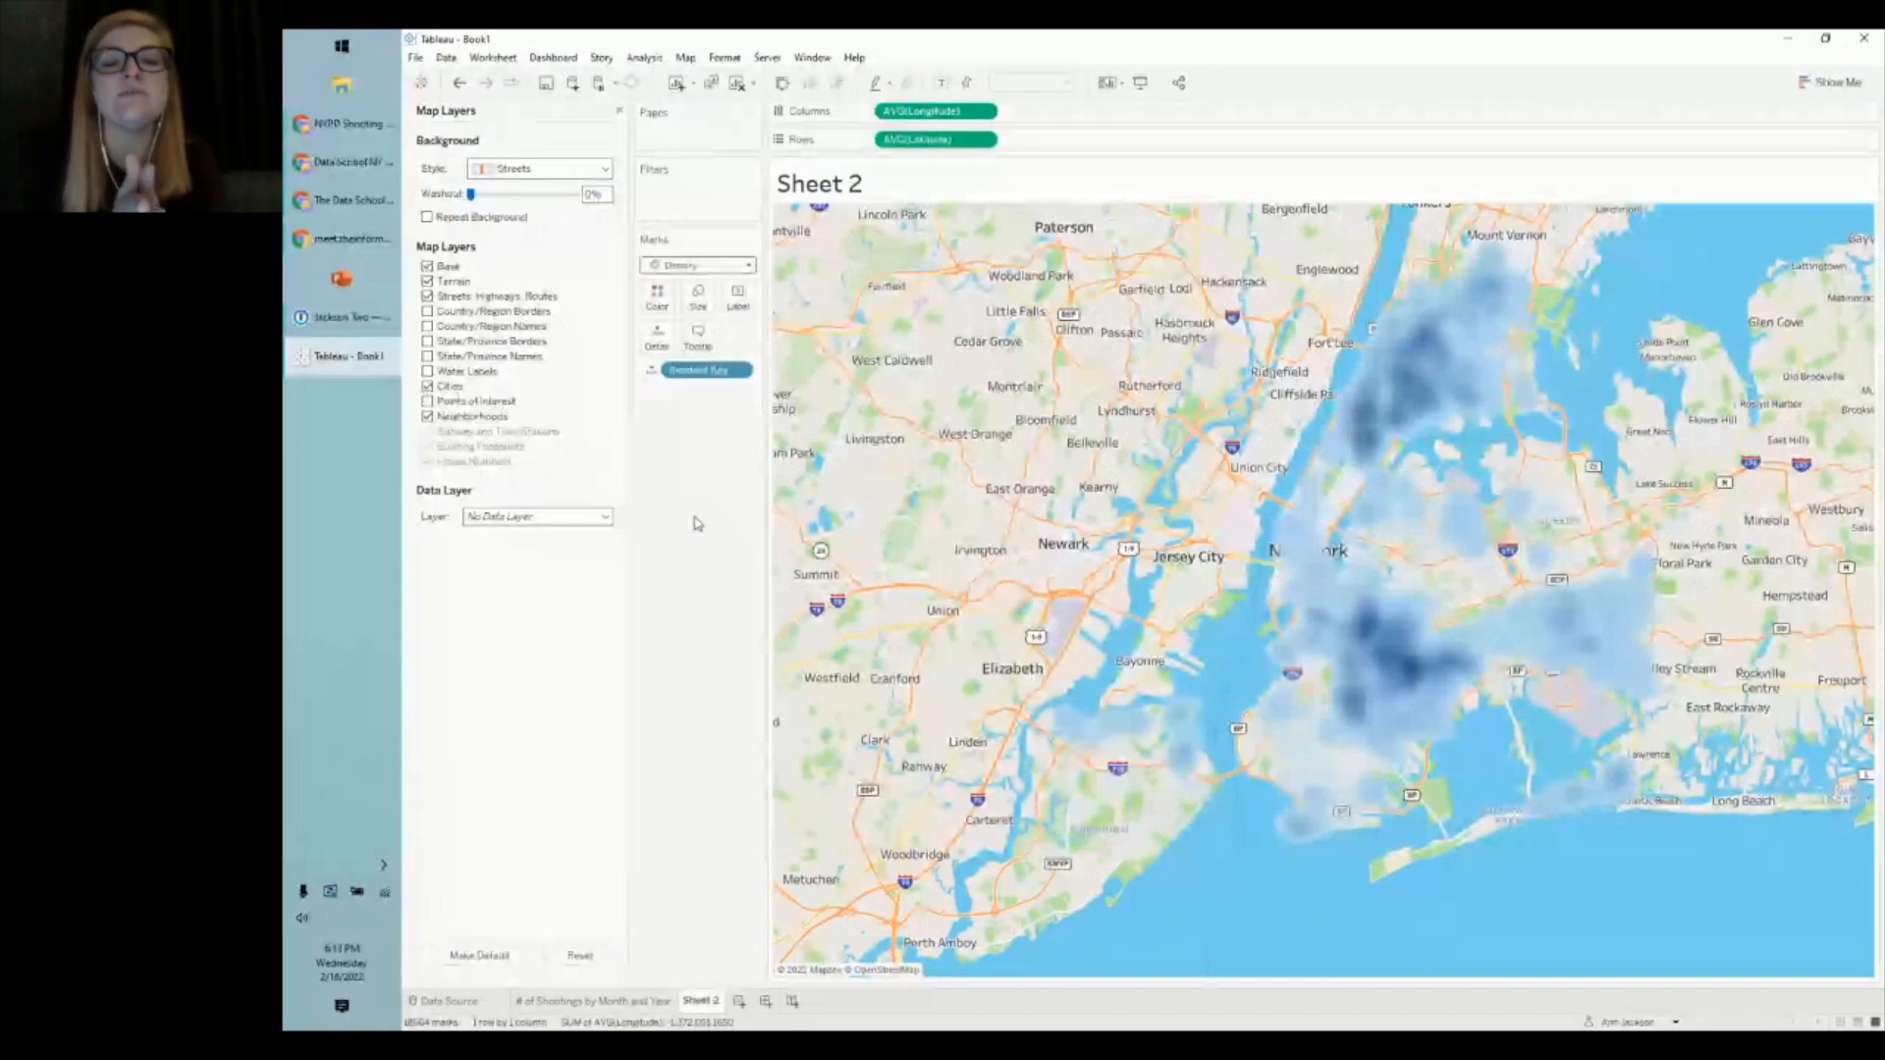
{"action": "mouse_move", "coordinate": [1415, 674]}
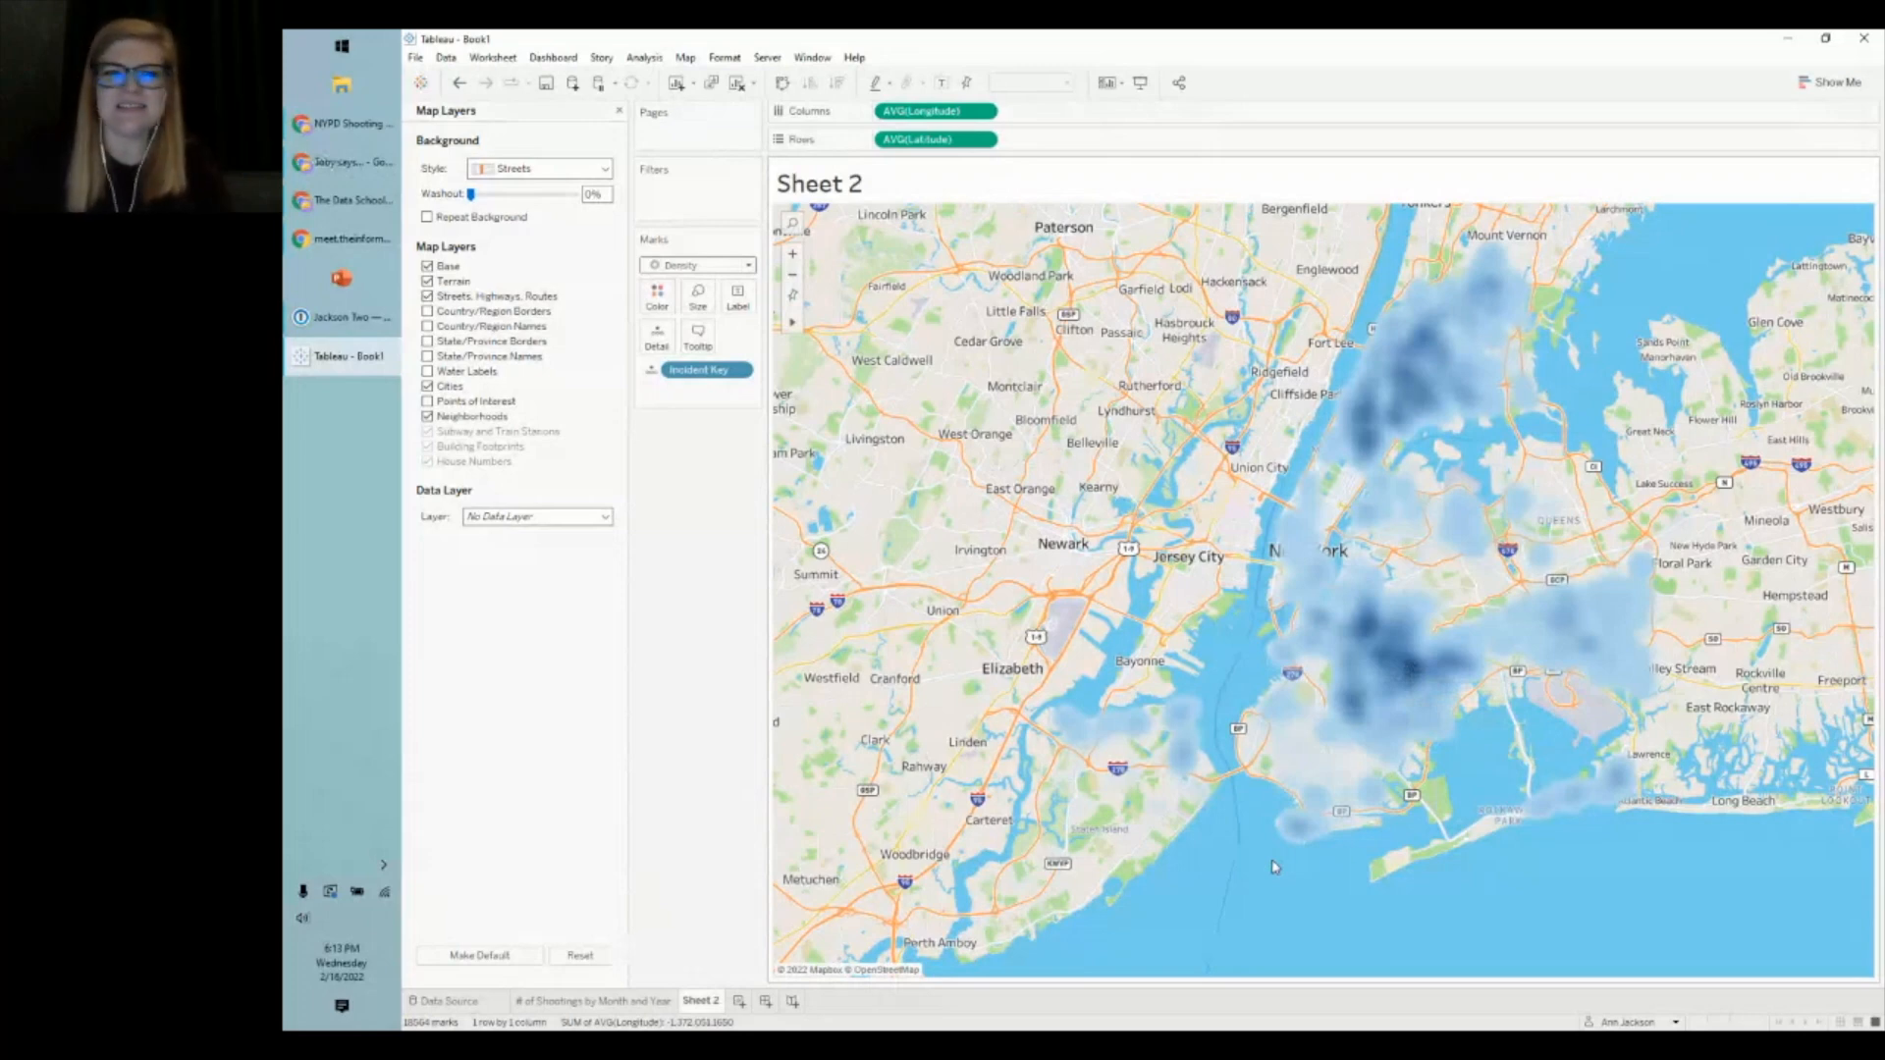
- Keep the Density mark type and open the Color palette dropdown for the density marks
{"action": "left_click", "coordinate": [670, 295]}
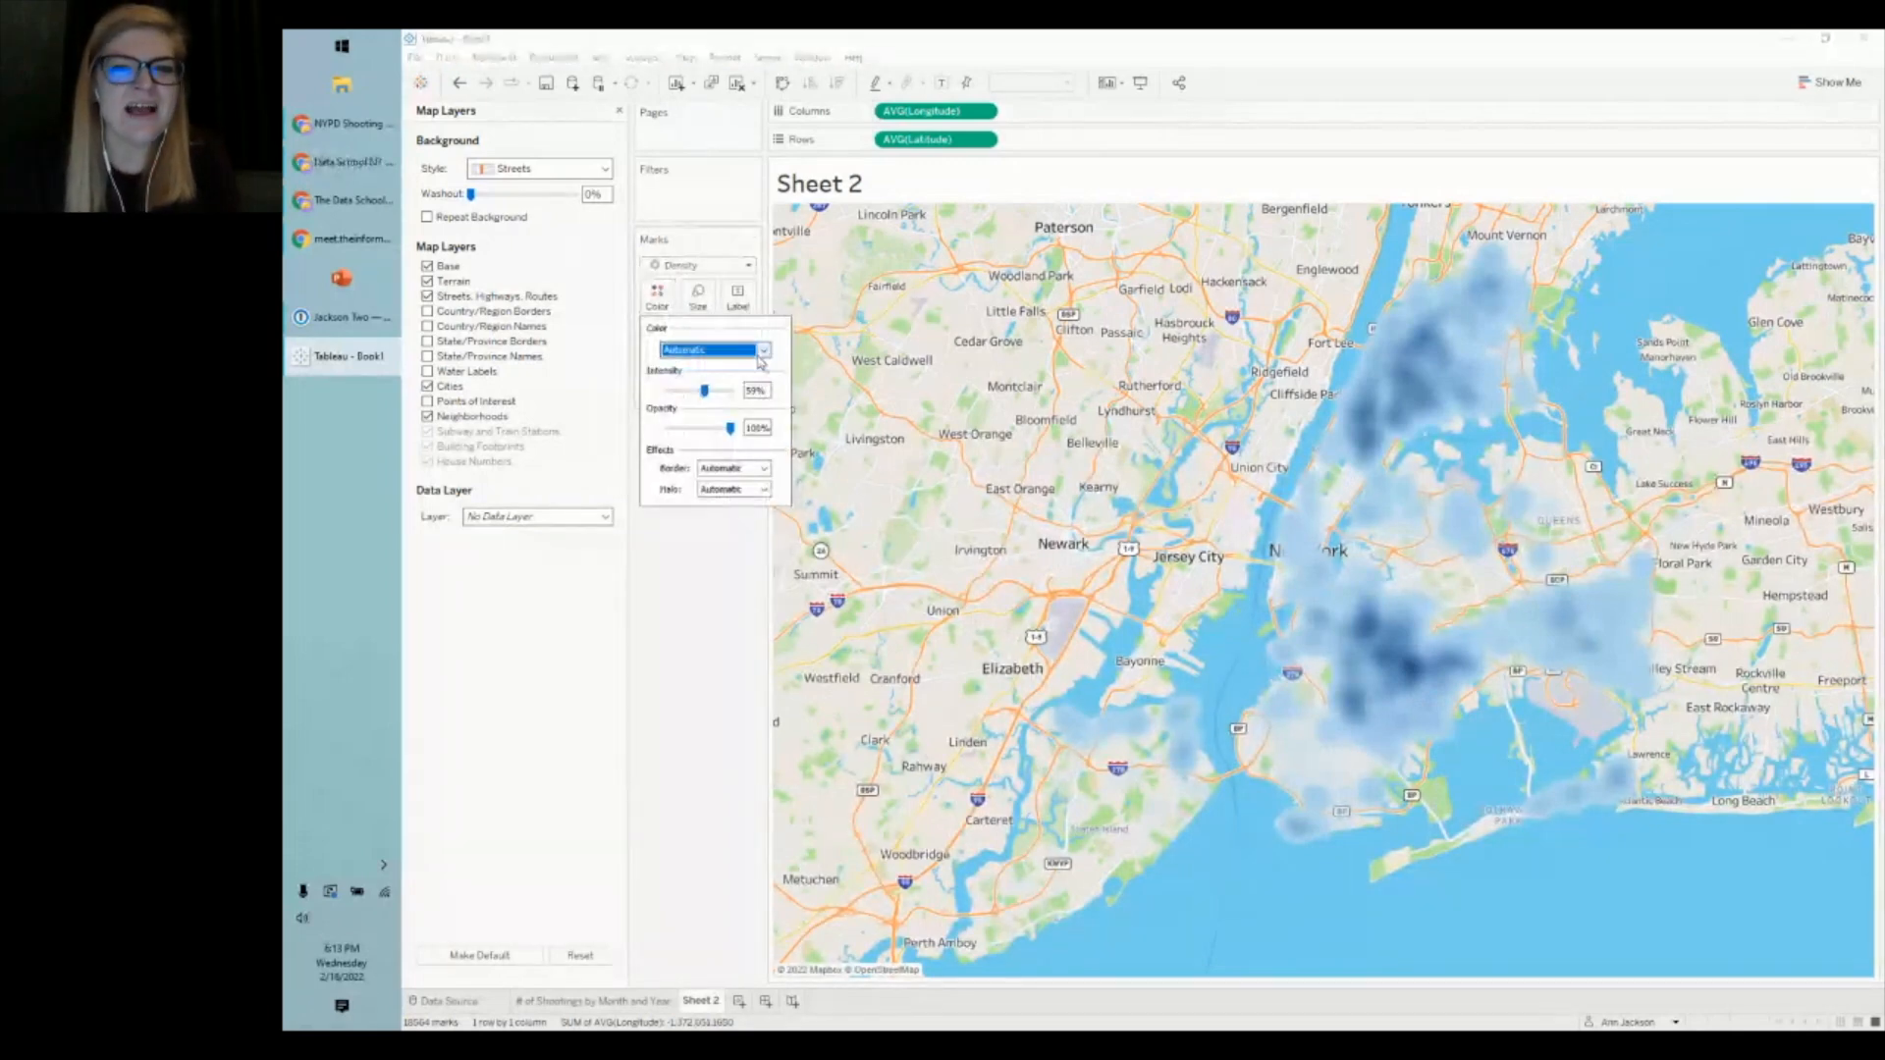
{"action": "left_click", "coordinate": [698, 650]}
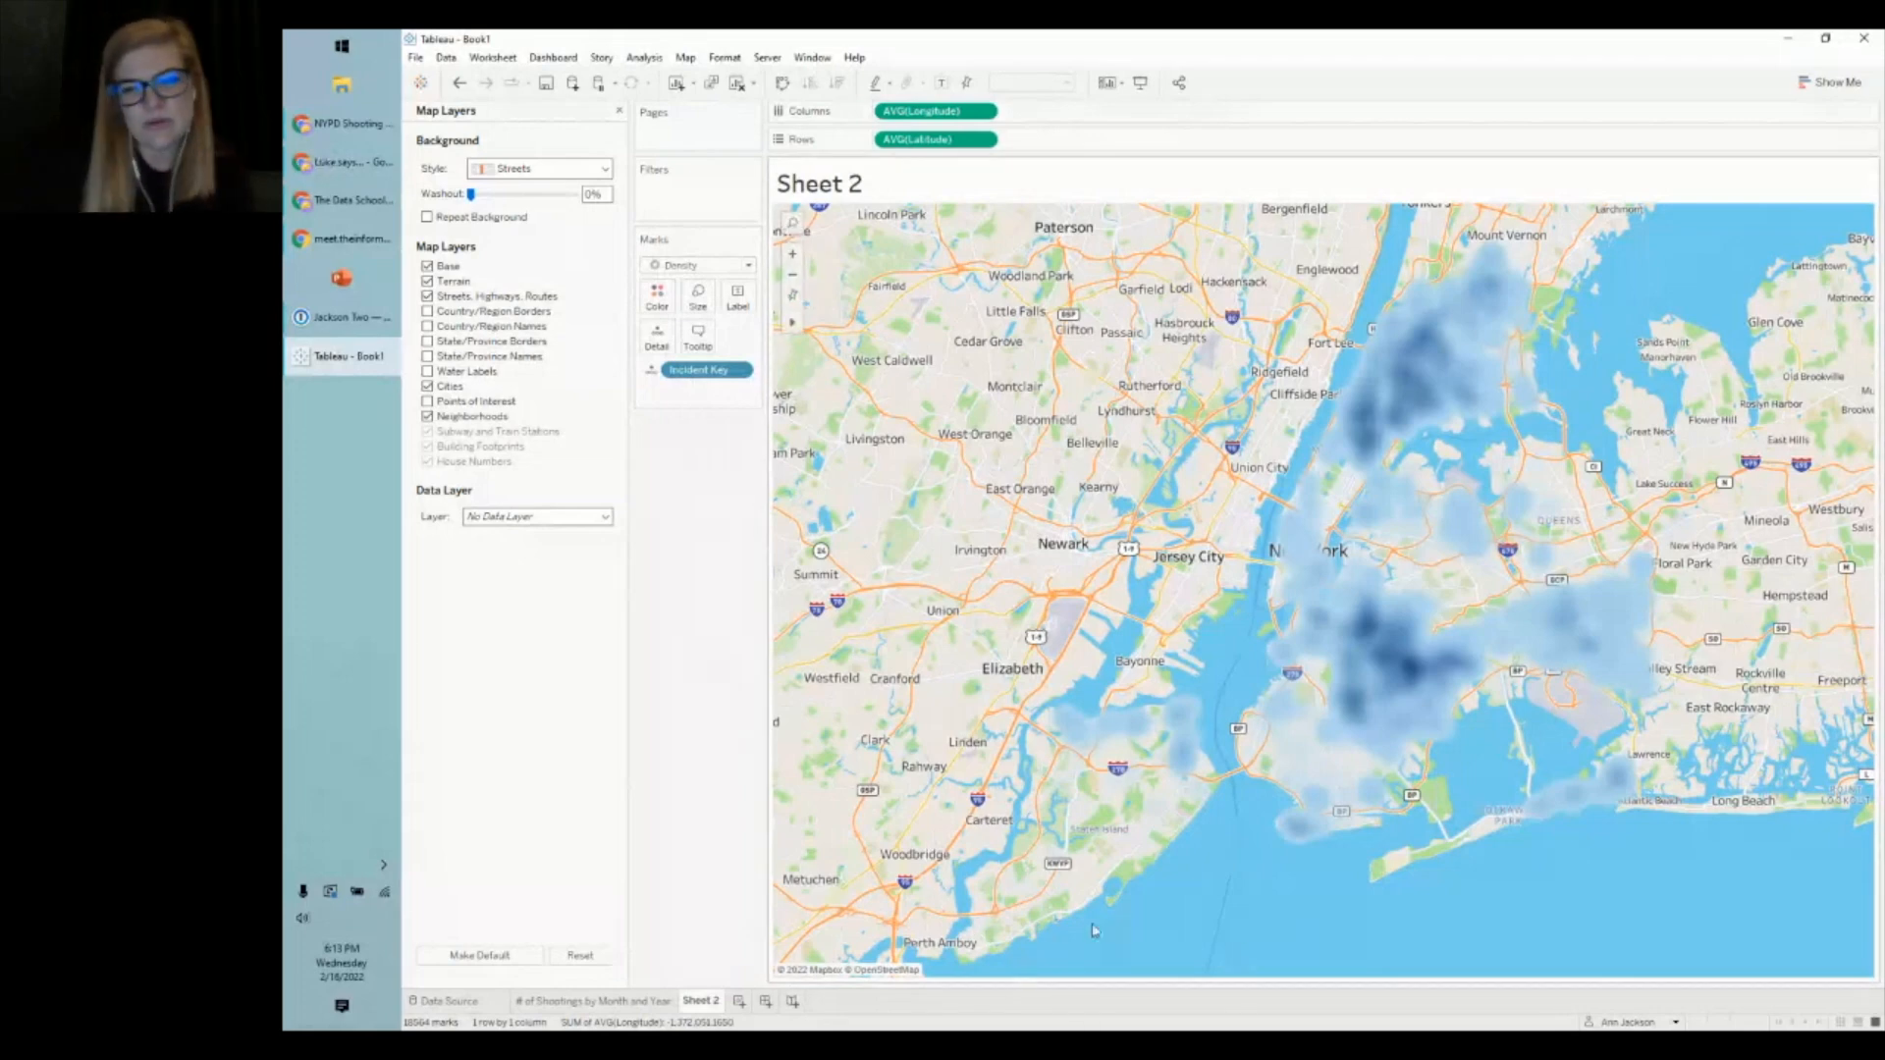
{"action": "mouse_move", "coordinate": [1442, 339]}
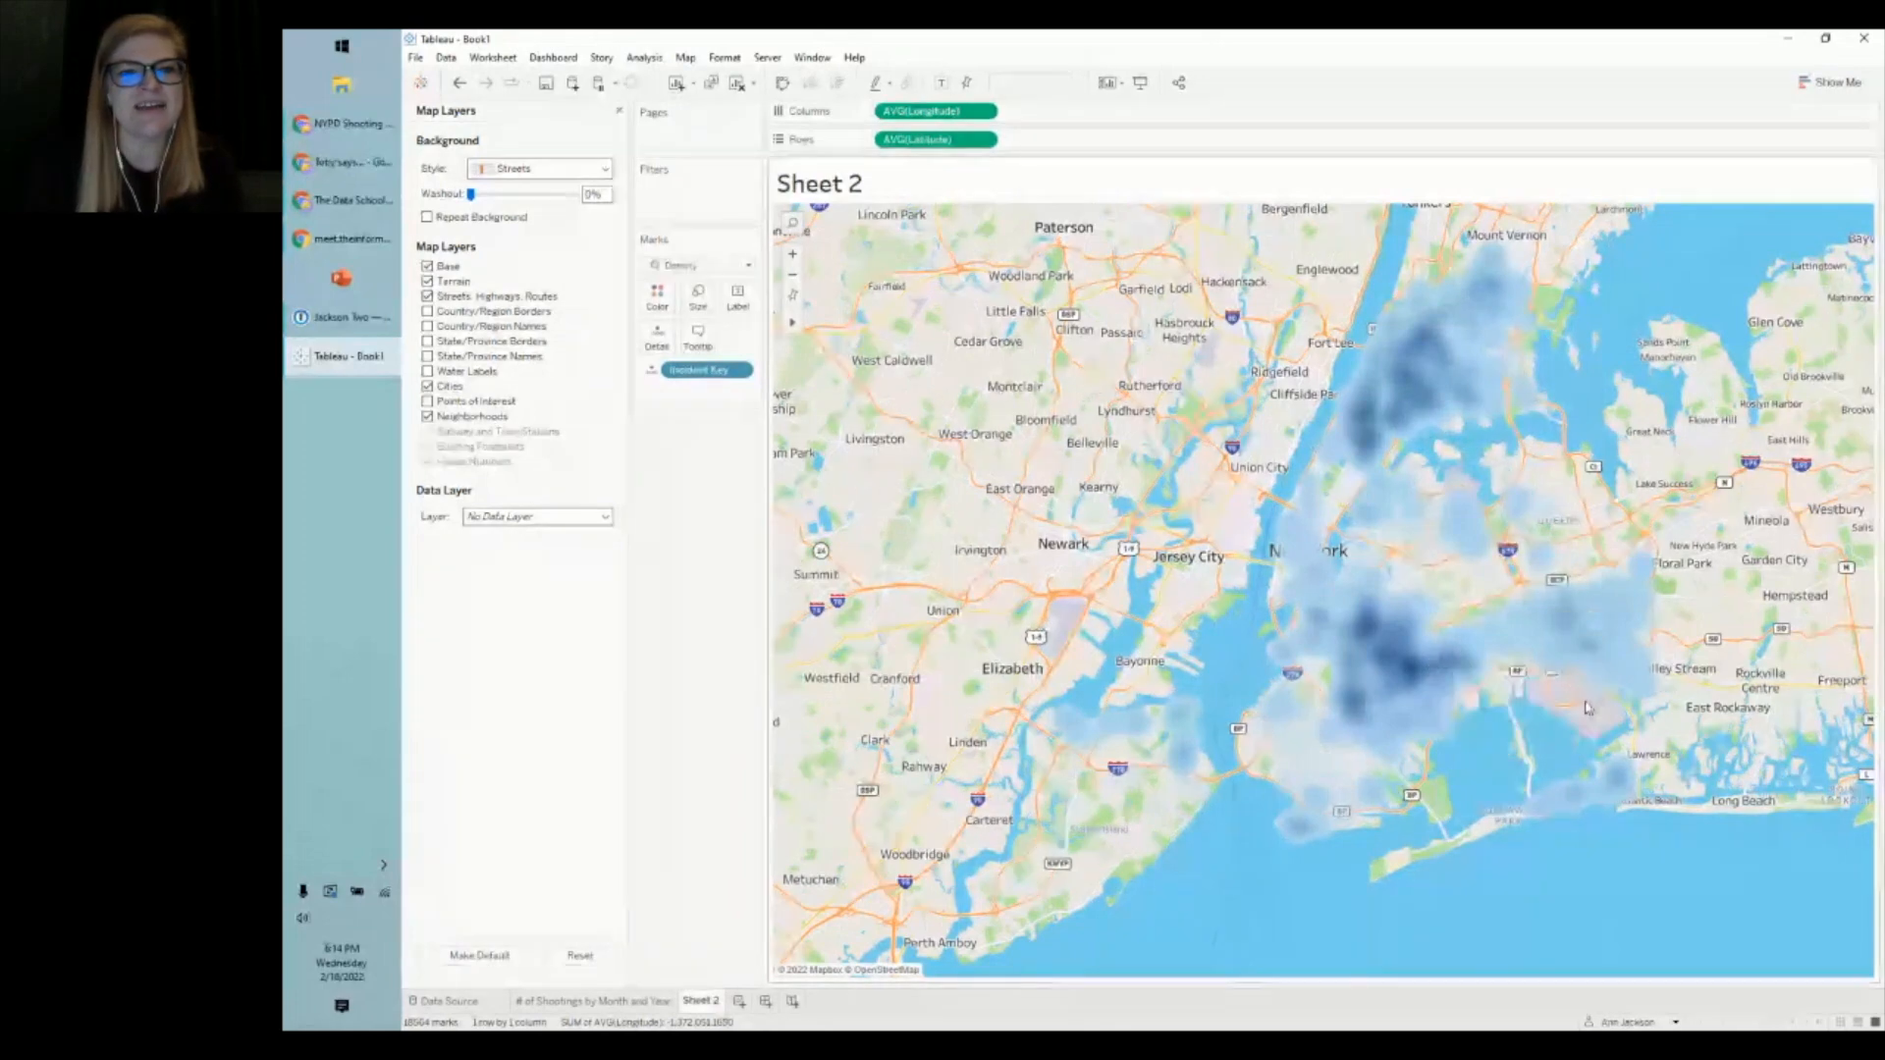
{"action": "left_click", "coordinate": [657, 295]}
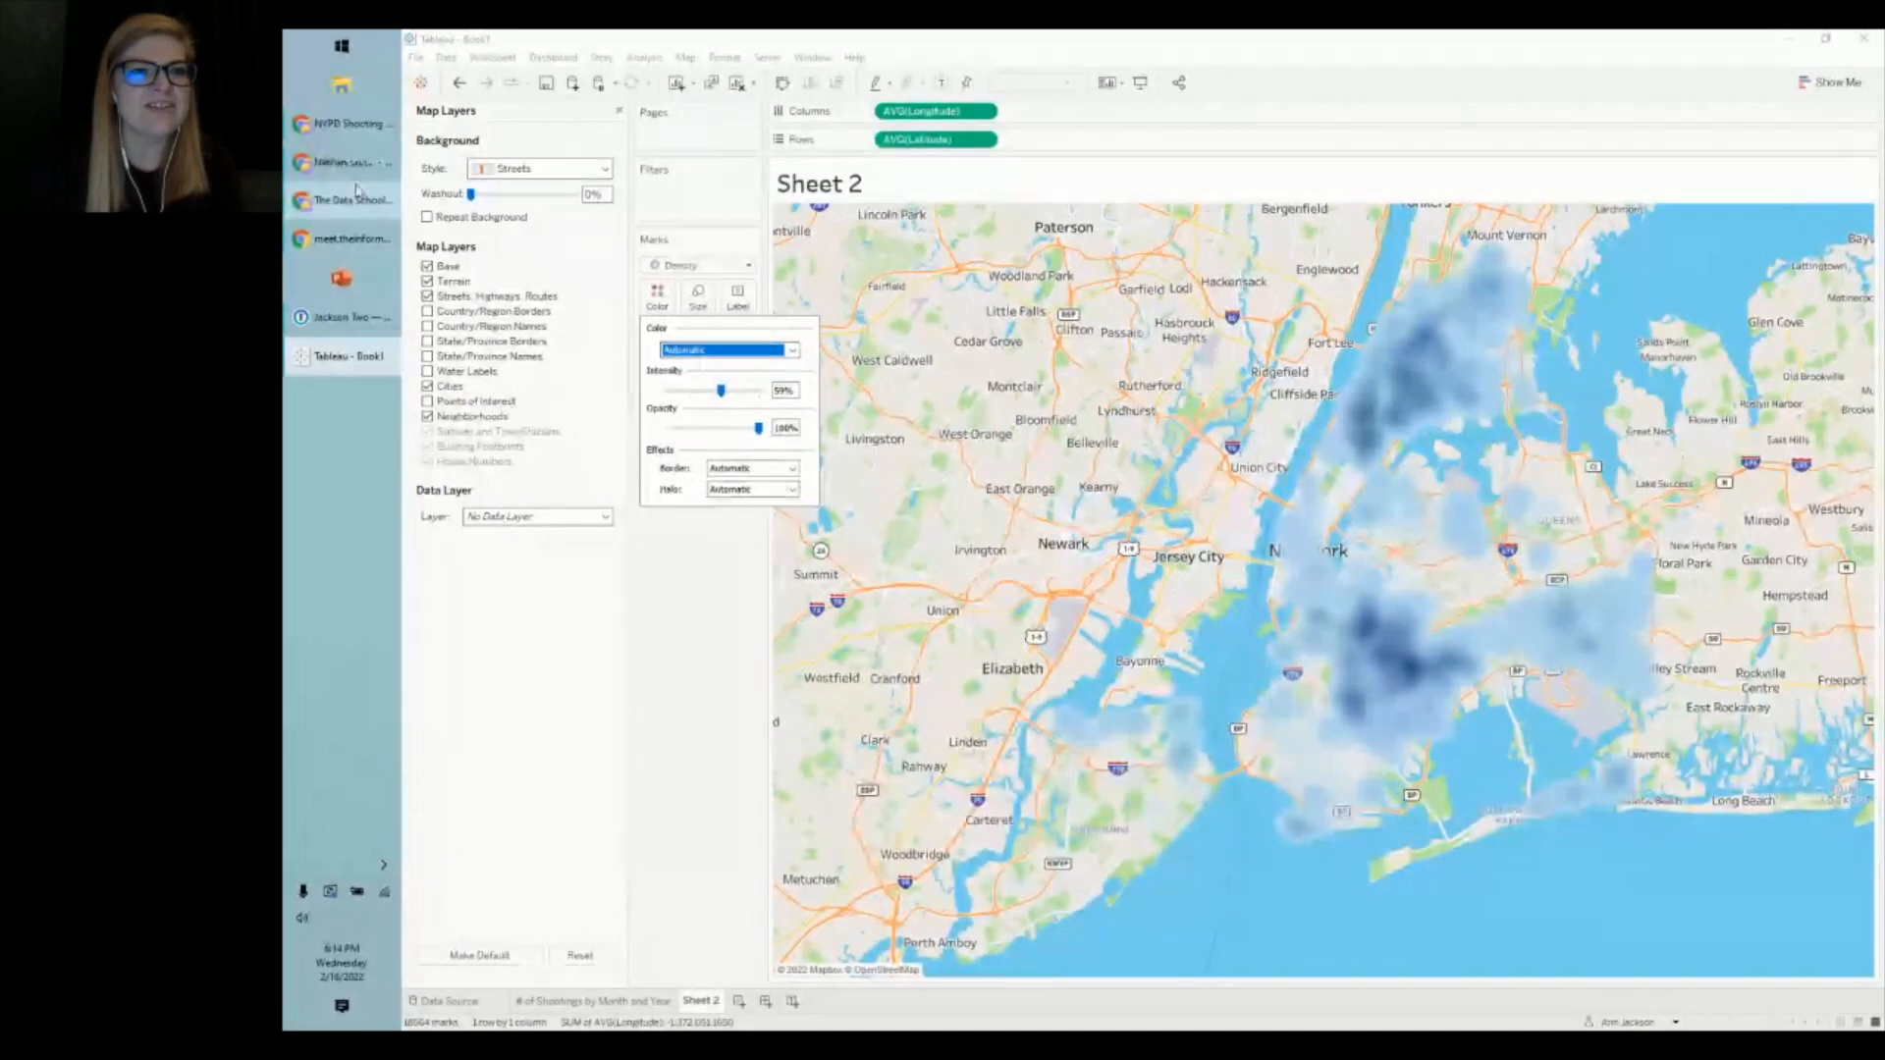
{"action": "left_click", "coordinate": [360, 199]}
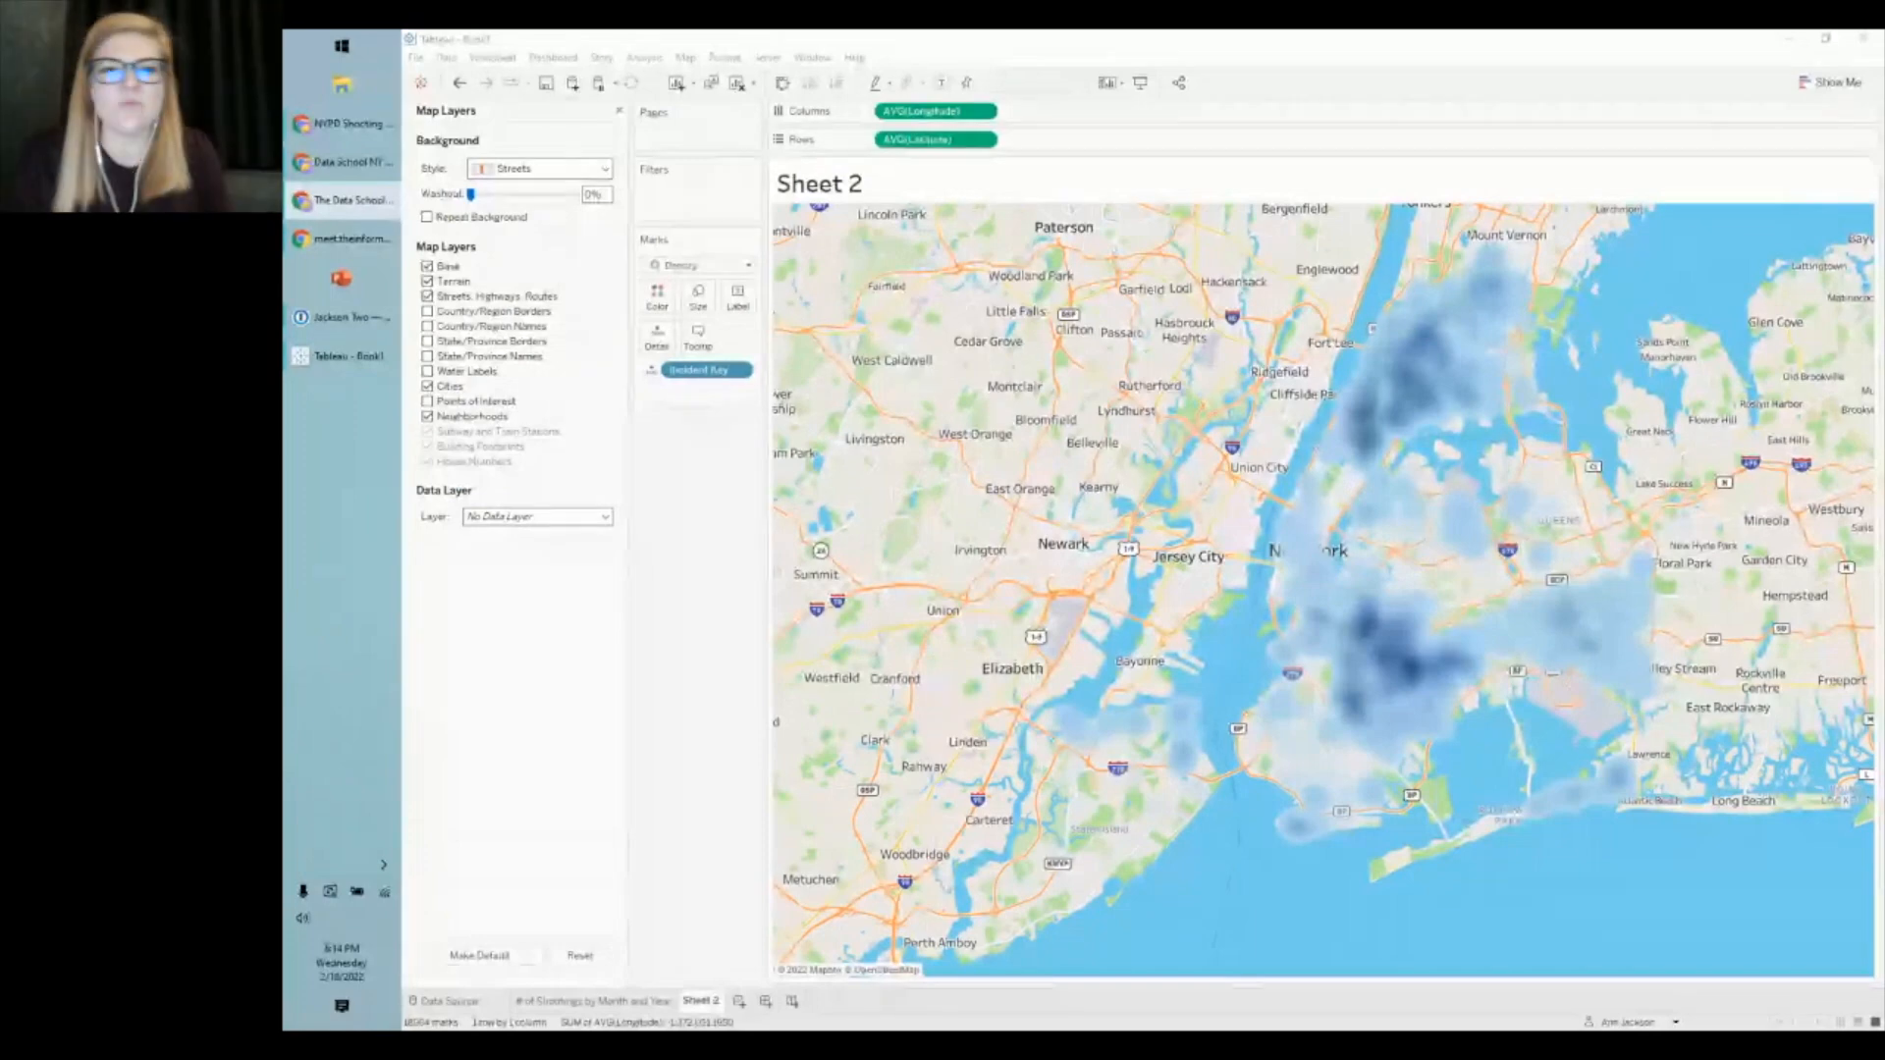
{"action": "left_click", "coordinate": [697, 266]}
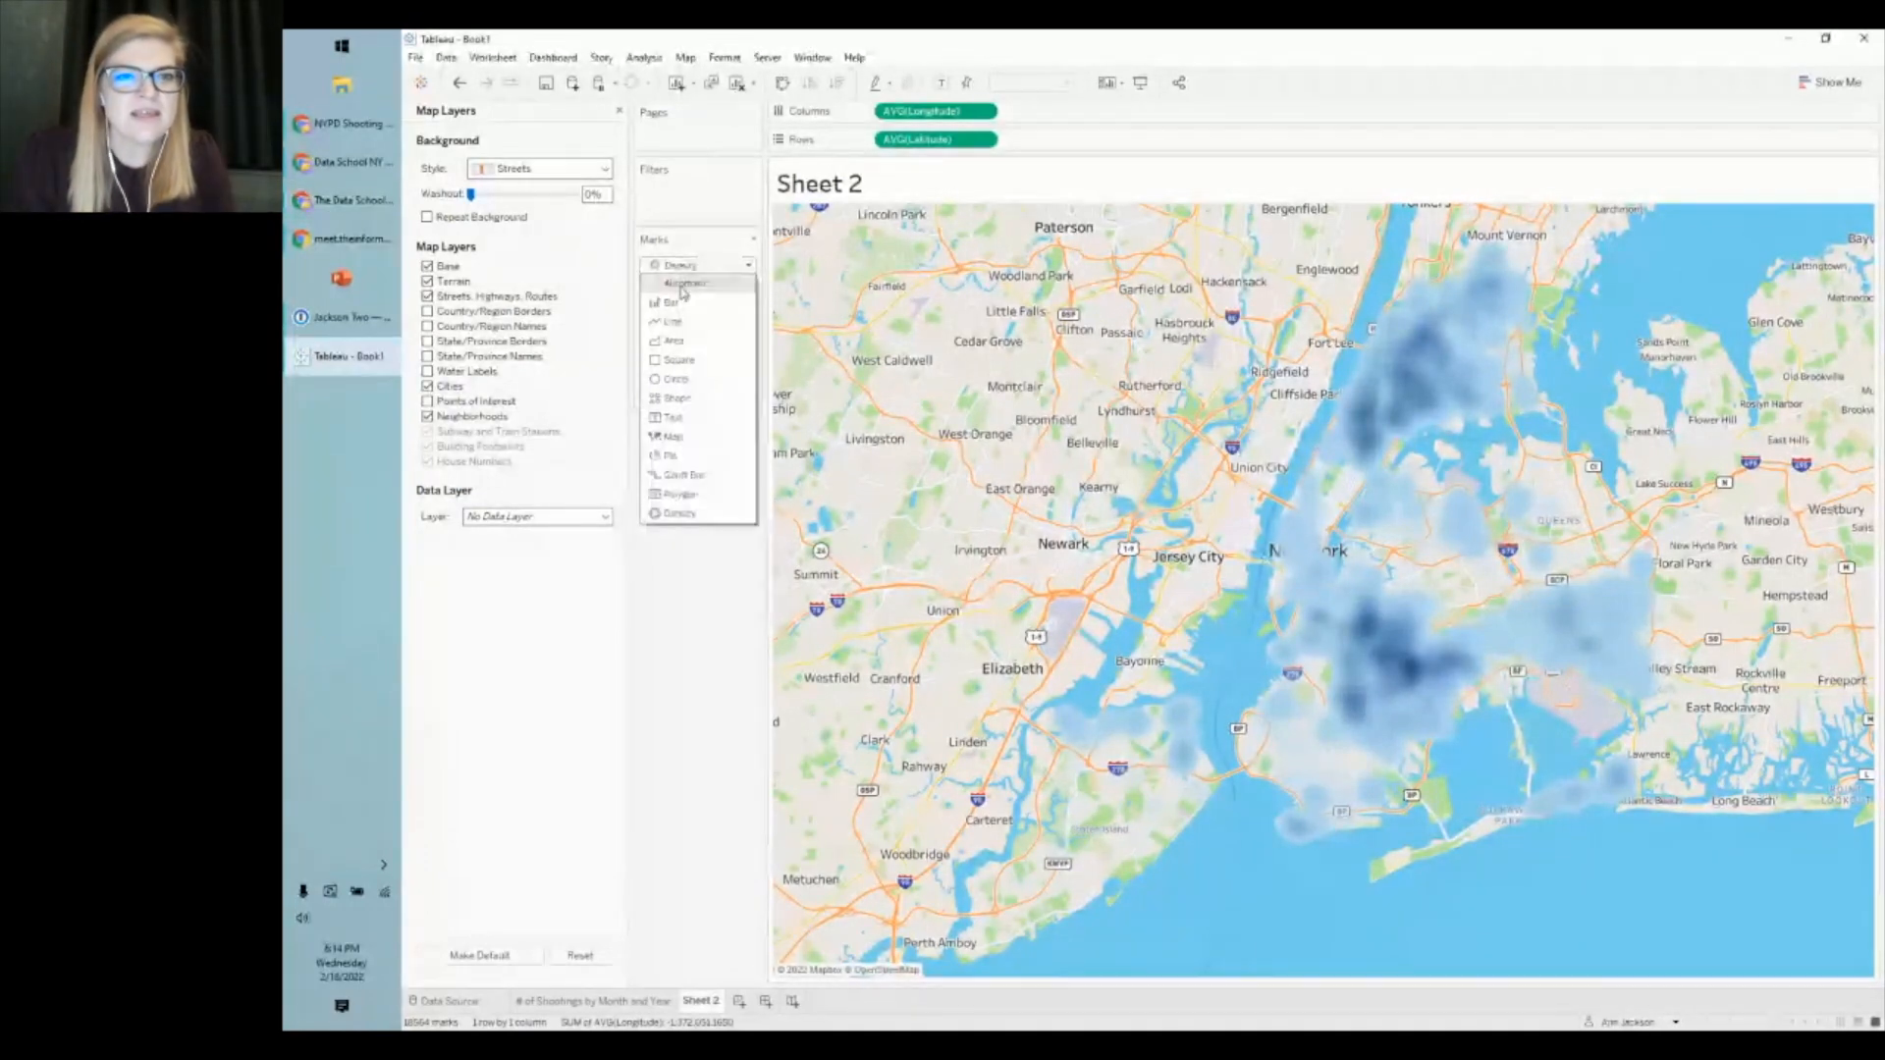
{"action": "left_click", "coordinate": [679, 512]}
{"action": "left_click", "coordinate": [657, 294]}
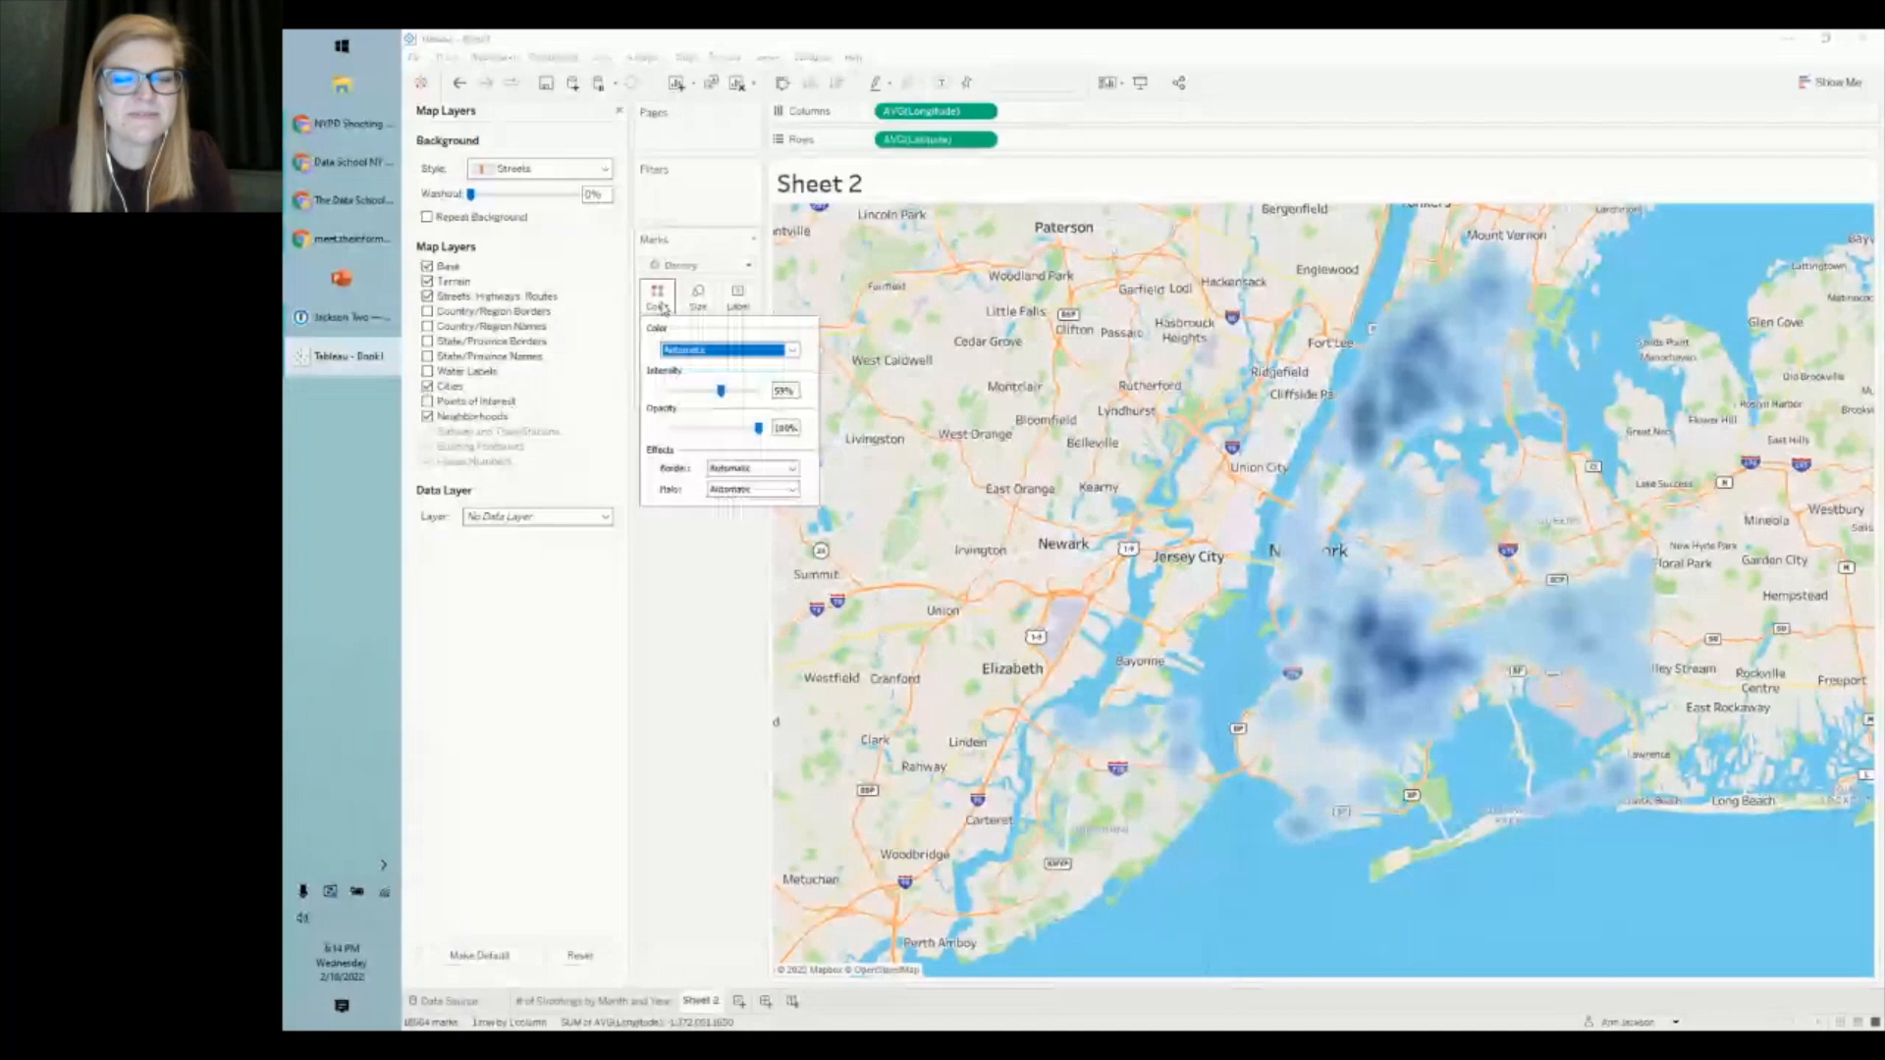
{"action": "left_click", "coordinate": [727, 349]}
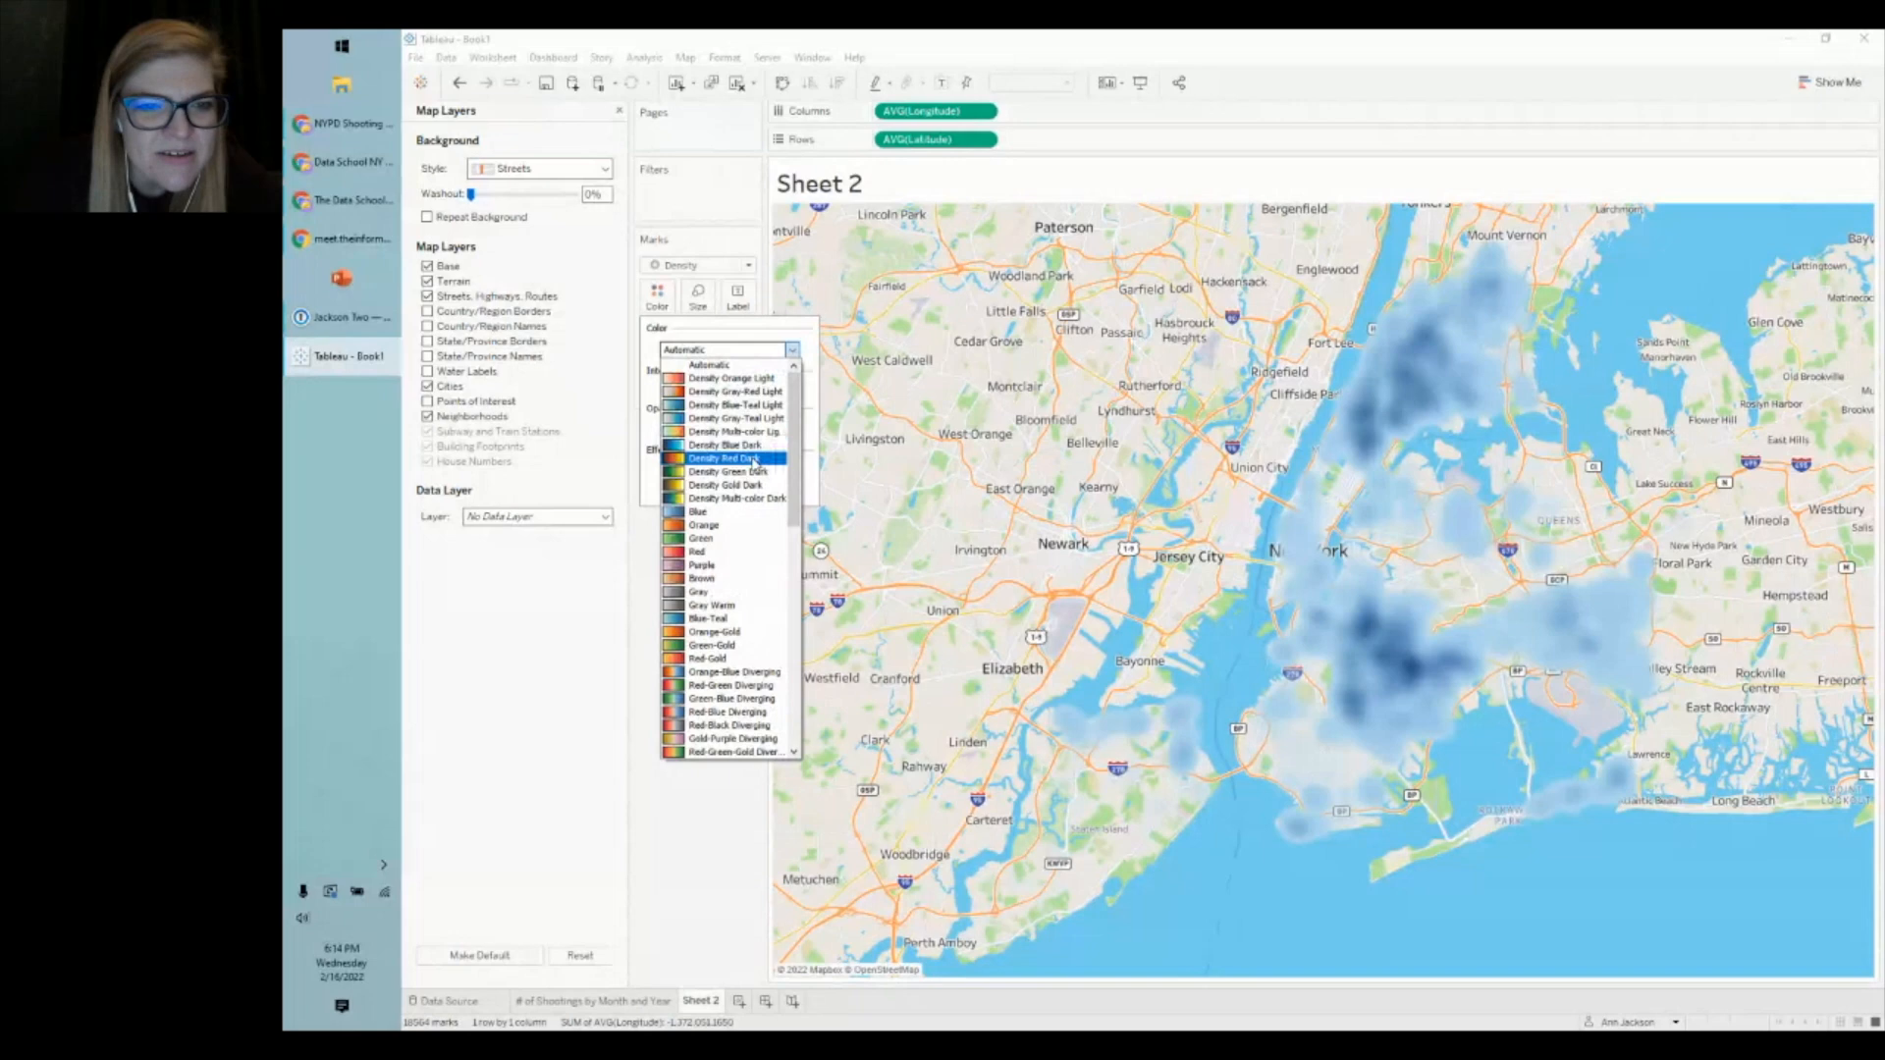
- Try the Density Gold Dark palette, then recolour the heatmap with Density Orange Light
{"action": "scroll", "coordinate": [754, 461], "scroll_direction": "down", "scroll_amount": 1}
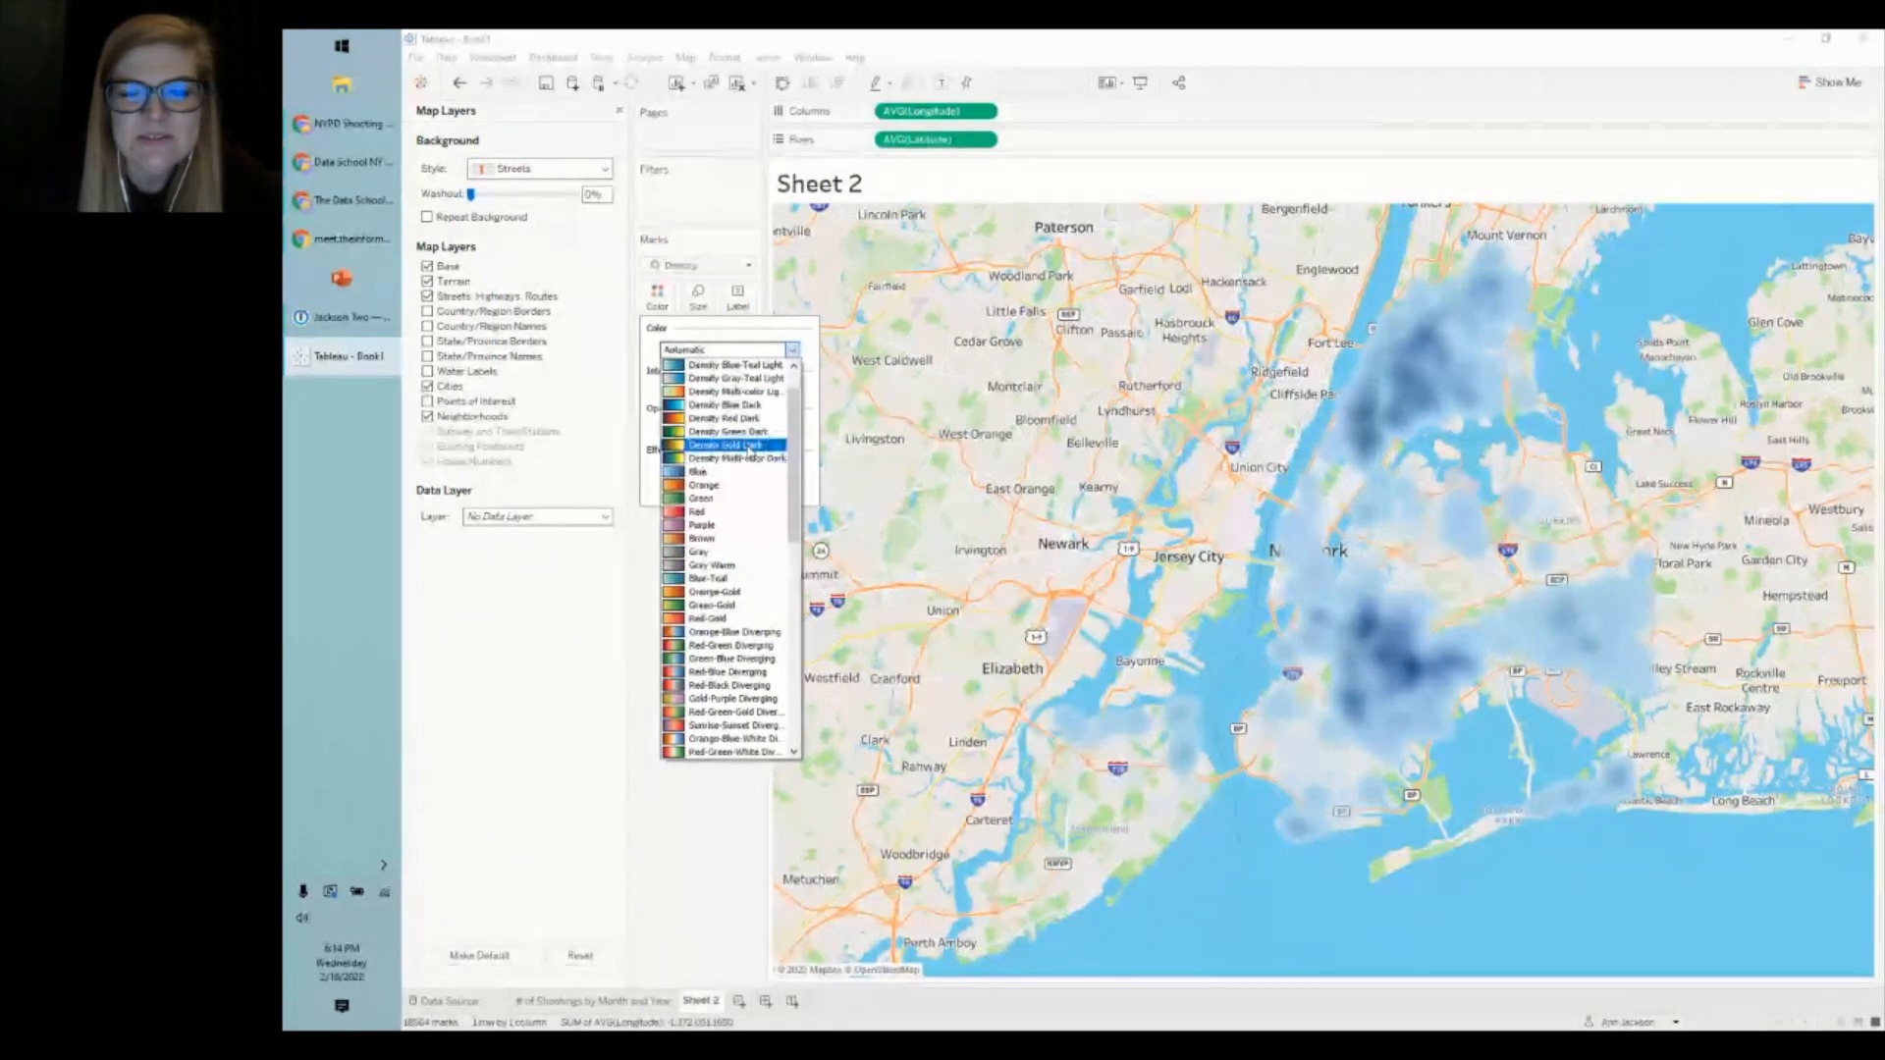
{"action": "left_click", "coordinate": [752, 447]}
{"action": "left_click", "coordinate": [721, 351]}
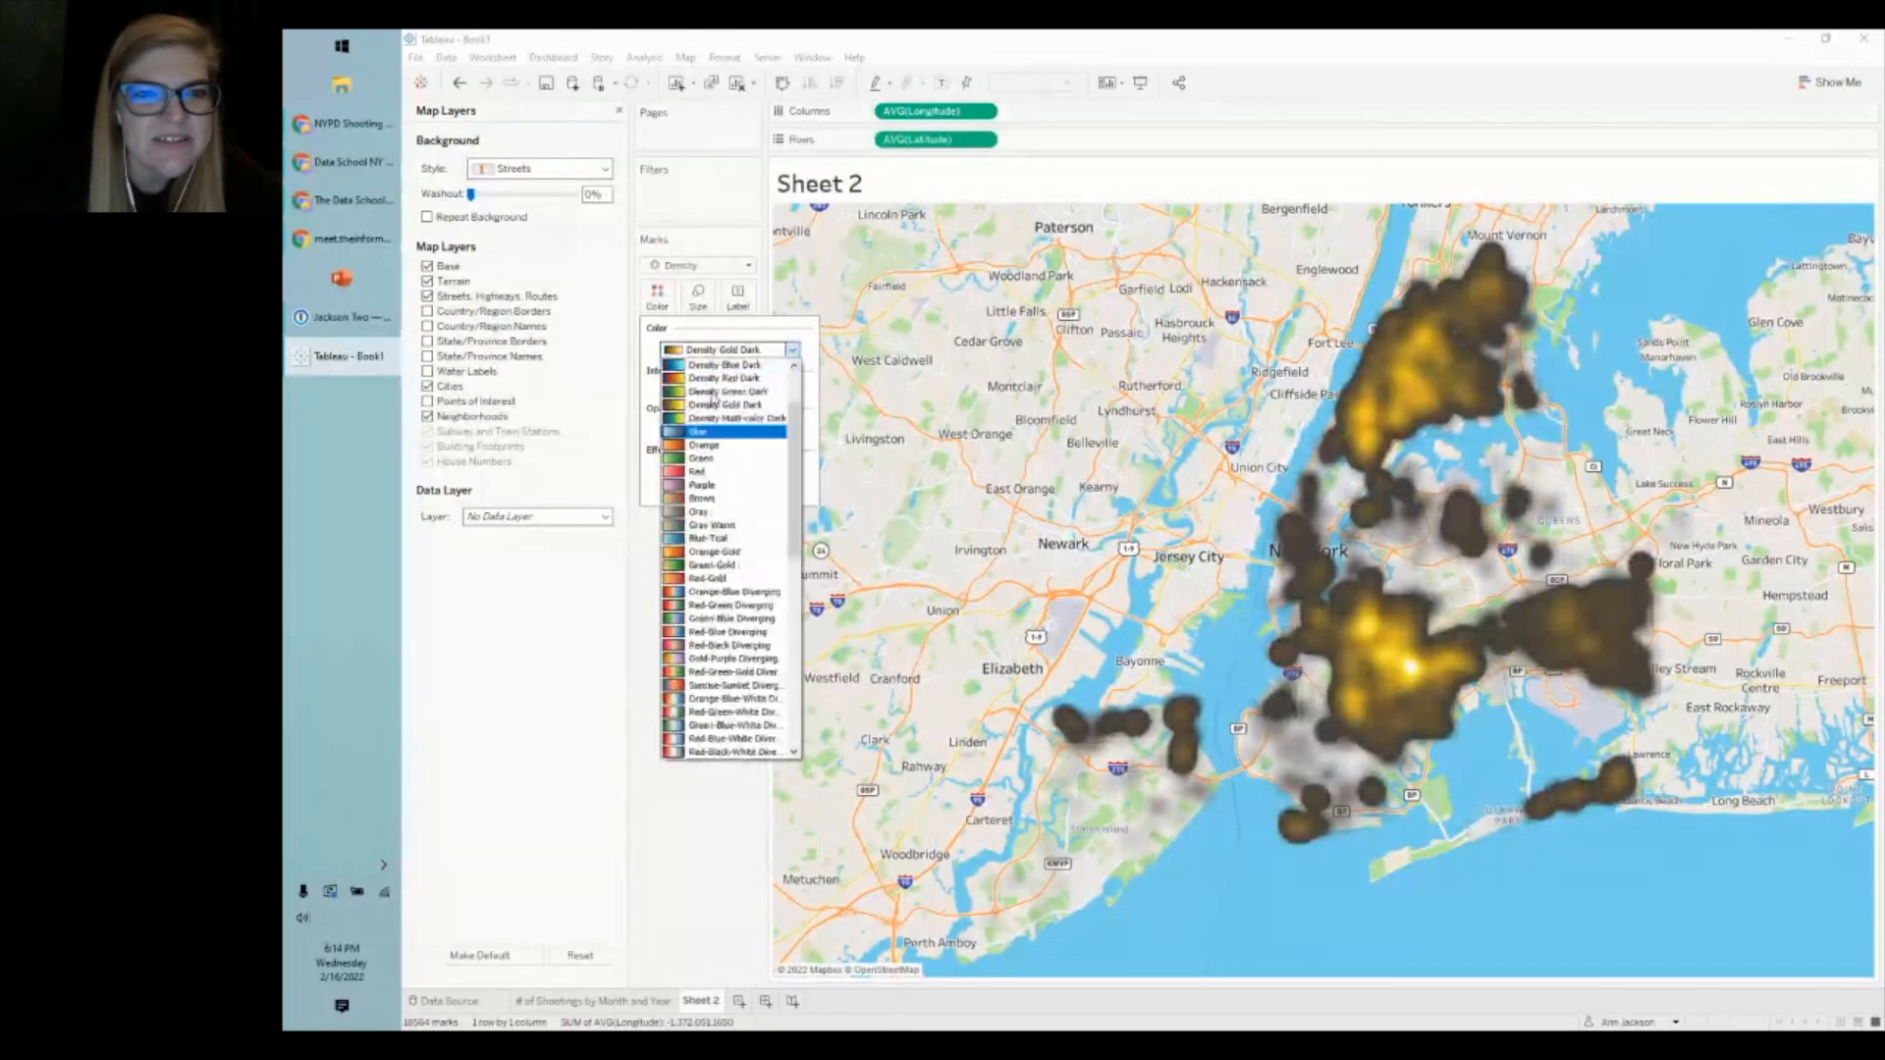
{"action": "scroll", "coordinate": [756, 442], "scroll_direction": "up", "scroll_amount": 2}
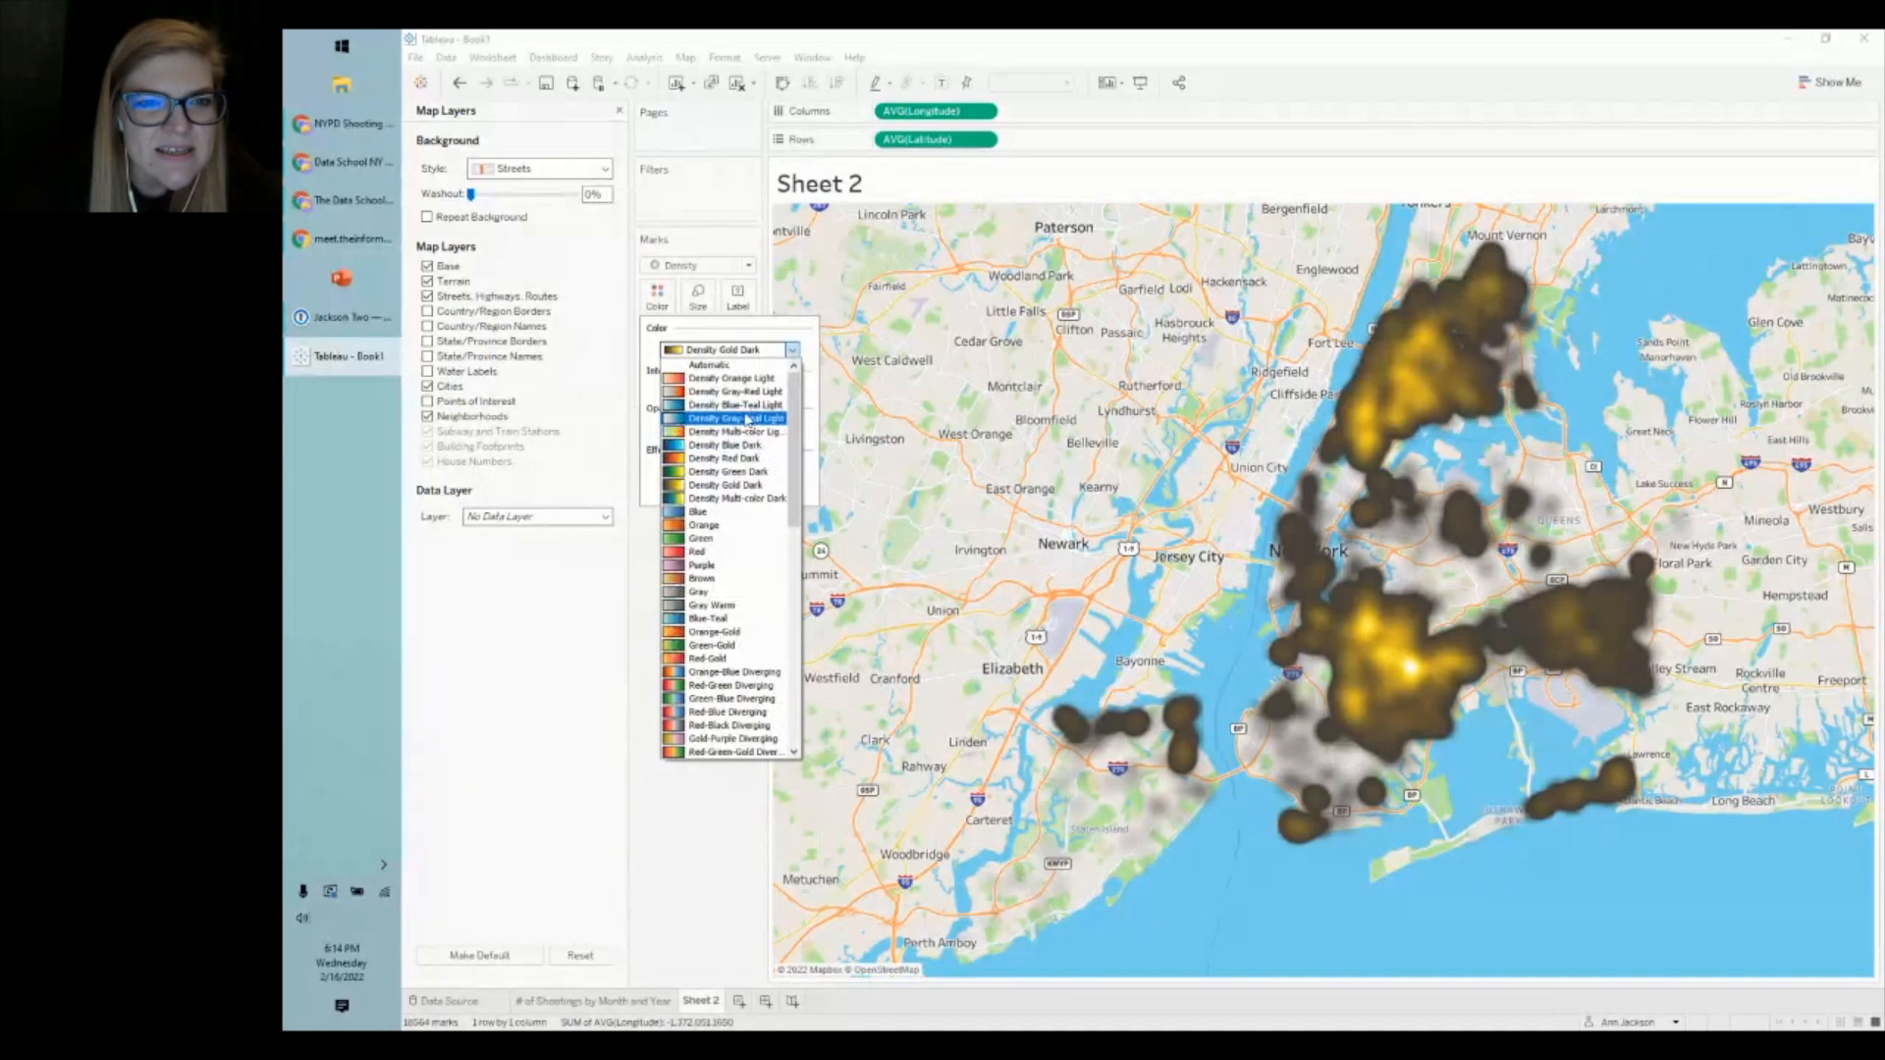
{"action": "left_click", "coordinate": [734, 379]}
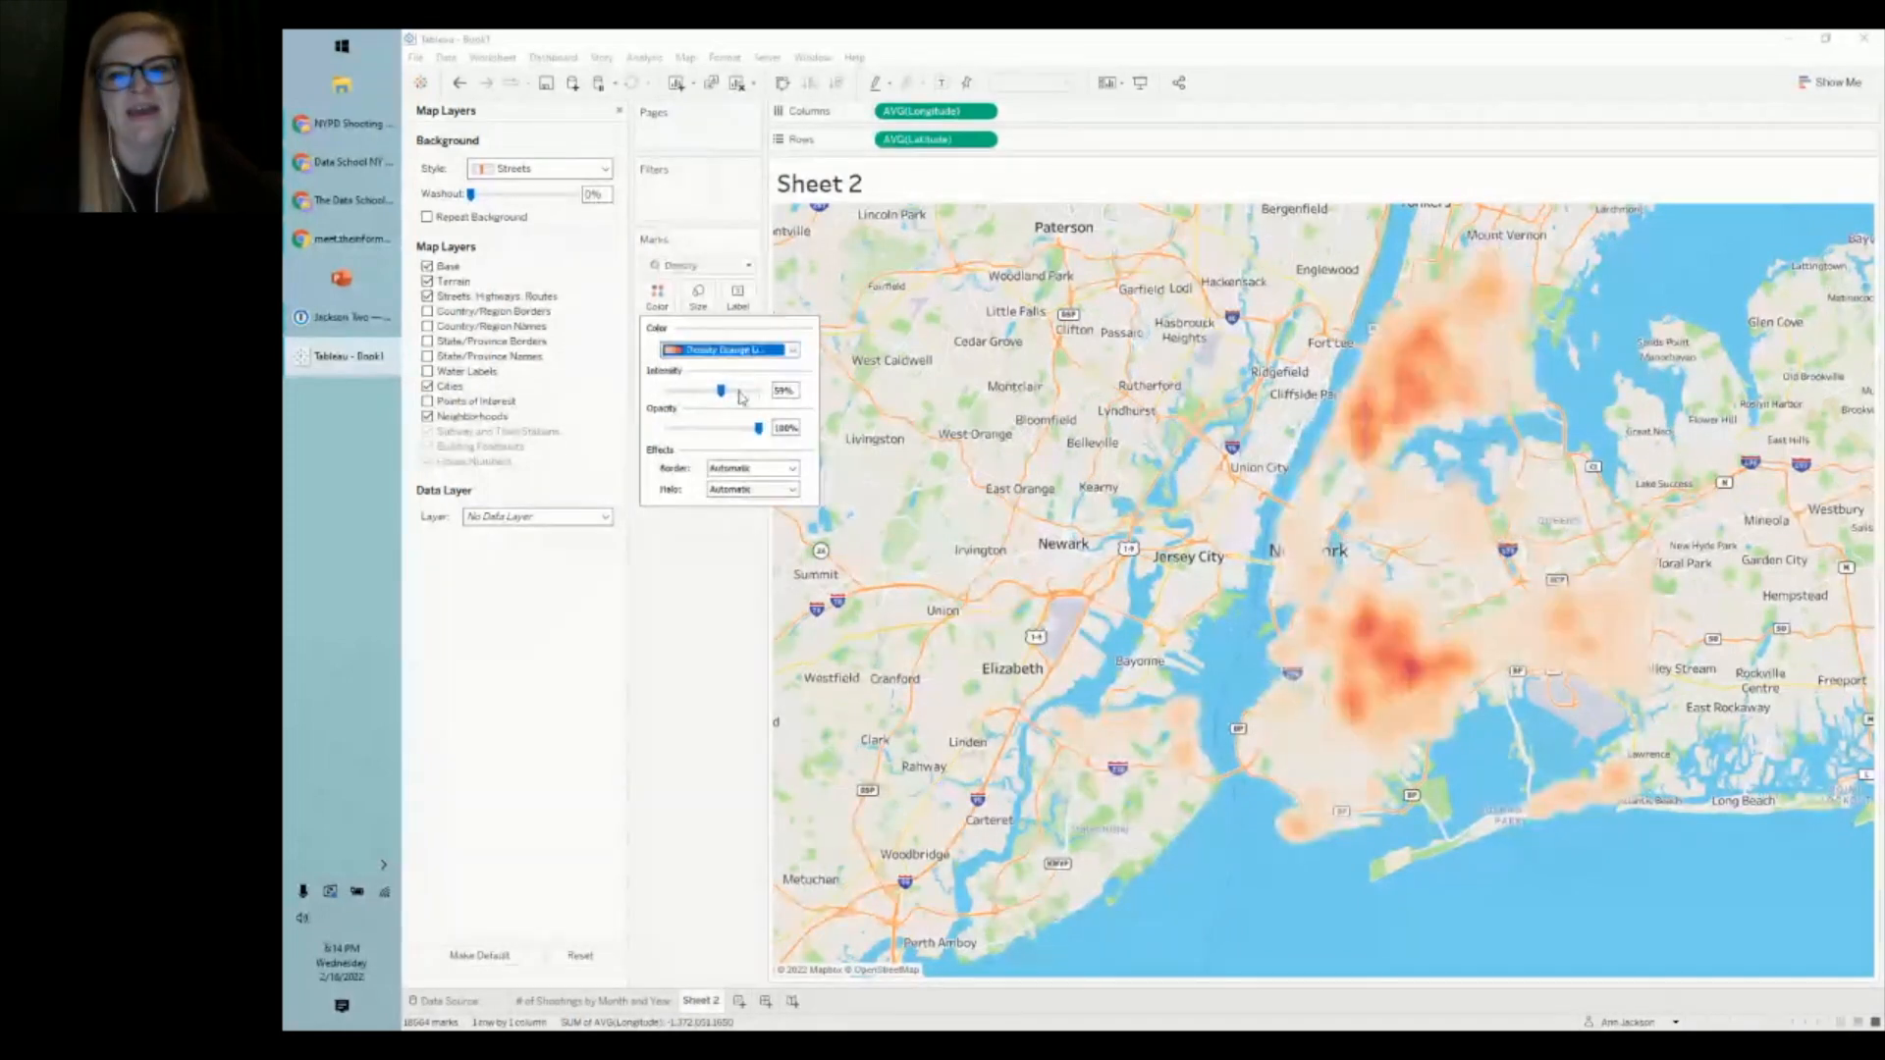
{"action": "left_click", "coordinate": [692, 353]}
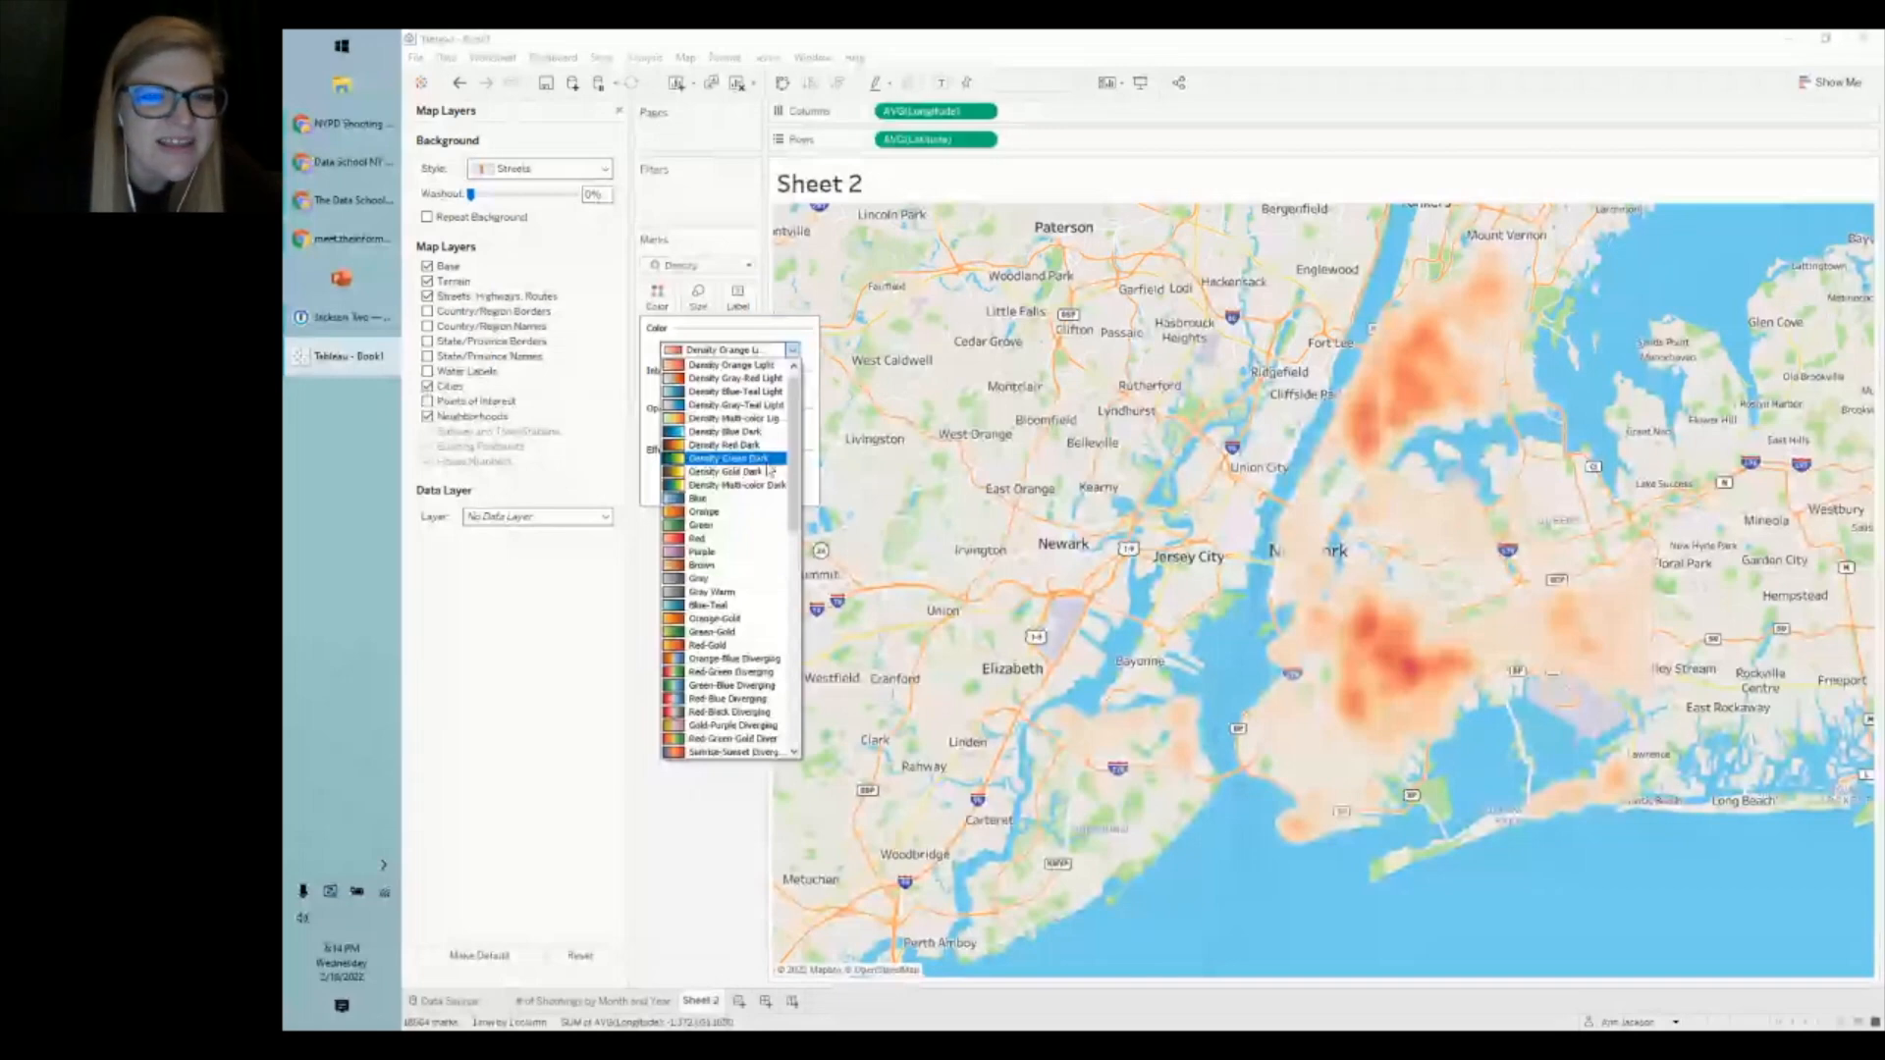
{"action": "scroll", "coordinate": [756, 423], "scroll_direction": "down", "scroll_amount": 2}
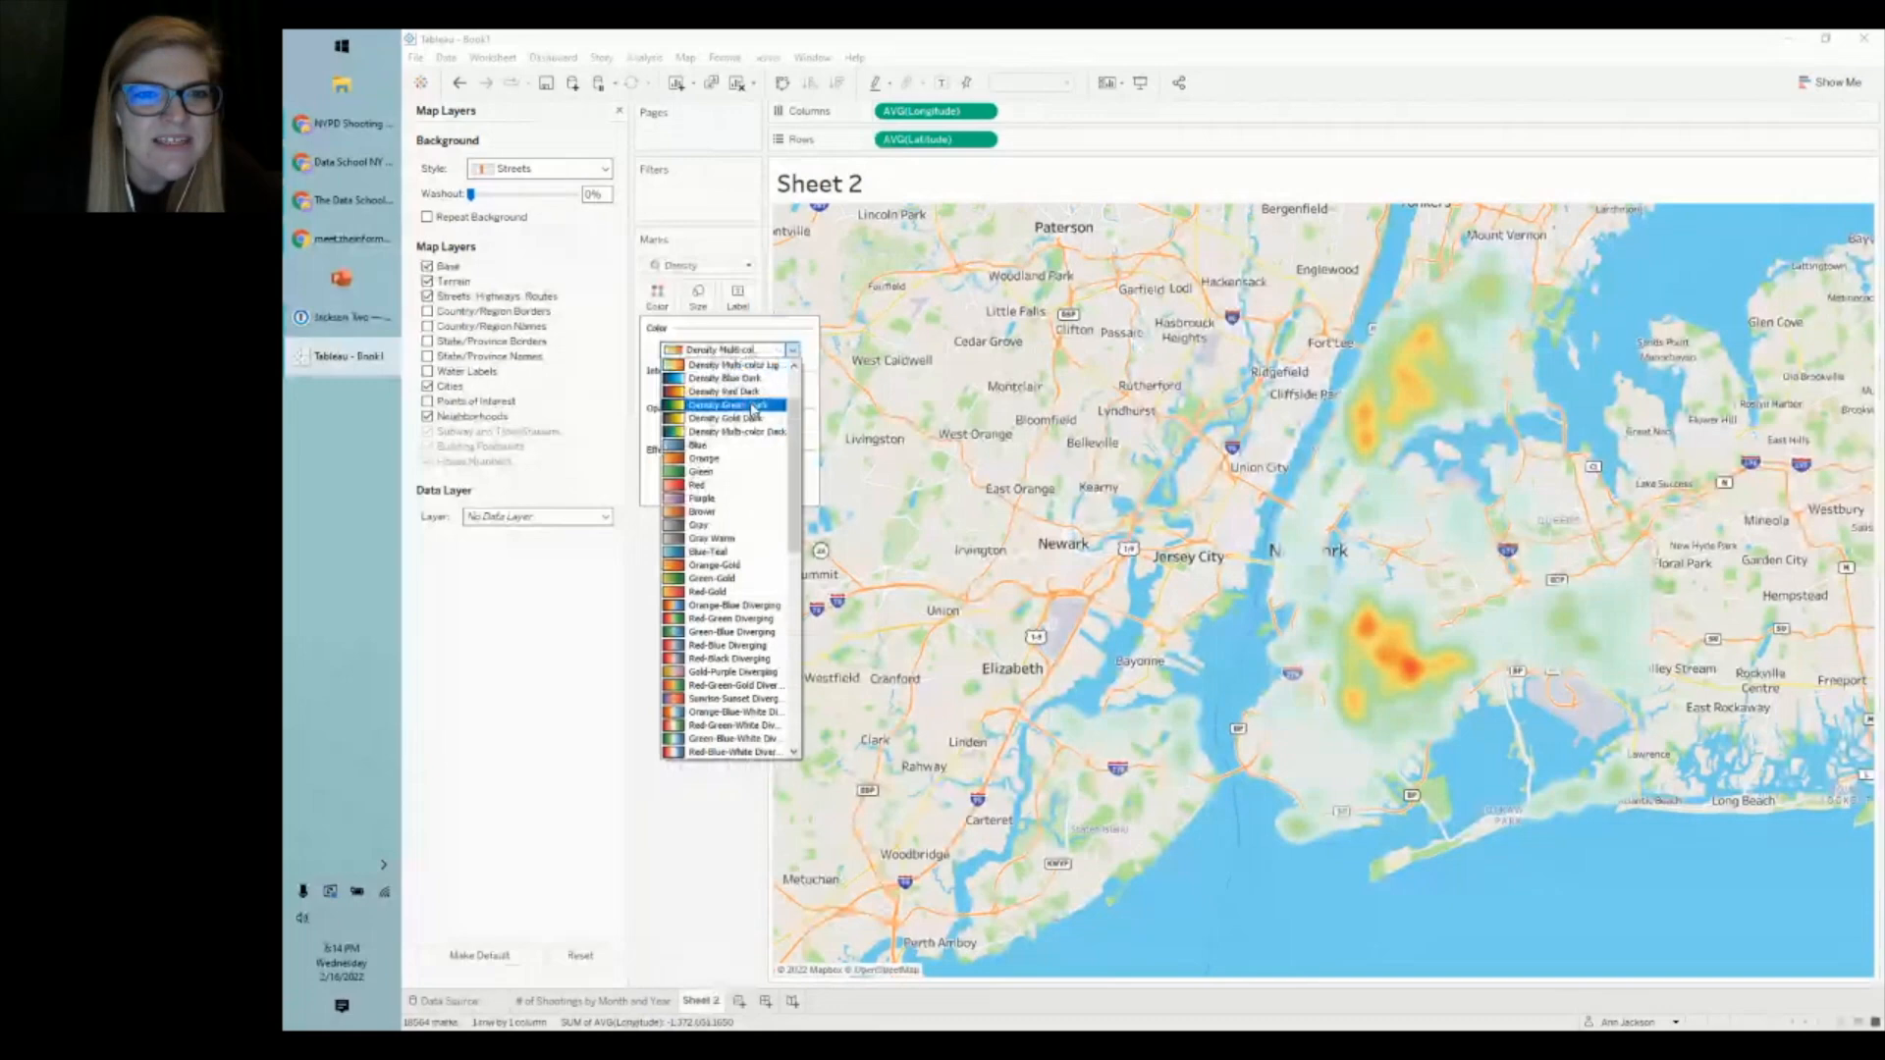
{"action": "scroll", "coordinate": [756, 403], "scroll_direction": "up", "scroll_amount": 2}
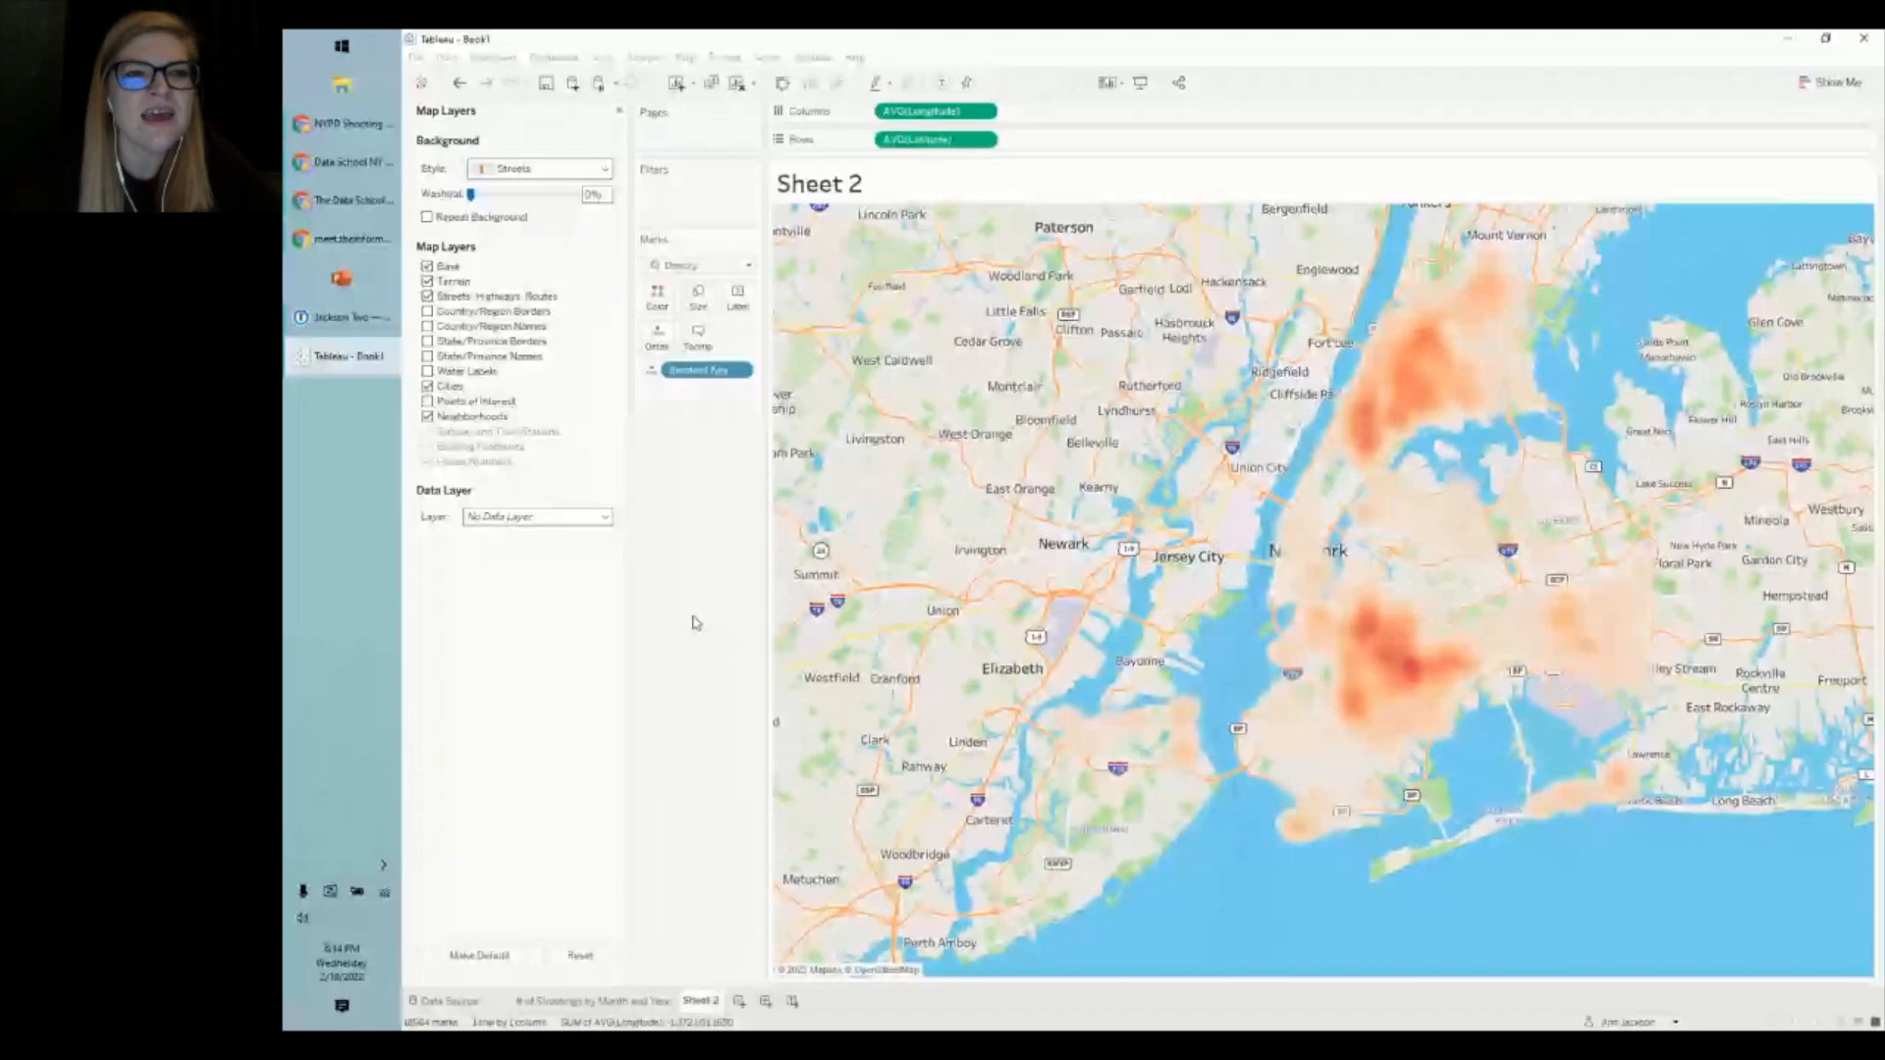
- Fade the Streets basemap to about 9% washout behind the orange heatmap
{"action": "left_click_drag", "start_coordinate": [472, 195], "coordinate": [483, 203]}
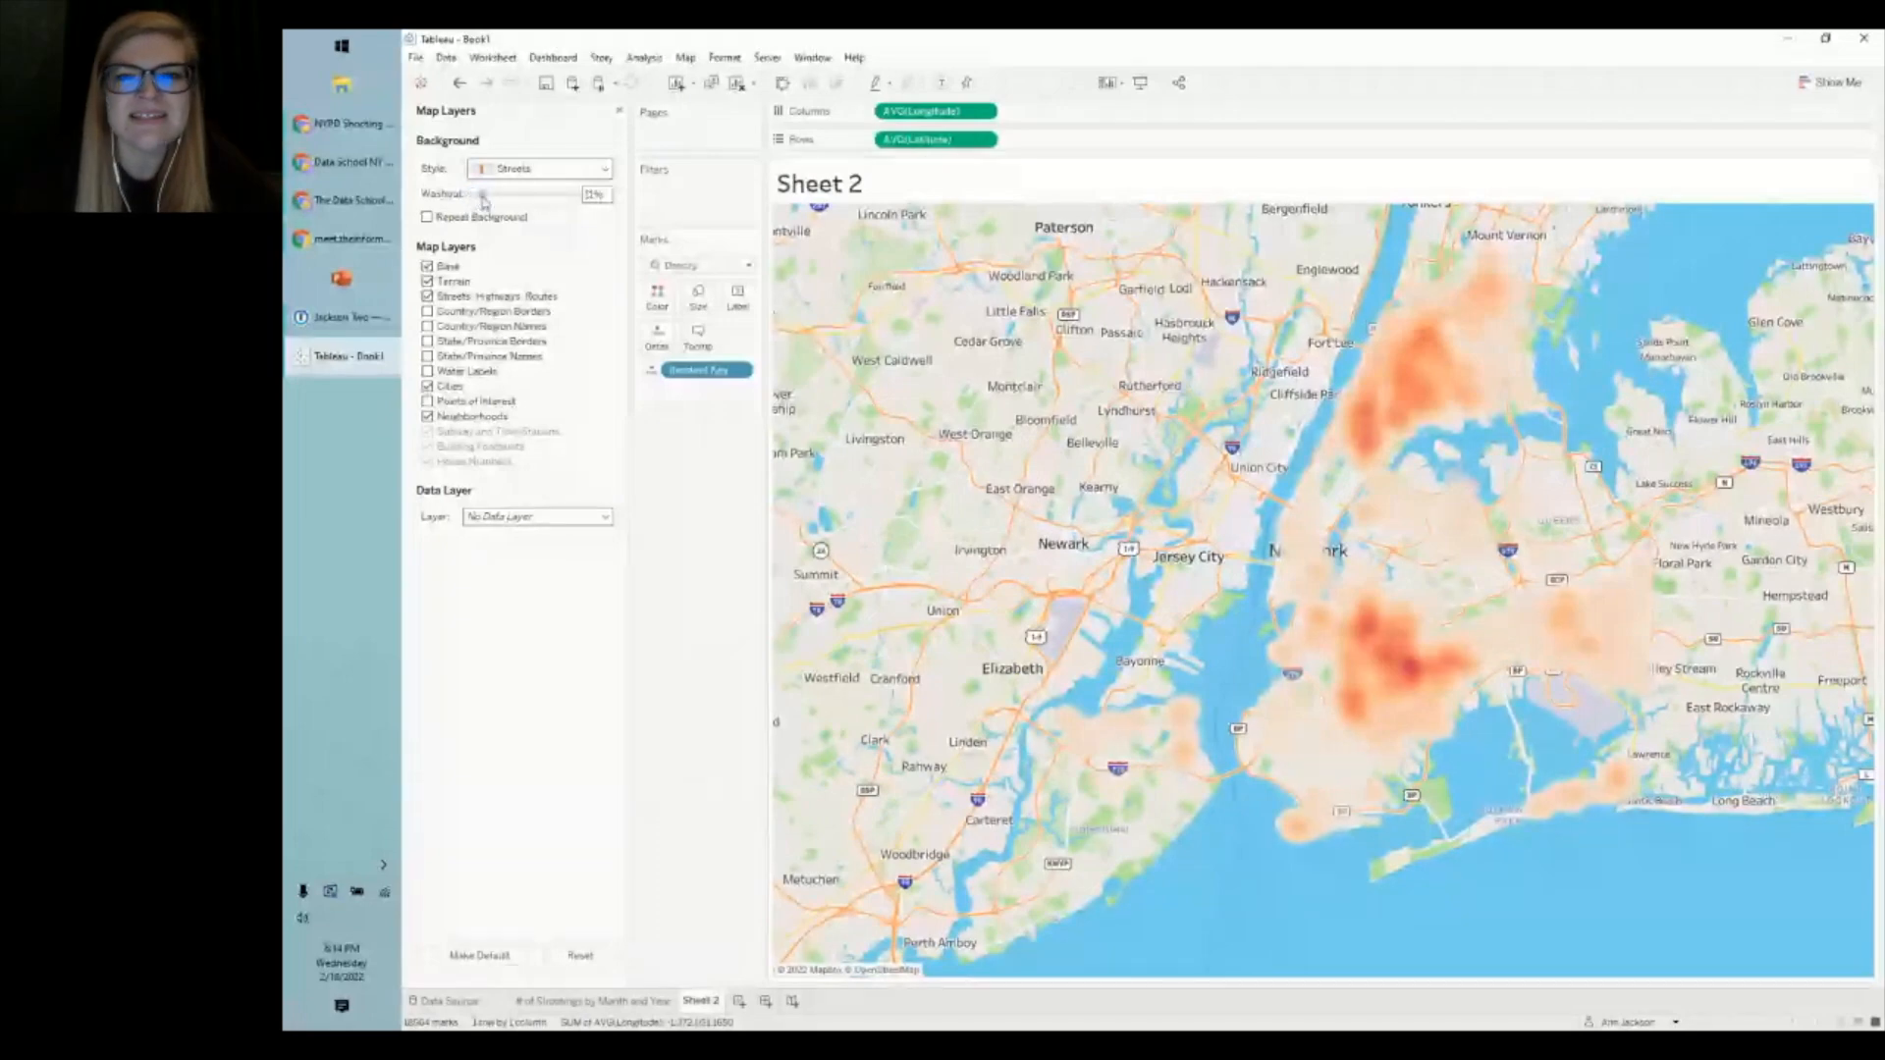
{"action": "mouse_move", "coordinate": [483, 202]}
{"action": "left_mouse_down"}
{"action": "mouse_move", "coordinate": [506, 203]}
{"action": "mouse_move", "coordinate": [480, 203]}
{"action": "left_mouse_up"}
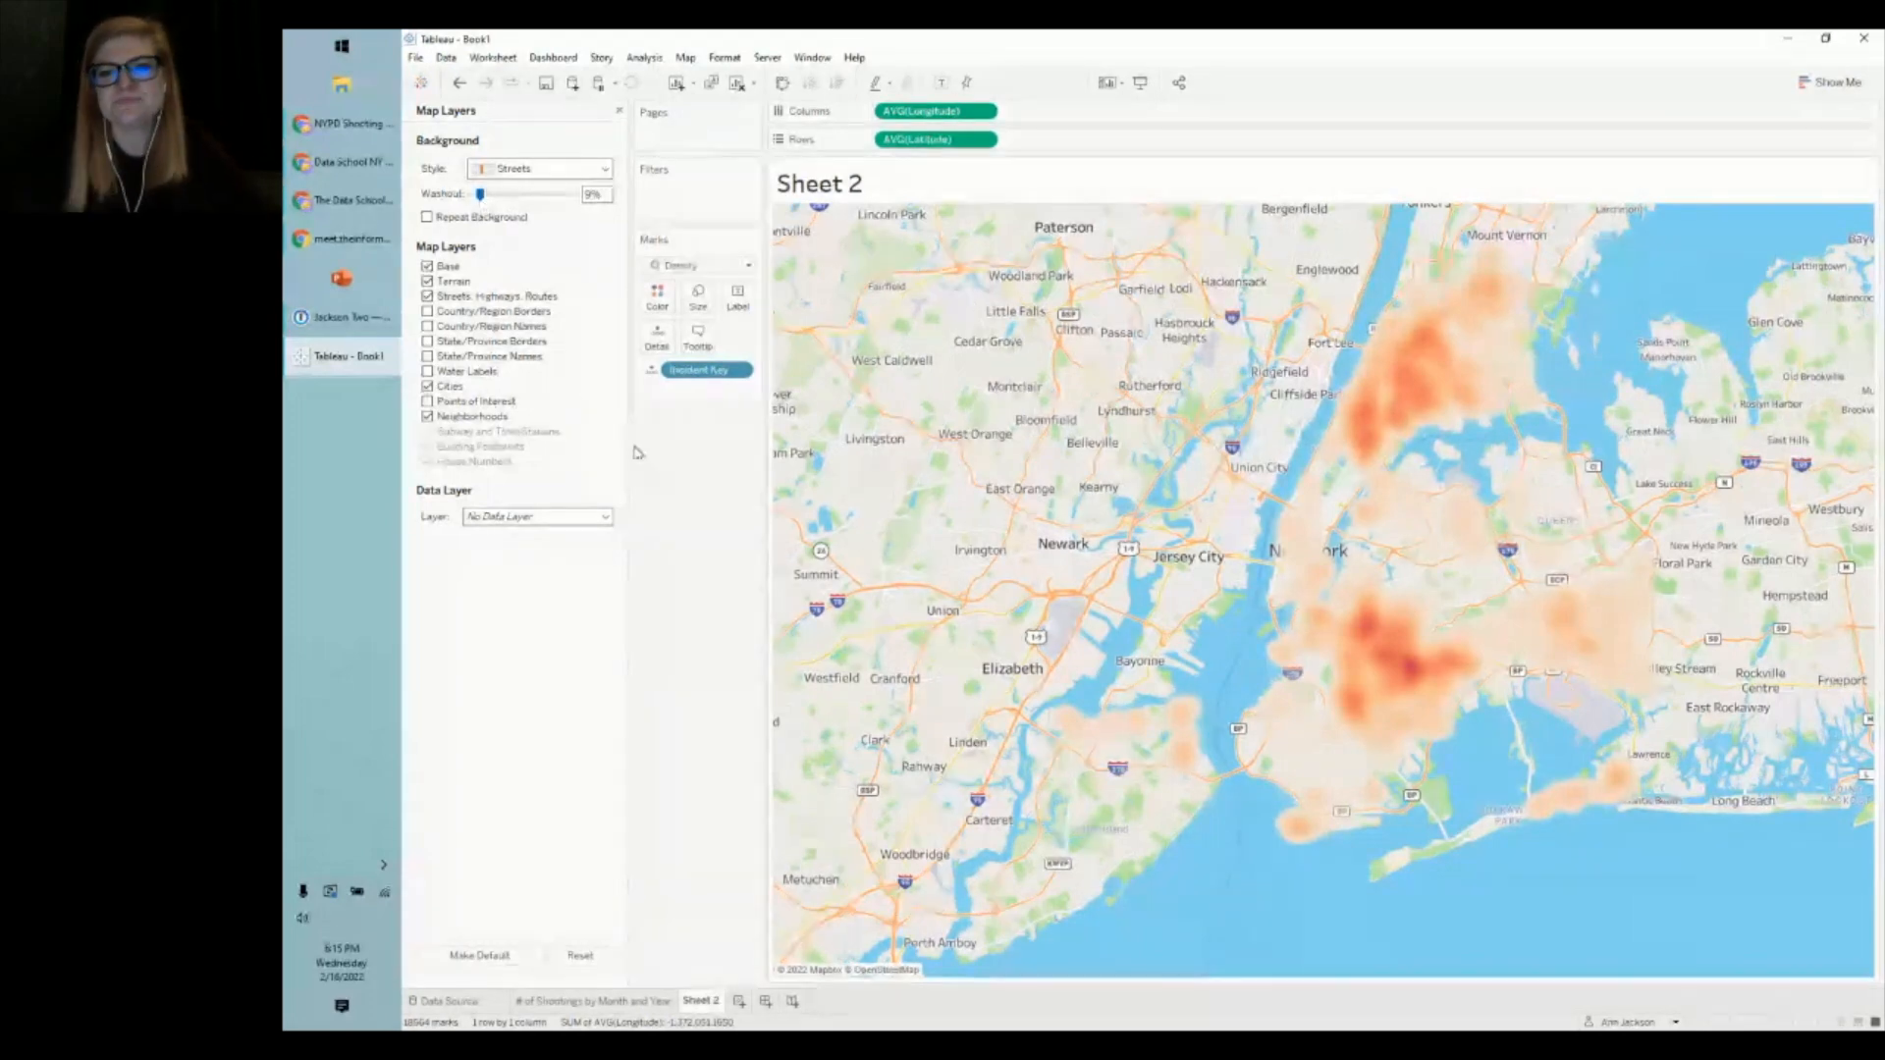
{"action": "mouse_move", "coordinate": [1394, 684]}
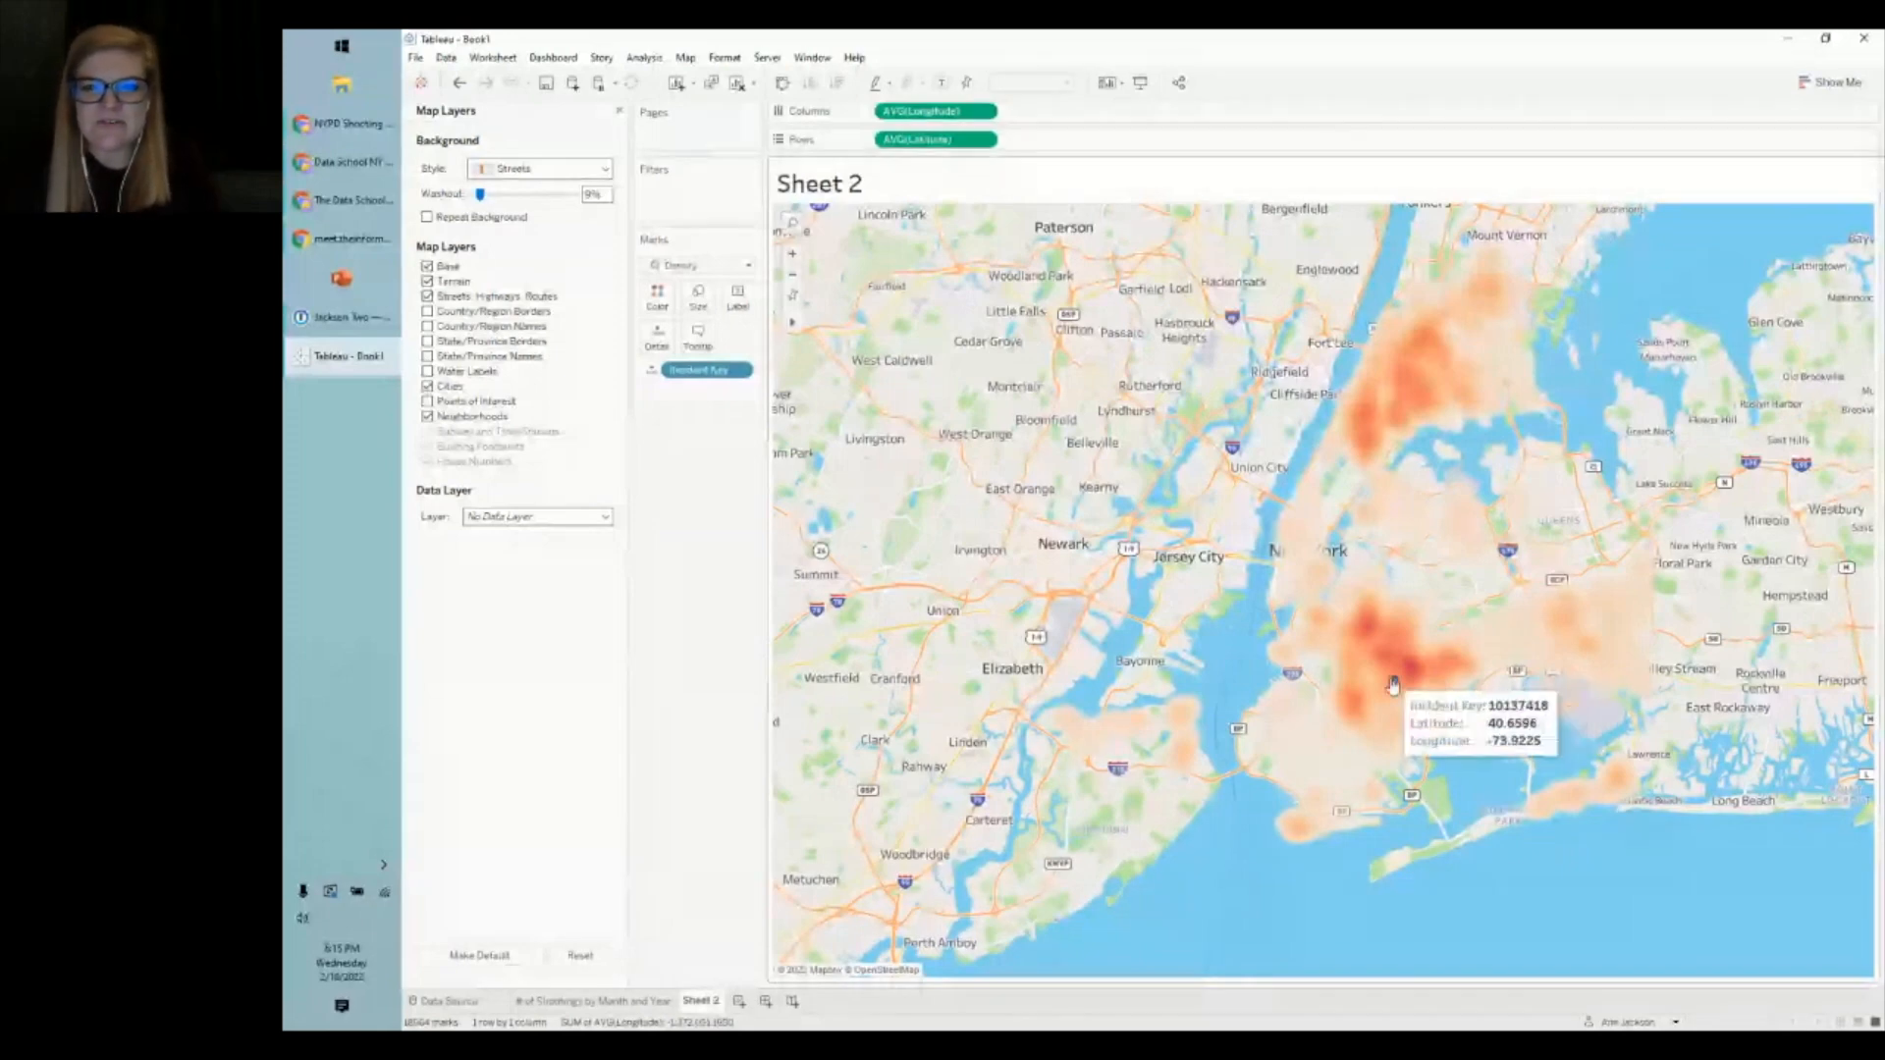
{"action": "scroll", "coordinate": [1394, 684], "scroll_direction": "up", "scroll_amount": 3}
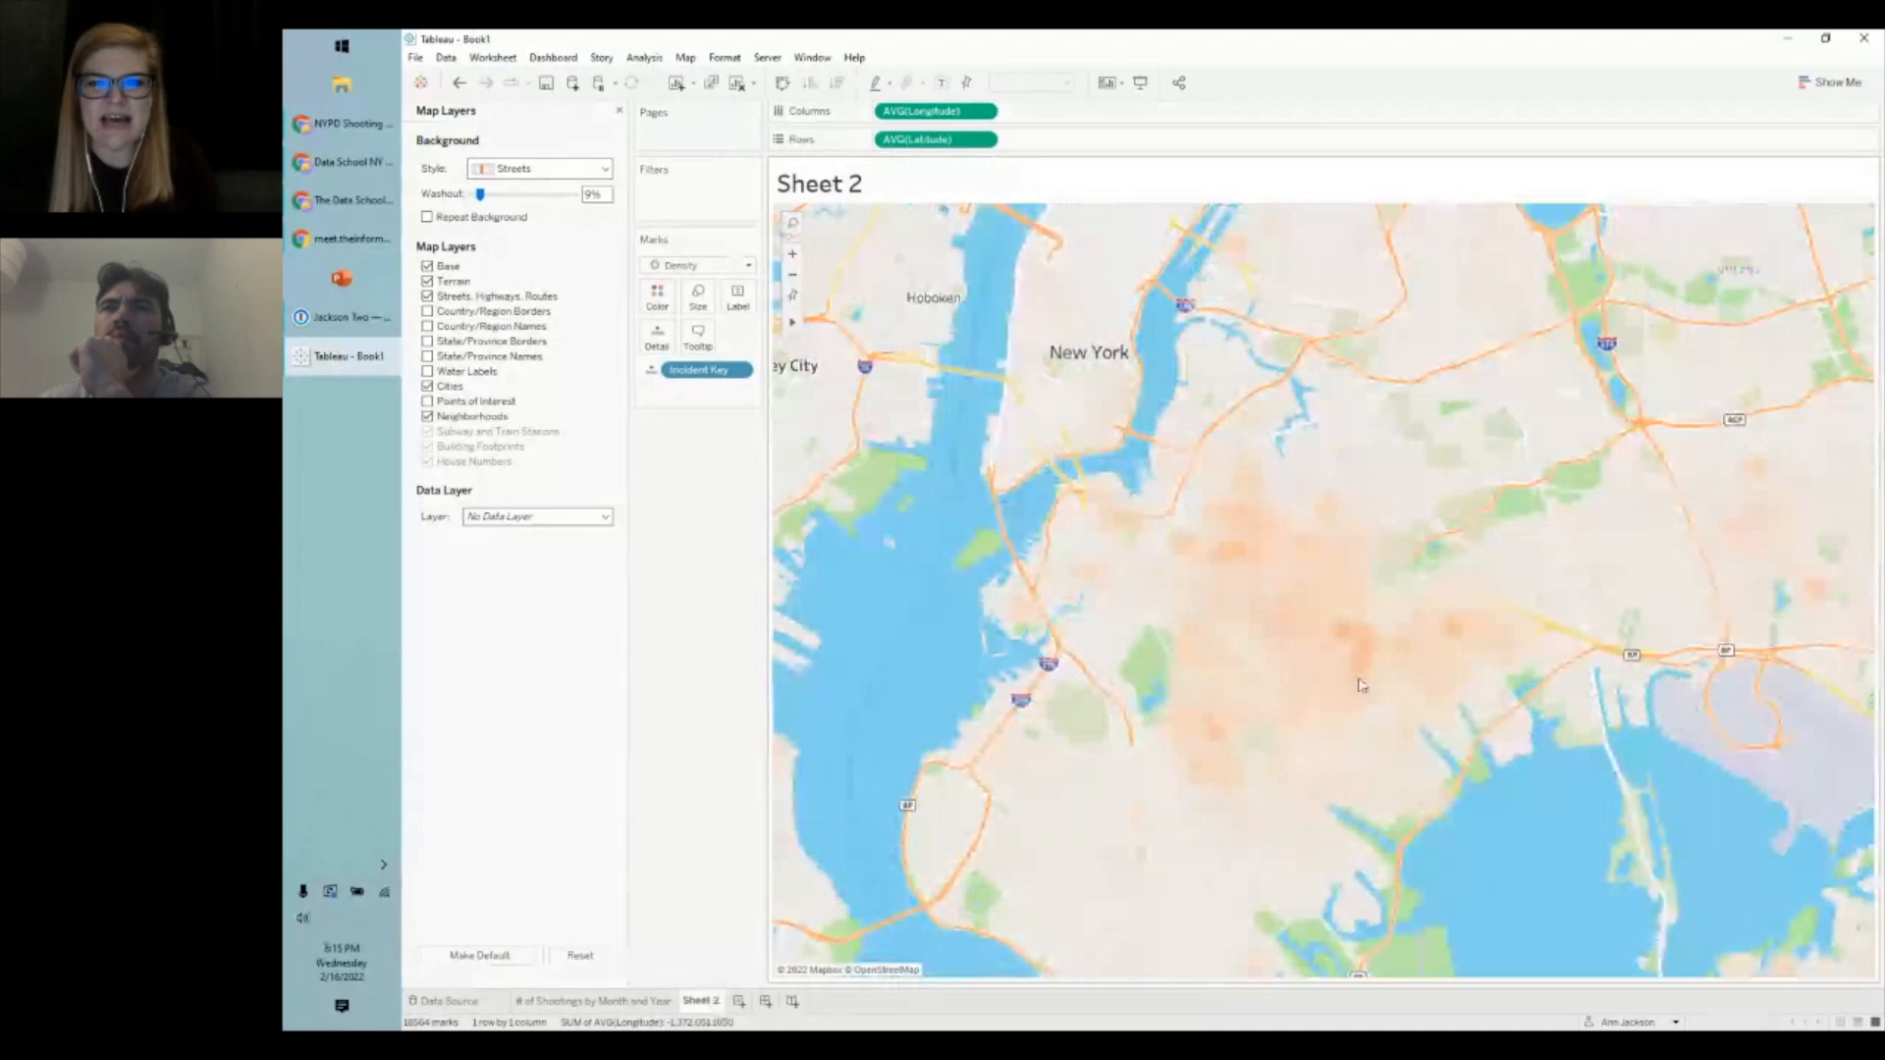
{"action": "scroll", "coordinate": [1362, 684], "scroll_direction": "down", "scroll_amount": 3}
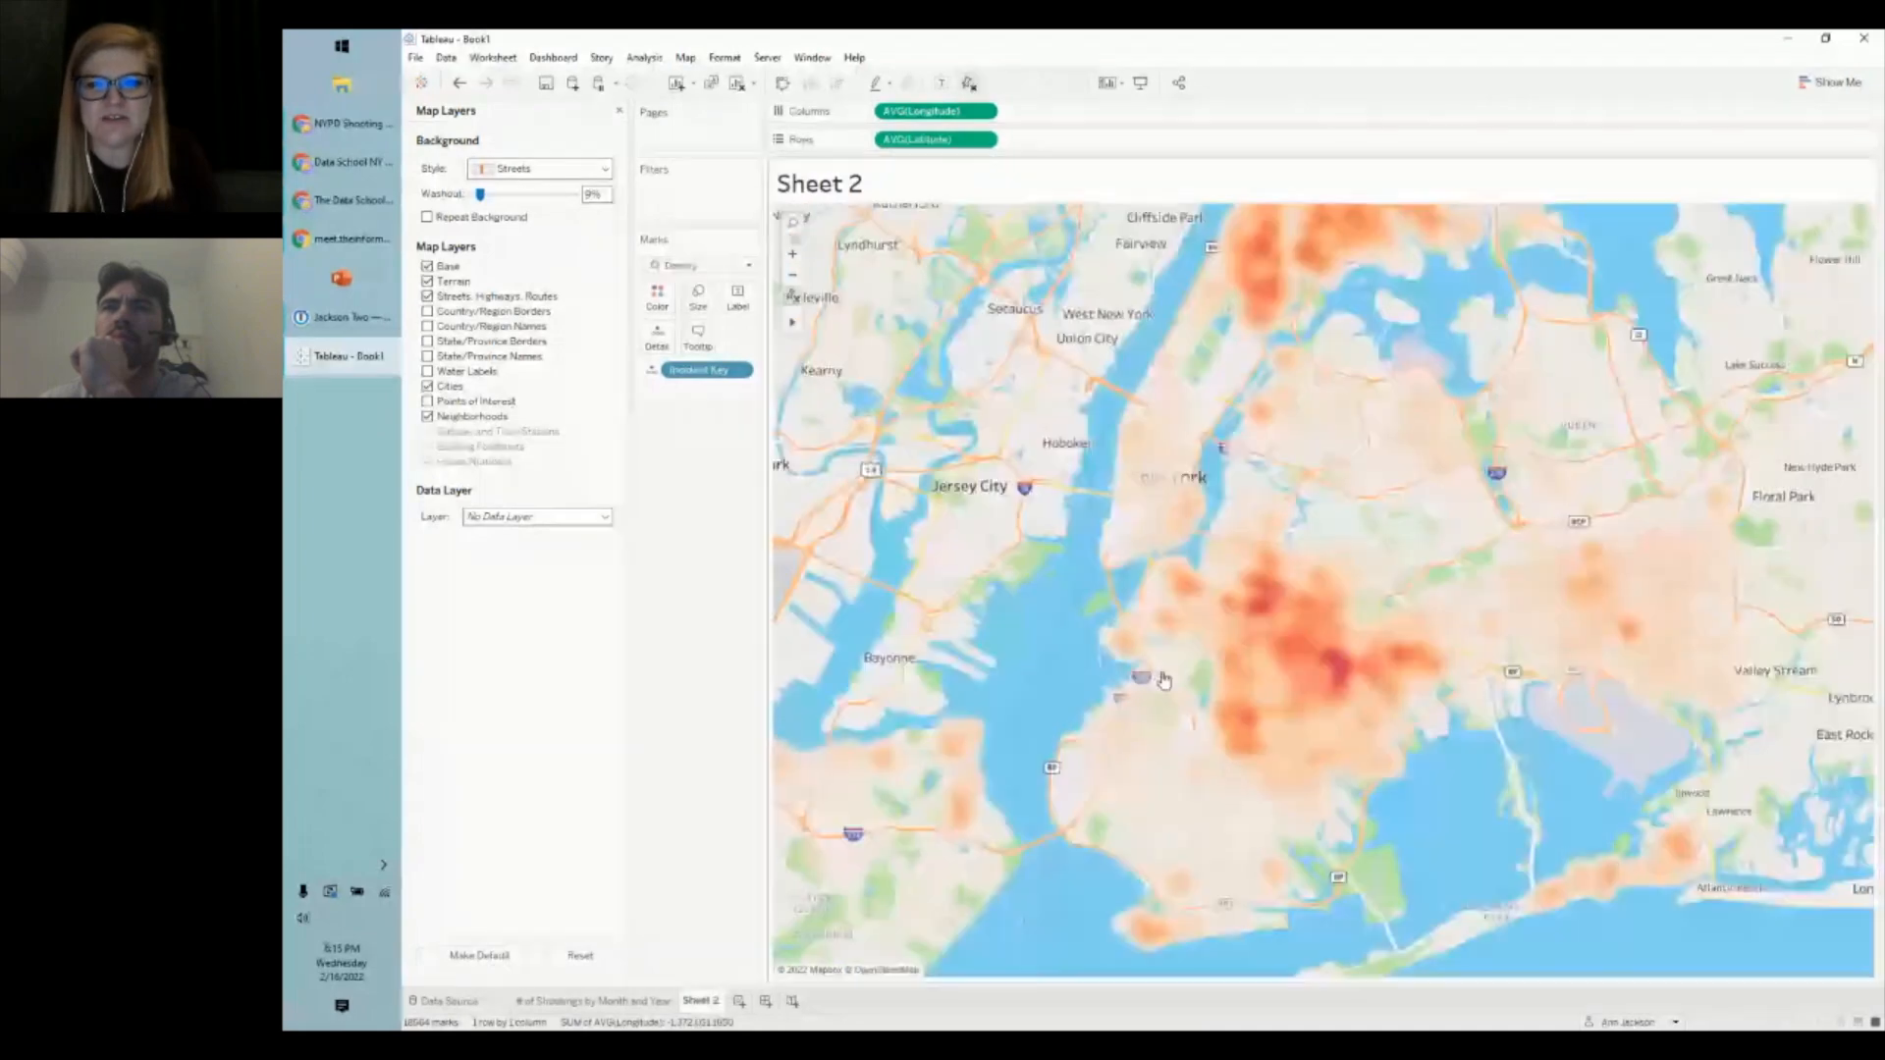
{"action": "mouse_move", "coordinate": [1341, 634]}
{"action": "scroll", "coordinate": [1342, 634], "scroll_direction": "down", "scroll_amount": 2}
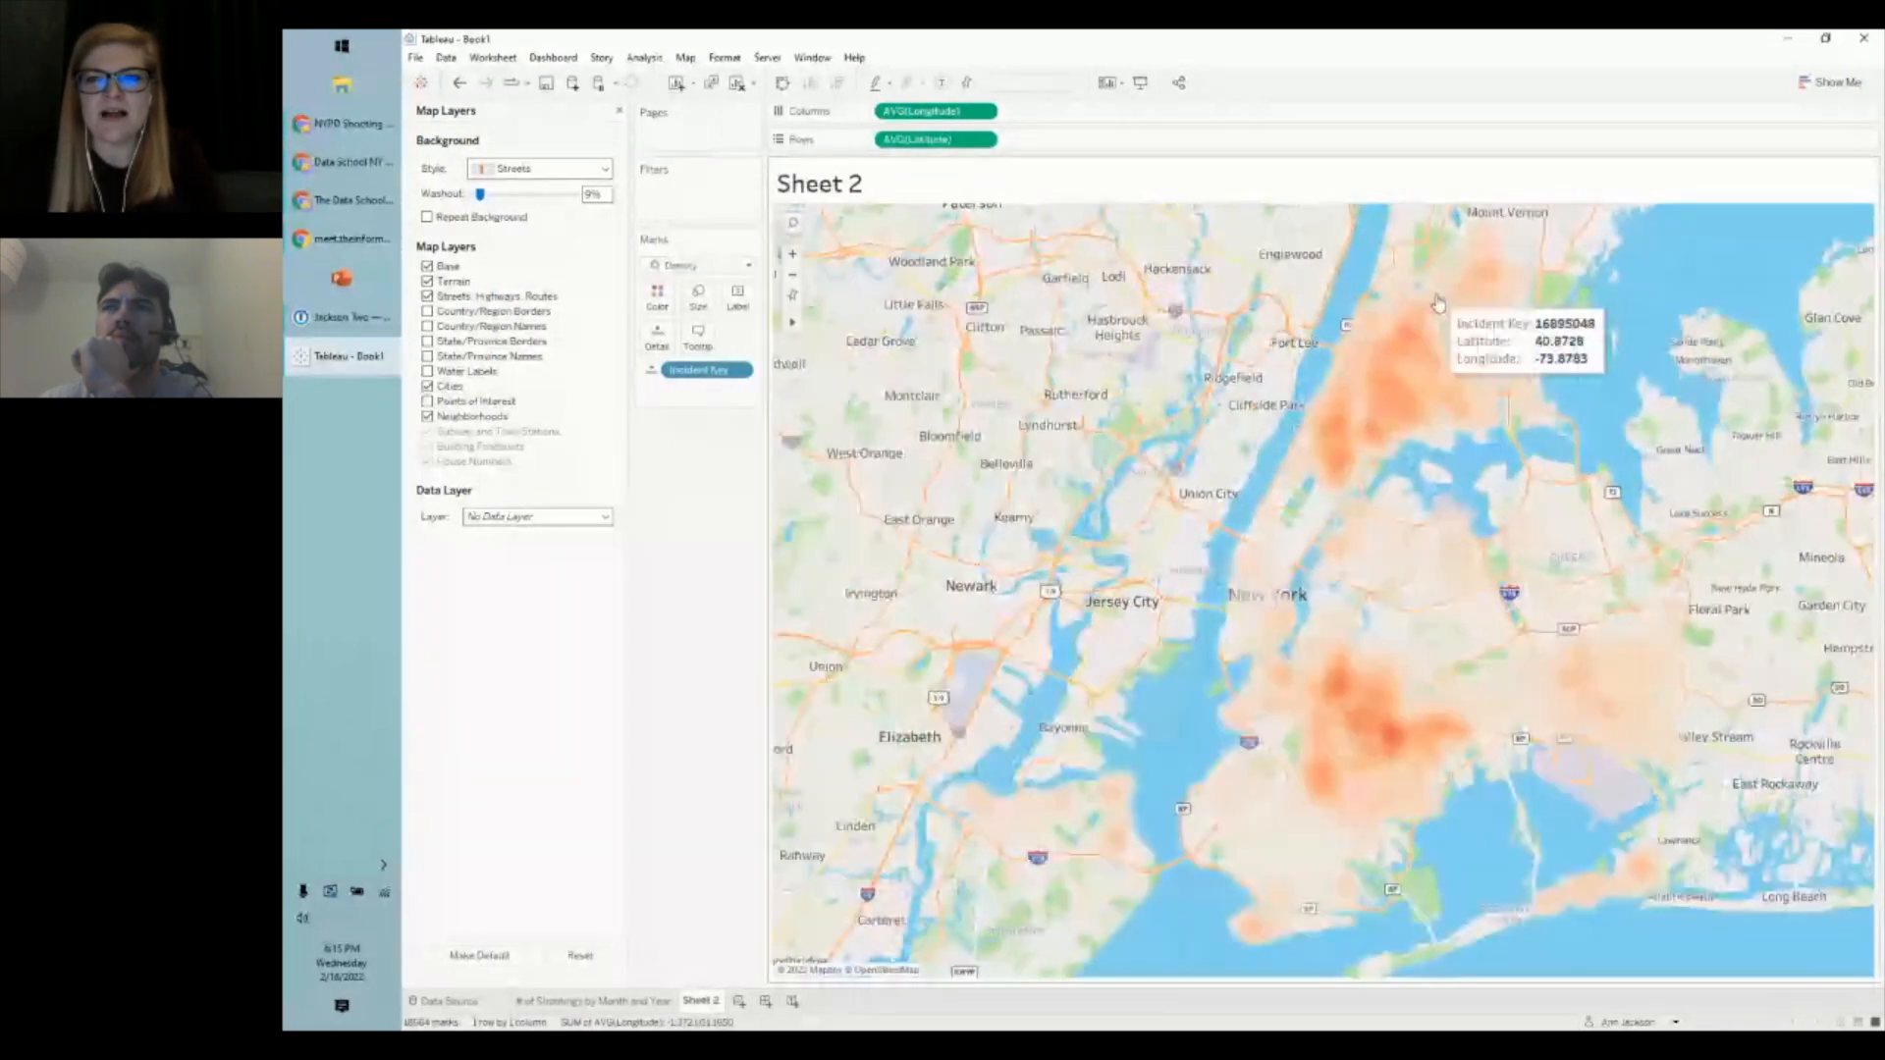
{"action": "scroll", "coordinate": [1424, 295], "scroll_direction": "up", "scroll_amount": 3}
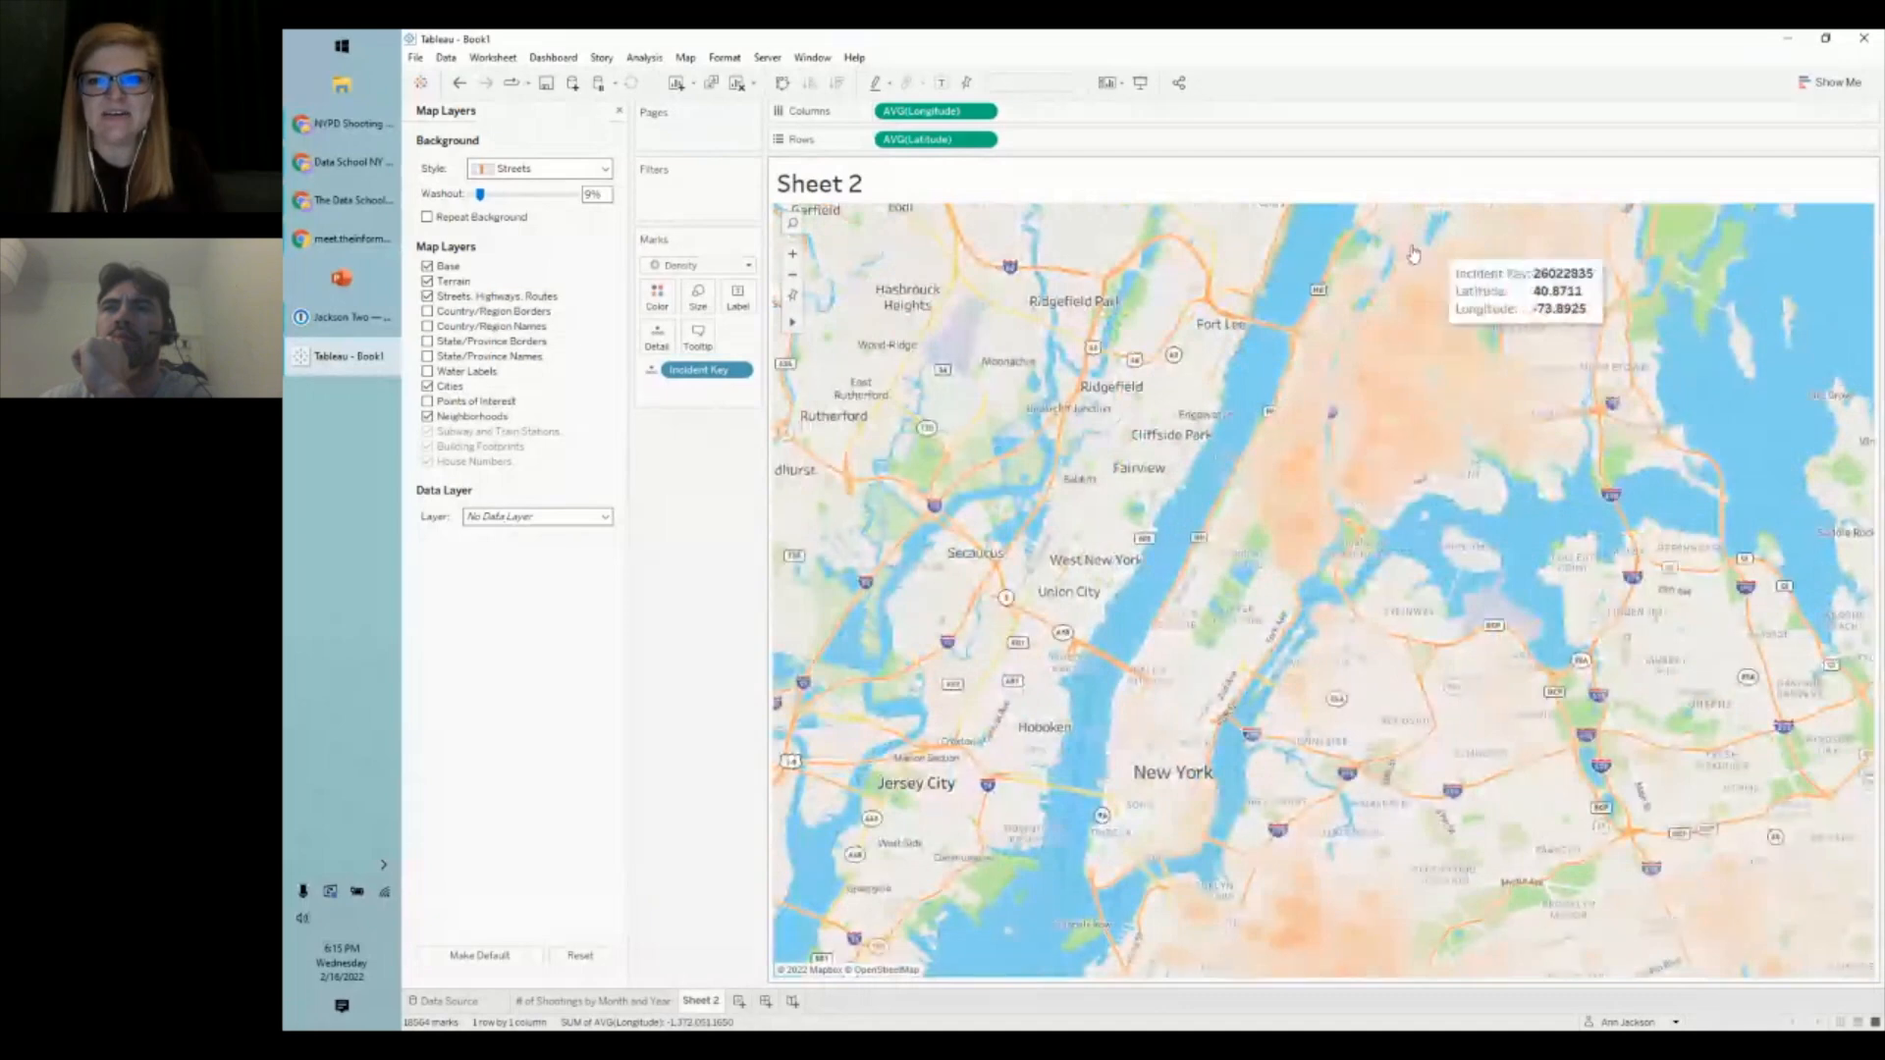
{"action": "scroll", "coordinate": [1423, 260], "scroll_direction": "up", "scroll_amount": 1}
{"action": "scroll", "coordinate": [1535, 300], "scroll_direction": "down", "scroll_amount": 3}
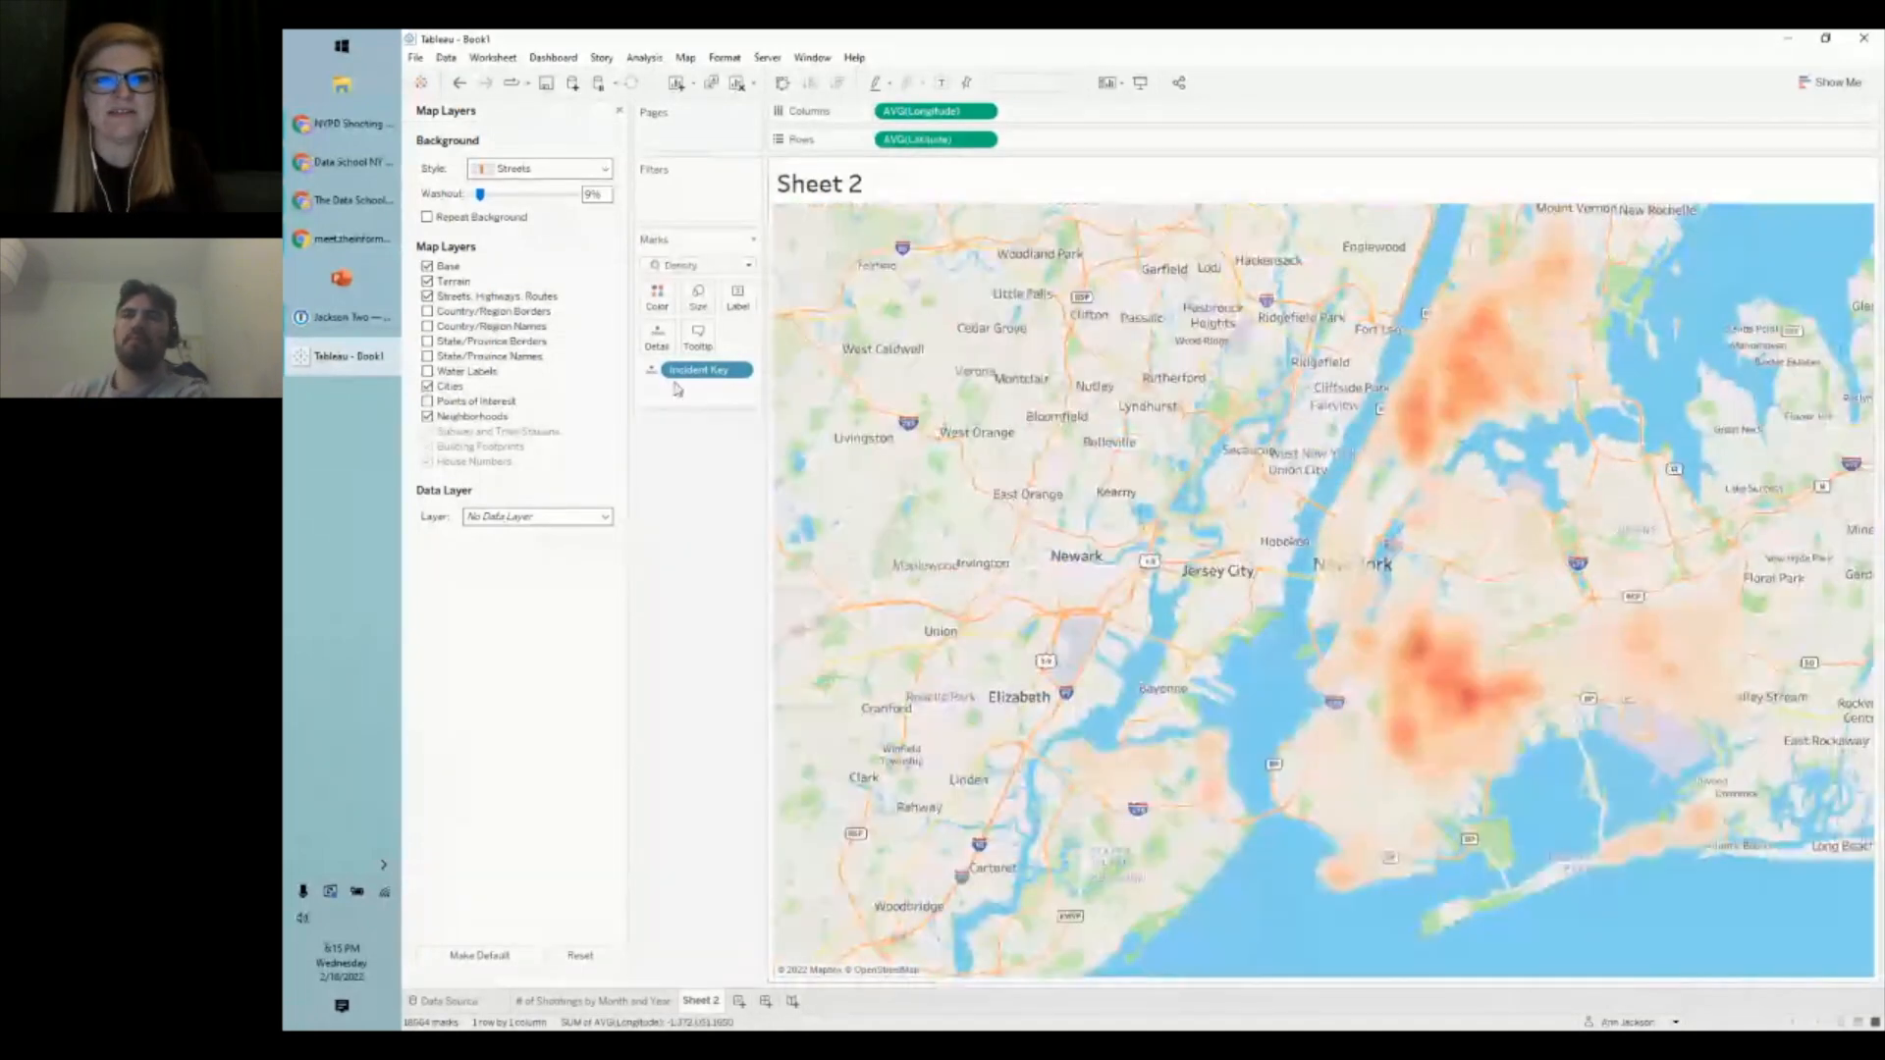
{"action": "left_click", "coordinate": [793, 299]}
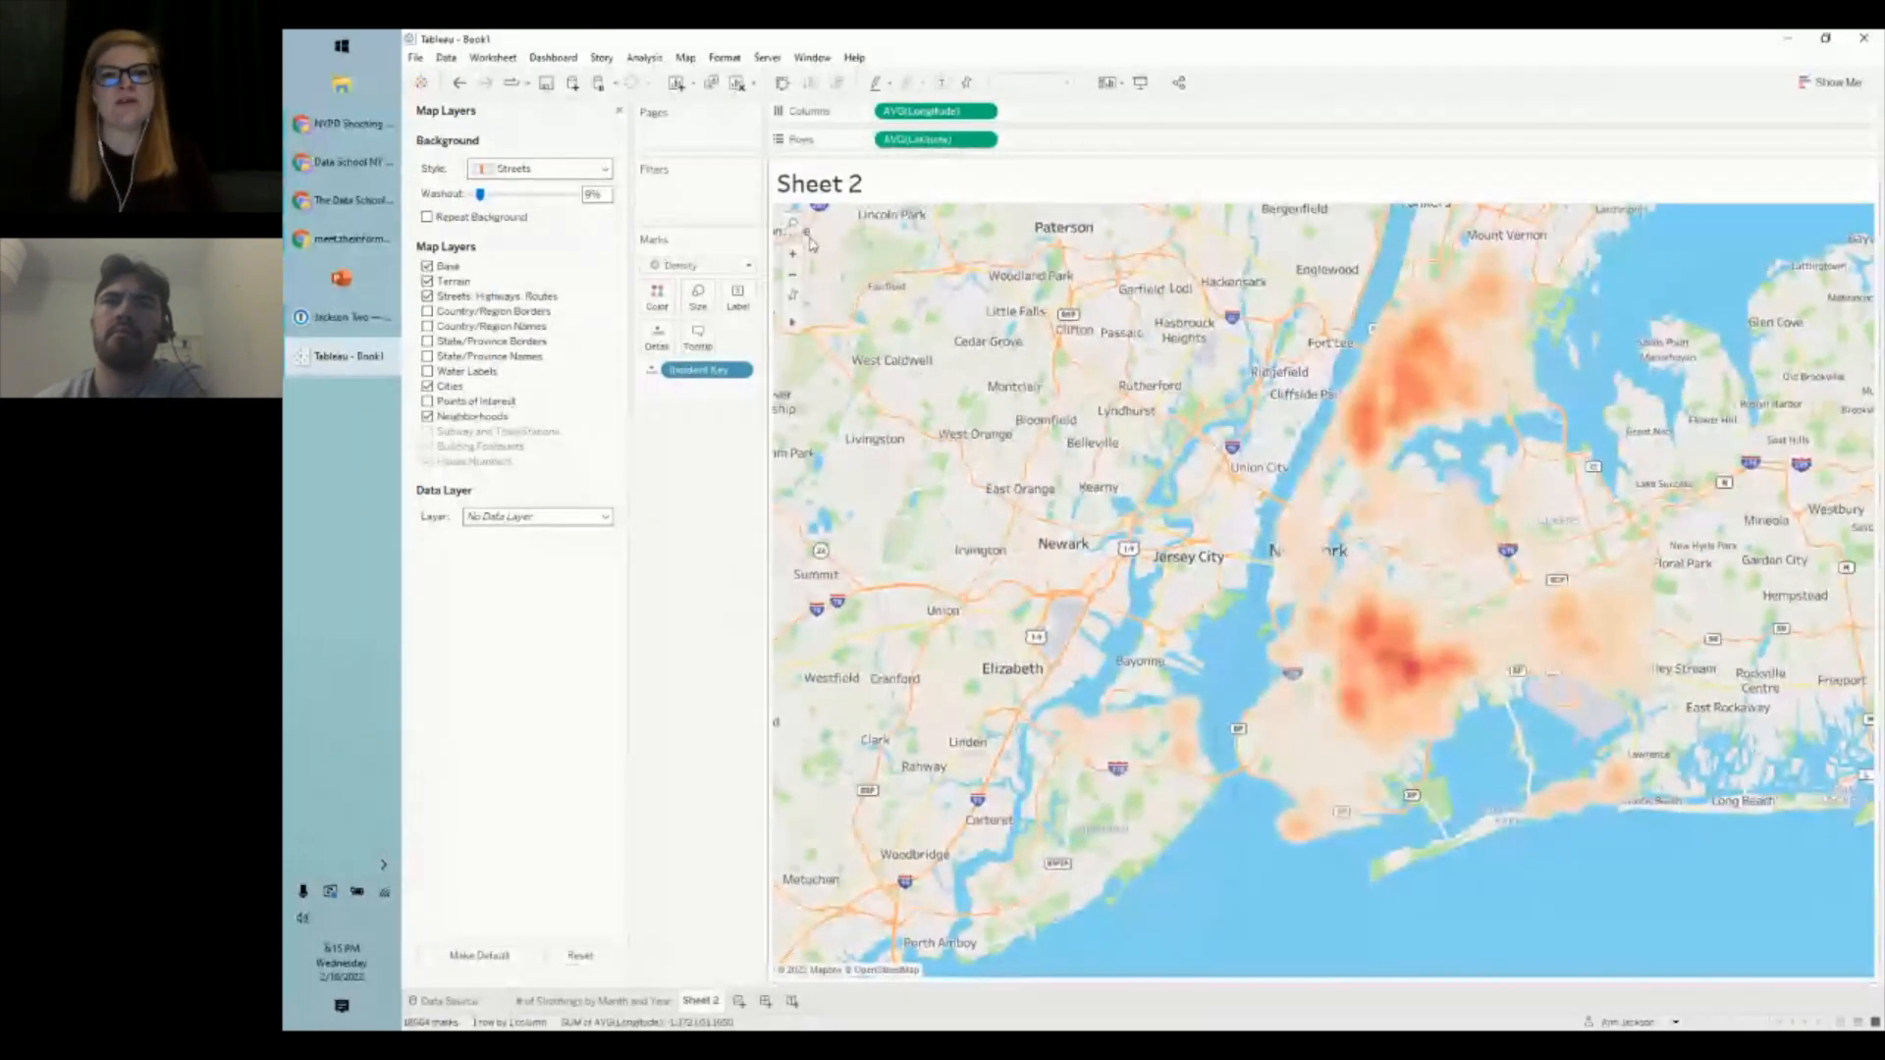
{"action": "mouse_move", "coordinate": [1445, 643]}
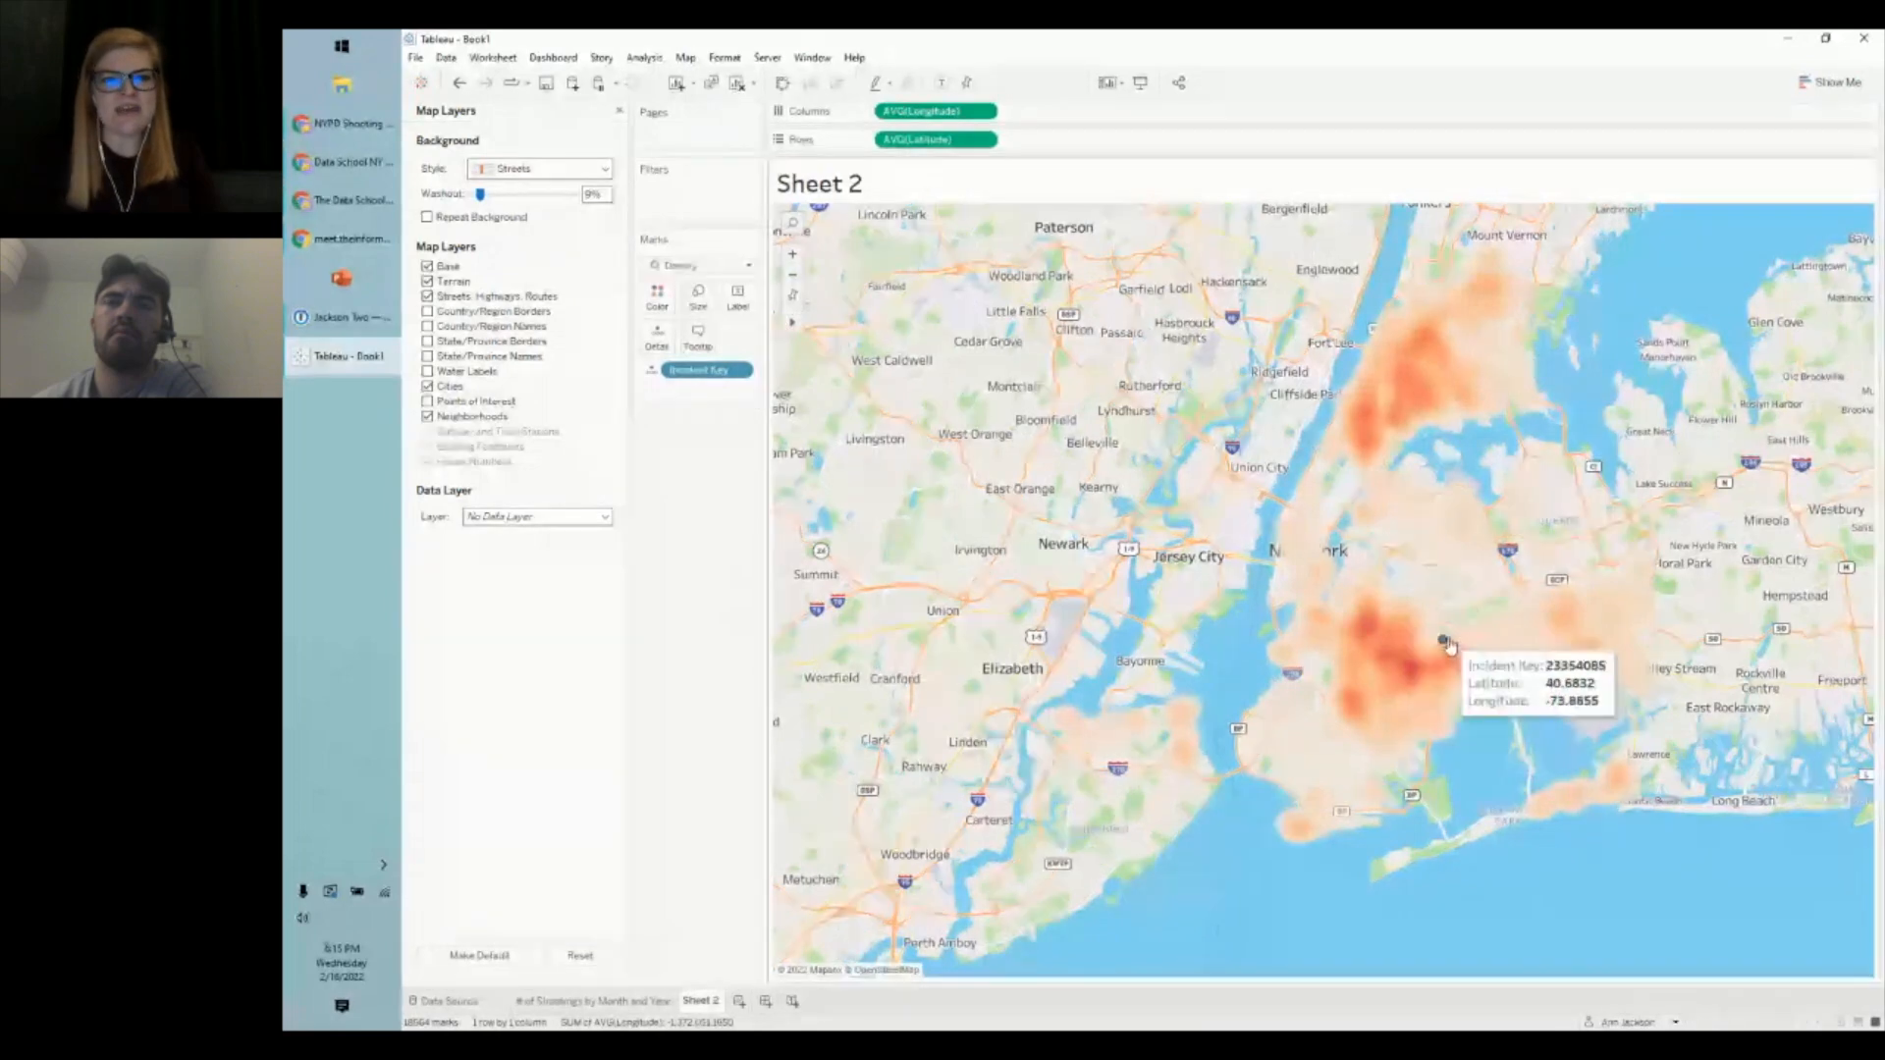
{"action": "mouse_move", "coordinate": [800, 331]}
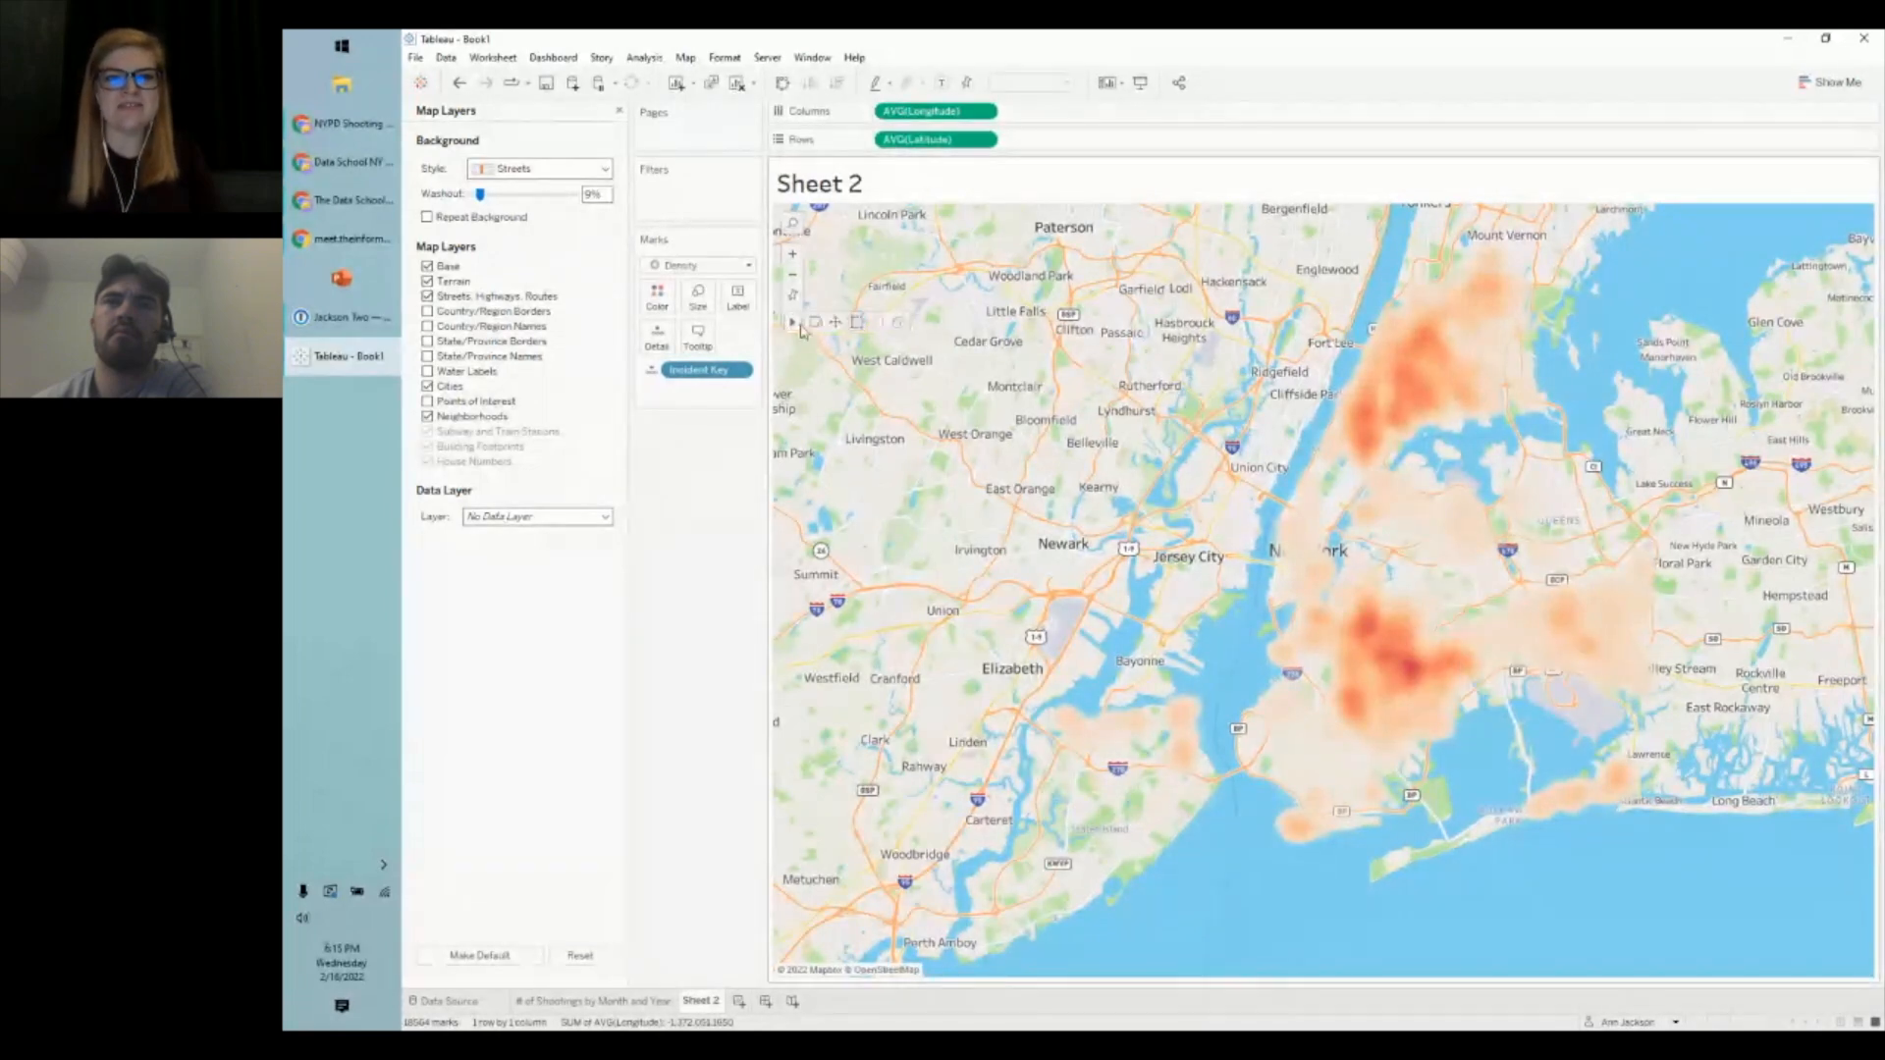
{"action": "left_click_drag", "start_coordinate": [1184, 615], "coordinate": [998, 581]}
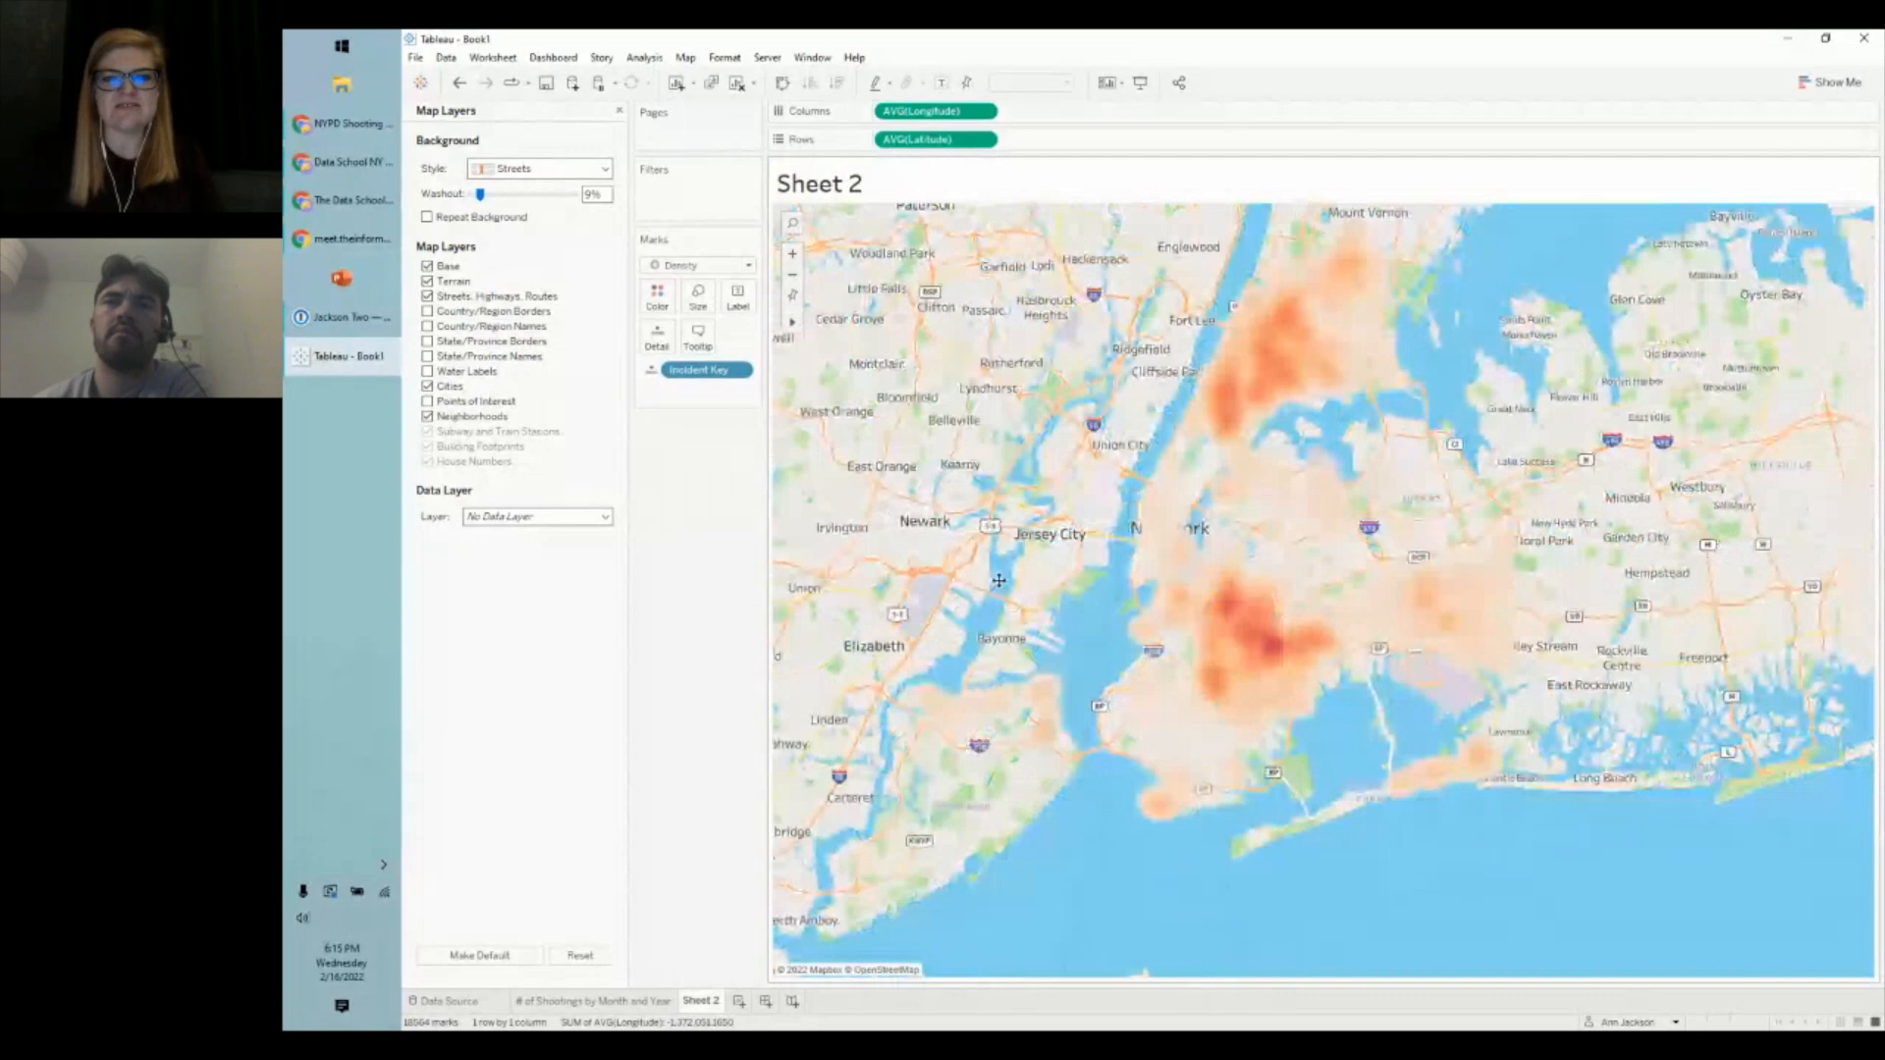
{"action": "left_click_drag", "start_coordinate": [1135, 612], "coordinate": [1296, 633]}
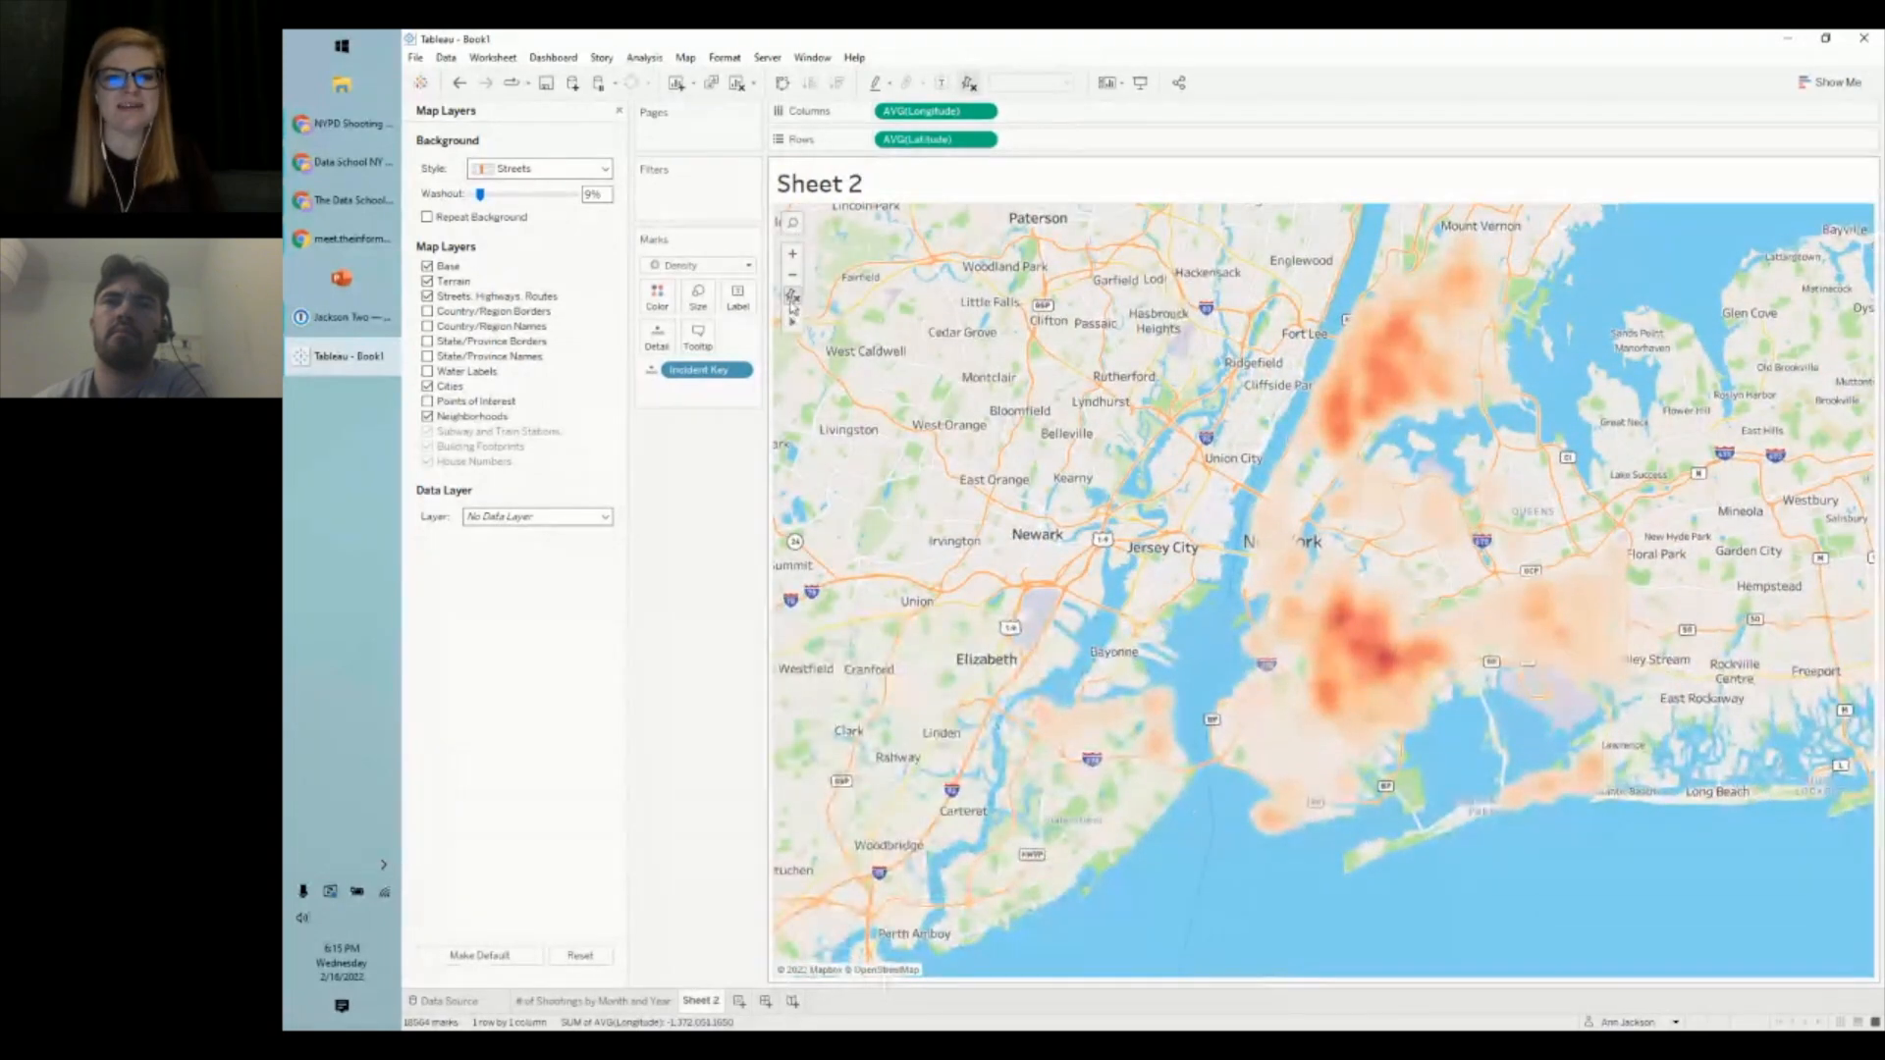
{"action": "left_click", "coordinate": [792, 300]}
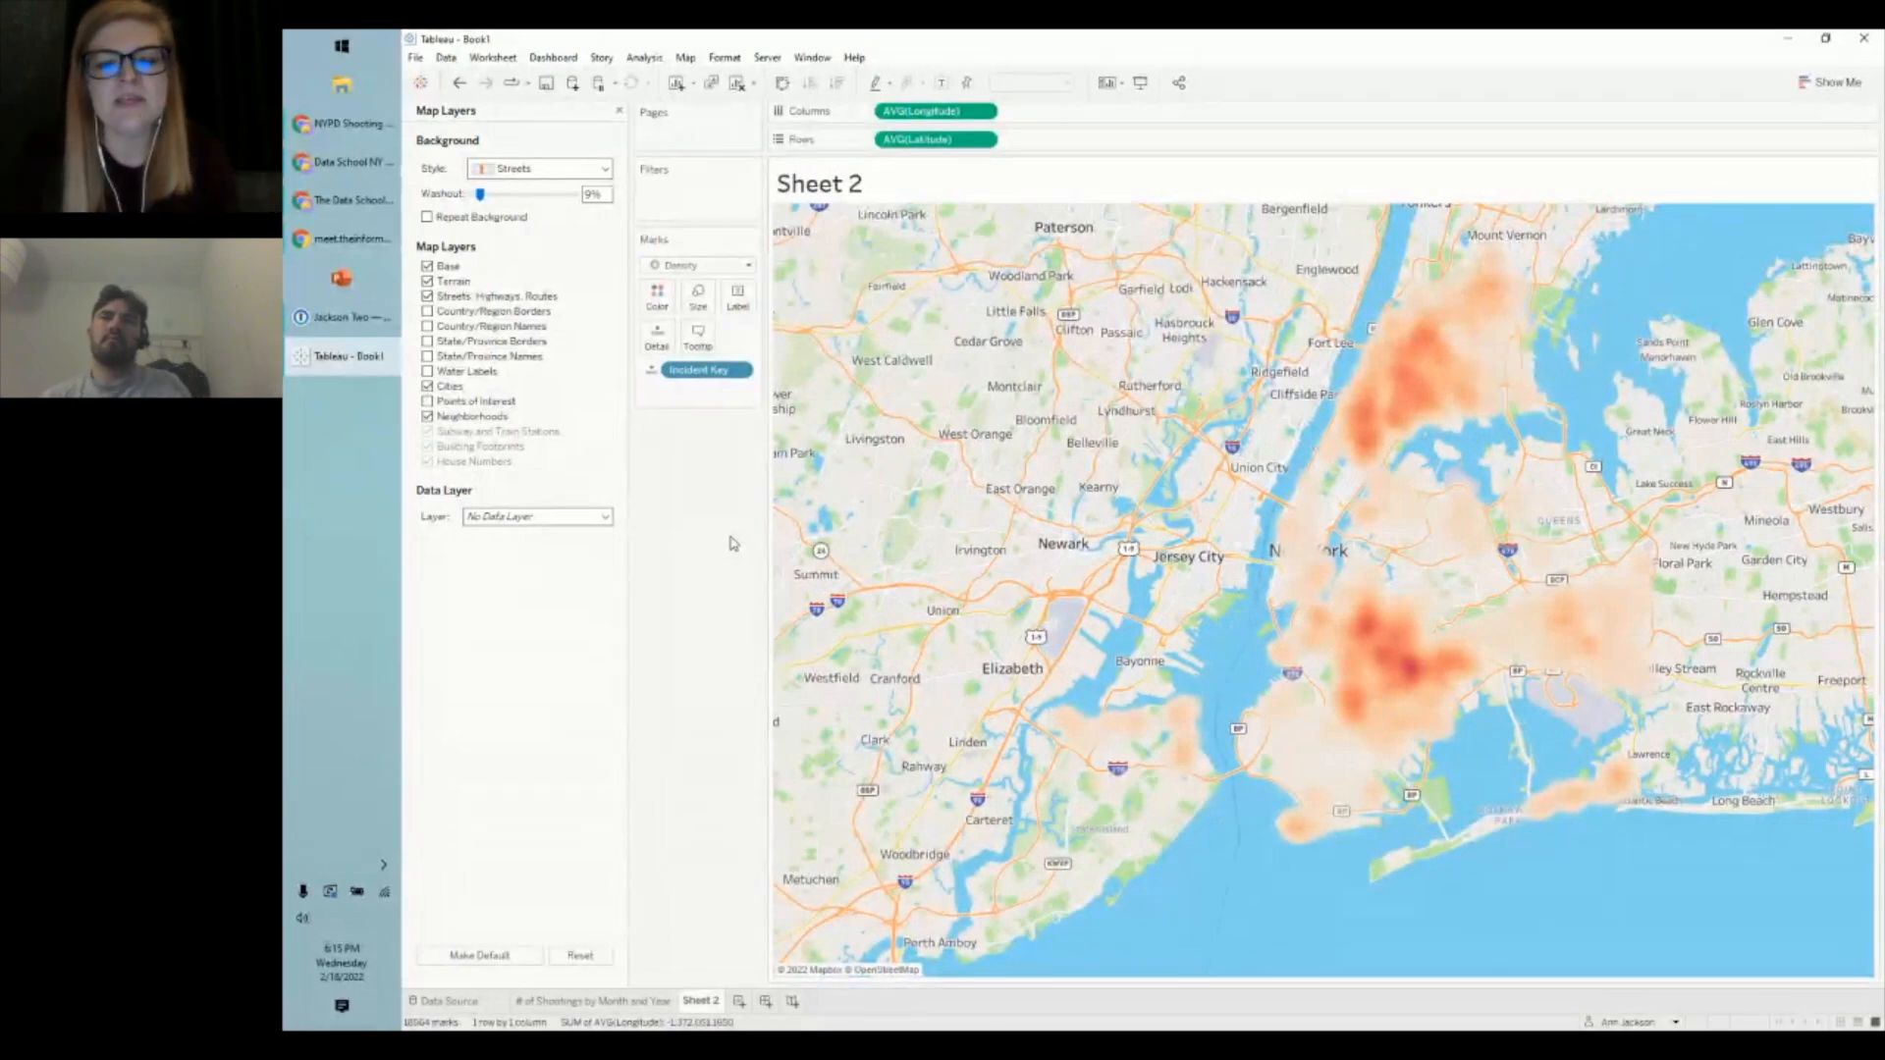
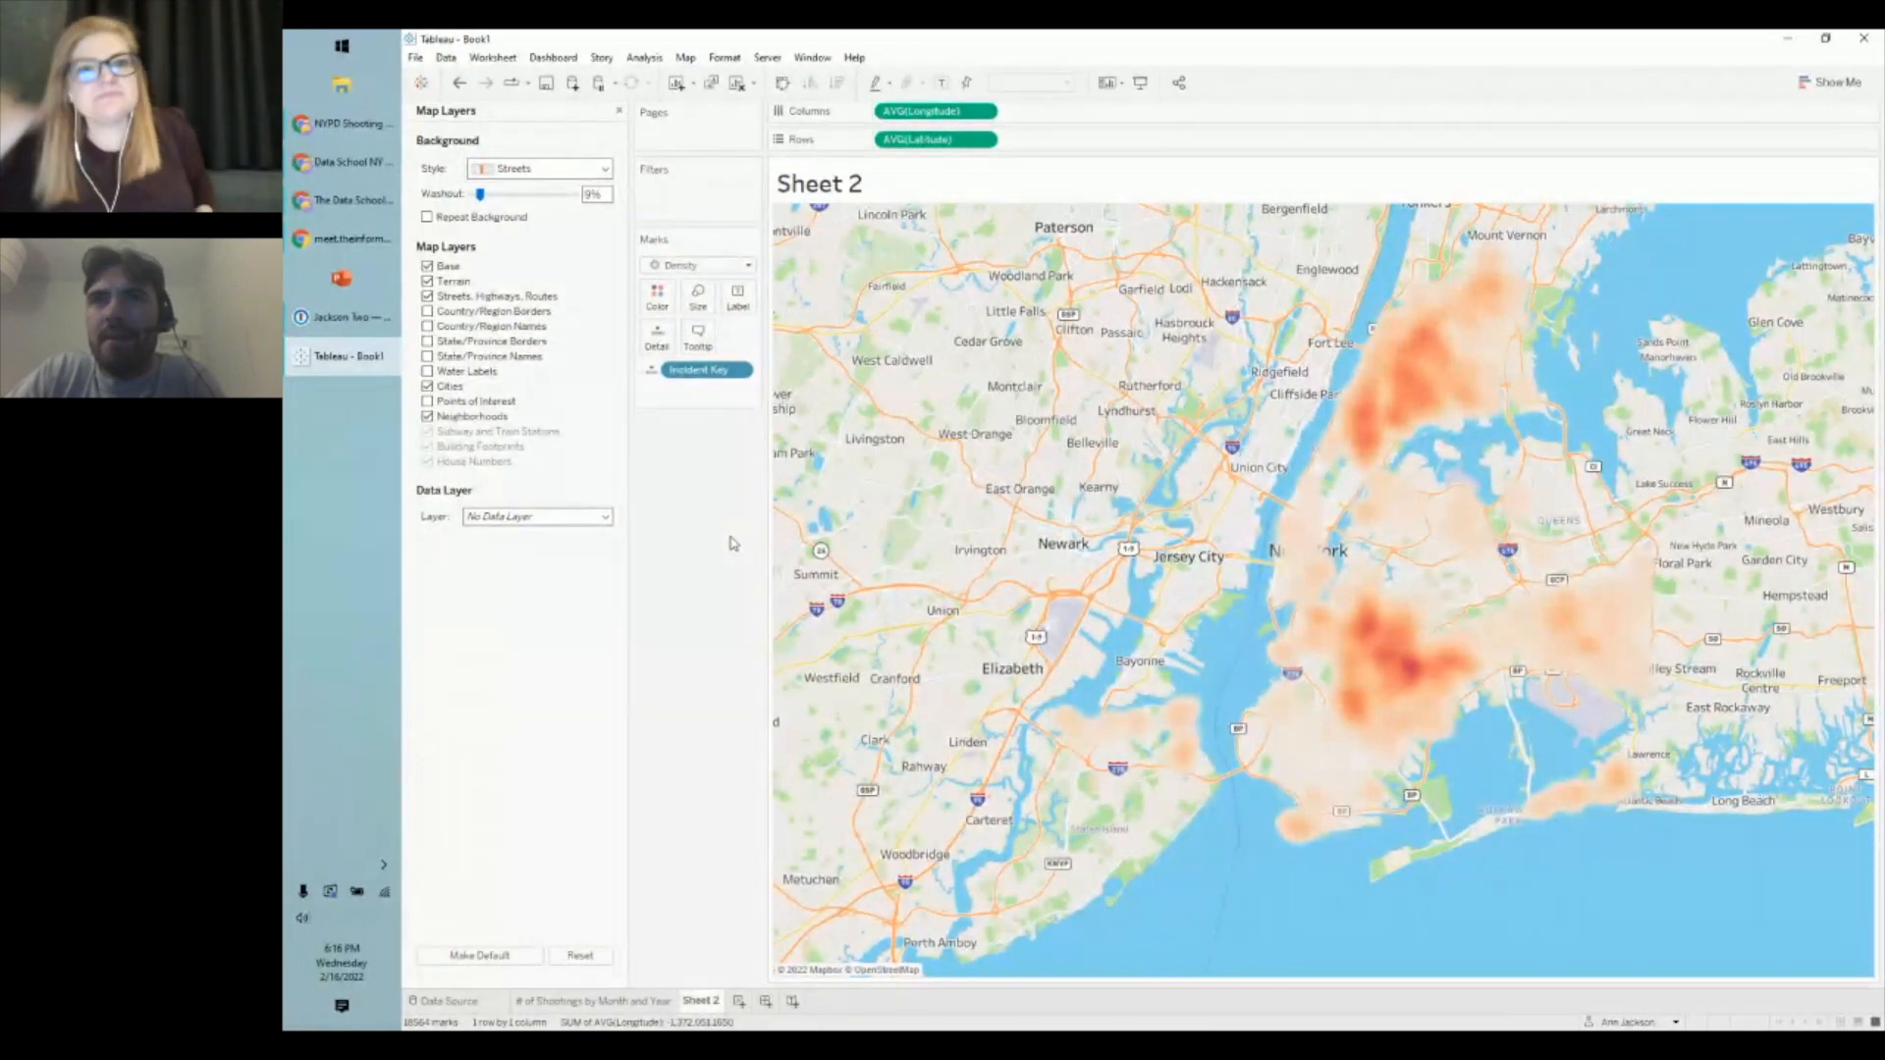
- Close the Map Layers pane to restore the Data pane, then inspect the heat map's tooltips
{"action": "left_click", "coordinate": [619, 110]}
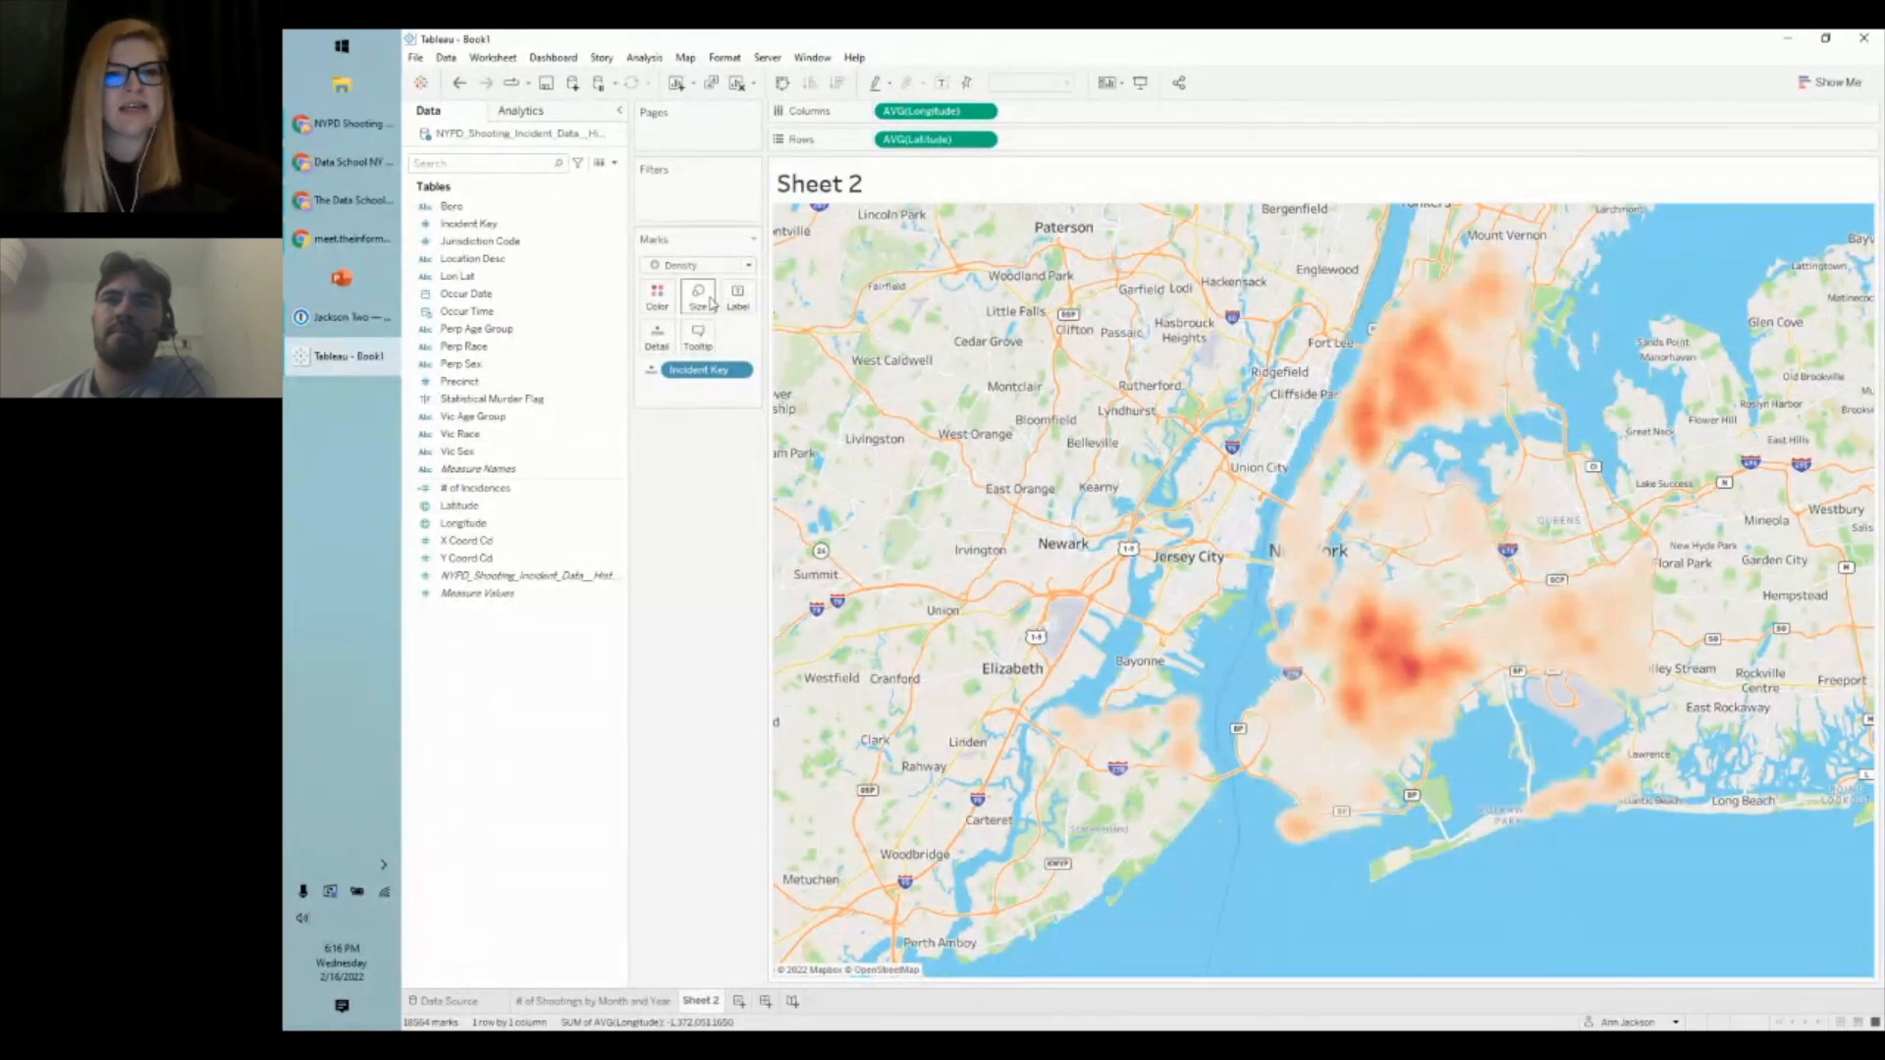
{"action": "mouse_move", "coordinate": [1387, 643]}
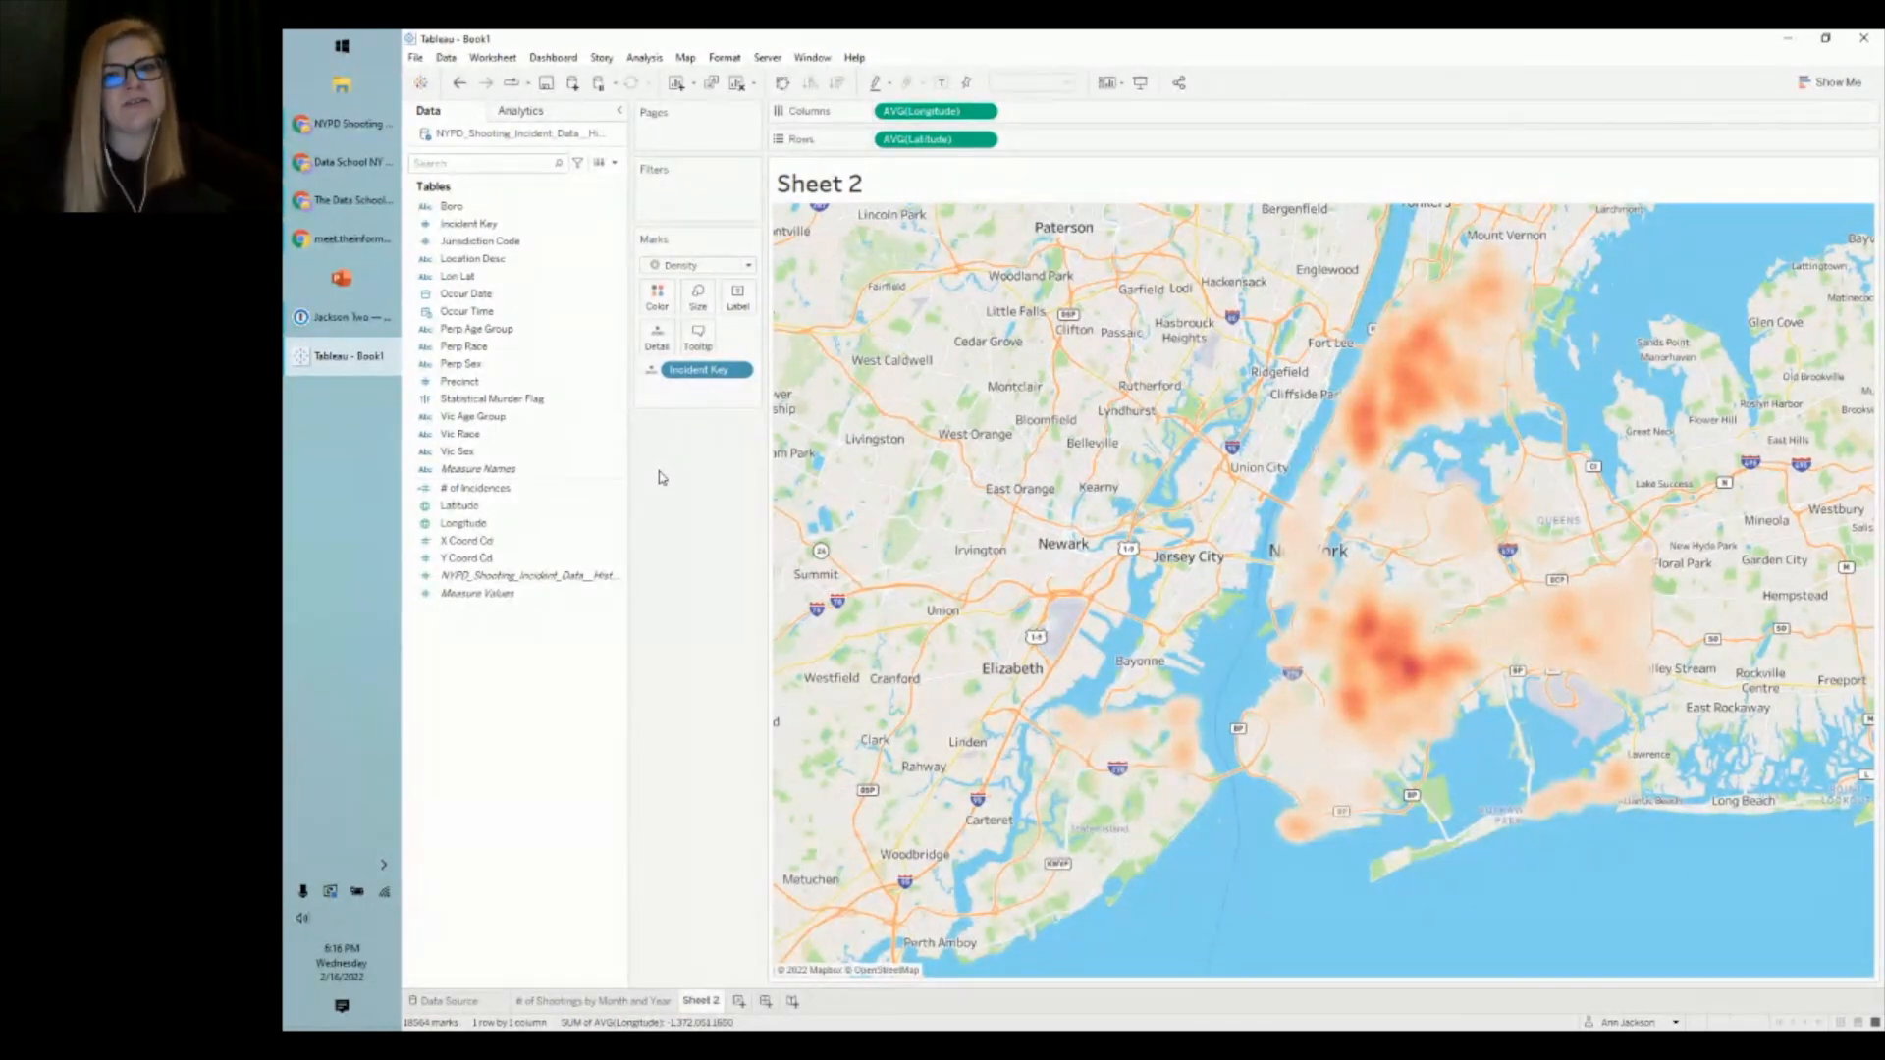
{"action": "mouse_move", "coordinate": [1364, 420]}
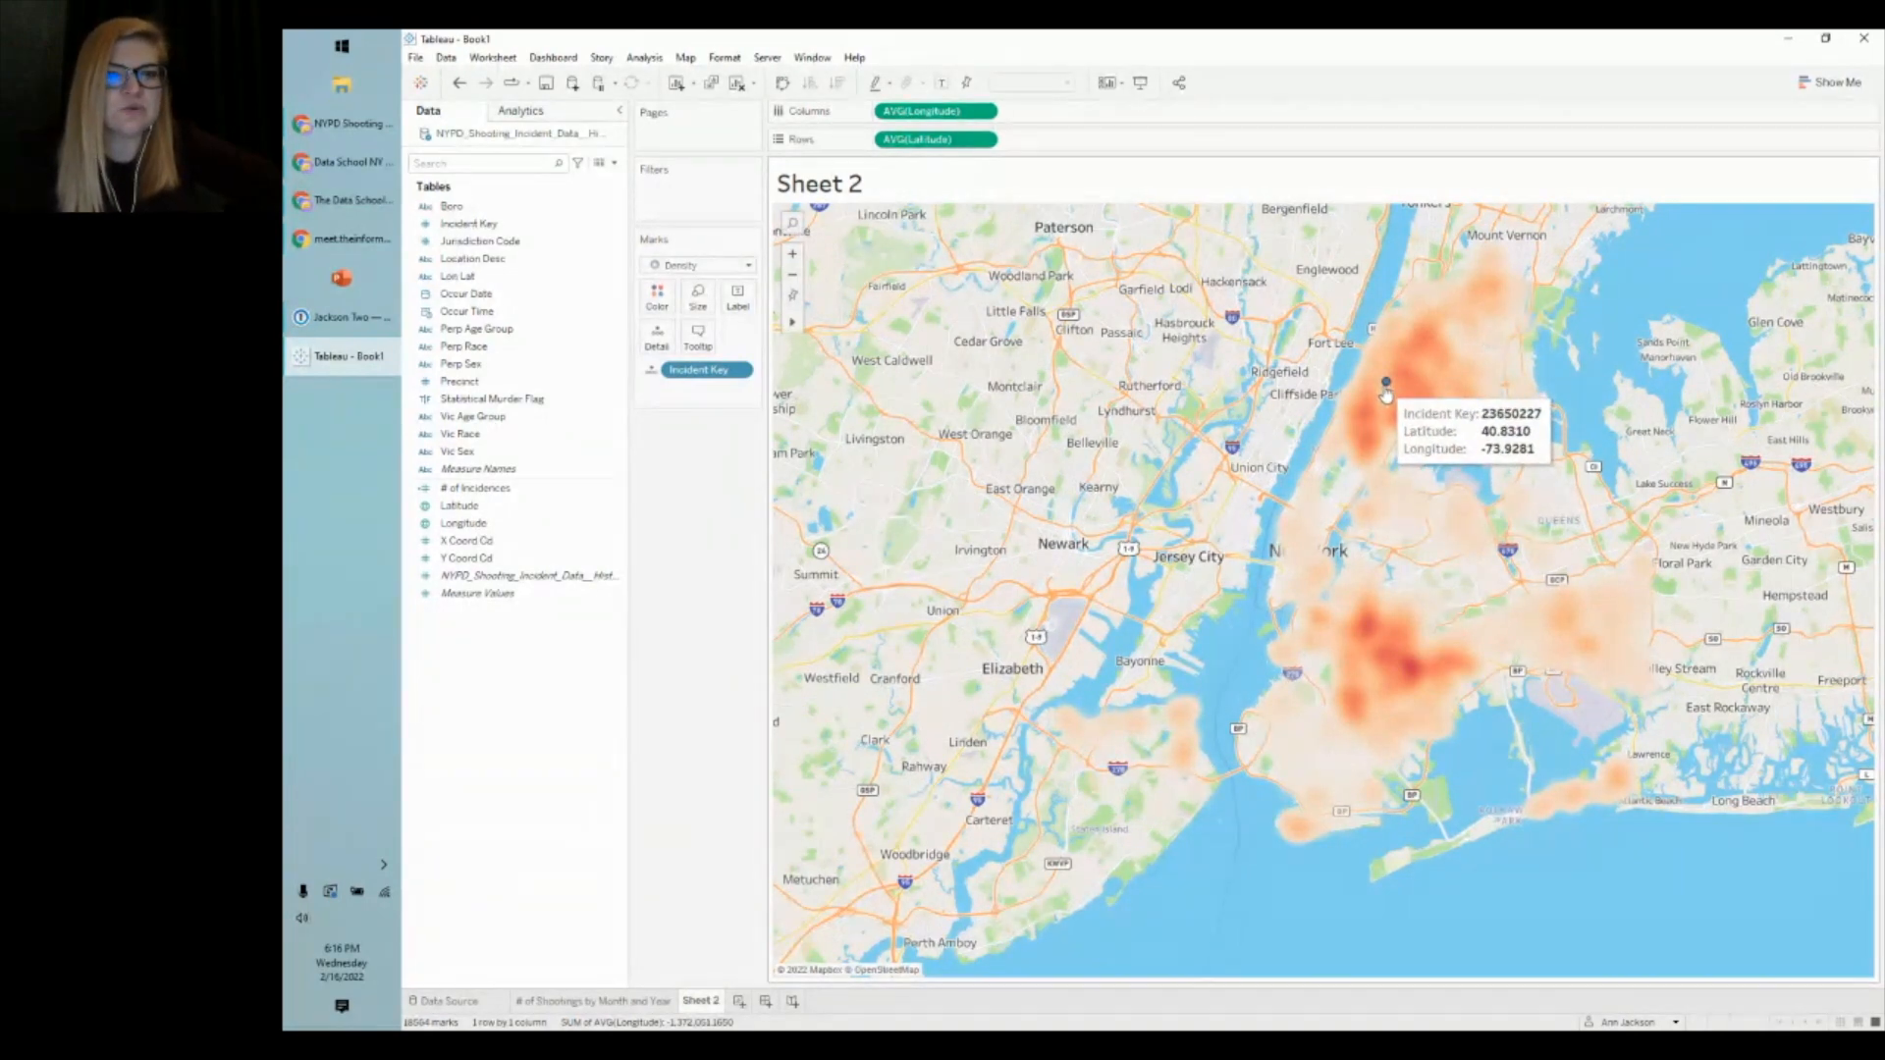
{"action": "left_click_drag", "start_coordinate": [462, 347], "coordinate": [692, 406]}
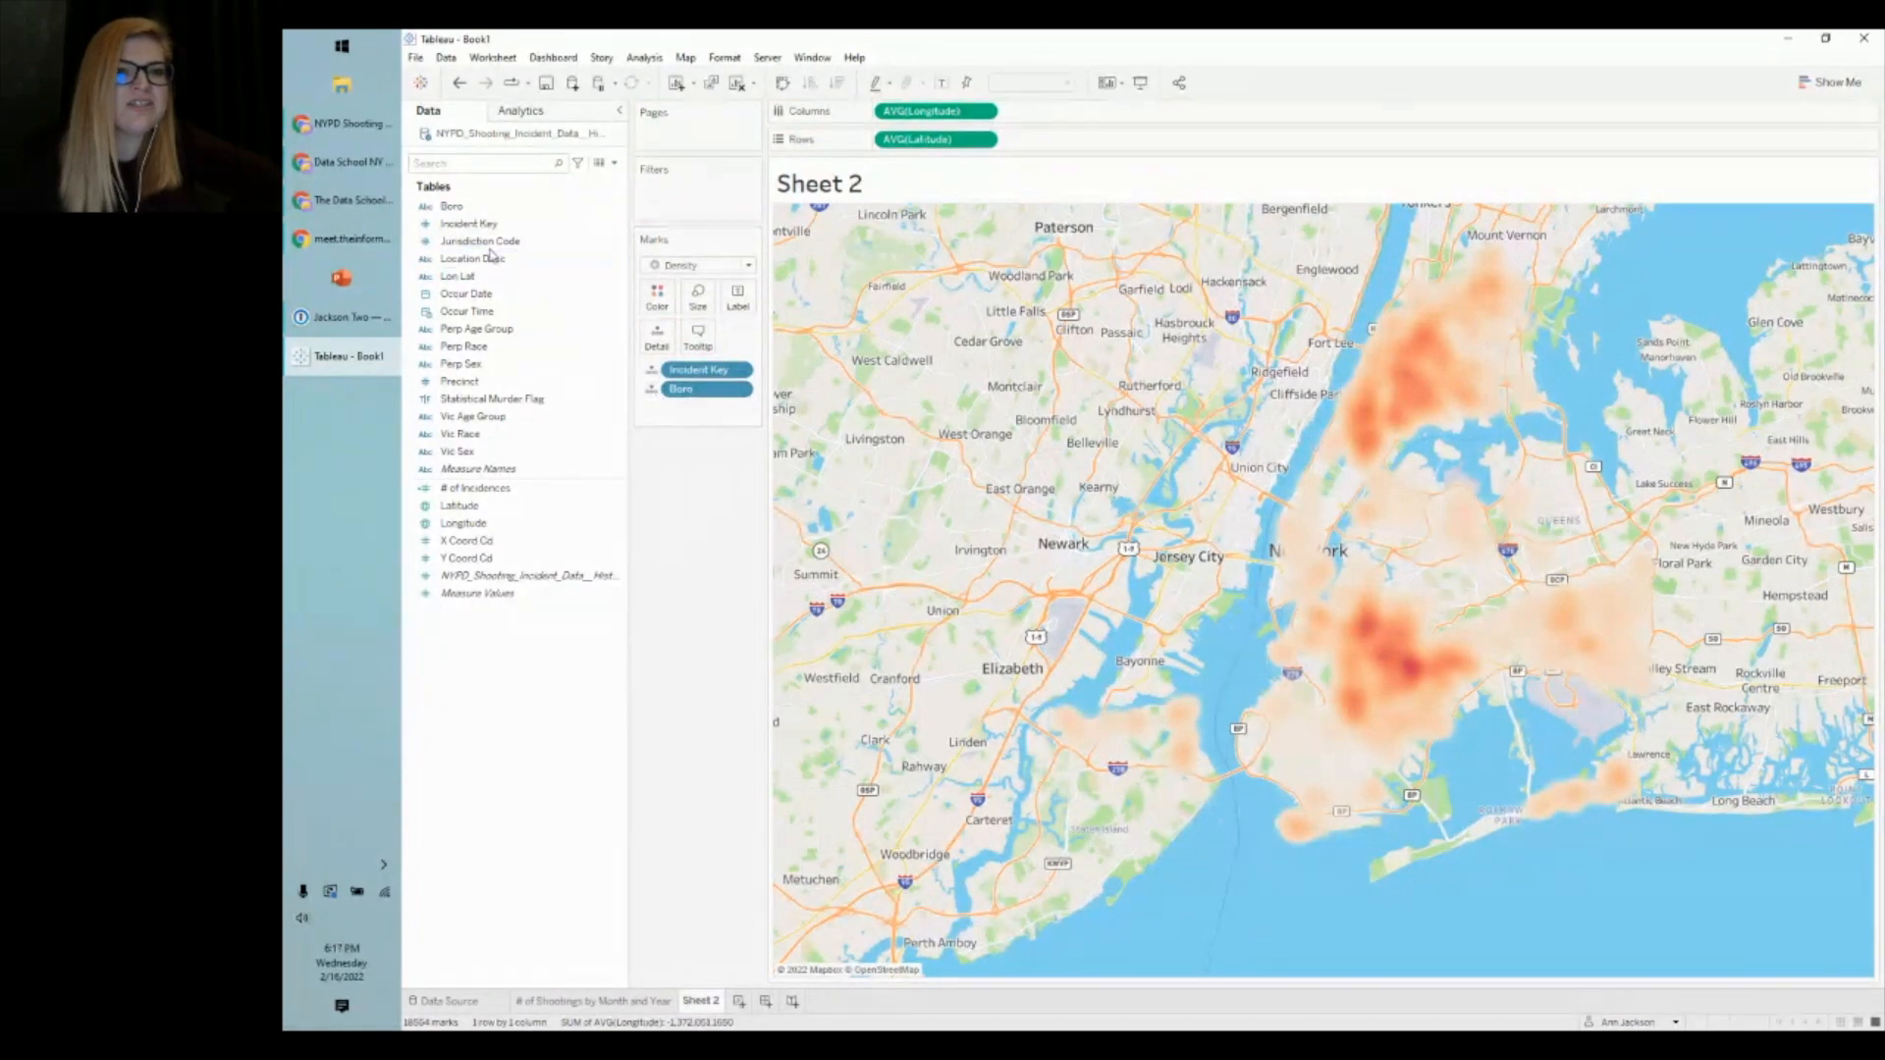
{"action": "mouse_move", "coordinate": [679, 390]}
{"action": "left_mouse_down"}
{"action": "mouse_move", "coordinate": [686, 407]}
{"action": "mouse_move", "coordinate": [530, 224]}
{"action": "mouse_move", "coordinate": [534, 366]}
{"action": "mouse_move", "coordinate": [685, 409]}
{"action": "left_mouse_up"}
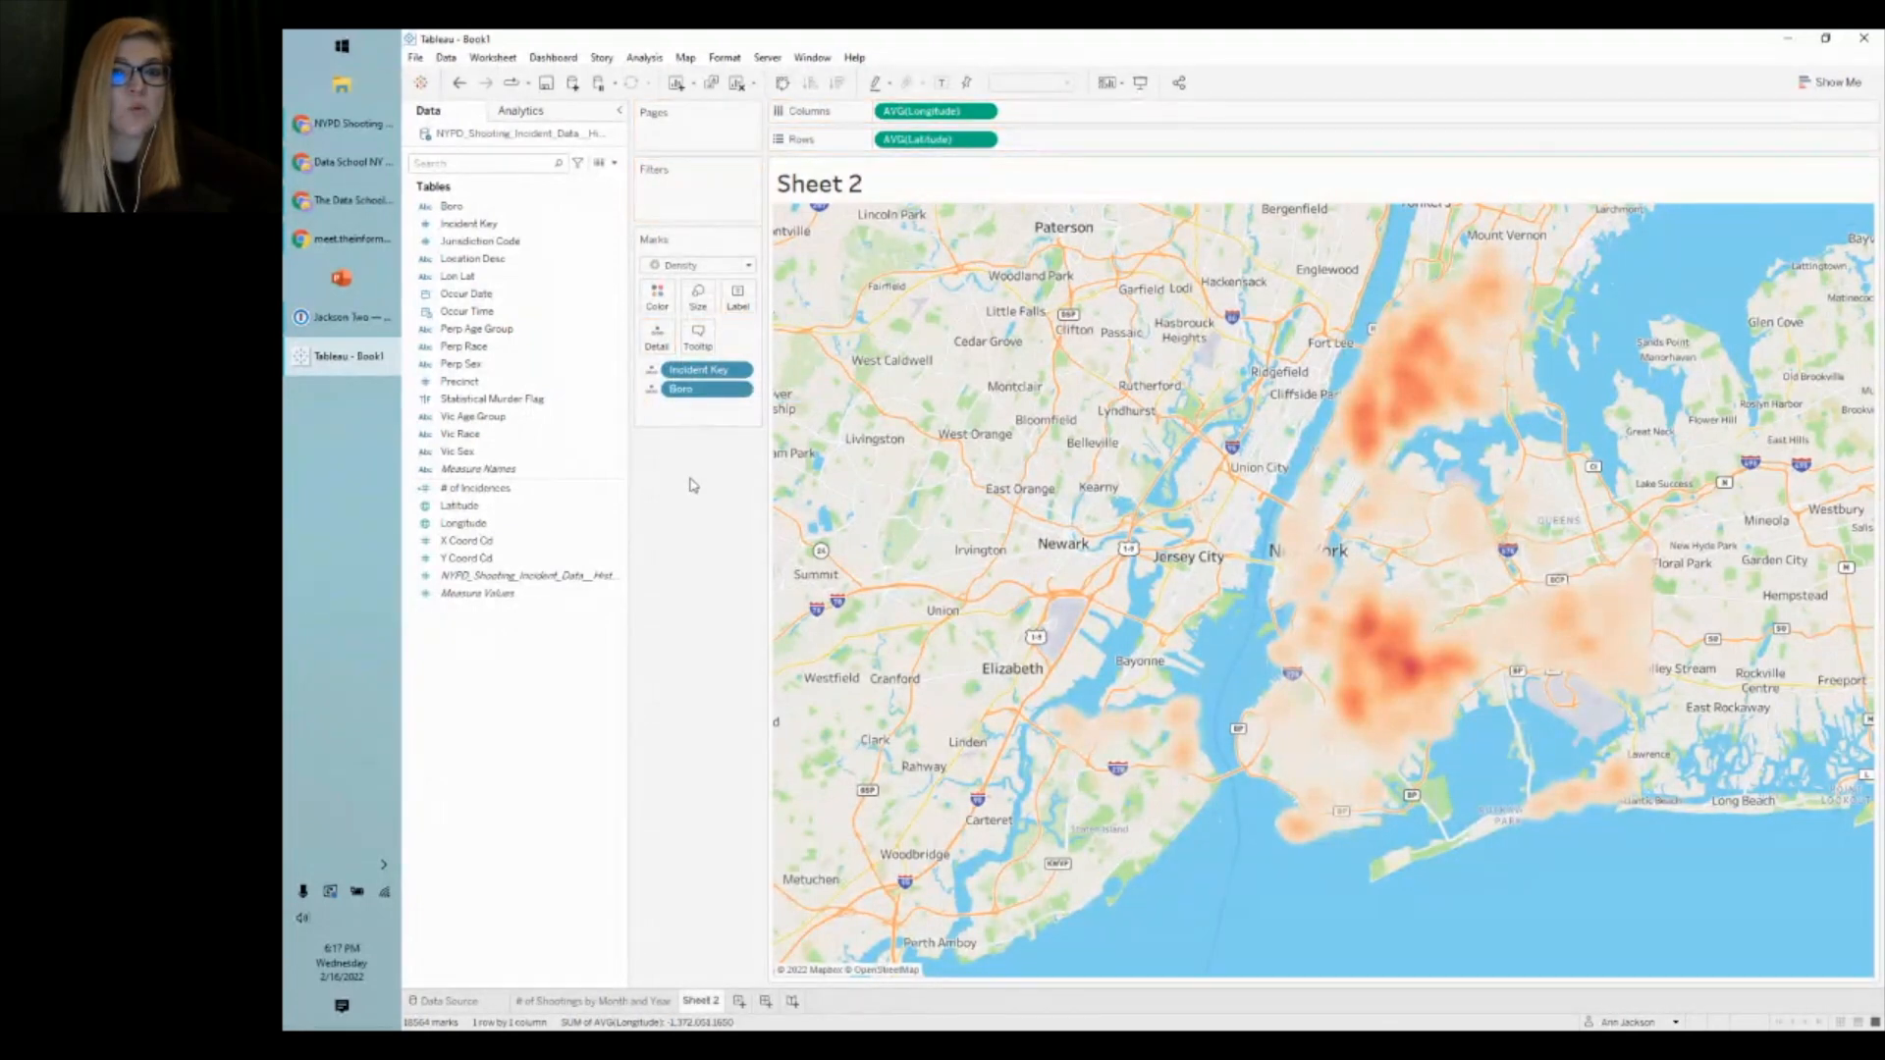
{"action": "left_click", "coordinate": [651, 390]}
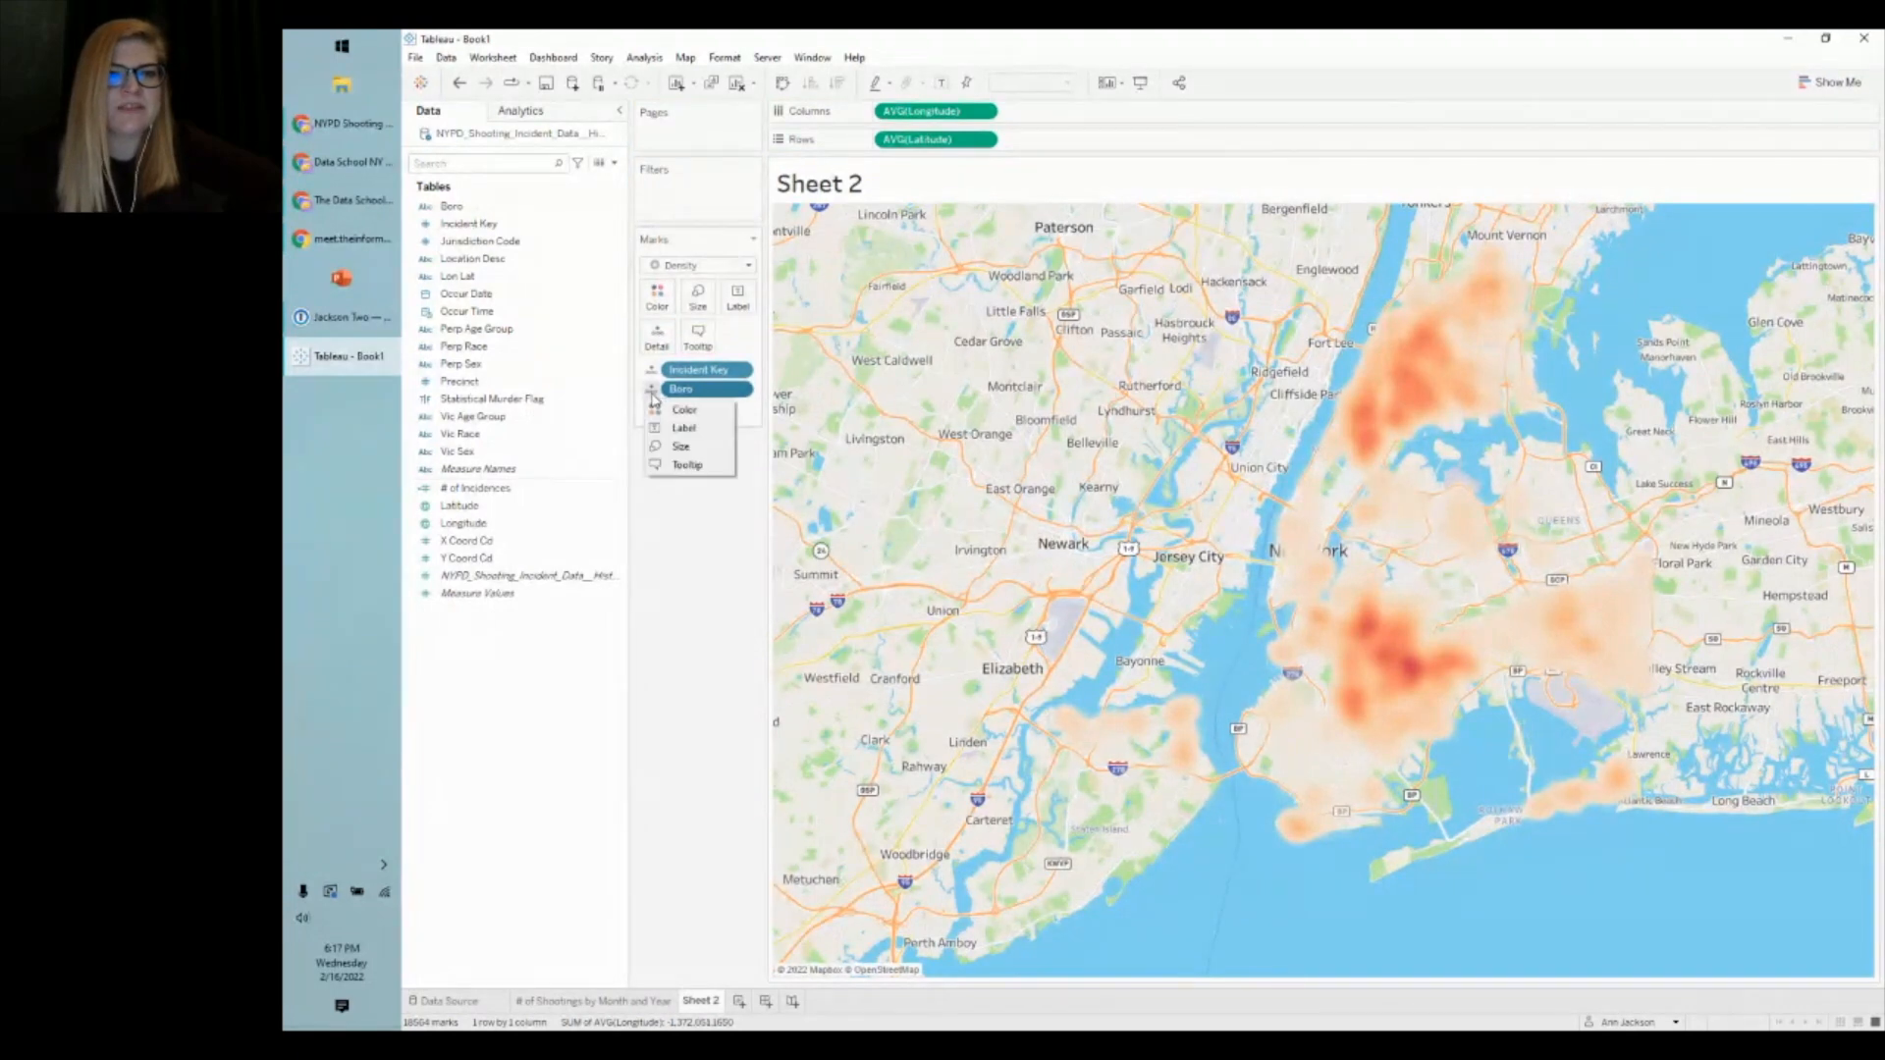
{"action": "left_click", "coordinate": [662, 430]}
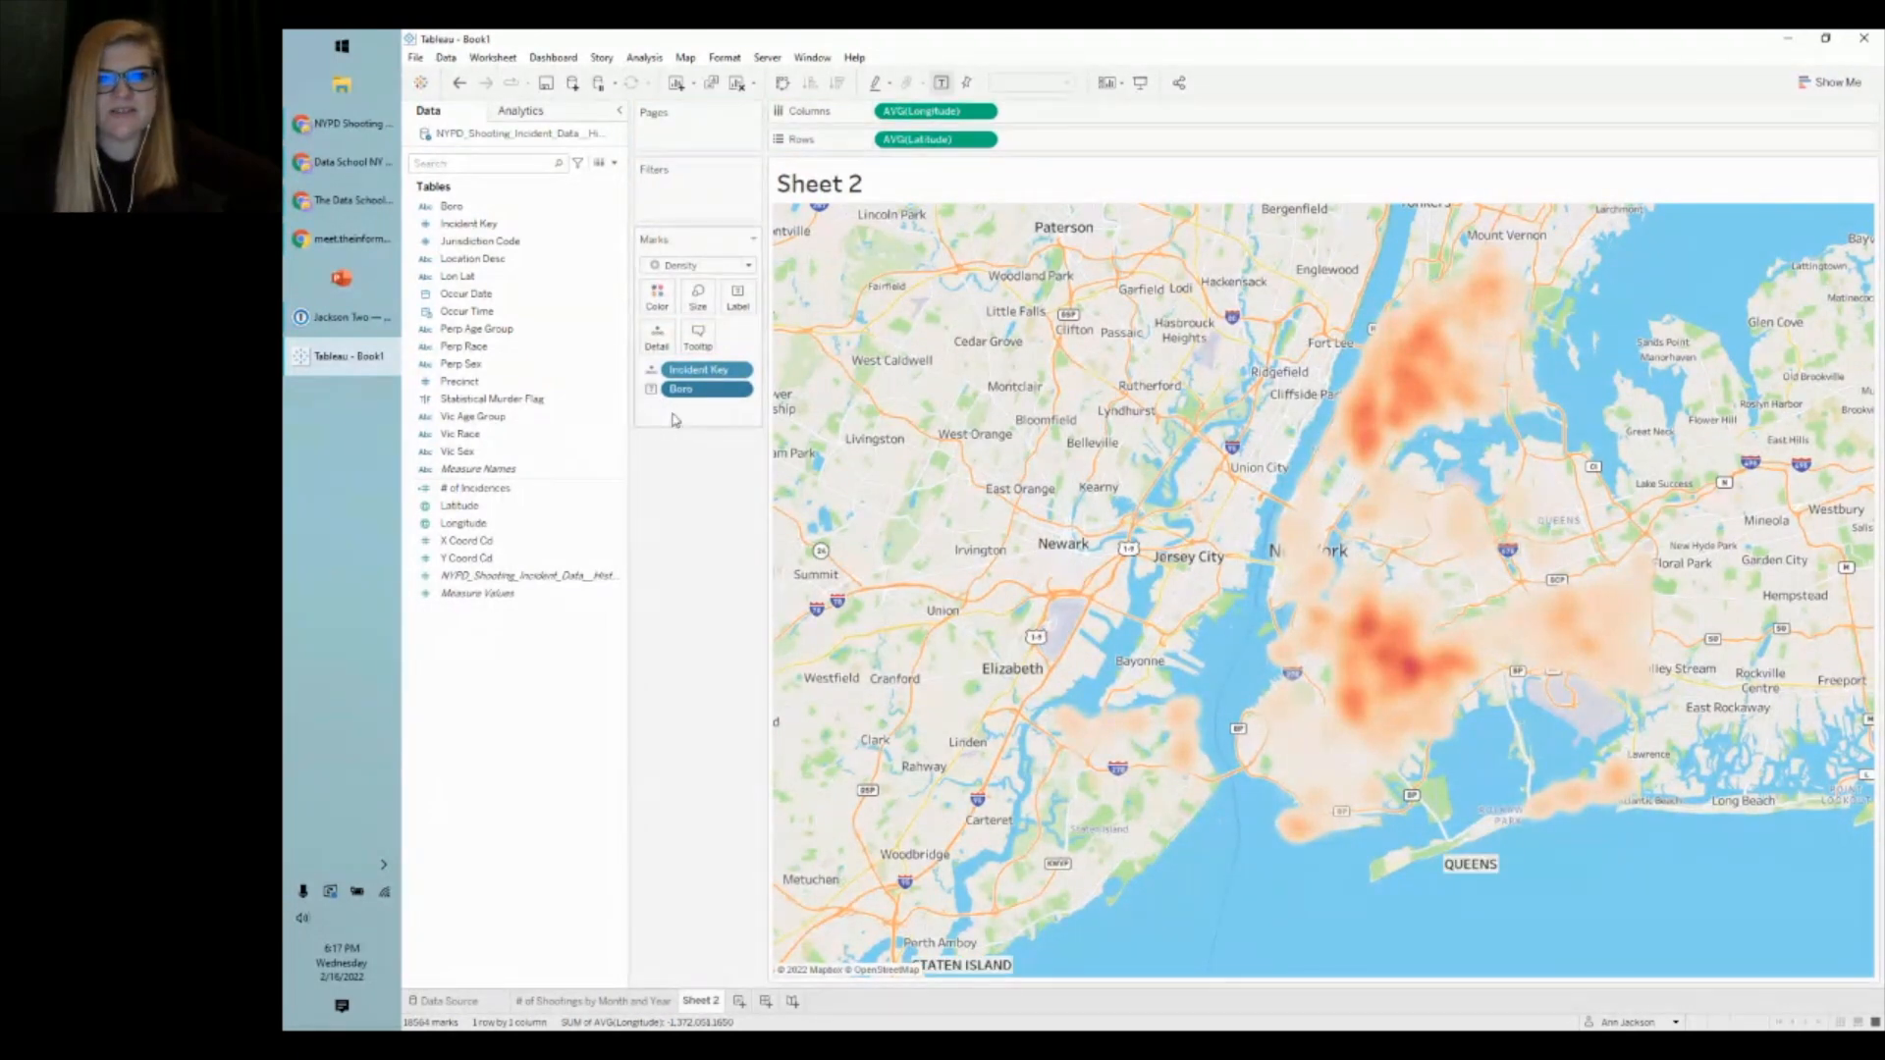
{"action": "scroll", "coordinate": [1493, 525], "scroll_direction": "up", "scroll_amount": 6}
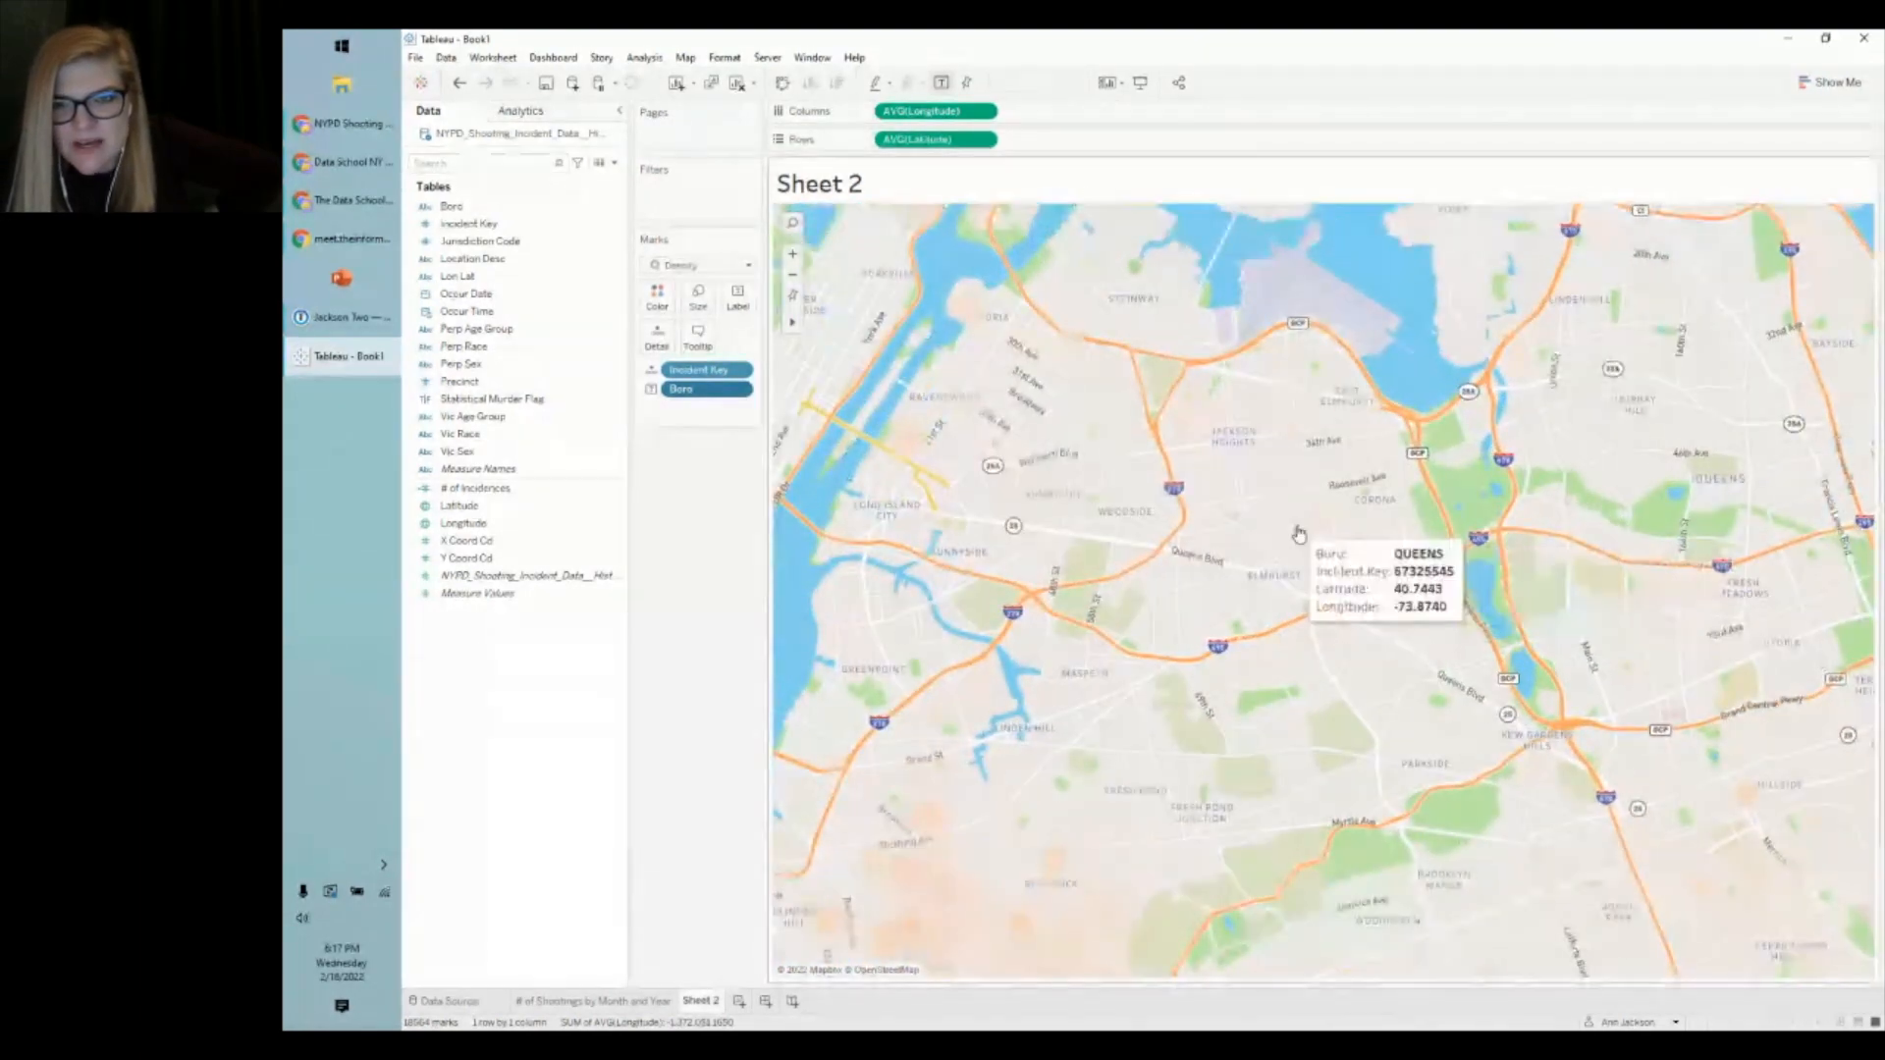
{"action": "scroll", "coordinate": [1304, 534], "scroll_direction": "up", "scroll_amount": 2}
{"action": "left_click", "coordinate": [792, 296]}
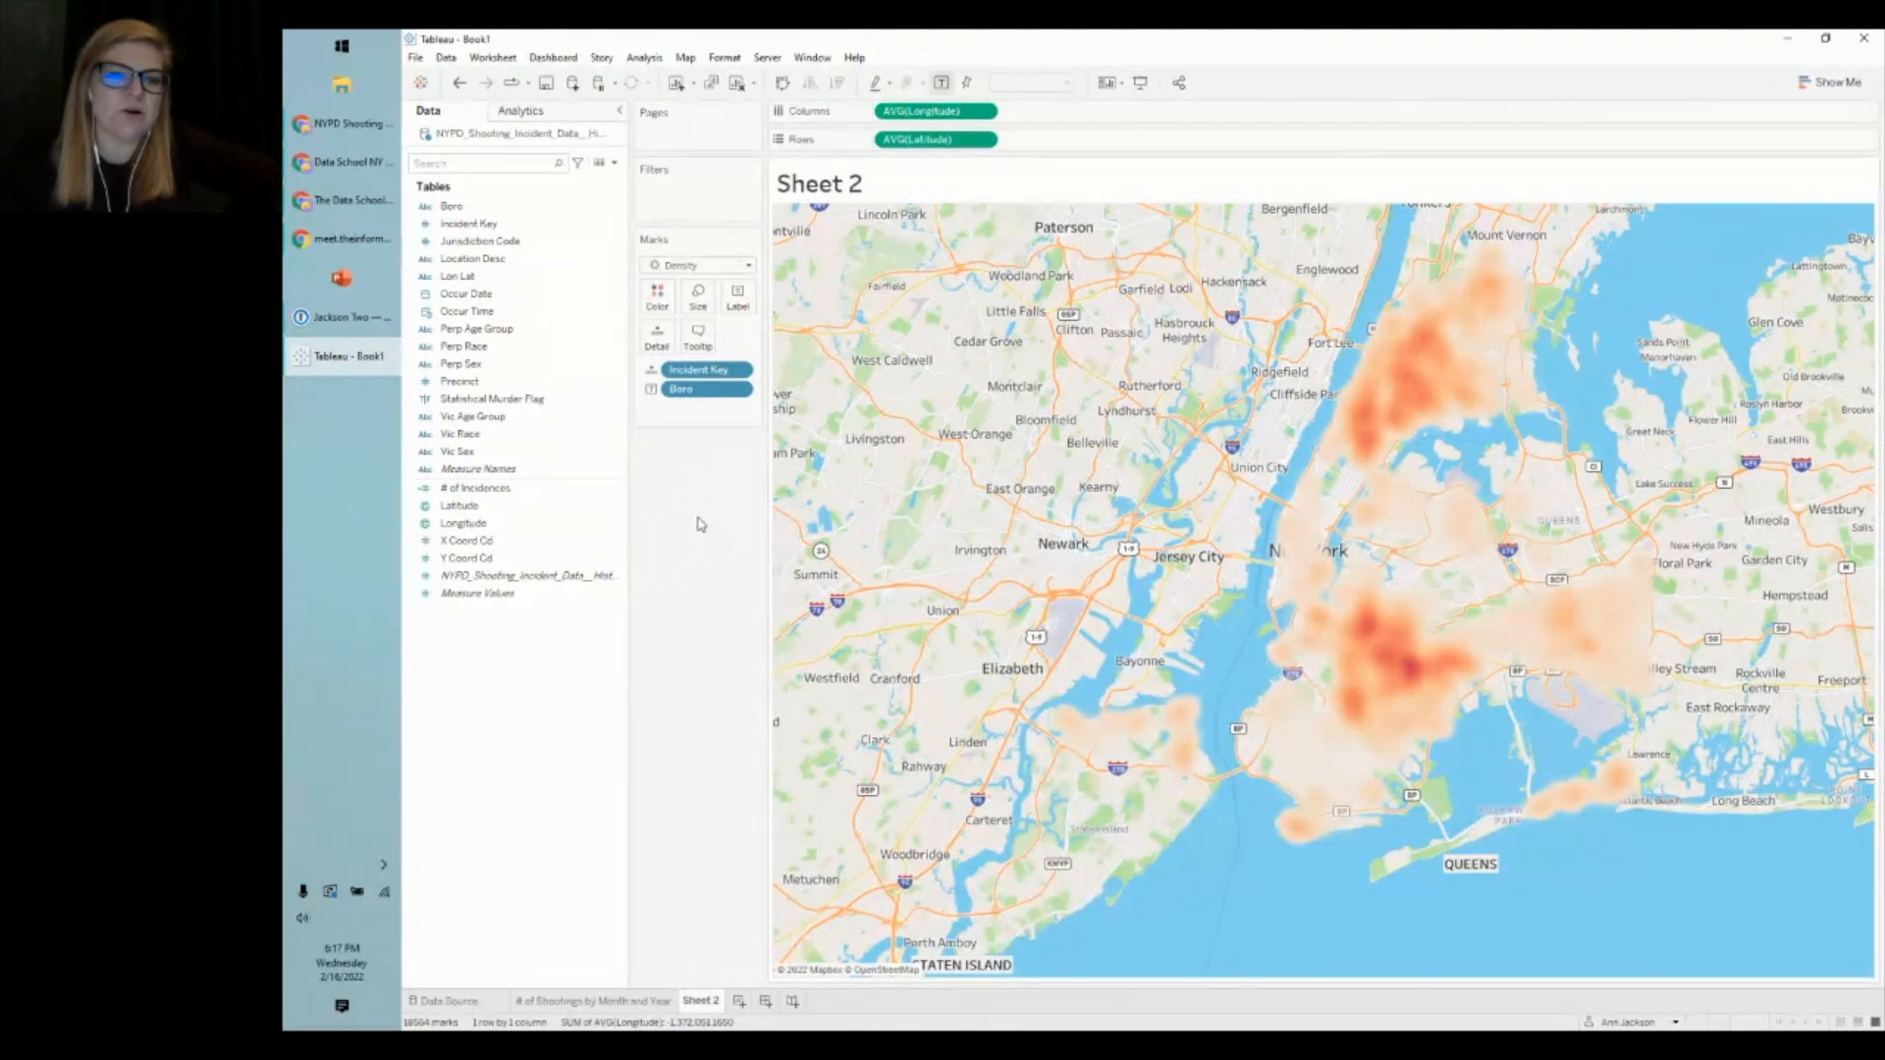
{"action": "left_click_drag", "start_coordinate": [678, 389], "coordinate": [683, 505]}
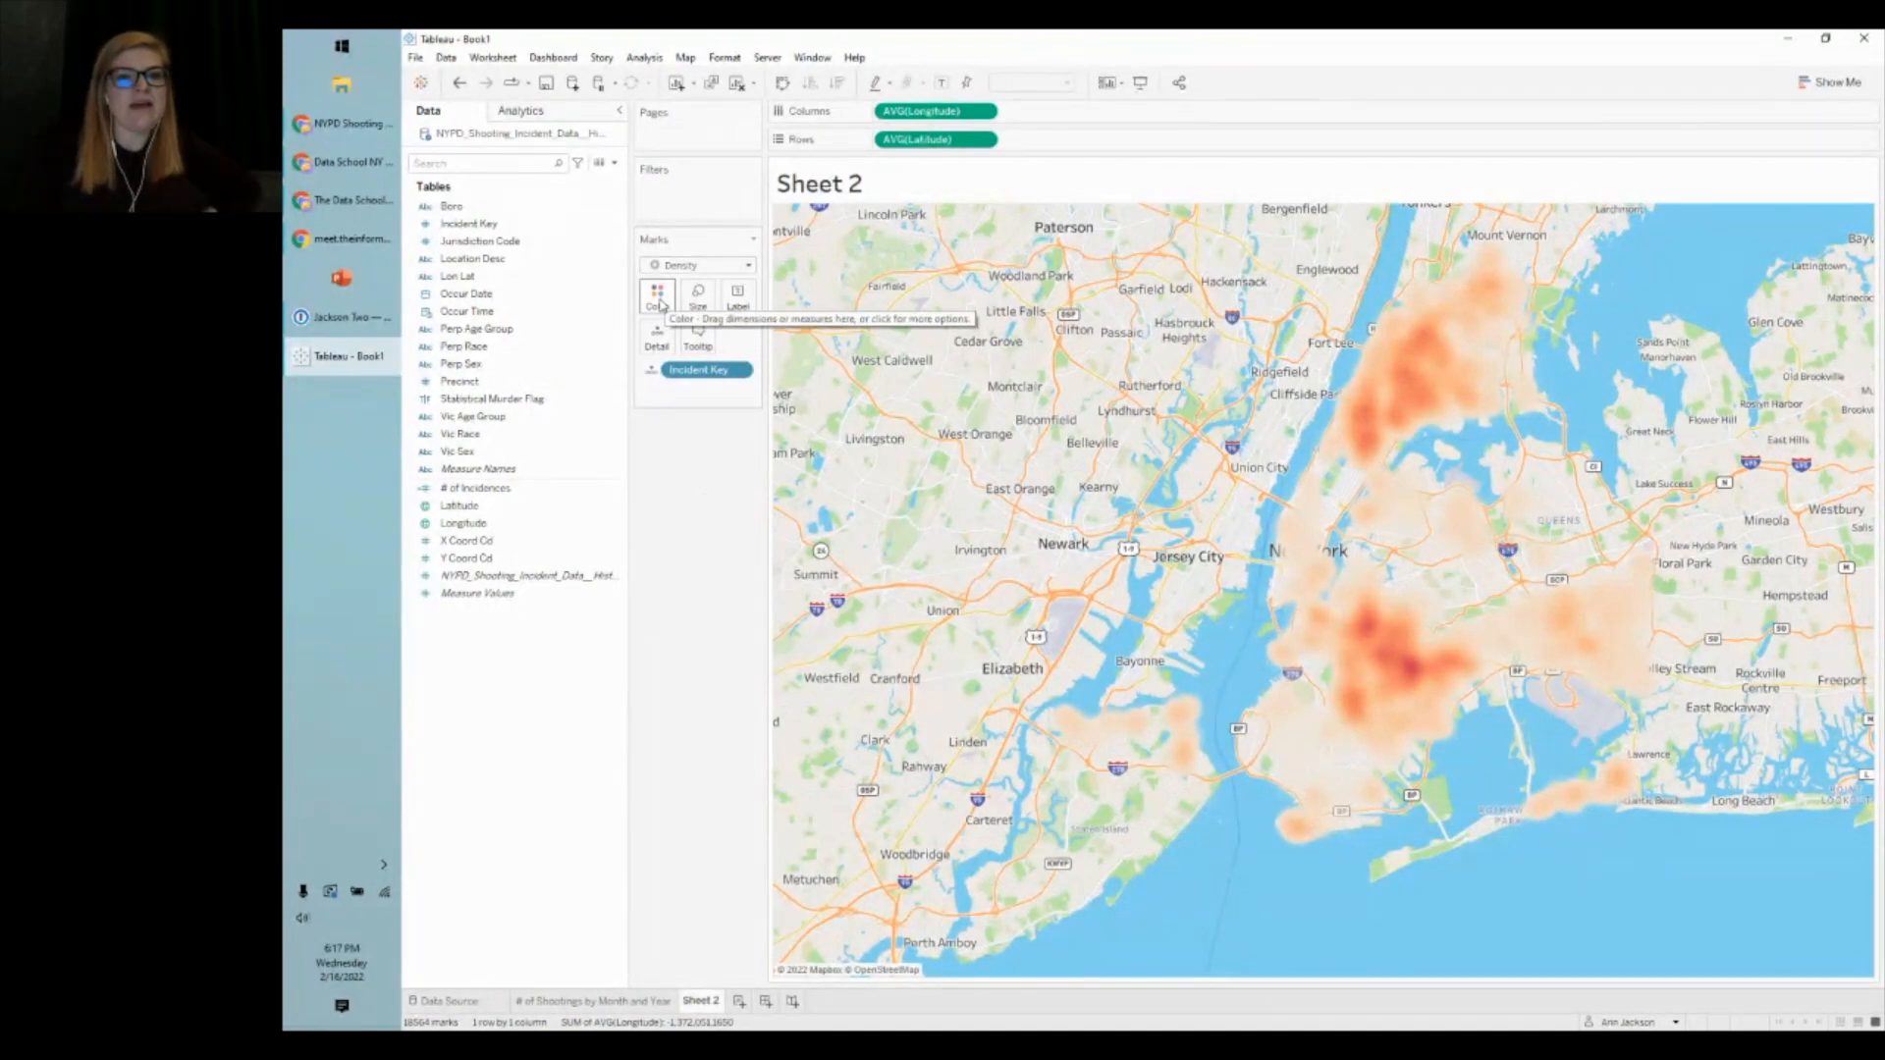
- Keep Density Orange Light and set the heat map to 70% opacity and 85% intensity
{"action": "left_click", "coordinate": [660, 304]}
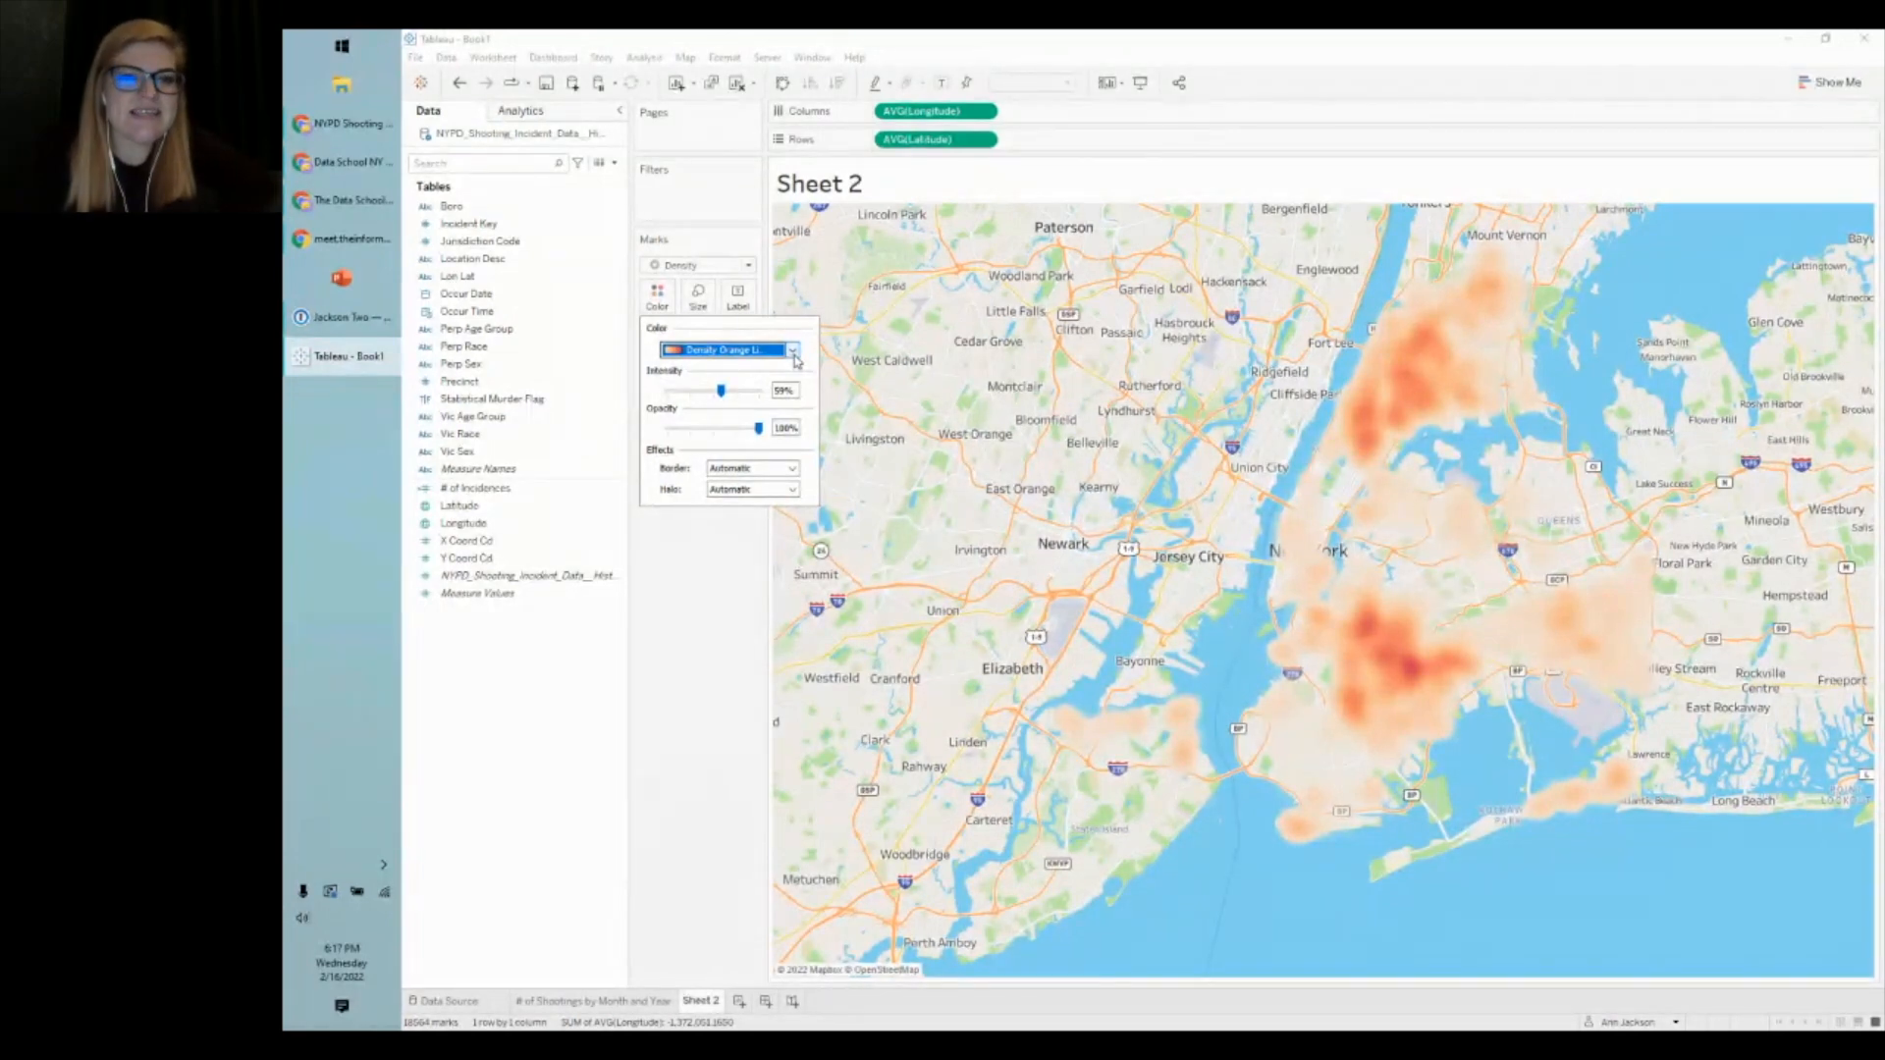
{"action": "left_click", "coordinate": [793, 352]}
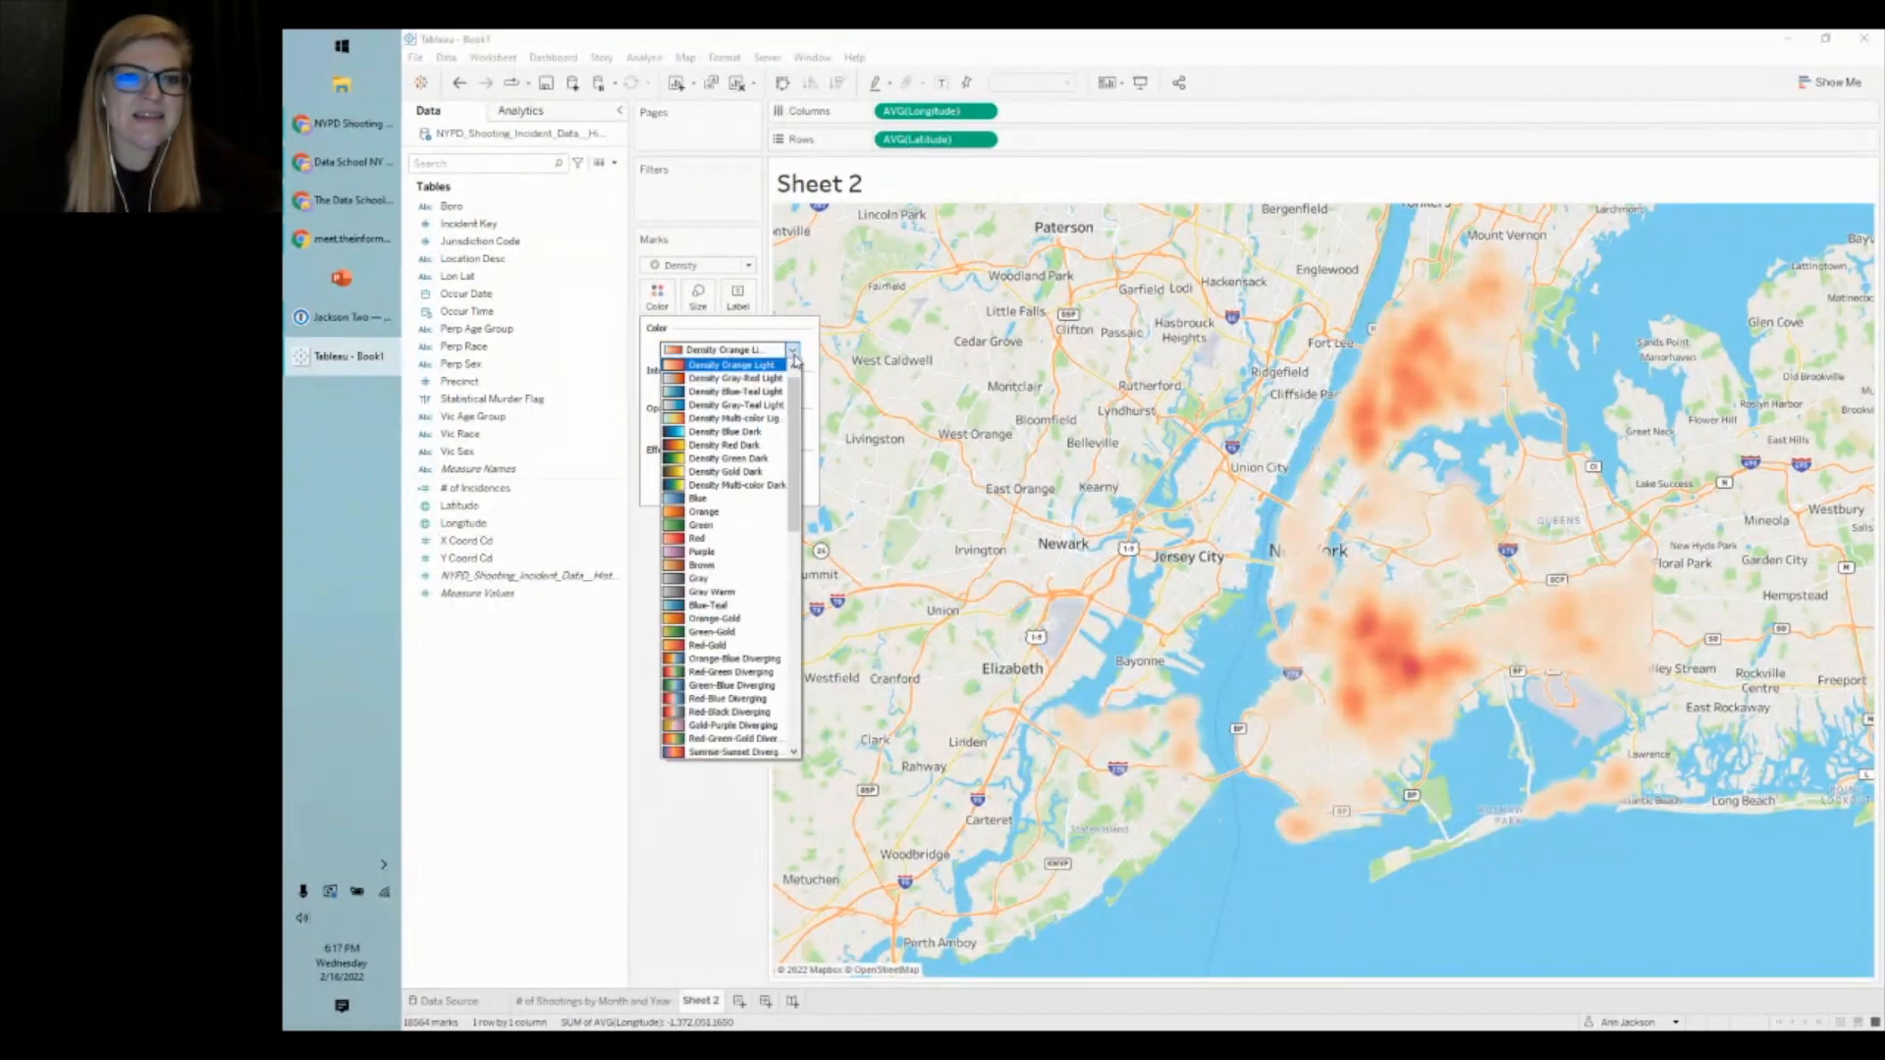
{"action": "left_click", "coordinate": [731, 364]}
{"action": "left_click_drag", "start_coordinate": [758, 428], "coordinate": [733, 431]}
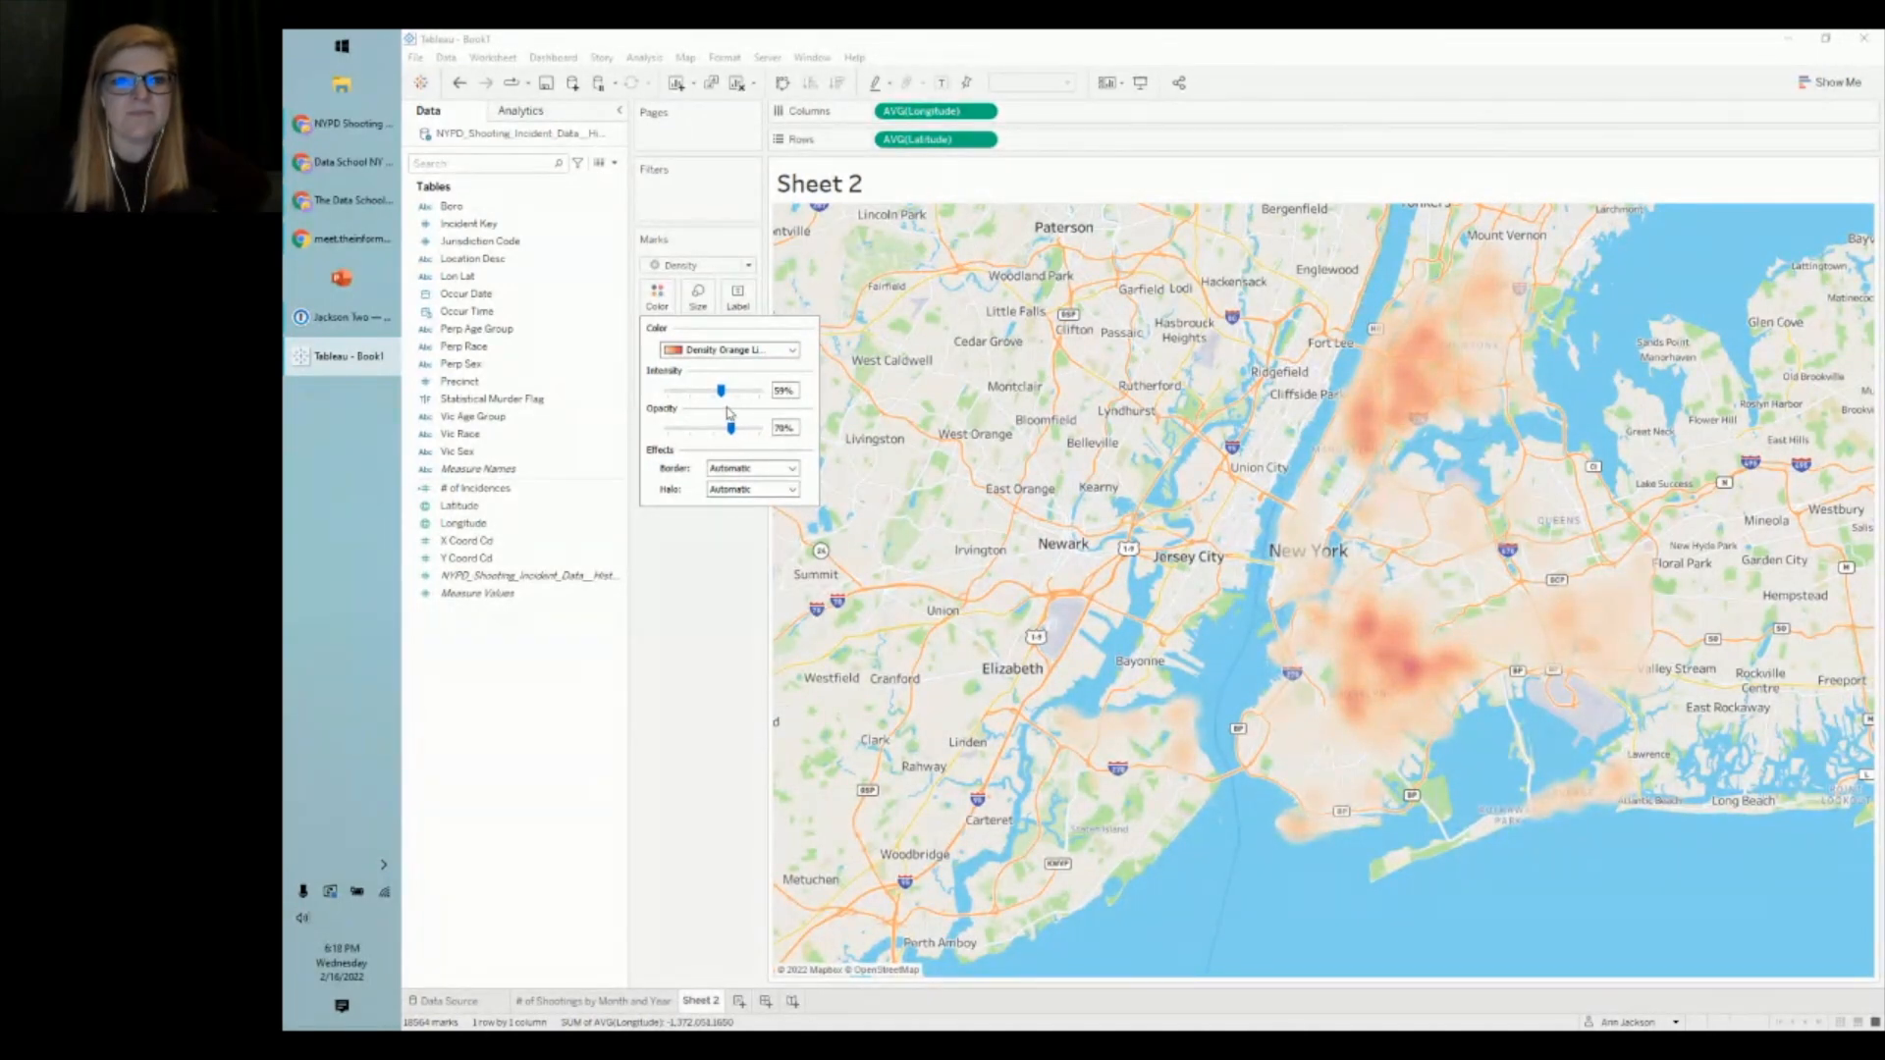
{"action": "left_click_drag", "start_coordinate": [720, 392], "coordinate": [748, 398]}
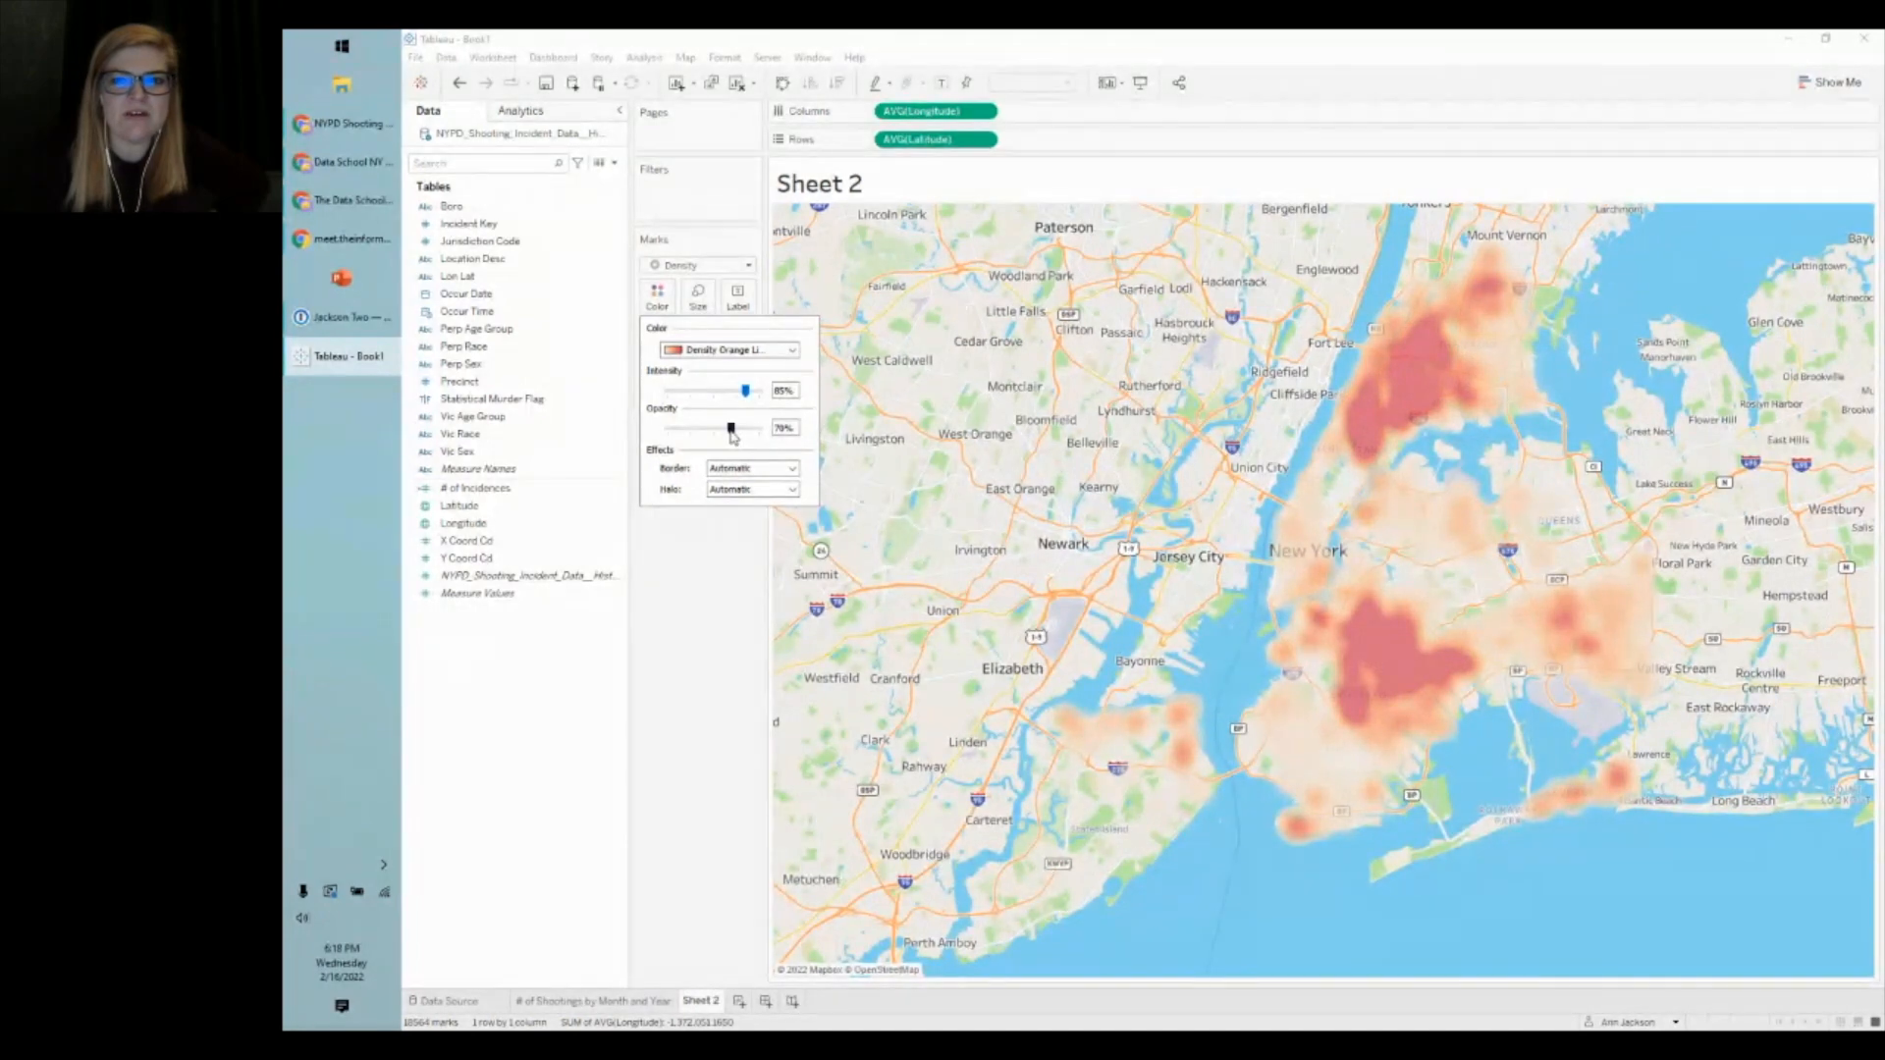
- Set the density marks' border to None and confirm the colour settings
{"action": "mouse_move", "coordinate": [1282, 700]}
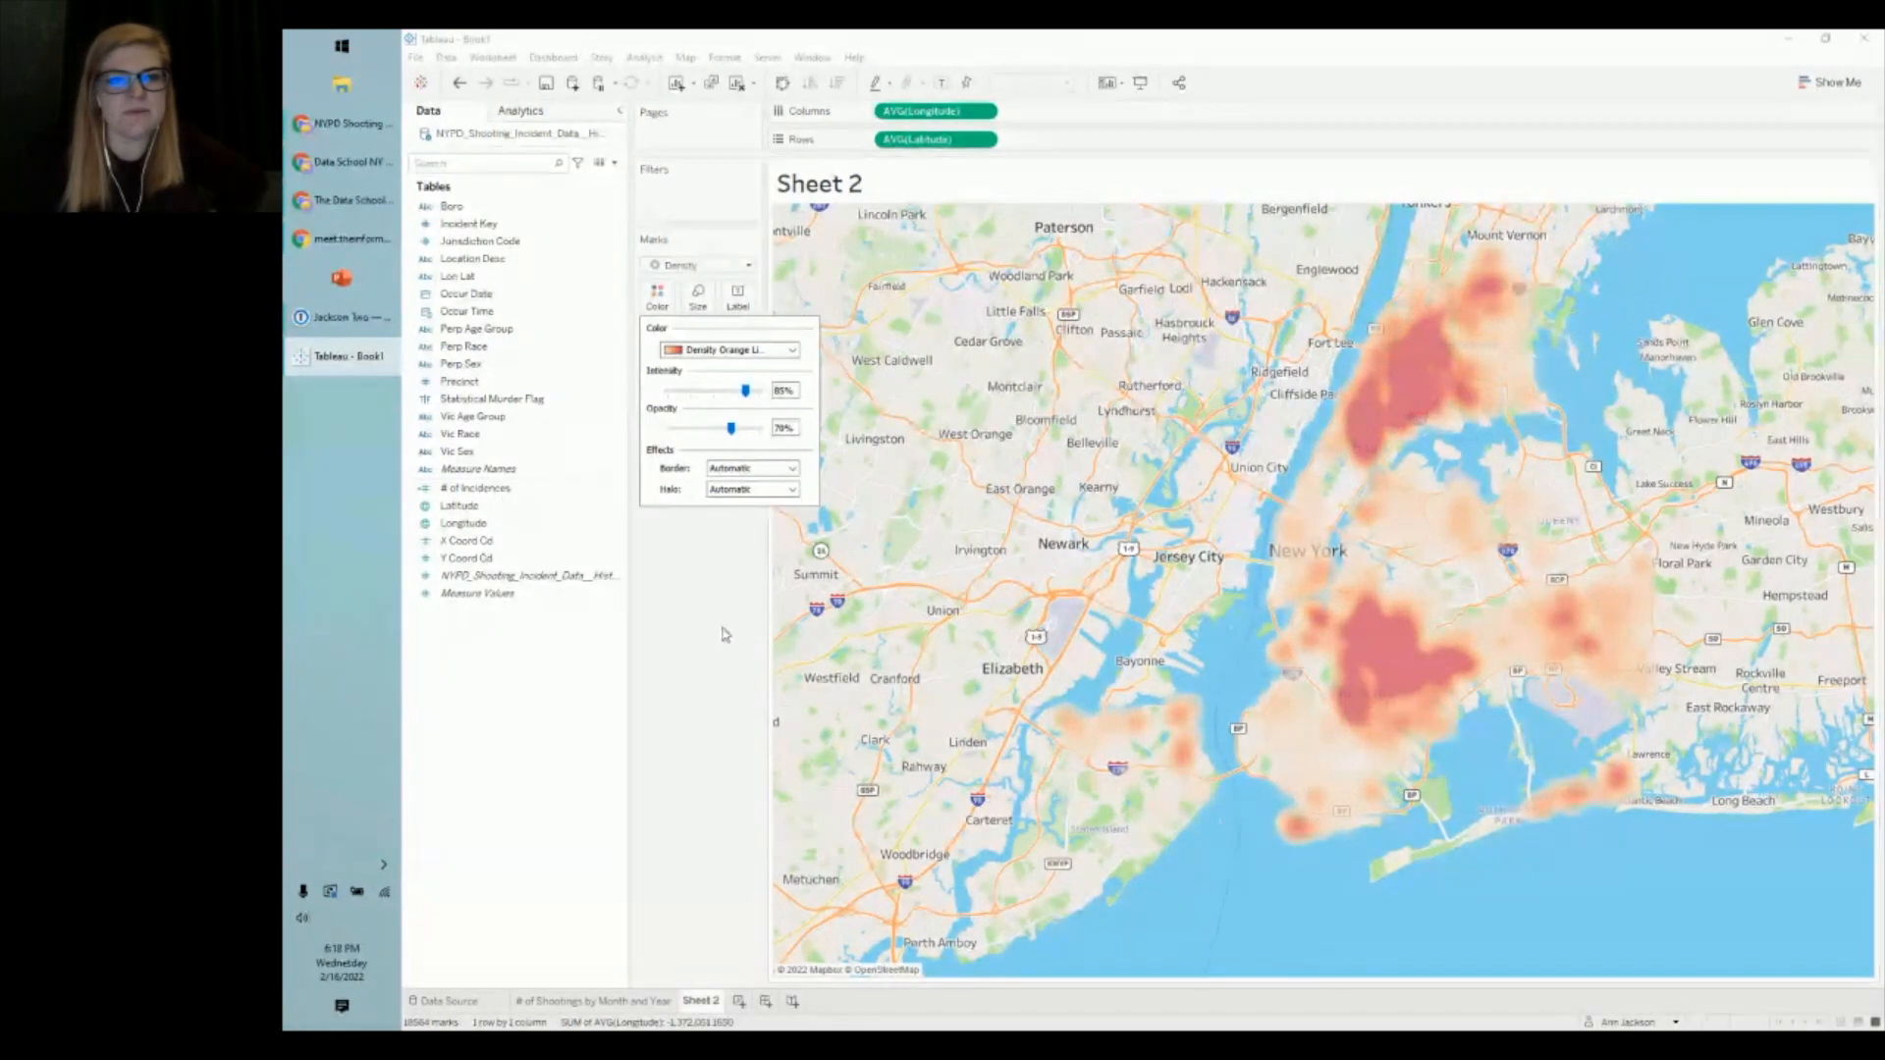
{"action": "left_click", "coordinate": [733, 473]}
{"action": "left_click", "coordinate": [718, 532]}
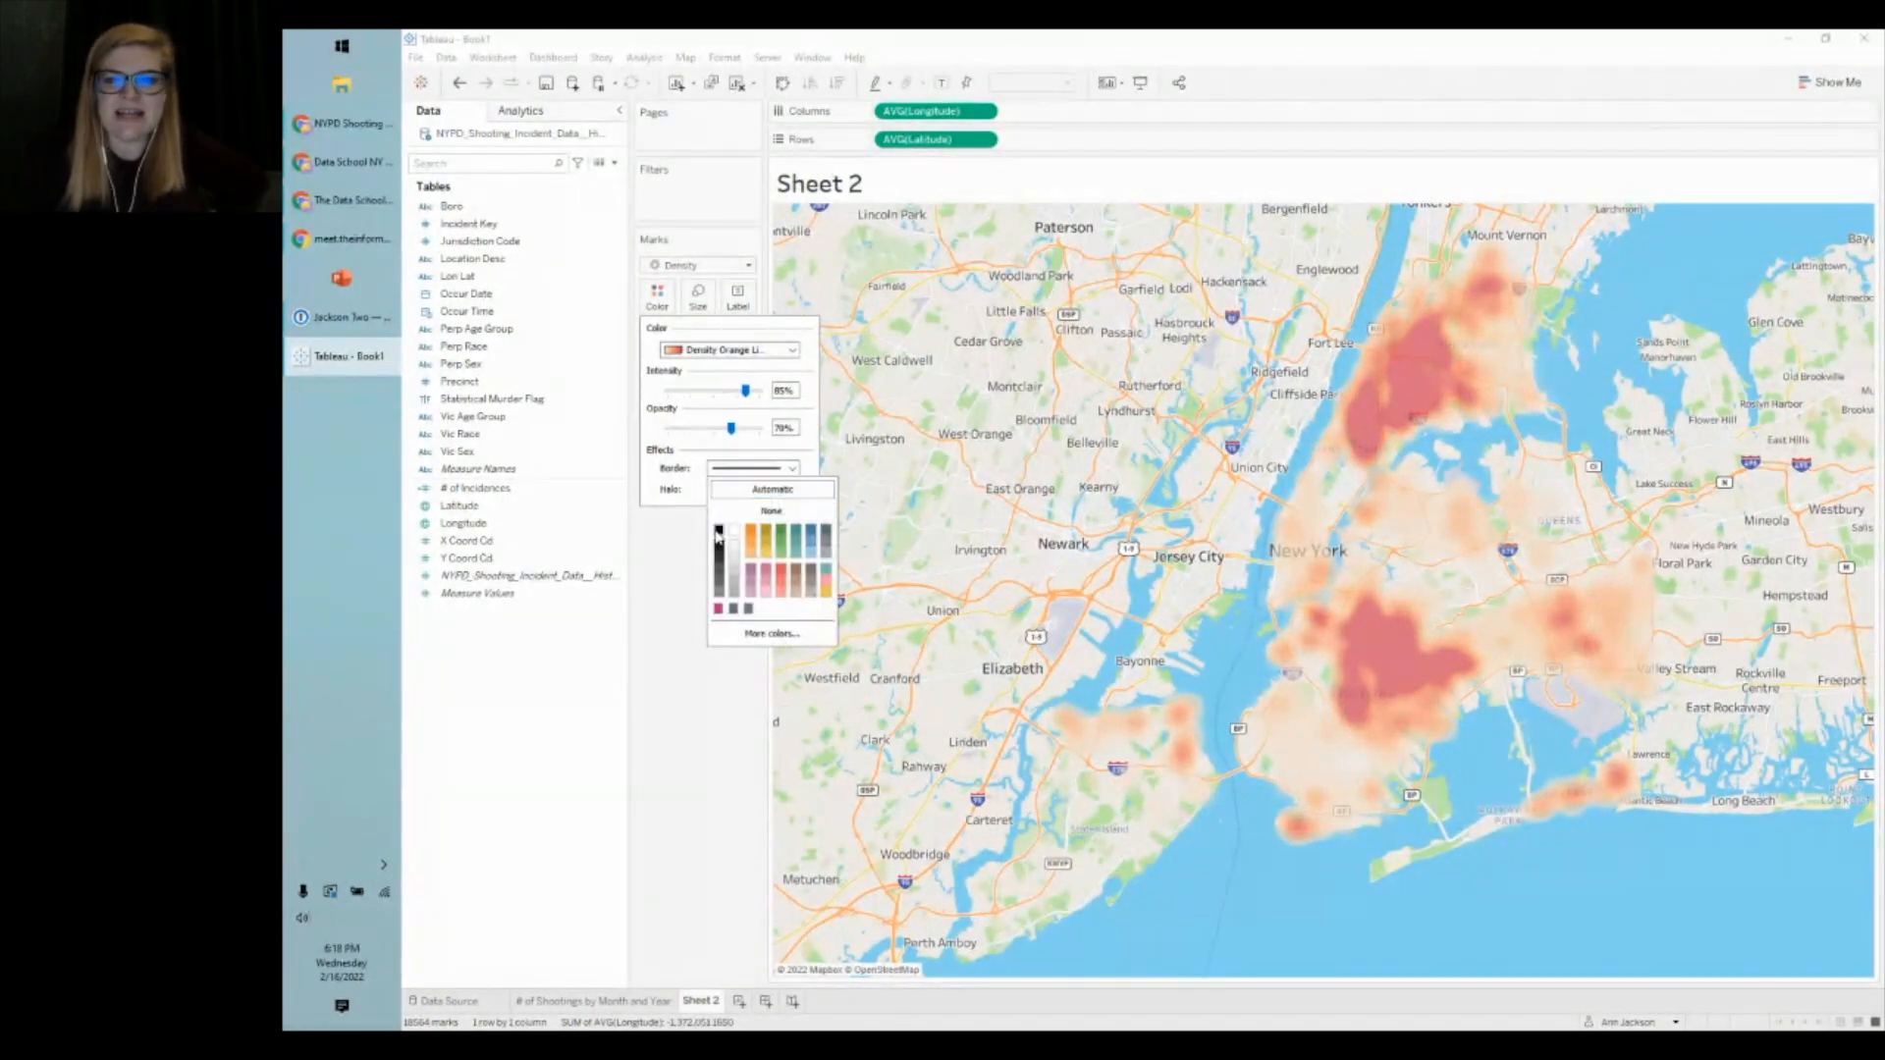
{"action": "left_click", "coordinate": [747, 518]}
{"action": "left_click", "coordinate": [671, 575]}
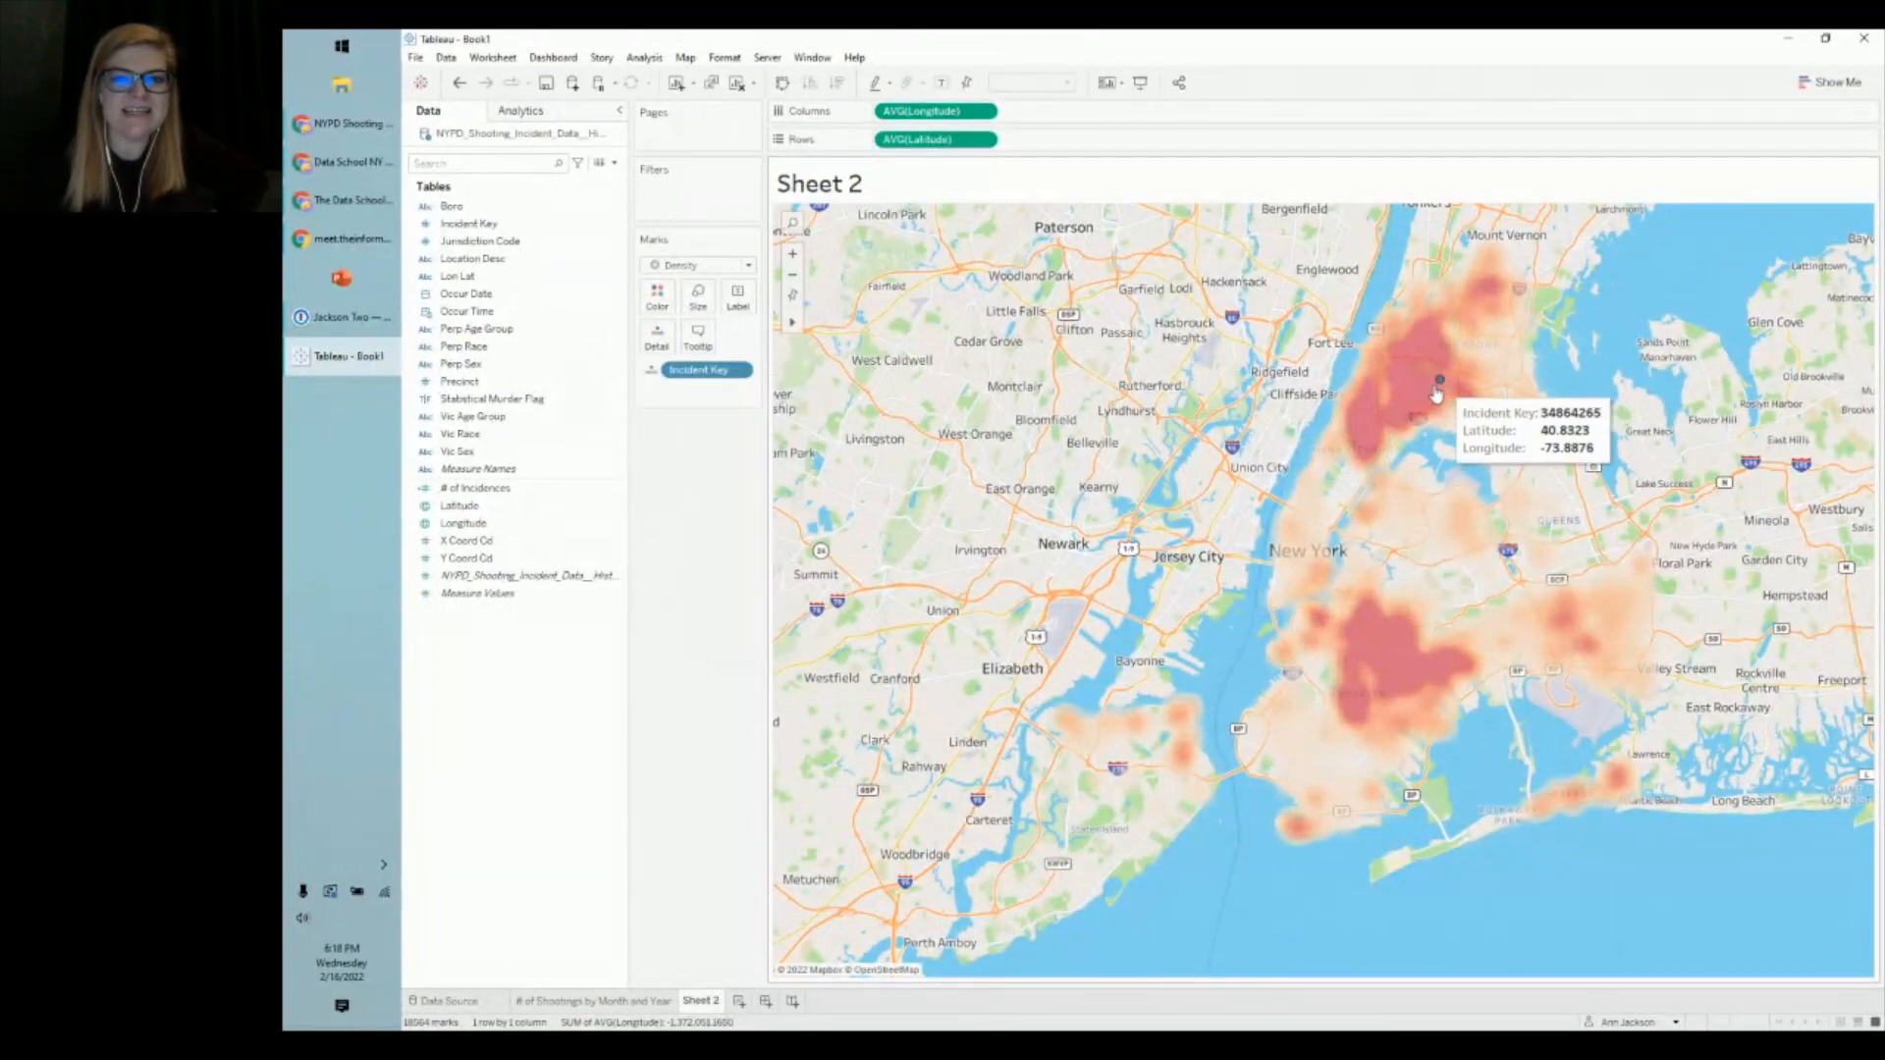
{"action": "left_click", "coordinate": [653, 307]}
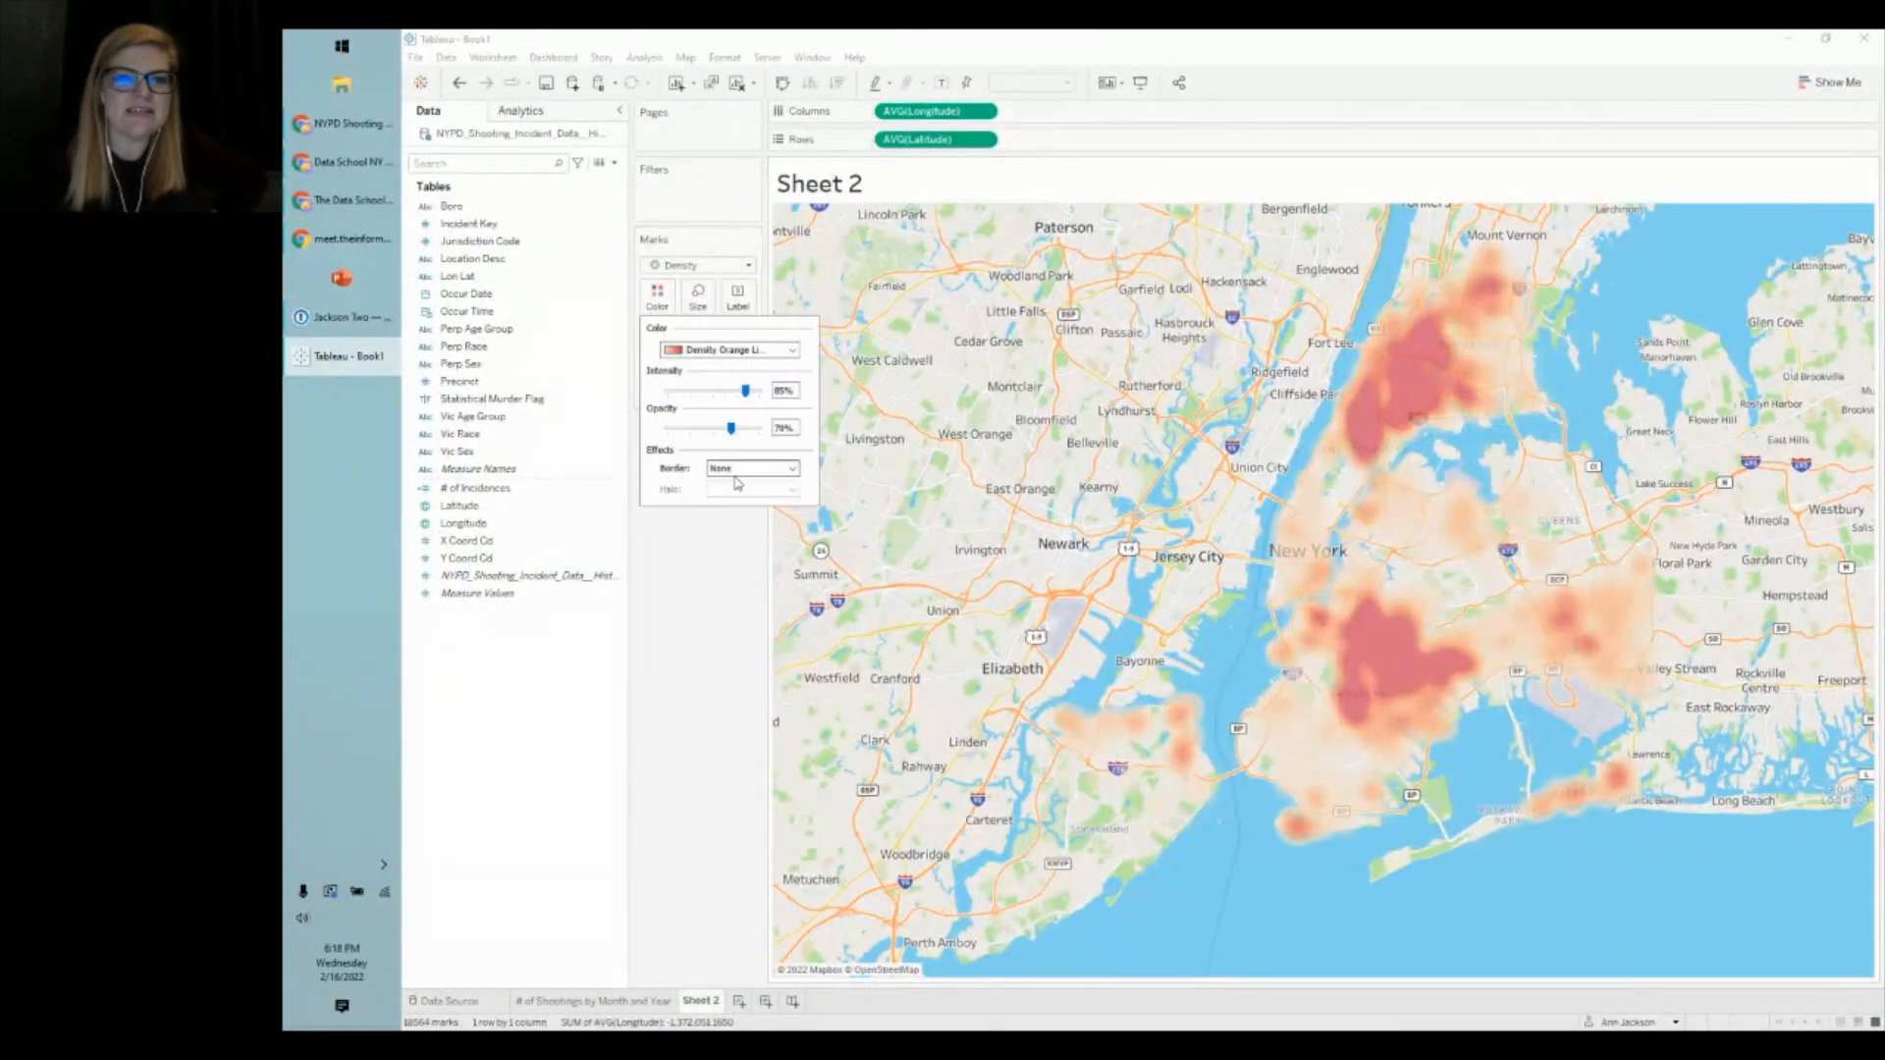
{"action": "left_click", "coordinate": [681, 535]}
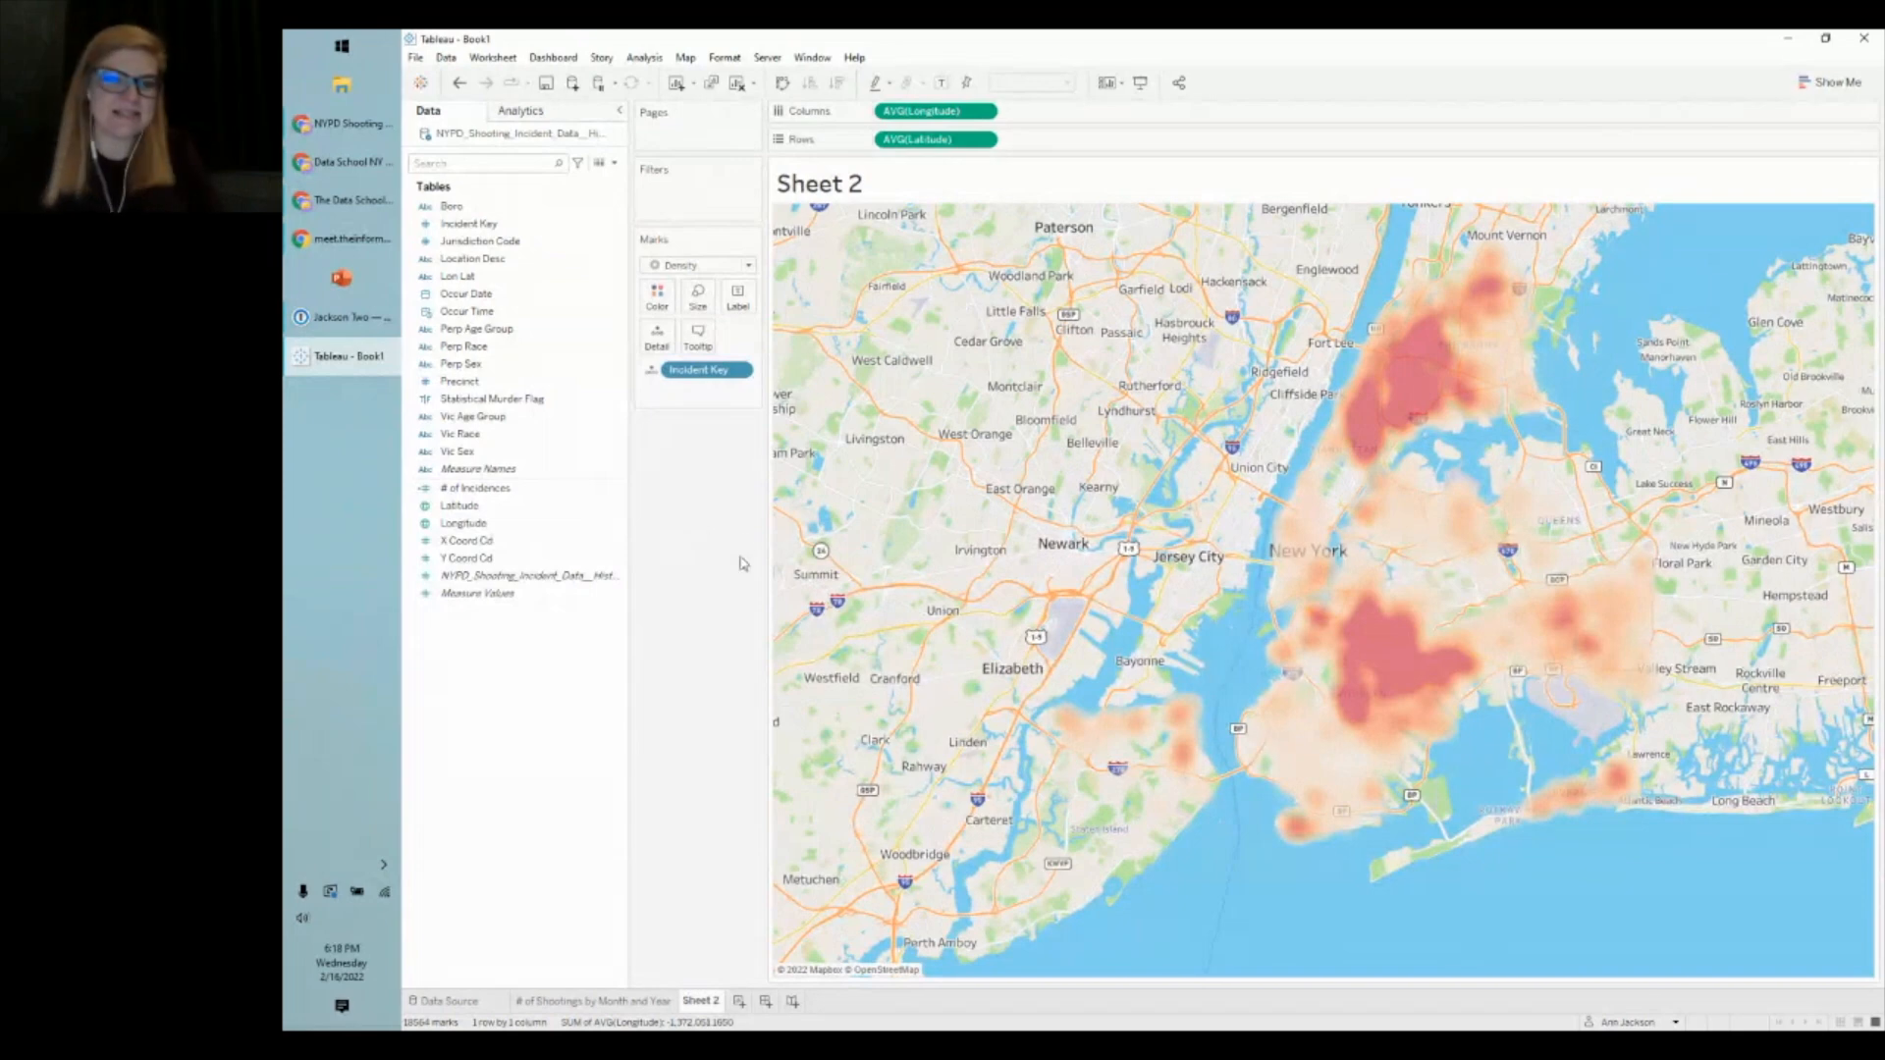
- Rename the Sheet 2 tab to 'Where are these taking place?'
{"action": "right_click", "coordinate": [701, 998]}
{"action": "left_click", "coordinate": [733, 792]}
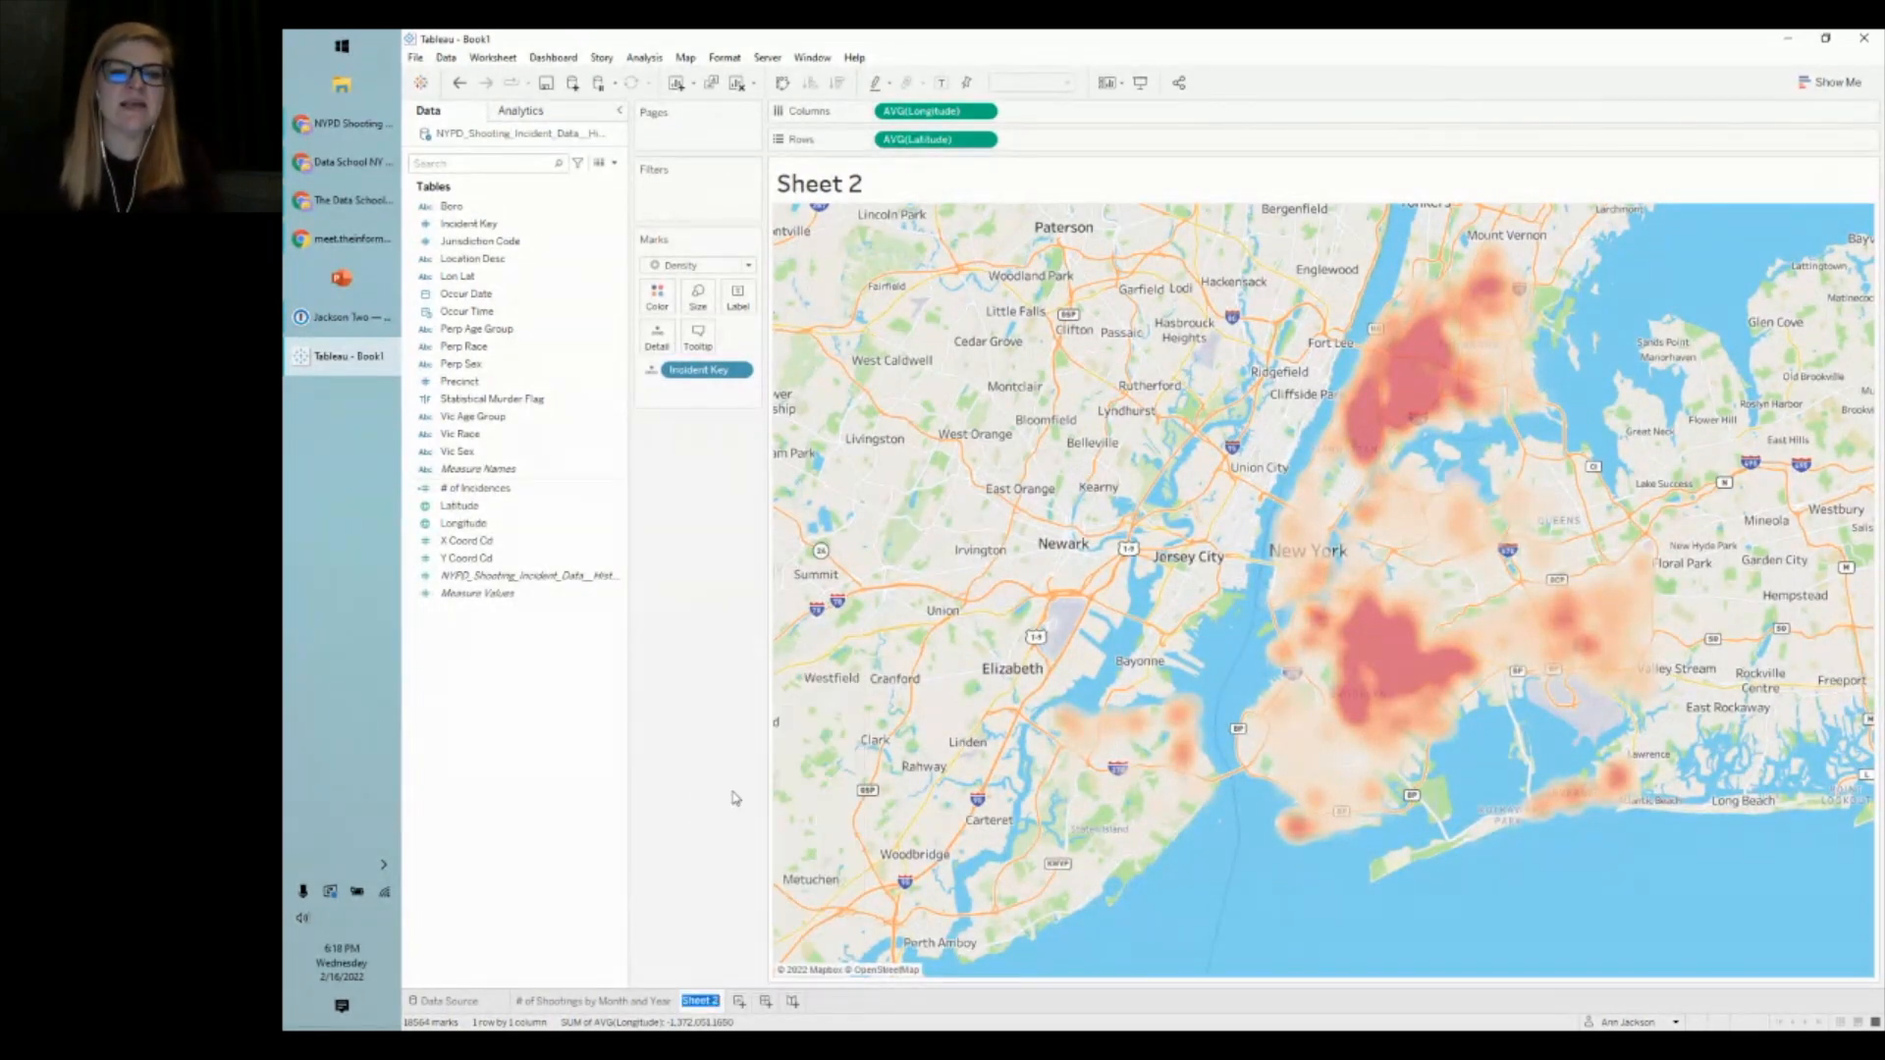
{"action": "type", "text": "Where"}
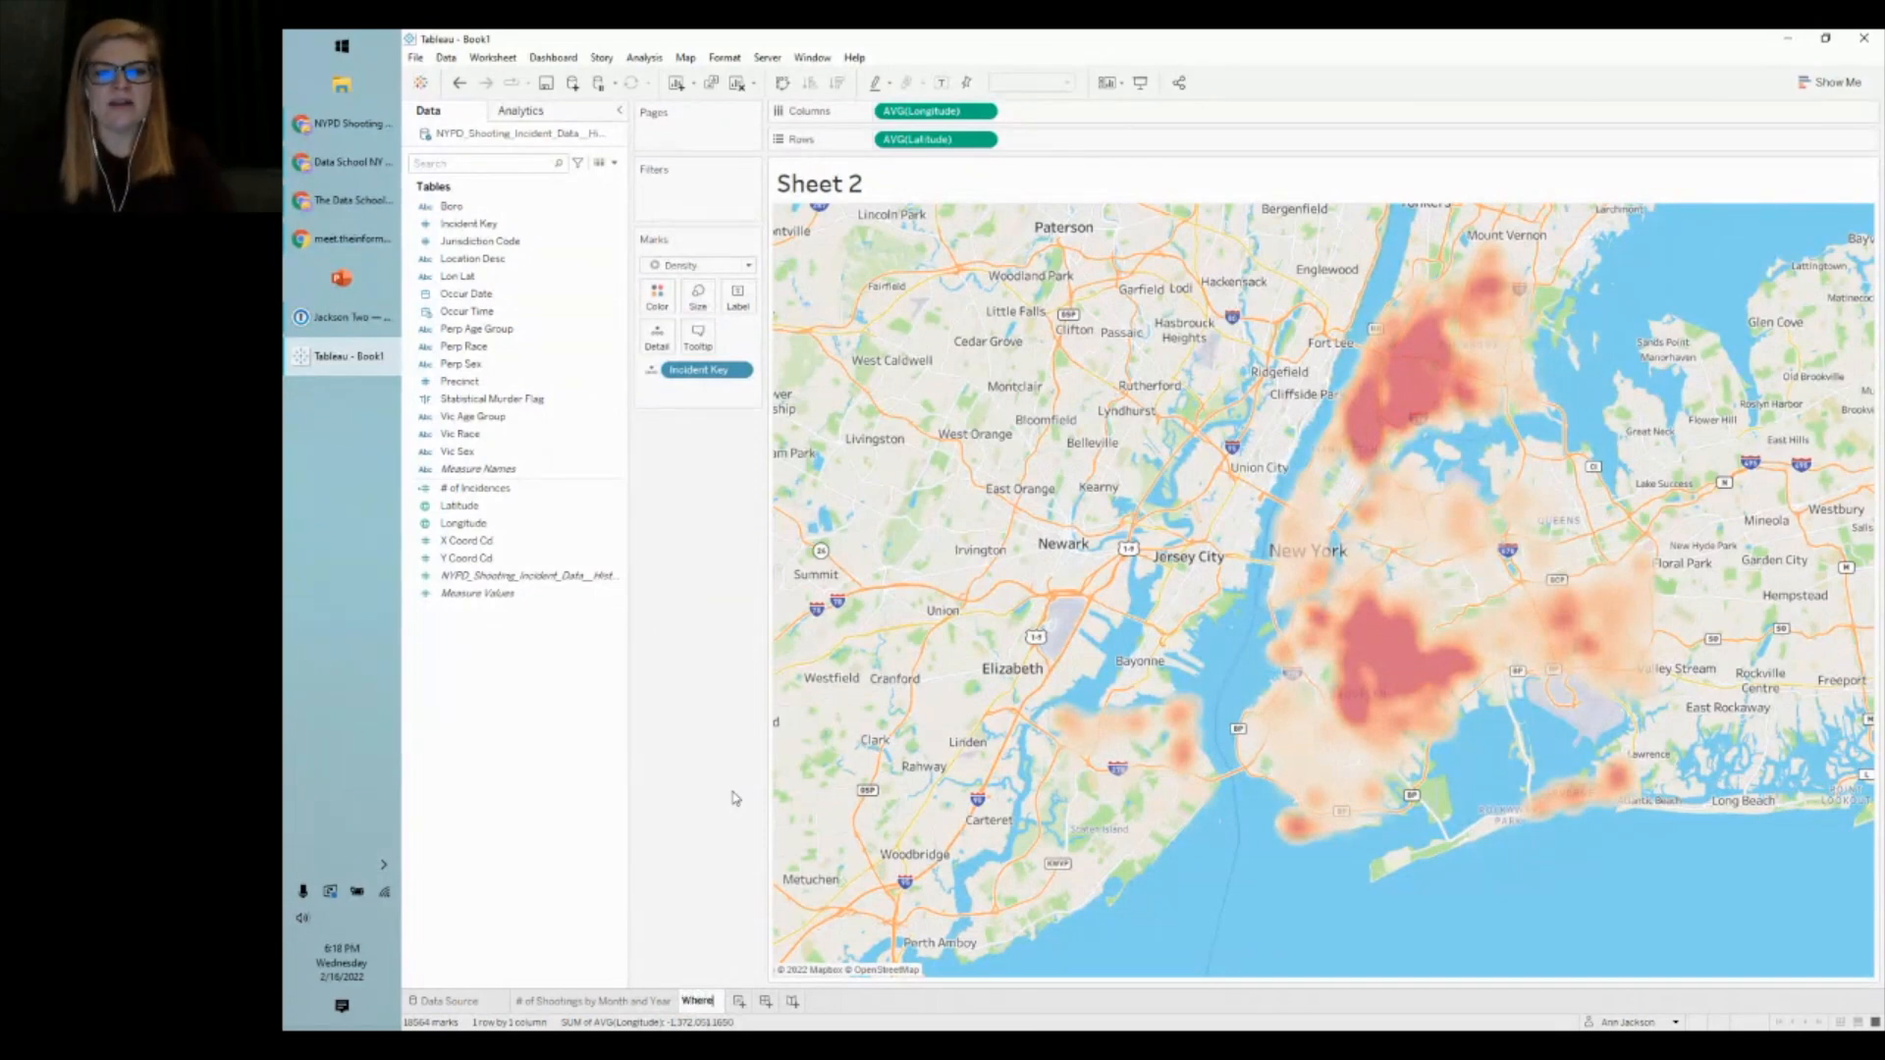
{"action": "type", "text": " are these"}
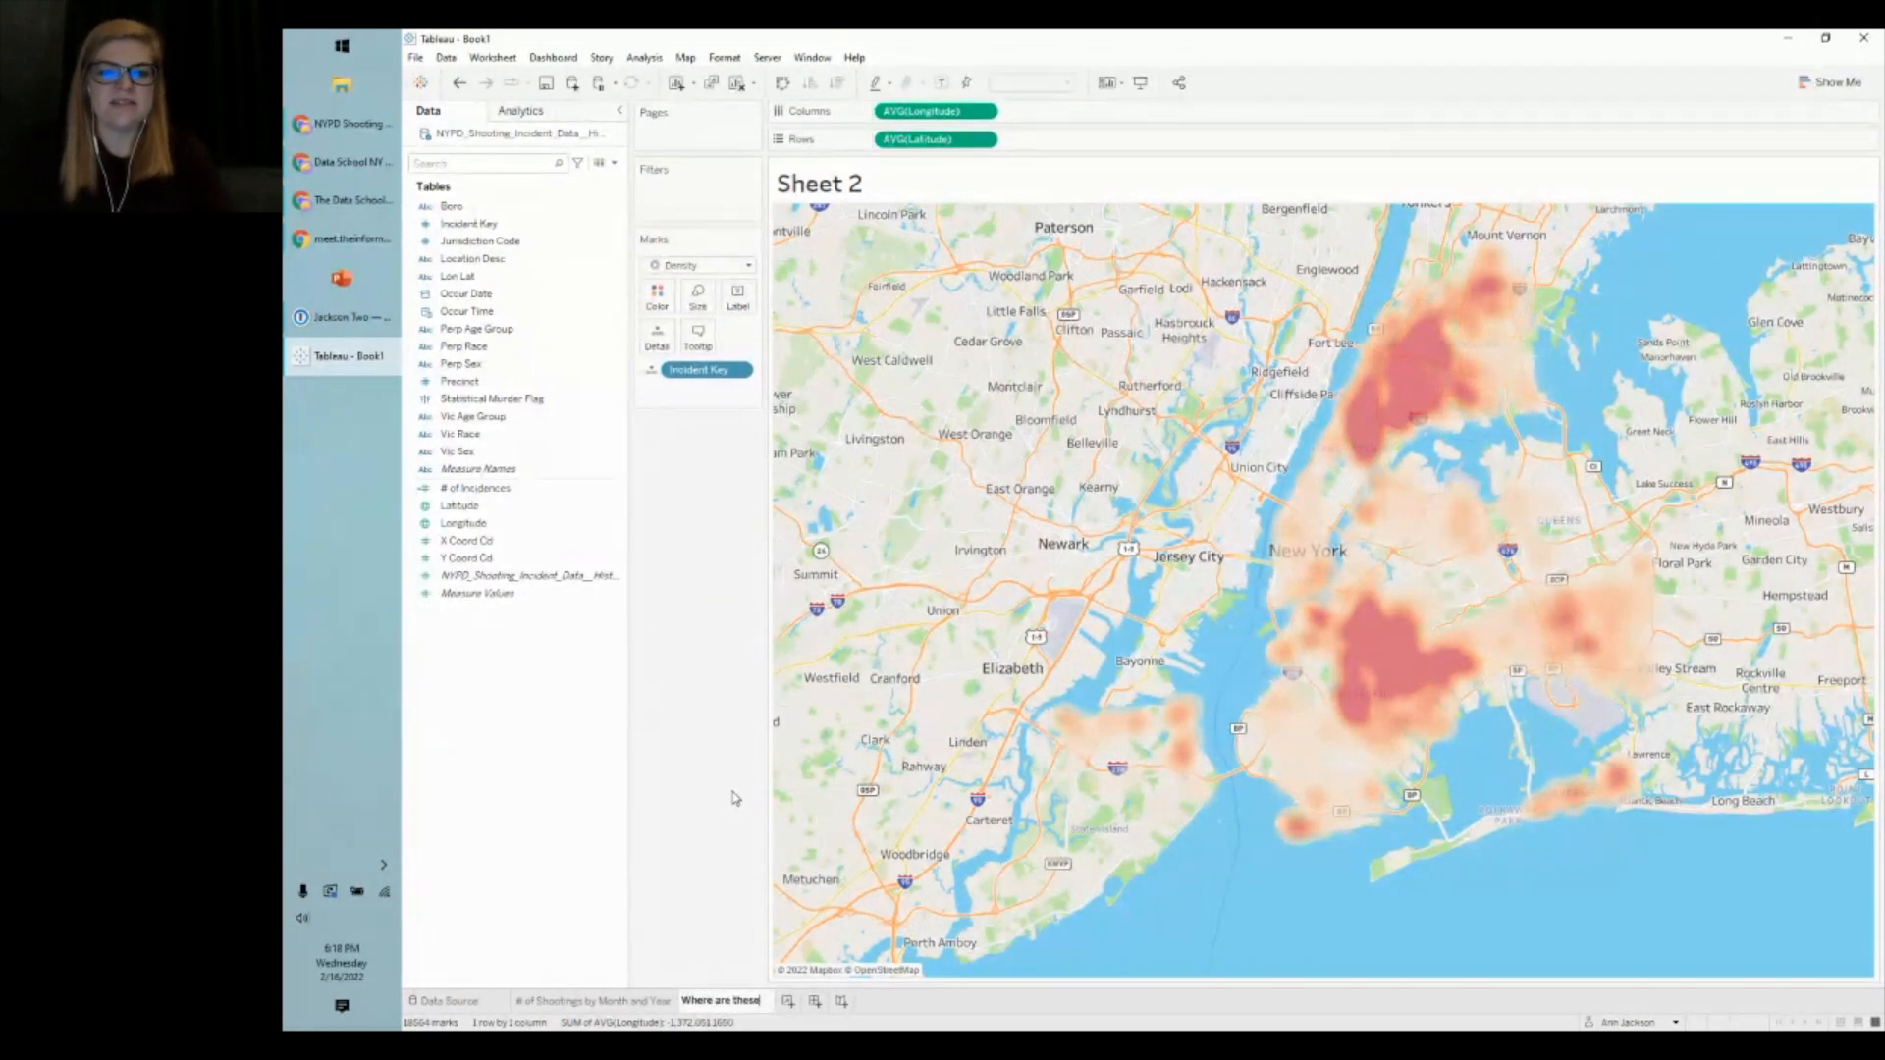
{"action": "type", "text": " taking place?"}
{"action": "key", "text": "Return"}
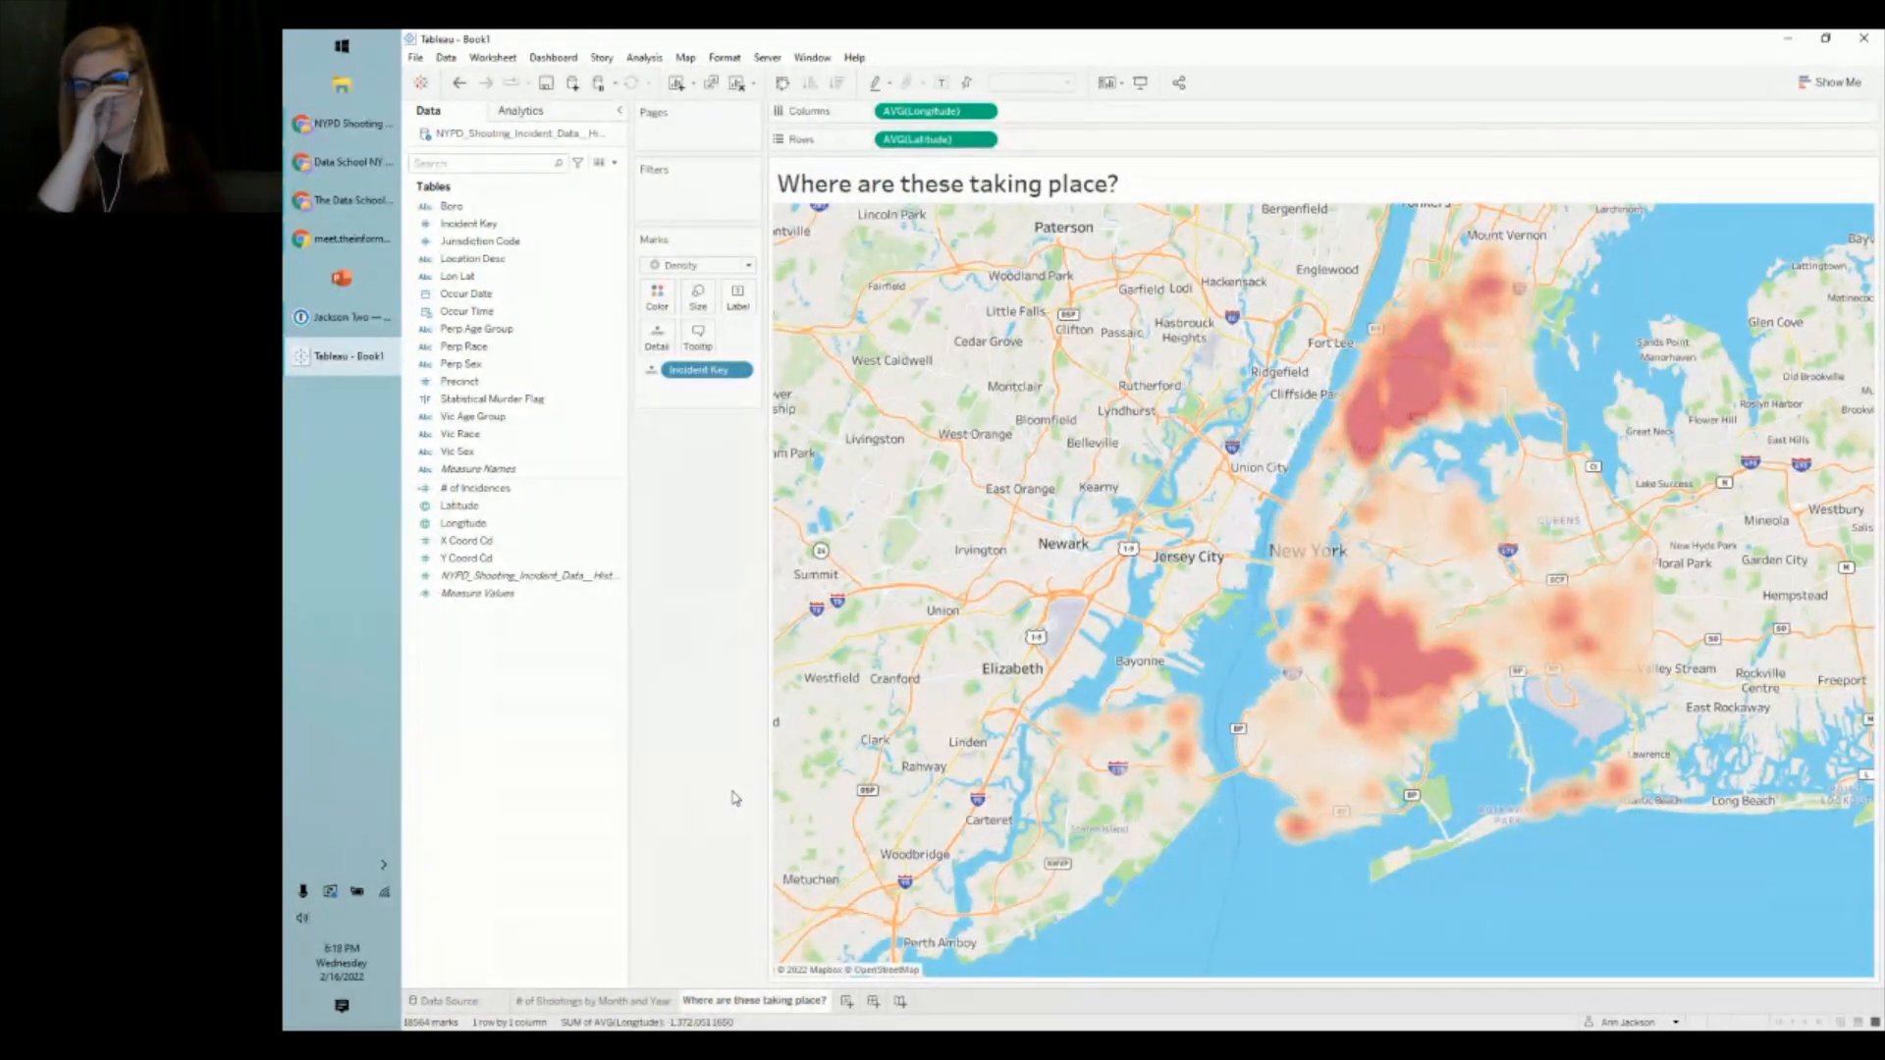
{"action": "mouse_move", "coordinate": [1204, 768]}
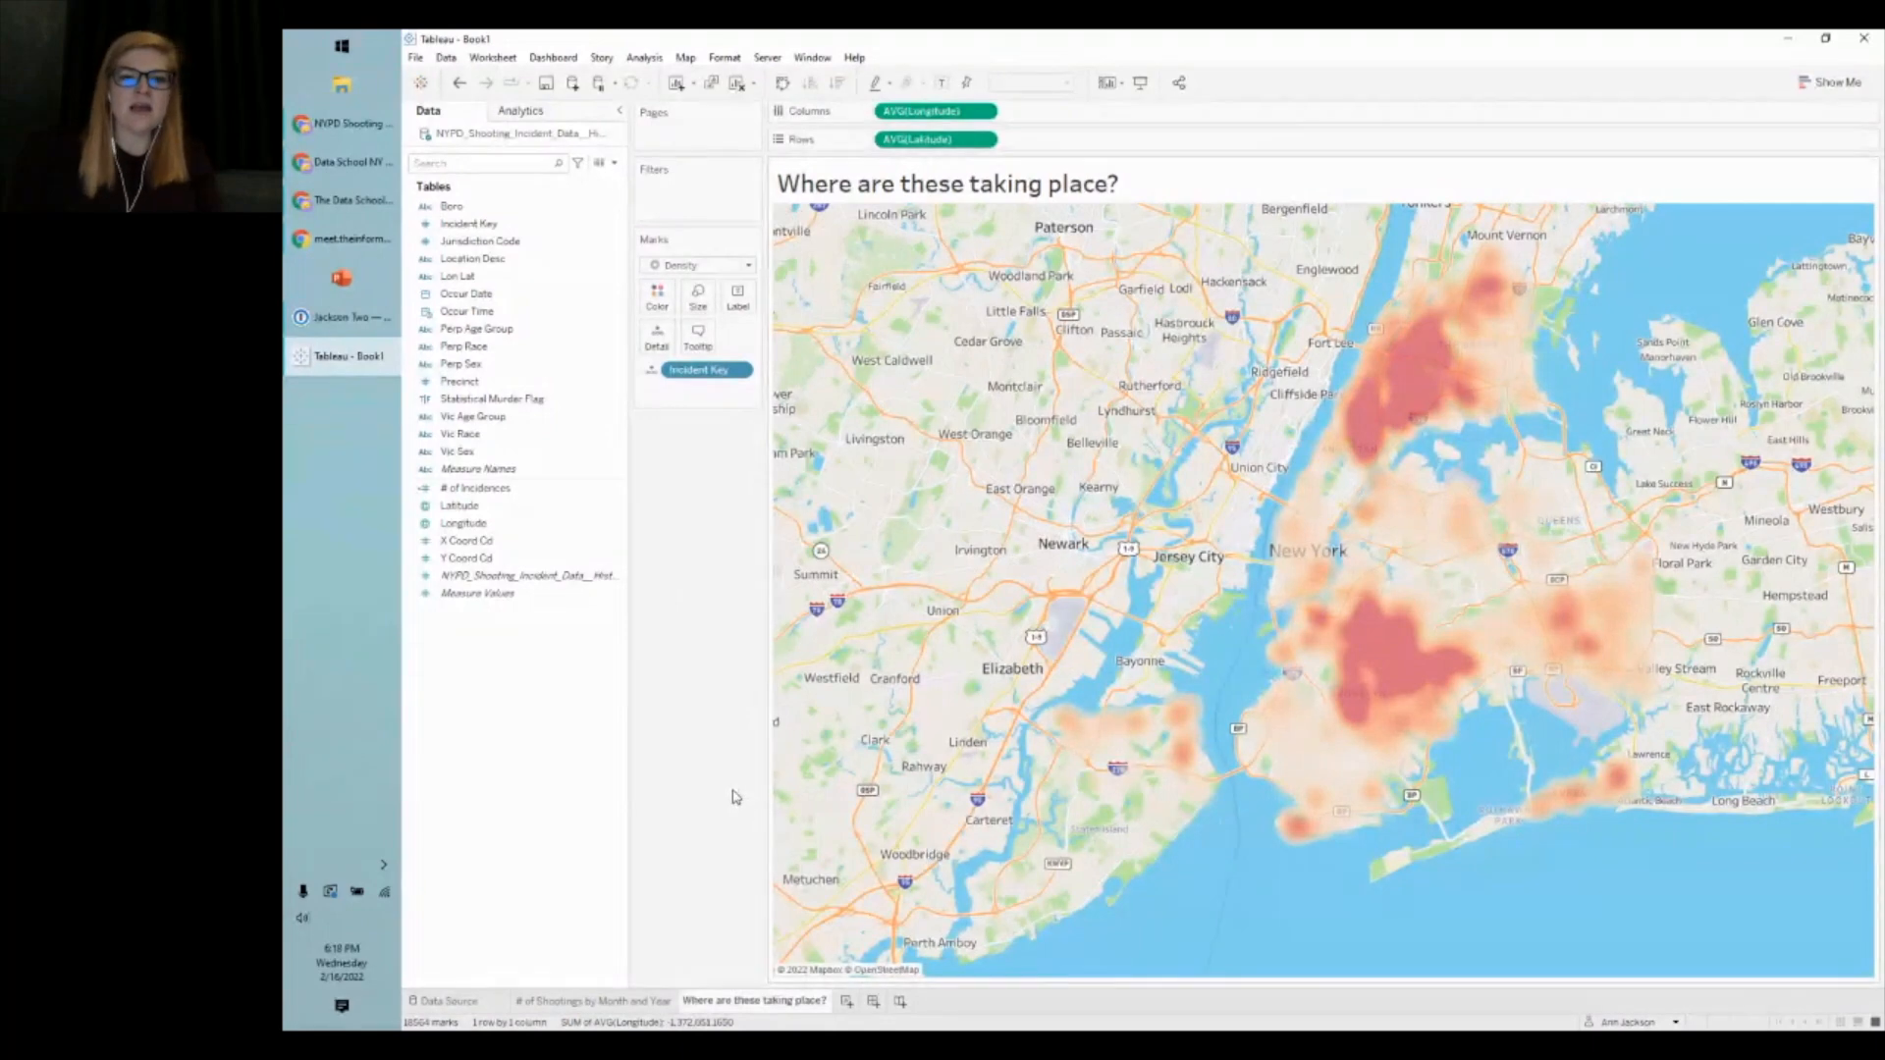
- Create Sheet 3 and rename it 'Who is the vic?'
{"action": "left_click", "coordinate": [846, 1003]}
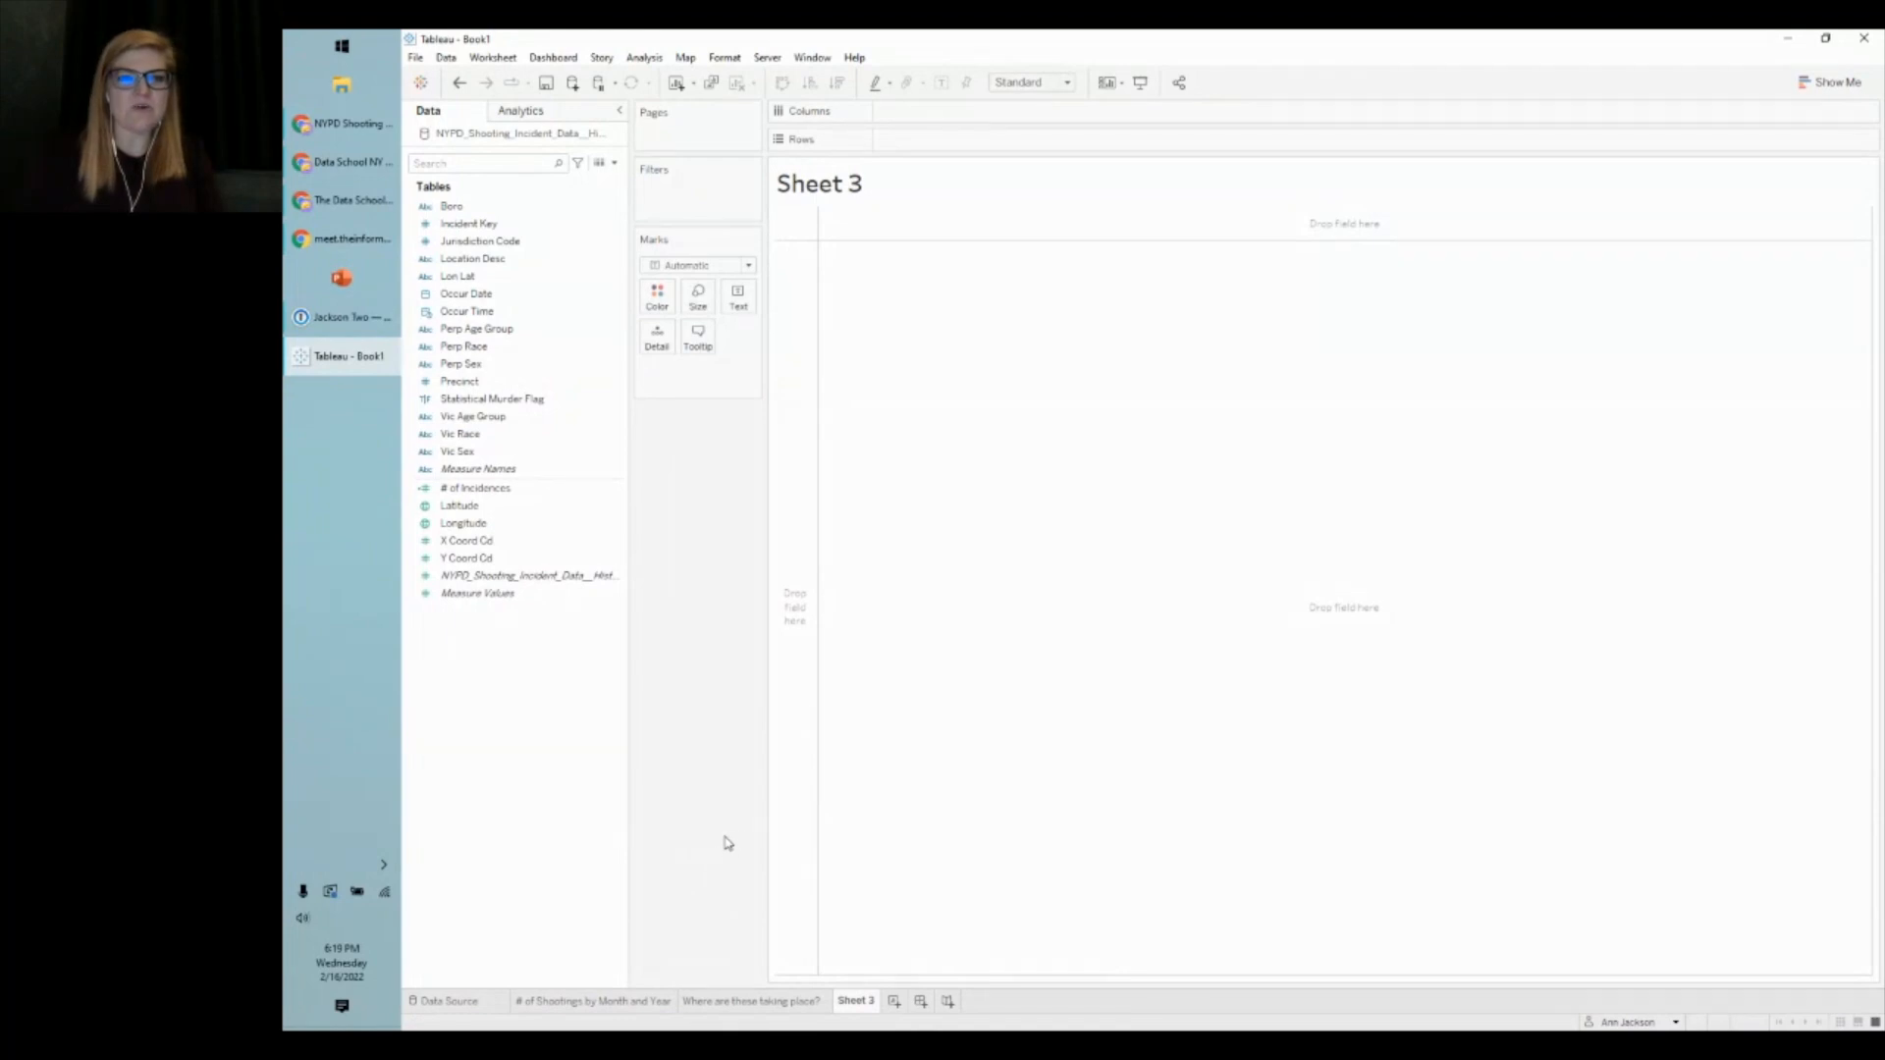
{"action": "right_click", "coordinate": [864, 1001]}
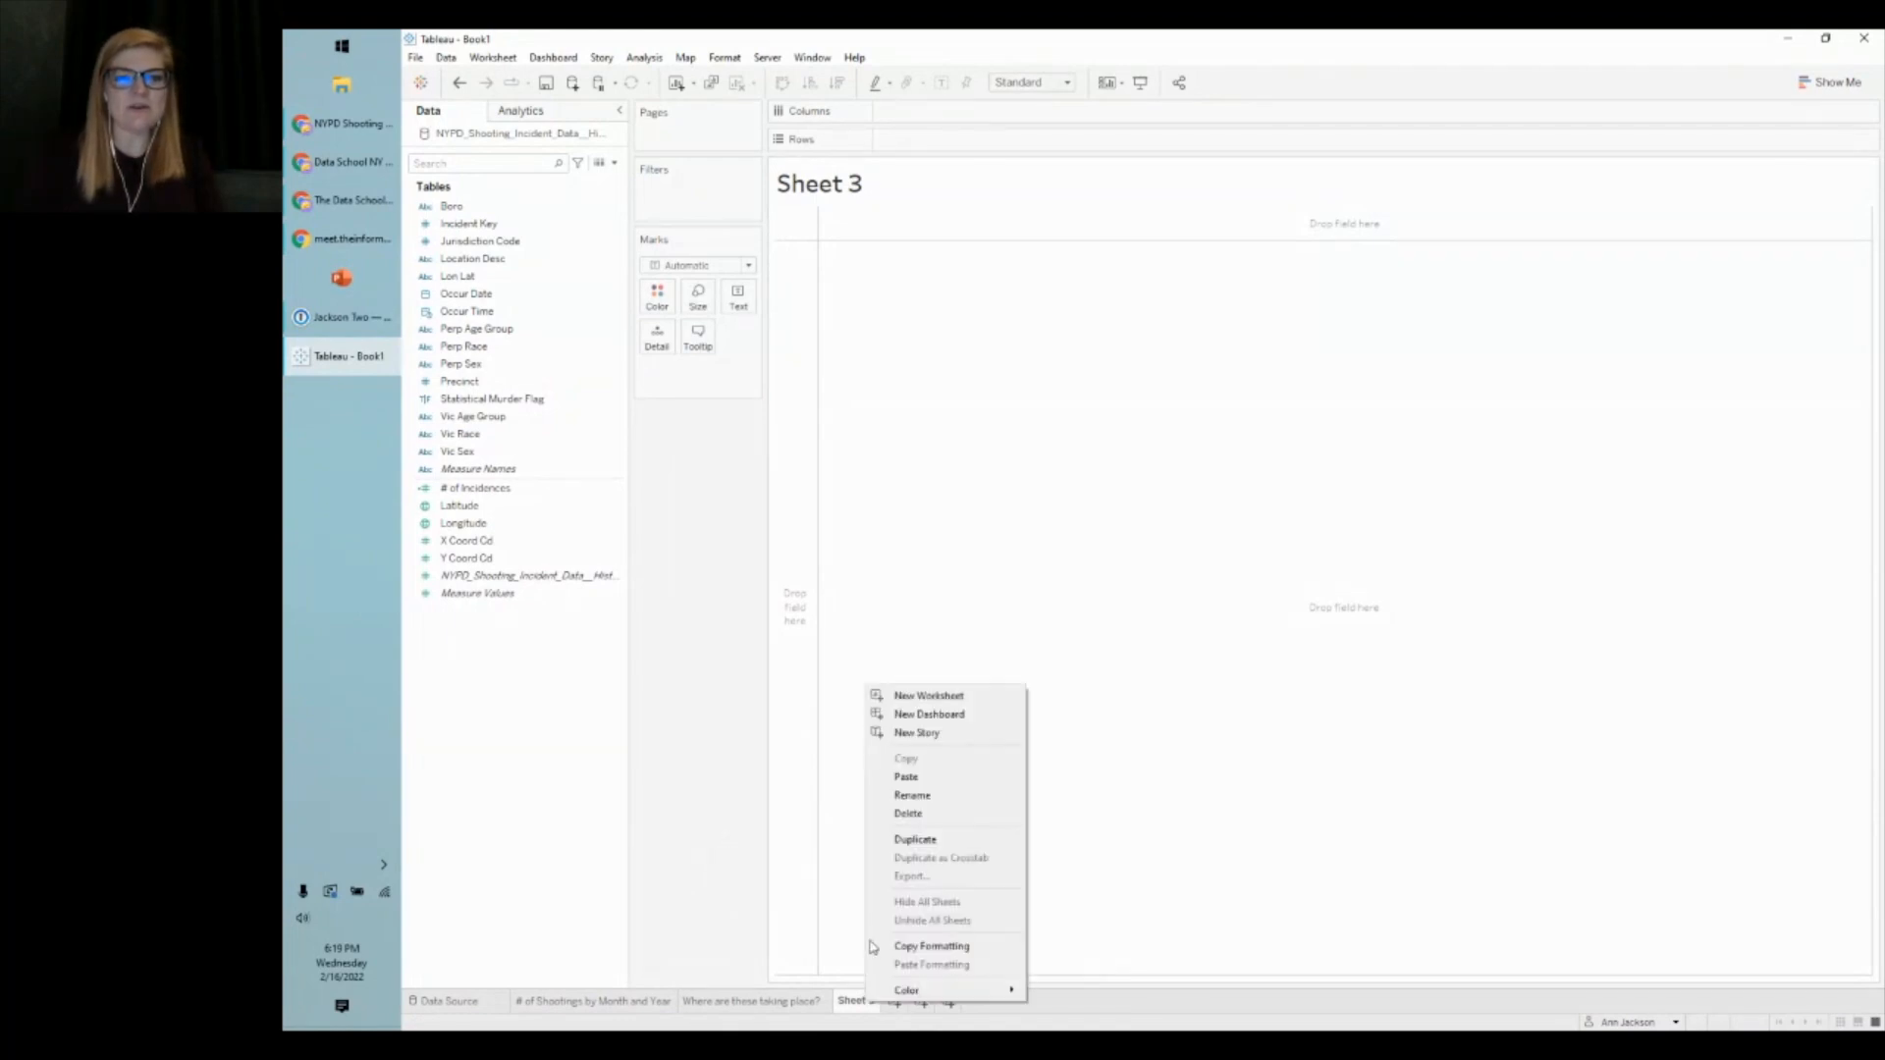
{"action": "left_click", "coordinate": [933, 797]}
{"action": "type", "text": "Who is the vict"}
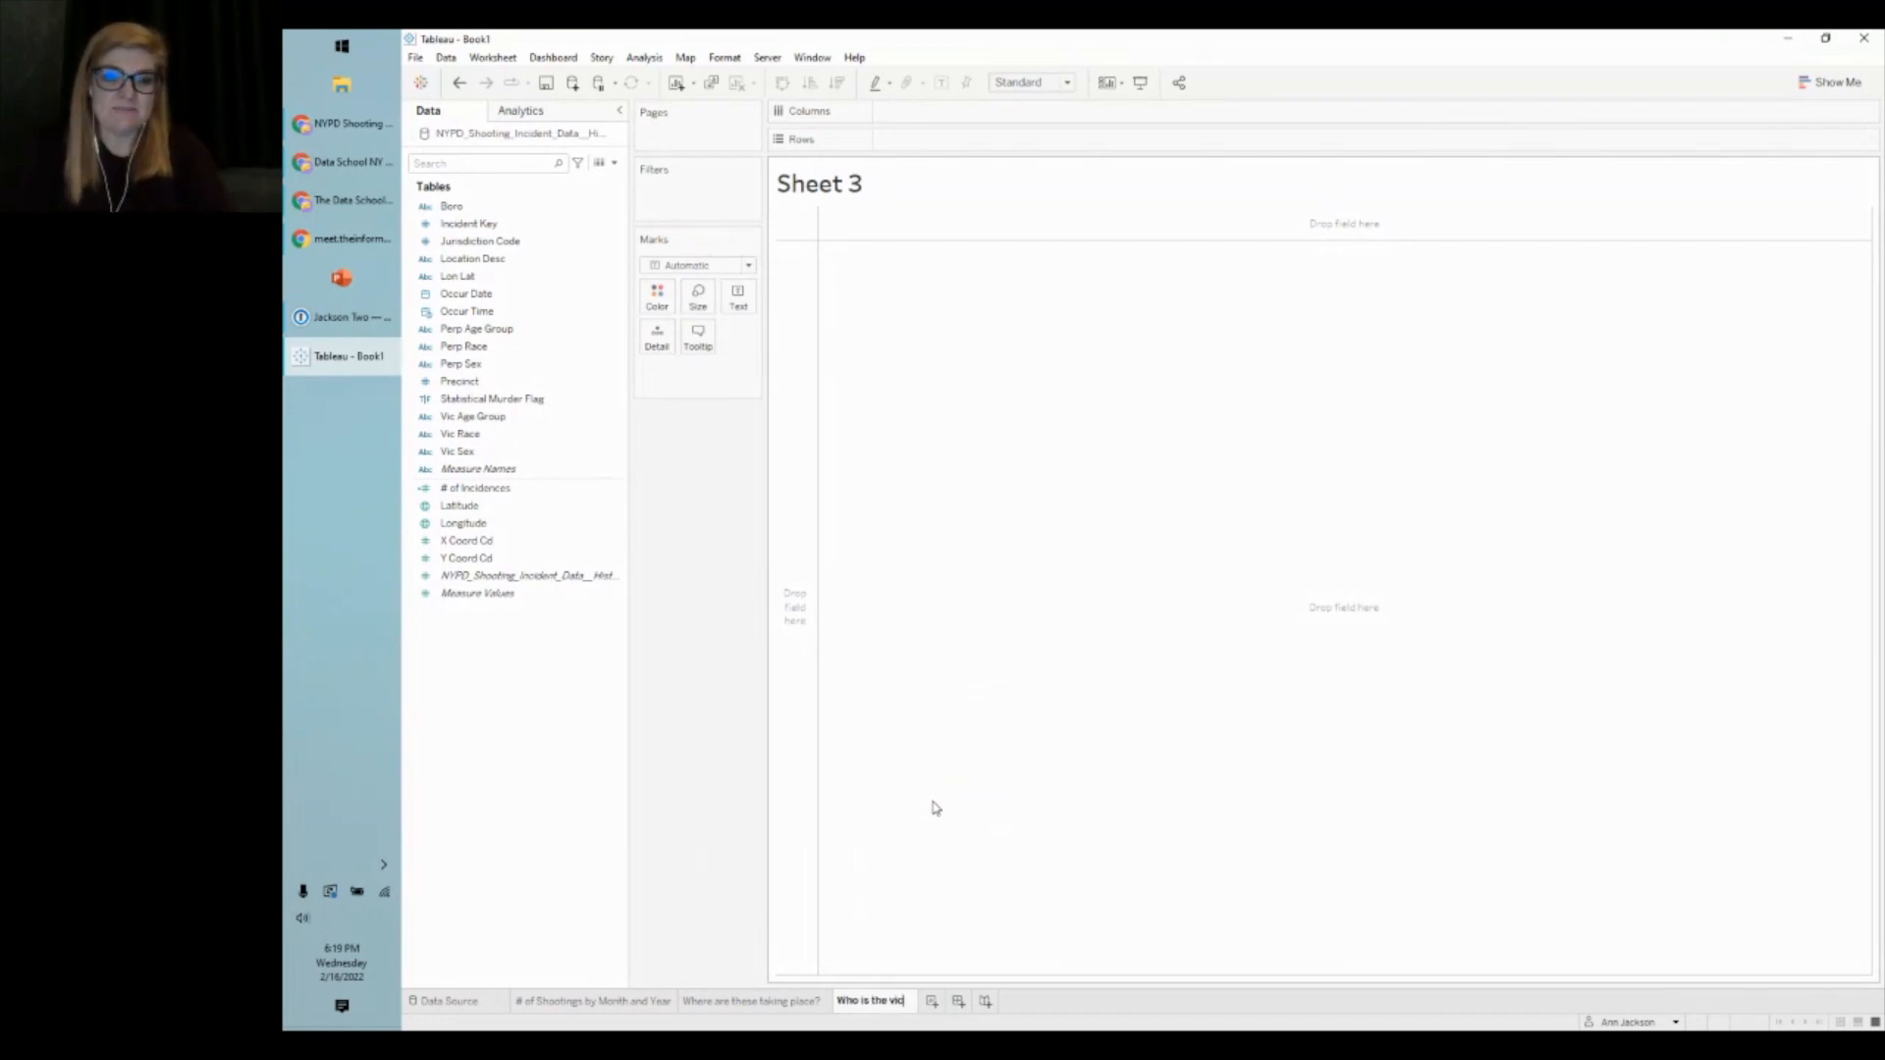
{"action": "key", "text": "BackSpace"}
{"action": "type", "text": "?"}
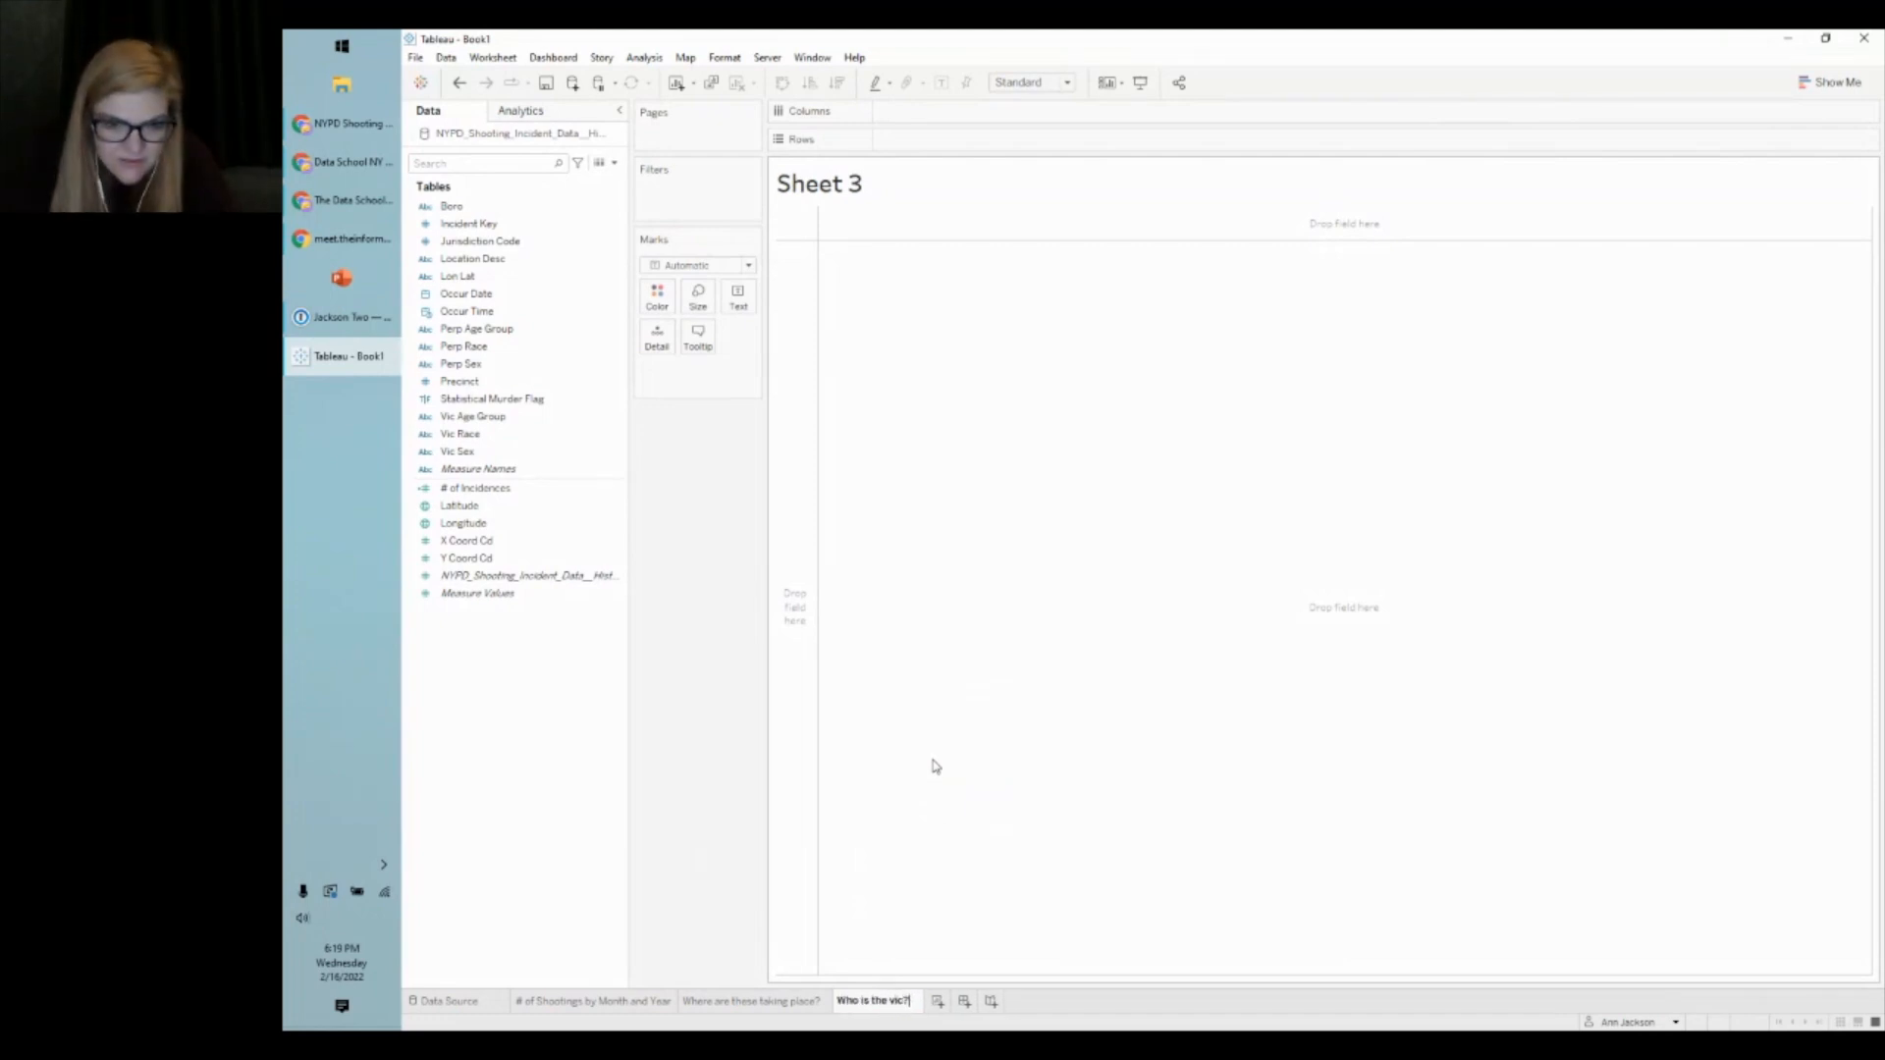
{"action": "key", "text": "Return"}
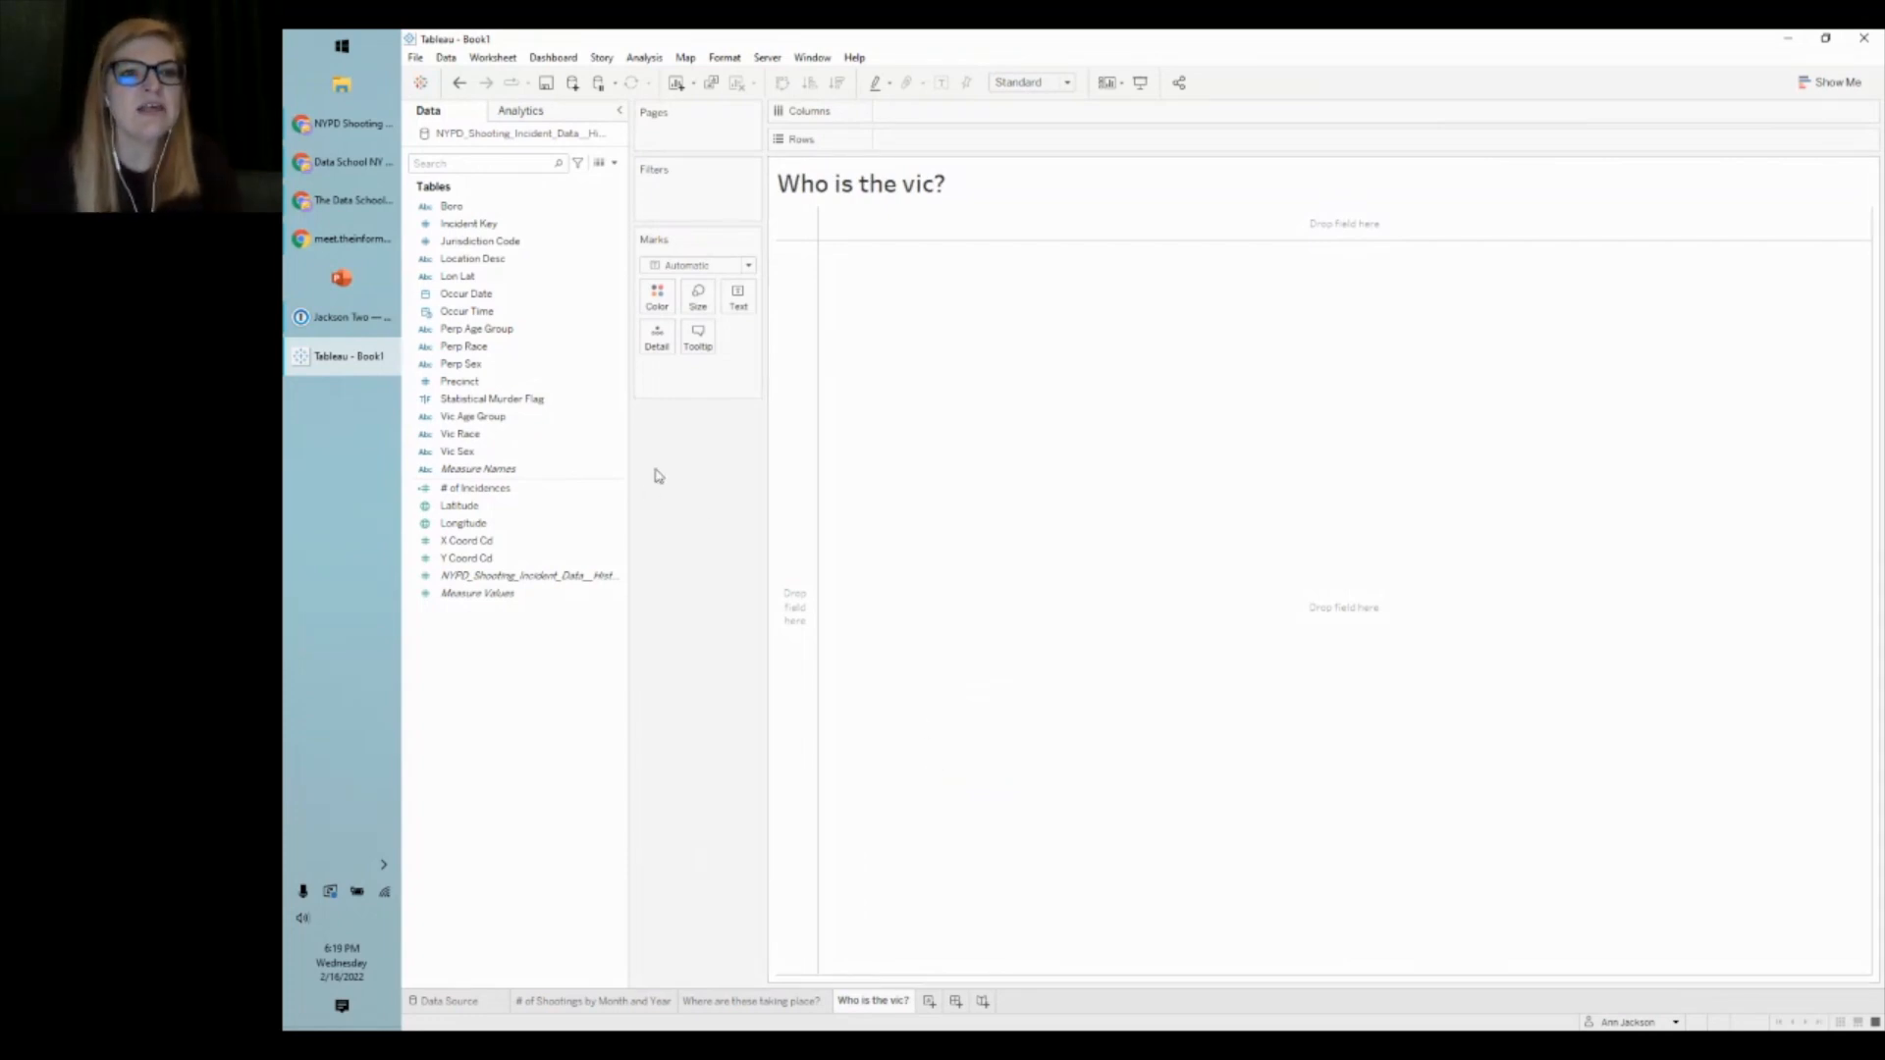
{"action": "left_click", "coordinate": [475, 453]}
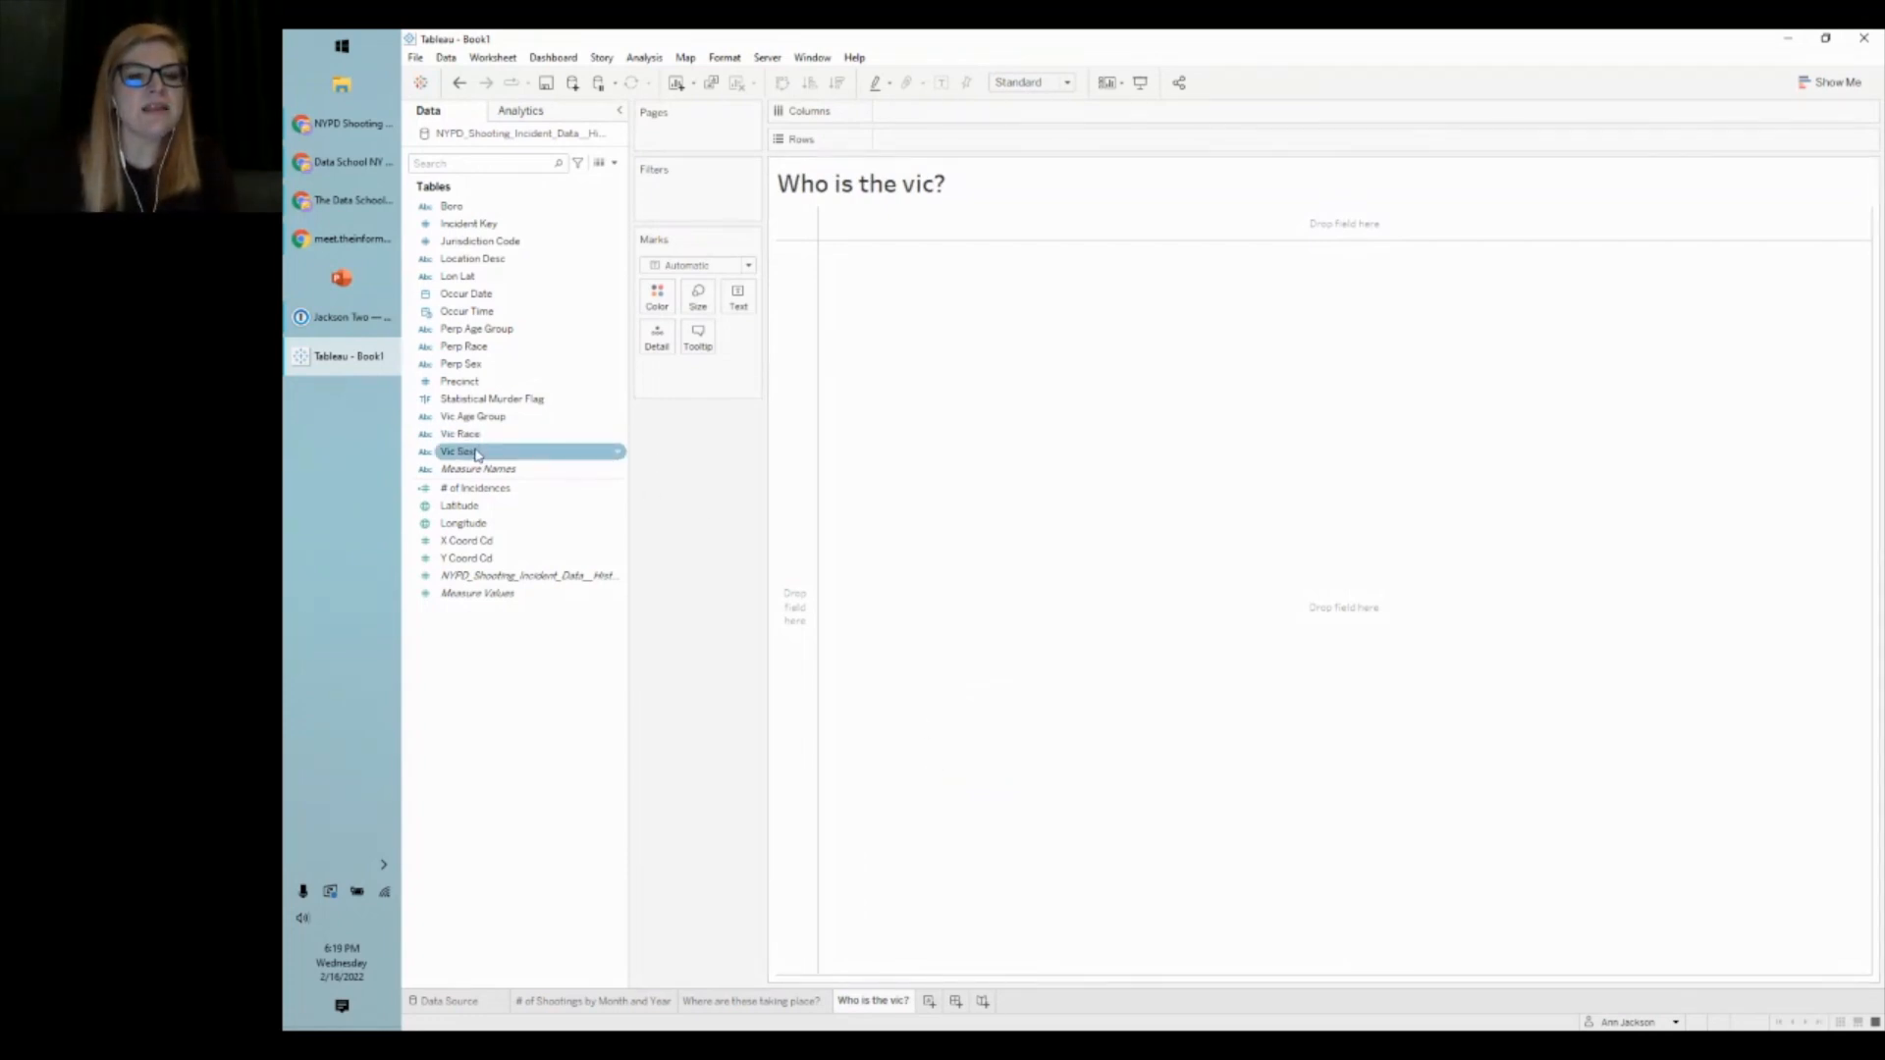
- Put Vic Sex on Rows and # of Incidences on Columns
{"action": "left_click_drag", "start_coordinate": [476, 453], "coordinate": [793, 393]}
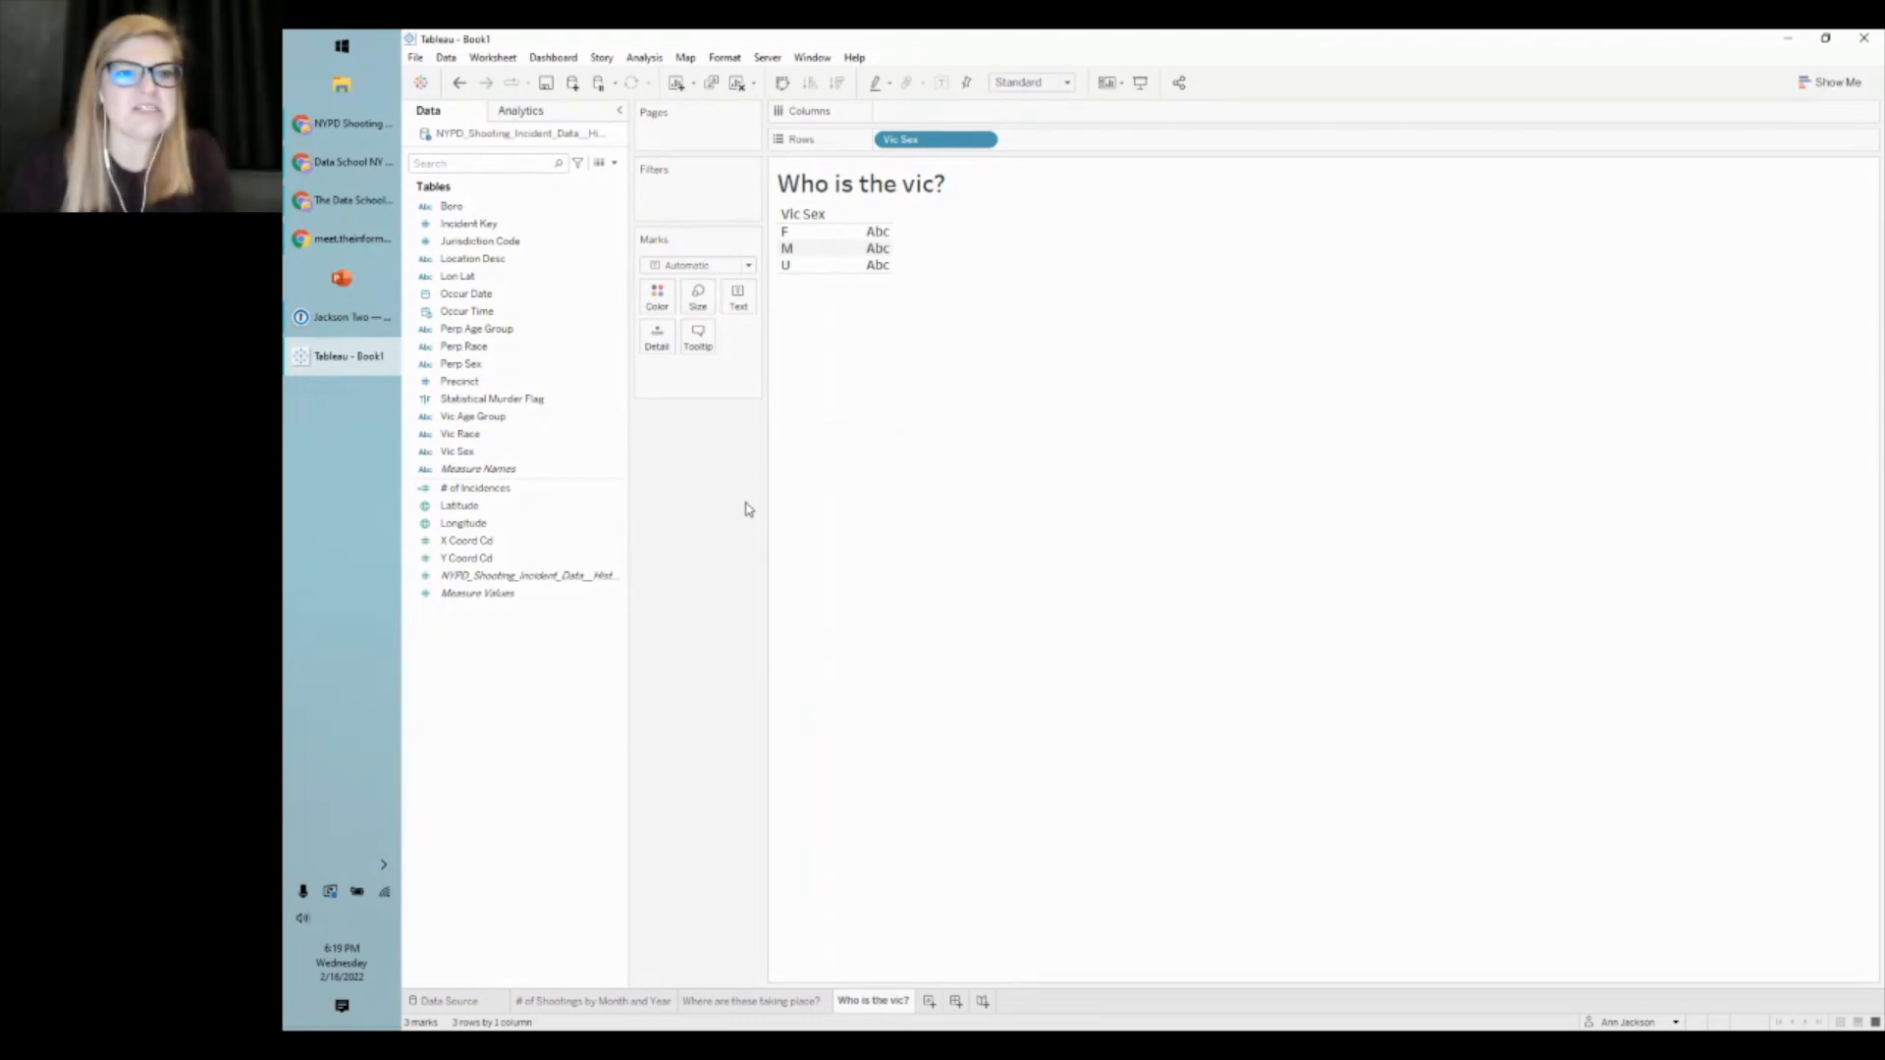
{"action": "left_click", "coordinate": [531, 475]}
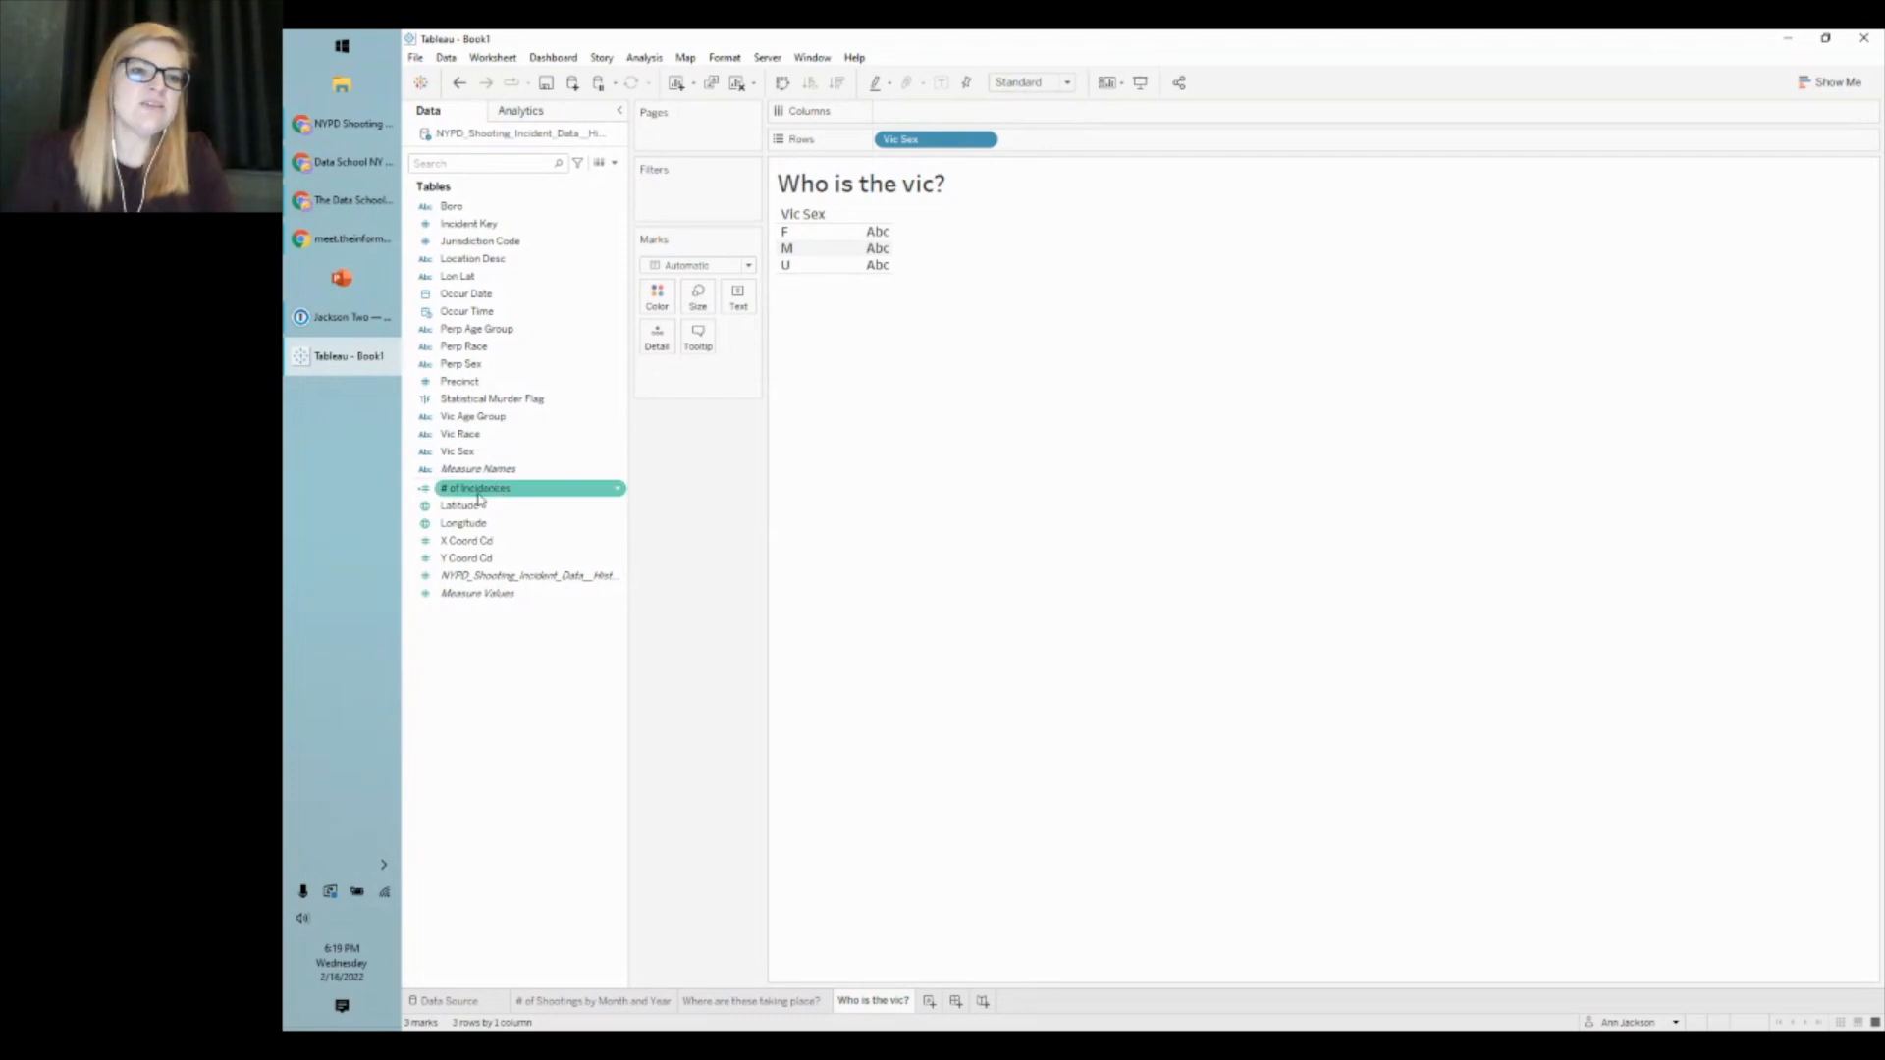
{"action": "left_click_drag", "start_coordinate": [476, 491], "coordinate": [962, 110]}
- Set the view fit from Standard to Entire View
{"action": "left_click", "coordinate": [1031, 82]}
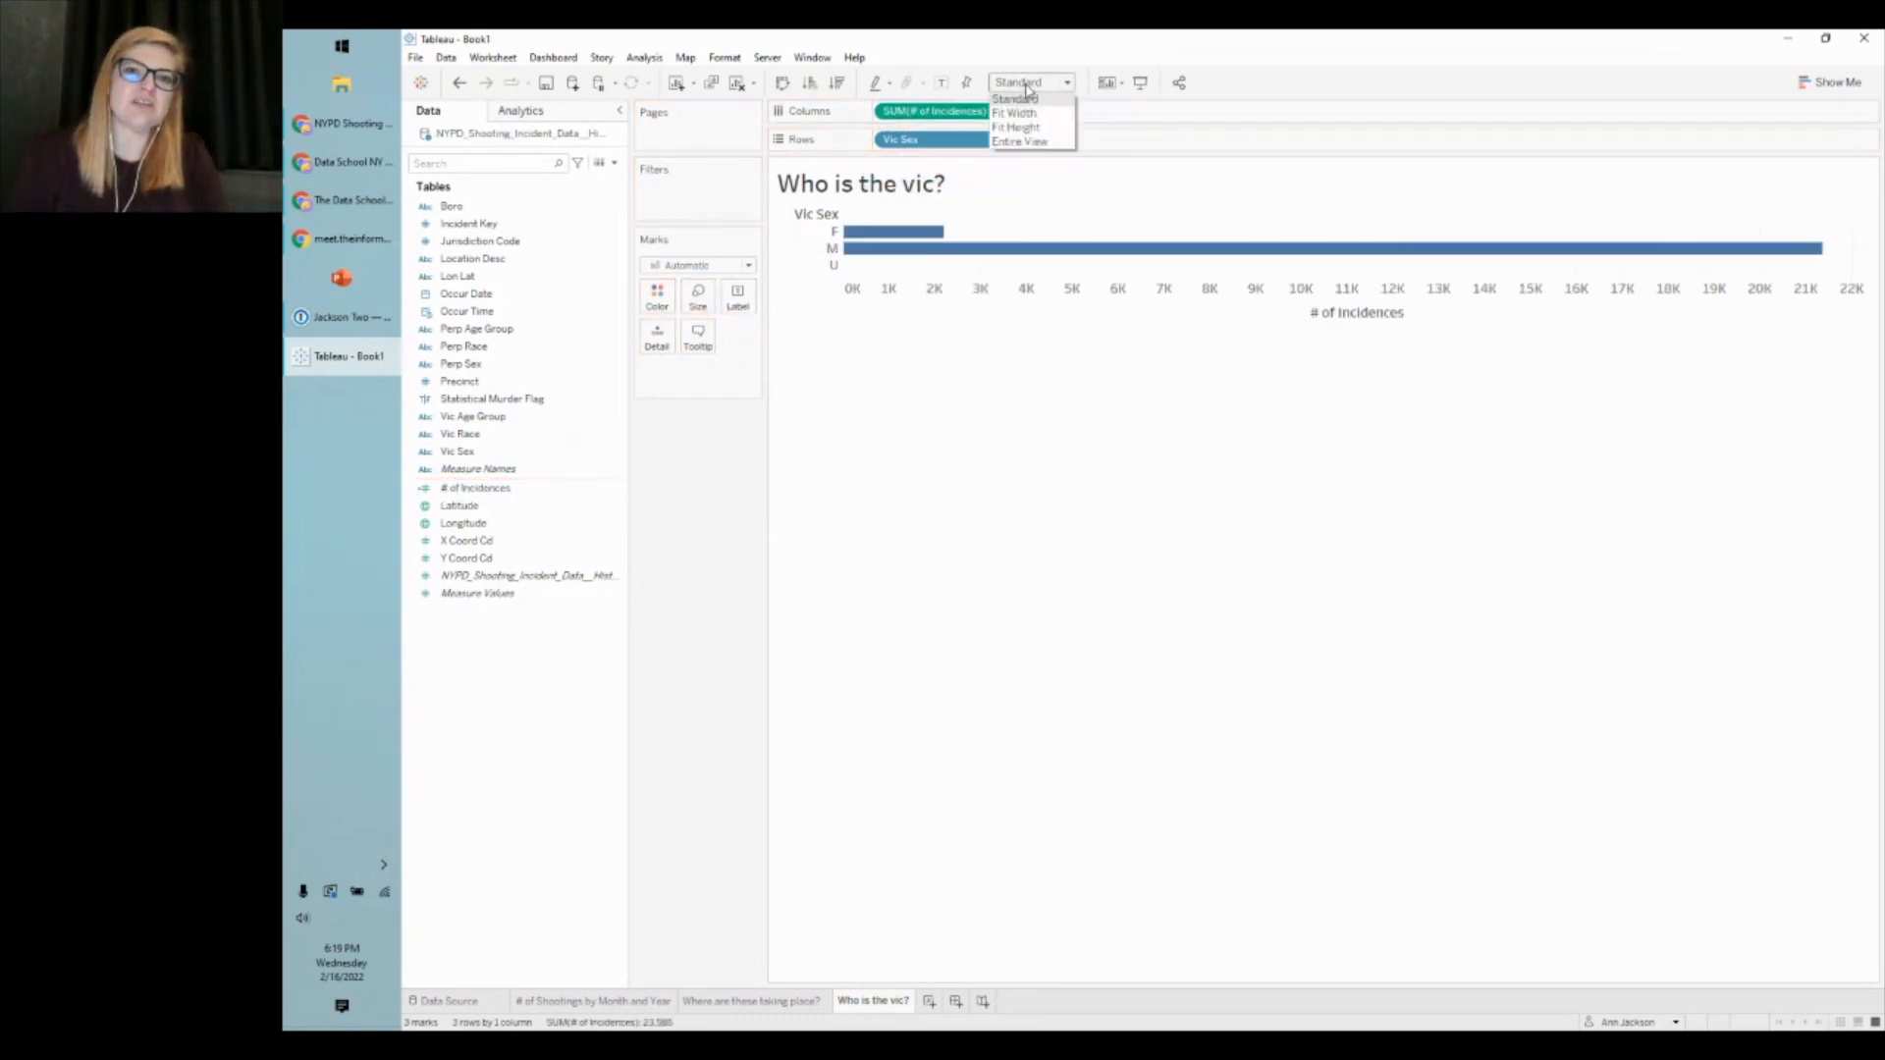
{"action": "left_click", "coordinate": [1039, 146]}
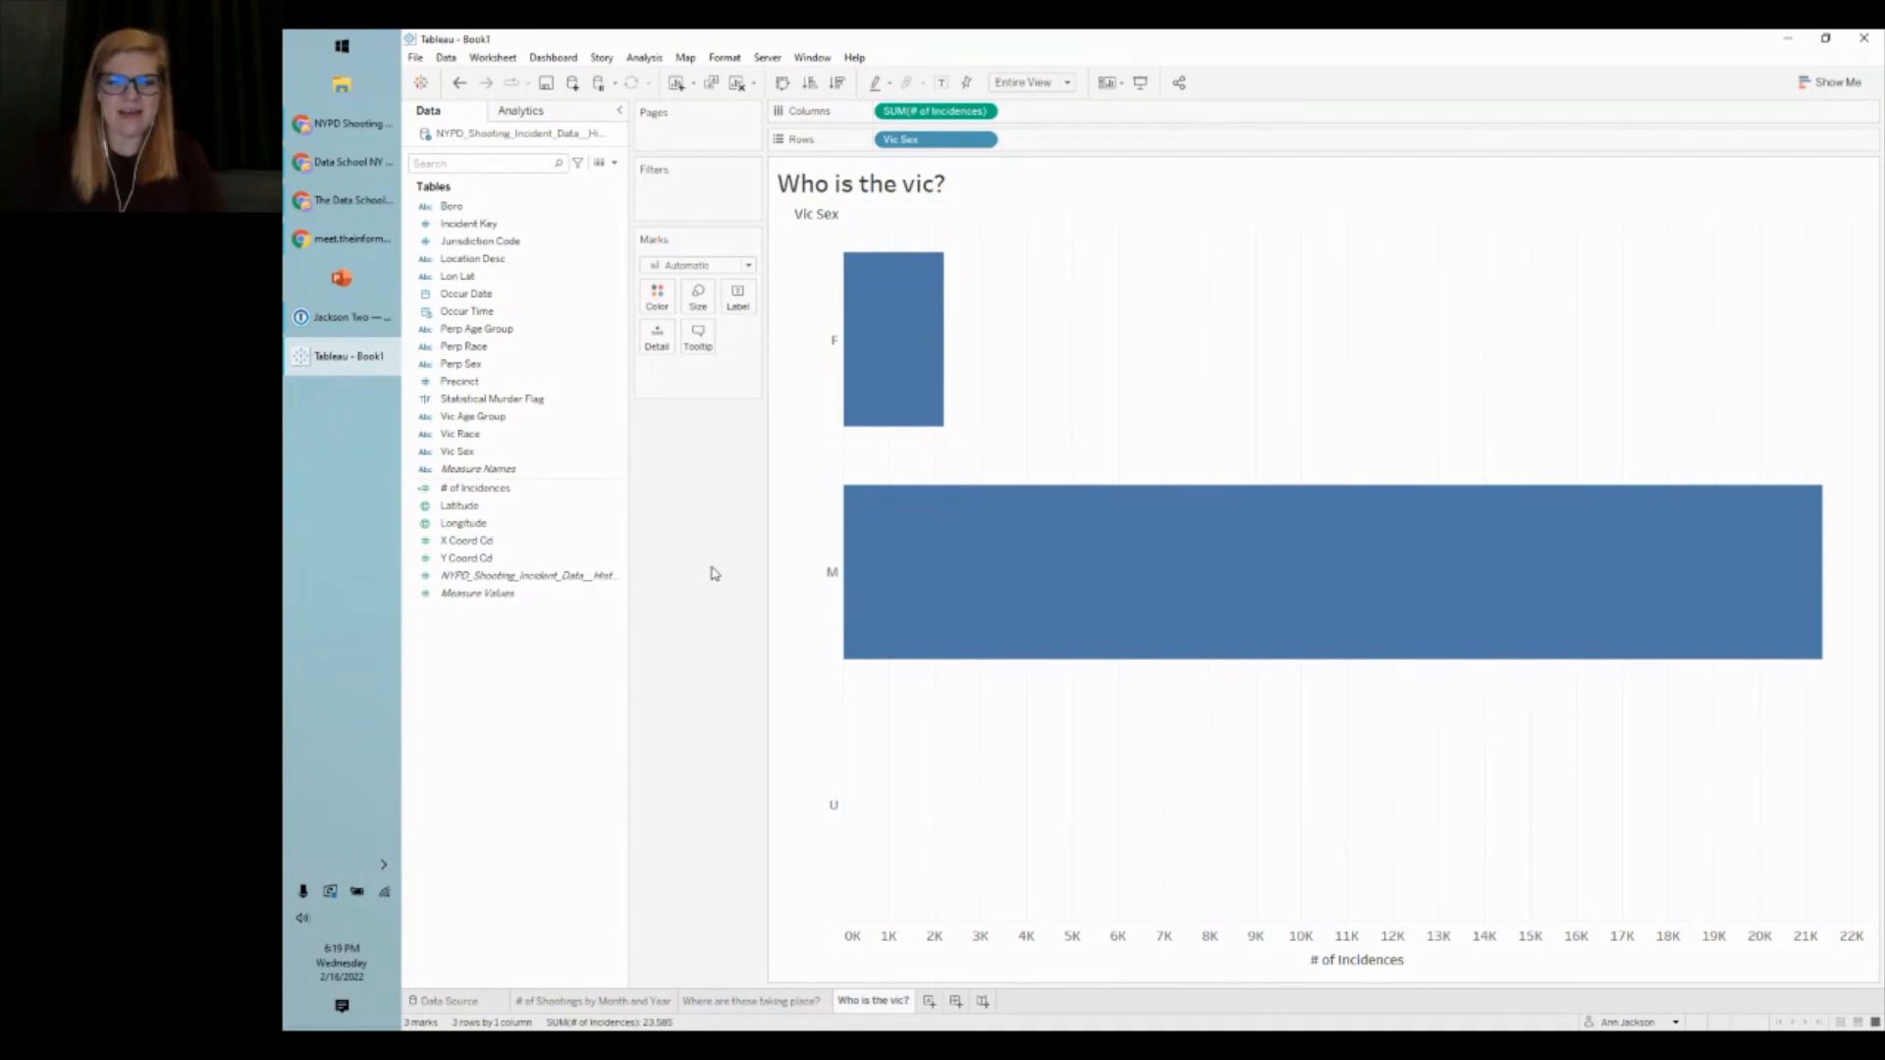
{"action": "mouse_move", "coordinate": [966, 550]}
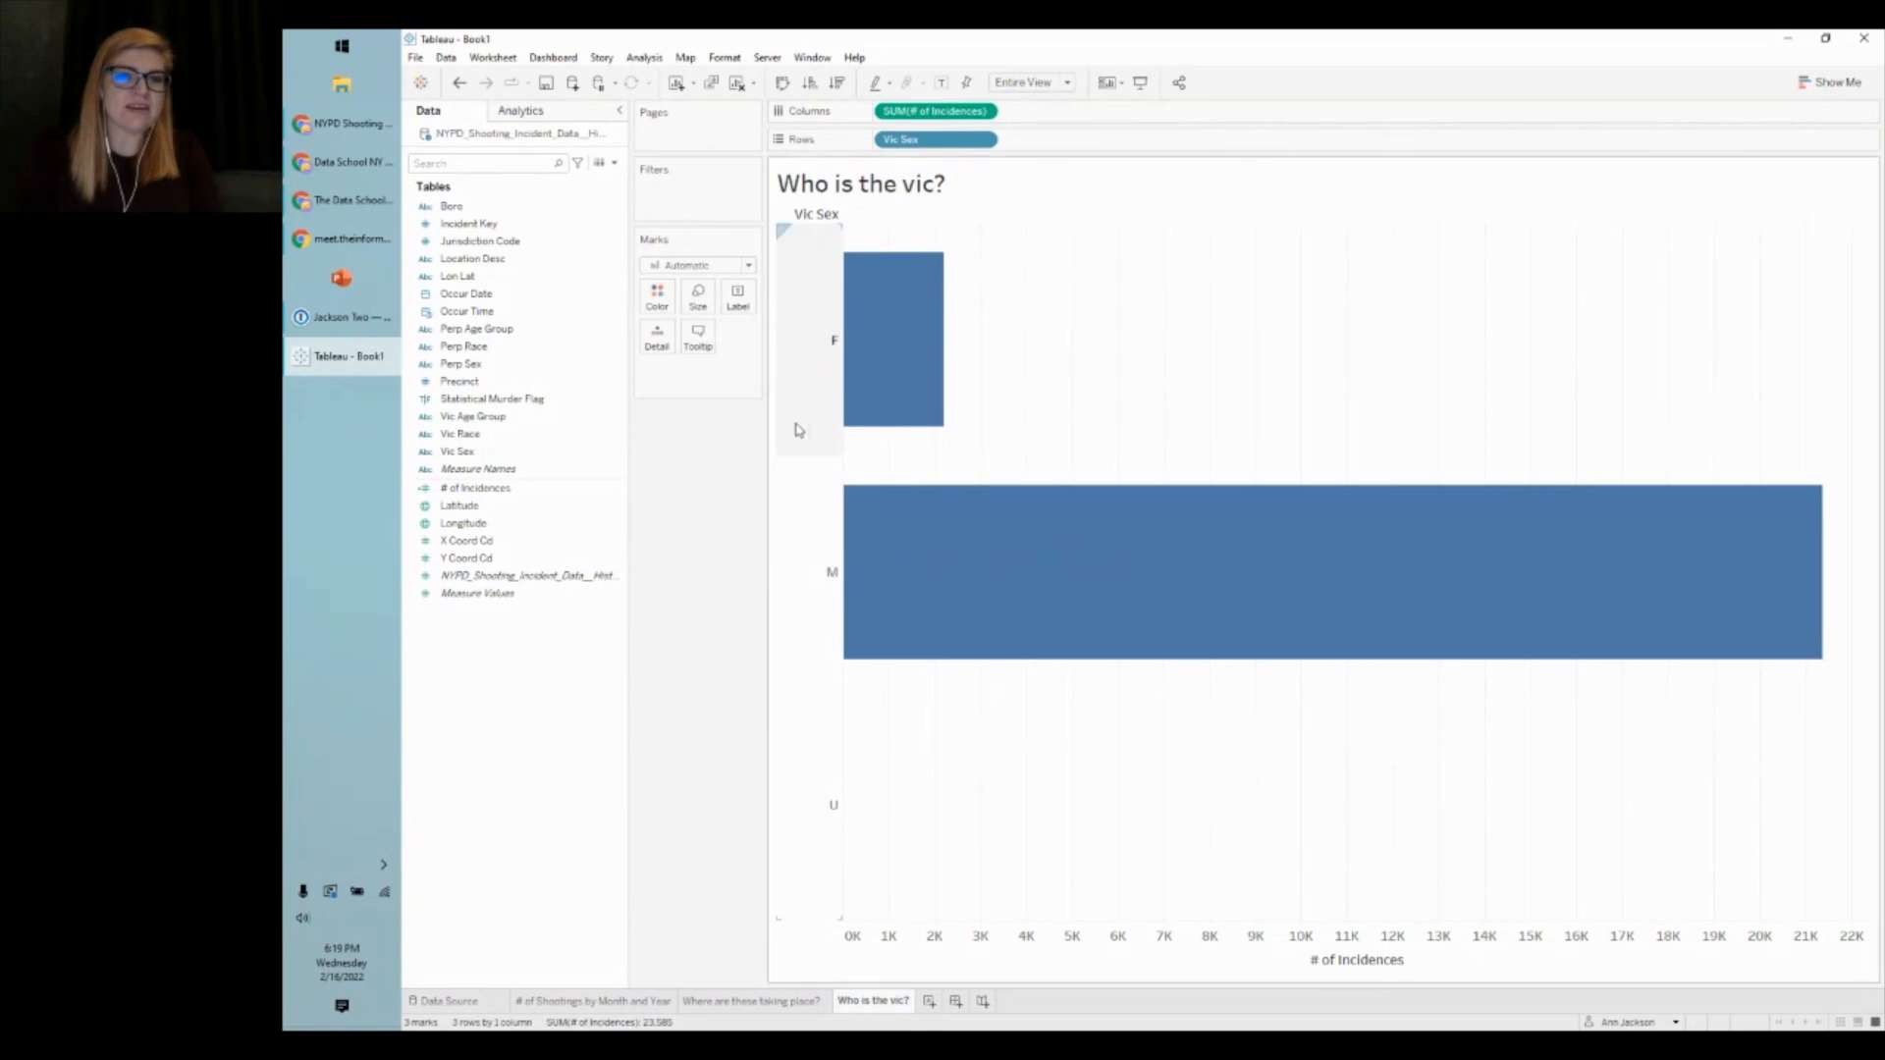
- Sort the bars descending with M on top, then widen the Vic Sex row header
{"action": "mouse_move", "coordinate": [896, 371]}
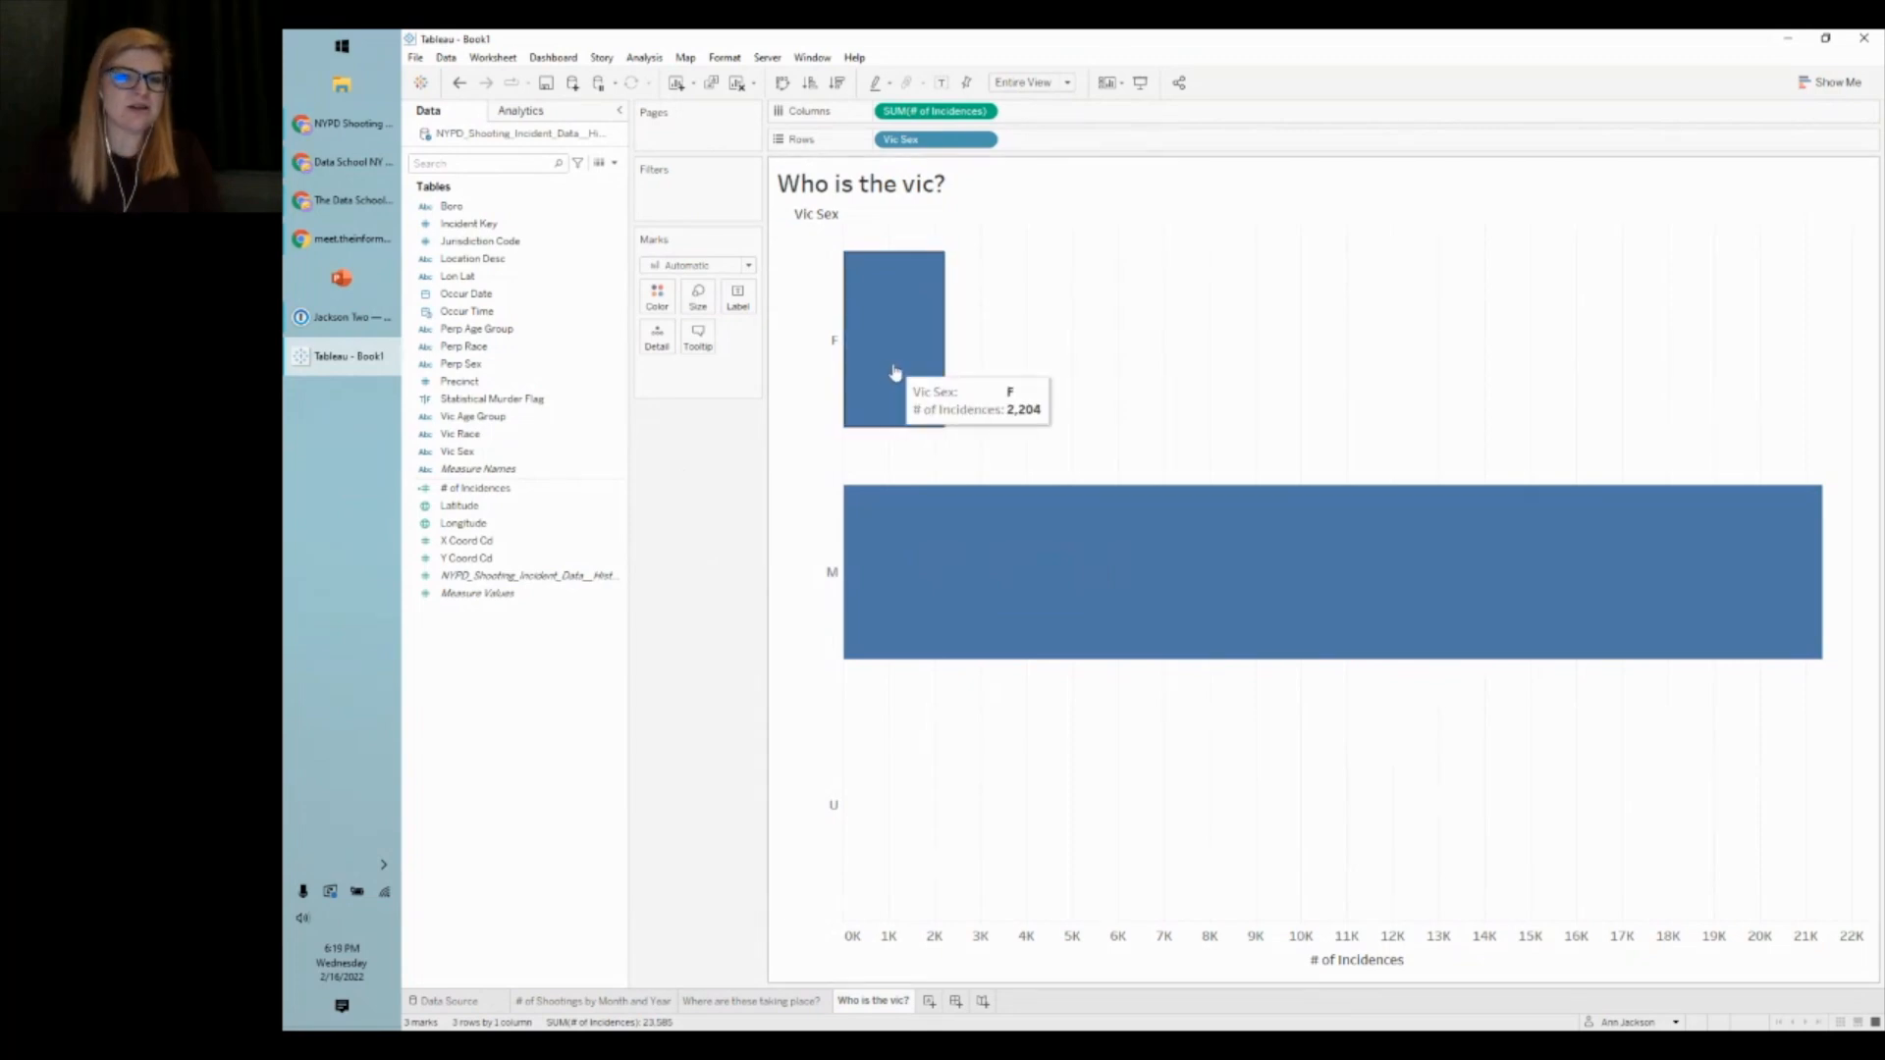
{"action": "mouse_move", "coordinate": [848, 813]}
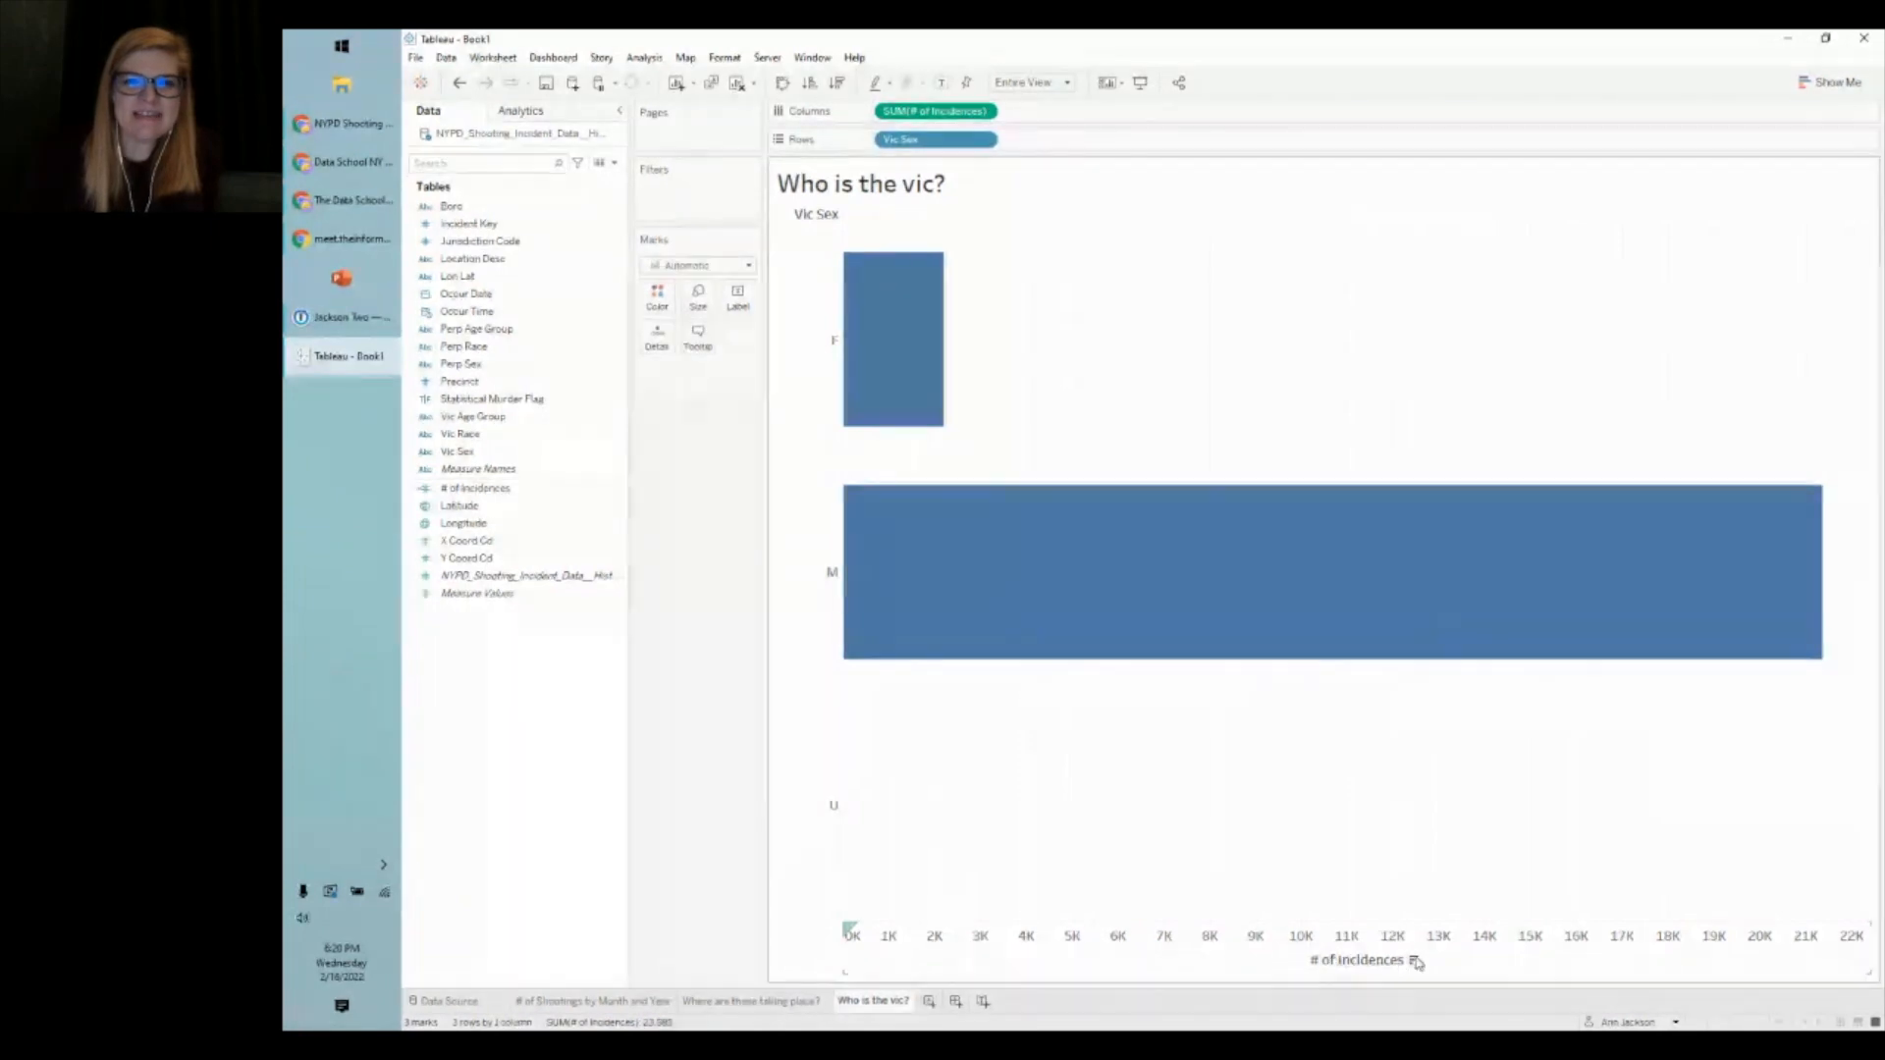
{"action": "left_click", "coordinate": [837, 84]}
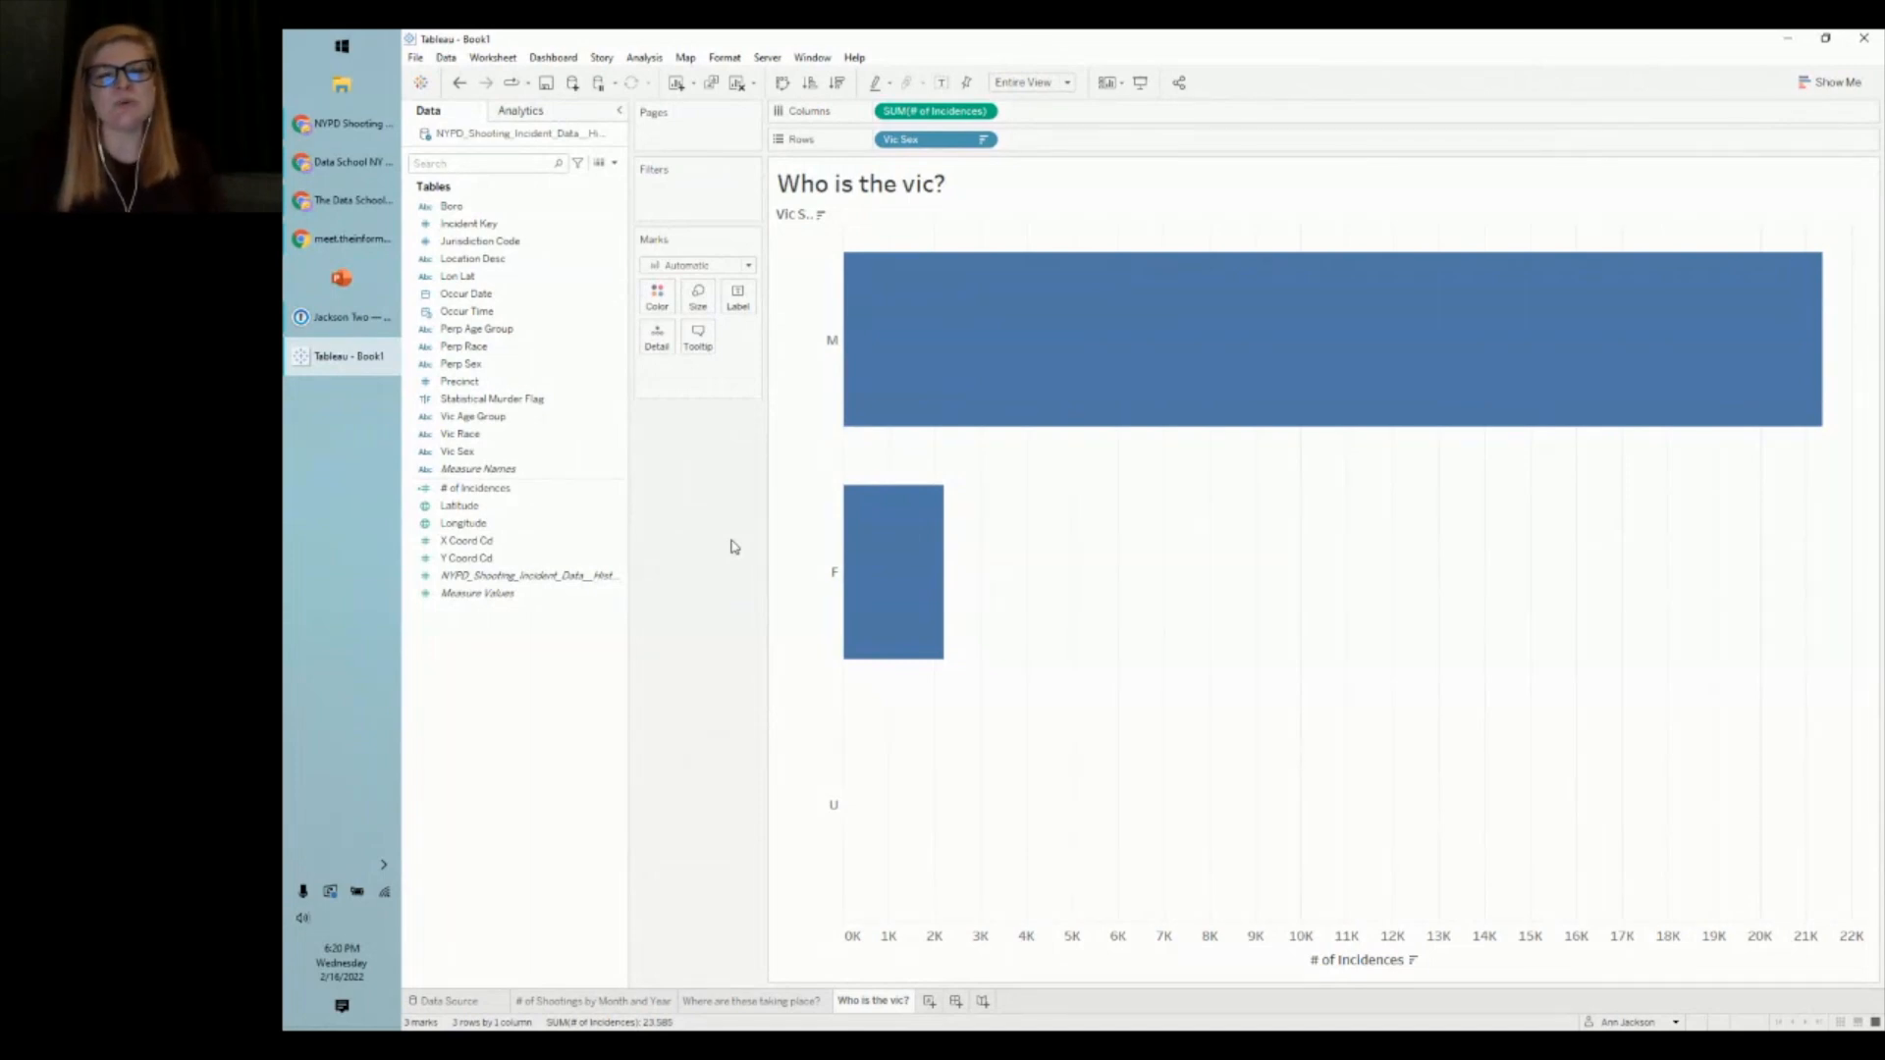
{"action": "left_click", "coordinate": [458, 82]}
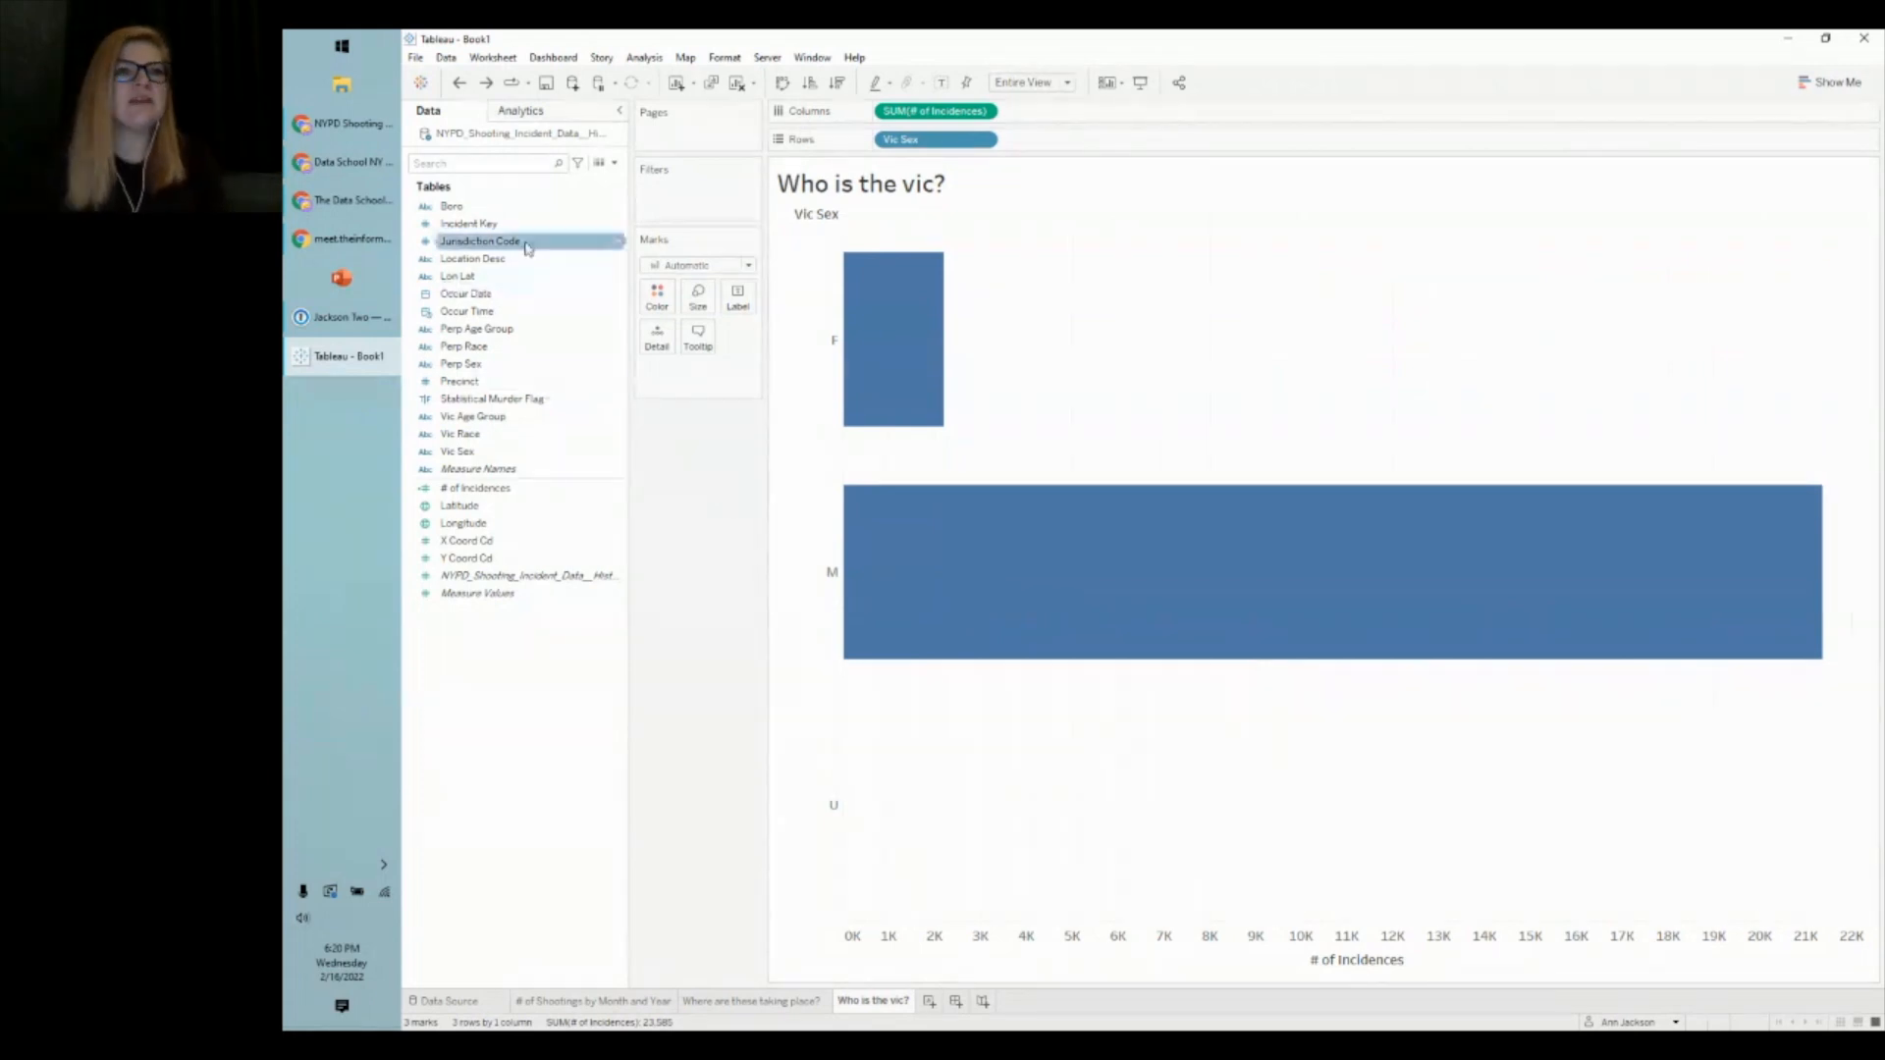
{"action": "left_click", "coordinate": [485, 82]}
{"action": "left_click", "coordinate": [494, 88]}
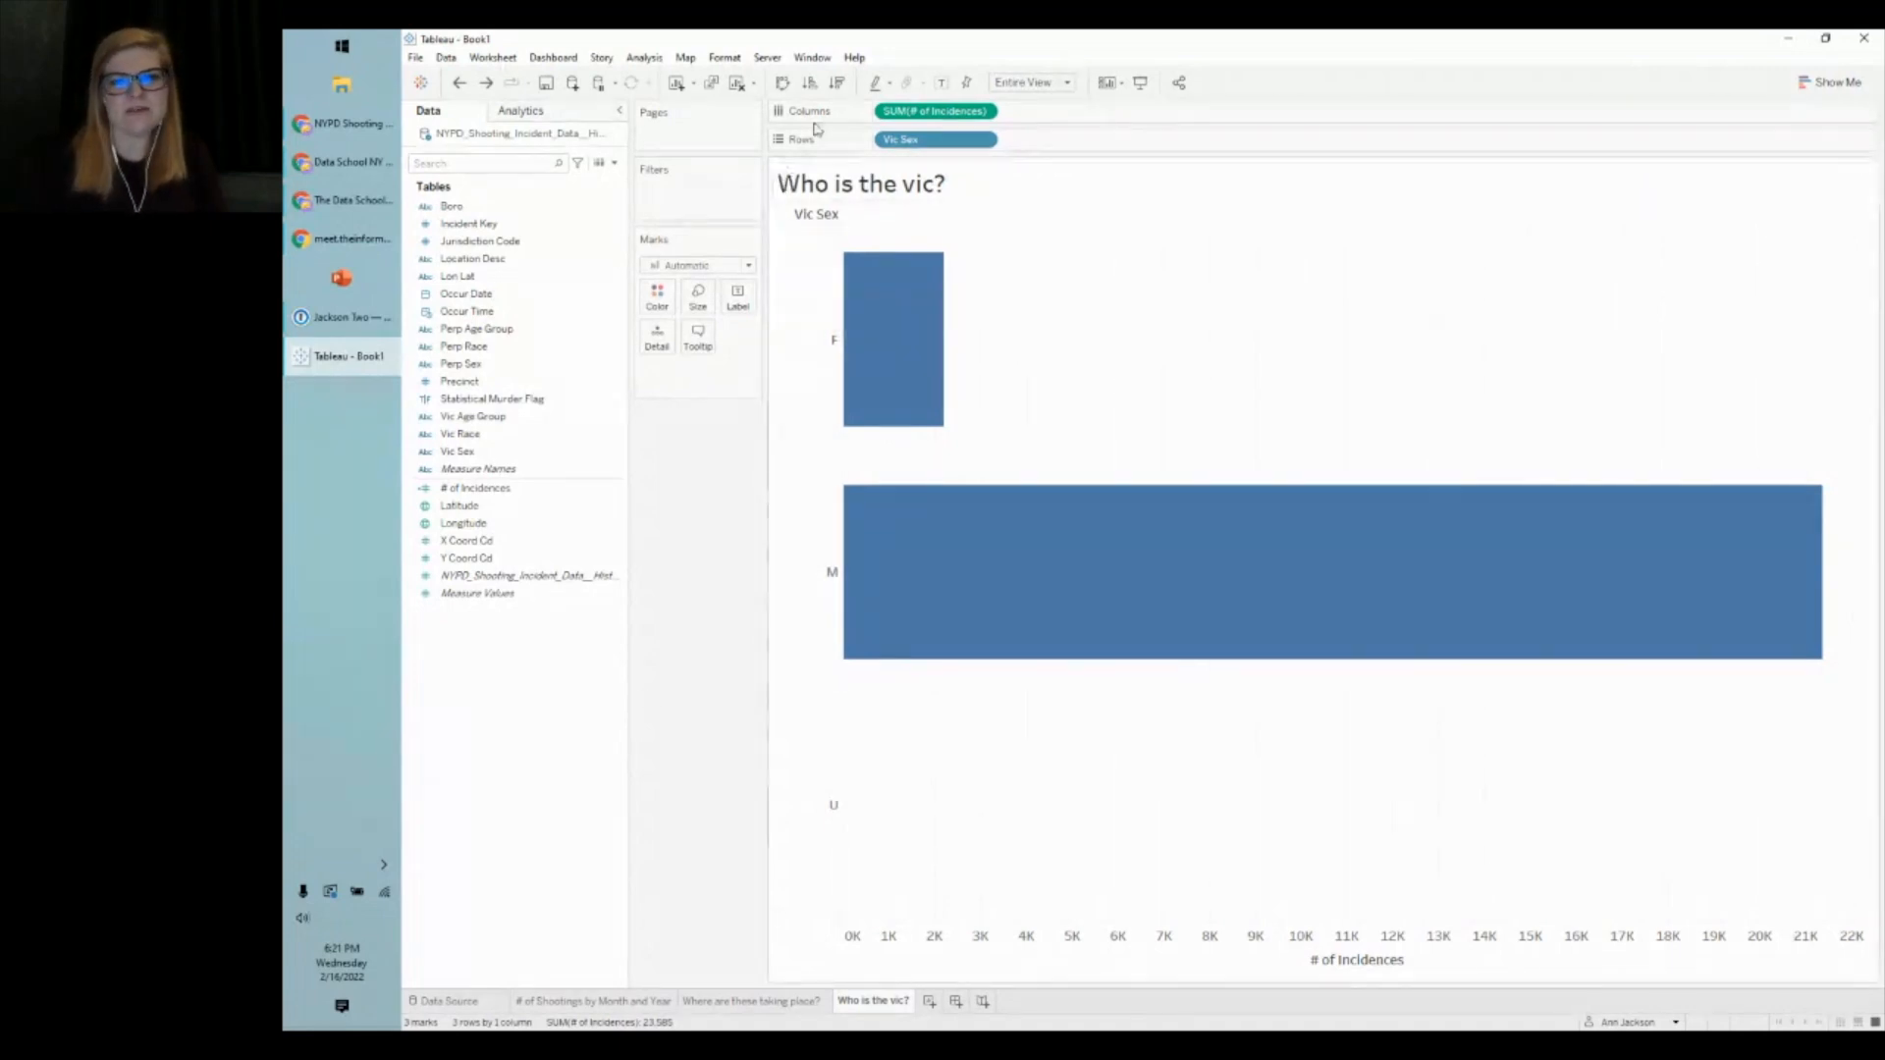
{"action": "left_click", "coordinate": [837, 83]}
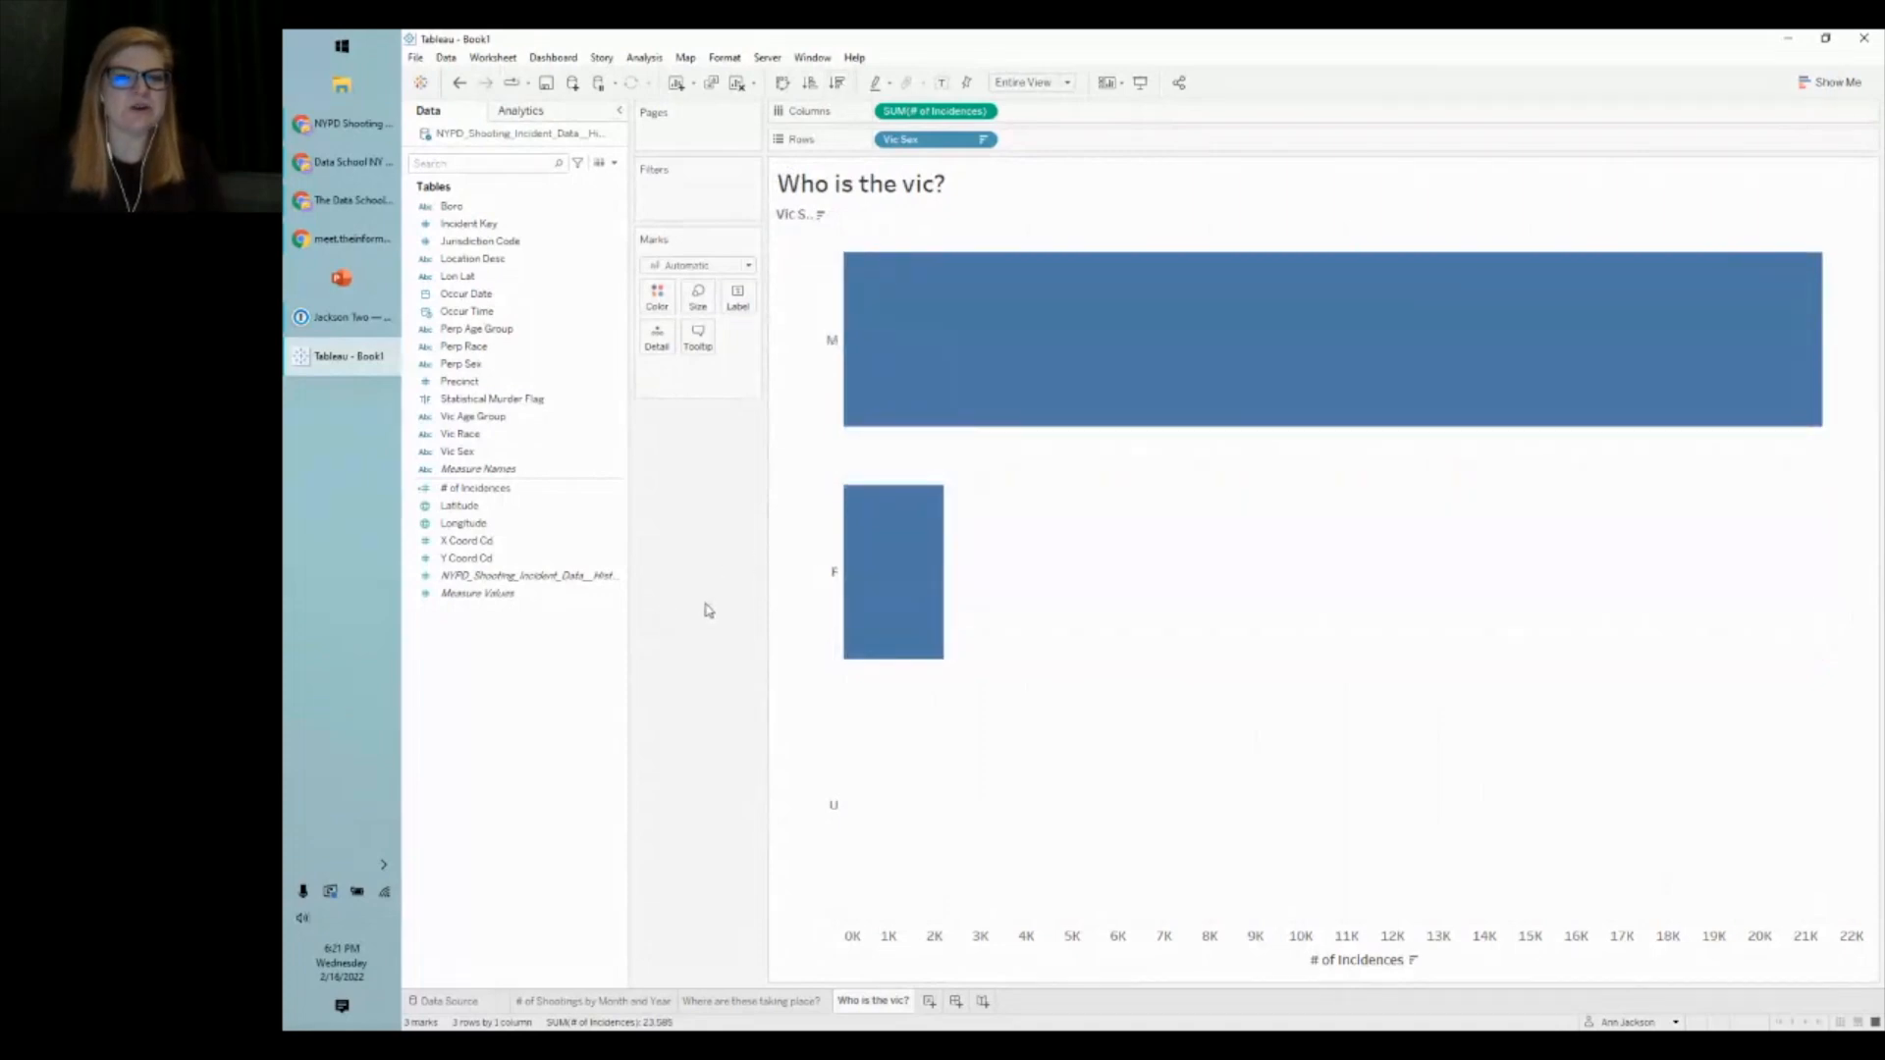
{"action": "left_click_drag", "start_coordinate": [843, 237], "coordinate": [895, 239]}
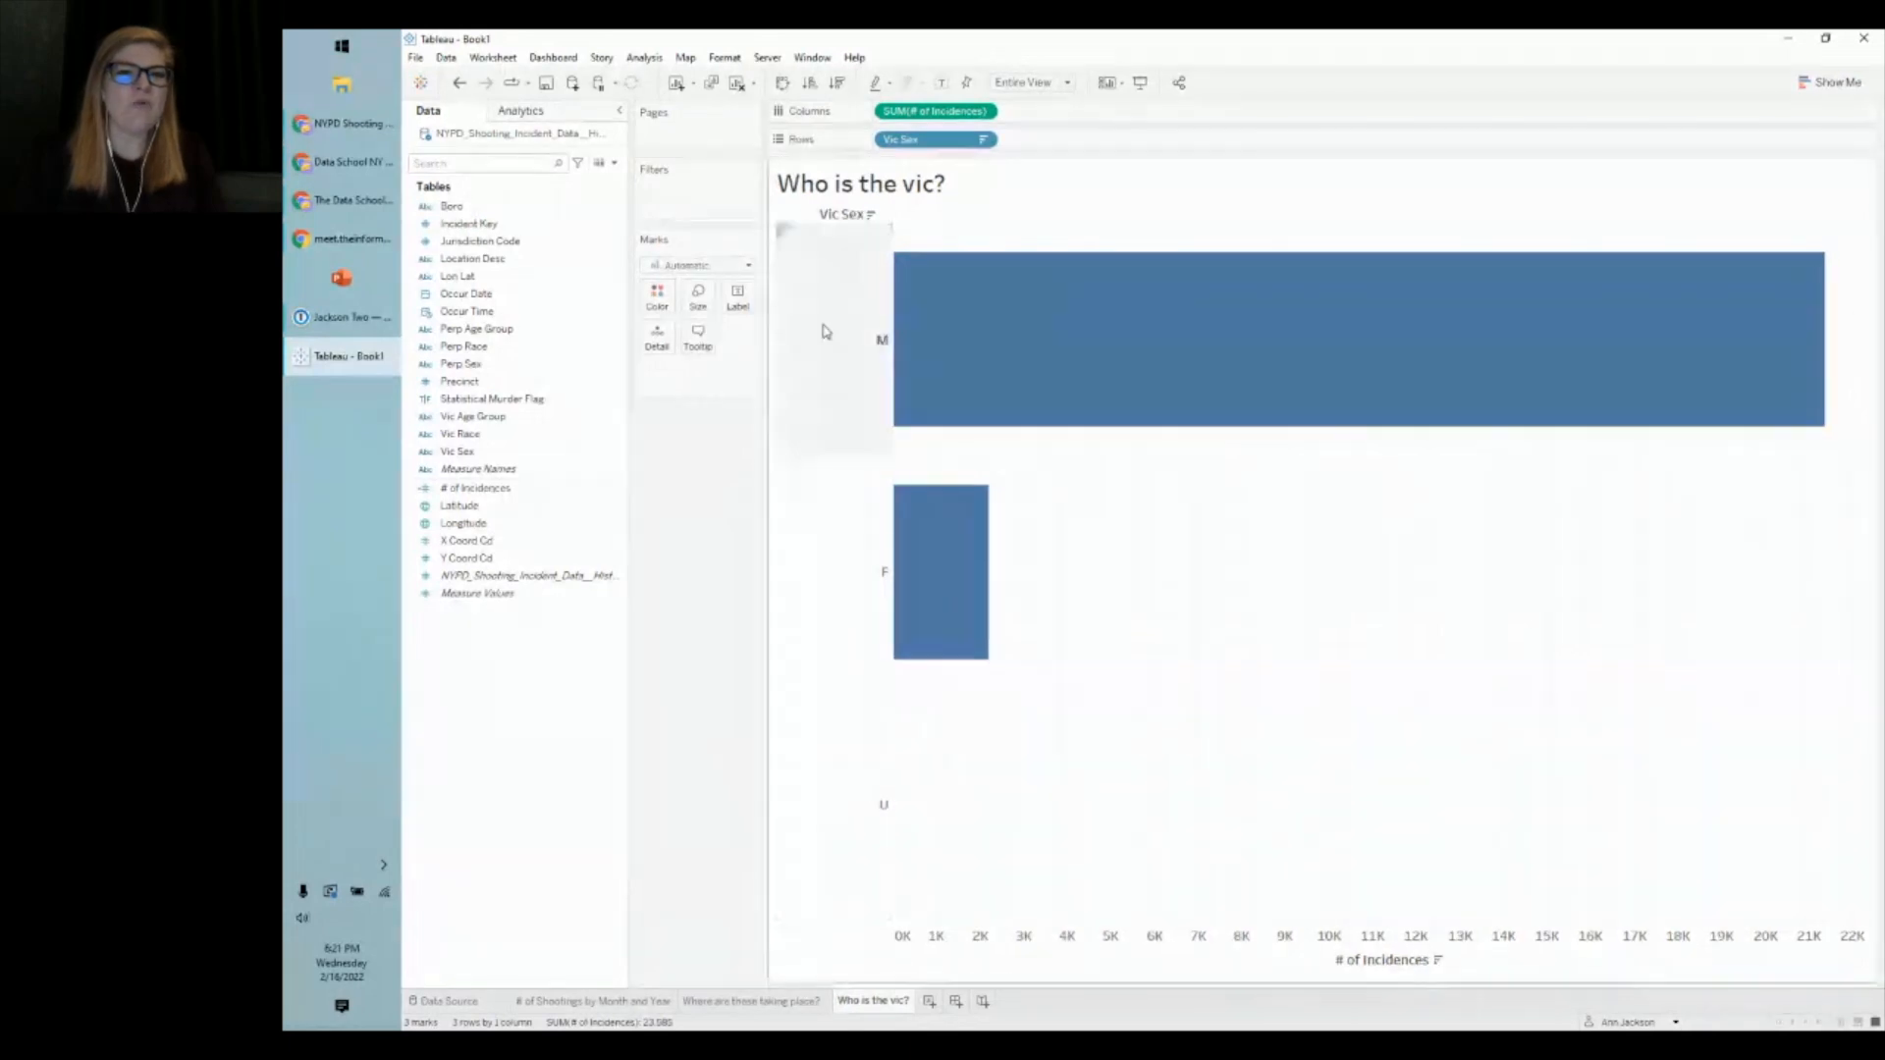
- Hide the Vic Sex row field label and alias M as MALES
{"action": "right_click", "coordinate": [838, 214]}
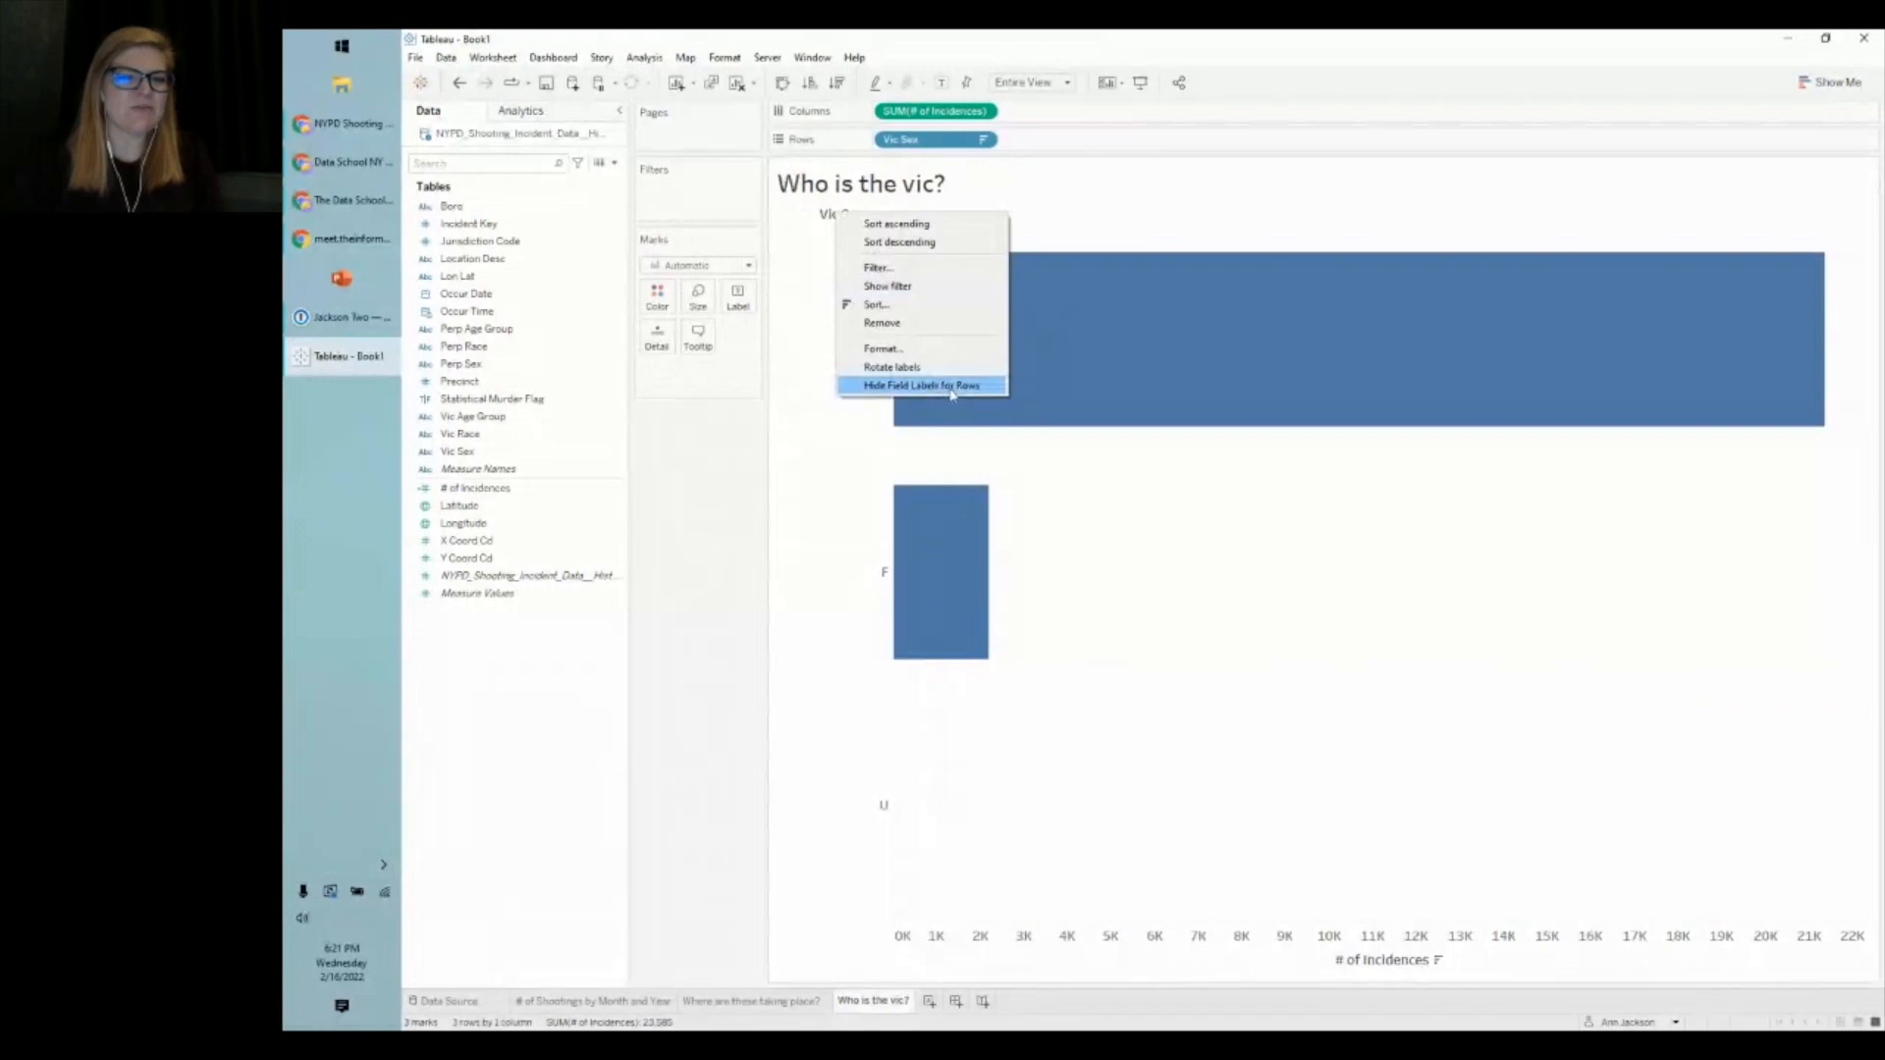
{"action": "left_click", "coordinate": [951, 386]}
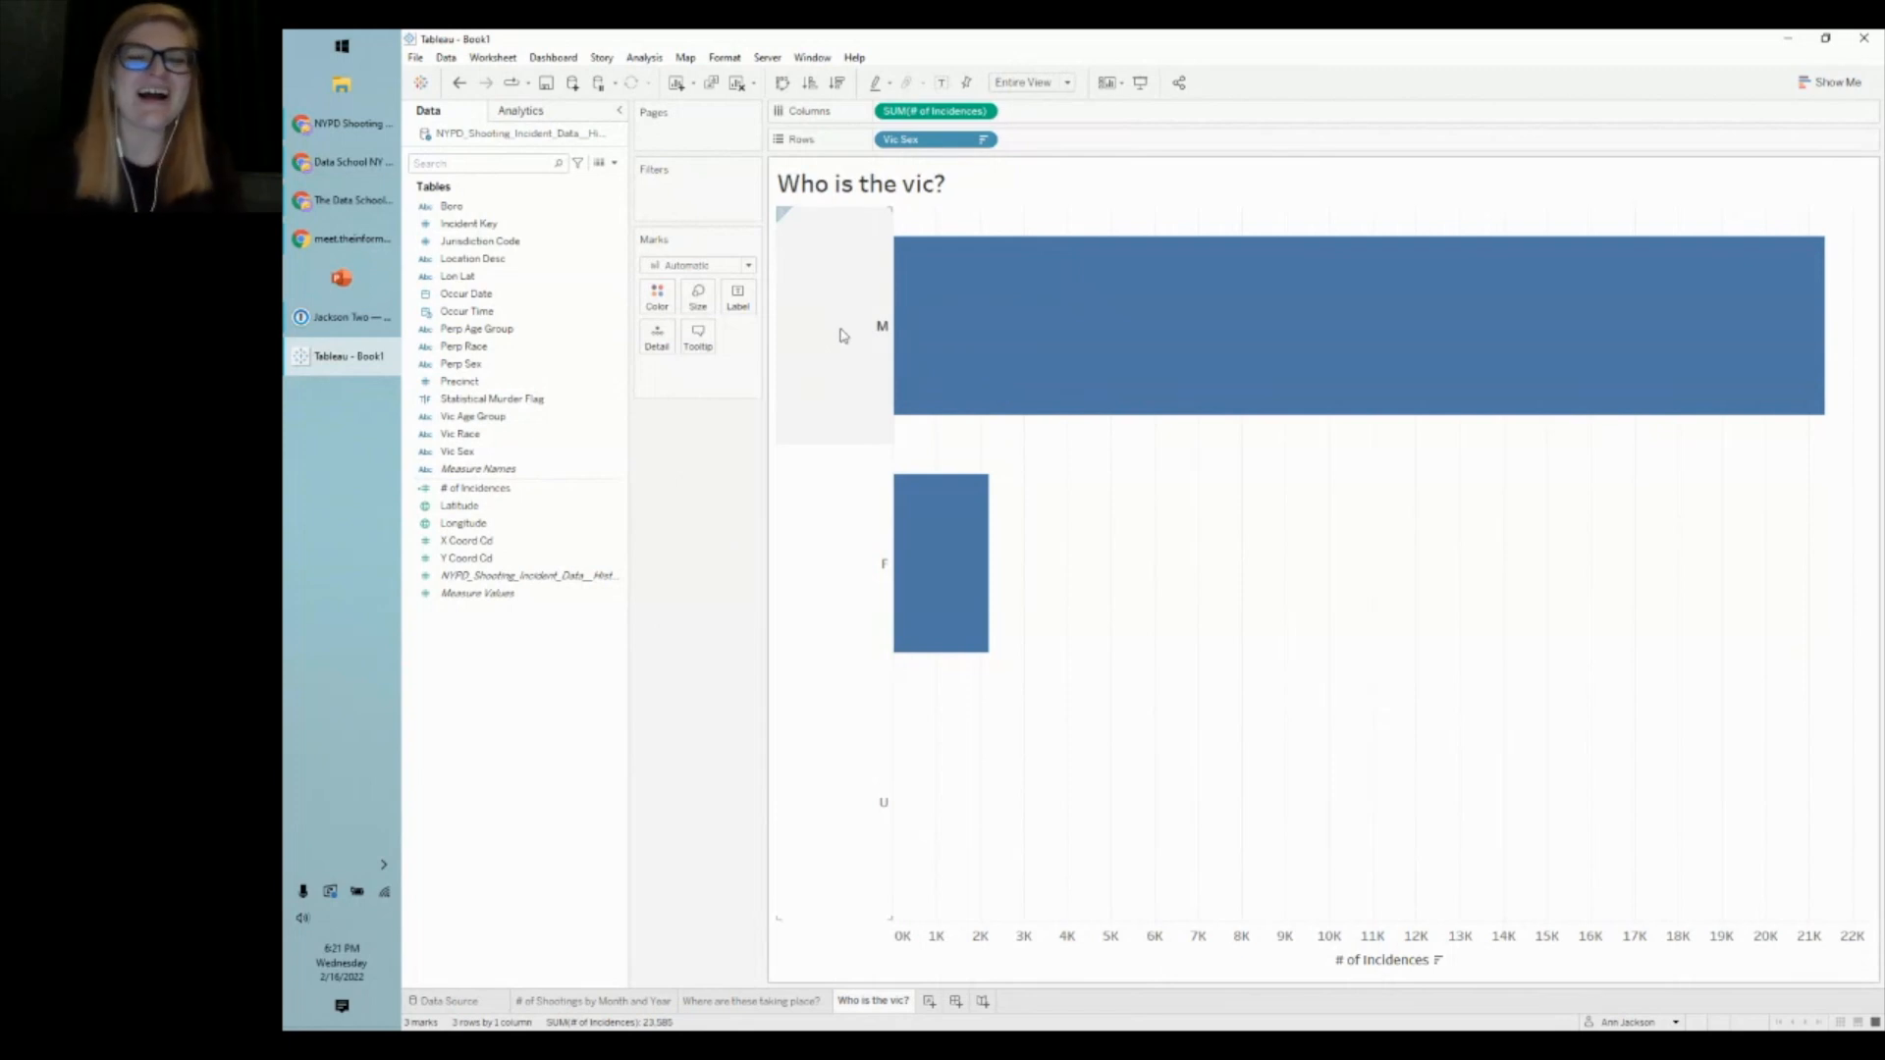
{"action": "right_click", "coordinate": [837, 334]}
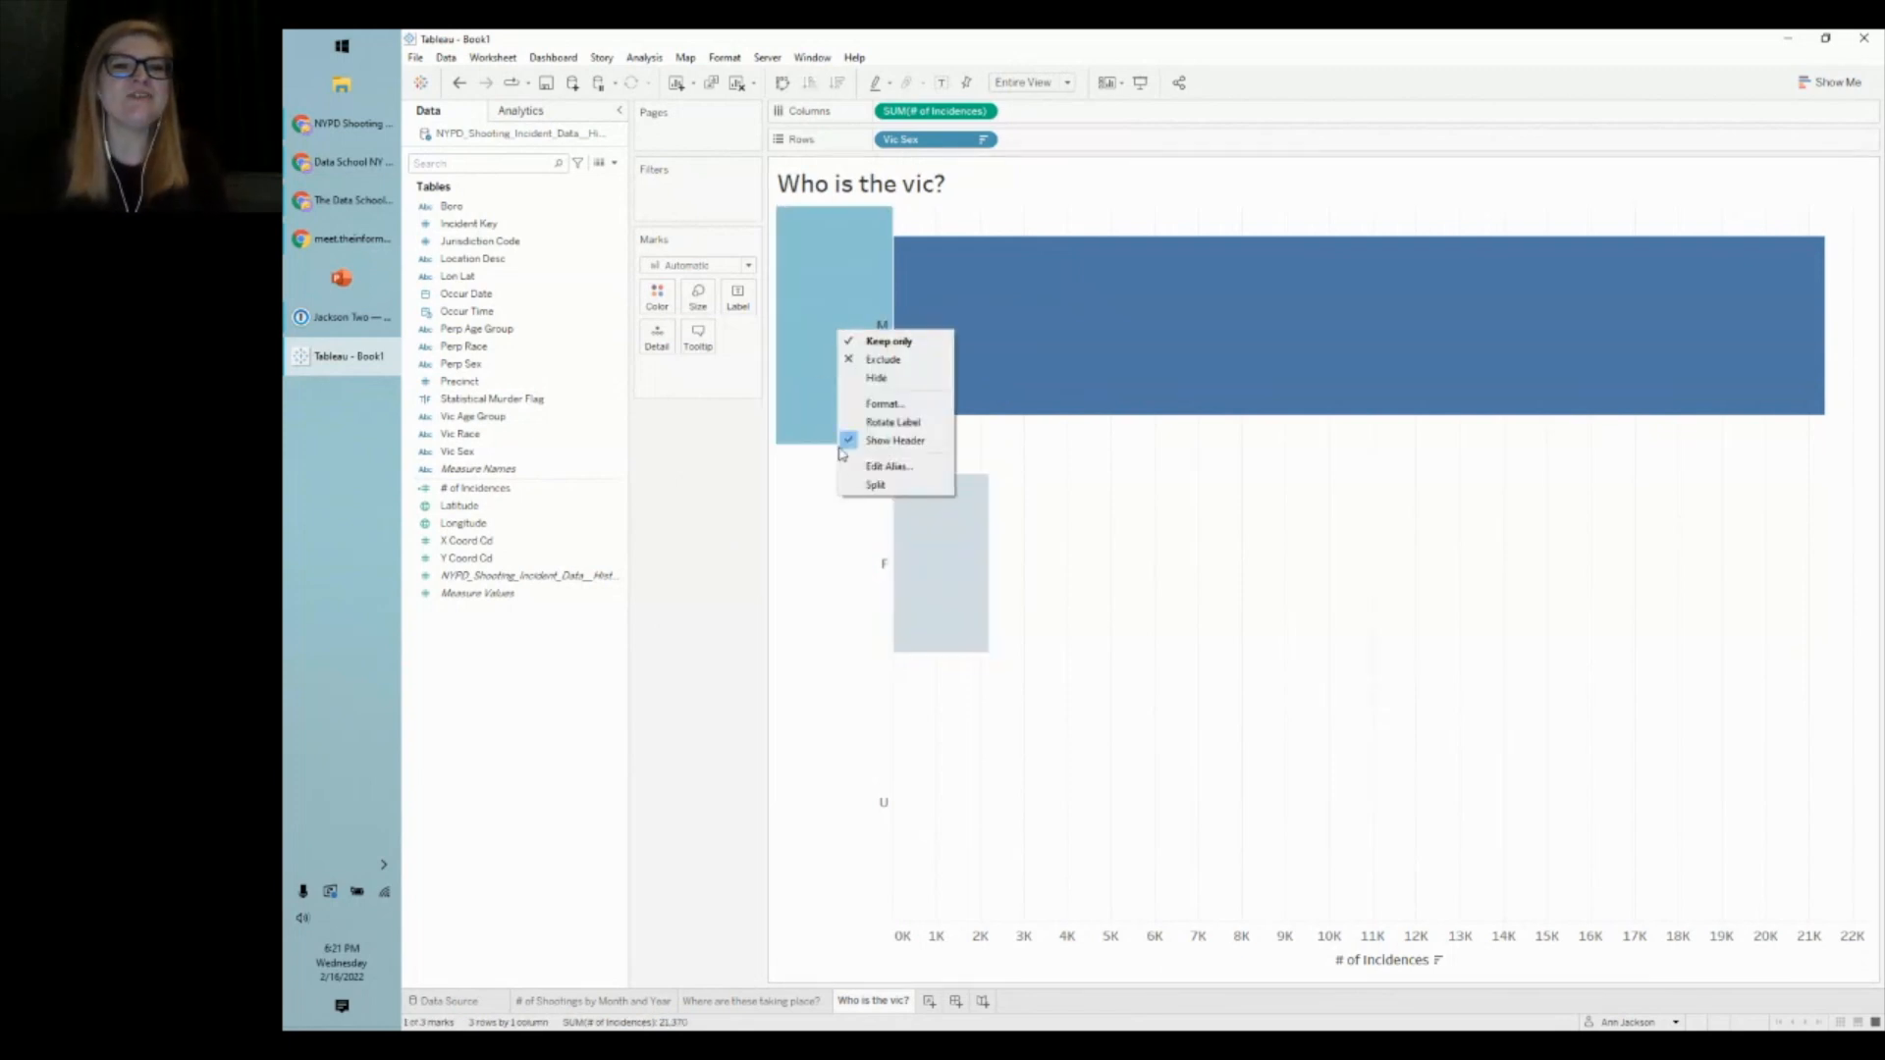
{"action": "left_click", "coordinate": [879, 470]}
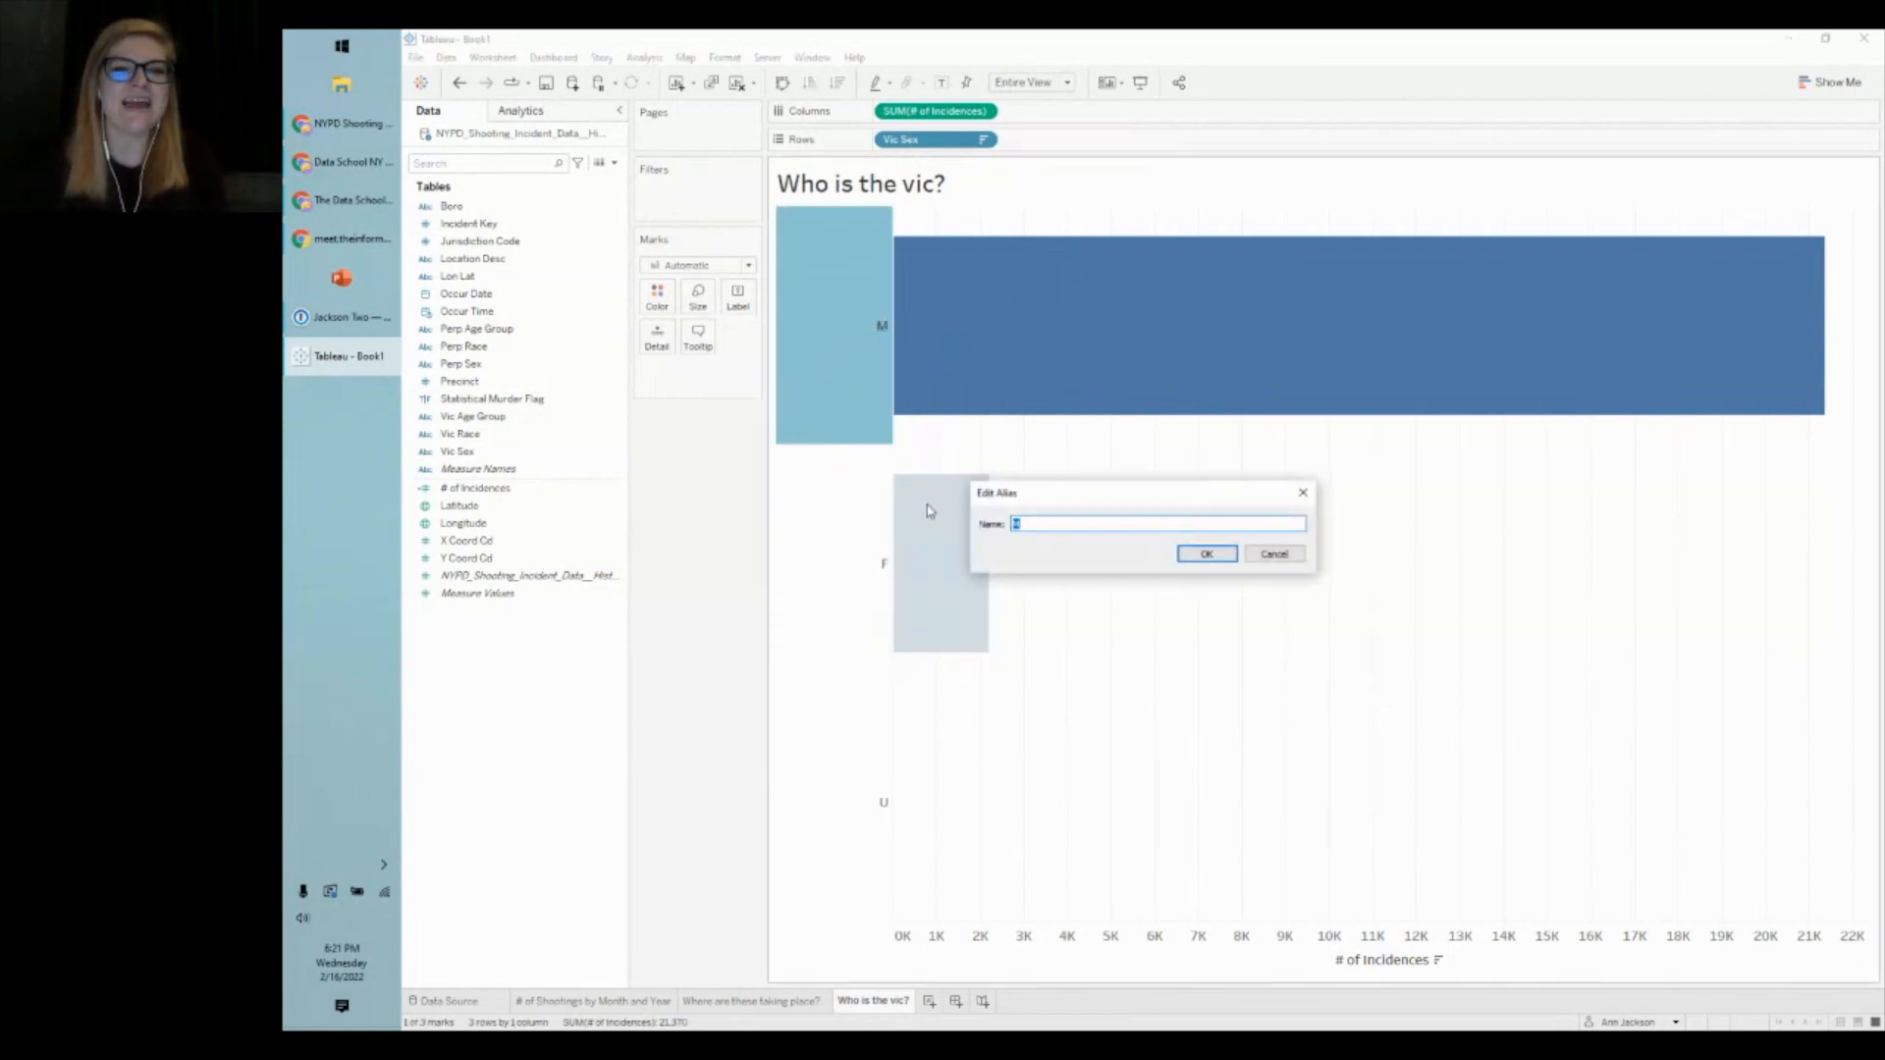
{"action": "type", "text": "MALES"}
{"action": "key", "text": "Return"}
- Alias the F and U rows as FEMALES and UNKNOWN
{"action": "right_click", "coordinate": [870, 548]}
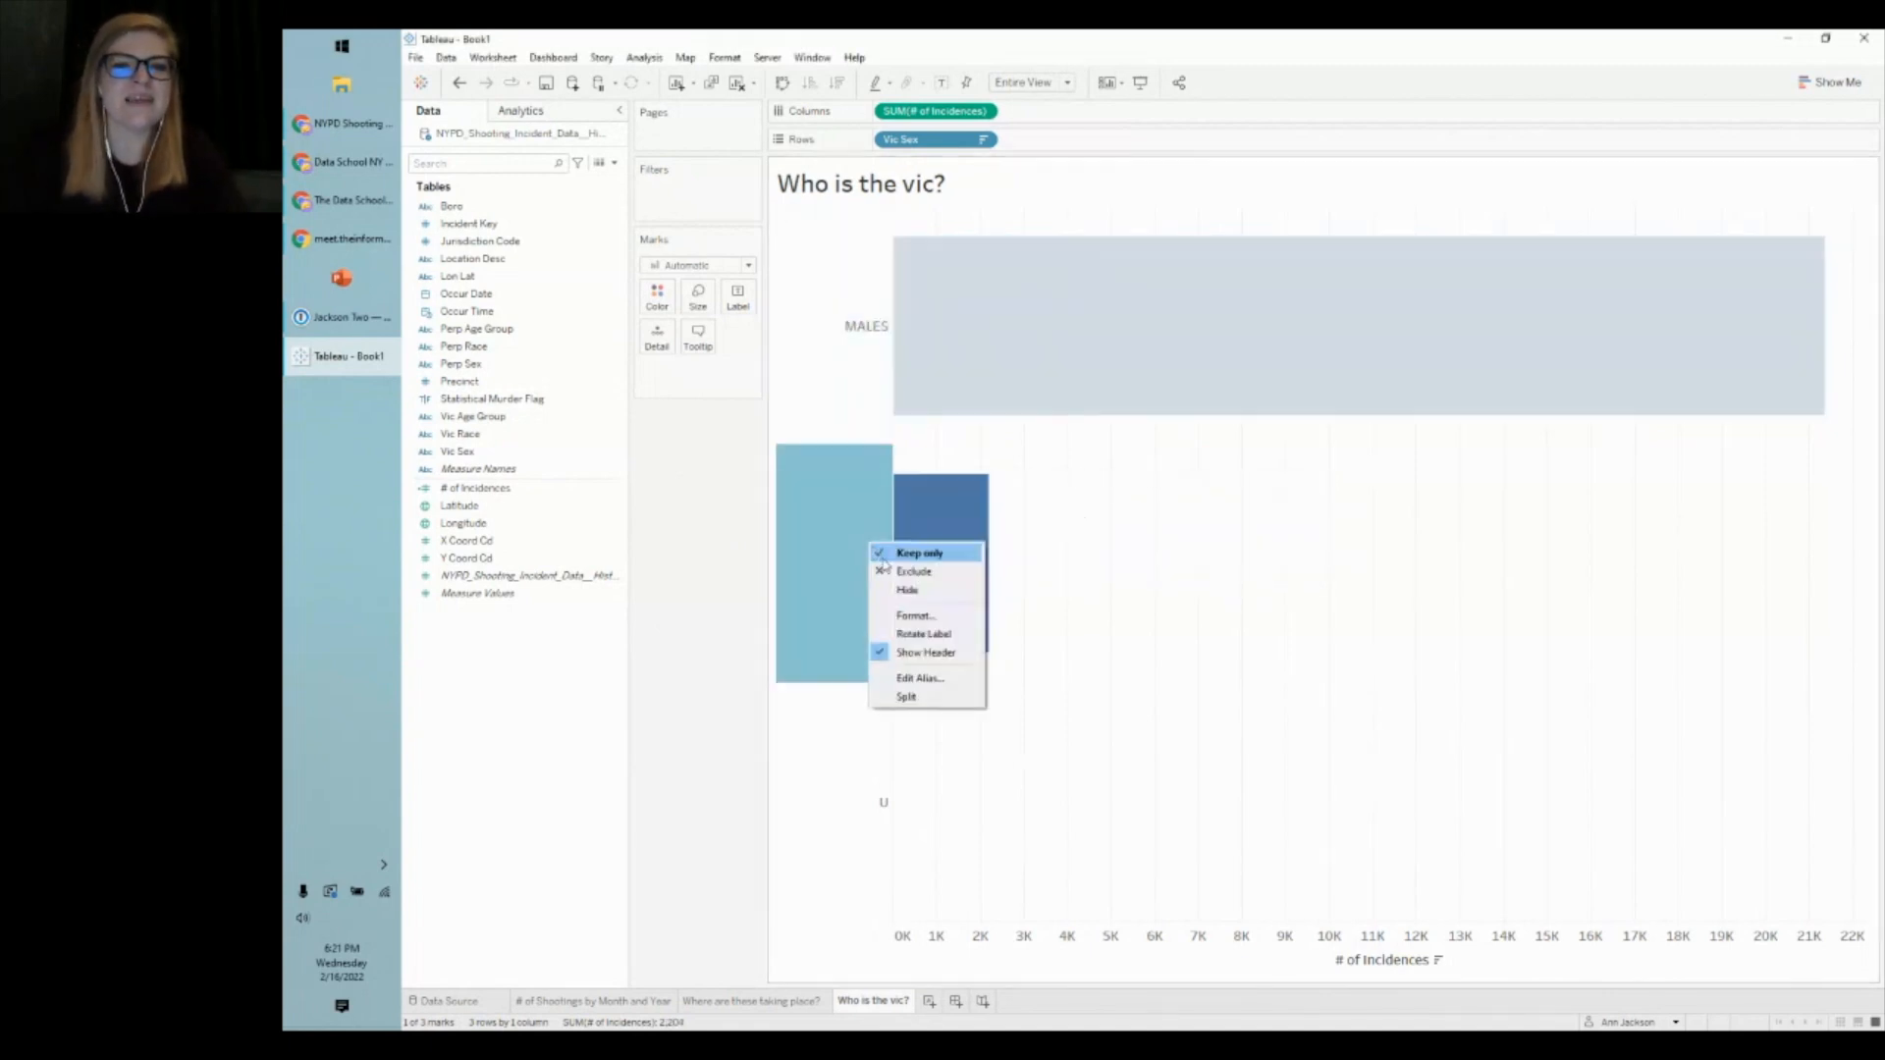
{"action": "left_click", "coordinate": [945, 678]}
{"action": "type", "text": "FEMALES"}
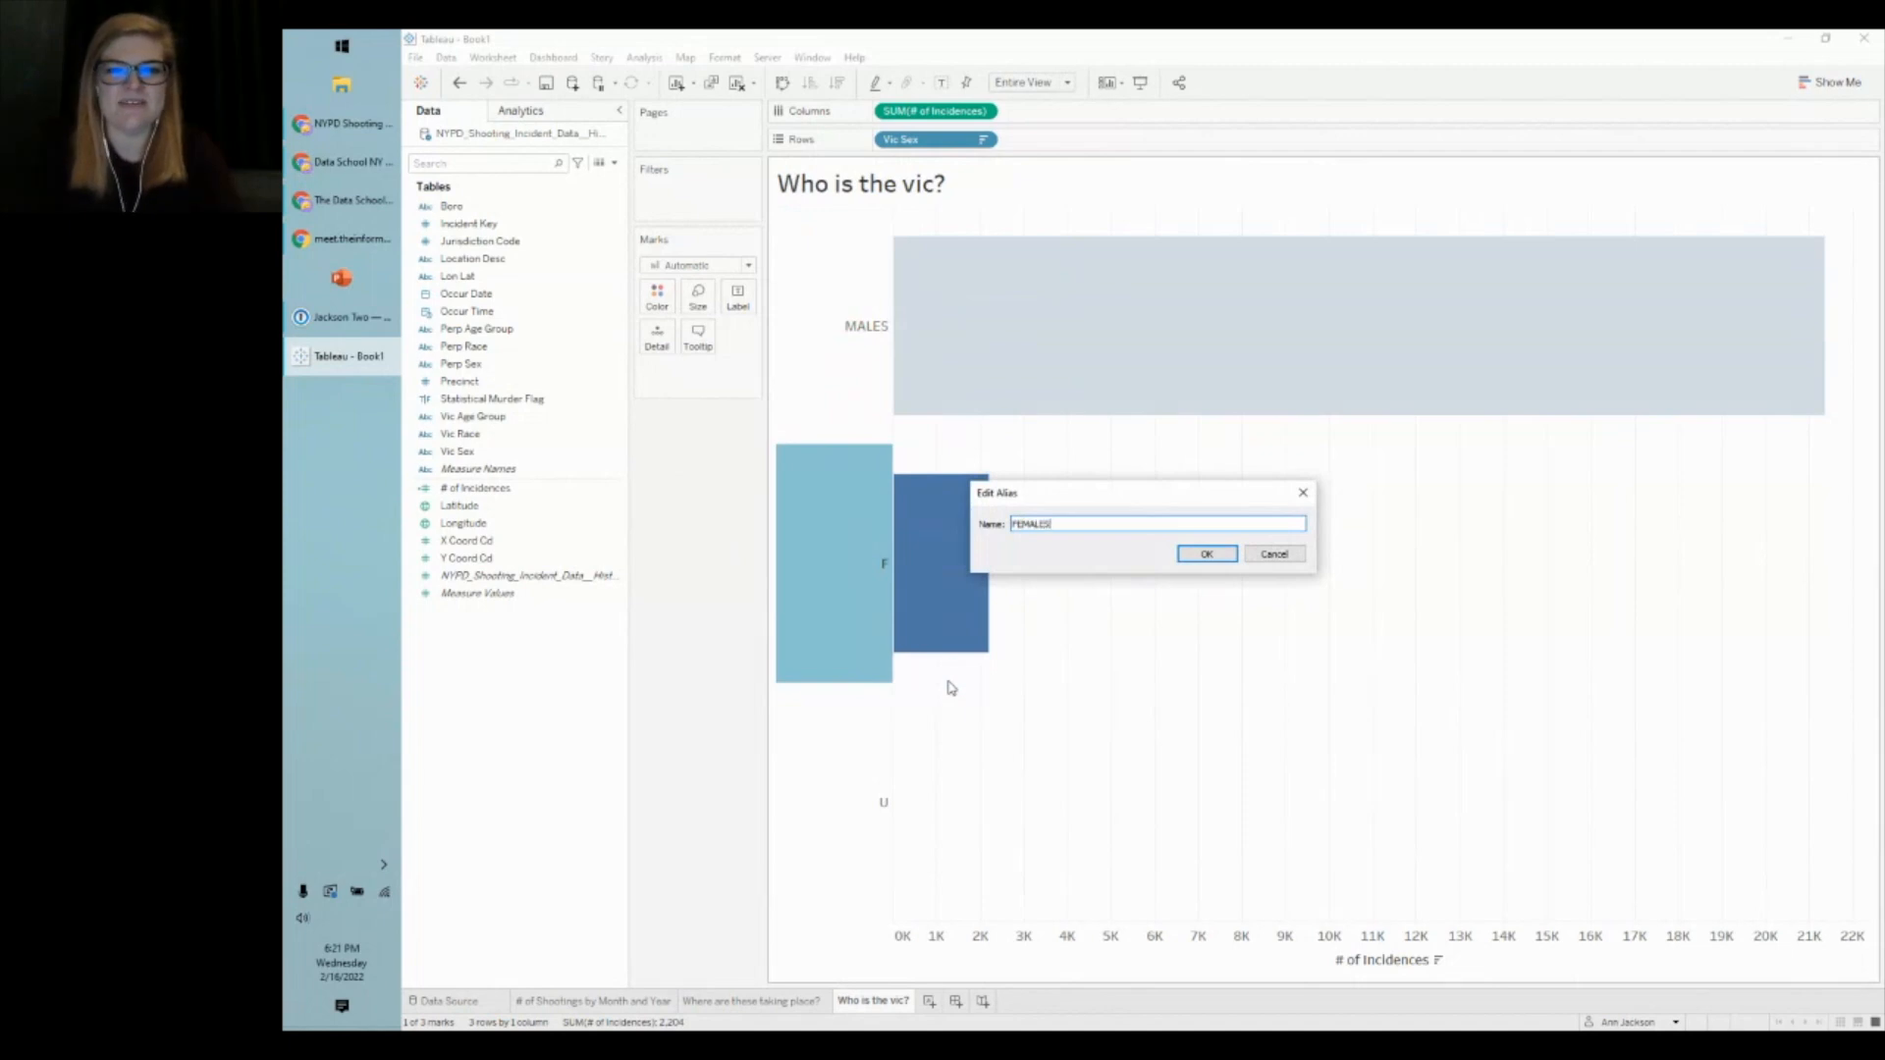
{"action": "key", "text": "Return"}
{"action": "left_click", "coordinate": [866, 789]}
{"action": "right_click", "coordinate": [864, 788]}
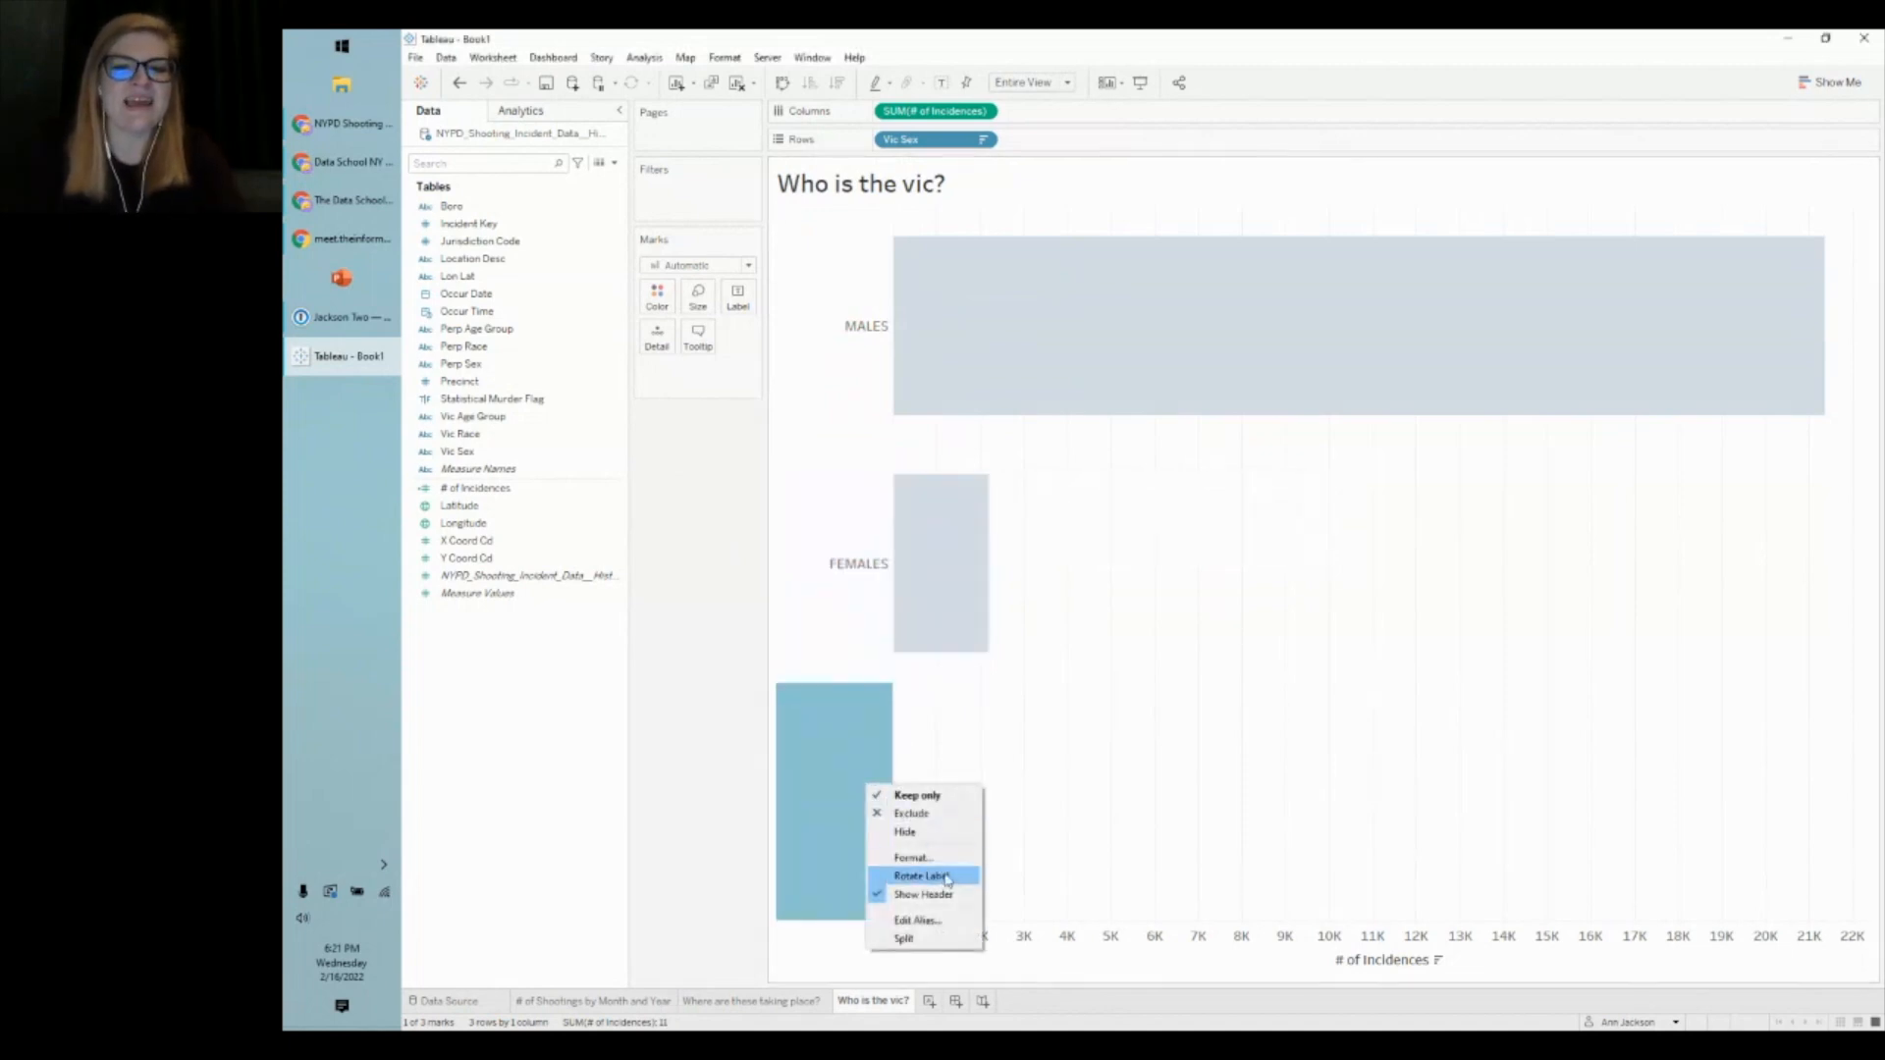
{"action": "left_click", "coordinate": [951, 918]}
{"action": "type", "text": "UNKNO"}
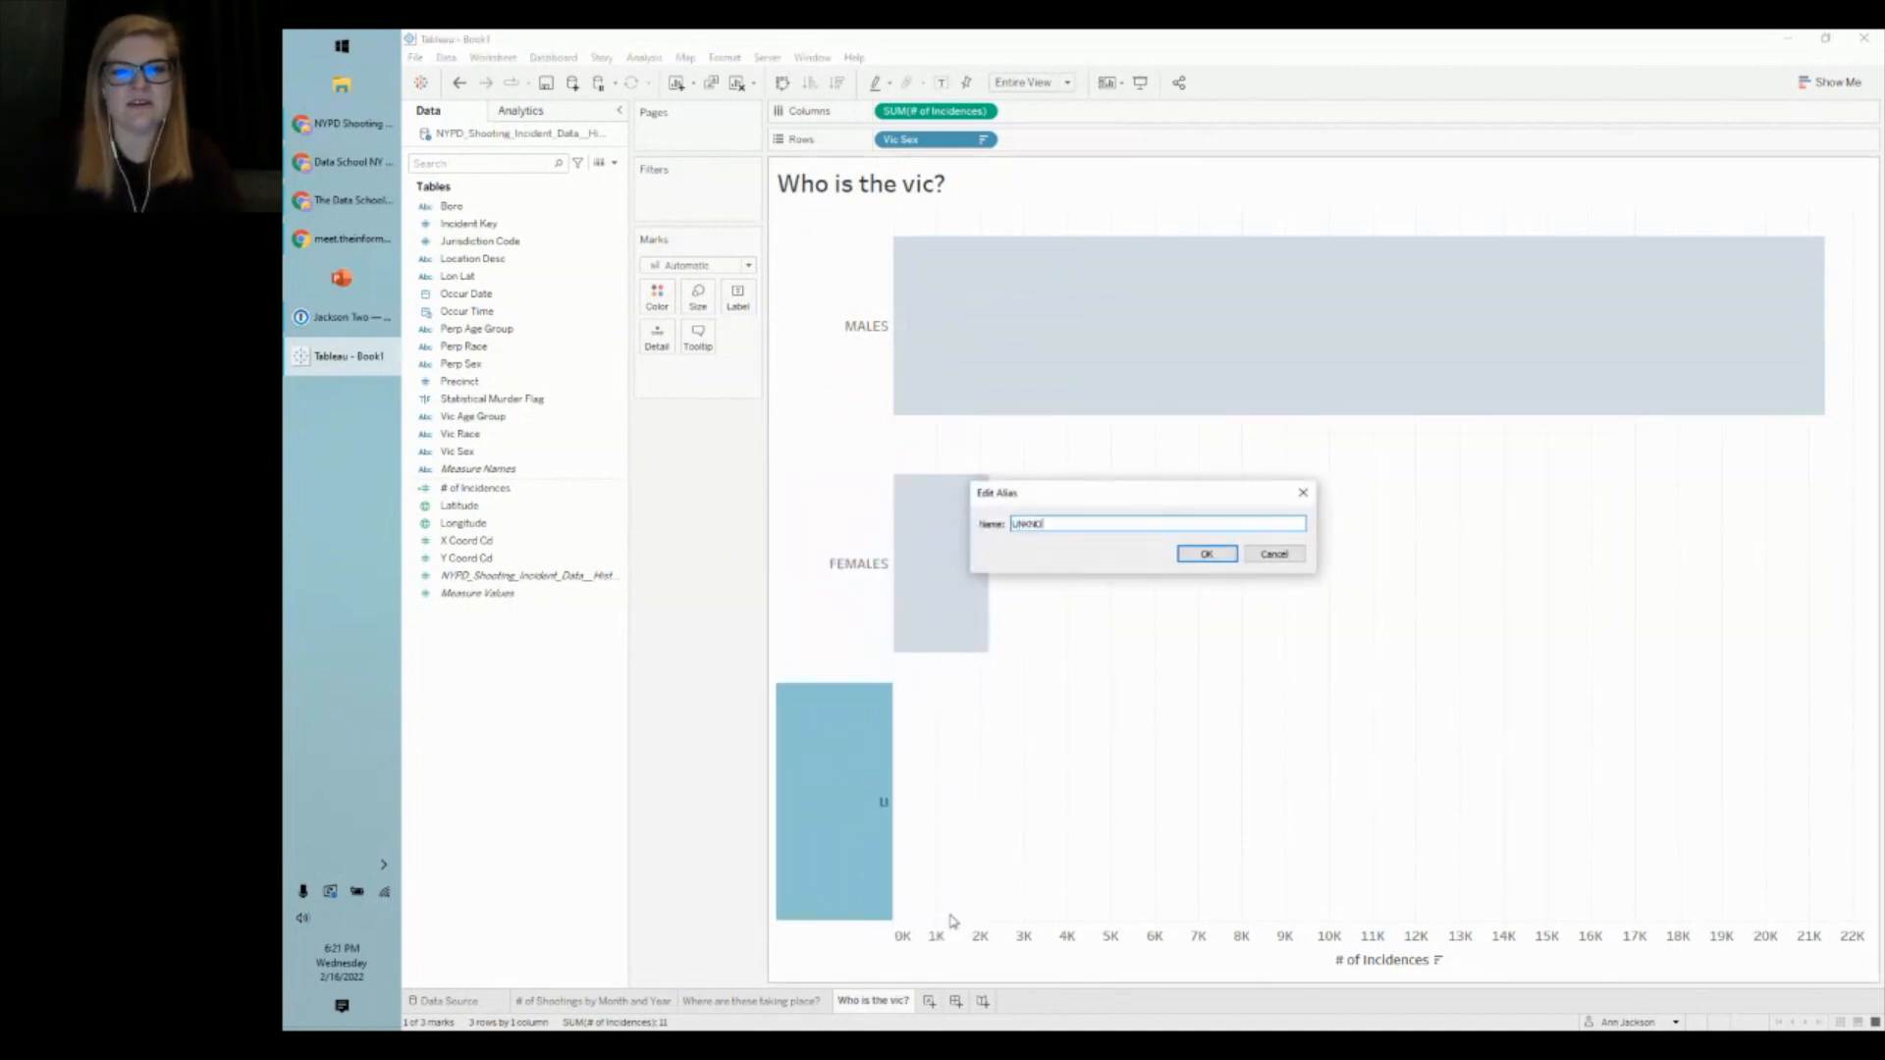
{"action": "type", "text": "WN"}
{"action": "key", "text": "Return"}
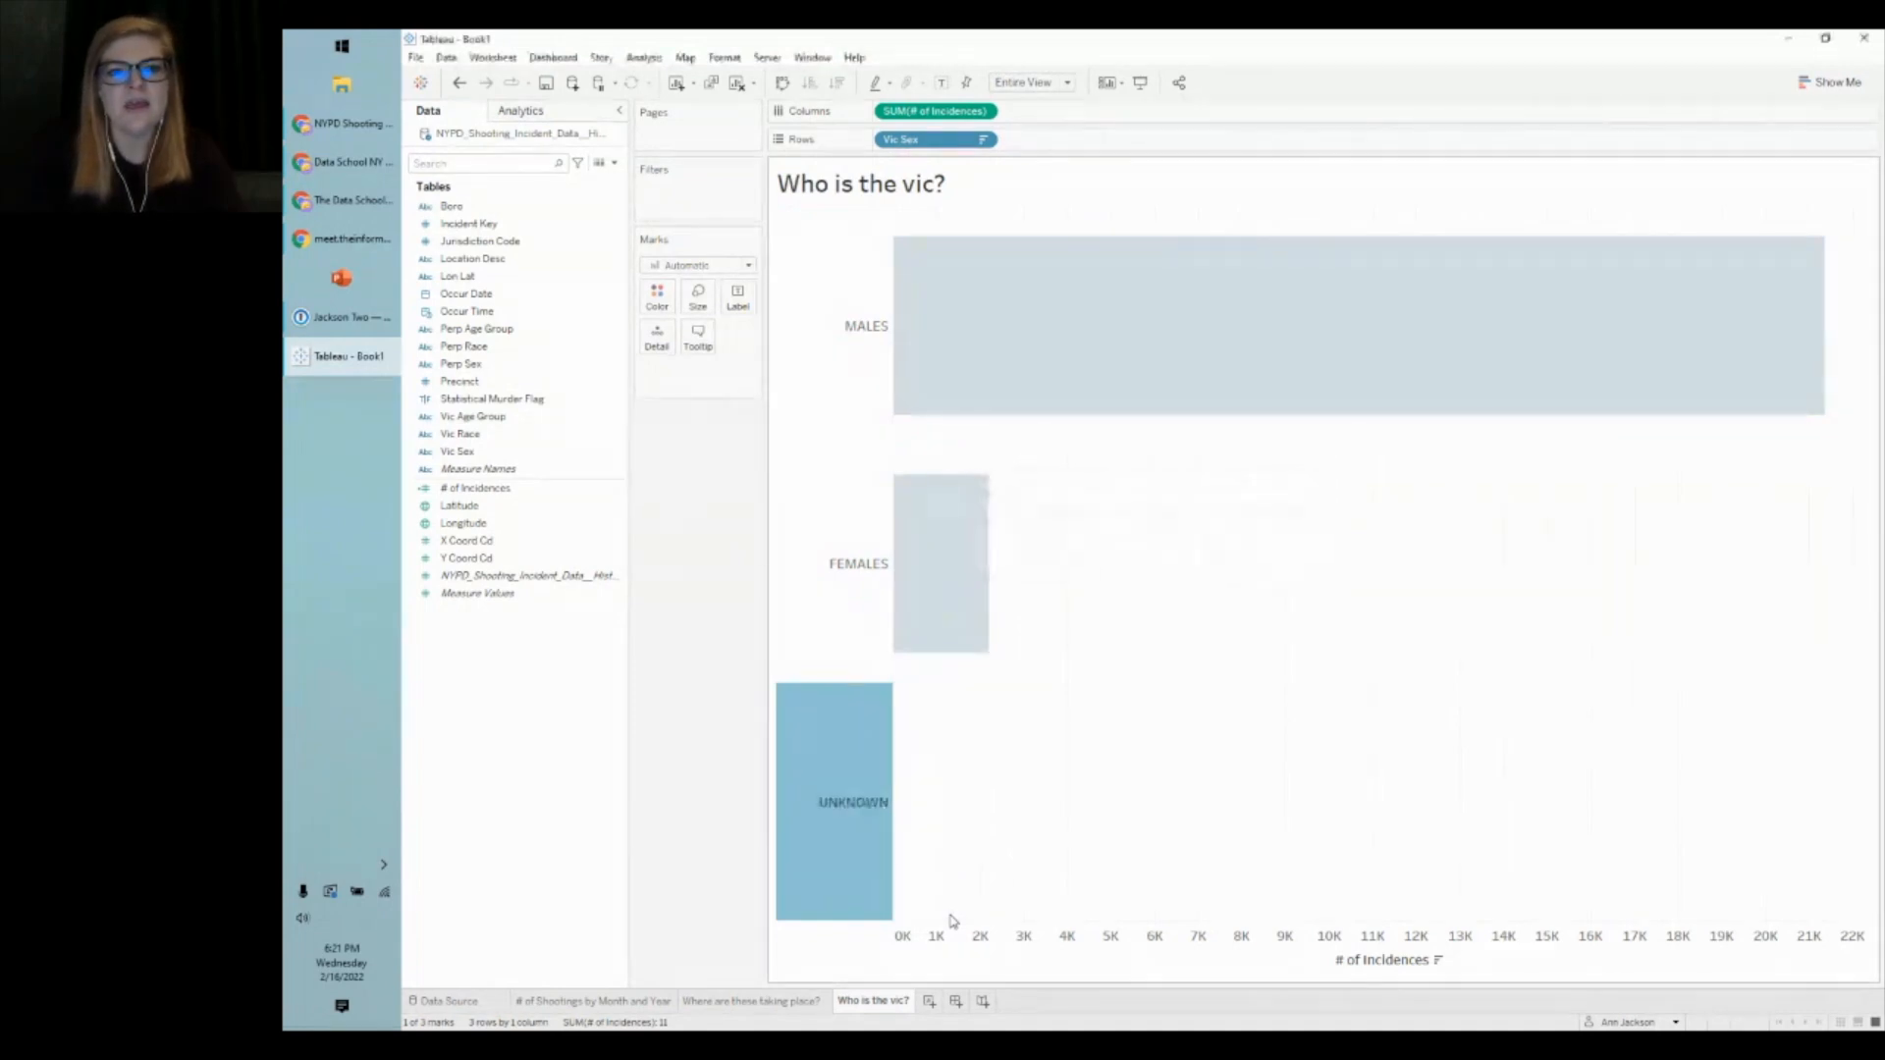
{"action": "left_click", "coordinate": [690, 666]}
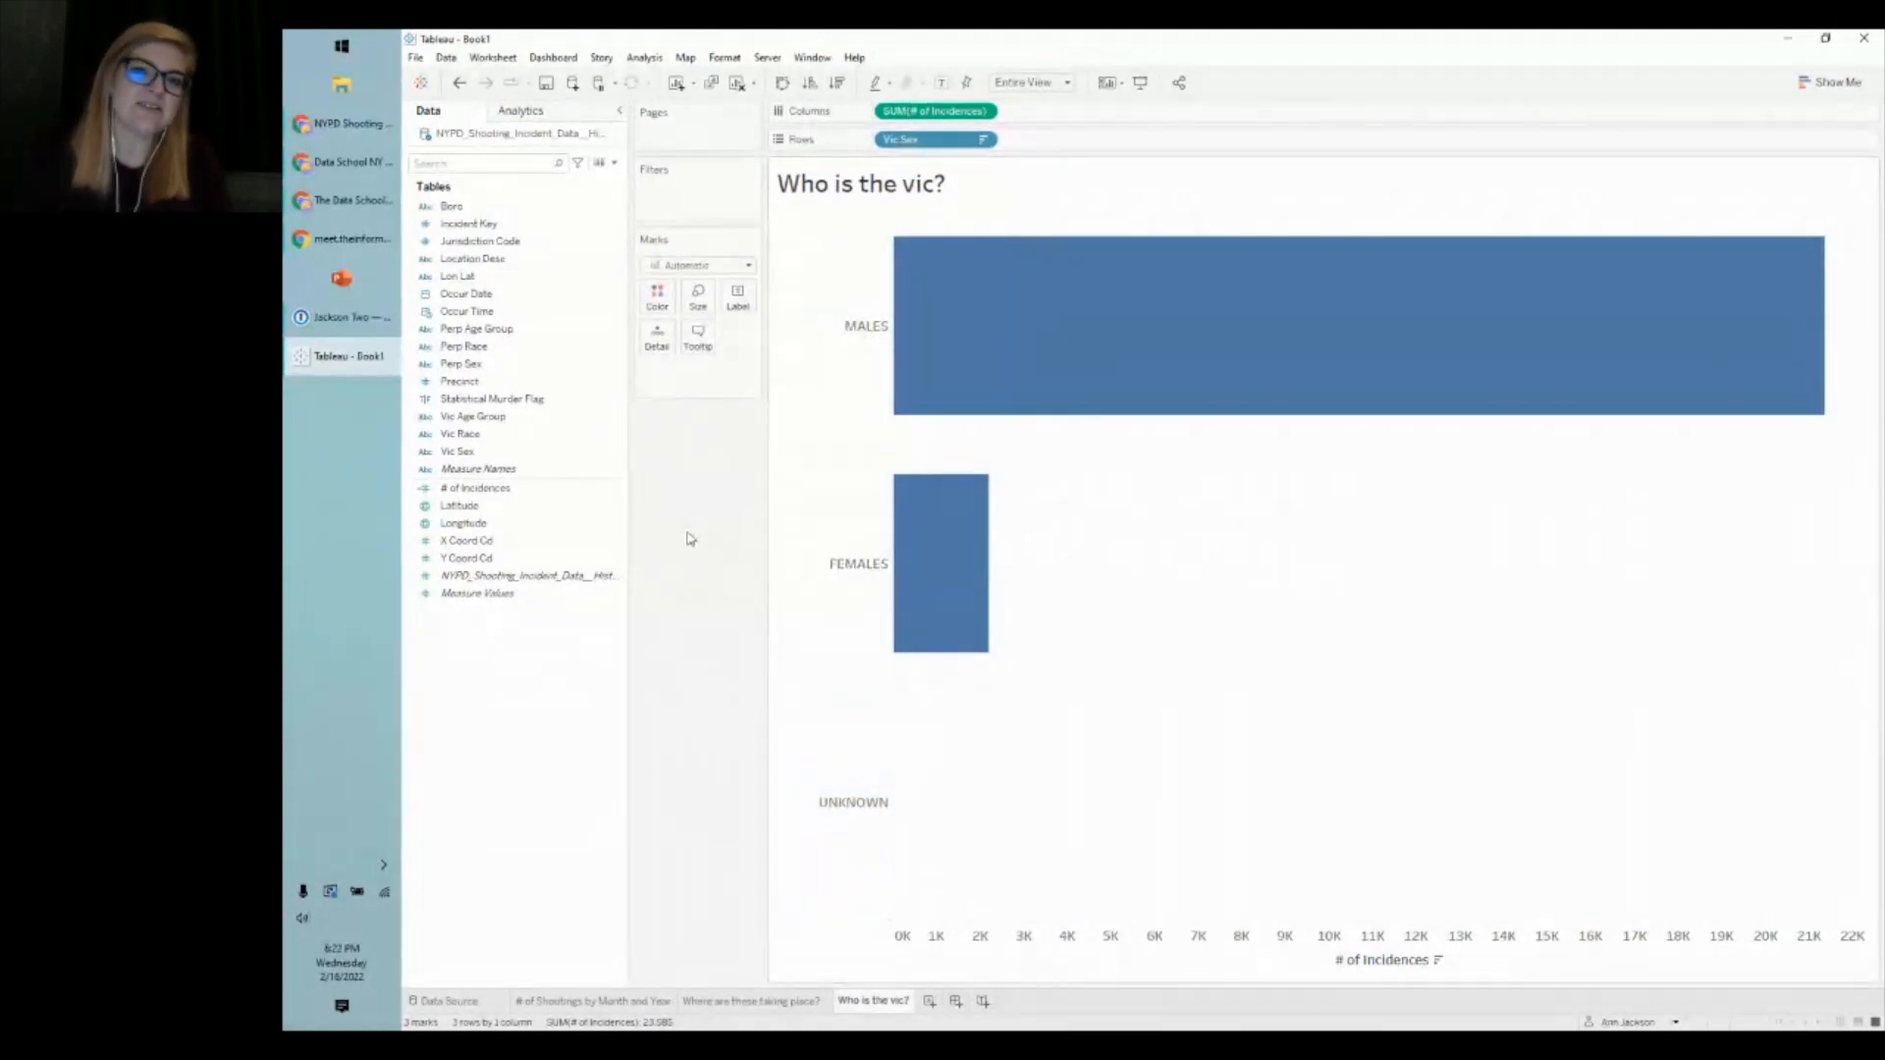
{"action": "right_click", "coordinate": [842, 334]}
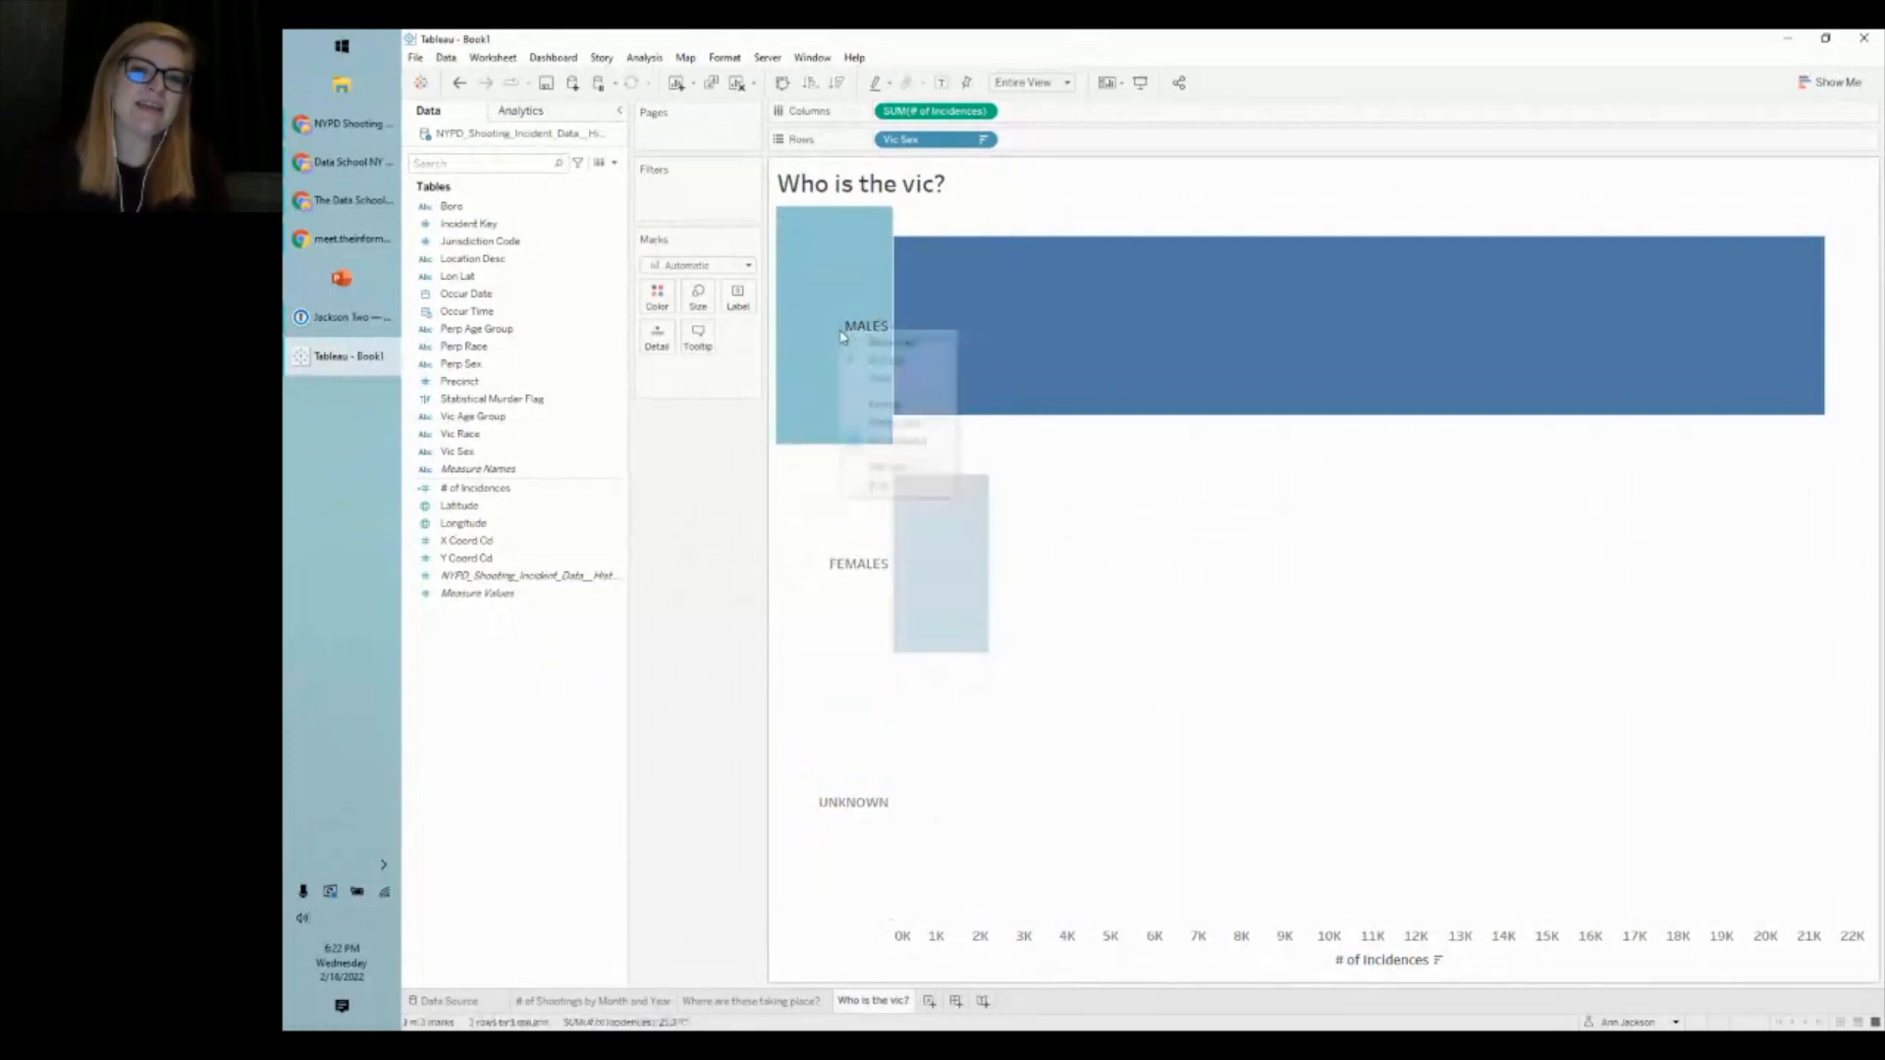
{"action": "left_click", "coordinate": [718, 511]}
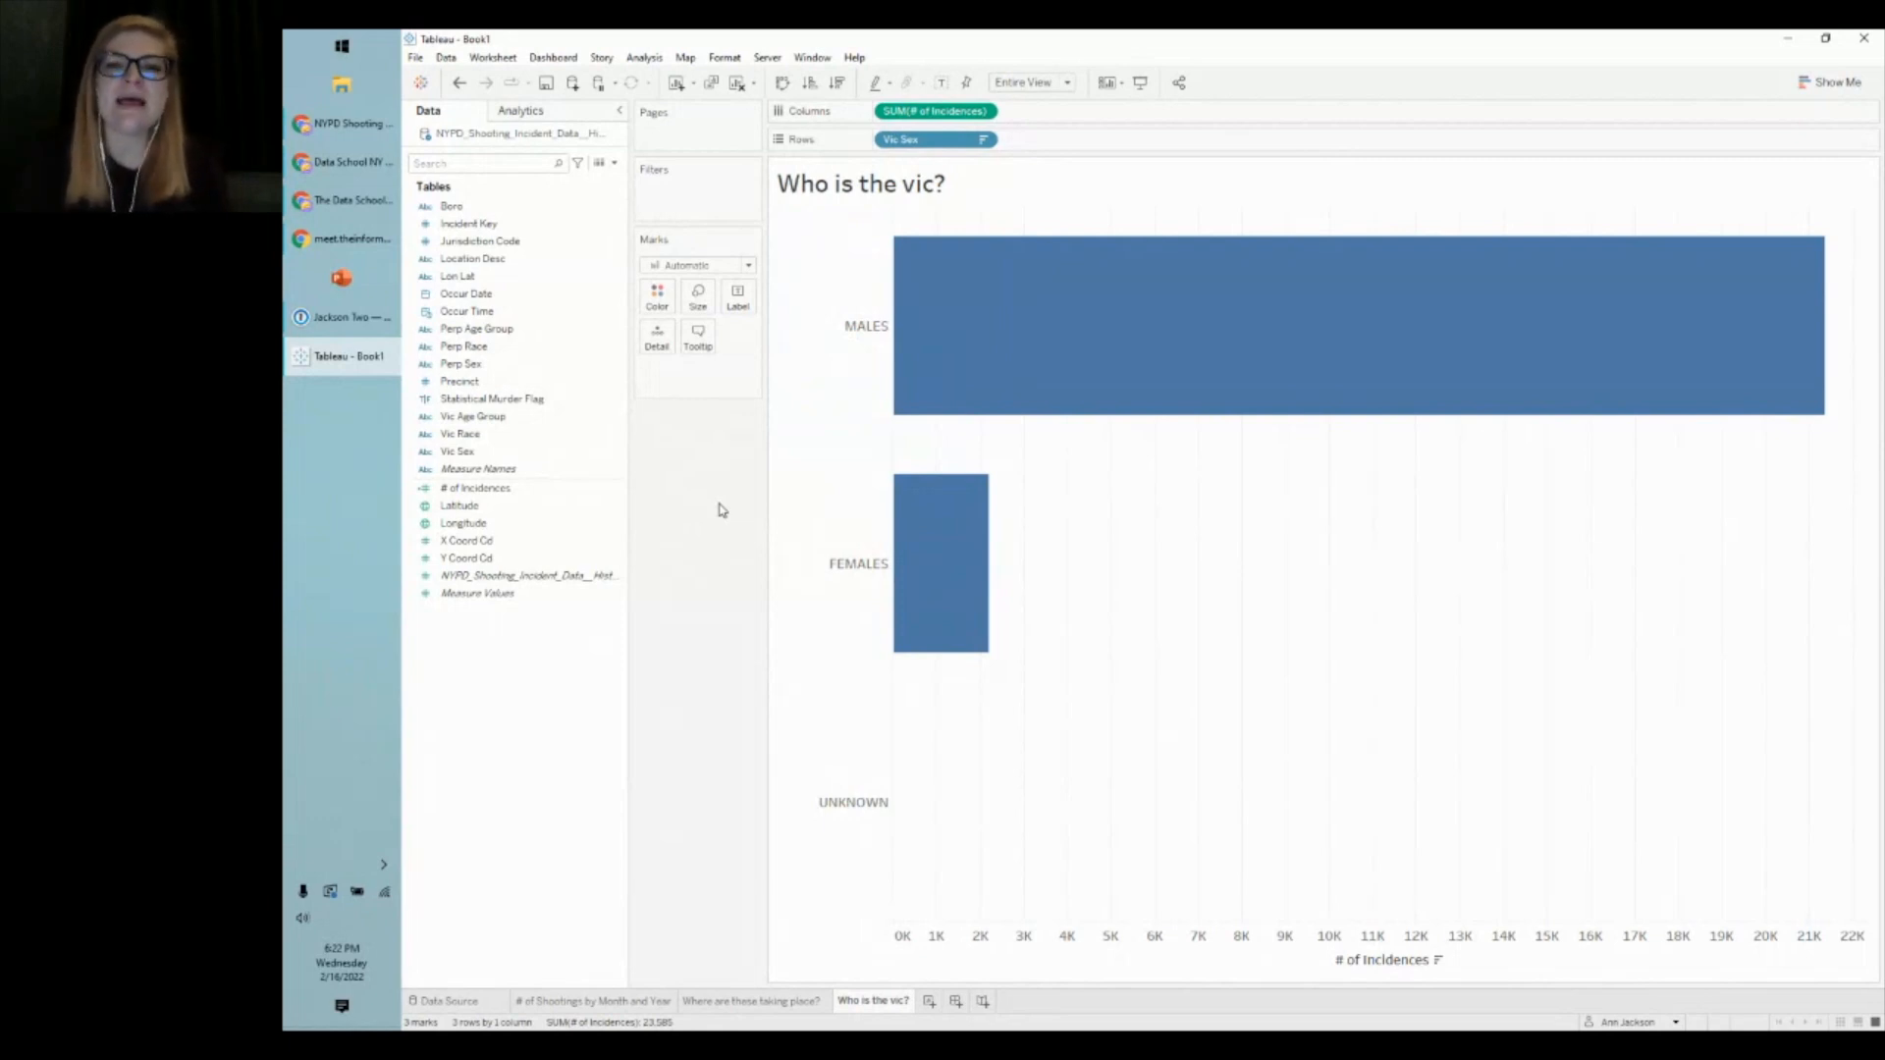
{"action": "mouse_move", "coordinate": [1007, 341]}
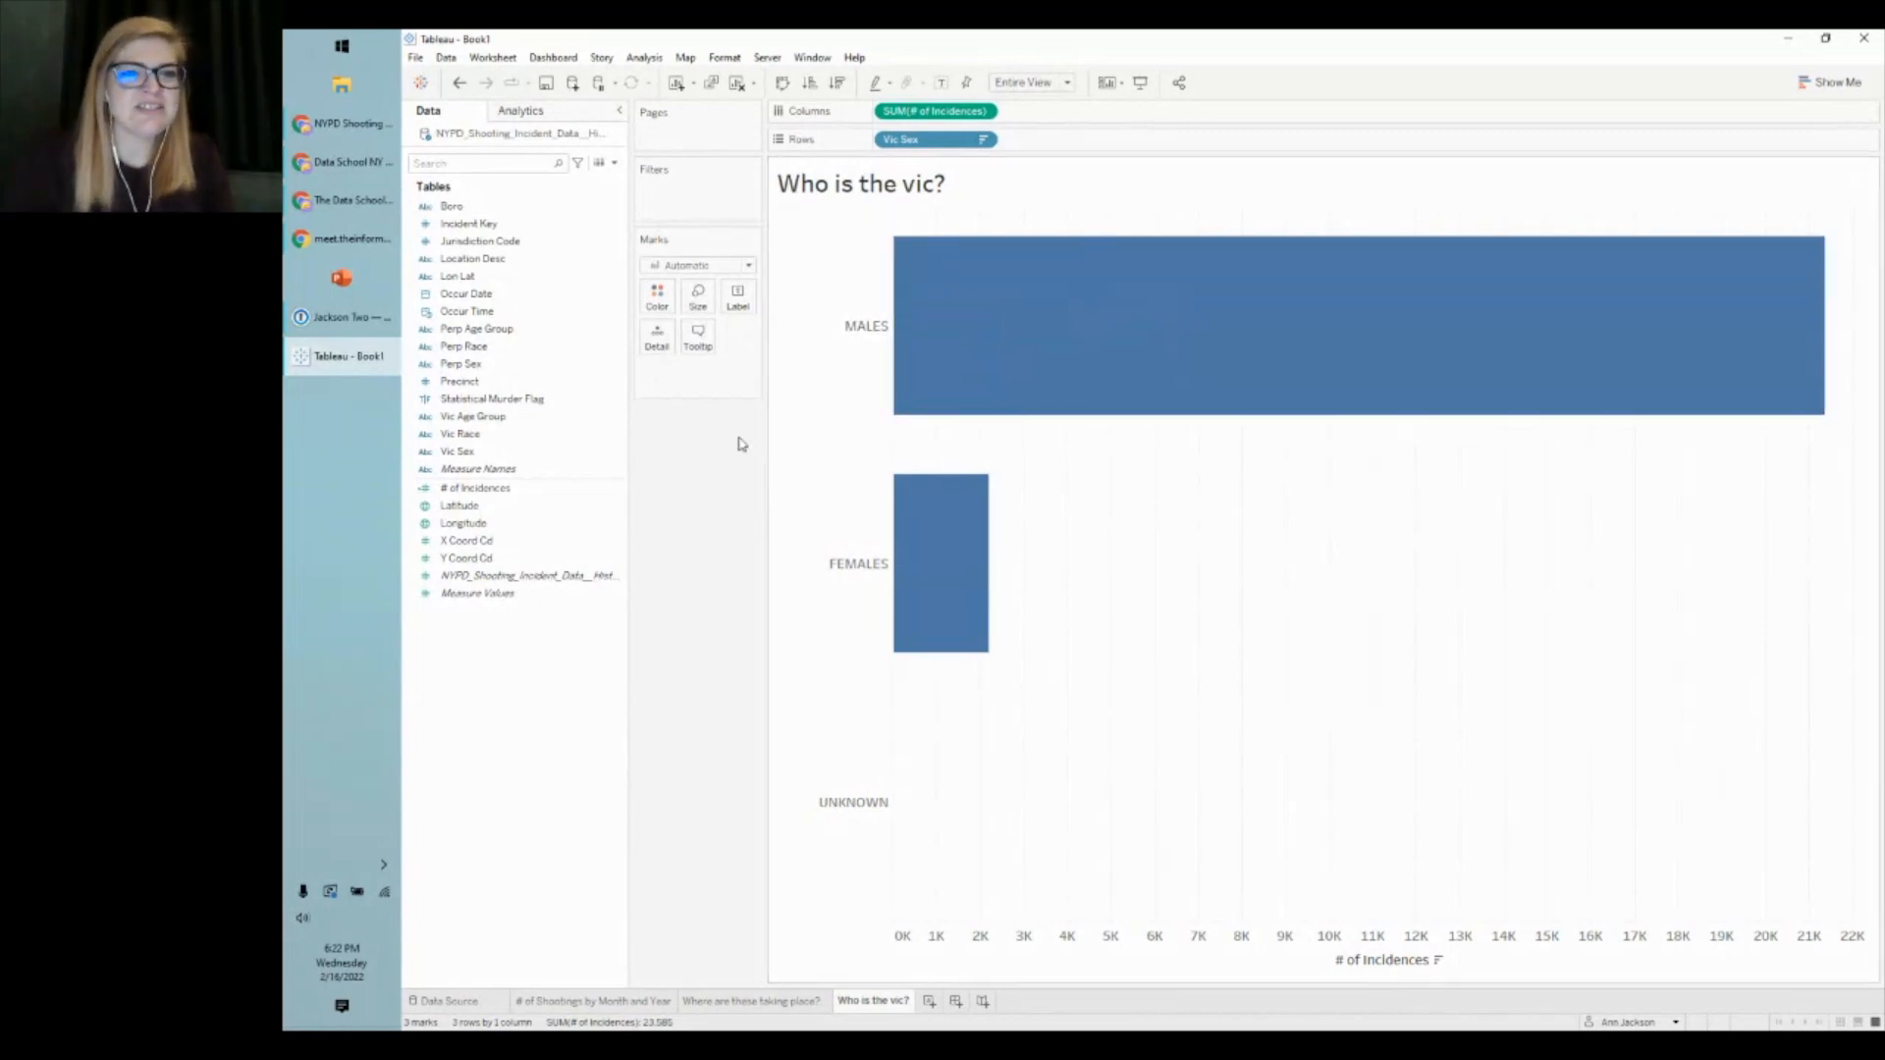
{"action": "right_click", "coordinate": [512, 453]}
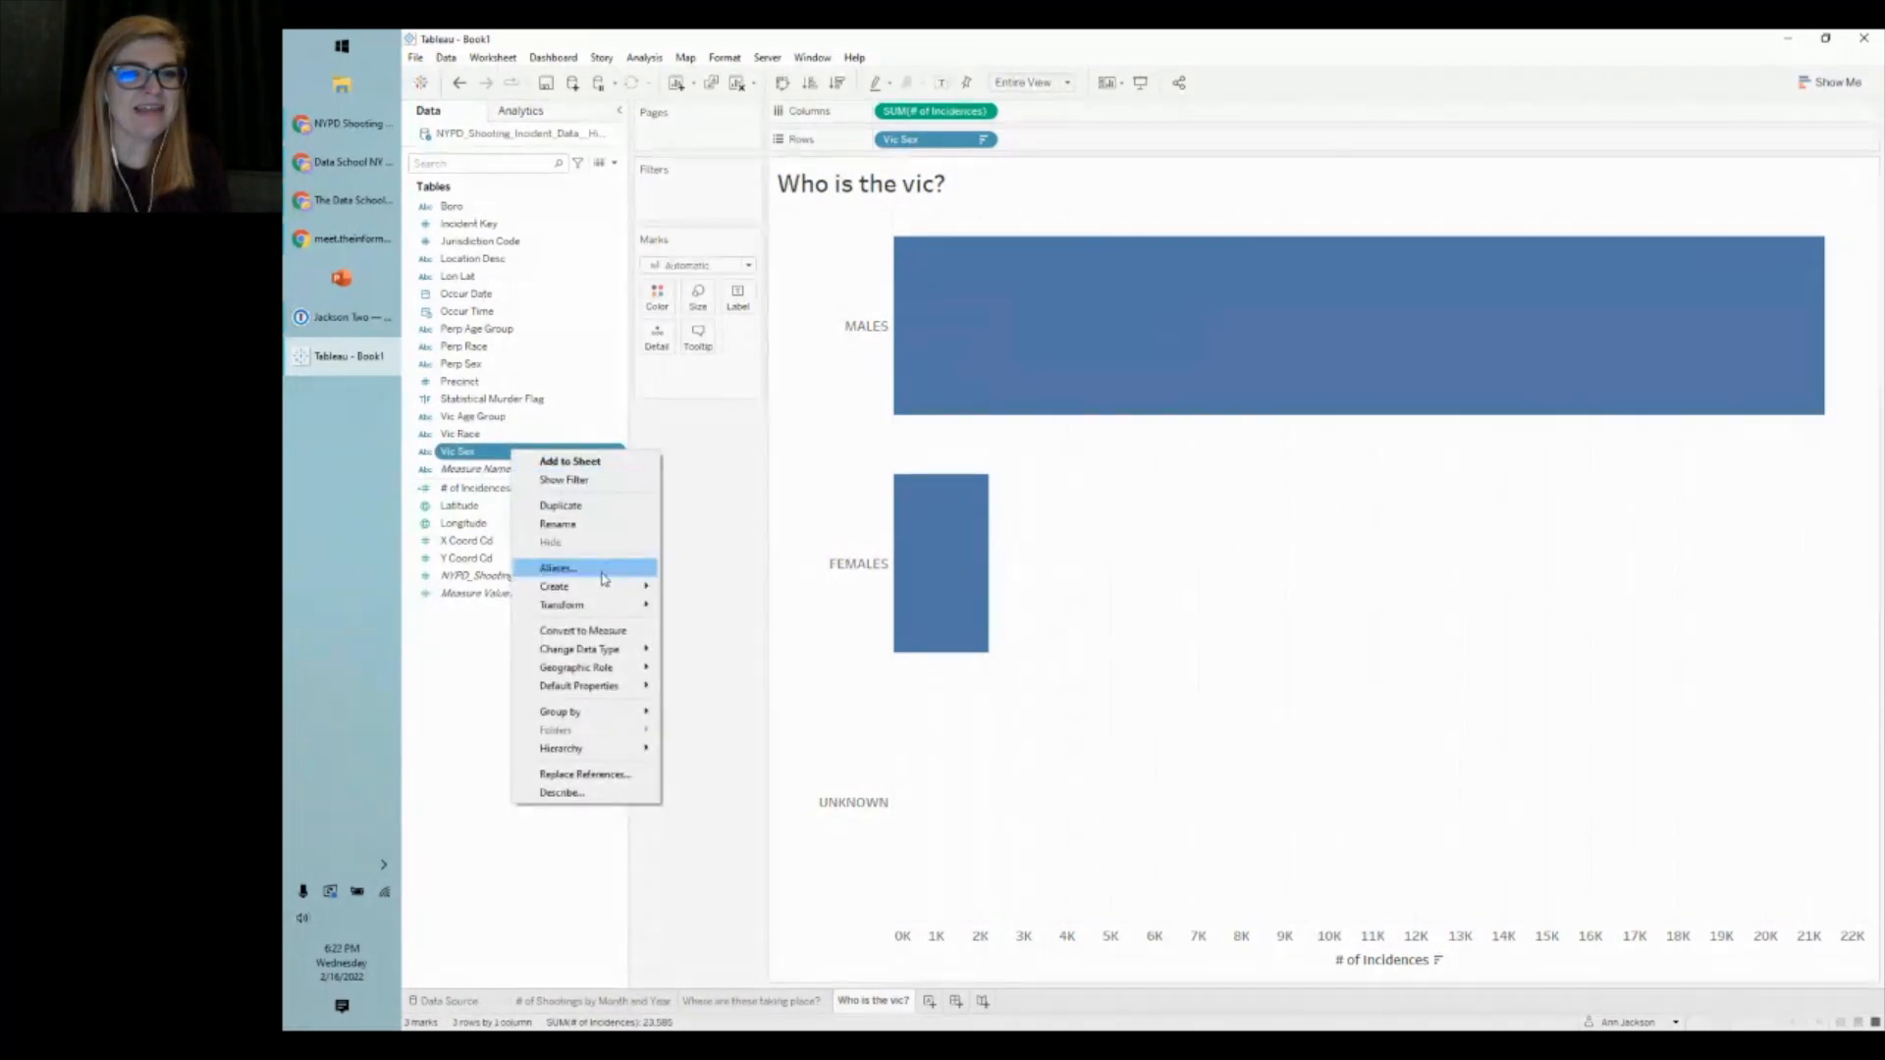
{"action": "left_click", "coordinate": [603, 572]}
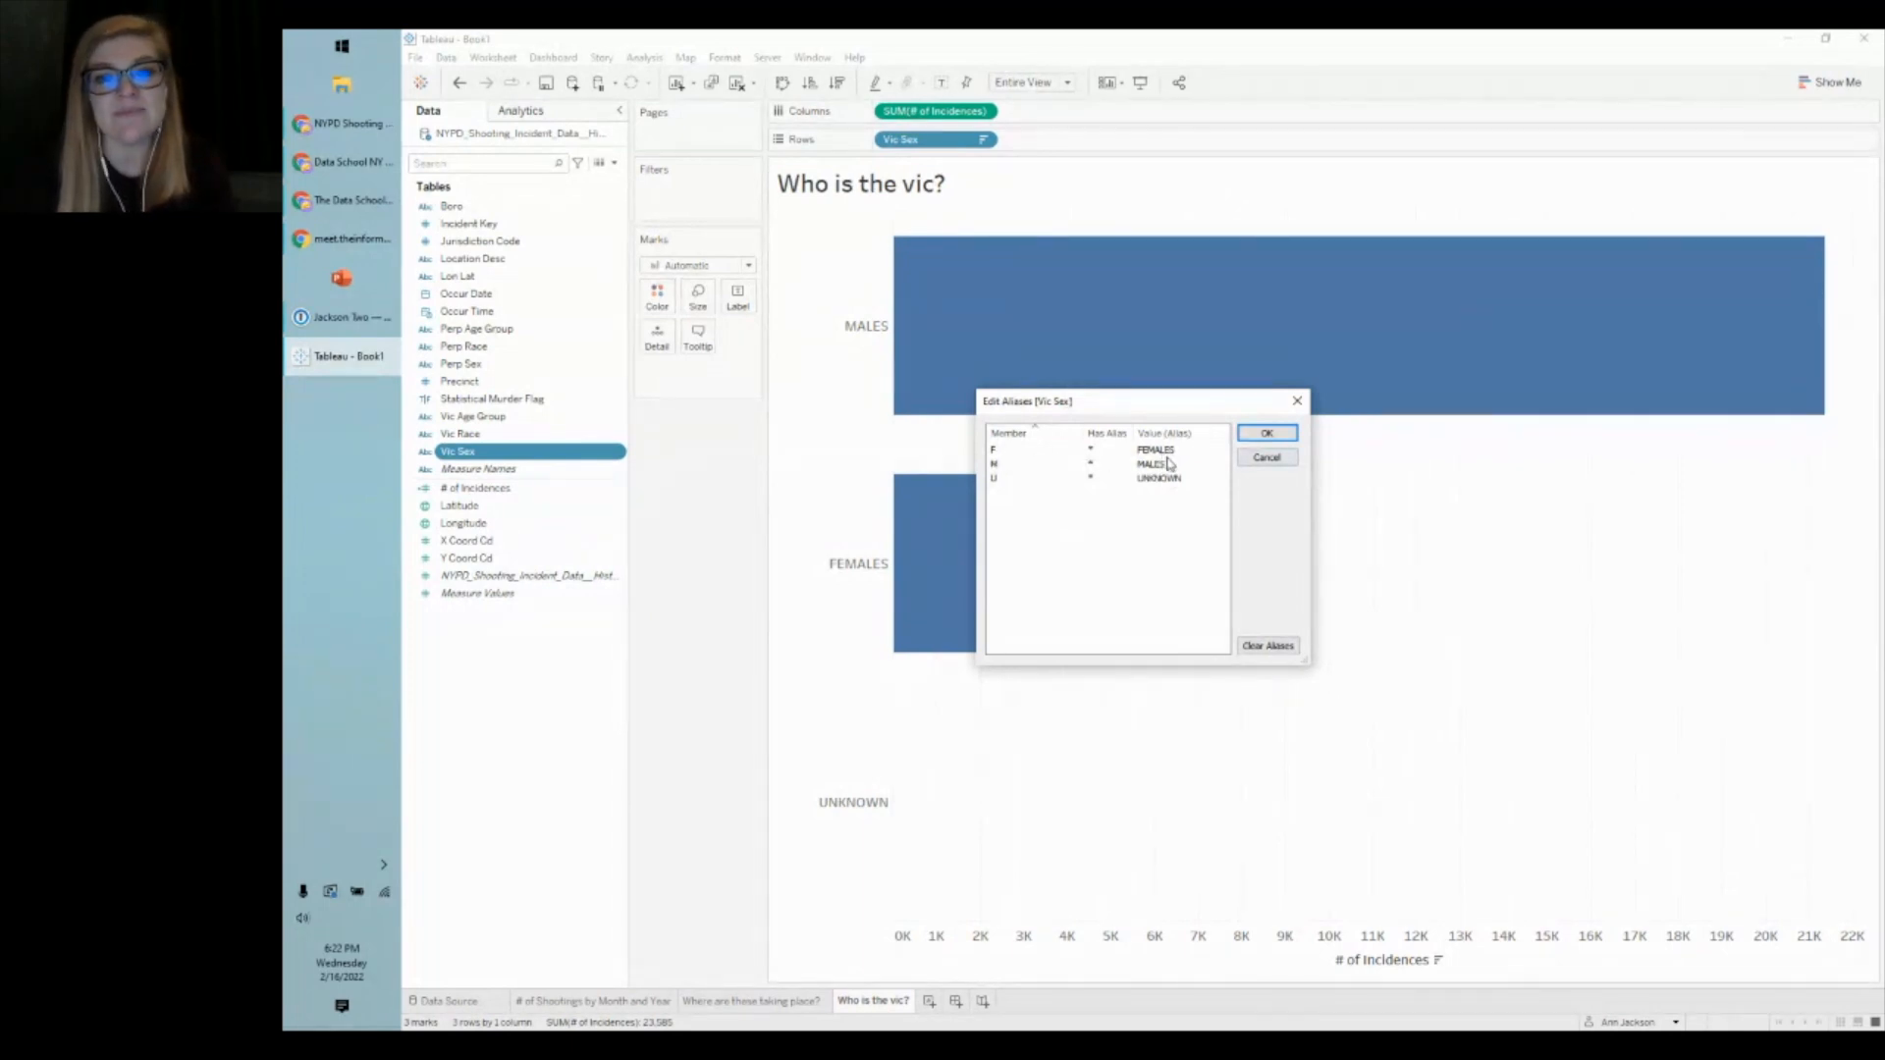
{"action": "left_click", "coordinate": [1264, 435]}
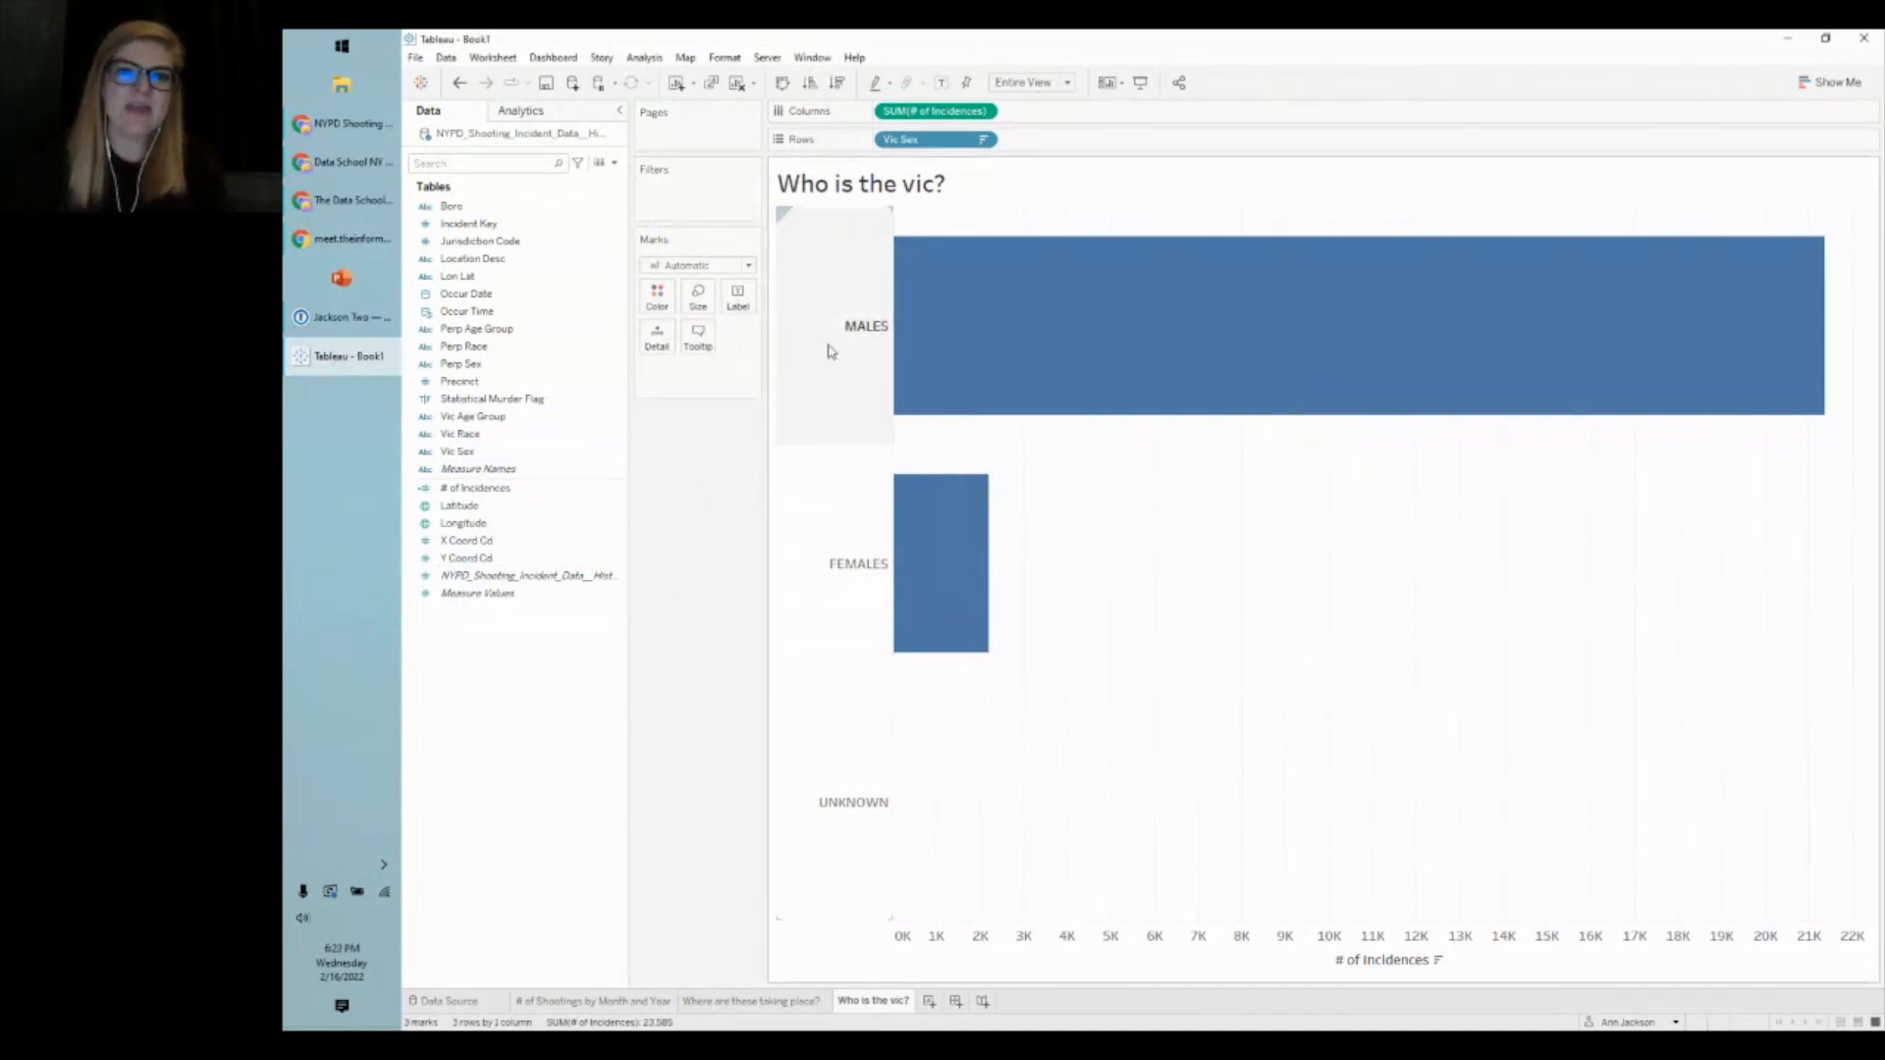
{"action": "mouse_move", "coordinate": [939, 409]}
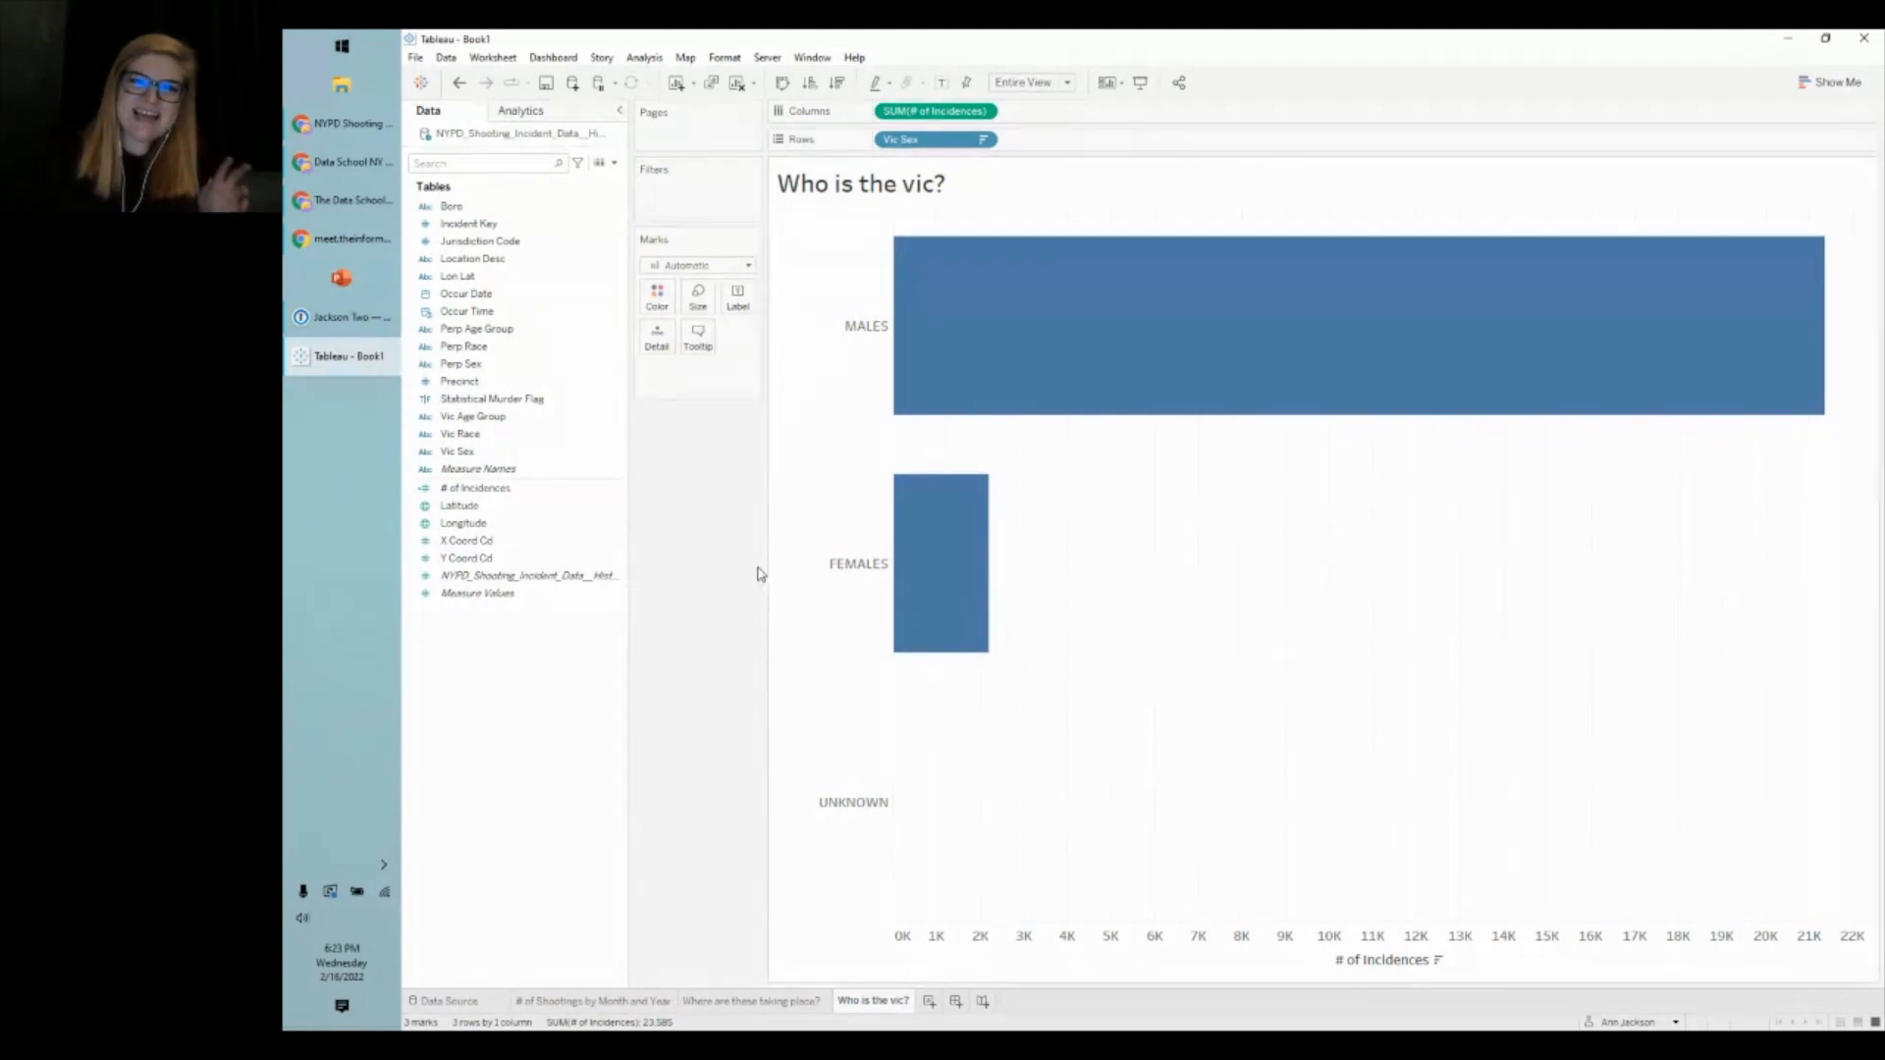
- Add Vic Age Group to Rows after Vic Sex and dismiss the error dialog
{"action": "left_click", "coordinate": [521, 453]}
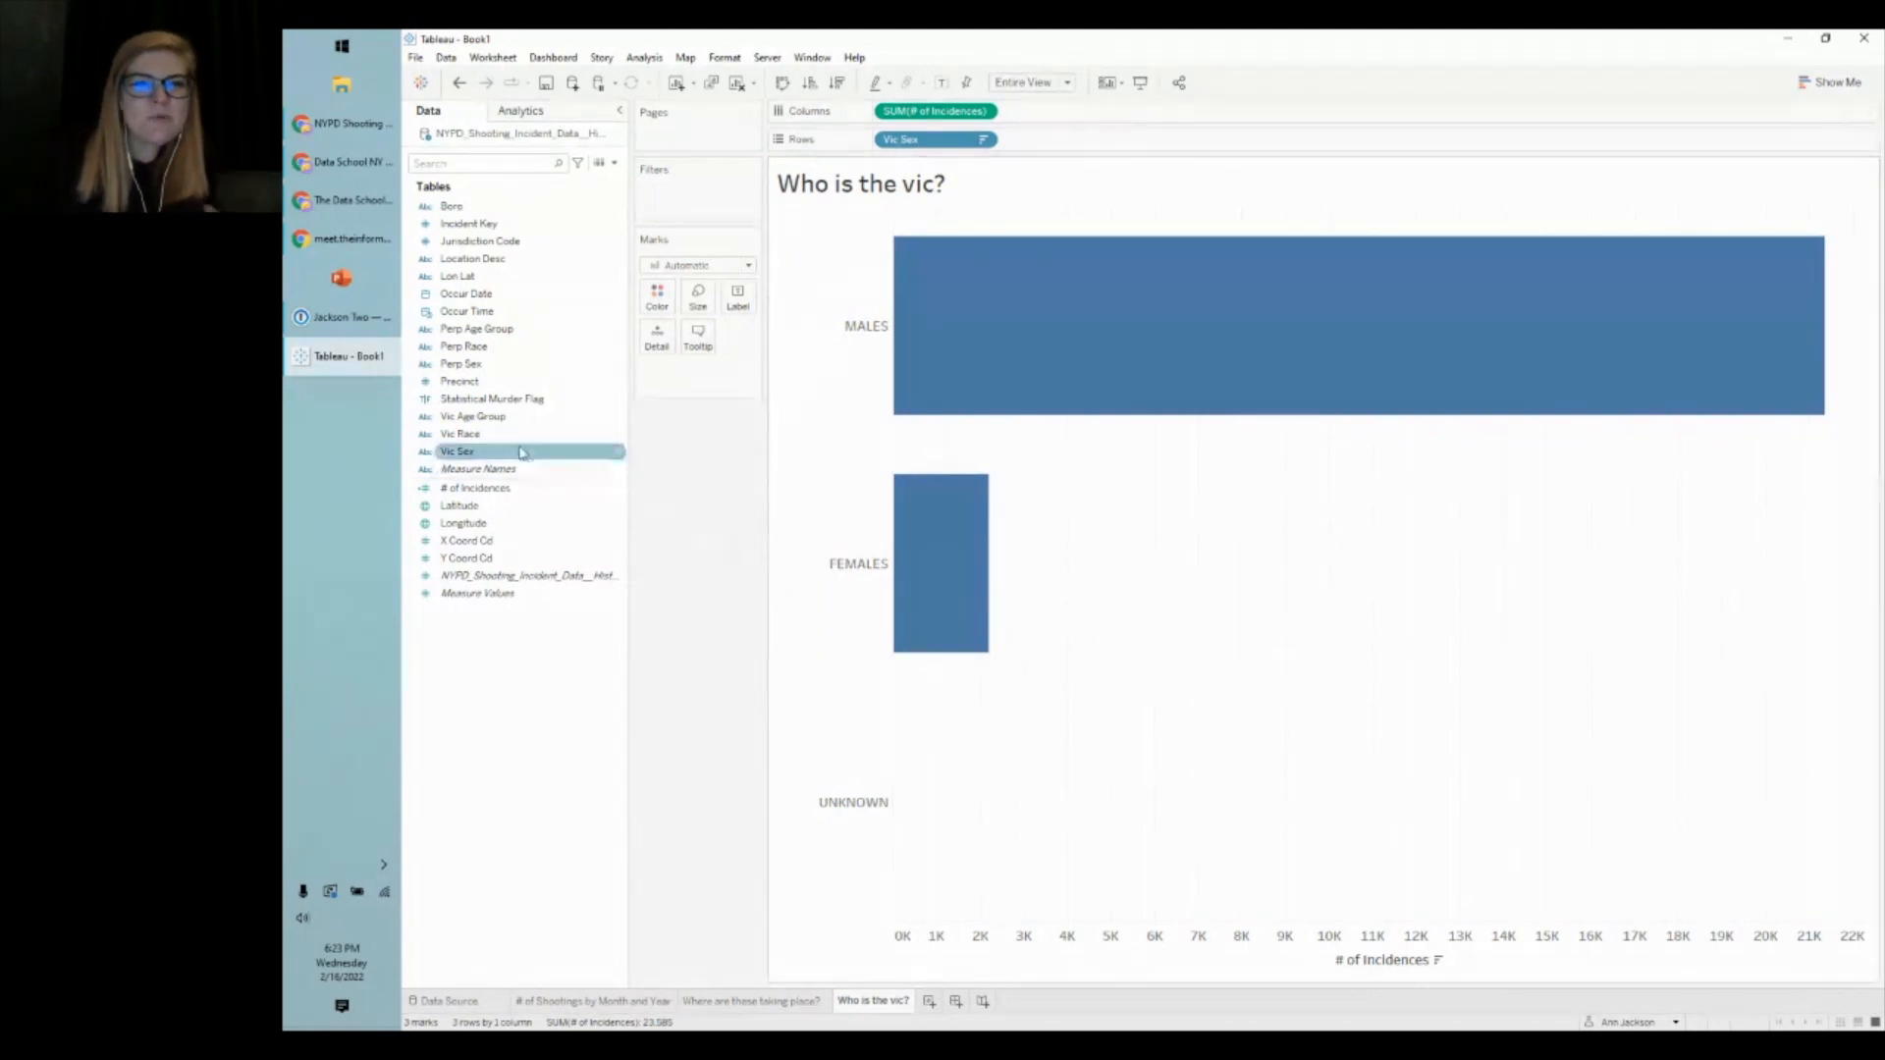
{"action": "left_click", "coordinate": [480, 419]}
{"action": "left_click_drag", "start_coordinate": [480, 424], "coordinate": [1101, 150]}
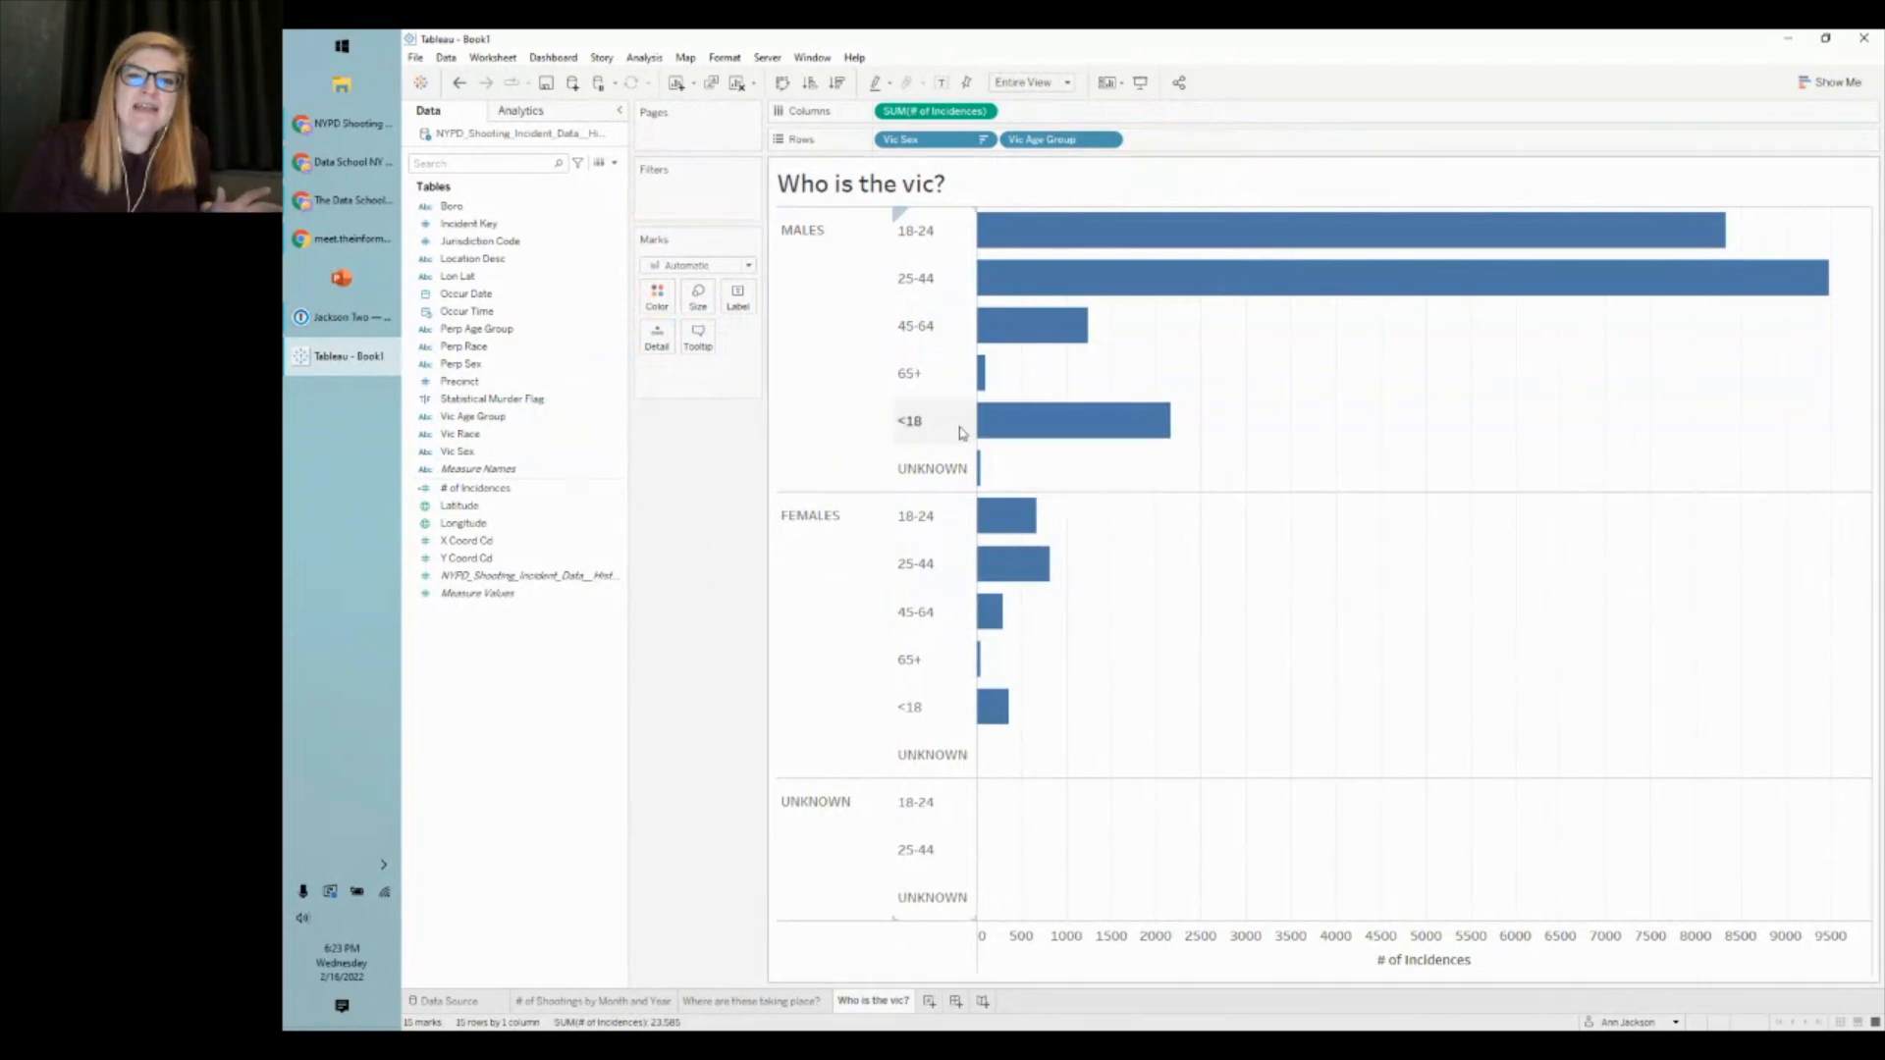
{"action": "left_click_drag", "start_coordinate": [944, 429], "coordinate": [934, 232]}
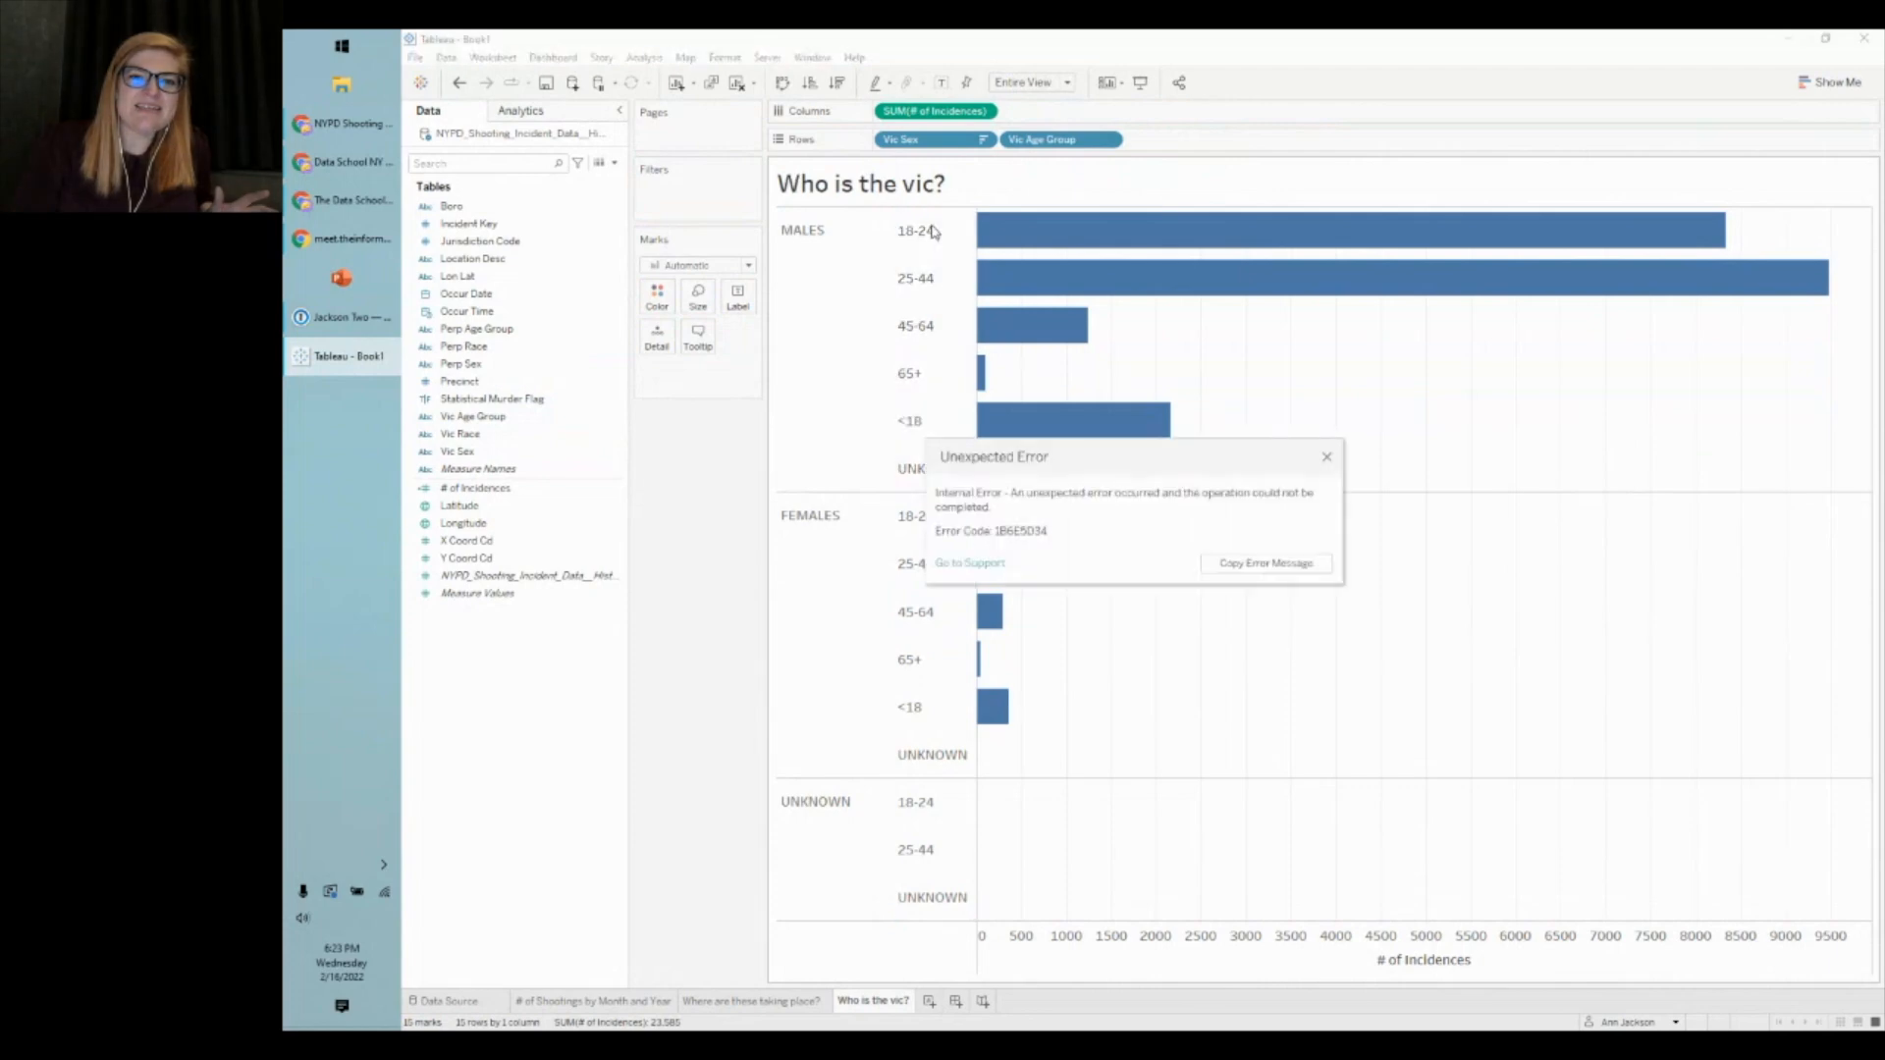
{"action": "left_click", "coordinate": [1328, 463]}
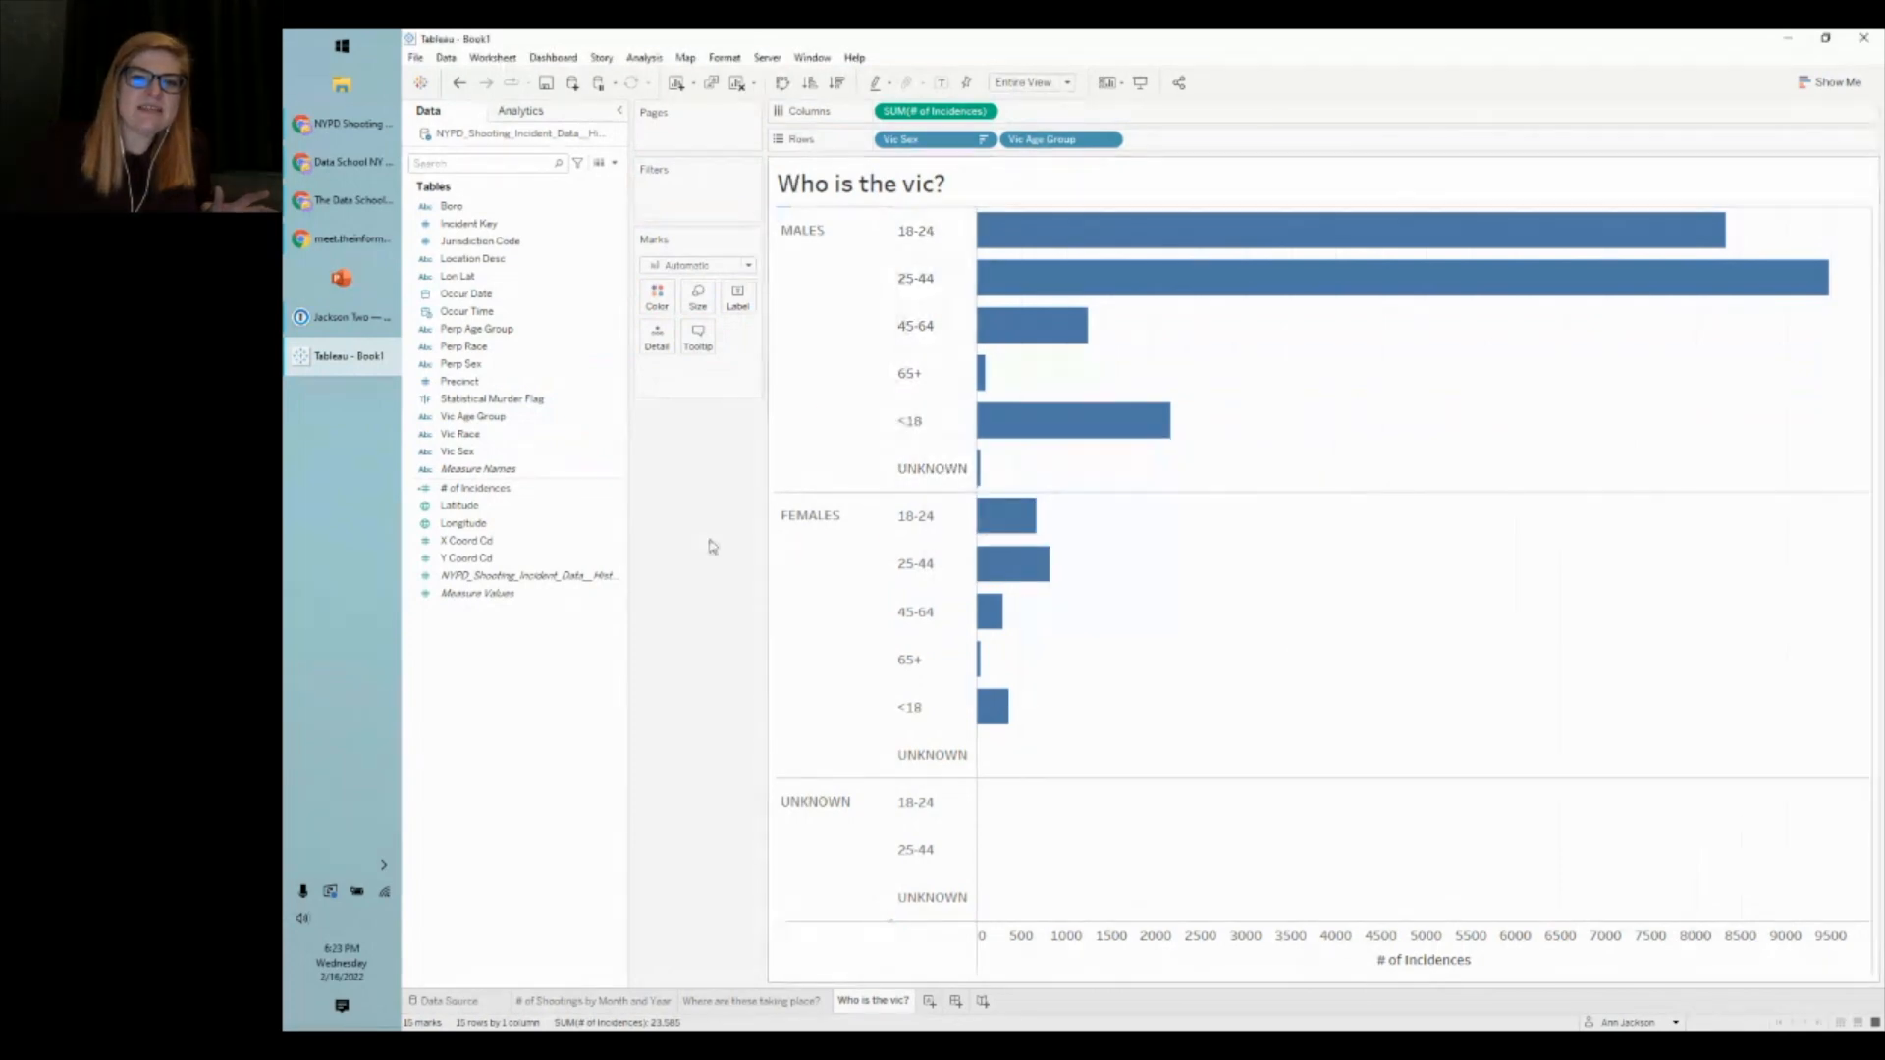
- Sort Vic Age Group manually, moving <18 to the top of the order
{"action": "right_click", "coordinate": [1041, 140]}
{"action": "left_click", "coordinate": [1144, 236]}
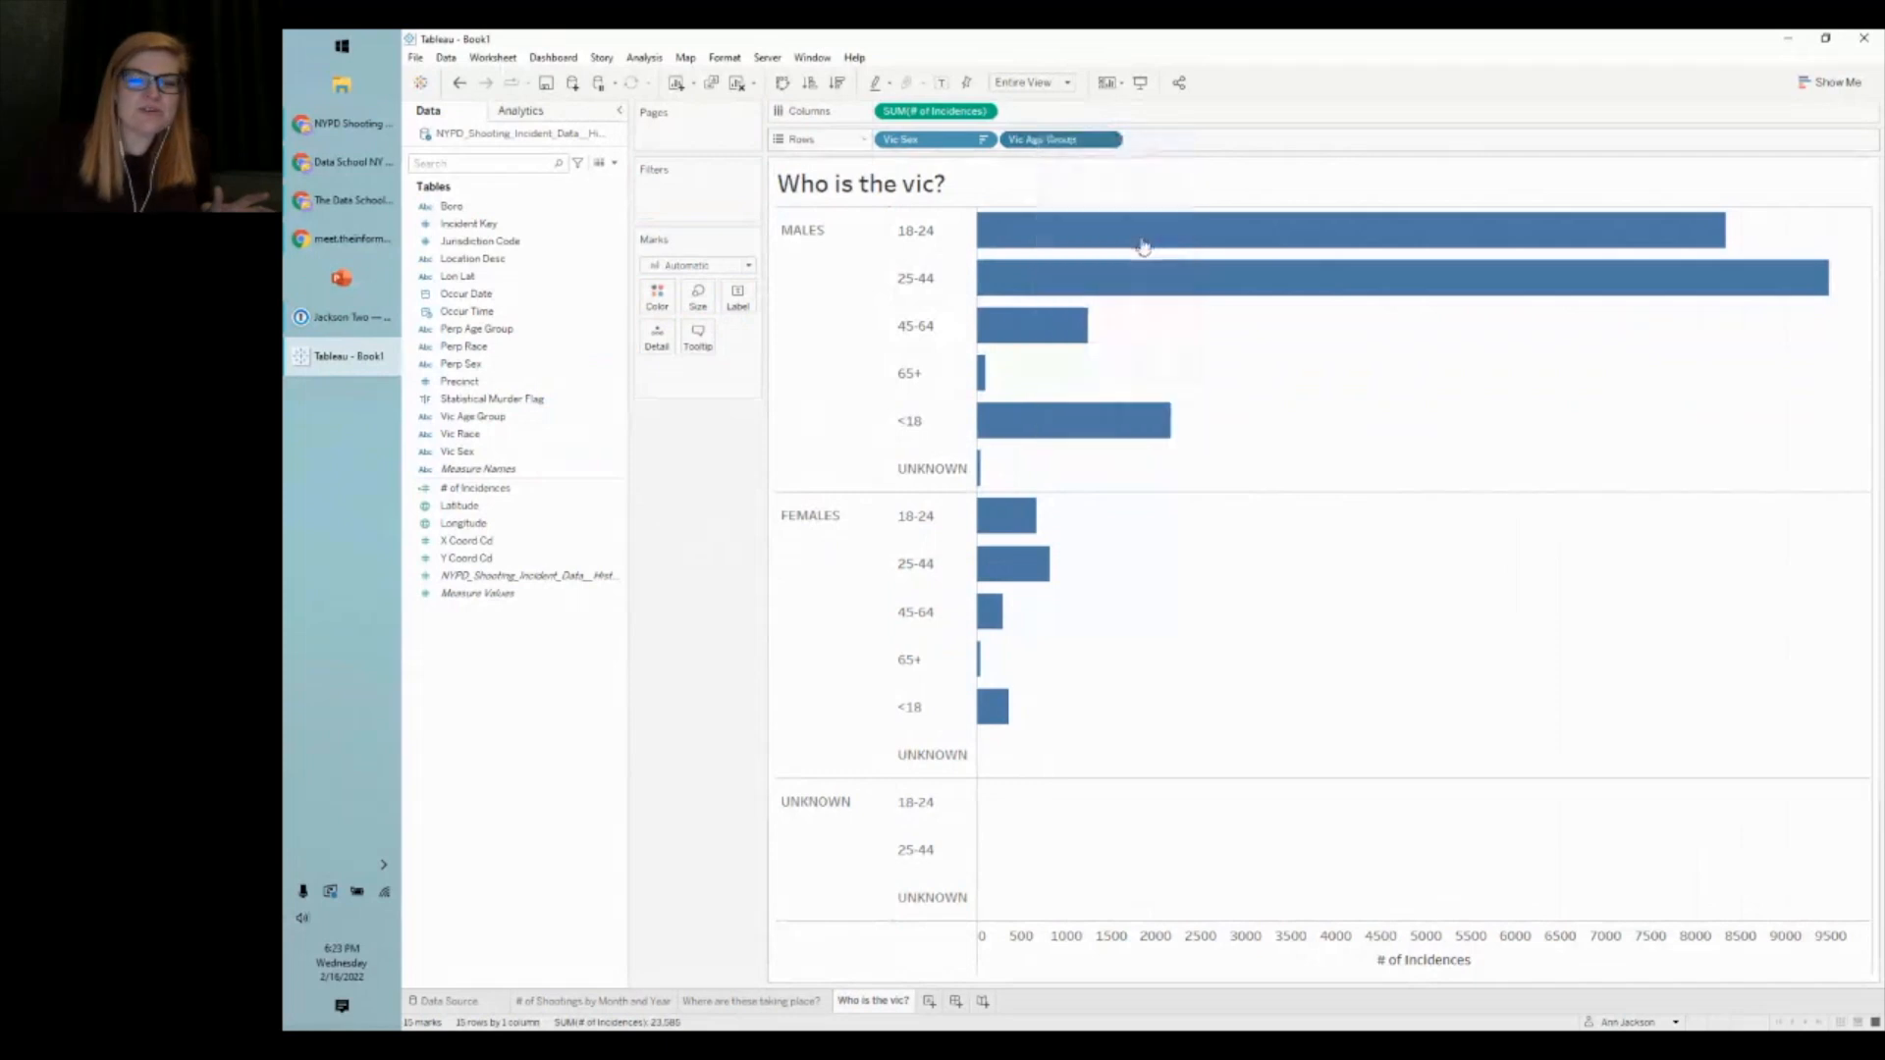
{"action": "left_click", "coordinate": [1070, 485]}
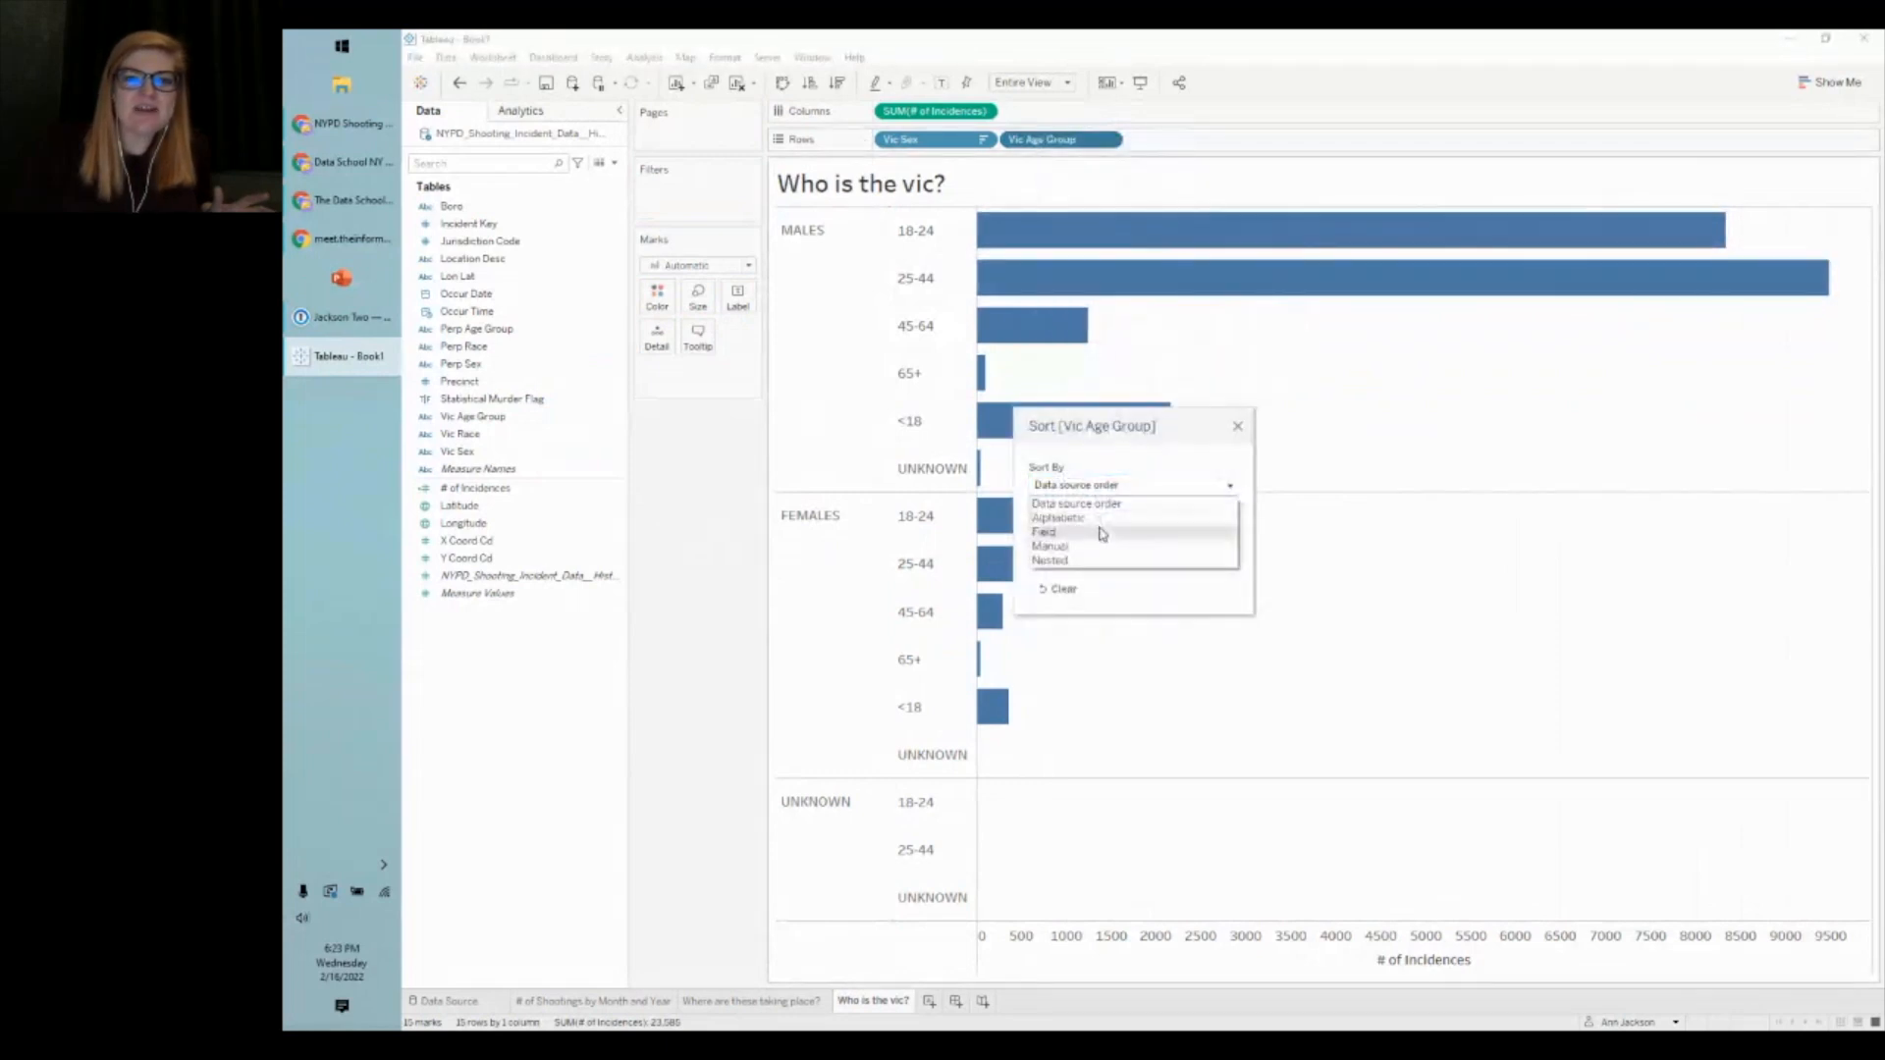
{"action": "left_click", "coordinate": [1050, 546]}
{"action": "left_click_drag", "start_coordinate": [1128, 425], "coordinate": [1262, 417]}
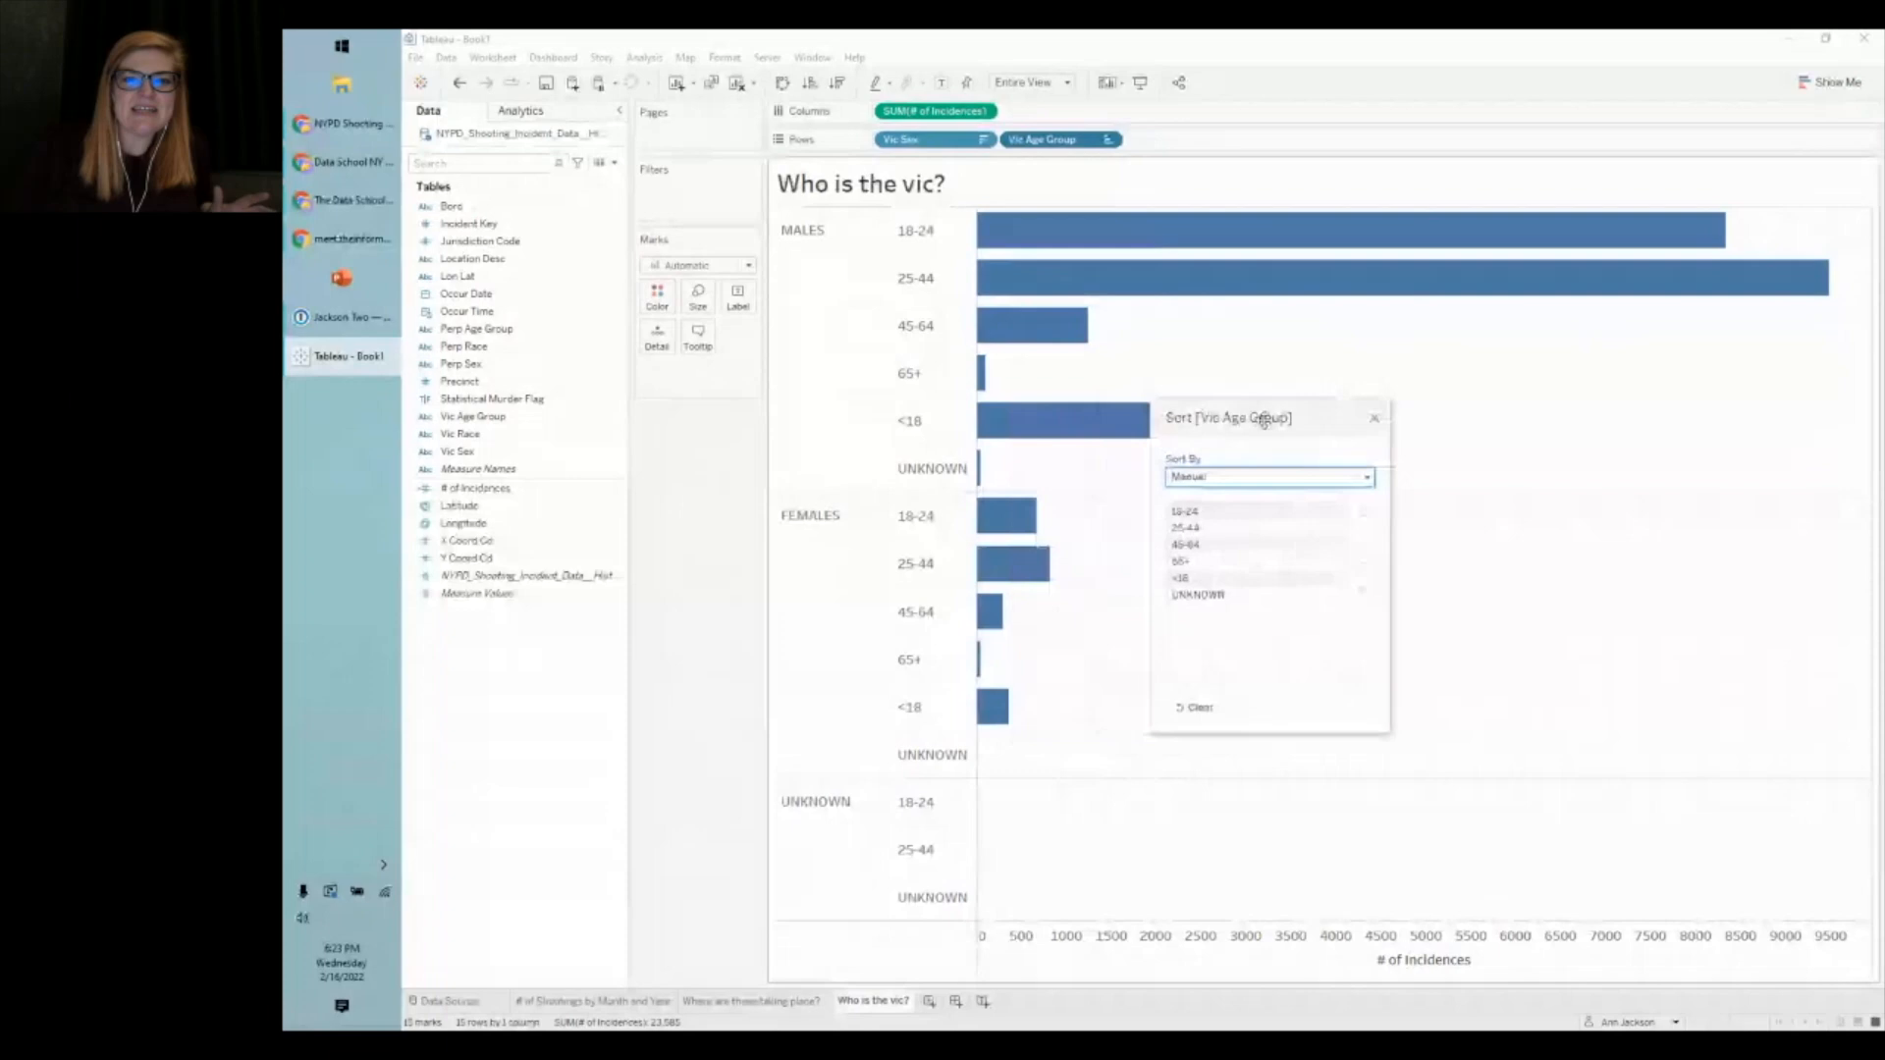
{"action": "left_click", "coordinate": [1205, 587]}
{"action": "left_click", "coordinate": [1364, 512]}
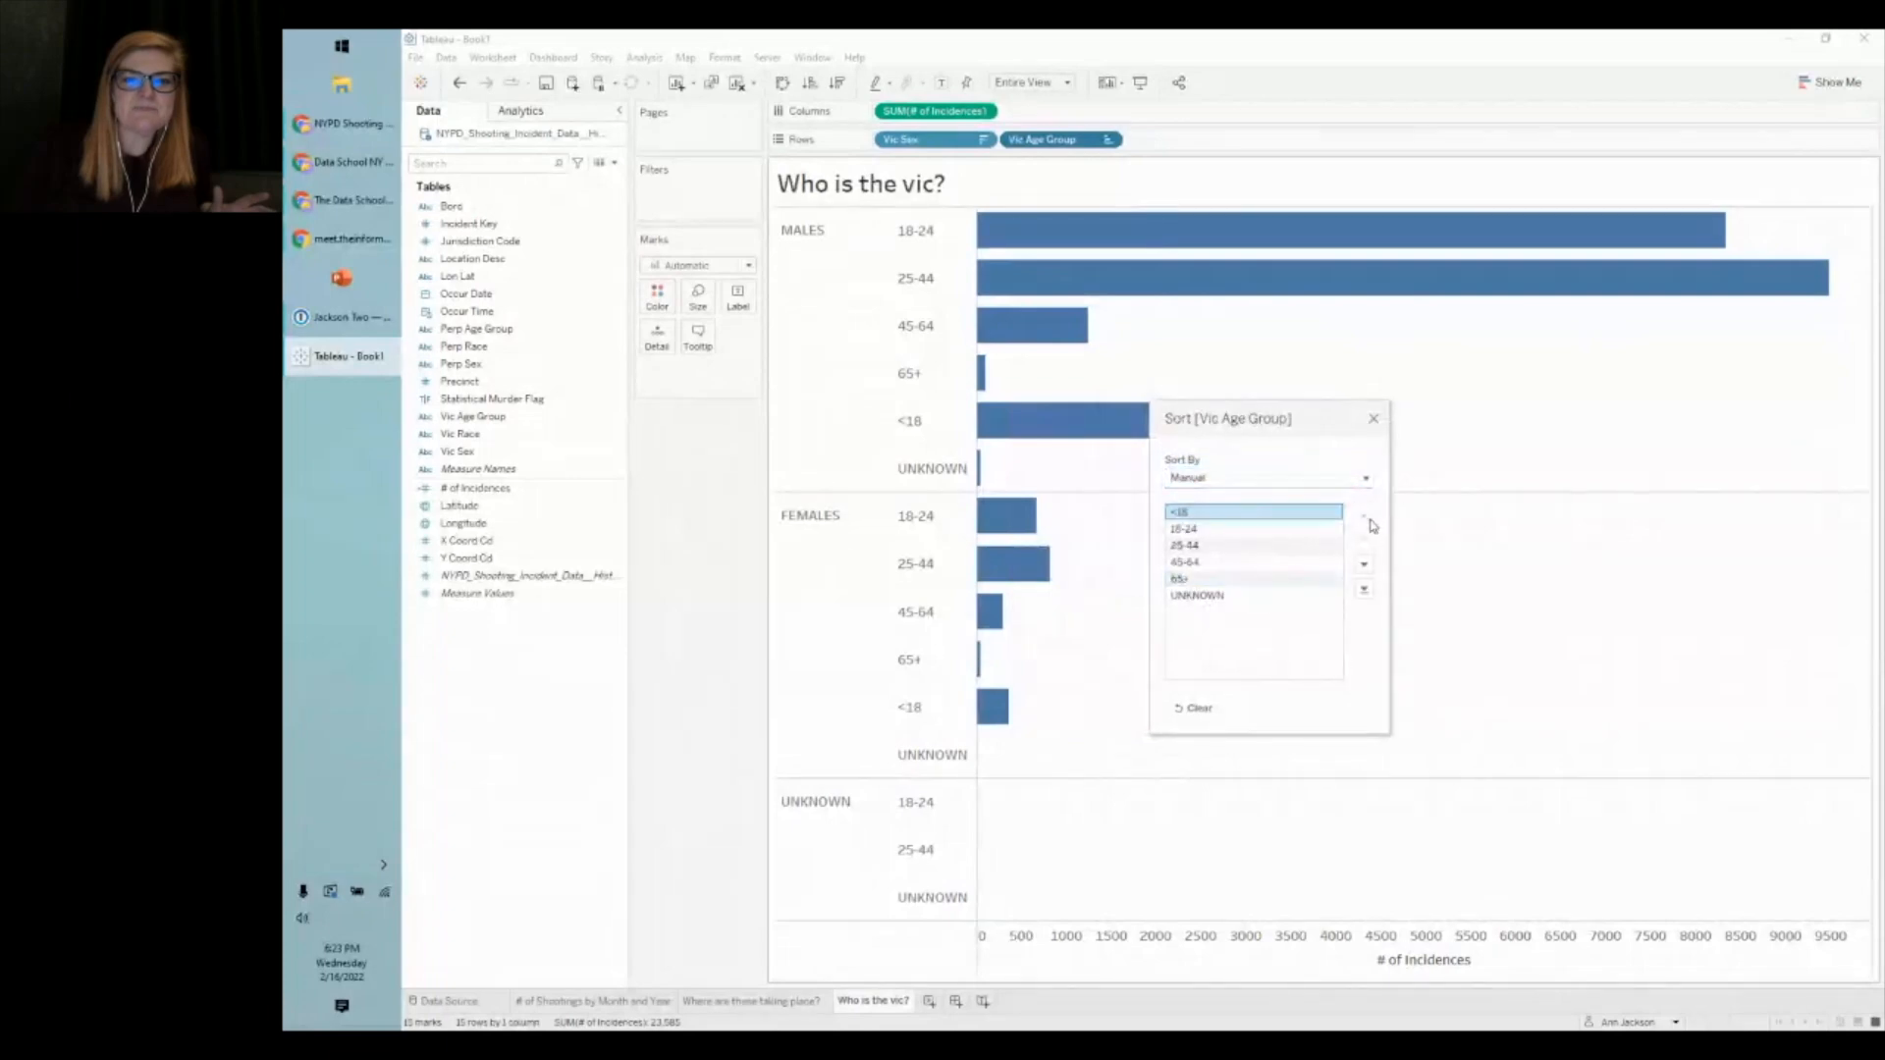
{"action": "left_click", "coordinate": [1374, 419]}
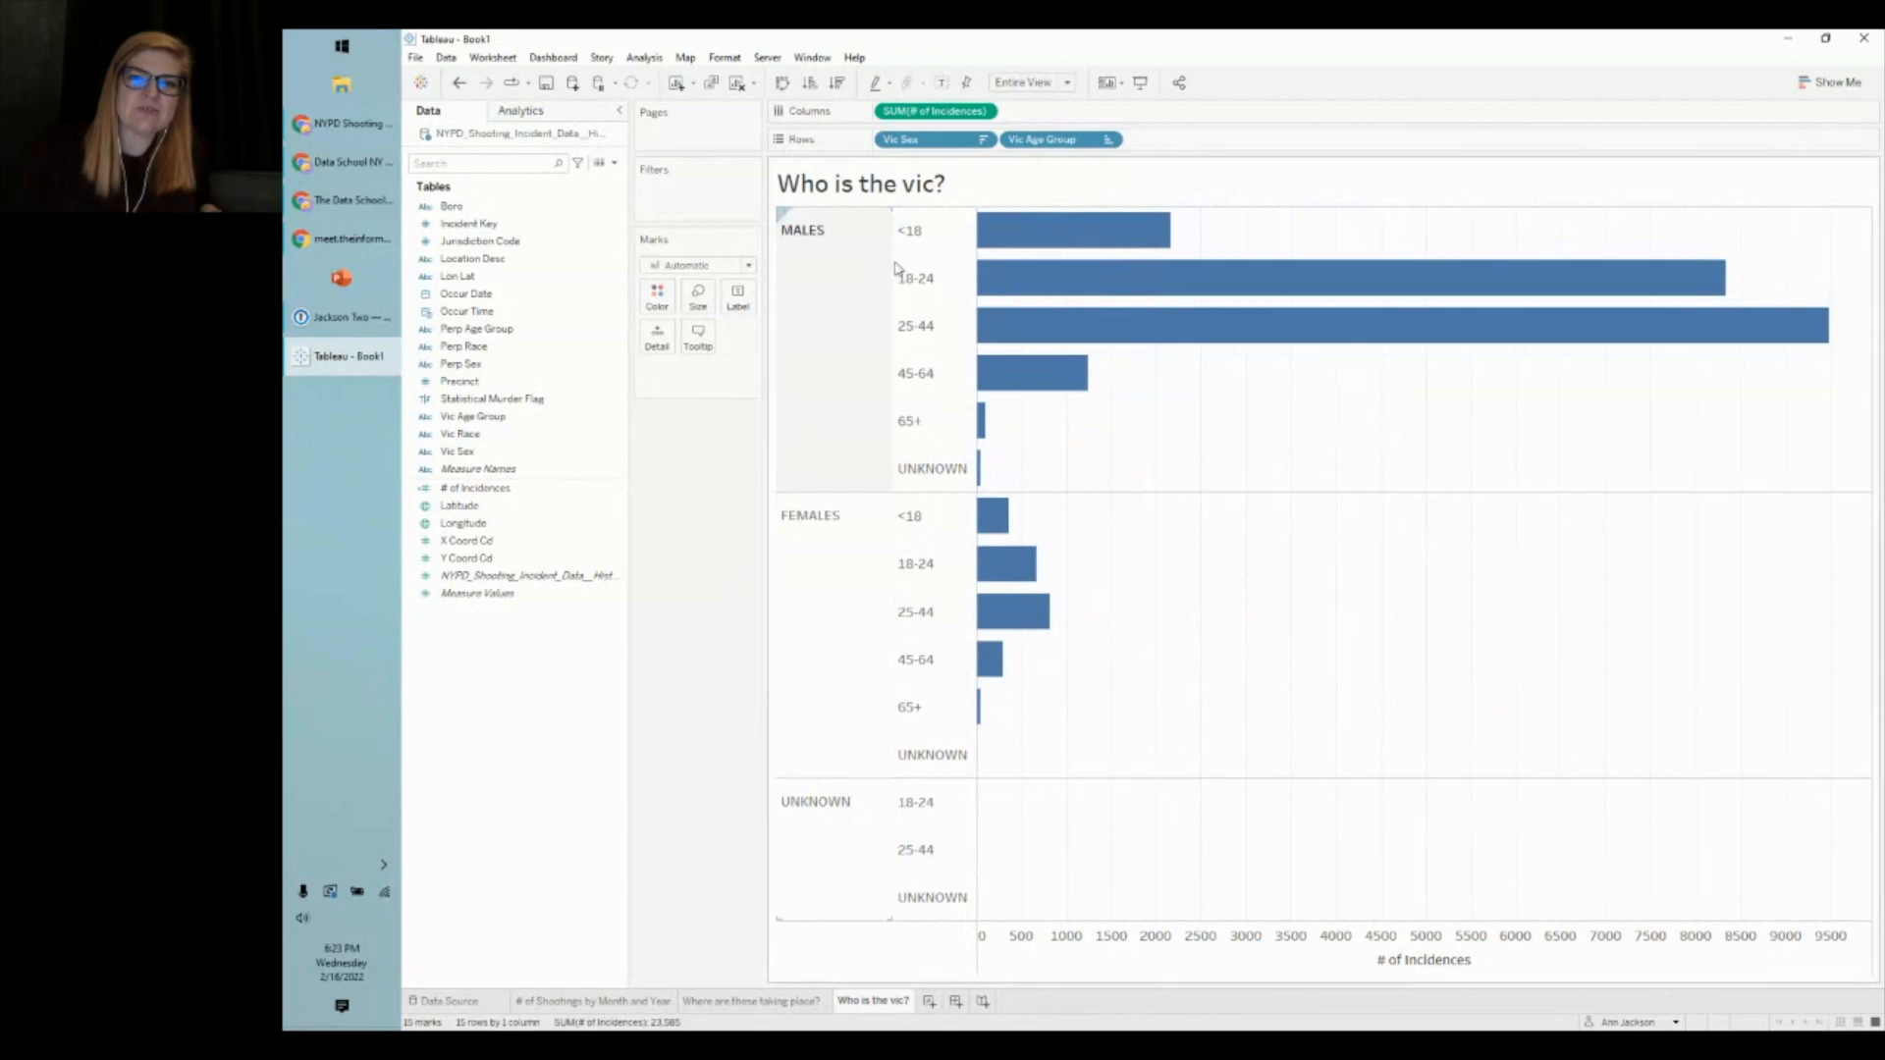
- Reopen the Vic Age Group sort settings to verify <18 comes first
{"action": "right_click", "coordinate": [1024, 144]}
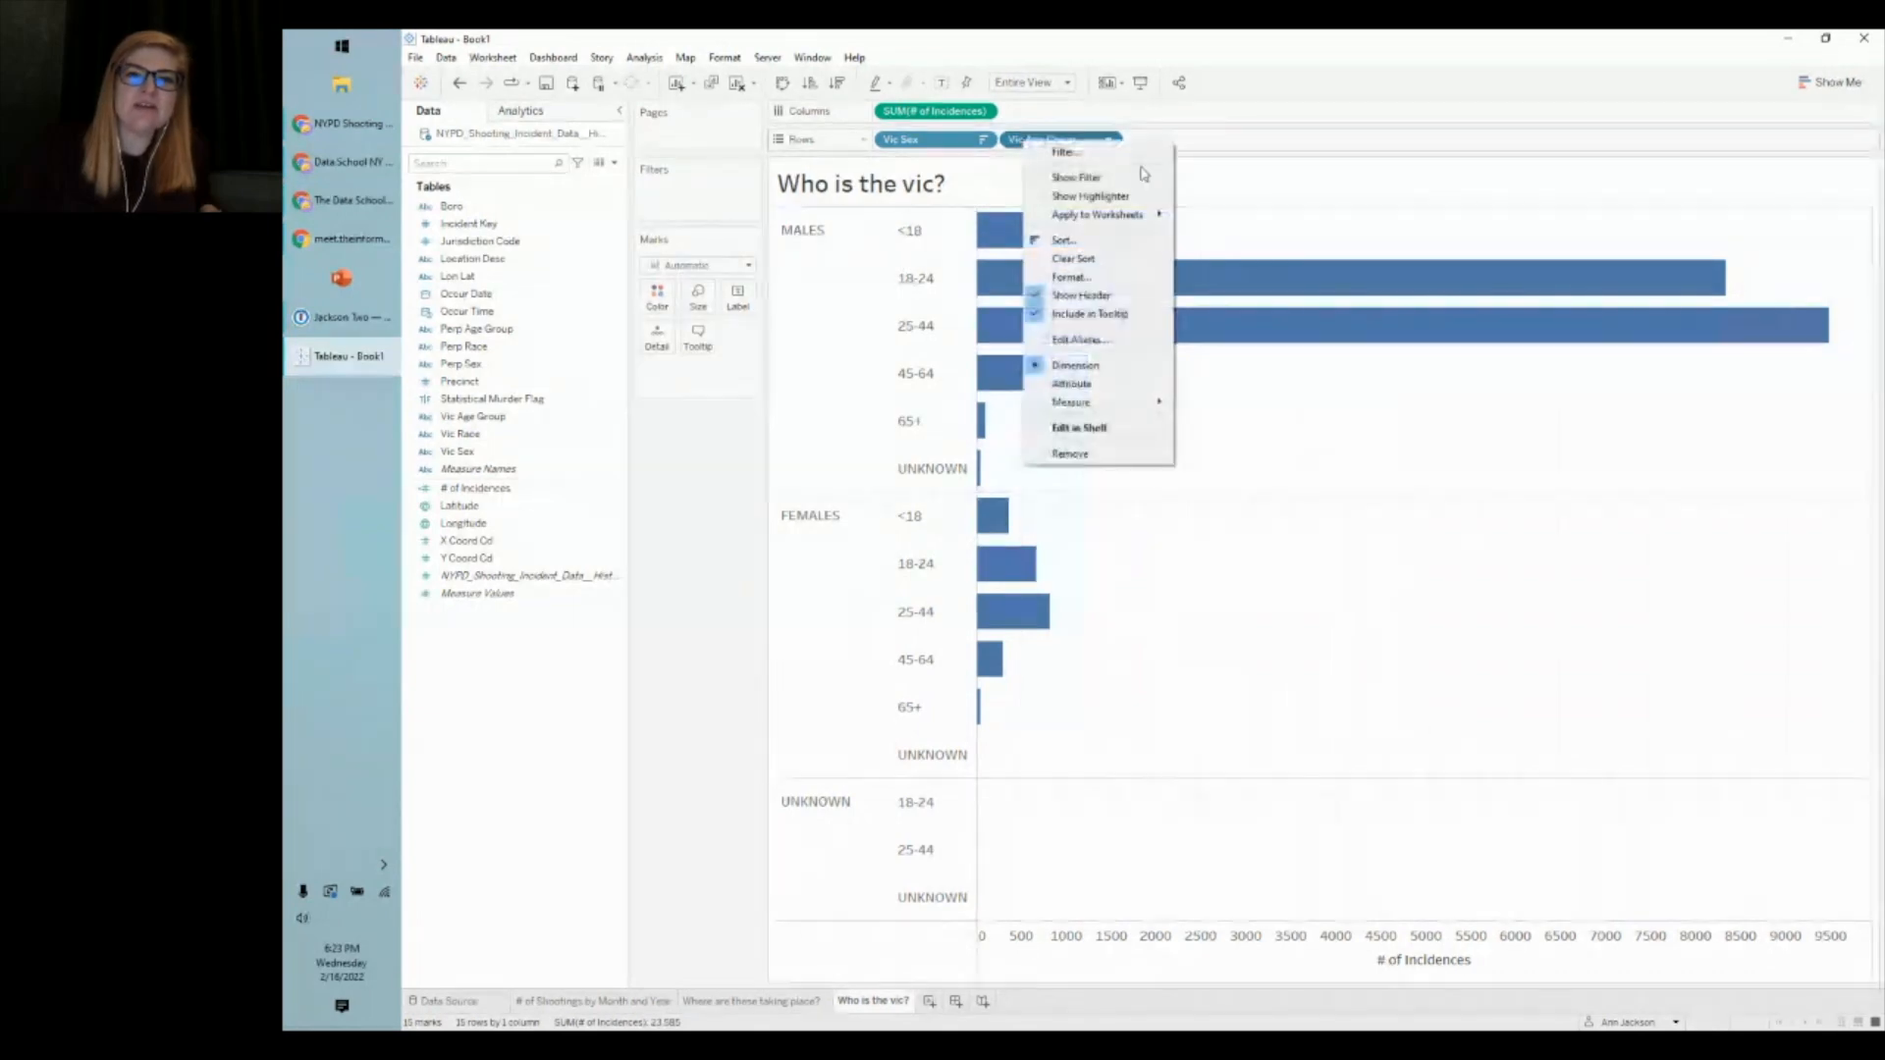
{"action": "left_click", "coordinate": [1107, 239]}
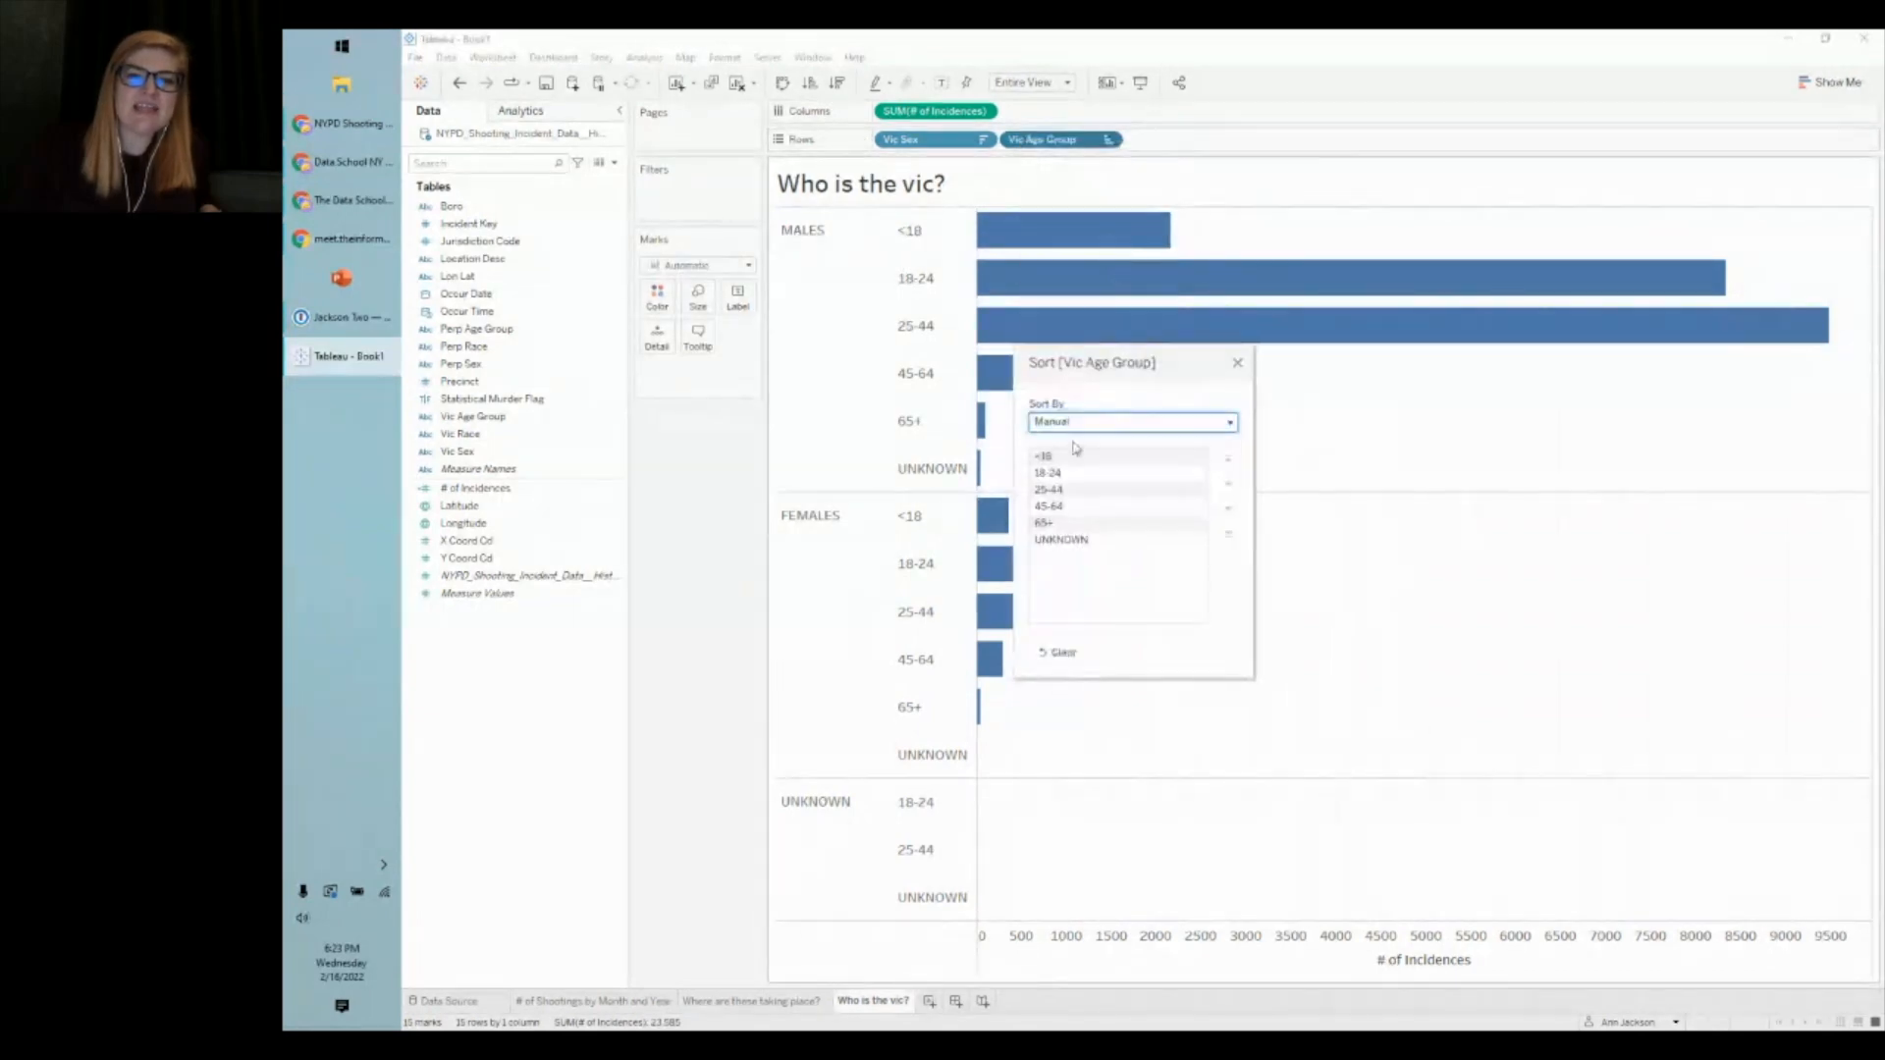
{"action": "left_click", "coordinate": [1074, 460]}
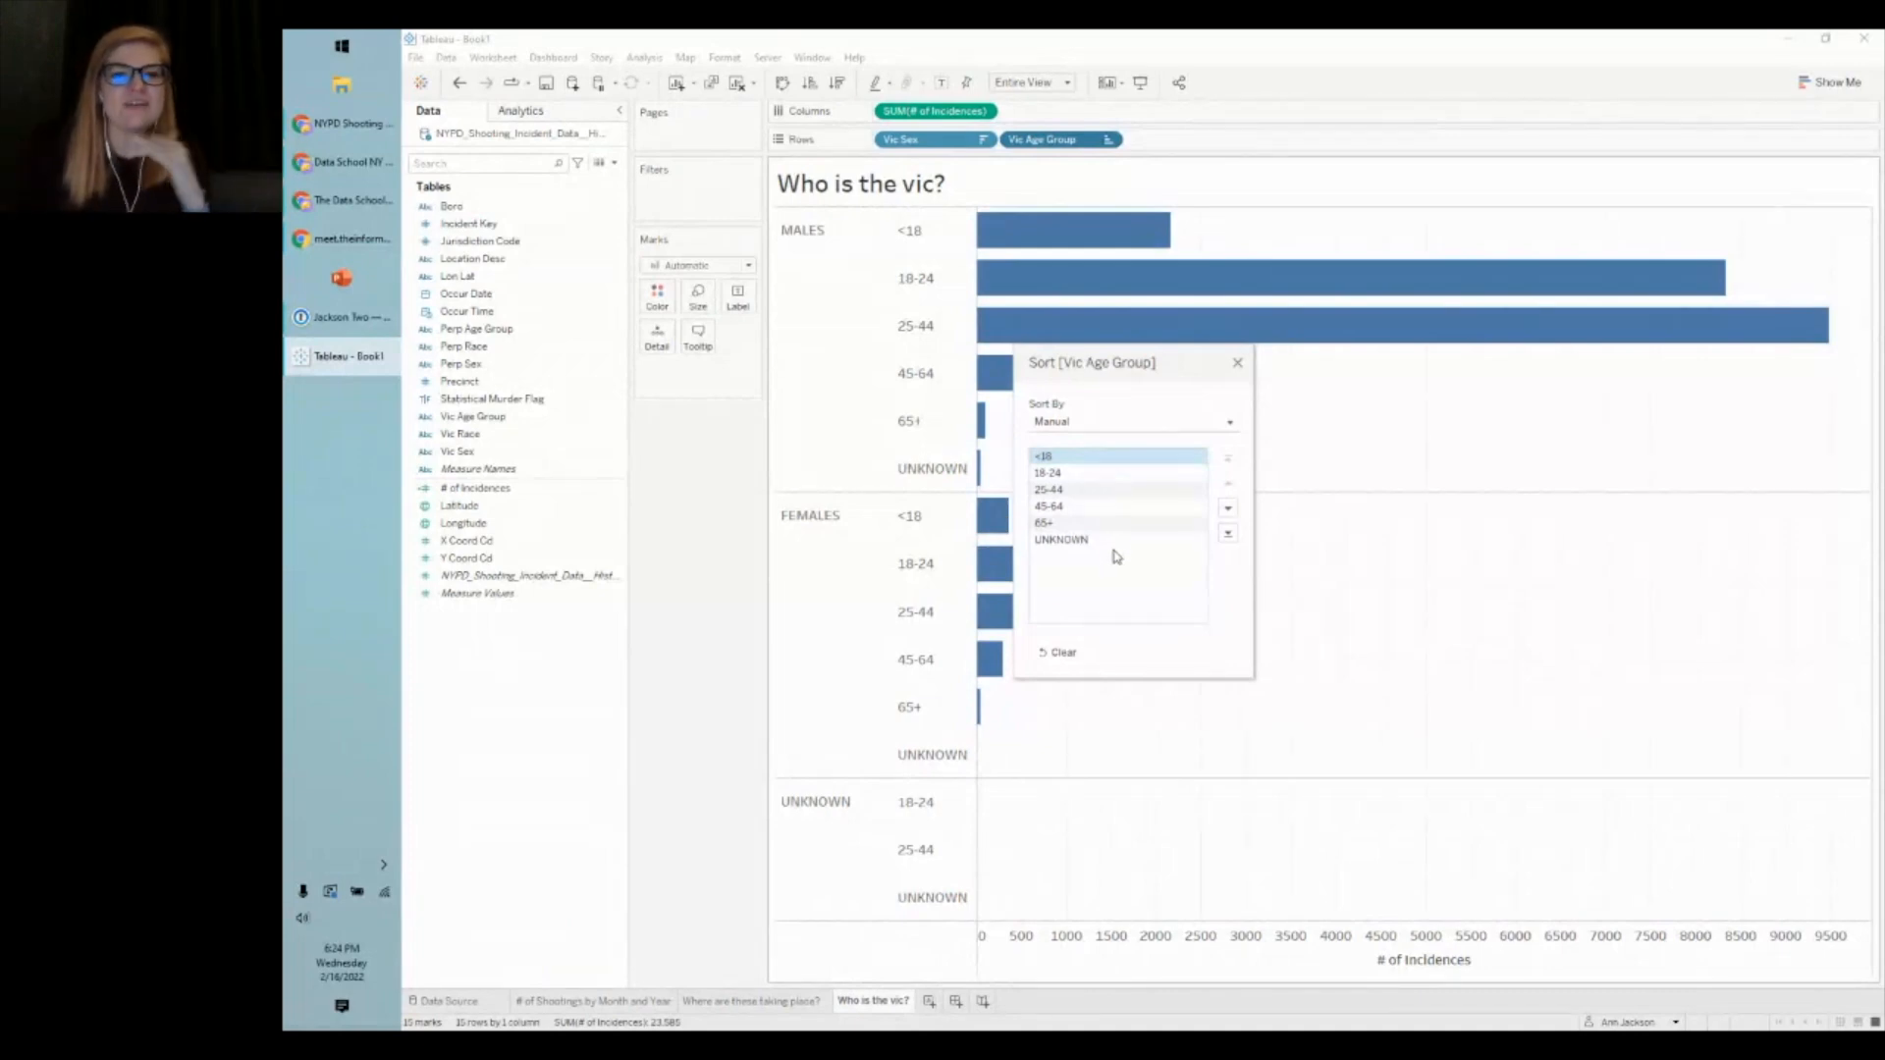
{"action": "left_click", "coordinate": [1238, 363]}
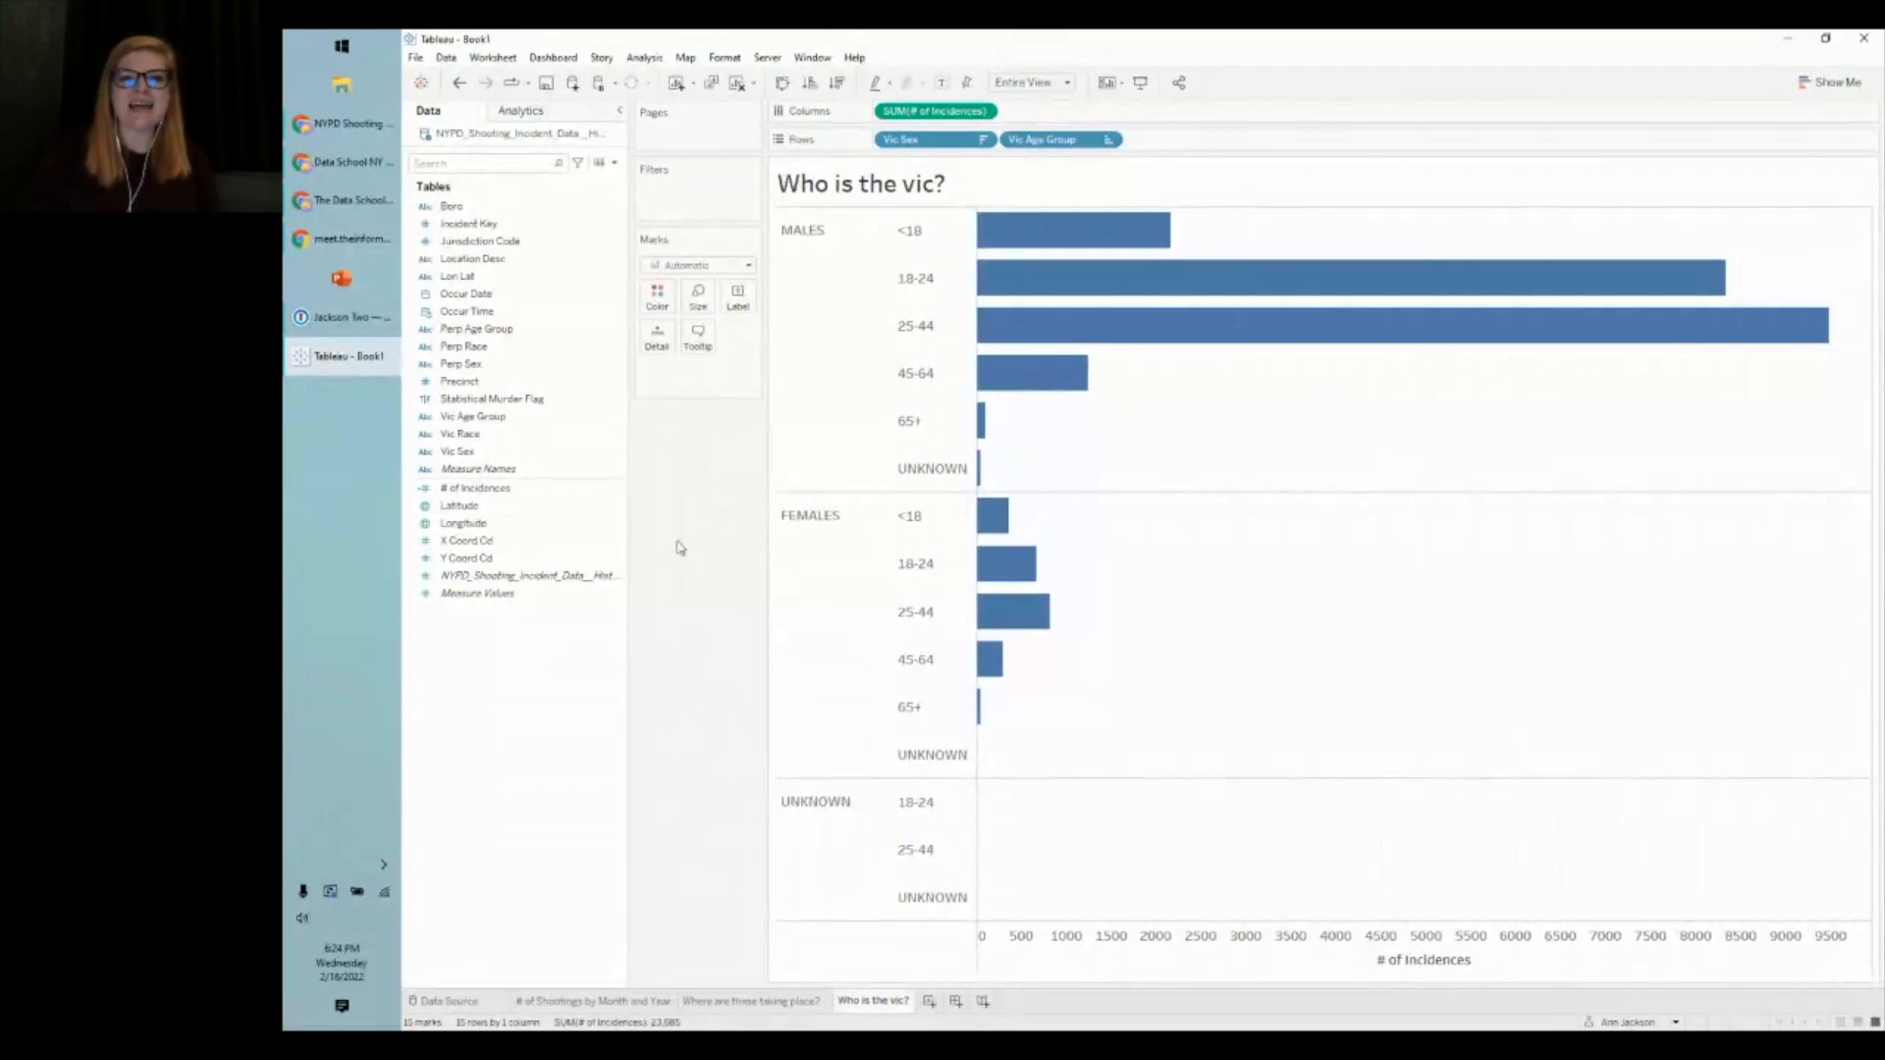
{"action": "mouse_move", "coordinate": [1106, 293]}
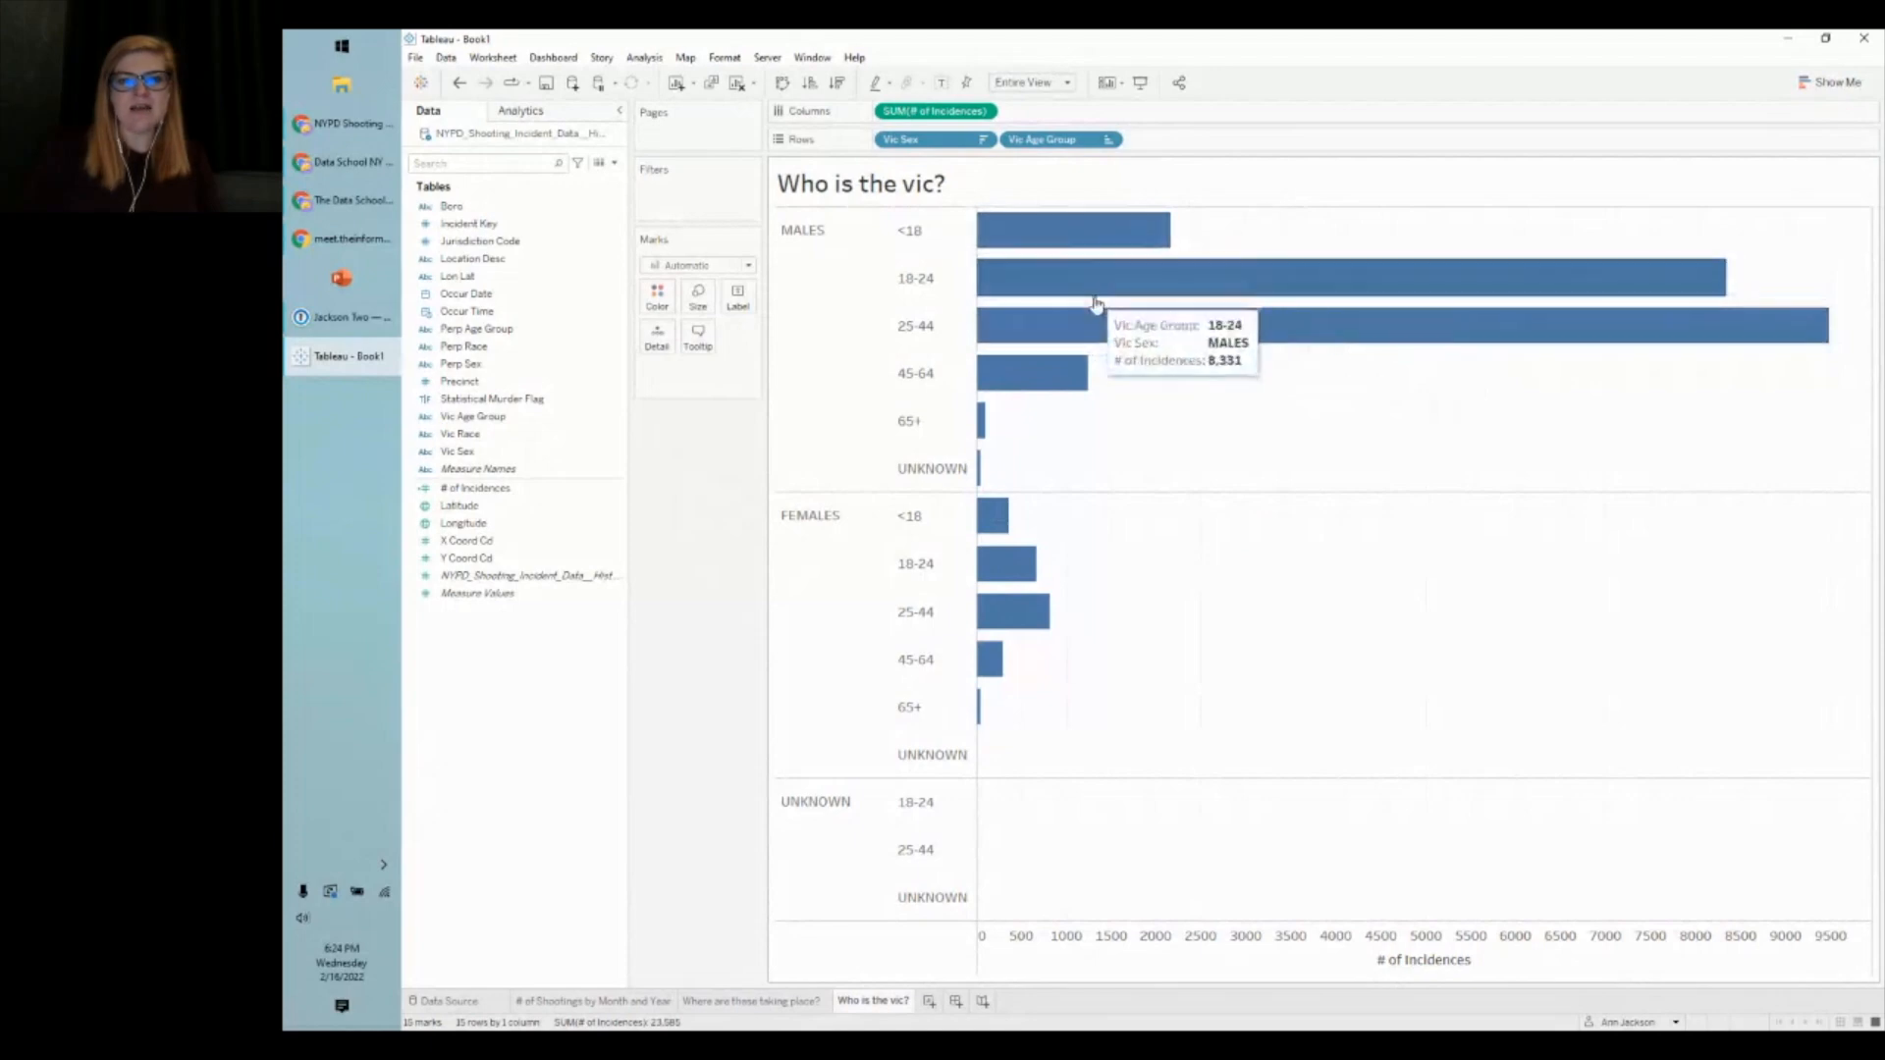
{"action": "mouse_move", "coordinate": [1008, 340]}
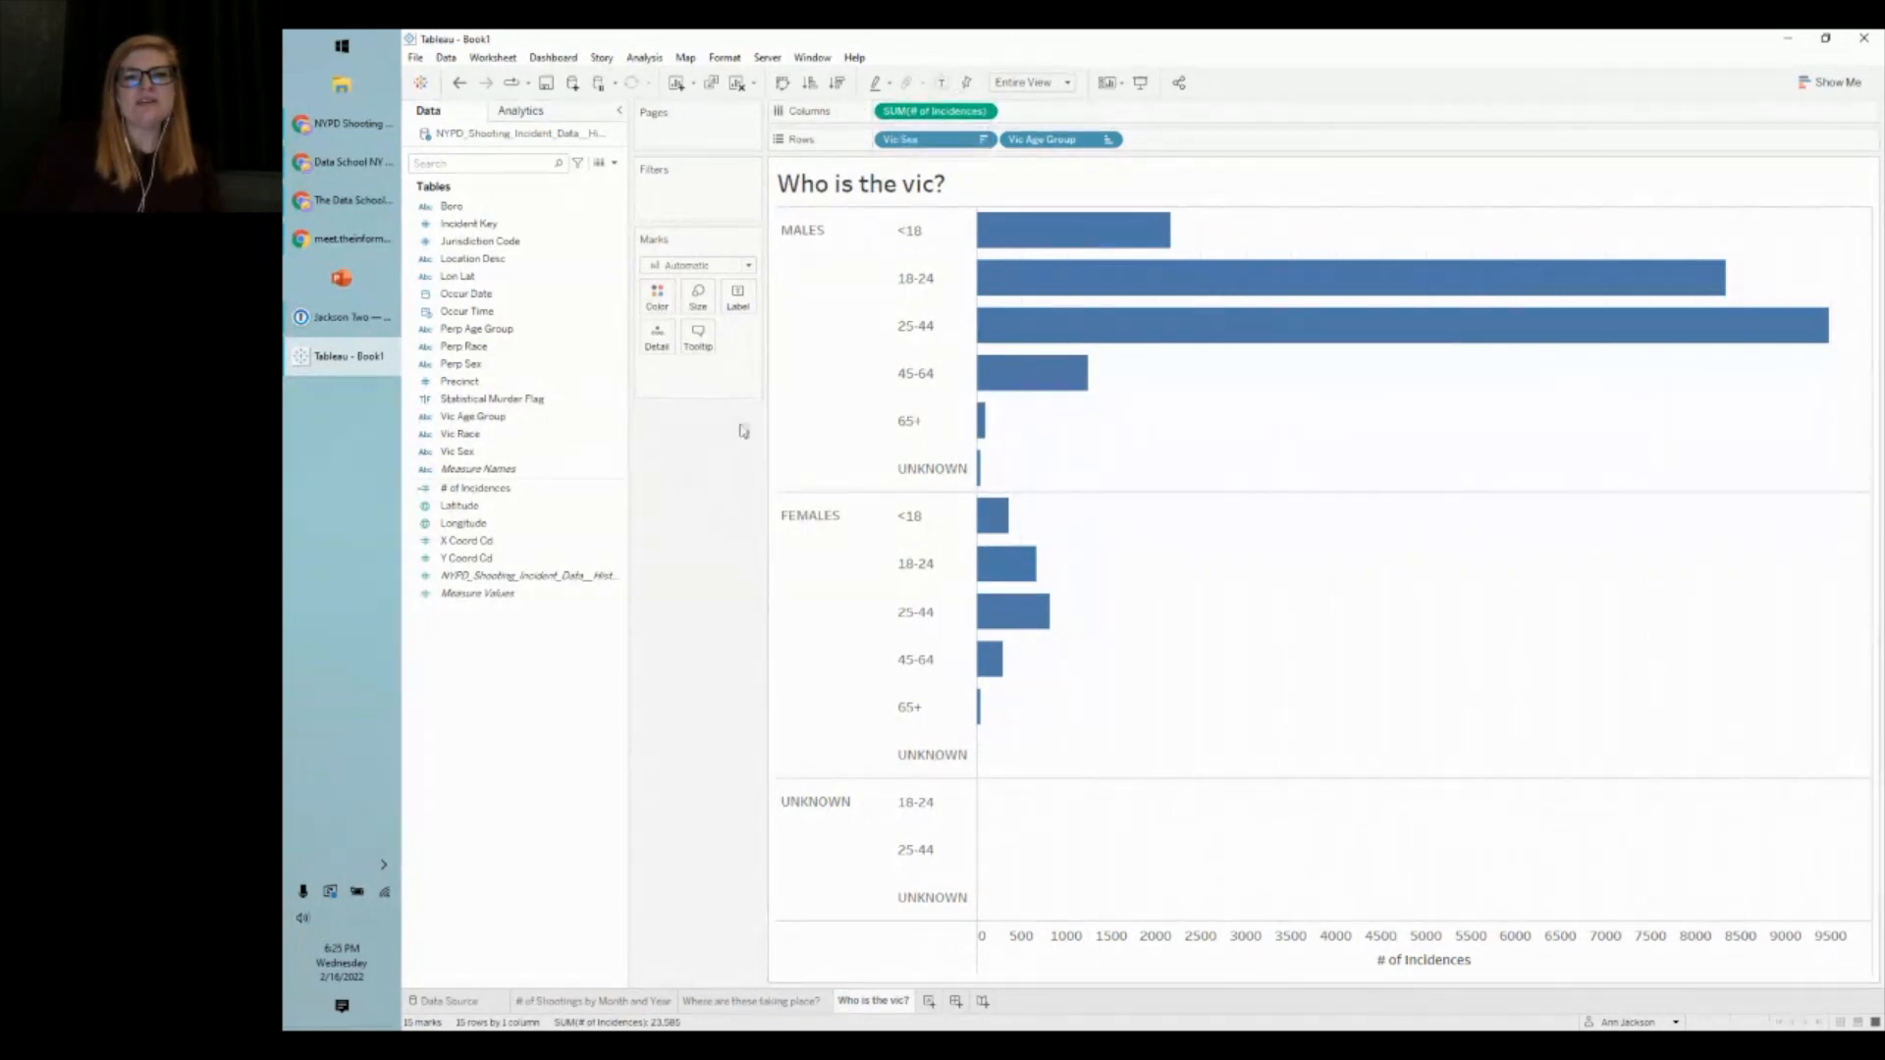
{"action": "mouse_move", "coordinate": [1040, 238]}
{"action": "mouse_move", "coordinate": [1068, 324]}
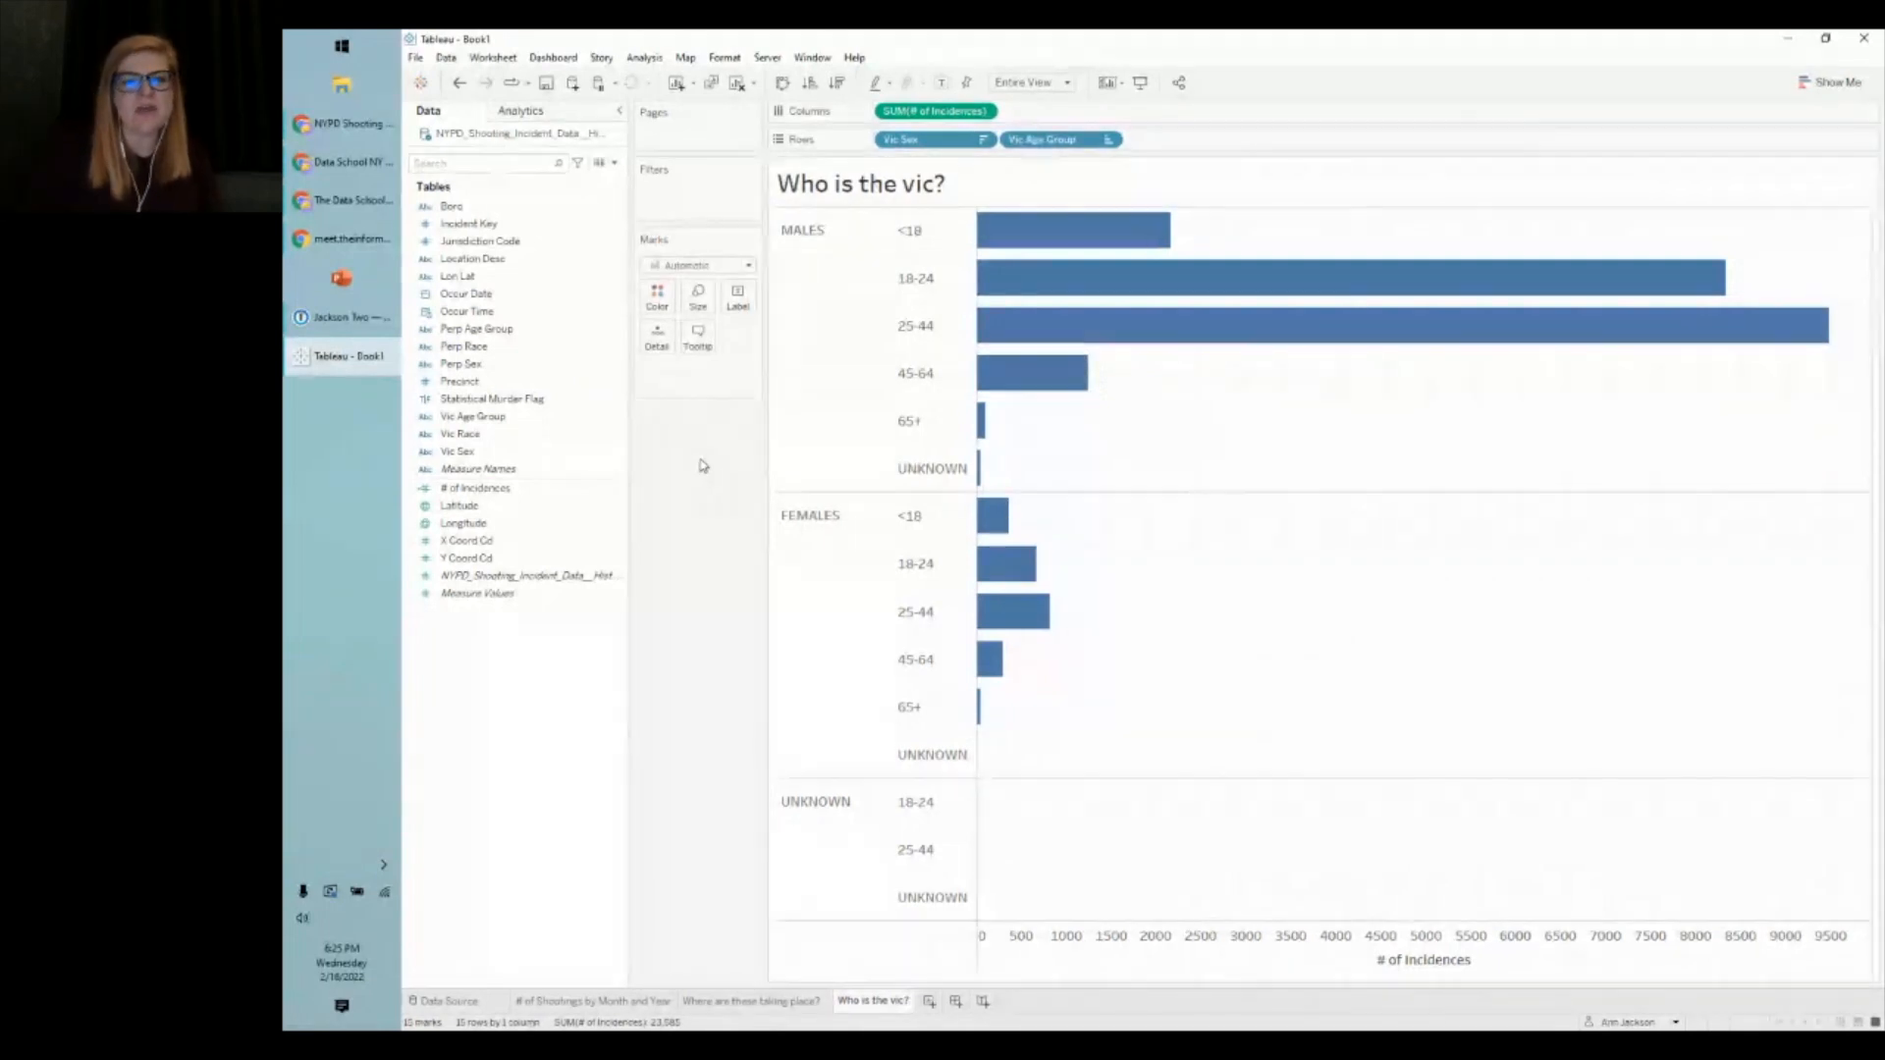
- Turn SUM(# of Incidences) into a Percent of Total quick table calculation
{"action": "right_click", "coordinate": [904, 111]}
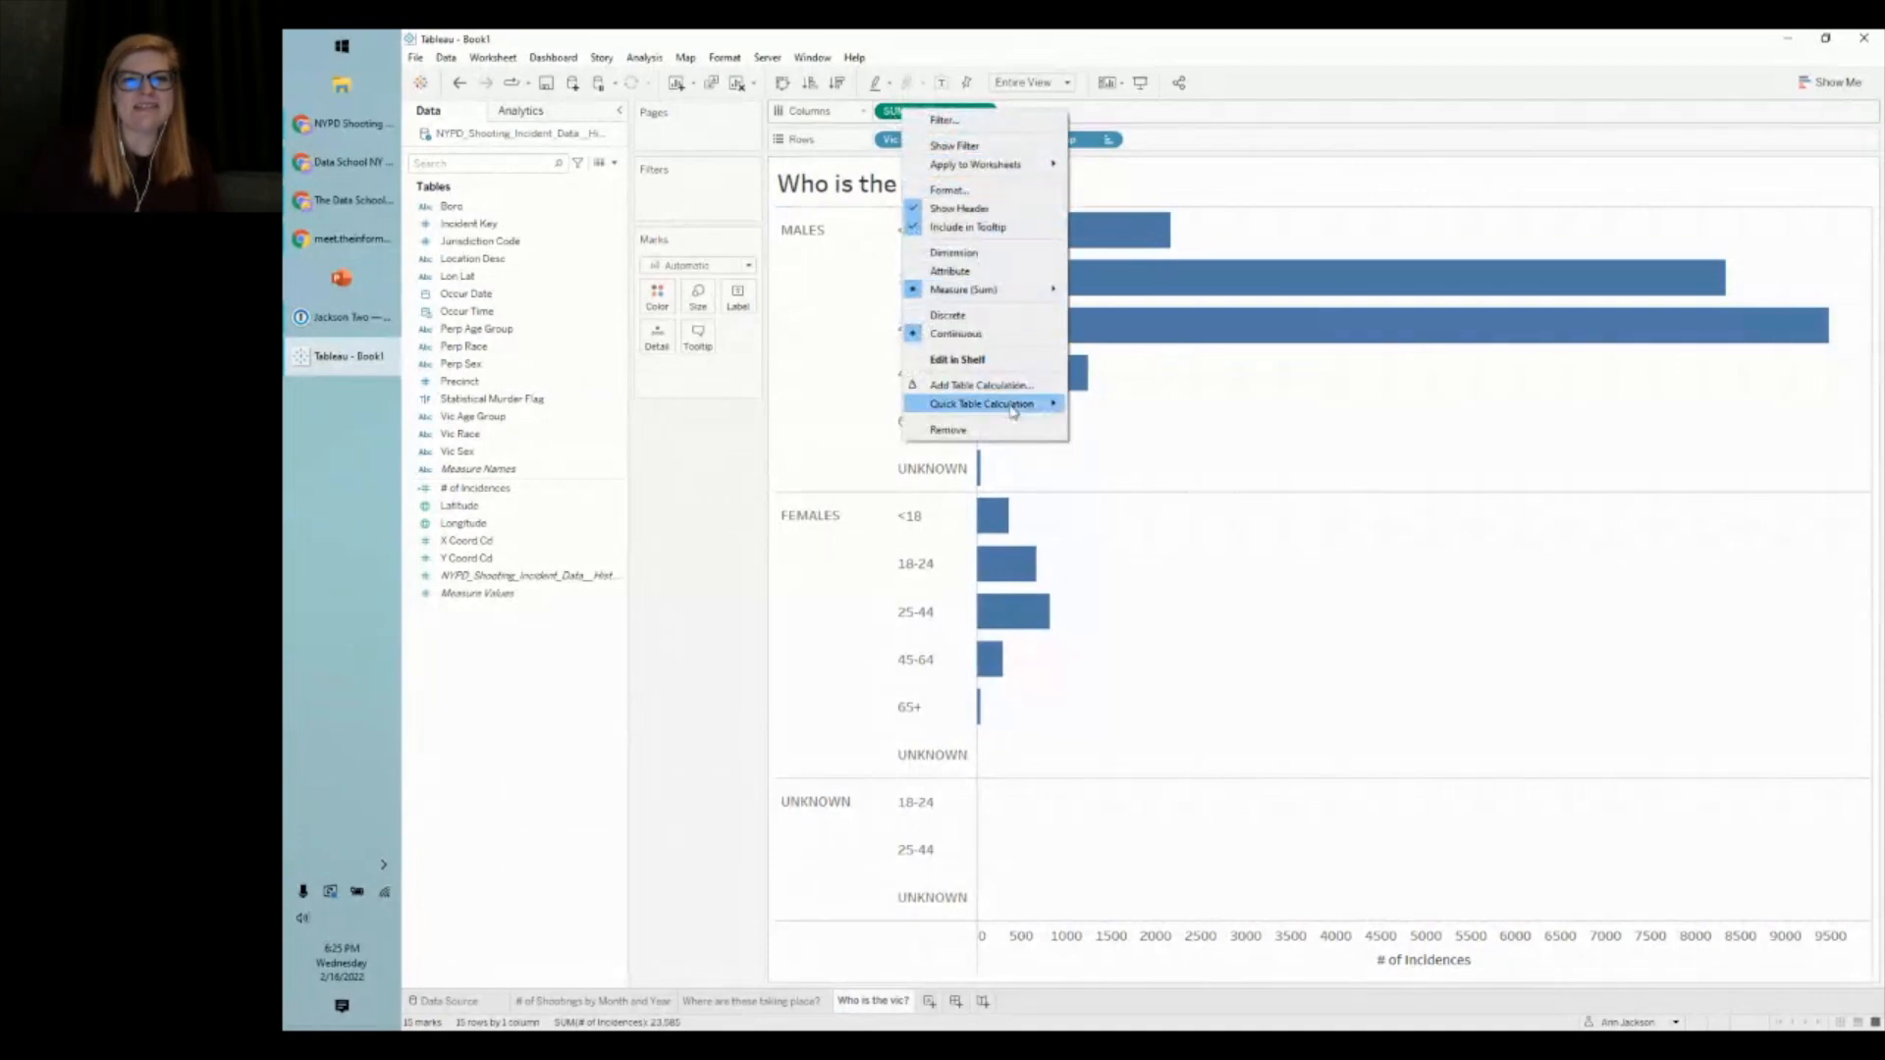
{"action": "mouse_move", "coordinate": [996, 405]}
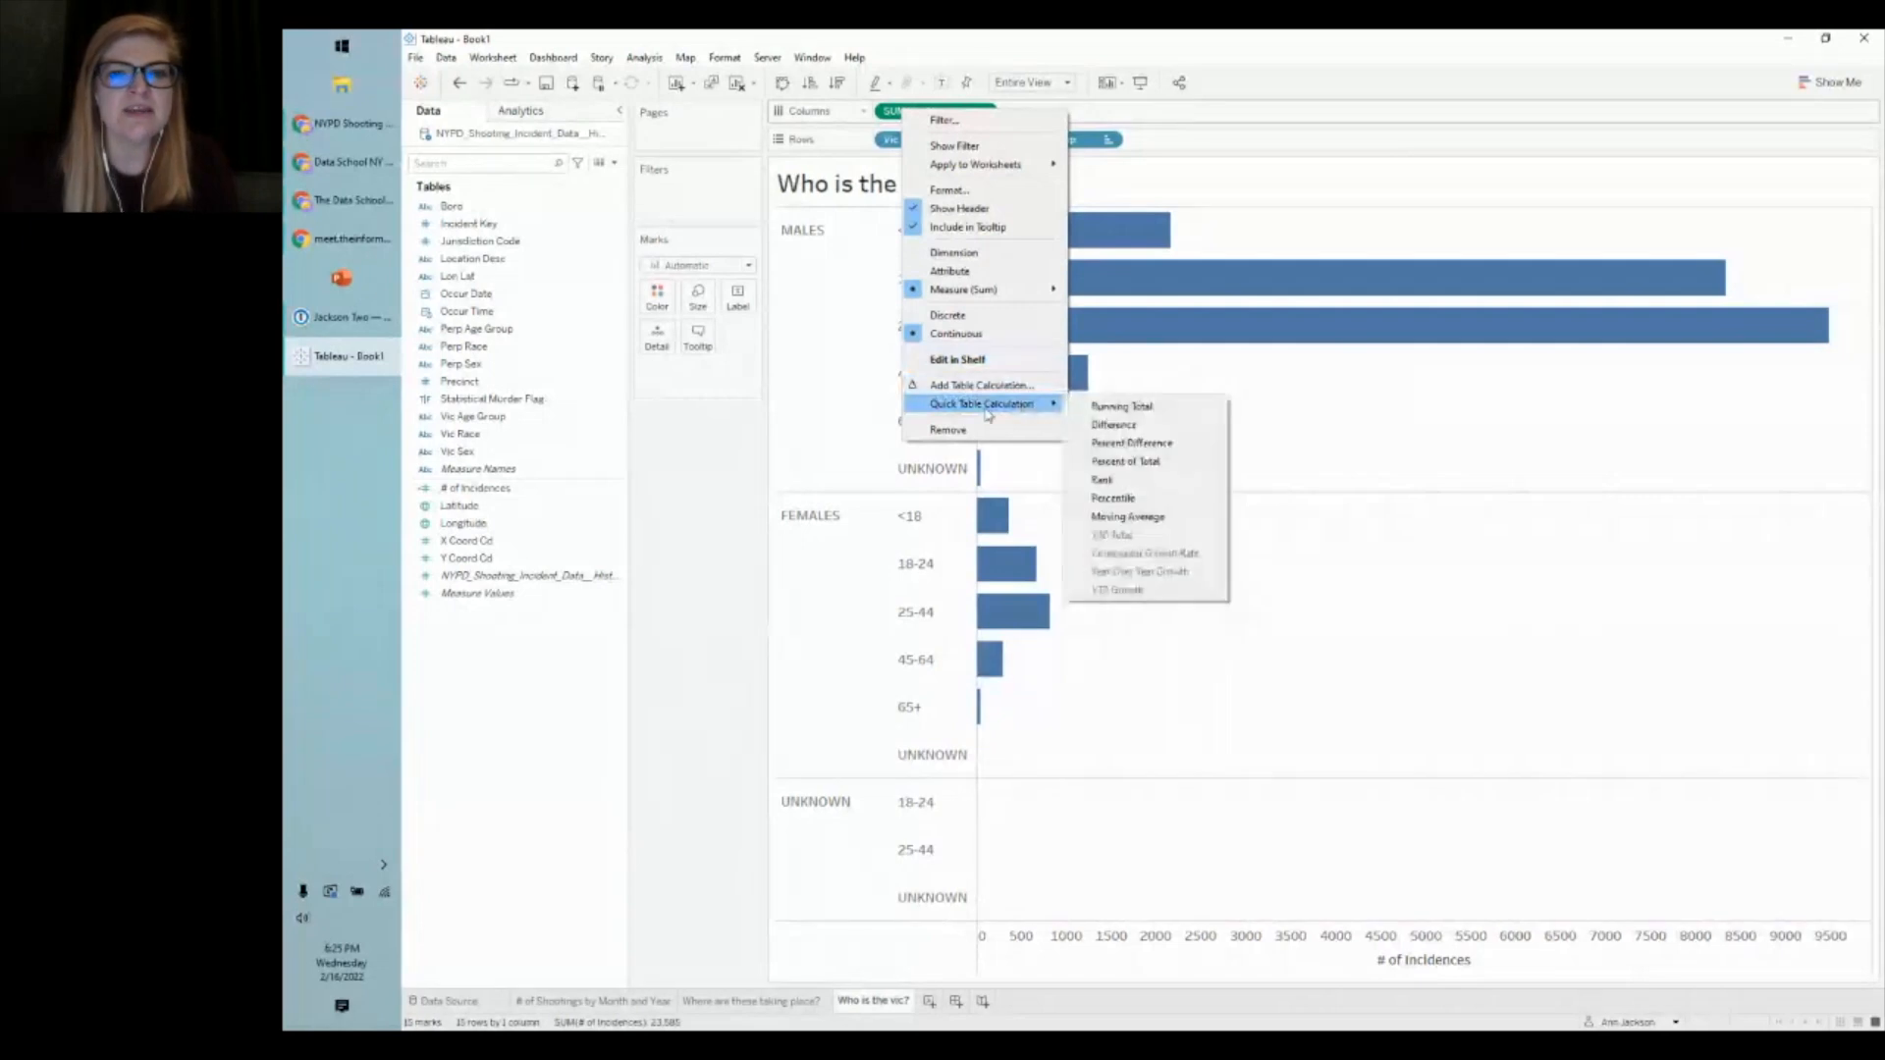
{"action": "left_click", "coordinate": [686, 437]}
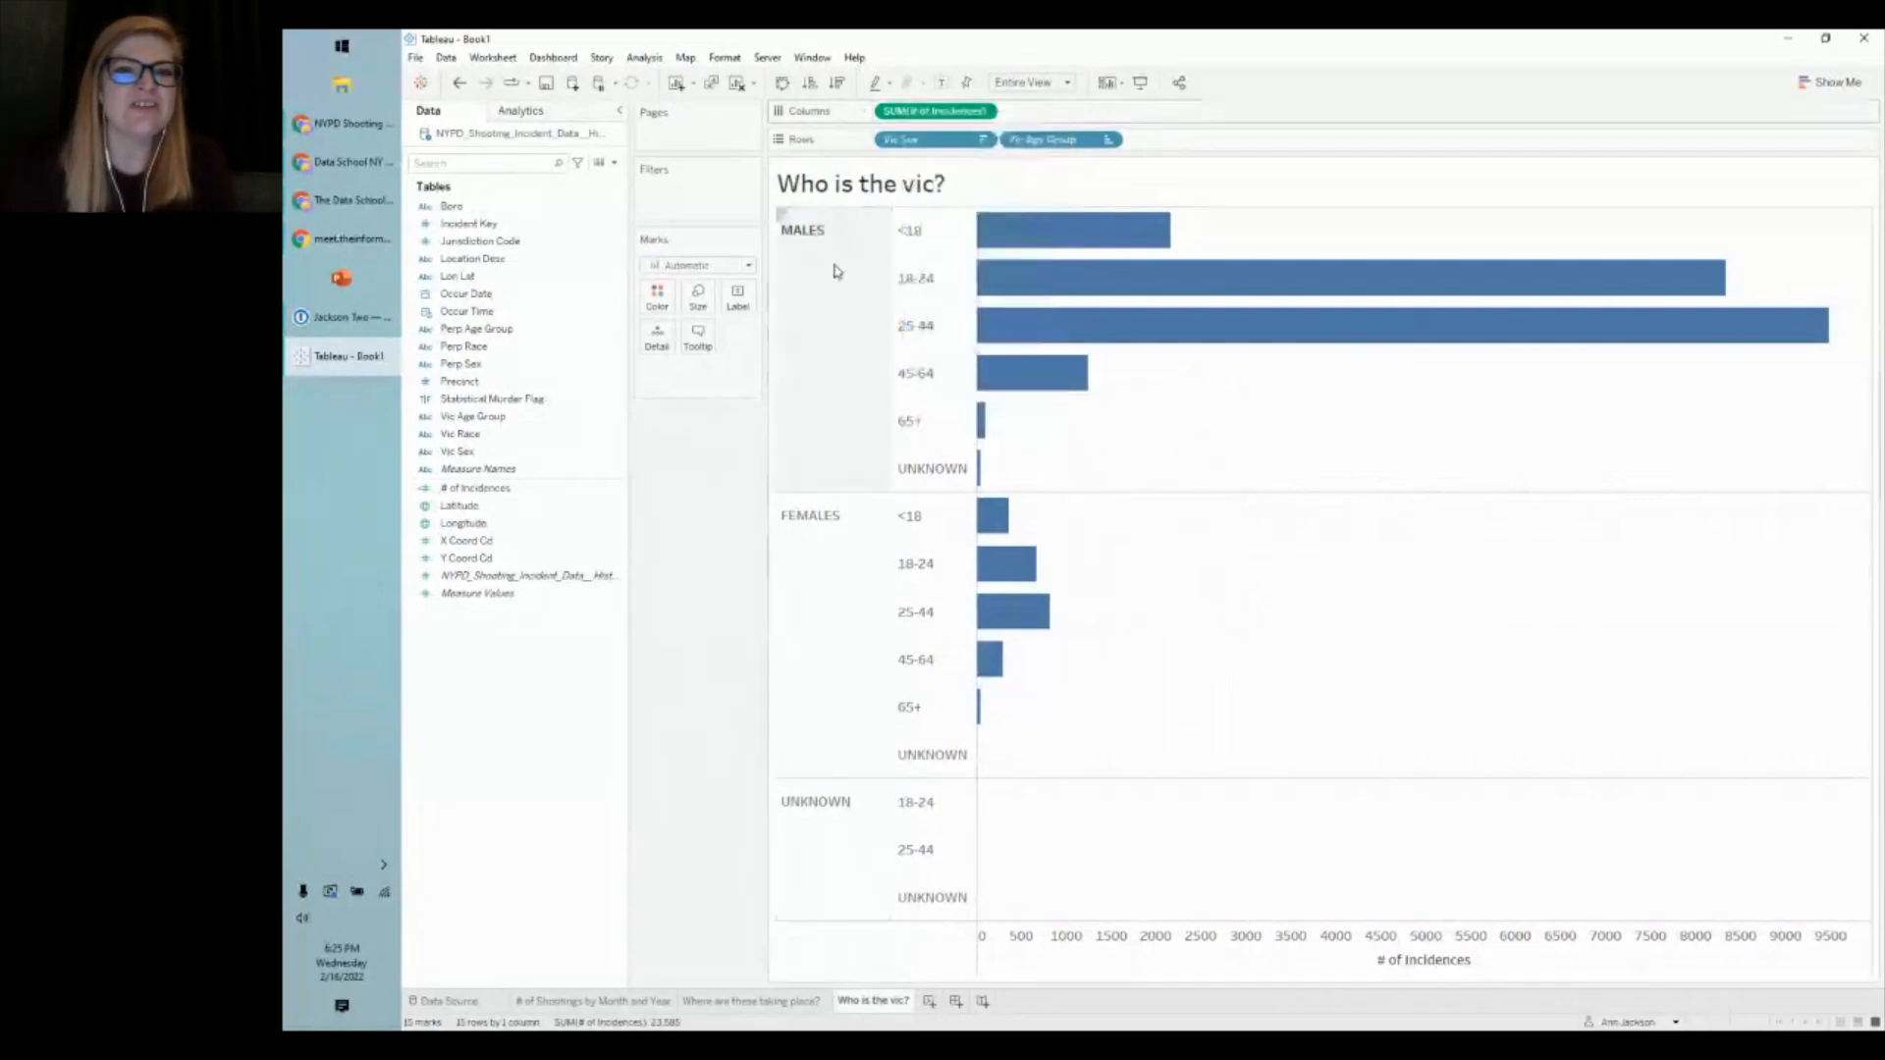
{"action": "right_click", "coordinate": [904, 116]}
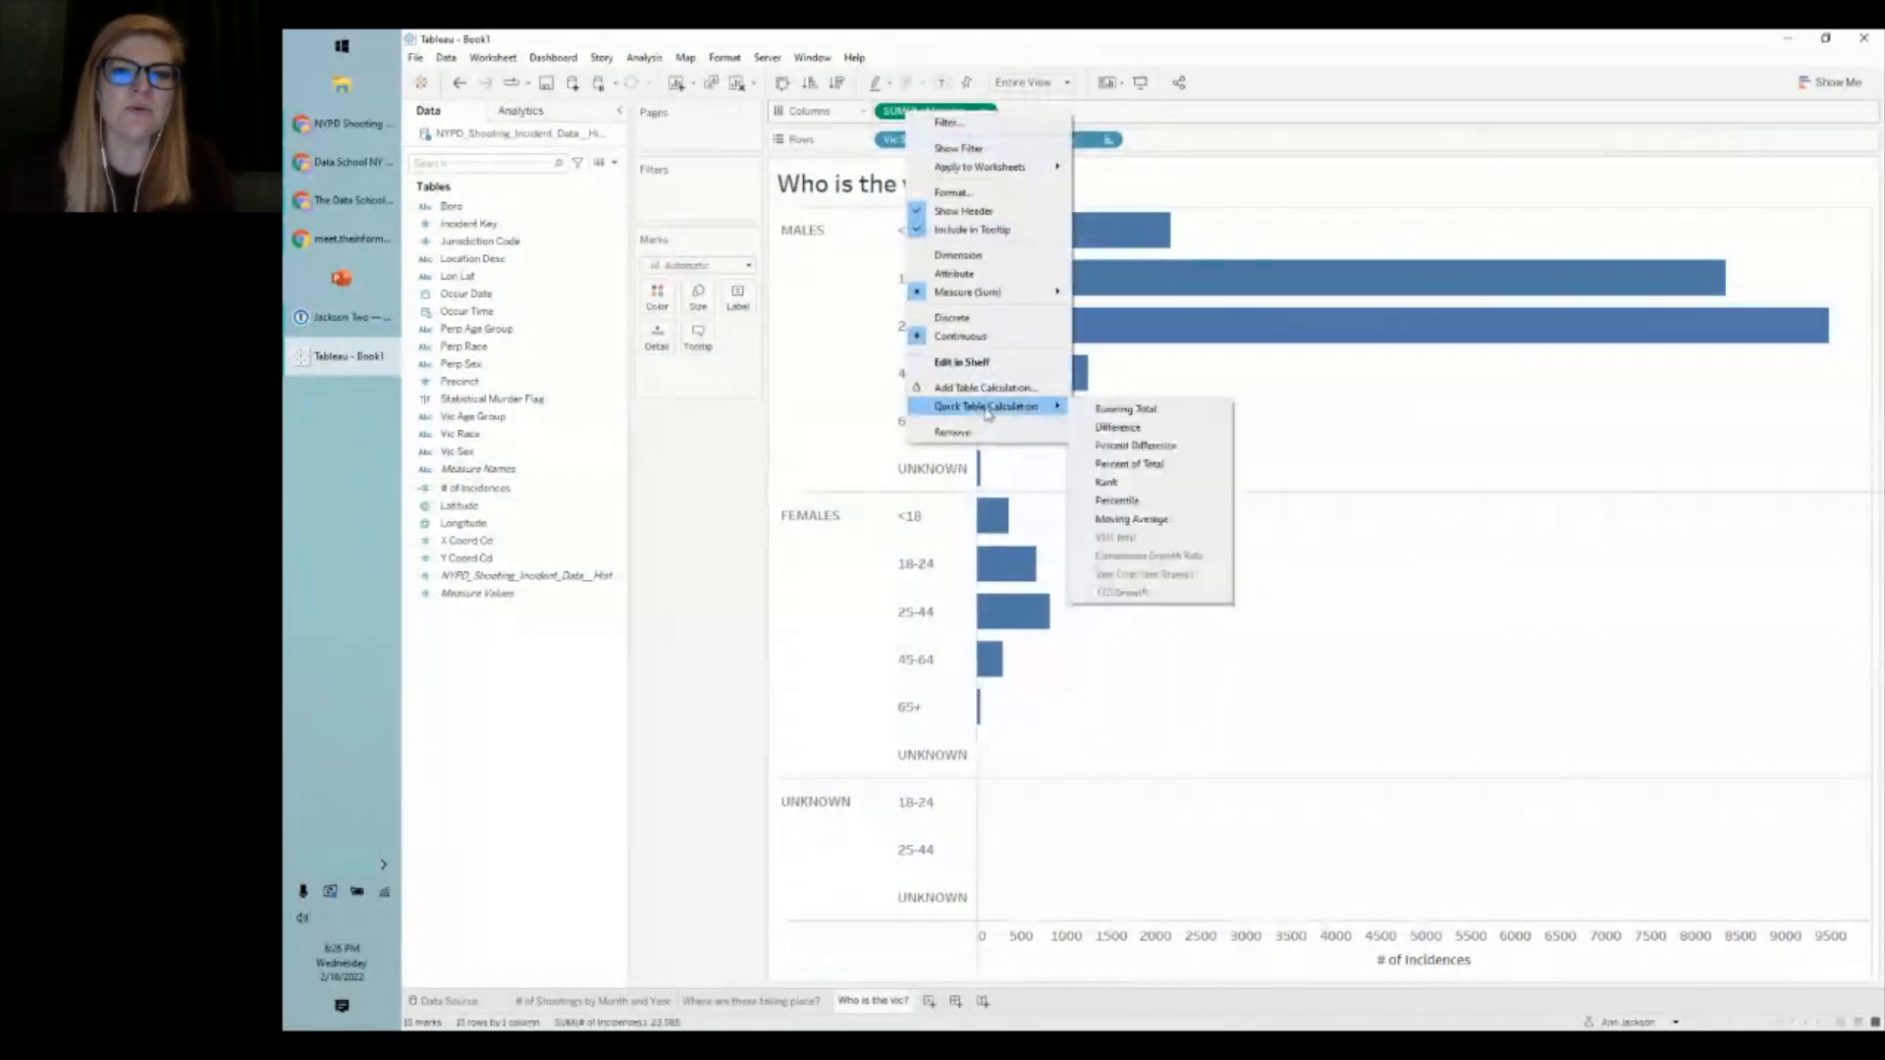
{"action": "left_click", "coordinate": [1164, 463]}
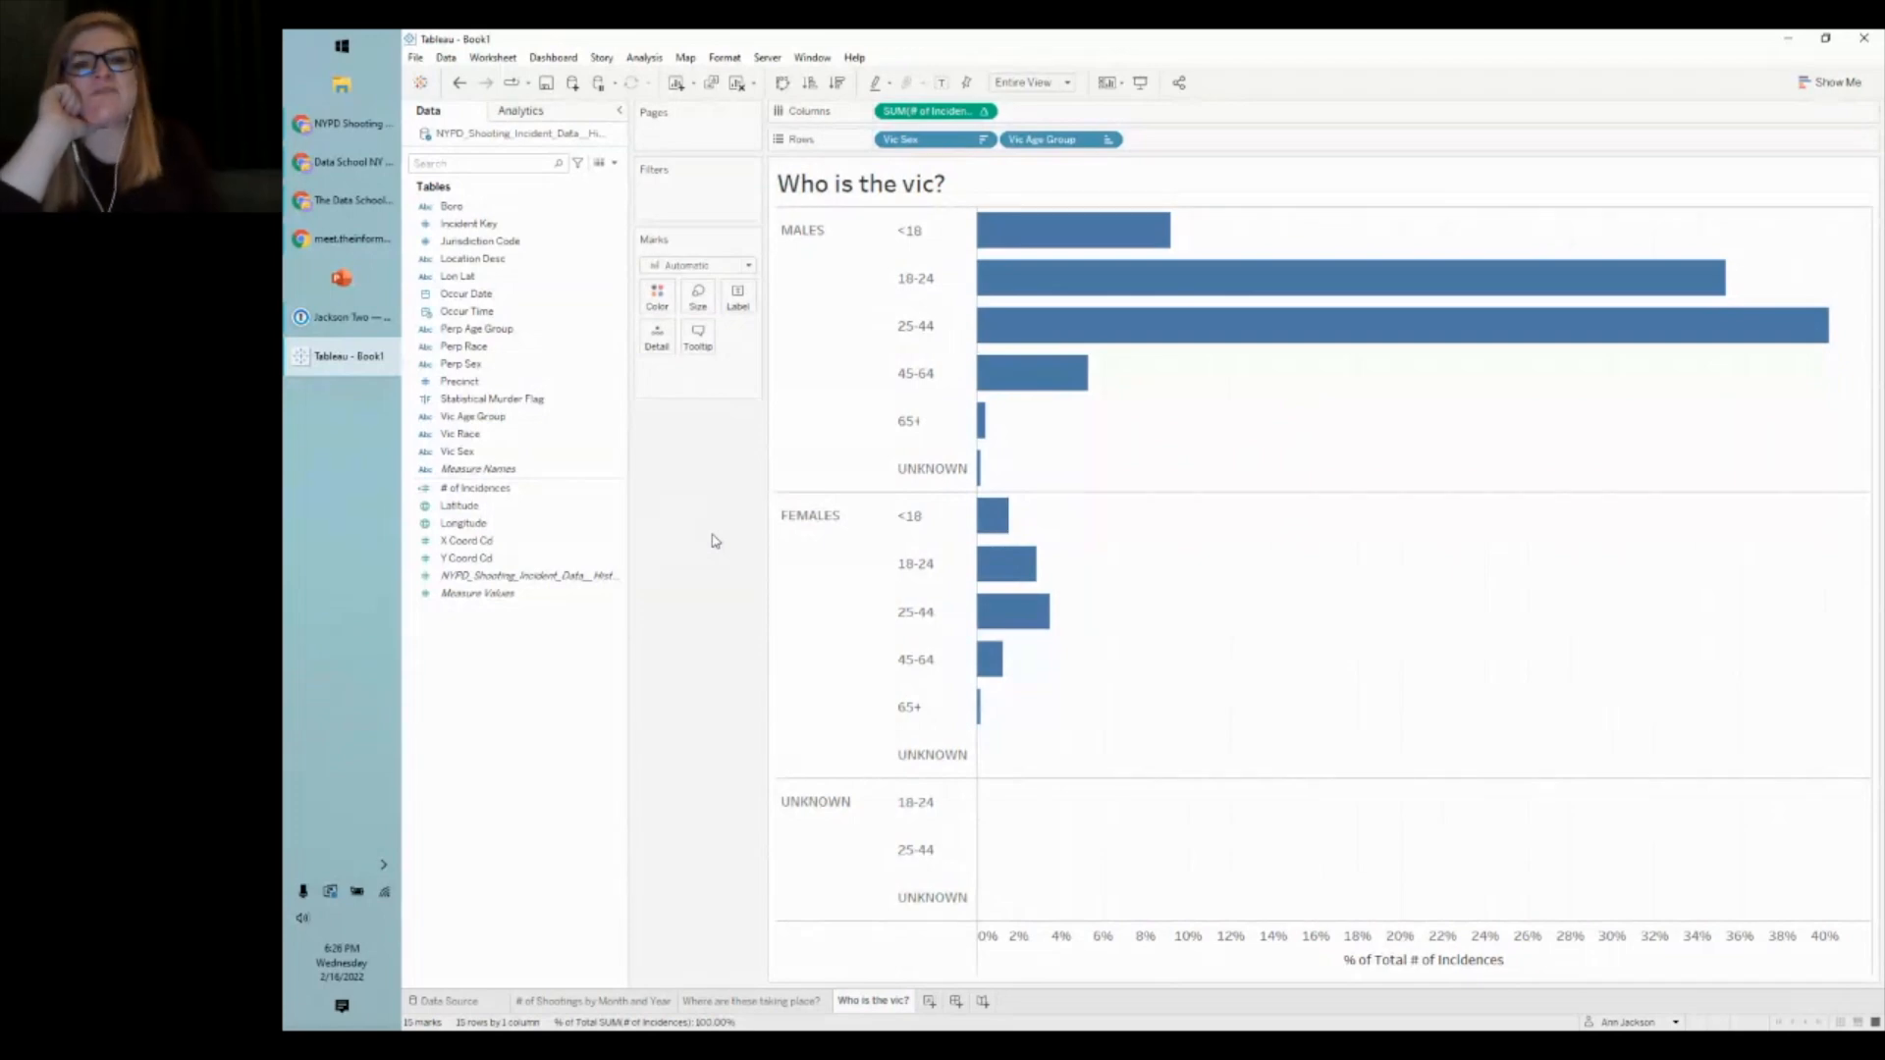
- Select all bars to review the percentages, then clear the selection
{"action": "mouse_move", "coordinate": [1103, 368]}
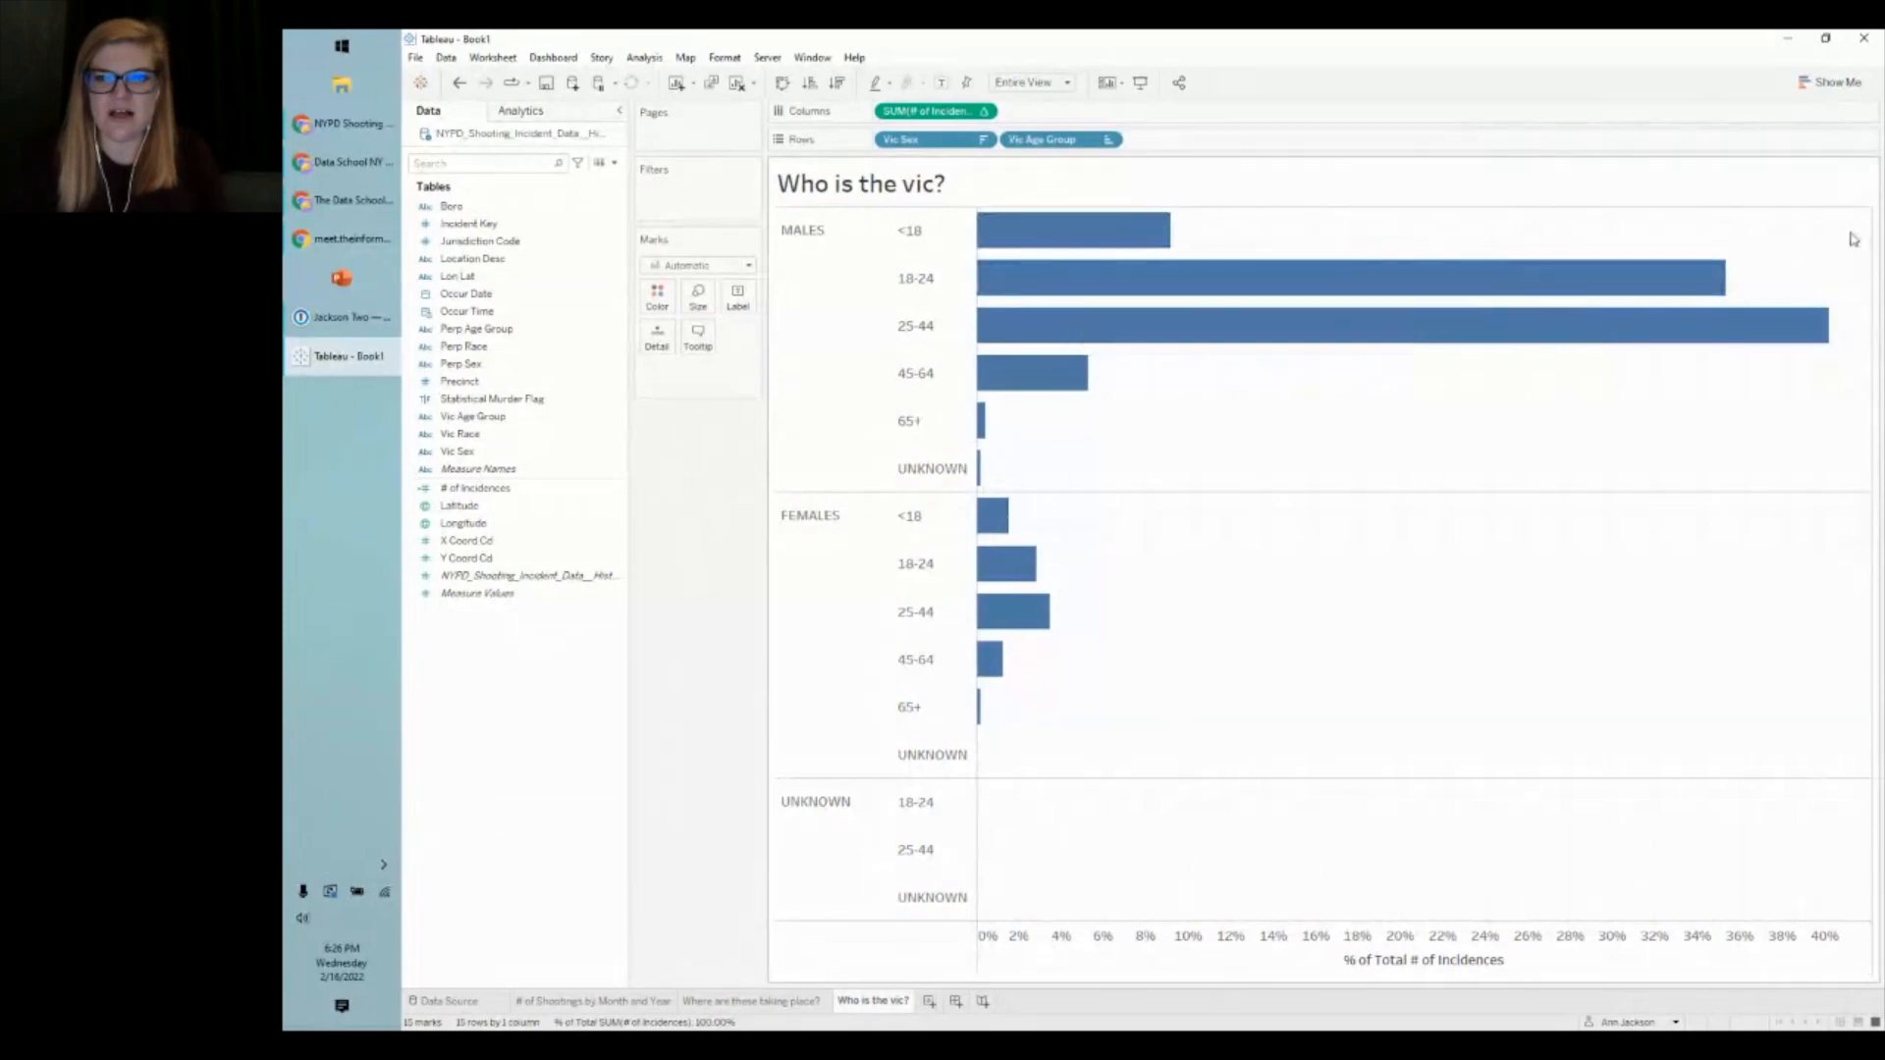
{"action": "left_click_drag", "start_coordinate": [1852, 221], "coordinate": [968, 926]}
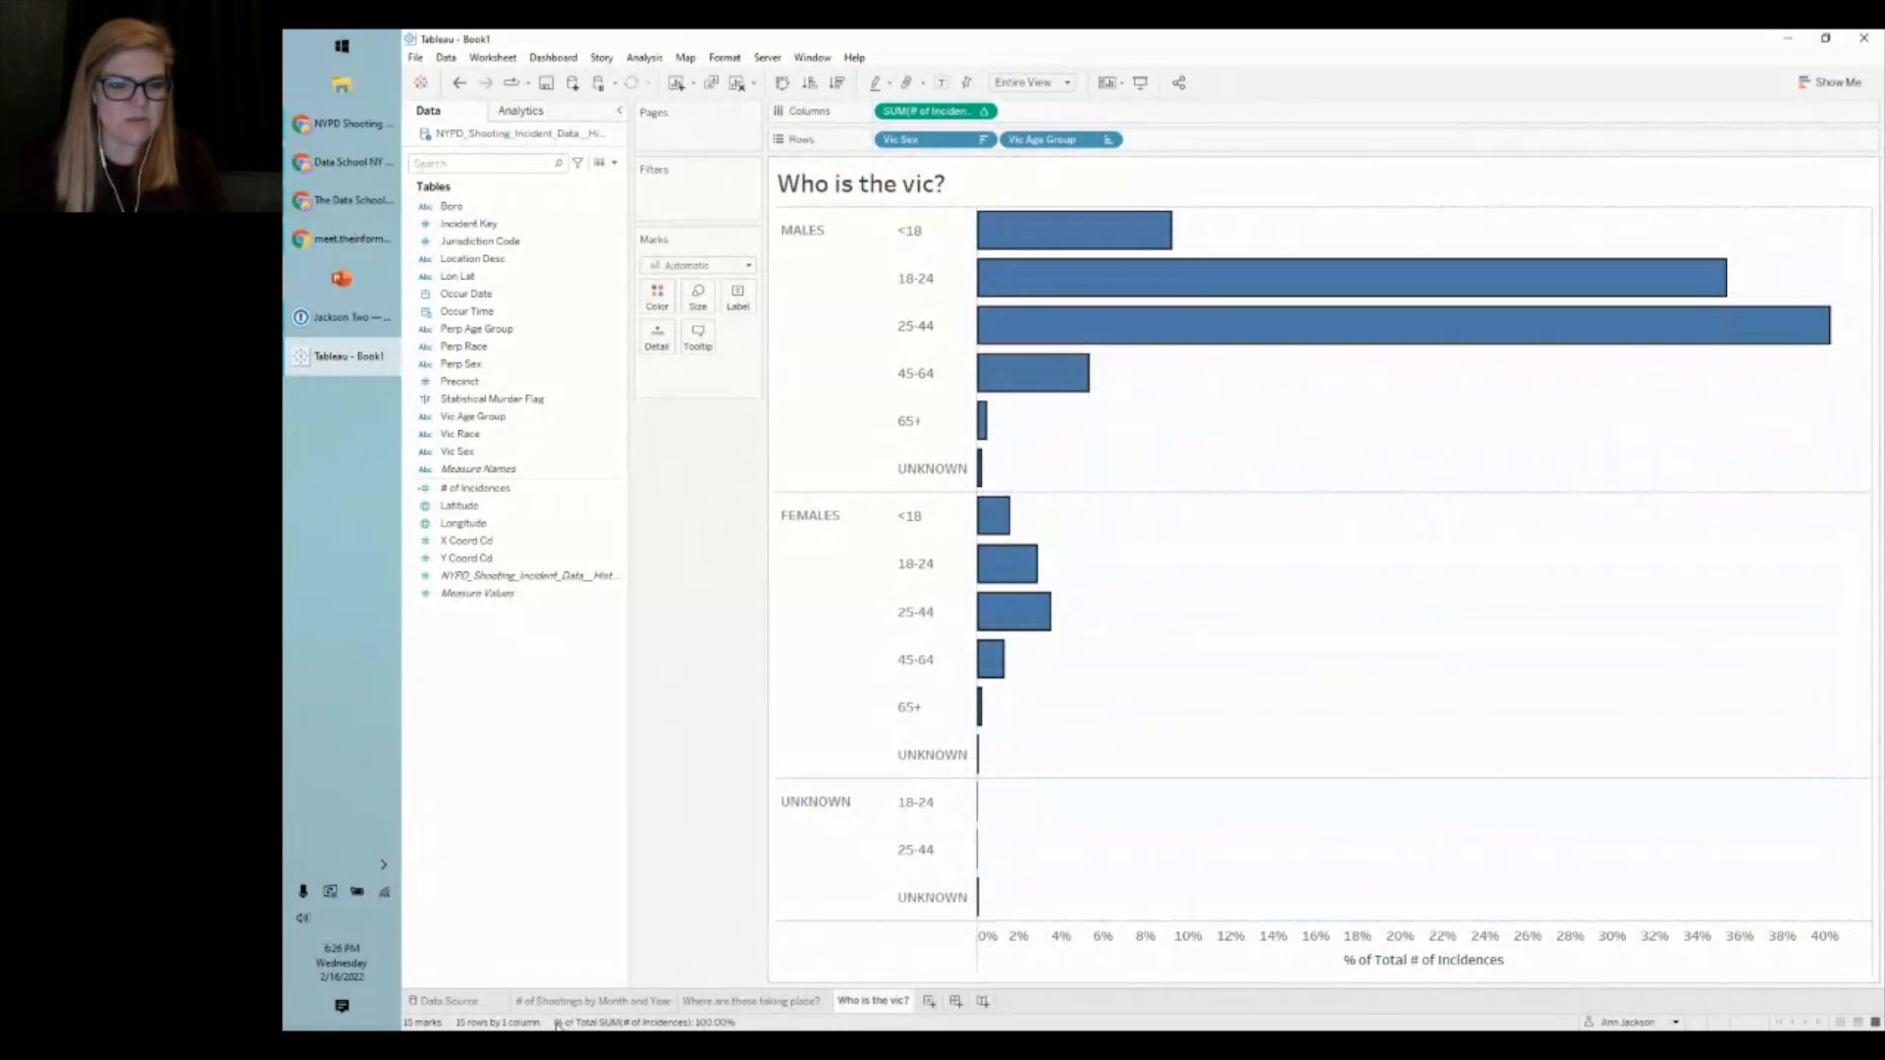
{"action": "key", "text": "Escape"}
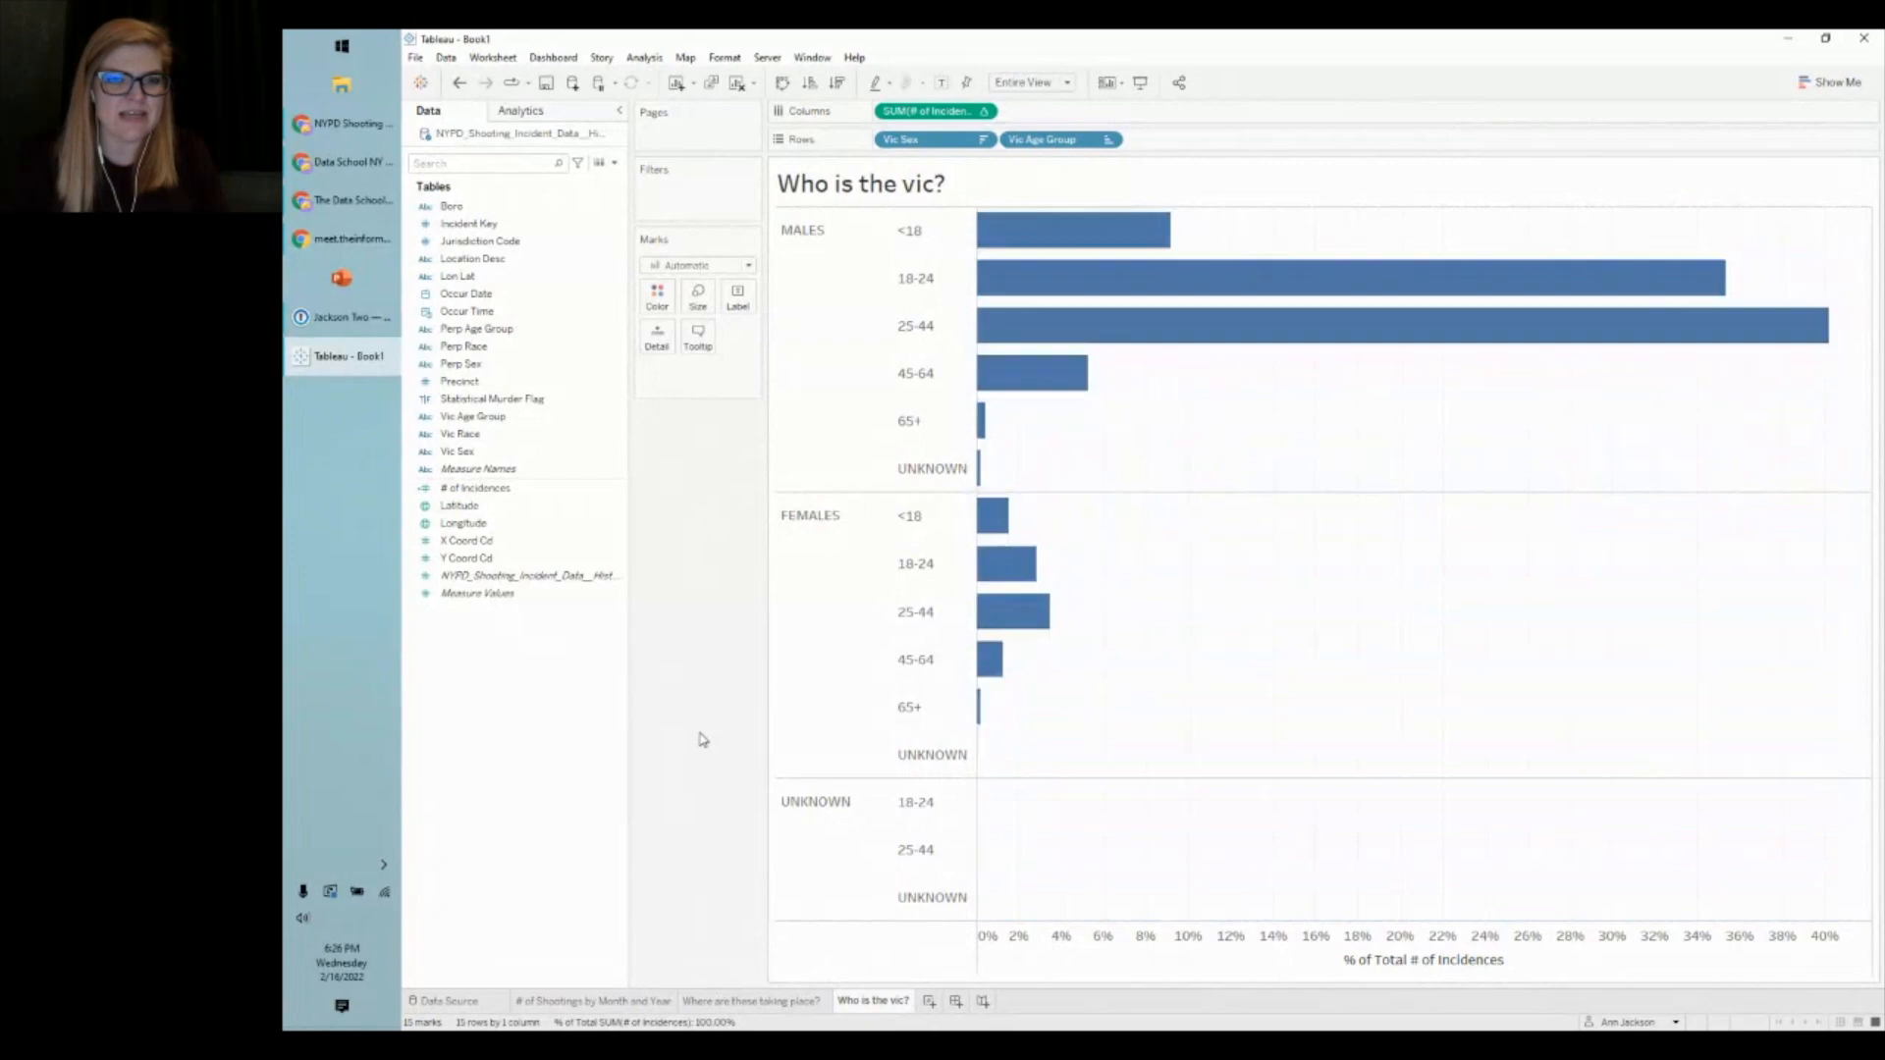
{"action": "mouse_move", "coordinate": [1066, 236]}
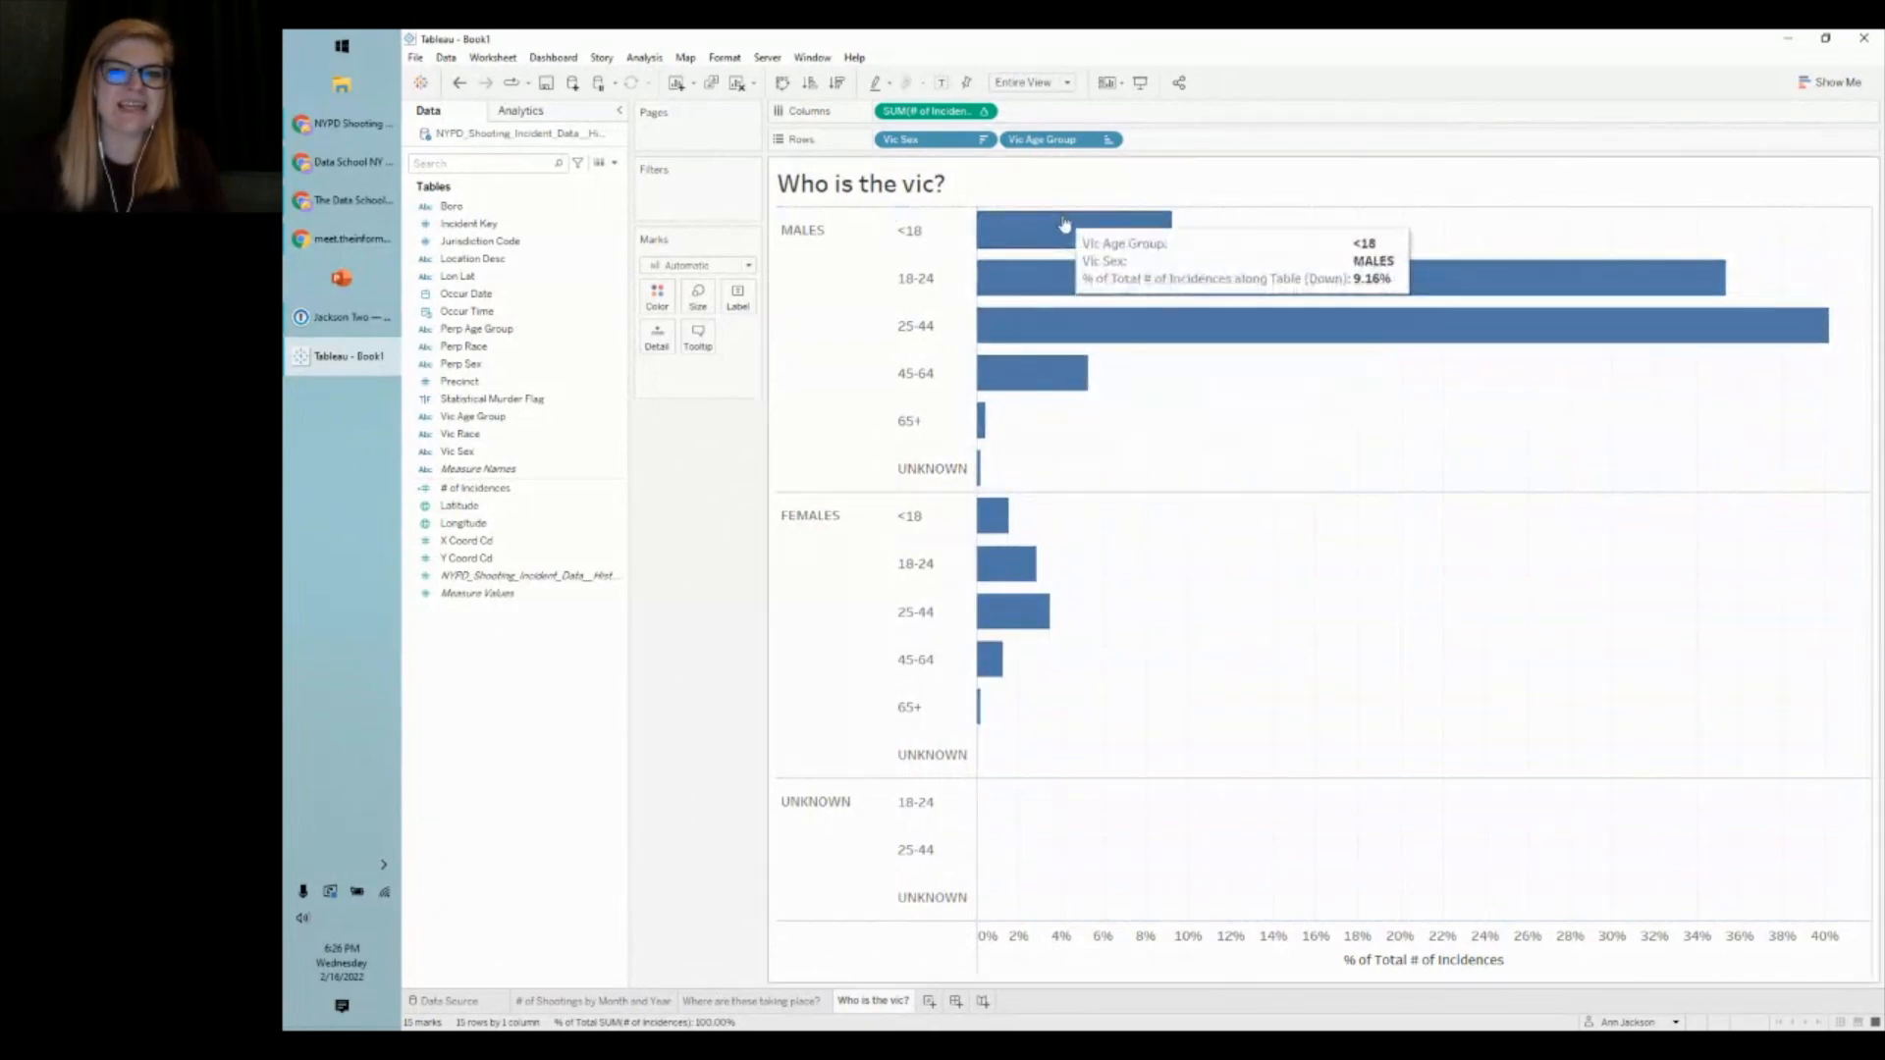
{"action": "mouse_move", "coordinate": [1066, 284]}
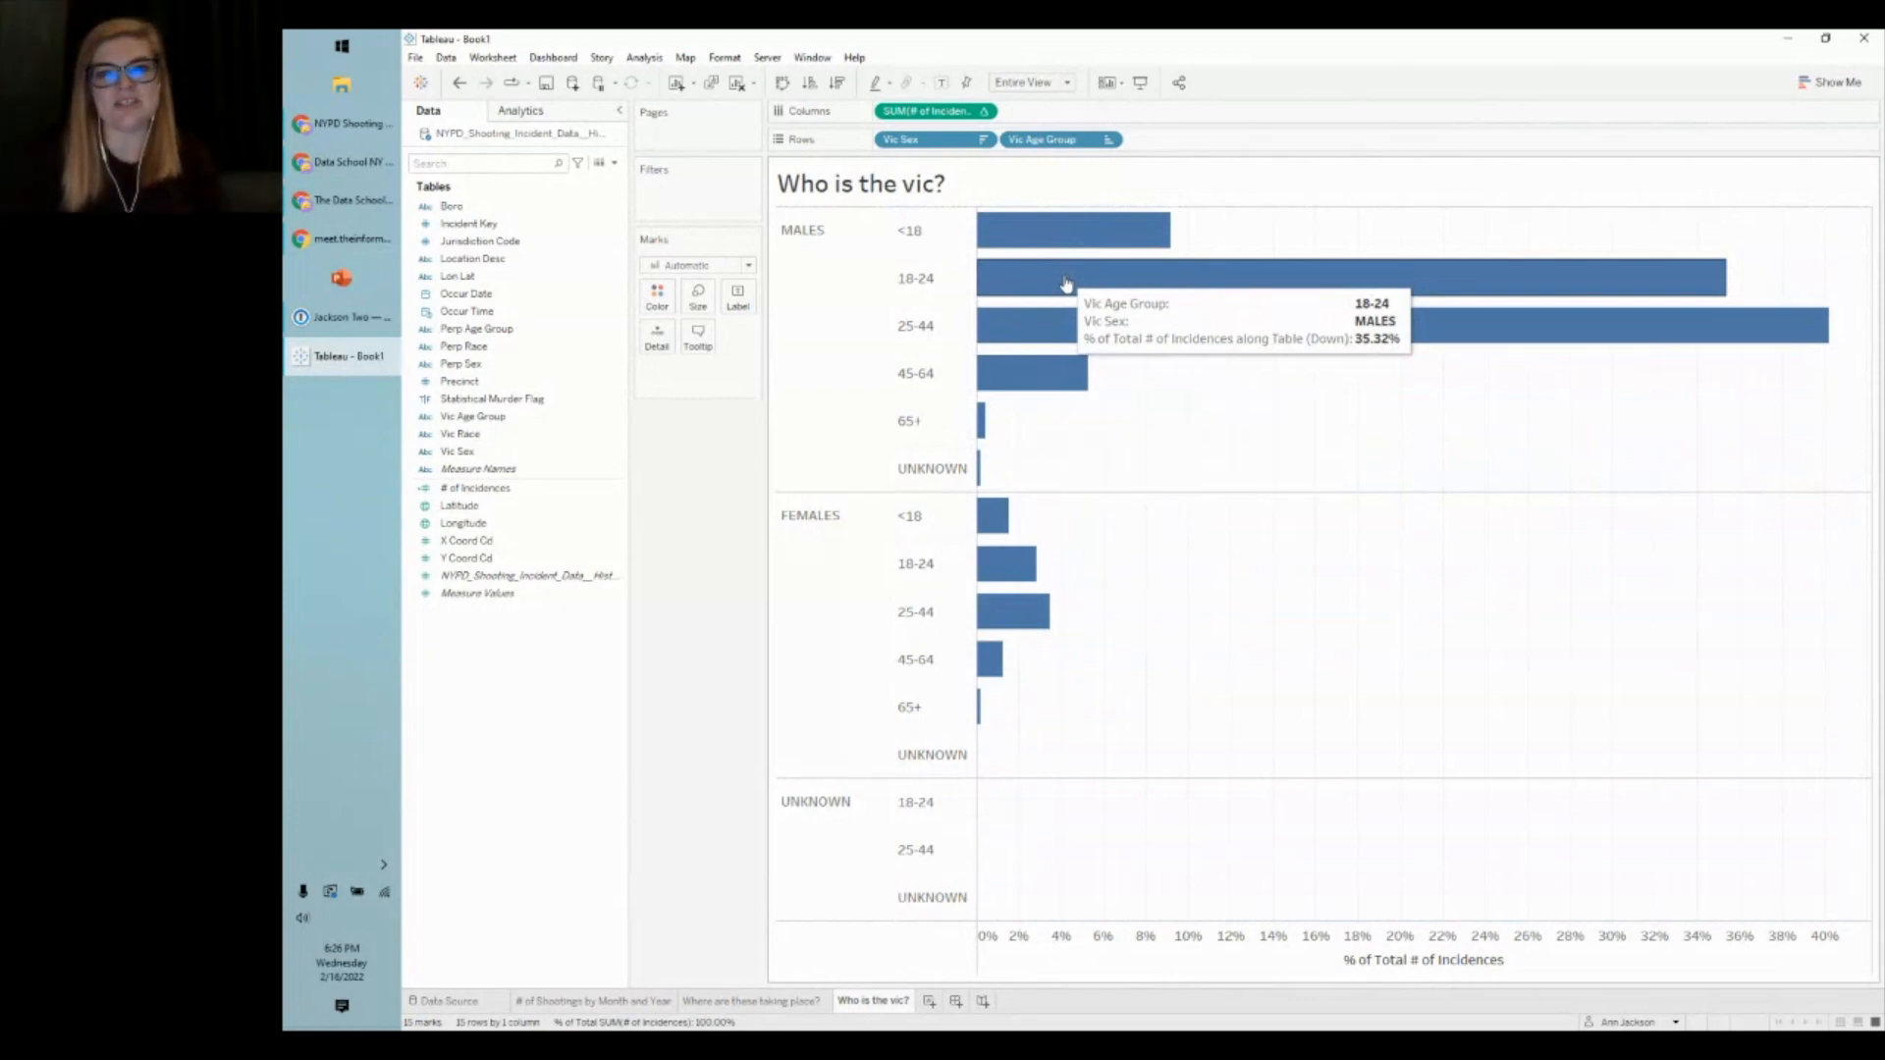
{"action": "mouse_move", "coordinate": [1071, 330]}
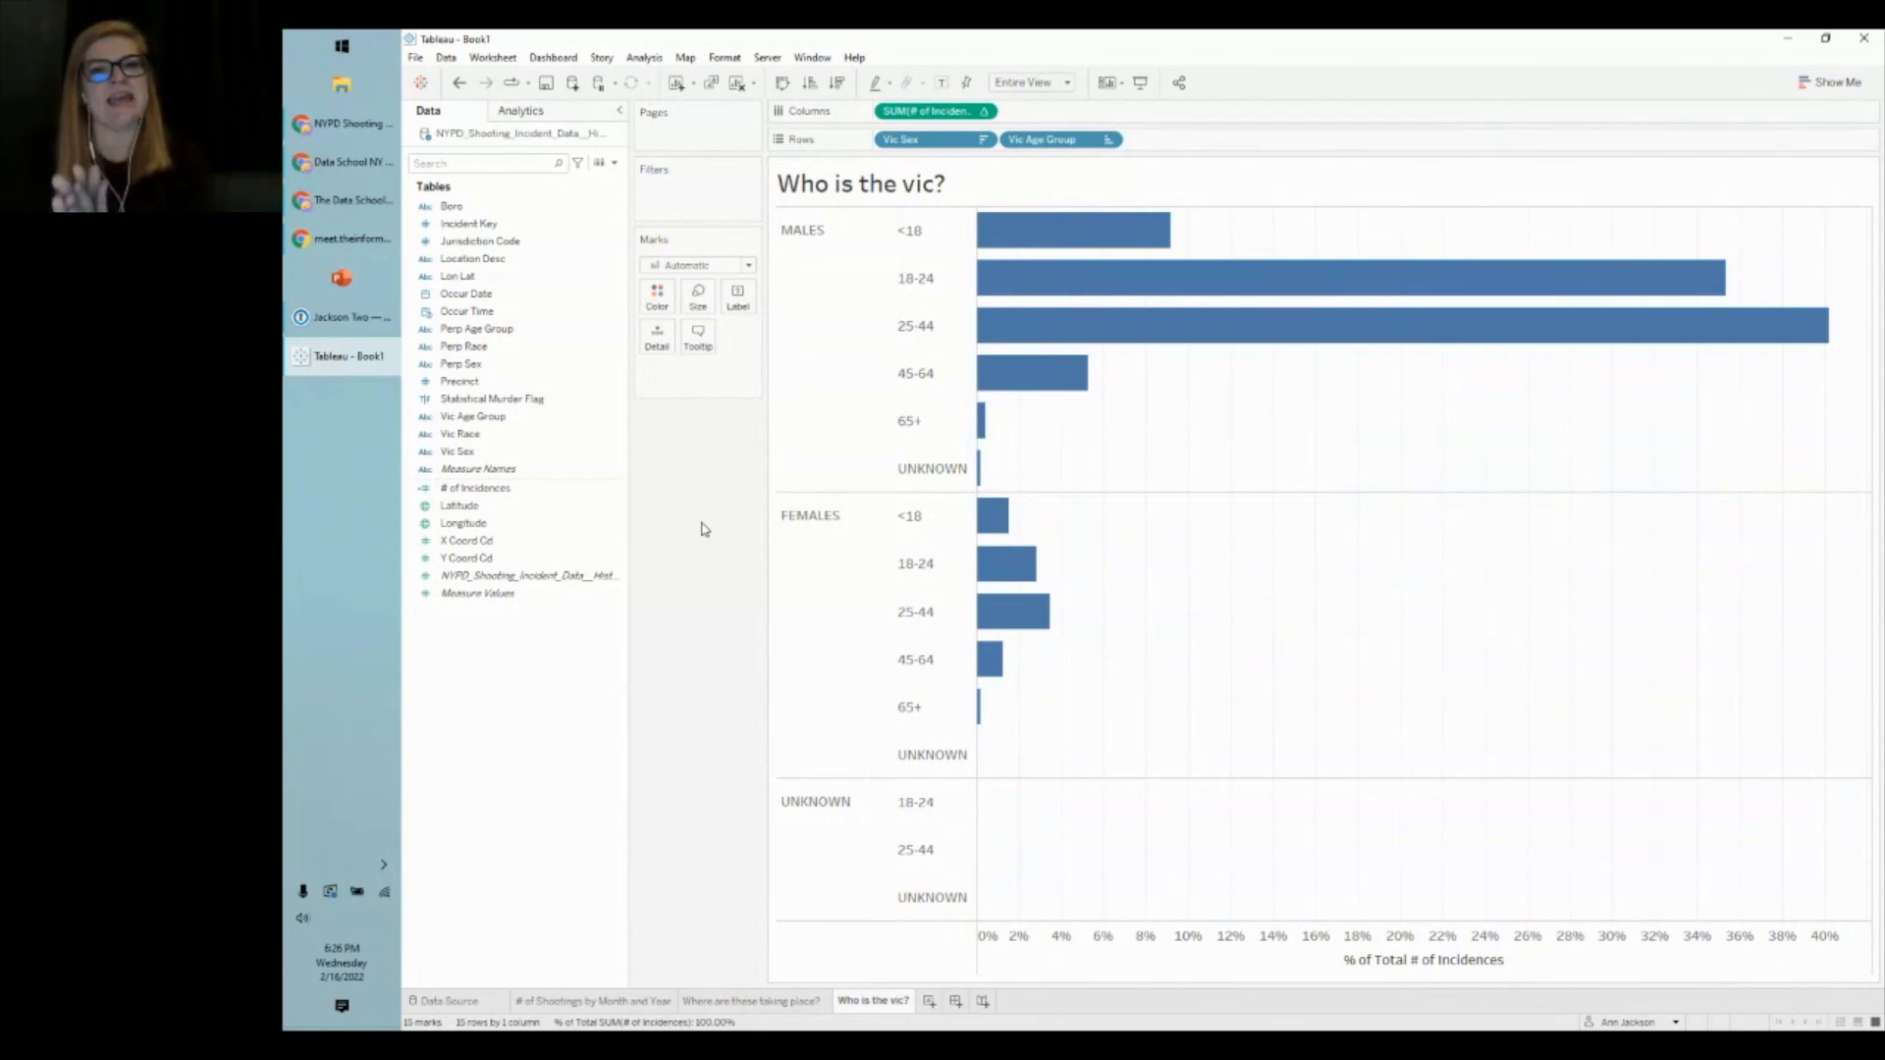
{"action": "right_click", "coordinate": [906, 113]}
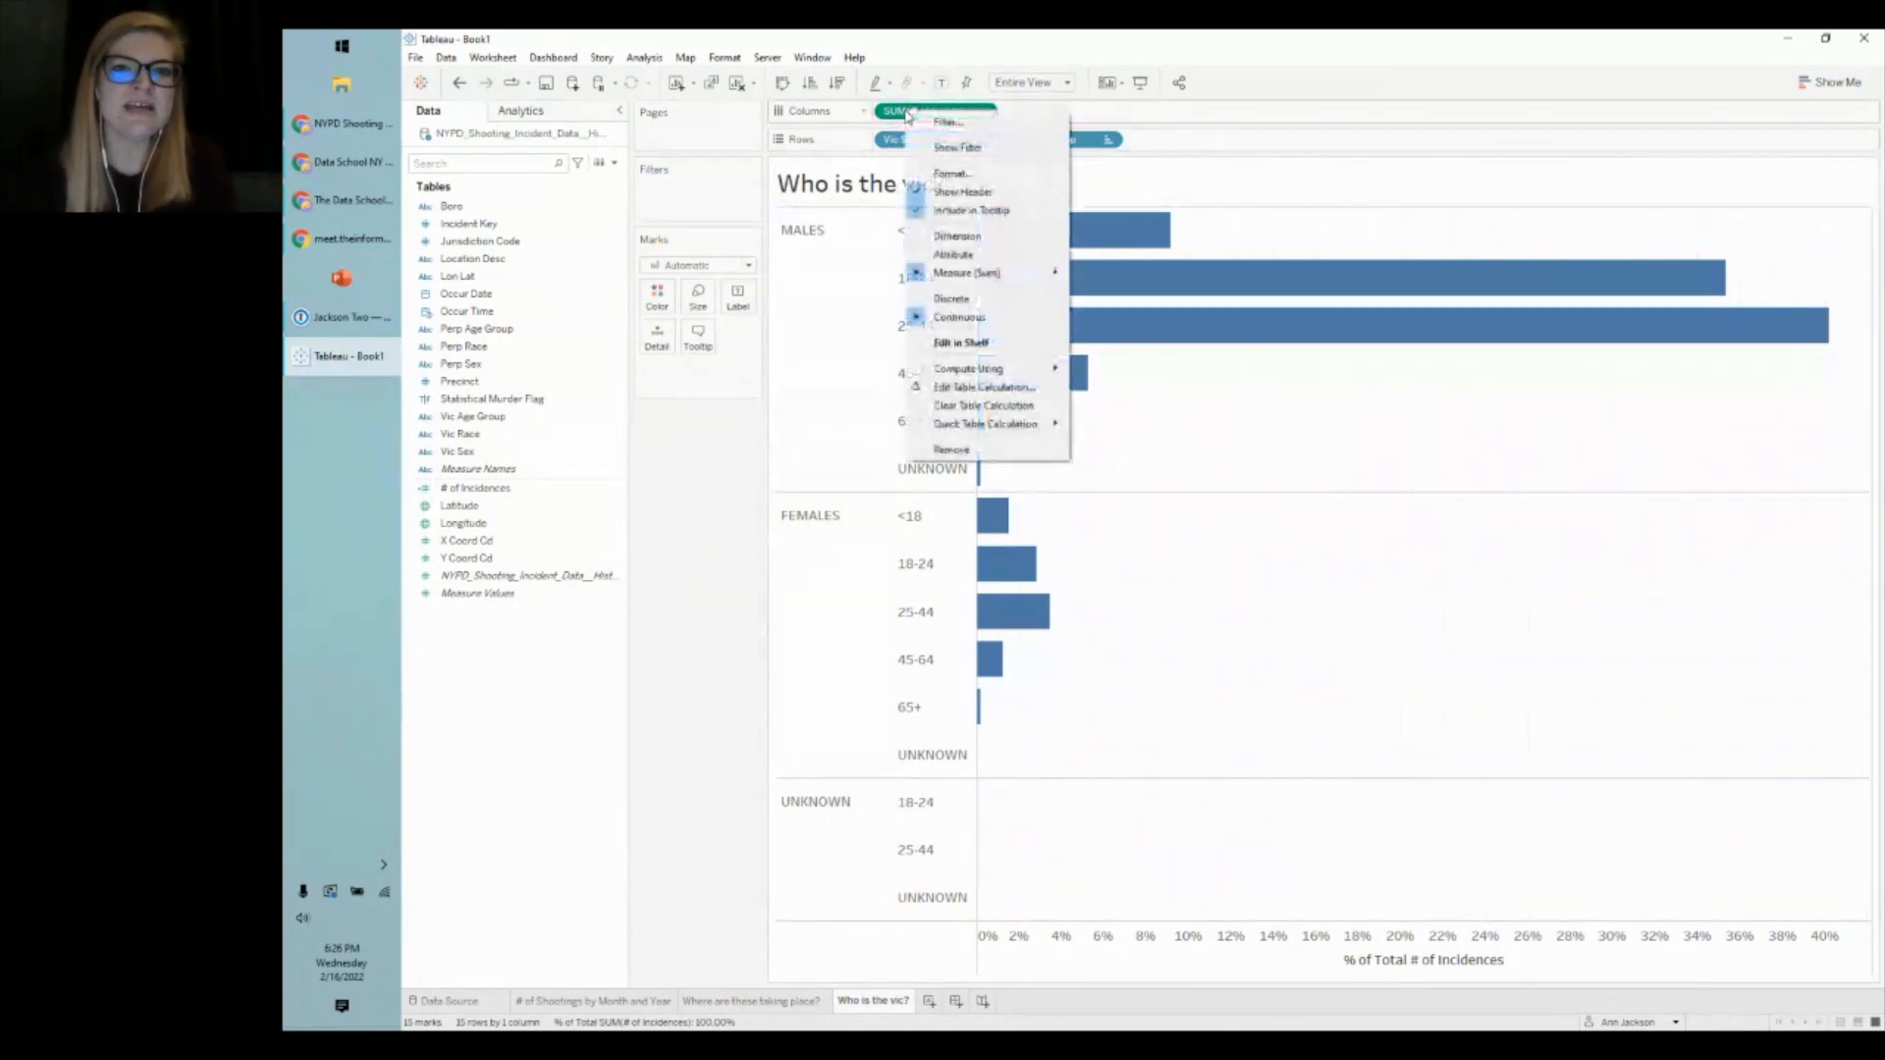
{"action": "mouse_move", "coordinate": [1026, 372]}
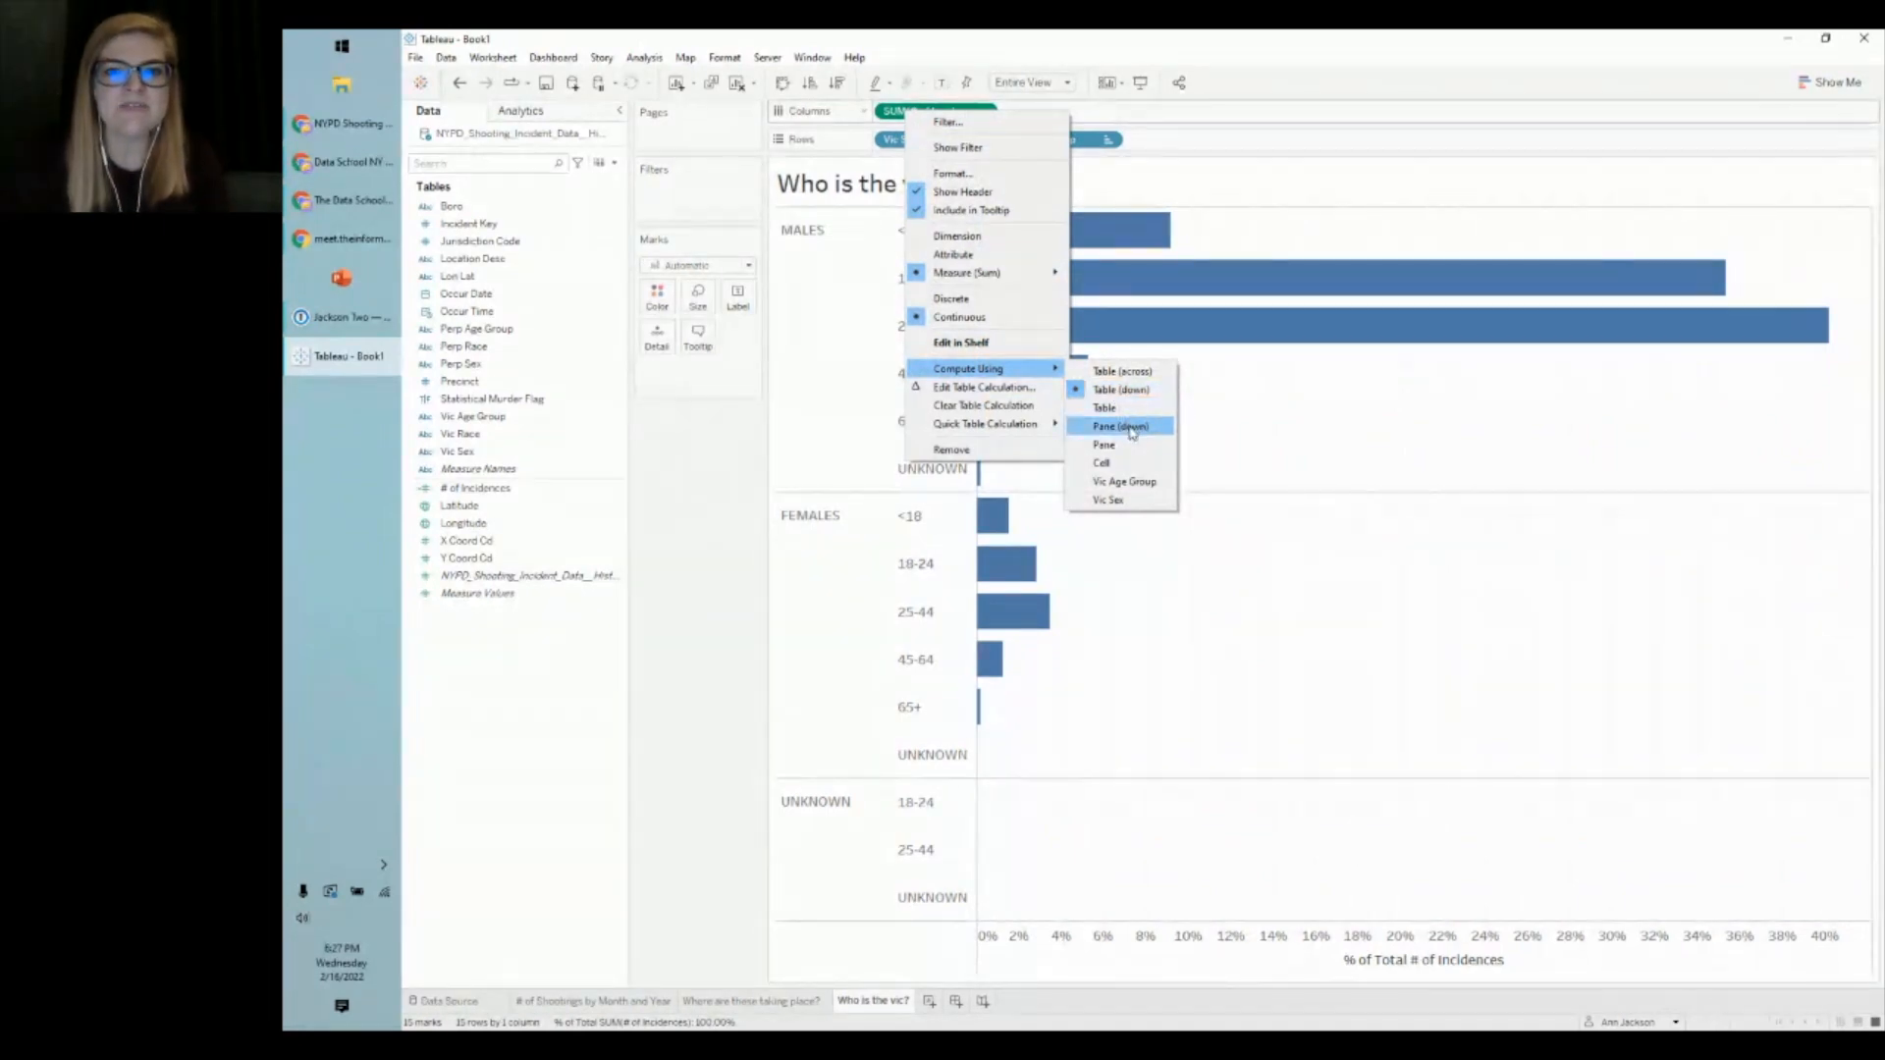
{"action": "left_click", "coordinate": [1132, 433]}
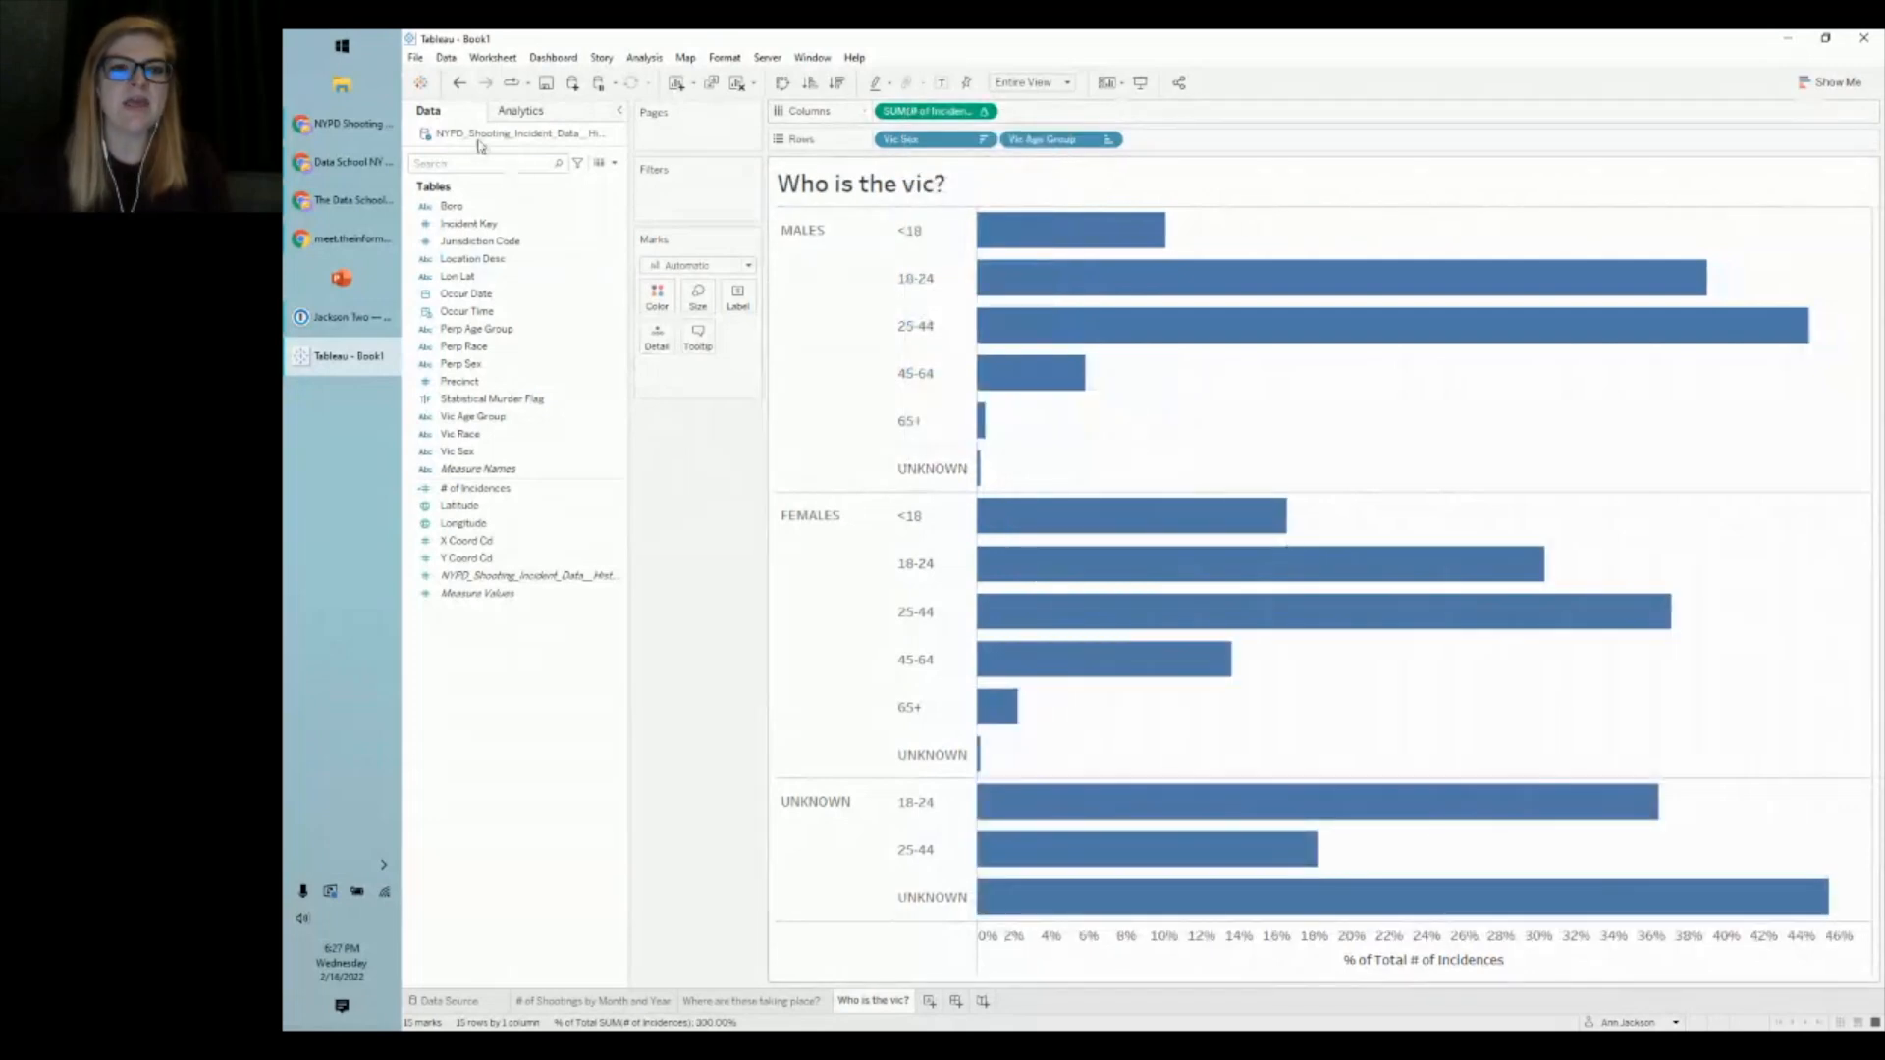
{"action": "left_click", "coordinate": [458, 88]}
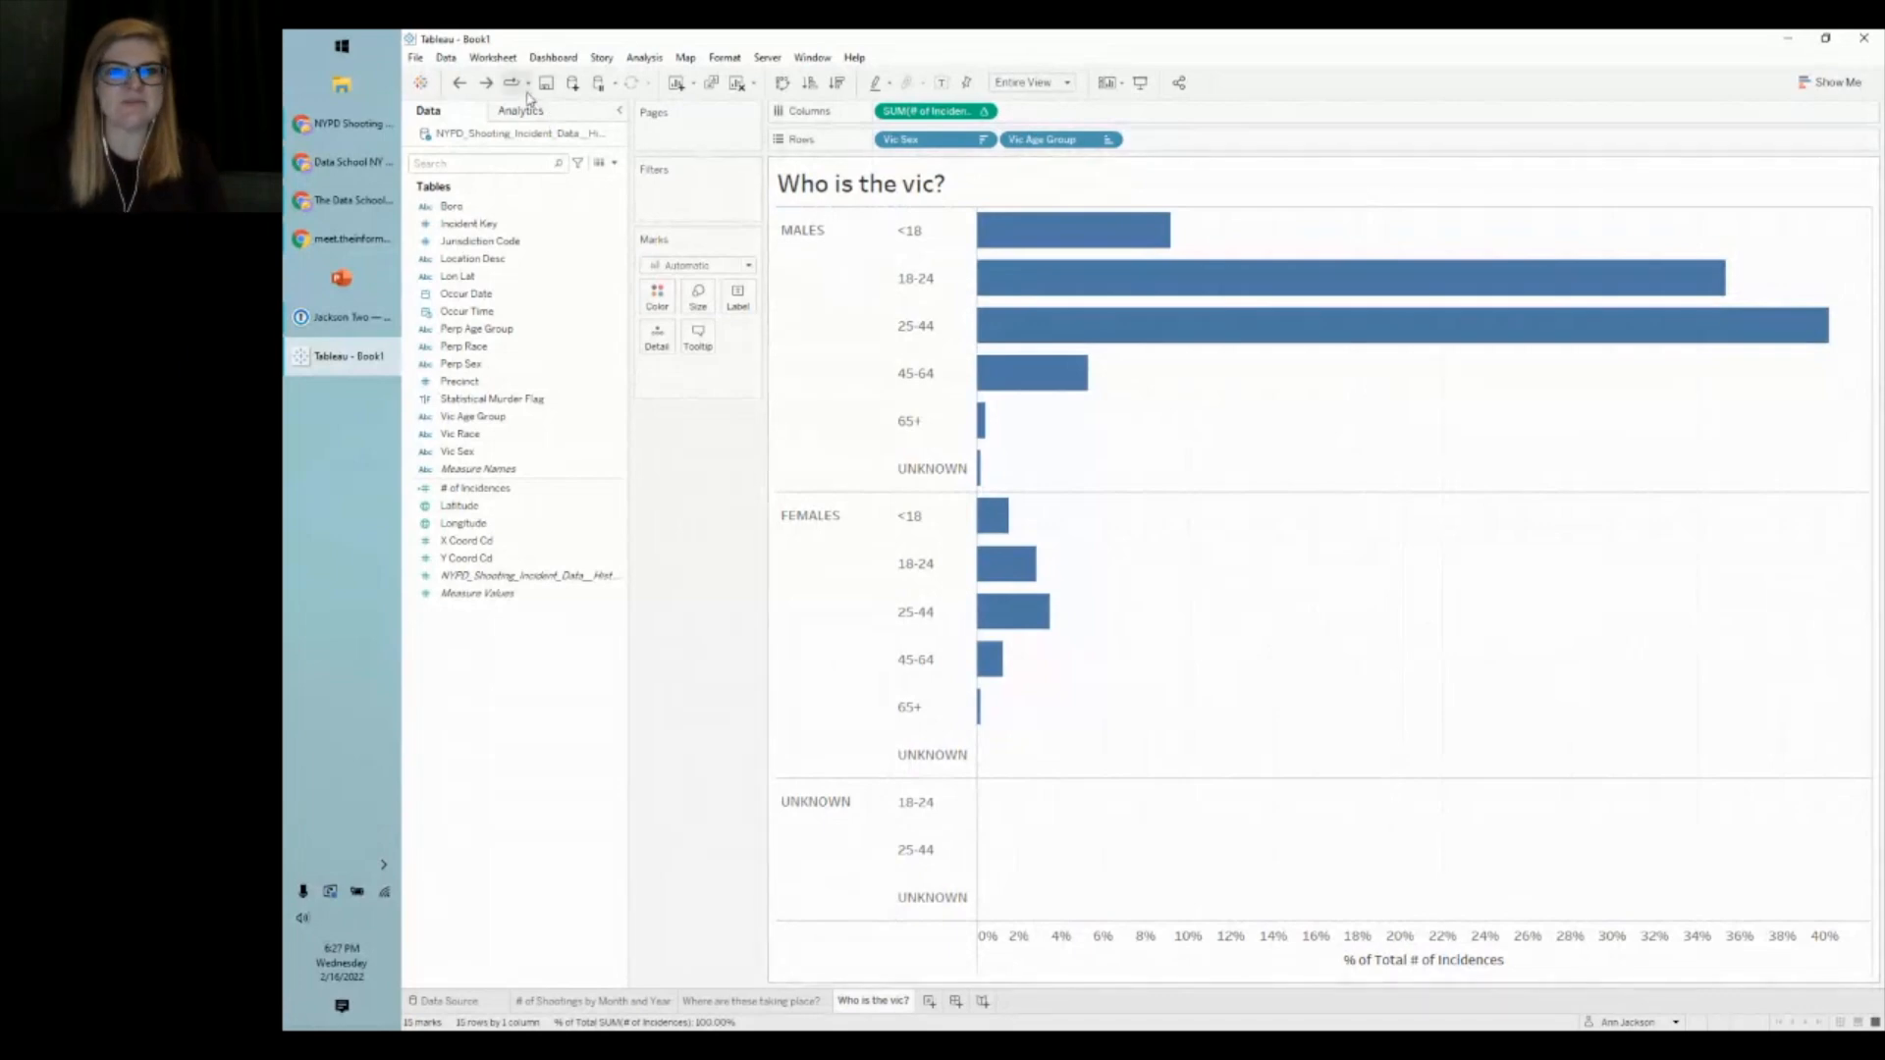
{"action": "right_click", "coordinate": [958, 120]}
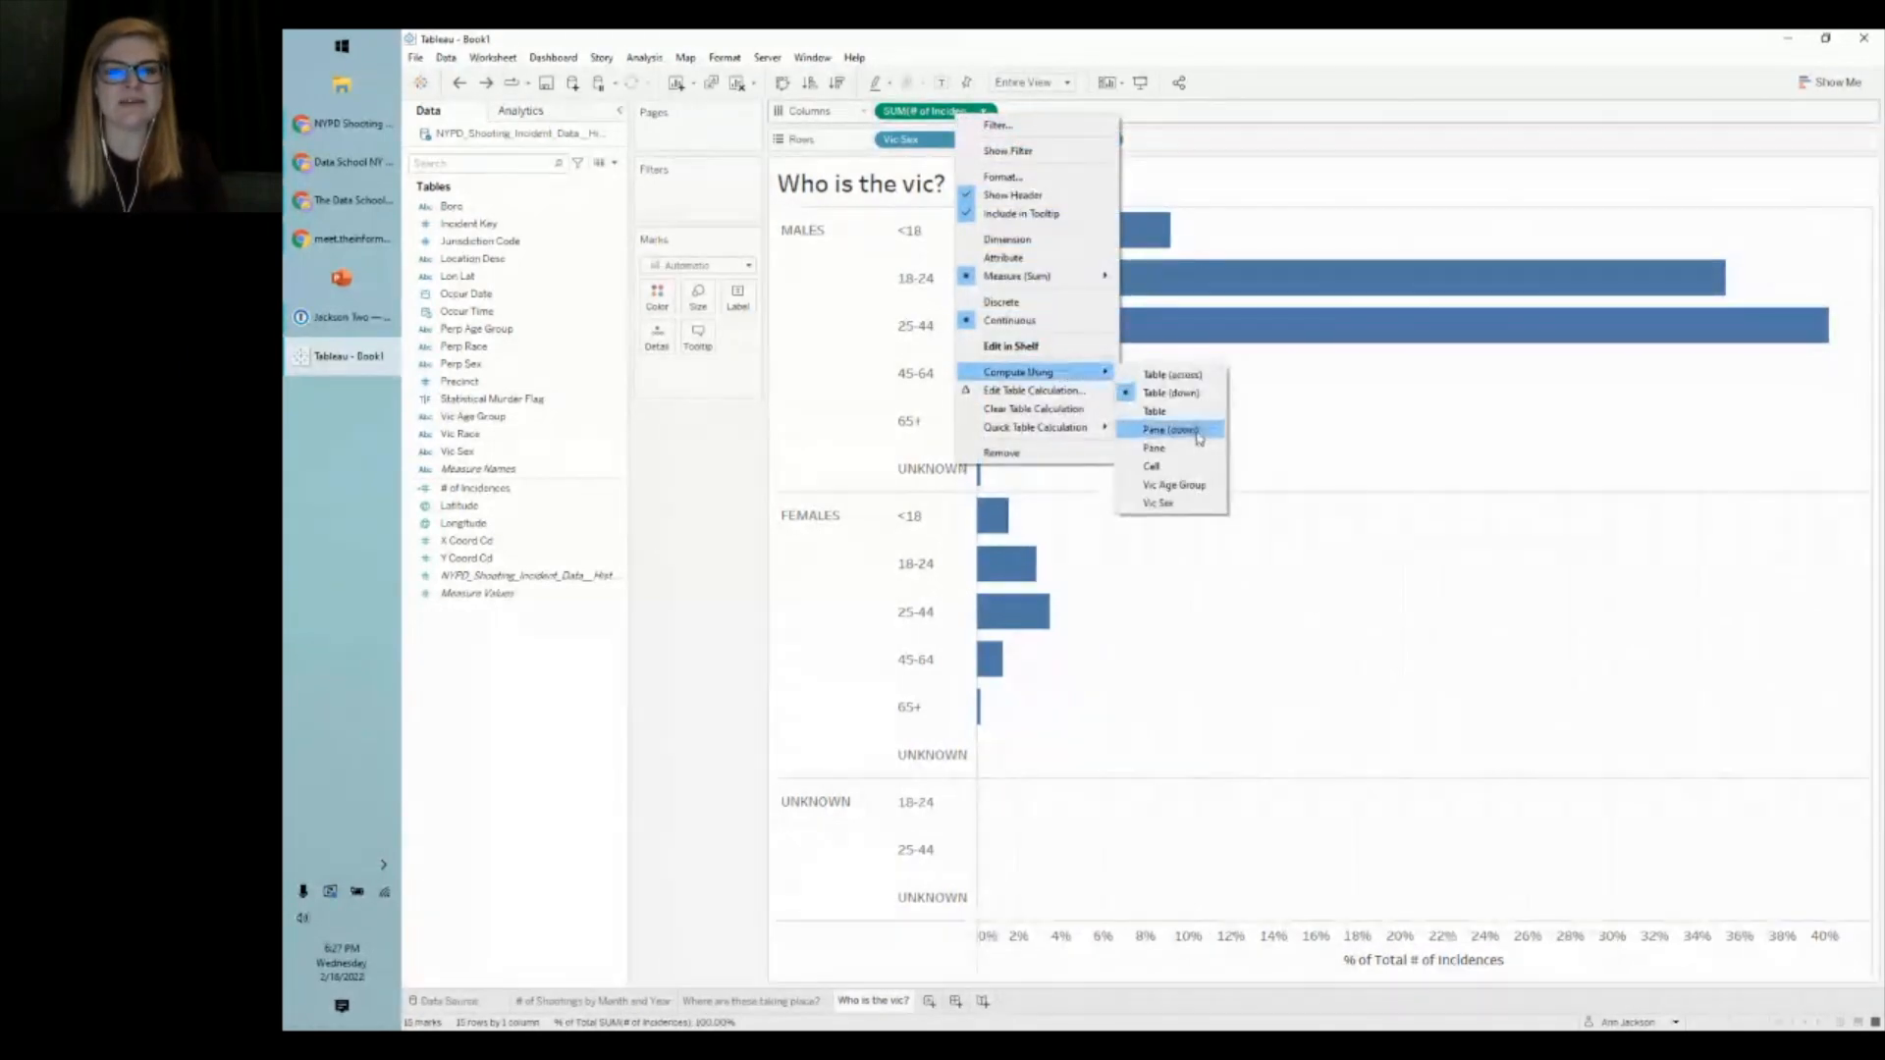
{"action": "left_click", "coordinate": [1178, 430]}
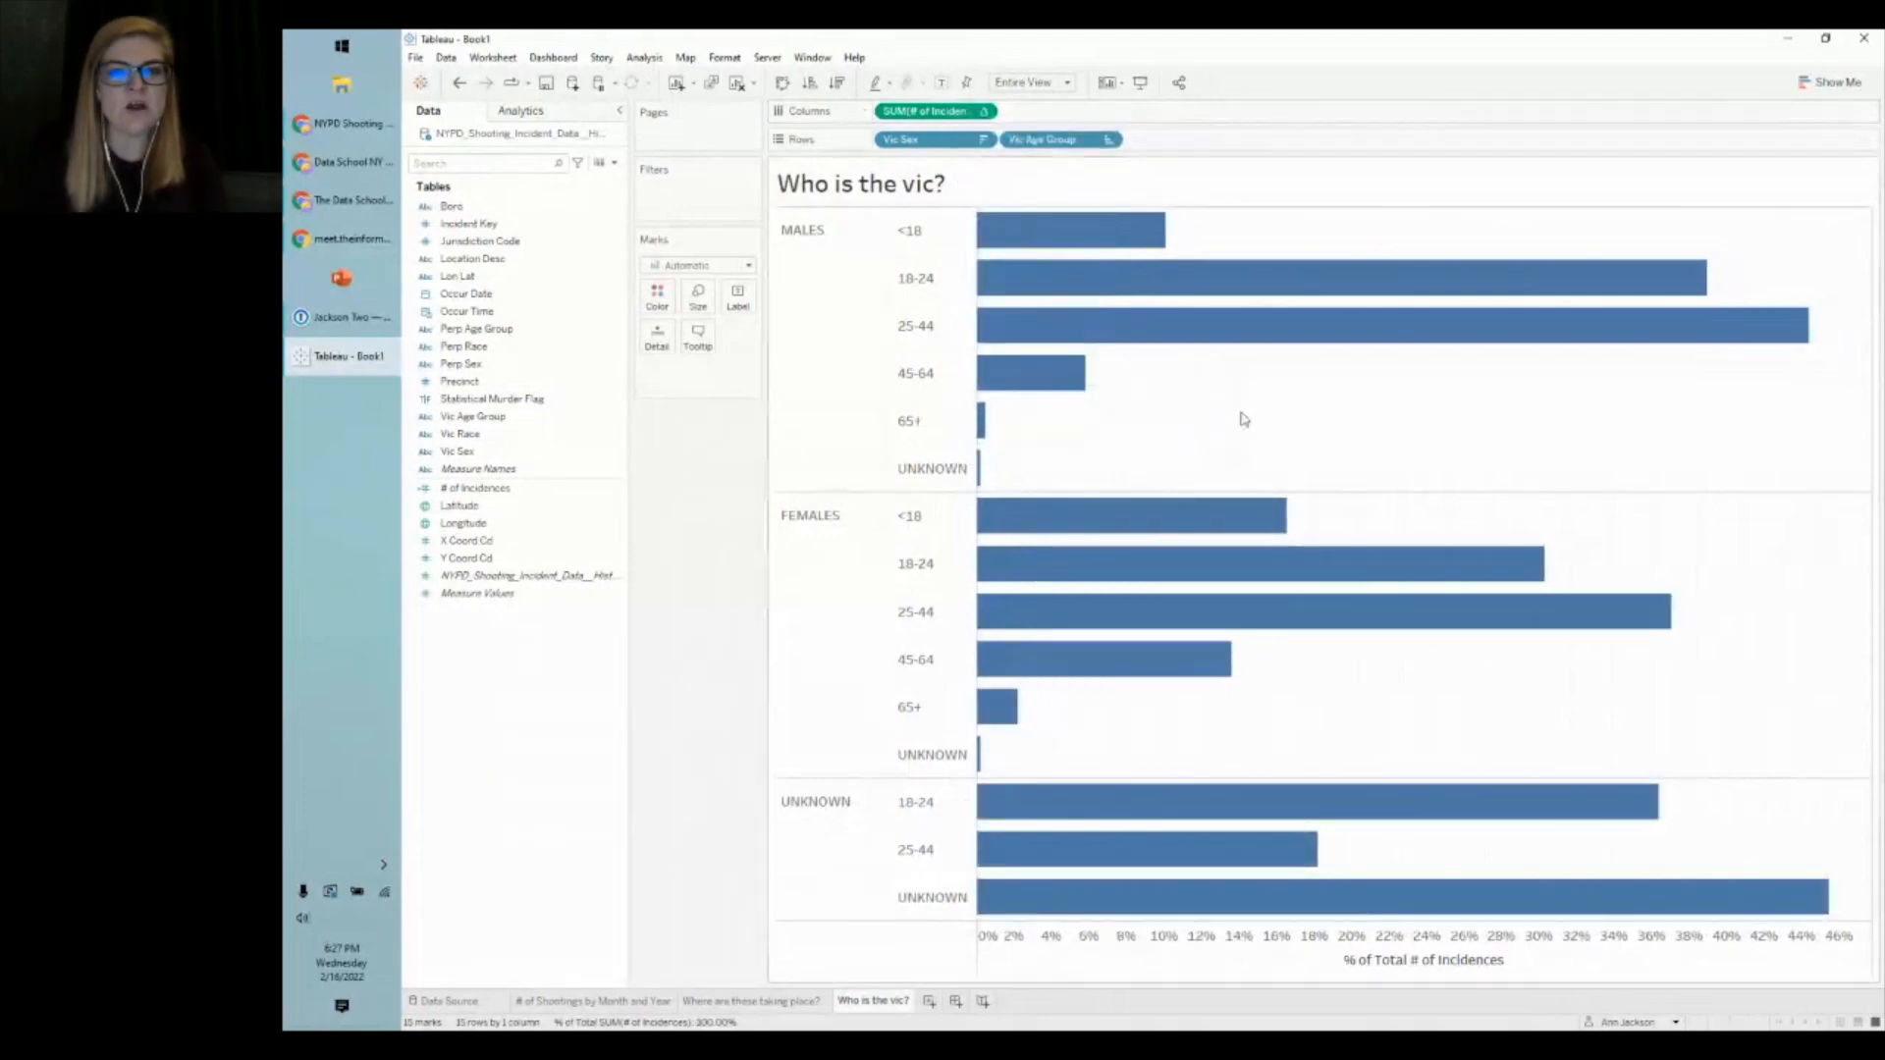
{"action": "left_click_drag", "start_coordinate": [1844, 220], "coordinate": [980, 503]}
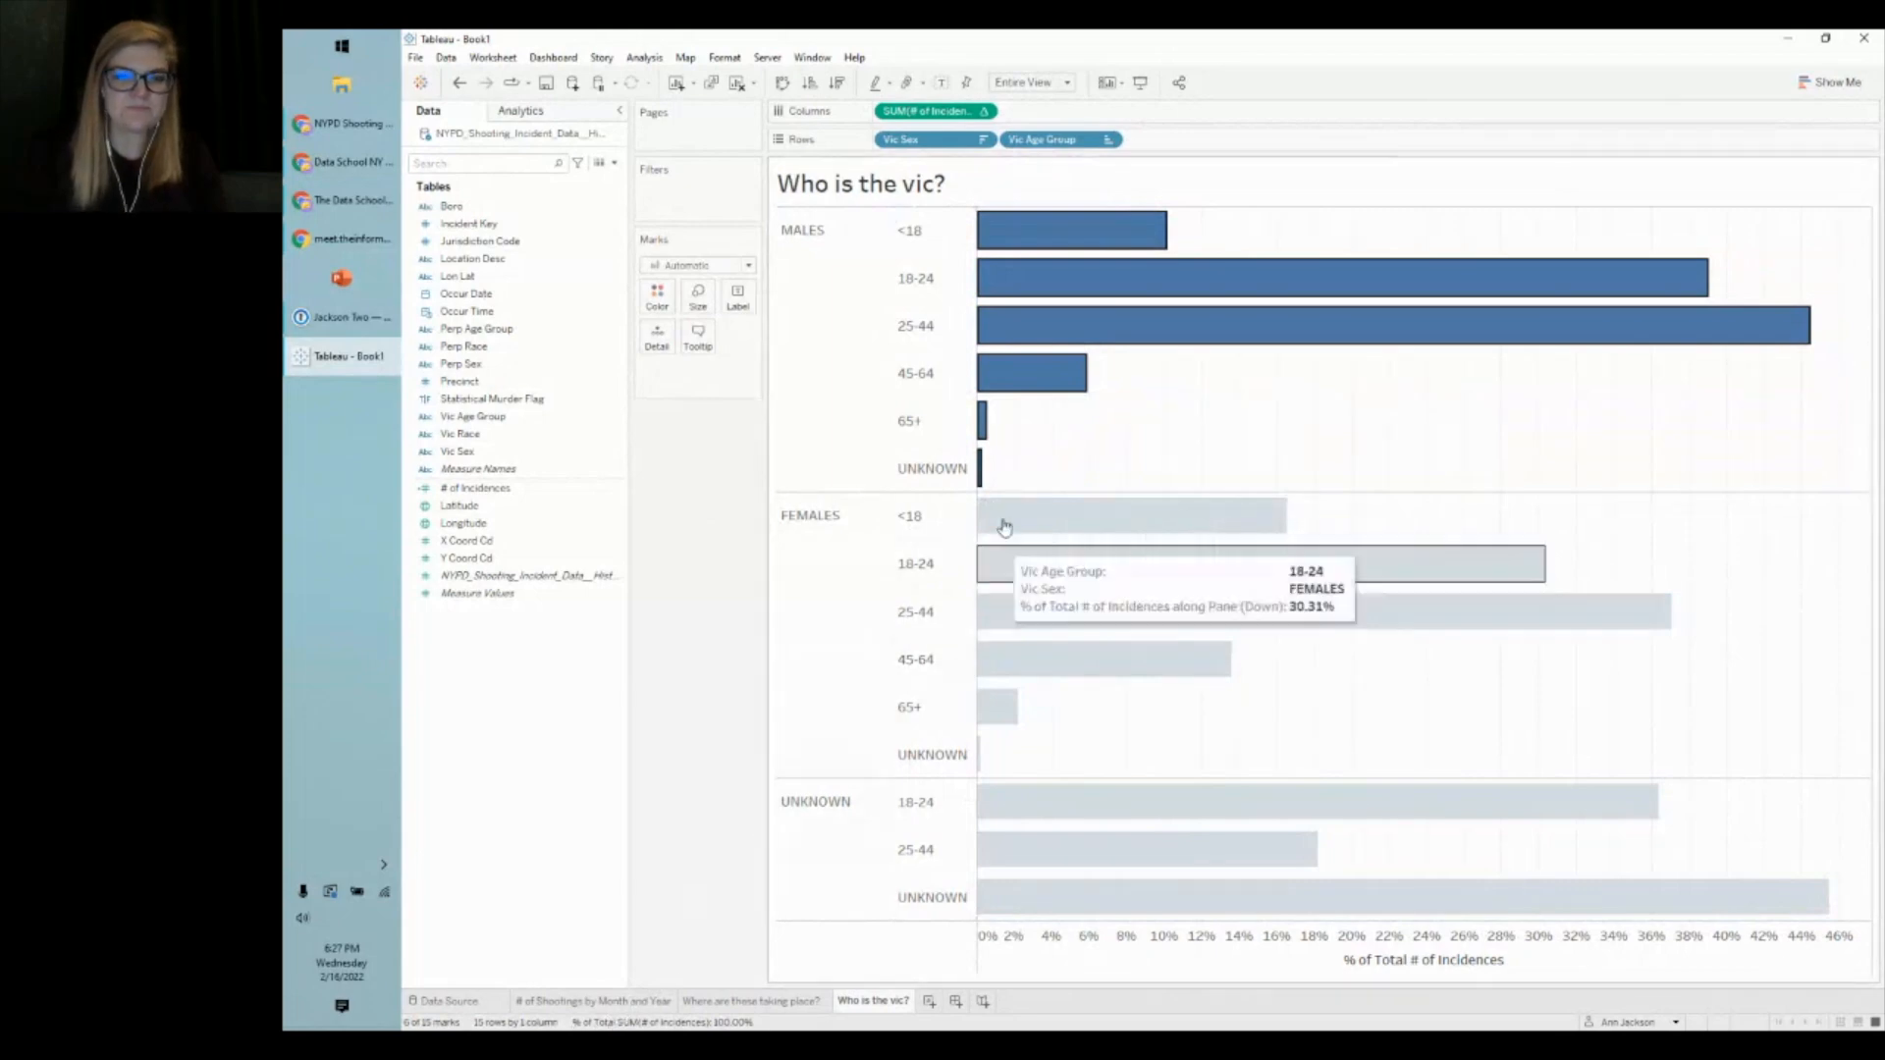
{"action": "mouse_move", "coordinate": [1044, 365]}
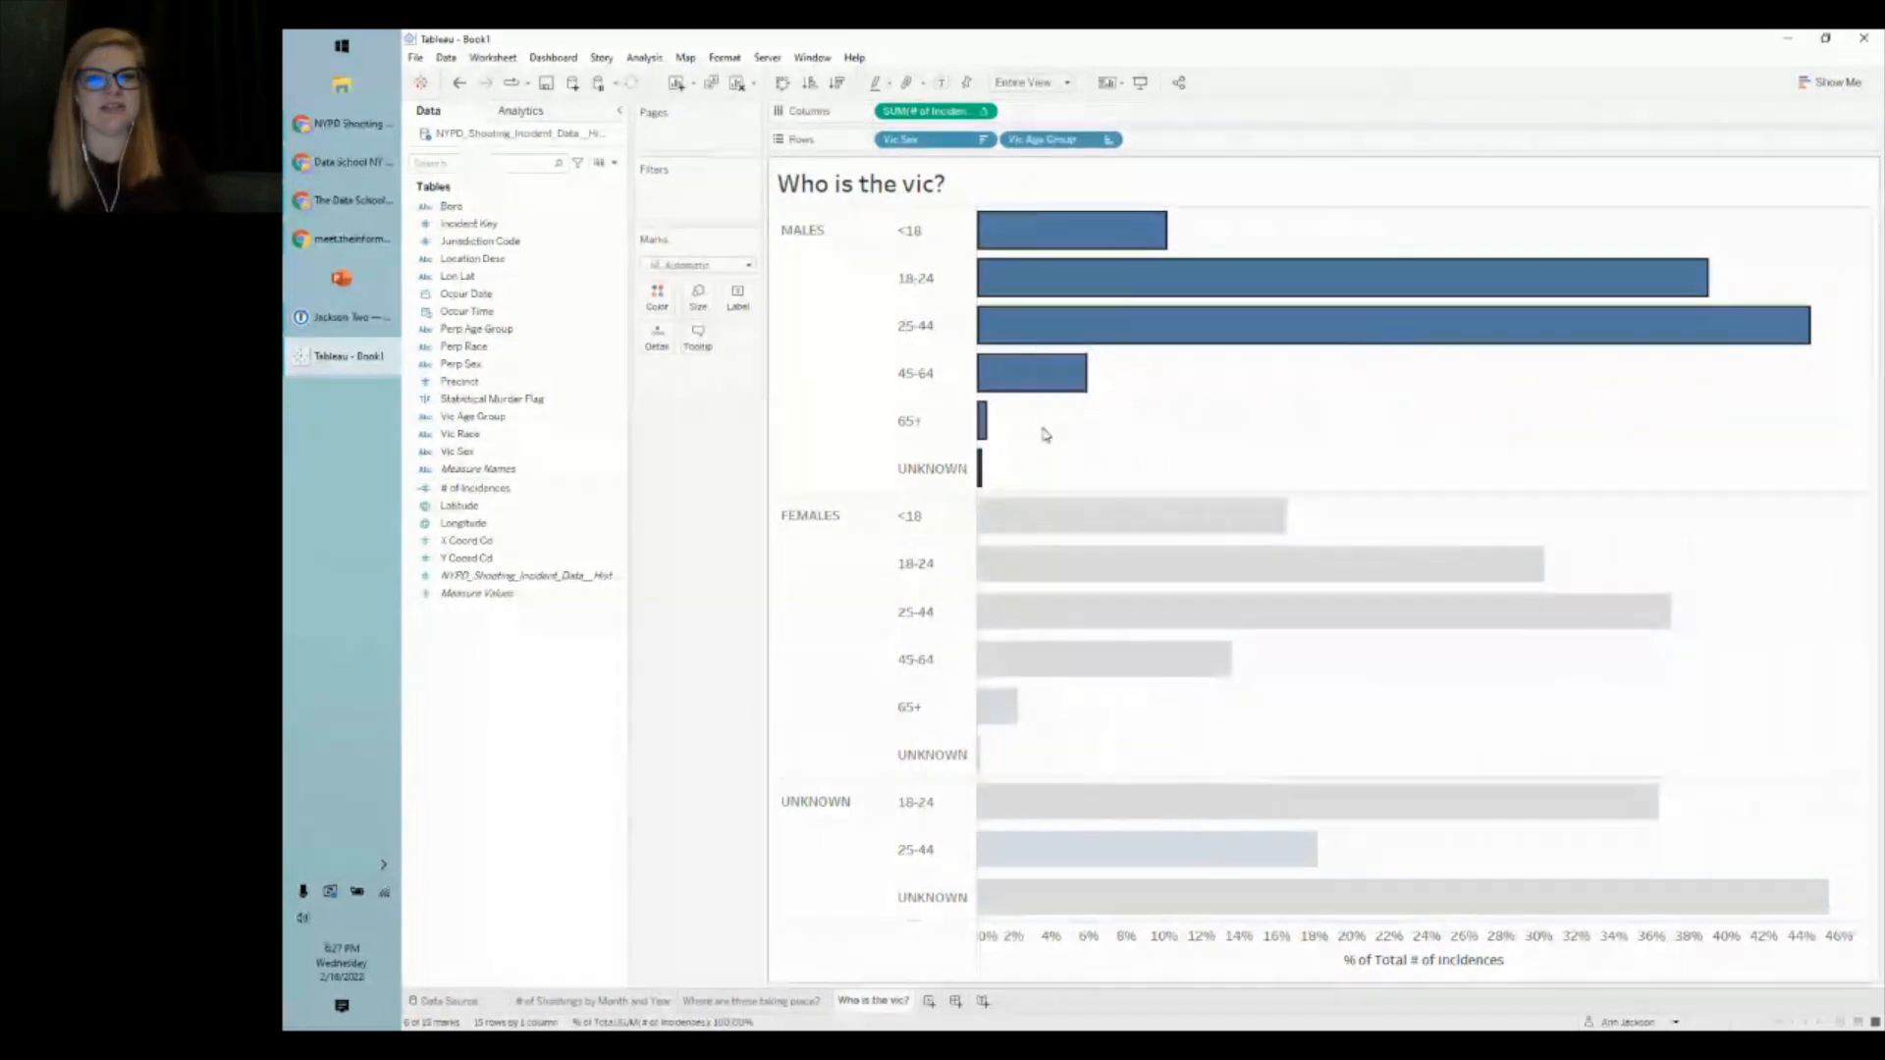
{"action": "mouse_move", "coordinate": [1042, 295]}
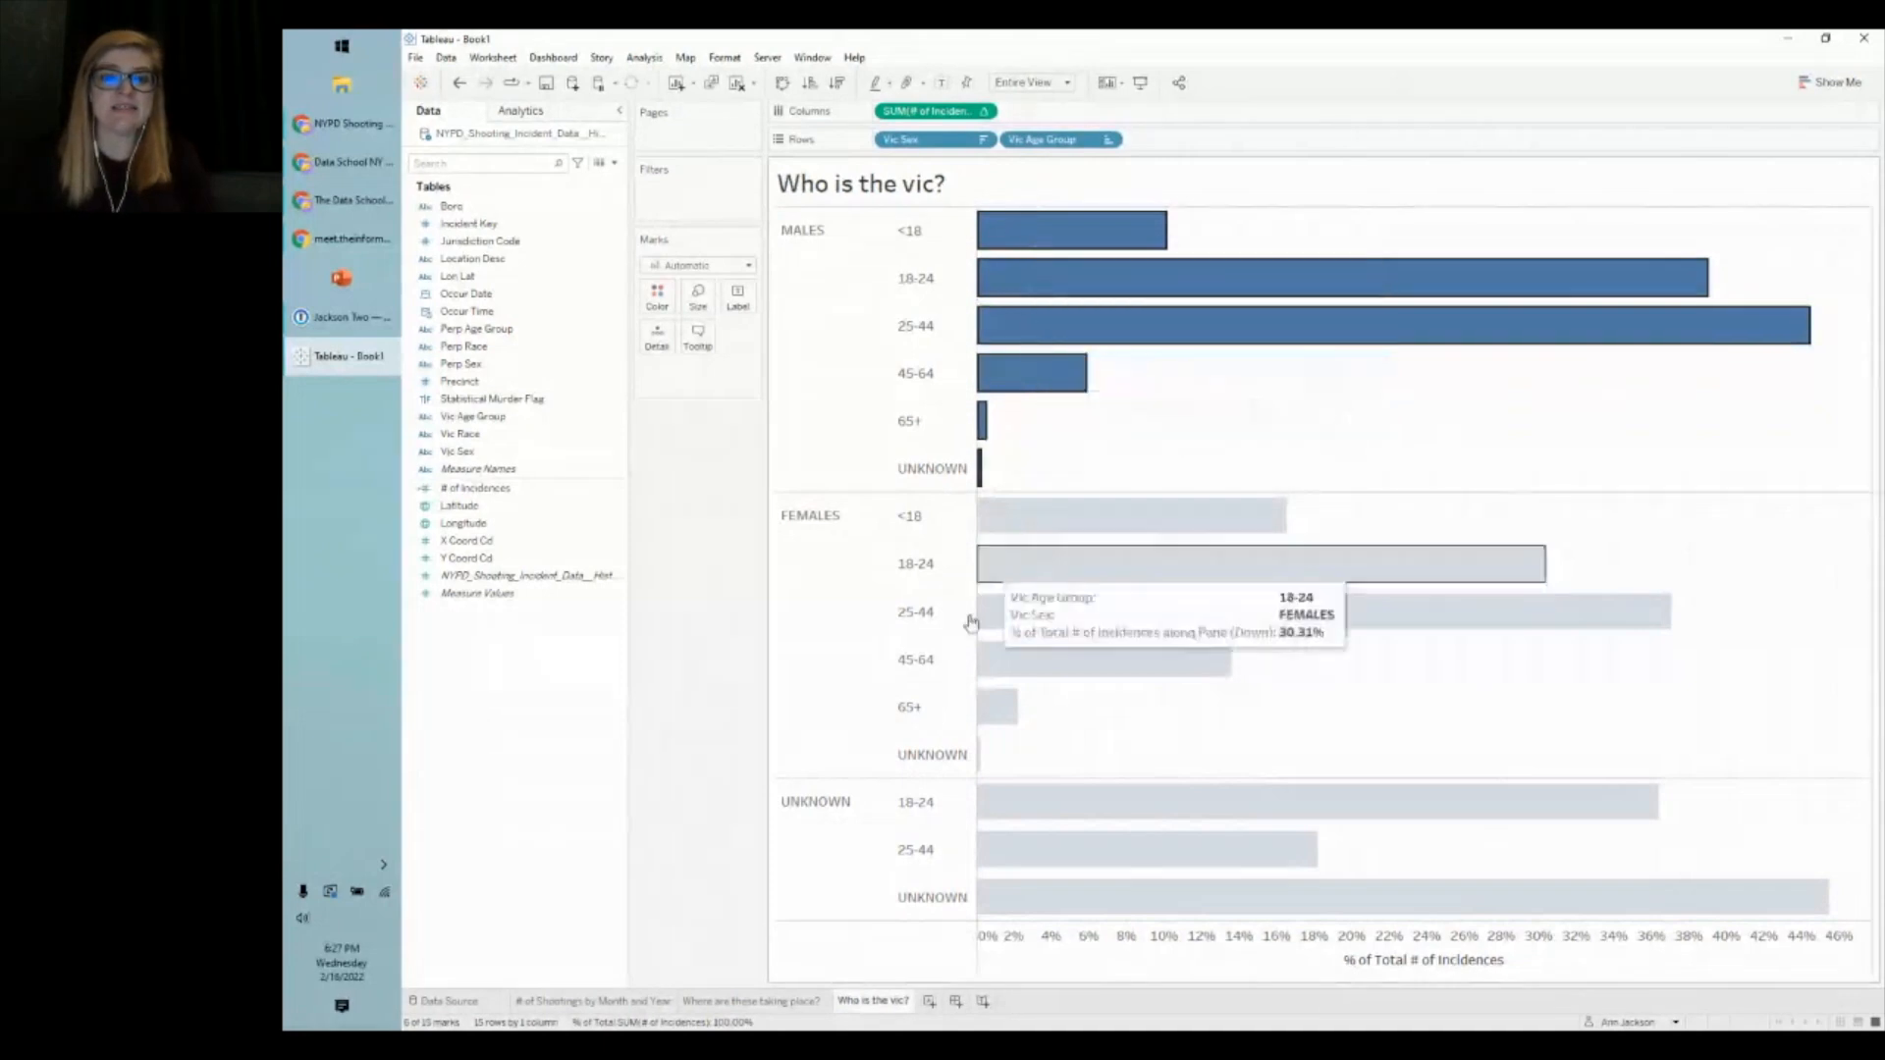
{"action": "left_click", "coordinate": [707, 633]}
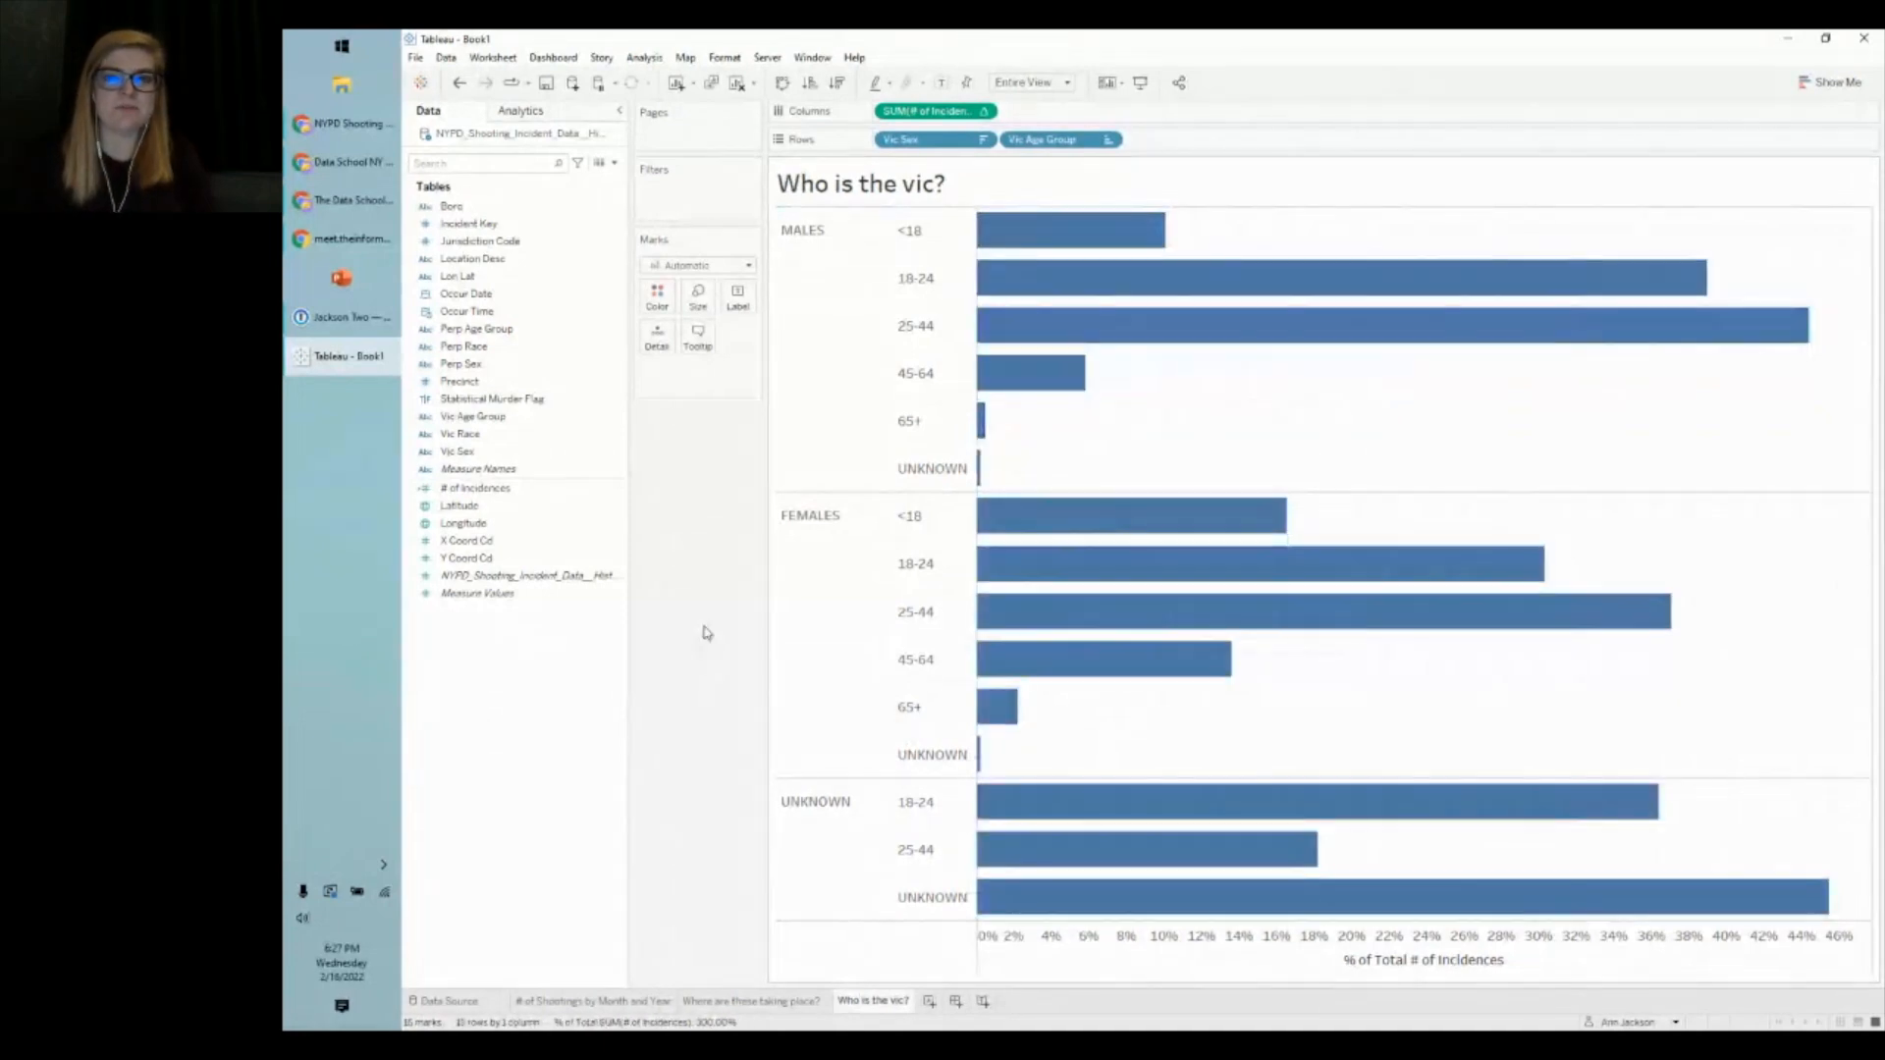
{"action": "mouse_move", "coordinate": [1089, 326]}
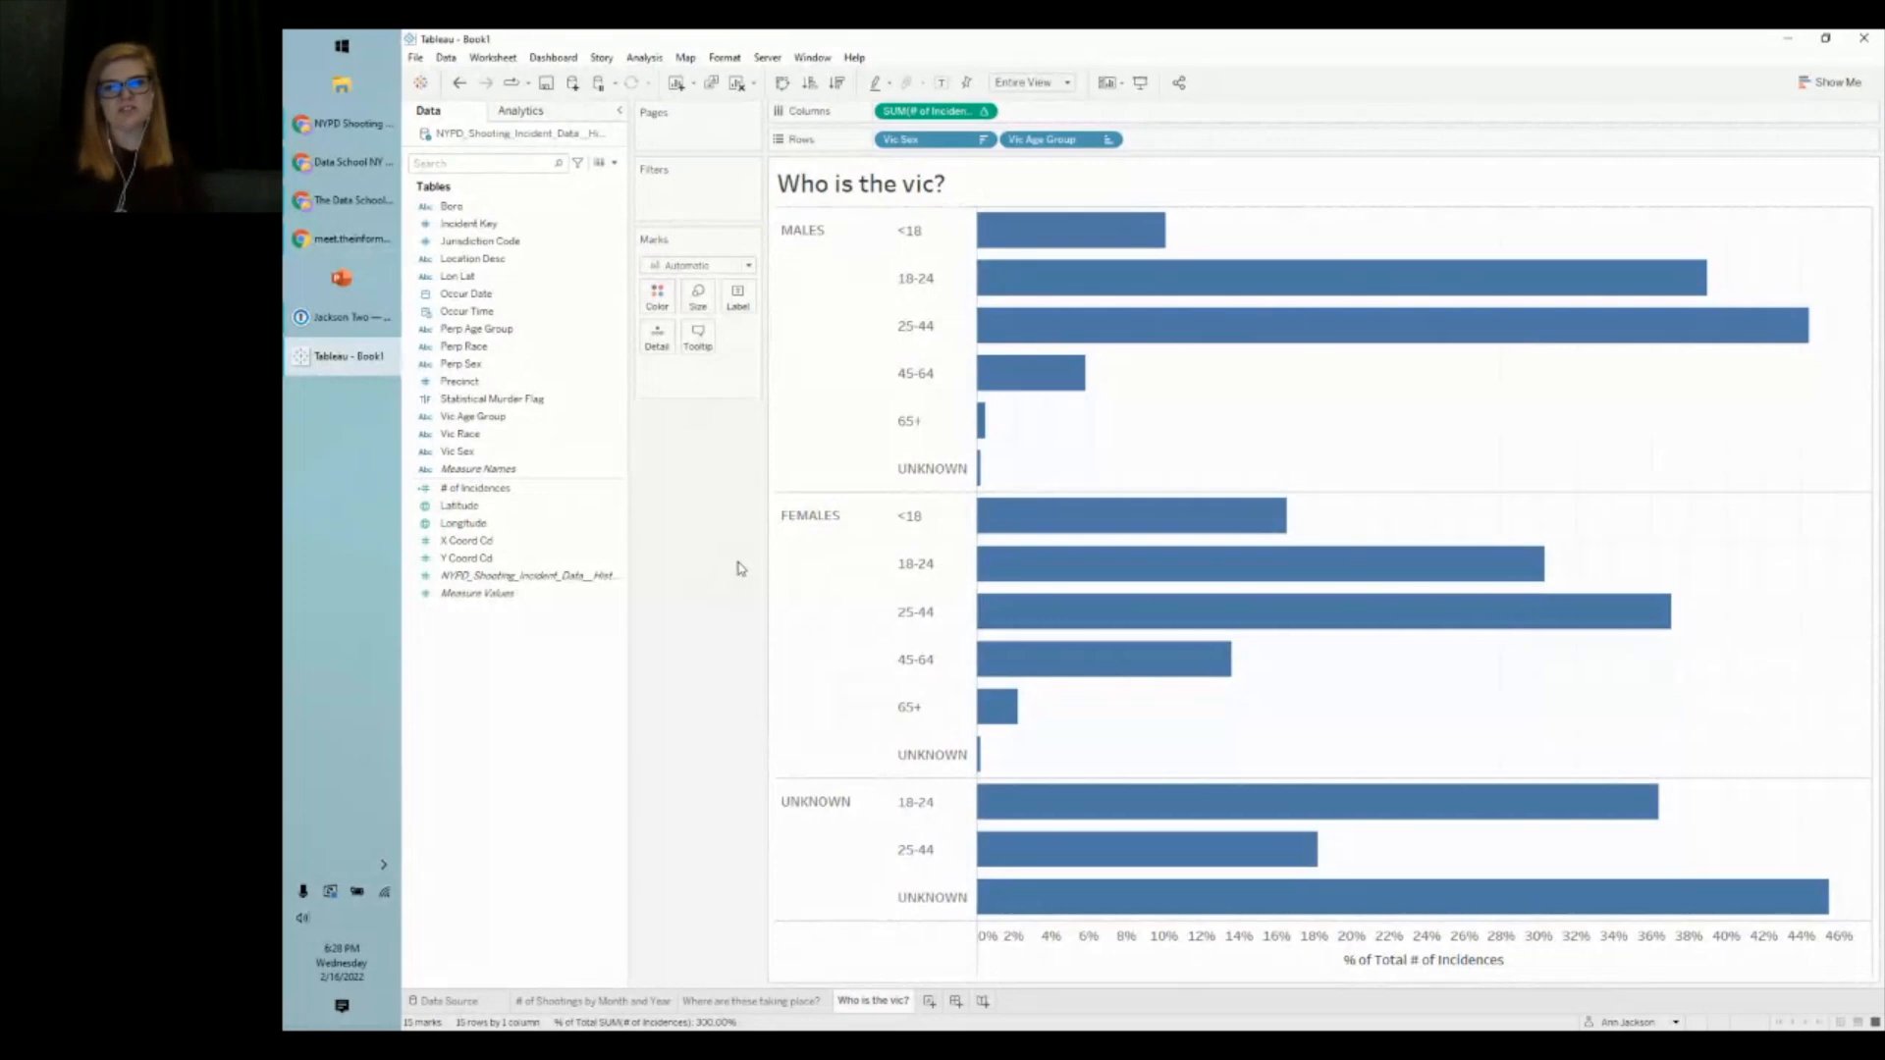
{"action": "mouse_move", "coordinate": [1162, 528]}
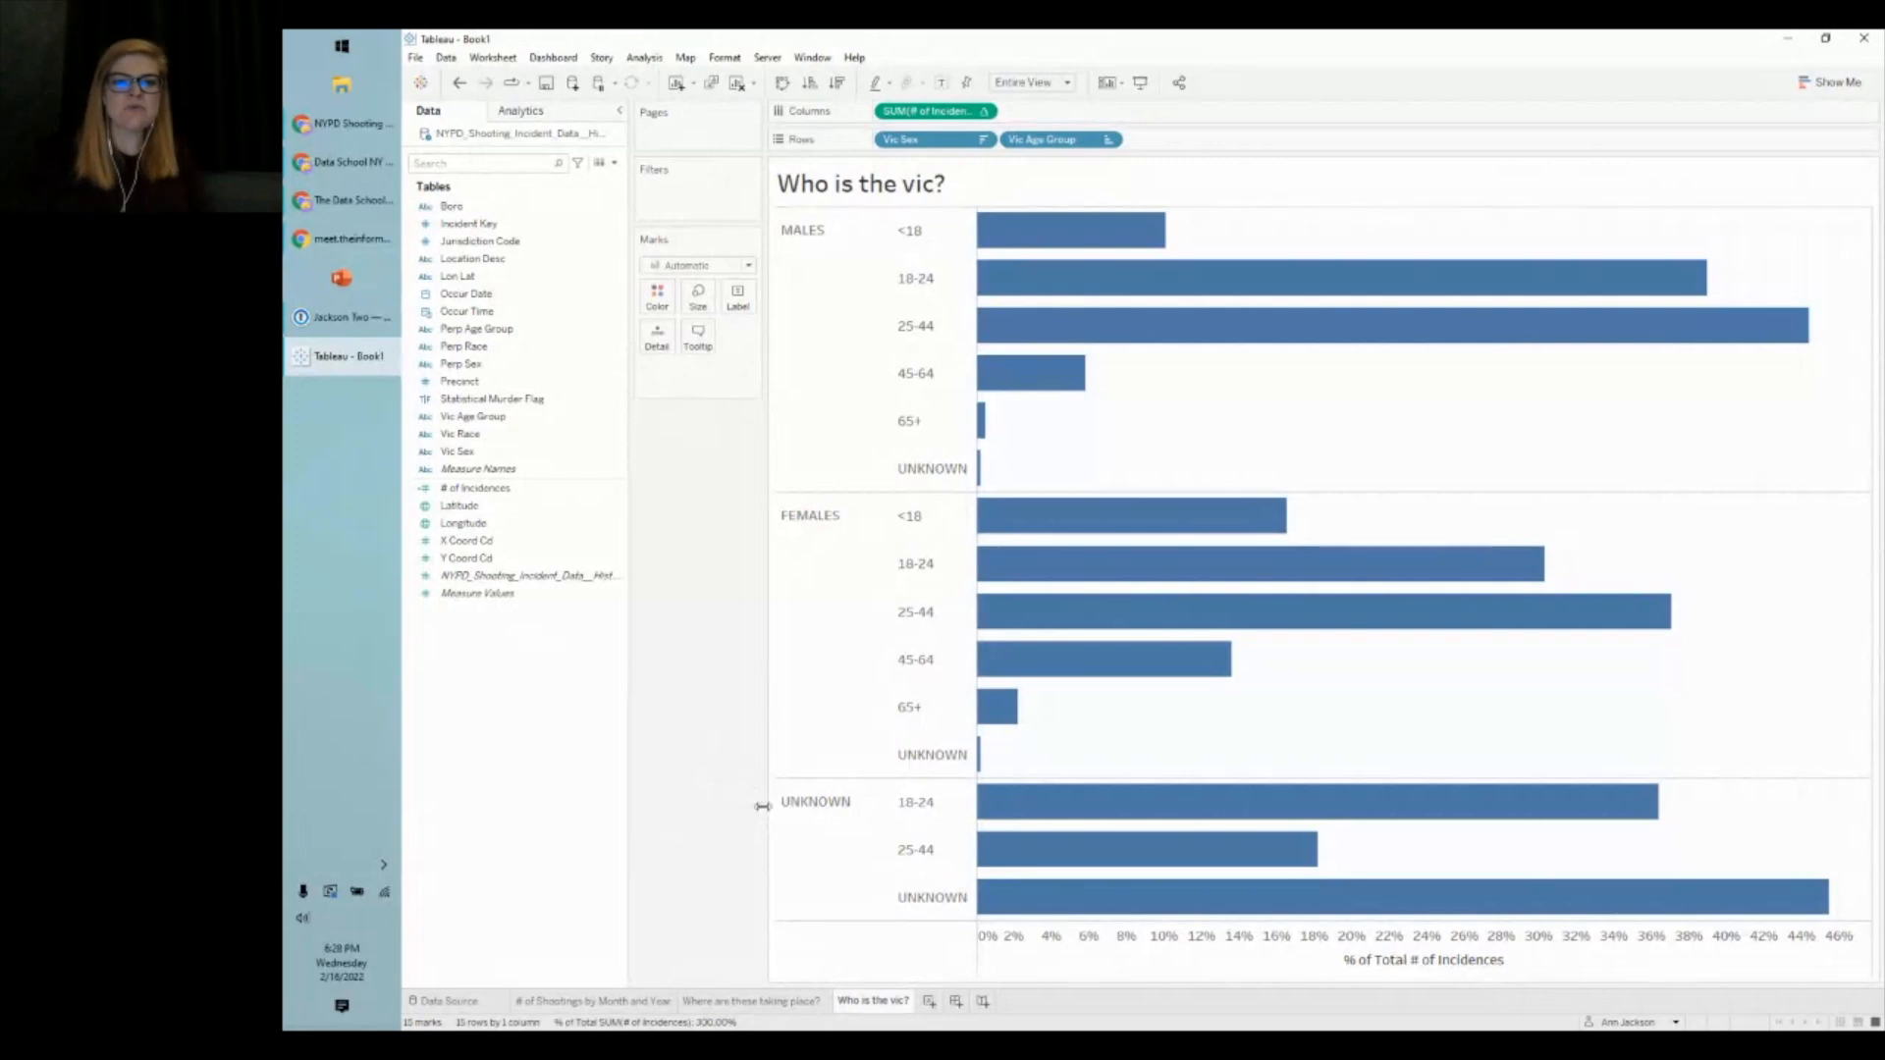
- Exclude the UNKNOWN victim-sex row from the chart, undoing and redoing to compare
{"action": "left_click", "coordinate": [830, 837]}
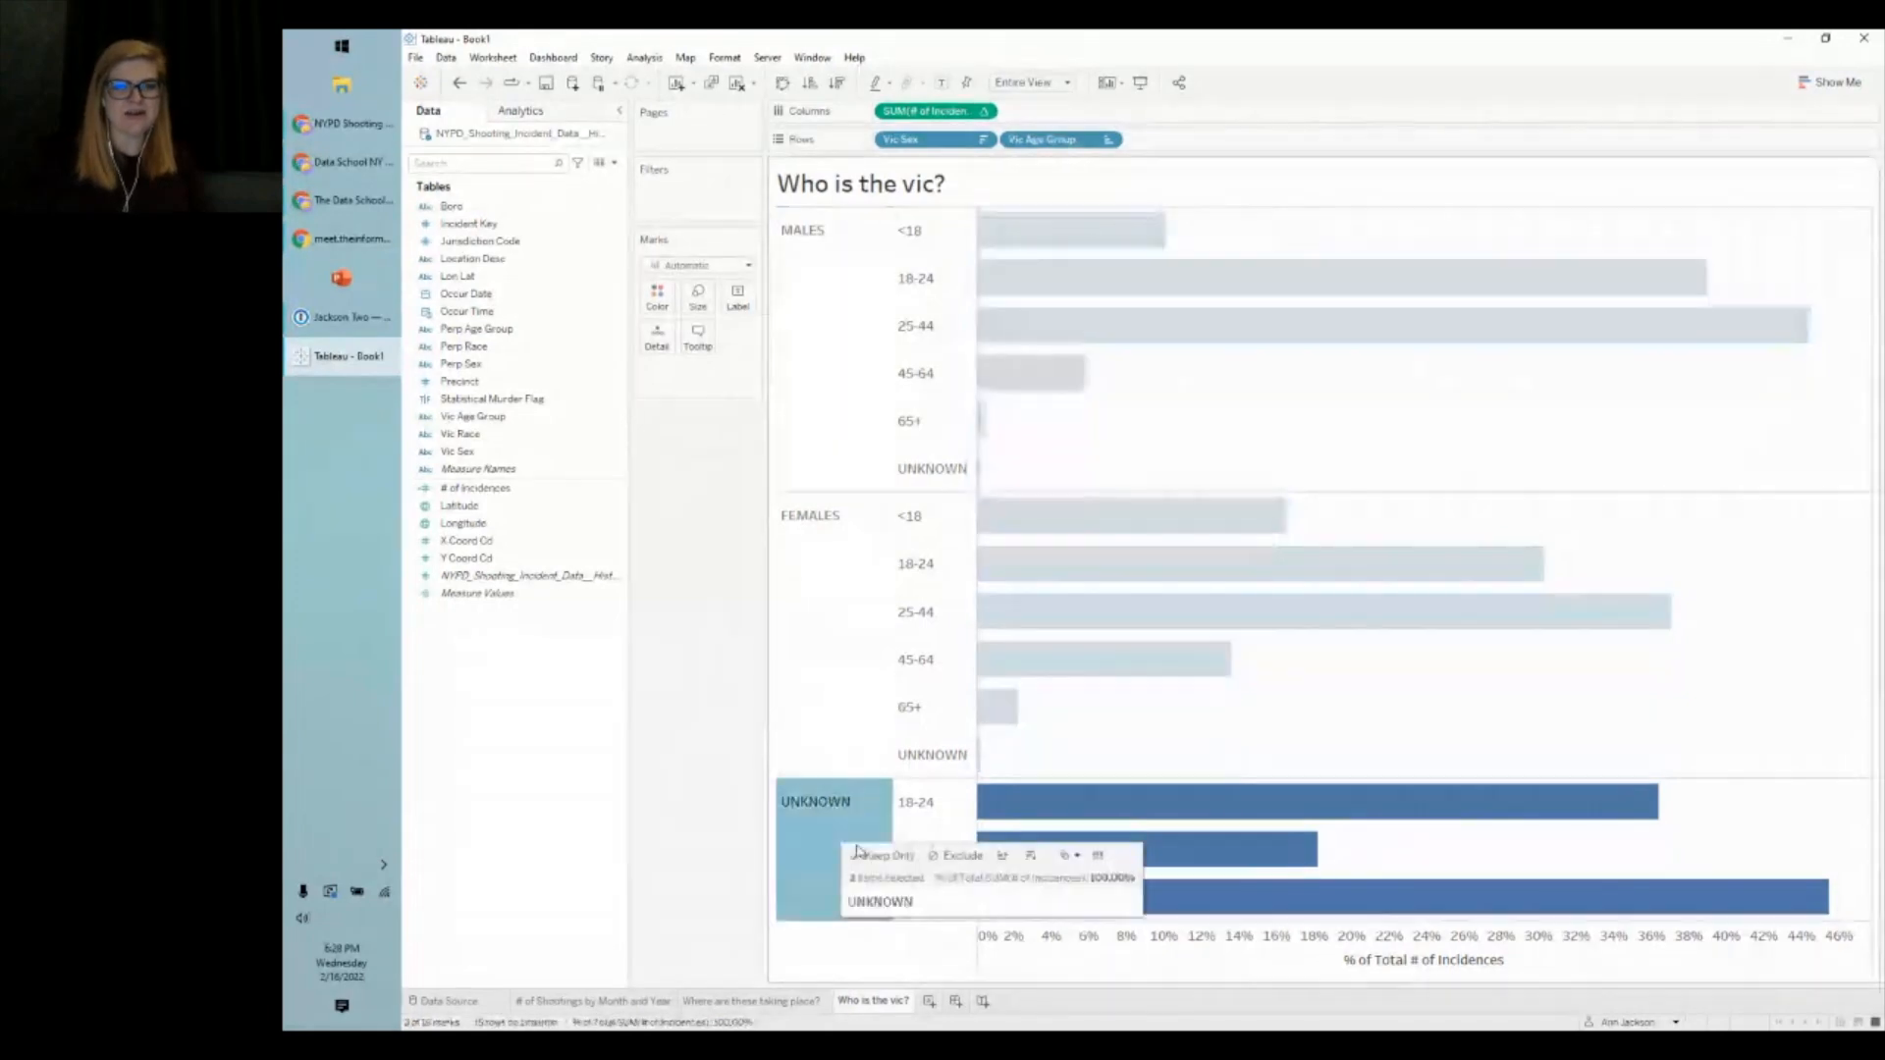
{"action": "left_click", "coordinate": [949, 867]}
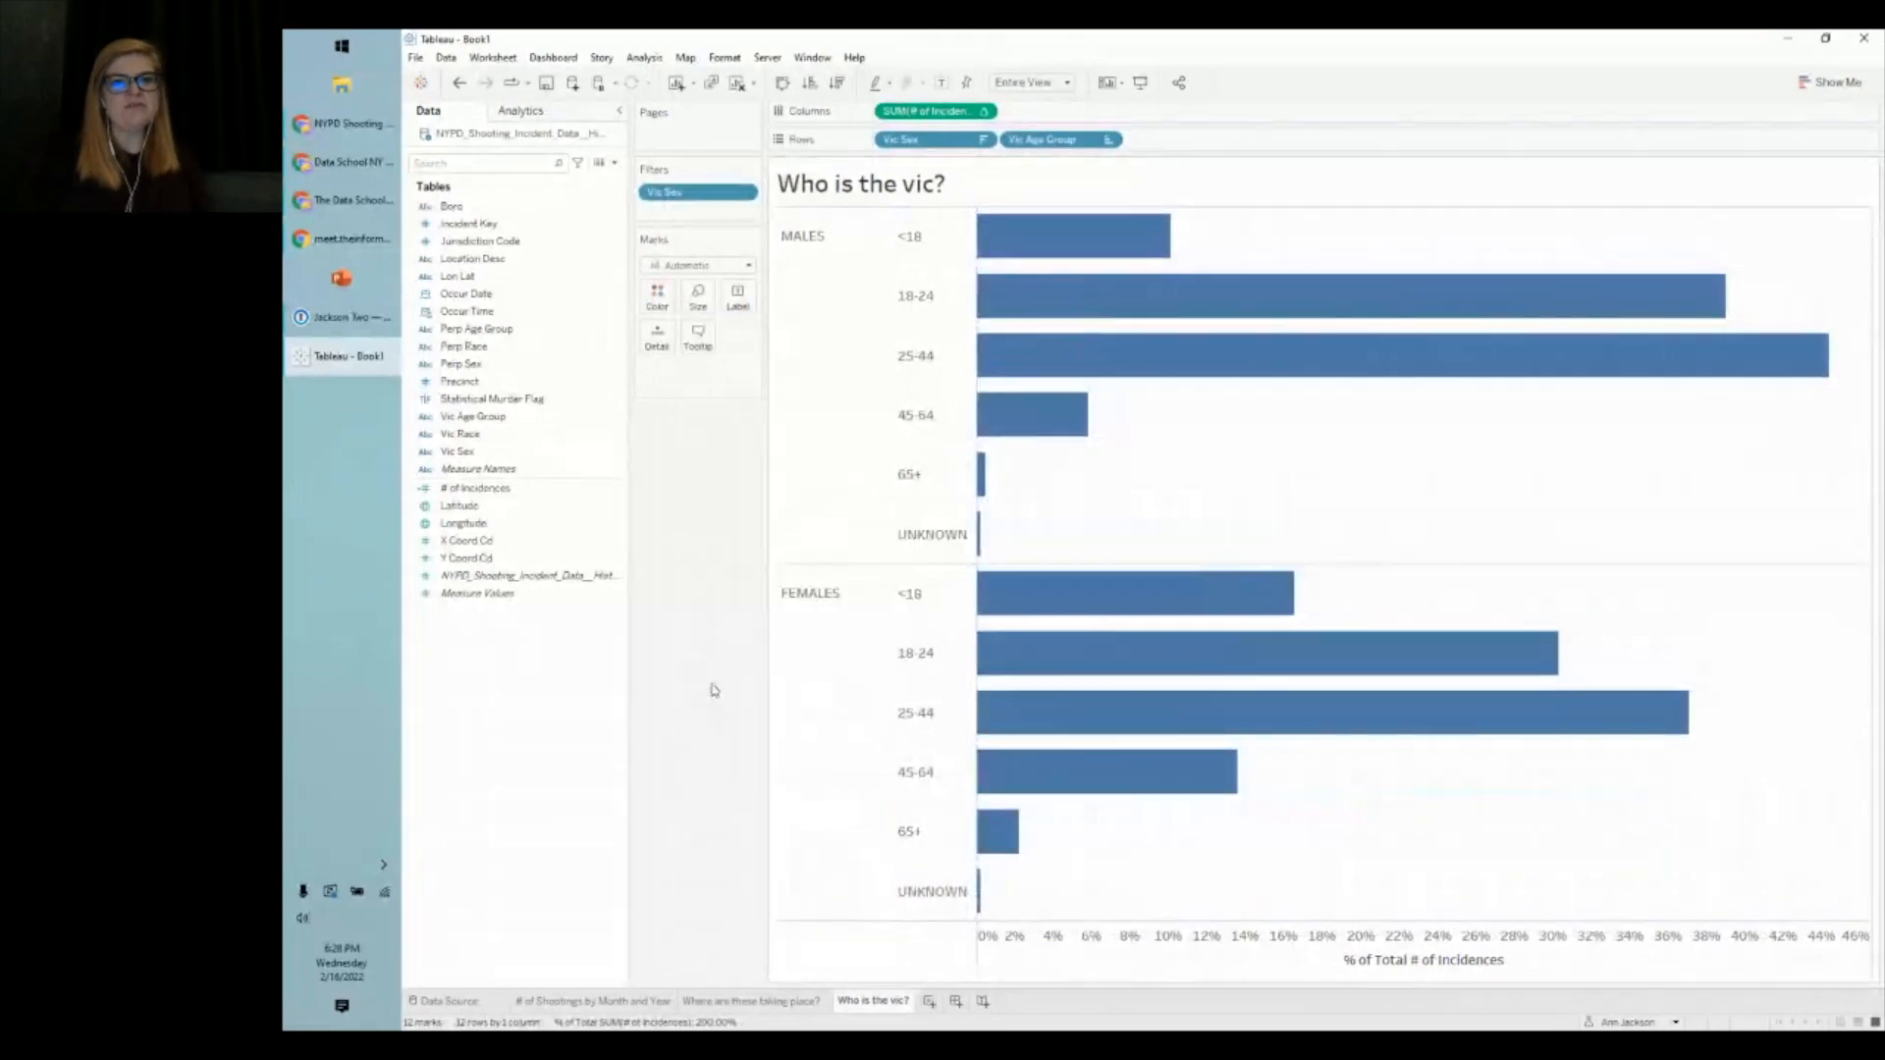
{"action": "left_click", "coordinate": [457, 85]}
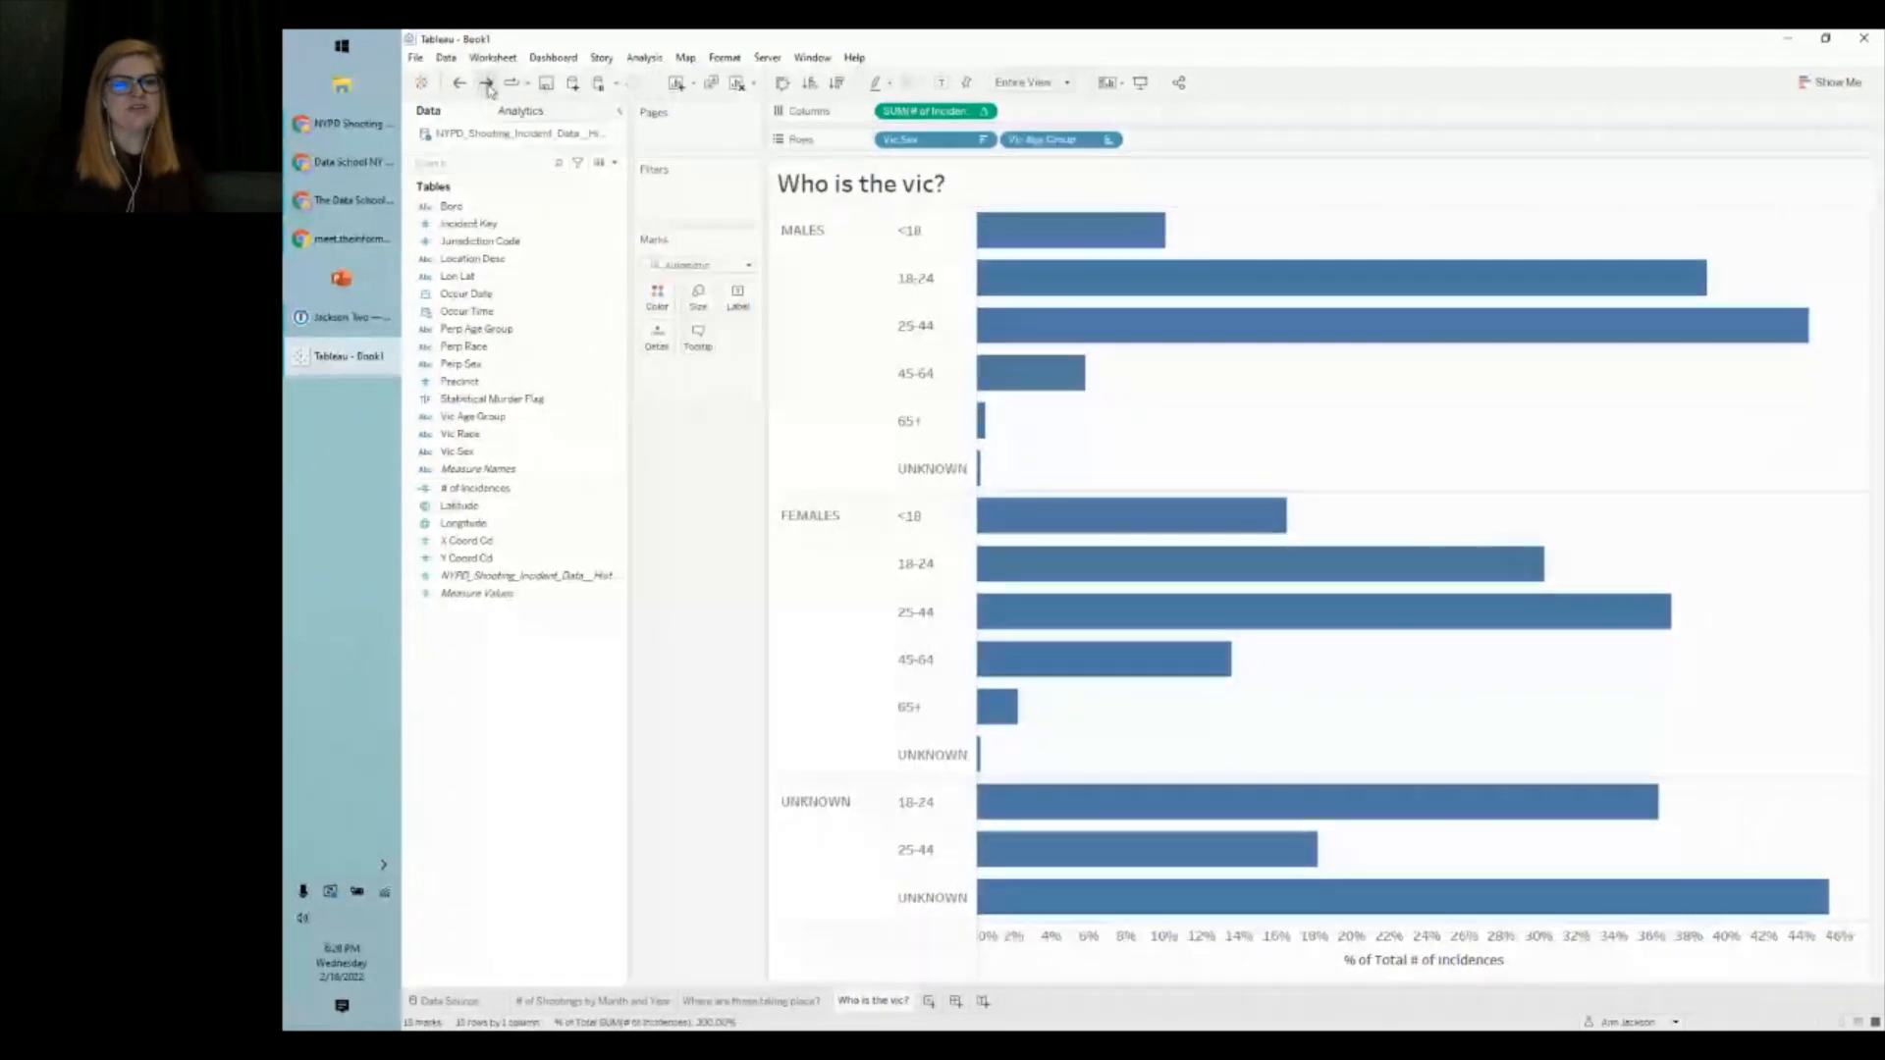
{"action": "left_click", "coordinate": [486, 84]}
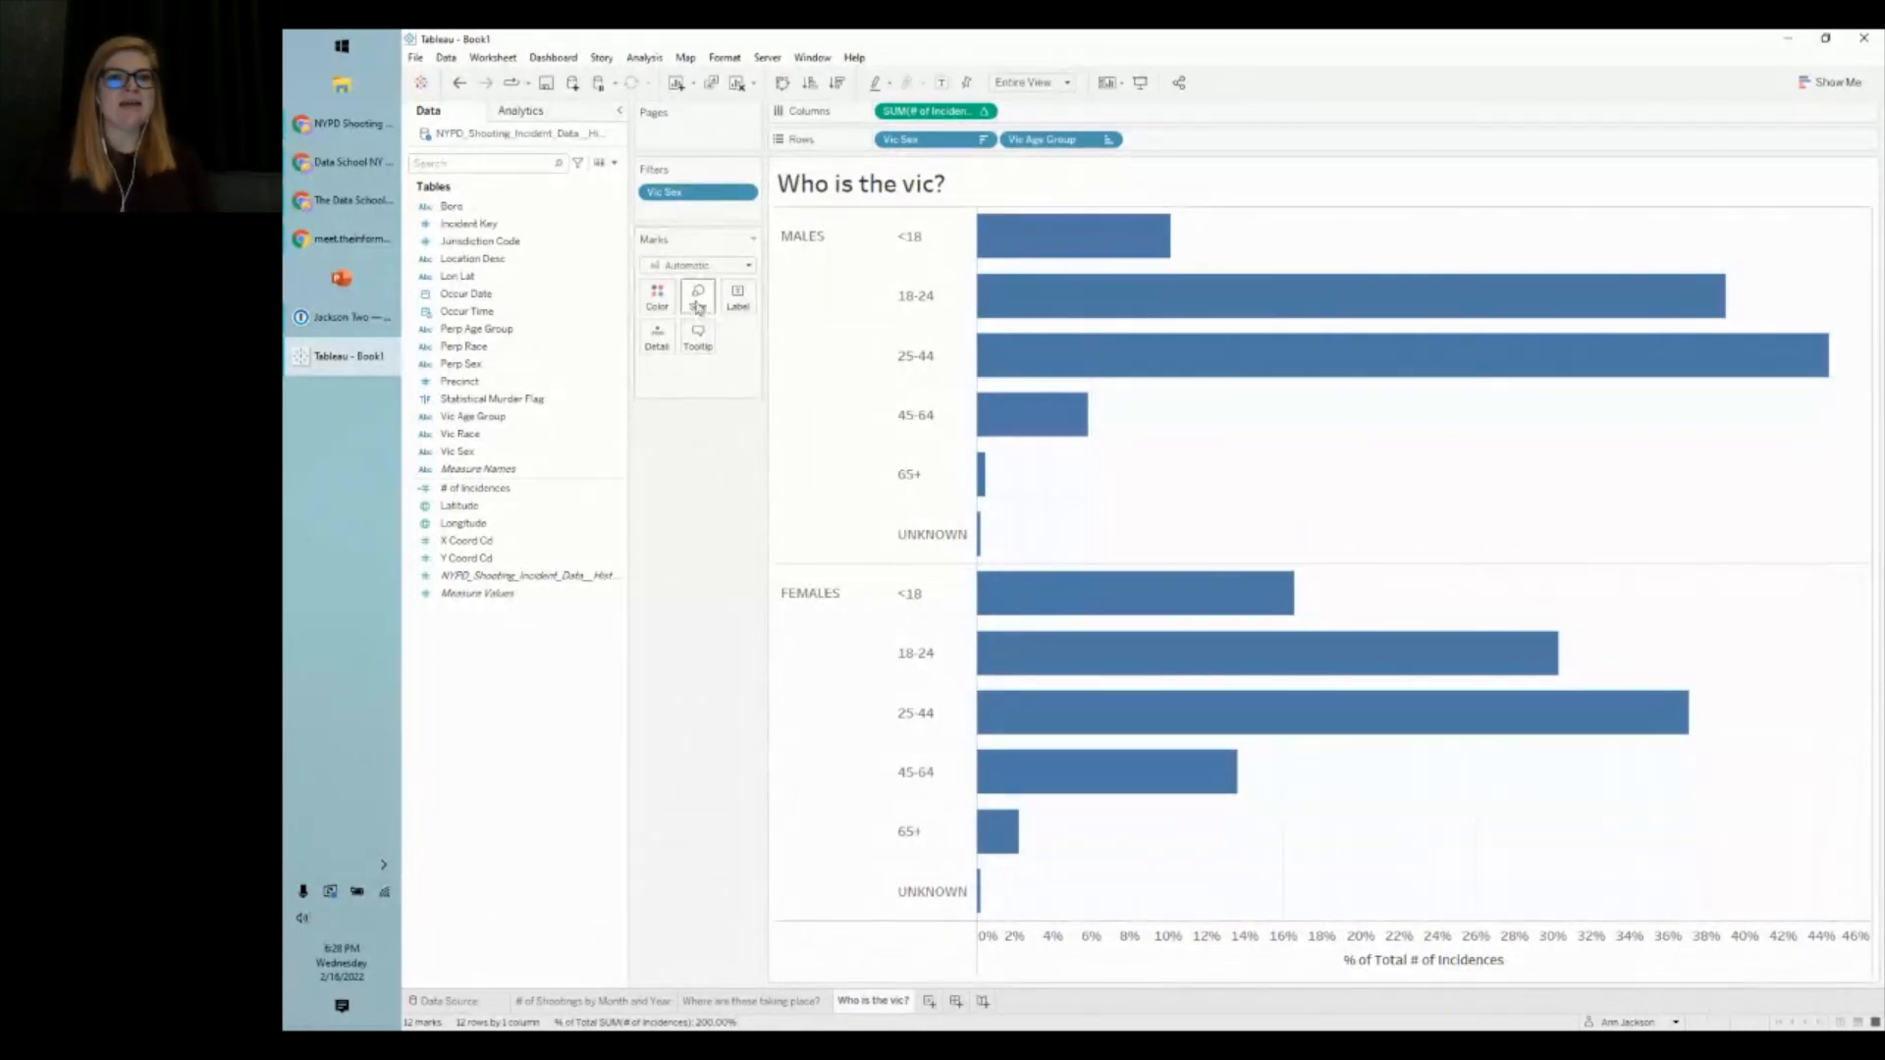
- Review the Vic Sex filter settings without changes, then go to the 'Where are these taking place?' map
{"action": "right_click", "coordinate": [704, 191]}
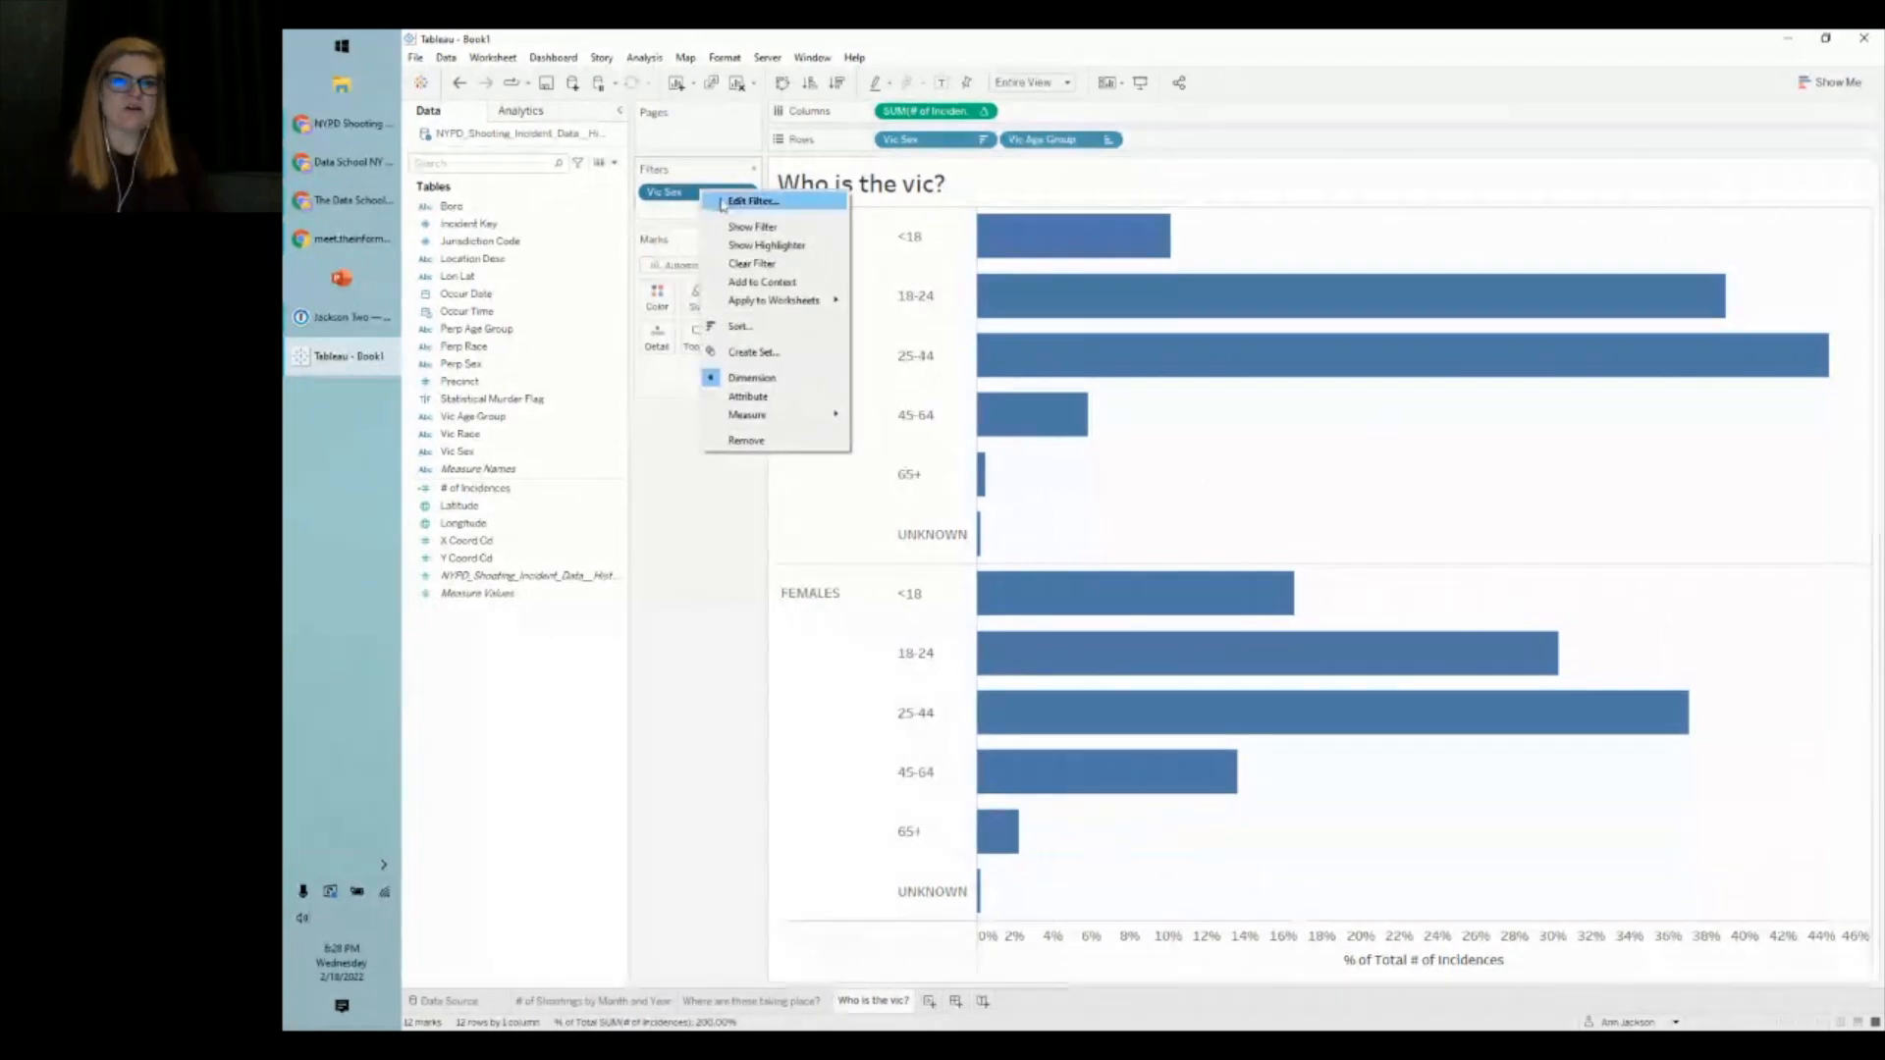
{"action": "left_click", "coordinate": [731, 202]}
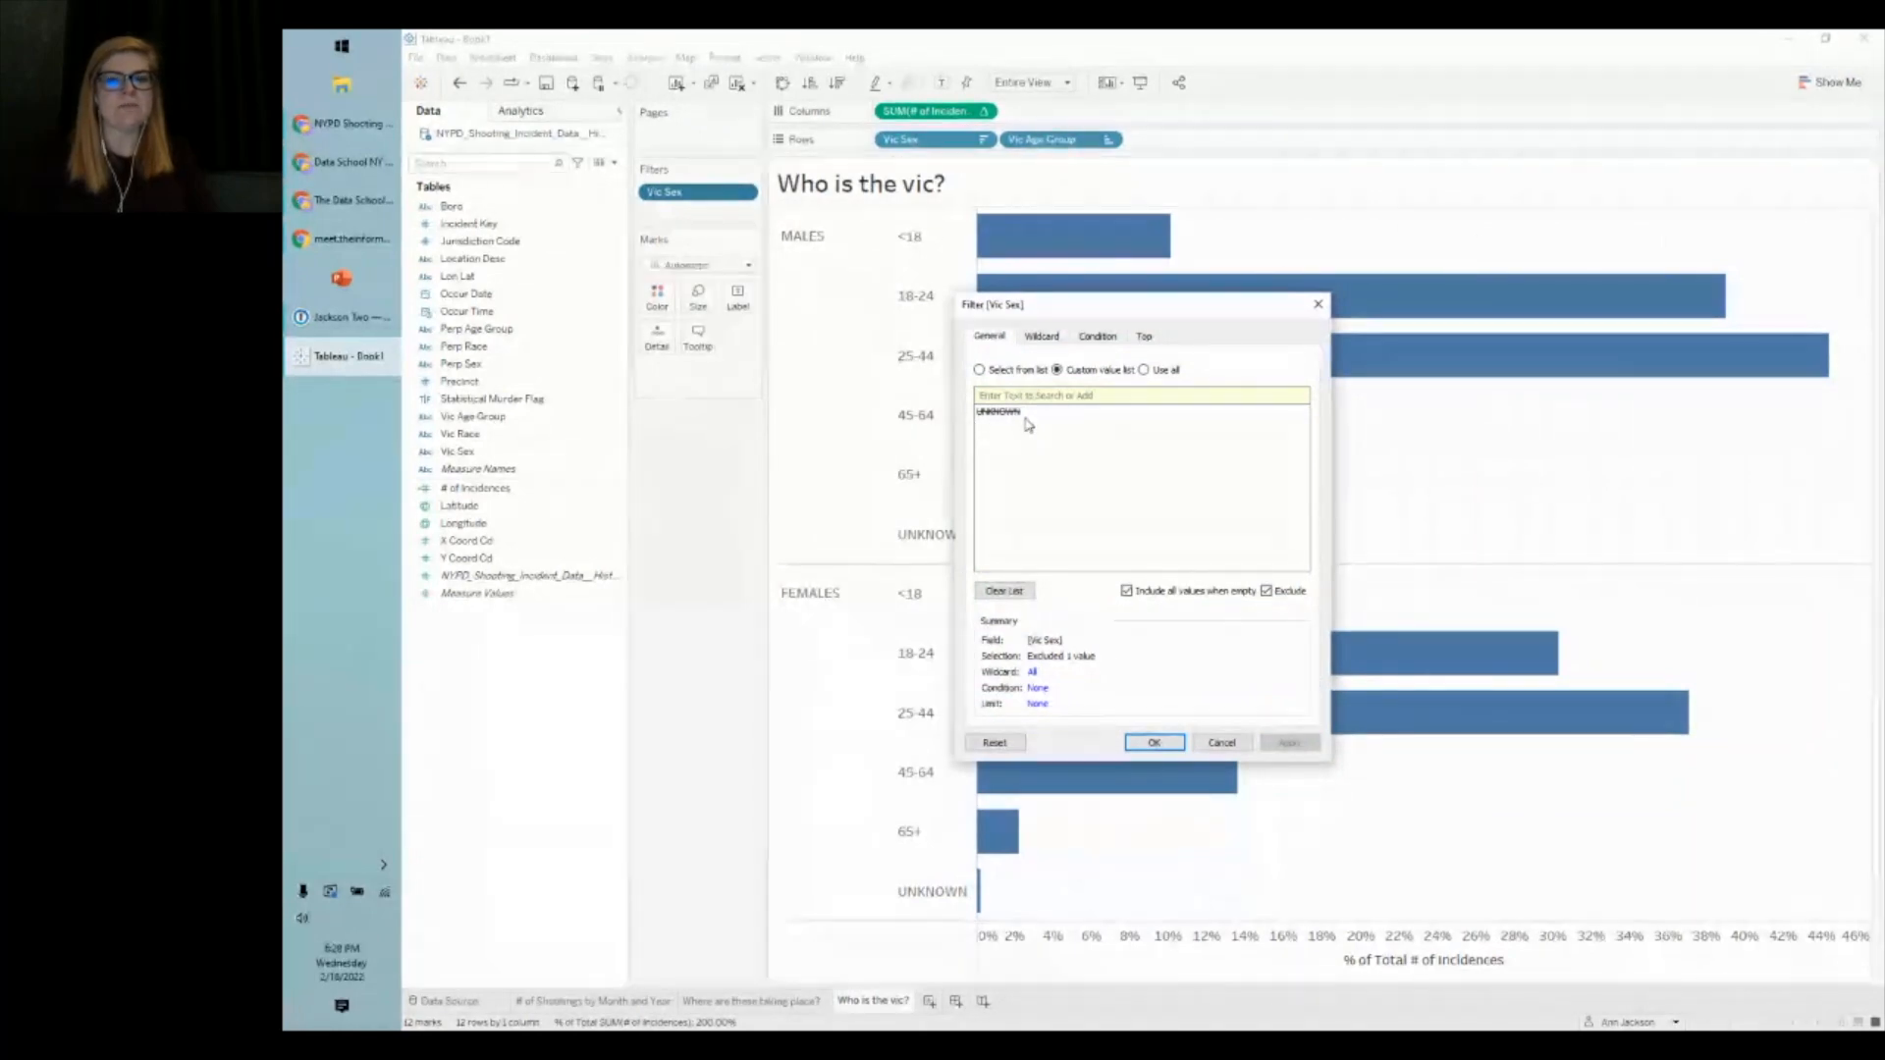
{"action": "left_click", "coordinate": [1223, 744]}
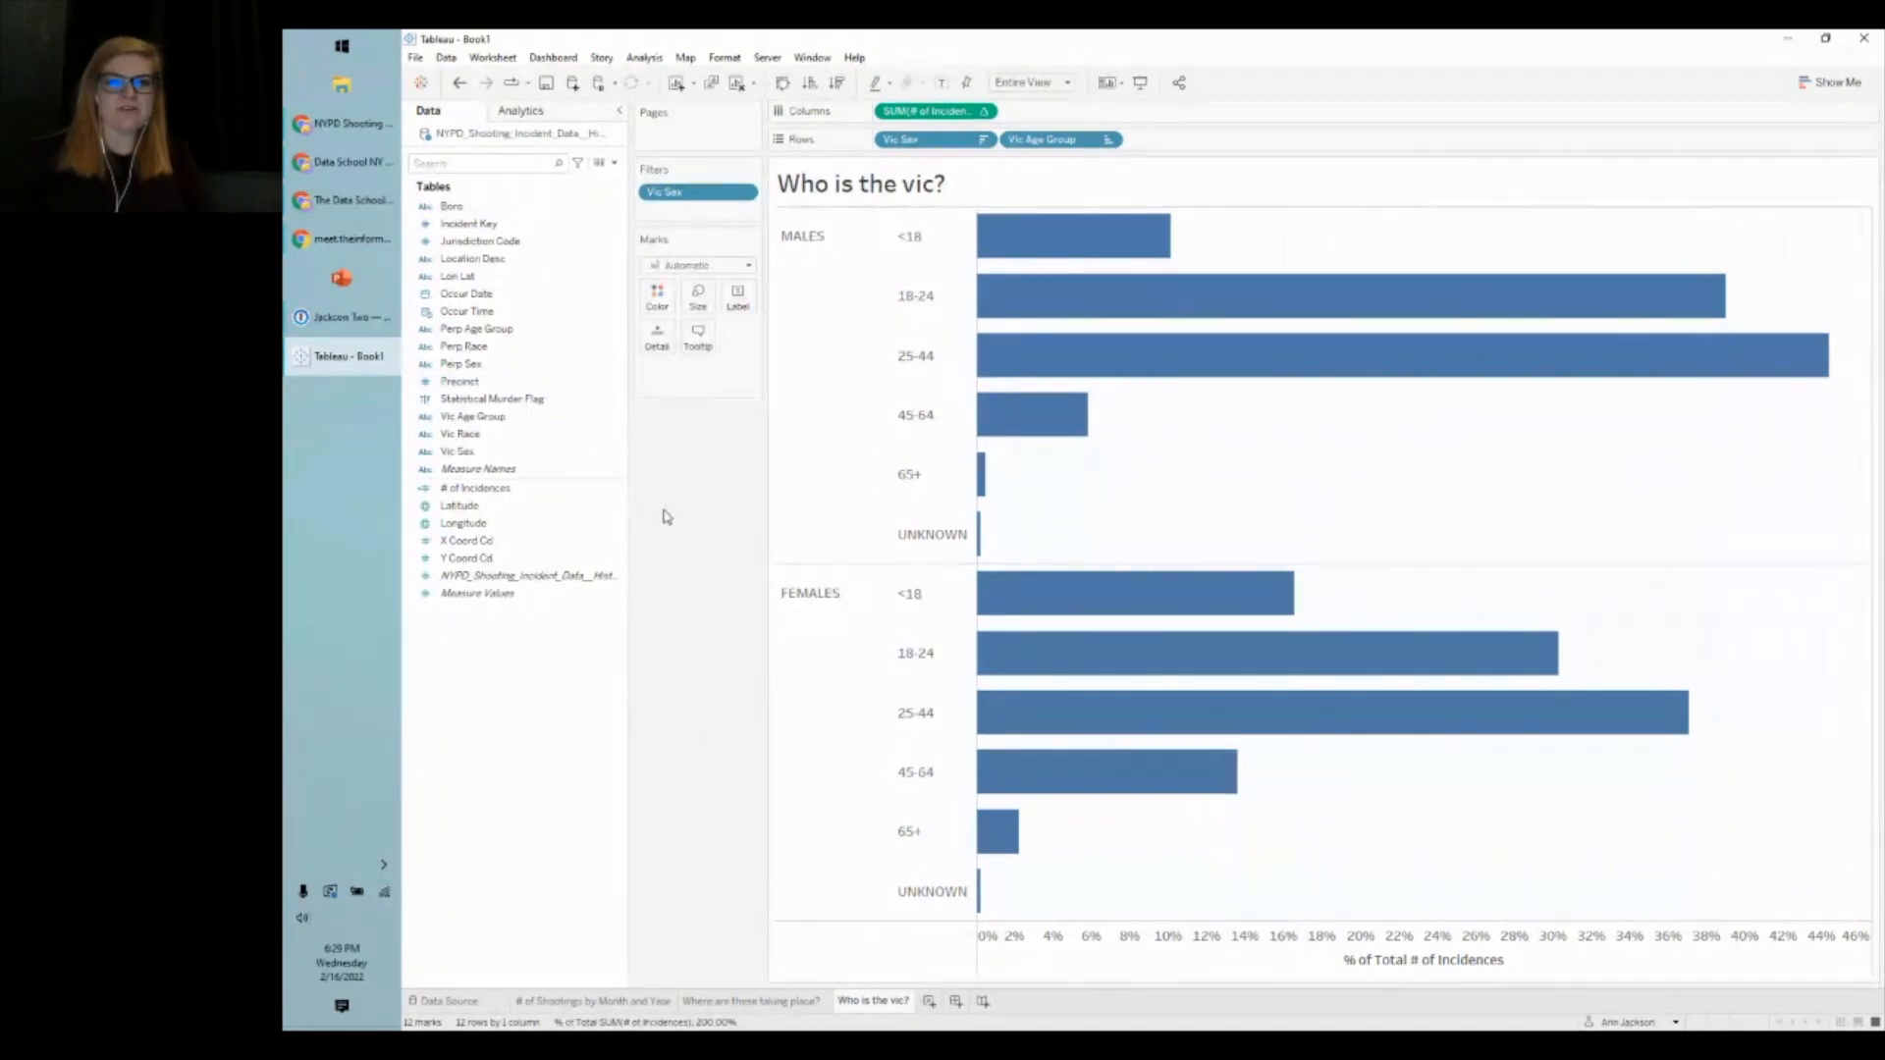
{"action": "left_click", "coordinate": [752, 1001]}
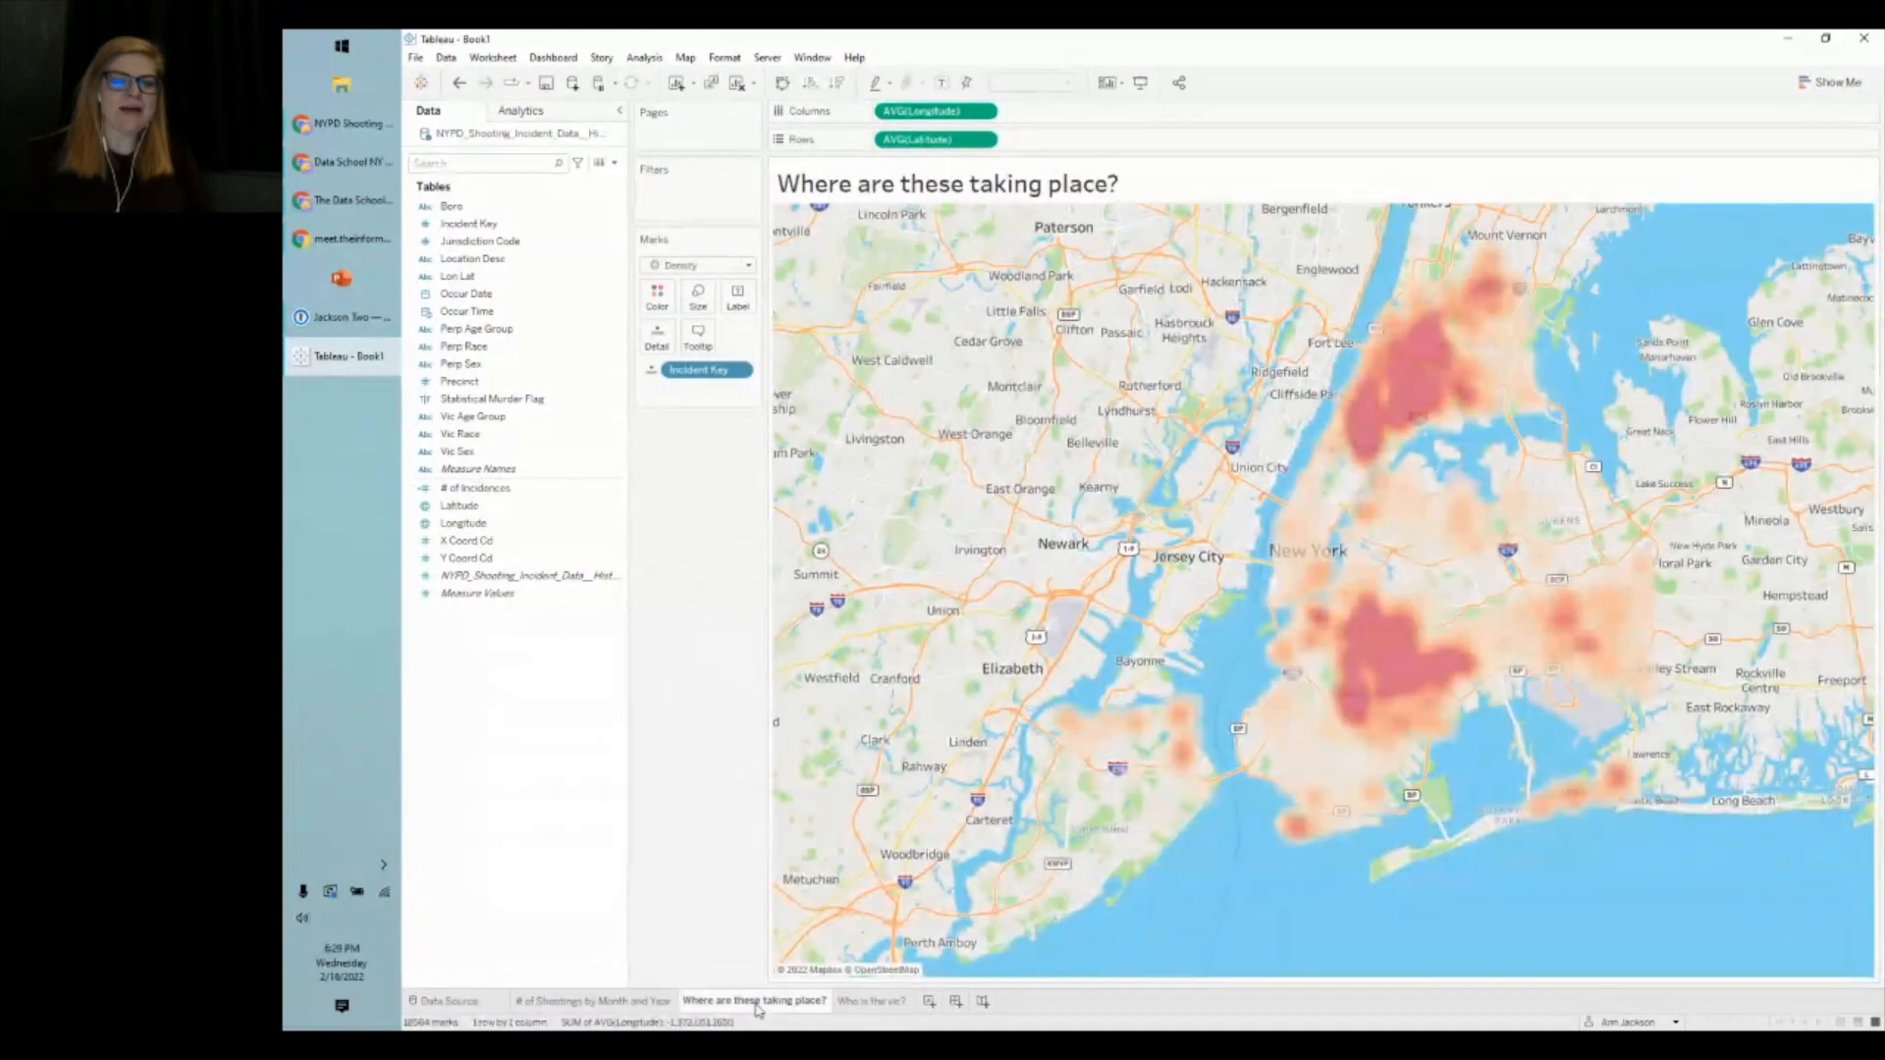
- Split the map by Vic Sex to inspect the UNKNOWN panel, then undo and return to 'Who is the vic?'
{"action": "left_click", "coordinate": [494, 452]}
{"action": "left_click_drag", "start_coordinate": [493, 452], "coordinate": [887, 114]}
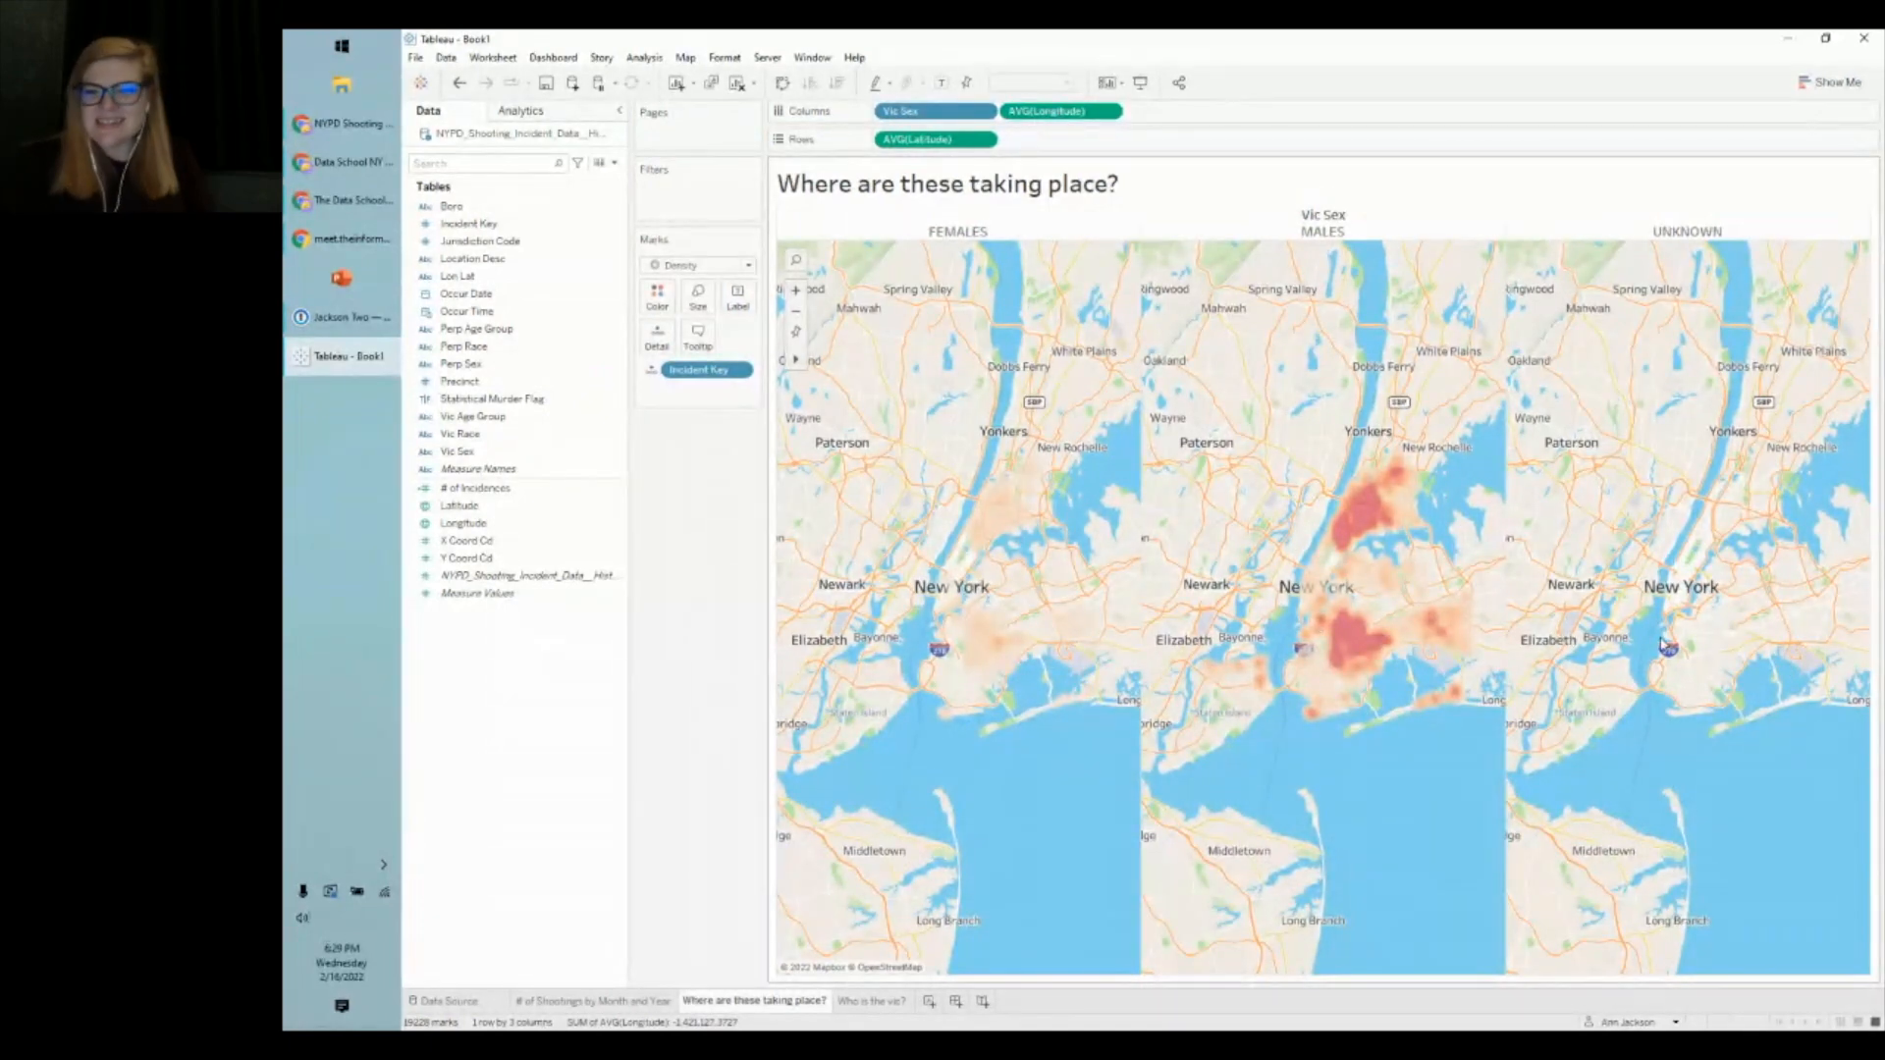
{"action": "left_click_drag", "start_coordinate": [1809, 816], "coordinate": [1592, 411]}
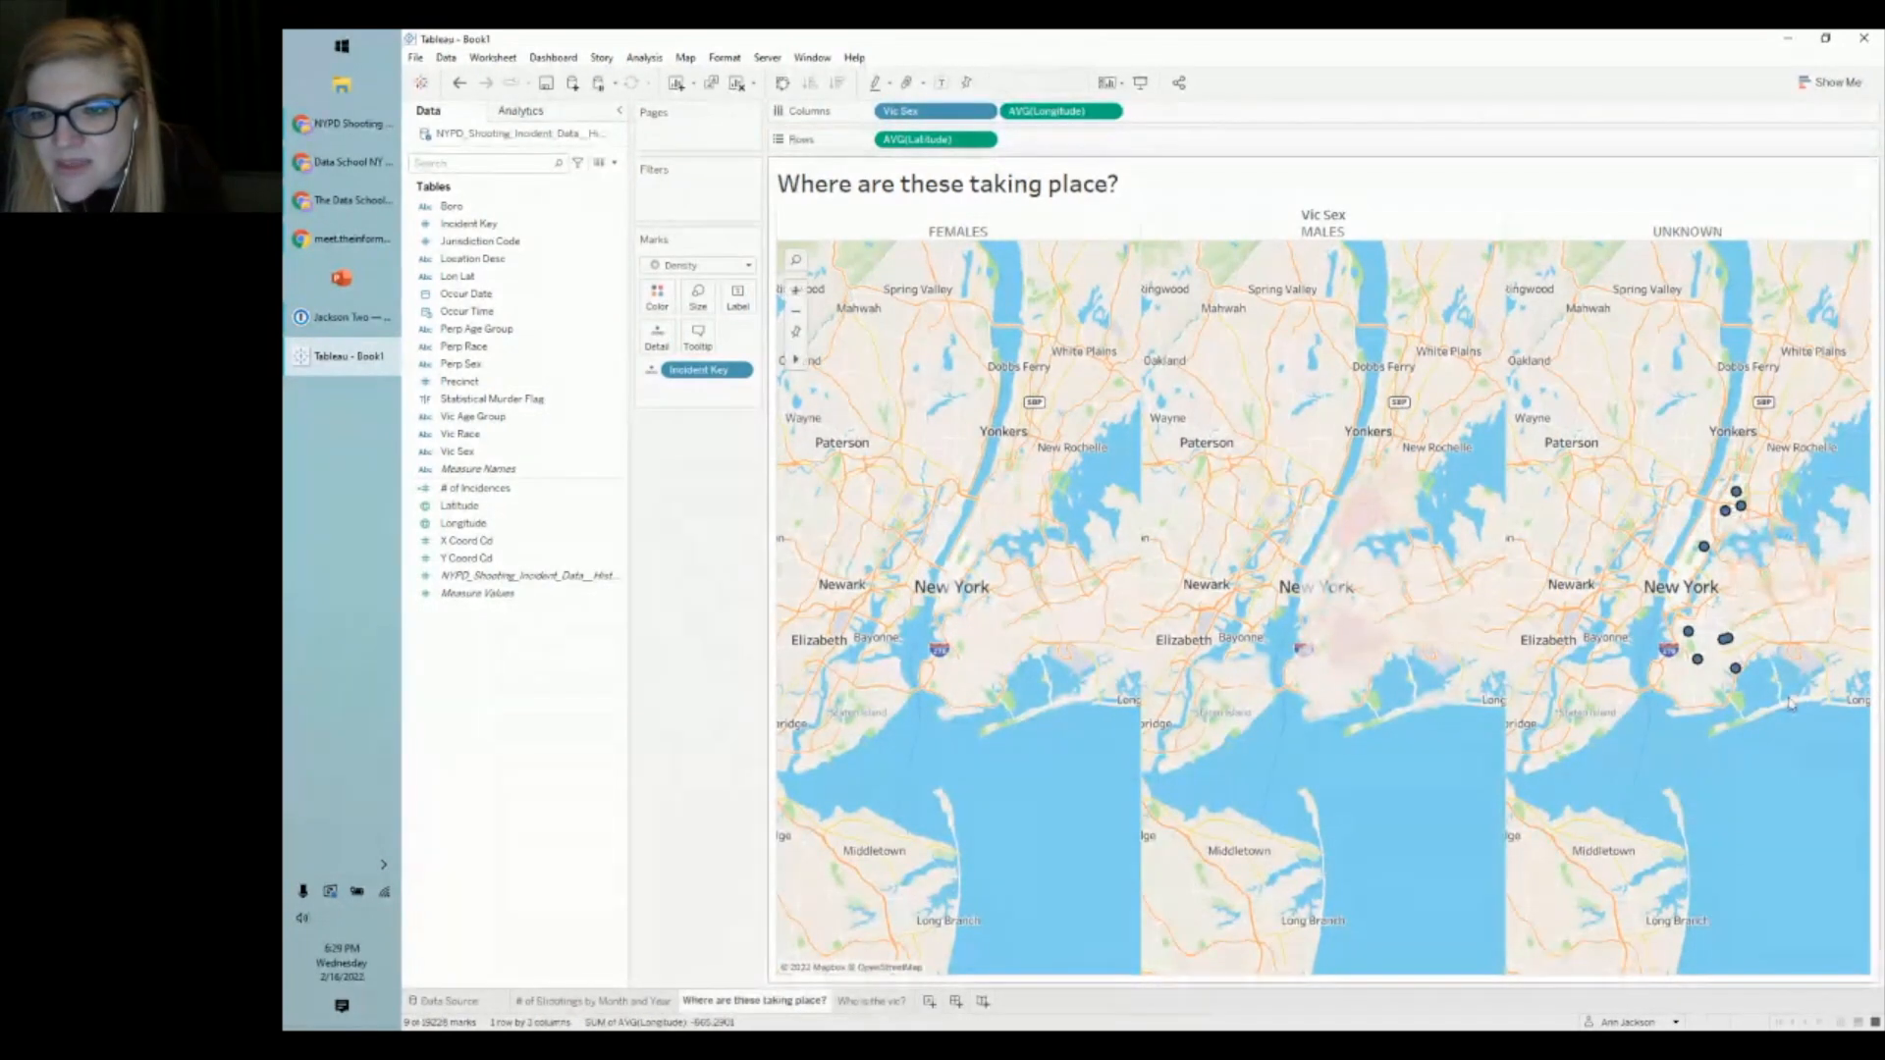
{"action": "left_click", "coordinate": [1719, 779]}
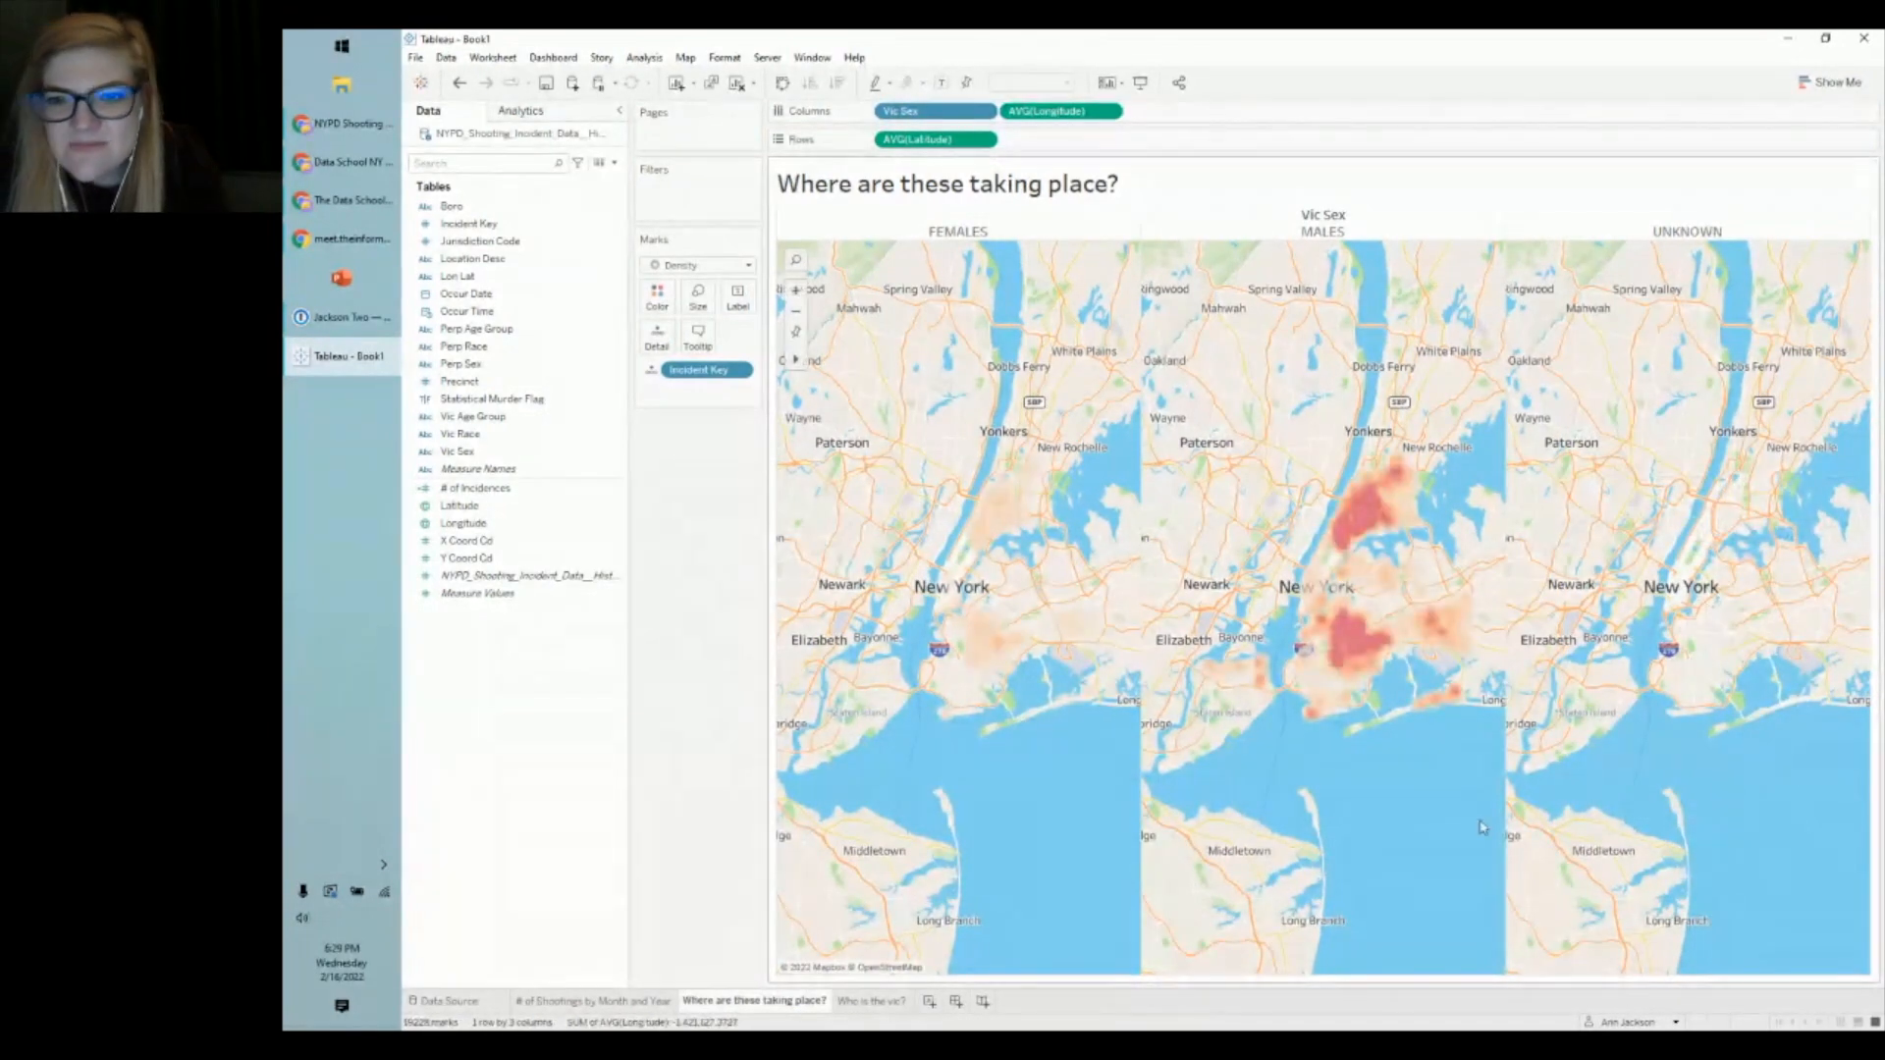
{"action": "left_click", "coordinate": [456, 84]}
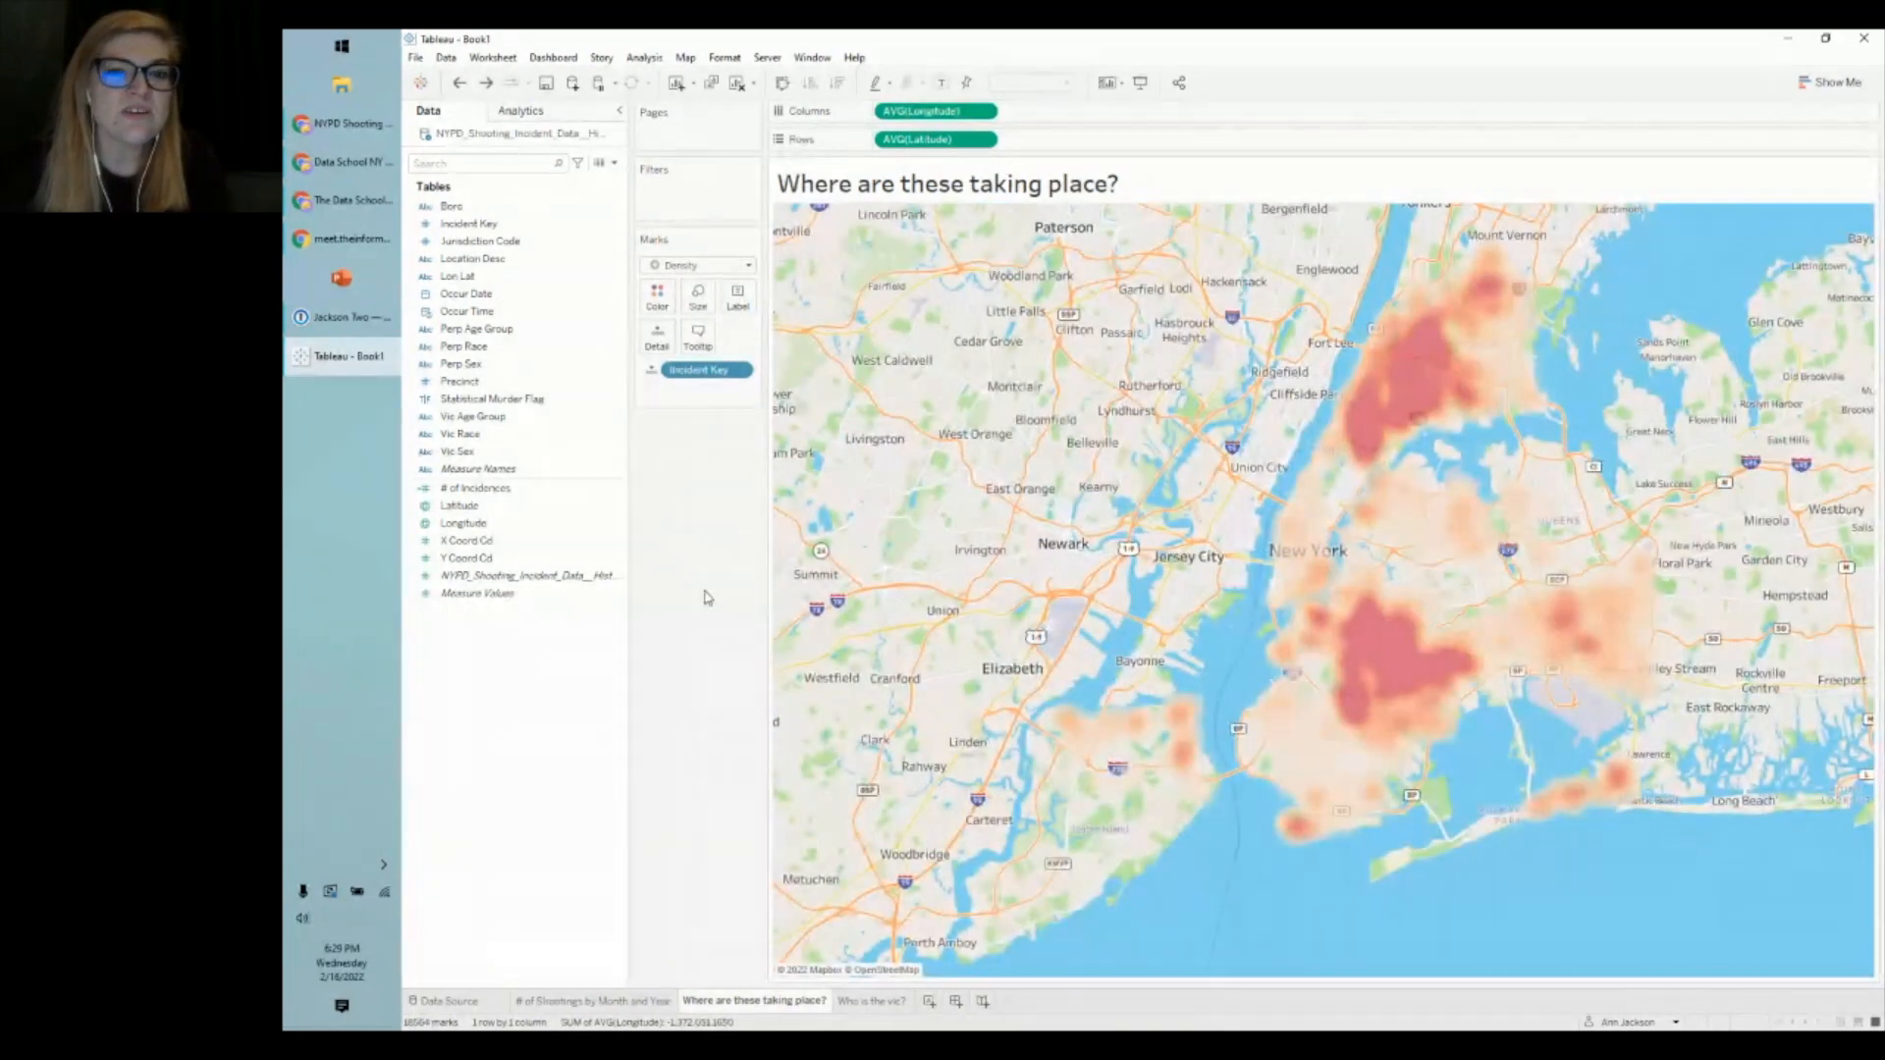
{"action": "left_click", "coordinate": [865, 1002]}
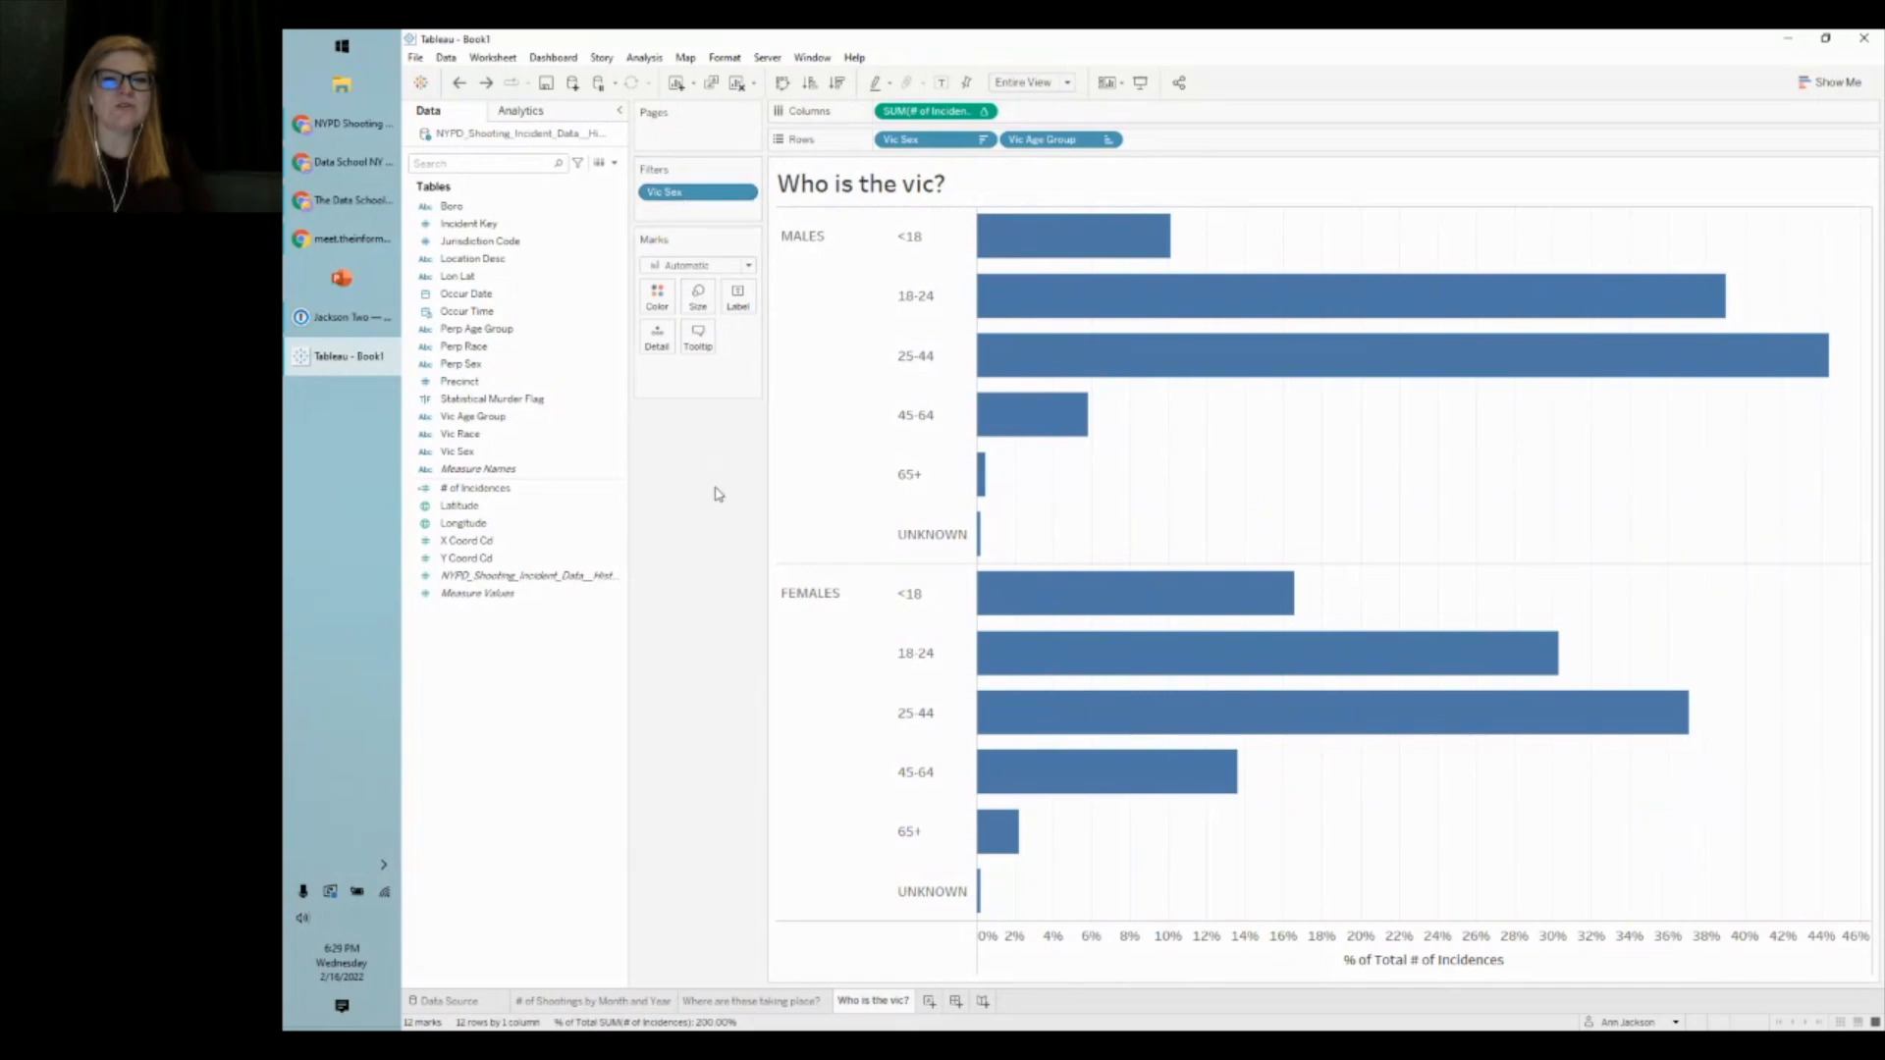
- Apply the Vic Sex filter to all worksheets using this data source
{"action": "right_click", "coordinate": [677, 197]}
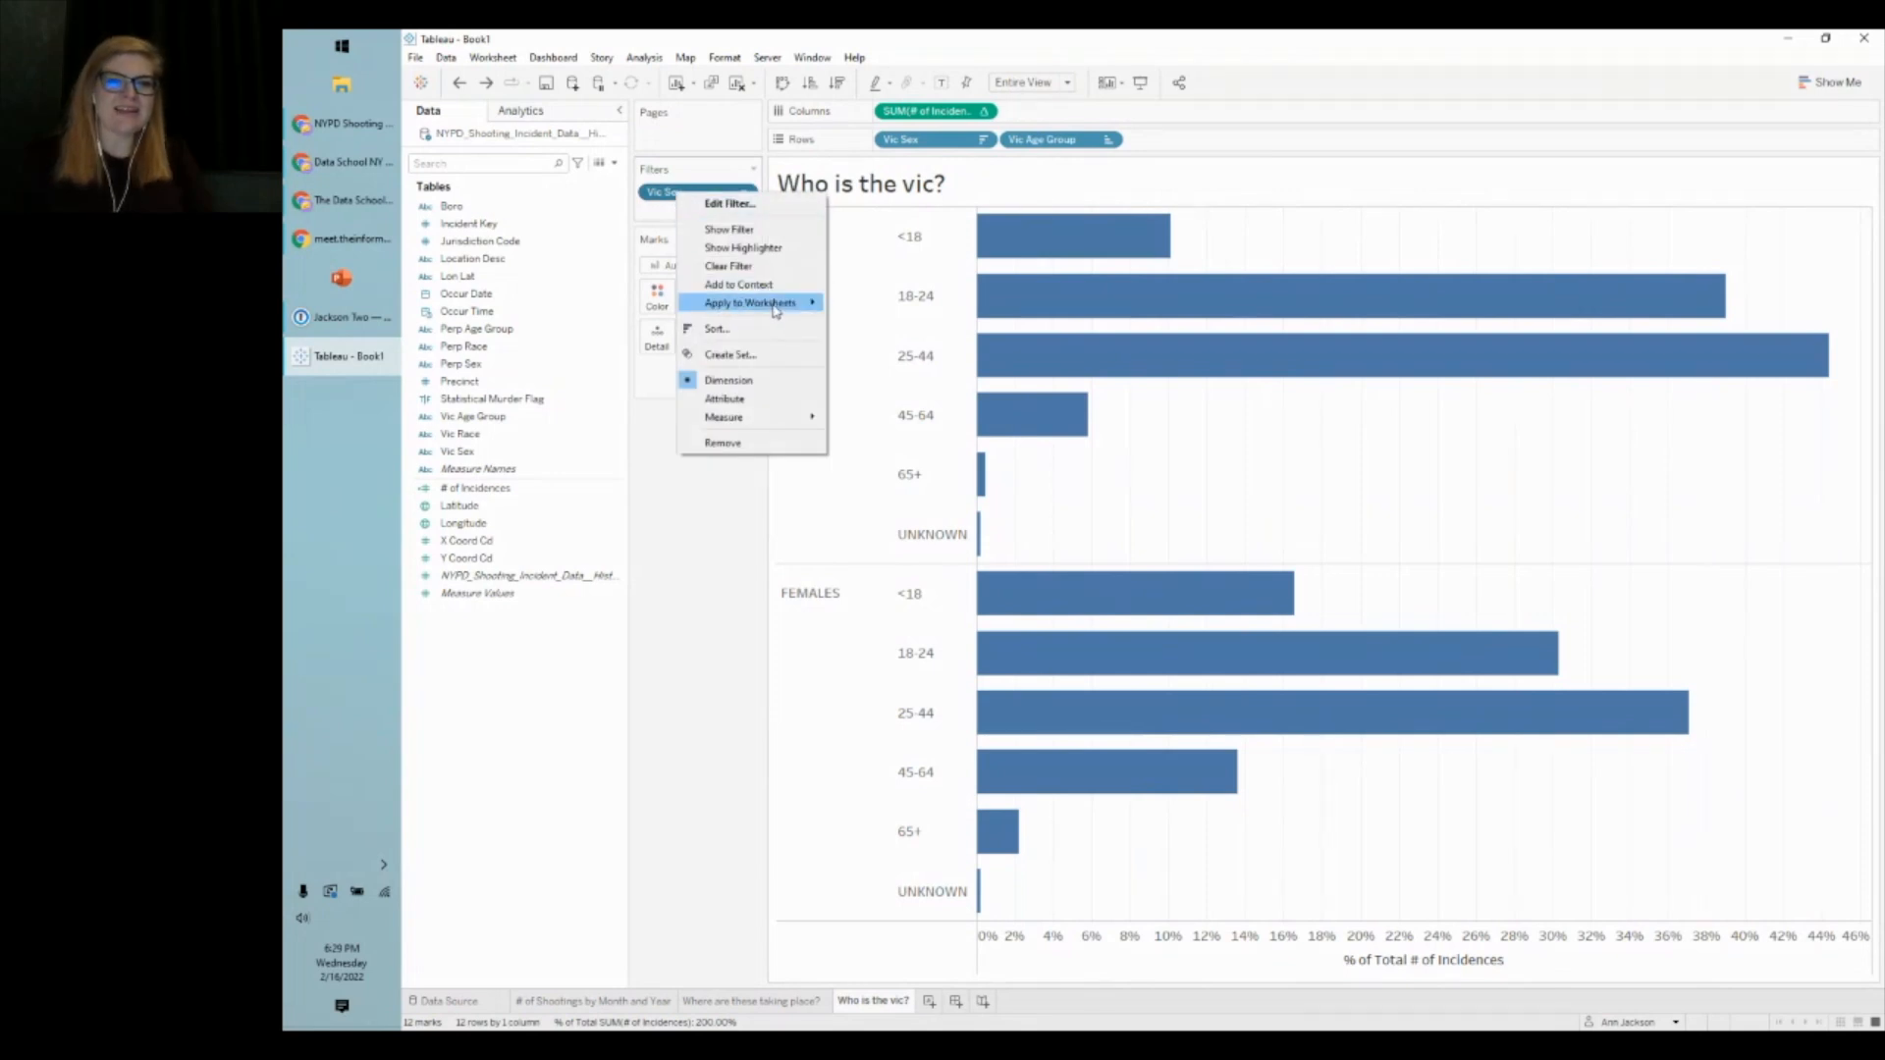
{"action": "mouse_move", "coordinate": [775, 310]}
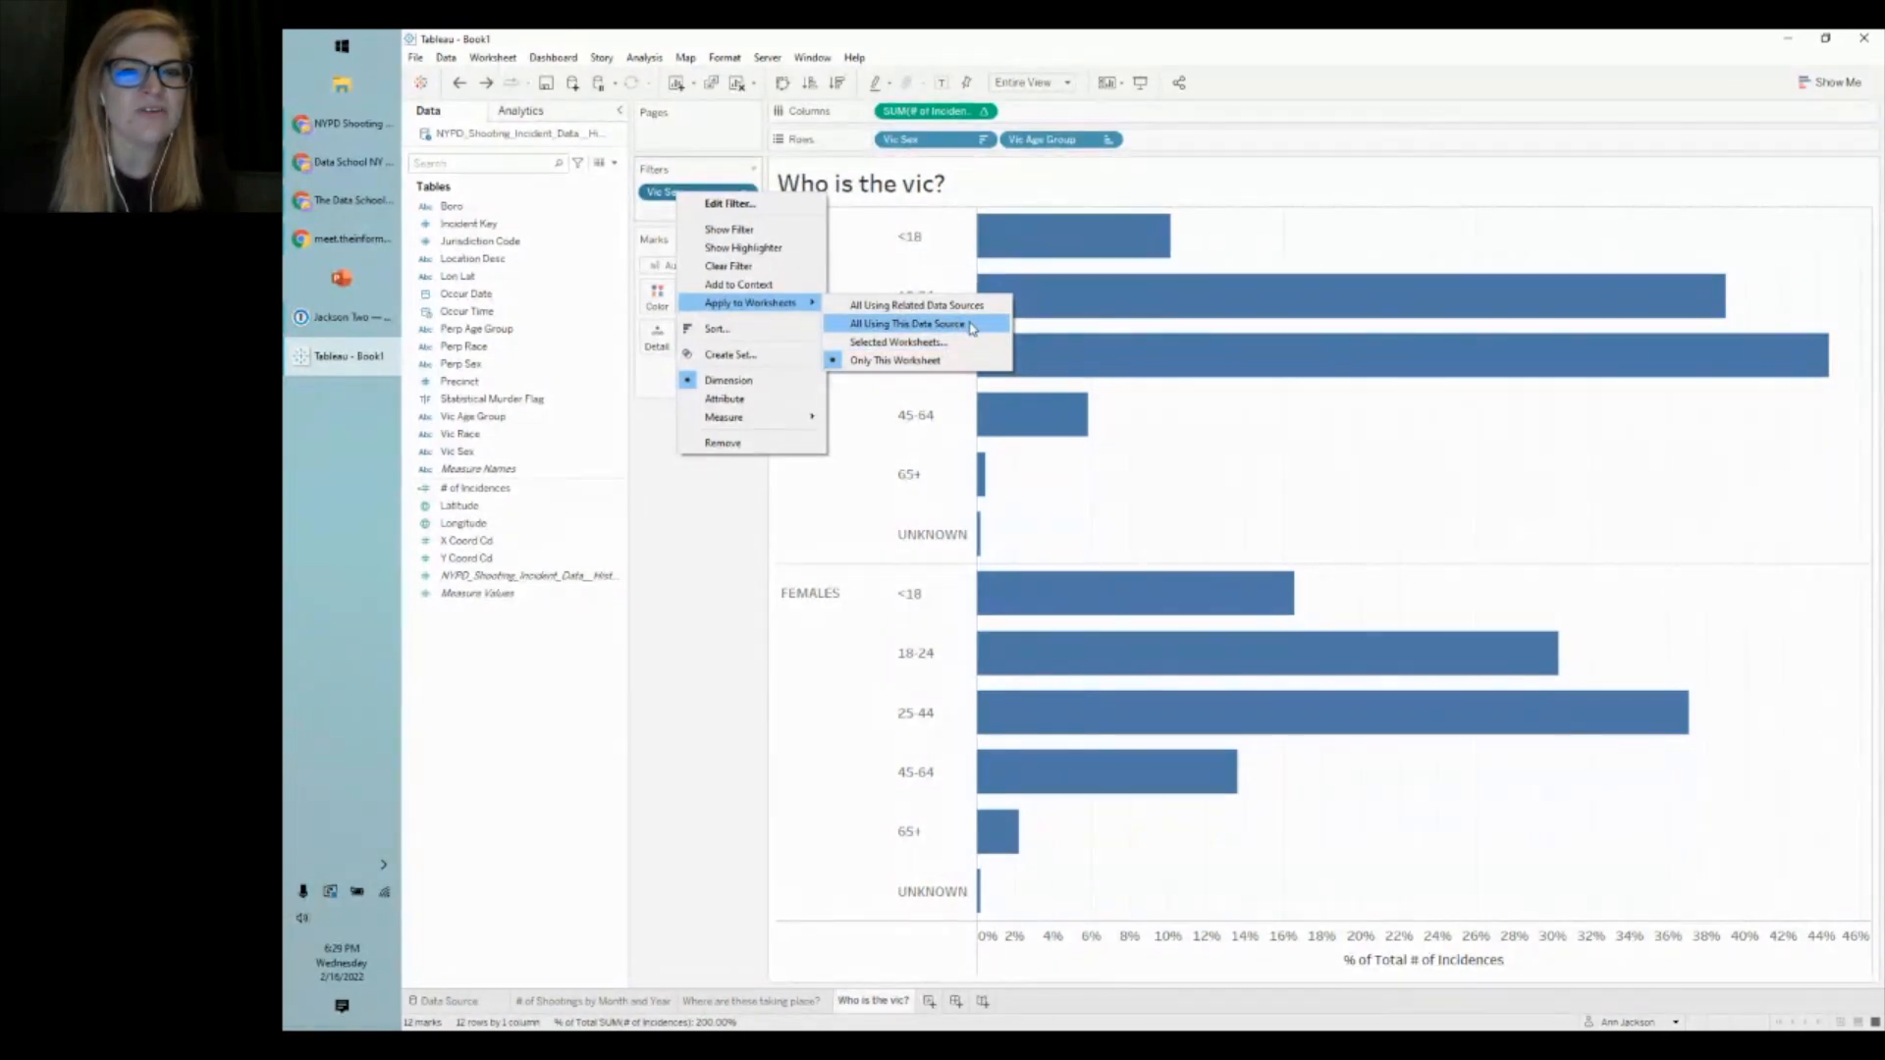
{"action": "left_click", "coordinate": [971, 327]}
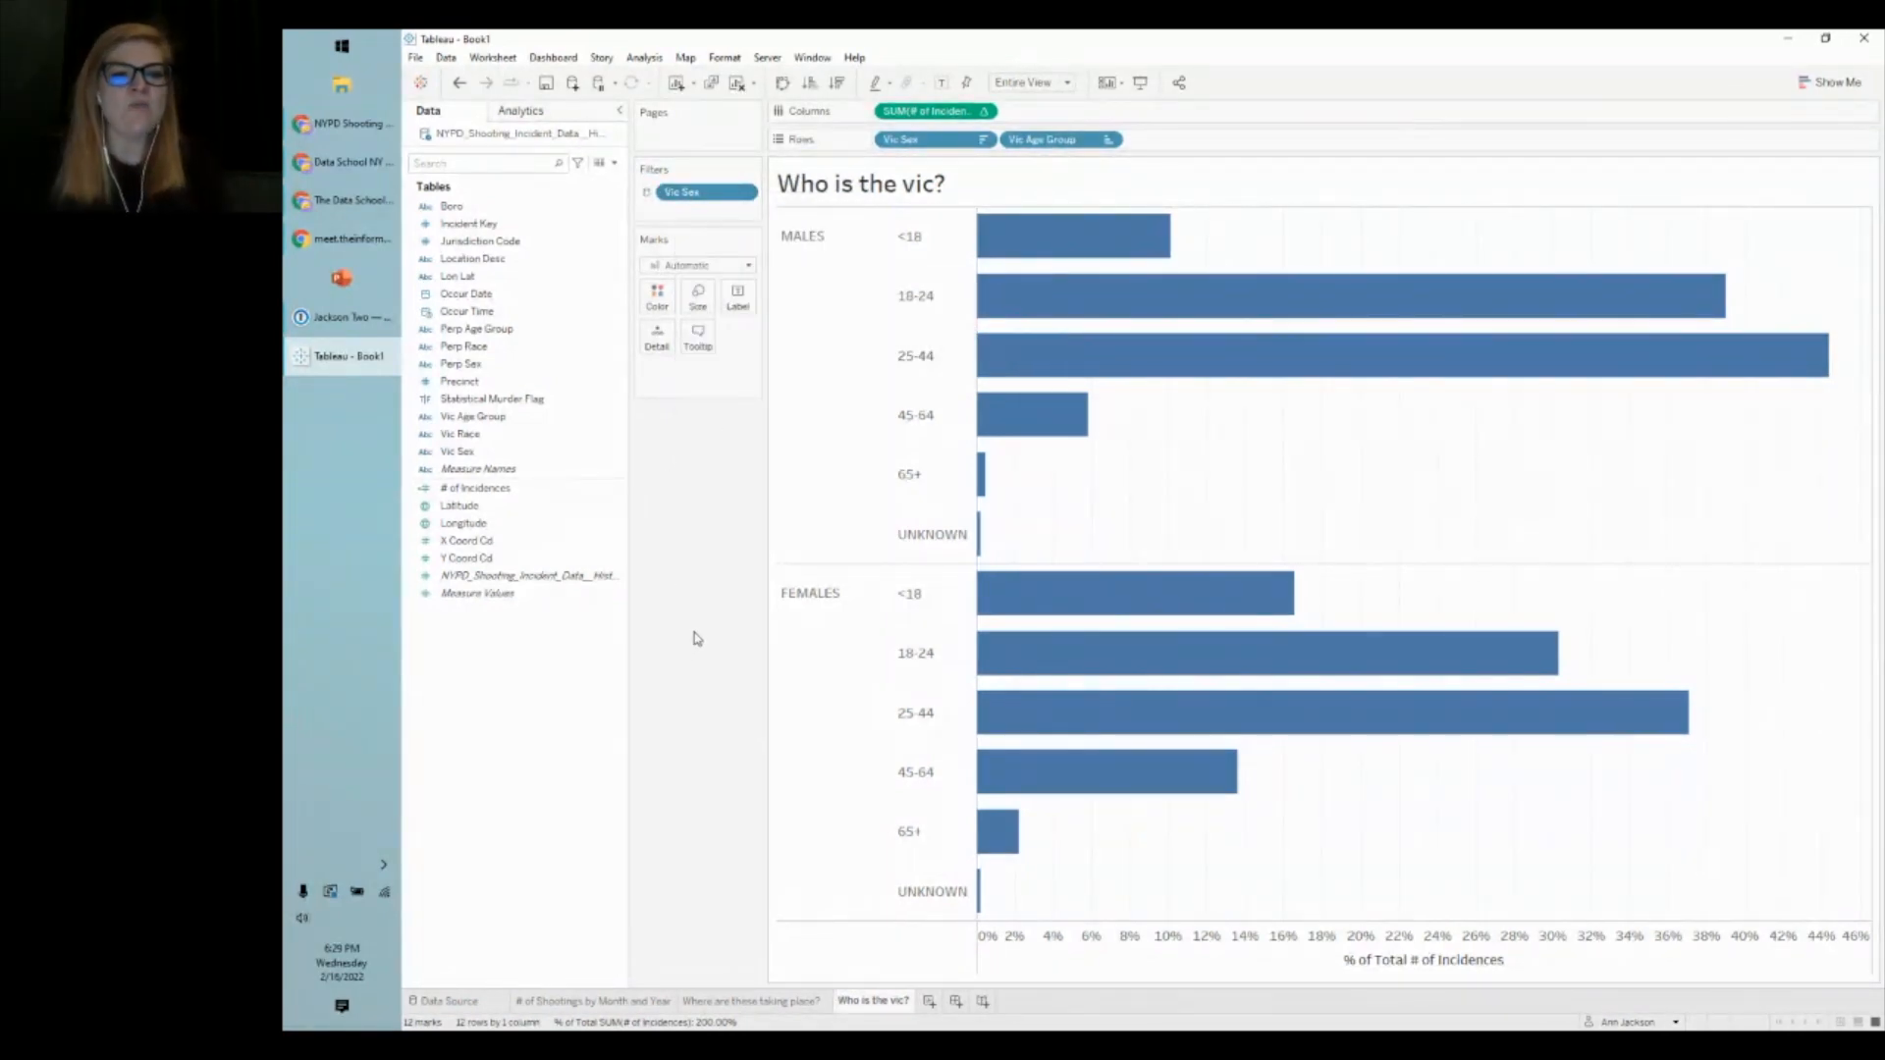
- Check the monthly shootings chart and map sheets, then return to 'Who is the vic?'
{"action": "left_click", "coordinate": [648, 1001]}
{"action": "left_click", "coordinate": [728, 1004]}
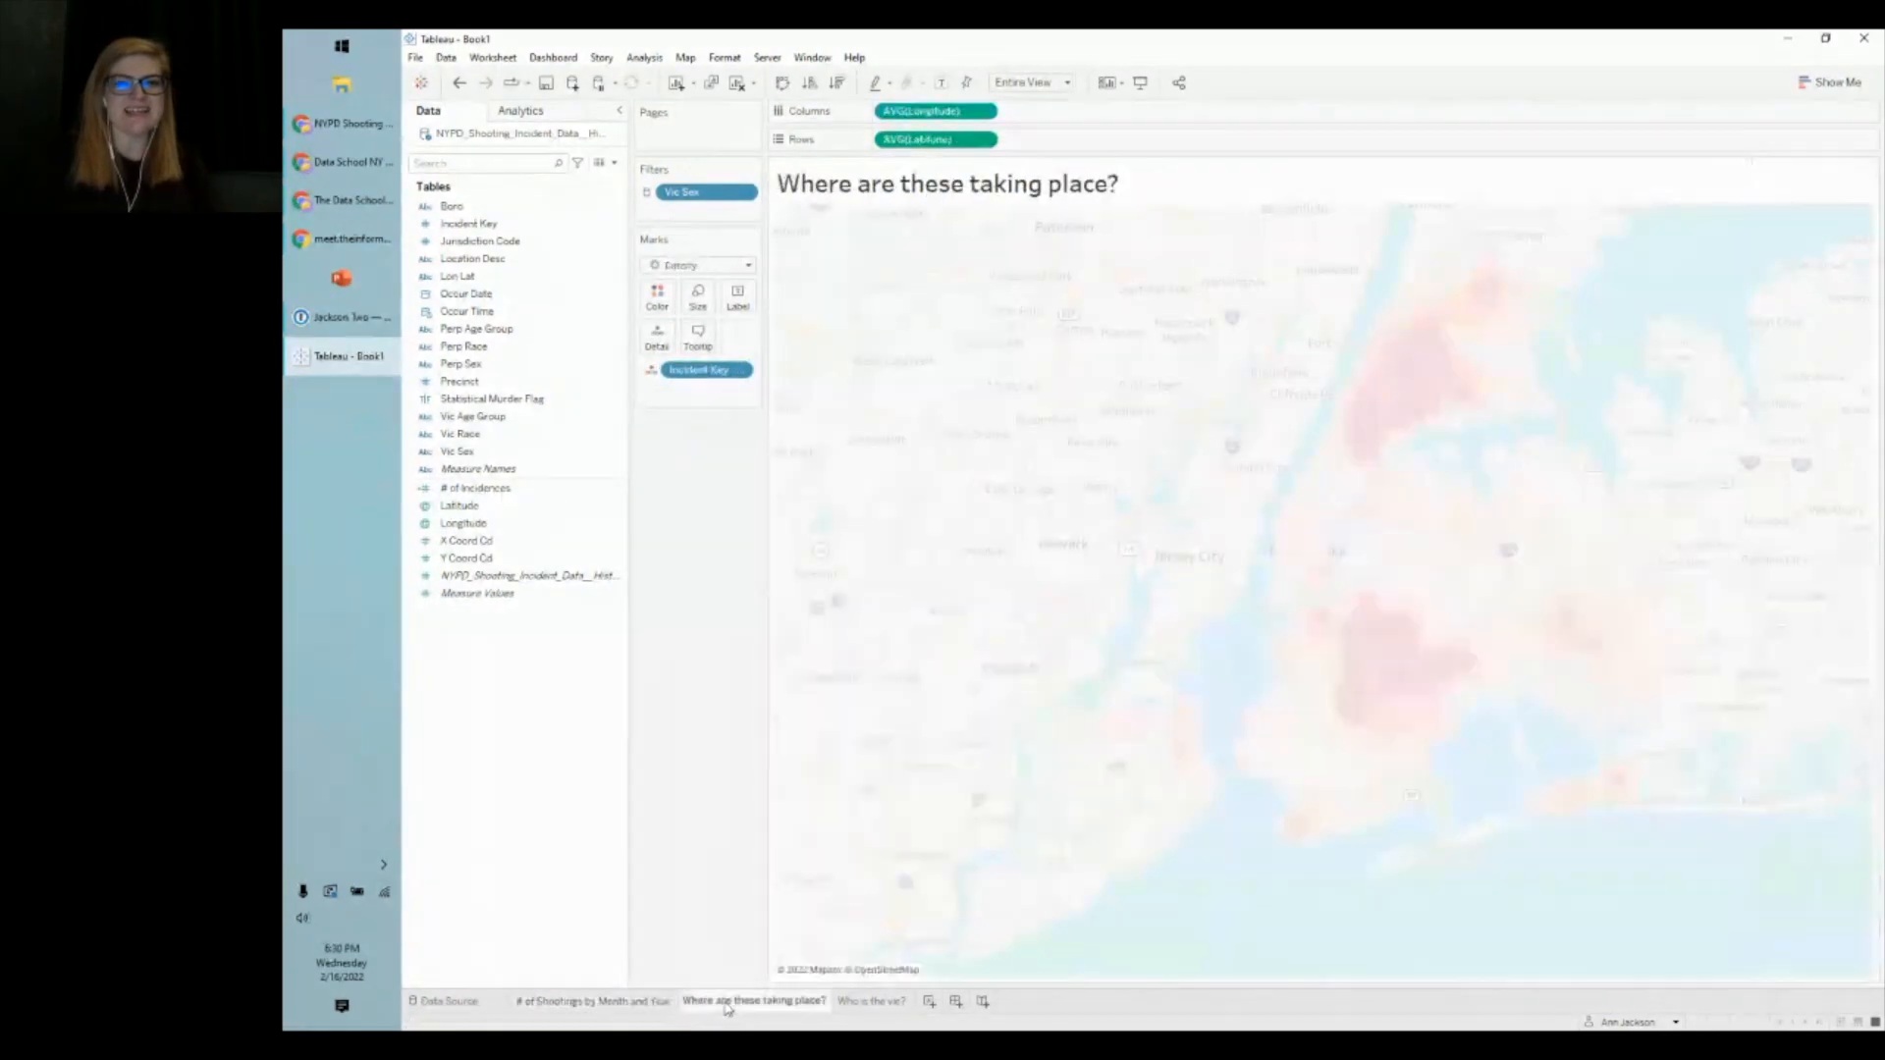
{"action": "left_click", "coordinate": [637, 1004]}
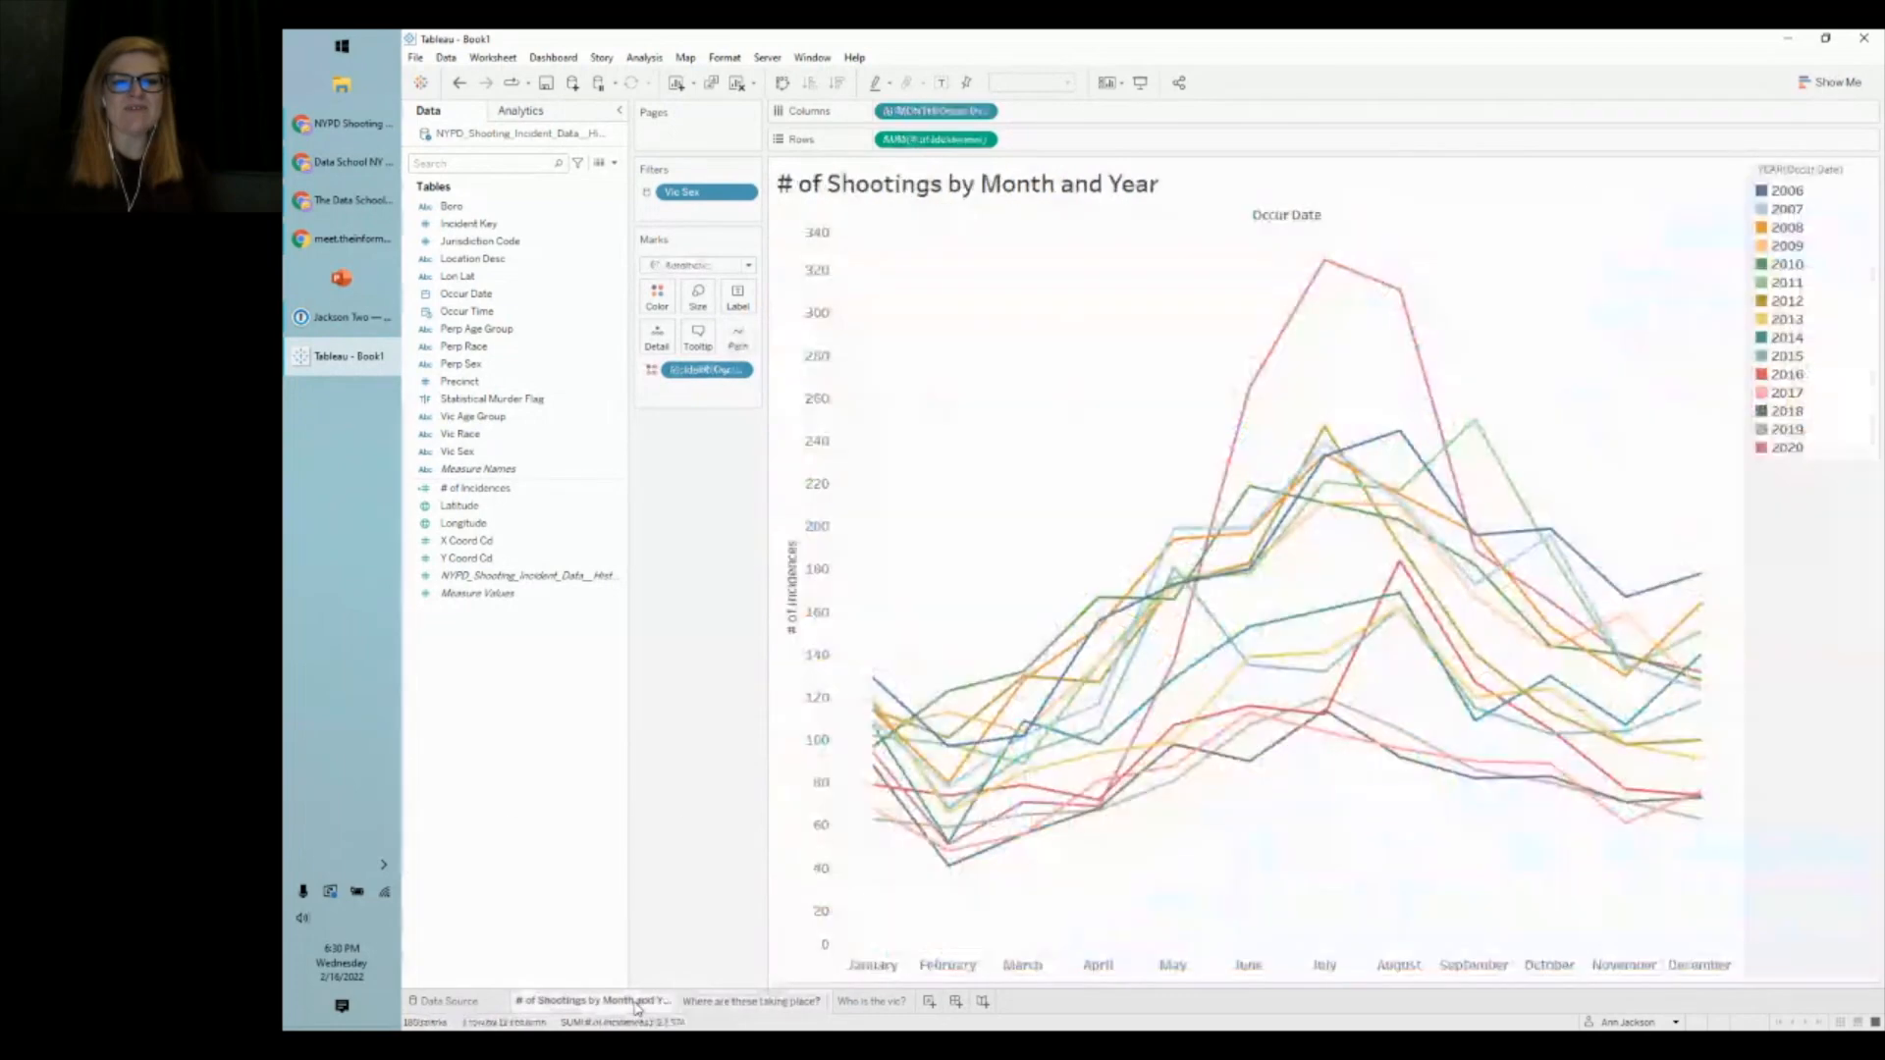
{"action": "left_click", "coordinate": [770, 1003]}
{"action": "left_click", "coordinate": [850, 1001]}
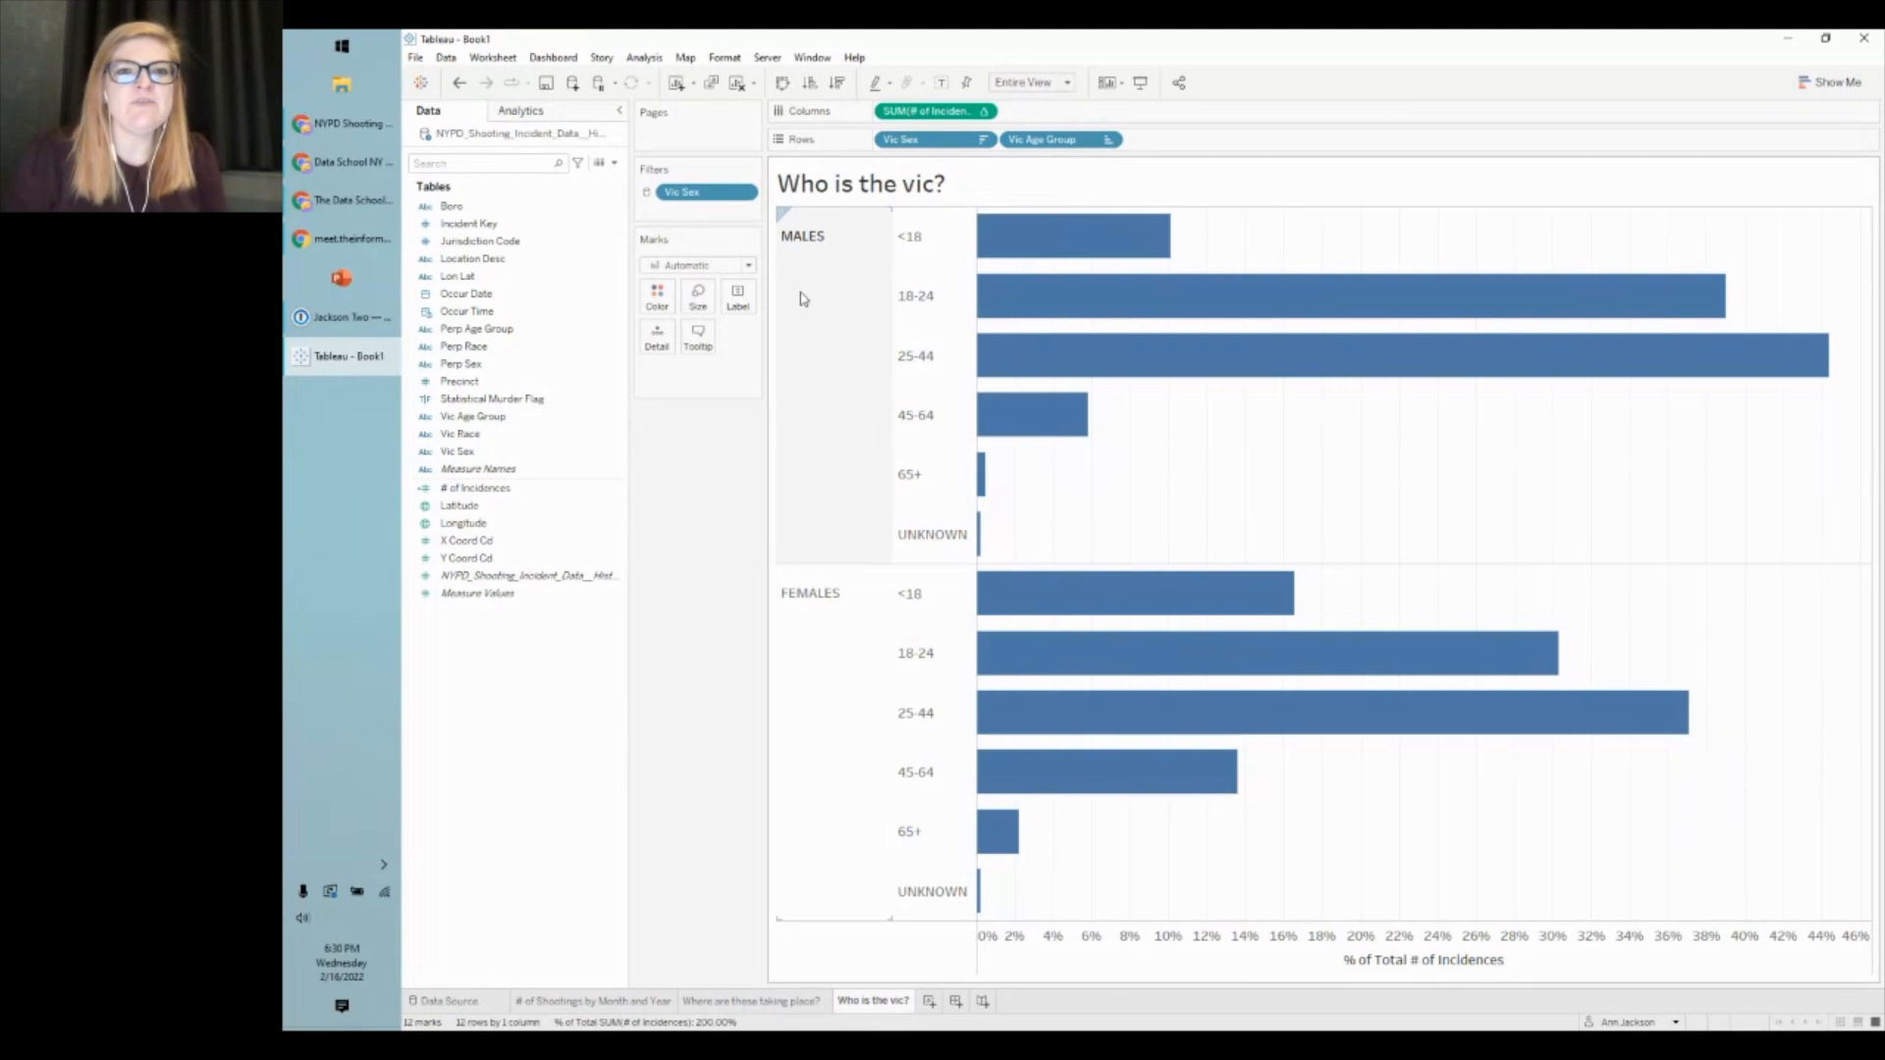
- Show mark labels on the bars and format the SUM(# of Incidences) labels as percentages
{"action": "left_click", "coordinate": [737, 295]}
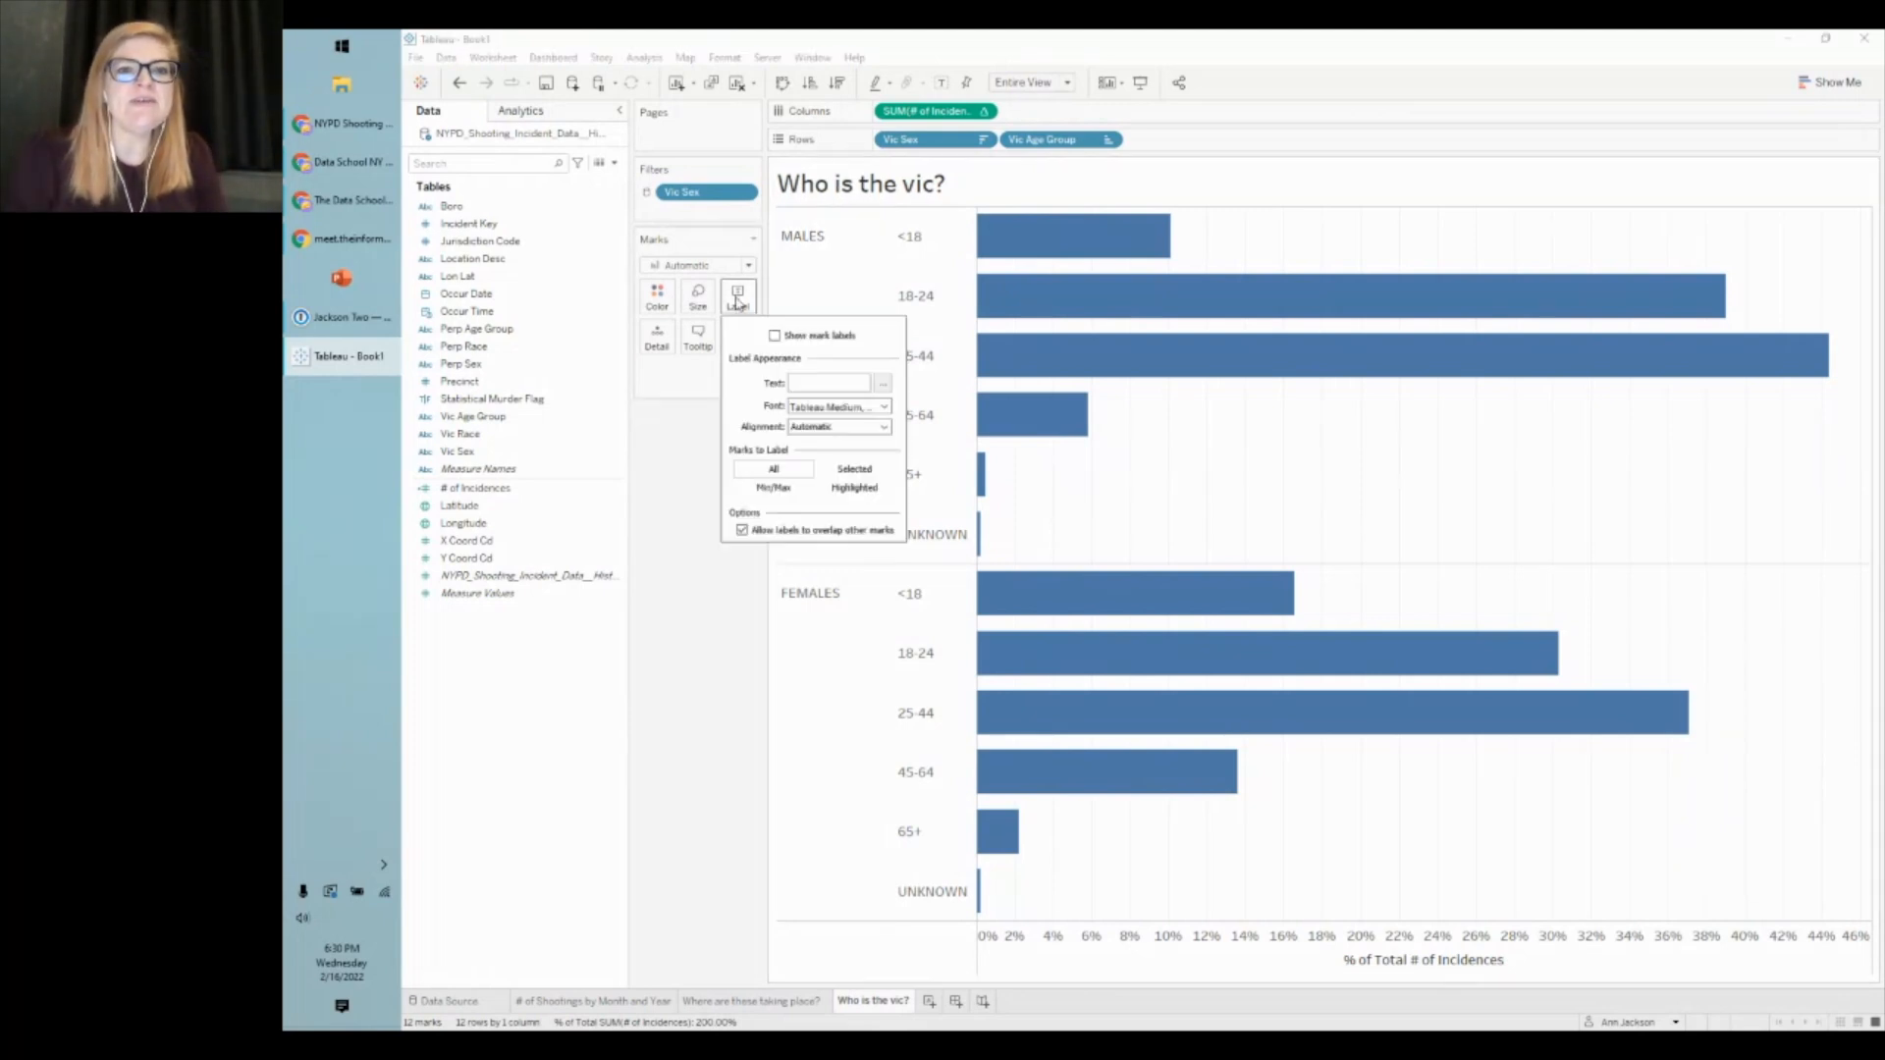
{"action": "left_click", "coordinate": [775, 336]}
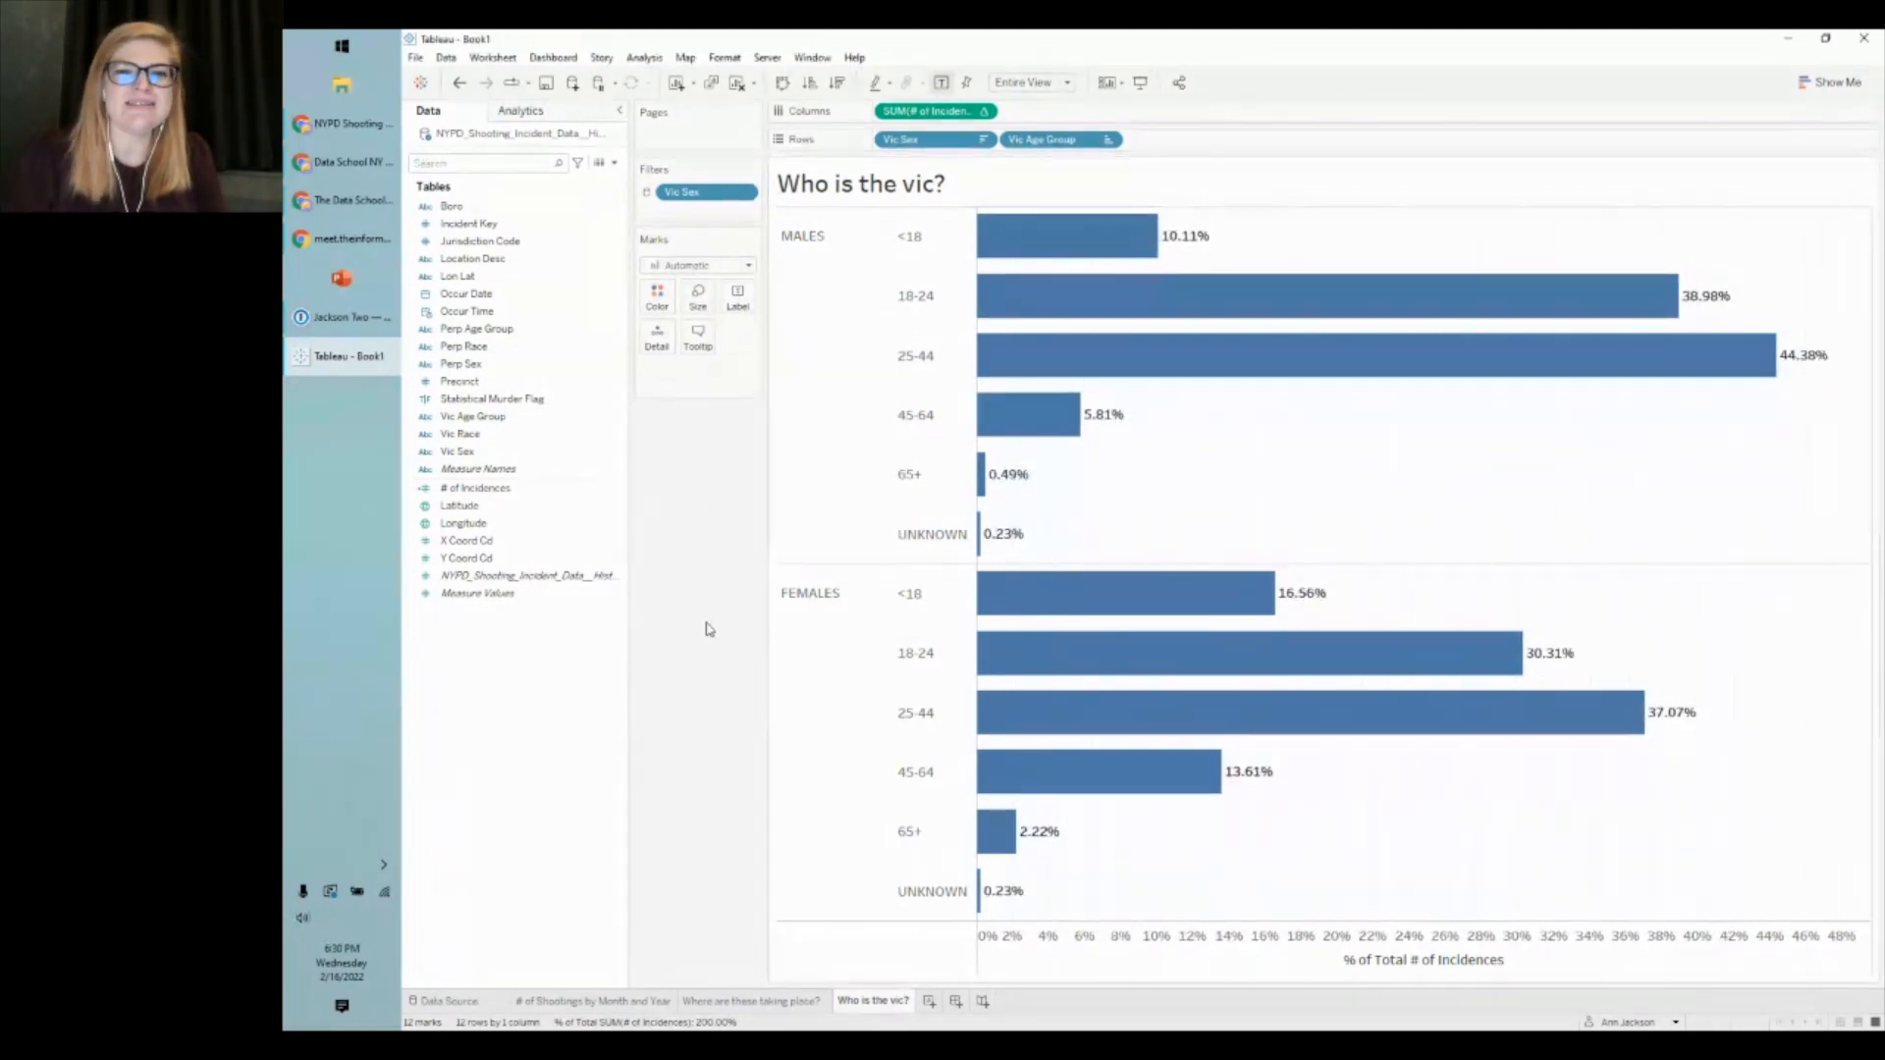
{"action": "right_click", "coordinate": [915, 110]}
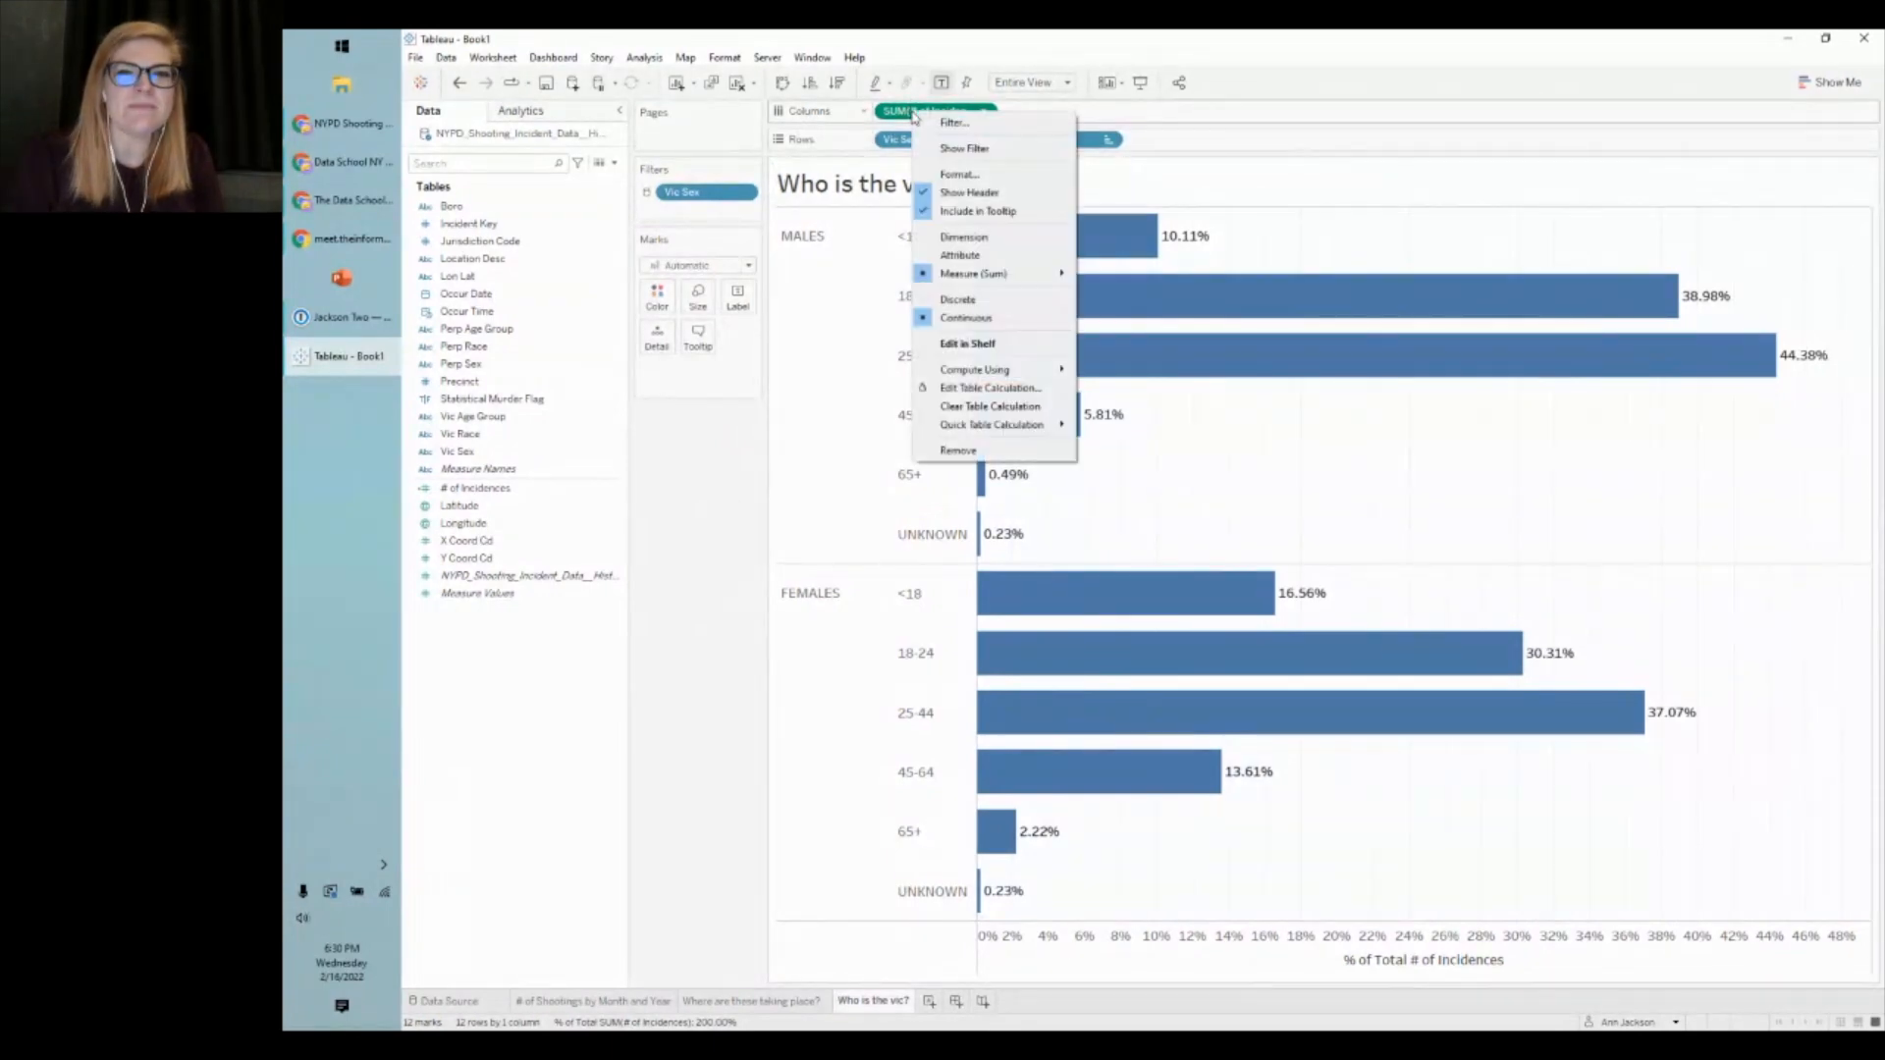
{"action": "left_click", "coordinate": [977, 176]}
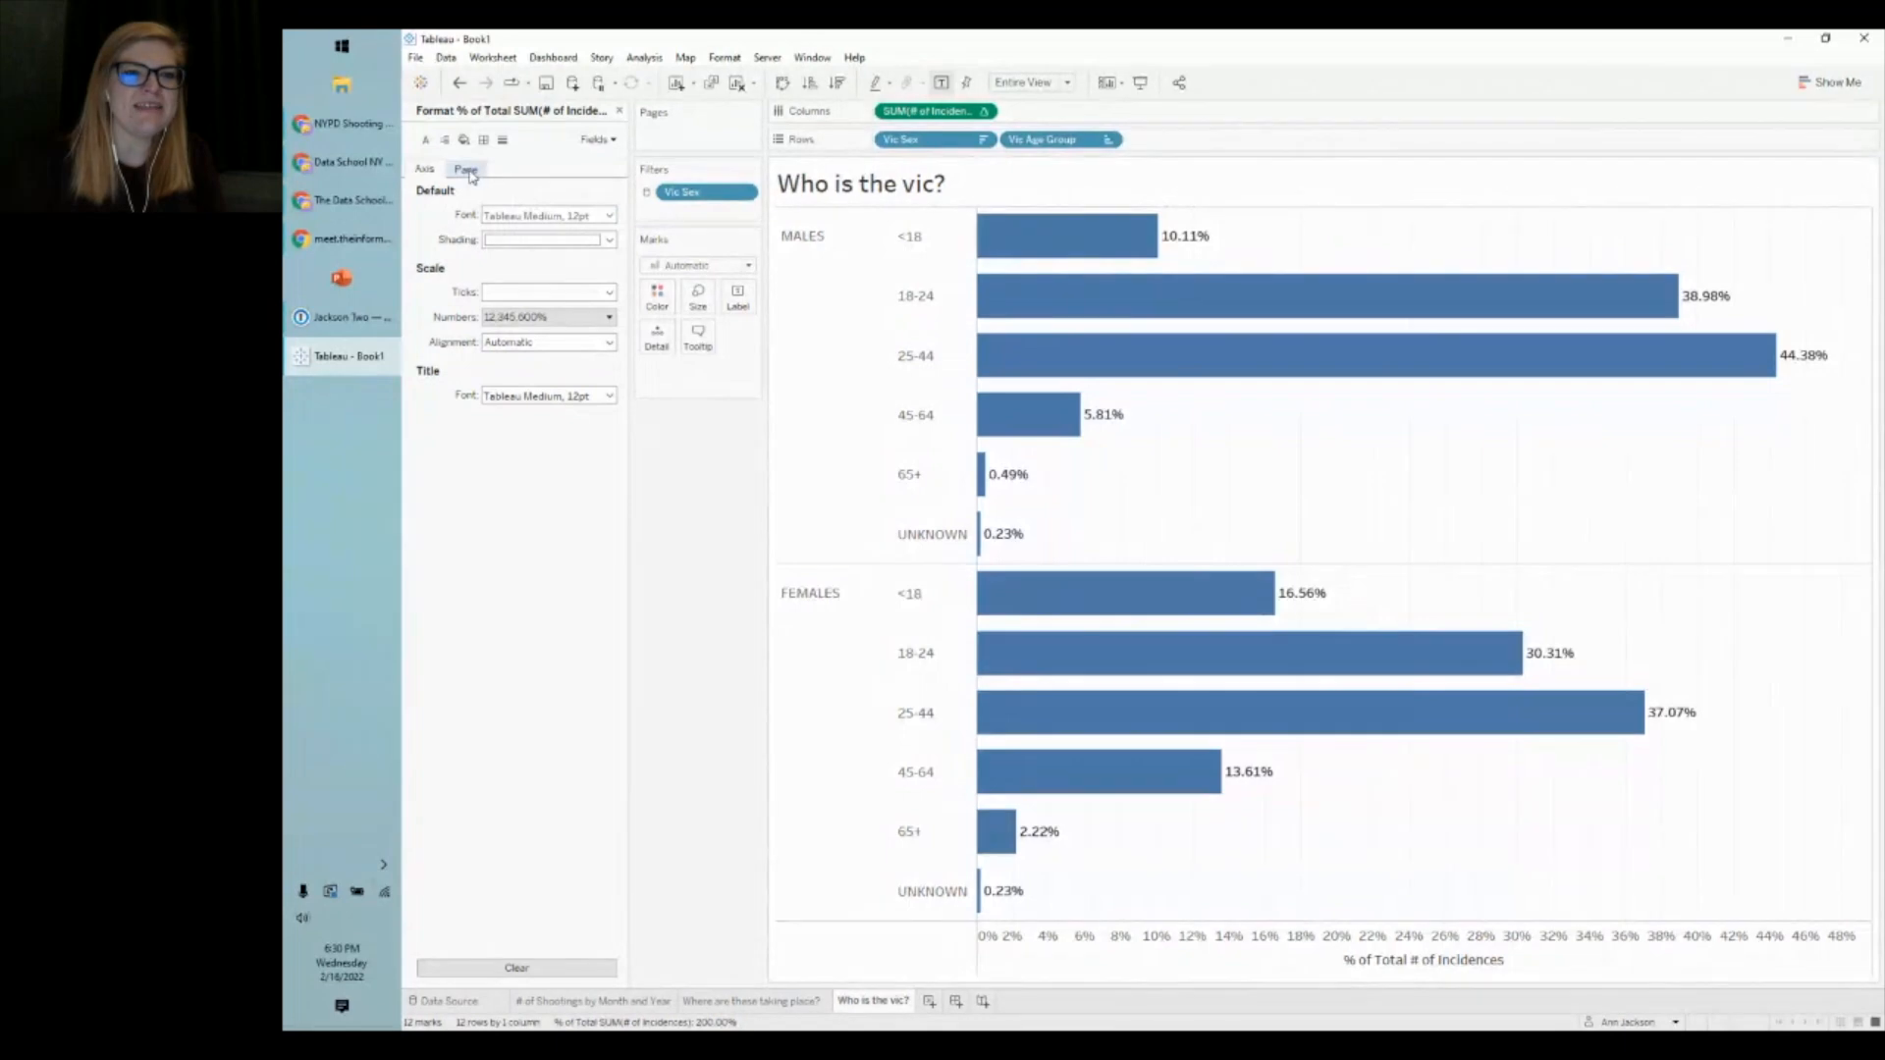
{"action": "left_click", "coordinate": [466, 170]}
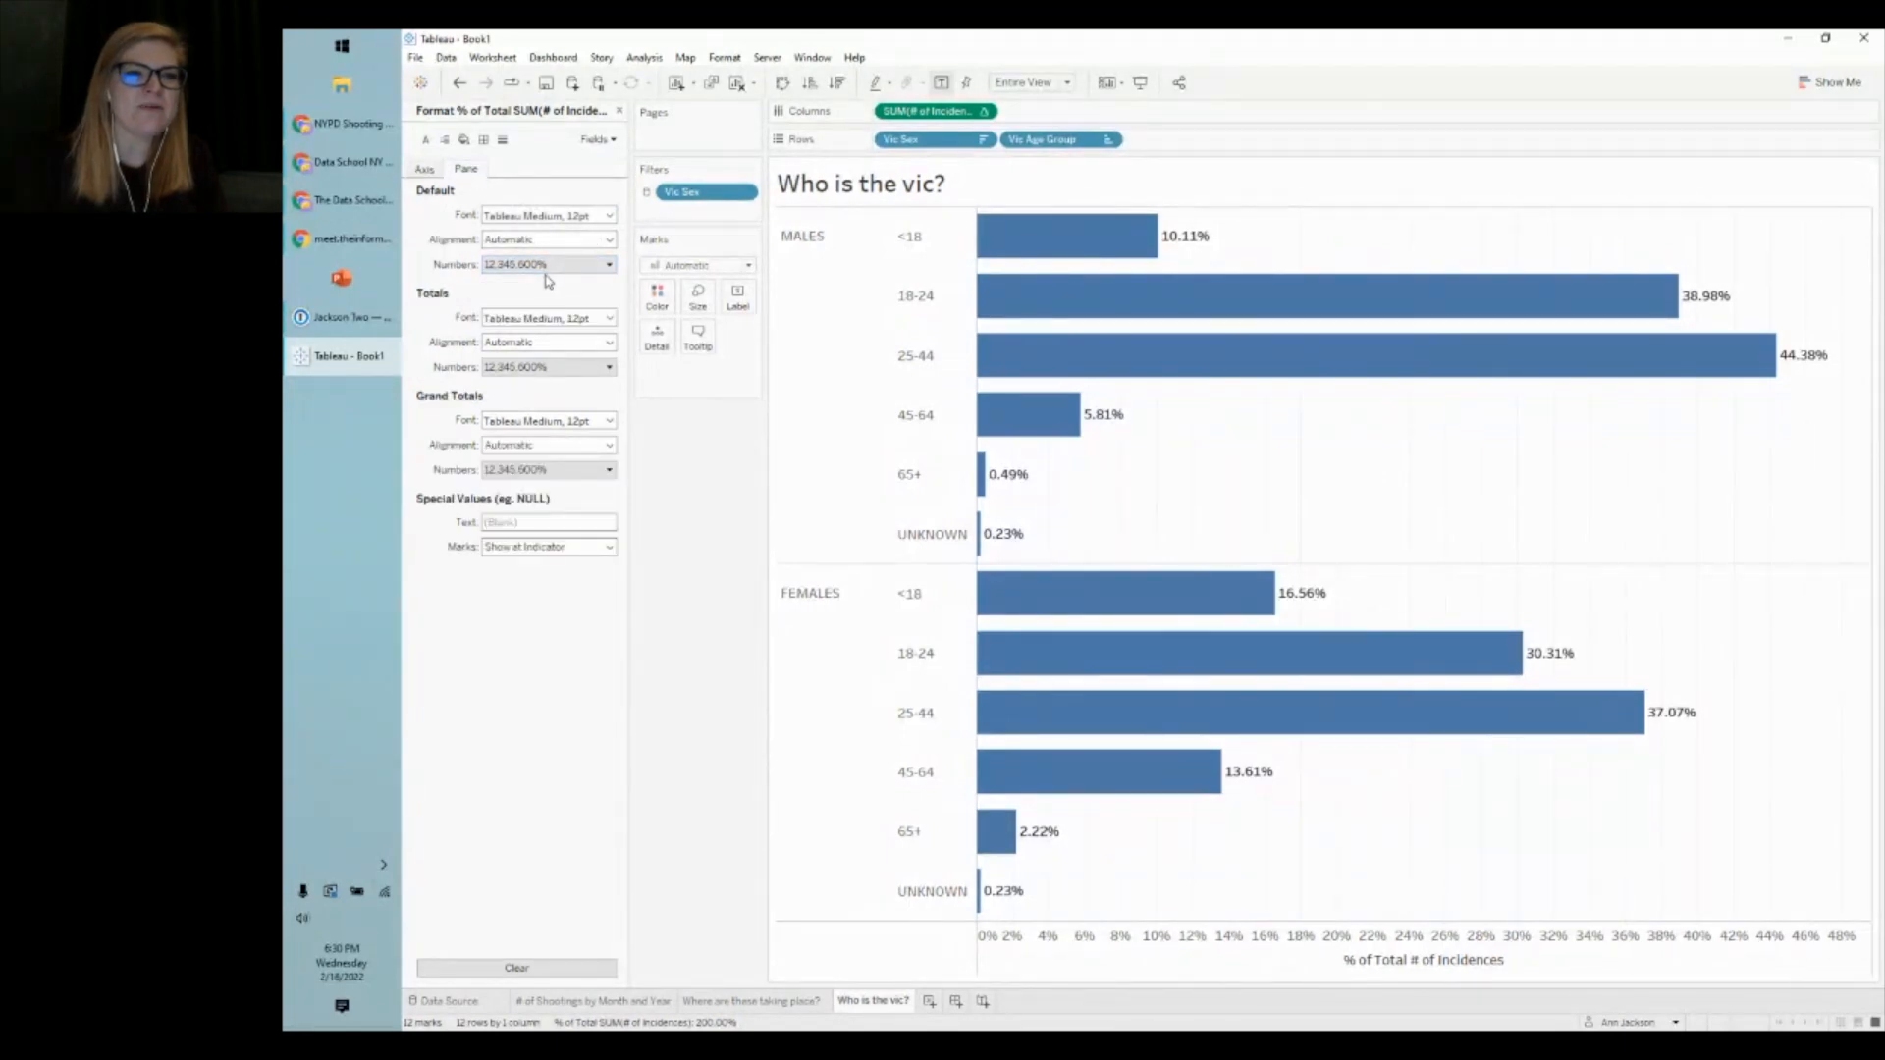
{"action": "left_click", "coordinate": [547, 265]}
{"action": "left_click", "coordinate": [517, 368]}
- Set the percentage labels to 0 decimal places
{"action": "left_click", "coordinate": [707, 324]}
{"action": "left_click", "coordinate": [707, 324]}
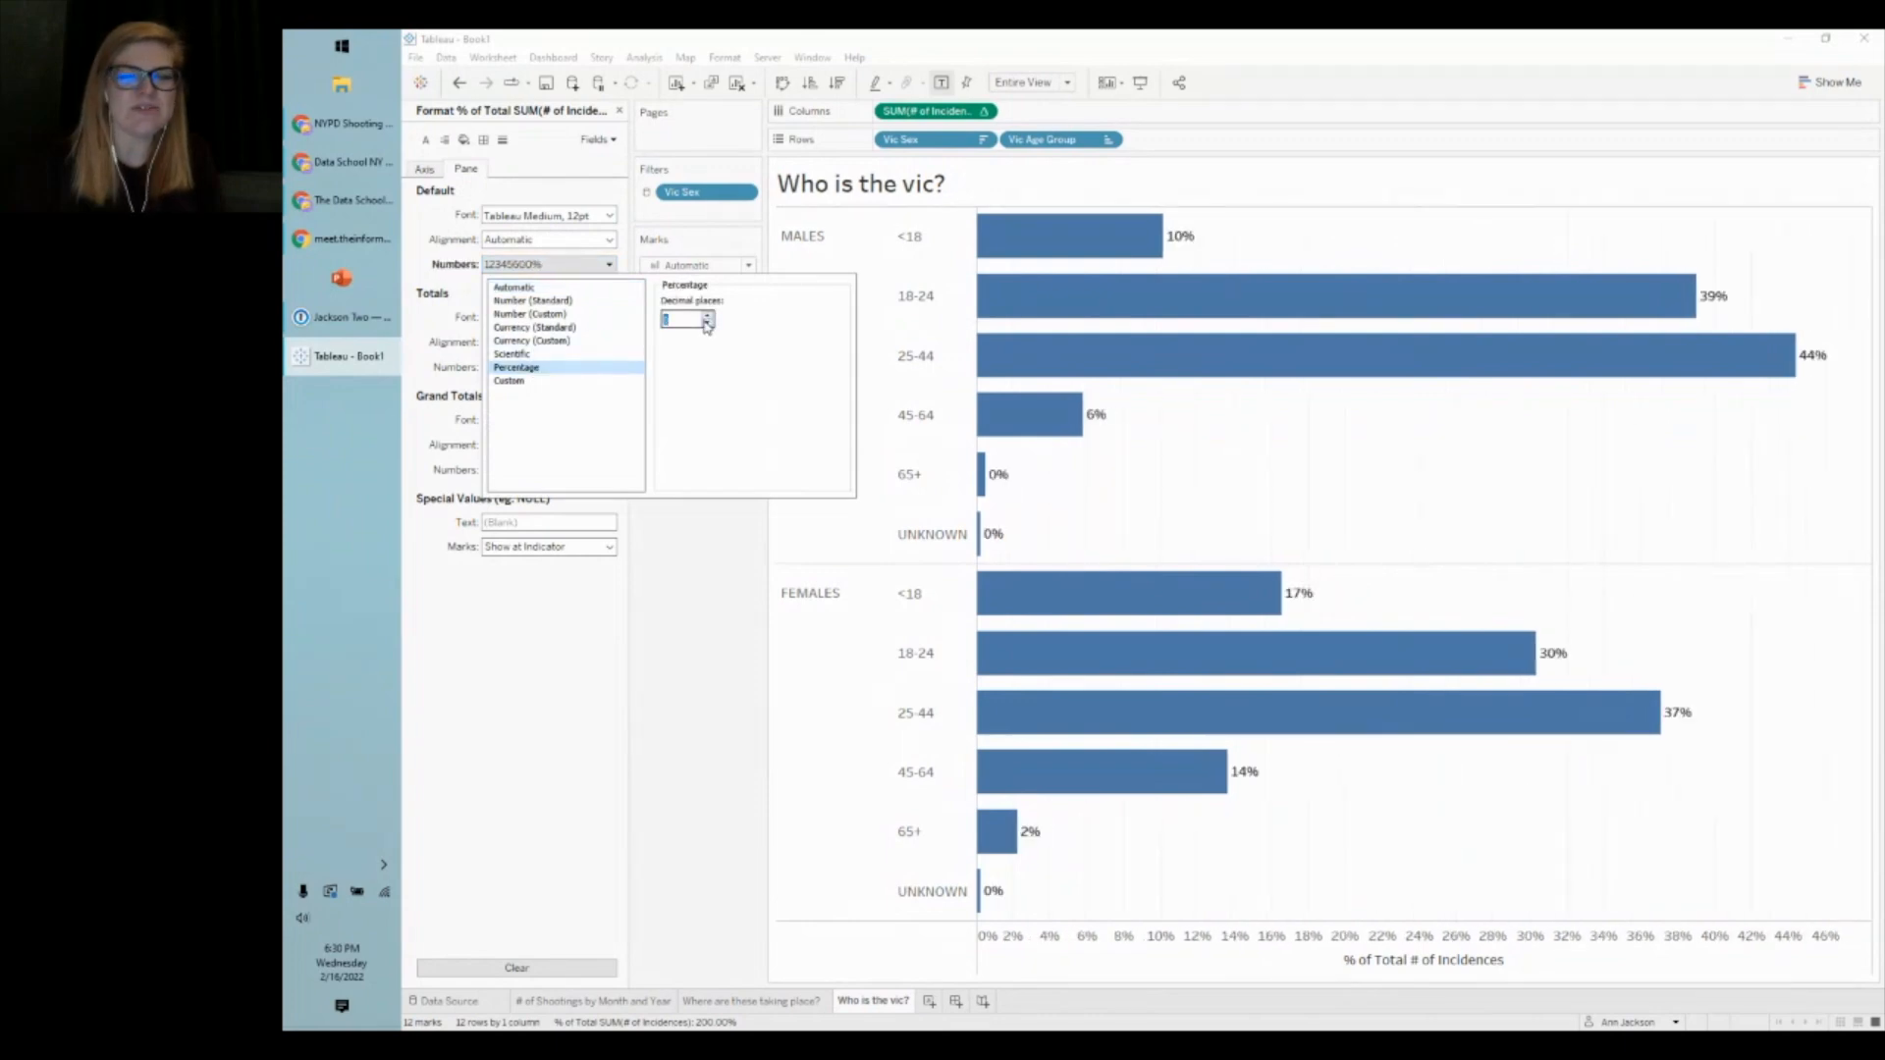
{"action": "left_click", "coordinate": [701, 660]}
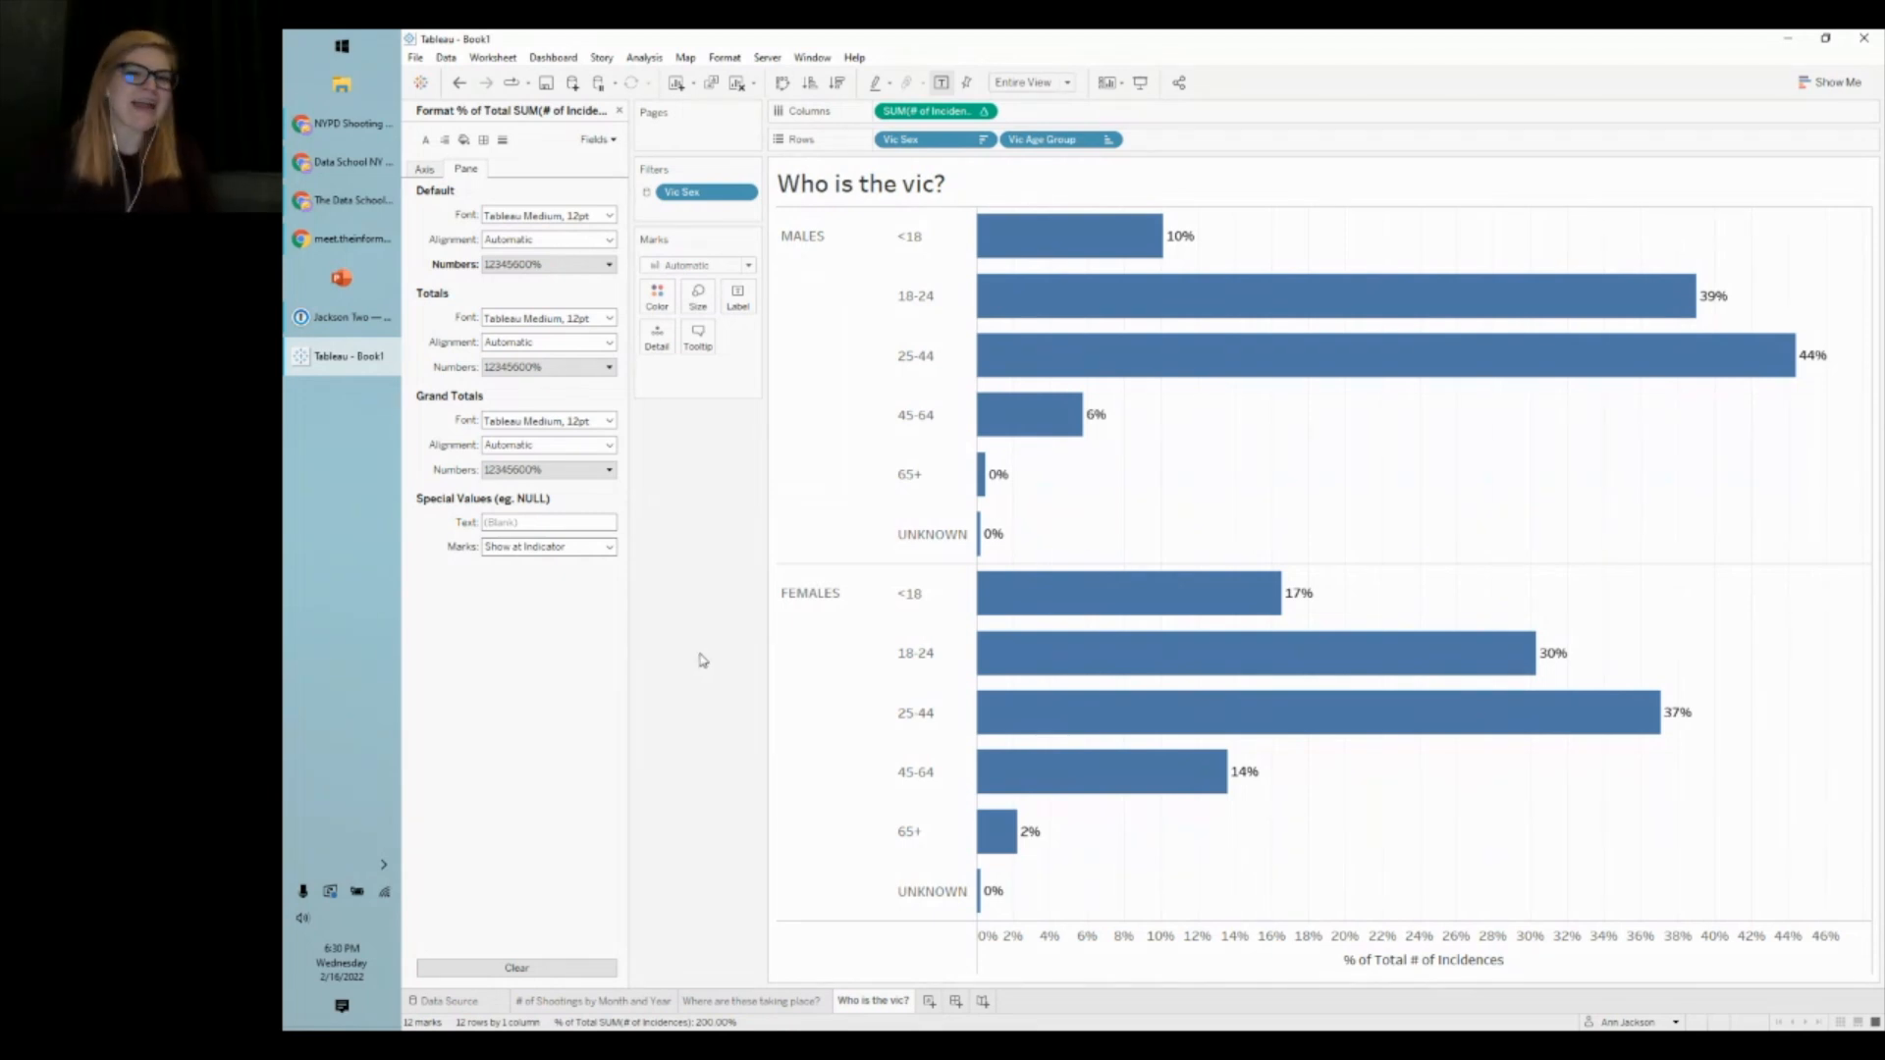
{"action": "left_click", "coordinate": [589, 265]}
{"action": "left_click", "coordinate": [709, 315]}
{"action": "left_click", "coordinate": [709, 315]}
{"action": "left_click", "coordinate": [709, 322]}
{"action": "left_click", "coordinate": [709, 322]}
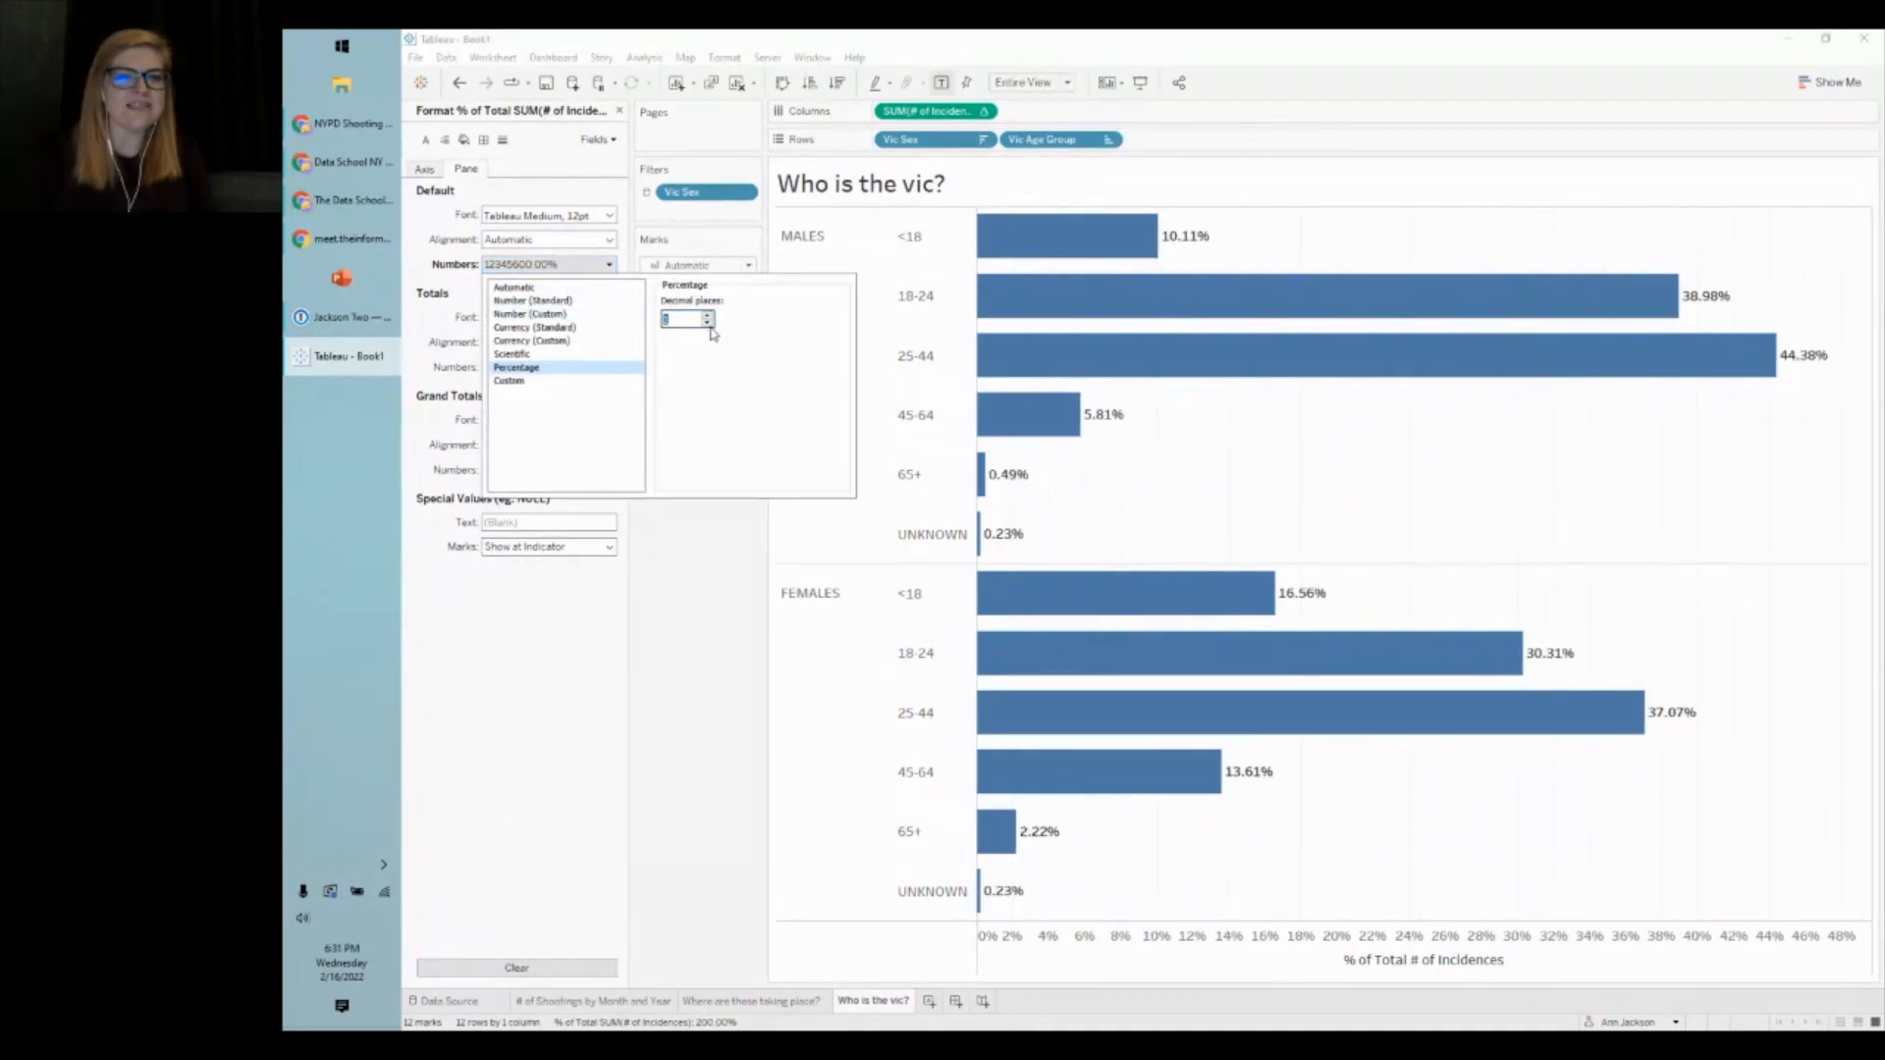
{"action": "left_click", "coordinate": [693, 639]}
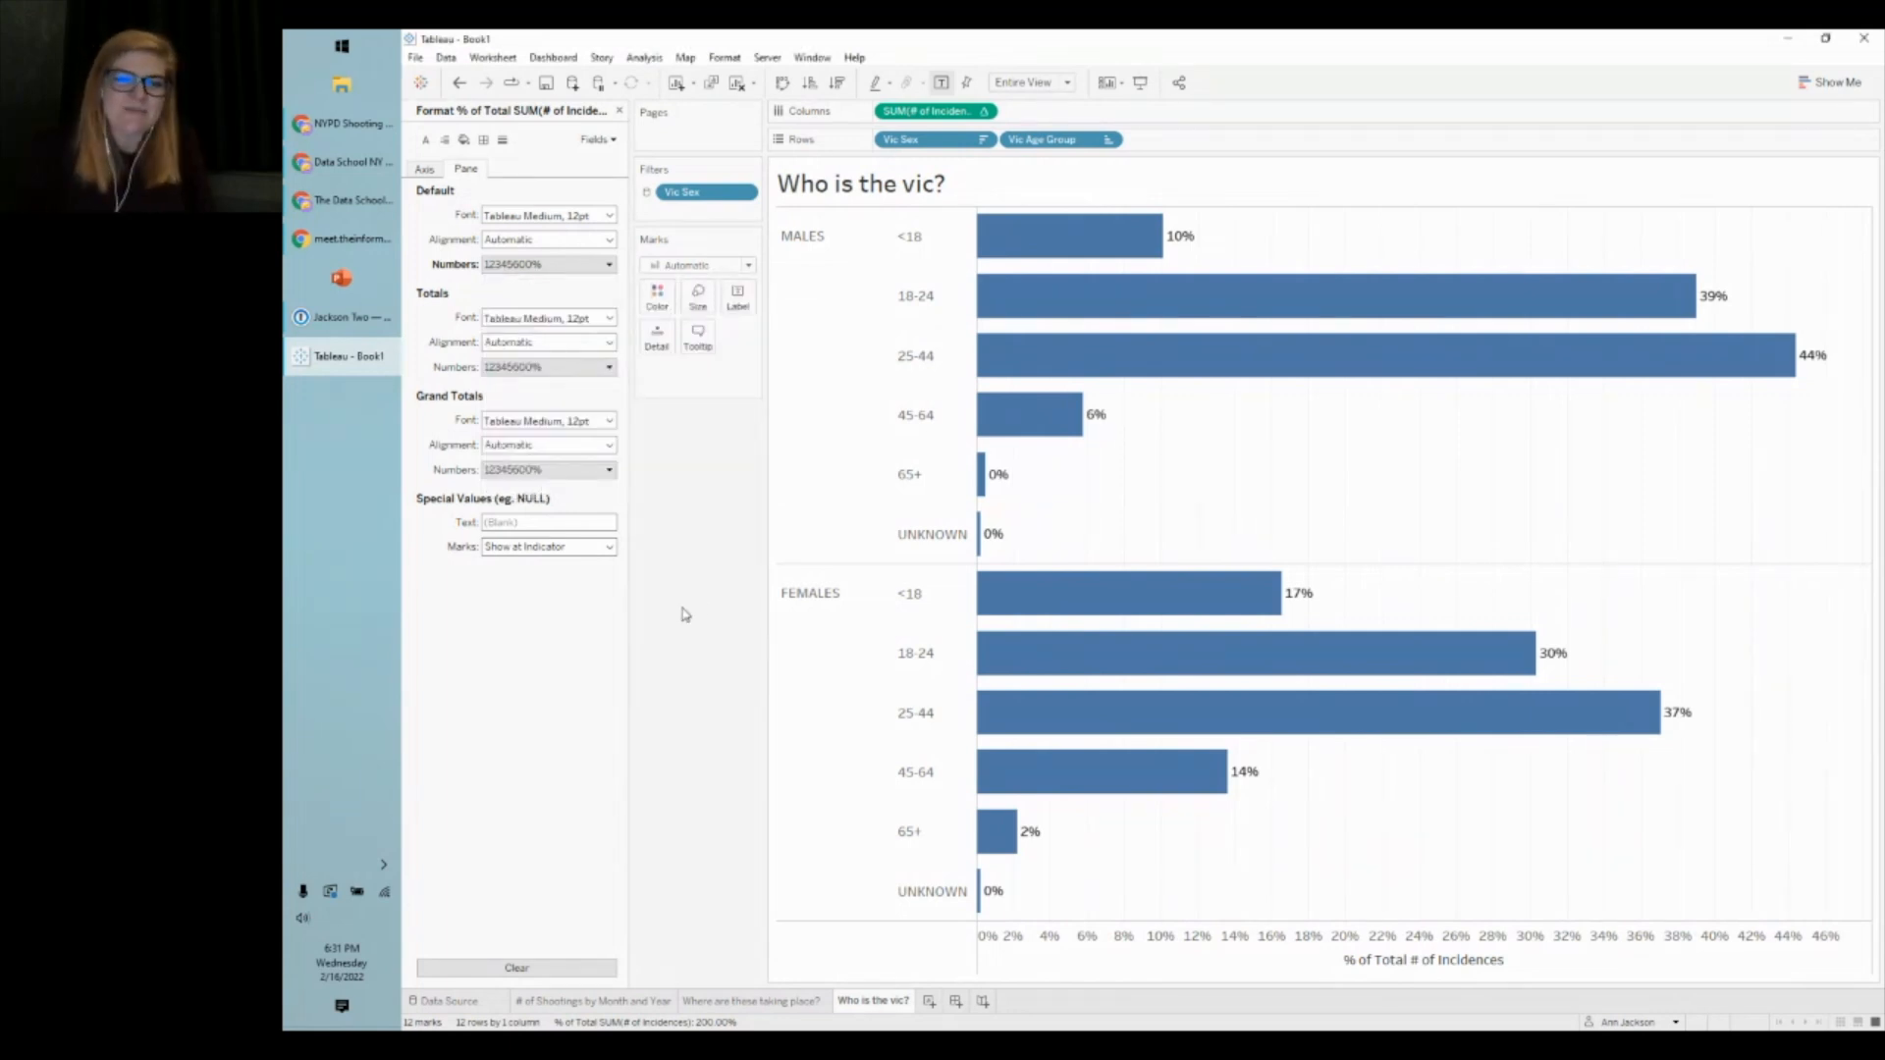
{"action": "left_click", "coordinate": [619, 110]}
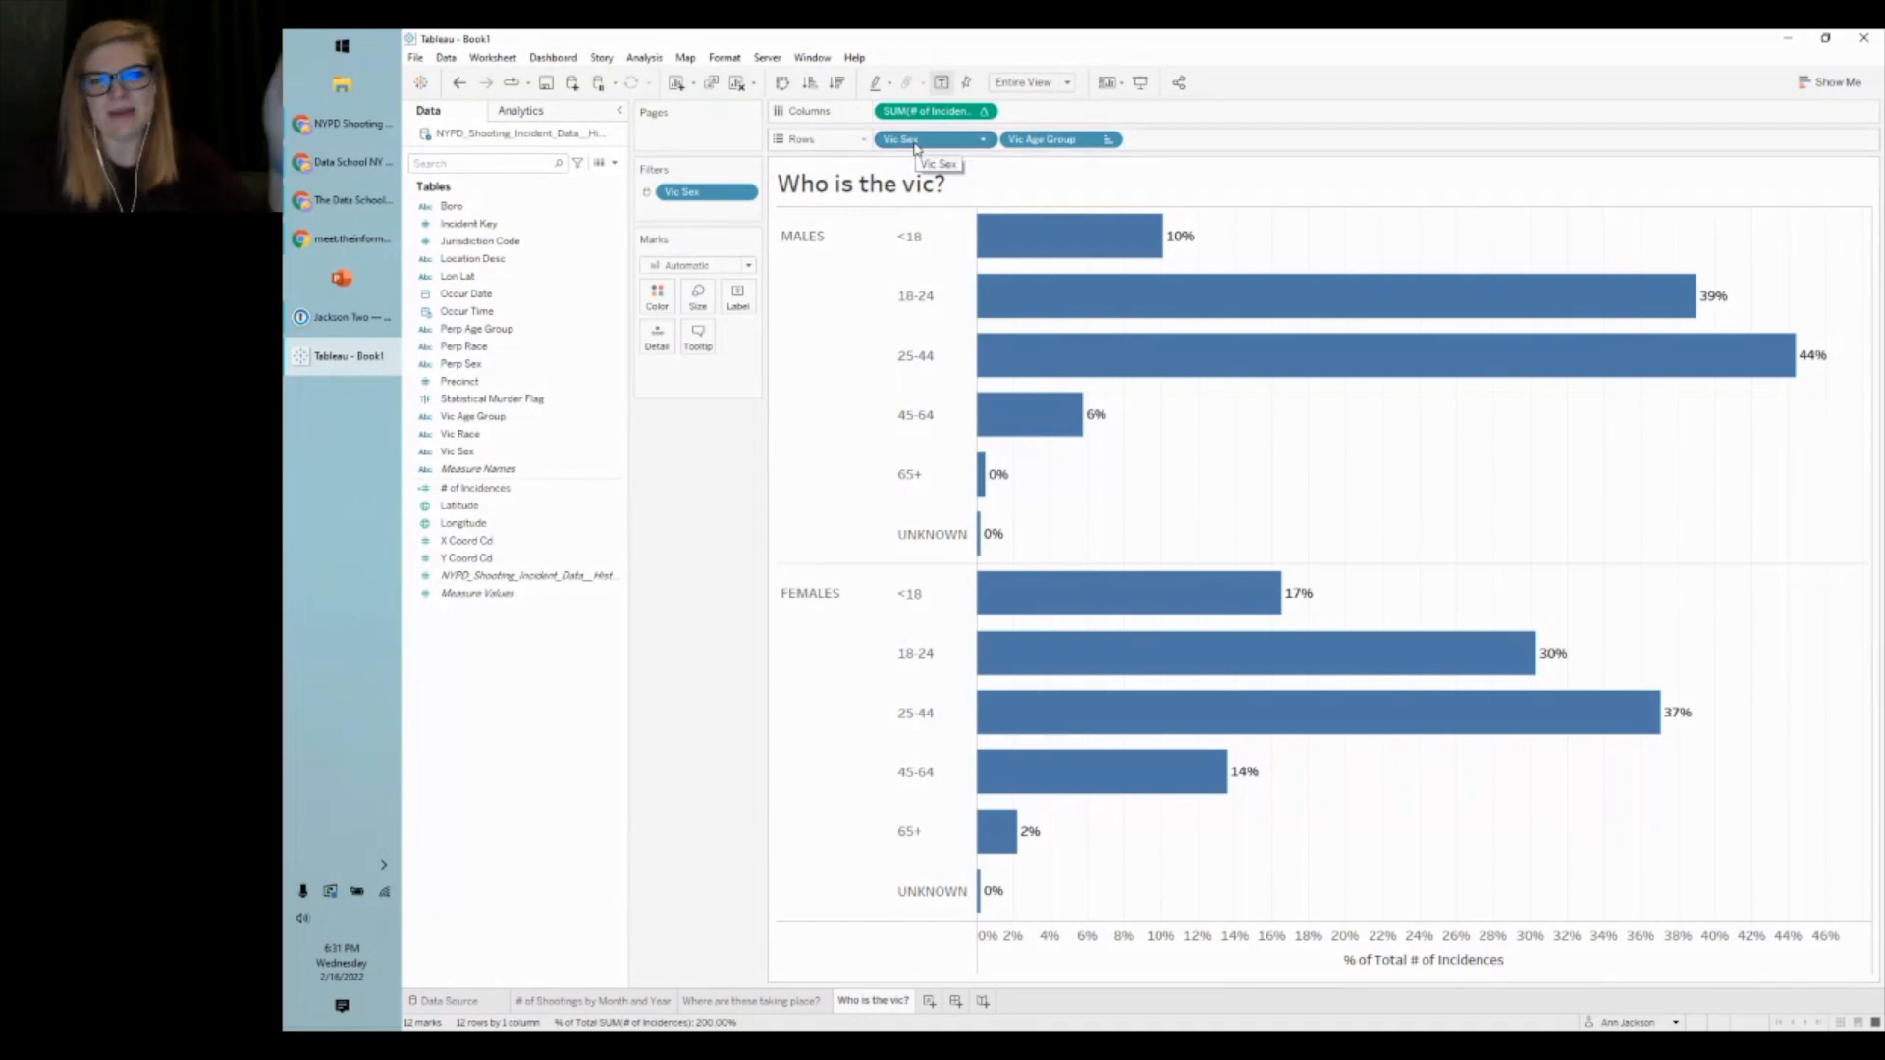
- Colour the bars by Vic Sex and choose the Jewel Bright palette
{"action": "left_click_drag", "start_coordinate": [914, 145], "coordinate": [655, 293]}
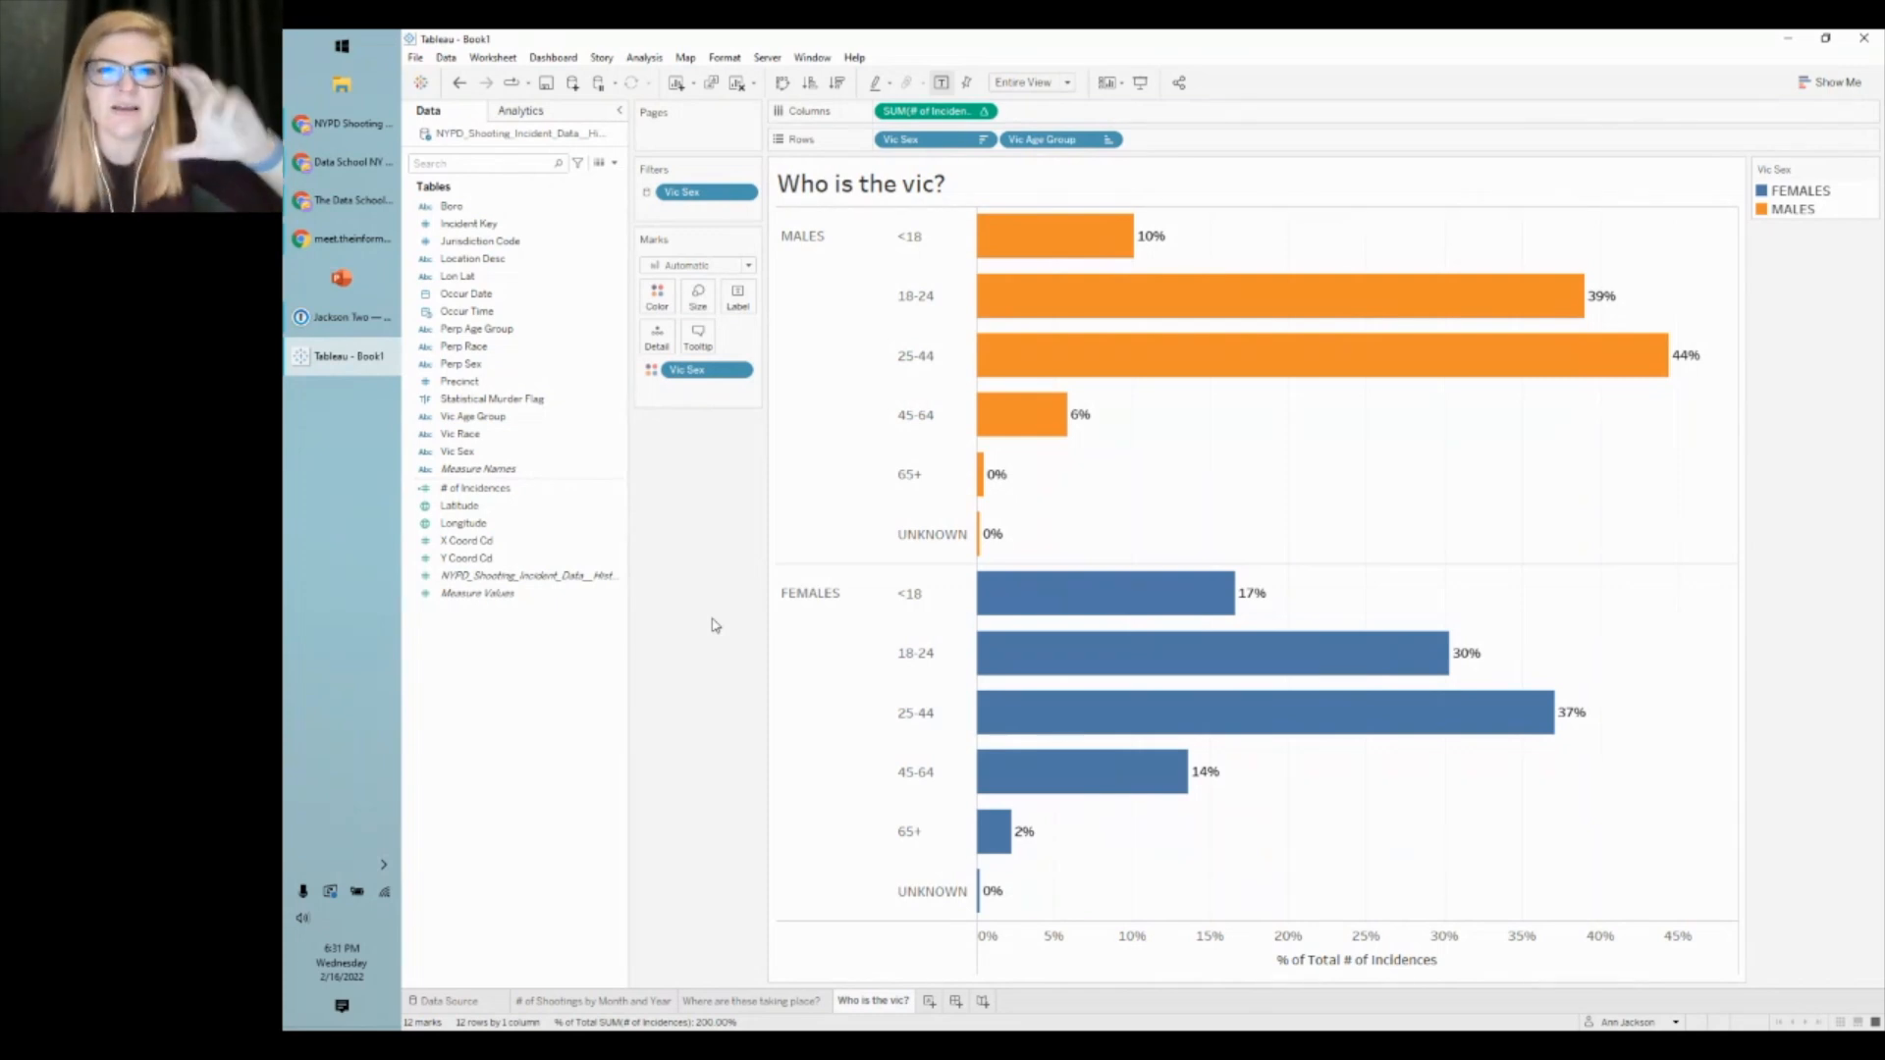
{"action": "left_click", "coordinate": [655, 305]}
{"action": "left_click", "coordinate": [715, 351]}
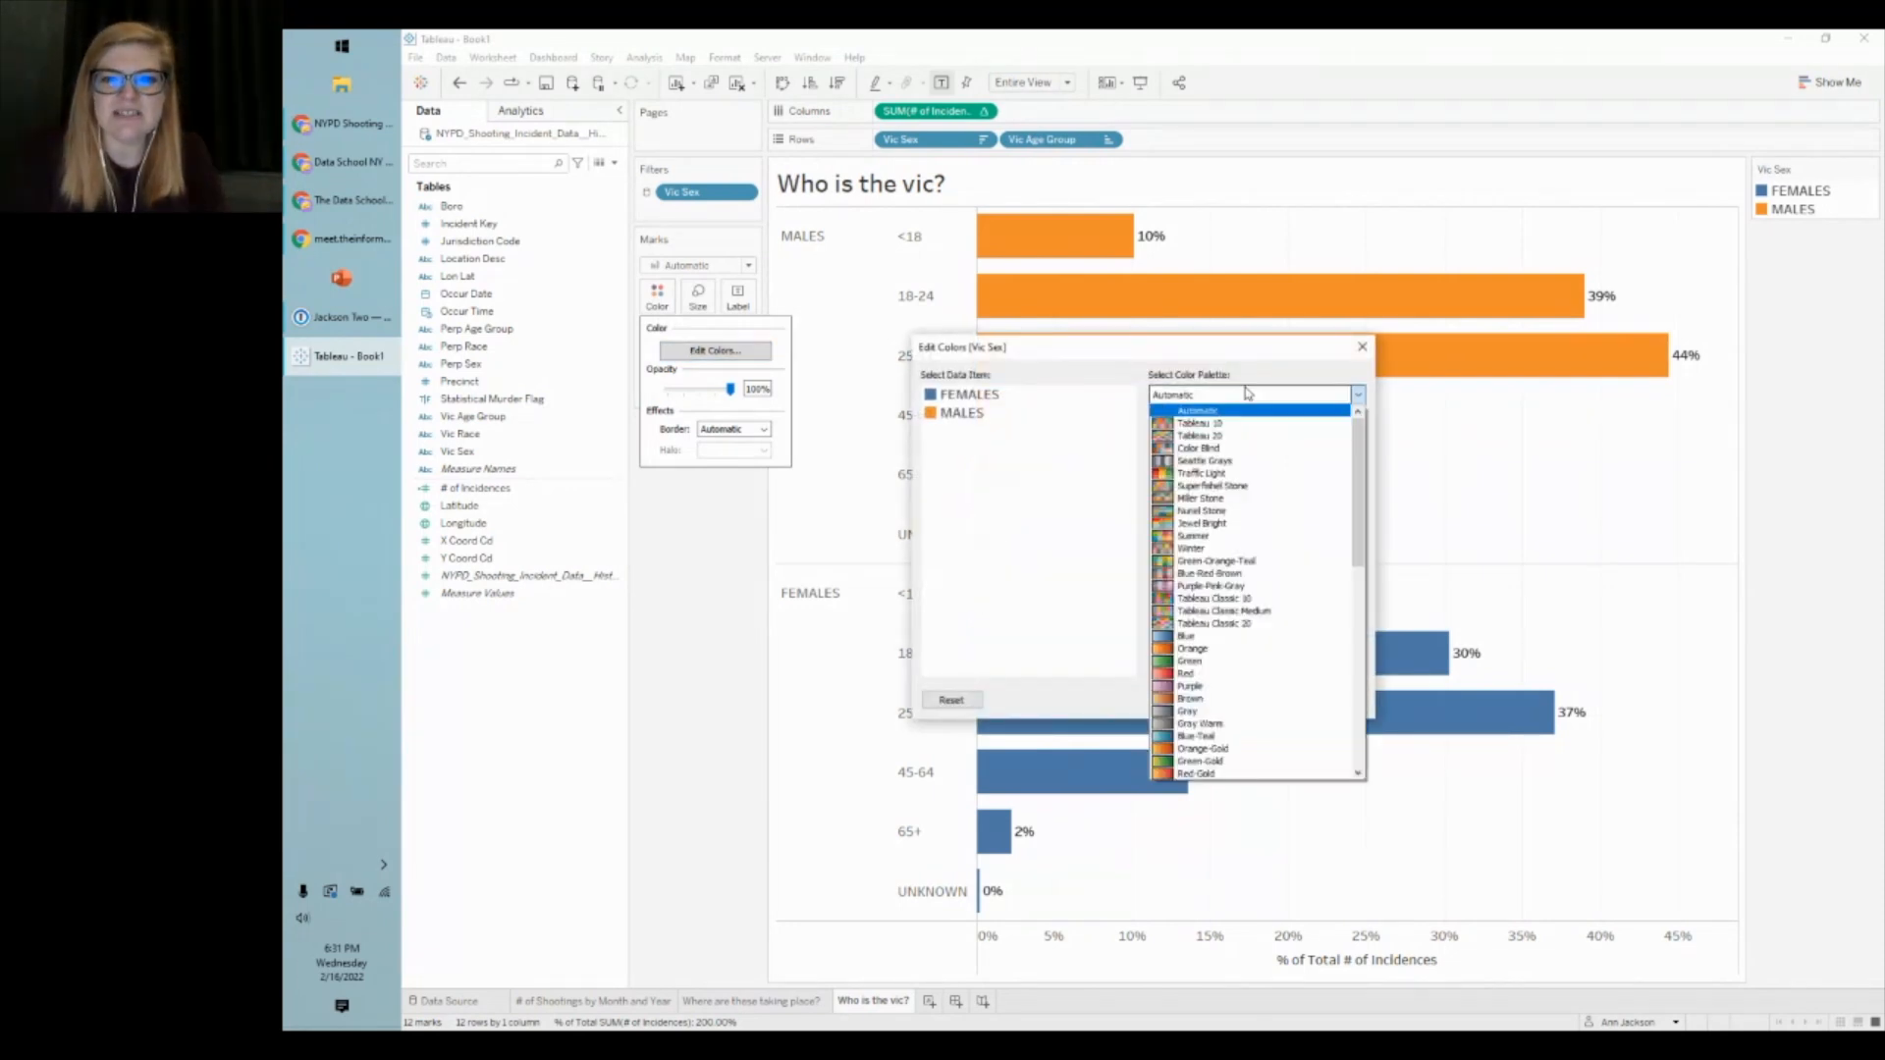
{"action": "left_click", "coordinate": [1244, 525]}
- Assign purple to FEMALES and orange to MALES, then apply the colours
{"action": "left_click", "coordinate": [972, 403]}
{"action": "left_click", "coordinate": [1216, 498]}
{"action": "left_click", "coordinate": [962, 414]}
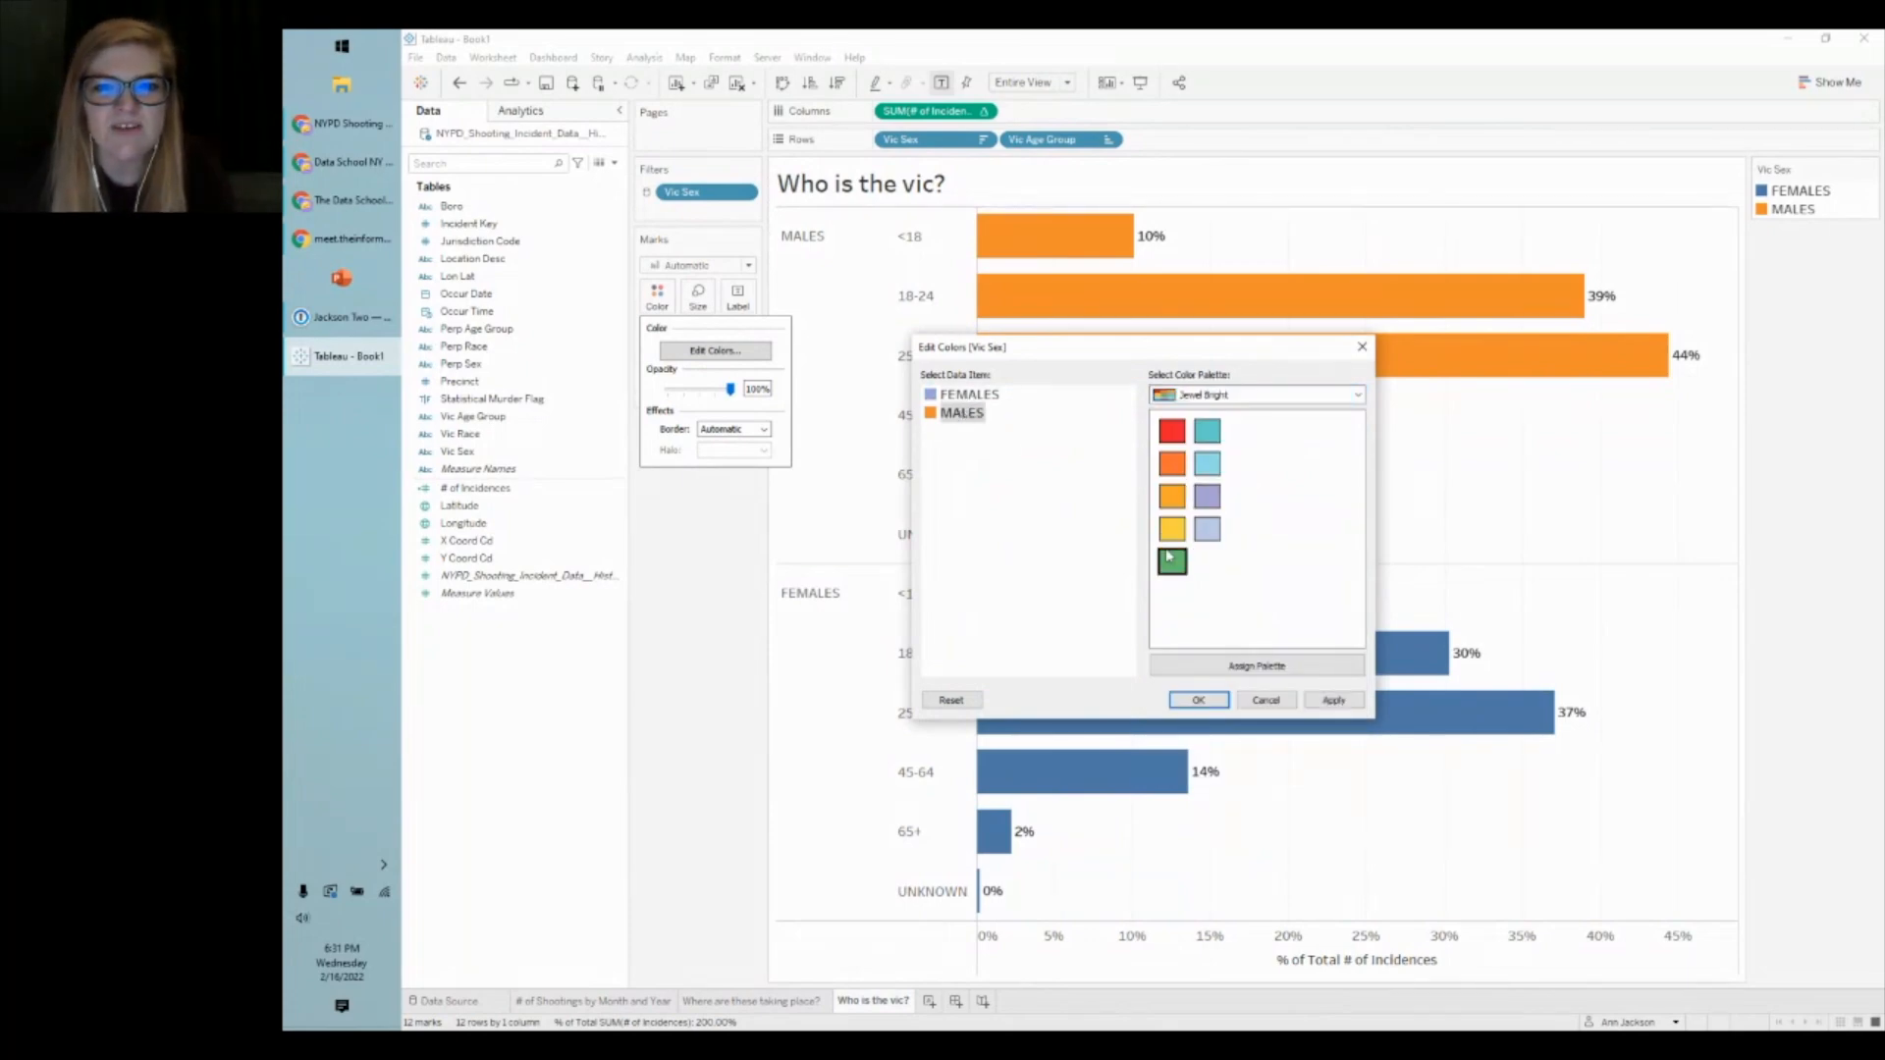
{"action": "left_click", "coordinate": [1173, 497]}
{"action": "left_click", "coordinate": [1341, 701]}
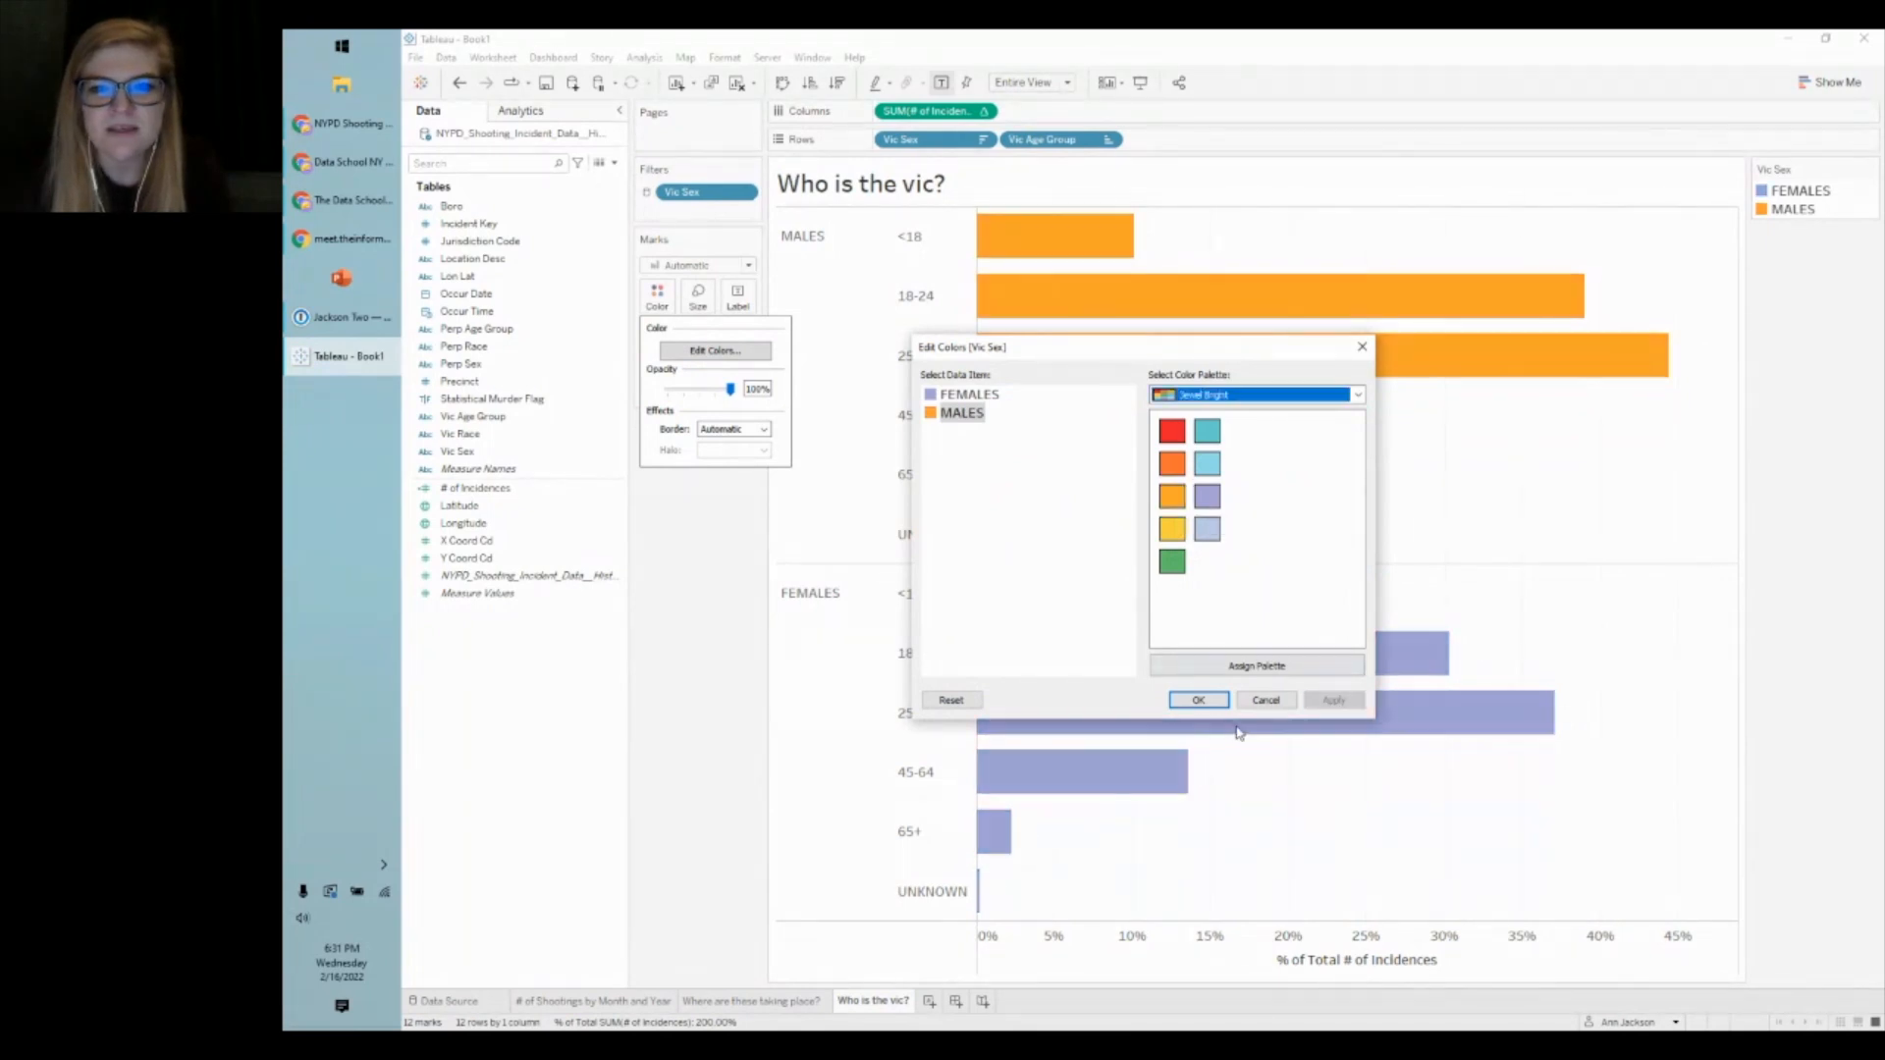
{"action": "left_click", "coordinate": [1197, 700]}
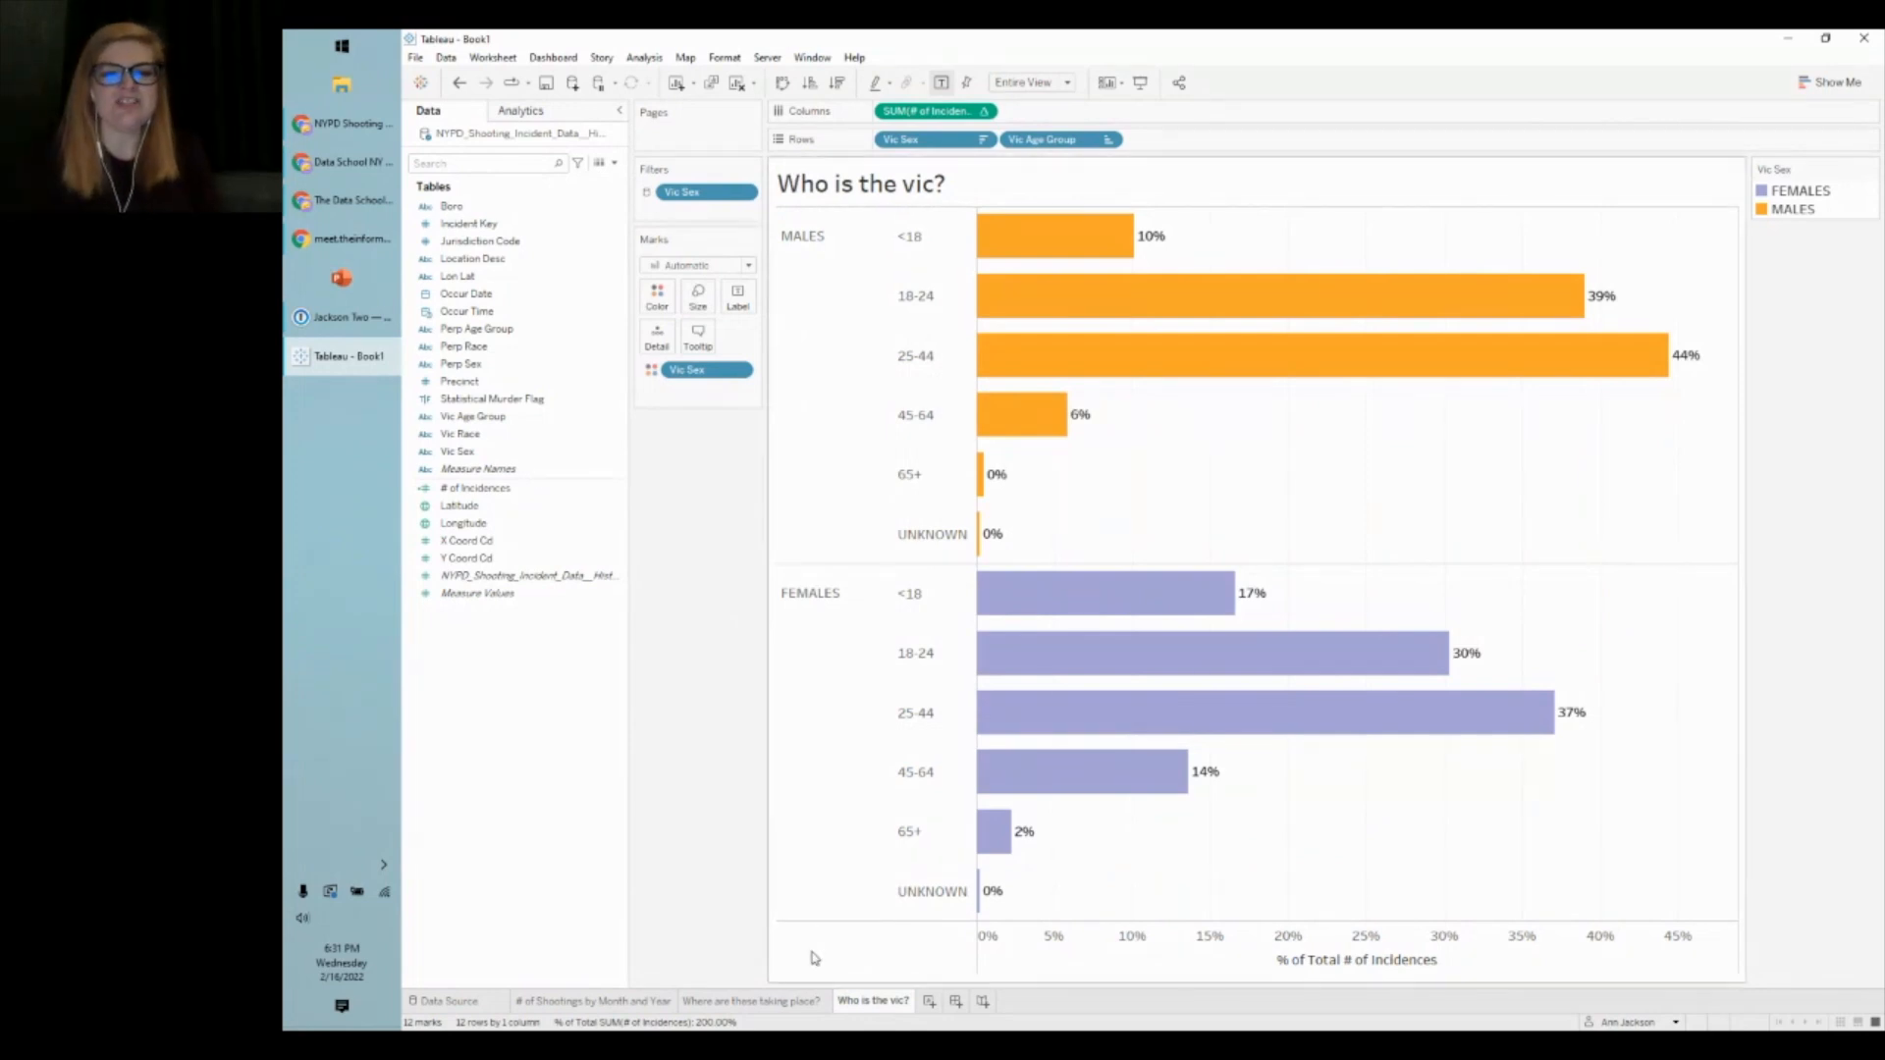
{"action": "right_click", "coordinate": [854, 1003]}
- Rename the 'Who is the vic?' sheet tab to 'Distribution of Victim Profiles'
{"action": "left_click", "coordinate": [912, 801]}
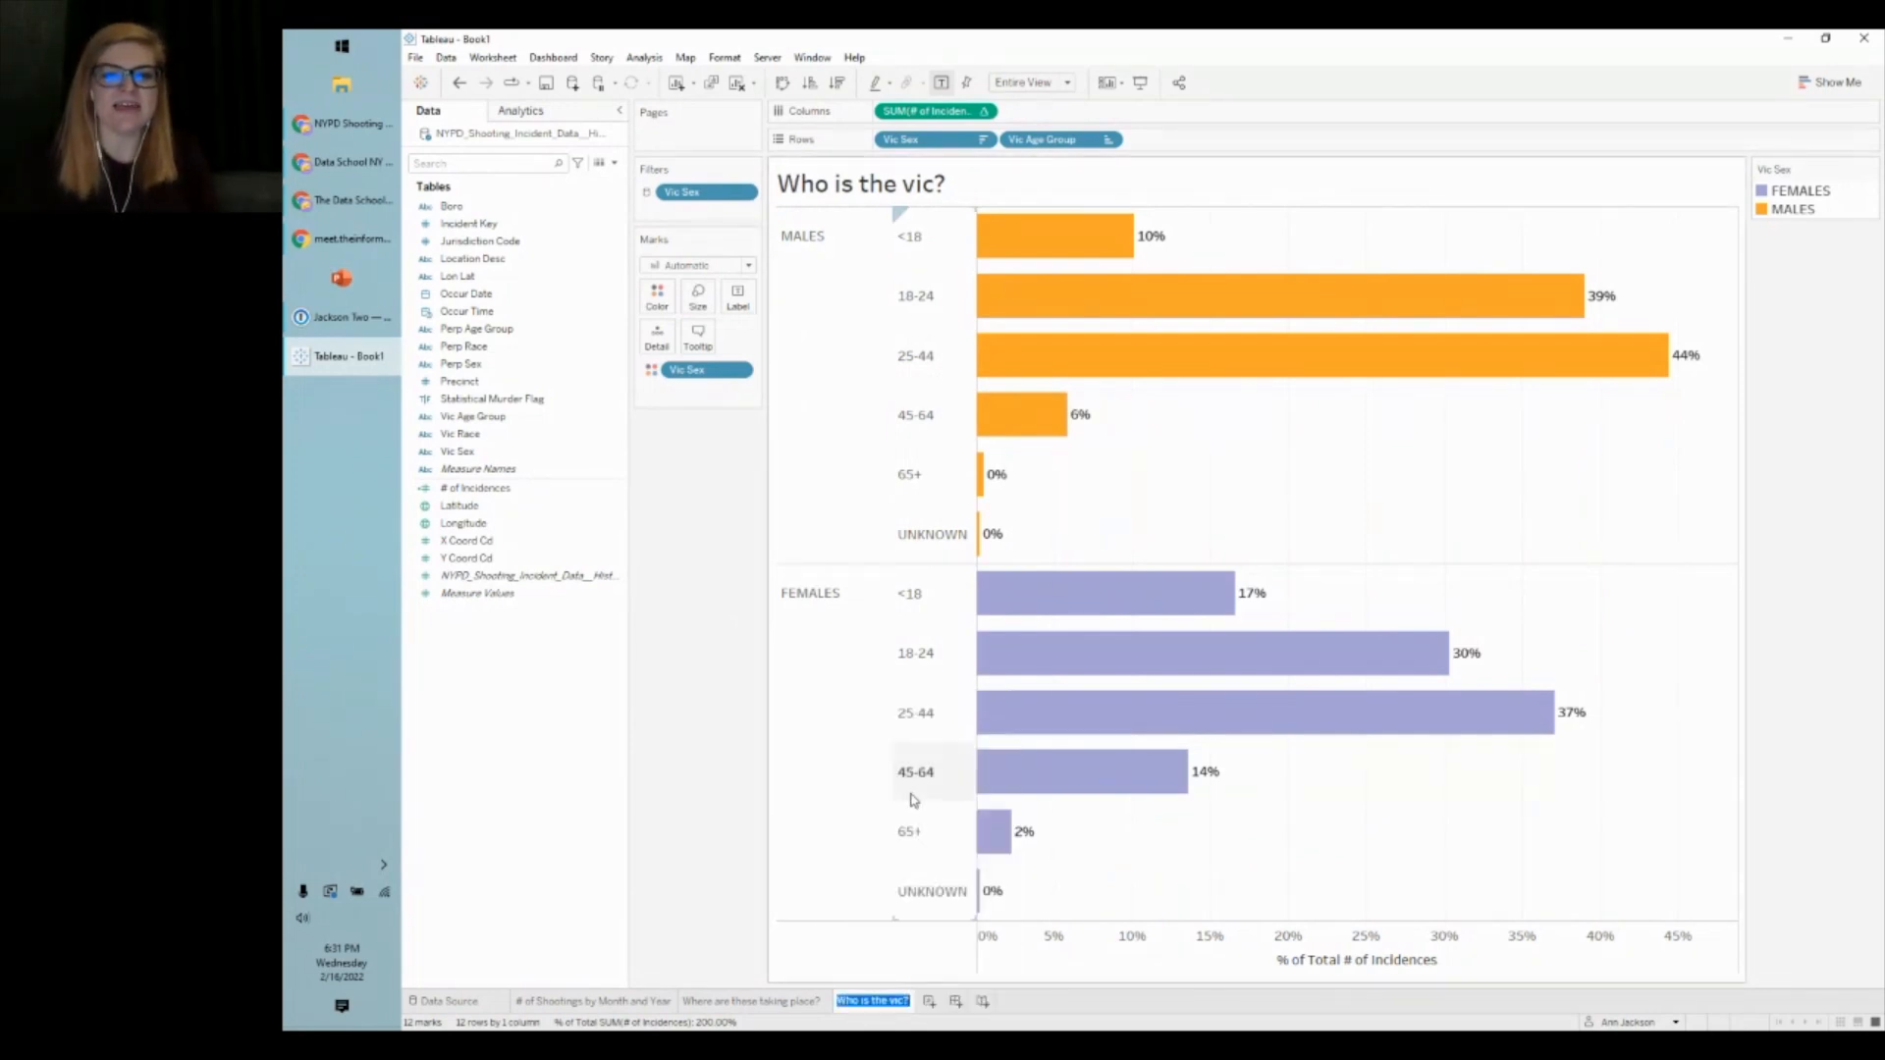
{"action": "type", "text": "dis"}
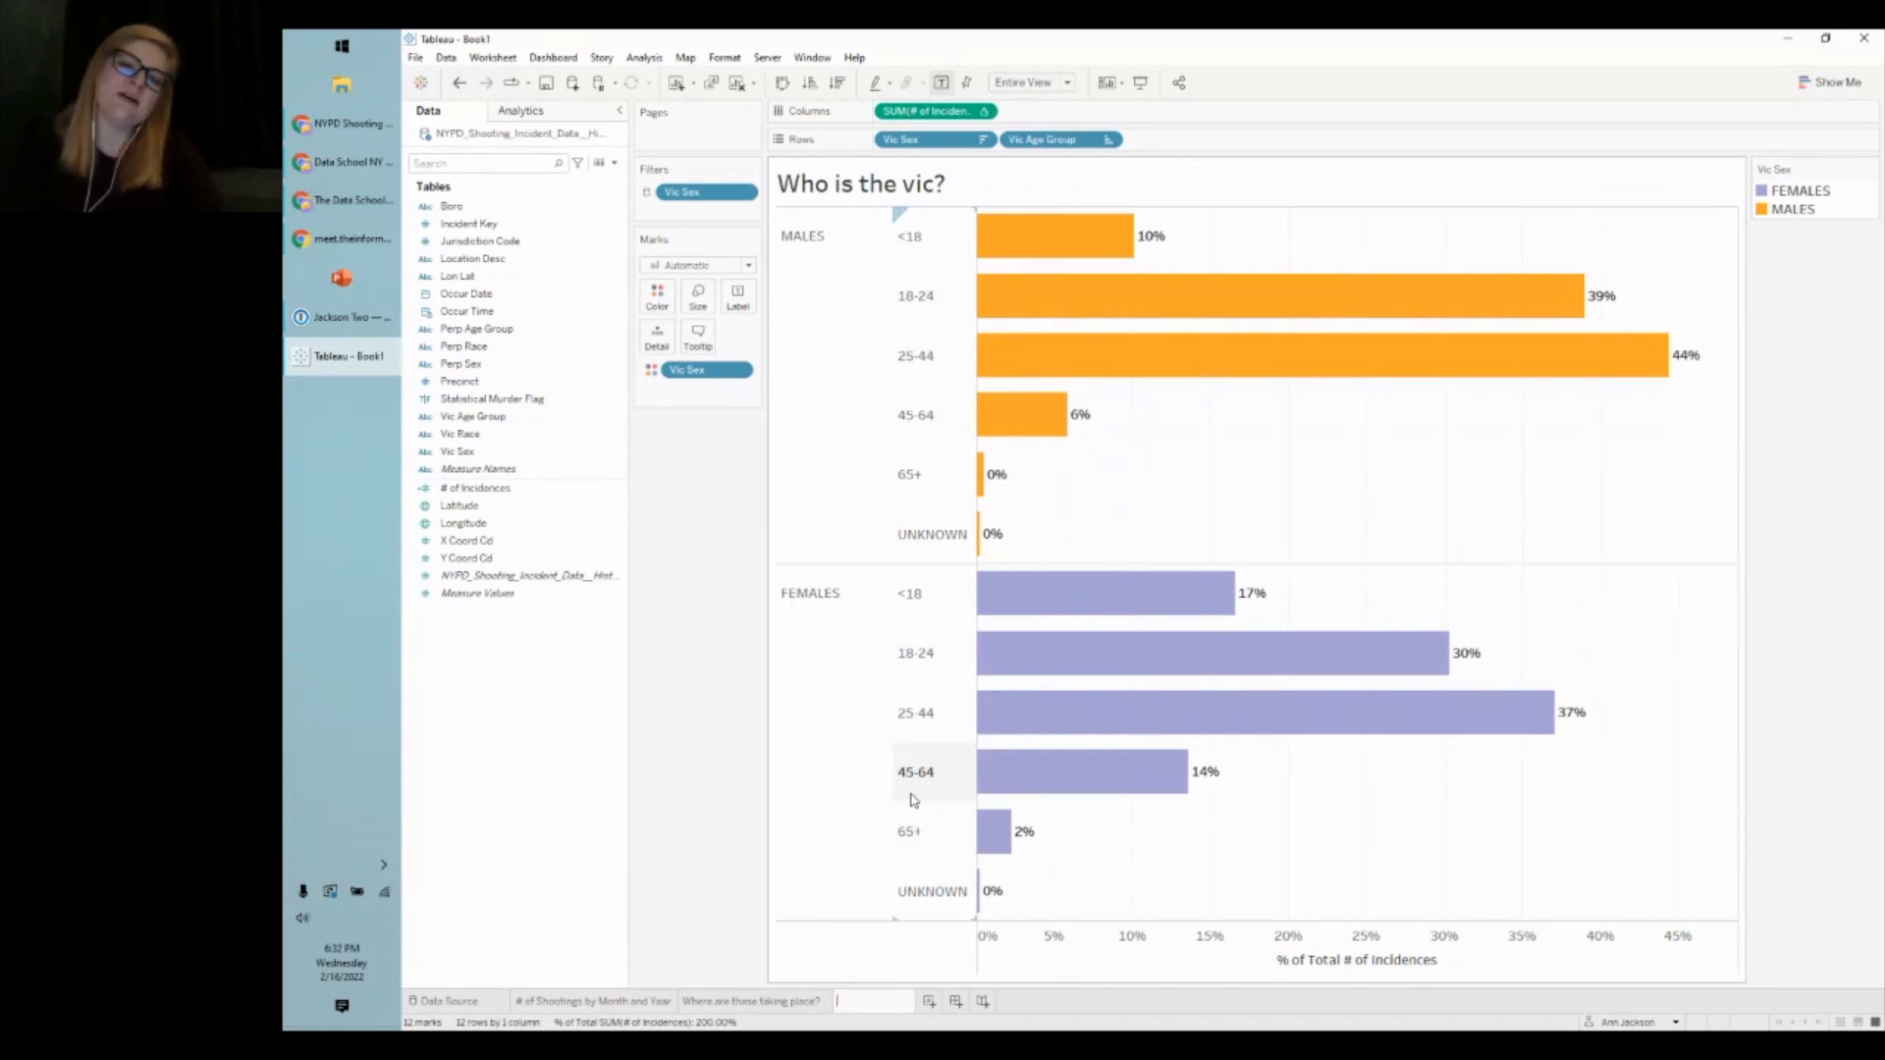
{"action": "type", "text": "Distribution of Vict"}
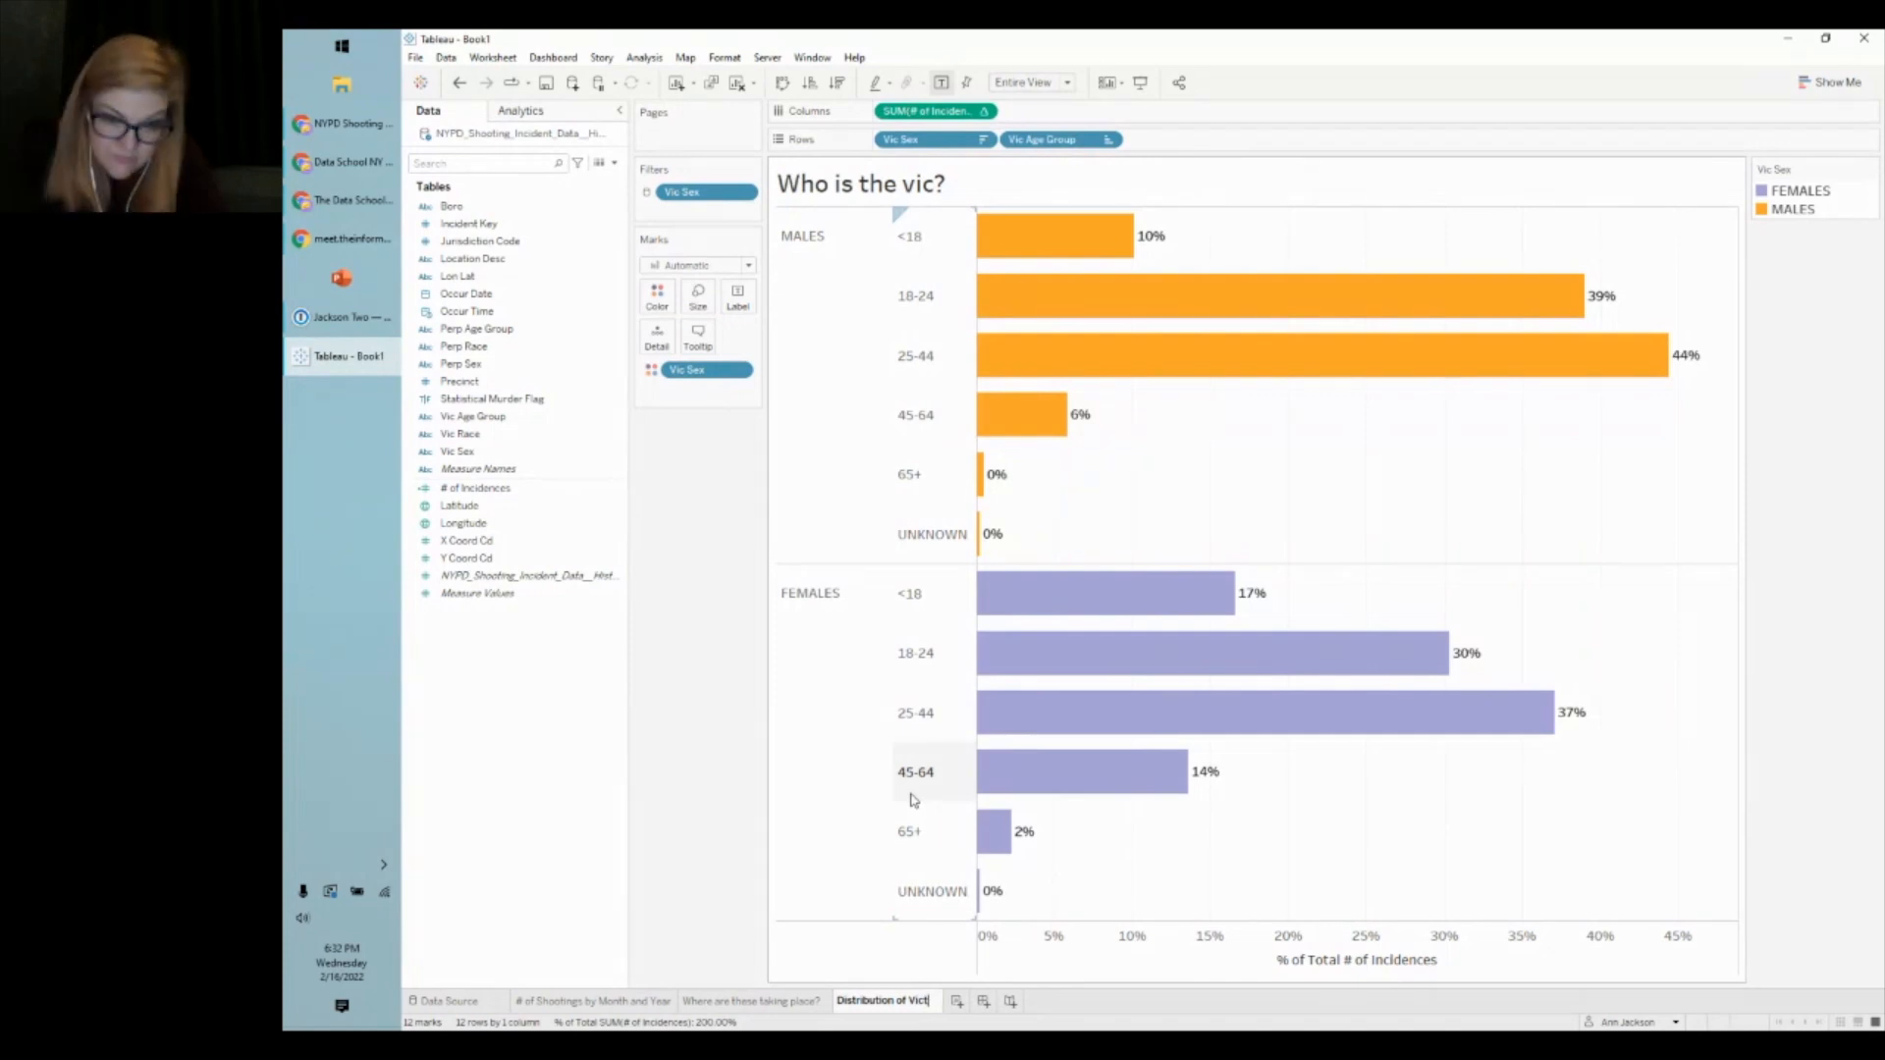
{"action": "type", "text": "im Profiles"}
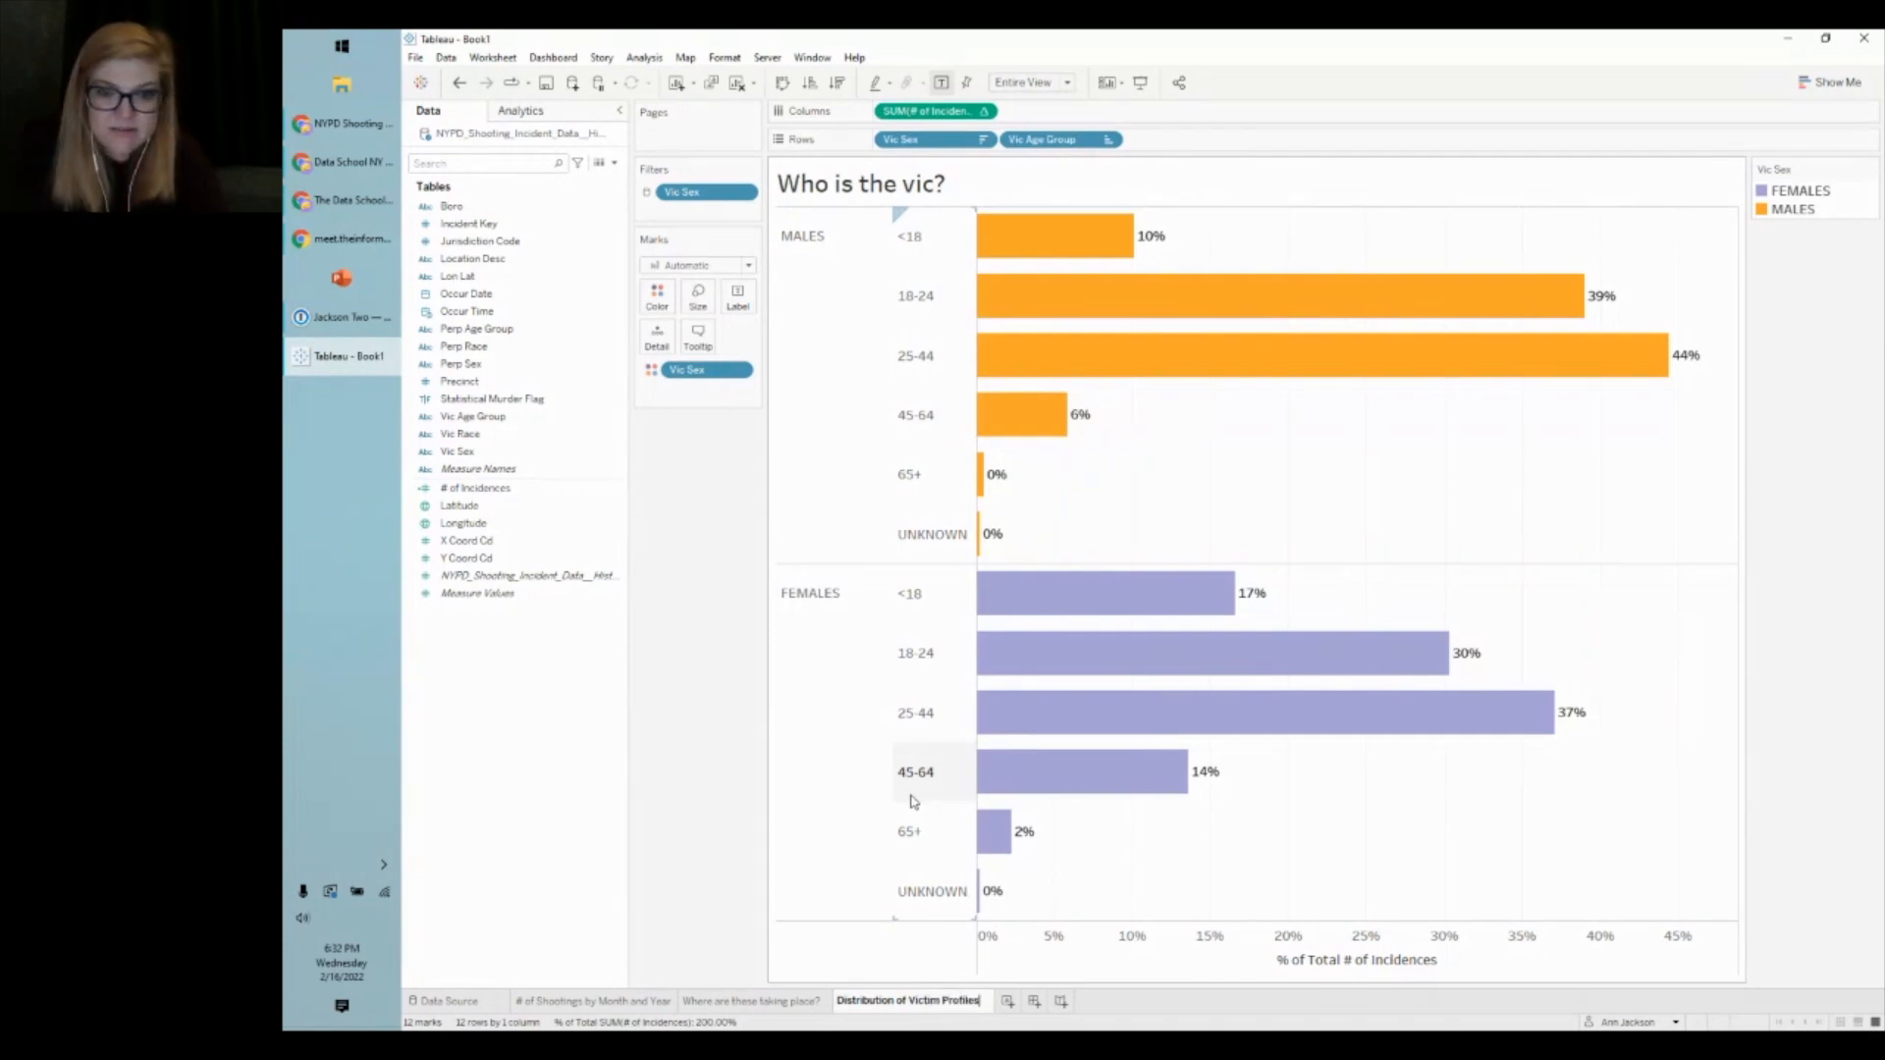
{"action": "key", "text": "Return"}
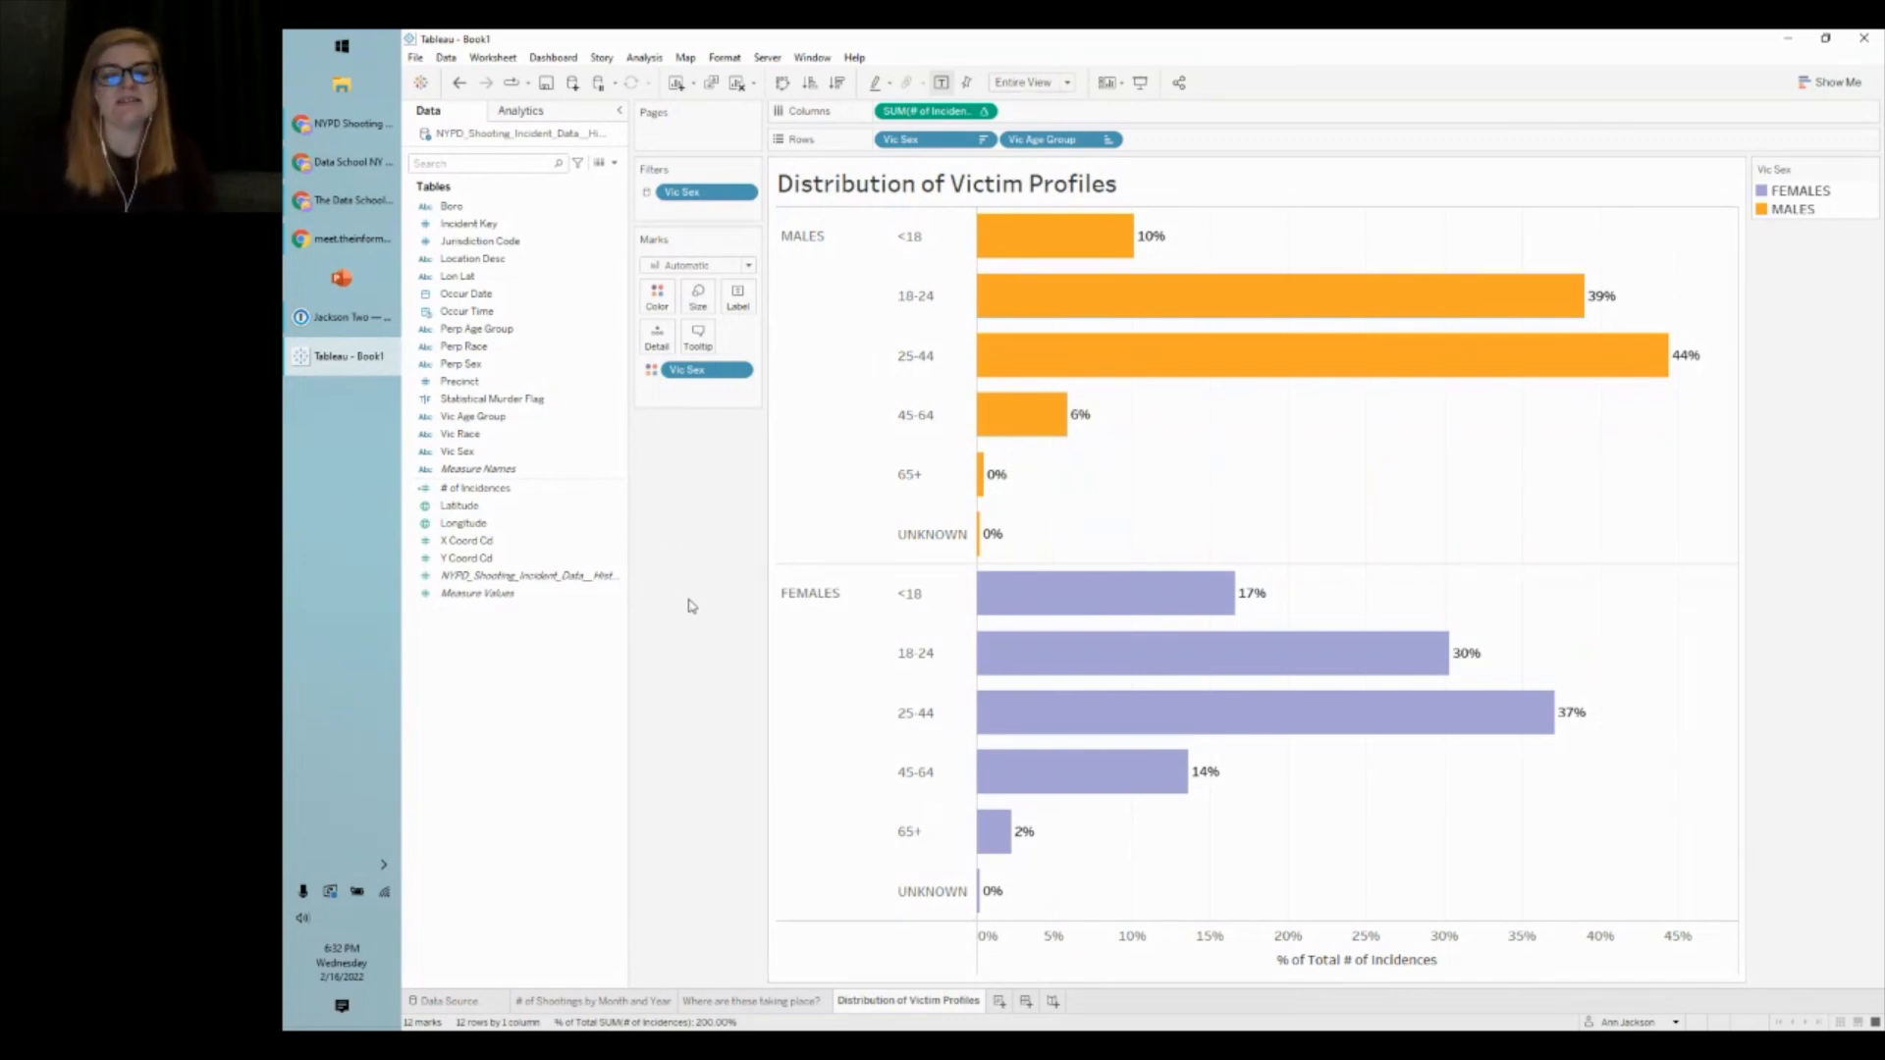
- Set the Vic Sex header font size to 16pt
{"action": "left_click", "coordinate": [821, 336]}
{"action": "right_click", "coordinate": [822, 336]}
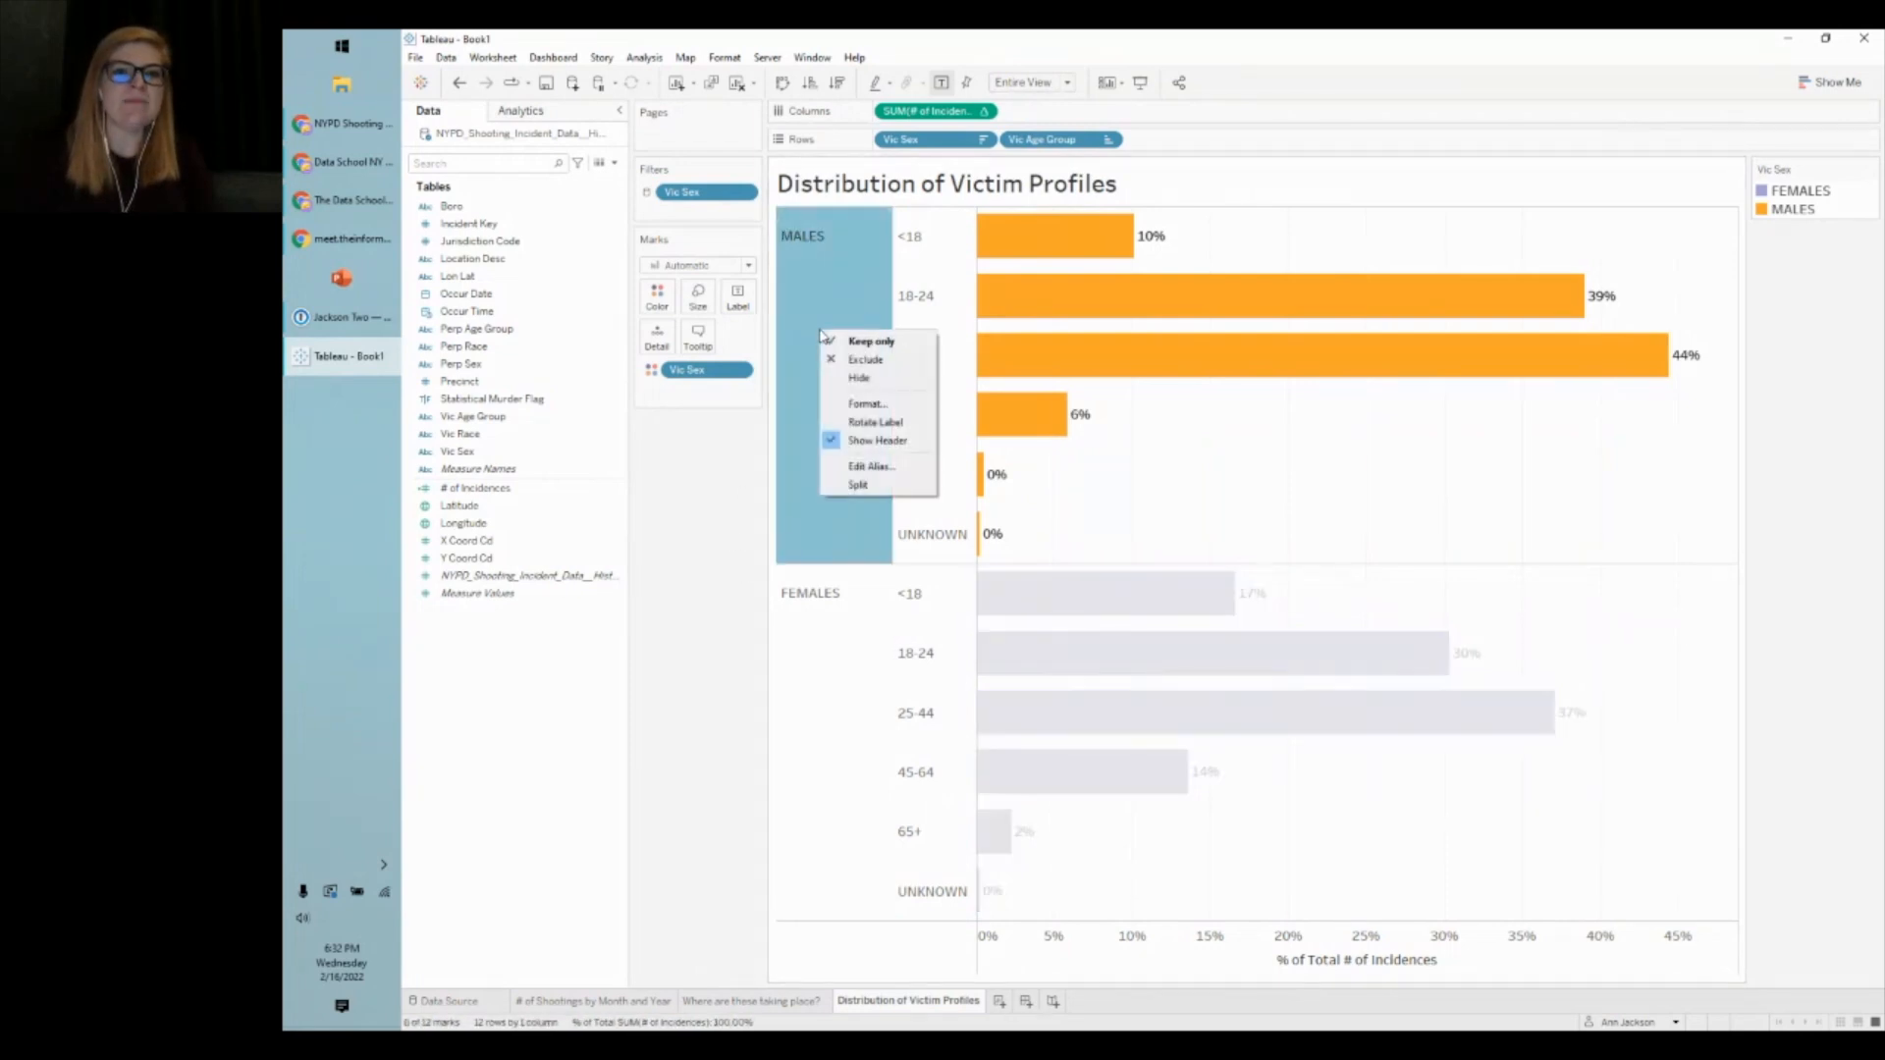
{"action": "left_click", "coordinate": [877, 404]}
{"action": "left_click", "coordinate": [547, 218]}
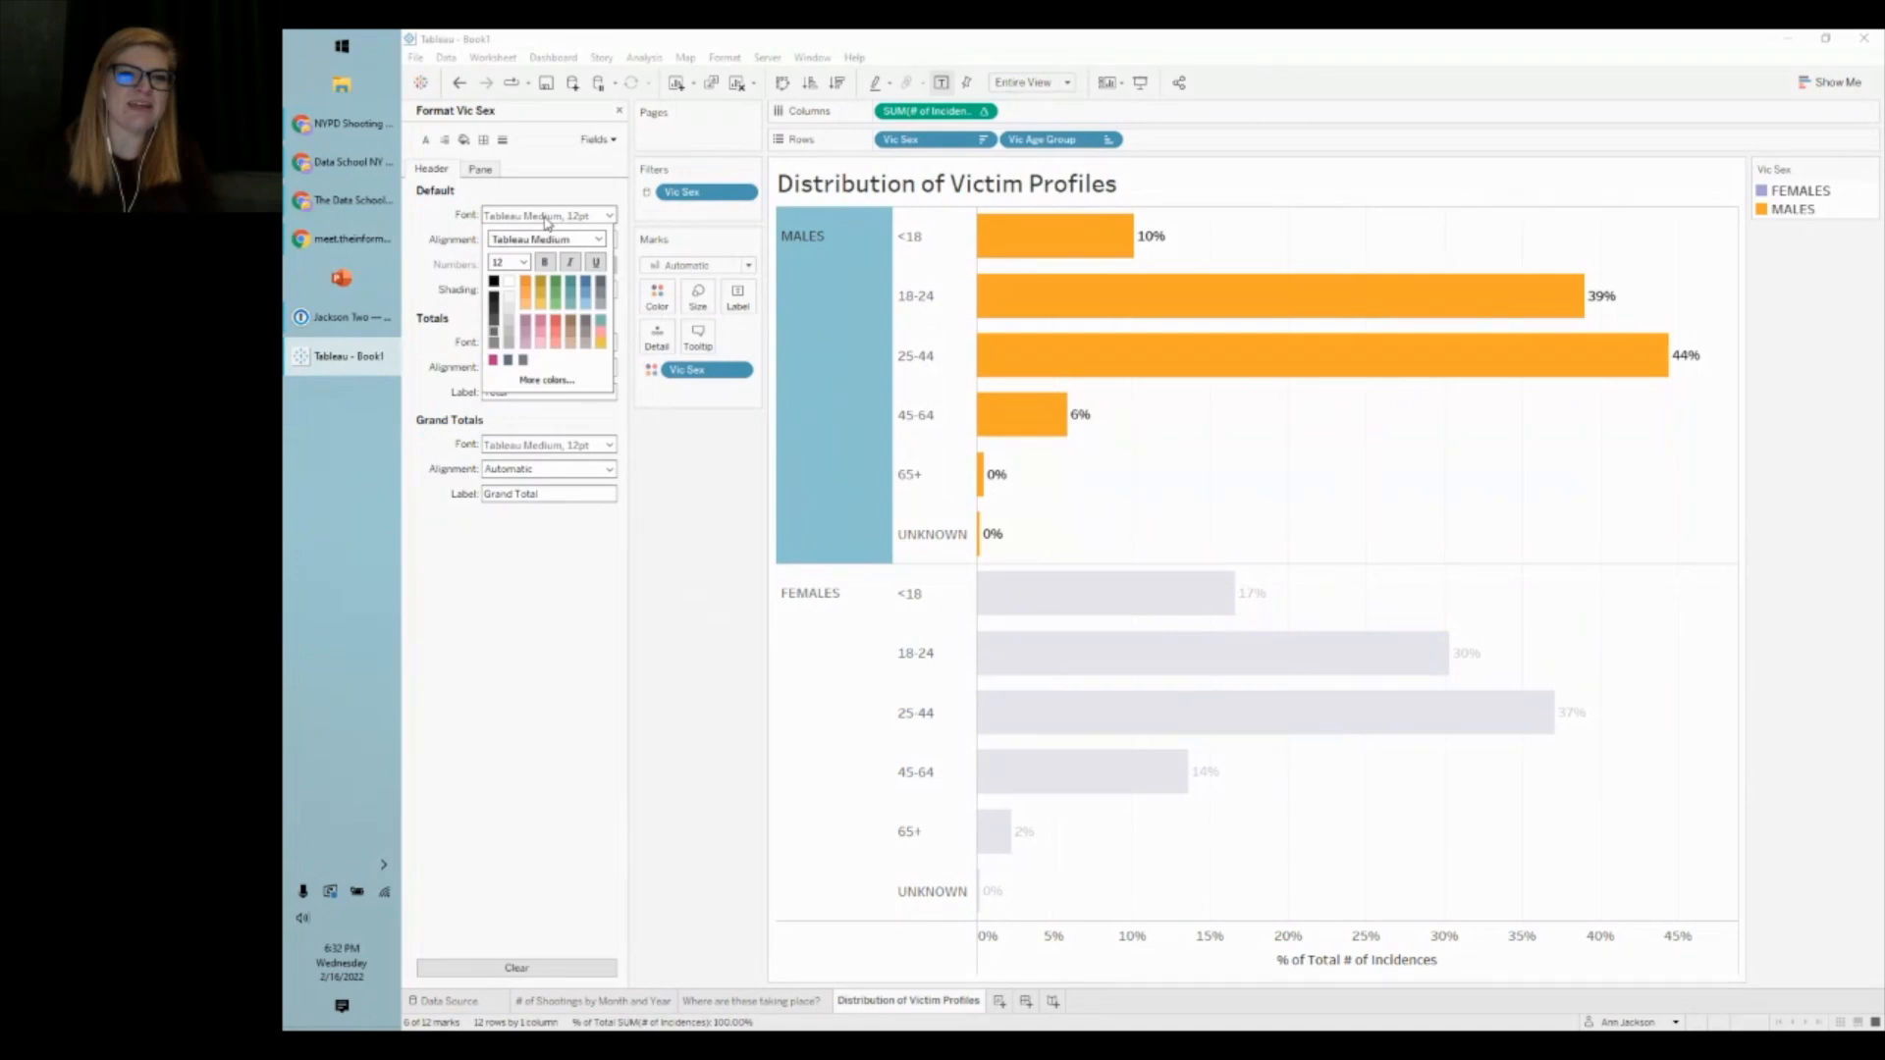
{"action": "left_click", "coordinate": [547, 220]}
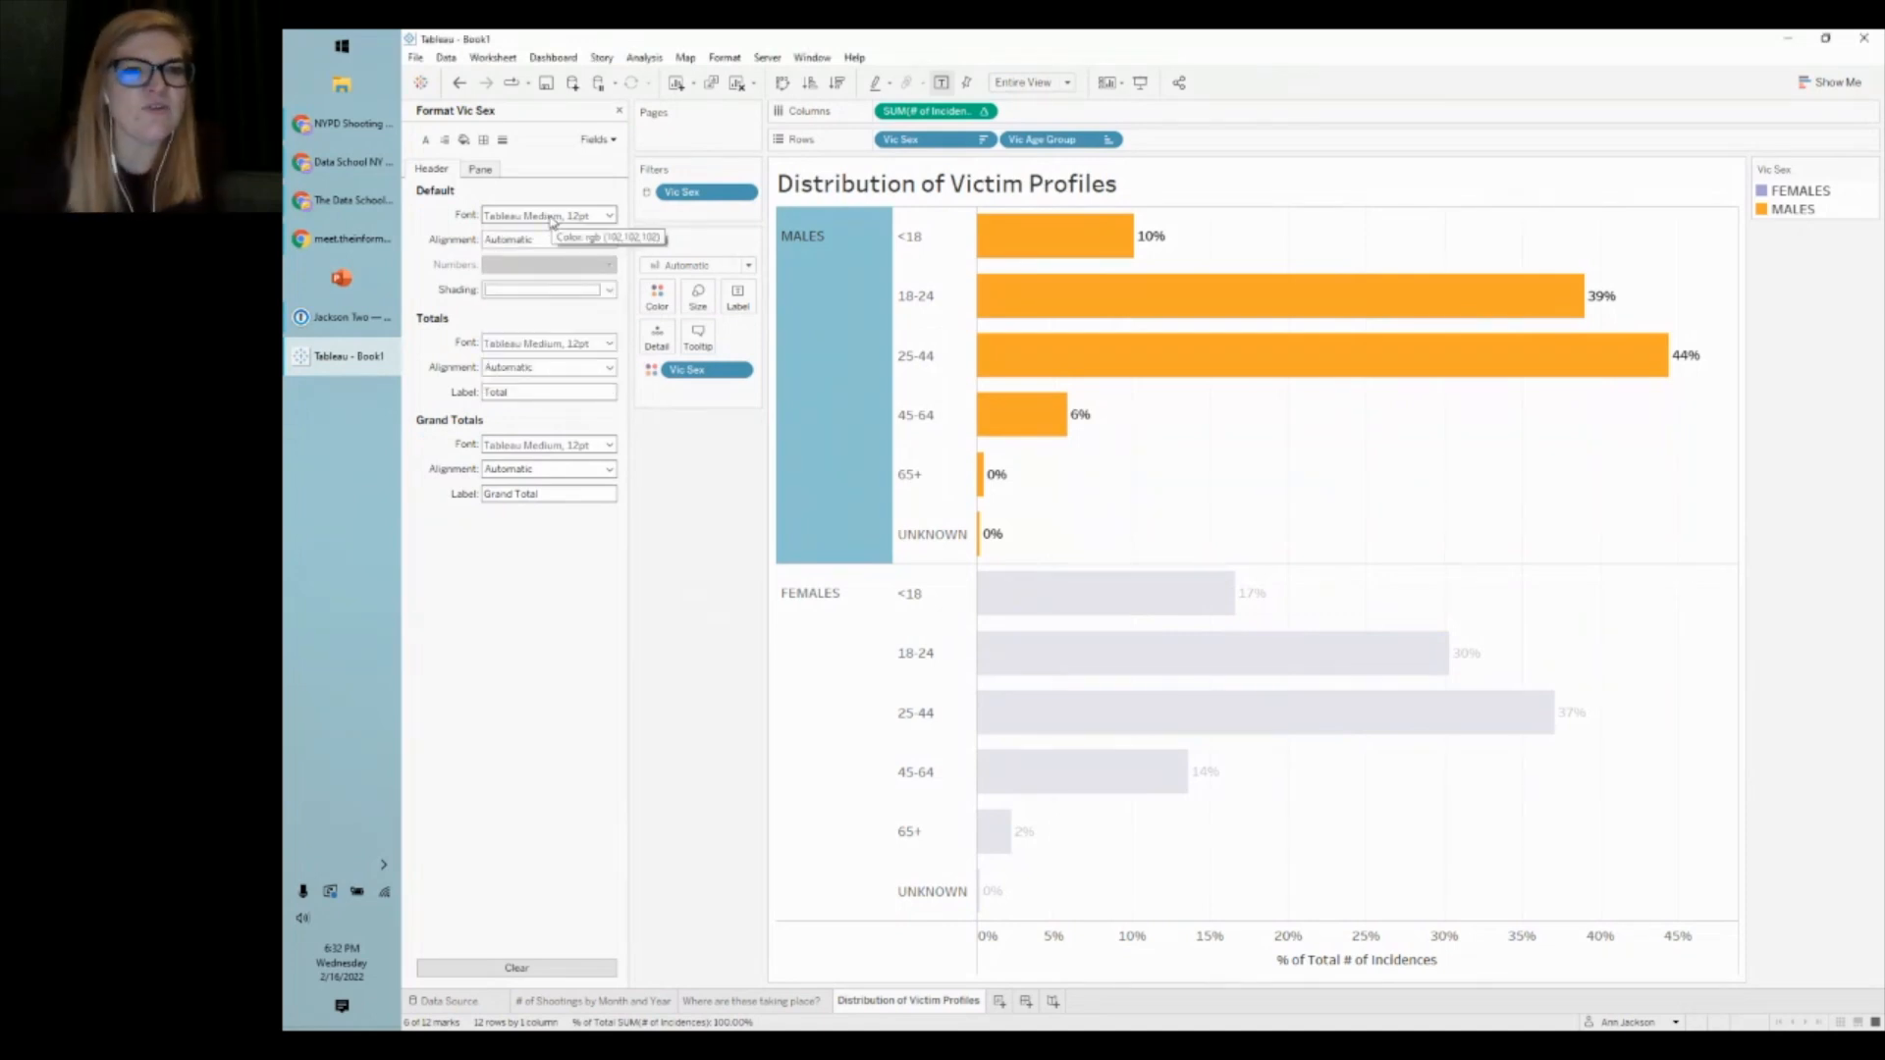
{"action": "left_click", "coordinate": [551, 218]}
{"action": "left_click", "coordinate": [523, 262]}
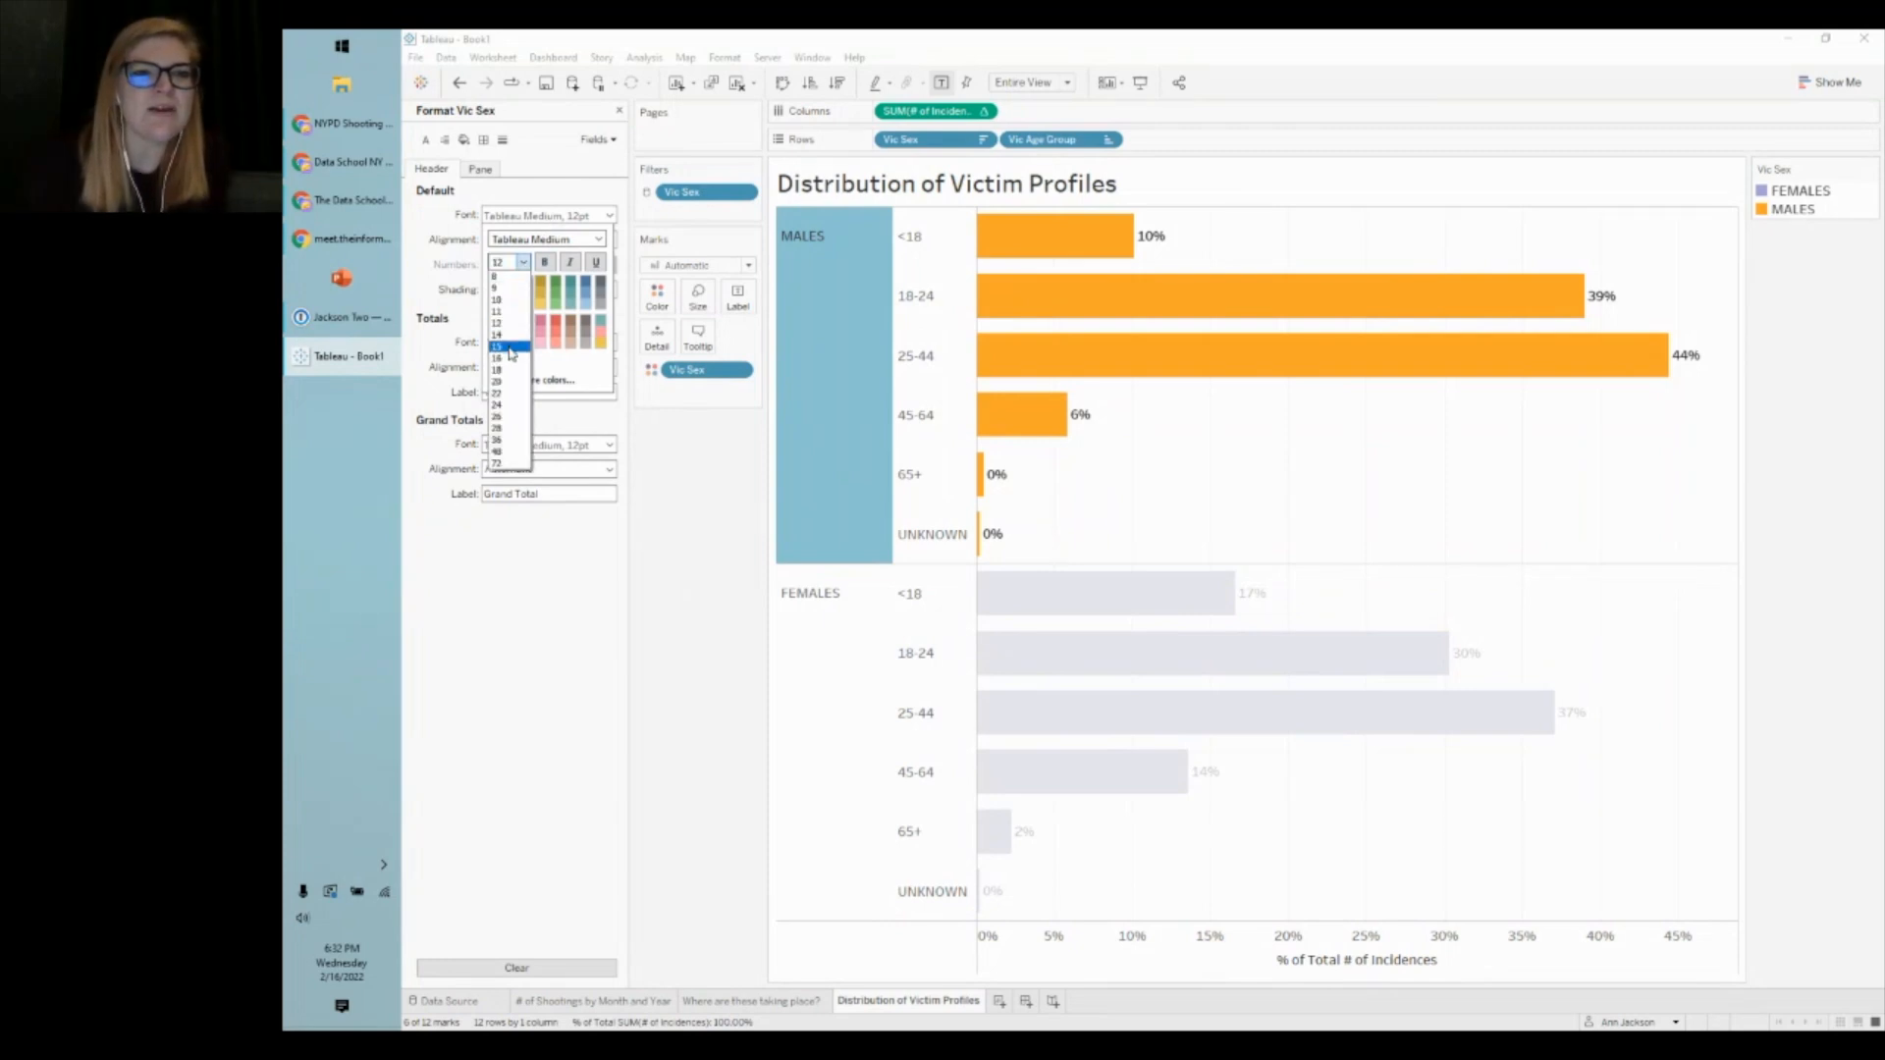
{"action": "left_click", "coordinate": [509, 359]}
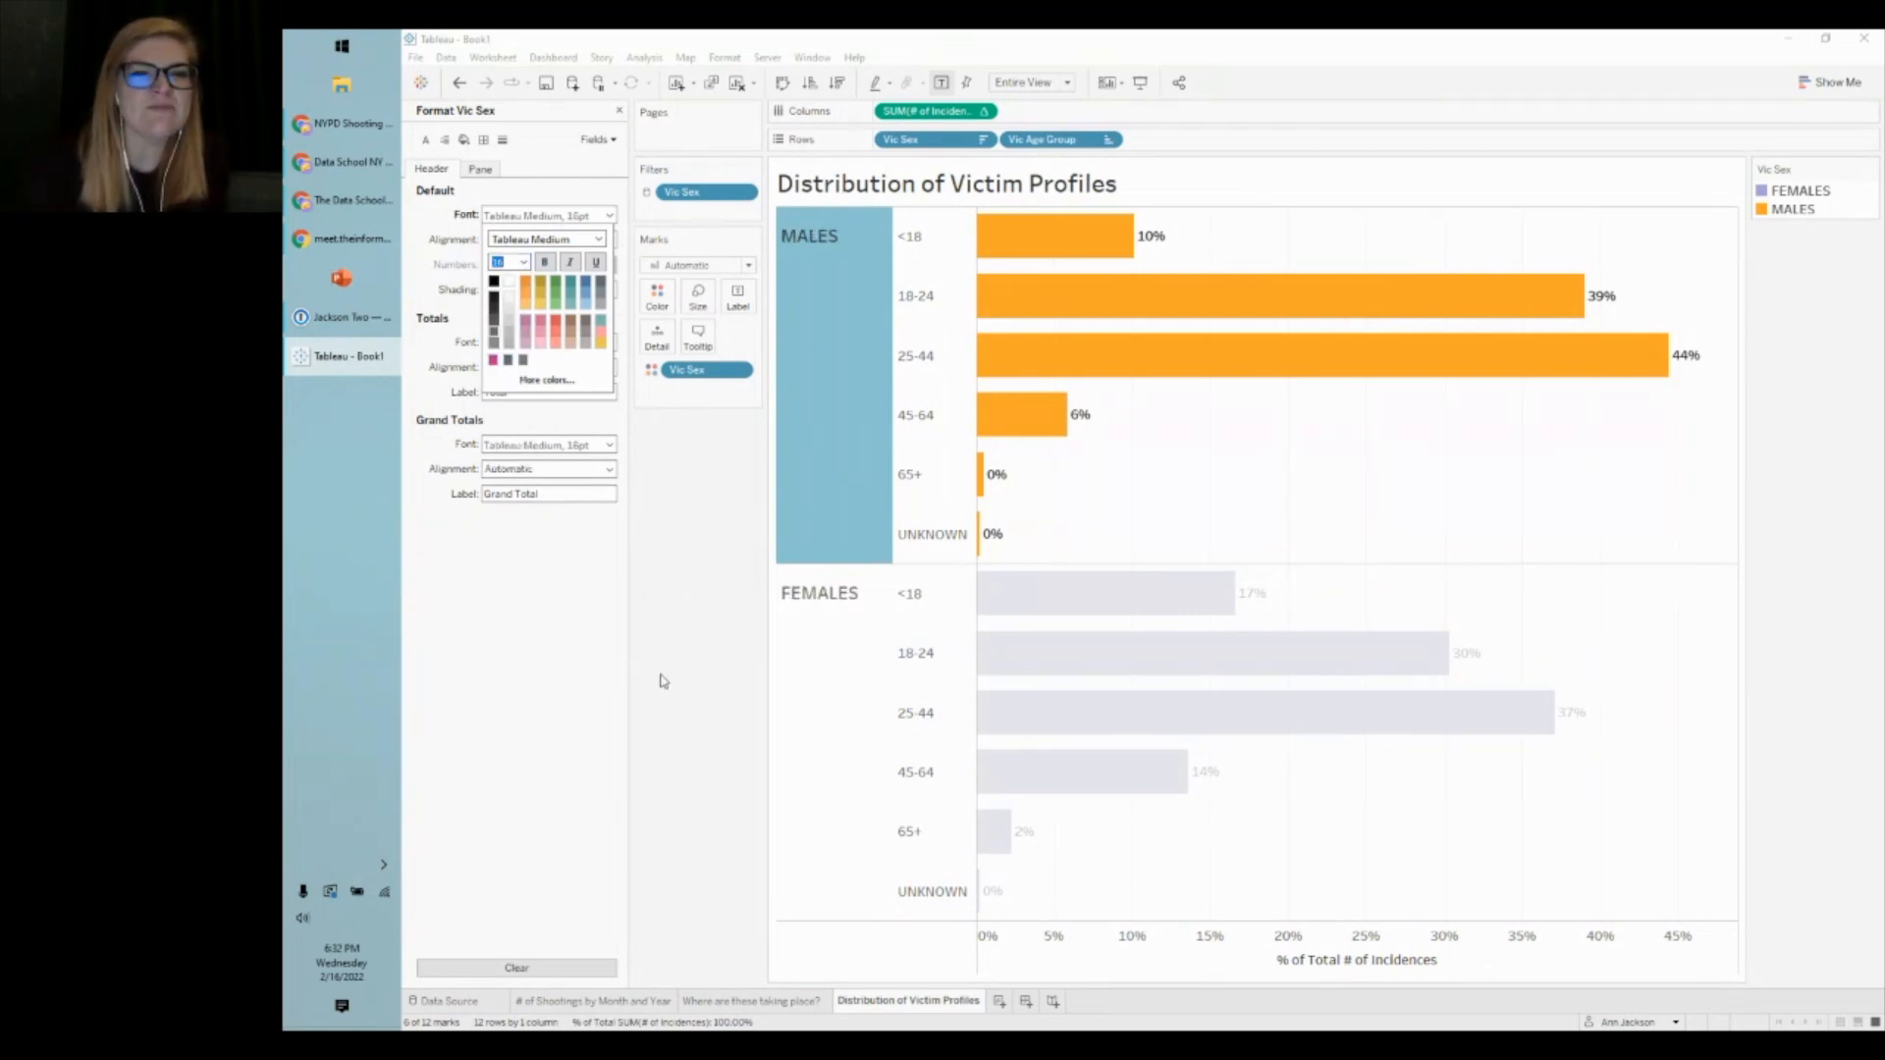
{"action": "left_click", "coordinate": [724, 645]}
- Recheck the MALES header font settings and close the Format pane
{"action": "left_click", "coordinate": [825, 309]}
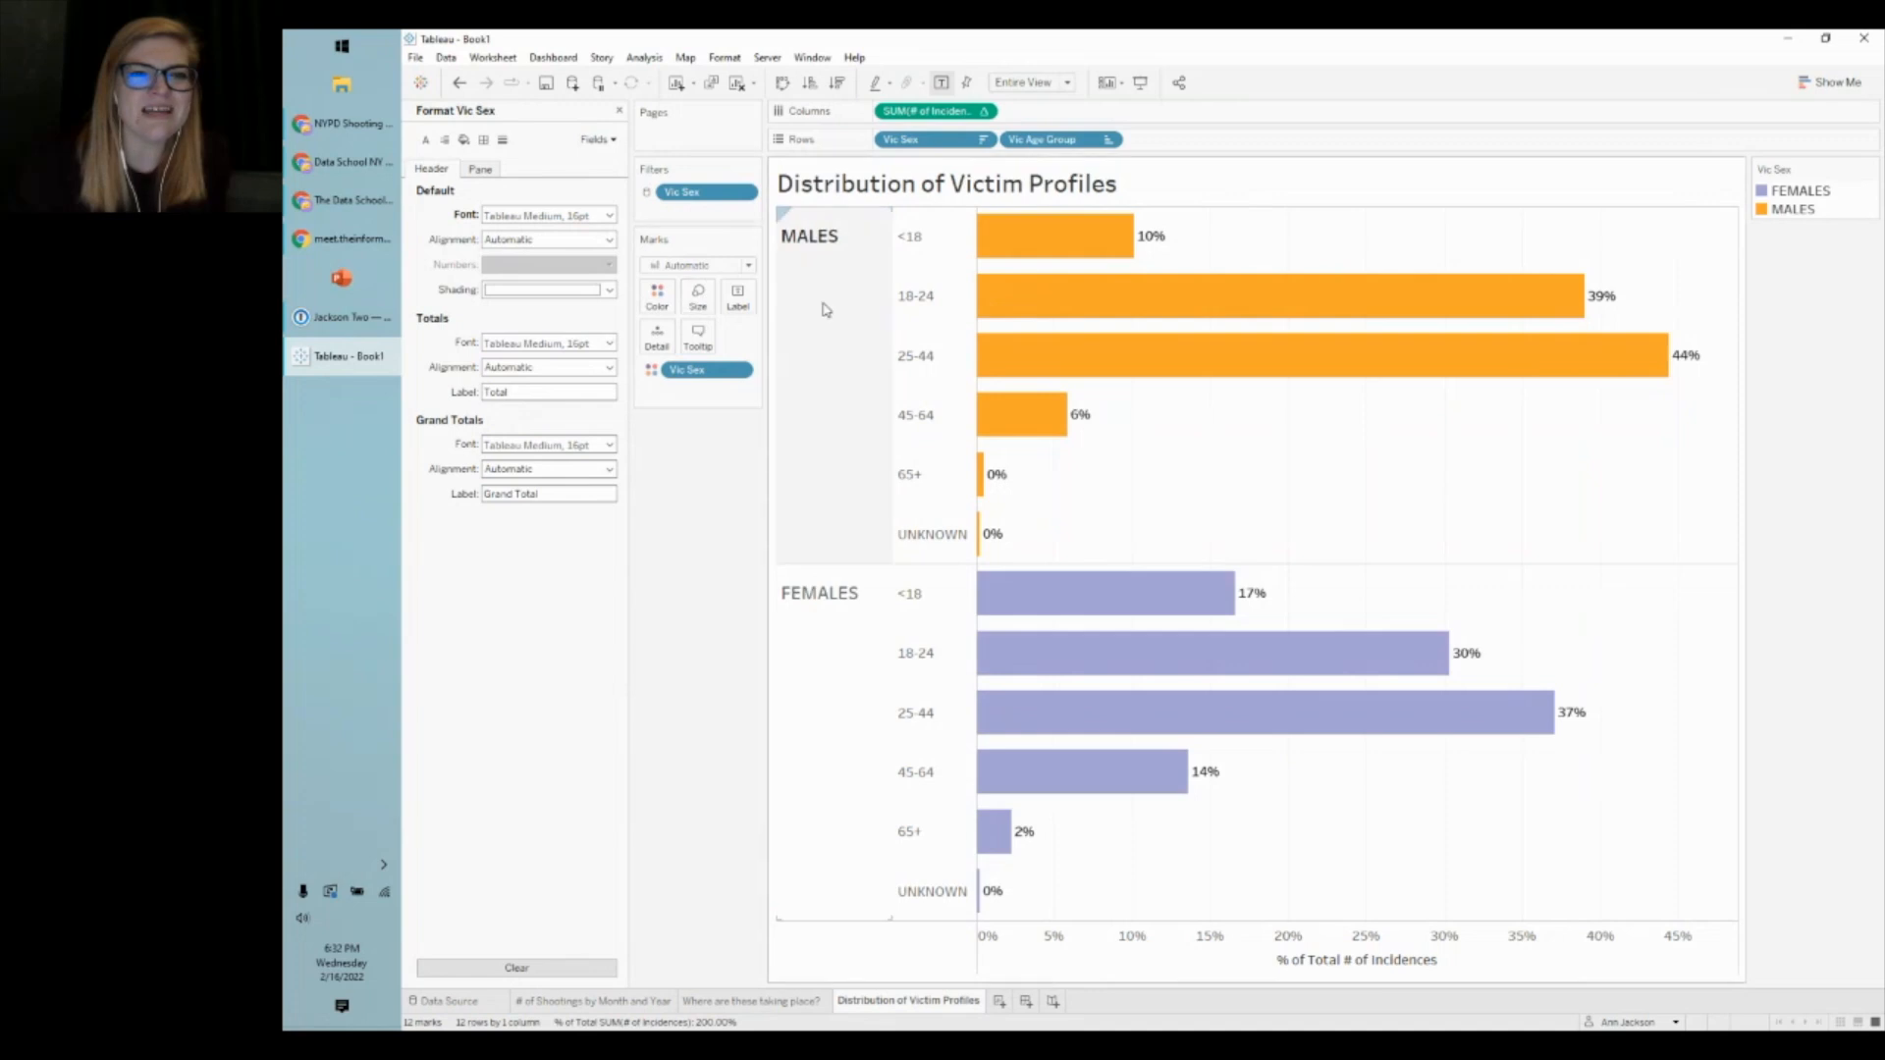
{"action": "left_click", "coordinate": [813, 380]}
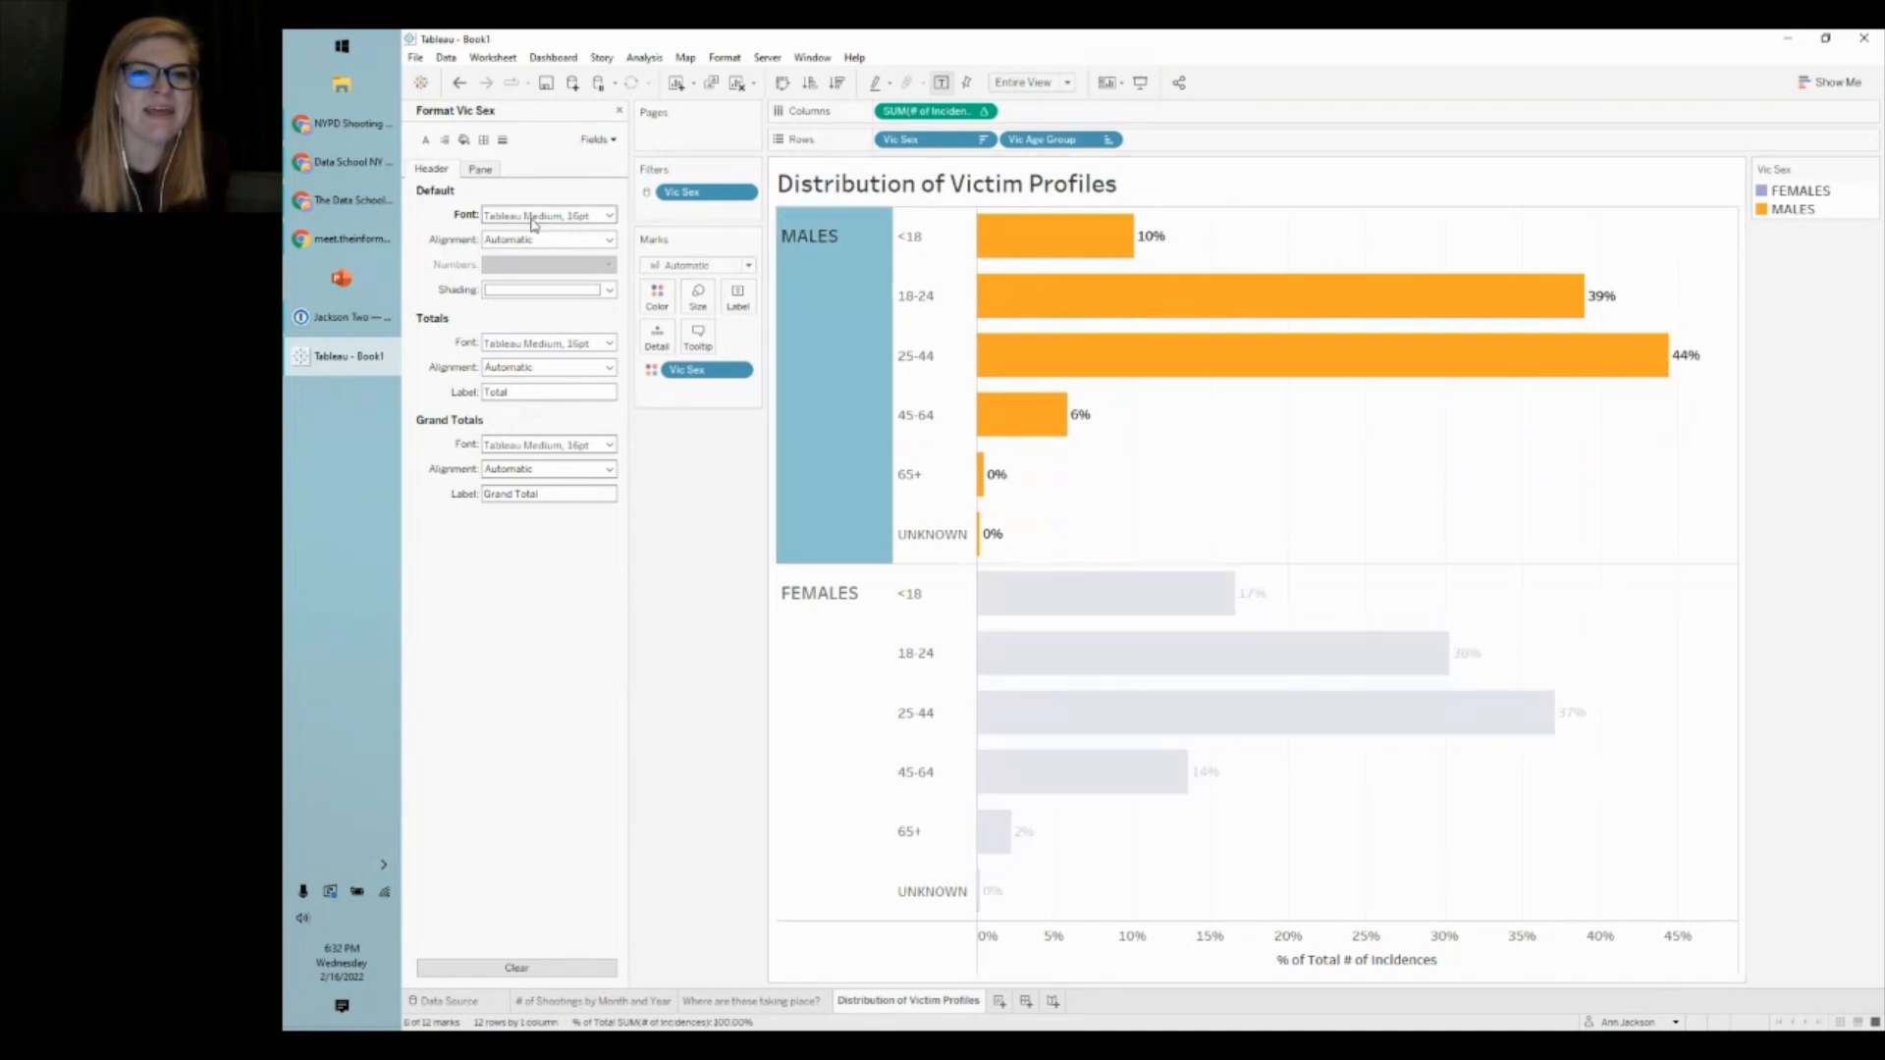
{"action": "left_click", "coordinate": [546, 215]}
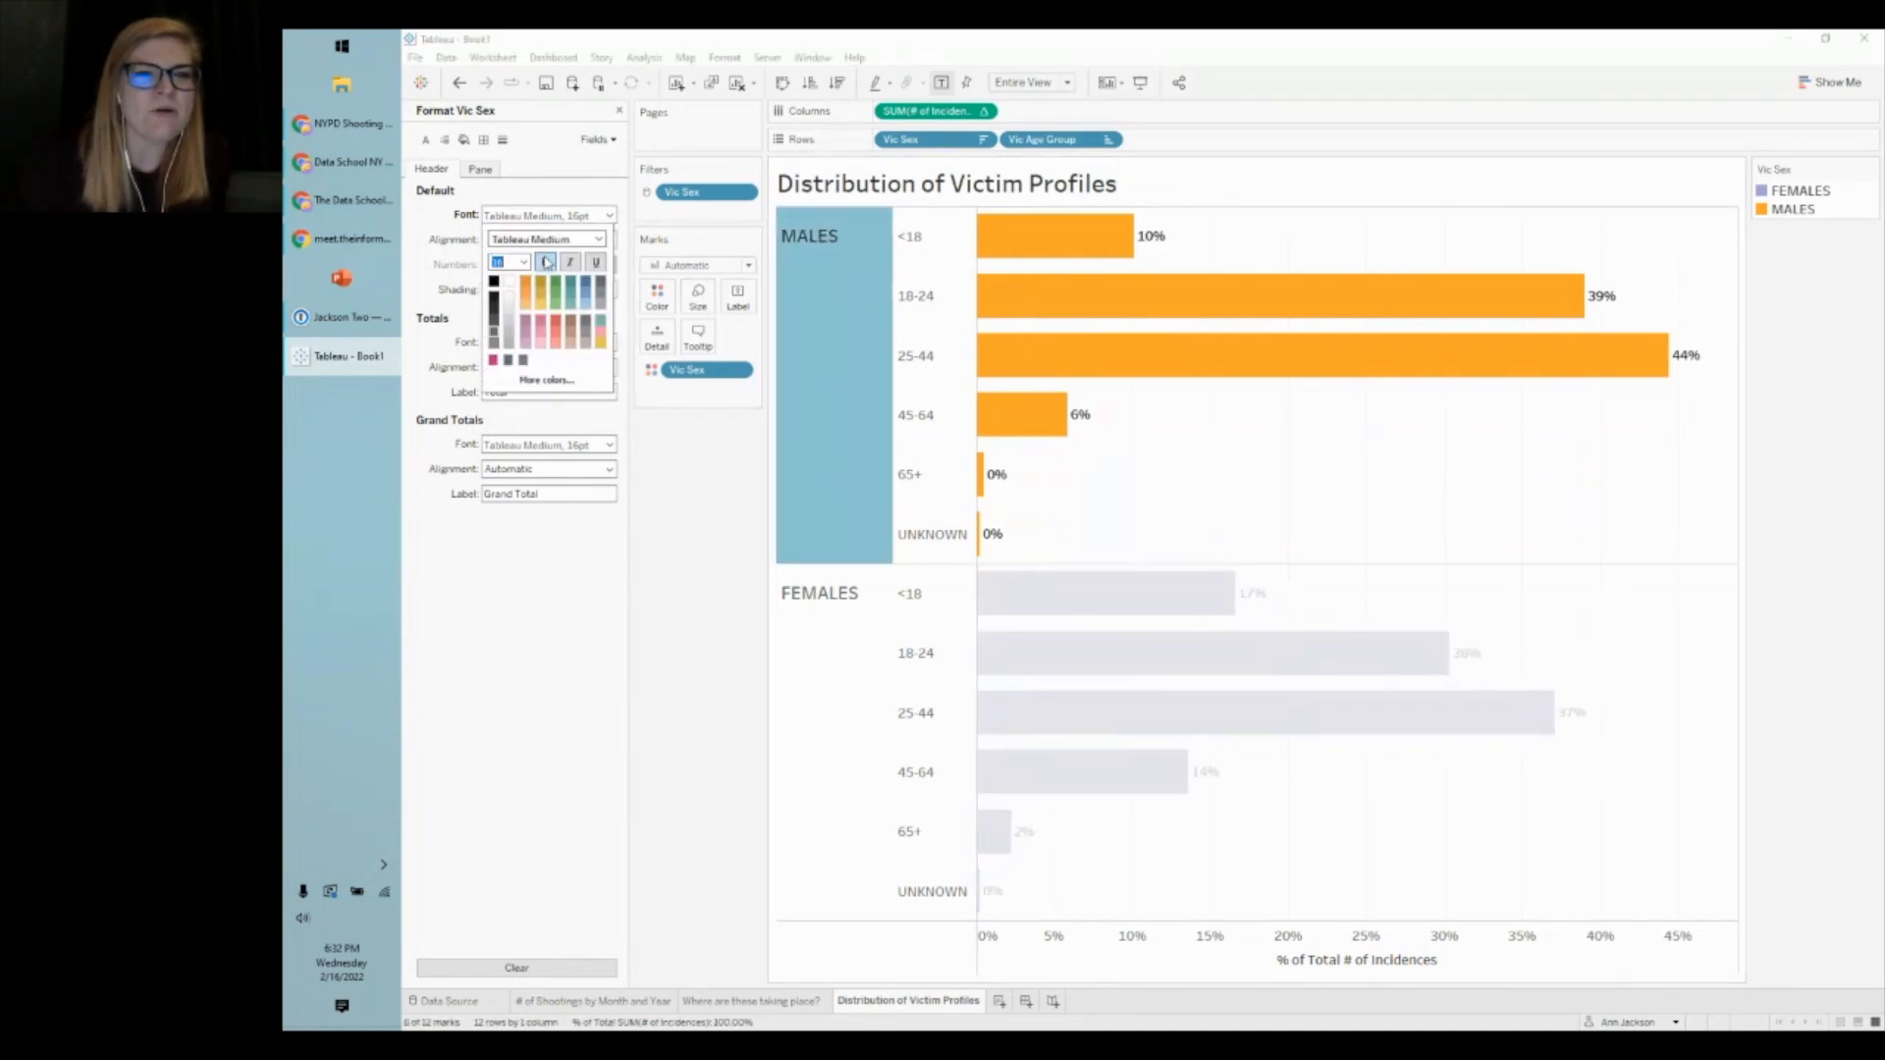
{"action": "left_click", "coordinate": [810, 465]}
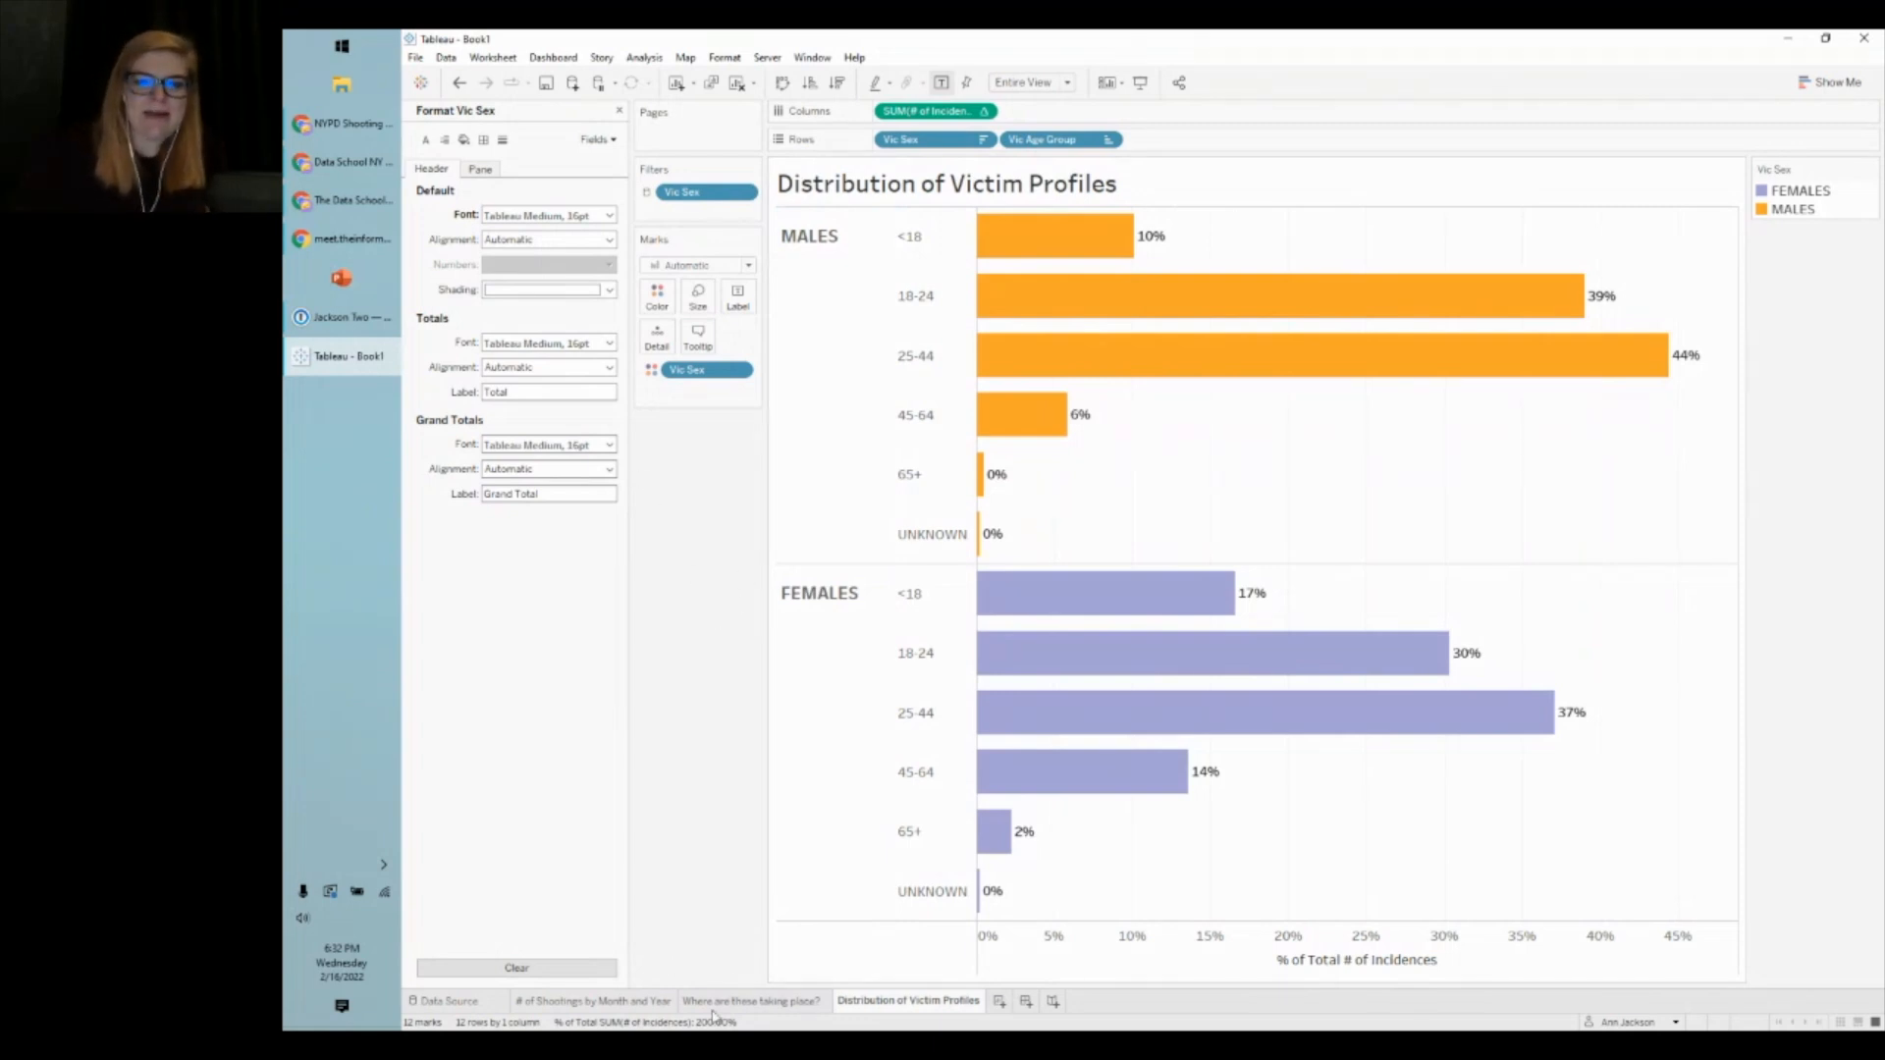
{"action": "left_click", "coordinate": [619, 110]}
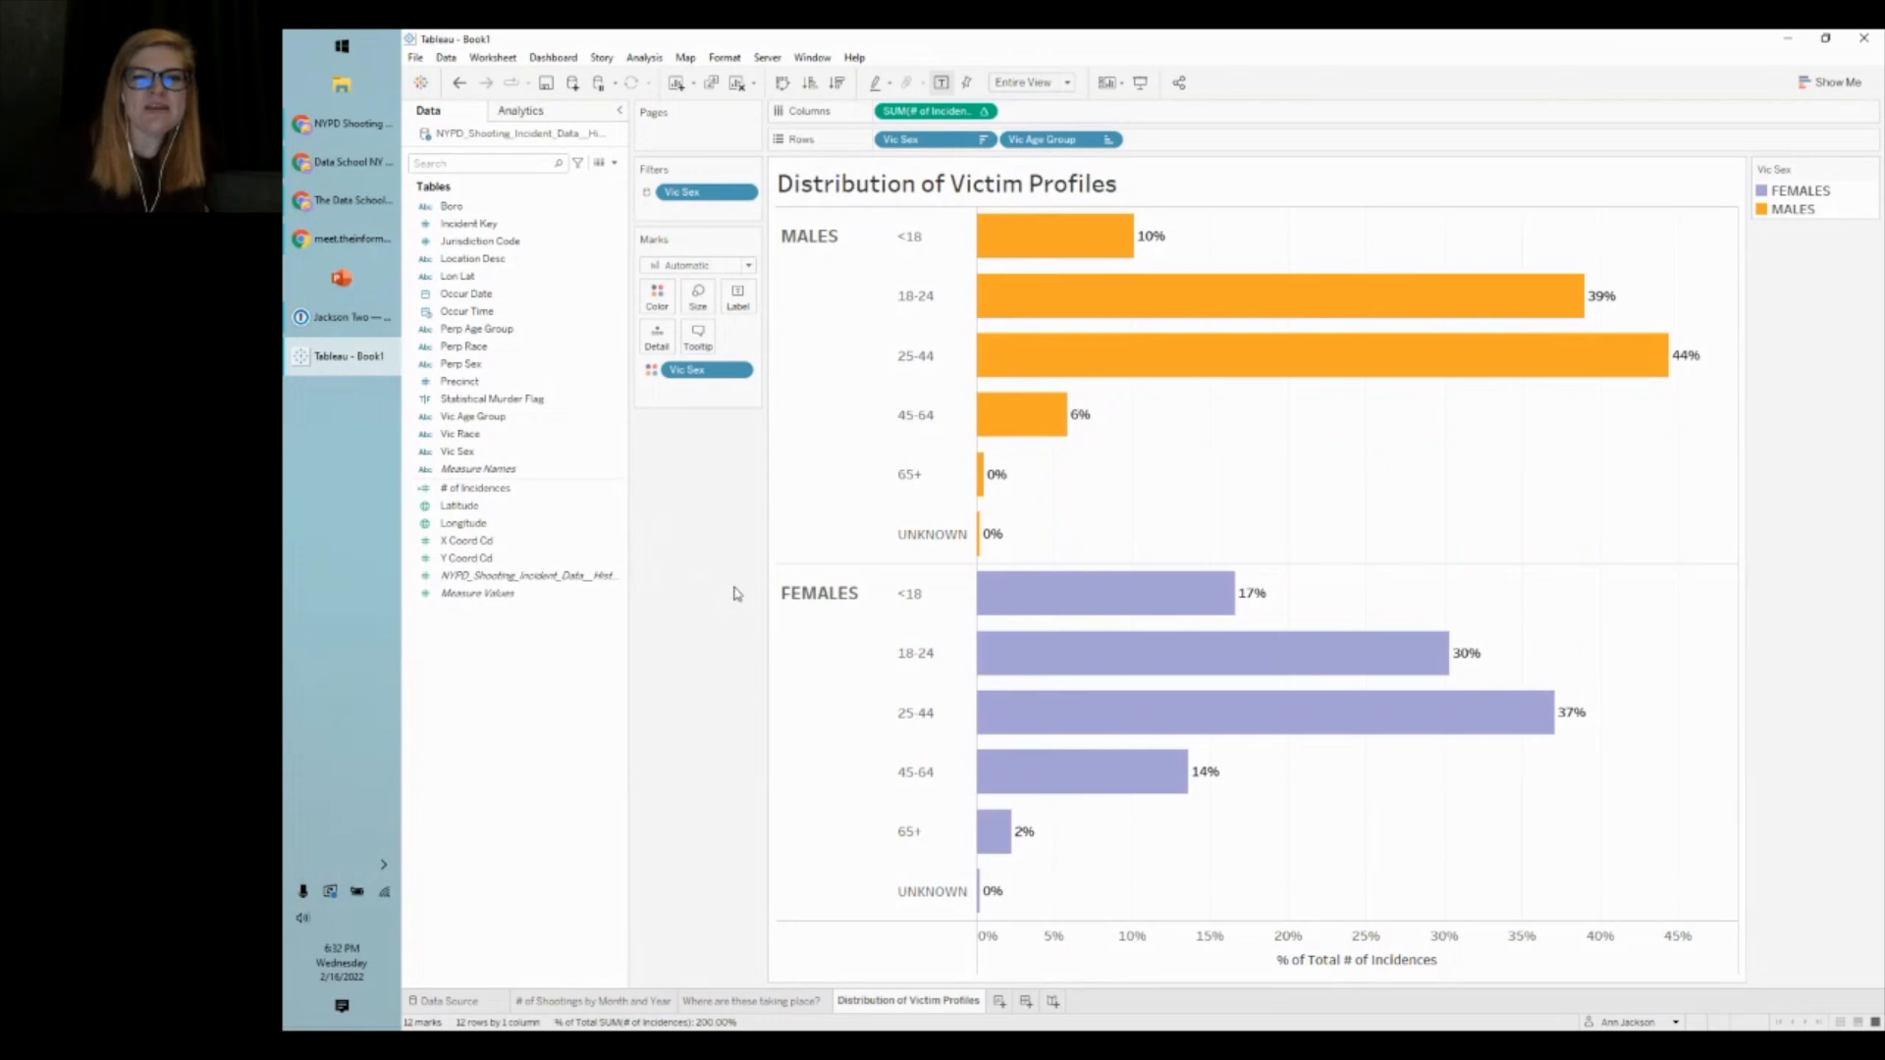
- Save the workbook as 'Tableau Training 2.16.2022'
{"action": "left_click", "coordinate": [546, 84]}
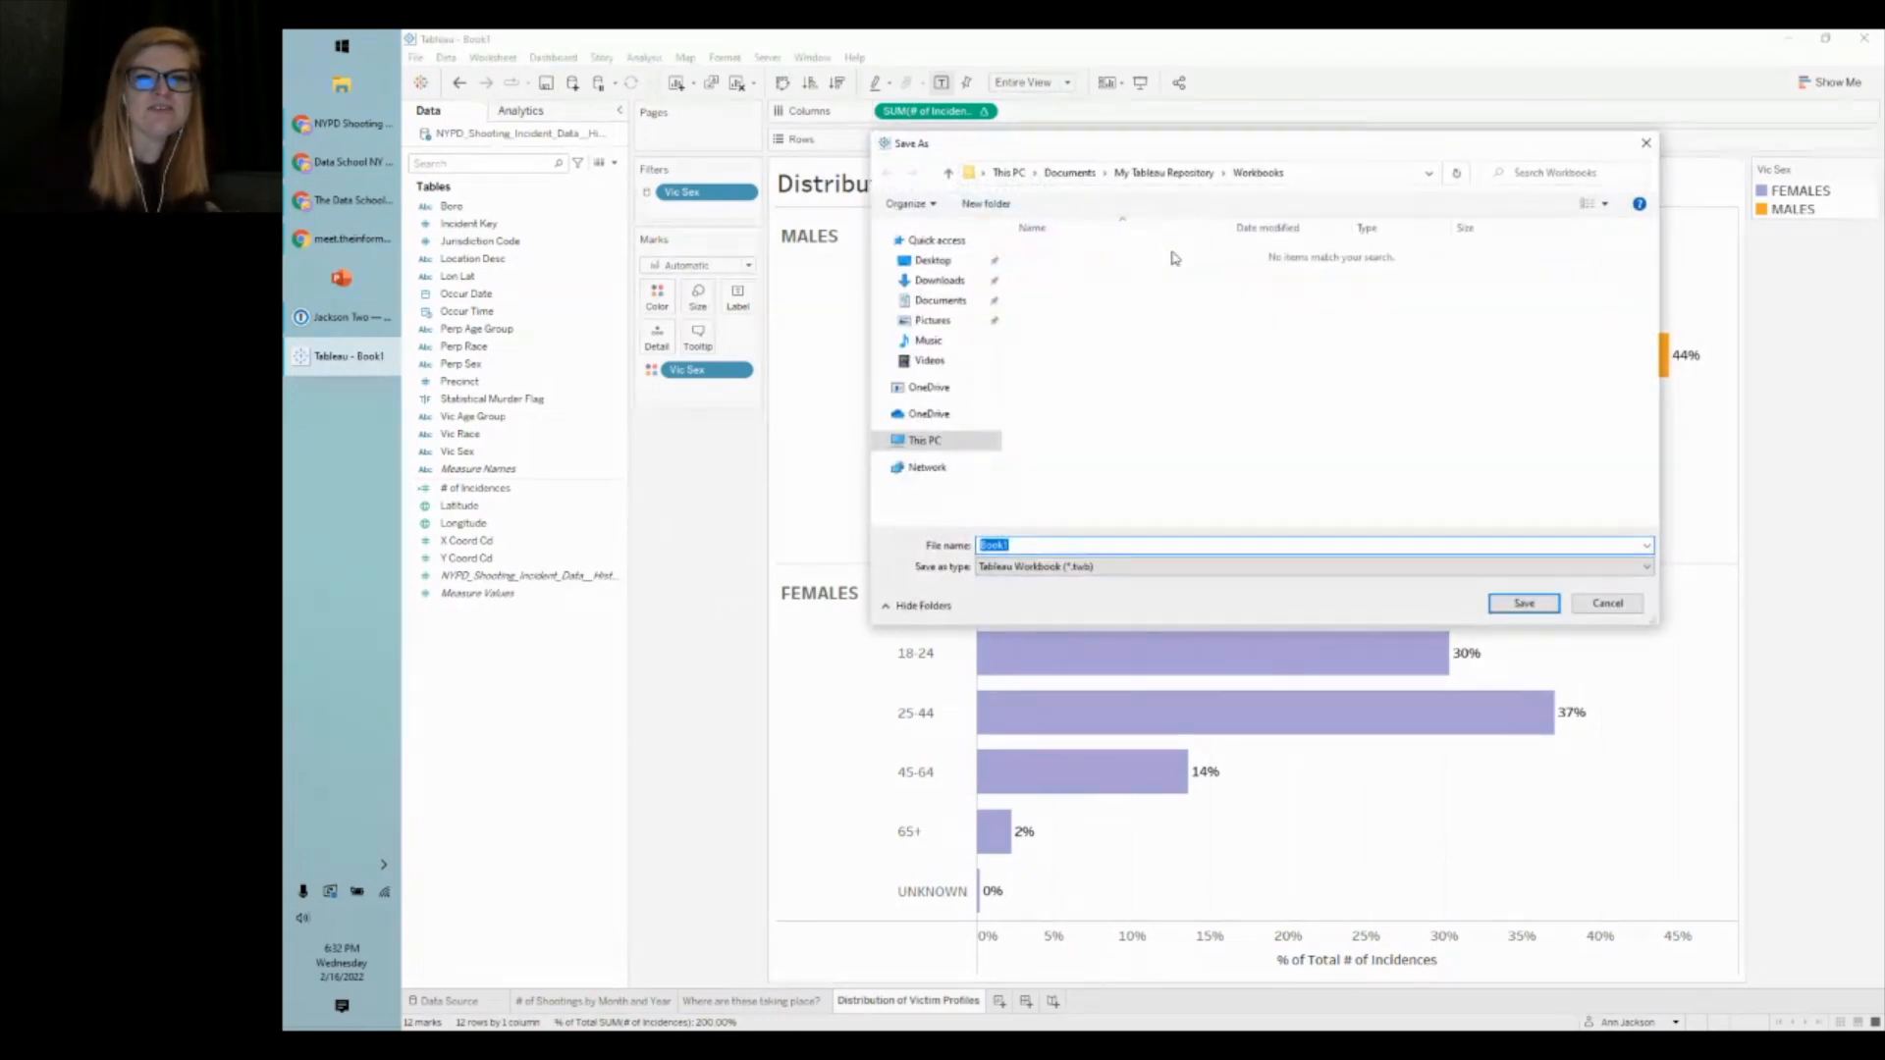
{"action": "left_click_drag", "start_coordinate": [1178, 157], "coordinate": [1147, 364]}
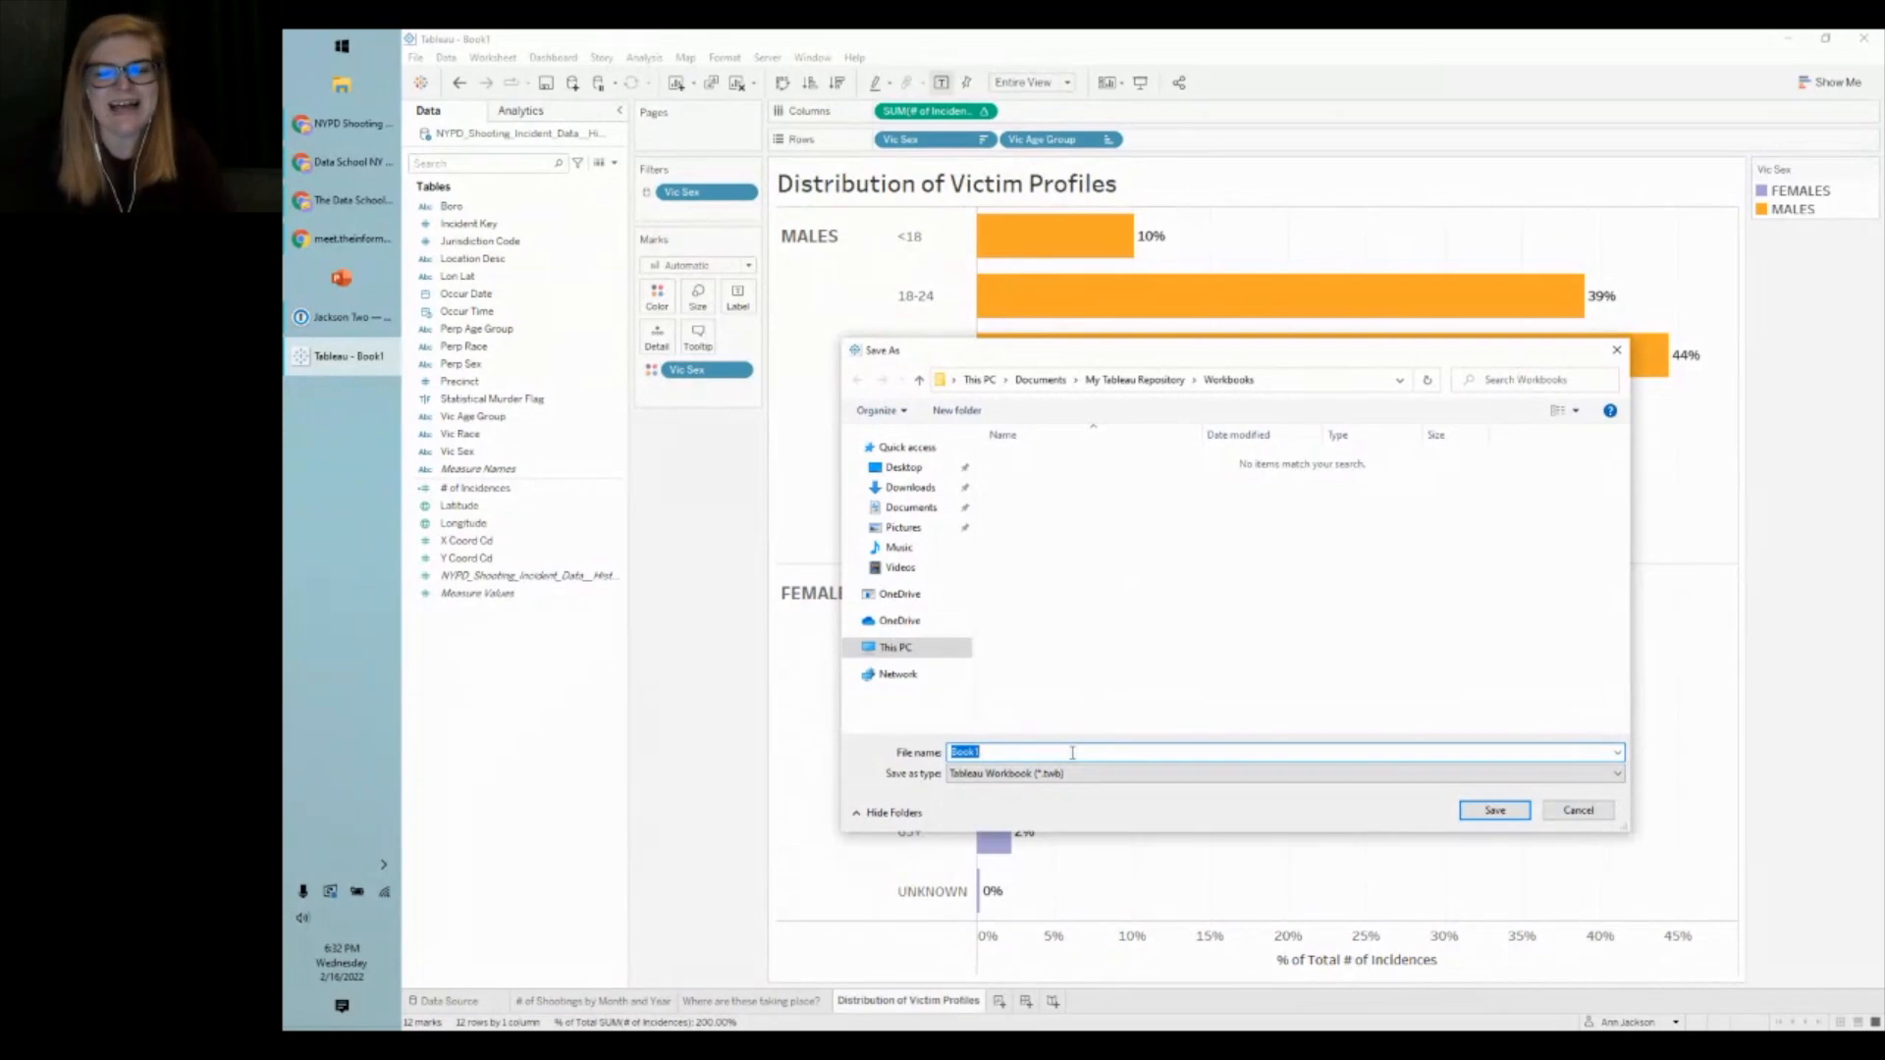
{"action": "type", "text": "Tableau Tra"}
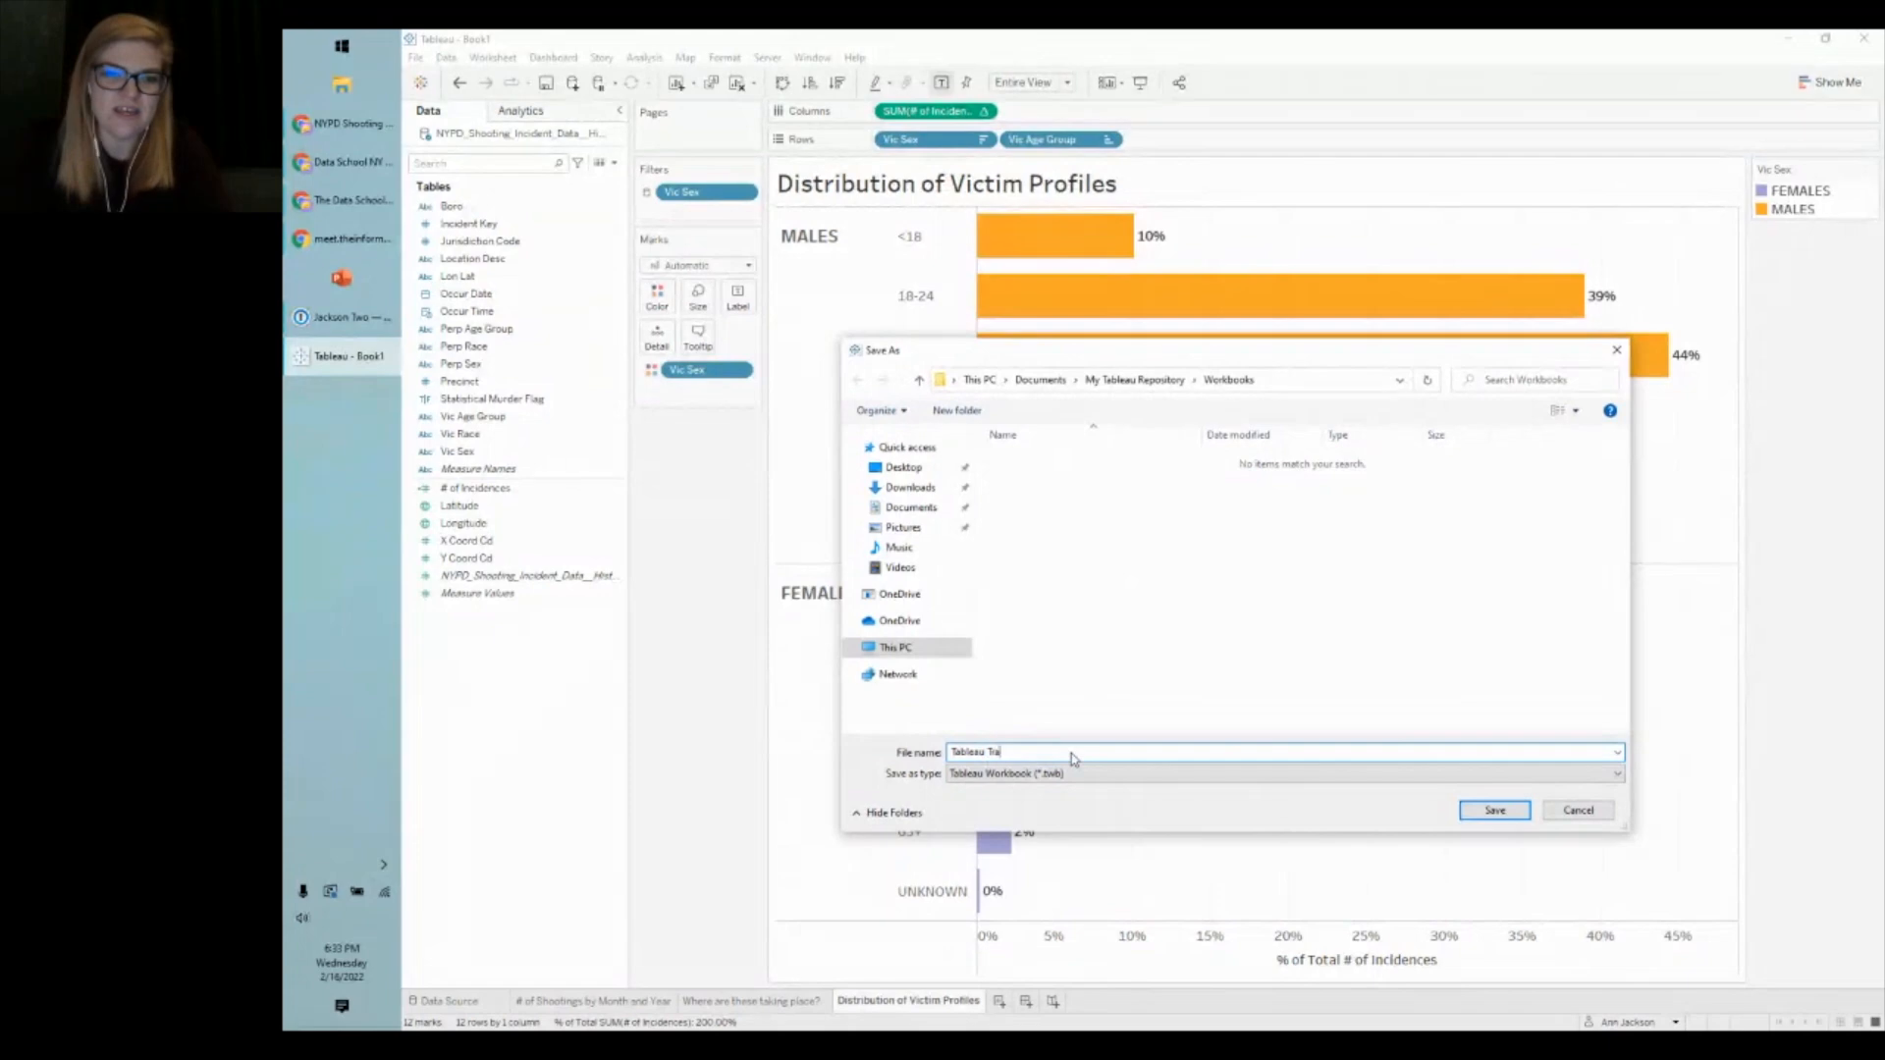
{"action": "type", "text": "ining 2.16.2022"}
{"action": "key", "text": "Return"}
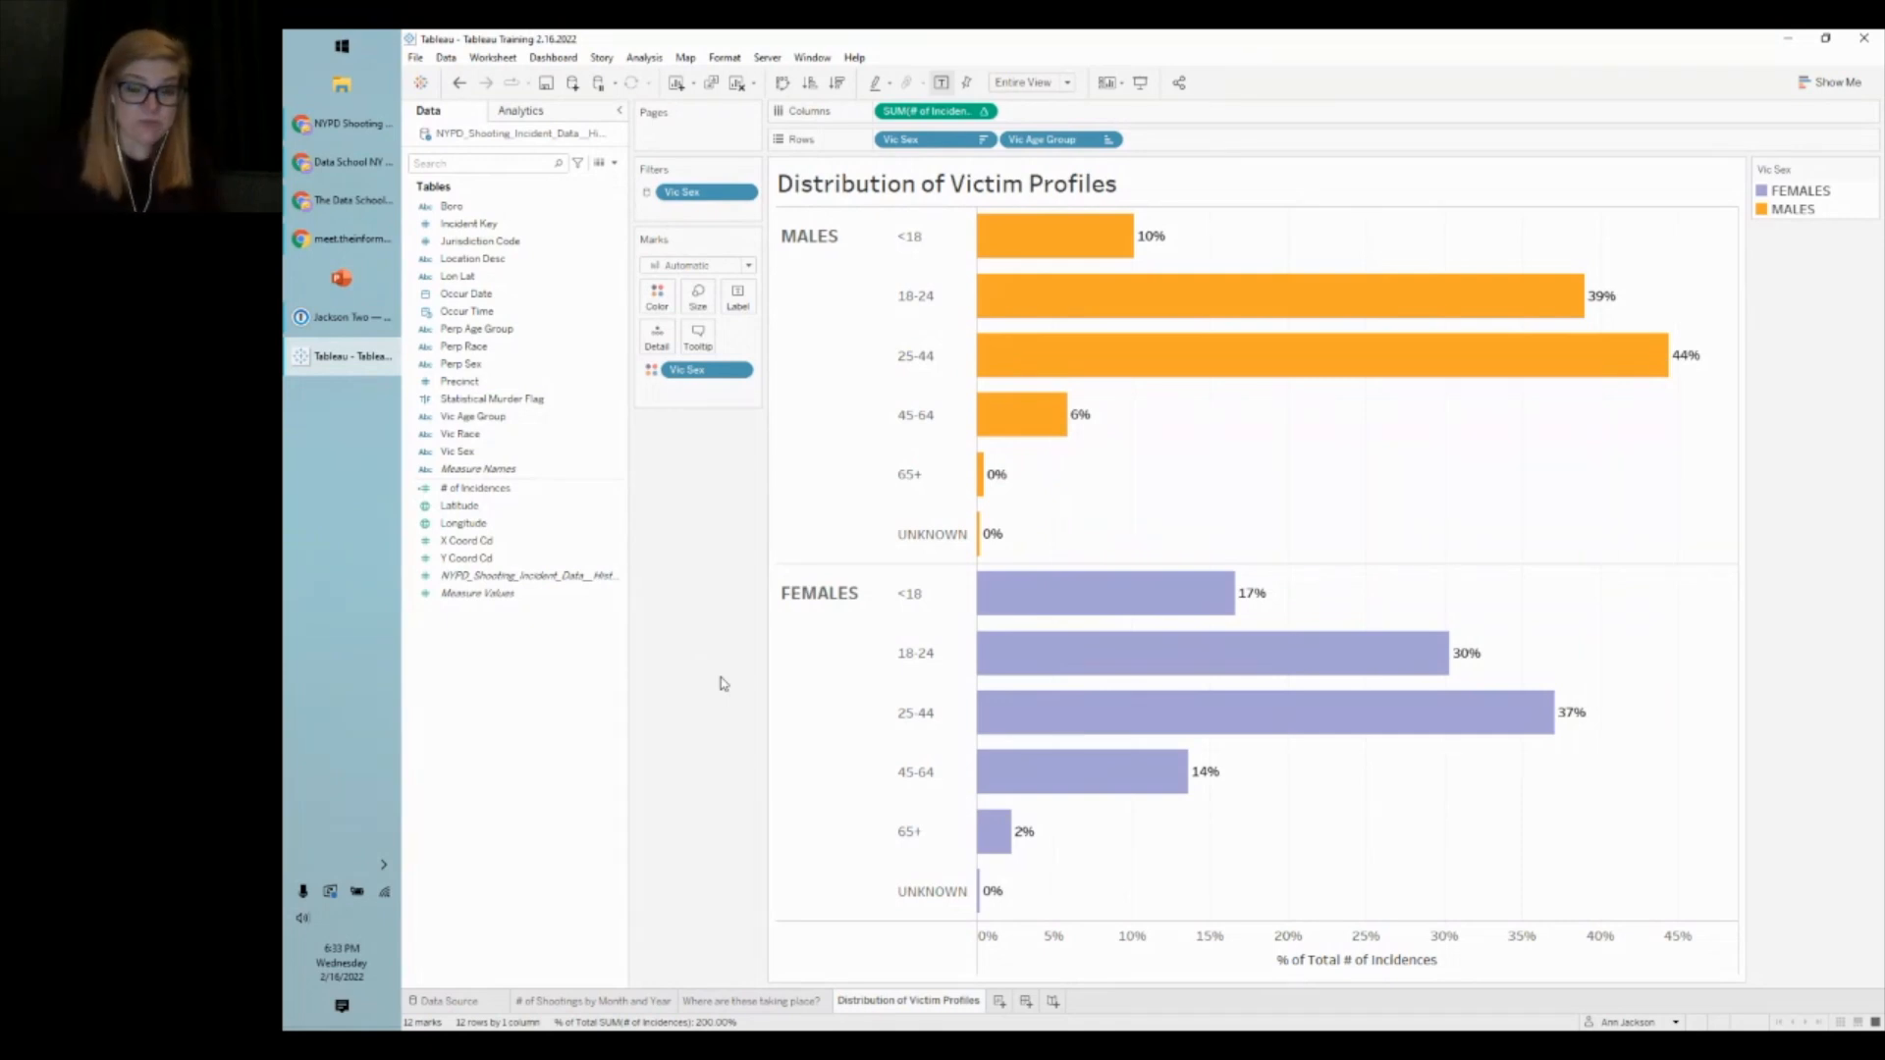
{"action": "left_click", "coordinate": [586, 1001]}
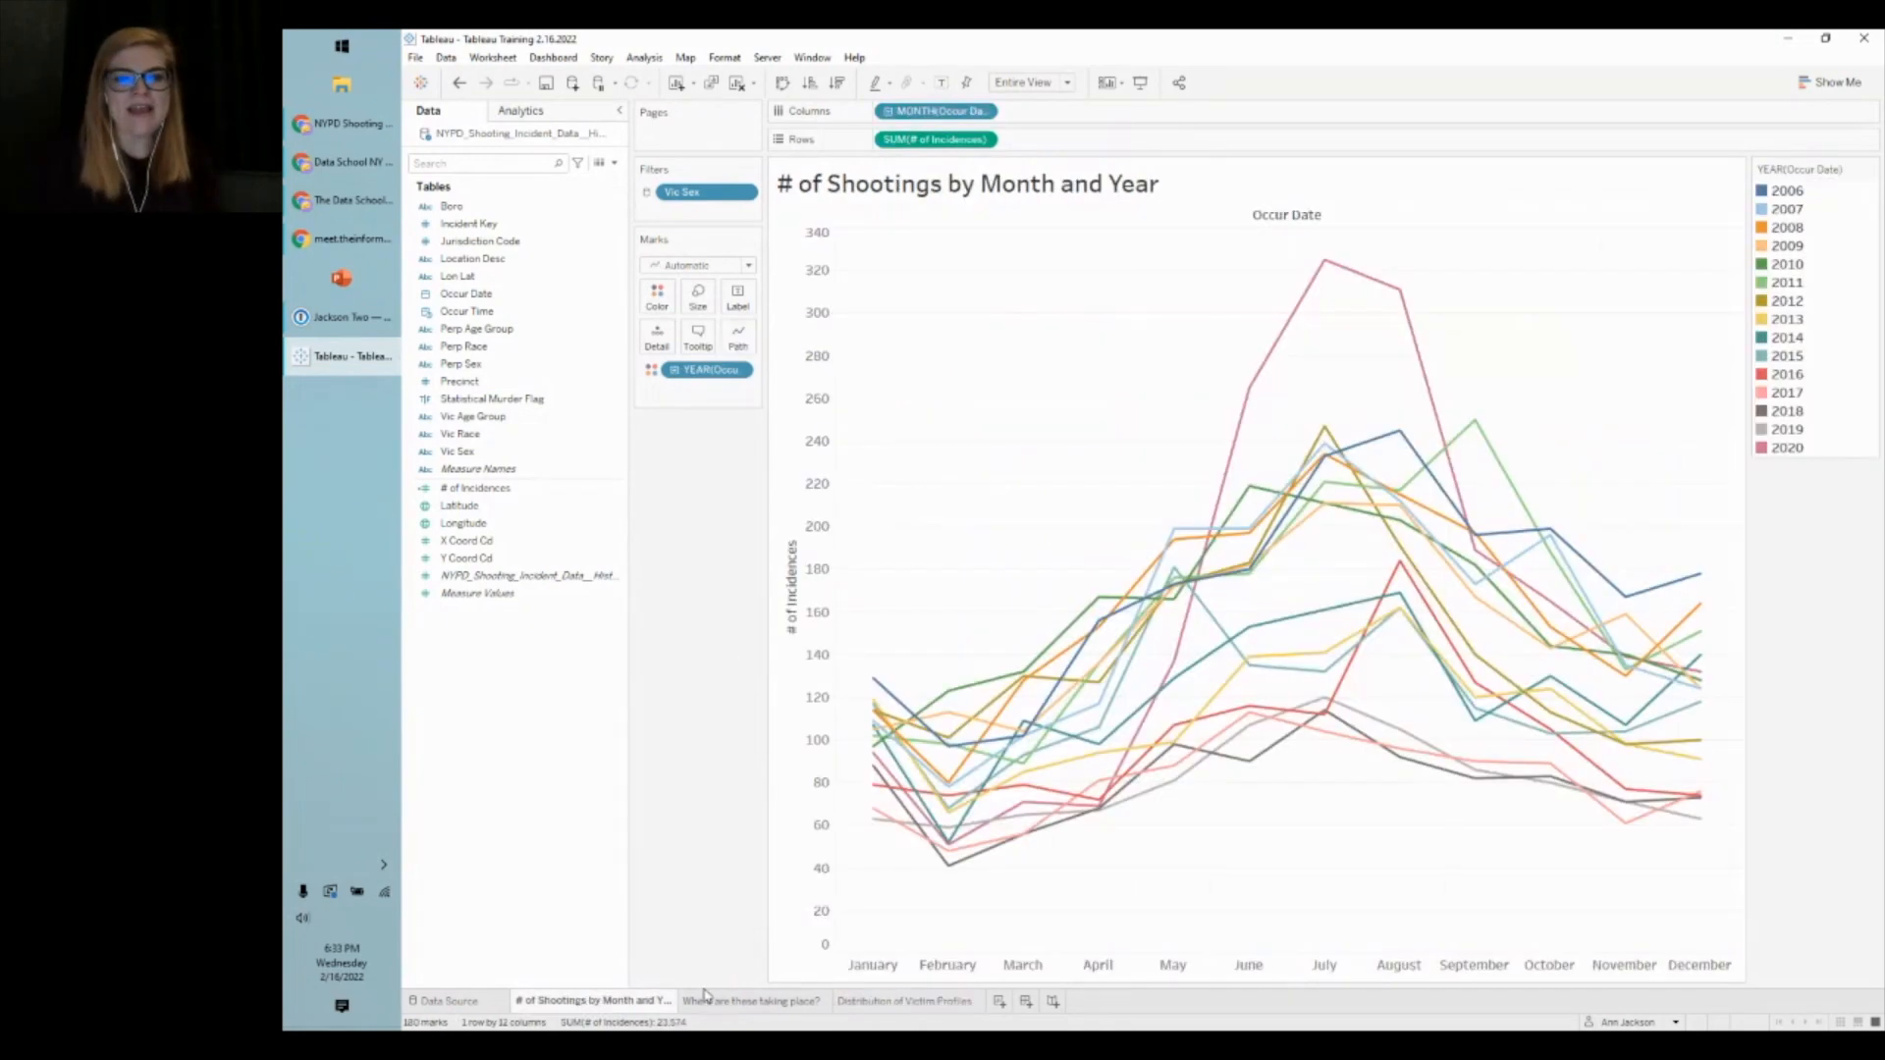
{"action": "left_click", "coordinate": [729, 1004]}
{"action": "left_click", "coordinate": [868, 1004]}
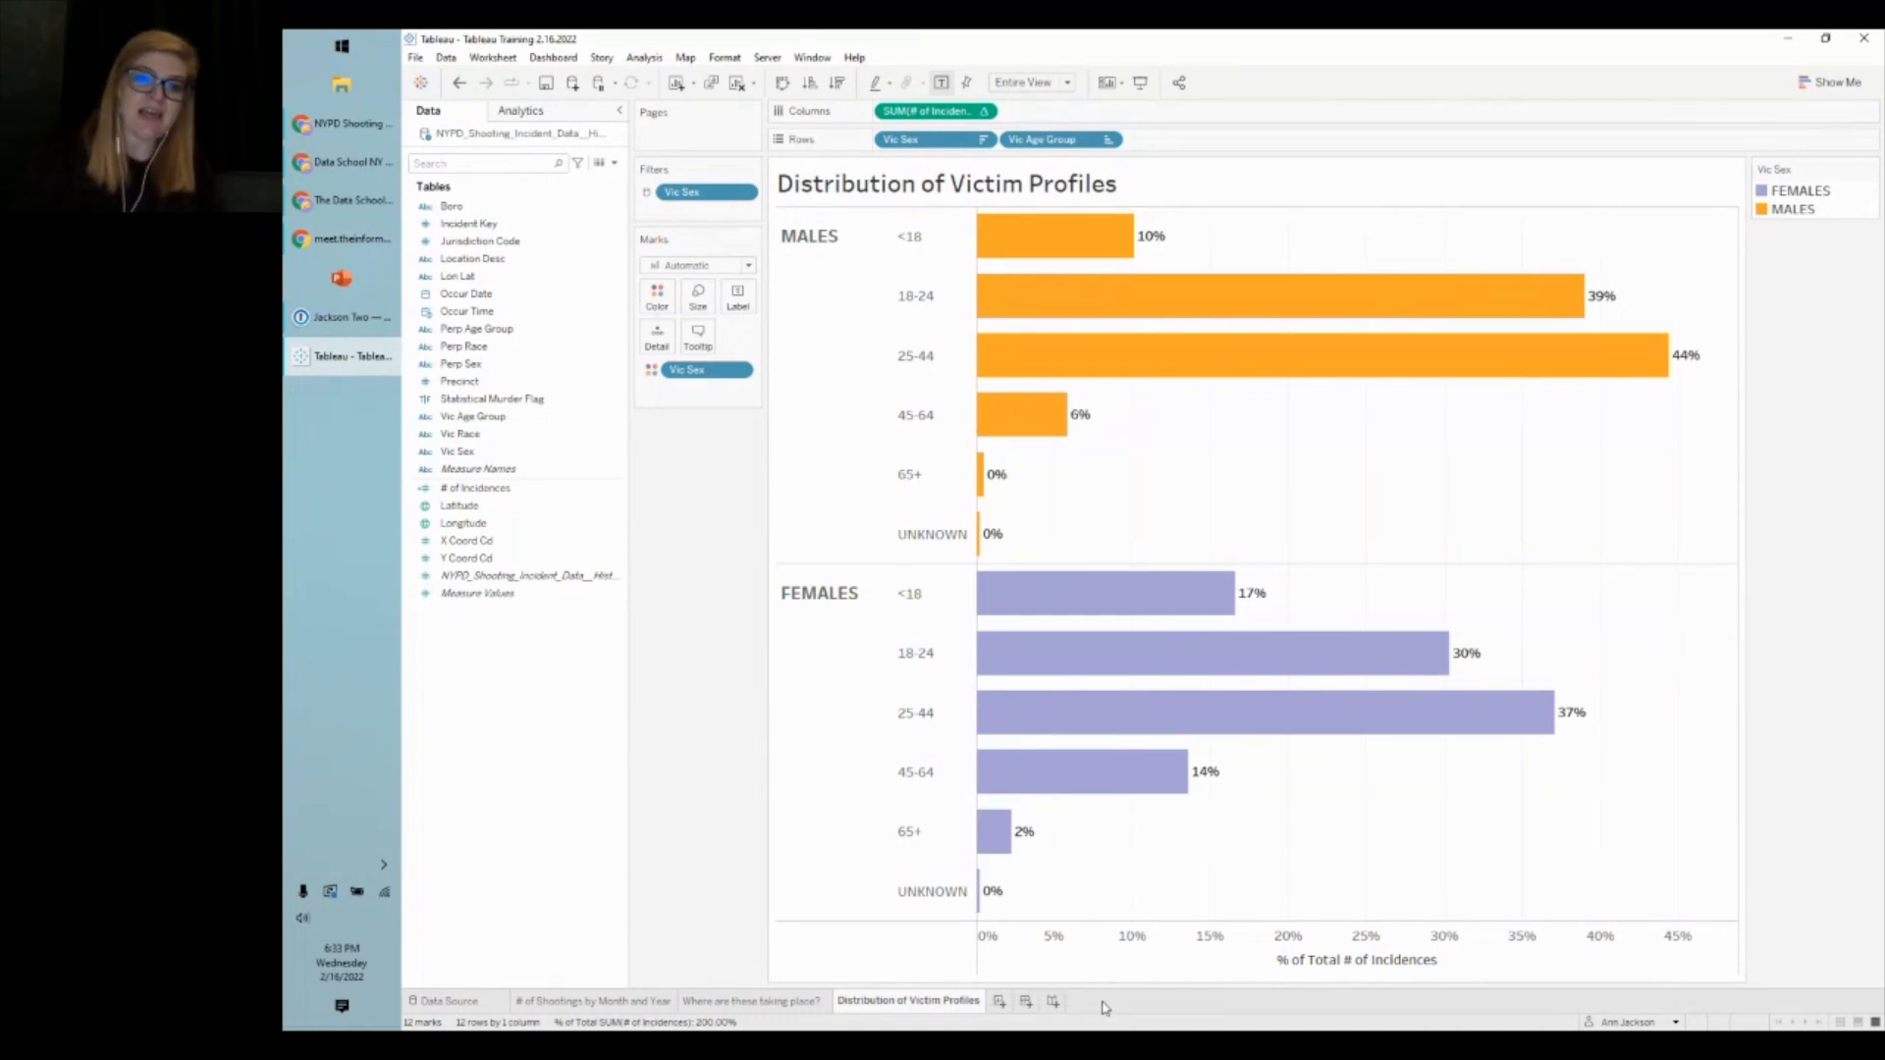
- Add then delete a stray Sheet 4, and create a blank Dashboard 1
{"action": "left_click", "coordinate": [999, 1001]}
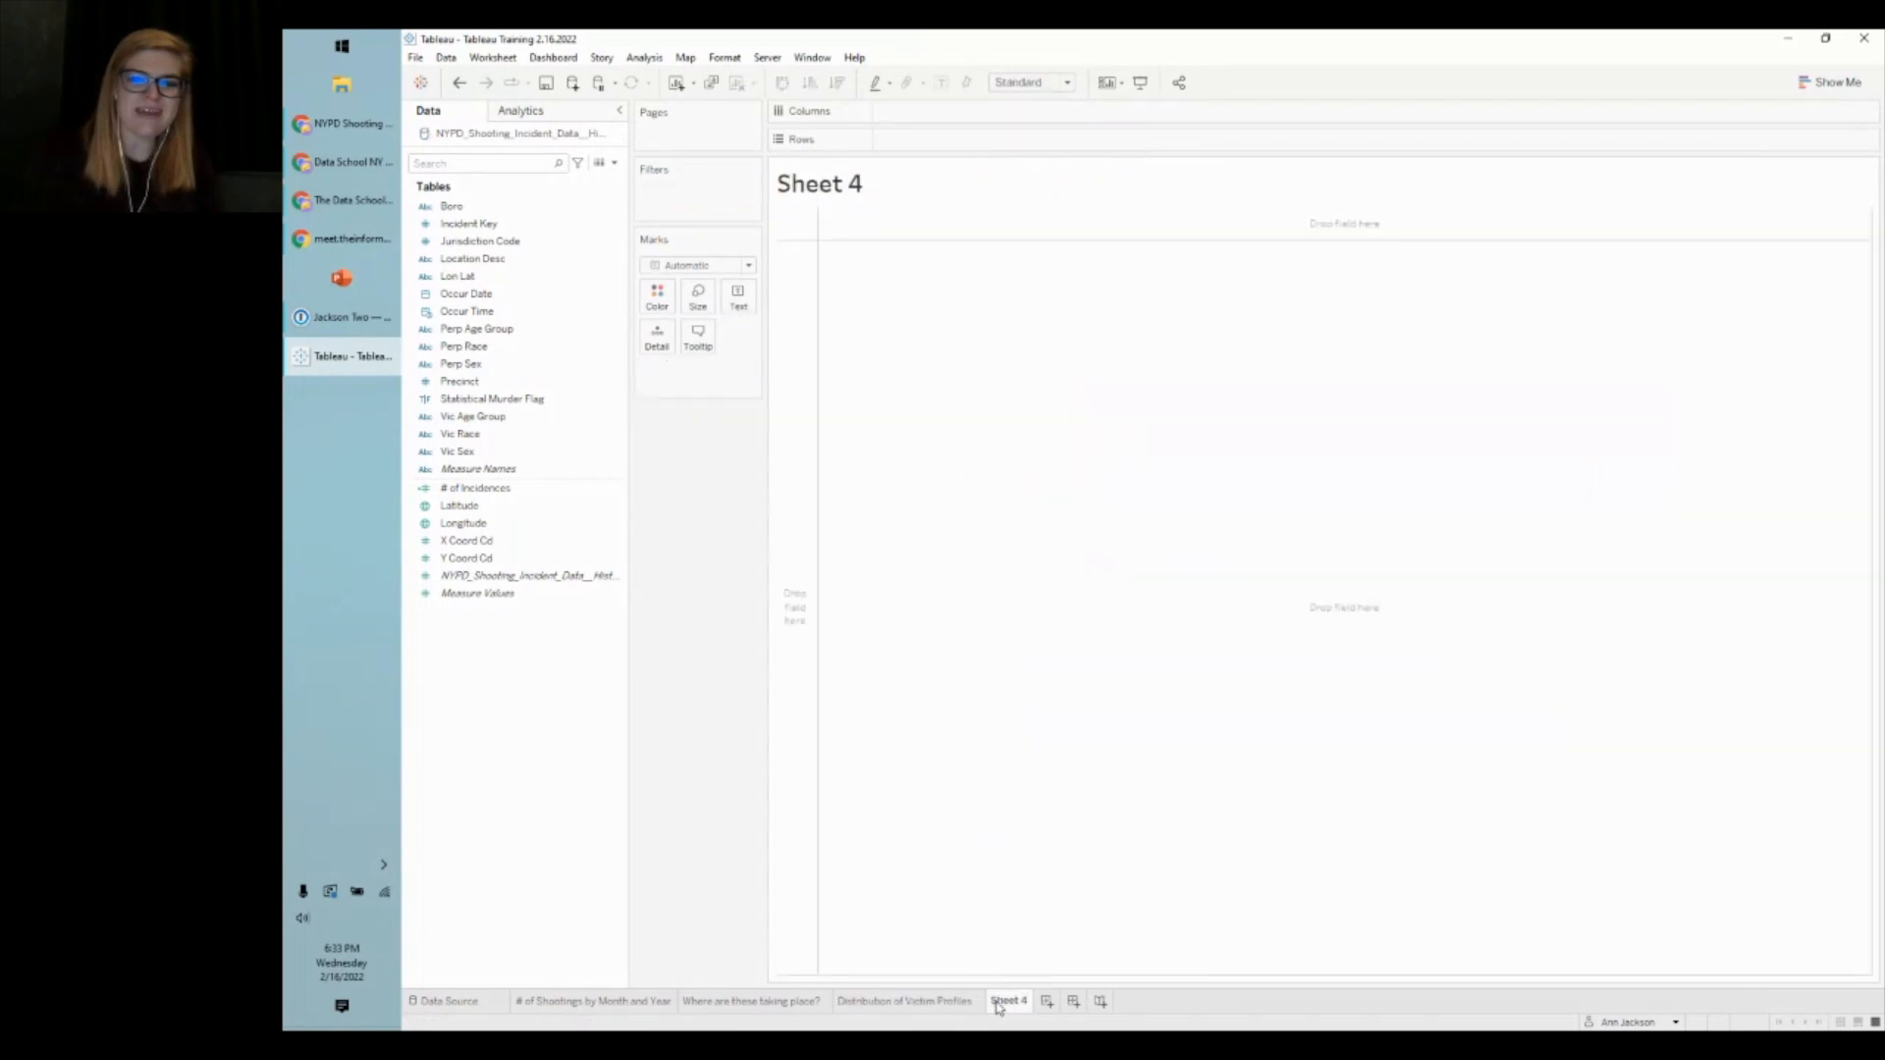
{"action": "right_click", "coordinate": [998, 1004]}
{"action": "left_click", "coordinate": [1044, 811]}
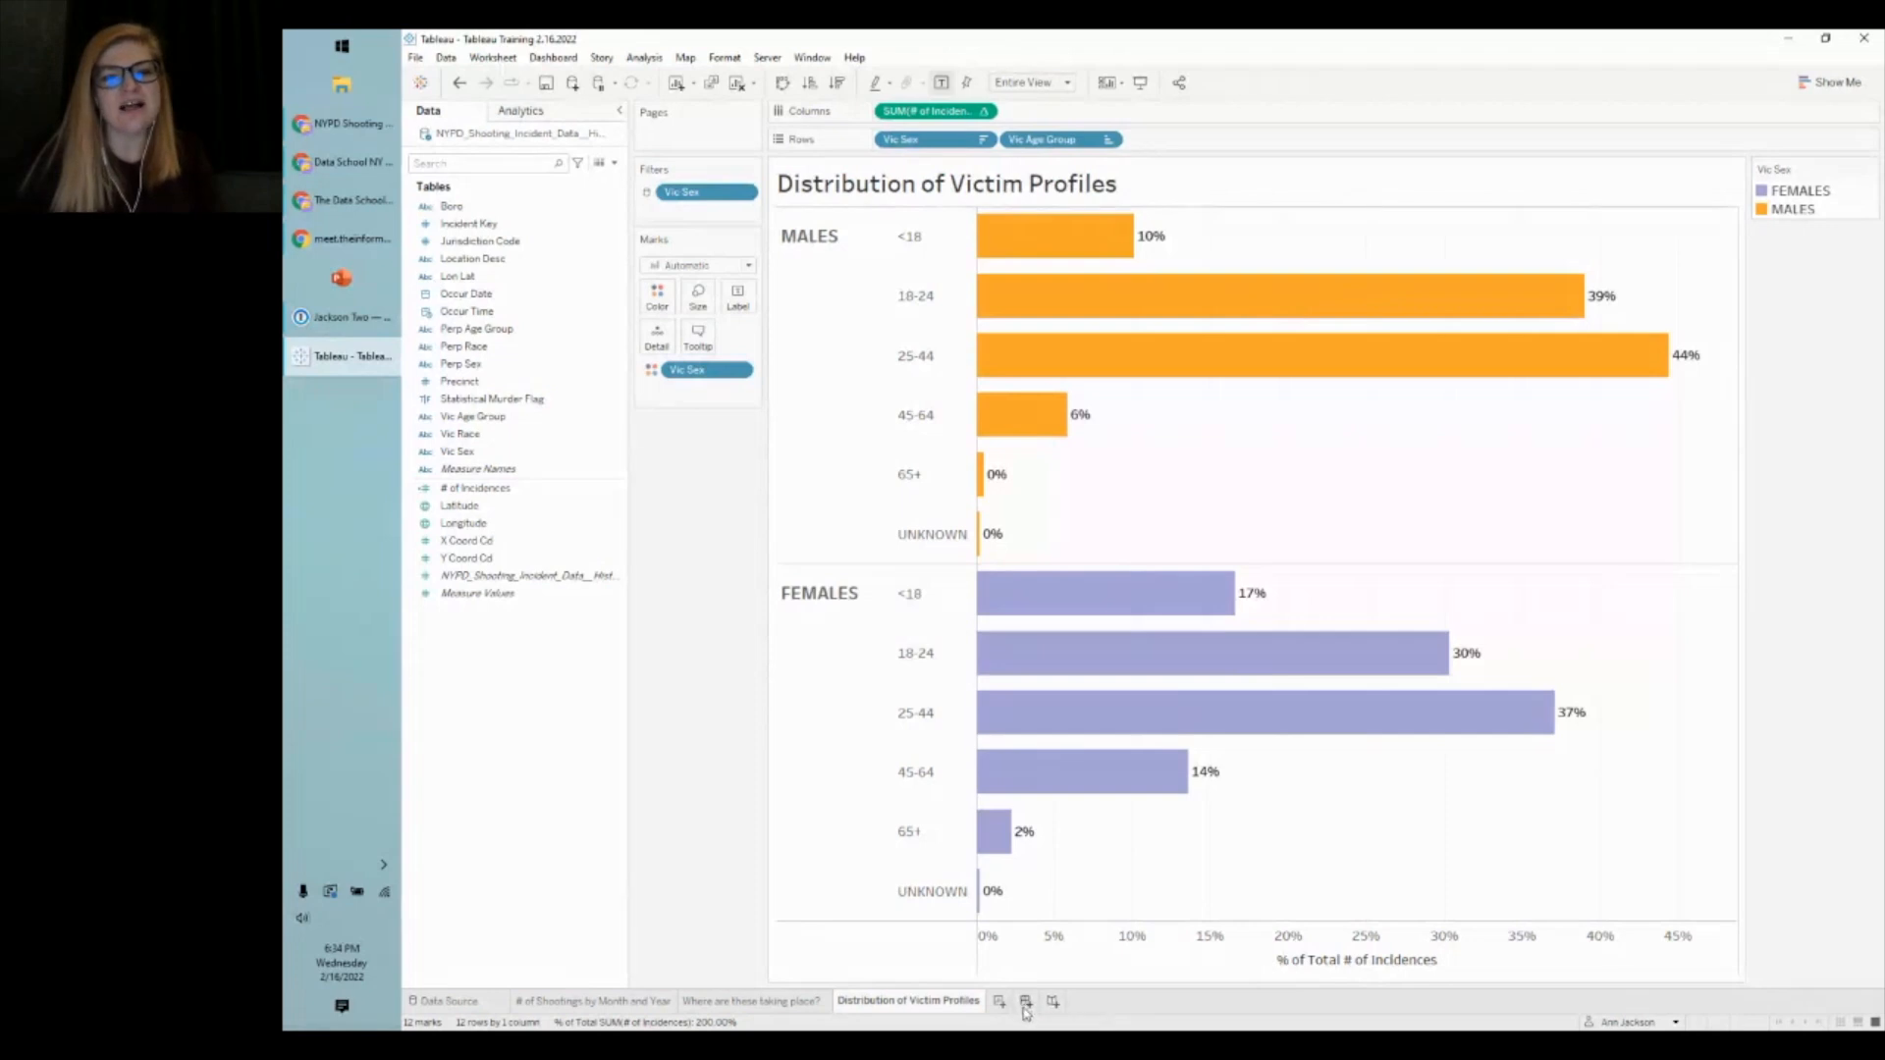
{"action": "left_click", "coordinate": [1025, 1003]}
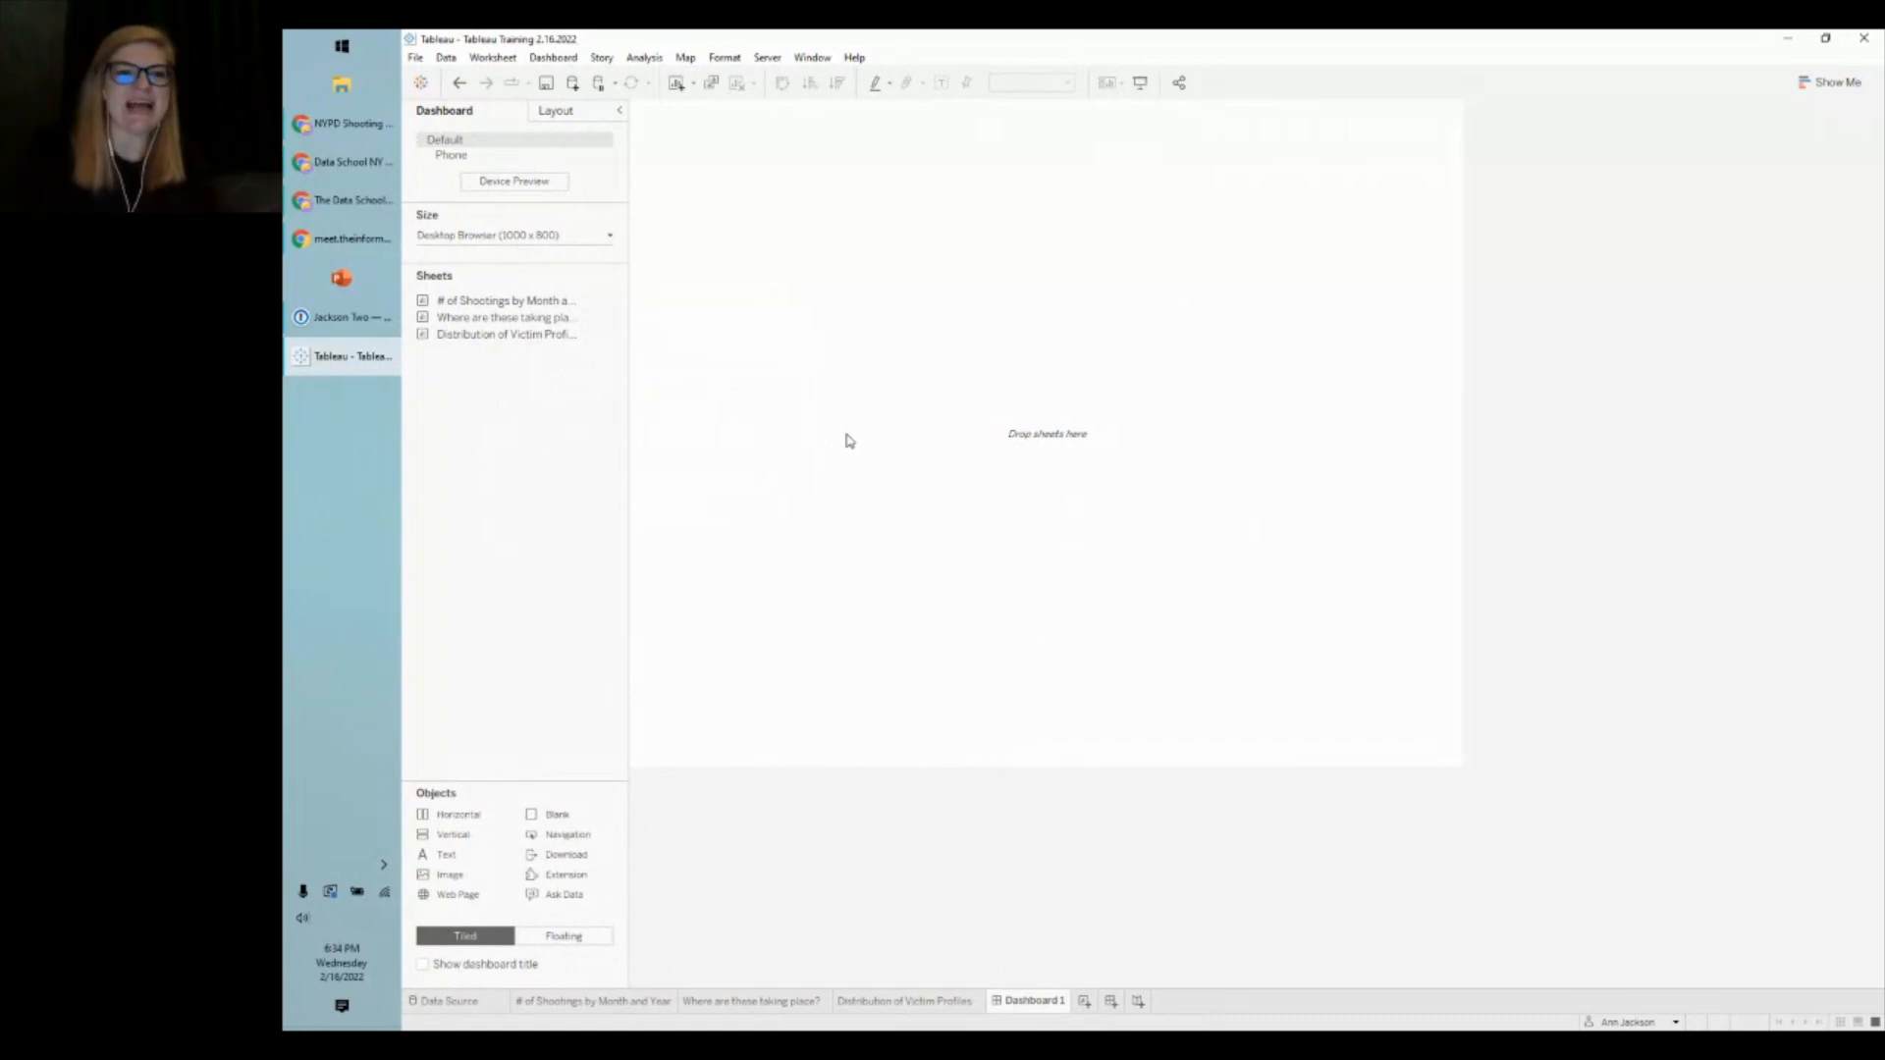
- Give the dashboard a fixed custom size of 1400 × 1000 px
{"action": "left_click", "coordinate": [499, 235]}
{"action": "left_click", "coordinate": [507, 333]}
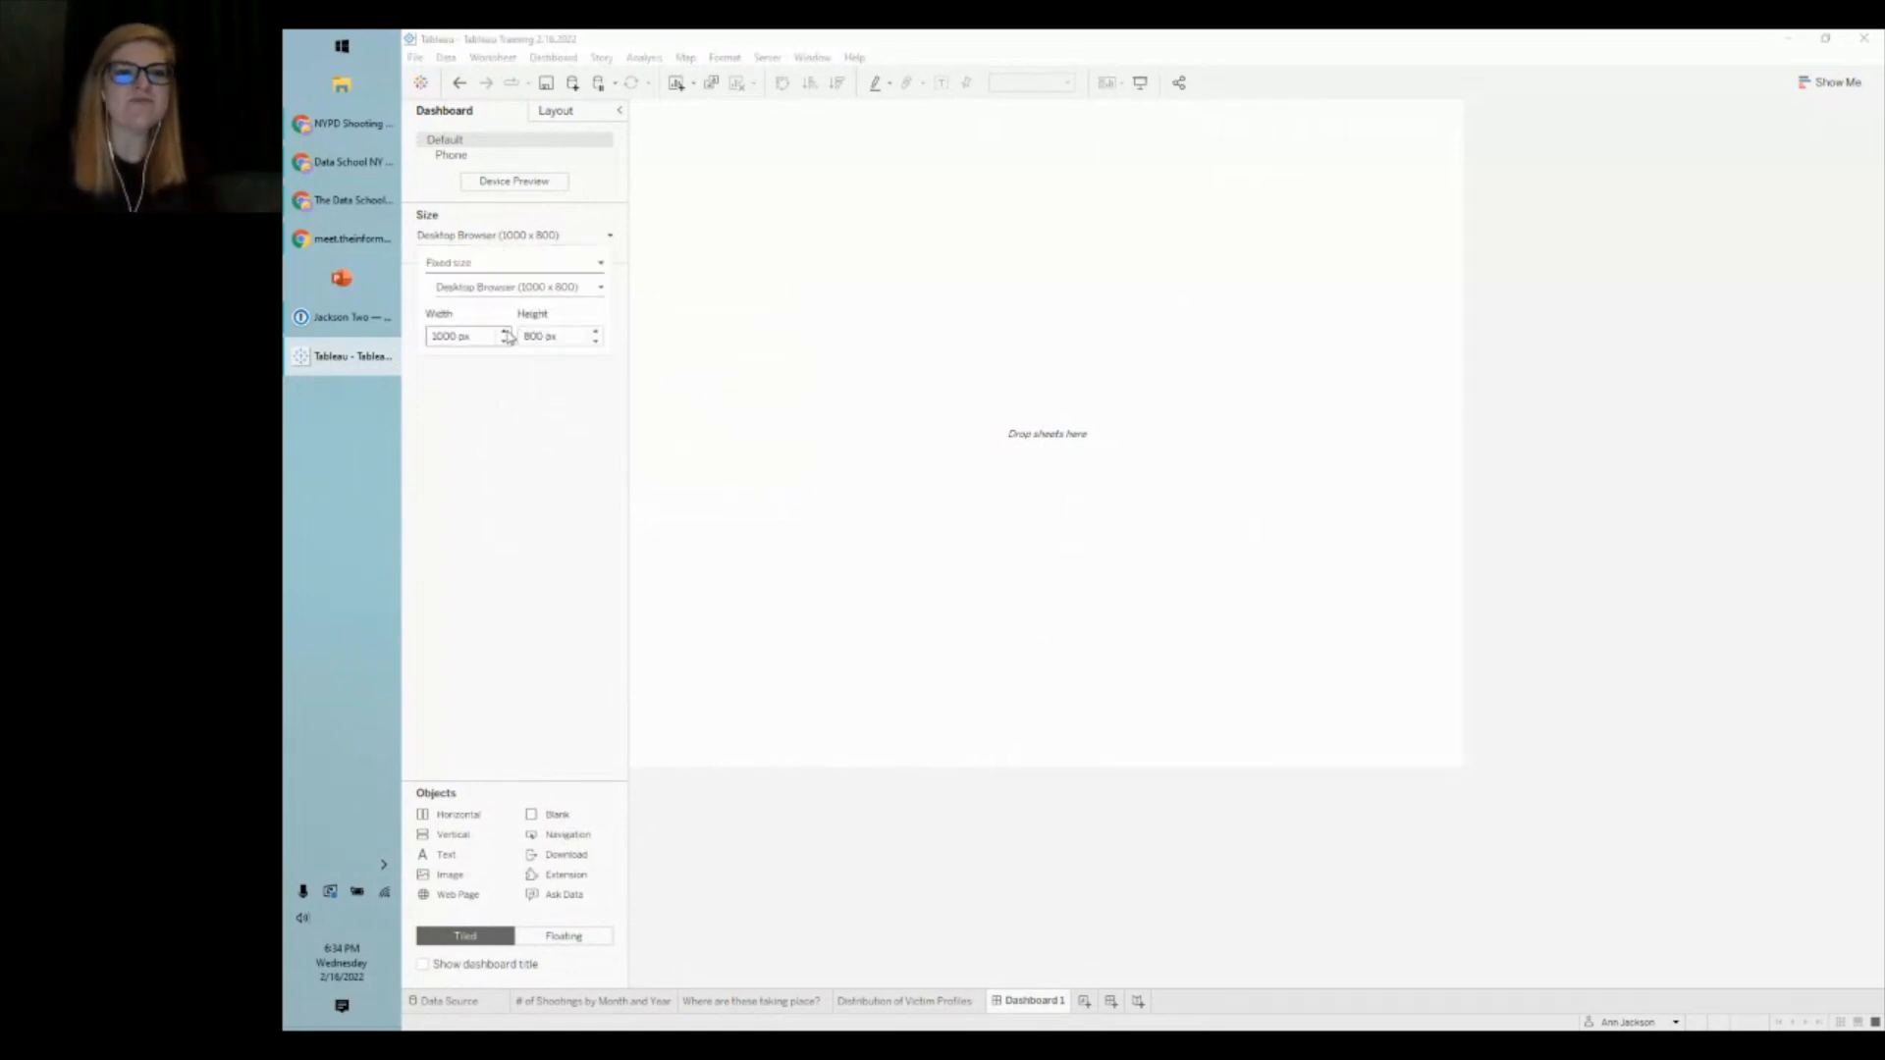
{"action": "left_click", "coordinate": [507, 333]}
{"action": "left_click", "coordinate": [507, 333]}
{"action": "left_click", "coordinate": [506, 332]}
{"action": "left_click", "coordinate": [596, 333]}
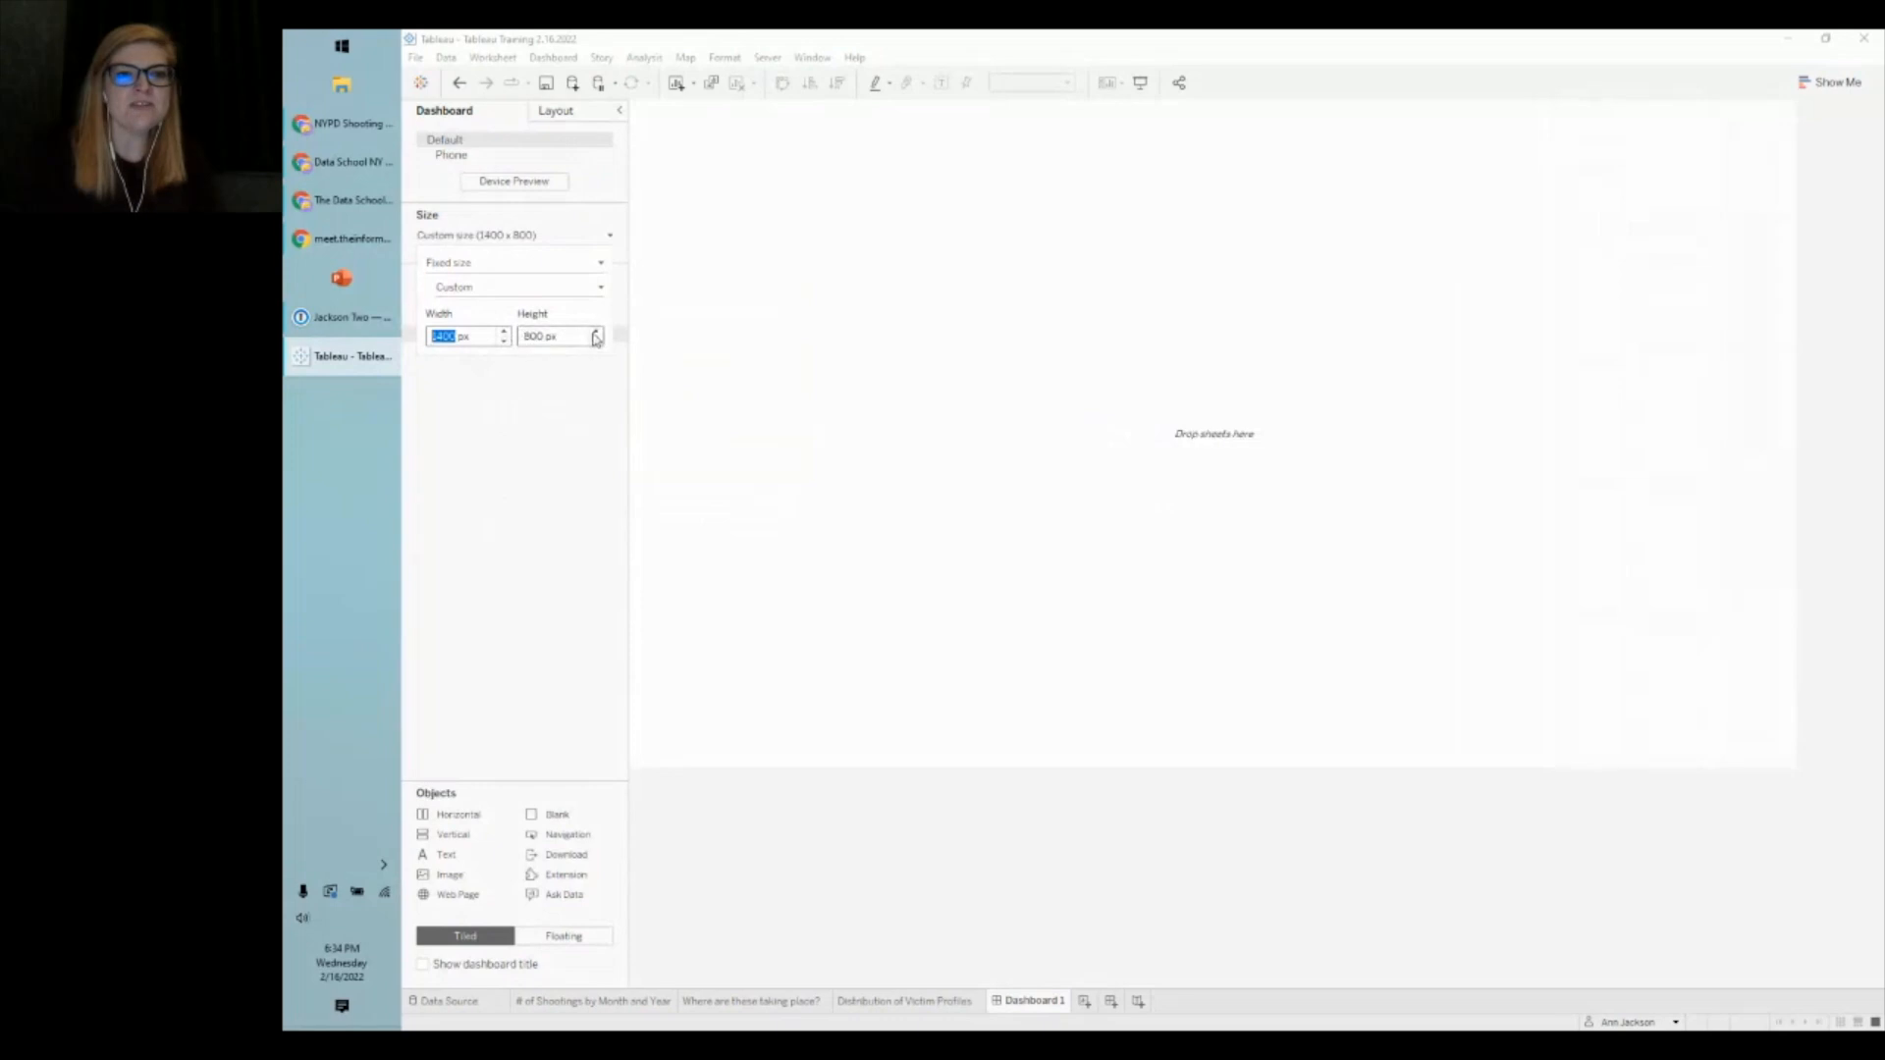
{"action": "left_click", "coordinate": [597, 333]}
{"action": "left_click", "coordinate": [535, 492]}
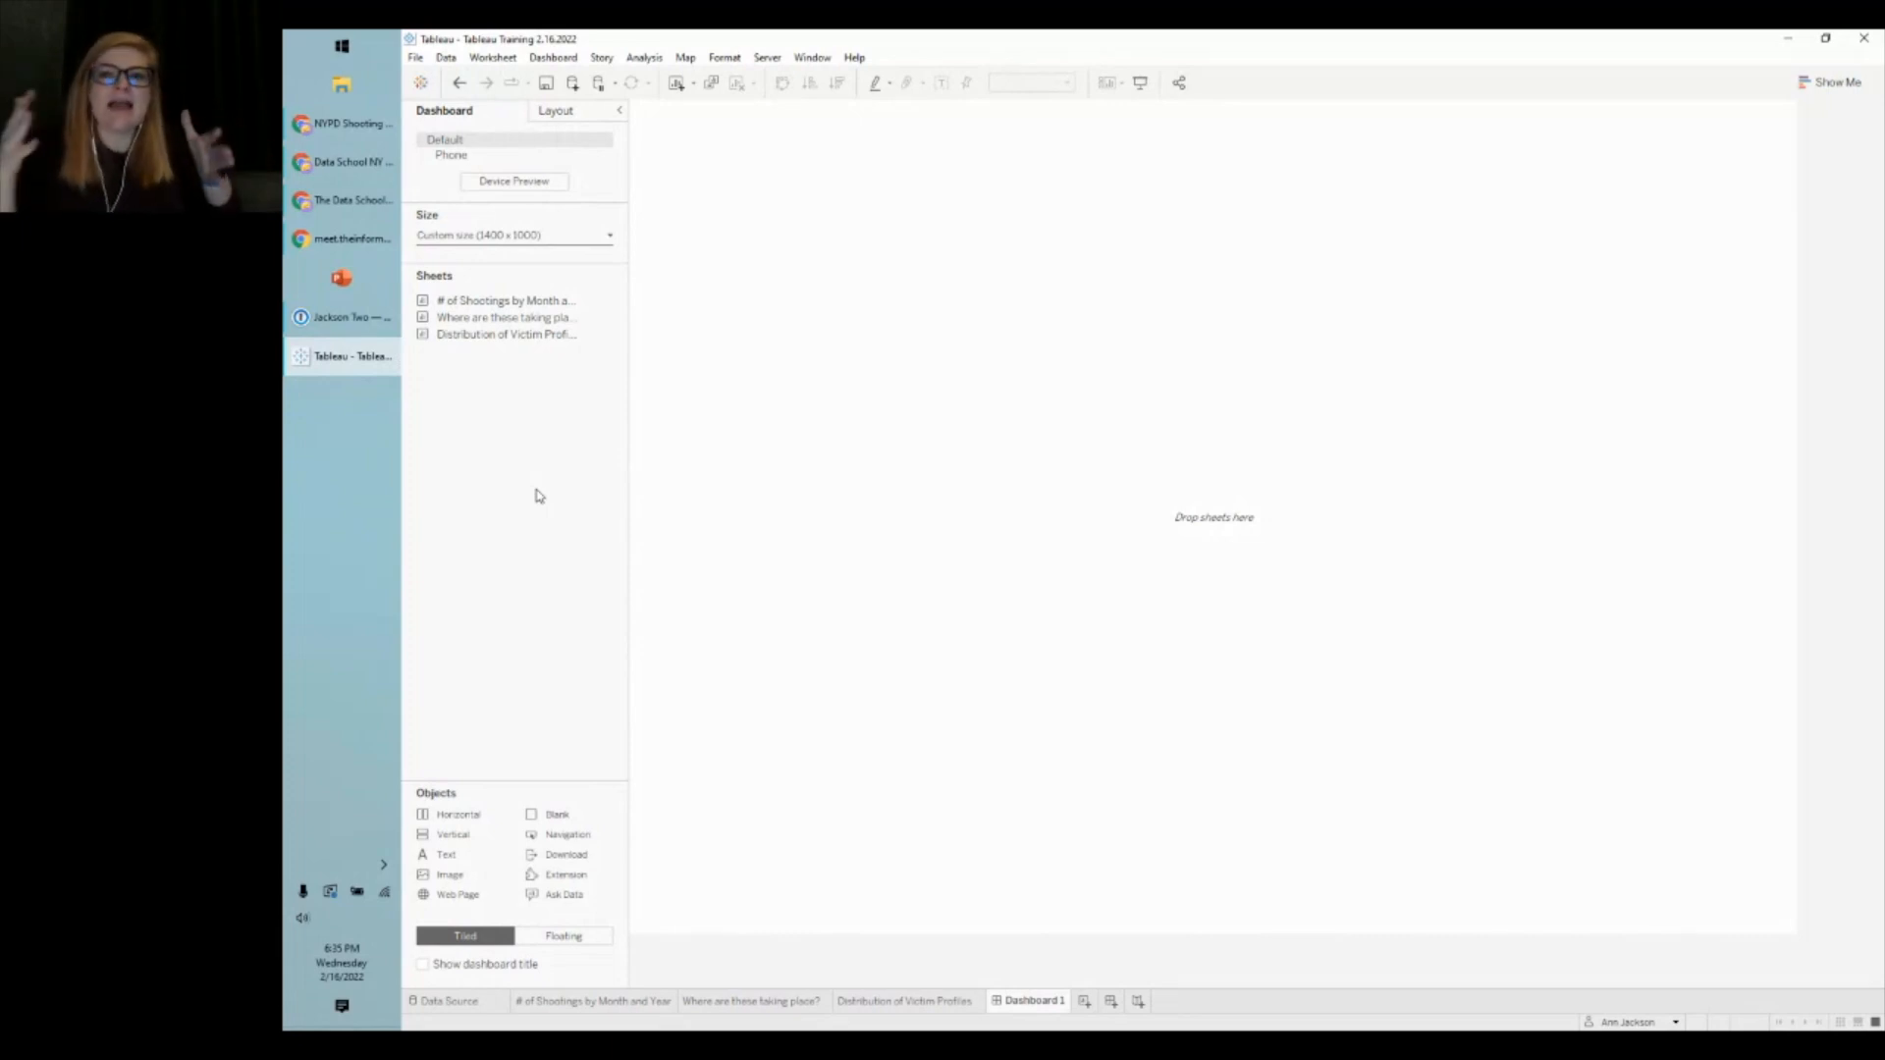
- Adjust the dashboard width between 1400 and 1500 px, keeping 1000 px height
{"action": "left_click", "coordinate": [542, 238]}
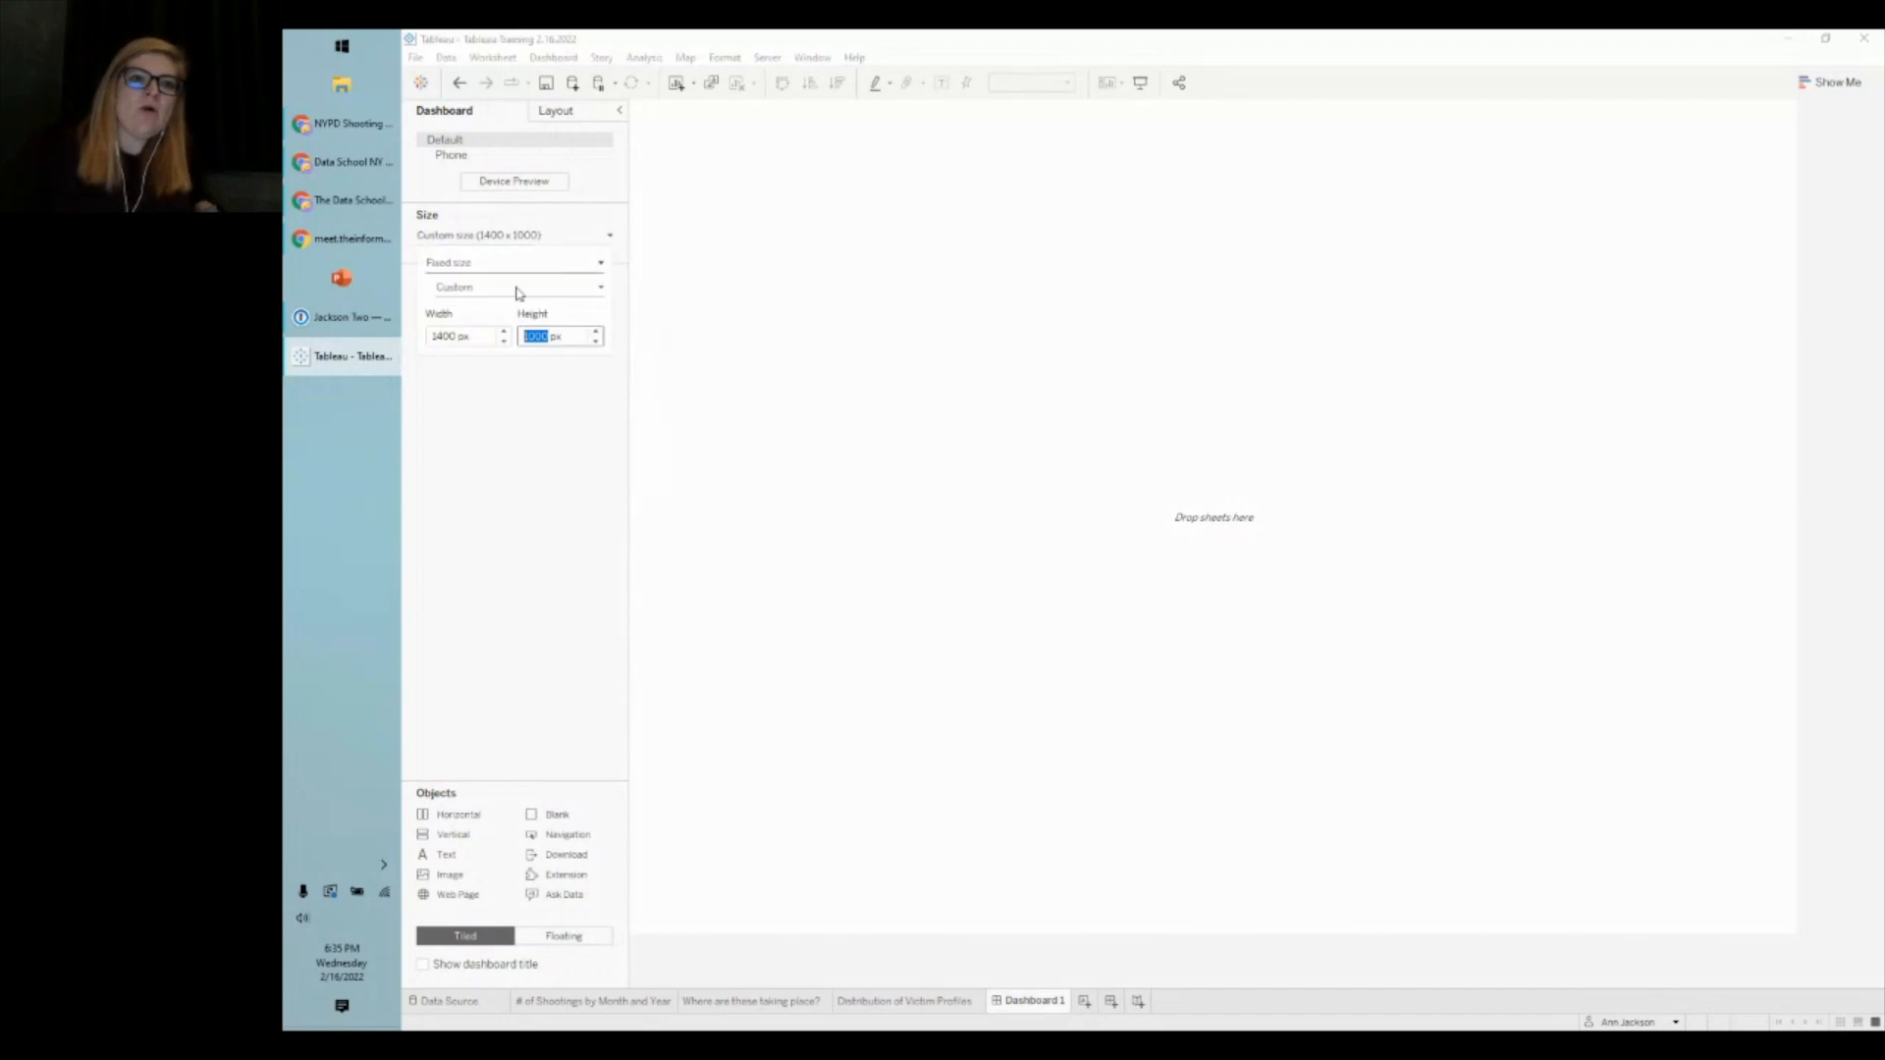
{"action": "left_click", "coordinate": [505, 331]}
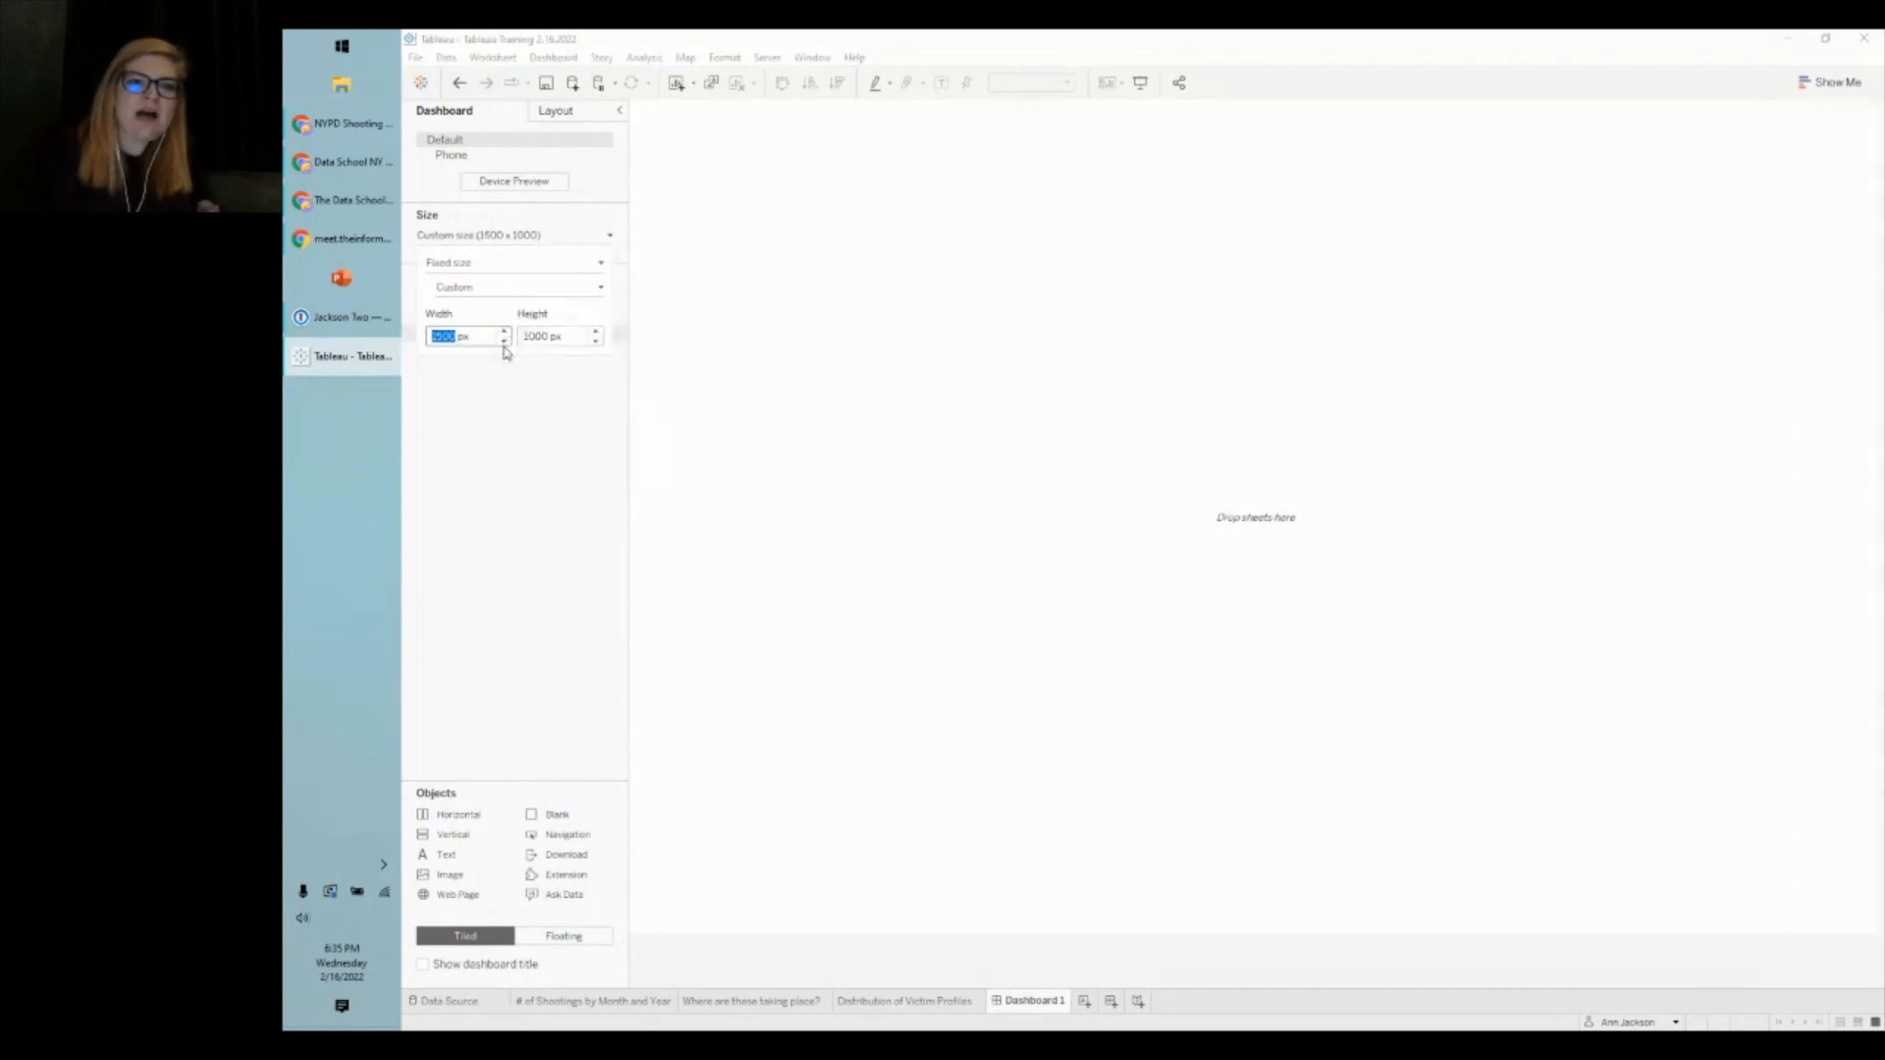
{"action": "left_click", "coordinate": [503, 341]}
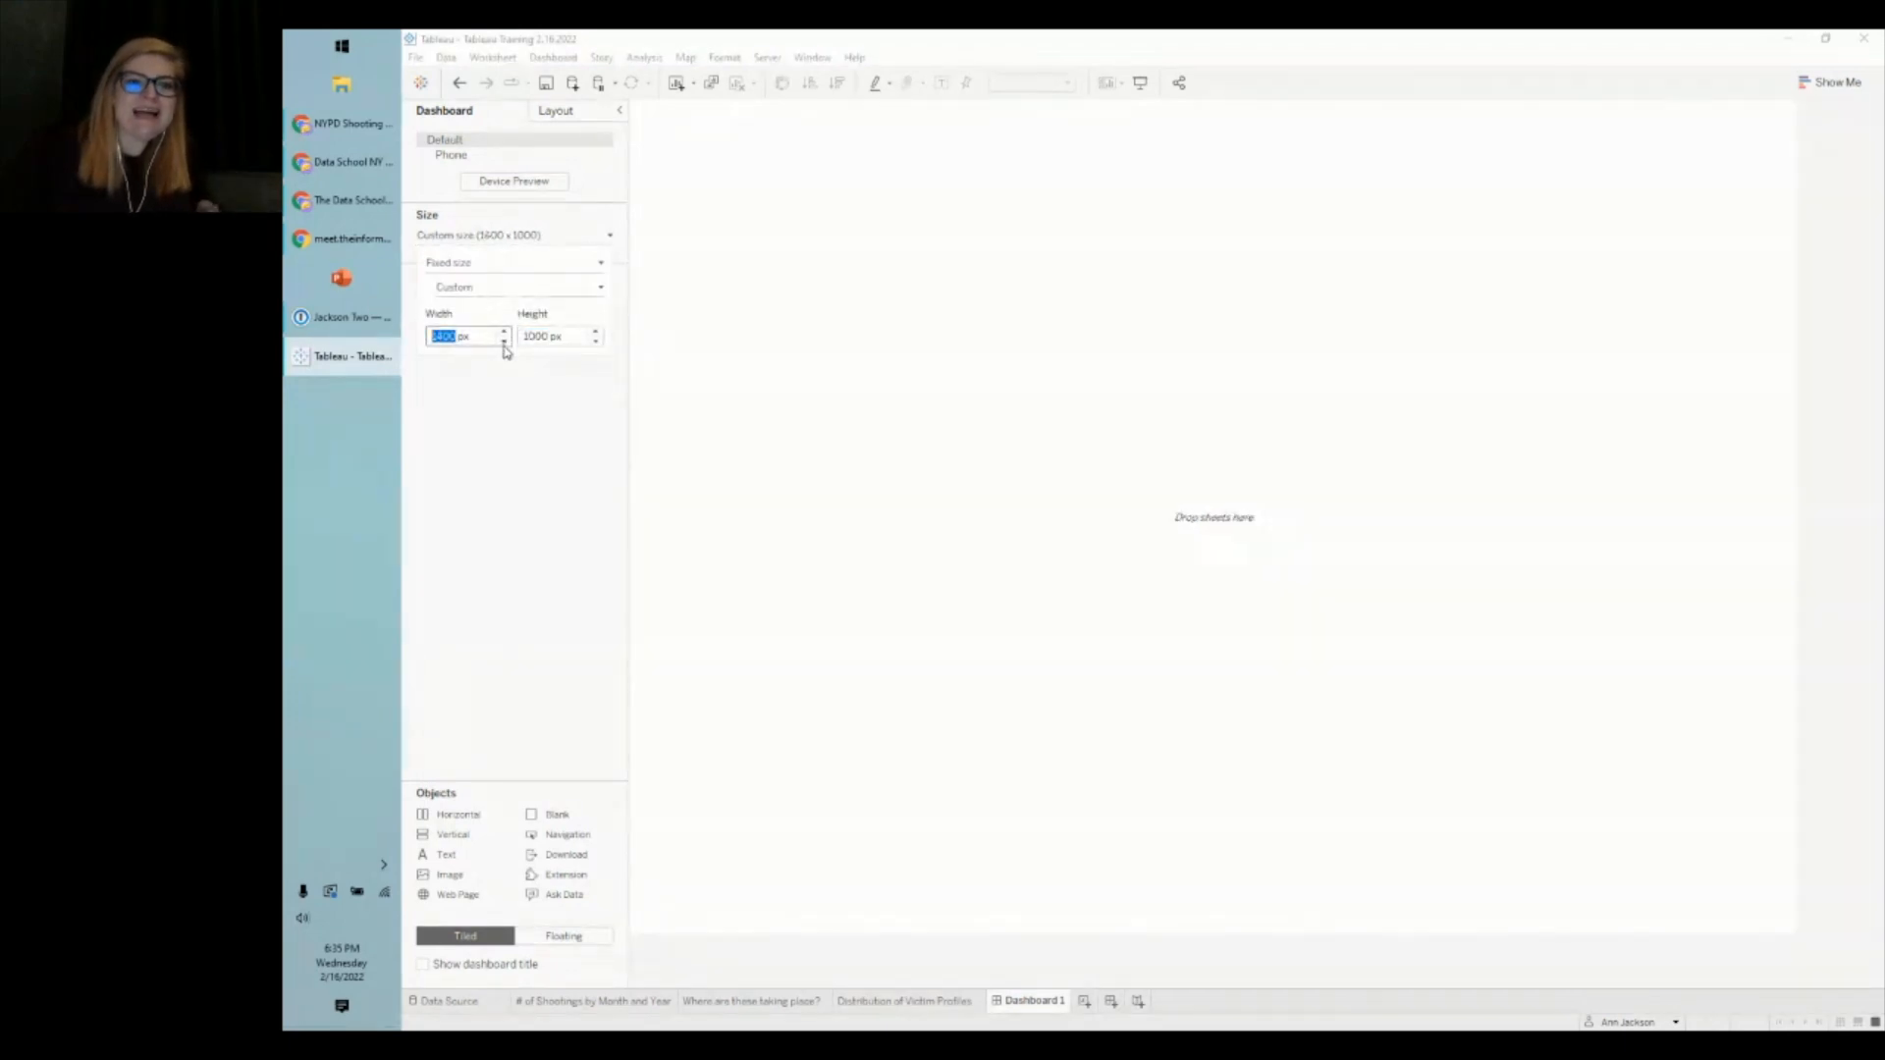
{"action": "left_click", "coordinate": [499, 423]}
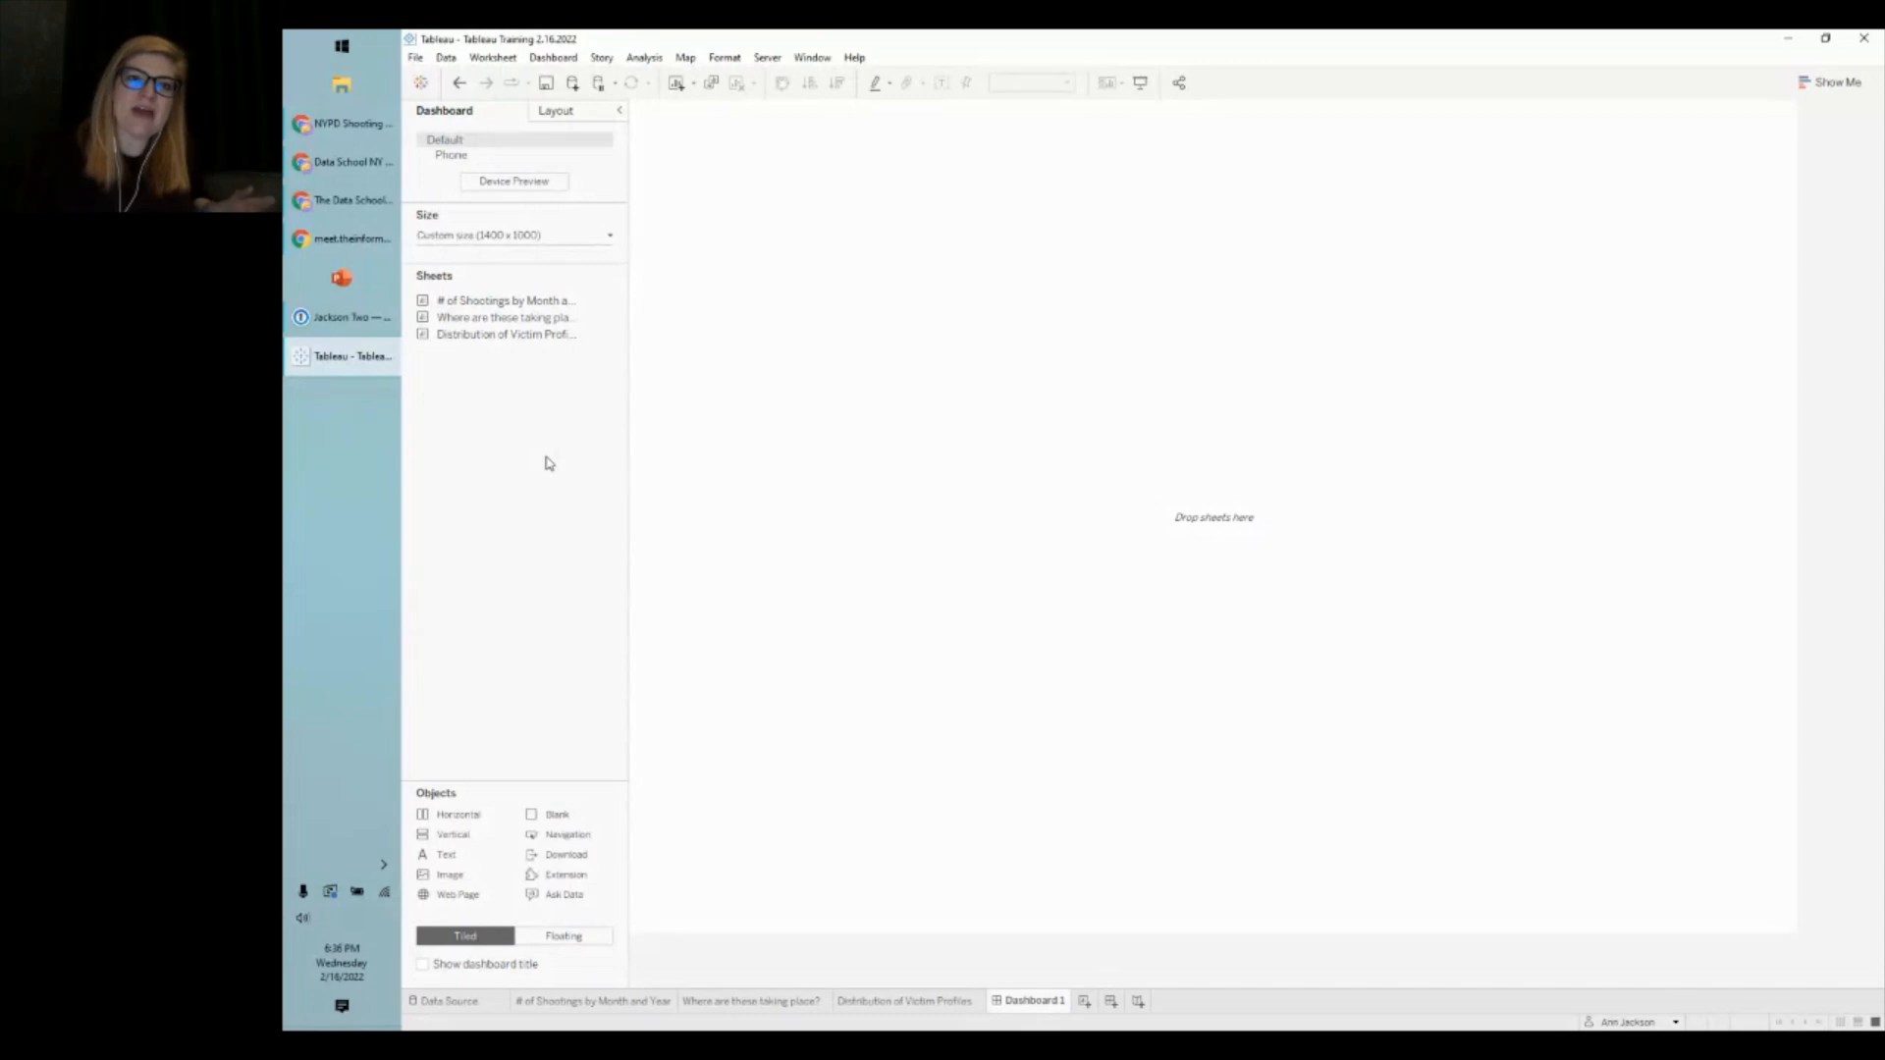
- Delete the Phone device layout from Dashboard 1, keeping the 1400 x 1000 px Default layout
{"action": "left_click", "coordinate": [467, 155]}
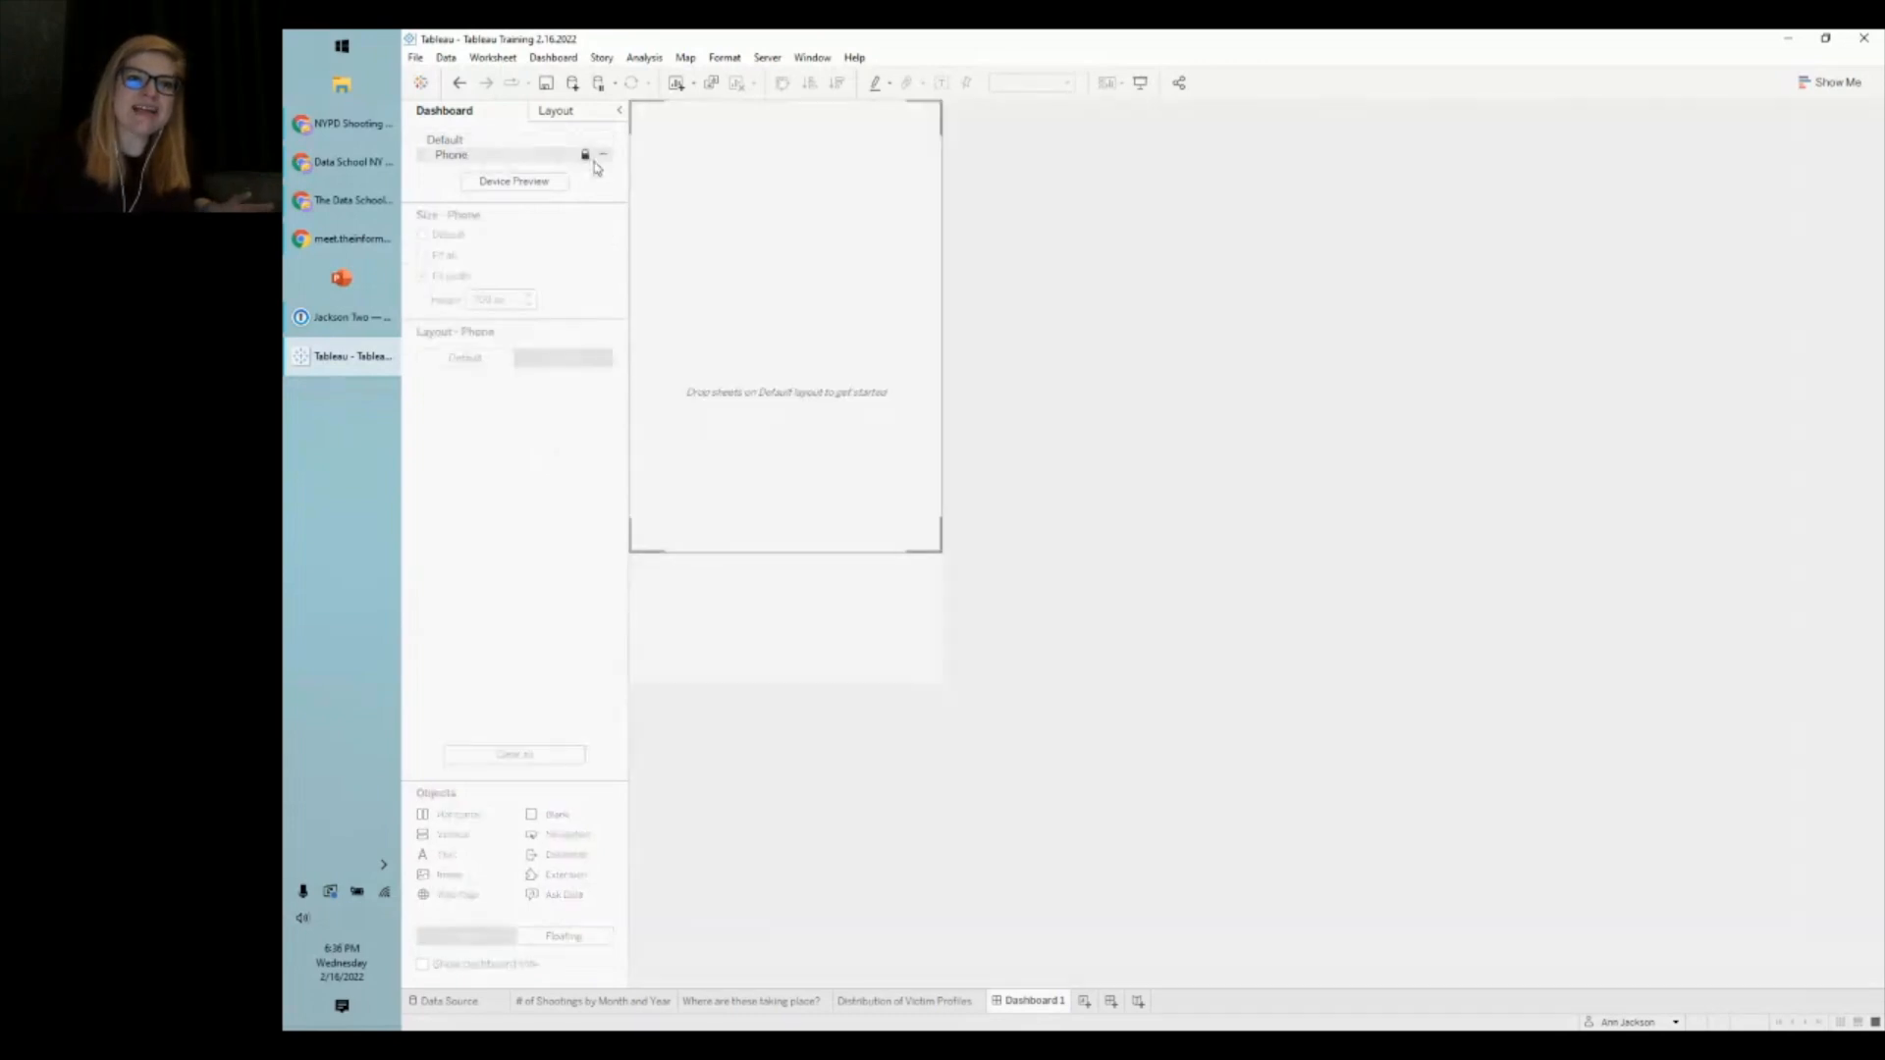
{"action": "left_click", "coordinate": [603, 156]}
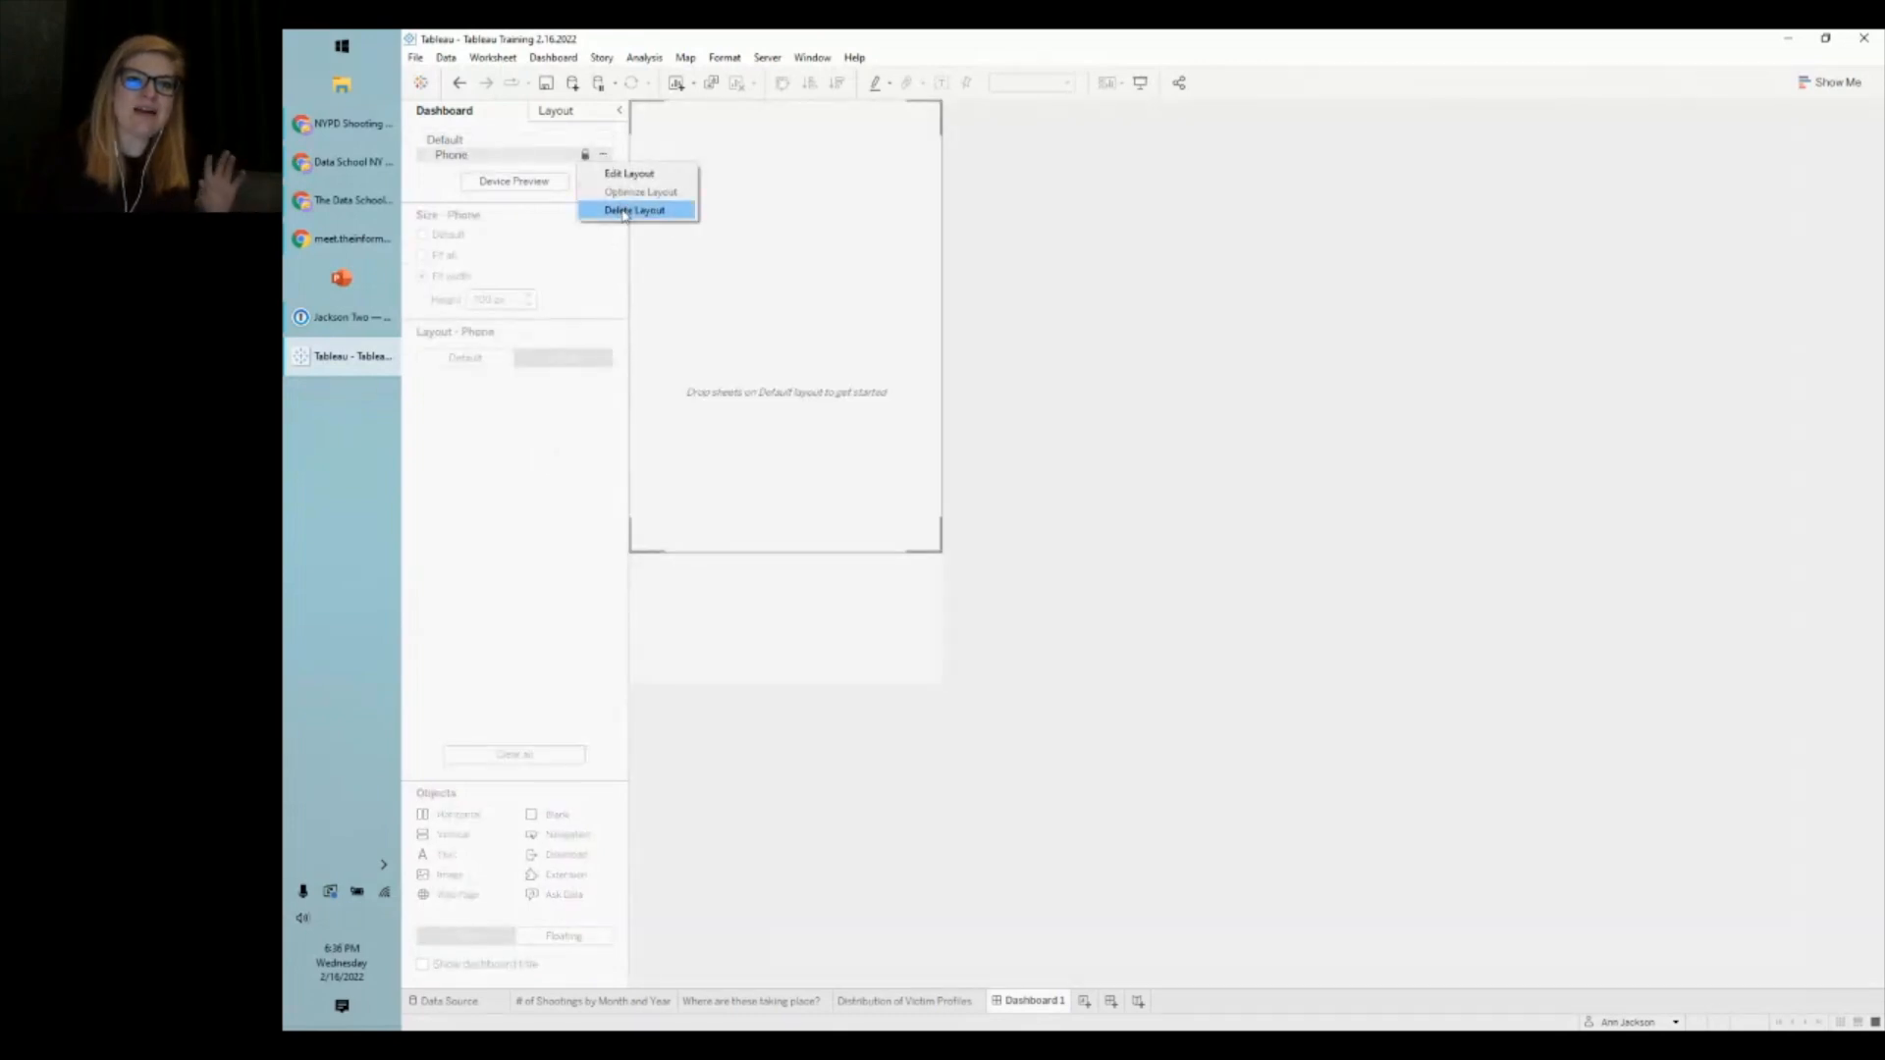
{"action": "left_click", "coordinate": [624, 211]}
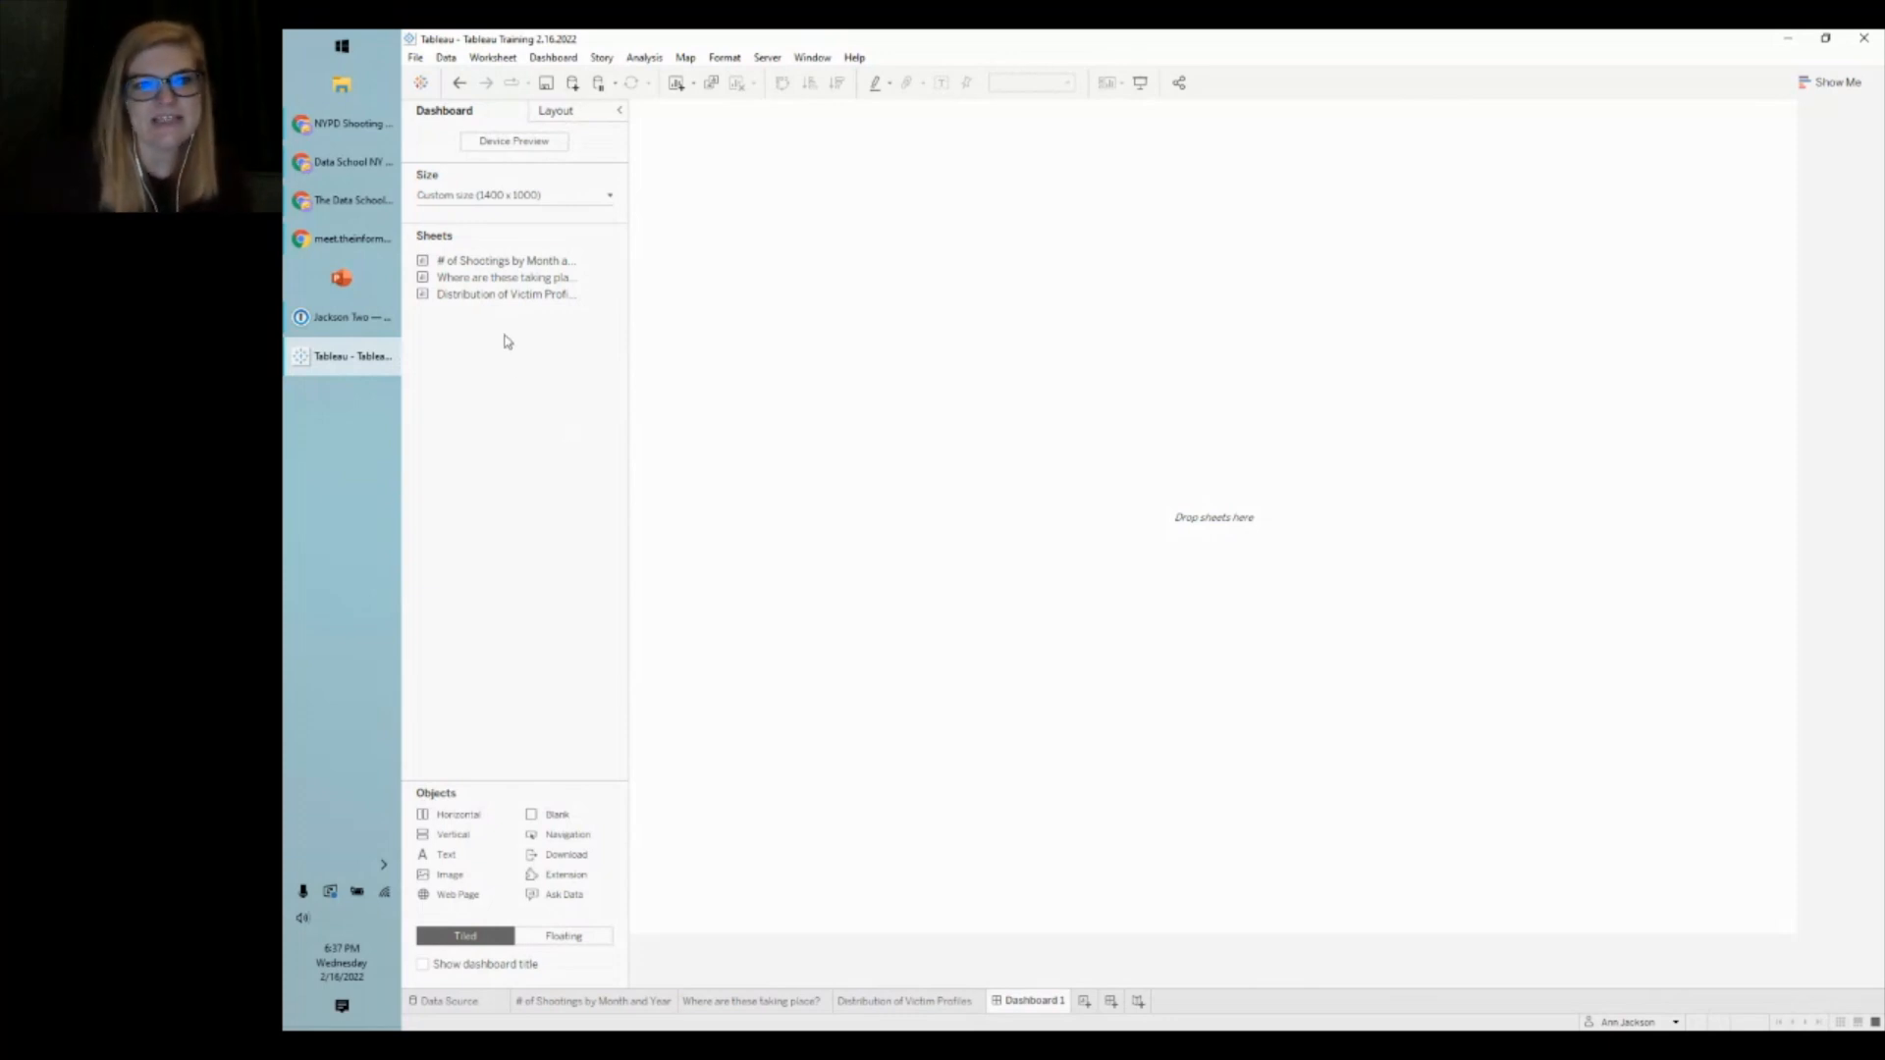
- Place the 'Where are these taking place?' heat map on the empty dashboard
{"action": "mouse_move", "coordinate": [491, 265]}
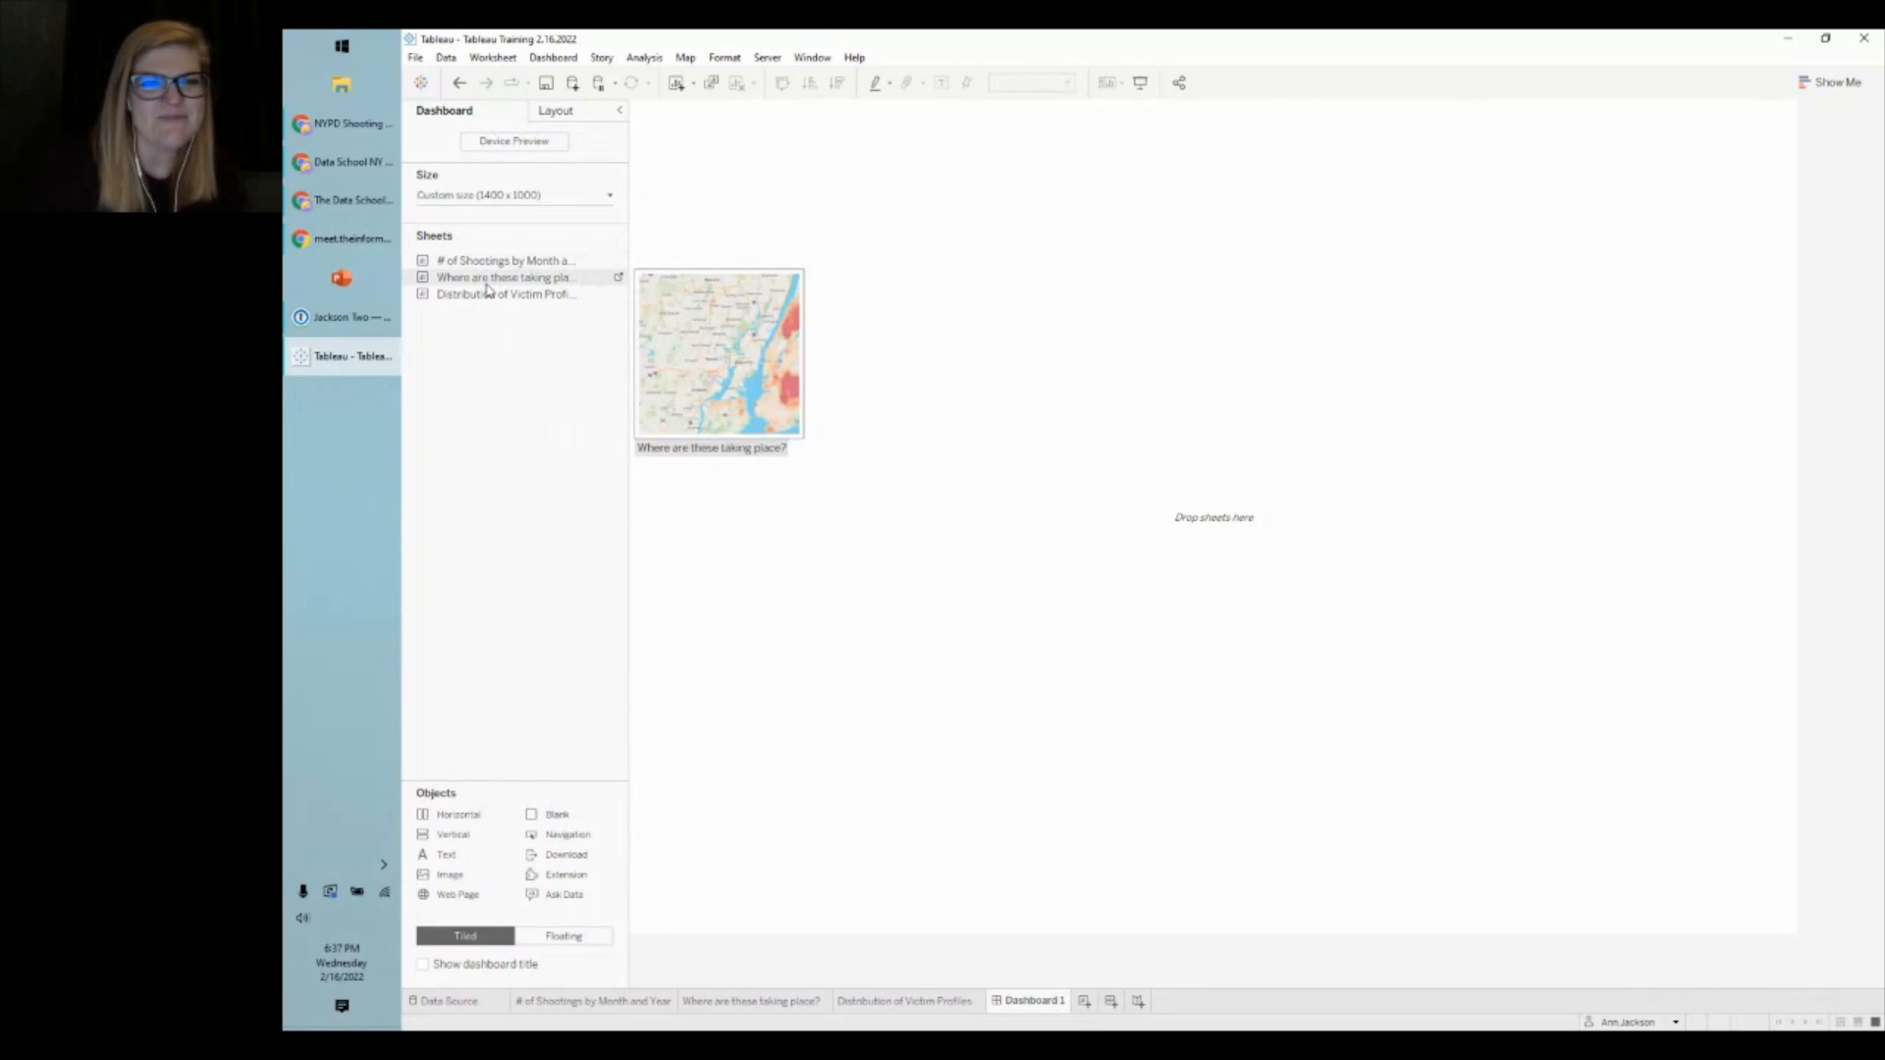
{"action": "left_click_drag", "start_coordinate": [490, 278], "coordinate": [1077, 263]}
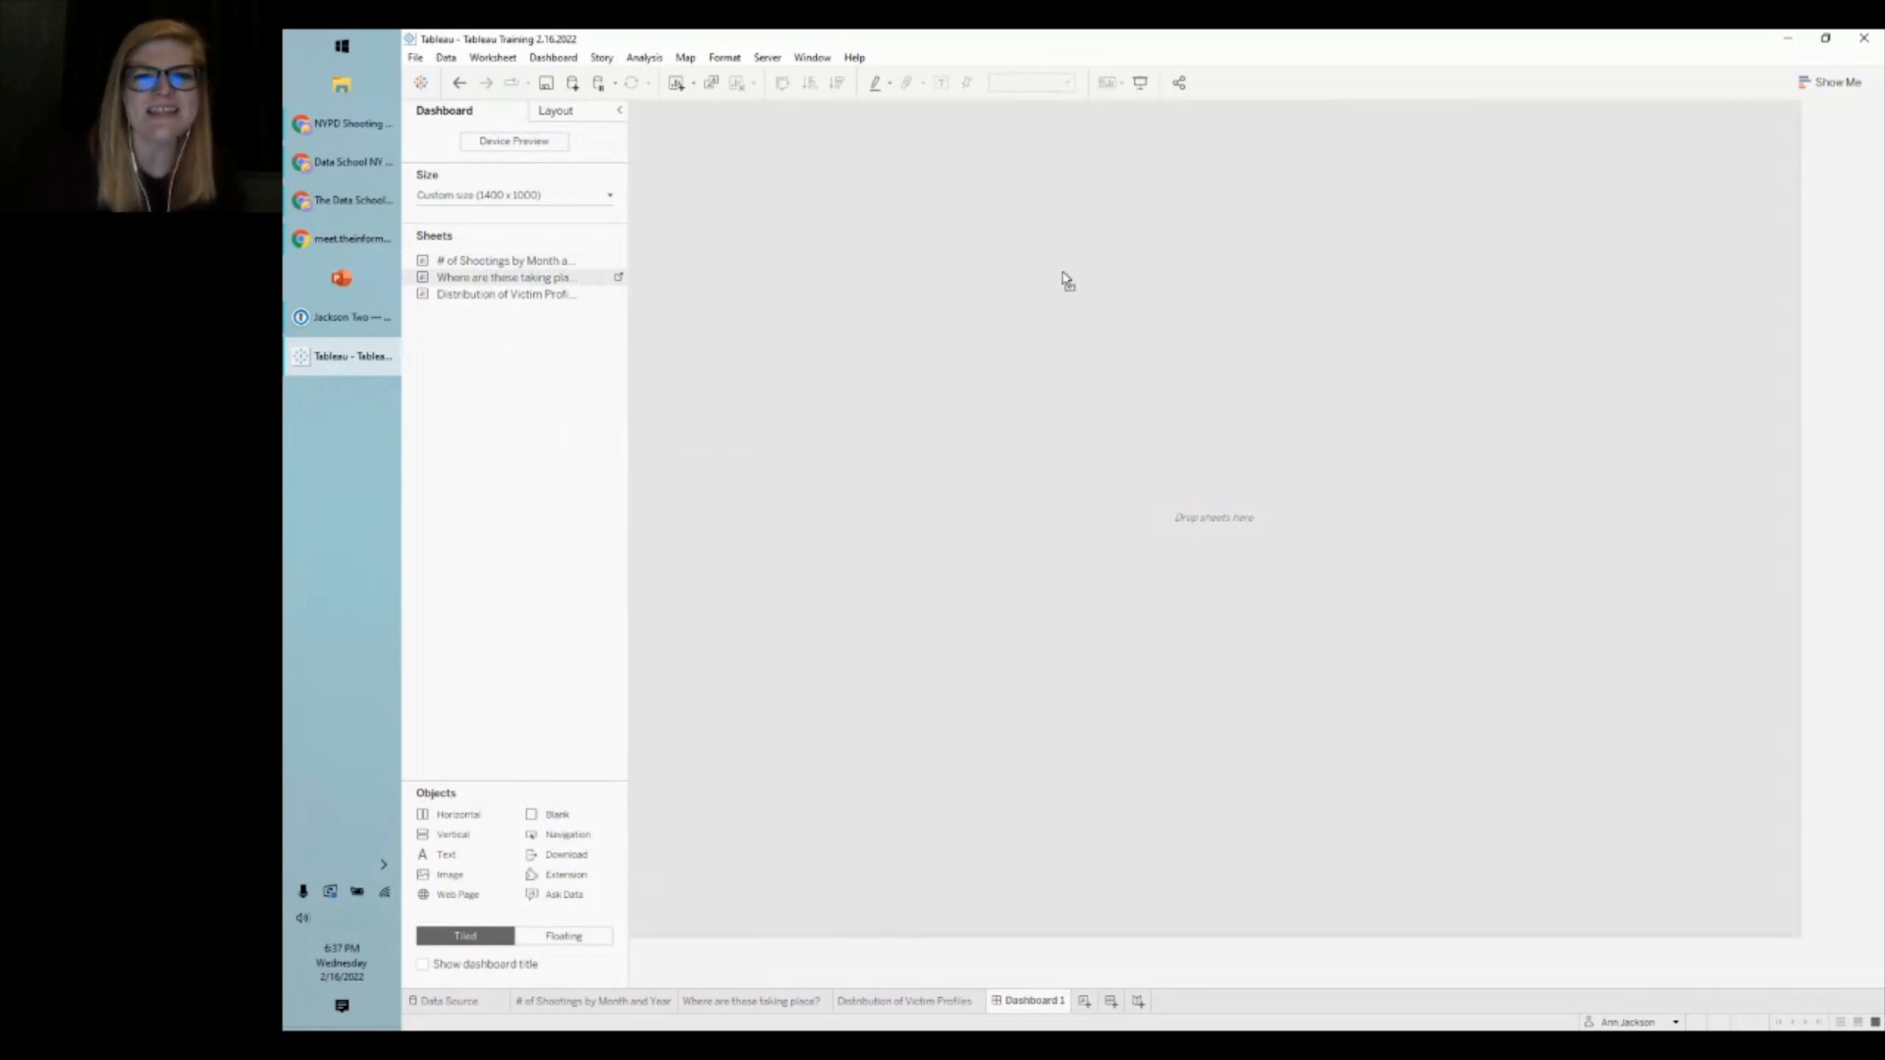
{"action": "left_click_drag", "start_coordinate": [1067, 280], "coordinate": [1063, 279]}
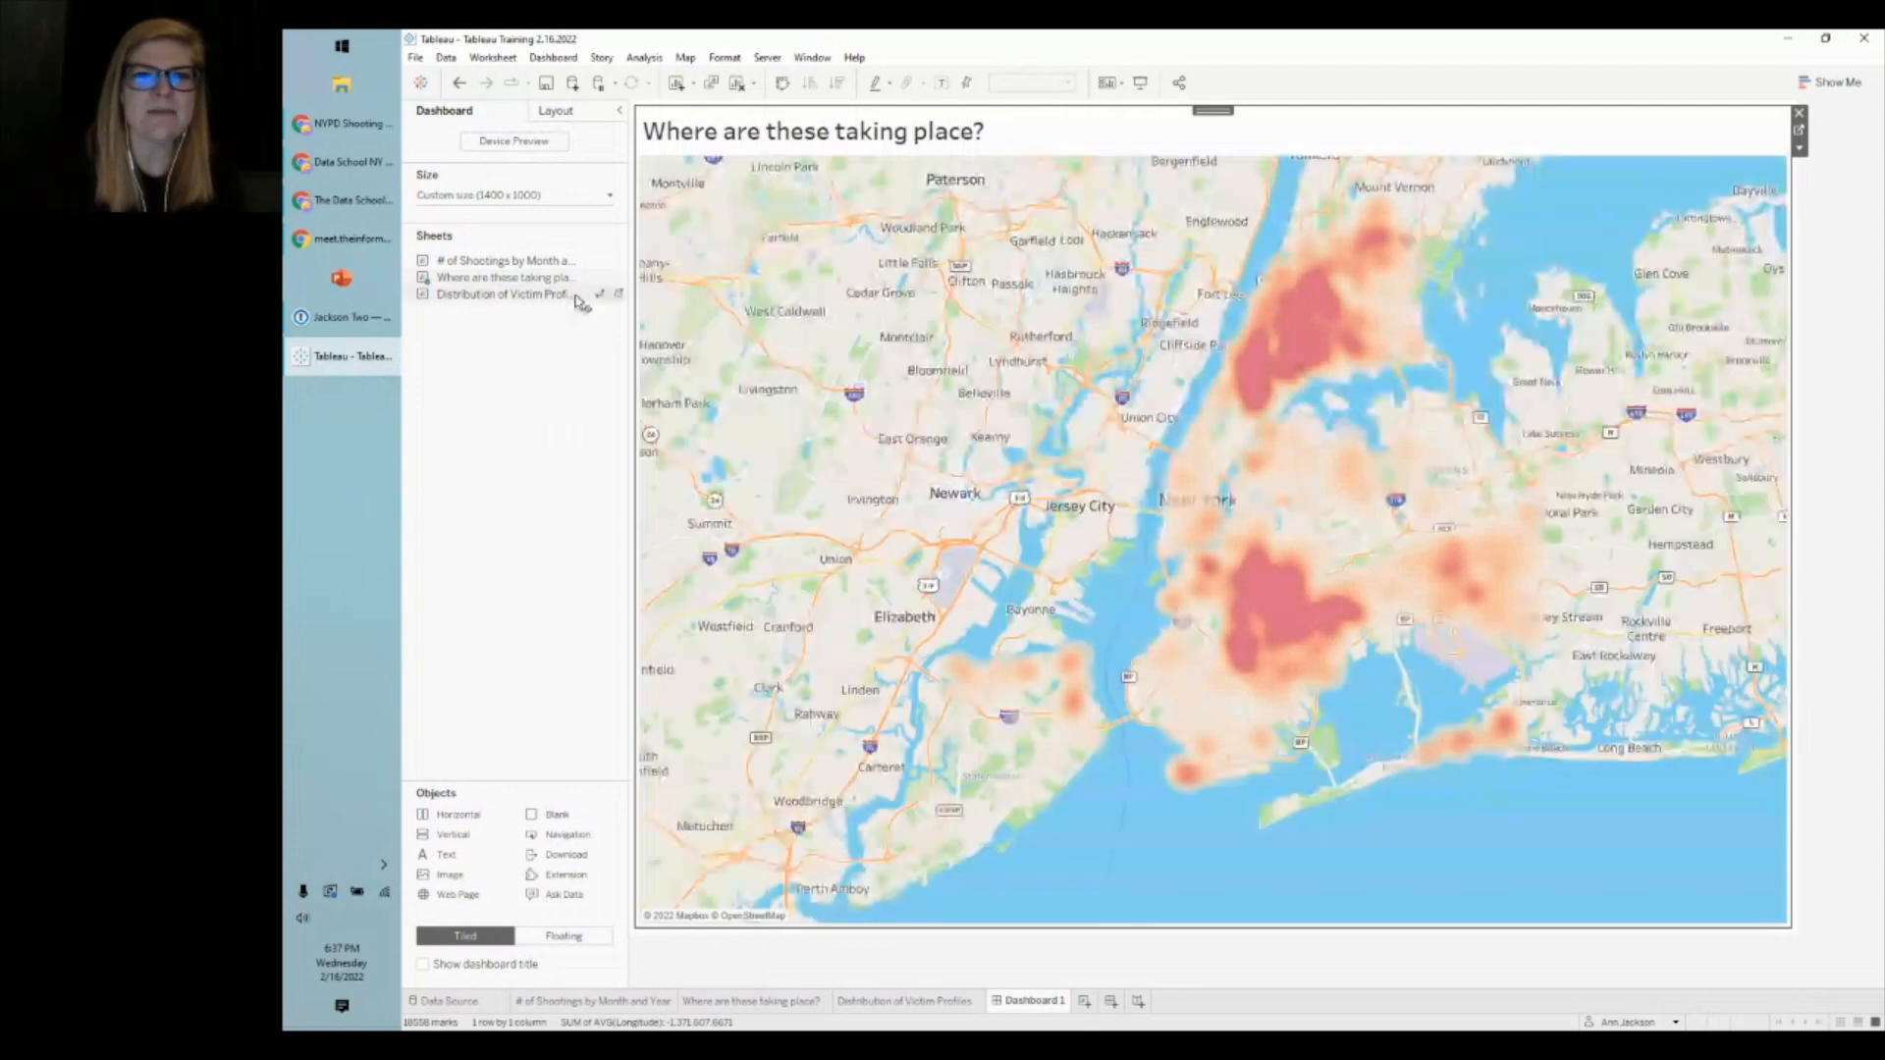
- Stack the Distribution of Victim Profiles chart below the heat map instead of beside it
{"action": "double_click", "coordinate": [579, 294]}
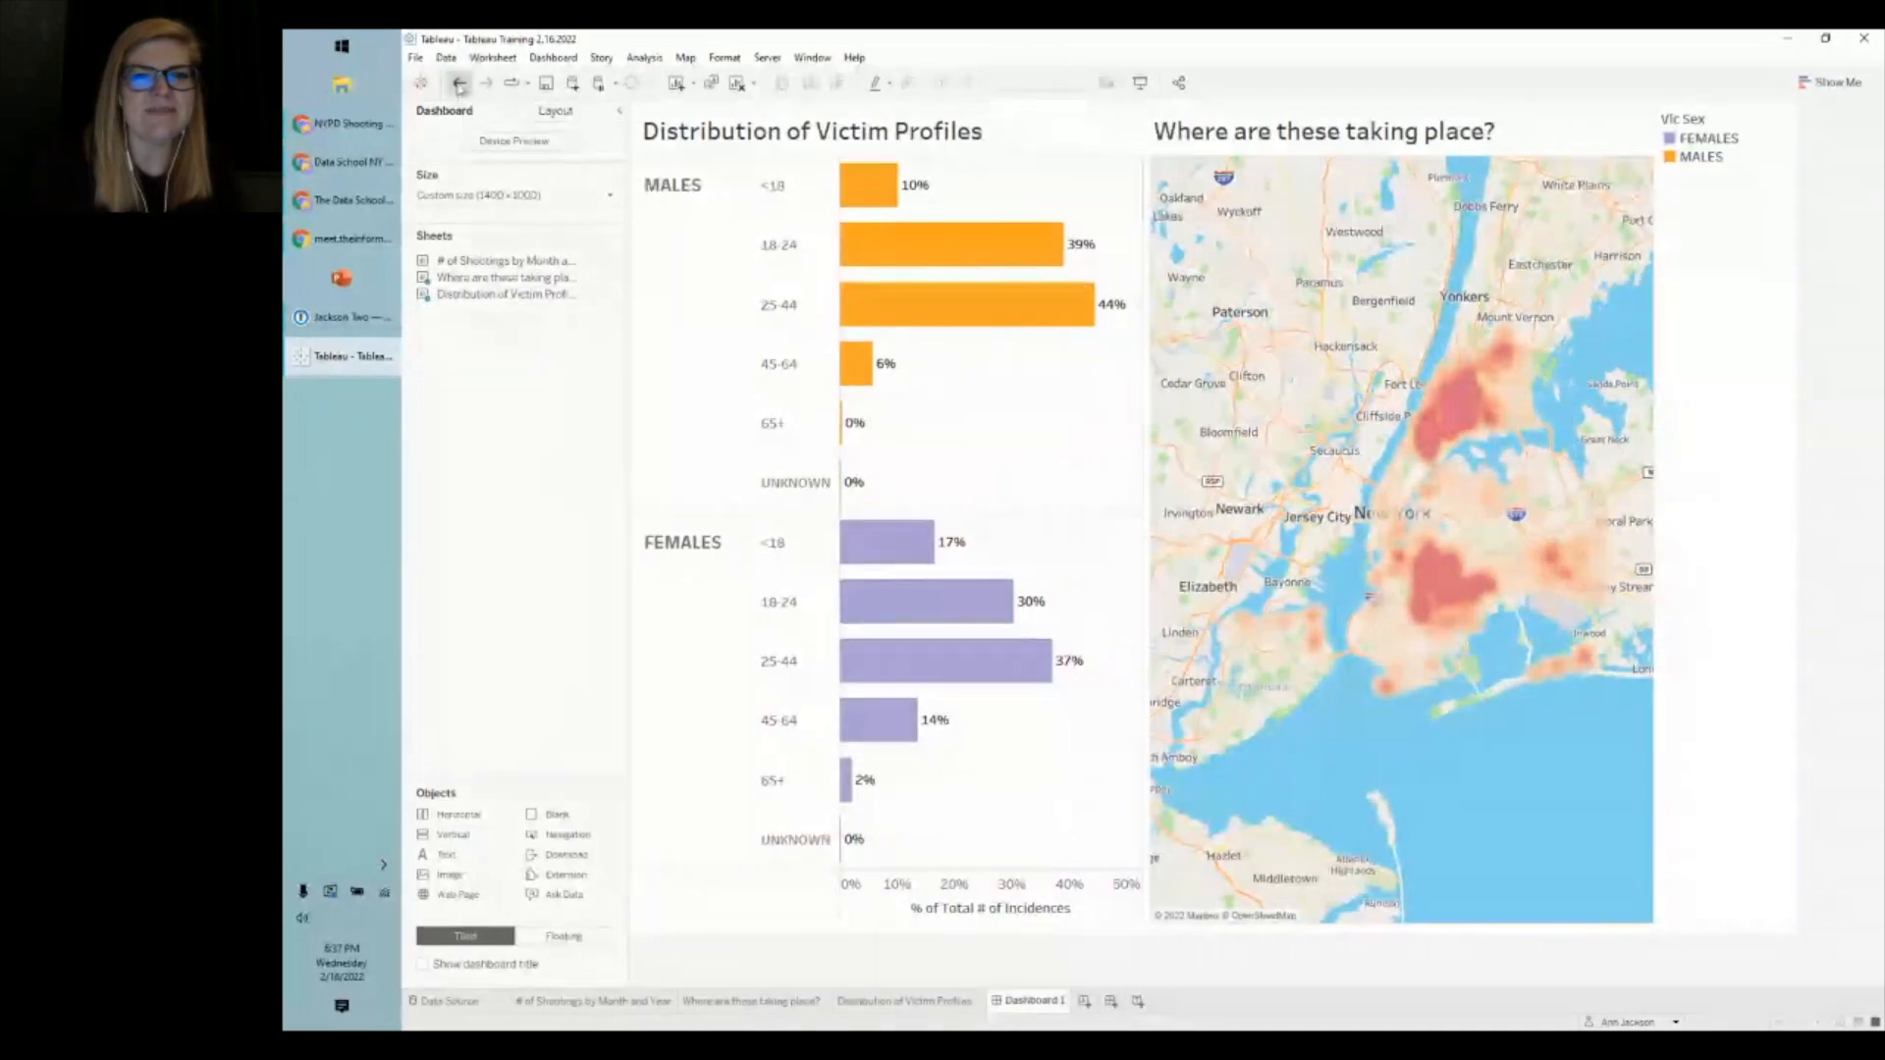
{"action": "left_click", "coordinate": [458, 85]}
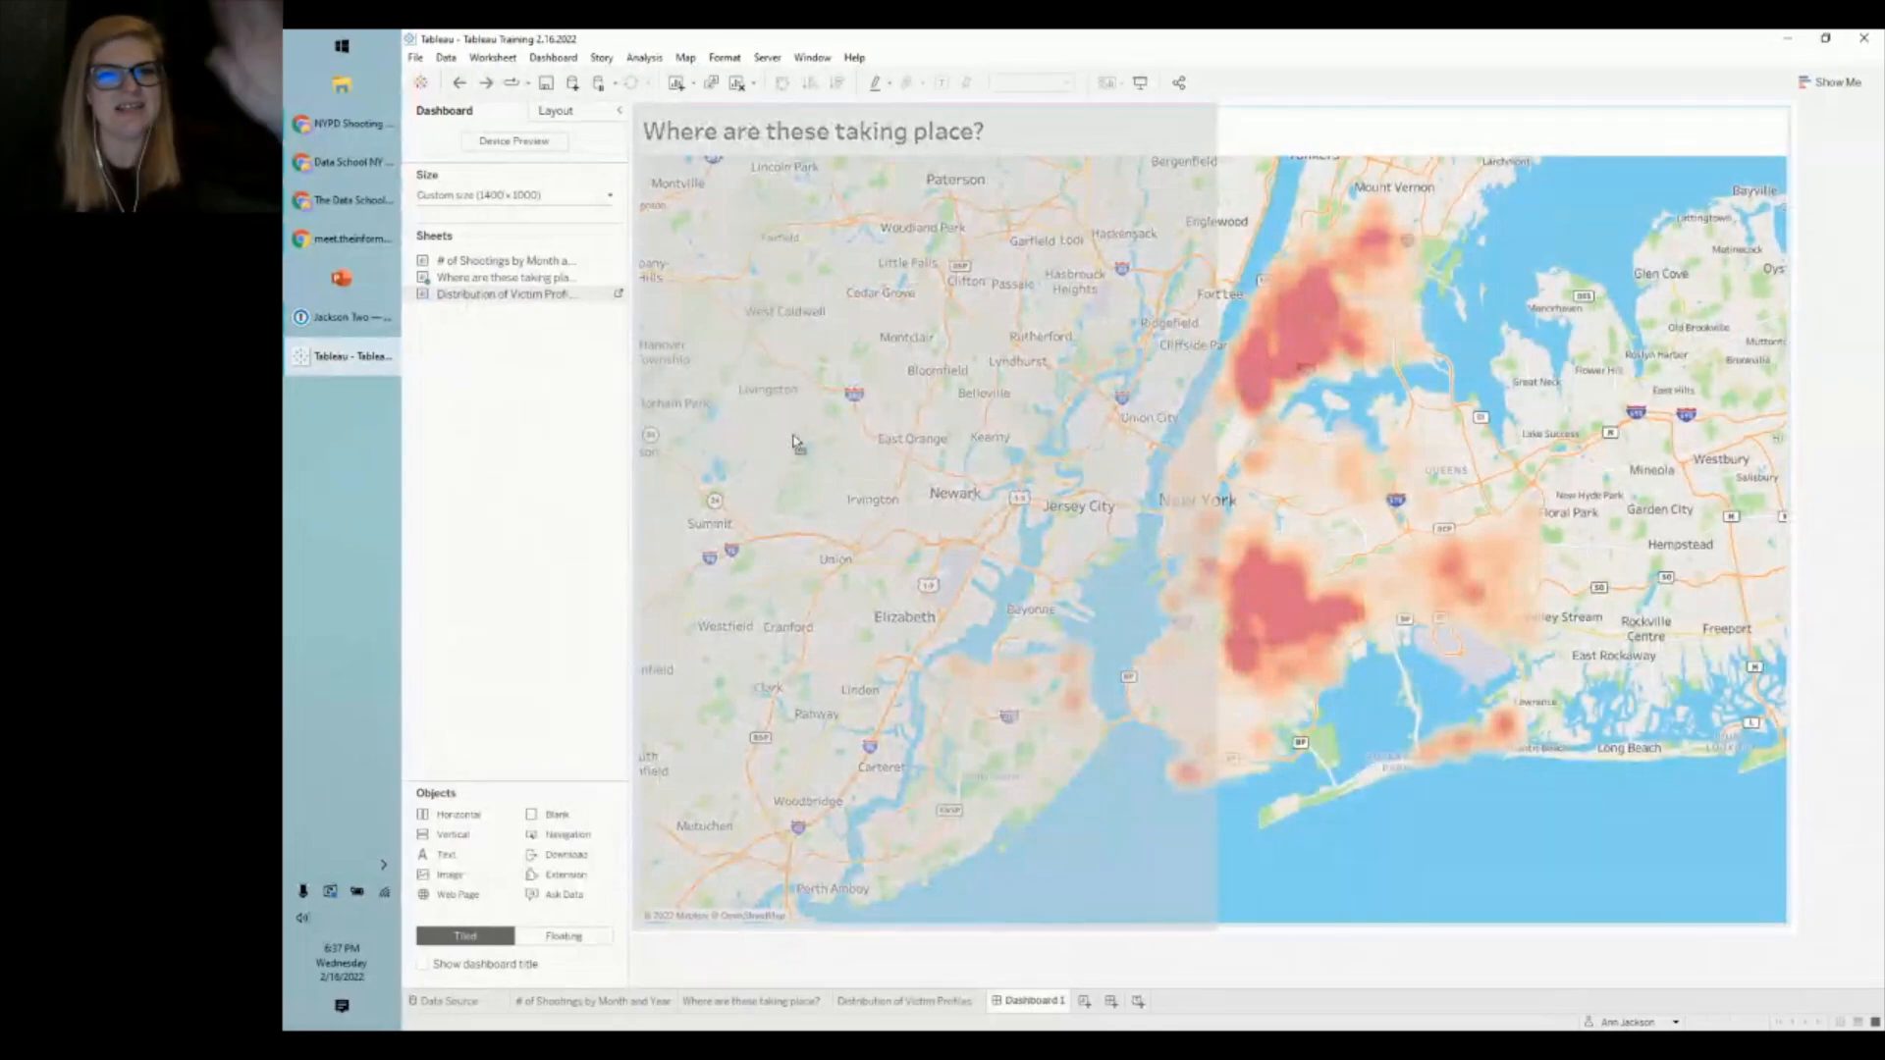
{"action": "mouse_move", "coordinate": [933, 428]}
{"action": "left_mouse_down"}
{"action": "mouse_move", "coordinate": [1281, 546]}
{"action": "mouse_move", "coordinate": [1272, 656]}
{"action": "left_mouse_up"}
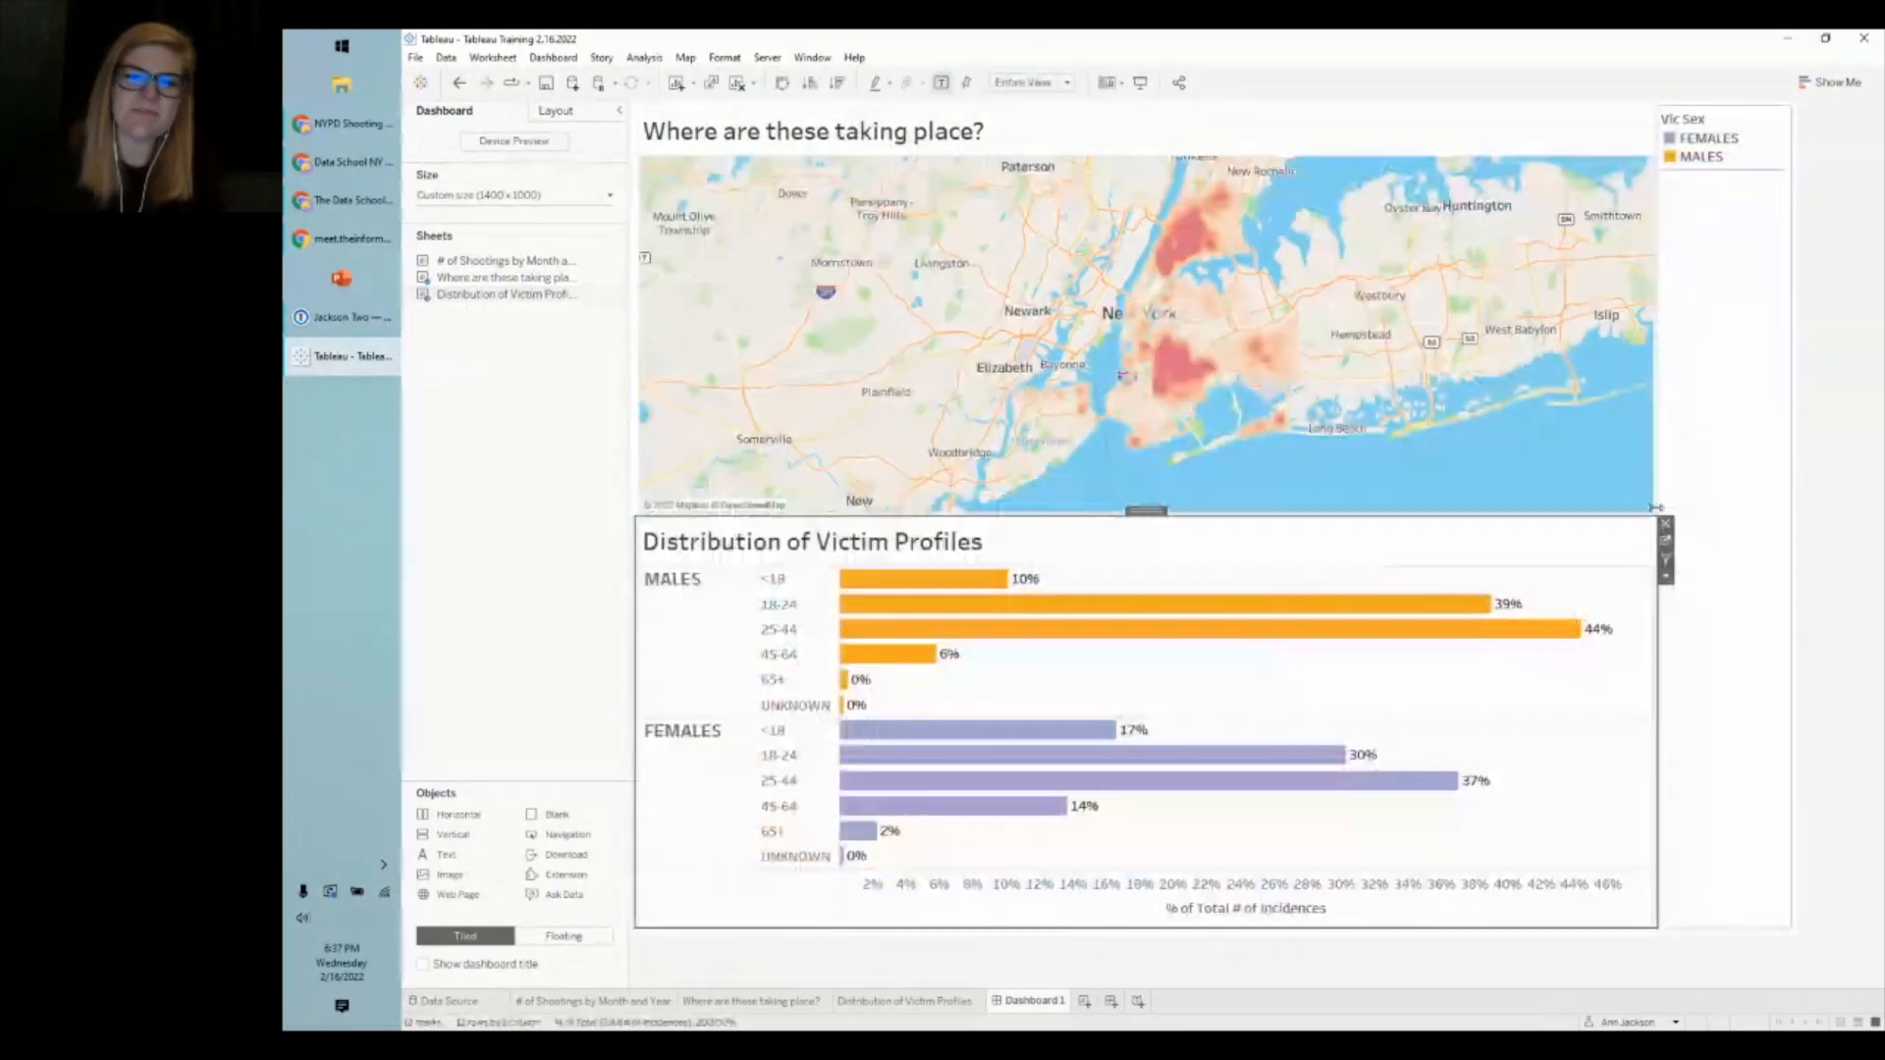
{"action": "left_click", "coordinate": [493, 535]}
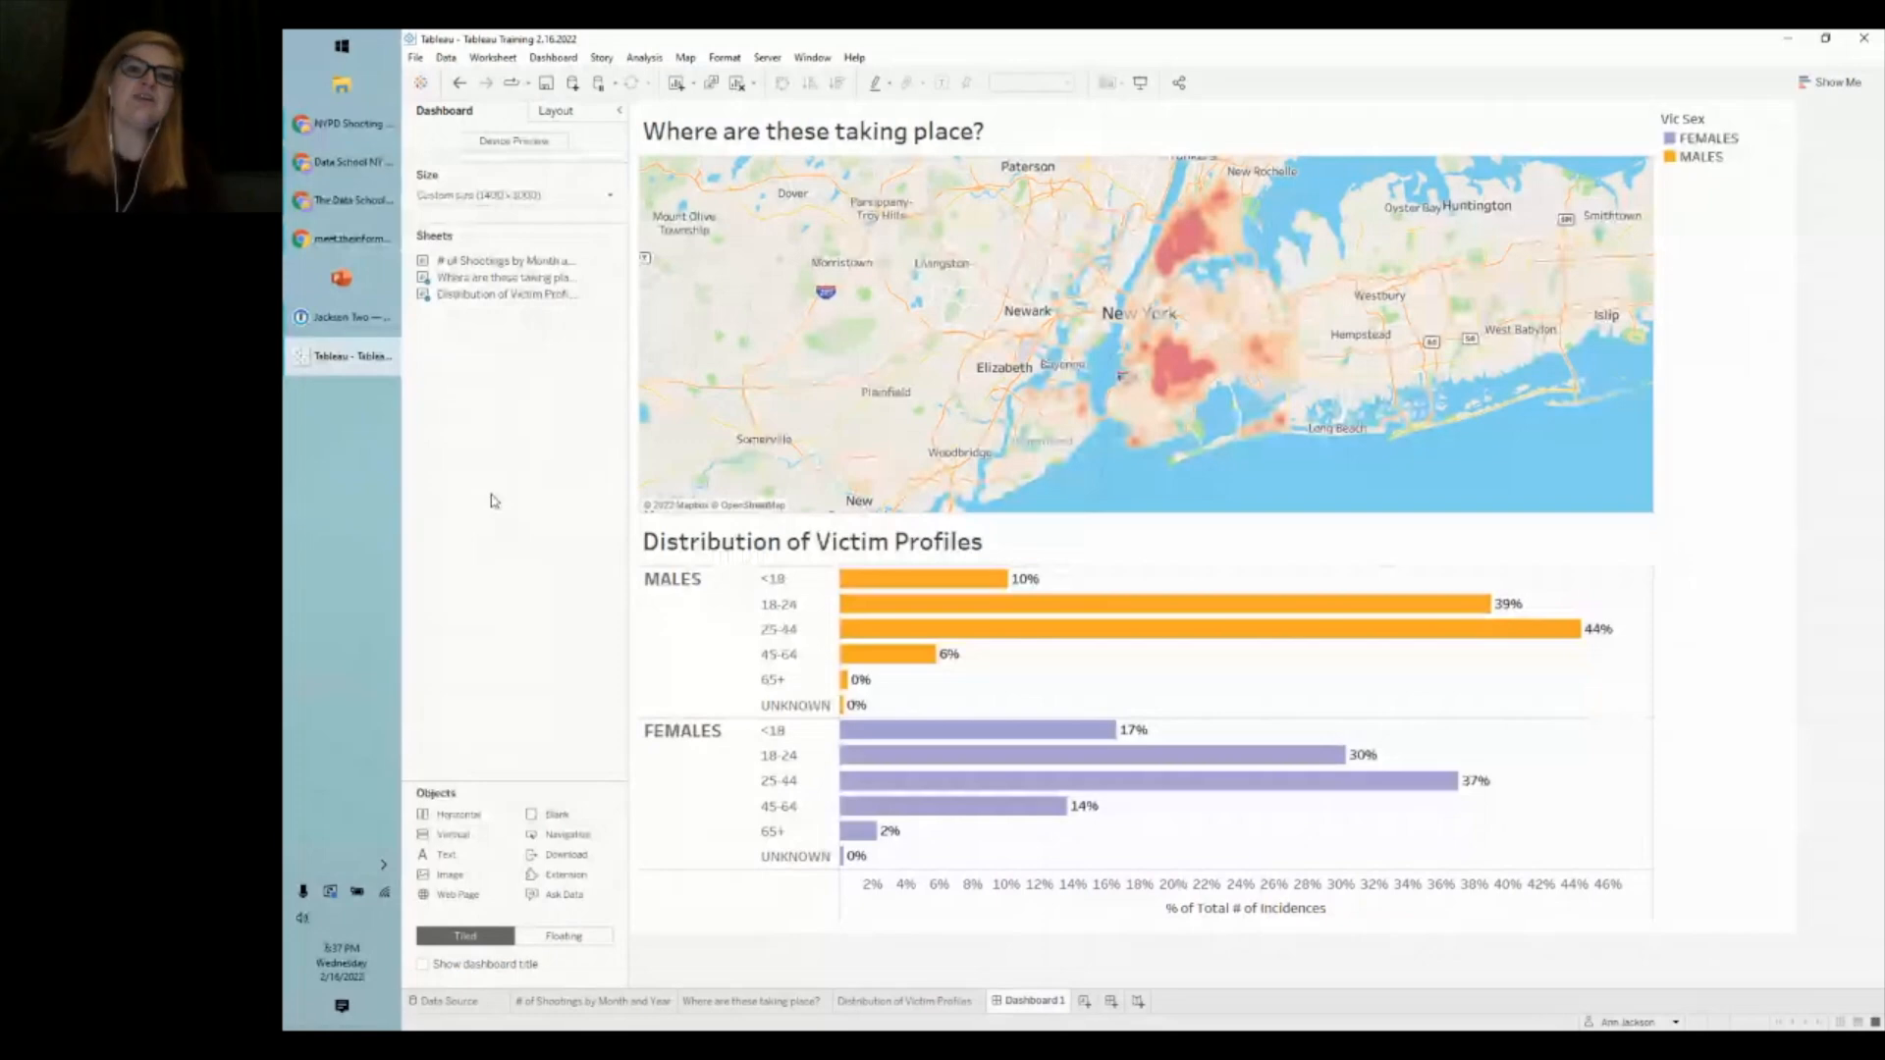
{"action": "left_click", "coordinate": [1709, 278]}
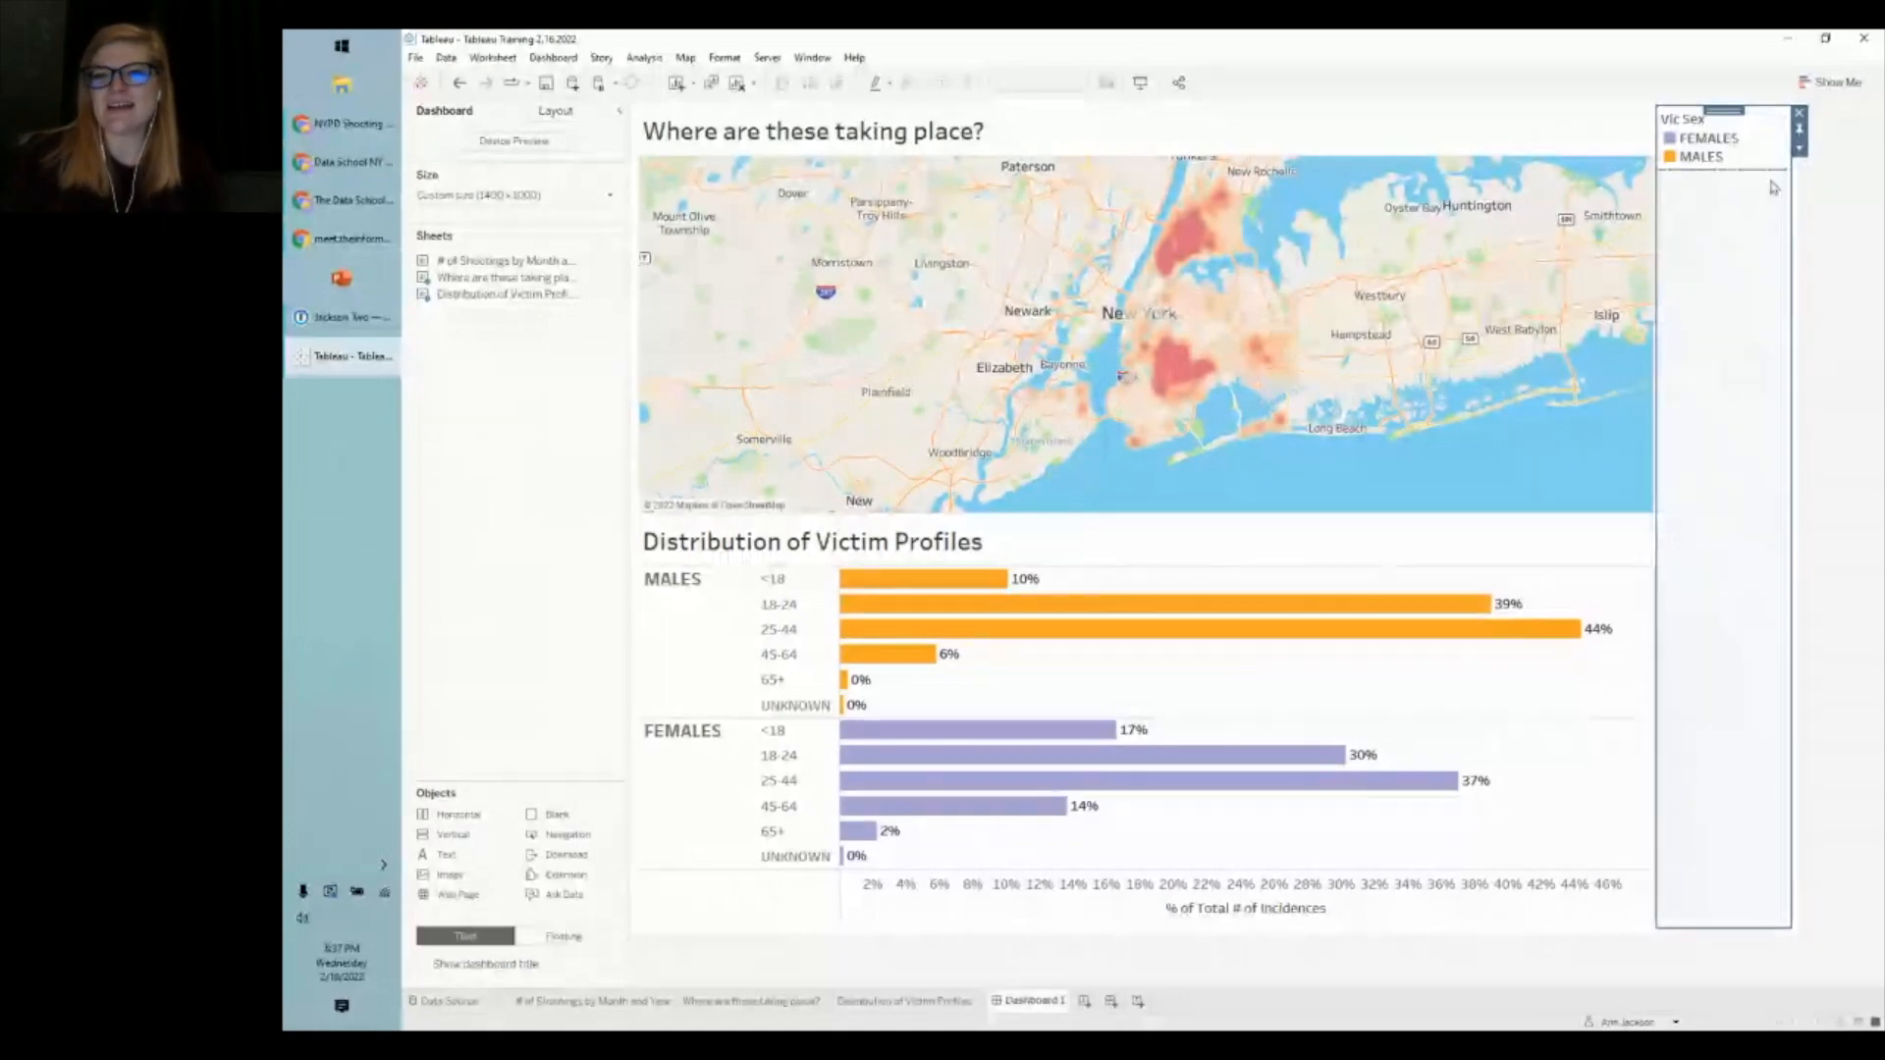
- Delete the Vic Sex legend container and confirm its removal
{"action": "left_click", "coordinate": [1798, 113]}
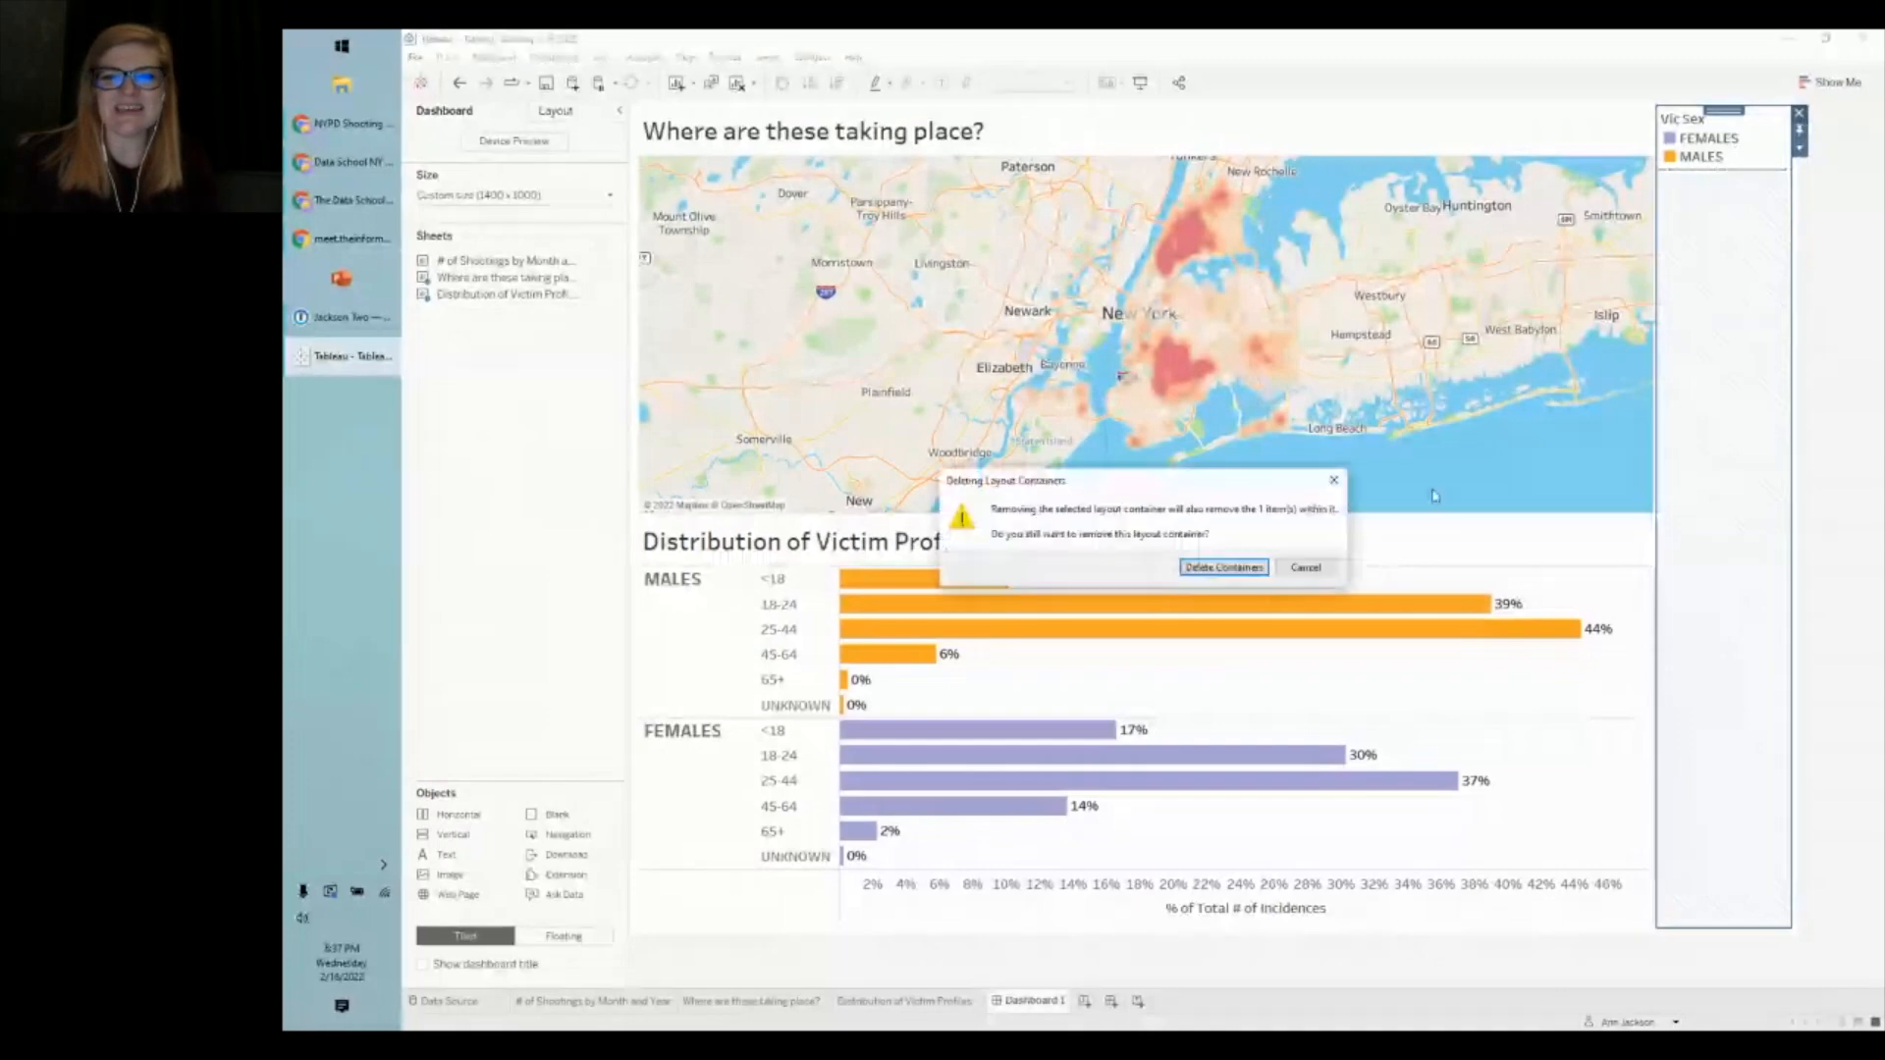
{"action": "left_click", "coordinate": [1223, 568]}
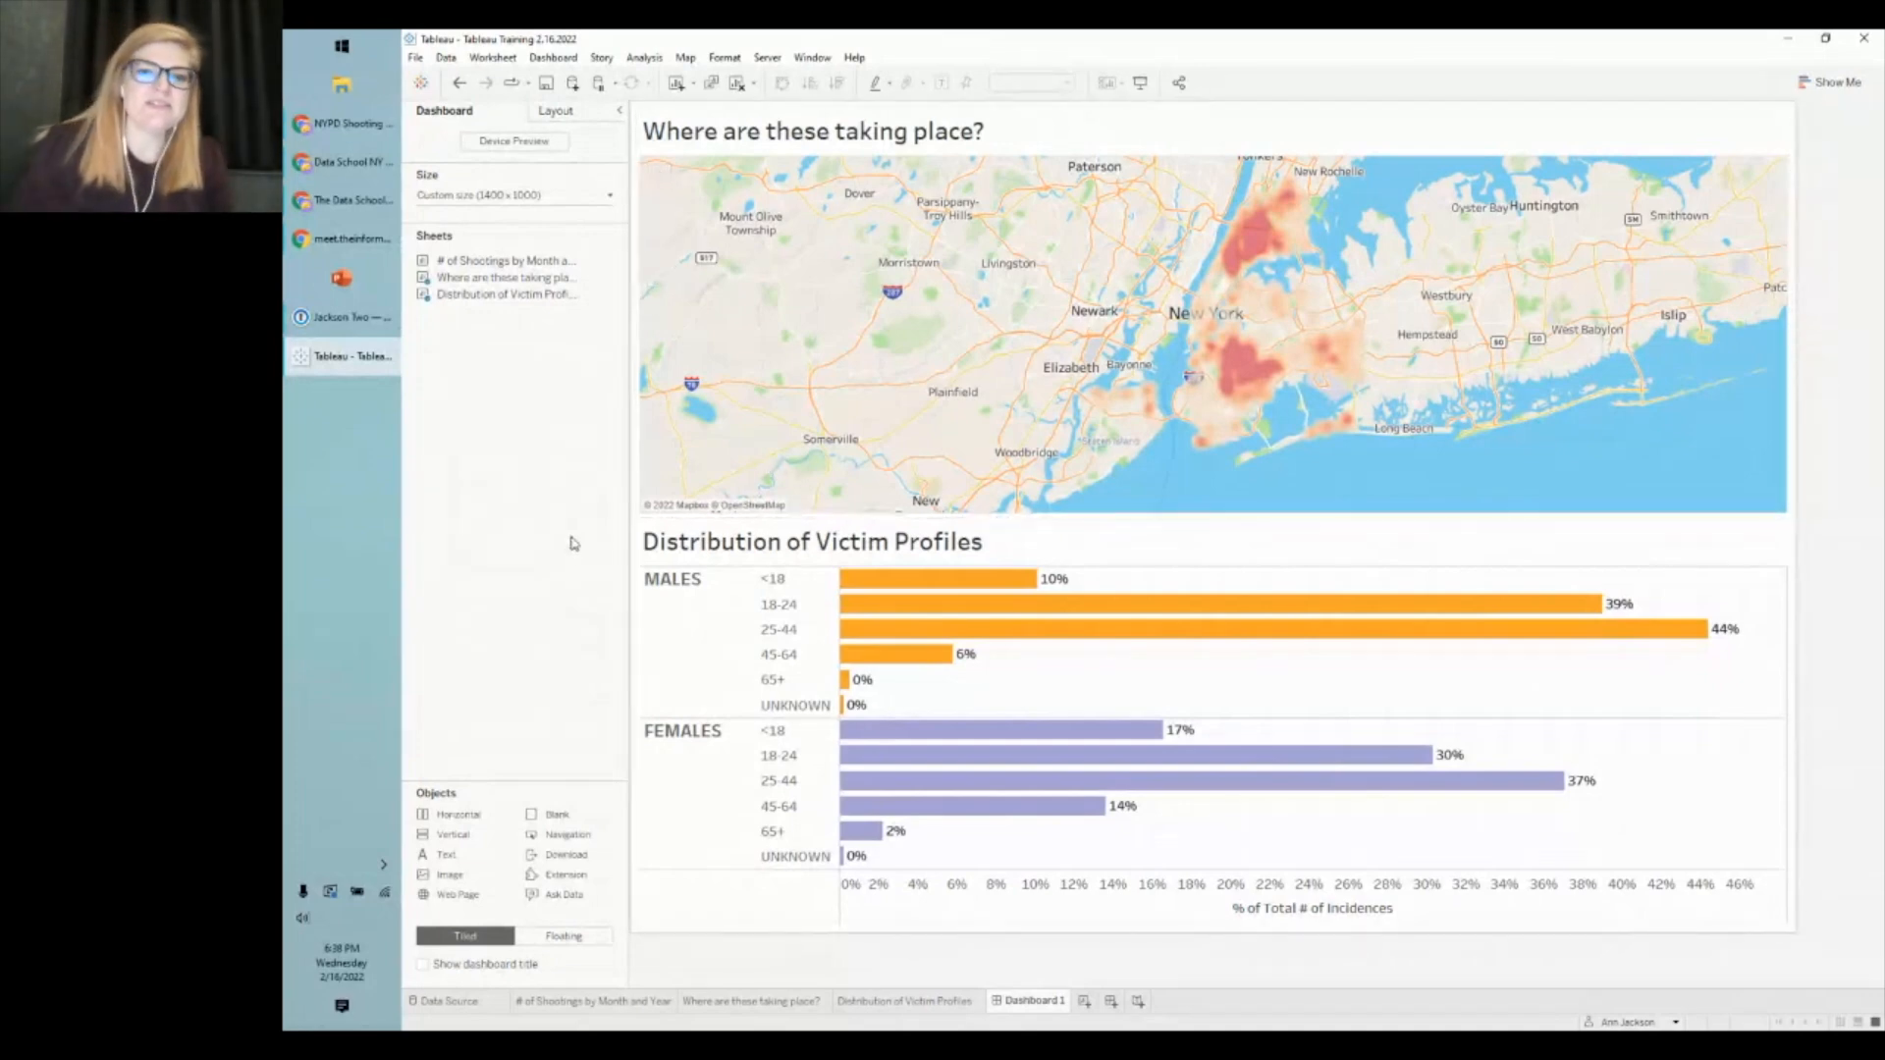
- Rename Dashboard 1 to 'NYC Shooting Incidences' and add a new blank worksheet
{"action": "right_click", "coordinate": [1031, 1010]}
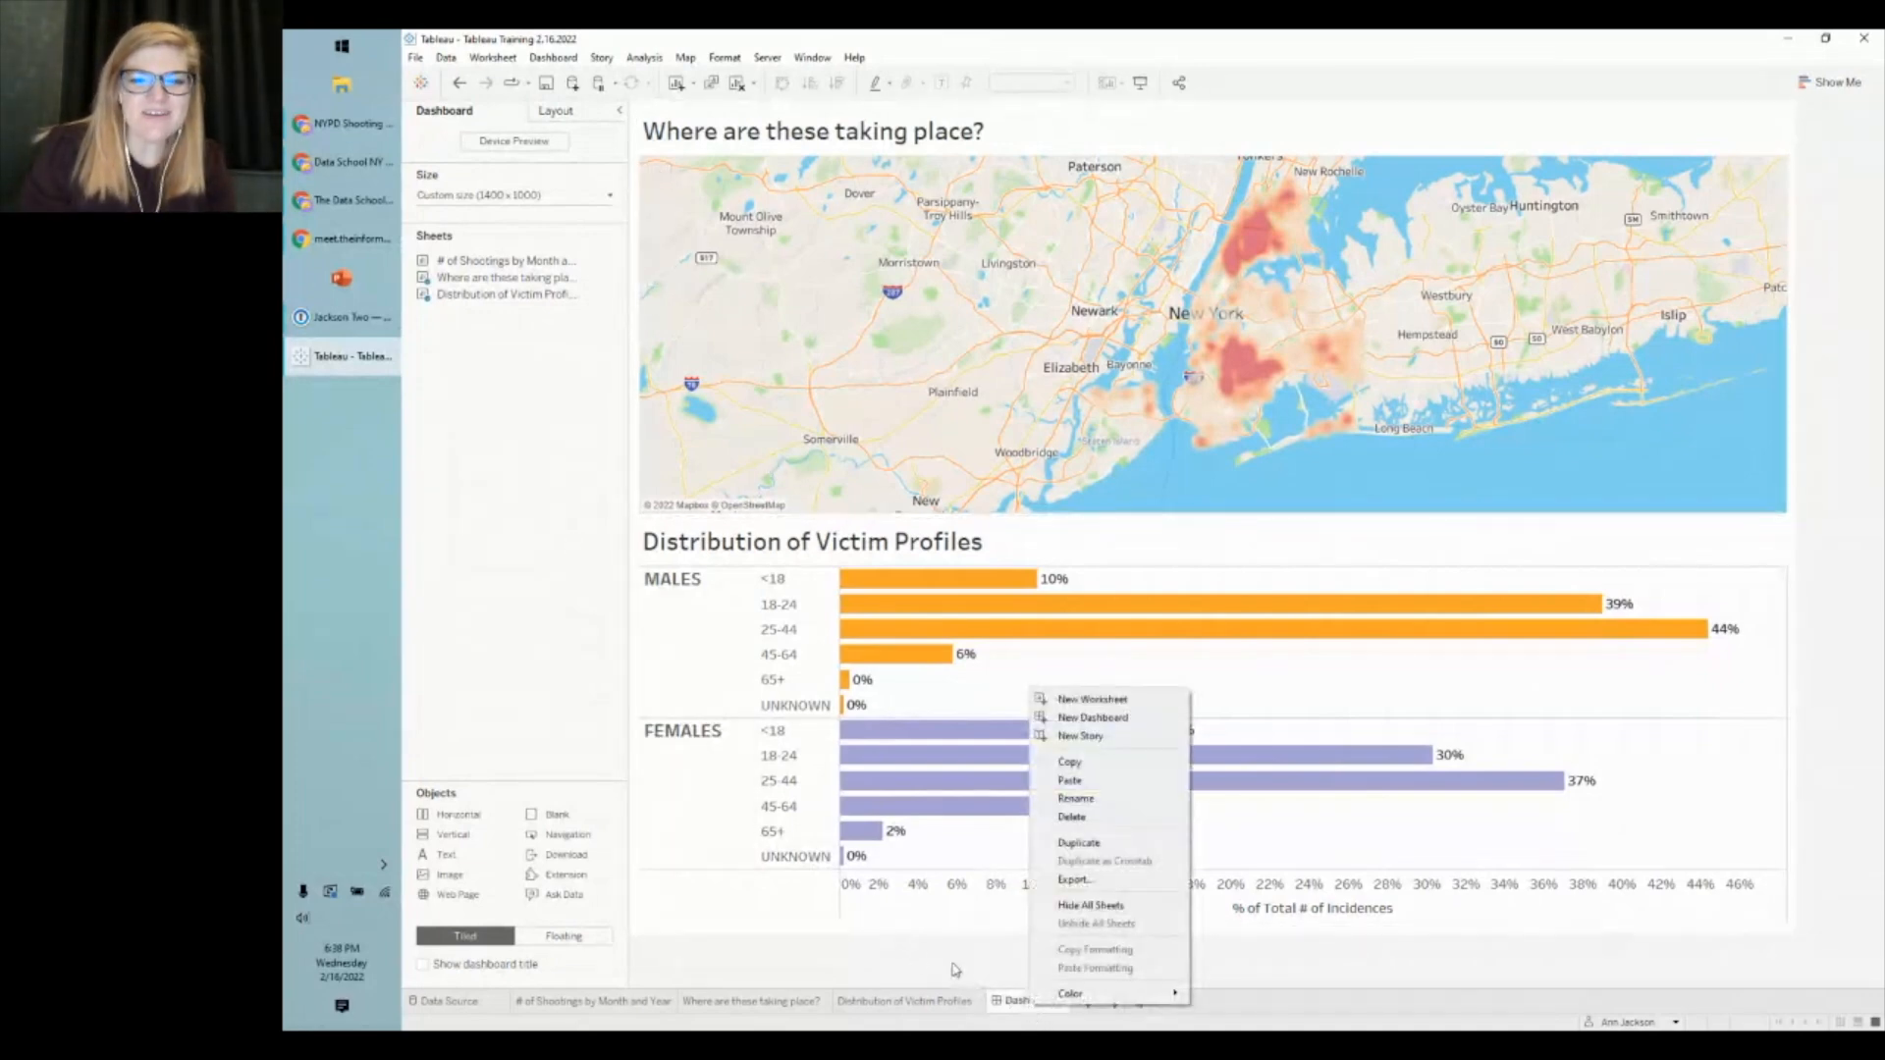
{"action": "left_click", "coordinate": [1112, 801]}
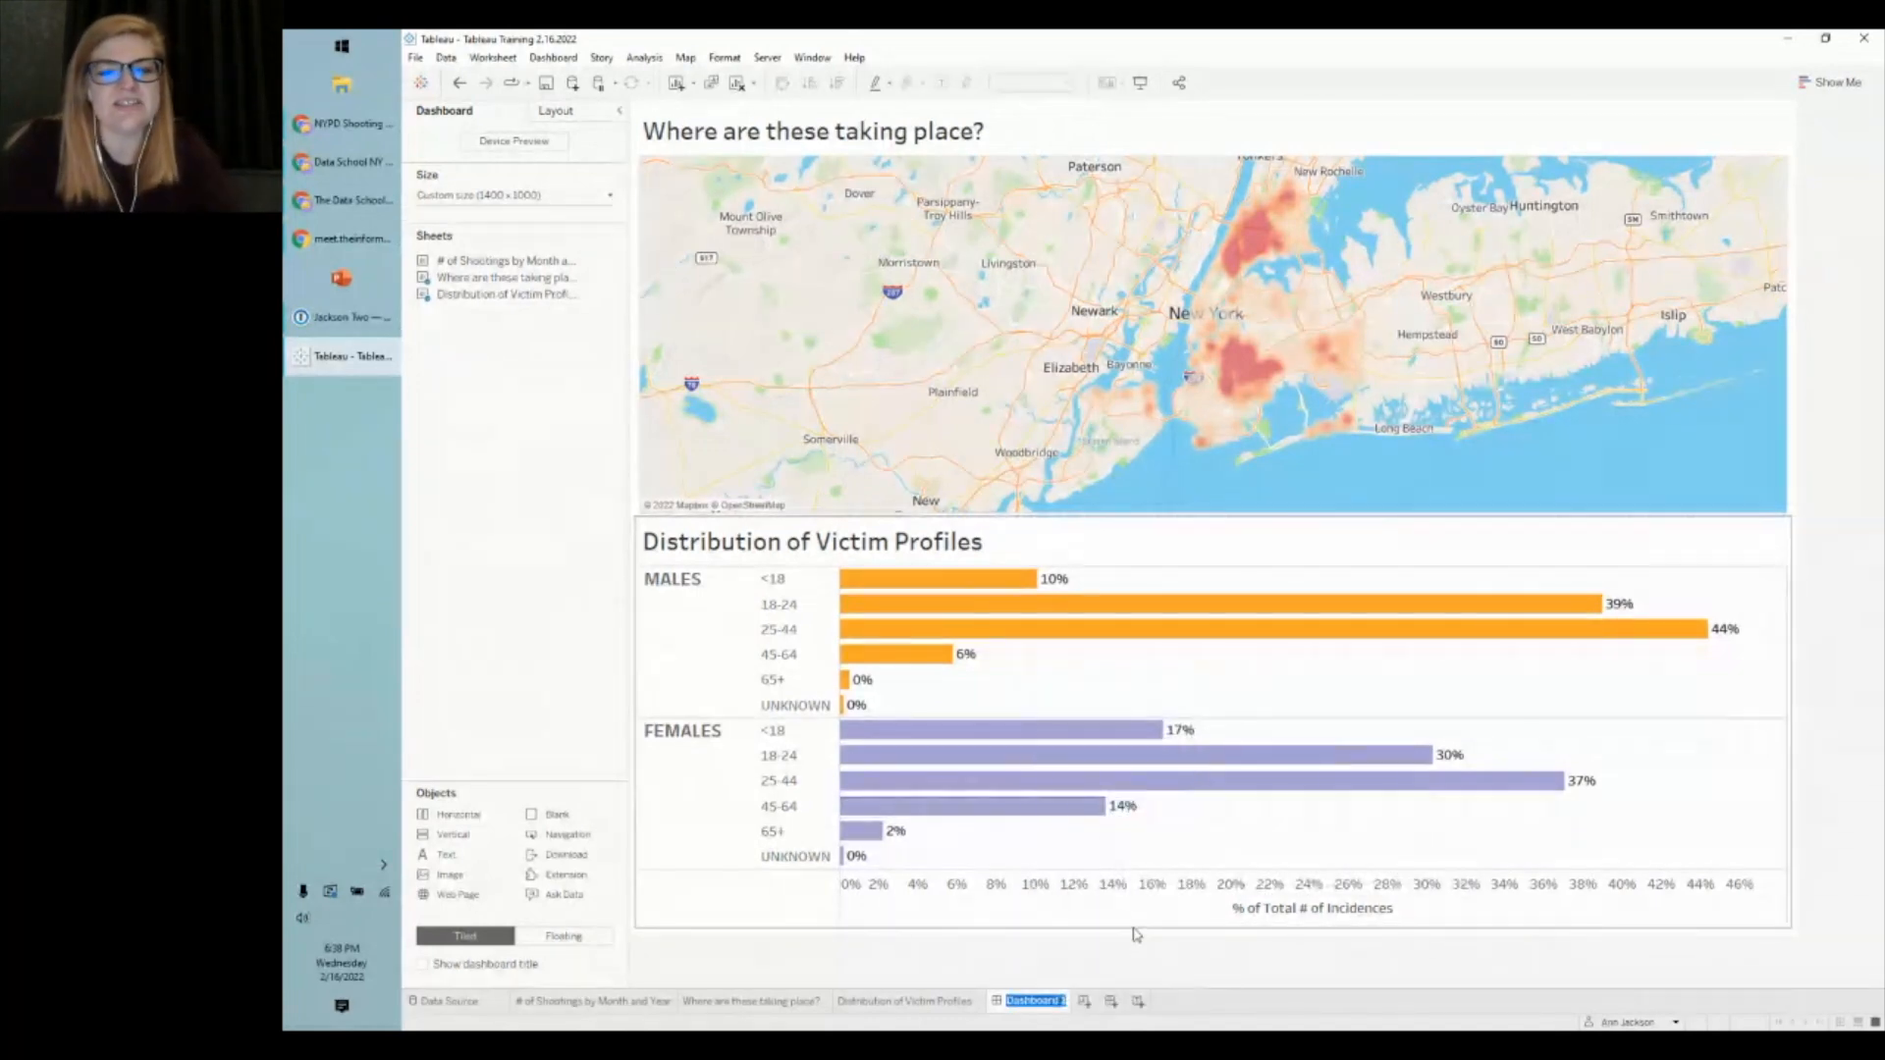
{"action": "type", "text": "NYC Sh"}
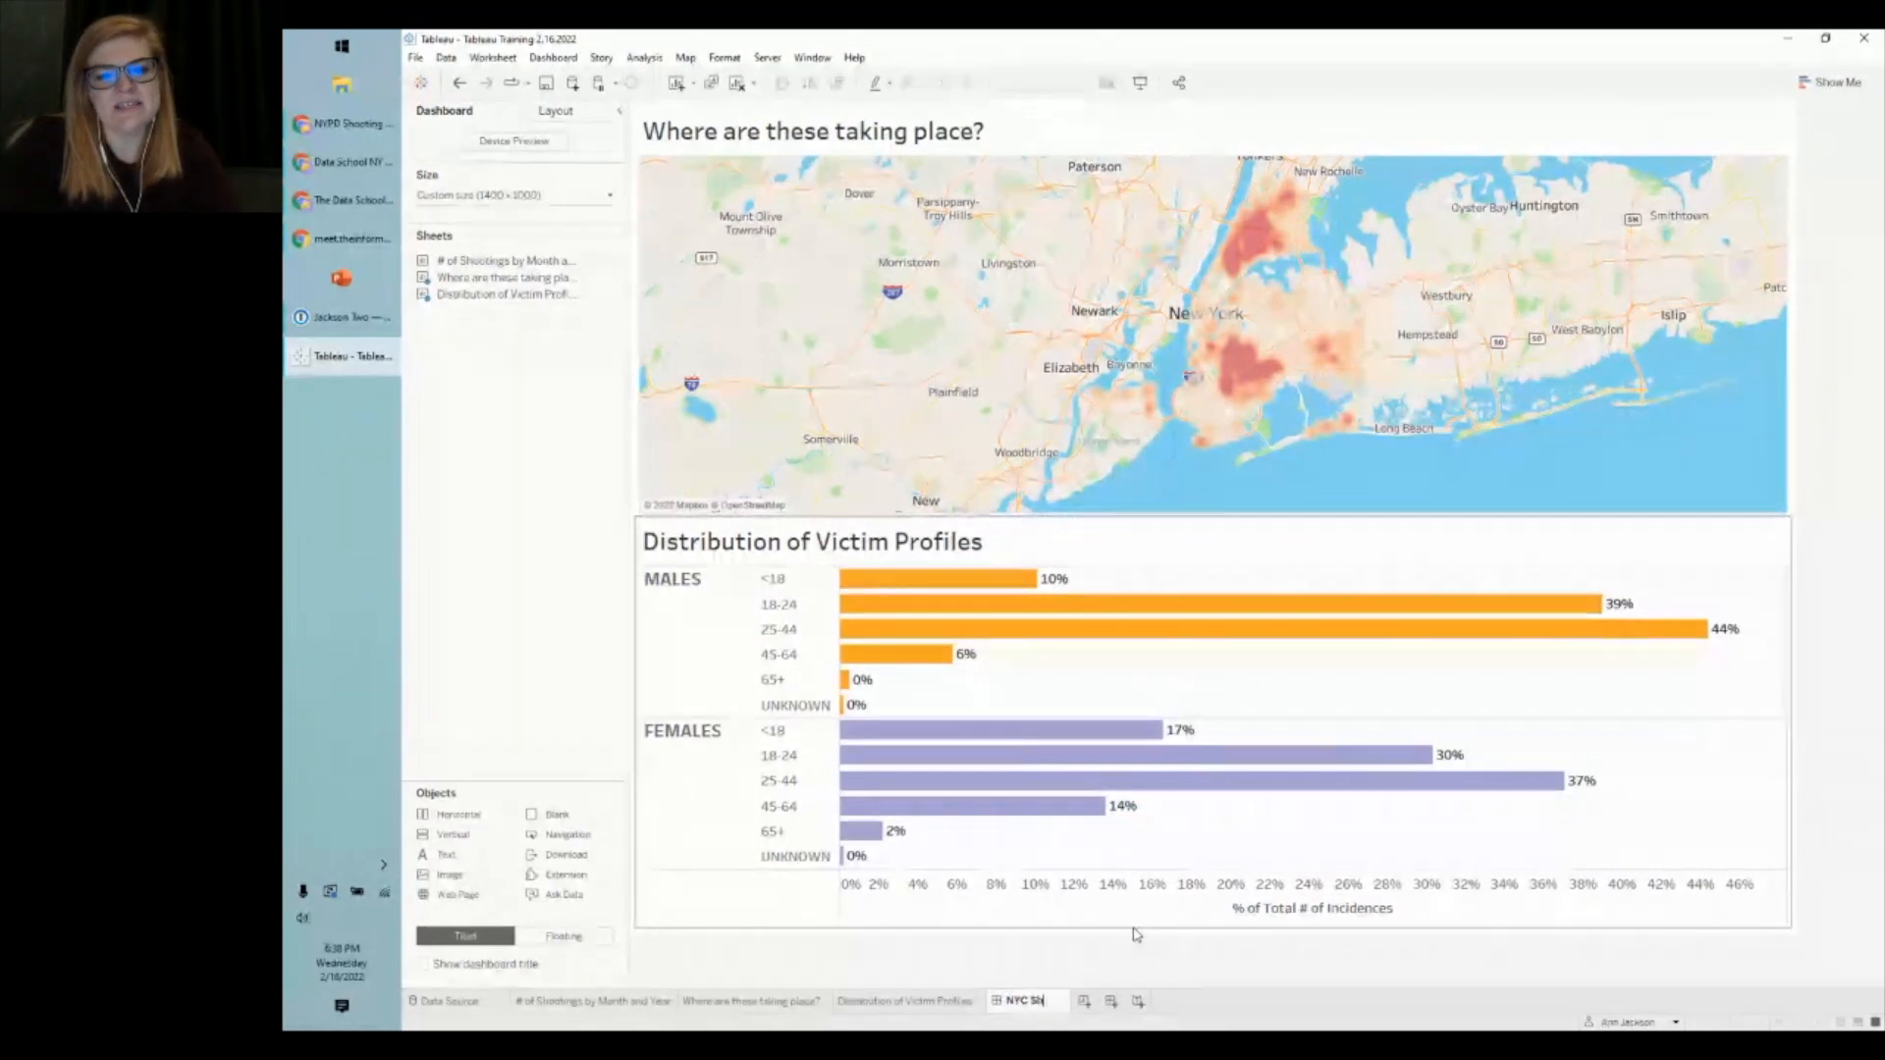
{"action": "type", "text": "ooting Incidences"}
{"action": "key", "text": "Return"}
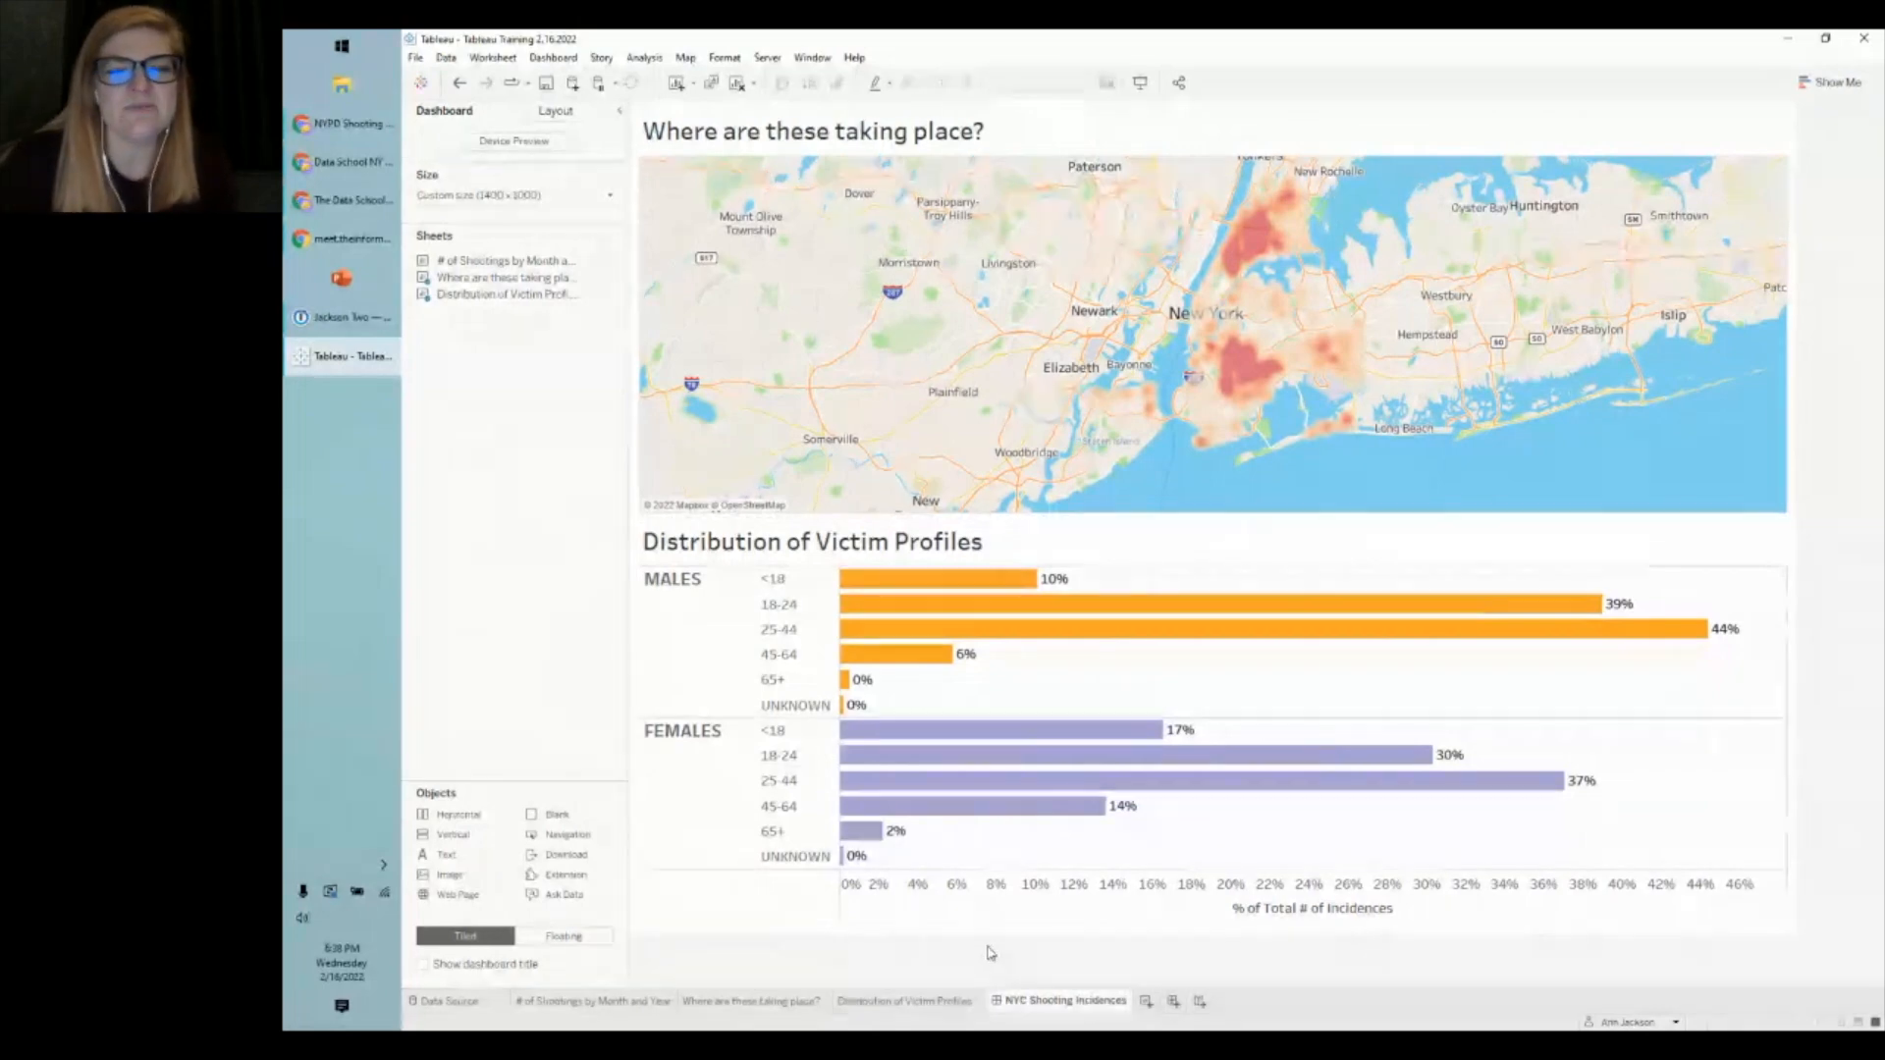
{"action": "left_click", "coordinate": [1146, 1002]}
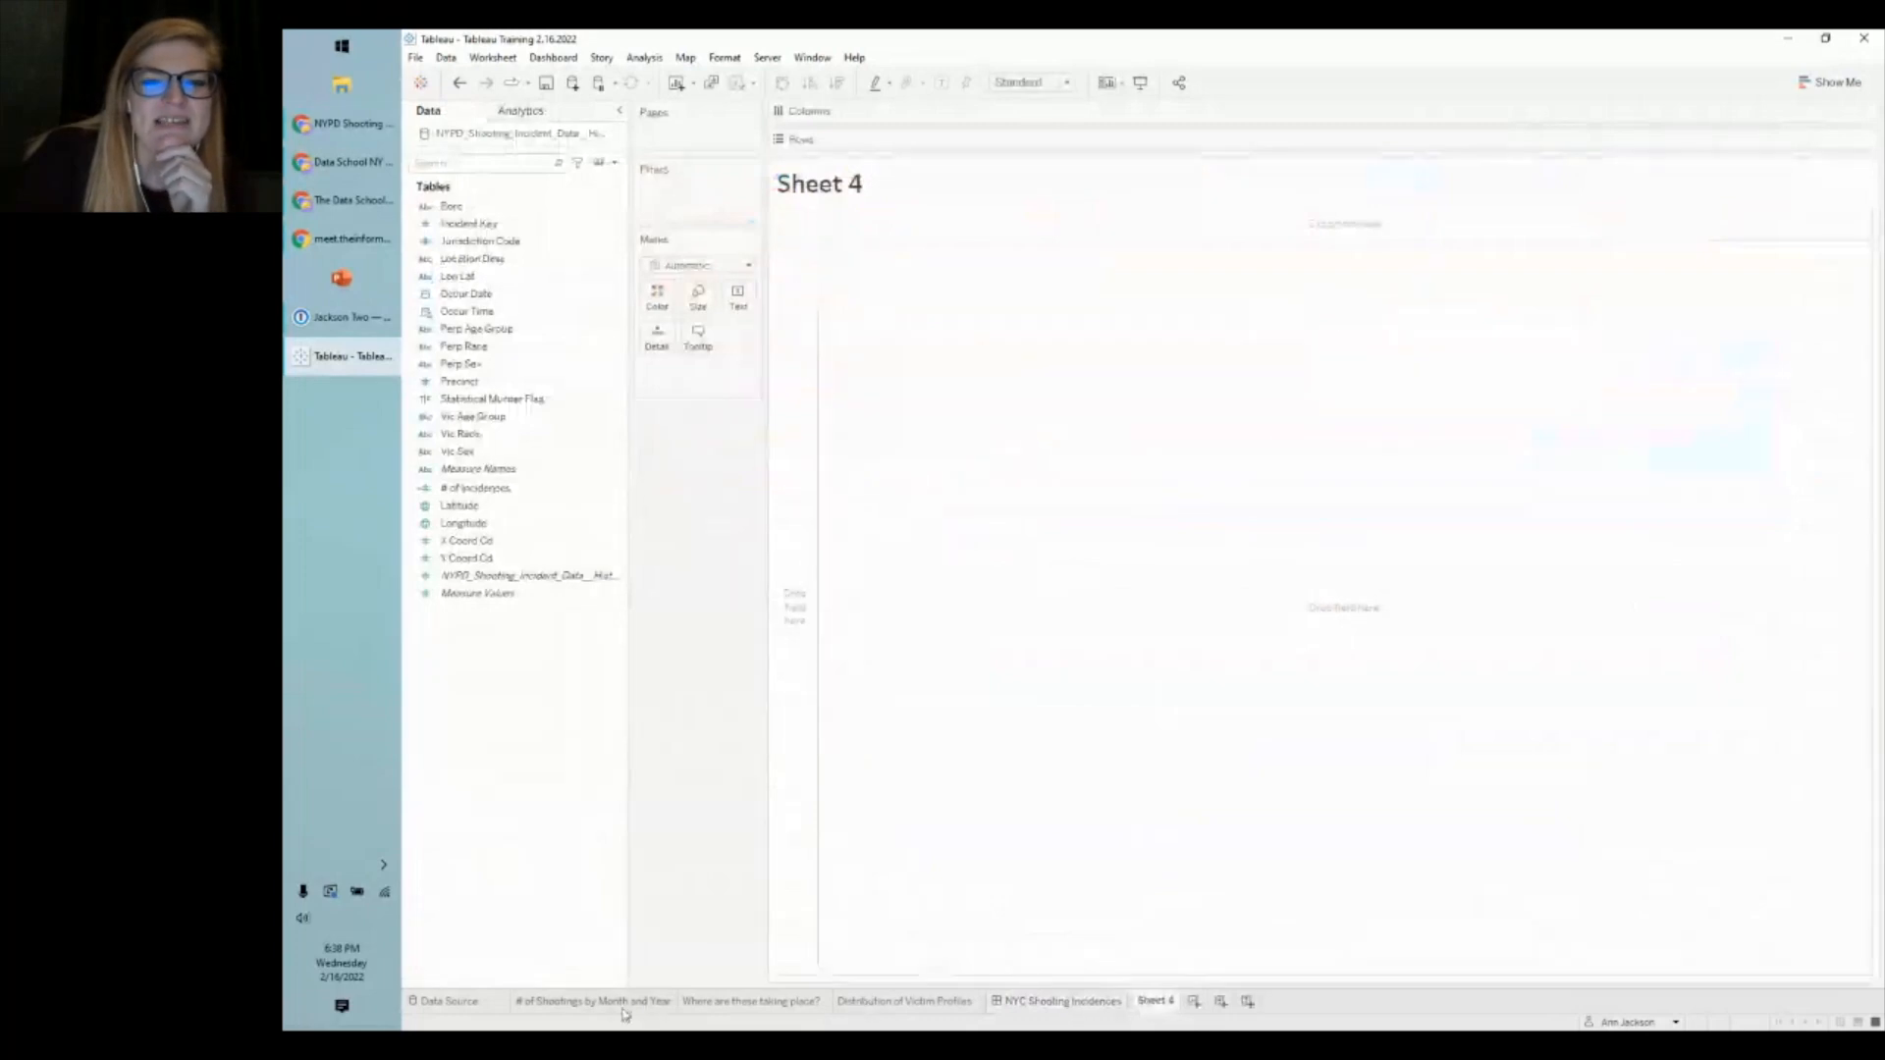
- Check the # of Shootings by Month and Year chart, then preview the shooting incident records from Sheet 4
{"action": "left_click", "coordinate": [622, 1010]}
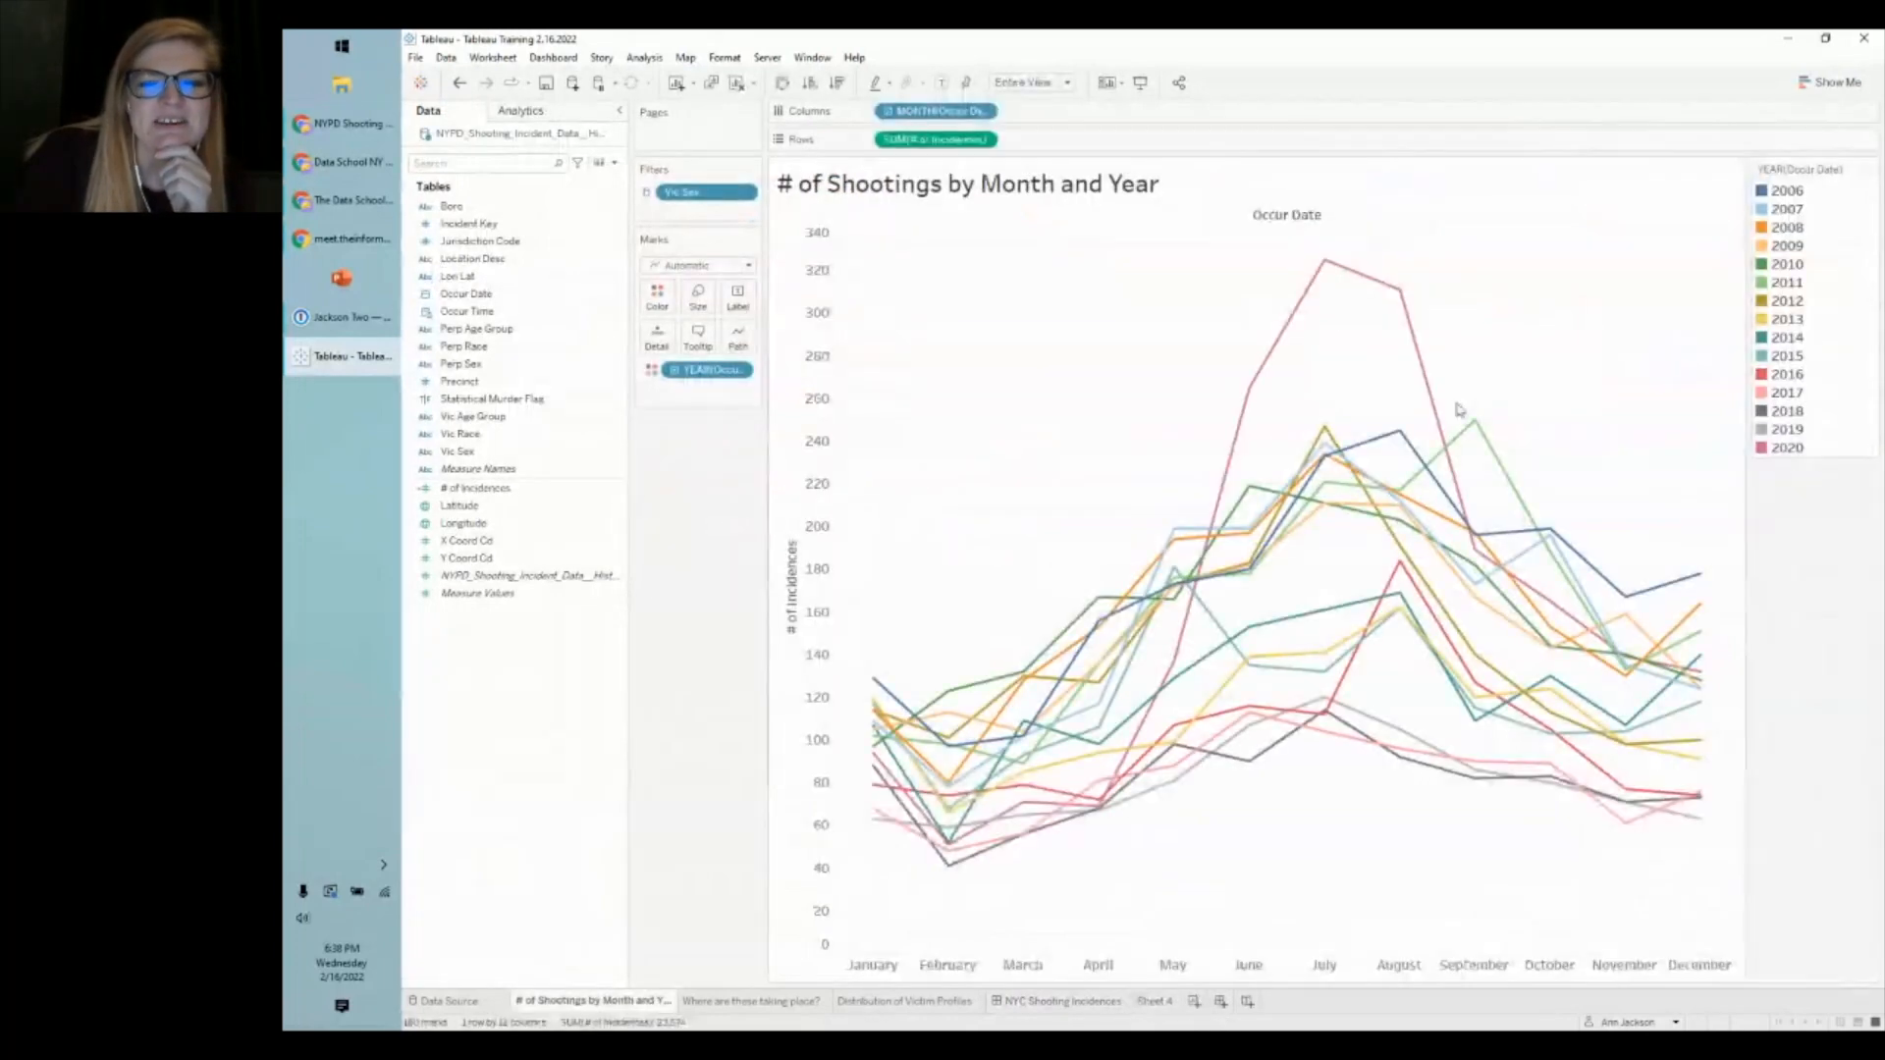
{"action": "left_click", "coordinate": [1155, 1001]}
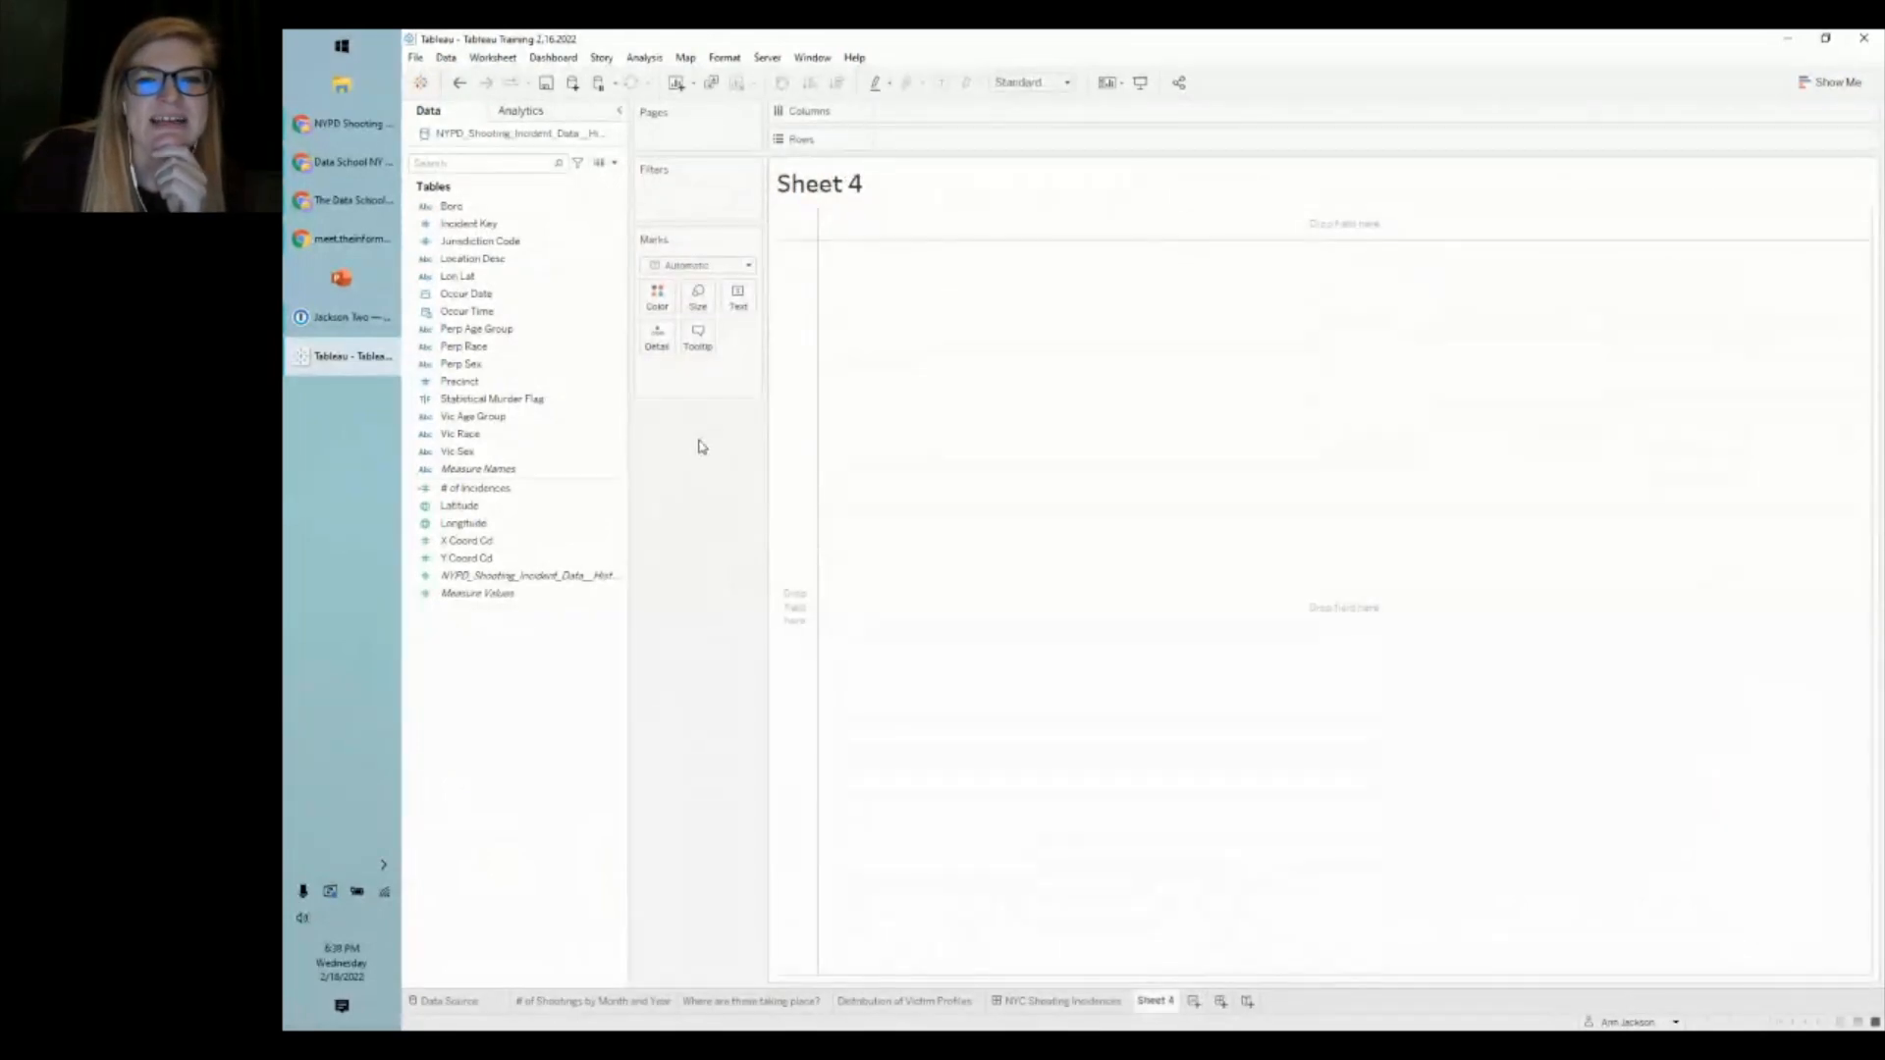
{"action": "left_click", "coordinate": [495, 314]}
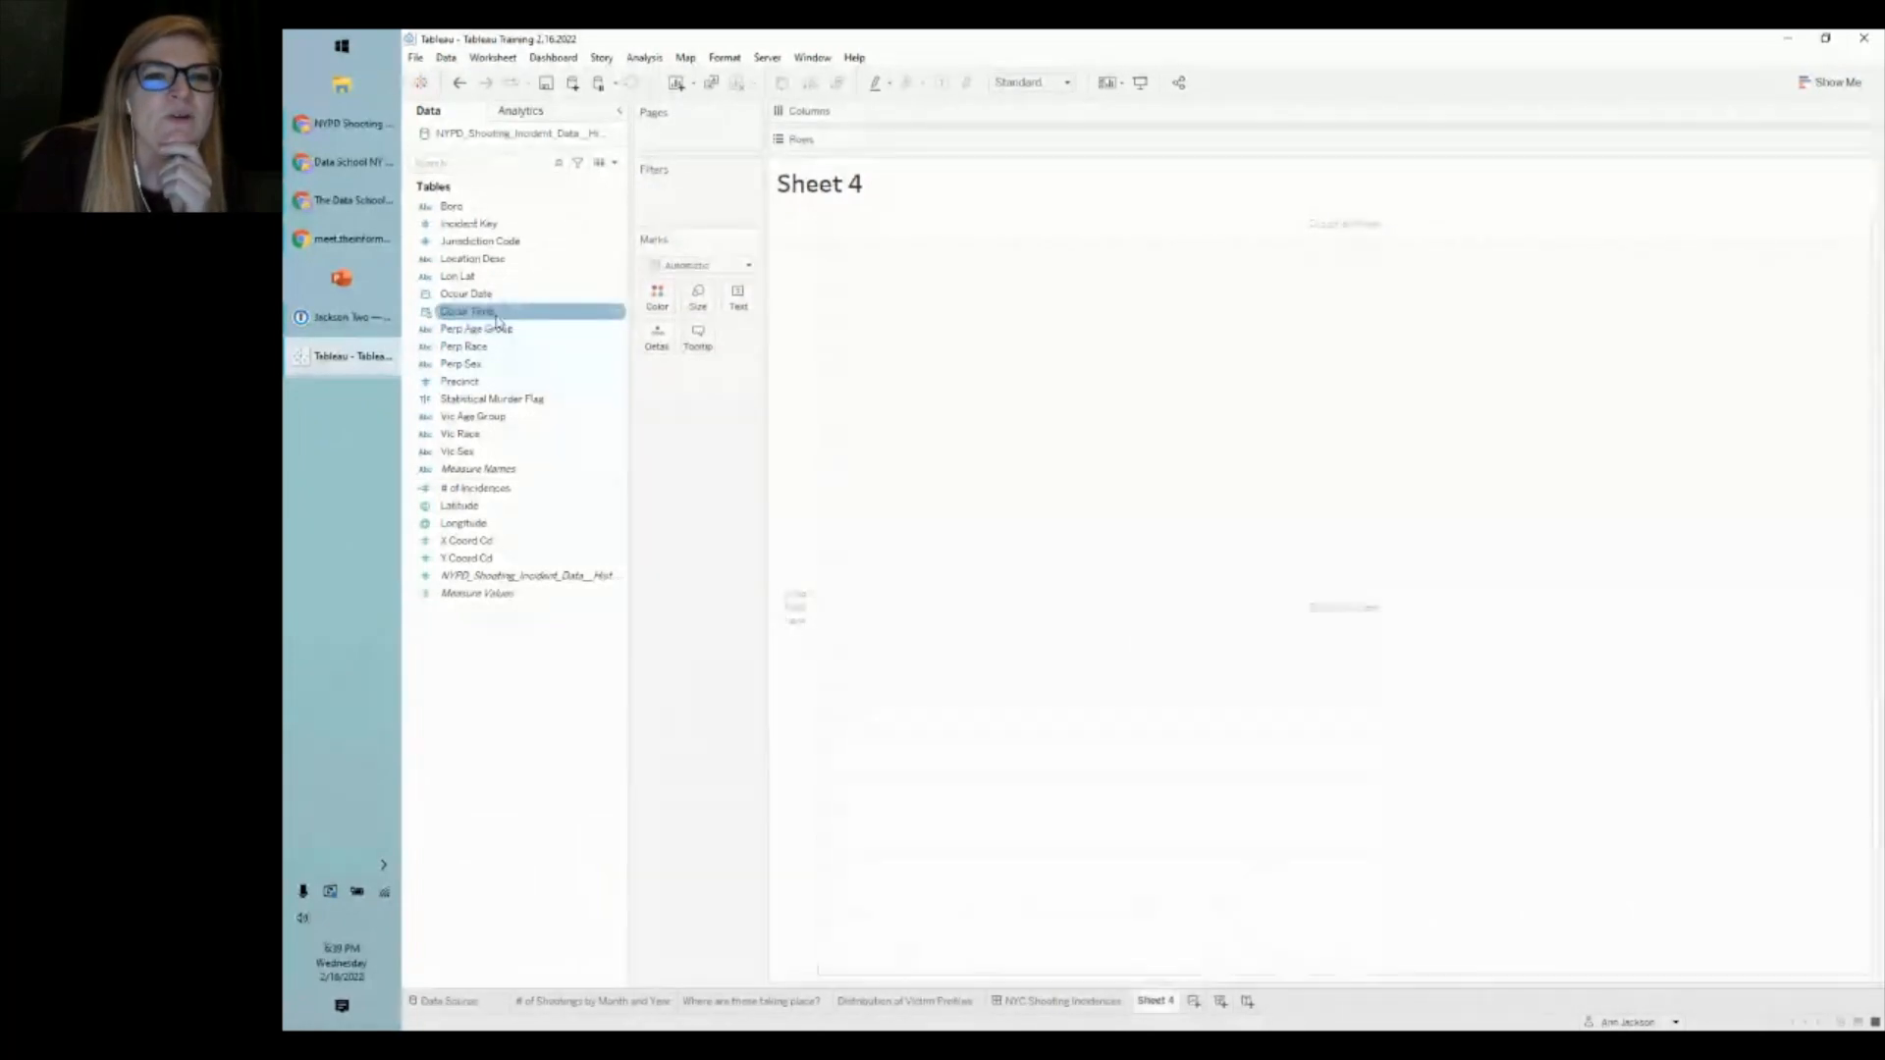
{"action": "left_click", "coordinate": [599, 162]}
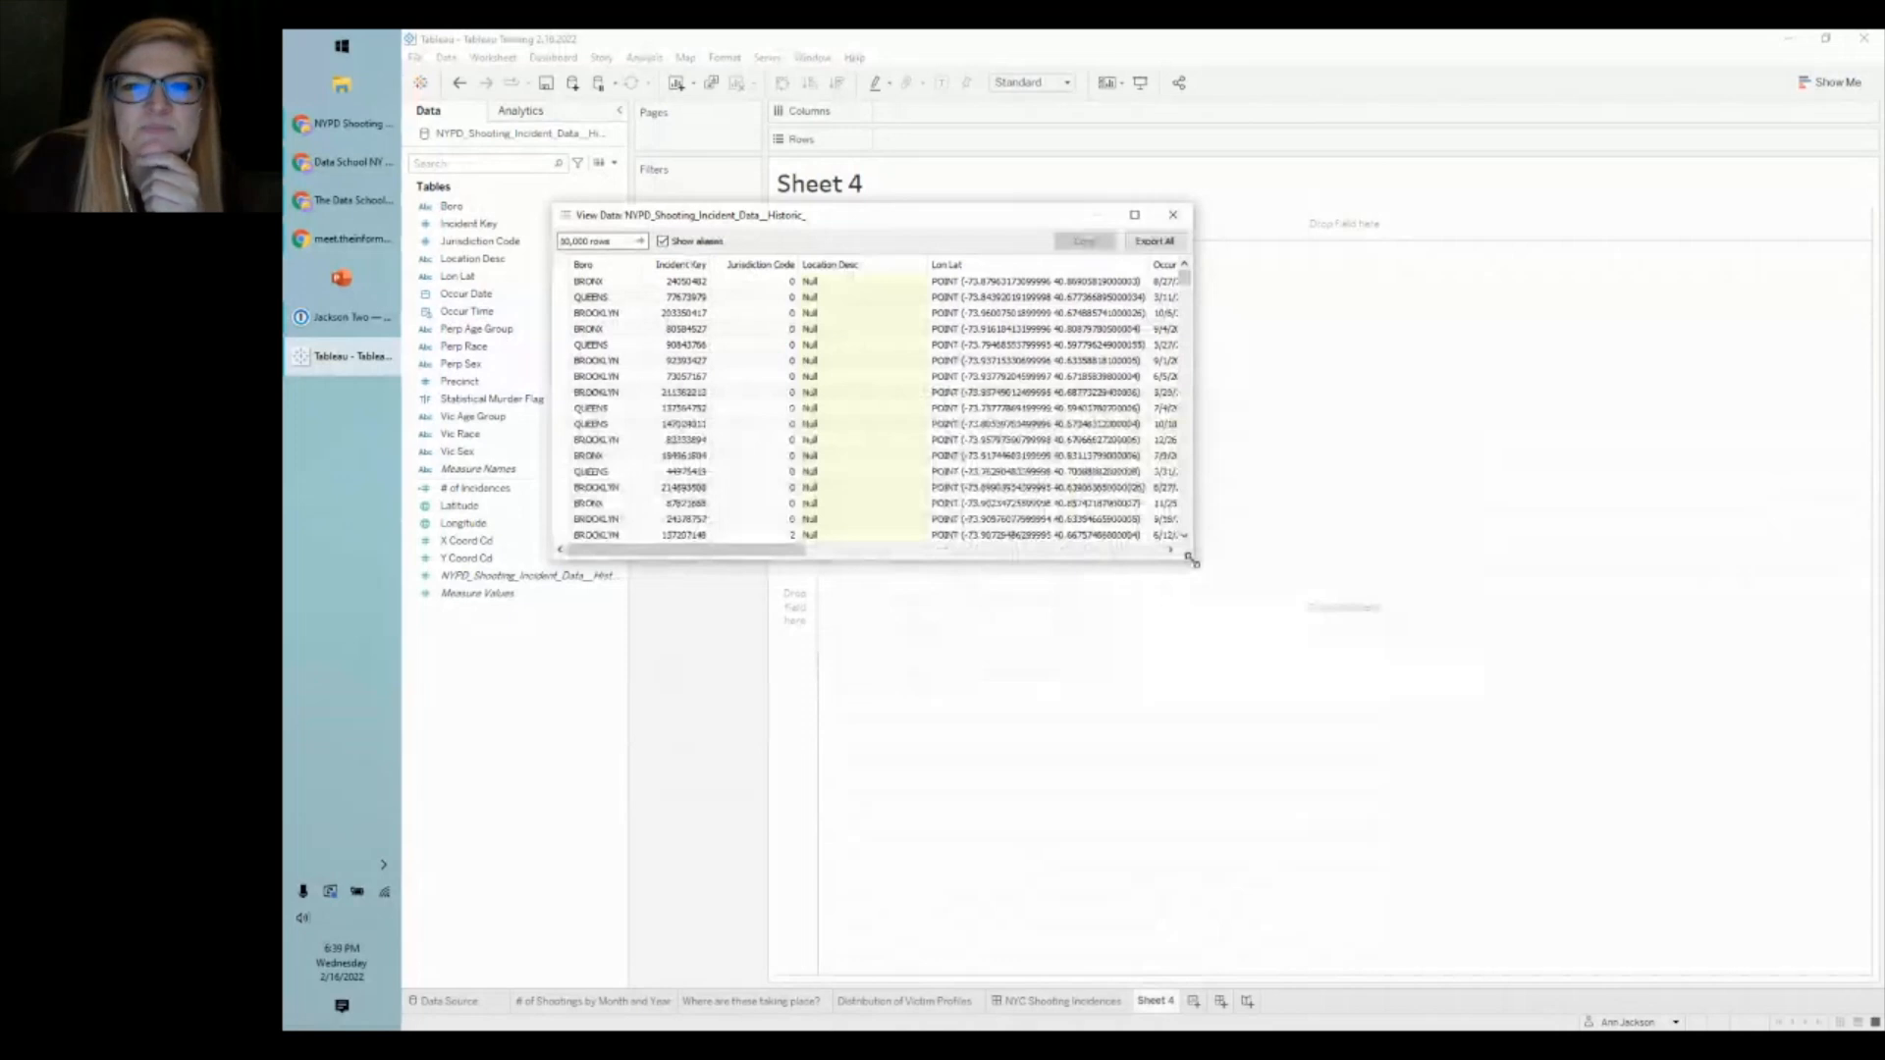
{"action": "key", "text": "Escape"}
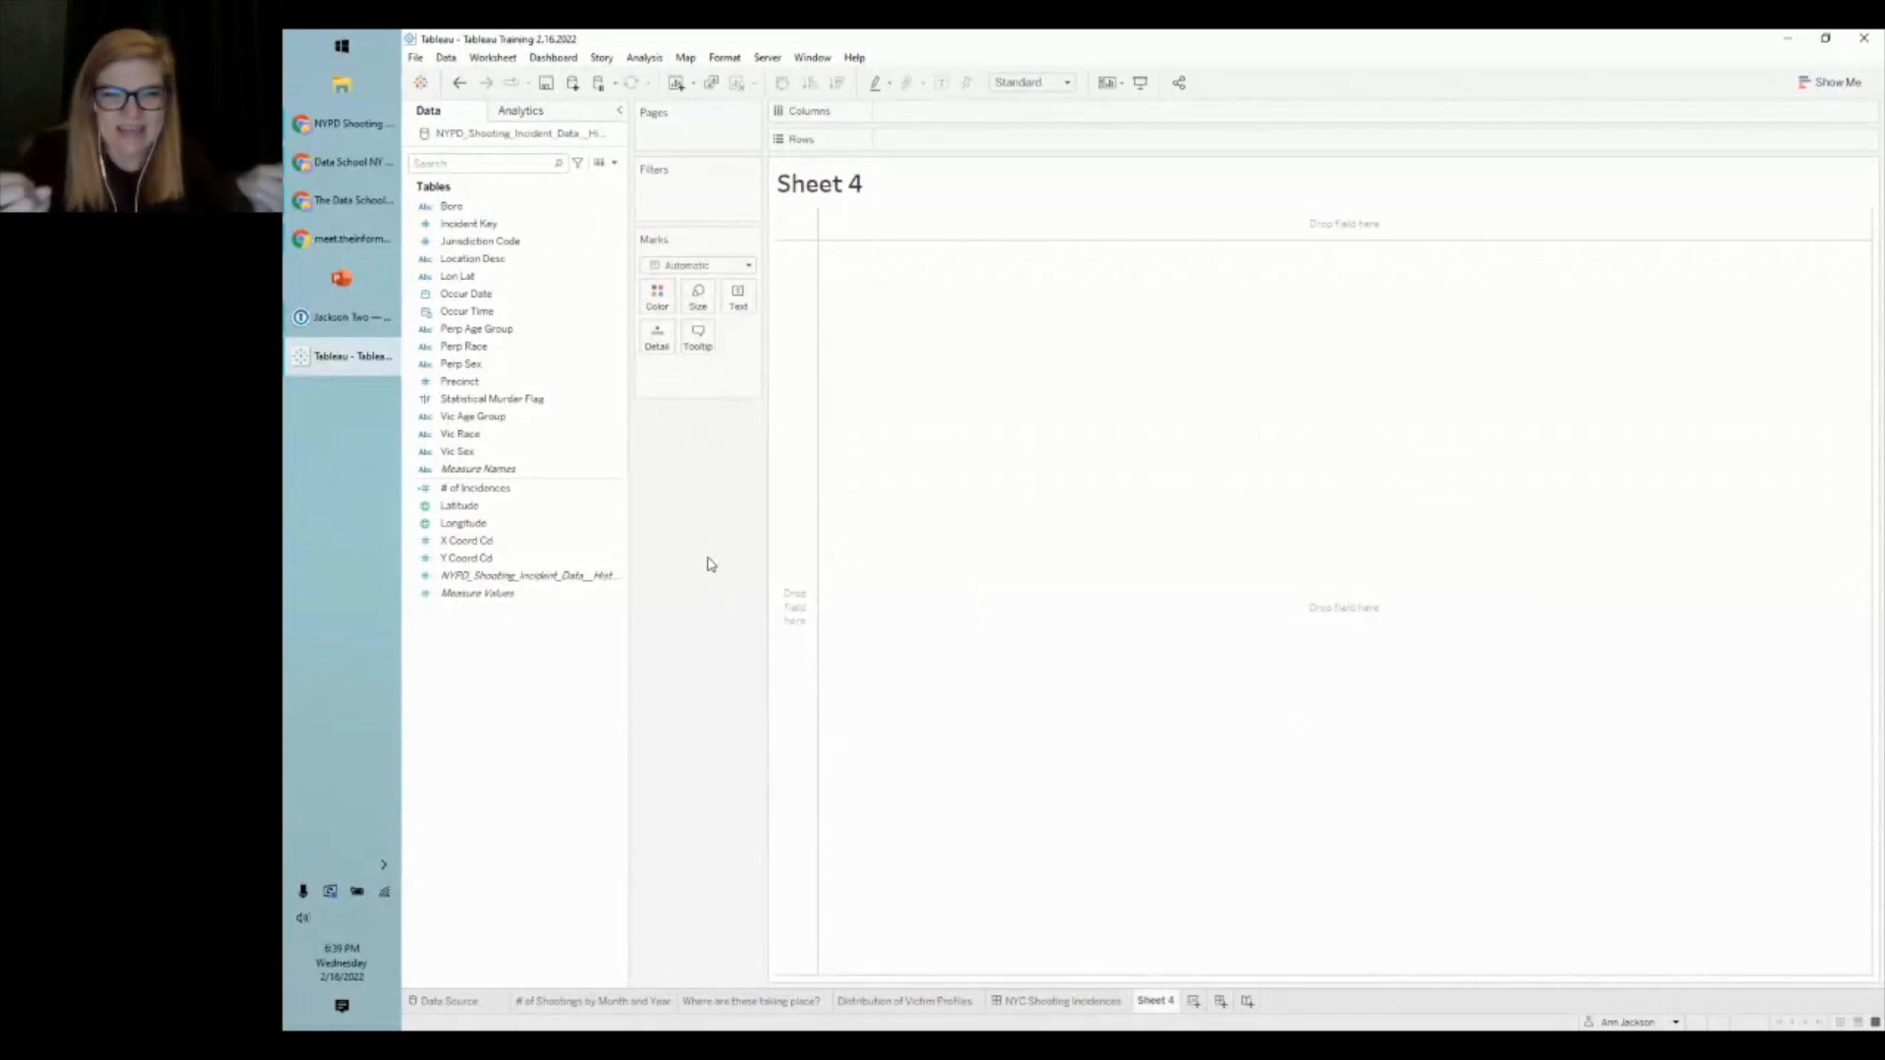
- Rename Sheet 4 to 'When do these take place?'
{"action": "right_click", "coordinate": [1156, 1000]}
{"action": "left_click", "coordinate": [1205, 795]}
{"action": "type", "text": "When do these ta"}
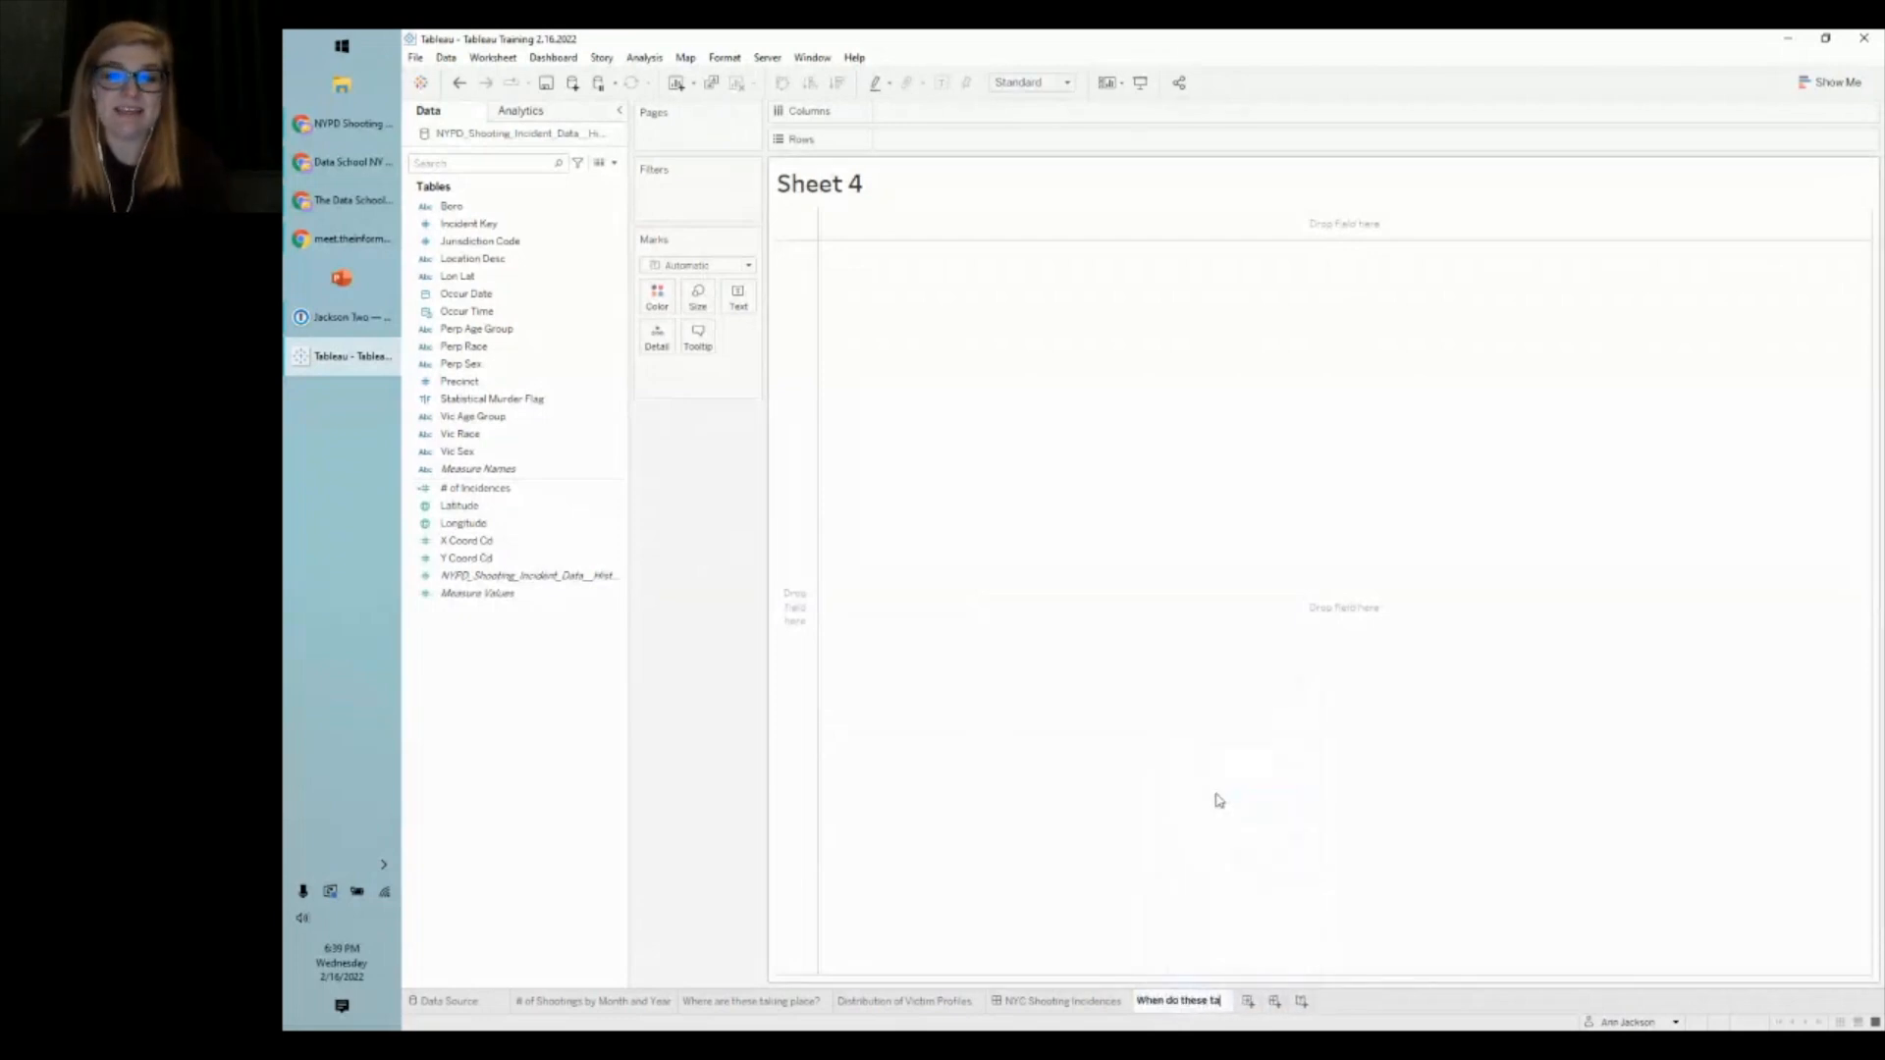
{"action": "type", "text": "ke place?"}
{"action": "key", "text": "Return"}
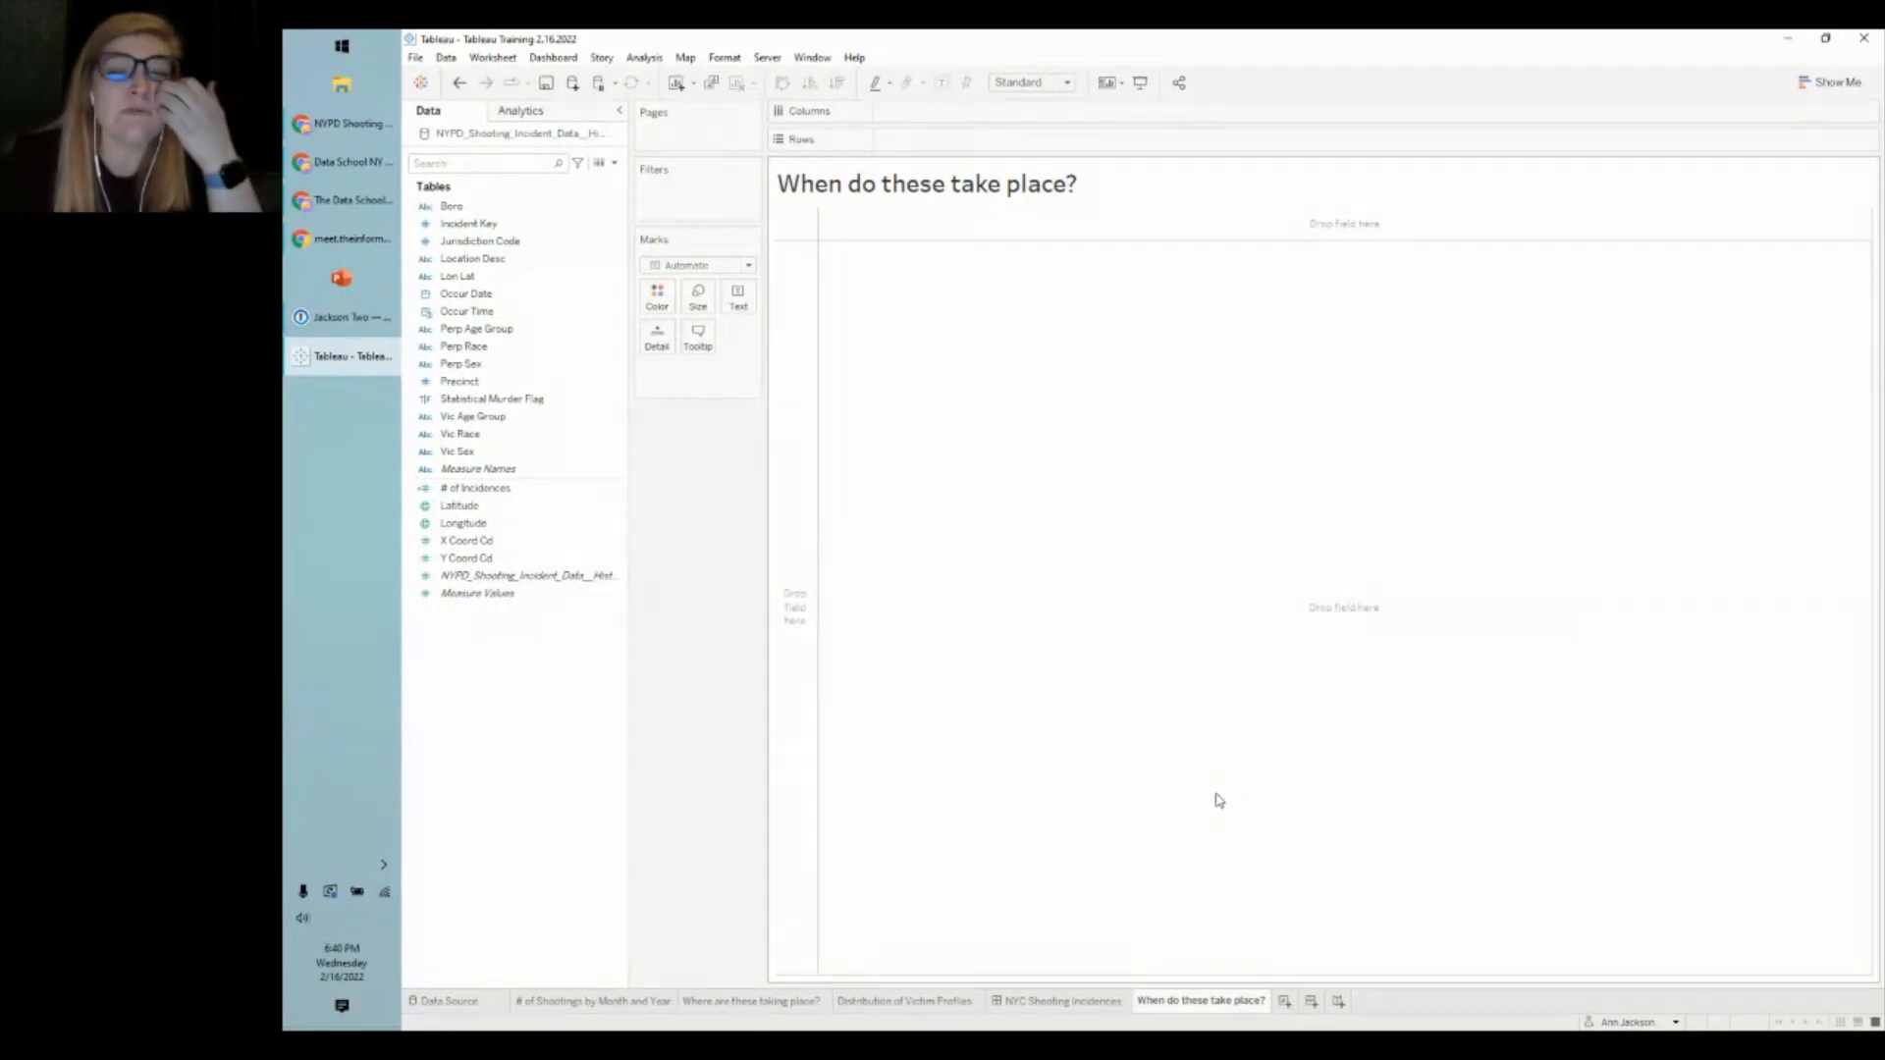
- Drop Occur Time onto Rows, bringing up the Drop Field choice of continuous, discrete, HOUR or aggregate
{"action": "left_click", "coordinate": [452, 312]}
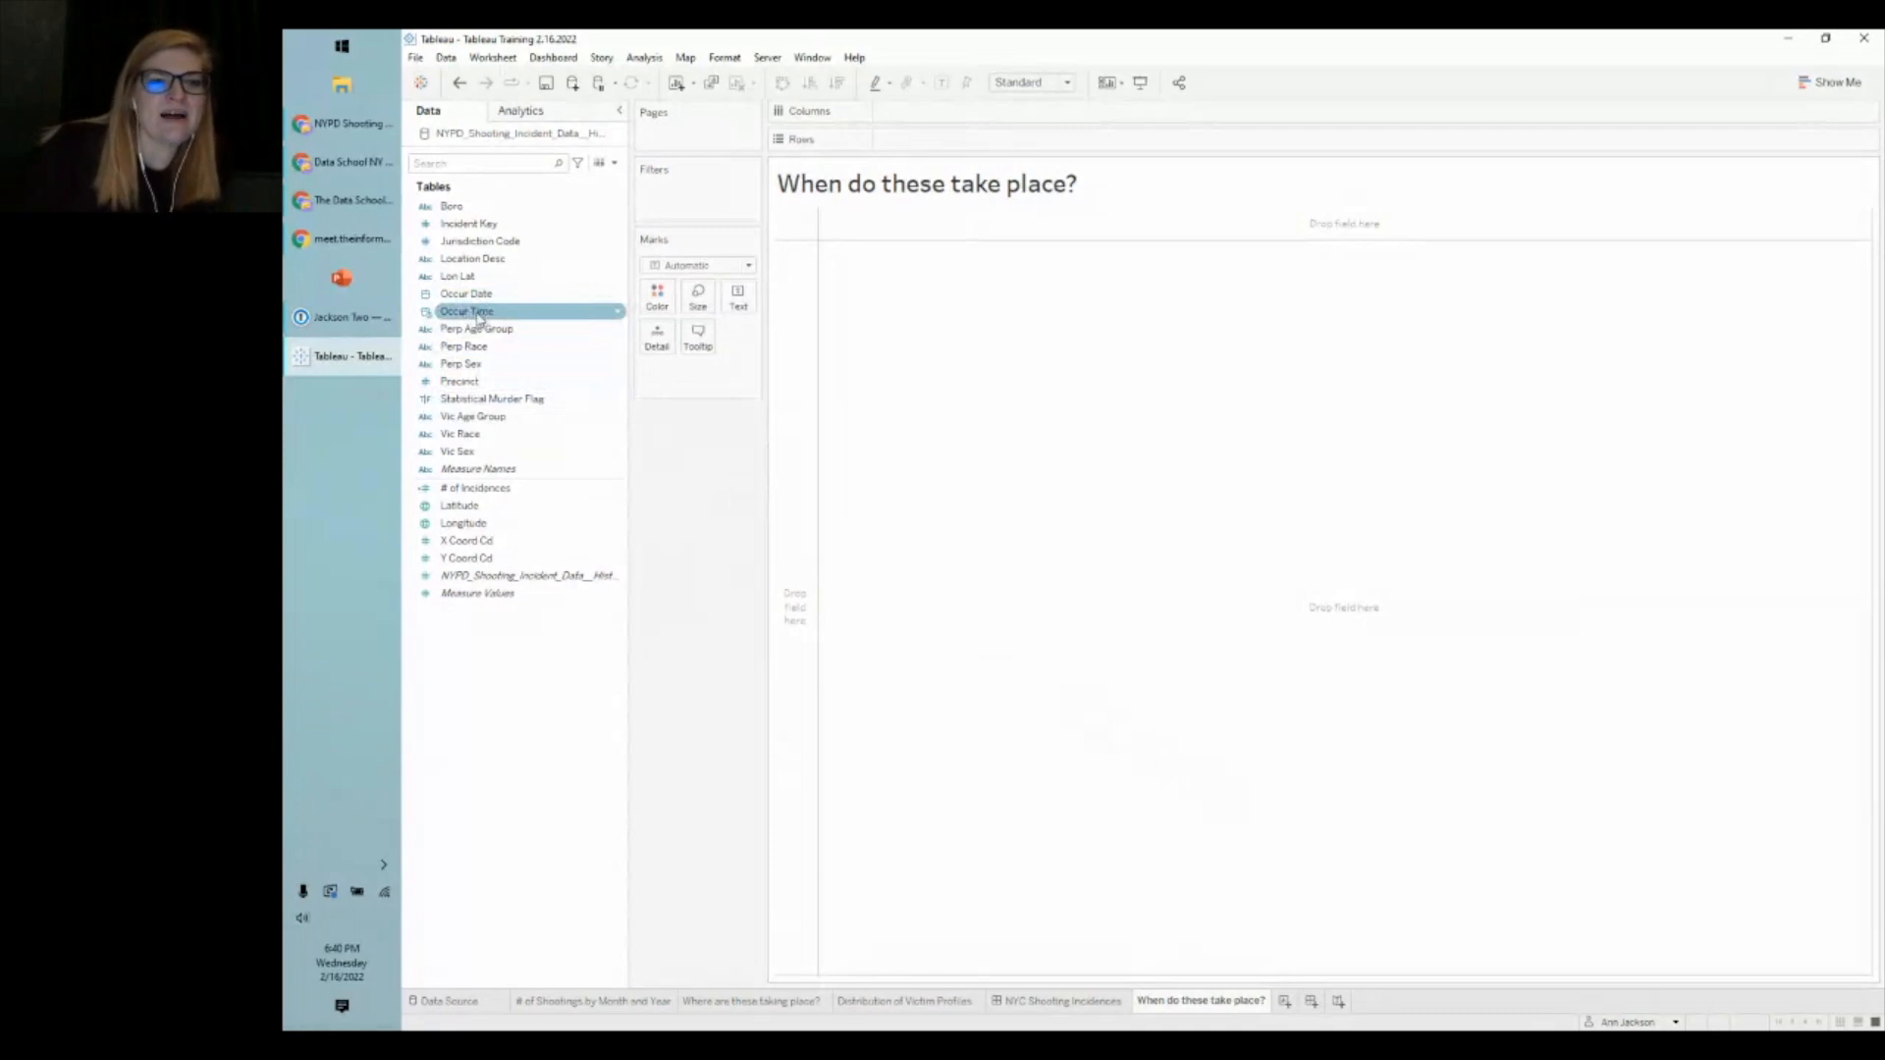
{"action": "left_click_drag", "start_coordinate": [478, 314], "coordinate": [945, 145]}
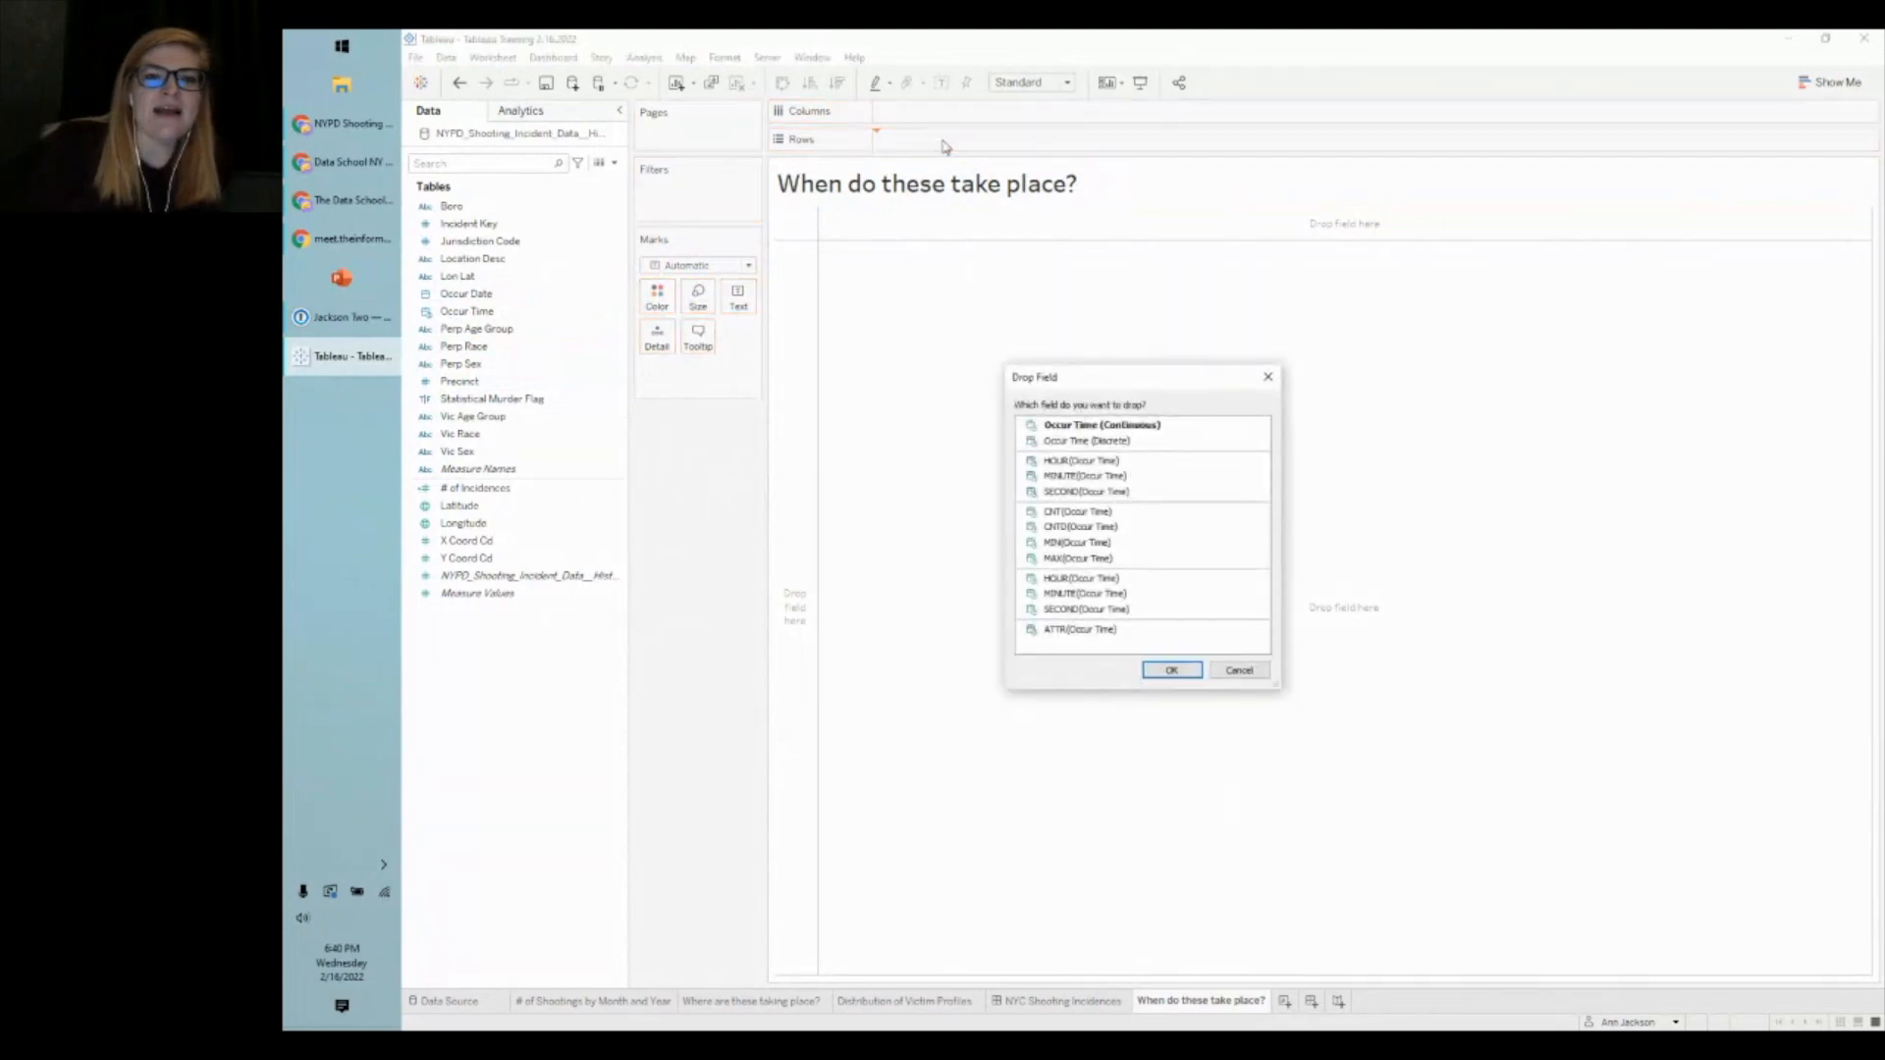
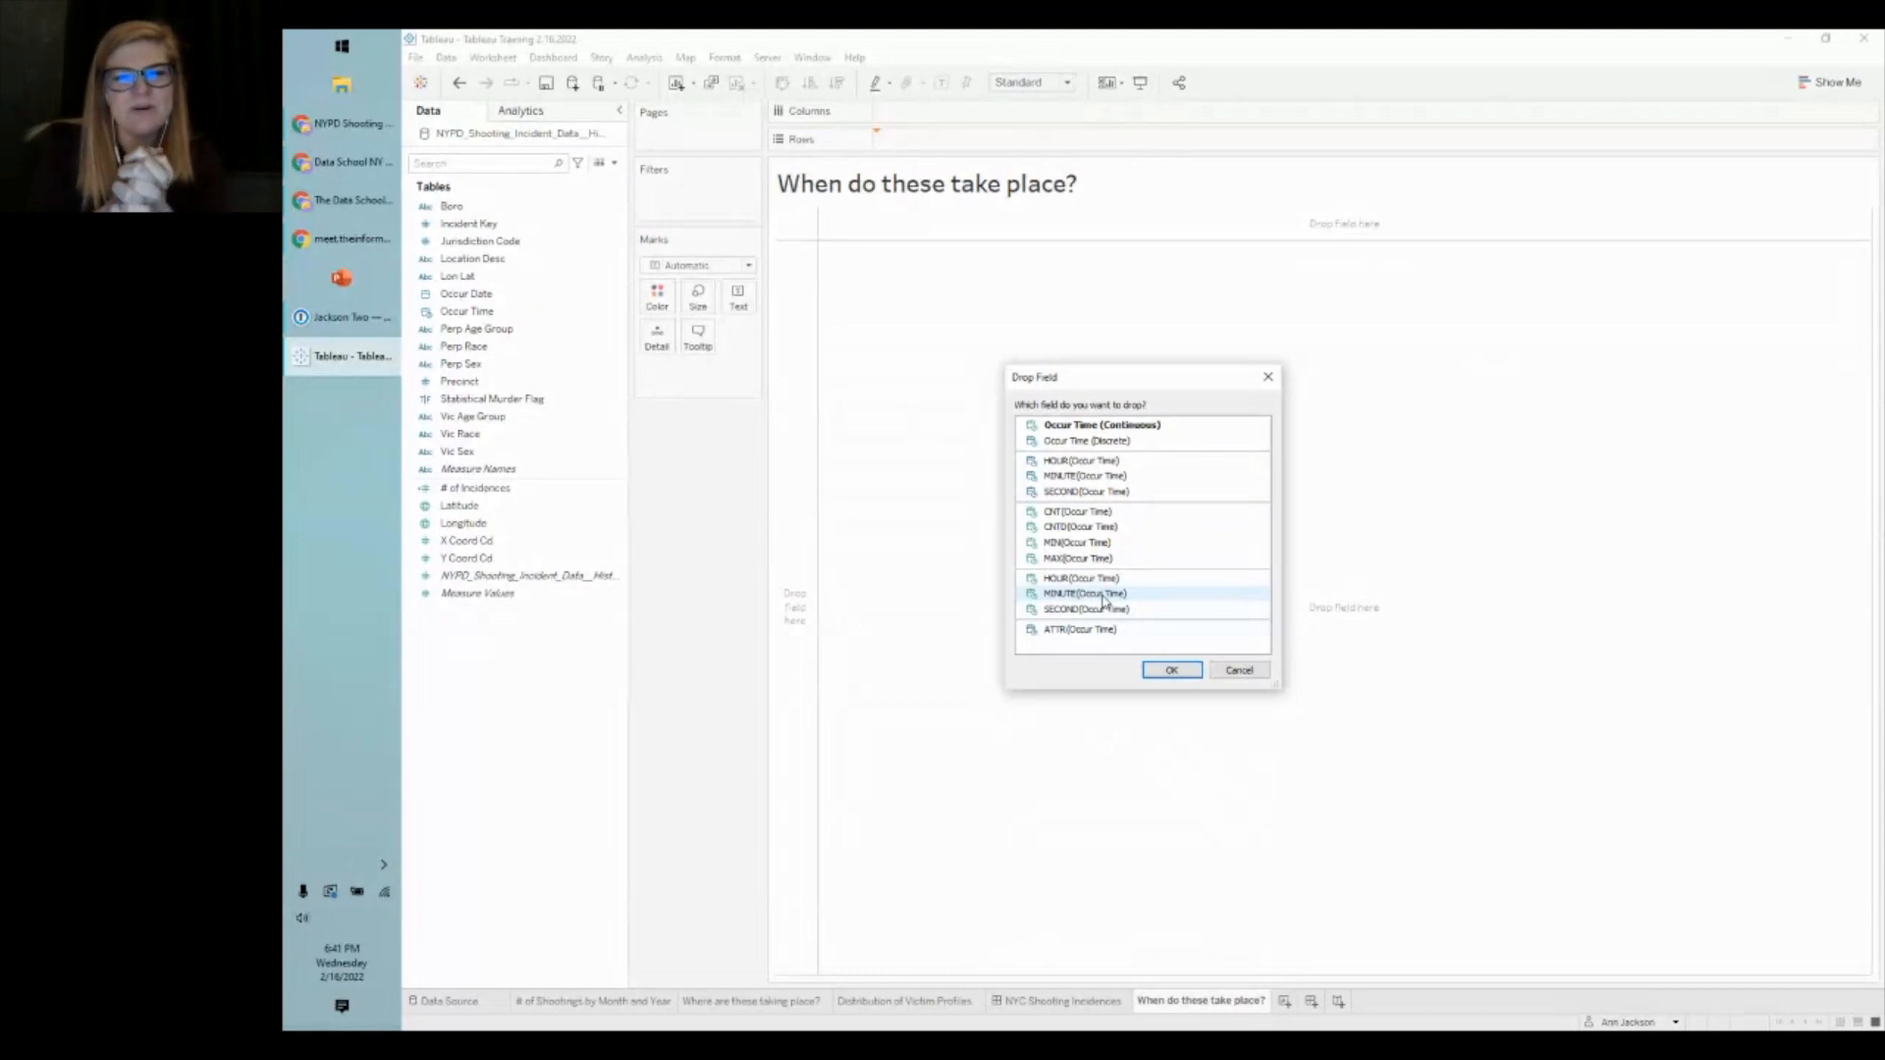
- Use HOUR(Occur Time) as rows and fit the 0–23 hour list to Entire View
{"action": "left_click", "coordinate": [1080, 460]}
{"action": "left_click", "coordinate": [1164, 671]}
{"action": "left_click", "coordinate": [1026, 83]}
{"action": "left_click", "coordinate": [1021, 141]}
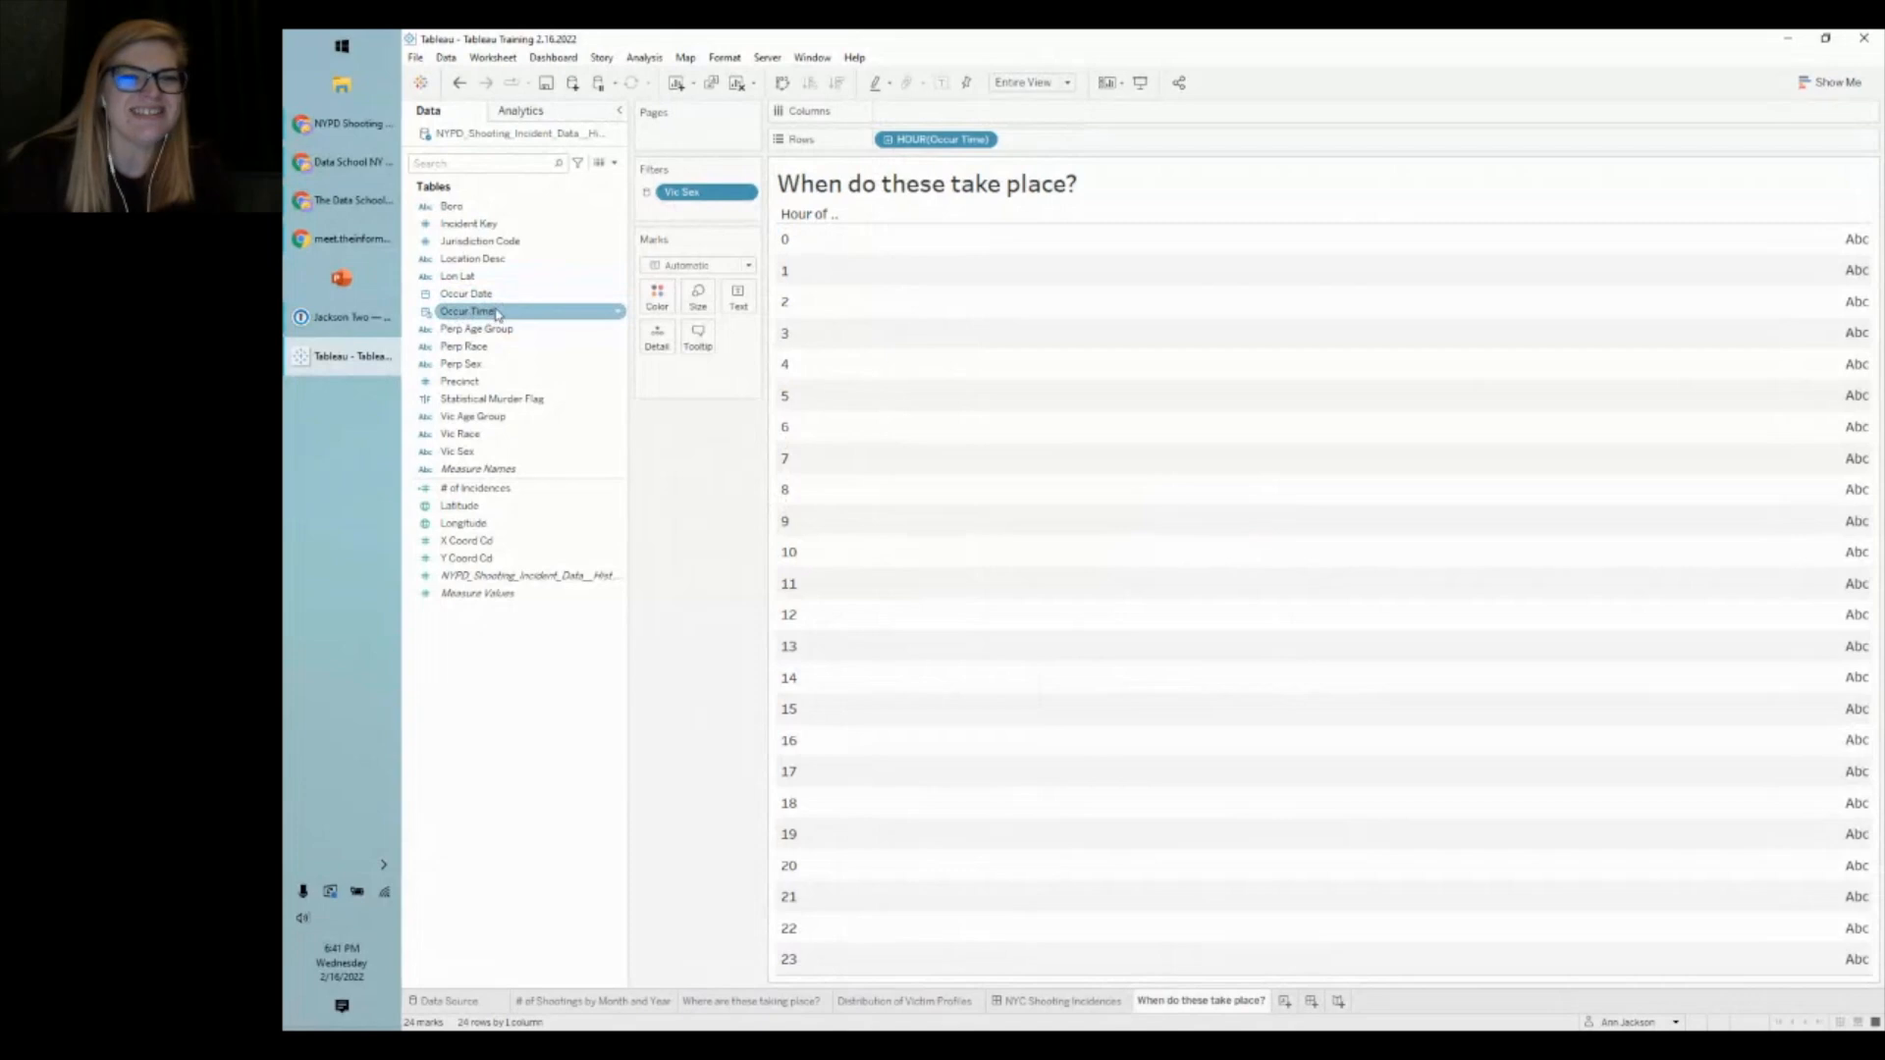
{"action": "left_click", "coordinate": [460, 296]}
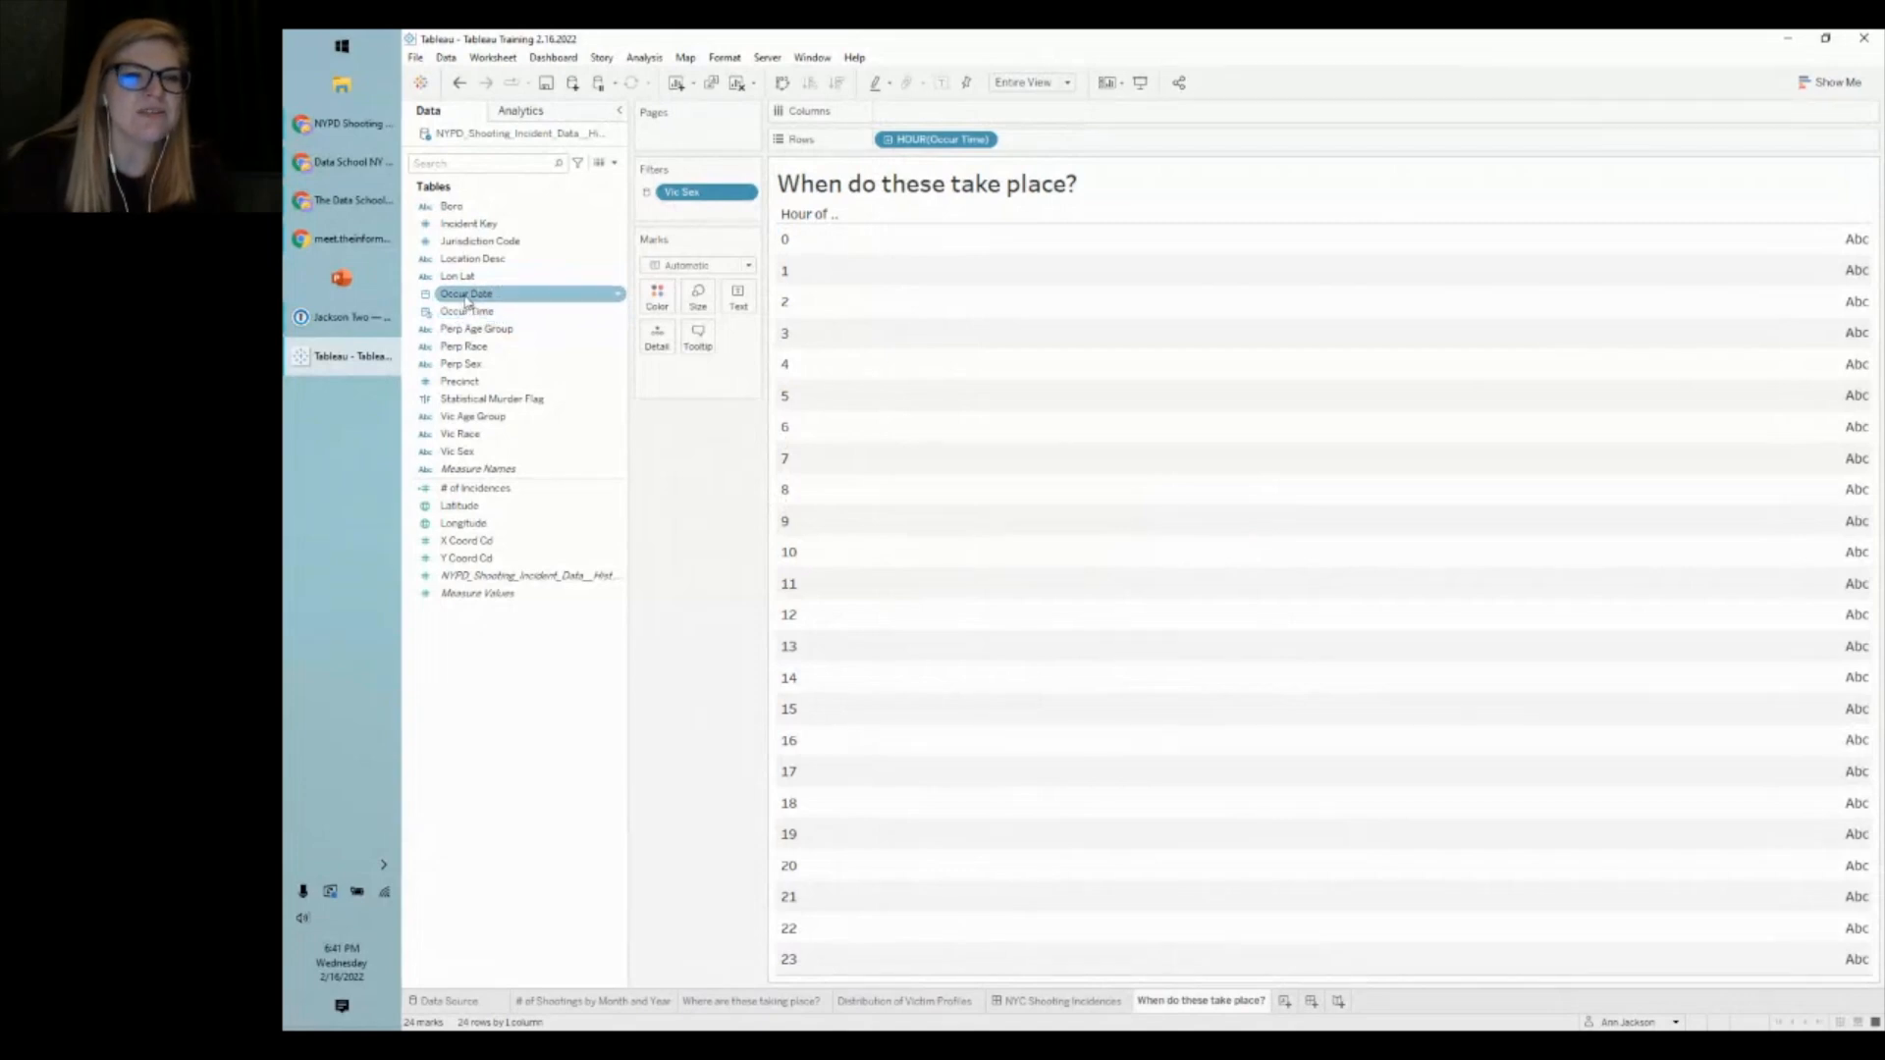
- Add WEEKDAY(Occur Date) as columns, show # of Incidences as cell text, and widen the hour header
{"action": "left_click_drag", "start_coordinate": [467, 300], "coordinate": [935, 119]}
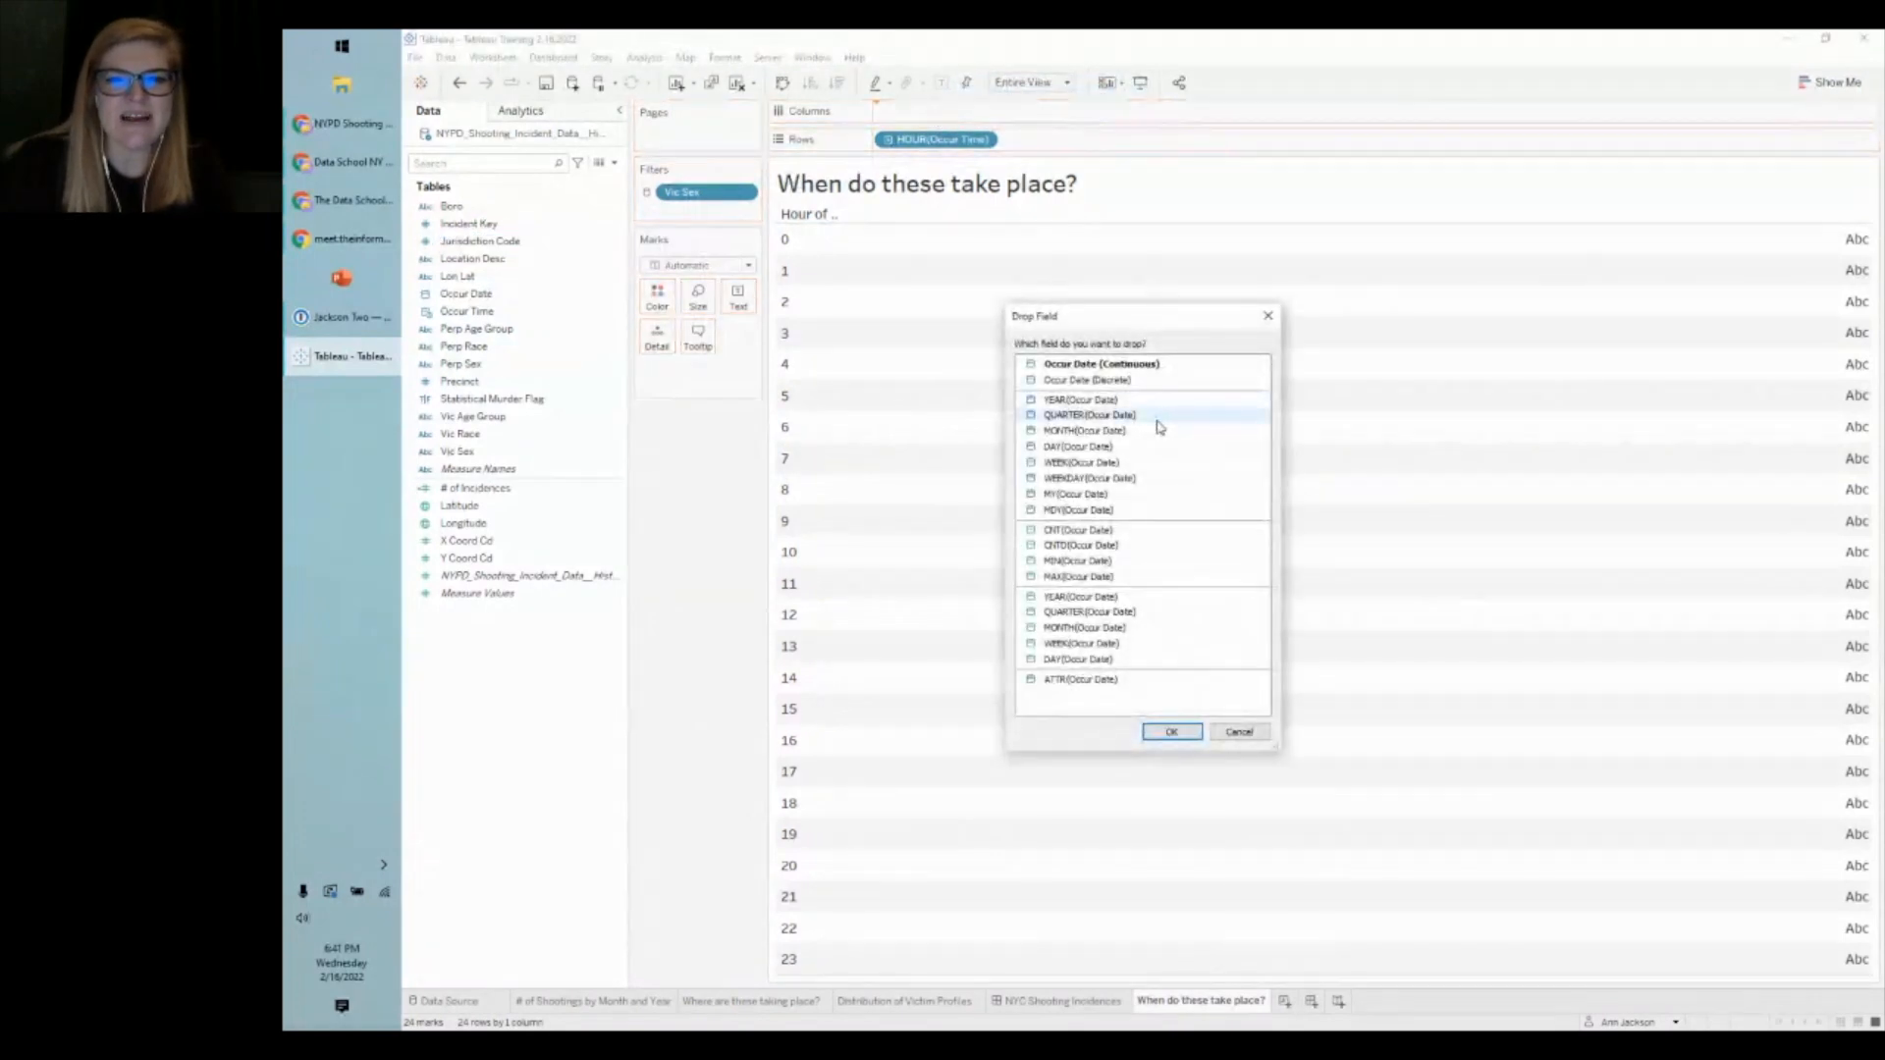
{"action": "left_click", "coordinate": [1134, 480]}
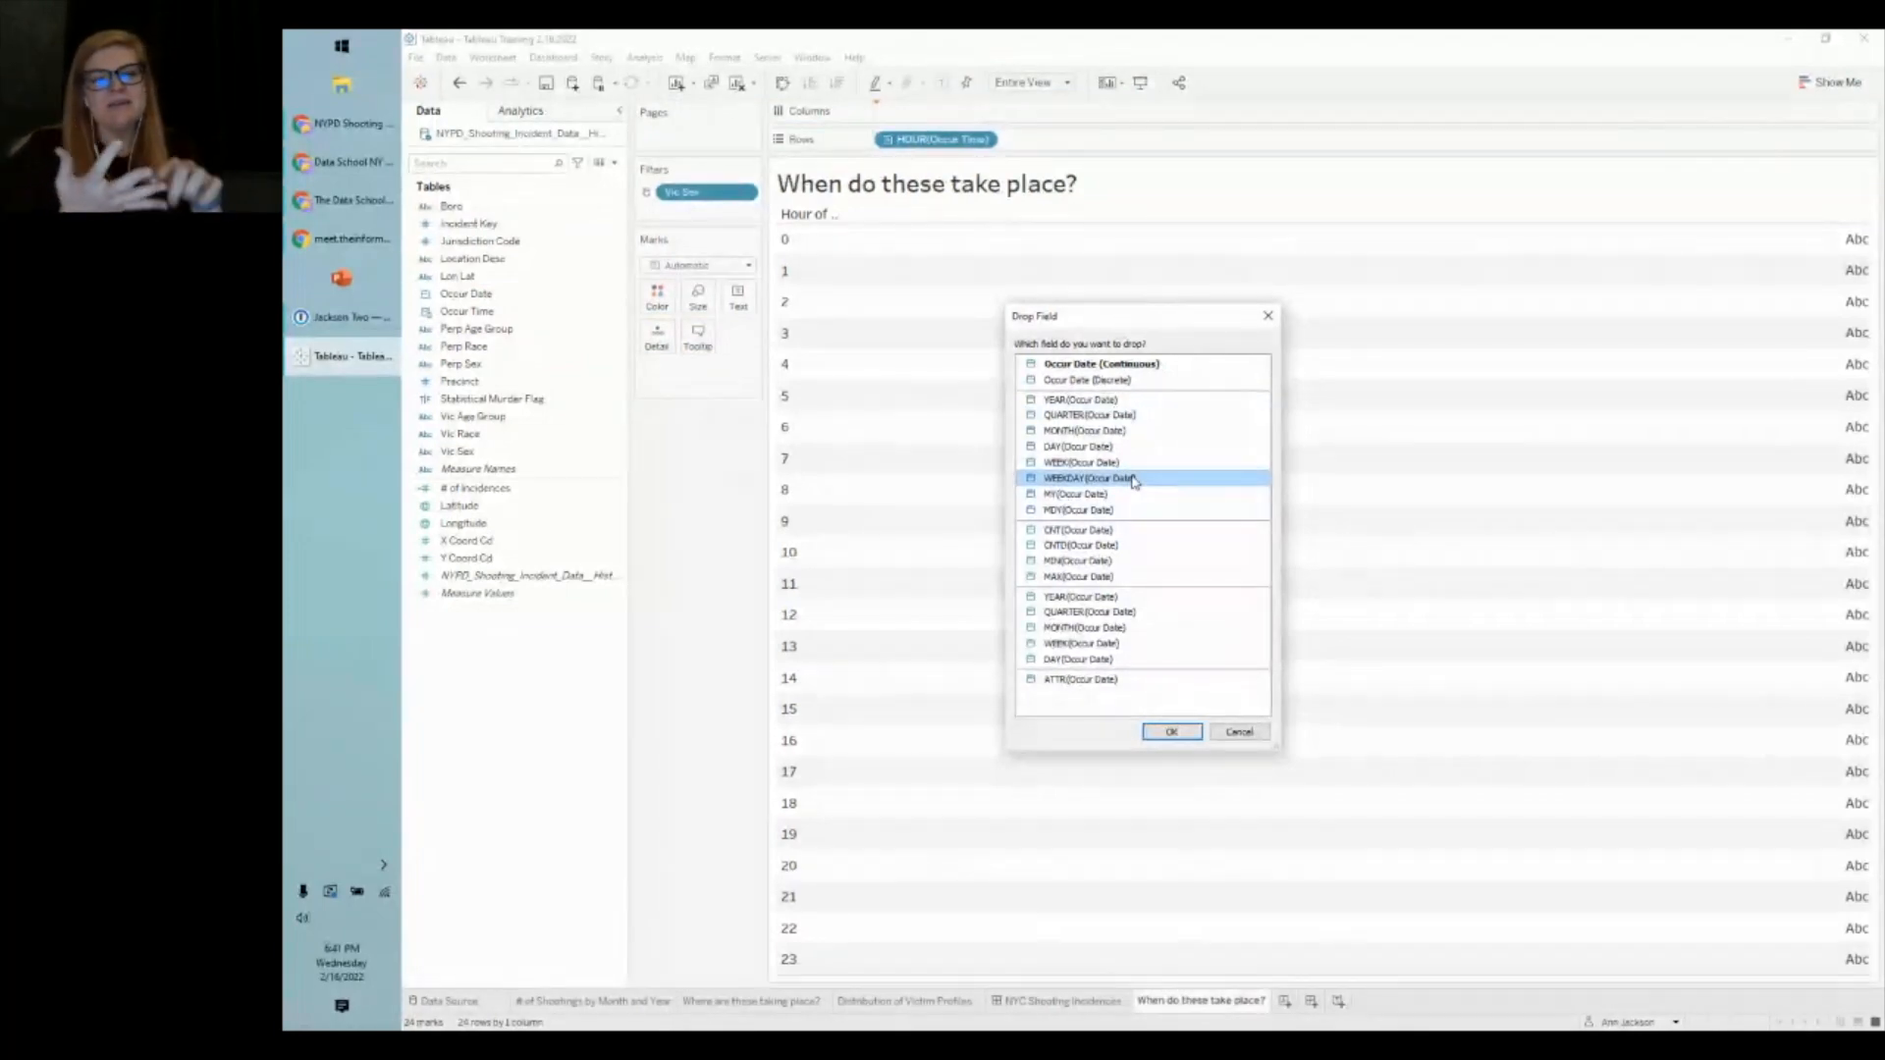
{"action": "left_click", "coordinate": [1152, 730]}
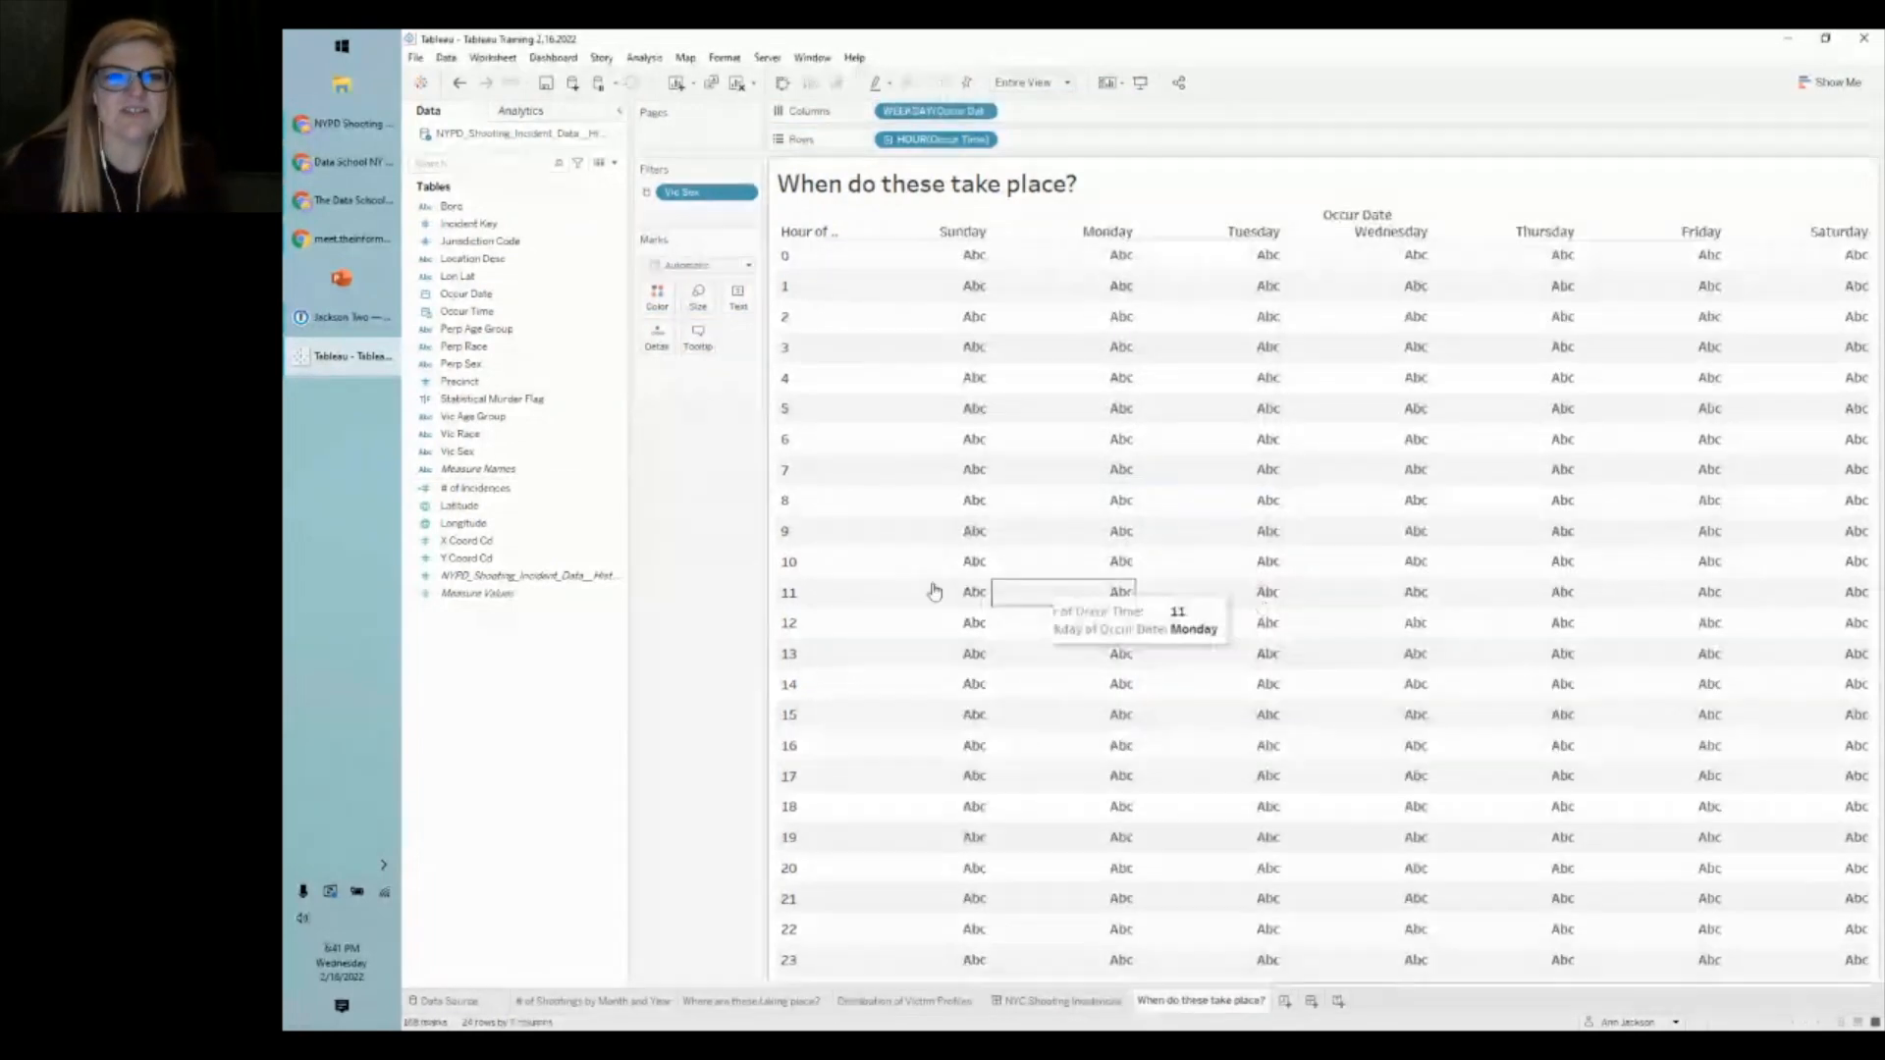
{"action": "left_click_drag", "start_coordinate": [475, 488], "coordinate": [739, 294]}
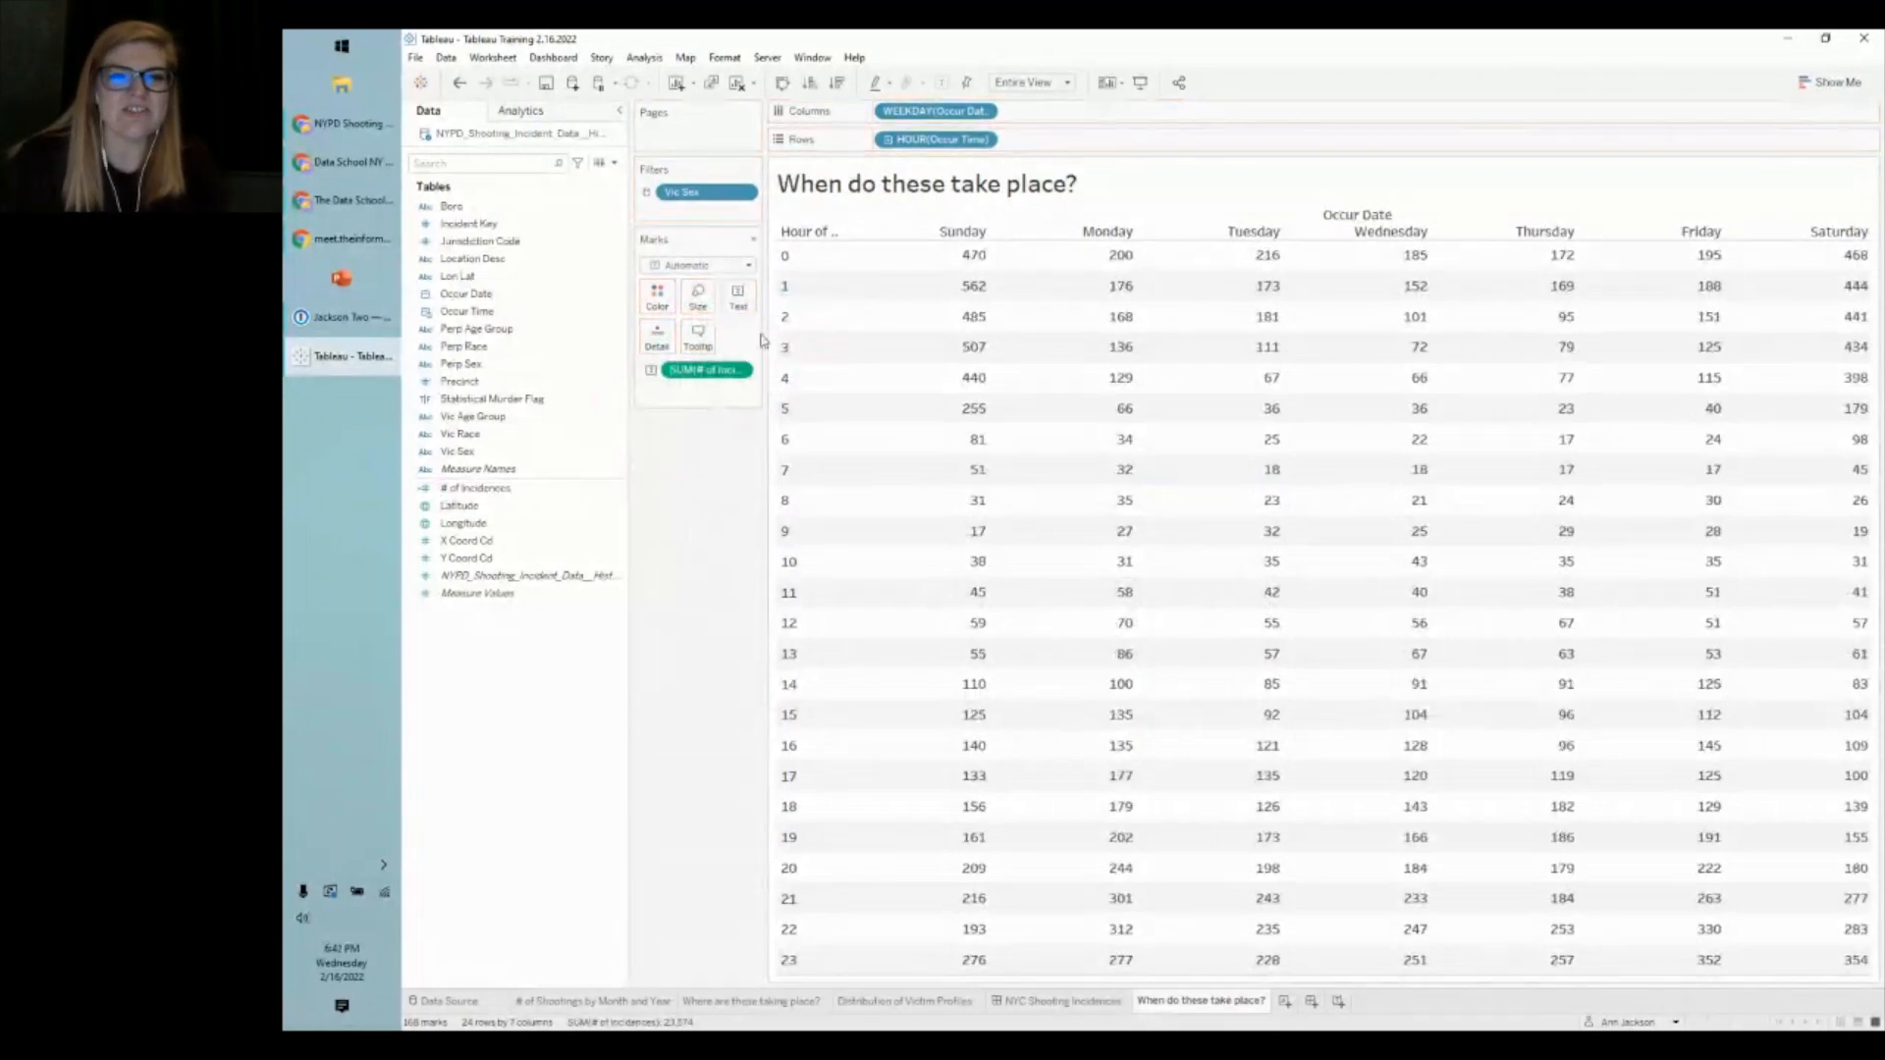
{"action": "left_click_drag", "start_coordinate": [843, 247], "coordinate": [862, 248]}
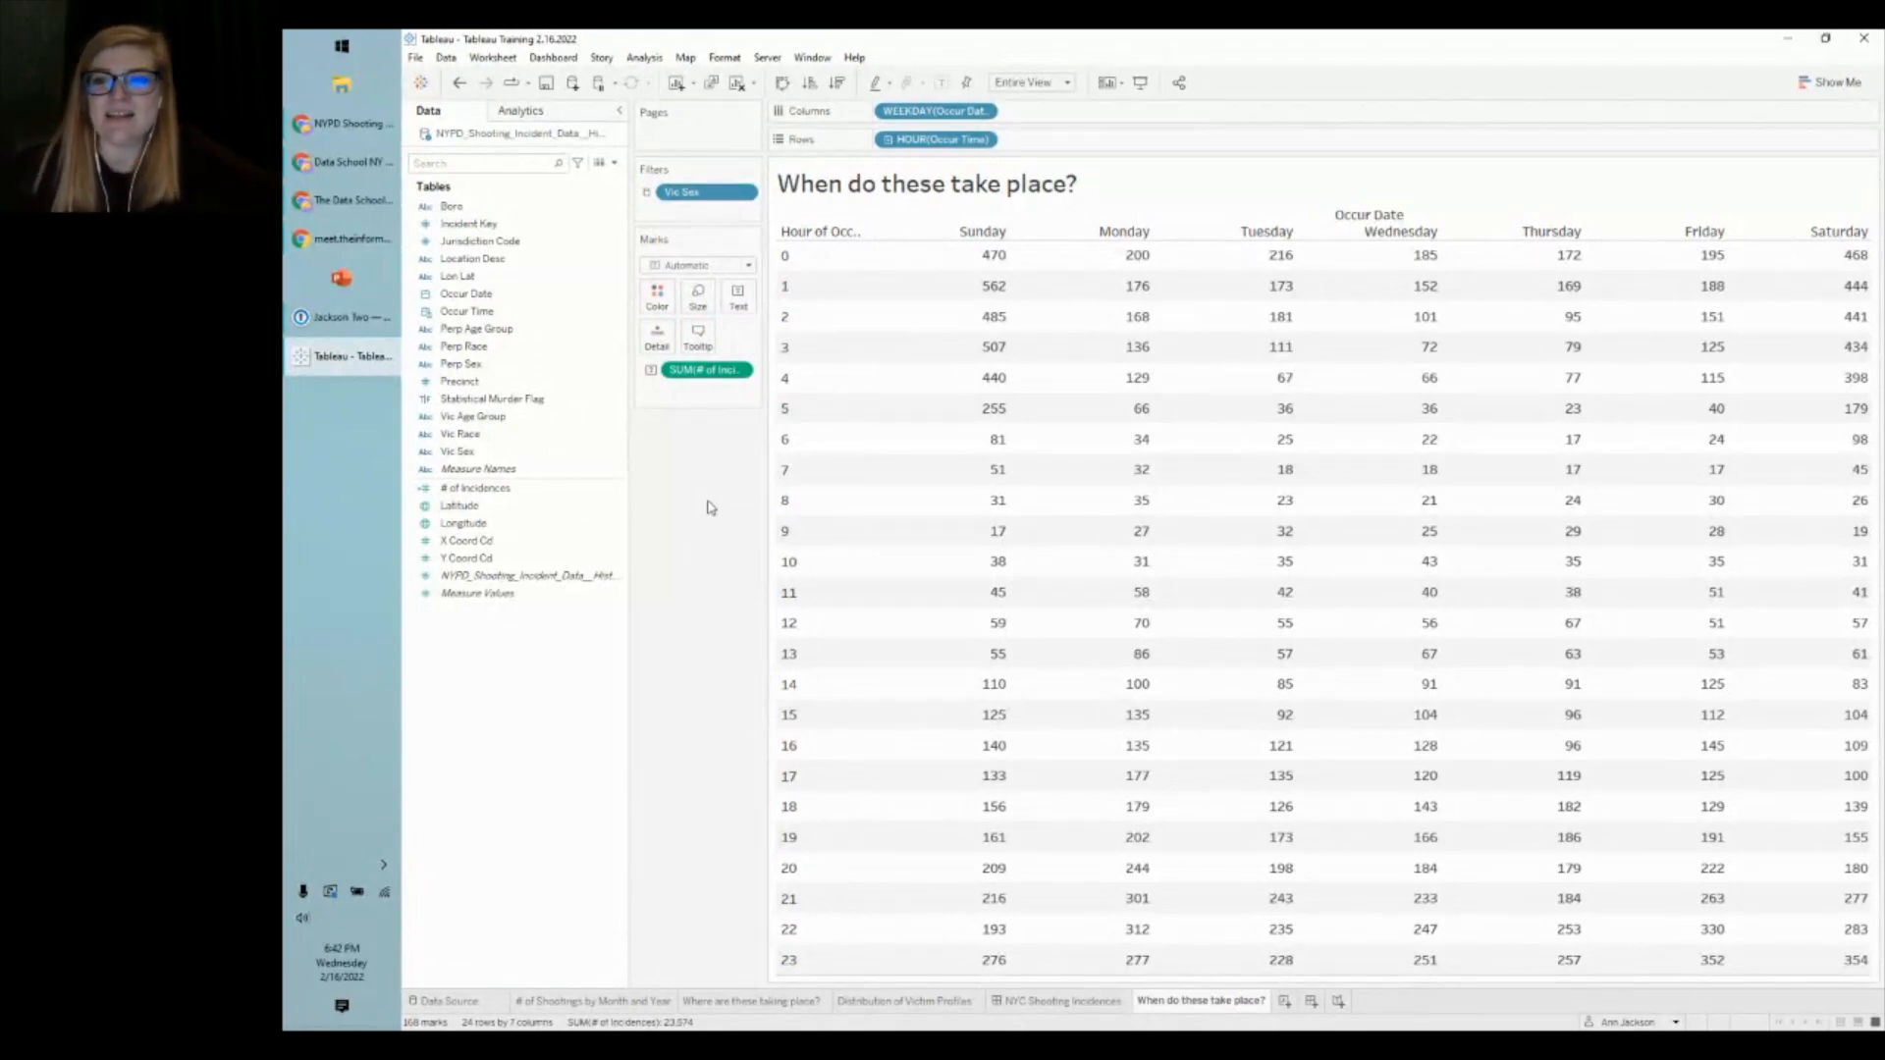
{"action": "mouse_move", "coordinate": [956, 319]}
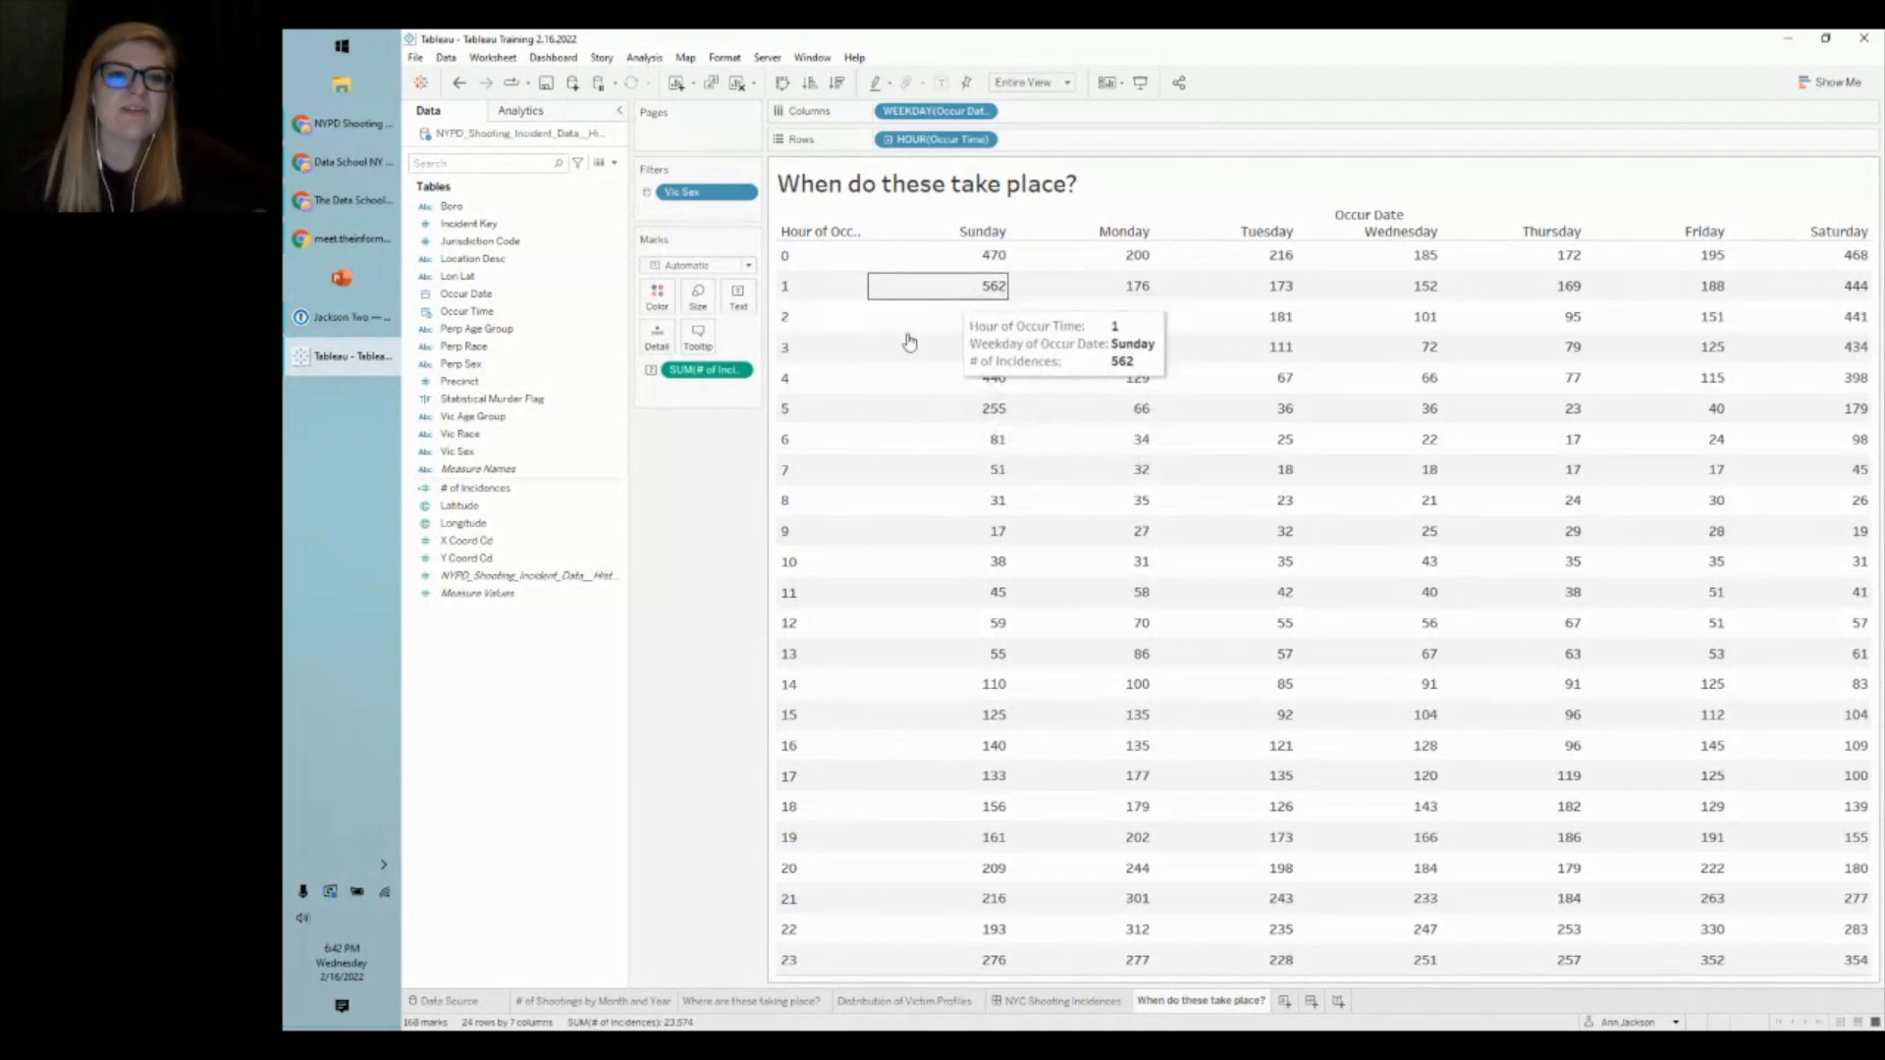
- Colour the cells by SUM(# of Incidences) and change the mark type to Square
{"action": "left_click_drag", "start_coordinate": [702, 378], "coordinate": [660, 295]}
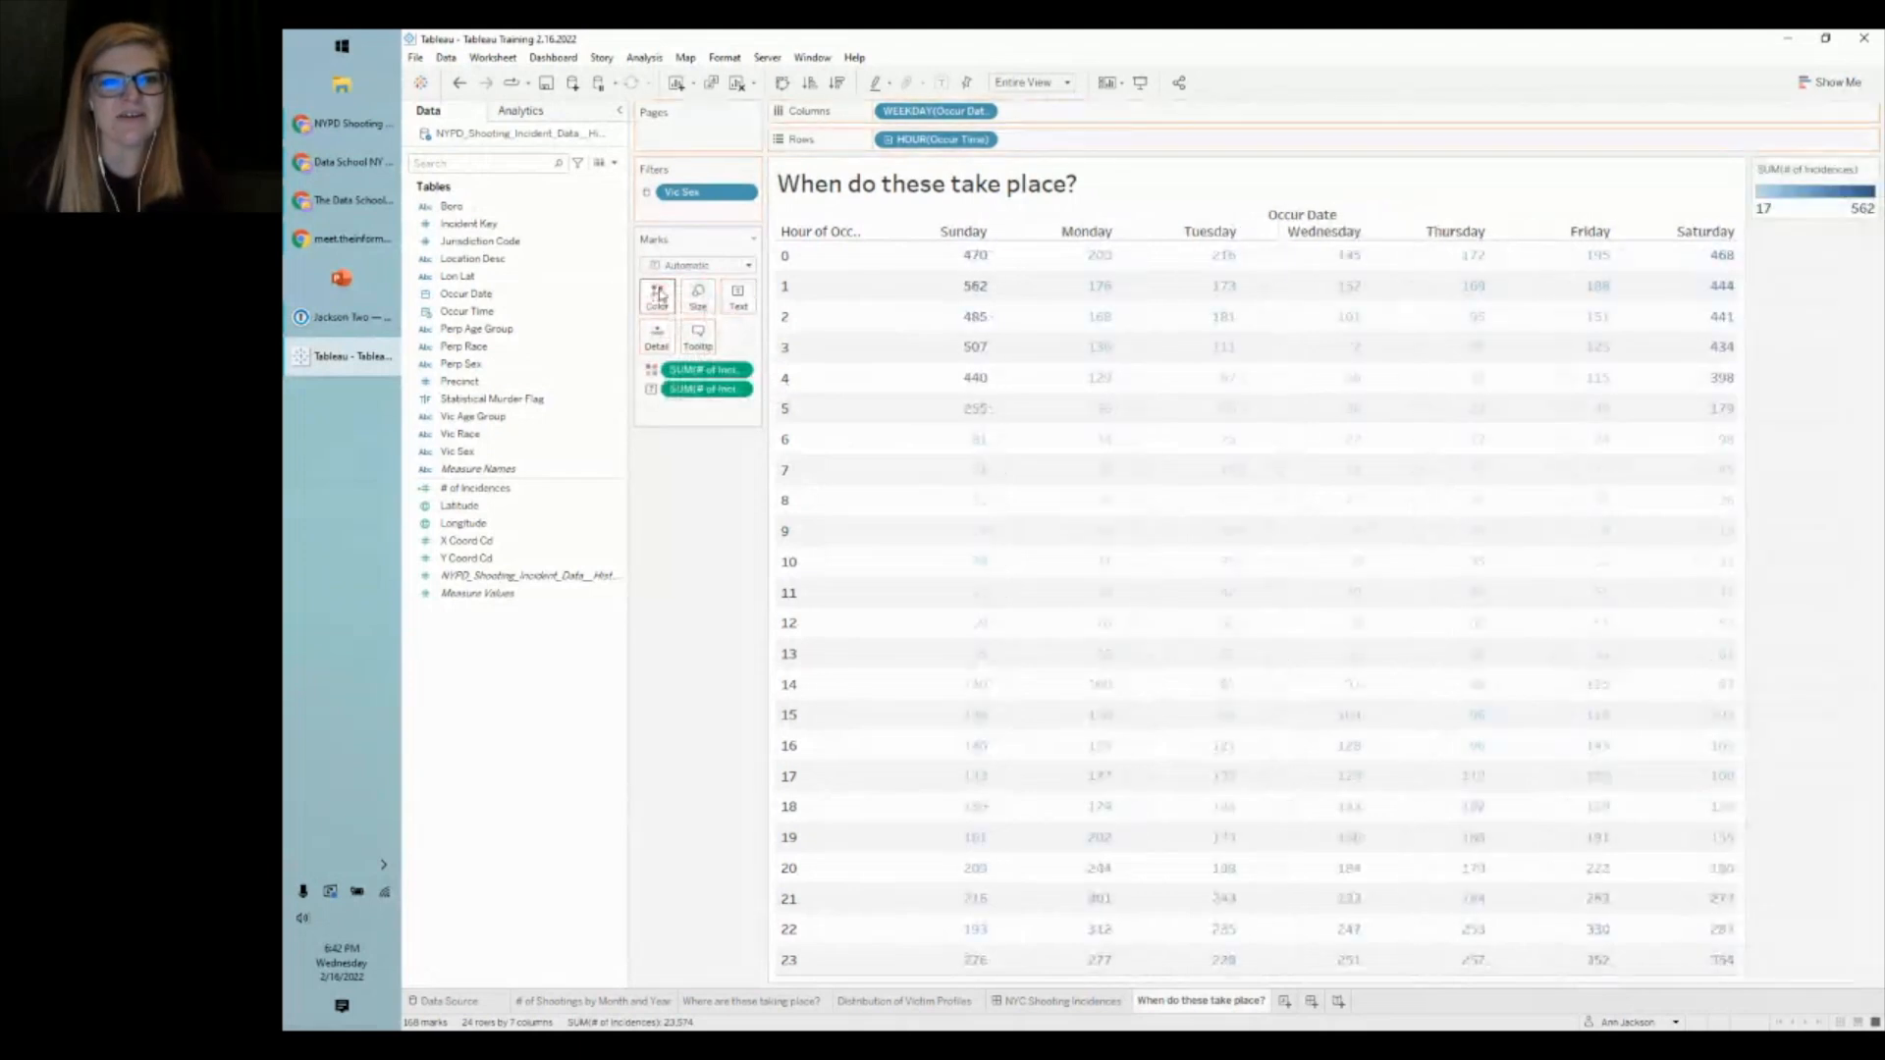
{"action": "left_click", "coordinate": [693, 267]}
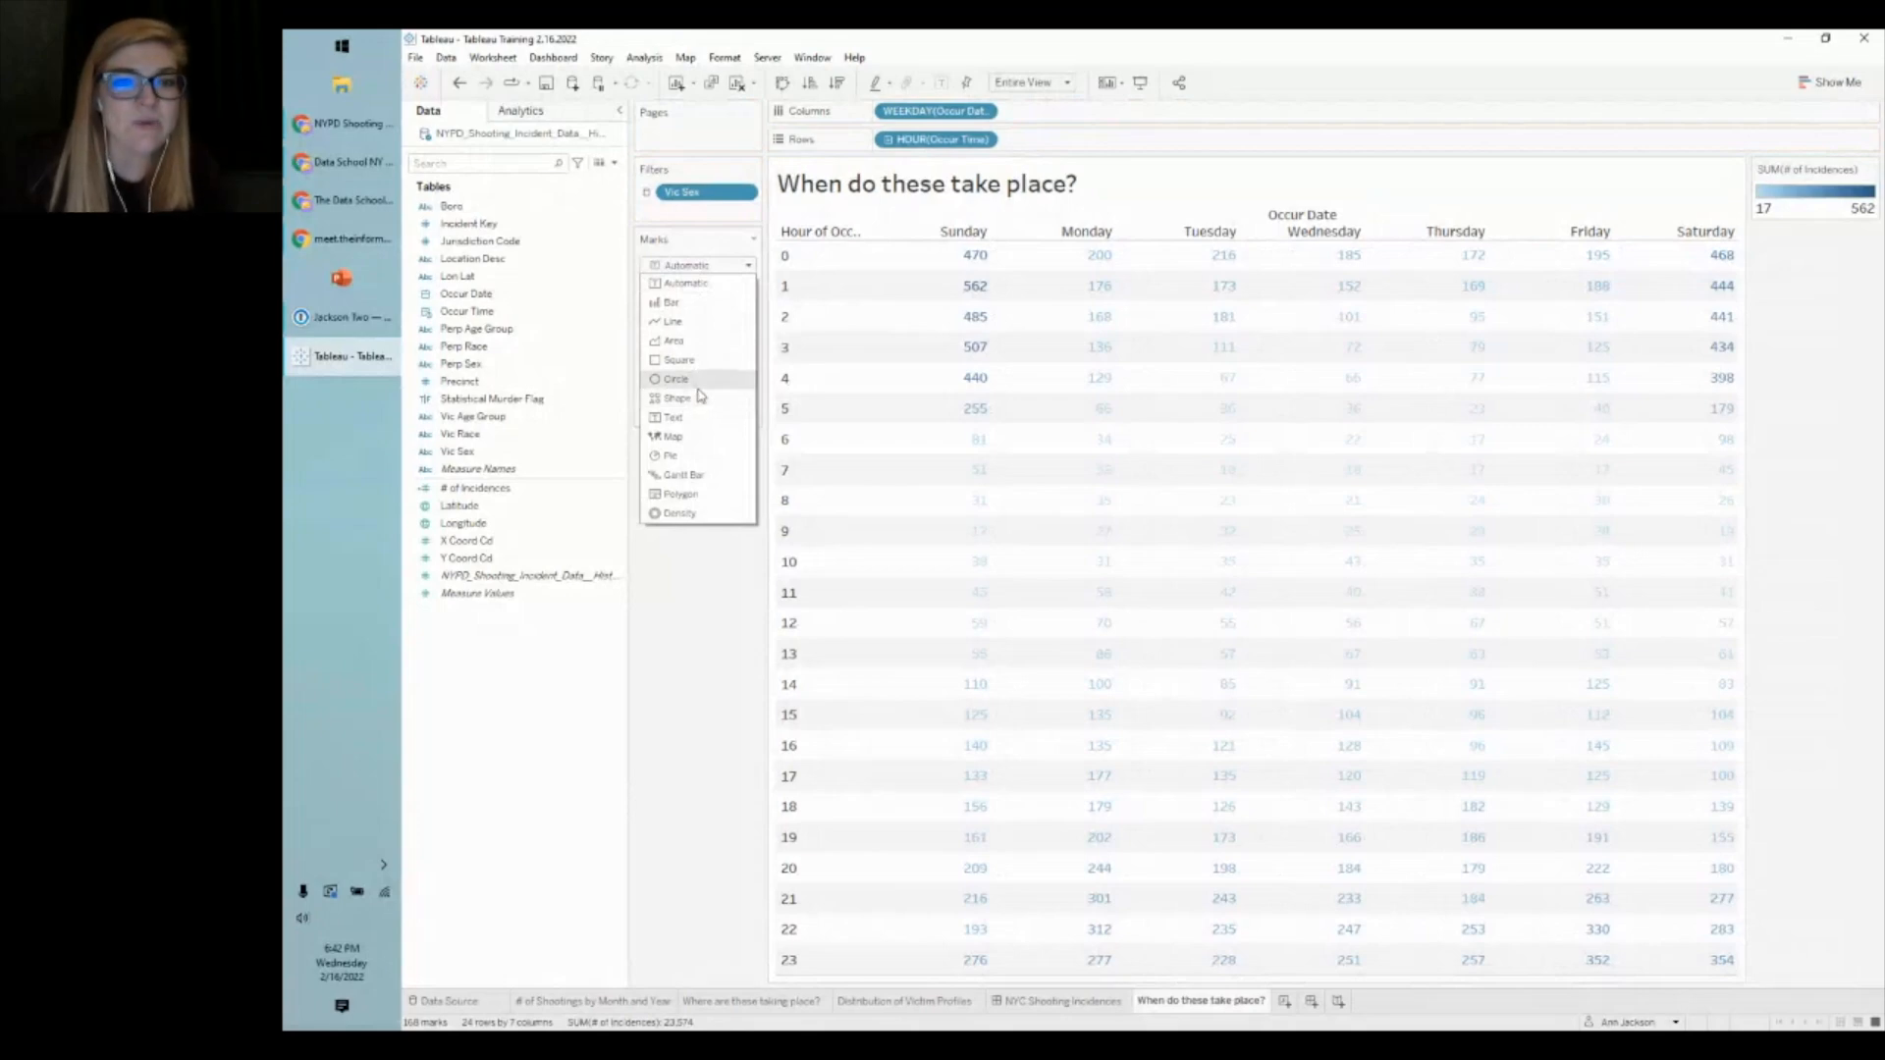
{"action": "left_click", "coordinate": [677, 360]}
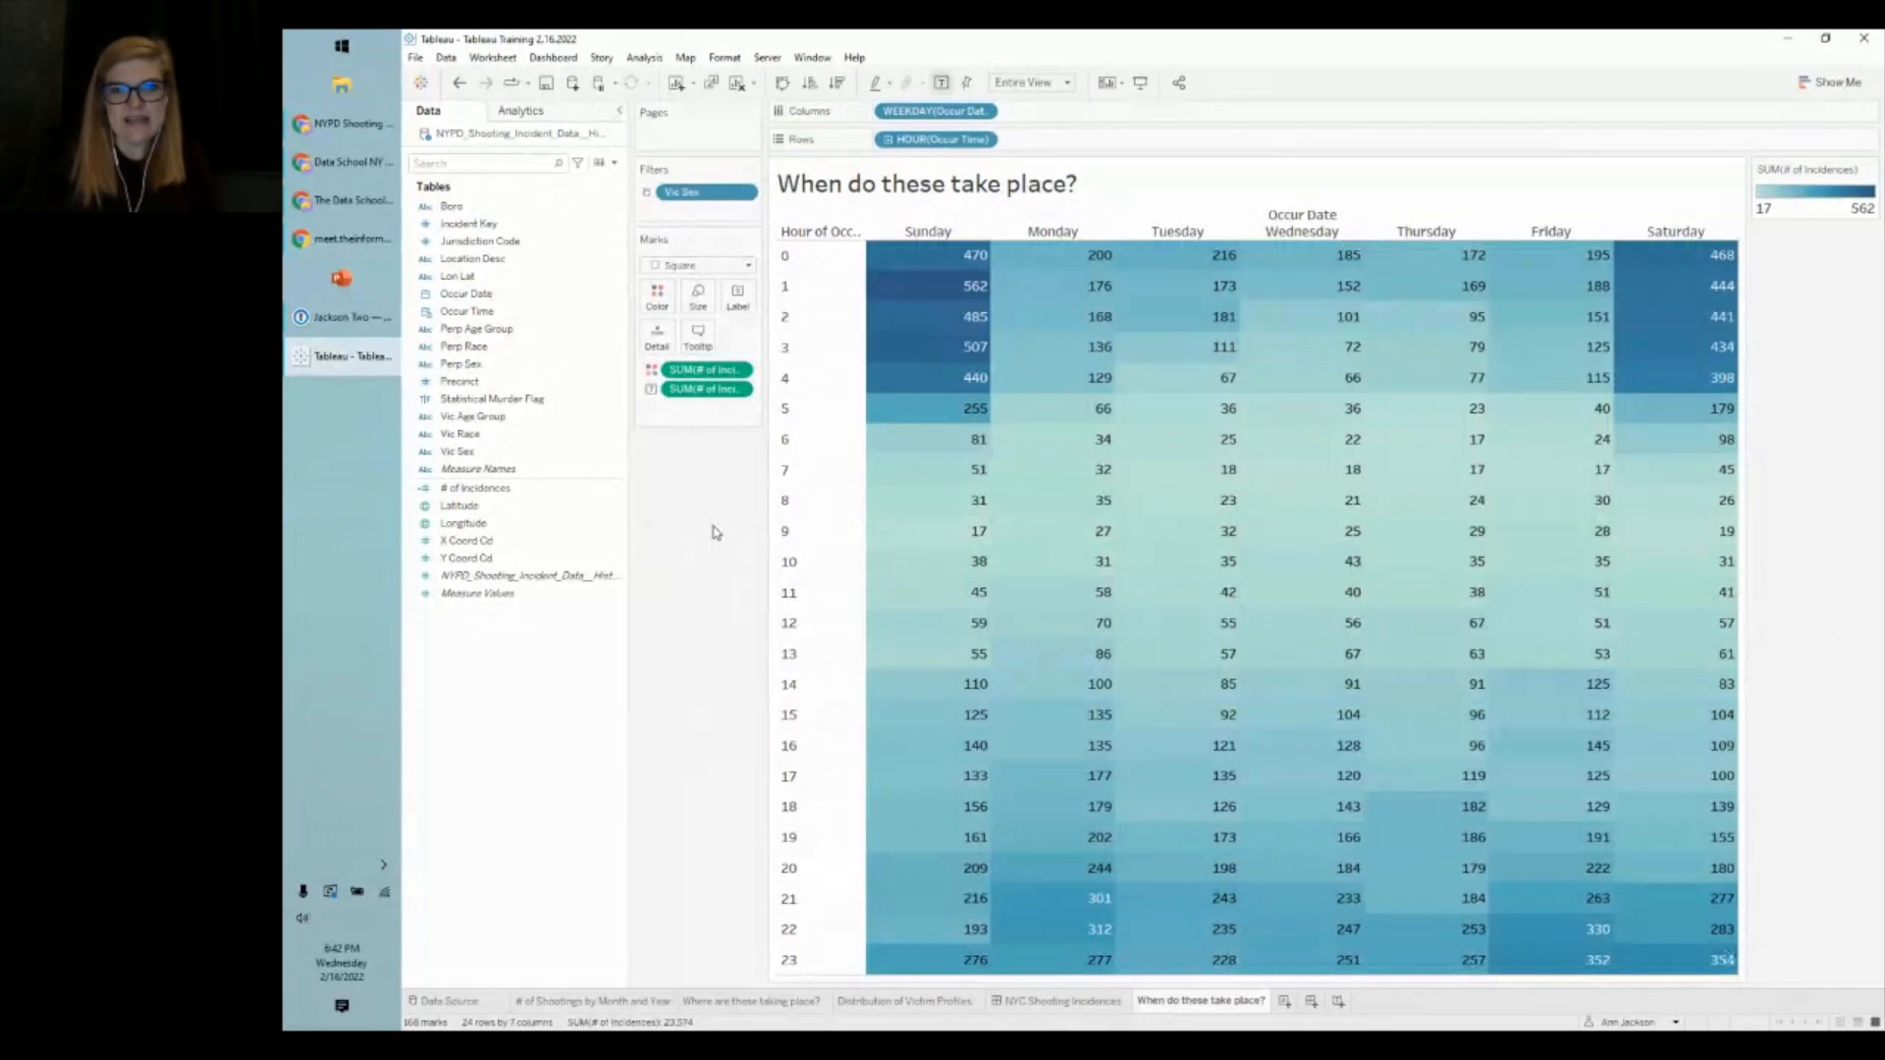
{"action": "mouse_move", "coordinate": [944, 302]}
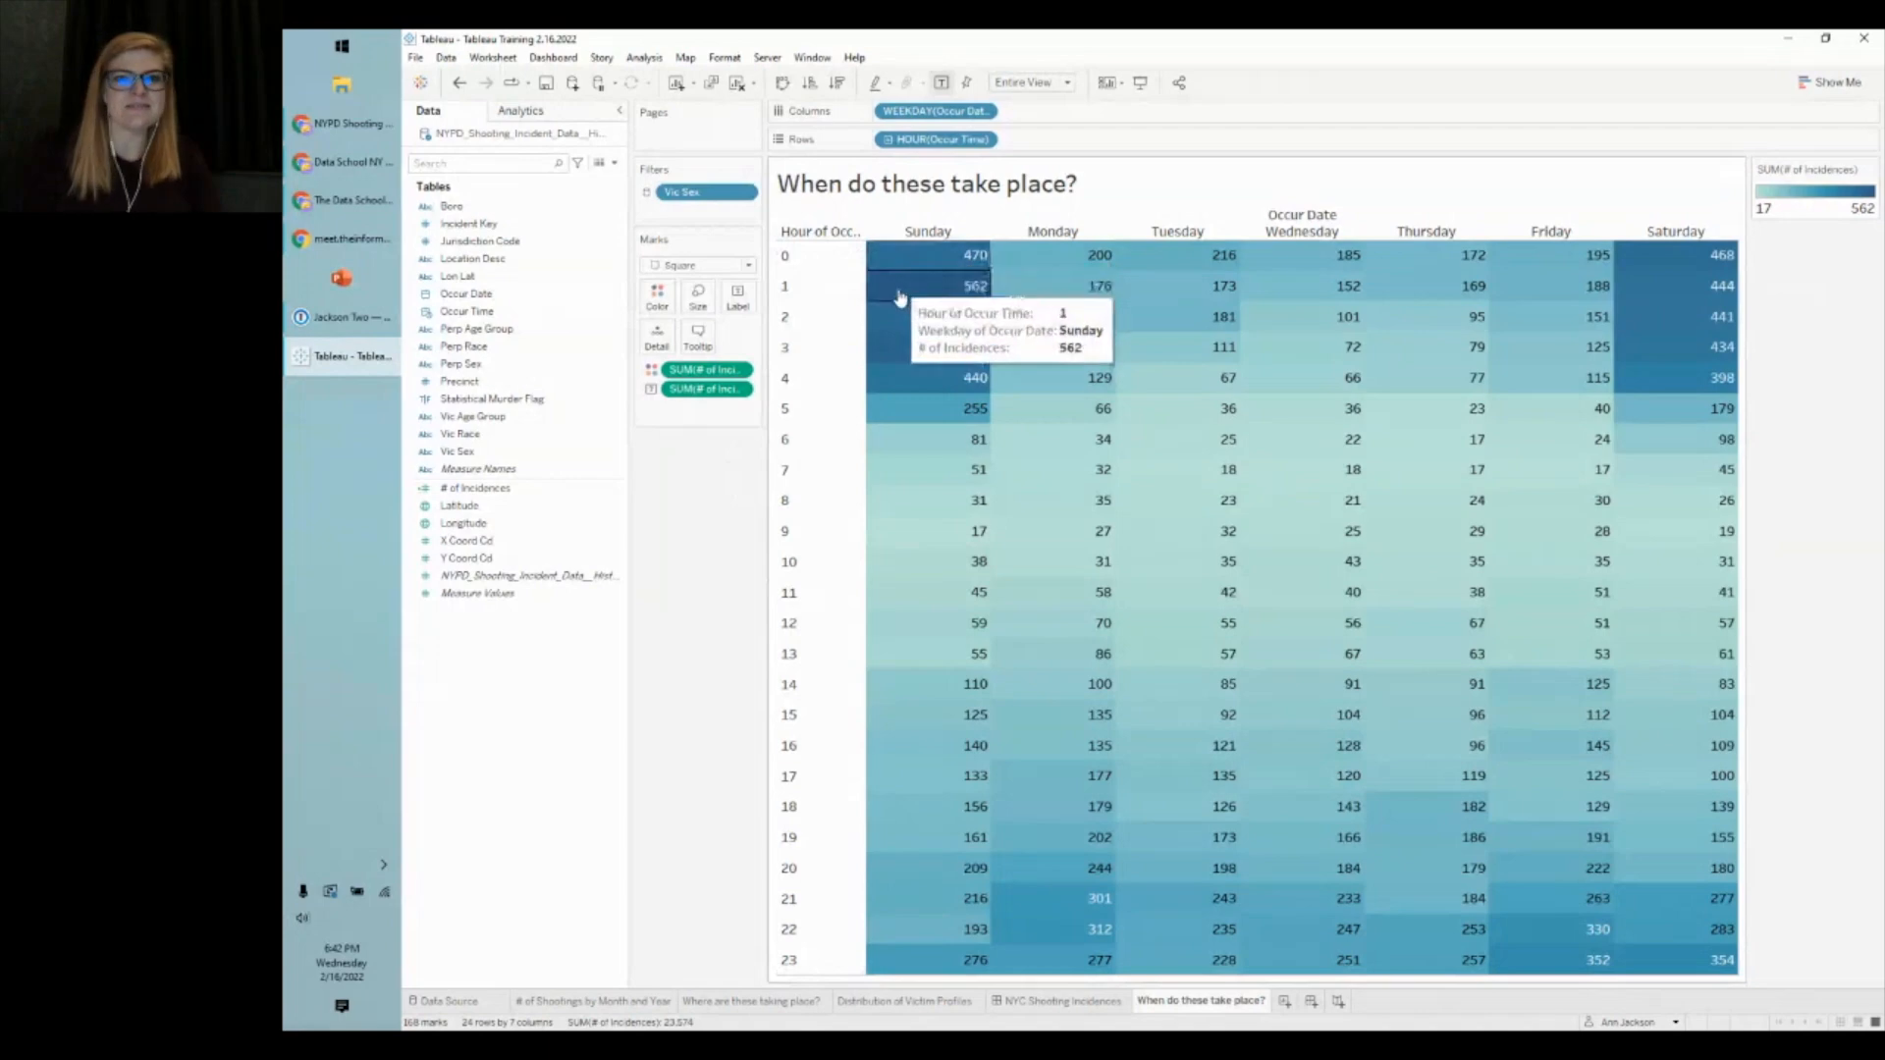
{"action": "mouse_move", "coordinate": [1639, 282]}
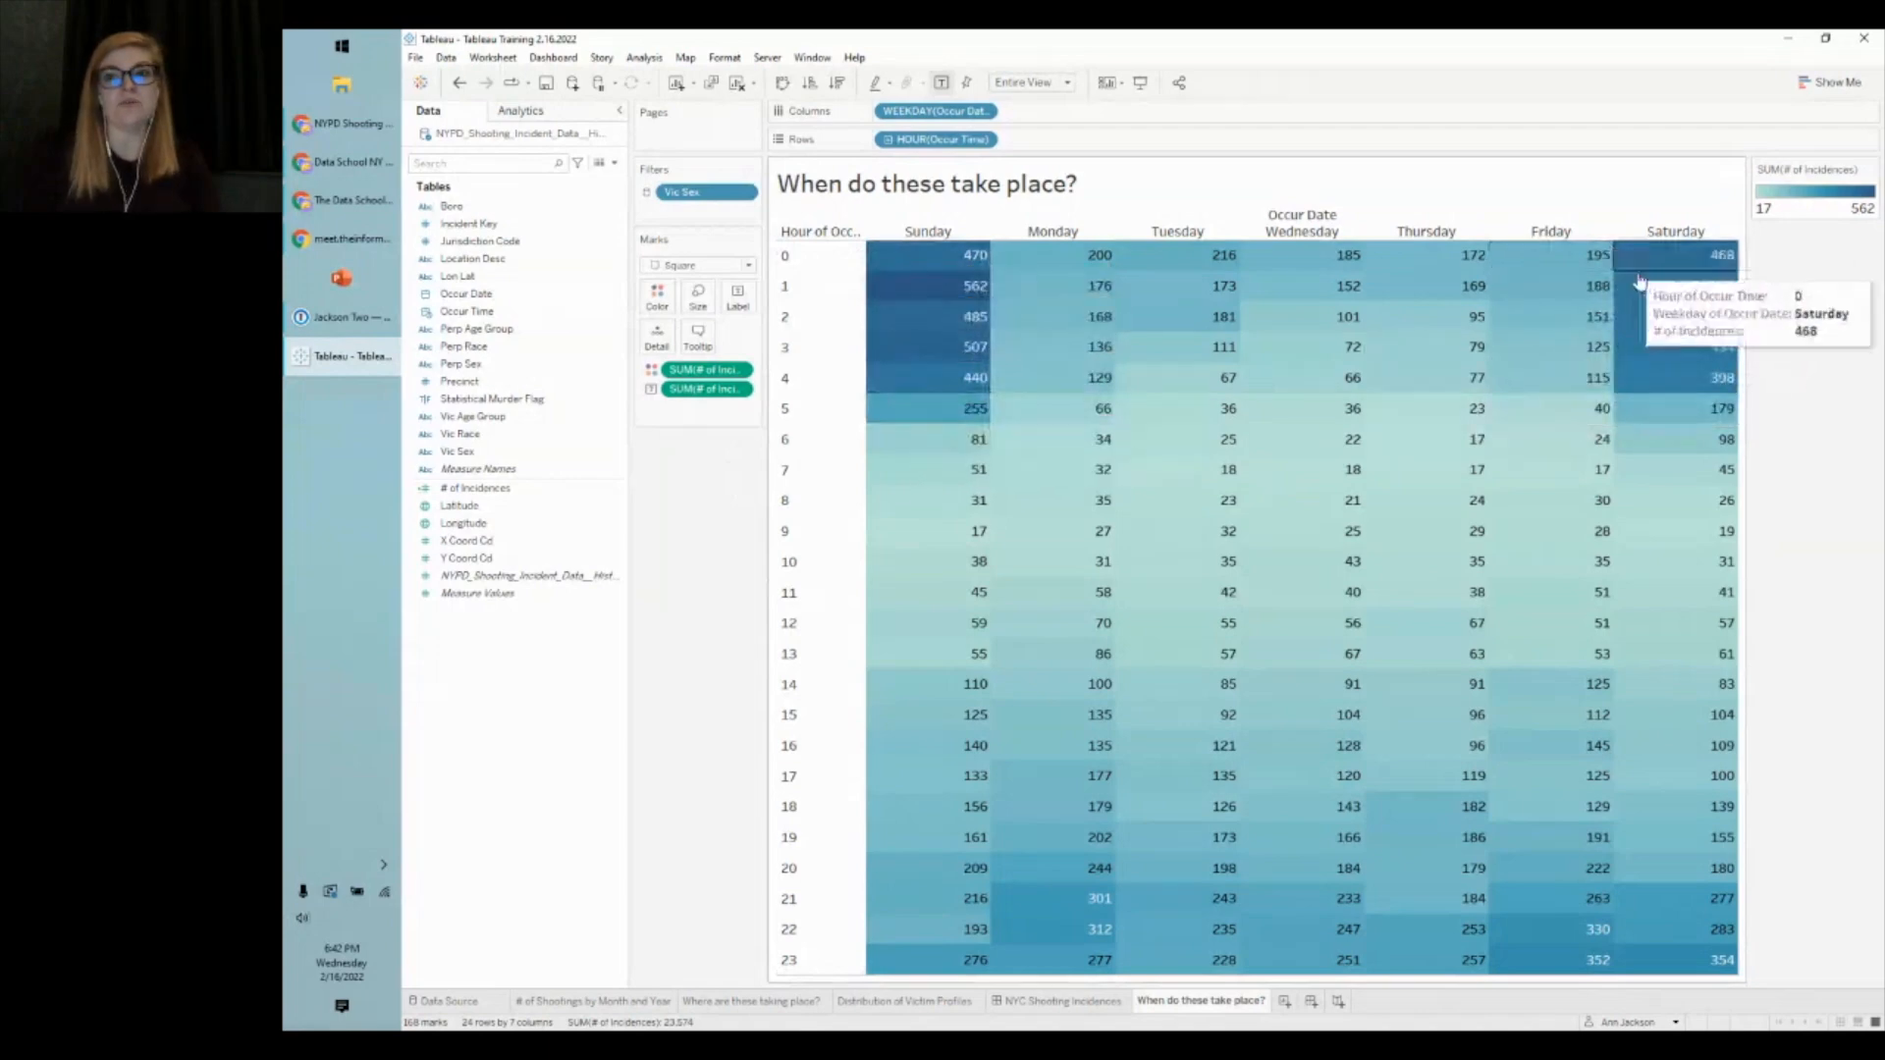
- Format the hour labels as 12-hour times, 12 AM to 11 PM
{"action": "right_click", "coordinate": [957, 144]}
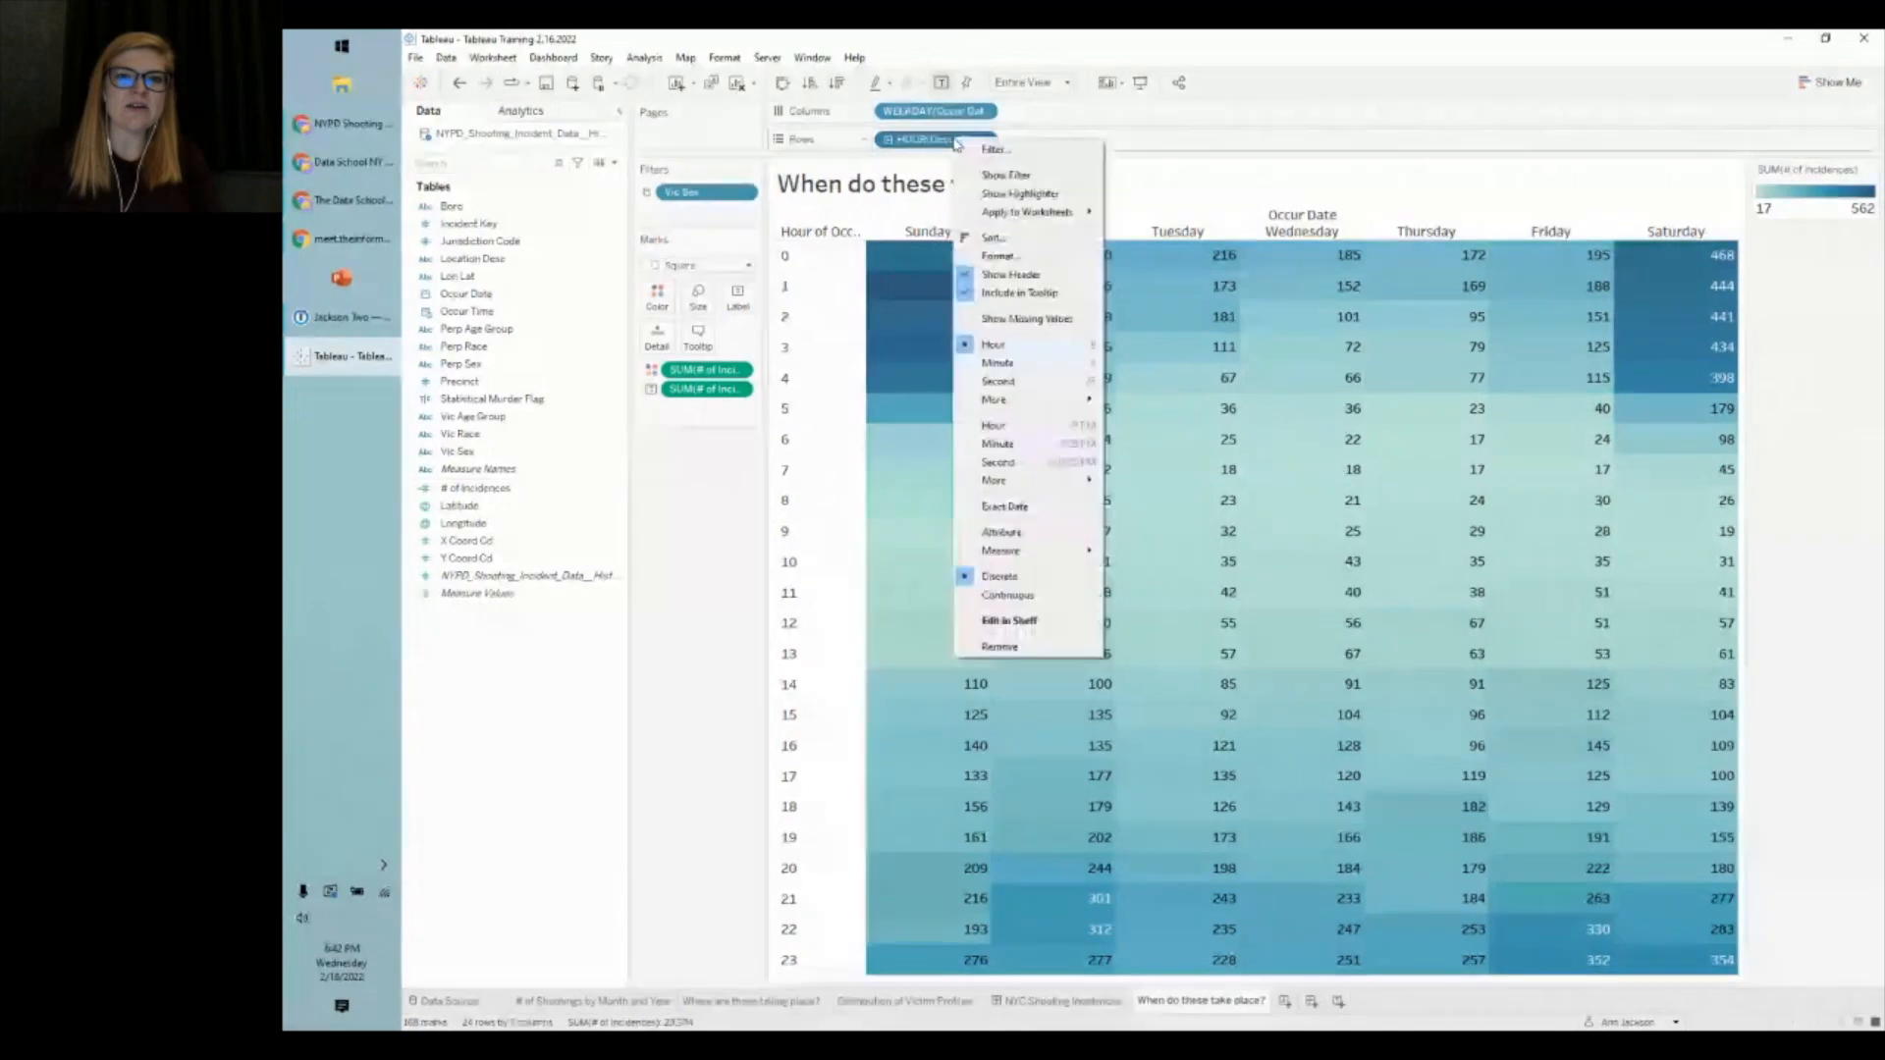
{"action": "left_click", "coordinate": [1021, 254]}
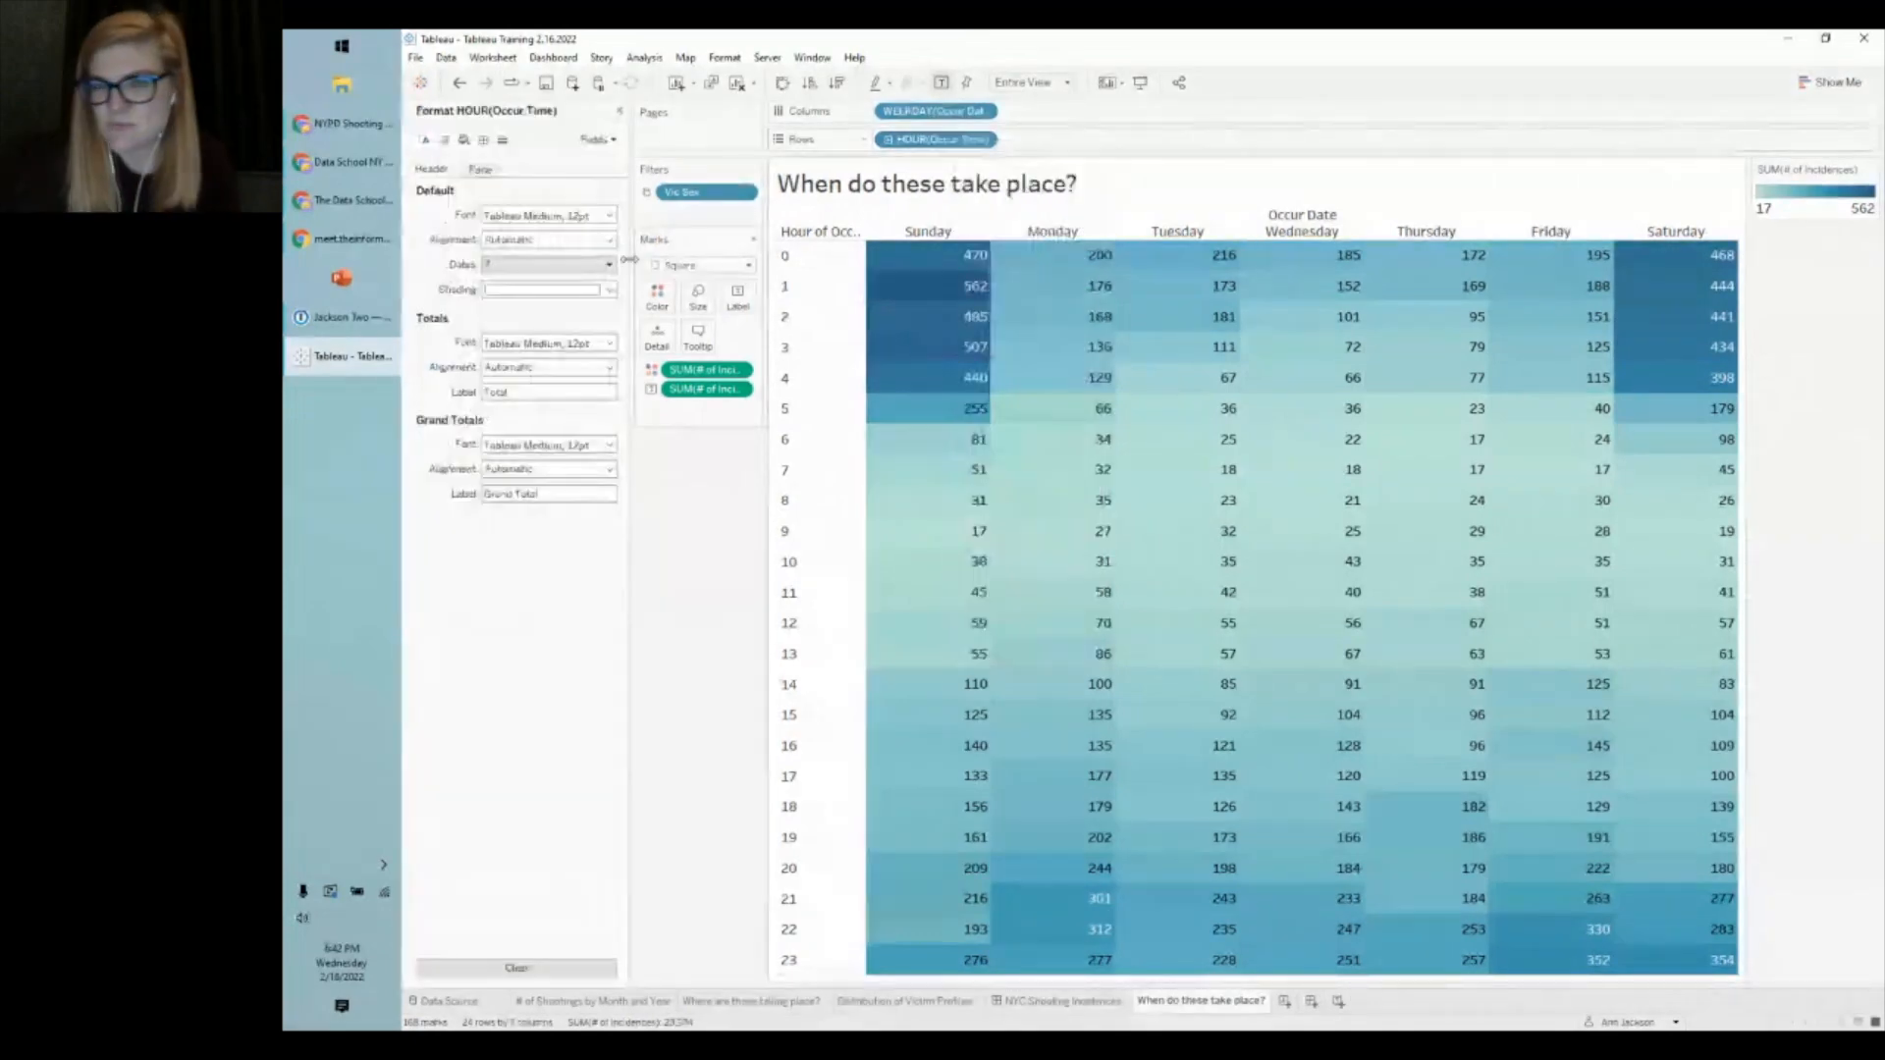
{"action": "left_click", "coordinate": [533, 267]}
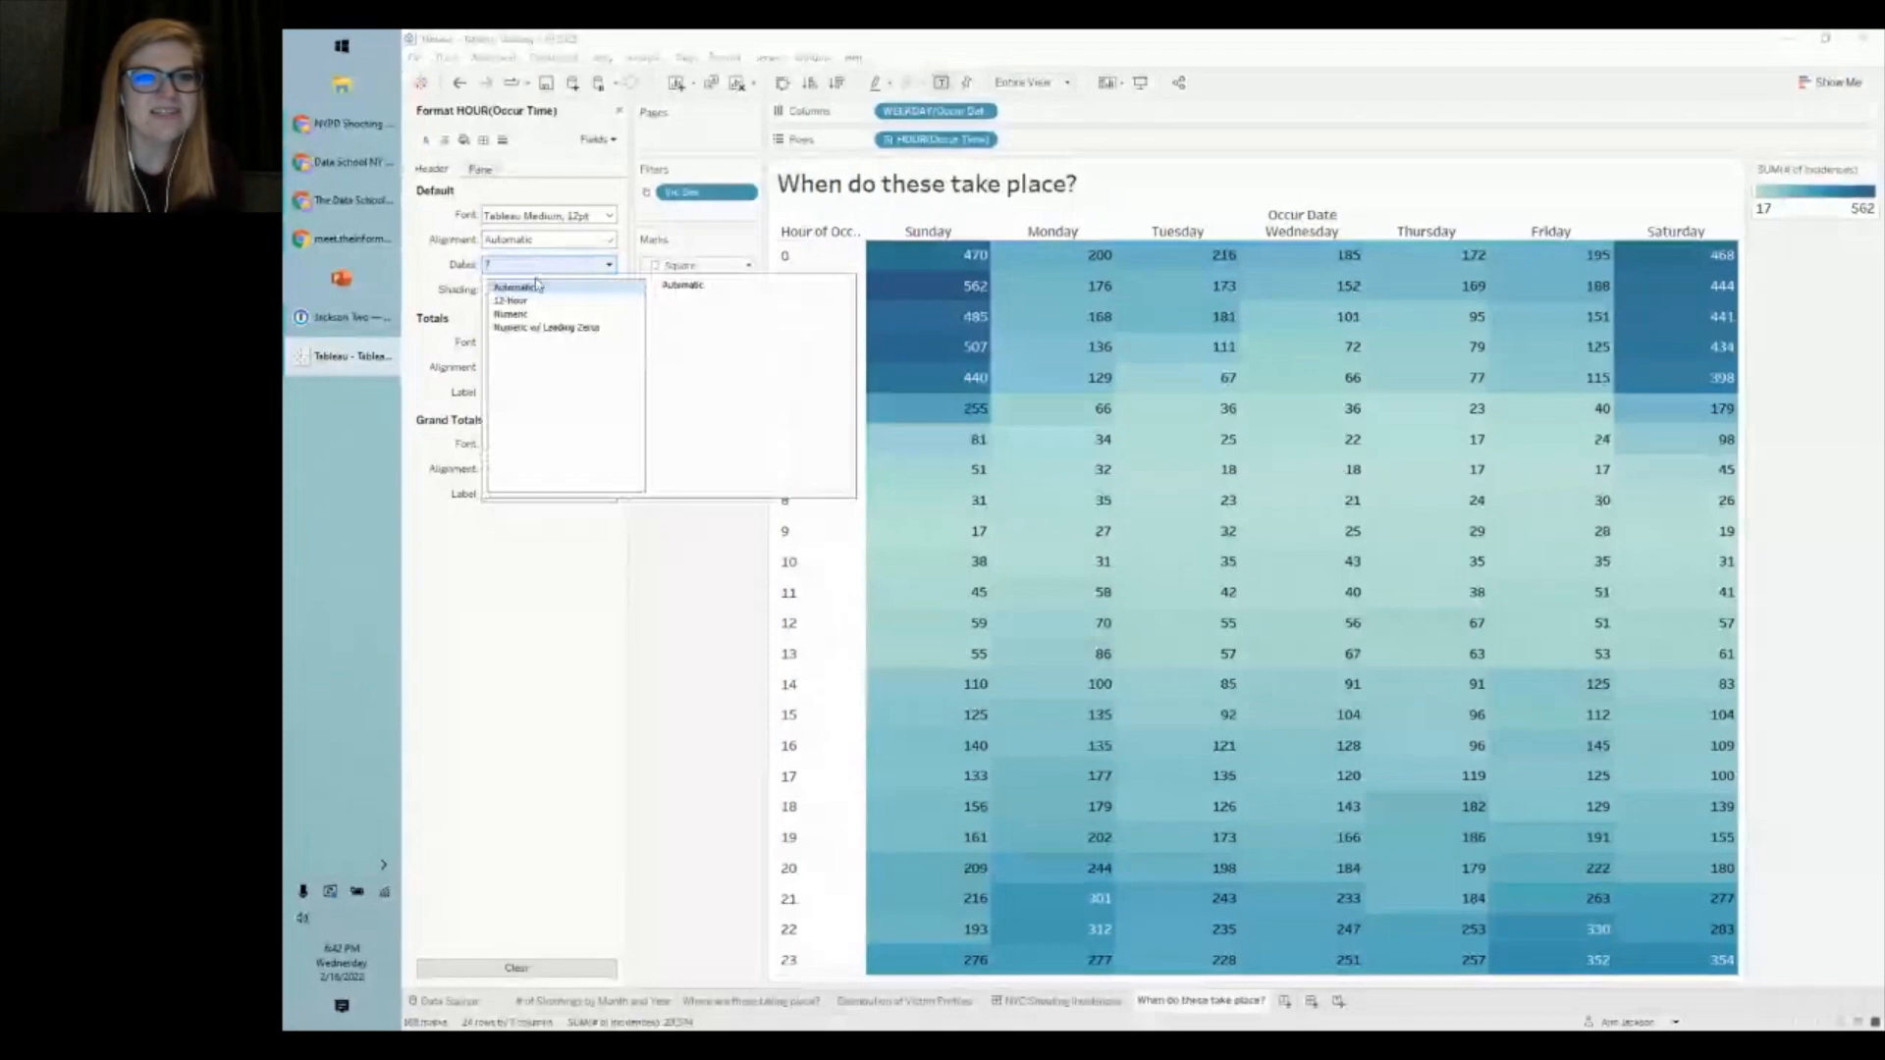
{"action": "left_click", "coordinate": [536, 307]}
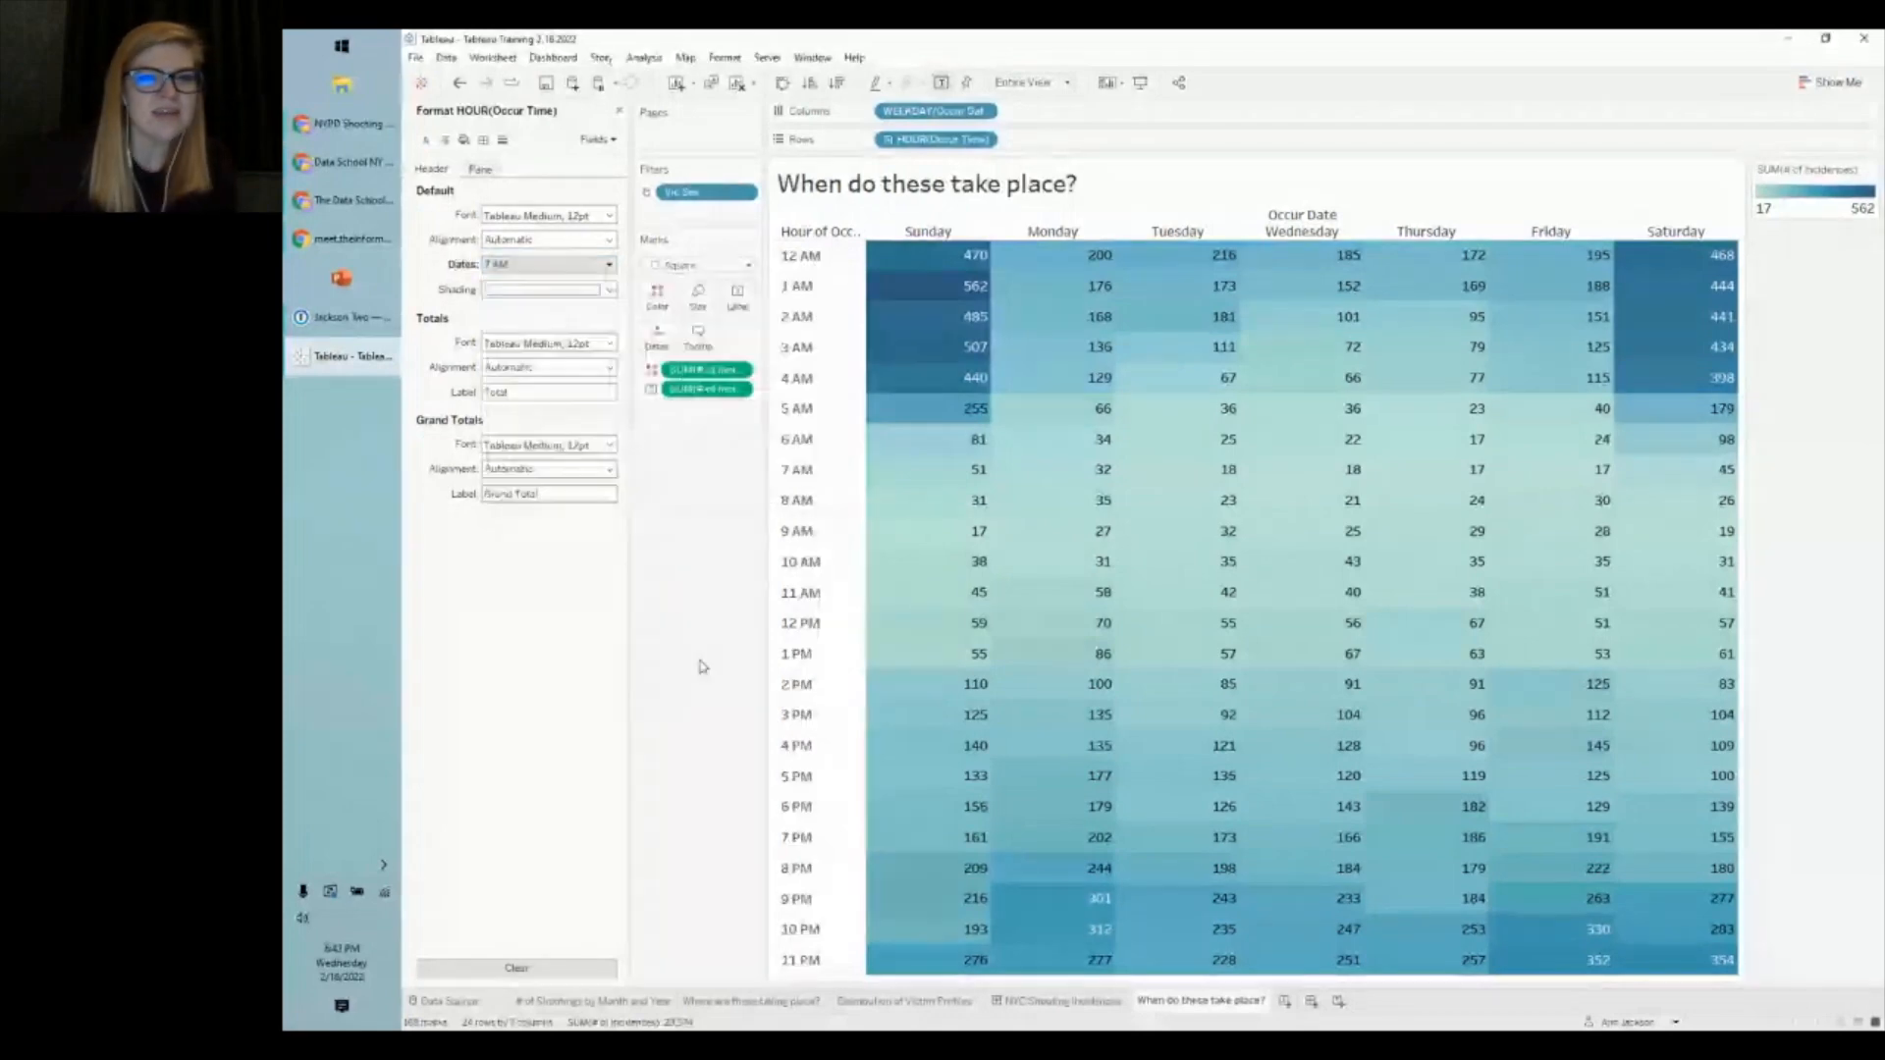
- Hide the row field label and right-align the hour headers
{"action": "right_click", "coordinate": [823, 236]}
{"action": "left_click", "coordinate": [884, 403]}
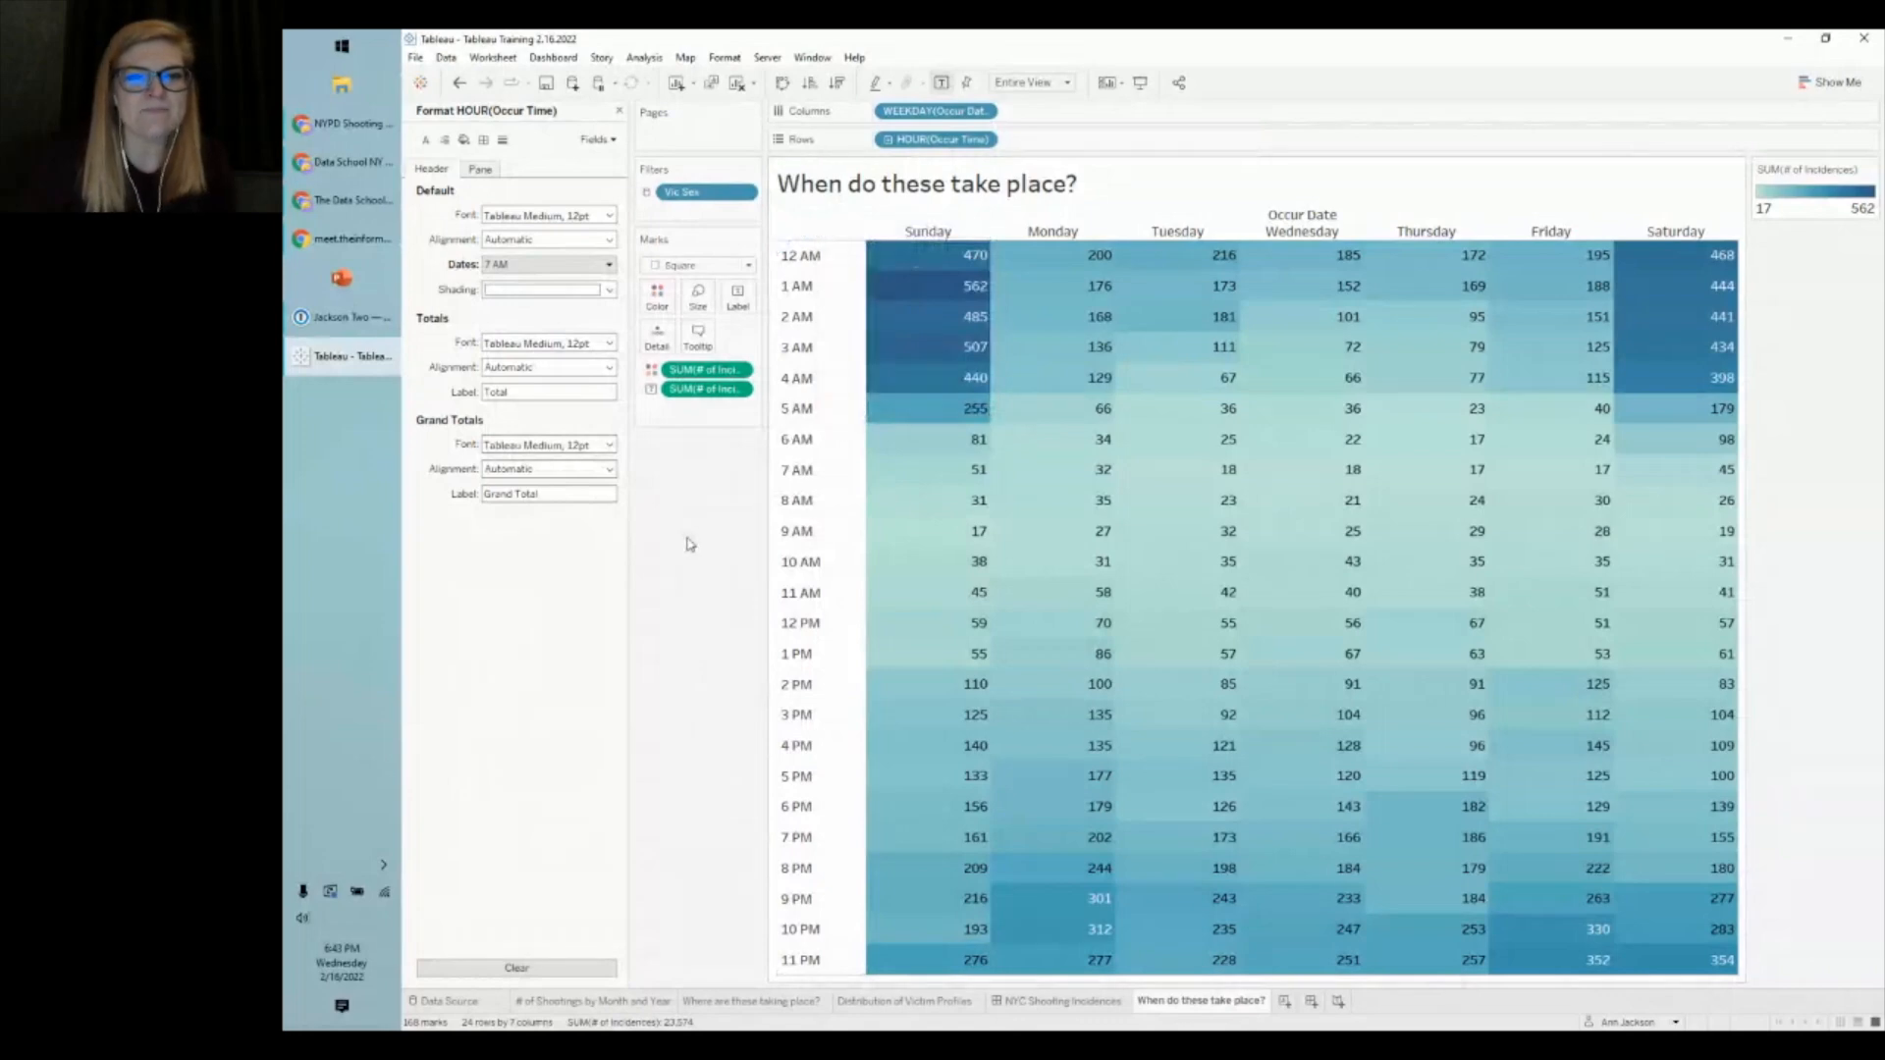
{"action": "left_click", "coordinate": [821, 261]}
{"action": "left_click", "coordinate": [821, 261]}
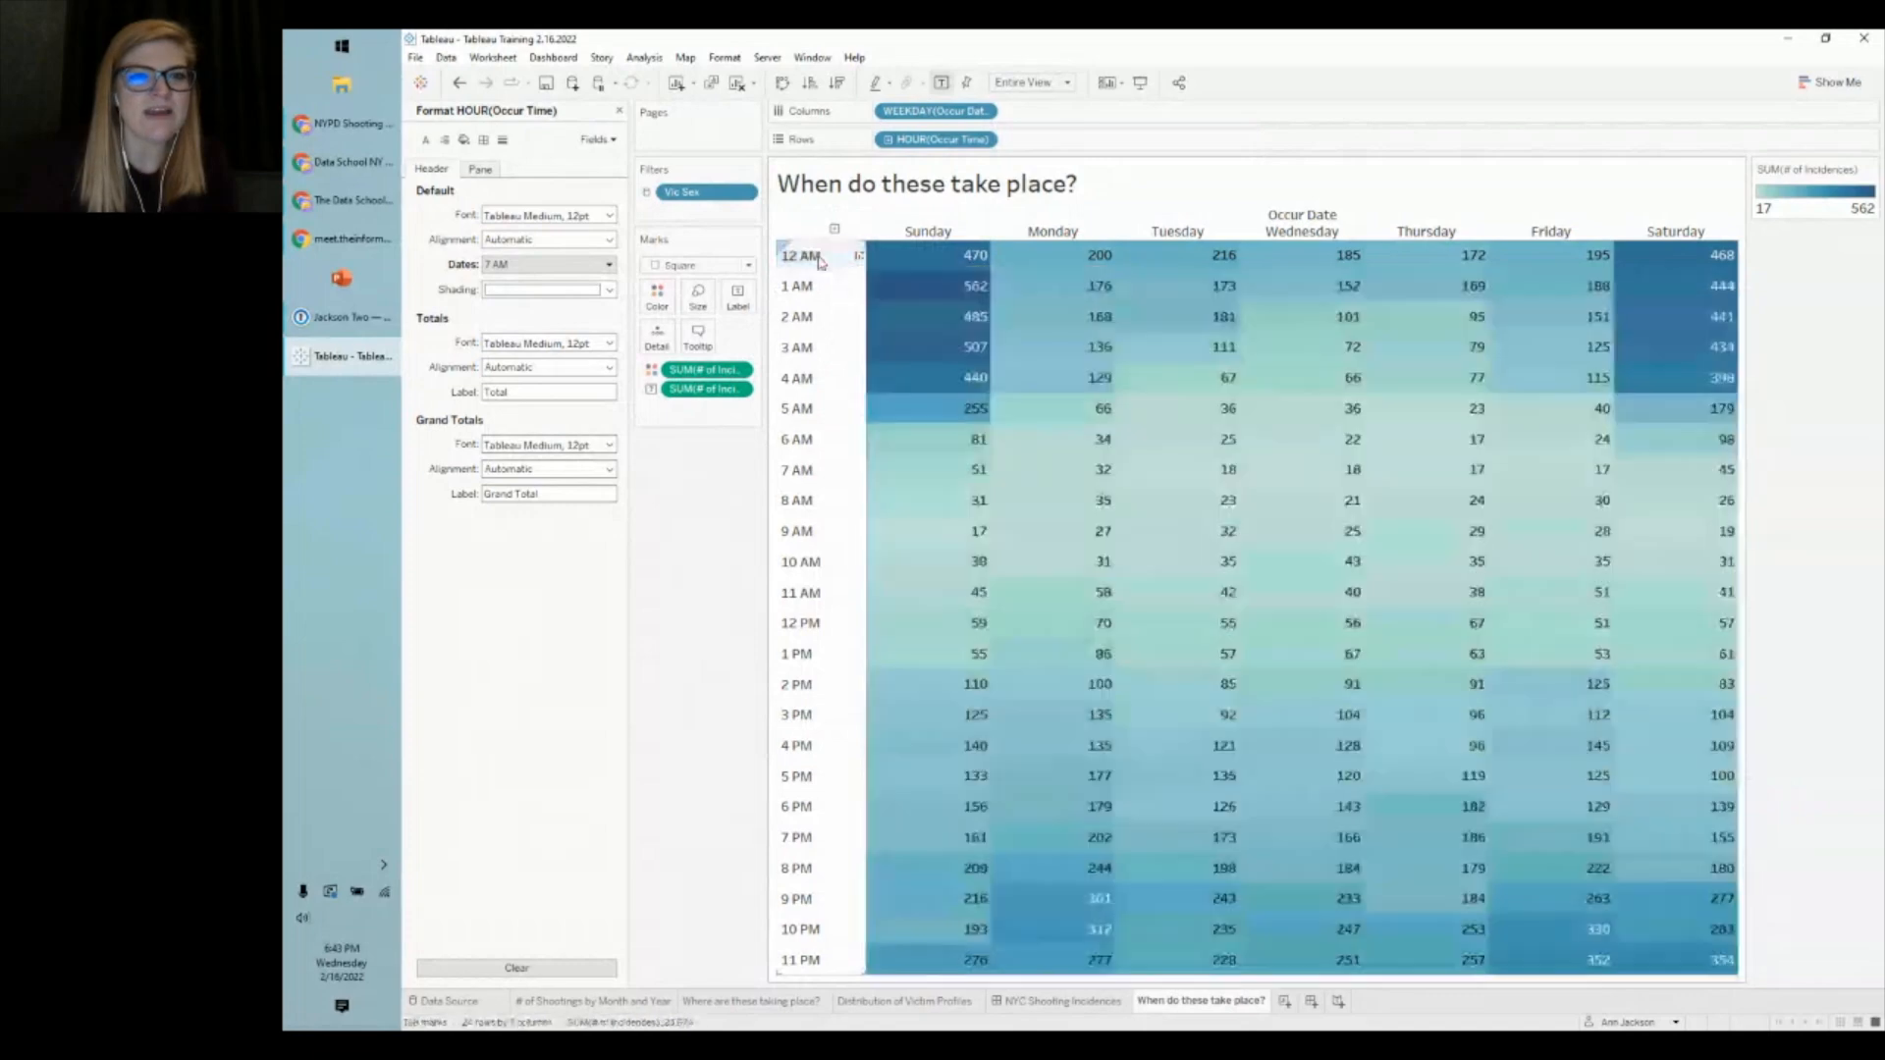
{"action": "left_click", "coordinate": [550, 239]}
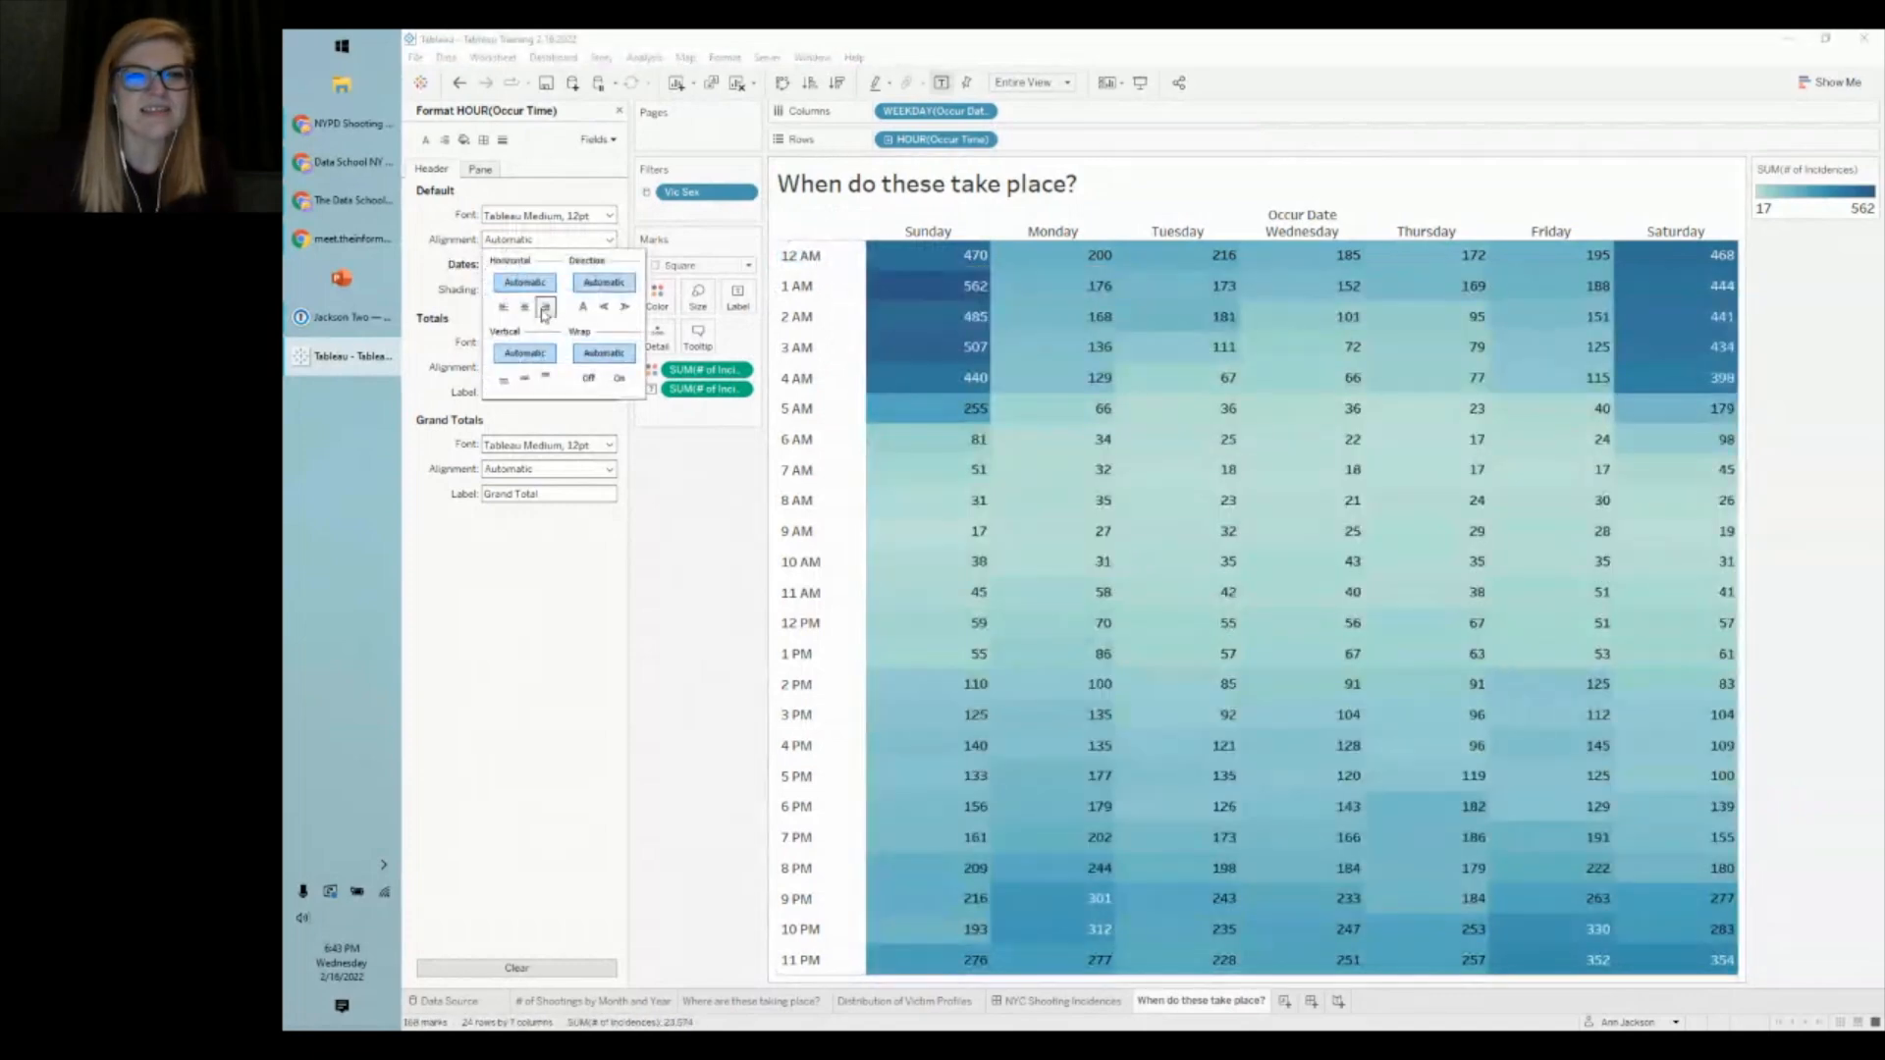
{"action": "left_click", "coordinate": [546, 312]}
{"action": "left_click", "coordinate": [719, 550]}
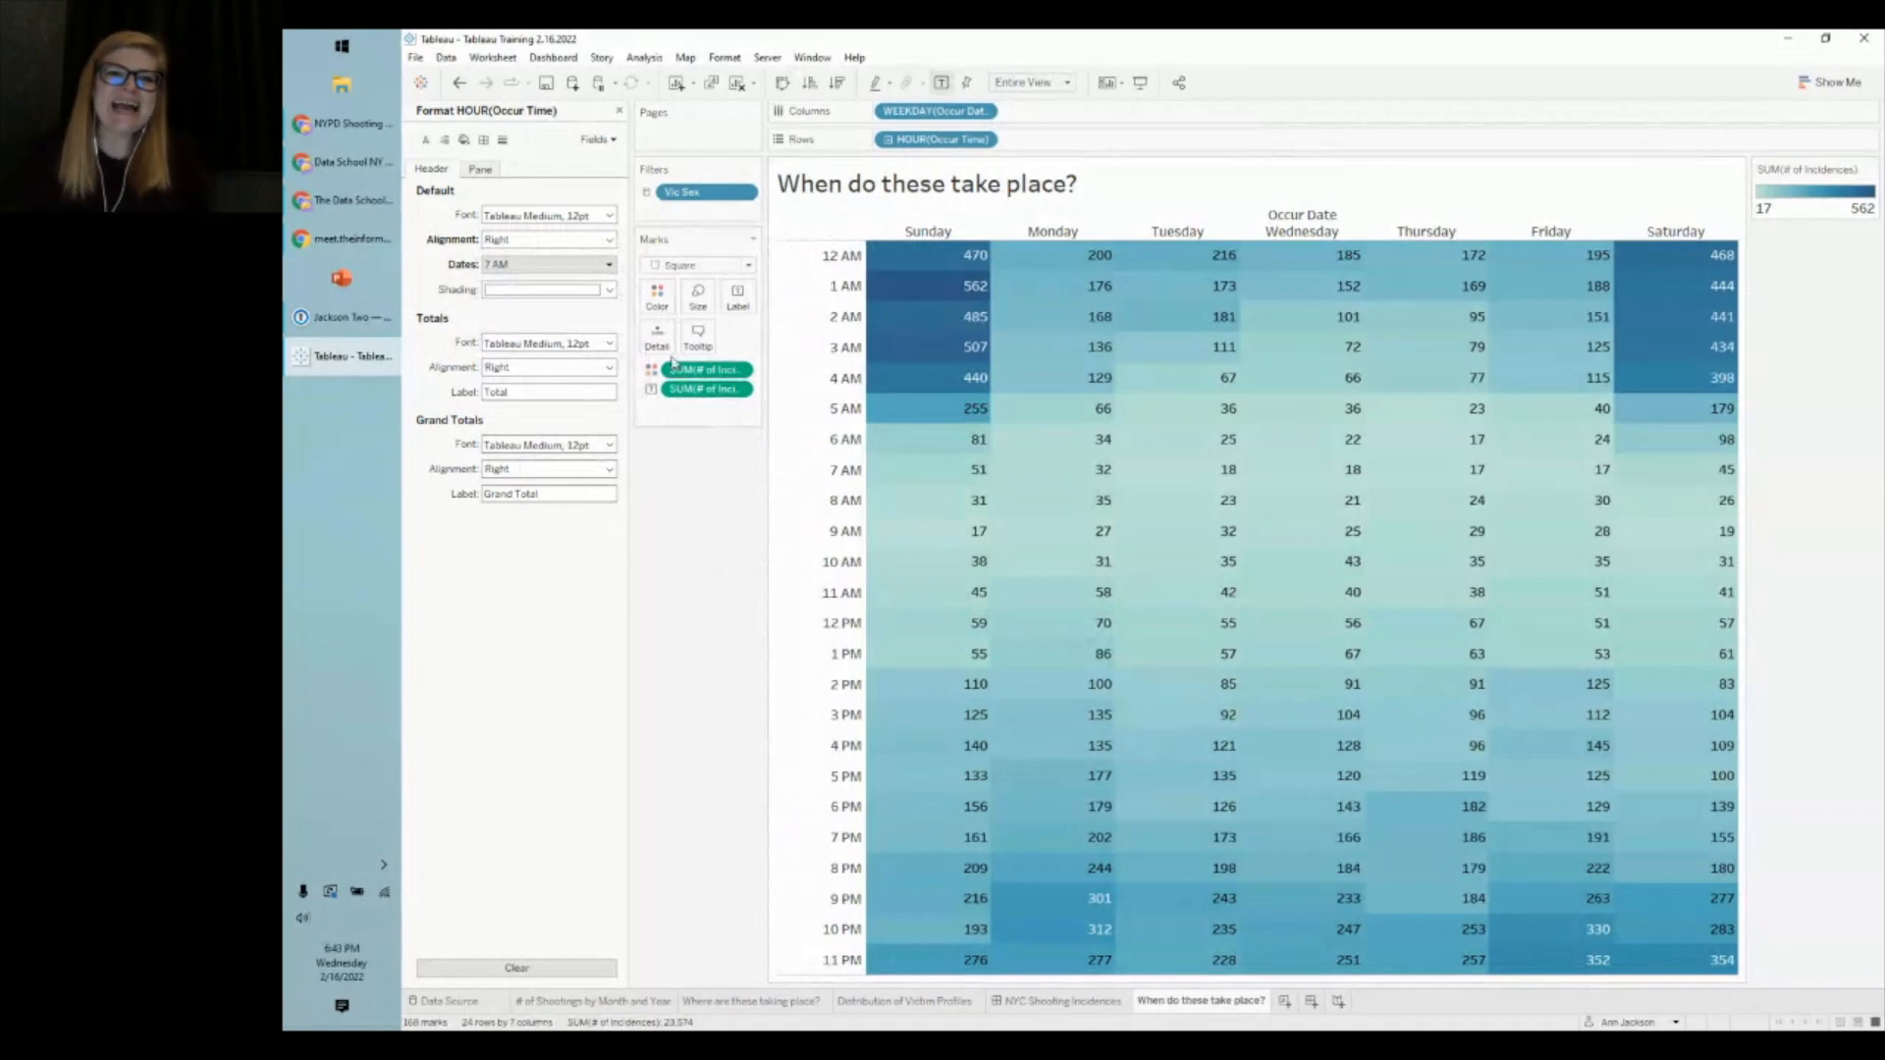
{"action": "left_click", "coordinate": [657, 306]}
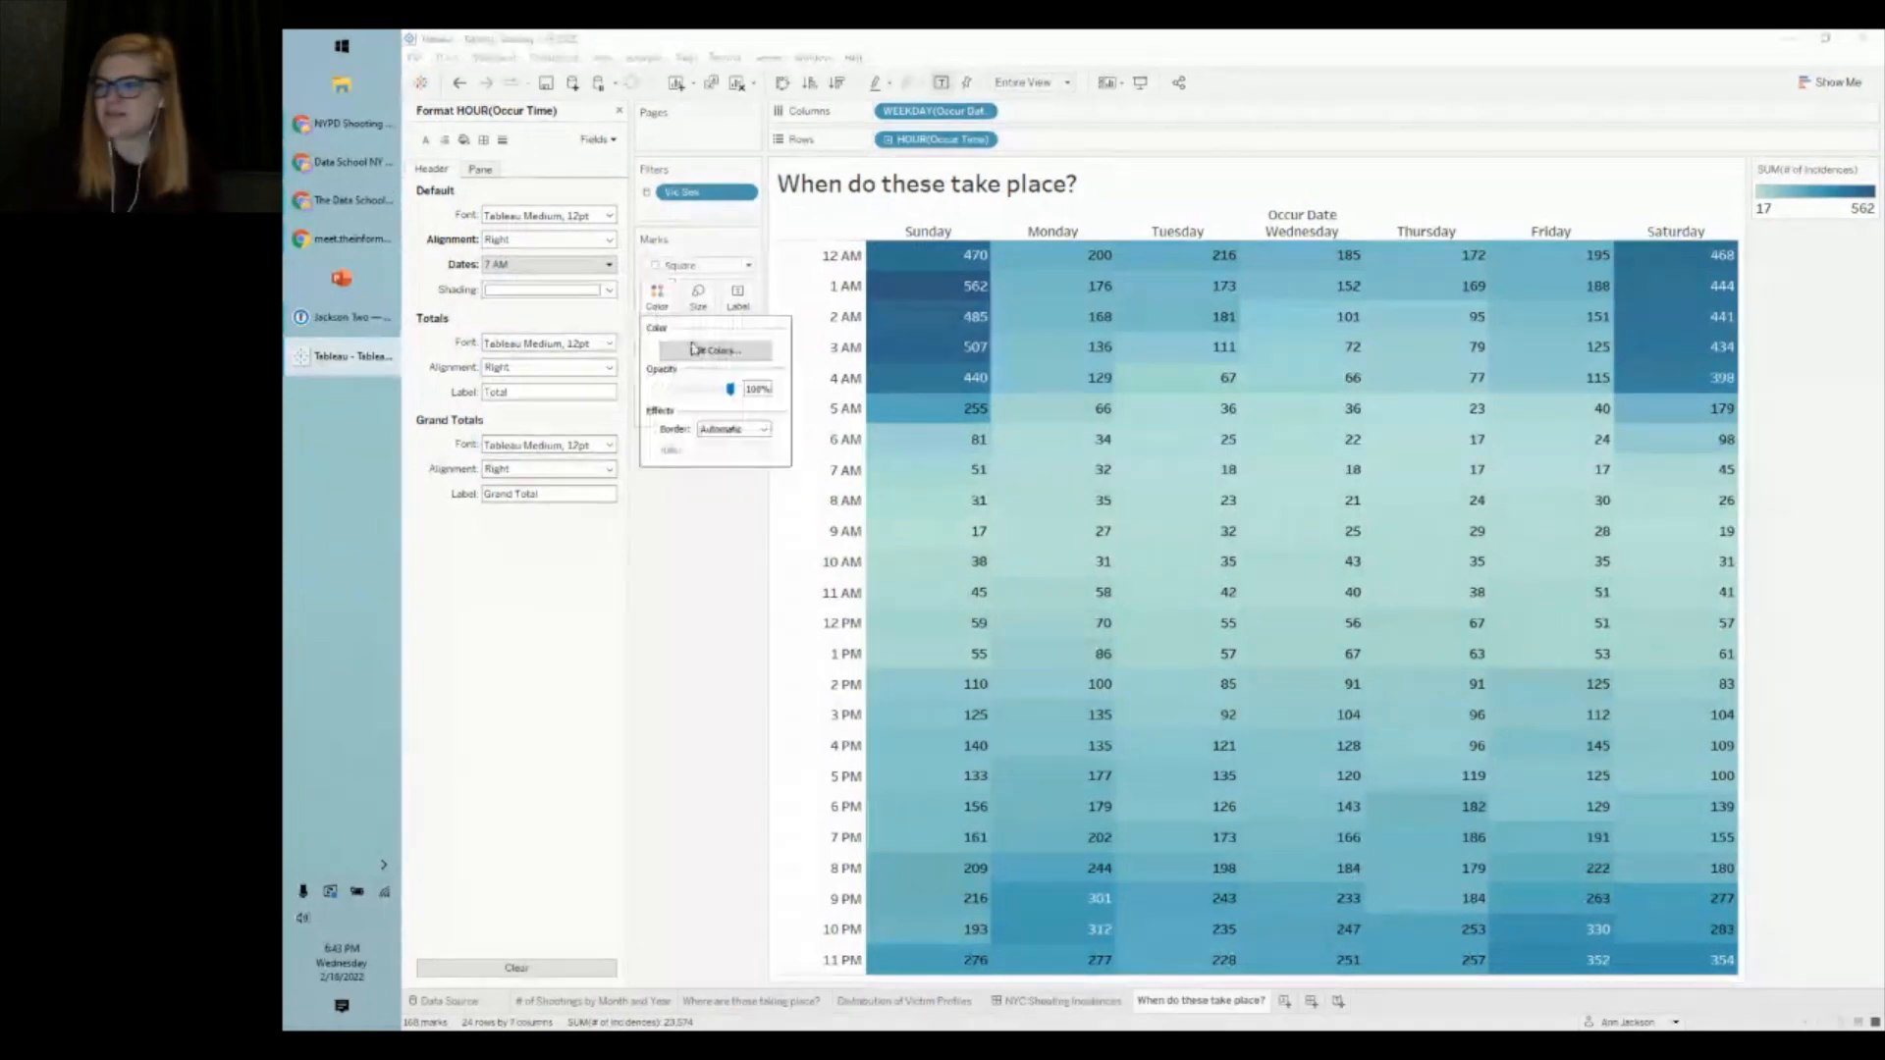
- Apply the Orange colour palette to the heatmap and lower mark opacity to 76%
{"action": "left_click", "coordinate": [701, 351]}
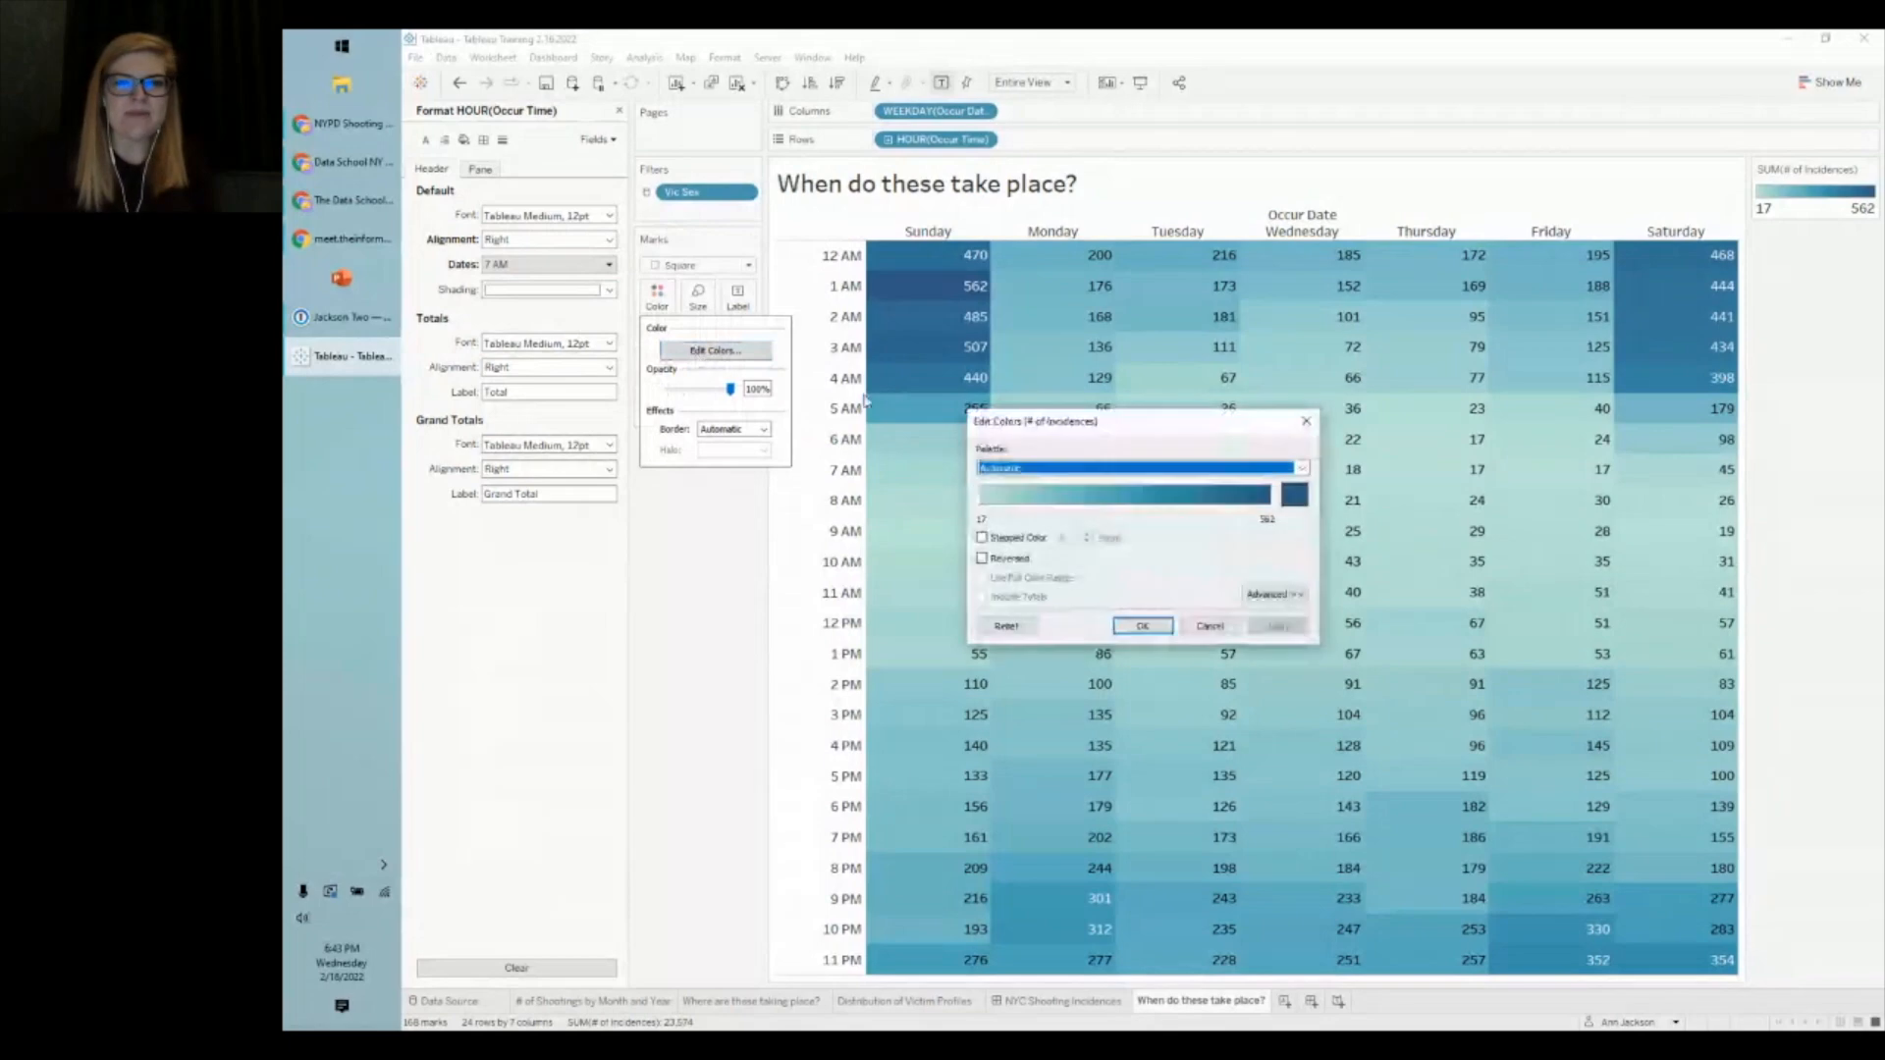
{"action": "left_click", "coordinate": [1101, 469]}
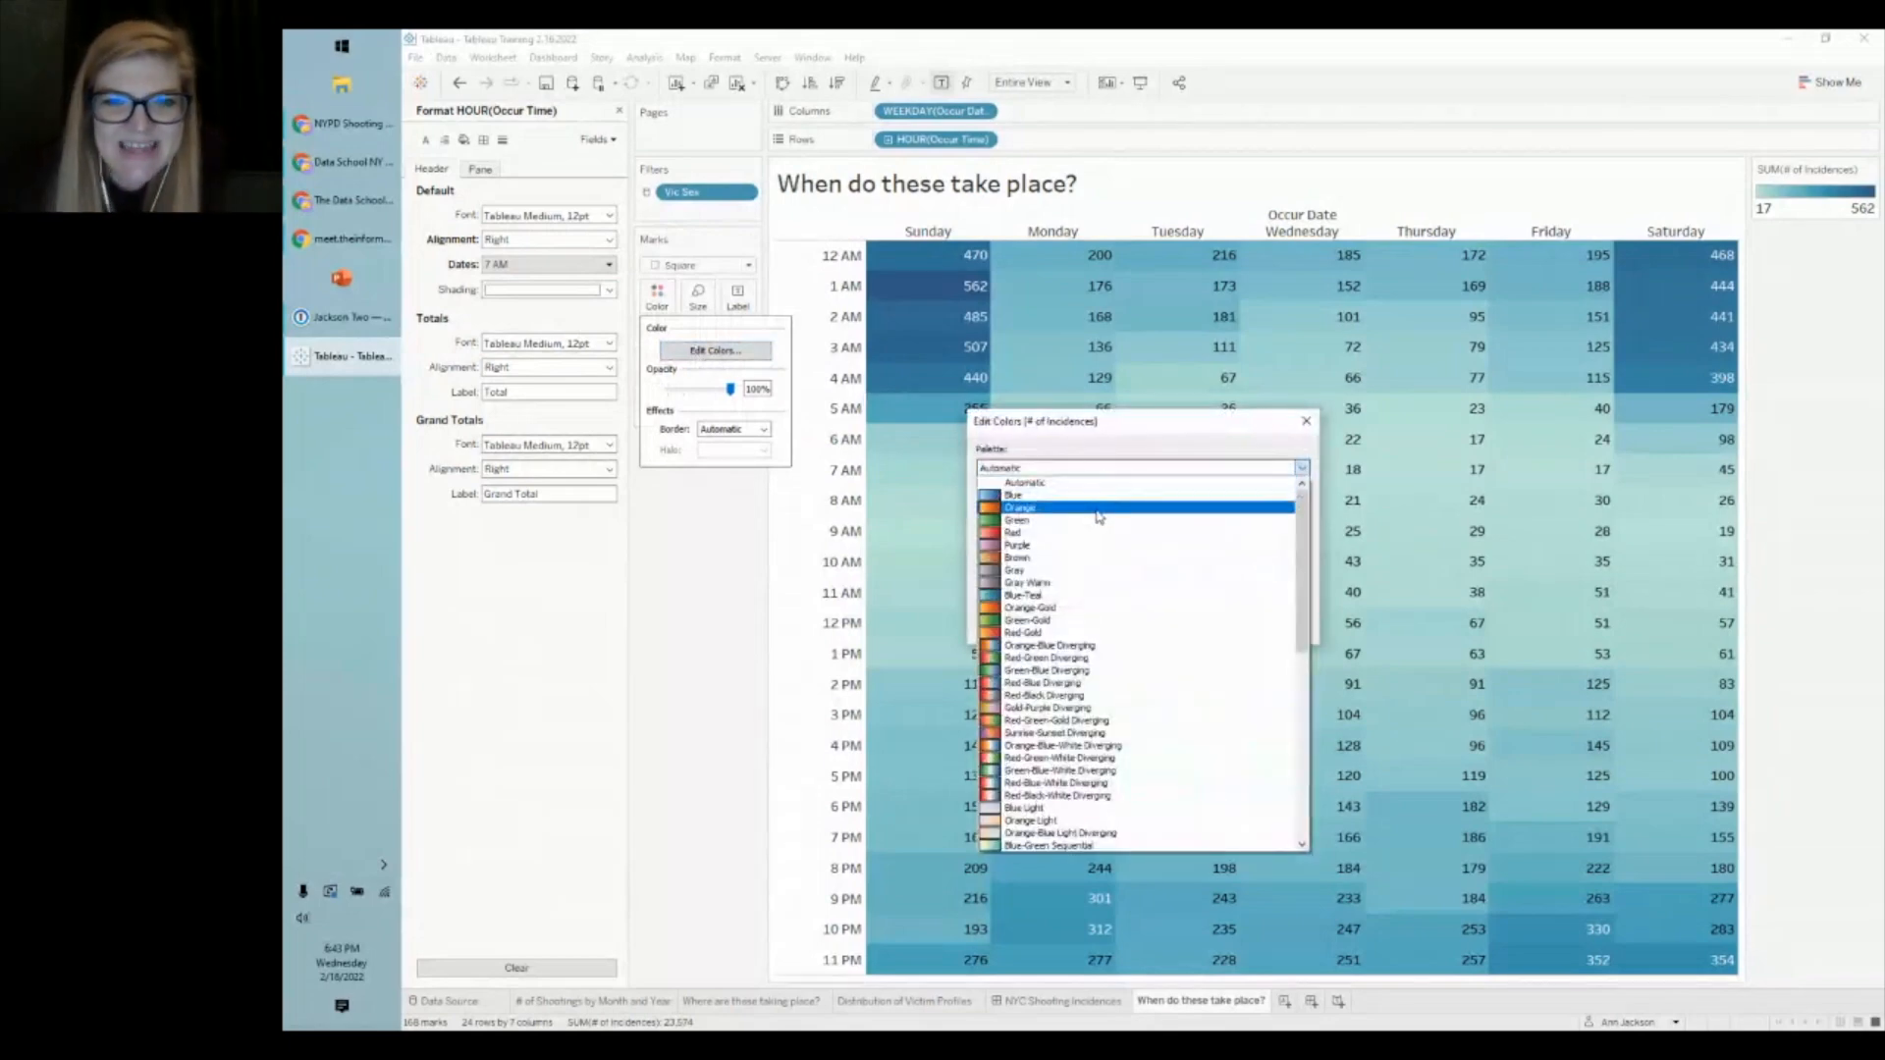
{"action": "left_click", "coordinate": [1098, 510]}
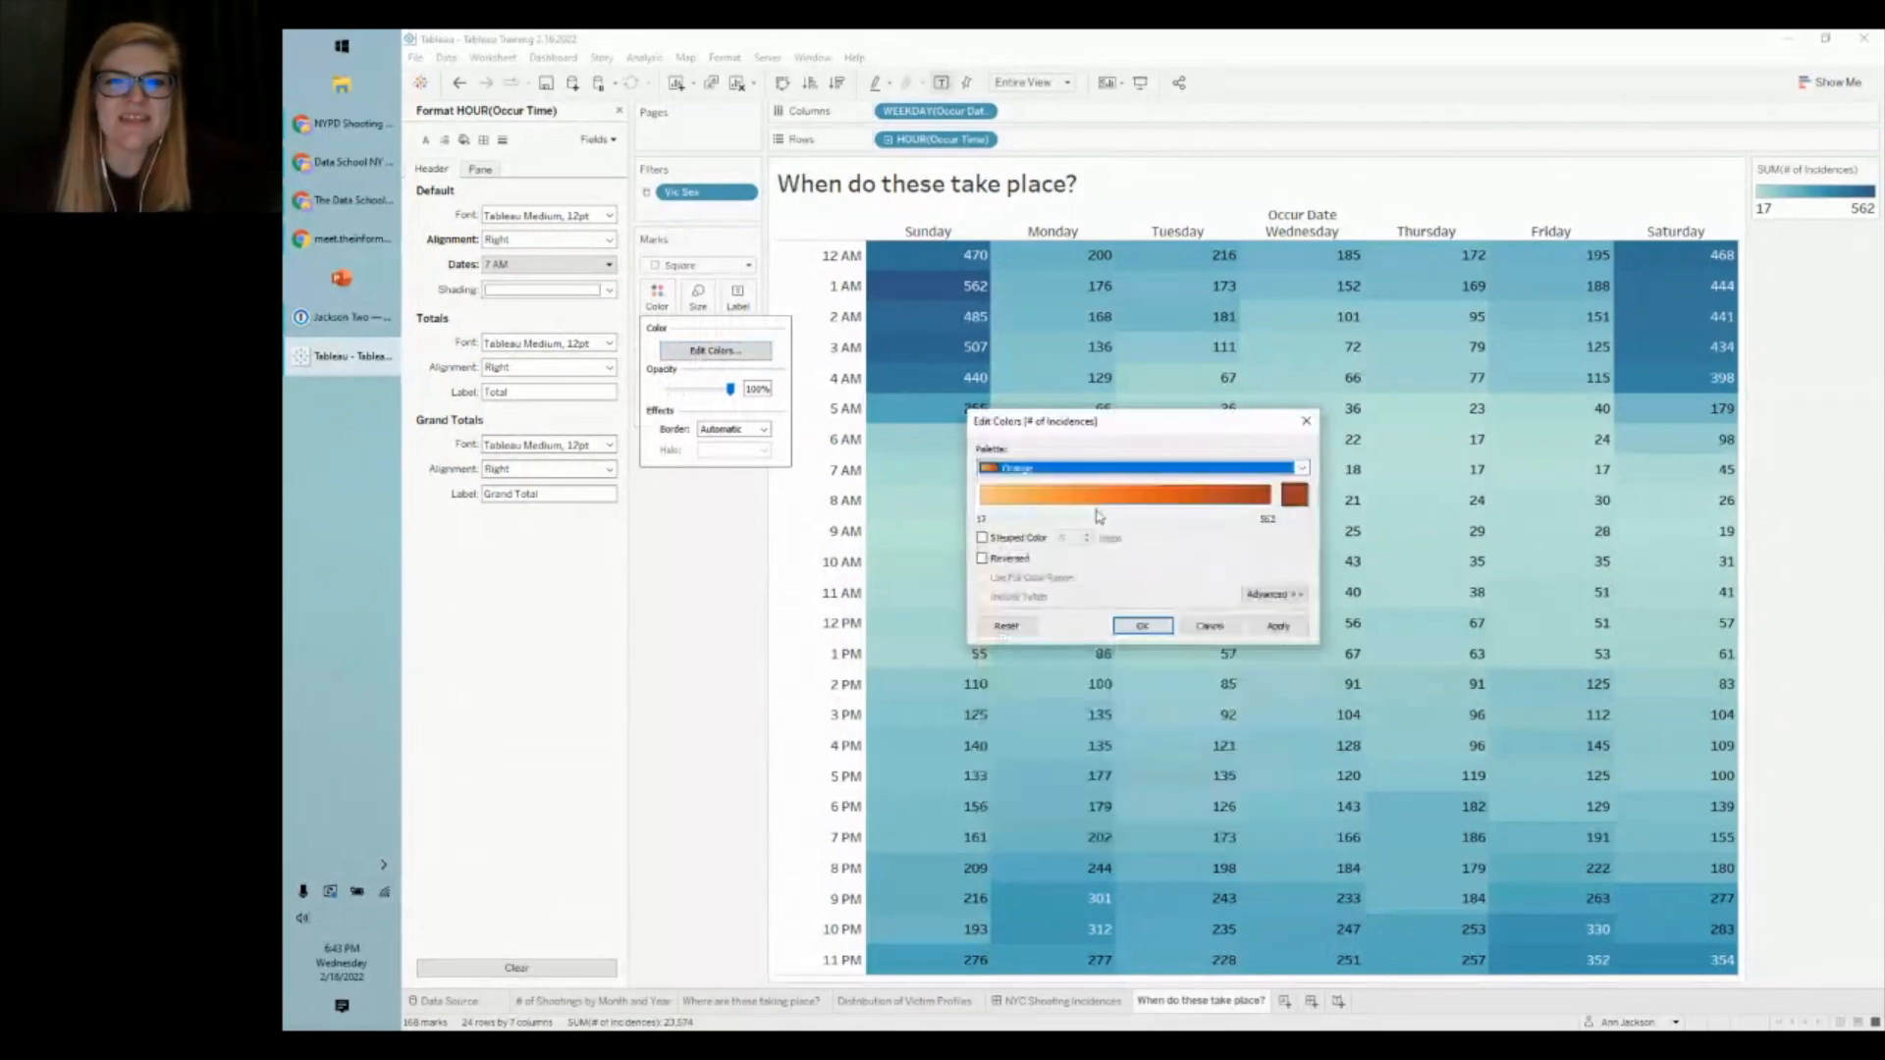
{"action": "left_click", "coordinate": [1142, 625]}
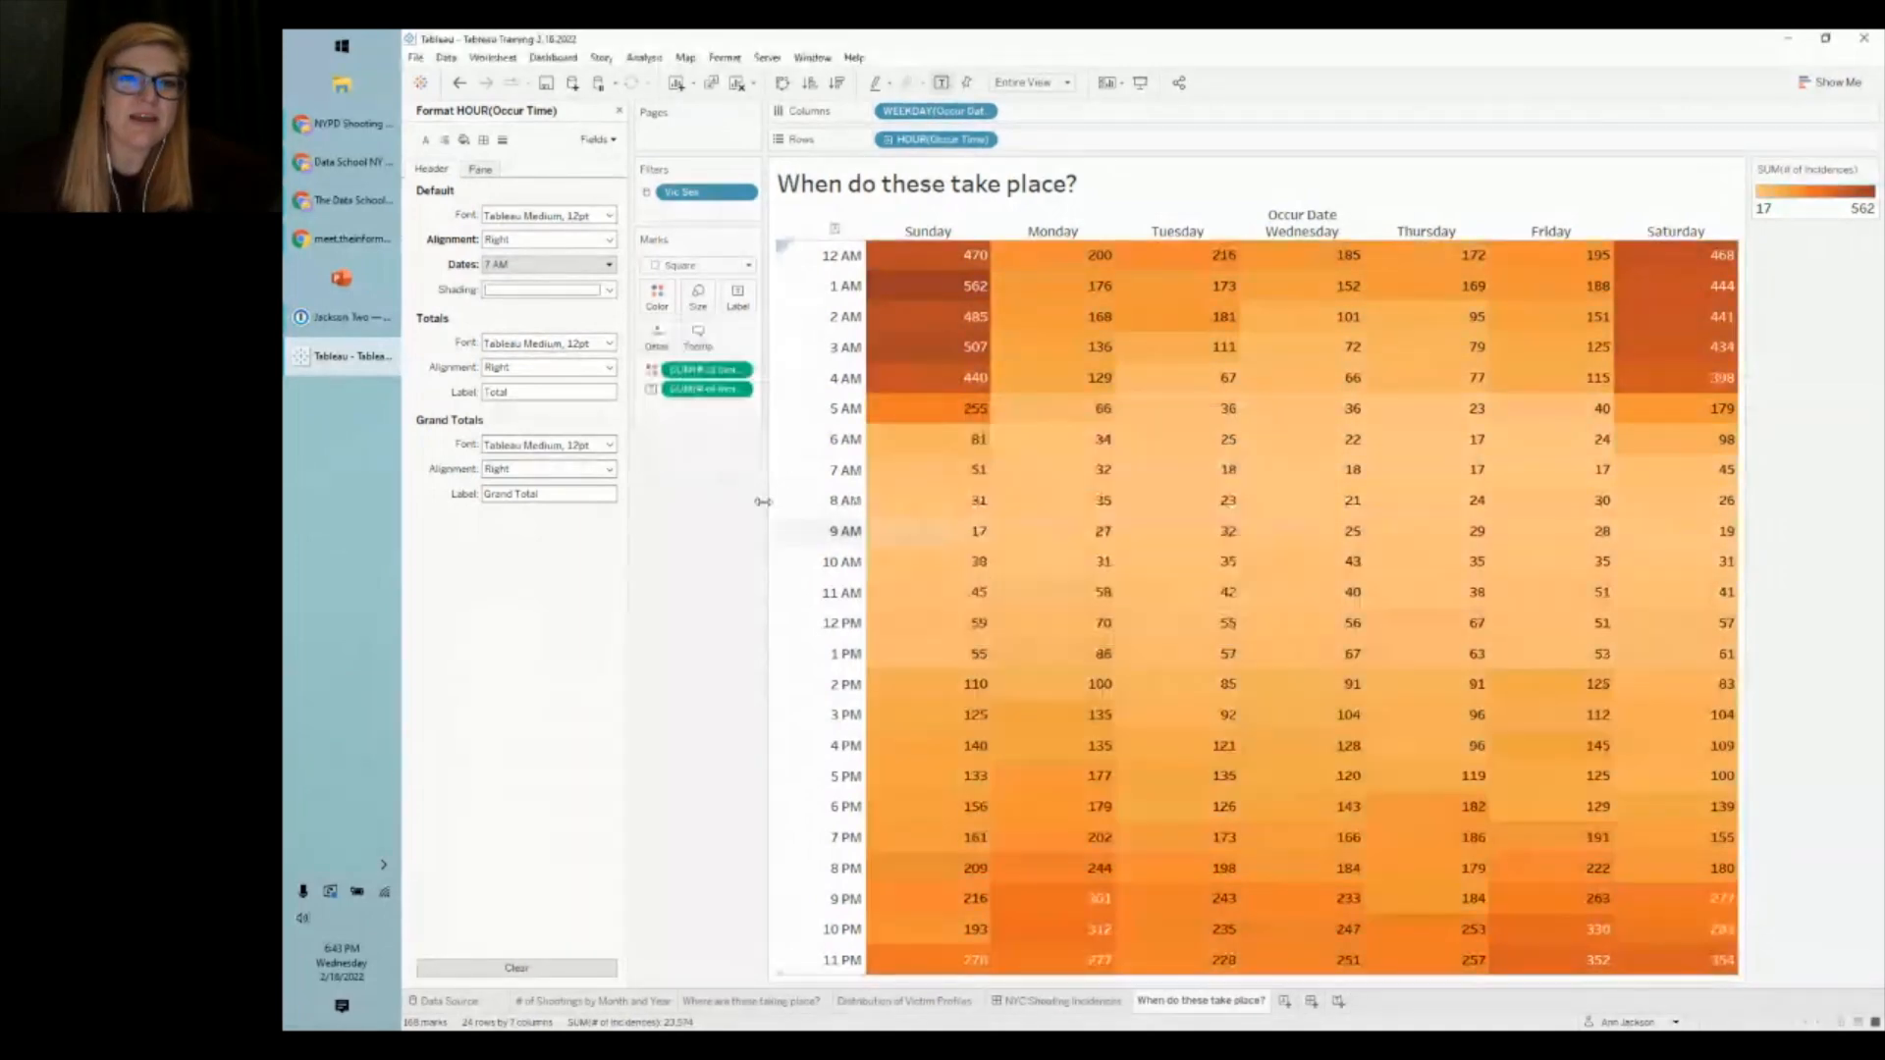
{"action": "left_click", "coordinate": [656, 295]}
{"action": "left_click_drag", "start_coordinate": [728, 389], "coordinate": [718, 393]}
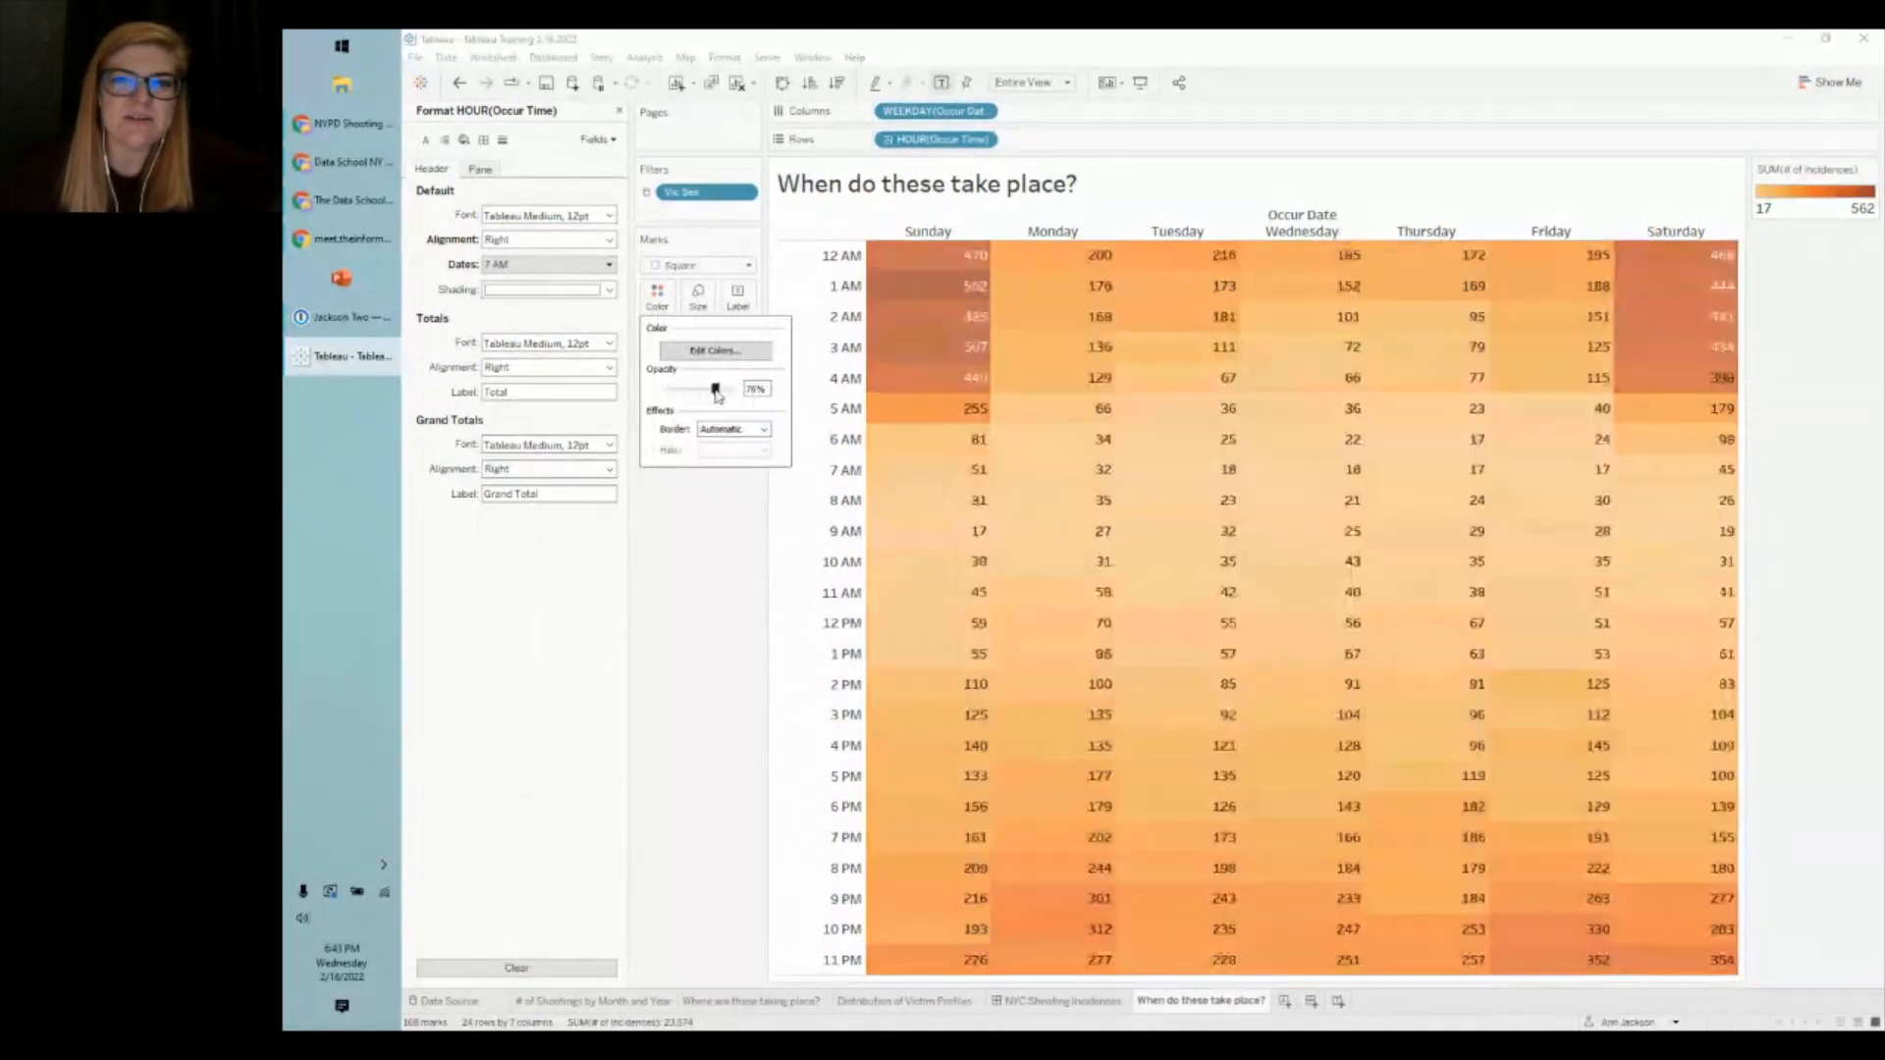
{"action": "left_click", "coordinate": [723, 568]}
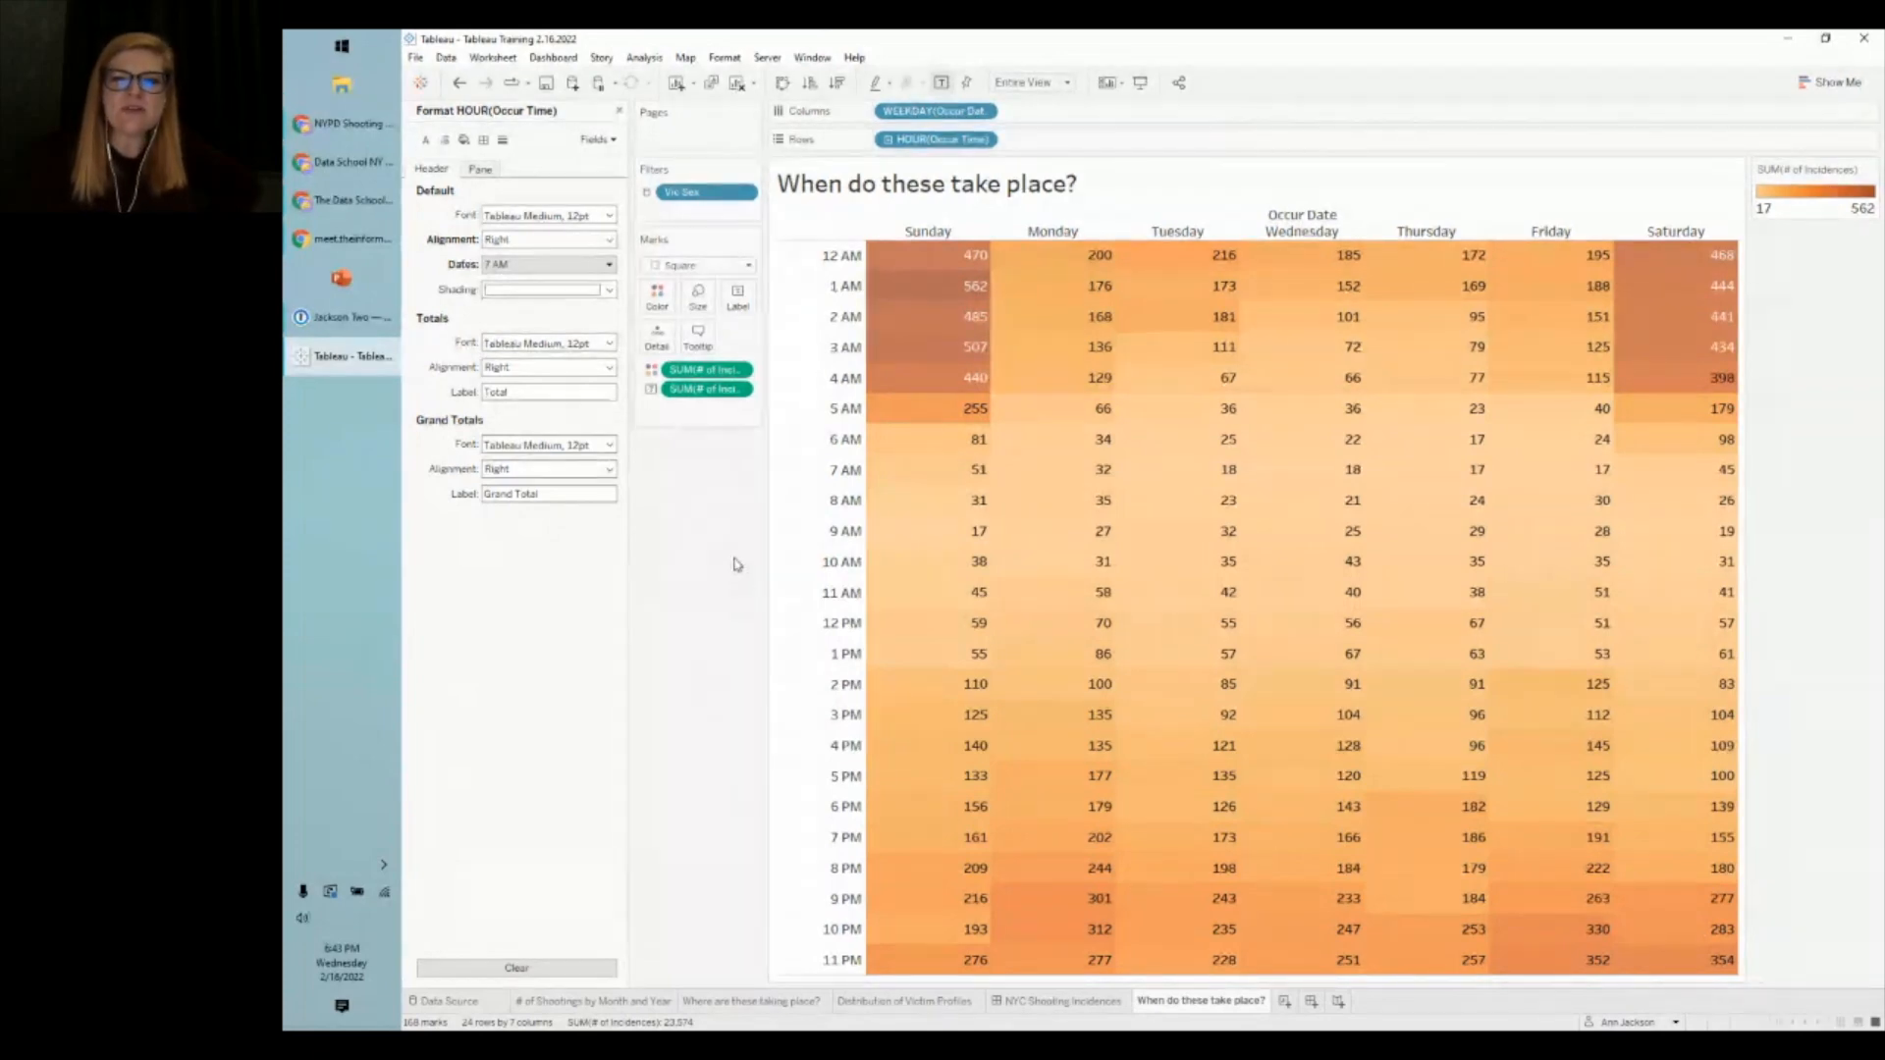
- Make the cell labels match the mark colour and hide the Occur Date column field label
{"action": "mouse_move", "coordinate": [945, 274]}
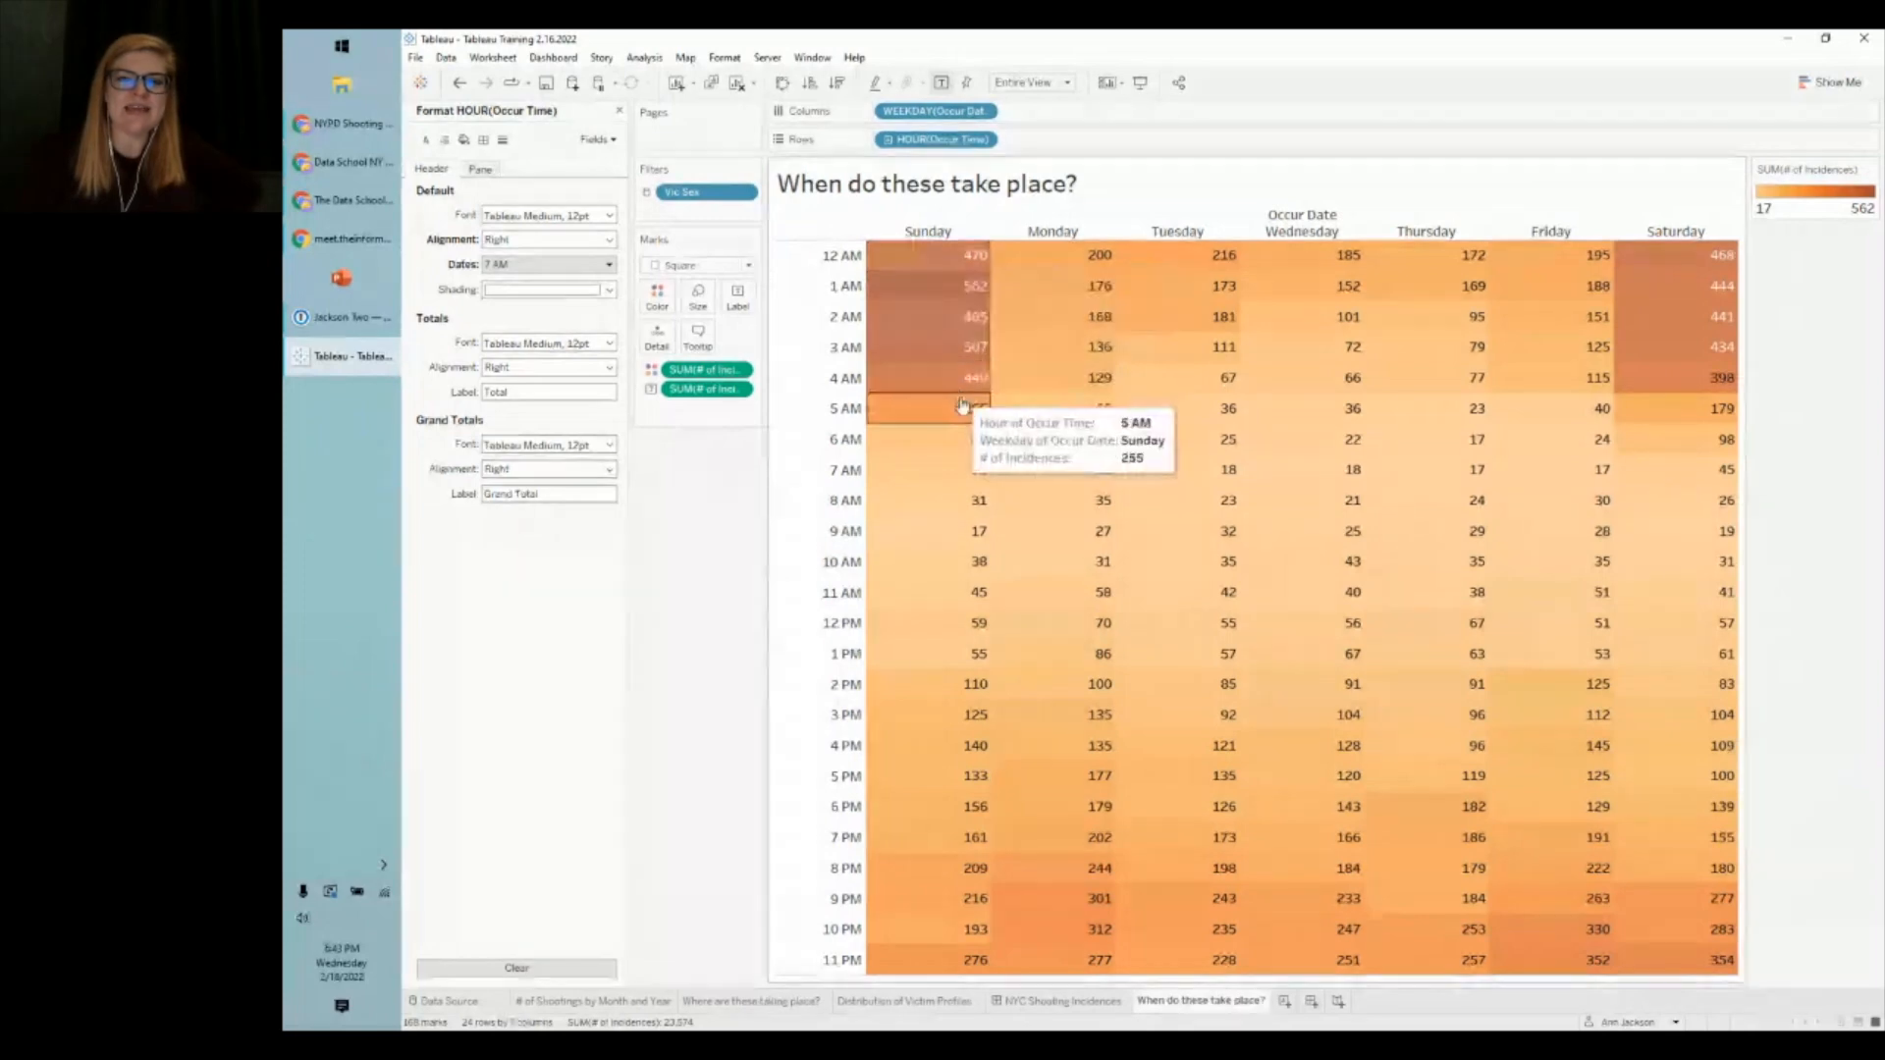
{"action": "mouse_move", "coordinate": [1020, 374]}
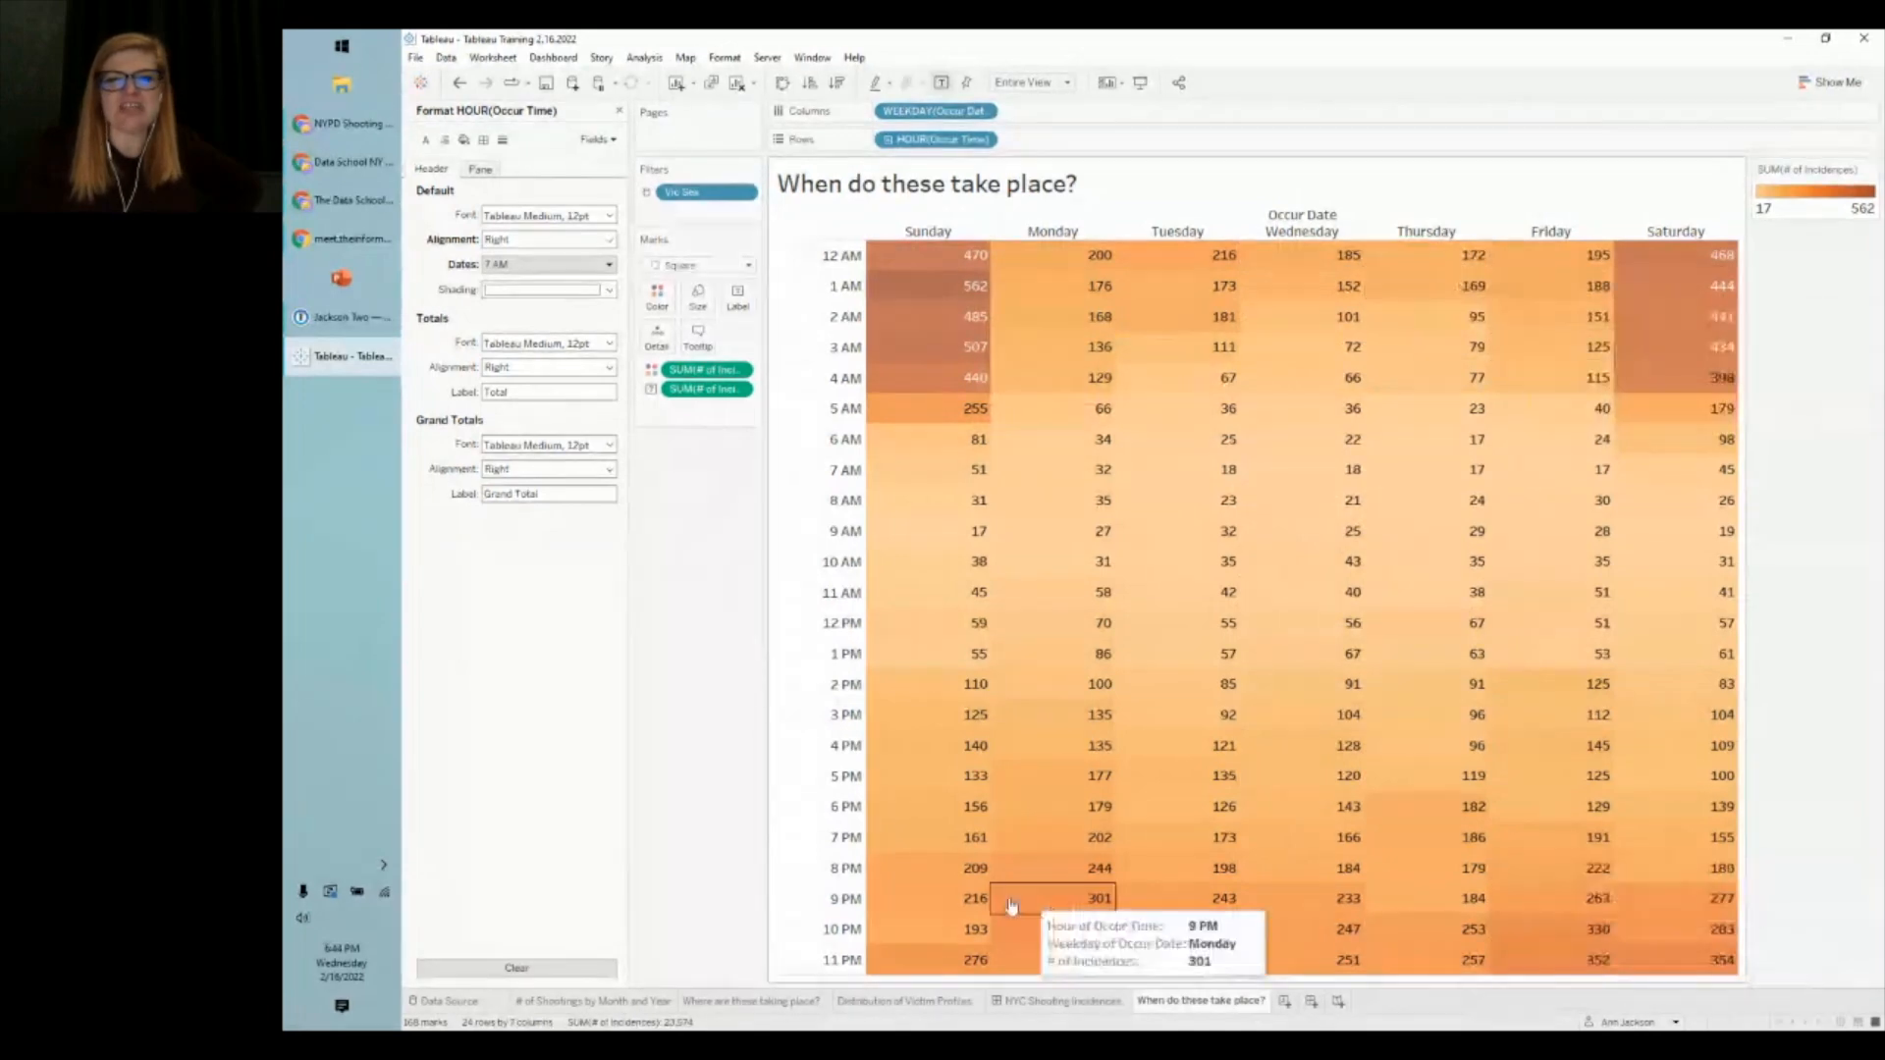
{"action": "left_click", "coordinate": [668, 302]}
{"action": "left_click", "coordinate": [737, 429]}
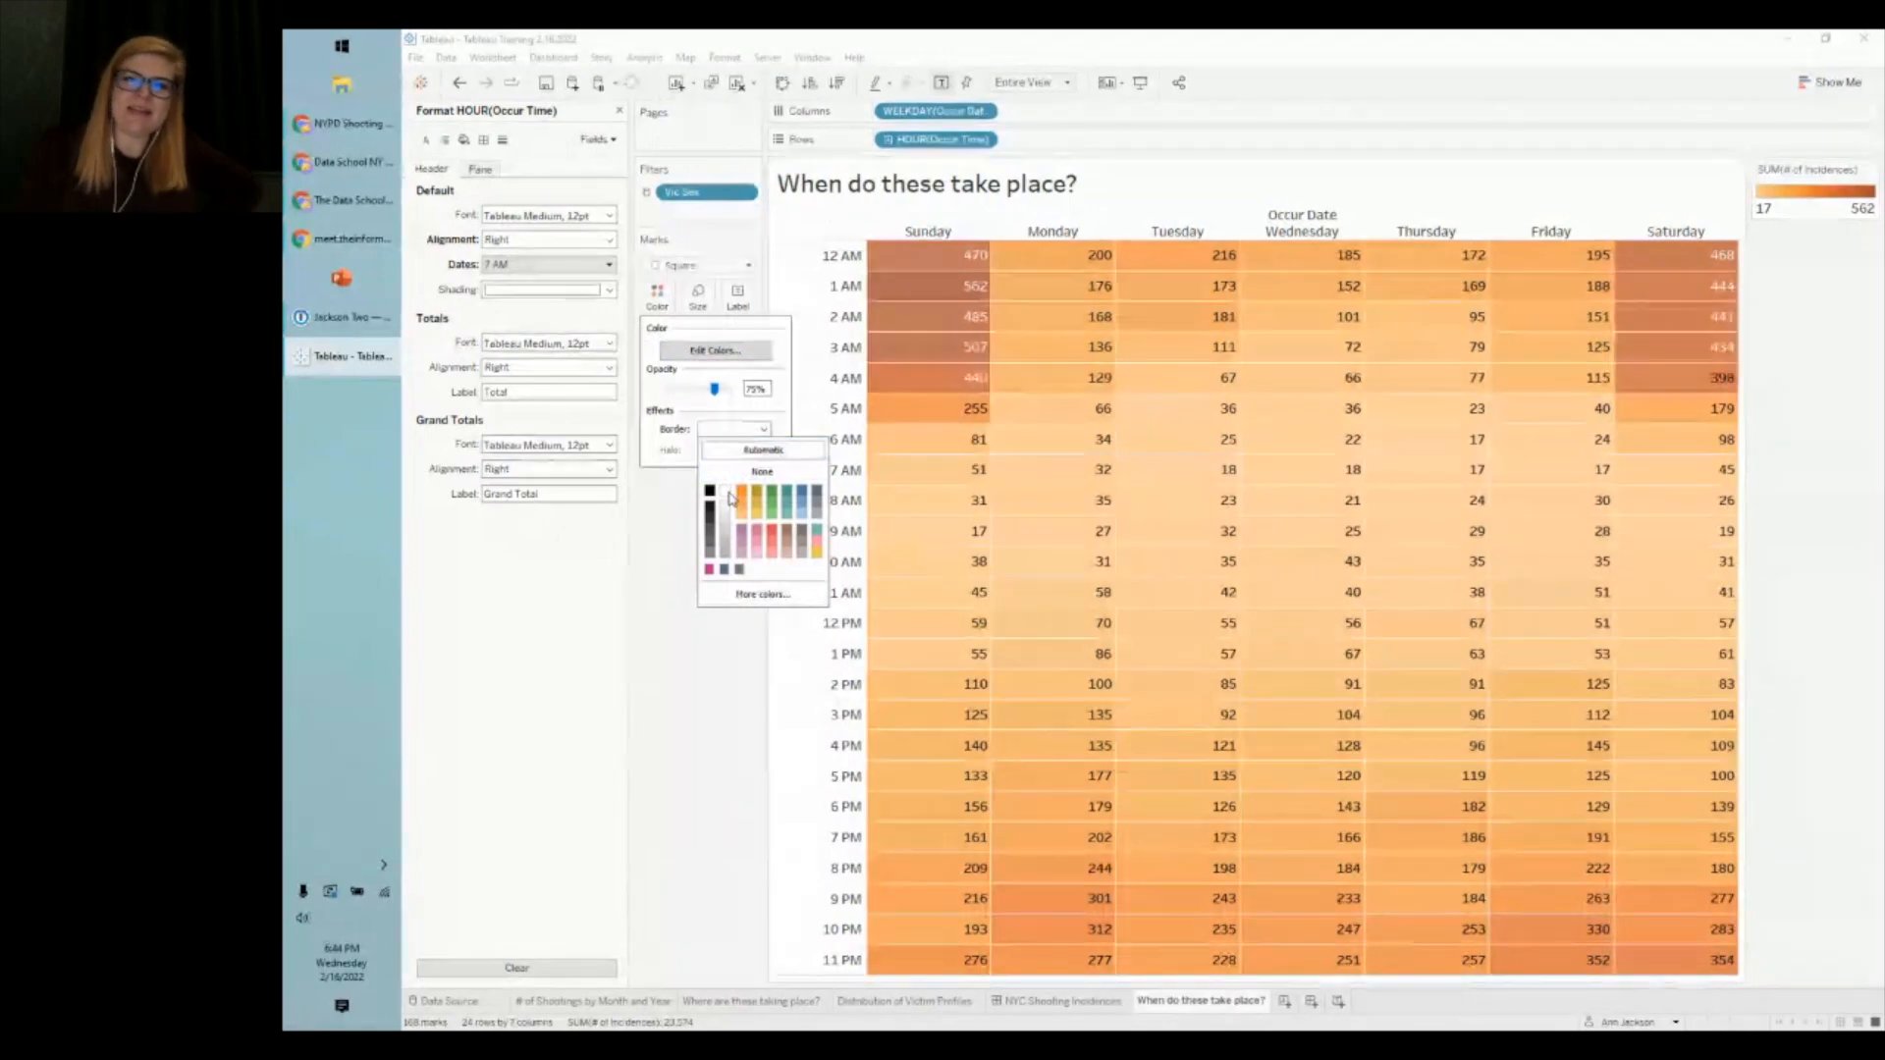
{"action": "left_click", "coordinate": [695, 683]}
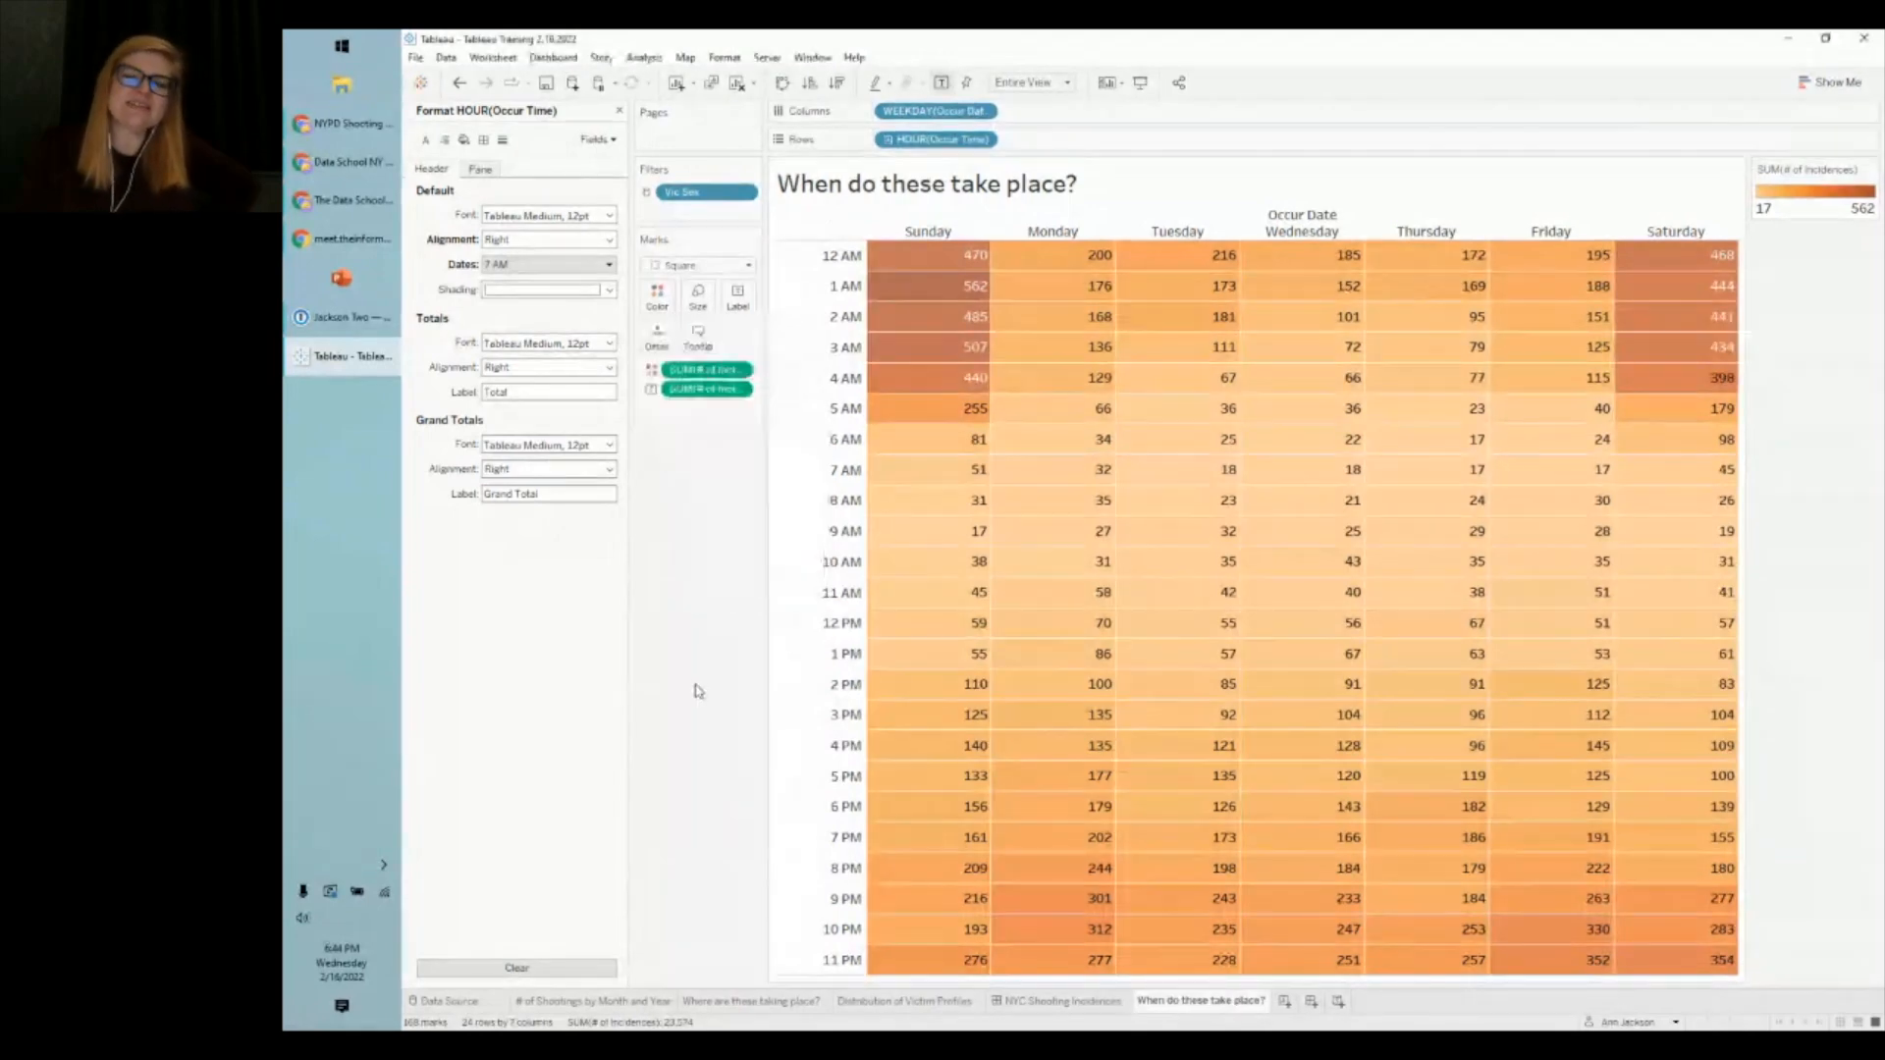
{"action": "left_click", "coordinate": [737, 298]}
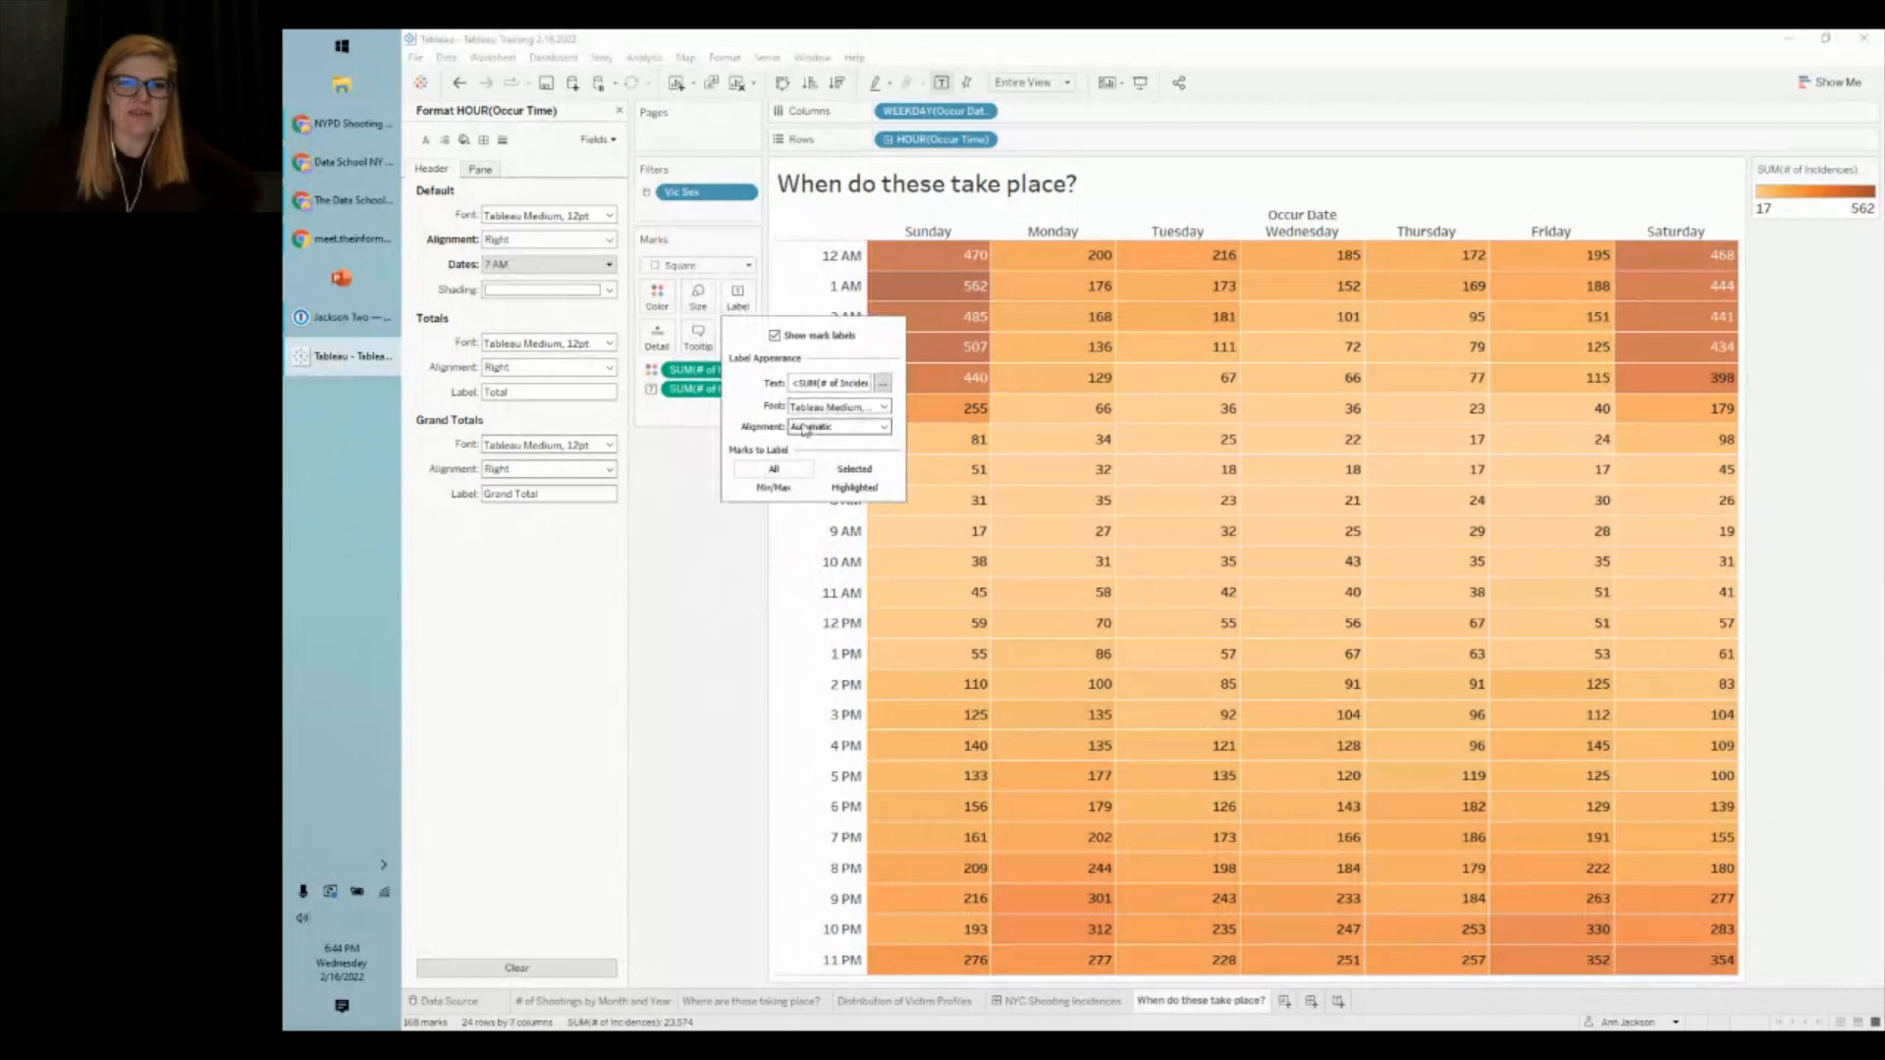
{"action": "left_click", "coordinate": [834, 406]}
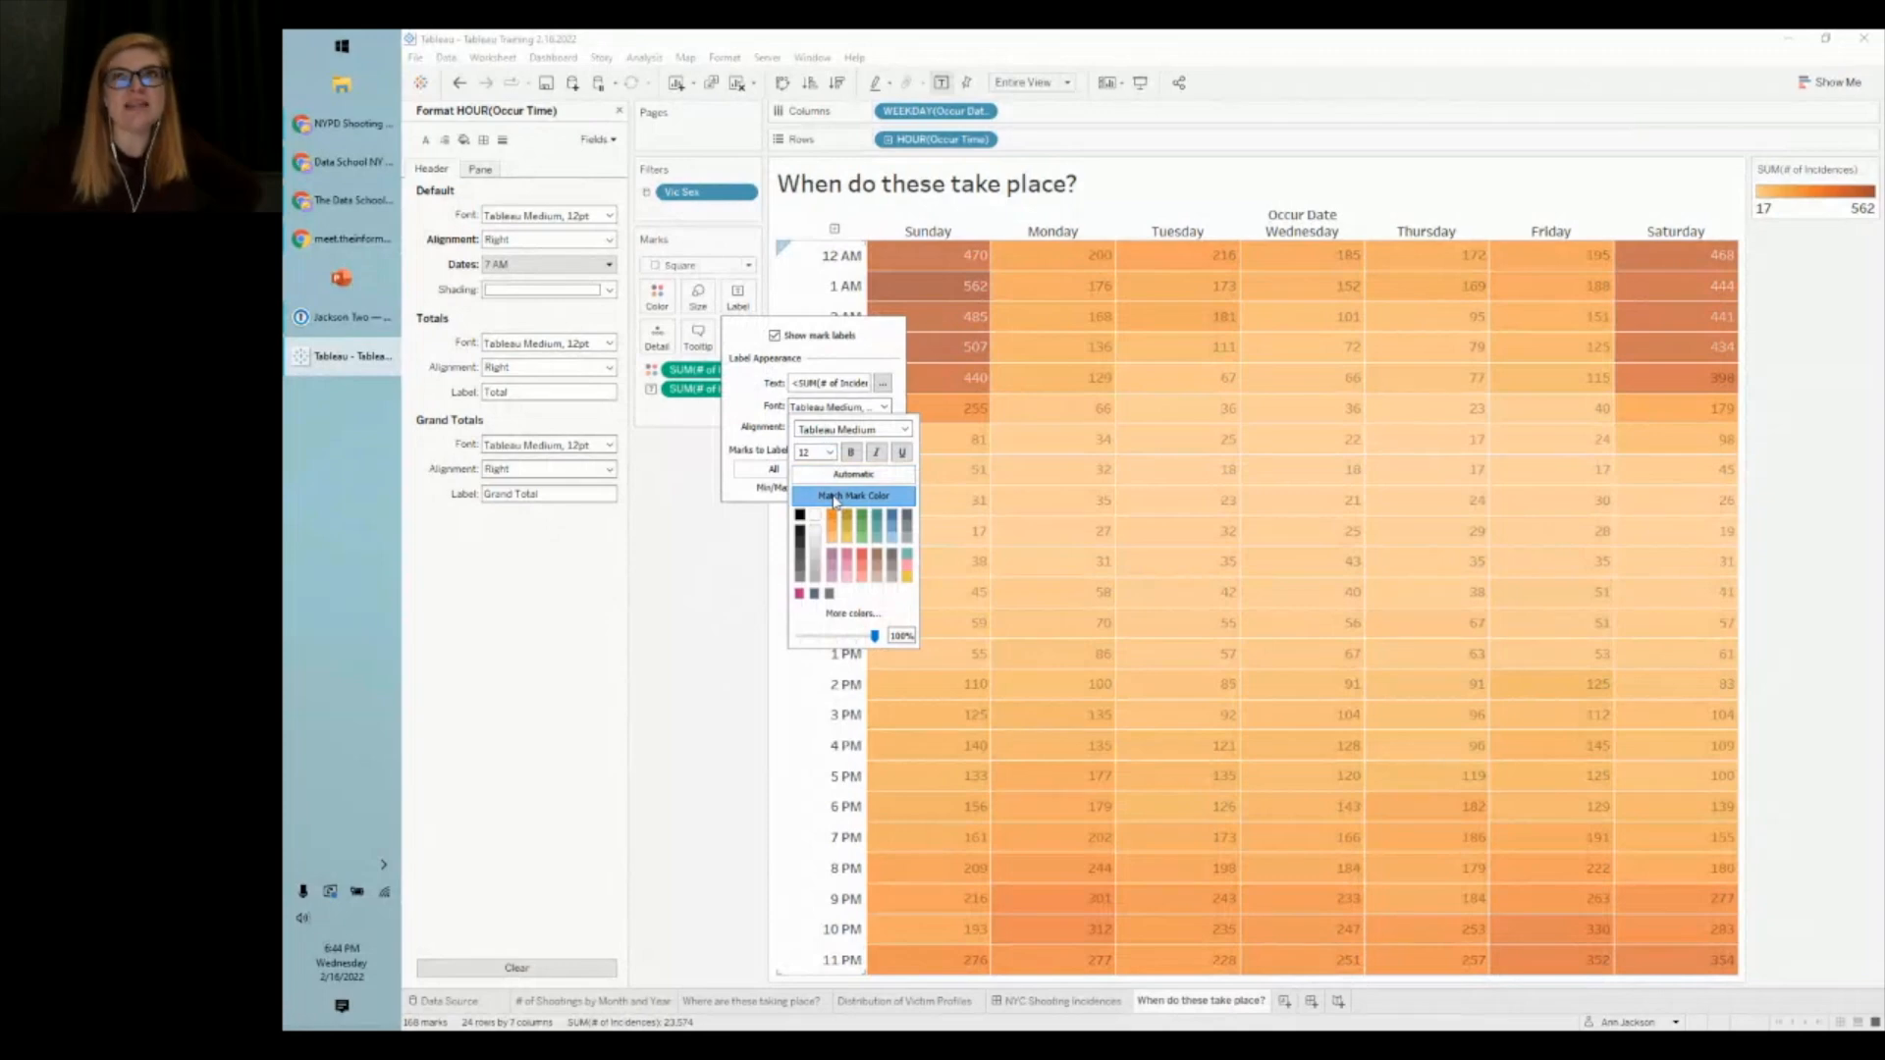
{"action": "left_click", "coordinate": [672, 599]}
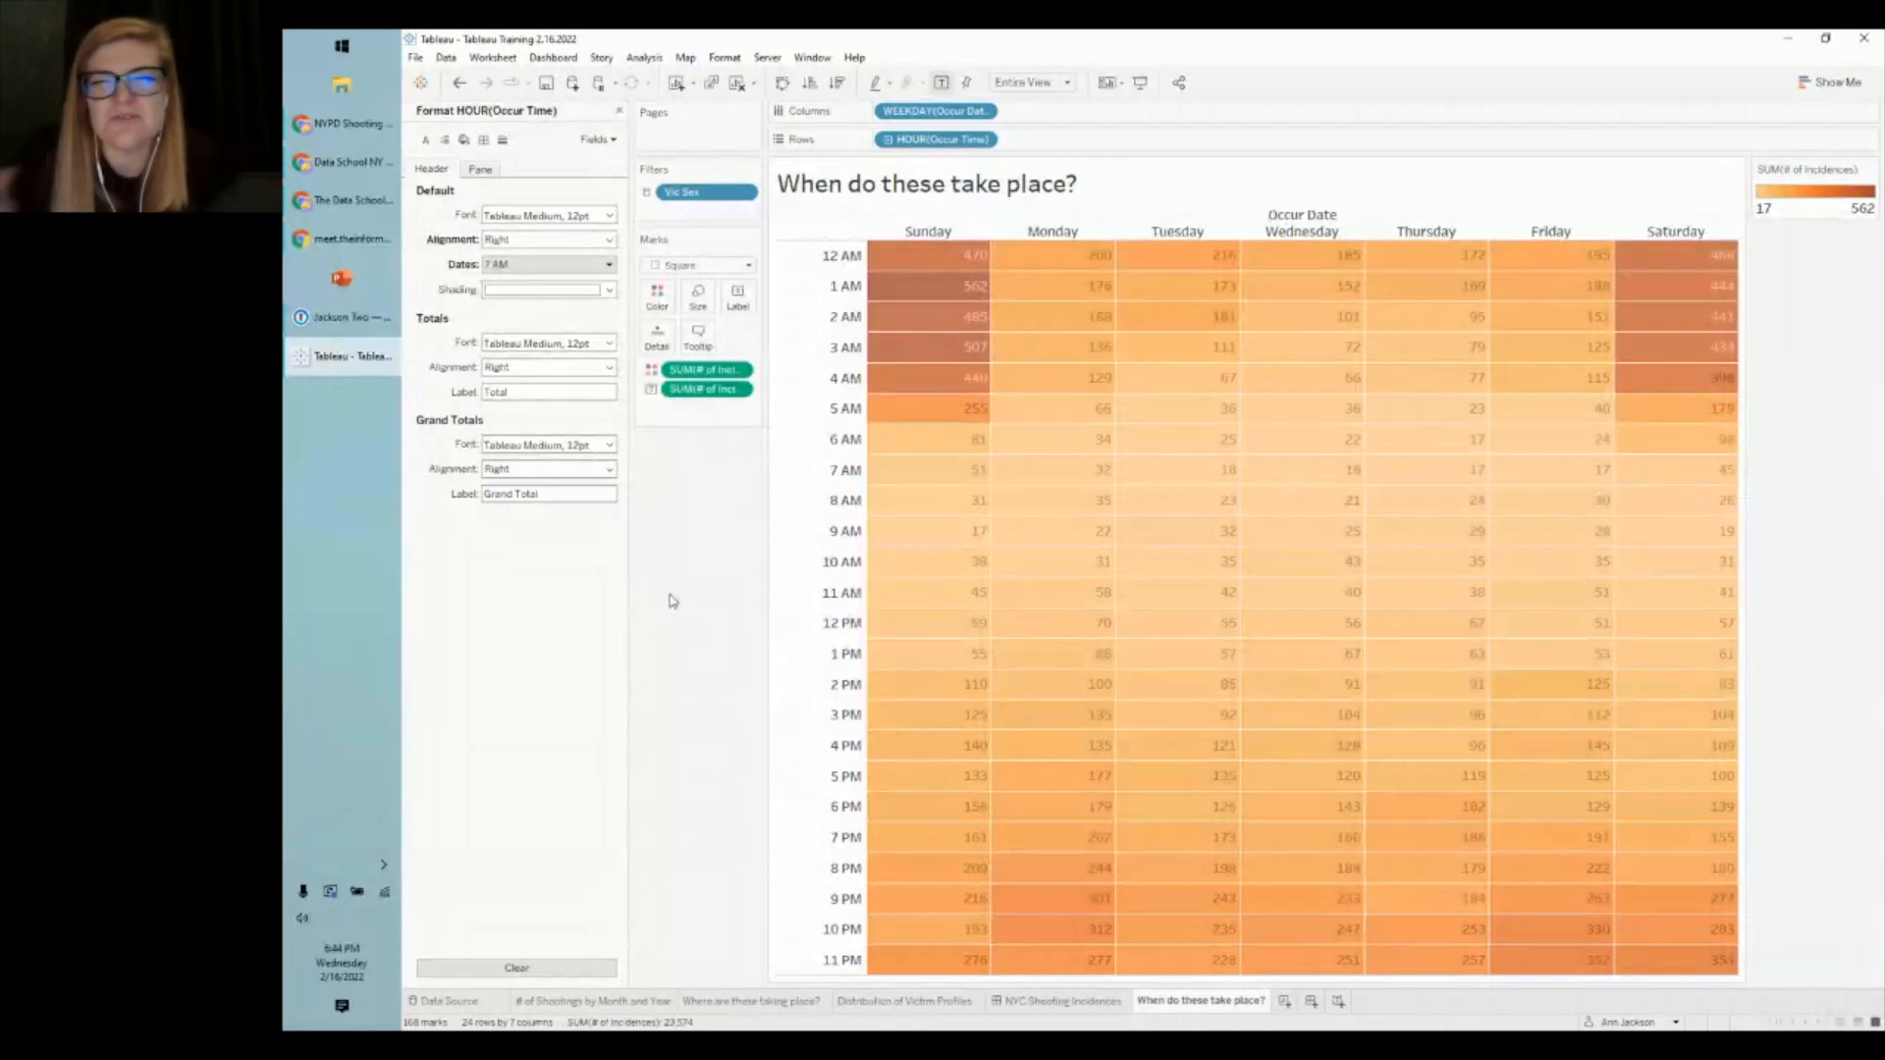
{"action": "right_click", "coordinate": [1287, 222]}
{"action": "left_click", "coordinate": [1317, 287]}
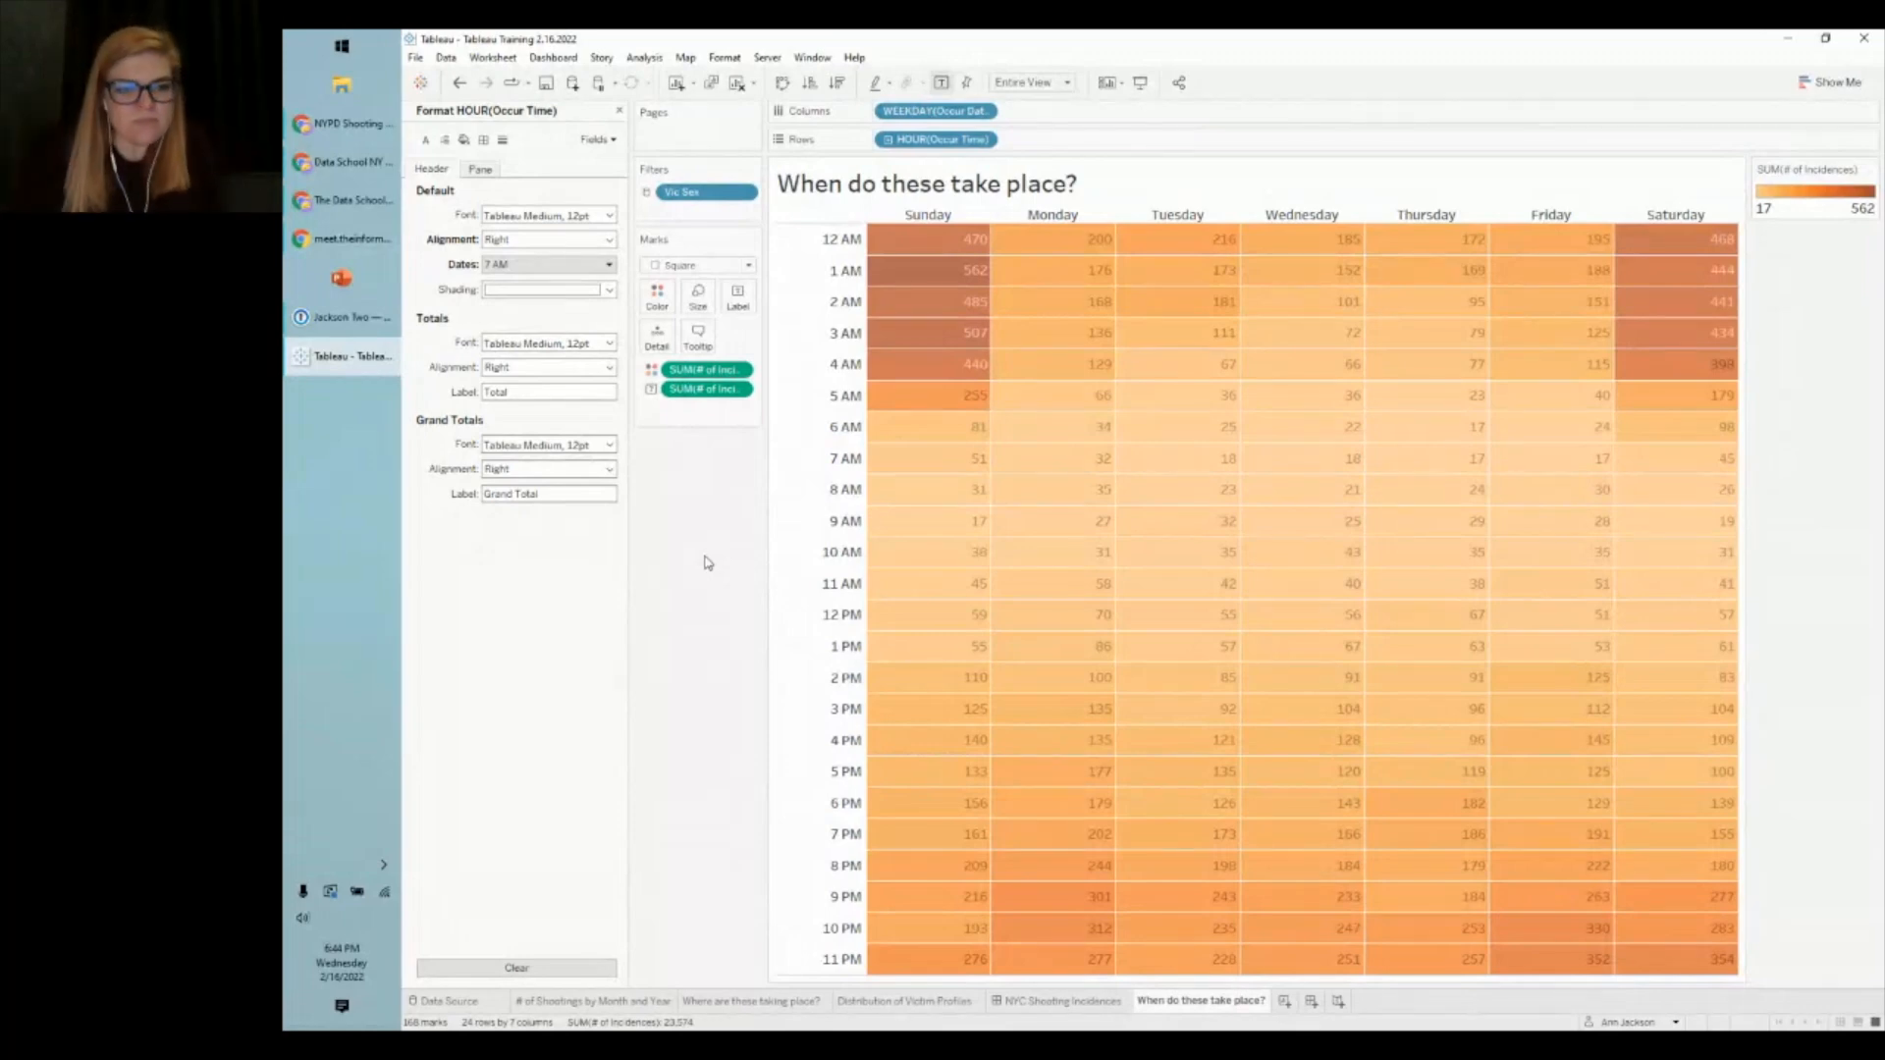
- Place the heatmap left of the victim profiles, remove its colour legend, and resize the zones
{"action": "left_click", "coordinate": [1035, 1006]}
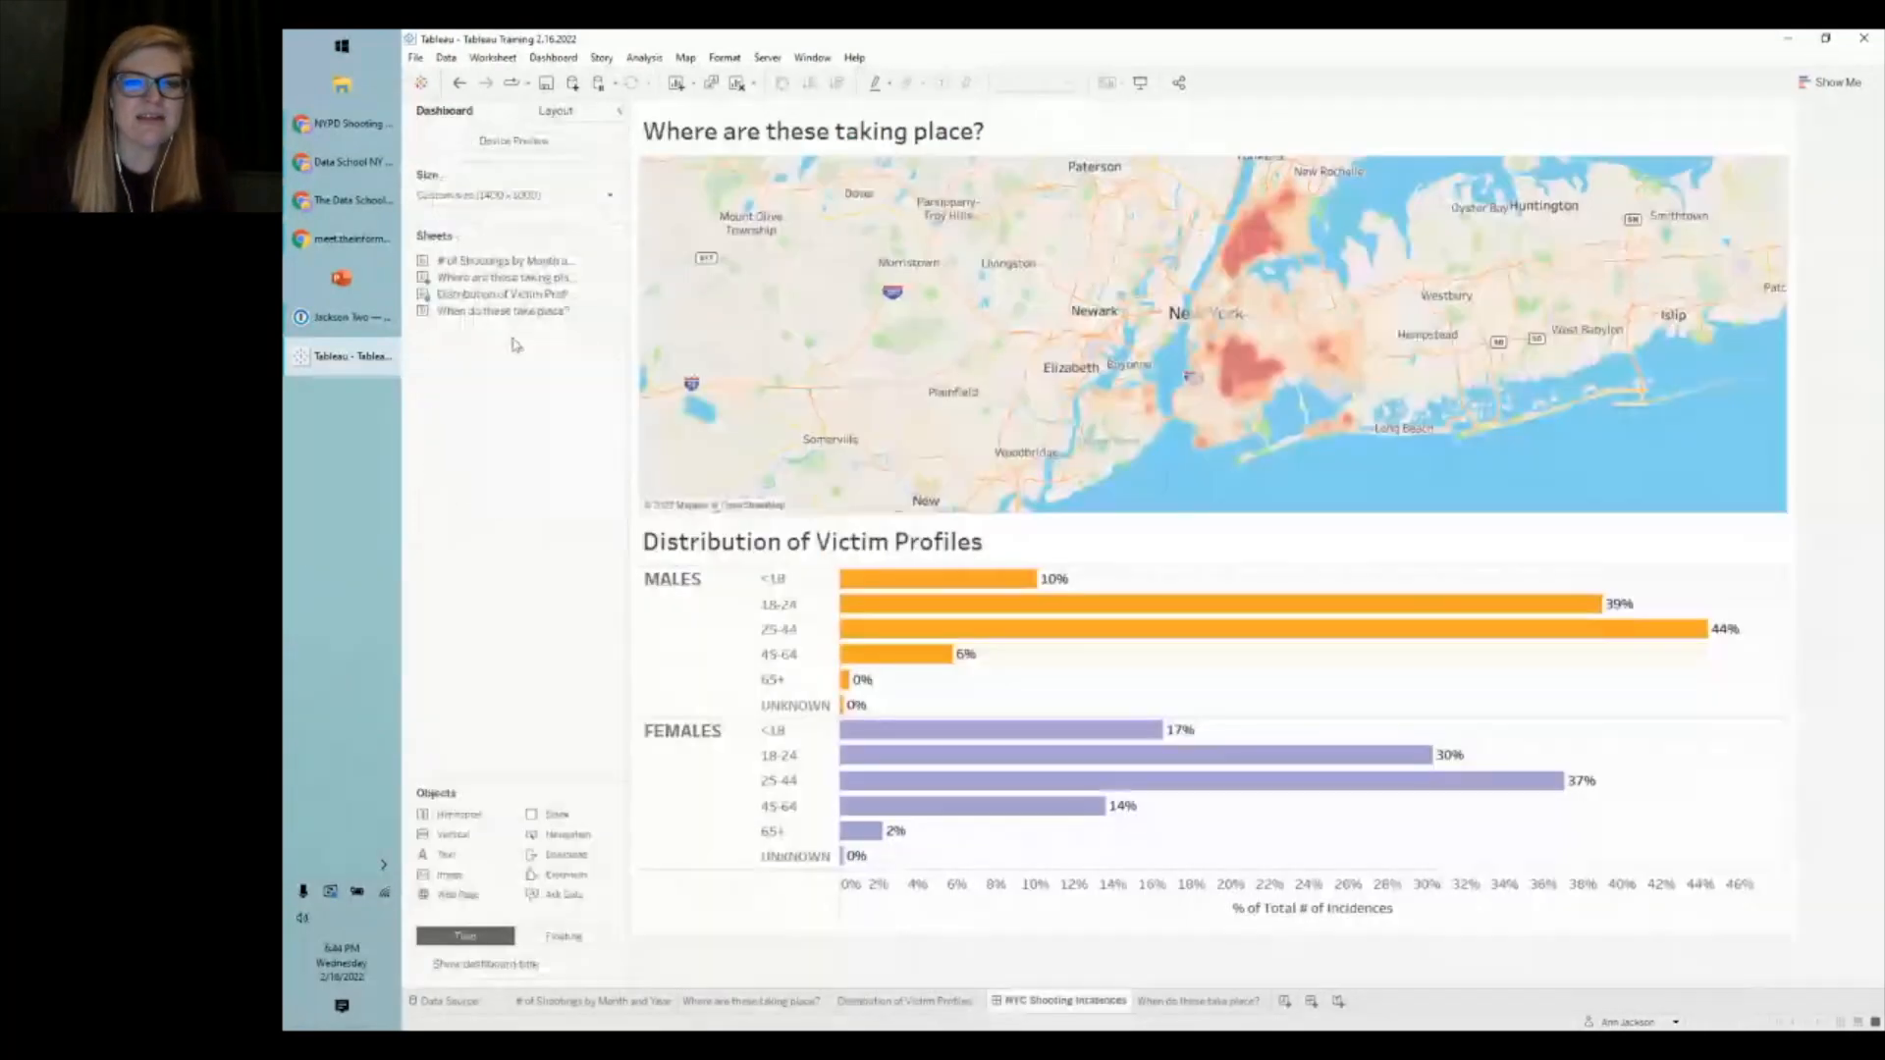
{"action": "left_click_drag", "start_coordinate": [503, 312], "coordinate": [727, 726]}
{"action": "left_click", "coordinate": [1734, 526]}
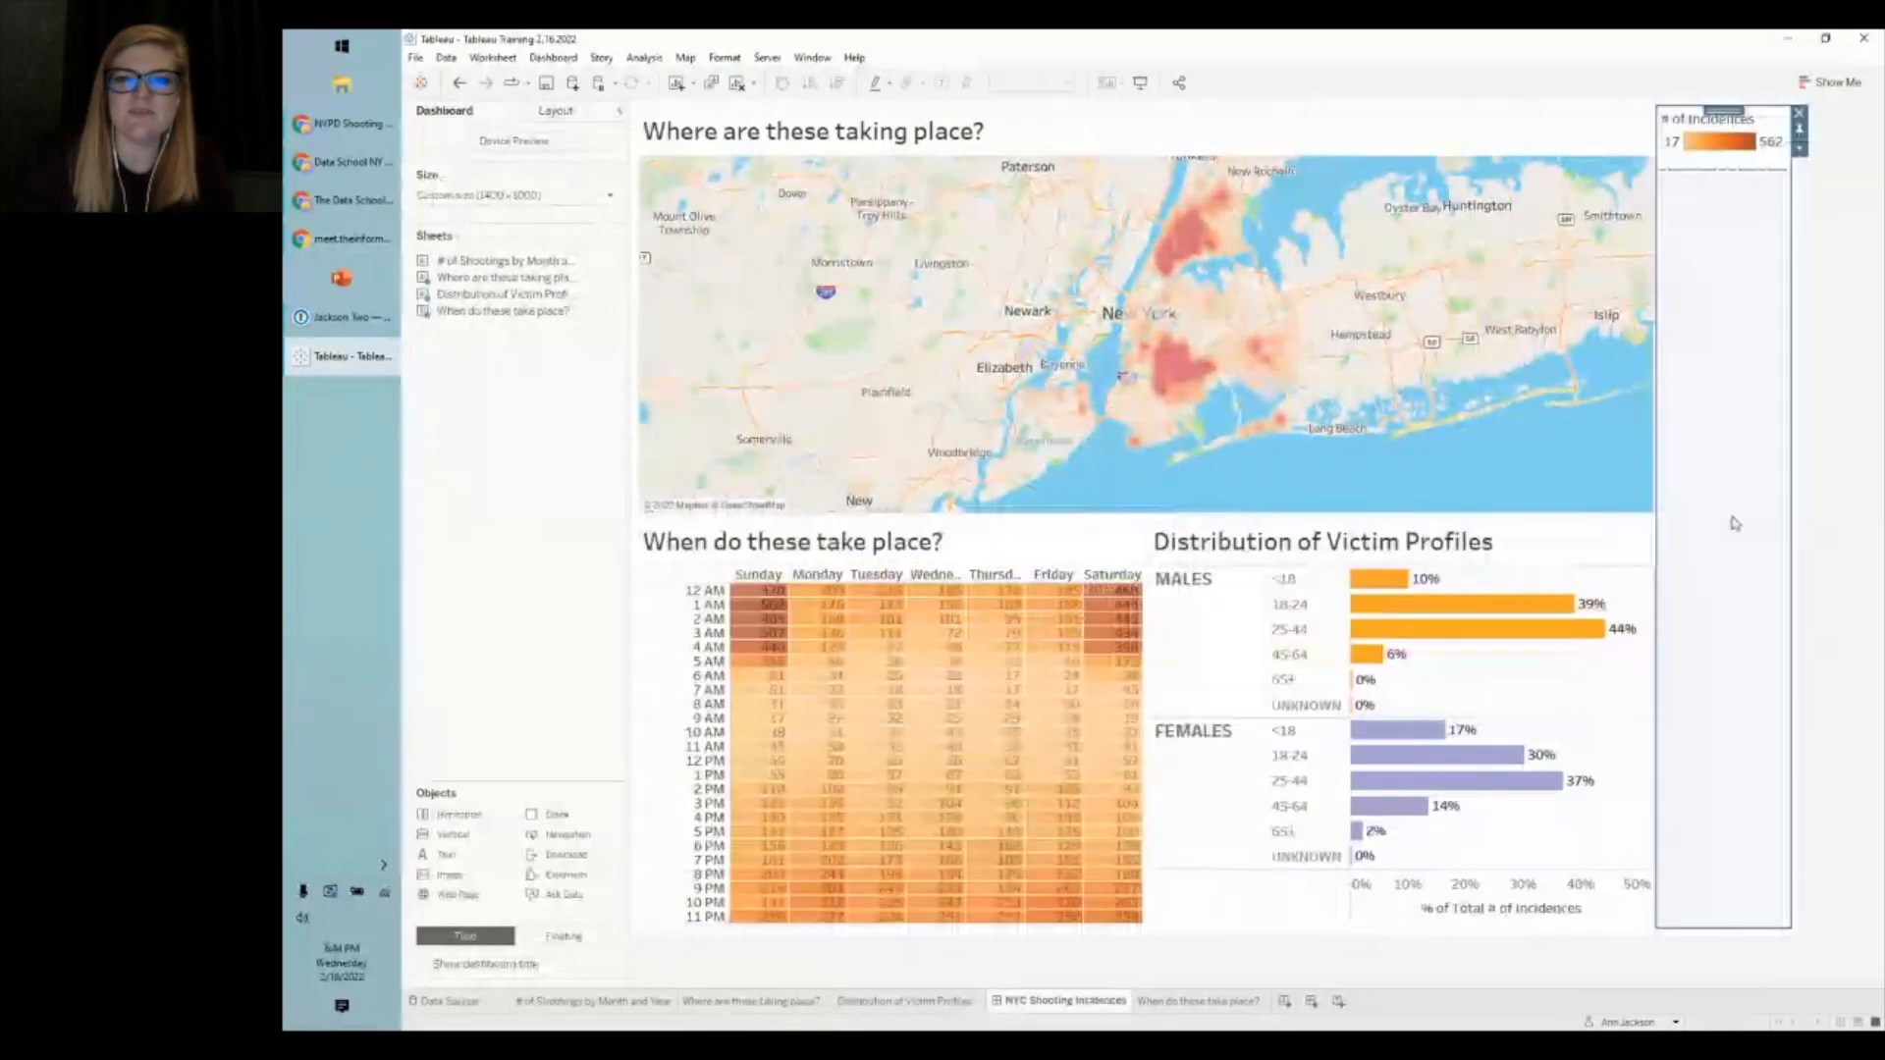
{"action": "left_click", "coordinate": [1799, 113]}
{"action": "left_click", "coordinate": [1226, 567]}
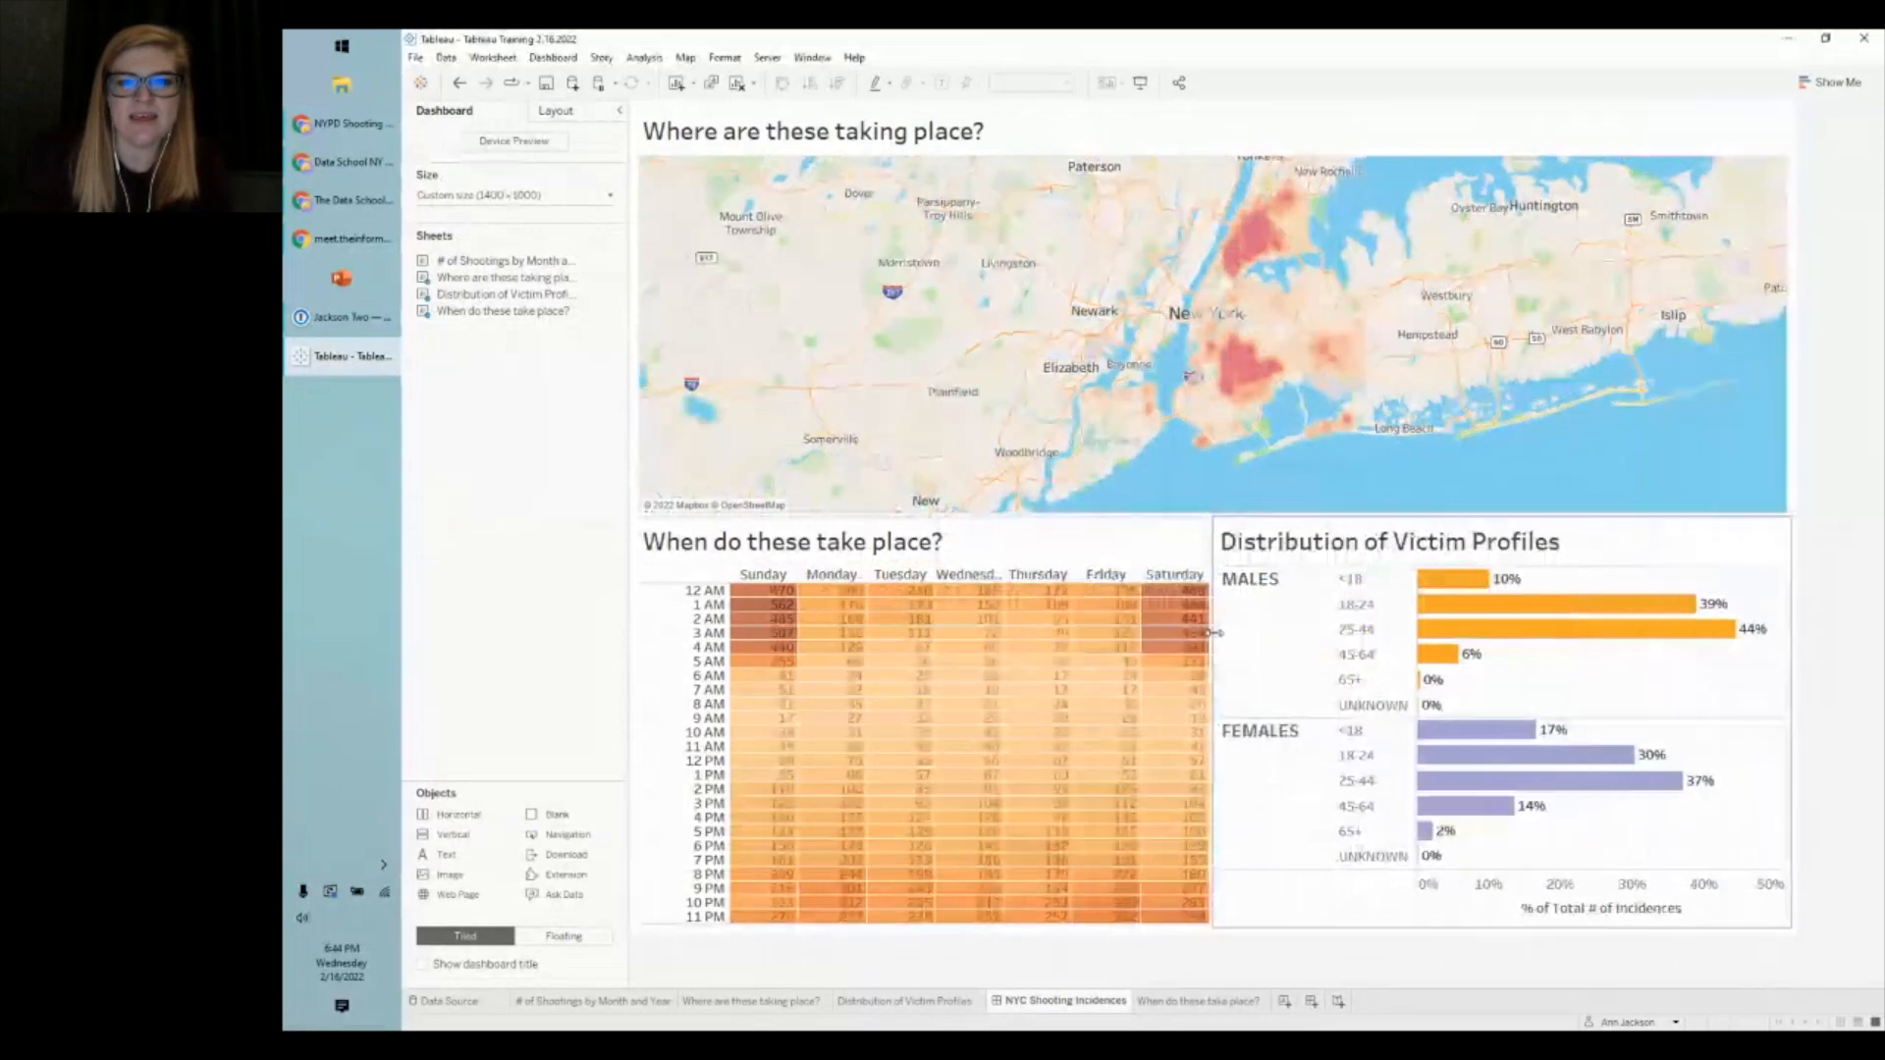
{"action": "left_click_drag", "start_coordinate": [1215, 632], "coordinate": [1243, 633]}
{"action": "left_click_drag", "start_coordinate": [1280, 632], "coordinate": [1311, 631]}
{"action": "left_click_drag", "start_coordinate": [1219, 513], "coordinate": [1219, 481]}
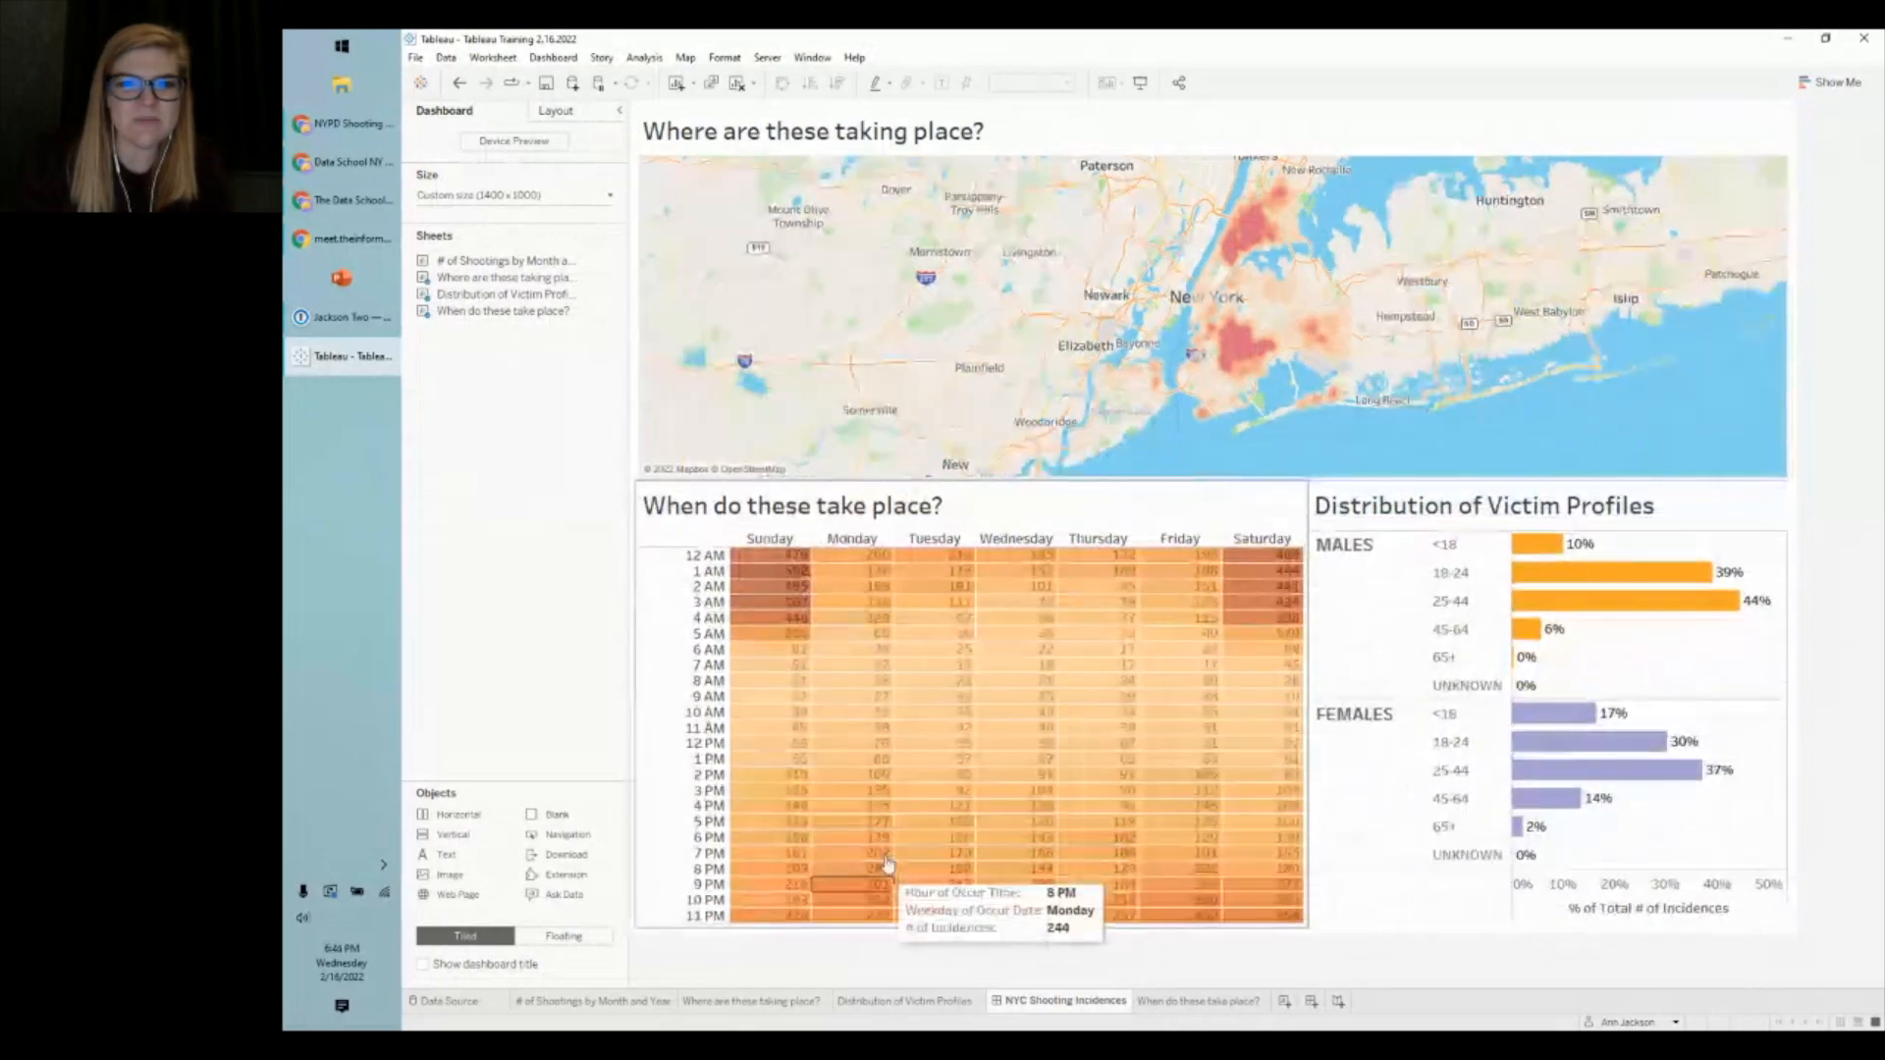
- Set the dashboard height to 1100 px
{"action": "left_click", "coordinate": [513, 195]}
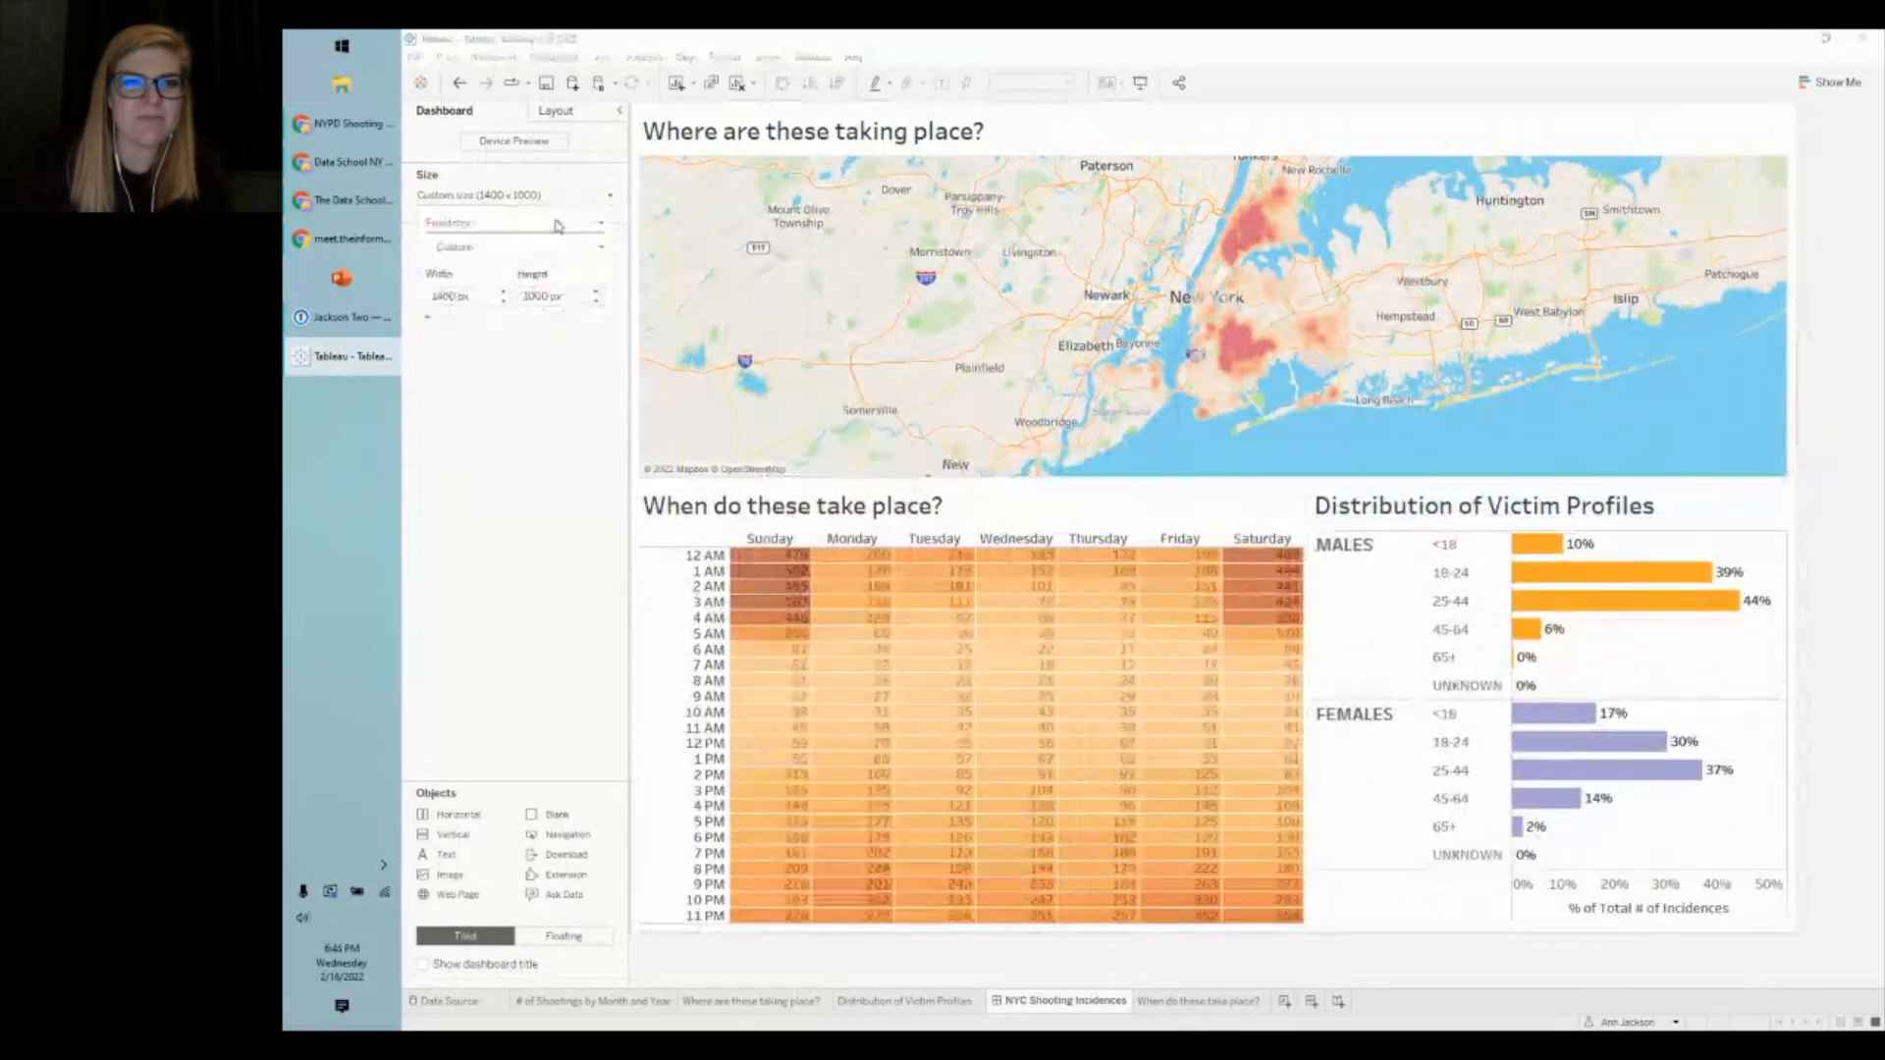
{"action": "left_click", "coordinate": [598, 293]}
{"action": "left_click", "coordinate": [530, 538]}
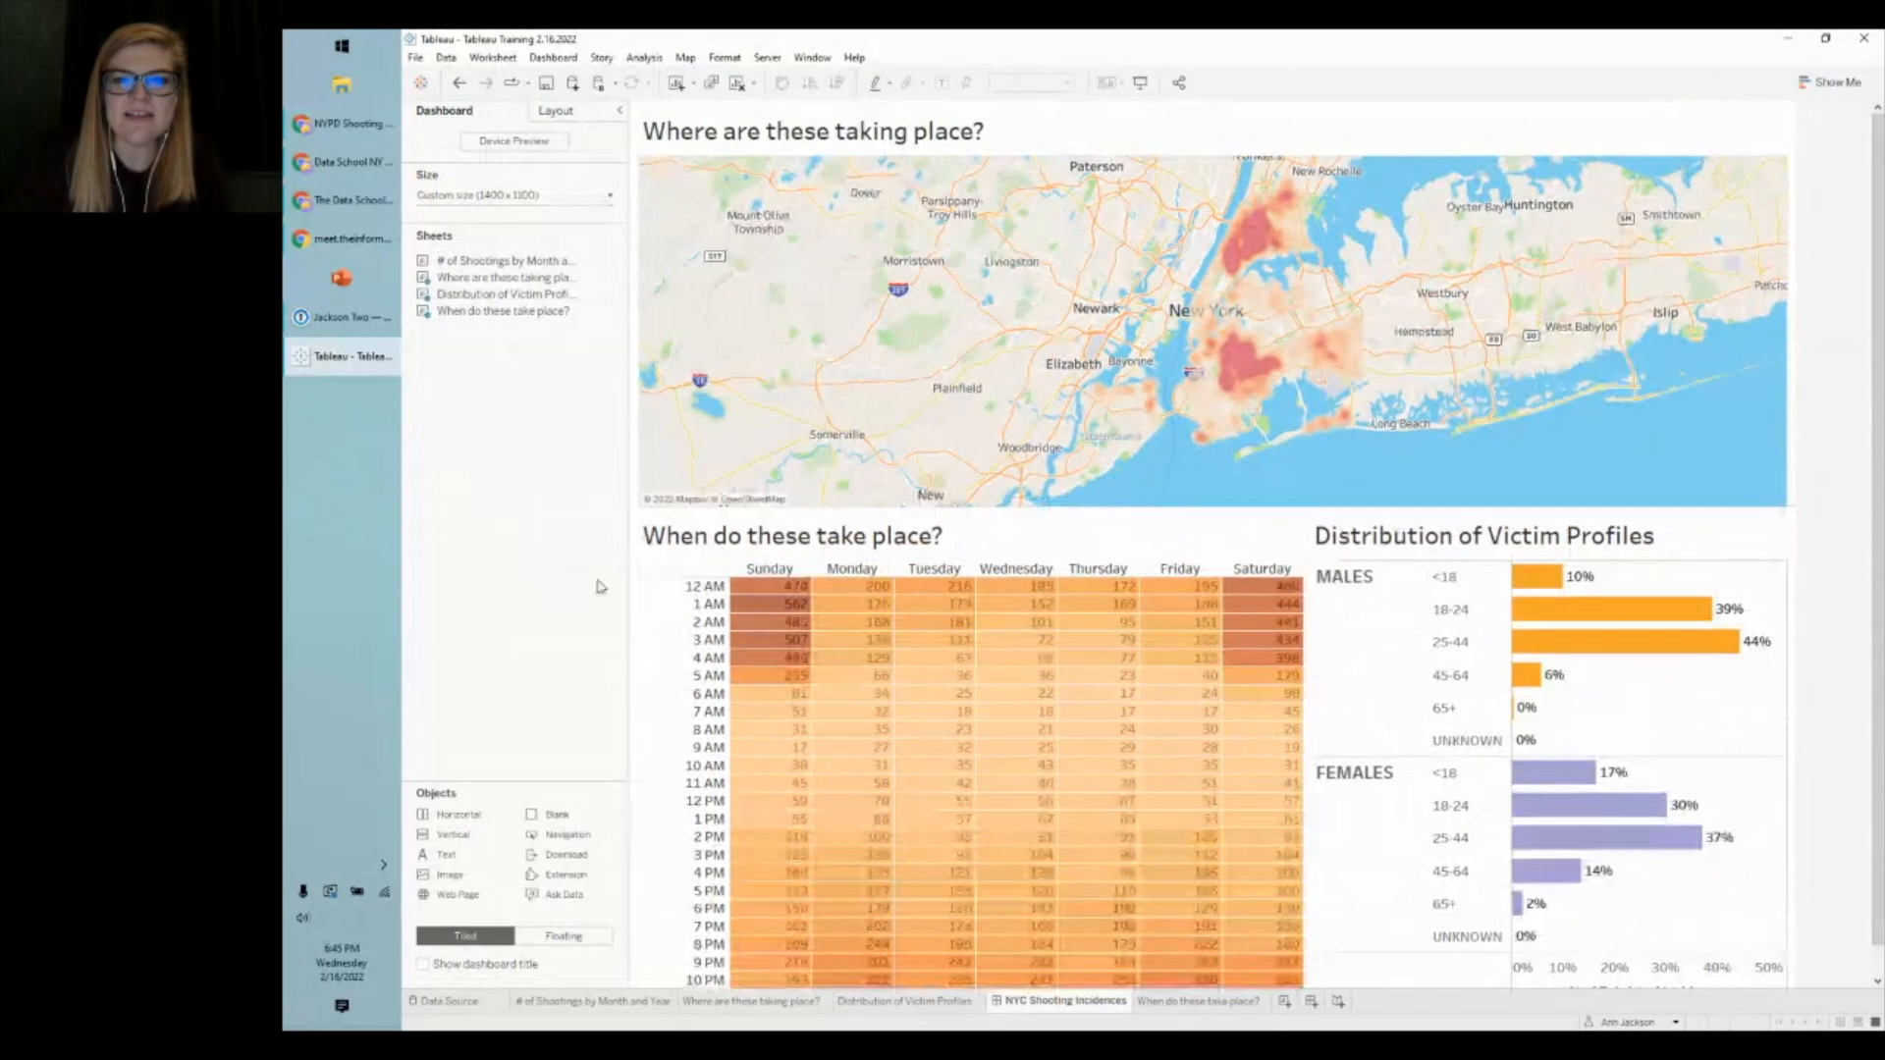
{"action": "left_click", "coordinate": [1210, 543]}
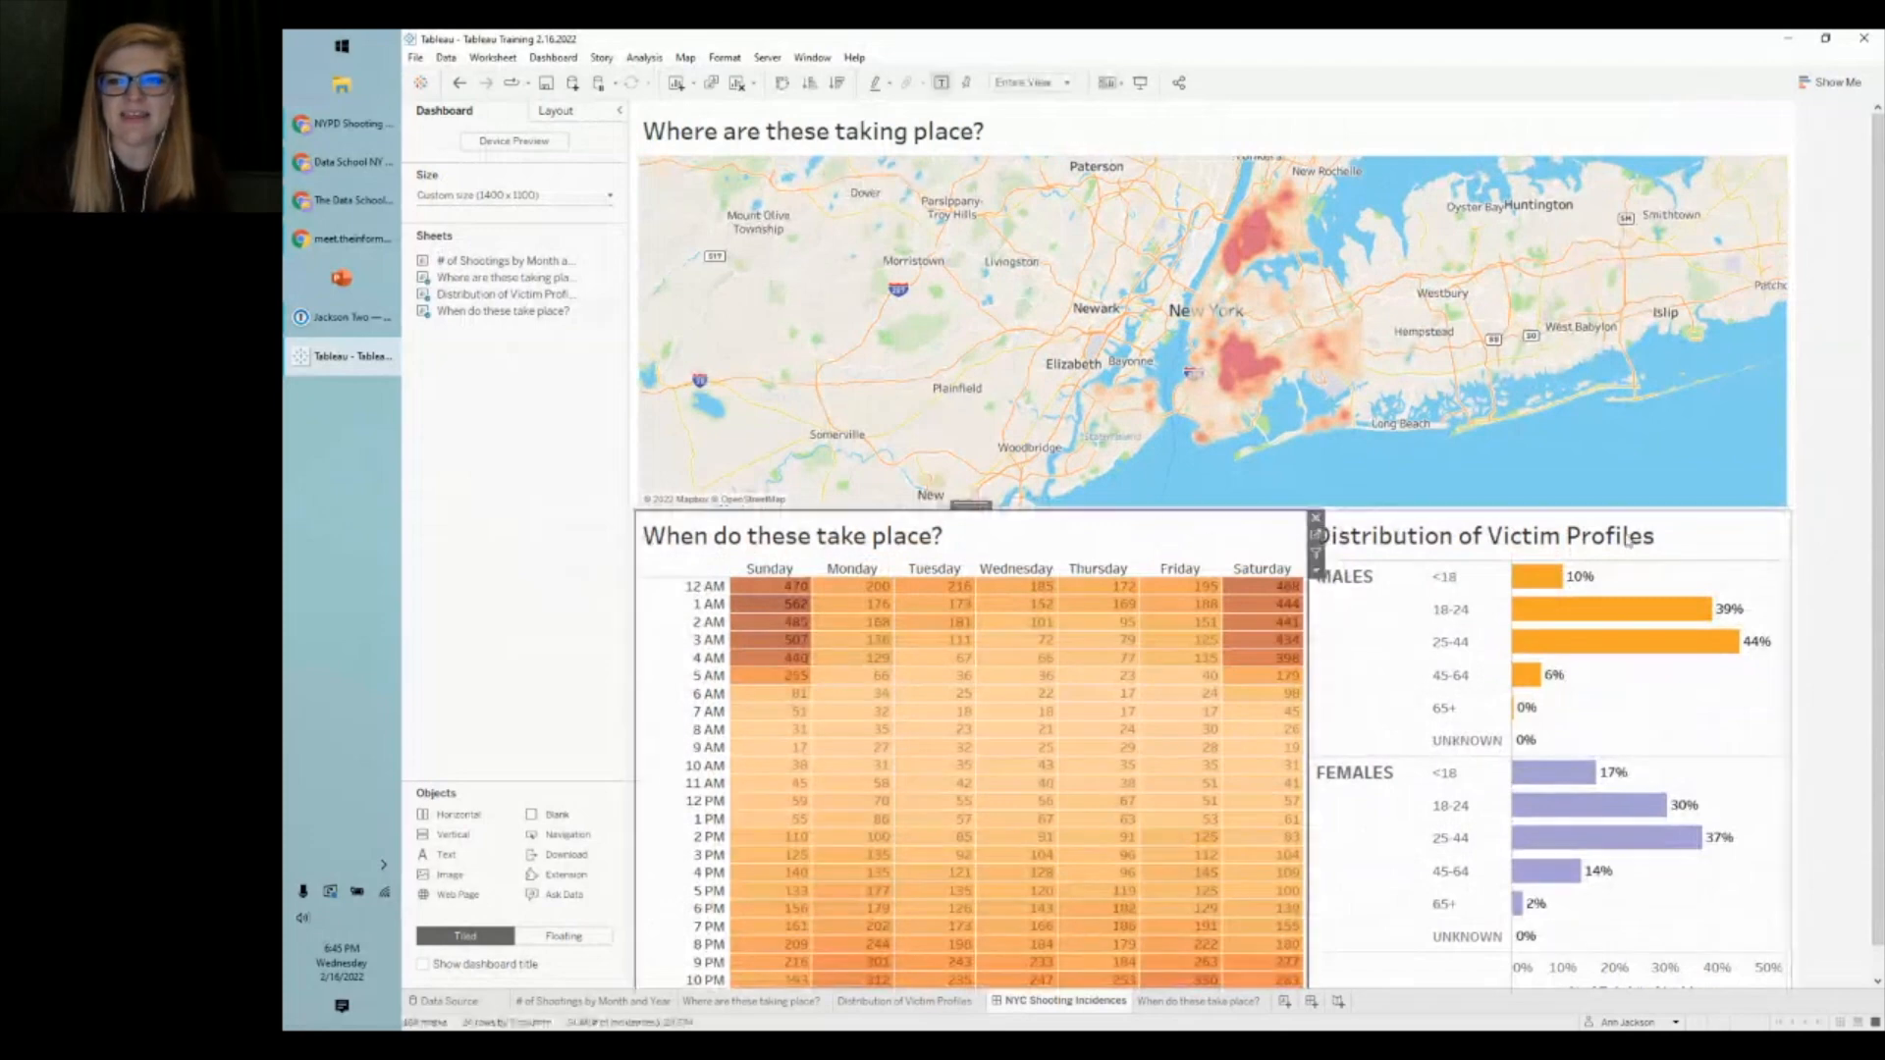
- Colour the MALES victim bars green from the Jewel Bright palette, then go back to the dashboard
{"action": "double_click", "coordinate": [1628, 542]}
{"action": "left_click", "coordinate": [656, 295]}
{"action": "left_click", "coordinate": [715, 351]}
{"action": "left_click", "coordinate": [963, 412]}
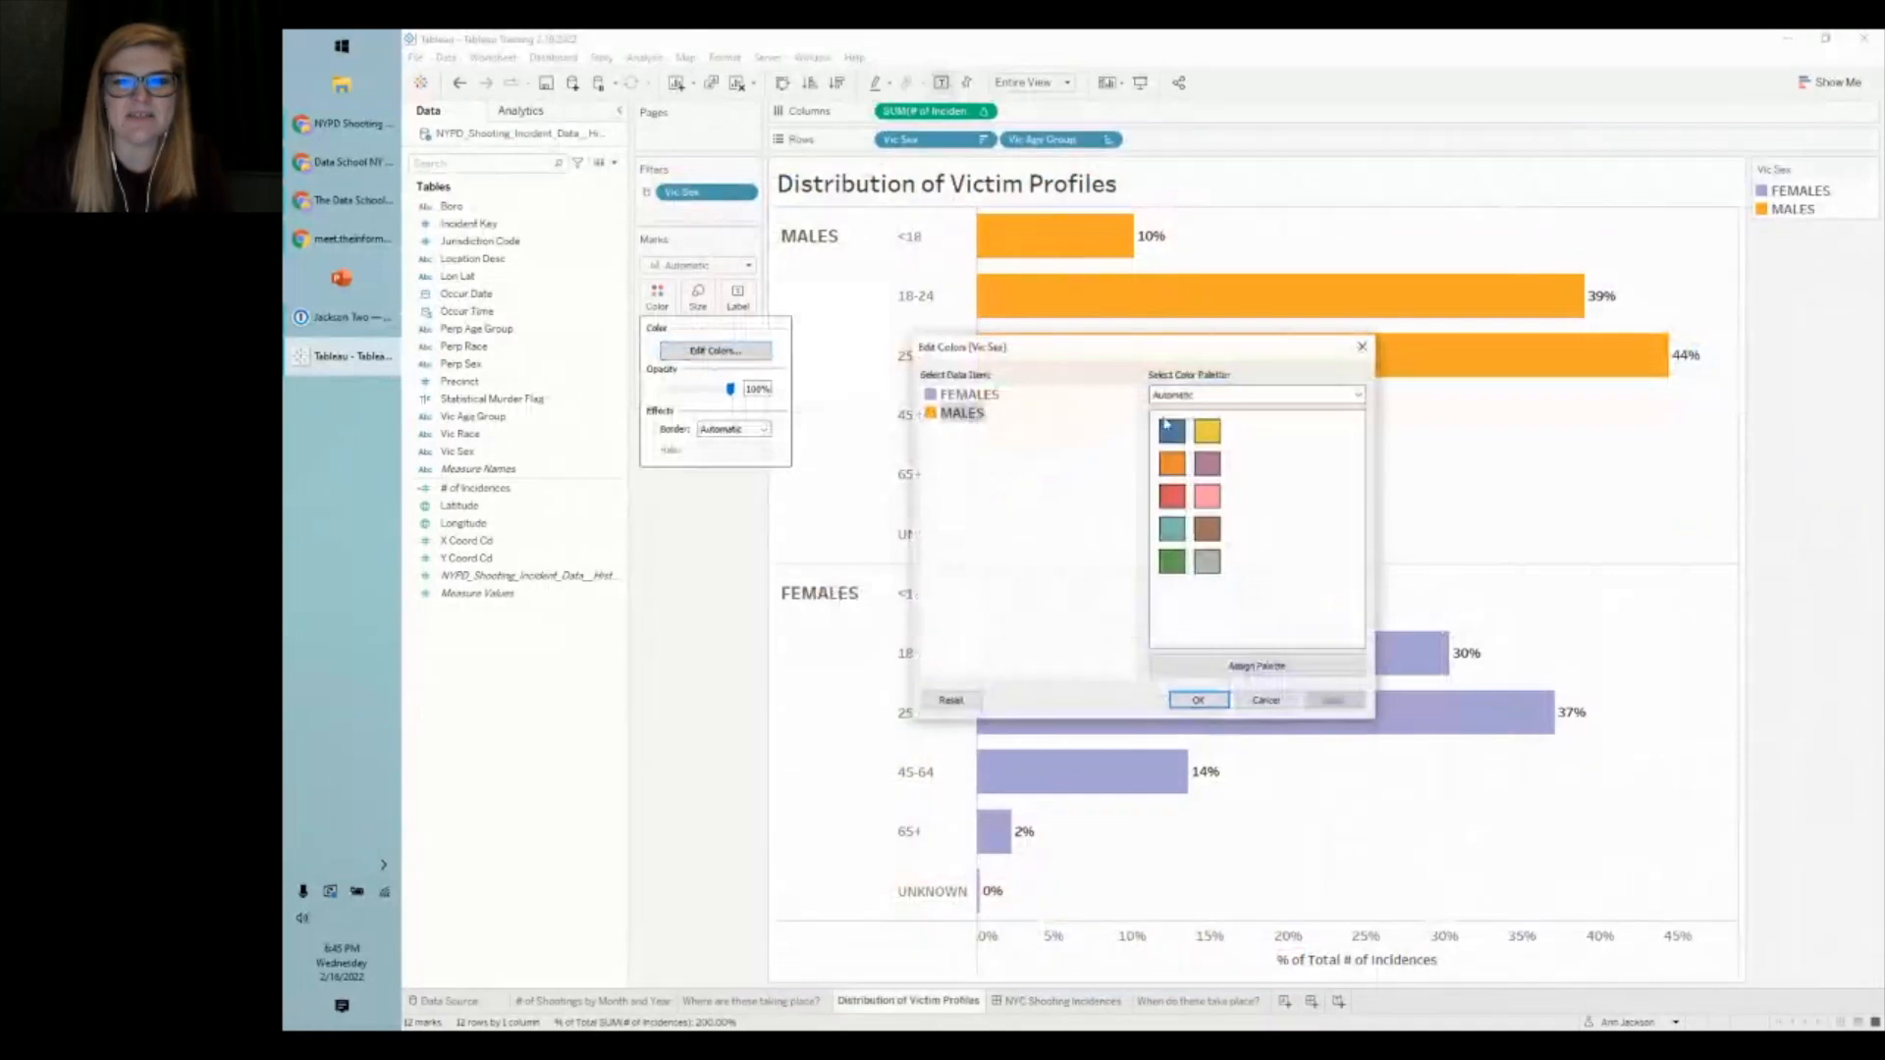
{"action": "left_click", "coordinate": [1218, 395]}
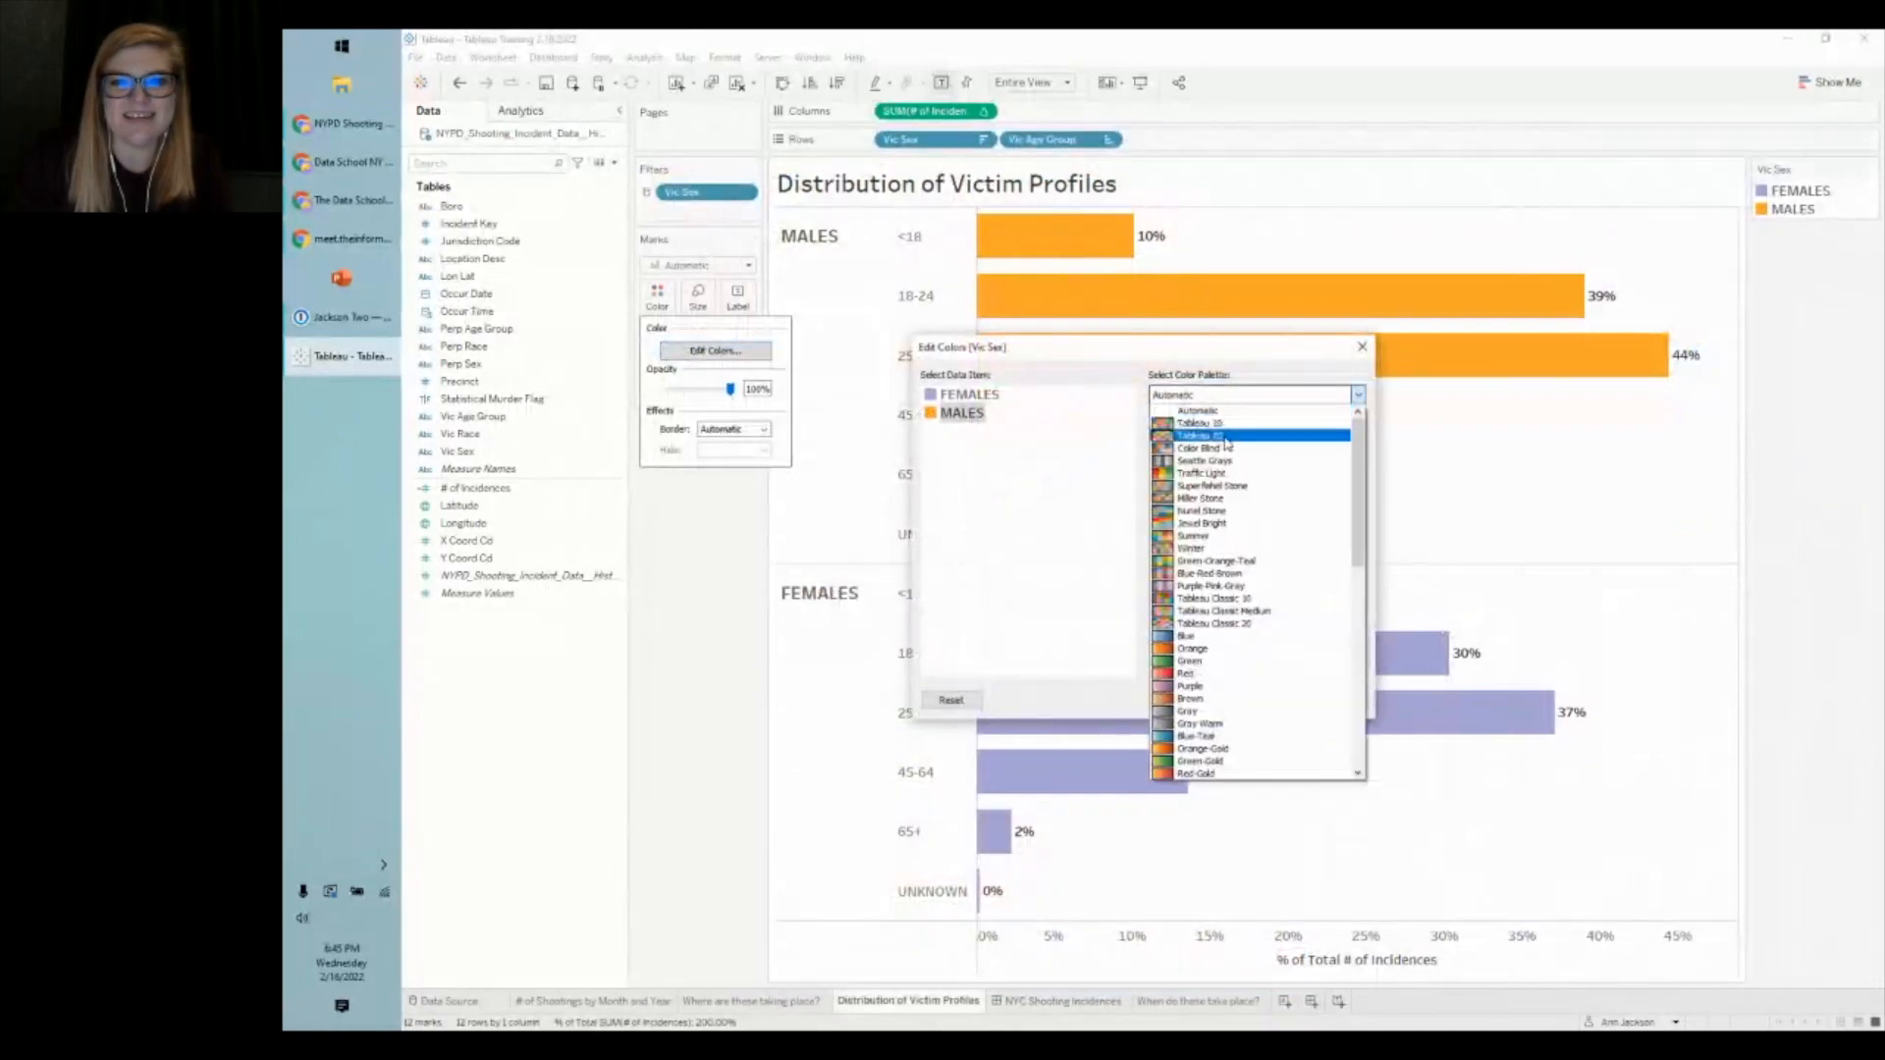
{"action": "left_click", "coordinate": [1266, 533]}
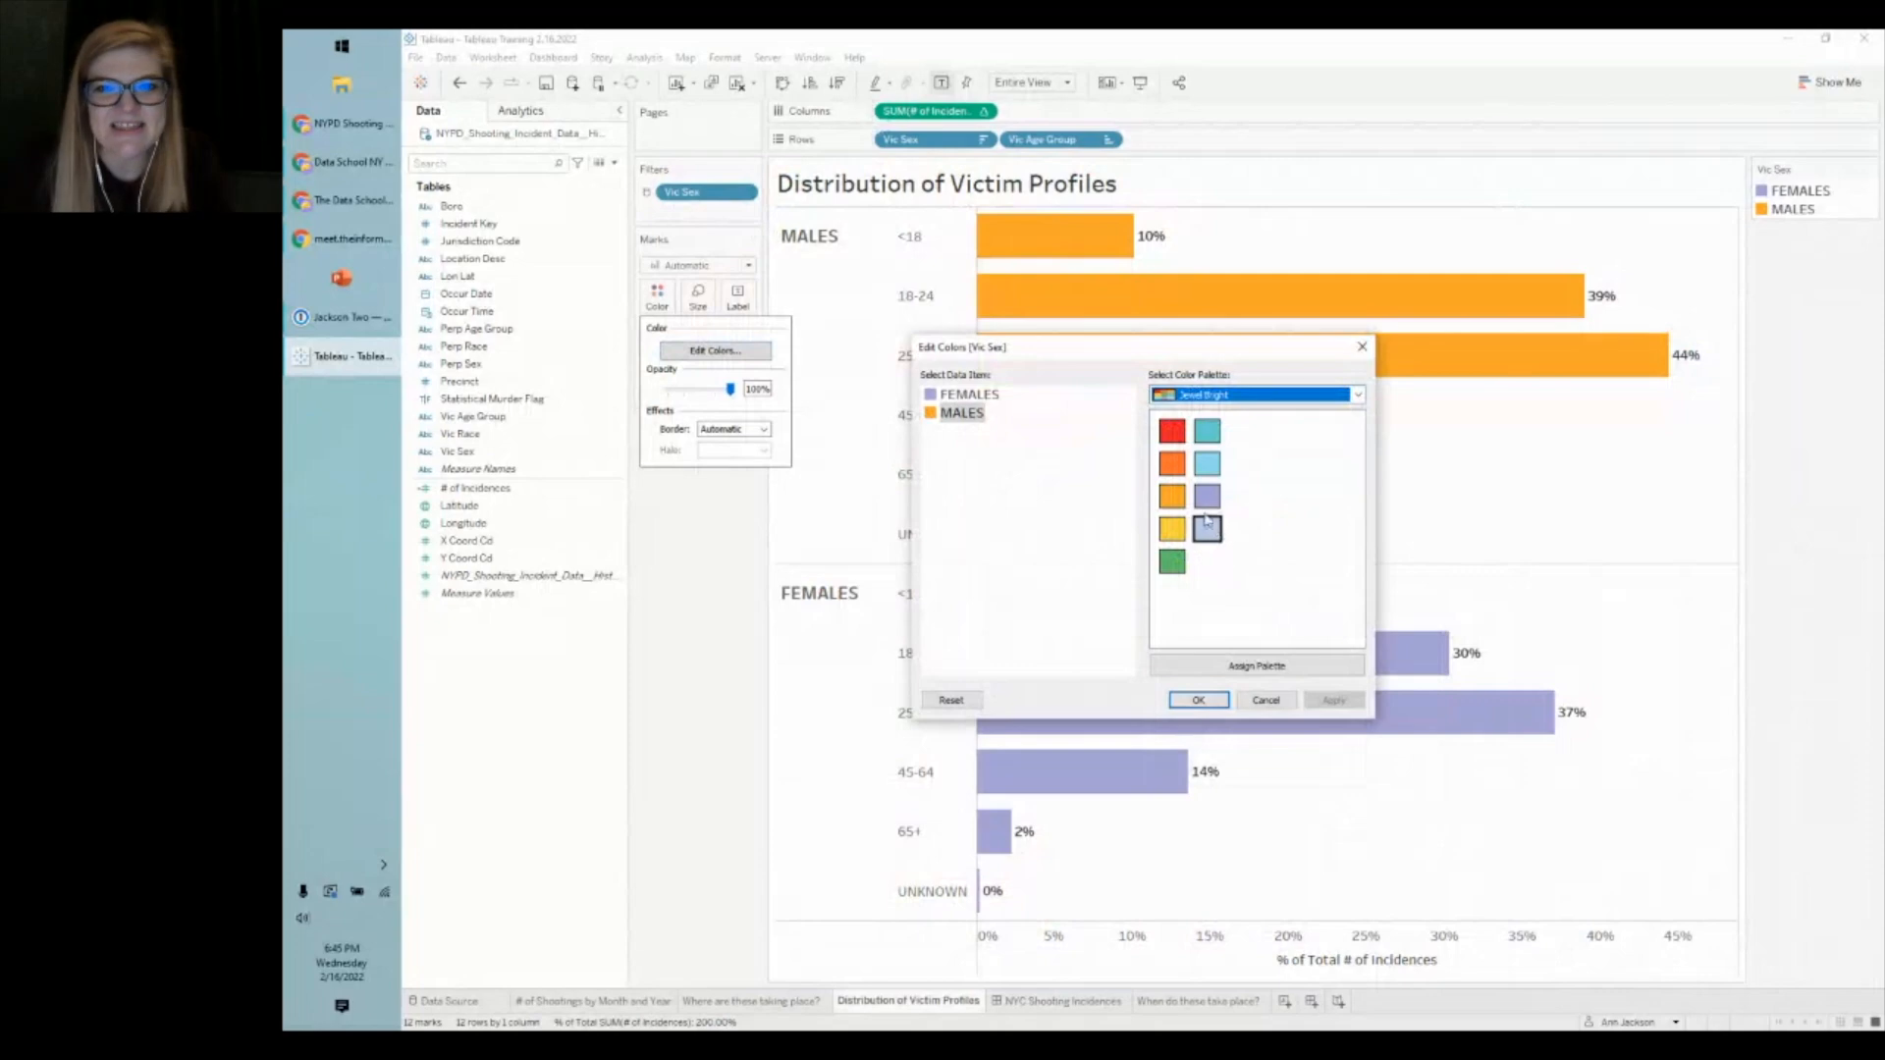
{"action": "left_click", "coordinate": [1176, 563]}
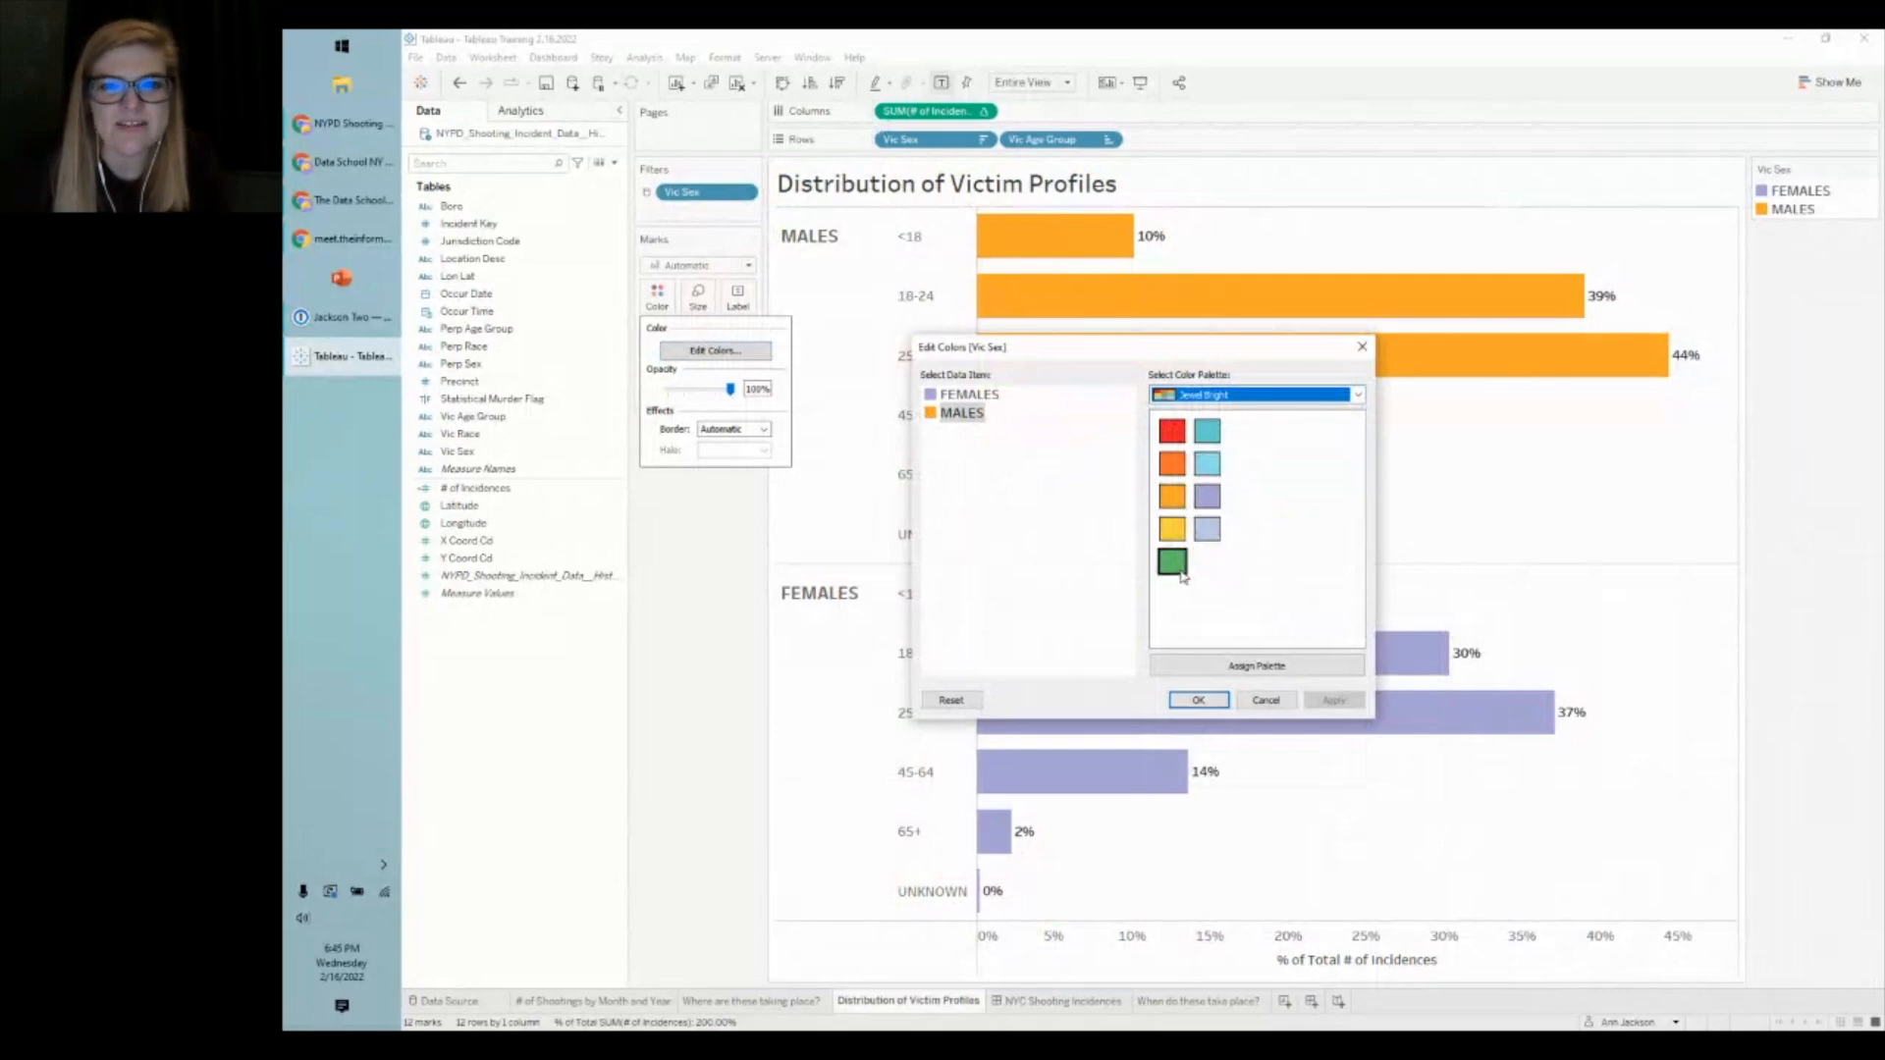
{"action": "left_click", "coordinate": [1333, 700]}
{"action": "left_click", "coordinate": [1199, 700]}
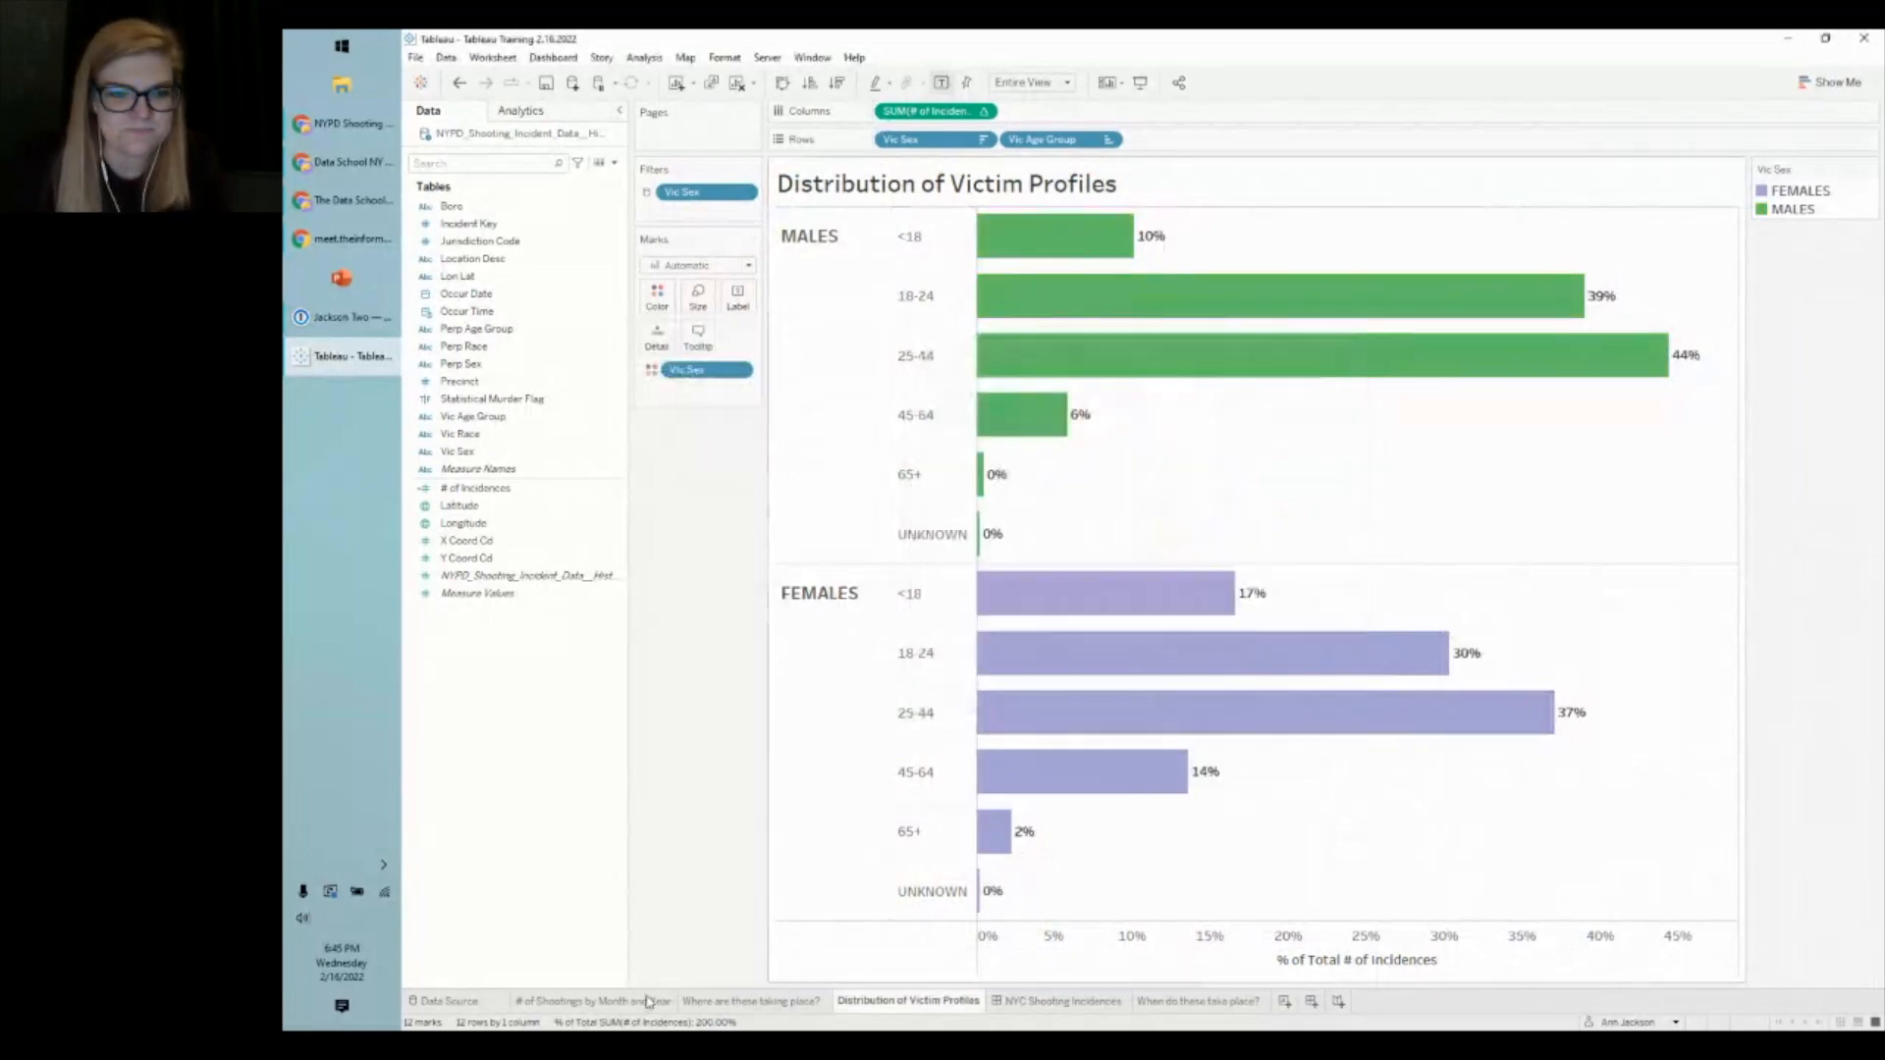
{"action": "left_click", "coordinate": [1062, 1002]}
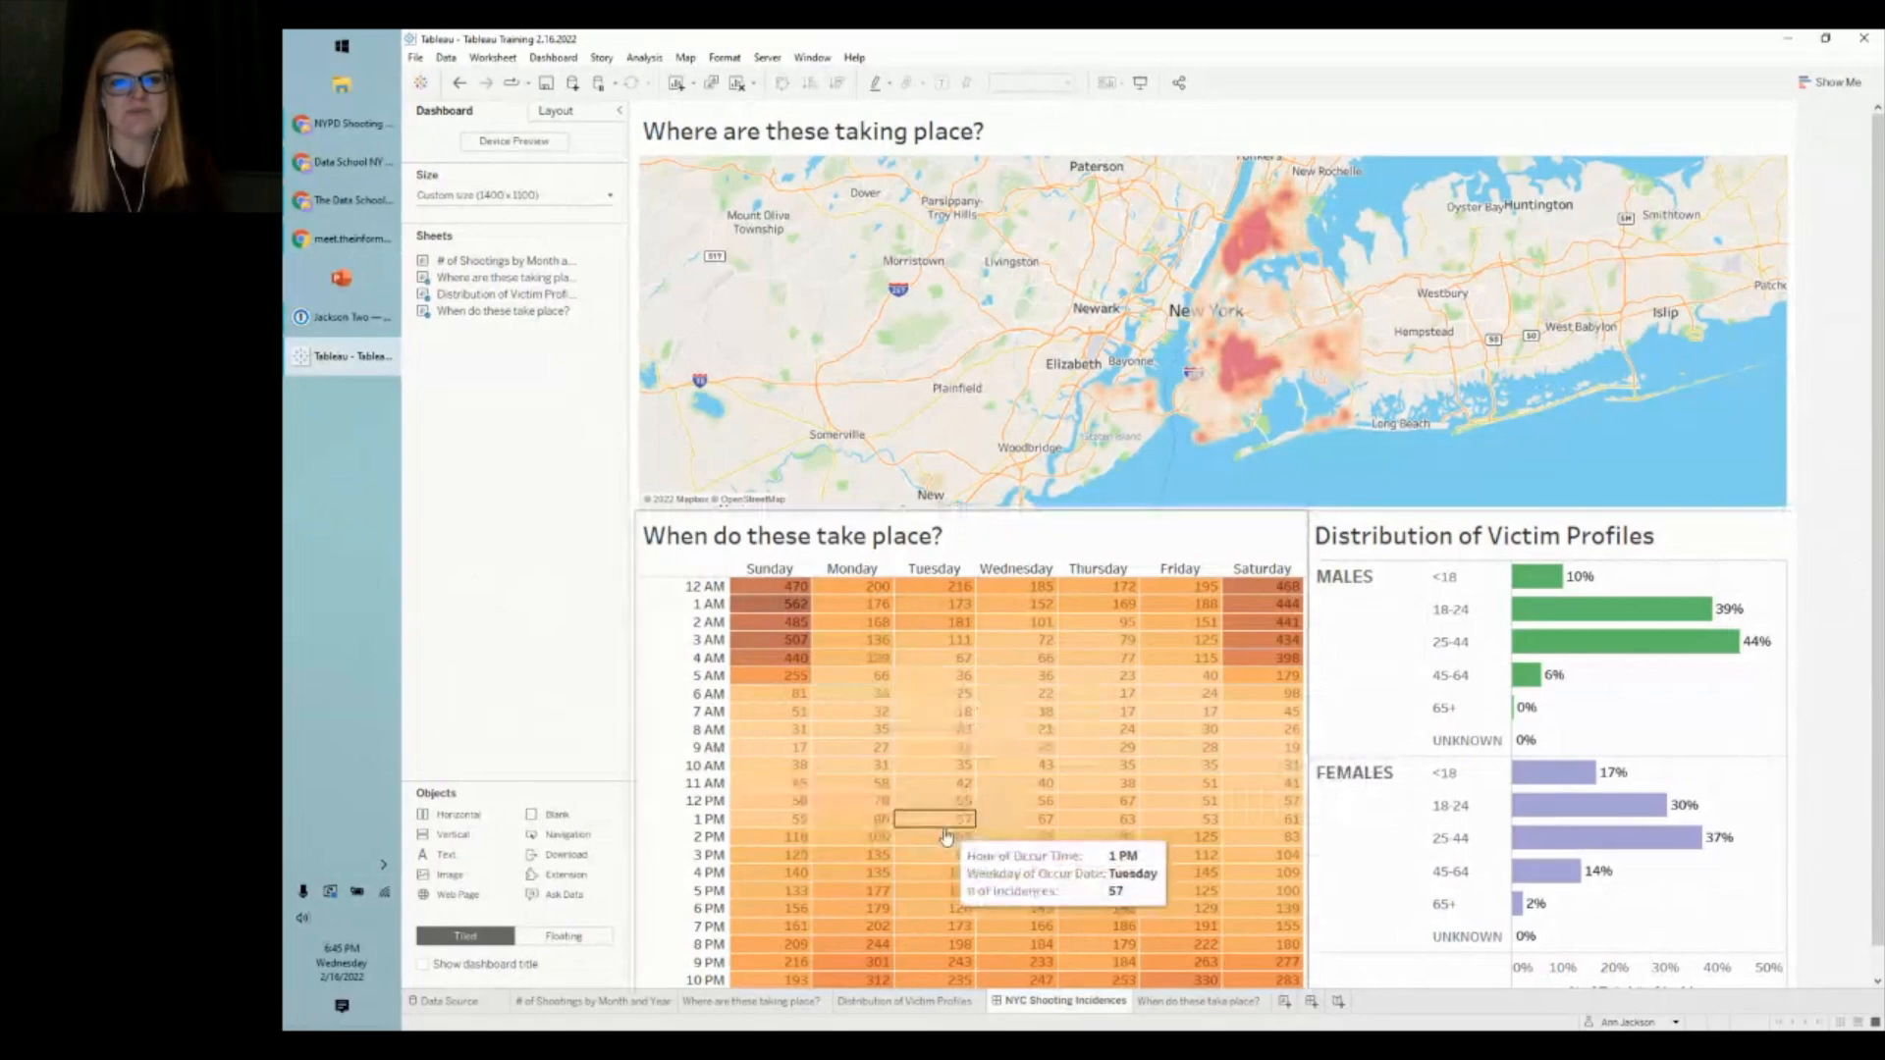
{"action": "left_click", "coordinate": [1176, 534]}
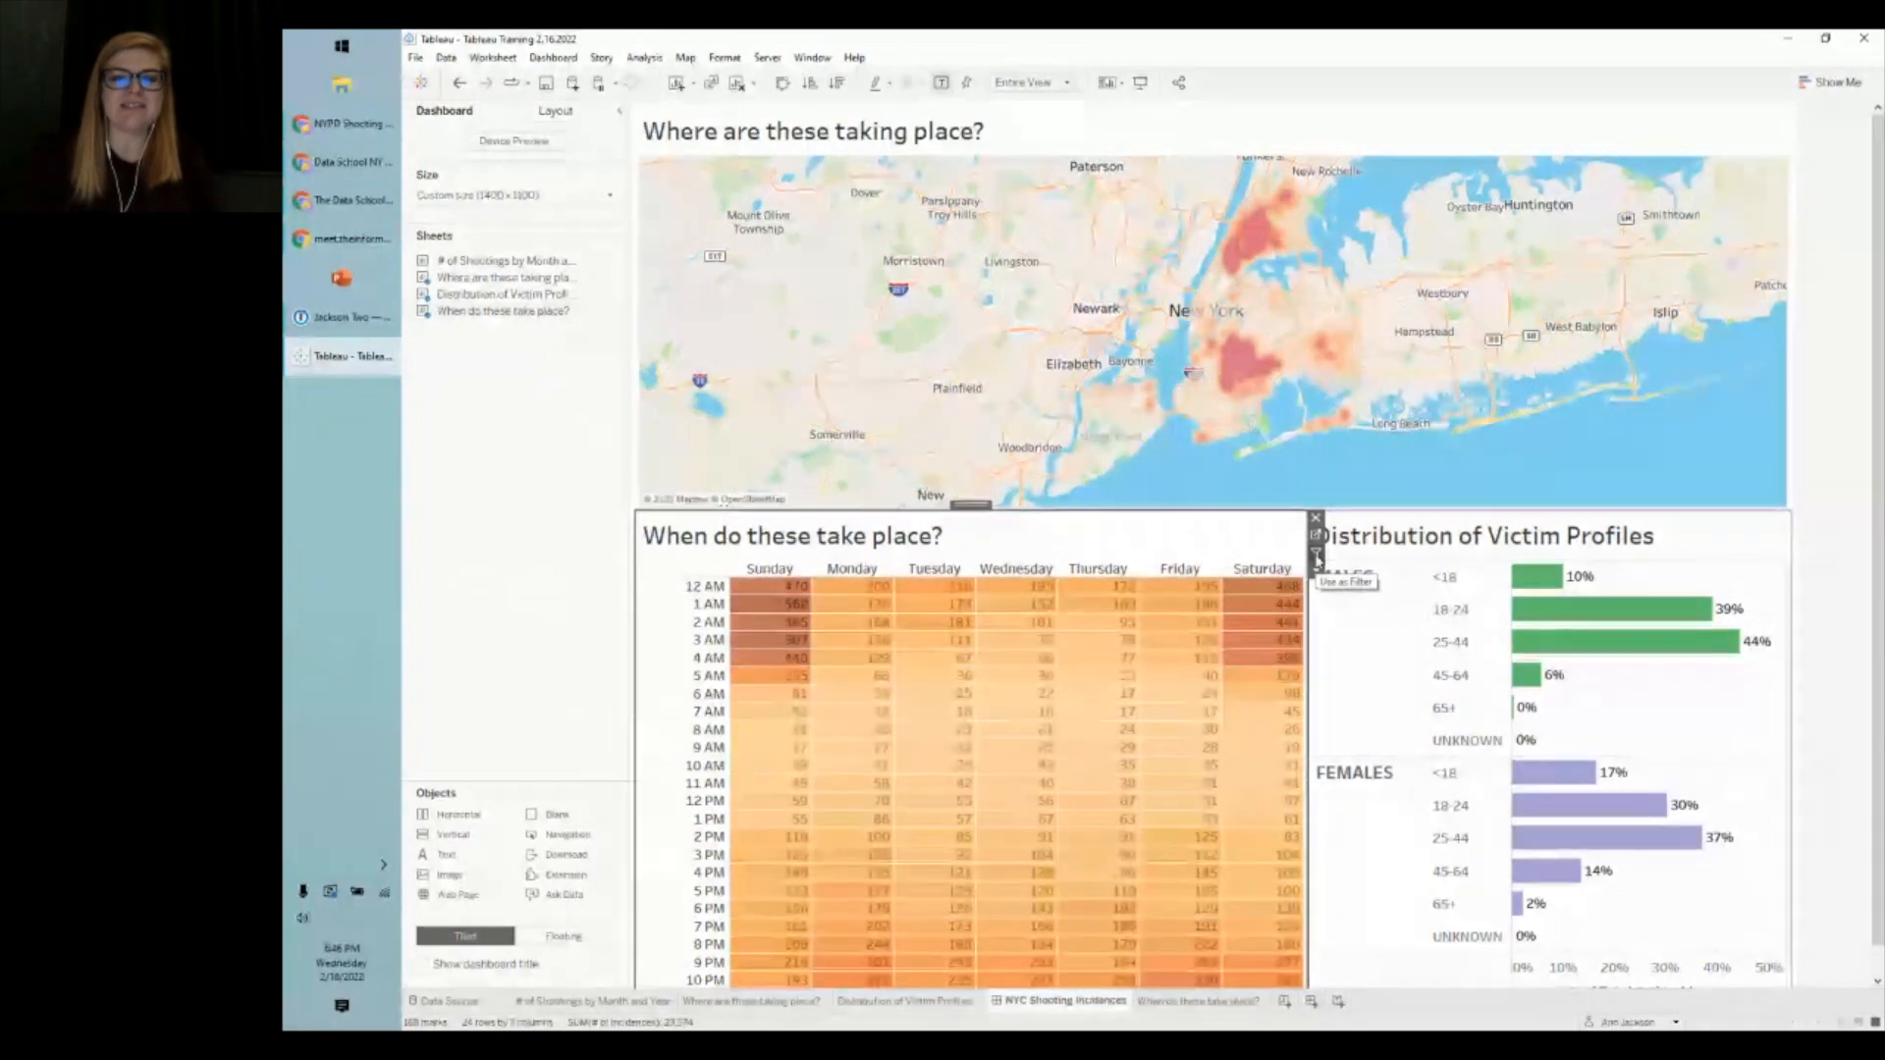
{"action": "left_click", "coordinate": [1317, 556]}
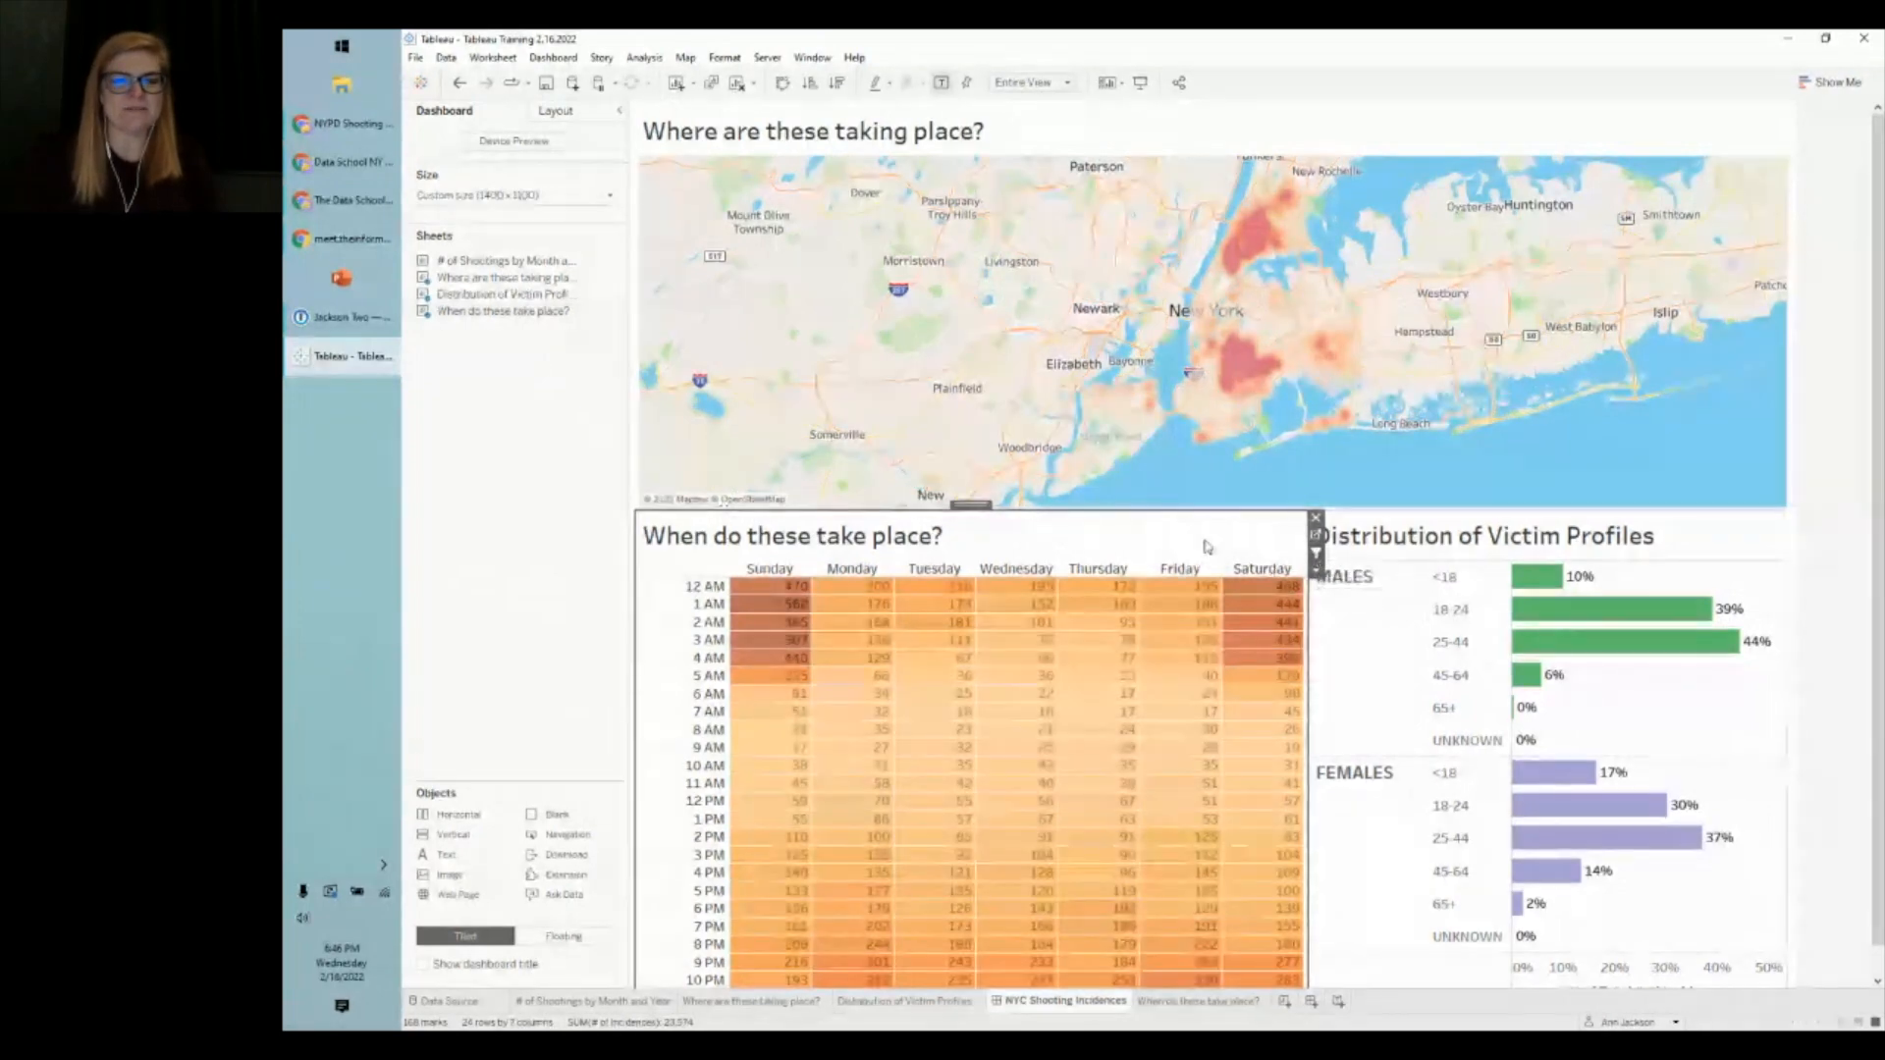
{"action": "mouse_move", "coordinate": [775, 601]}
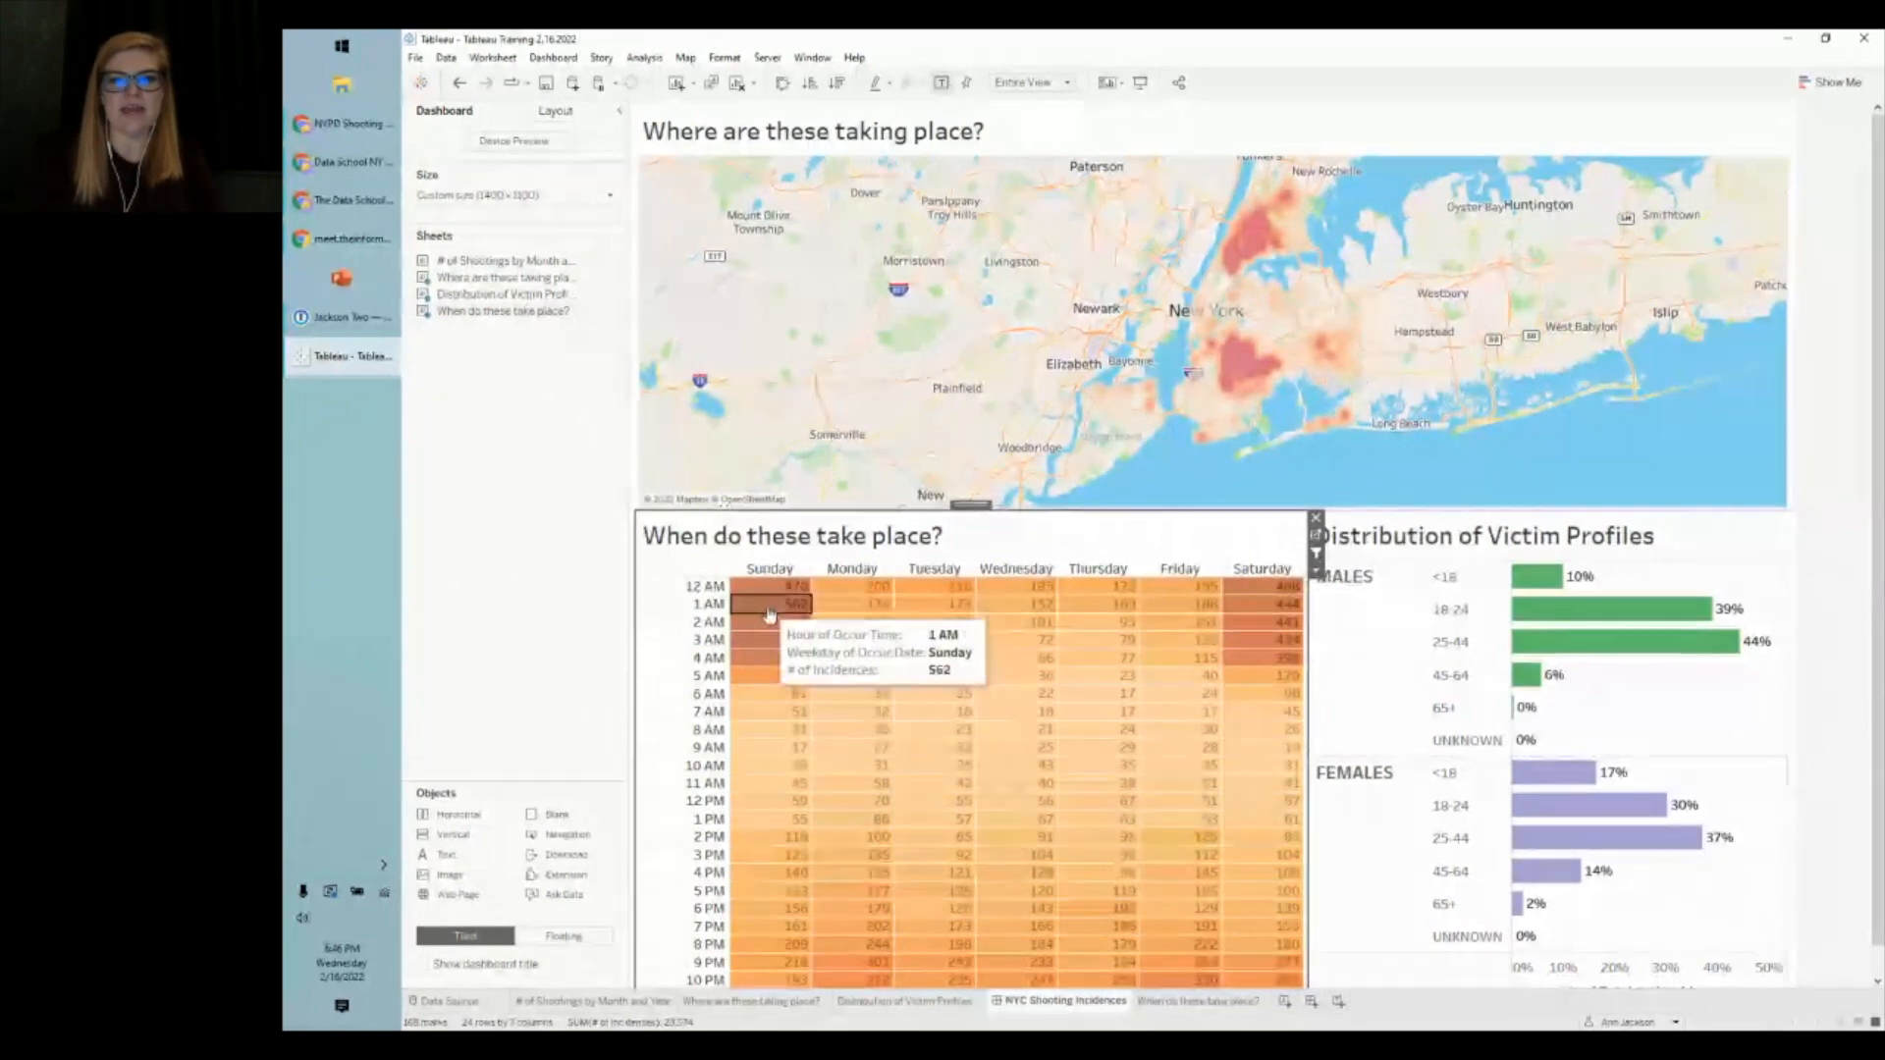
{"action": "left_click", "coordinate": [769, 606]}
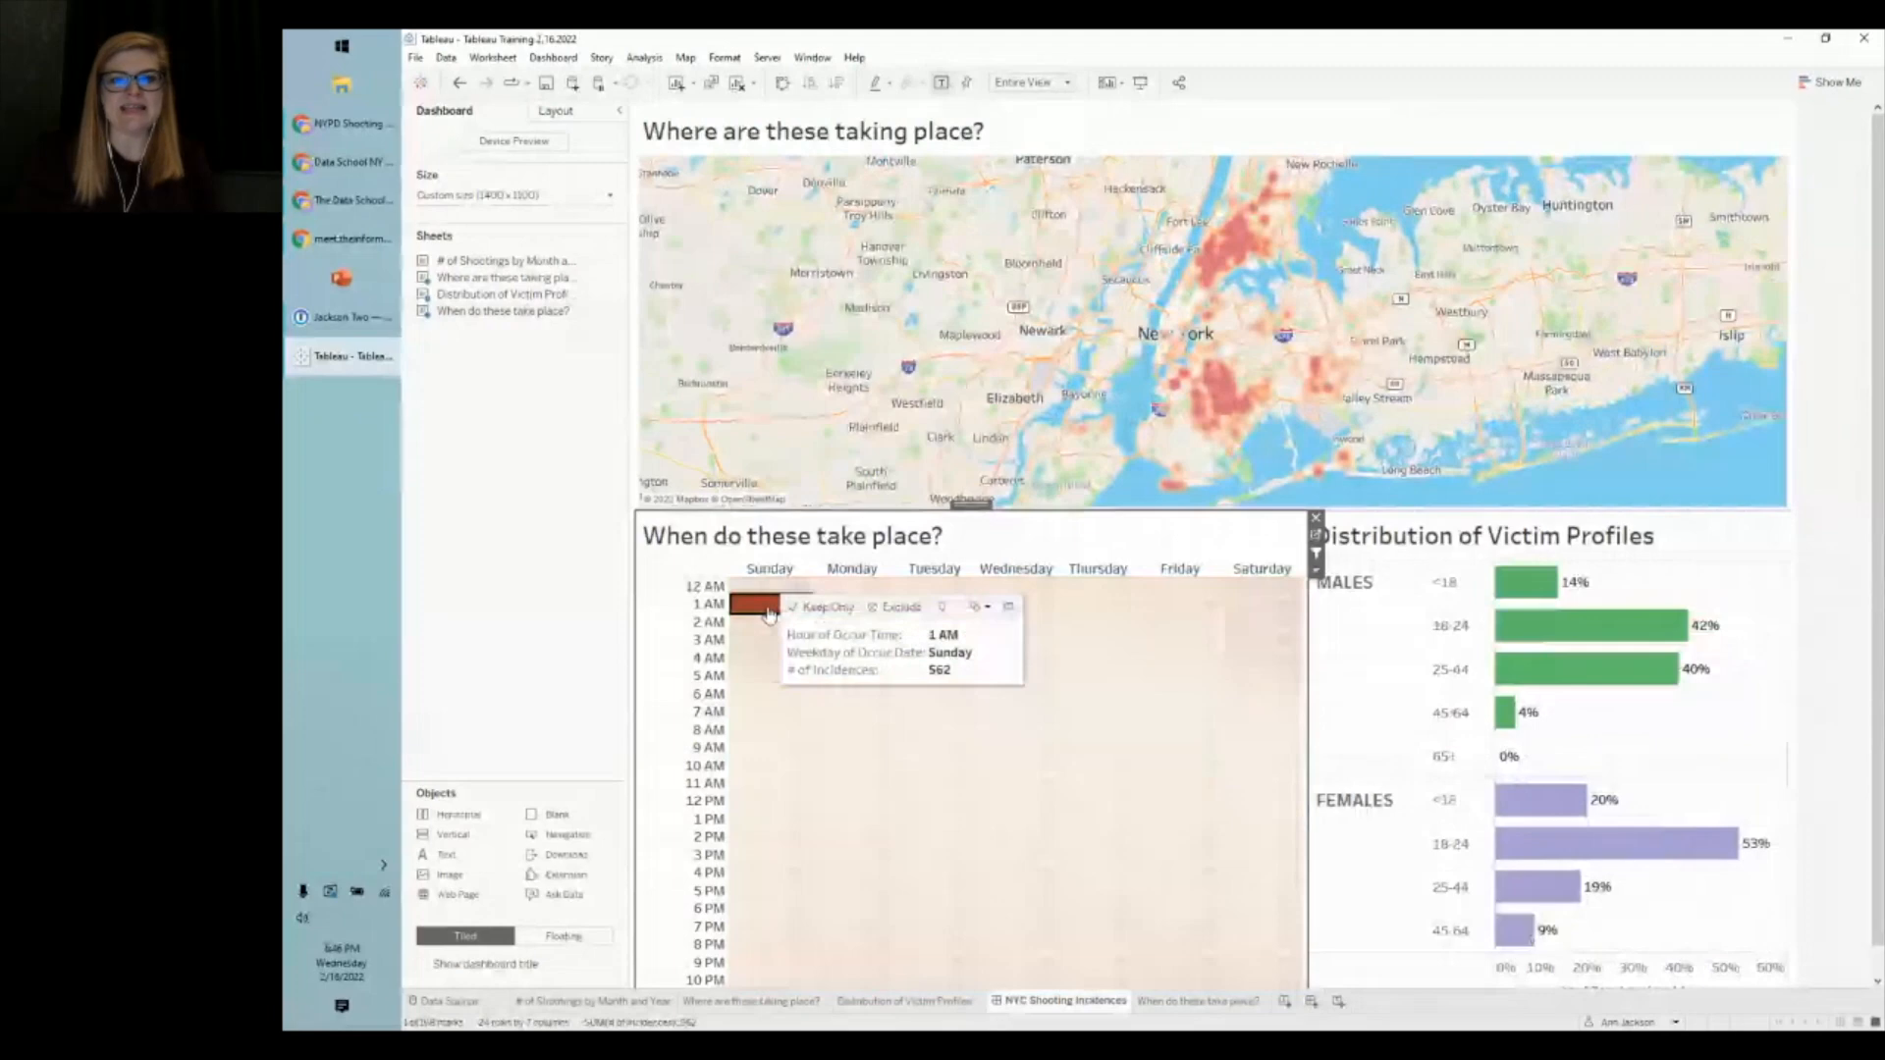
{"action": "left_click", "coordinate": [770, 609]}
{"action": "left_click", "coordinate": [770, 615]}
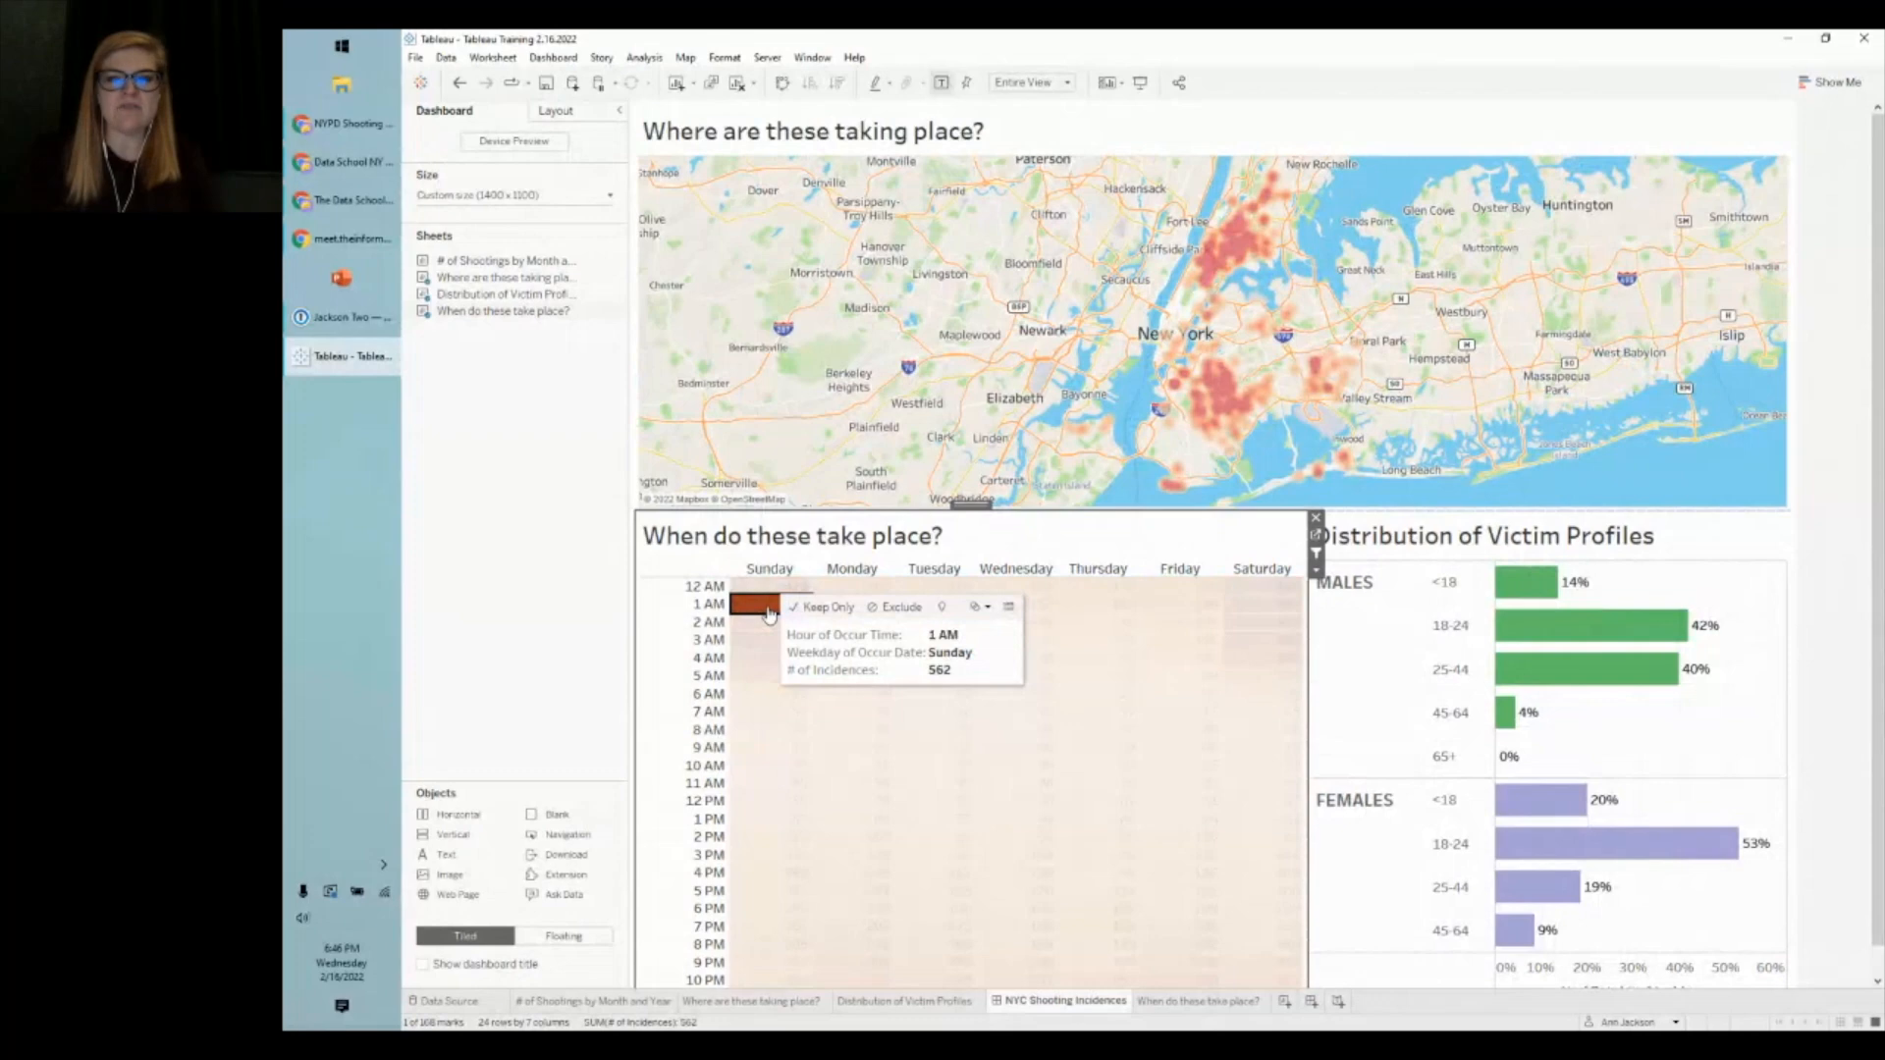
{"action": "left_click", "coordinate": [769, 614]}
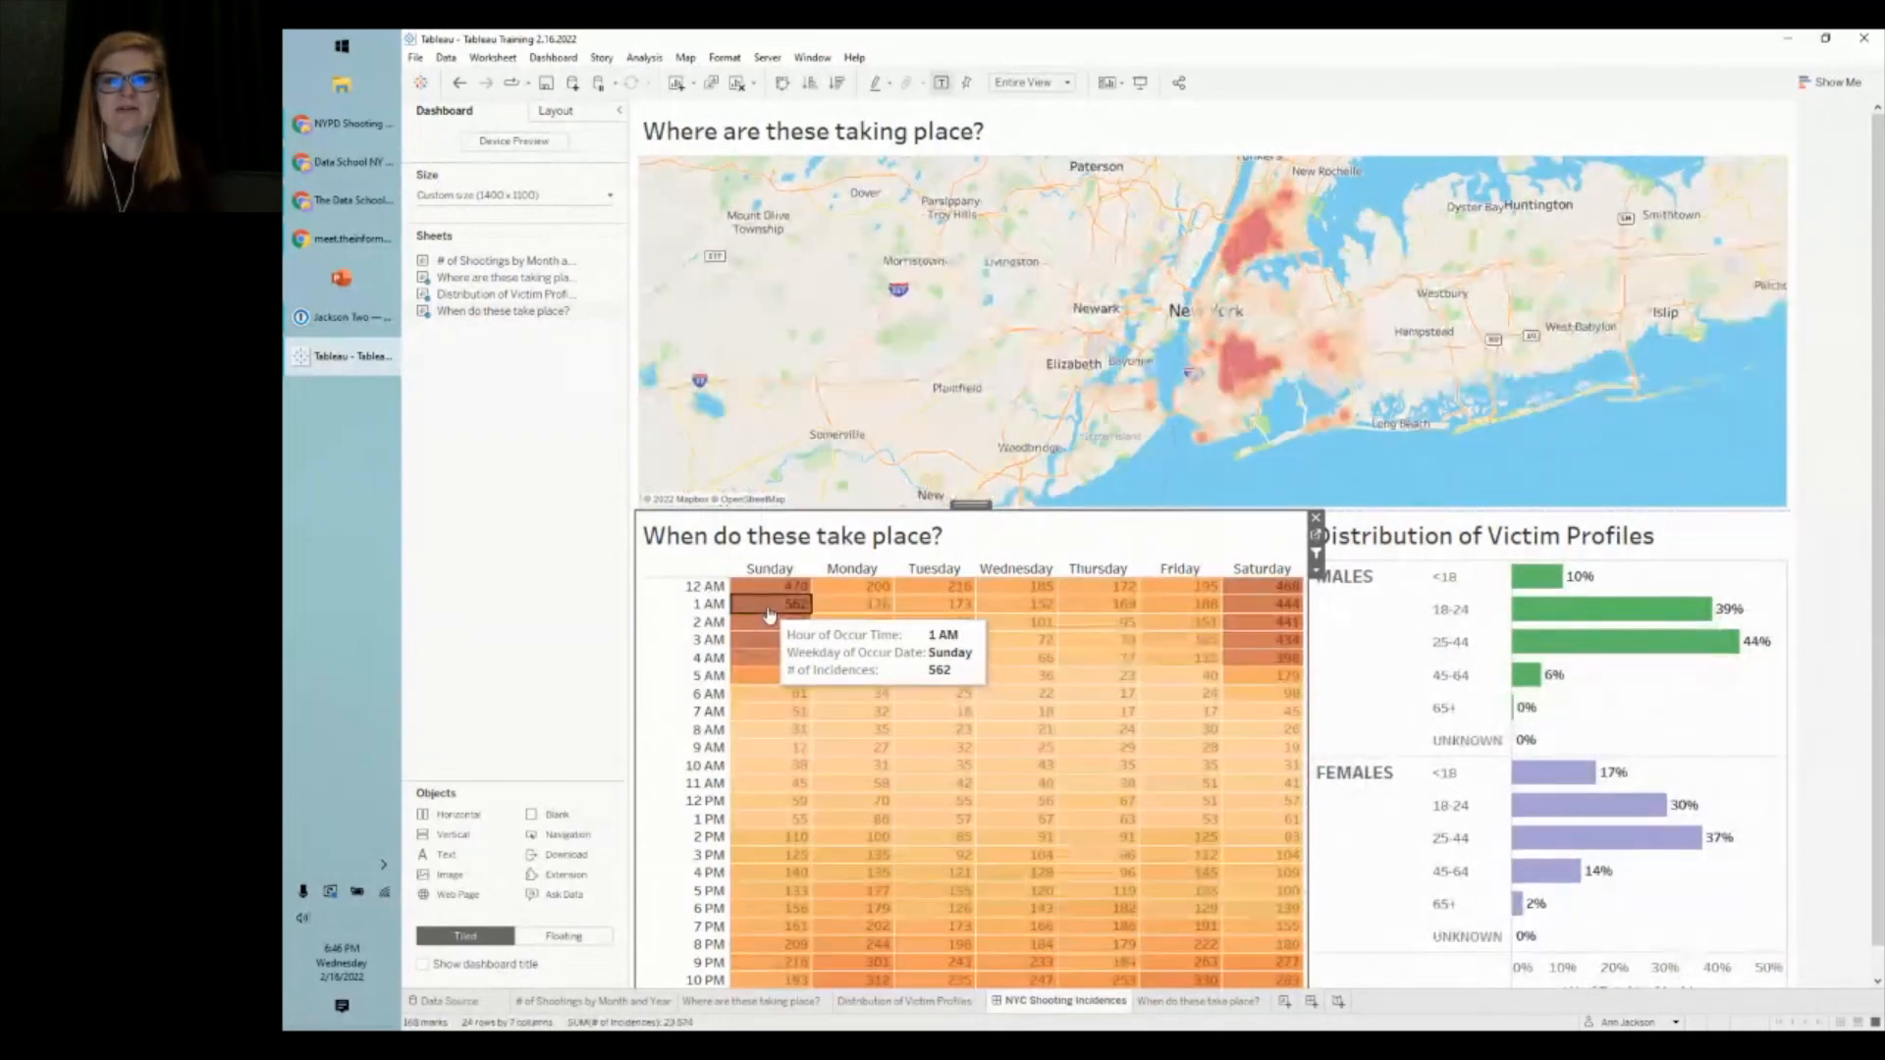
{"action": "left_click", "coordinate": [769, 614]}
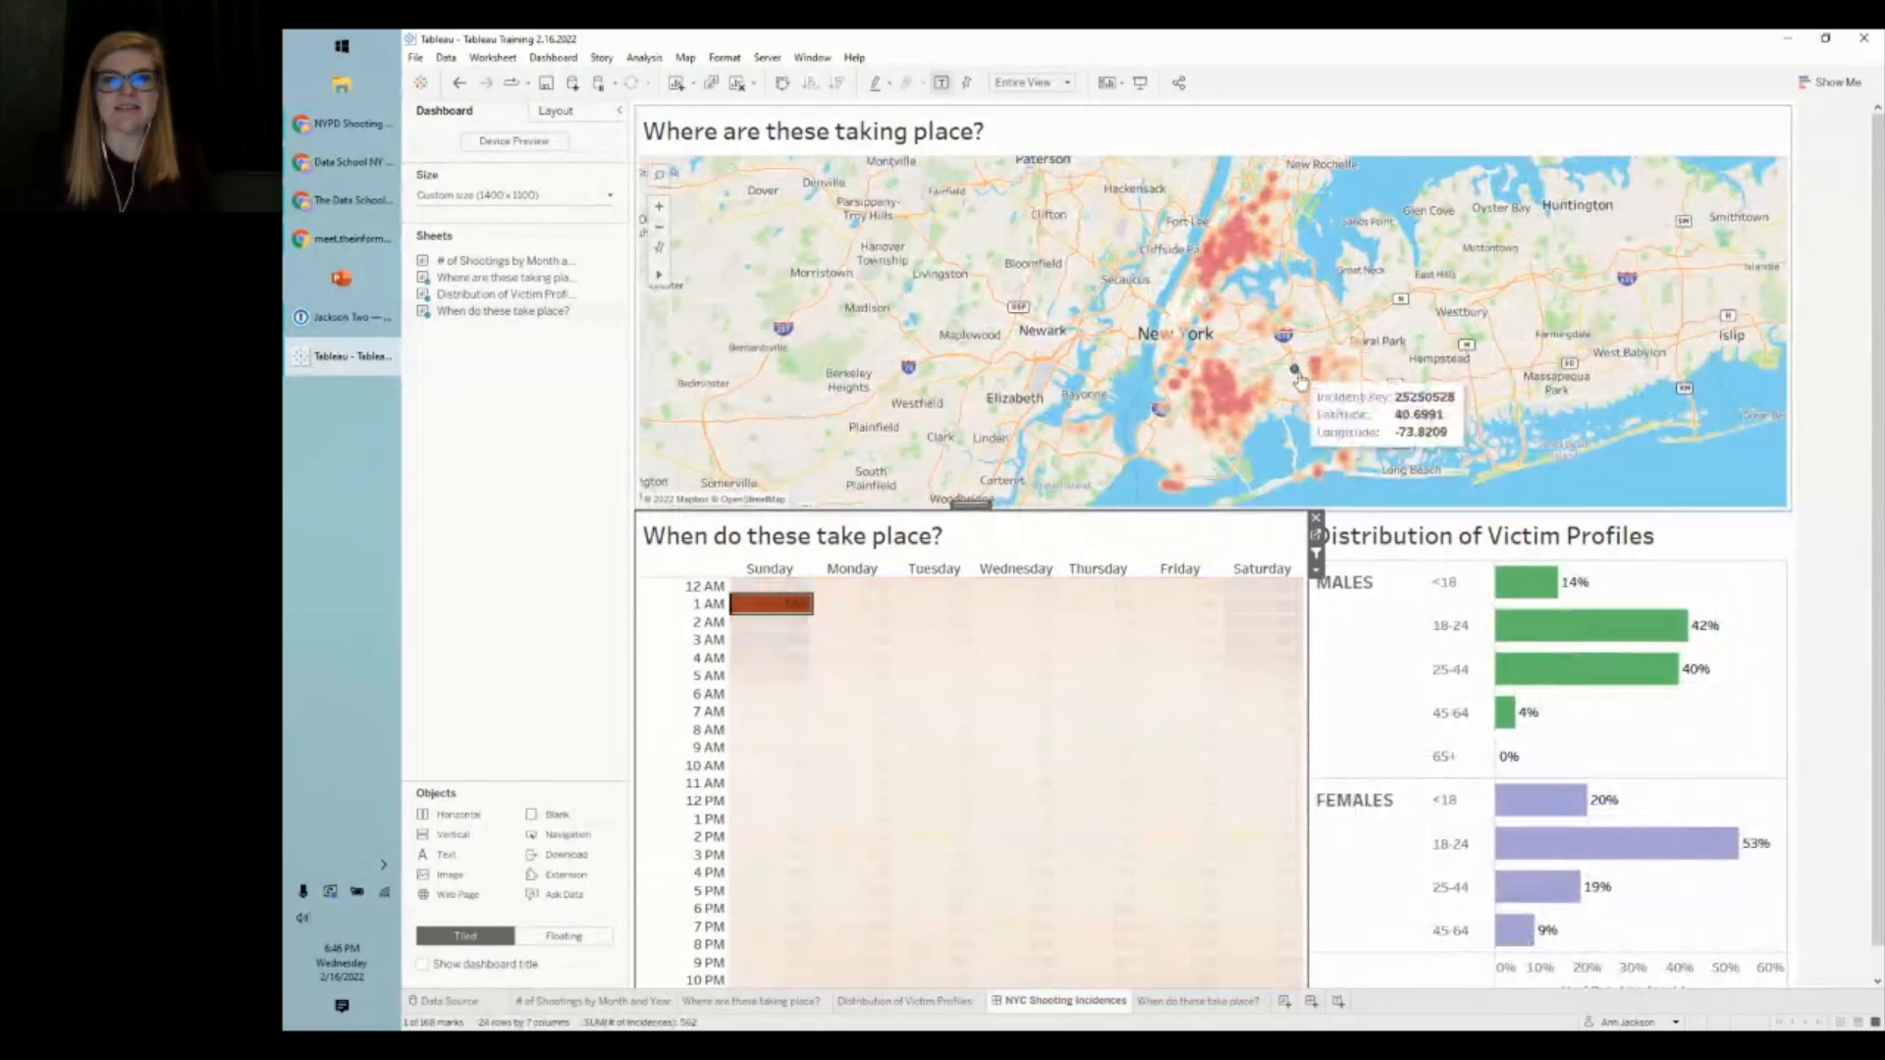
{"action": "mouse_move", "coordinate": [765, 612]}
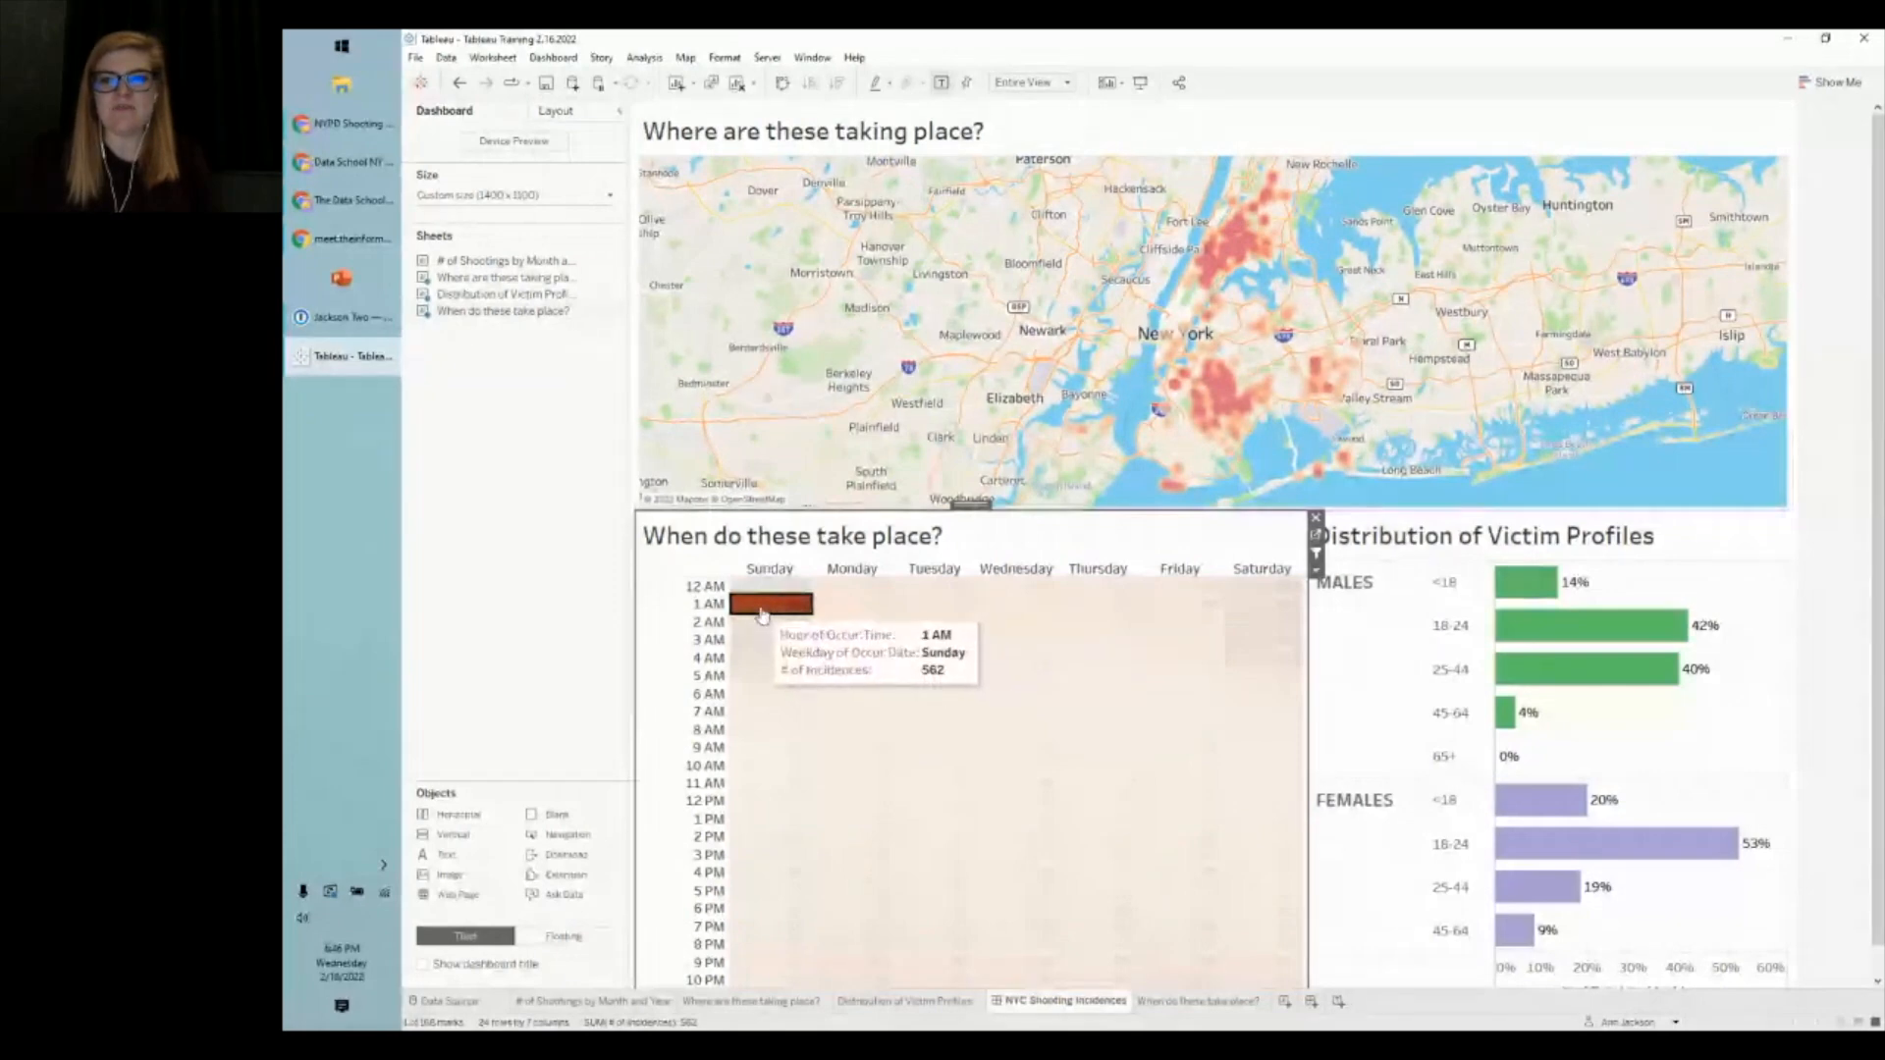
{"action": "left_click", "coordinate": [763, 615]}
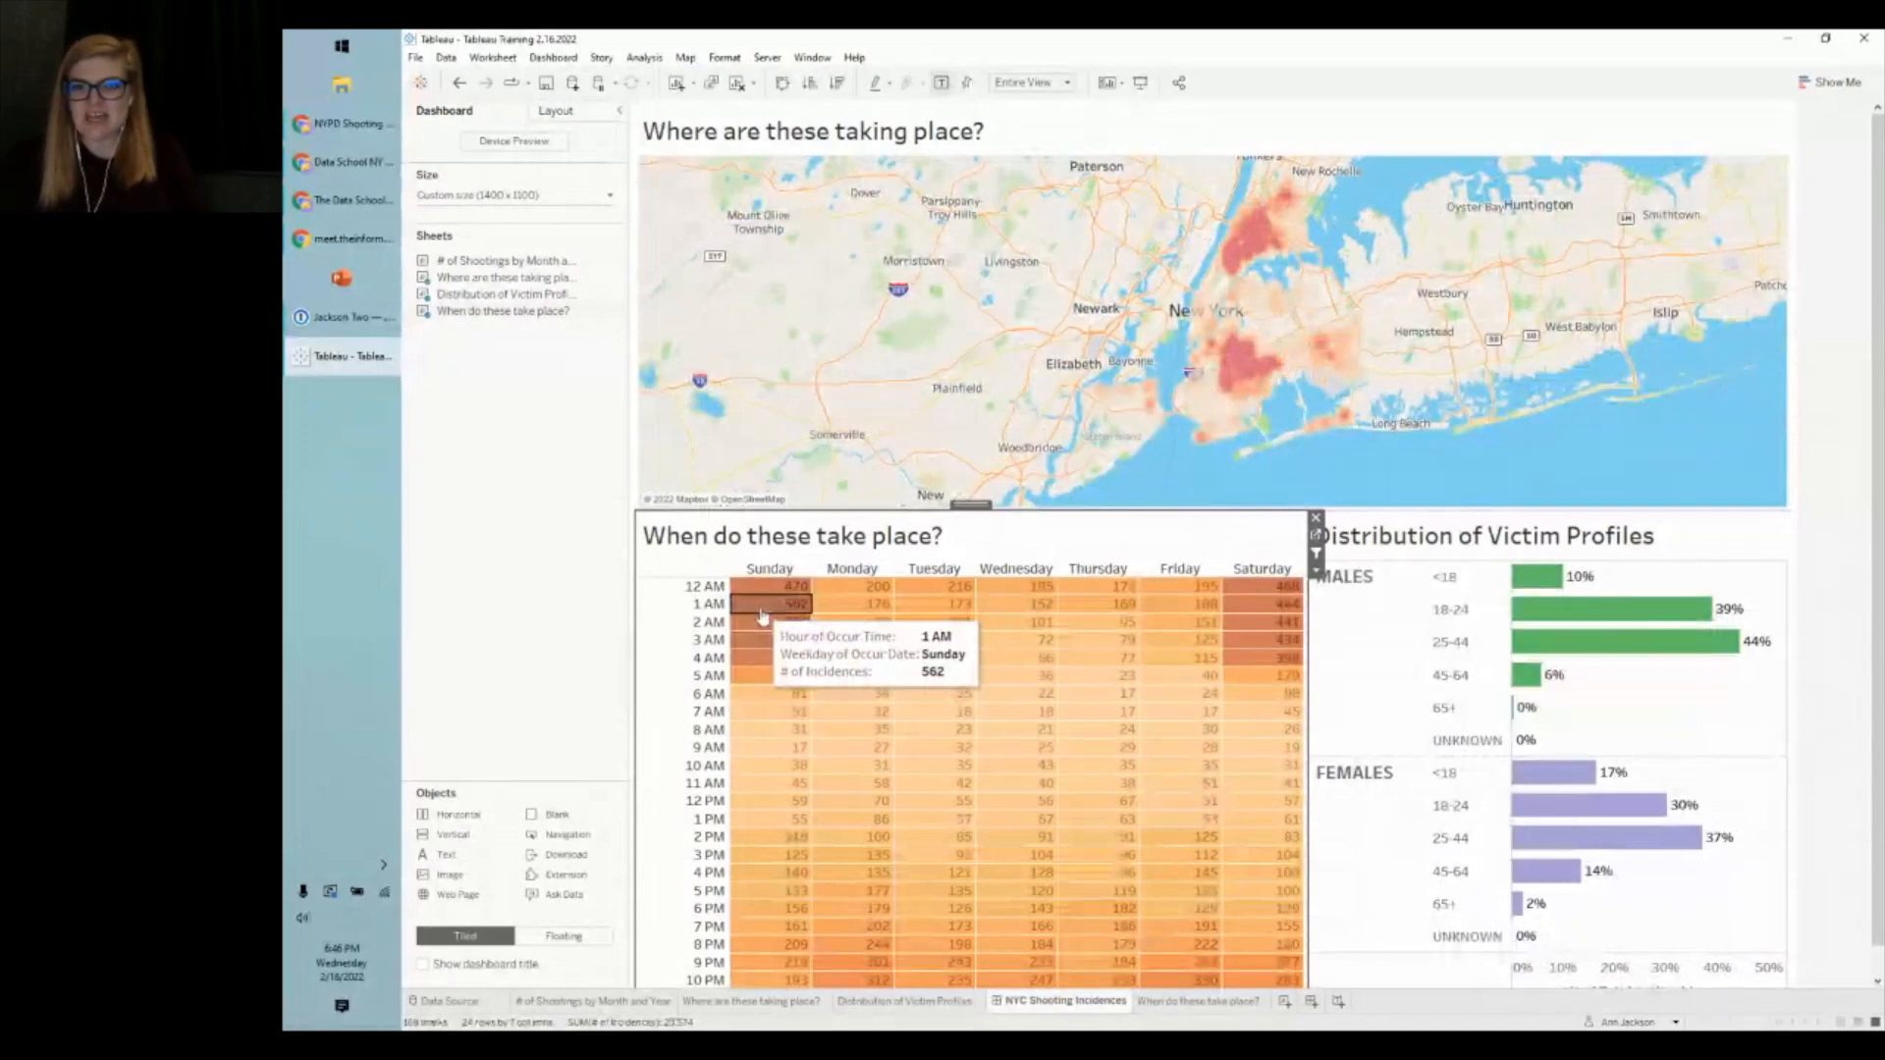
{"action": "left_click", "coordinate": [763, 615]}
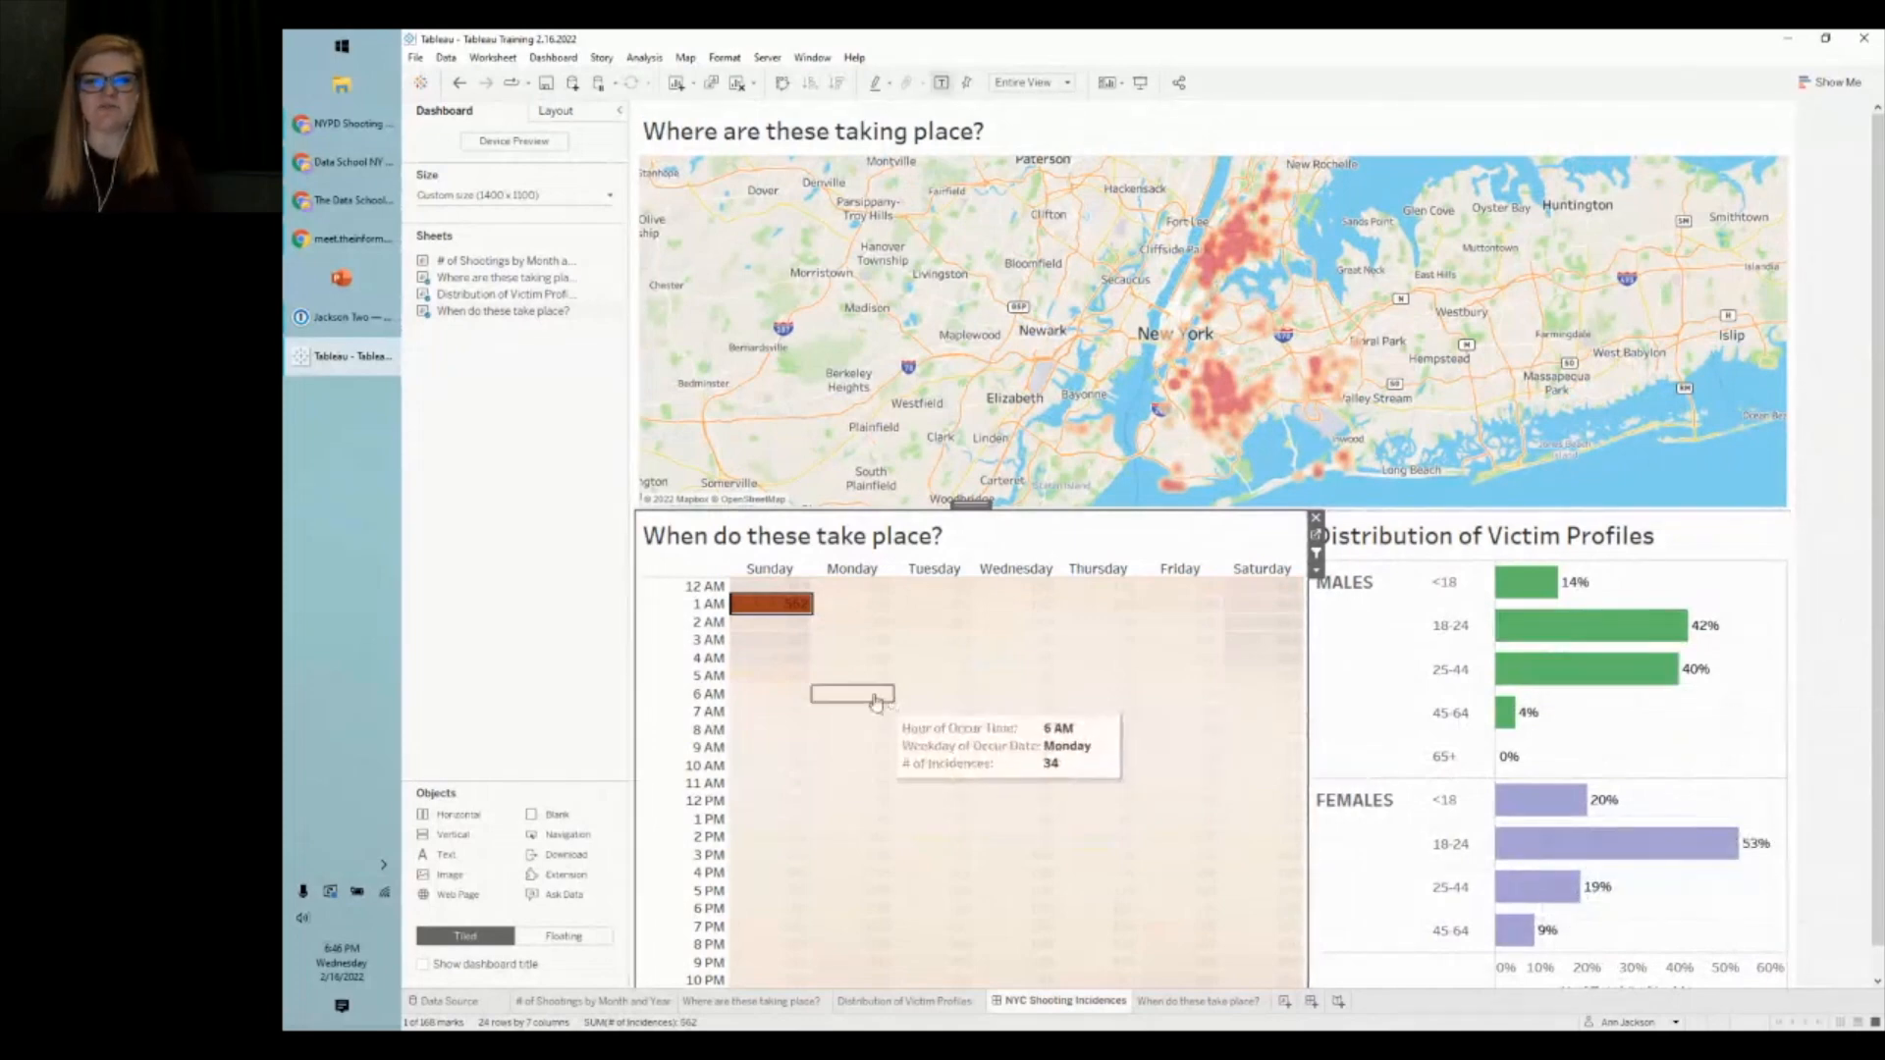
{"action": "left_click", "coordinate": [766, 608]}
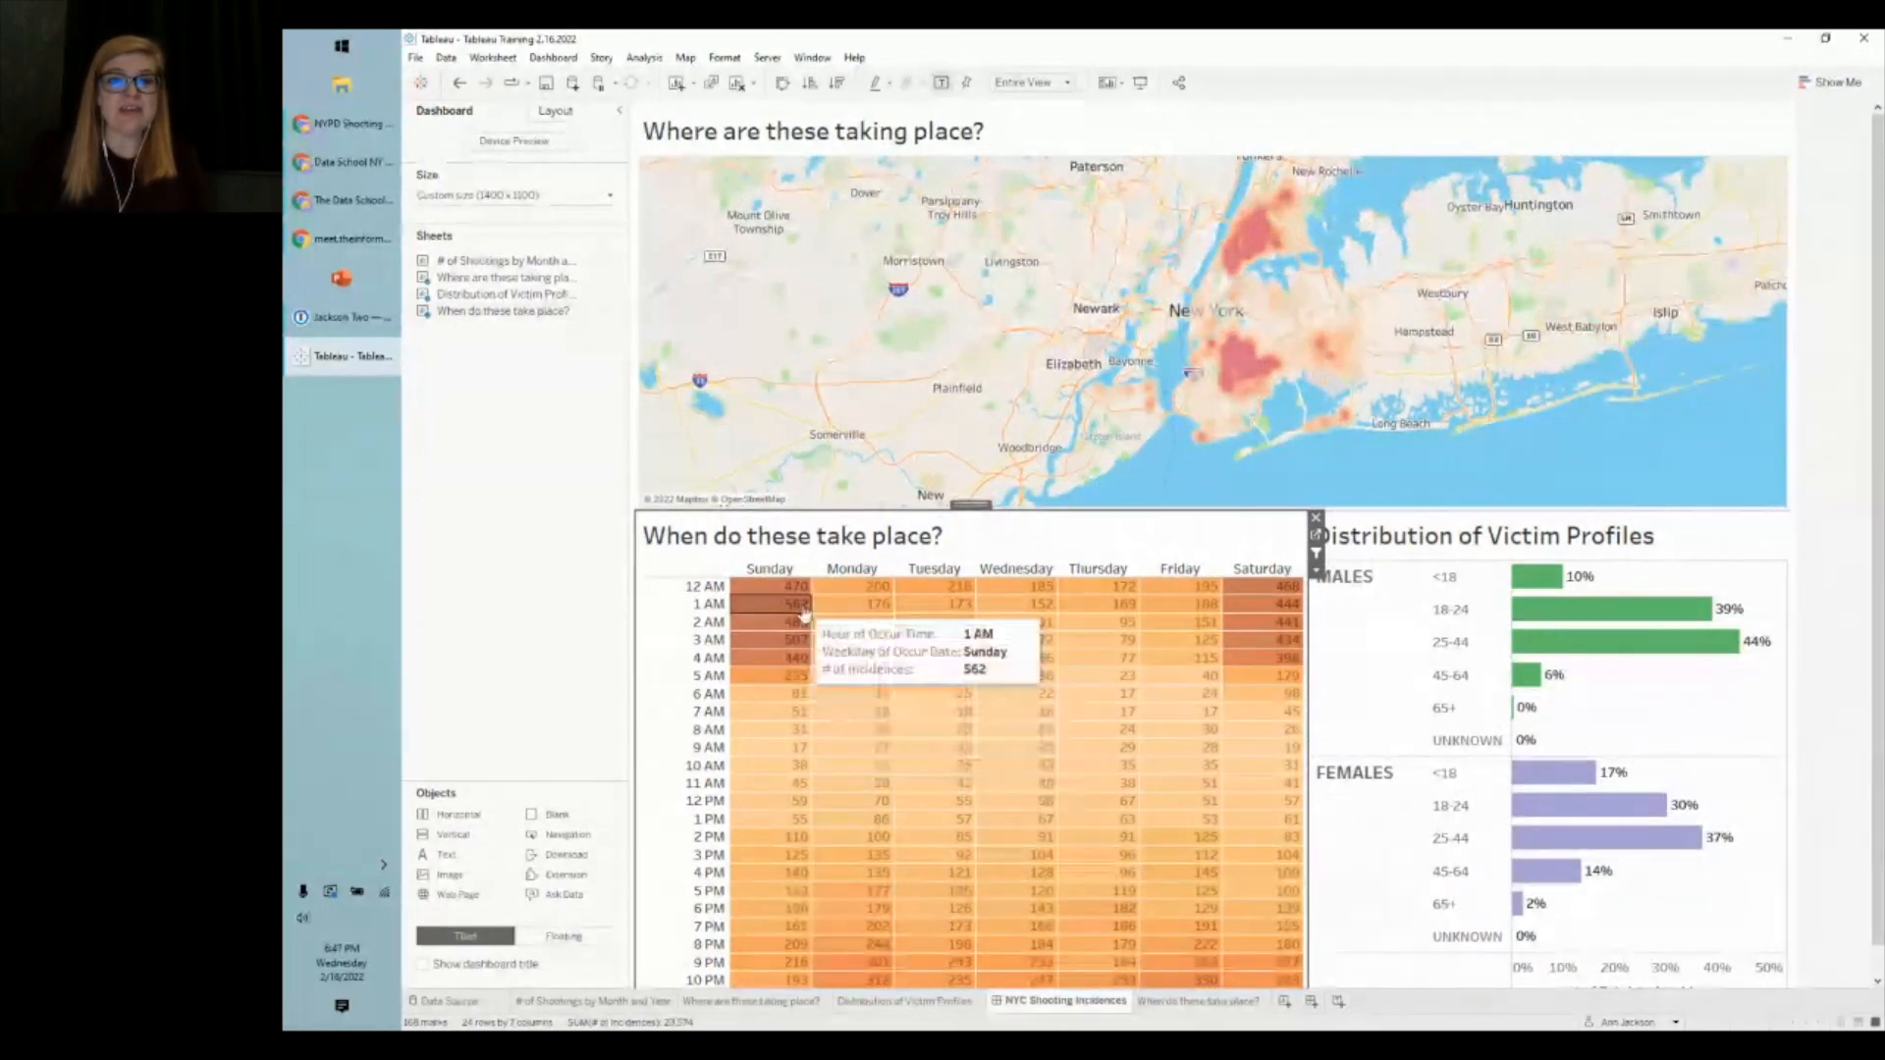
{"action": "left_click_drag", "start_coordinate": [803, 611], "coordinate": [780, 659]}
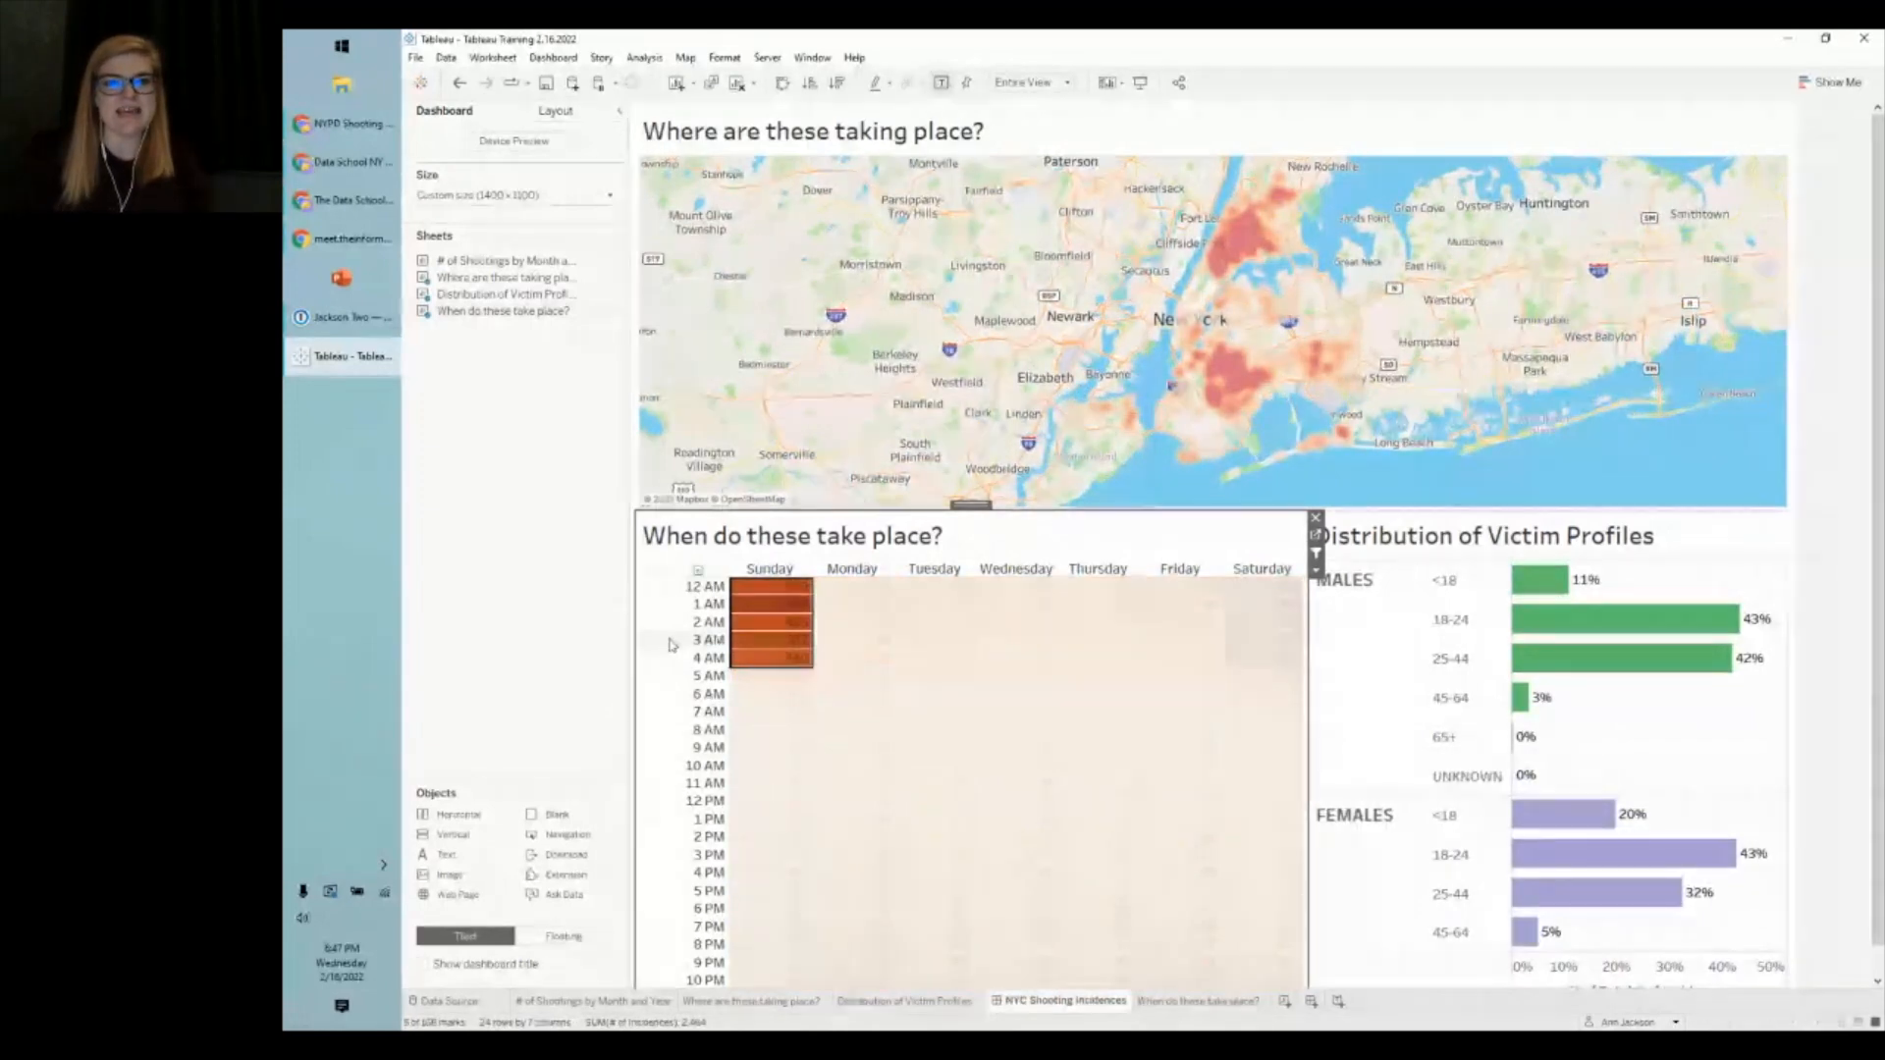
{"action": "left_click", "coordinate": [664, 576]}
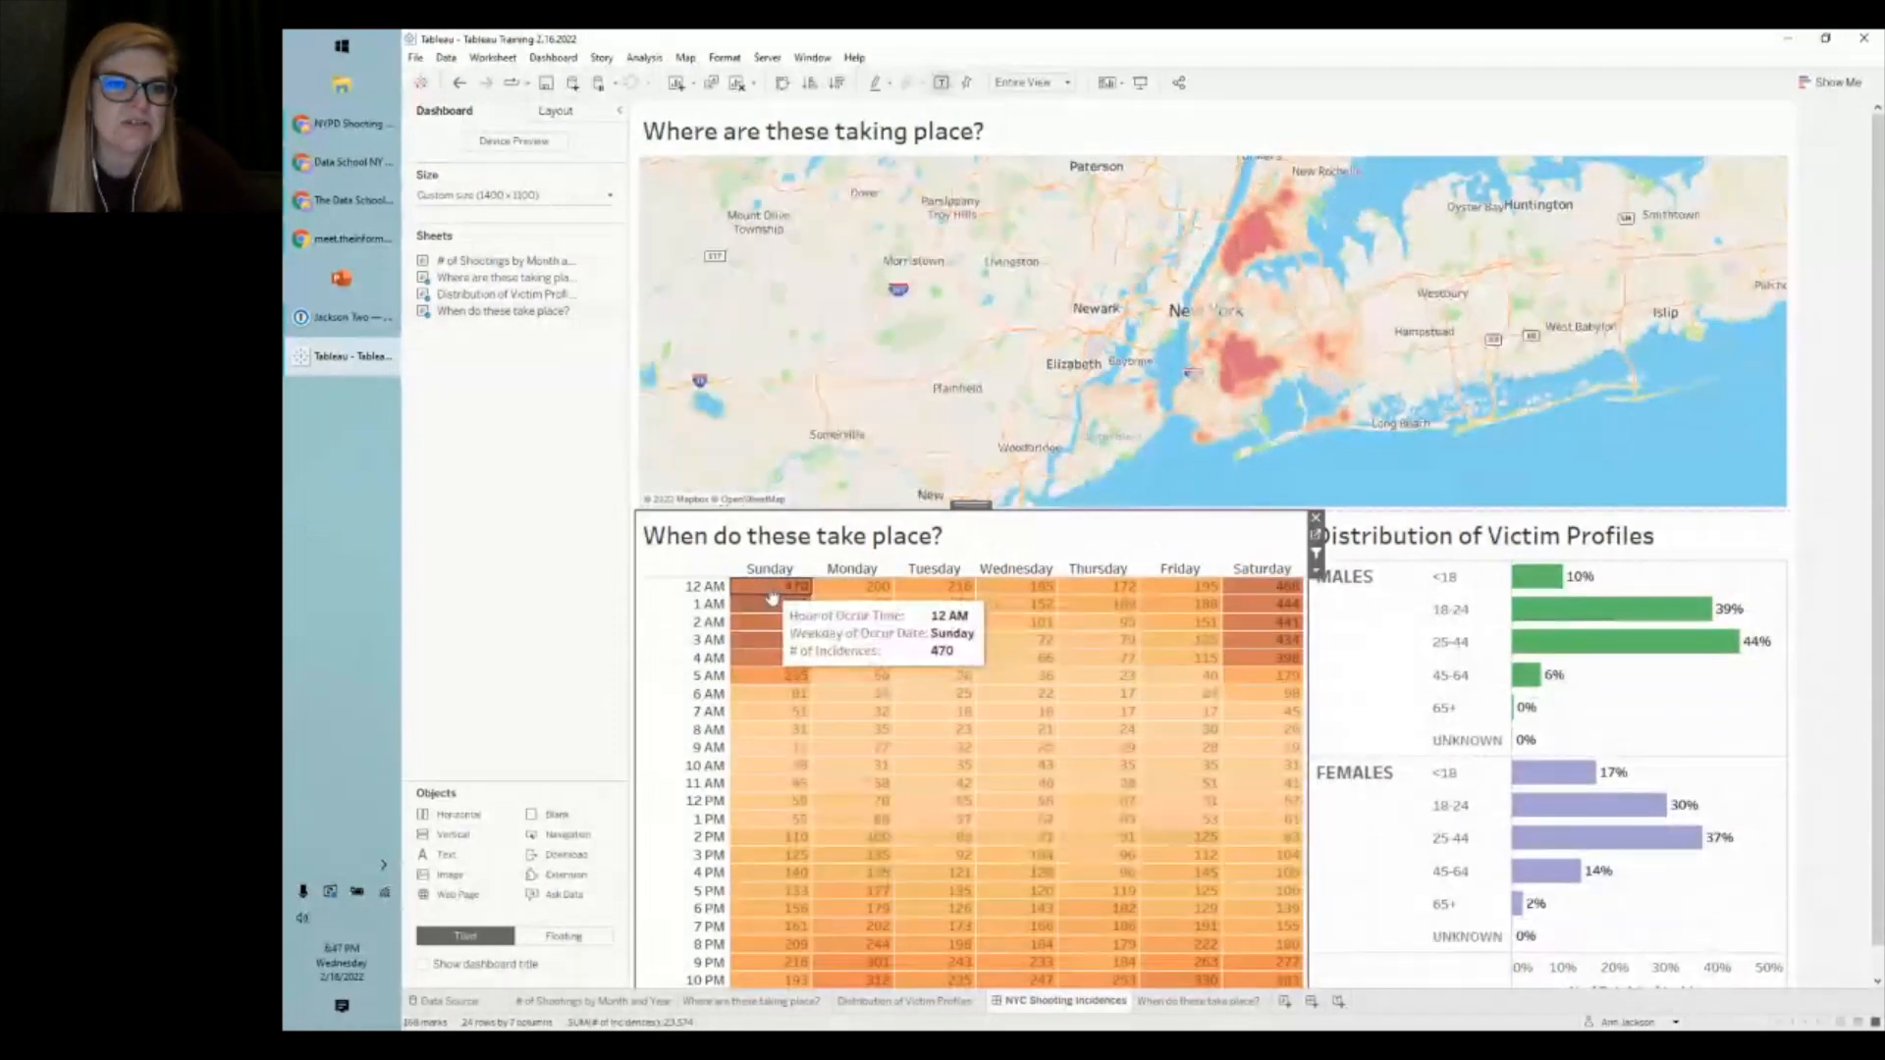
{"action": "left_click", "coordinate": [771, 589]}
{"action": "left_click", "coordinate": [1262, 586], "text": "ctrl"}
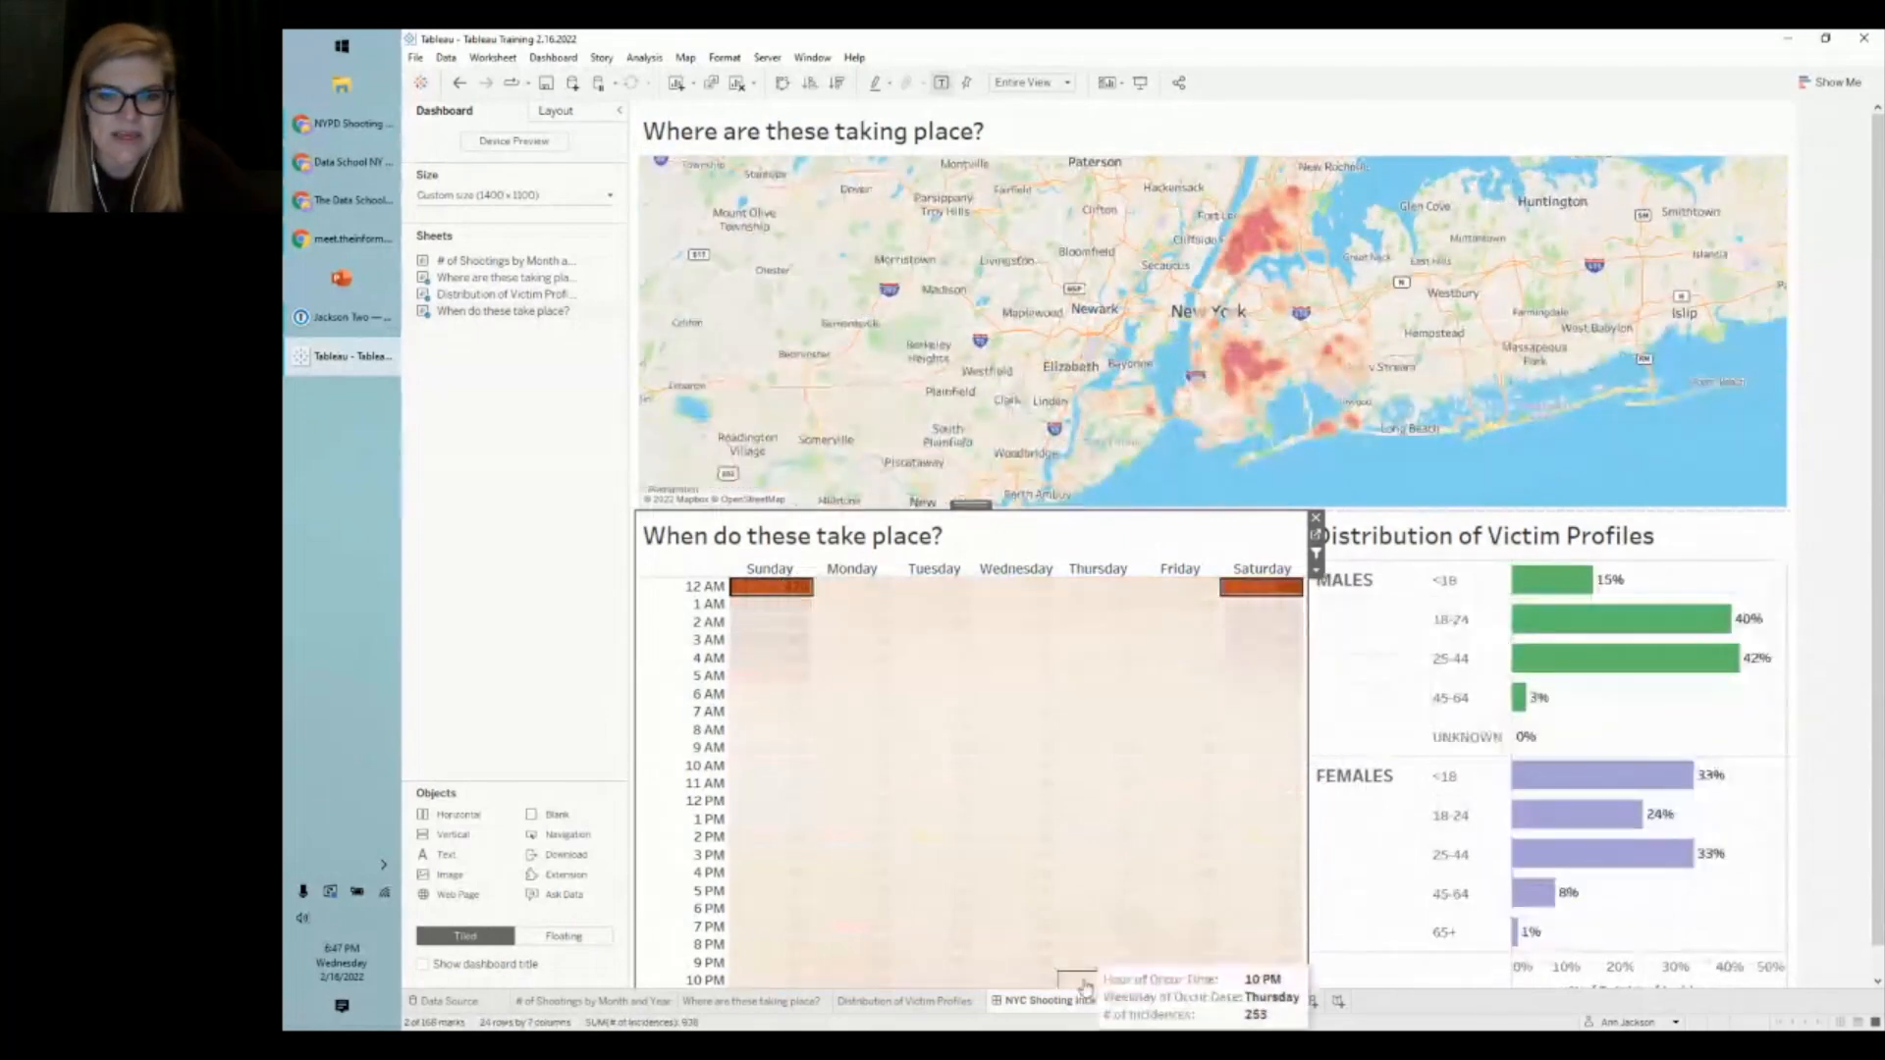
{"action": "left_click", "coordinate": [1049, 982], "text": "ctrl"}
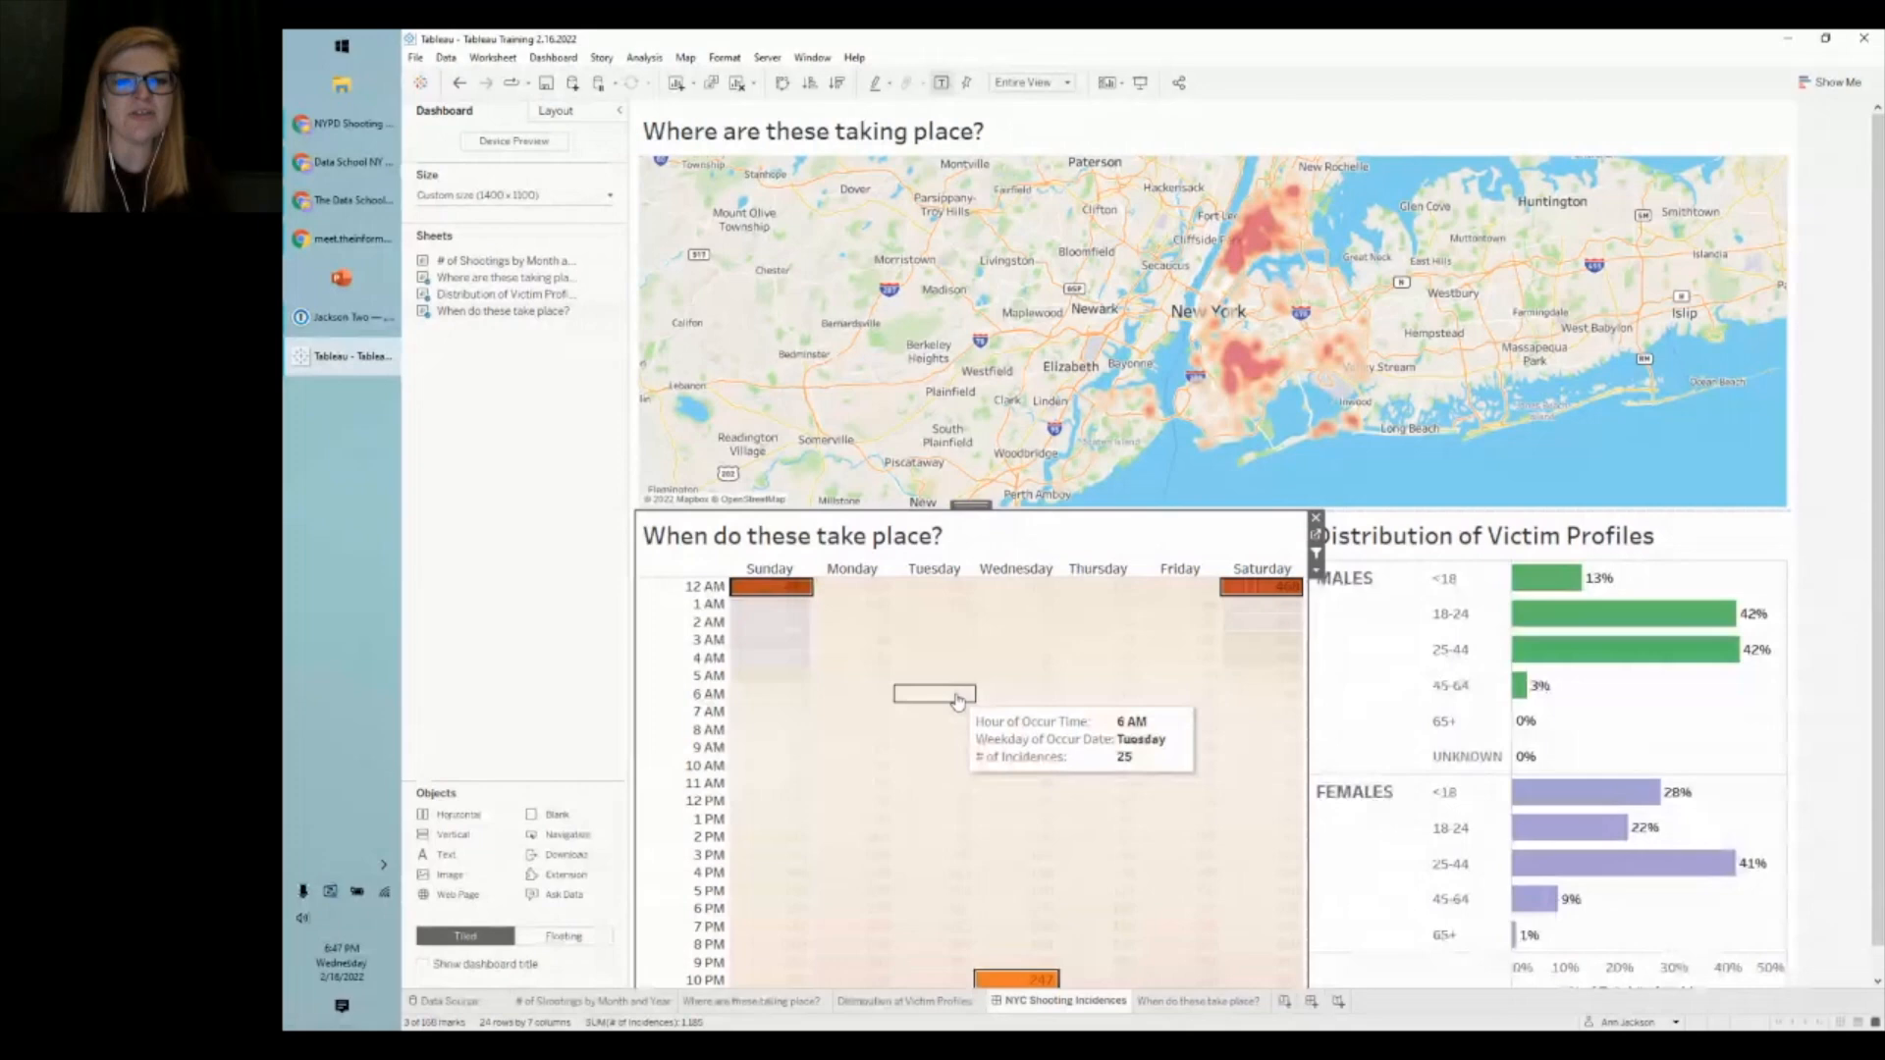
{"action": "left_click", "coordinate": [958, 700]}
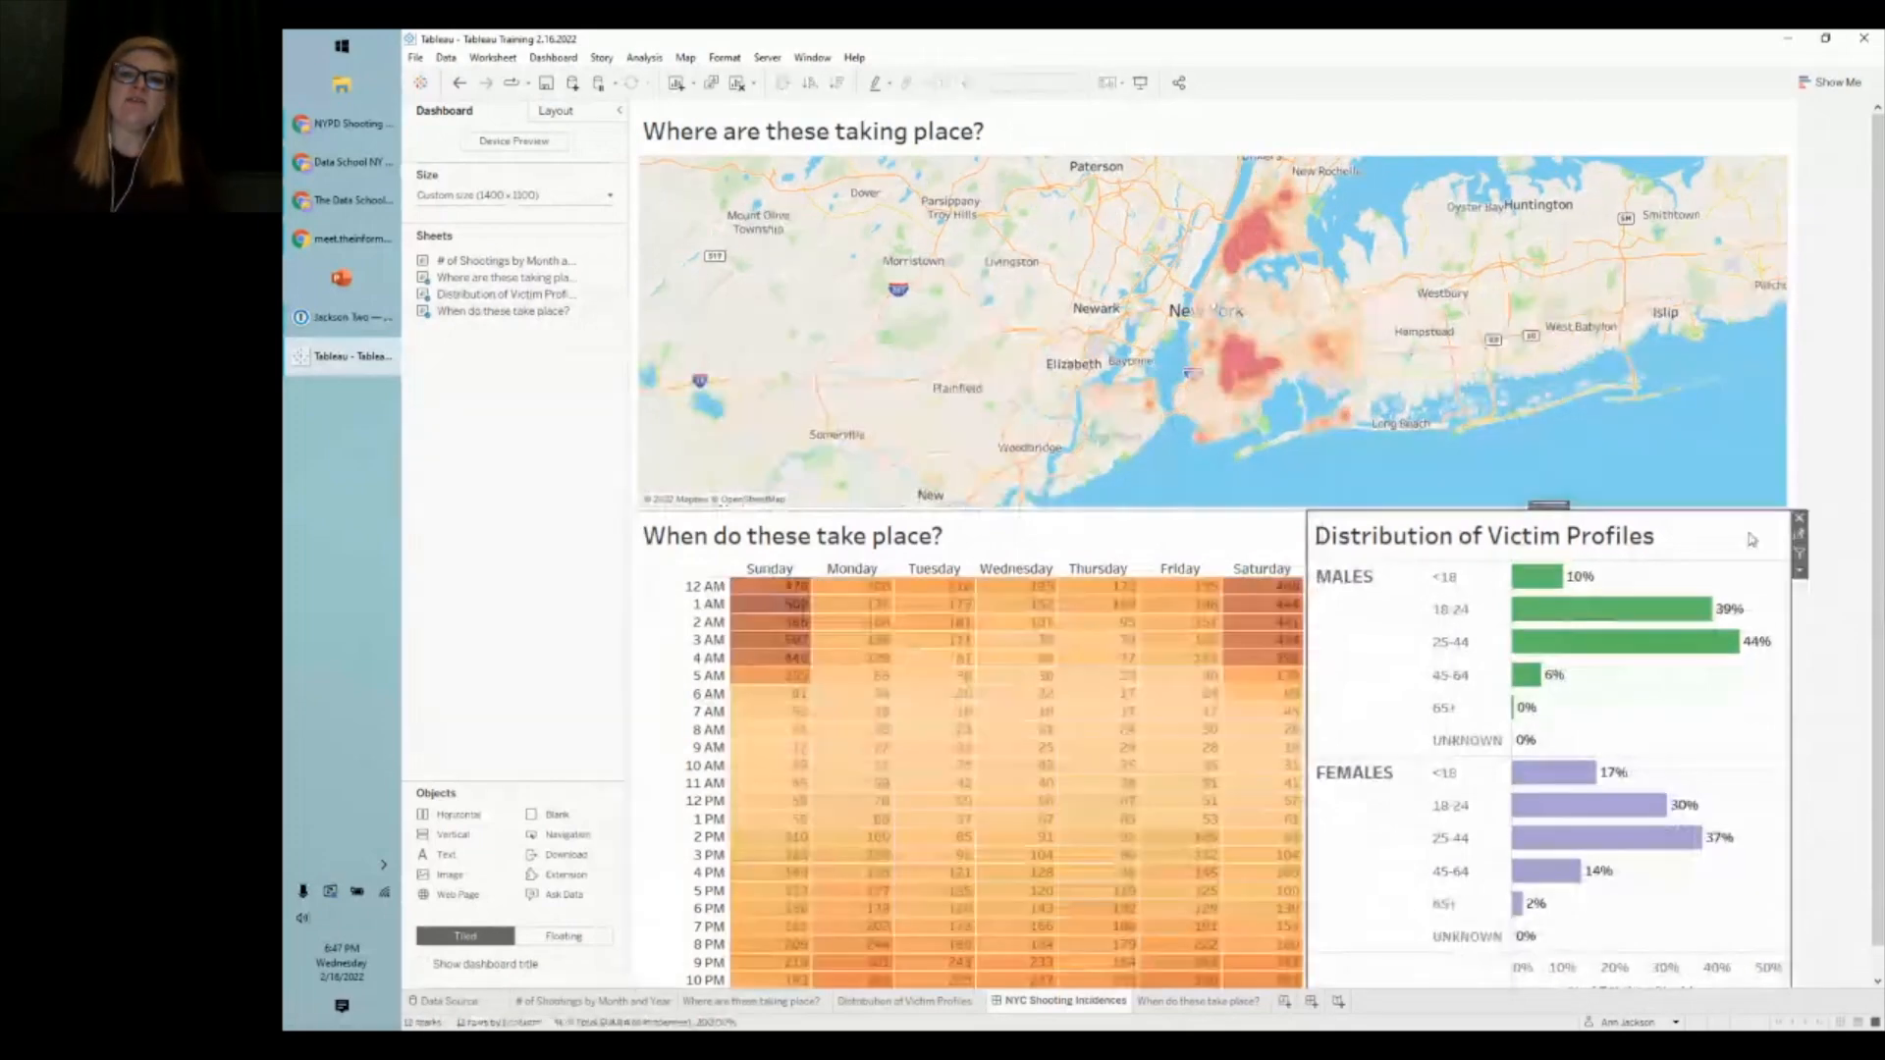
- Turn on Use as Filter for the Distribution of Victim Profiles chart
{"action": "left_click", "coordinate": [1800, 557]}
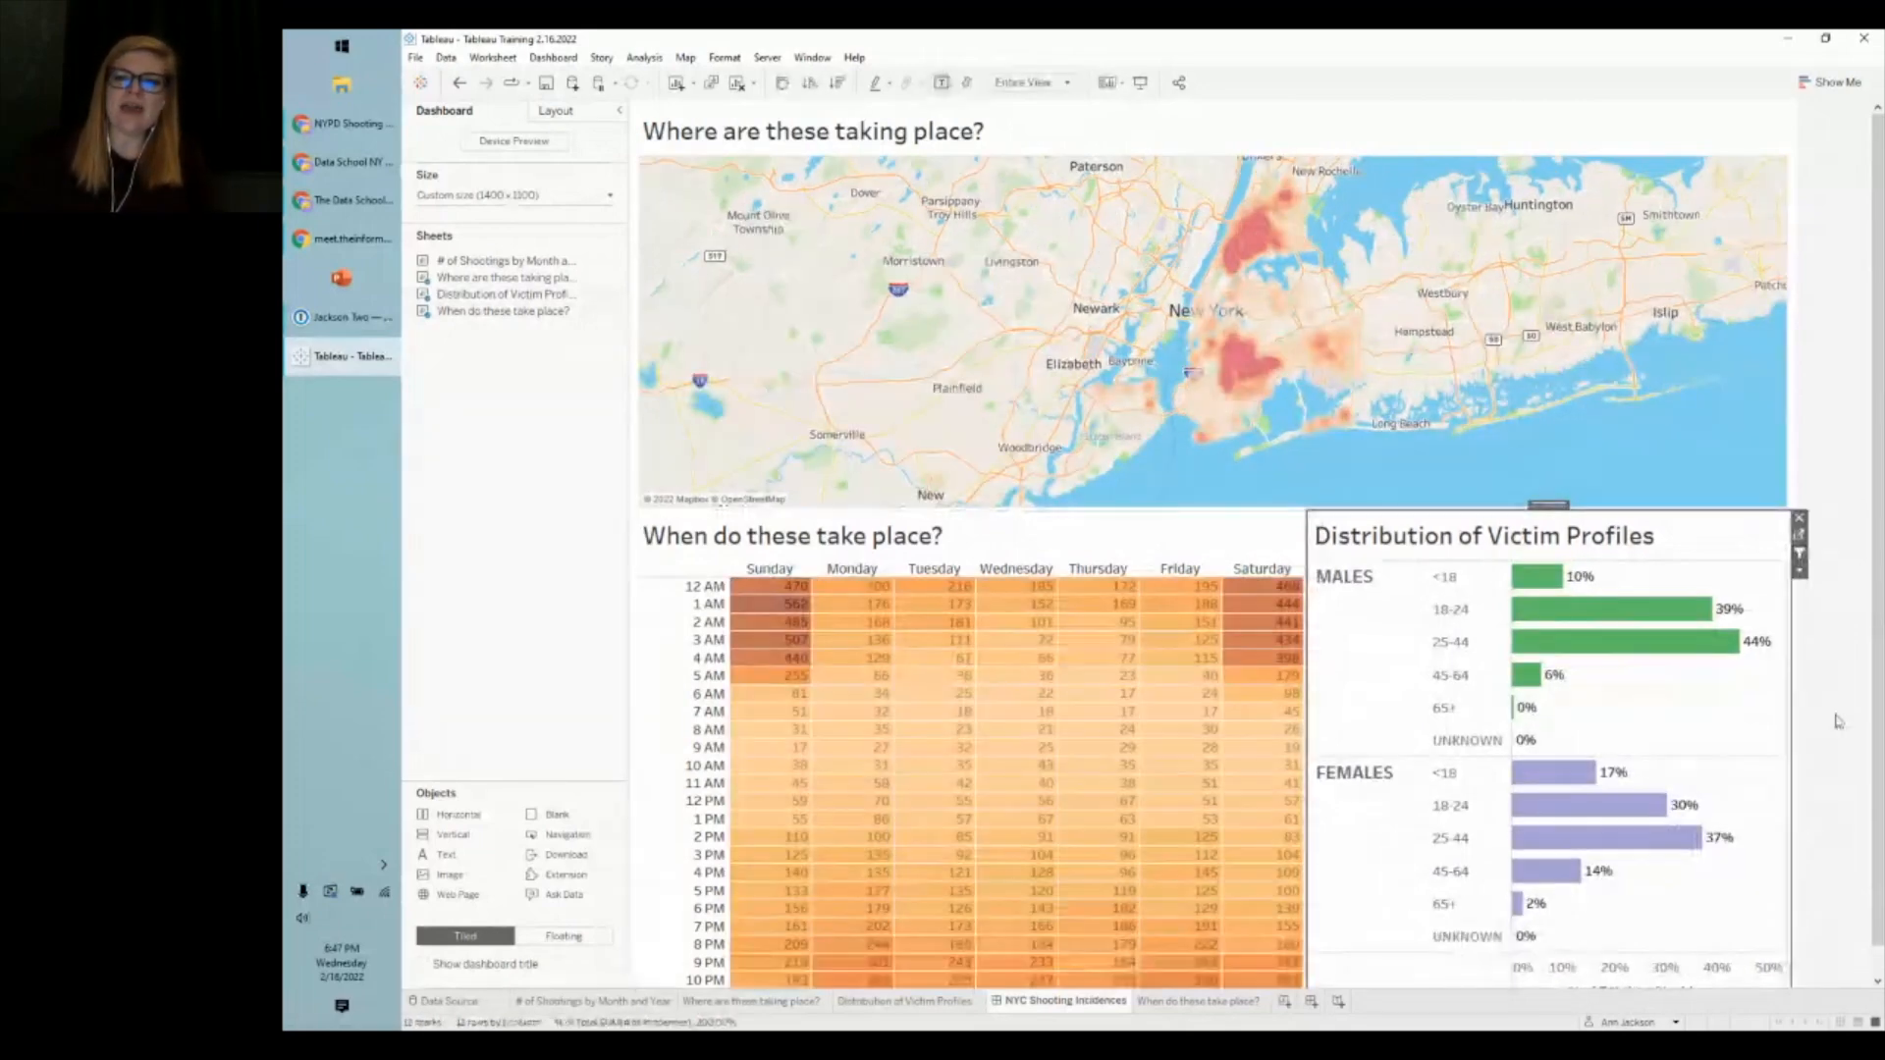
{"action": "left_click", "coordinate": [1839, 722]}
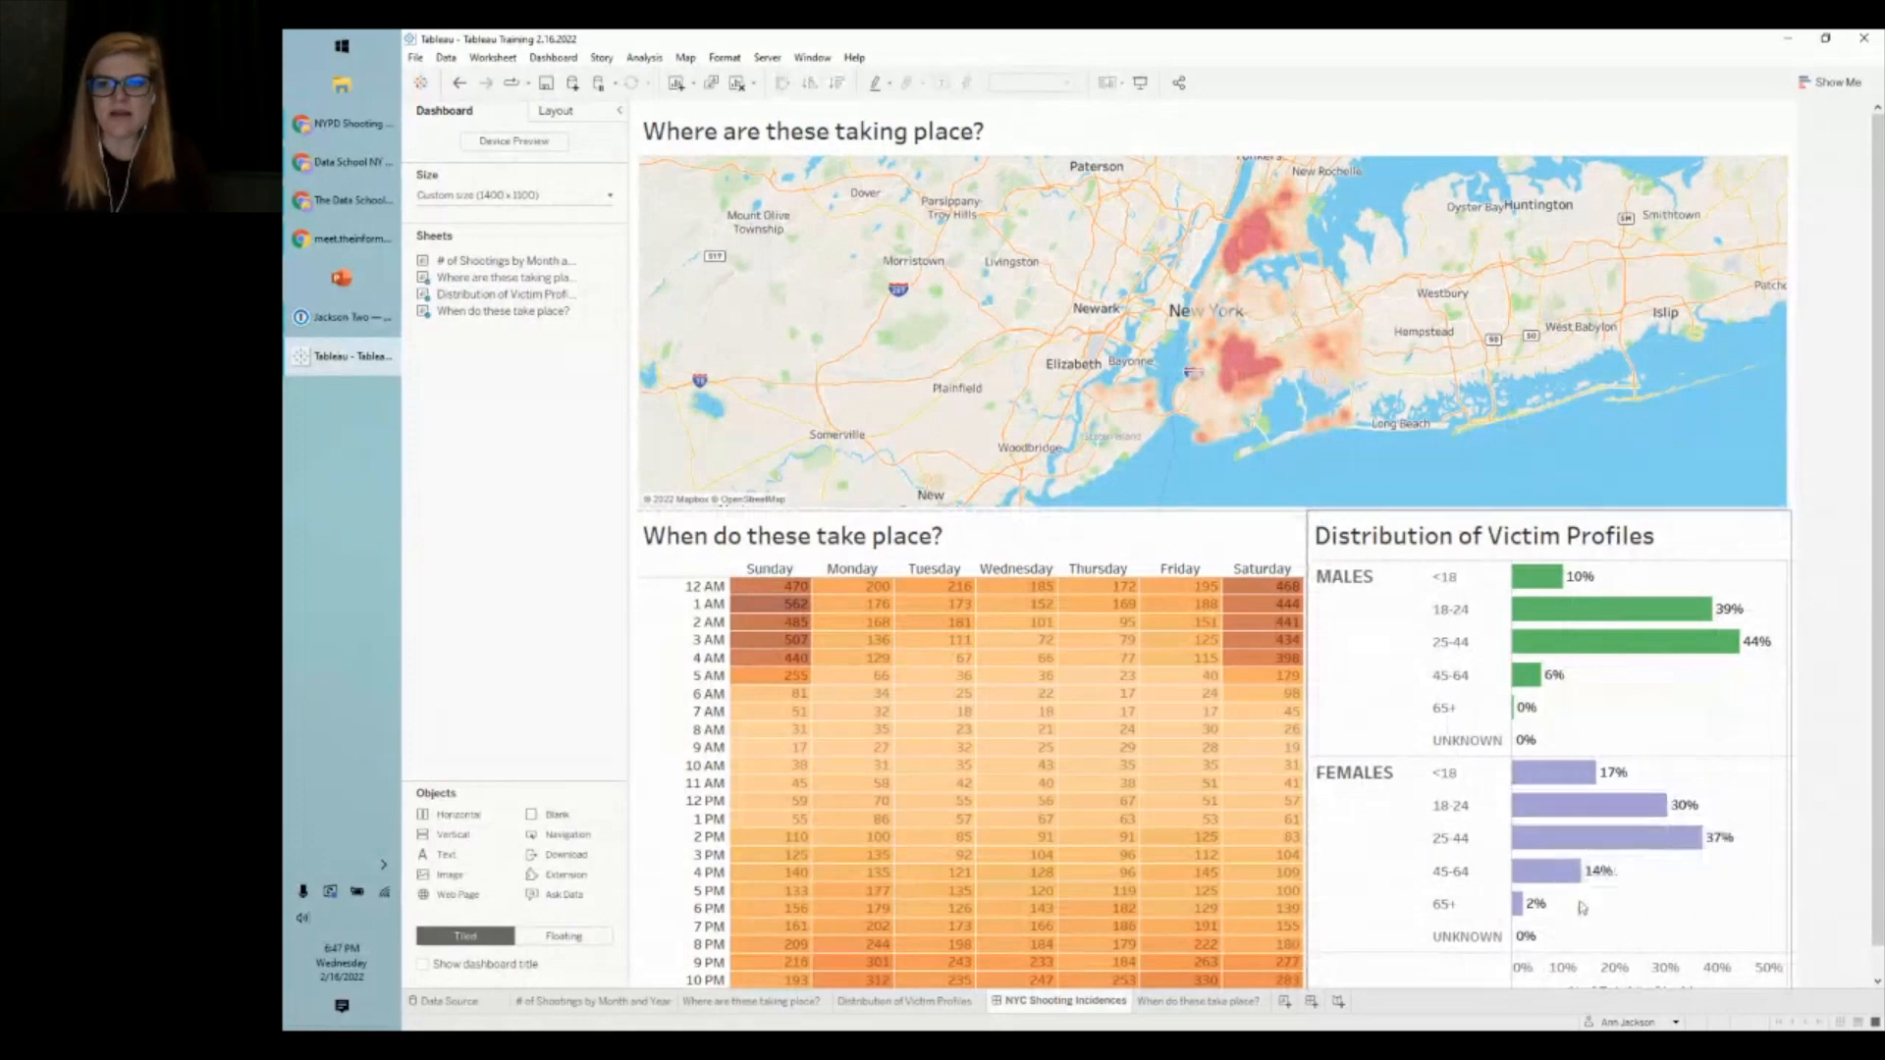
{"action": "mouse_move", "coordinate": [1538, 884]}
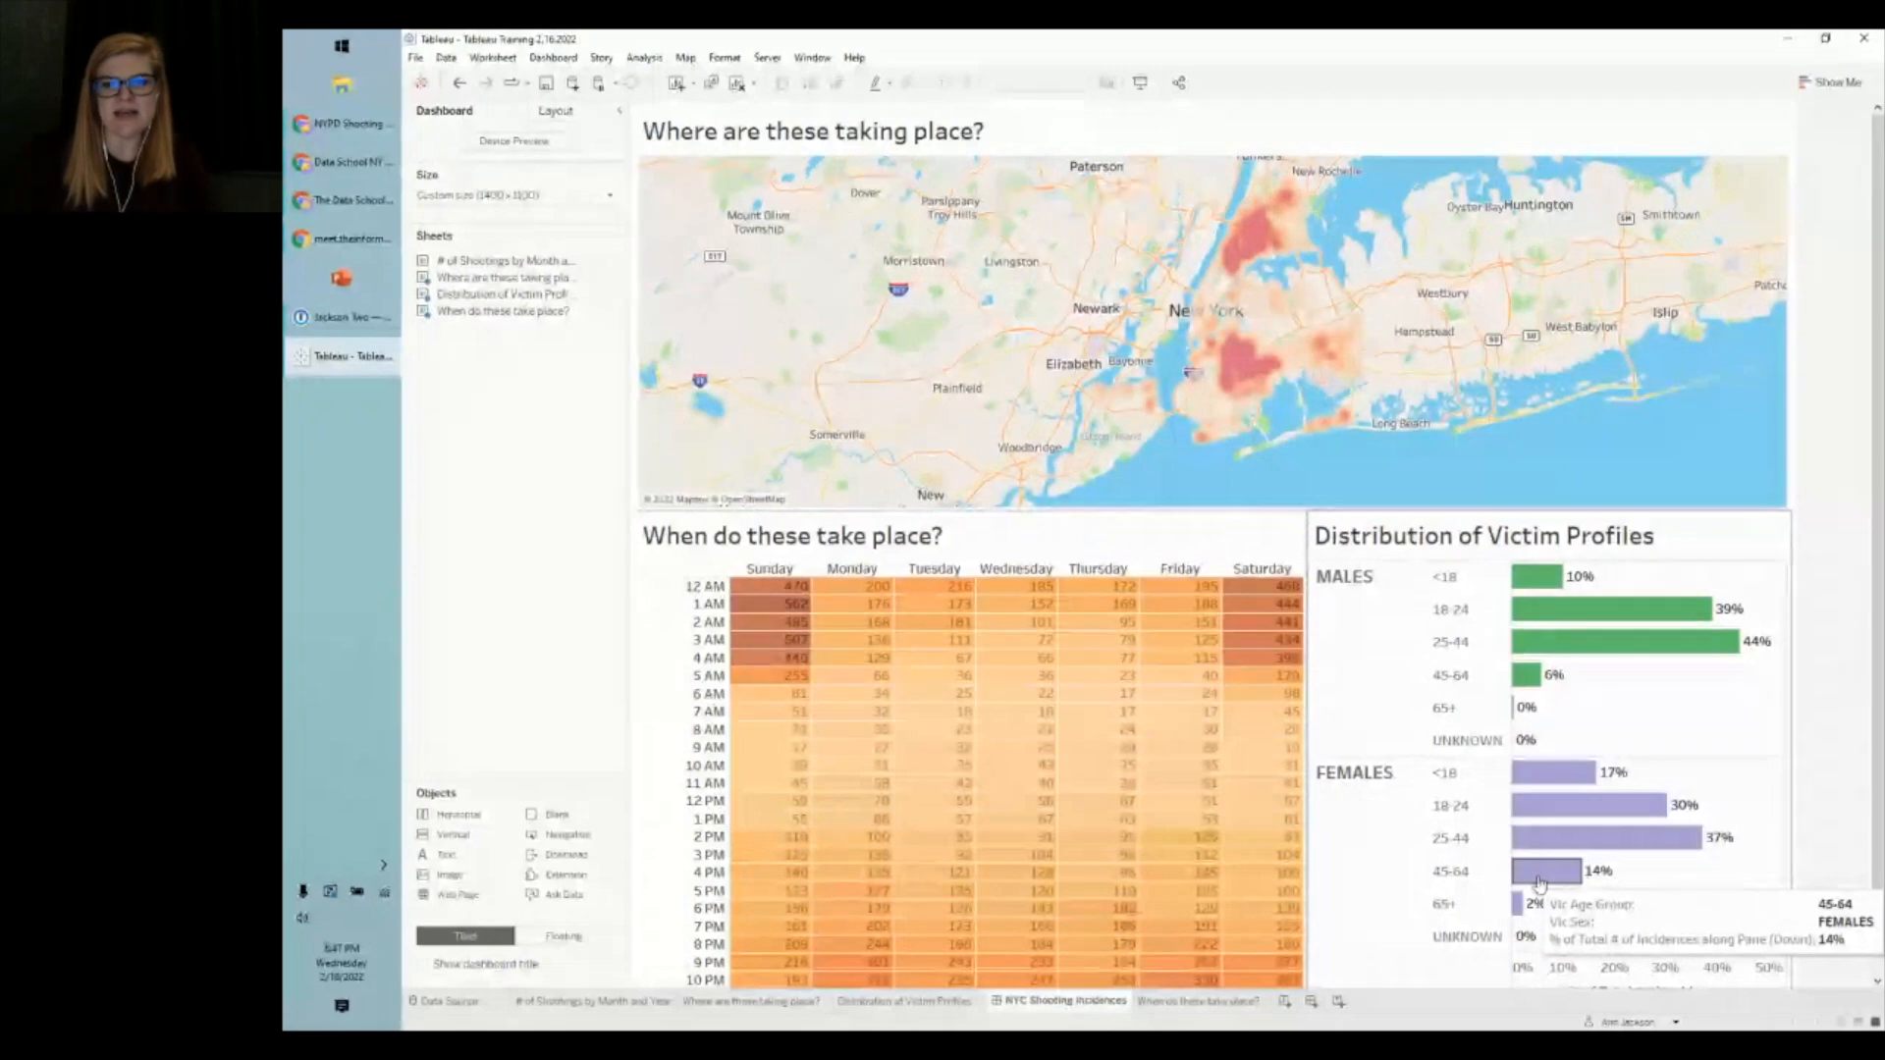
{"action": "left_click", "coordinate": [1666, 729]}
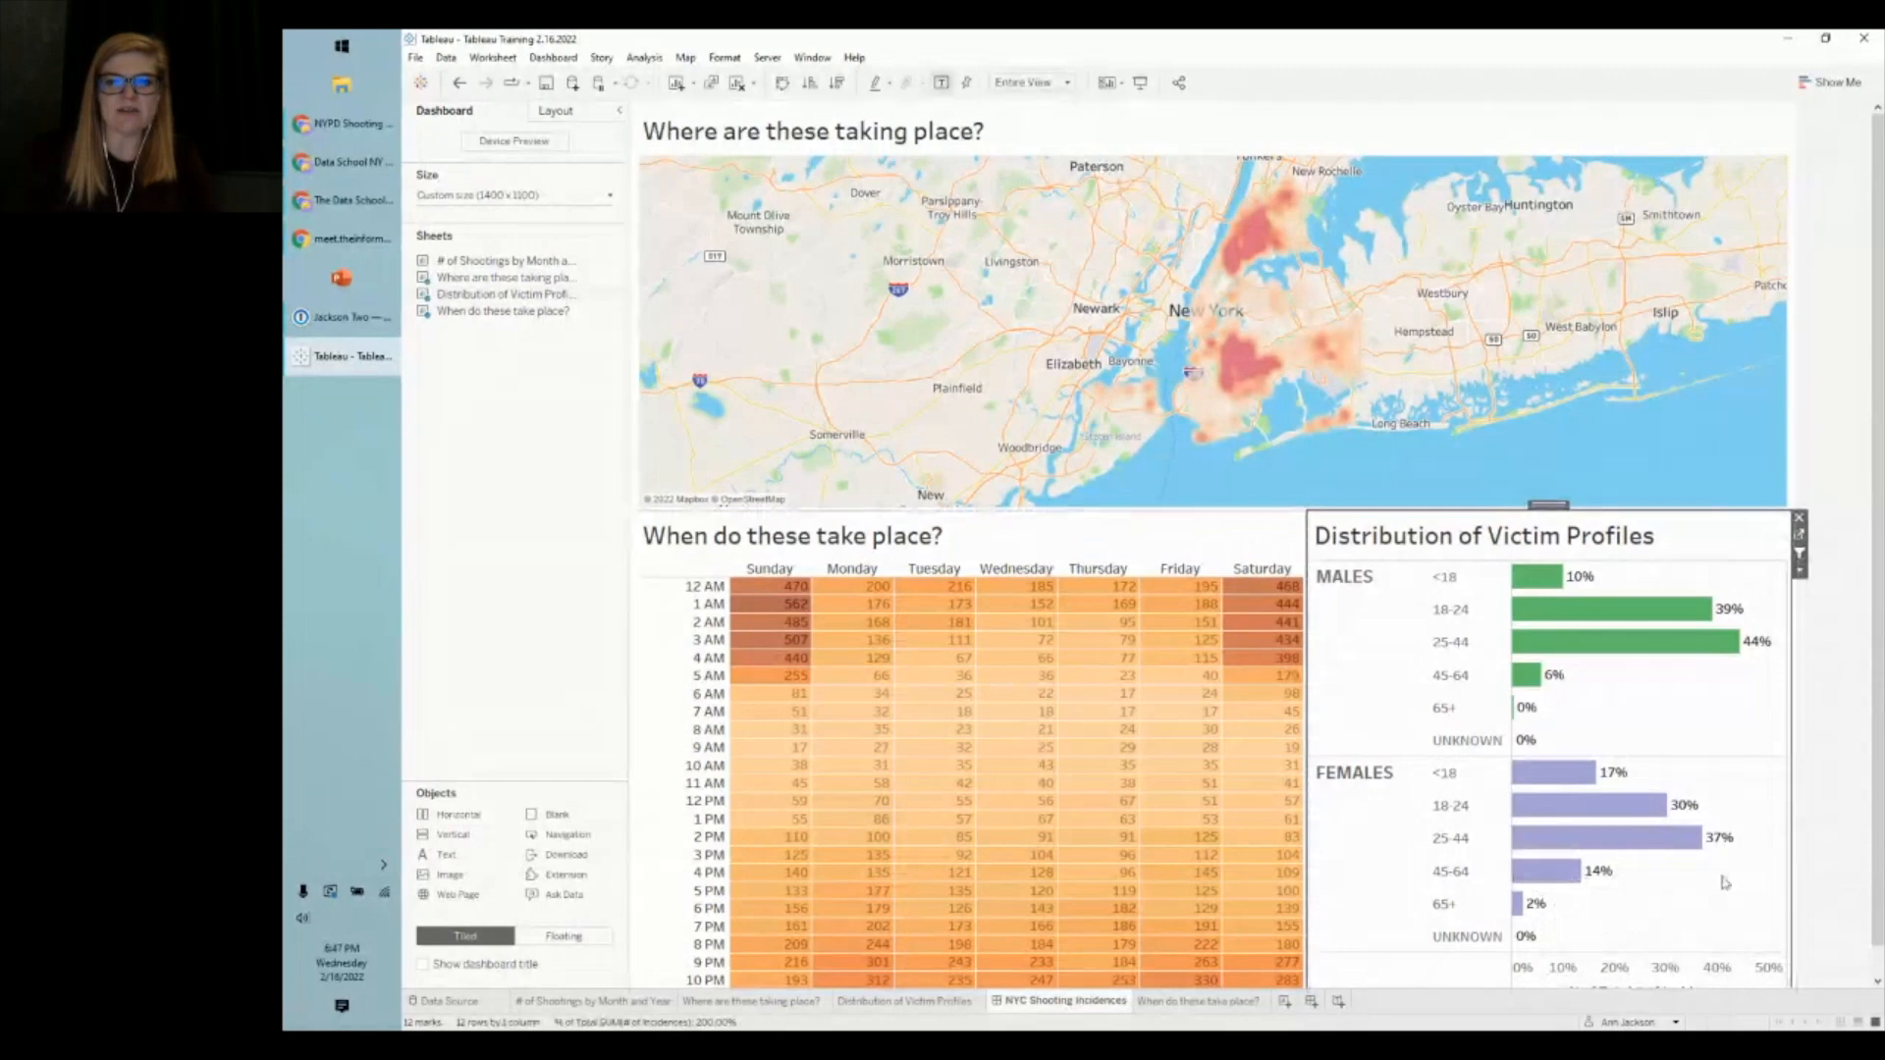
- Test filtering with the Females 45-64, Males 25-44 and under-18 bars, then open the heatmap worksheet
{"action": "left_click", "coordinate": [1537, 872]}
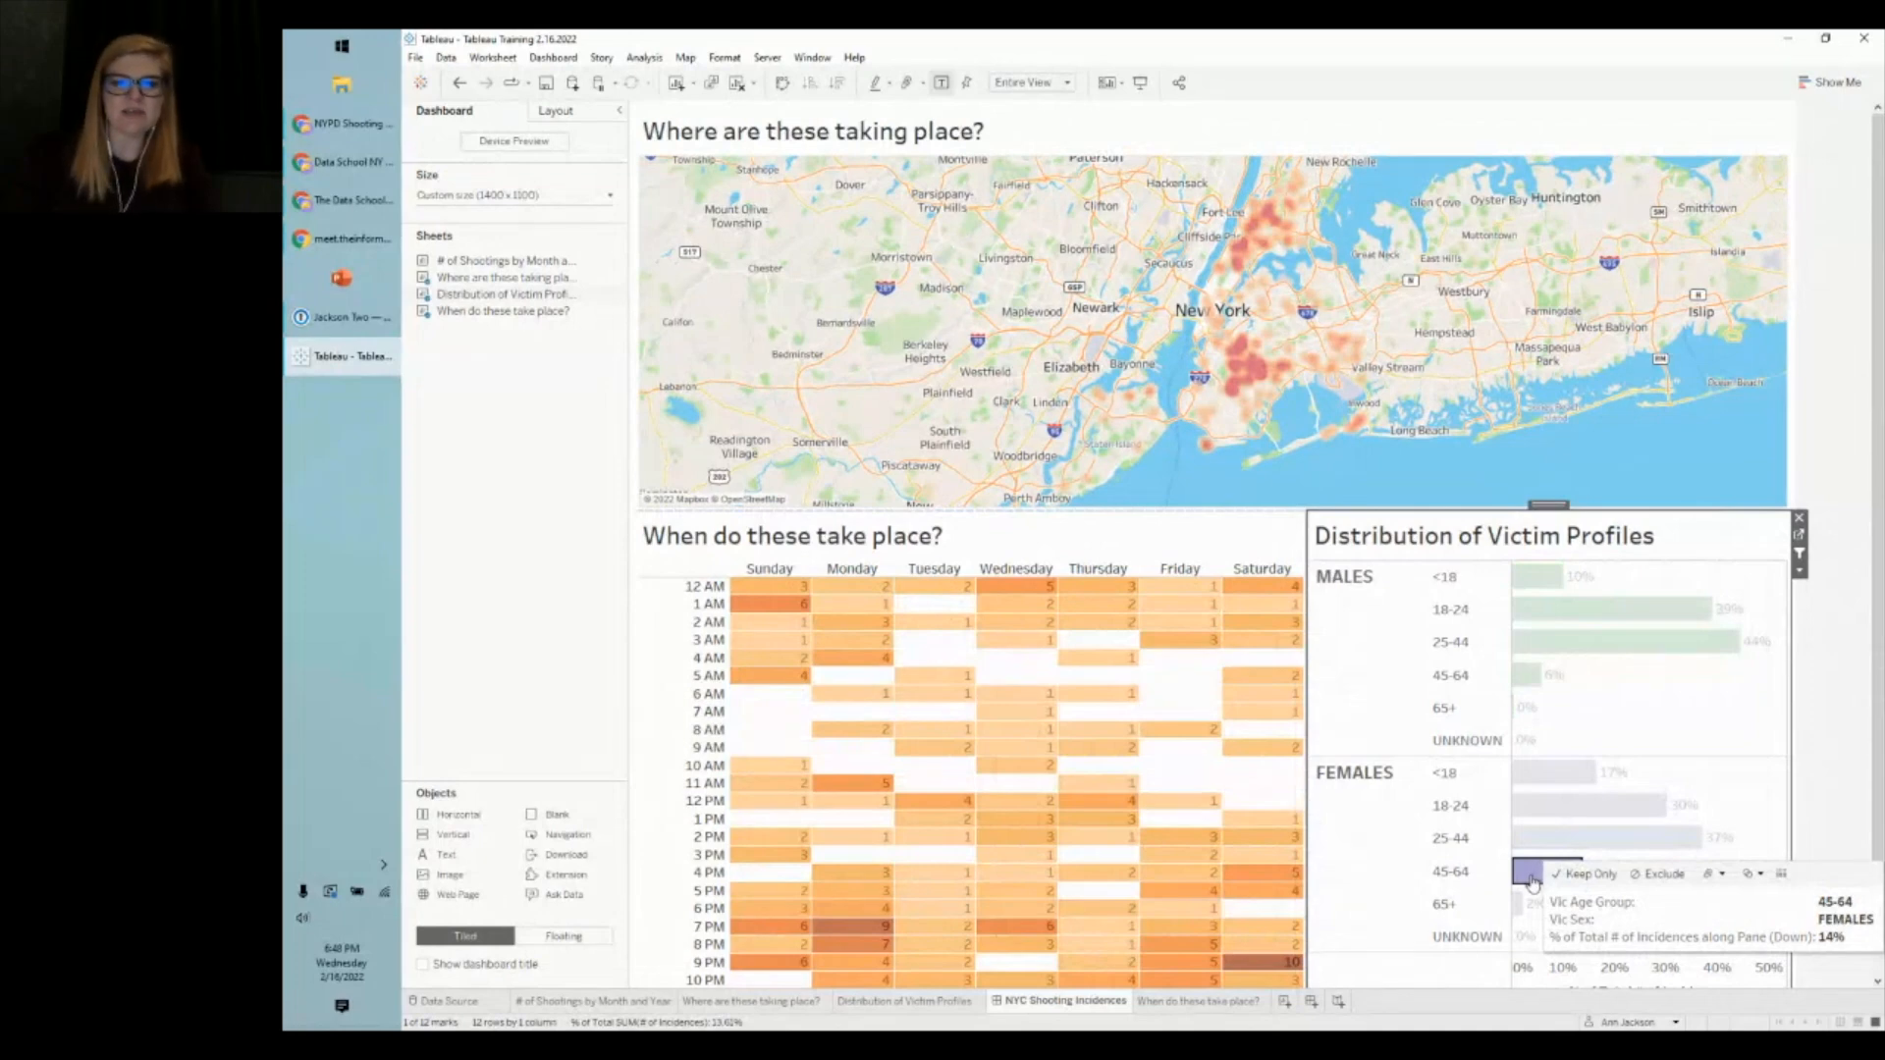
{"action": "left_click", "coordinate": [1530, 874]}
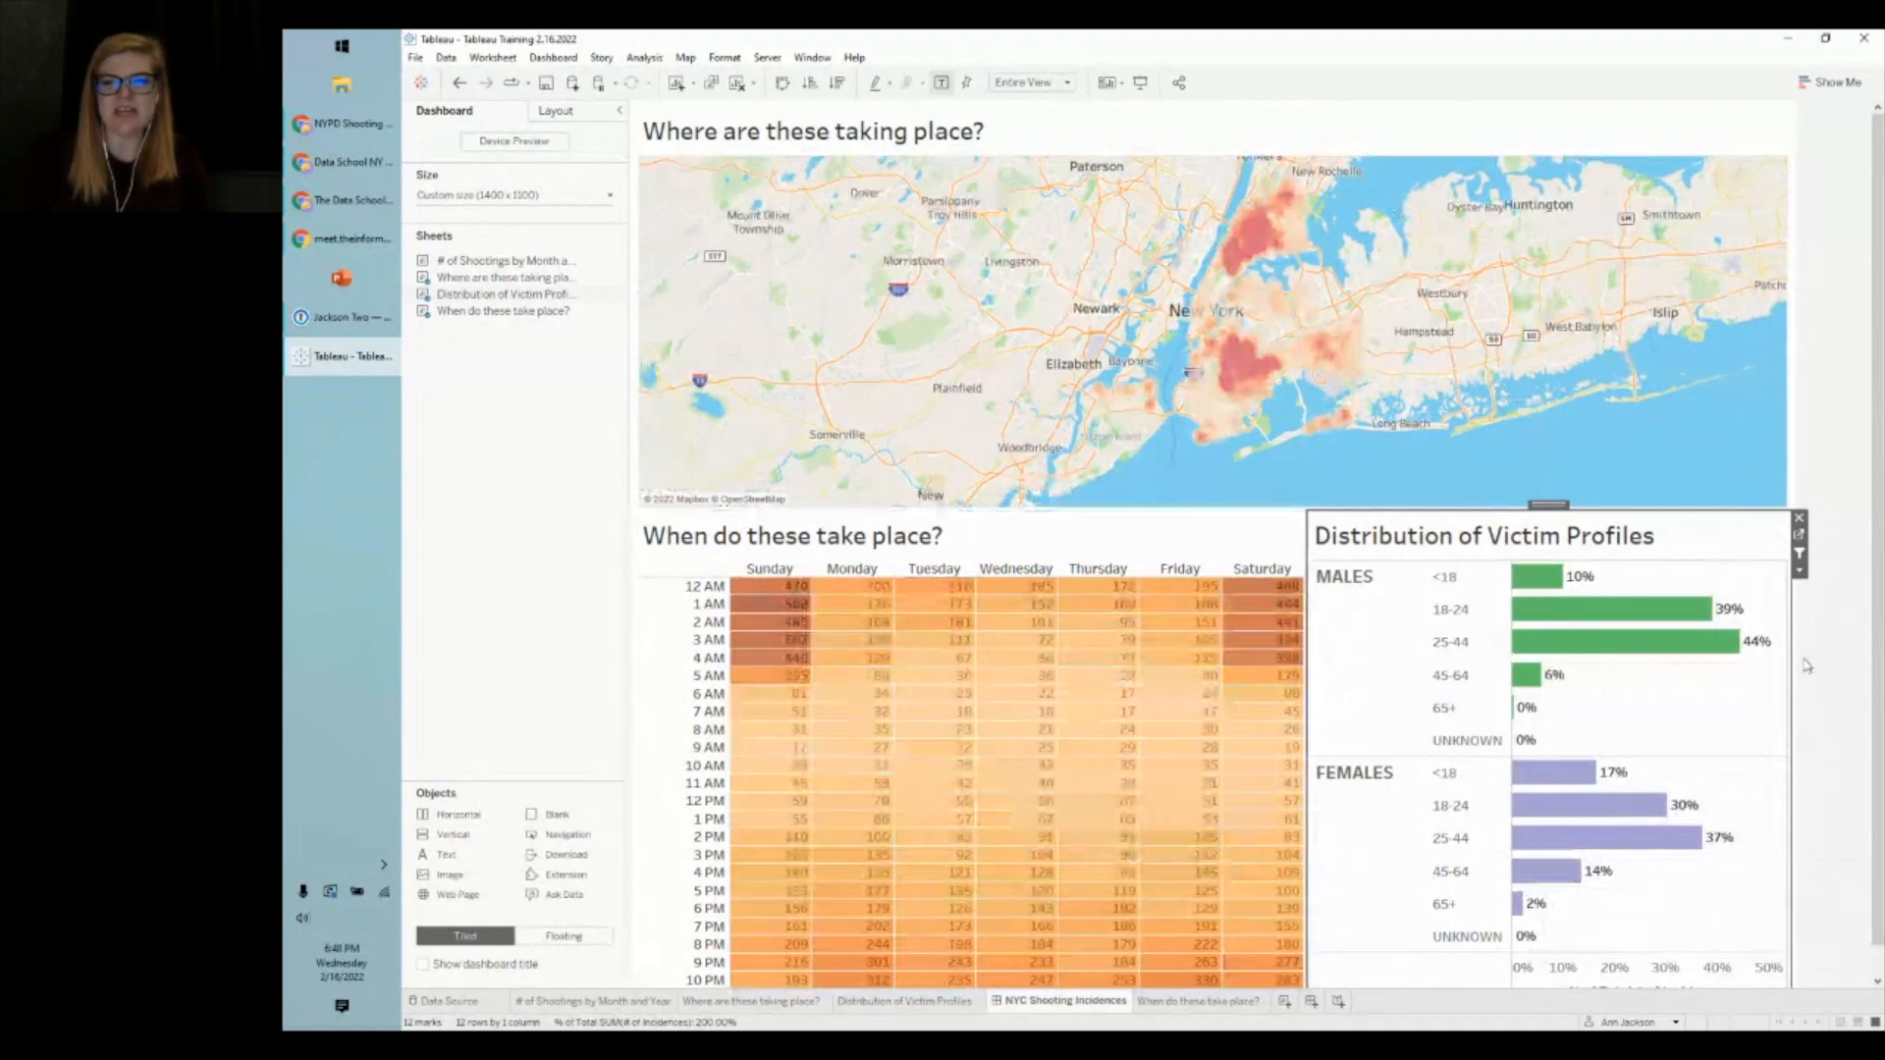
{"action": "left_click", "coordinate": [1615, 643]}
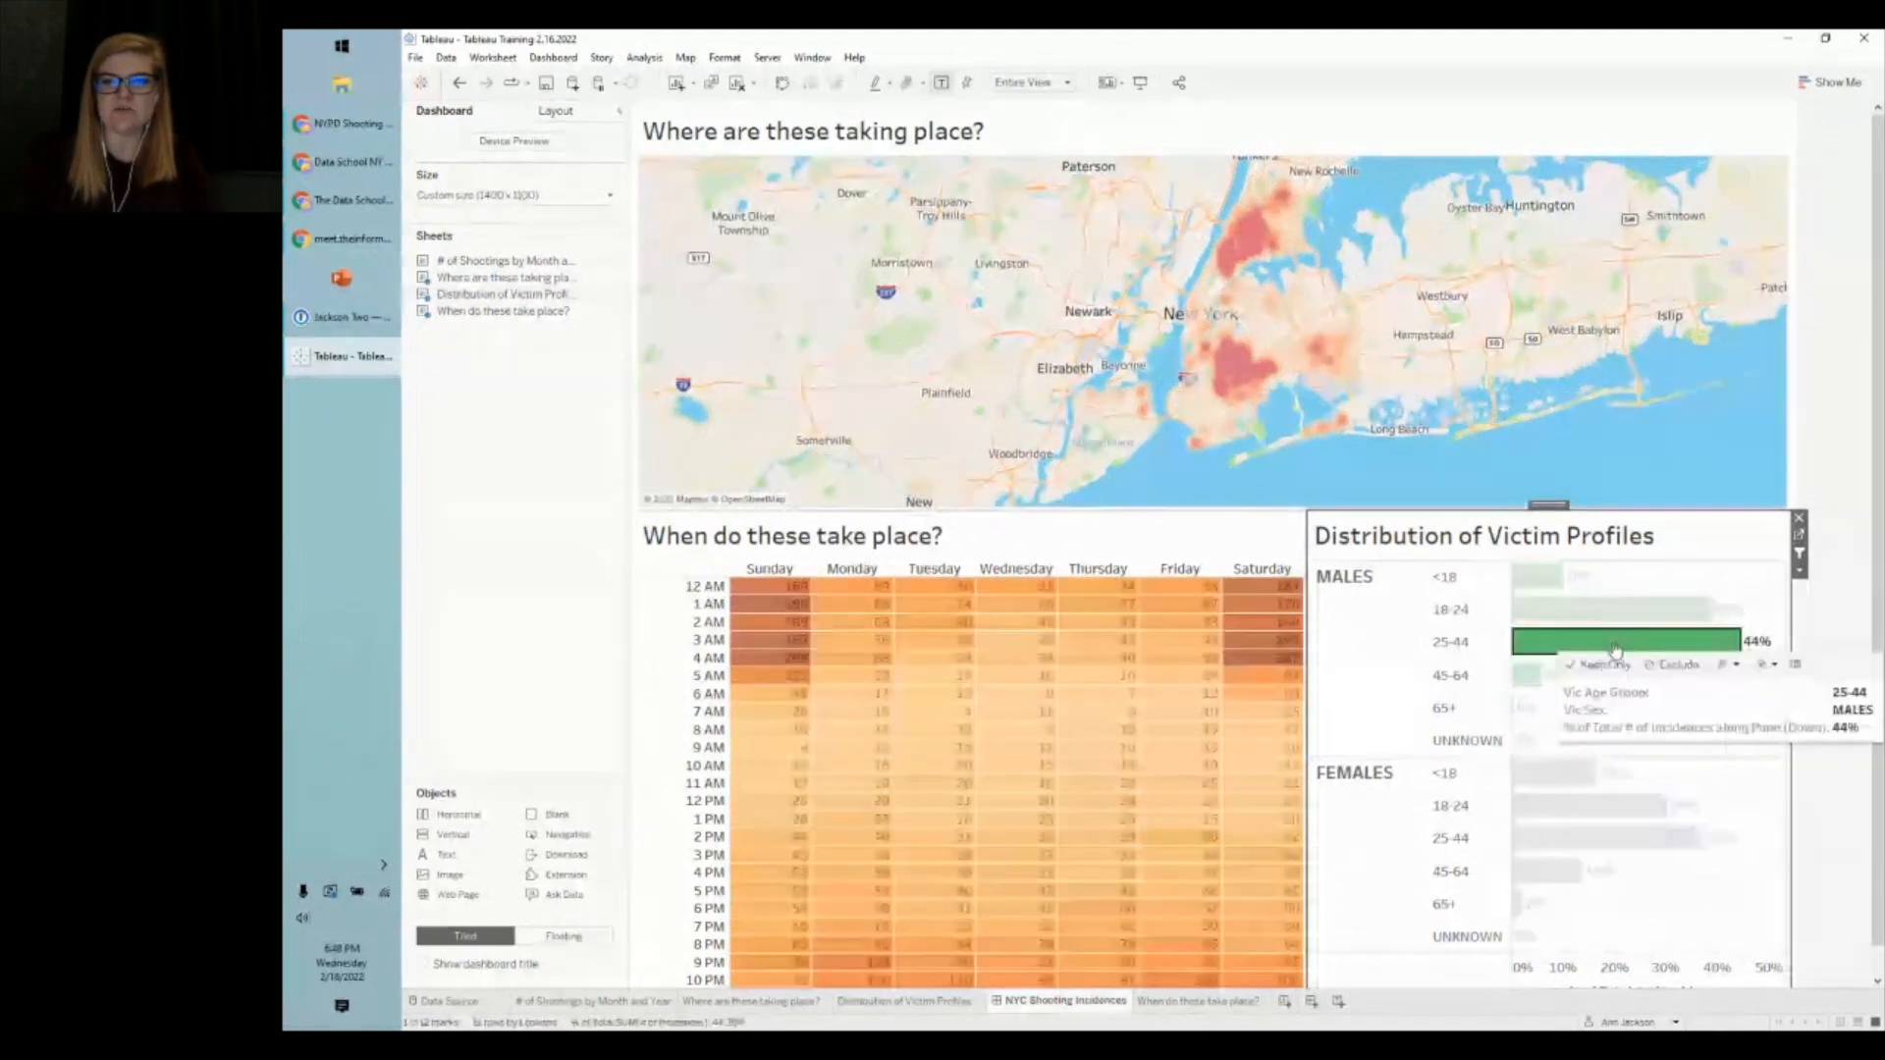
{"action": "left_click", "coordinate": [1528, 646]}
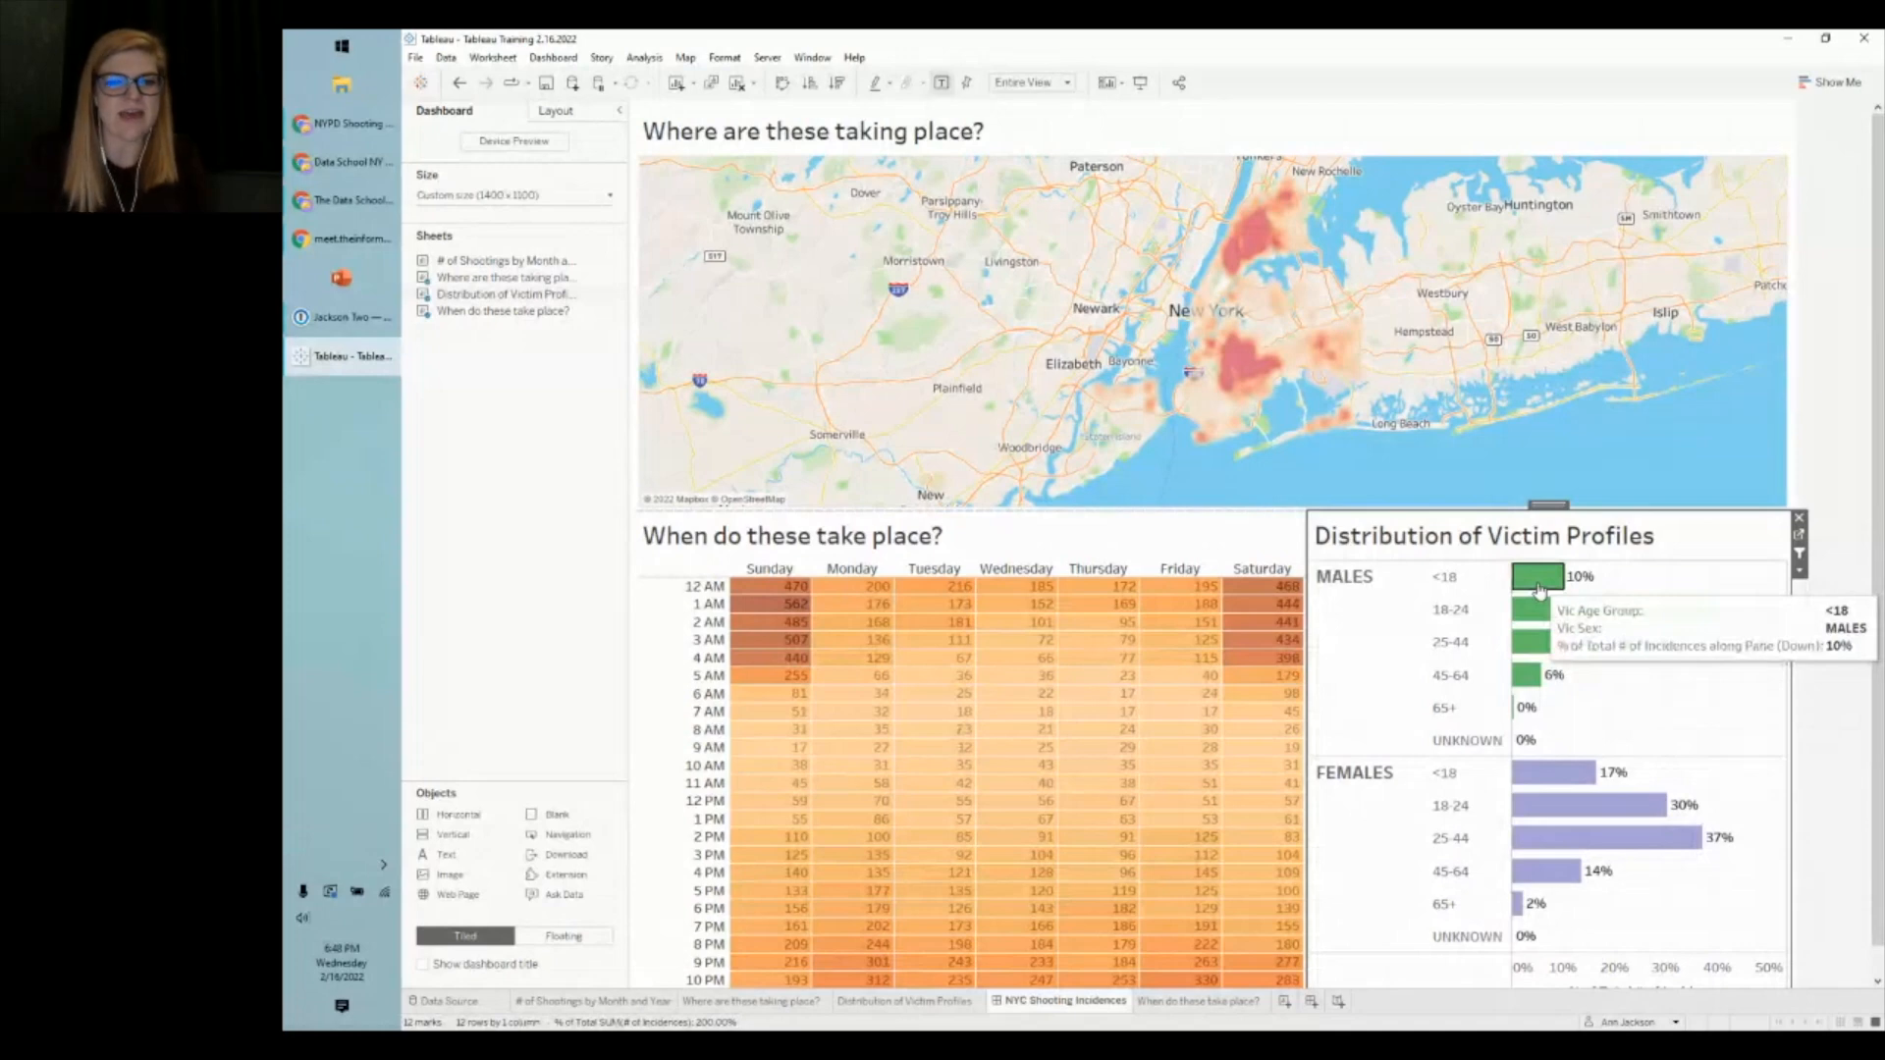
{"action": "left_click", "coordinate": [1539, 589]}
{"action": "left_click", "coordinate": [1561, 775], "text": "ctrl"}
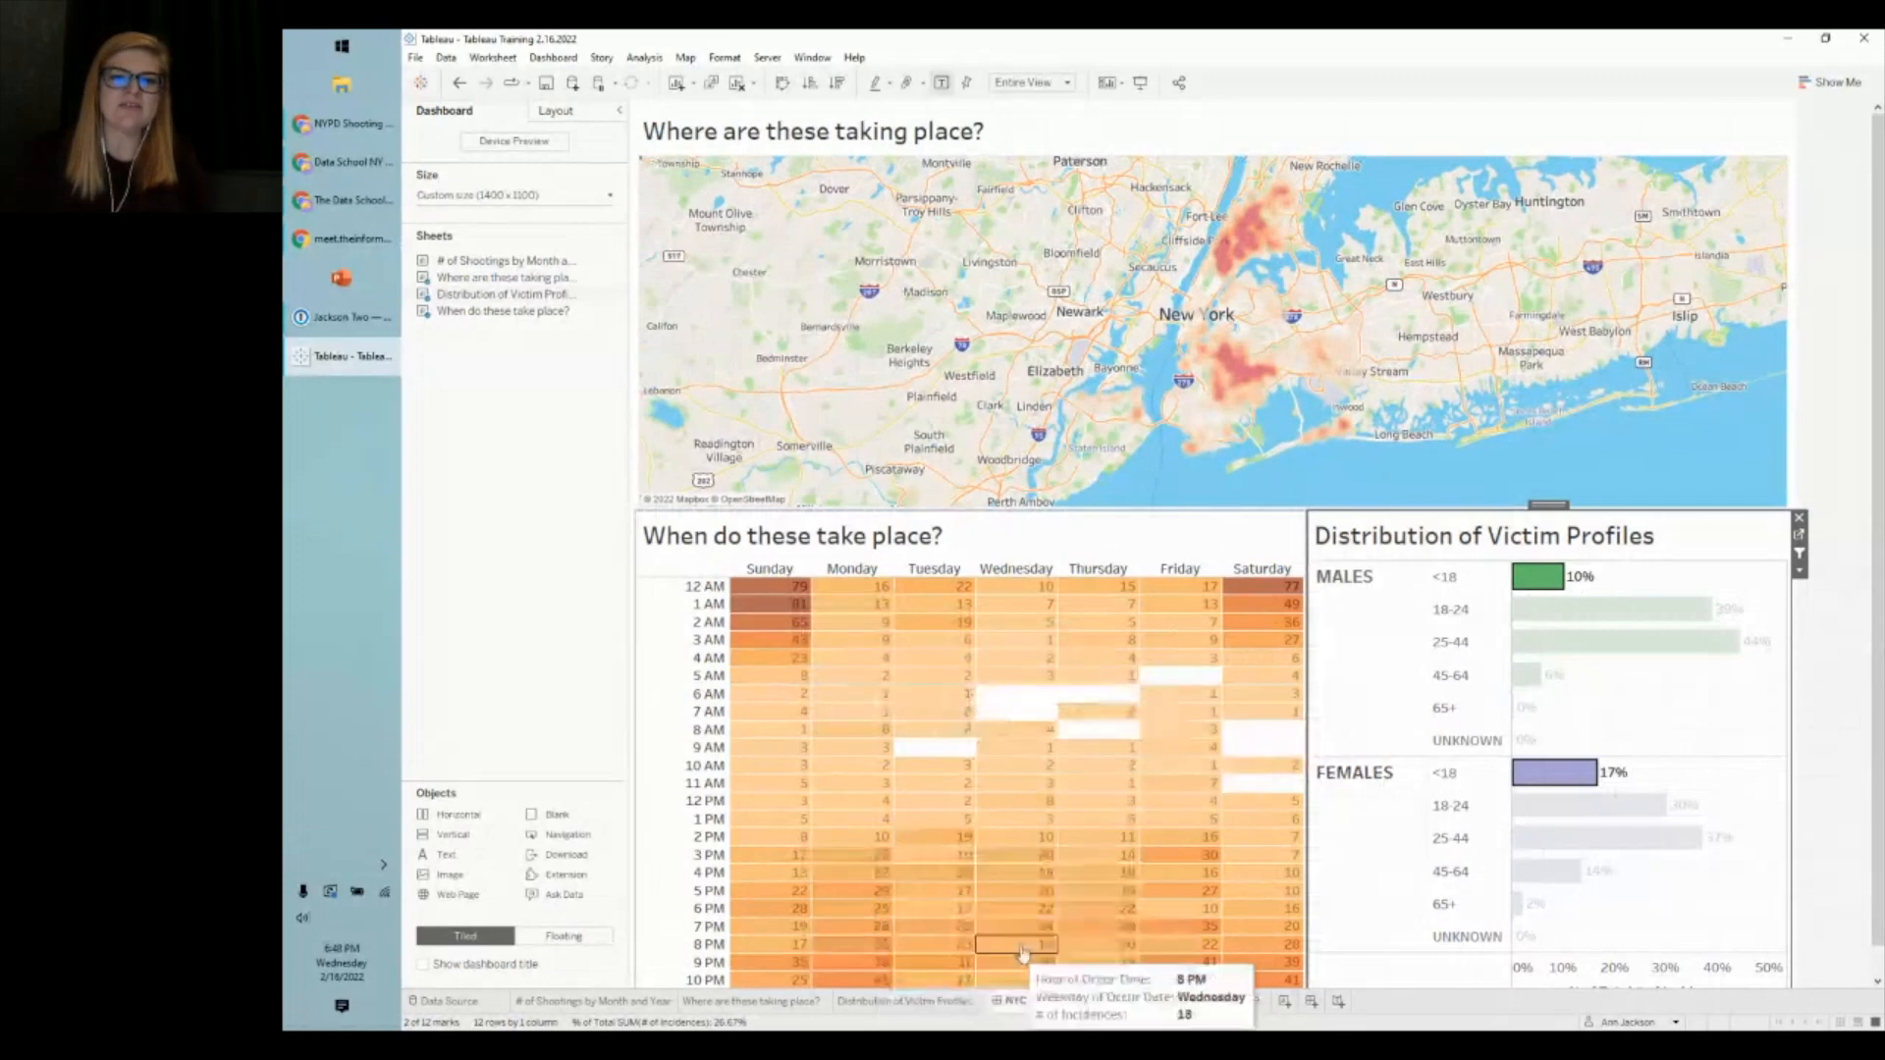
{"action": "left_click", "coordinate": [1533, 585]}
{"action": "left_click", "coordinate": [1537, 592]}
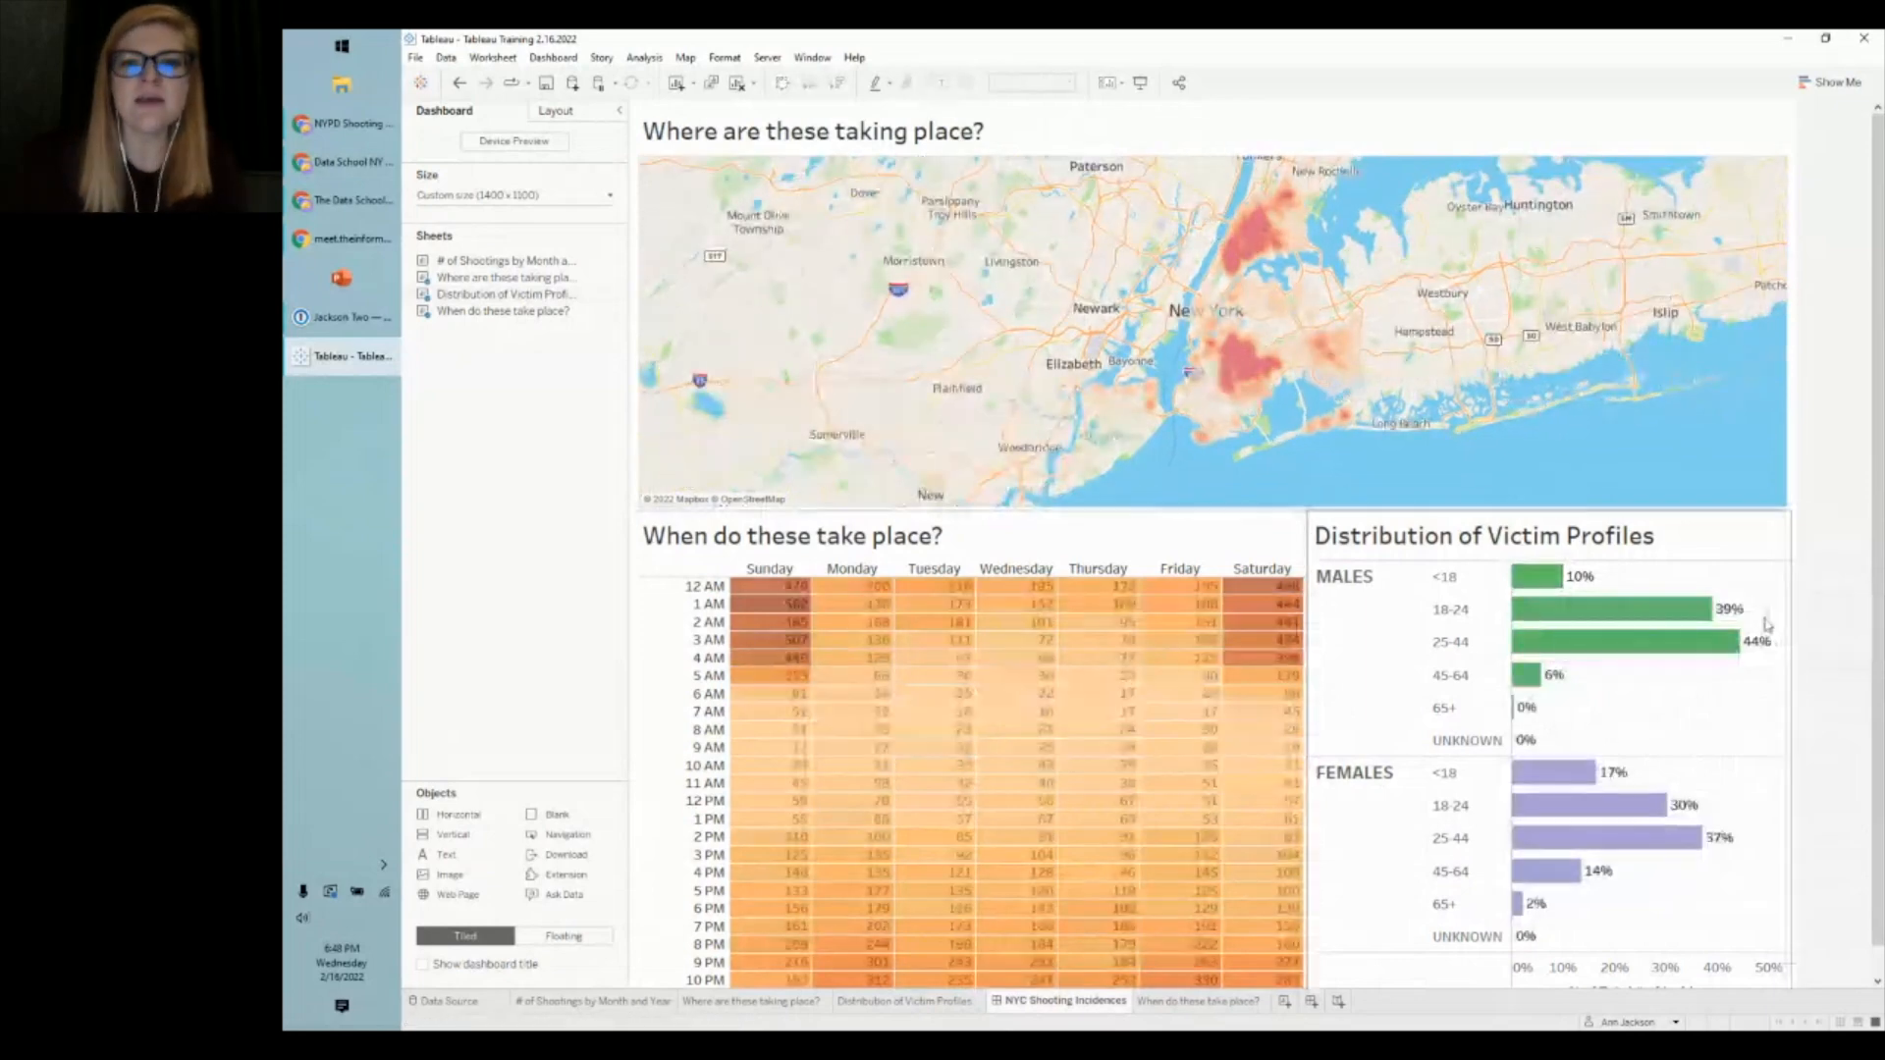
{"action": "left_click", "coordinate": [1316, 536]}
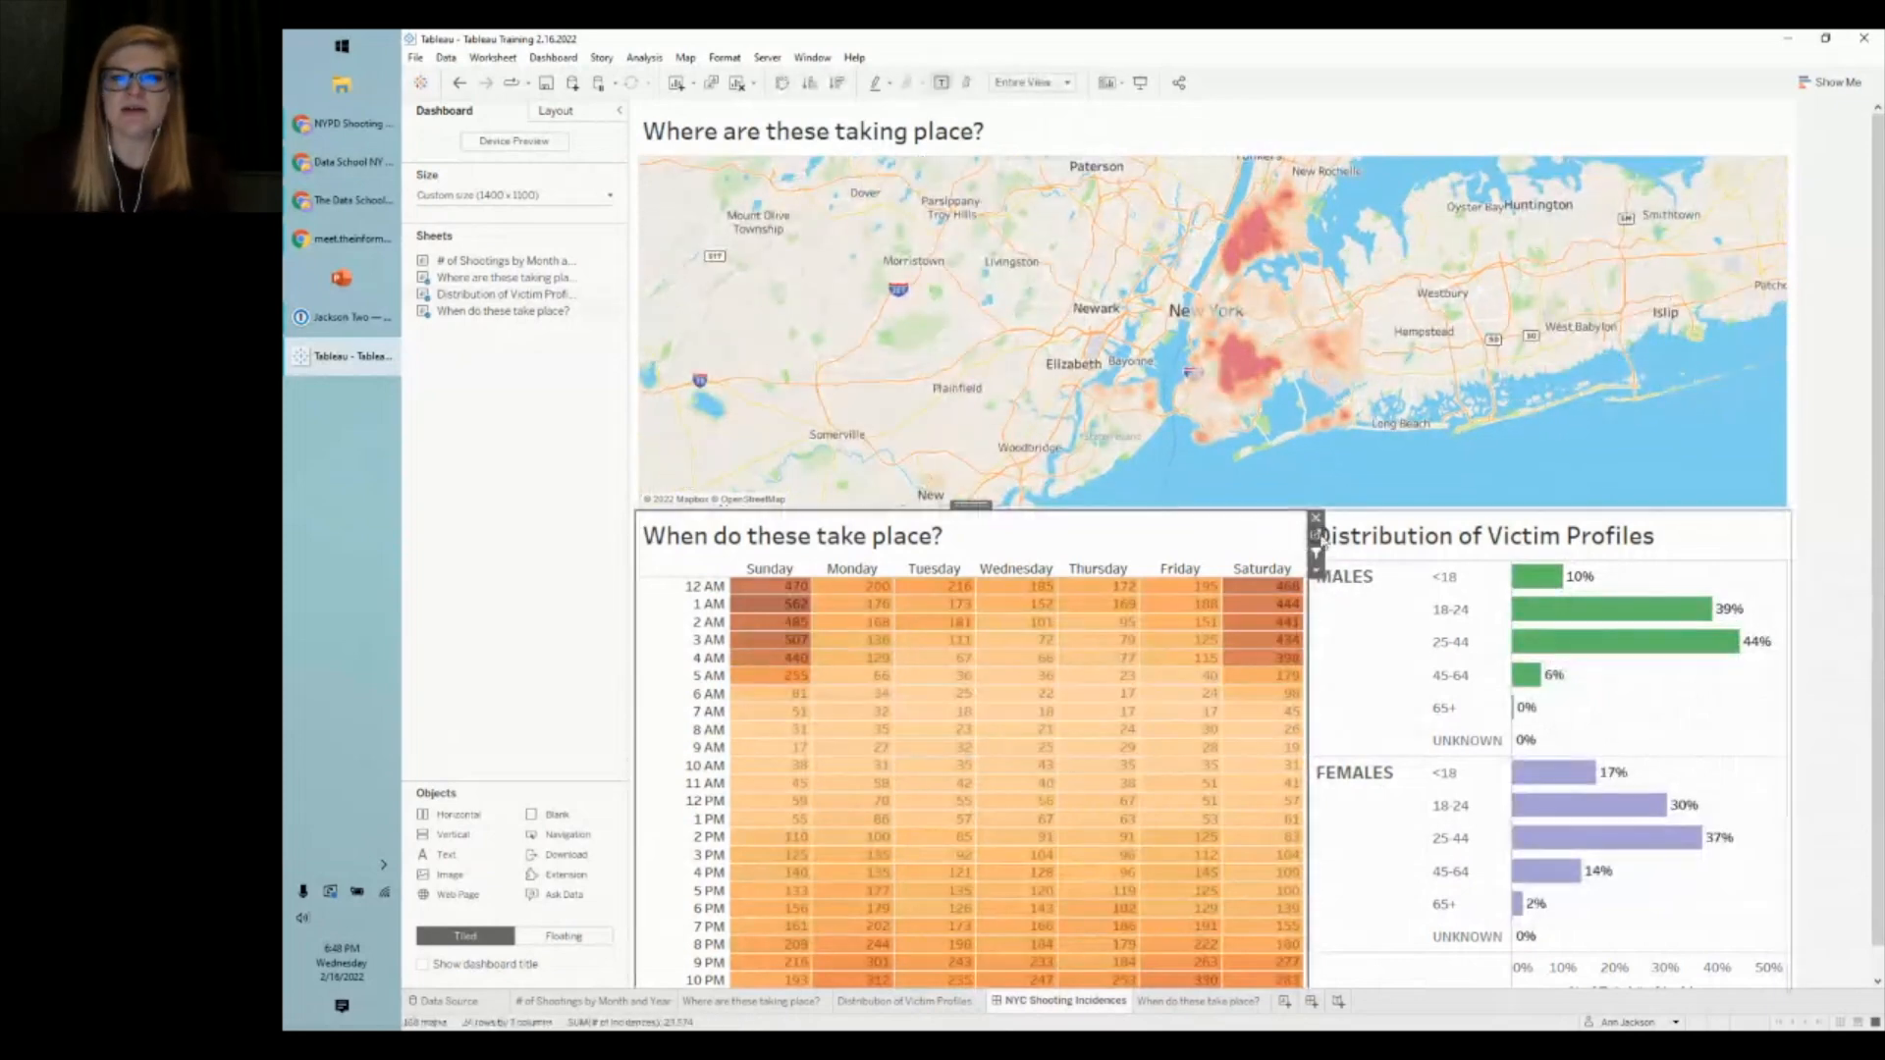
{"action": "left_click", "coordinate": [1317, 536]}
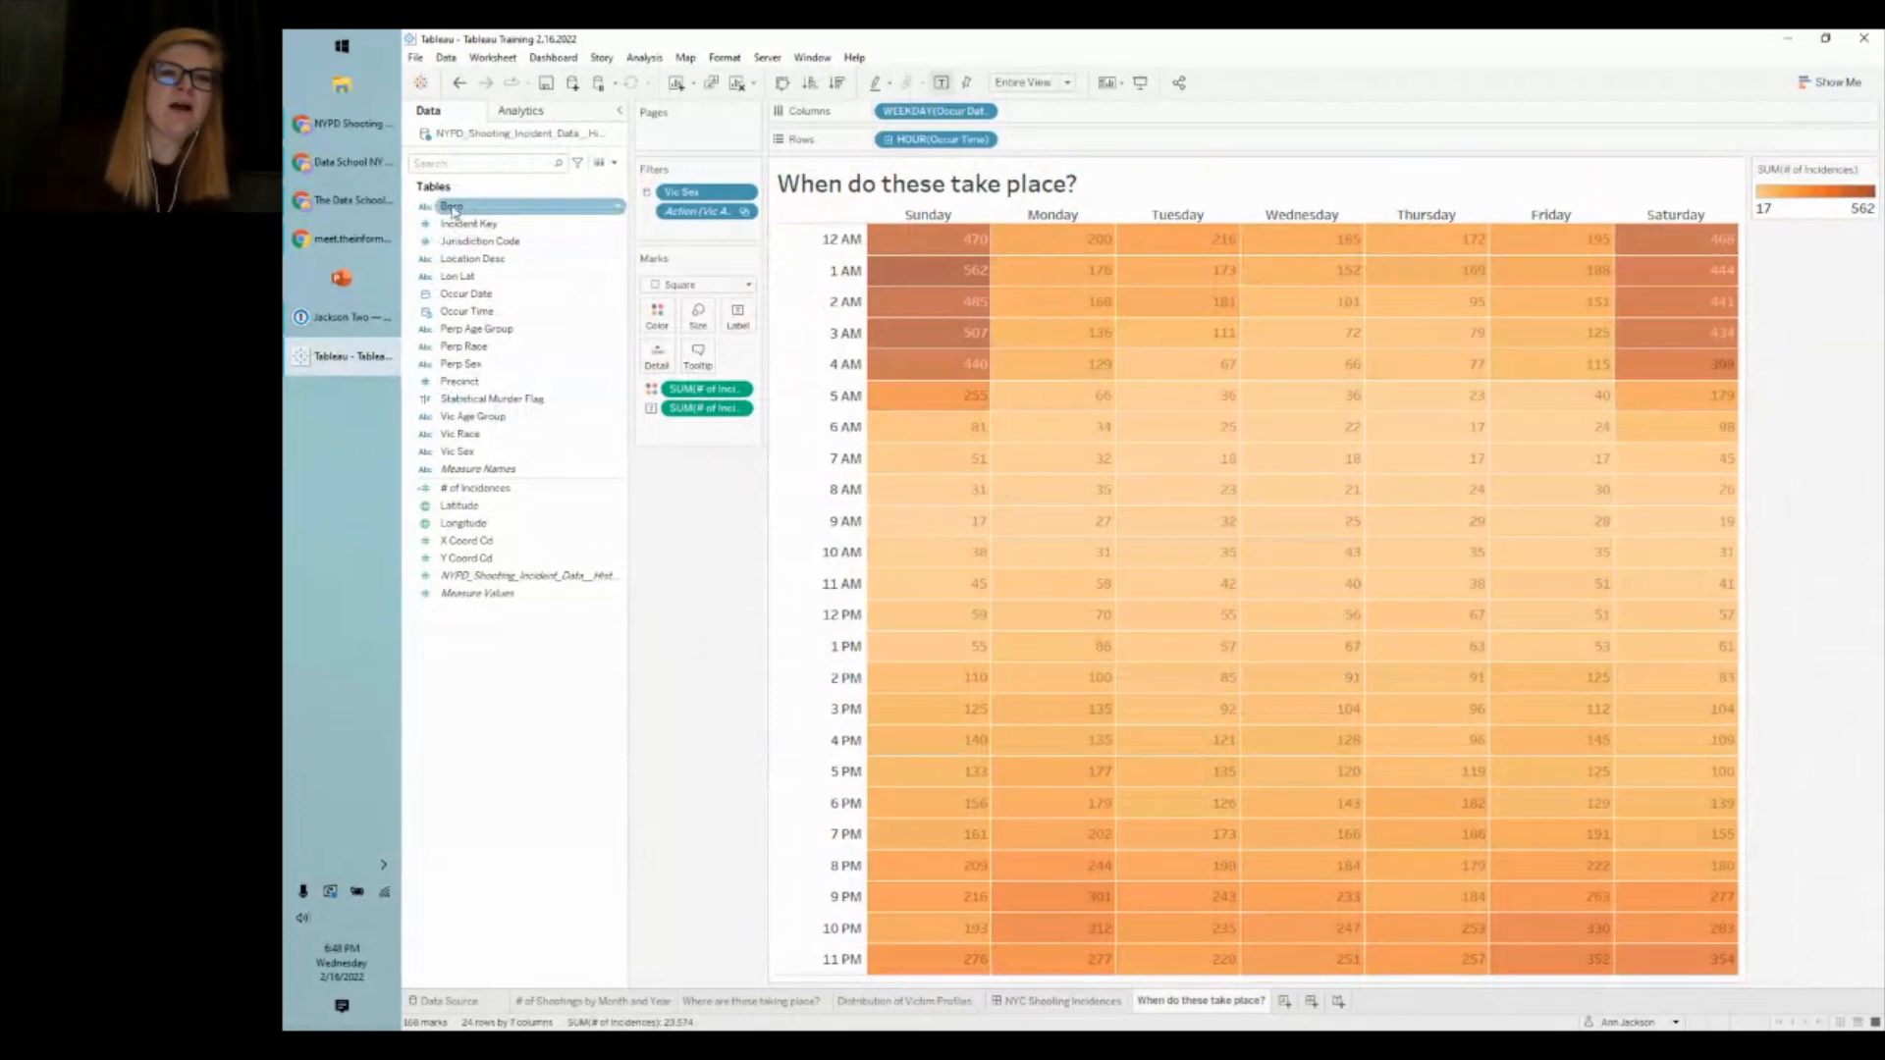
{"action": "right_click", "coordinate": [453, 209]}
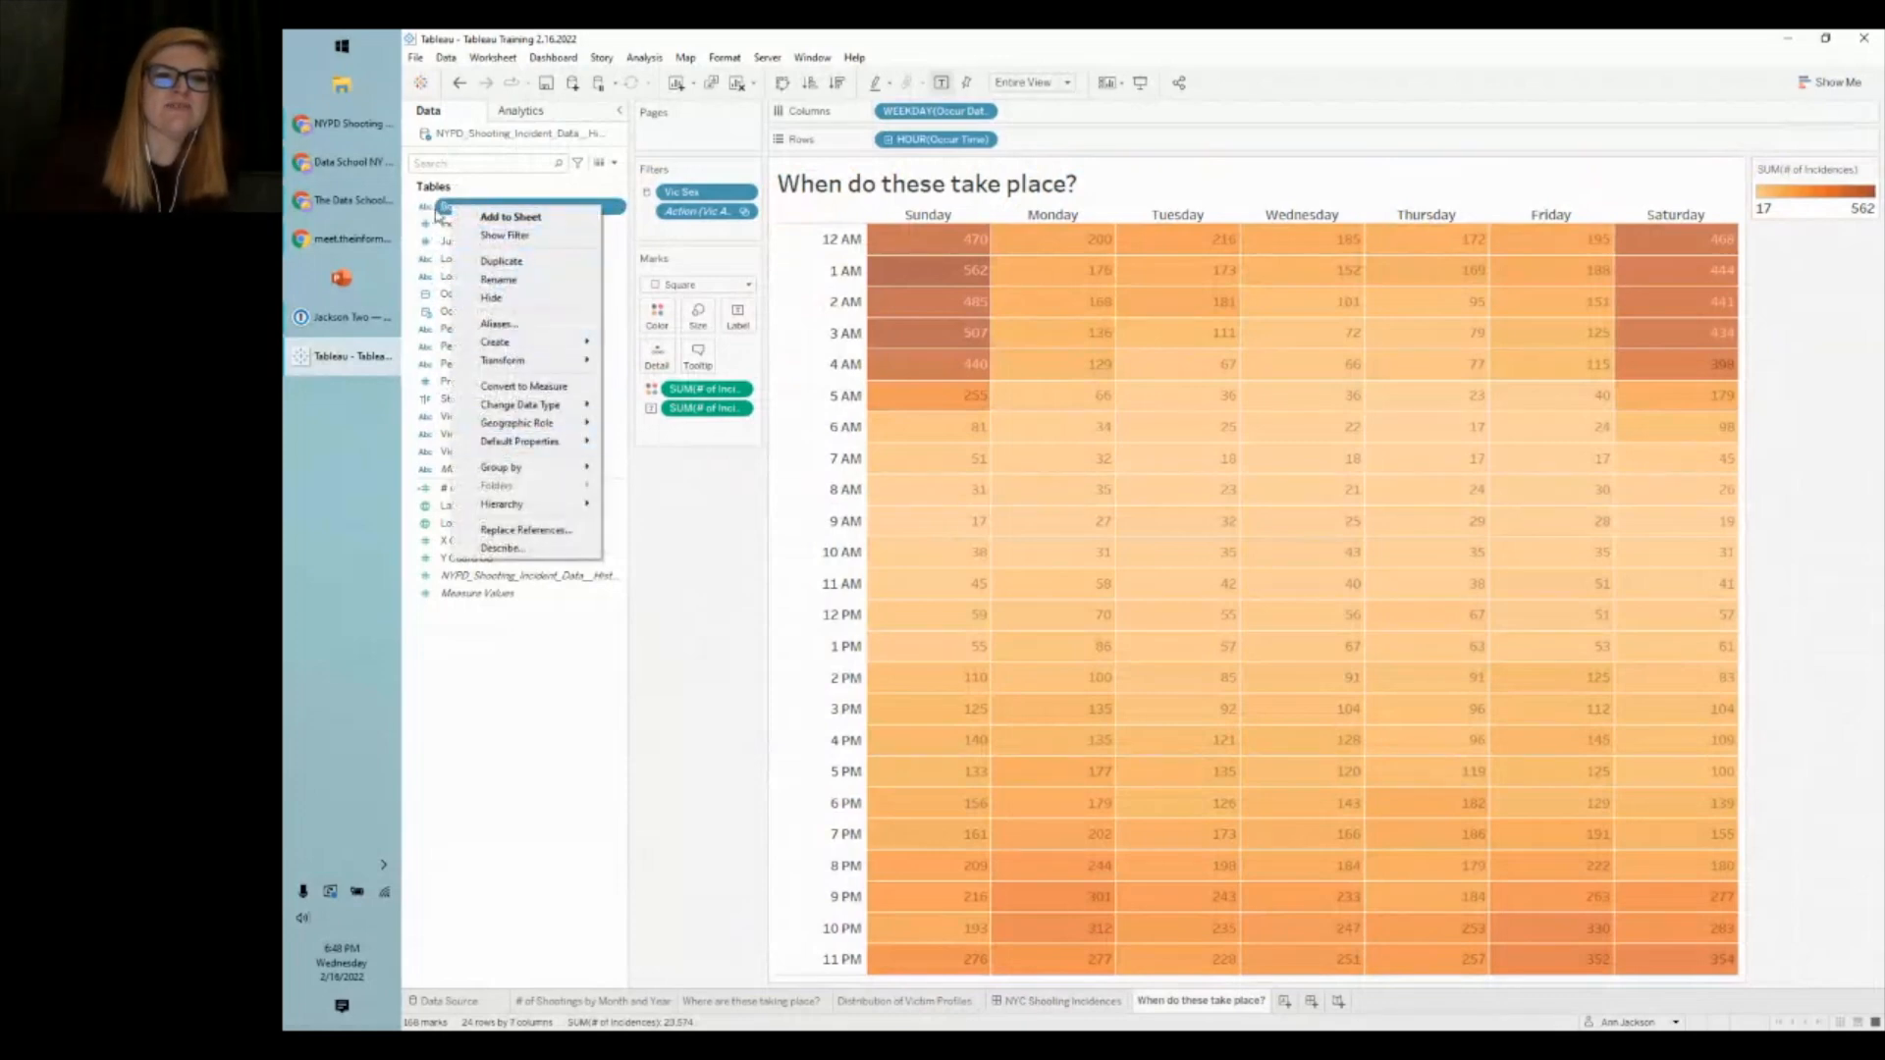
{"action": "left_click", "coordinate": [529, 551]}
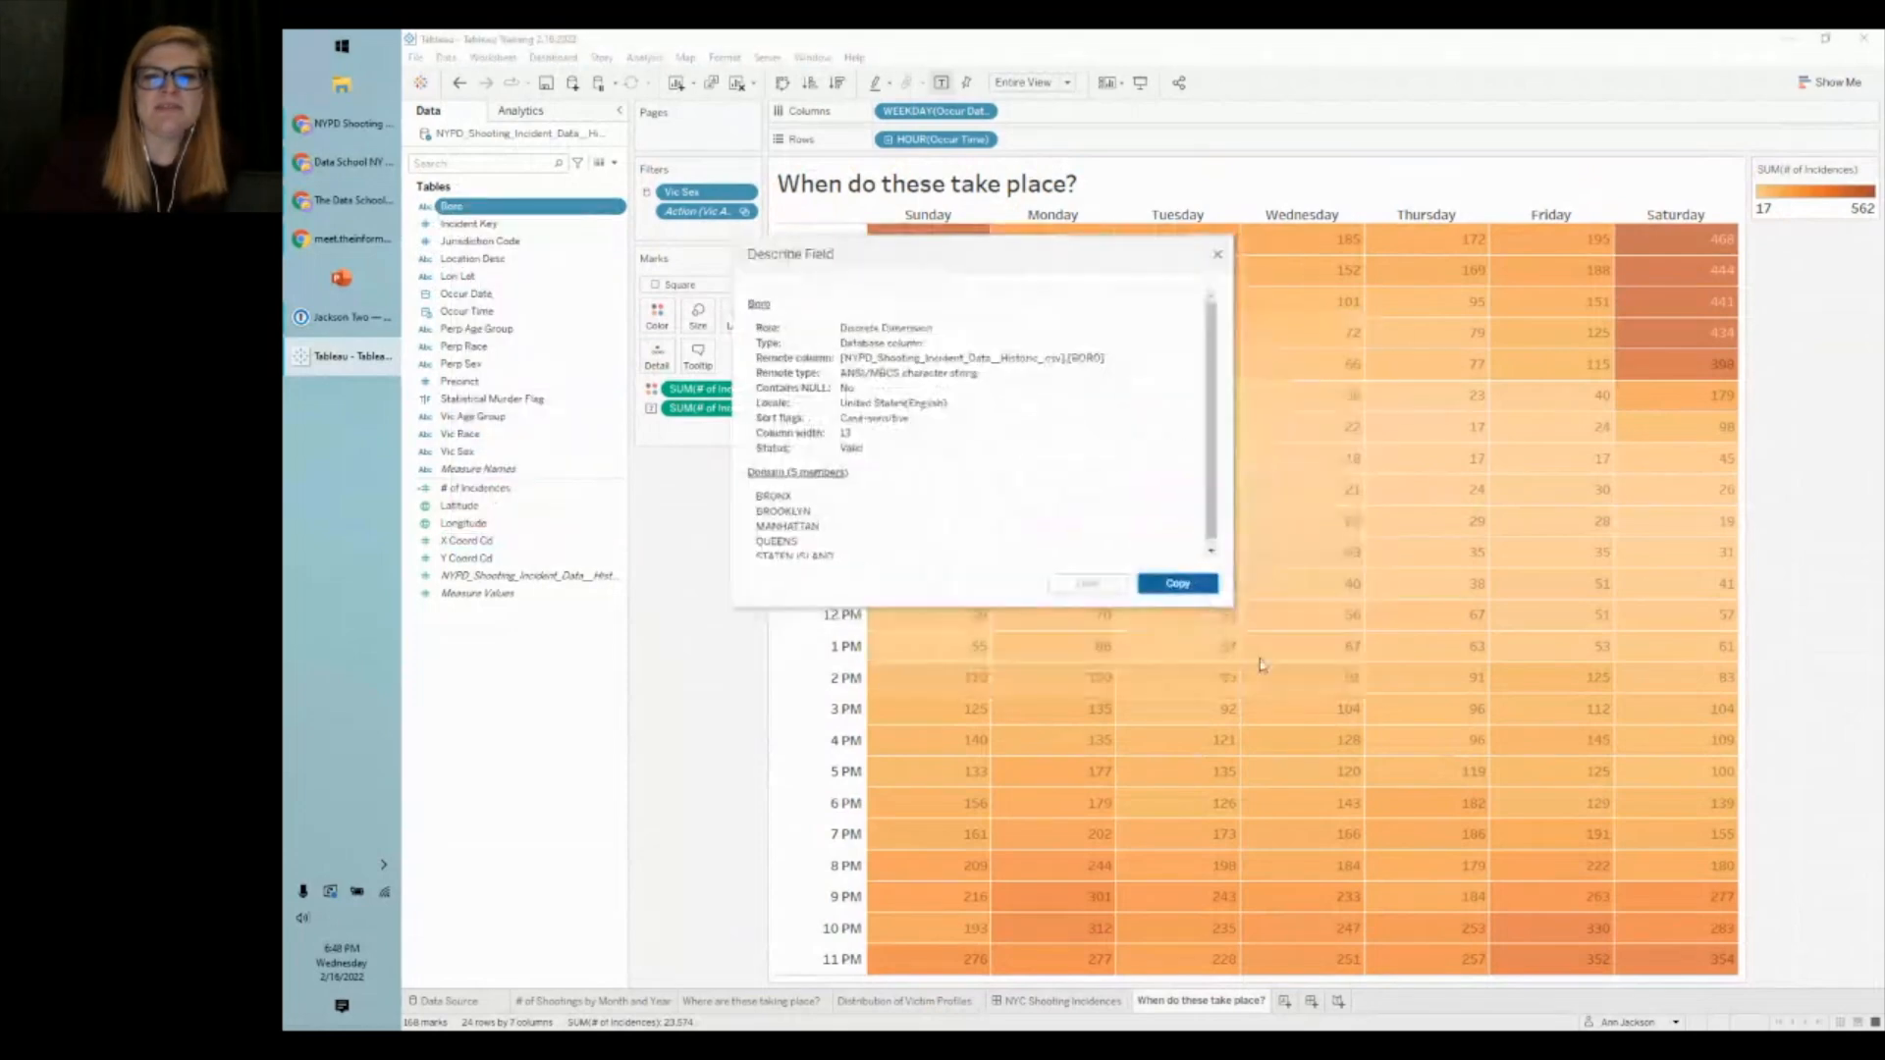
{"action": "left_click_drag", "start_coordinate": [1233, 610], "coordinate": [1390, 707]}
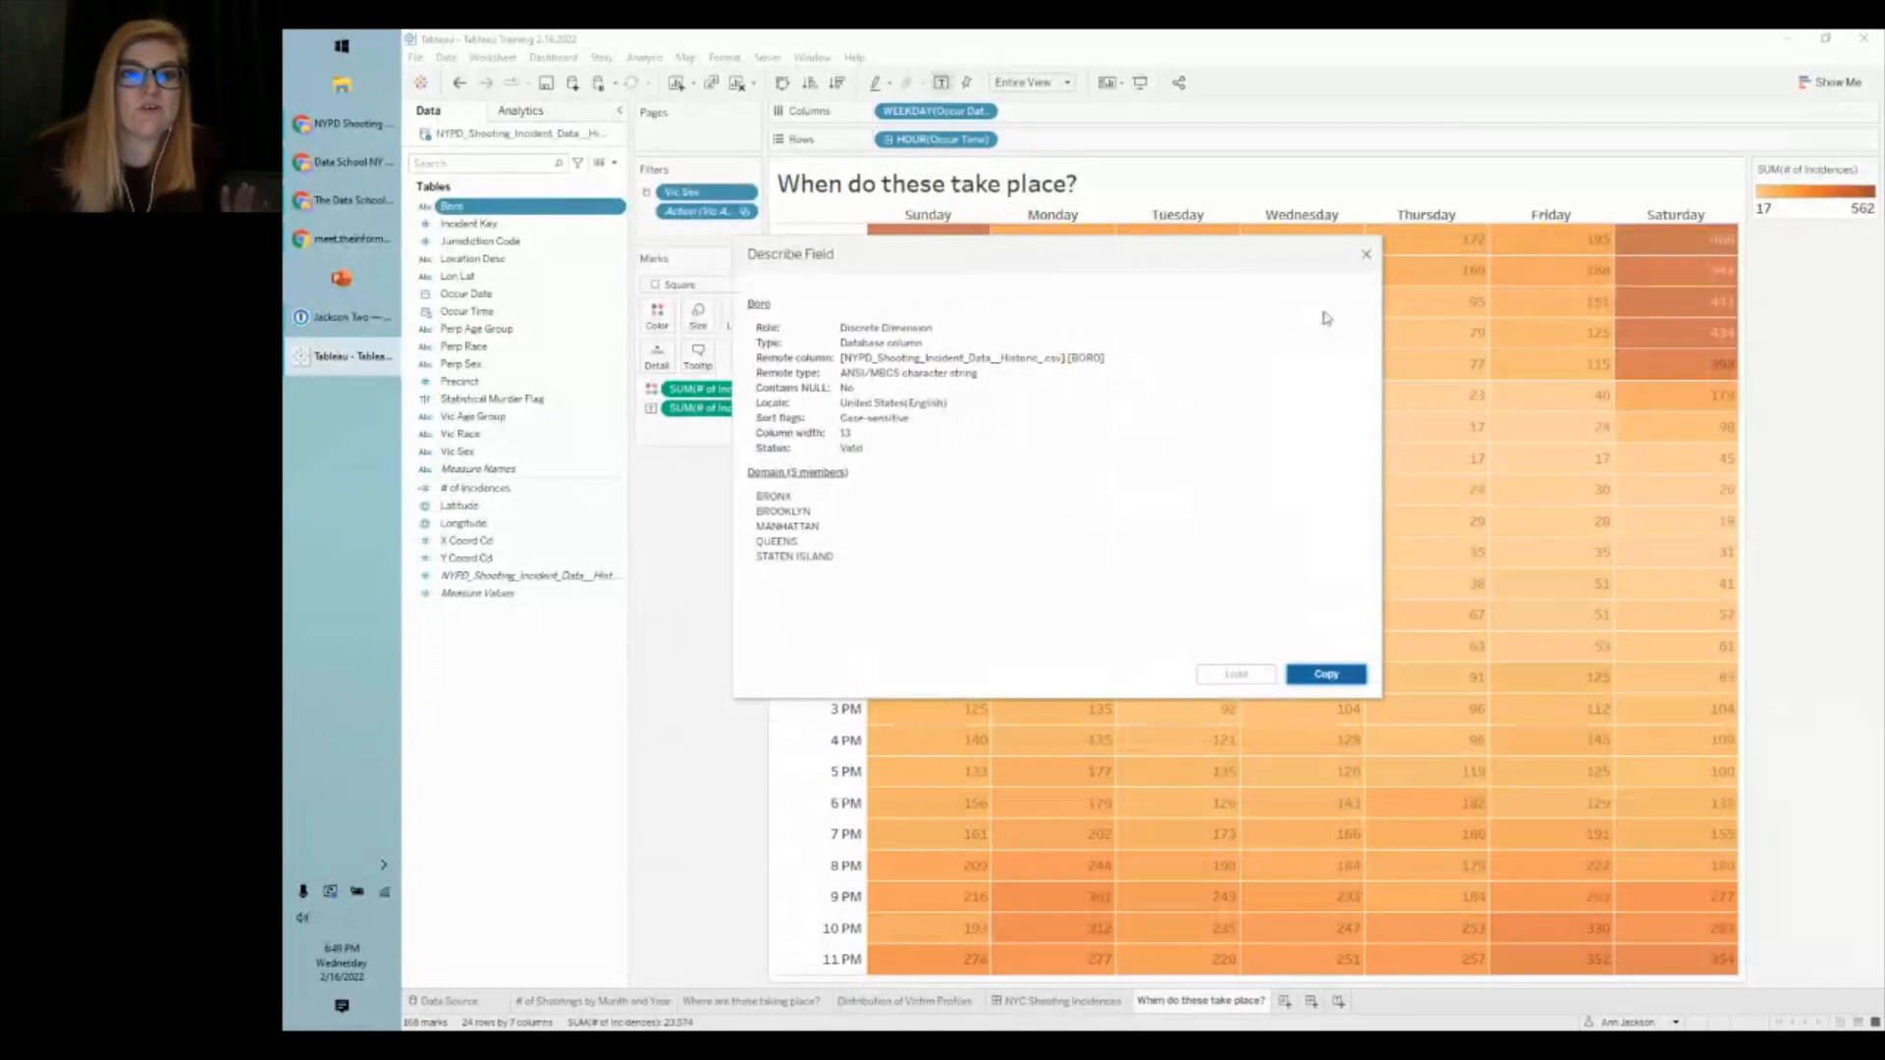
{"action": "left_click", "coordinate": [1361, 247]}
{"action": "left_click_drag", "start_coordinate": [454, 214], "coordinate": [687, 241]}
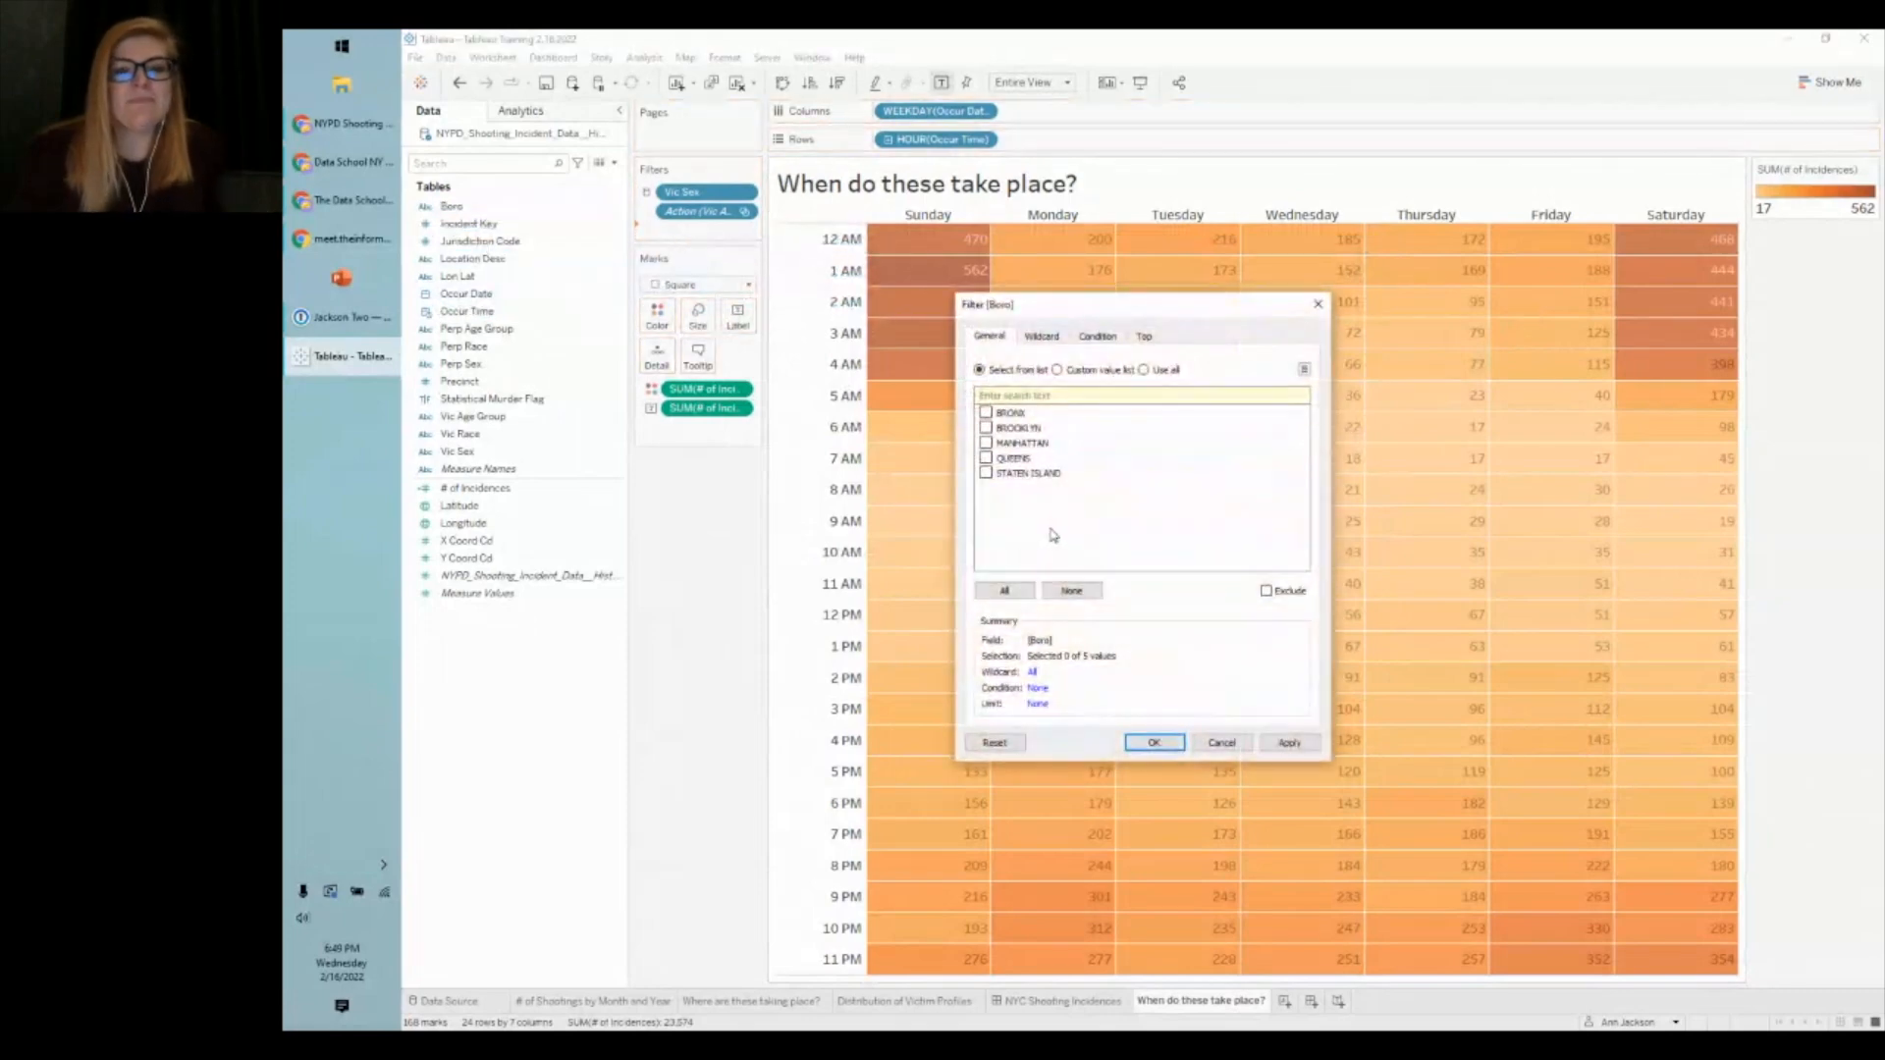
- Add Boro to the Filters shelf with all five boroughs checked
{"action": "left_click", "coordinate": [1005, 590]}
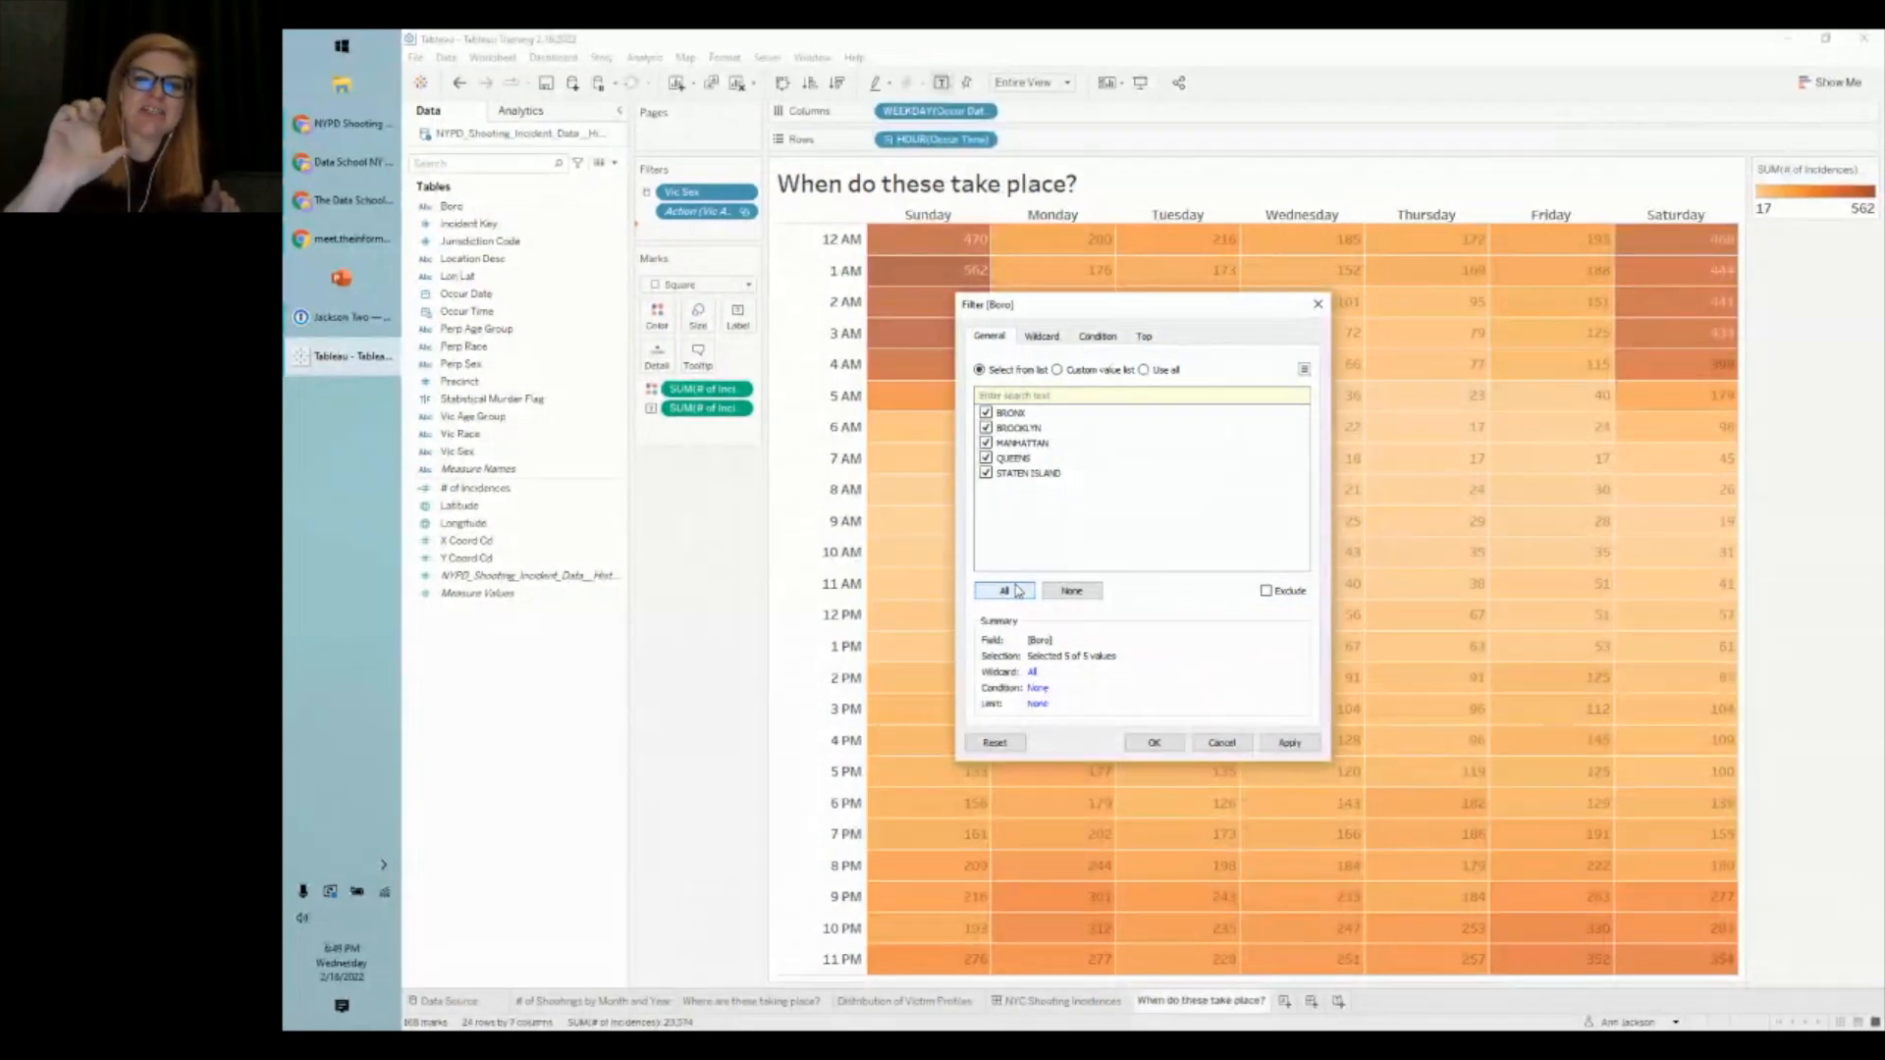
{"action": "left_click", "coordinate": [1220, 742]}
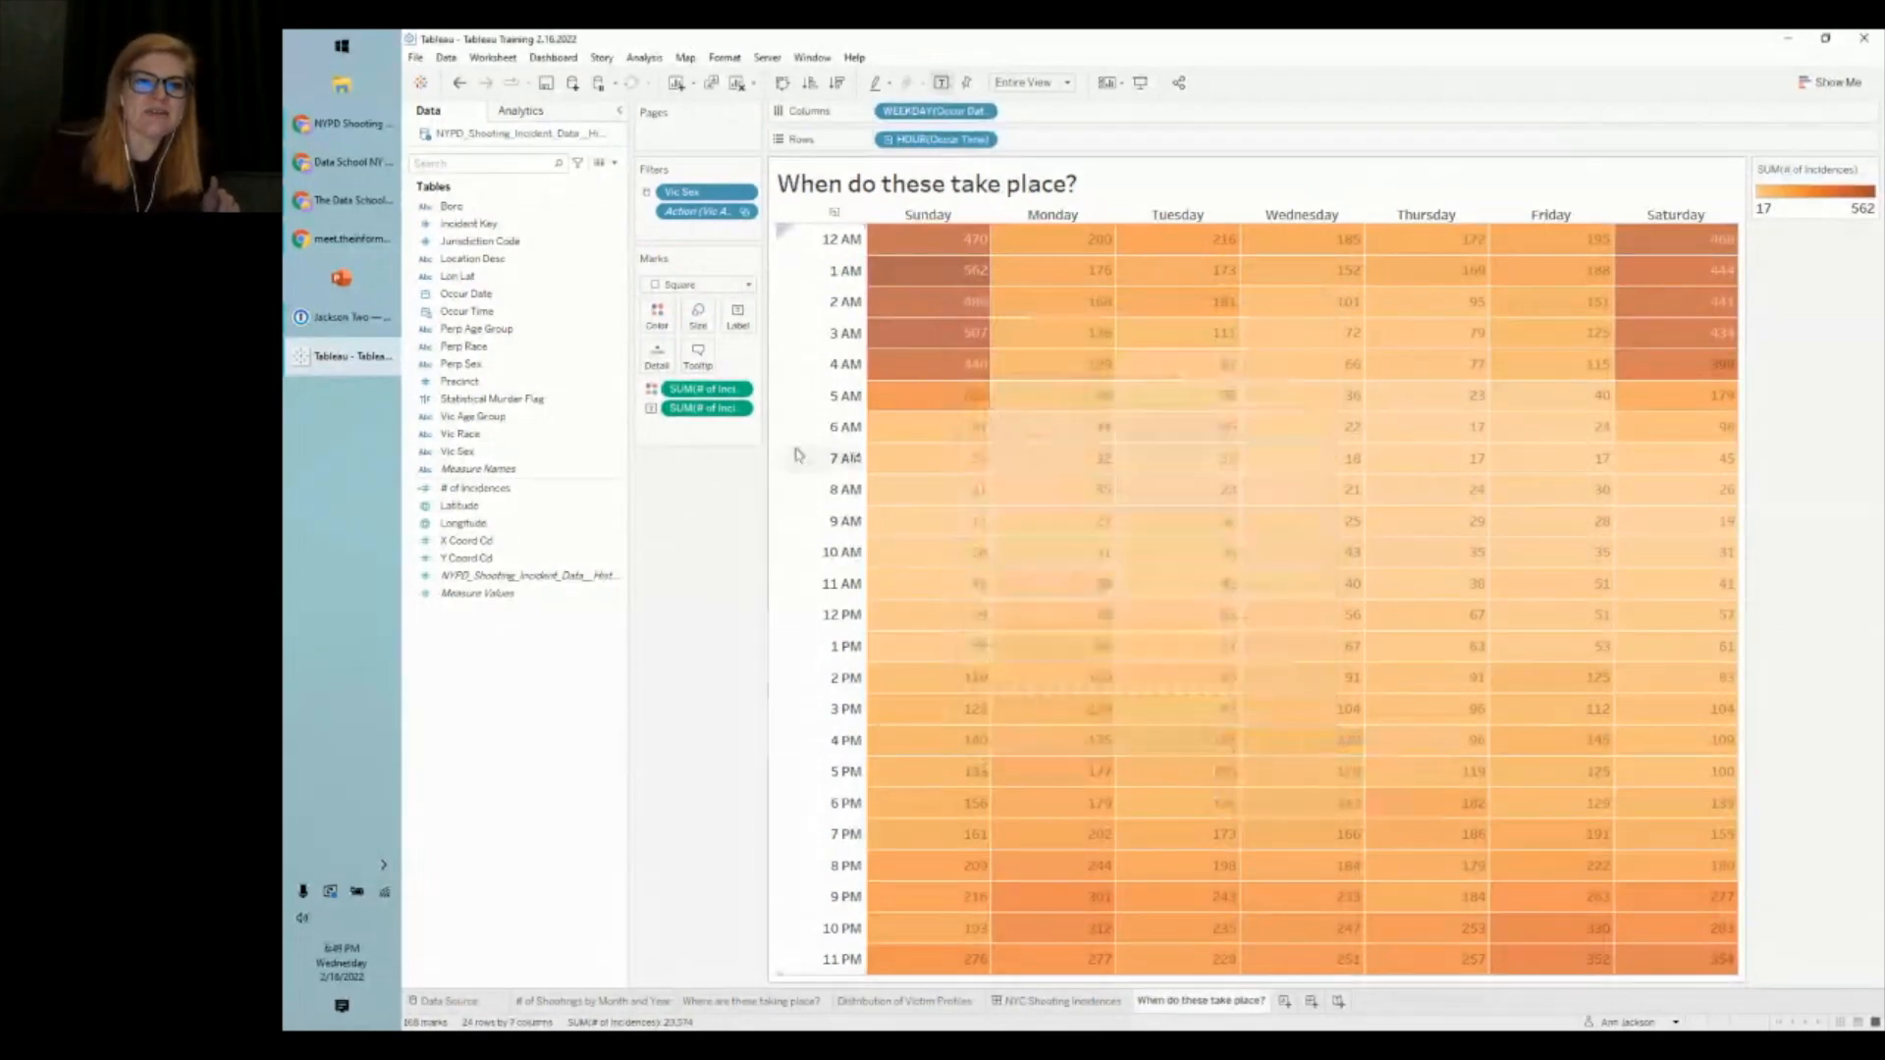
{"action": "left_click_drag", "start_coordinate": [465, 236], "coordinate": [681, 240]}
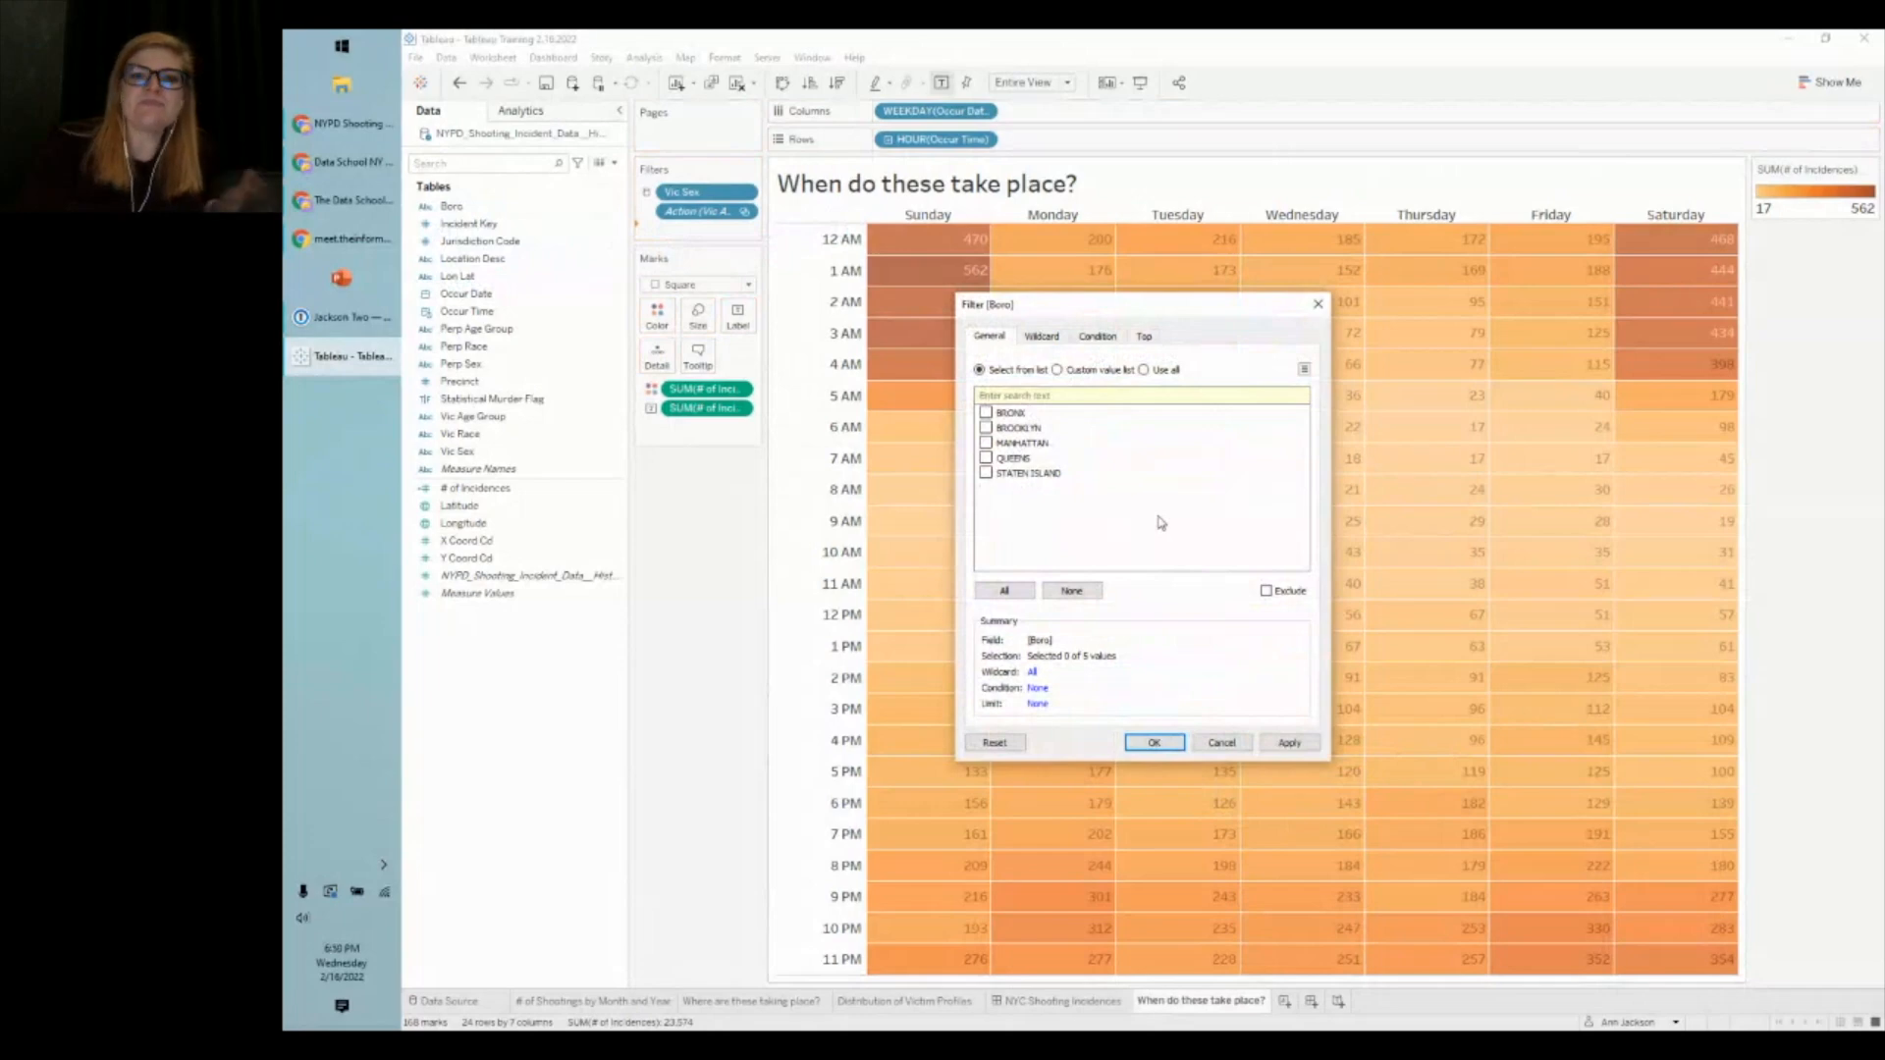
{"action": "left_click", "coordinate": [1004, 592]}
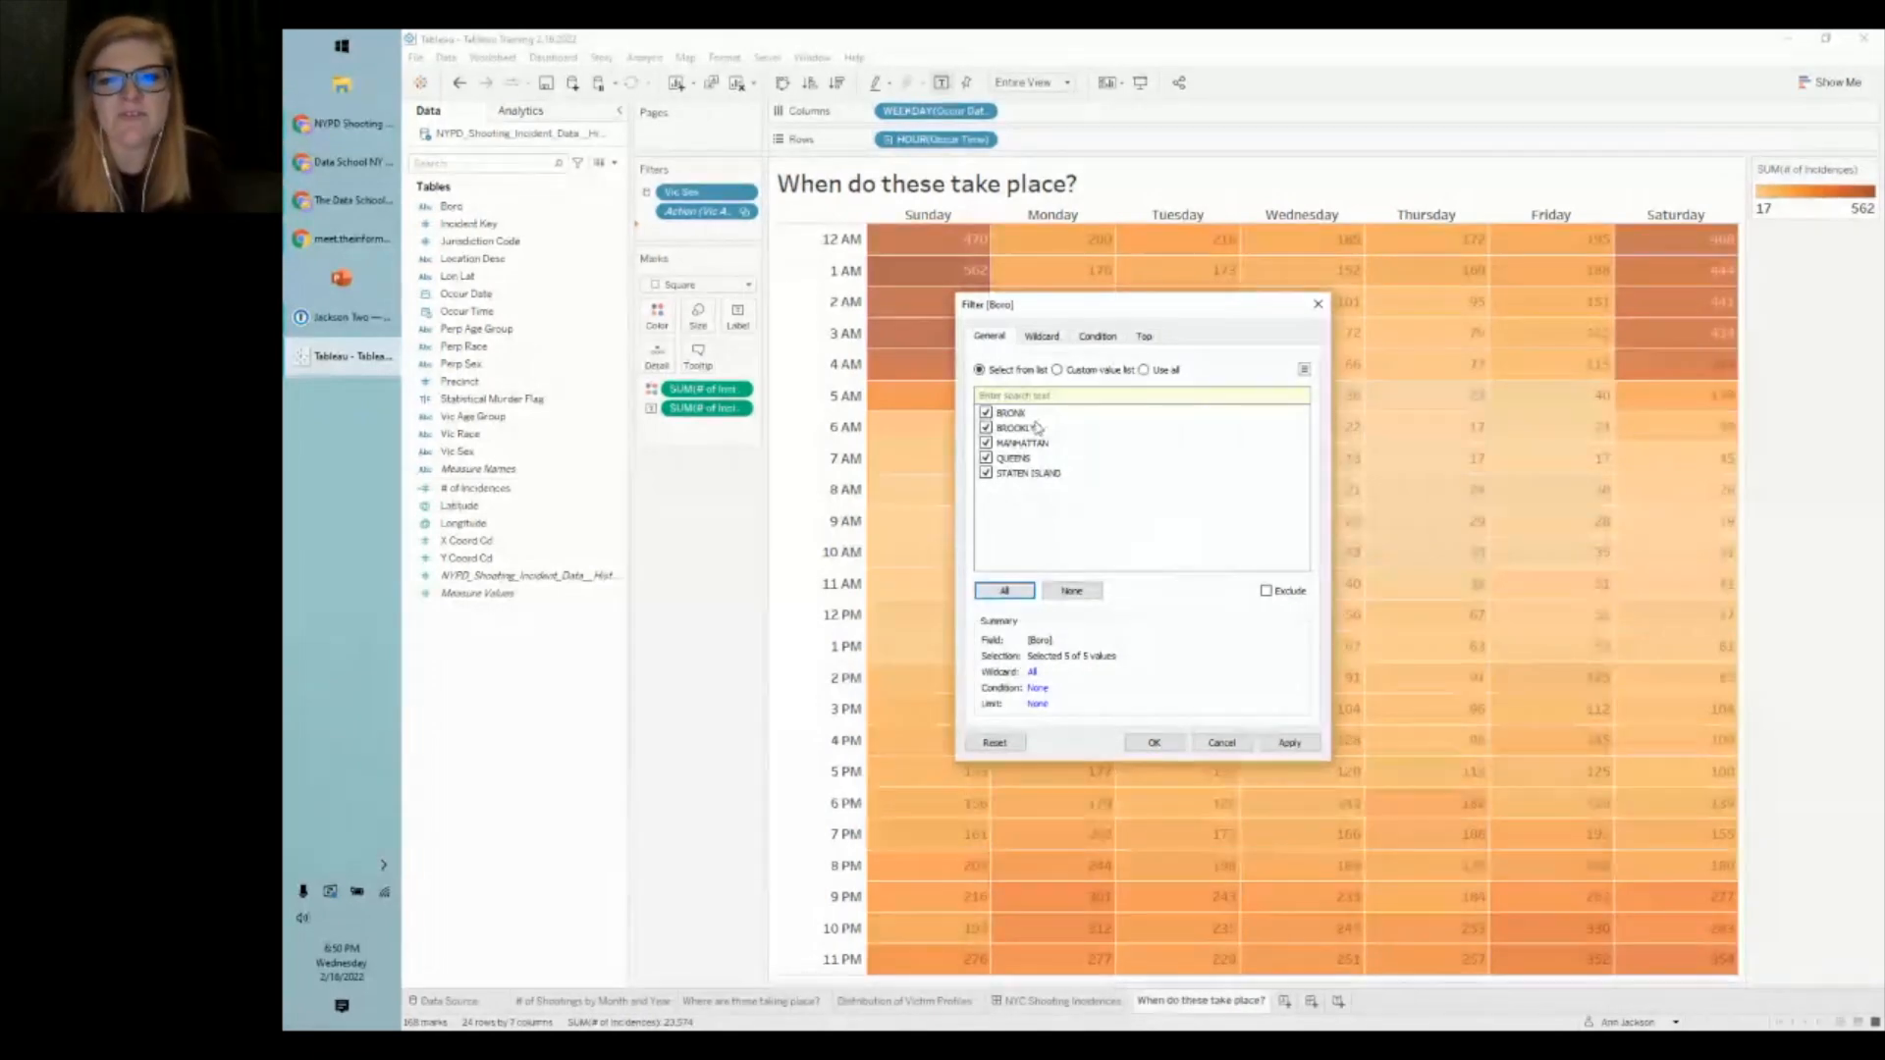
- Show the Boro filter card and test it by unchecking boroughs, showing only Manhattan, then all
{"action": "left_click", "coordinate": [1155, 743]}
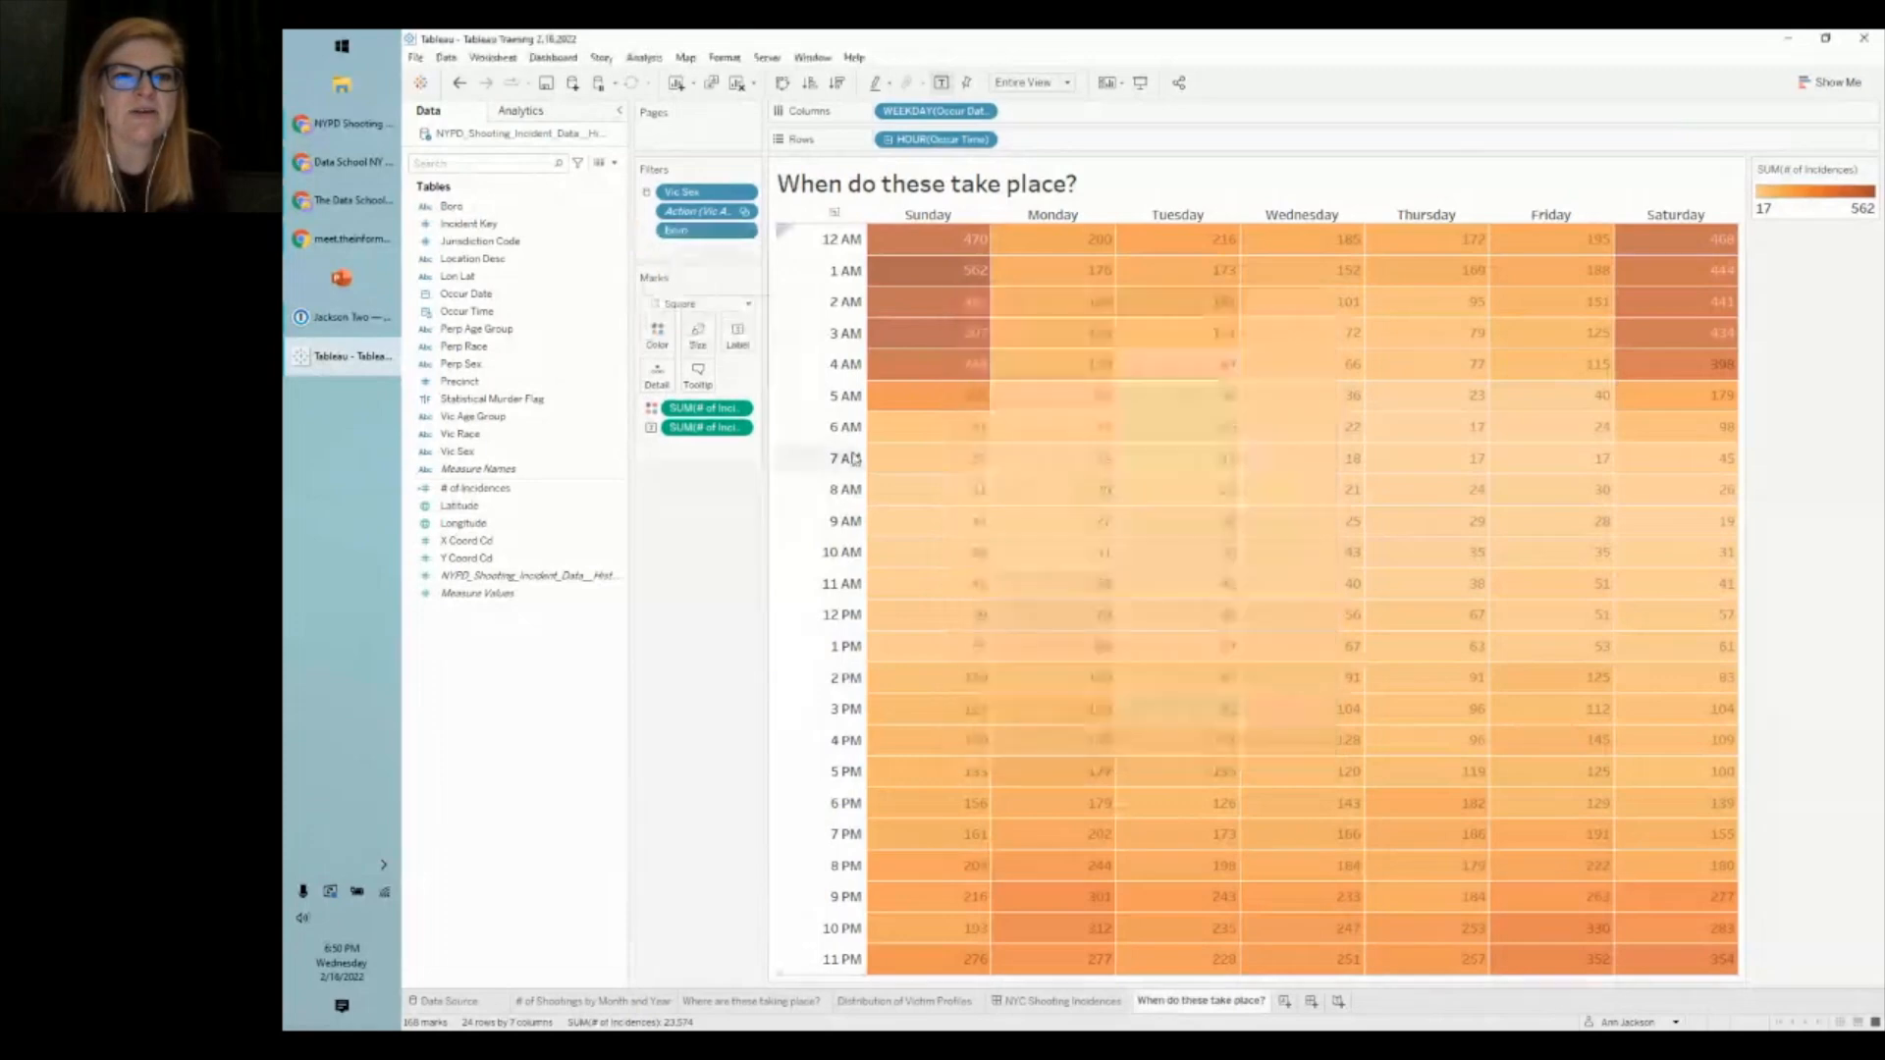
{"action": "right_click", "coordinate": [684, 230]}
{"action": "left_click", "coordinate": [754, 268]}
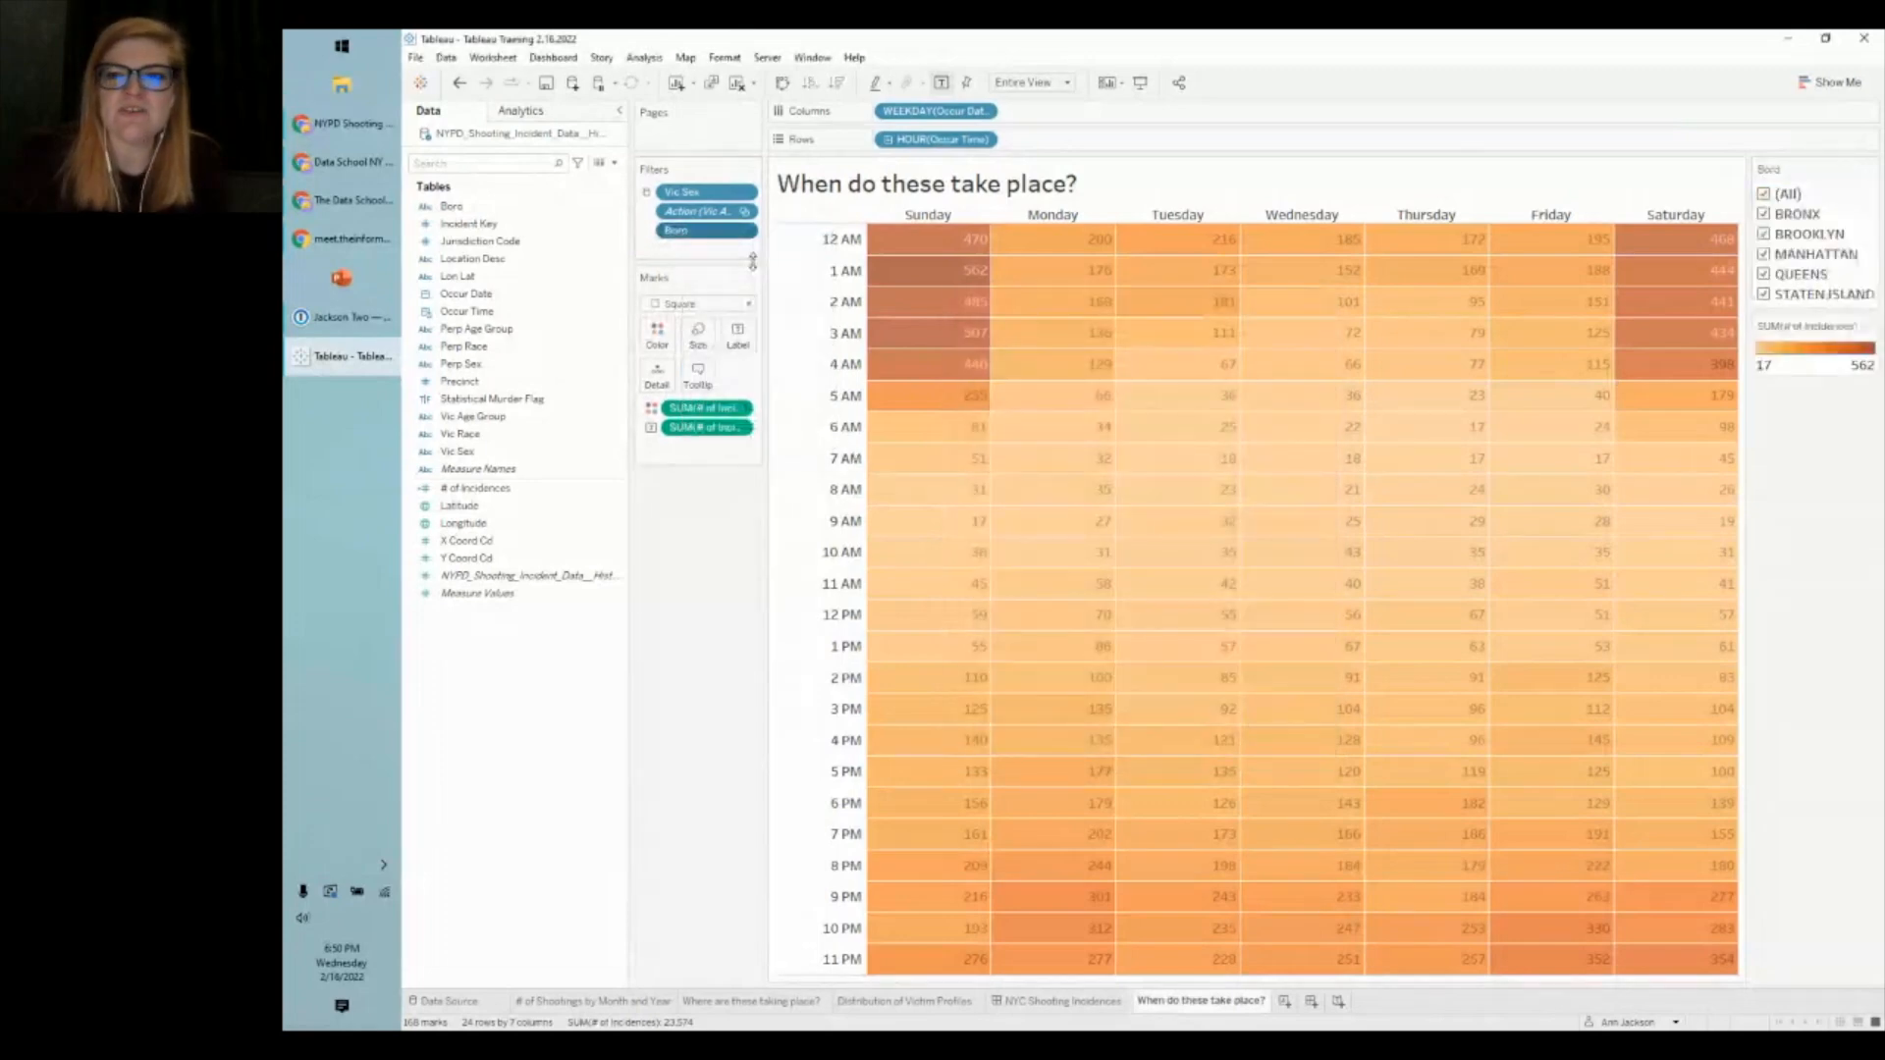
{"action": "left_click", "coordinate": [1765, 218]}
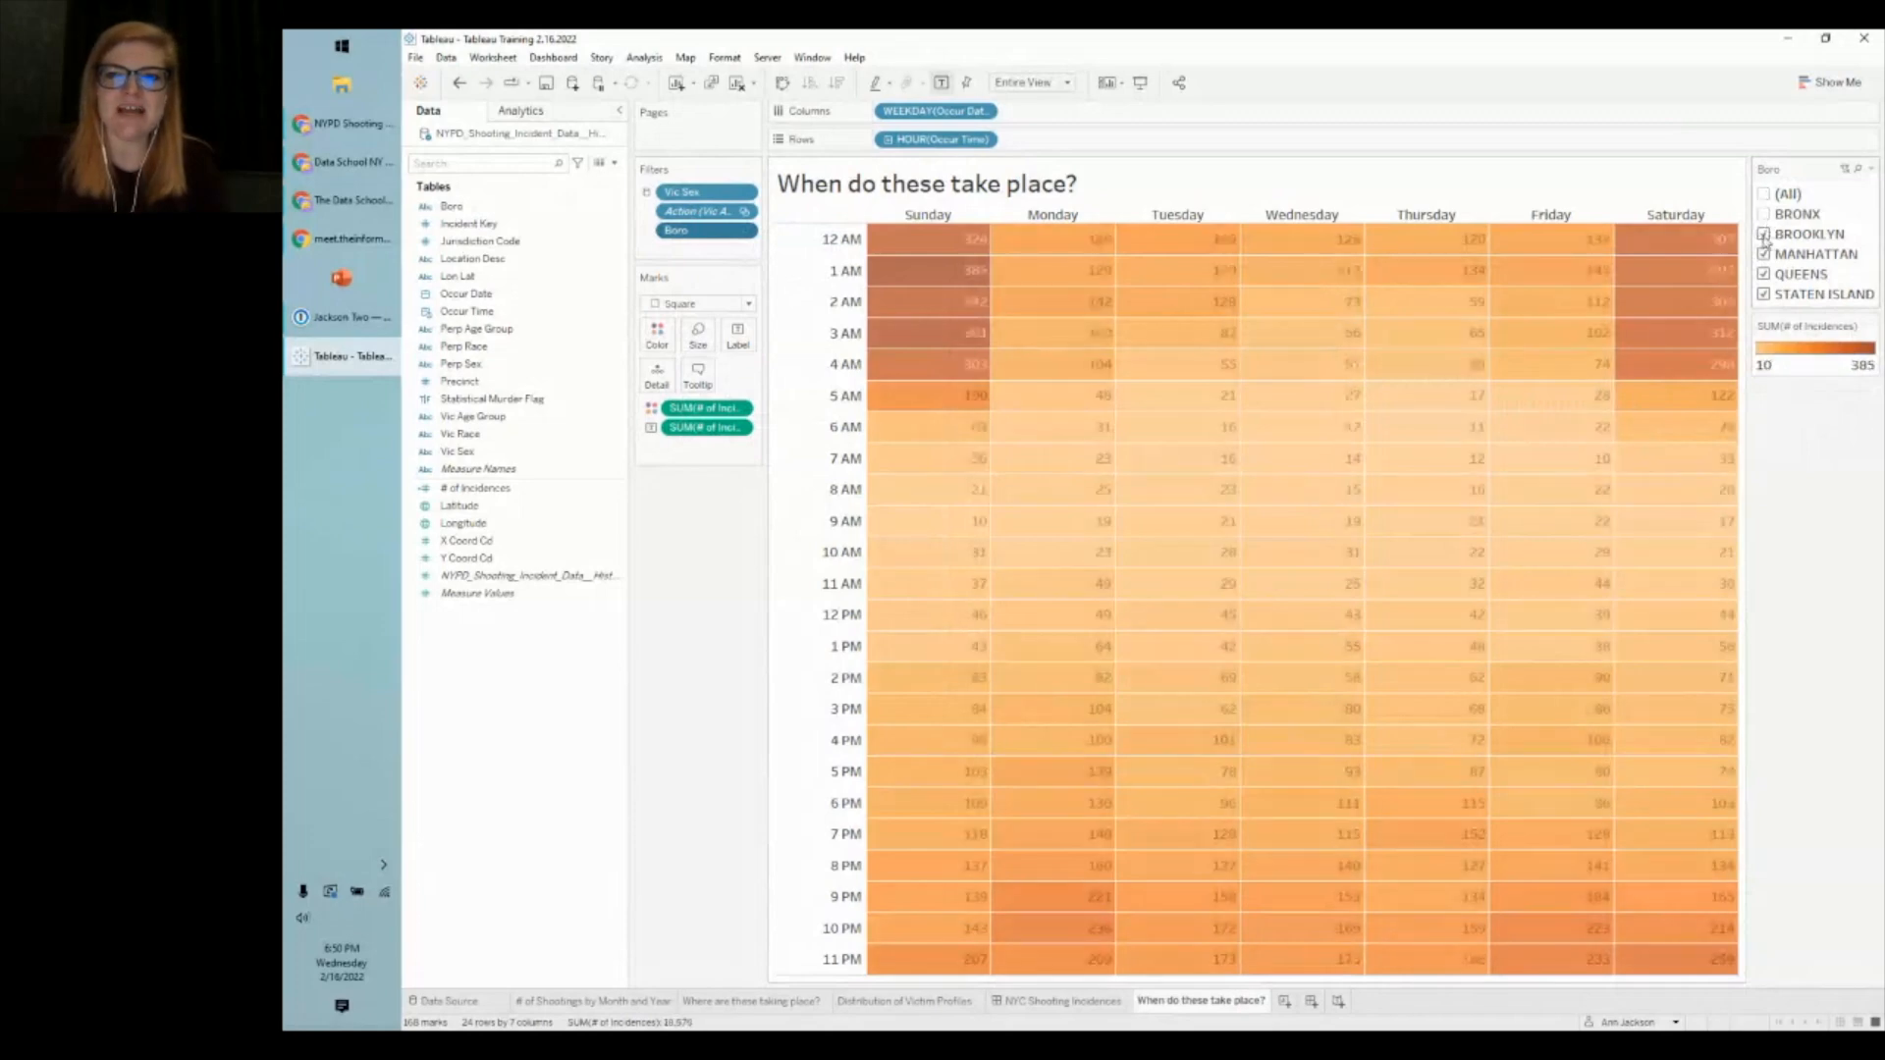
{"action": "left_click", "coordinate": [1765, 234]}
{"action": "left_click", "coordinate": [1765, 253]}
{"action": "left_click", "coordinate": [1765, 274]}
{"action": "left_click", "coordinate": [1764, 293]}
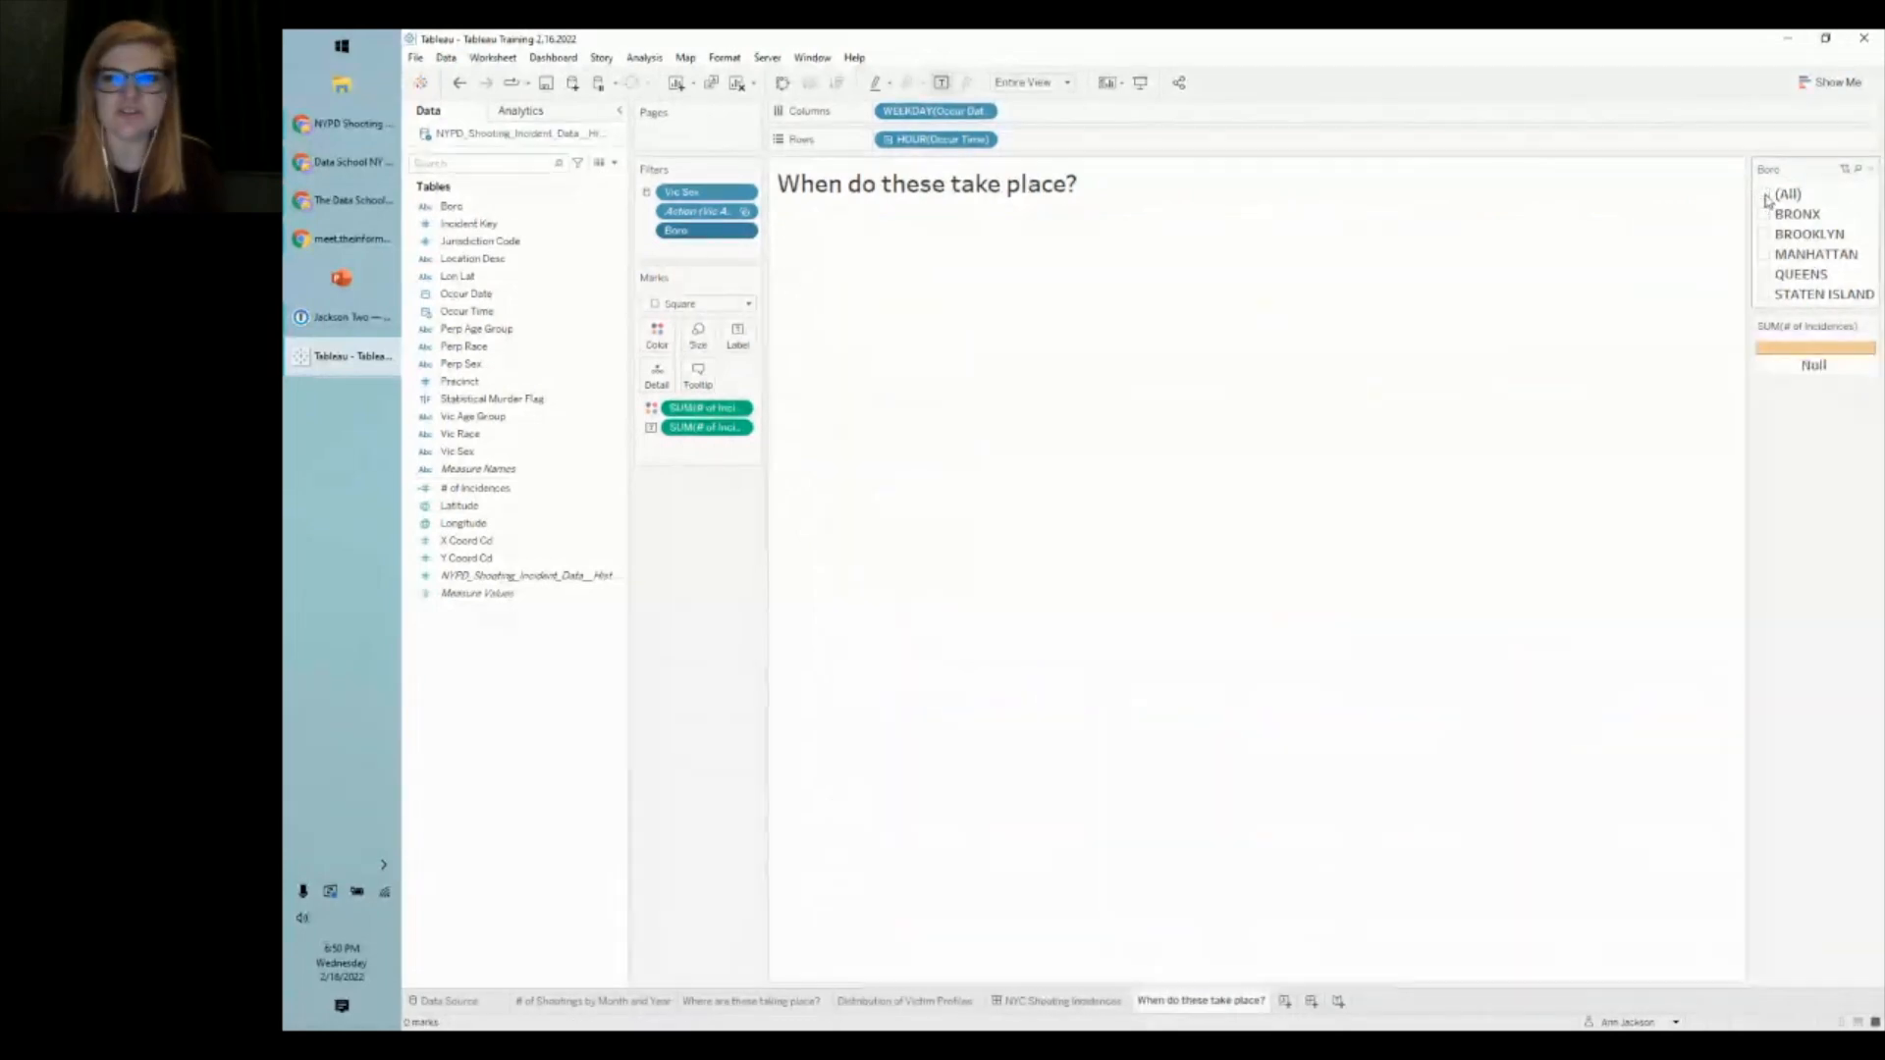
{"action": "left_click", "coordinate": [1765, 254]}
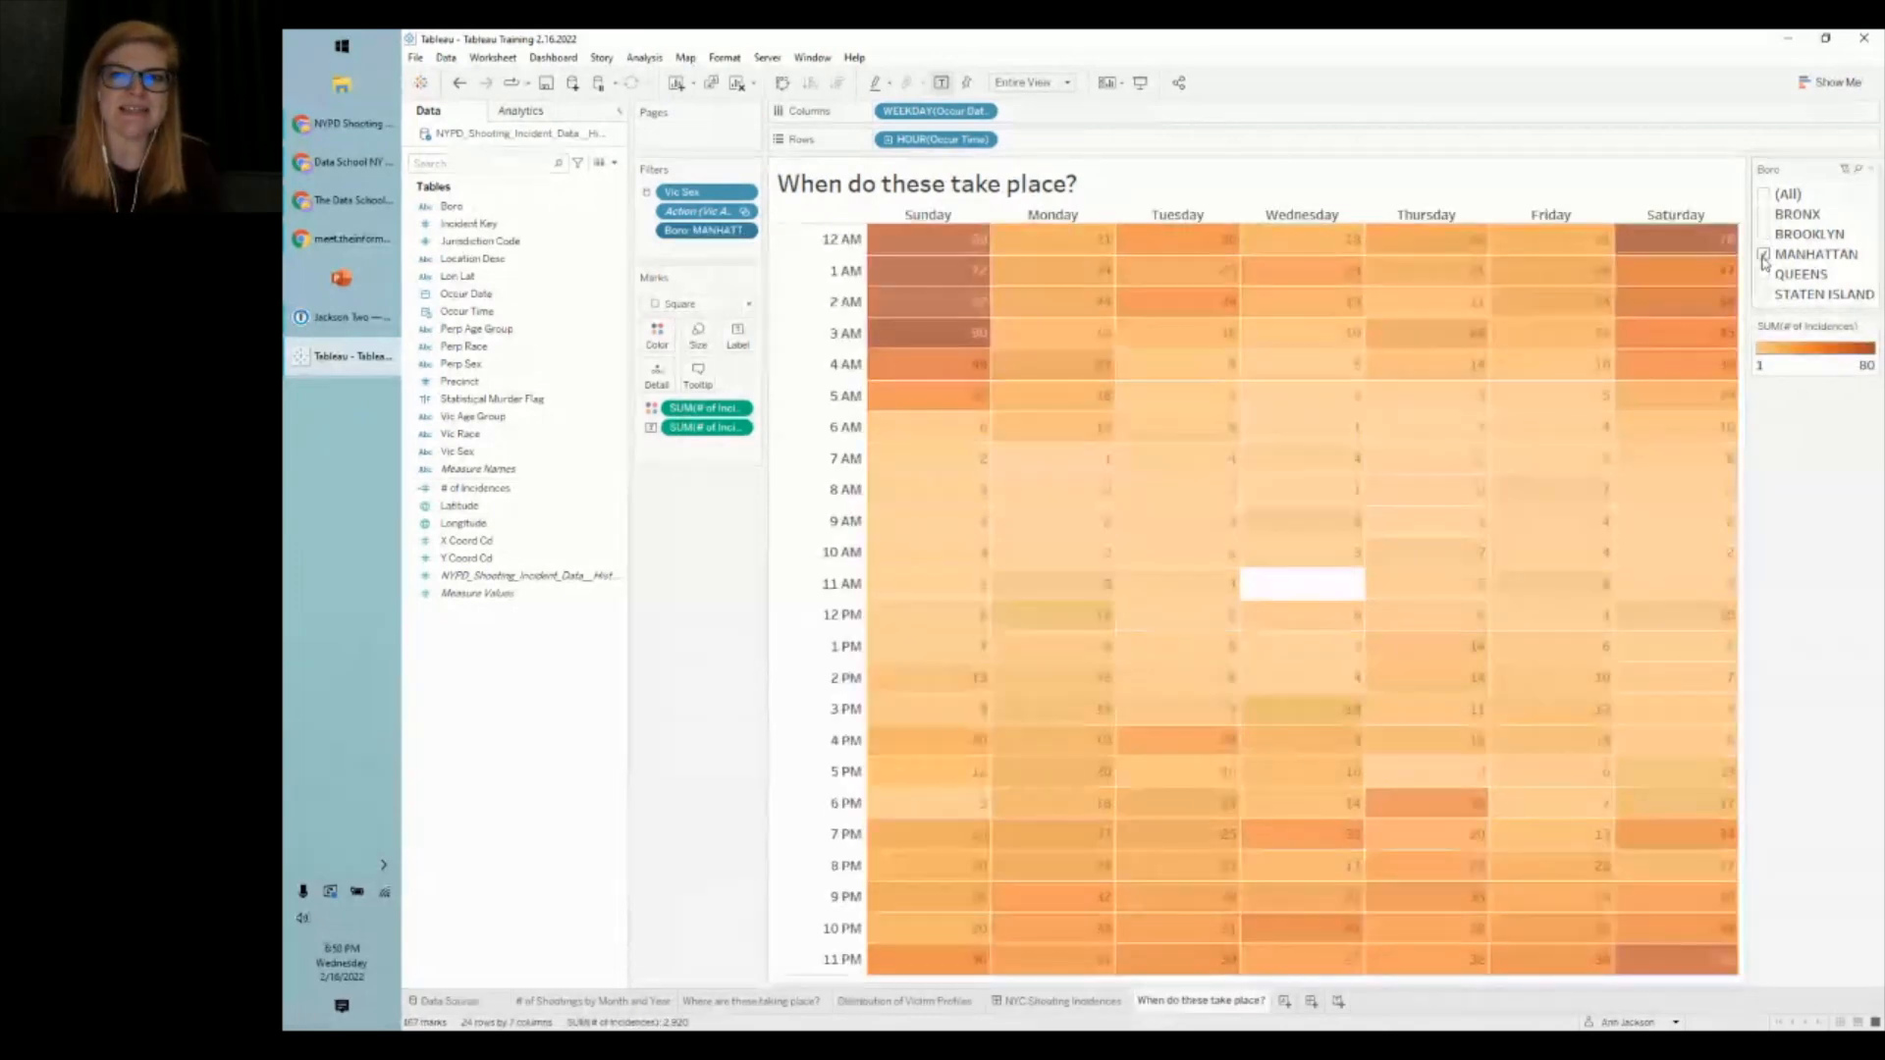
{"action": "left_click", "coordinate": [1765, 197]}
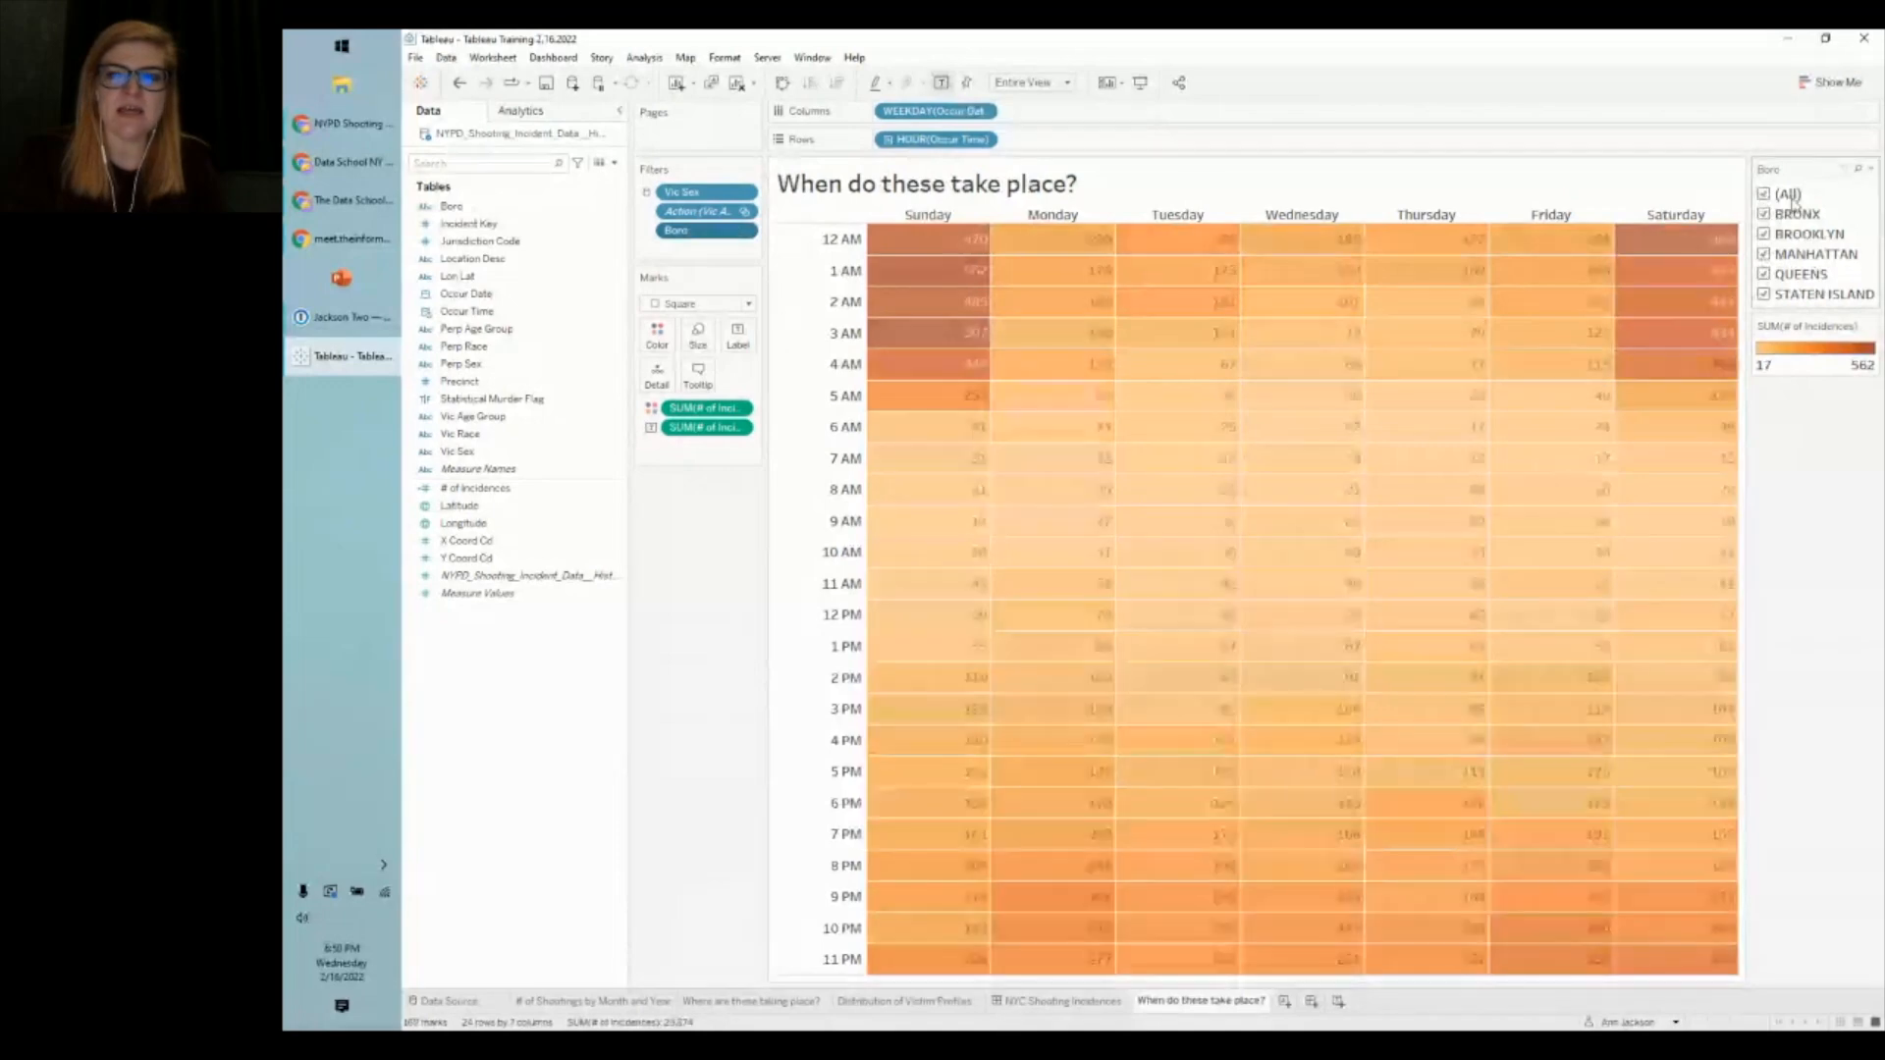
- Make the Boro filter a single-value dropdown, try Bronx and Brooklyn, and reset it to (All)
{"action": "left_click", "coordinate": [1871, 171]}
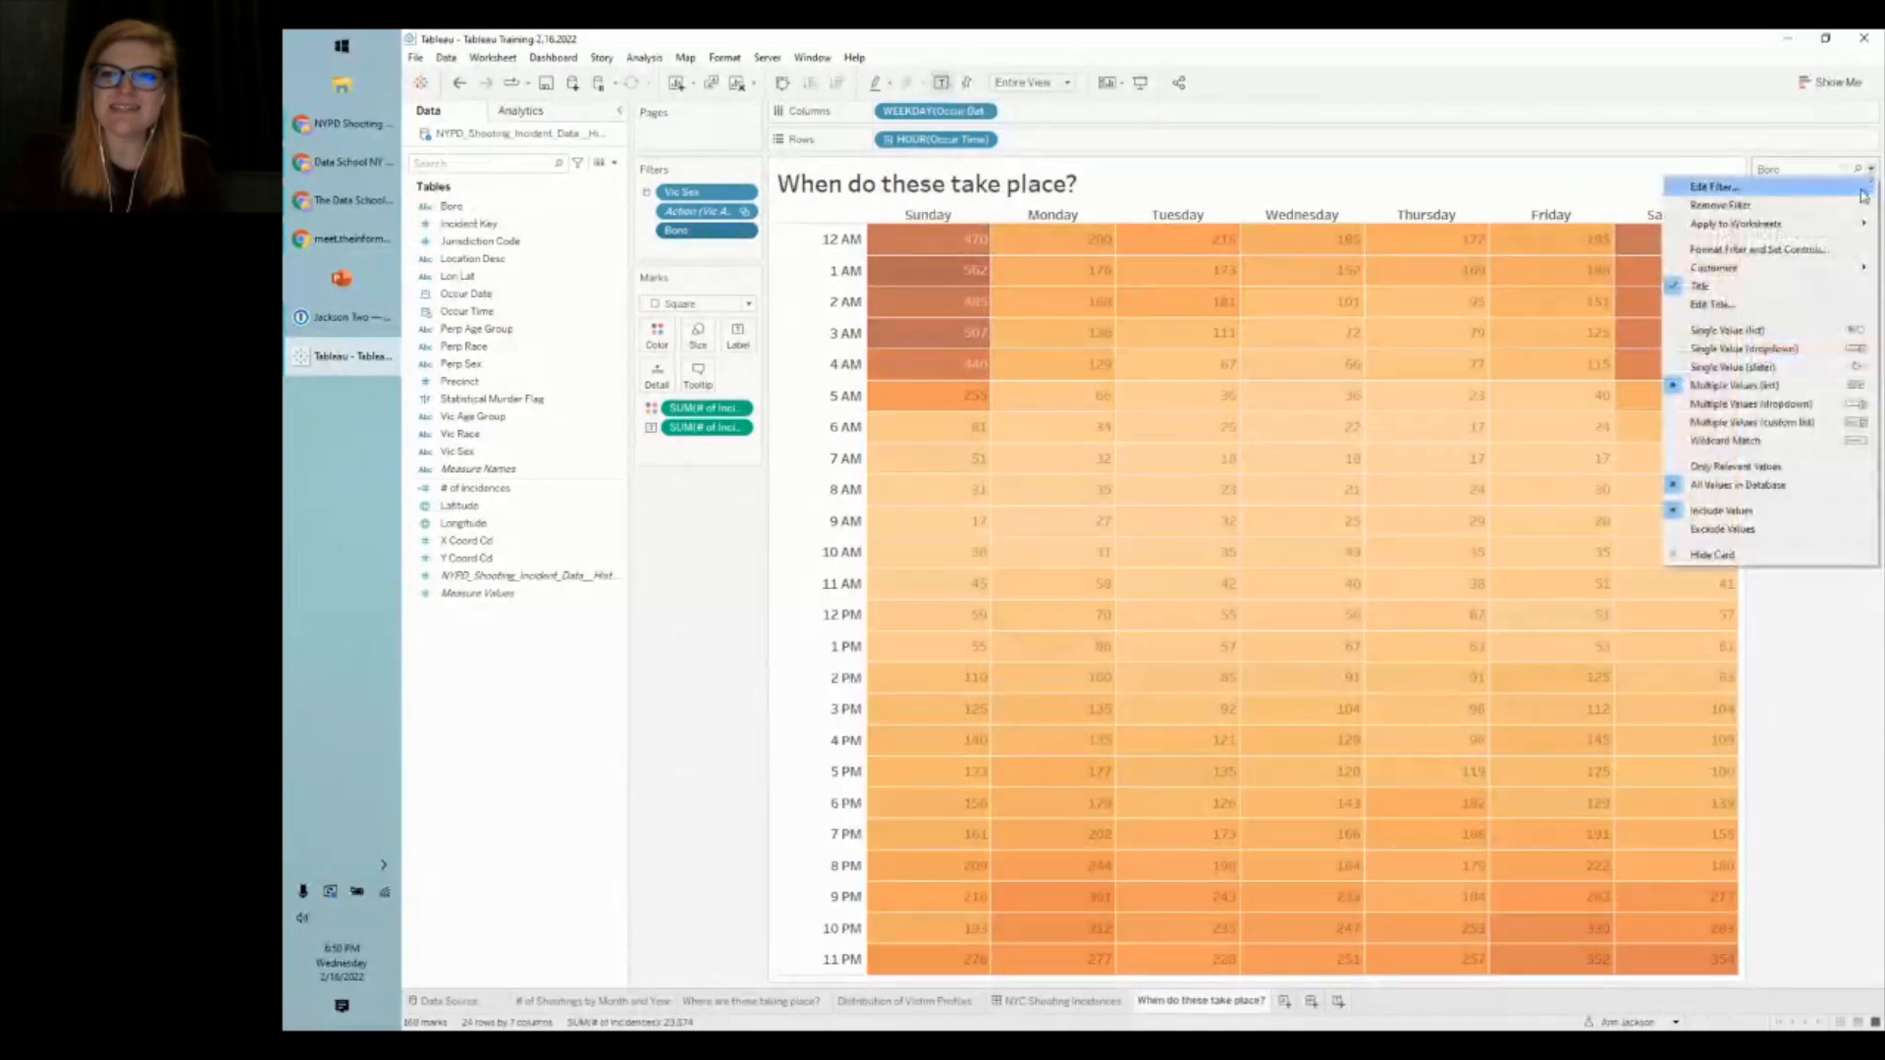
{"action": "left_click", "coordinate": [1808, 350]}
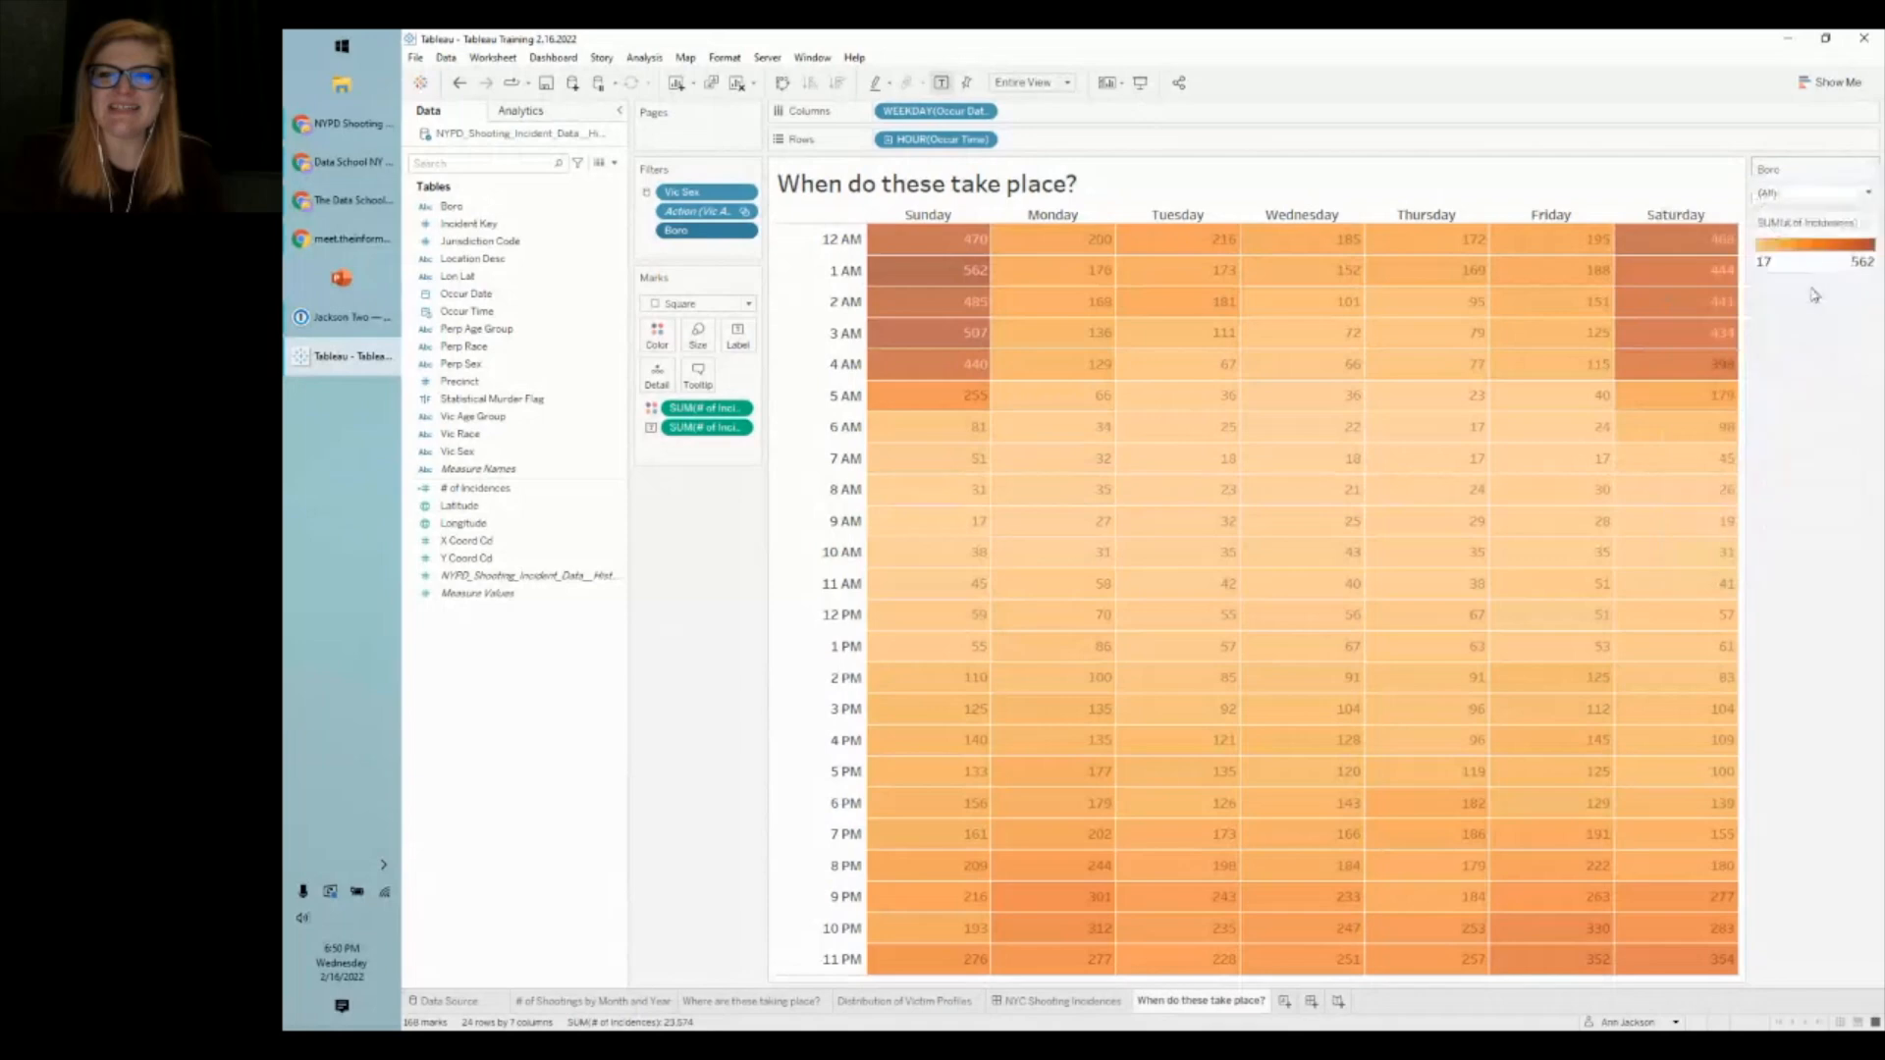
{"action": "left_click", "coordinate": [1813, 193]}
{"action": "left_click", "coordinate": [1806, 246]}
{"action": "left_click", "coordinate": [1806, 193]}
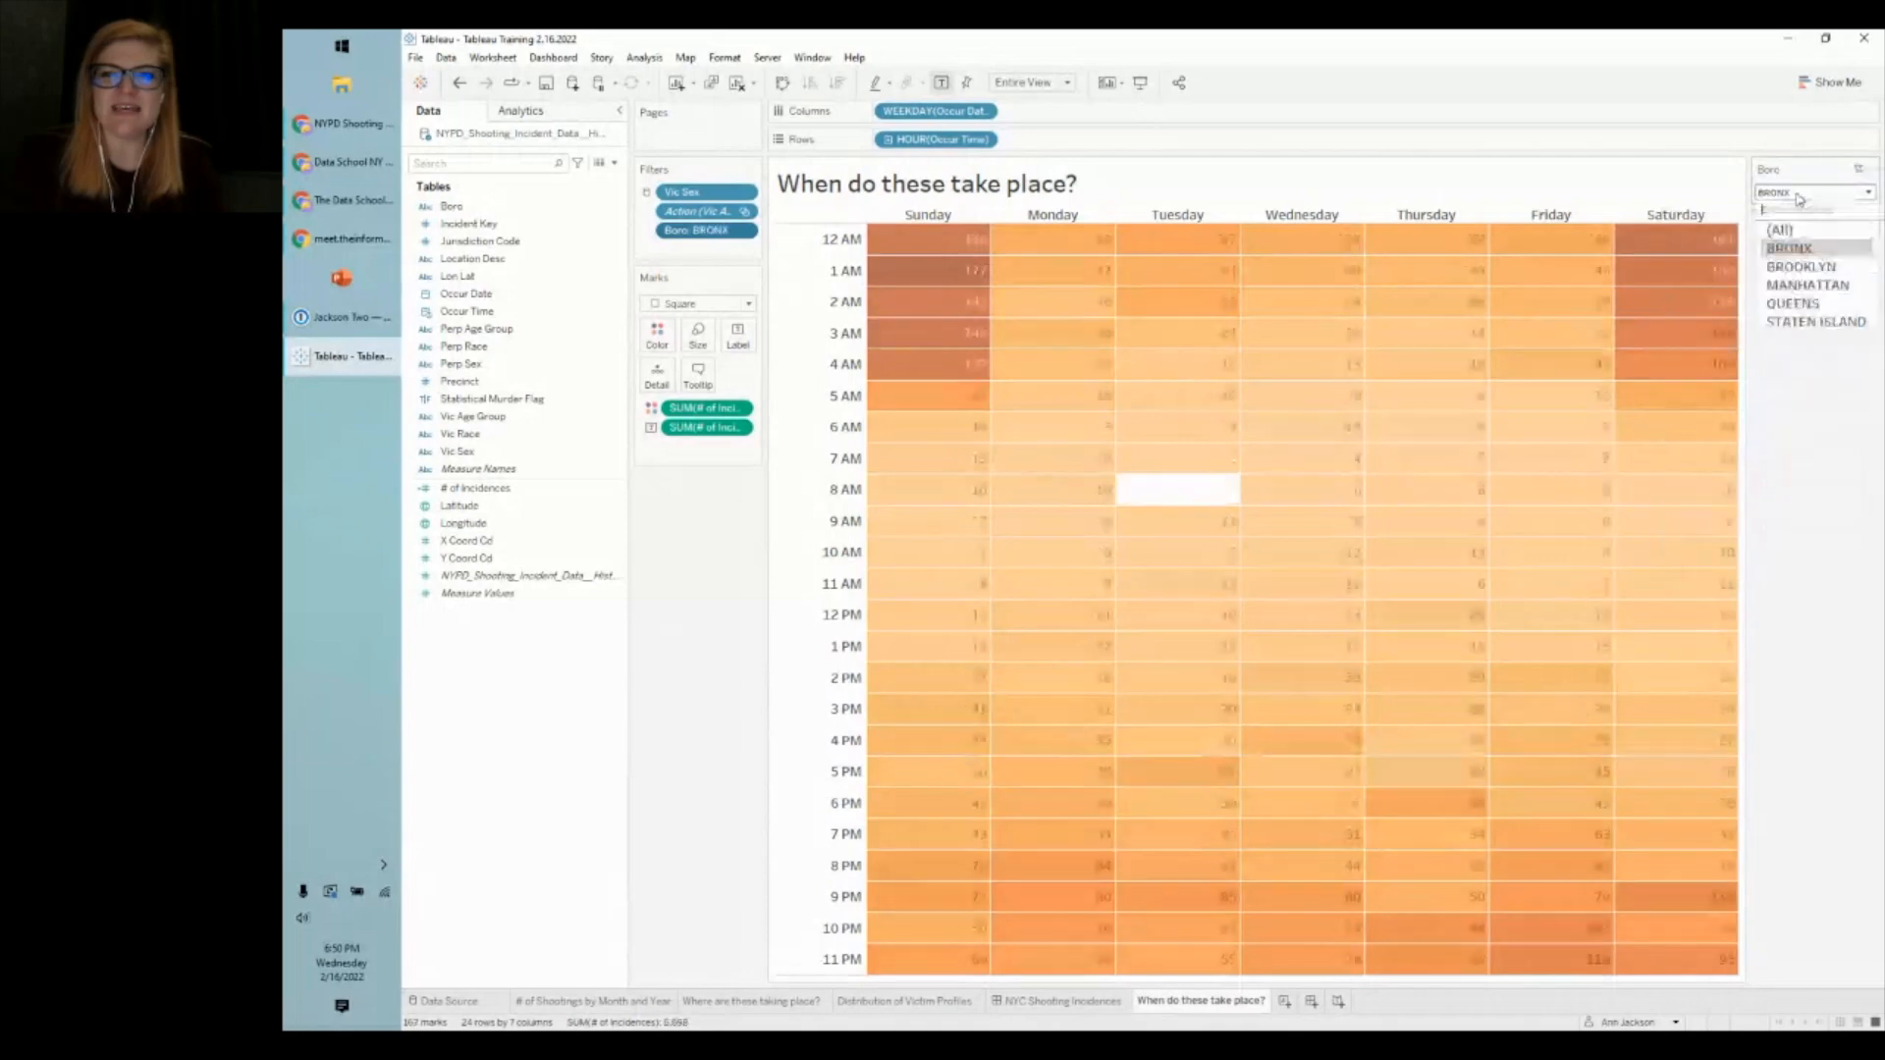
{"action": "left_click", "coordinate": [1797, 260]}
{"action": "left_click", "coordinate": [1807, 193]}
{"action": "left_click", "coordinate": [1807, 233]}
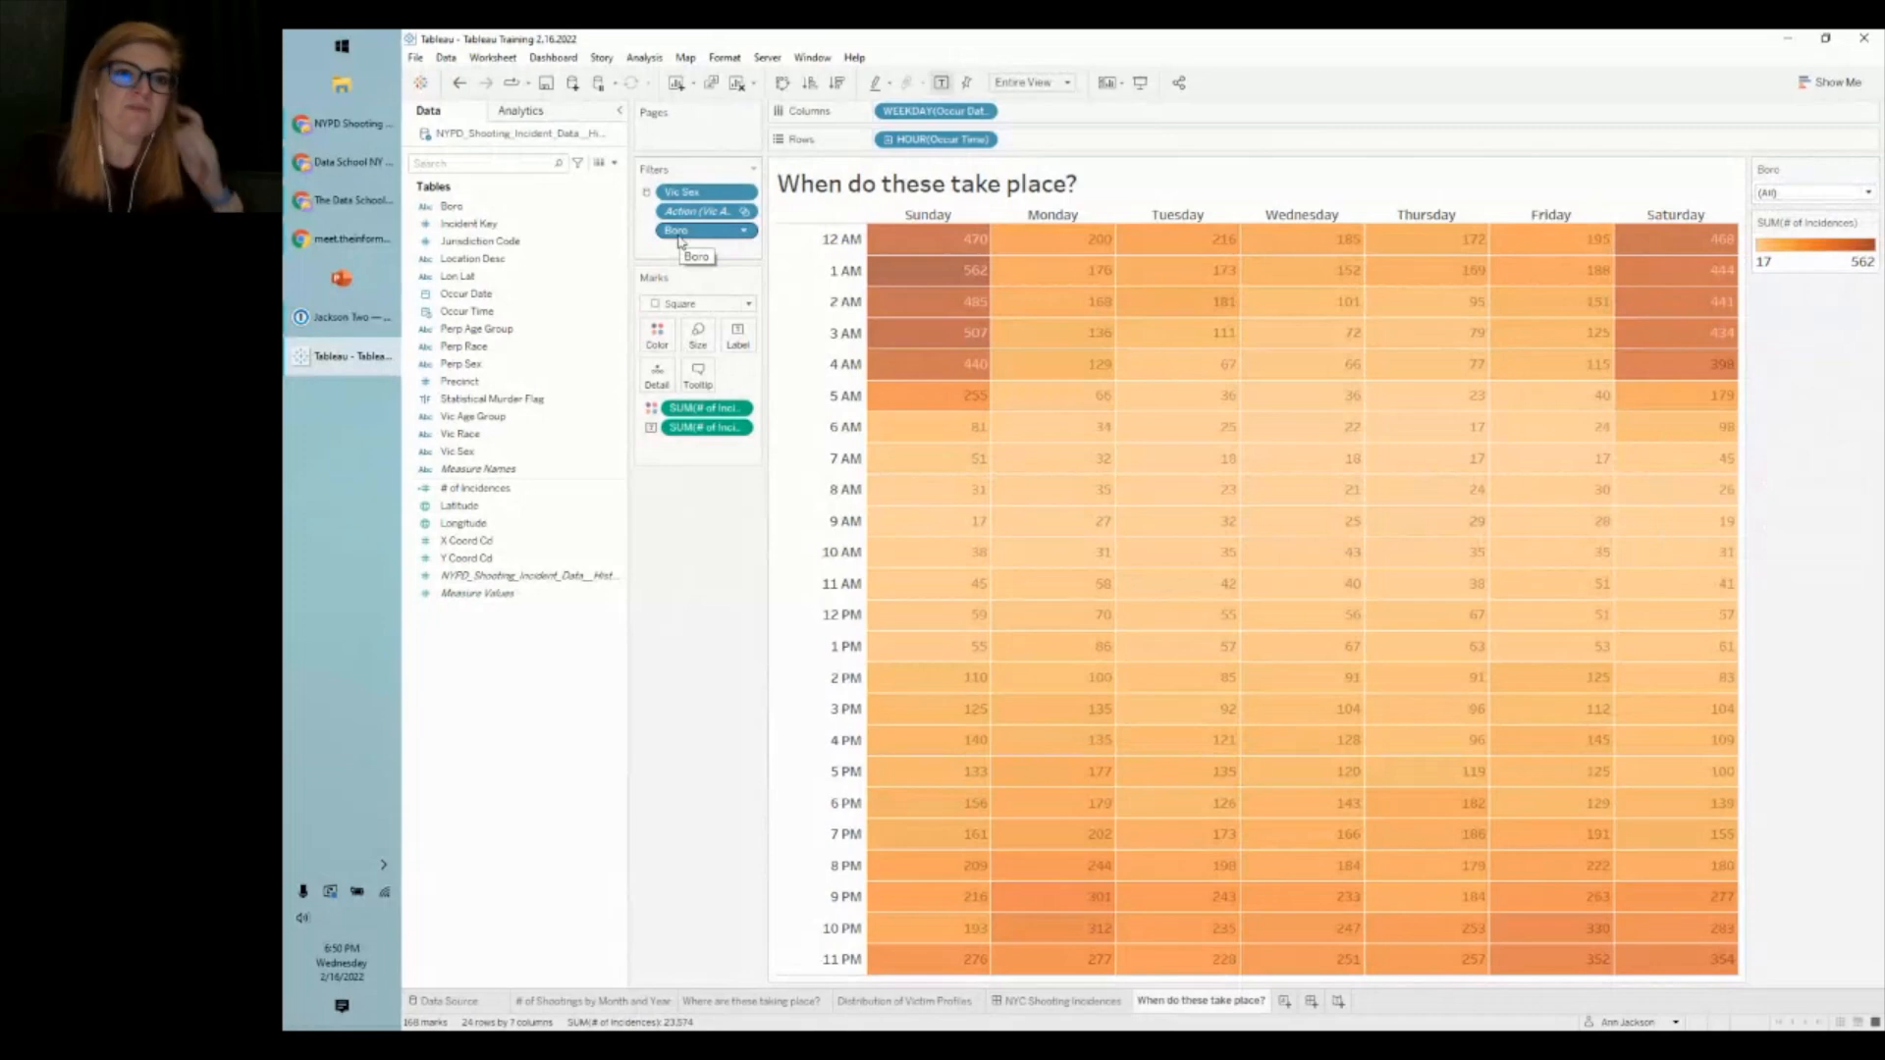
- Set the Boro filter's Apply to Worksheets option to All Using This Data Source
{"action": "right_click", "coordinate": [679, 236]}
{"action": "mouse_move", "coordinate": [786, 328]}
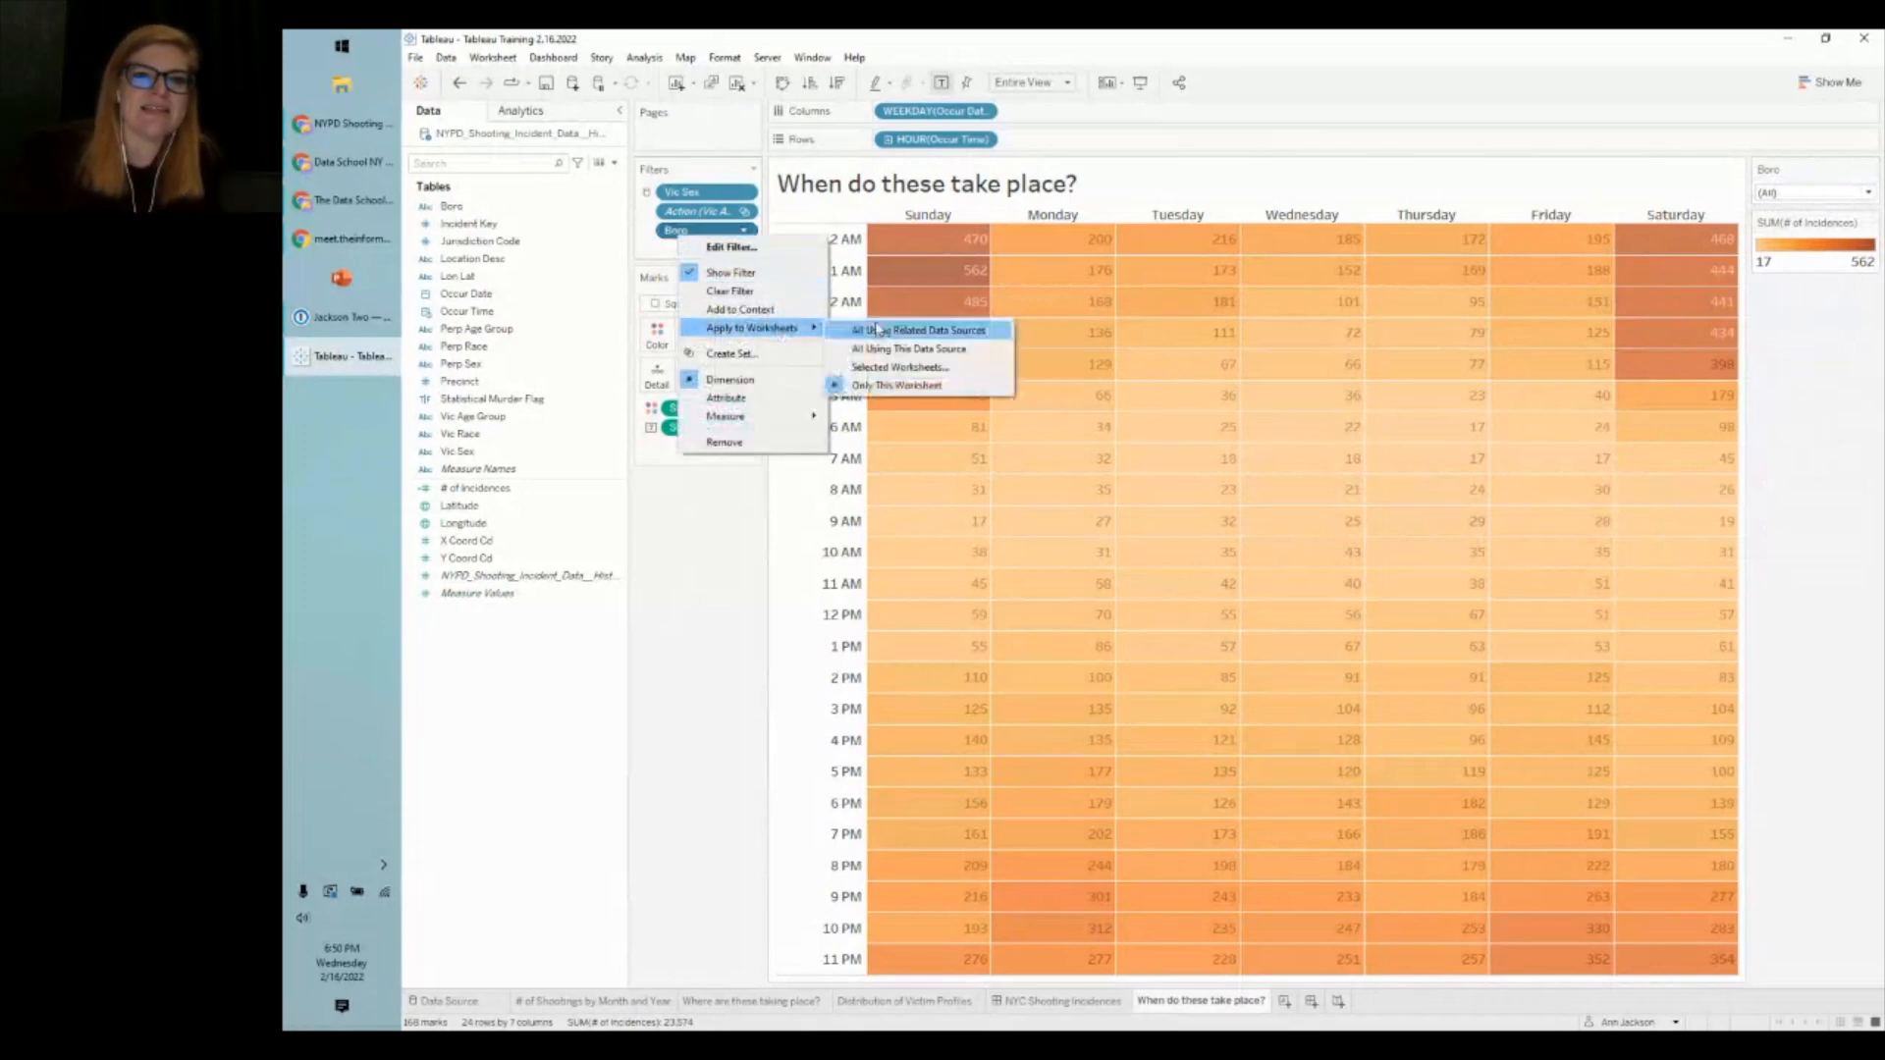
{"action": "left_click", "coordinate": [888, 349]}
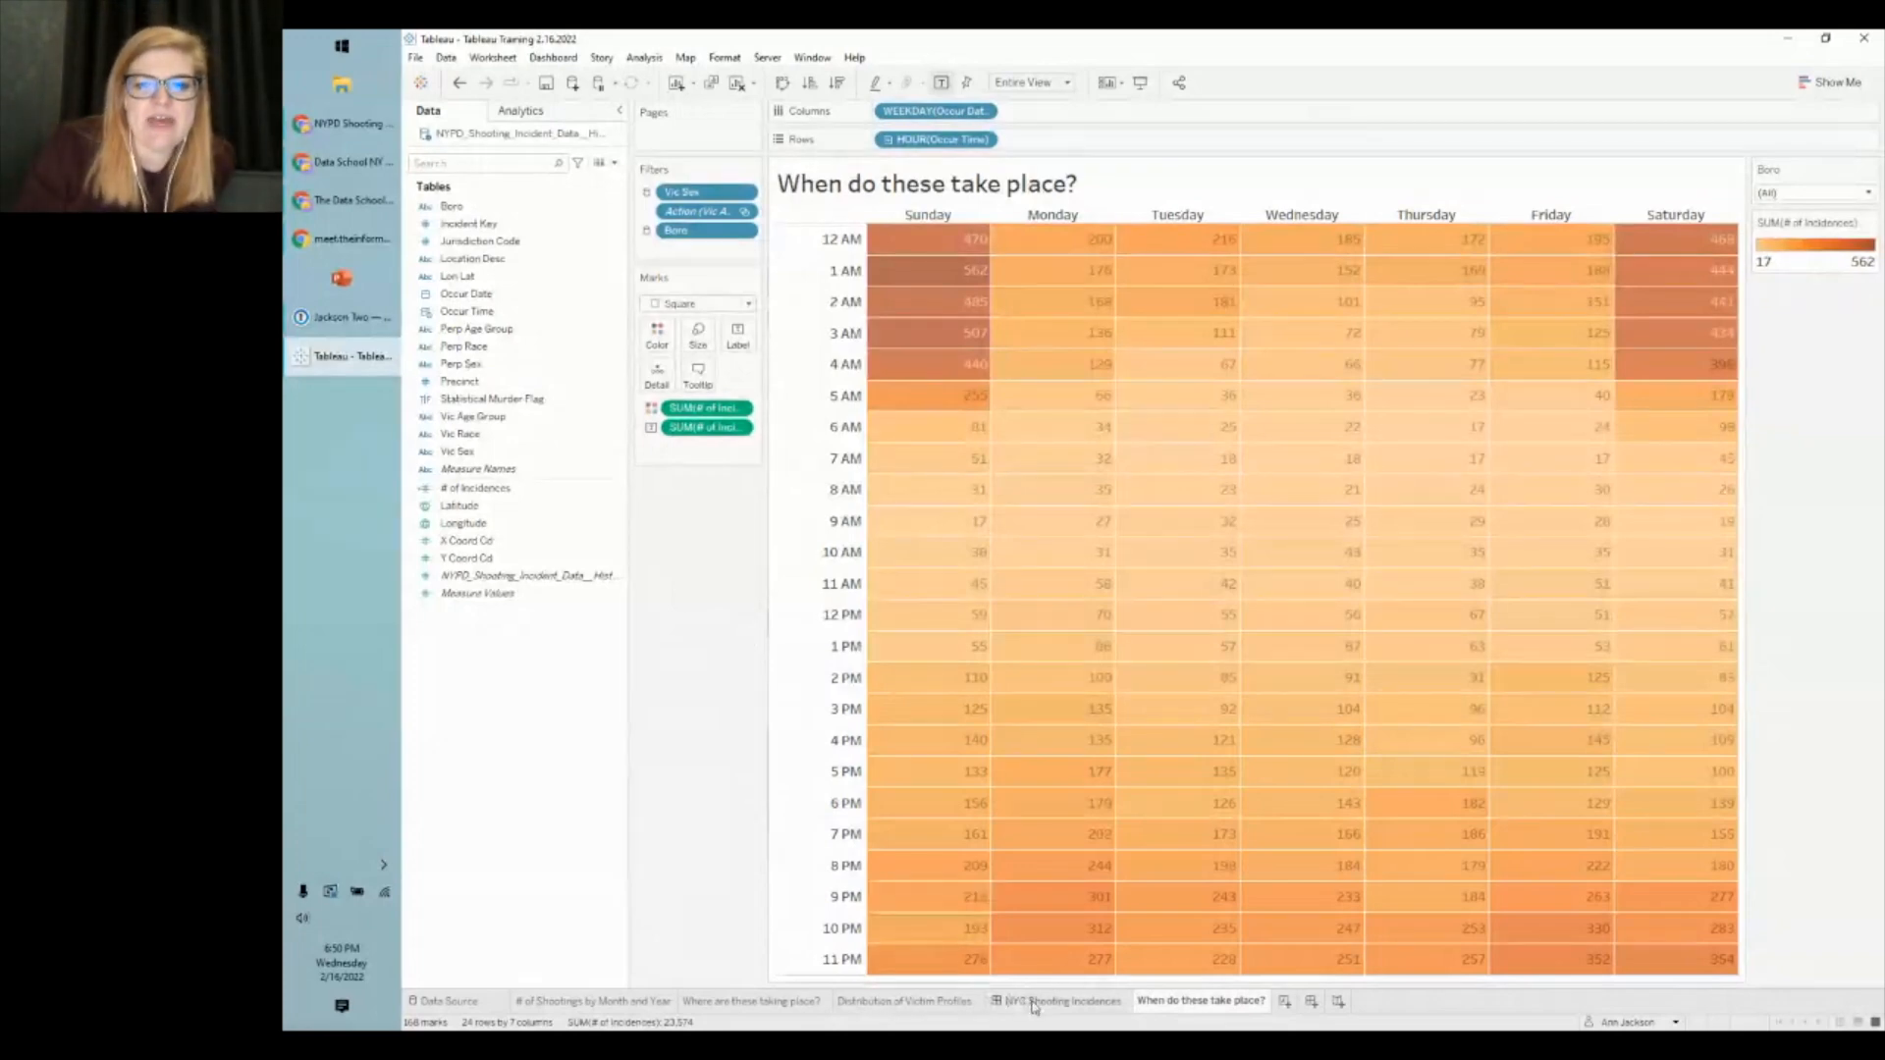
{"action": "mouse_move", "coordinate": [1034, 1006]}
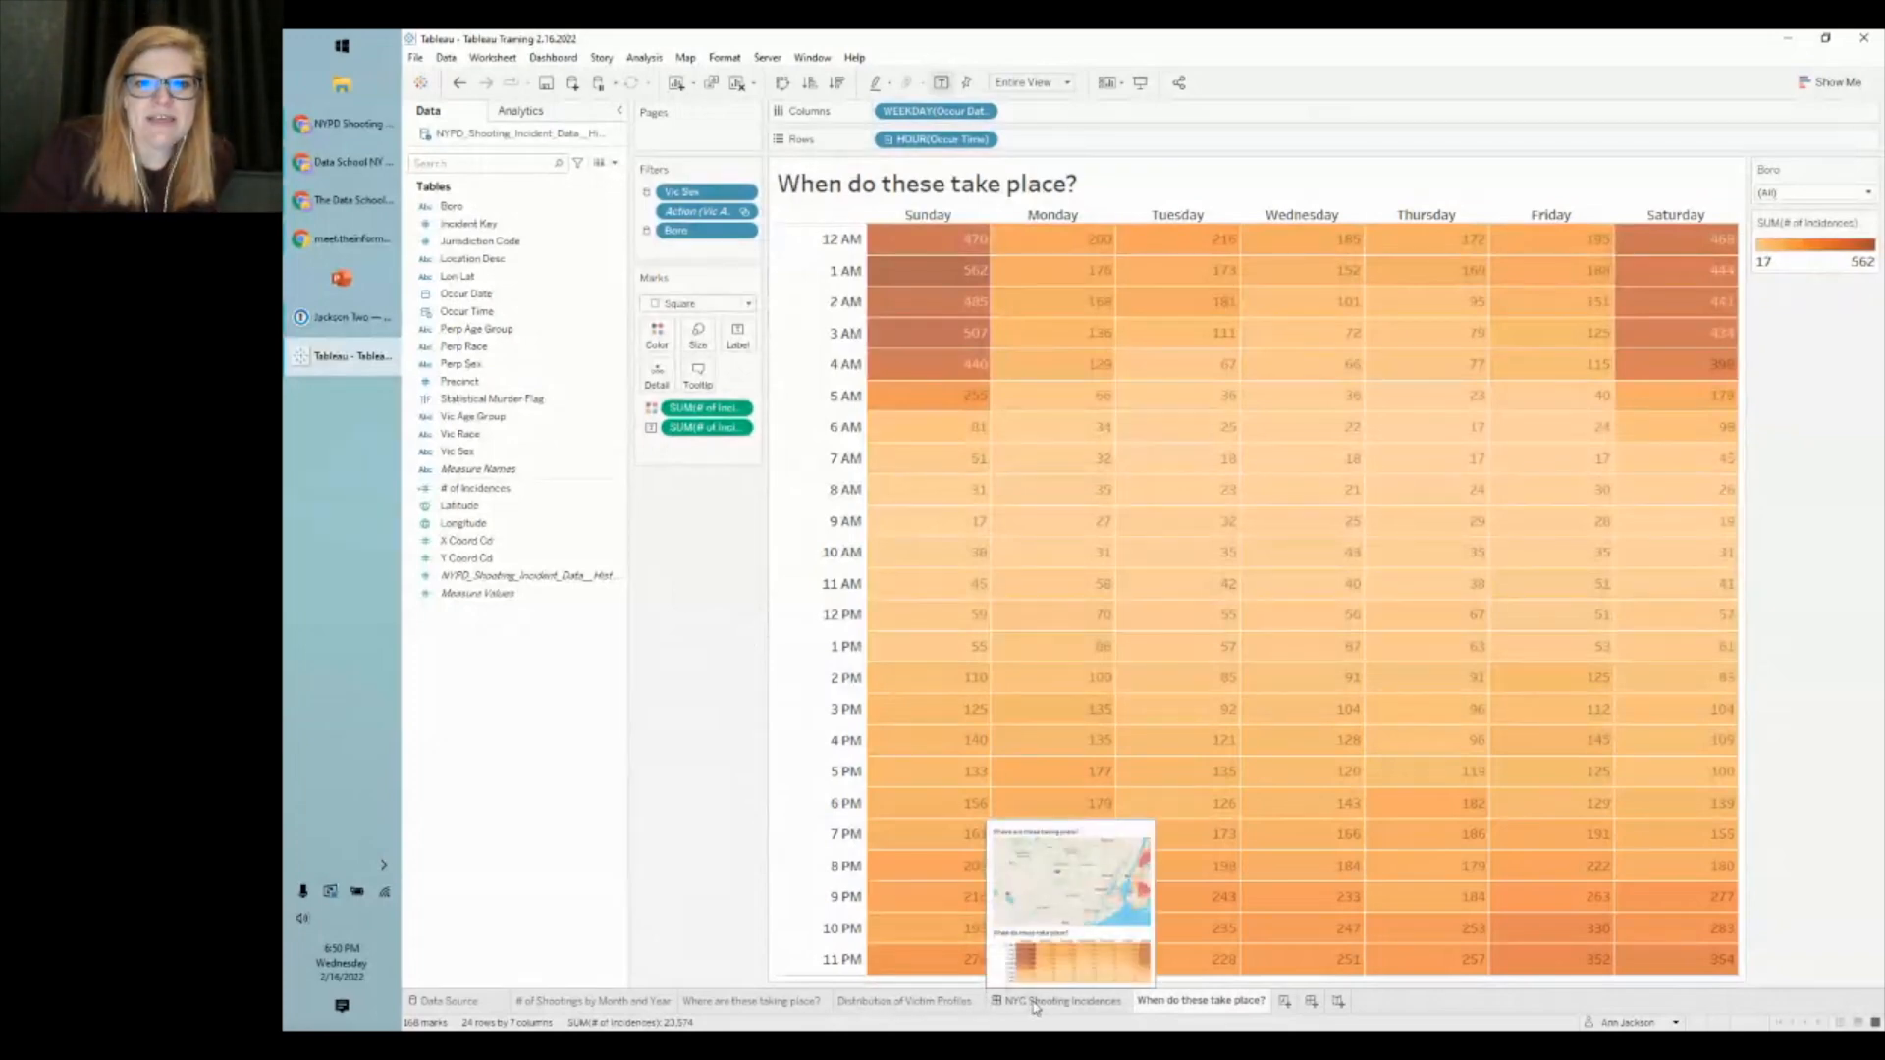
- On the NYC Shooting Incidences dashboard, add the Boro filter card via the heatmap's Filters menu
{"action": "left_click", "coordinate": [1034, 1003]}
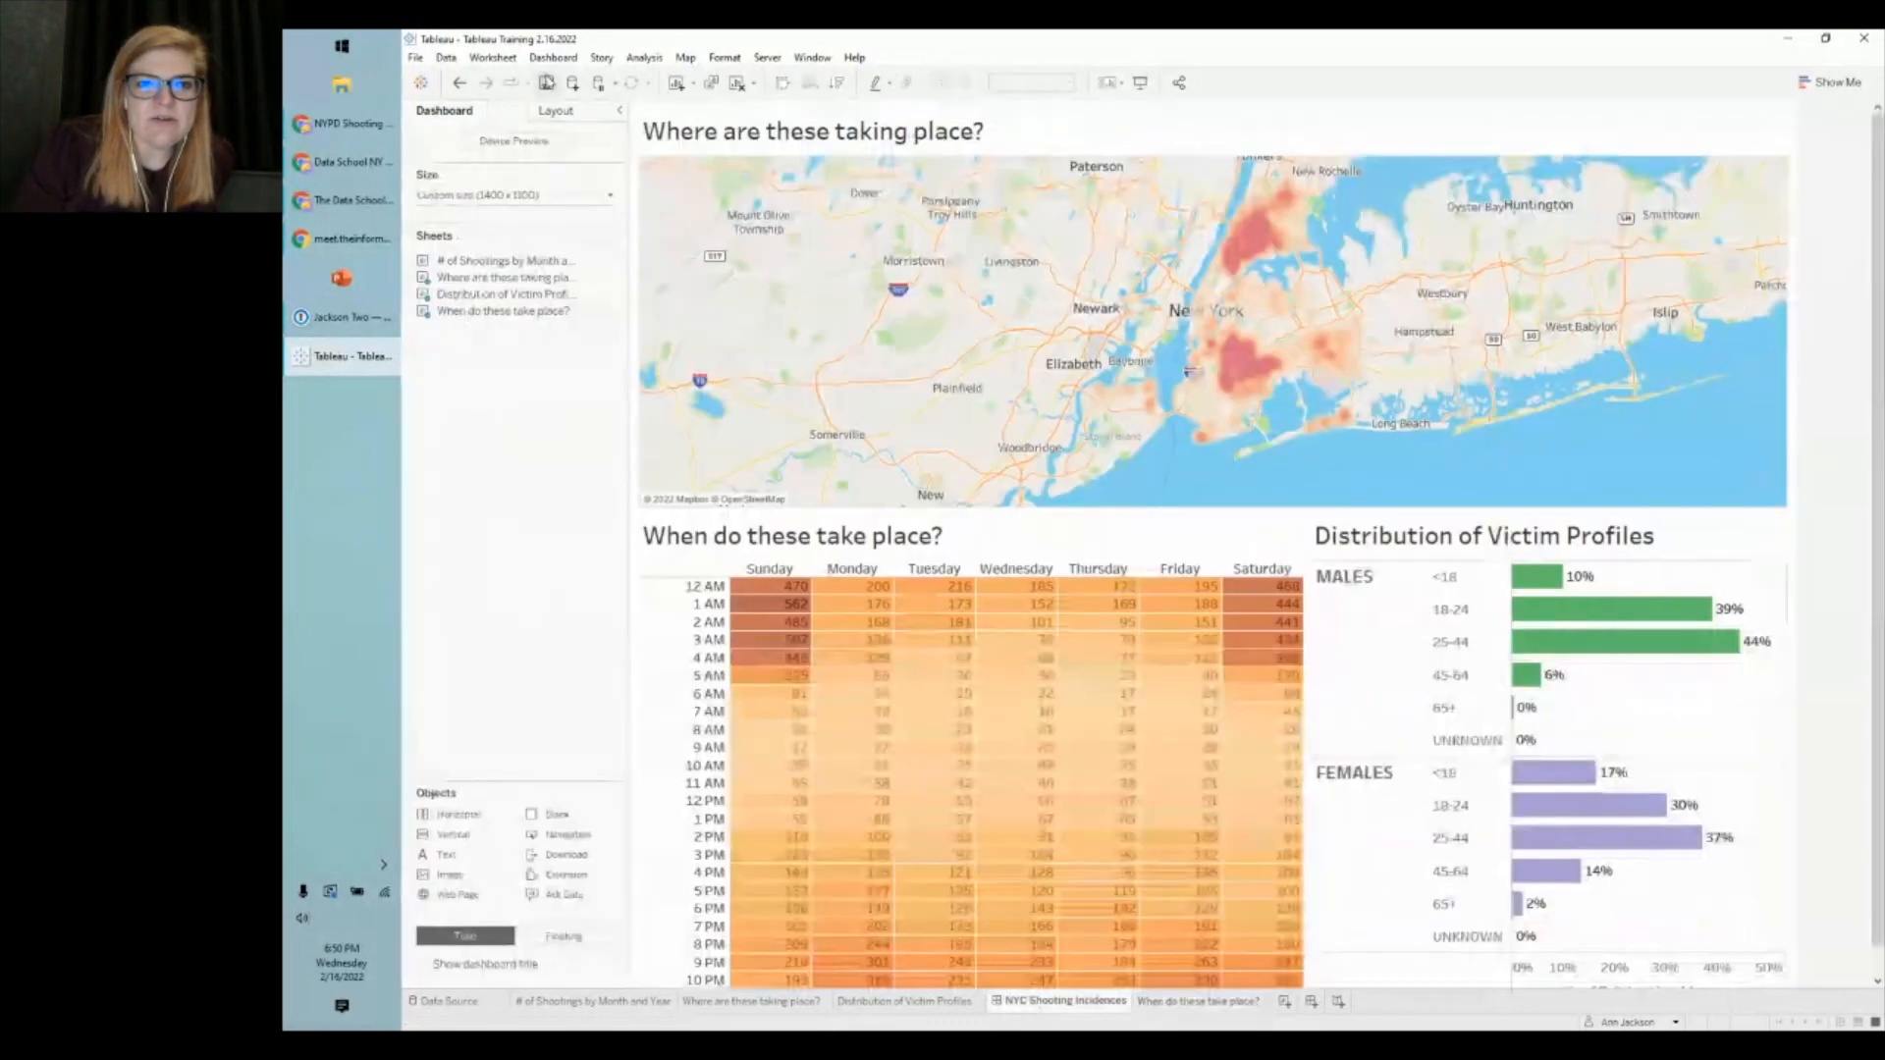
{"action": "left_click", "coordinate": [1225, 540]}
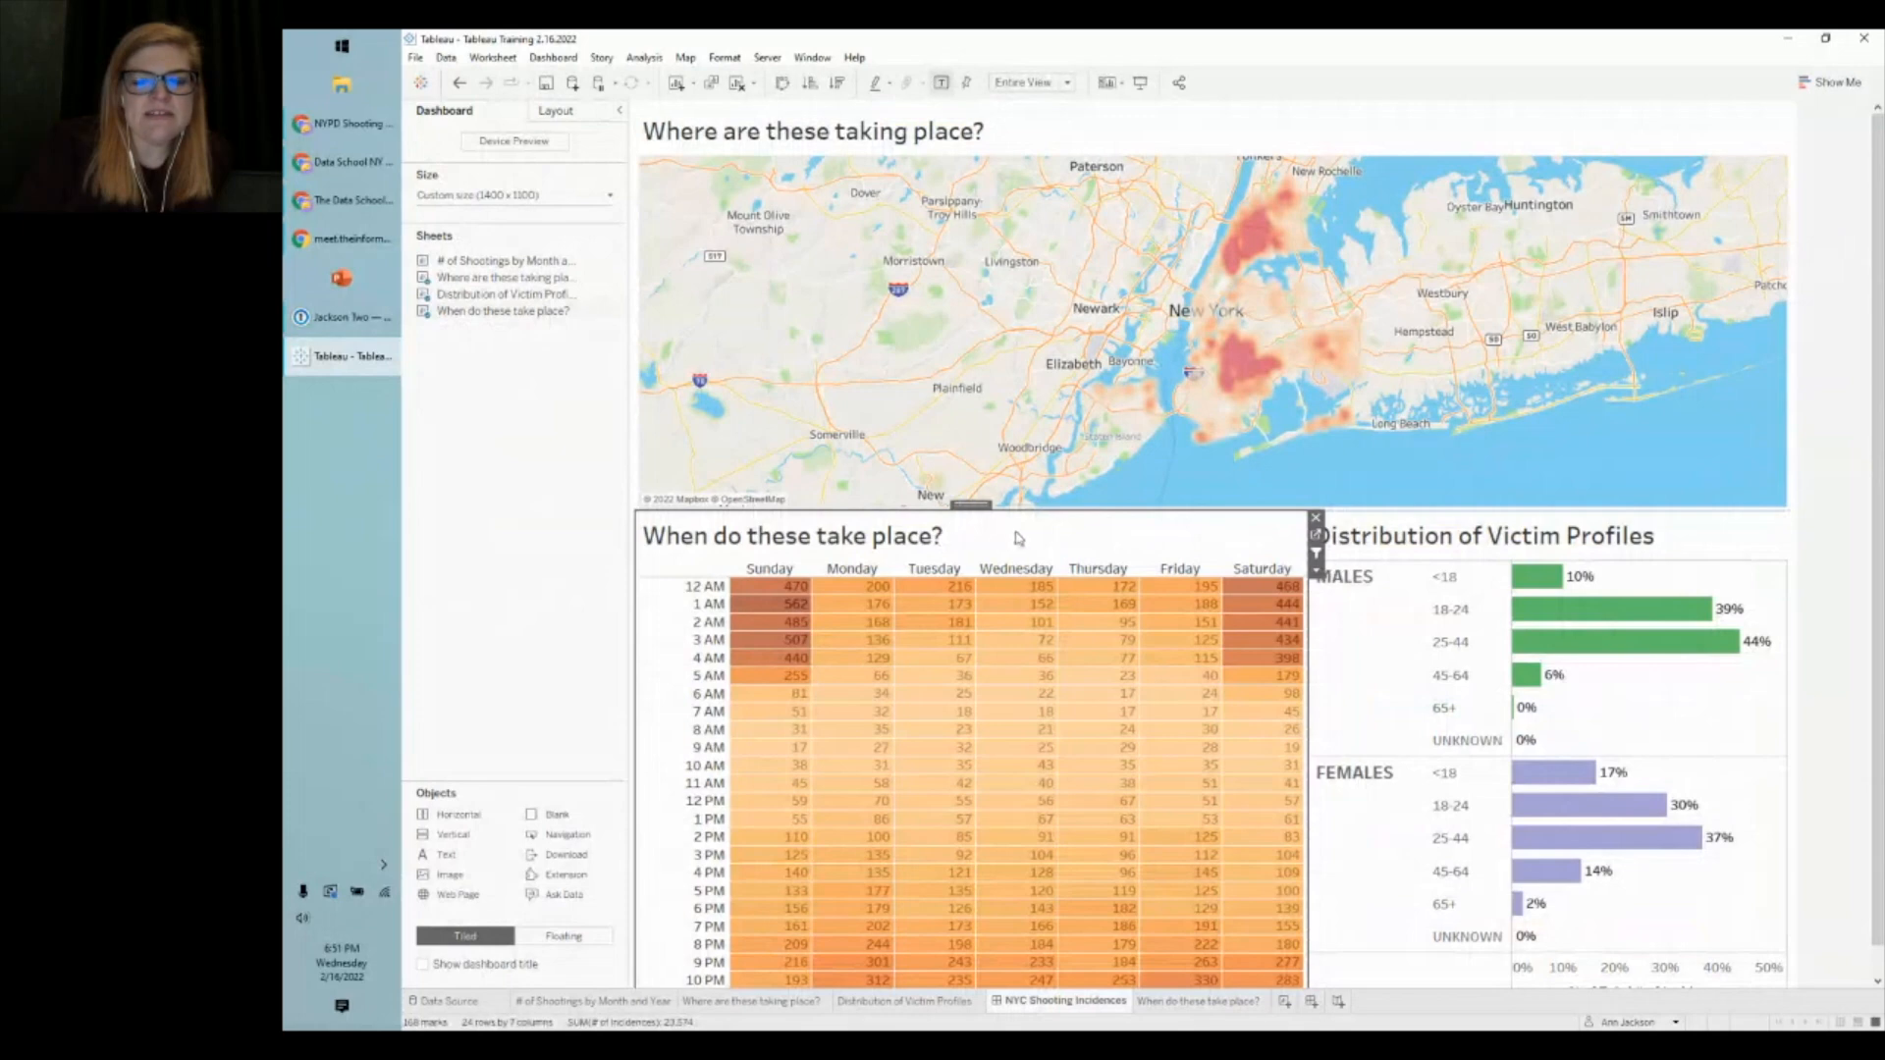
{"action": "left_click", "coordinate": [1317, 575]}
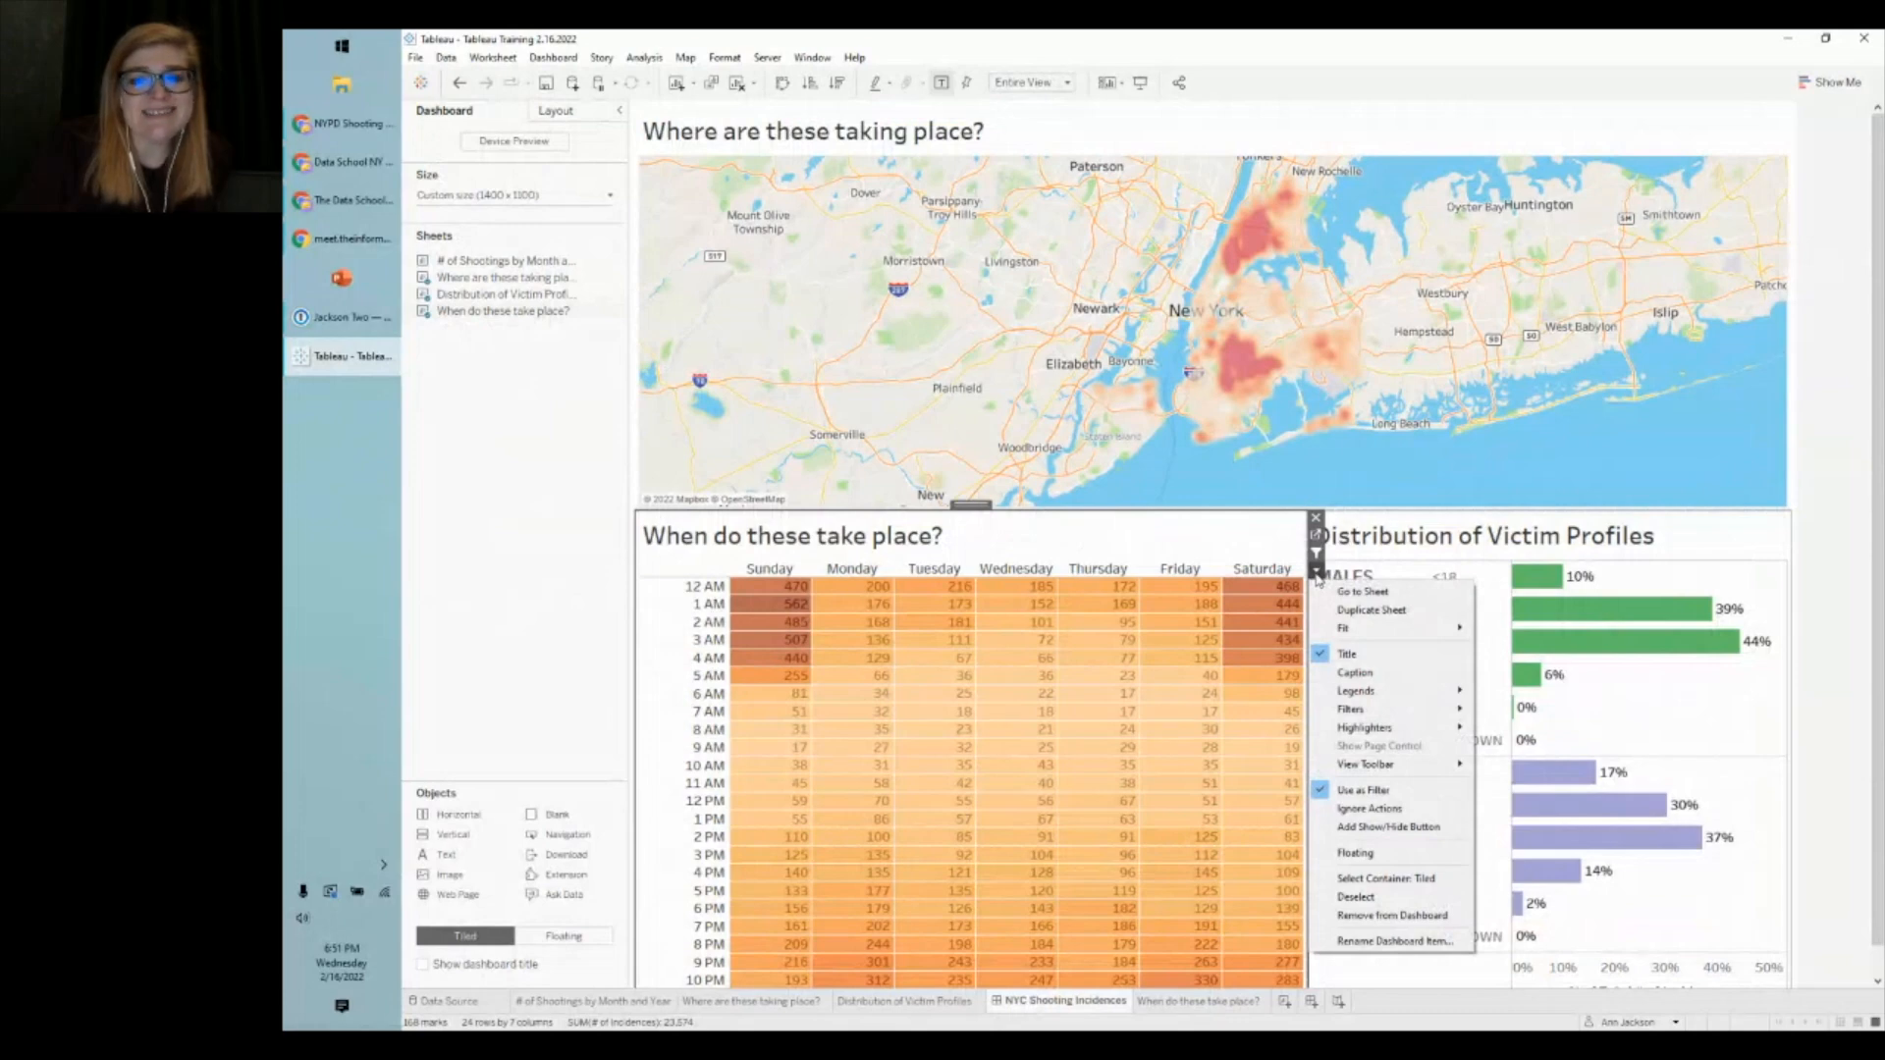
{"action": "mouse_move", "coordinate": [1370, 713]}
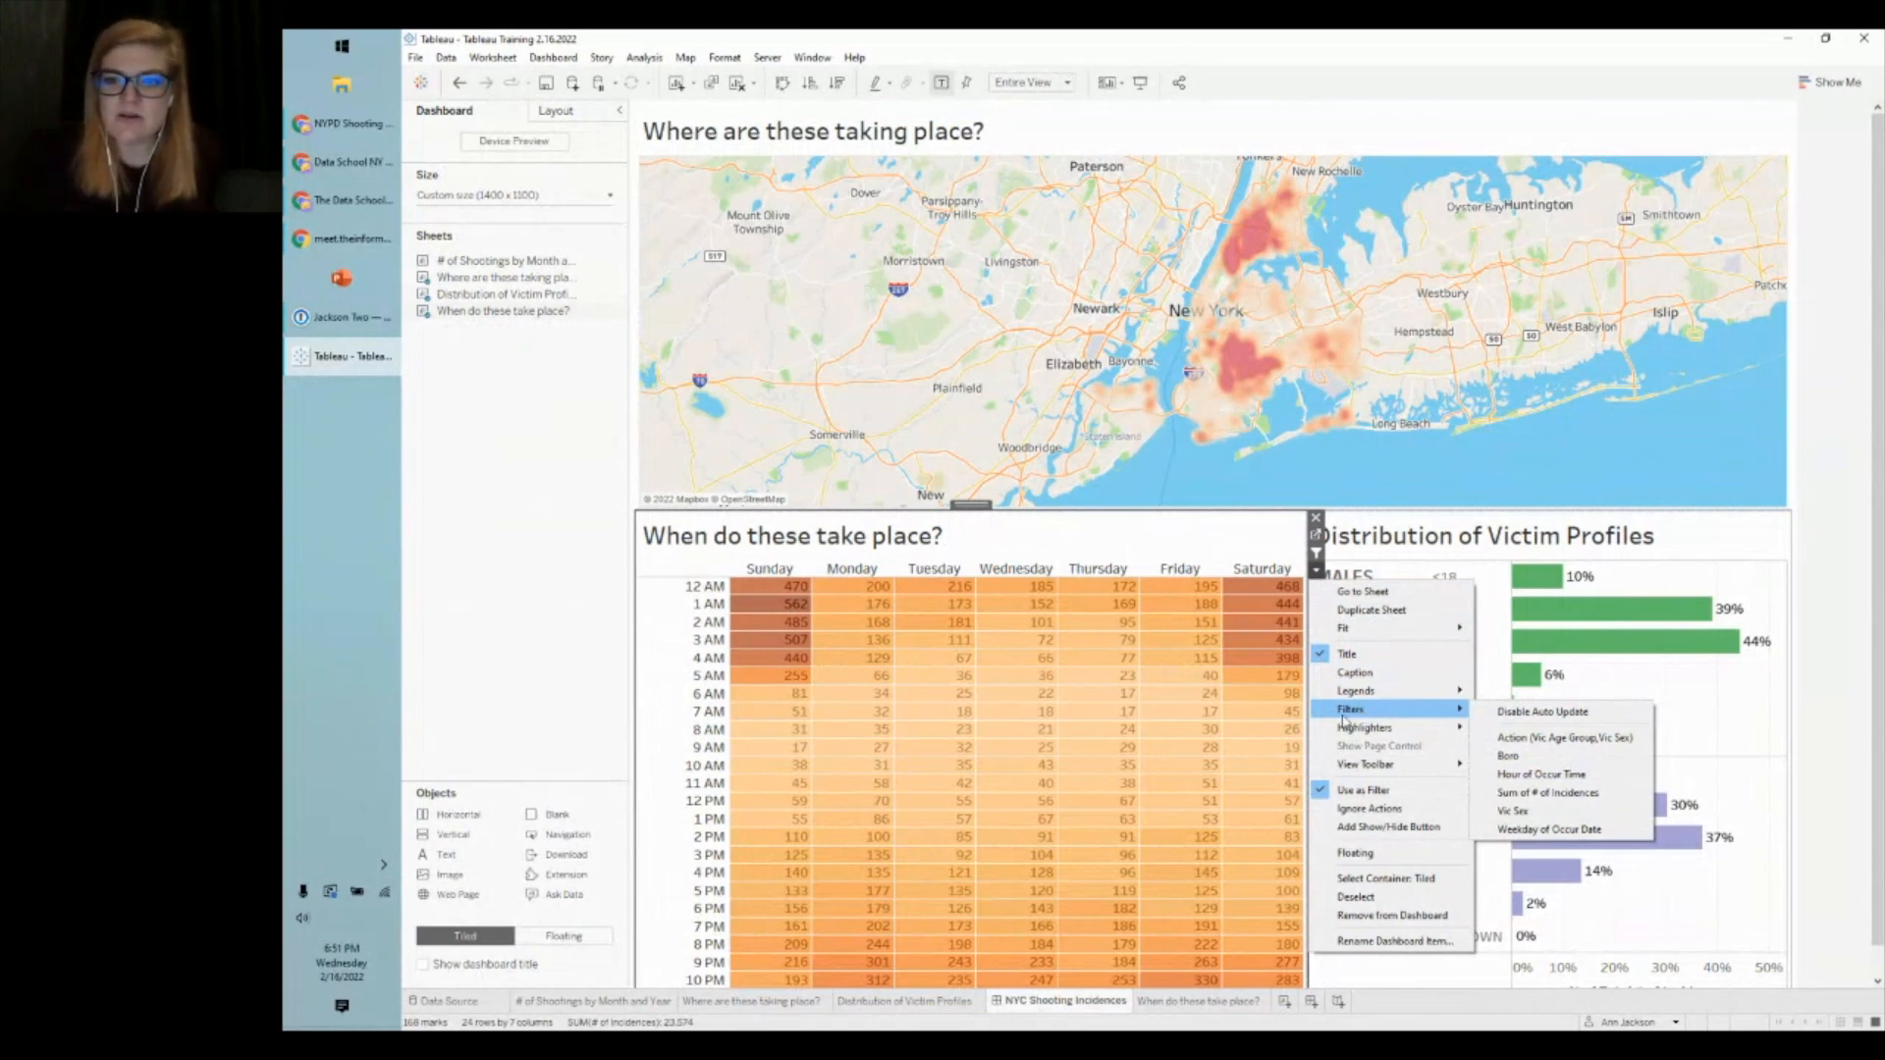
{"action": "left_click", "coordinate": [1517, 756]}
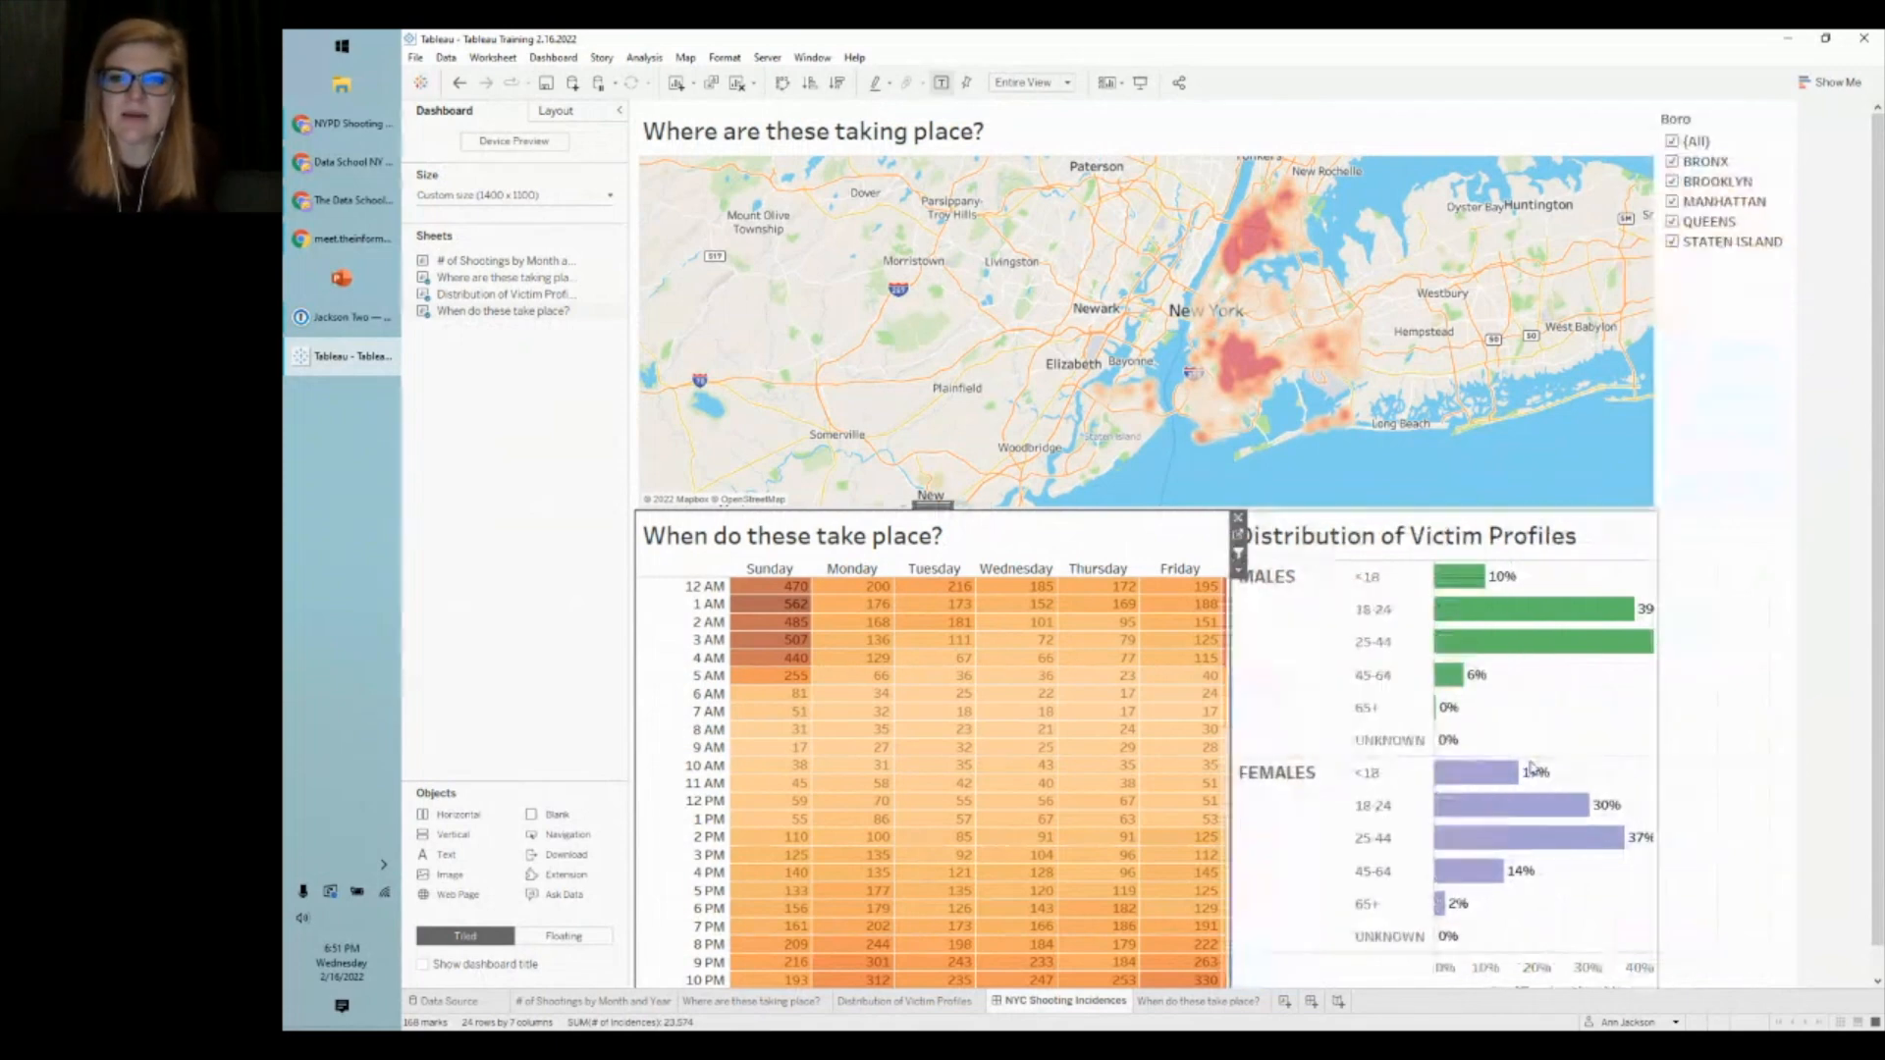
- Switch the dashboard's Boro filter card to a Single Value (dropdown) control
{"action": "left_click", "coordinate": [1757, 131]}
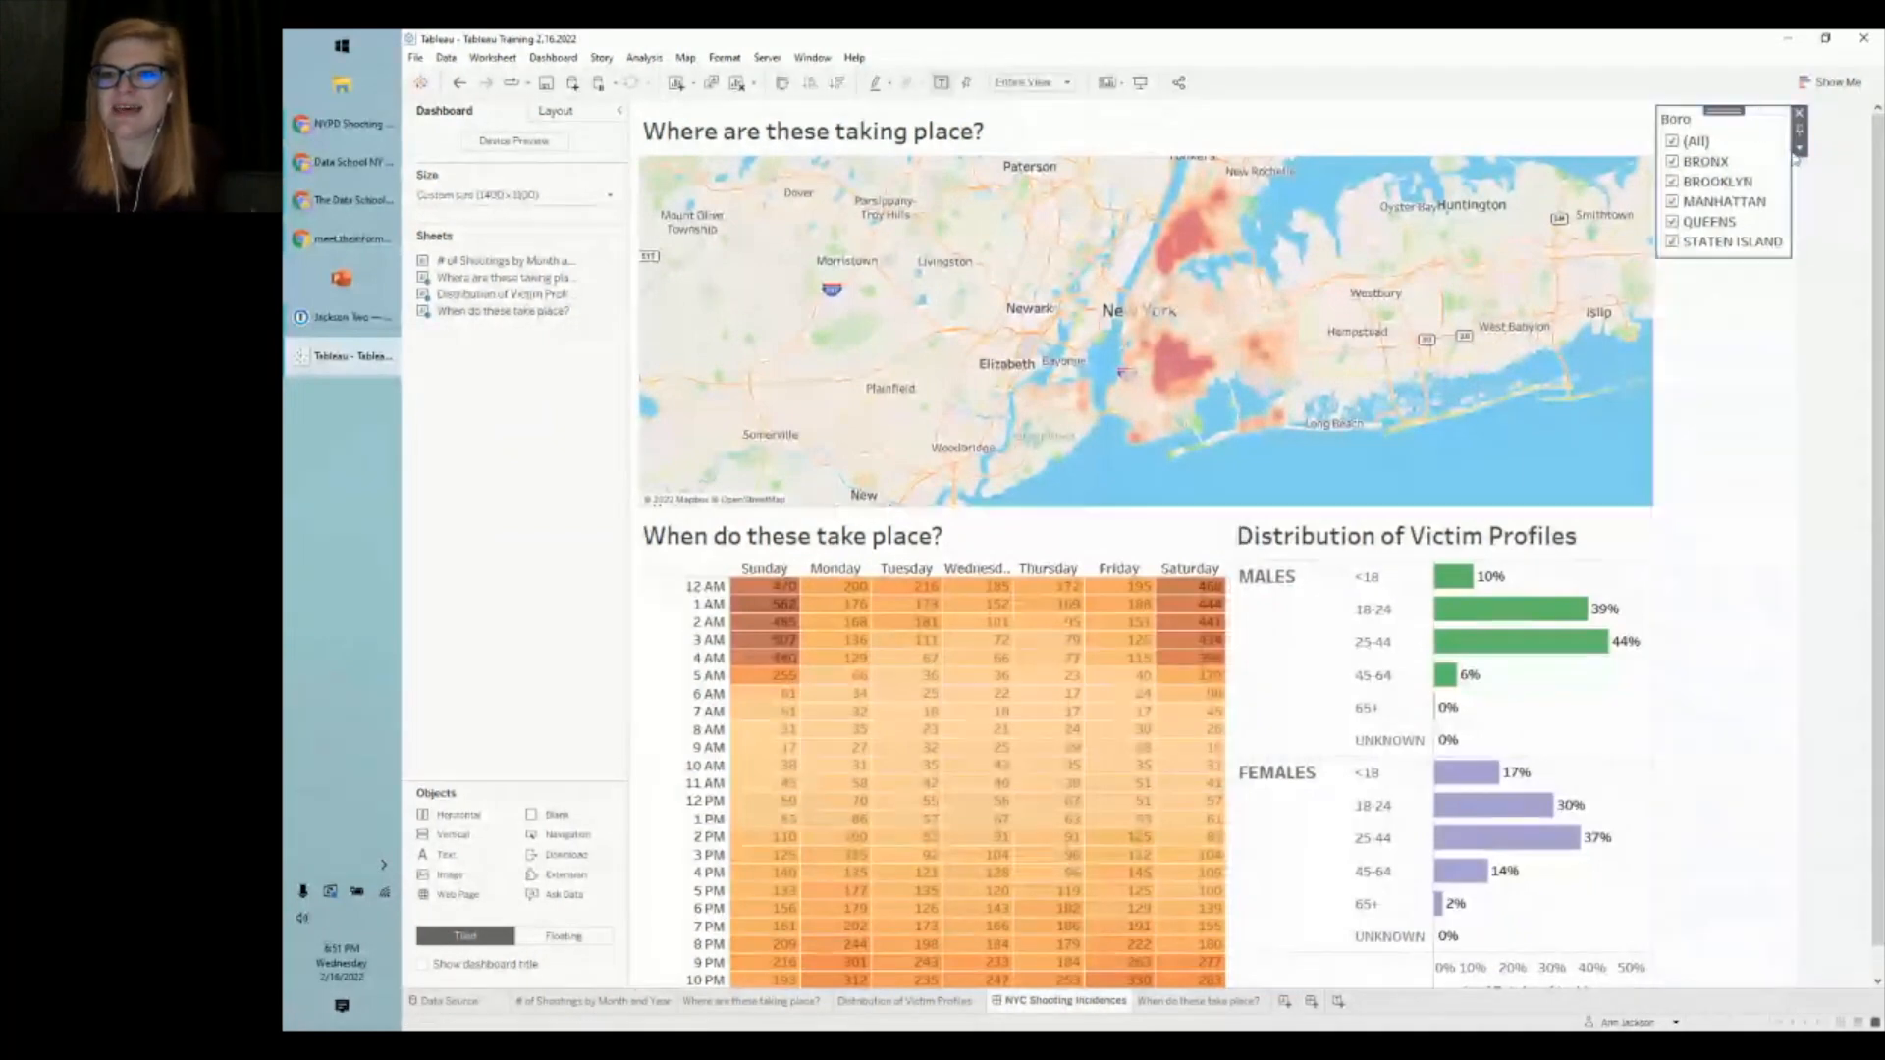
{"action": "left_click", "coordinate": [1800, 148]}
{"action": "left_click", "coordinate": [1832, 361]}
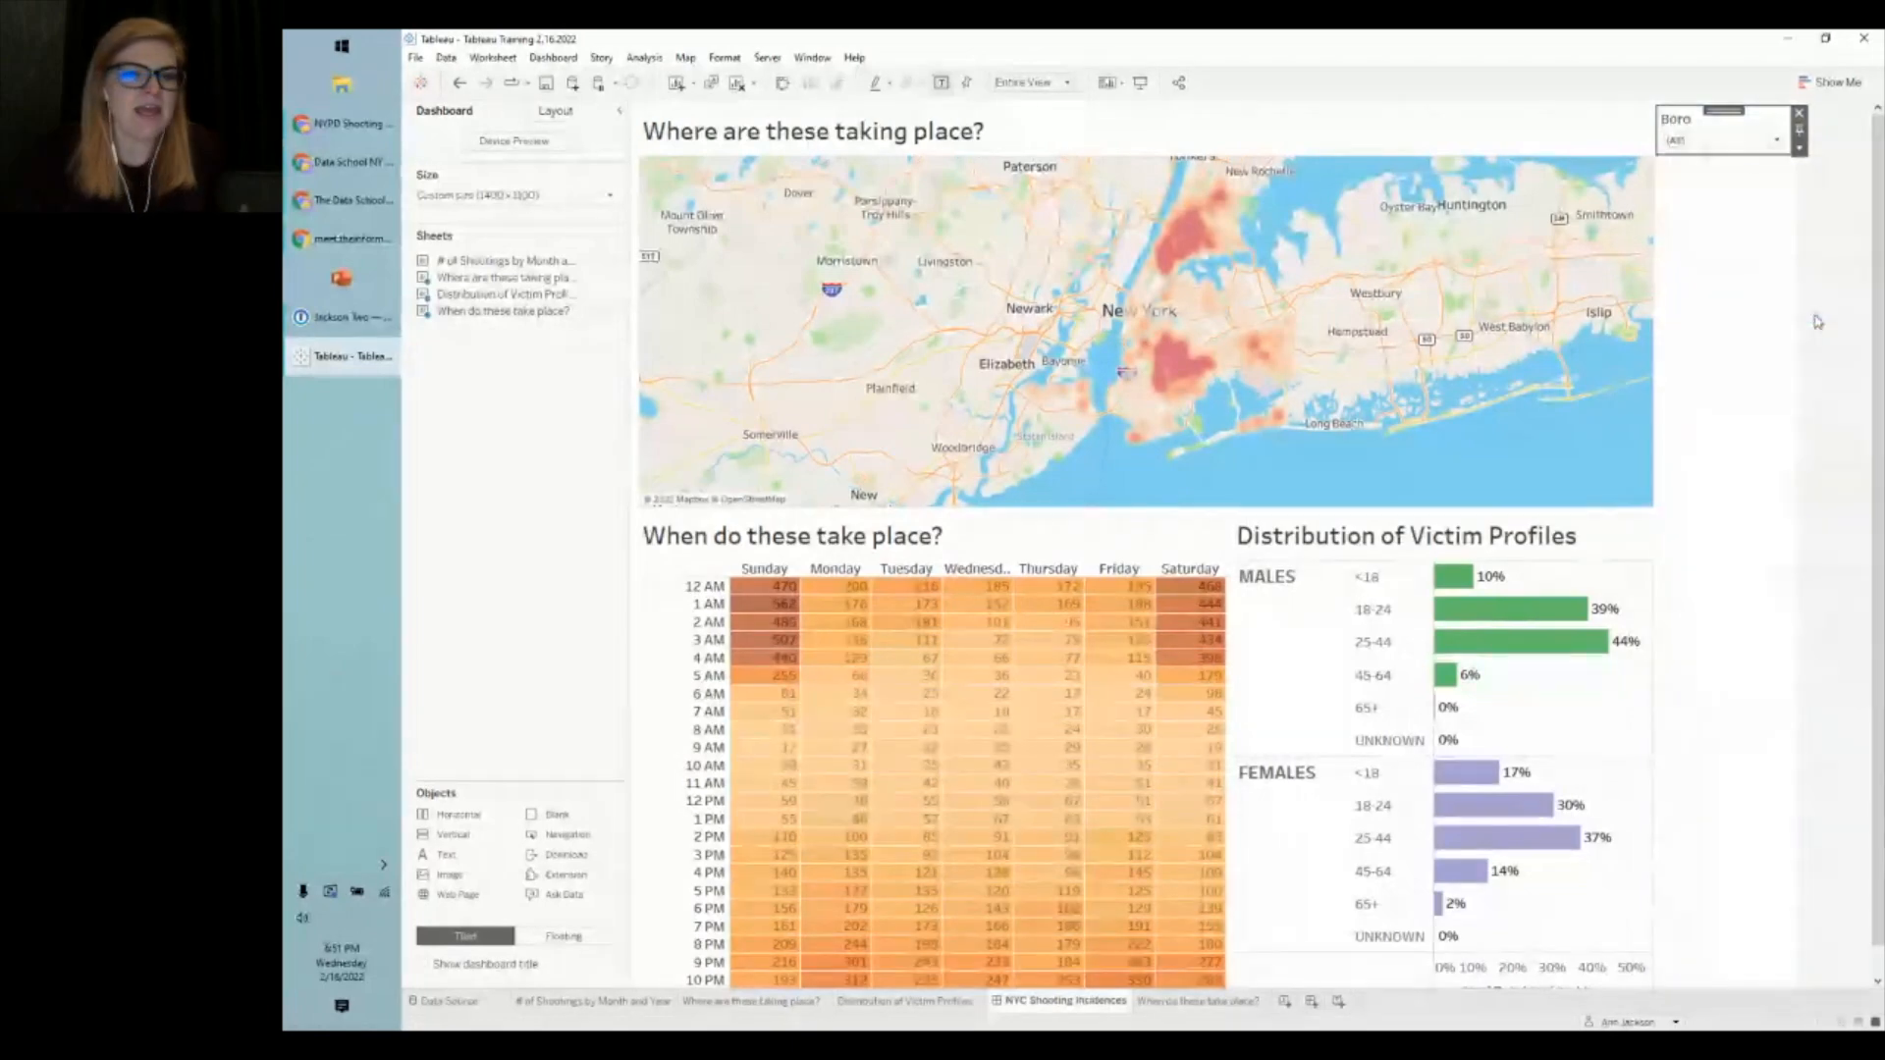
{"action": "left_click", "coordinate": [1835, 363]}
- Try BROOKLYN, (All) and BRONX in the Boro dropdown, settle on BROOKLYN, then add Sheet 5
{"action": "left_click", "coordinate": [1730, 147]}
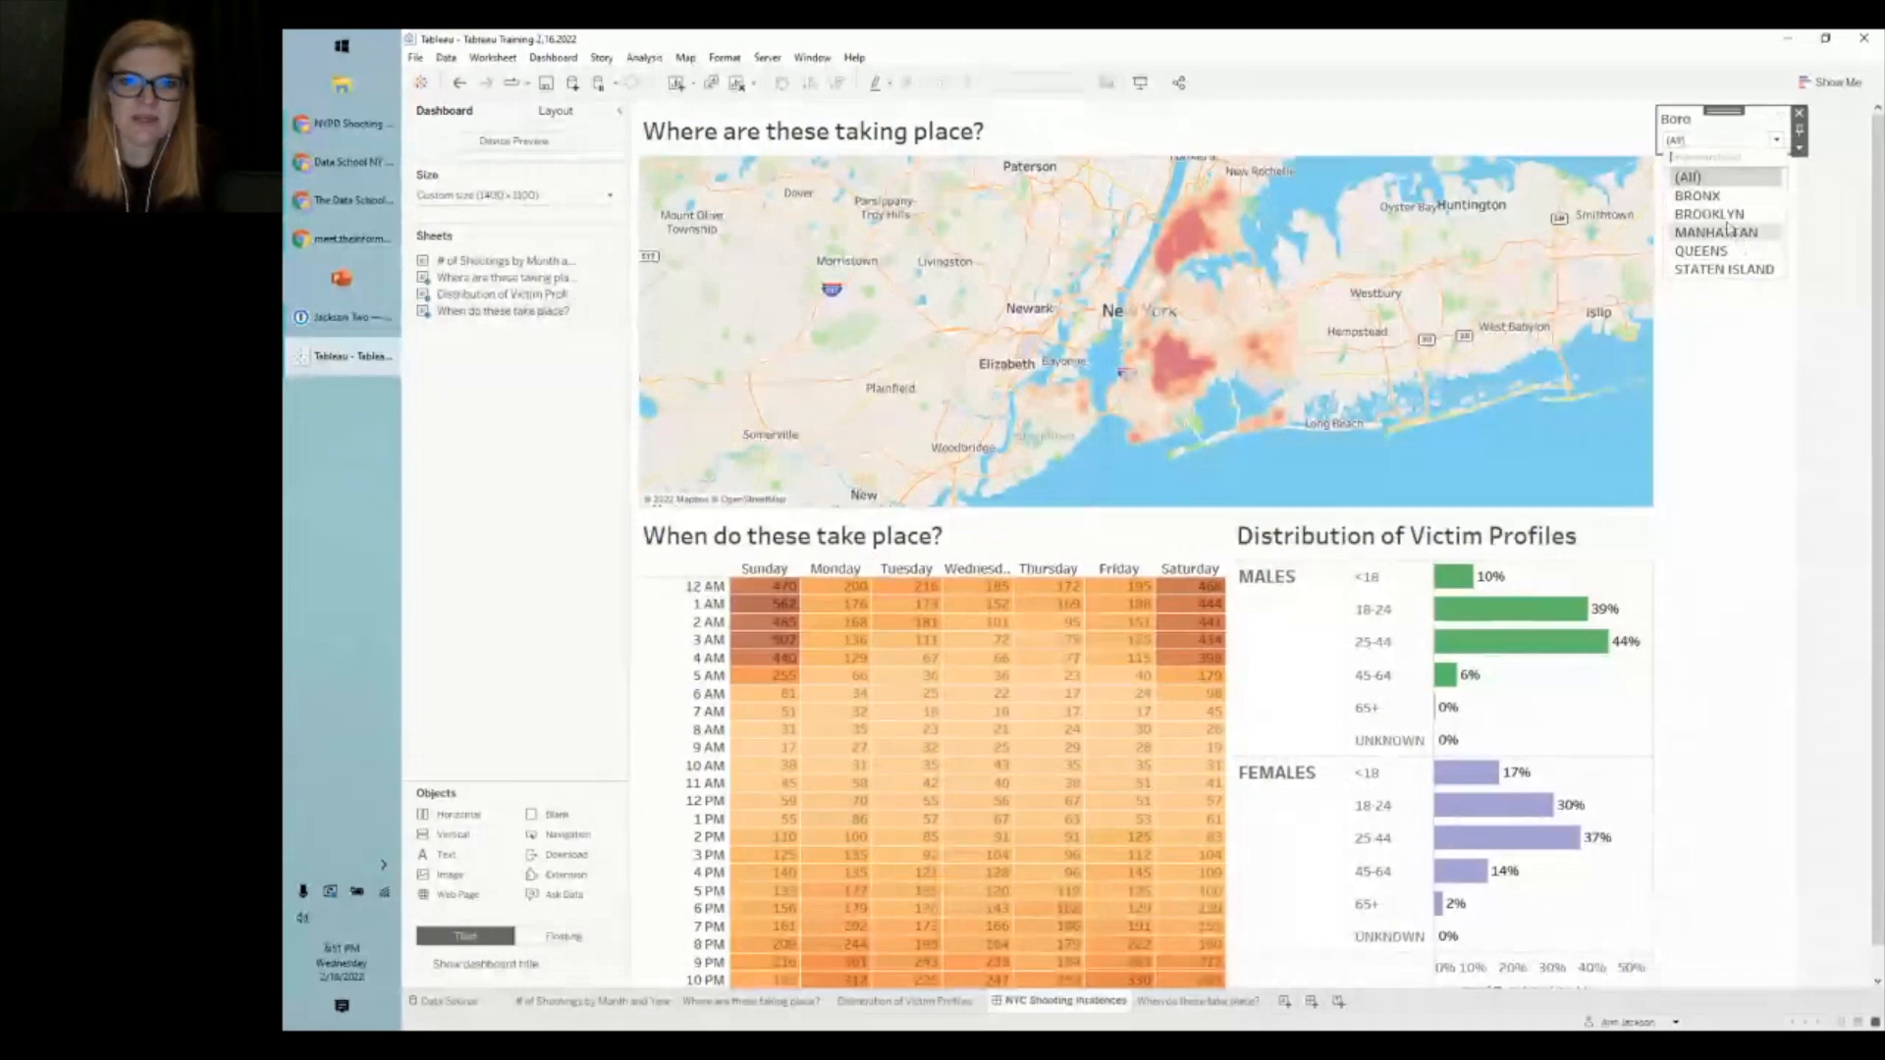
{"action": "left_click", "coordinate": [1720, 215]}
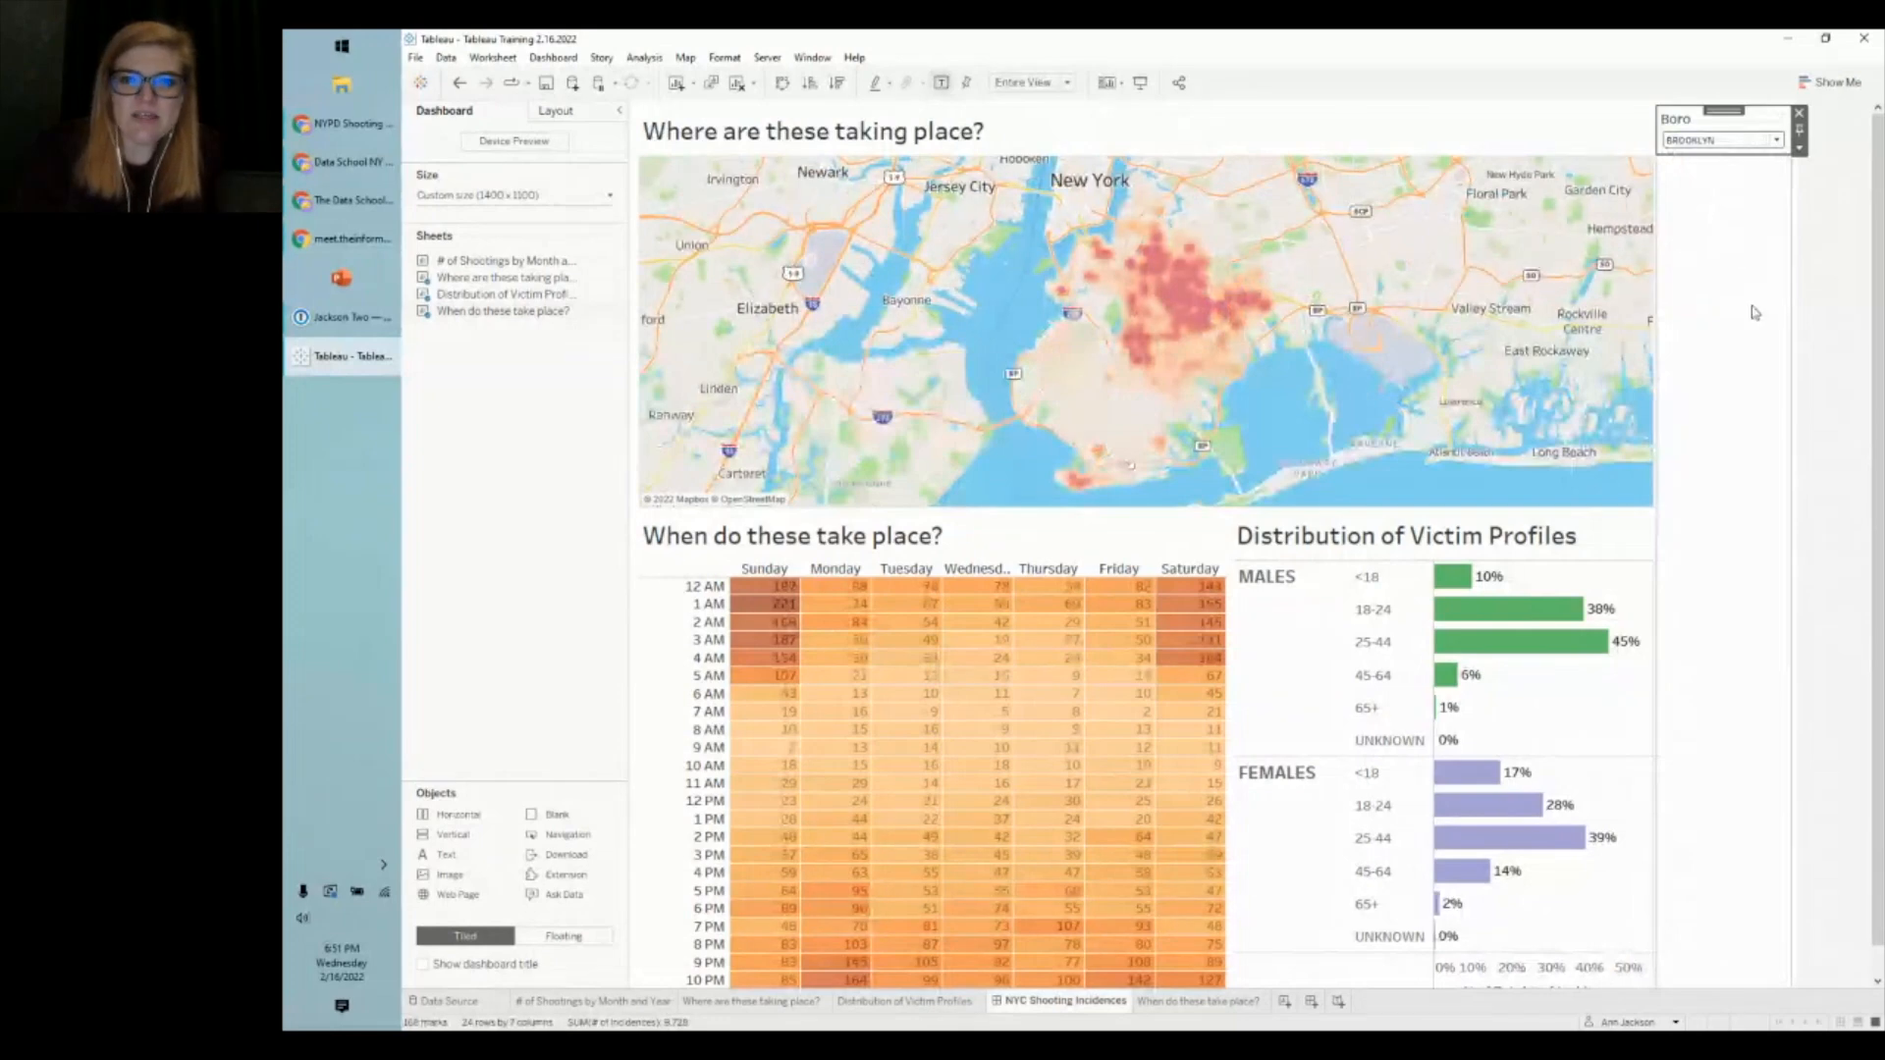
{"action": "left_click", "coordinate": [1822, 355]}
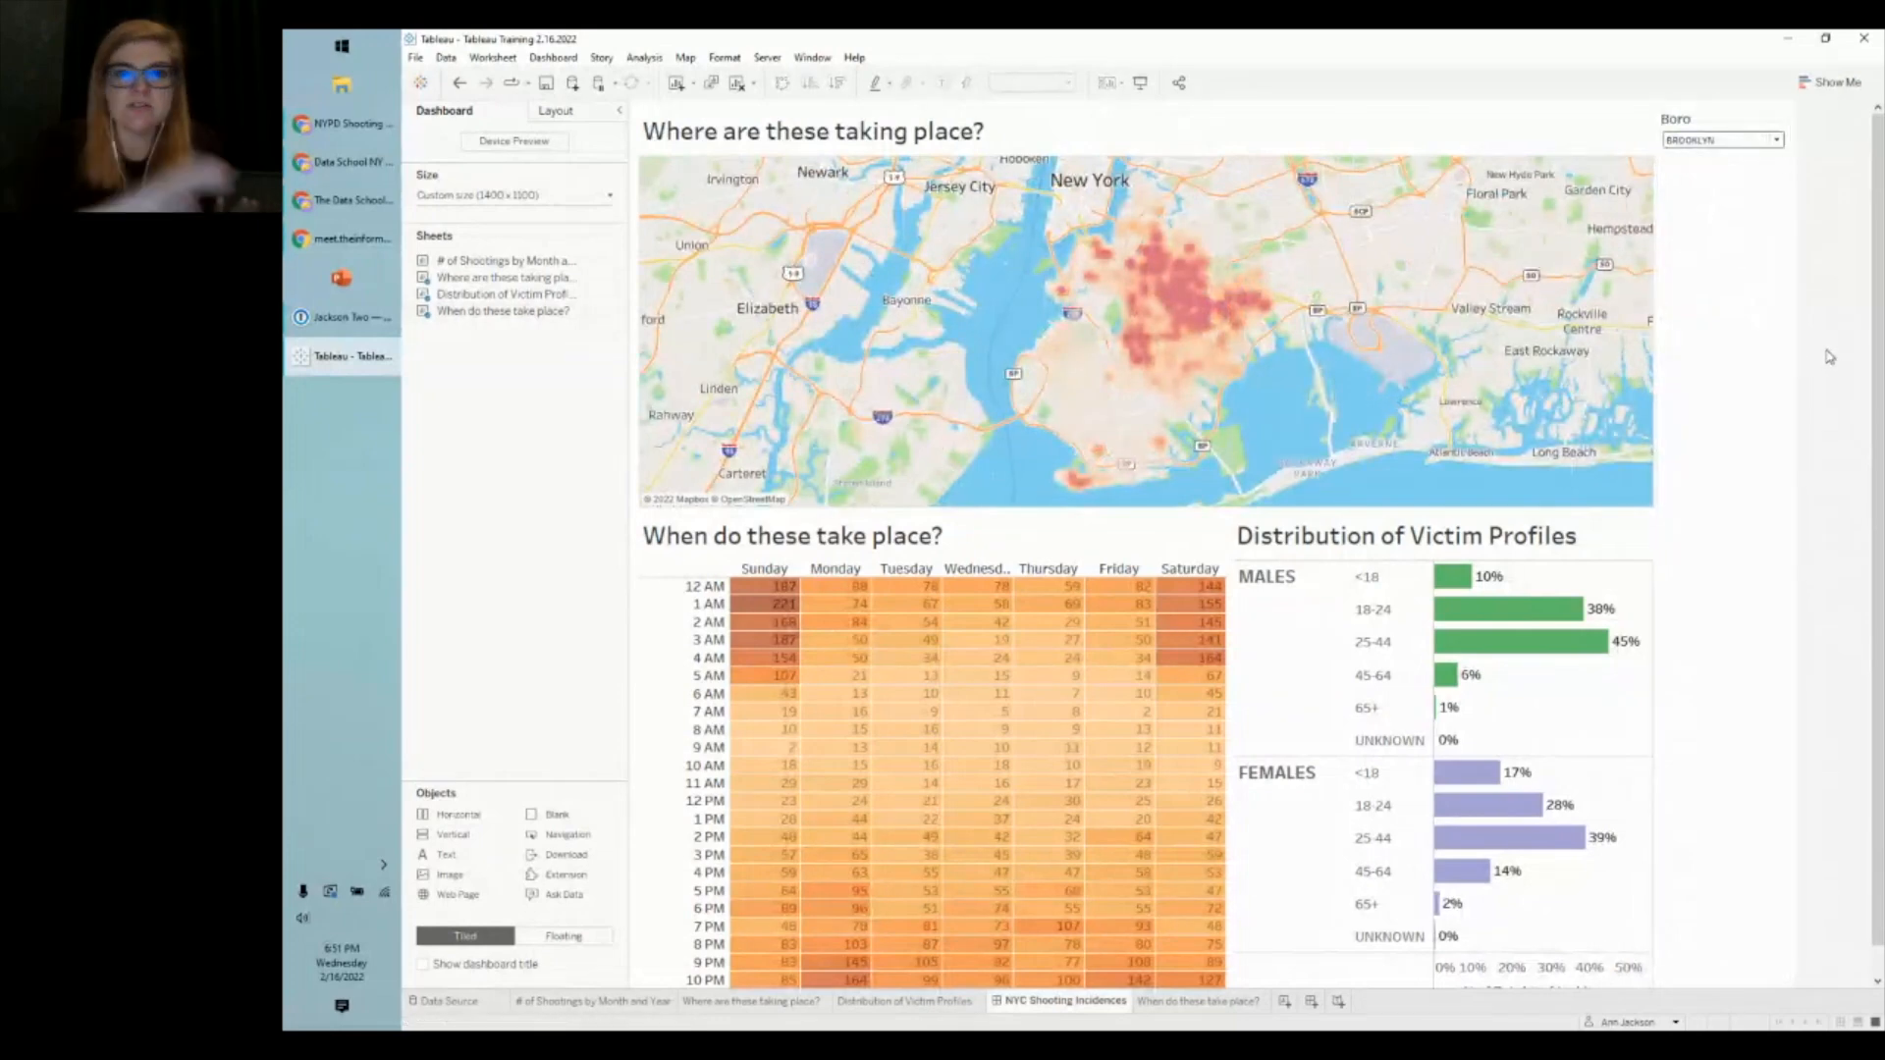
{"action": "mouse_move", "coordinate": [1126, 263]}
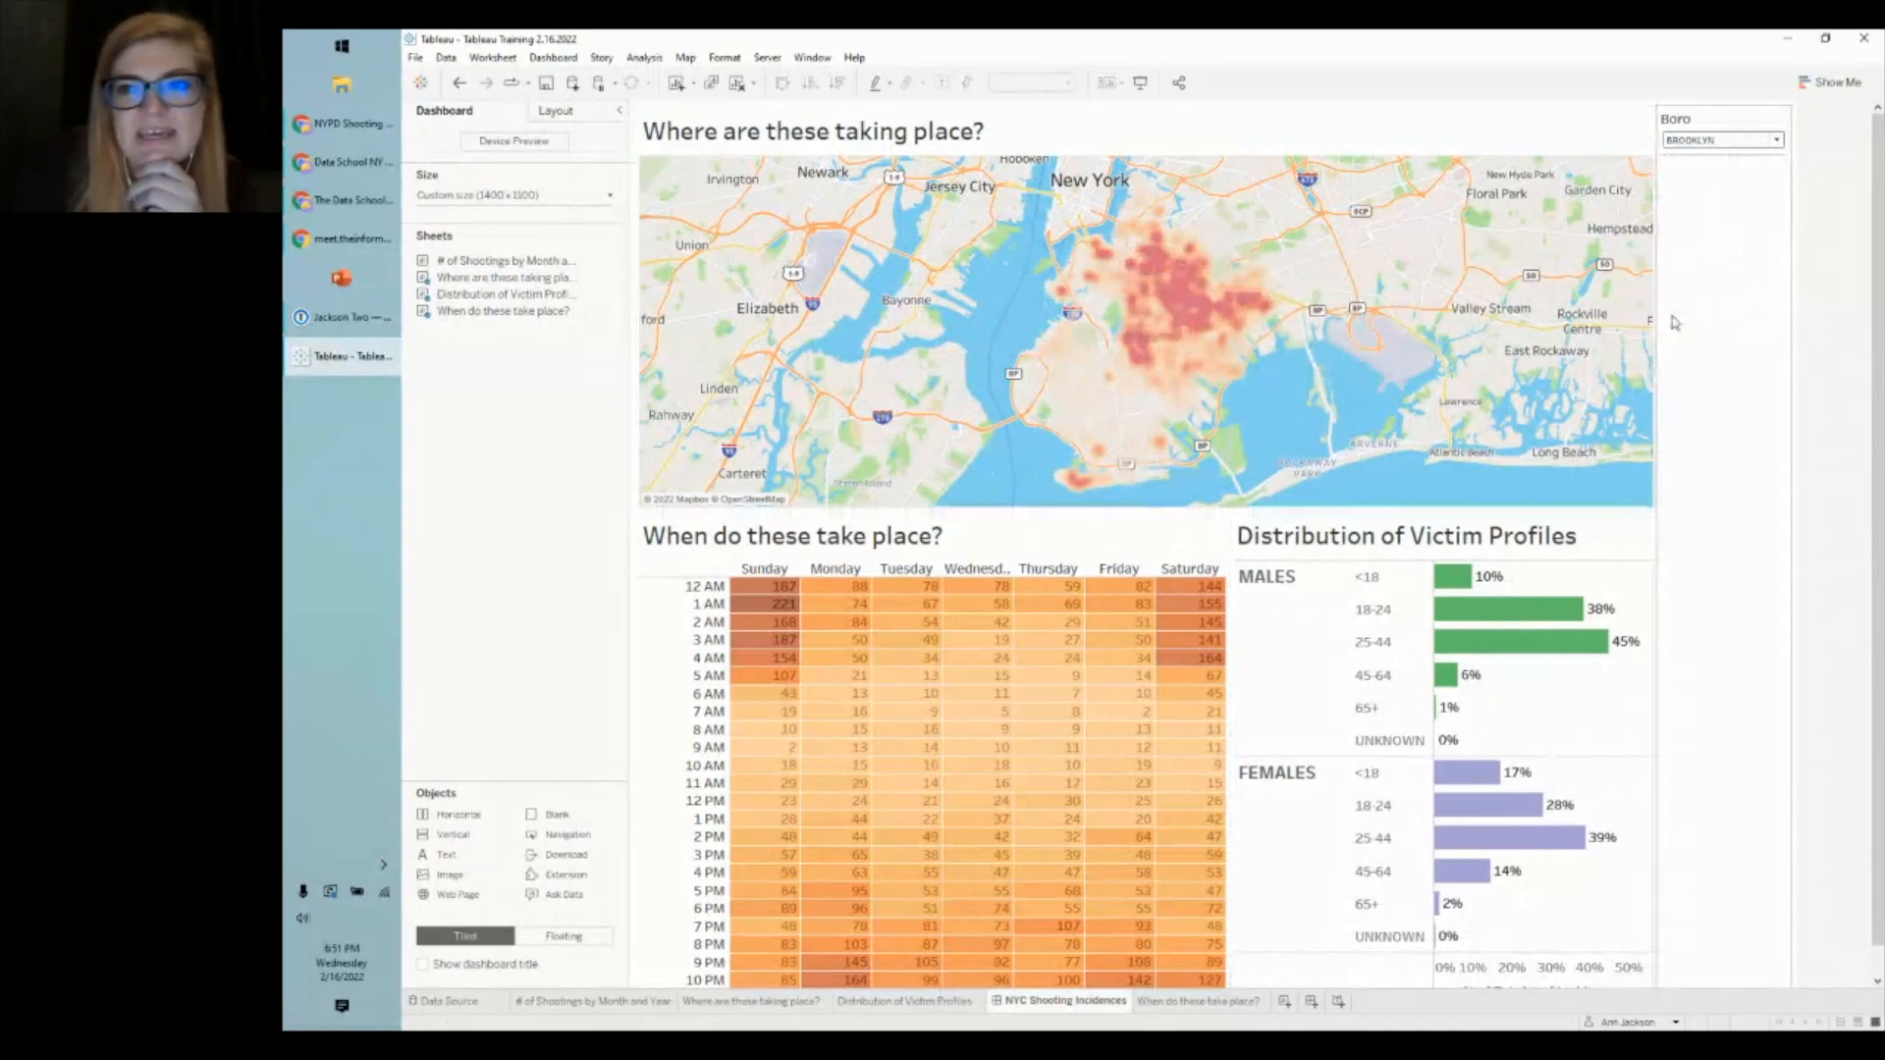
{"action": "left_click", "coordinate": [1696, 140]}
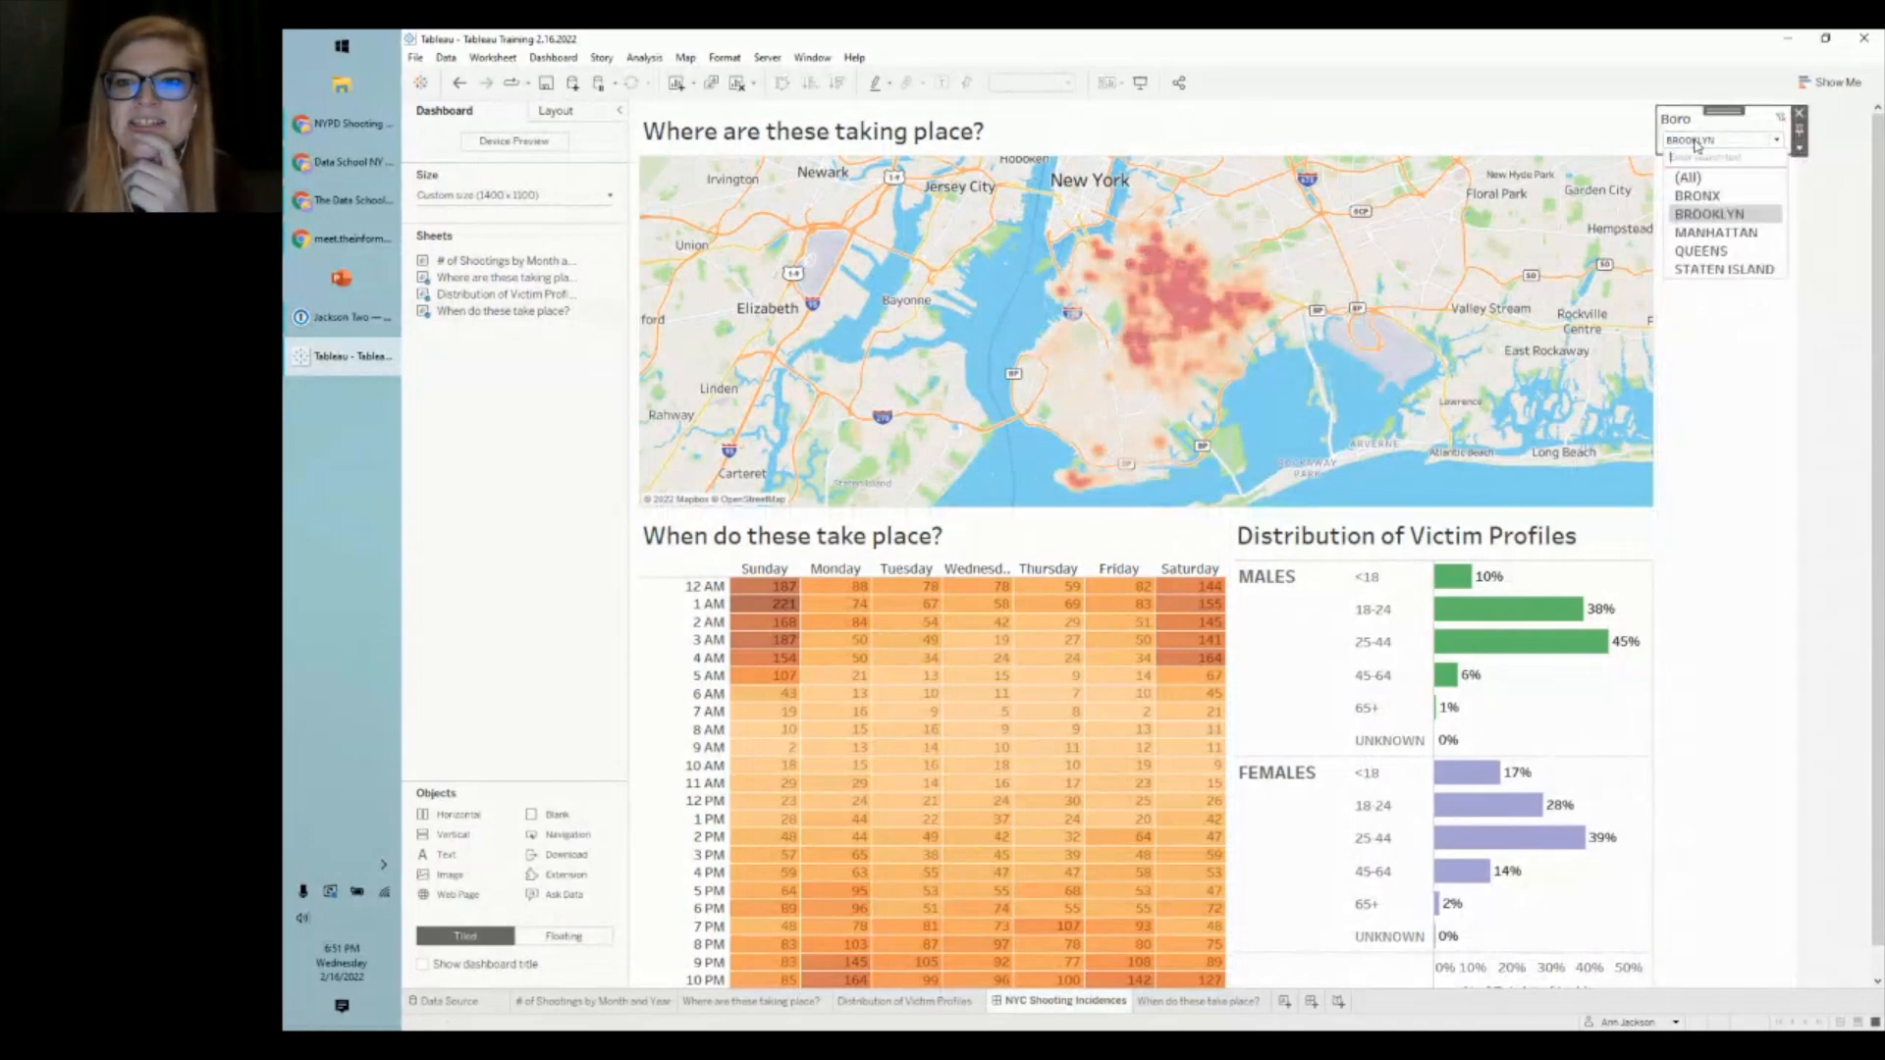
{"action": "left_click", "coordinate": [1696, 178]}
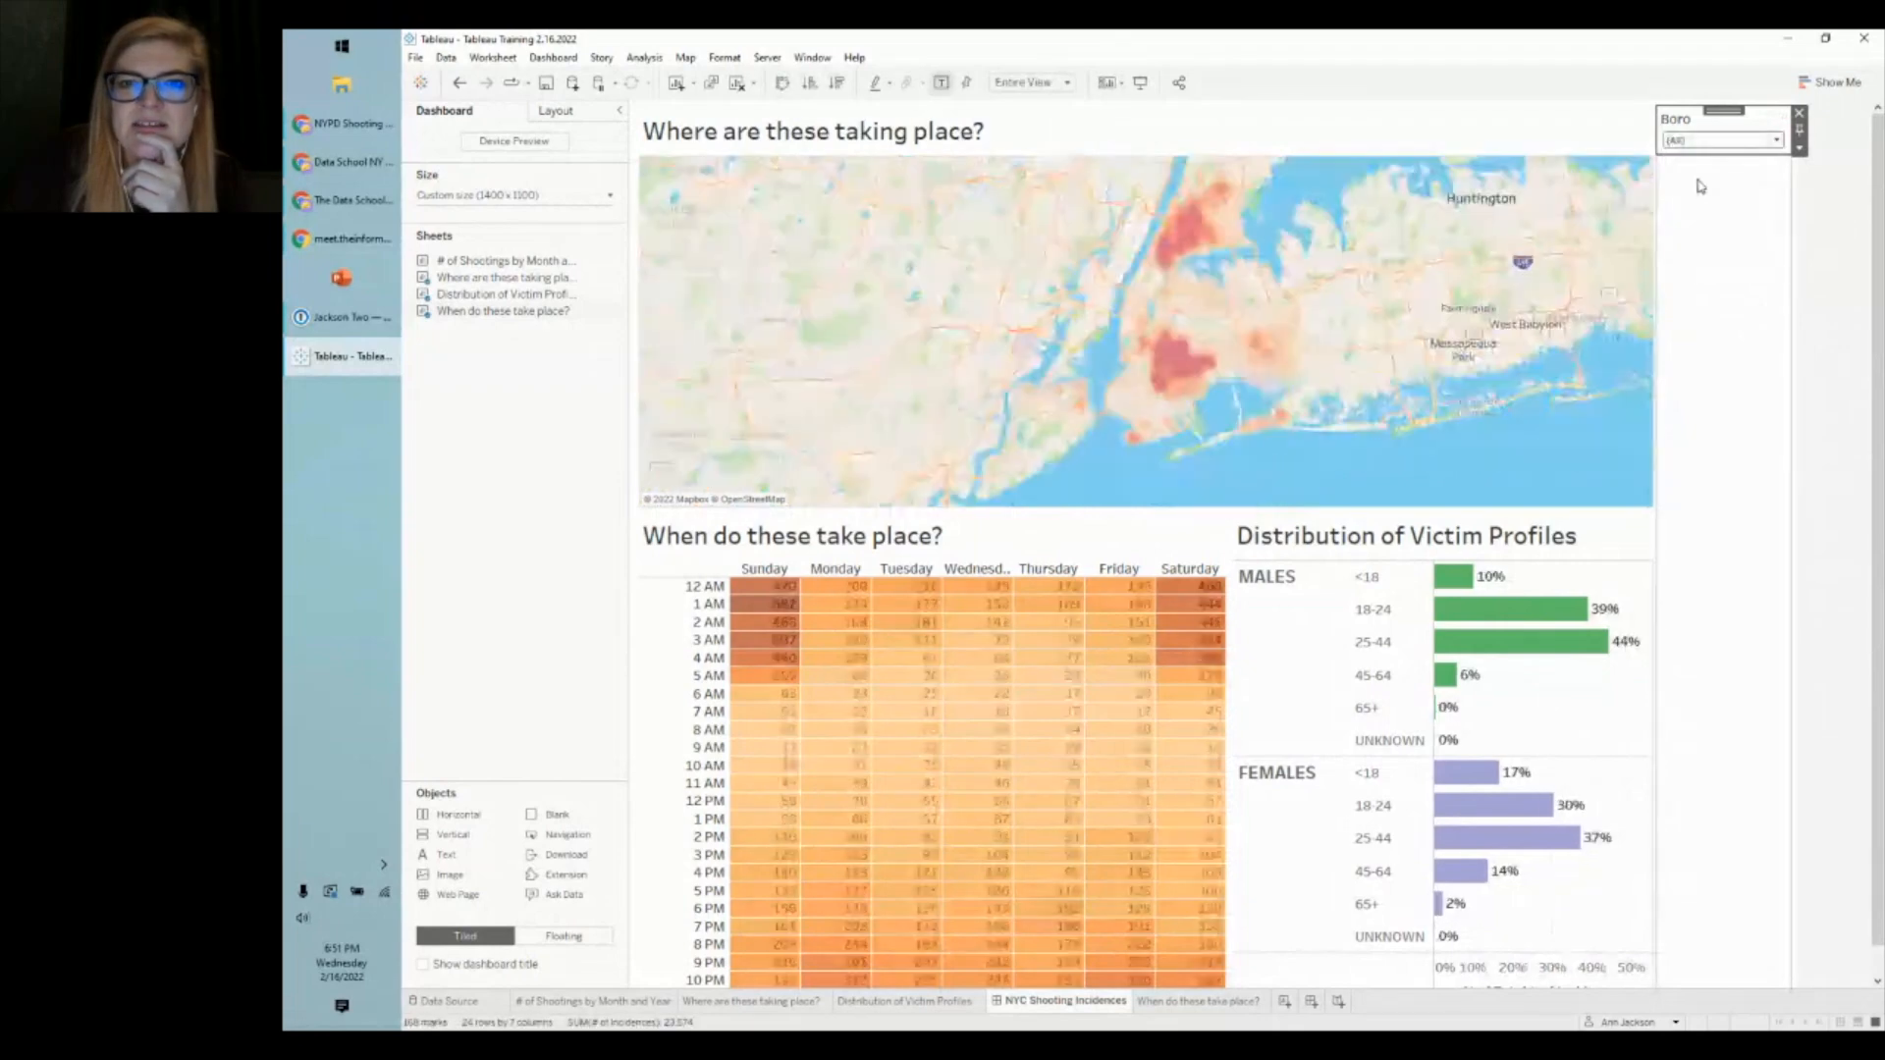
{"action": "left_click", "coordinate": [1723, 141]}
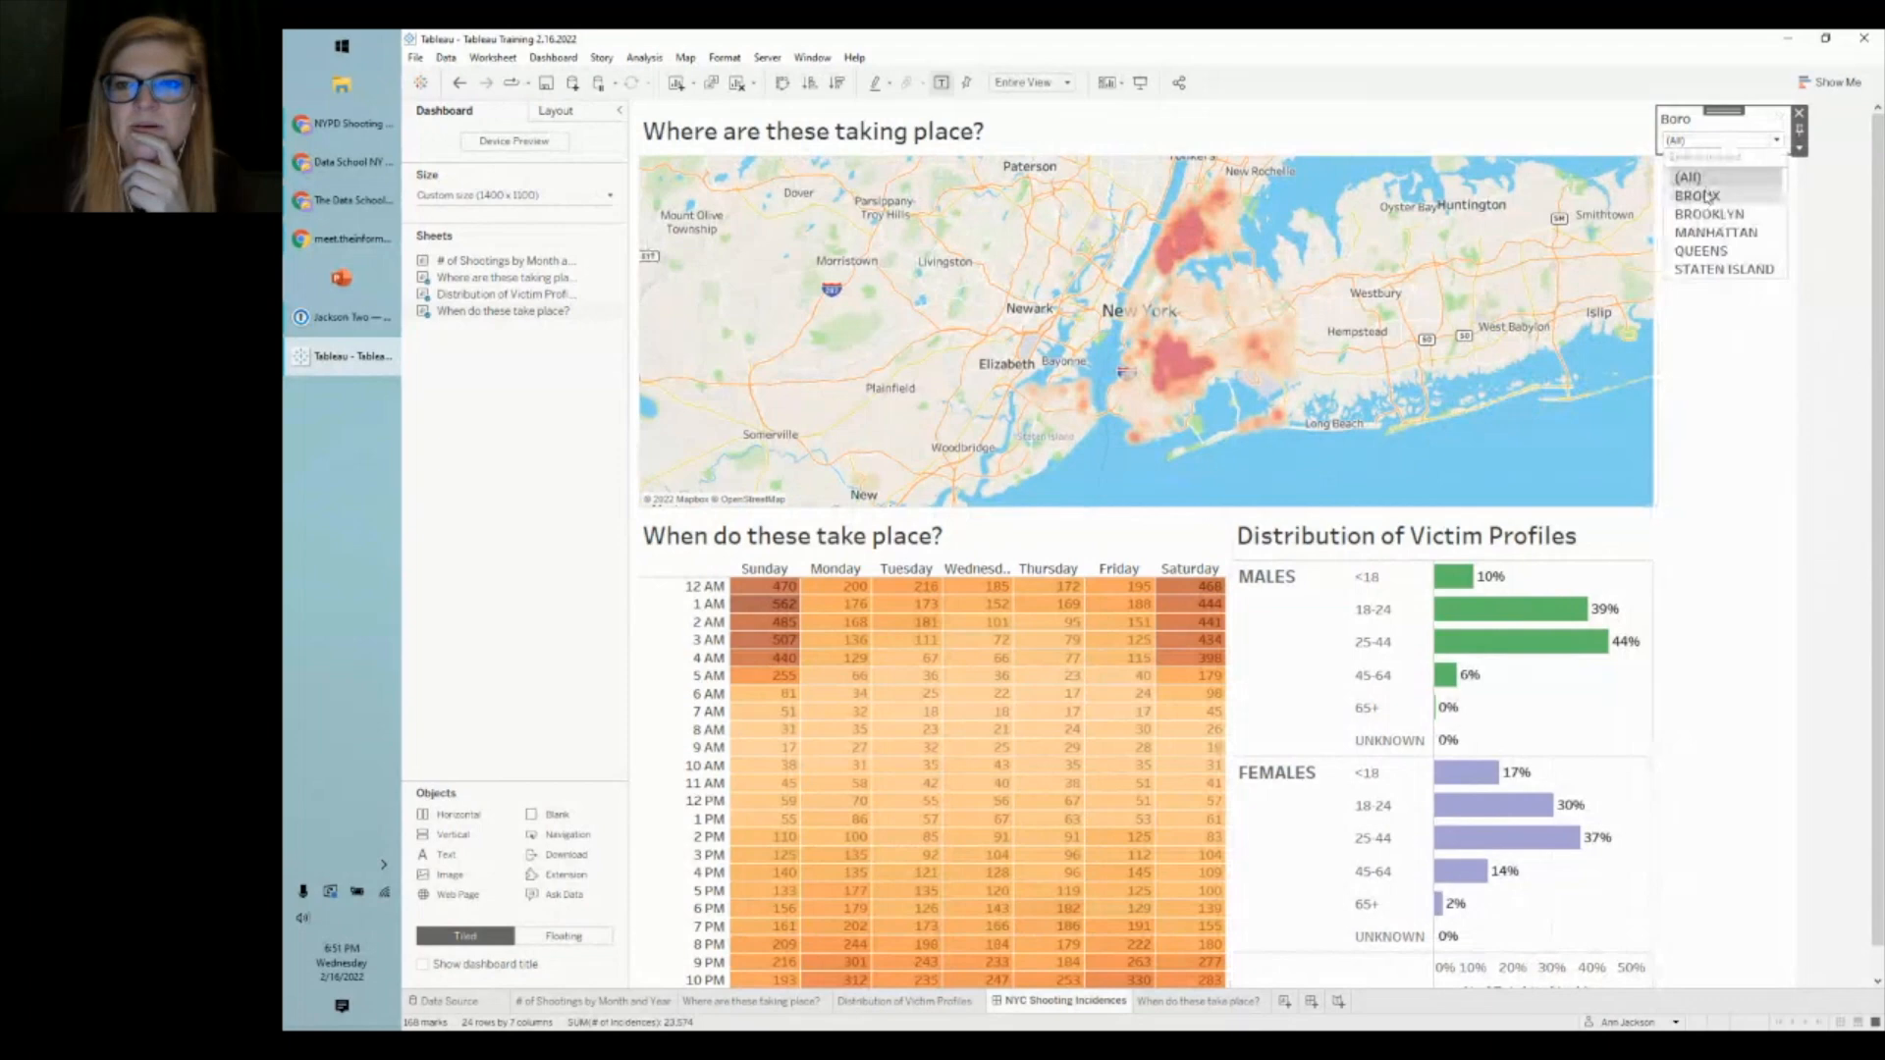
{"action": "left_click", "coordinate": [1709, 197]}
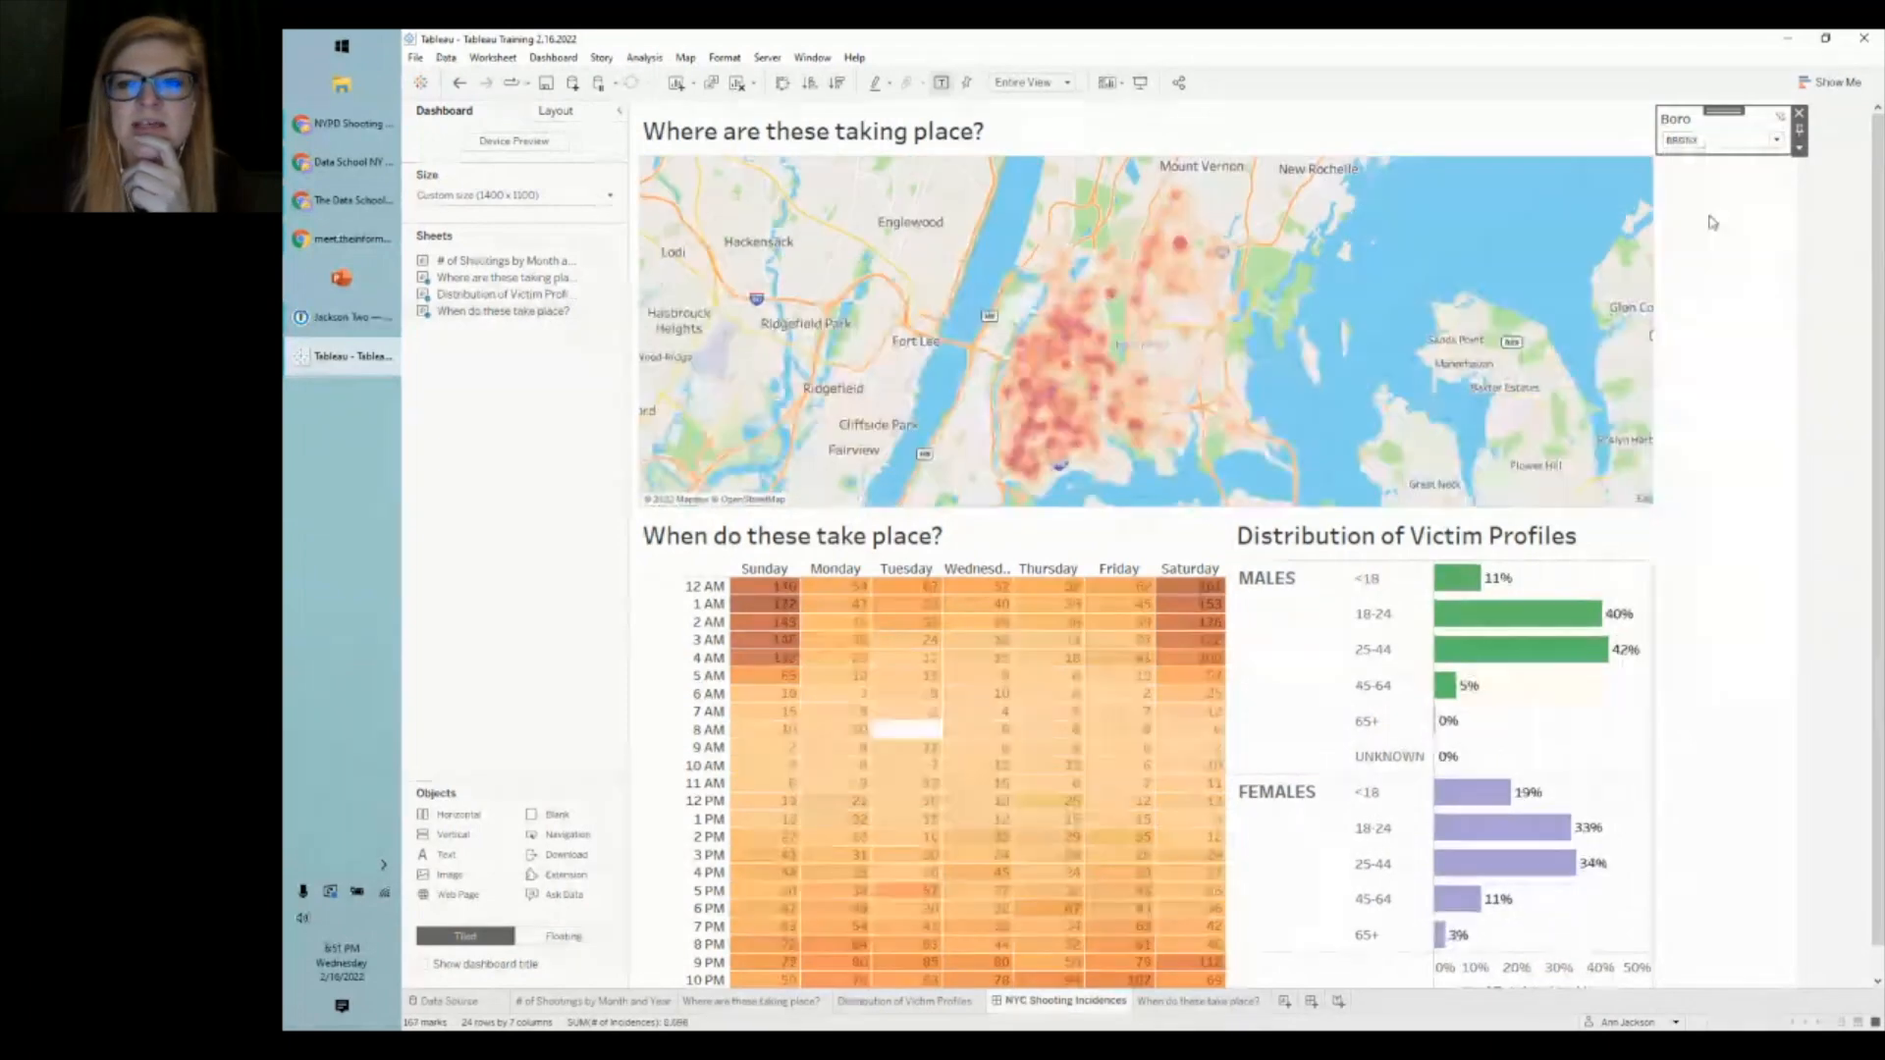
{"action": "left_click", "coordinate": [1710, 217]}
{"action": "left_click", "coordinate": [1813, 389]}
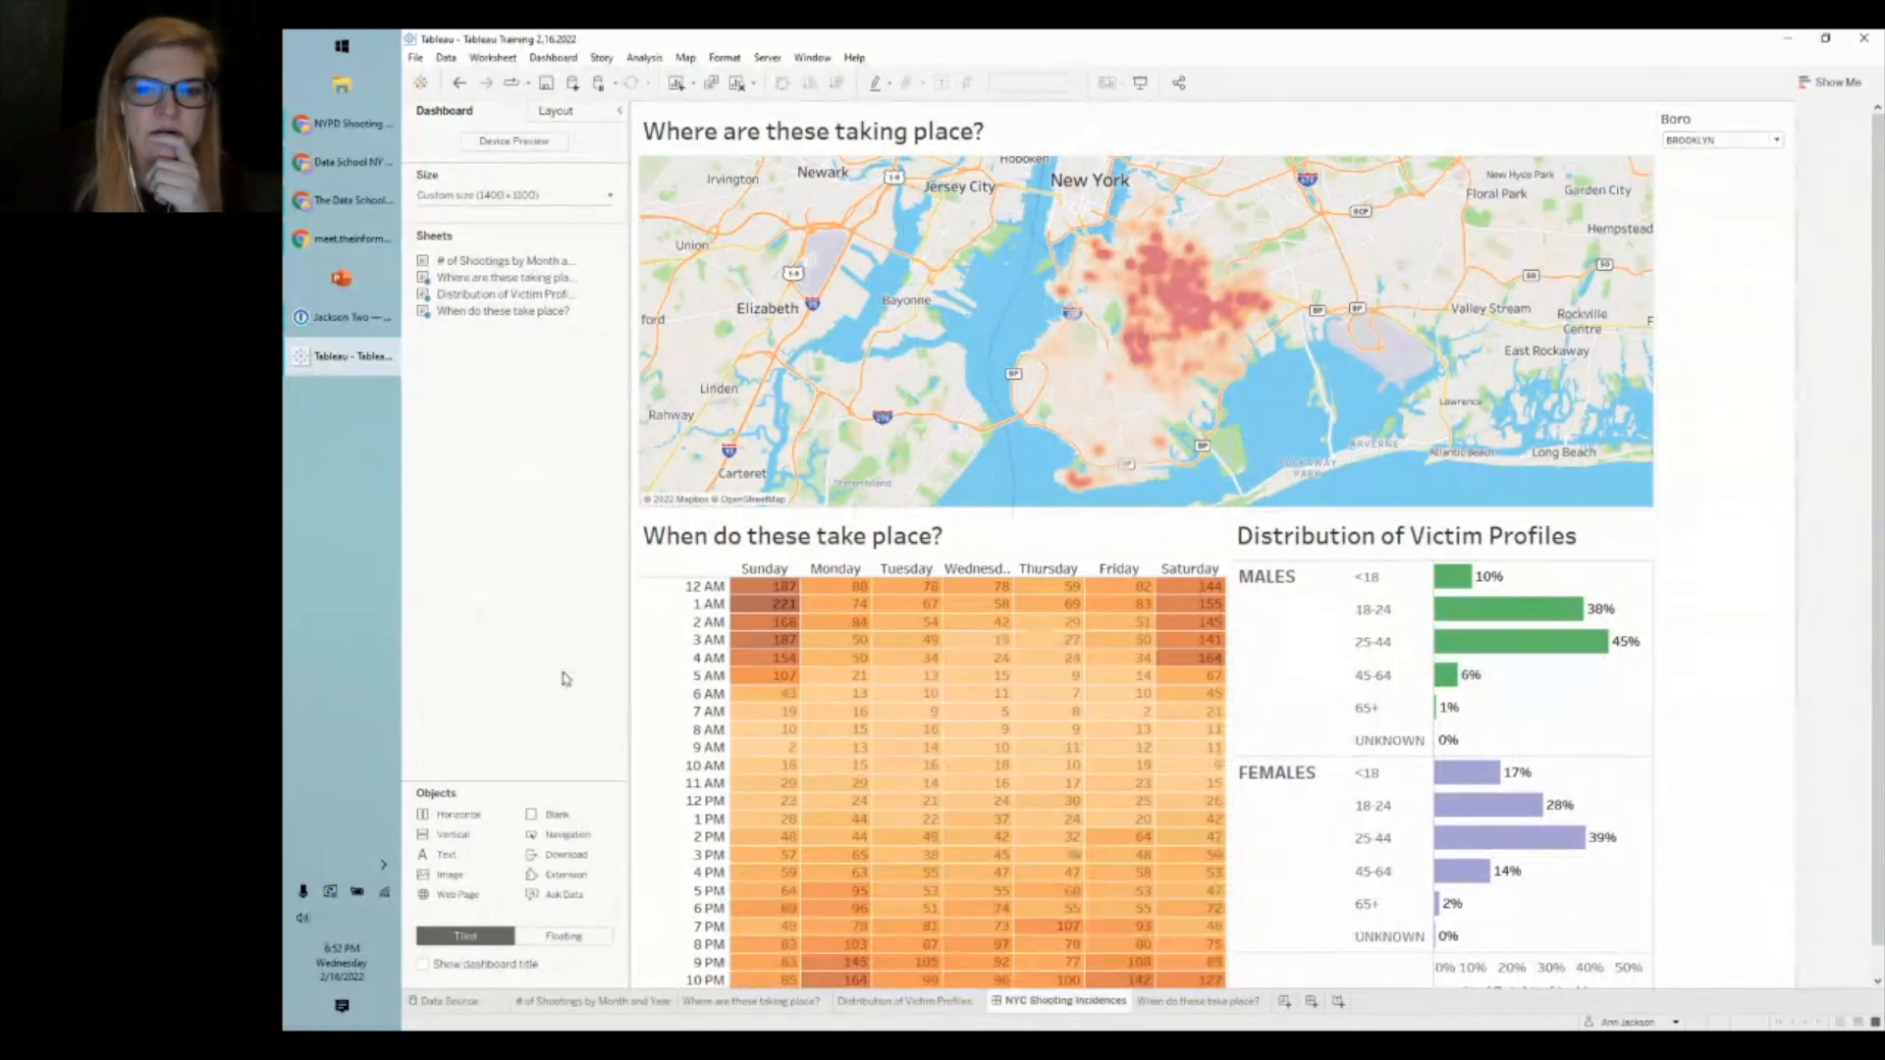
{"action": "left_click", "coordinate": [1285, 1002]}
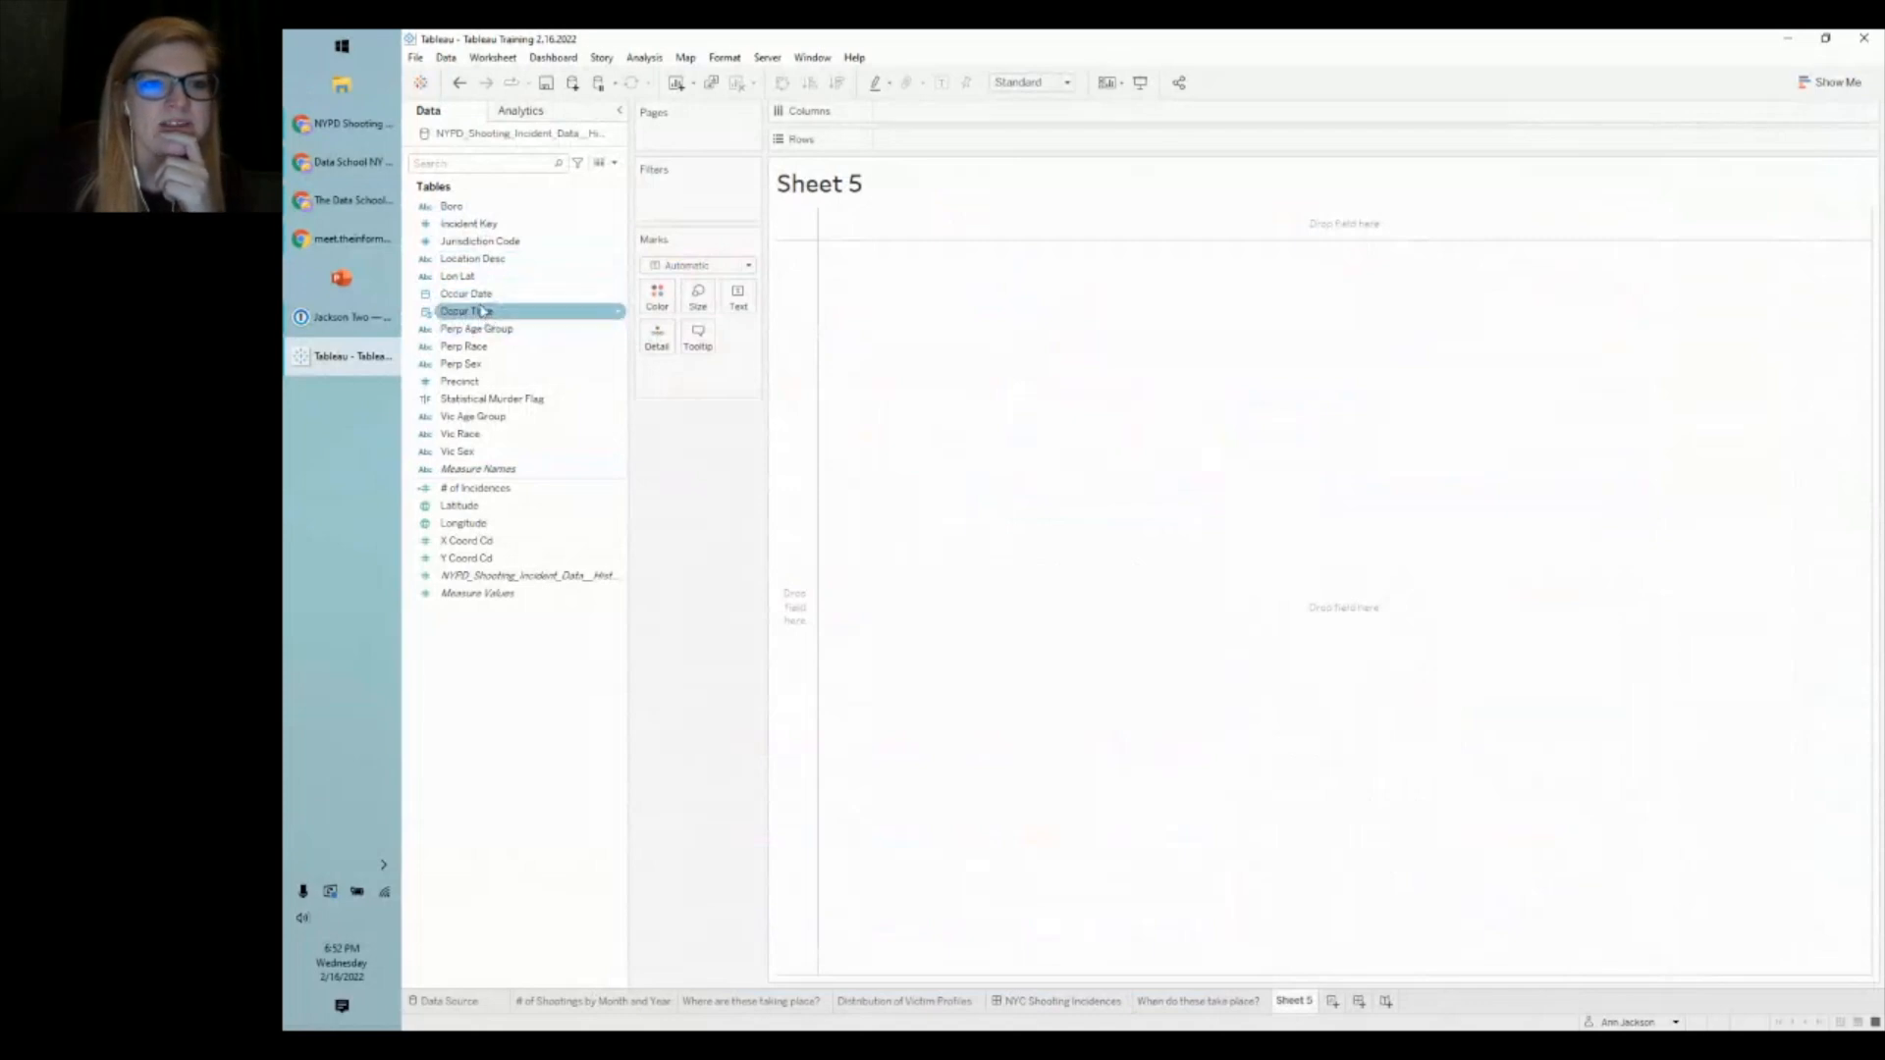
- On Sheet 5, plot MONTH(Occur Date) on Columns against # of Incidences on Rows as a line
{"action": "left_click_drag", "start_coordinate": [465, 300], "coordinate": [940, 116]}
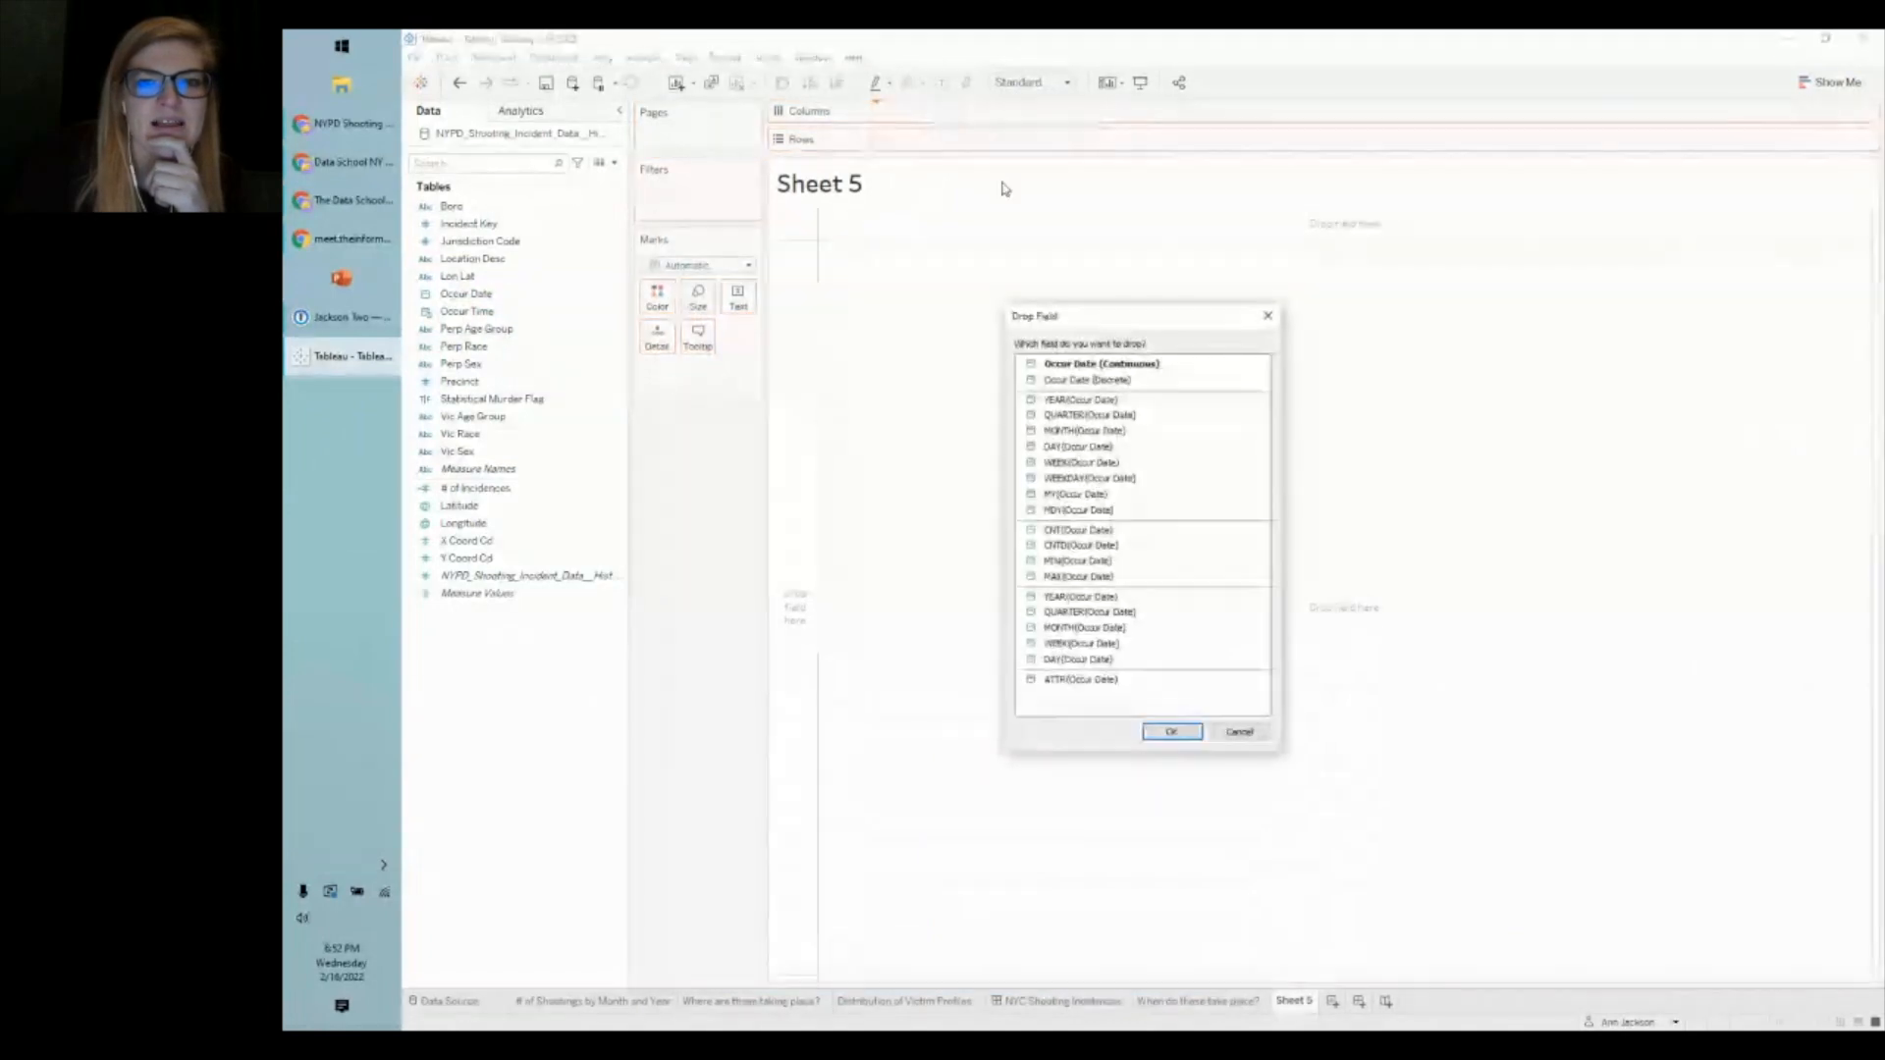
{"action": "left_click", "coordinate": [1110, 629]}
{"action": "left_click", "coordinate": [1171, 732]}
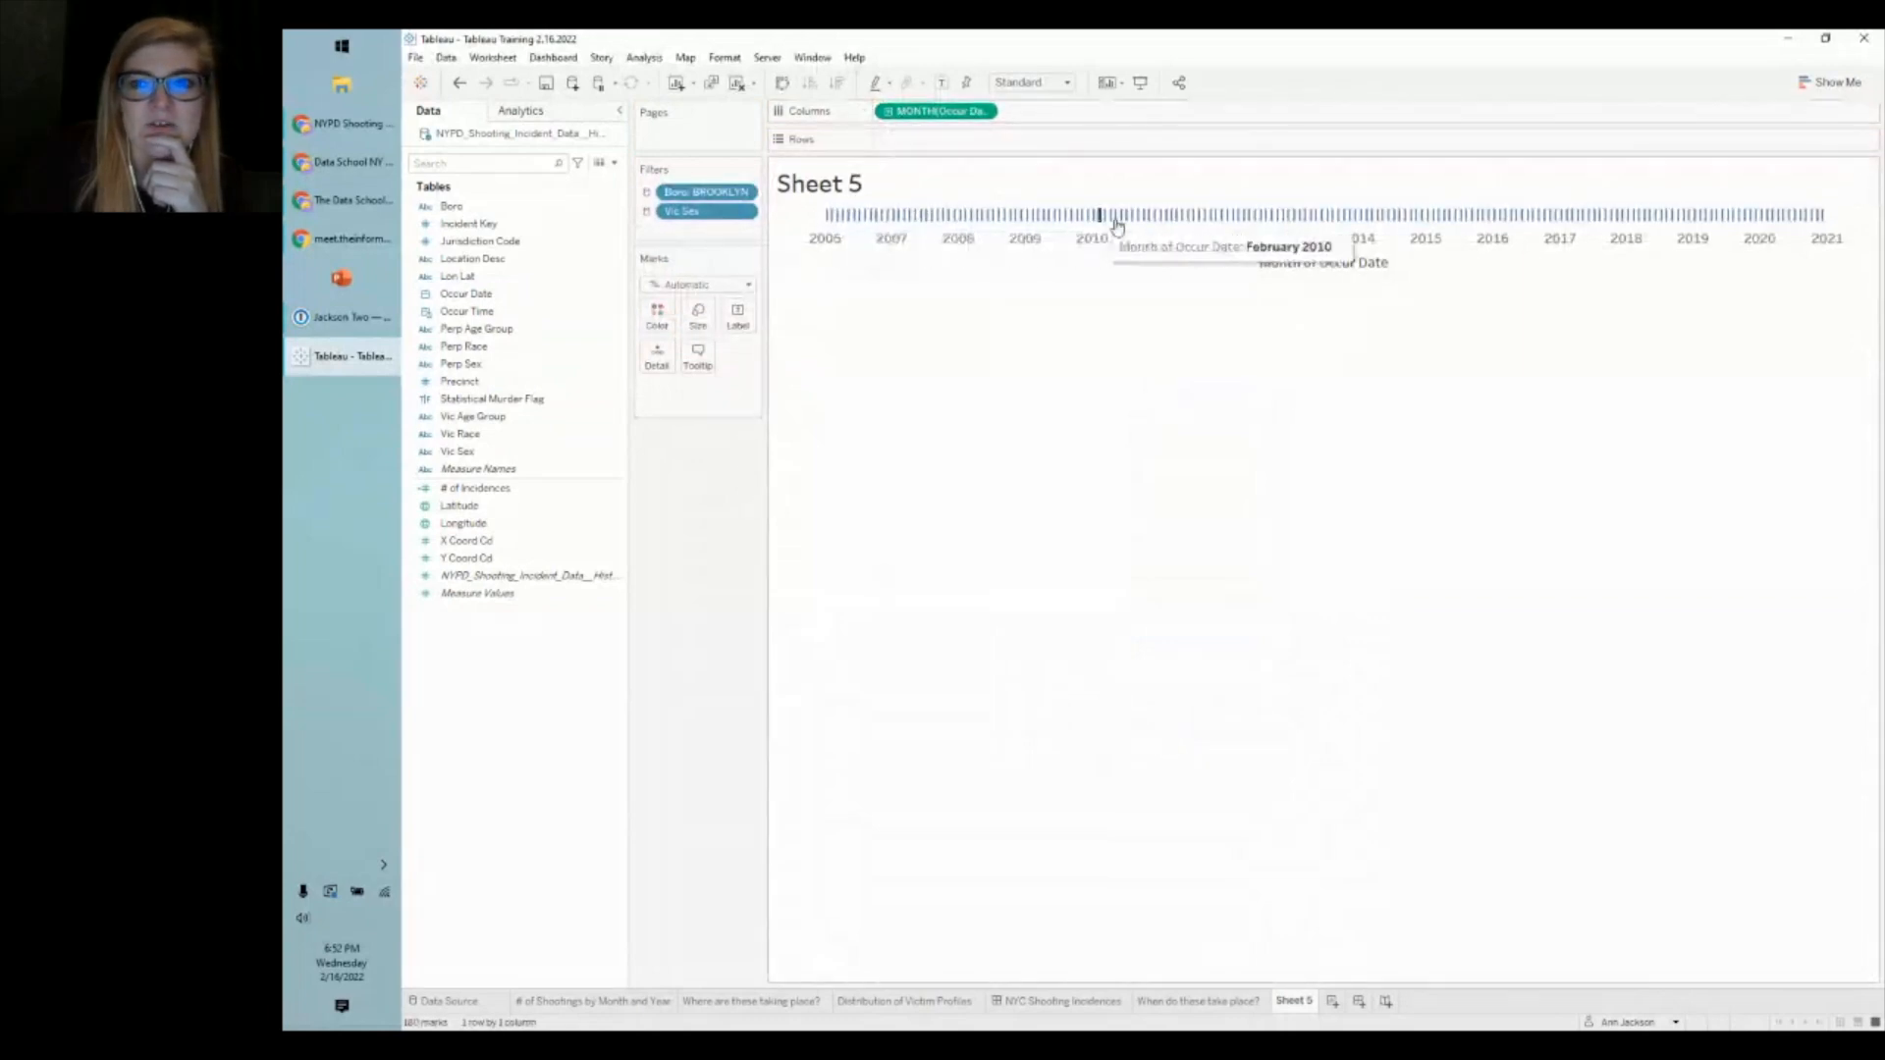
{"action": "left_click", "coordinate": [494, 489]}
{"action": "left_click_drag", "start_coordinate": [494, 489], "coordinate": [943, 142]}
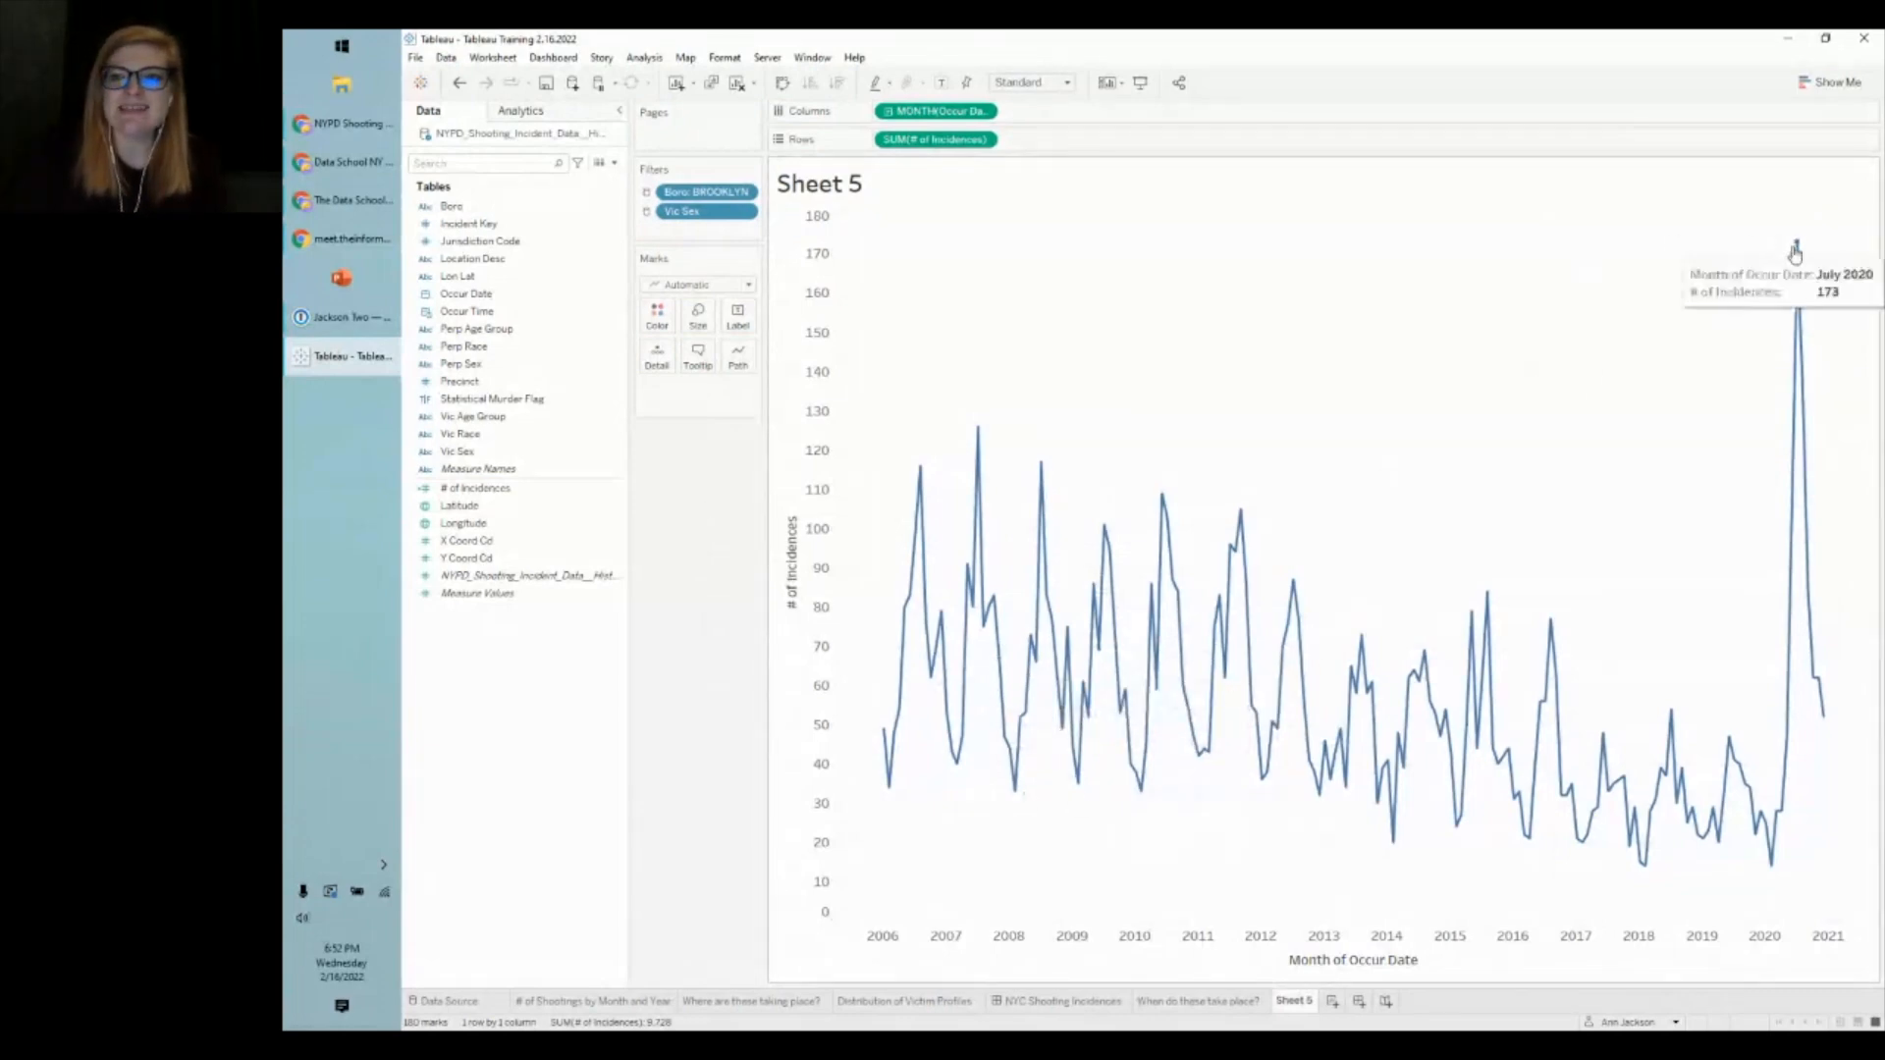
{"action": "mouse_move", "coordinate": [1831, 707]}
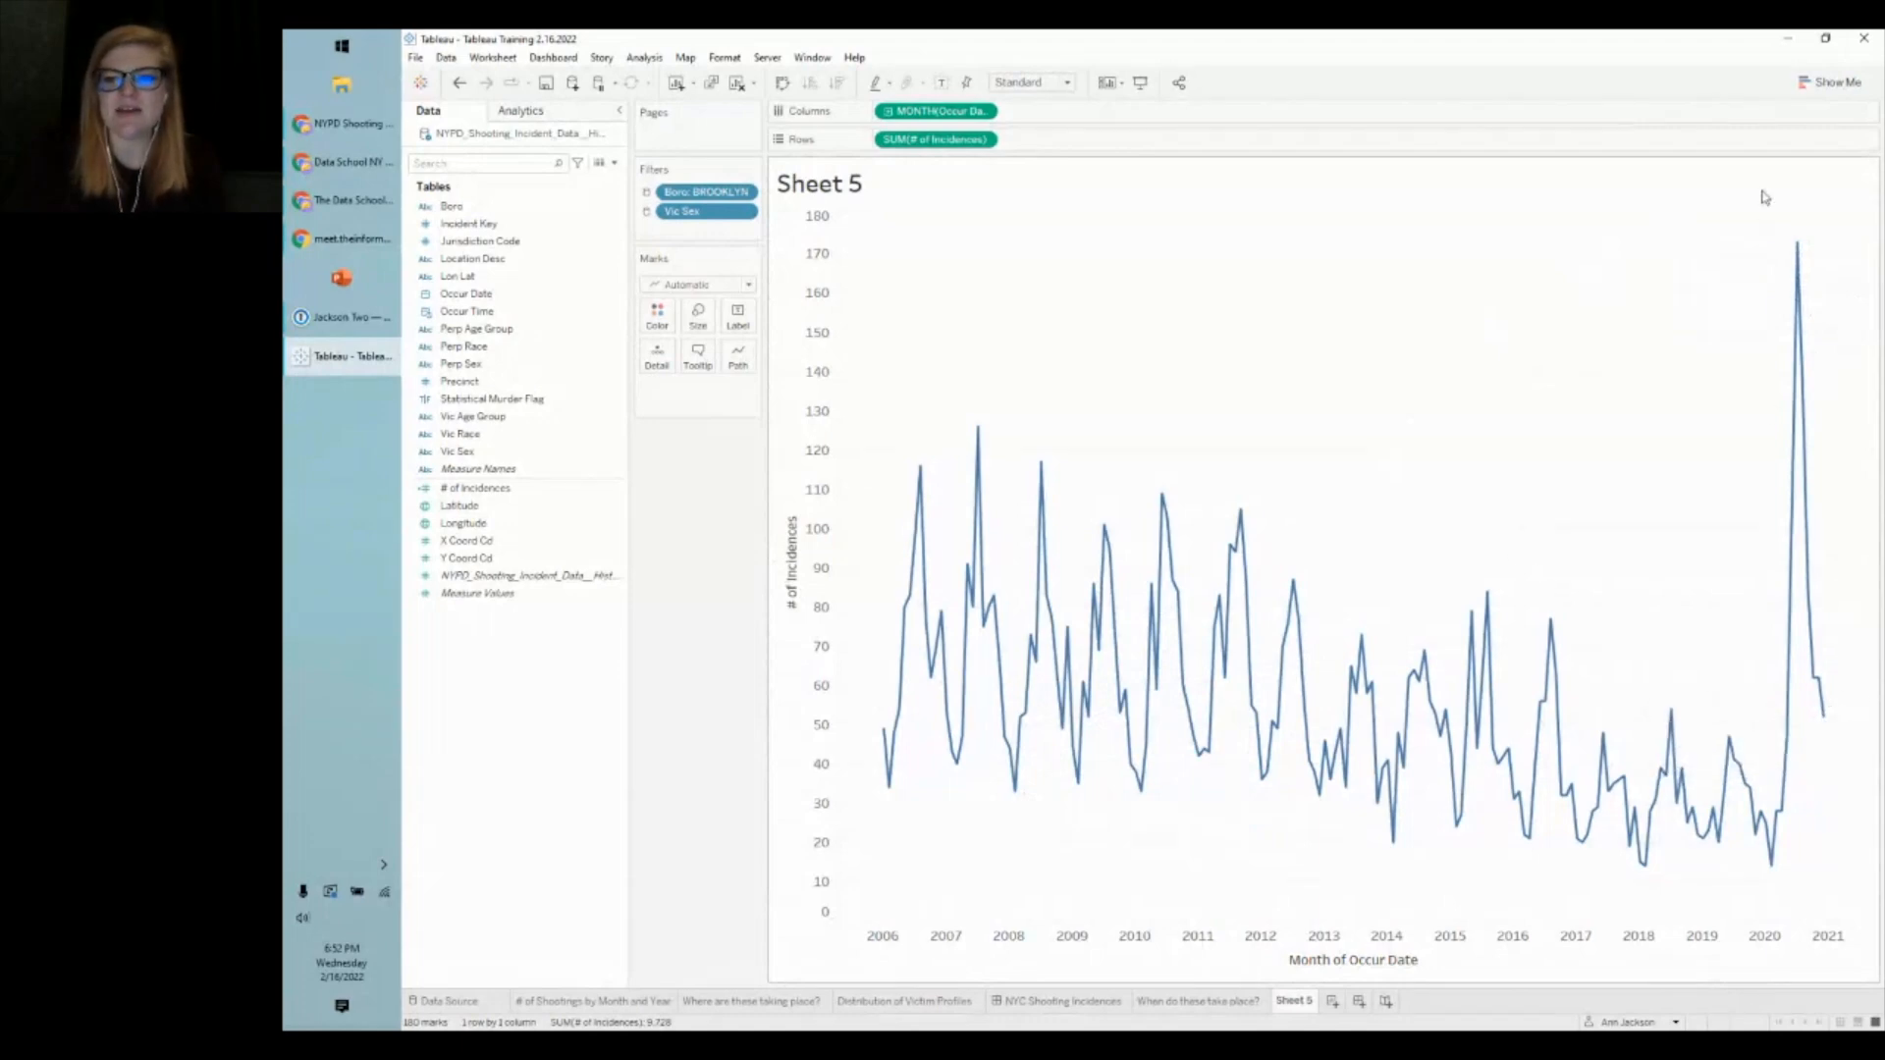
{"action": "left_click", "coordinate": [481, 401]}
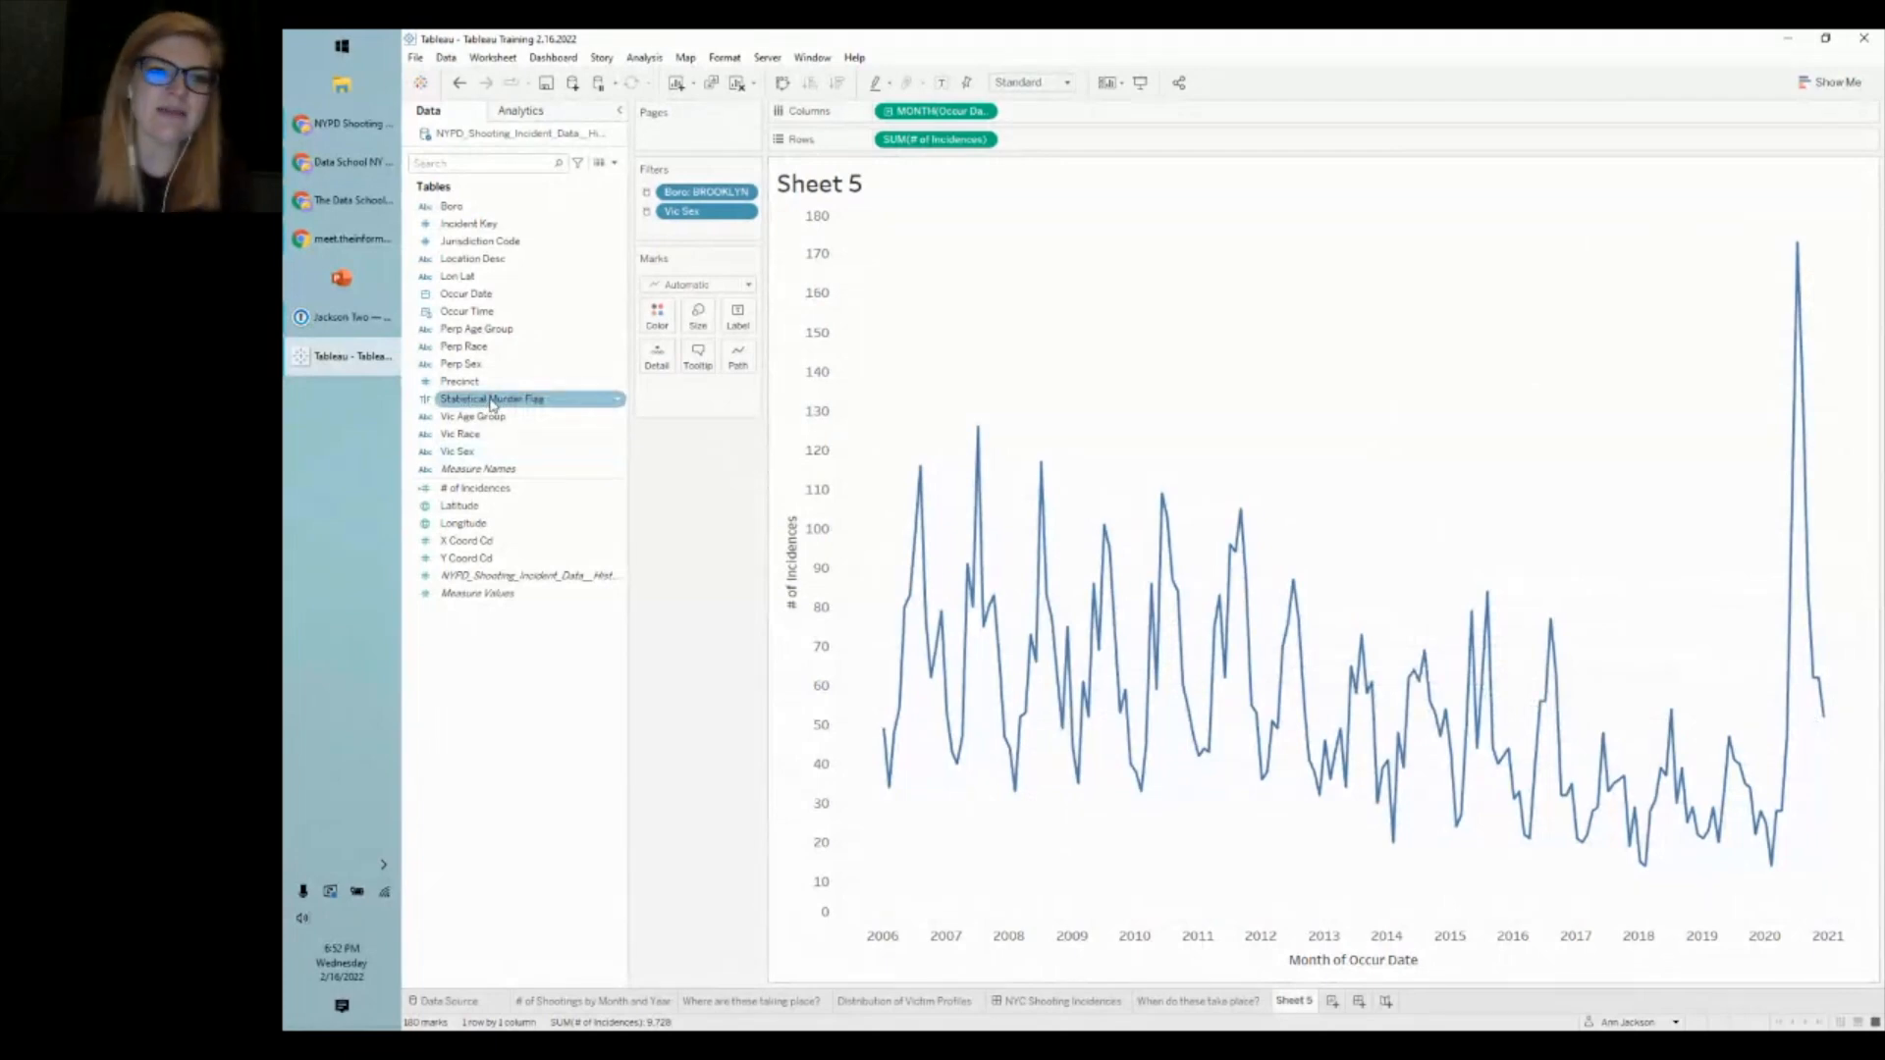
- Colour the line by Statistical Murder Flag into False and True series, comparing via undo and redo
{"action": "left_click_drag", "start_coordinate": [491, 404], "coordinate": [658, 310]}
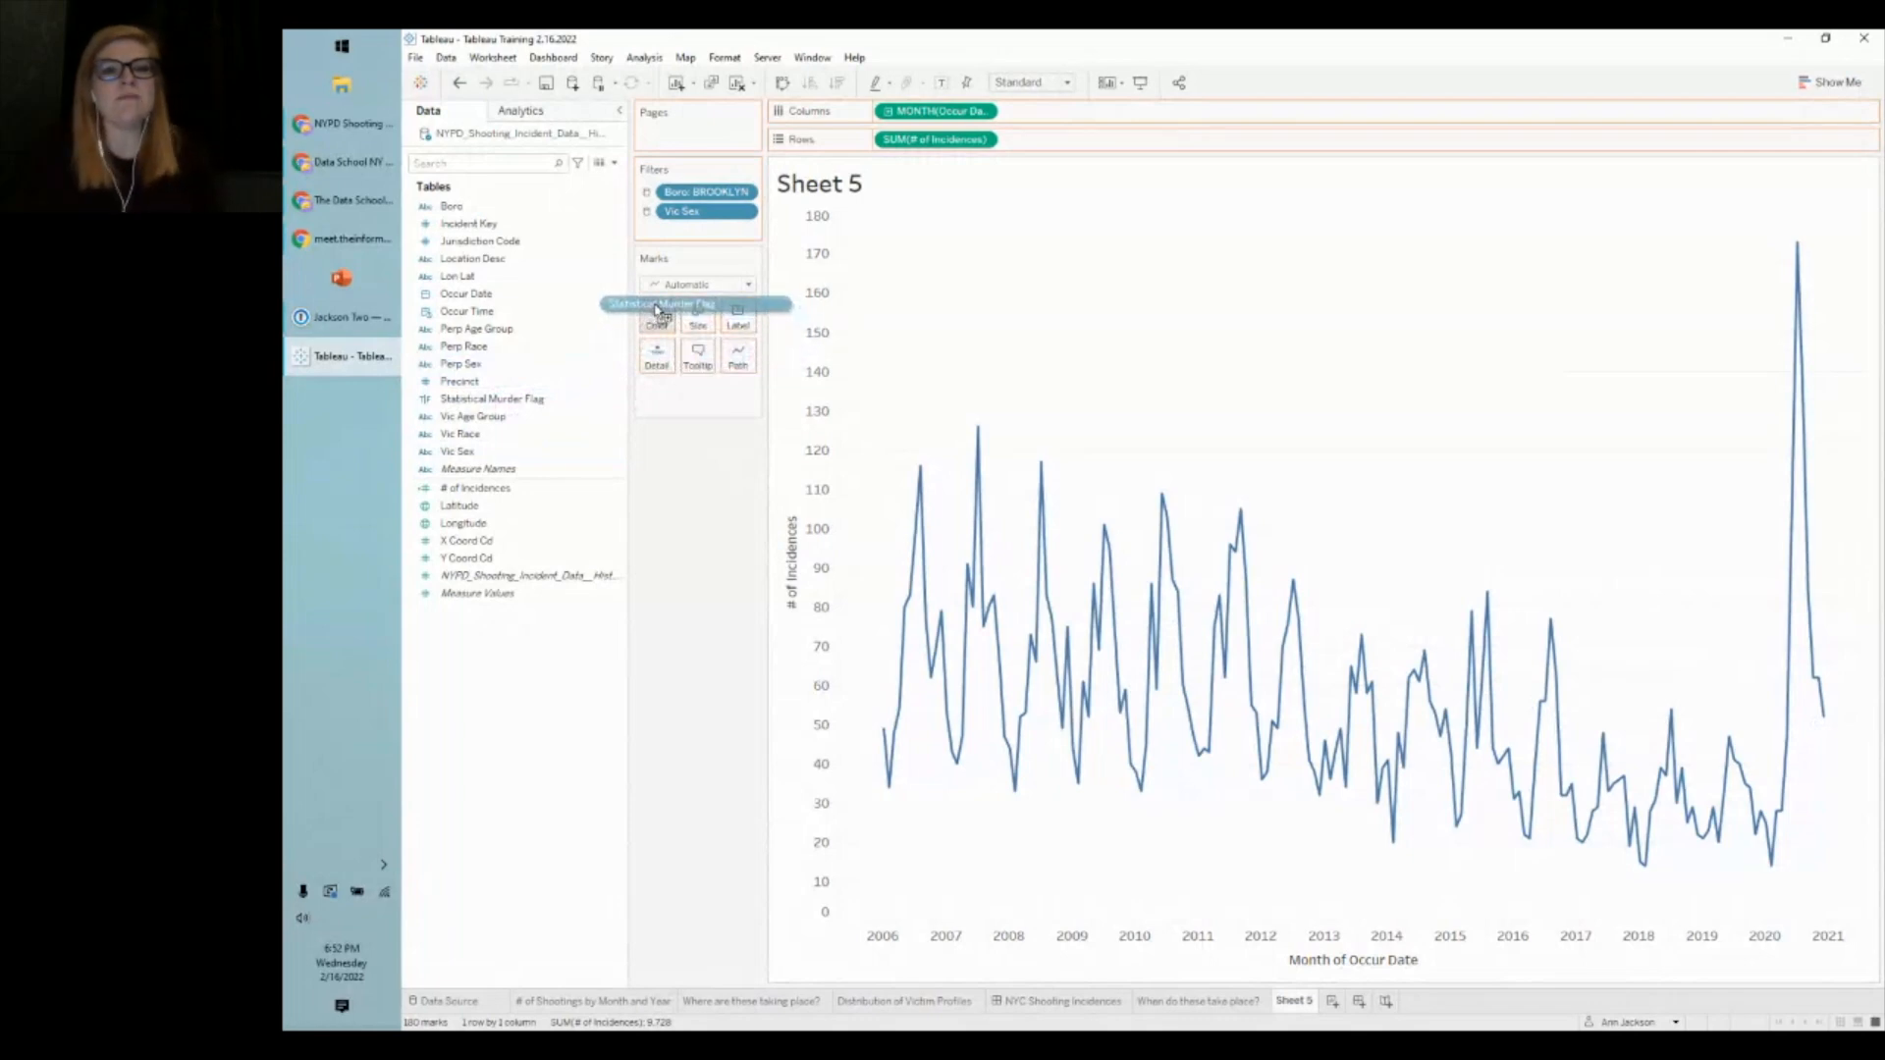
{"action": "left_click_drag", "start_coordinate": [657, 312], "coordinate": [658, 315]}
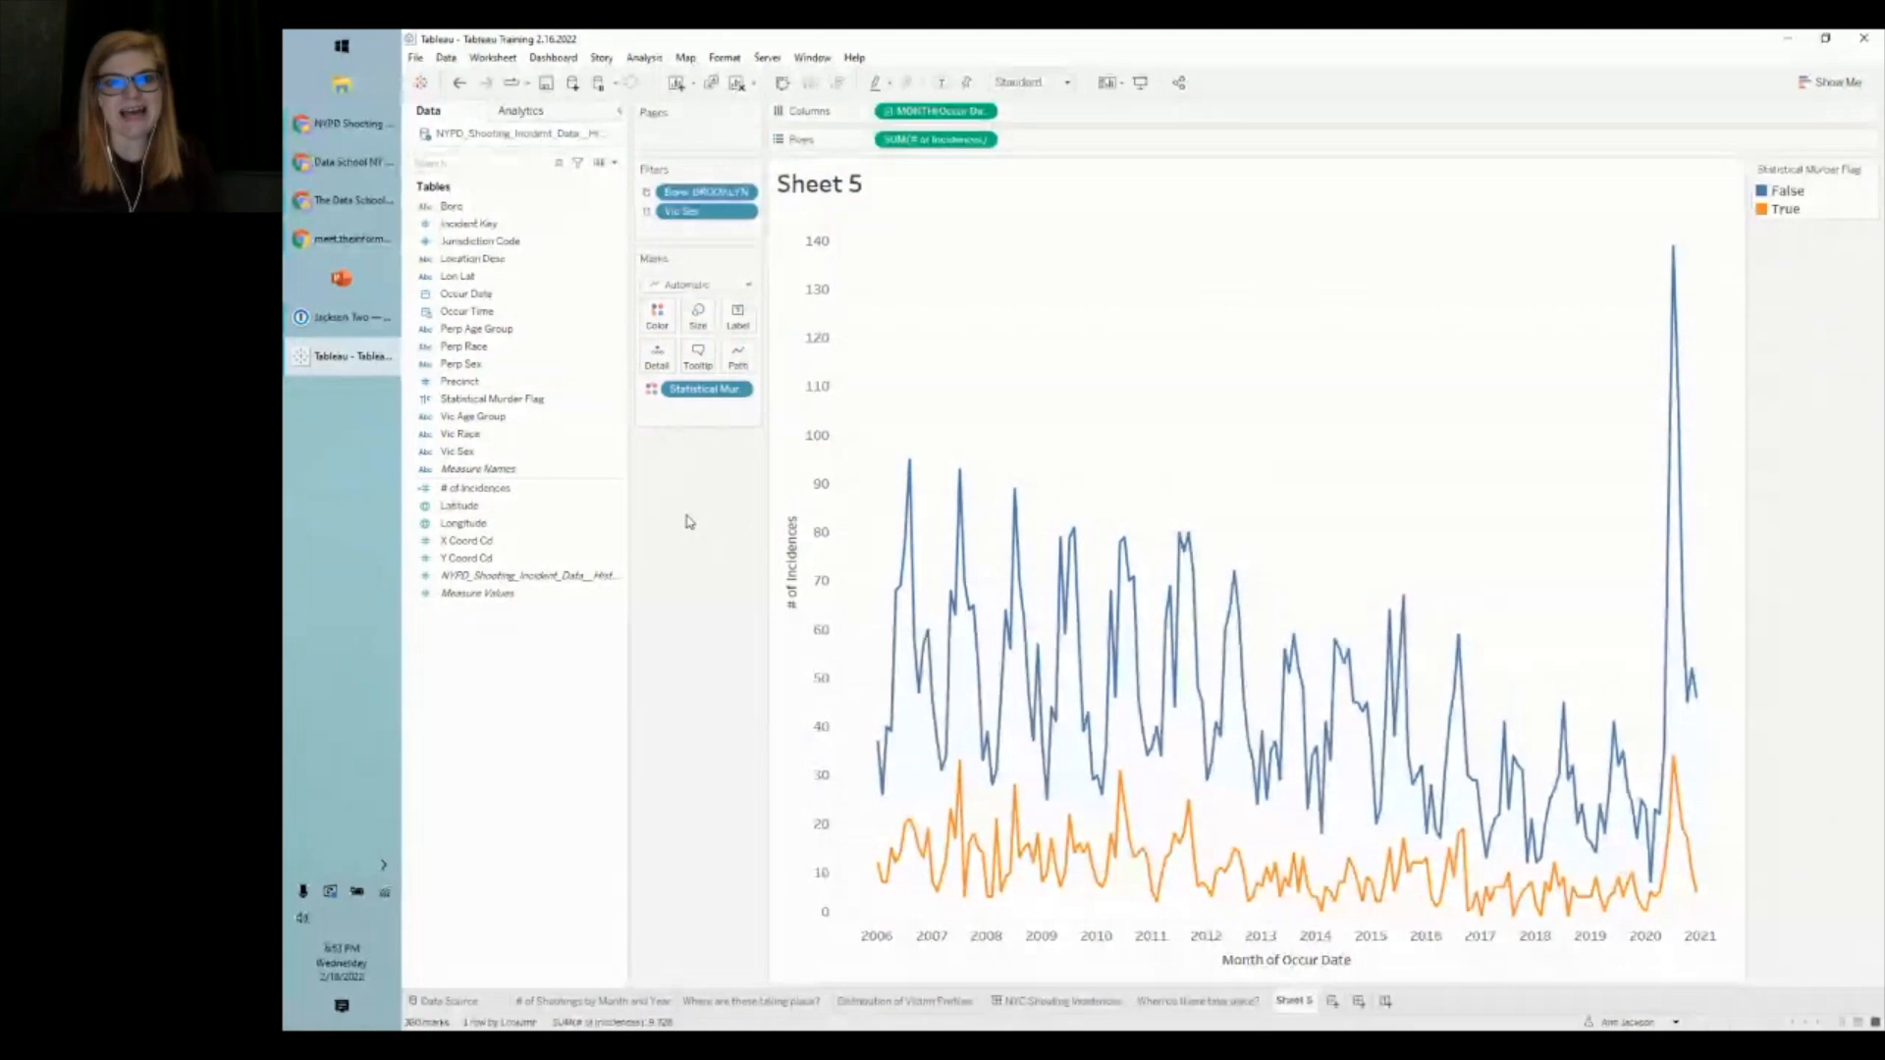
{"action": "left_click", "coordinate": [459, 82]}
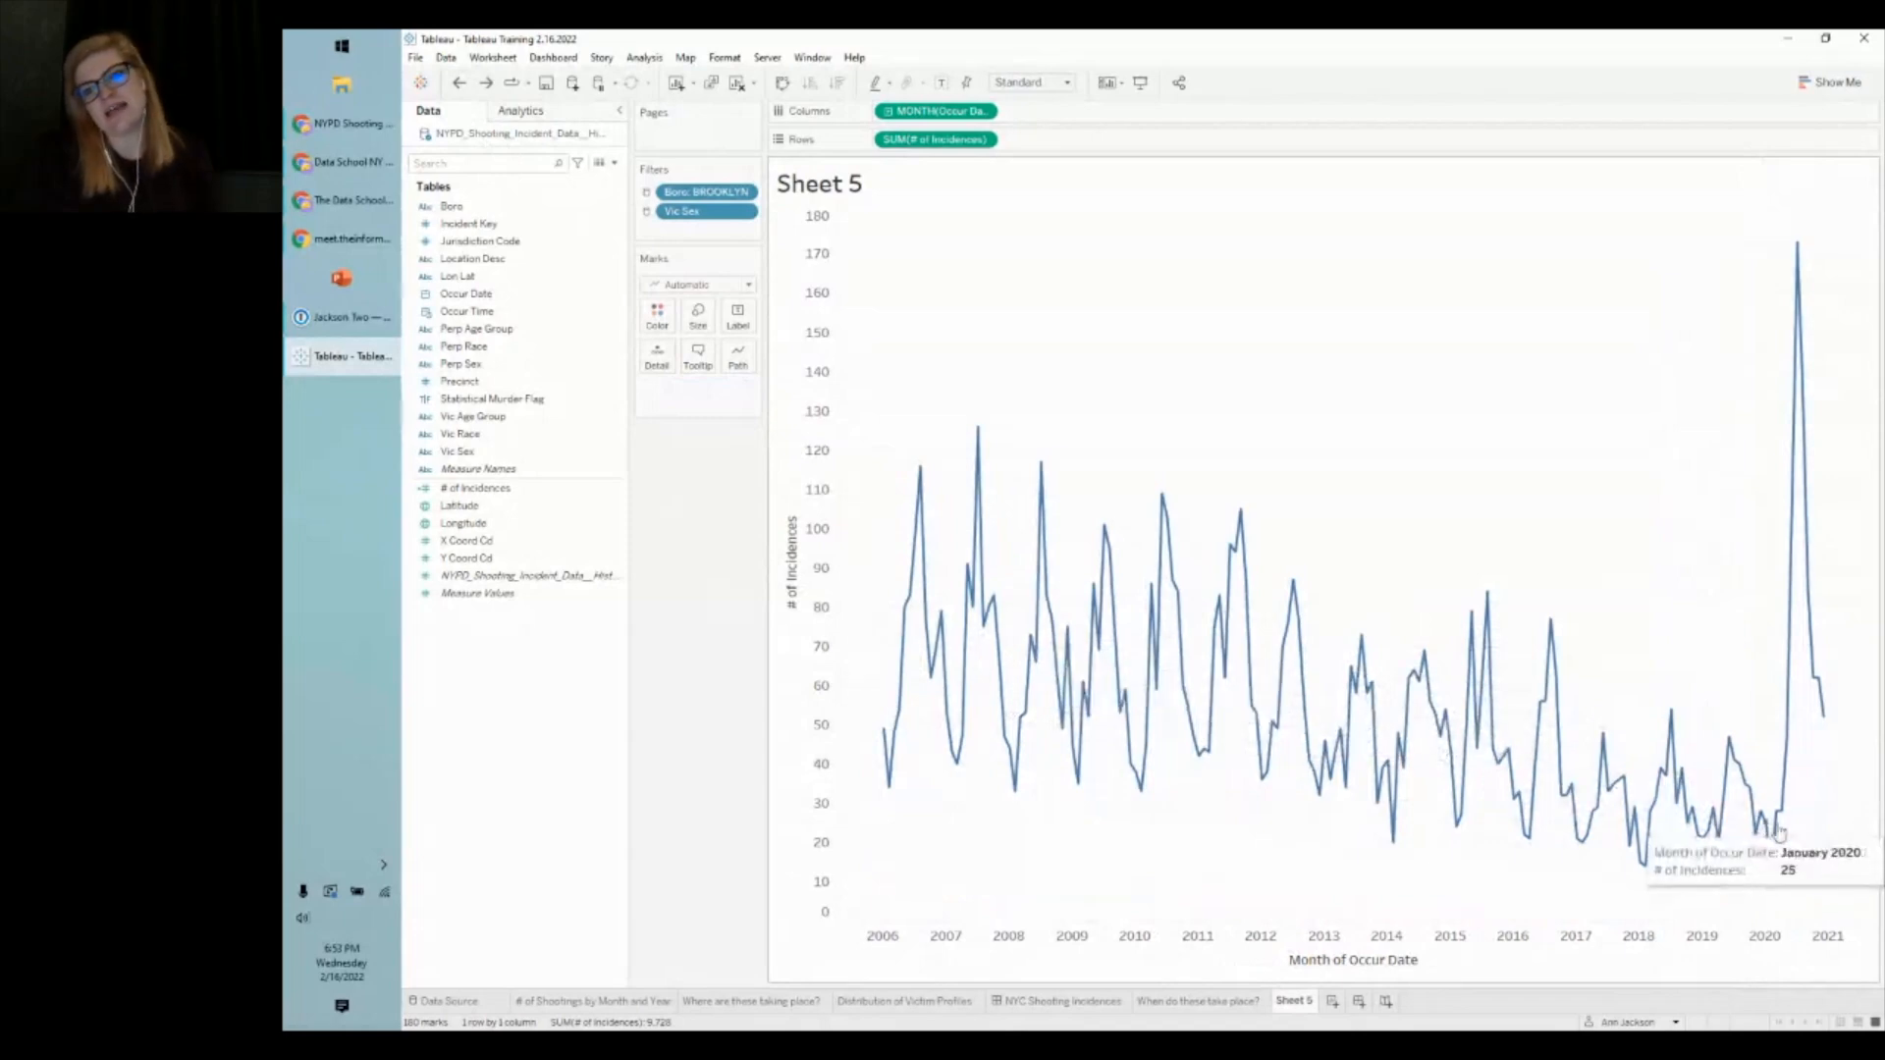
{"action": "mouse_move", "coordinate": [1803, 247]}
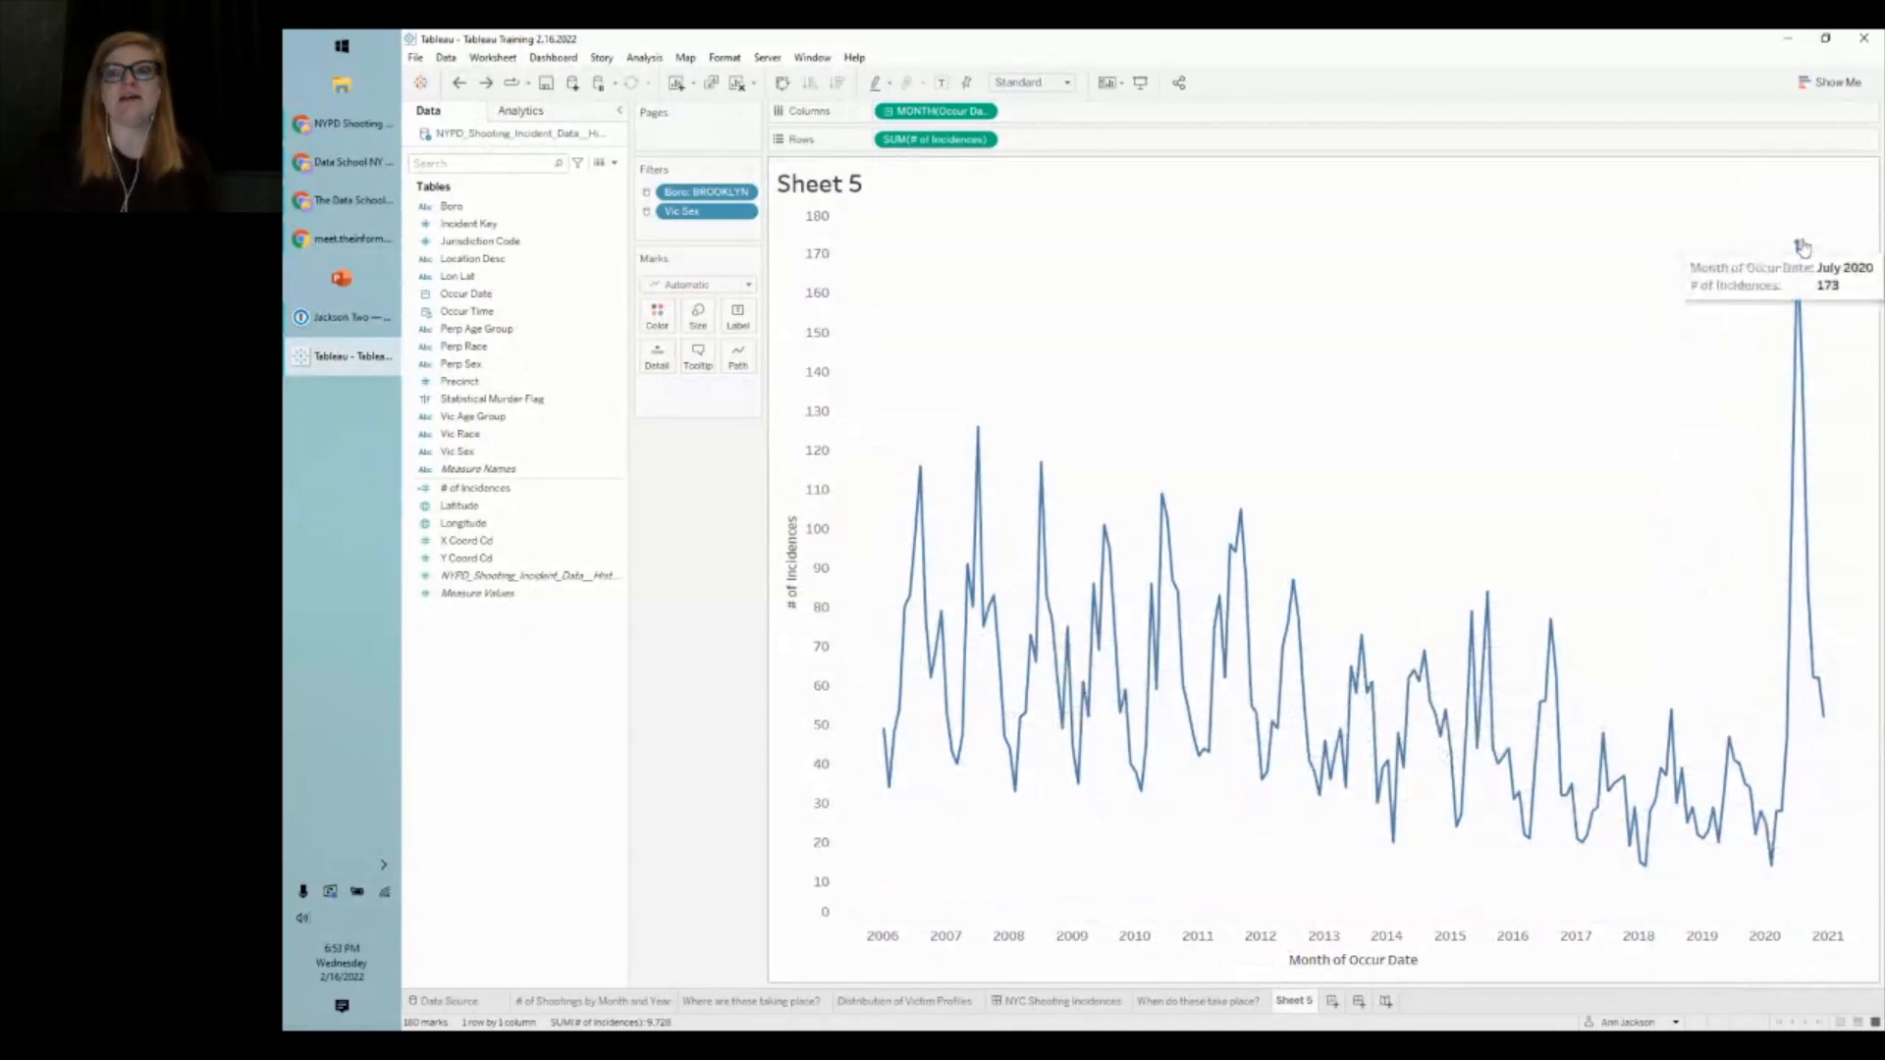
{"action": "left_click", "coordinate": [488, 86]}
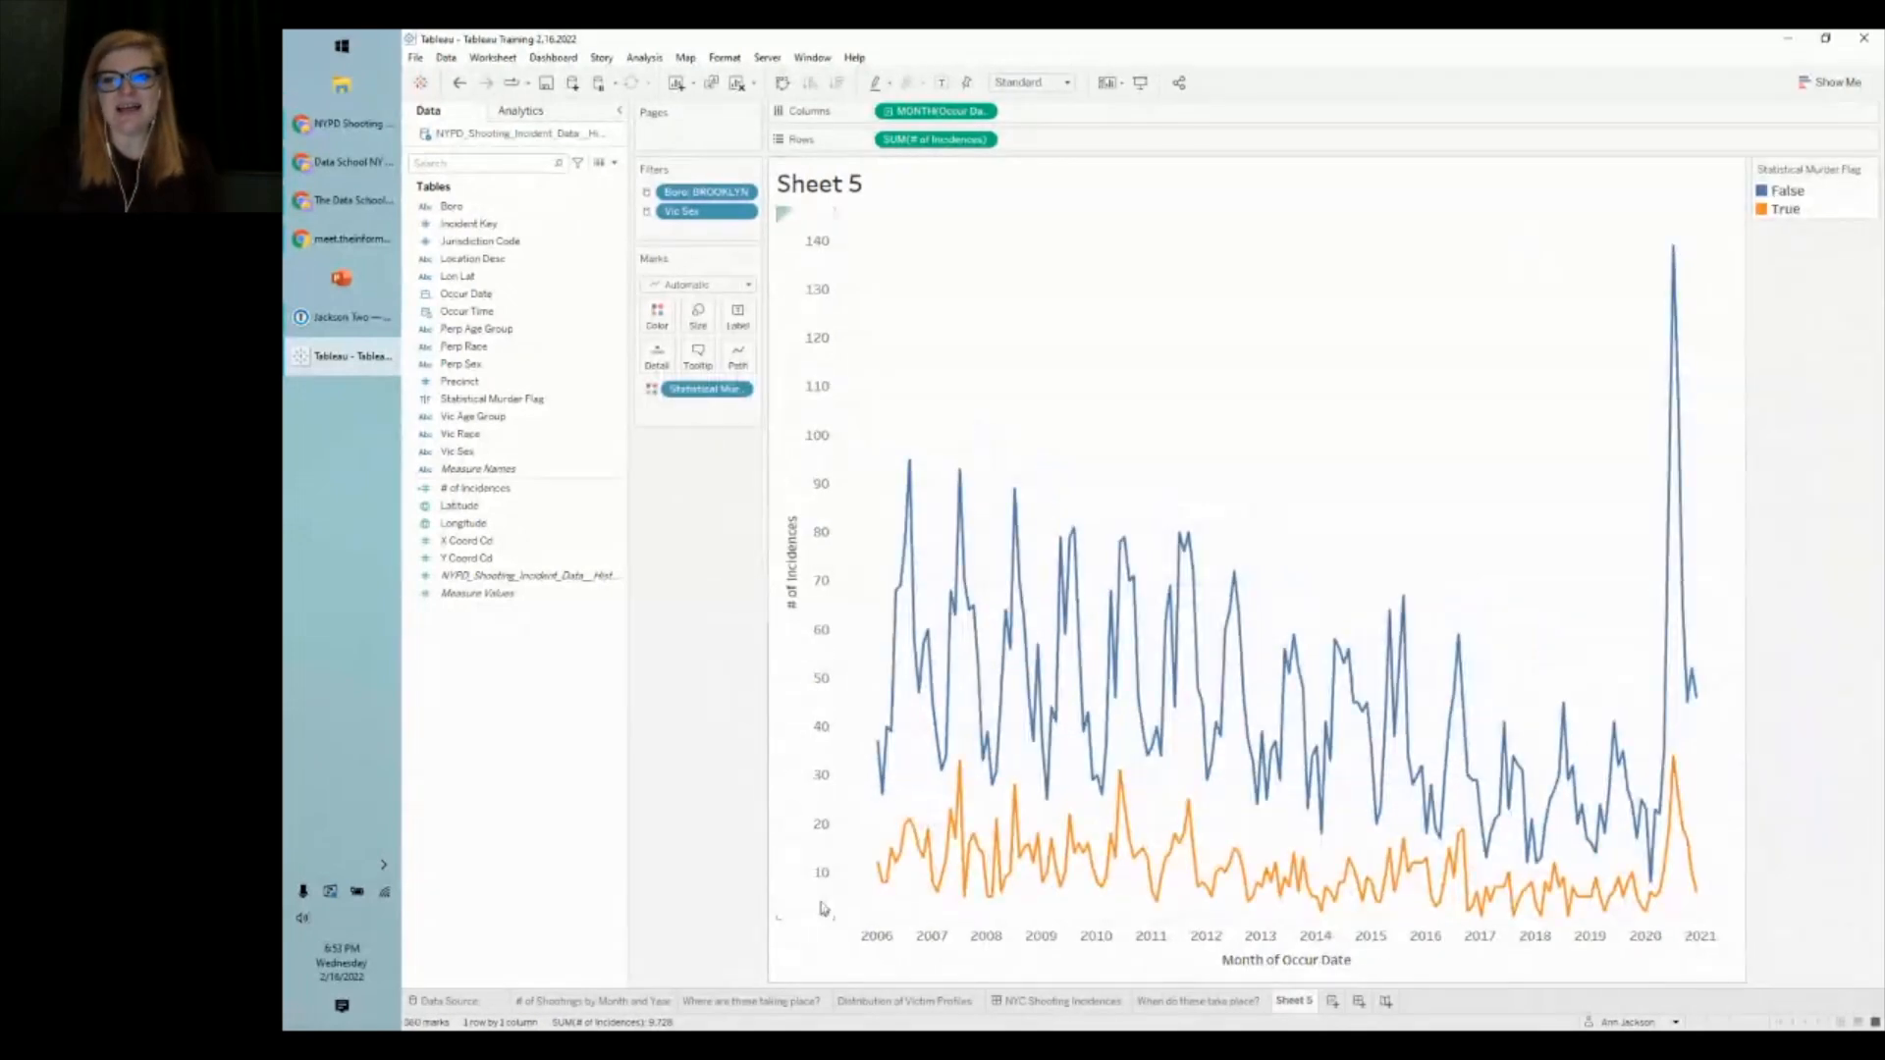
{"action": "mouse_move", "coordinate": [893, 860]}
{"action": "mouse_move", "coordinate": [969, 850]}
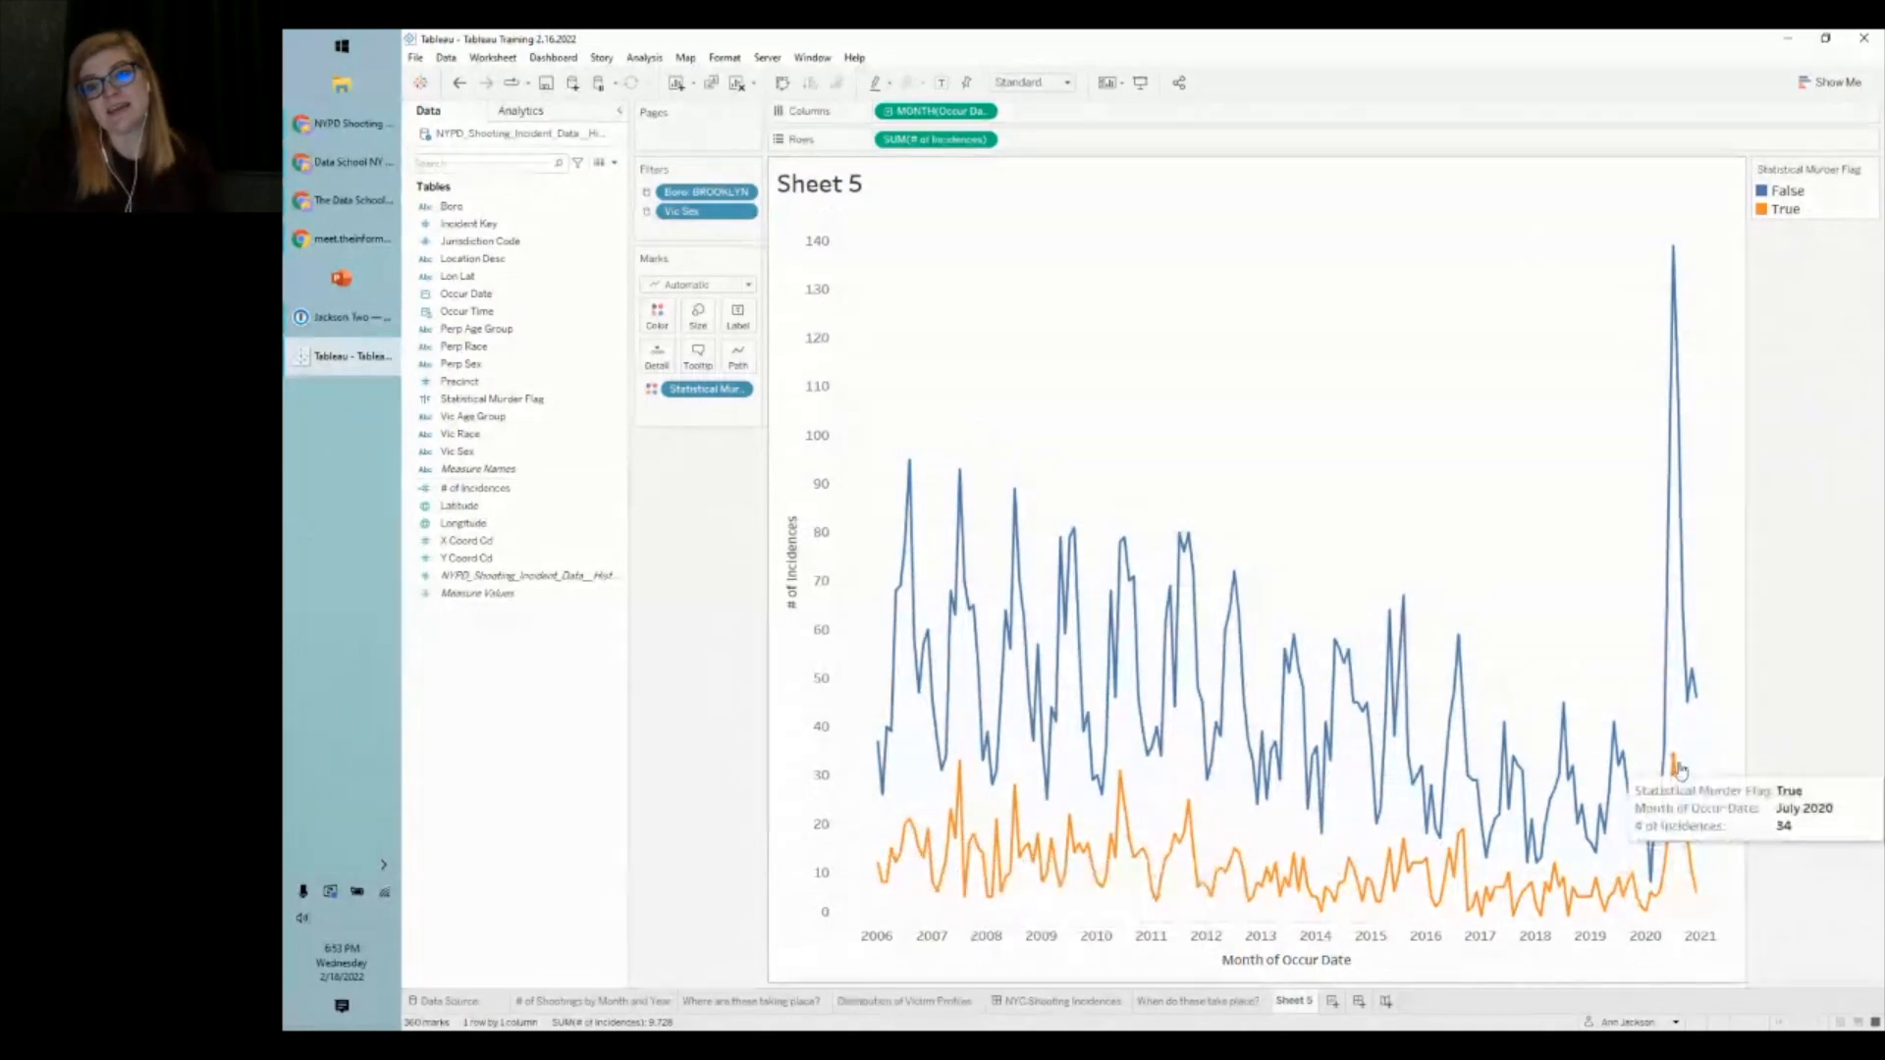
{"action": "mouse_move", "coordinate": [1672, 249]}
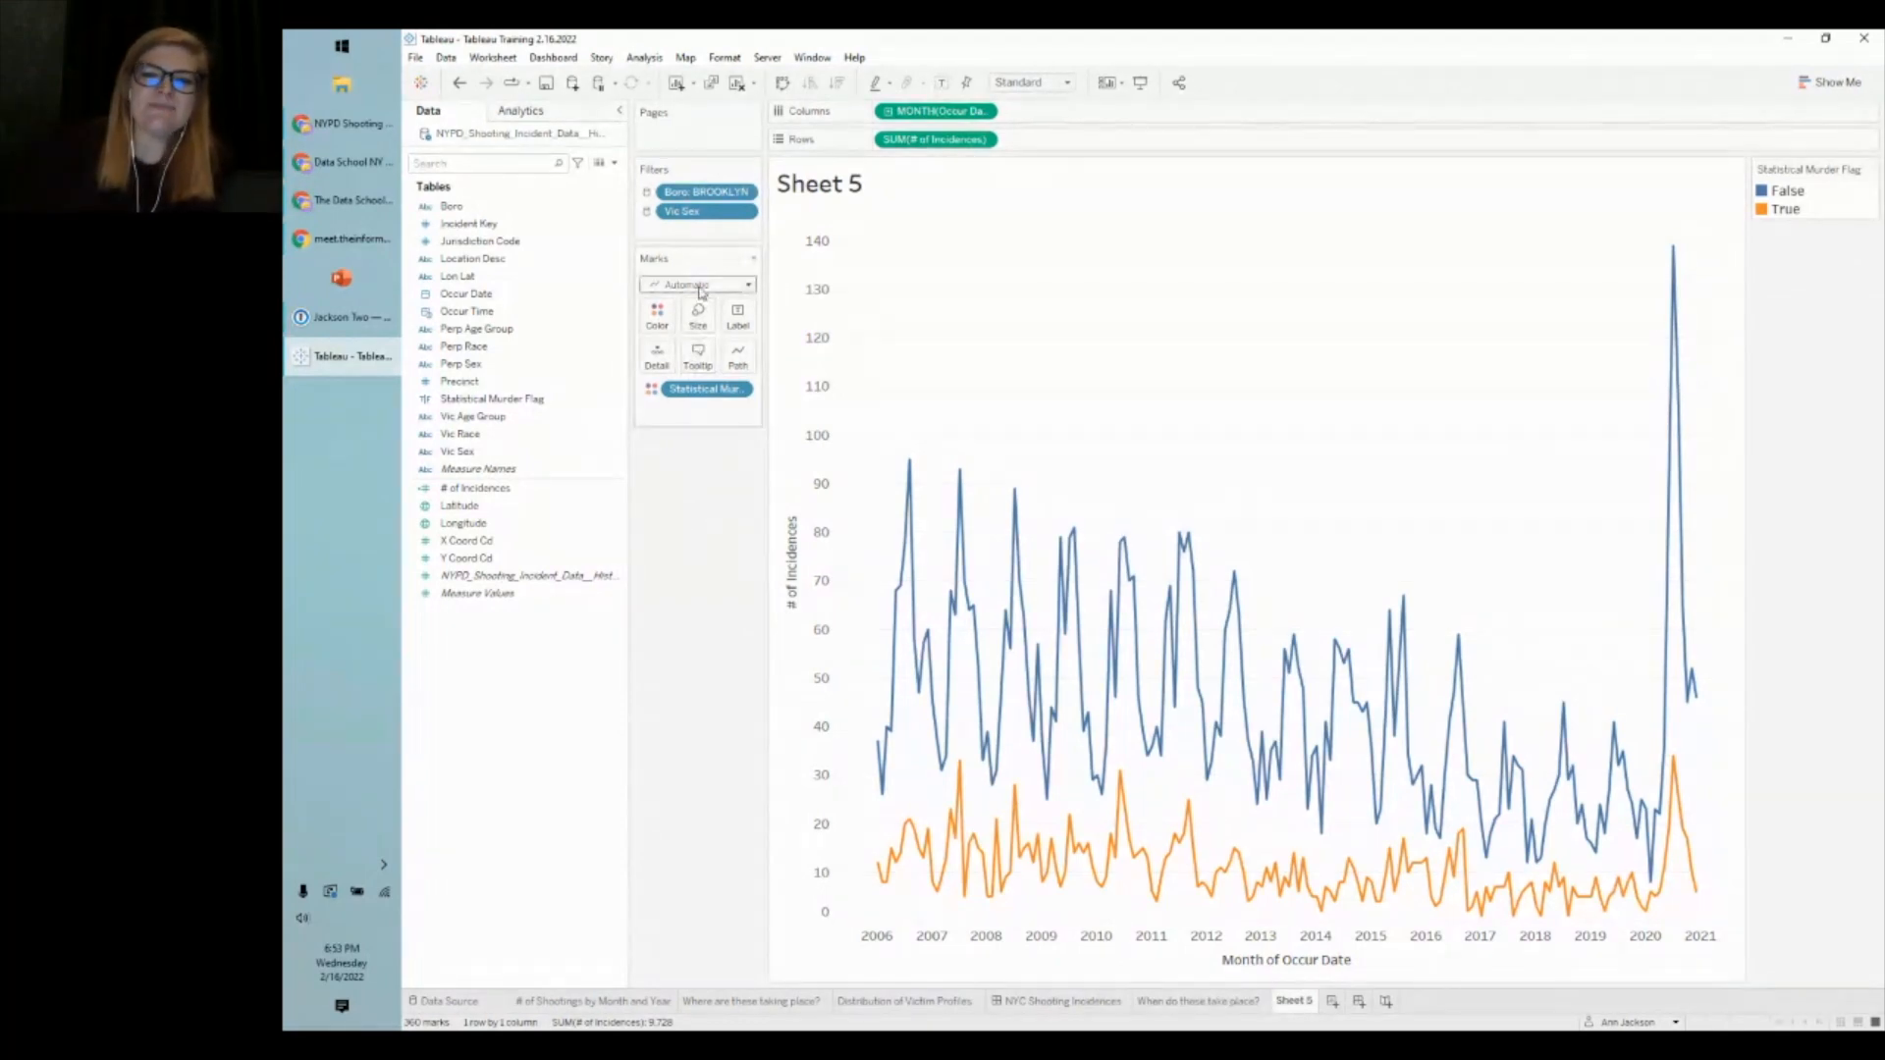
- Change the mark type to Area so False and True incidences stack, with Edit Colors open
{"action": "left_click", "coordinate": [702, 284]}
{"action": "left_click", "coordinate": [691, 365]}
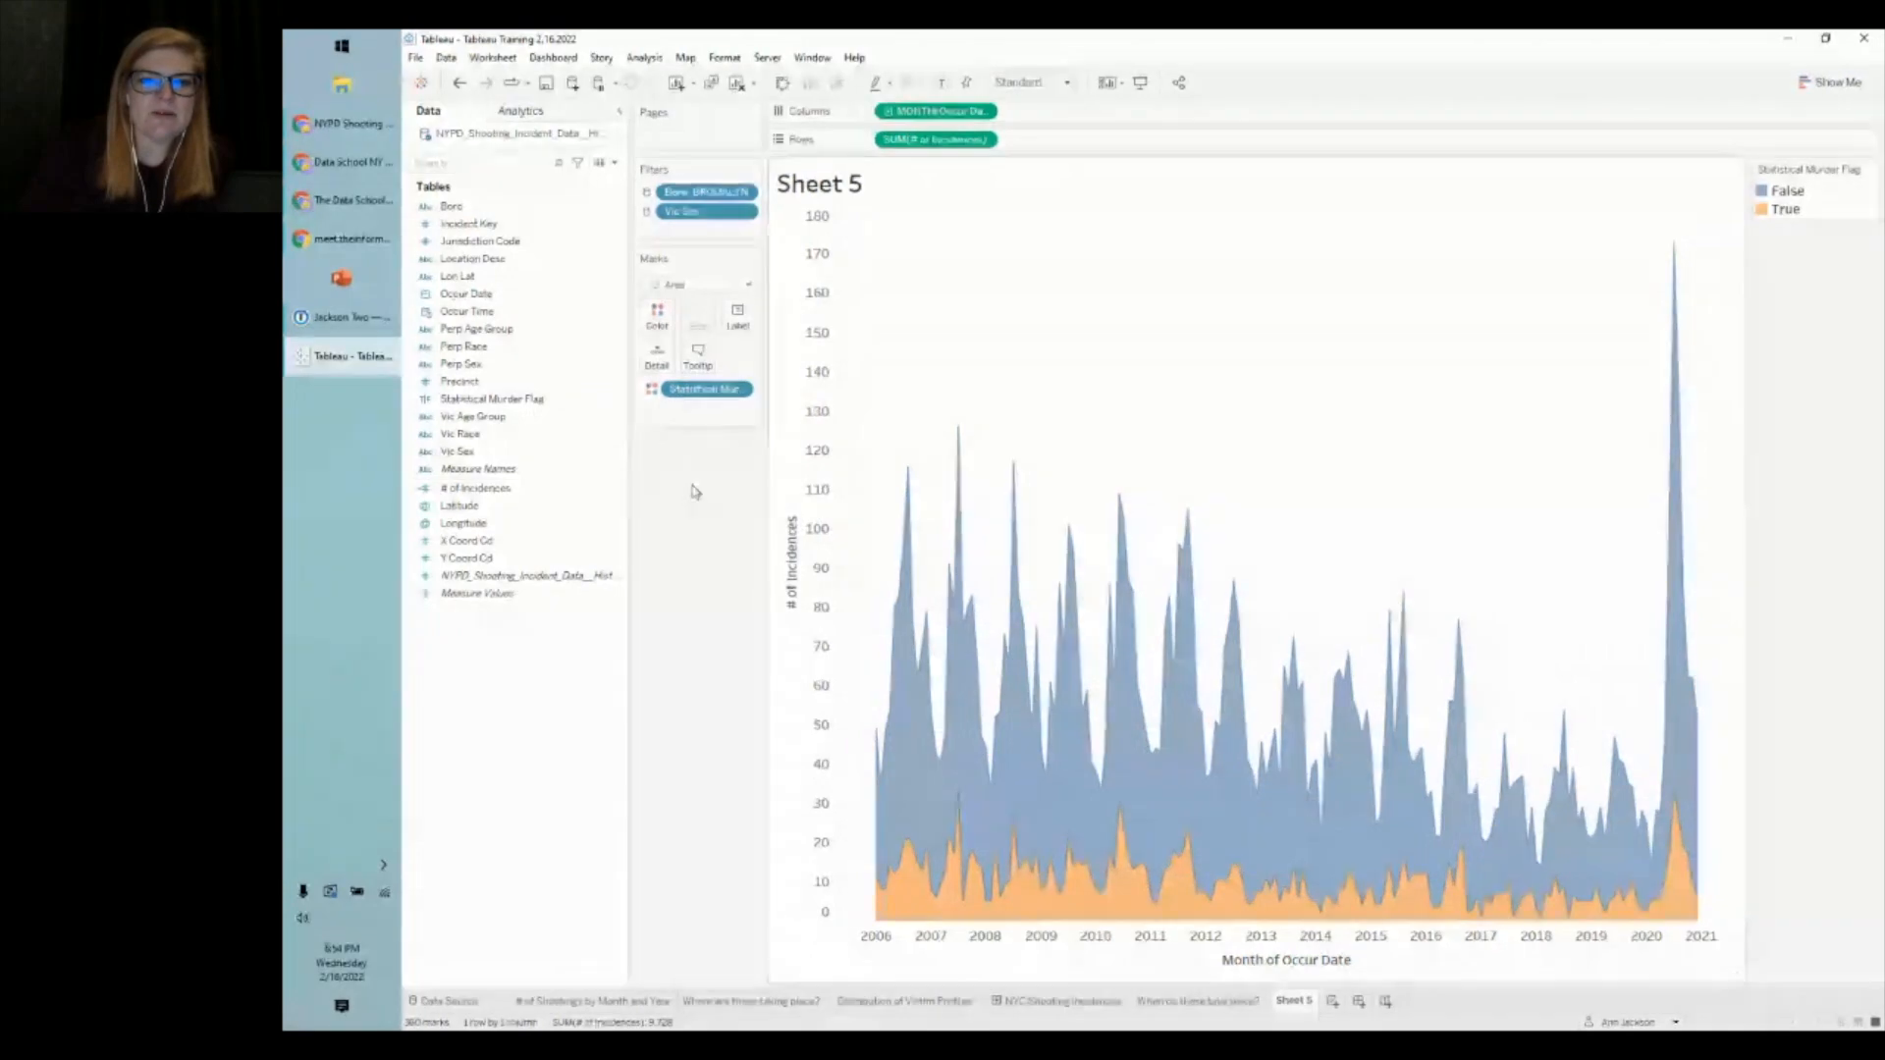
{"action": "left_click", "coordinate": [657, 314]}
{"action": "left_click", "coordinate": [715, 370]}
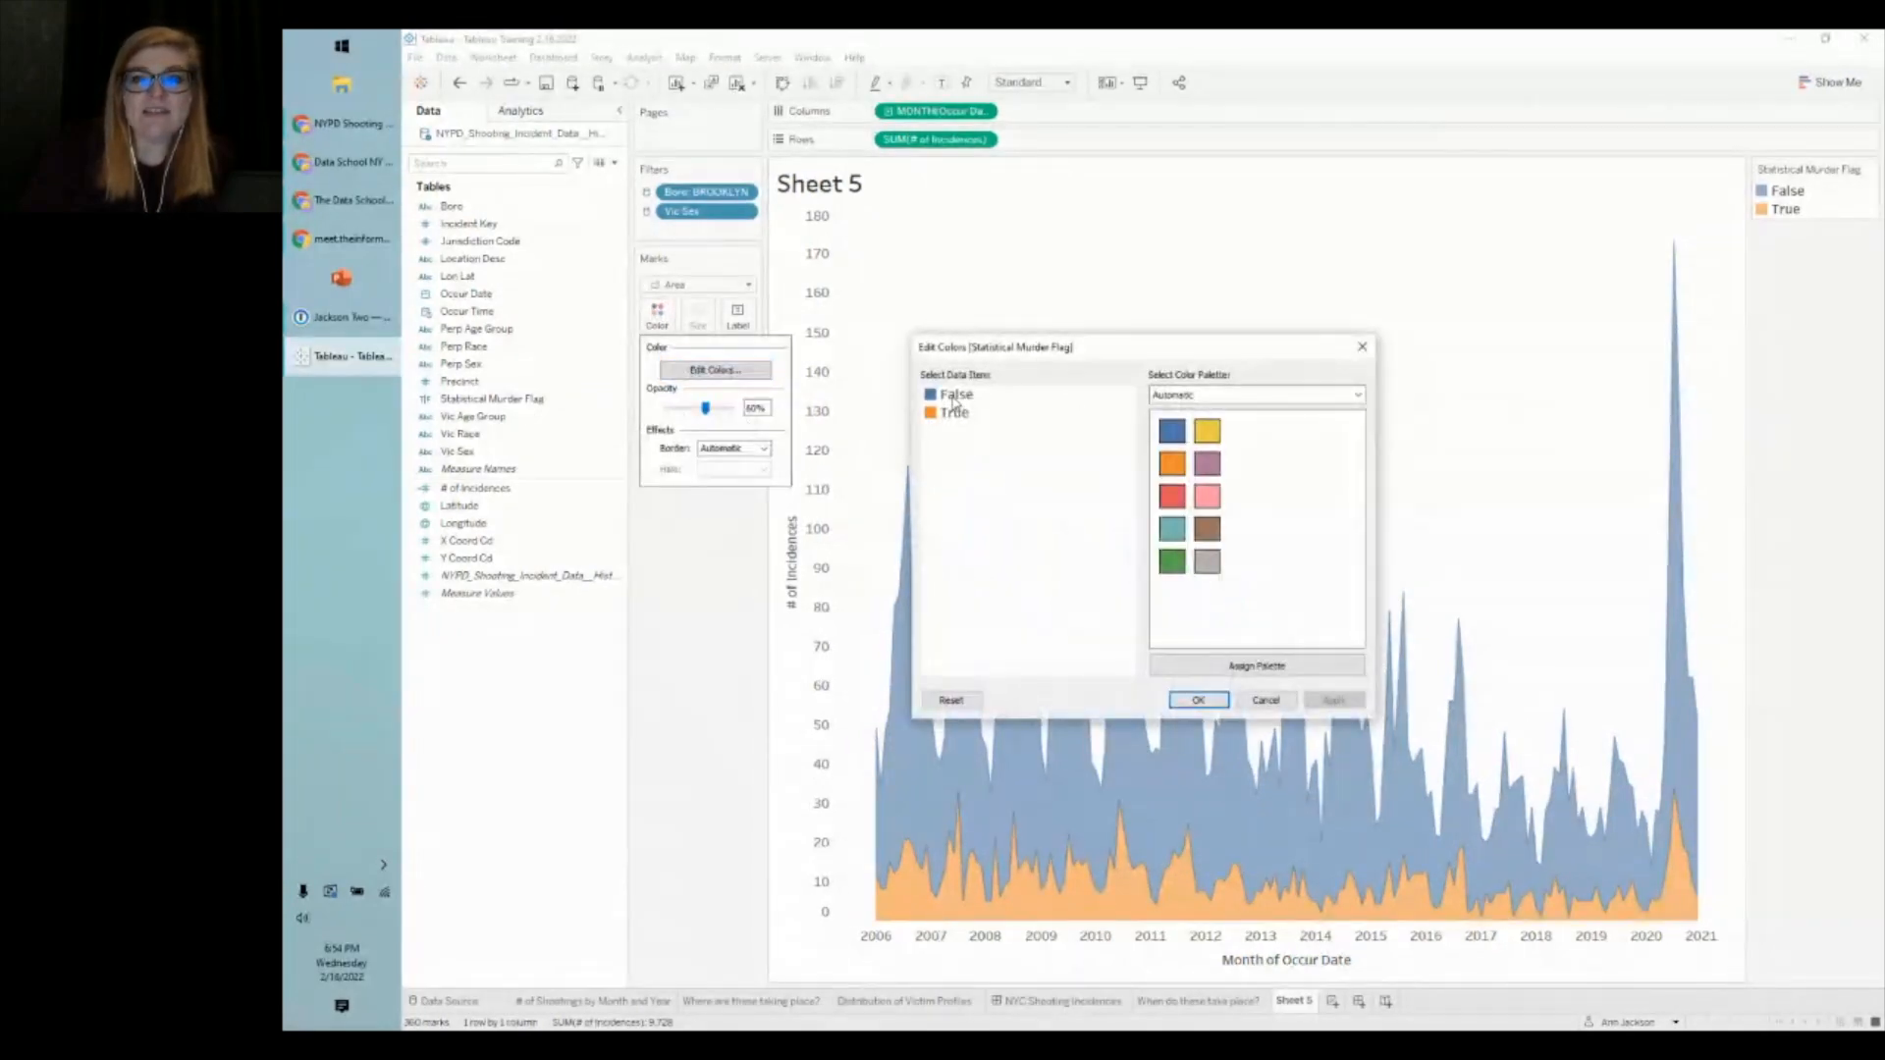
- Alias the False murder-flag value as NON-FATAL in the legend
{"action": "left_click", "coordinate": [1271, 701]}
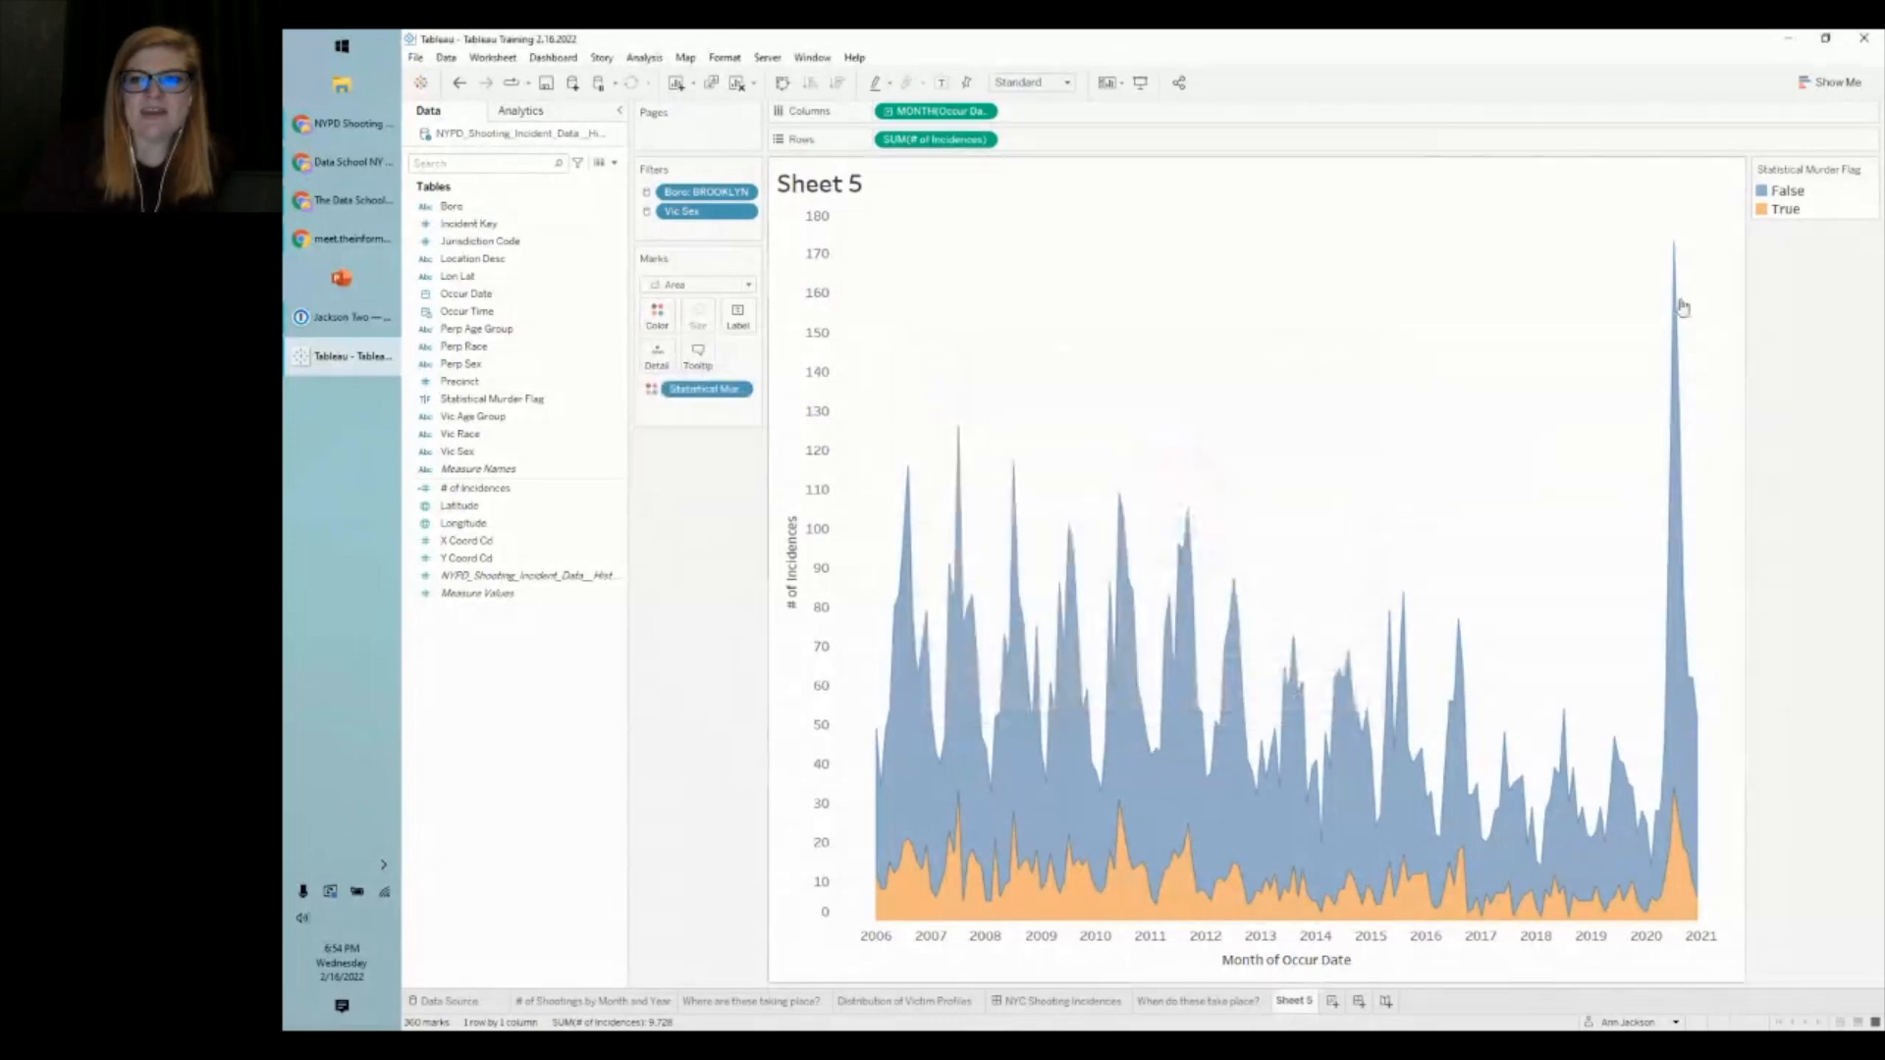
{"action": "right_click", "coordinate": [1790, 195]}
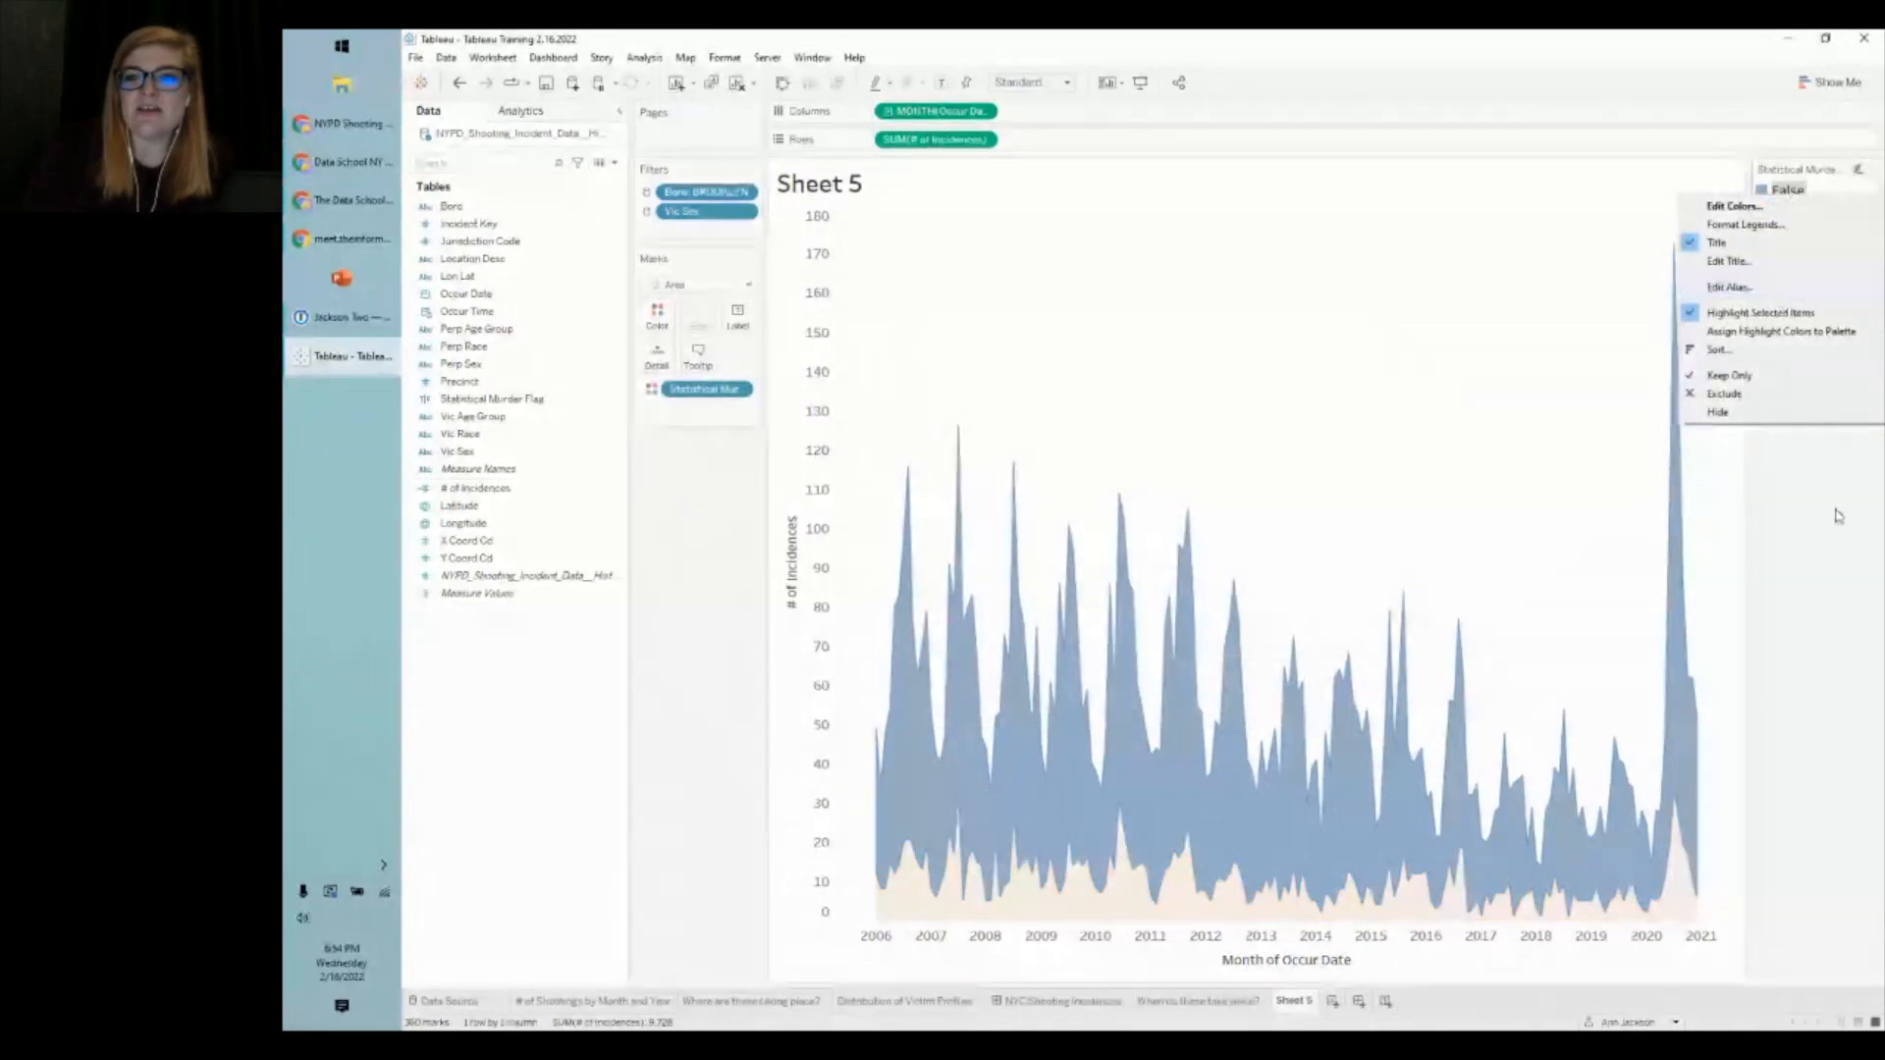
{"action": "left_click", "coordinate": [1838, 517]}
{"action": "right_click", "coordinate": [1787, 190]}
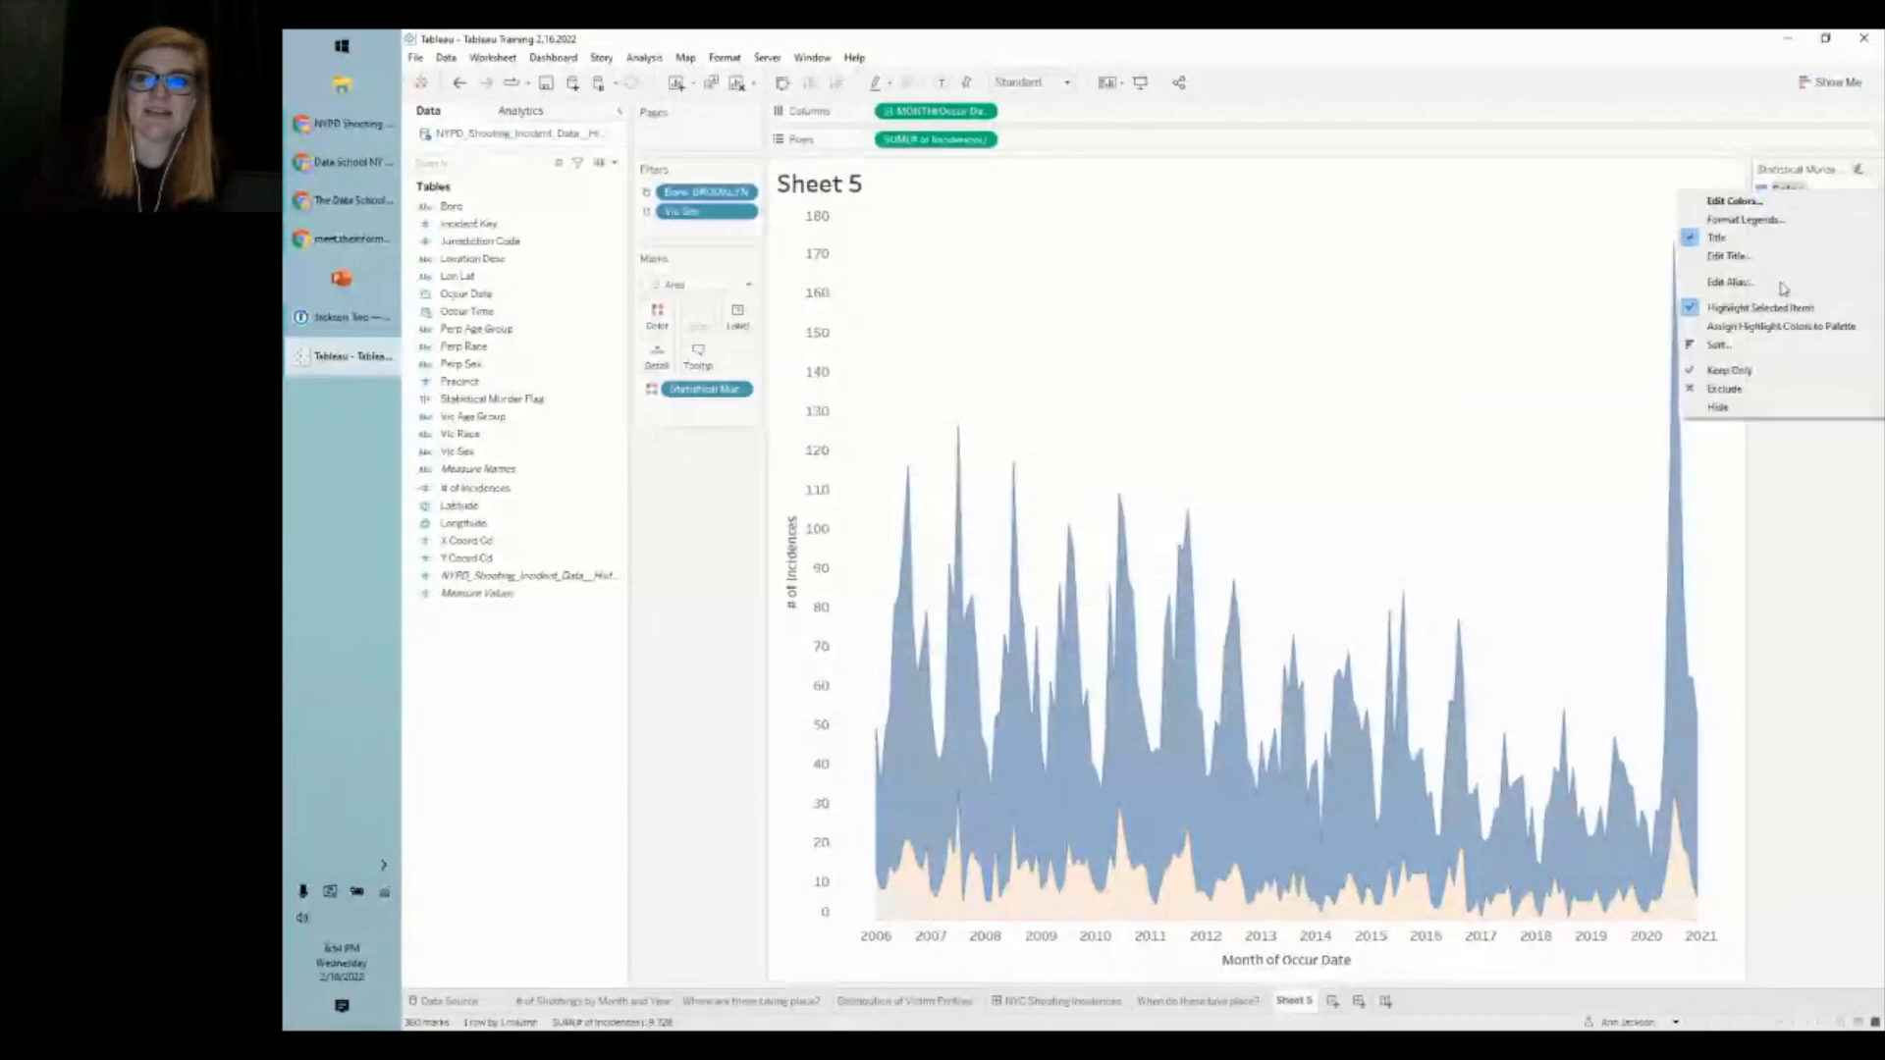
{"action": "left_click", "coordinate": [1767, 283]}
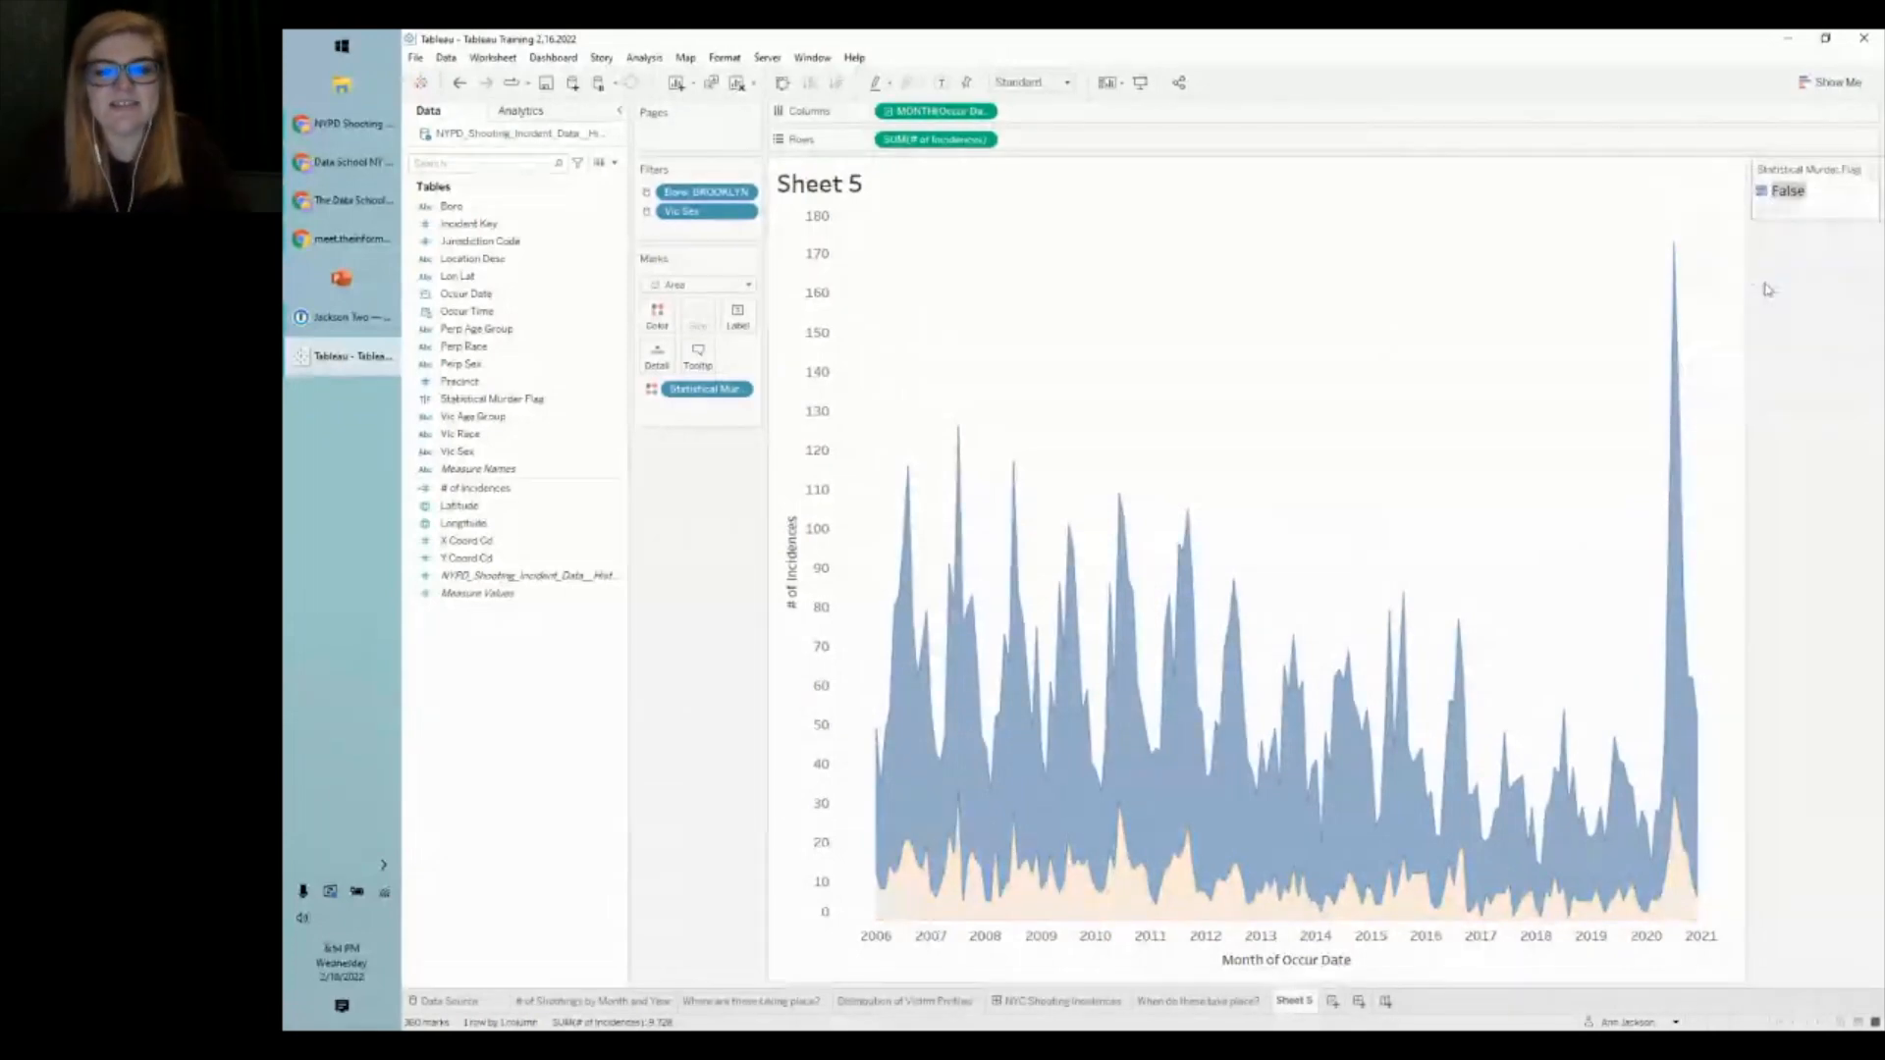
{"action": "type", "text": "NON-FATAL"}
{"action": "key", "text": "Return"}
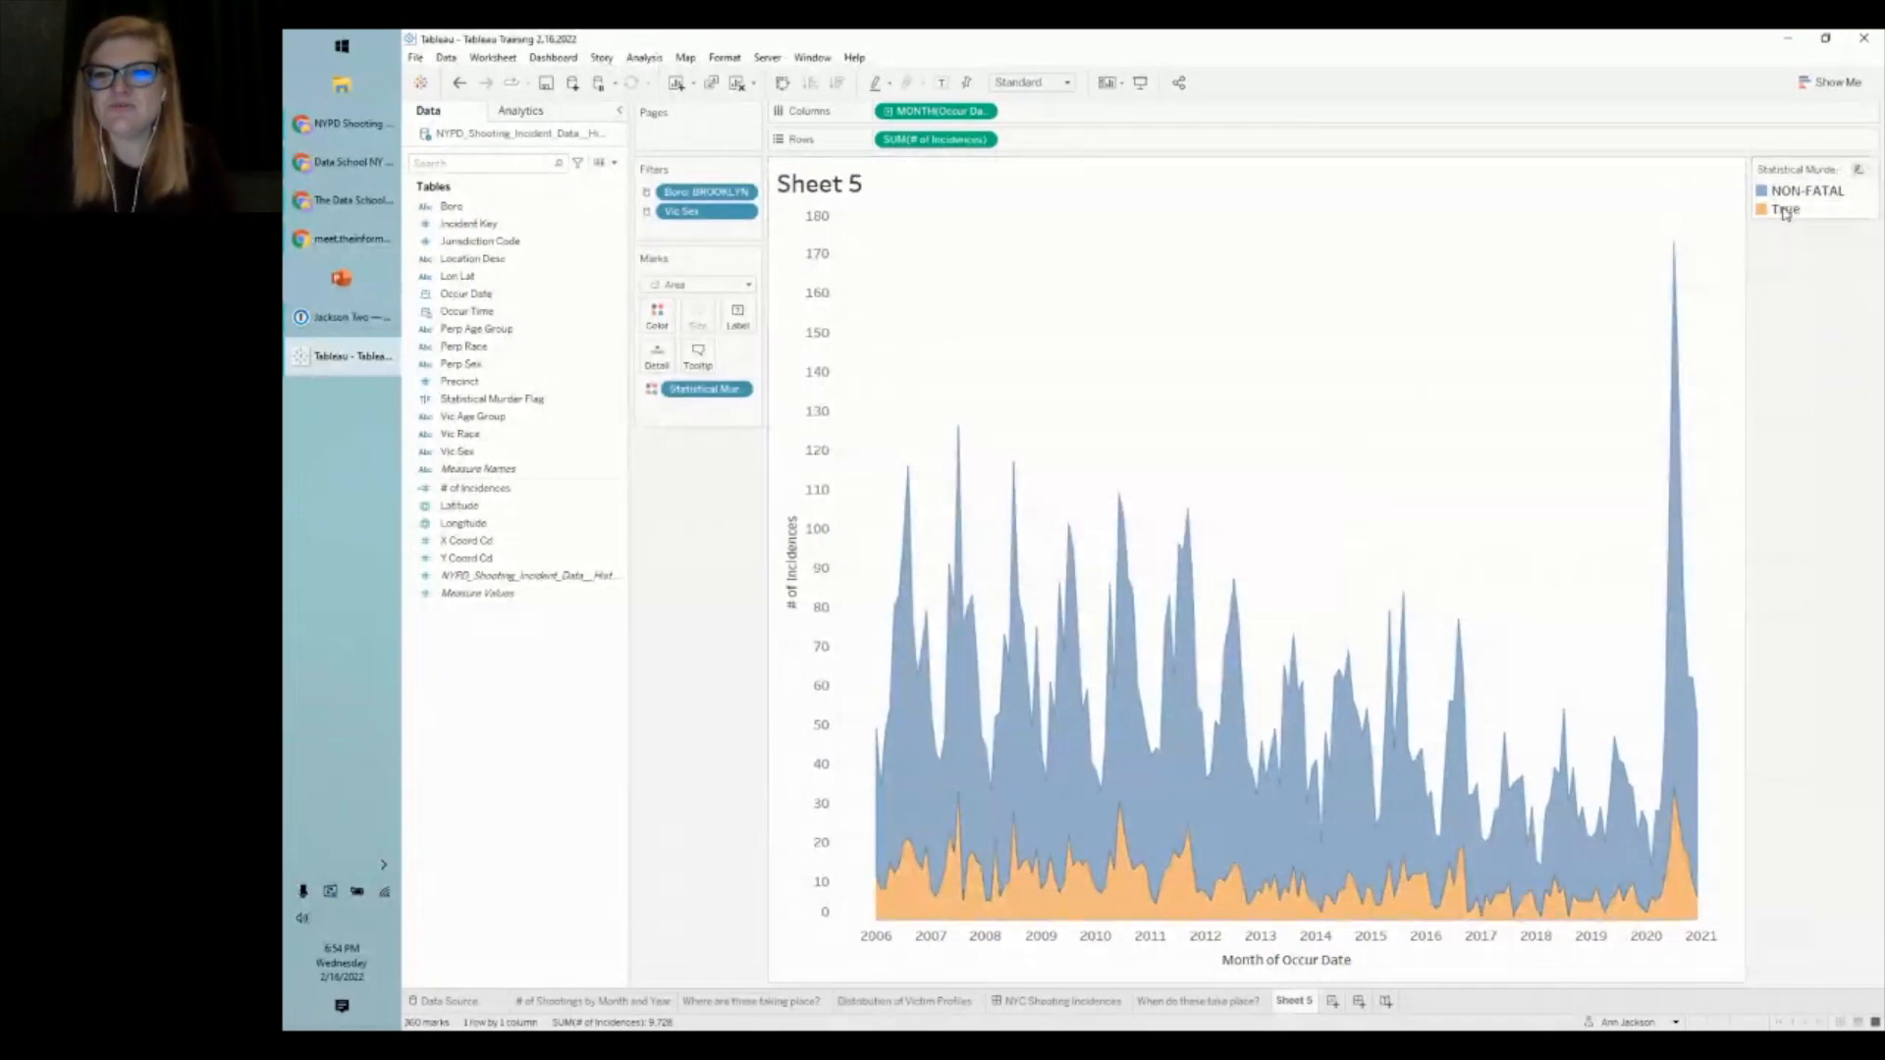
- Alias the True murder-flag value as FATAL in the legend
{"action": "right_click", "coordinate": [1789, 208]}
{"action": "left_click", "coordinate": [1793, 301]}
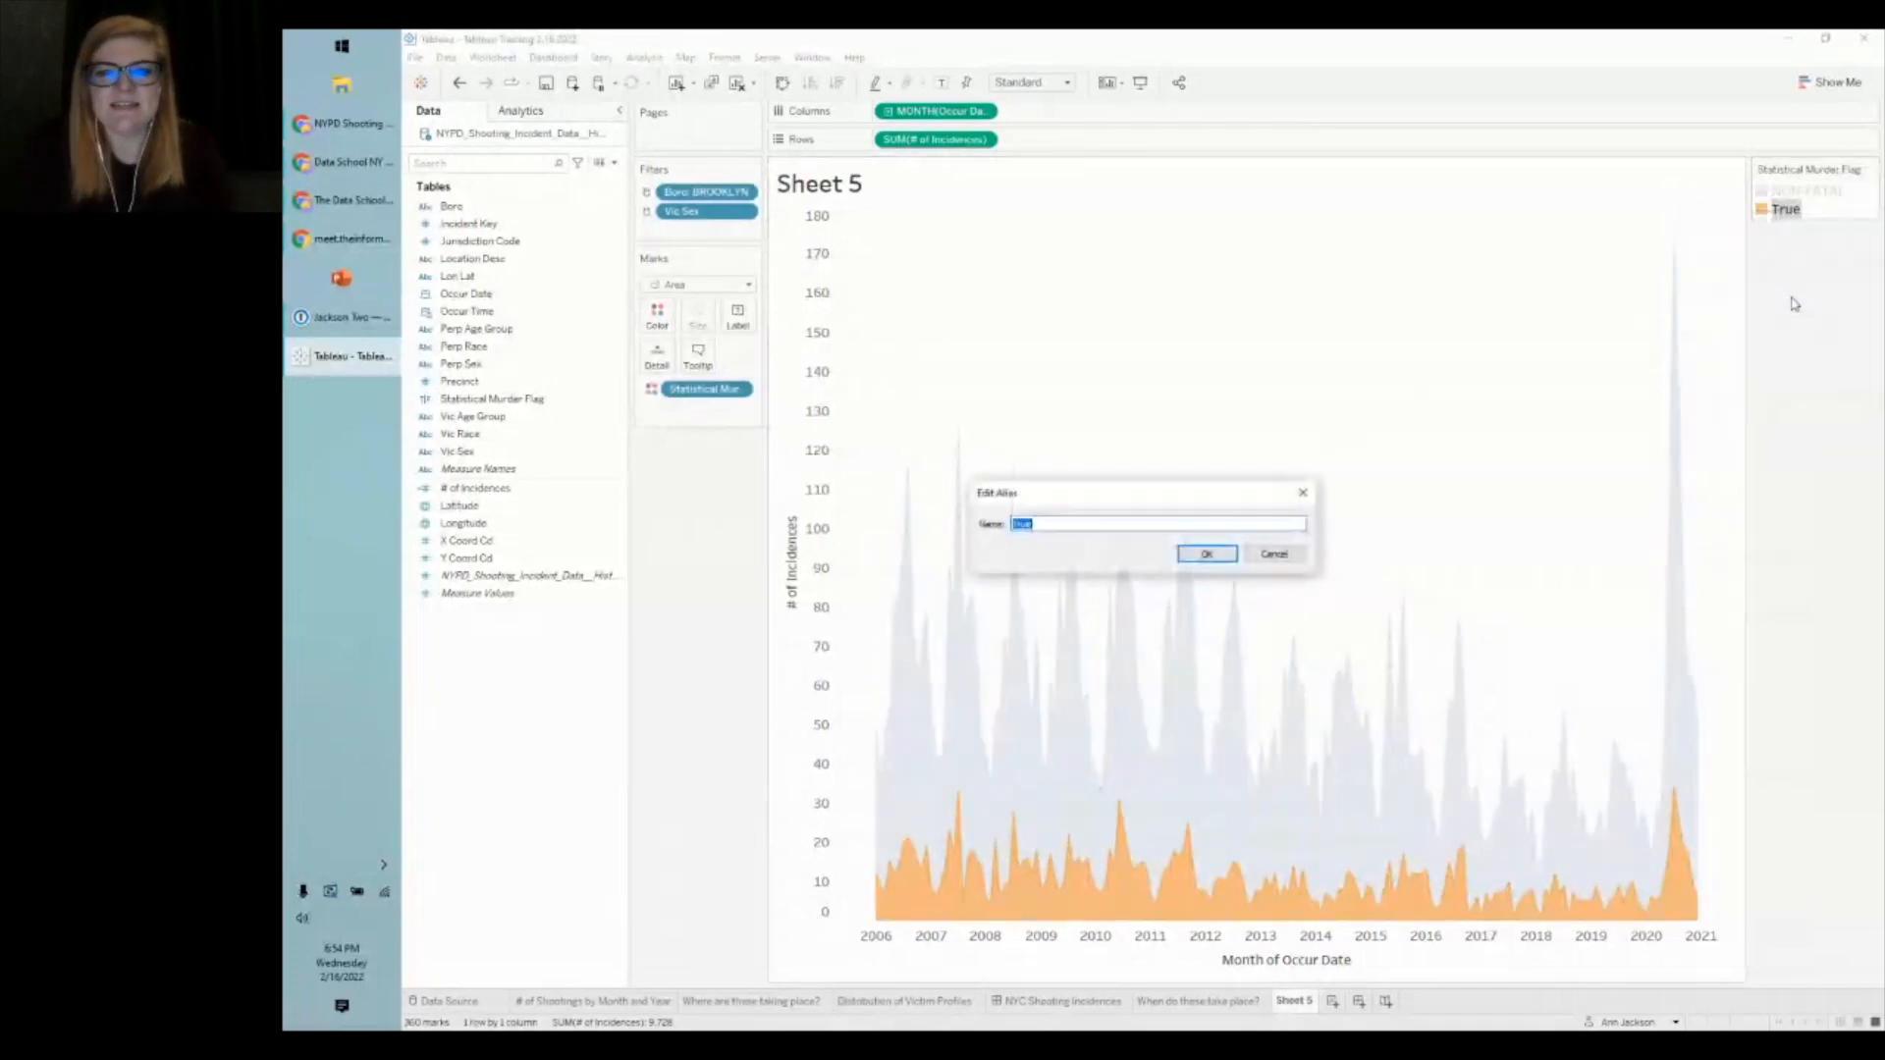
{"action": "type", "text": "FATAL"}
{"action": "key", "text": "Return"}
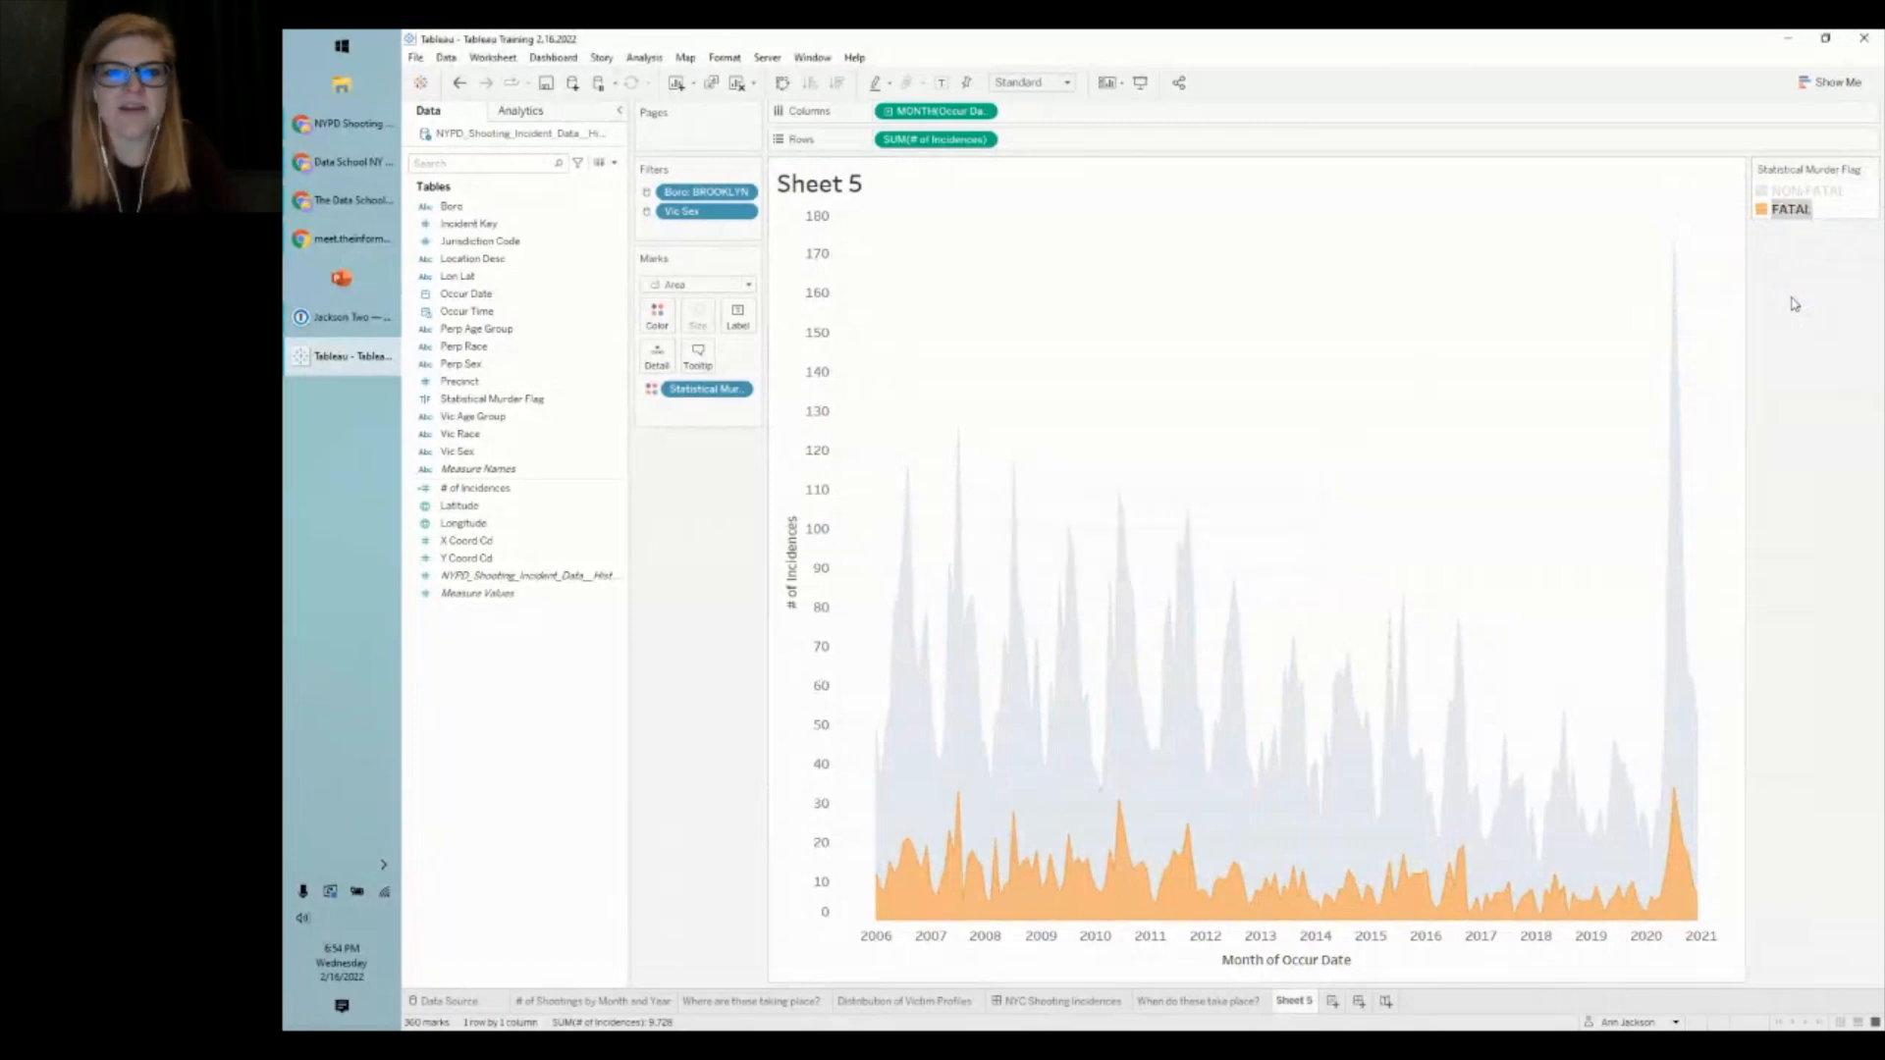
{"action": "left_click", "coordinate": [1208, 499]}
{"action": "mouse_move", "coordinate": [1117, 499]}
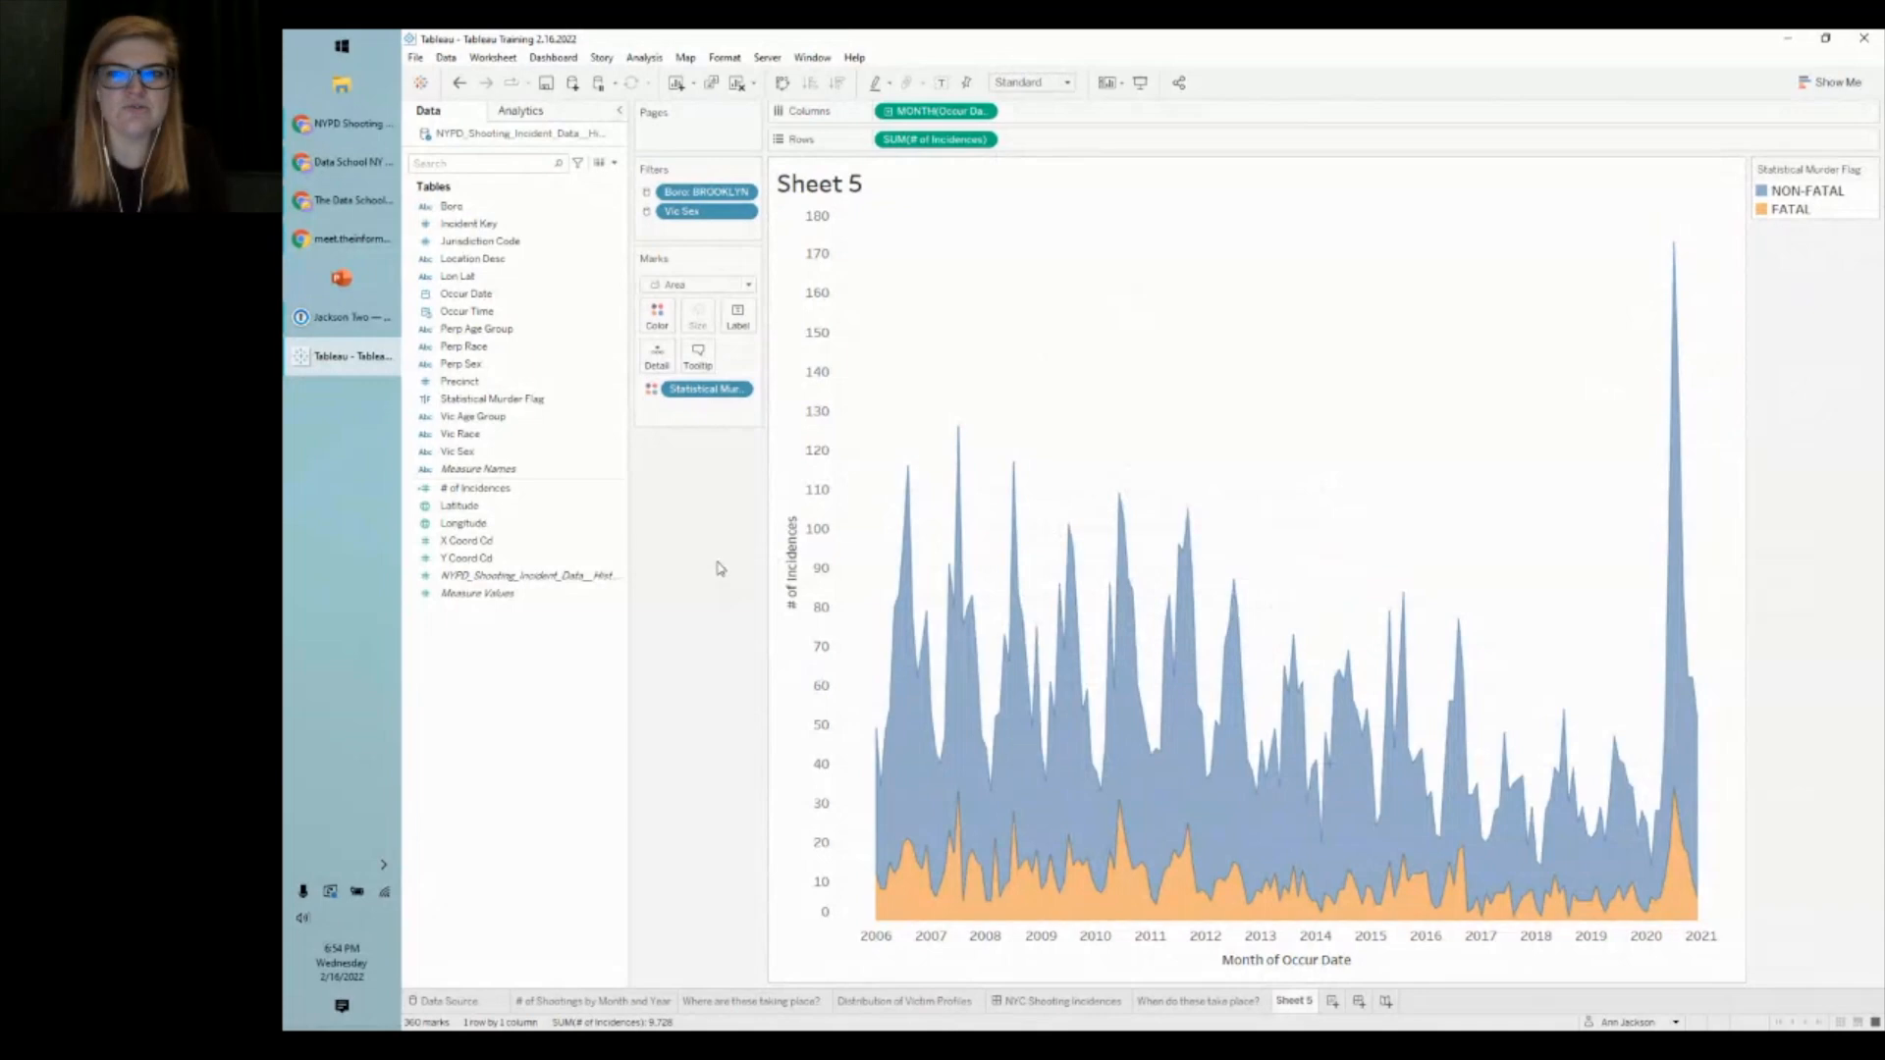
- Recolour NON-FATAL gray using the Seattle Grays palette
{"action": "left_click", "coordinate": [657, 314]}
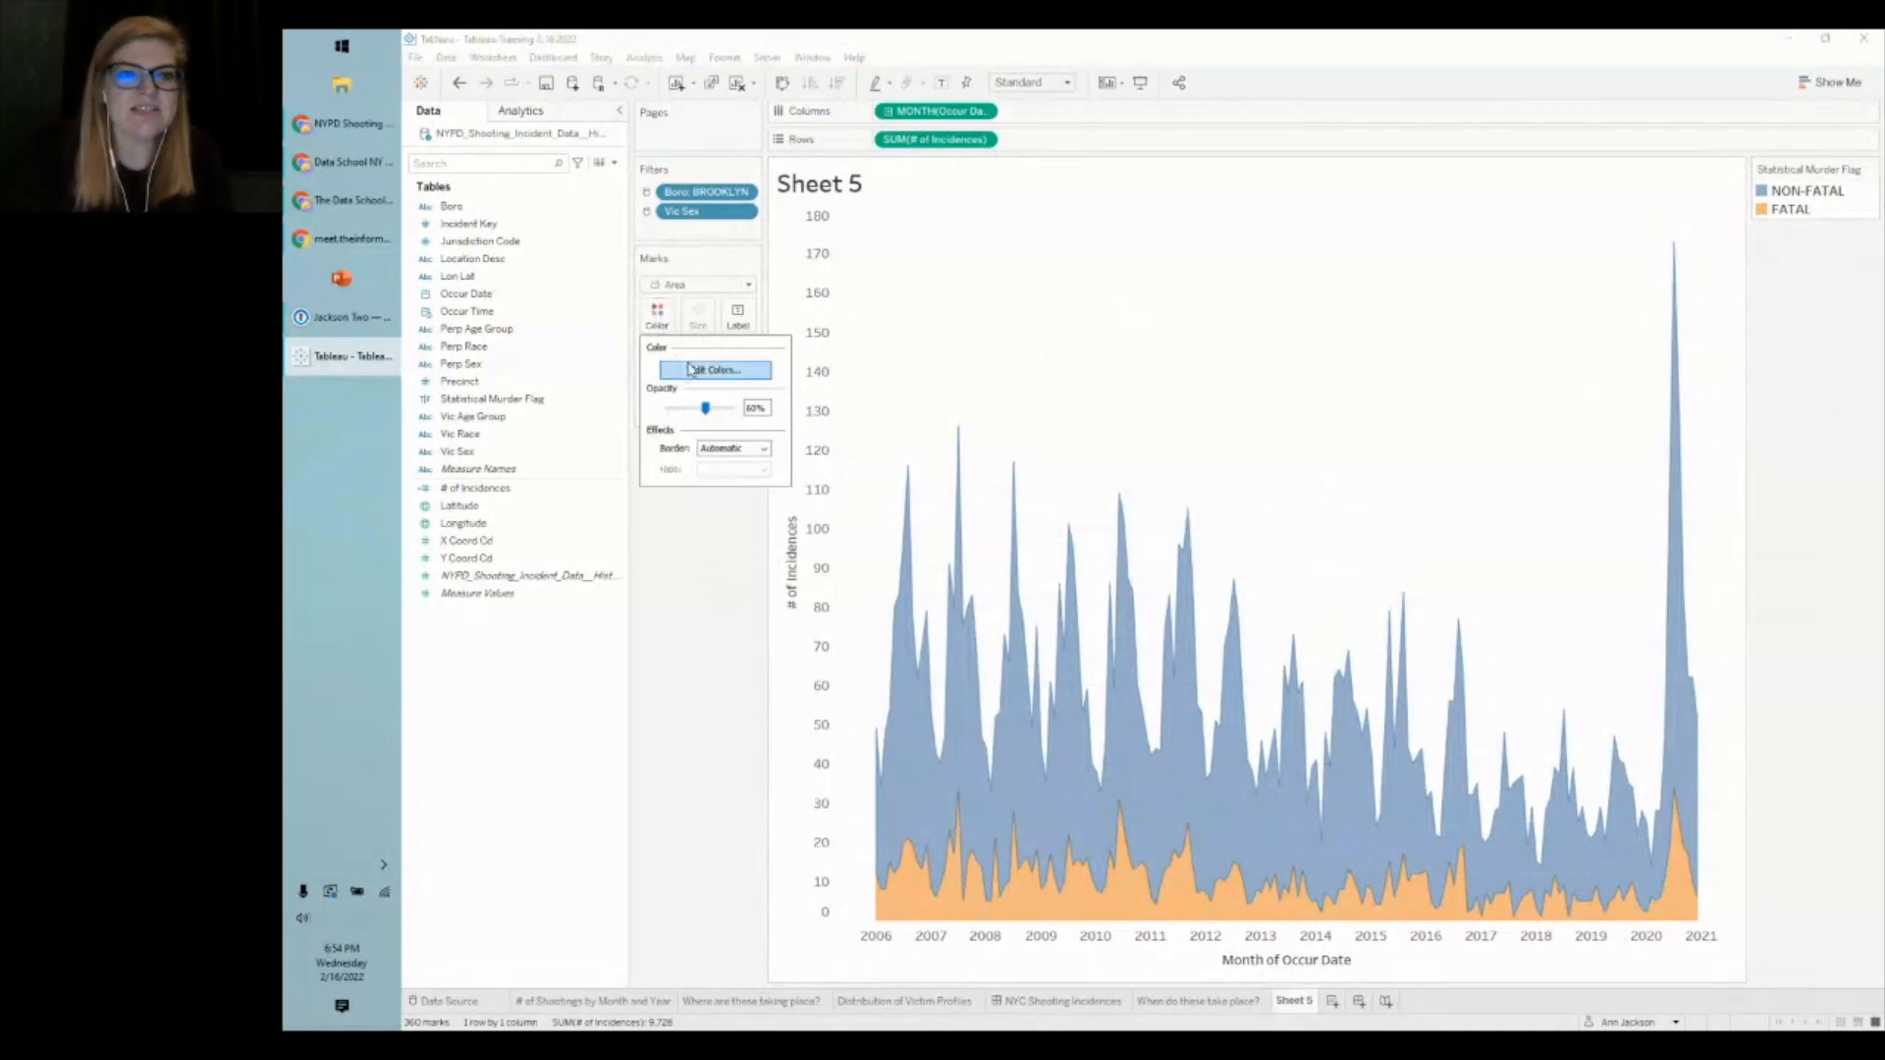
{"action": "left_click", "coordinate": [715, 370]}
{"action": "left_click", "coordinate": [1000, 393]}
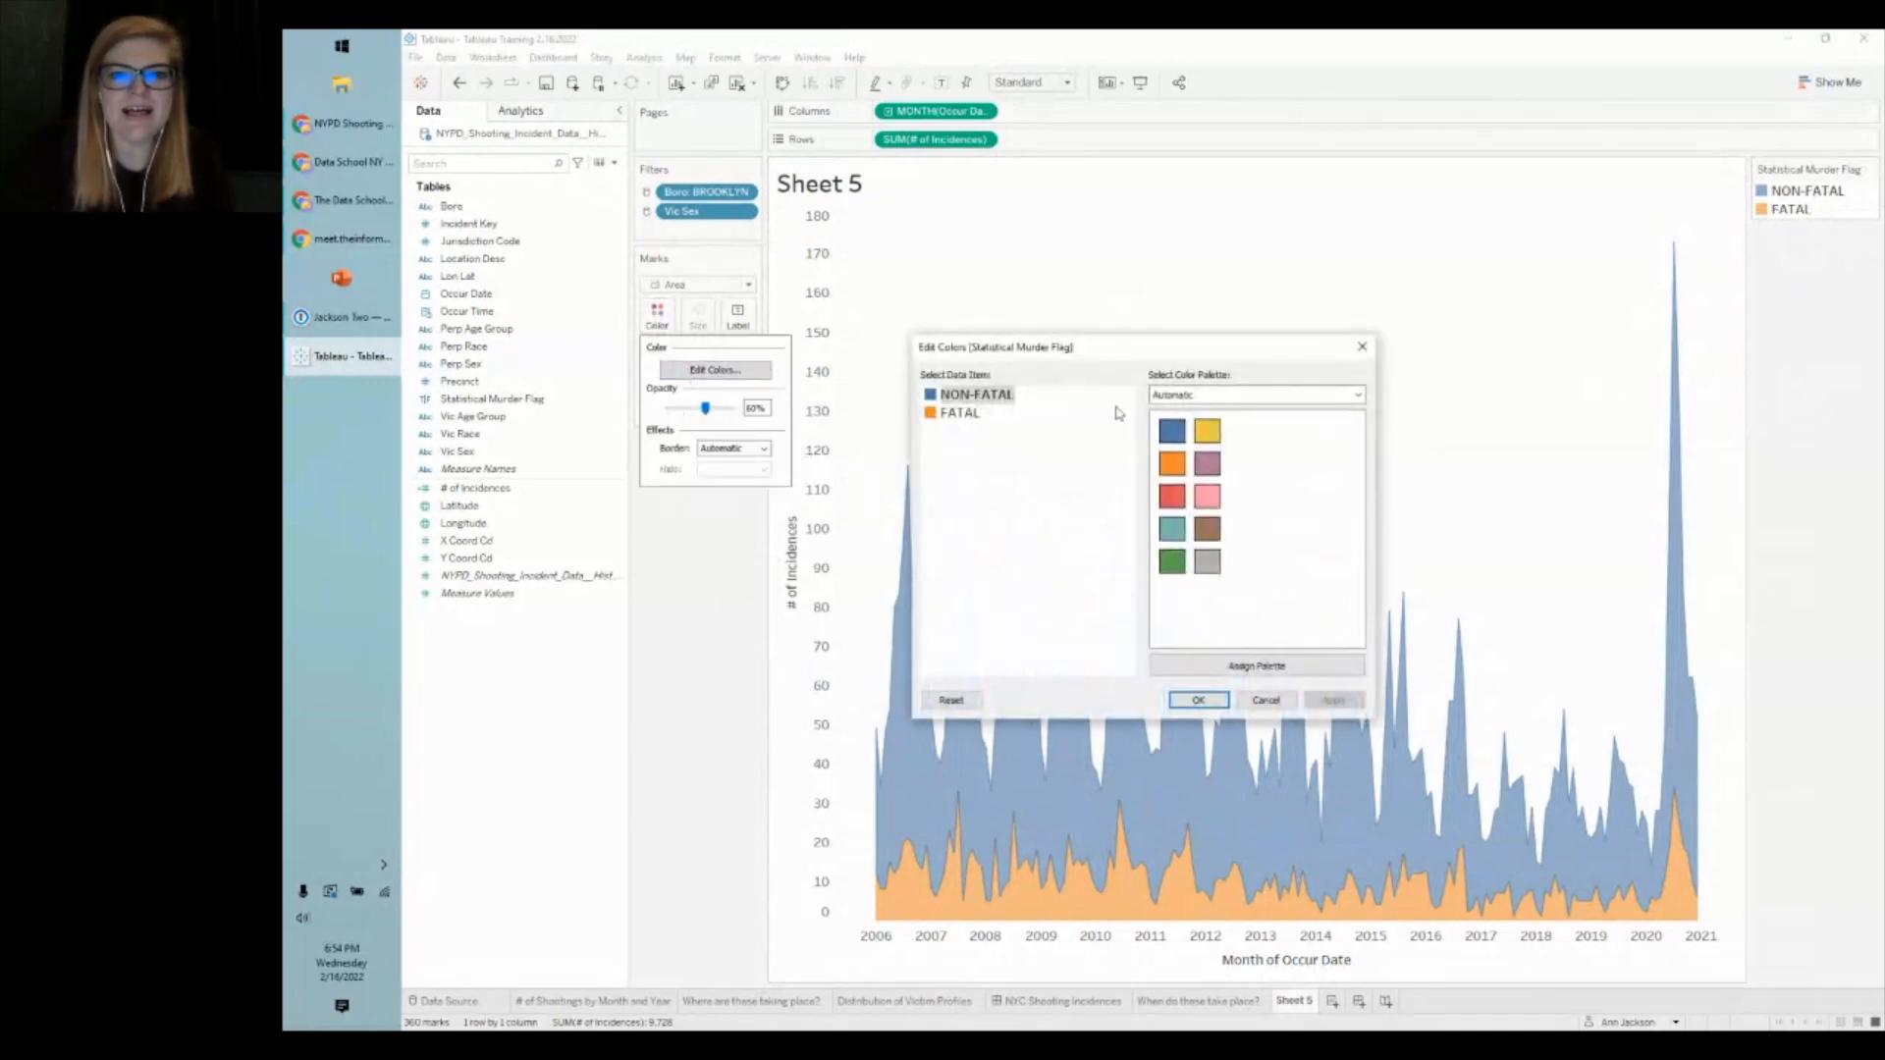
{"action": "left_click", "coordinate": [1206, 395]}
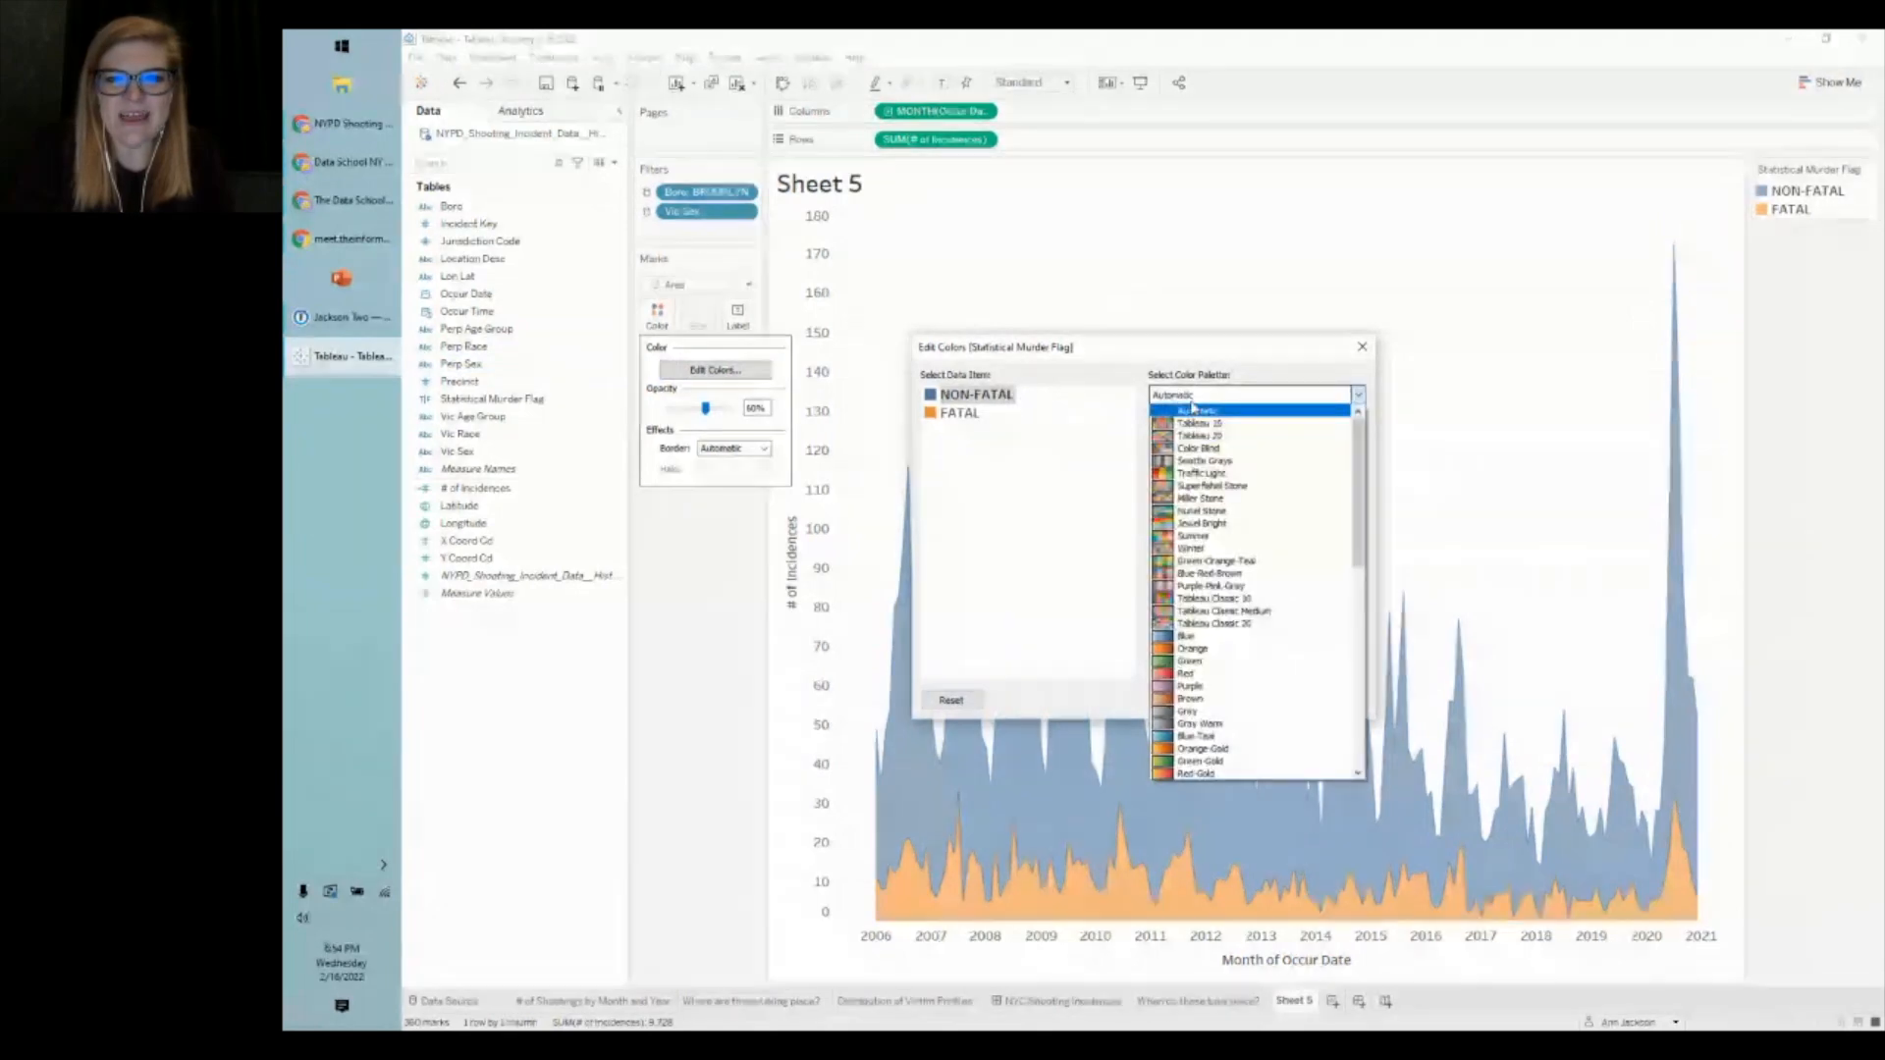
{"action": "left_click", "coordinate": [1203, 462]}
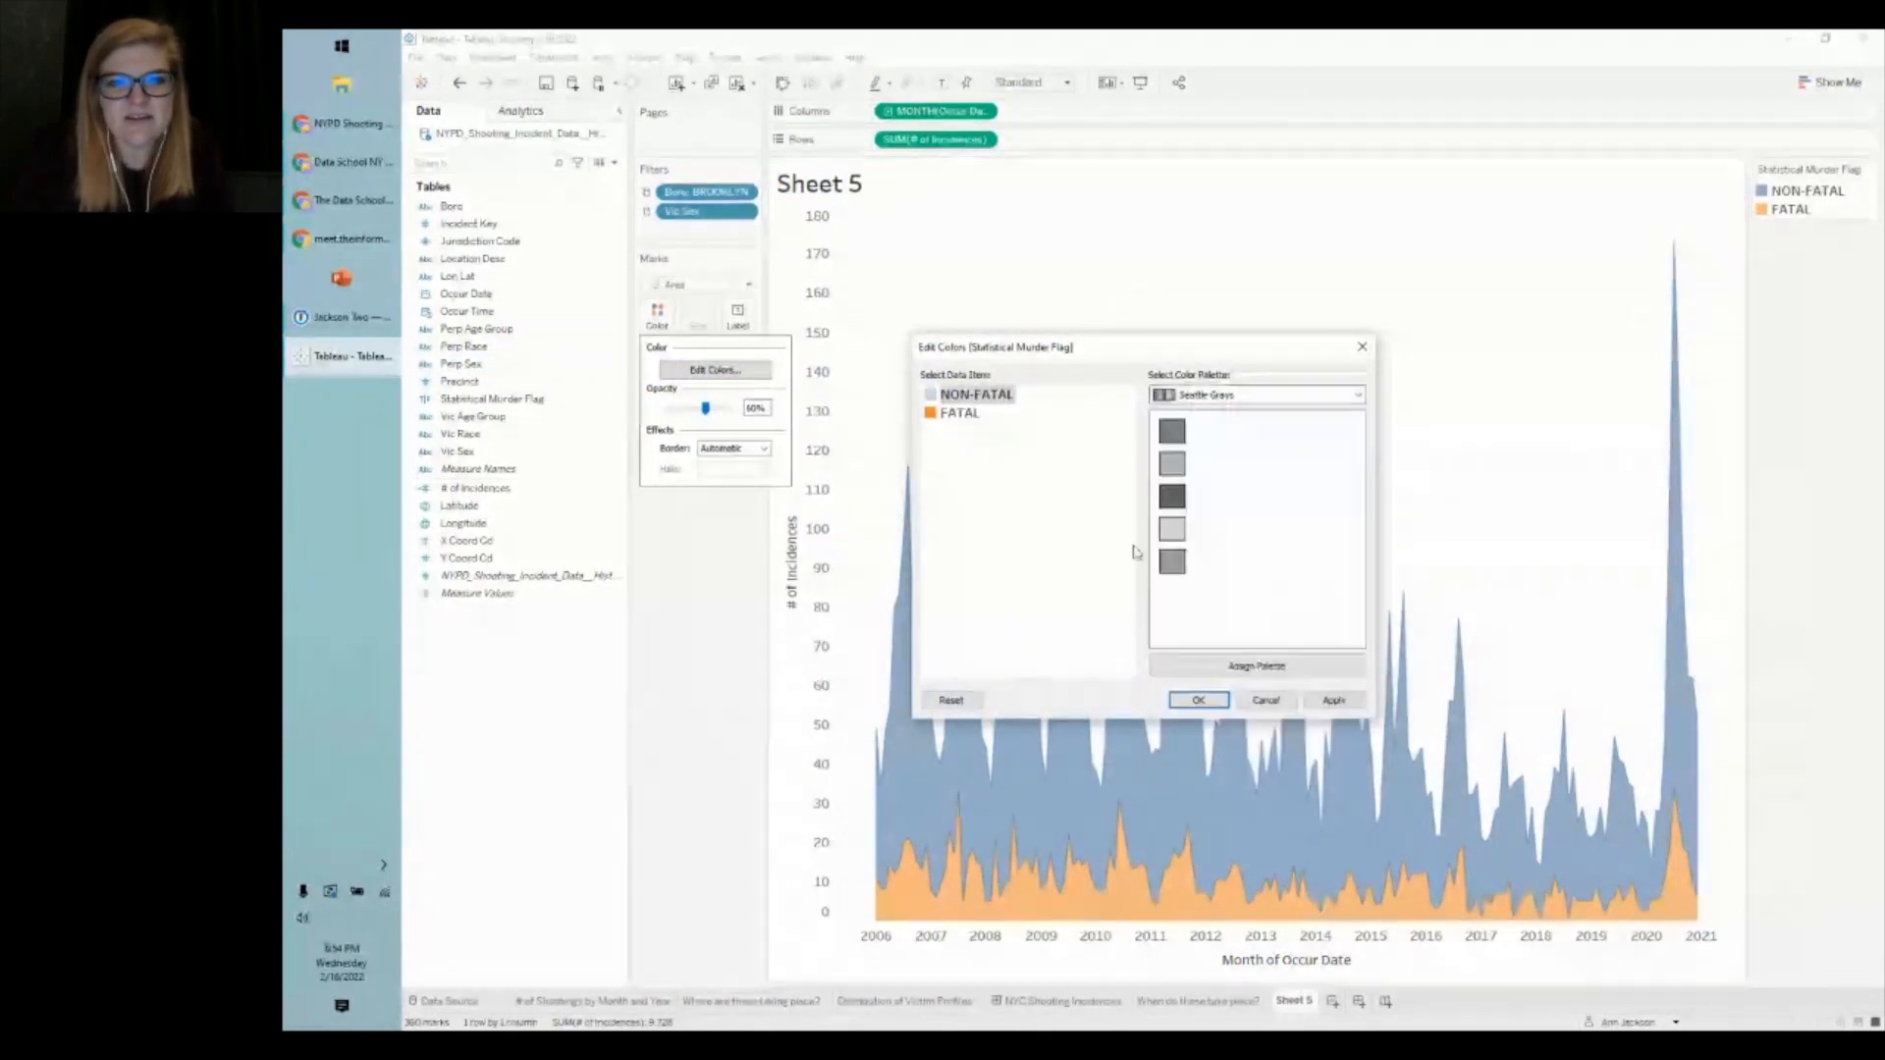
{"action": "left_click", "coordinate": [1333, 700]}
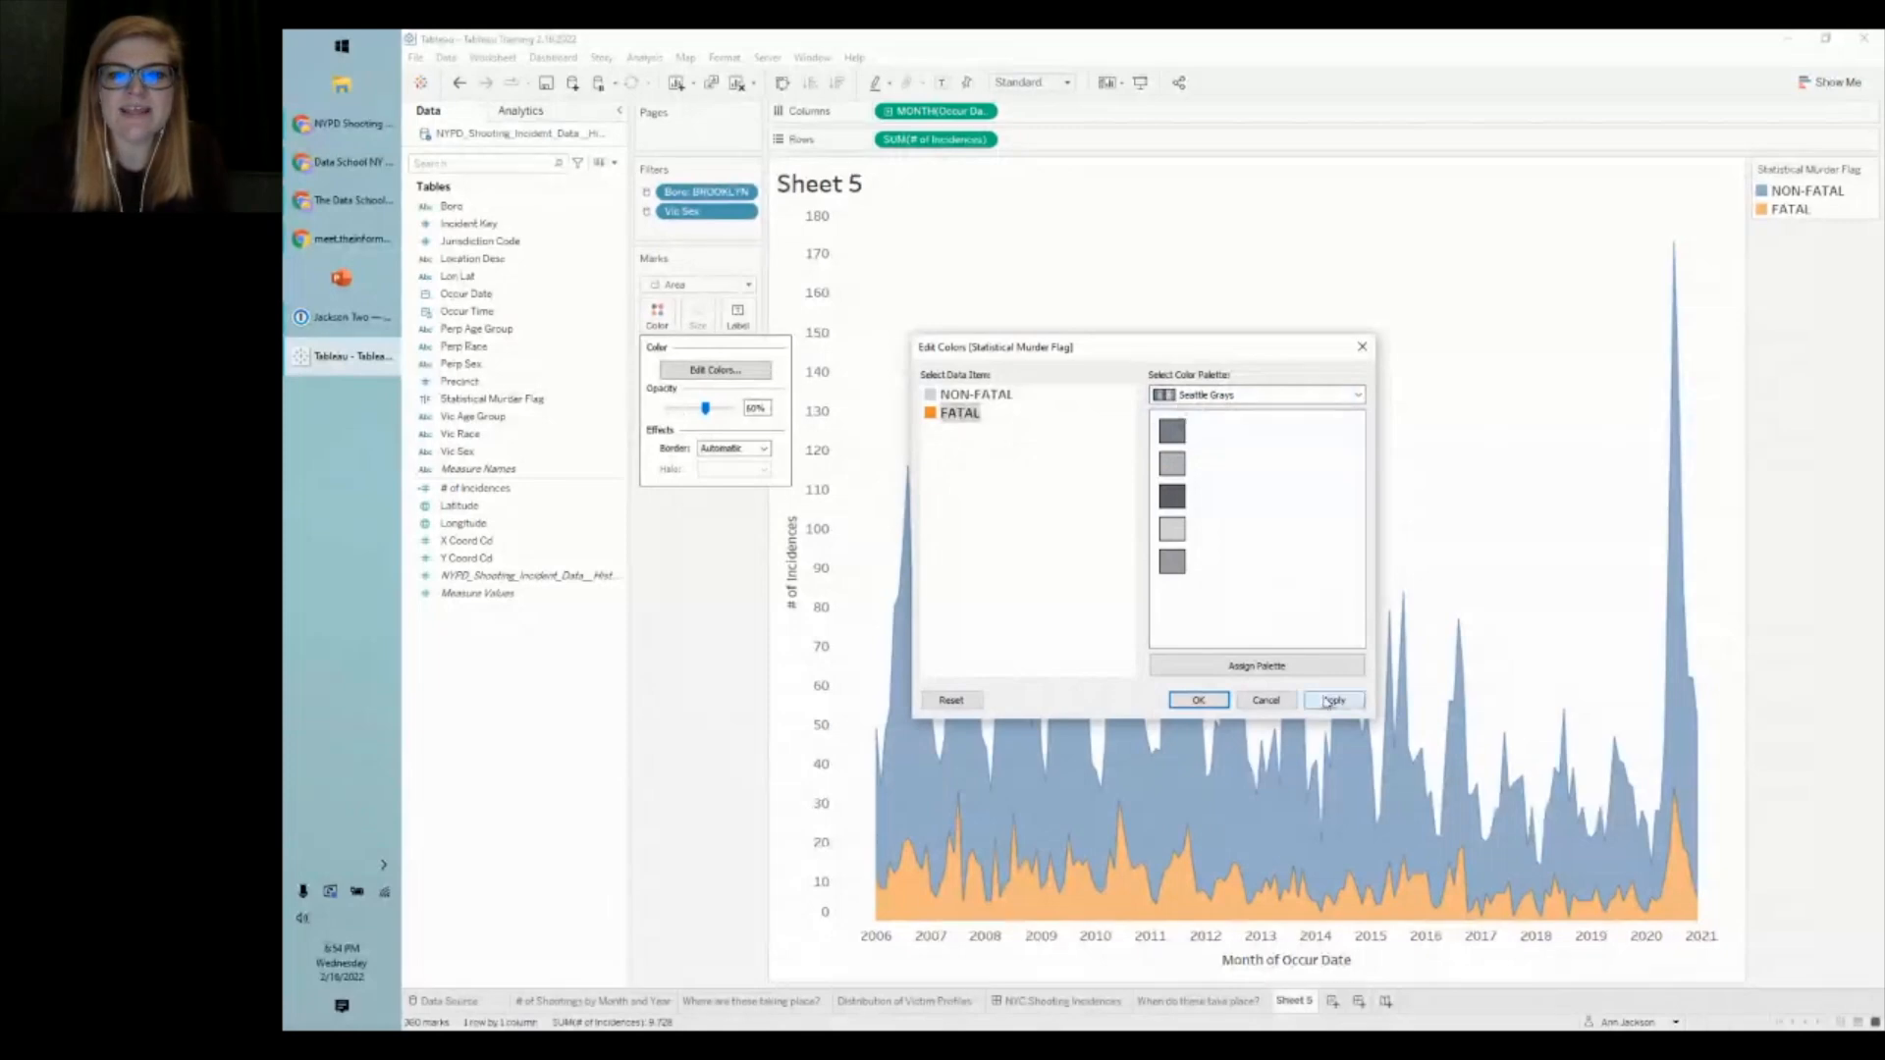
{"action": "left_click", "coordinate": [1198, 701]}
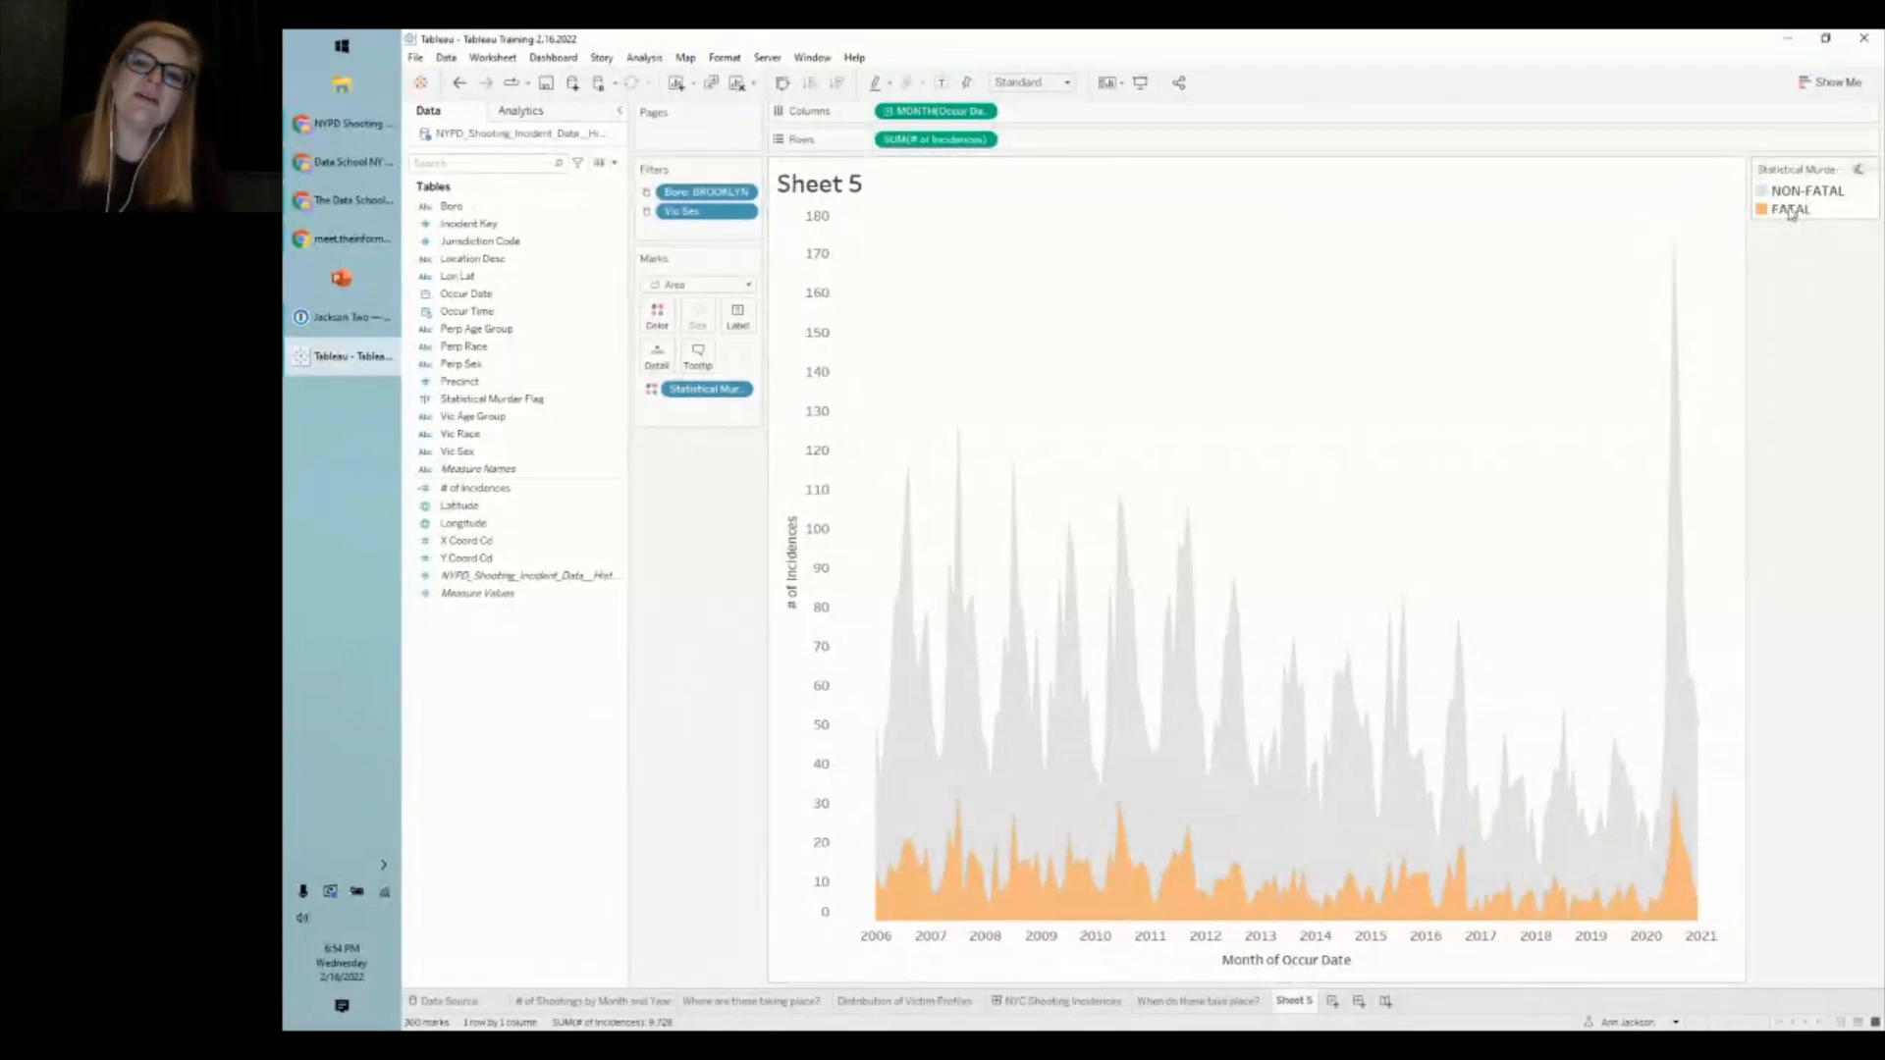
- Move FATAL below NON-FATAL in the legend so it stacks at the bottom, then clear the highlight
{"action": "left_click", "coordinate": [1807, 197]}
{"action": "left_click_drag", "start_coordinate": [1806, 215], "coordinate": [1808, 218]}
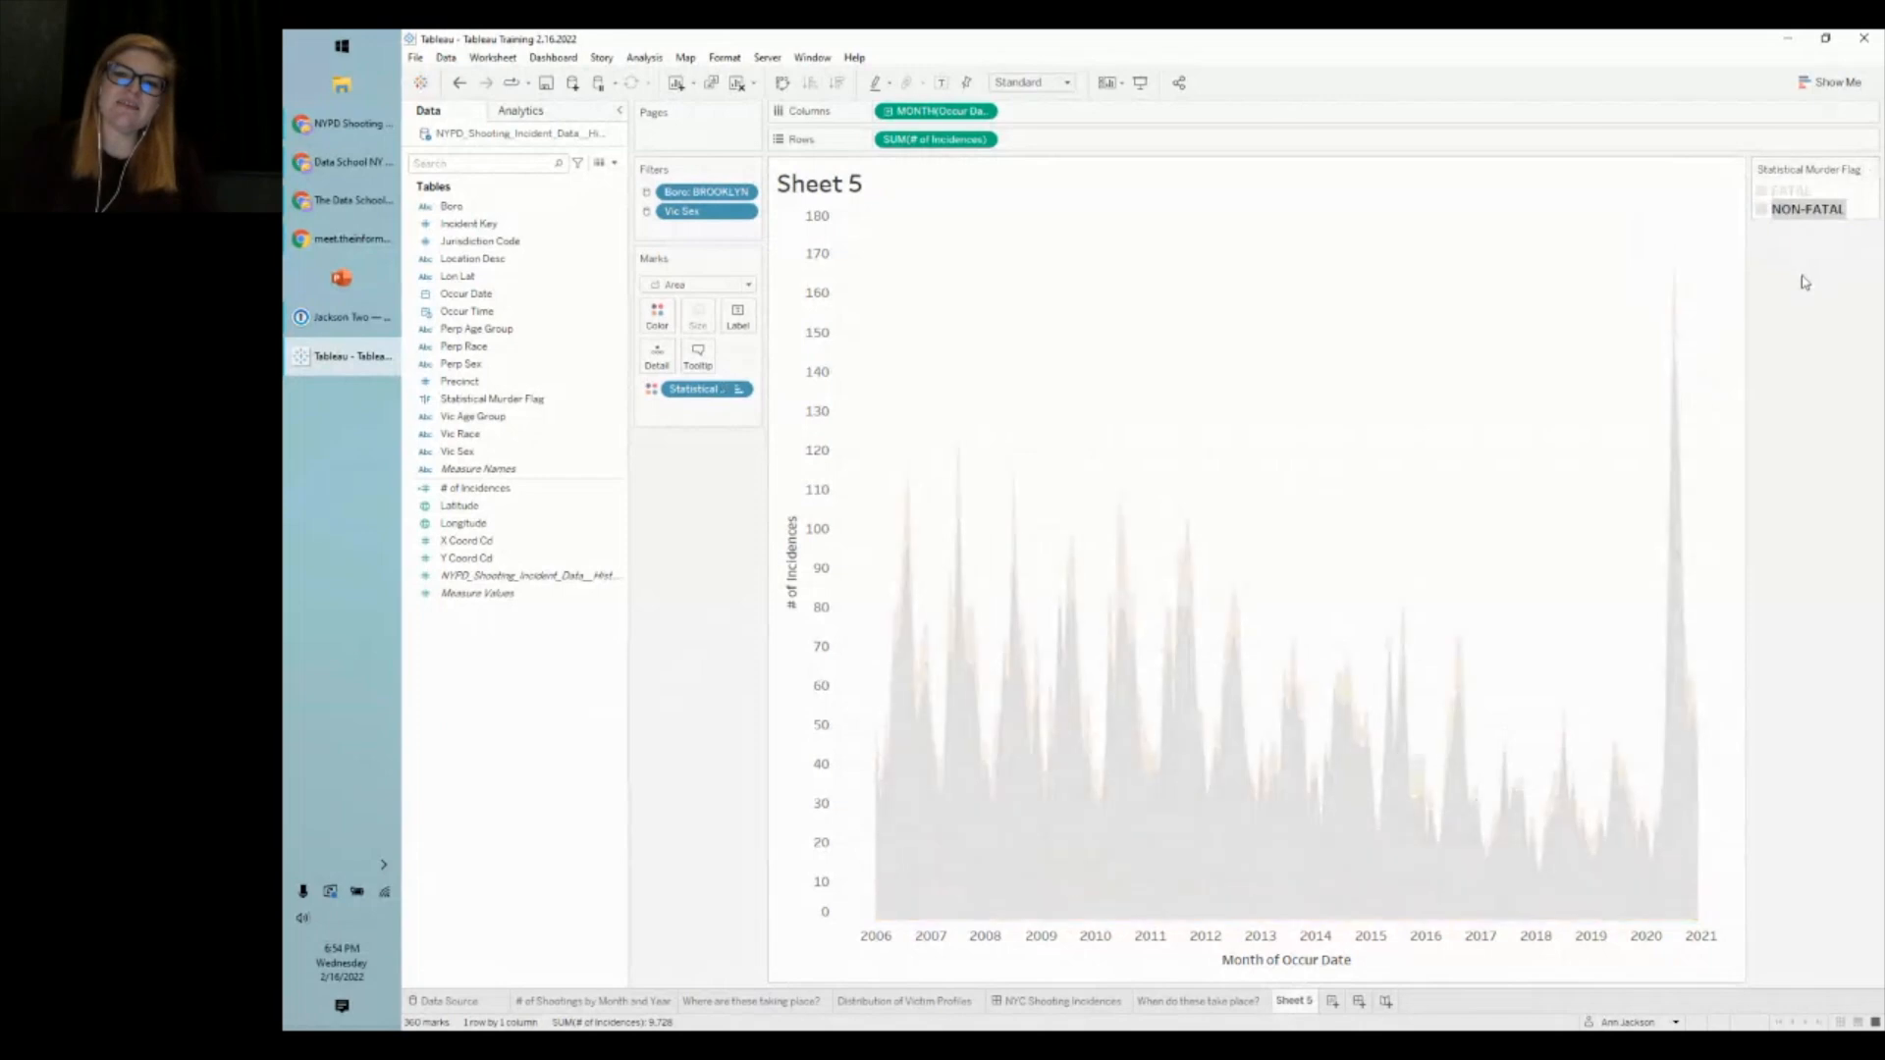
{"action": "left_click_drag", "start_coordinate": [1805, 212], "coordinate": [1804, 226]}
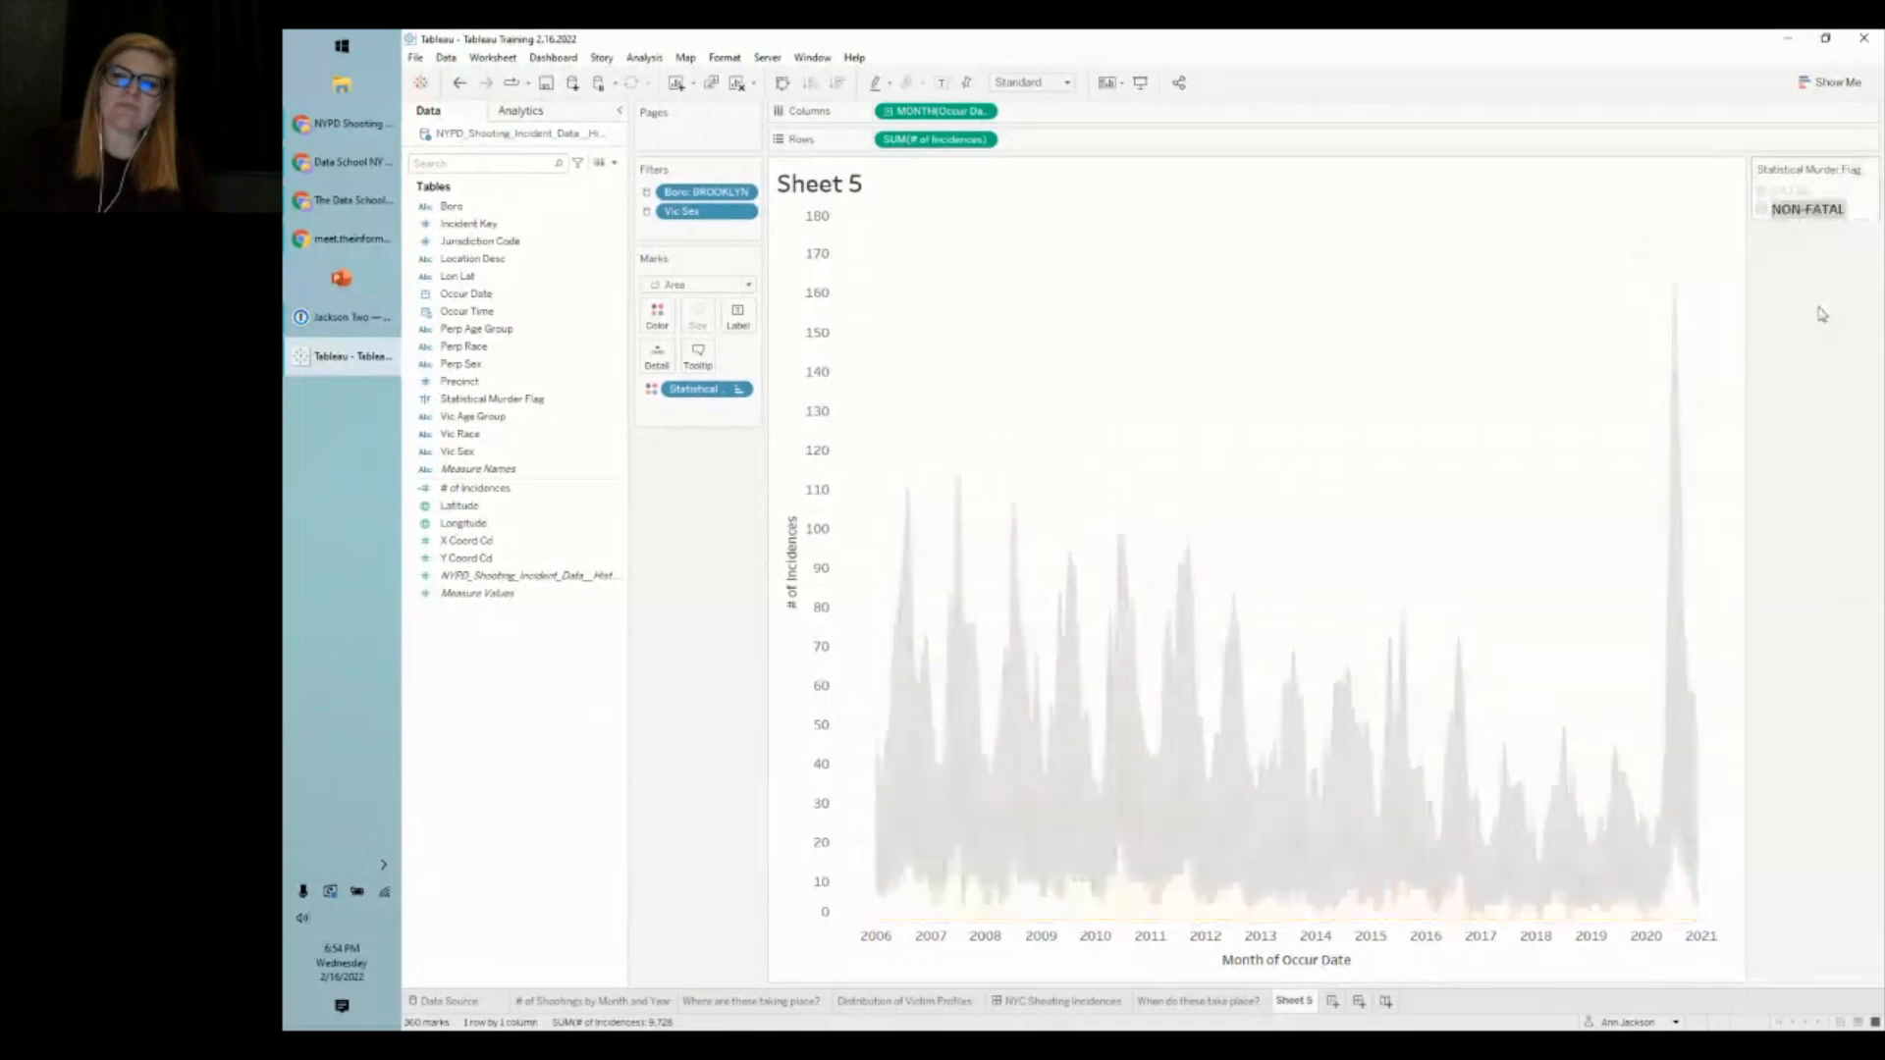
{"action": "left_click_drag", "start_coordinate": [1822, 314], "coordinate": [1815, 280]}
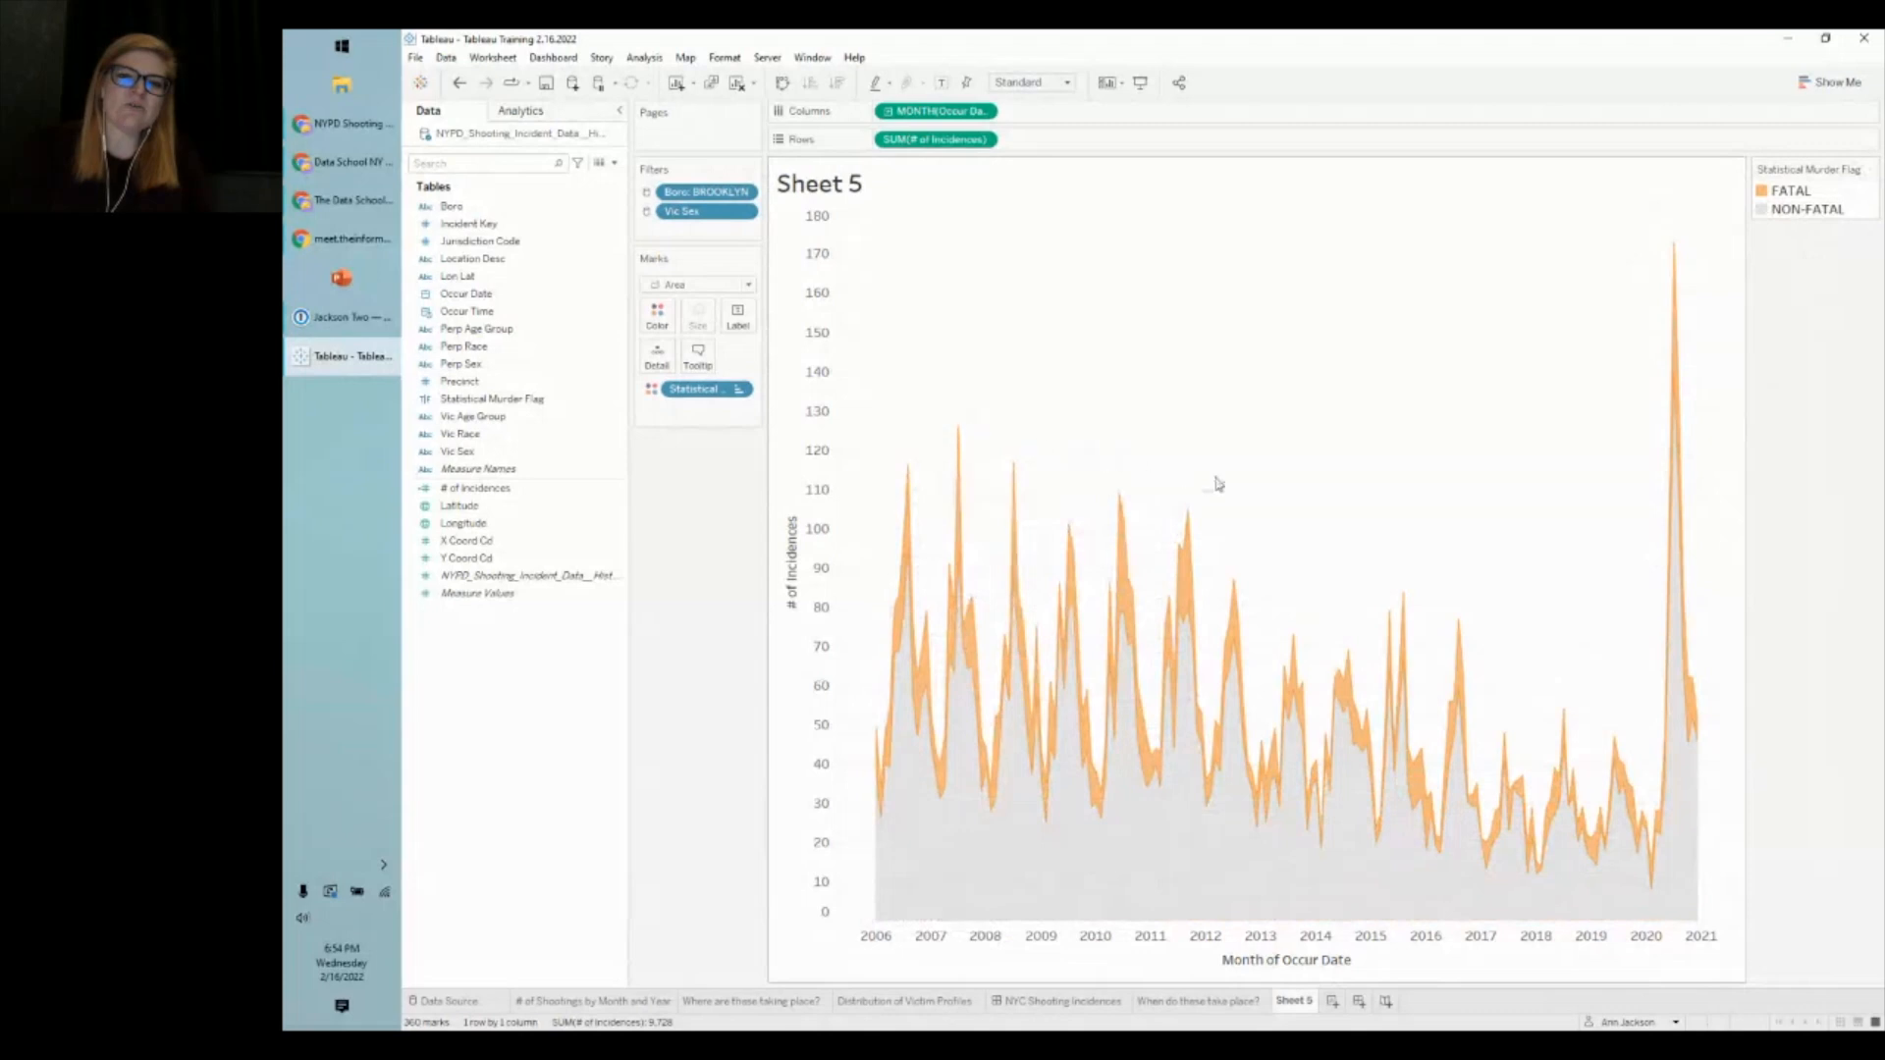
{"action": "mouse_move", "coordinate": [1197, 535]}
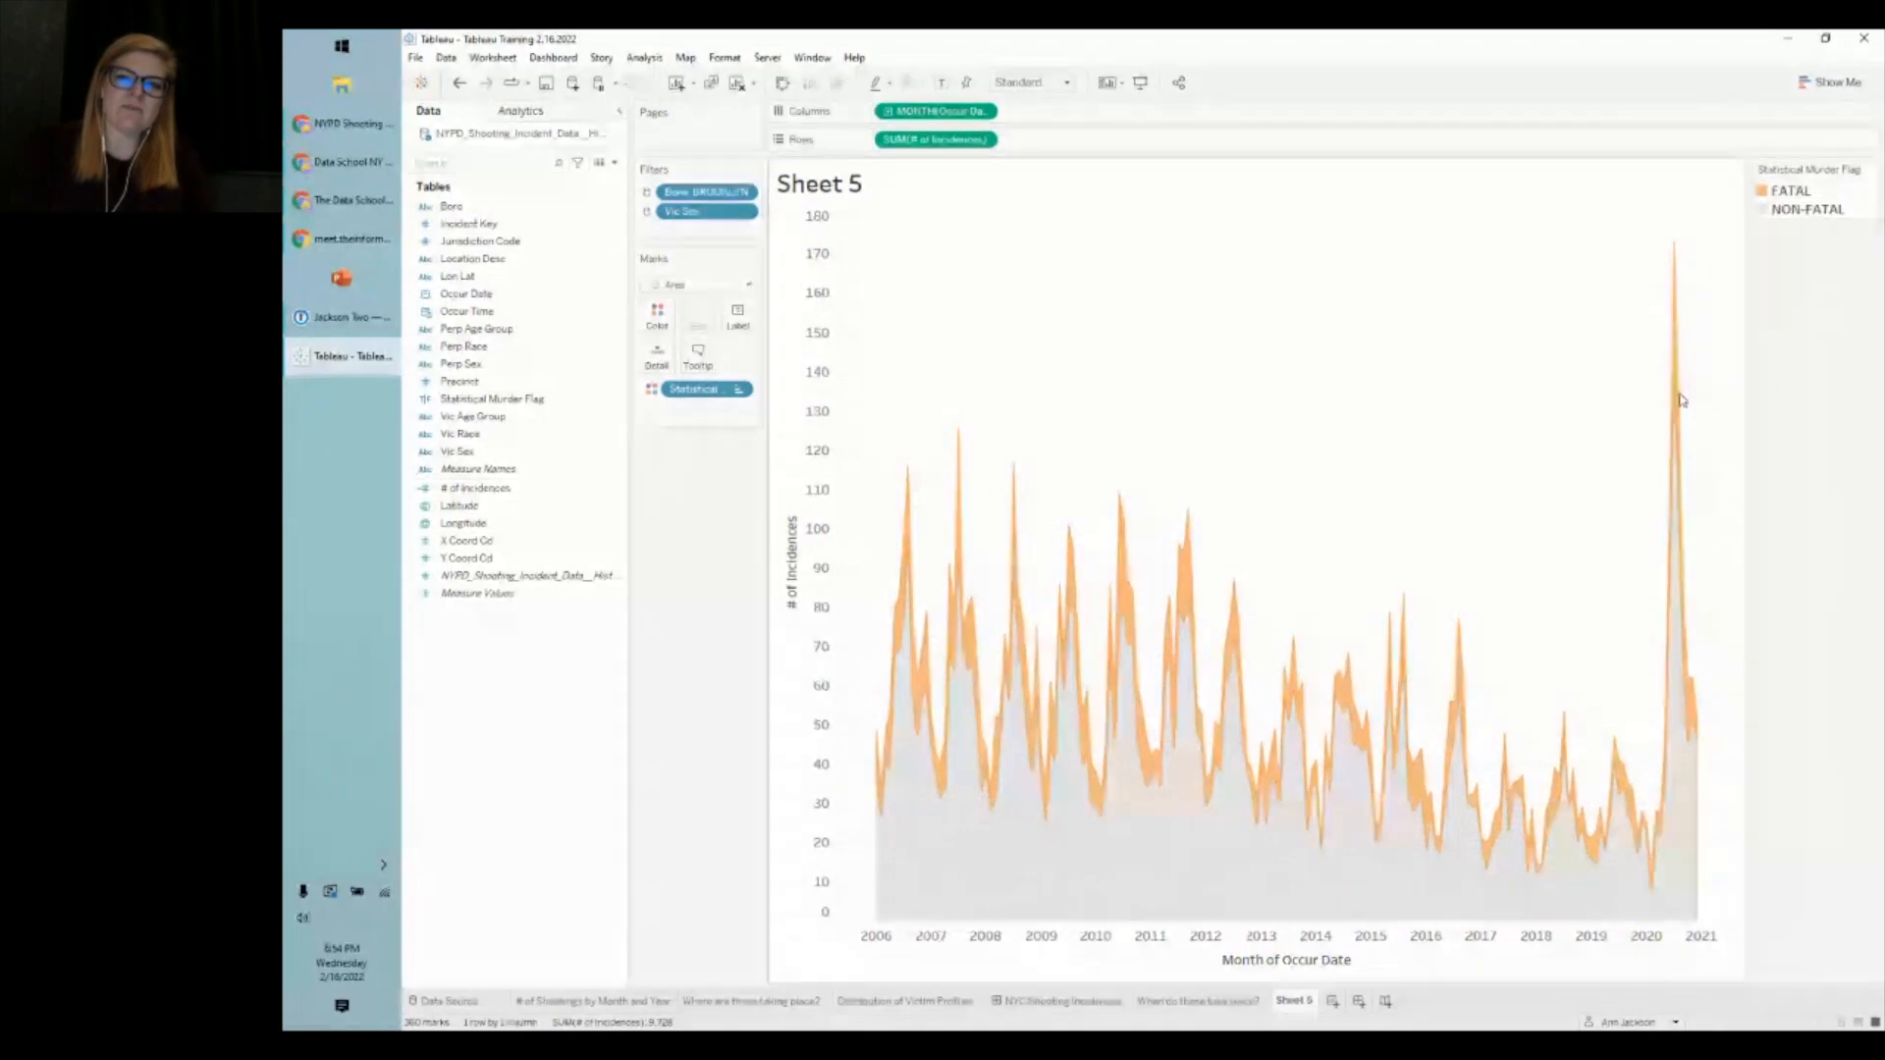
{"action": "left_click_drag", "start_coordinate": [1786, 192], "coordinate": [1787, 216]}
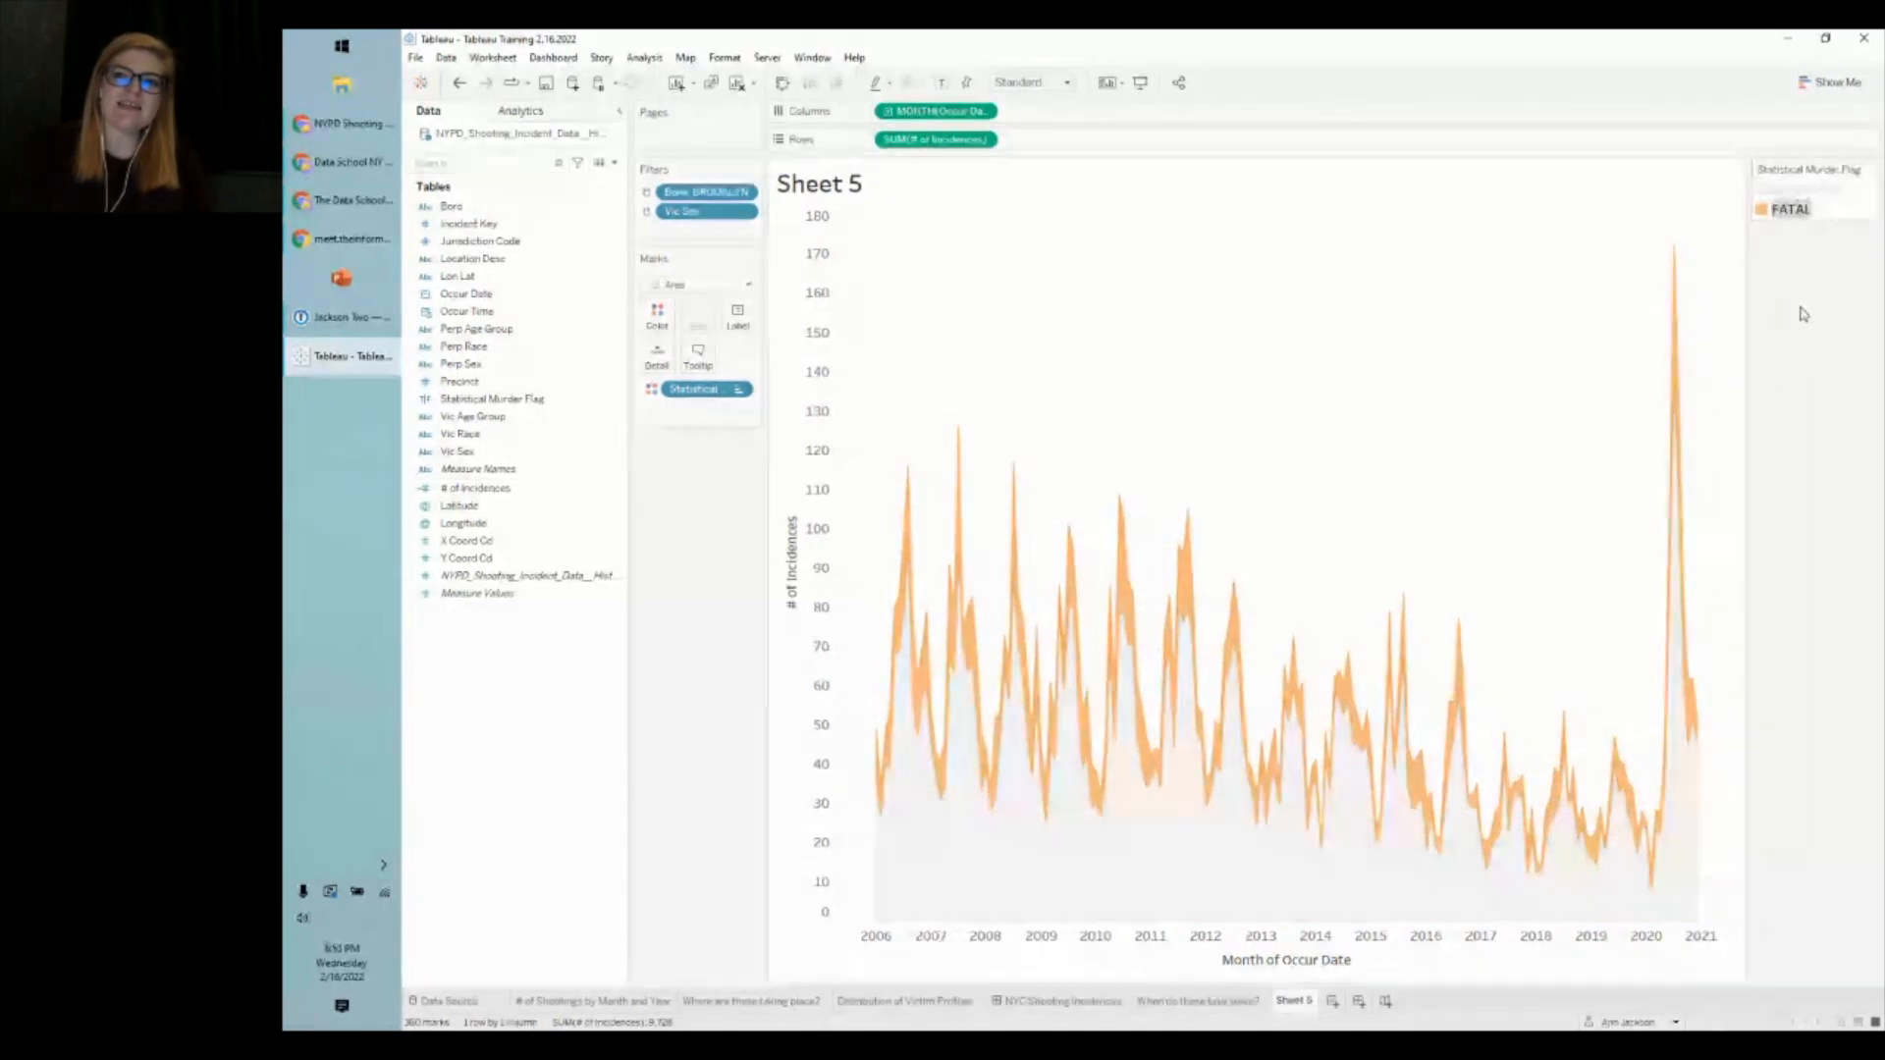
{"action": "left_click", "coordinate": [1804, 314]}
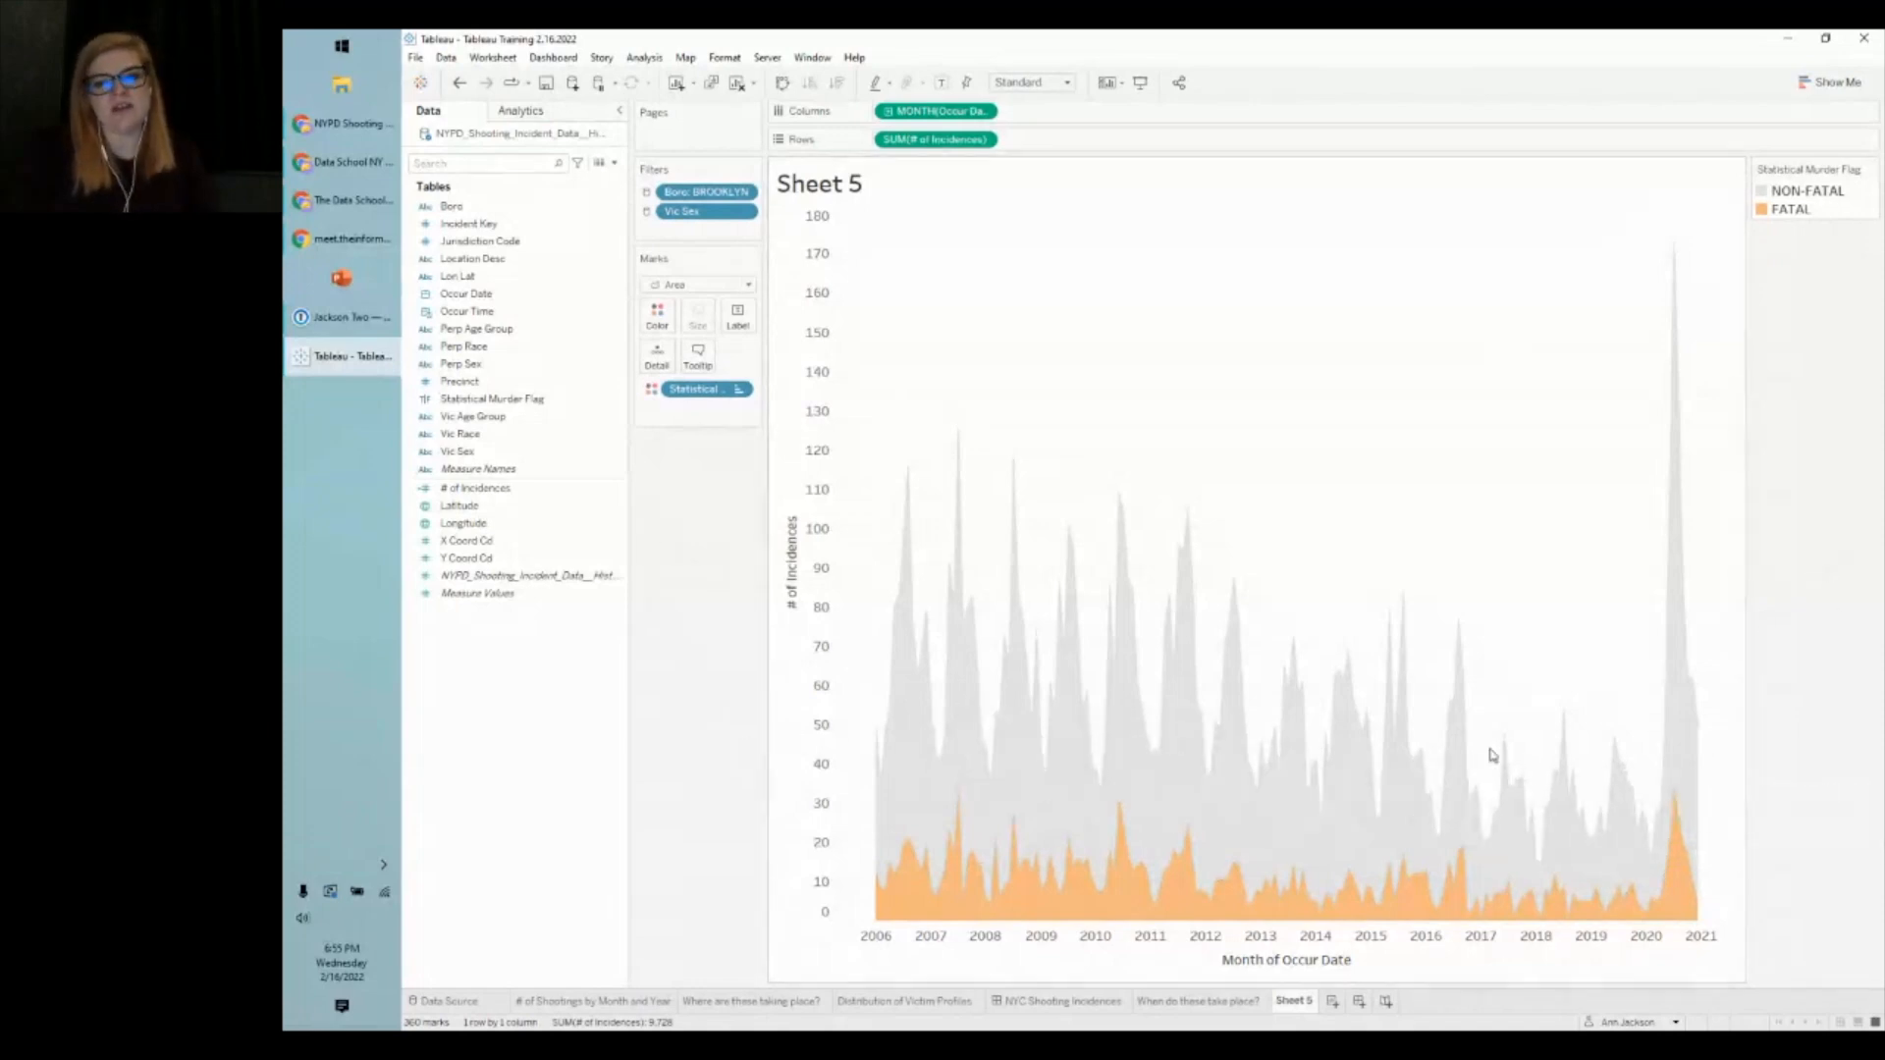
- Rename Sheet 5 to 'Monthly Trend of Shooting Outcome'
{"action": "right_click", "coordinate": [1294, 1002]}
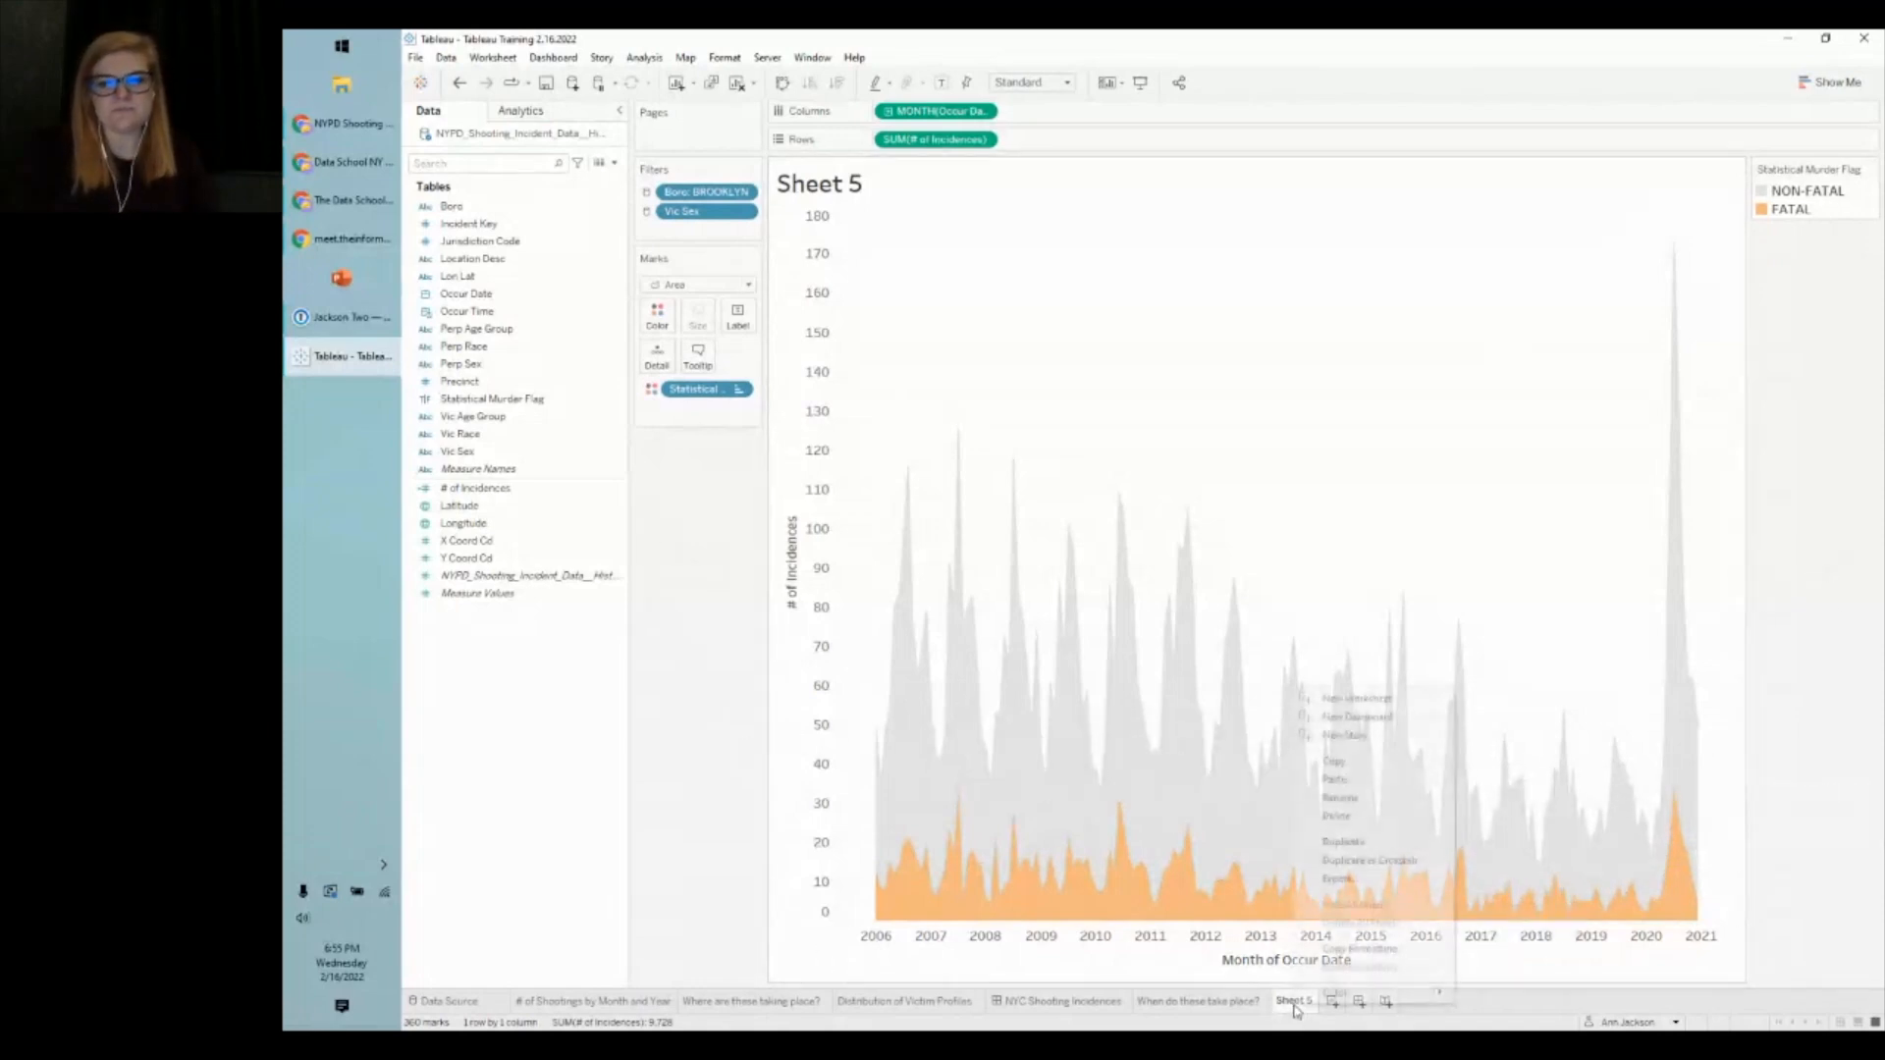
{"action": "left_click", "coordinate": [1377, 797]}
{"action": "type", "text": "tREND"}
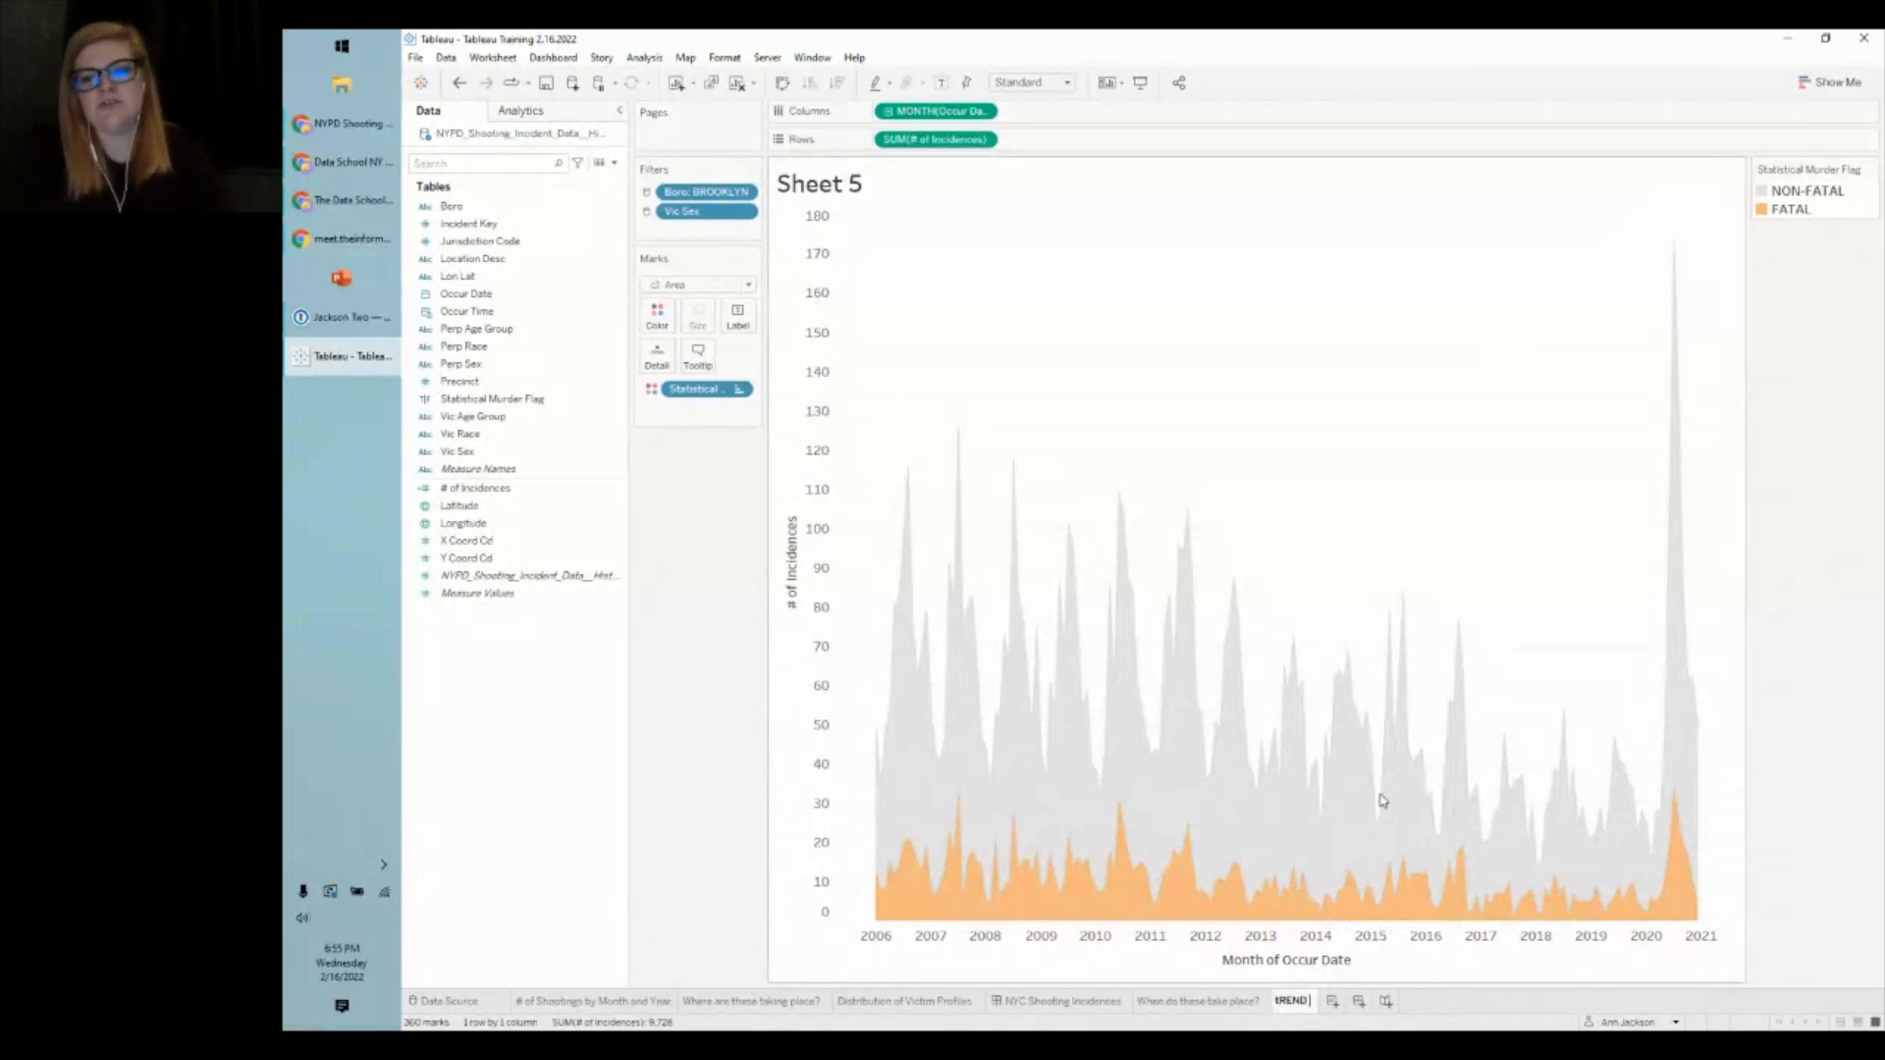
{"action": "key", "text": "BackSpace"}
{"action": "key", "text": "BackSpace"}
{"action": "key", "text": "BackSpace"}
{"action": "key", "text": "BackSpace"}
{"action": "key", "text": "BackSpace"}
{"action": "type", "text": "Trend"}
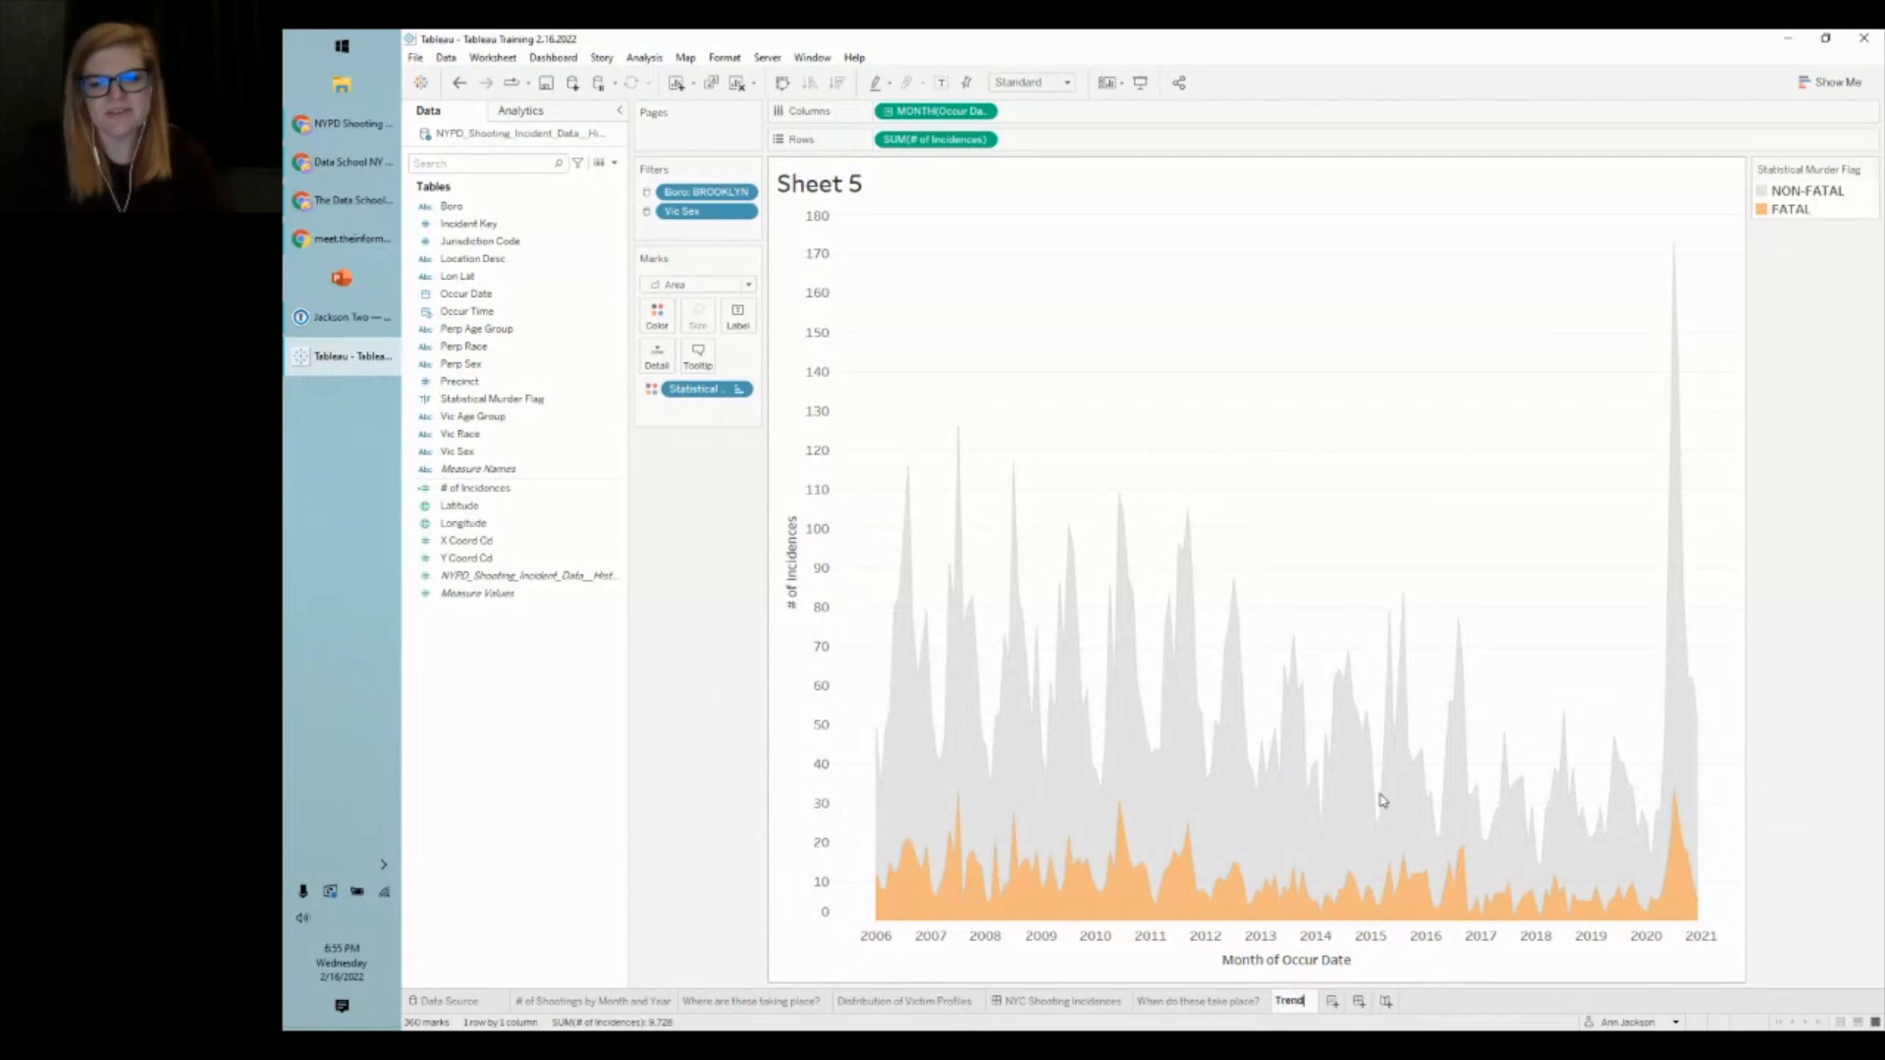
{"action": "key", "text": "Home"}
{"action": "type", "text": "Monthly"}
{"action": "key", "text": "End"}
{"action": "type", "text": "of "}
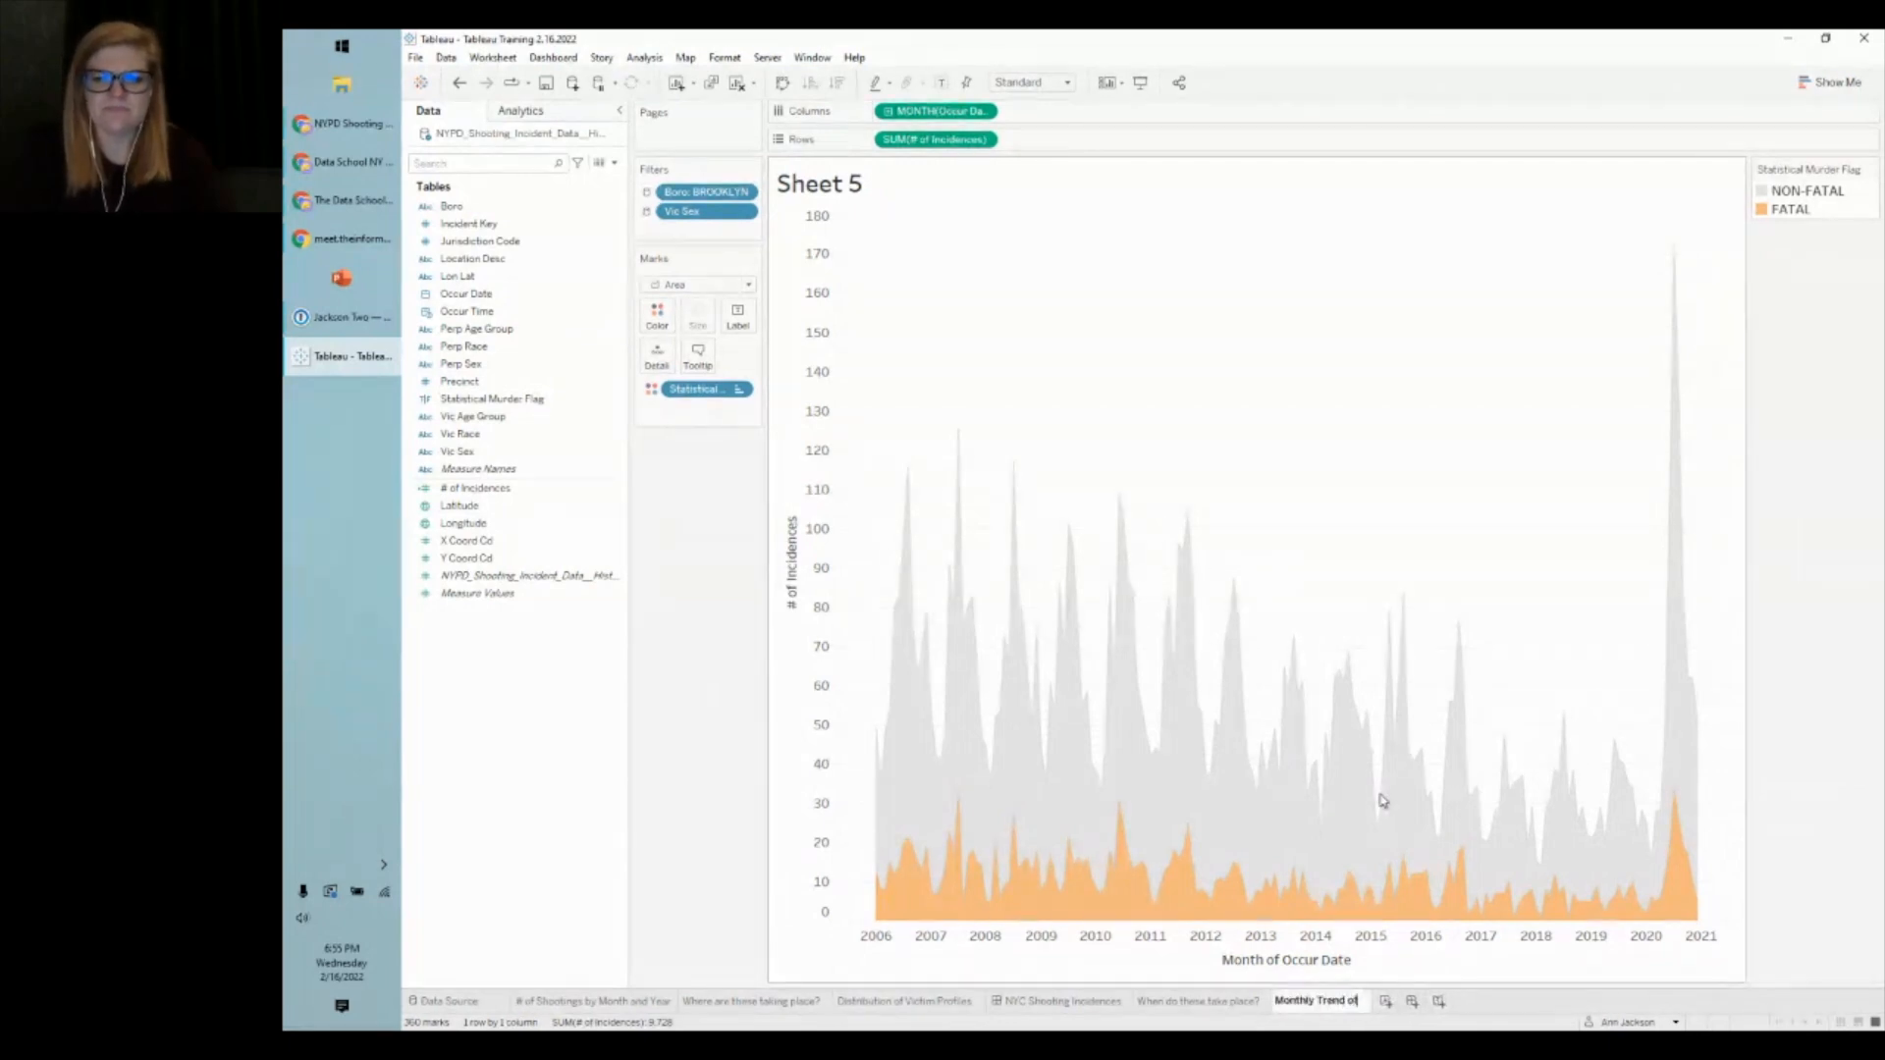
{"action": "type", "text": "Shooting Ou"}
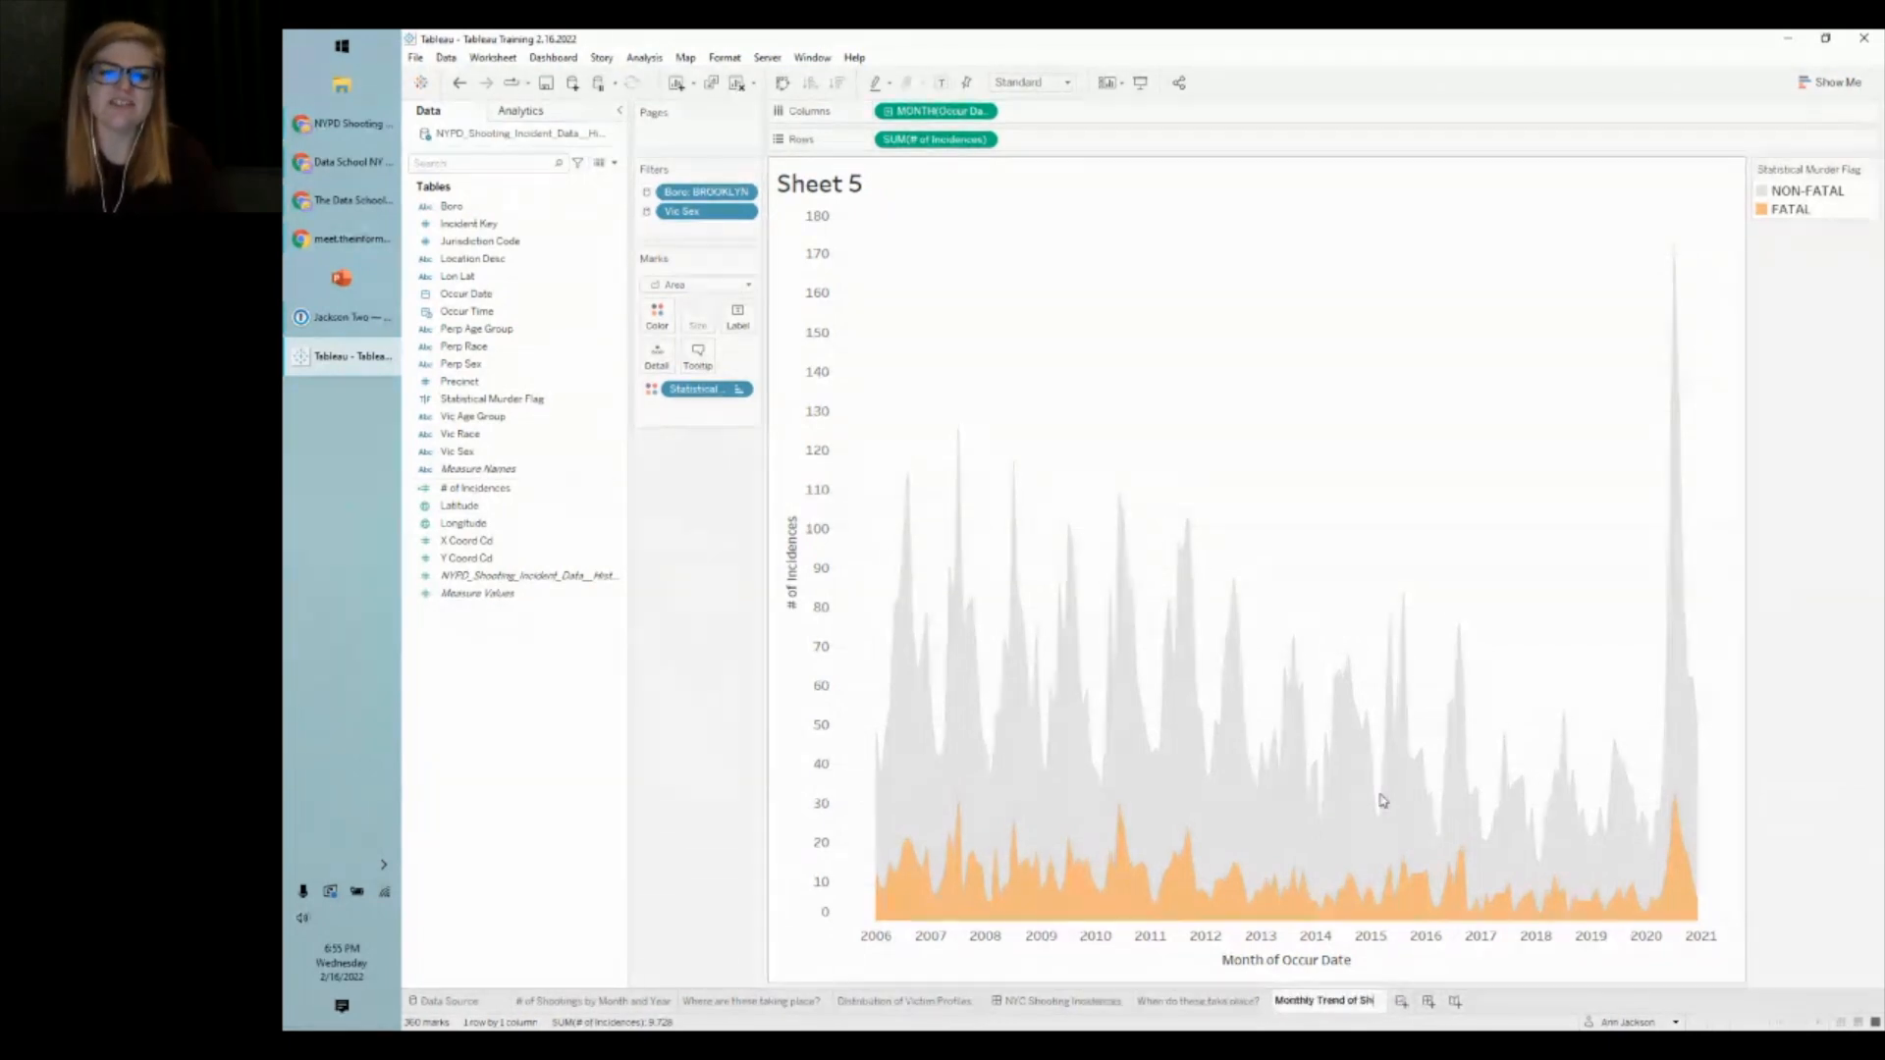
{"action": "type", "text": "tcome"}
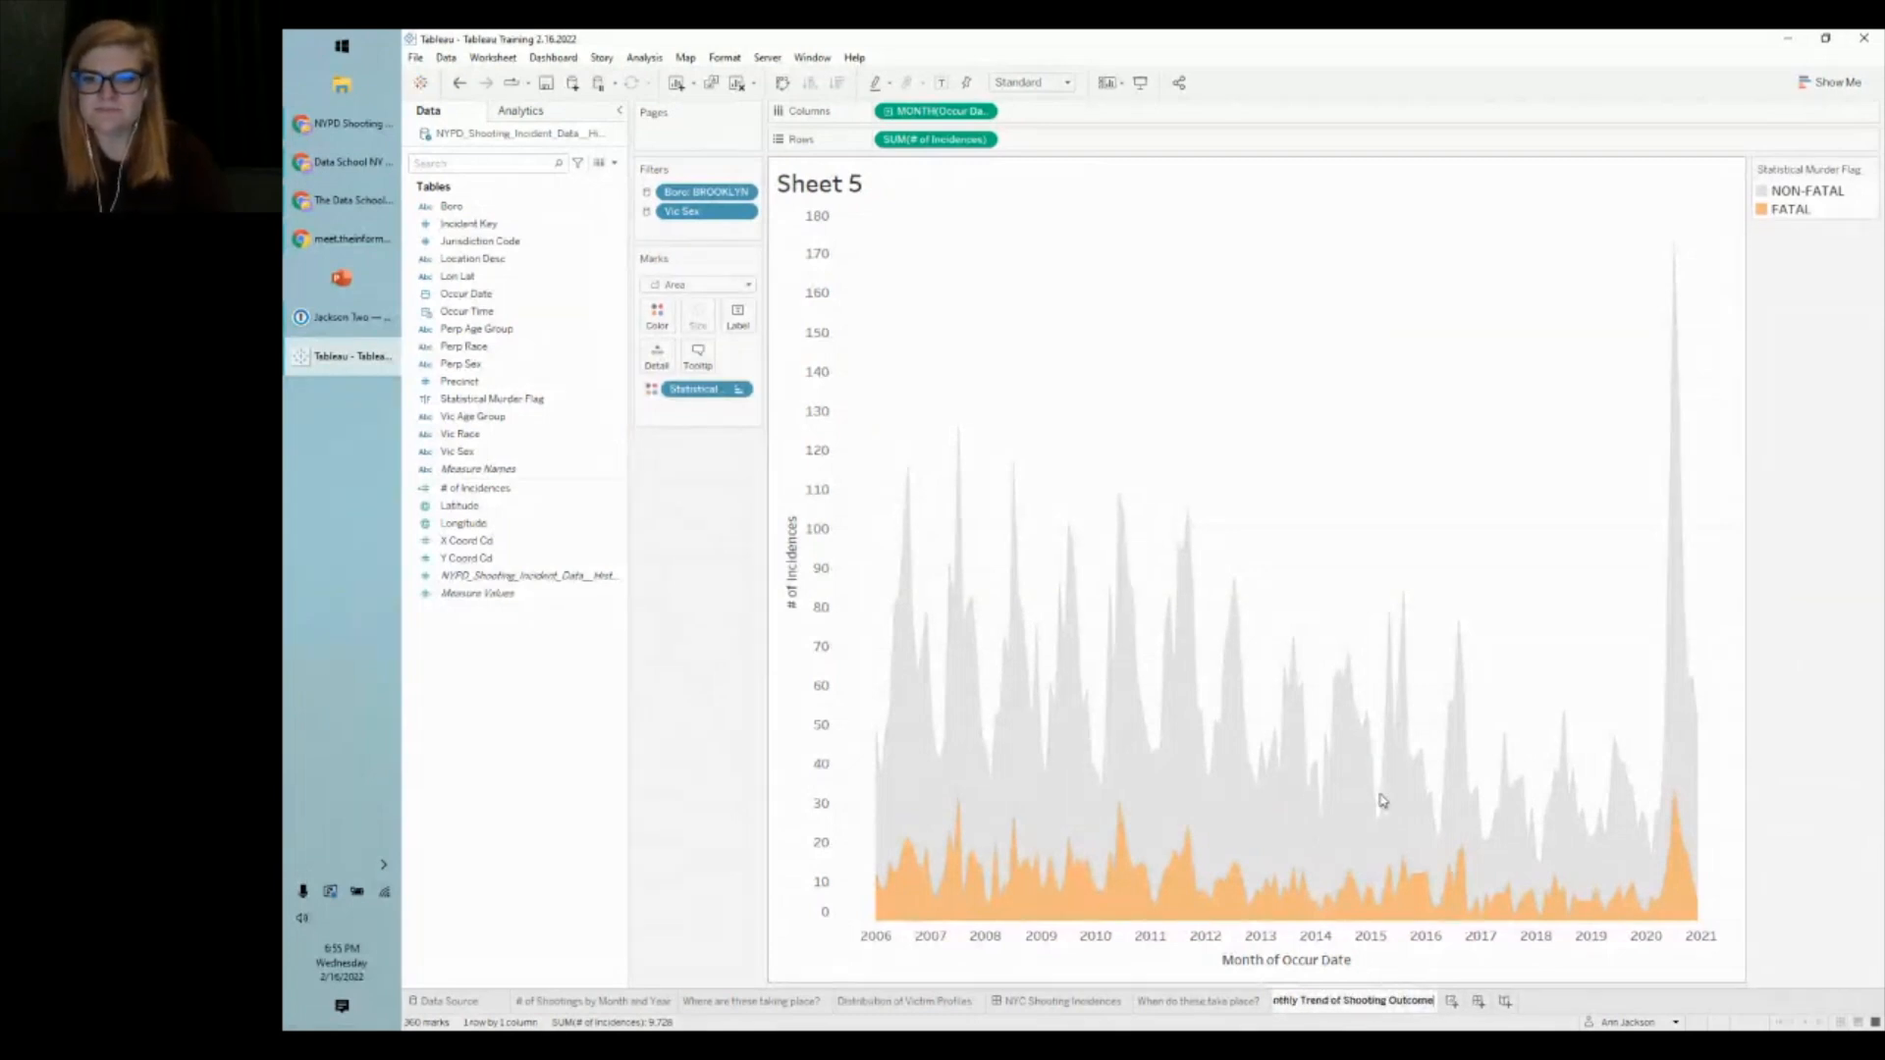
{"action": "key", "text": "Return"}
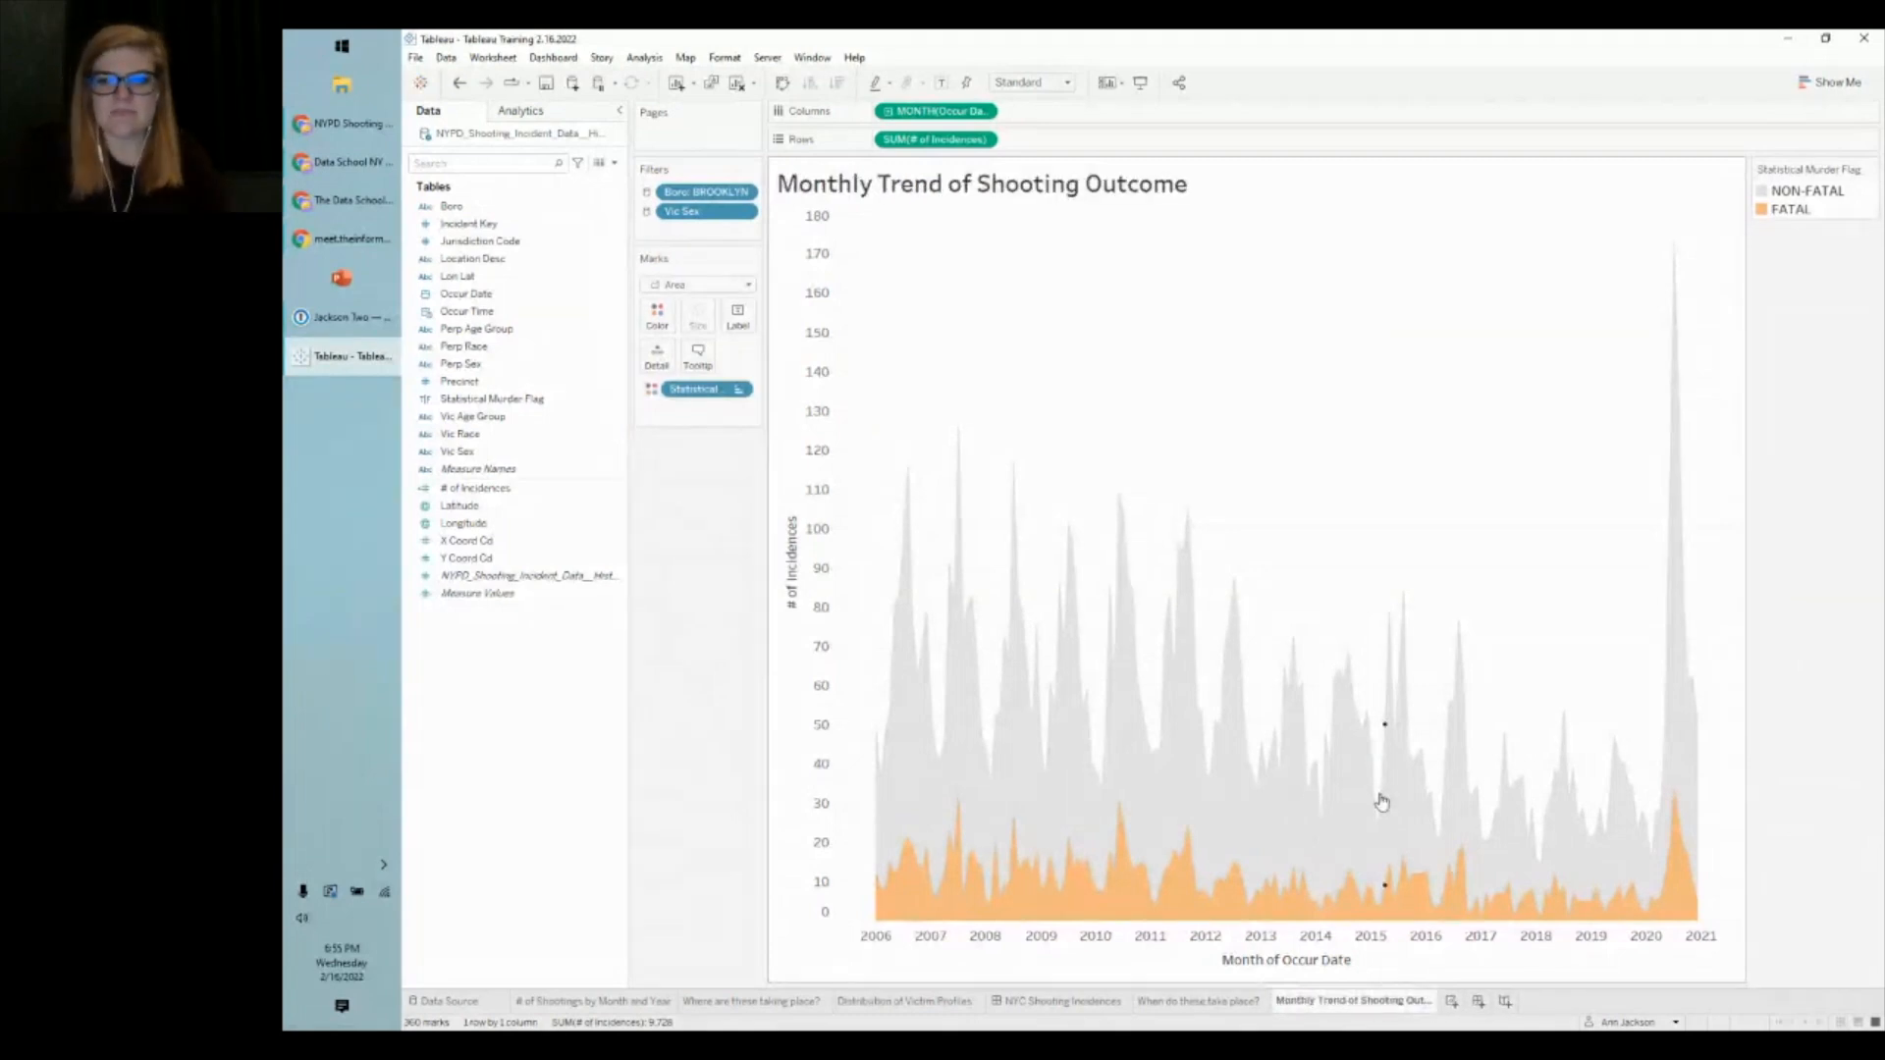
- Clear the Month of Occur Date title from the date axis
{"action": "right_click", "coordinate": [1291, 965]}
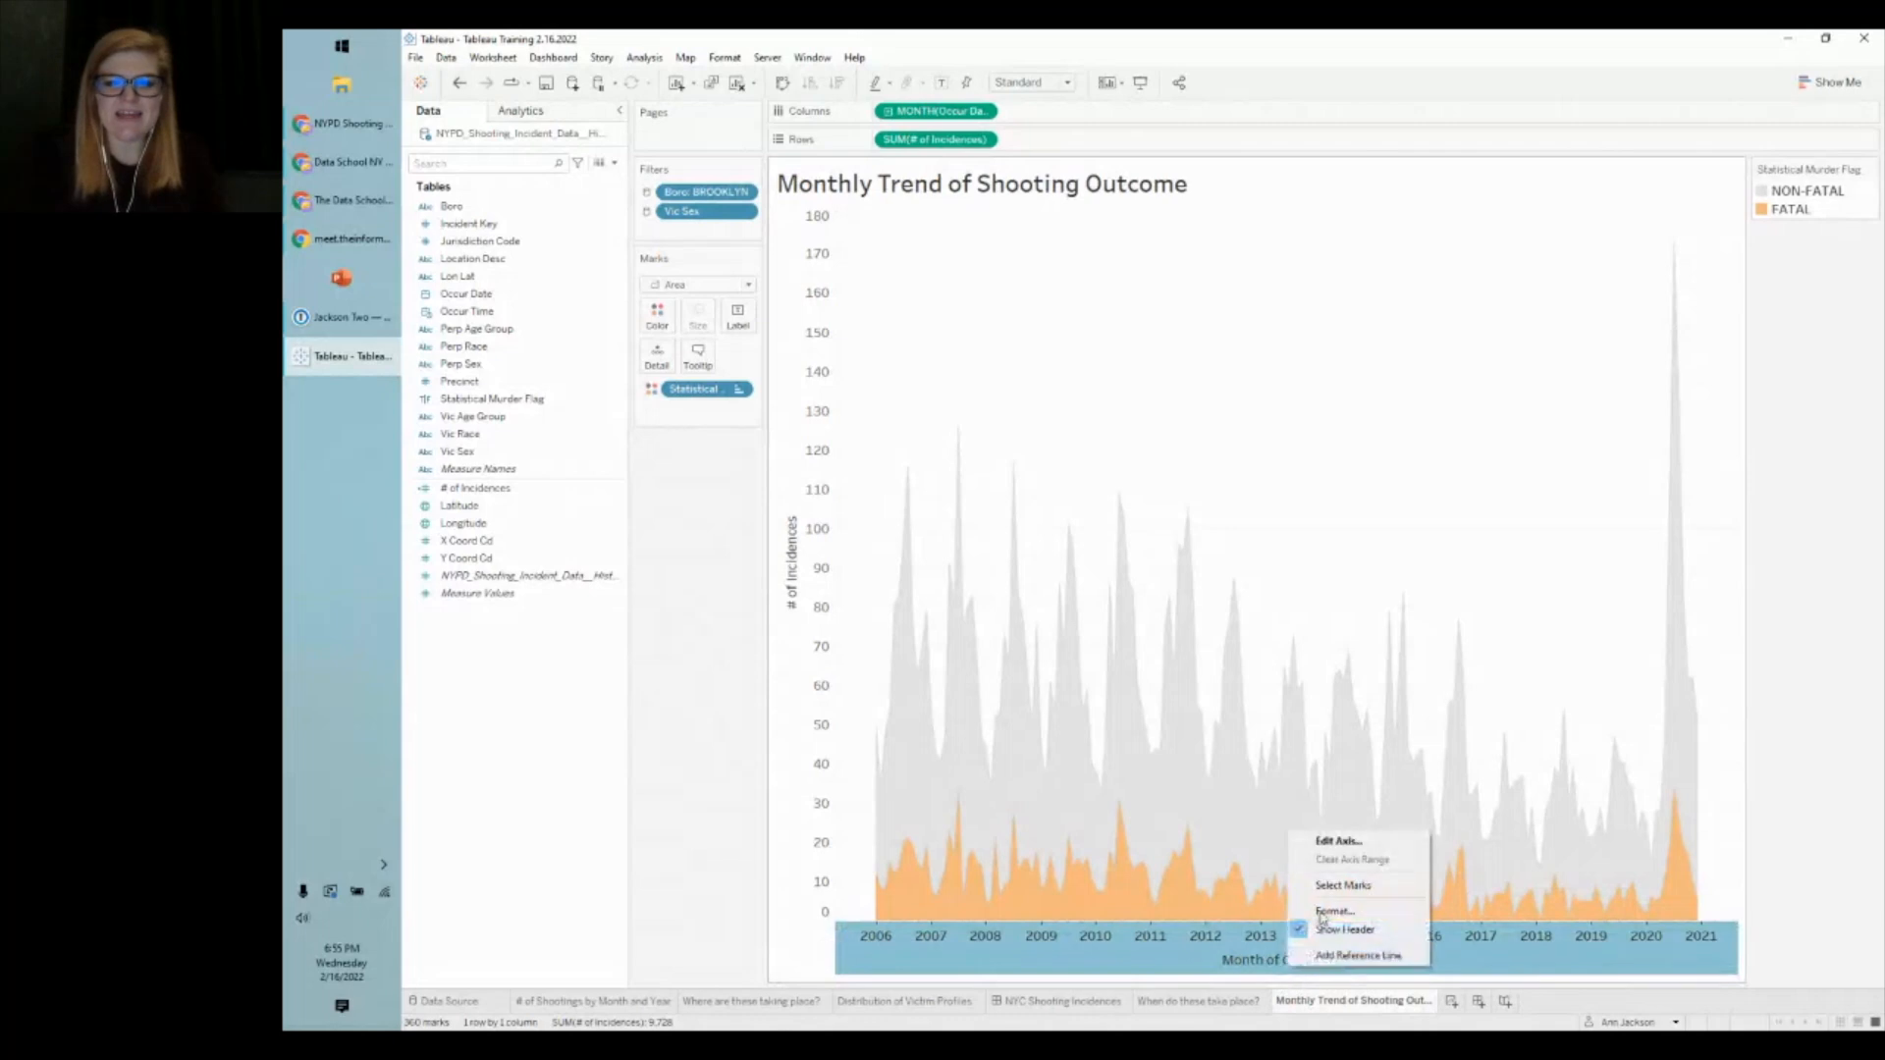
{"action": "left_click", "coordinate": [1338, 841]}
{"action": "triple_click", "coordinate": [1142, 660]}
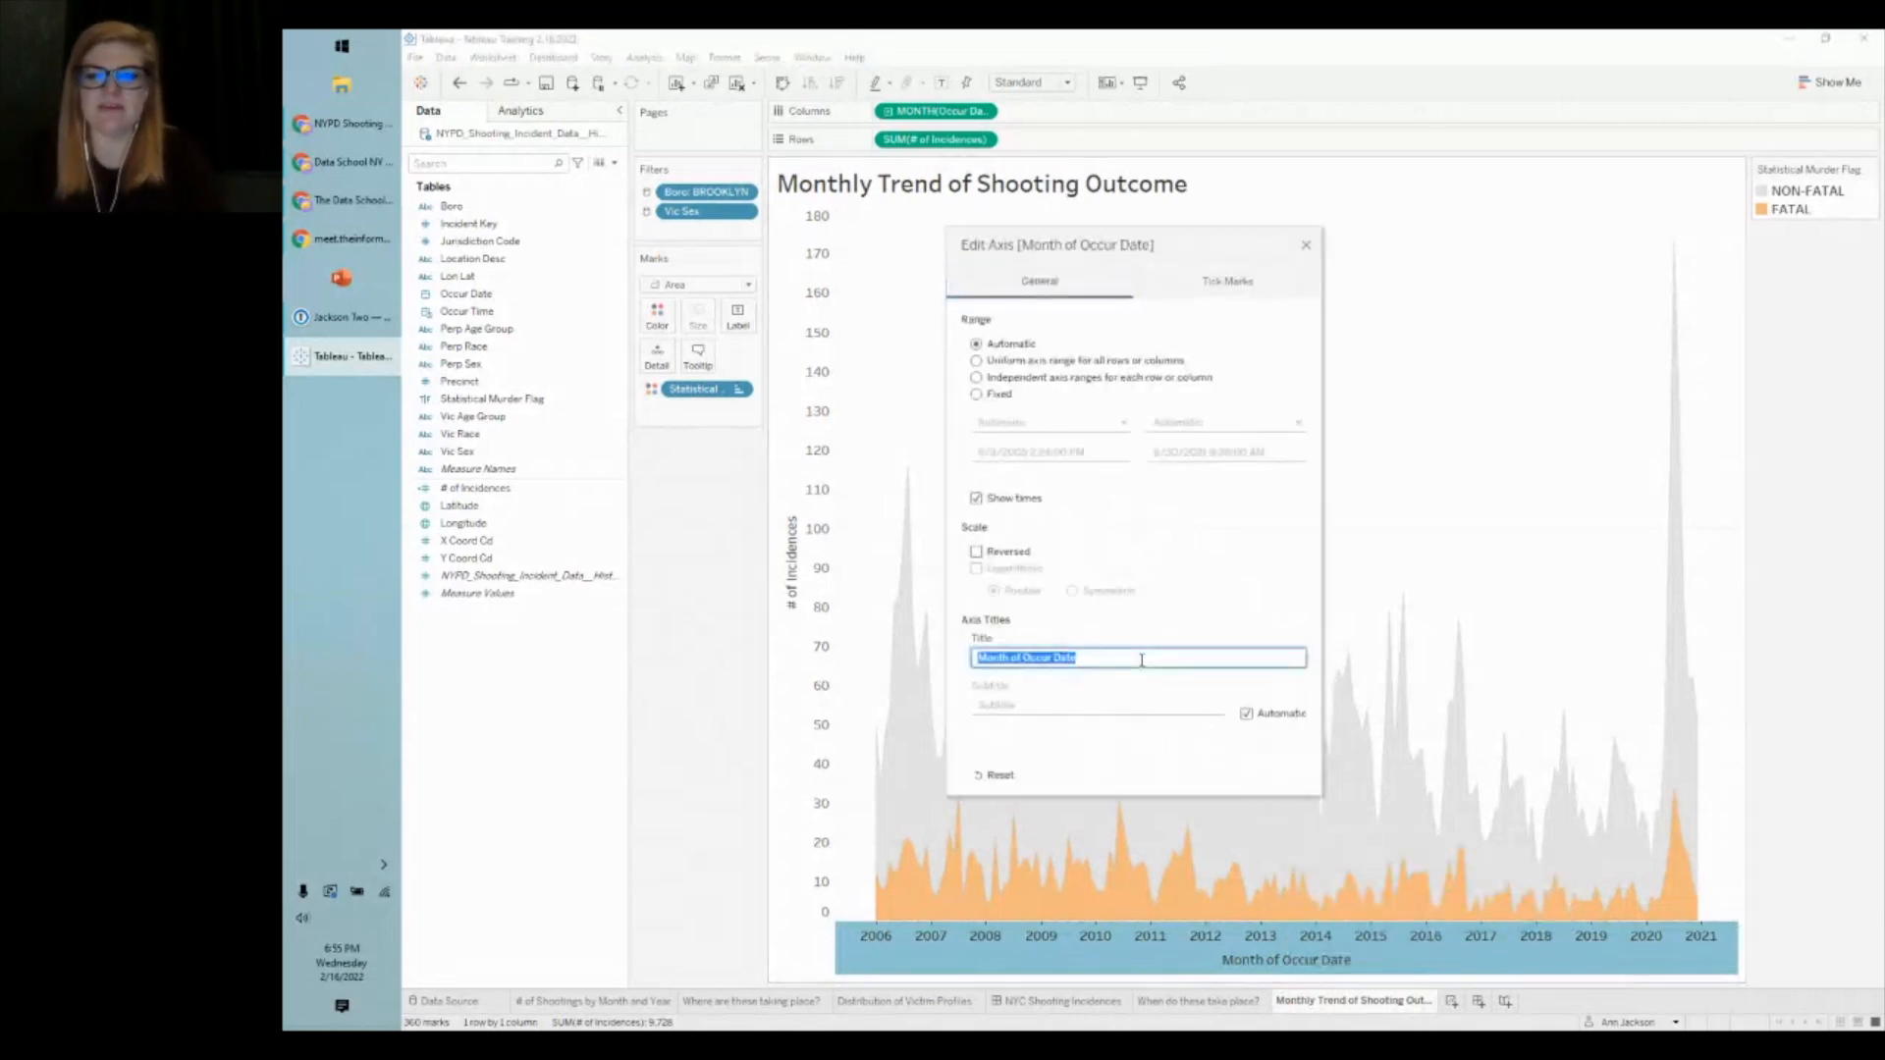
{"action": "key", "text": "BackSpace"}
{"action": "left_click", "coordinate": [1306, 245]}
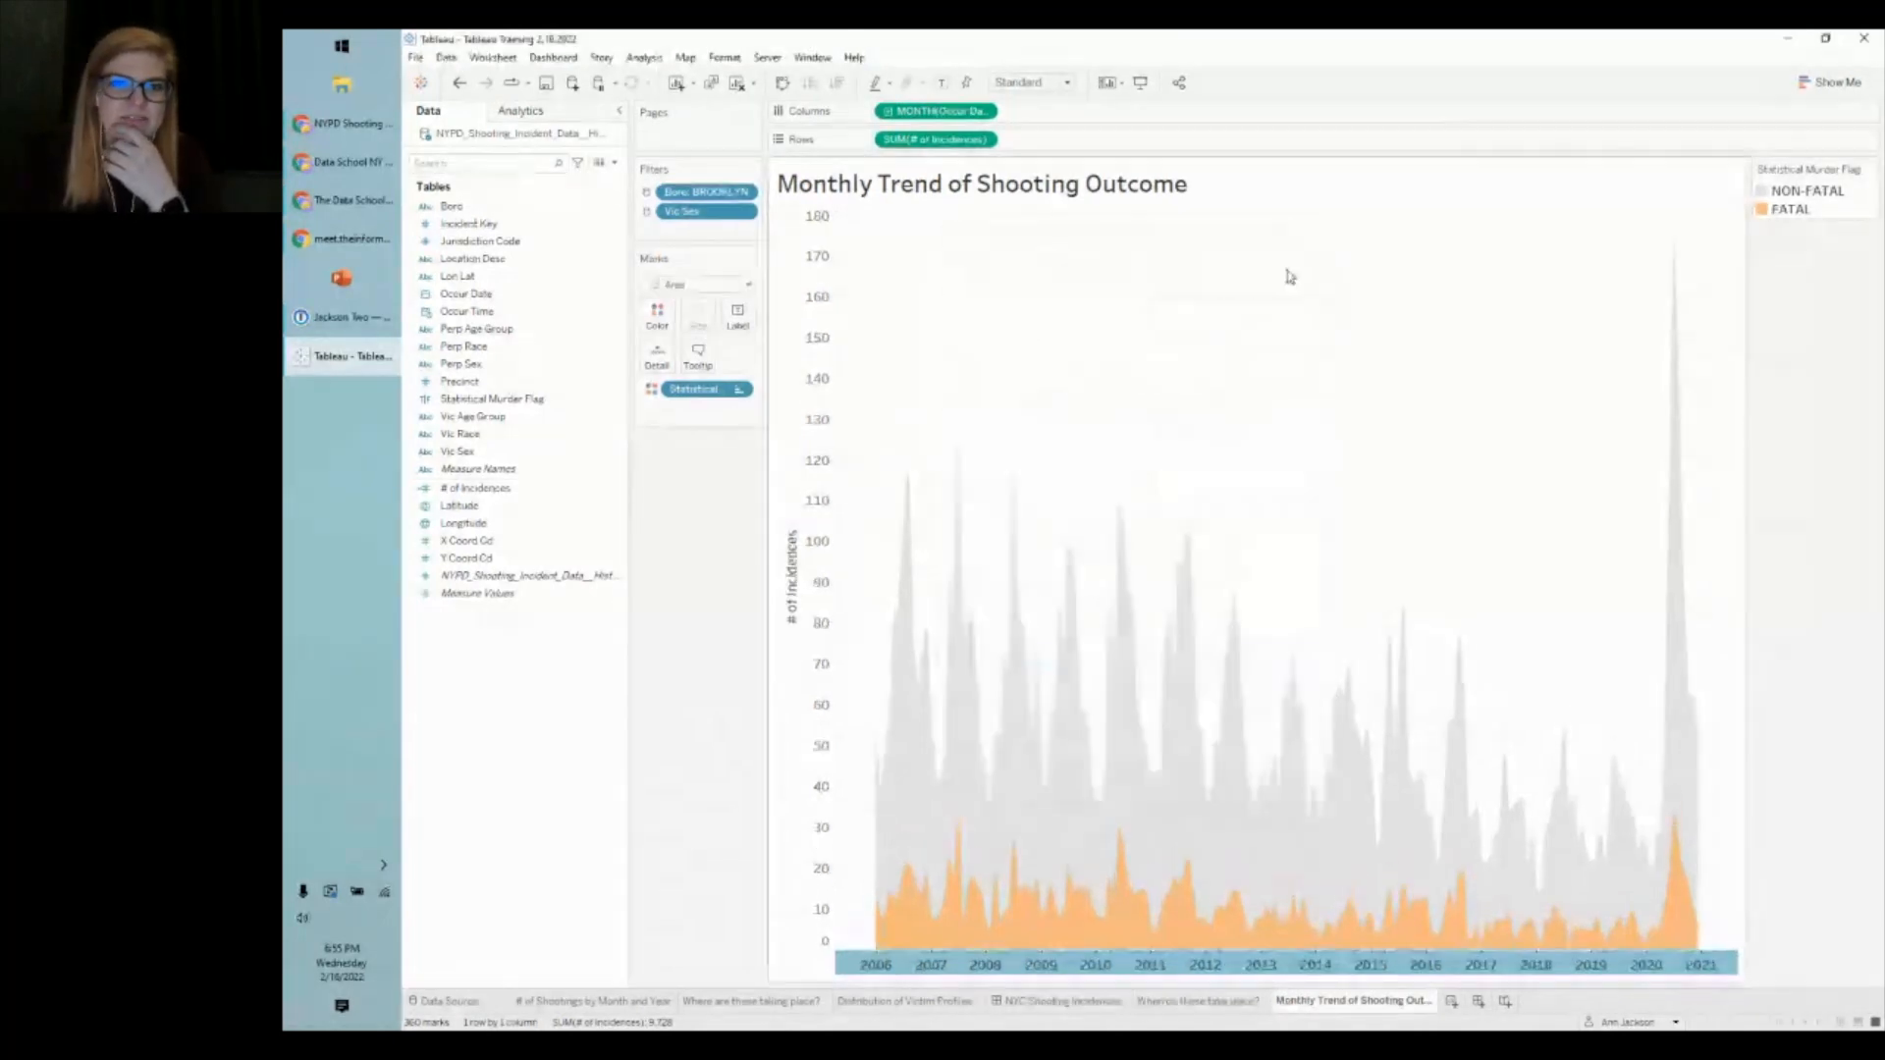
{"action": "left_click", "coordinate": [703, 577]}
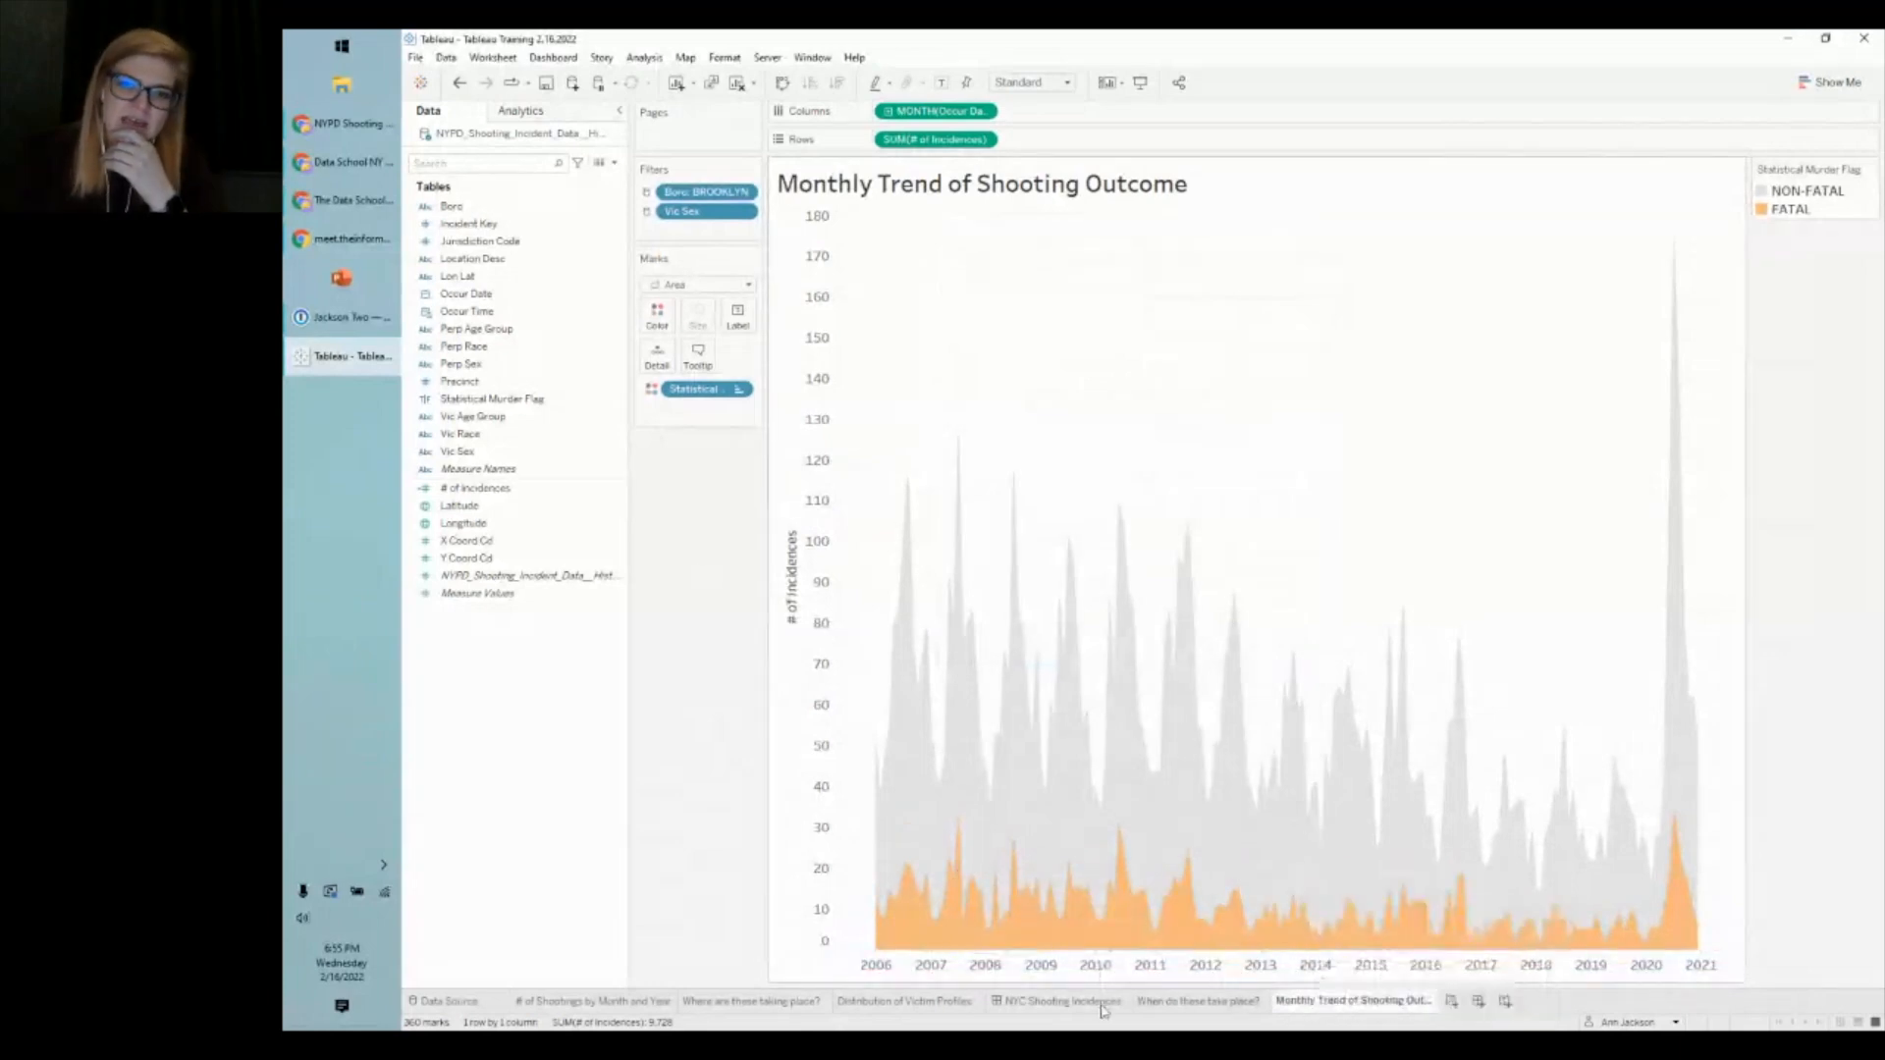
- Place the Monthly Trend of Shooting Outcome sheet top-left beside the map, leaving the dashboard title hidden
{"action": "left_click", "coordinate": [1024, 1003]}
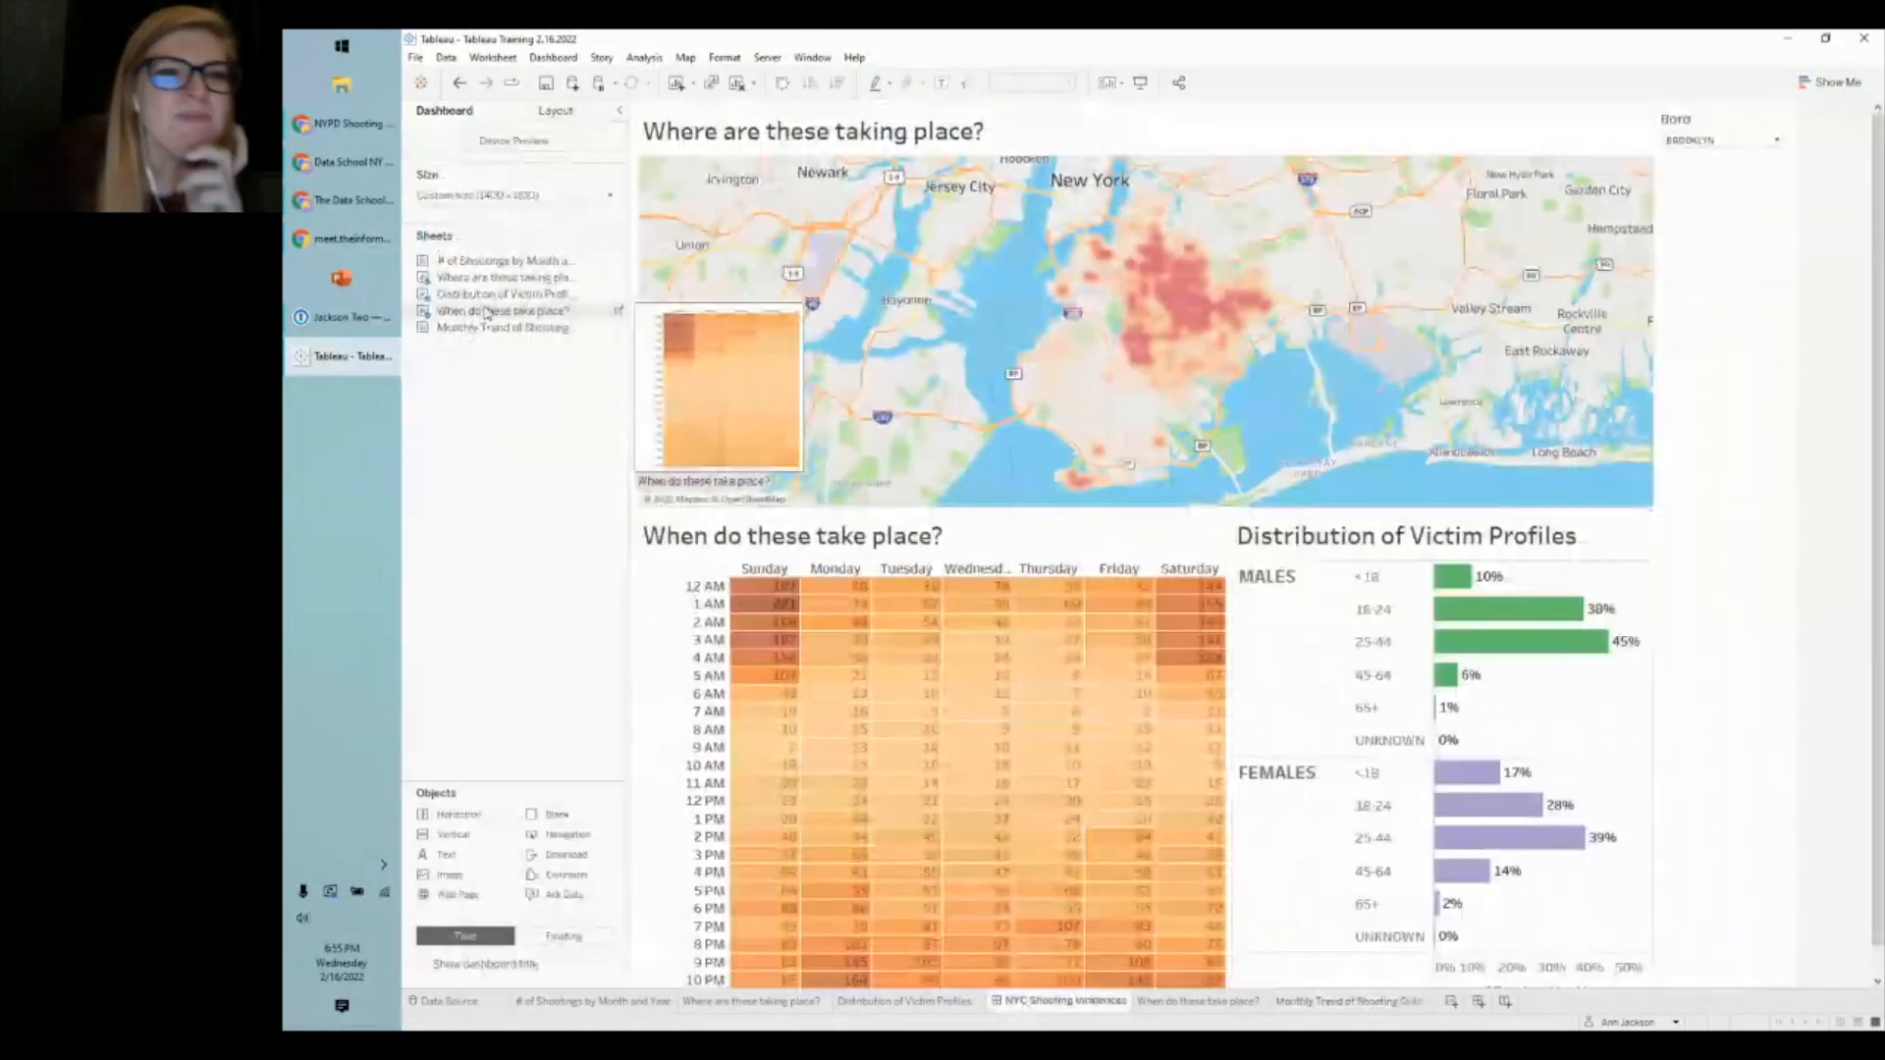
{"action": "left_click_drag", "start_coordinate": [501, 328], "coordinate": [722, 319]}
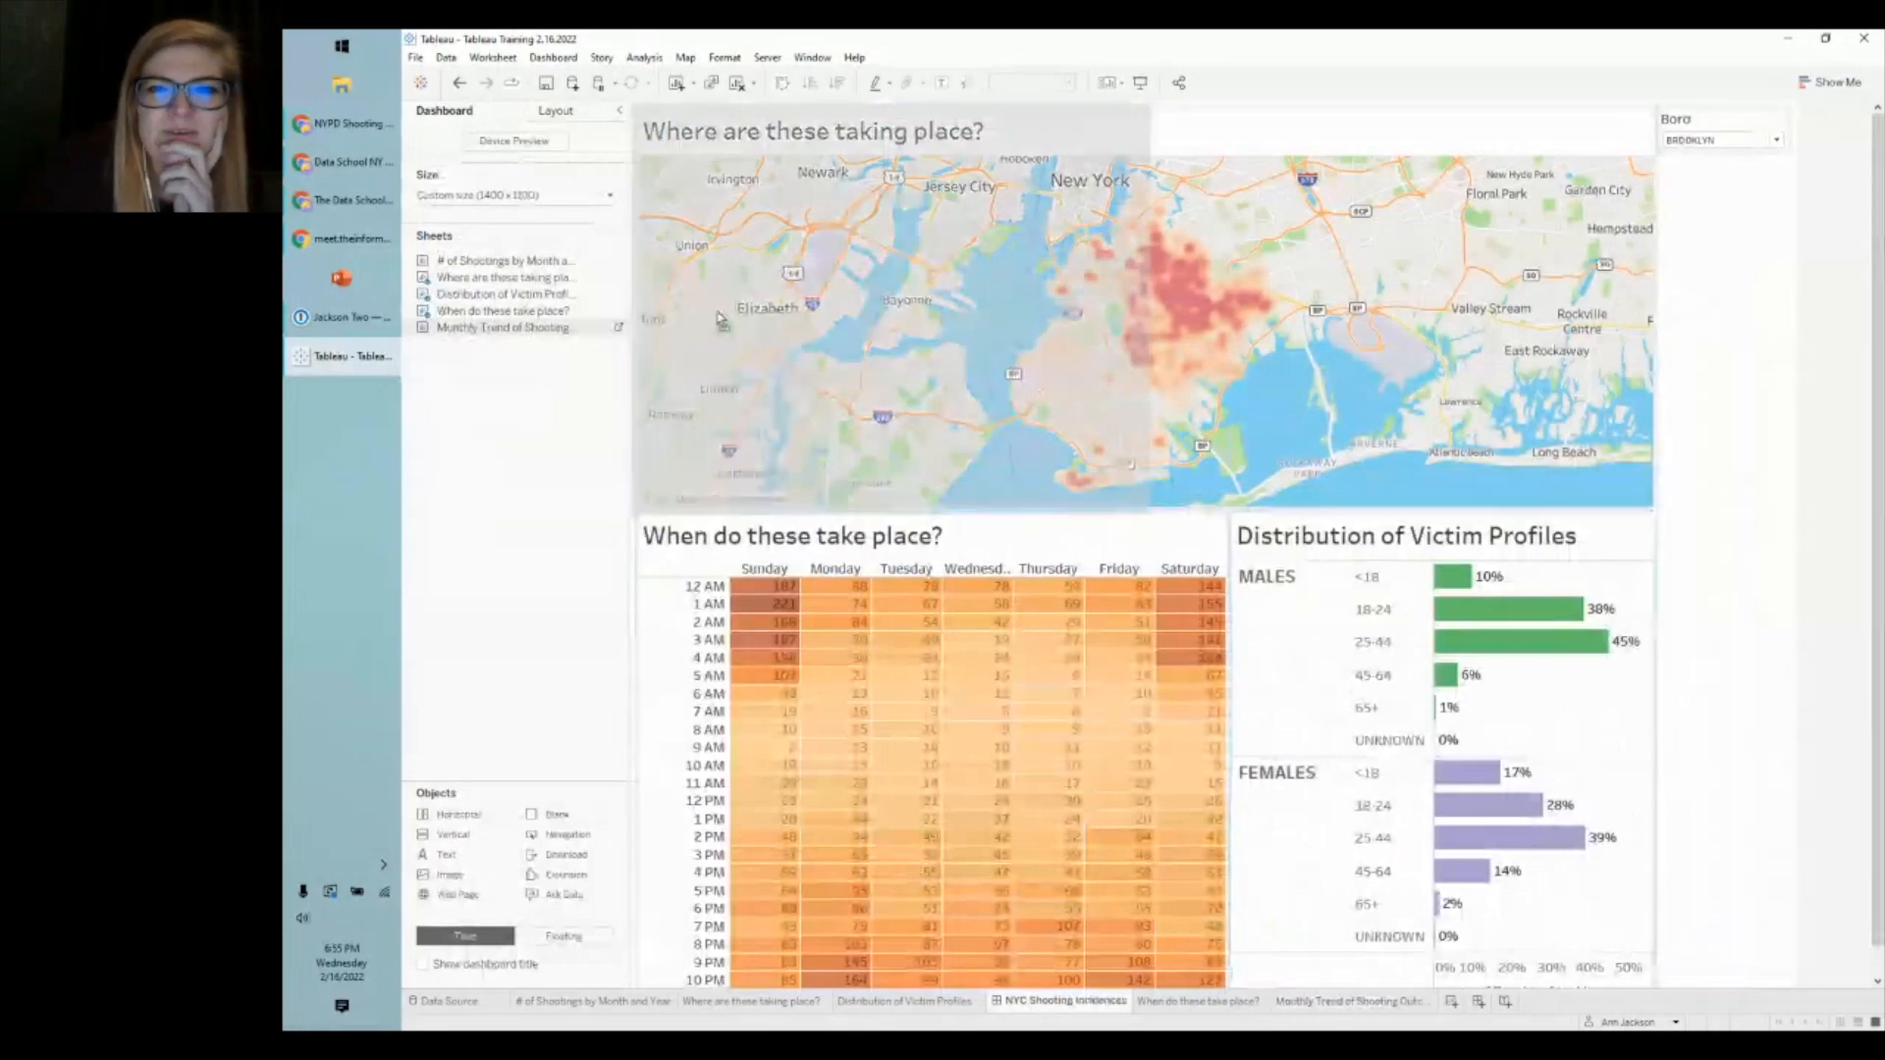
{"action": "left_click_drag", "start_coordinate": [722, 319], "coordinate": [727, 320]}
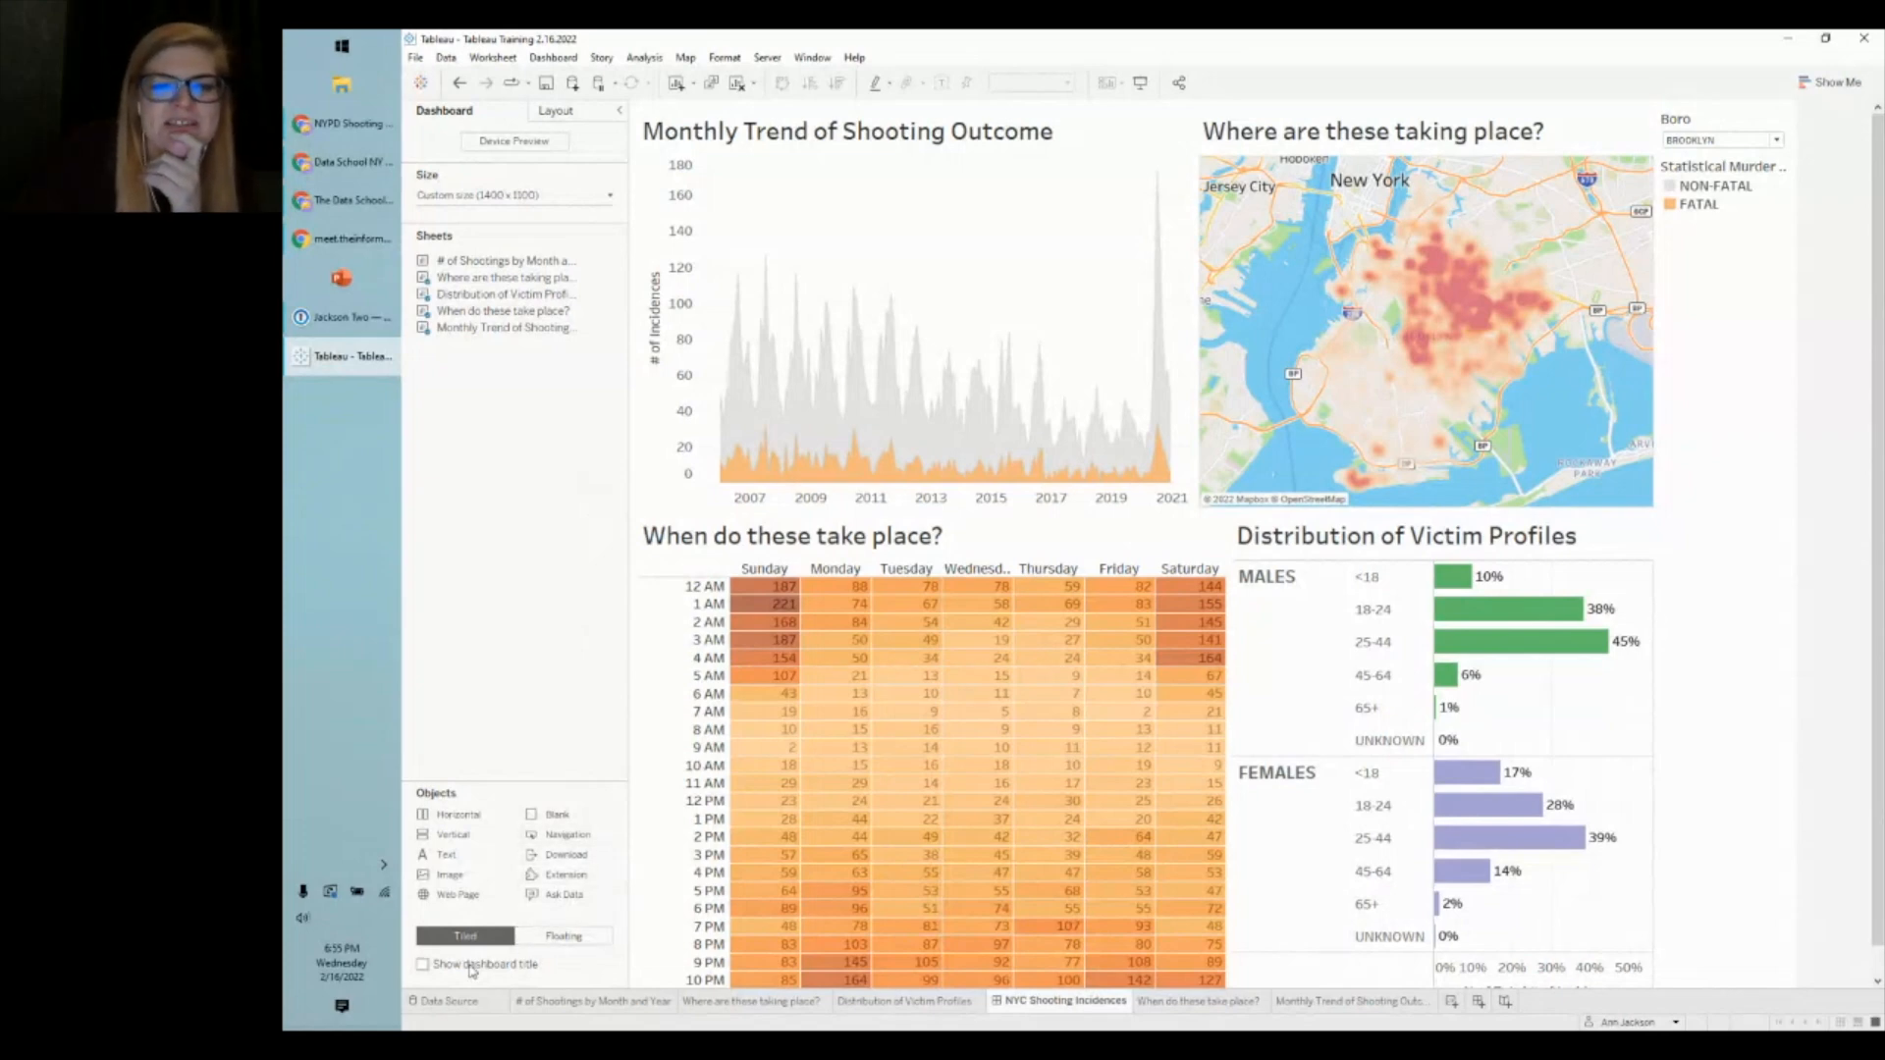
{"action": "left_click", "coordinate": [424, 964]}
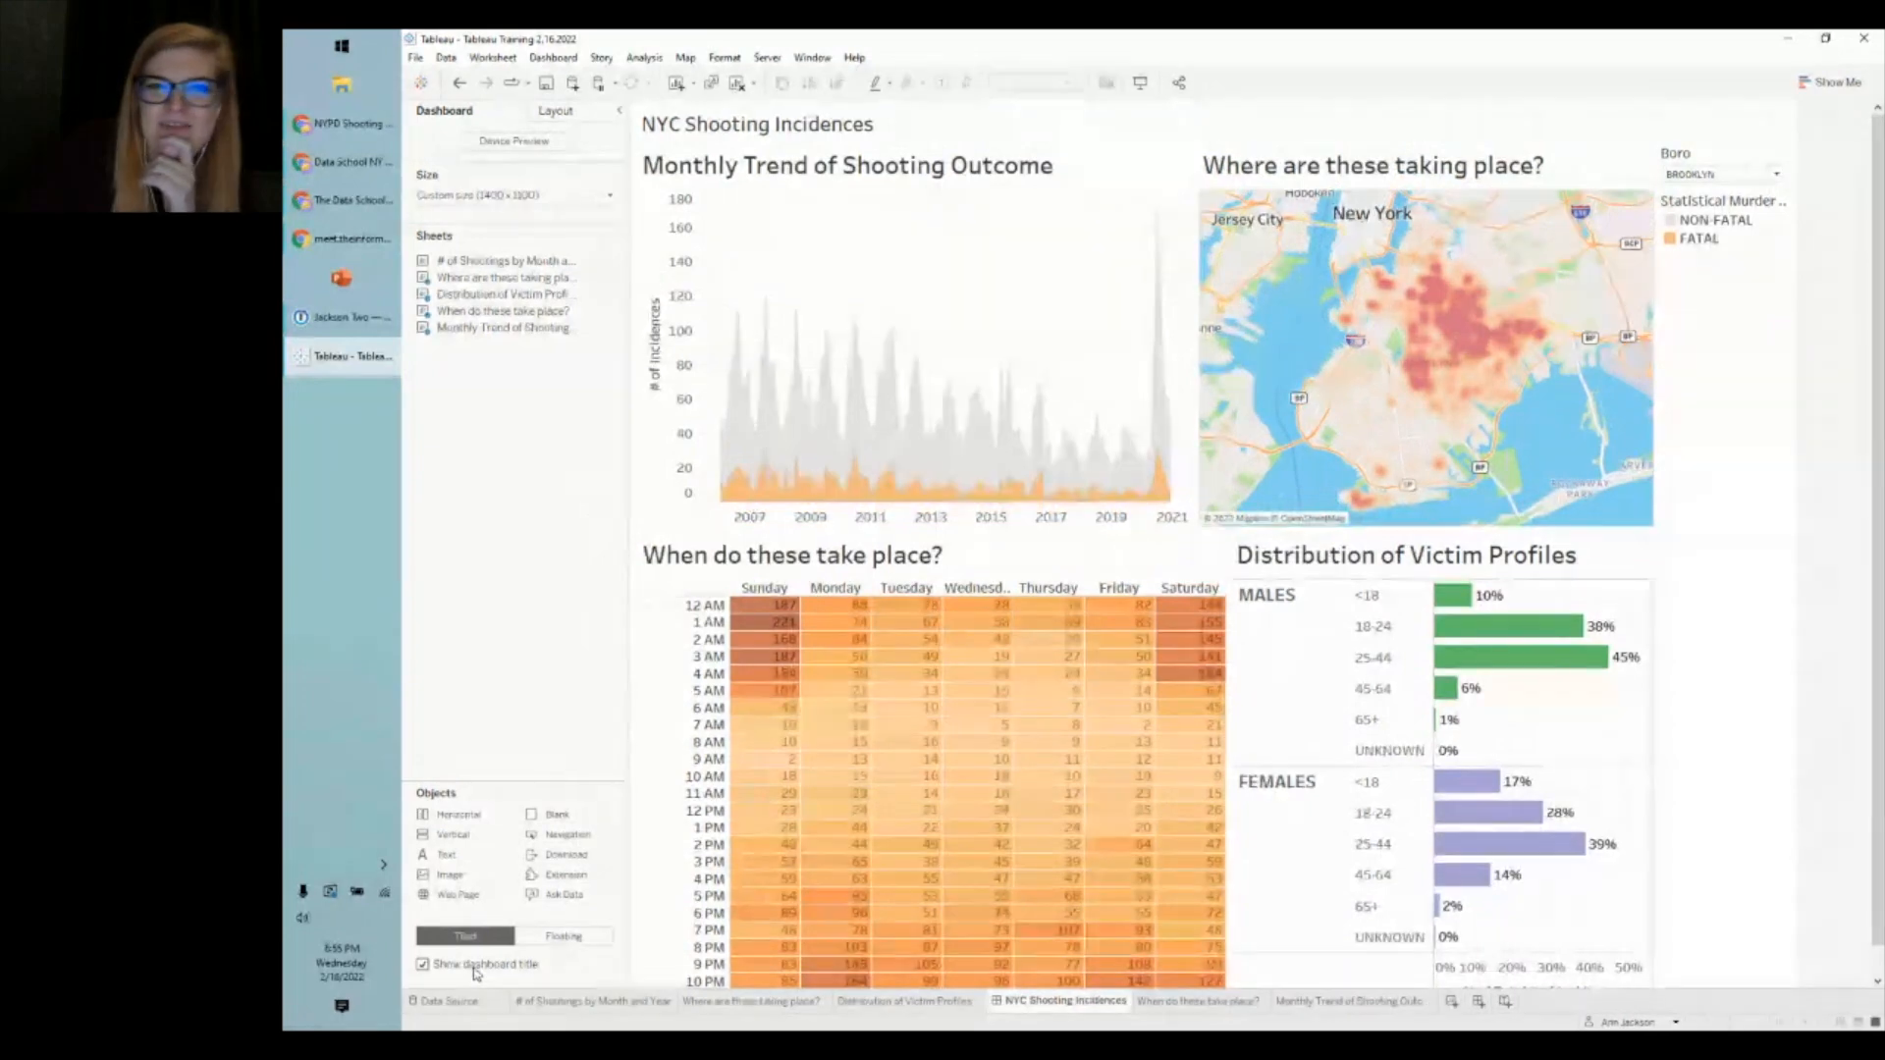
{"action": "left_click", "coordinate": [475, 967]}
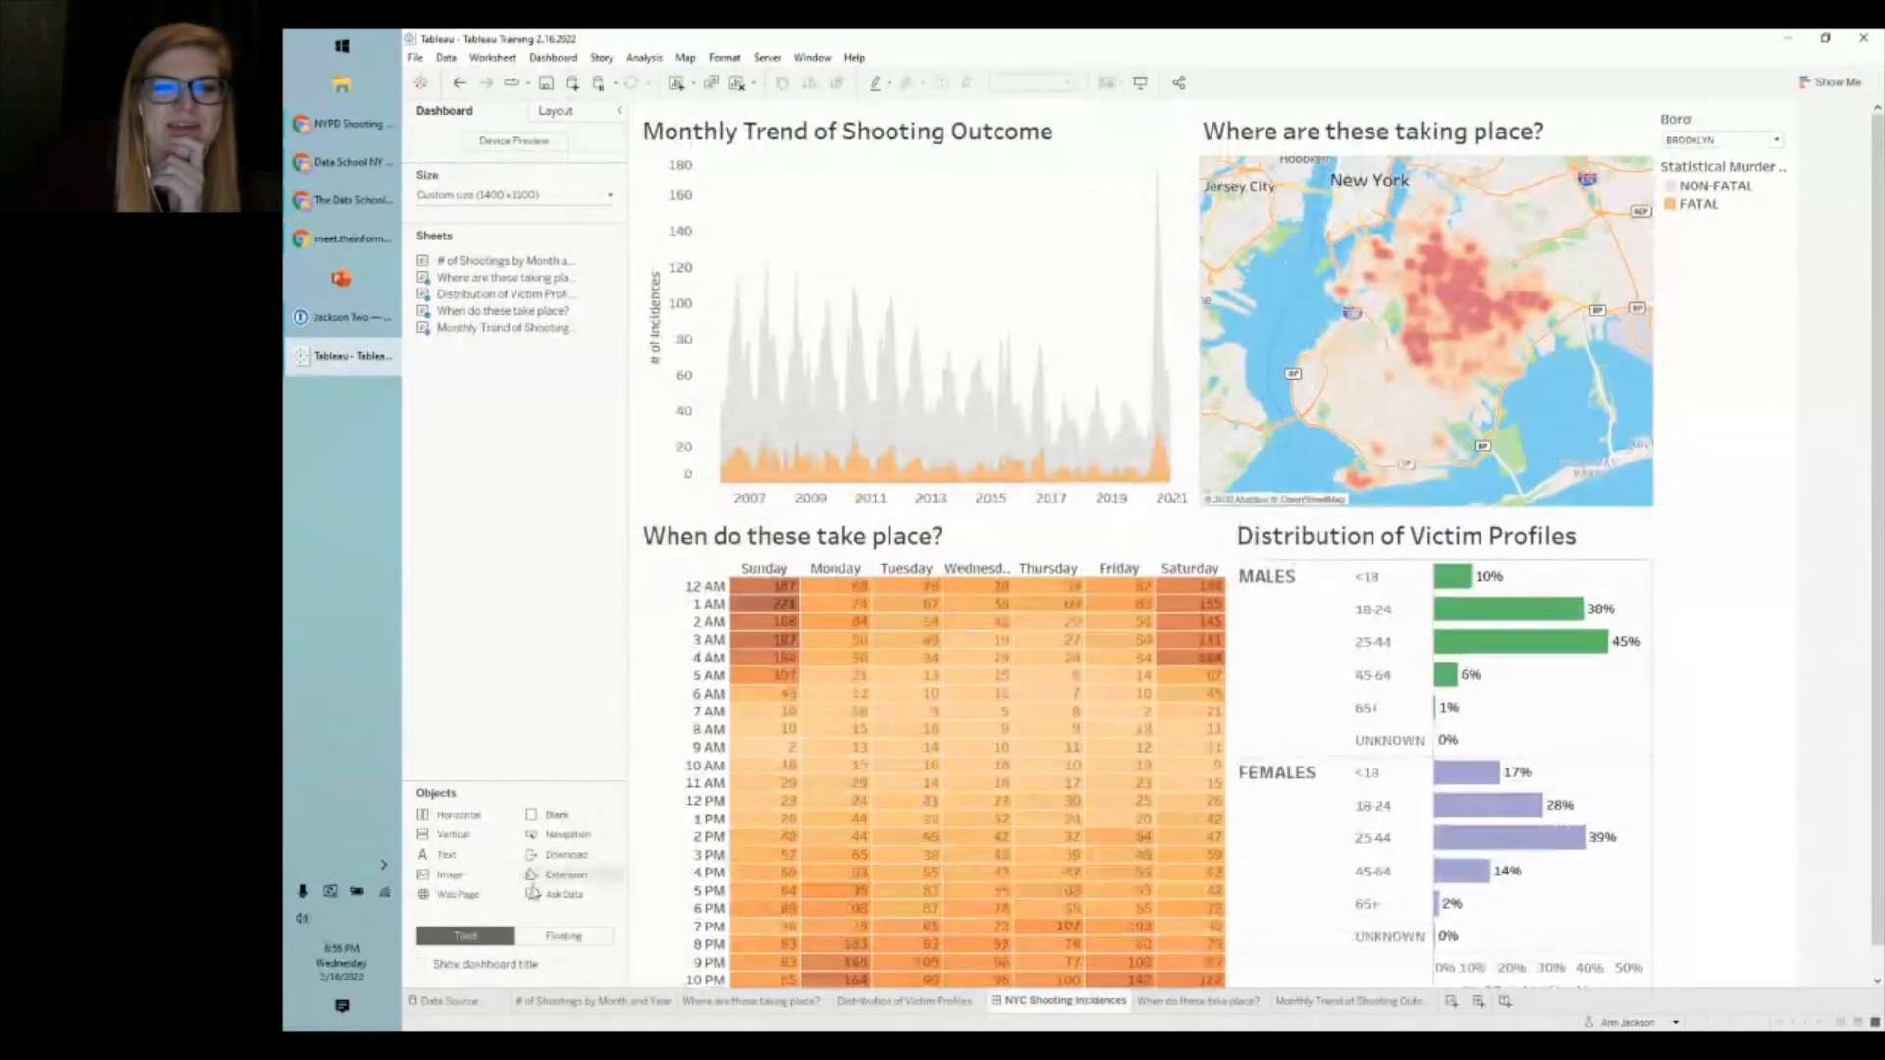
- Try placing the trend chart in tiled mode, then set new objects to Floating
{"action": "left_click", "coordinate": [533, 938]}
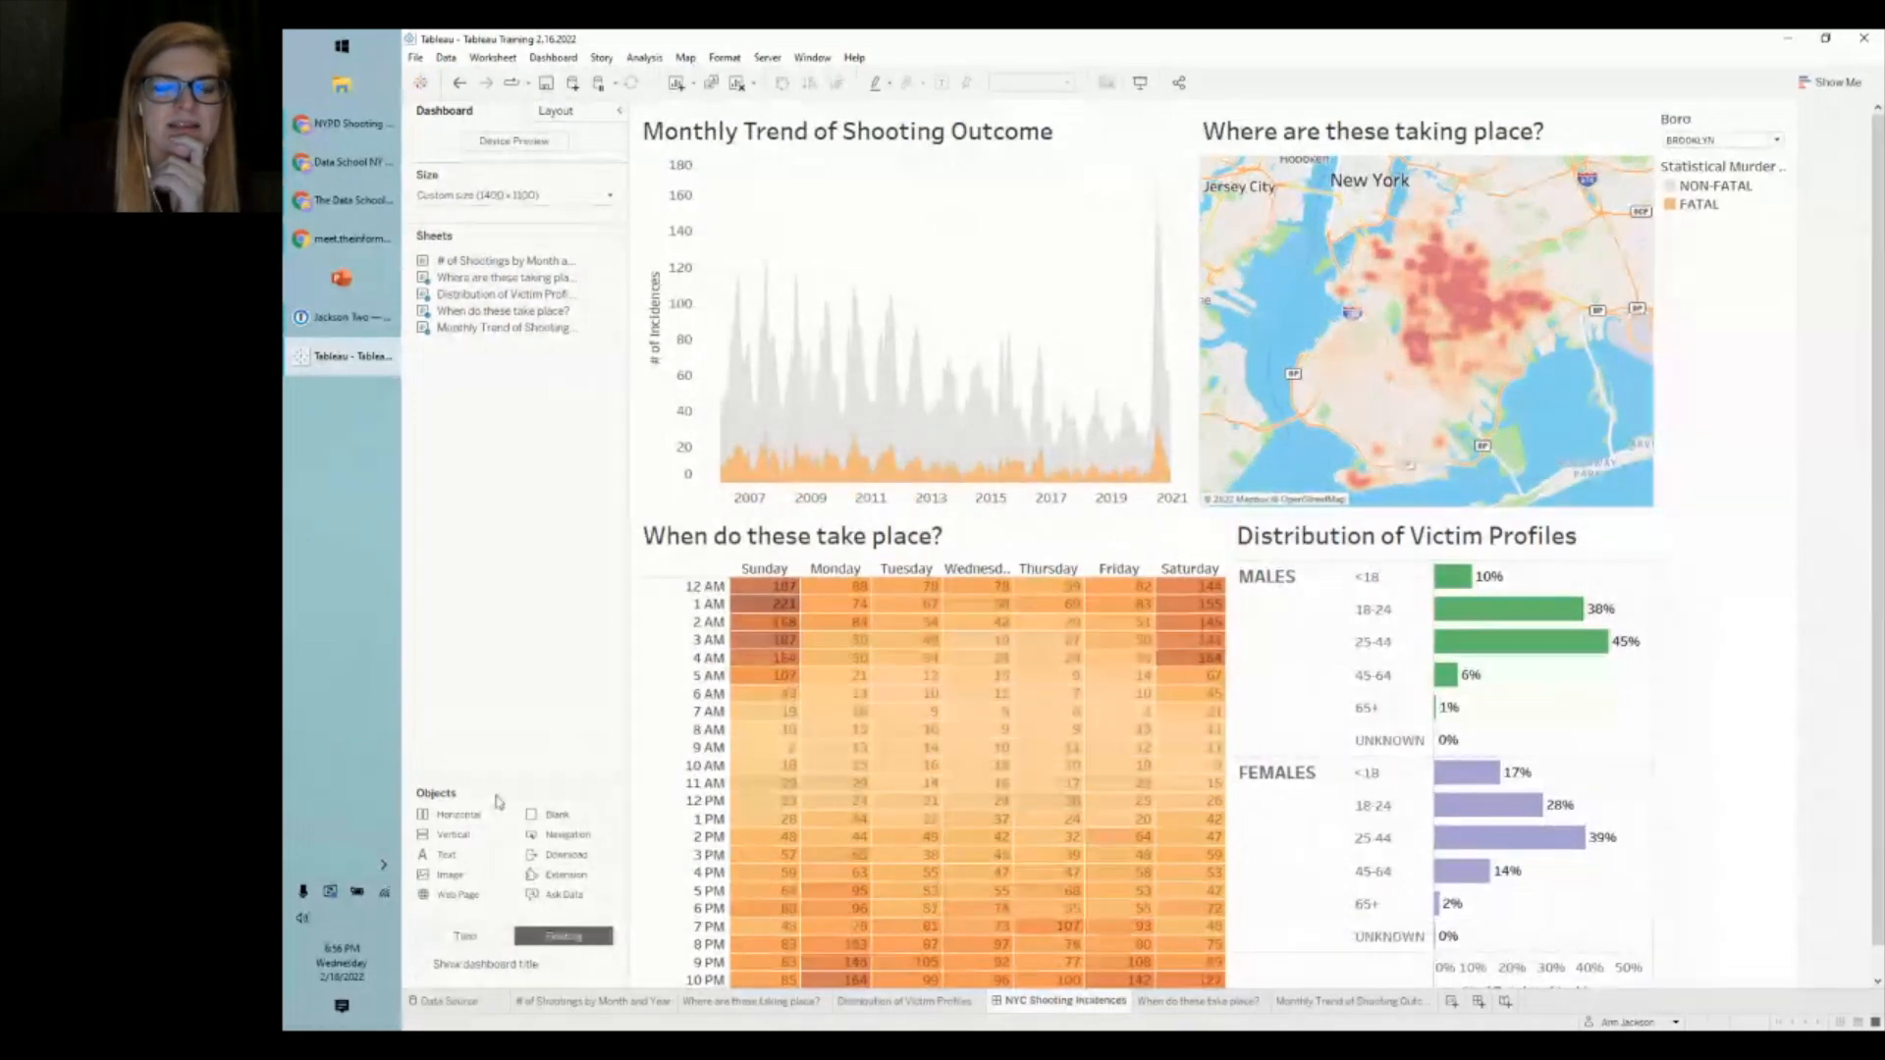
{"action": "left_click", "coordinate": [465, 935]}
{"action": "left_click_drag", "start_coordinate": [529, 330], "coordinate": [1134, 294]}
{"action": "left_click_drag", "start_coordinate": [1328, 697], "coordinate": [572, 908]}
{"action": "left_click", "coordinate": [563, 935]}
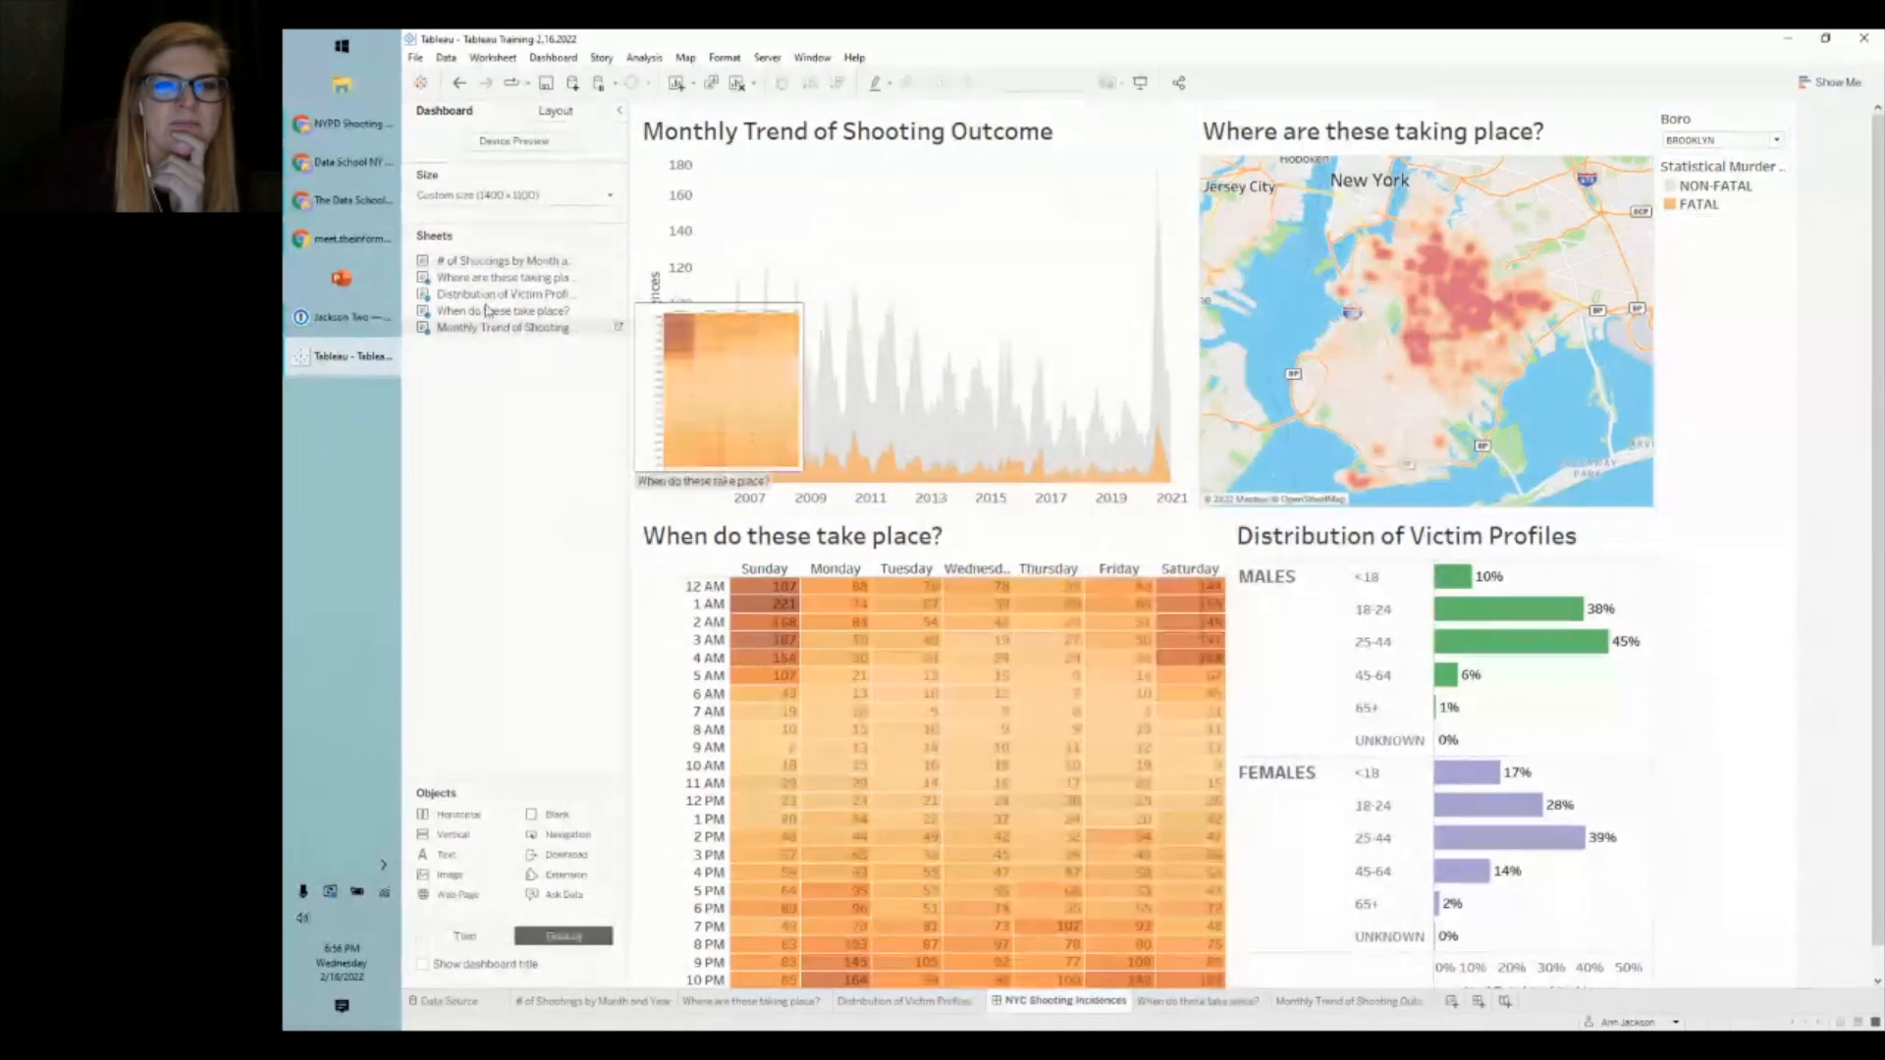
- Float the shootings by month and year chart, undo it, and add a floating Text object
{"action": "left_click_drag", "start_coordinate": [490, 263], "coordinate": [886, 344]}
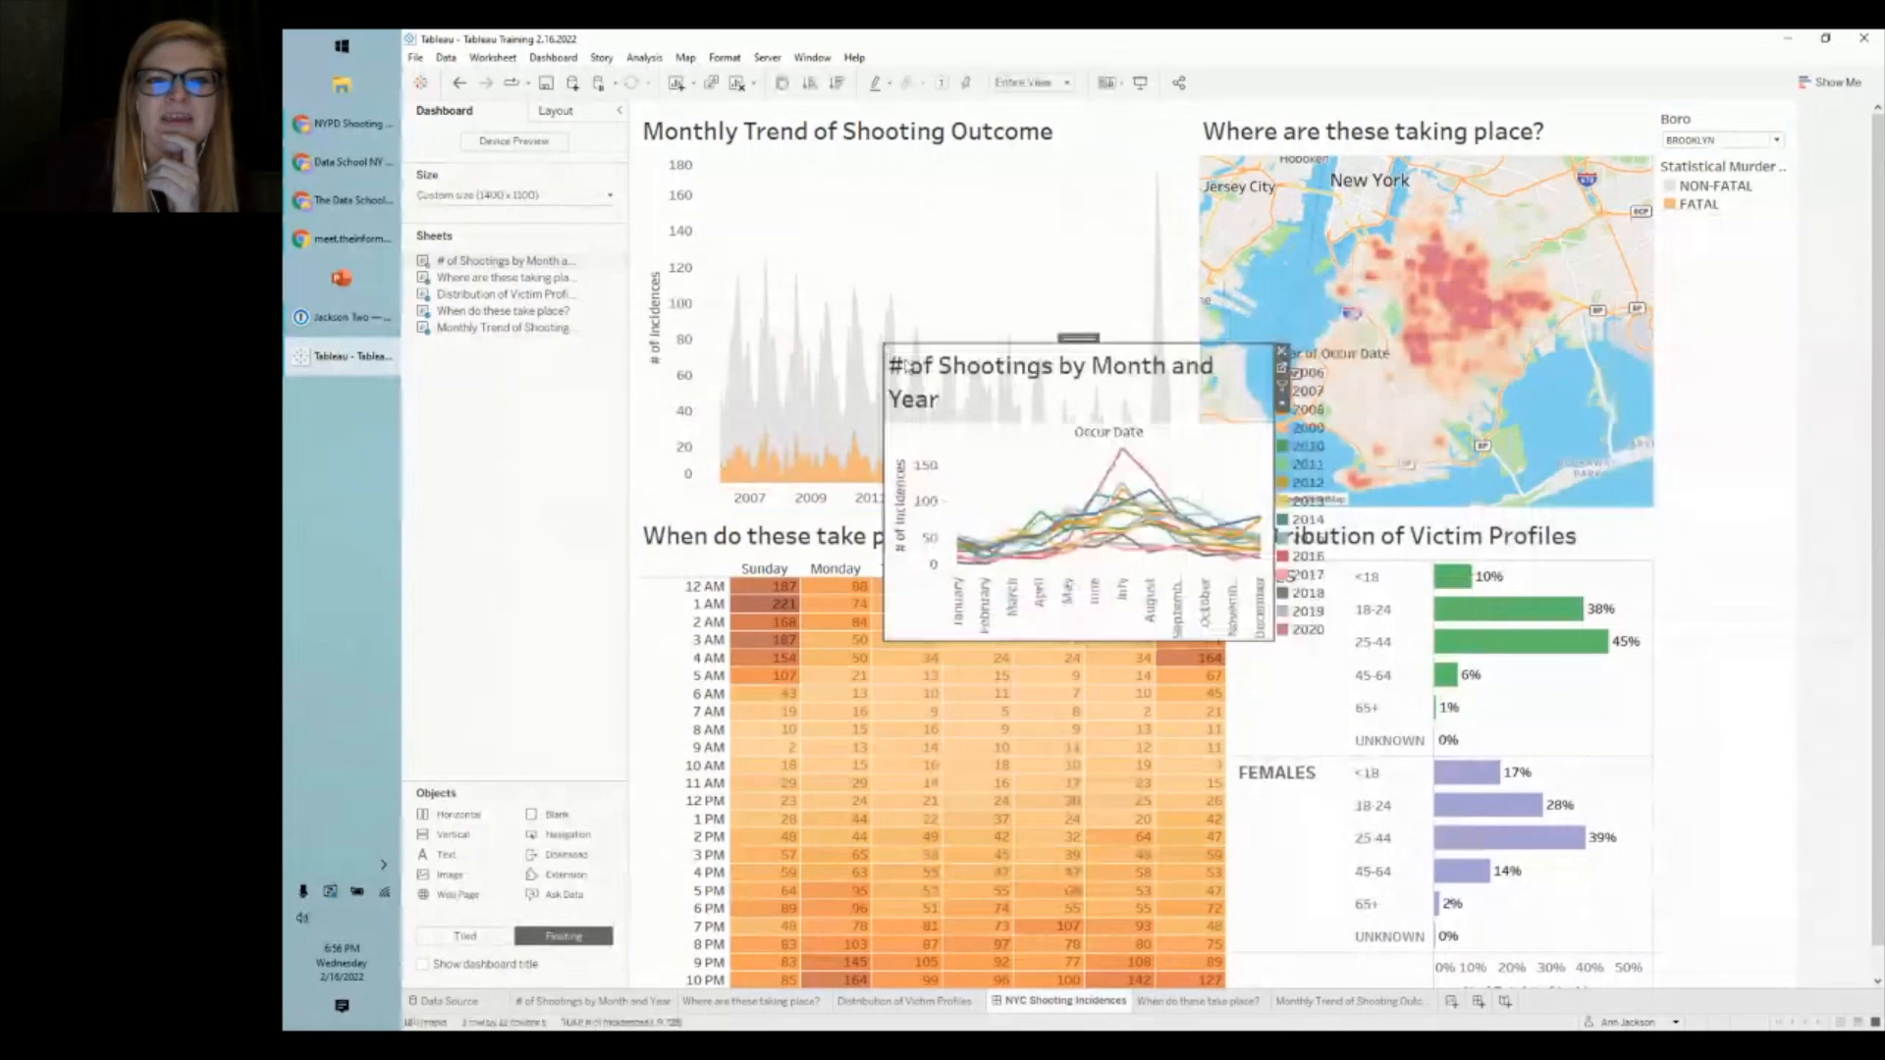
{"action": "left_click", "coordinate": [459, 85]}
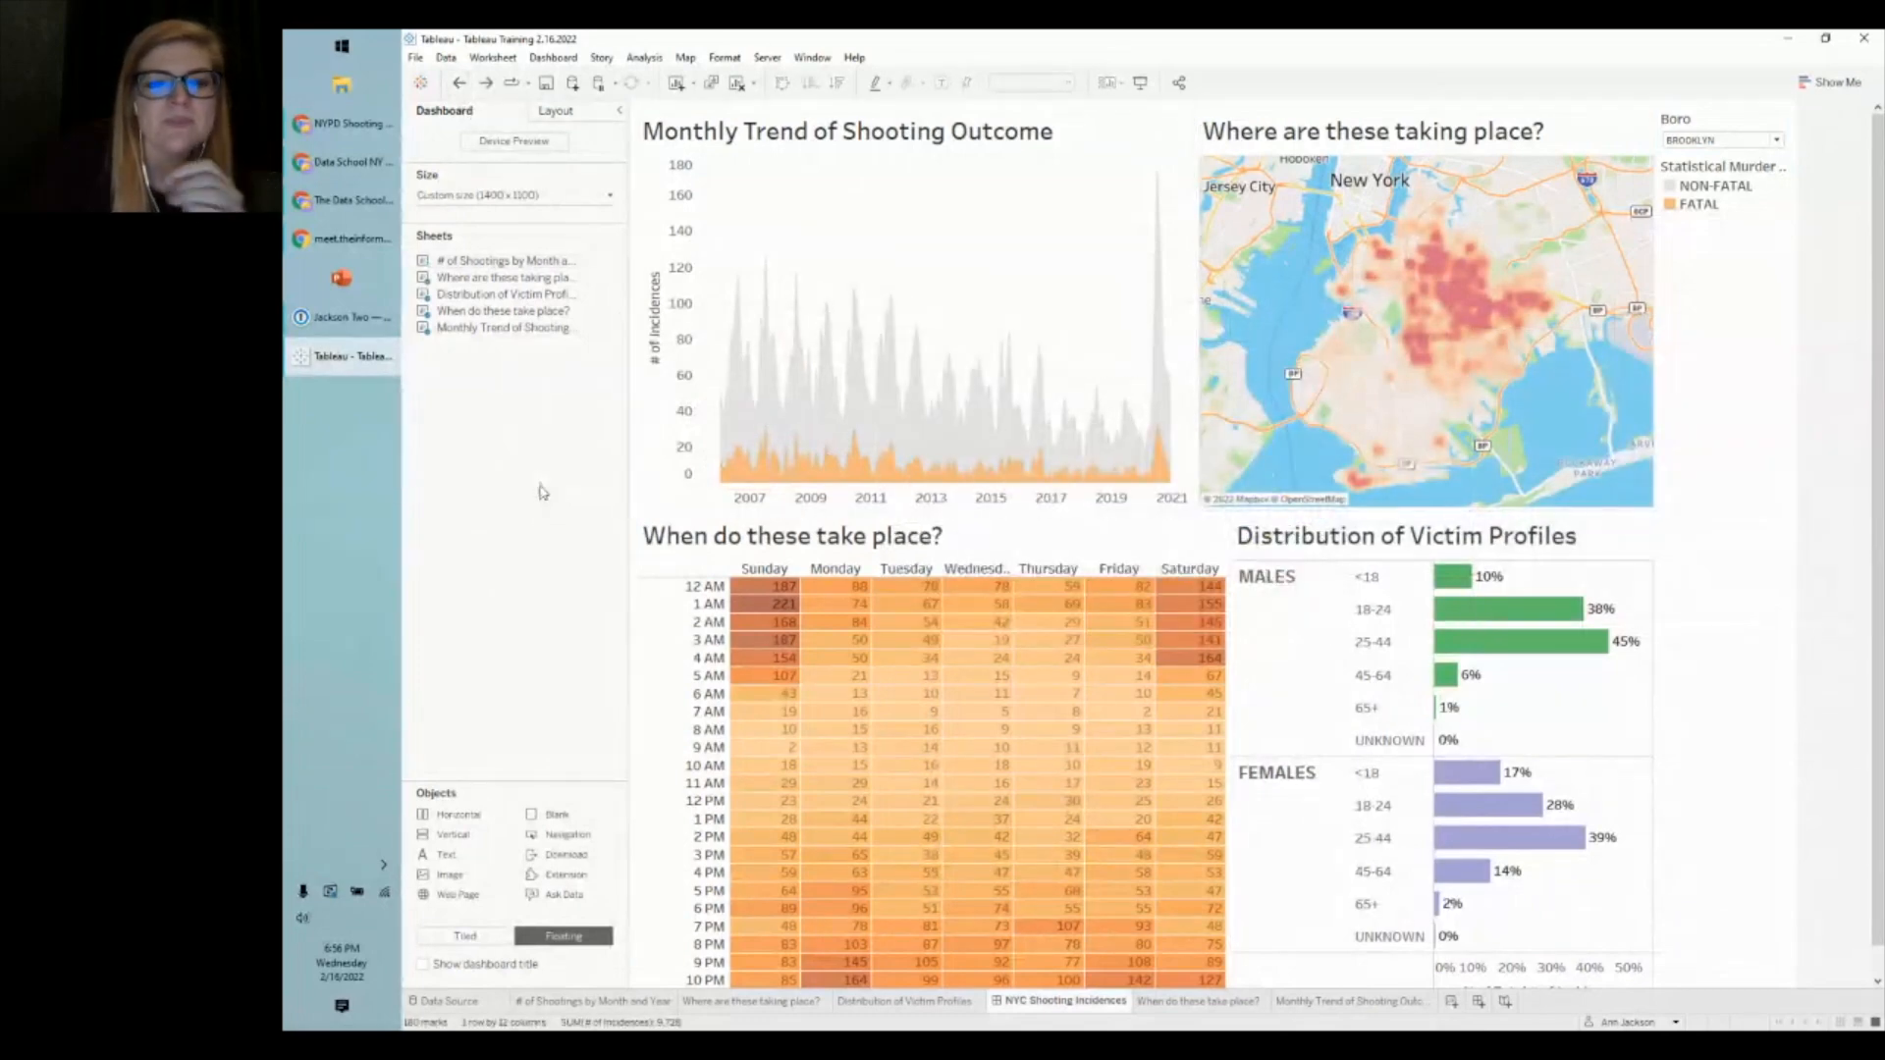
{"action": "left_click_drag", "start_coordinate": [456, 861], "coordinate": [881, 298]}
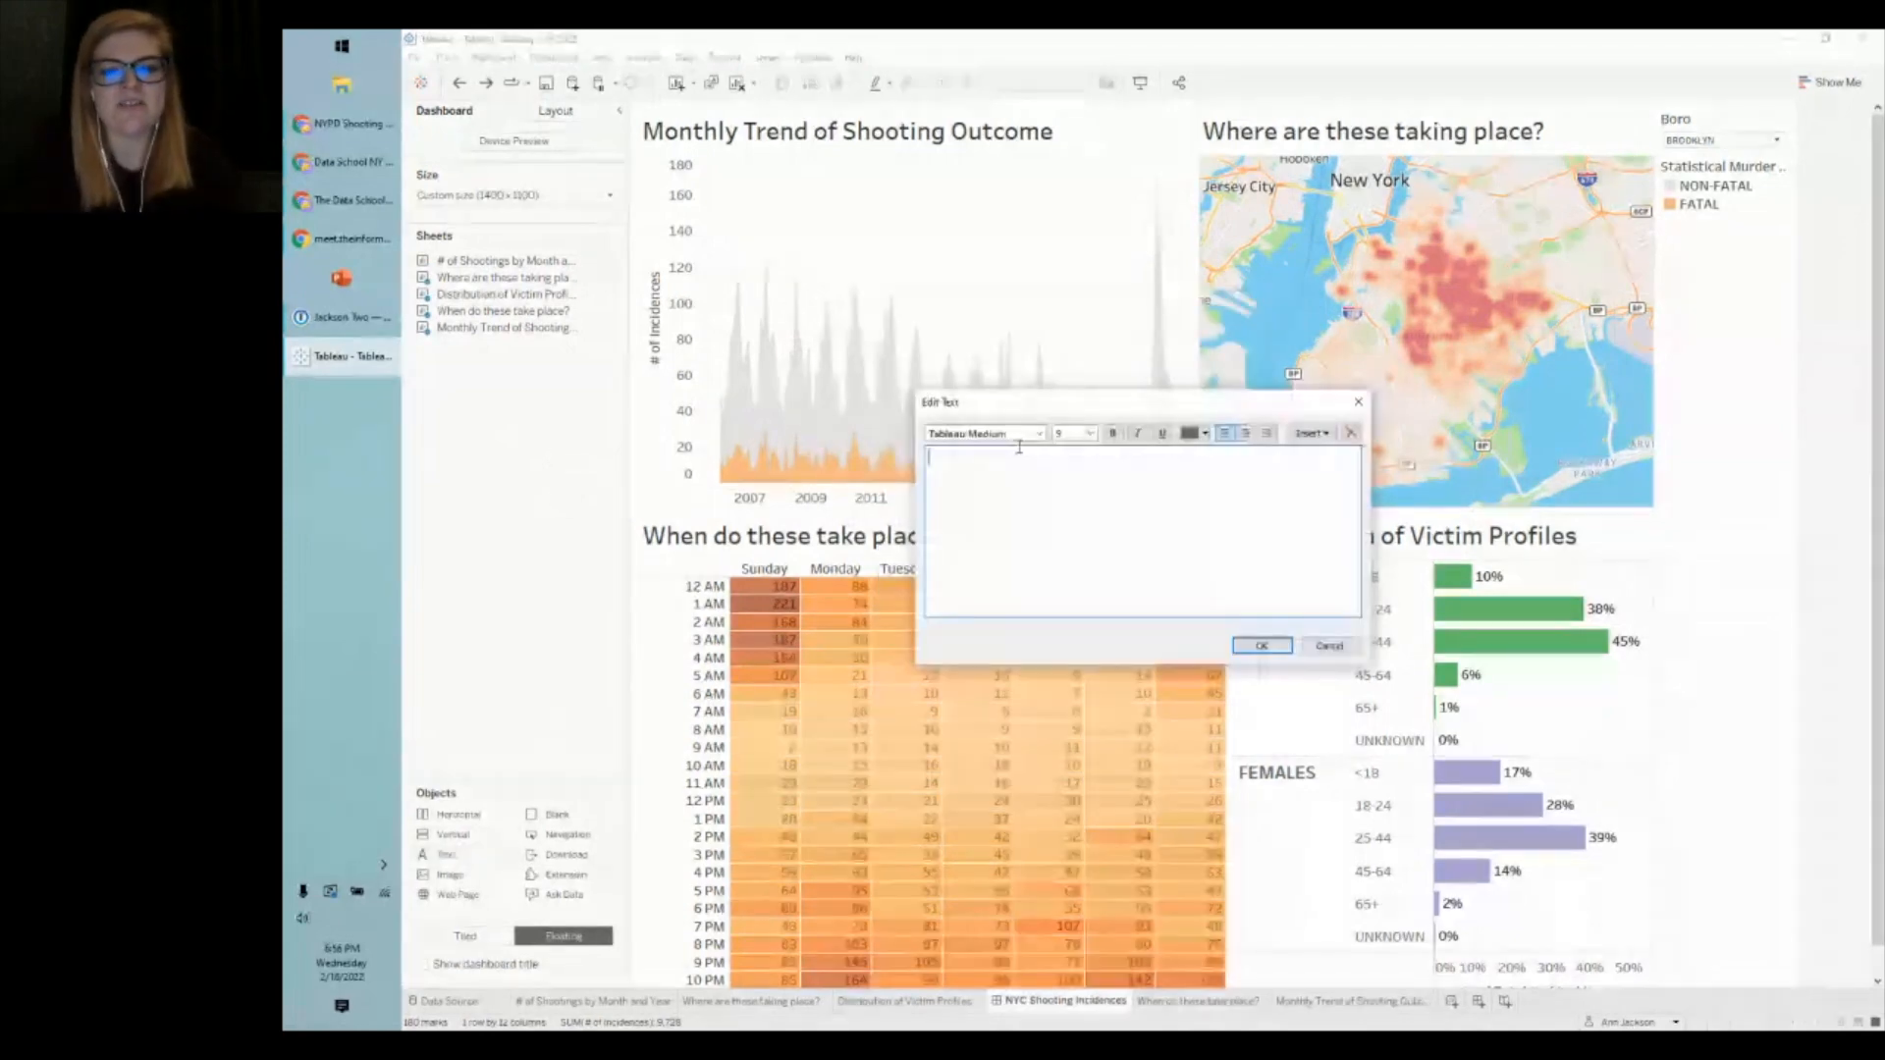
- Enter the title 'NYC SHOOTING EXPLORATION DASHBOARD' in bold, size 28 text
{"action": "type", "text": "NYC SHOOTING "}
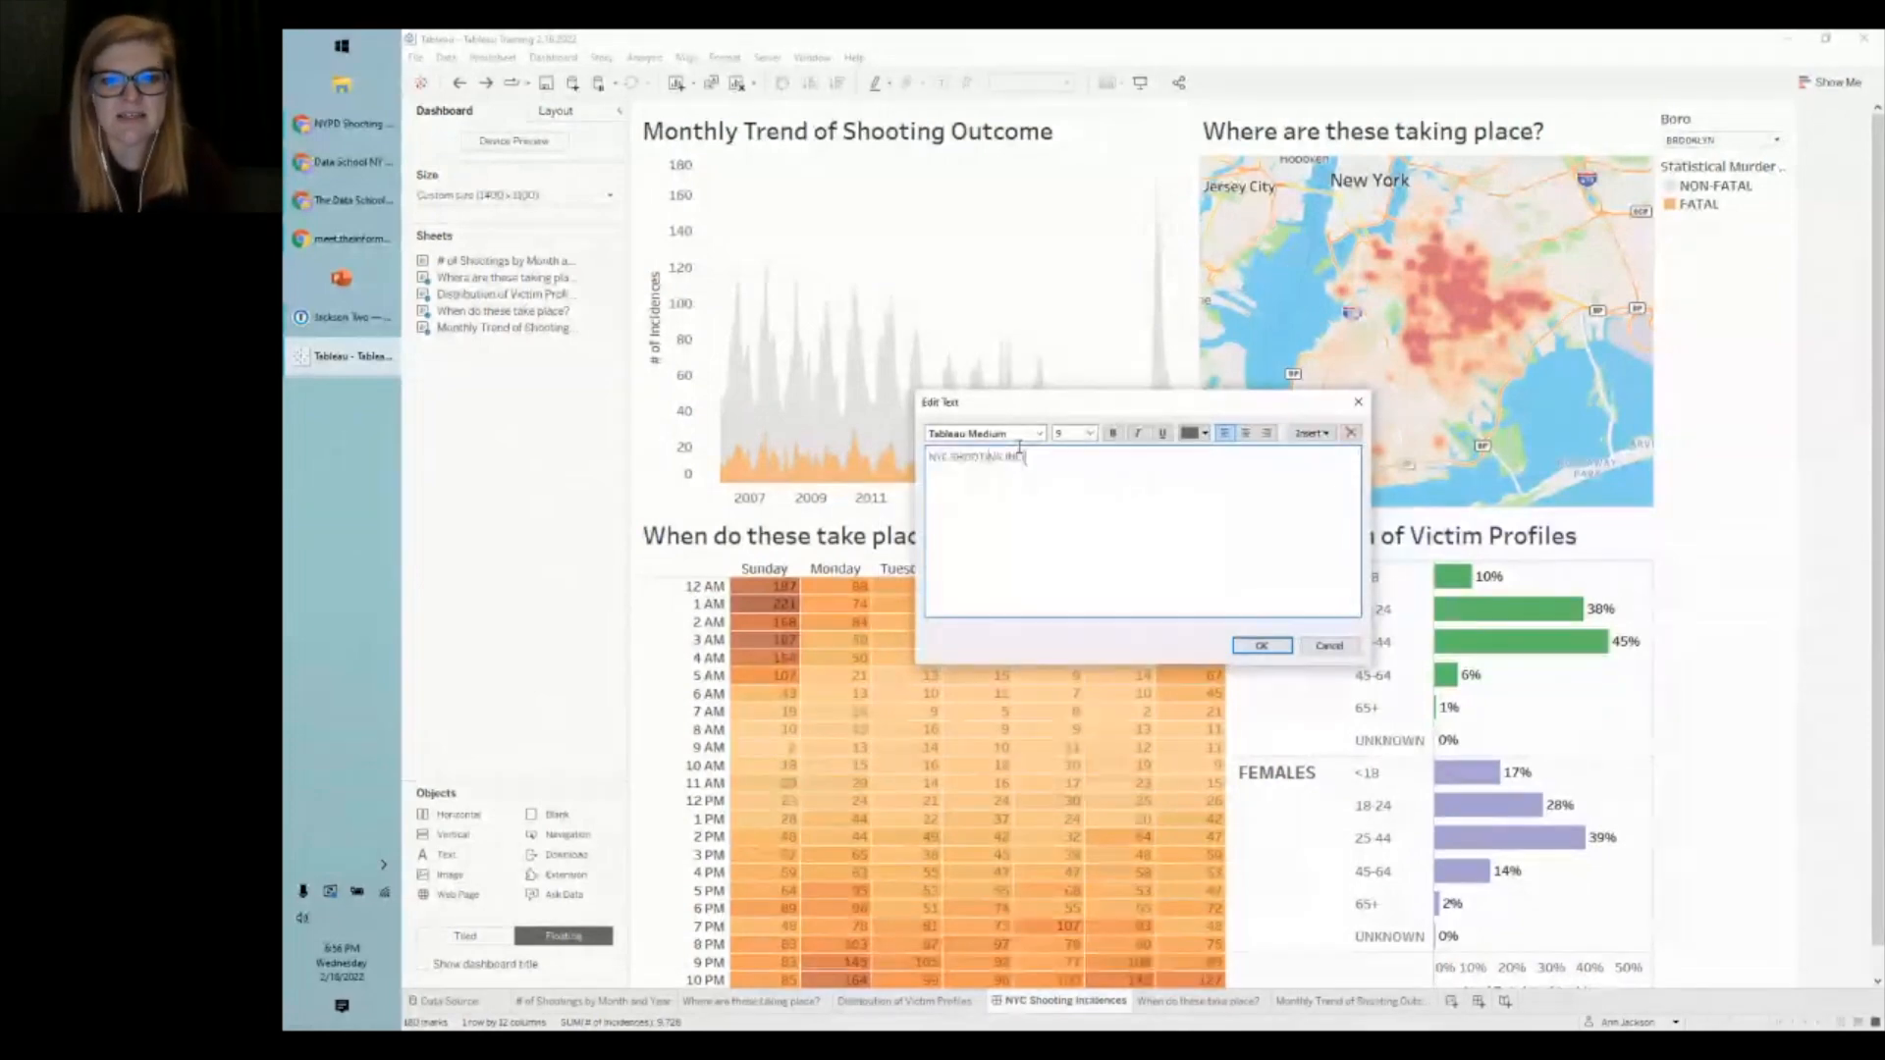
{"action": "type", "text": "EXPLORATION DASHBOARD"}
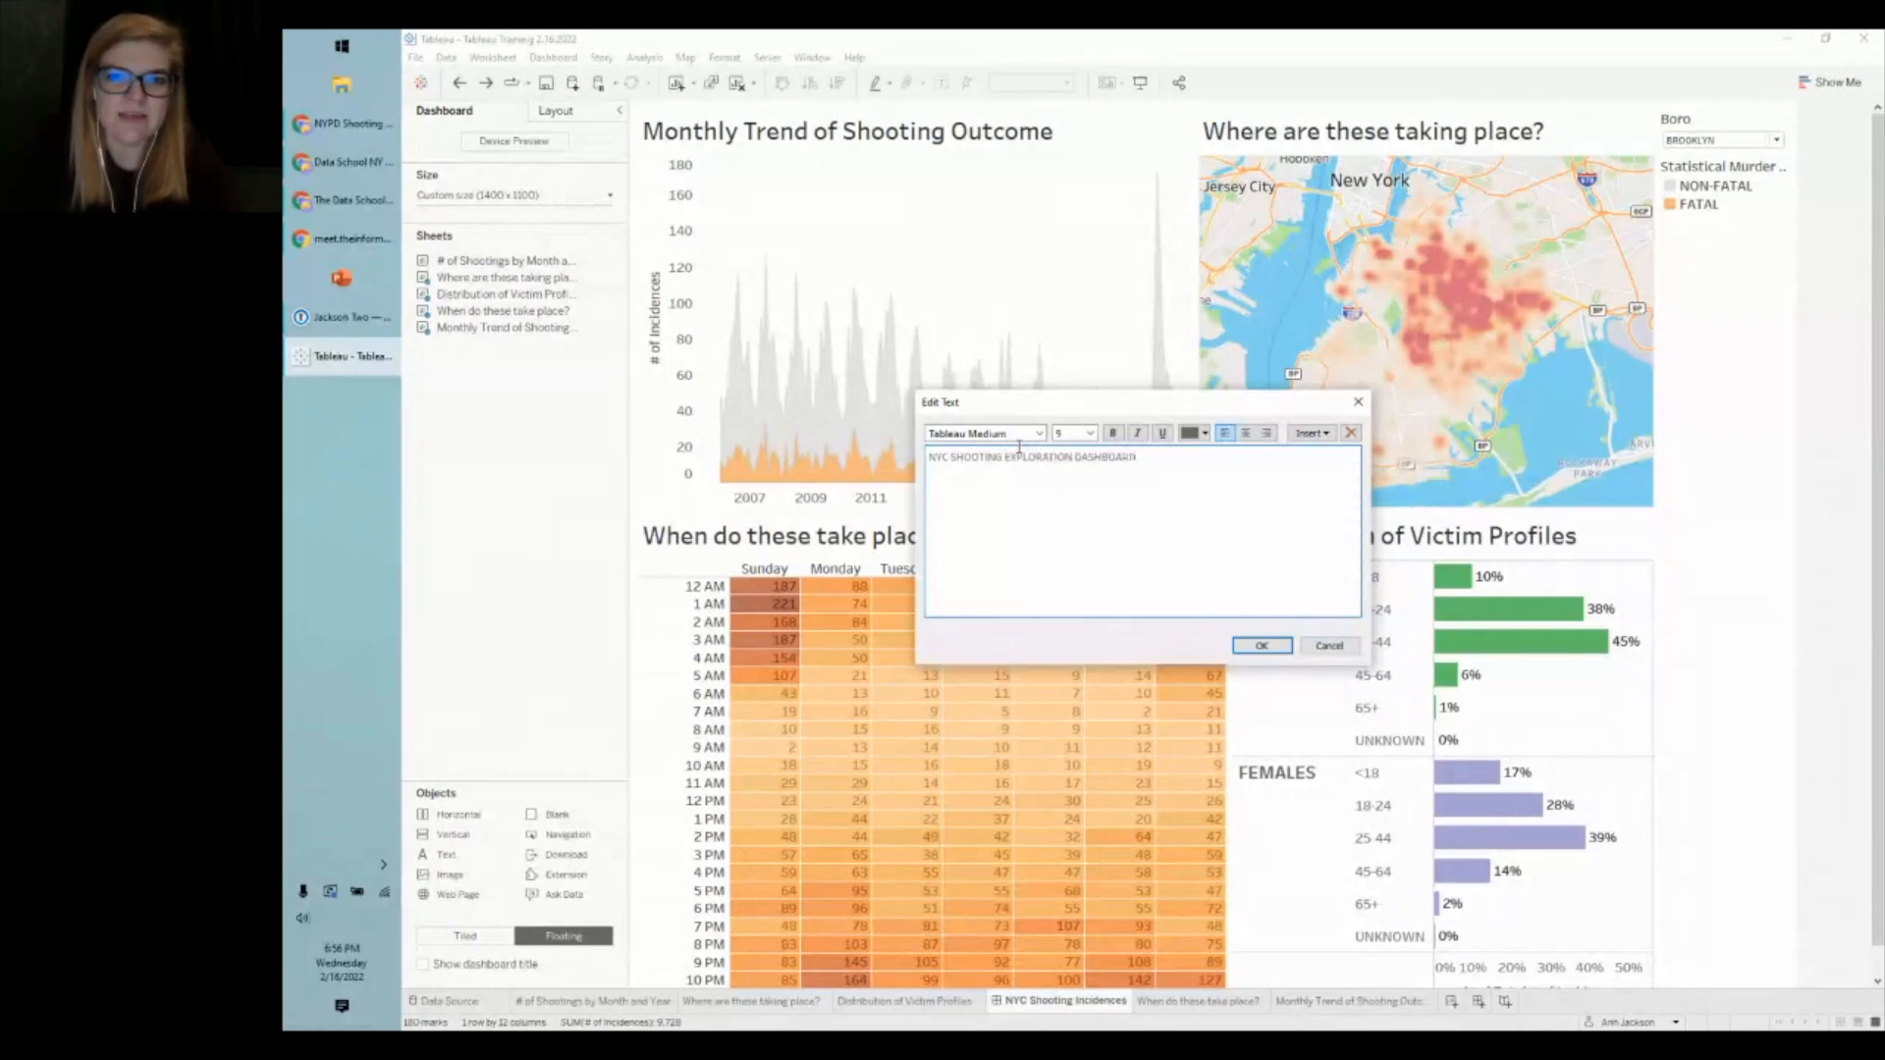
{"action": "key", "text": "ctrl+a"}
{"action": "left_click", "coordinate": [1089, 433]}
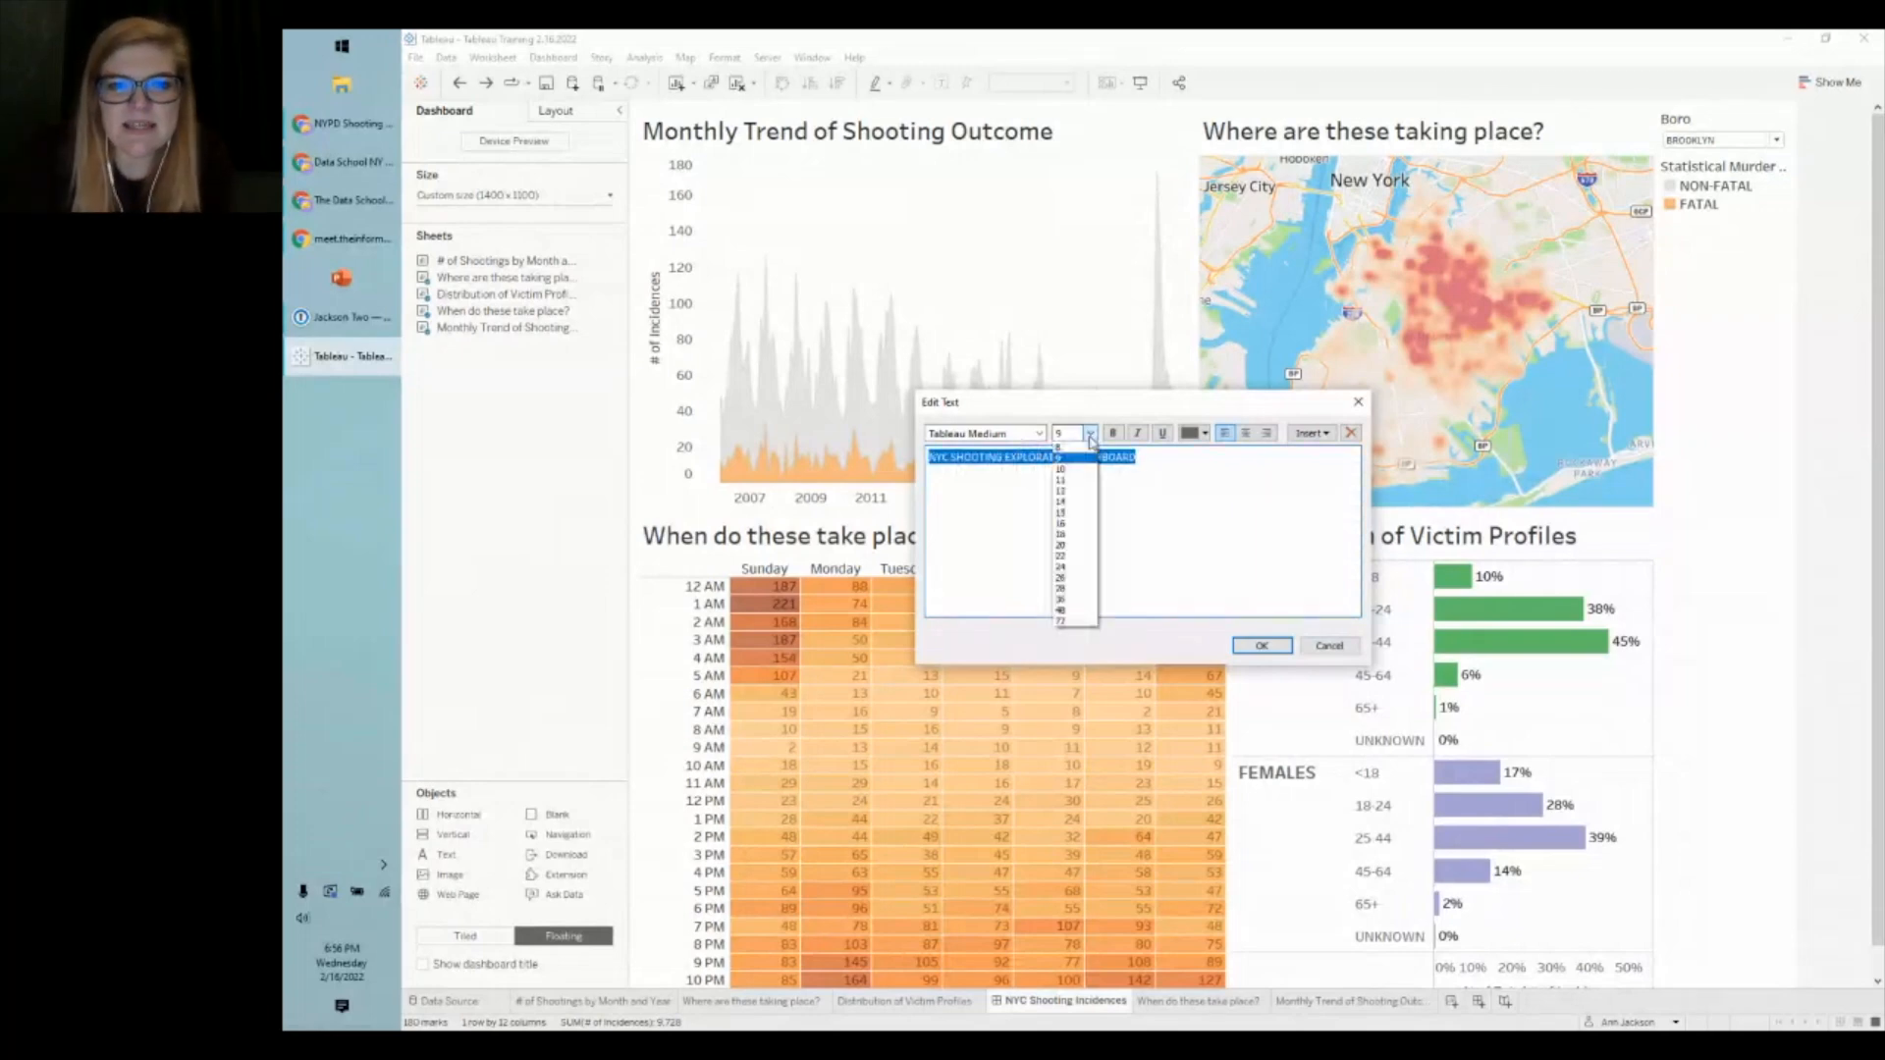
{"action": "left_click", "coordinate": [1092, 589]}
{"action": "left_click", "coordinate": [1112, 433]}
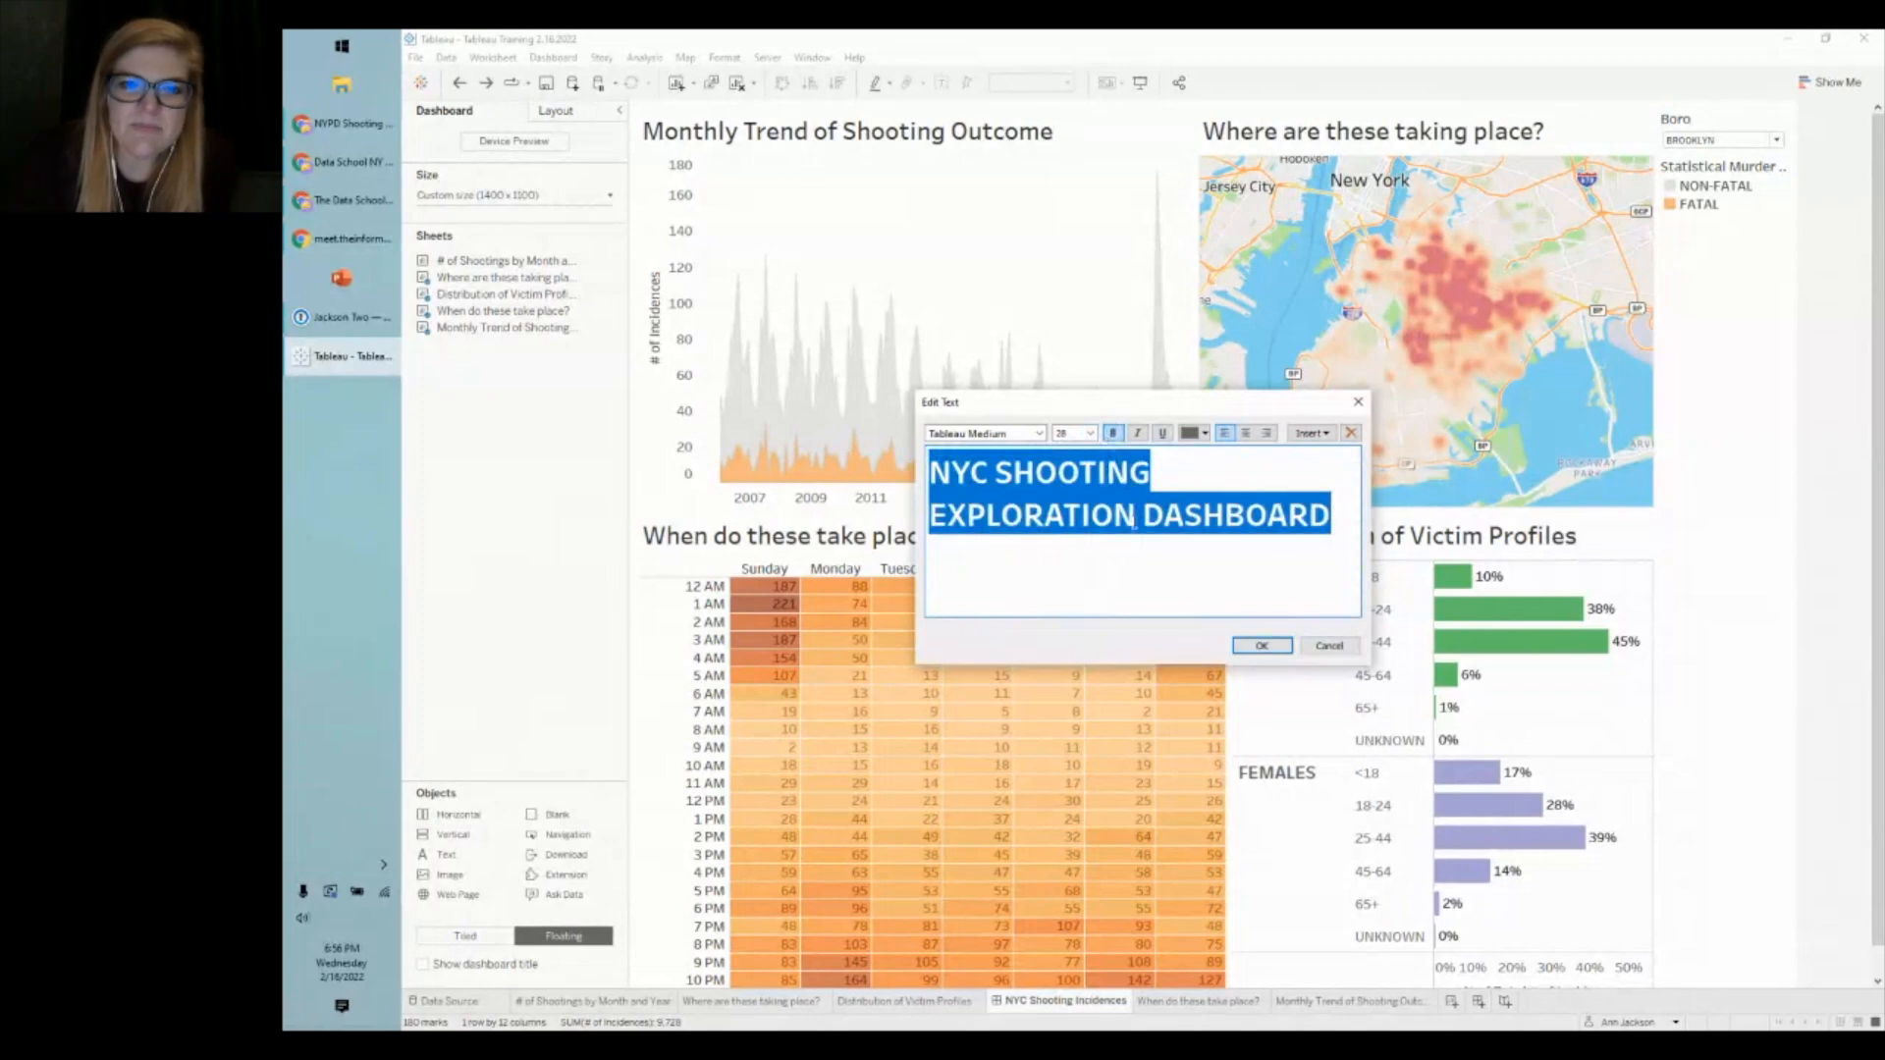
{"action": "left_click", "coordinate": [1256, 646]}
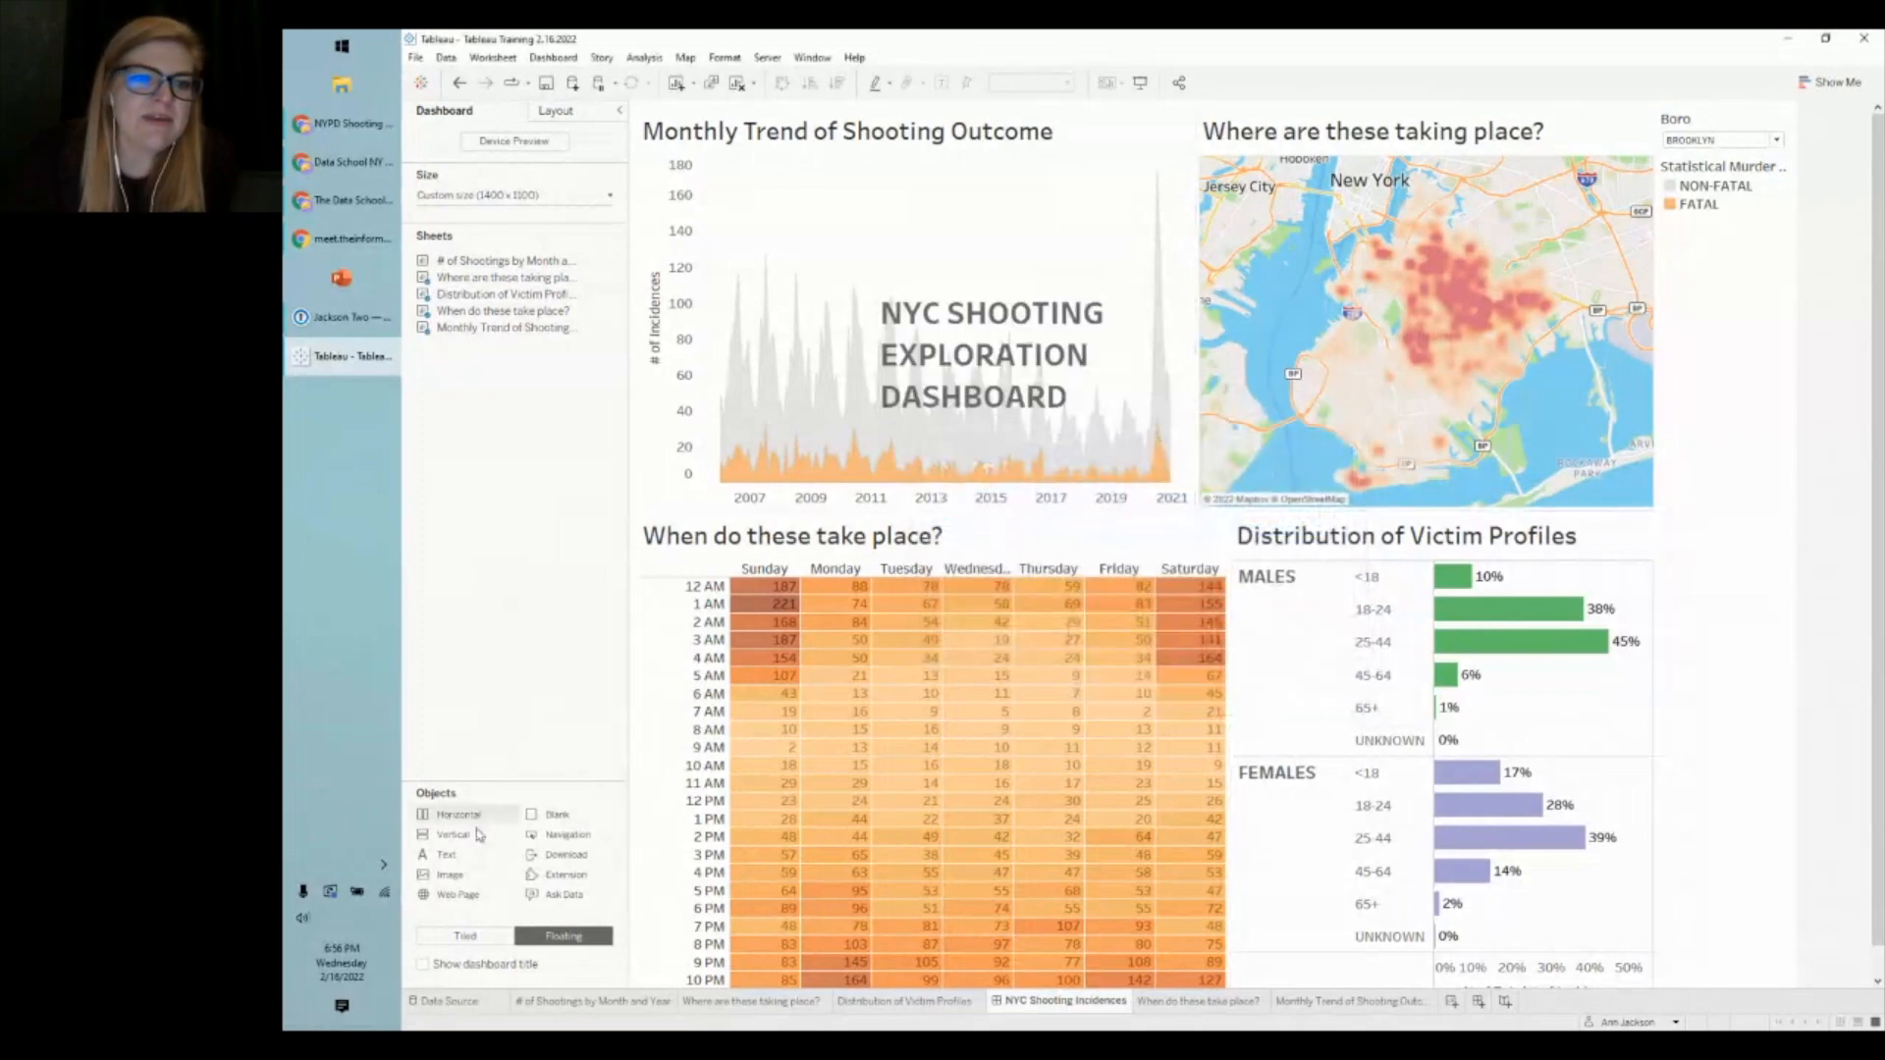
- Add a Horizontal container and place the title text and Boro filter inside it
{"action": "left_click_drag", "start_coordinate": [466, 821], "coordinate": [1074, 525]}
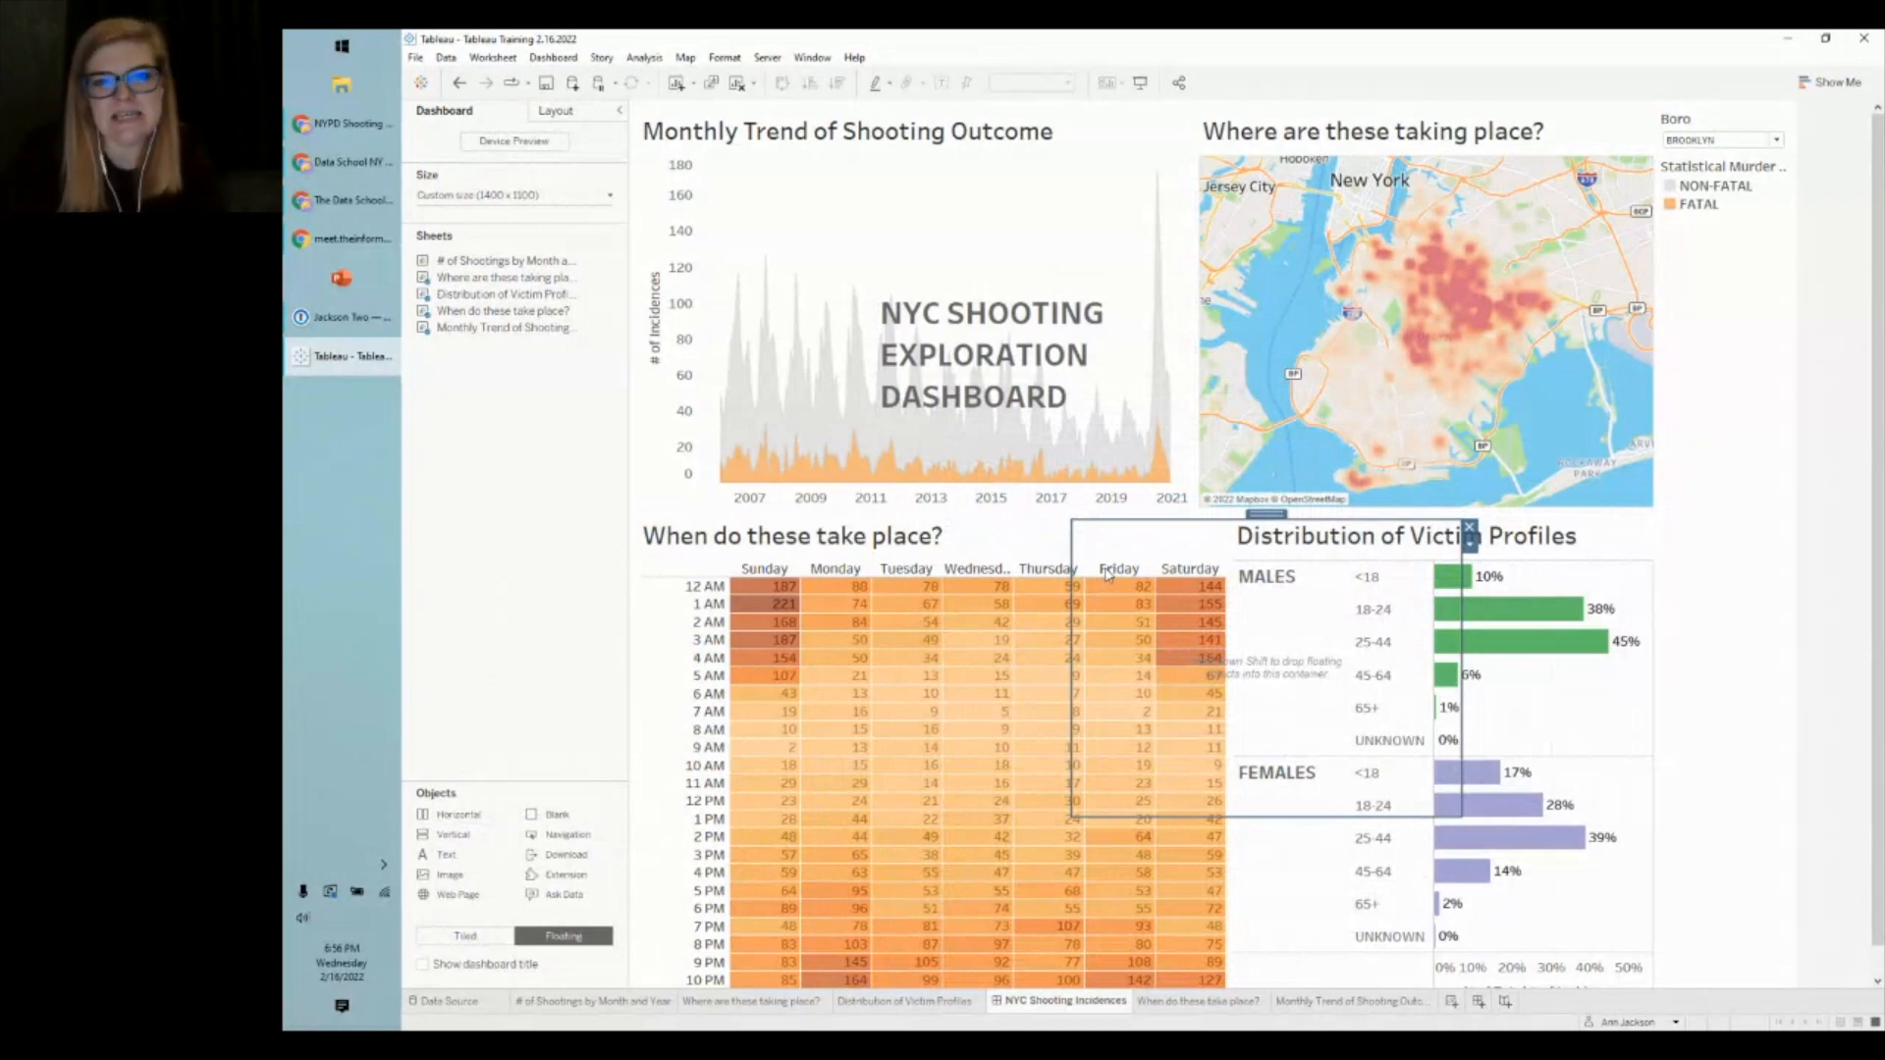
{"action": "left_click", "coordinate": [1011, 314]}
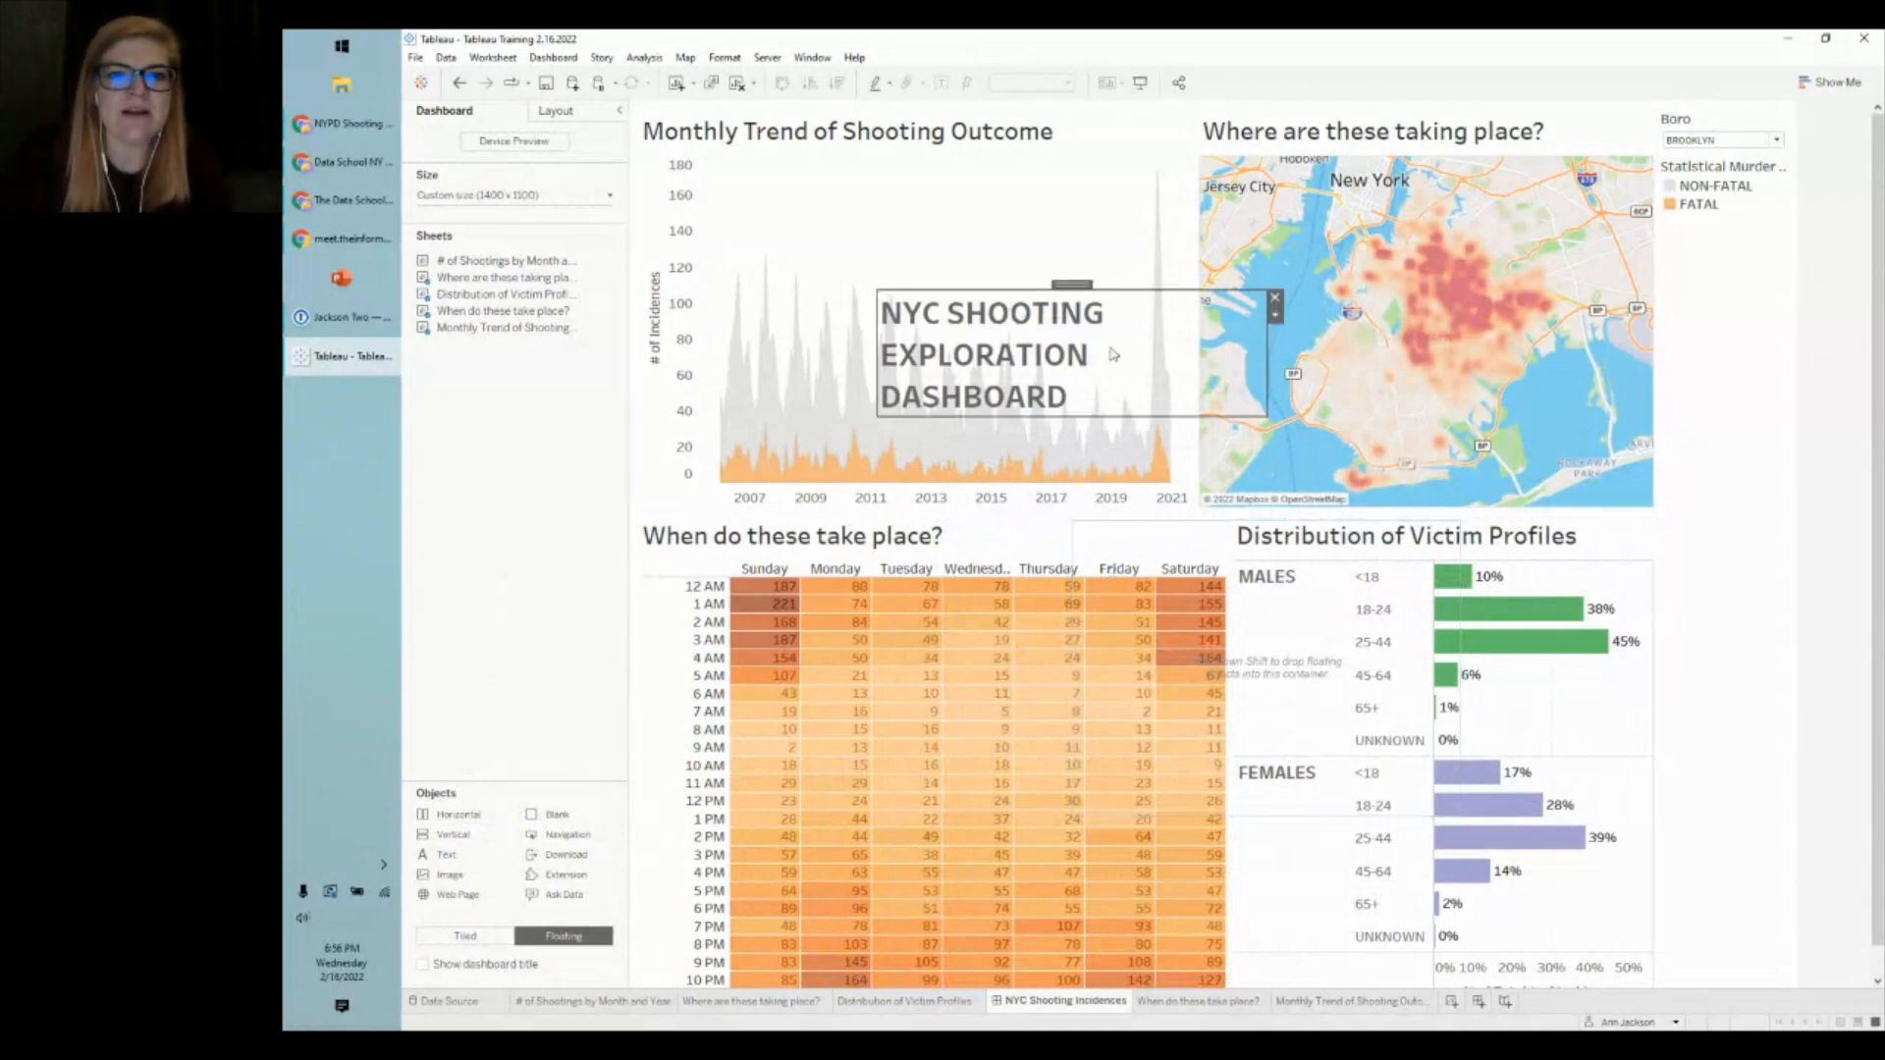
{"action": "left_click_drag", "start_coordinate": [1070, 292], "coordinate": [1282, 623]}
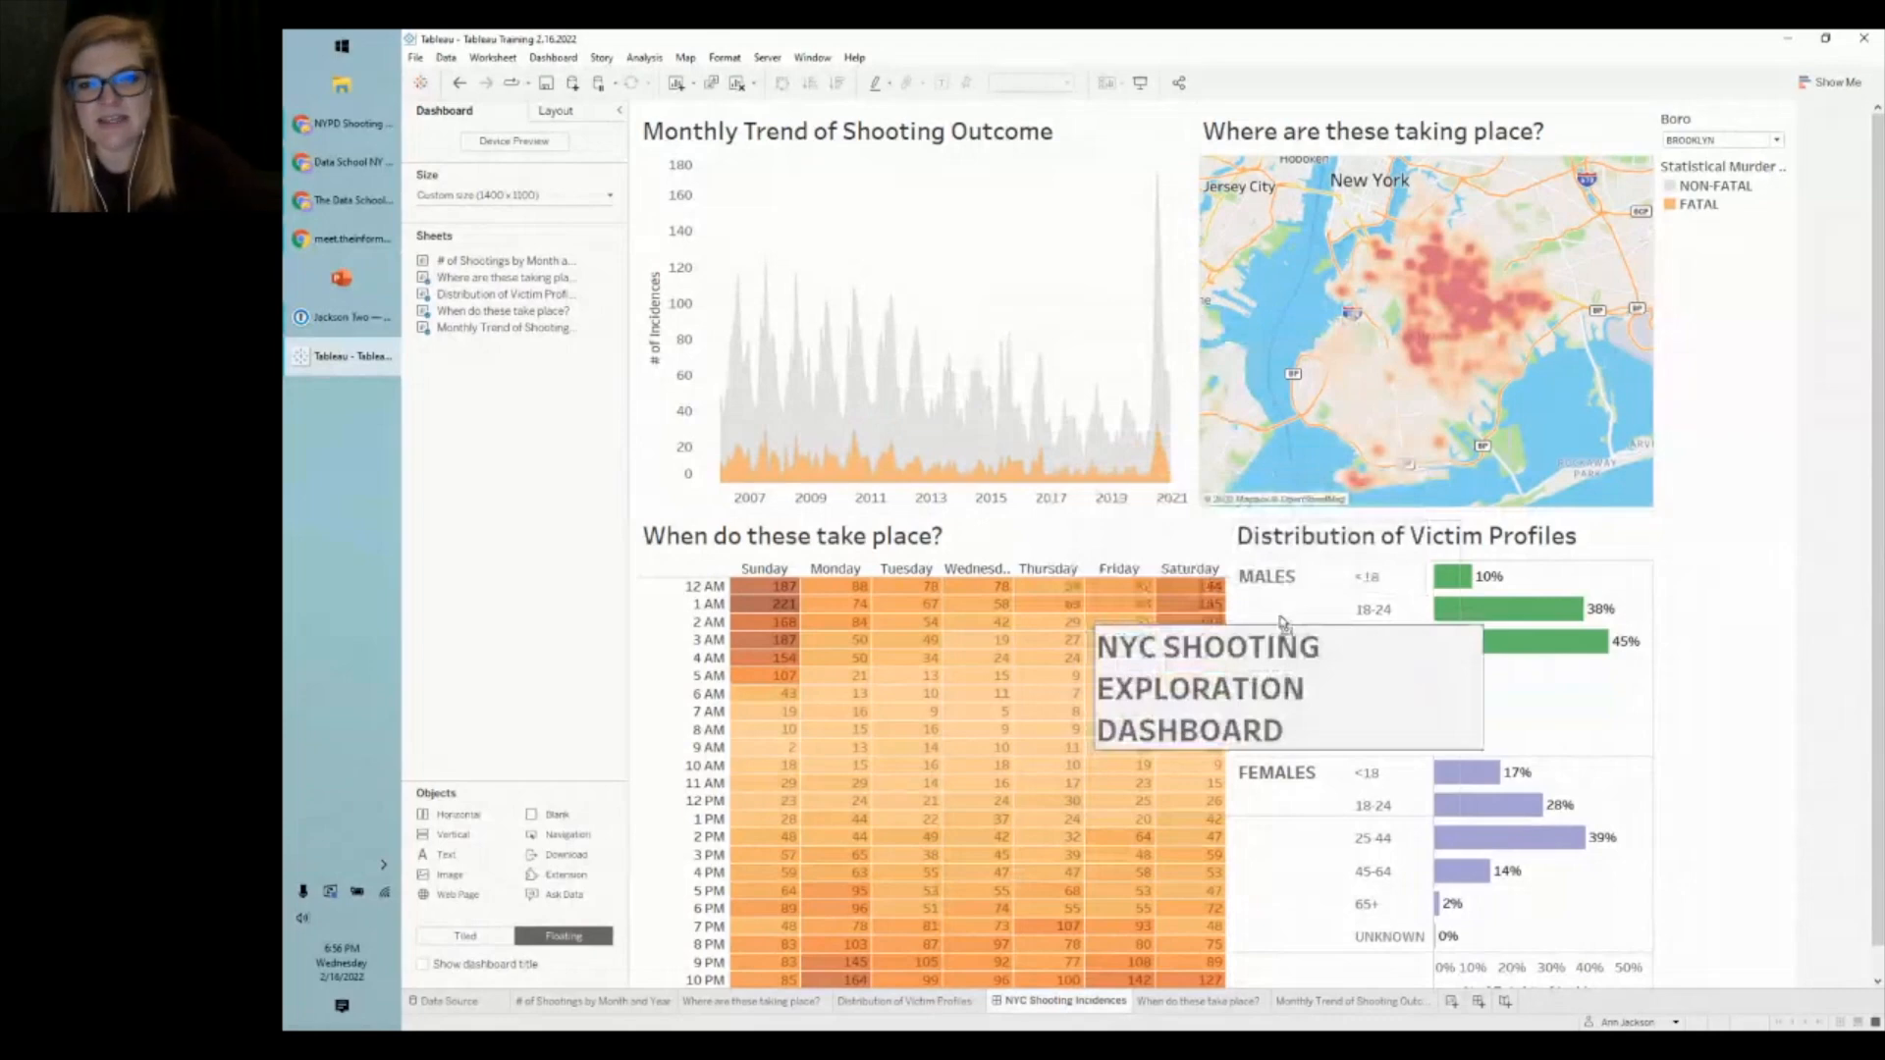
{"action": "key", "text": "shift"}
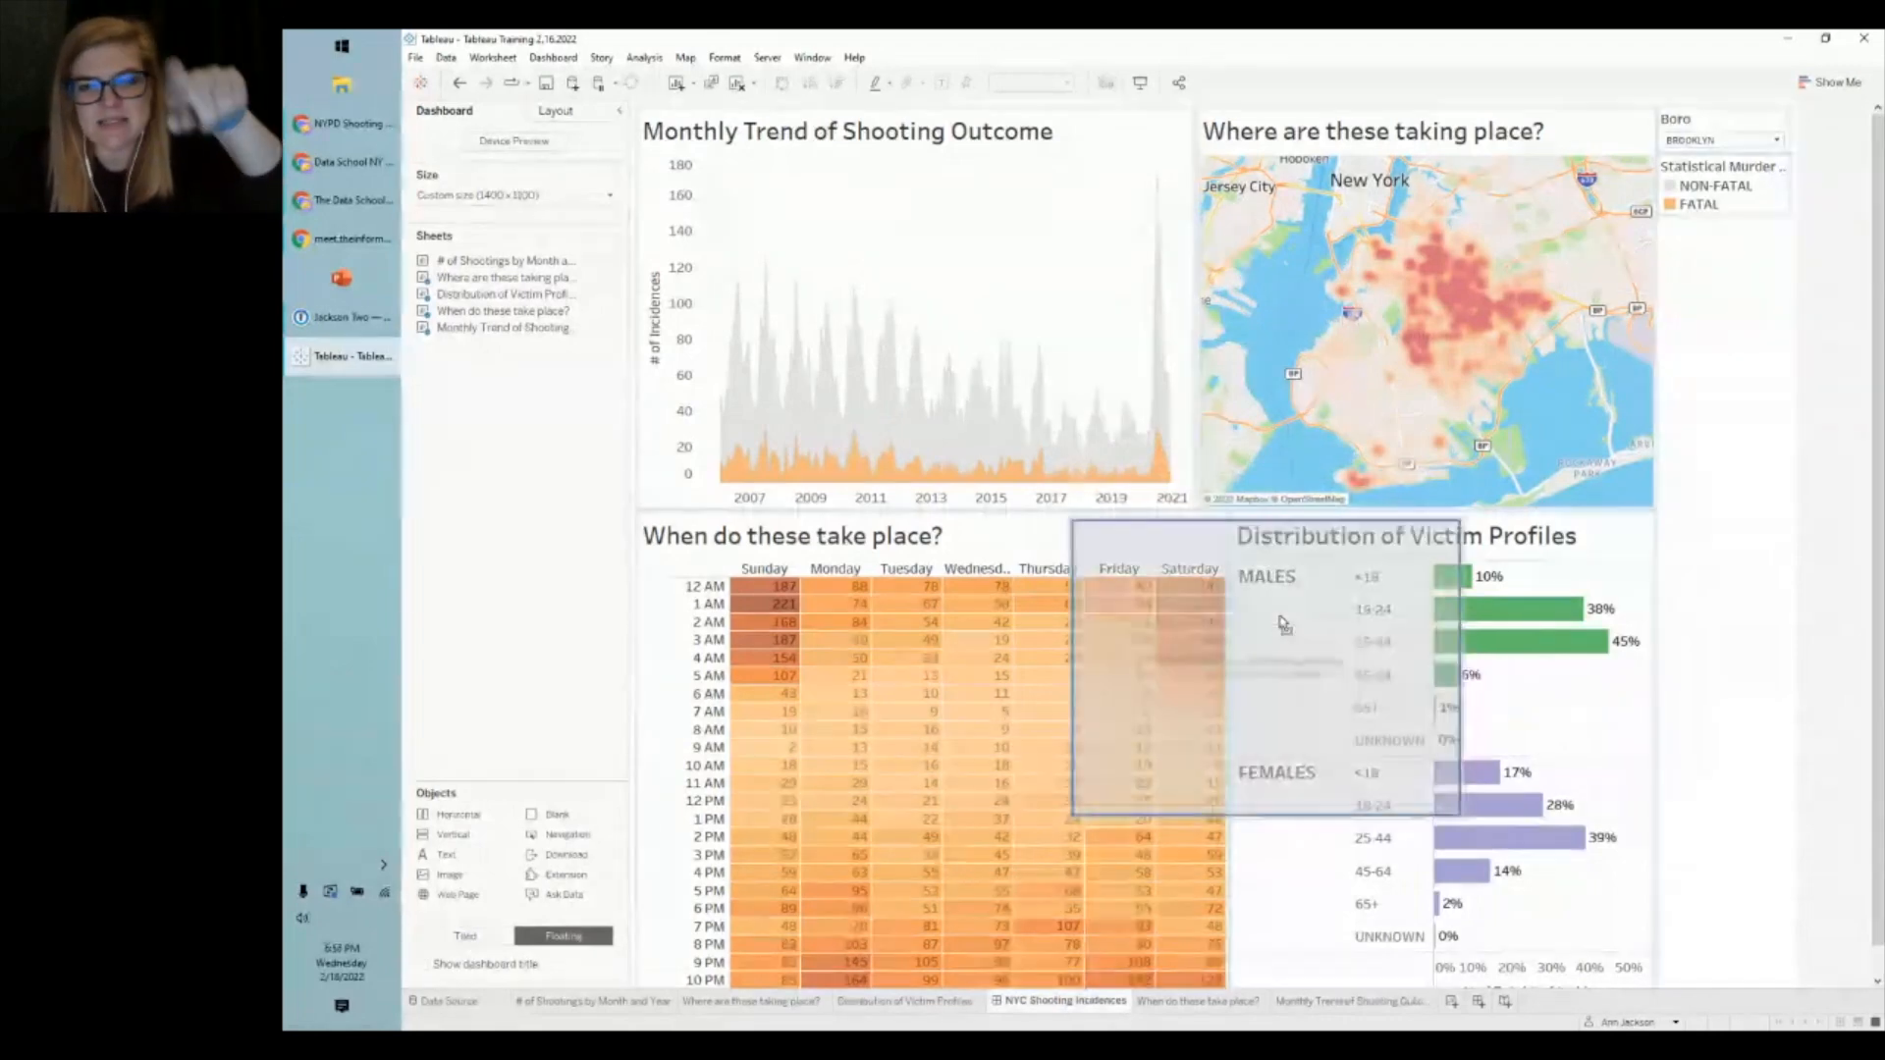
{"action": "key", "text": "shift"}
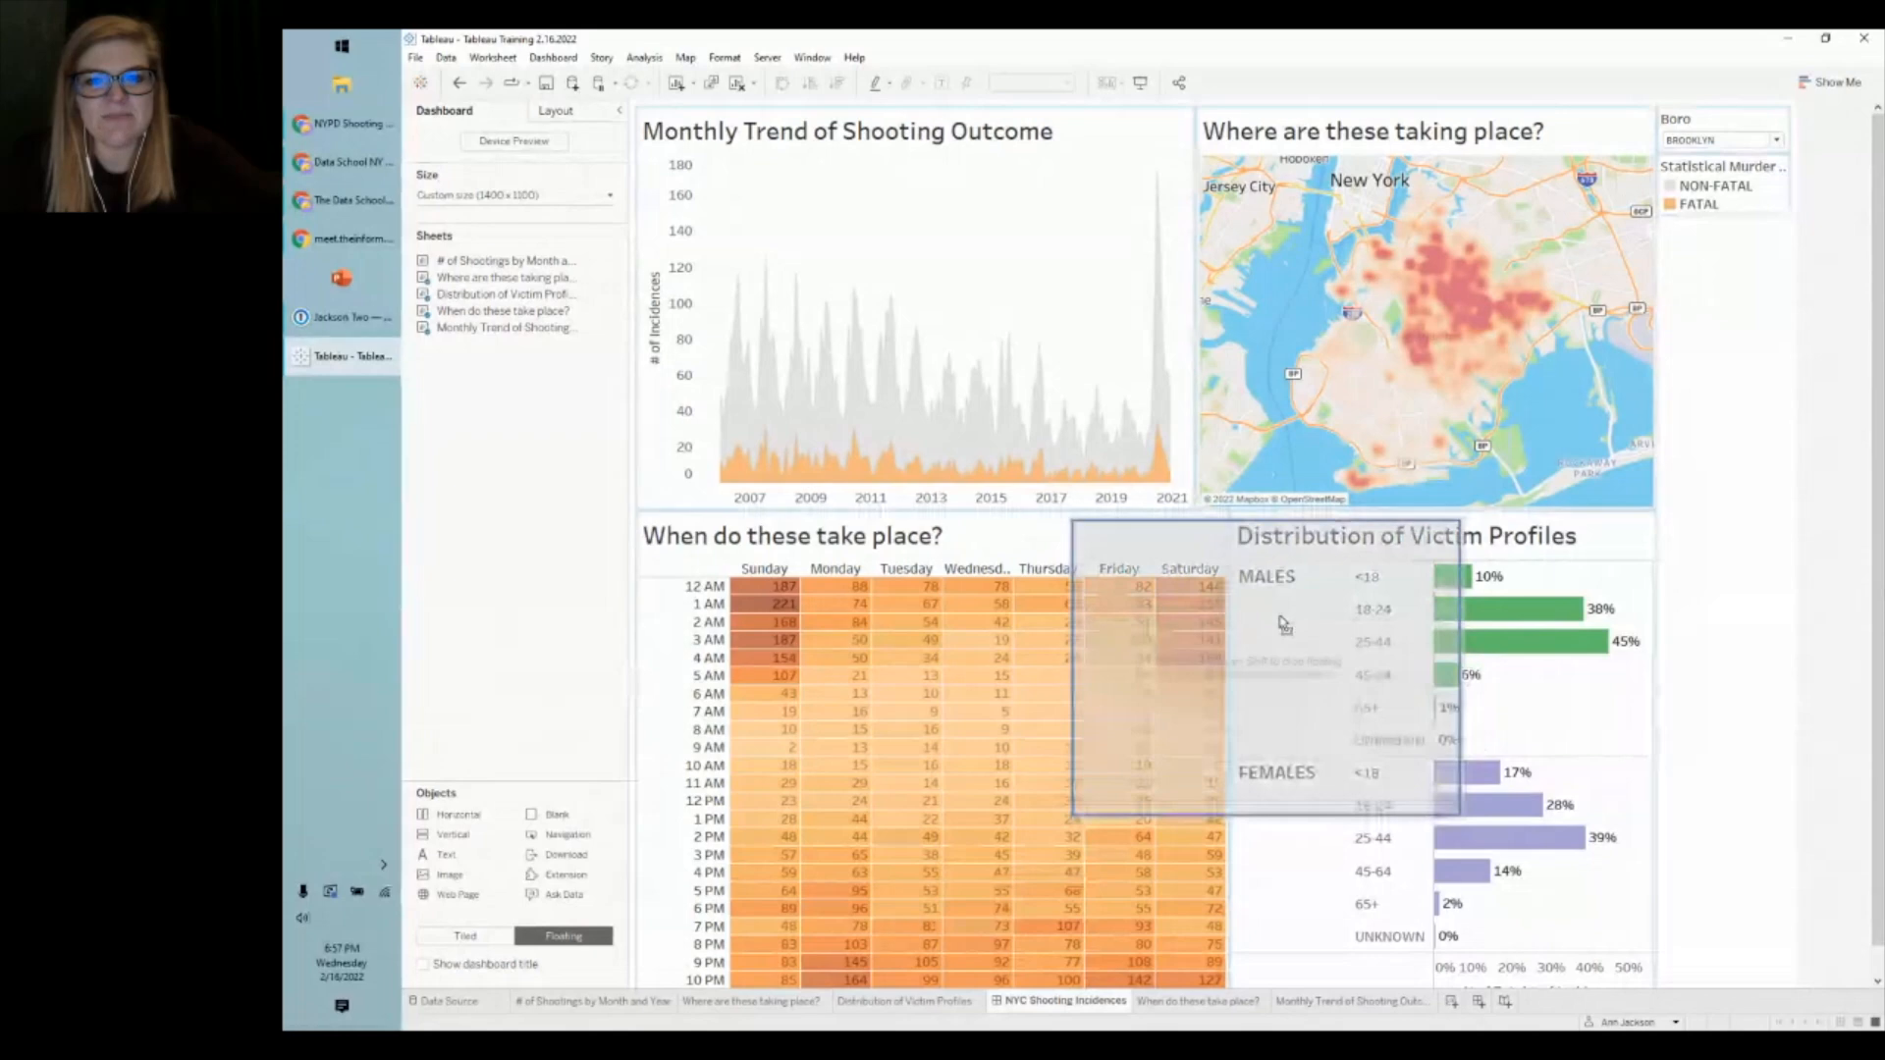
{"action": "left_click_drag", "start_coordinate": [1283, 623], "coordinate": [1283, 621]}
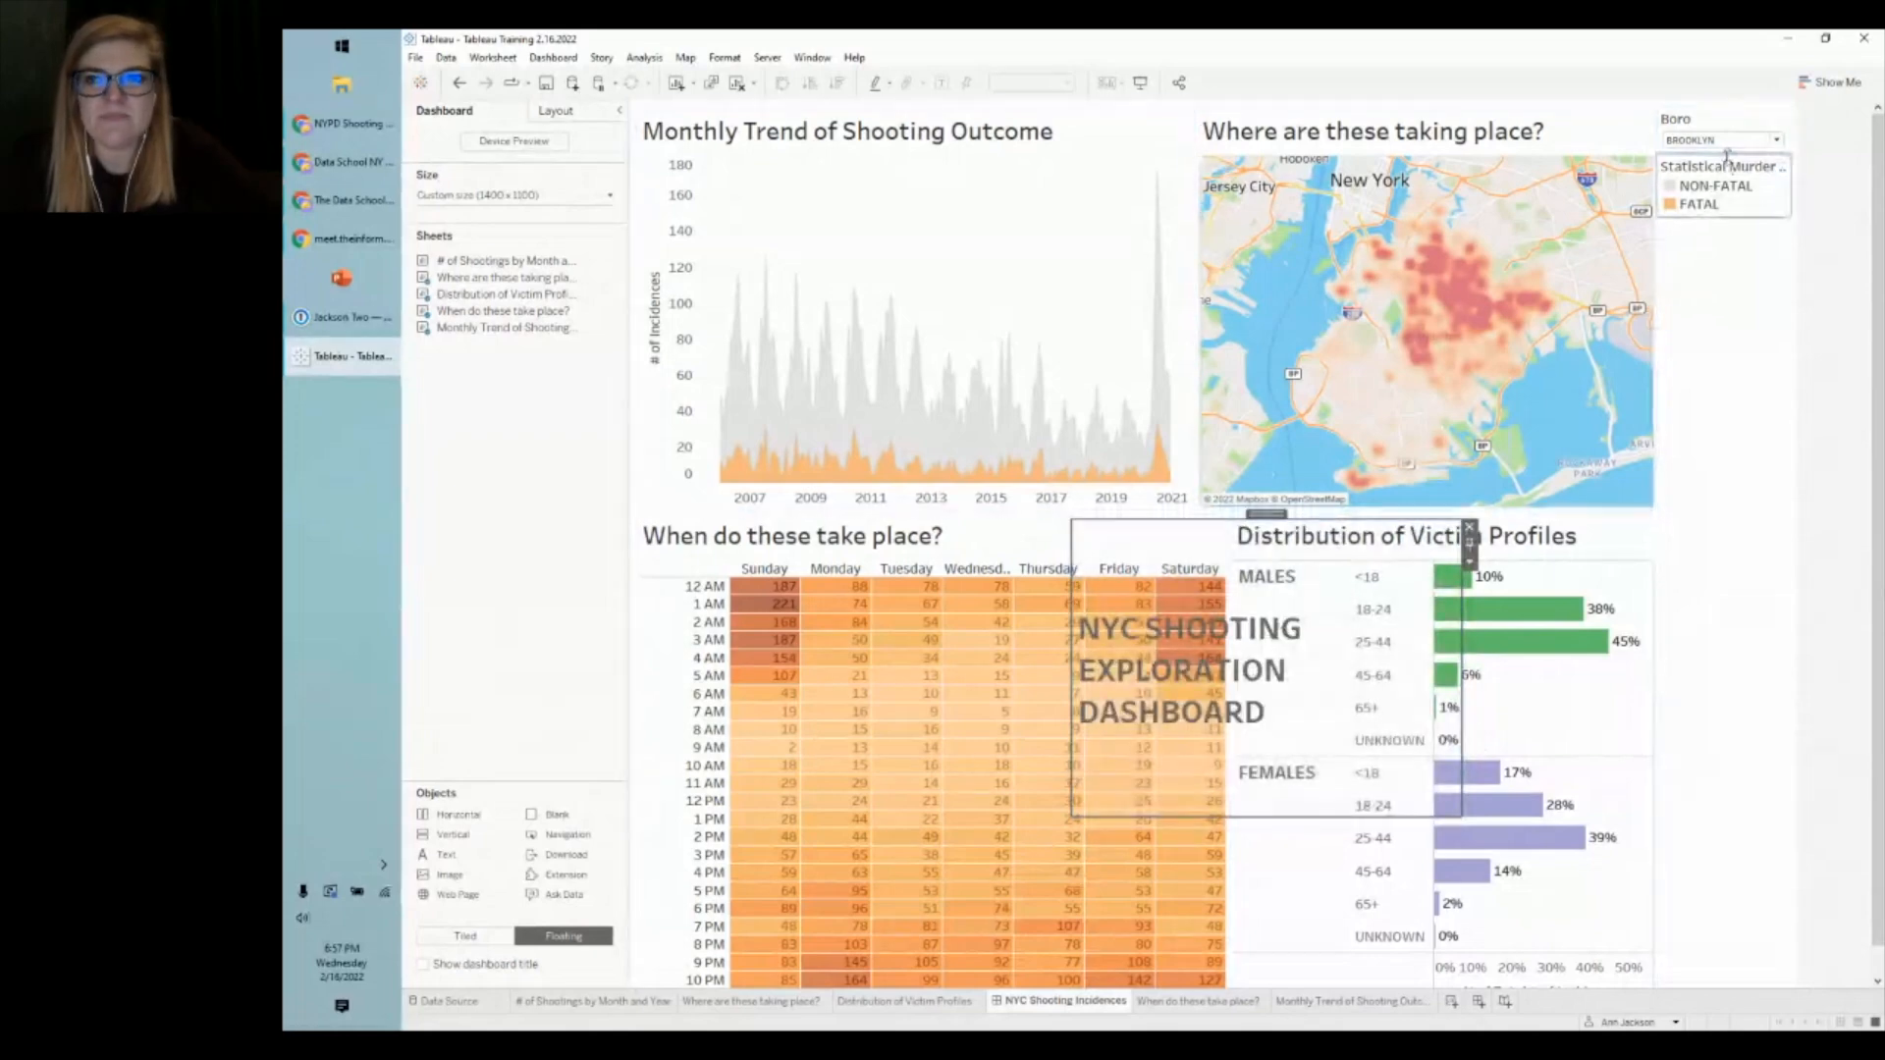
{"action": "left_click", "coordinate": [1717, 121]}
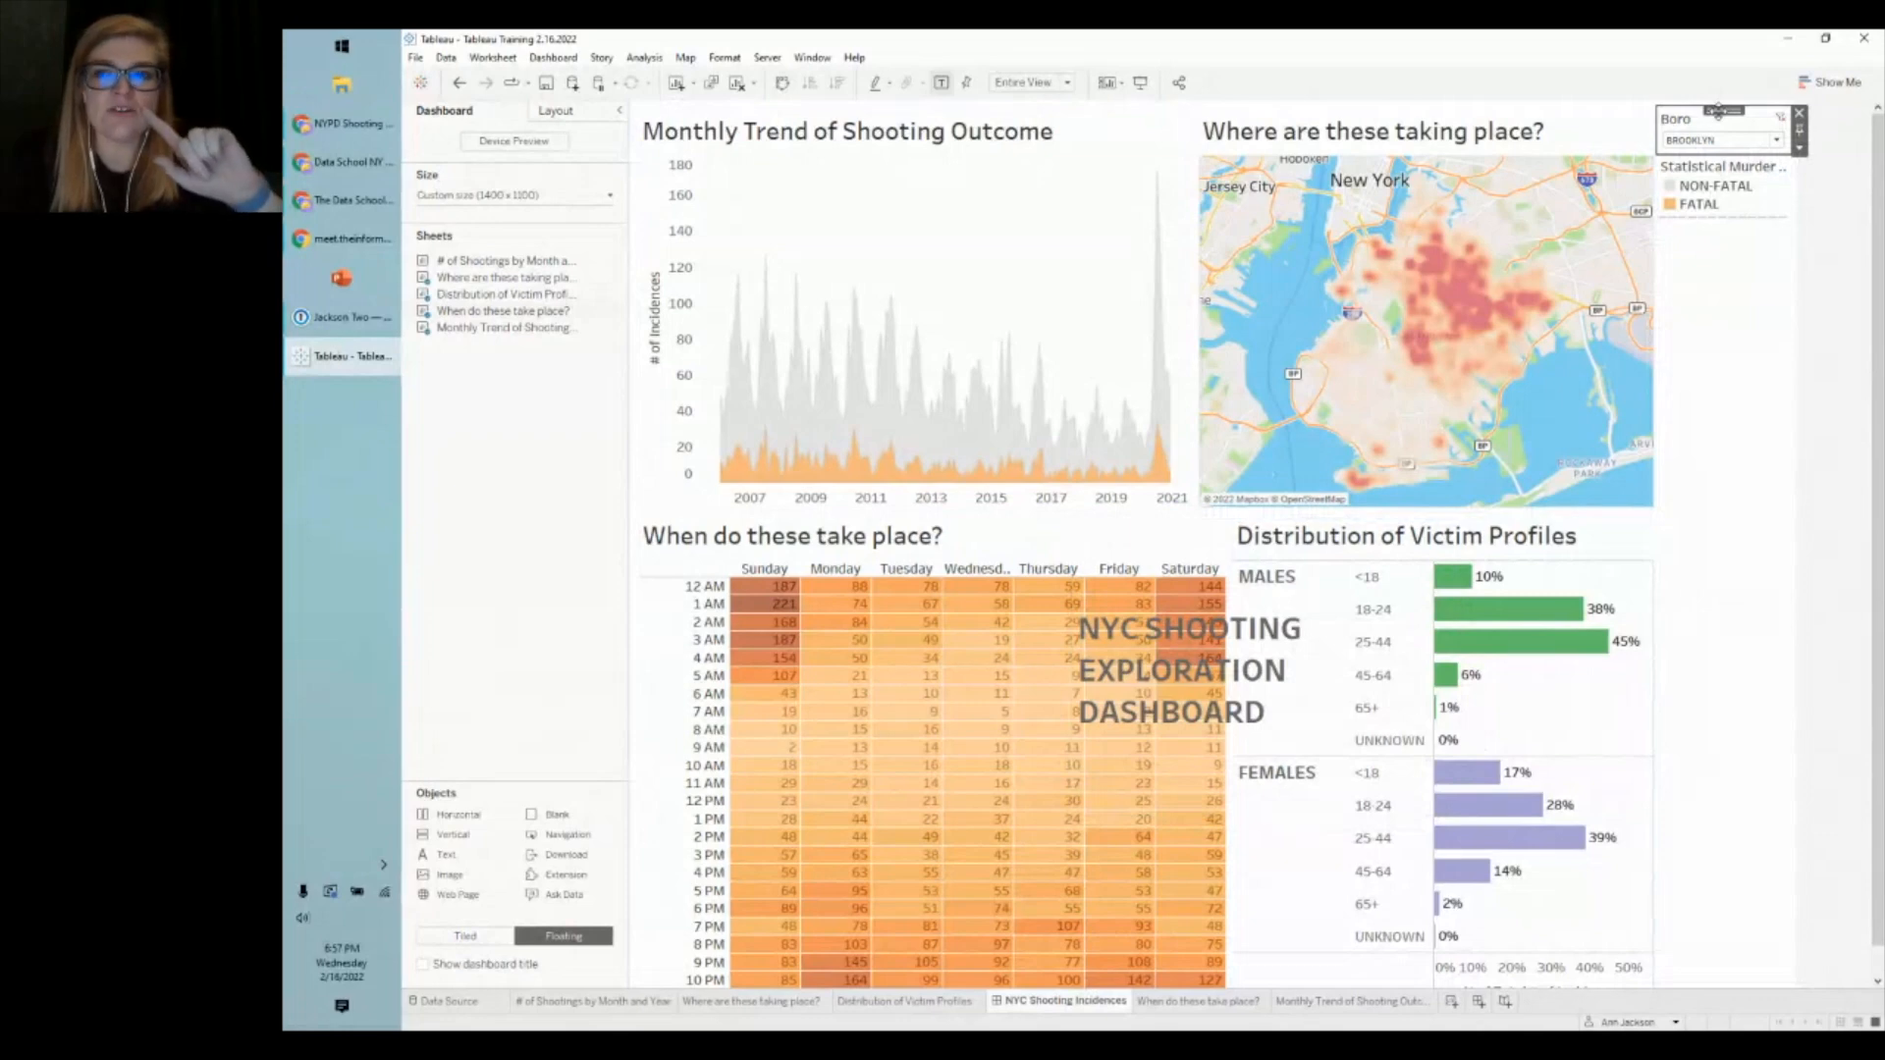
{"action": "left_click_drag", "start_coordinate": [1721, 108], "coordinate": [1420, 598]}
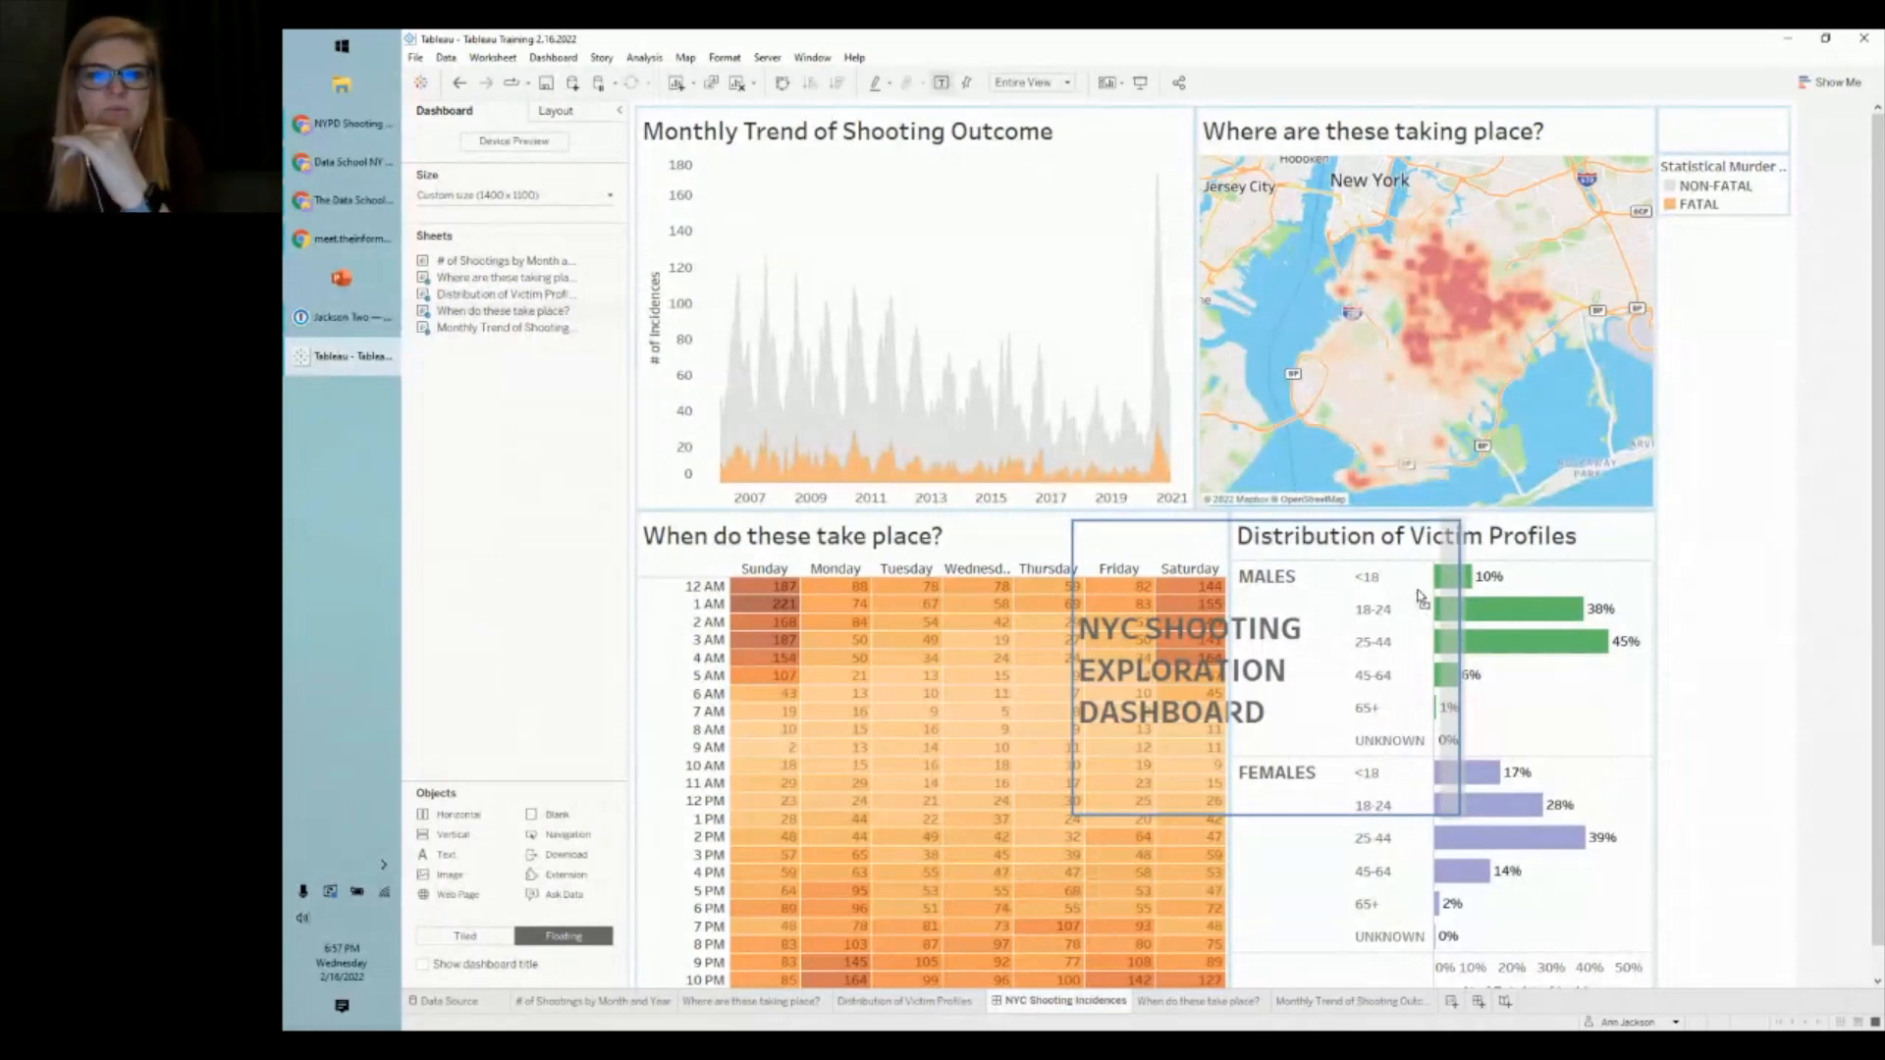
{"action": "left_click_drag", "start_coordinate": [1420, 598], "coordinate": [1420, 598]}
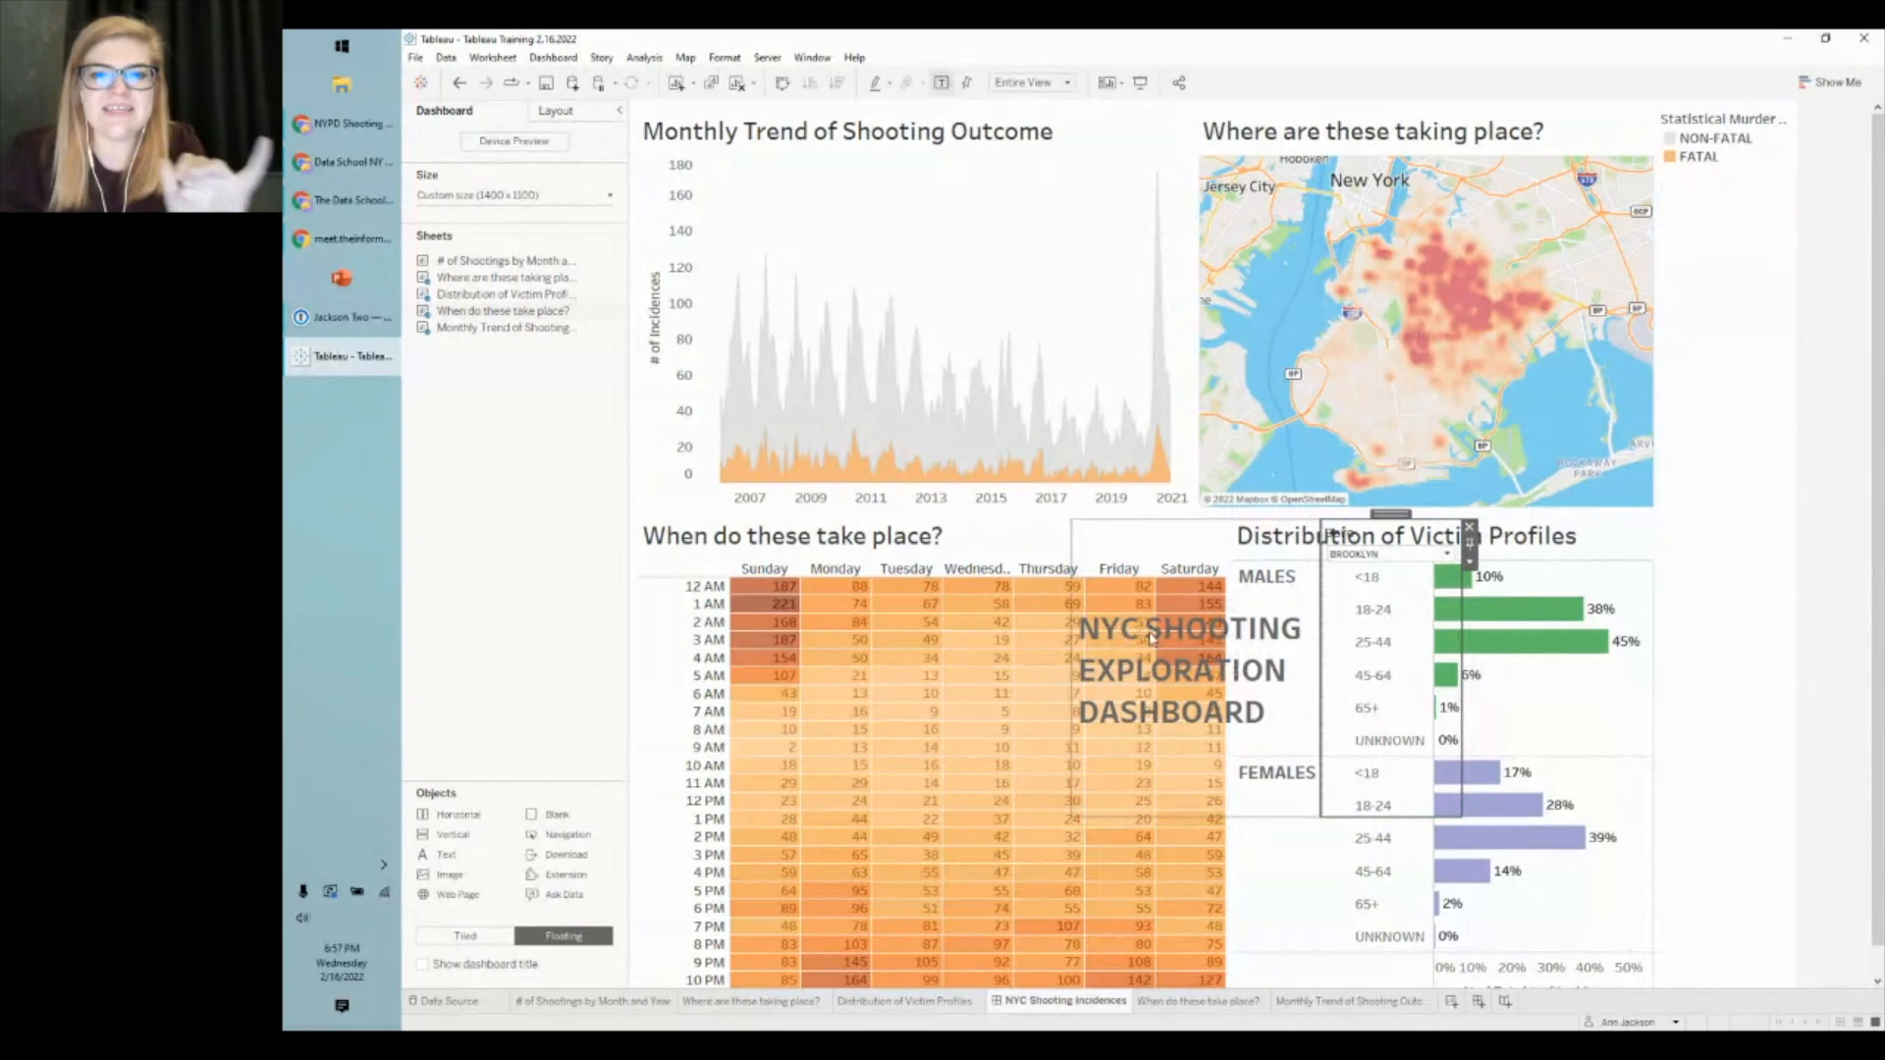
- Move the title-and-filter container to the top of the dashboard
{"action": "double_click", "coordinate": [1390, 515]}
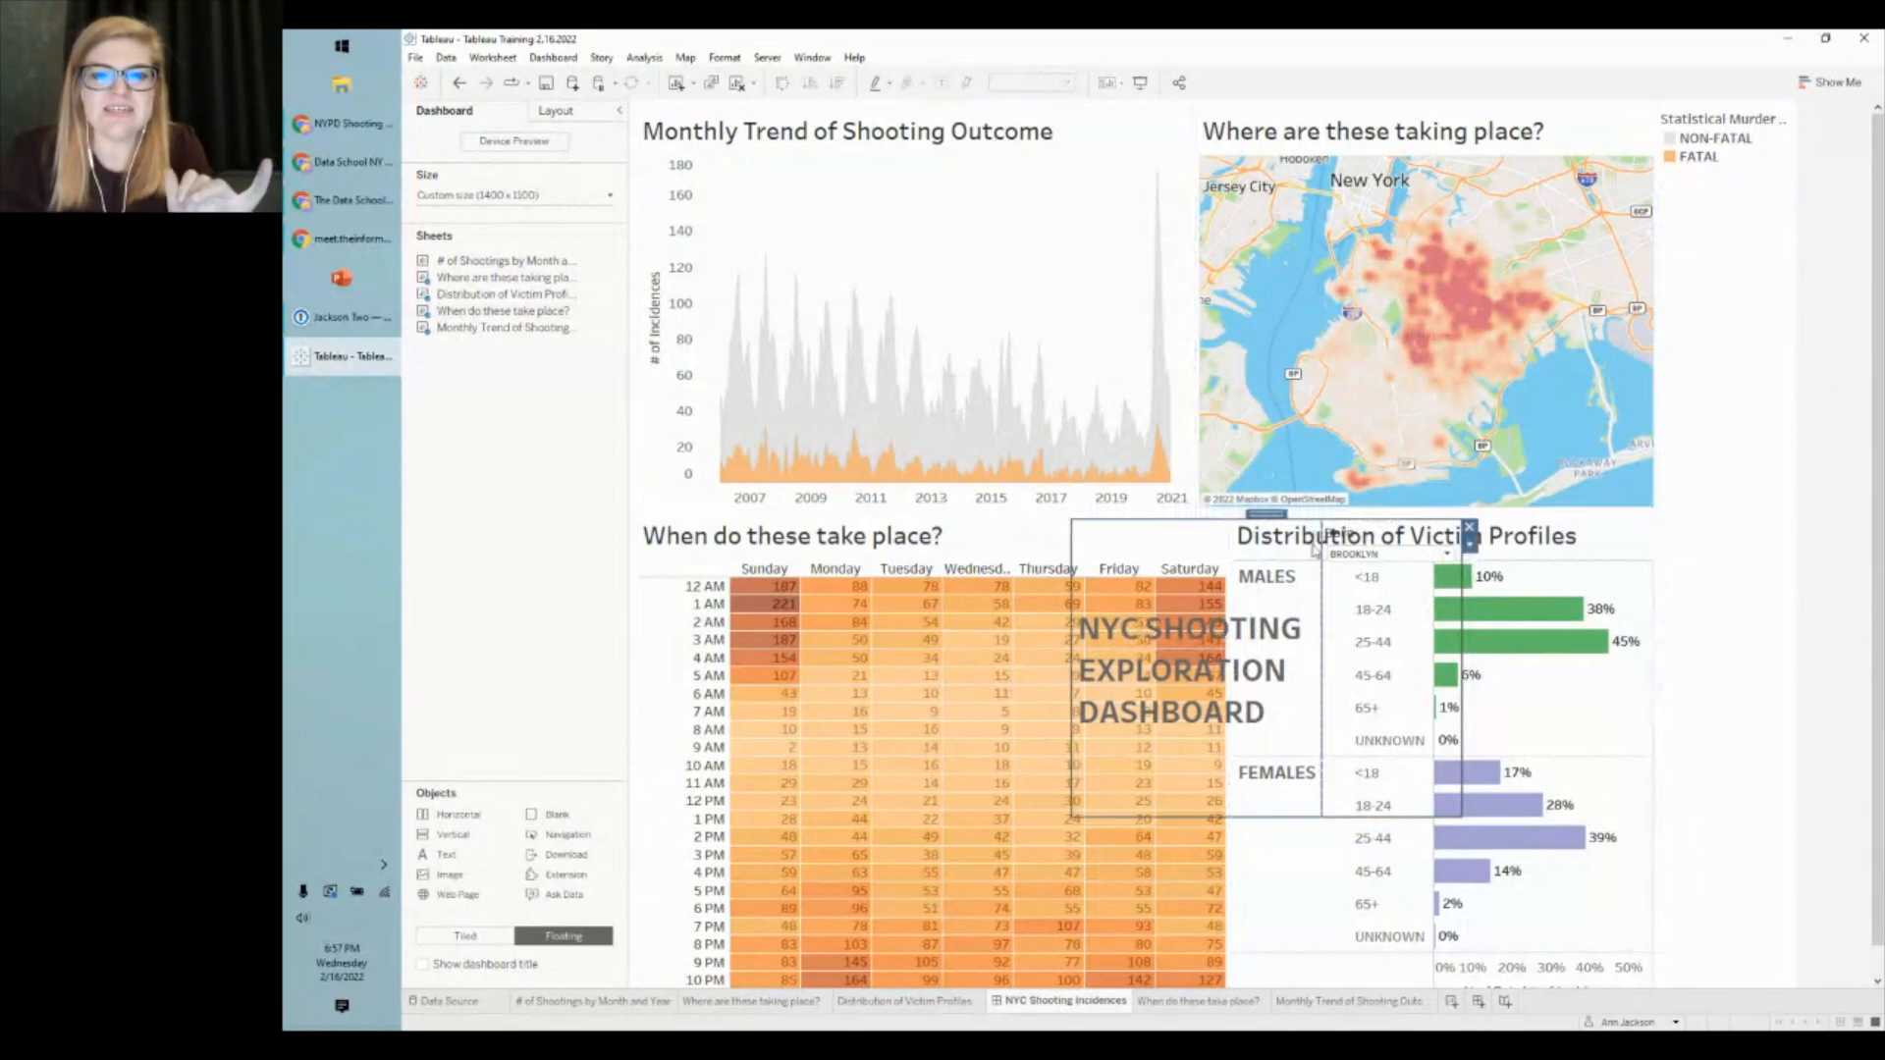
{"action": "left_click", "coordinate": [1375, 506]}
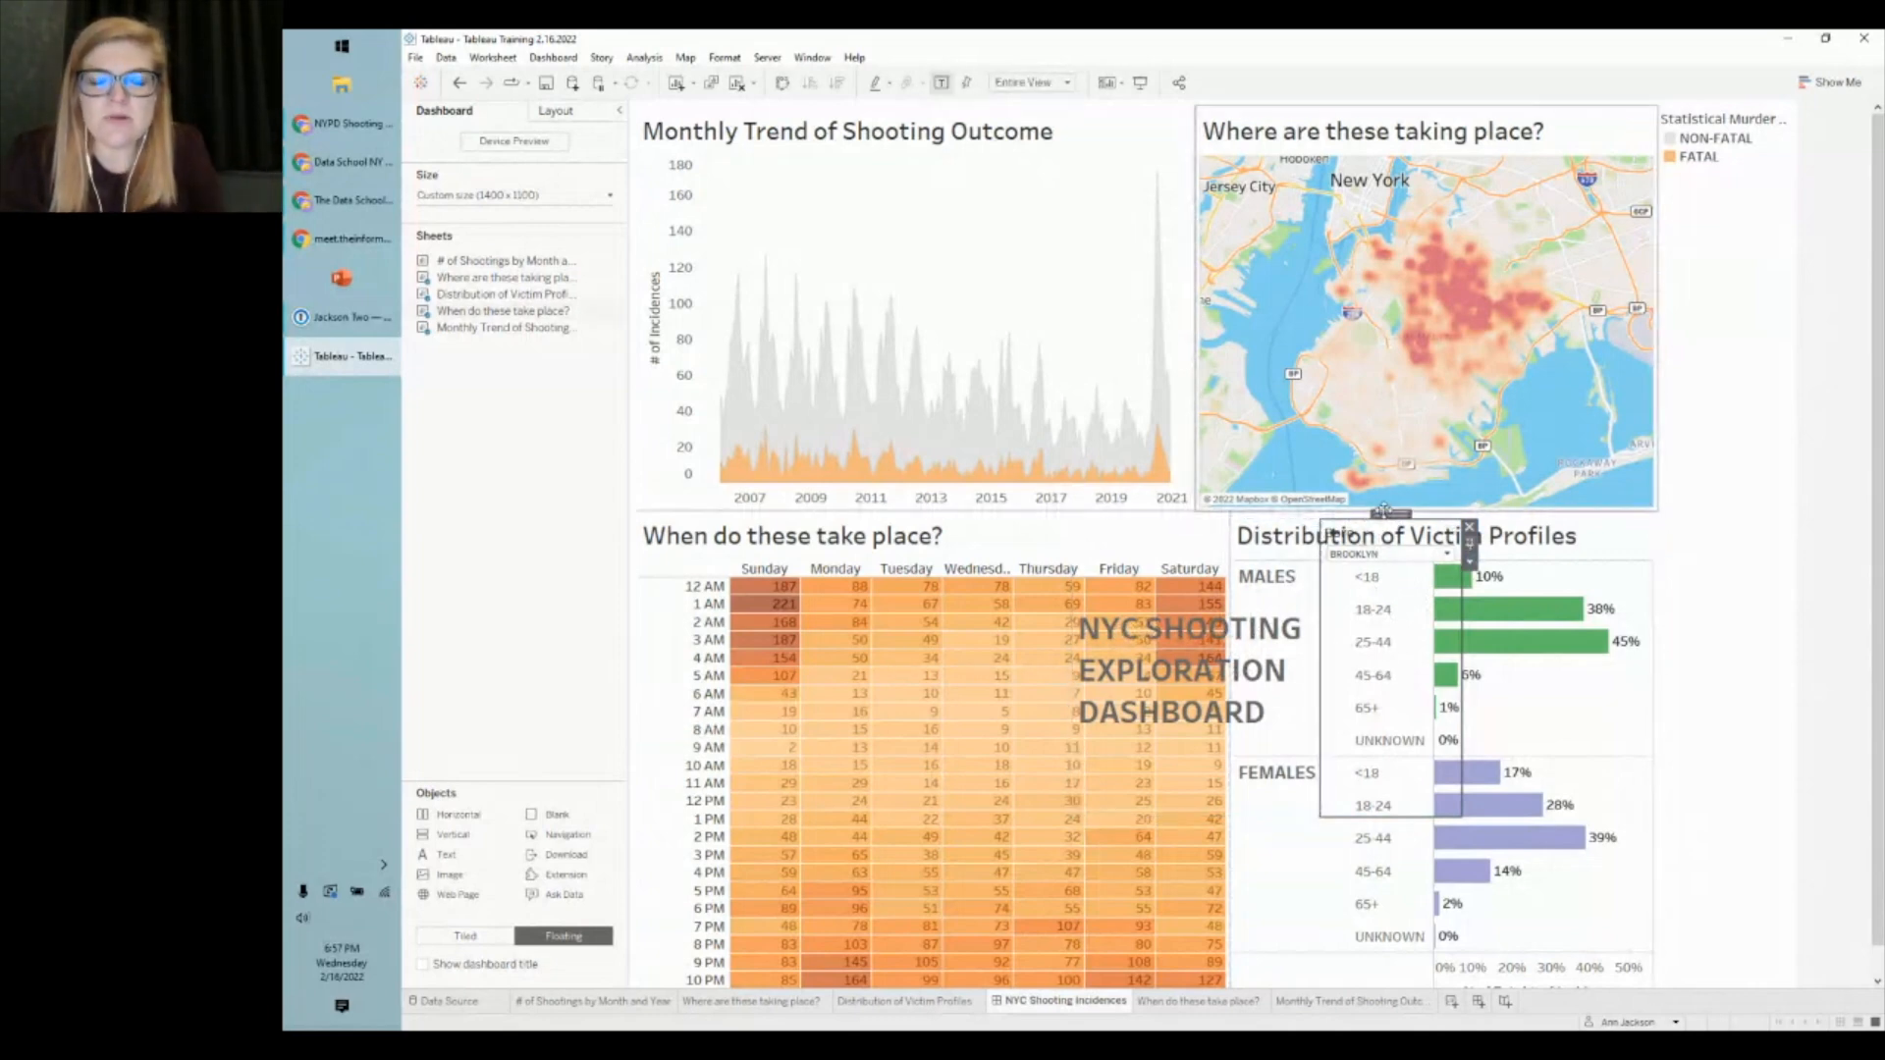
{"action": "left_click_drag", "start_coordinate": [1384, 511], "coordinate": [1196, 564]}
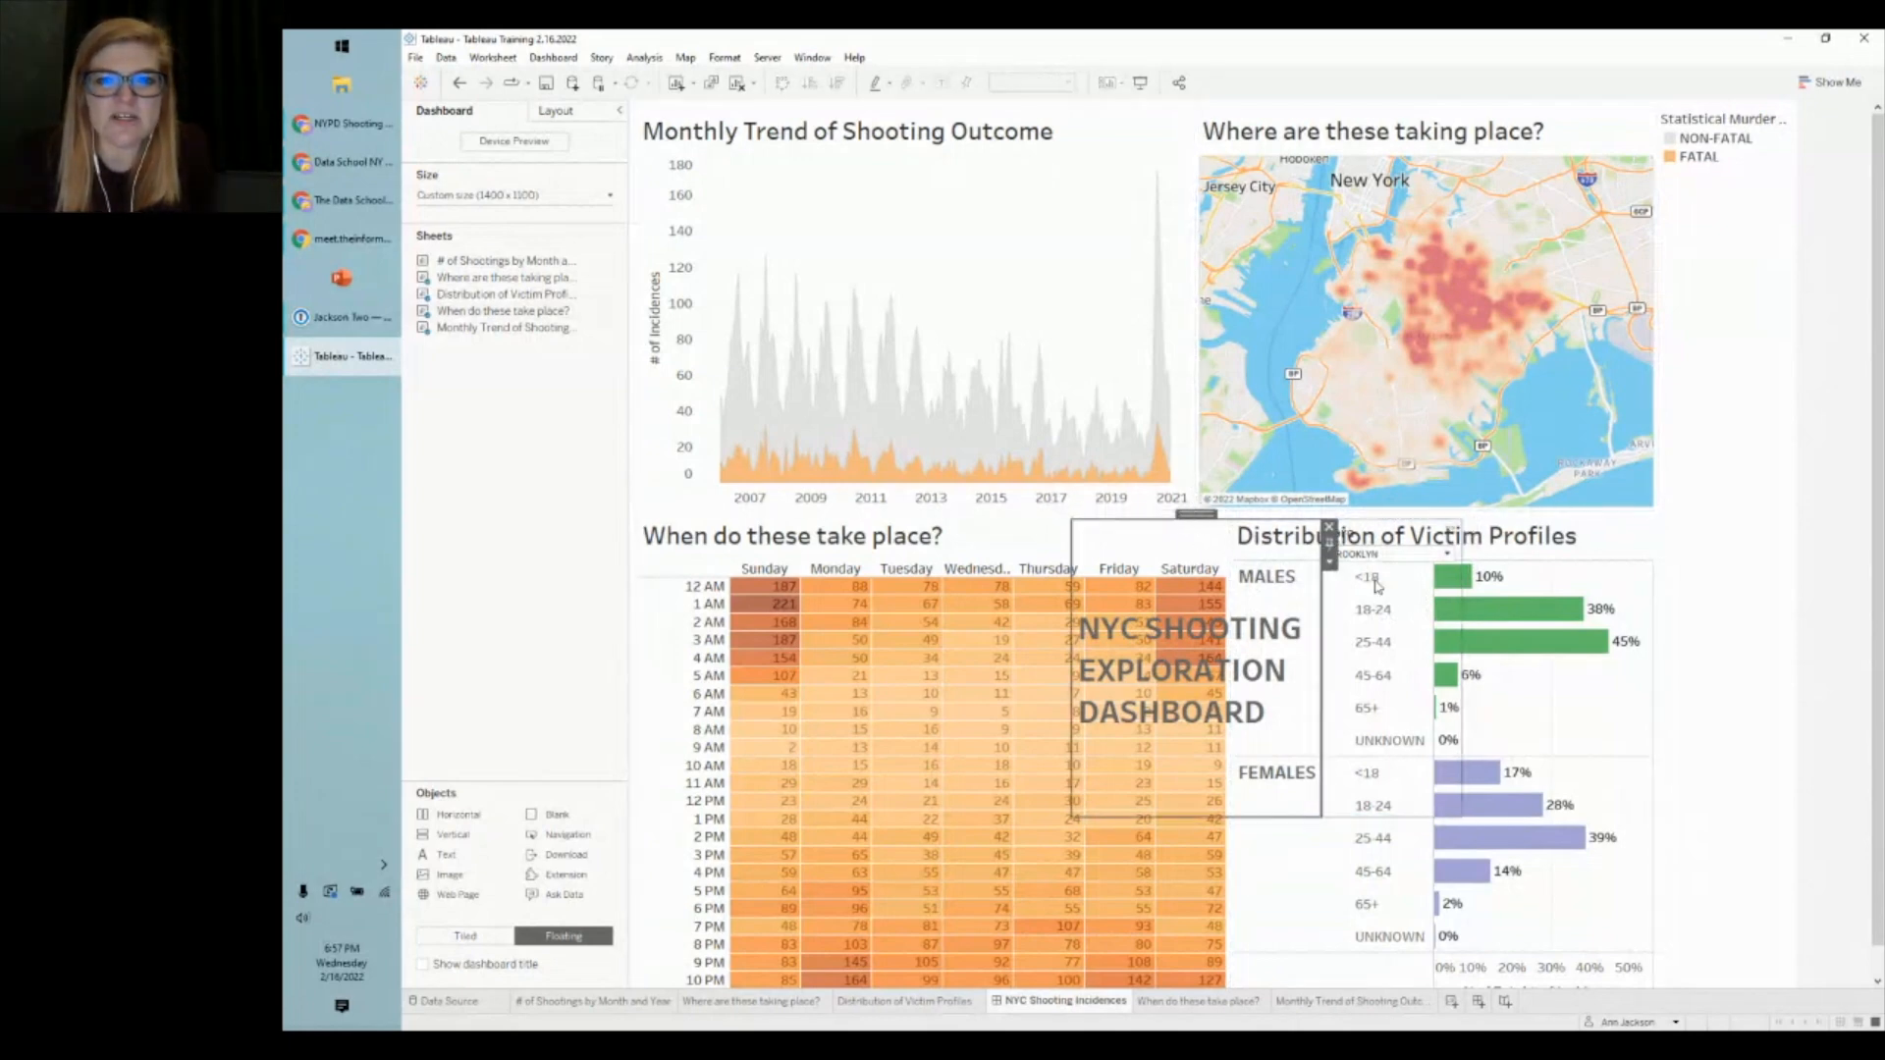
{"action": "left_click", "coordinate": [1385, 595]}
{"action": "double_click", "coordinate": [1383, 514]}
{"action": "left_click", "coordinate": [1306, 506]}
{"action": "left_click_drag", "start_coordinate": [1306, 508], "coordinate": [1136, 106]}
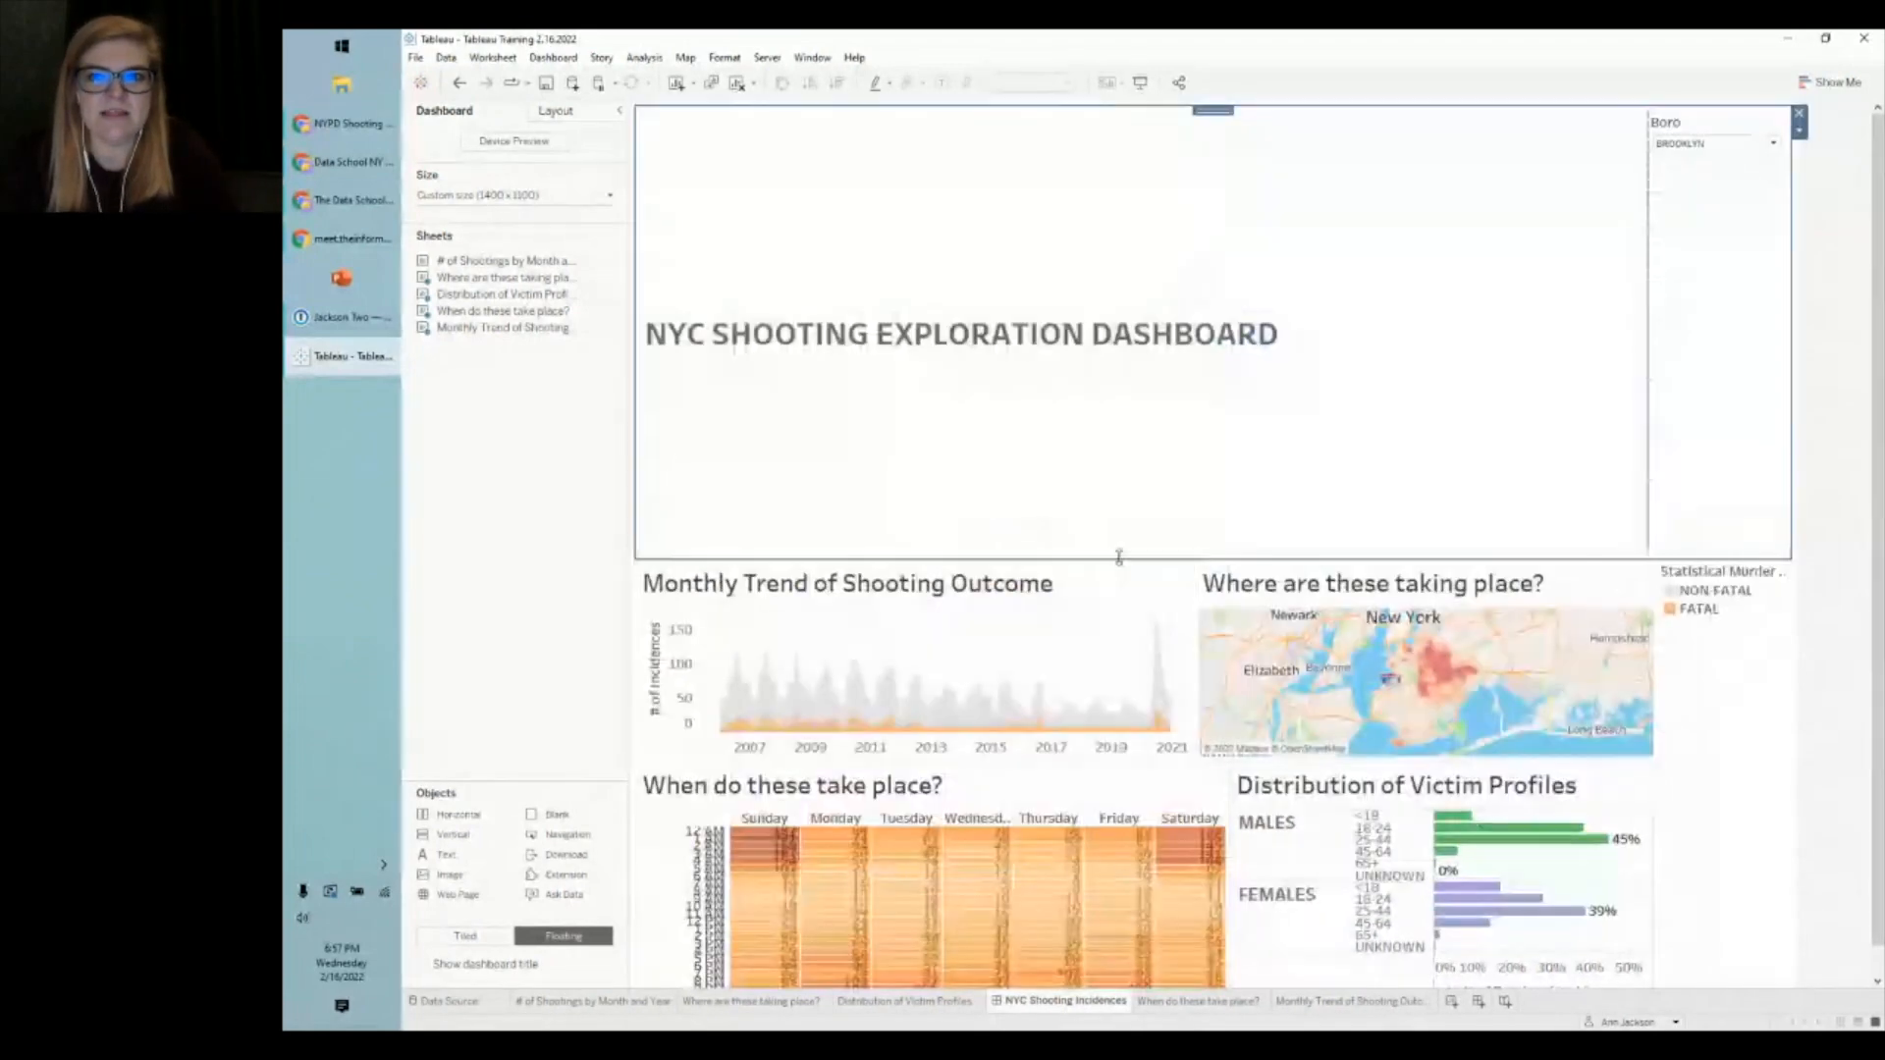
- Shorten the header band, filter Boro to BROOKLYN, and narrow the heatmap to widen Victim Profiles
{"action": "left_click_drag", "start_coordinate": [1120, 556], "coordinate": [1120, 175]}
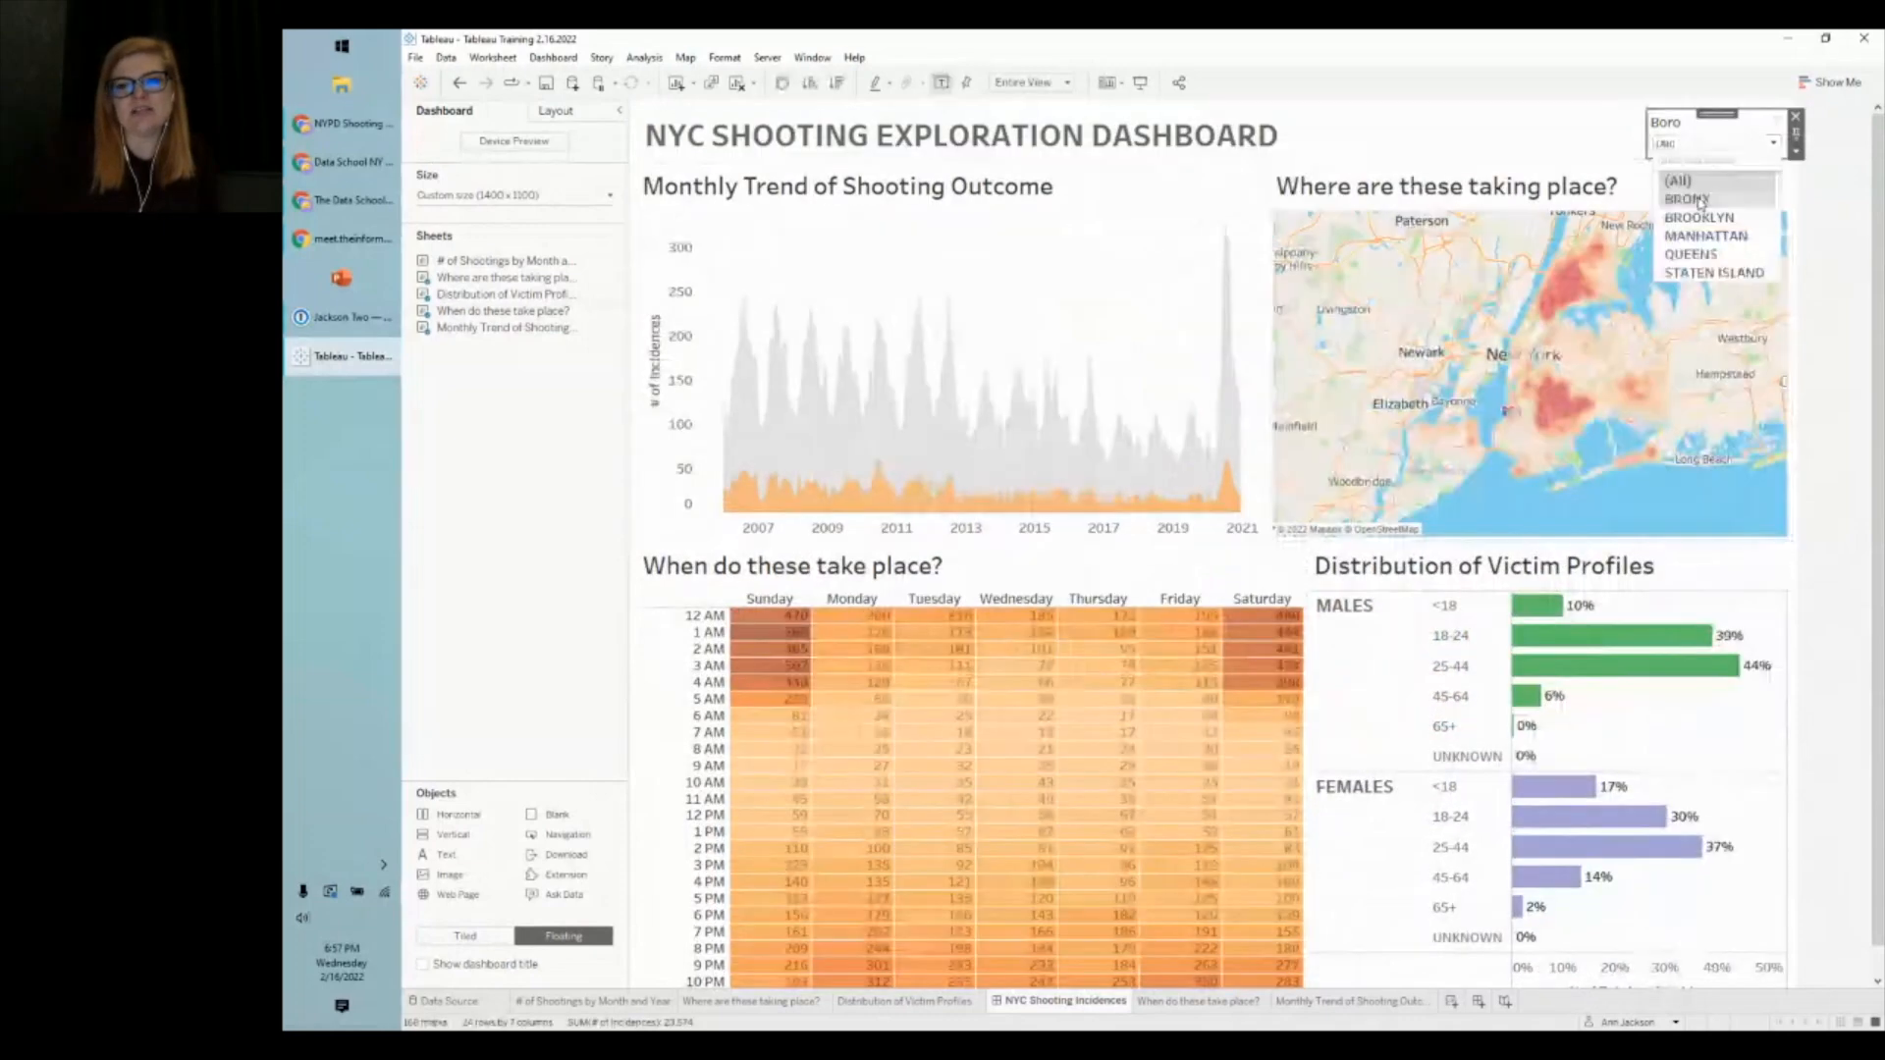
{"action": "left_click", "coordinate": [1700, 217]}
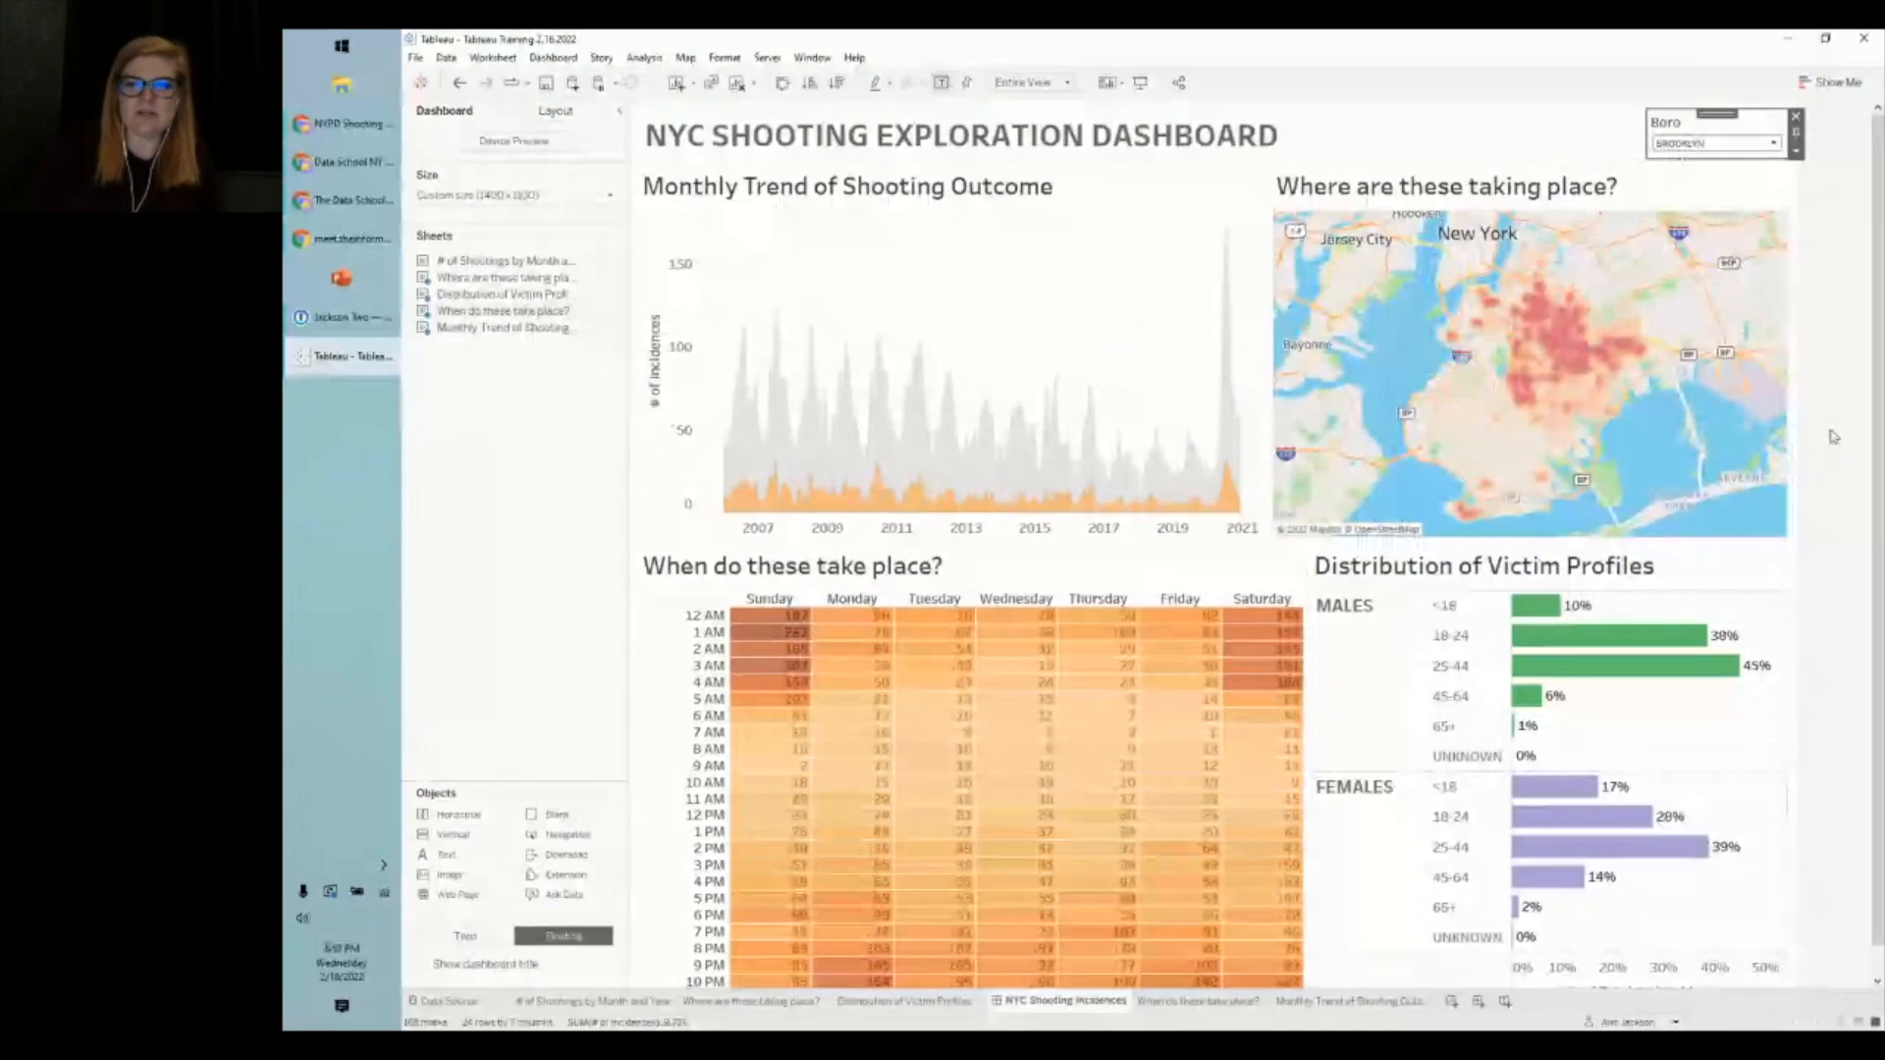
{"action": "left_click_drag", "start_coordinate": [1308, 588], "coordinate": [1253, 587]}
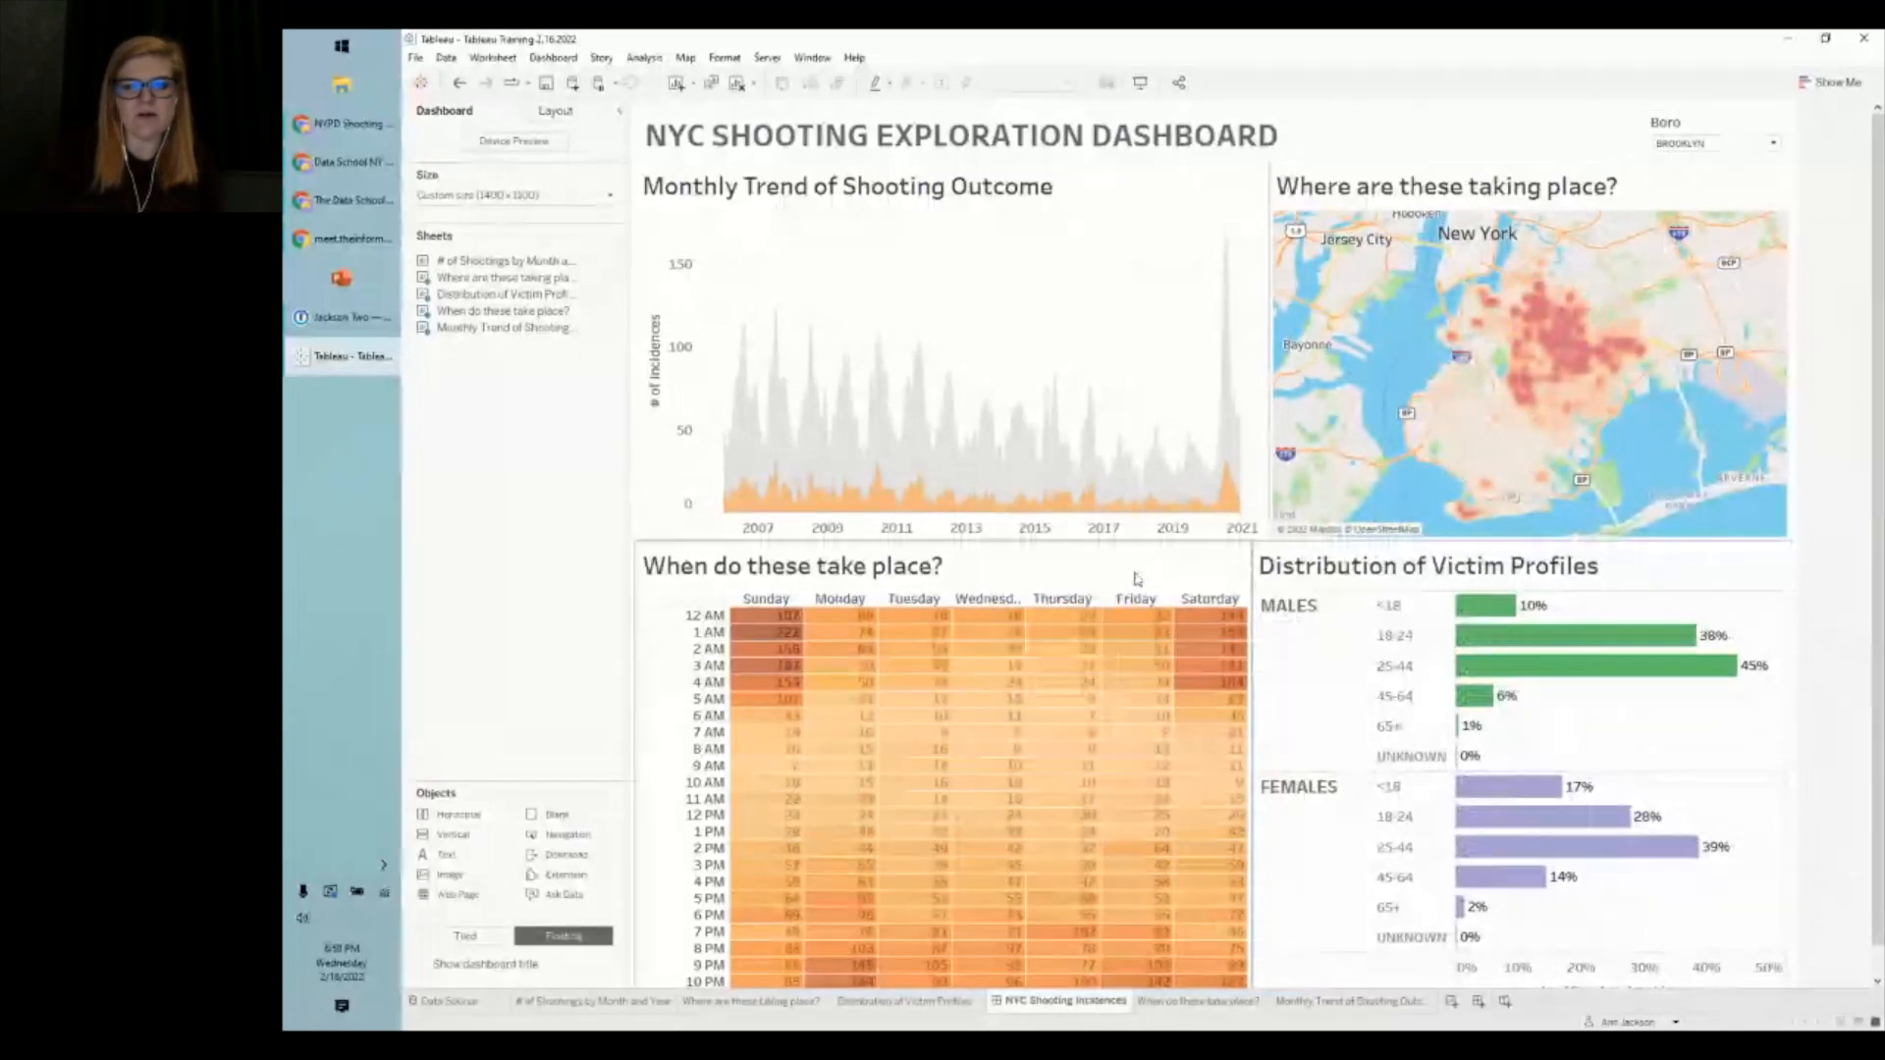
{"action": "left_click", "coordinate": [1224, 580]}
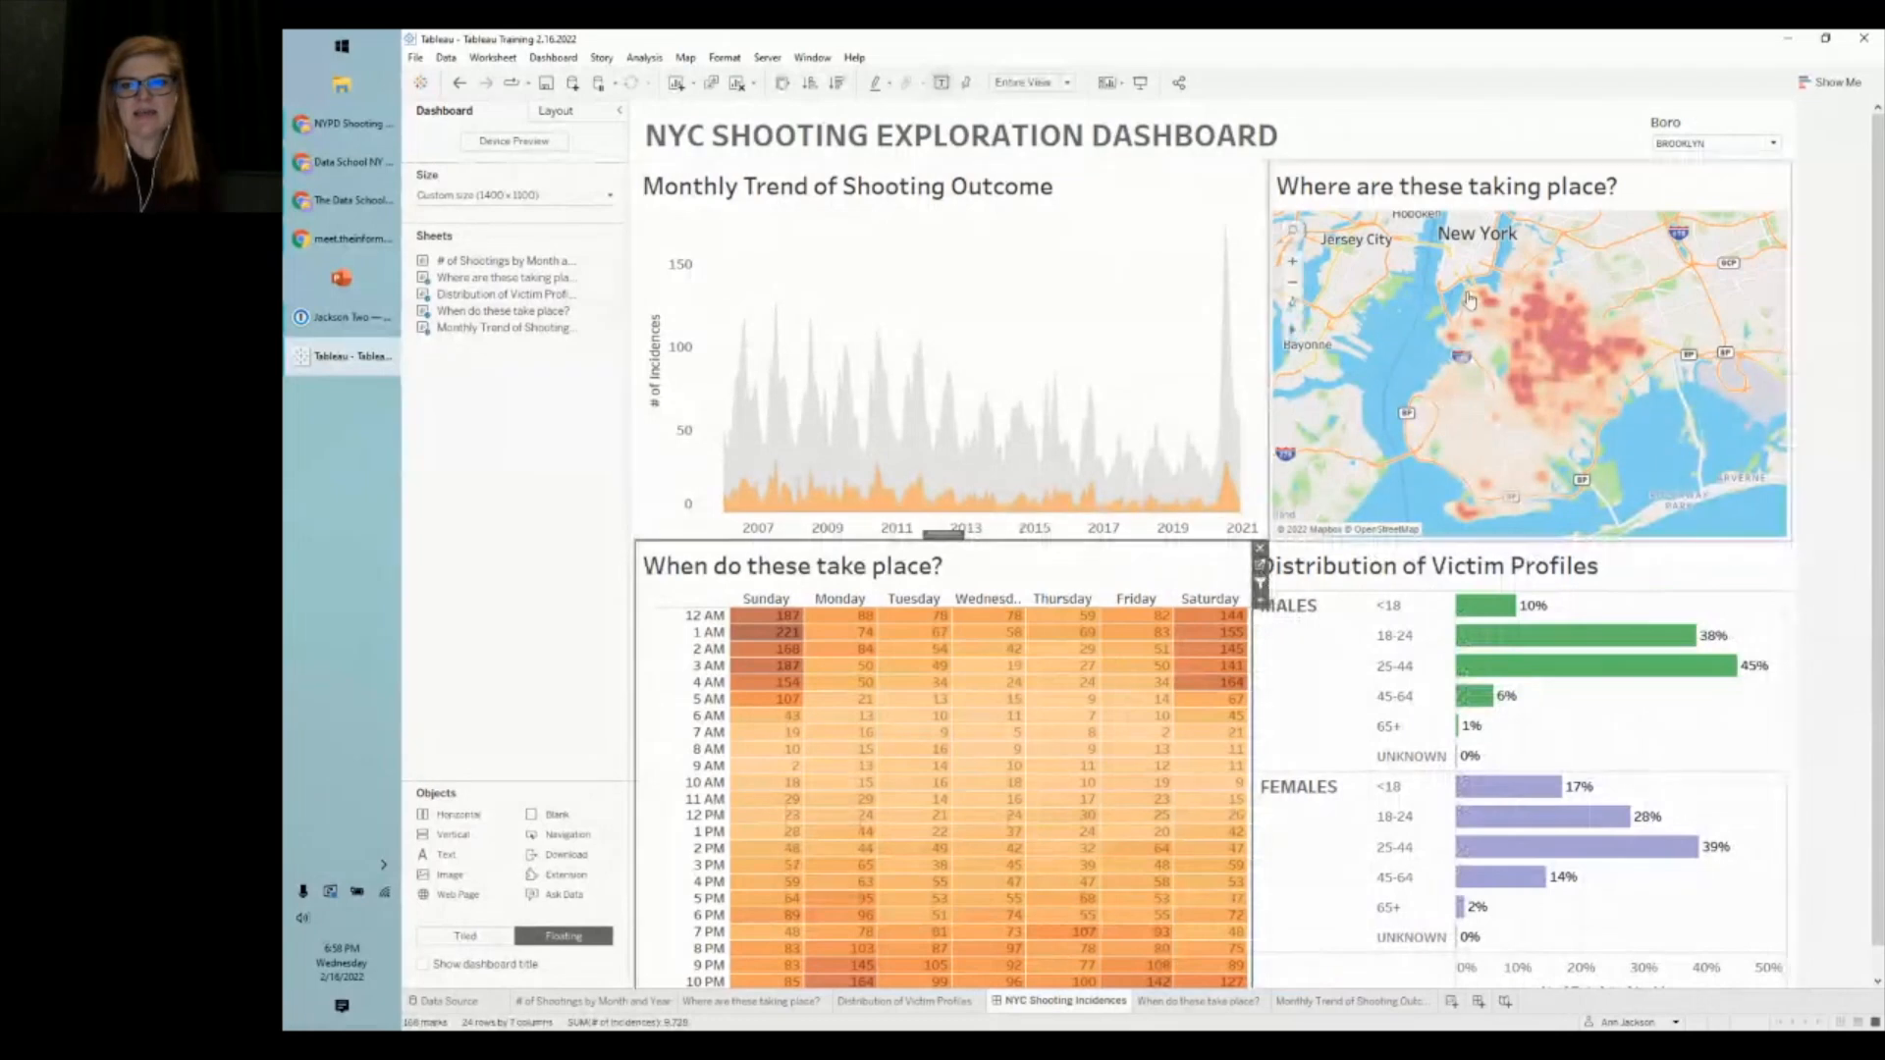
{"action": "mouse_move", "coordinate": [1510, 285]}
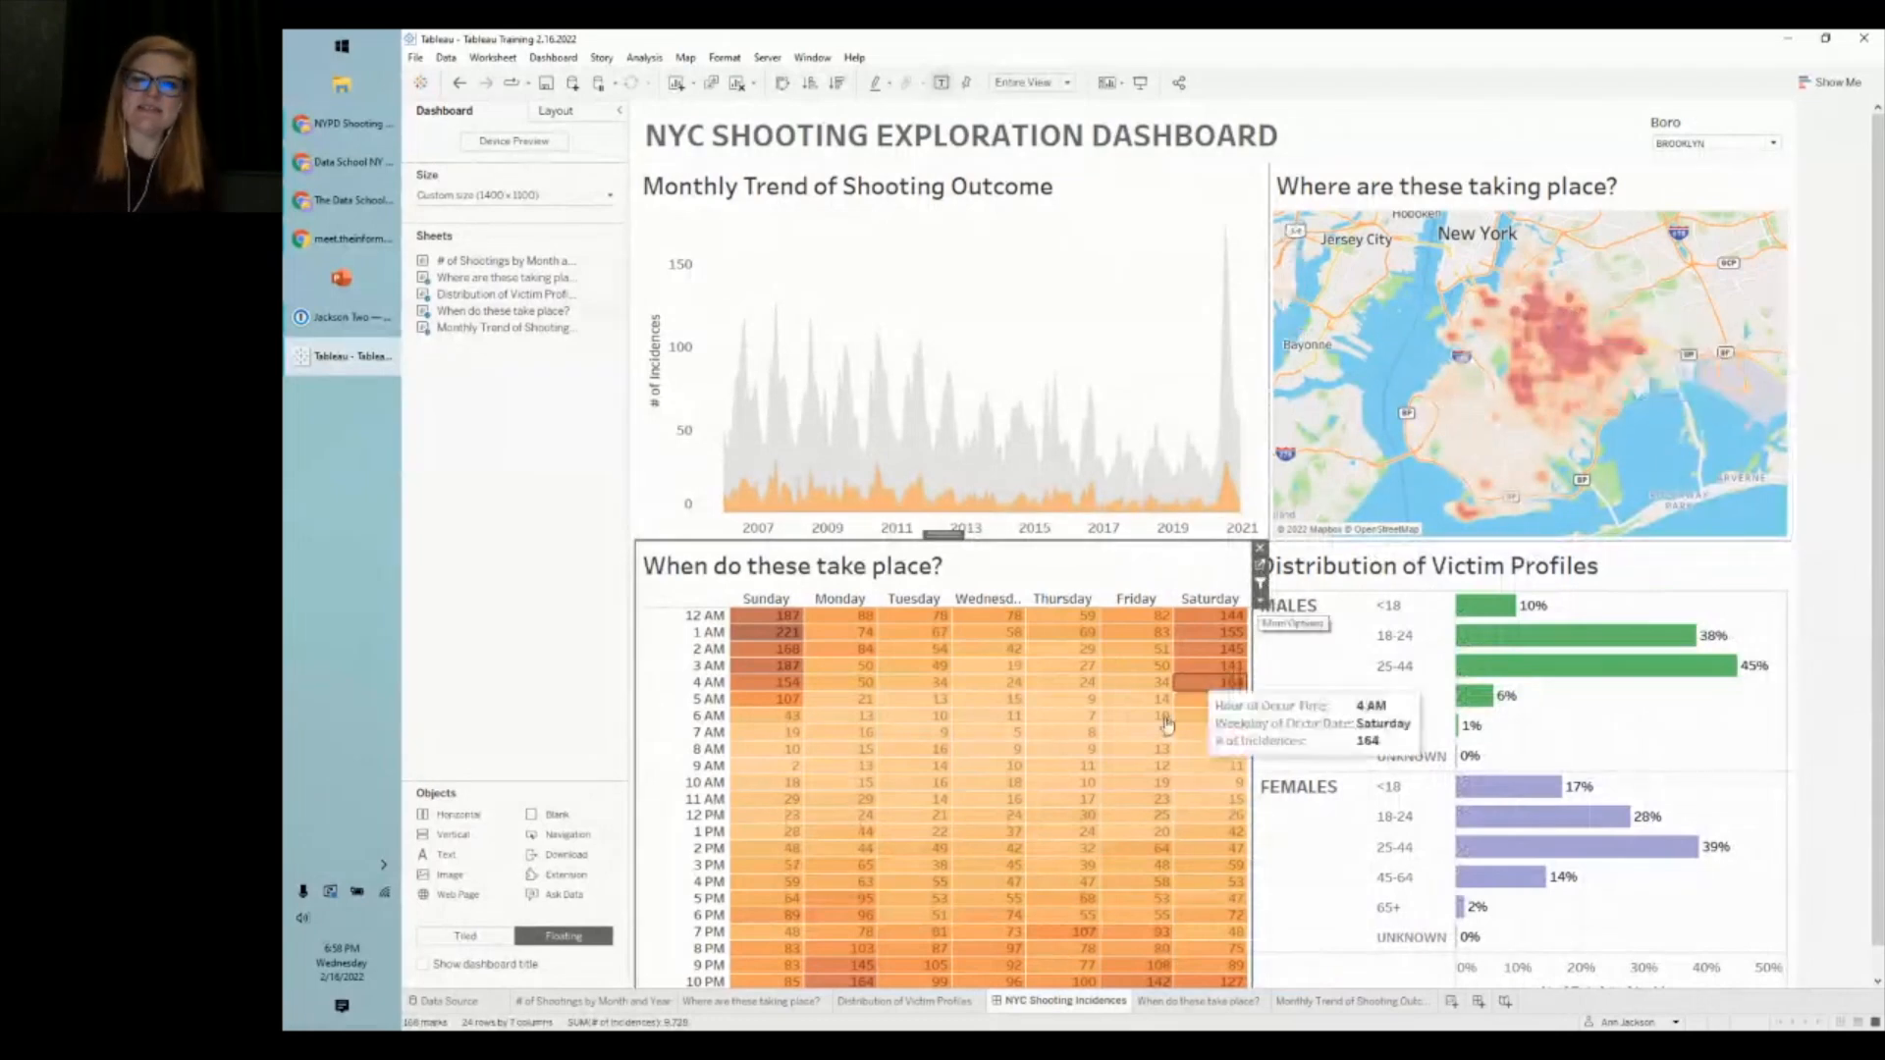
{"action": "left_click", "coordinate": [1130, 315]}
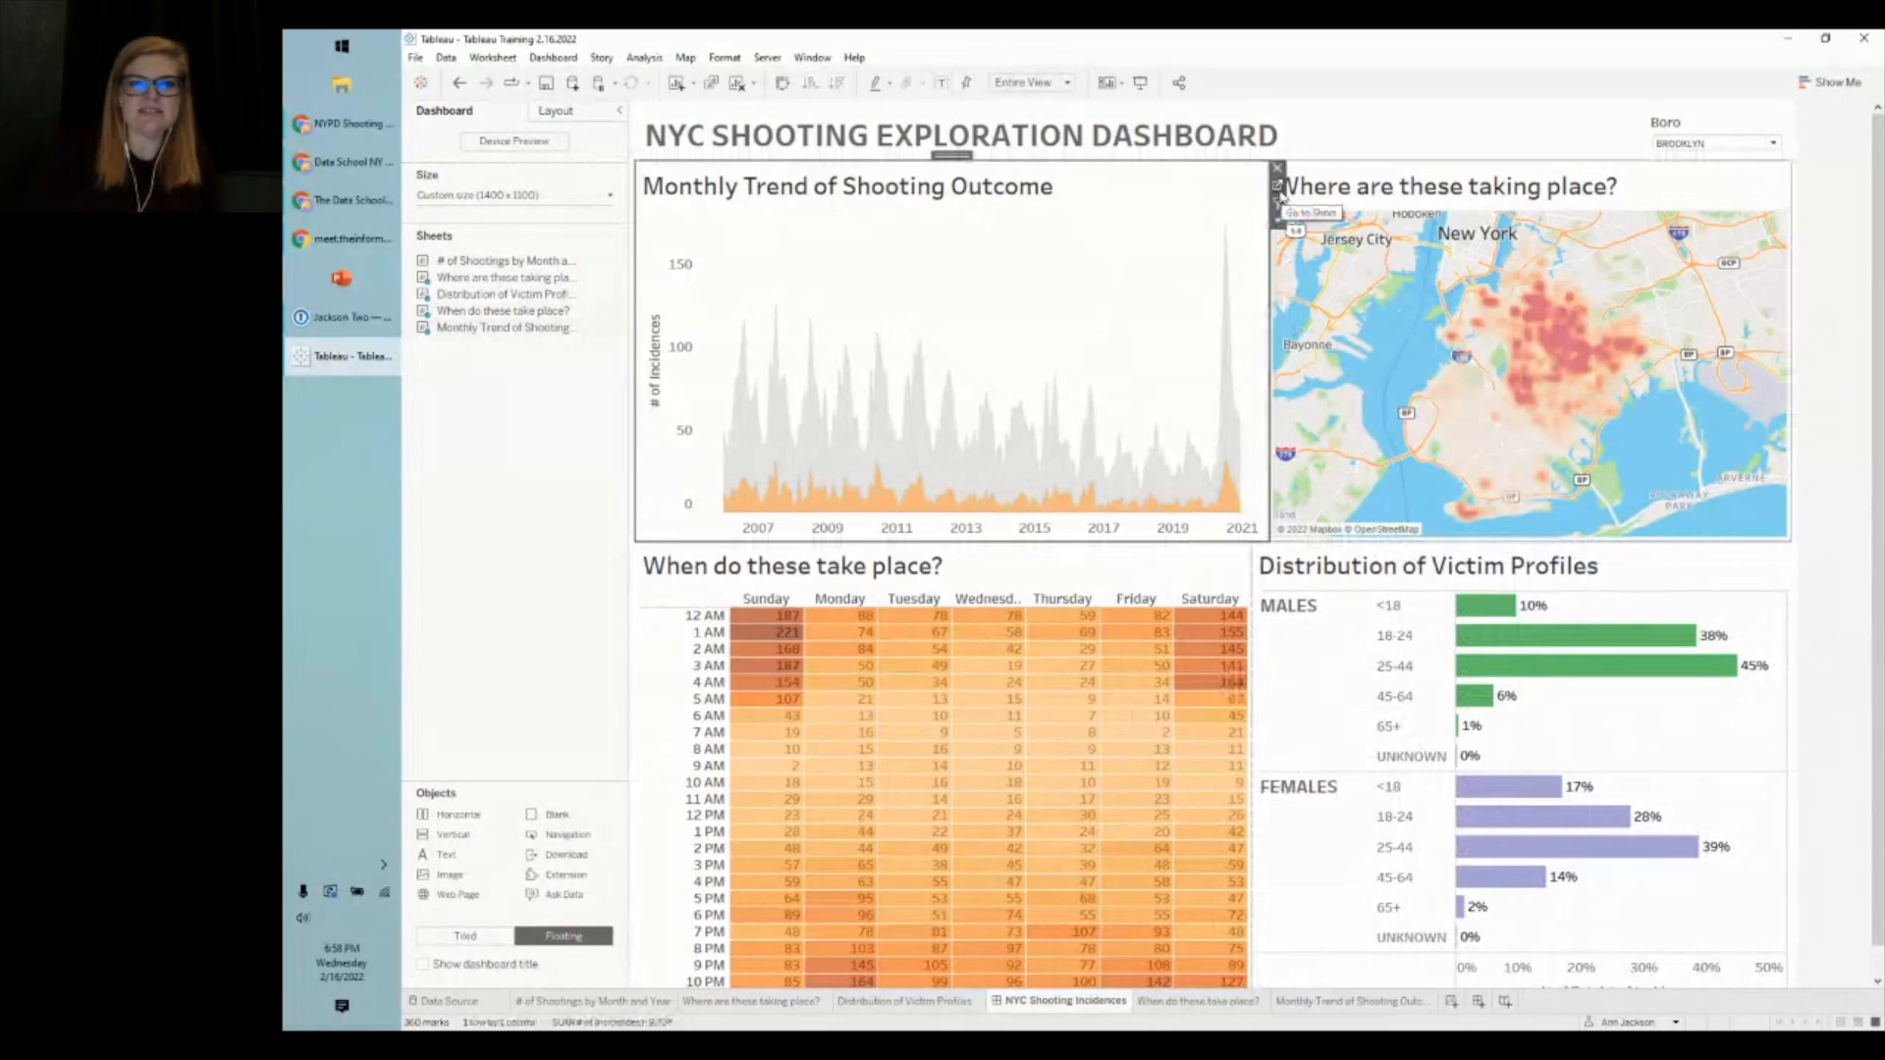
- Recolor FATAL in the Monthly Trend chart with a Seattle Grays grey, then return to the dashboard
{"action": "left_click", "coordinate": [1278, 201]}
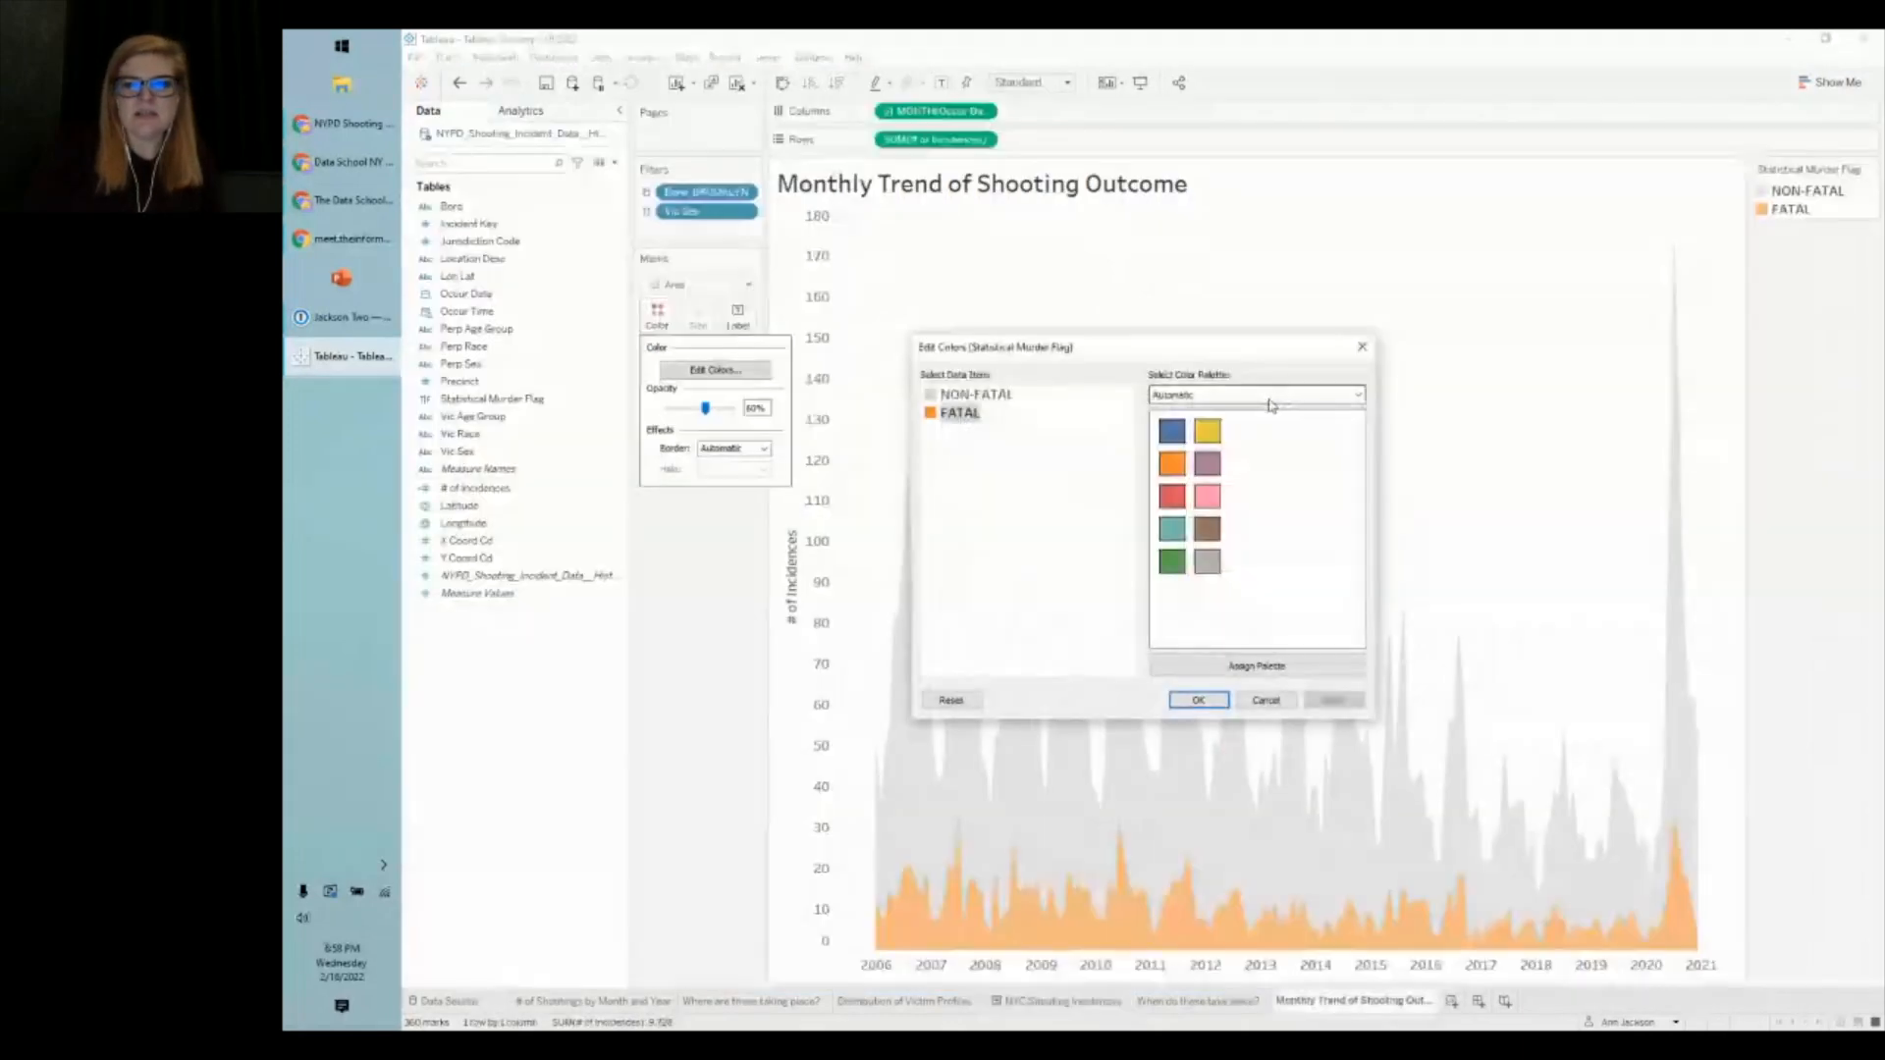
{"action": "left_click", "coordinate": [1272, 406]}
{"action": "left_click", "coordinate": [1223, 471]}
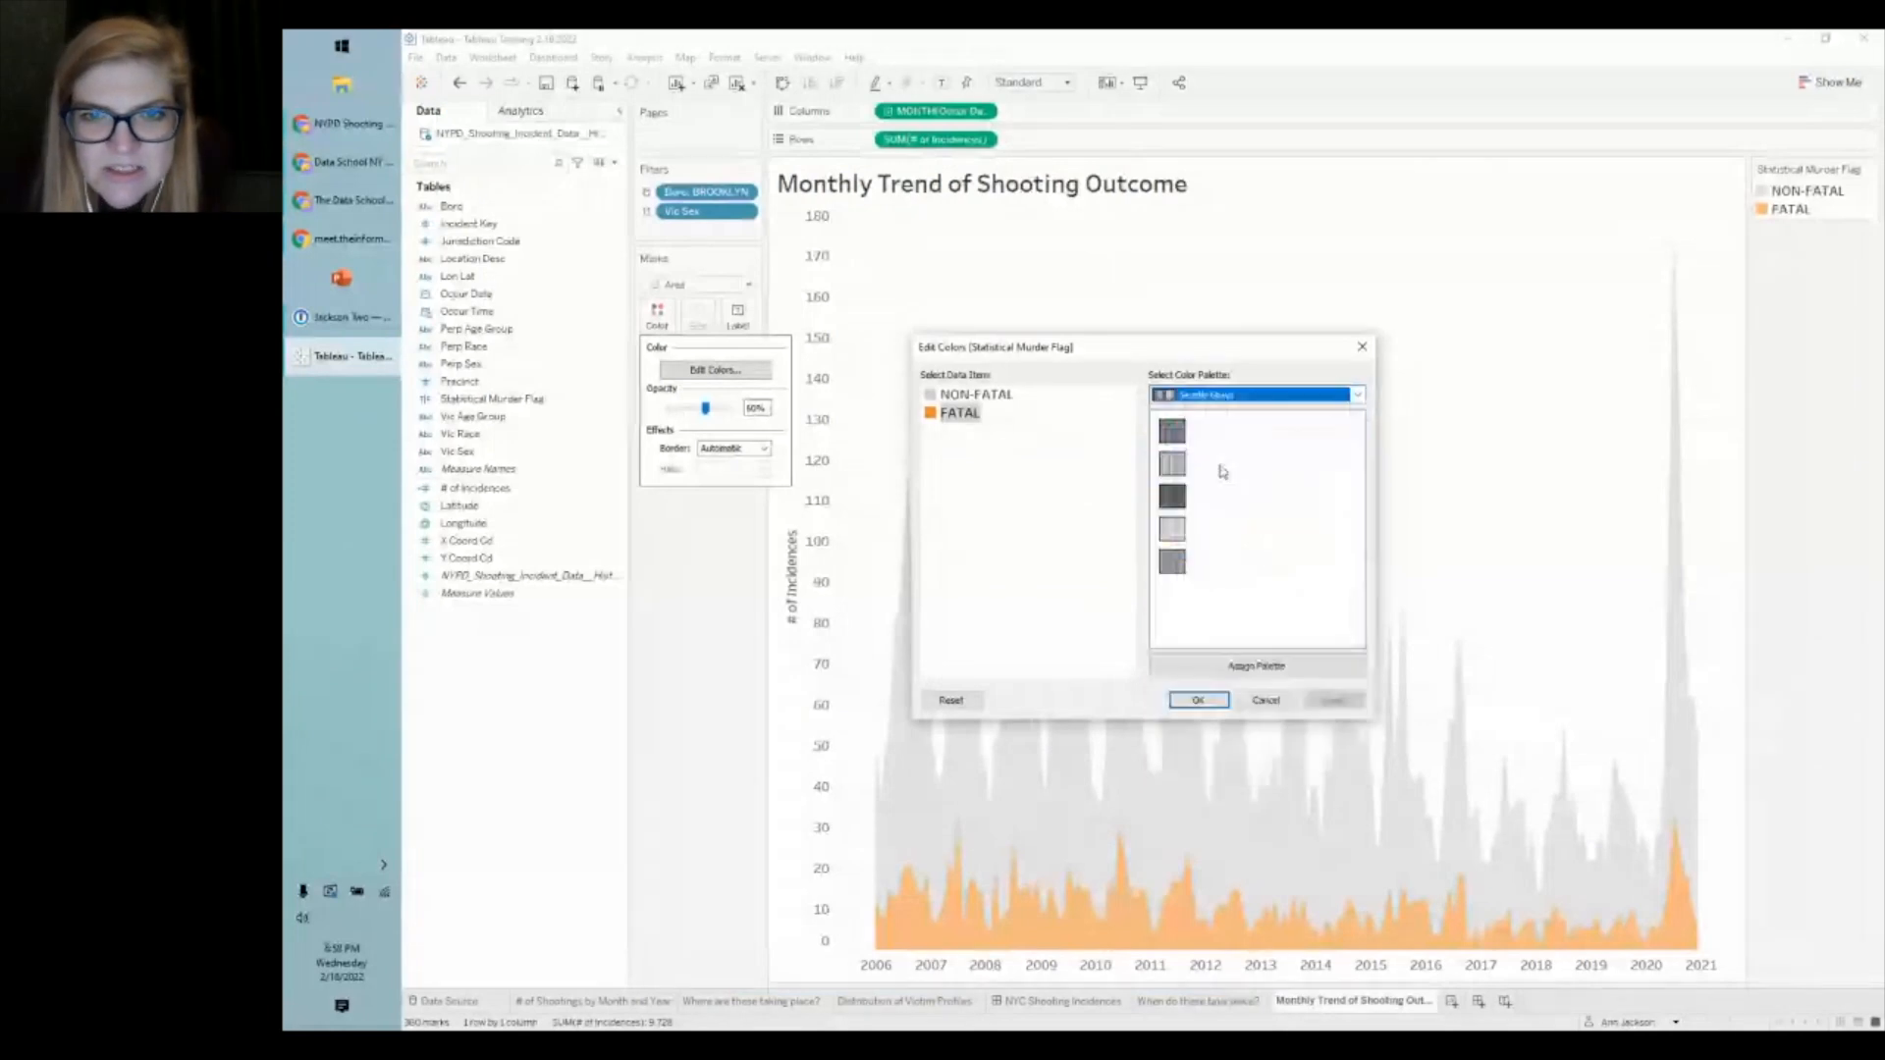
{"action": "left_click", "coordinate": [1172, 431]}
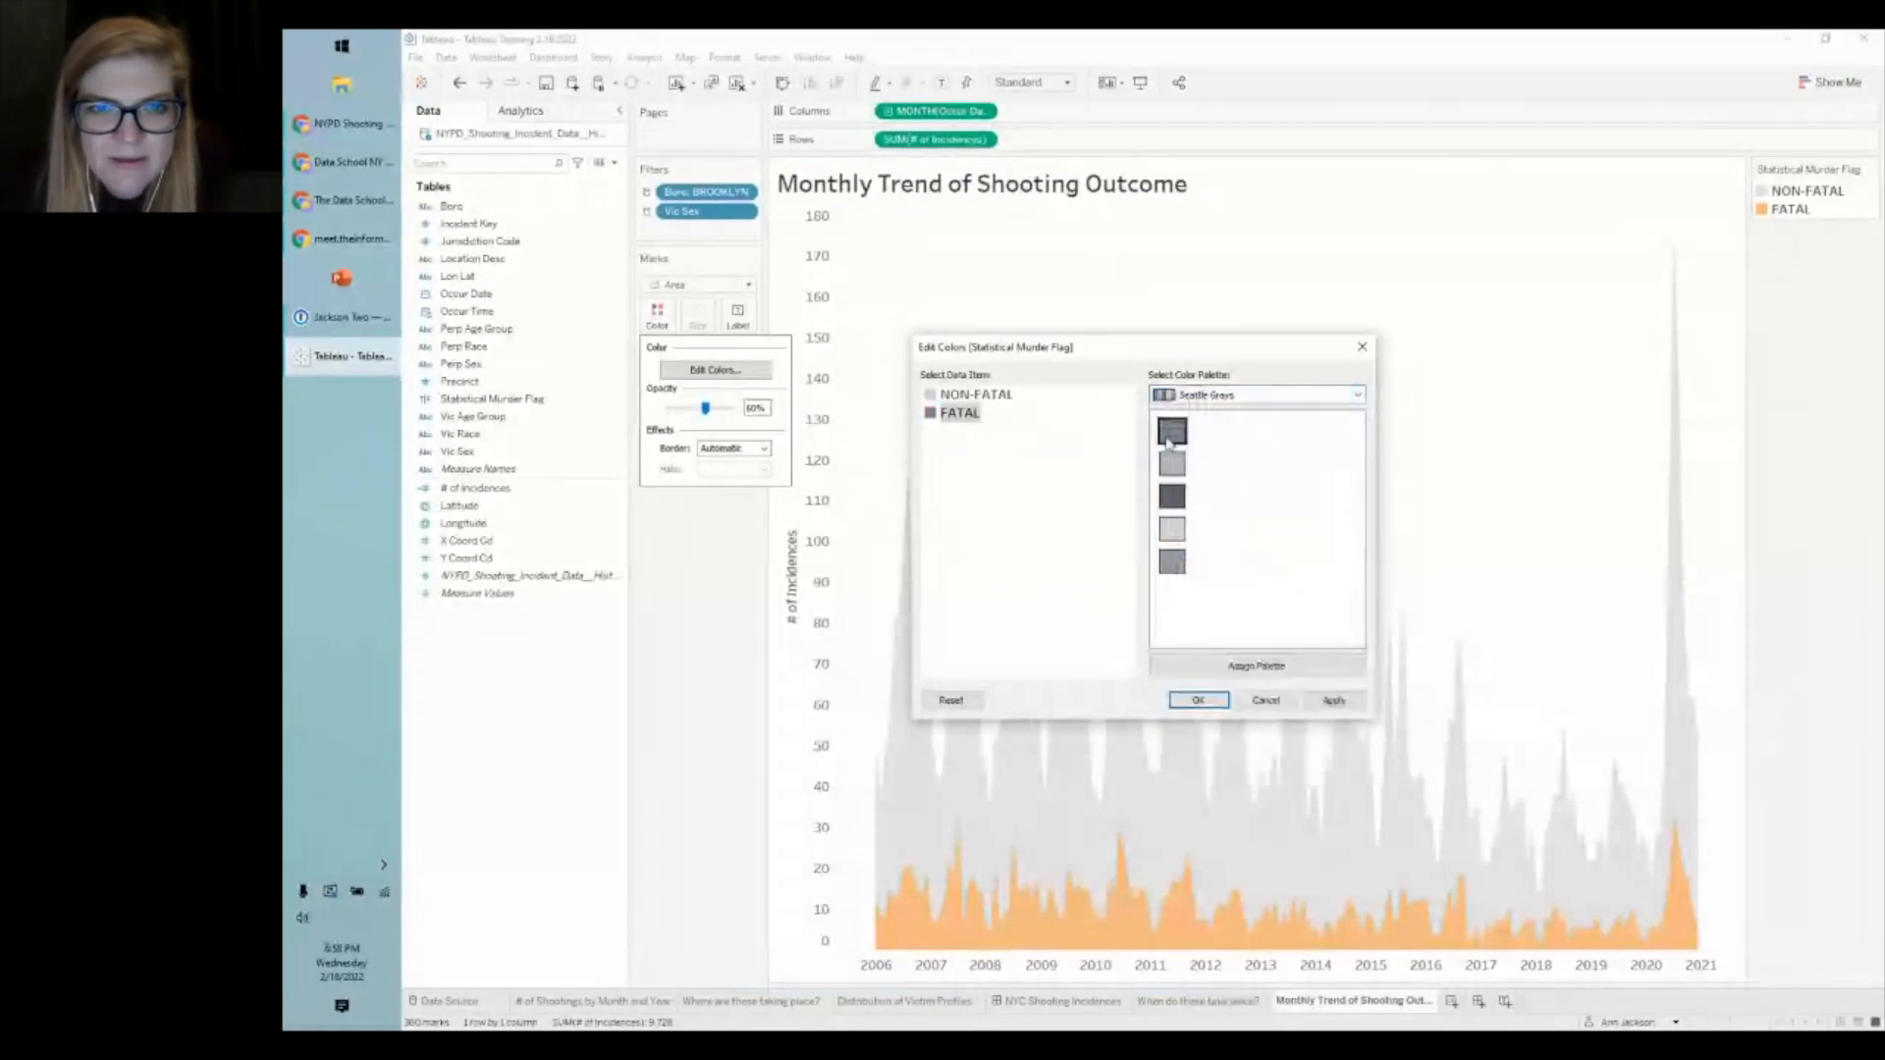
{"action": "left_click", "coordinate": [1333, 700]}
{"action": "left_click", "coordinate": [1199, 700]}
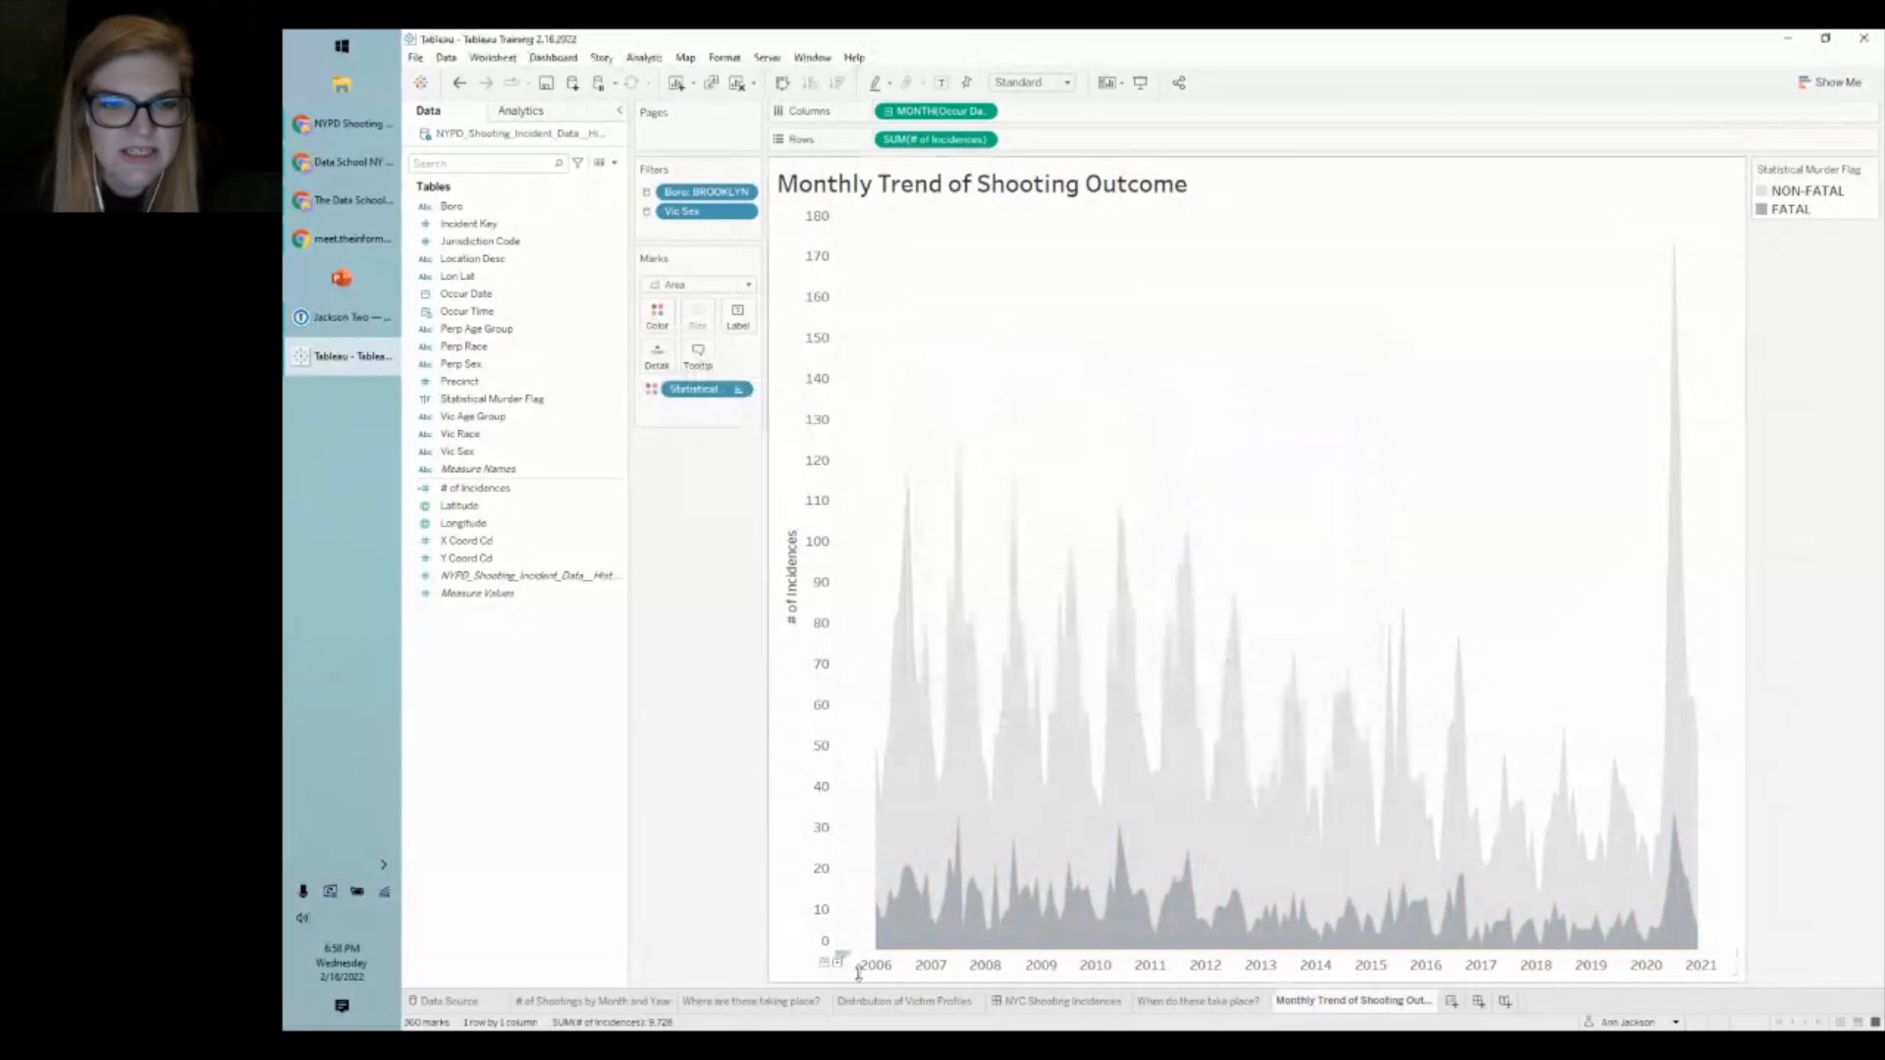
{"action": "left_click", "coordinate": [1090, 1000]}
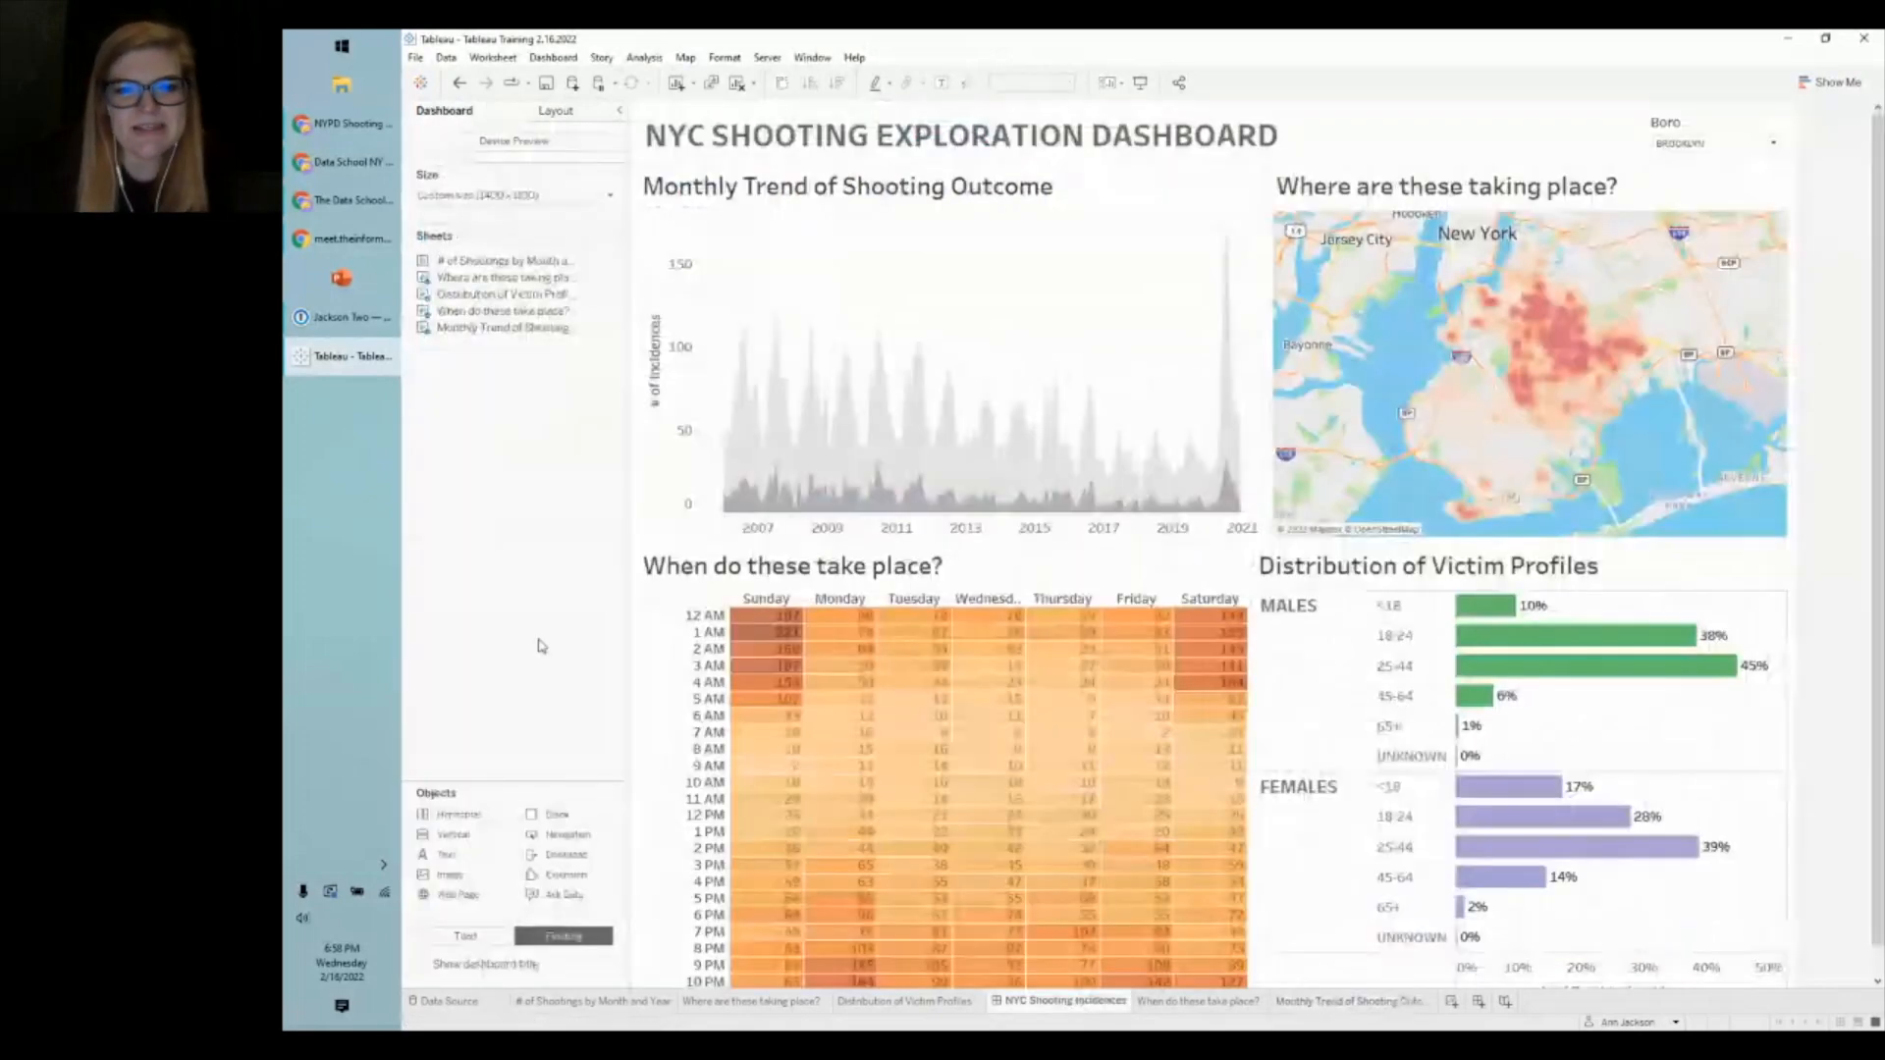
- Use the Monthly Trend chart as a filter and select its 2020–2021 marks
{"action": "left_click", "coordinate": [1108, 566]}
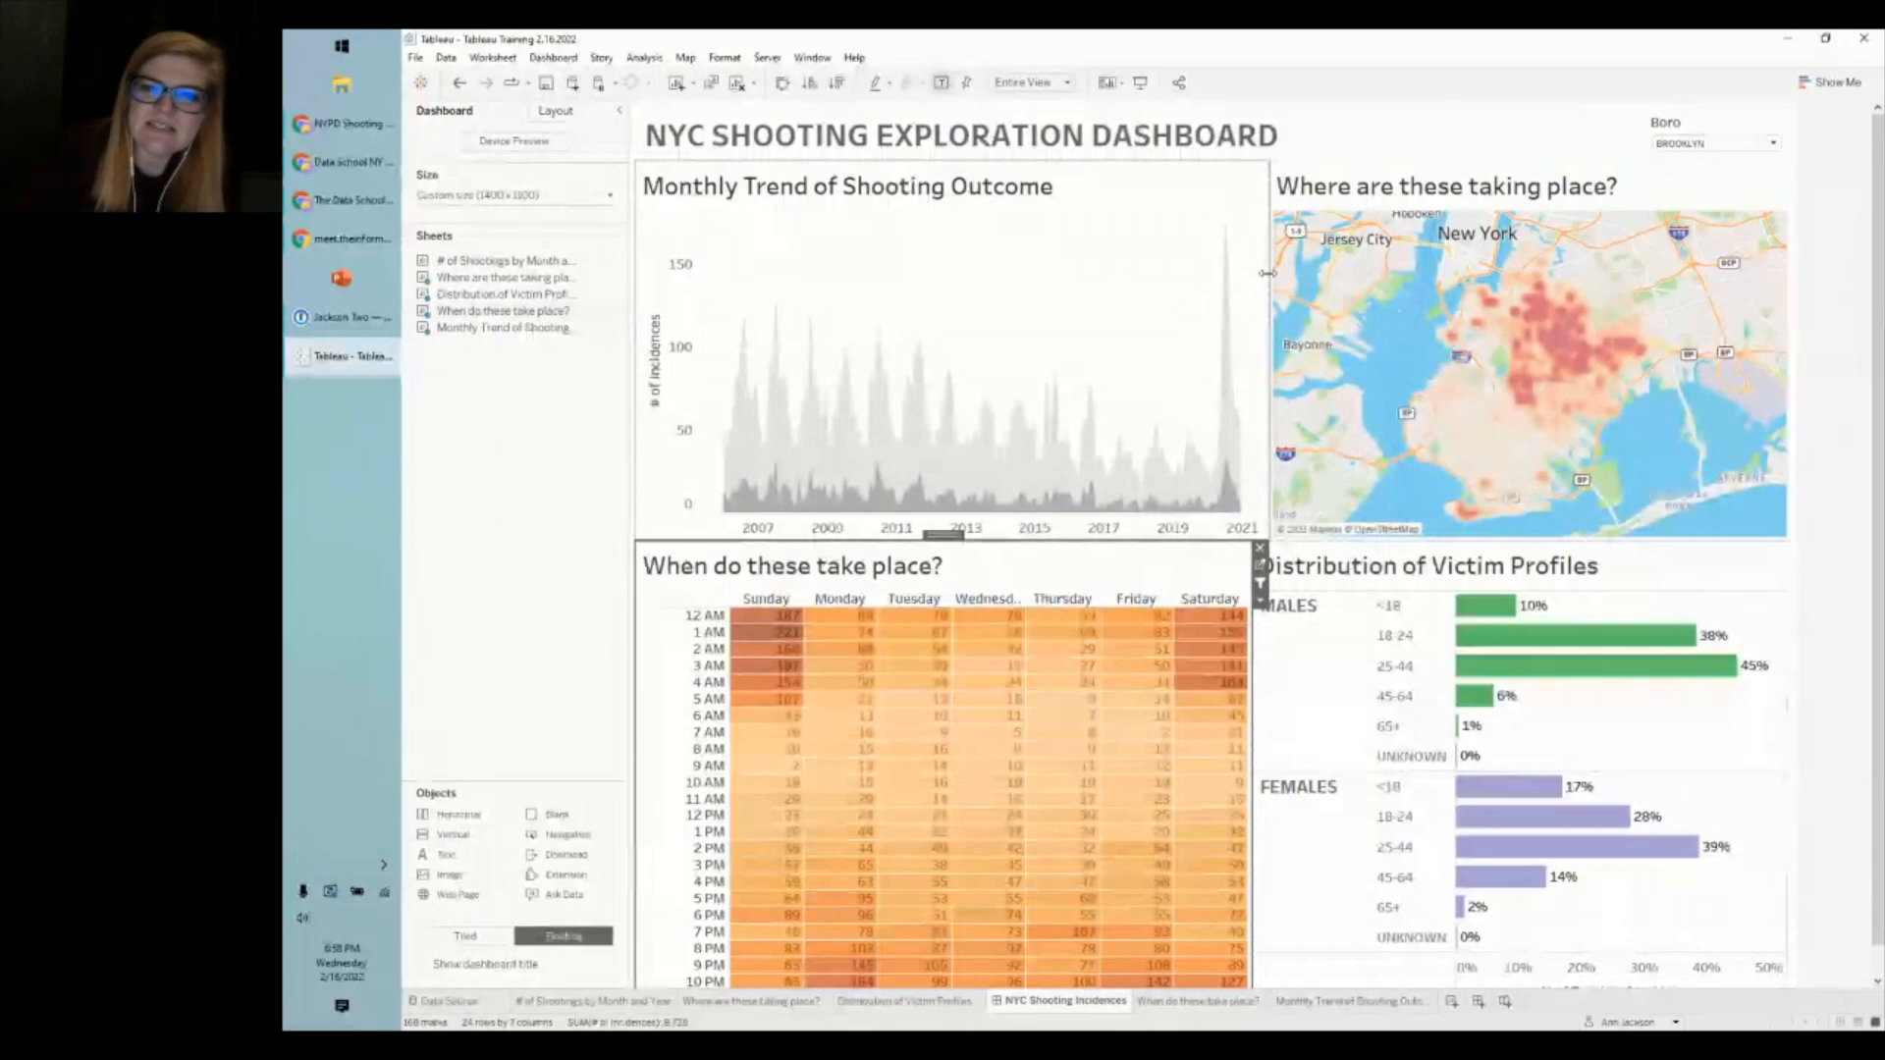
{"action": "left_click", "coordinate": [534, 515]}
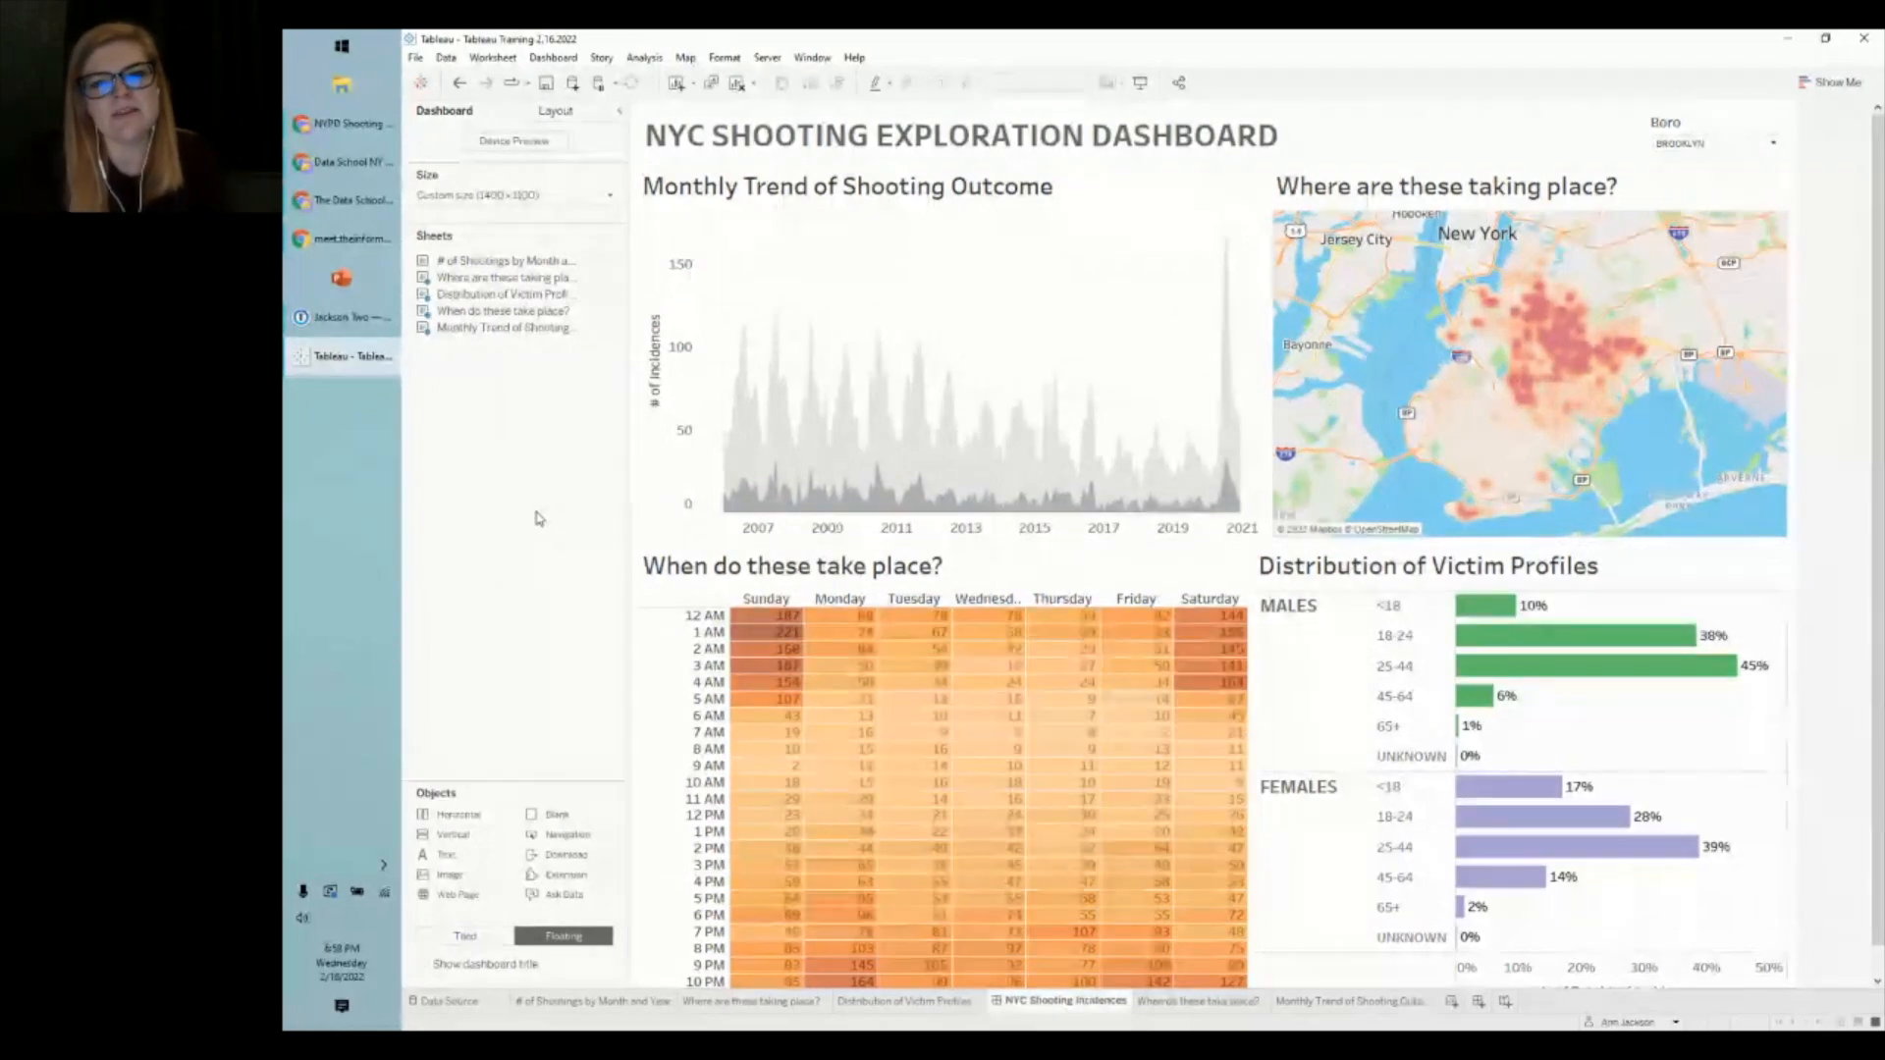
{"action": "left_click", "coordinate": [973, 327]}
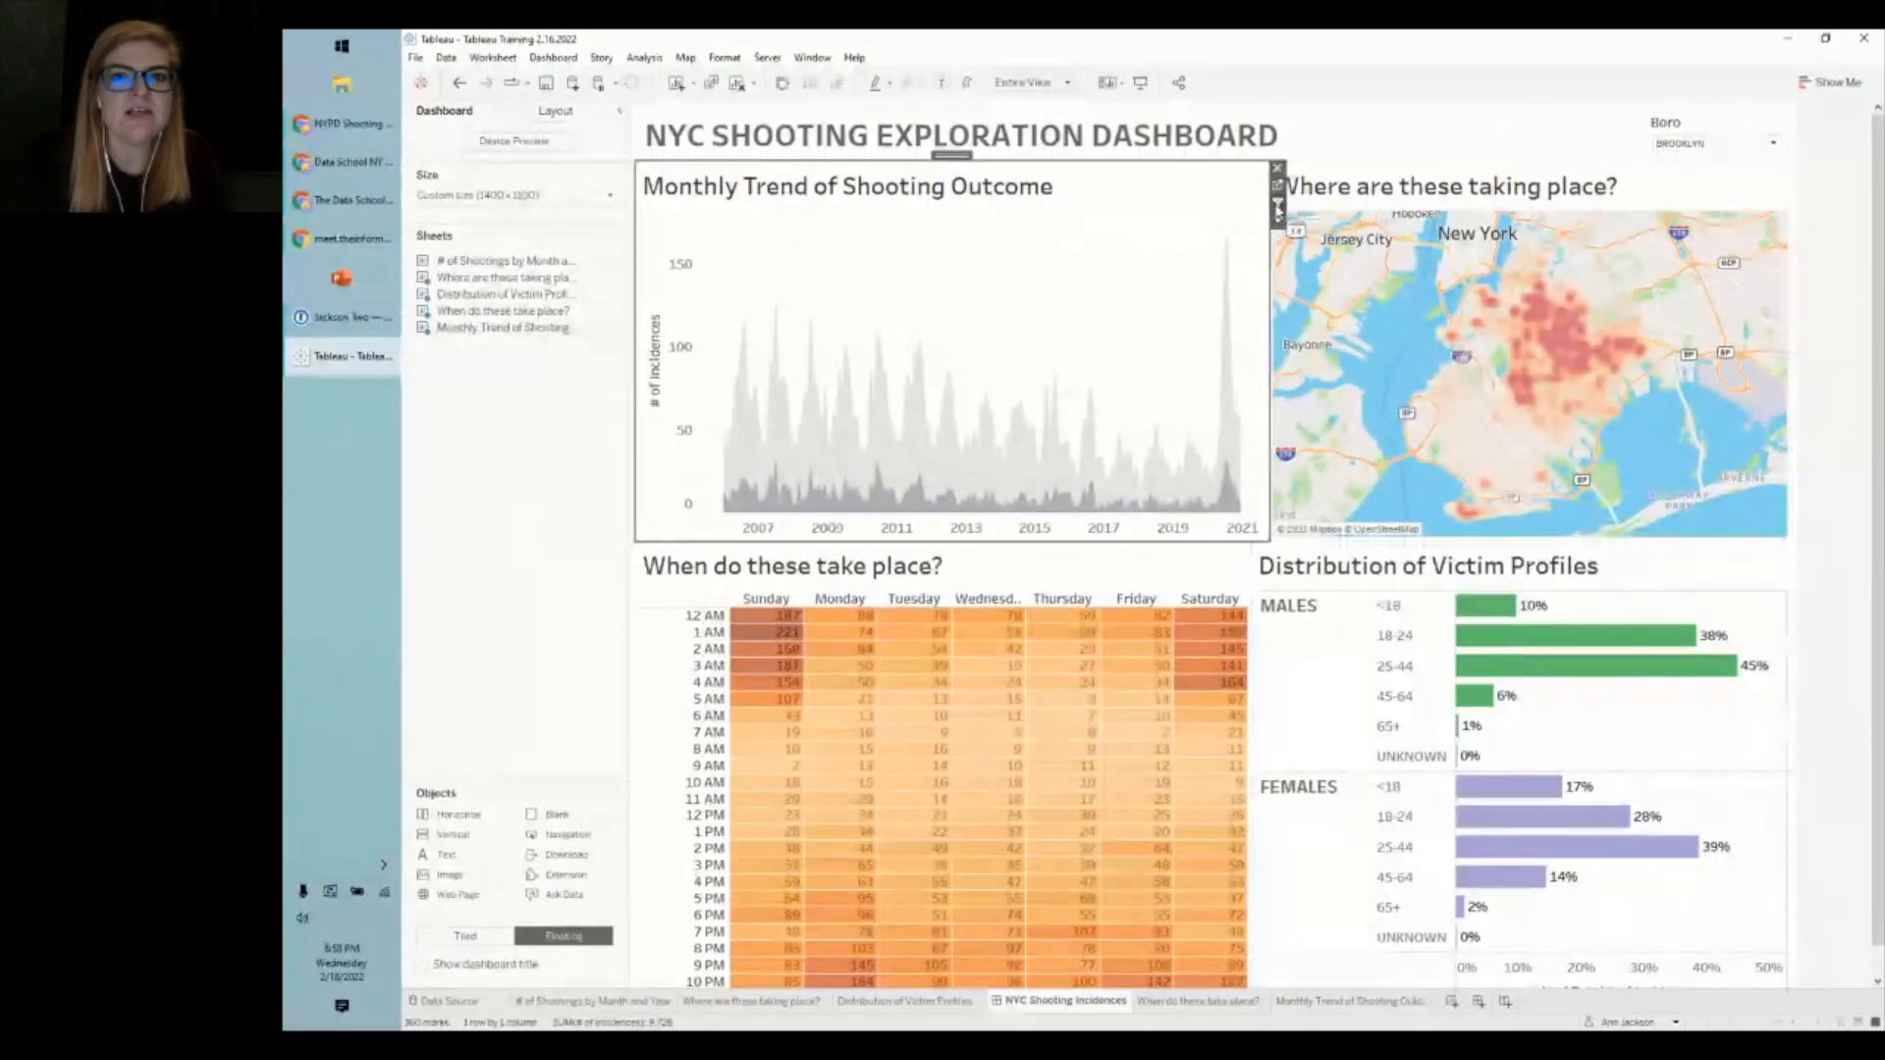
{"action": "left_click", "coordinate": [1277, 206]}
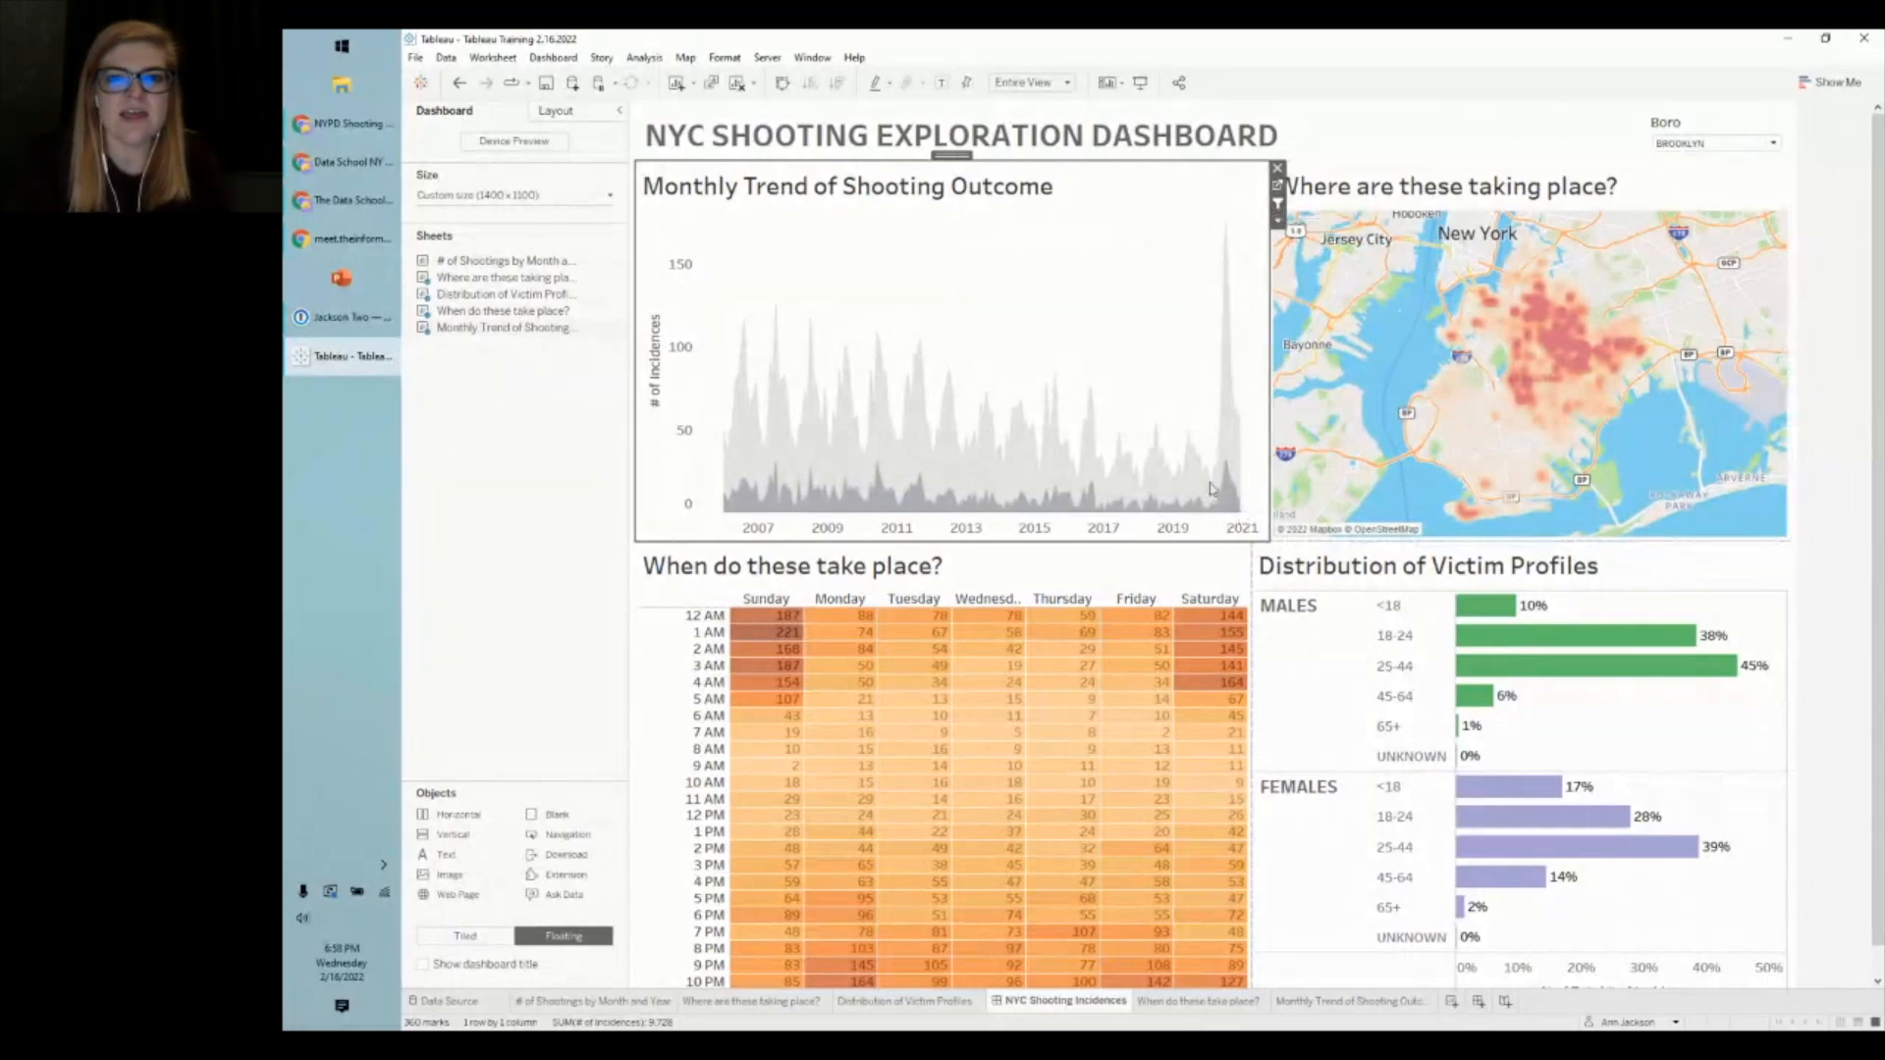
{"action": "left_click_drag", "start_coordinate": [1204, 242], "coordinate": [1264, 524]}
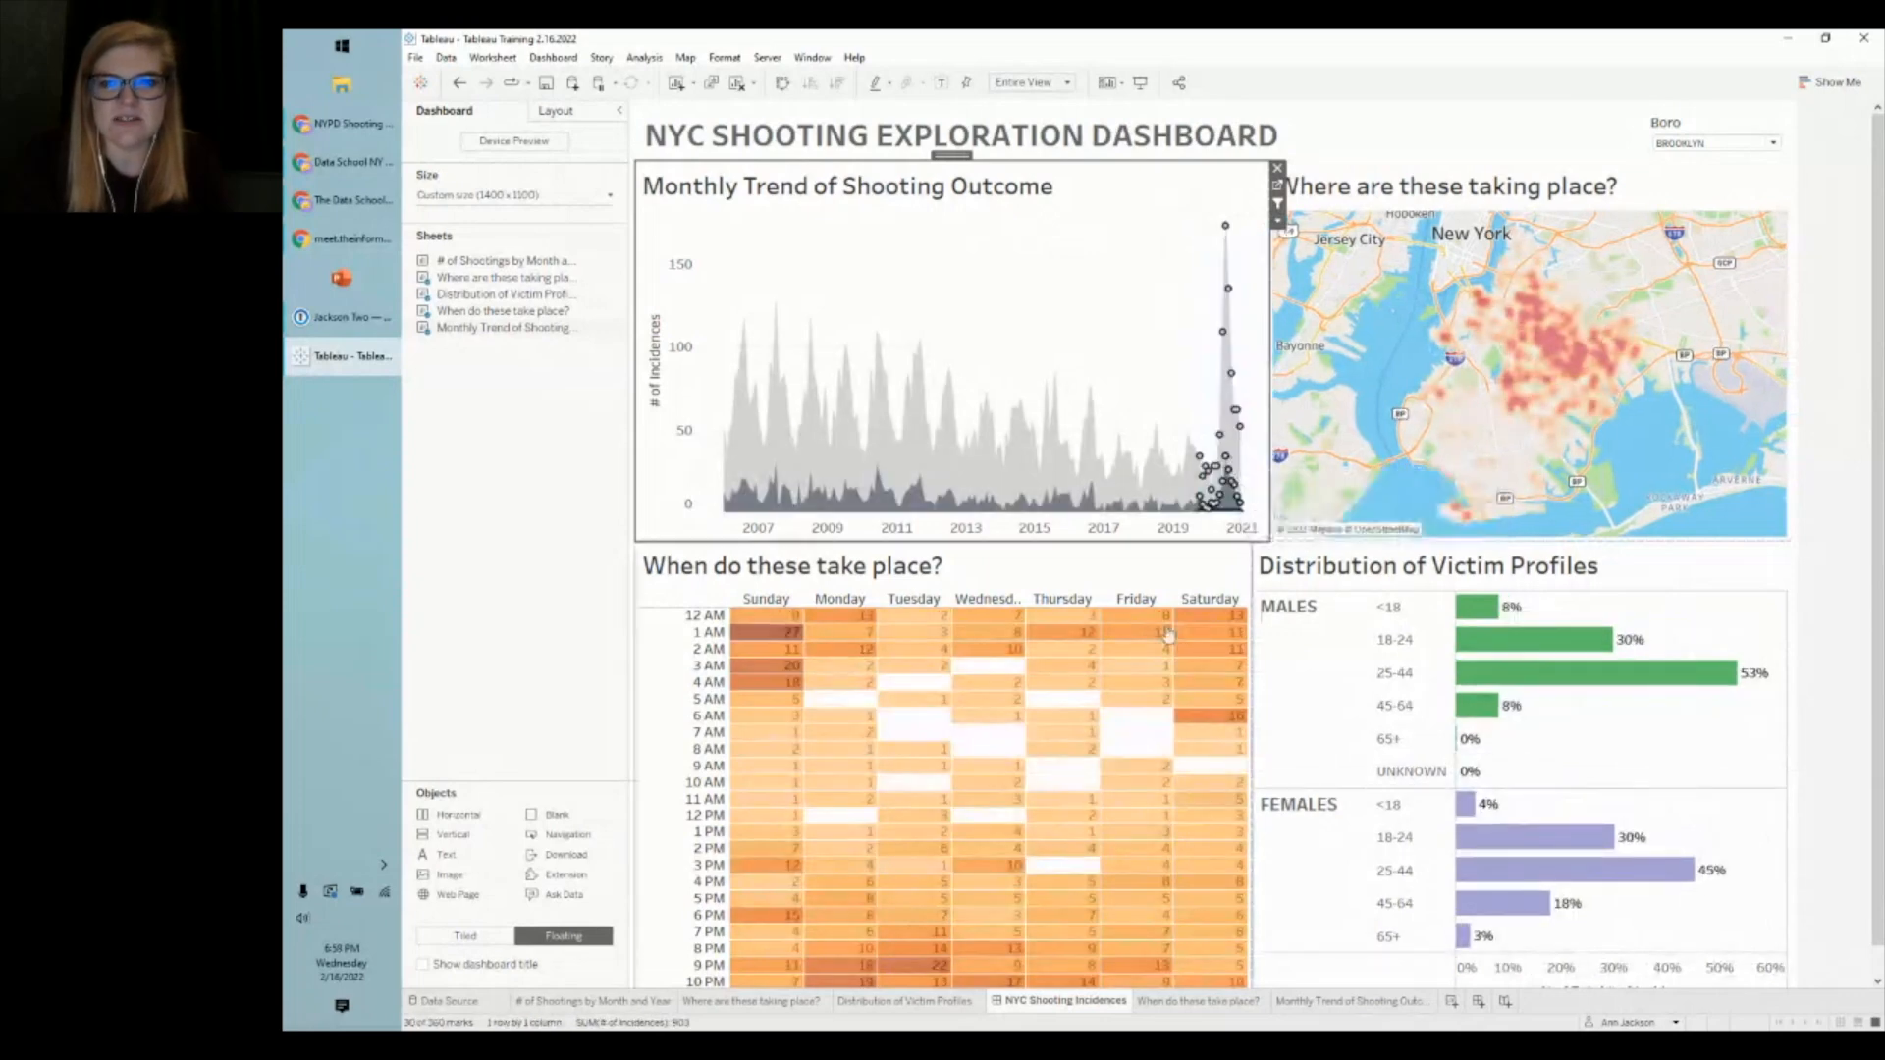
- Reset Boro to (All), cross-filter on July 2020, then clear the mark selection
{"action": "left_click", "coordinate": [1671, 144]}
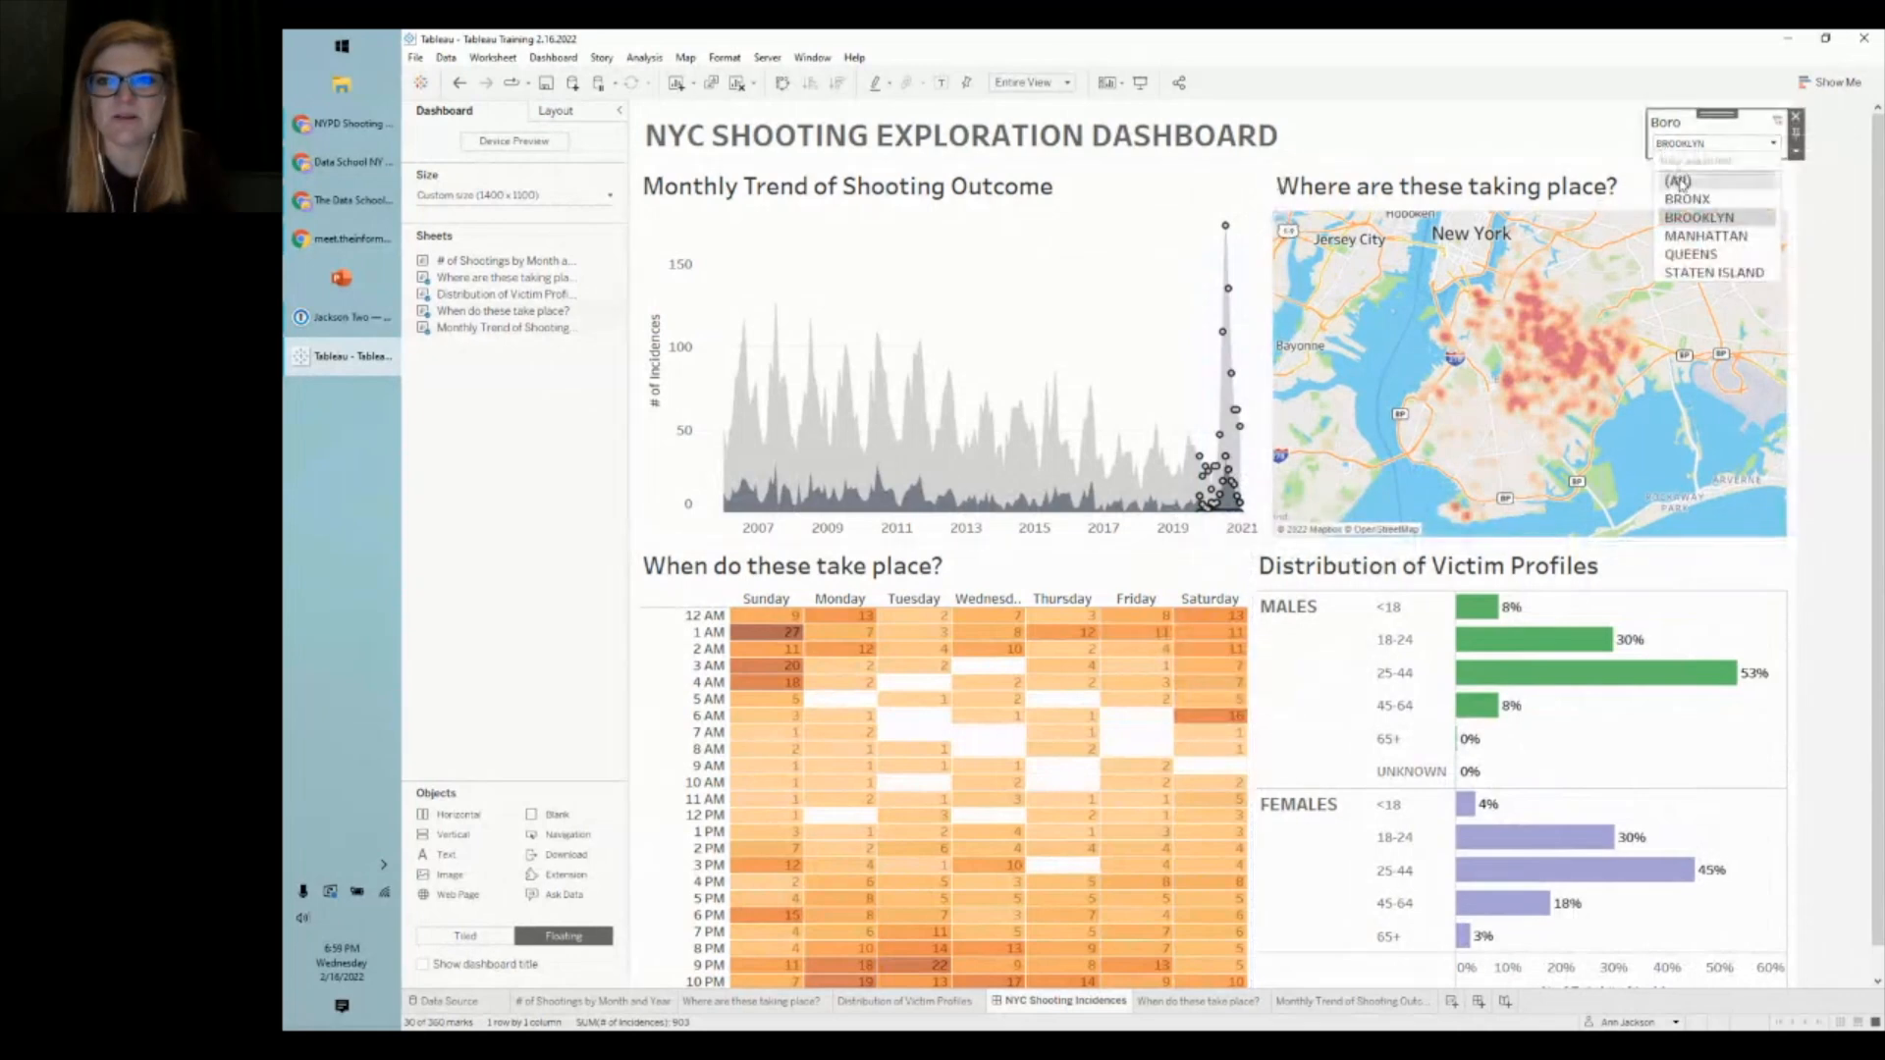
{"action": "left_click", "coordinate": [1679, 182]}
{"action": "left_click", "coordinate": [1193, 309]}
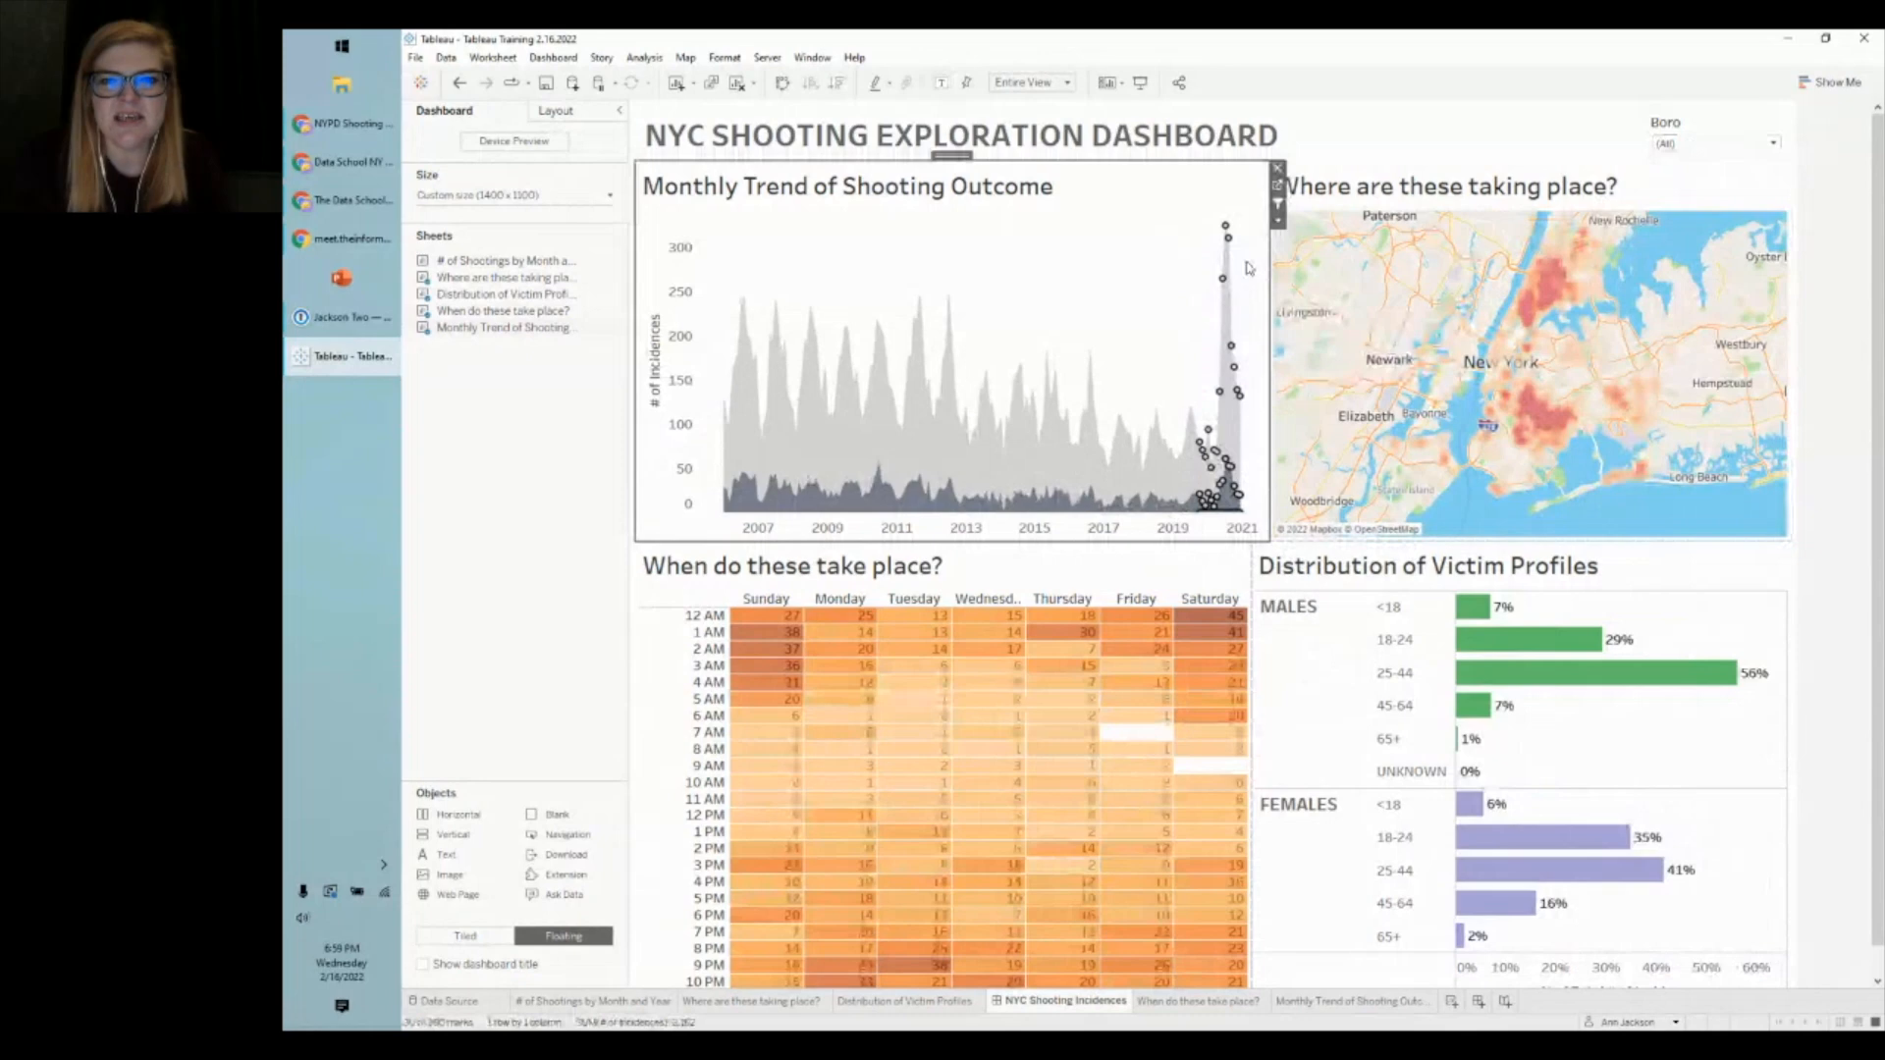
{"action": "left_click", "coordinate": [1227, 230]}
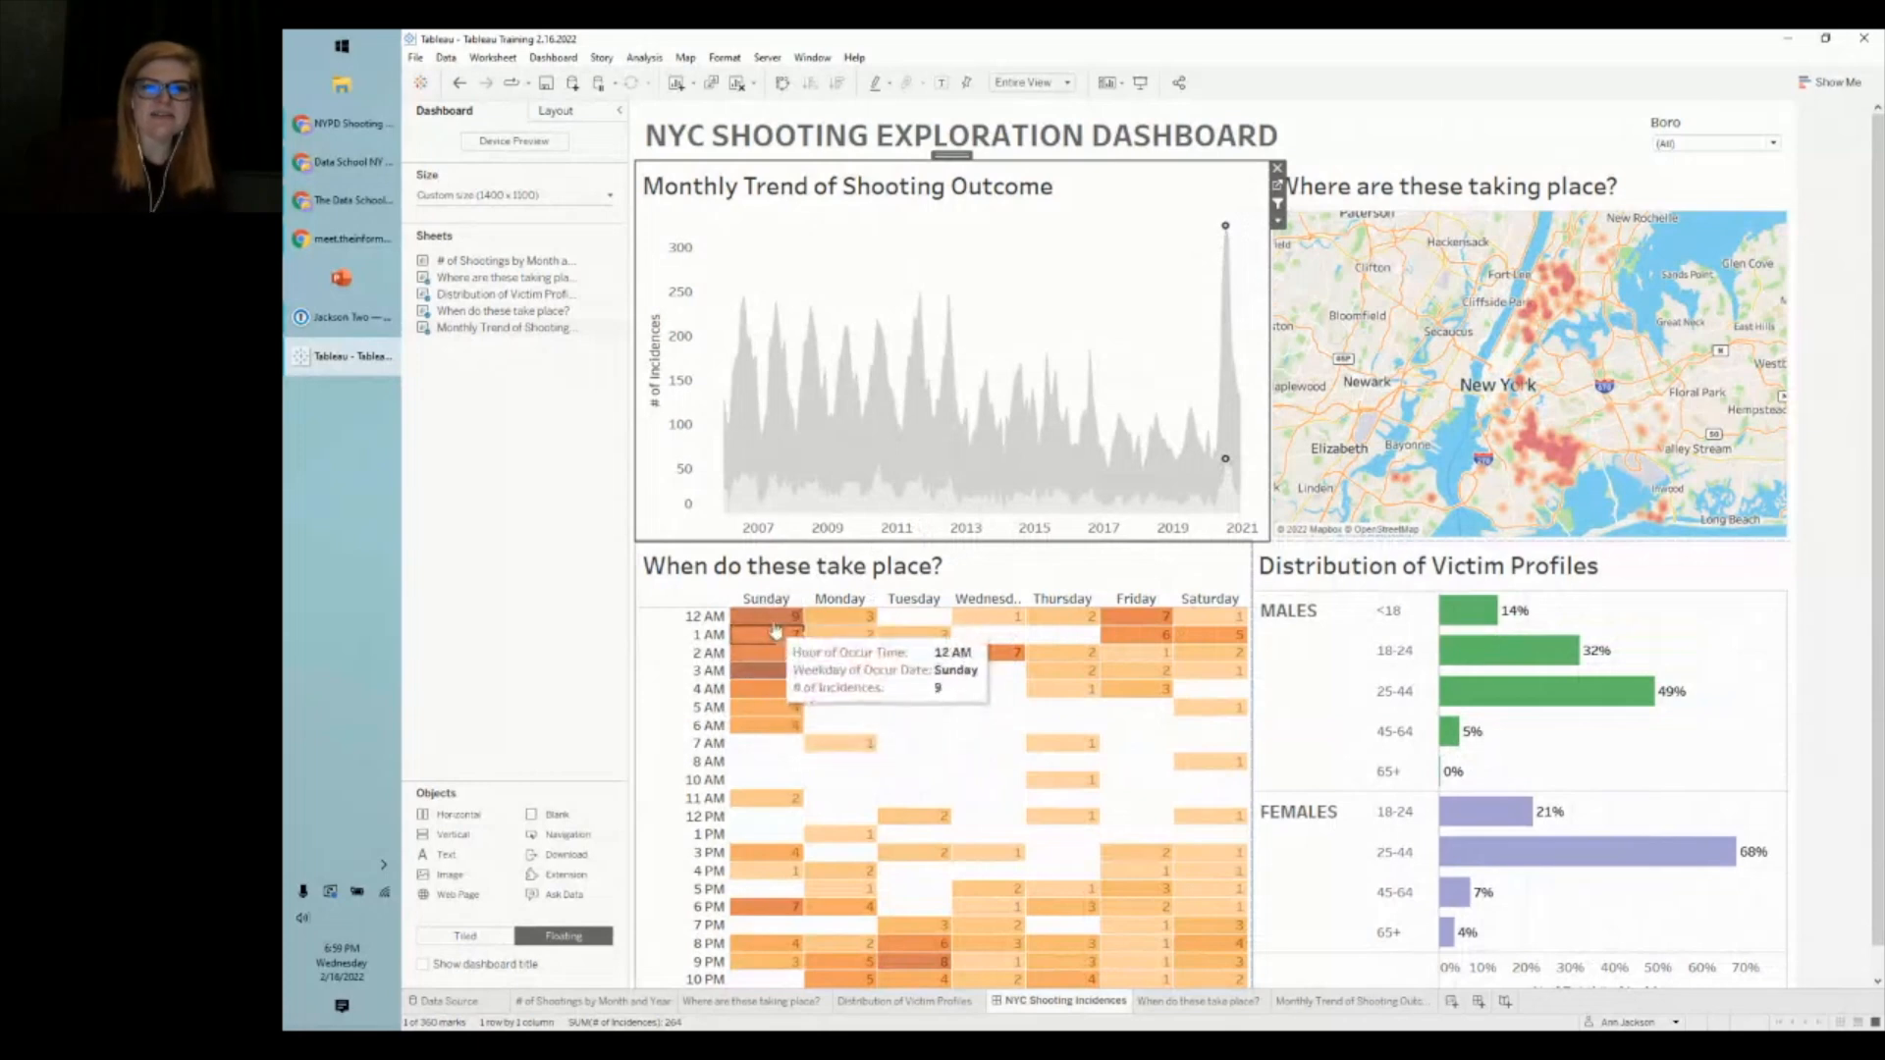
{"action": "mouse_move", "coordinate": [1226, 232]}
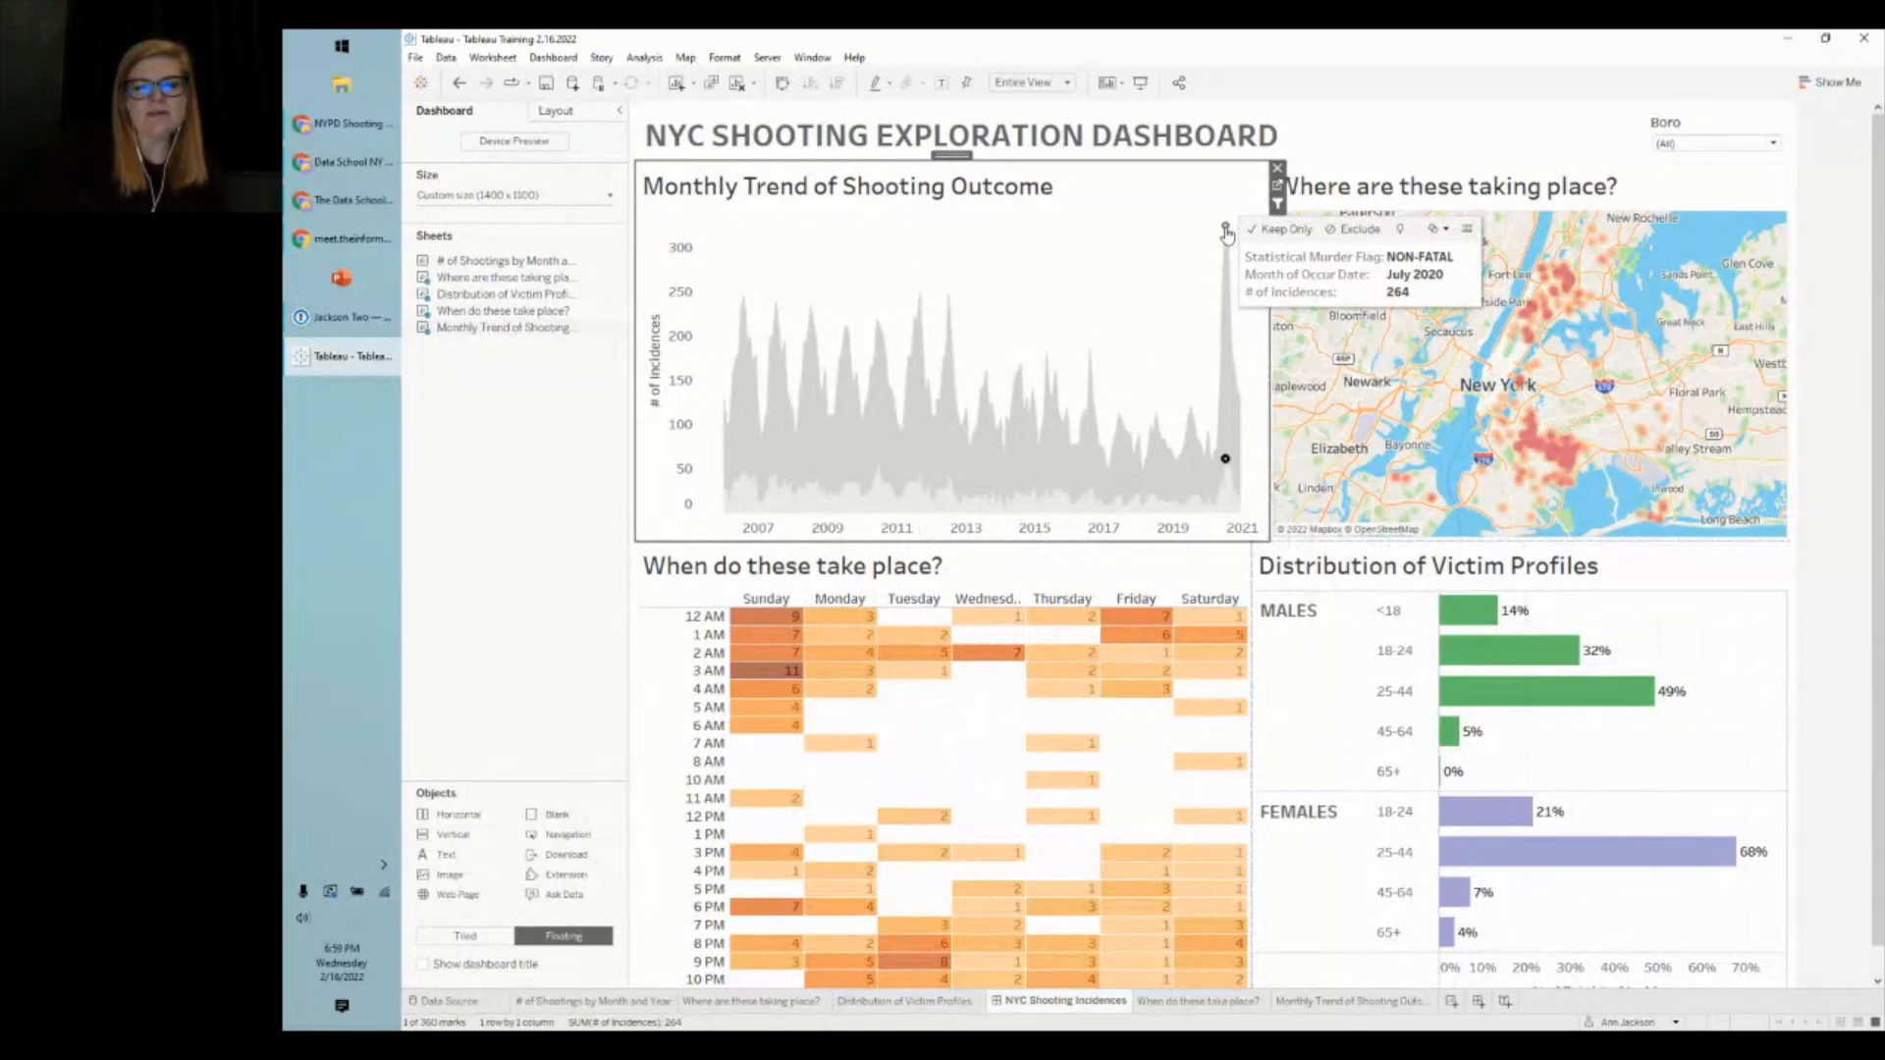
{"action": "left_click", "coordinate": [1199, 280]}
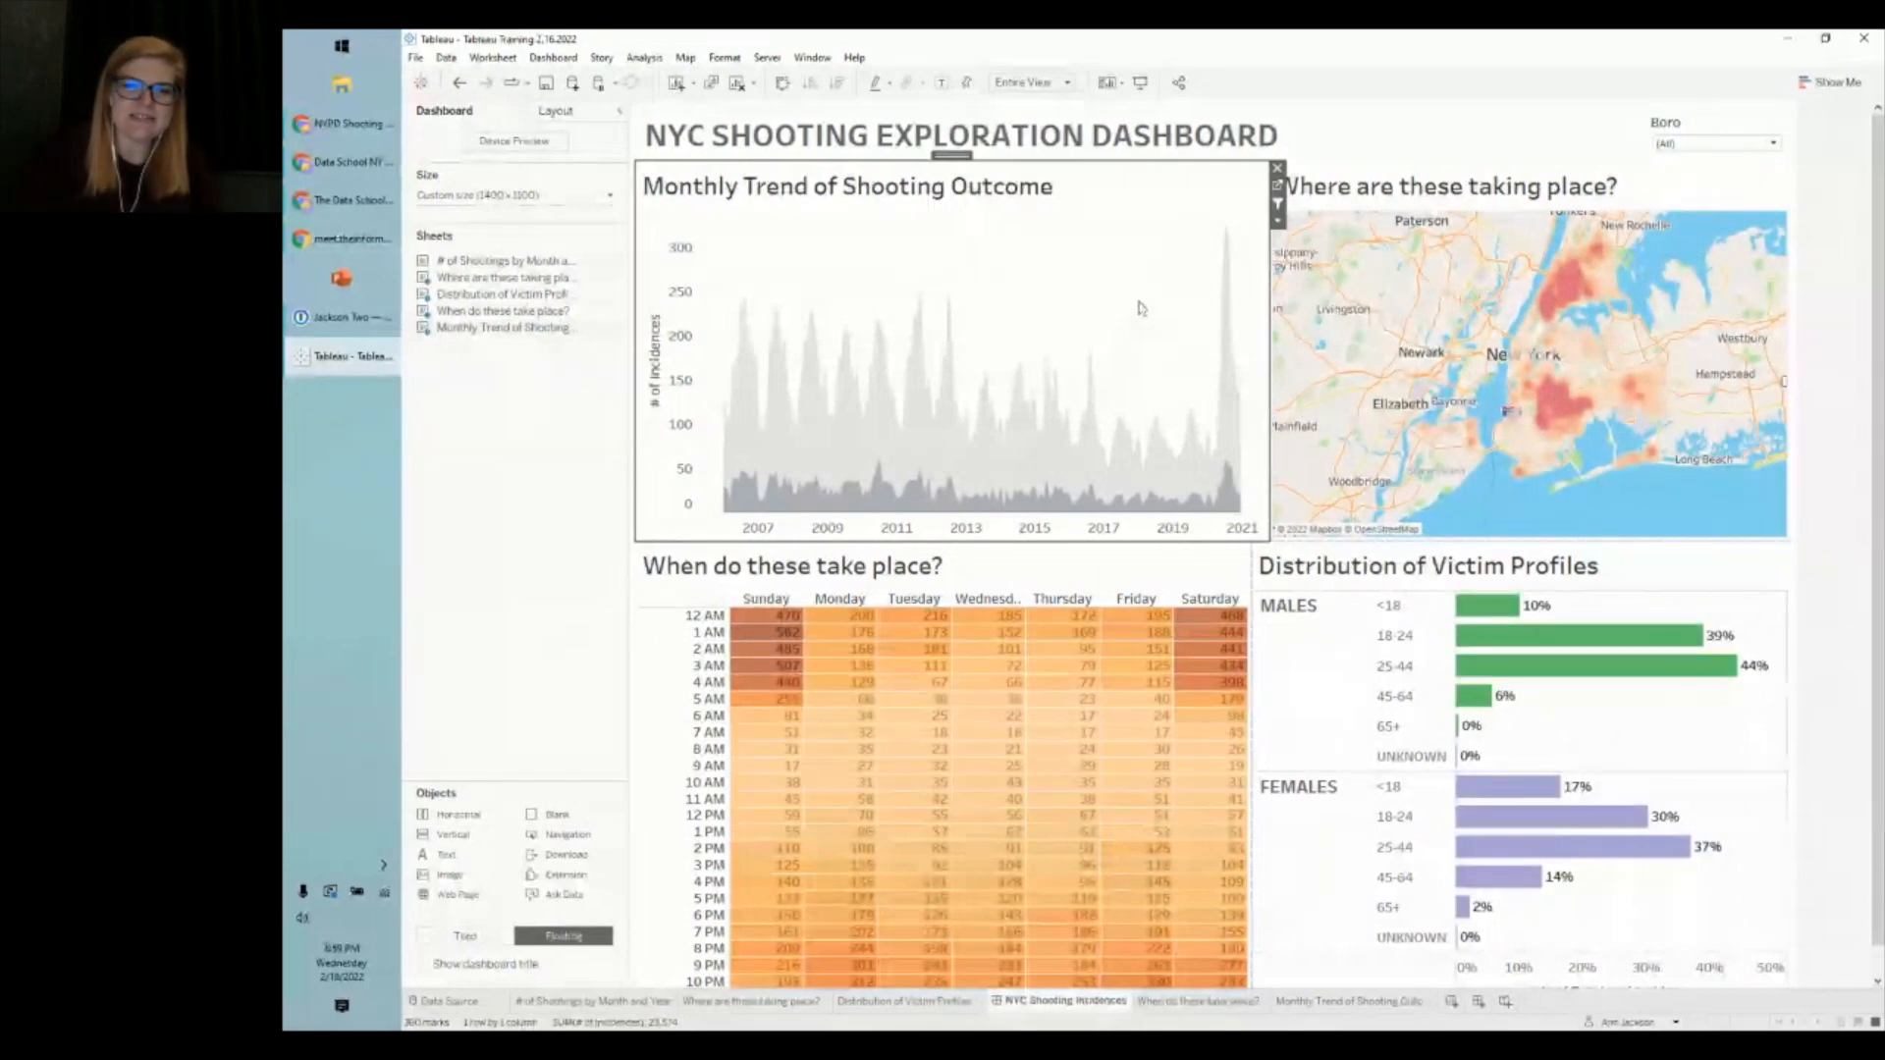
{"action": "left_click", "coordinate": [1834, 422]}
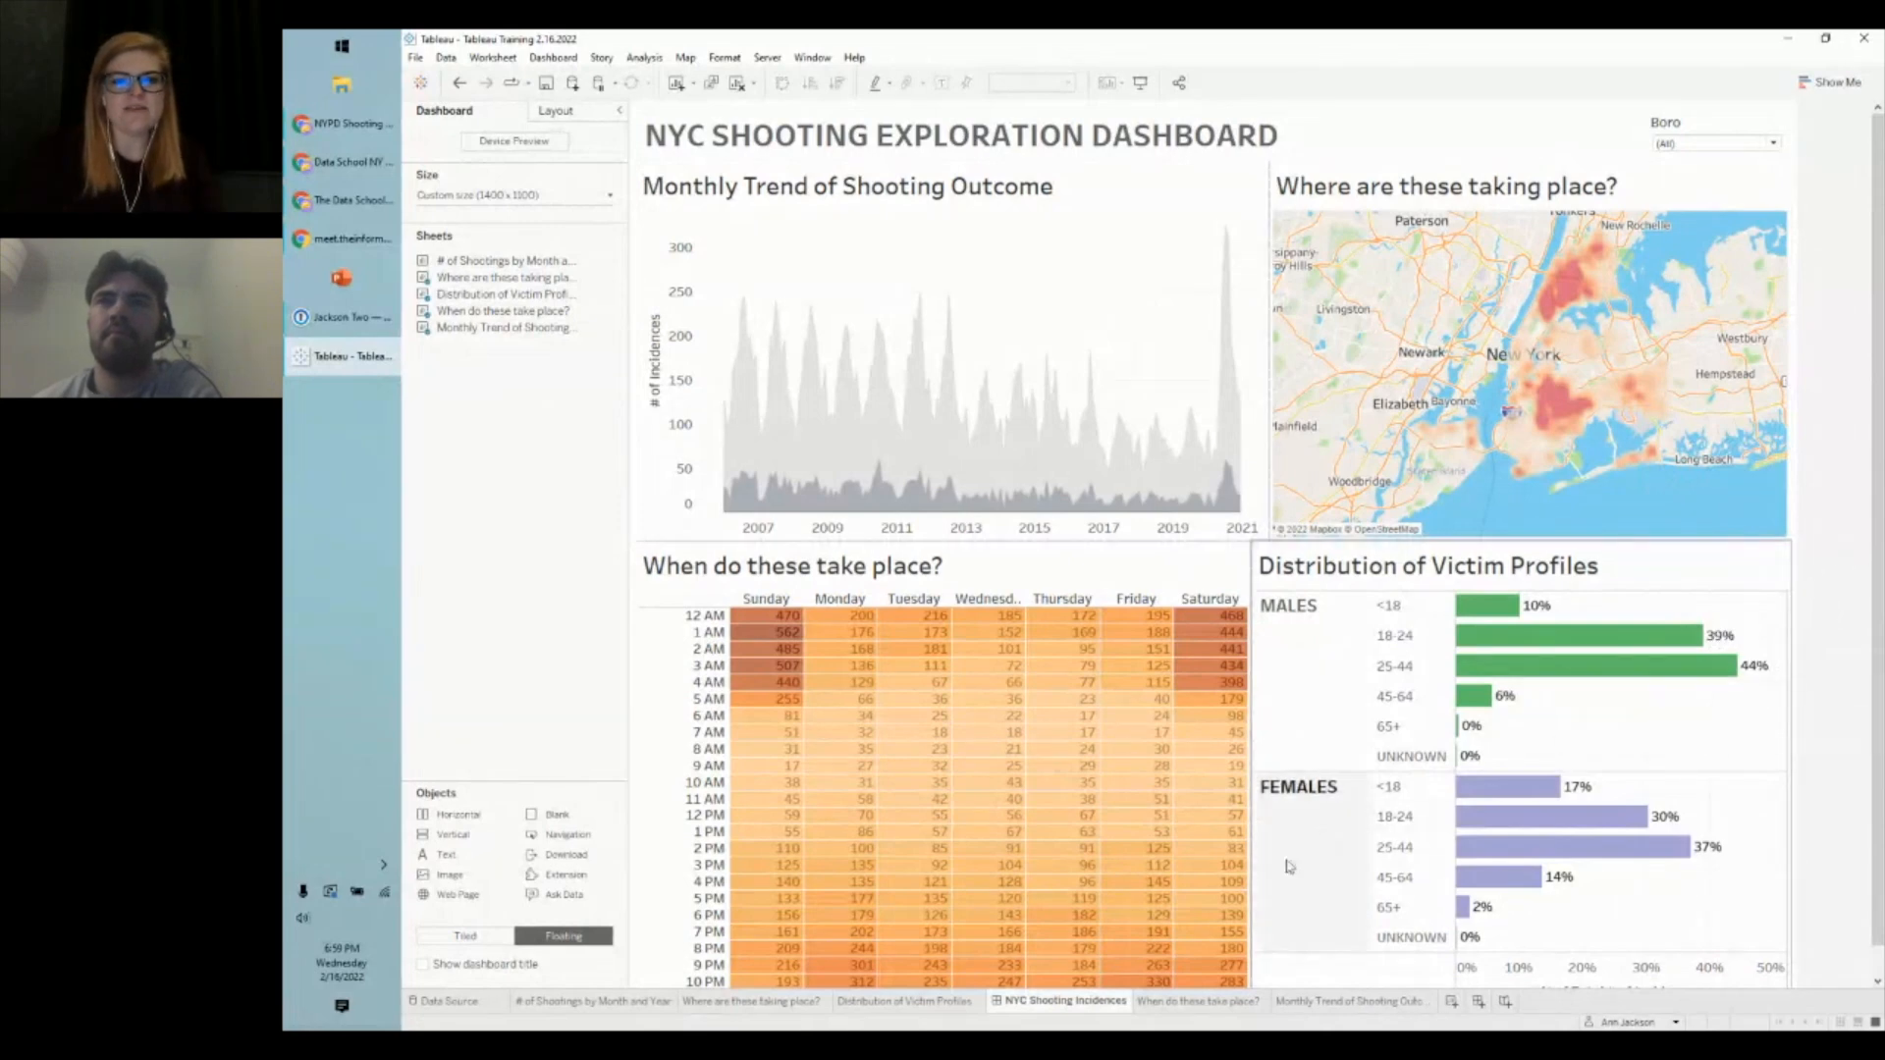
- Choose Hide All Sheets from the NYC Shooting Incidences dashboard tab's menu
{"action": "right_click", "coordinate": [1036, 1012]}
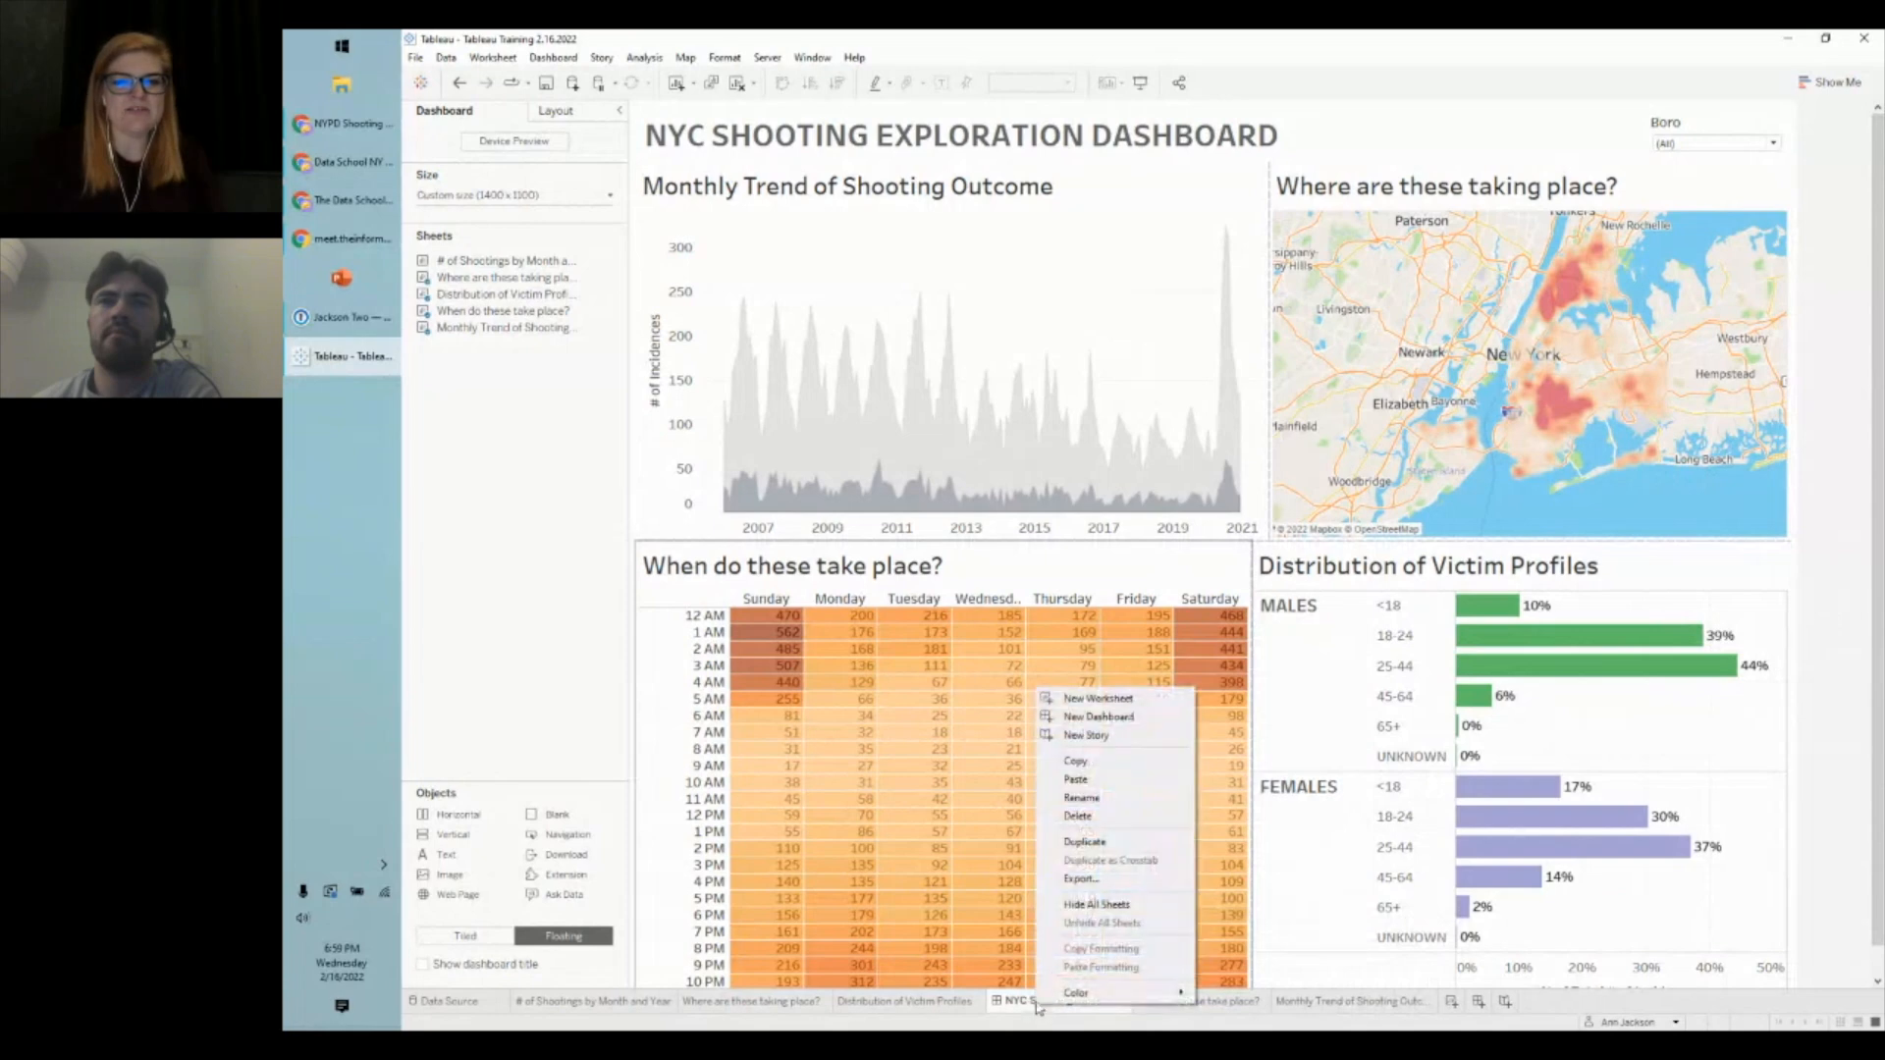
{"action": "left_click", "coordinate": [1095, 905]}
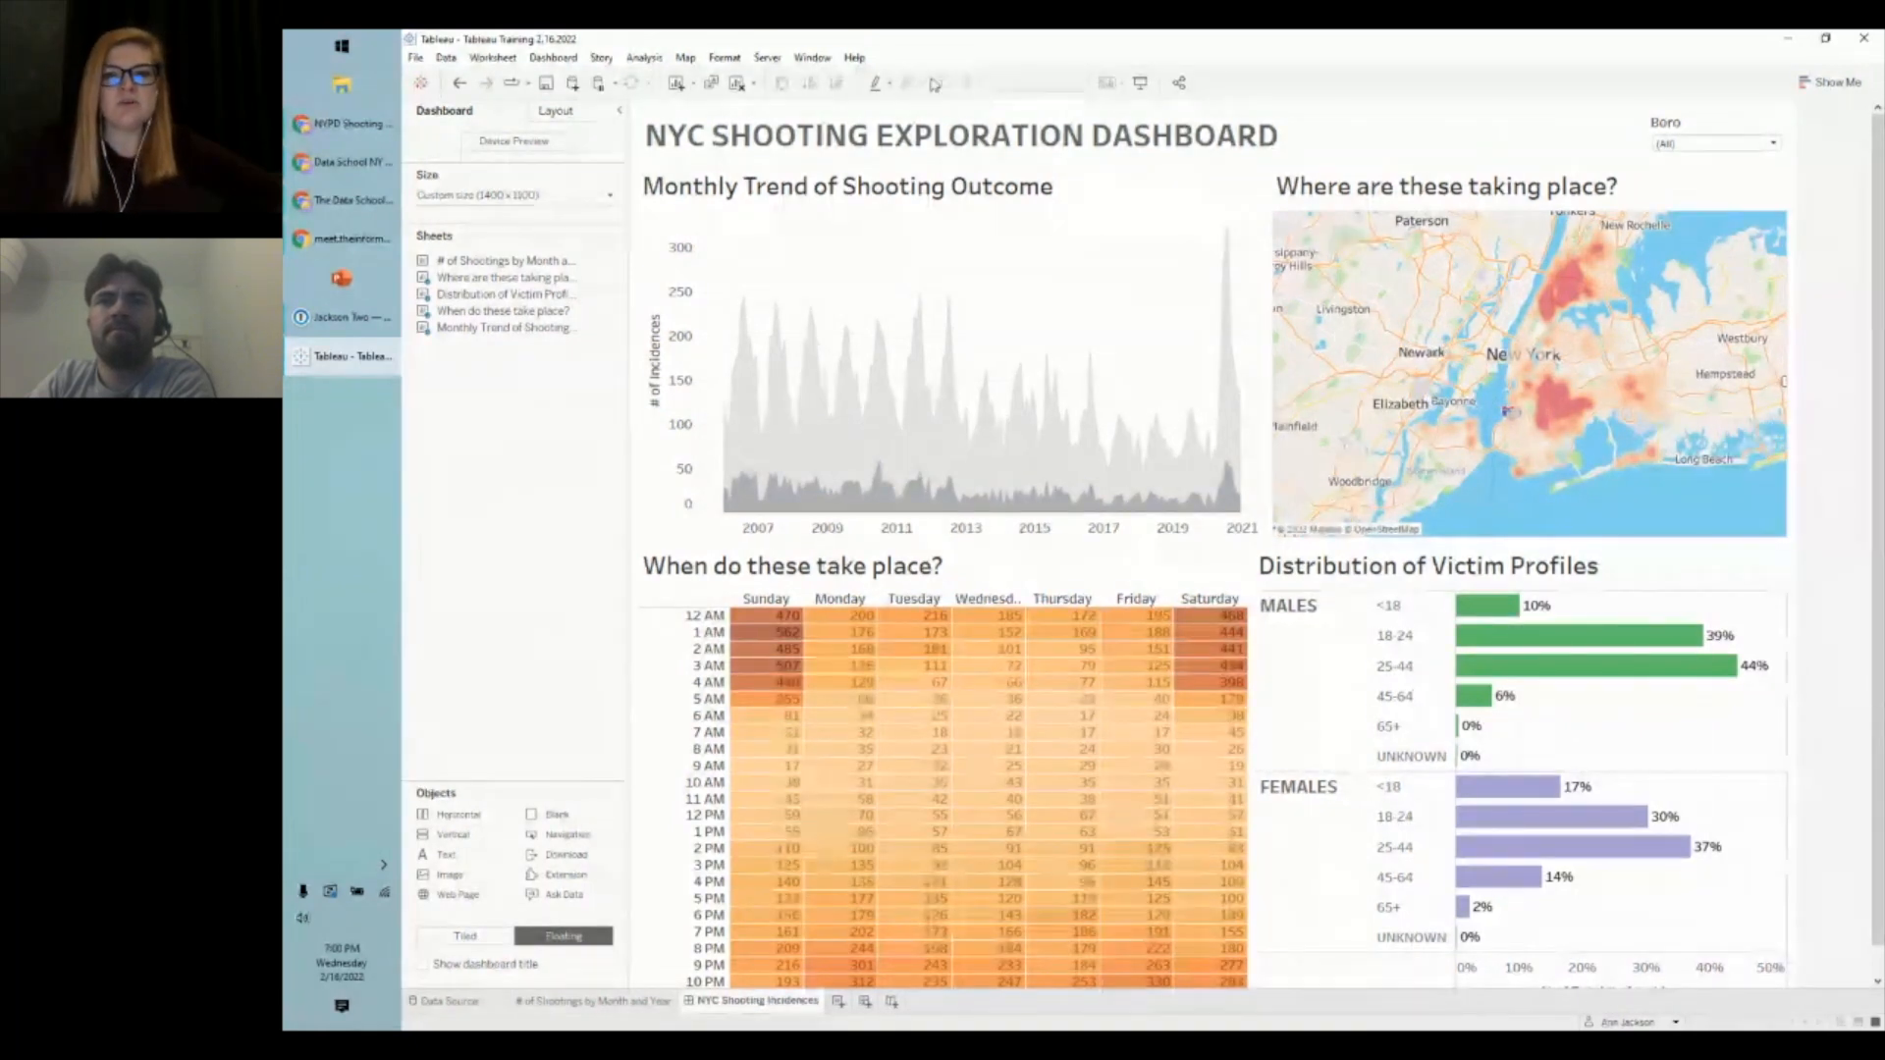
- Open the Monthly Trend of Shooting Outcome sheet and add Occur Date to Filters
{"action": "left_click", "coordinate": [1078, 305]}
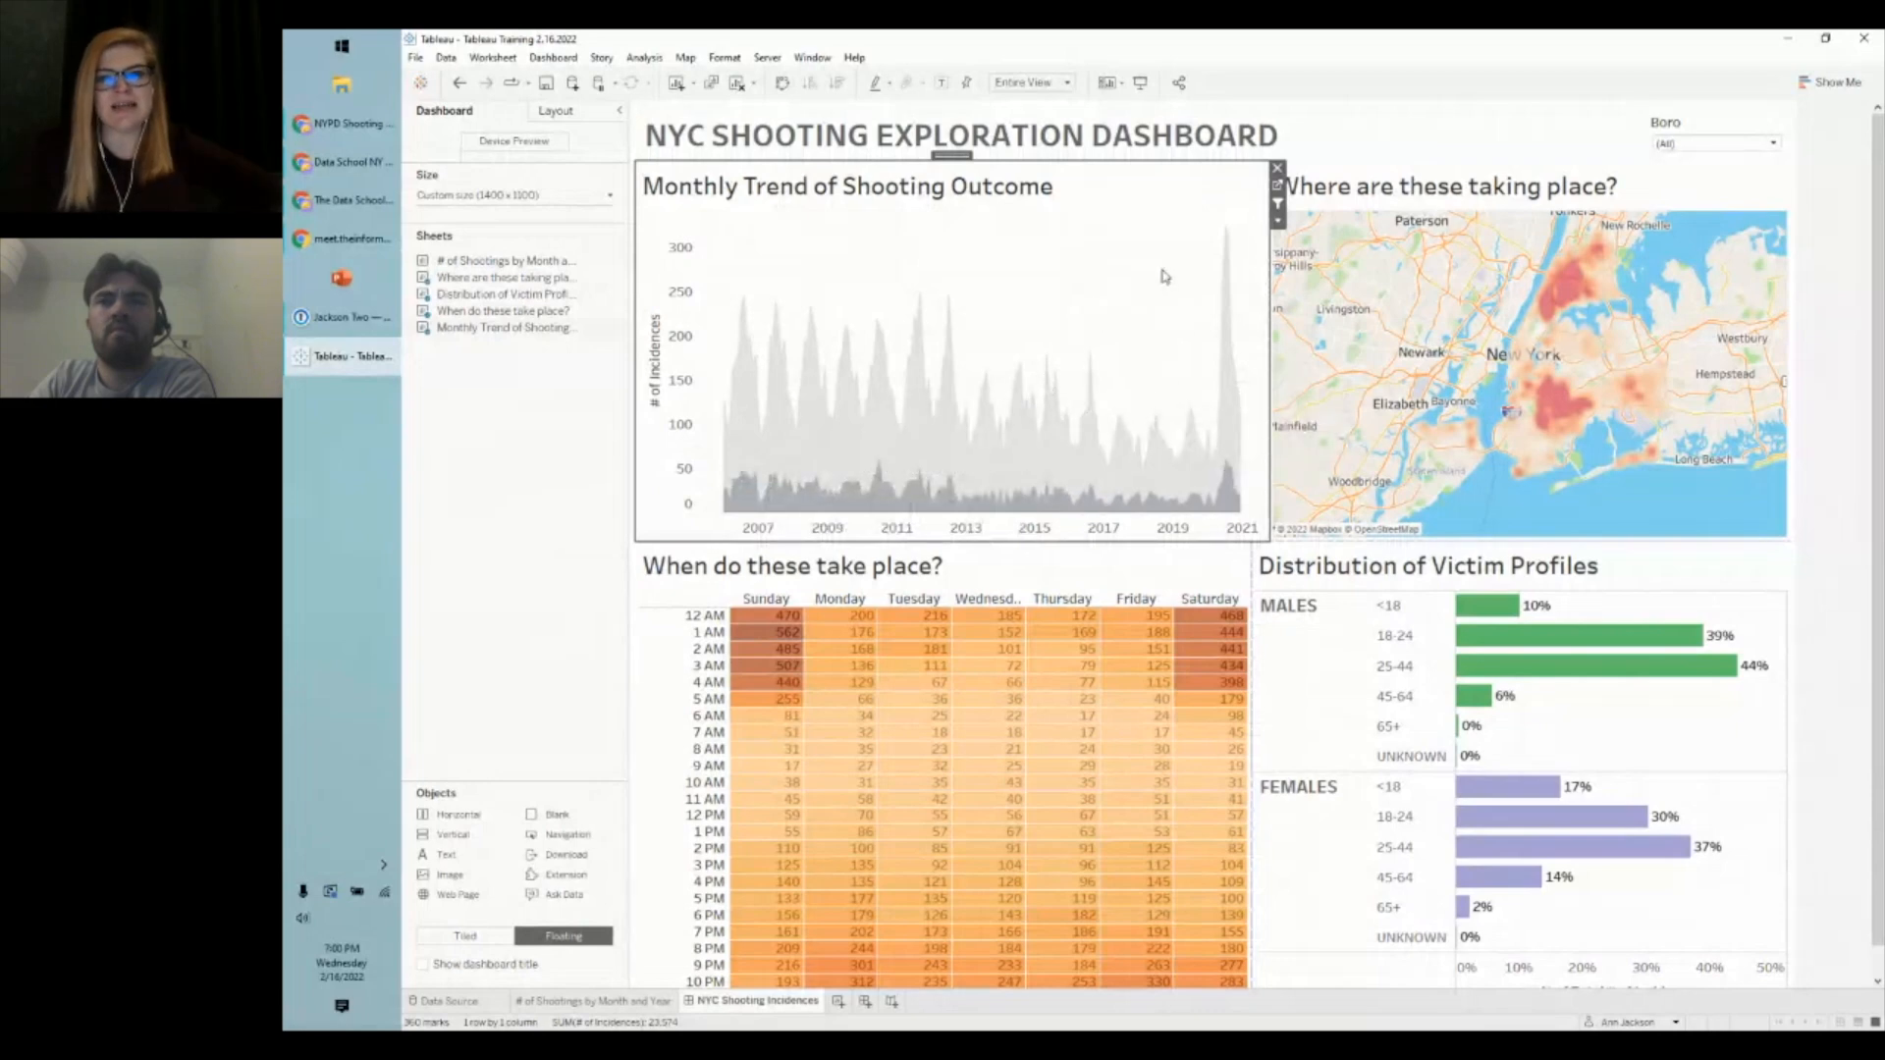
{"action": "left_click", "coordinate": [530, 466]}
{"action": "left_click", "coordinate": [1102, 265]}
{"action": "left_click", "coordinate": [1277, 187]}
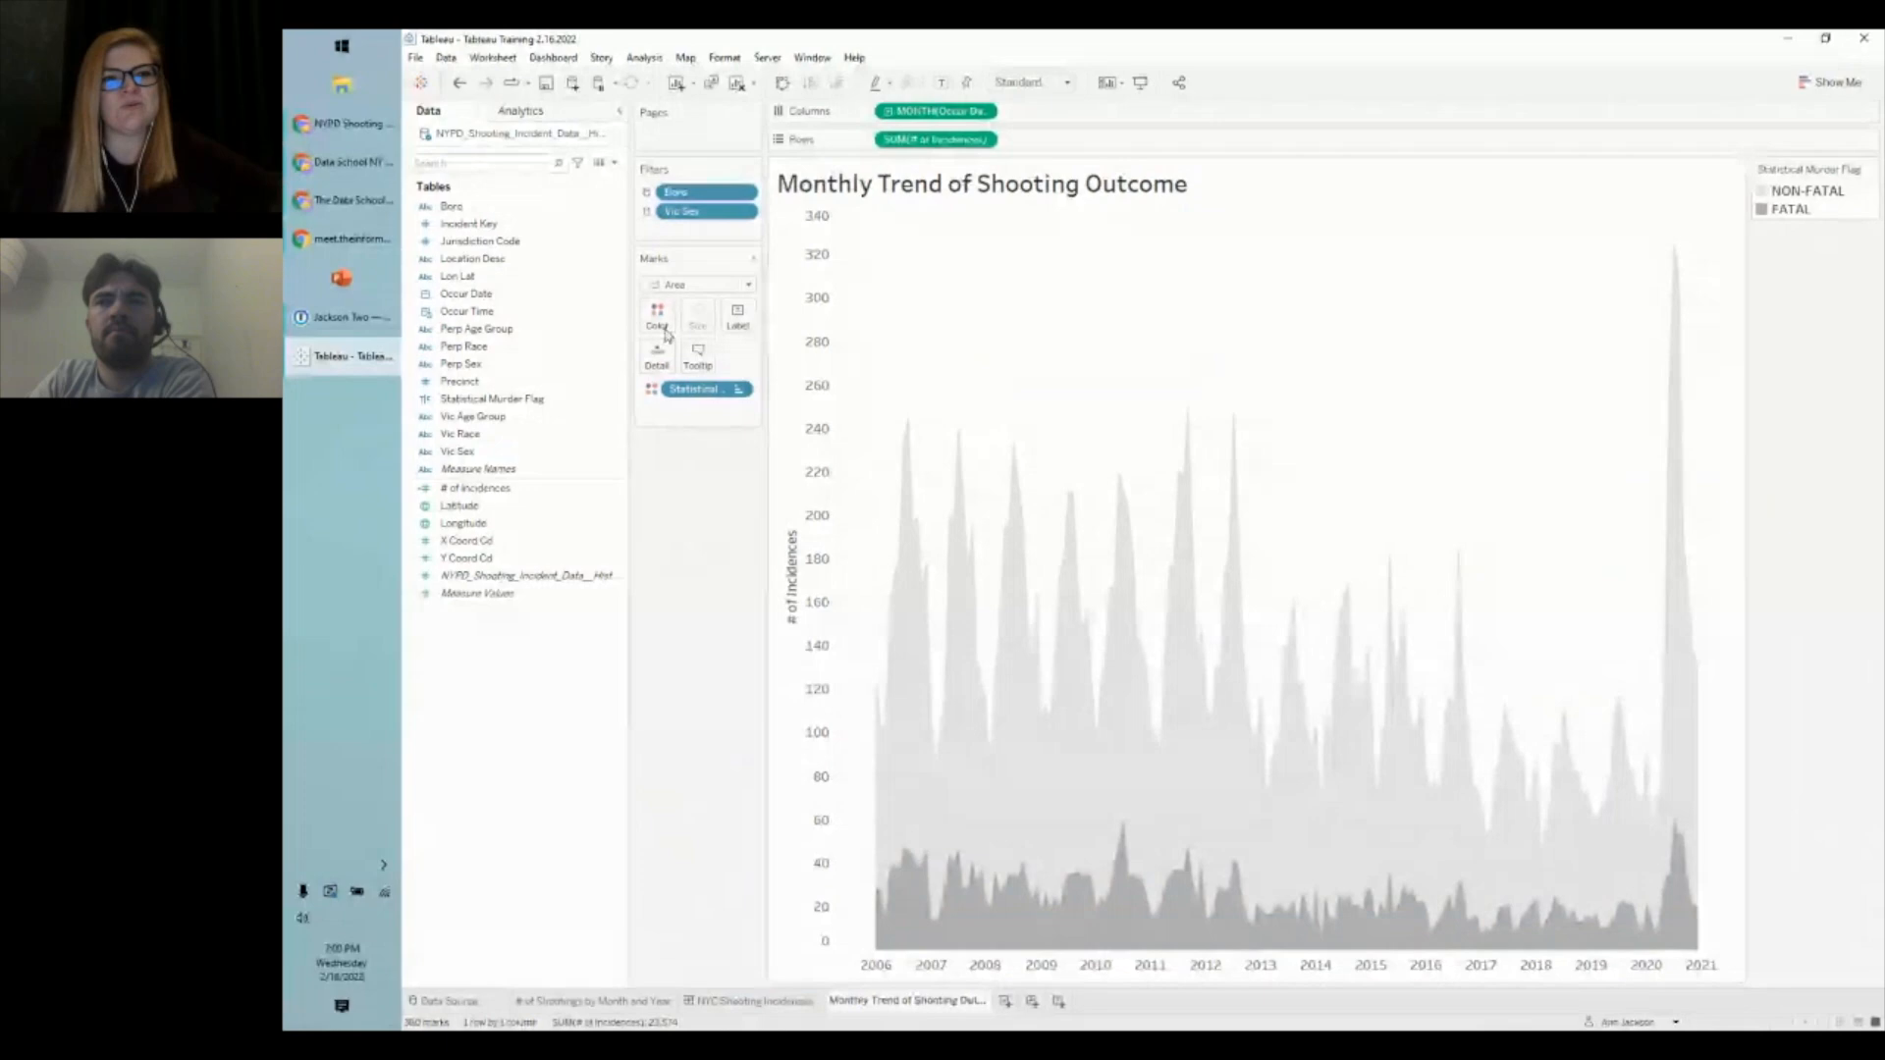
{"action": "left_click", "coordinate": [500, 296]}
{"action": "left_click_drag", "start_coordinate": [503, 306], "coordinate": [697, 236]}
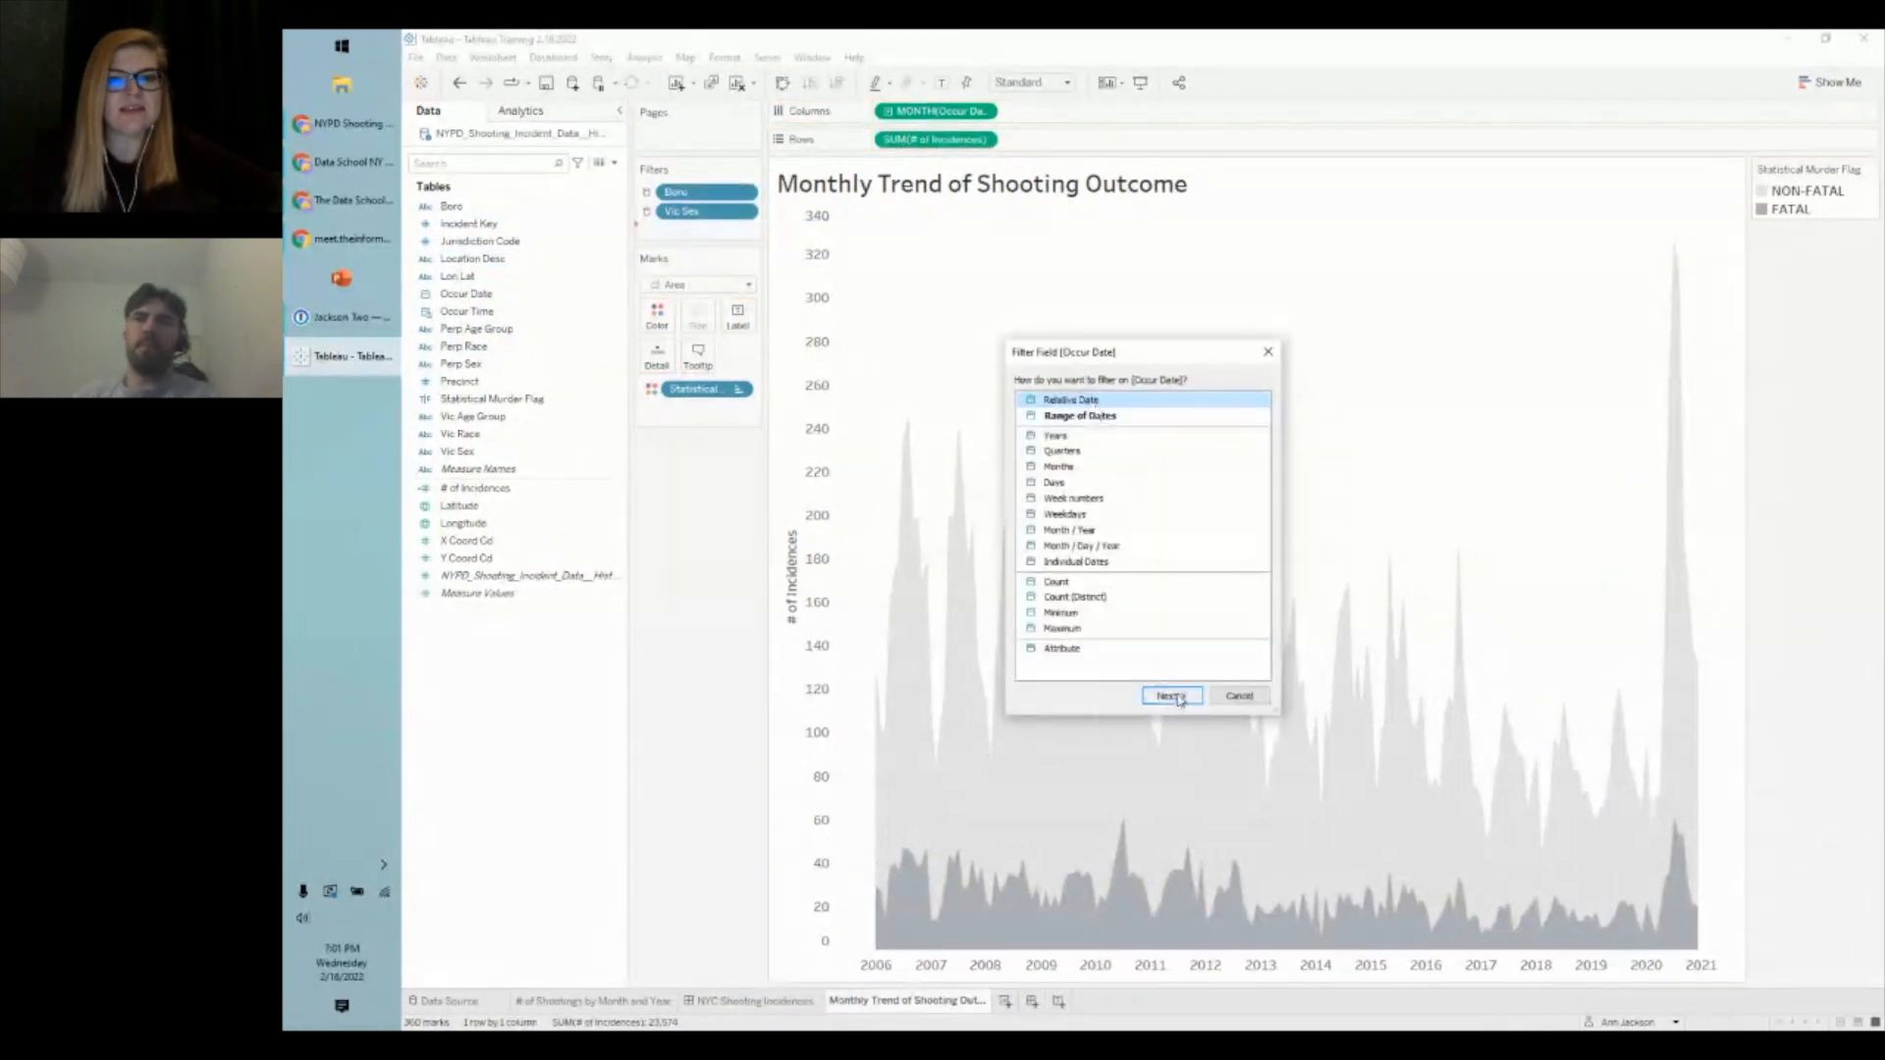
- Filter Occur Date to the last 5 years across all sheets using this data source
{"action": "left_click", "coordinate": [1172, 698]}
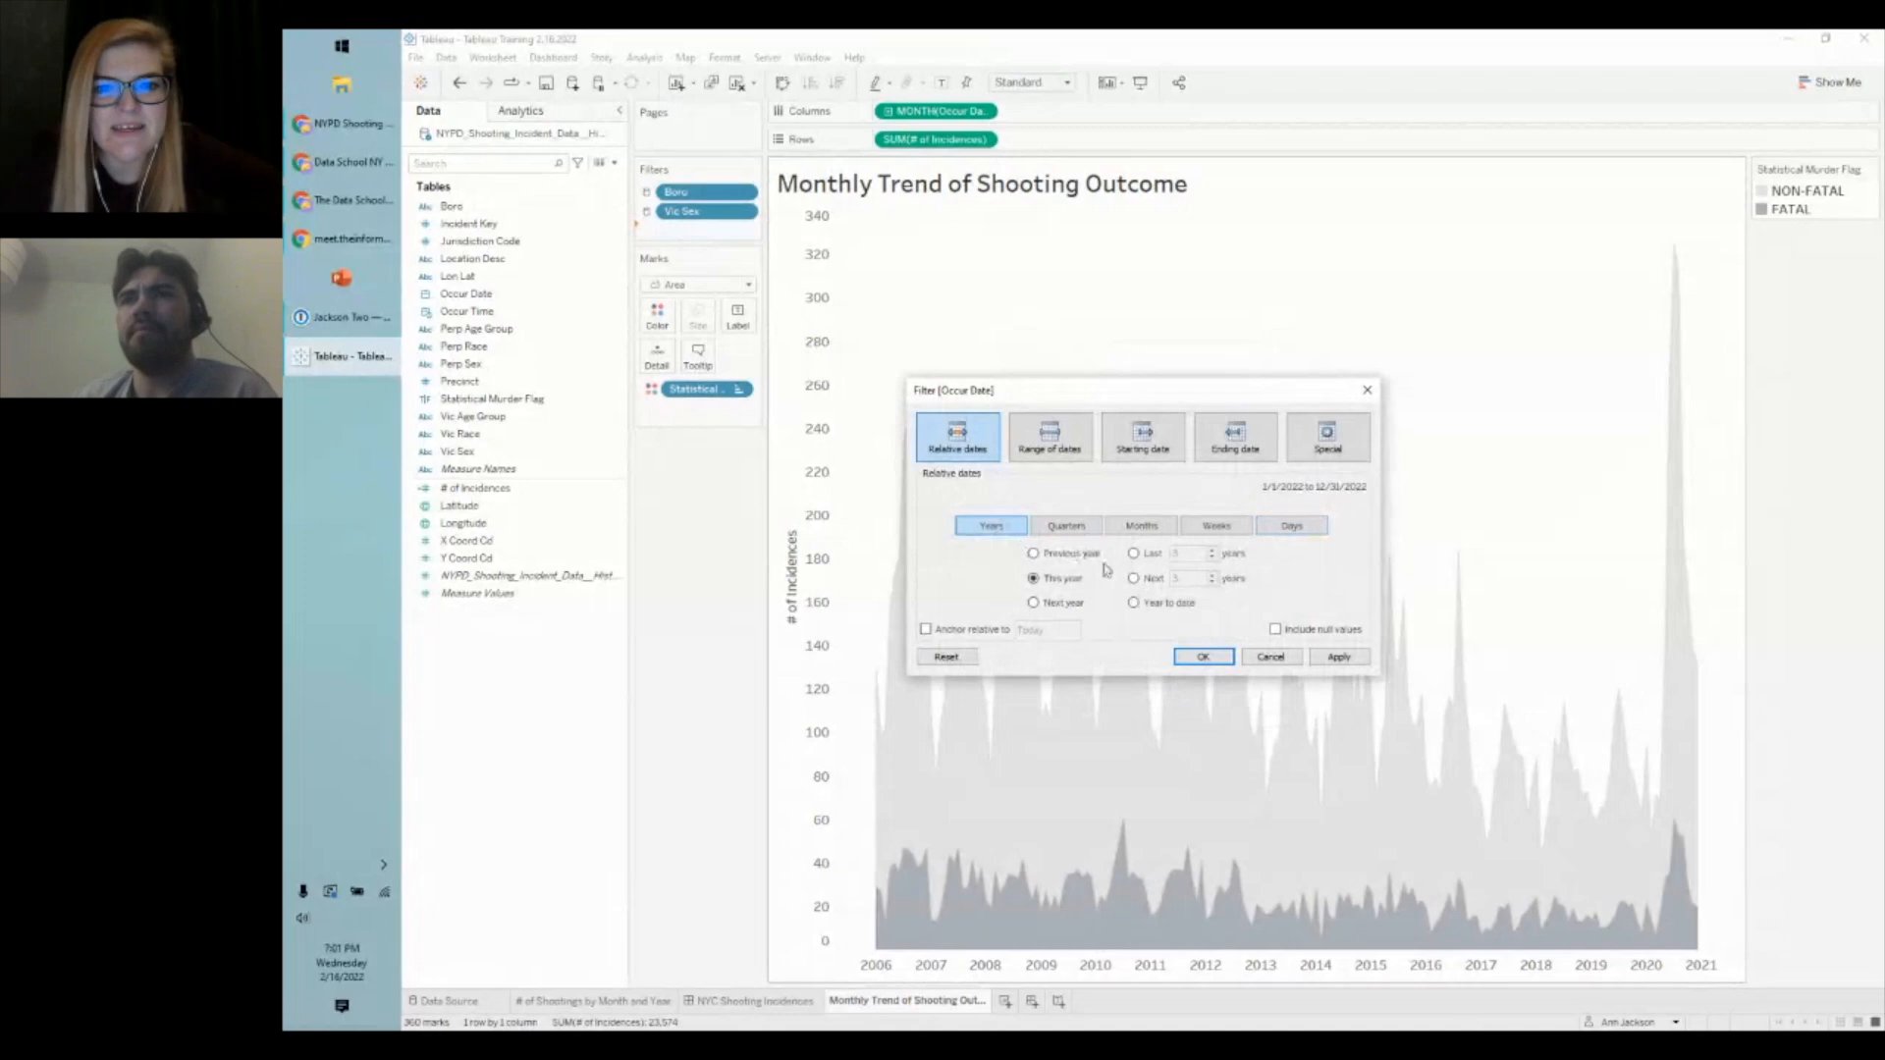
{"action": "left_click", "coordinate": [1134, 554]}
{"action": "left_click", "coordinate": [1340, 657]}
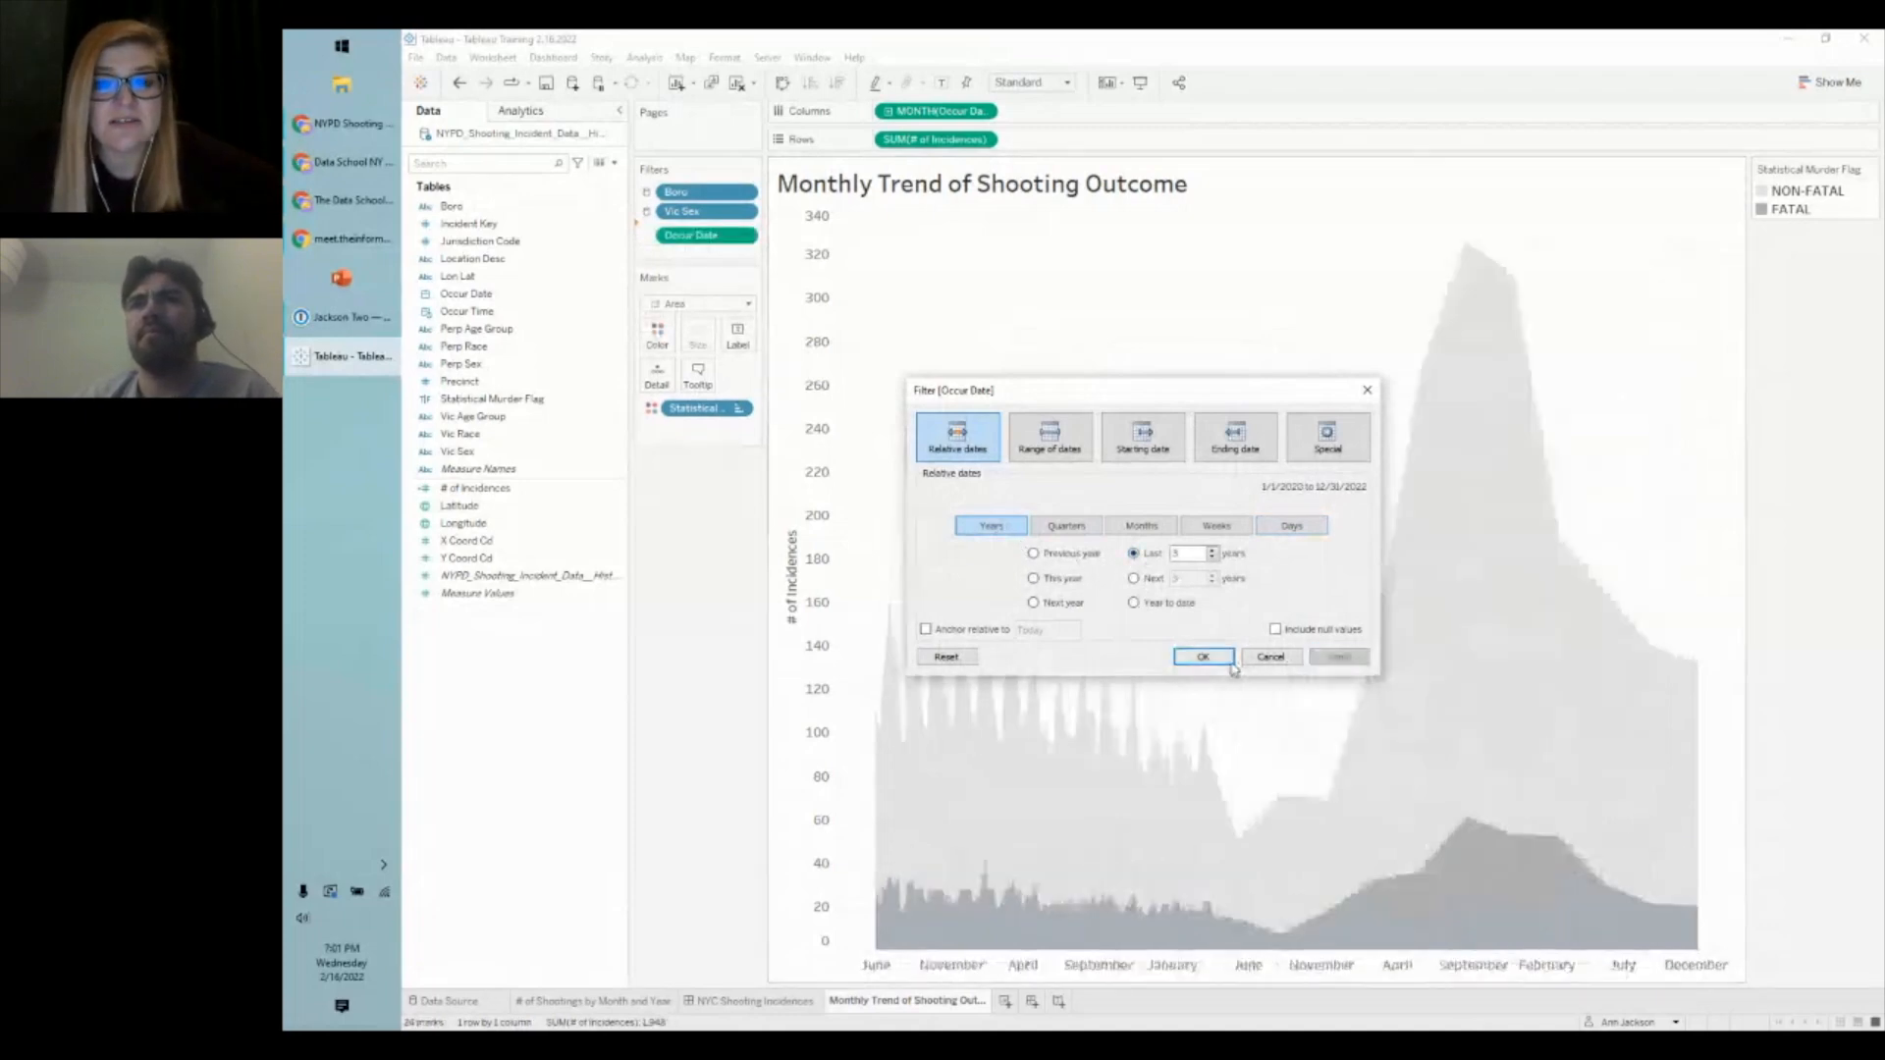
{"action": "left_click", "coordinate": [1213, 550]}
{"action": "left_click", "coordinate": [1212, 550]}
{"action": "left_click", "coordinate": [1339, 657]}
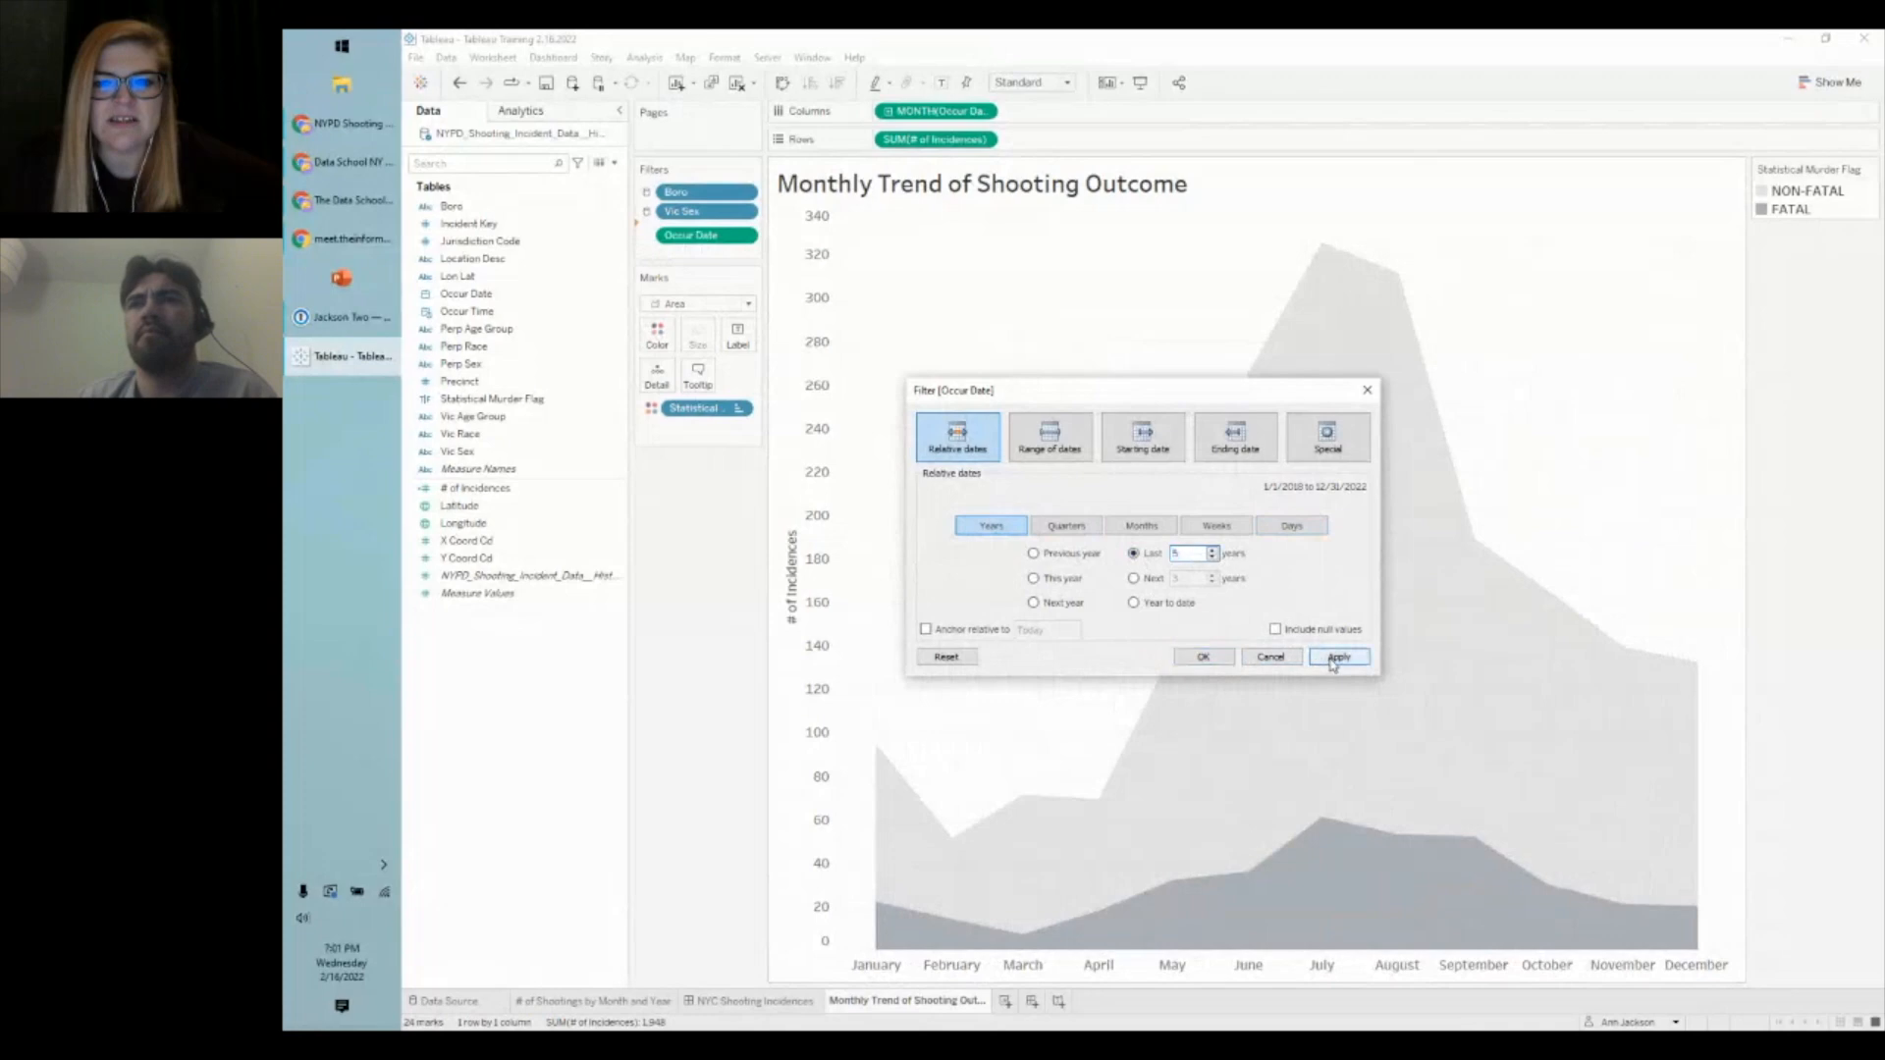
{"action": "left_click", "coordinate": [1192, 658]}
{"action": "right_click", "coordinate": [677, 233]}
{"action": "mouse_move", "coordinate": [797, 327]}
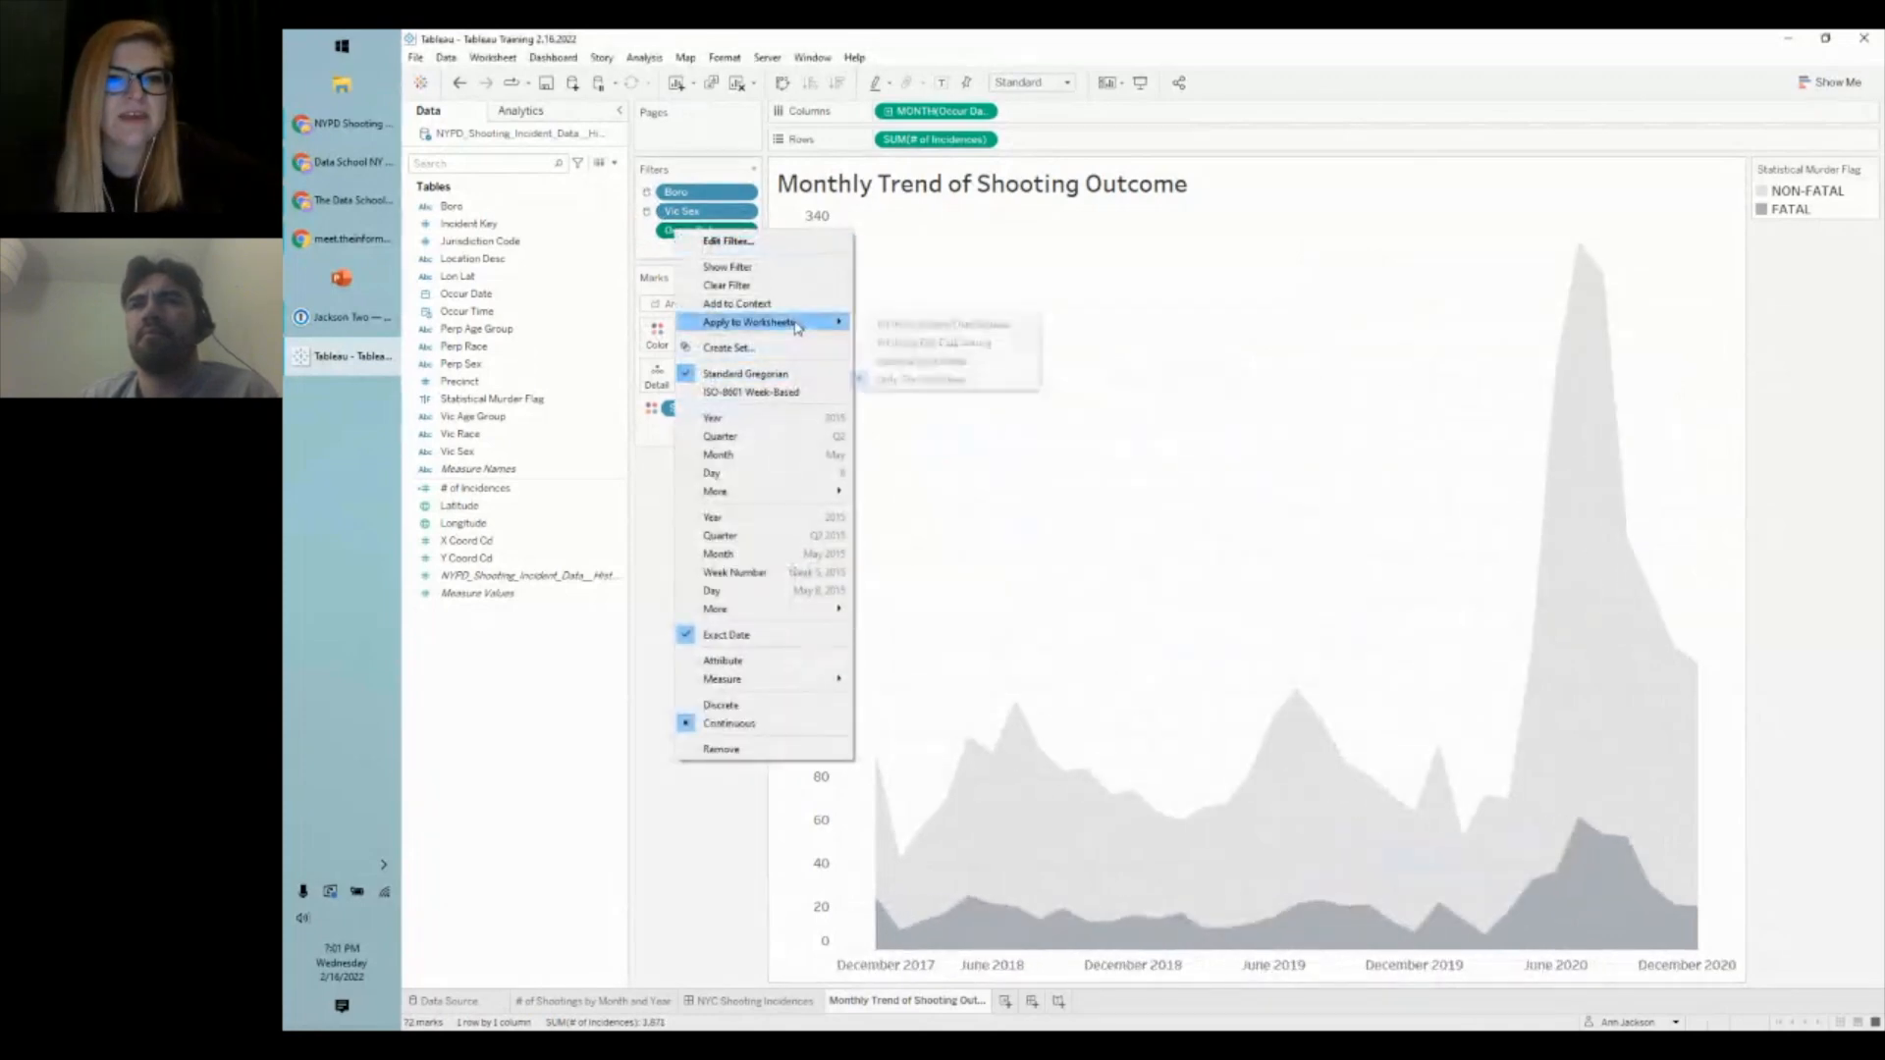
{"action": "left_click", "coordinate": [905, 345]}
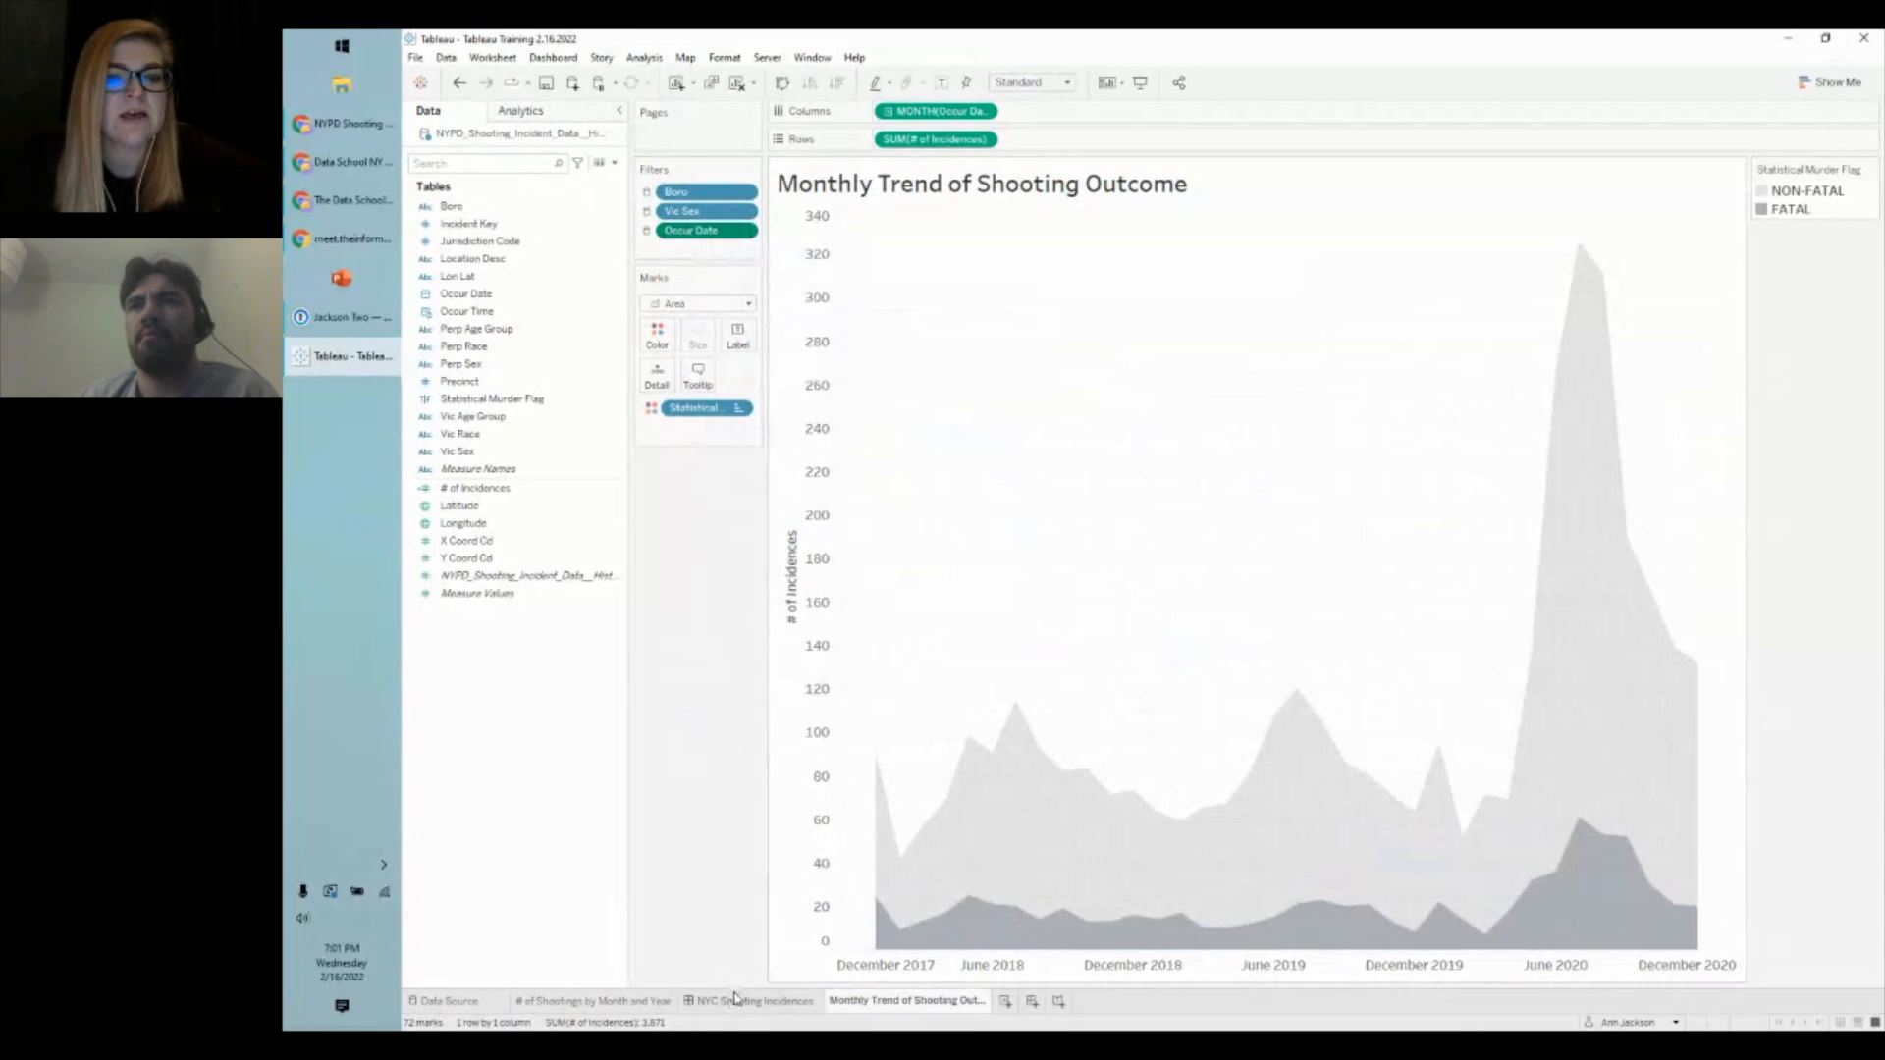
{"action": "left_click", "coordinate": [736, 1000]}
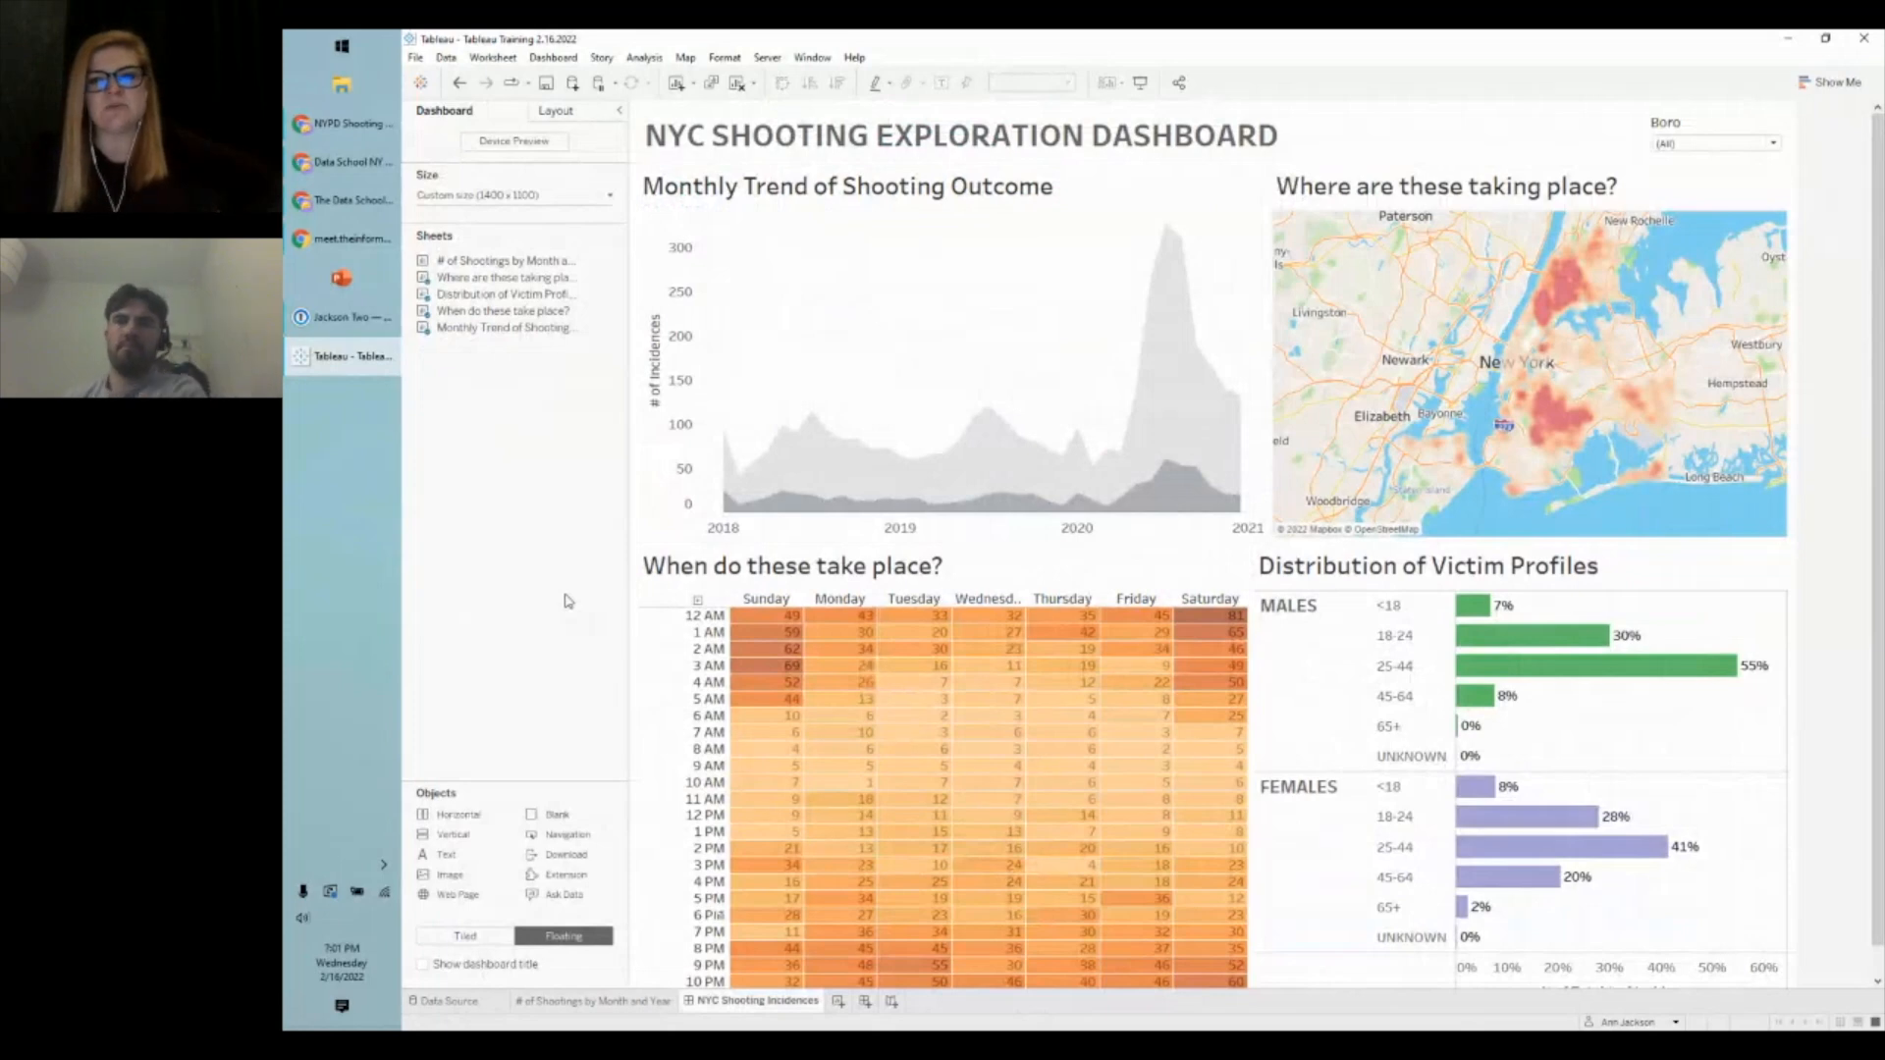
- Check the trend chart's 2018–2020 values, select it, and open the Server menu
{"action": "mouse_move", "coordinate": [1210, 486]}
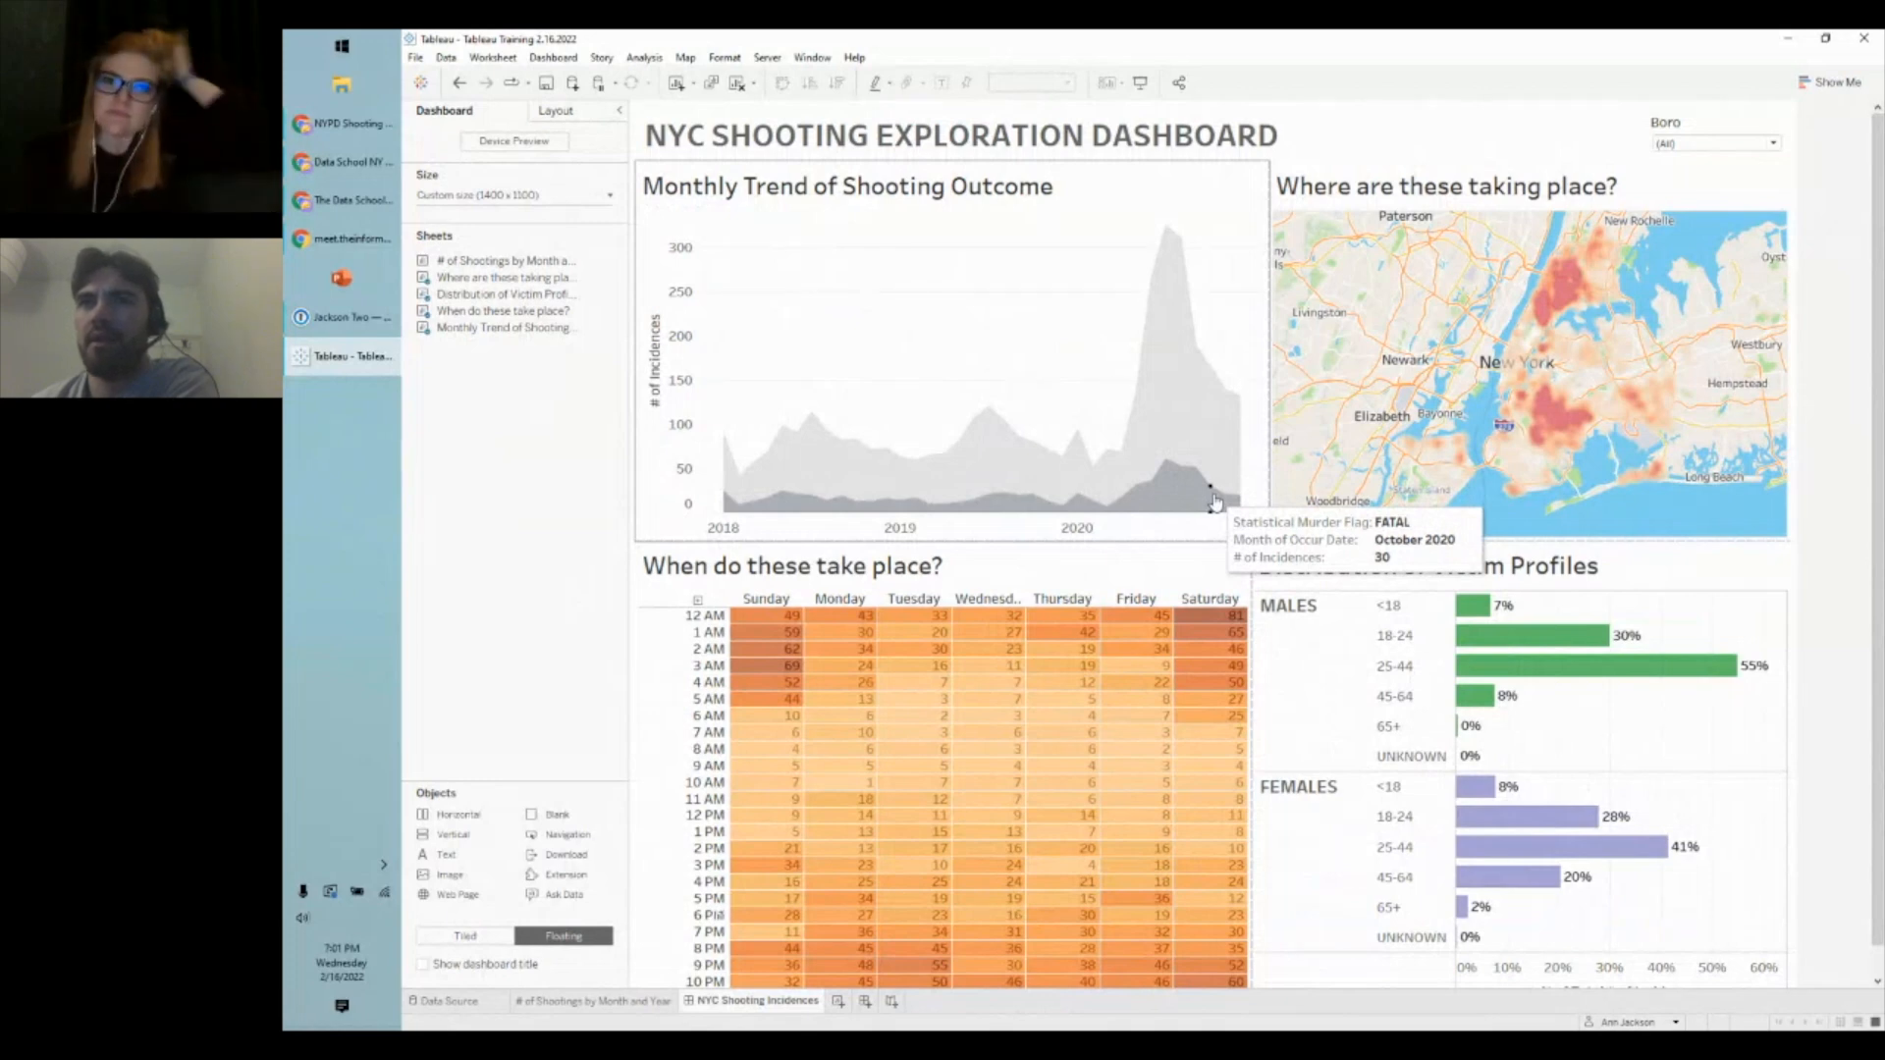
{"action": "left_click", "coordinate": [1228, 206]}
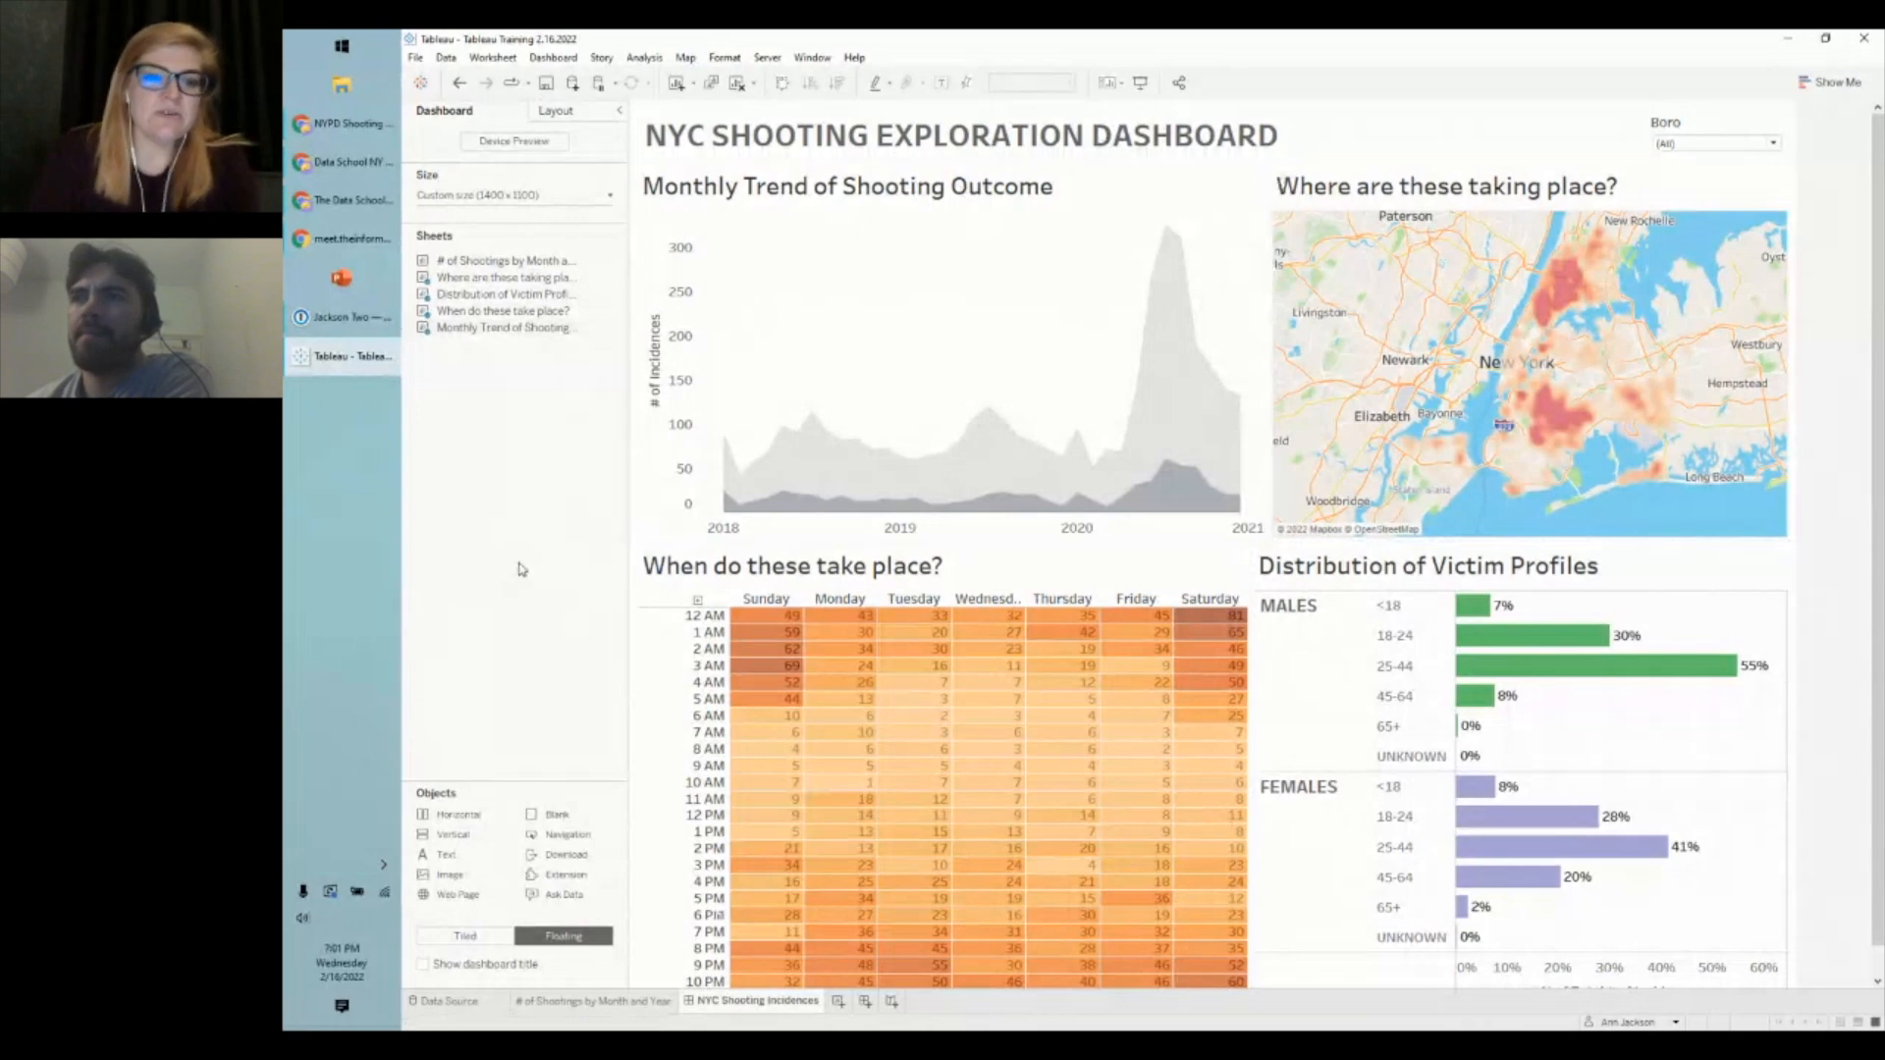
{"action": "left_click", "coordinate": [767, 58]}
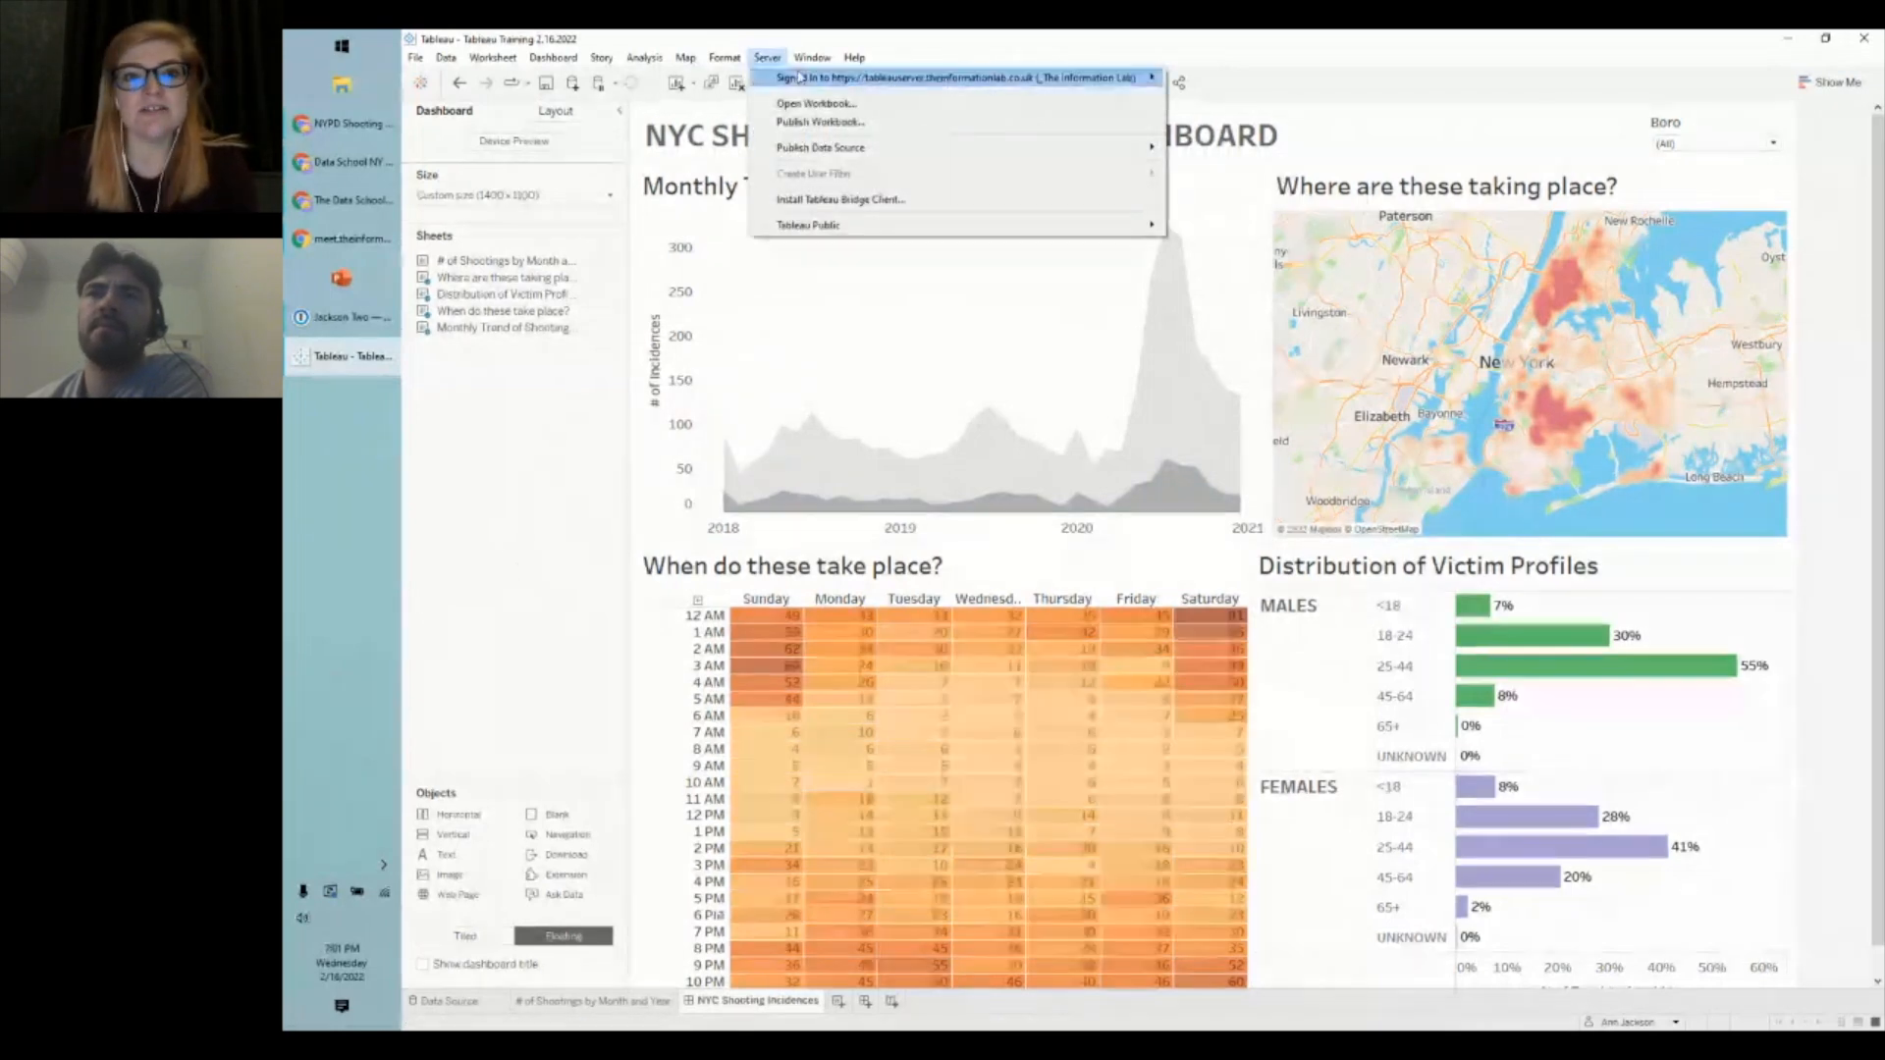
- Choose Server > Tableau Public > Save to Tableau Public As..
{"action": "mouse_move", "coordinate": [847, 231]}
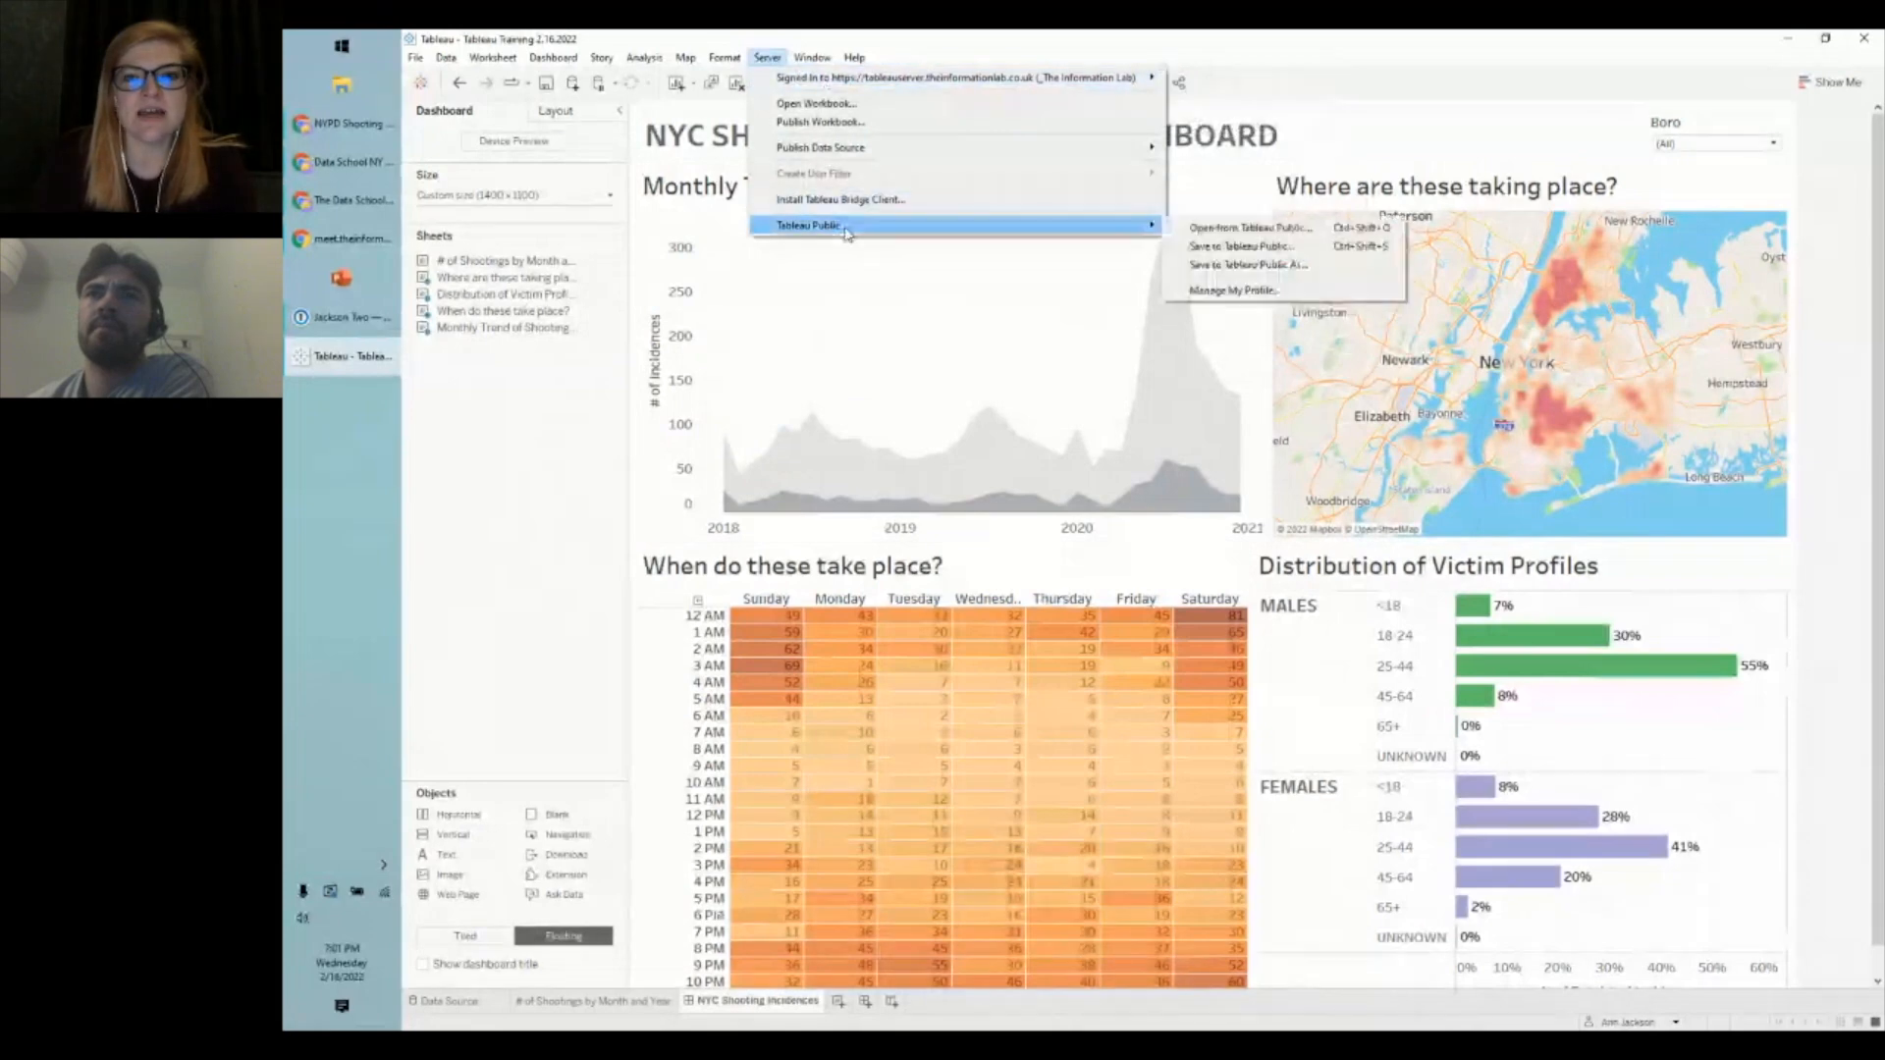
{"action": "left_click", "coordinate": [1255, 265]}
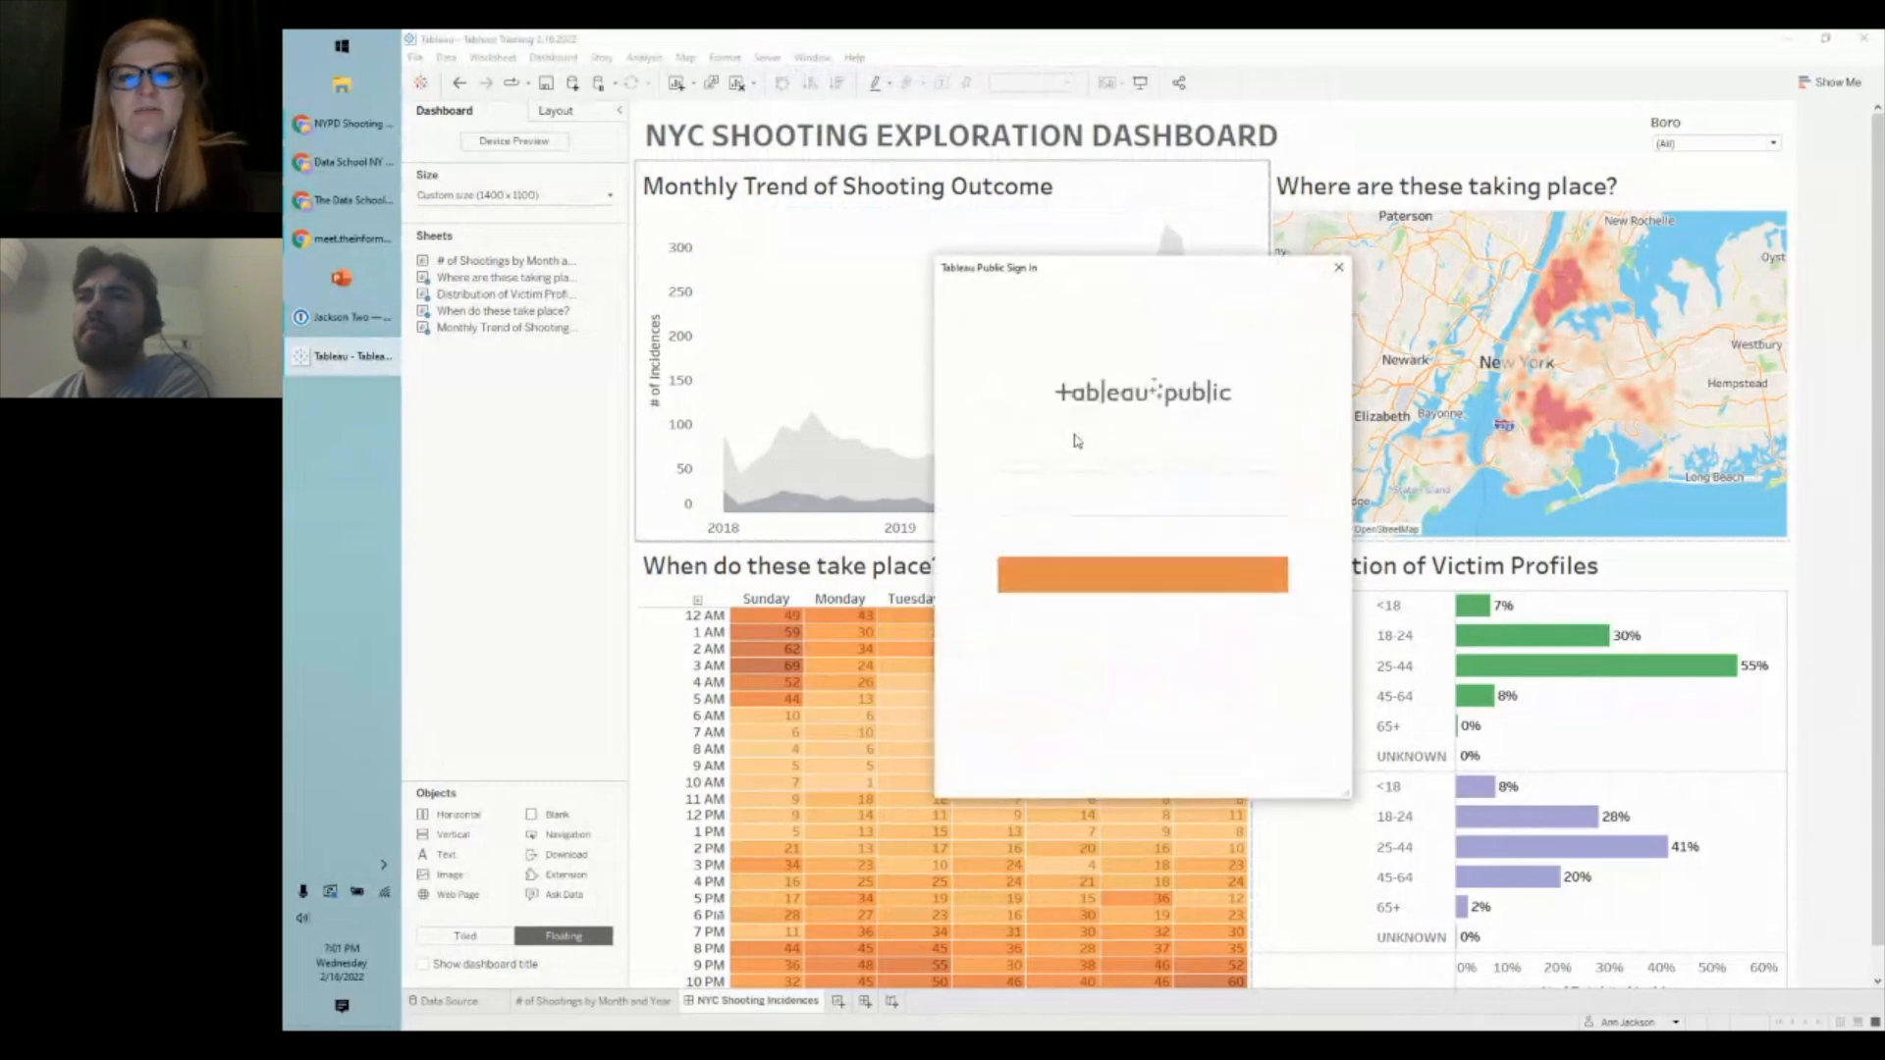
{"action": "left_click", "coordinate": [1075, 463]}
- Sign in with the account email and password, then dismiss the data-extract-required error
{"action": "type", "text": "ann@"}
{"action": "key", "text": "BackSpace"}
{"action": "key", "text": "BackSpace"}
{"action": "key", "text": "BackSpace"}
{"action": "key", "text": "BackSpace"}
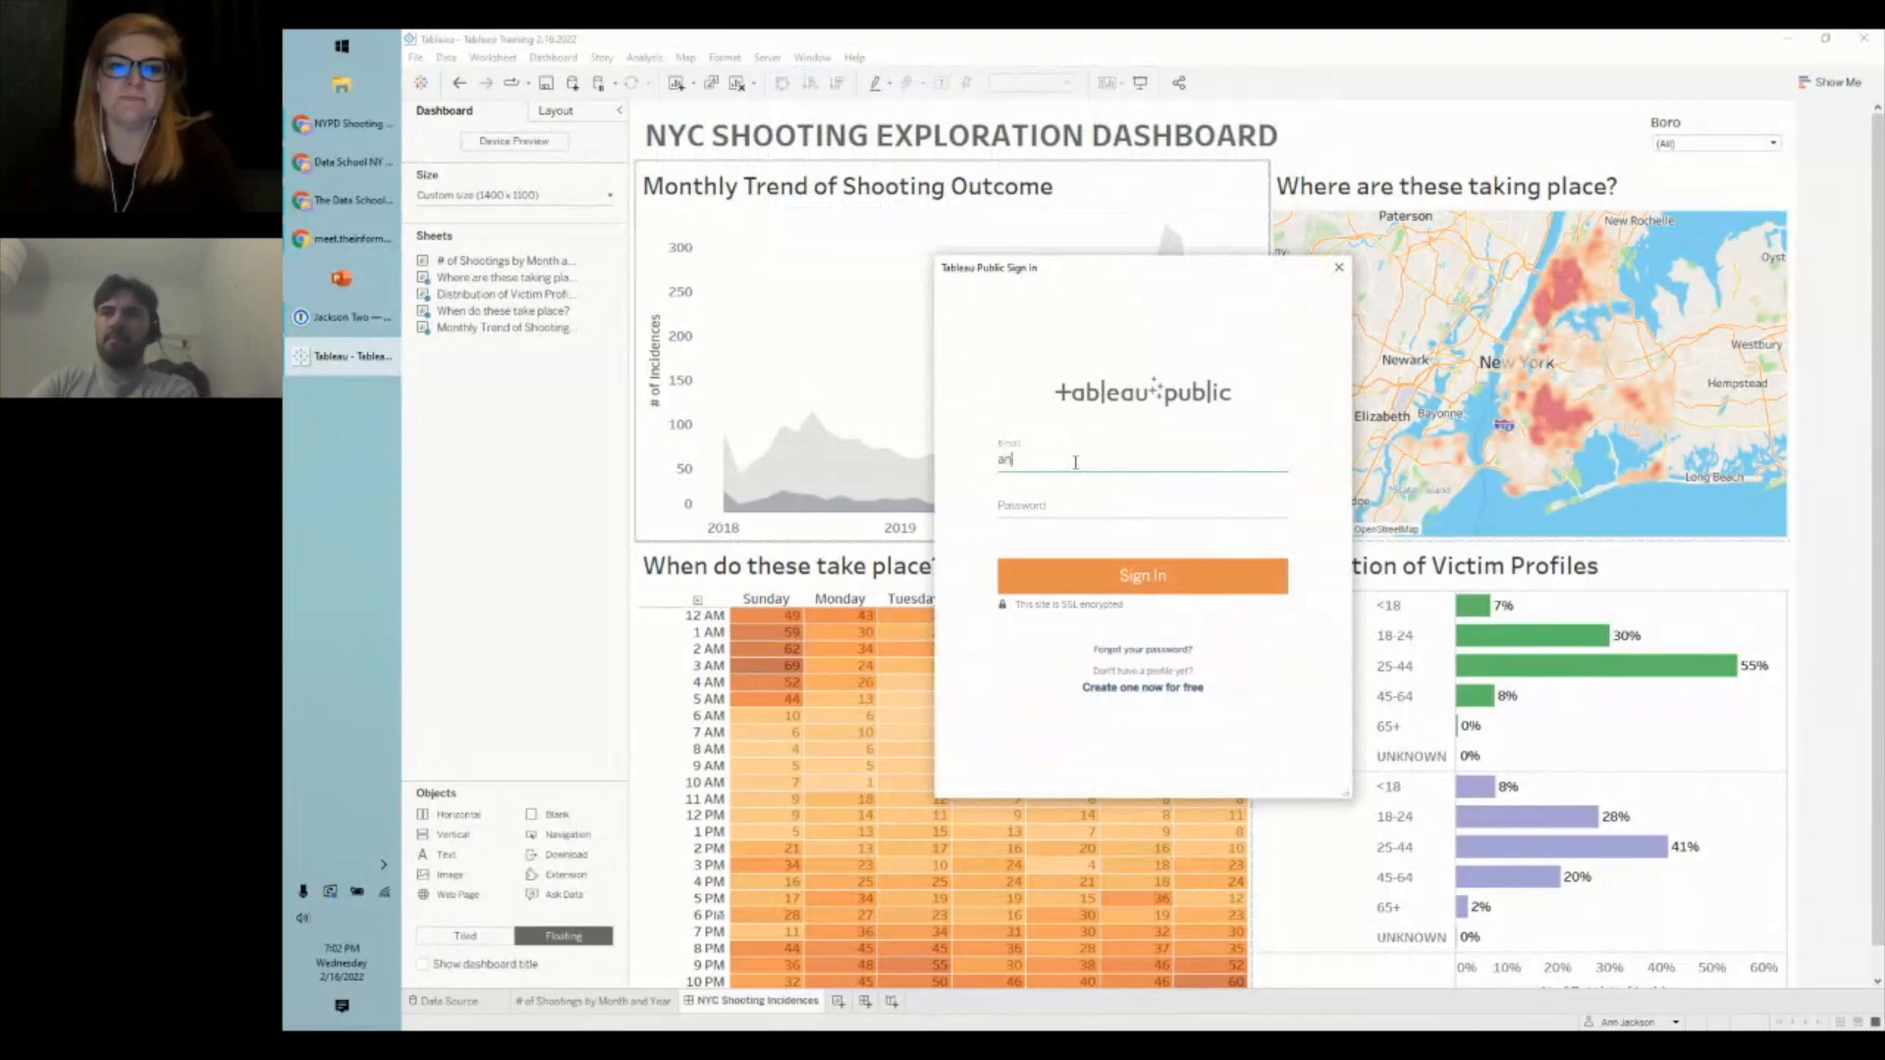
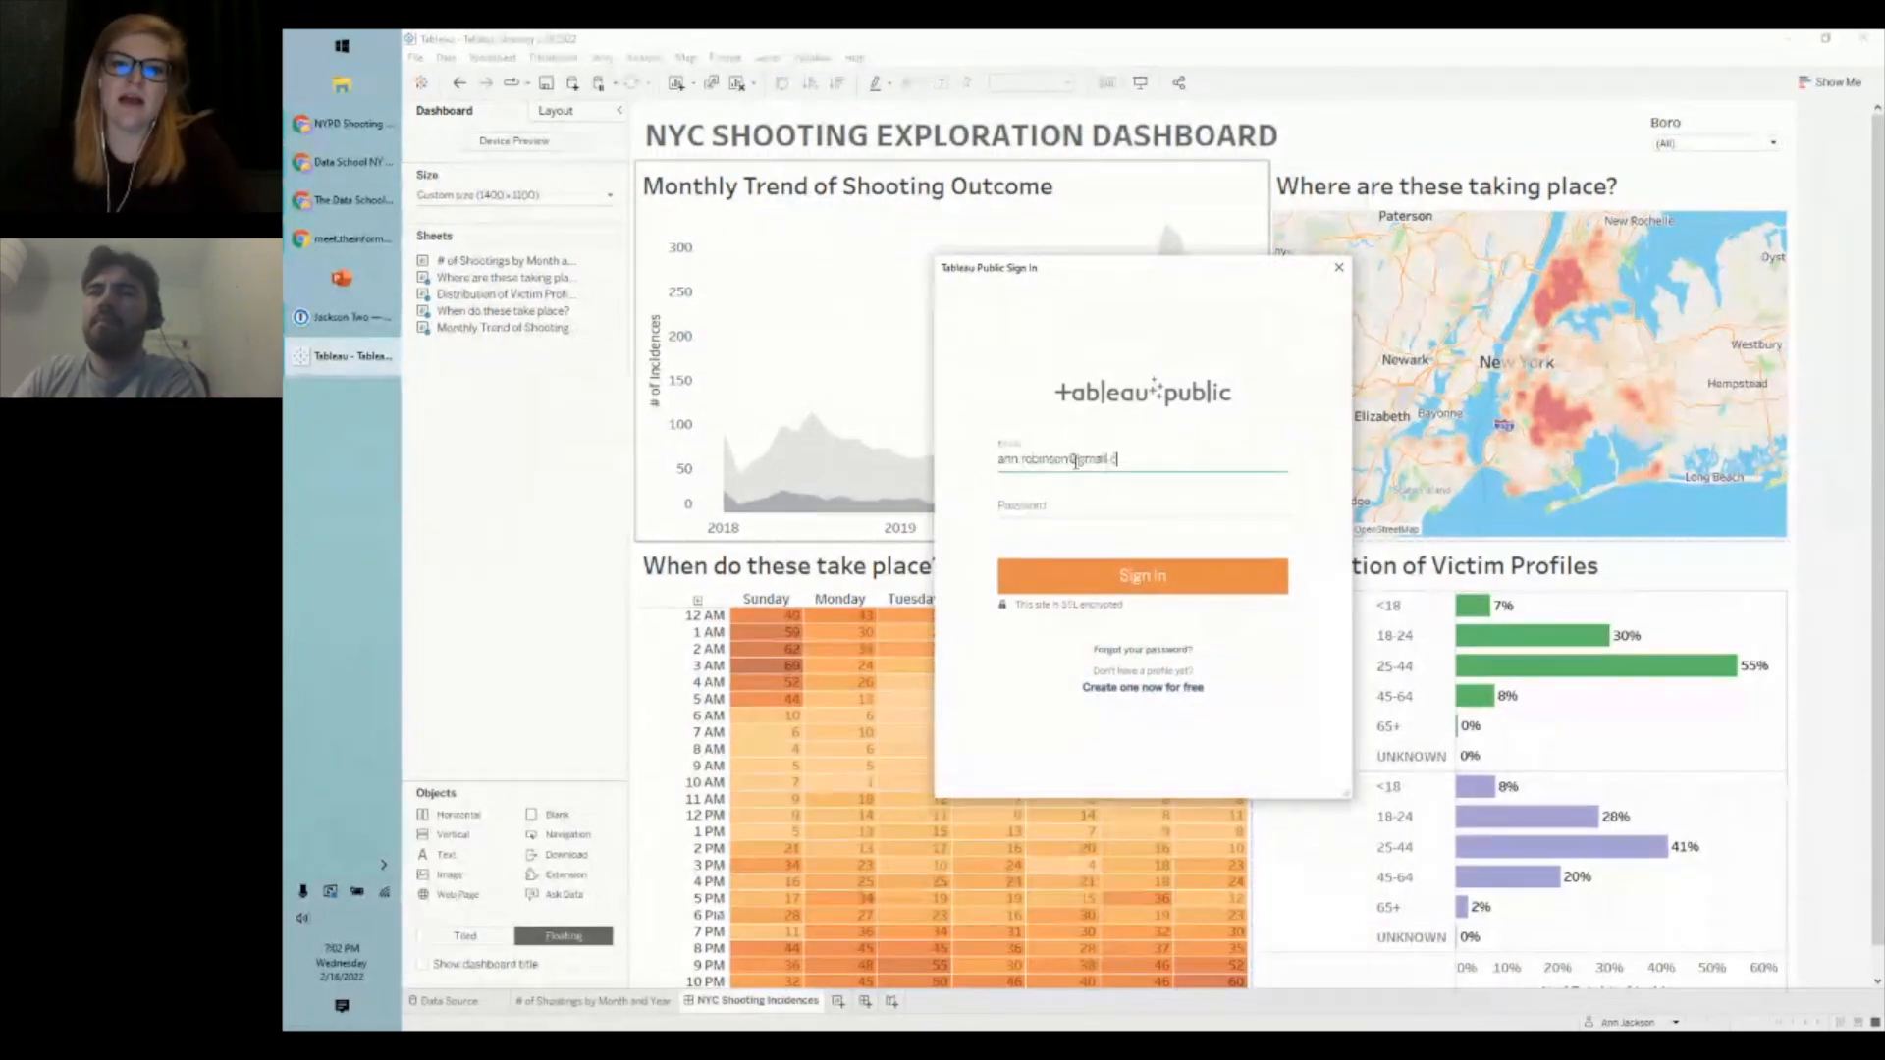
{"action": "key", "text": "Tab"}
{"action": "type", "text": "••••••••"}
{"action": "key", "text": "Return"}
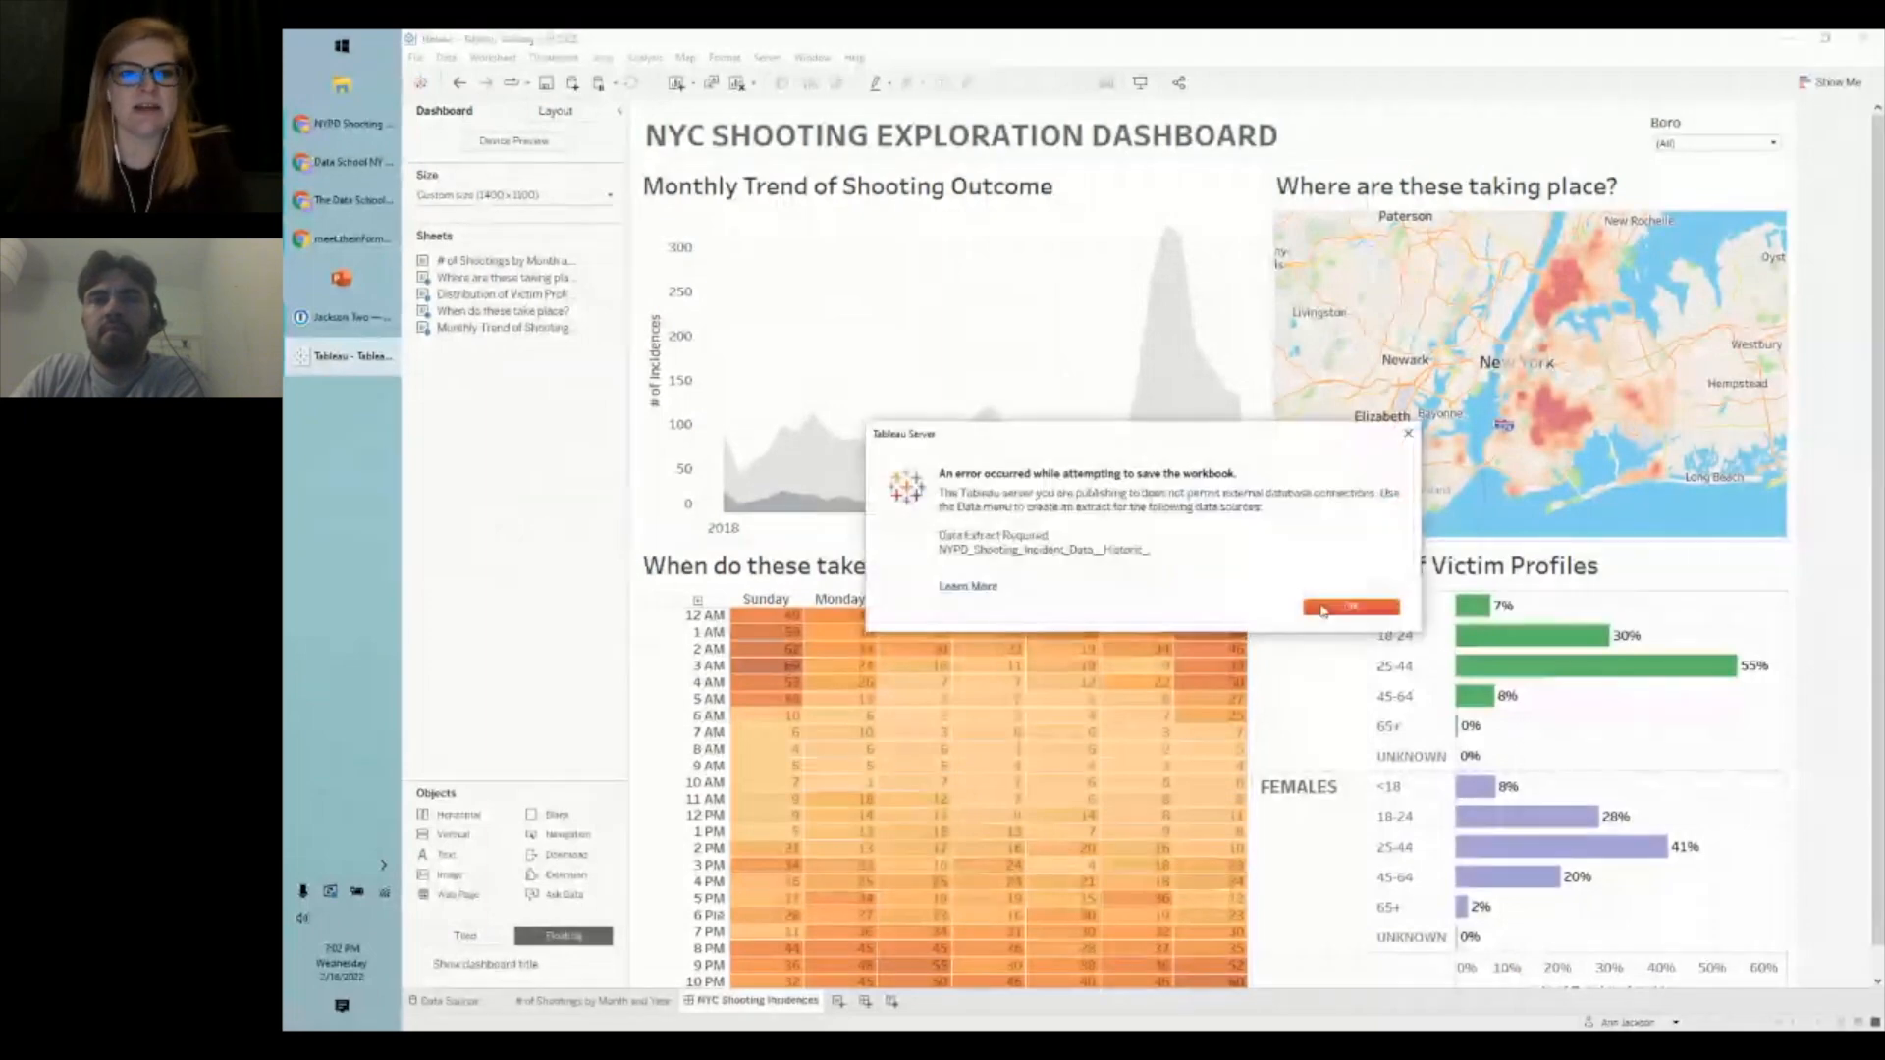
{"action": "left_click", "coordinate": [1331, 609]}
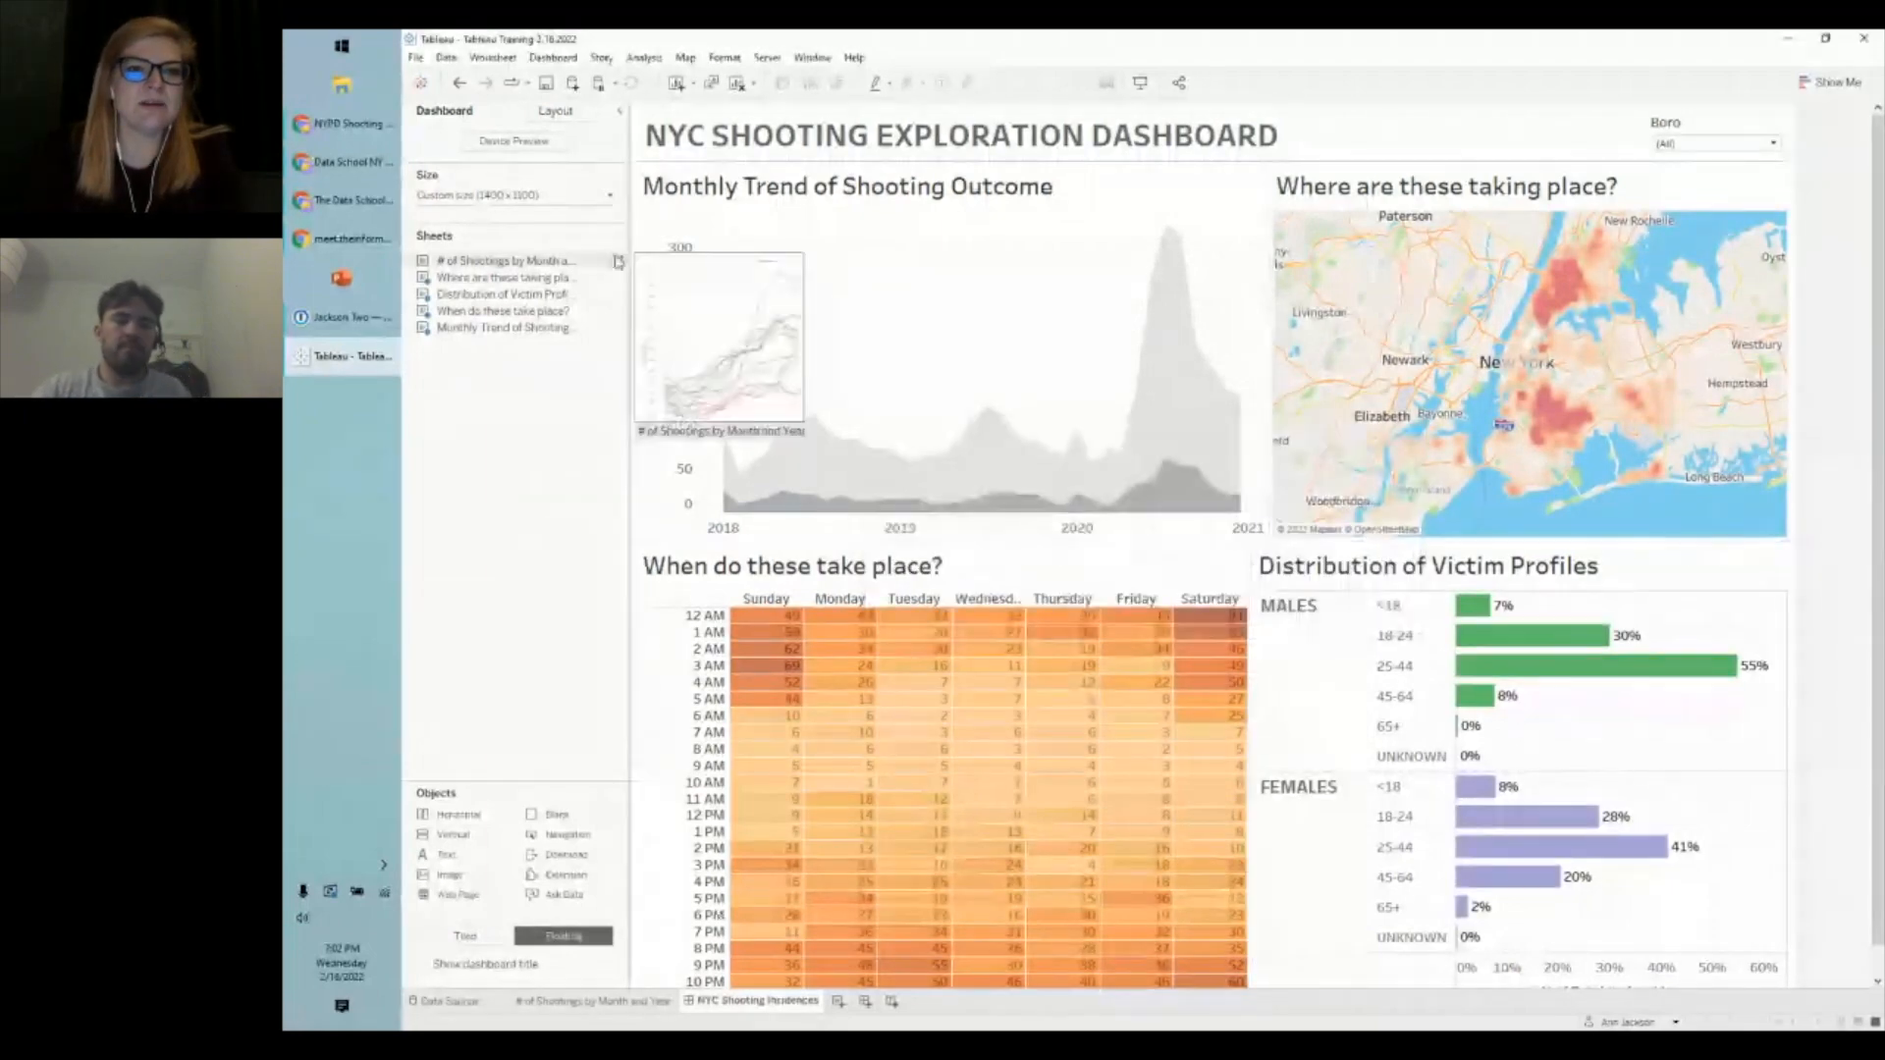
- Remove the Occur Date, Boro and Vic Sex extract filters and save the extract as NYPD_Shooting_Incident_Data_Historic.hyper
{"action": "left_click", "coordinate": [619, 263]}
{"action": "right_click", "coordinate": [490, 135]}
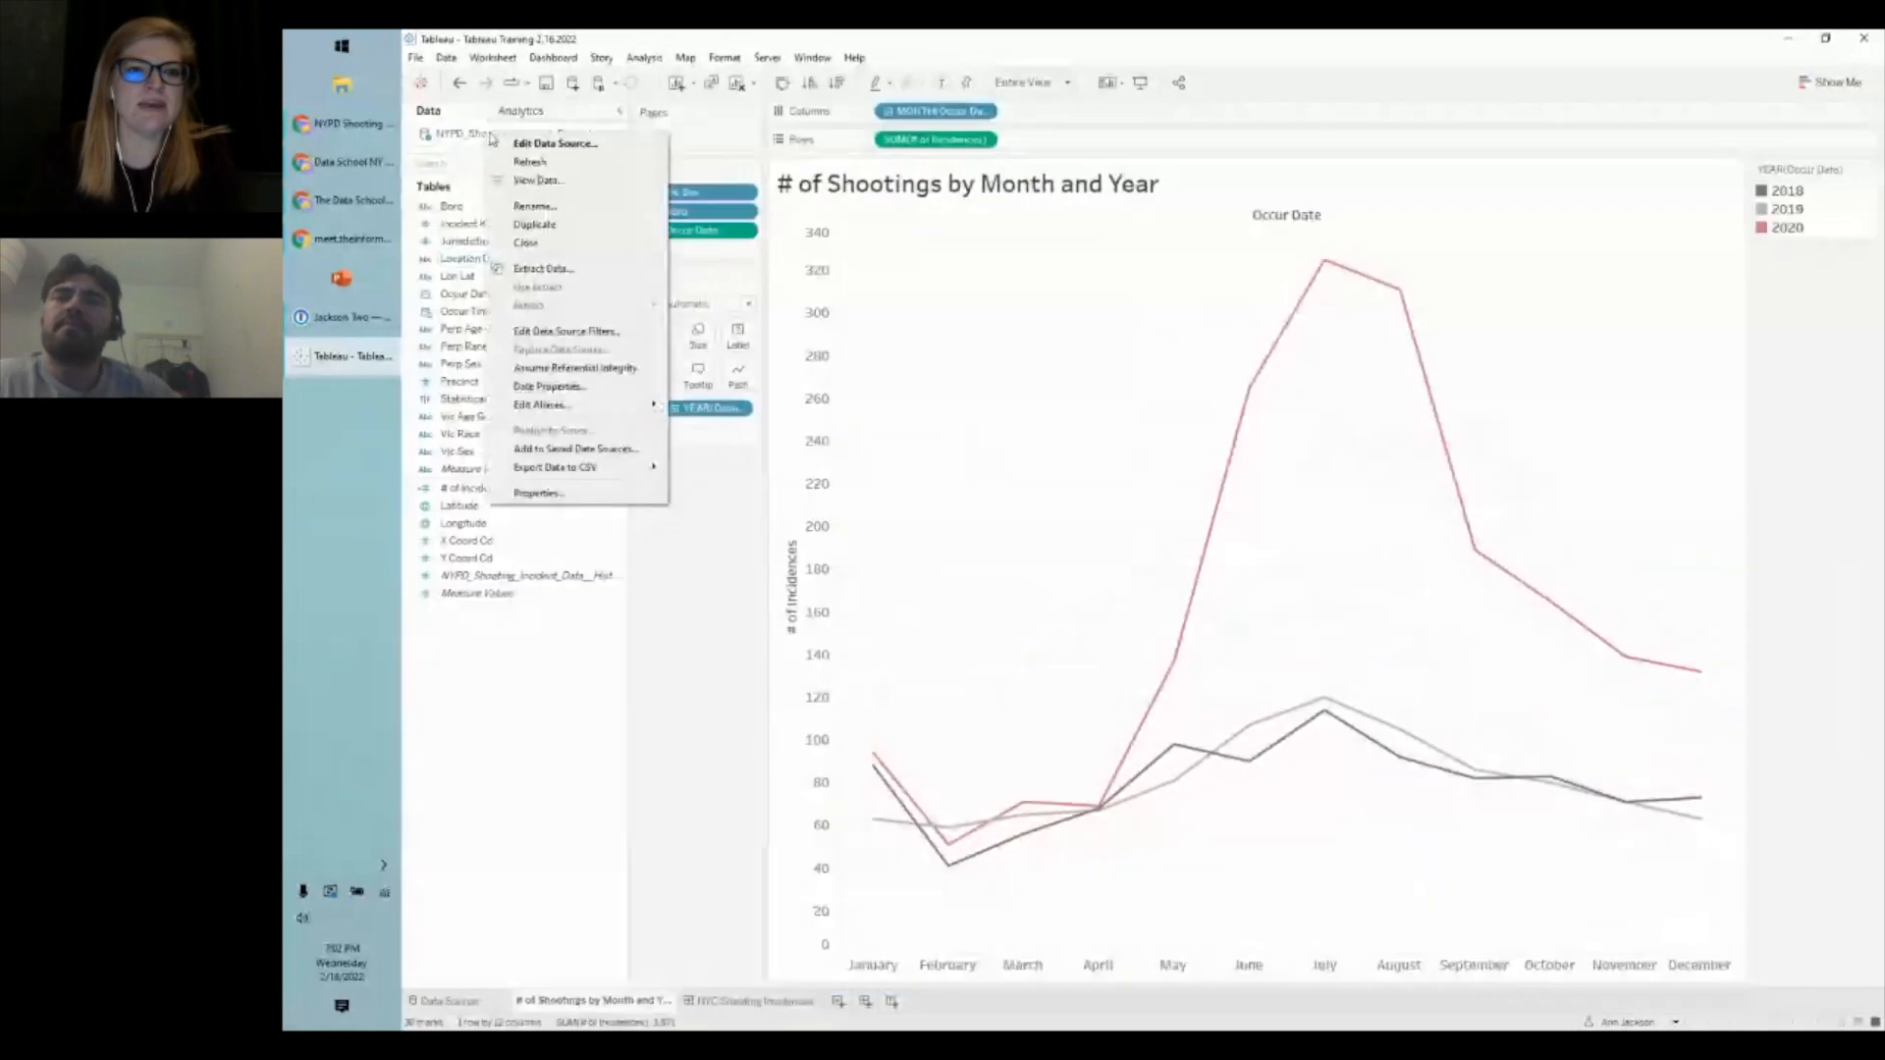
{"action": "left_click", "coordinate": [543, 268]}
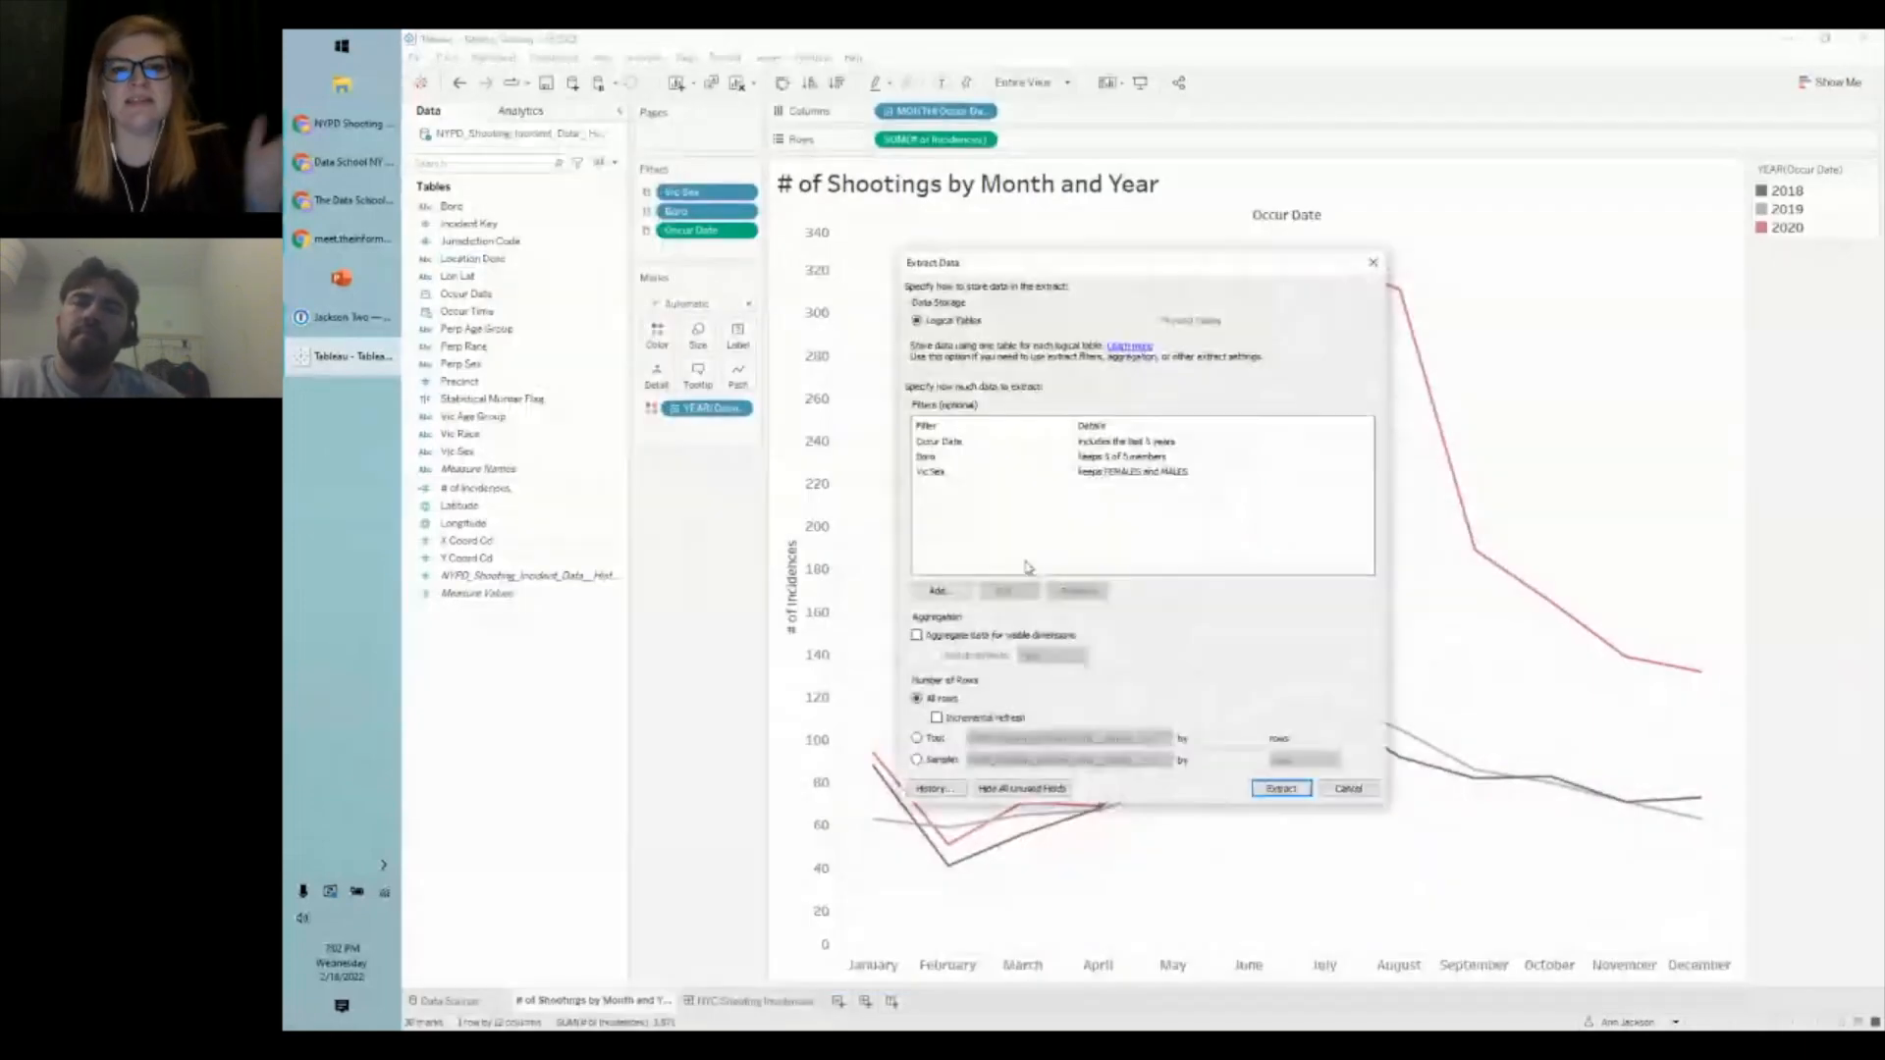
{"action": "left_click", "coordinate": [1142, 444]}
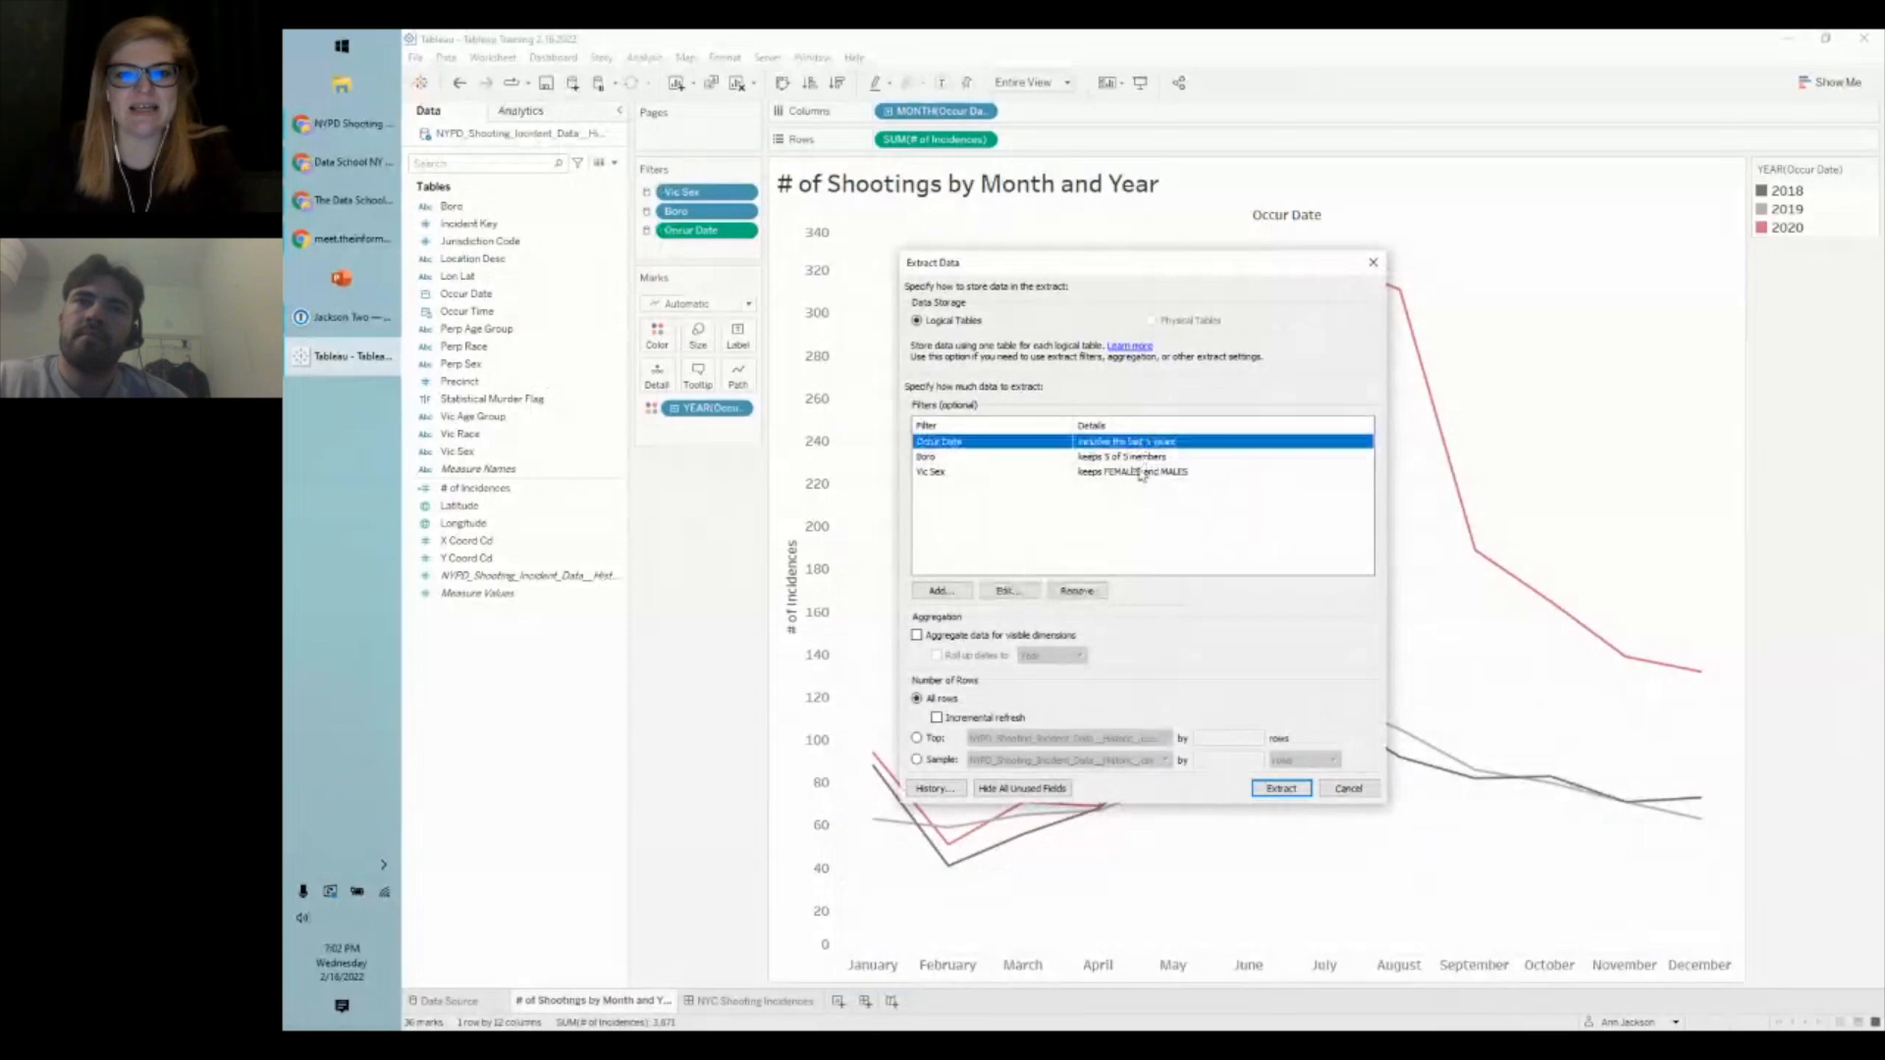
{"action": "left_click", "coordinate": [1139, 472], "text": "ctrl"}
{"action": "left_click", "coordinate": [1136, 458], "text": "ctrl"}
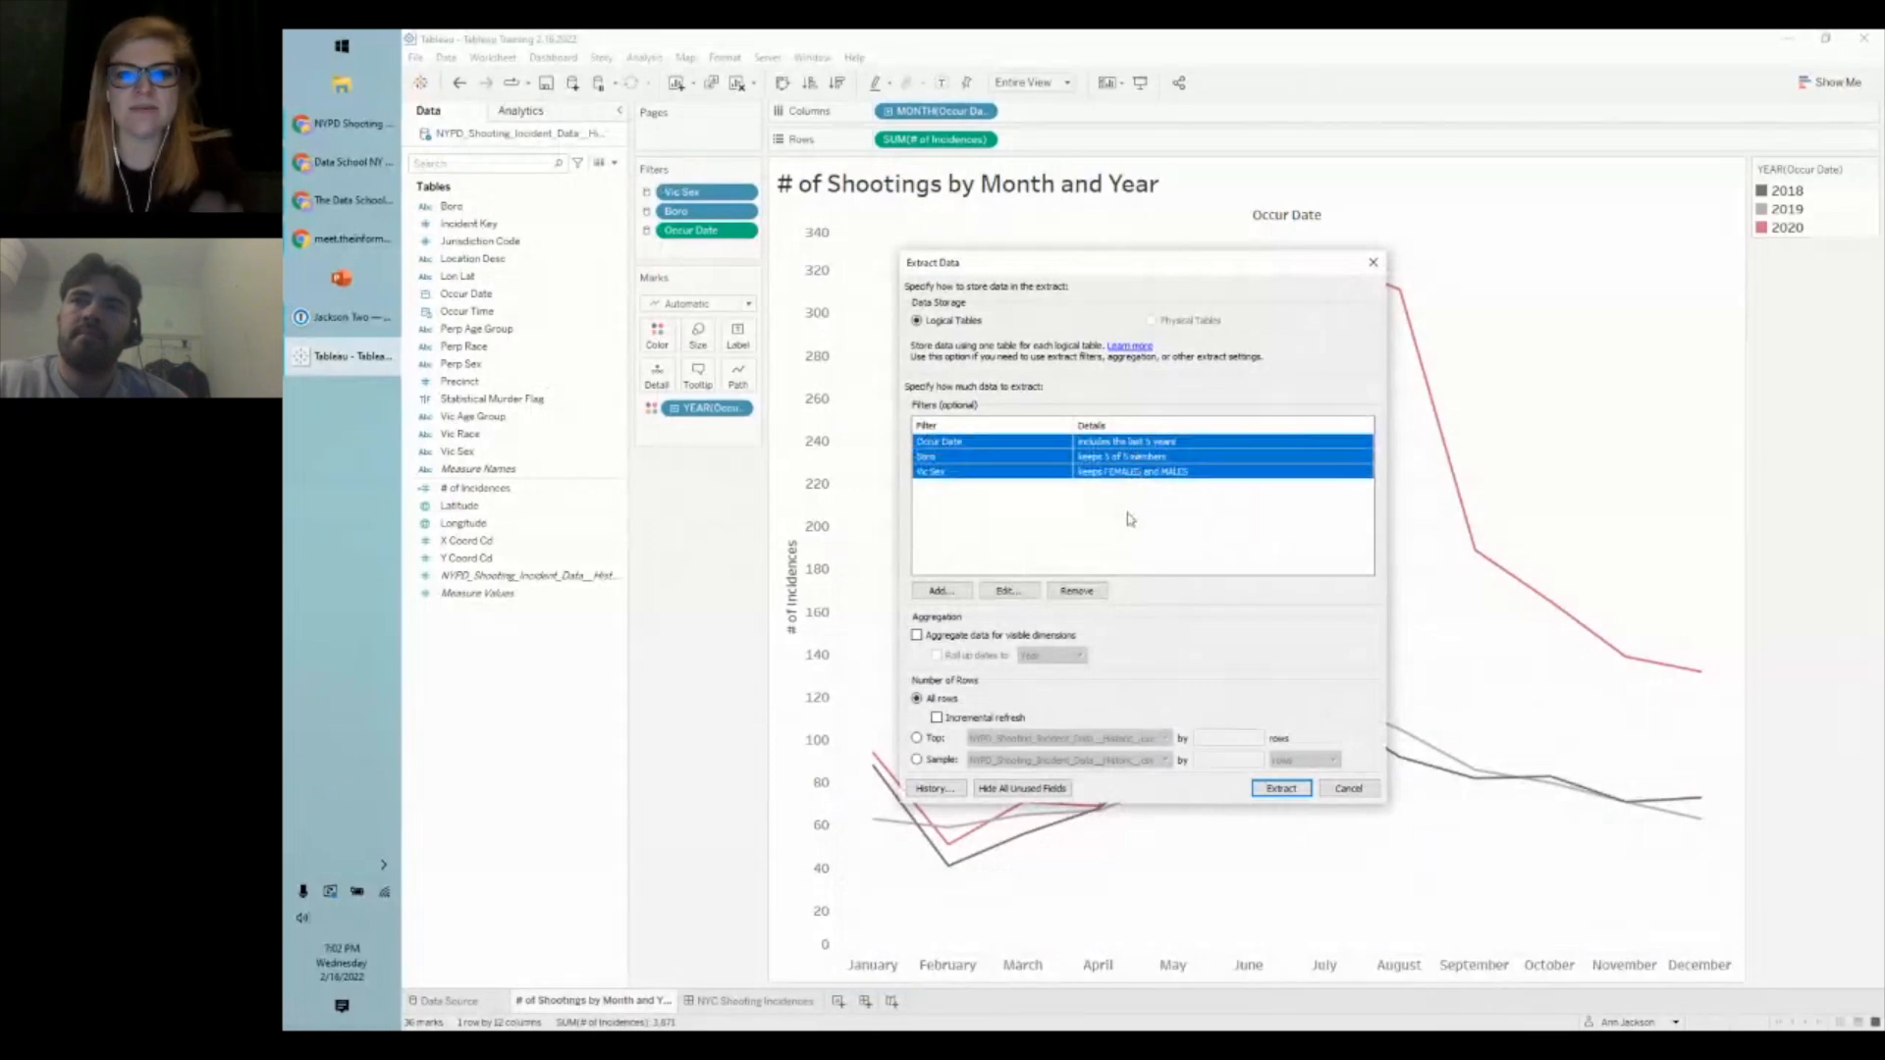
{"action": "left_click", "coordinate": [1088, 592]}
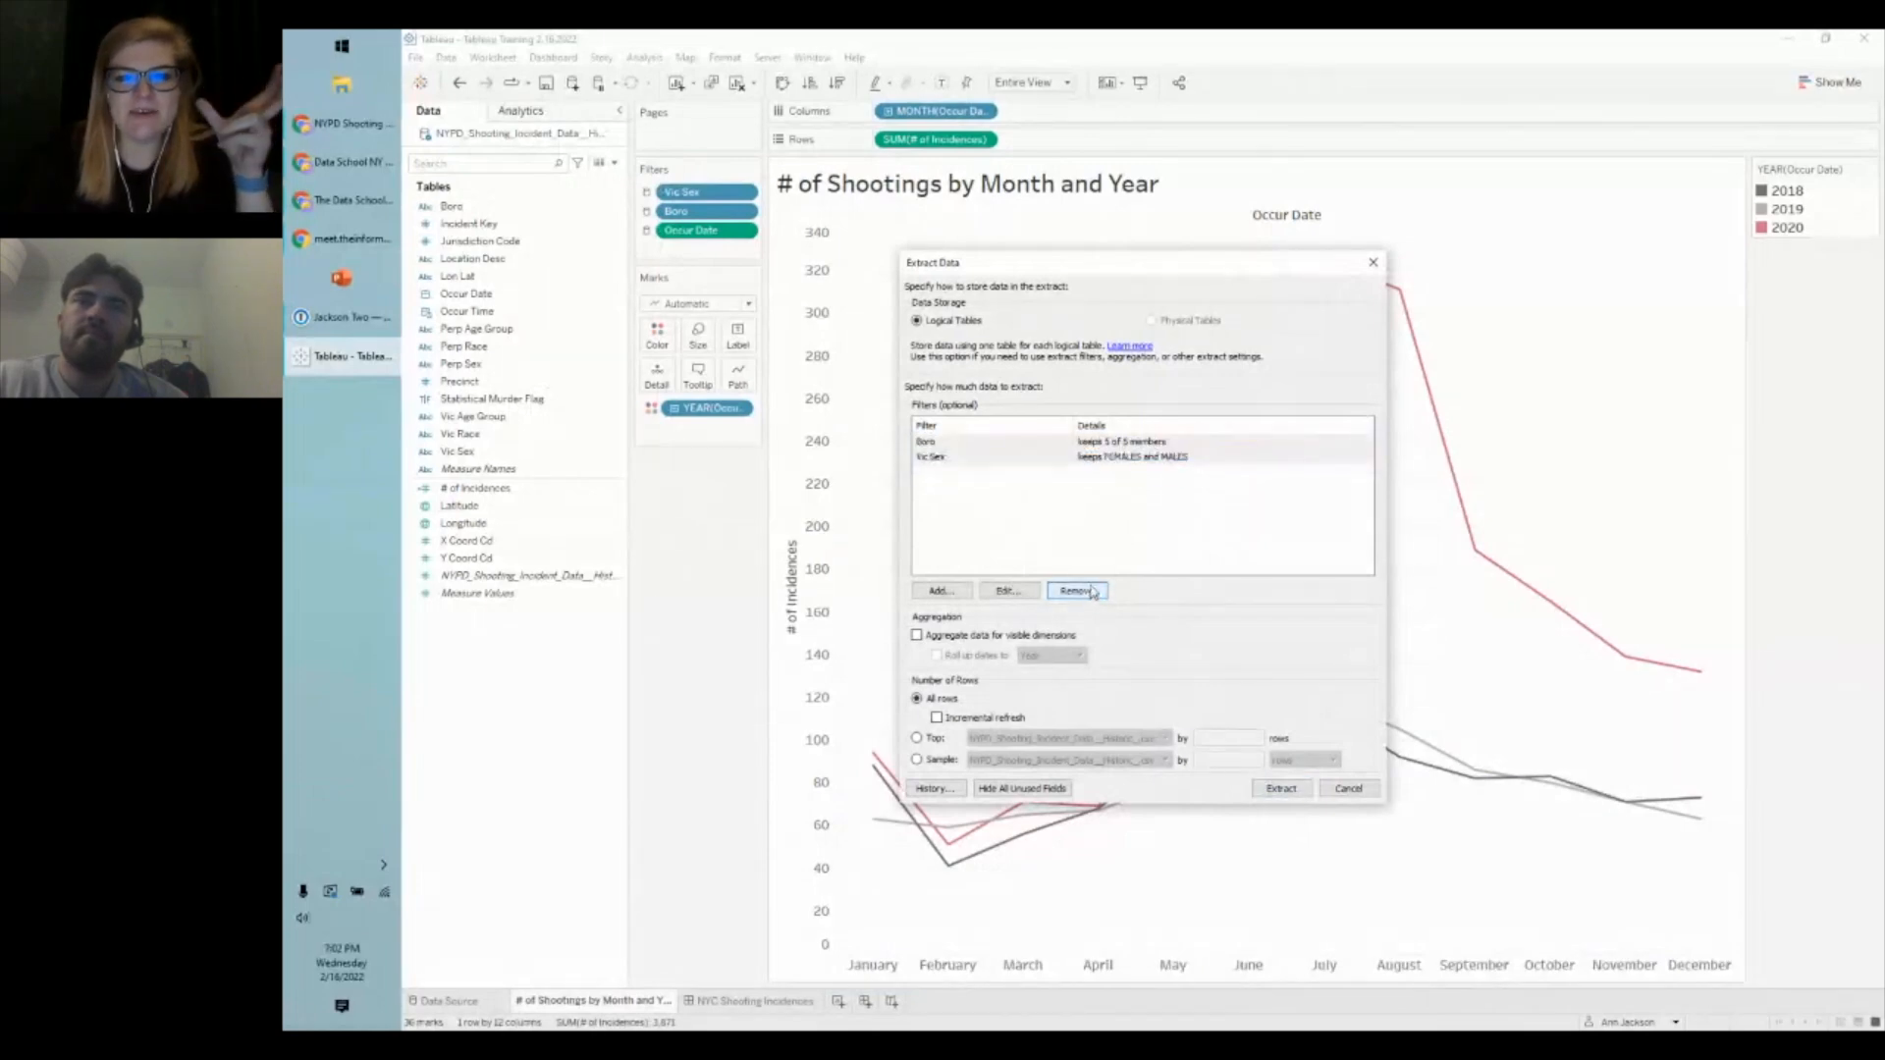
{"action": "left_click", "coordinate": [1086, 593]}
{"action": "left_click", "coordinate": [1080, 593]}
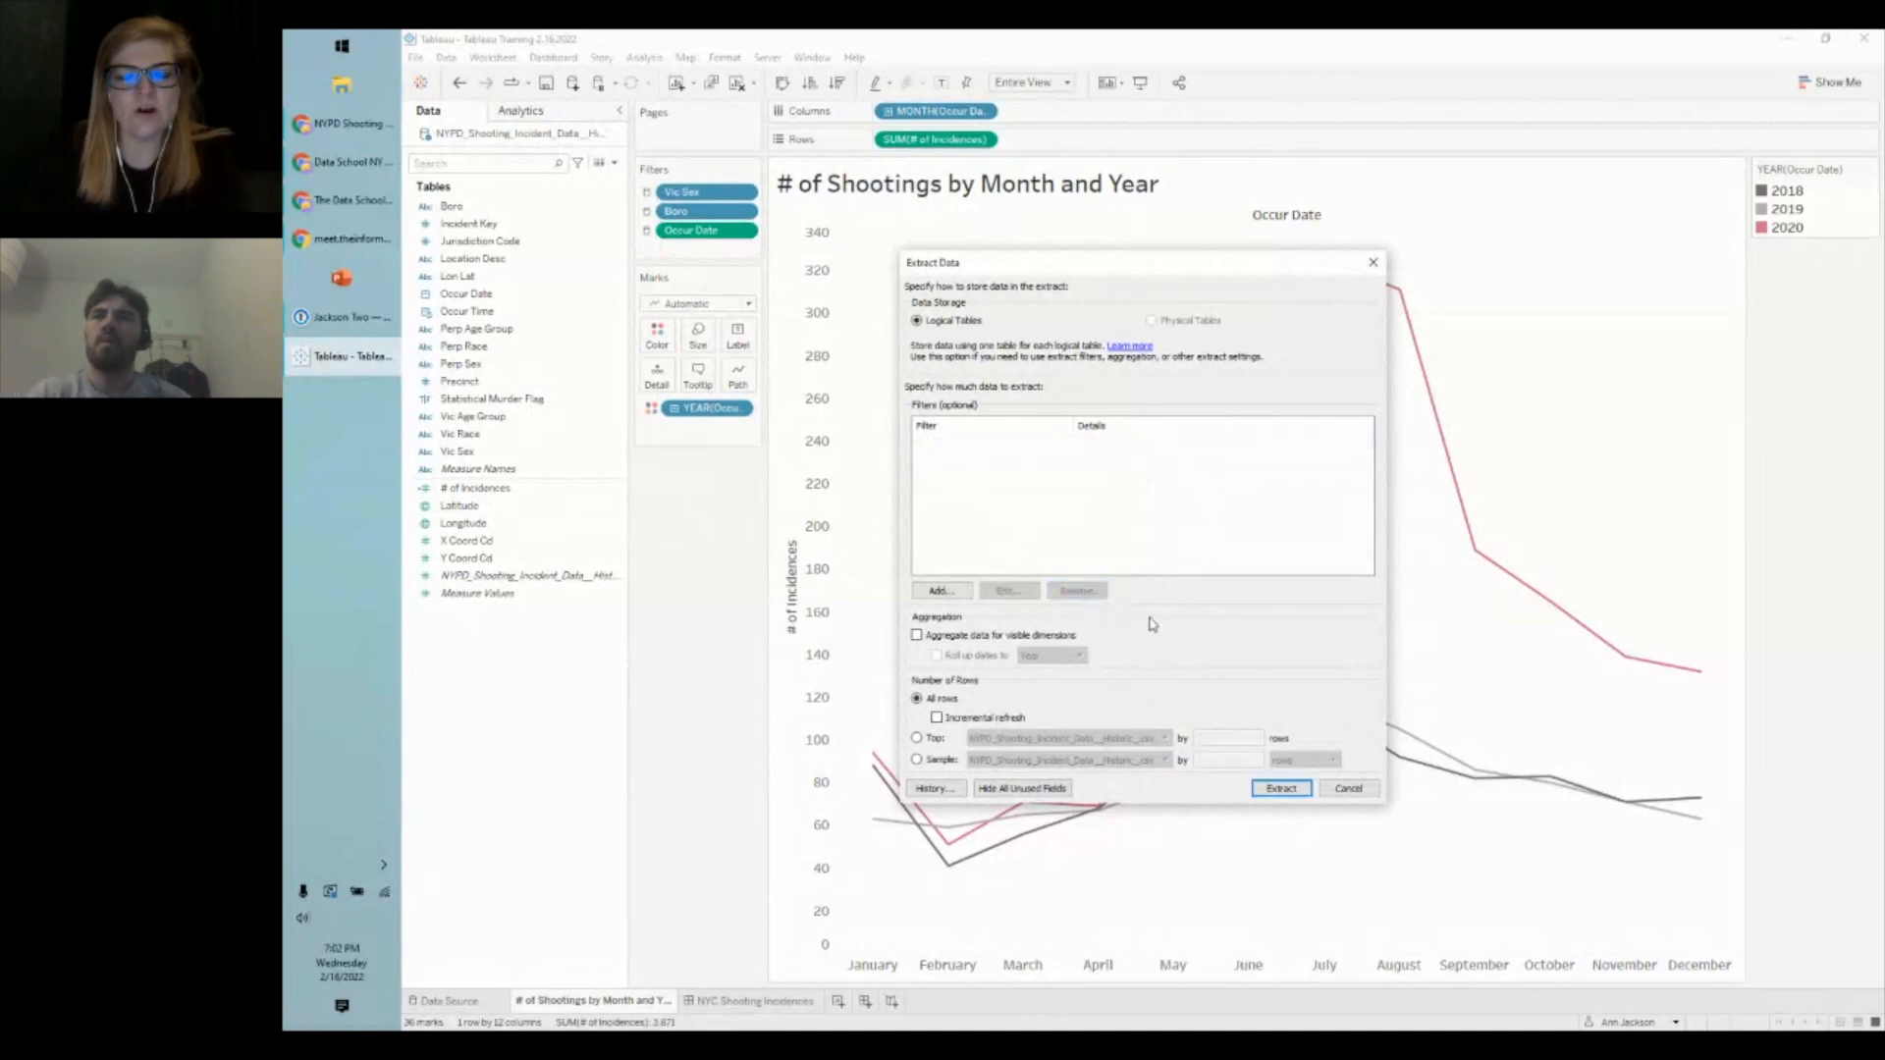
{"action": "left_click", "coordinate": [1282, 788]}
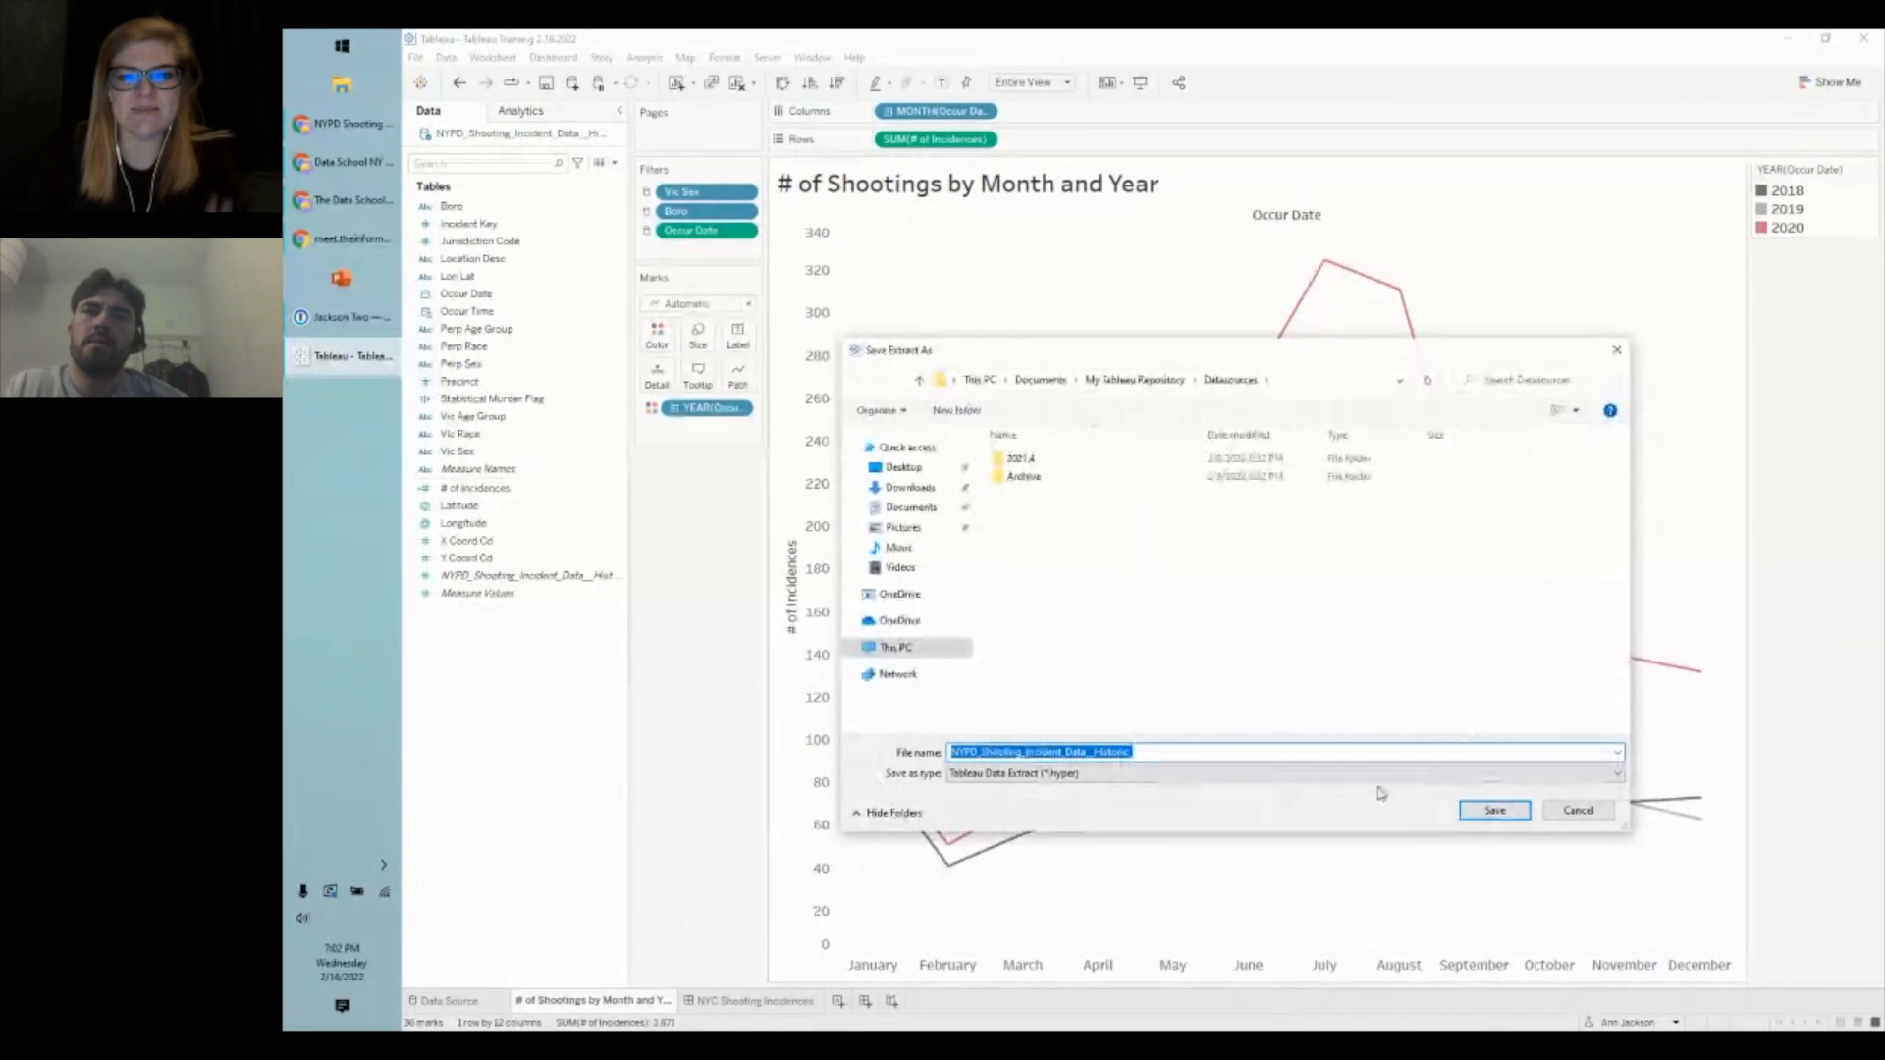
{"action": "left_click", "coordinate": [1494, 809]}
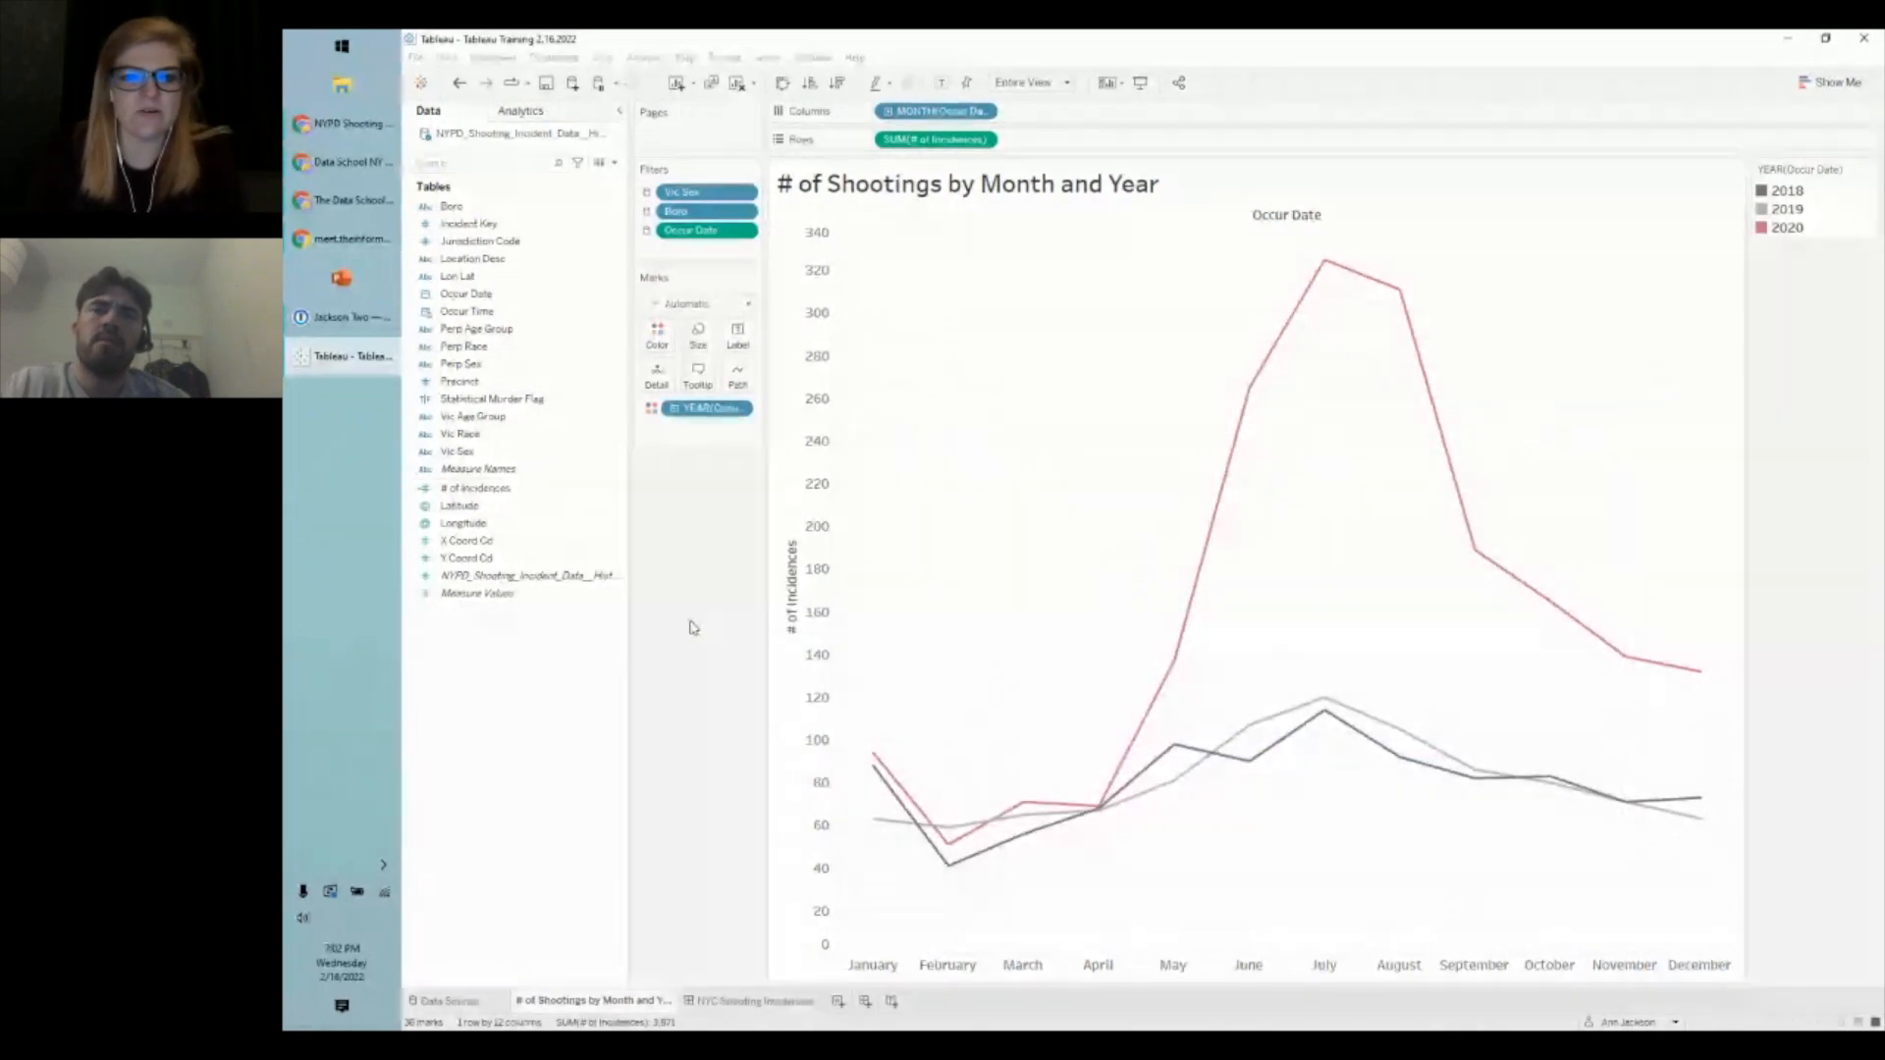
- Save the NYC Shooting Incidences dashboard to Tableau Public titled 'NYC Shootings | Tableau Training 2.16'
{"action": "left_click", "coordinate": [726, 1001]}
{"action": "left_click", "coordinate": [768, 57]}
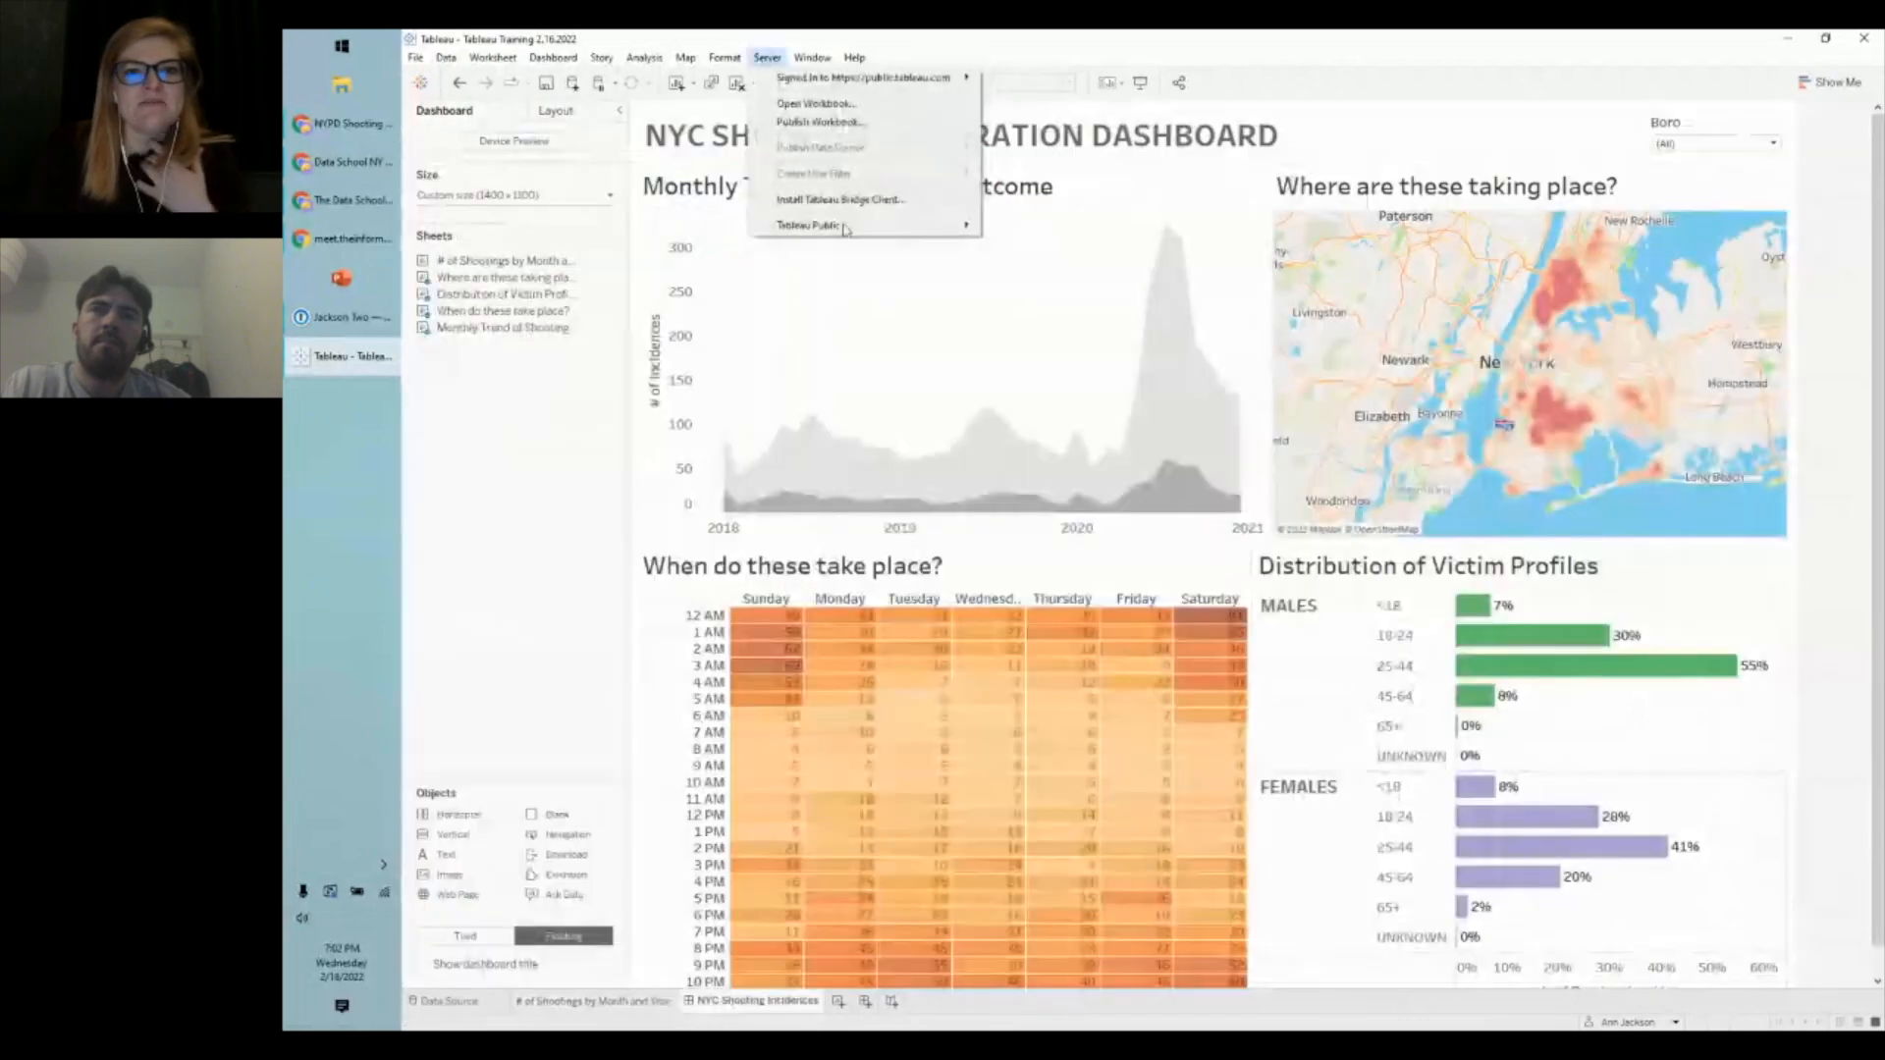
{"action": "mouse_move", "coordinate": [847, 228]}
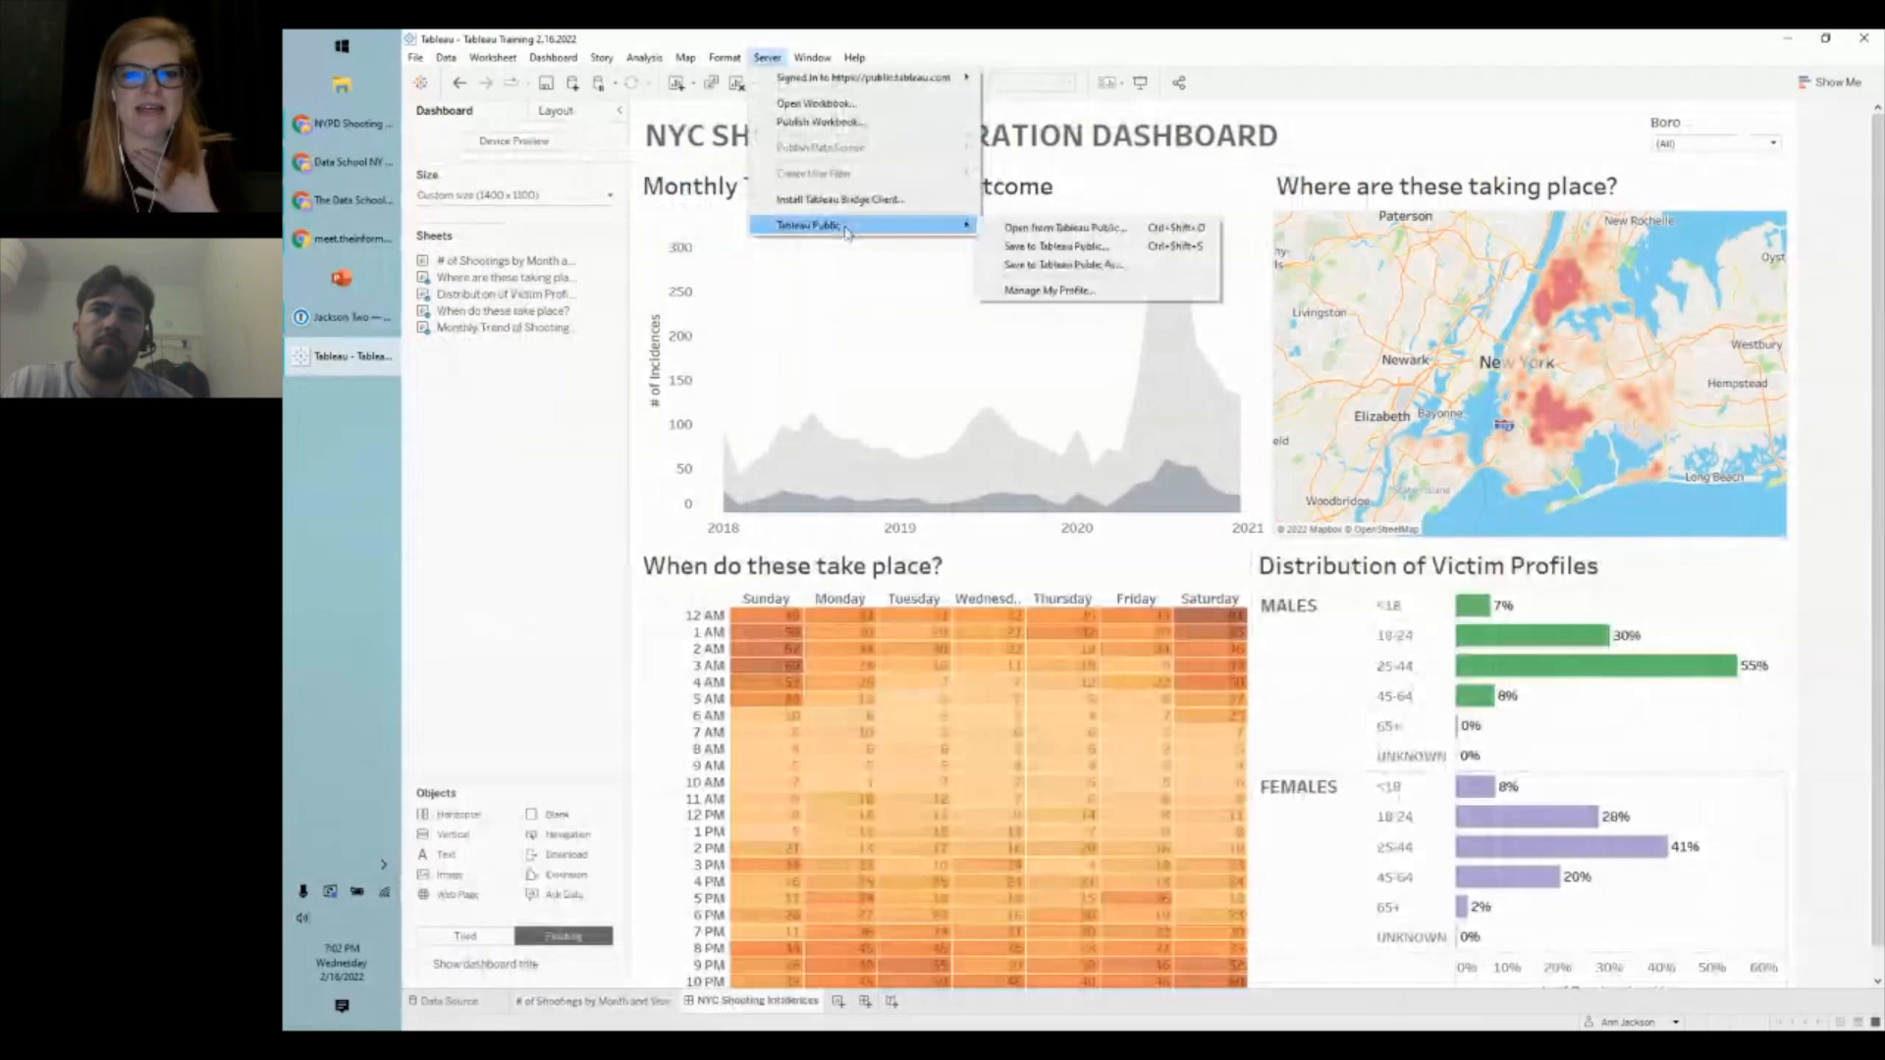
{"action": "left_click", "coordinate": [1063, 267]}
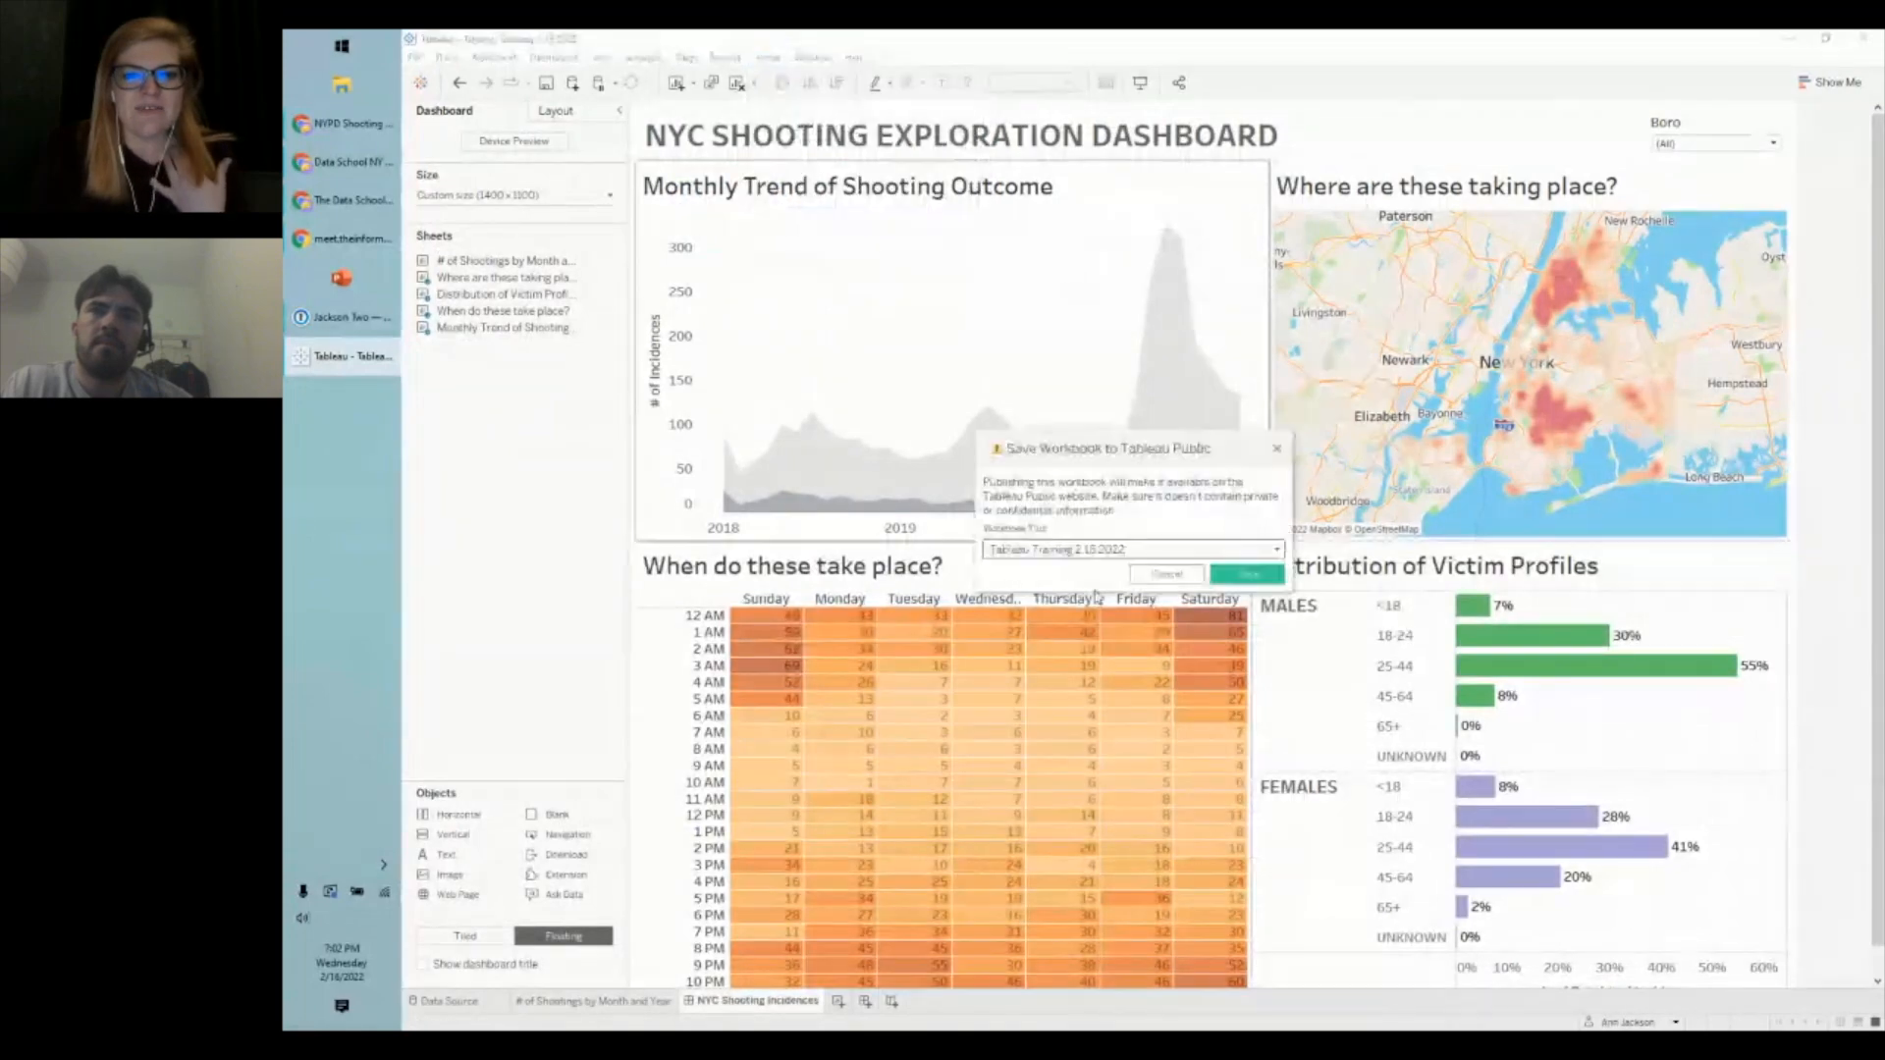
{"action": "left_click_drag", "start_coordinate": [1137, 549], "coordinate": [985, 549]}
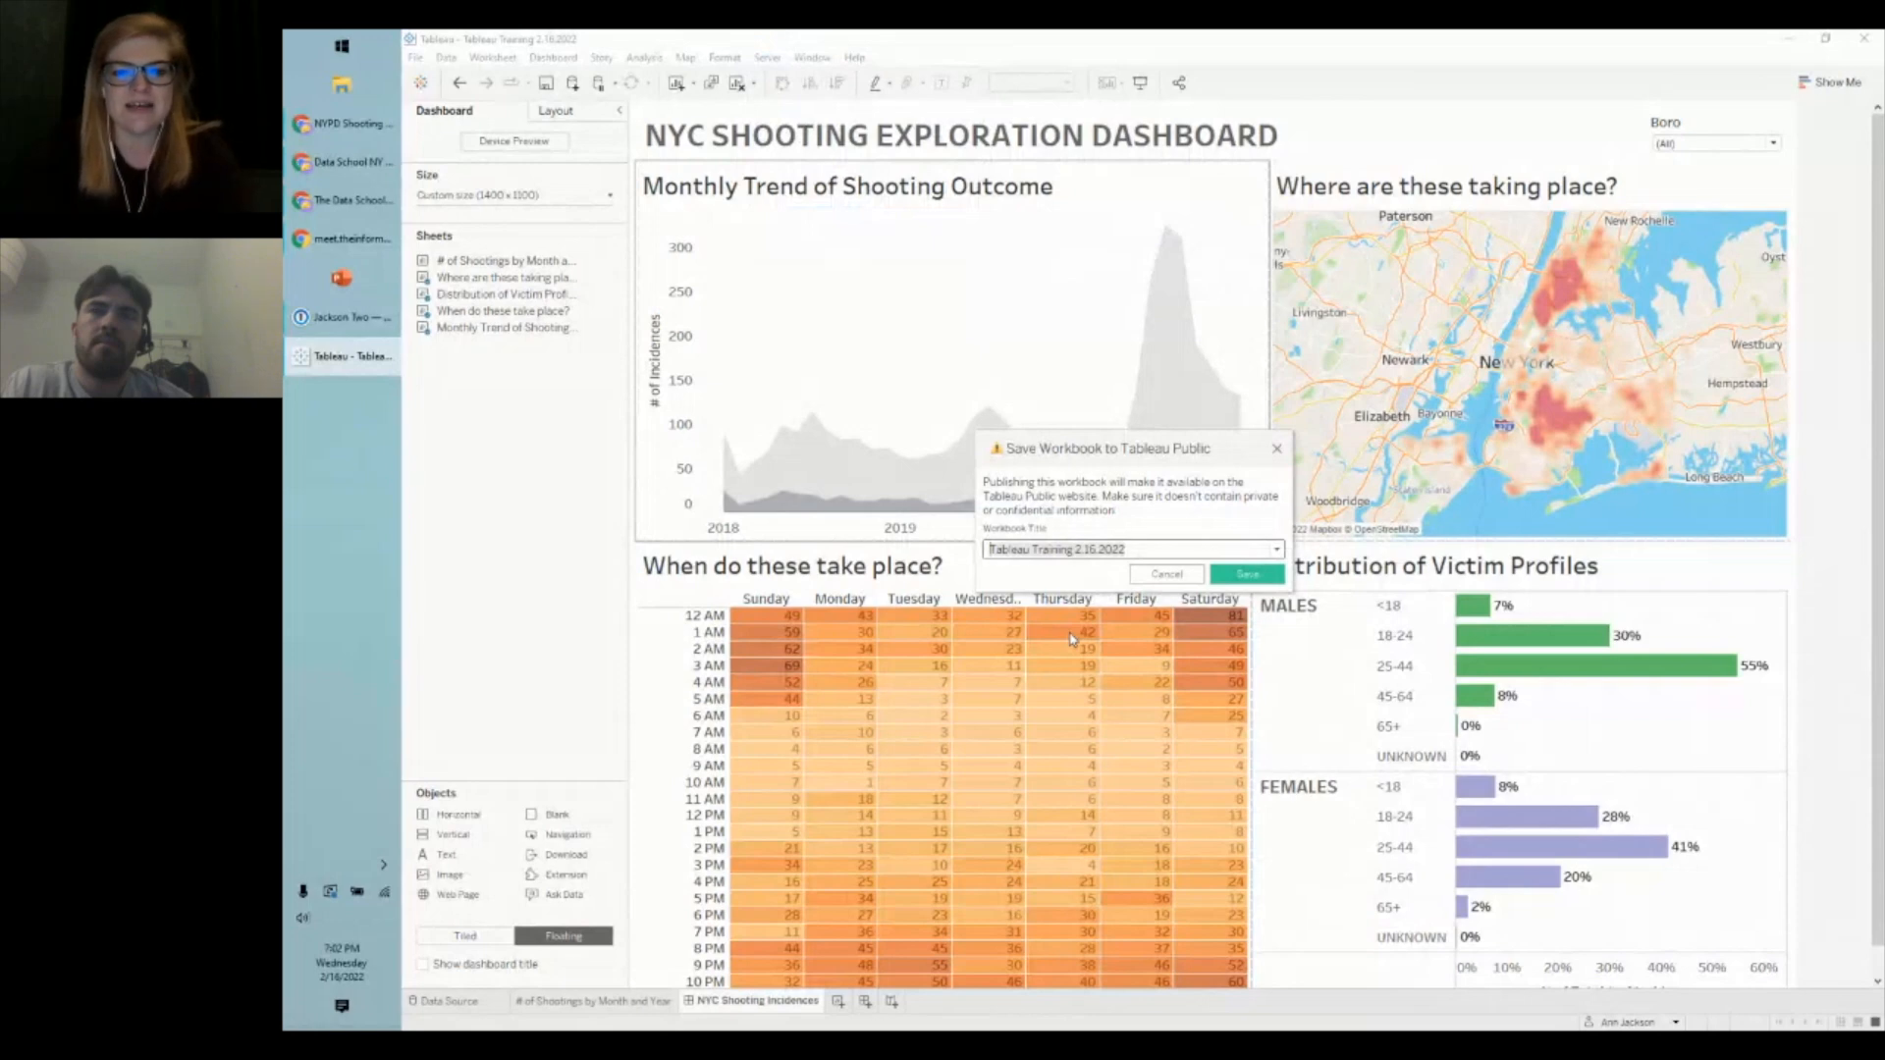
{"action": "type", "text": "NYC Shootings"}
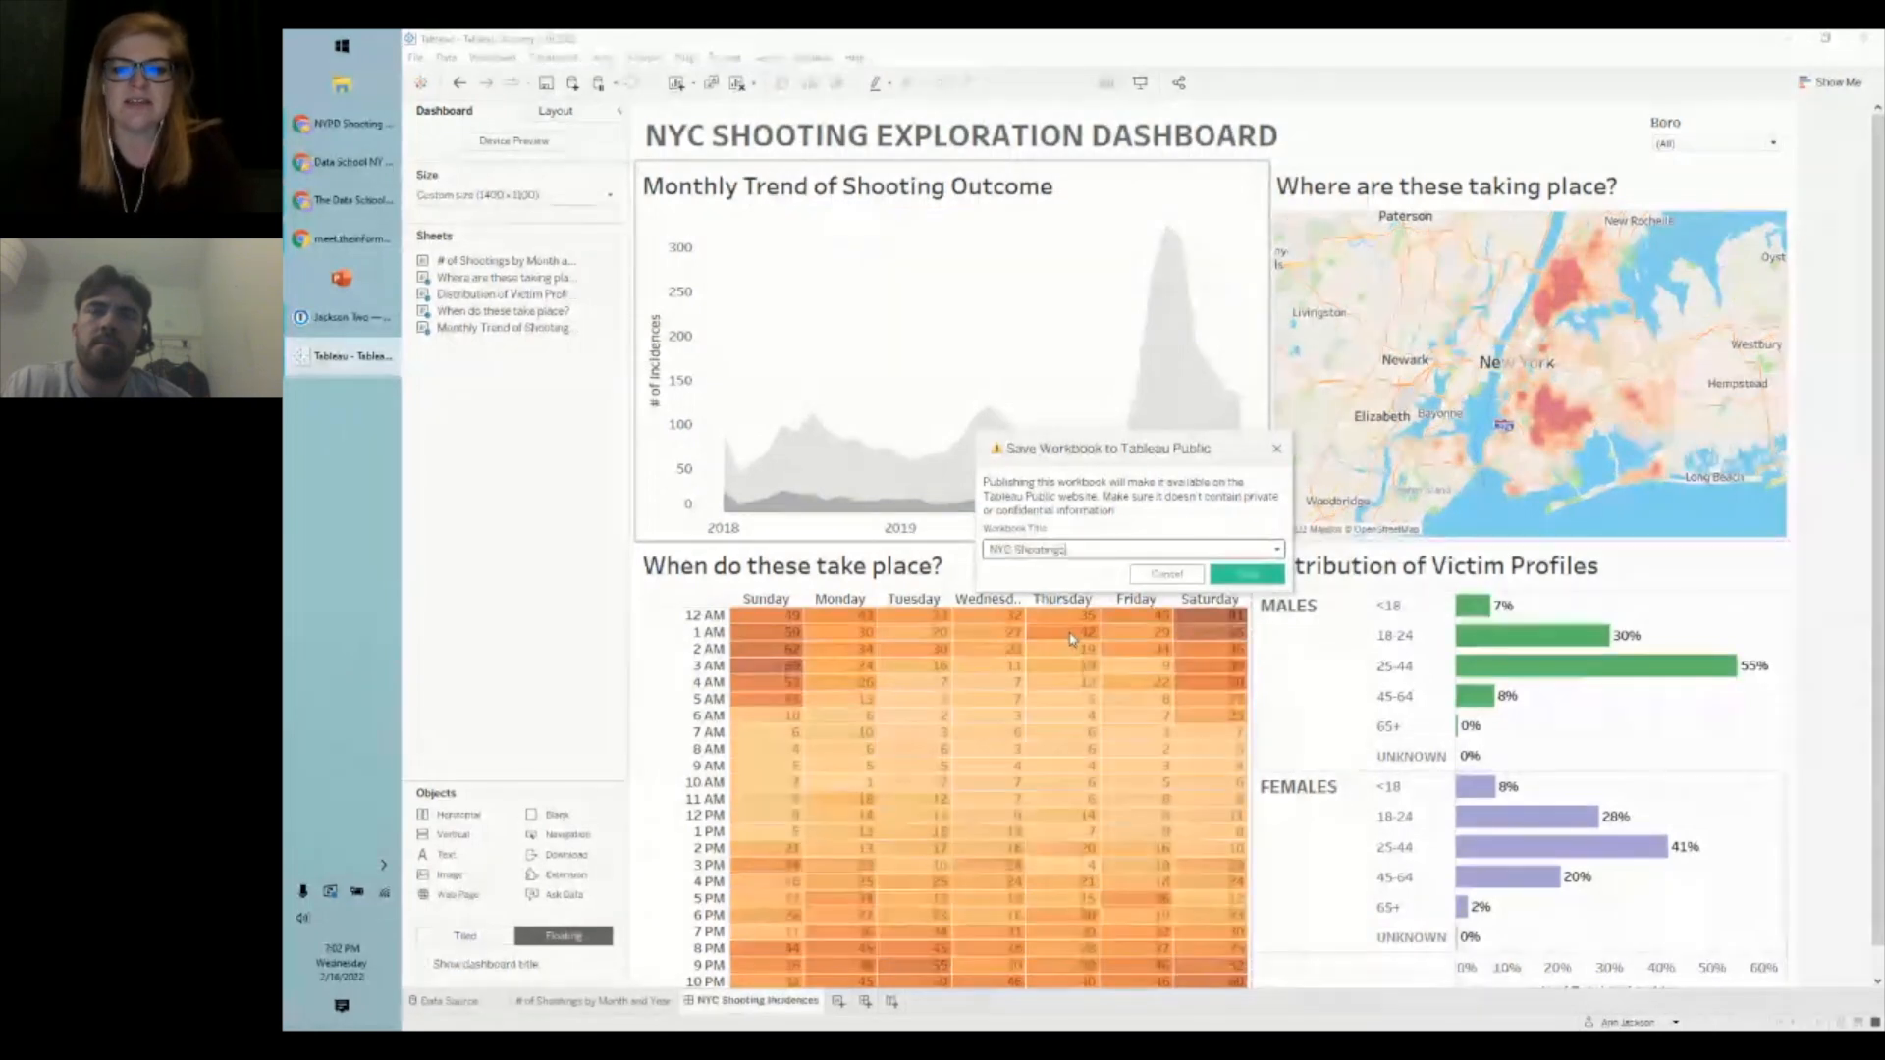
{"action": "type", "text": " | Tableau T"}
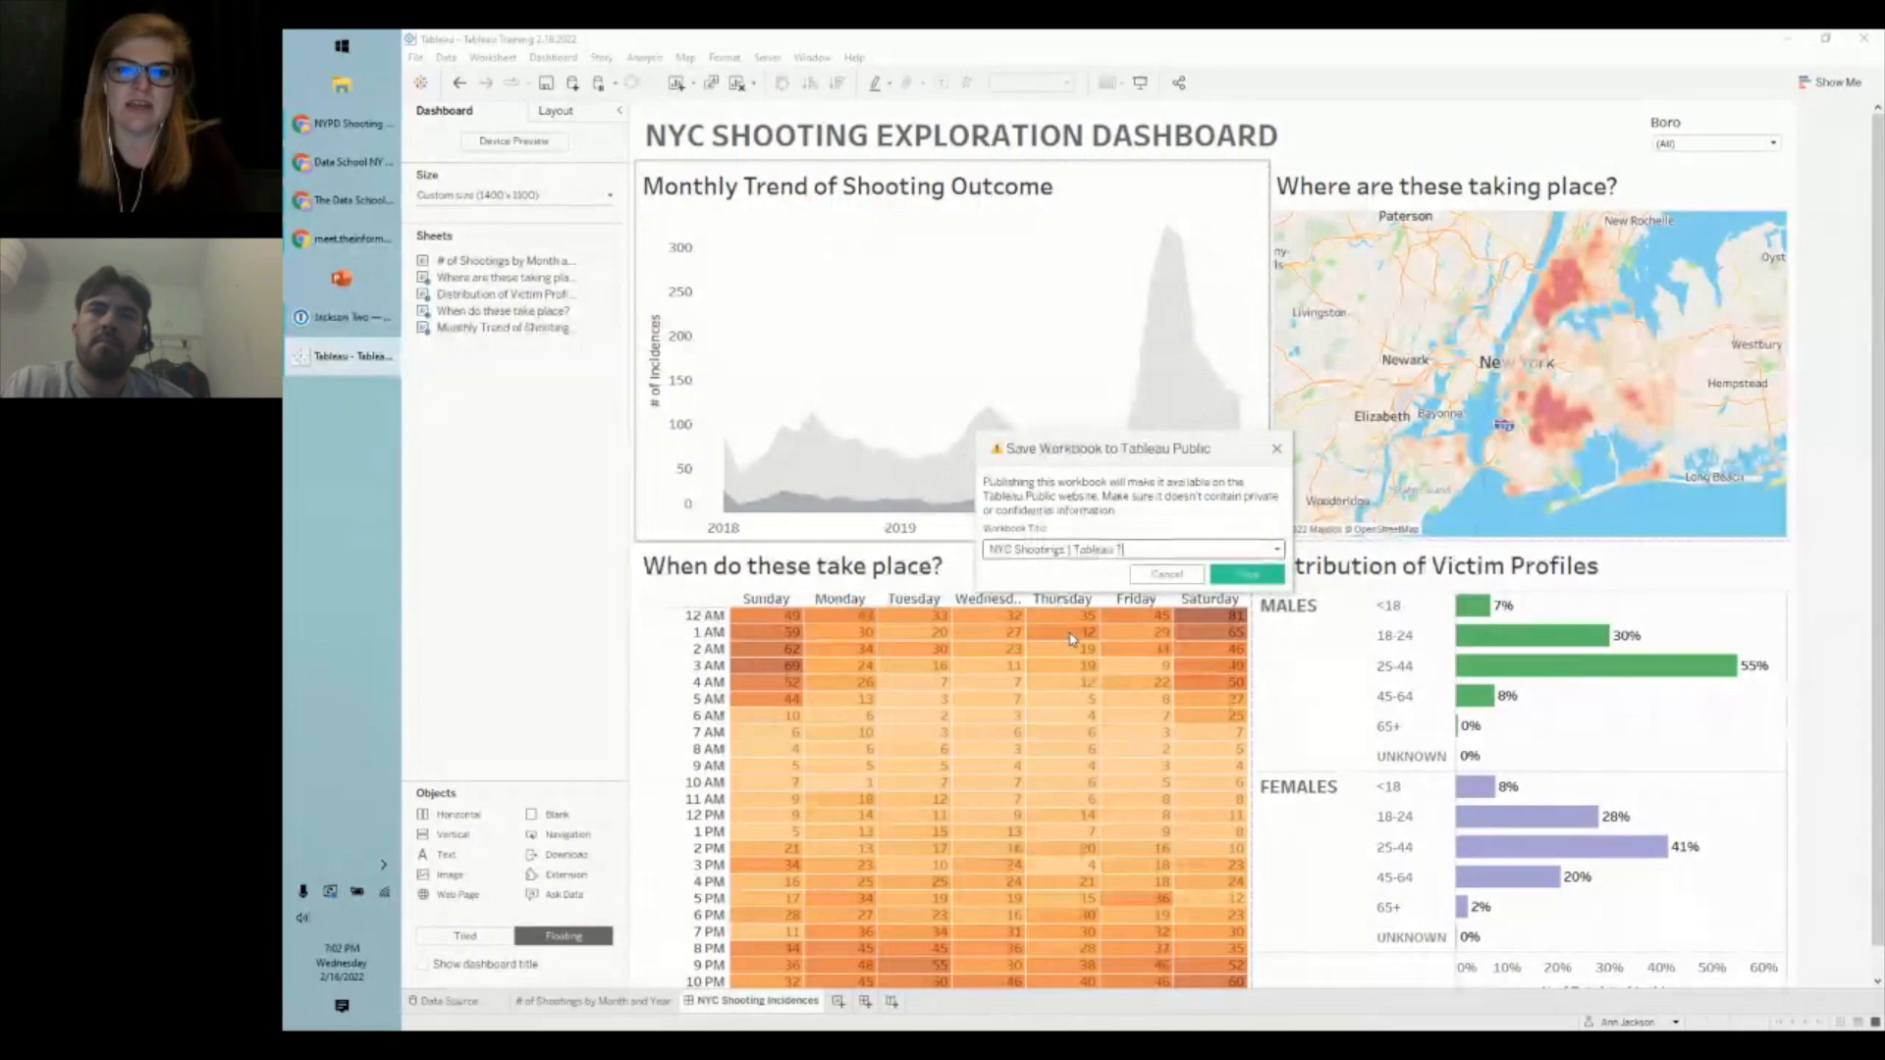
{"action": "type", "text": "raining 2.16"}
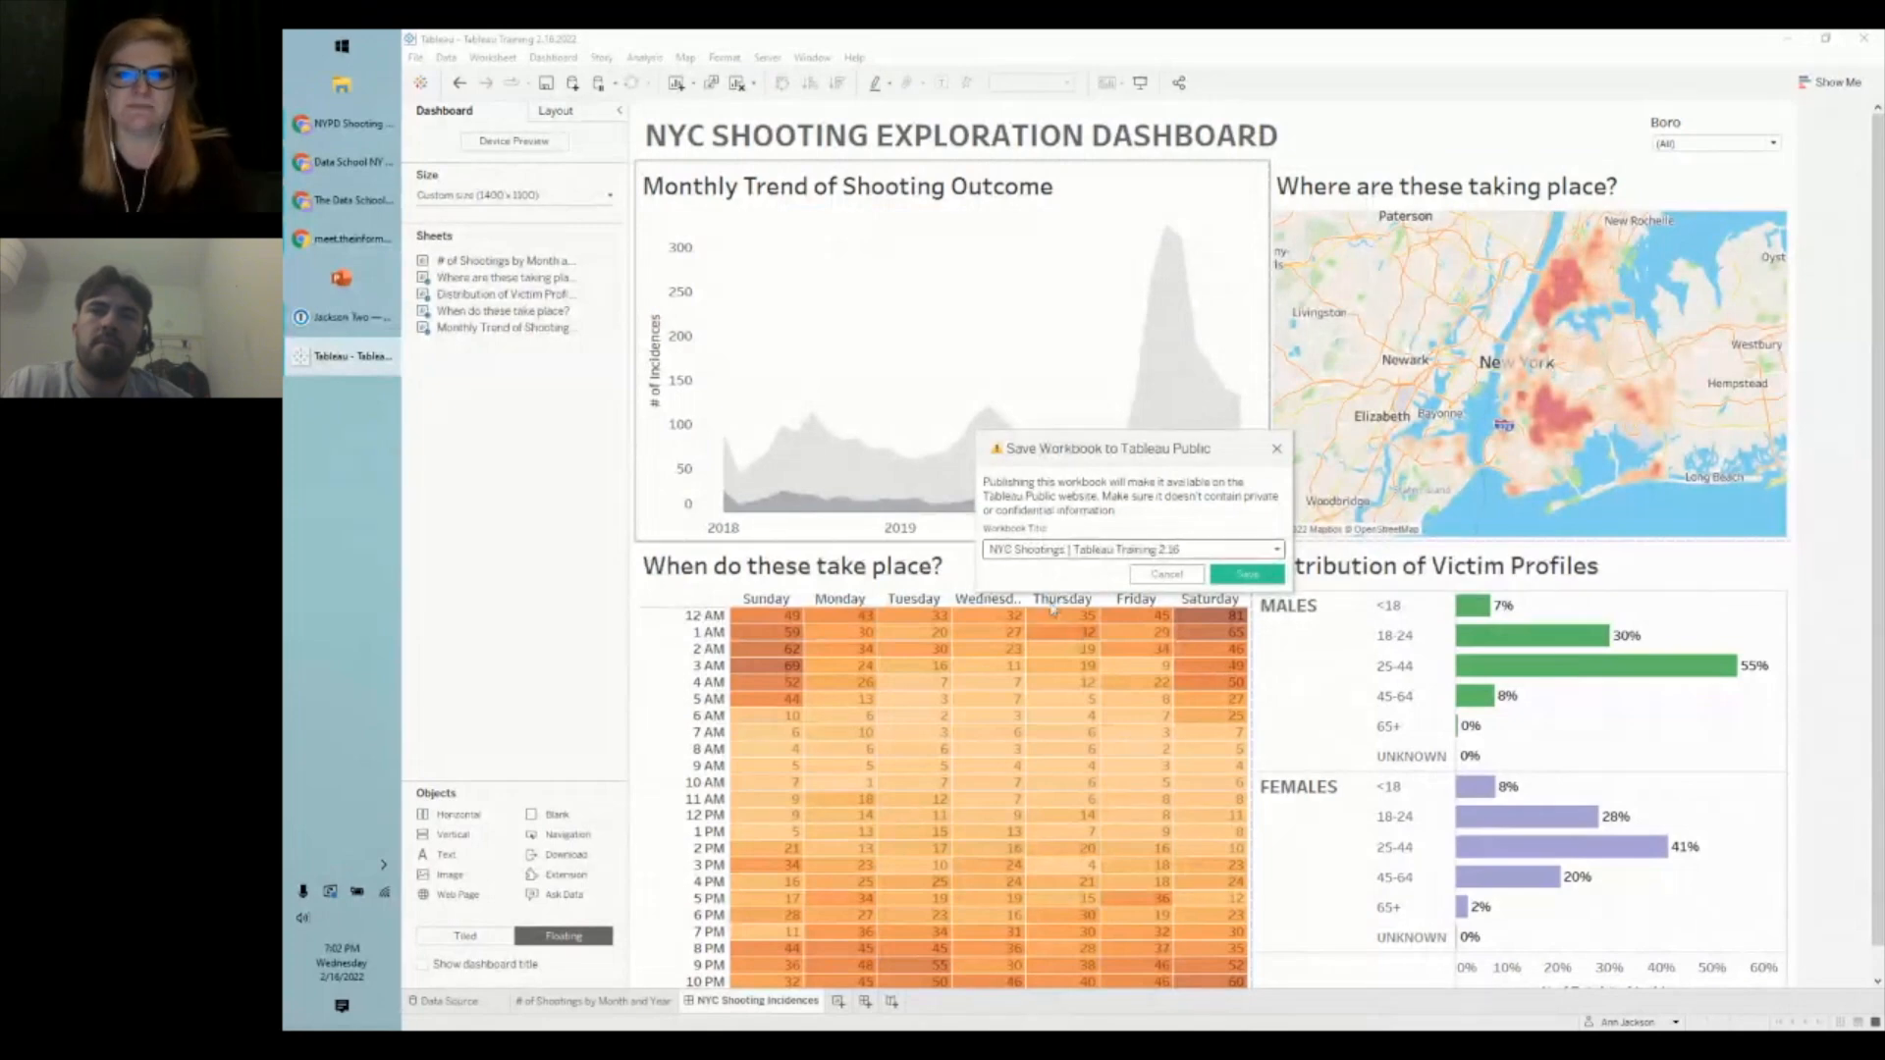
{"action": "left_click", "coordinate": [1231, 579]}
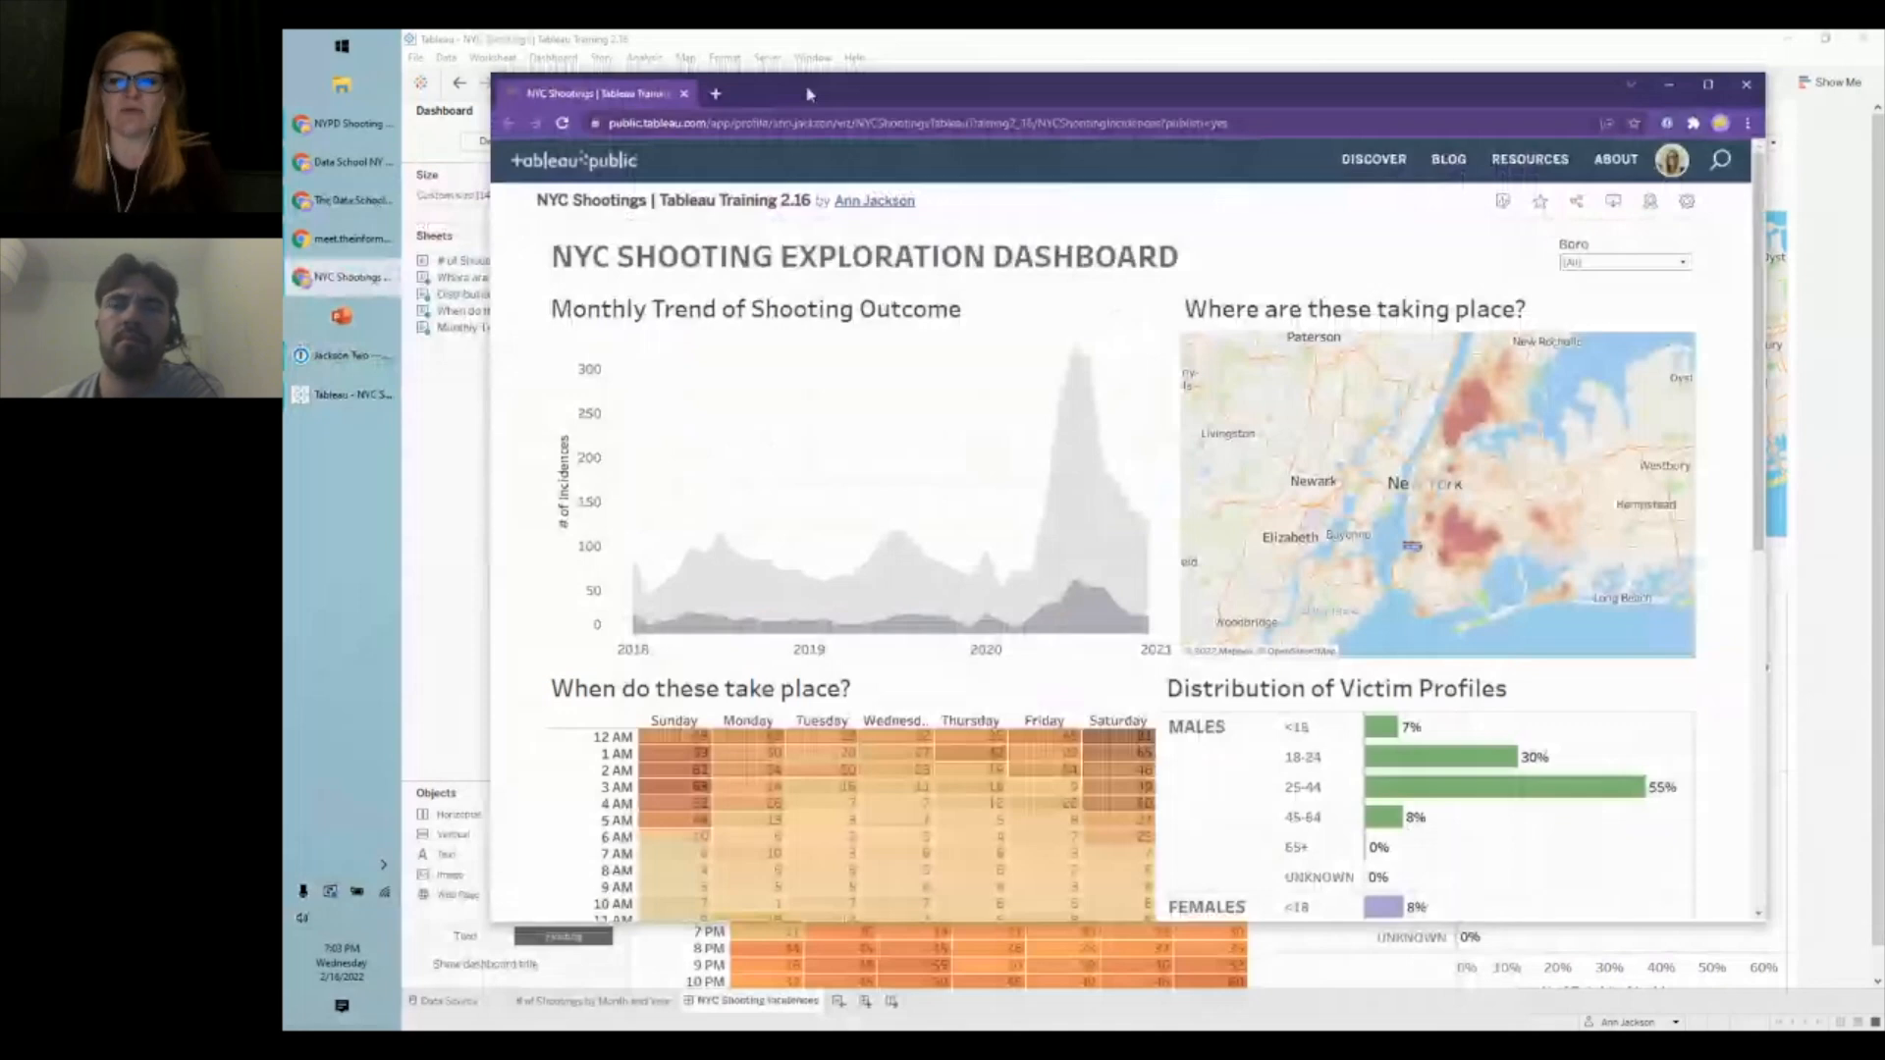
- Maximize the browser and set the published dashboard's Boro filter to BRONX
{"action": "double_click", "coordinate": [807, 93]}
{"action": "left_click", "coordinate": [1640, 212]}
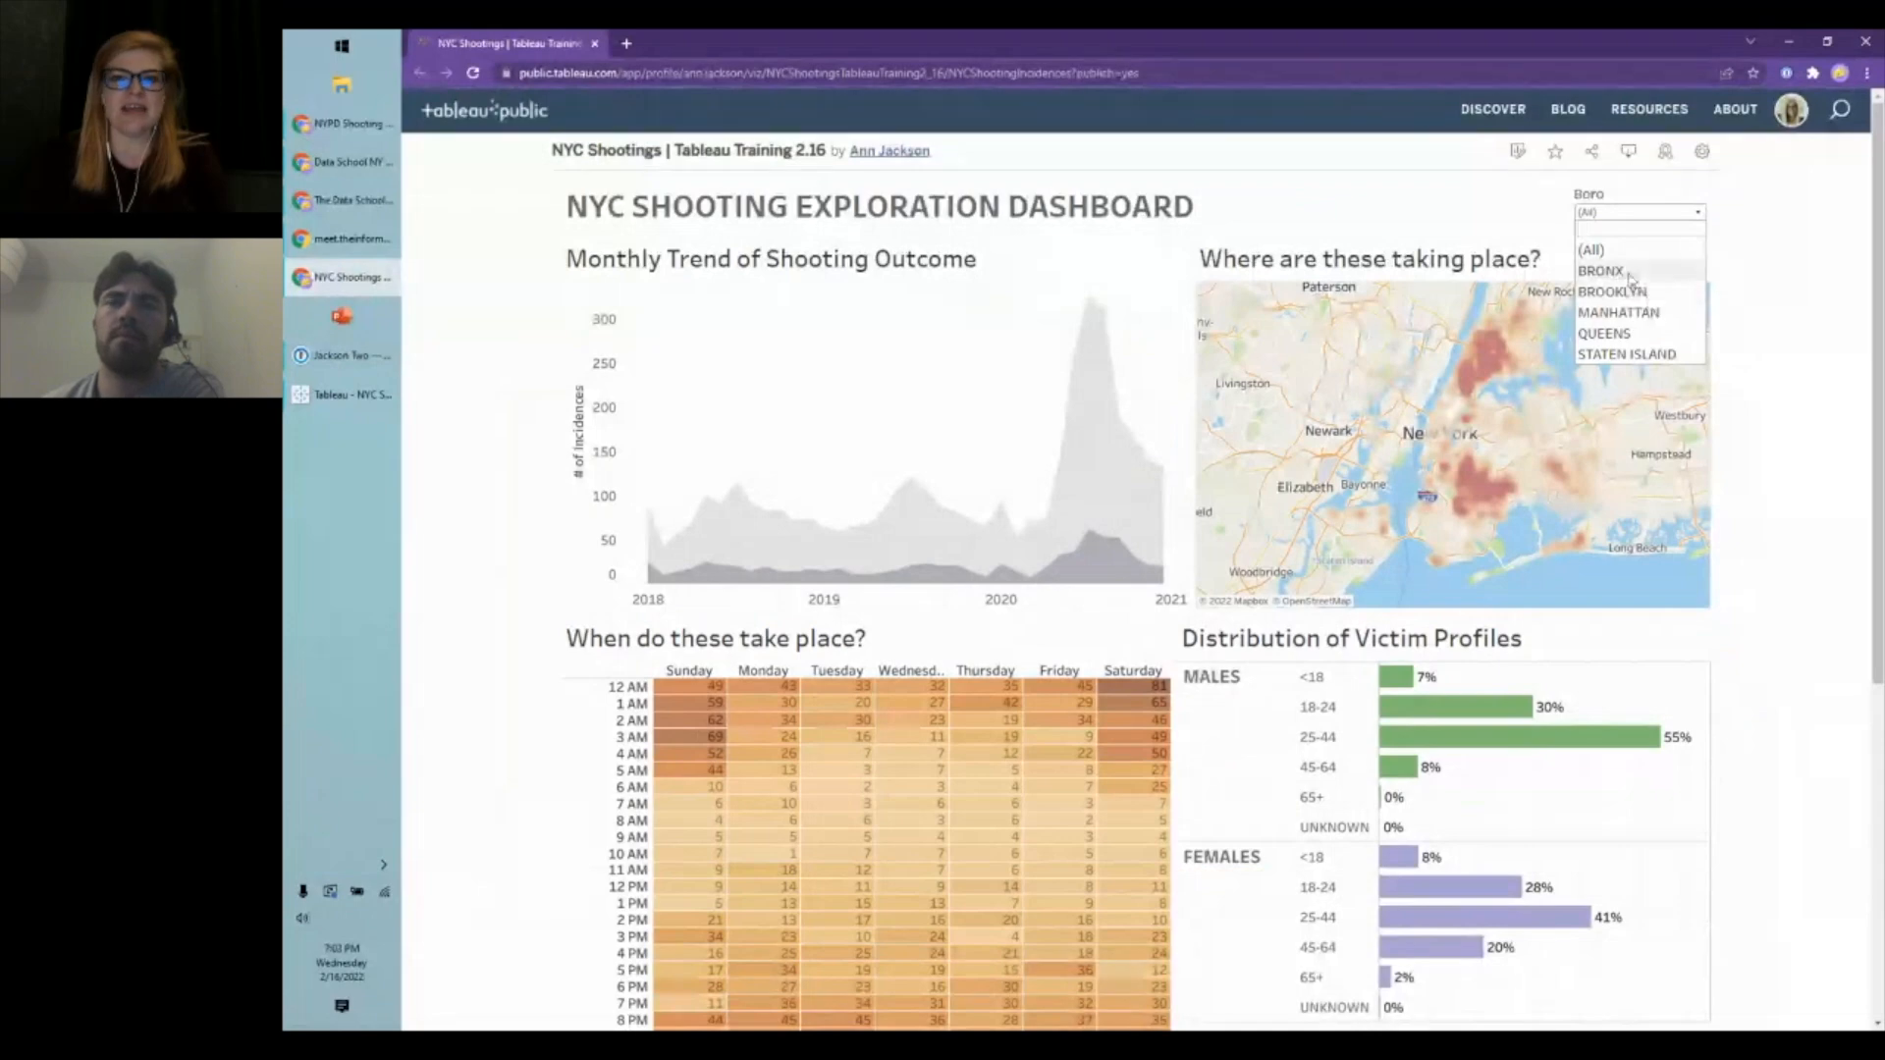
{"action": "left_click", "coordinate": [1628, 273]}
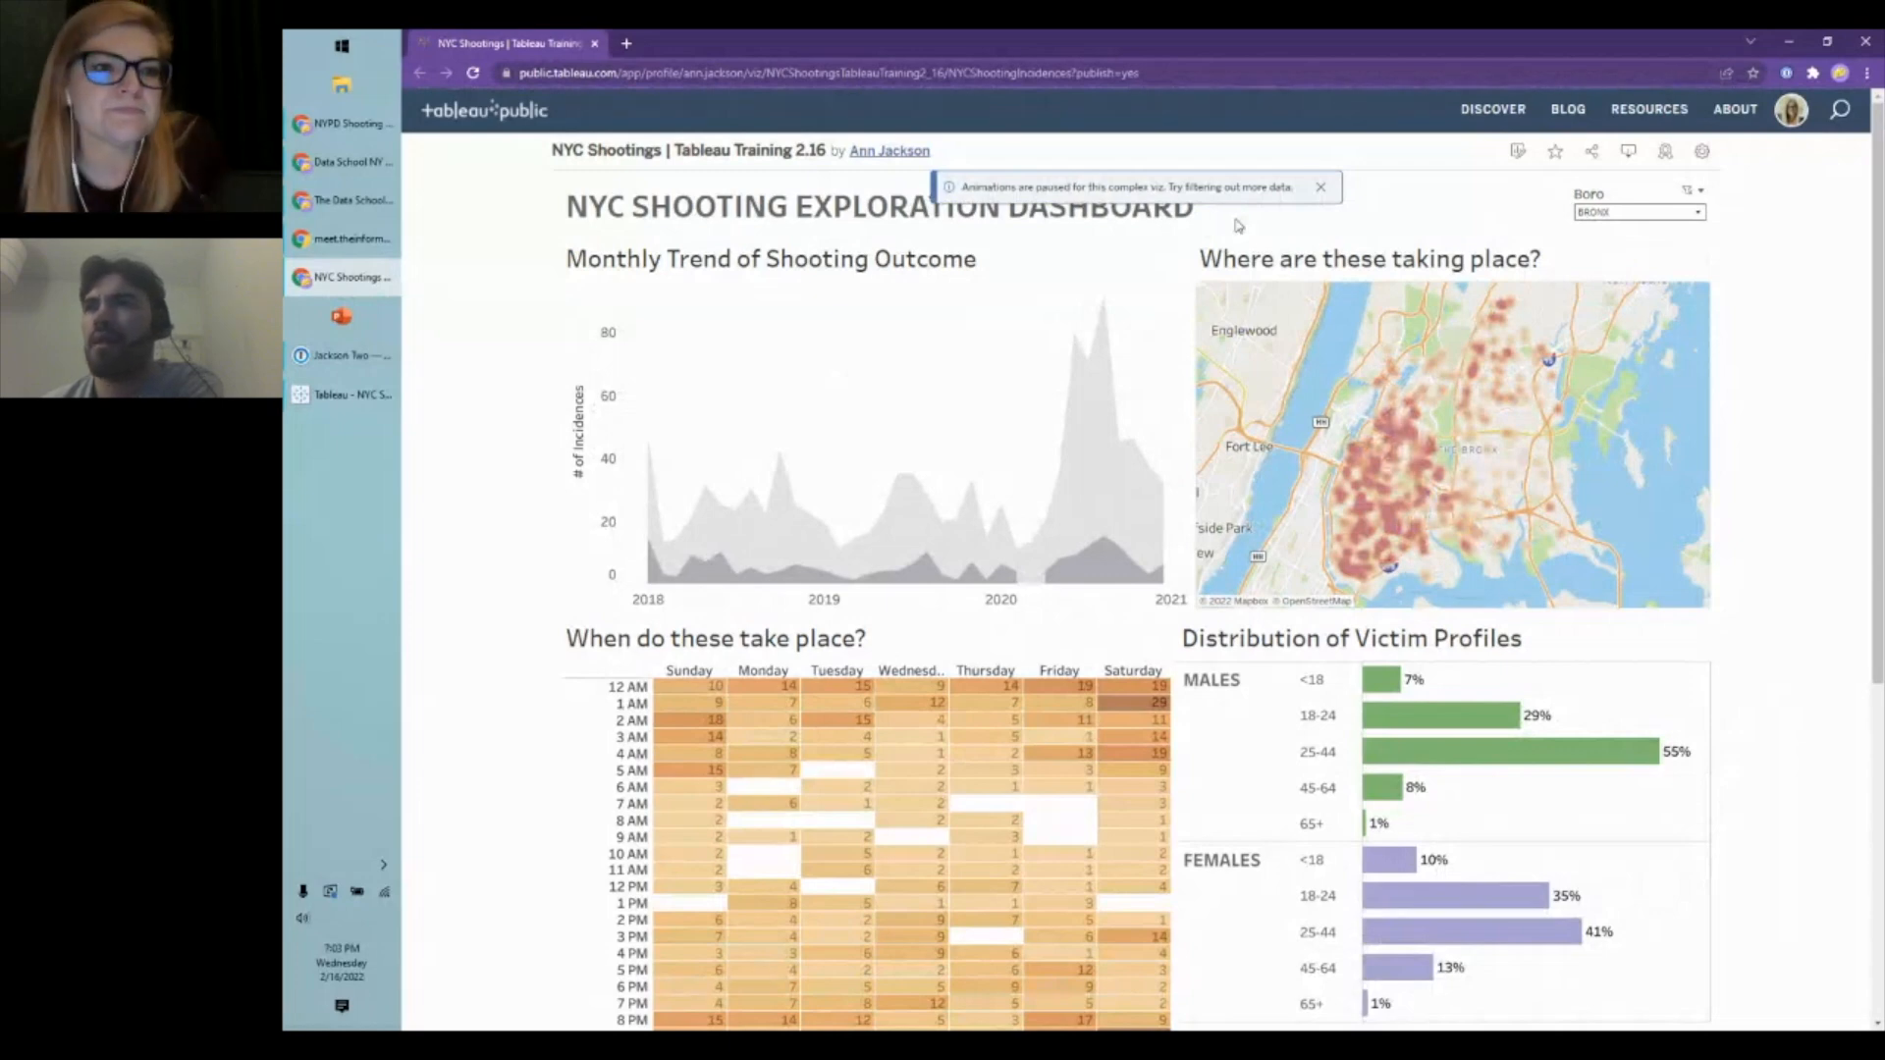
{"action": "left_click_drag", "start_coordinate": [1486, 43], "coordinate": [1385, 108]}
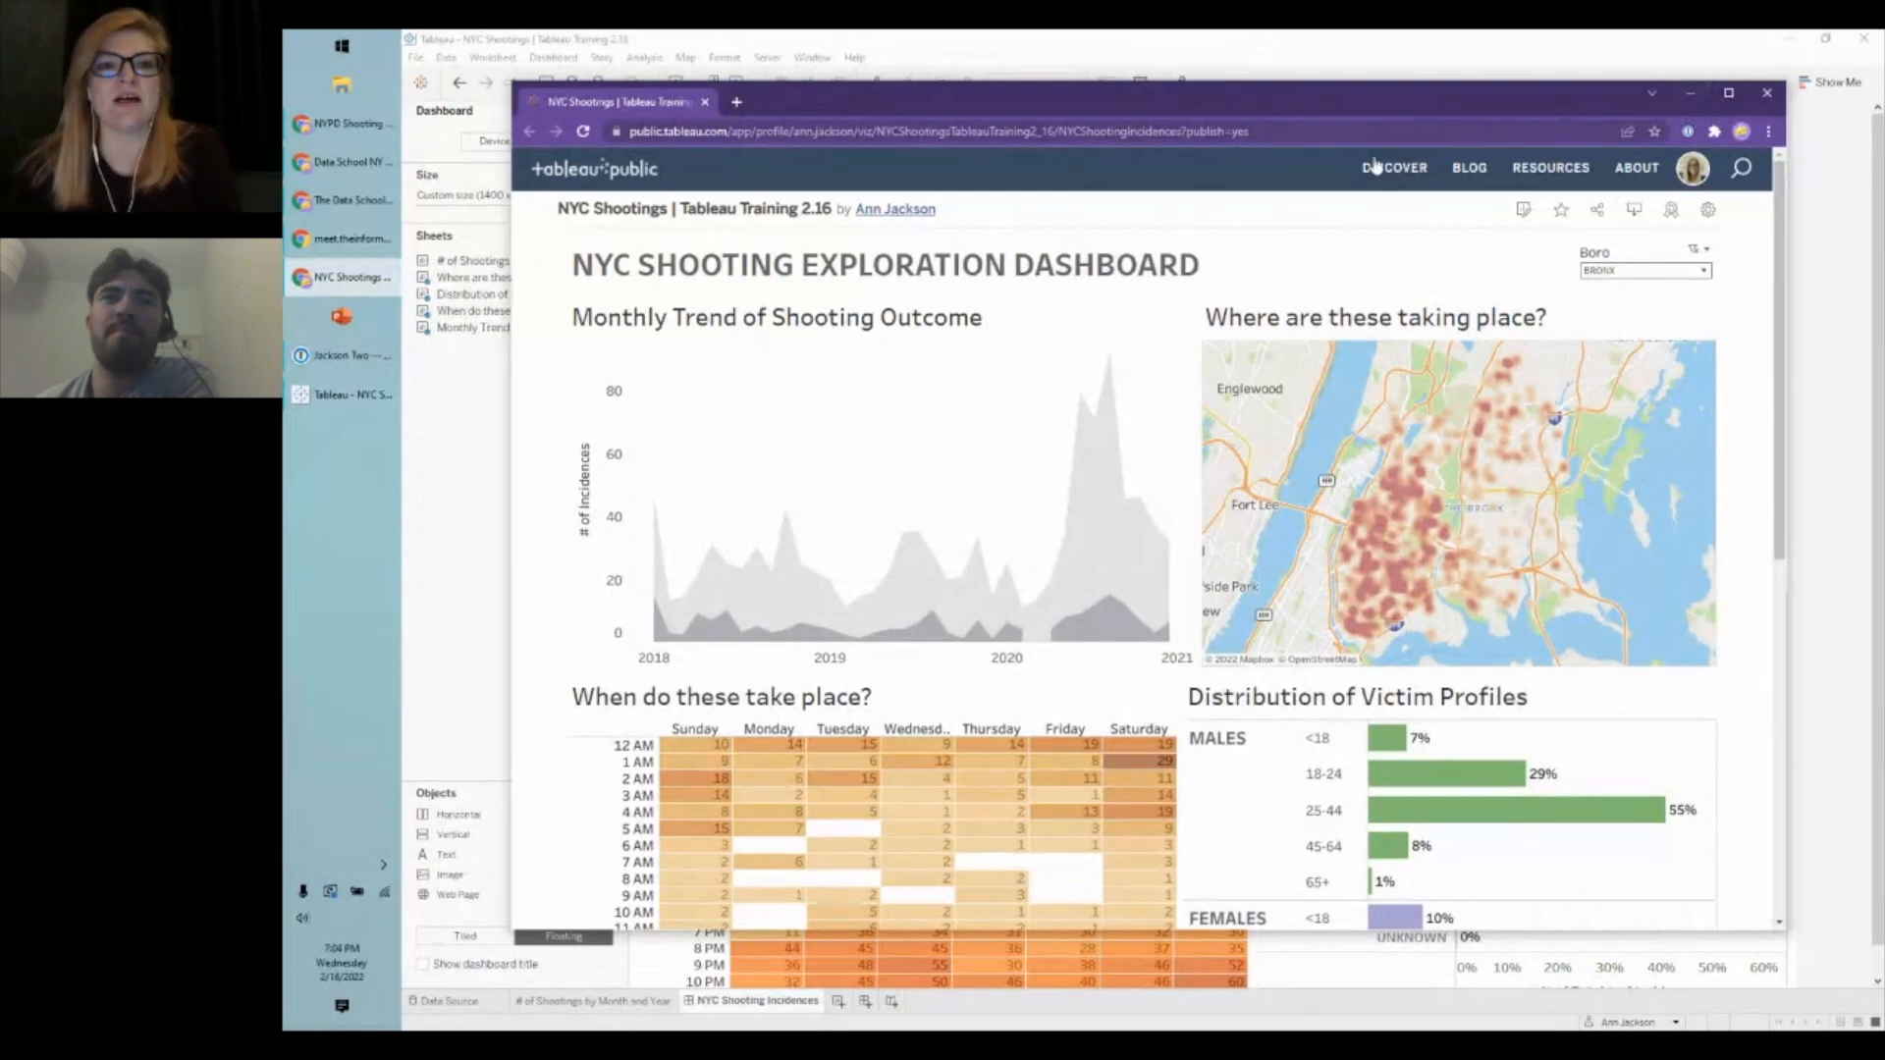
- Open the Tableau Font Samples viz from the Favorites on the author's profile
{"action": "left_click", "coordinate": [911, 208]}
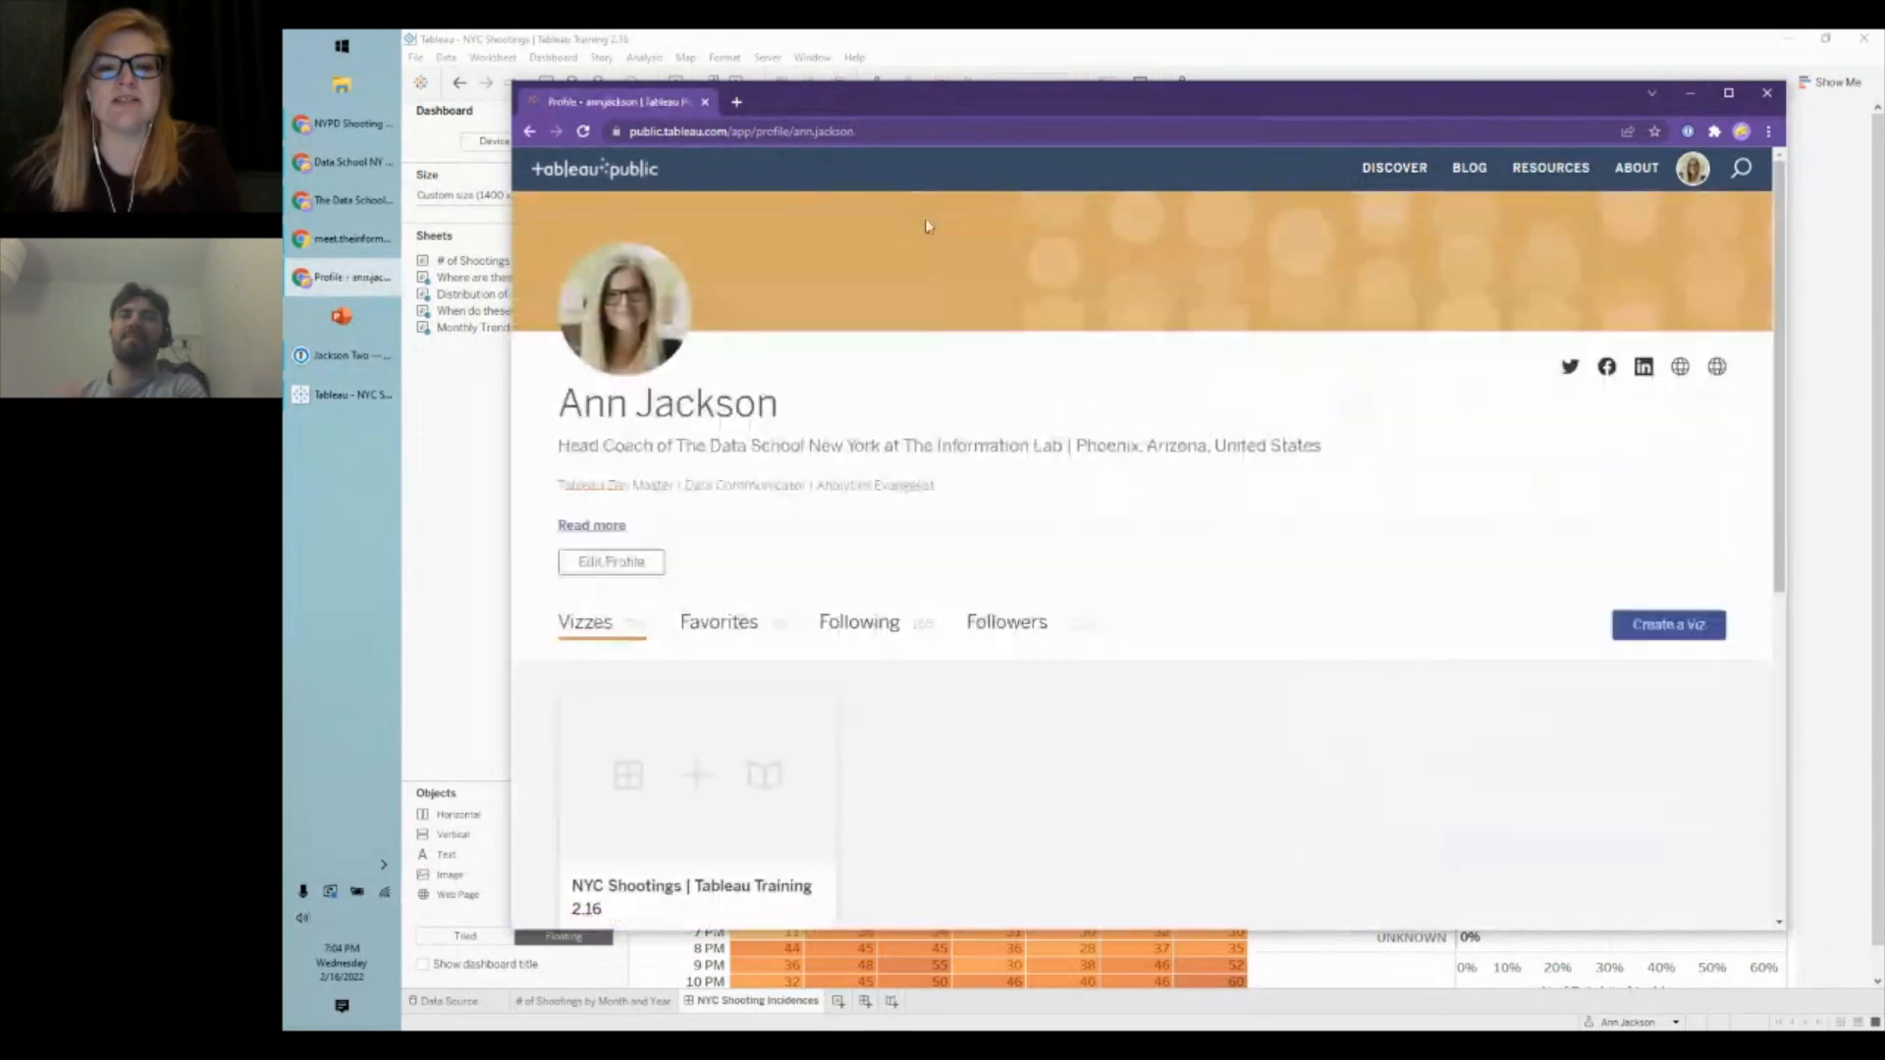
{"action": "scroll", "coordinate": [1247, 452], "scroll_direction": "down", "scroll_amount": 1}
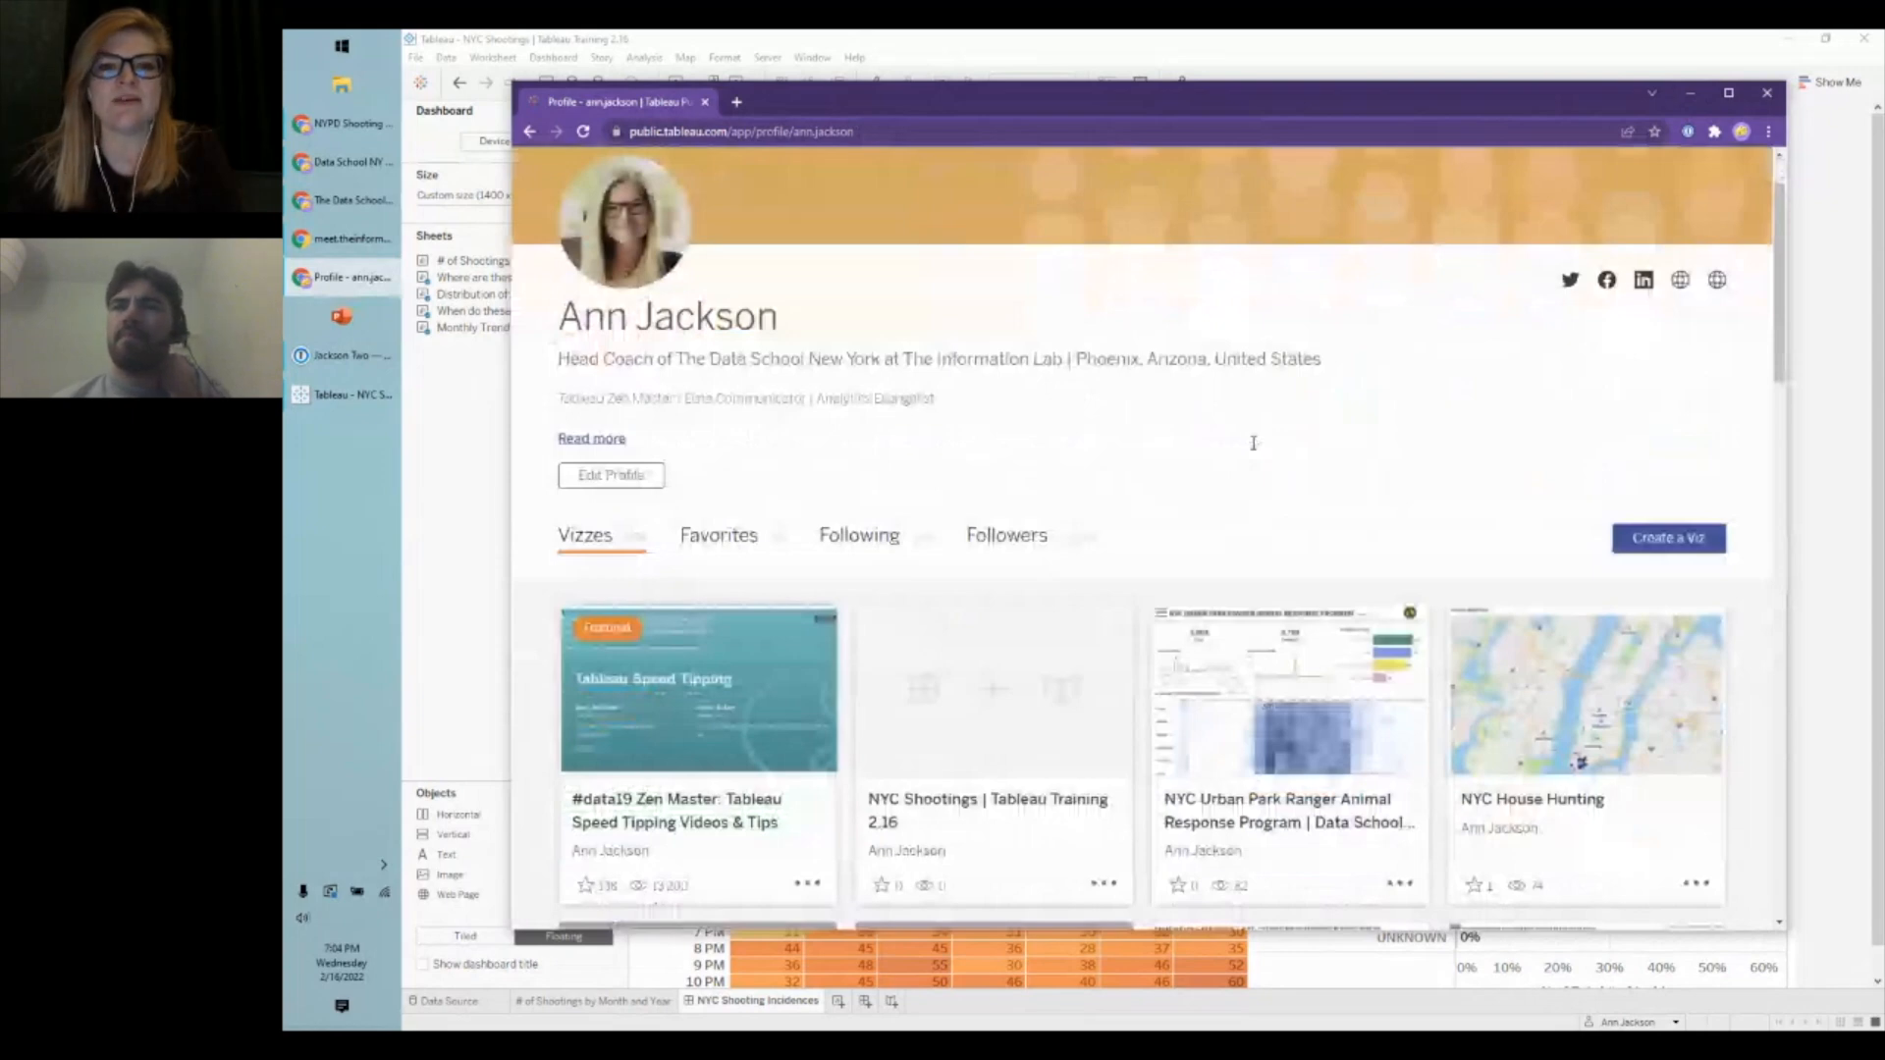
{"action": "scroll", "coordinate": [1254, 443], "scroll_direction": "up", "scroll_amount": 1}
{"action": "left_click", "coordinate": [719, 619]}
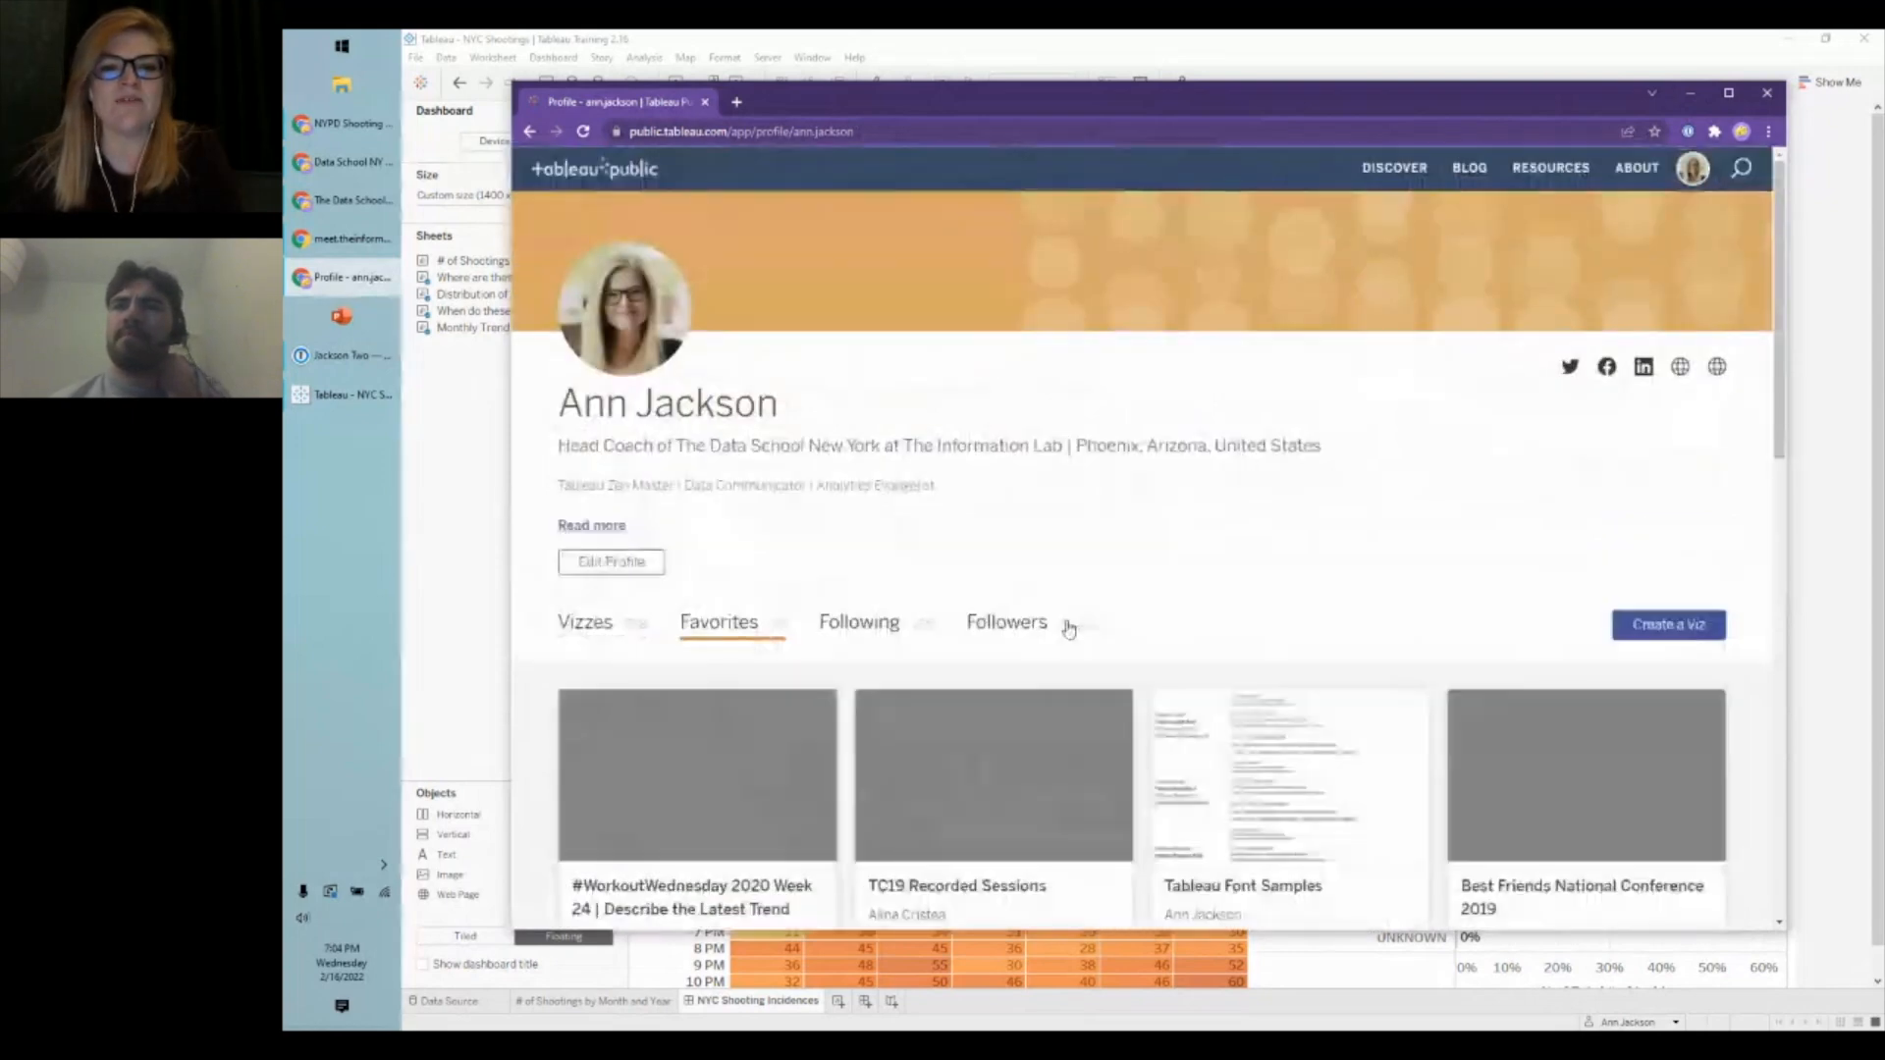
{"action": "left_click", "coordinate": [1240, 781]}
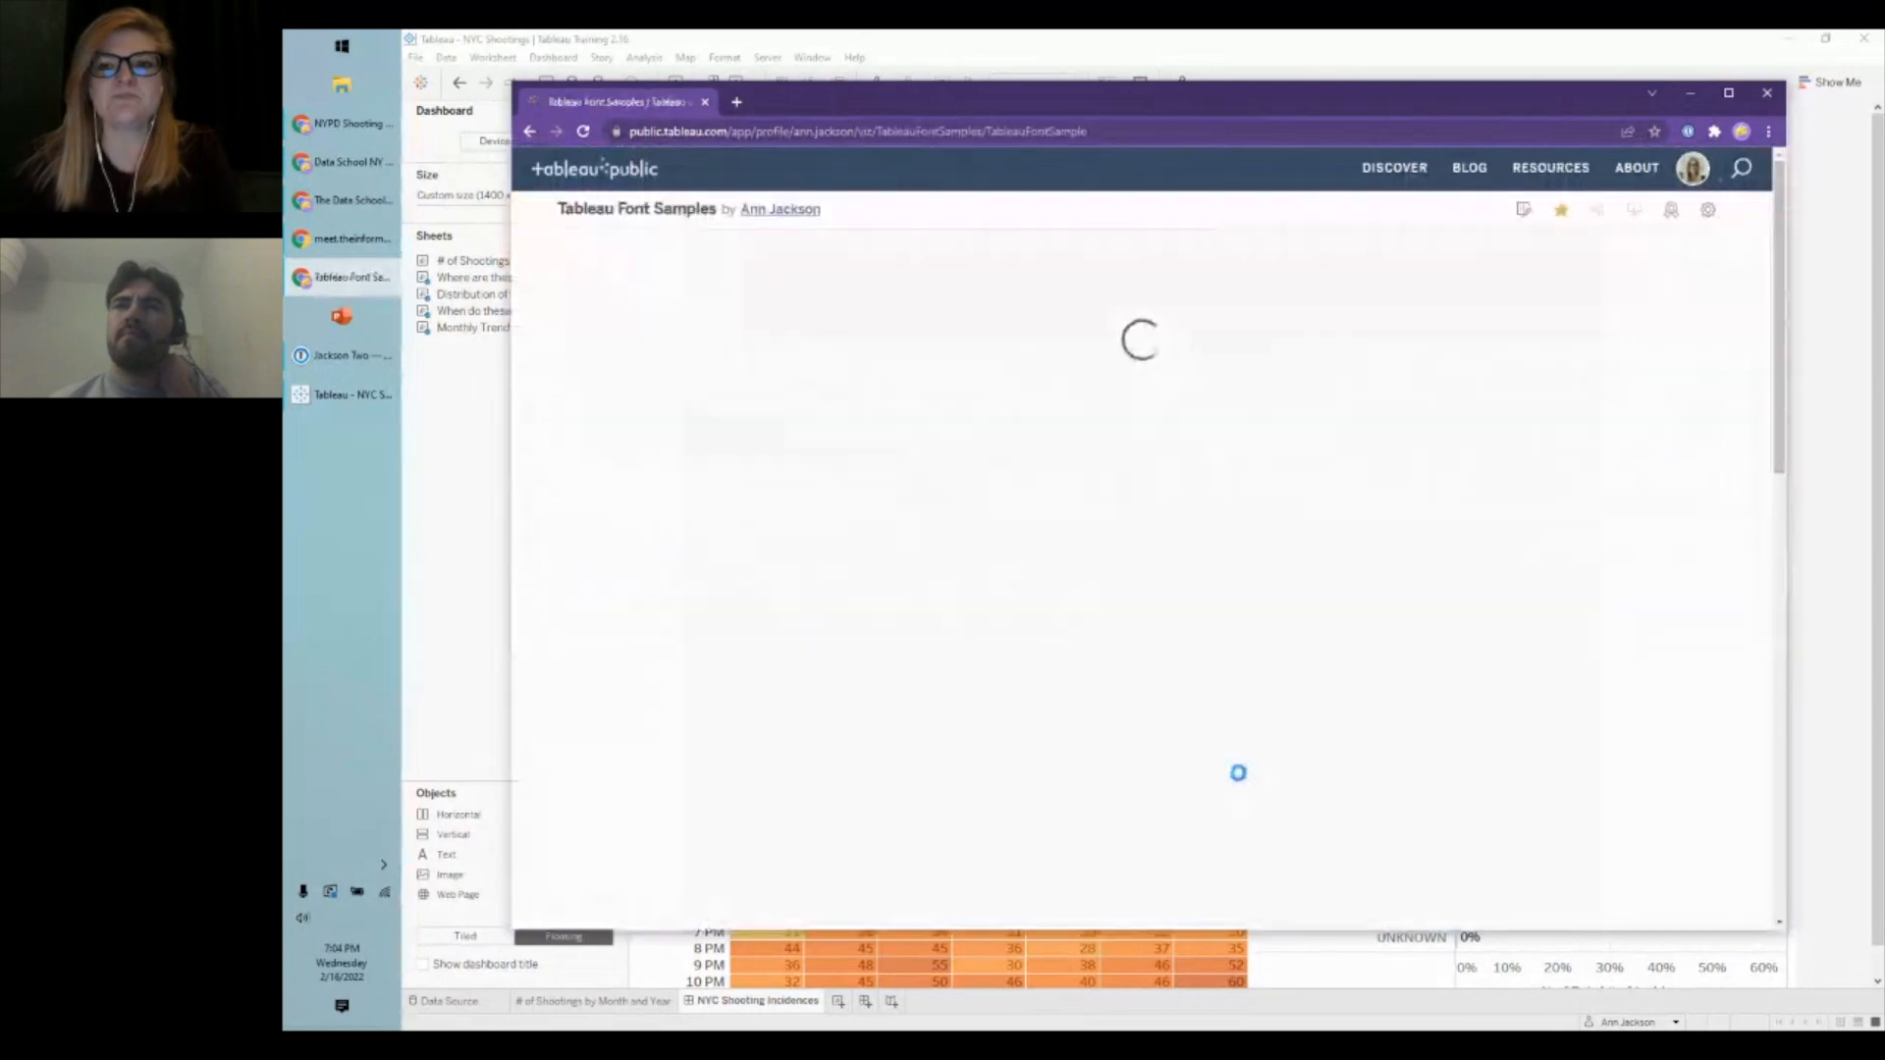
- Maximize the browser and scroll through the Tableau Light to Bold font samples
{"action": "double_click", "coordinate": [1473, 113]}
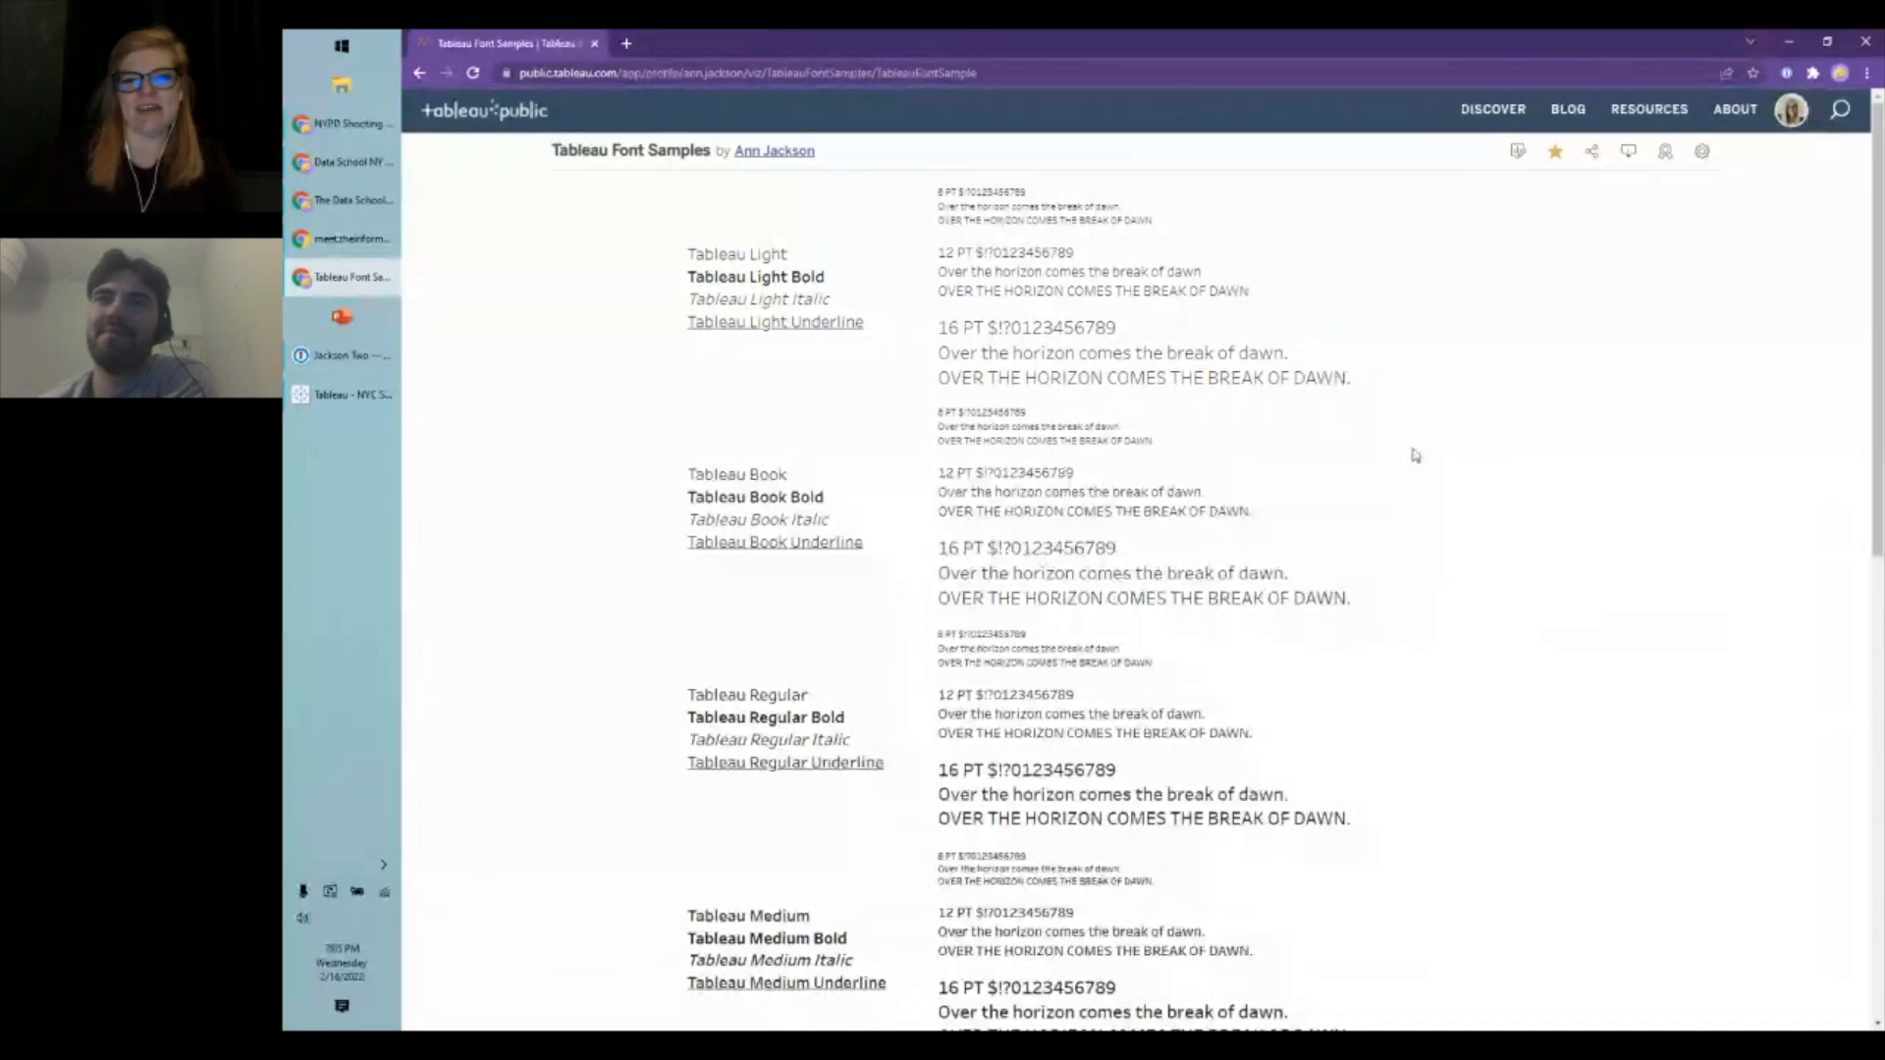
{"action": "scroll", "coordinate": [1414, 452], "scroll_direction": "down", "scroll_amount": 5}
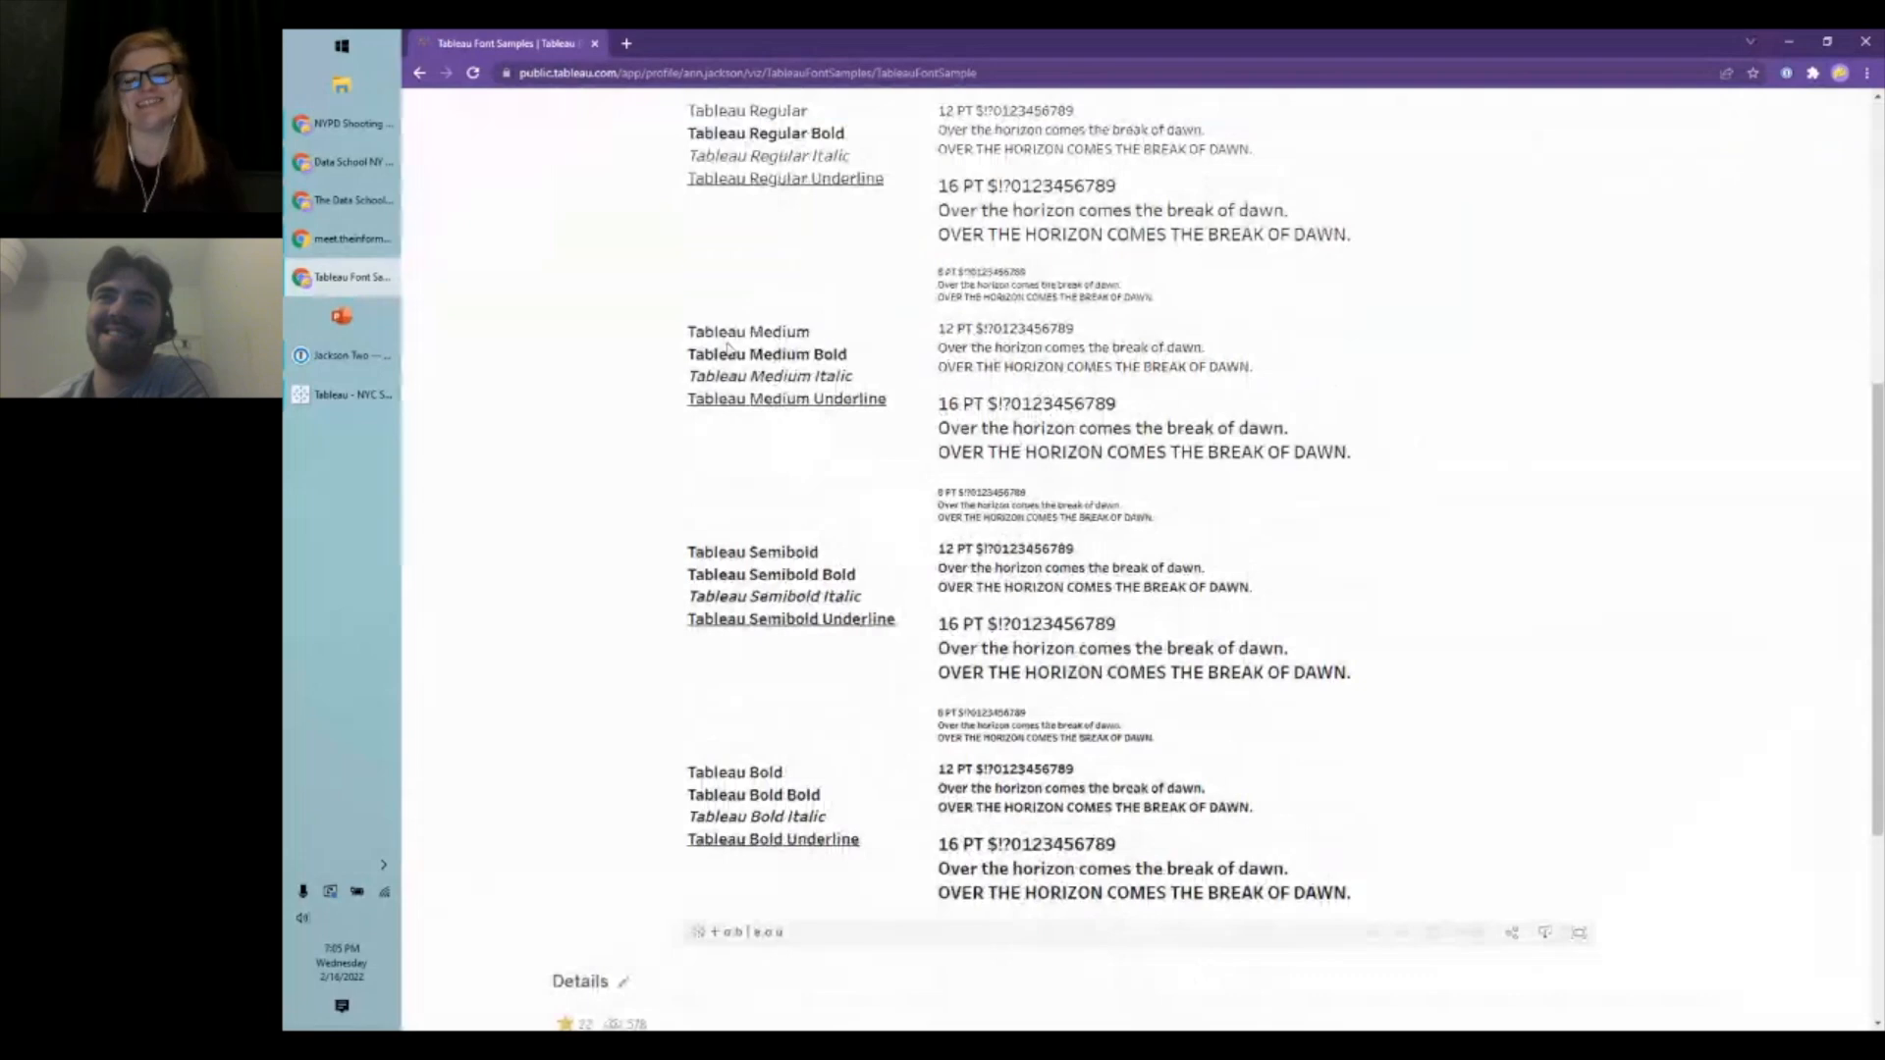
{"action": "scroll", "coordinate": [728, 346], "scroll_direction": "up", "scroll_amount": 5}
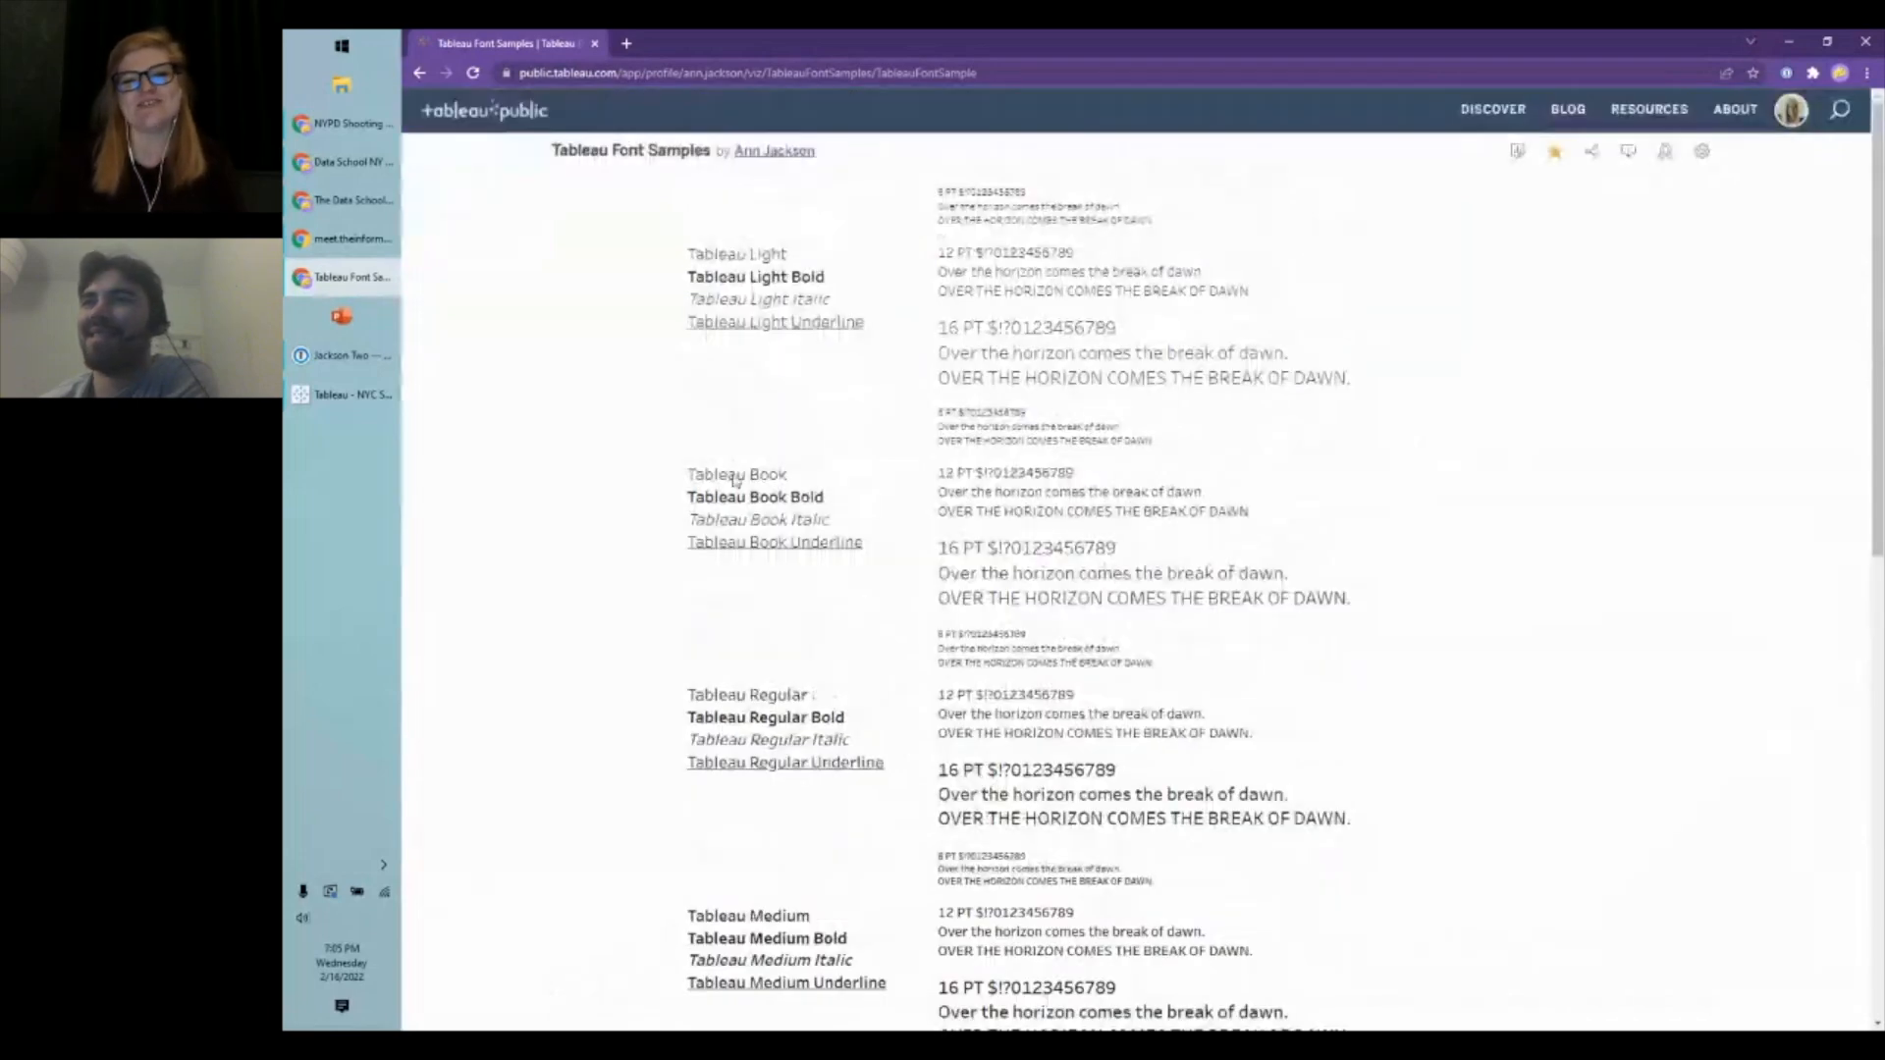
{"action": "scroll", "coordinate": [1536, 576], "scroll_direction": "down", "scroll_amount": 2}
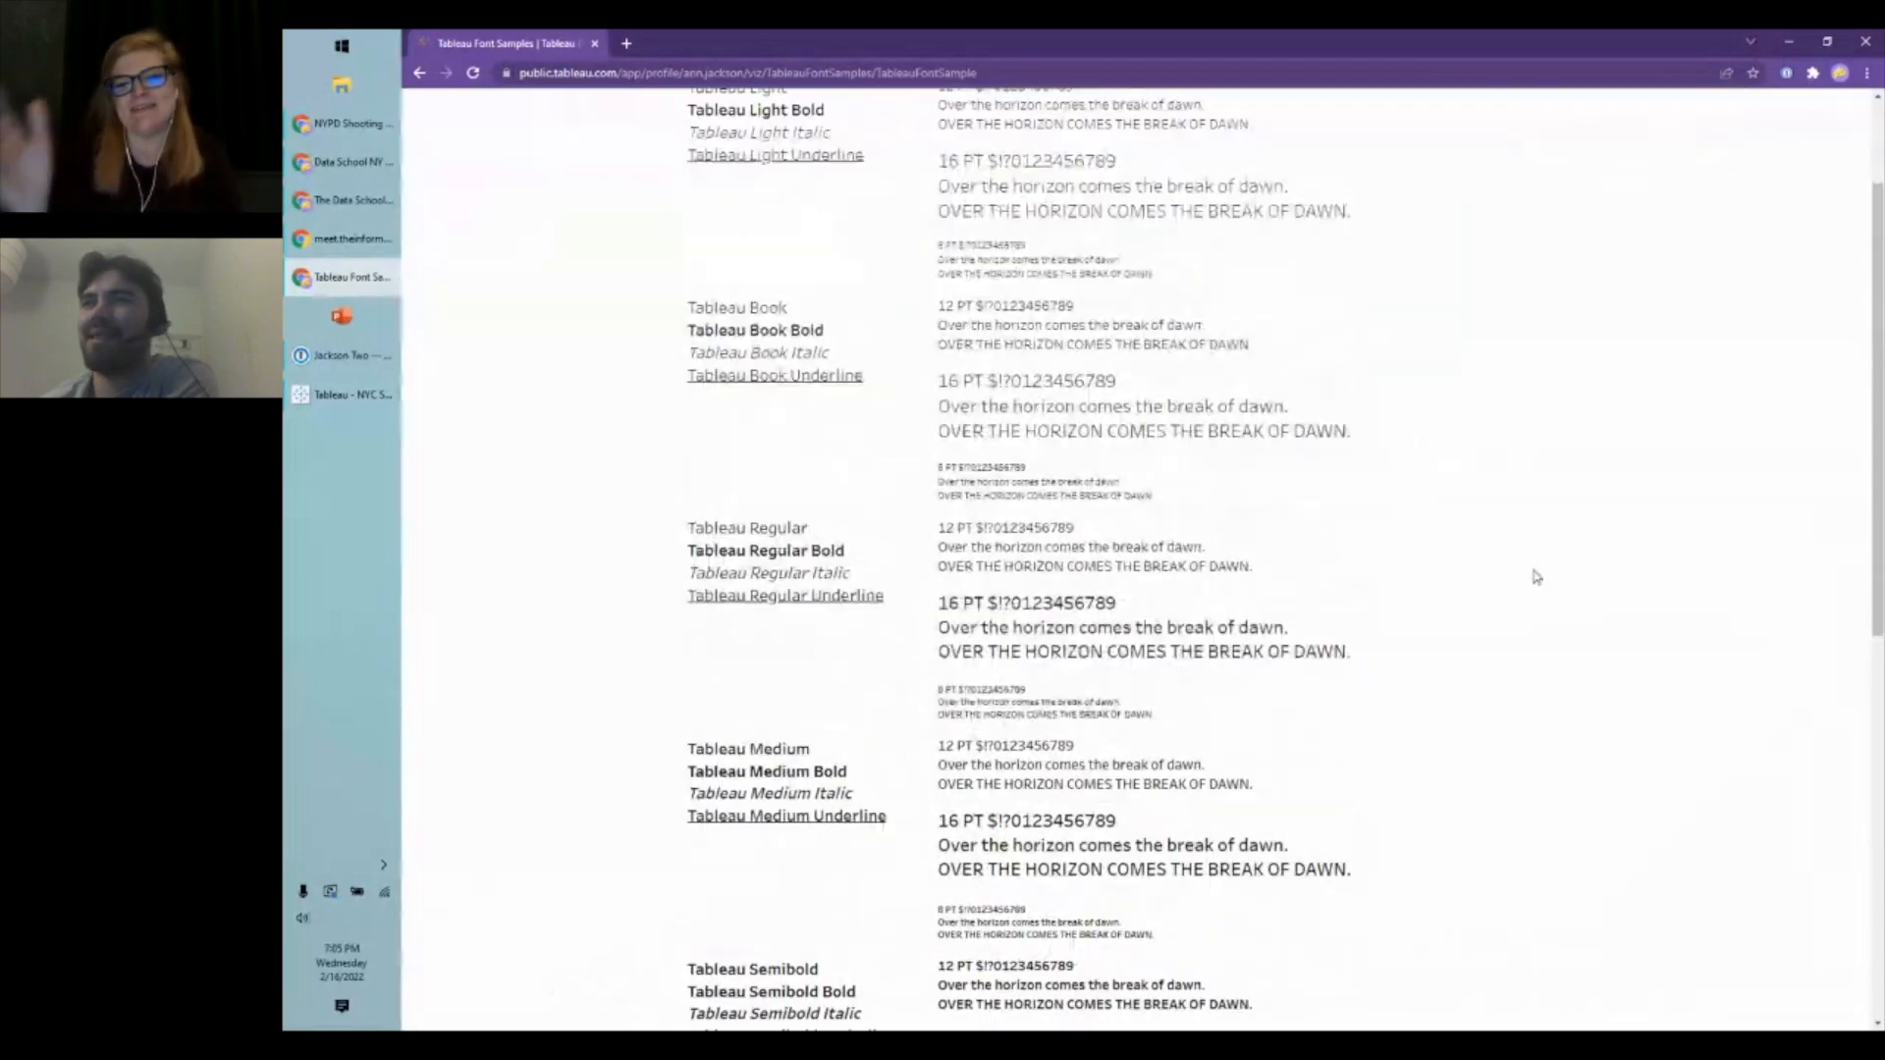